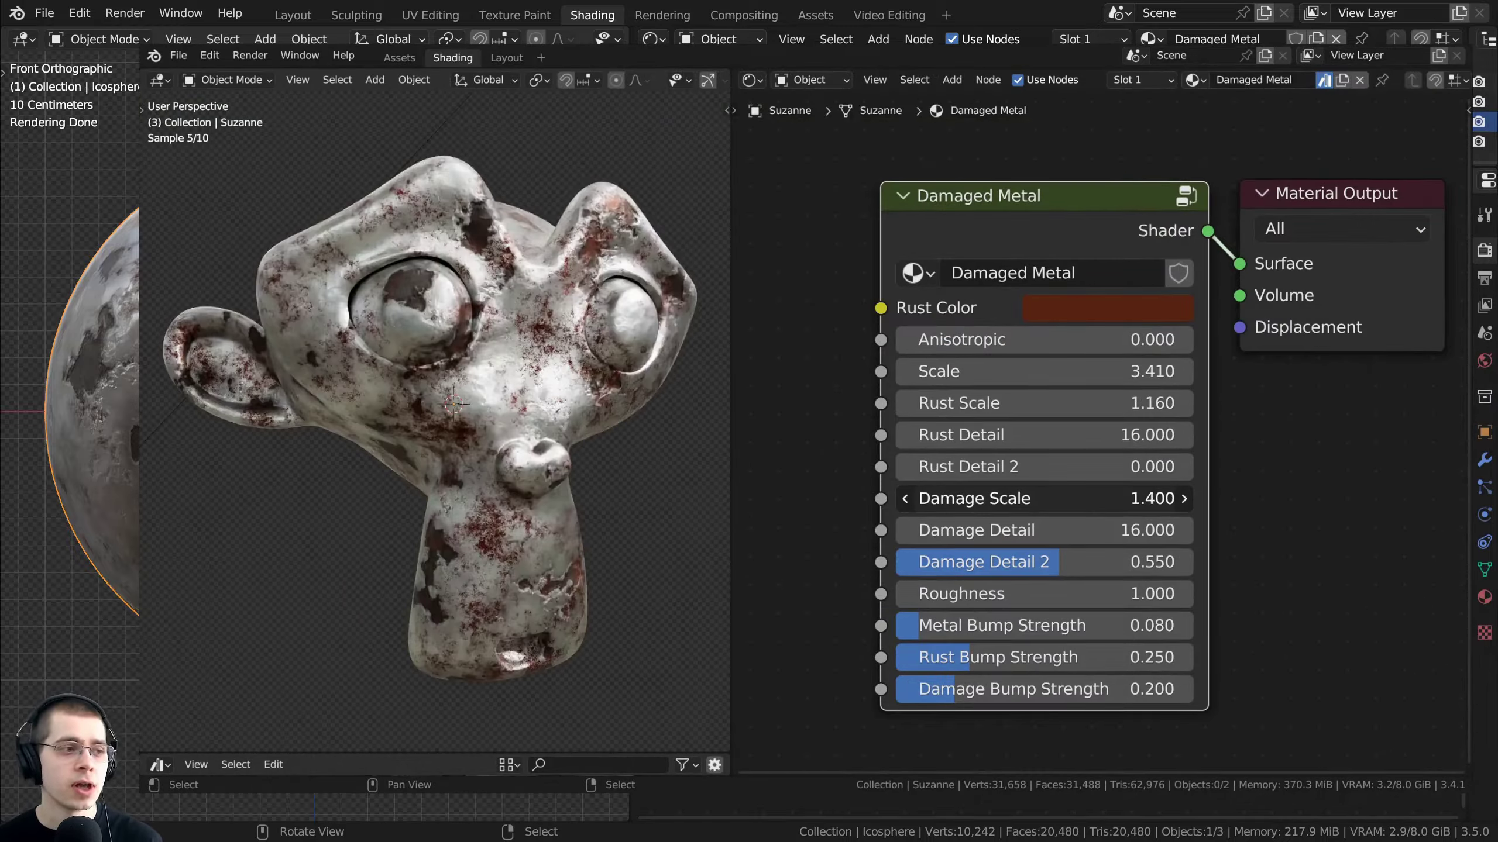
Adjust the Damaged Metal's Damage Scale; set Rocky Lava's Scale to 0.430, Rock Size 1.860, Factor Scale 3.840, Factor Distortion 1.000 and Factor Detail 0.526
drag(1038, 499, 1049, 531)
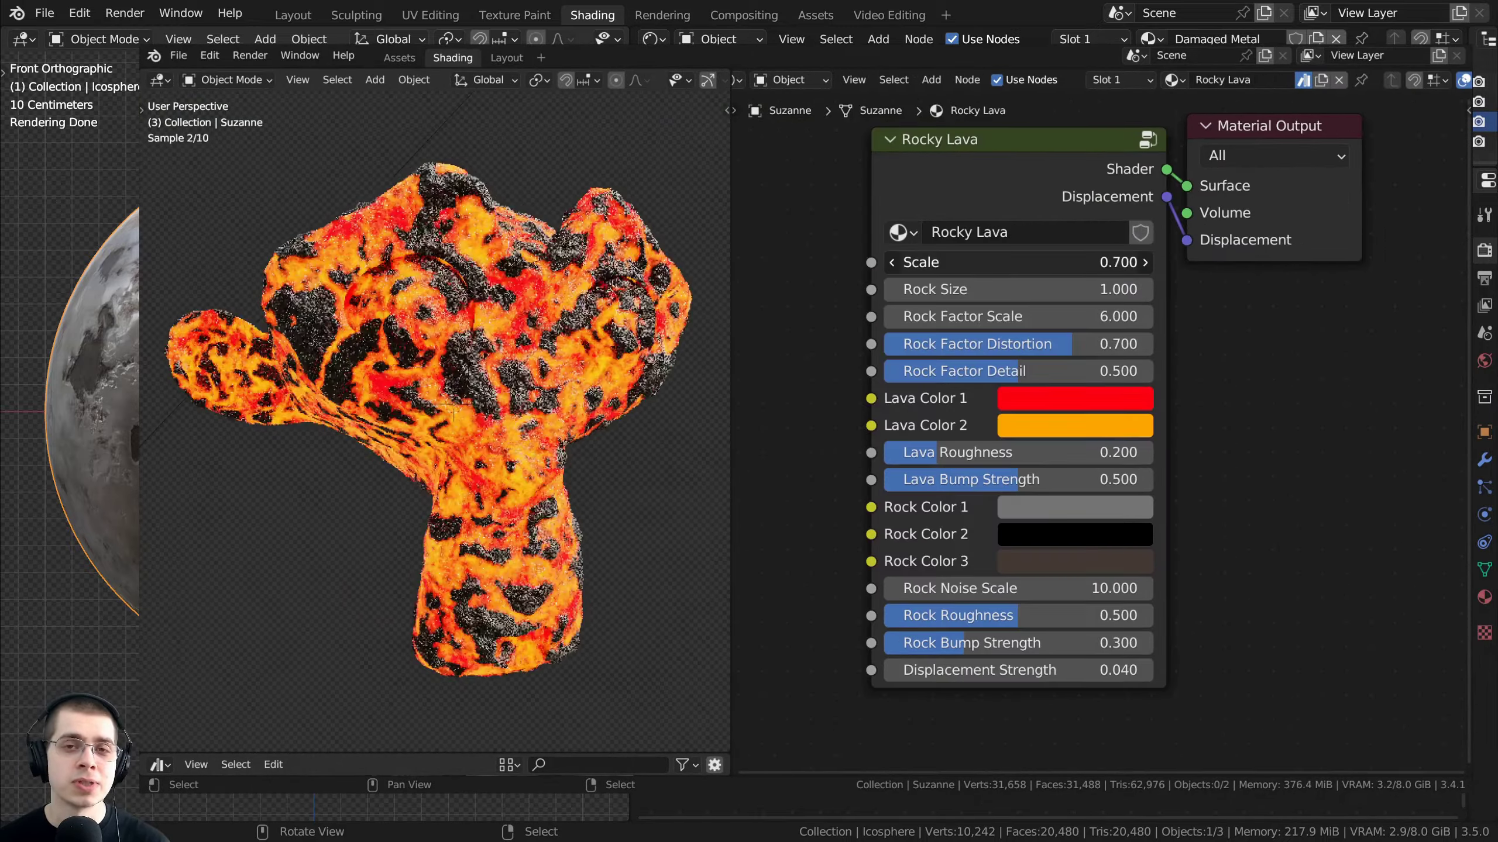
drag(1020, 263, 1056, 290)
drag(1032, 317, 1052, 317)
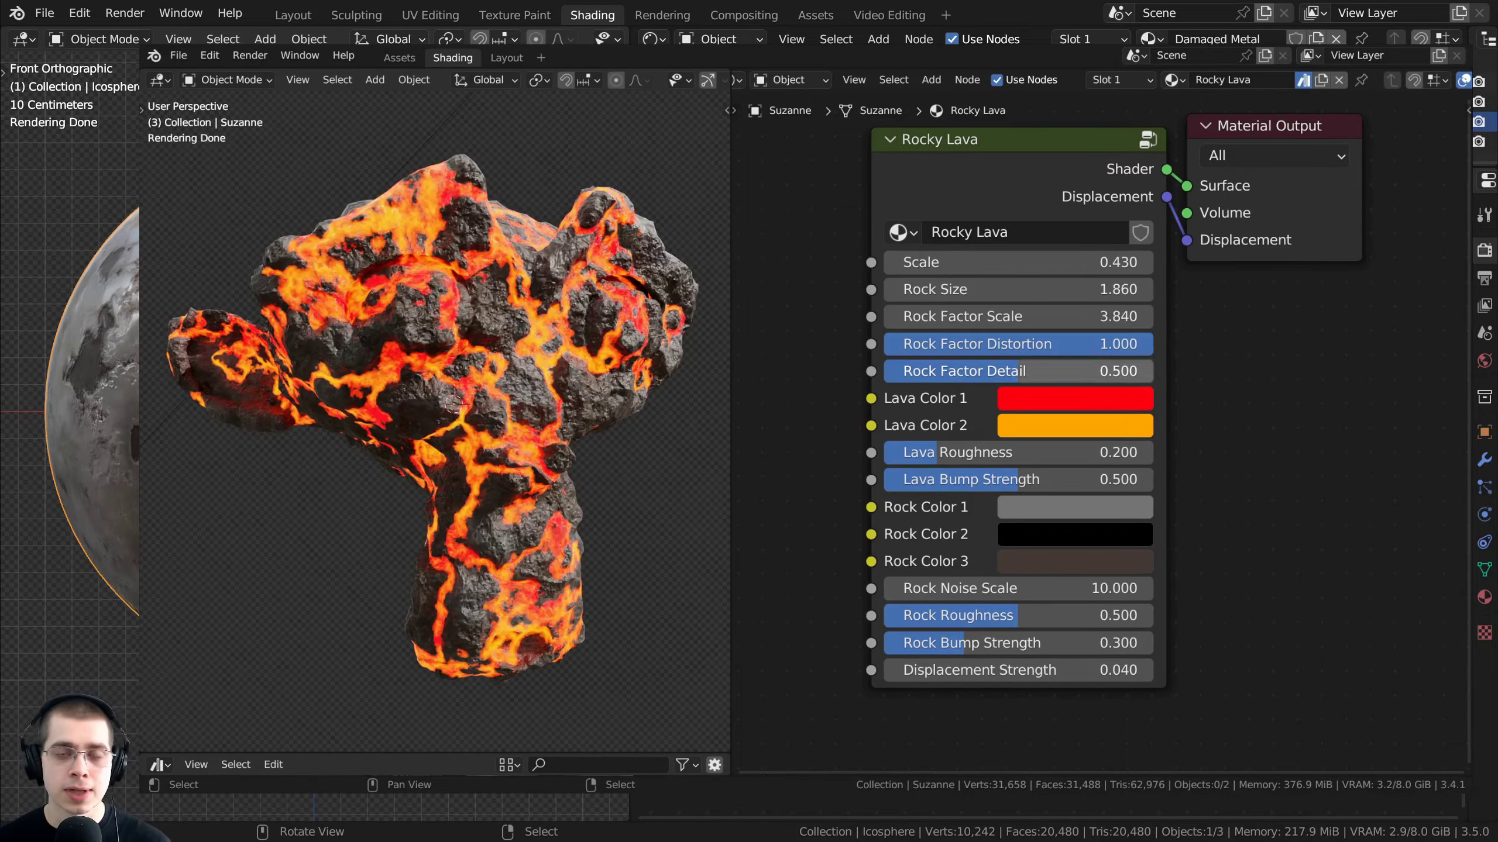
mouse_move(1026, 371)
mouse_down()
mouse_move(1067, 371)
mouse_move(996, 371)
mouse_move(1025, 371)
mouse_up()
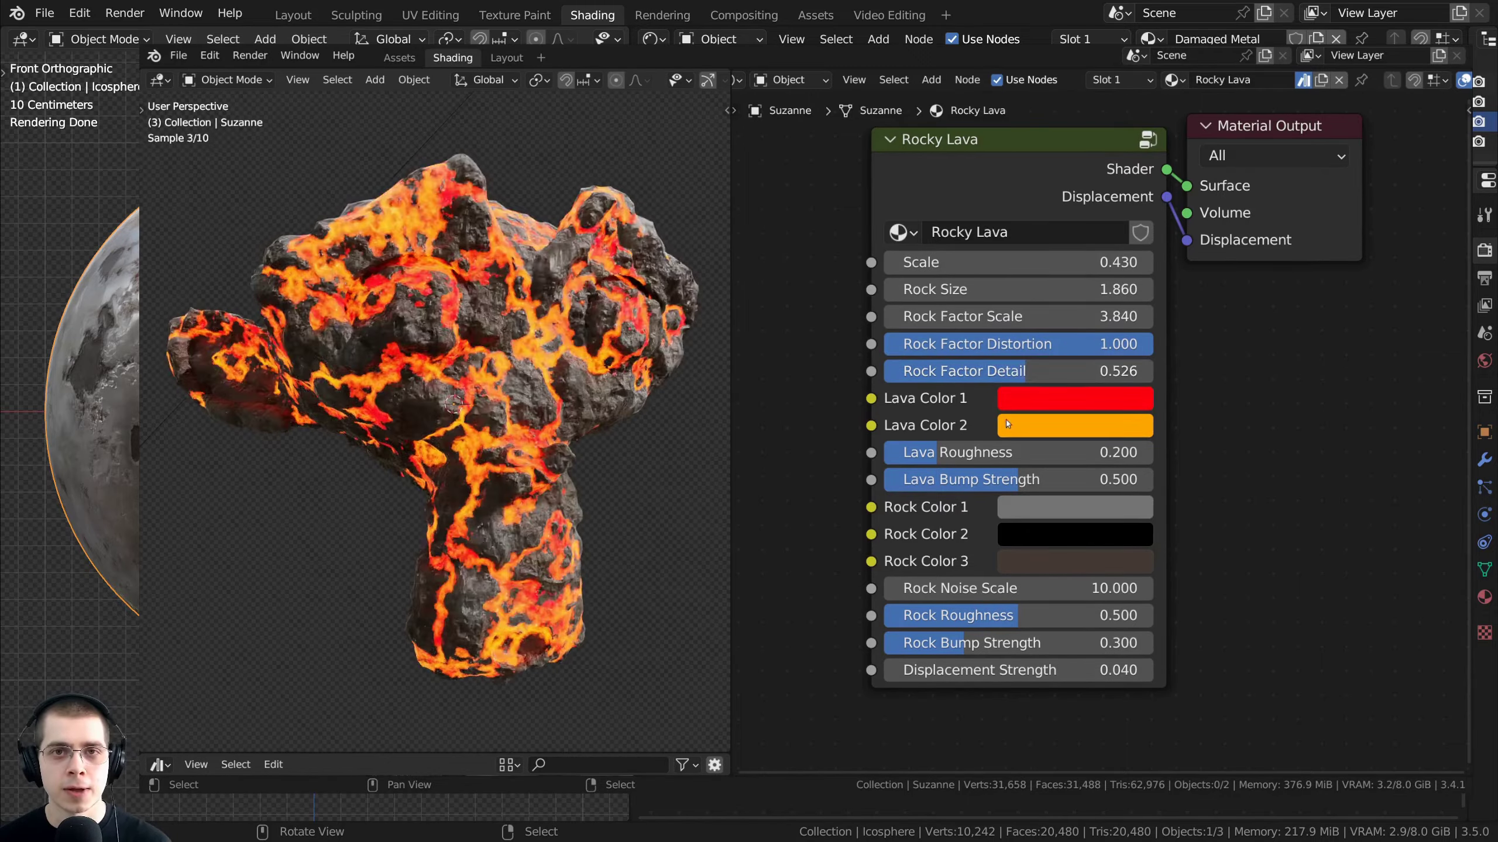
Shift Rocky Lava's Lava Color 1 to purple, and open the Desert Sand material's Rocks Color for editing
click(1074, 398)
drag(1012, 664, 1083, 664)
drag(1081, 424, 1190, 523)
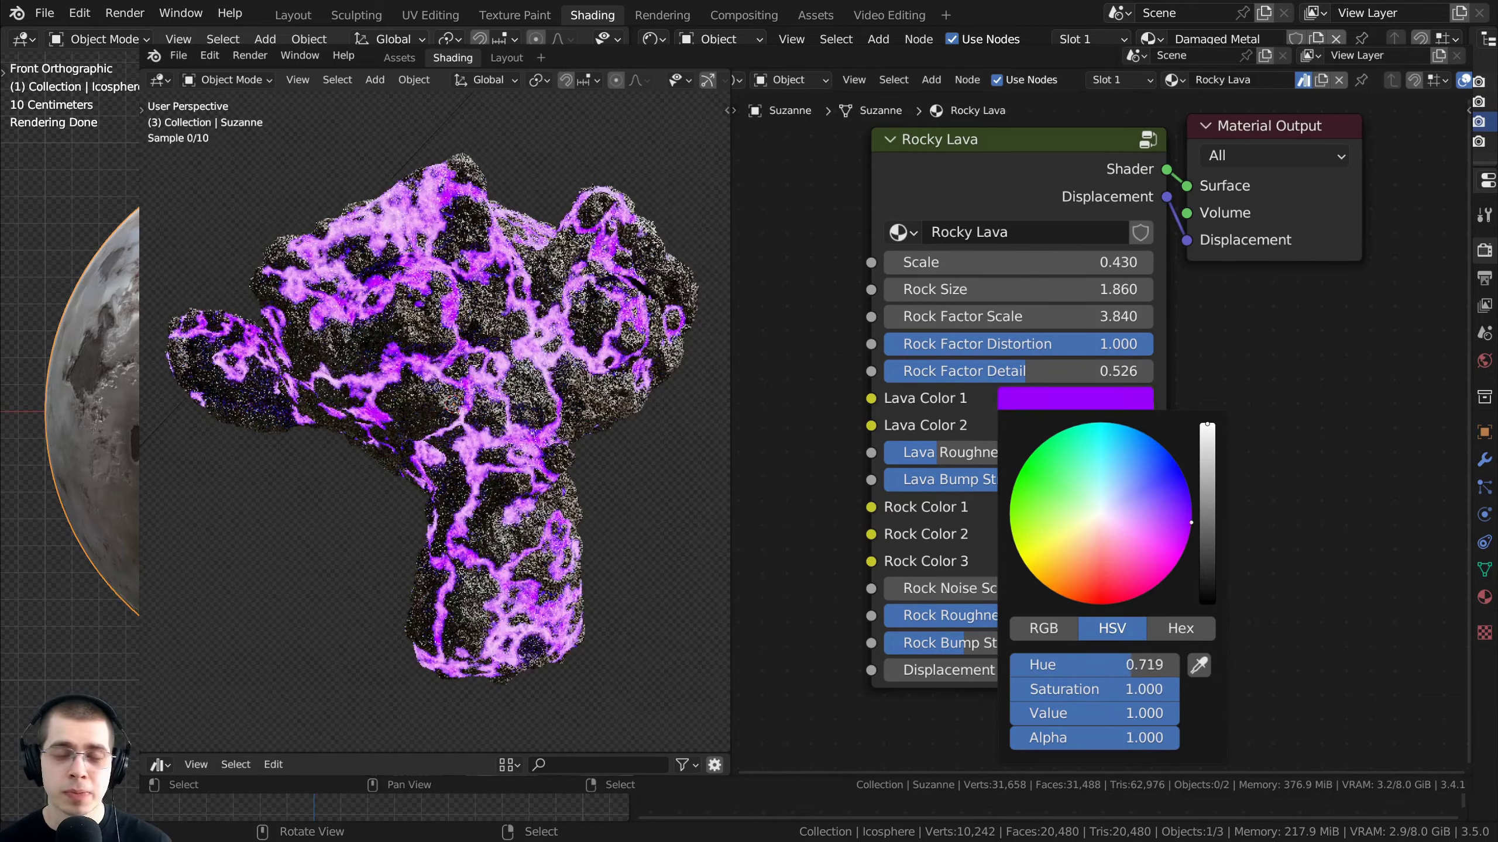
drag(1190, 523, 1148, 588)
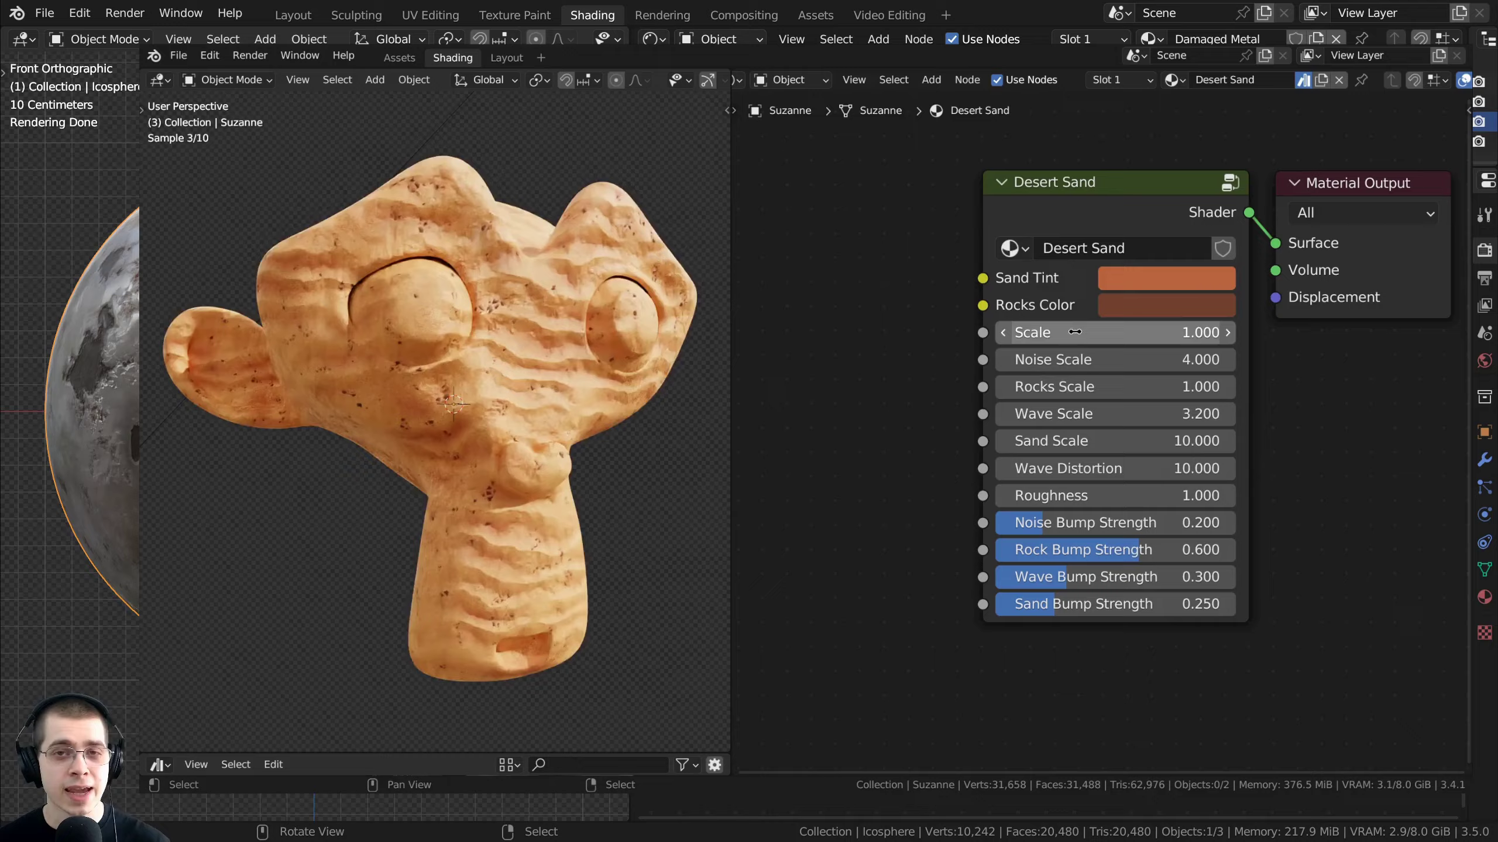
click(1166, 305)
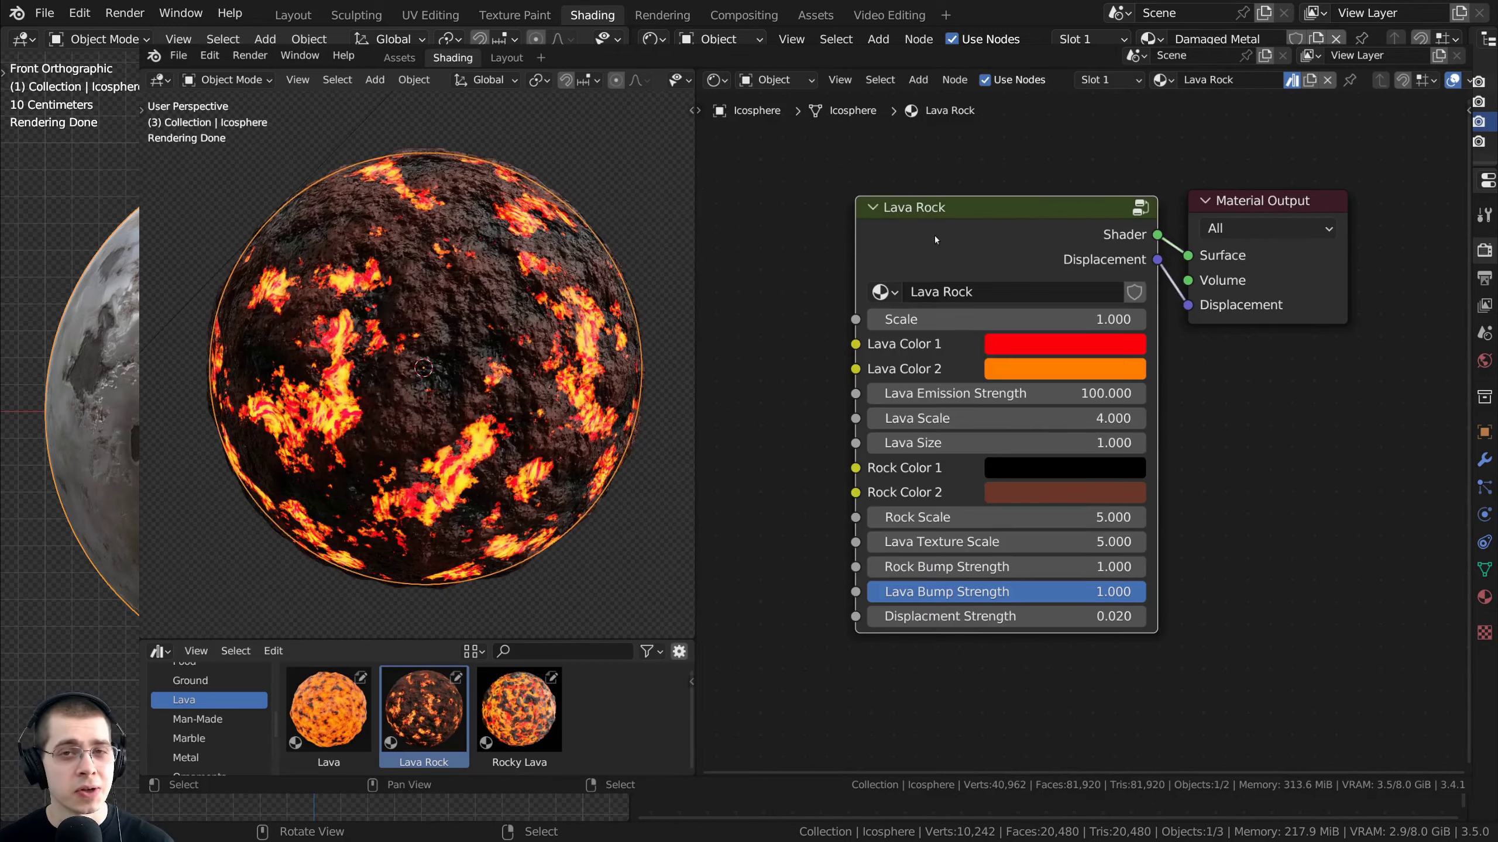
Inside the Lava Rock node group adjust the Mask ColorRamp's stops, and shift the black stop of the Cobblestone group's ColorRamp
key(Tab)
key(Home)
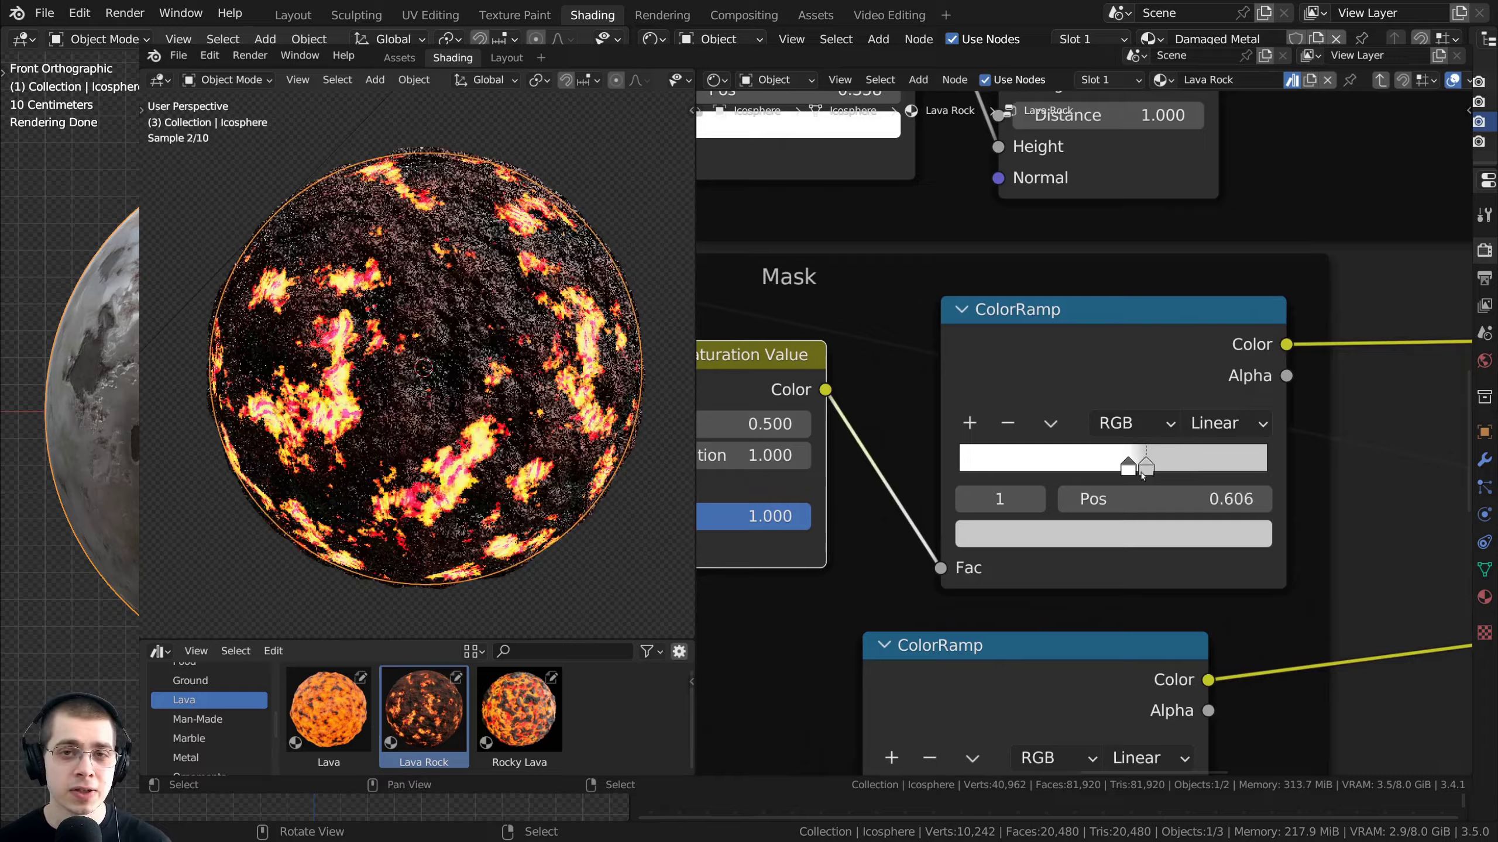
mouse_move(1097, 466)
mouse_down()
mouse_move(1048, 466)
mouse_move(1111, 466)
mouse_move(1098, 468)
mouse_up()
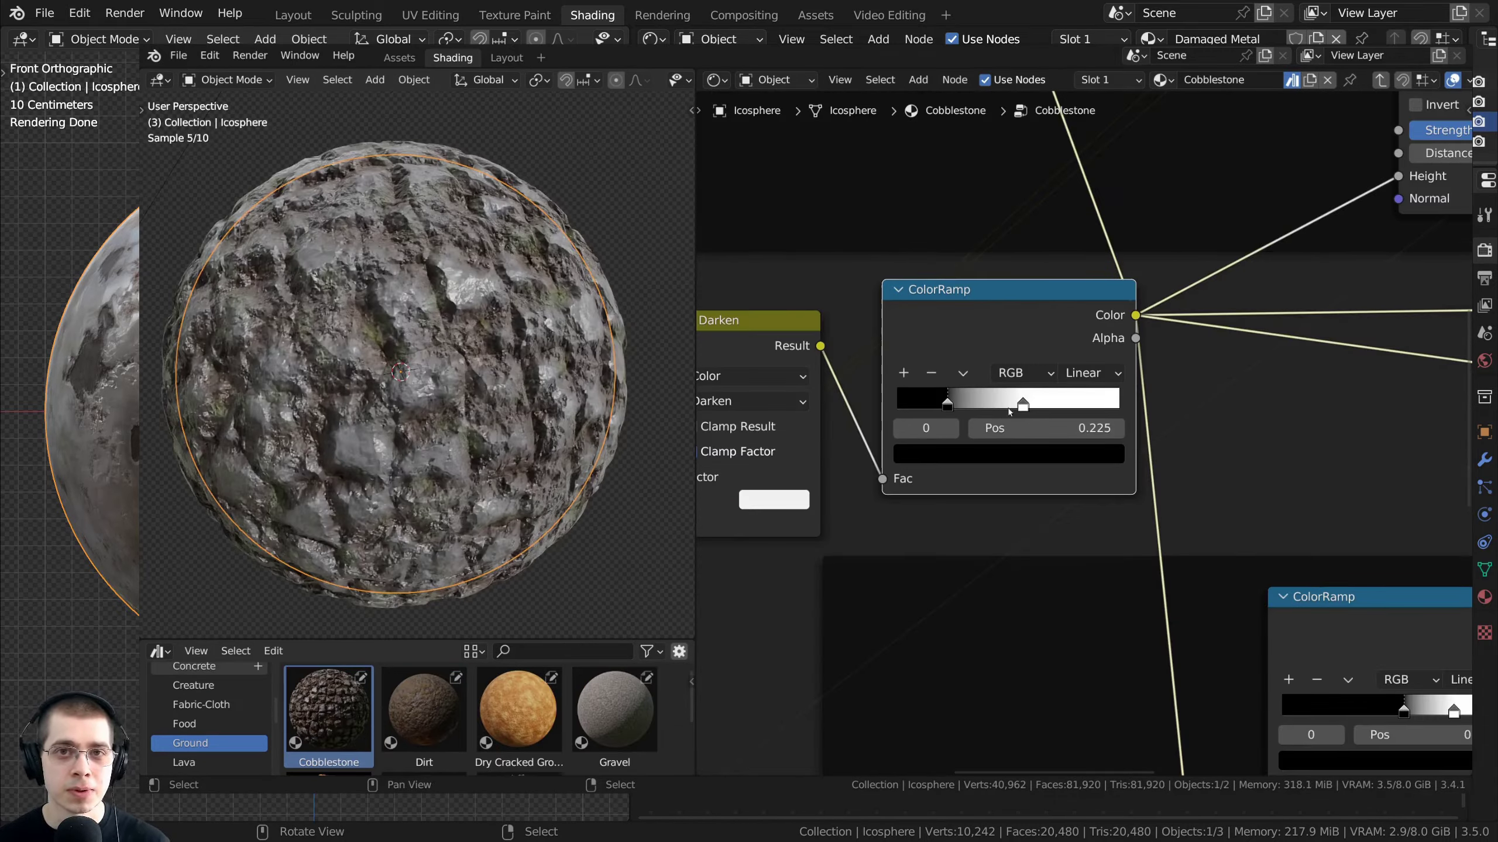
drag(982, 410, 1029, 411)
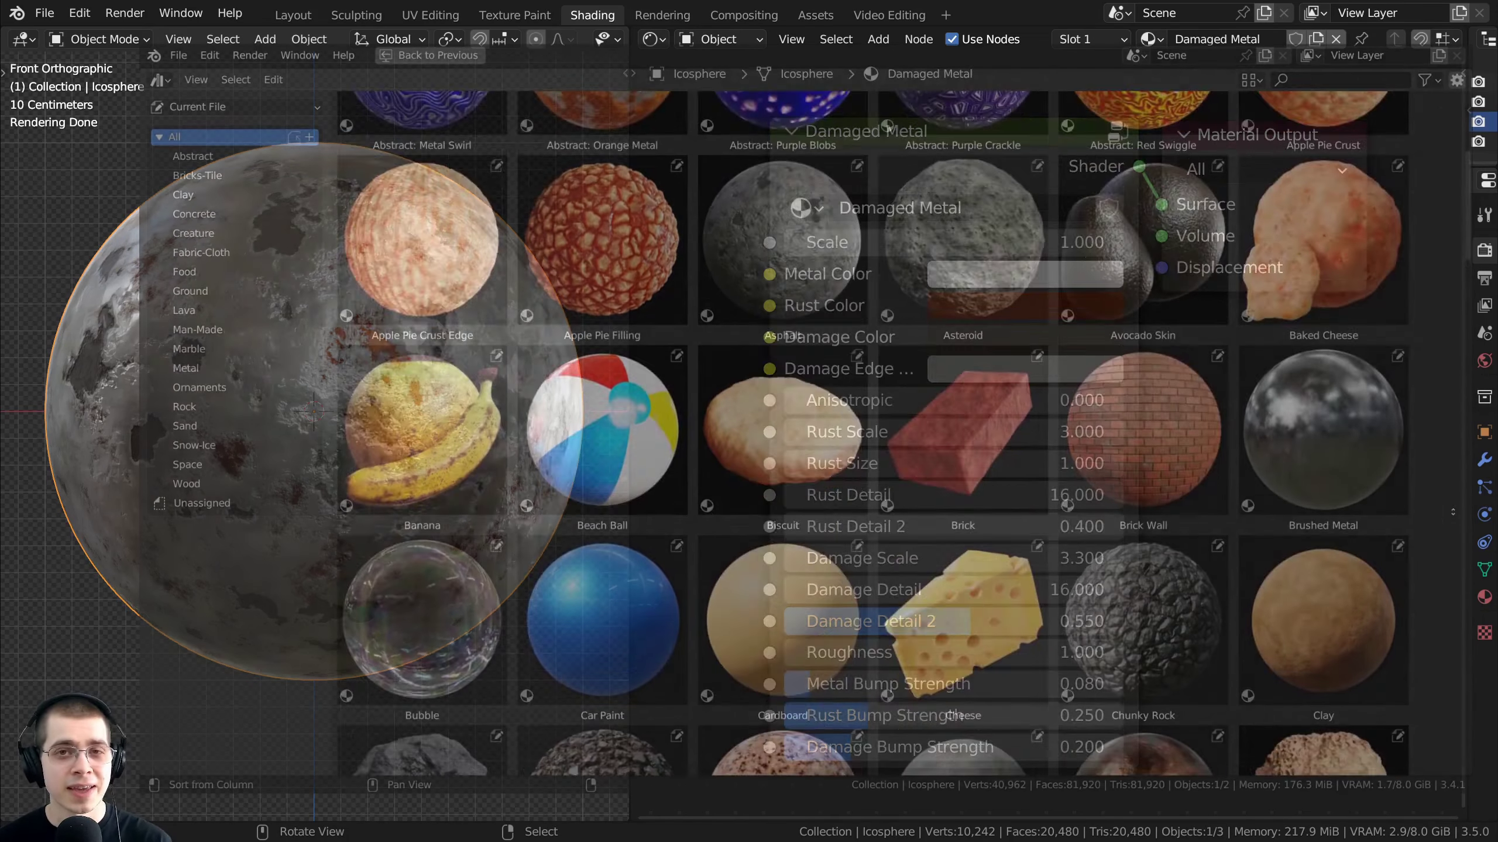
Browse the full set of material assets and the Rock, Lava, Space, Ground and Abstract catalogs
scroll(872, 434, down, 5)
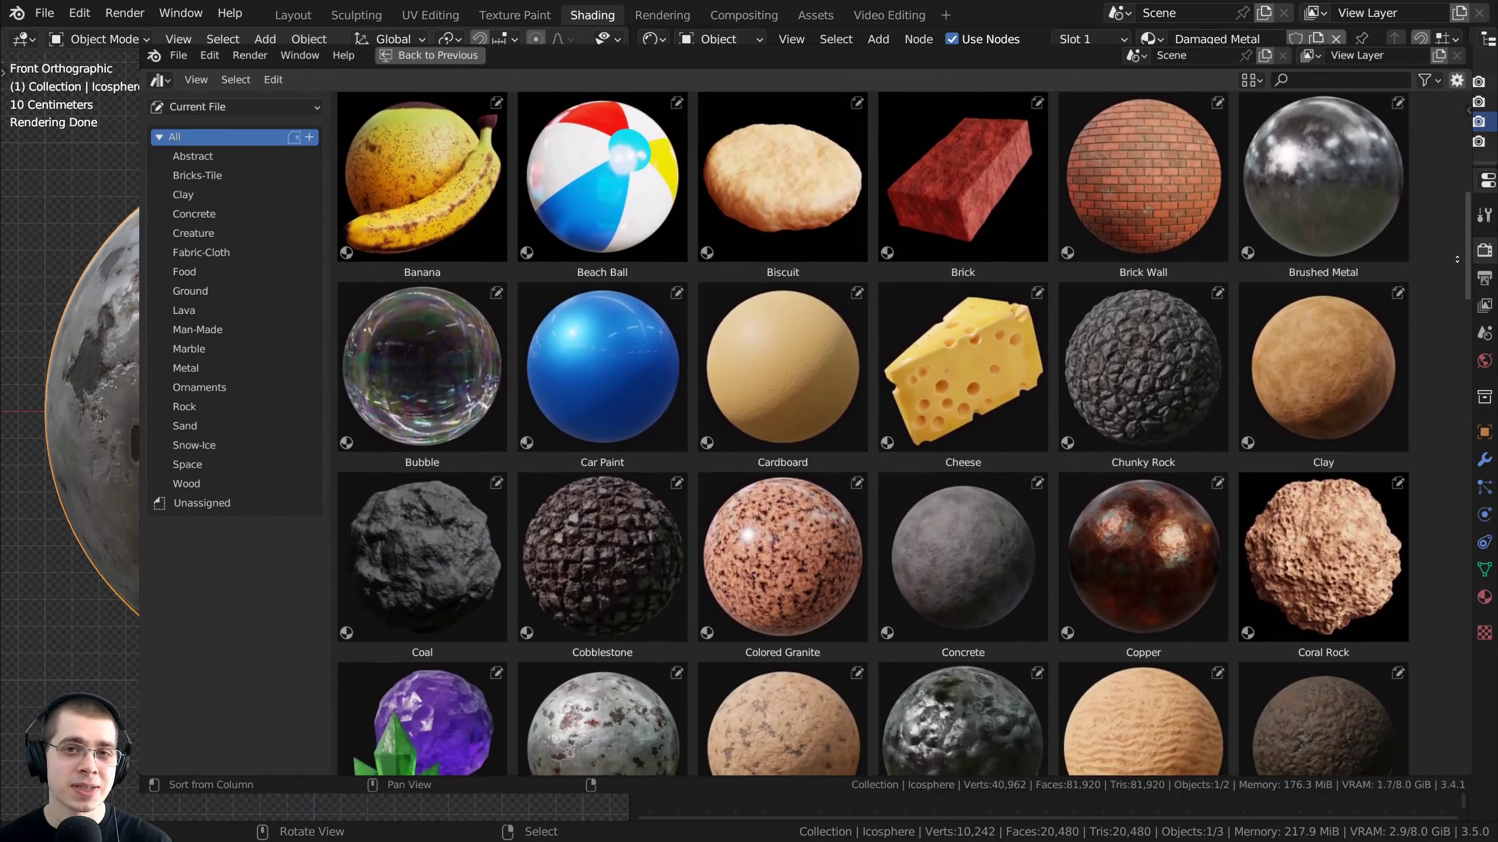
scroll(873, 434, down, 6)
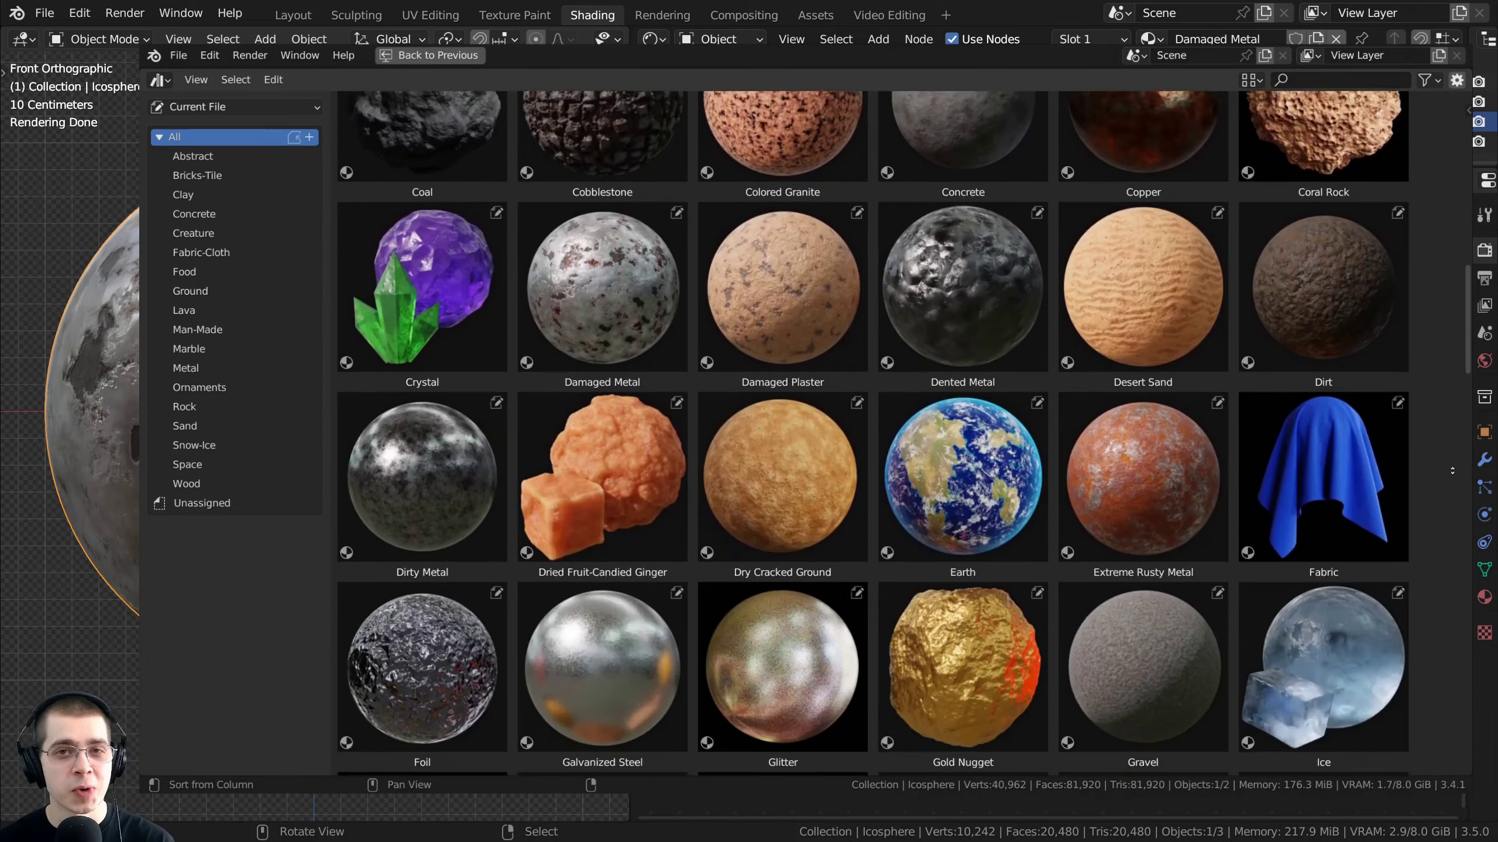
scroll(873, 434, down, 7)
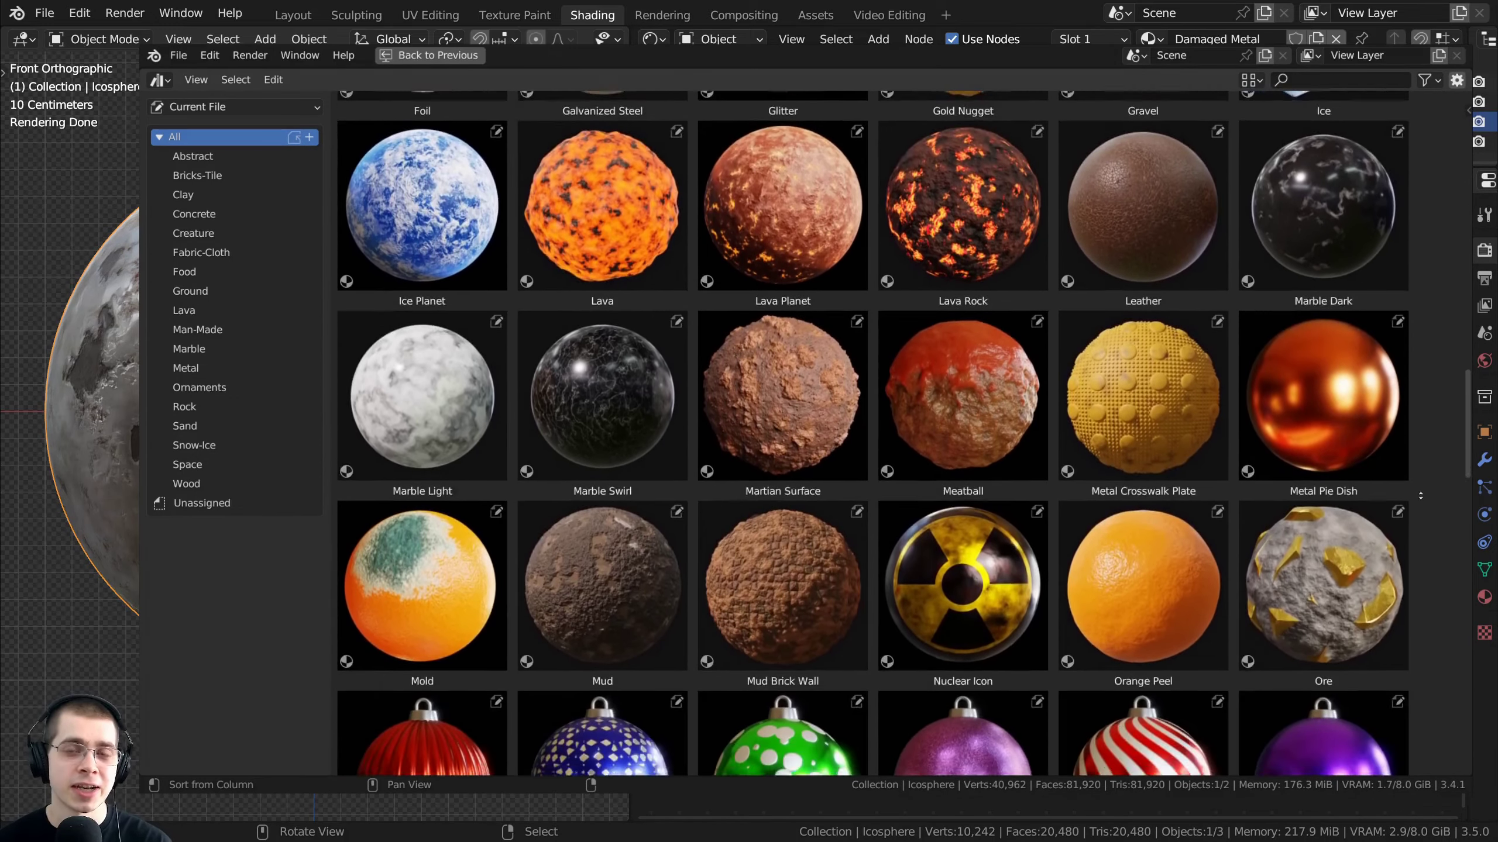
scroll(1401, 342, down, 5)
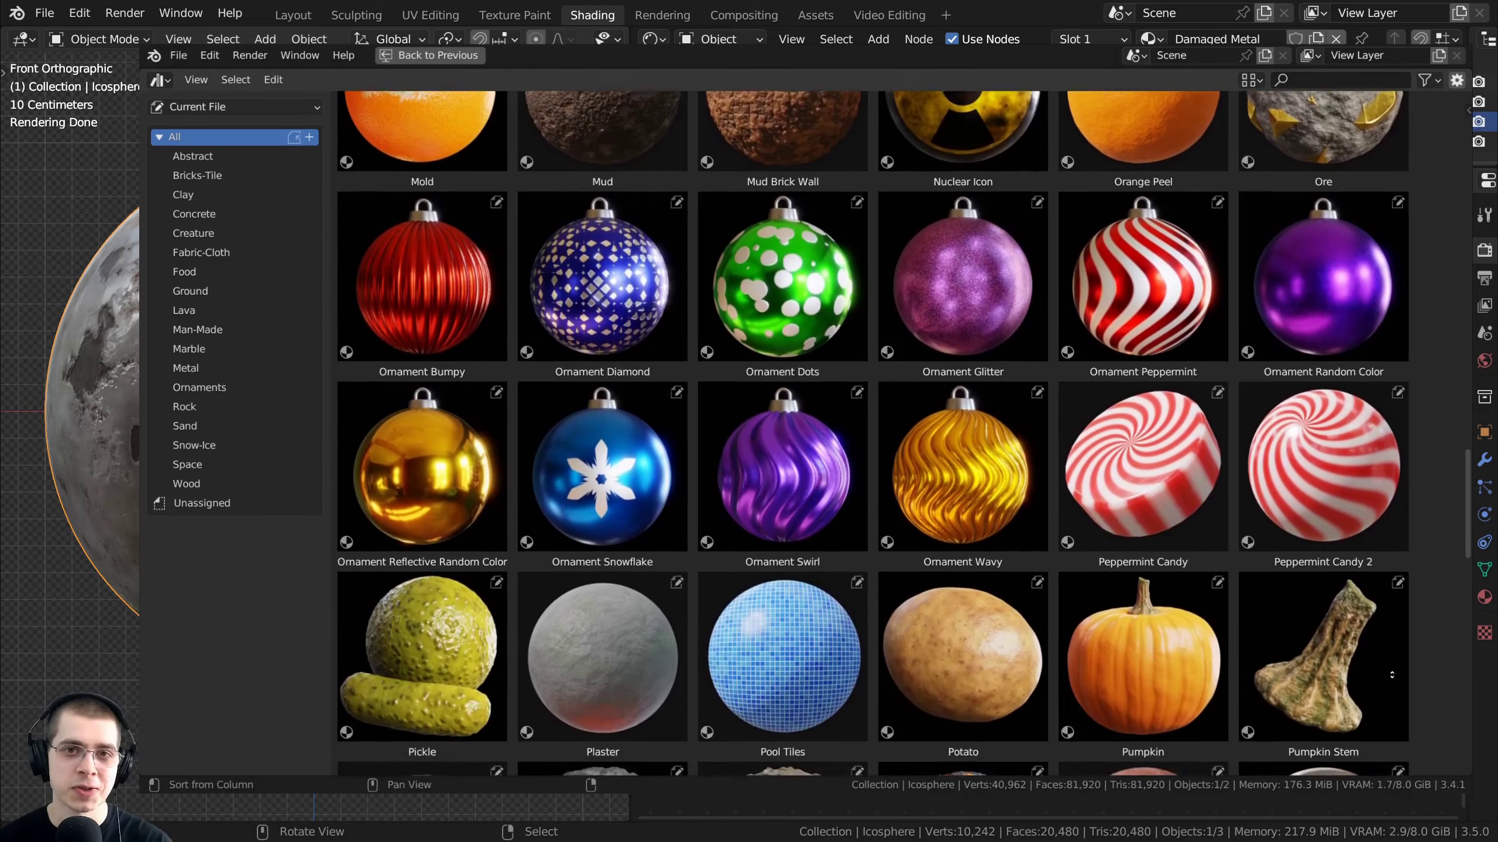
scroll(1392, 589, down, 3)
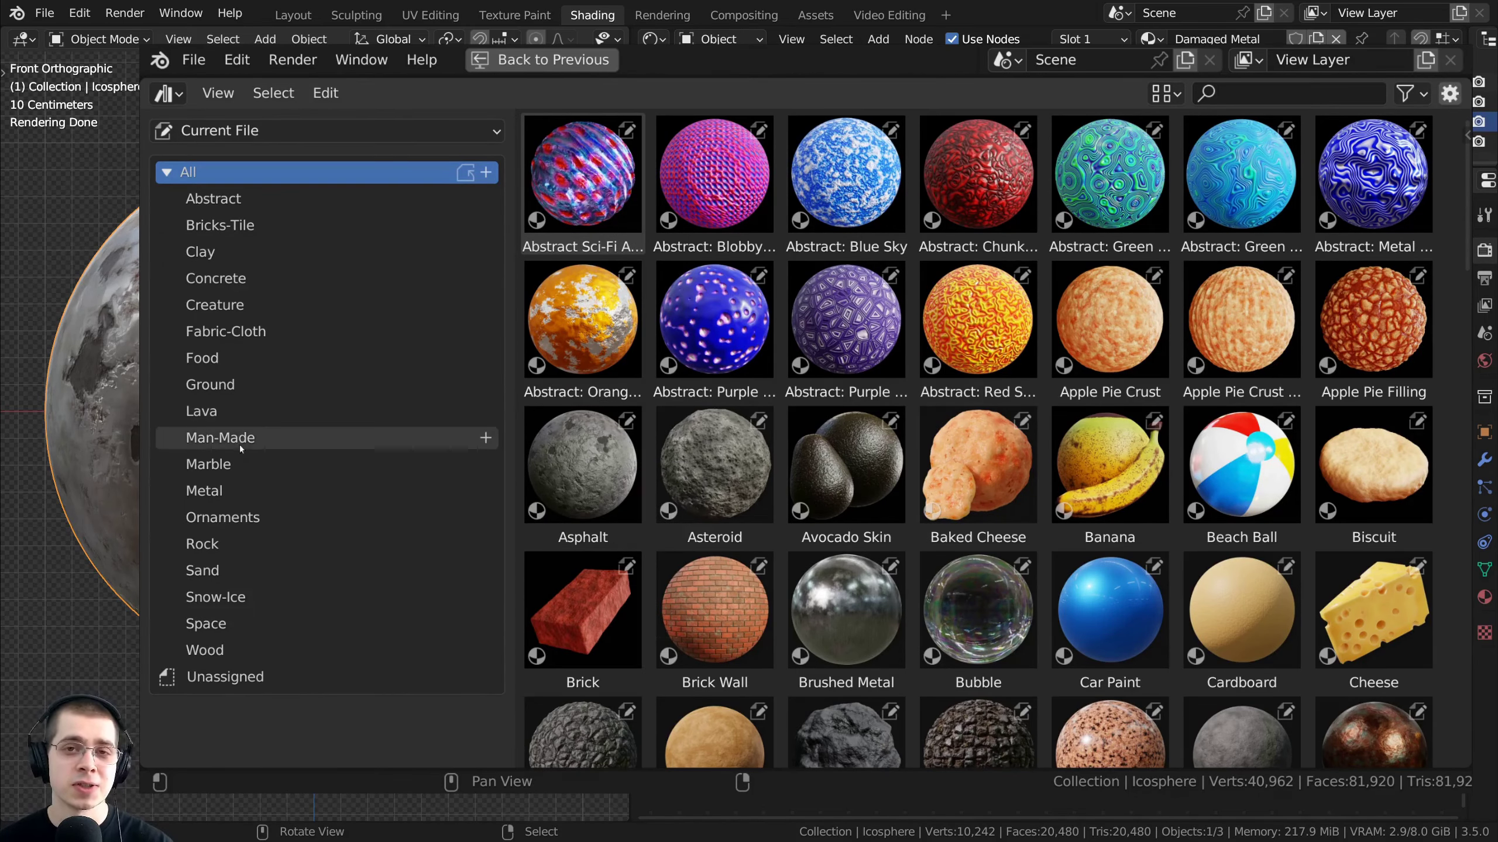
click(236, 543)
click(225, 416)
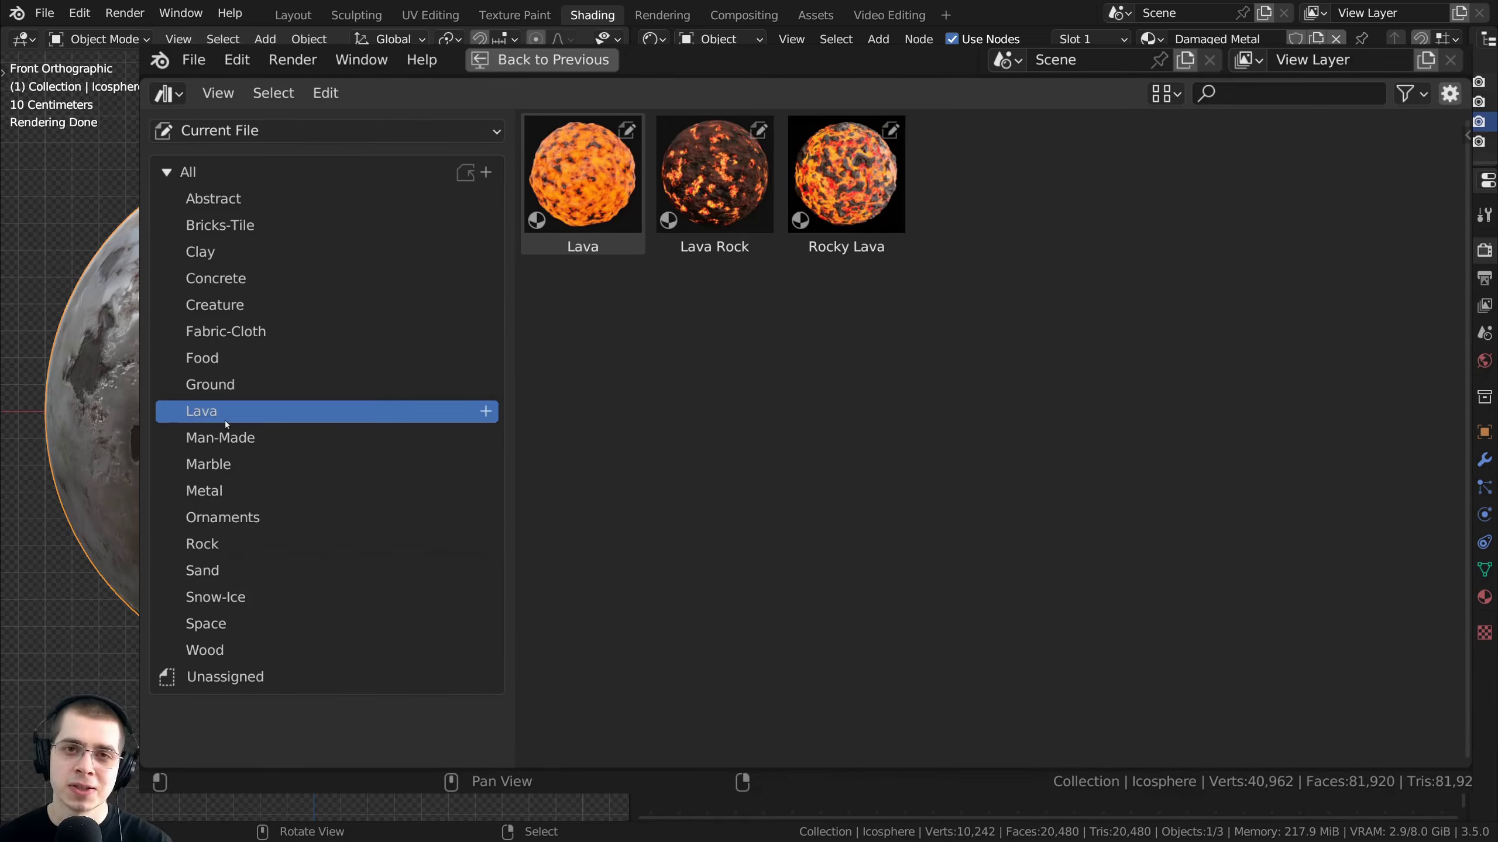
click(229, 628)
click(224, 389)
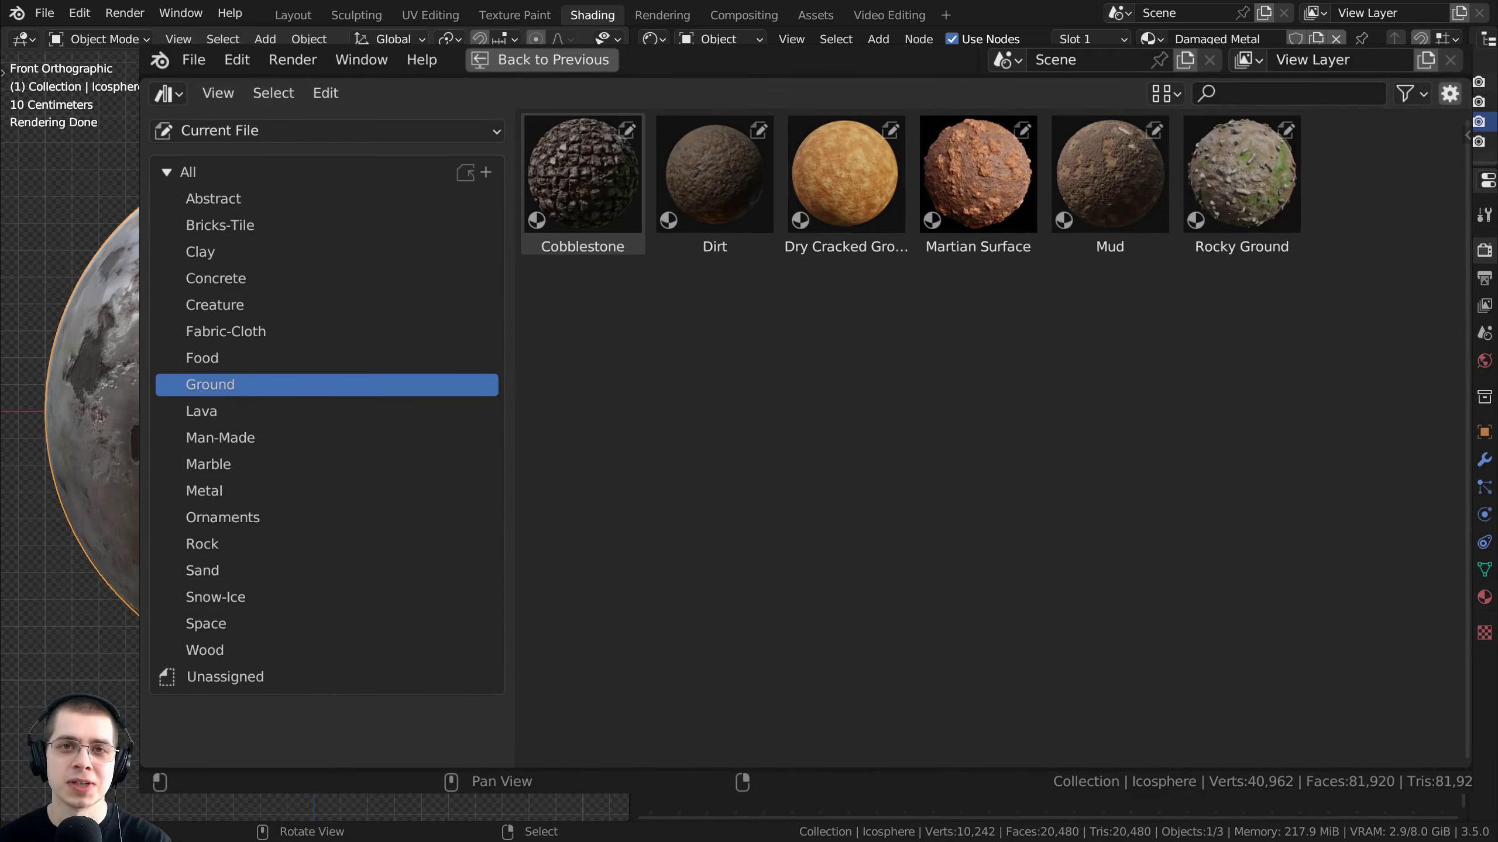
click(294, 199)
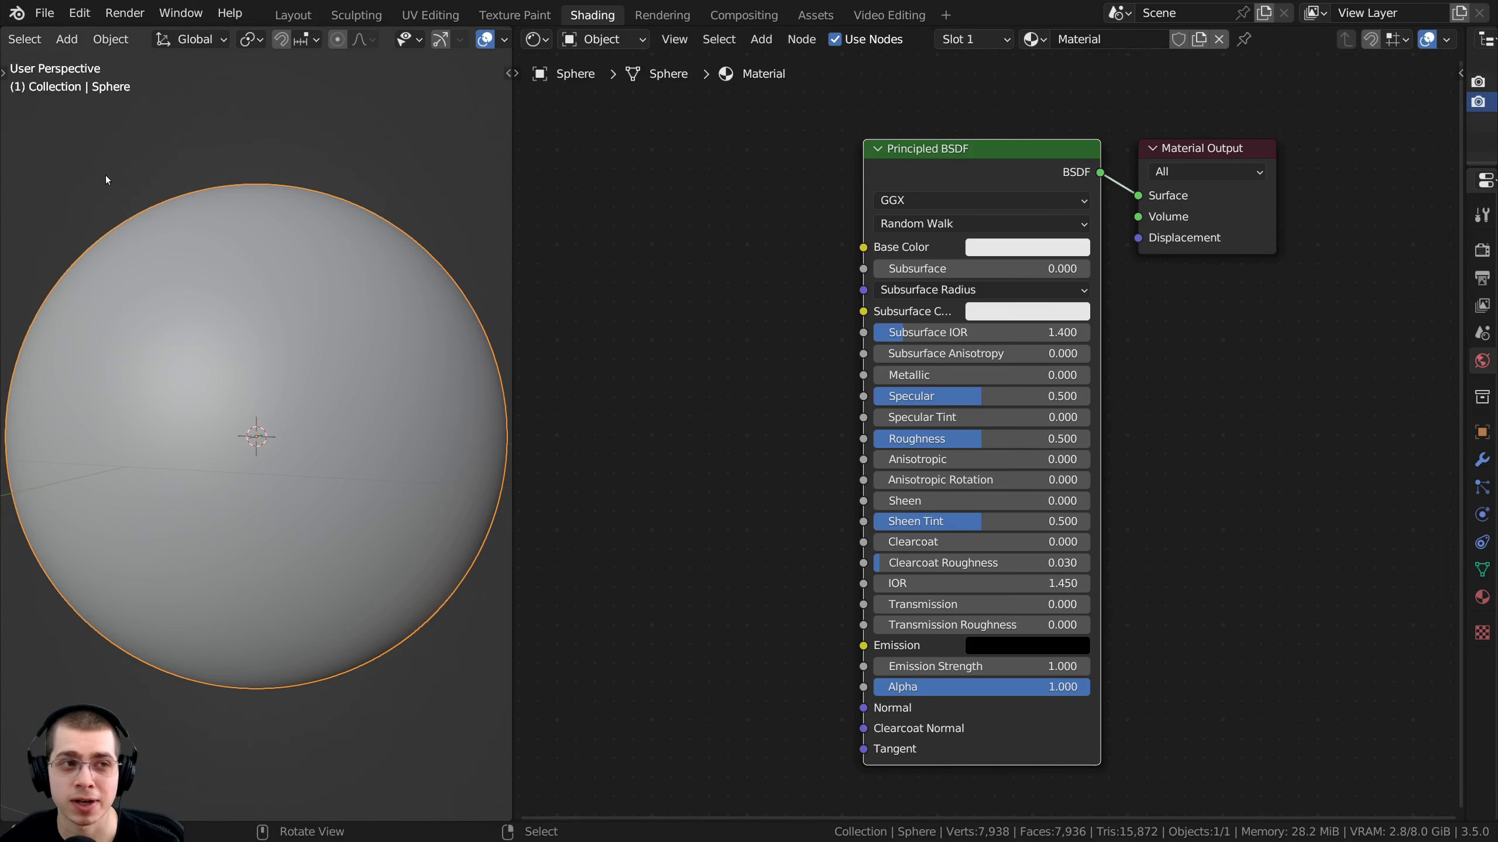
click(77, 13)
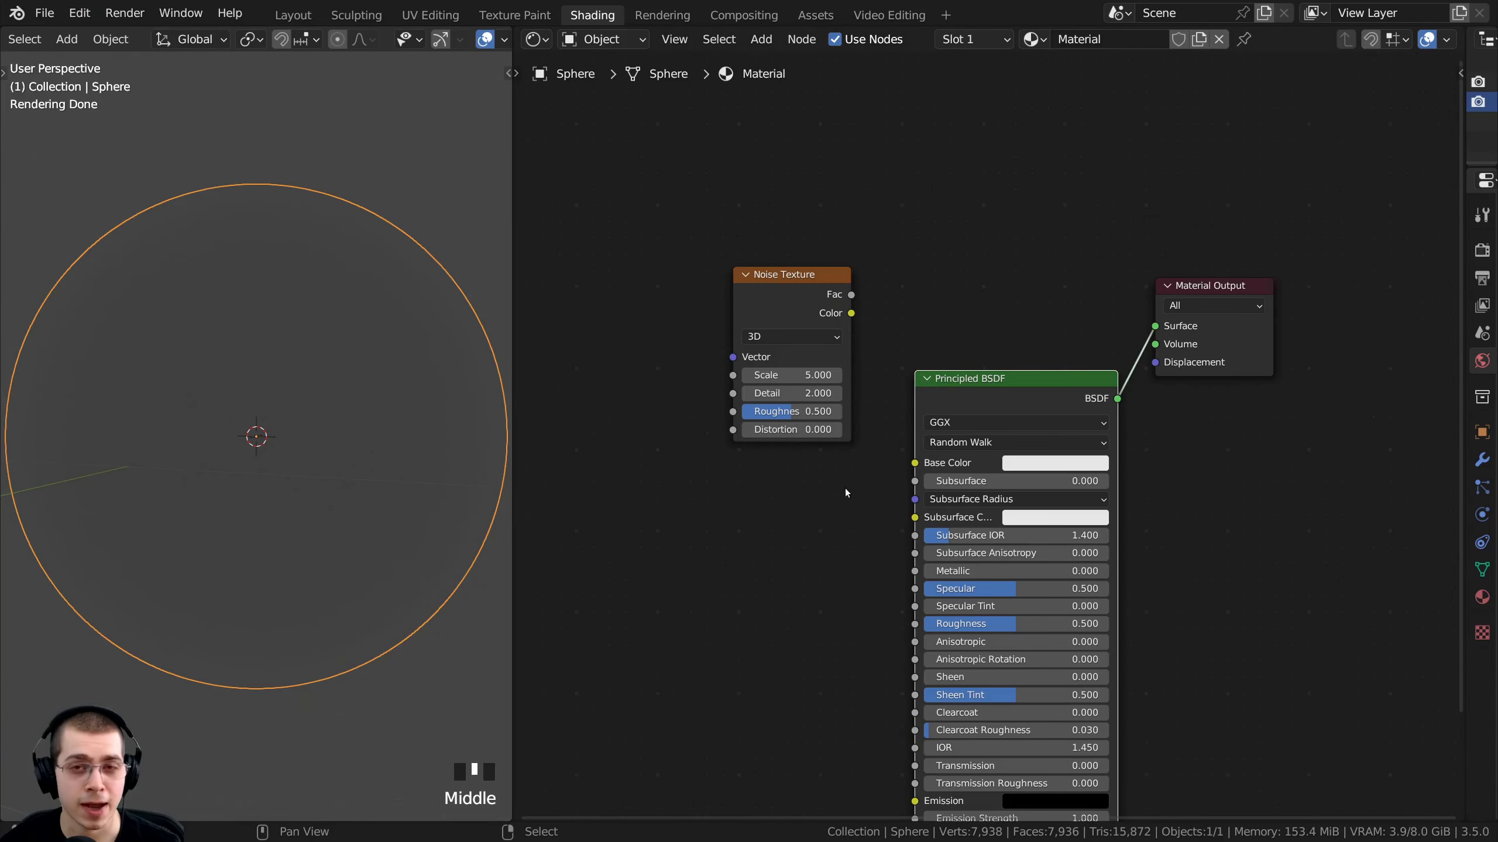
Preview the Noise Texture node's Fac output directly on the sphere
middle_drag(943, 457, 945, 468)
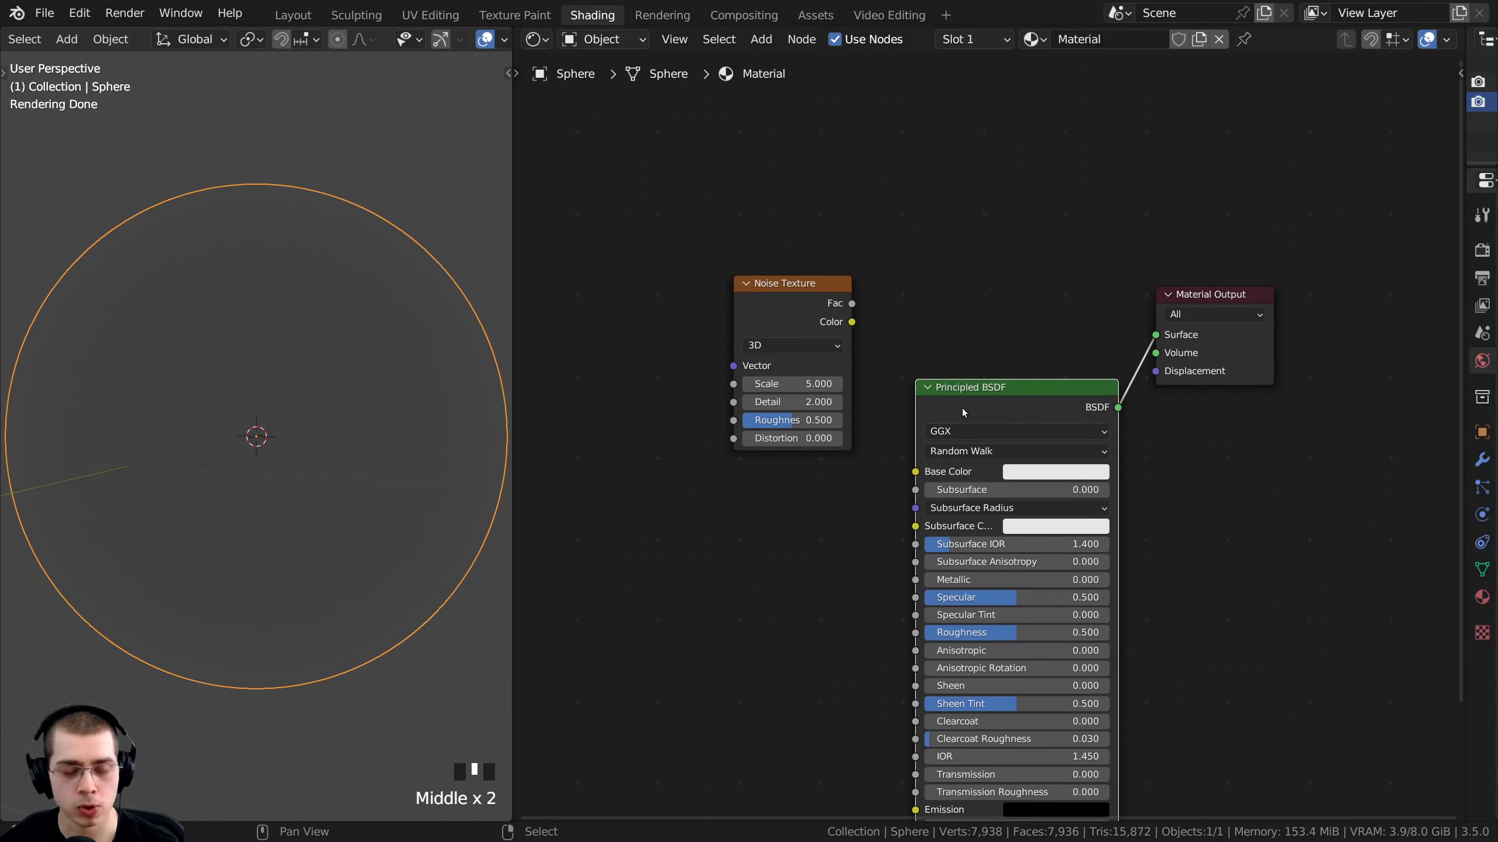
ctrl+shift+click(789, 300)
middle_drag(448, 442, 36, 487)
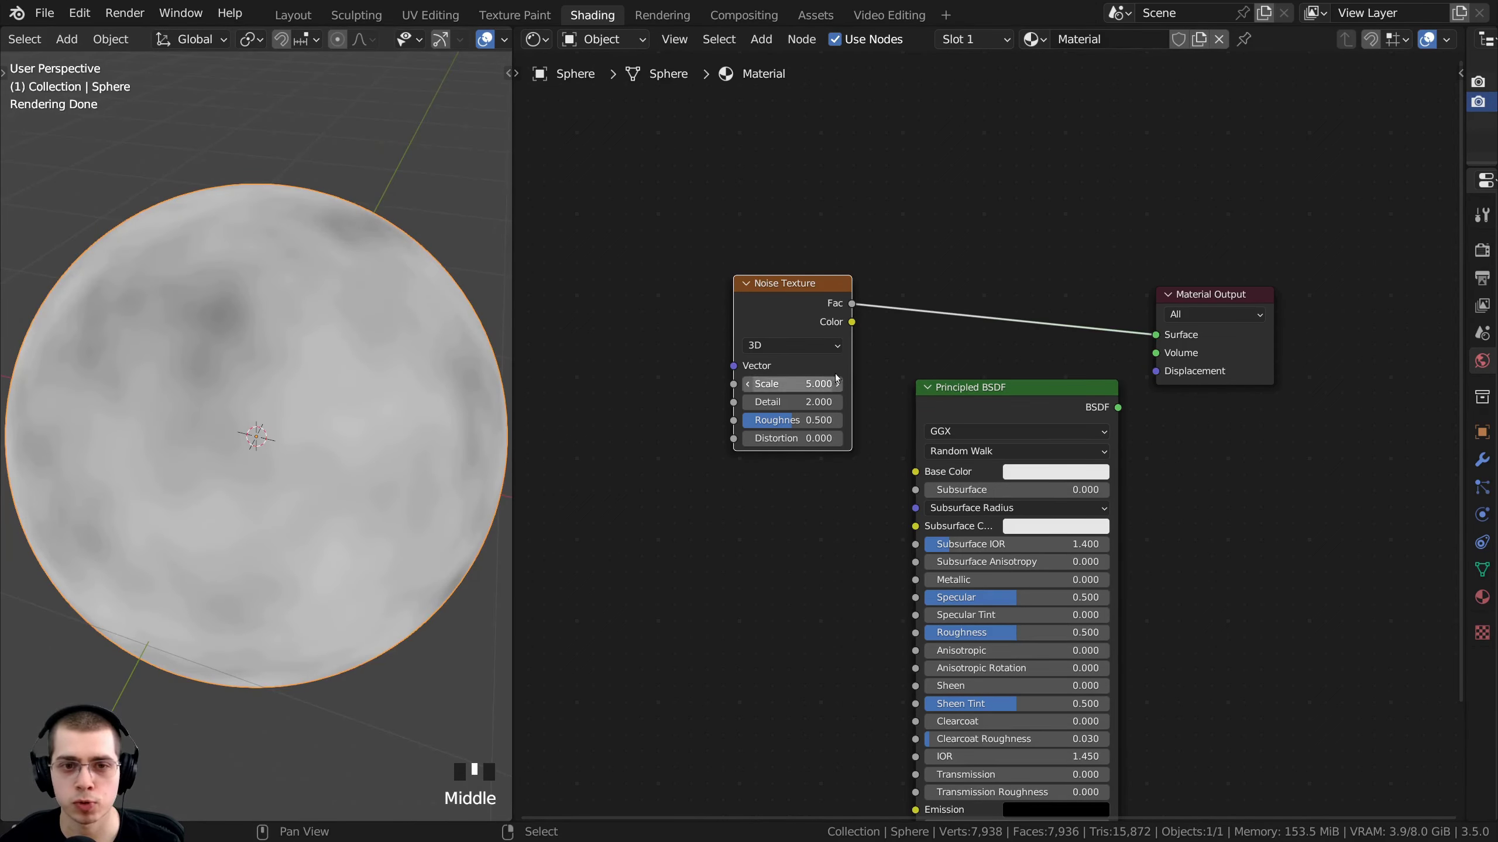
Compare the Principled BSDF and Noise Texture previews on the sphere by switching the output between them, ending on the Noise Texture
ctrl+shift+click(1000, 394)
ctrl+shift+click(815, 314)
scroll(896, 353, up, 1)
ctrl+shift+click(965, 387)
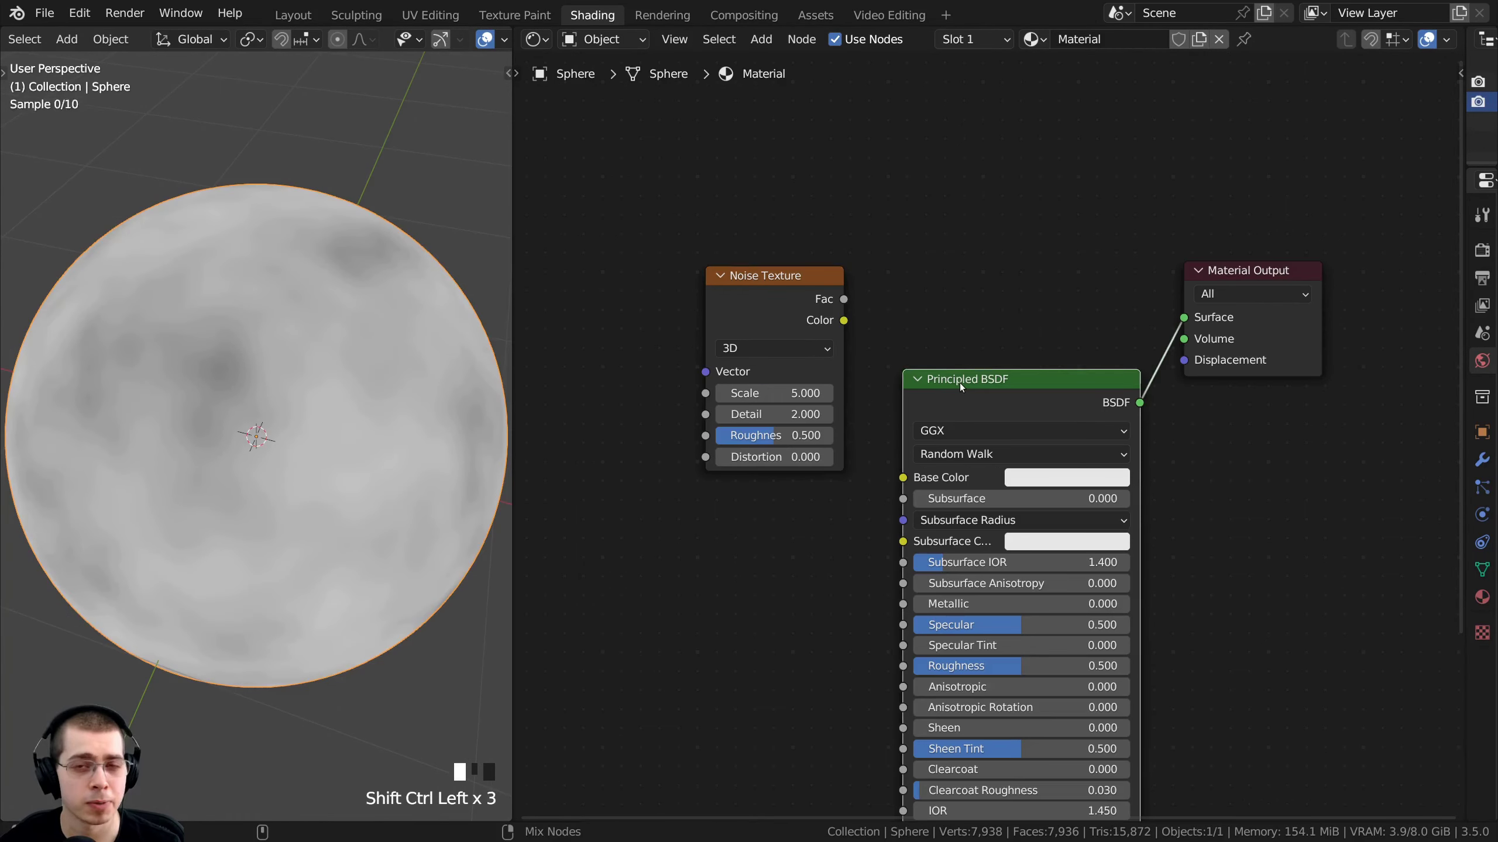
ctrl+shift+click(799, 307)
ctrl+shift+click(978, 387)
ctrl+shift+click(753, 318)
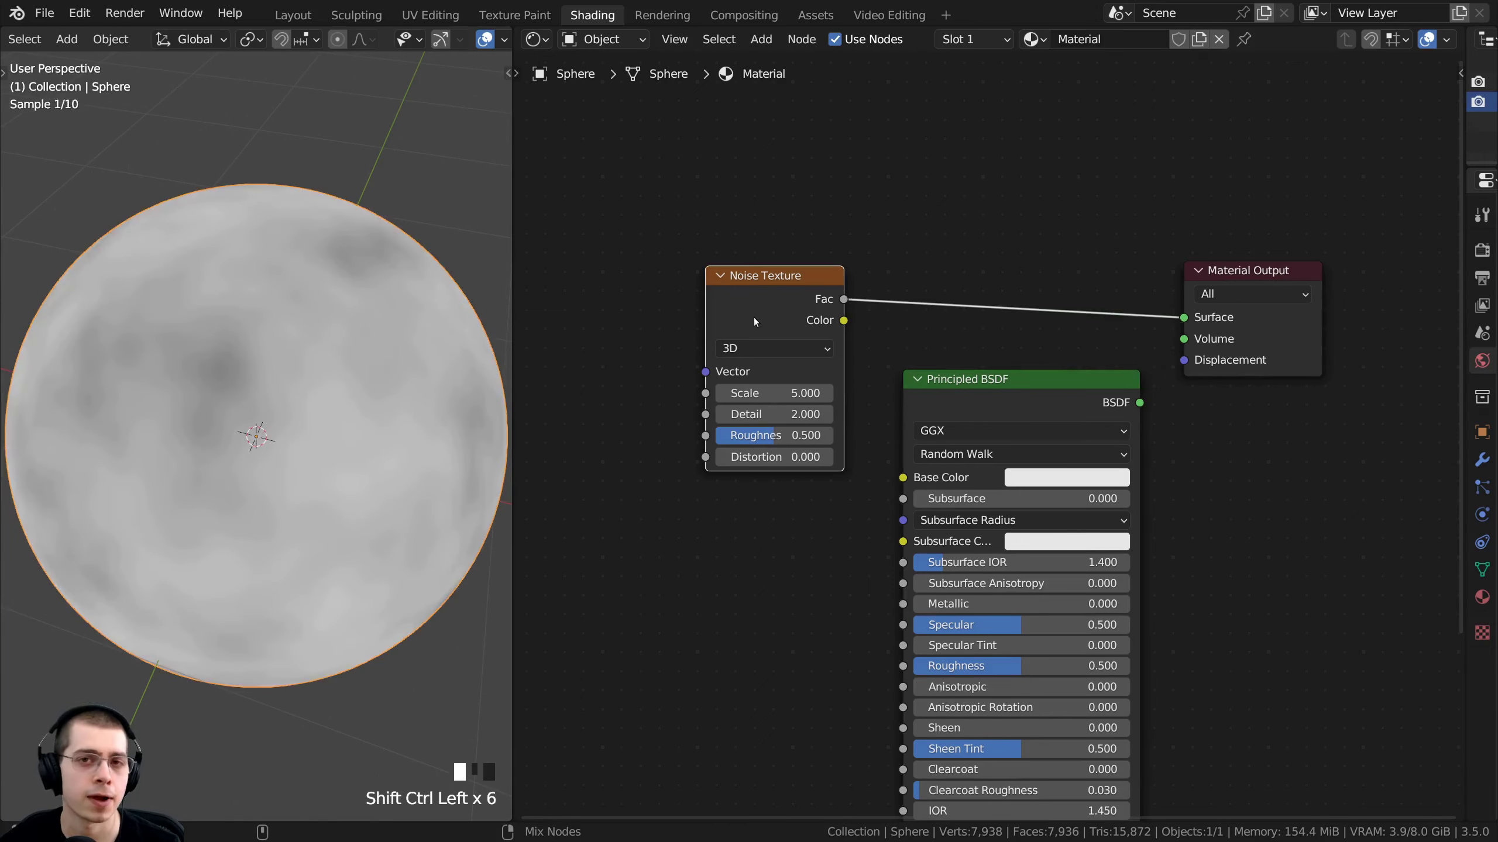
scroll(909, 328, down, 1)
middle_drag(907, 328, 856, 274)
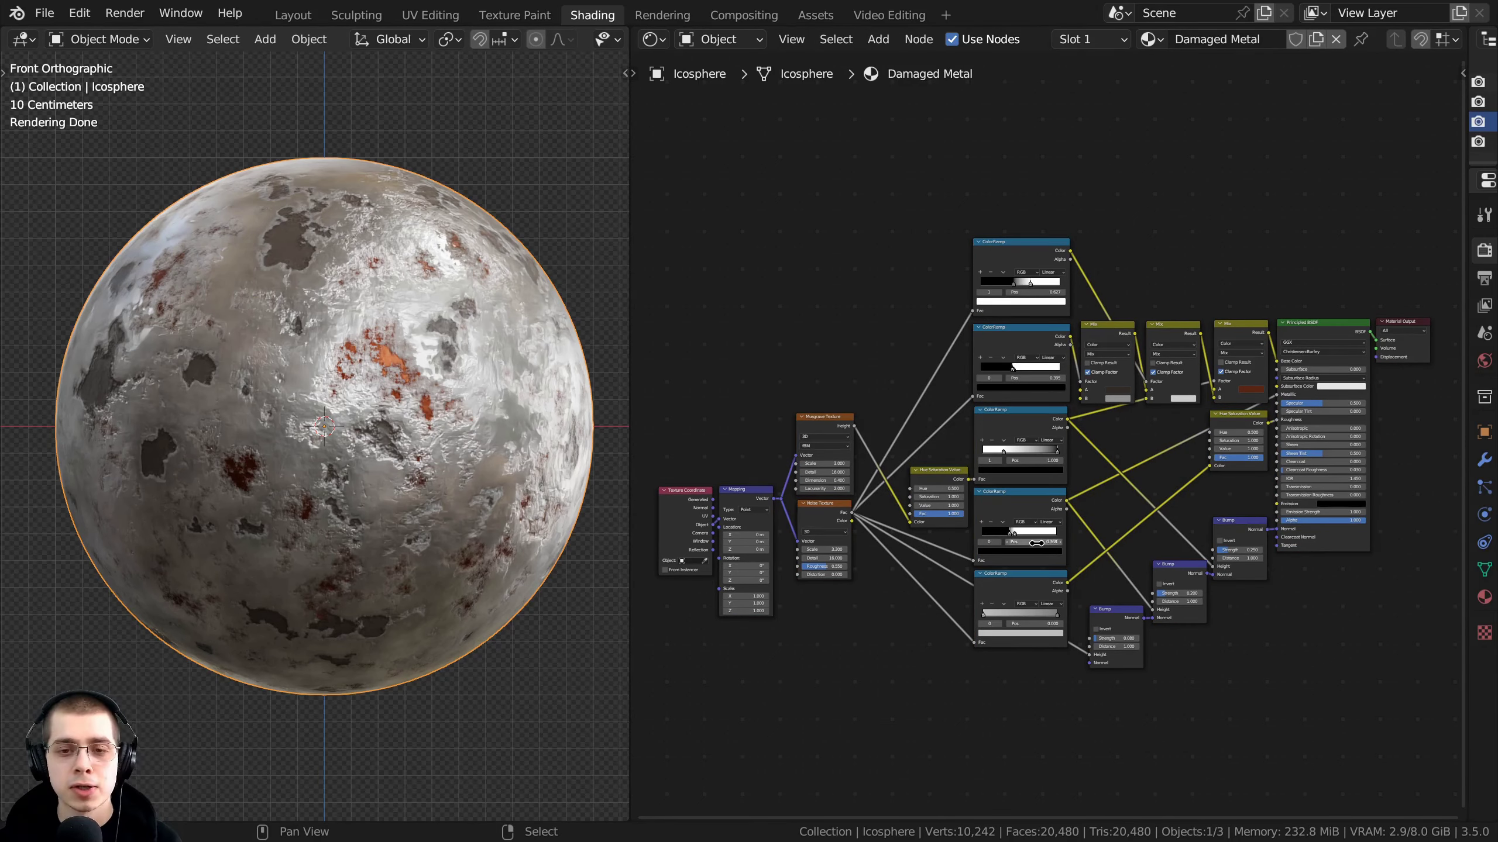
Select every node of the Damaged Metal material except the Material Output, and inspect the output node
scroll(724, 428, down, 1)
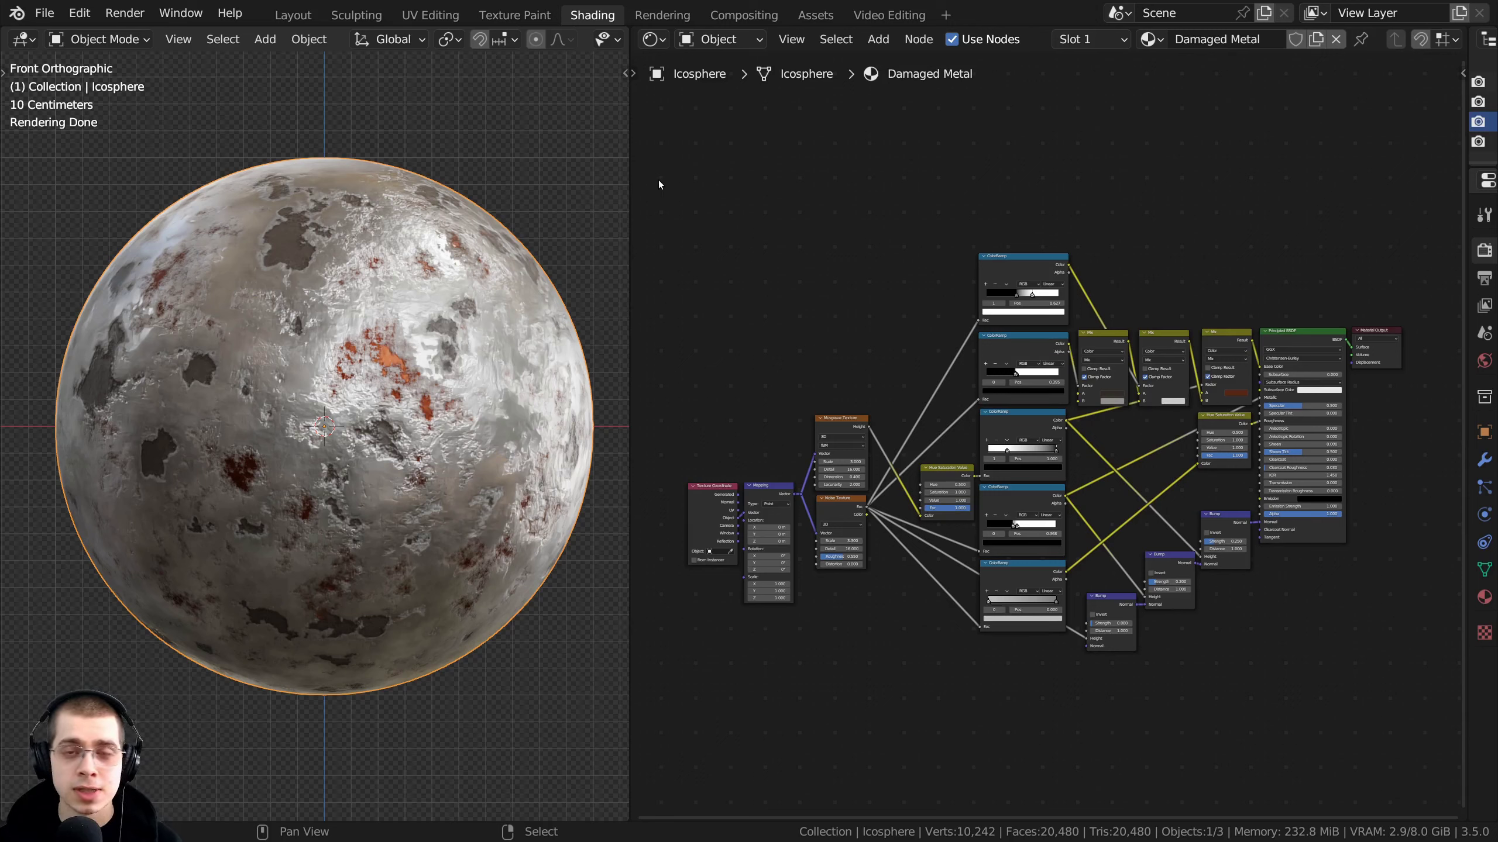
drag(663, 145, 1301, 677)
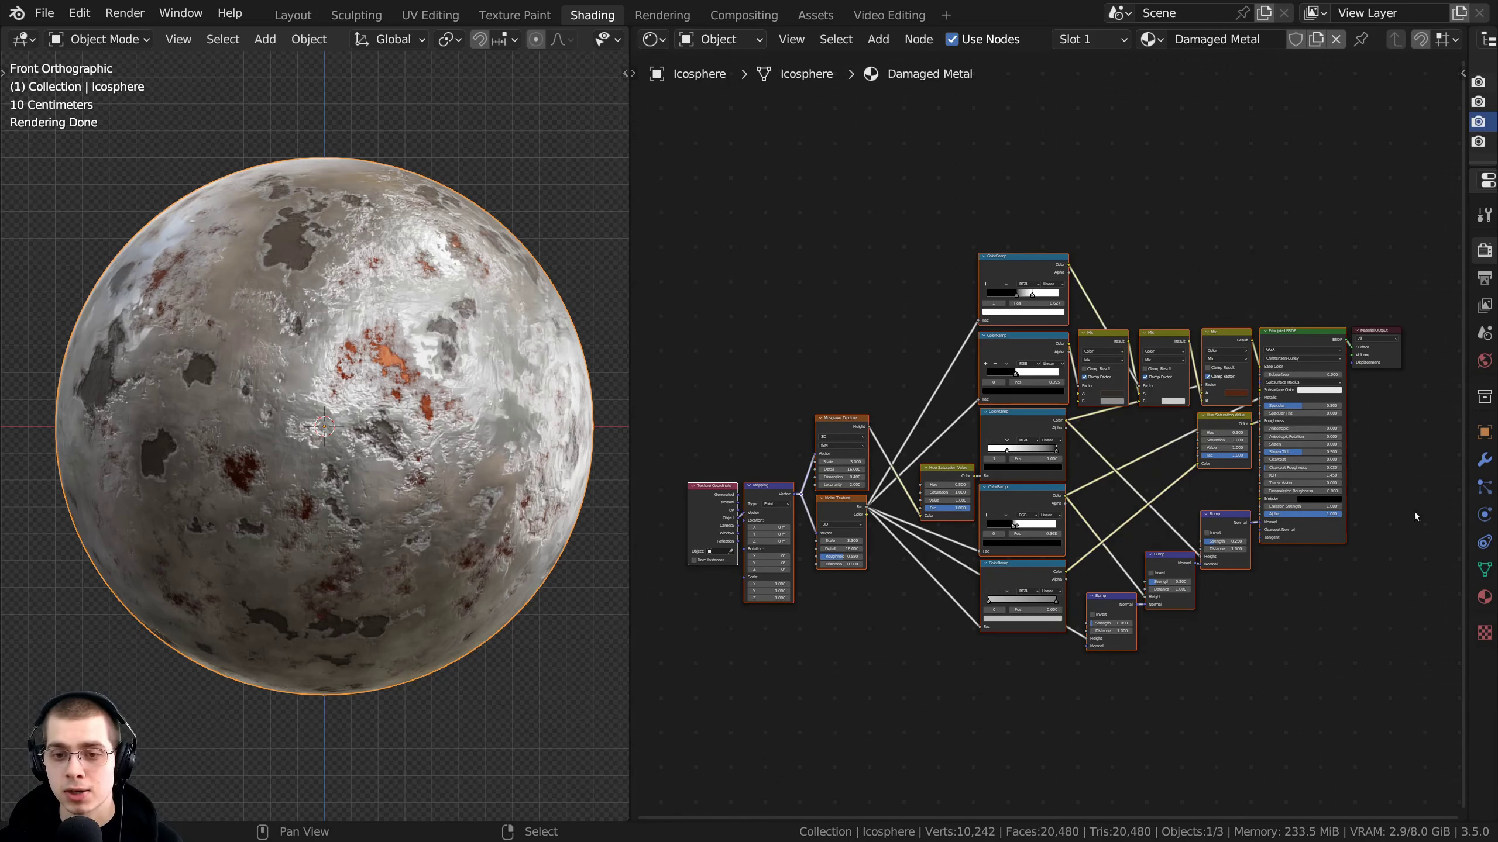
middle_drag(1312, 497, 950, 584)
scroll(941, 581, up, 14)
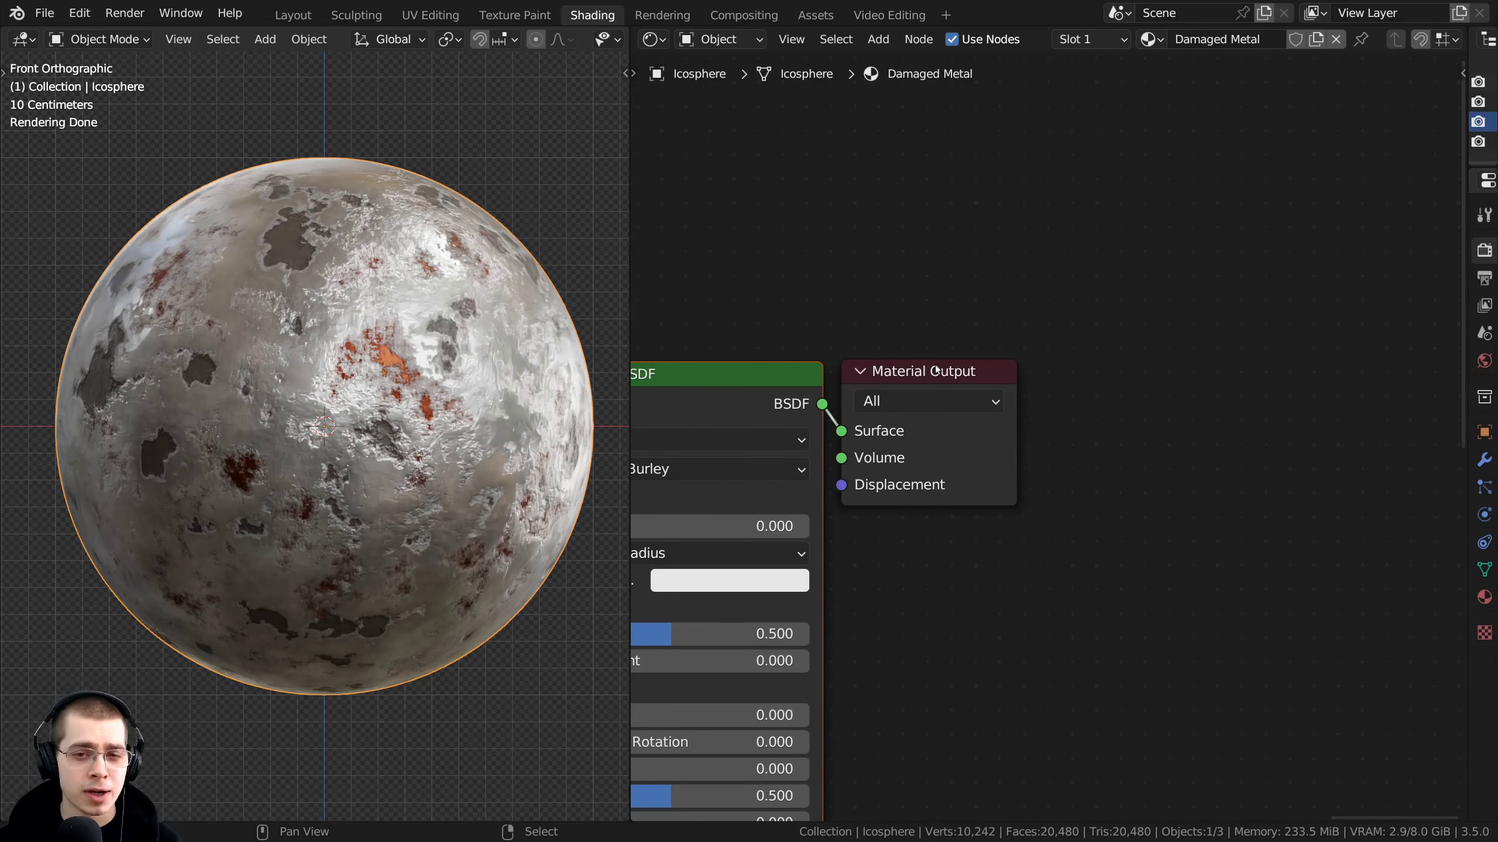
middle_drag(910, 372, 1039, 324)
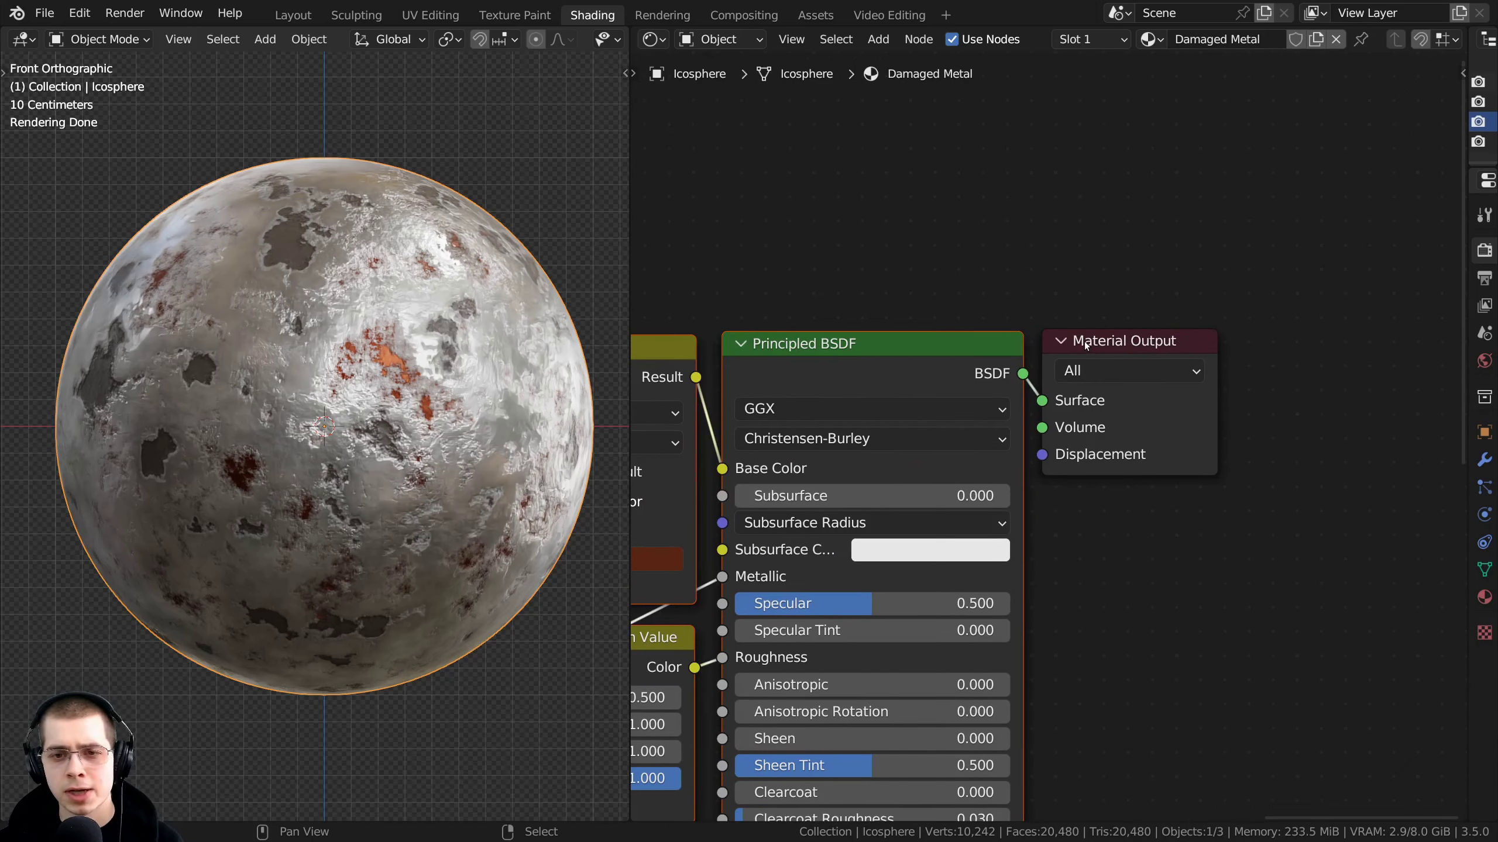
scroll(1138, 344, down, 3)
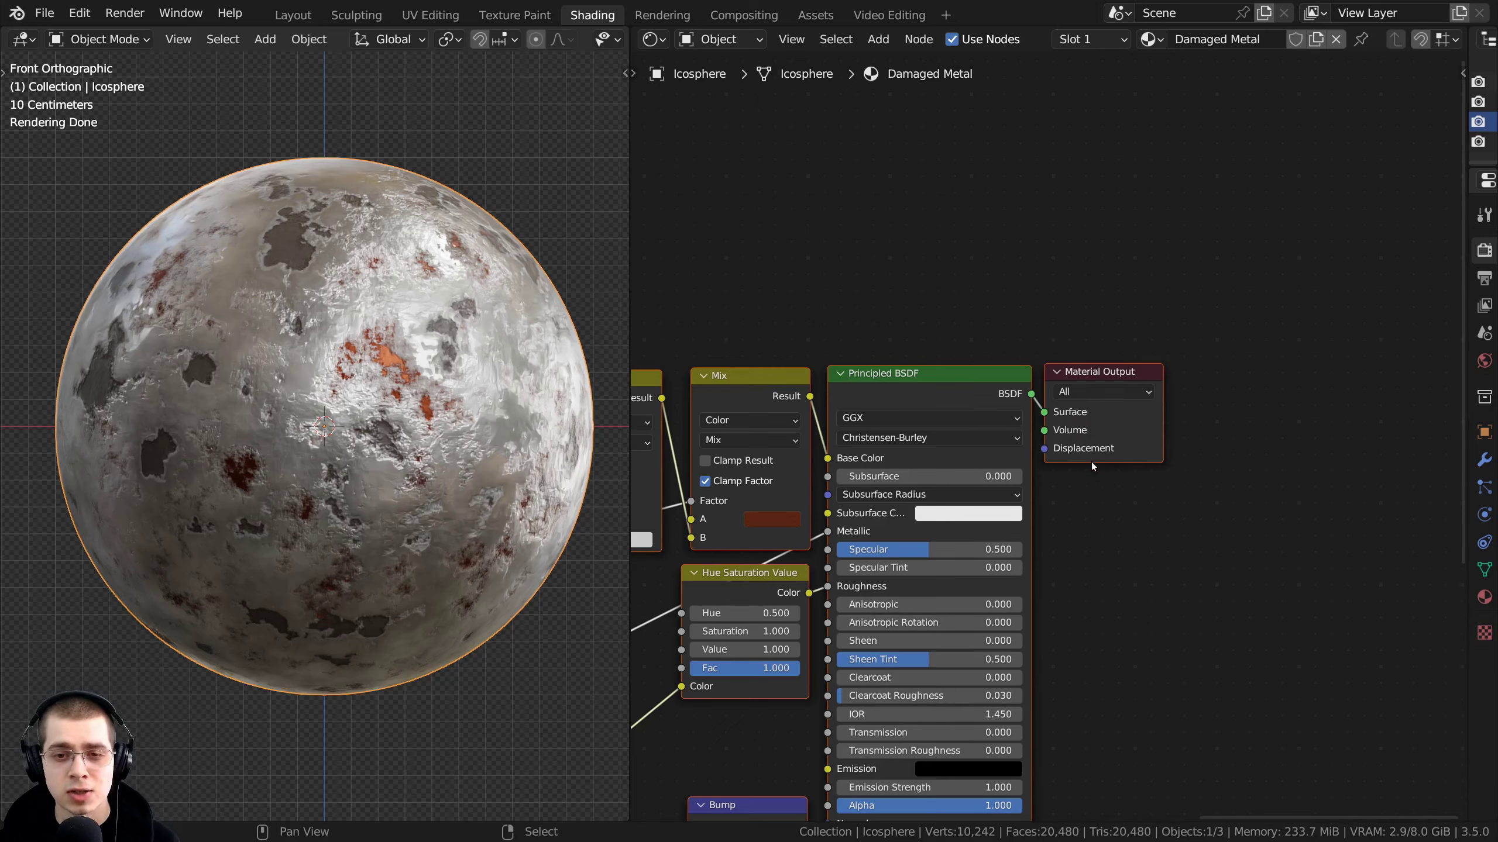
Deselect all nodes of the Damaged Metal material
middle_drag(1072, 461, 1217, 351)
key(b)
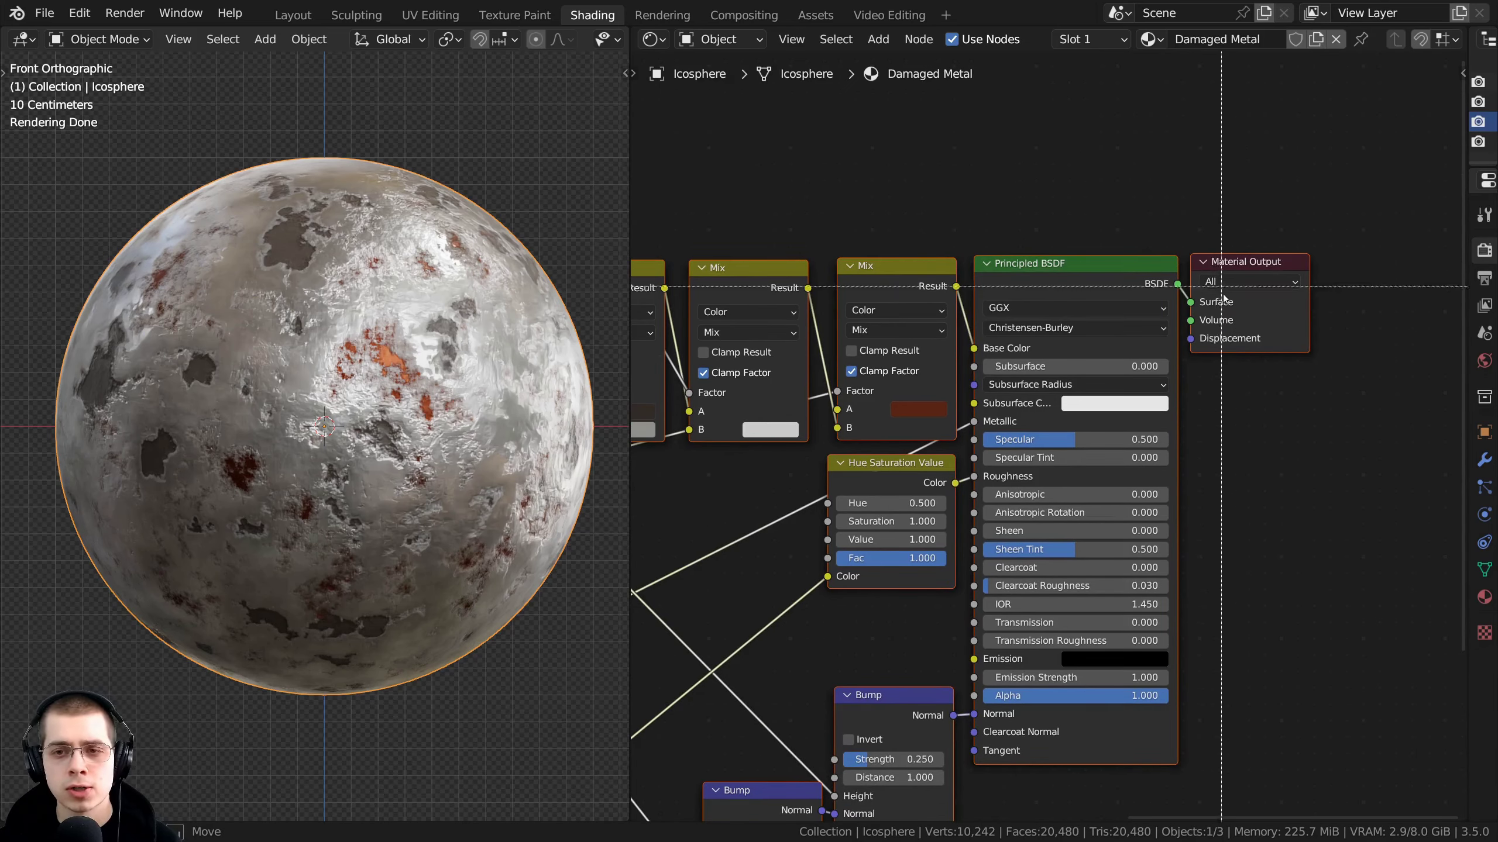
key(Escape)
key(alt+a)
scroll(1232, 301, down, 4)
scroll(1224, 289, up, 3)
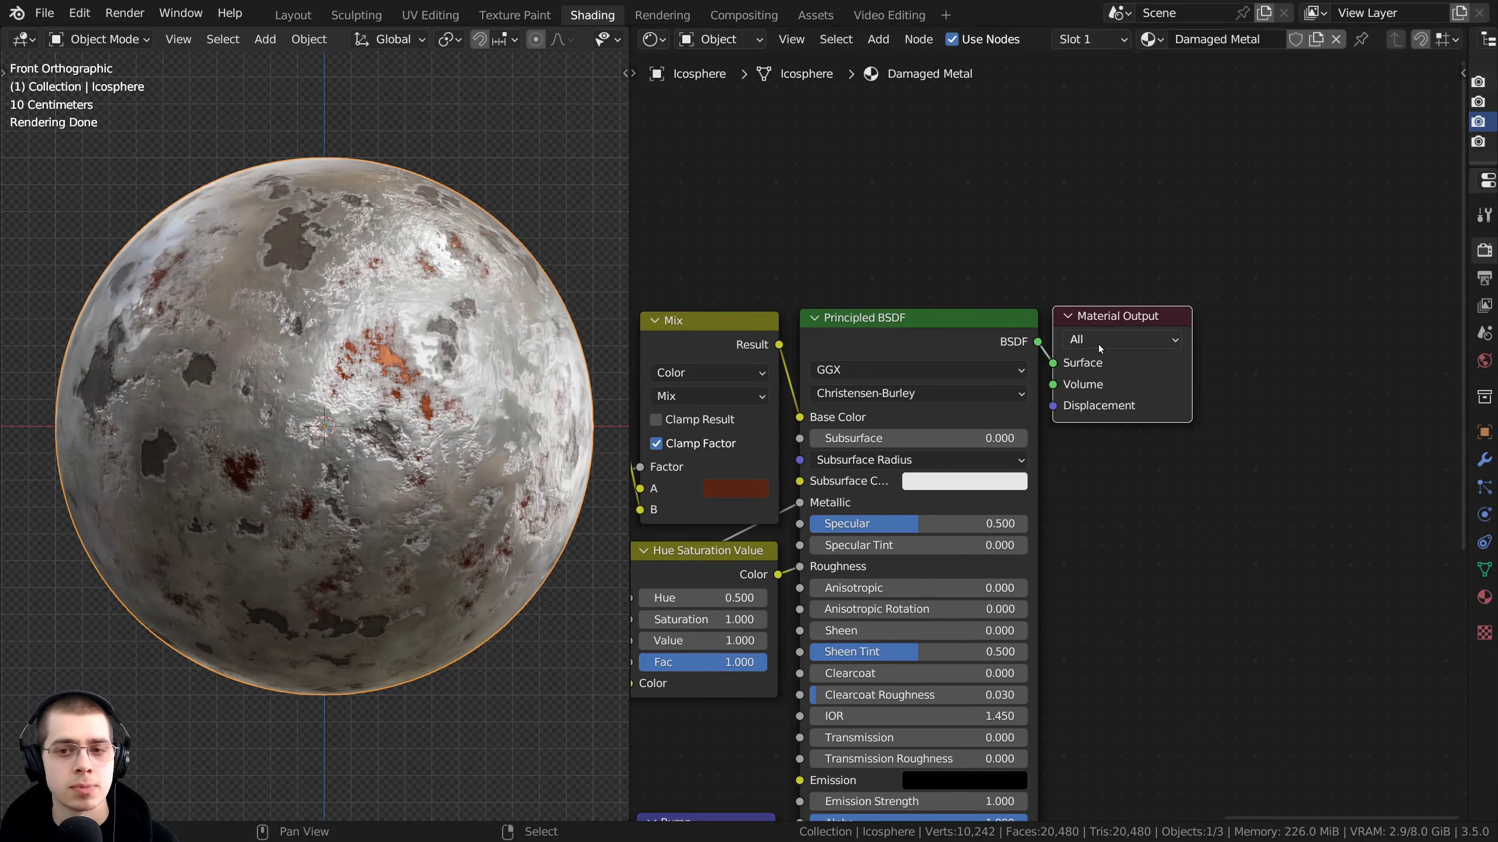
Combine all Damaged Metal nodes except the Material Output into one node group, and select the Group Output node inside it
scroll(1094, 372, down, 2)
key(Home)
key(b)
drag(658, 148, 1254, 653)
drag(1257, 653, 1257, 653)
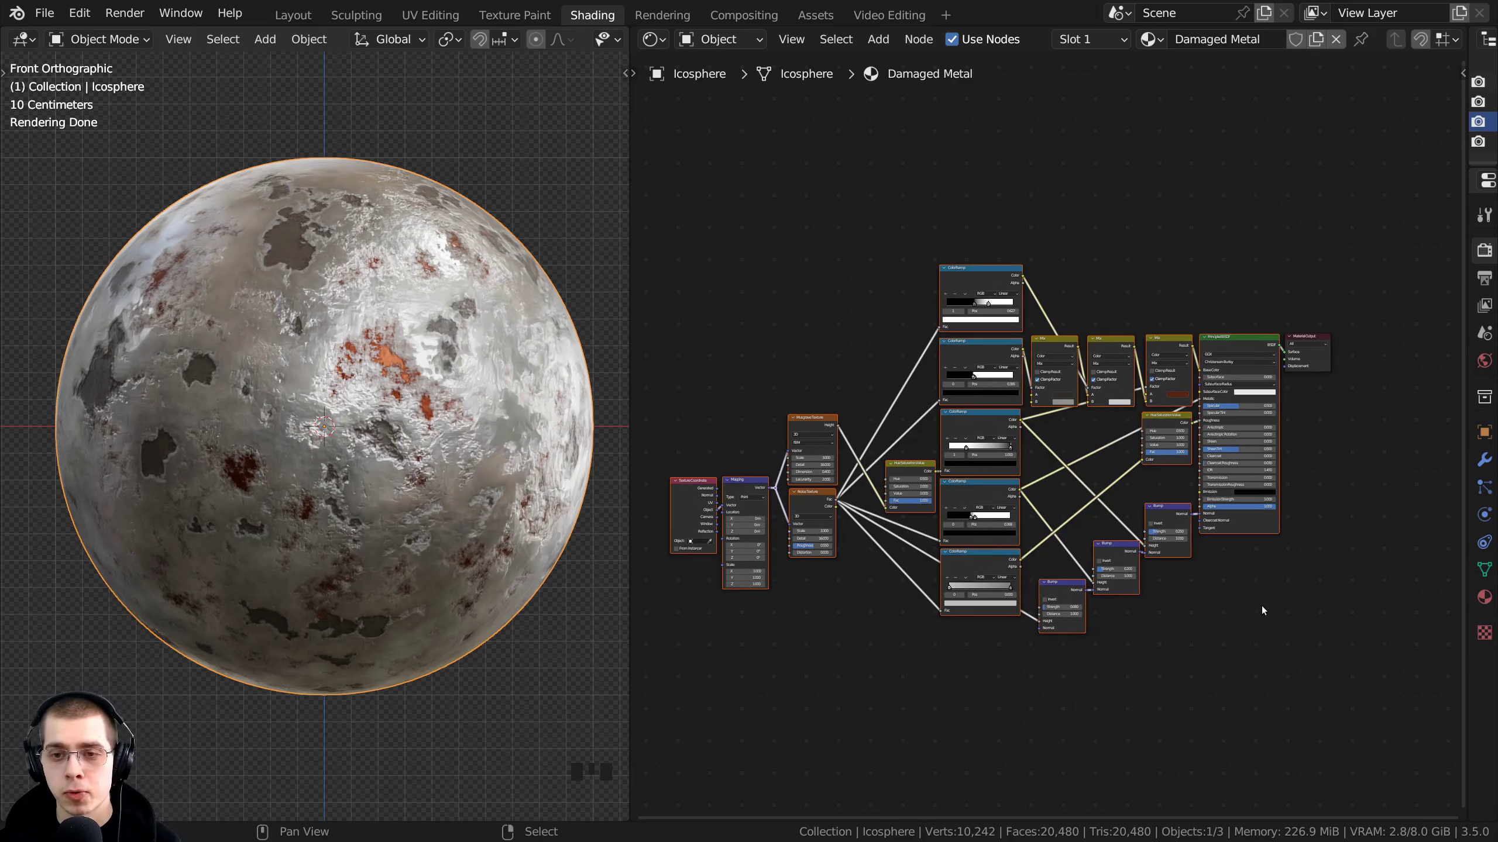
middle_drag(1262, 606, 1287, 598)
scroll(852, 468, up, 1)
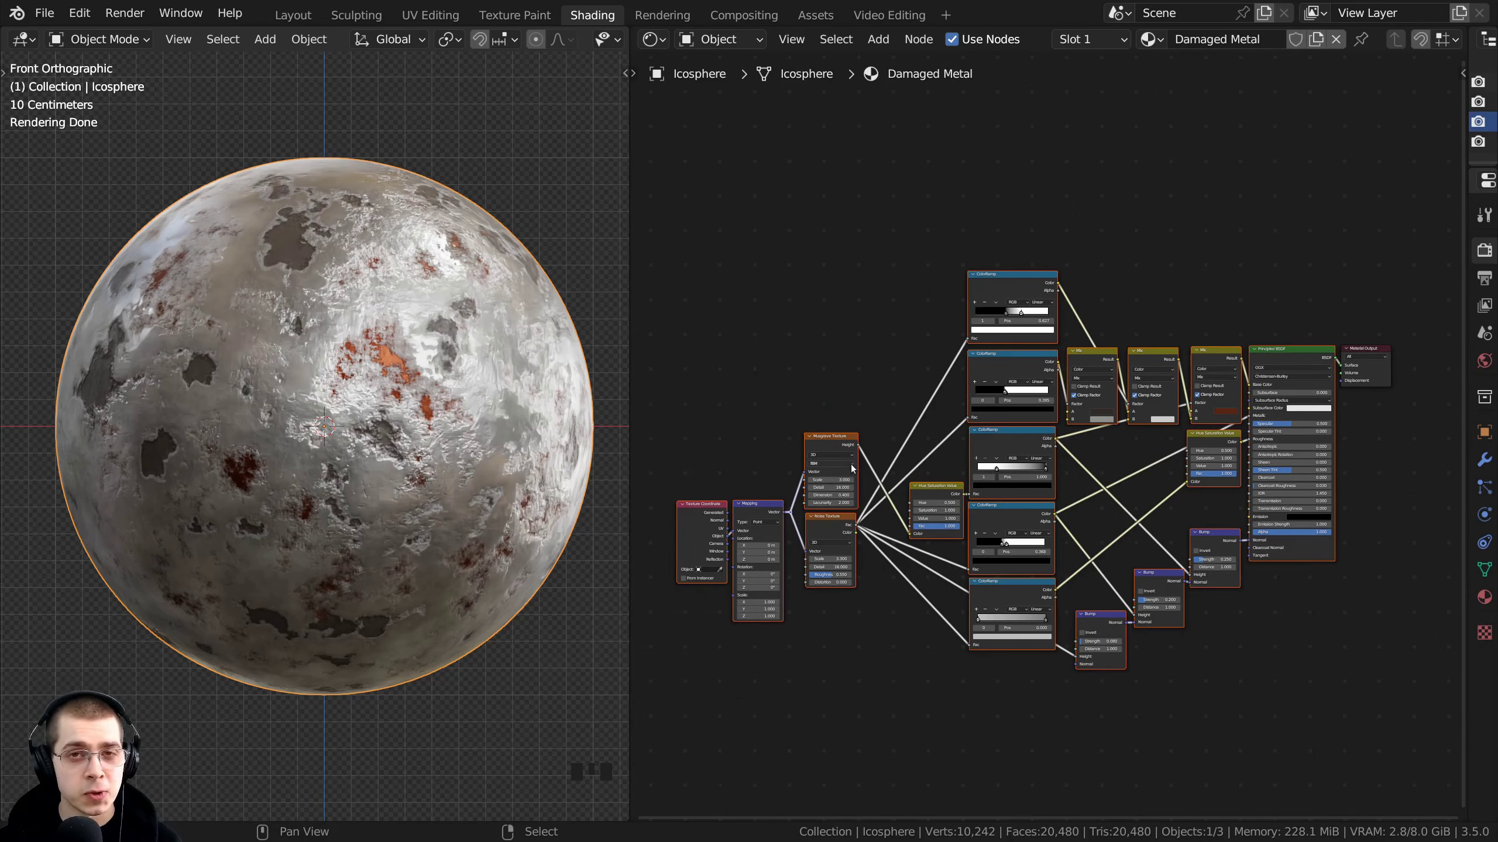
middle_drag(924, 451, 931, 447)
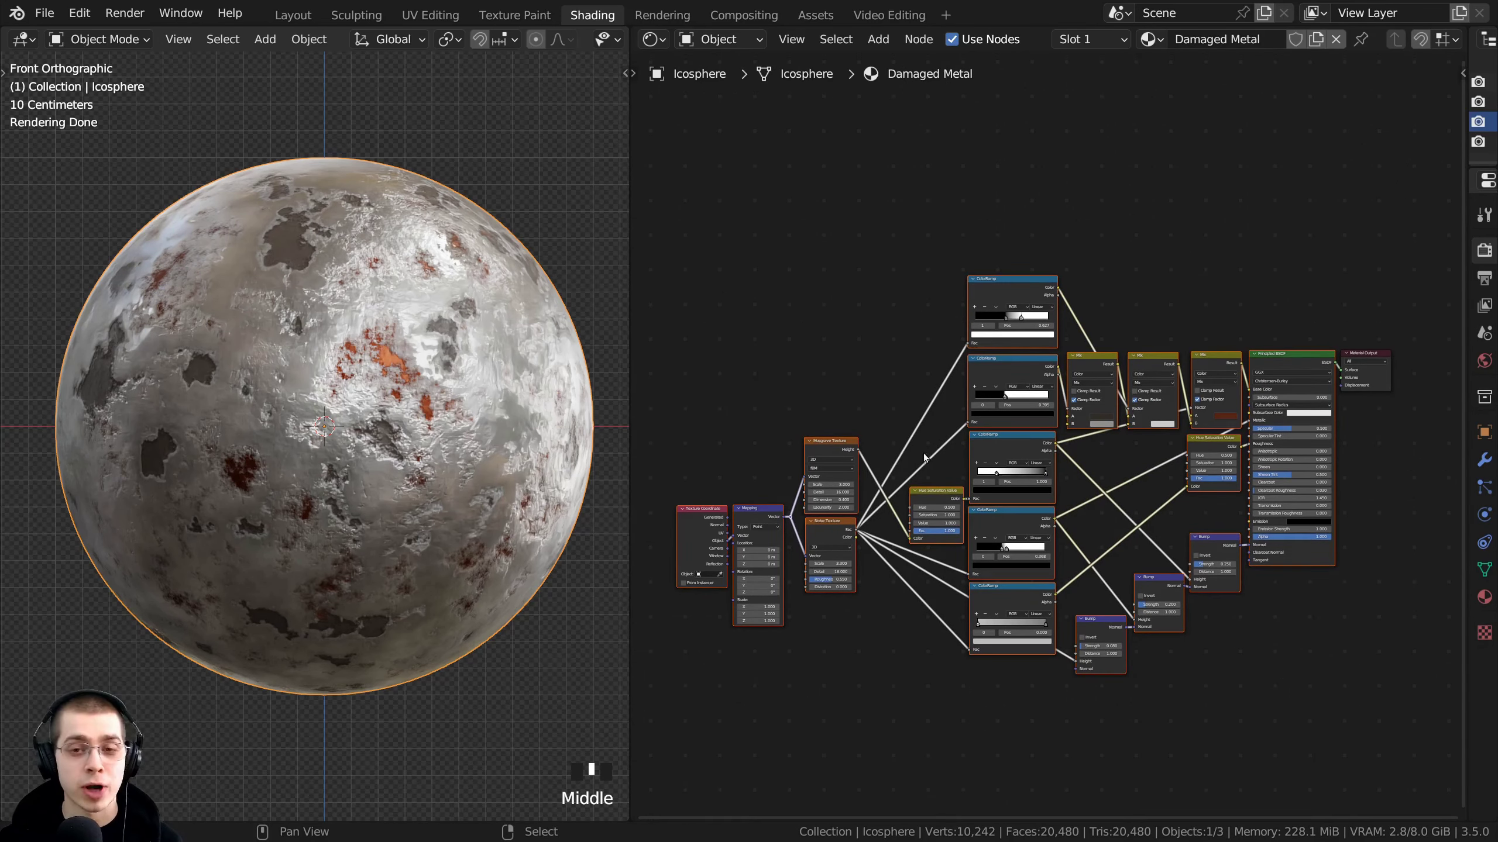
key(ctrl+g)
middle_drag(952, 391, 757, 364)
middle_drag(919, 408, 1063, 387)
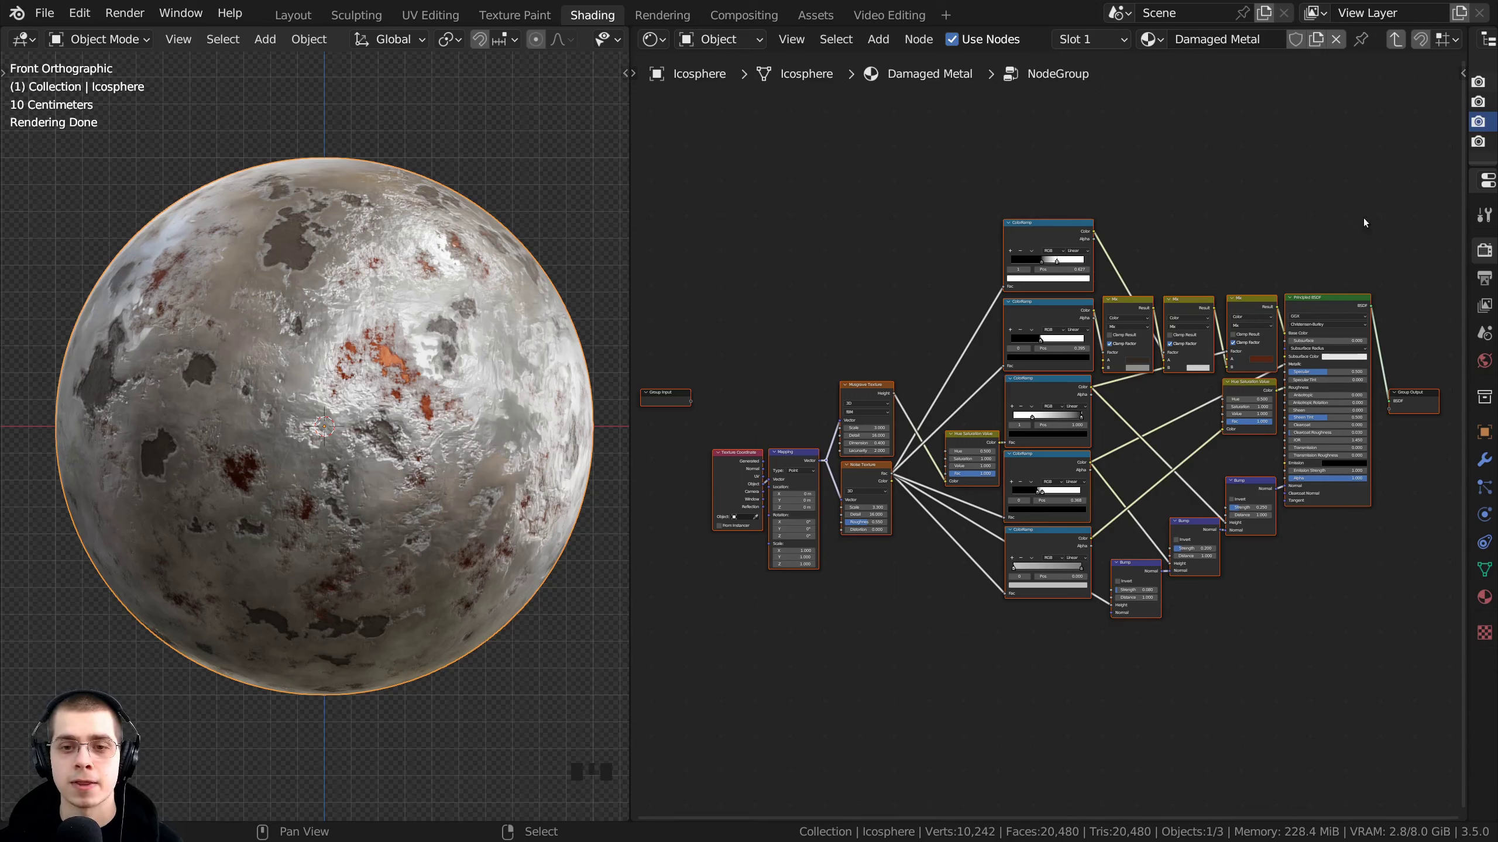
click(1330, 398)
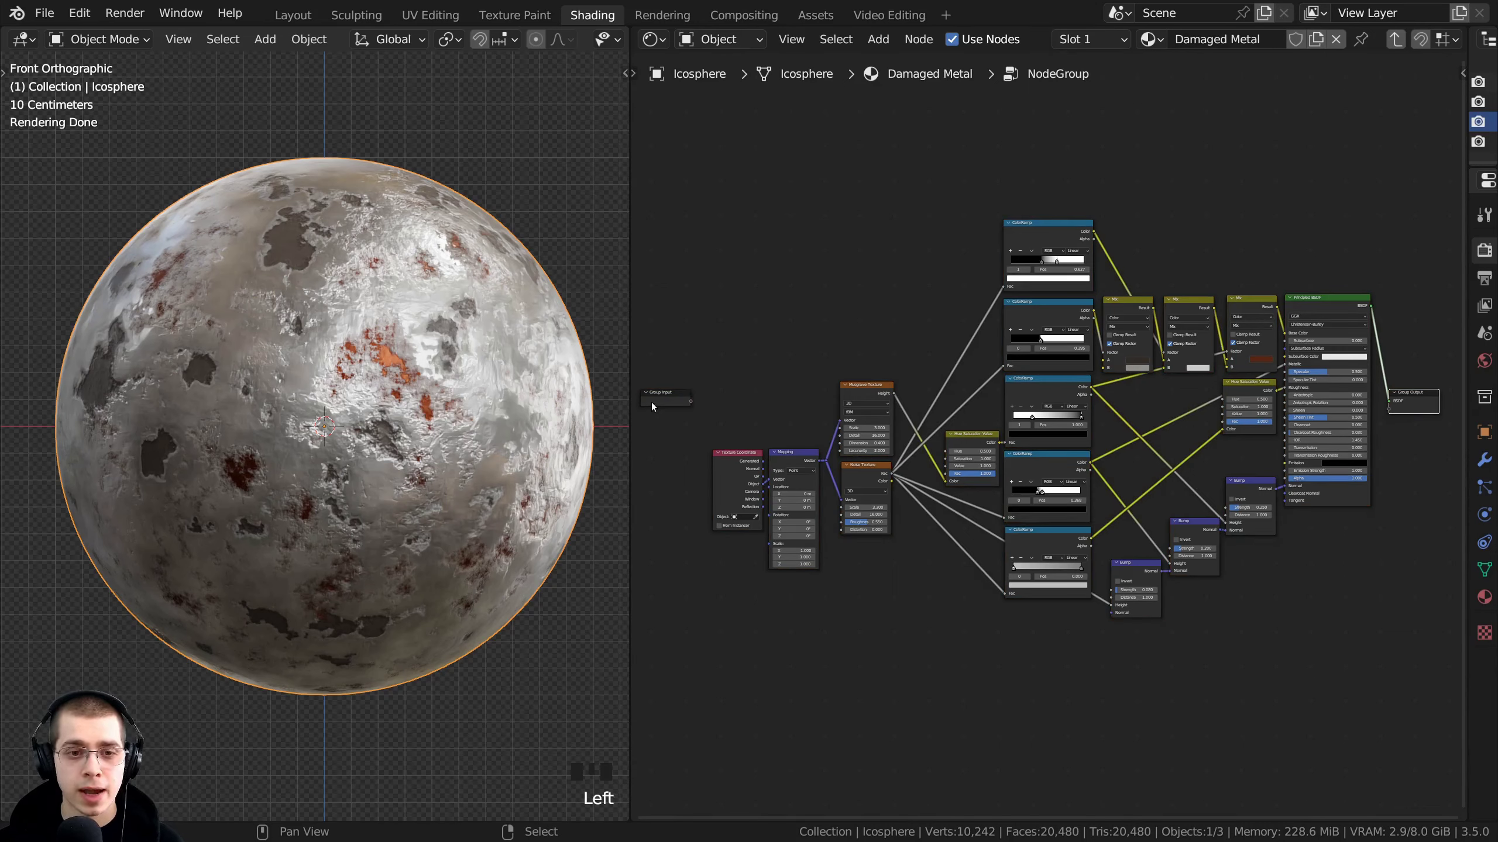
Check the Group Input and Group Output nodes inside the node group, and move the Group Output slightly up and away from the Principled BSDF
click(650, 403)
click(1408, 411)
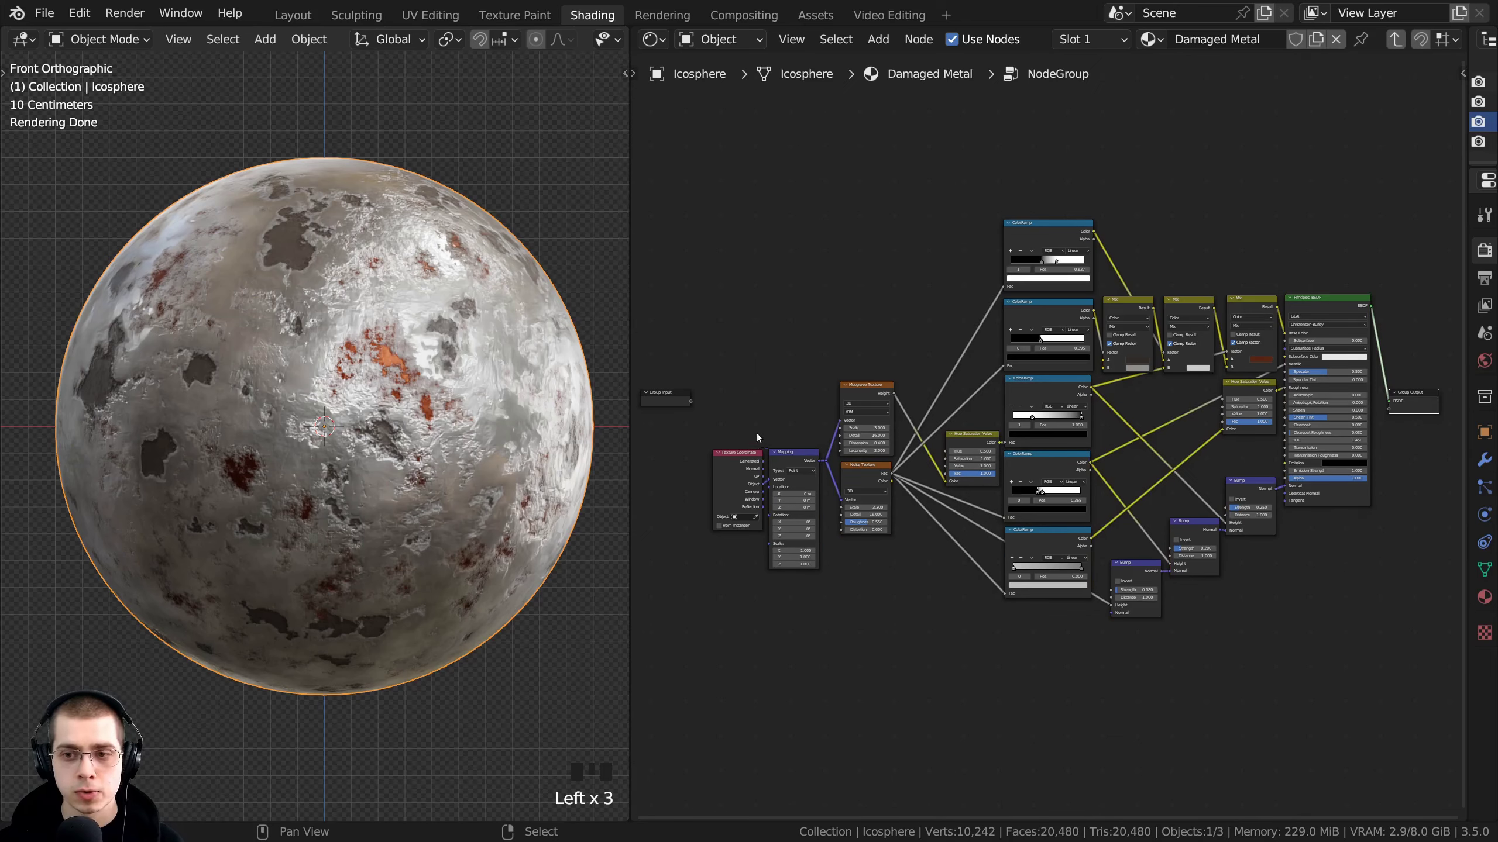
click(668, 406)
middle_drag(1414, 418, 1088, 463)
scroll(1041, 492, up, 12)
drag(1091, 448, 1175, 345)
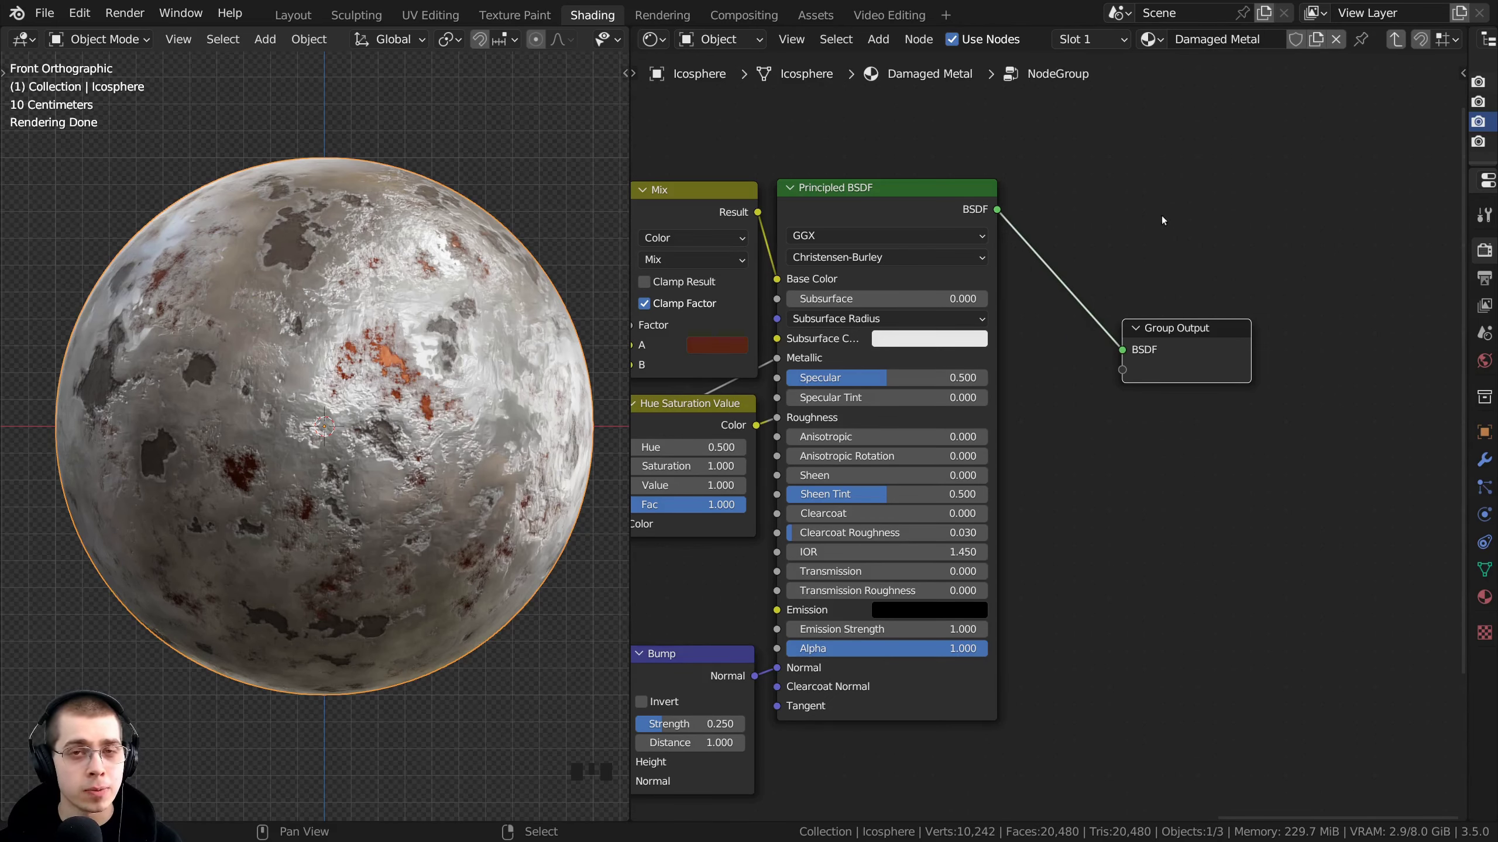
Select the Group Input node and move it slightly farther from the Texture Coordinate node
scroll(991, 355, down, 10)
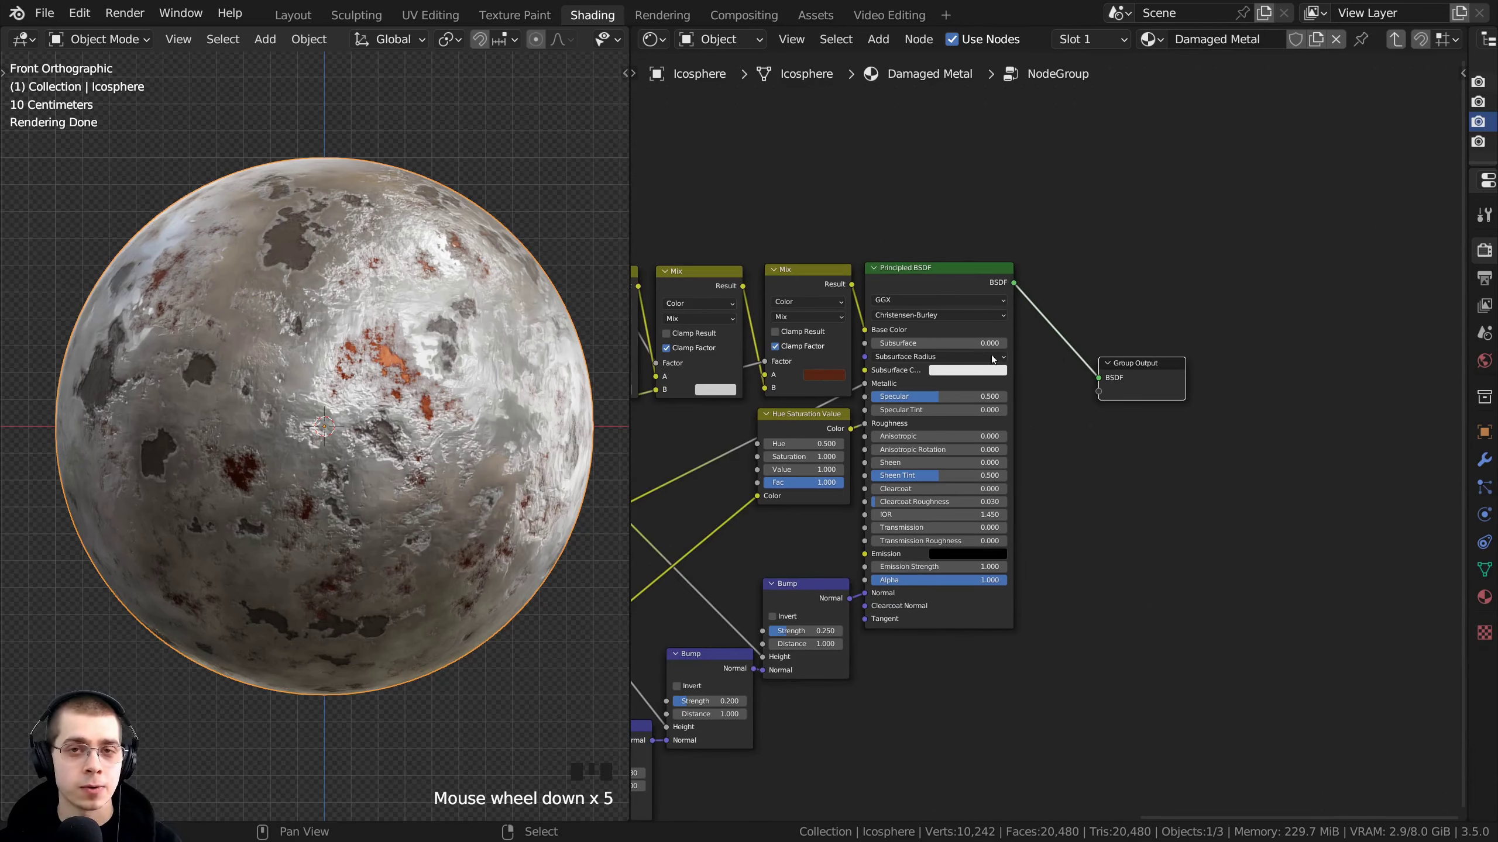
middle_drag(873, 407, 1439, 390)
middle_drag(720, 408, 1002, 407)
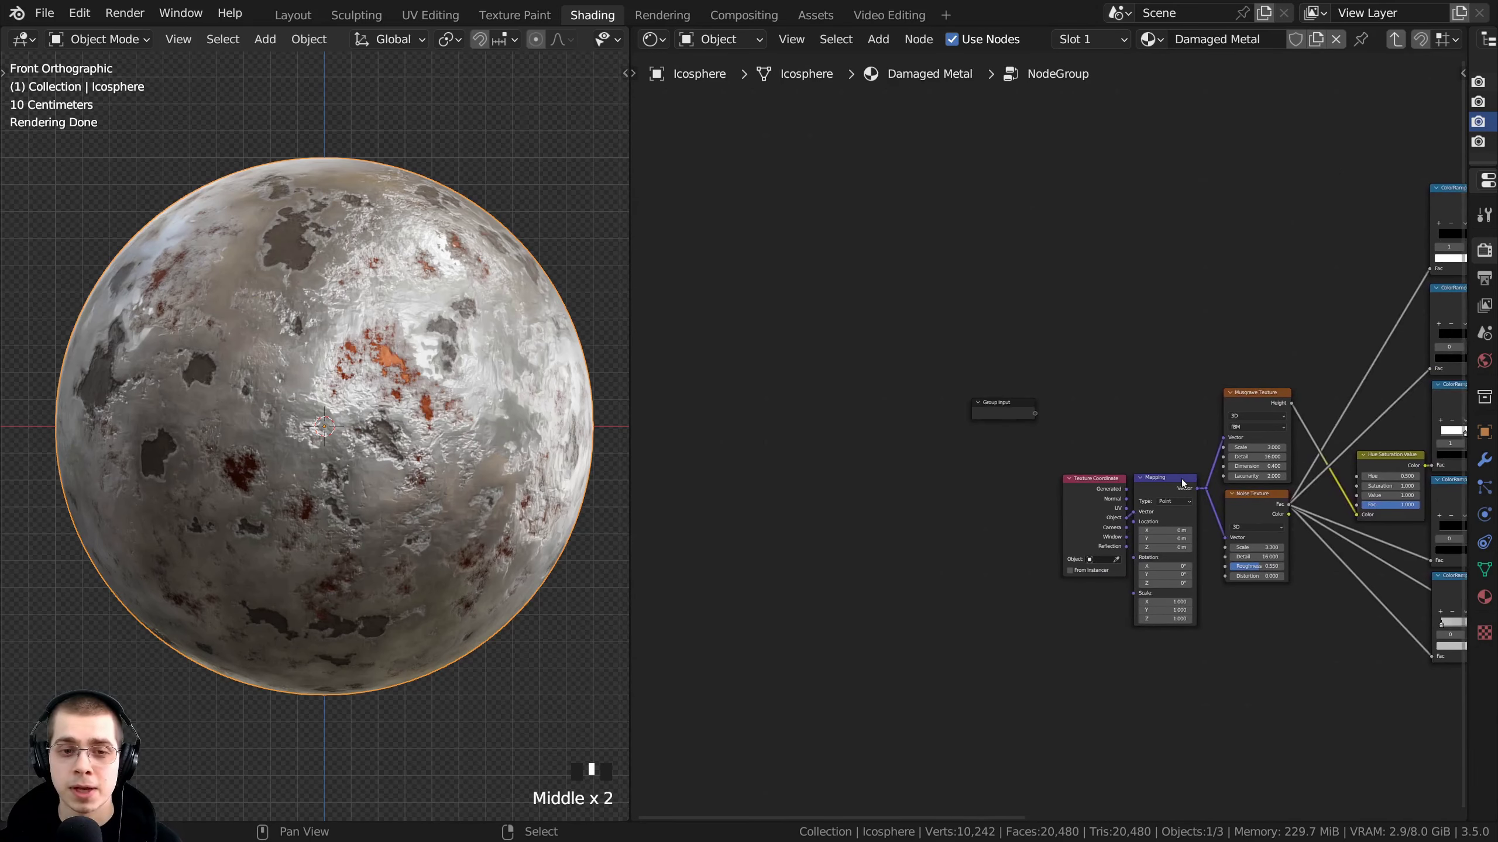
scroll(943, 398, up, 9)
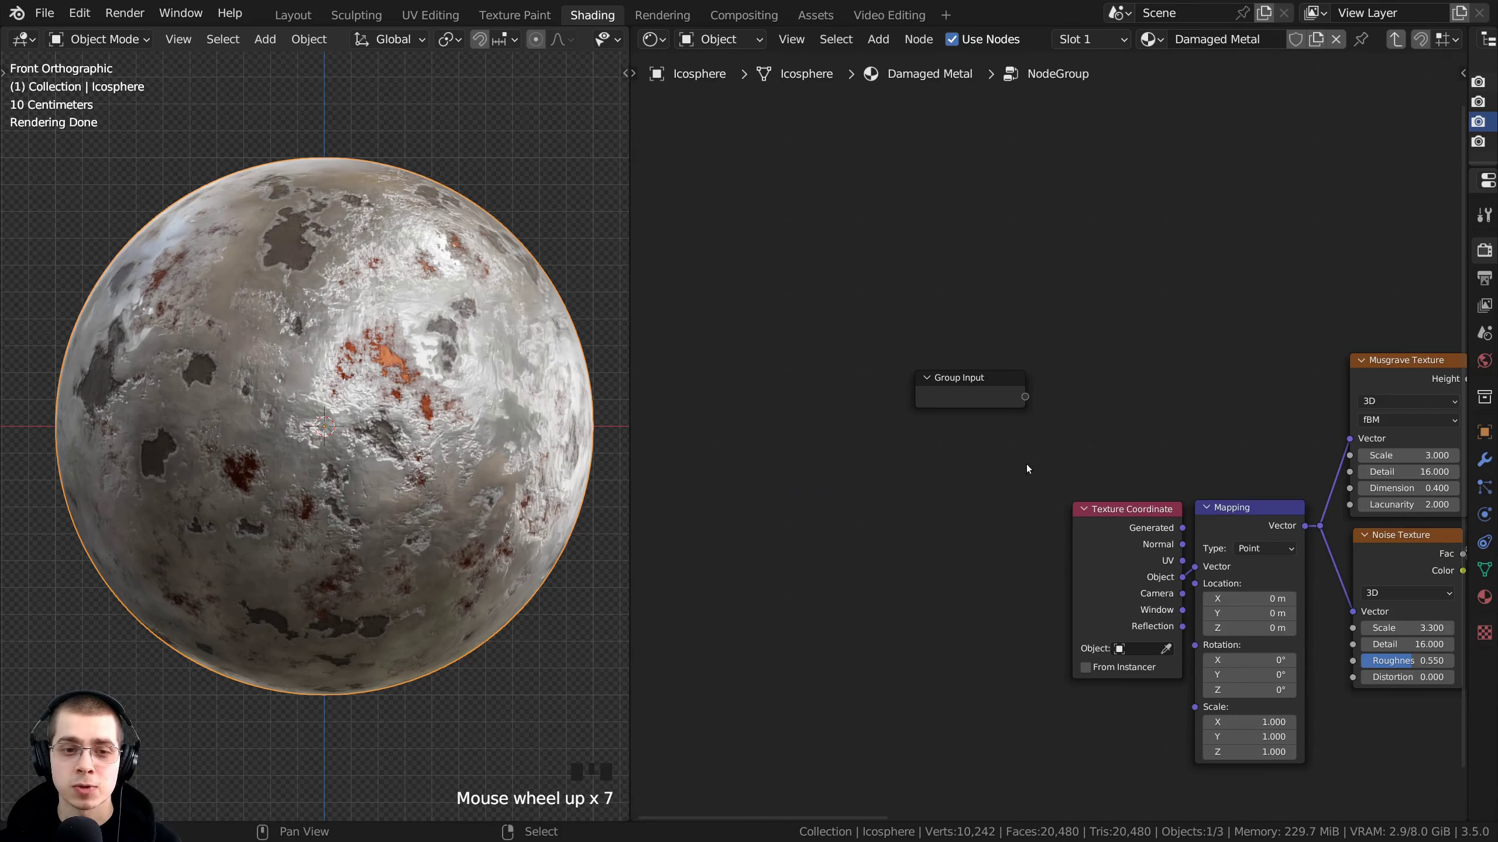
click(931, 400)
middle_drag(1008, 581, 964, 493)
scroll(966, 351, up, 2)
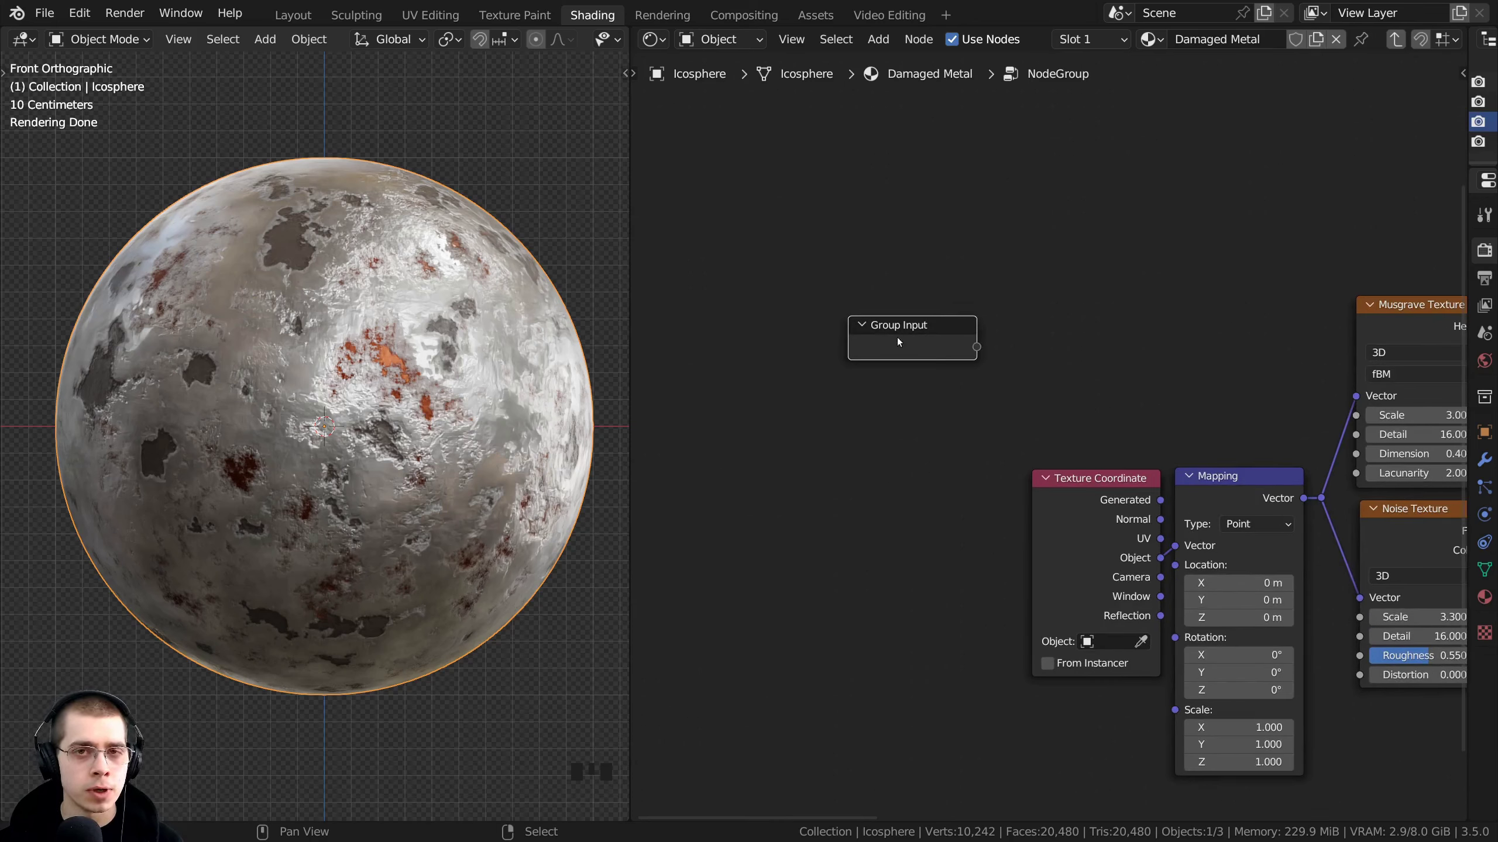
scroll(985, 403, down, 2)
middle_drag(985, 403, 947, 404)
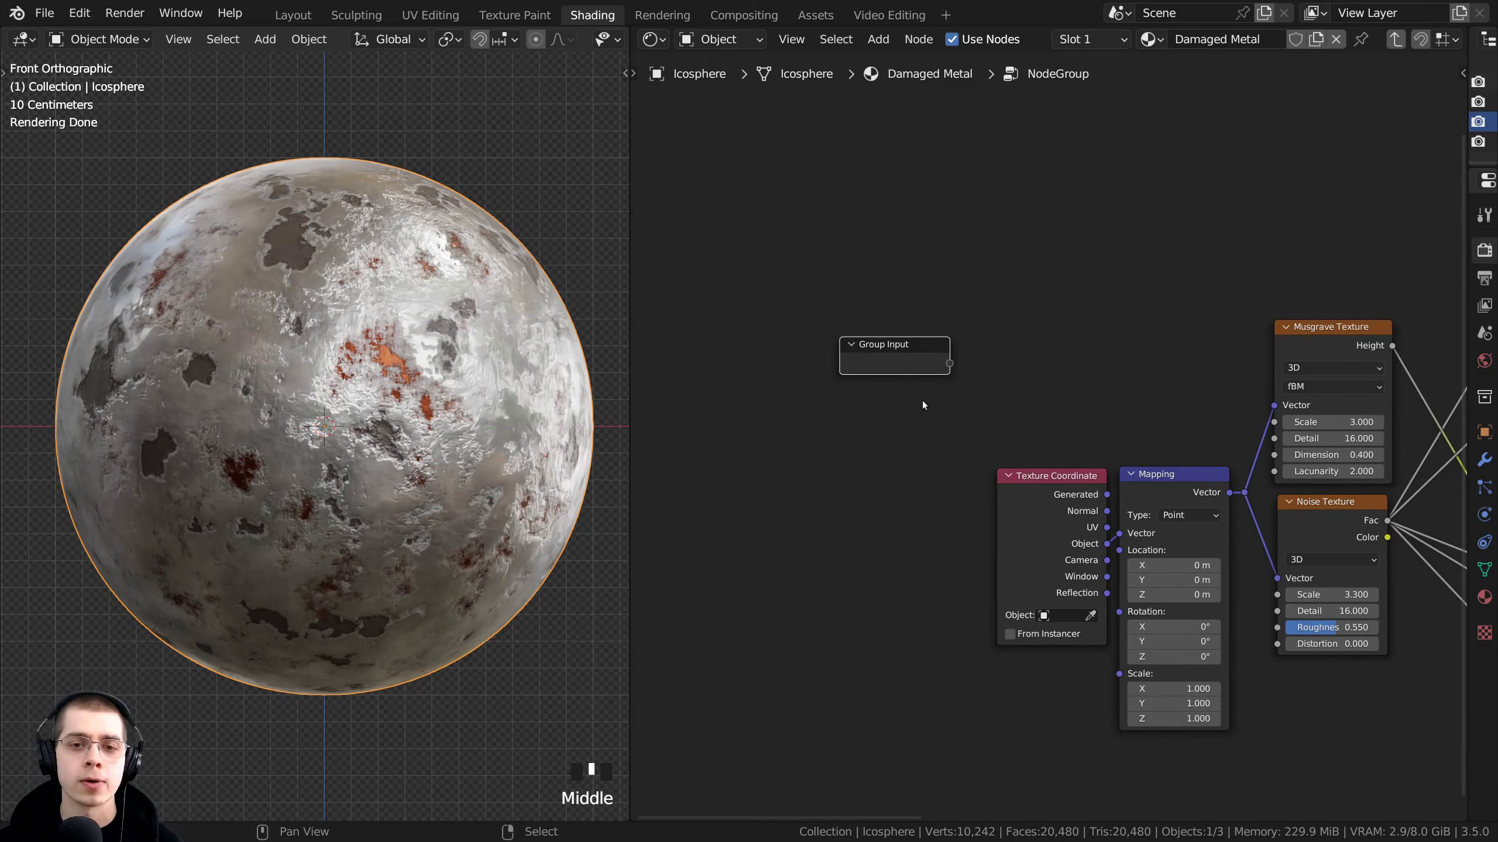
drag(898, 350, 869, 356)
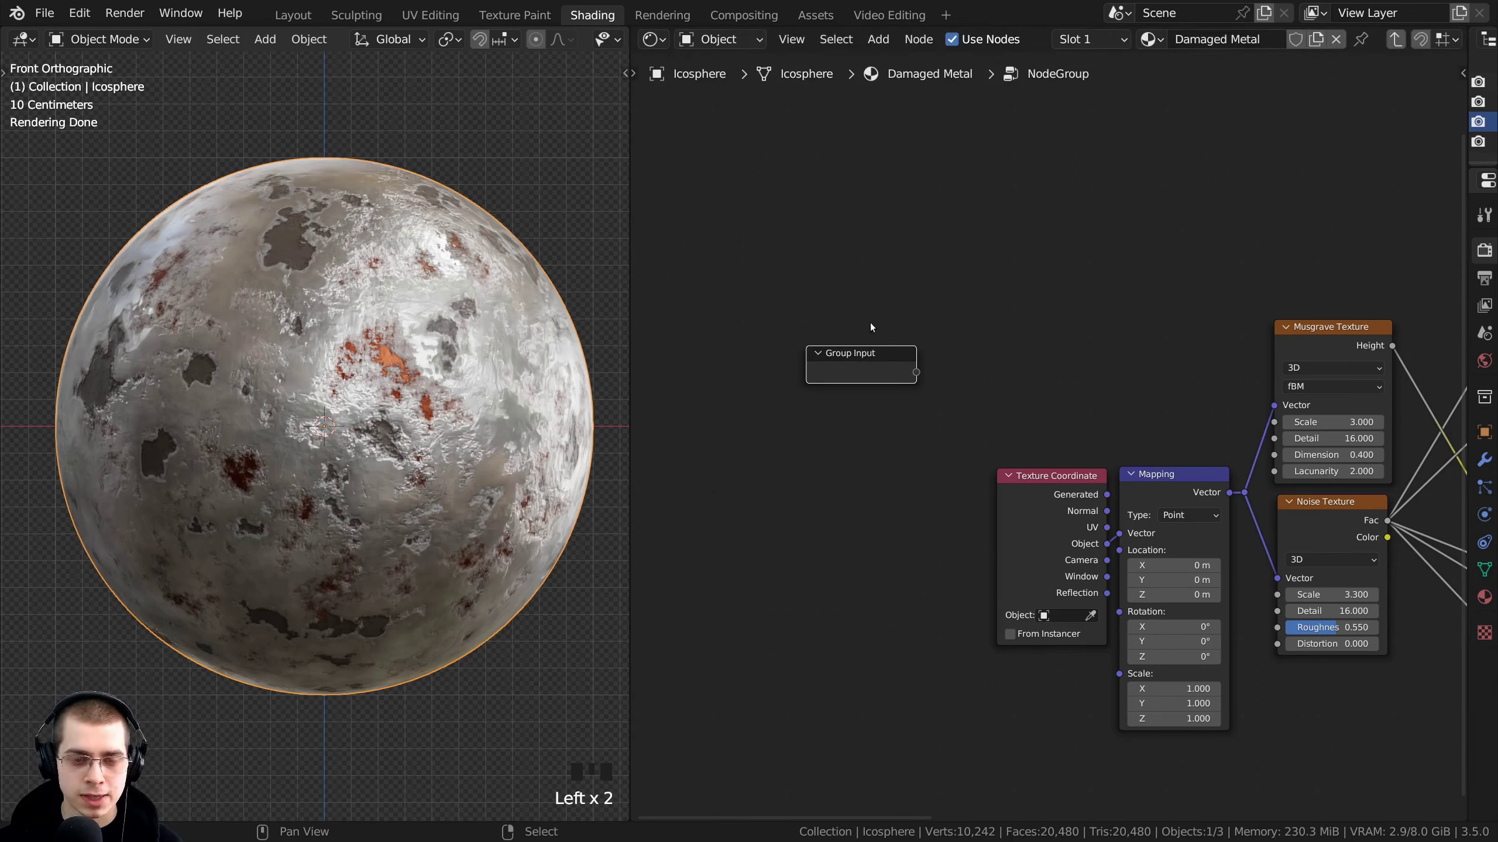
Delete the Group Input node and add a new Group Input node ahead of the Texture Coordinate node
key(x)
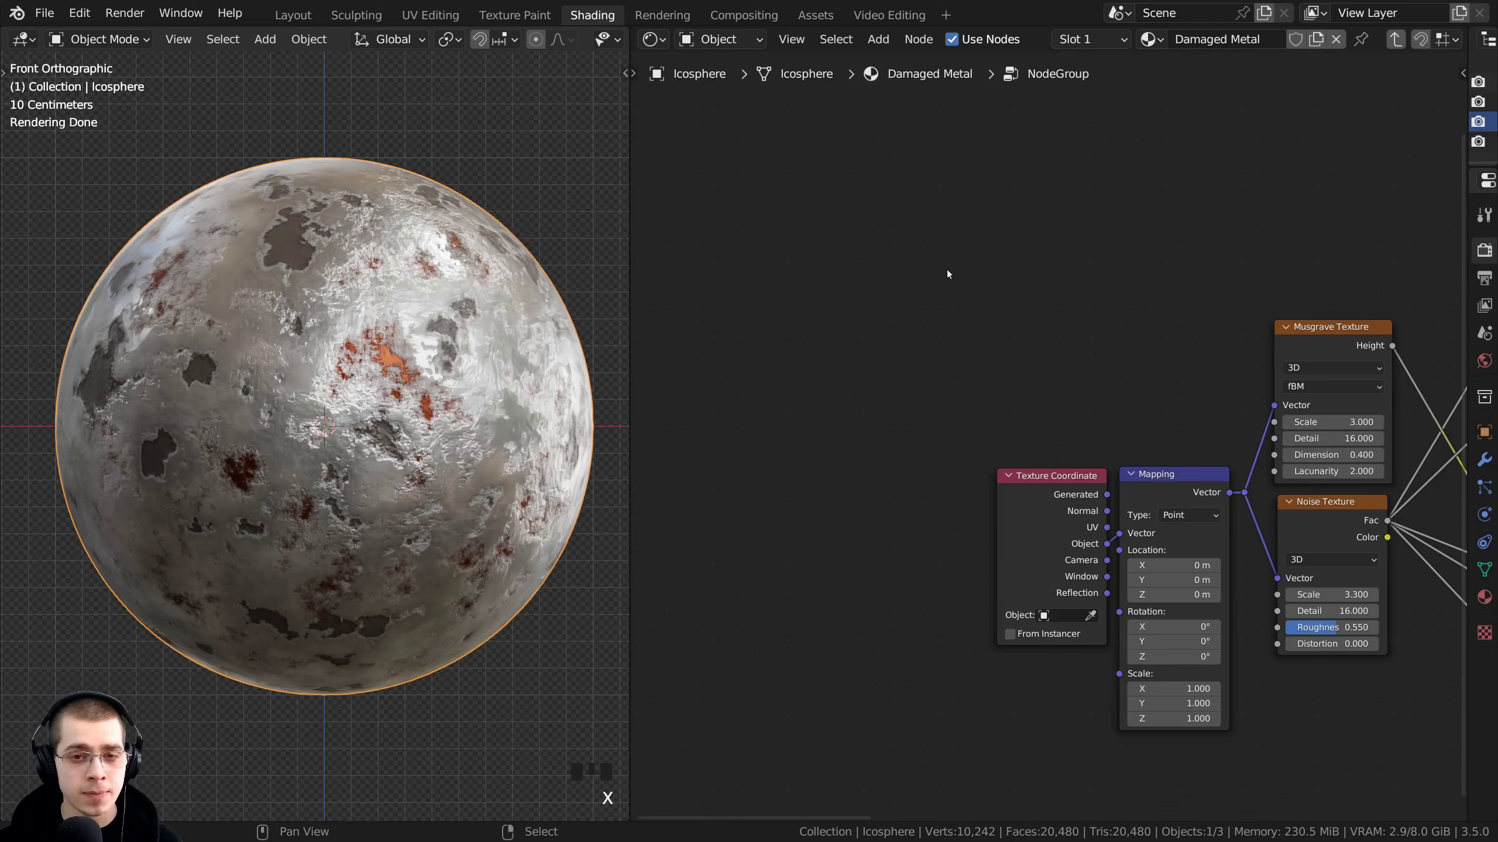
key(shift+a)
click(947, 269)
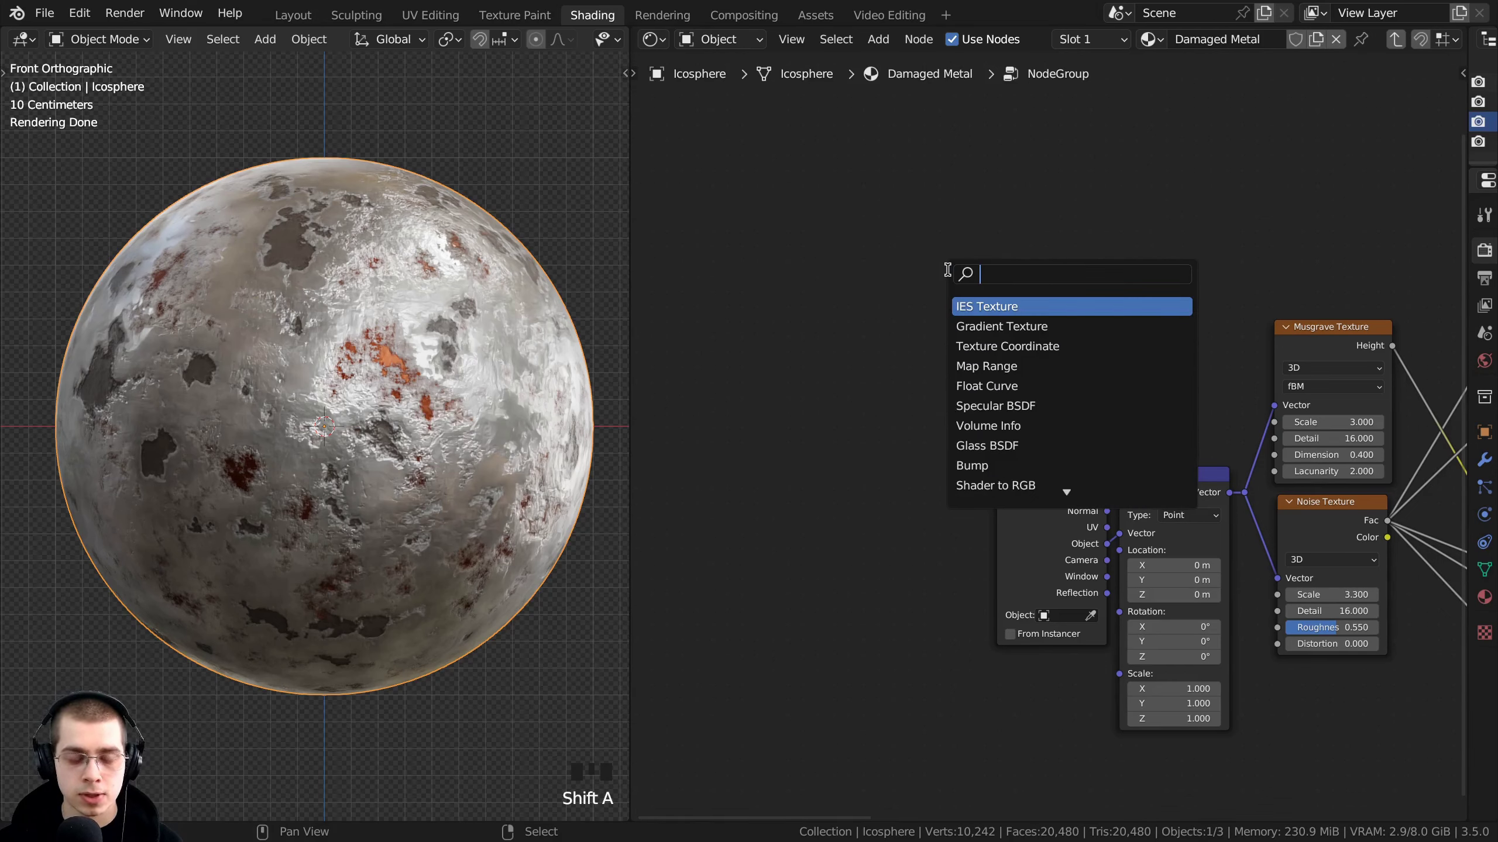
text(gro)
click(967, 307)
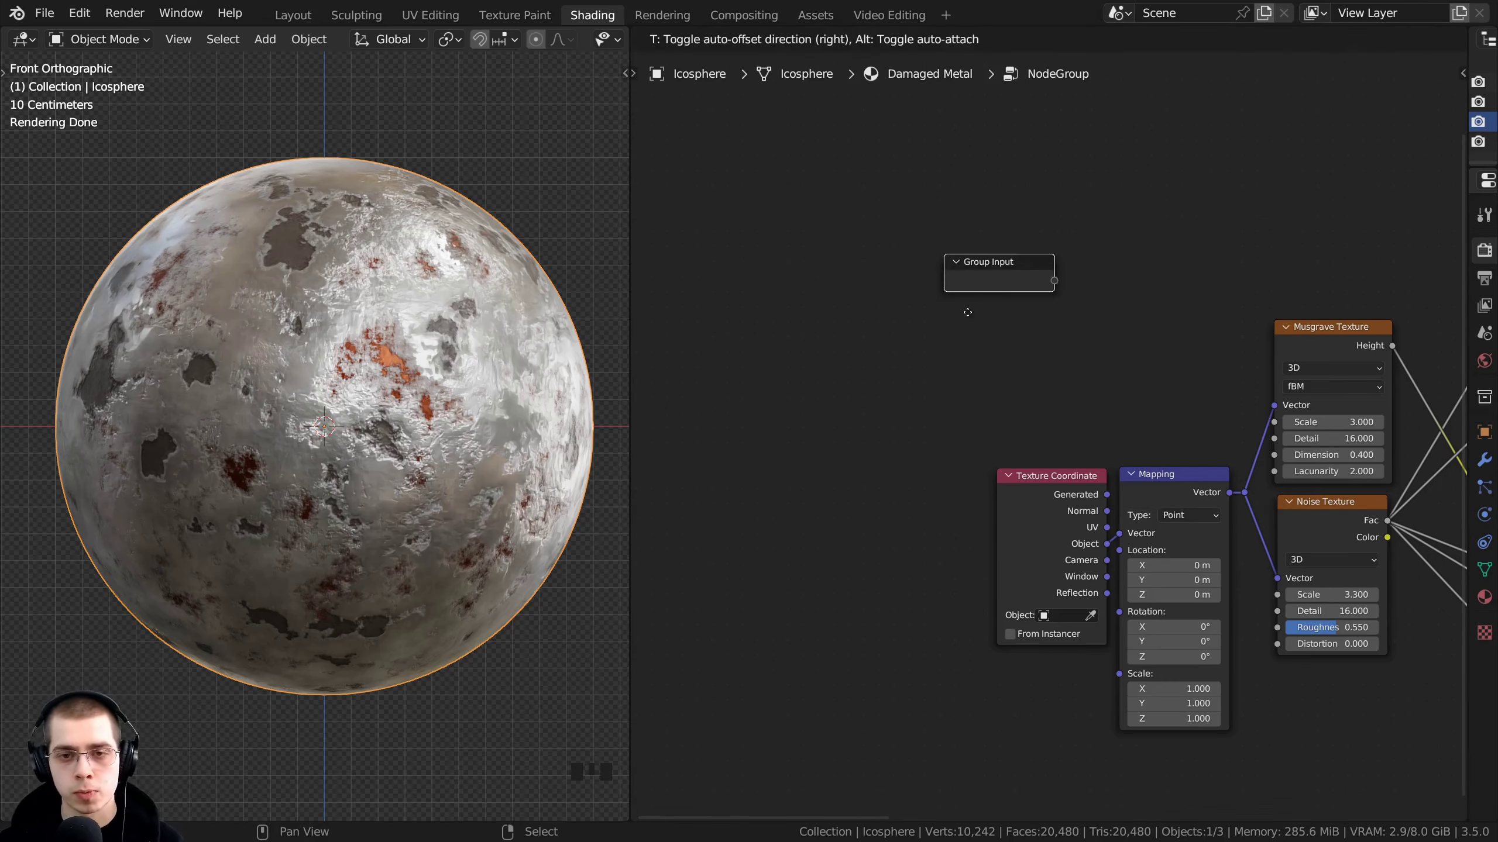
click(886, 471)
Place the new Group Input node just above and to the left of the Texture Coordinate node, and deselect all nodes
scroll(936, 459, down, 4)
middle_drag(1223, 615, 1068, 605)
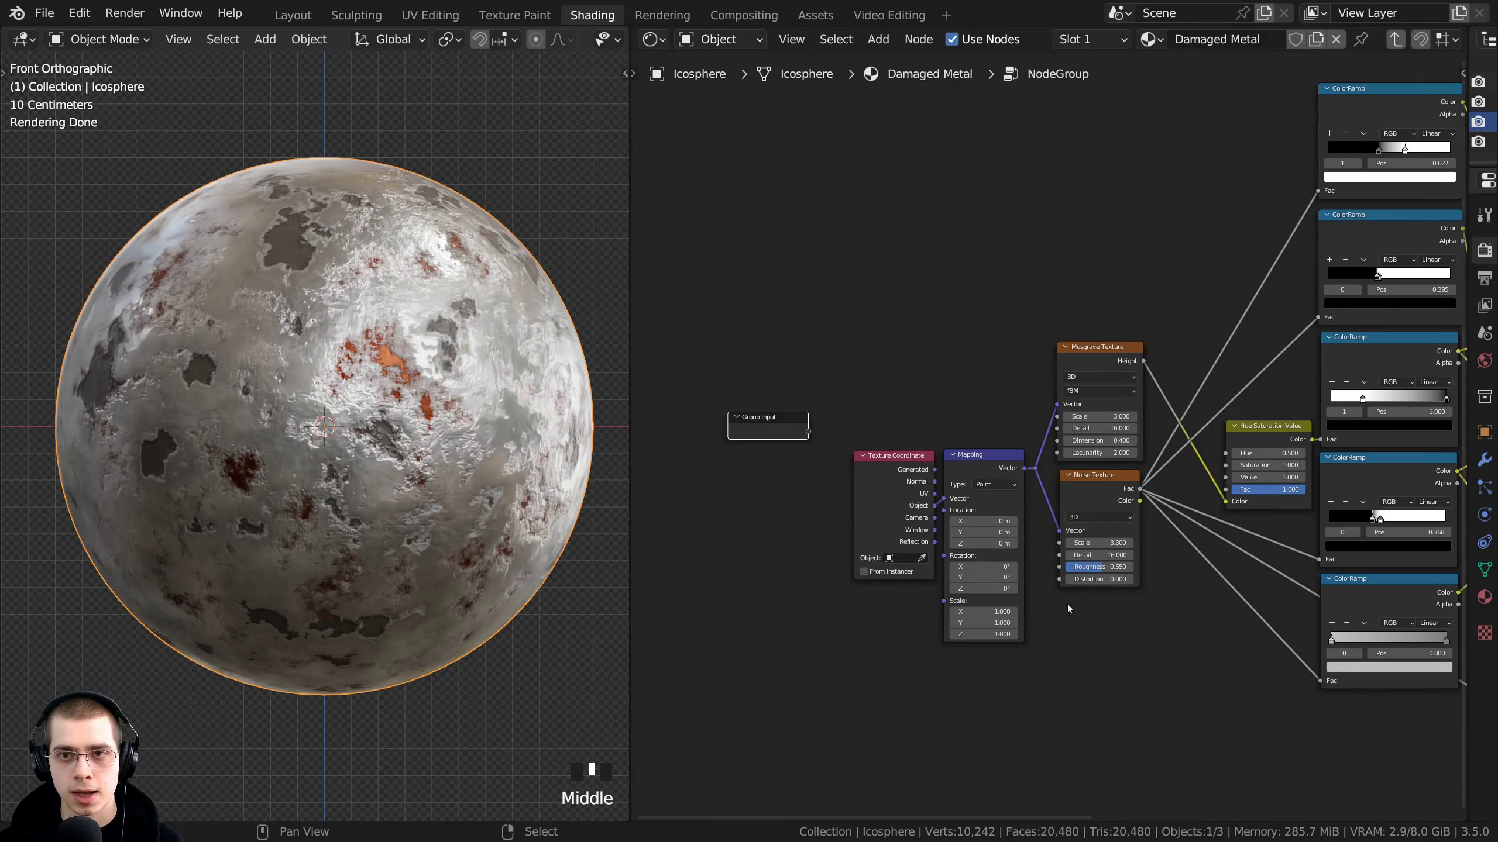
scroll(667, 421, up, 3)
key(g)
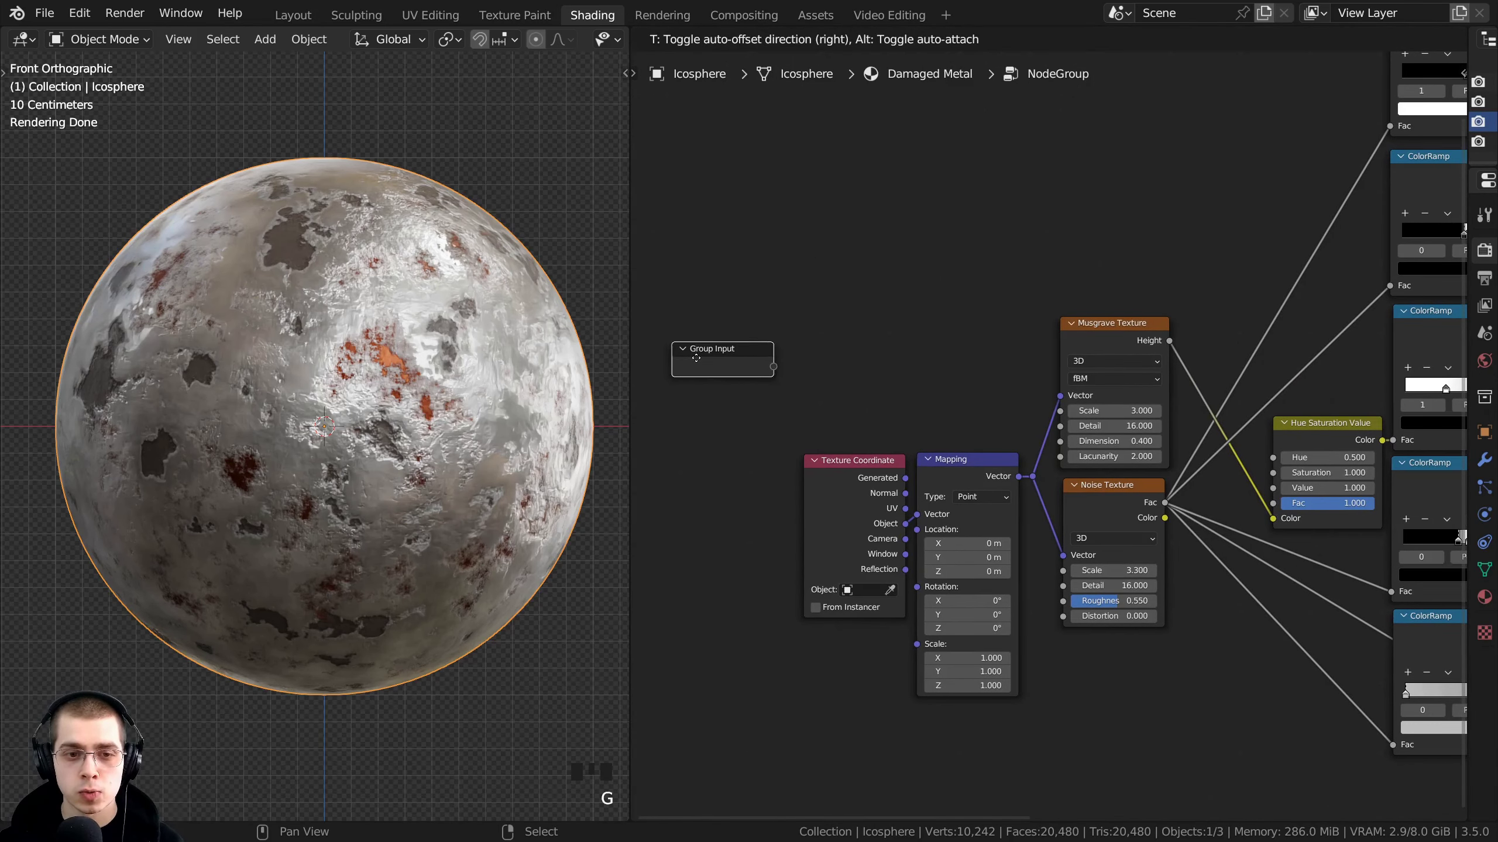
click(669, 421)
key(g)
click(751, 386)
scroll(1056, 428, down, 3)
key(a)
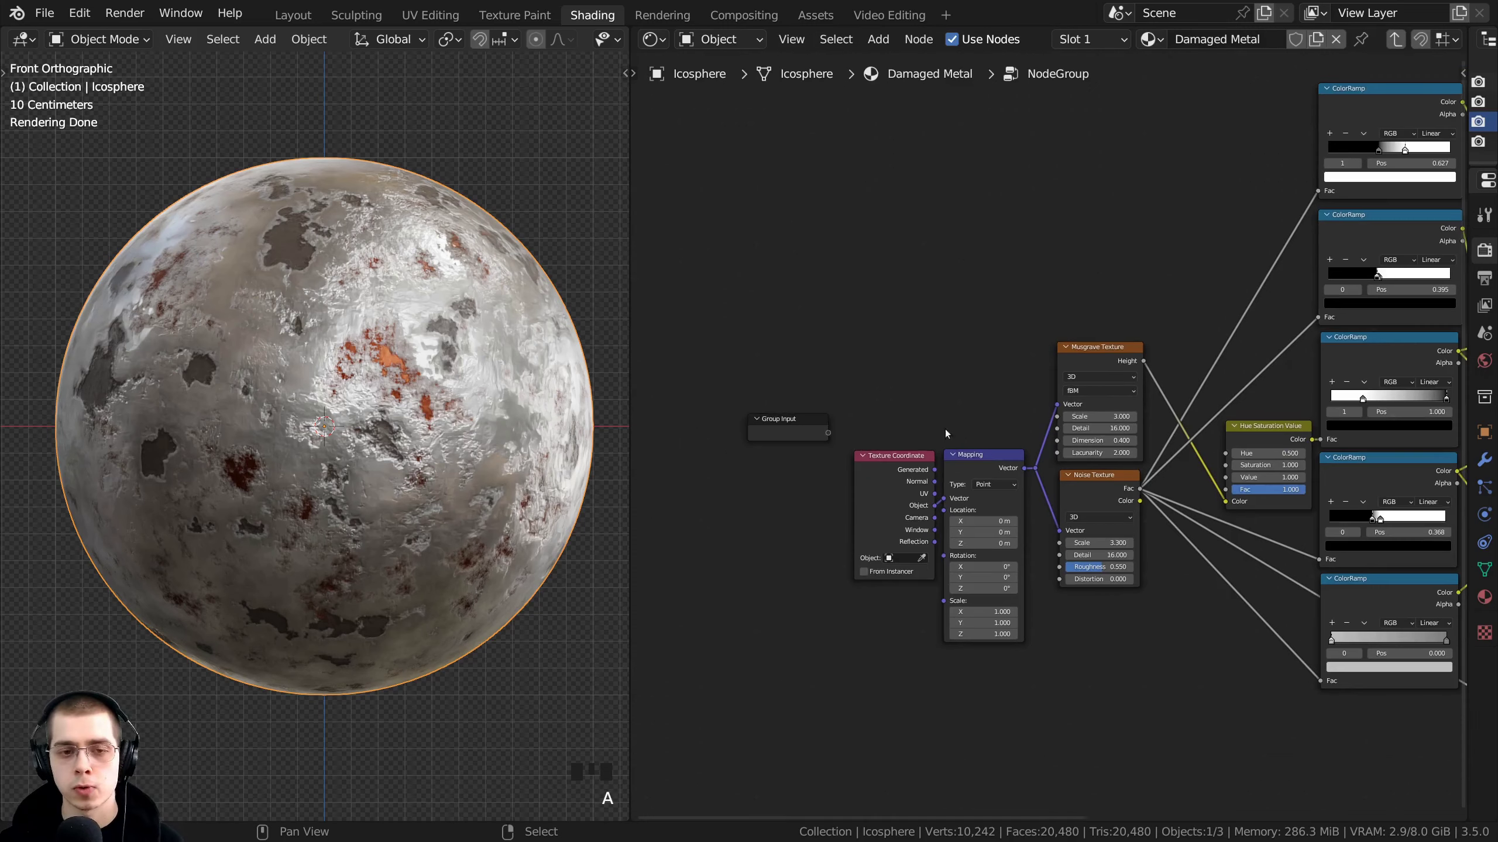
Look over the nodes inside the group and leave the group to return to the Damaged Metal material level
scroll(885, 424, down, 2)
middle_drag(825, 421, 634, 439)
scroll(1082, 519, down, 1)
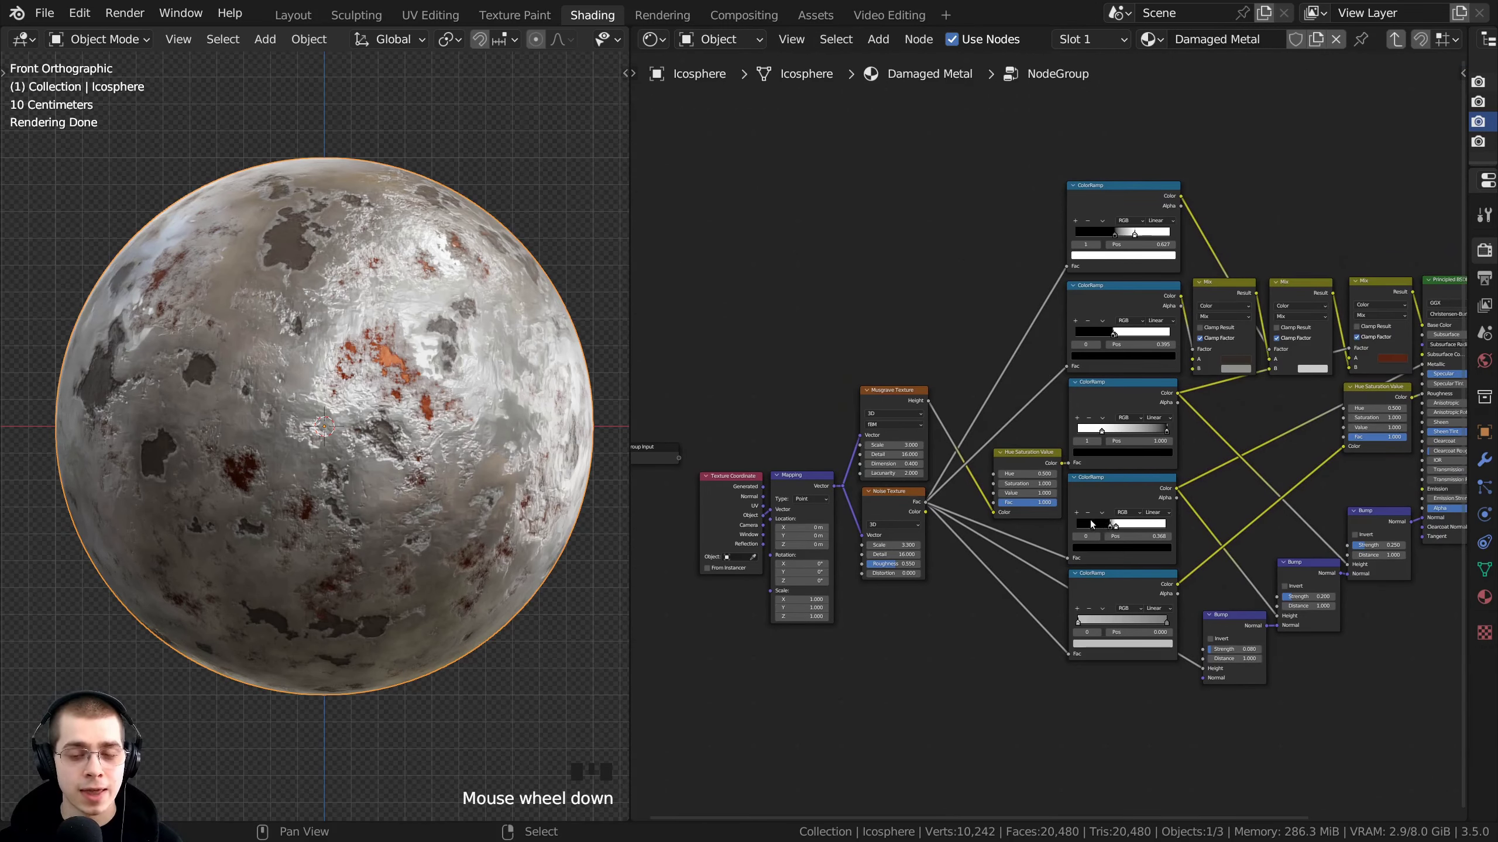
middle_drag(1092, 526, 985, 536)
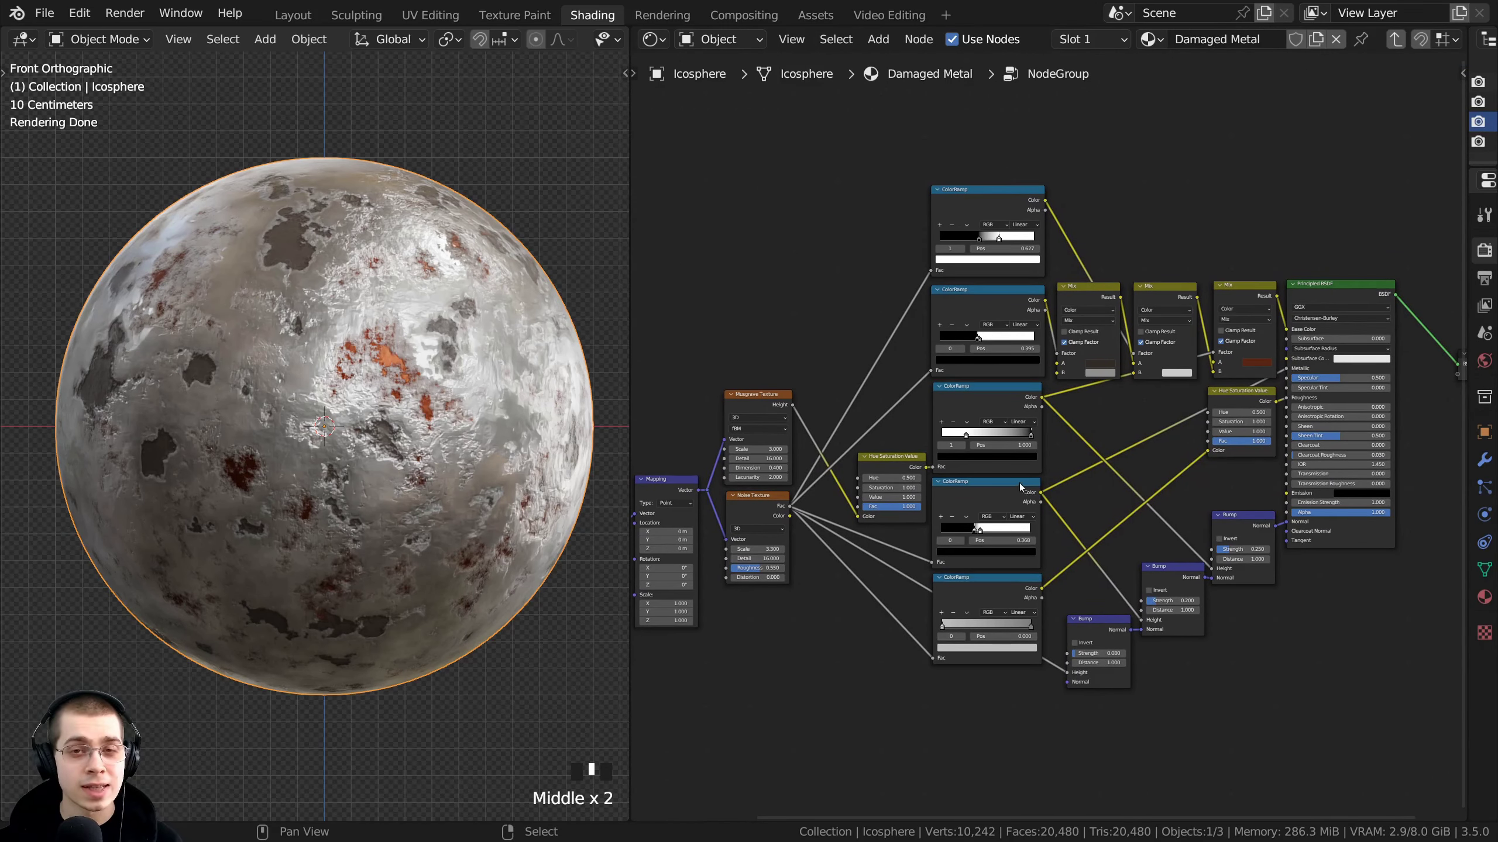
middle_drag(1019, 482, 974, 471)
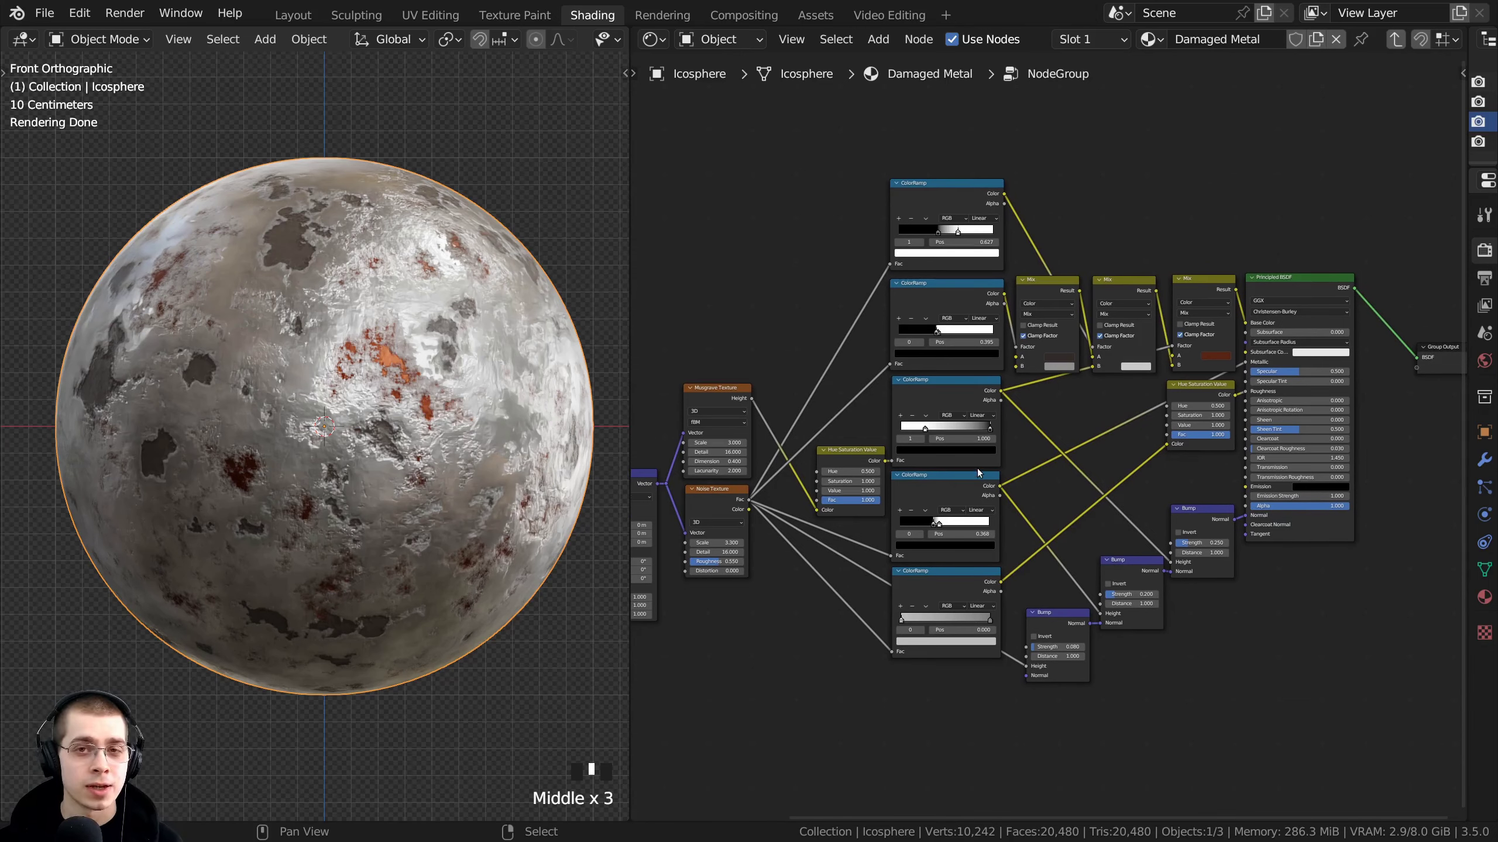
middle_drag(983, 476, 1004, 464)
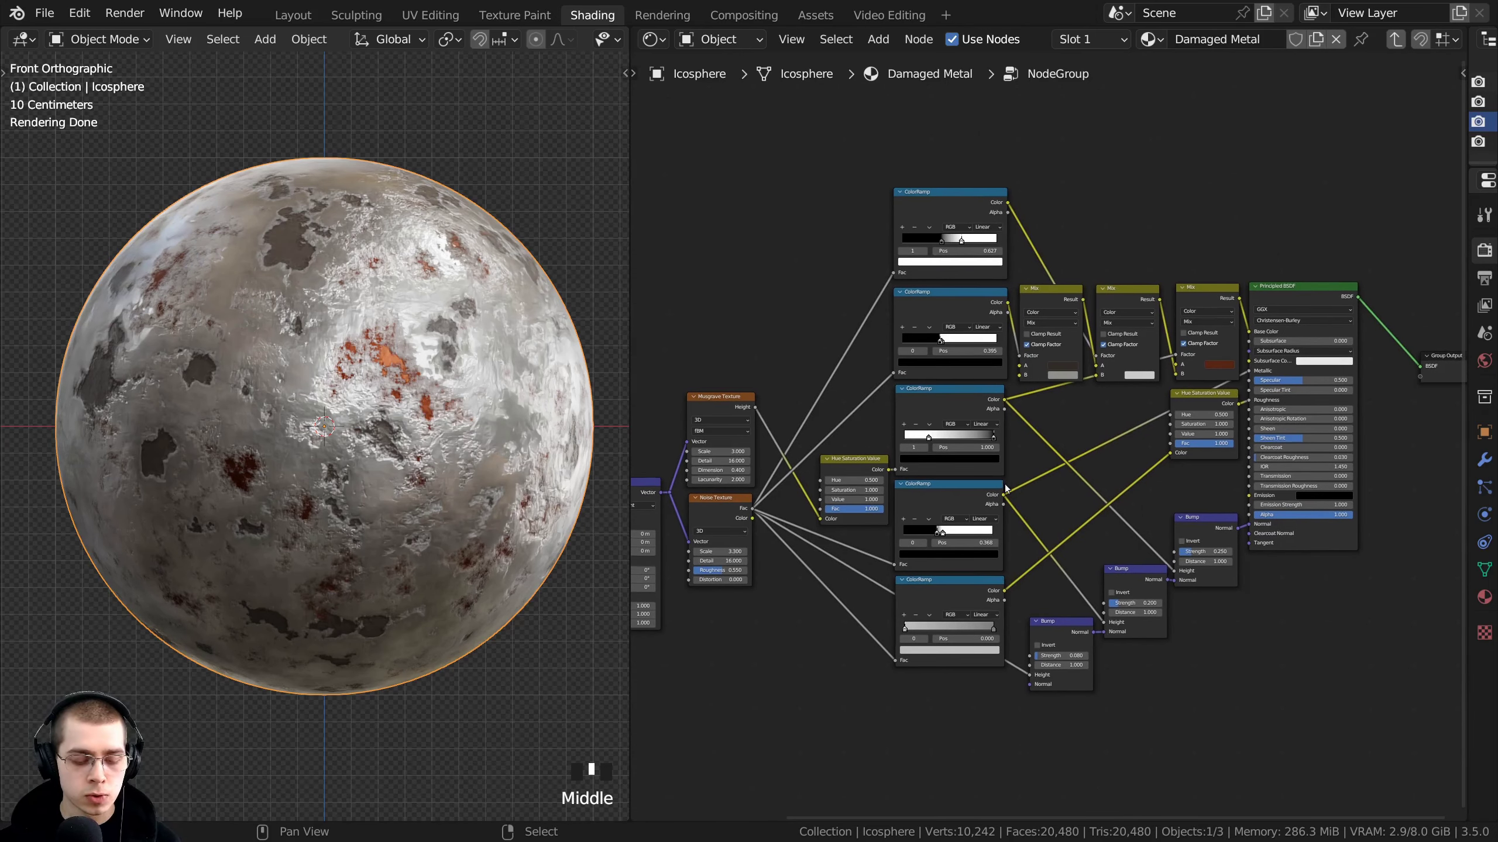
key(Tab)
scroll(1005, 463, up, 2)
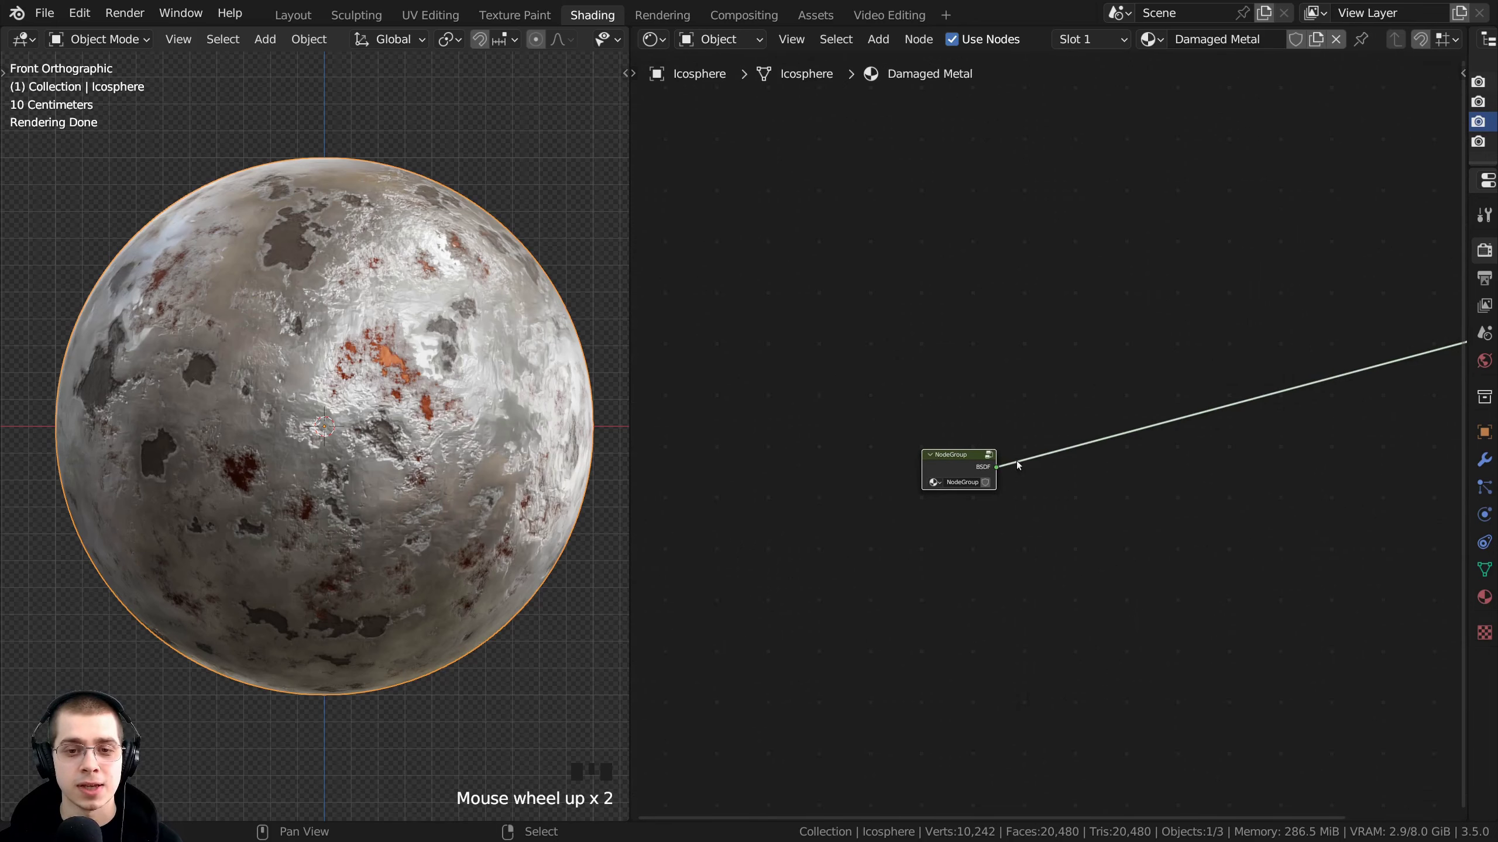
key(Tab)
key(Tab)
Move the NodeGroup node closer to the Material Output node
drag(955, 460, 1239, 342)
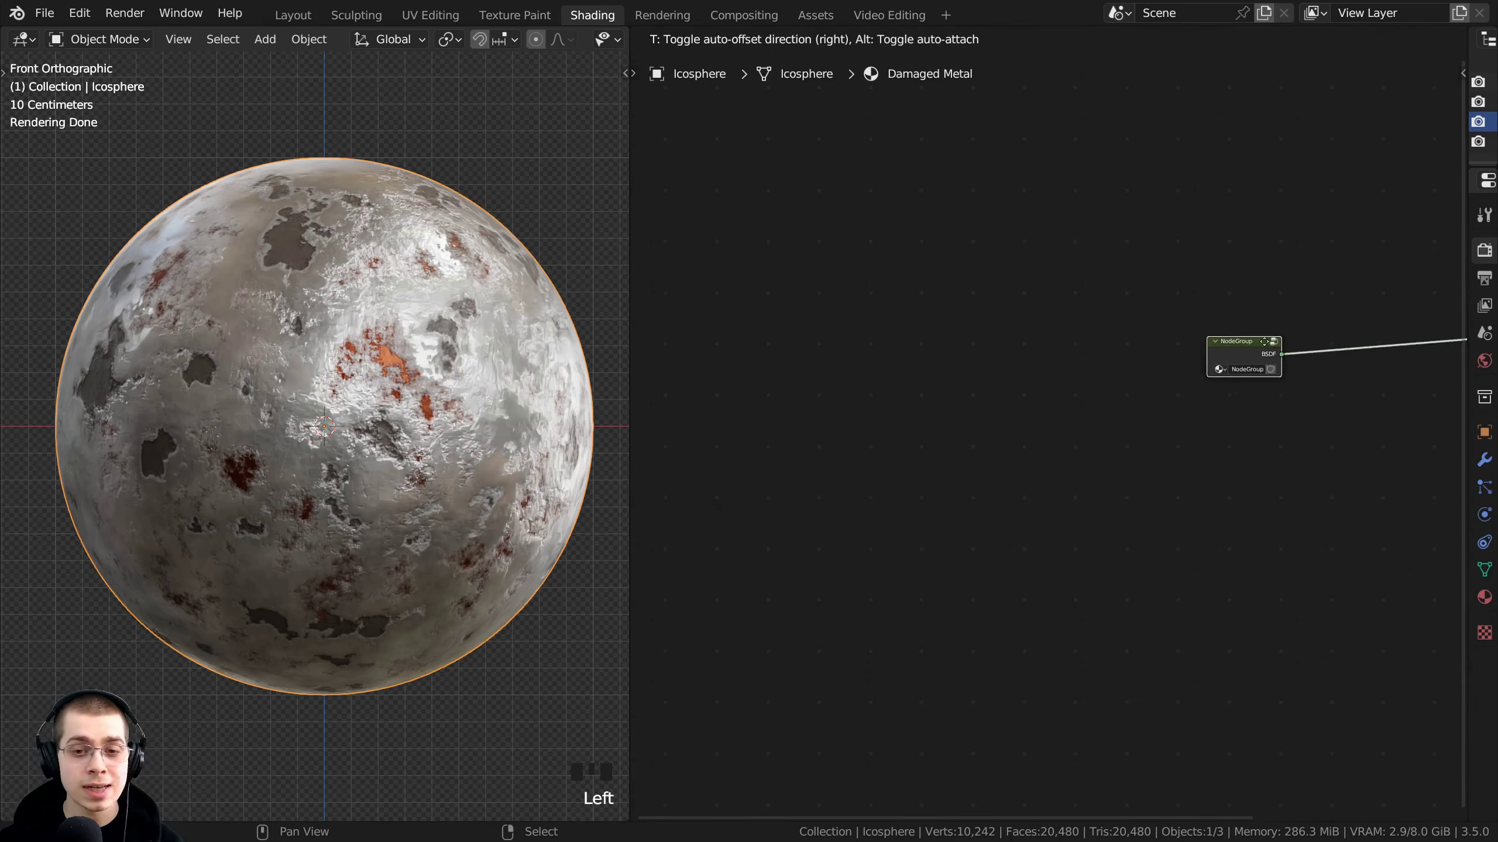
middle_drag(1239, 348, 1098, 365)
scroll(969, 387, up, 3)
drag(945, 350, 1027, 339)
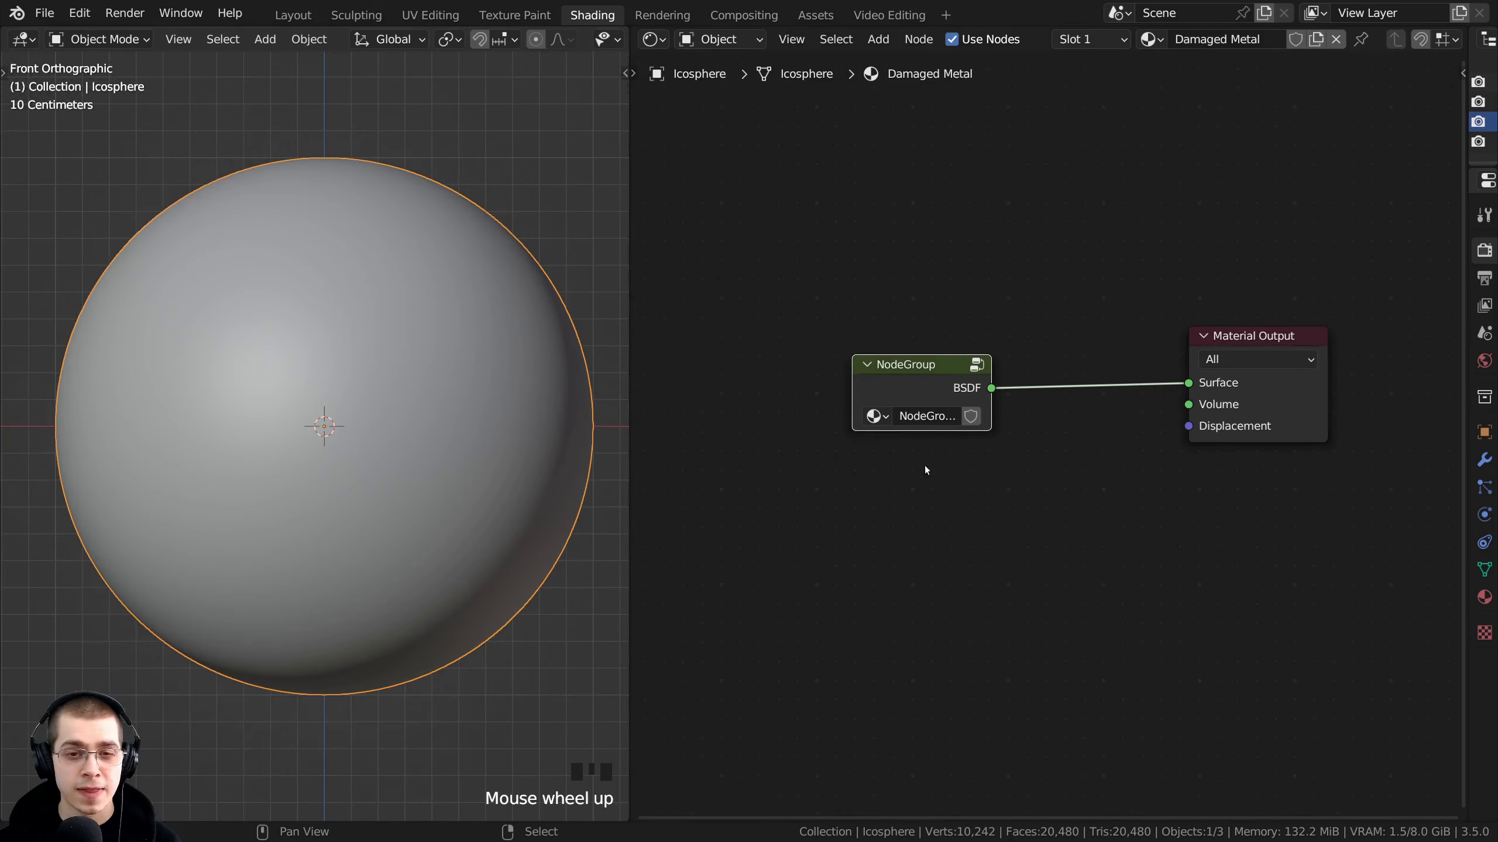
scroll(924, 466, up, 1)
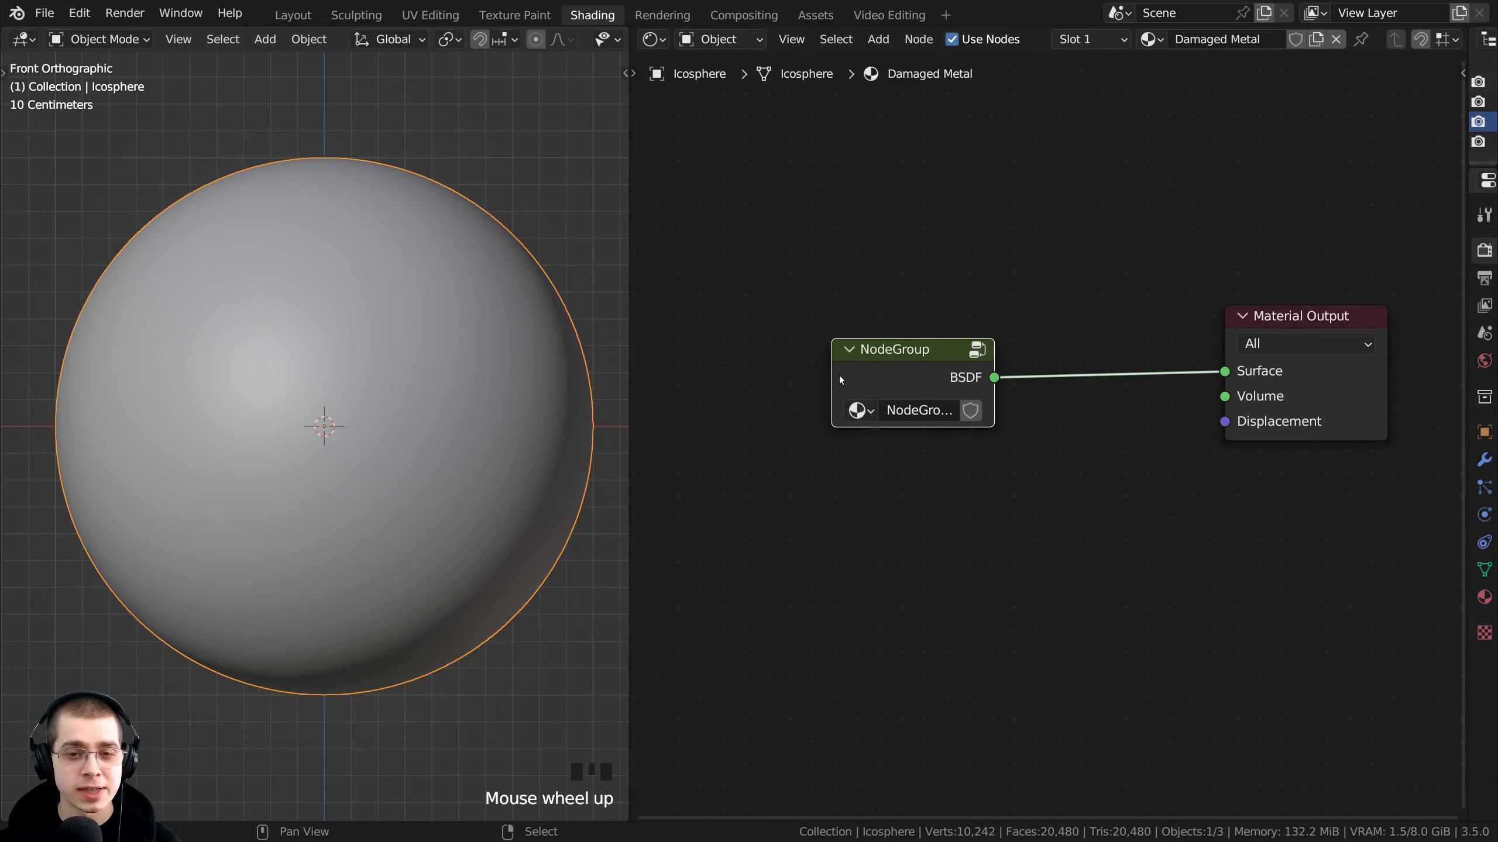
Widen the NodeGroup node so its full name fits, and place it directly beside the Material Output
drag(832, 372, 728, 371)
drag(874, 349, 1066, 339)
middle_drag(1067, 339, 952, 333)
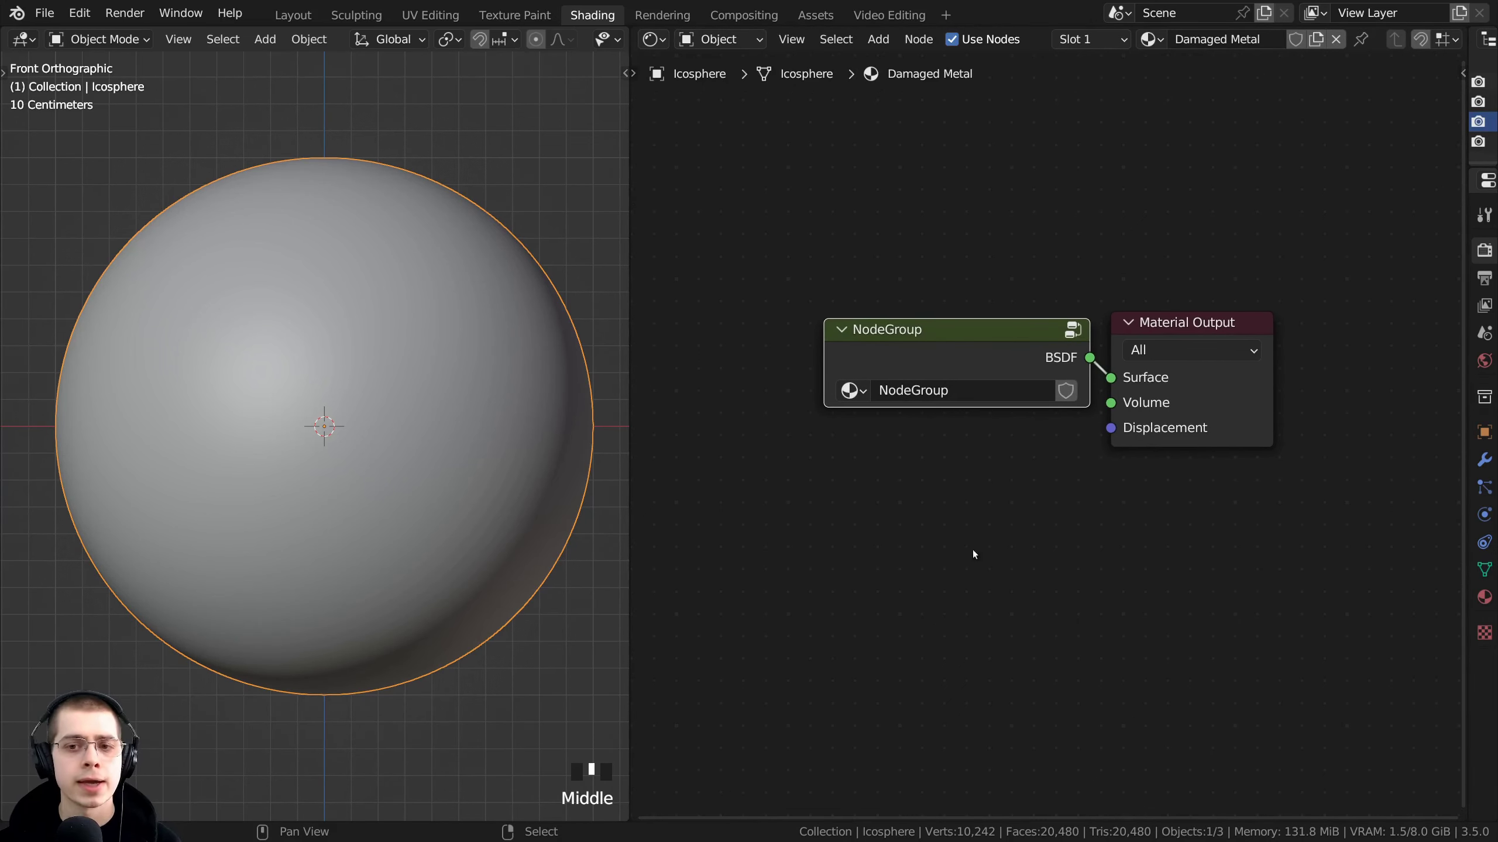
middle_drag(970, 389, 1041, 380)
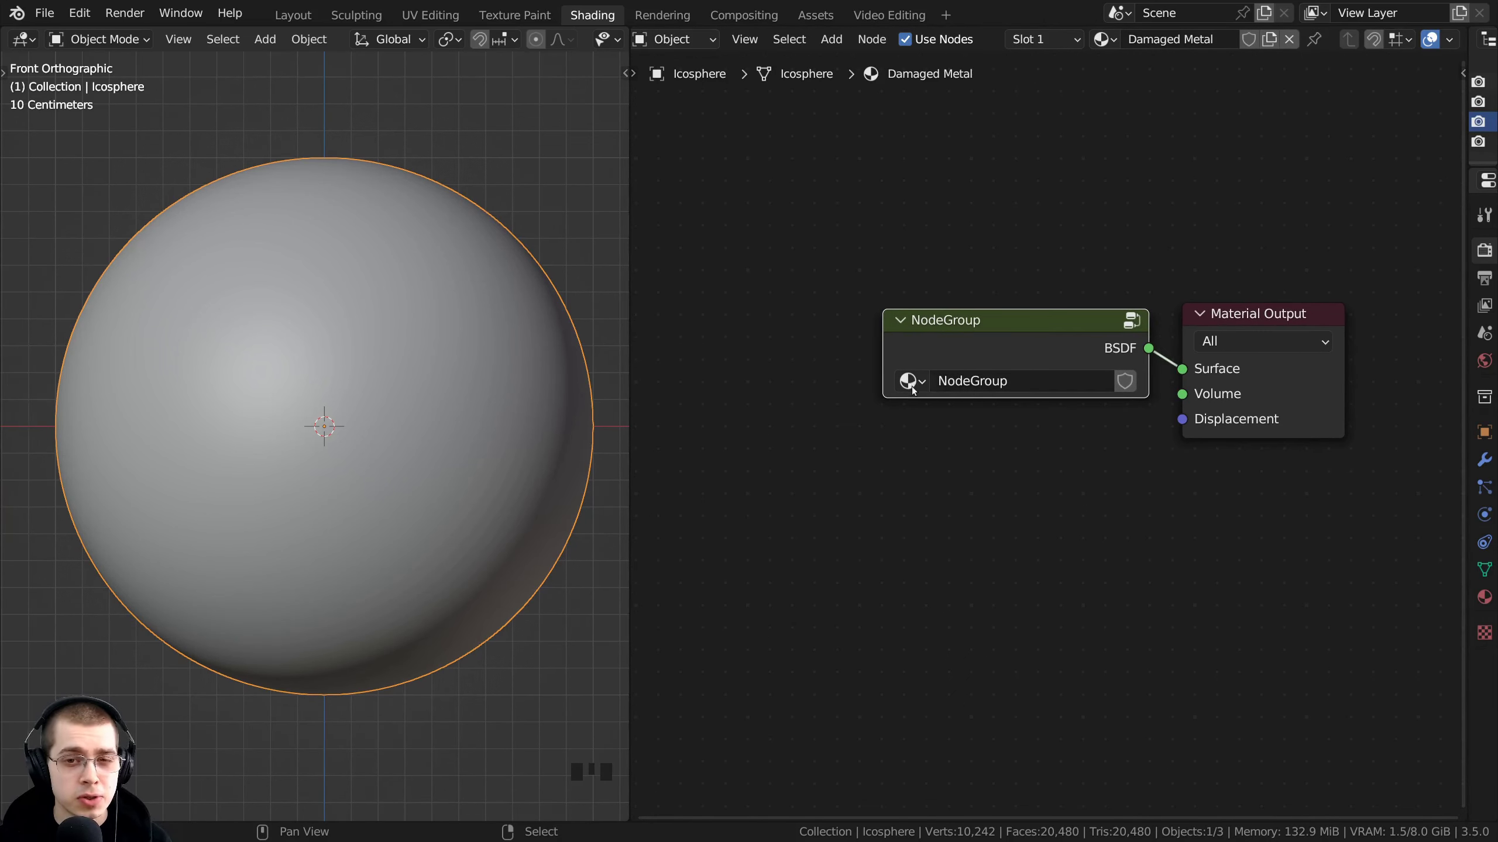
Rename the node group as Name and shift its node slightly
click(962, 389)
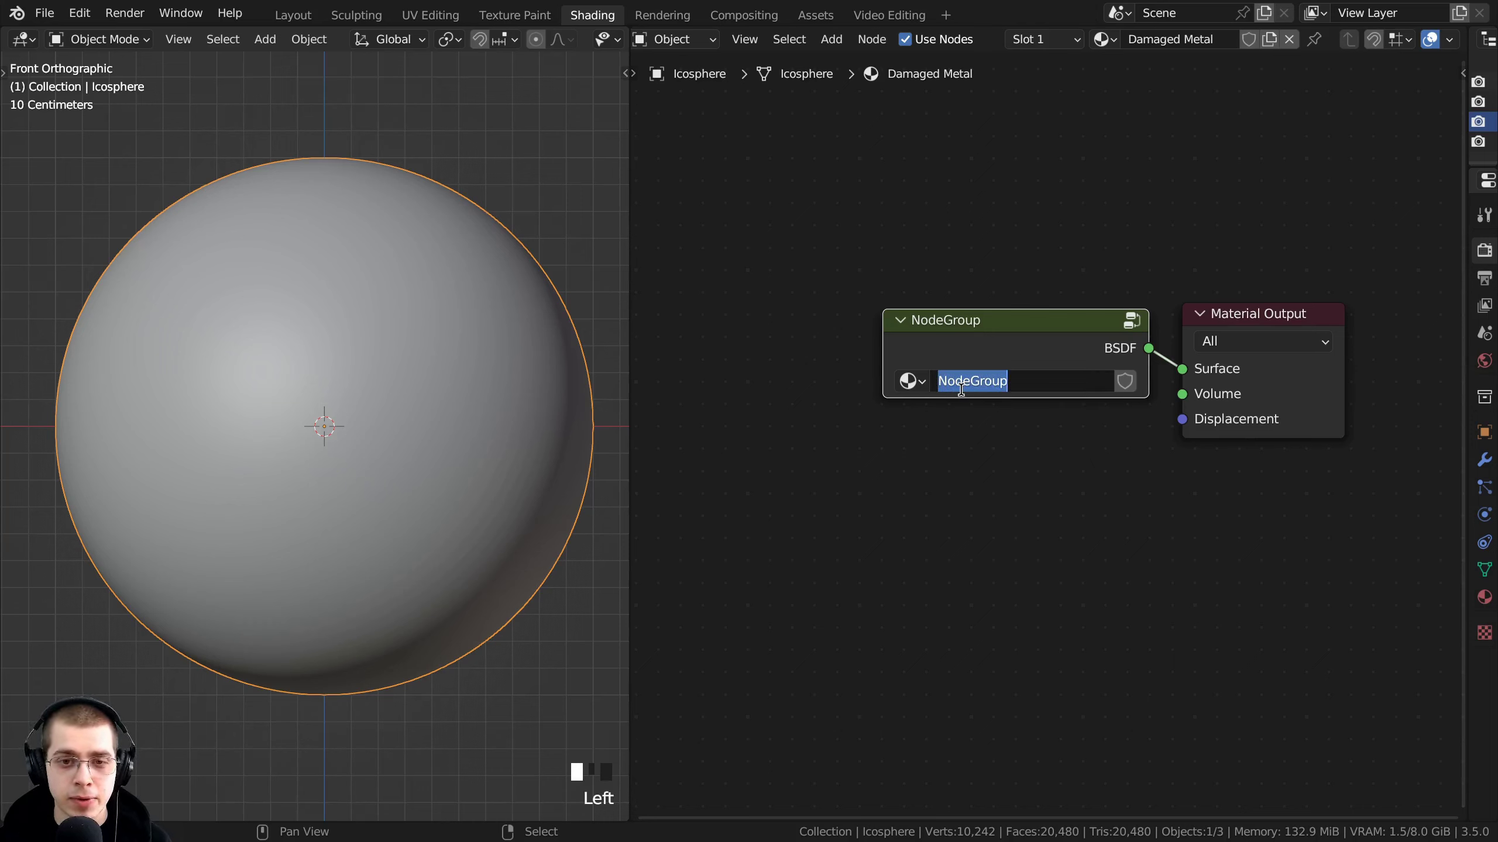
text(Name)
key(Return)
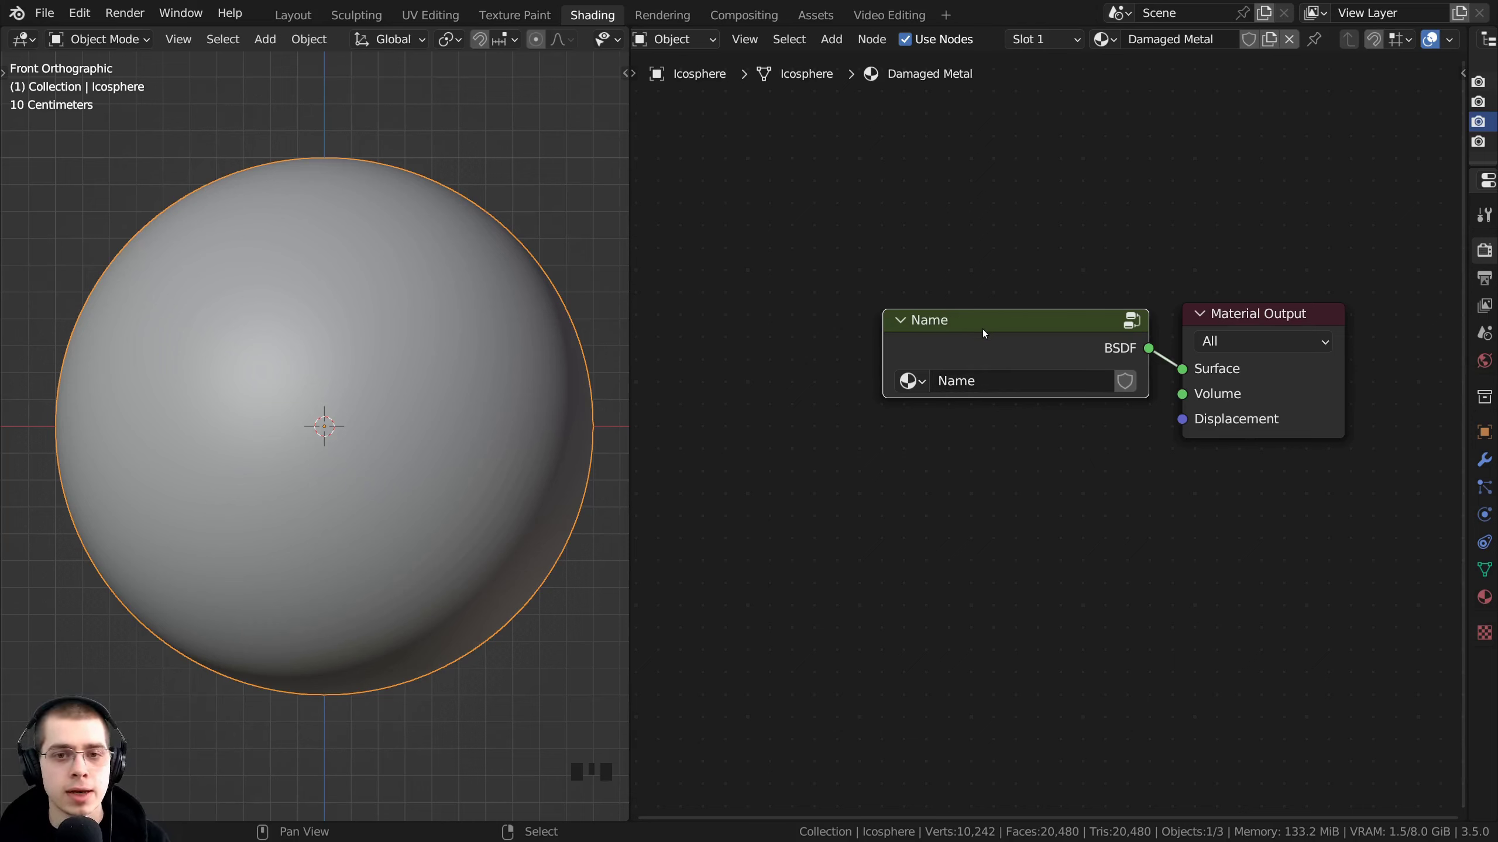
drag(983, 330, 977, 330)
Compare the node group's name field with the material's name, keeping Damaged Metal as the sphere's material
double_click(982, 380)
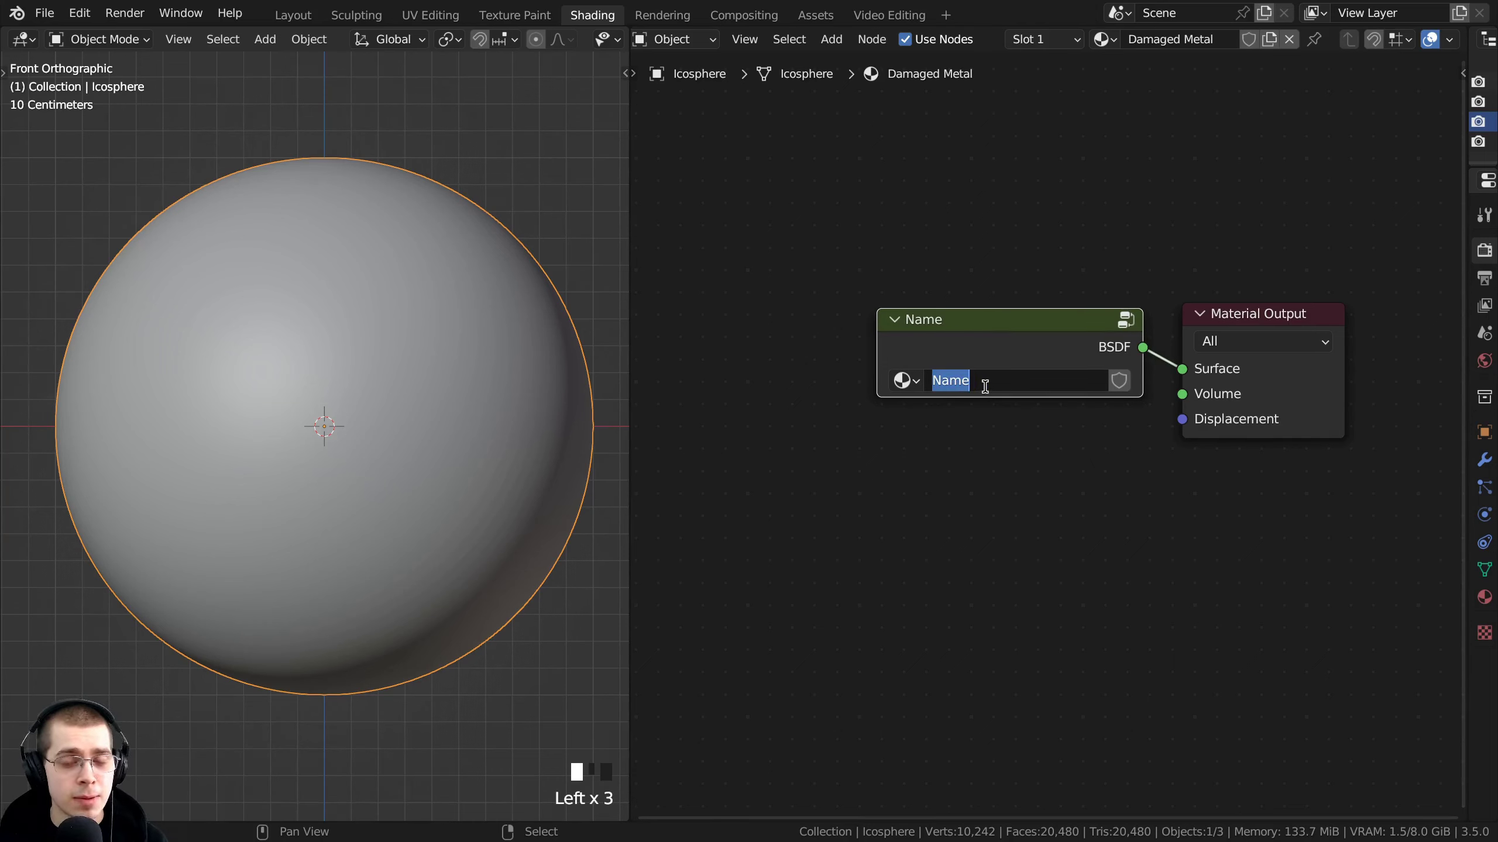
click(1188, 41)
scroll(1085, 46, down, 3)
click(1098, 40)
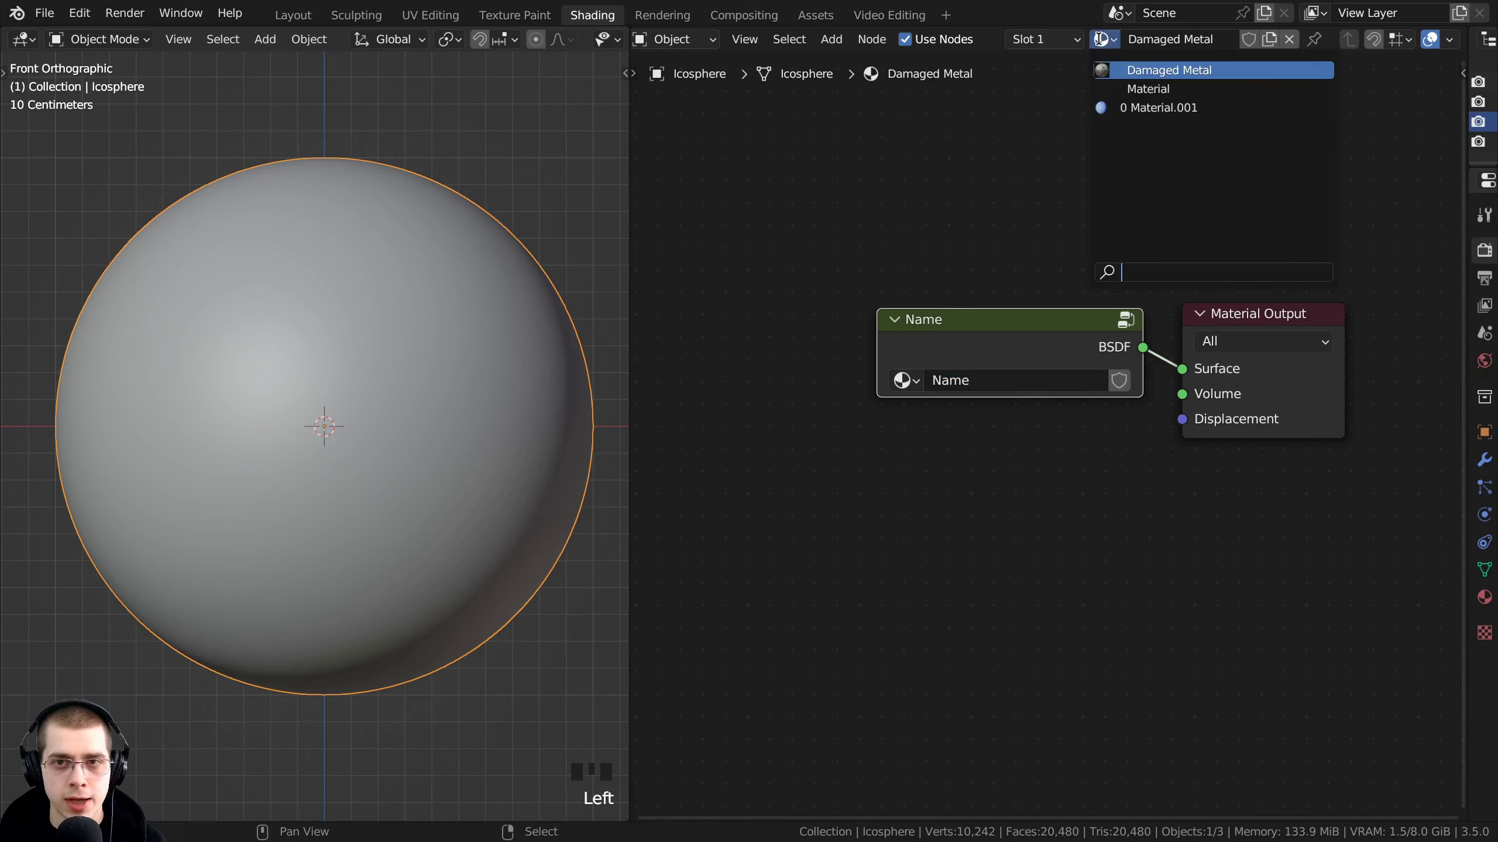
click(1173, 70)
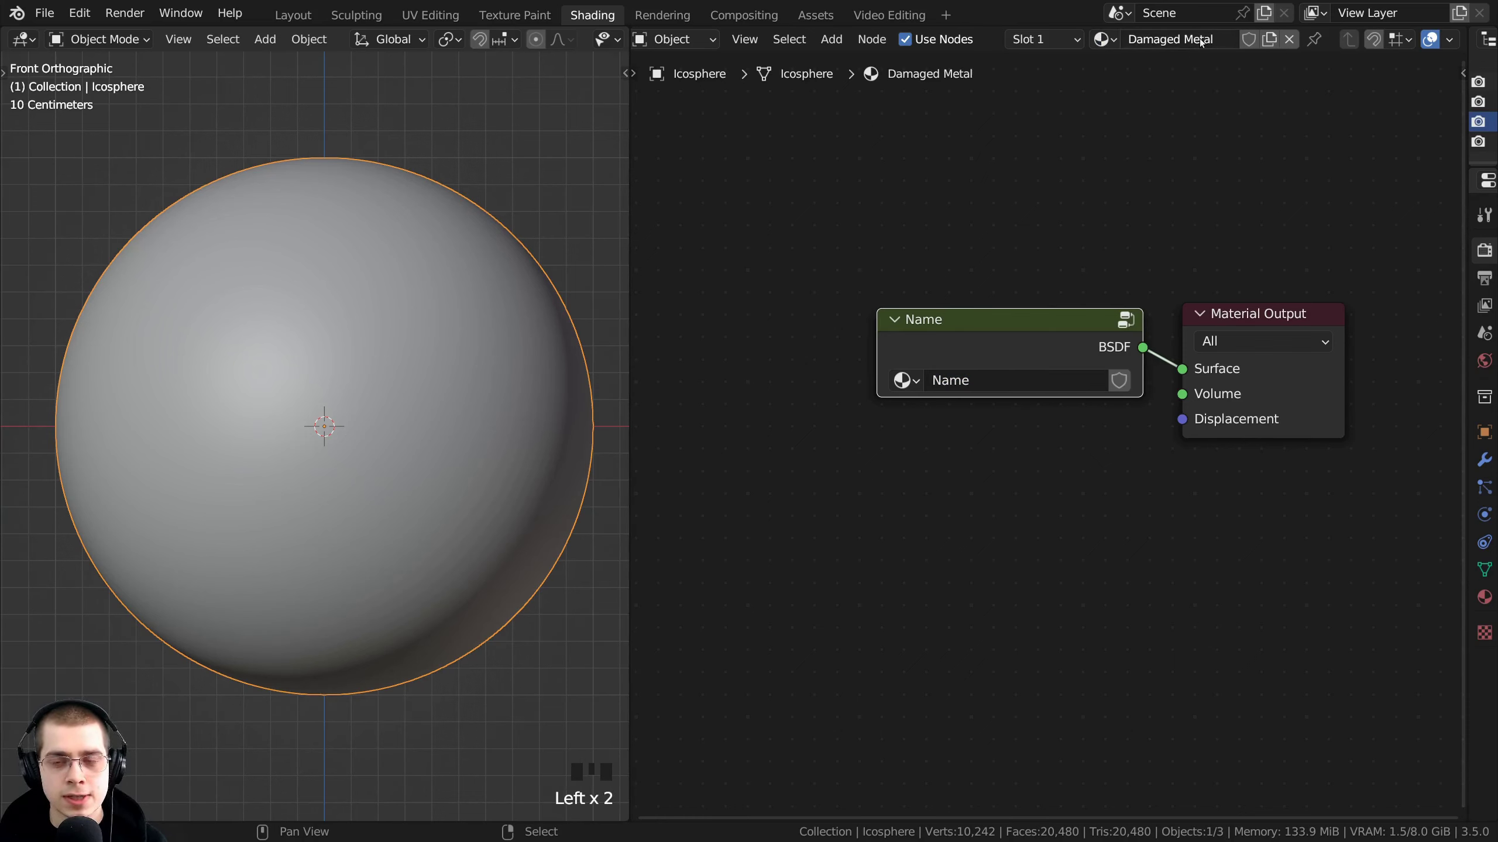
click(955, 381)
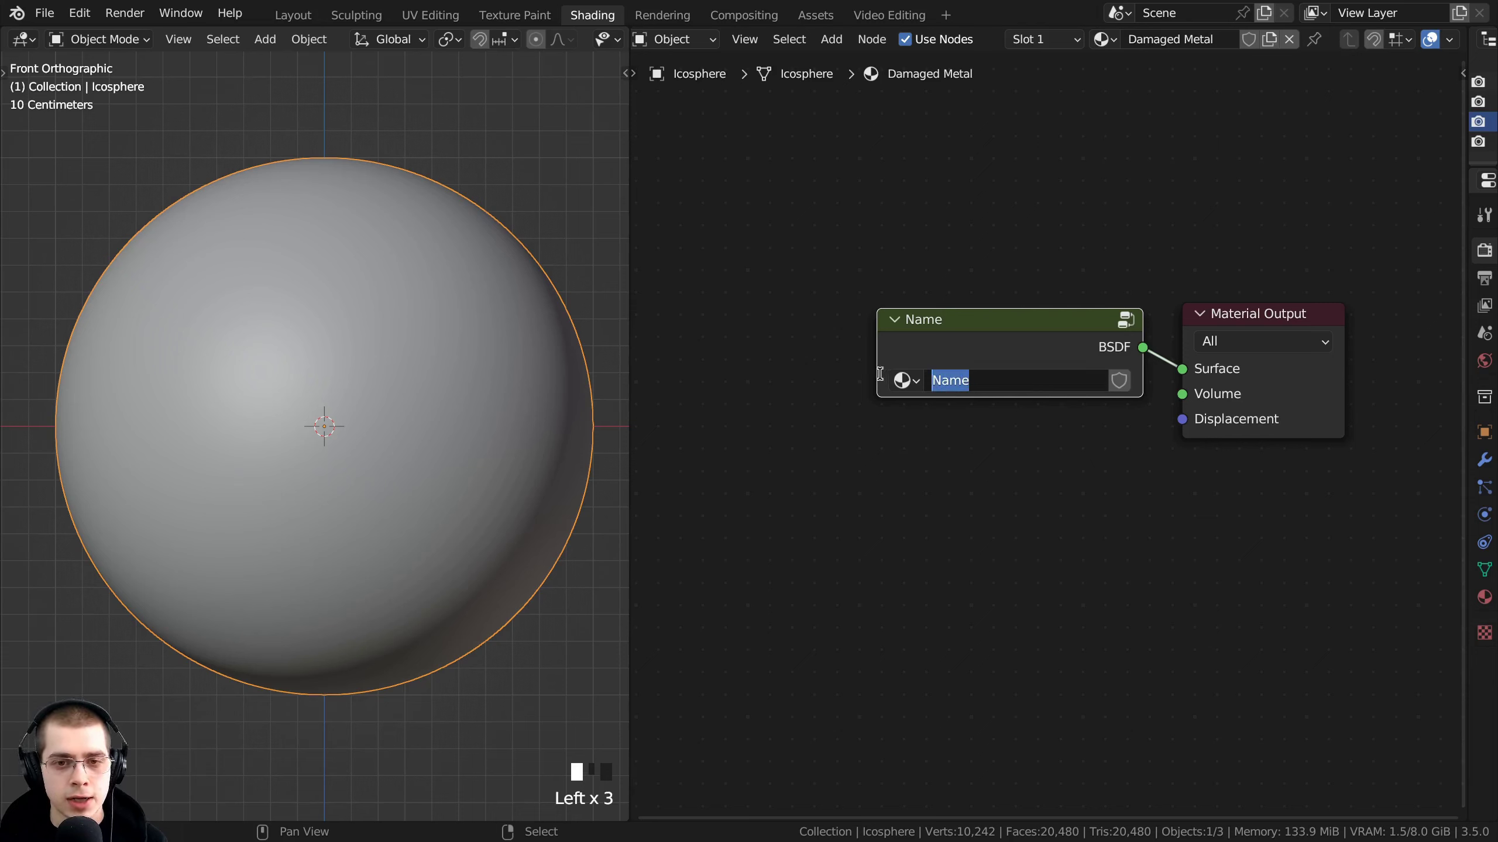
click(974, 485)
Reposition the Name group node slightly beside the Material Output, leaving the material's name as Damaged Metal
drag(1000, 387, 990, 346)
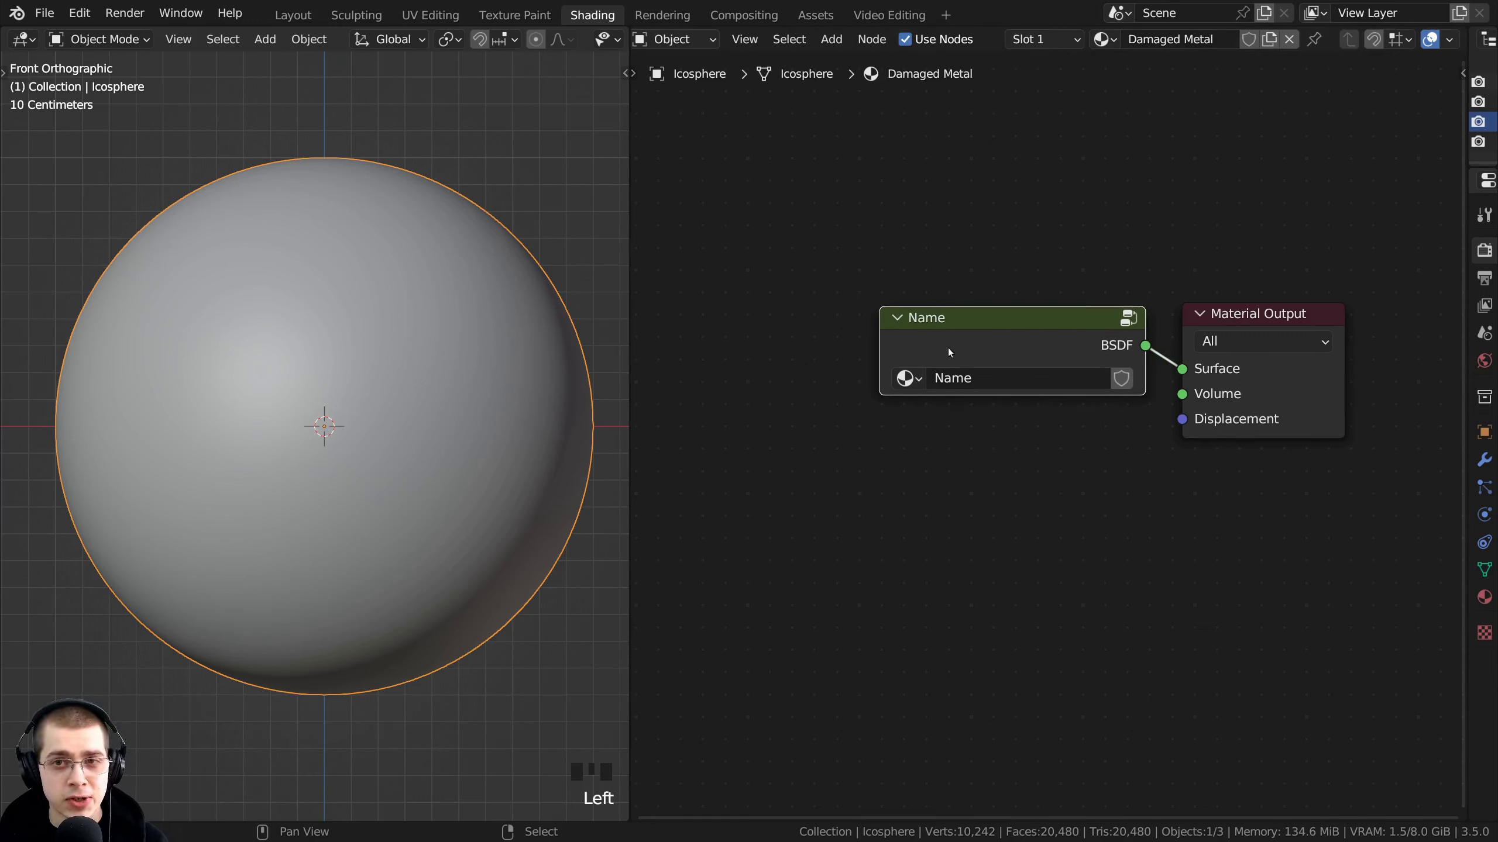
click(1018, 346)
drag(992, 346, 981, 324)
click(1146, 36)
key(Escape)
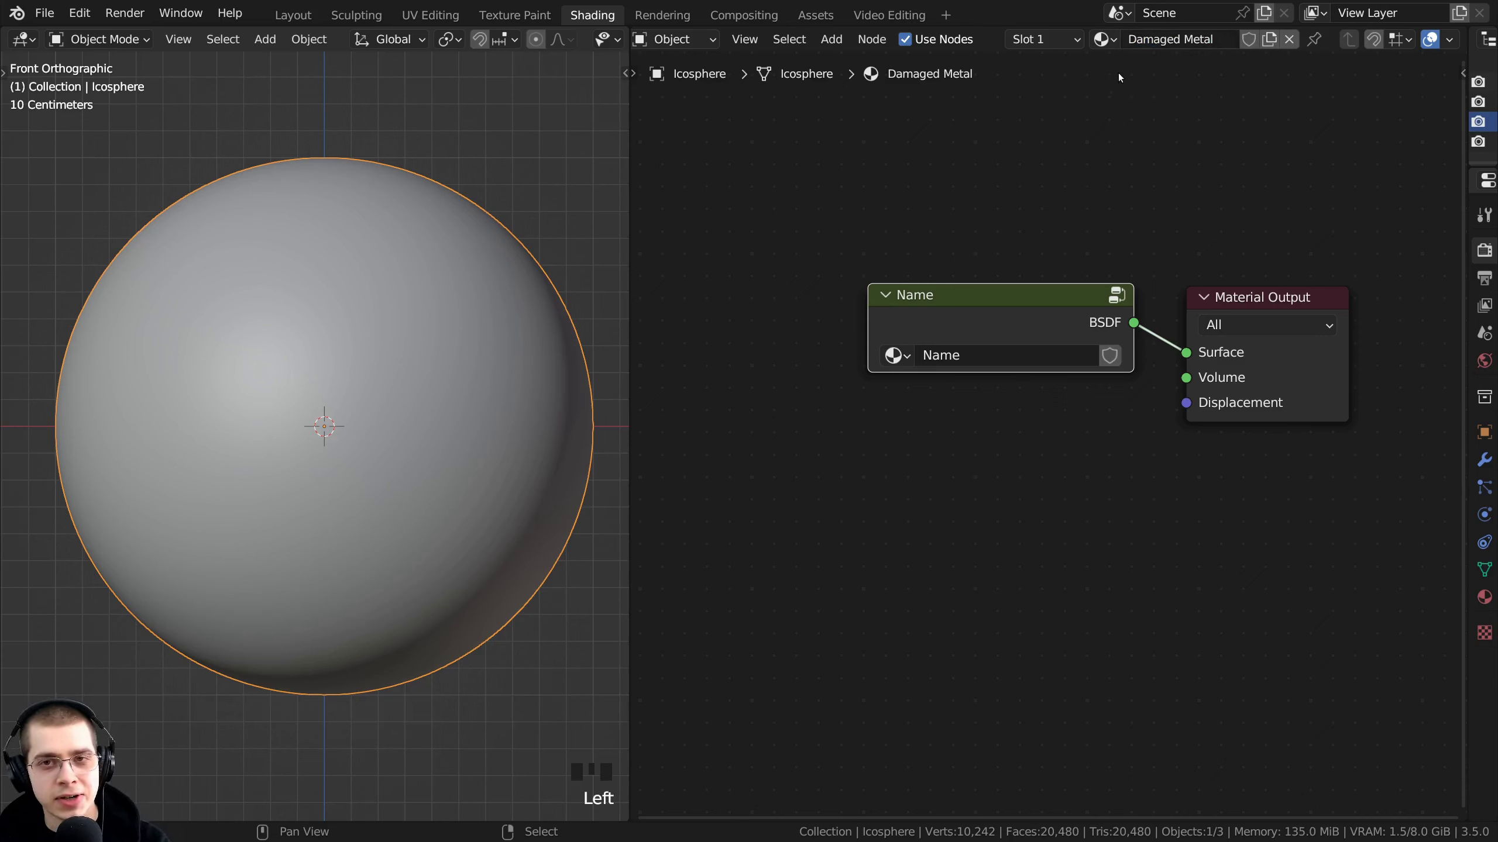
mouse_move(954, 297)
mouse_down()
mouse_move(914, 321)
mouse_move(970, 304)
mouse_up()
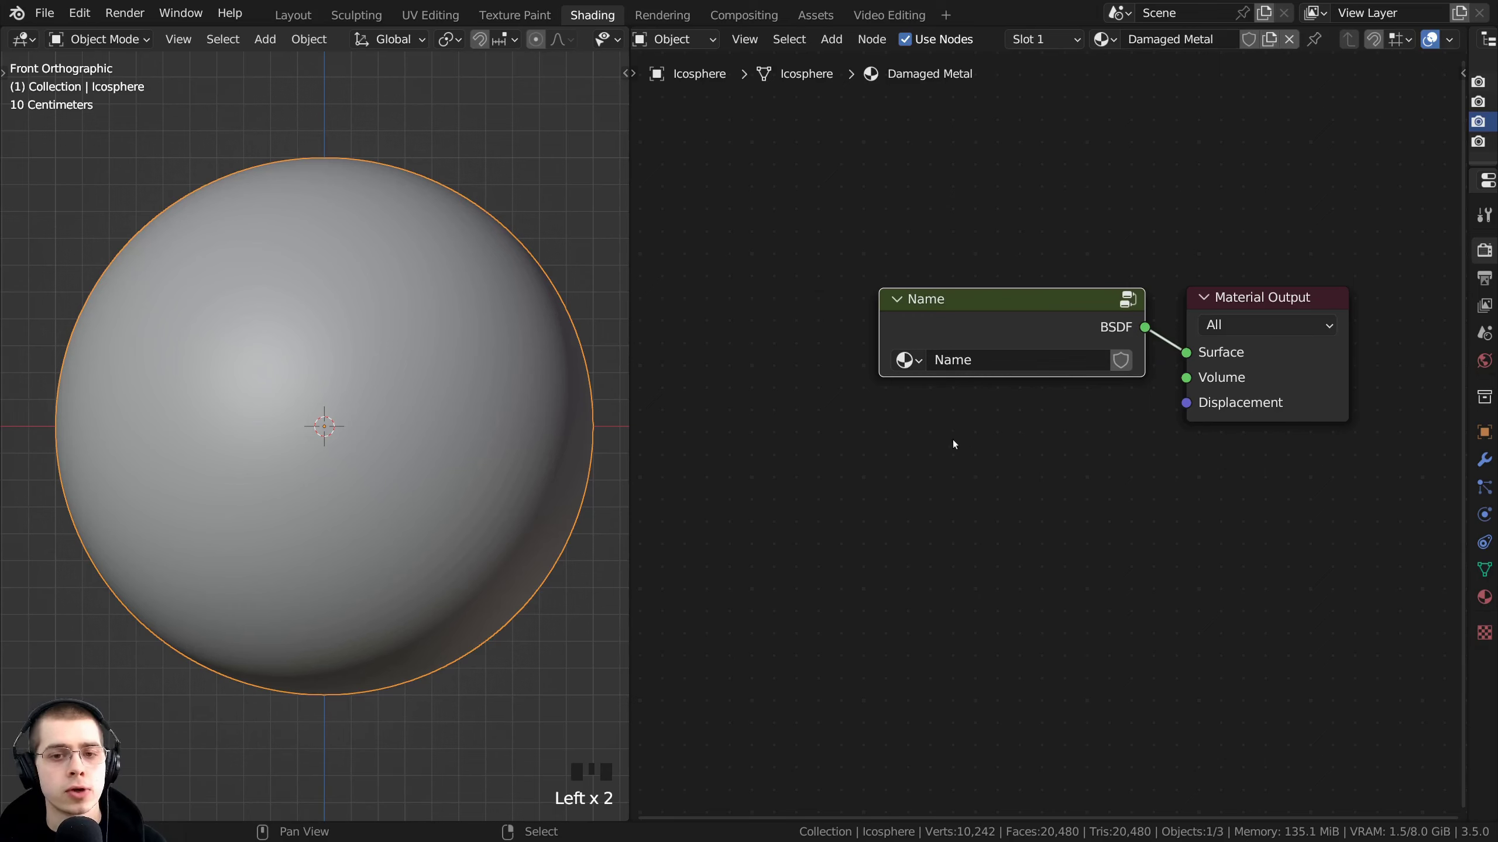
Examine the Moss material's node groups and inputs, and compare the Moss group's name with the material's name field
scroll(964, 466, down, 2)
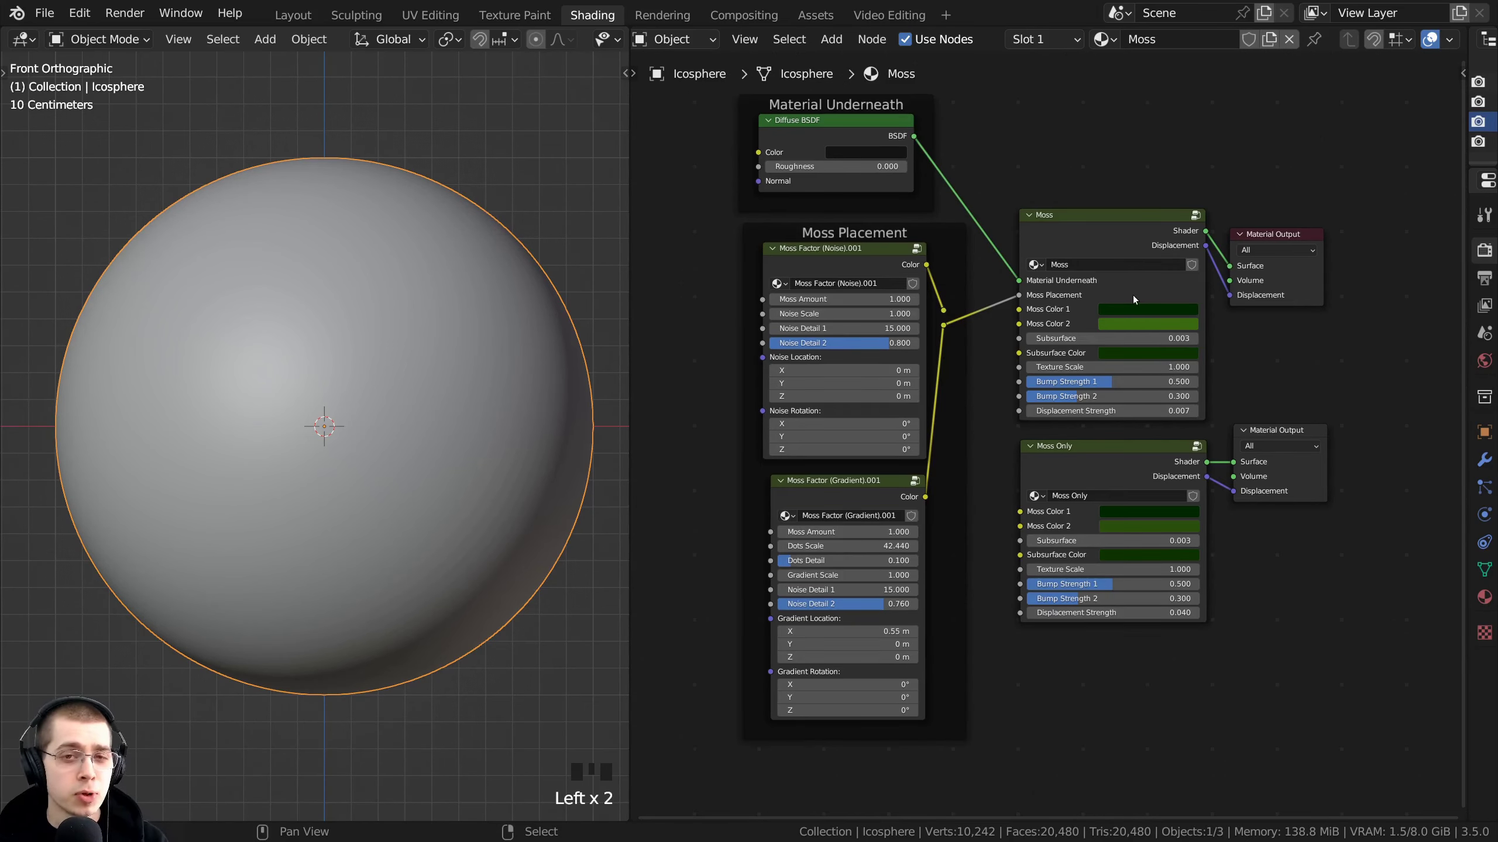
middle_drag(1126, 289, 1125, 290)
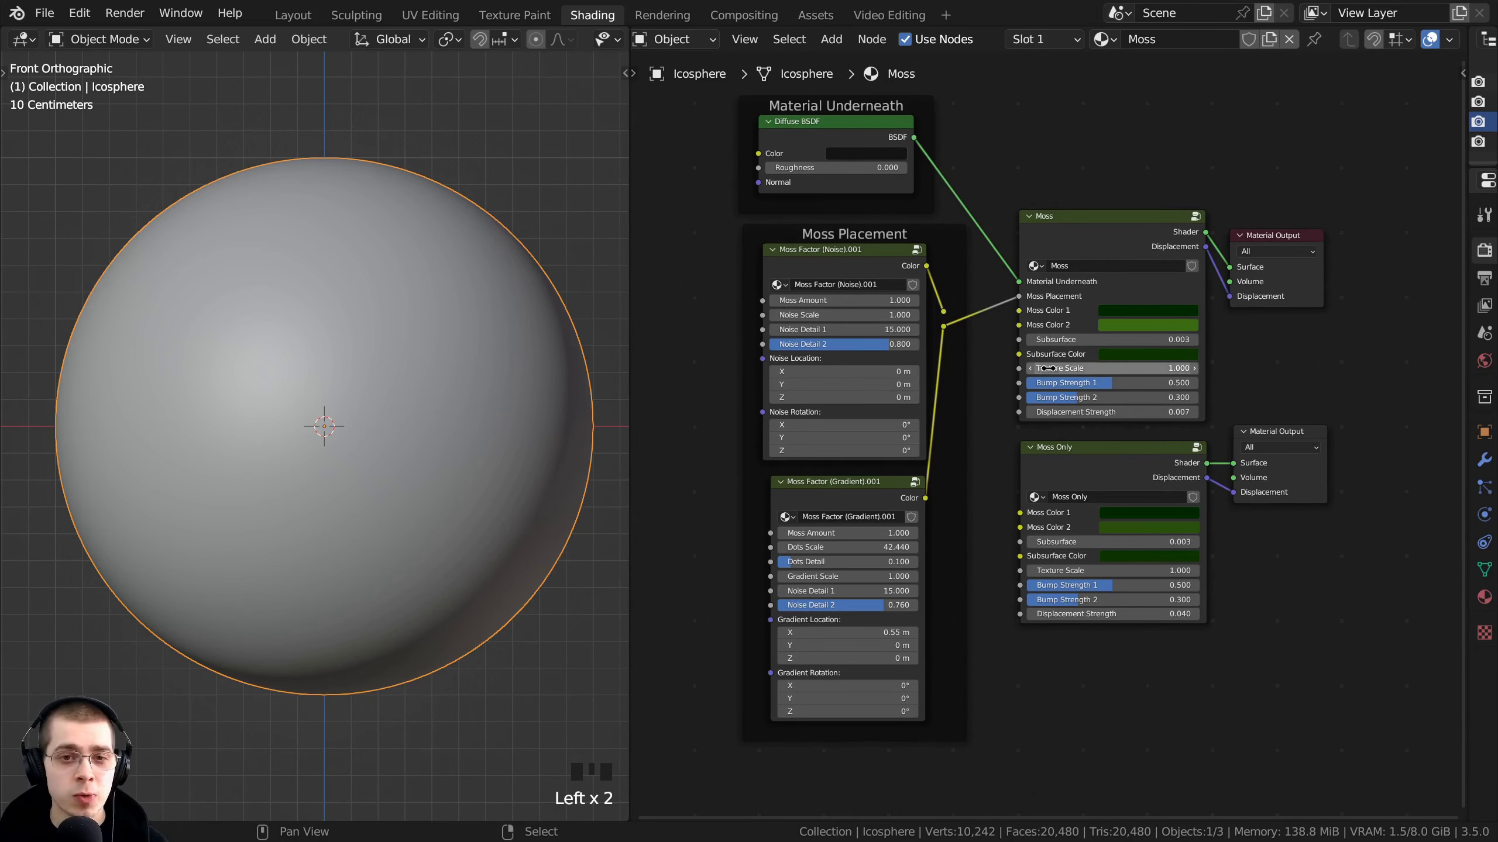
middle_drag(1174, 87, 1178, 84)
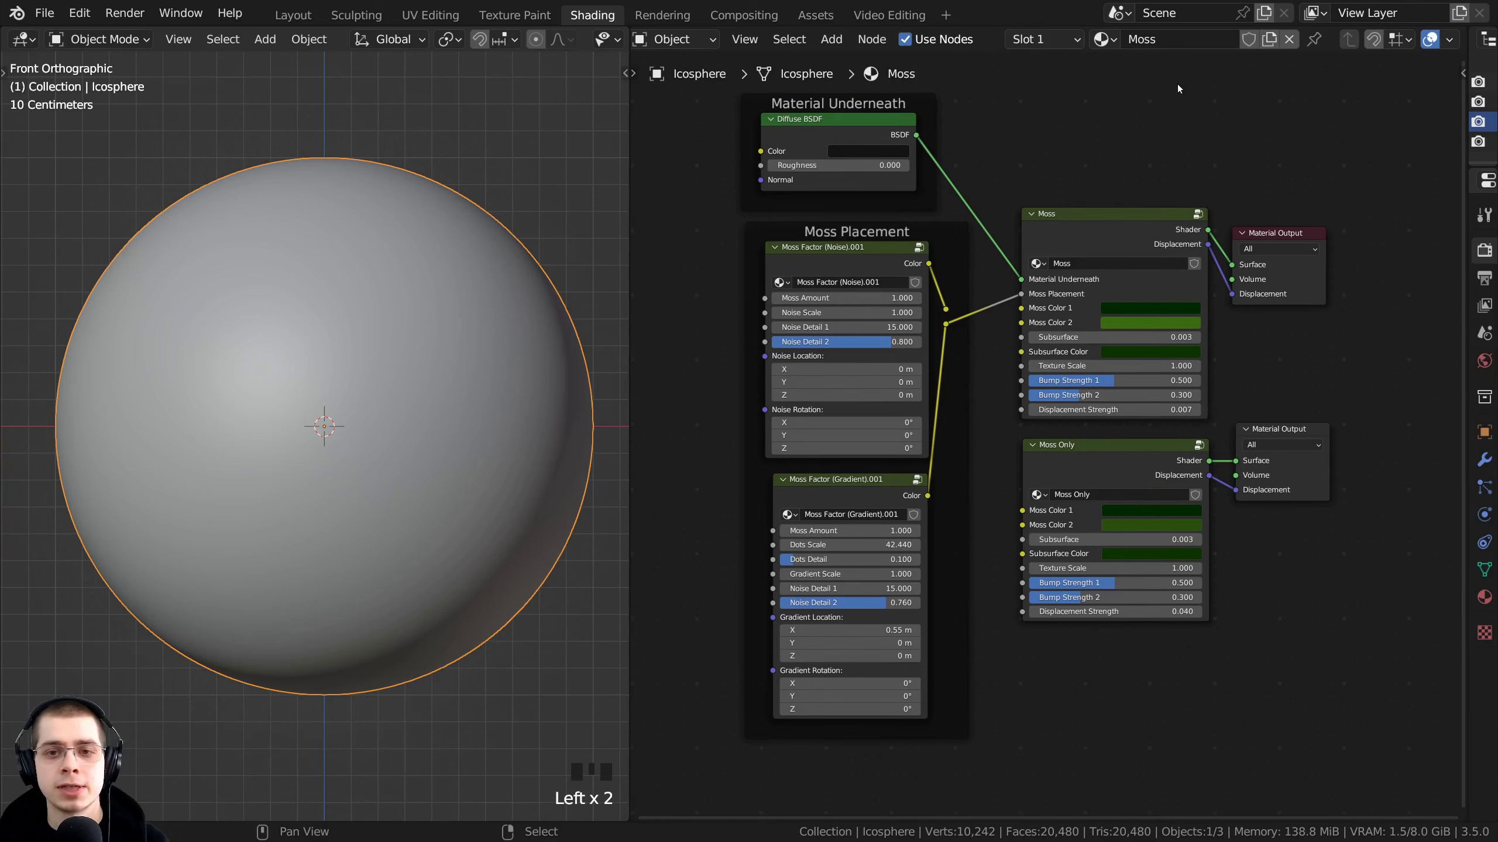
double_click(1162, 40)
click(1133, 166)
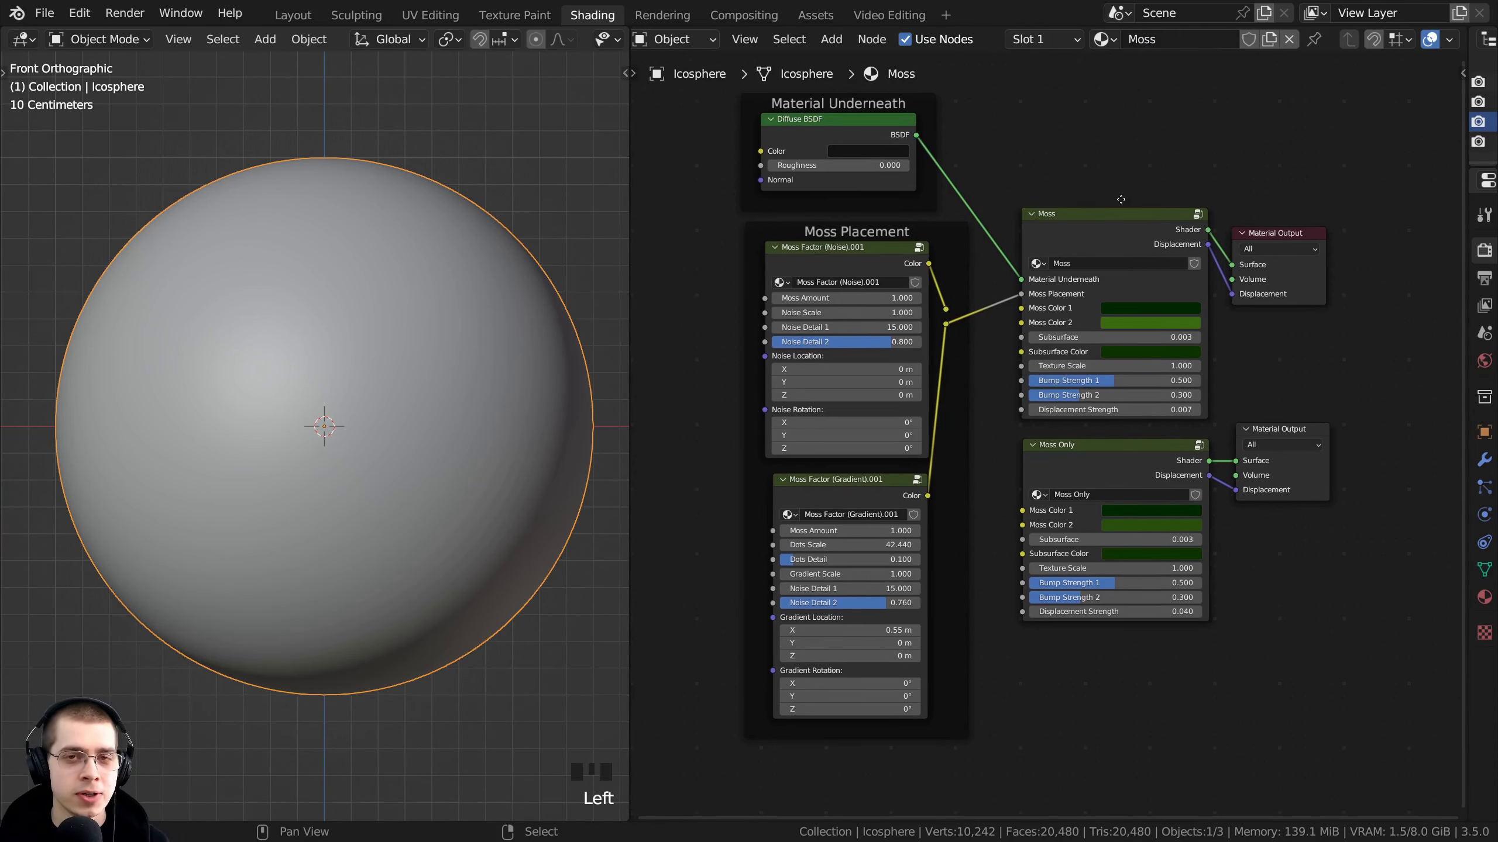
scroll(1103, 232, up, 2)
middle_drag(1114, 200, 1096, 261)
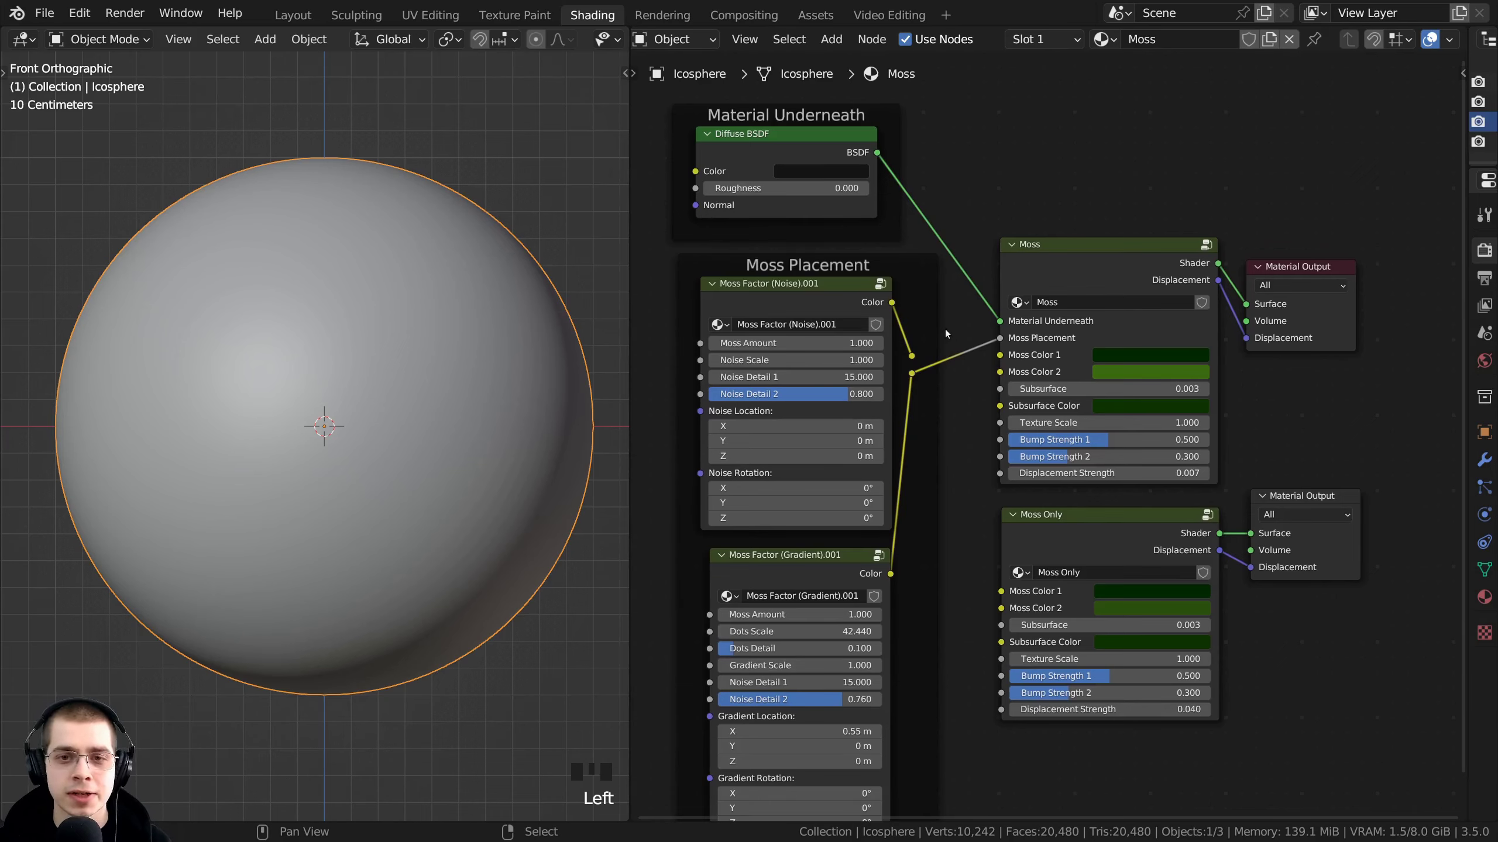
scroll(946, 329, up, 2)
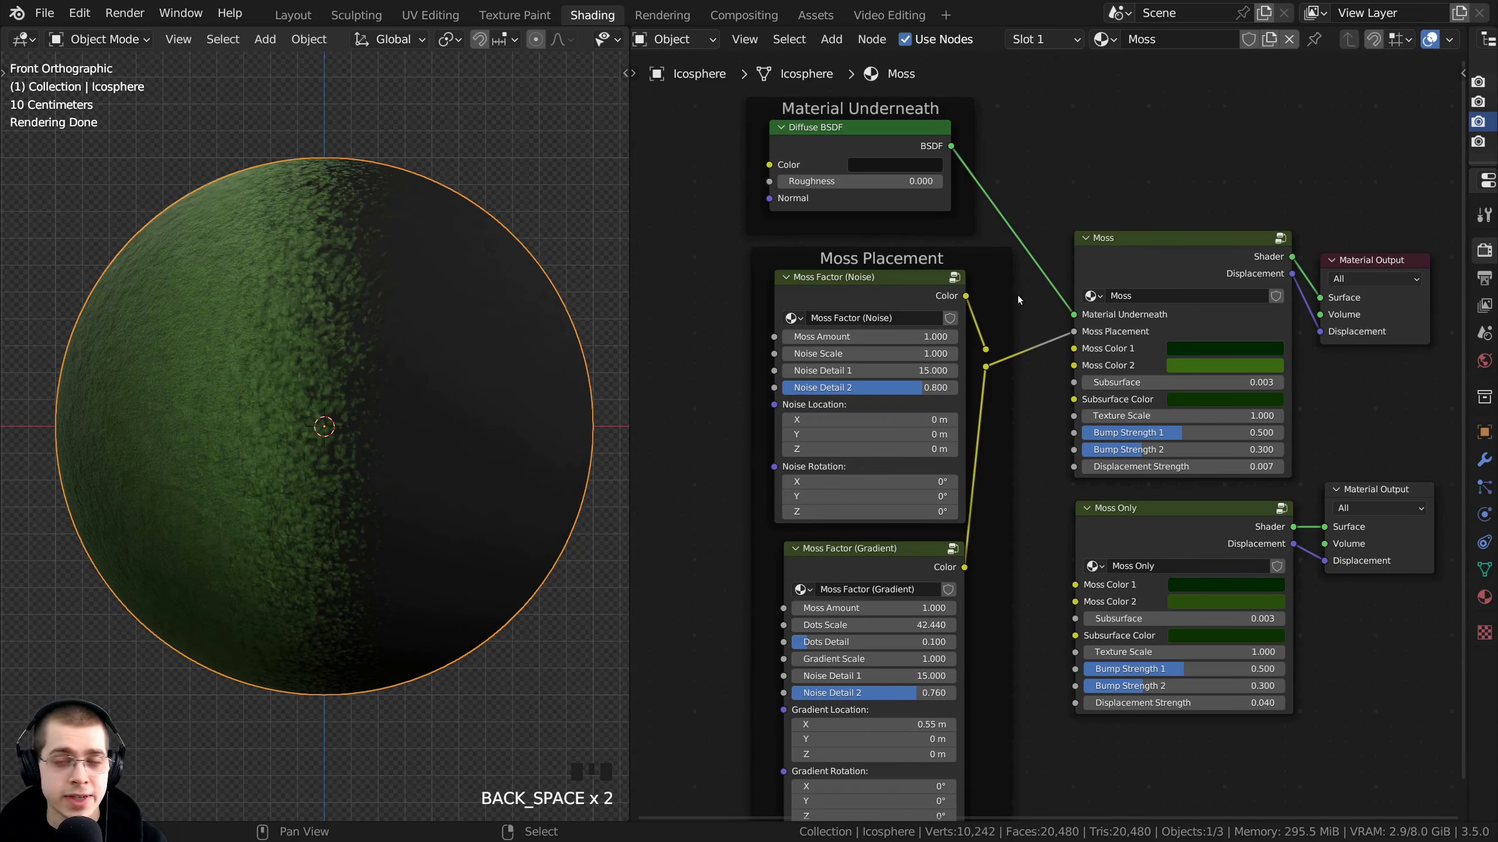
Keep Moss as the sphere's material and inspect its Moss, Moss Only, Moss Factor (Noise) and Moss Factor (Gradient) node groups
click(1104, 42)
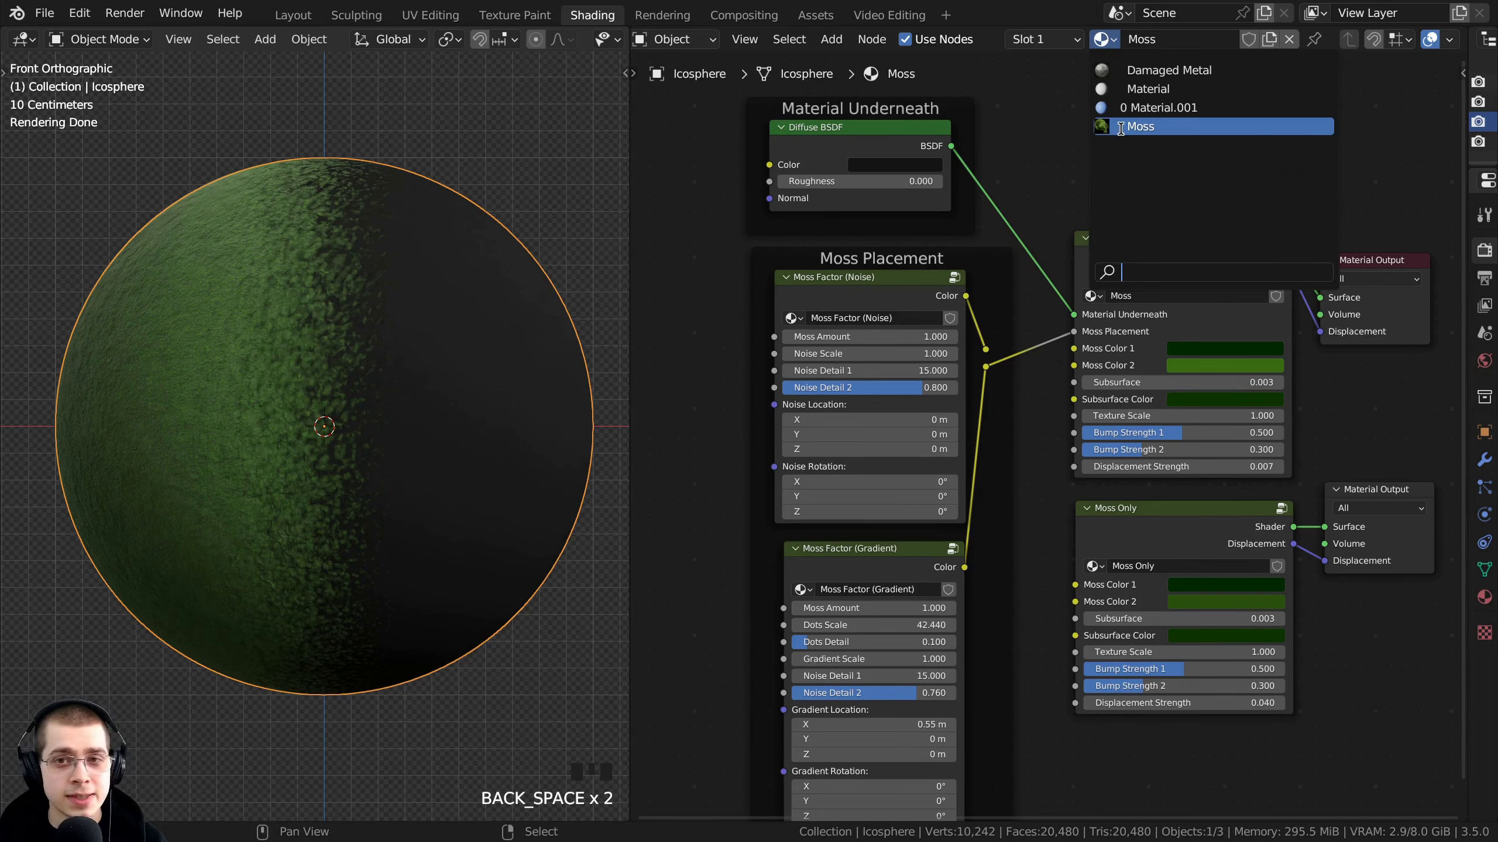
click(1123, 127)
middle_drag(1098, 280, 1065, 197)
click(1105, 170)
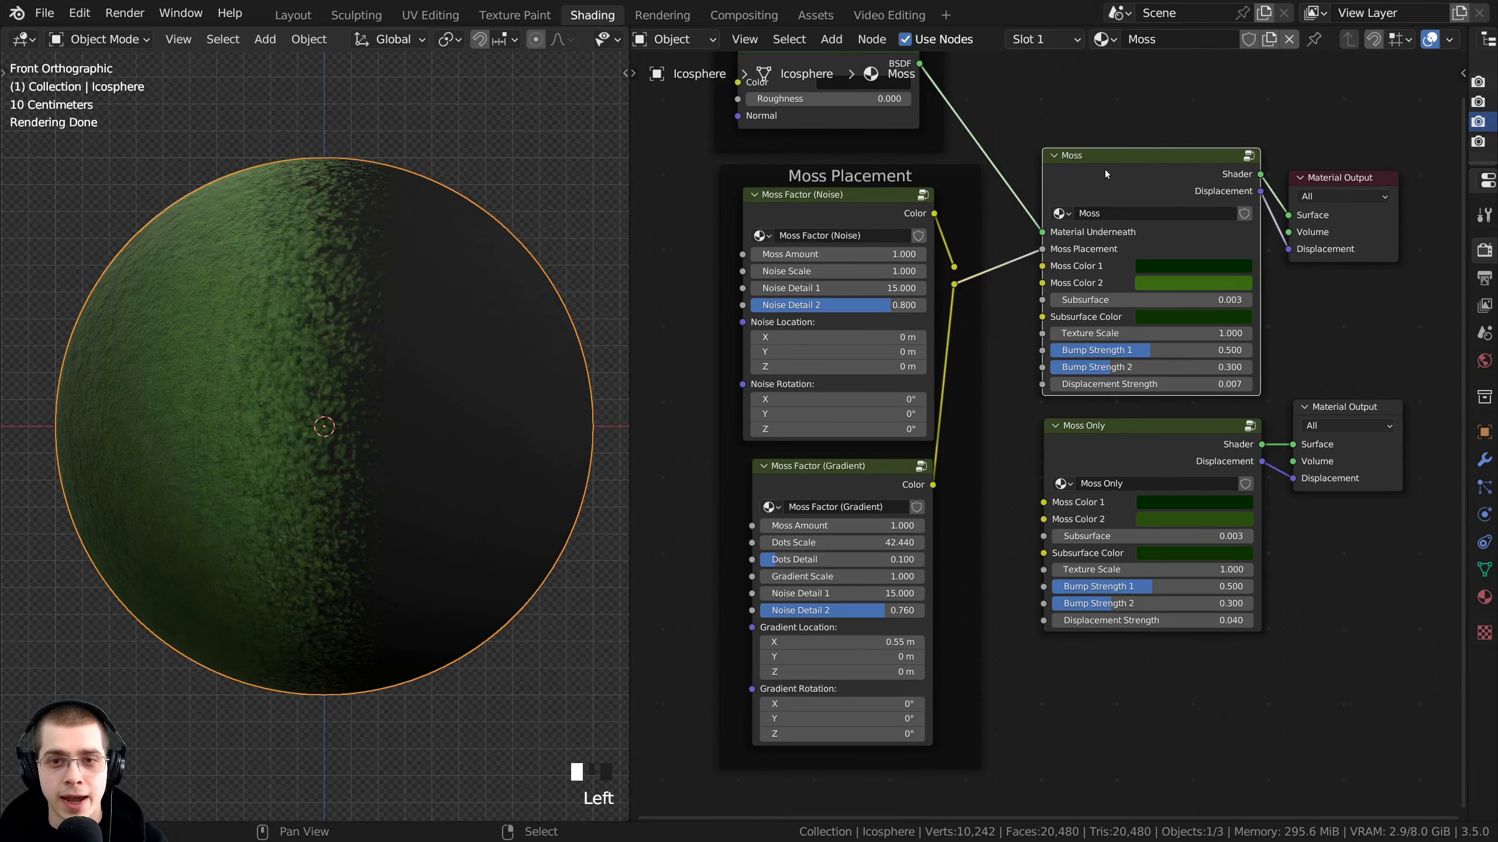
scroll(1115, 431, up, 2)
scroll(1091, 416, down, 2)
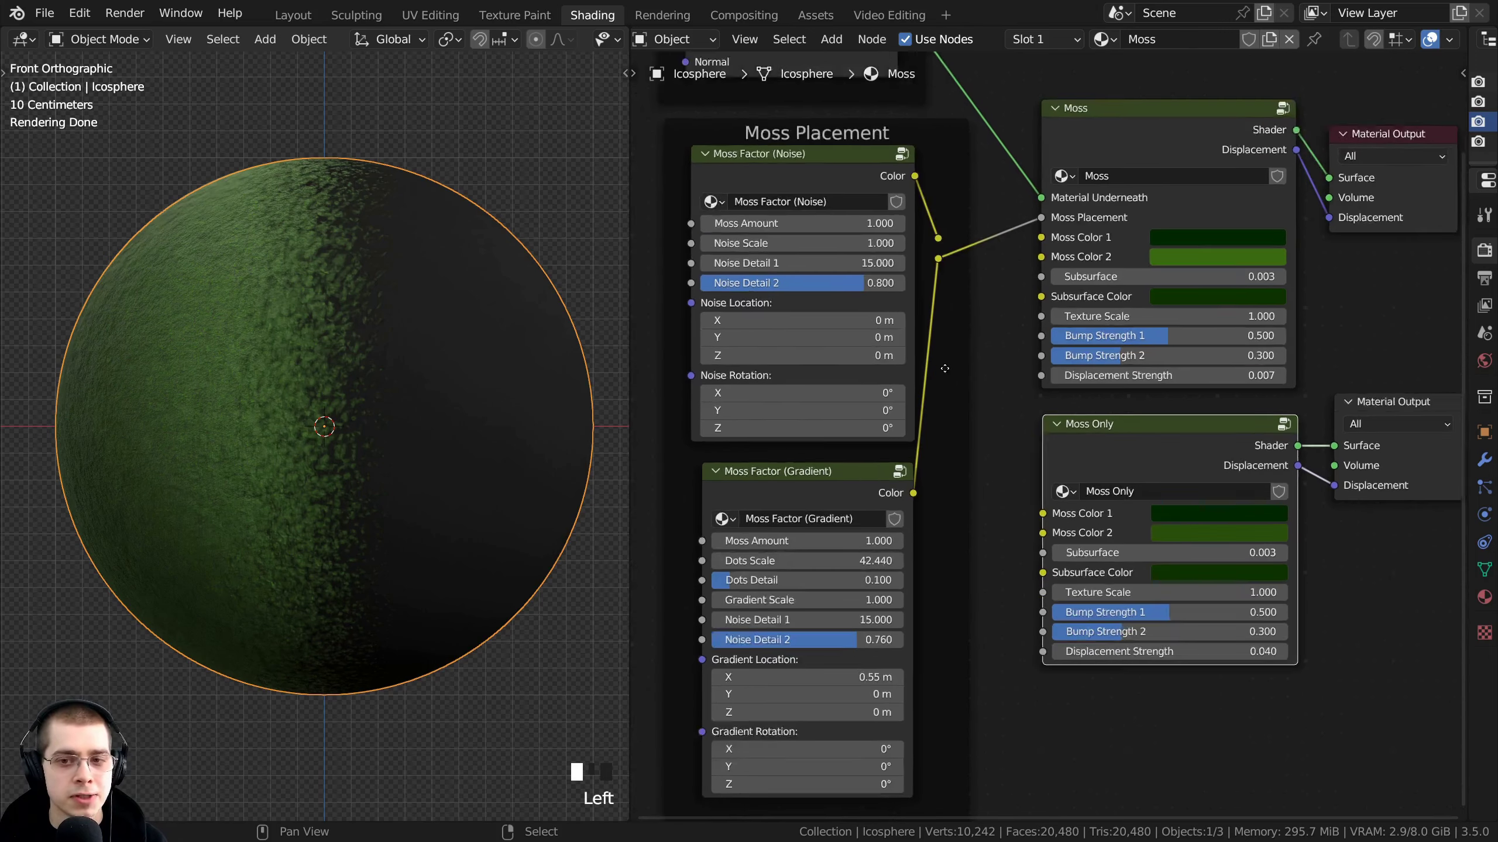
middle_drag(962, 243, 1067, 272)
click(890, 206)
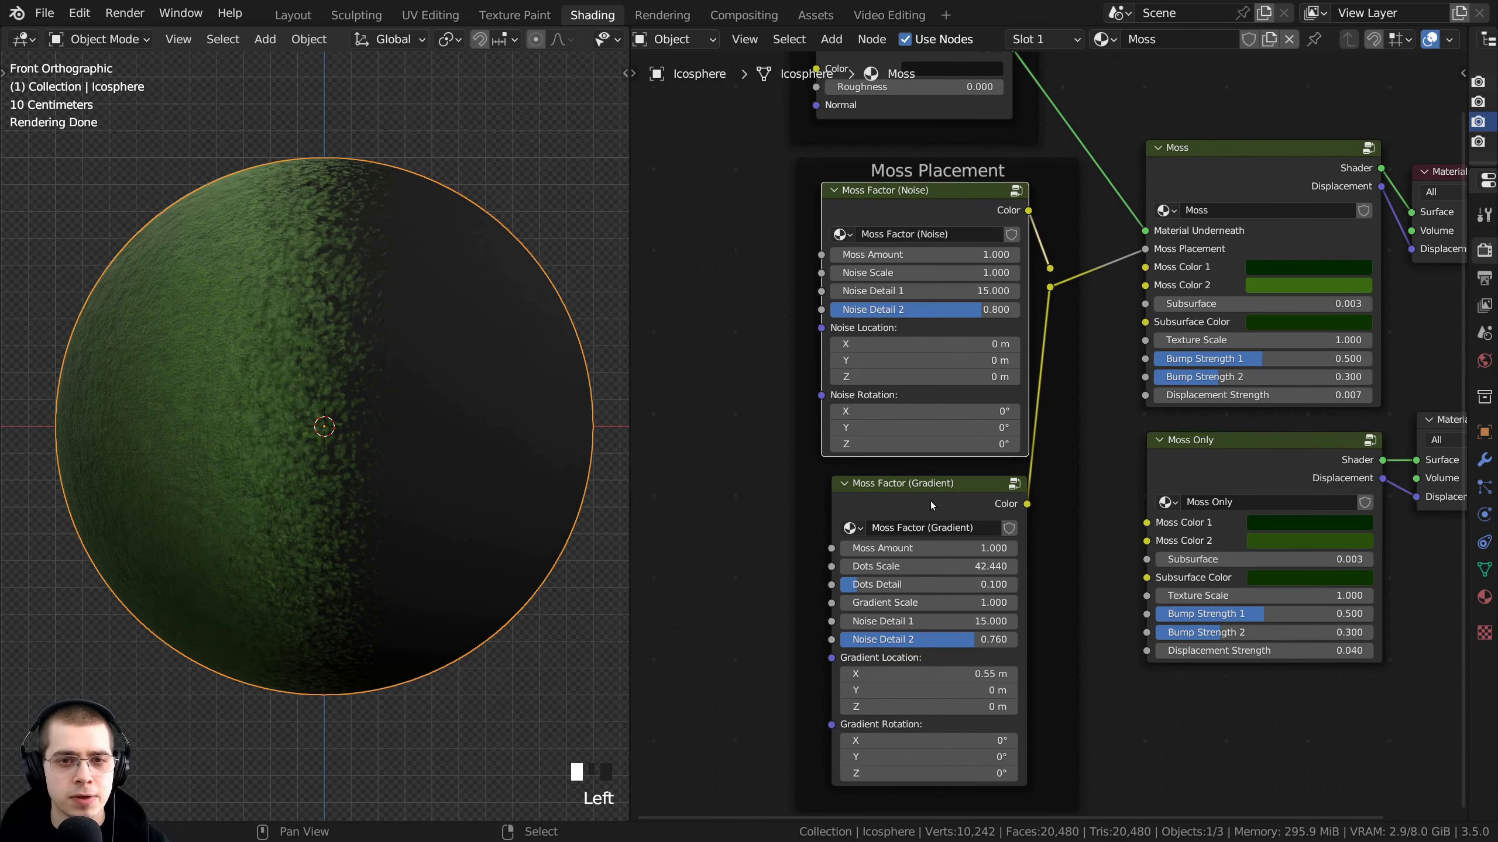
click(931, 501)
middle_drag(1248, 207, 936, 321)
scroll(937, 321, up, 1)
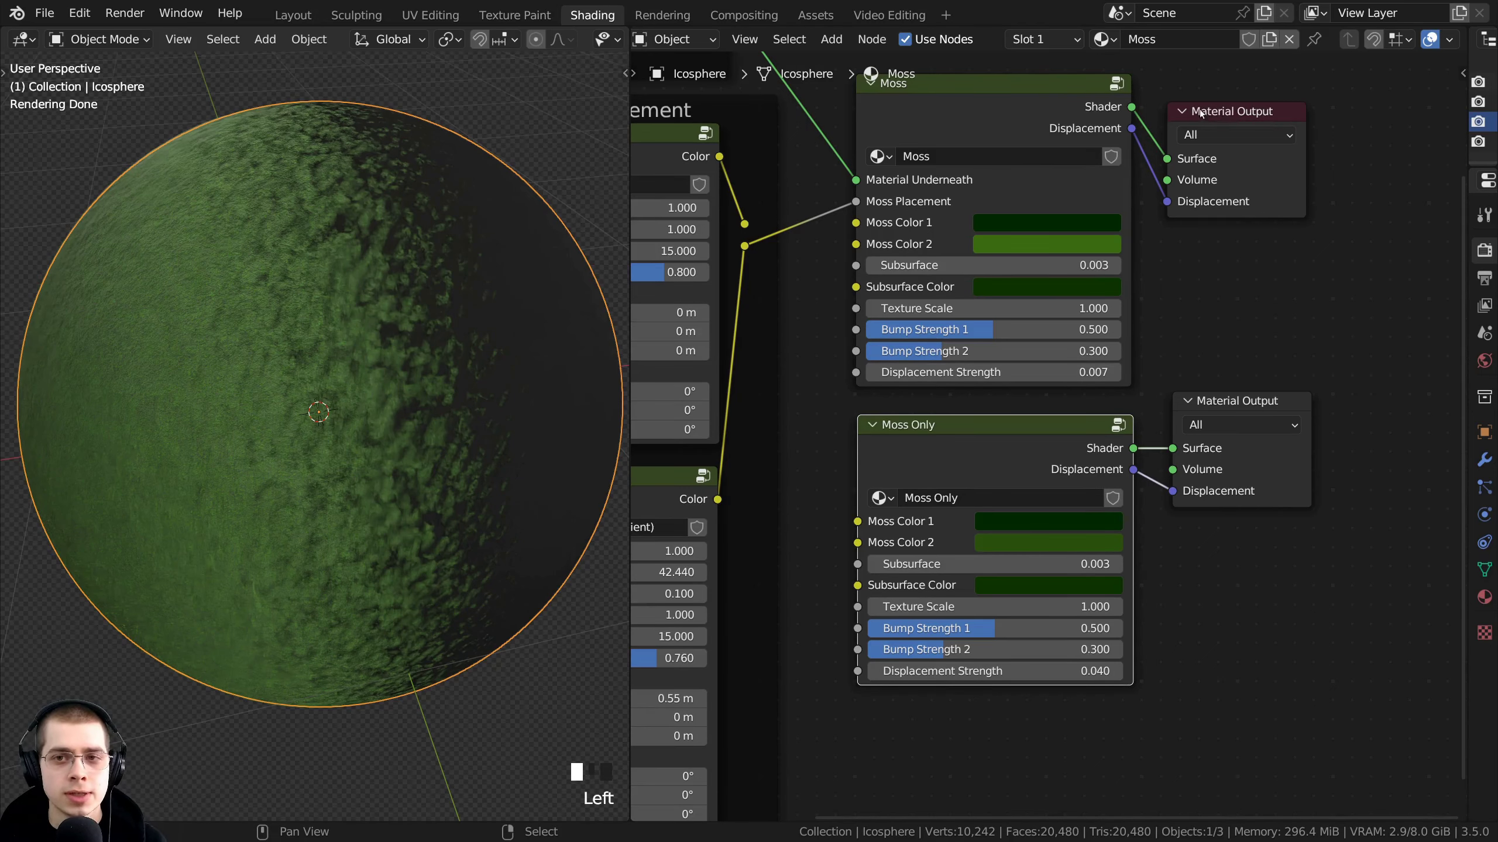
Make the Material Output connected to the Moss Only group the active output to preview it on the sphere
middle_drag(1261, 158, 1210, 334)
scroll(1234, 227, up, 3)
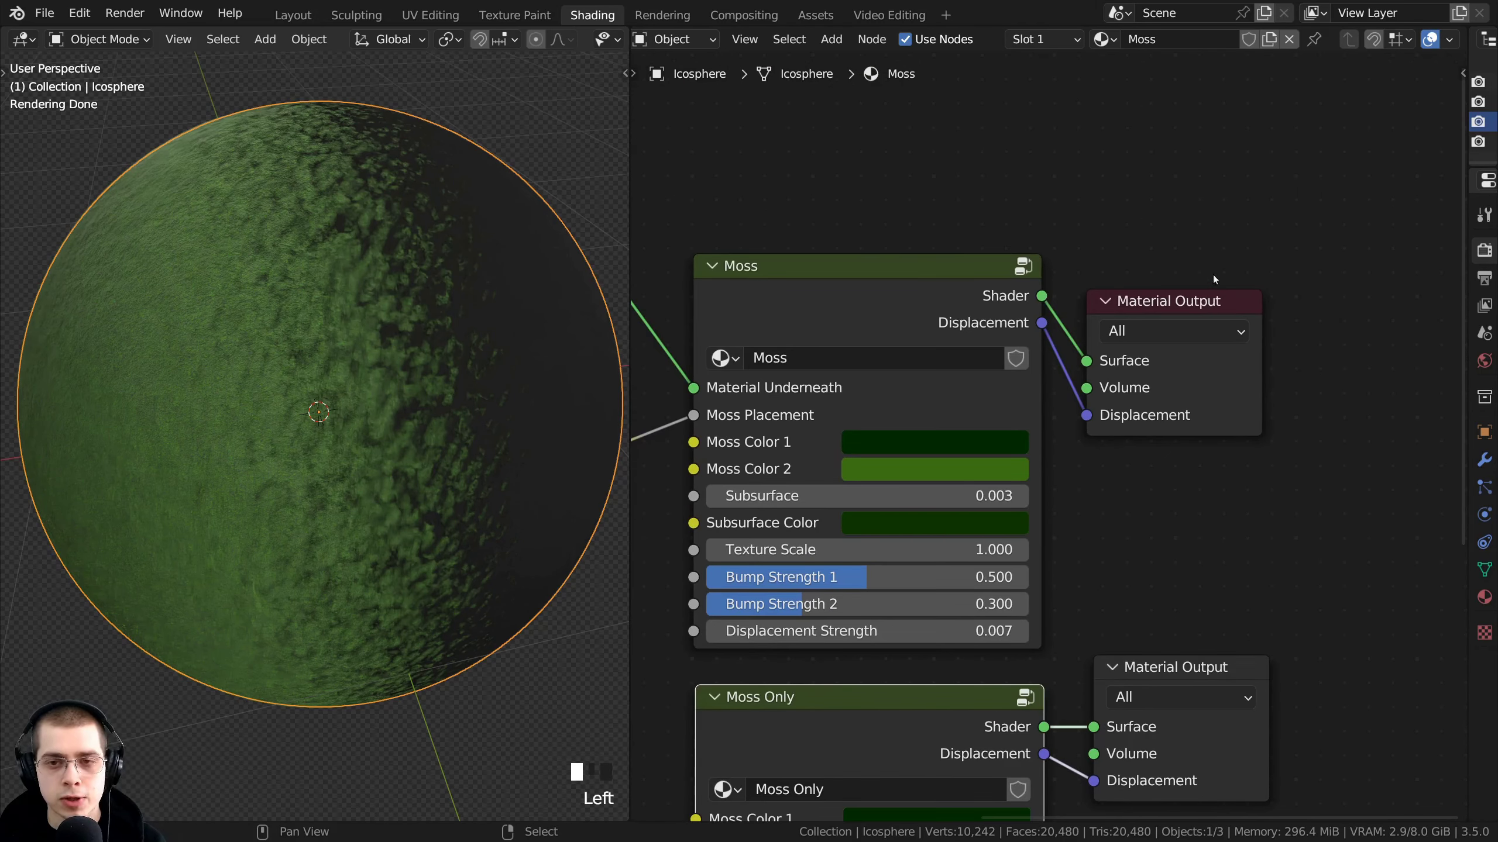
scroll(1109, 531, down, 3)
scroll(1121, 405, up, 2)
middle_drag(1080, 611, 1206, 356)
click(1197, 418)
drag(1156, 358, 1160, 366)
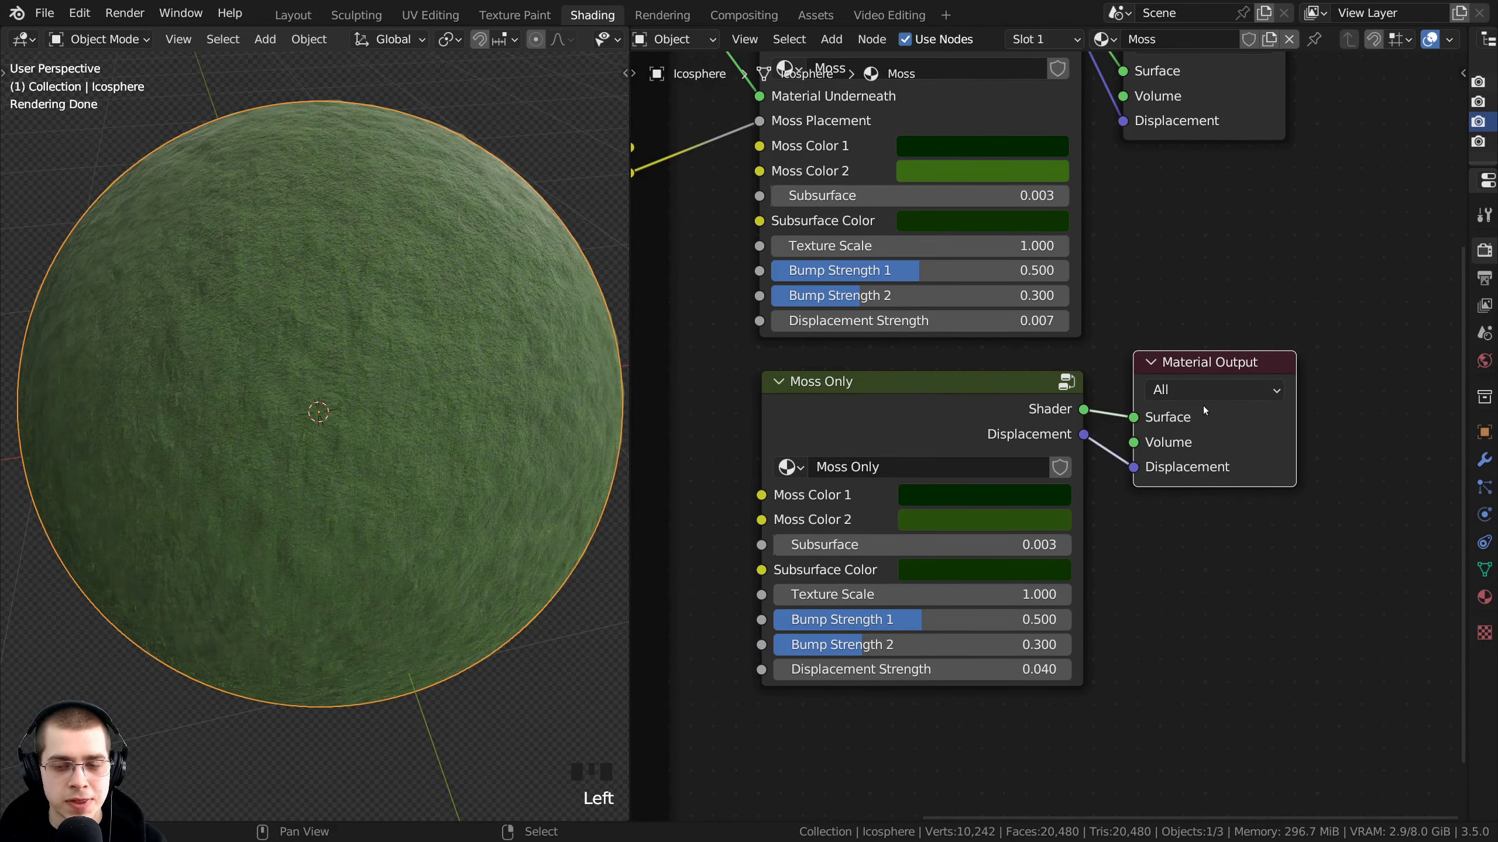
Reactivate the Material Output connected to the Moss group and compare the Moss and Moss Only group nodes
click(795, 380)
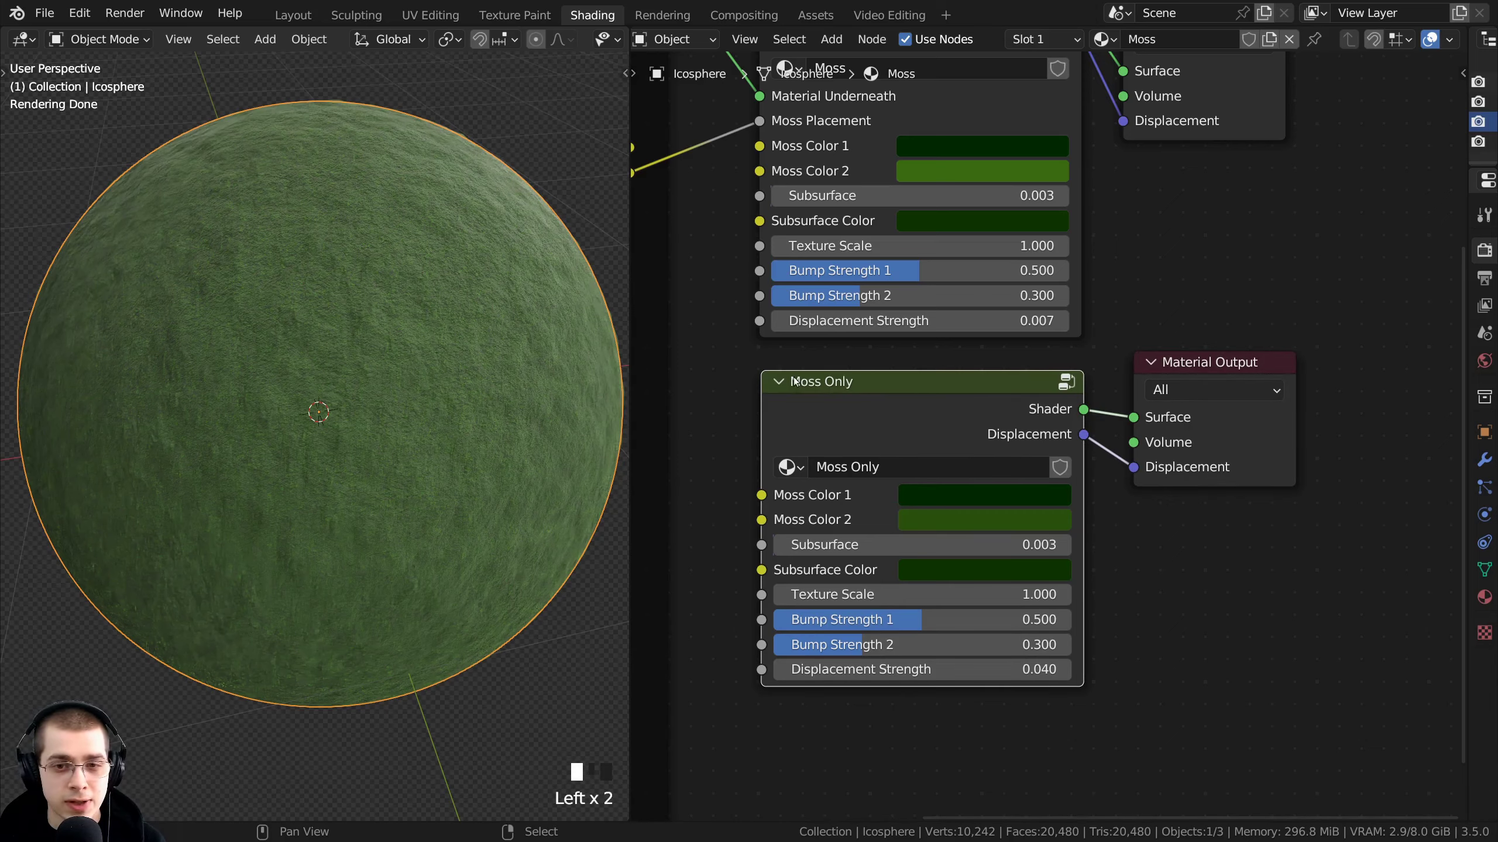
scroll(348, 313, down, 3)
middle_drag(348, 312, 271, 318)
mouse_move(782, 404)
mouse_down()
mouse_move(763, 401)
mouse_move(779, 414)
mouse_up()
scroll(302, 419, down, 1)
middle_drag(302, 419, 377, 277)
scroll(382, 273, up, 2)
scroll(381, 274, up, 1)
middle_drag(1194, 194, 1002, 531)
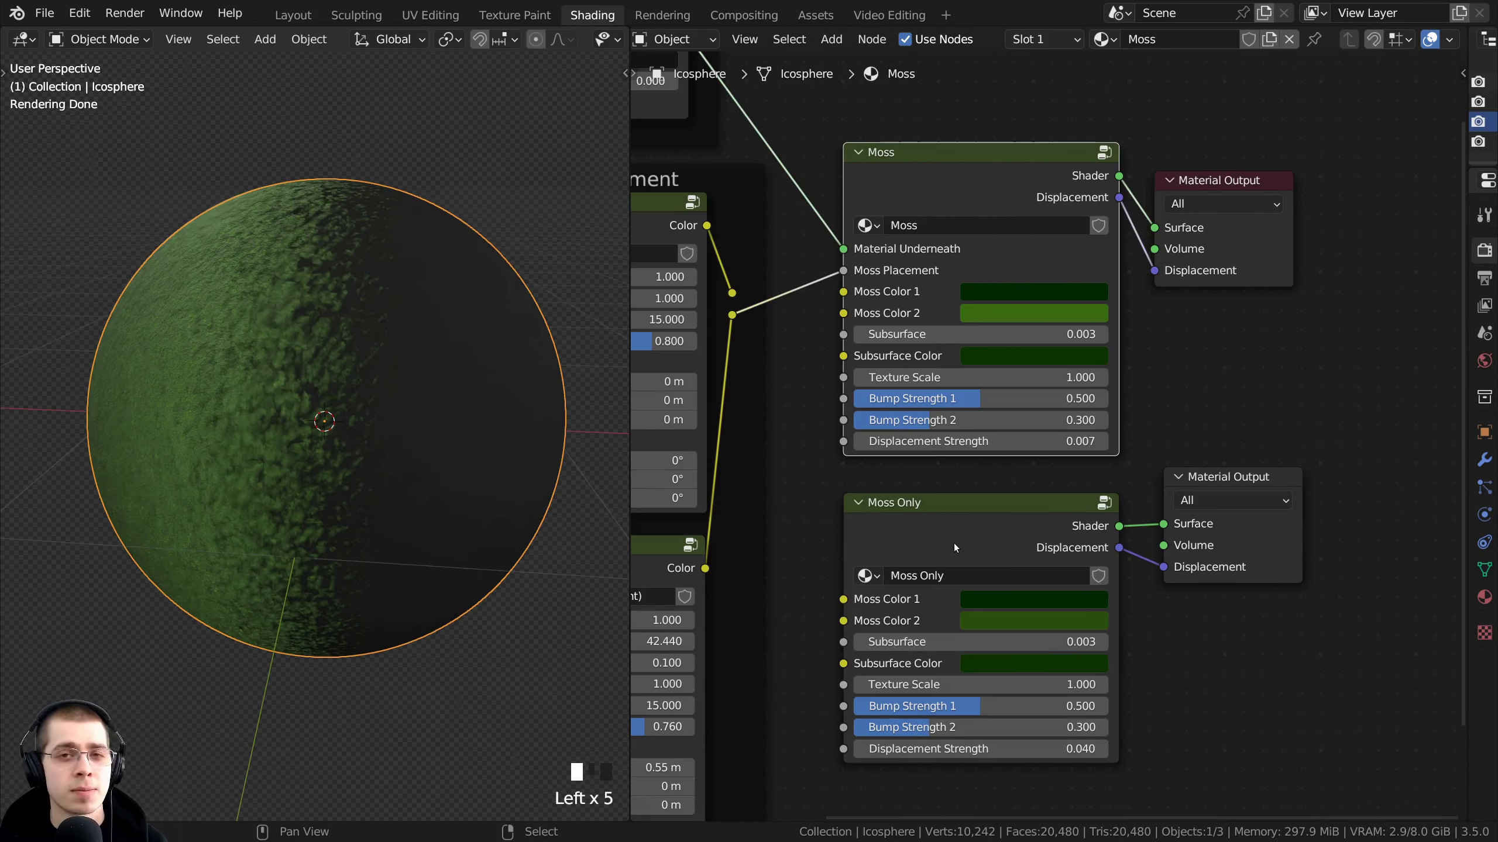
click(952, 540)
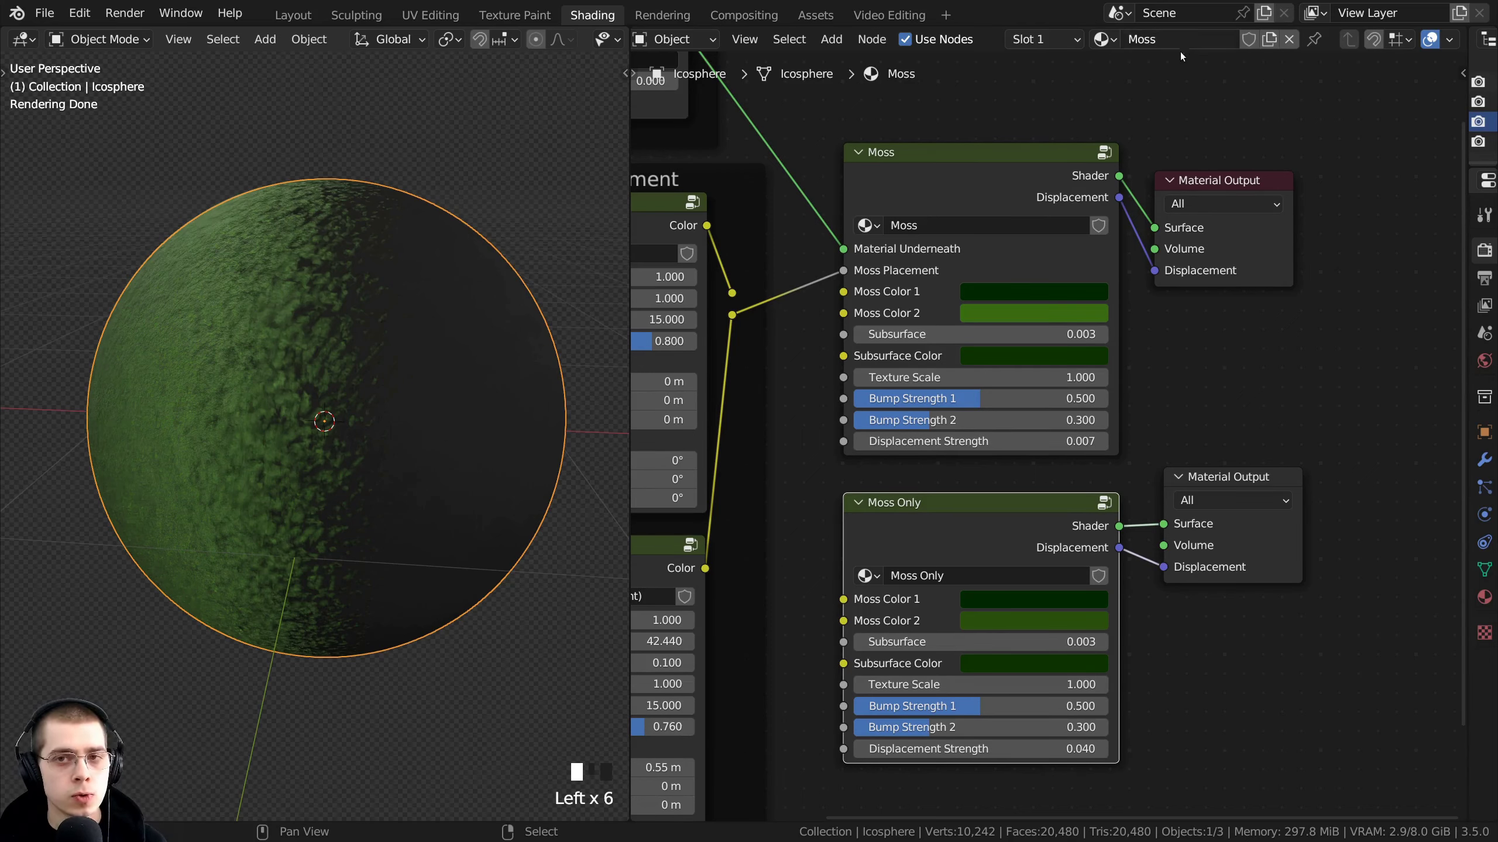
middle_drag(1070, 116, 1090, 117)
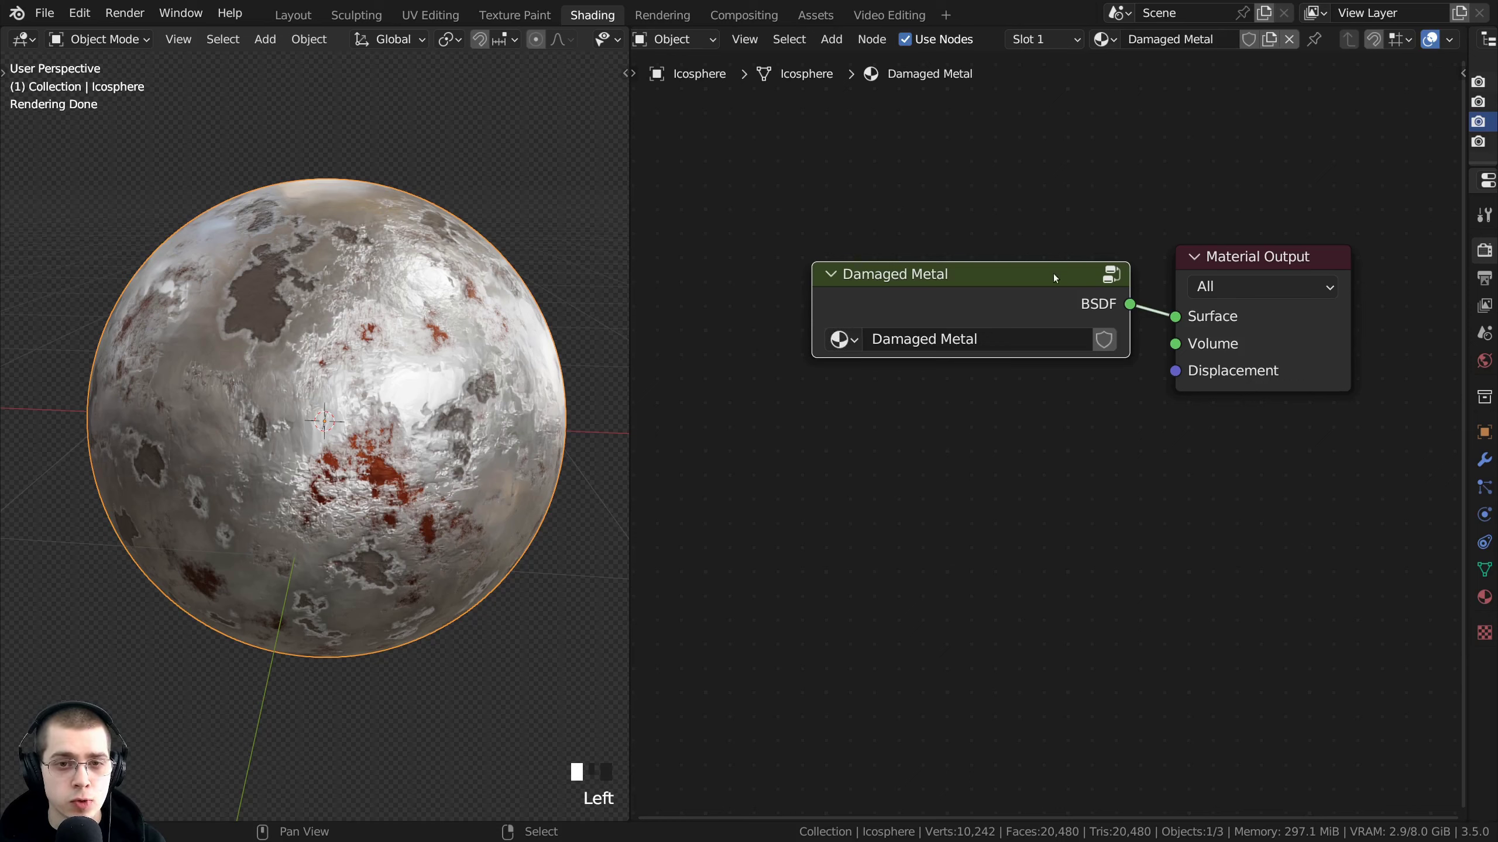
Browse the available node groups and swap the Damaged Metal node's group for Moss, shifting the node slightly
click(843, 342)
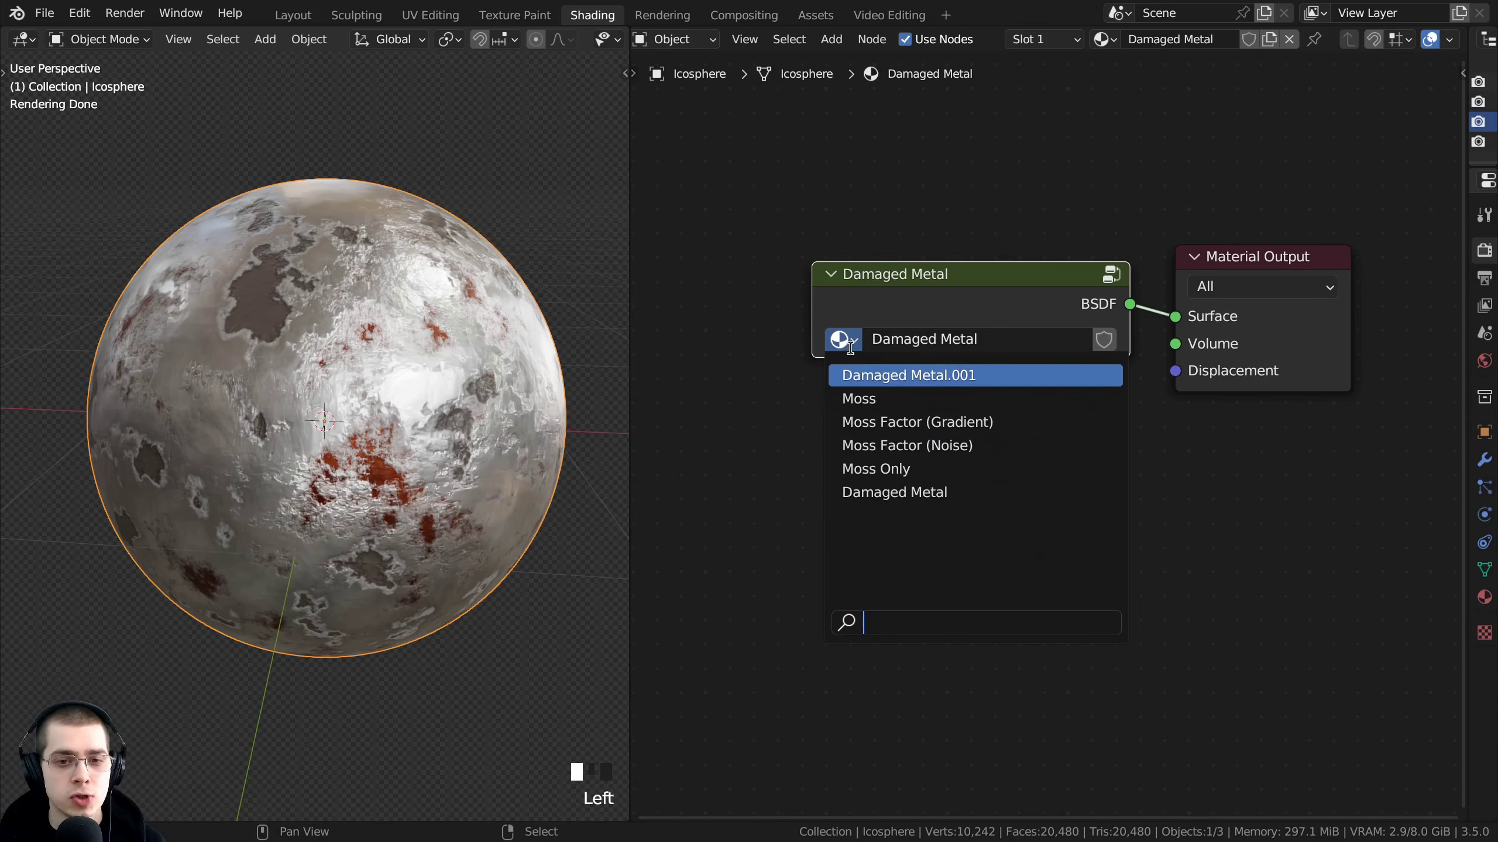
click(979, 267)
drag(964, 275, 964, 257)
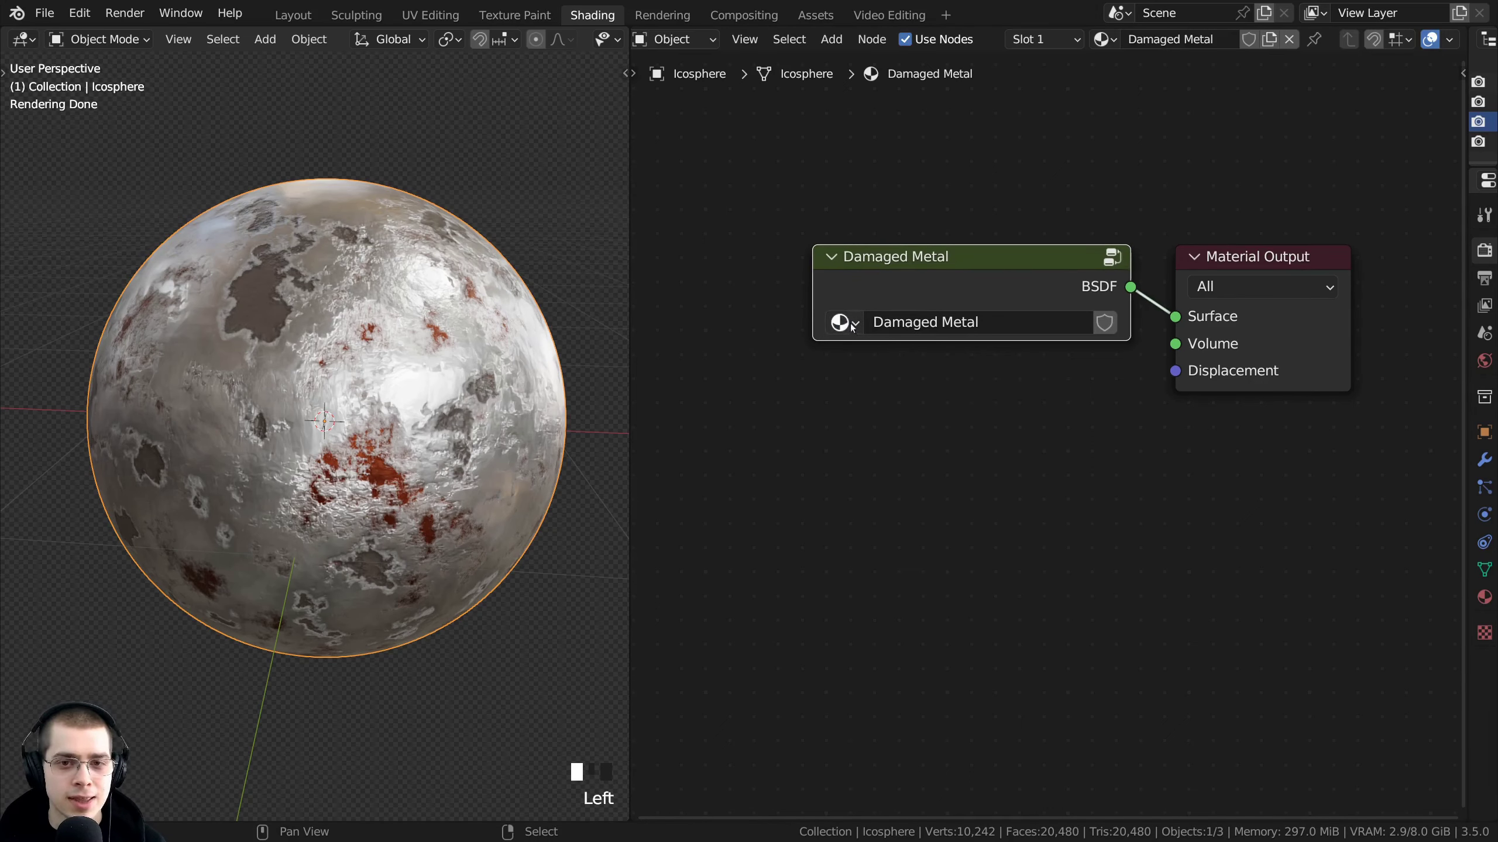
click(846, 324)
click(866, 382)
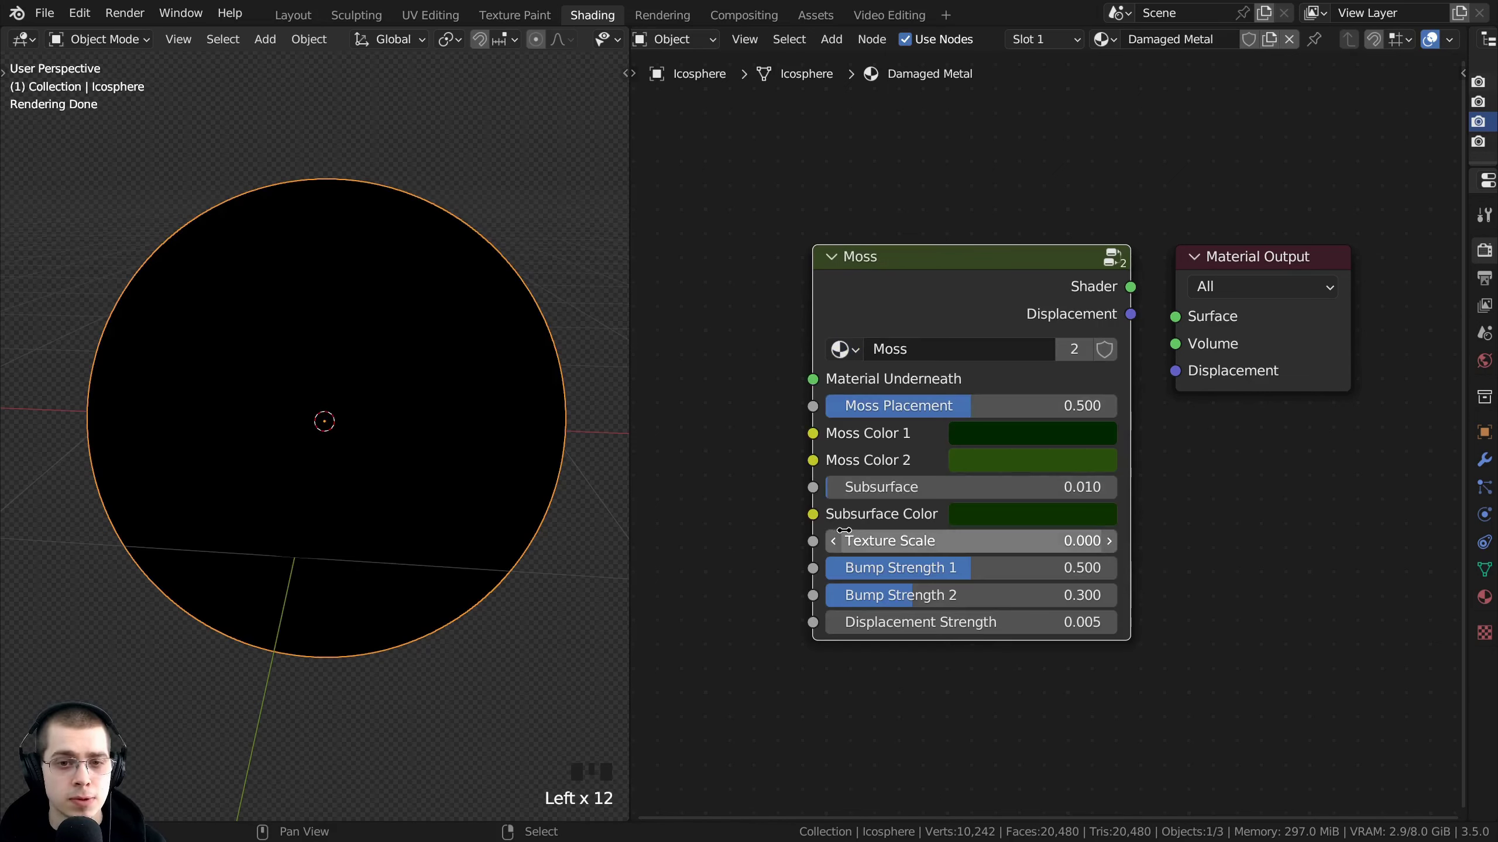
drag(934, 257, 928, 254)
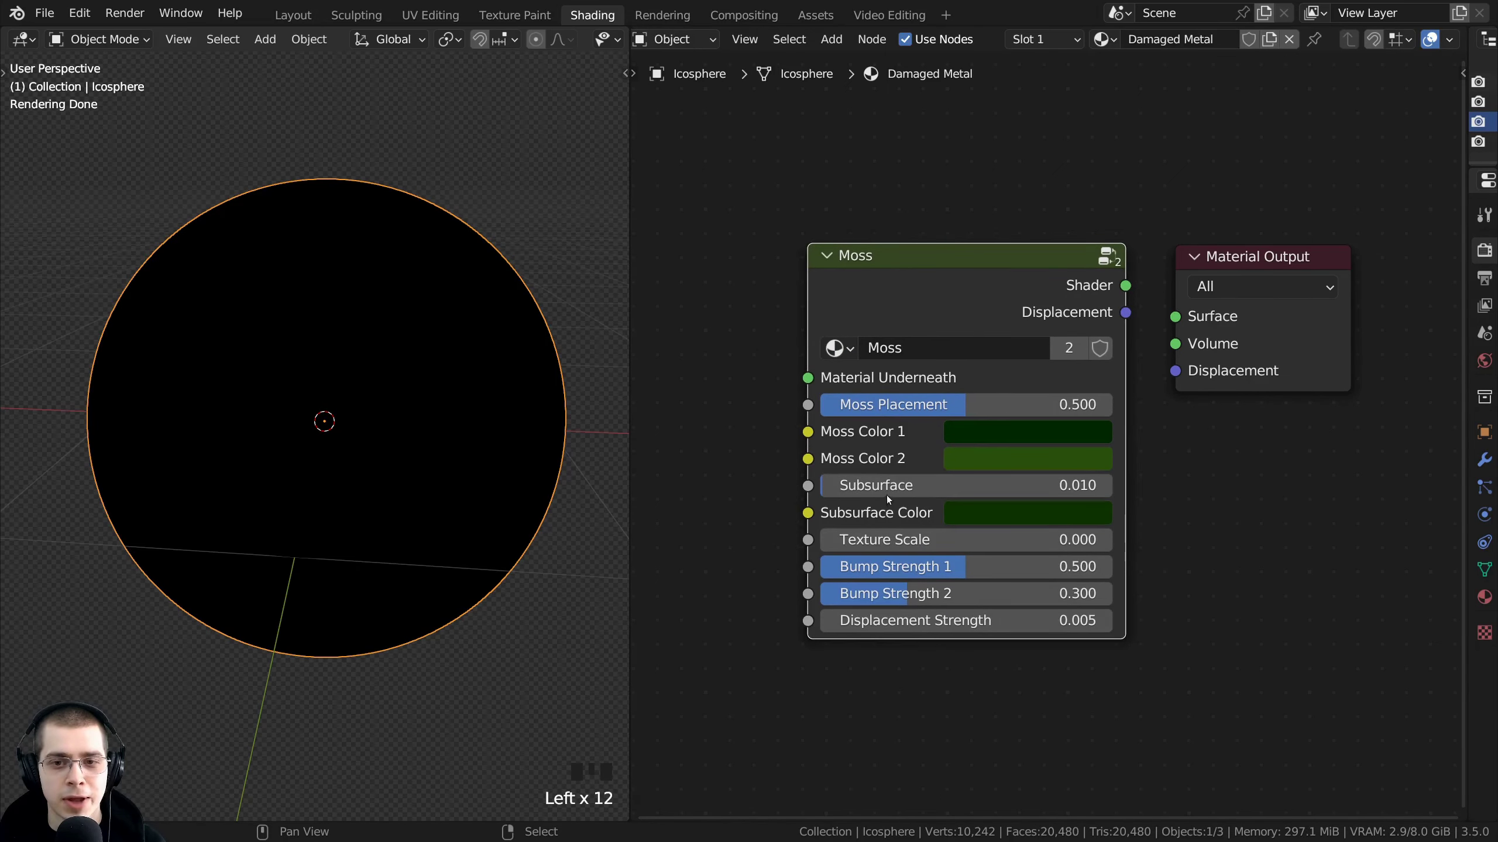
Switch the group node back to Damaged Metal, reconnect its BSDF output to Surface, and move the Material Output closer
click(840, 348)
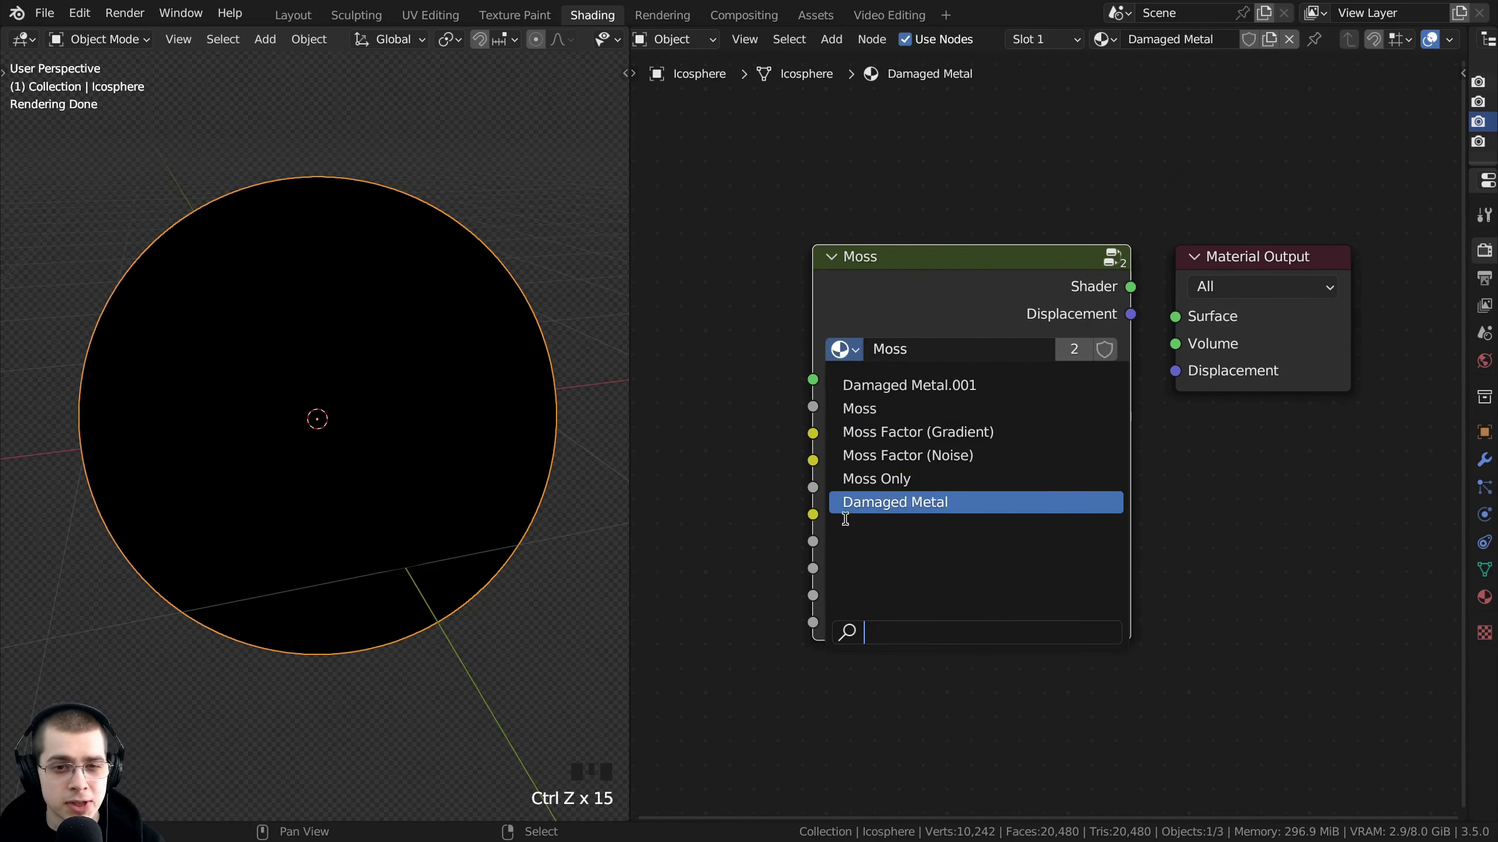
click(852, 507)
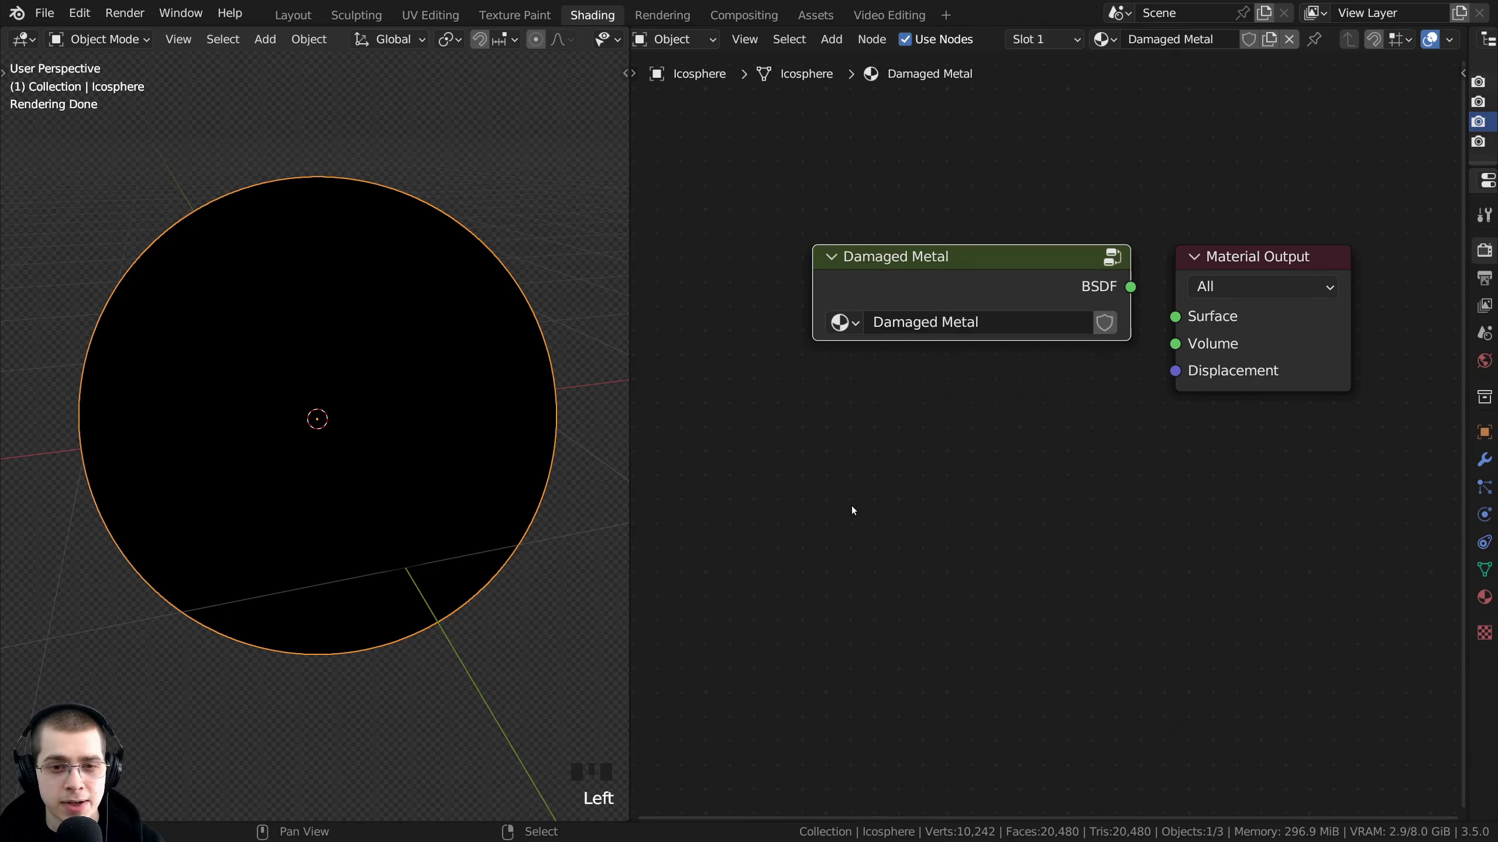
drag(1104, 293, 1175, 318)
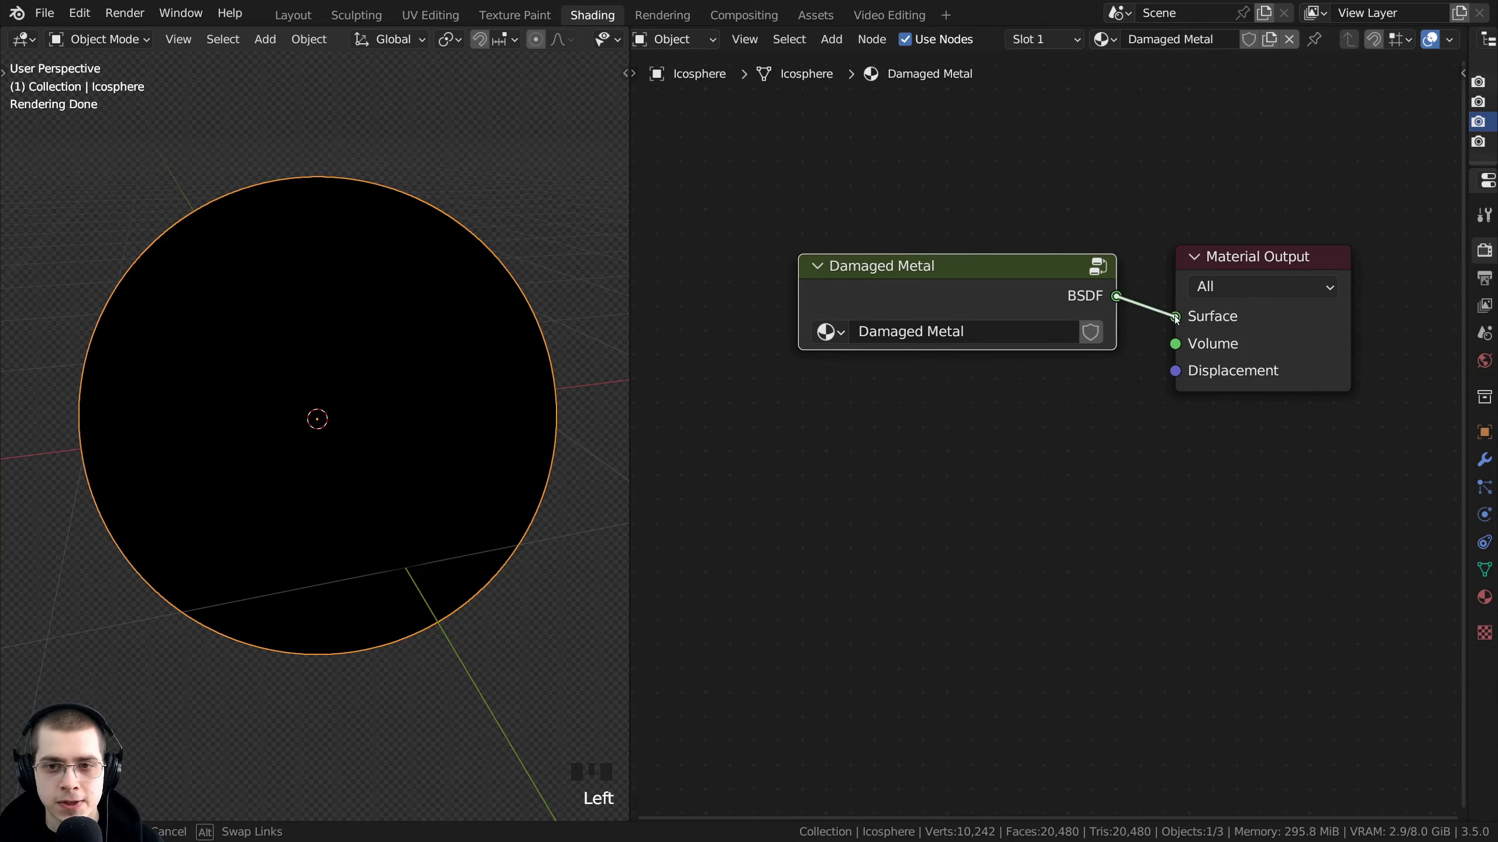
drag(1208, 255, 1173, 248)
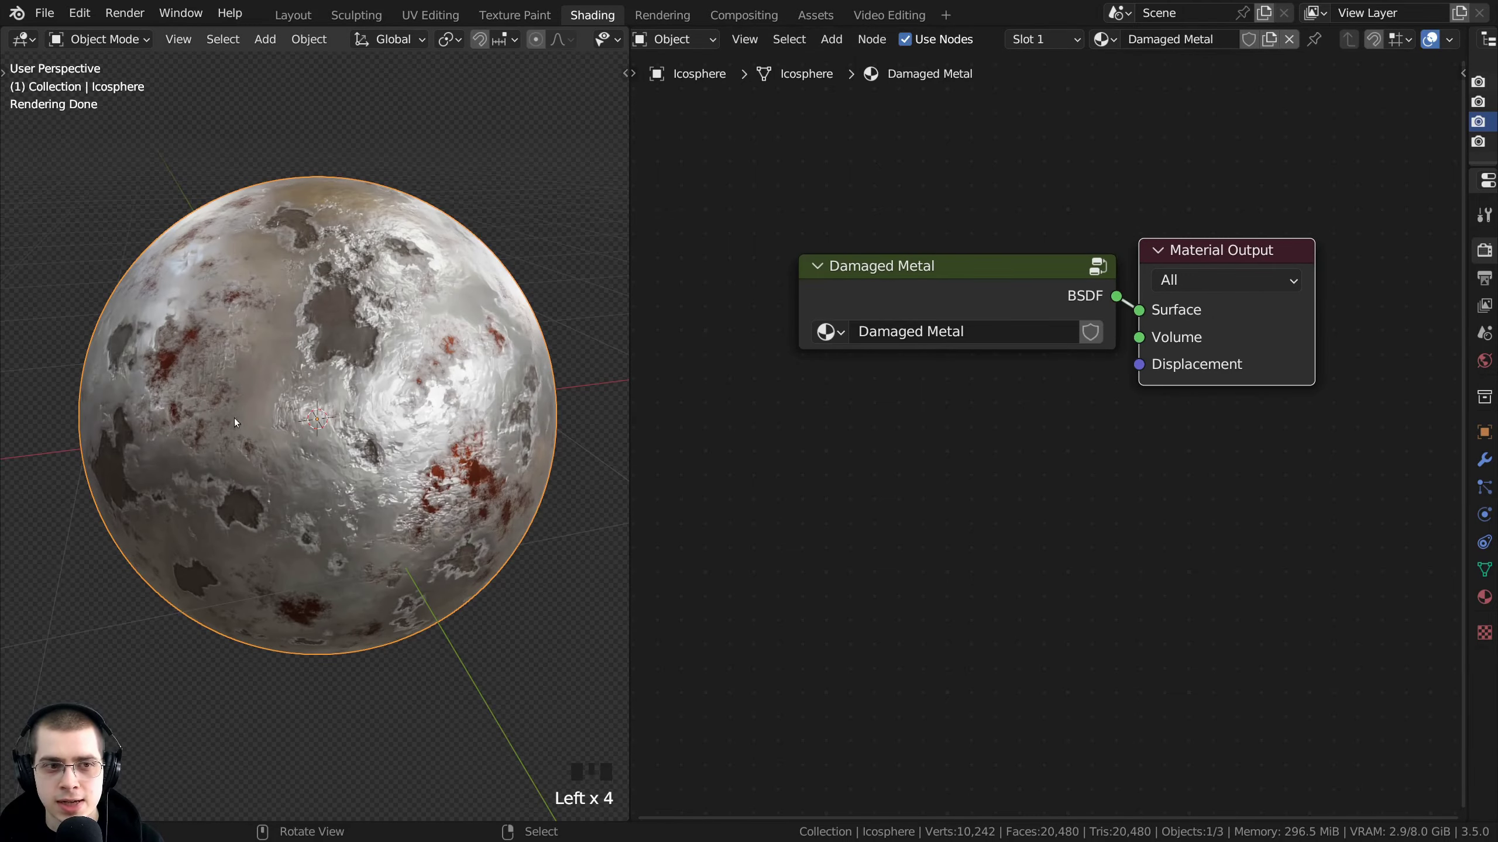
middle_drag(420, 411, 441, 409)
drag(967, 313, 965, 312)
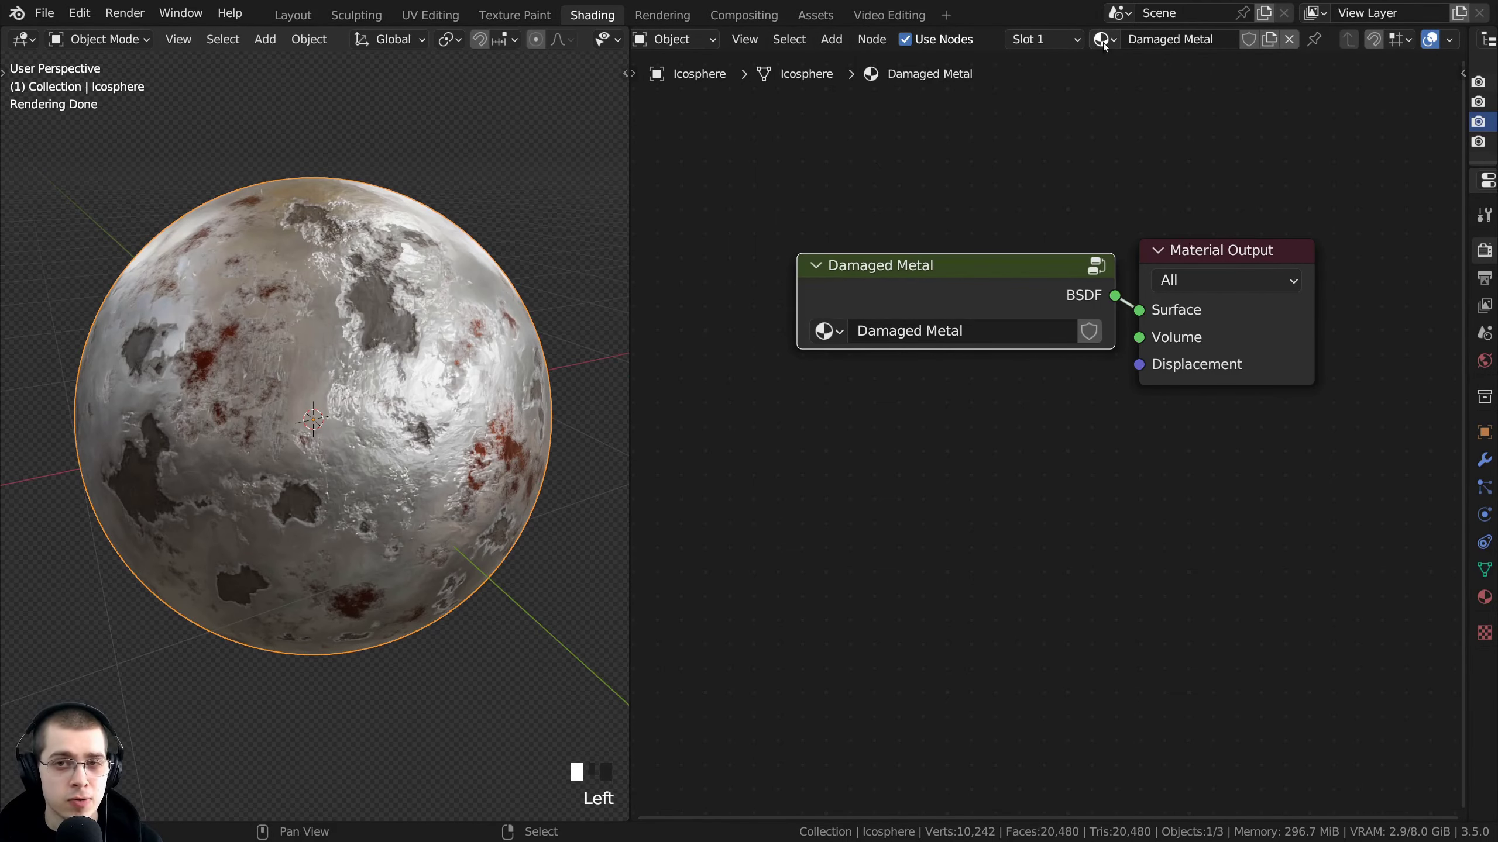
Compare the list of materials with the list of node groups, keeping Damaged Metal selected in both
click(1100, 40)
click(1097, 41)
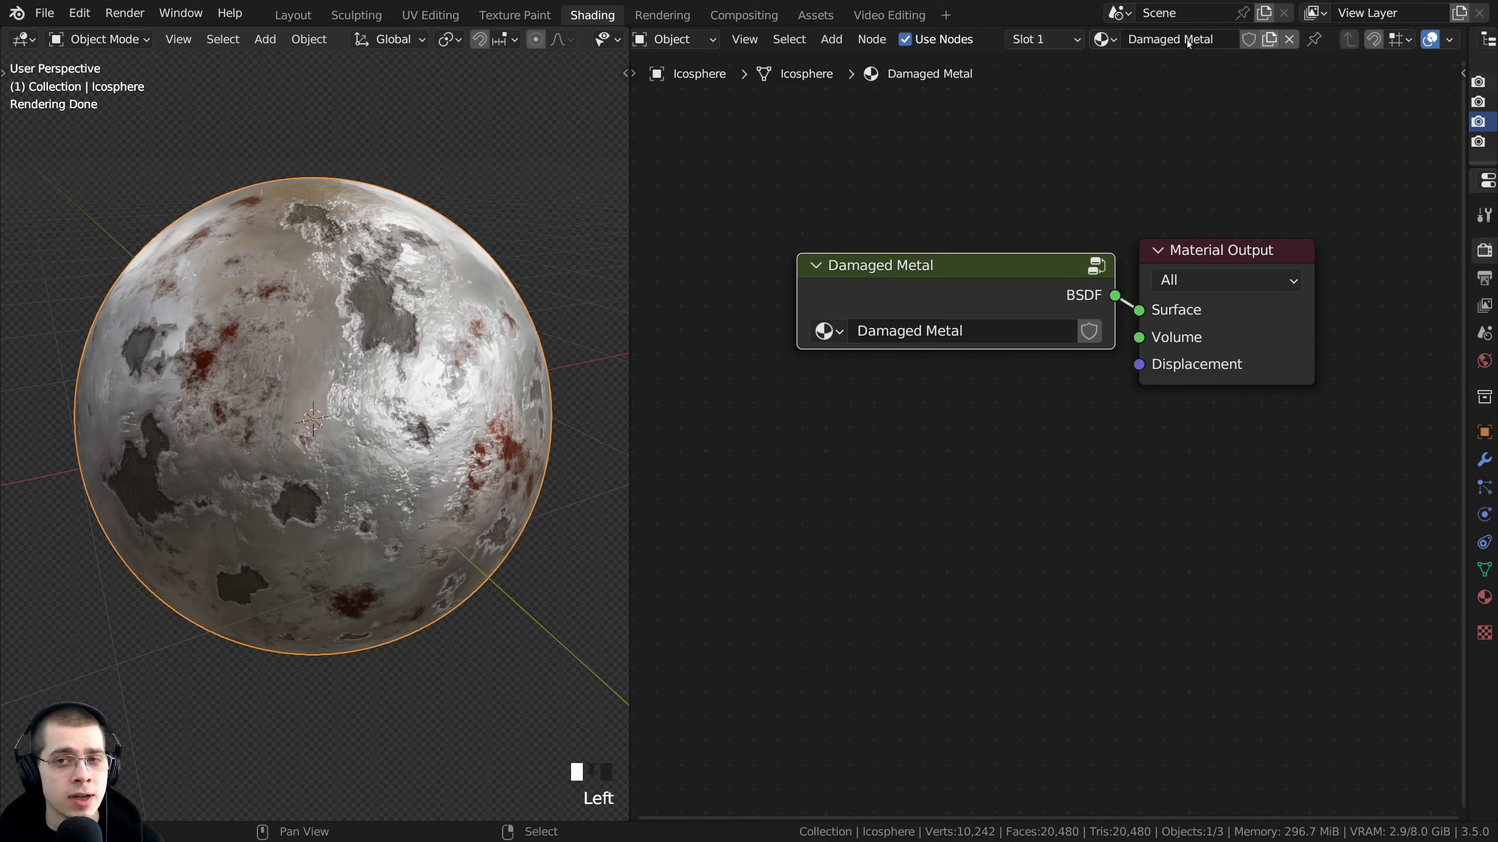
click(1102, 41)
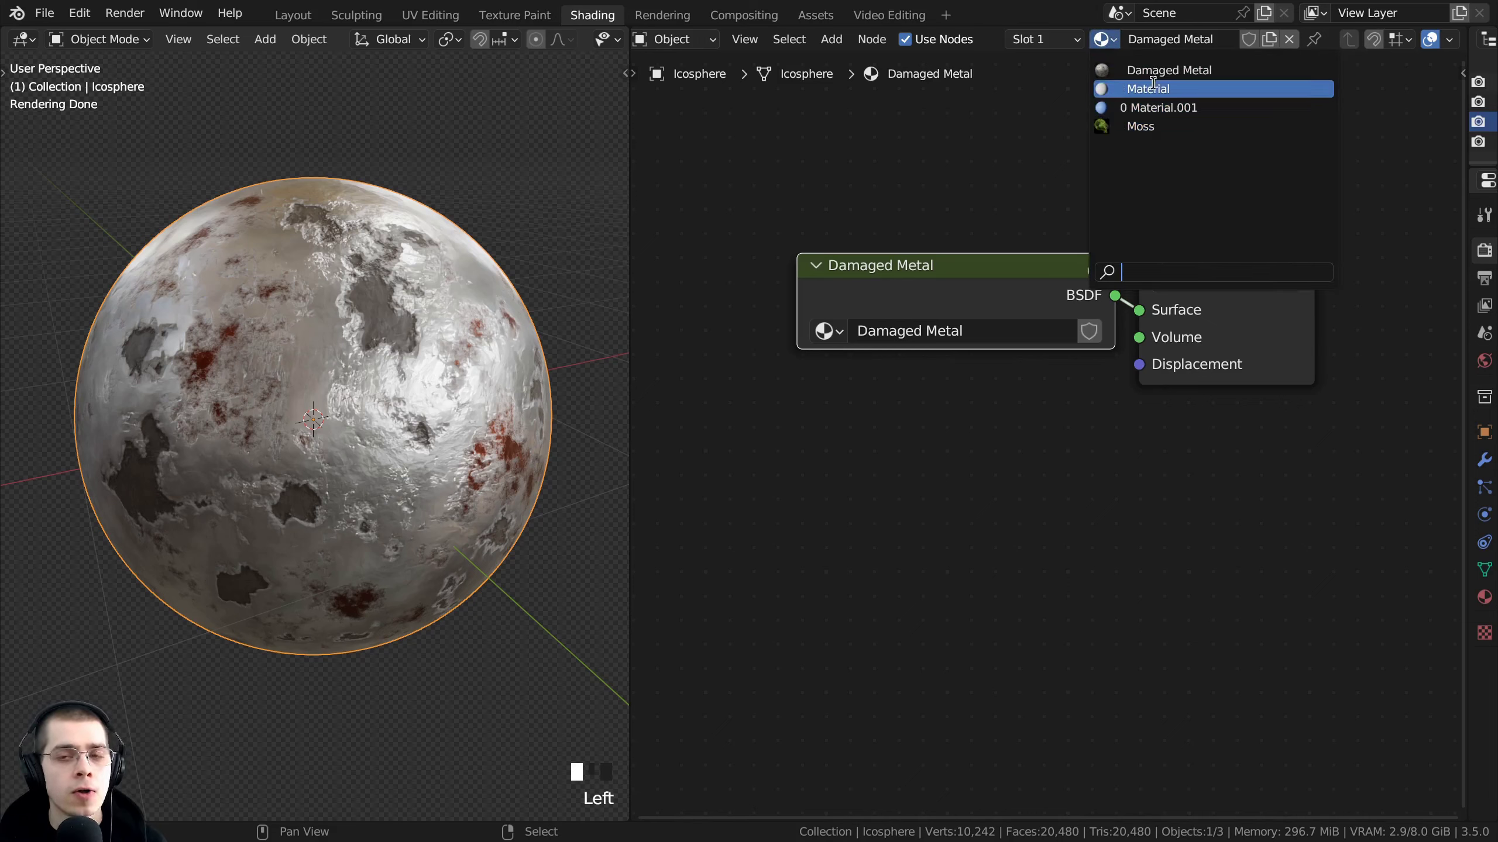
click(825, 333)
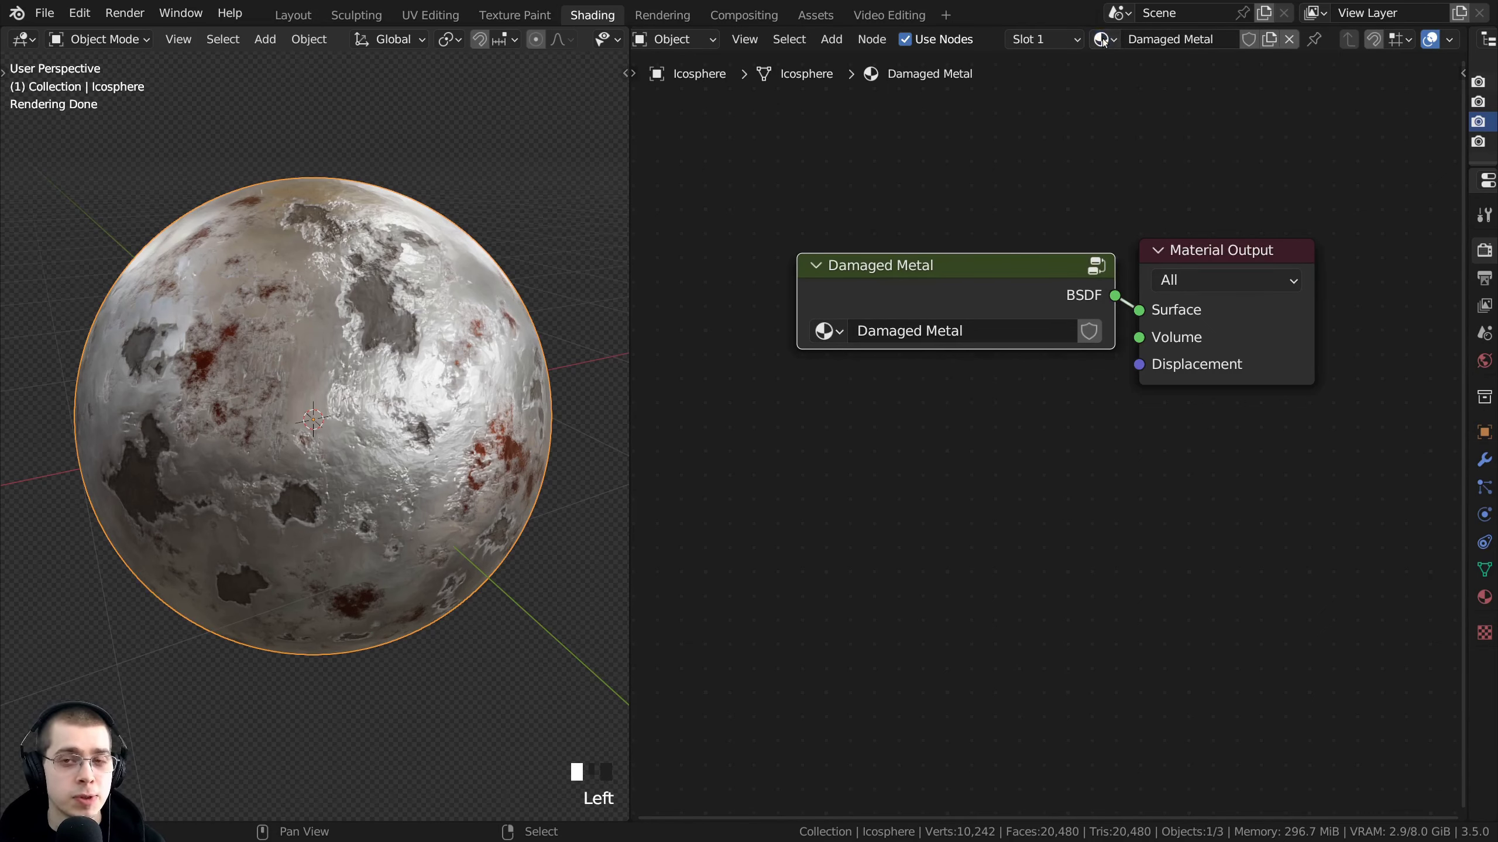
drag(923, 302, 930, 305)
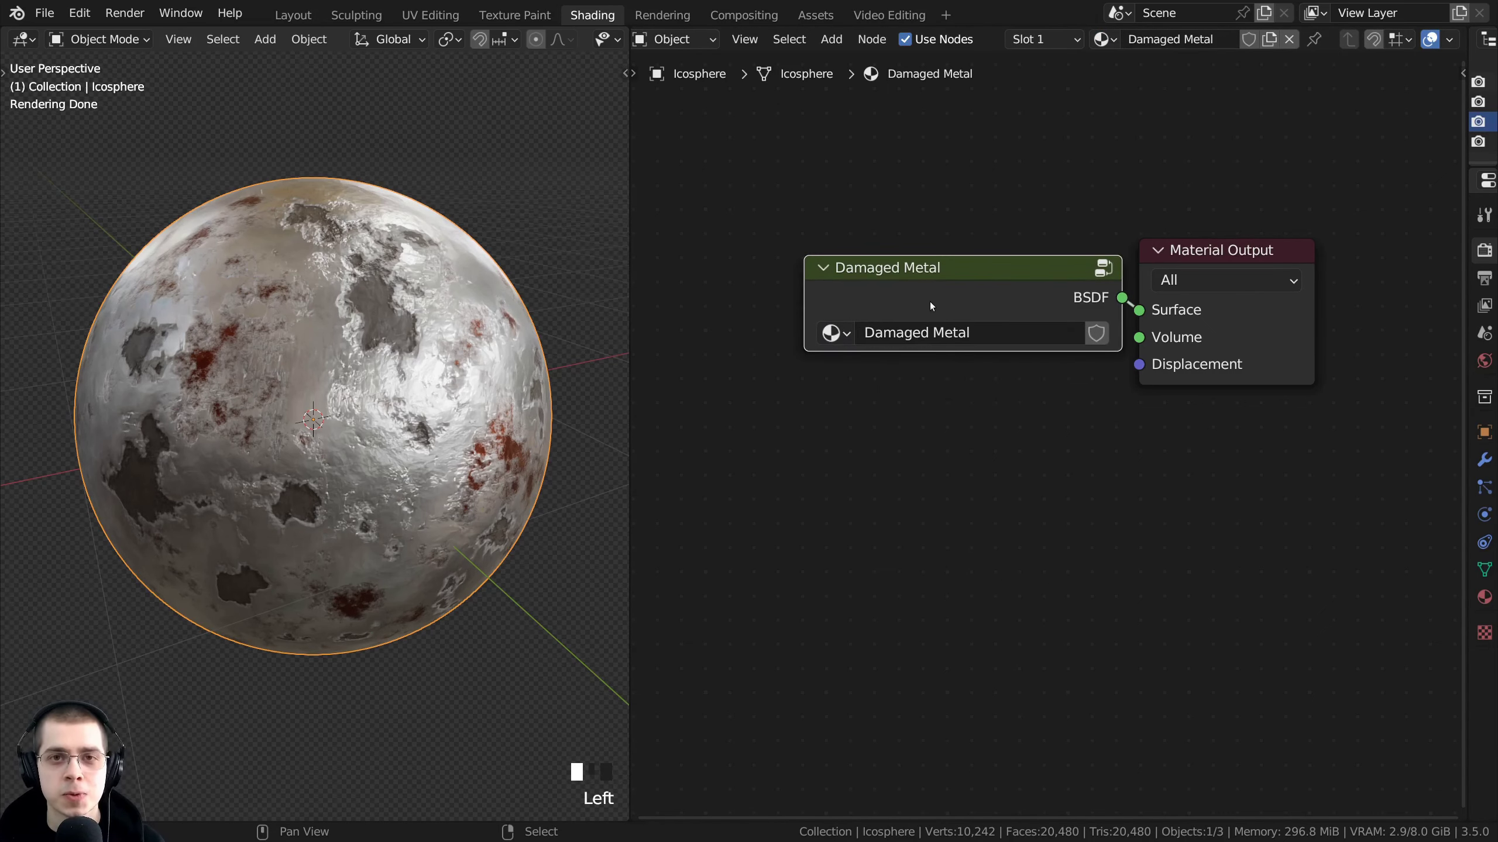
Search the available nodes for "moss" and add the Moss group, placing it up and to the left of the Damaged Metal node
key(Home)
scroll(1025, 286, down, 1)
middle_drag(1040, 327, 1049, 375)
mouse_move(994, 465)
mouse_down()
mouse_move(993, 444)
mouse_move(997, 464)
mouse_up()
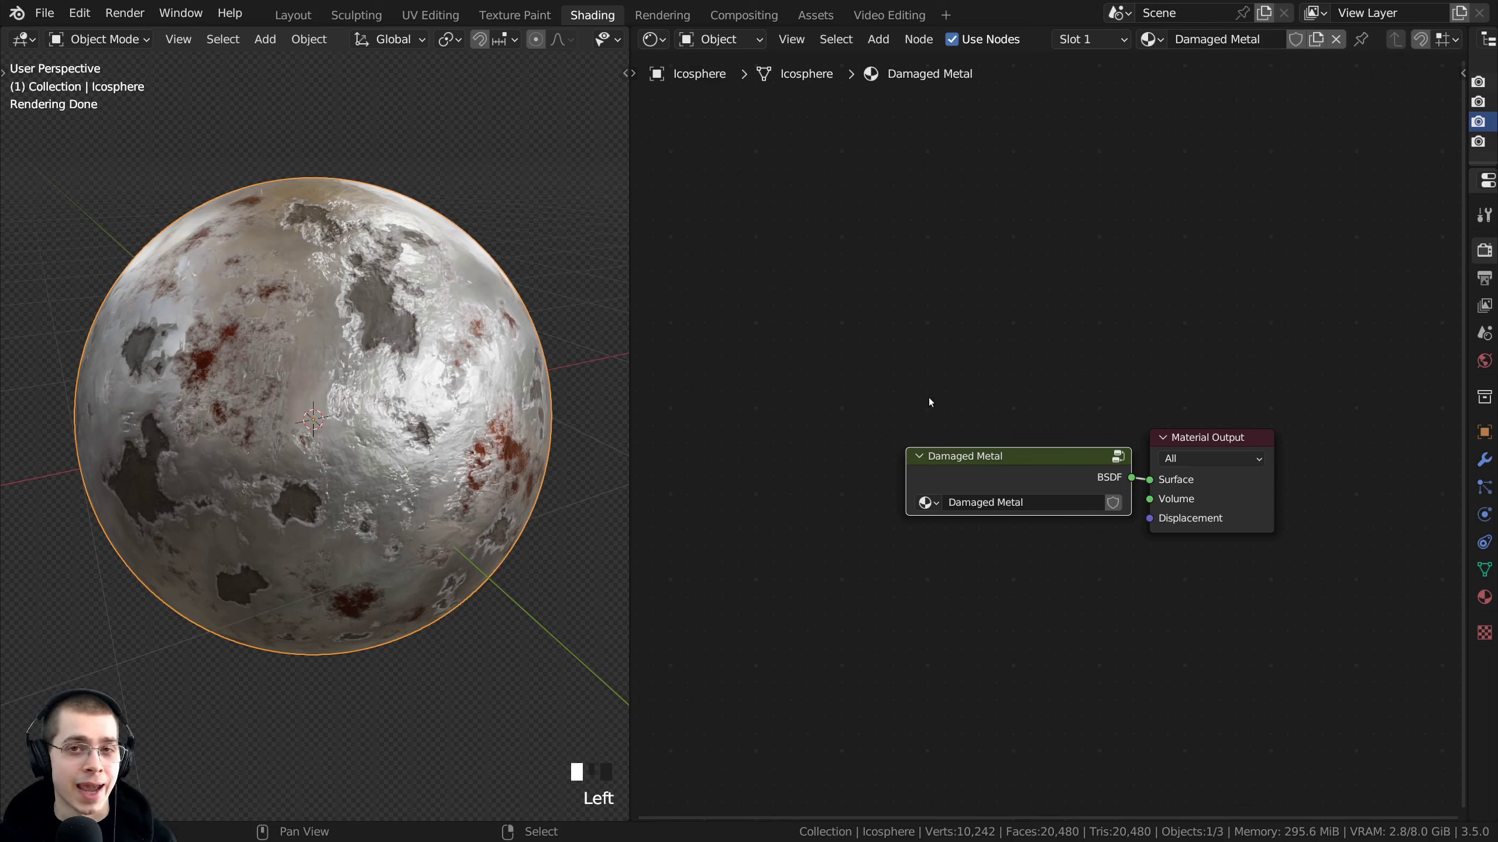
scroll(956, 300, up, 2)
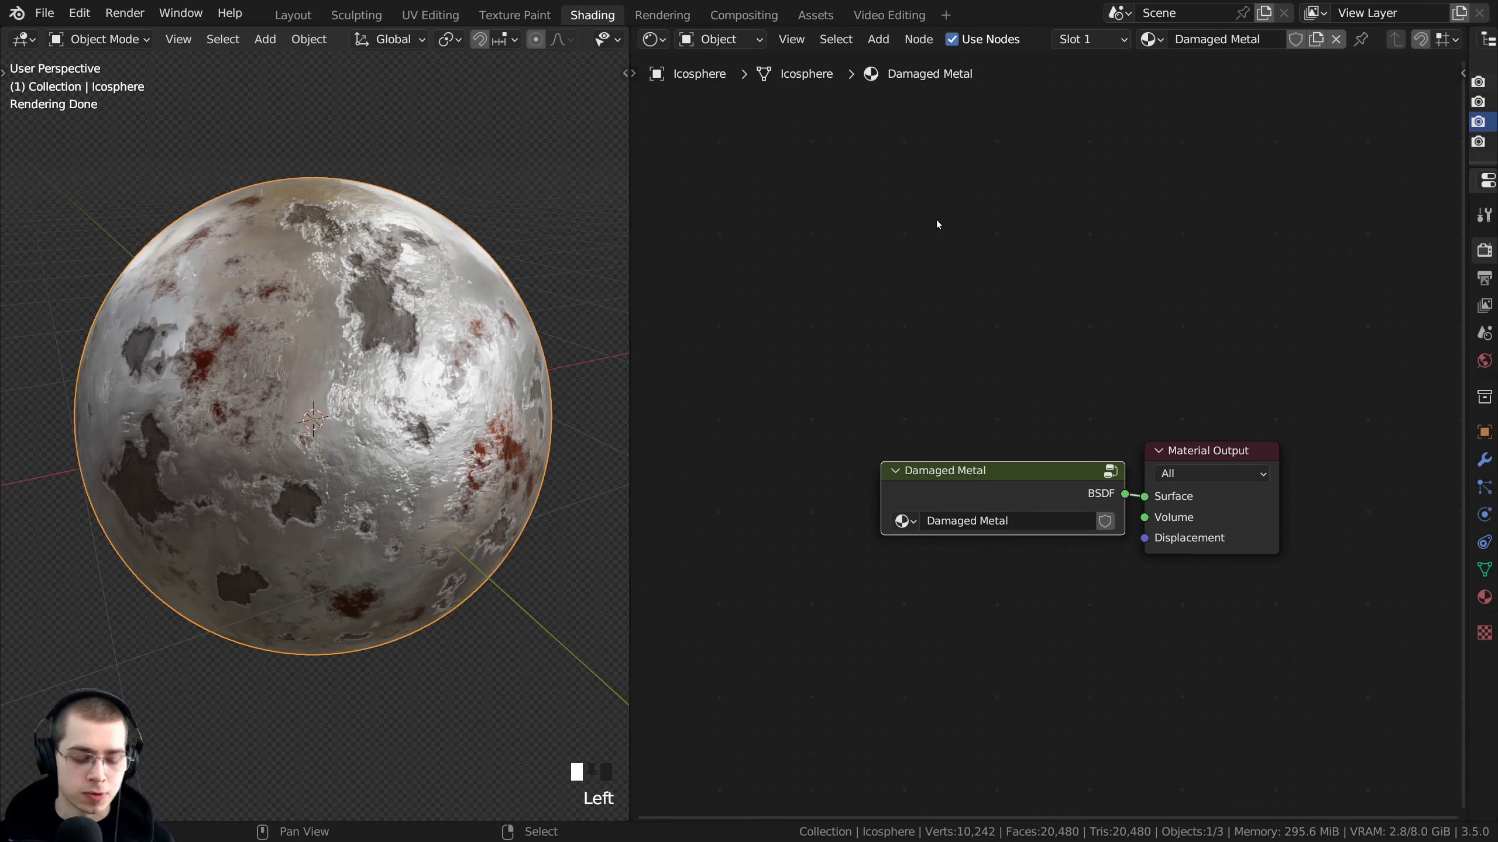
key(shift+a)
click(883, 216)
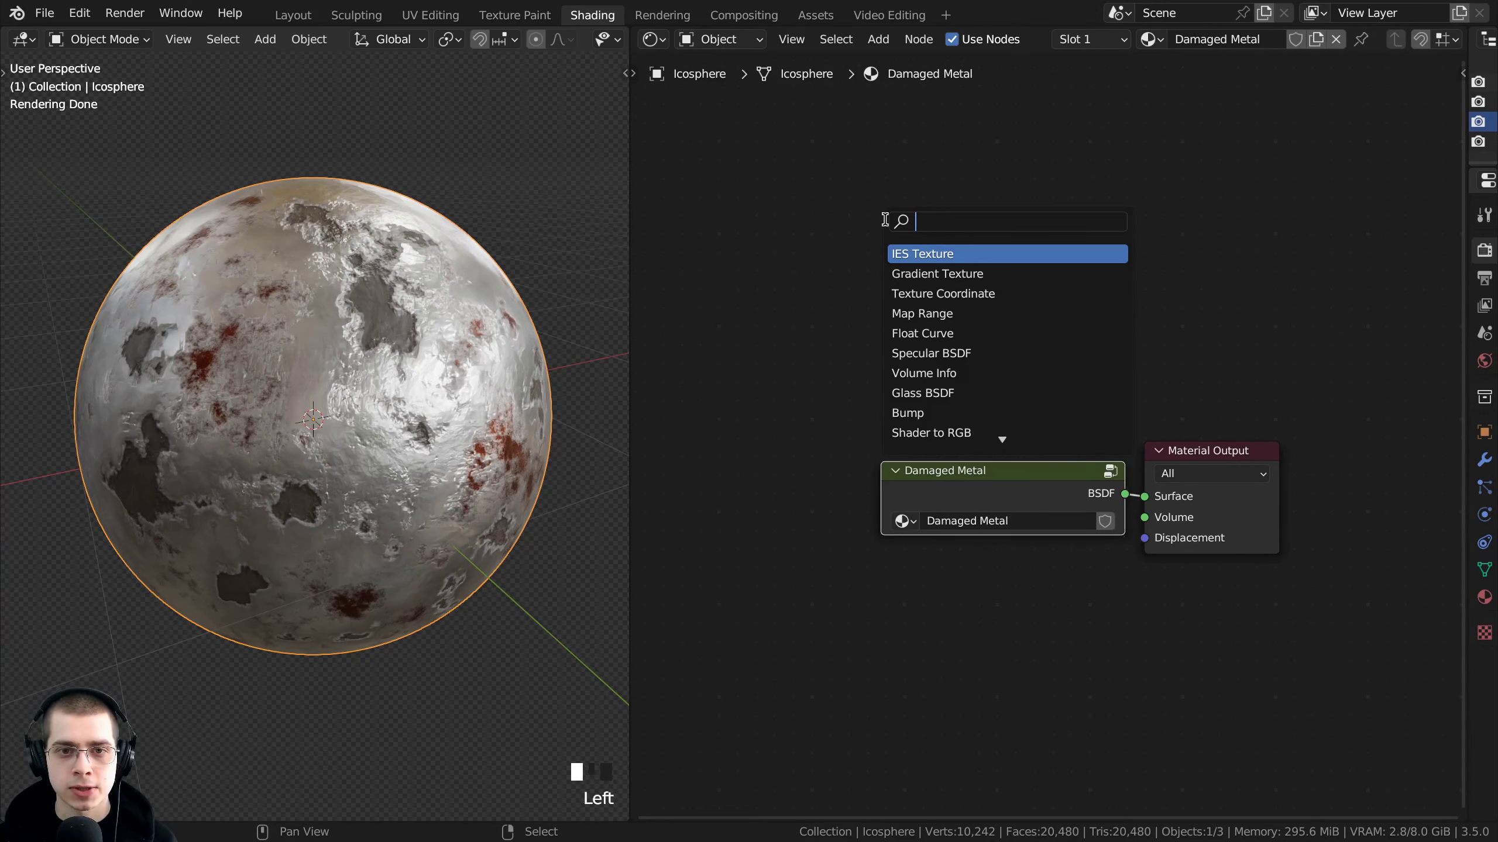
text(moss)
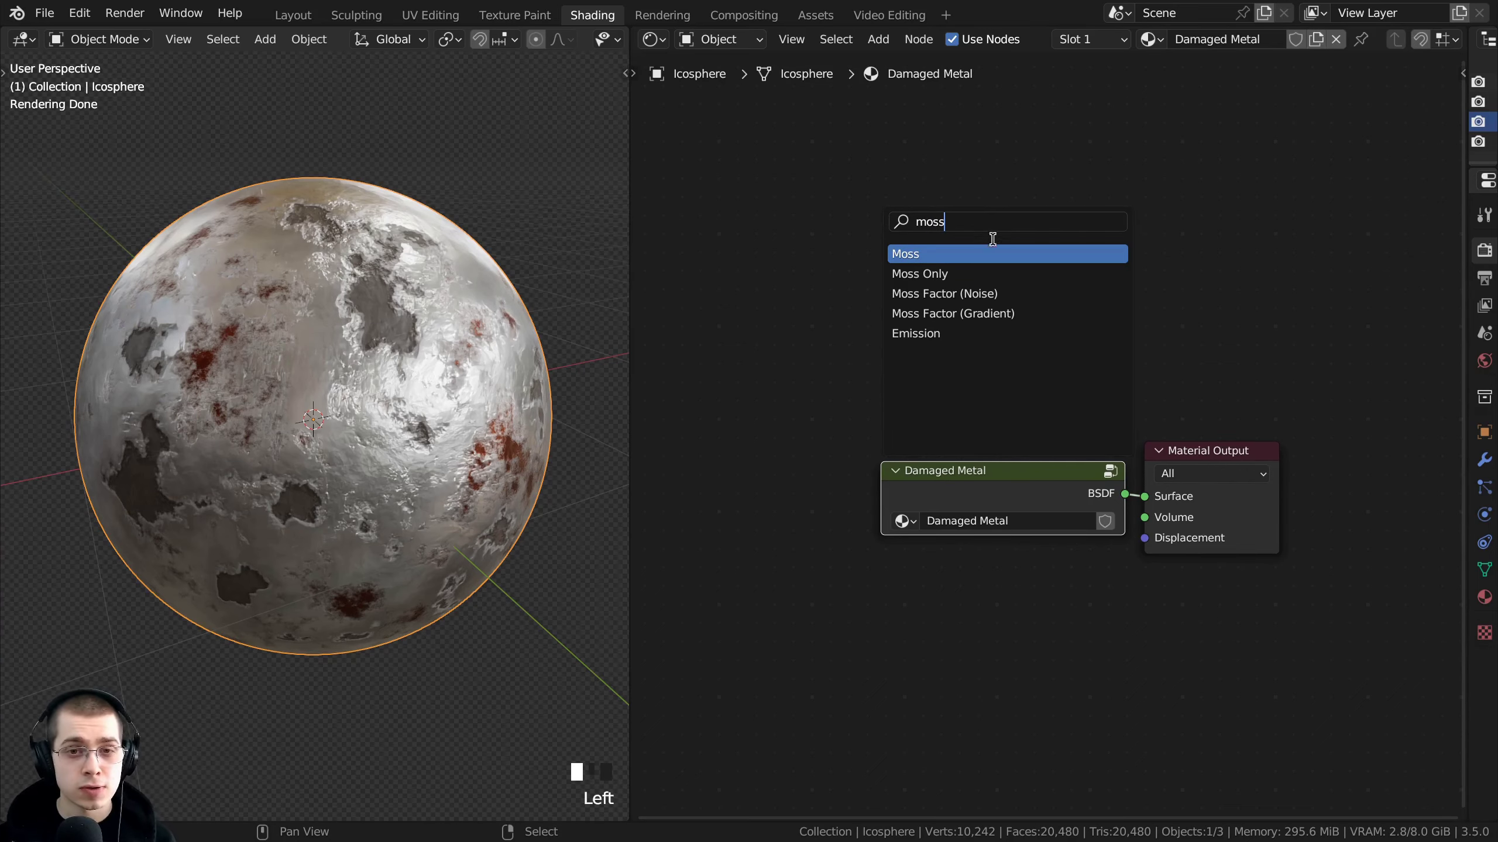
click(923, 255)
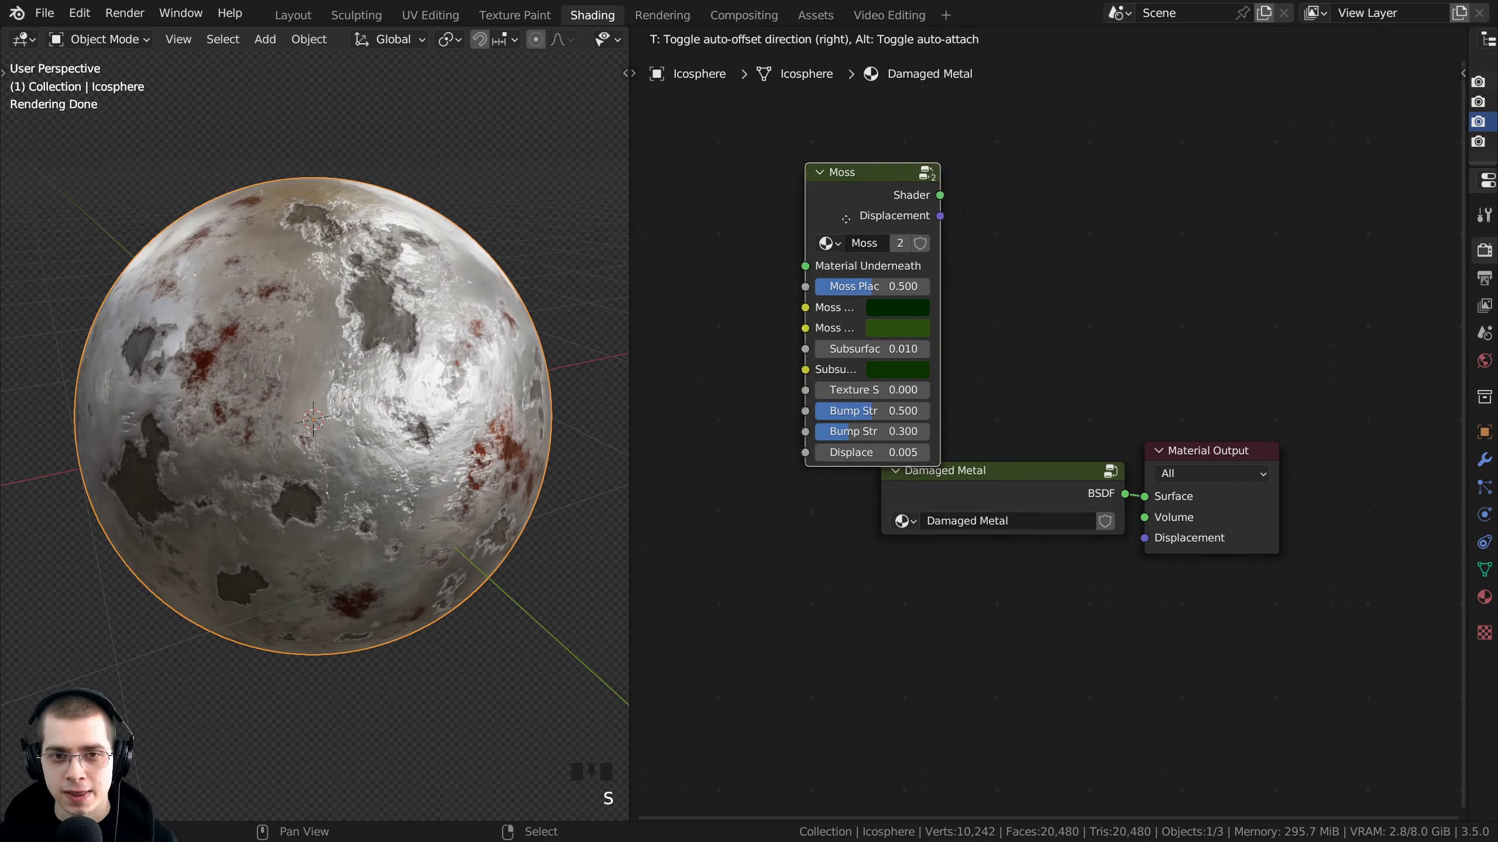
click(789, 217)
drag(780, 207, 835, 166)
click(748, 184)
Look through the categories of nodes that can be added, up to the list of existing node groups
key(shift+a)
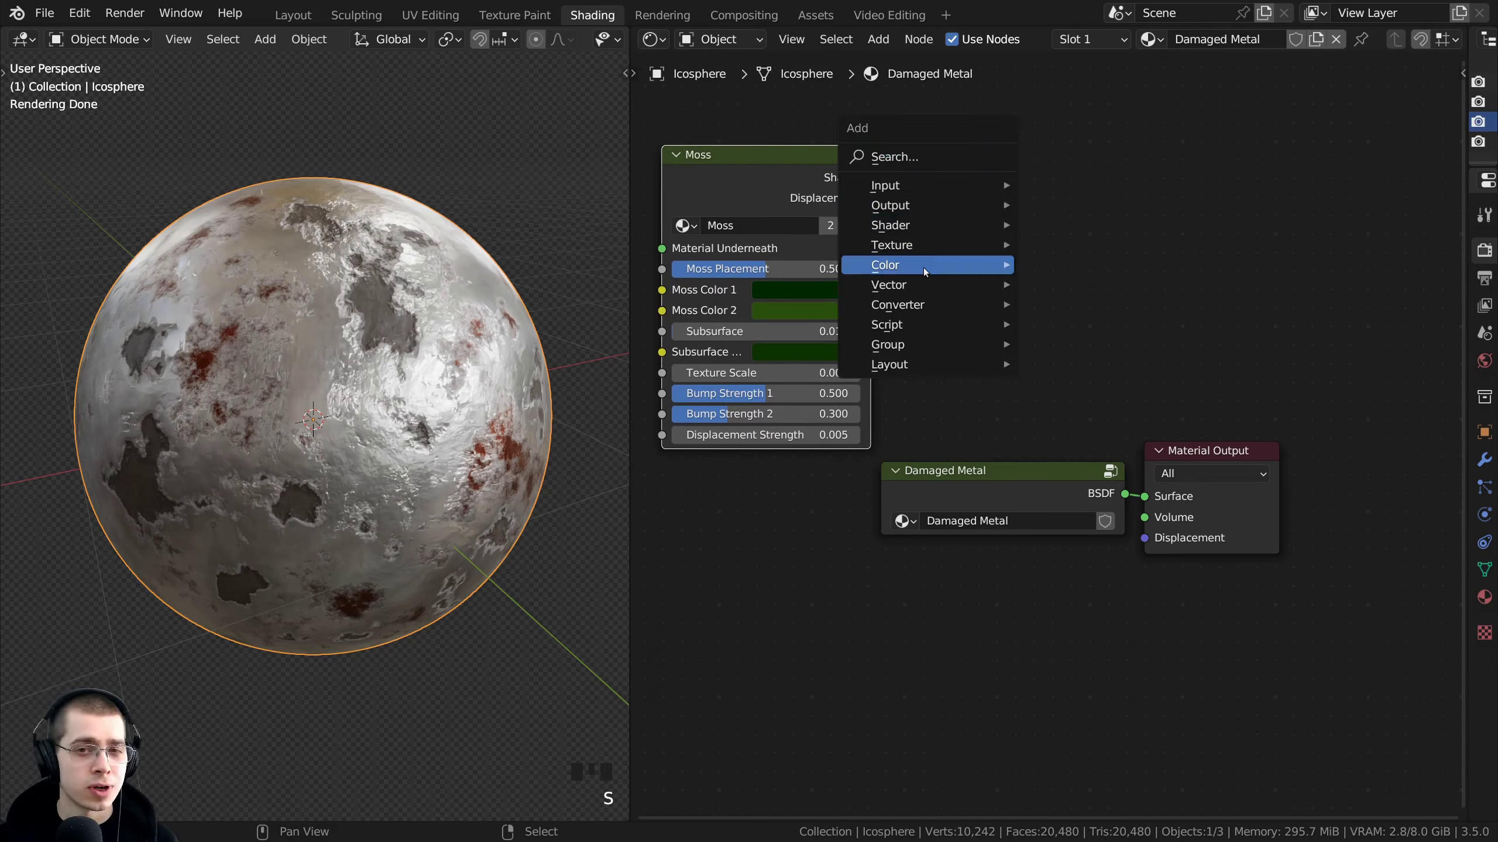
mouse_move(954, 265)
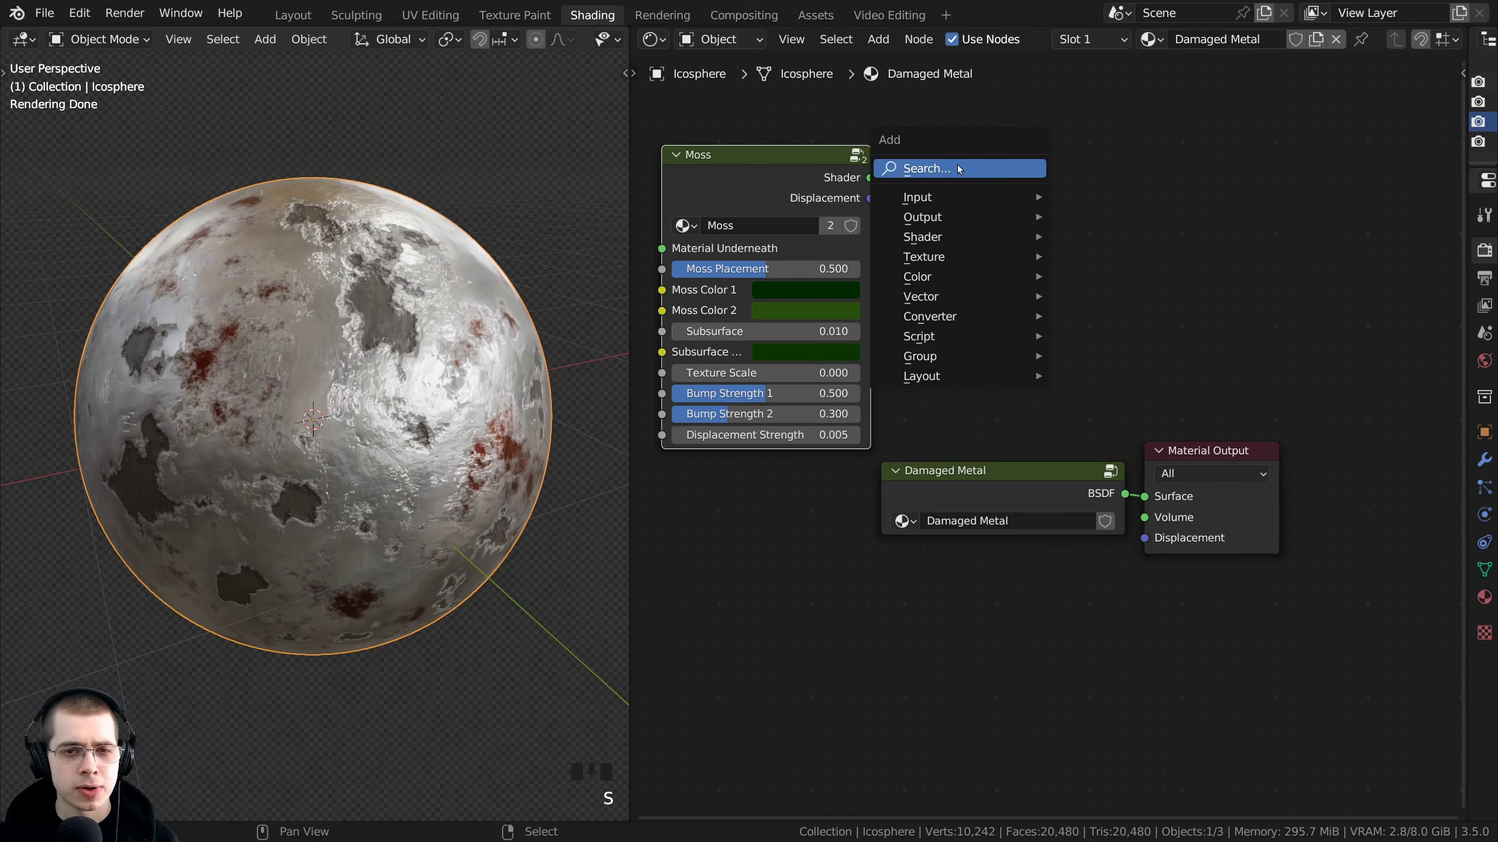
key(Escape)
key(shift+a)
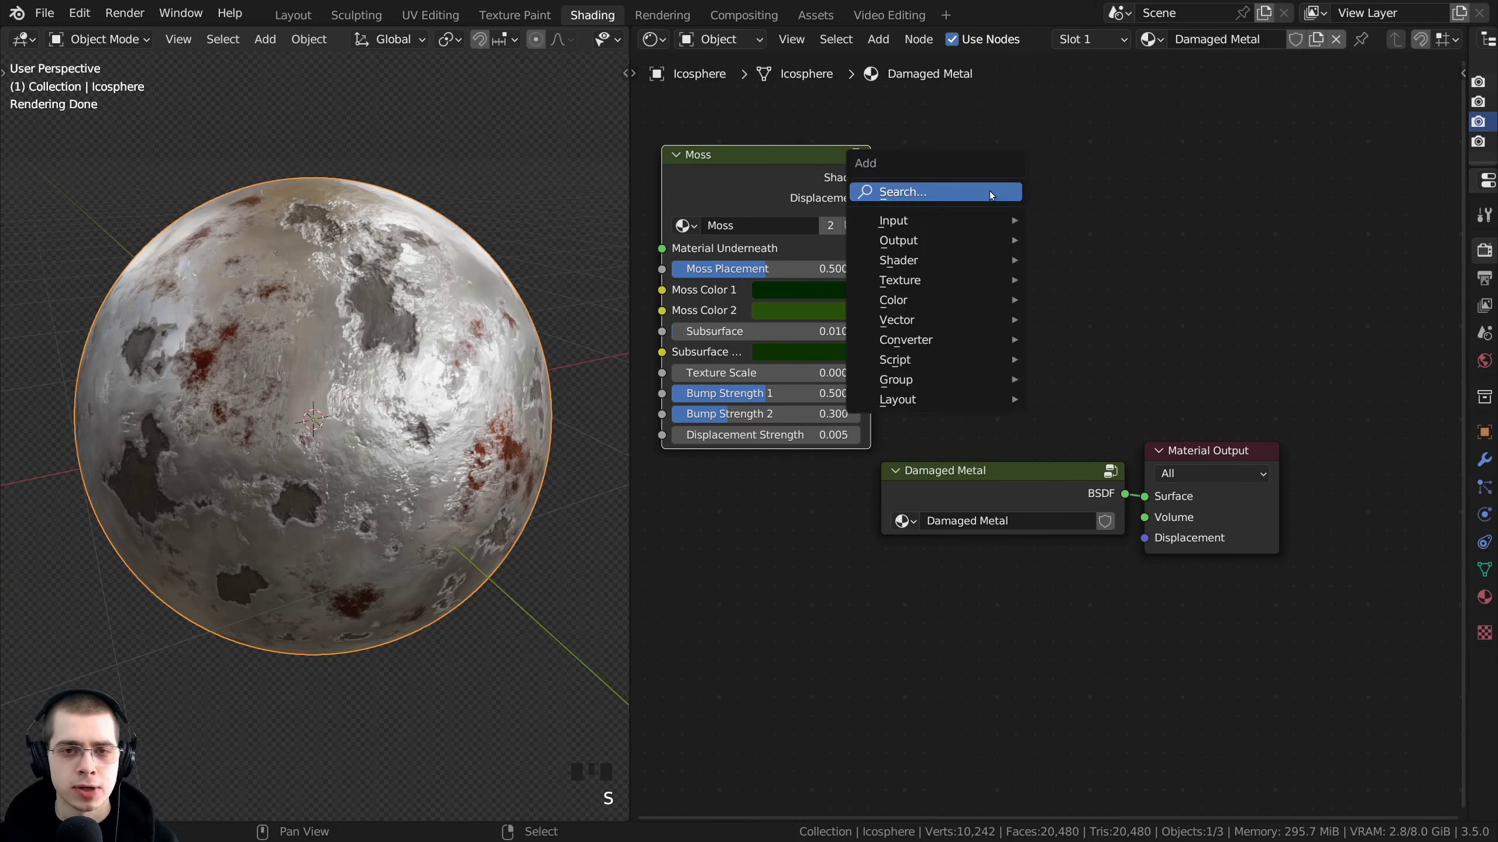
mouse_move(890, 382)
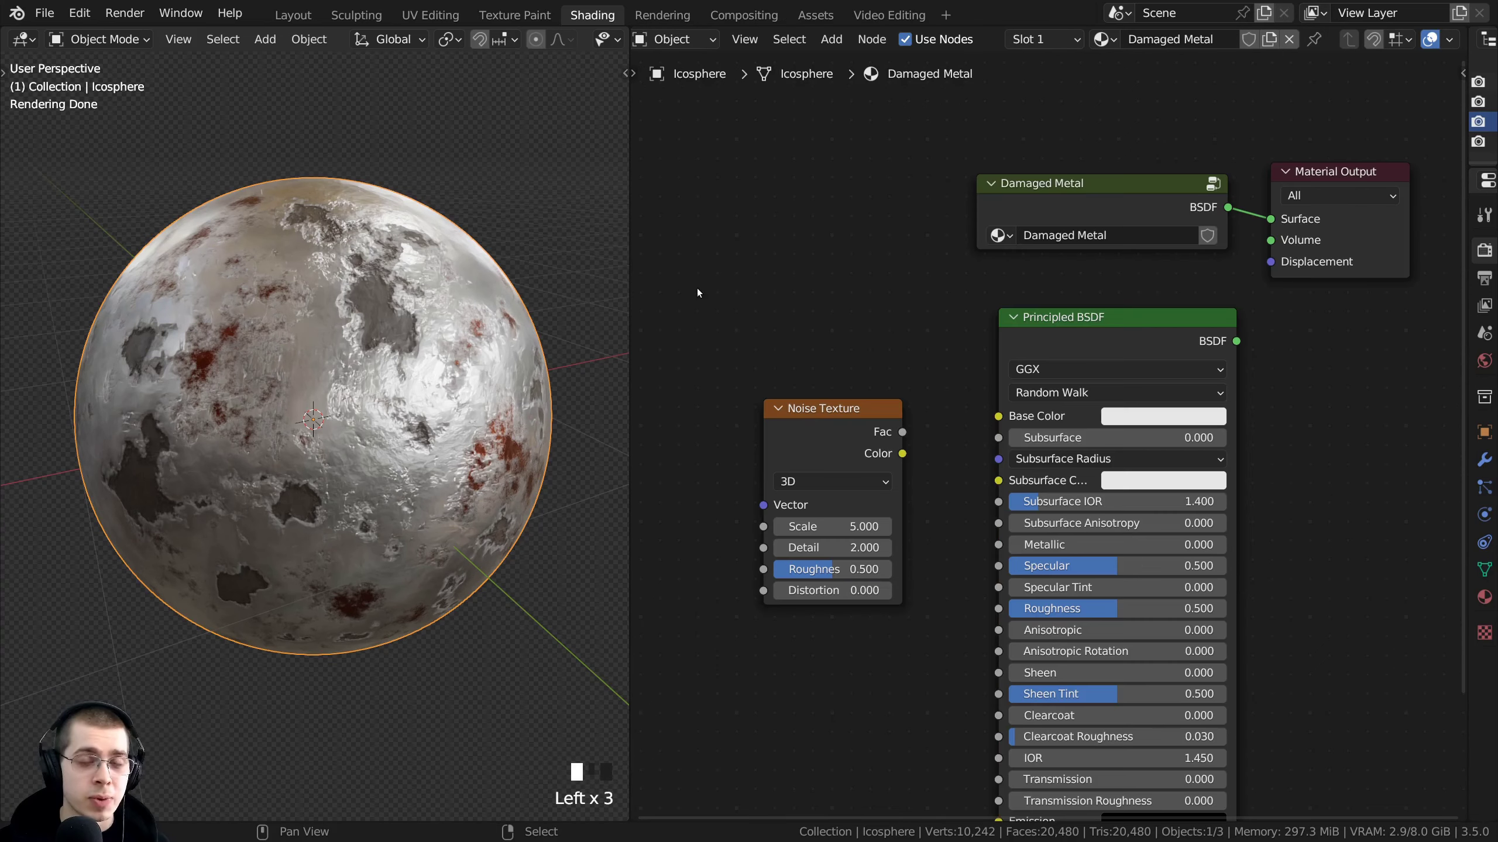
Combine the Noise Texture and Principled BSDF nodes into a node group, exit it, and shift the group node slightly
drag(697, 288, 1038, 468)
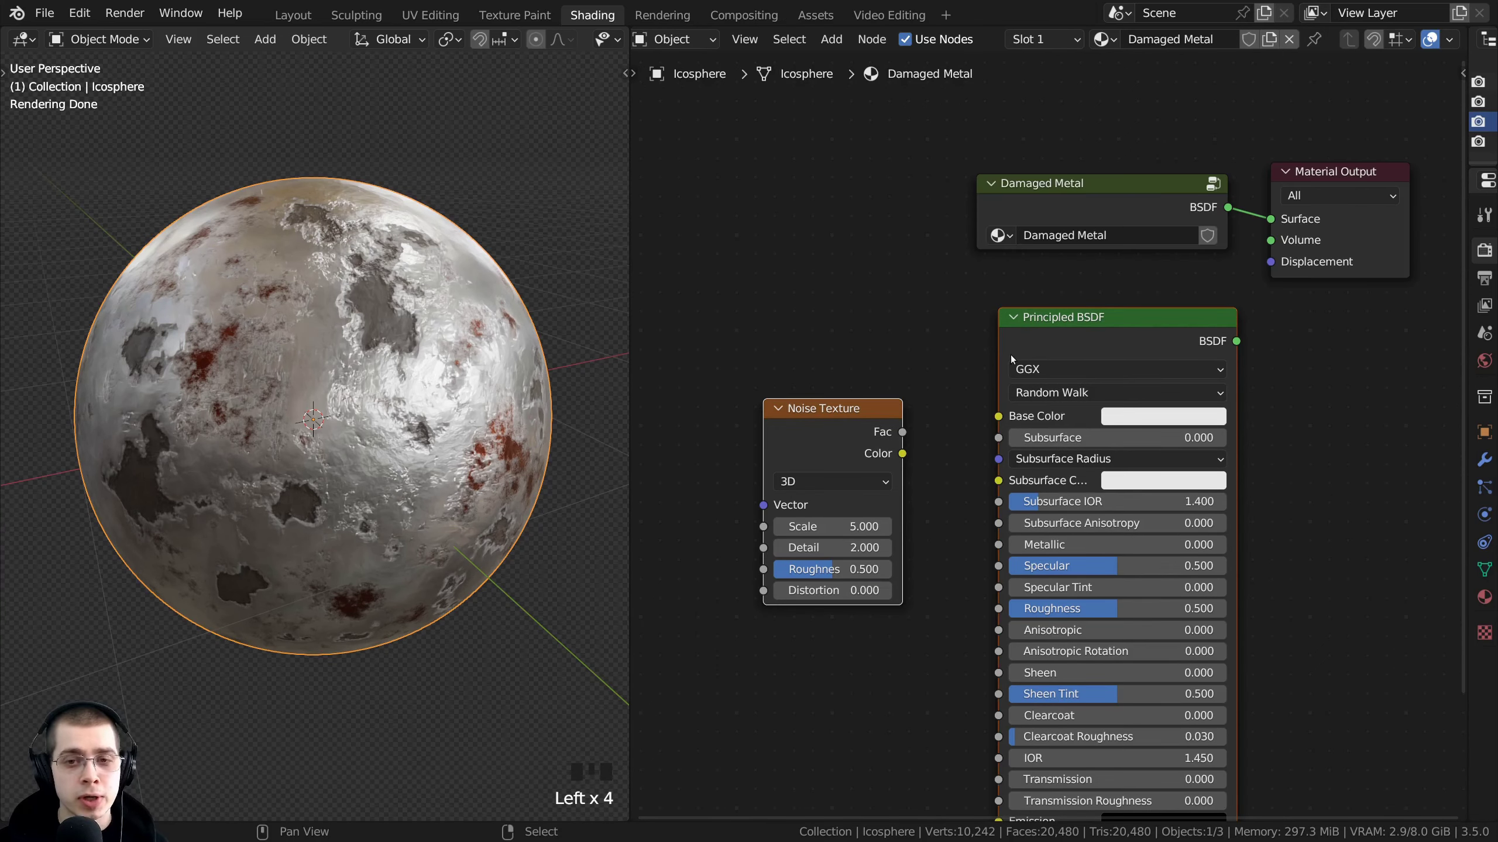
drag(1059, 337, 1041, 347)
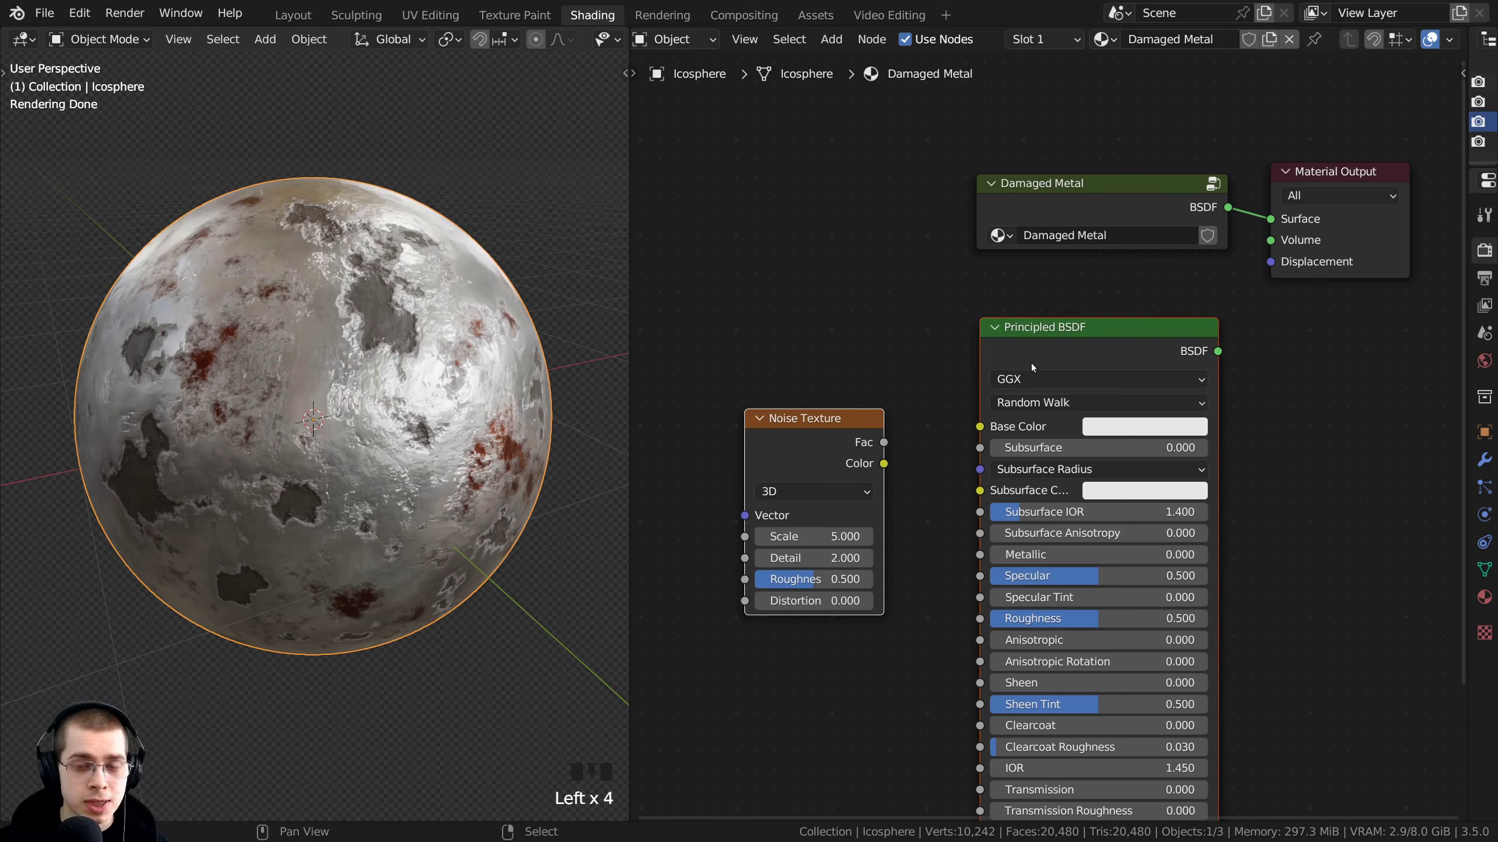
key(ctrl+g)
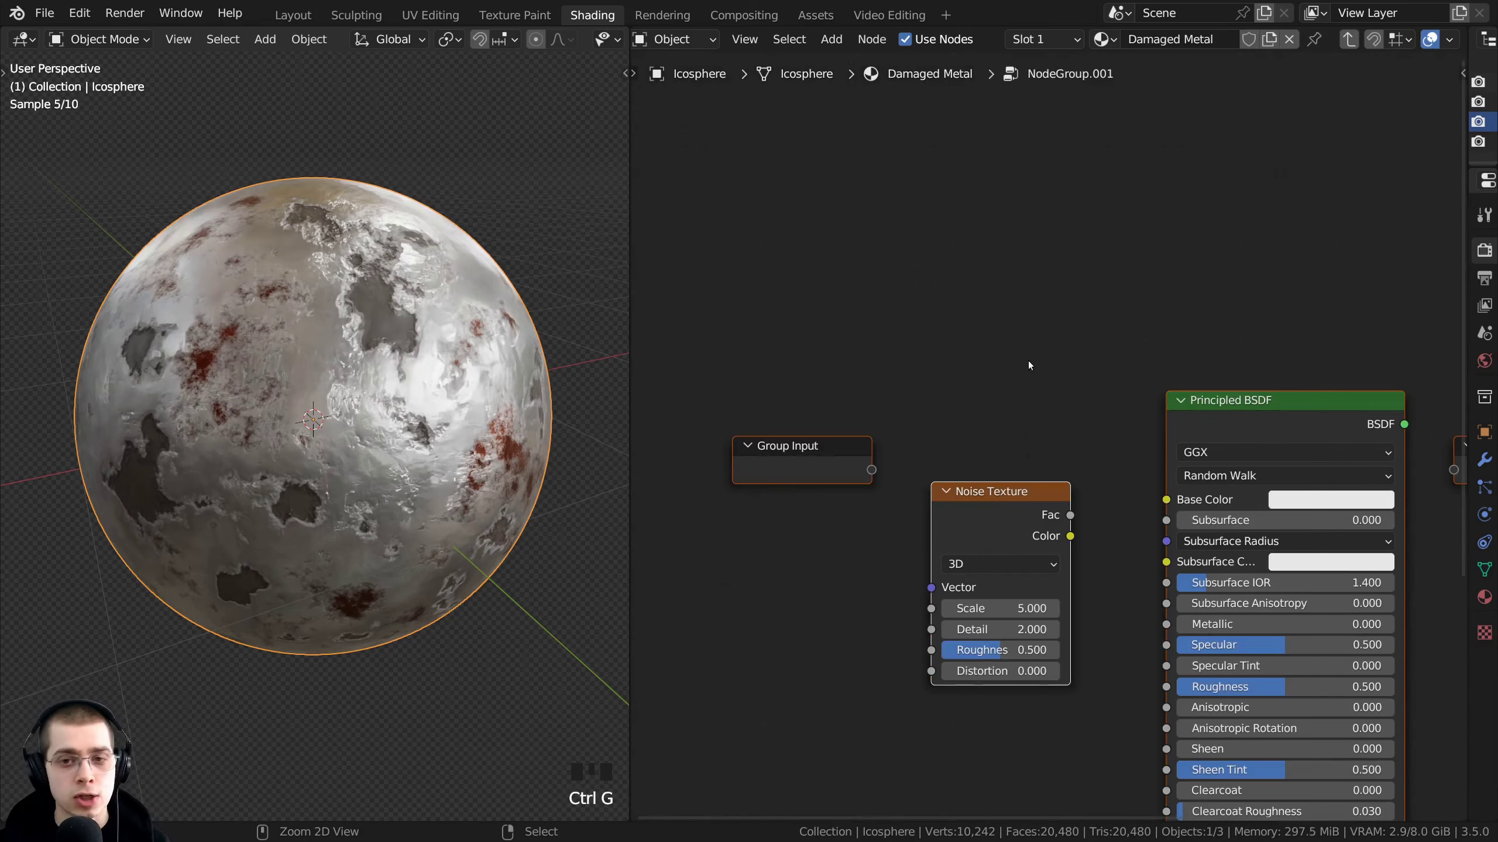
key(Tab)
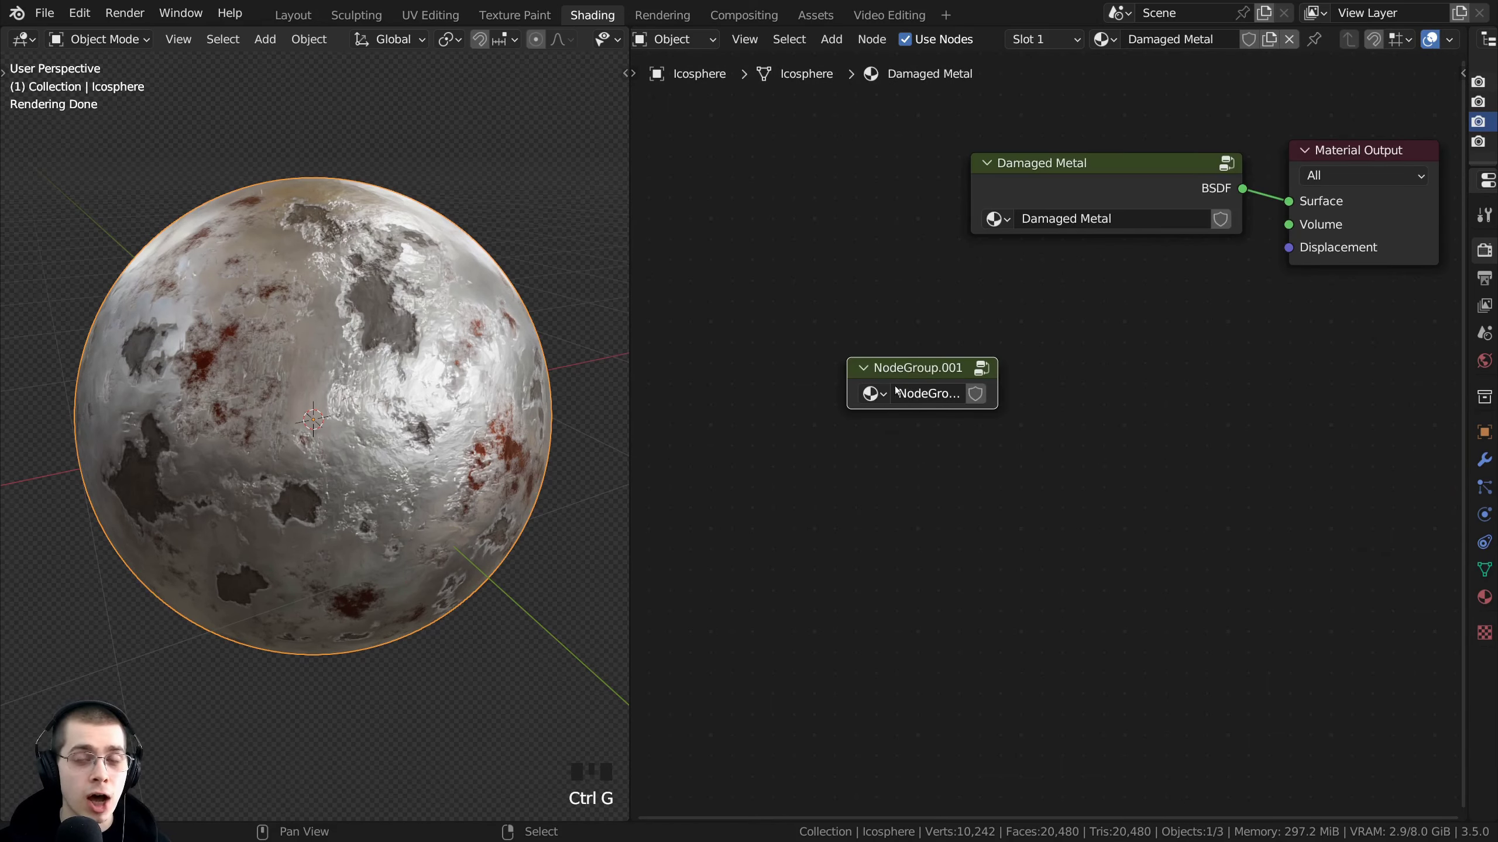
drag(897, 371, 942, 401)
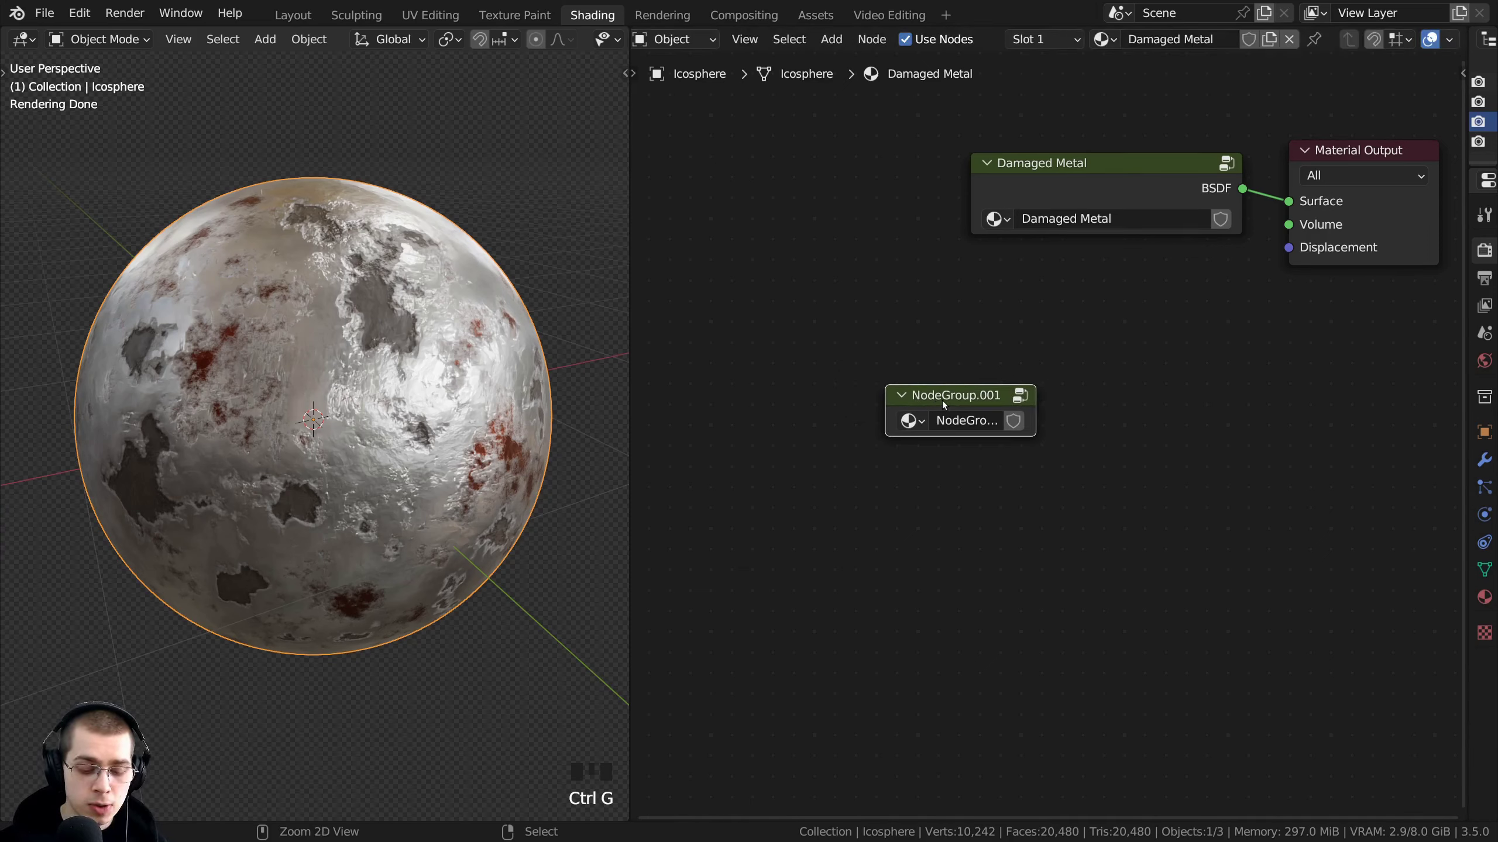
Ungroup the Noise Texture and Principled BSDF nodes, group them again, and switch in and out of the new group
key(ctrl+alt+g)
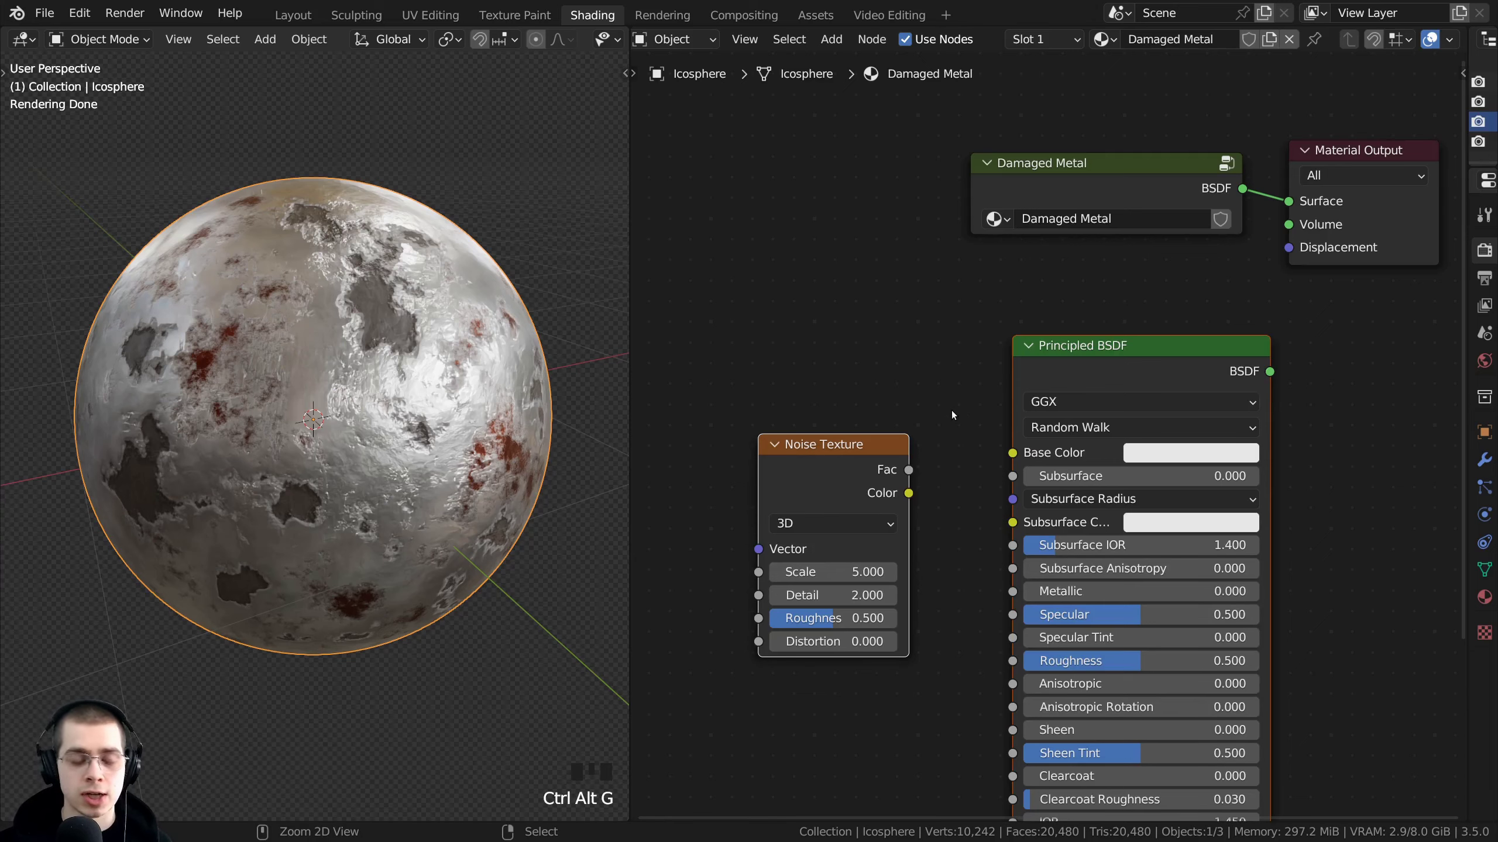
key(ctrl+z)
key(ctrl+g)
scroll(982, 580, up, 1)
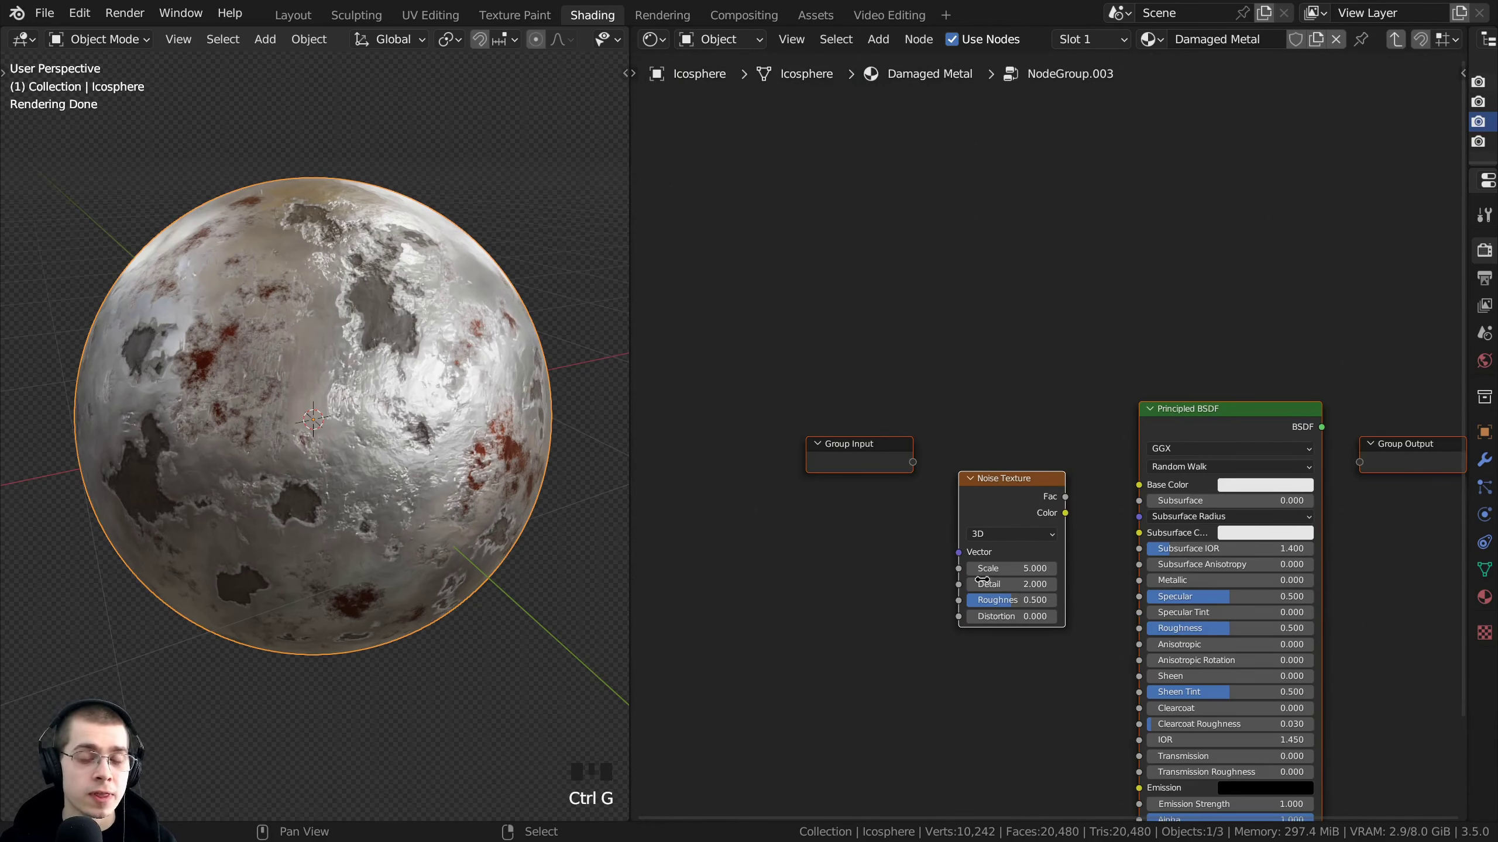
middle_drag(1059, 437, 1036, 422)
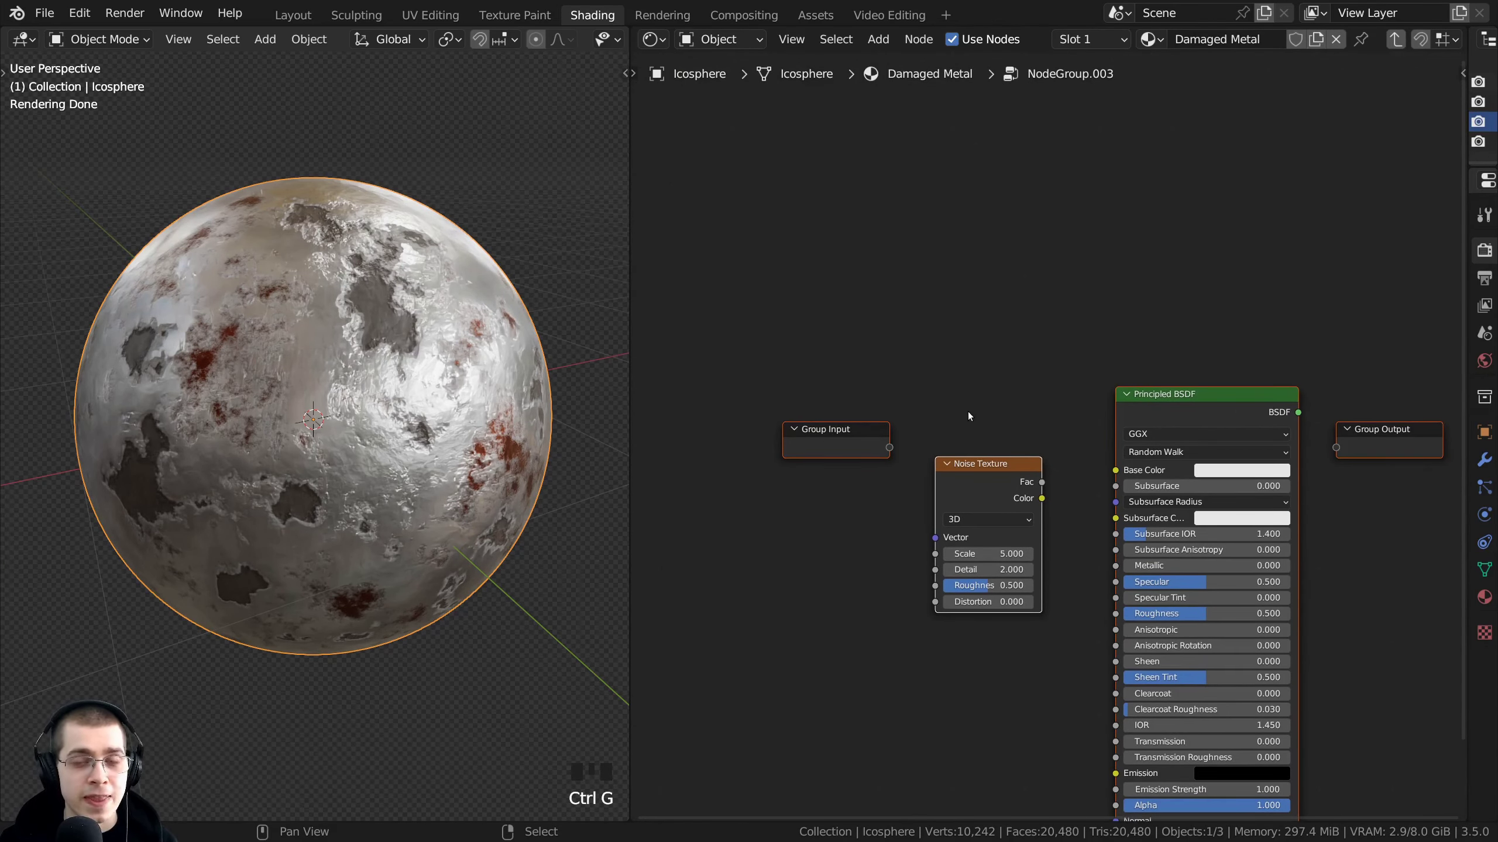
key(Tab)
key(Tab)
key(Tab)
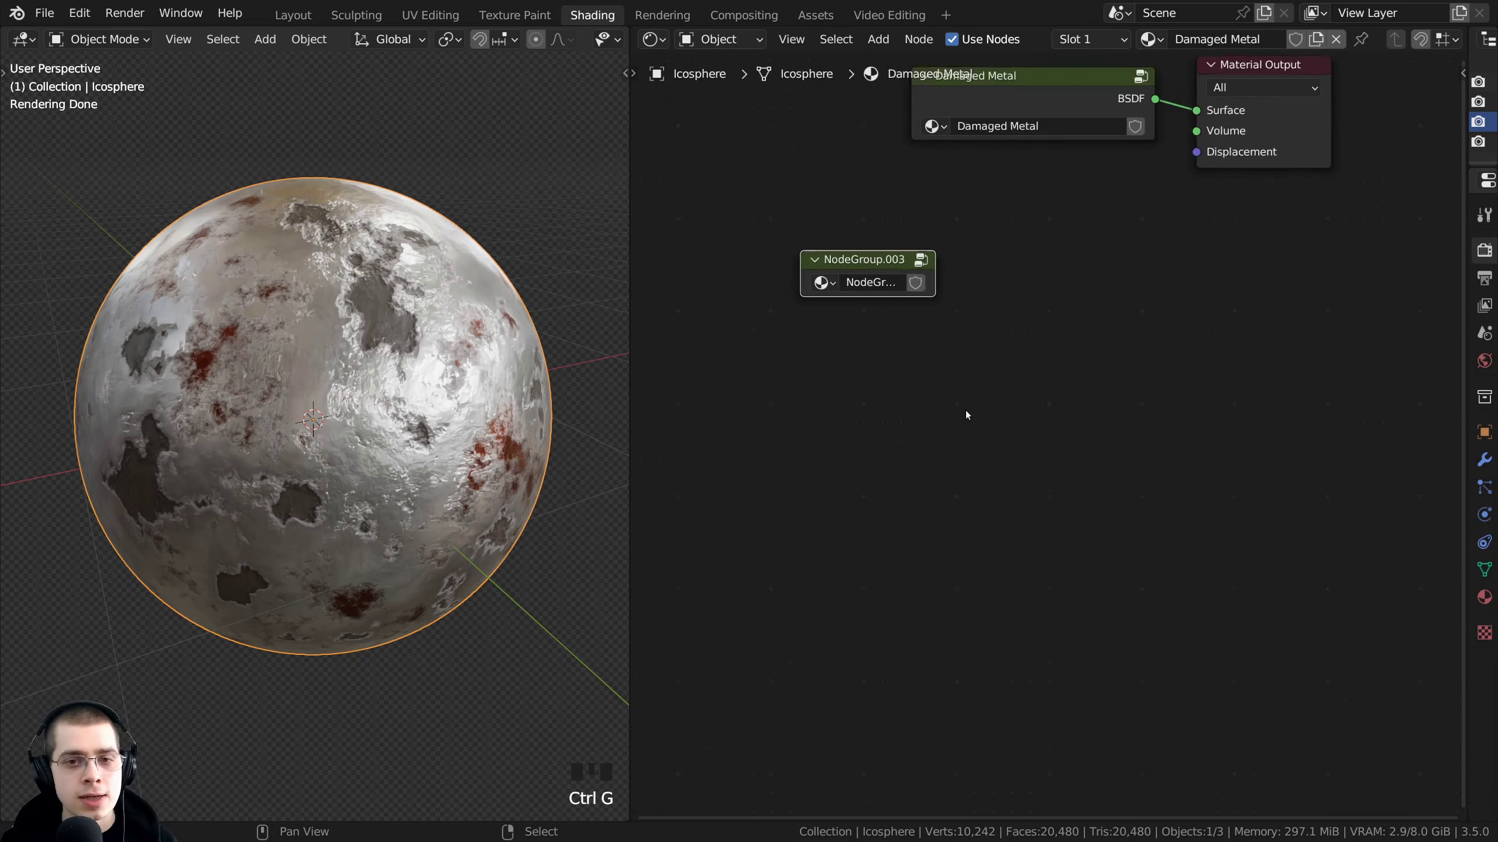
drag(872, 322, 890, 382)
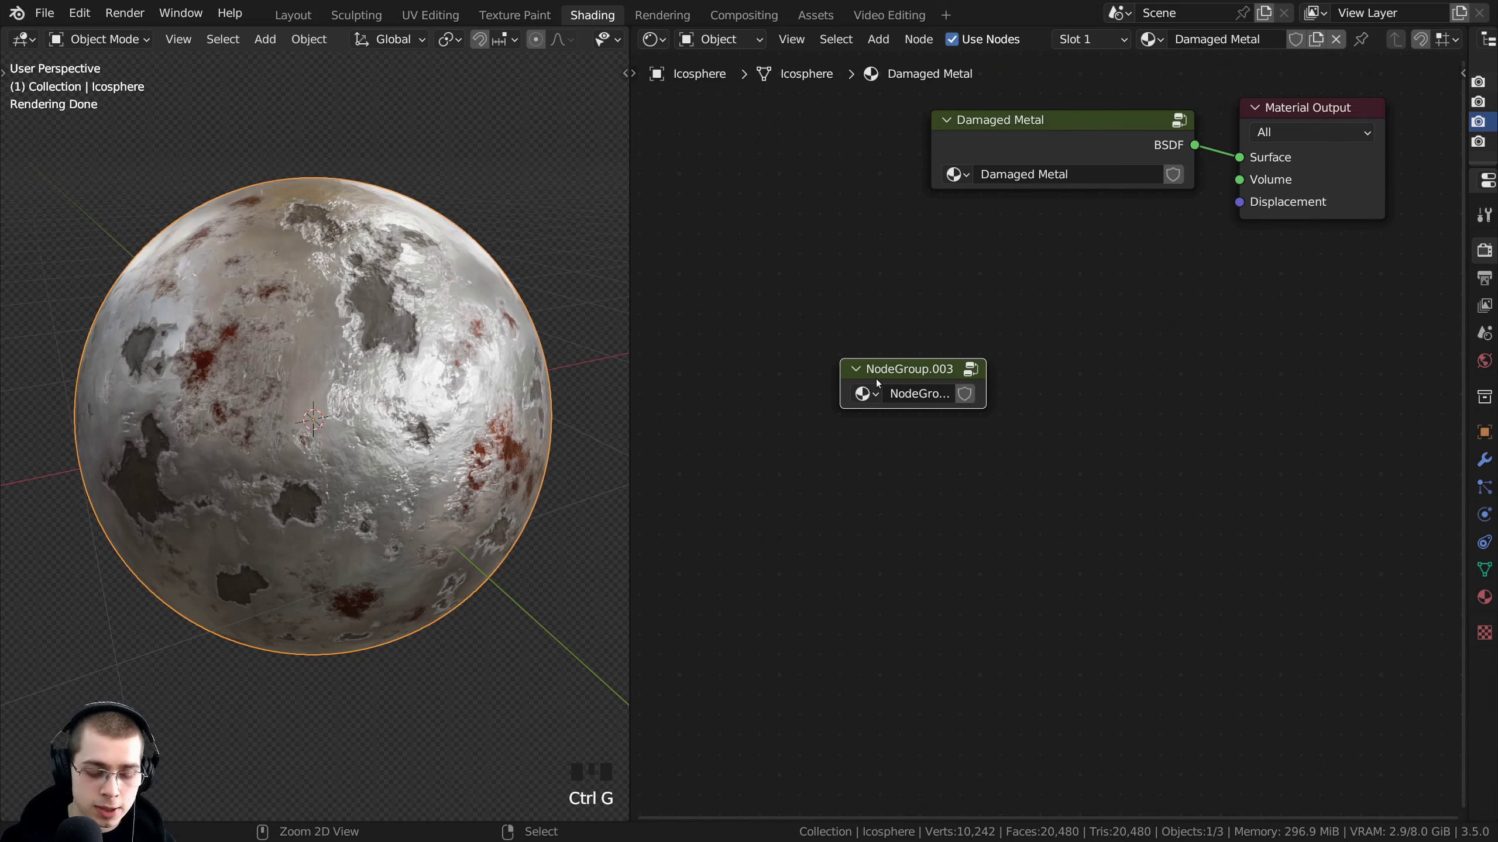
Ungroup the regrouped test nodes and select only the Principled BSDF
key(ctrl+alt+g)
click(1026, 322)
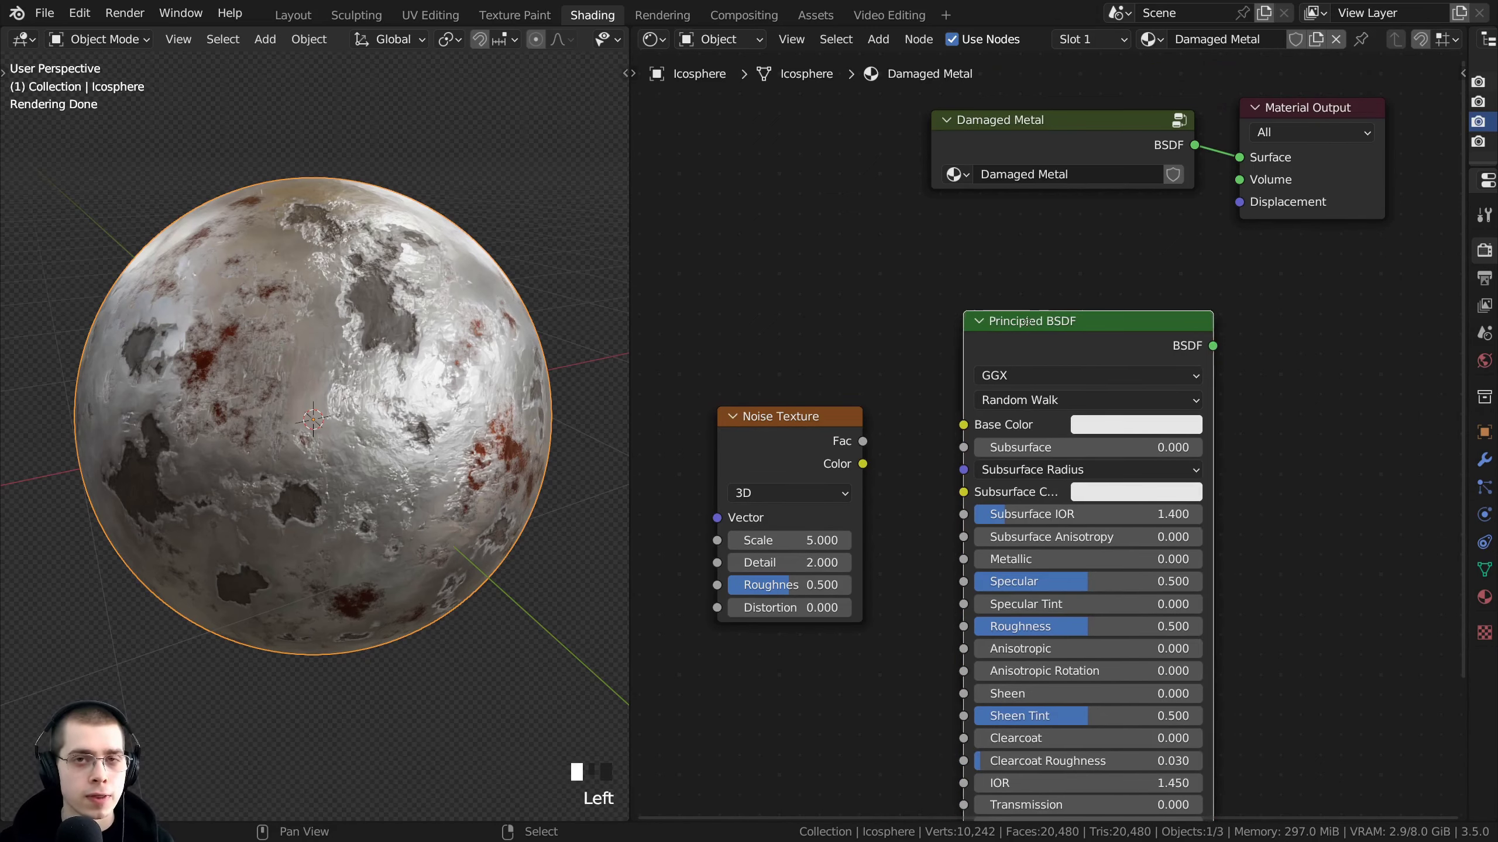
scroll(1039, 296, down, 2)
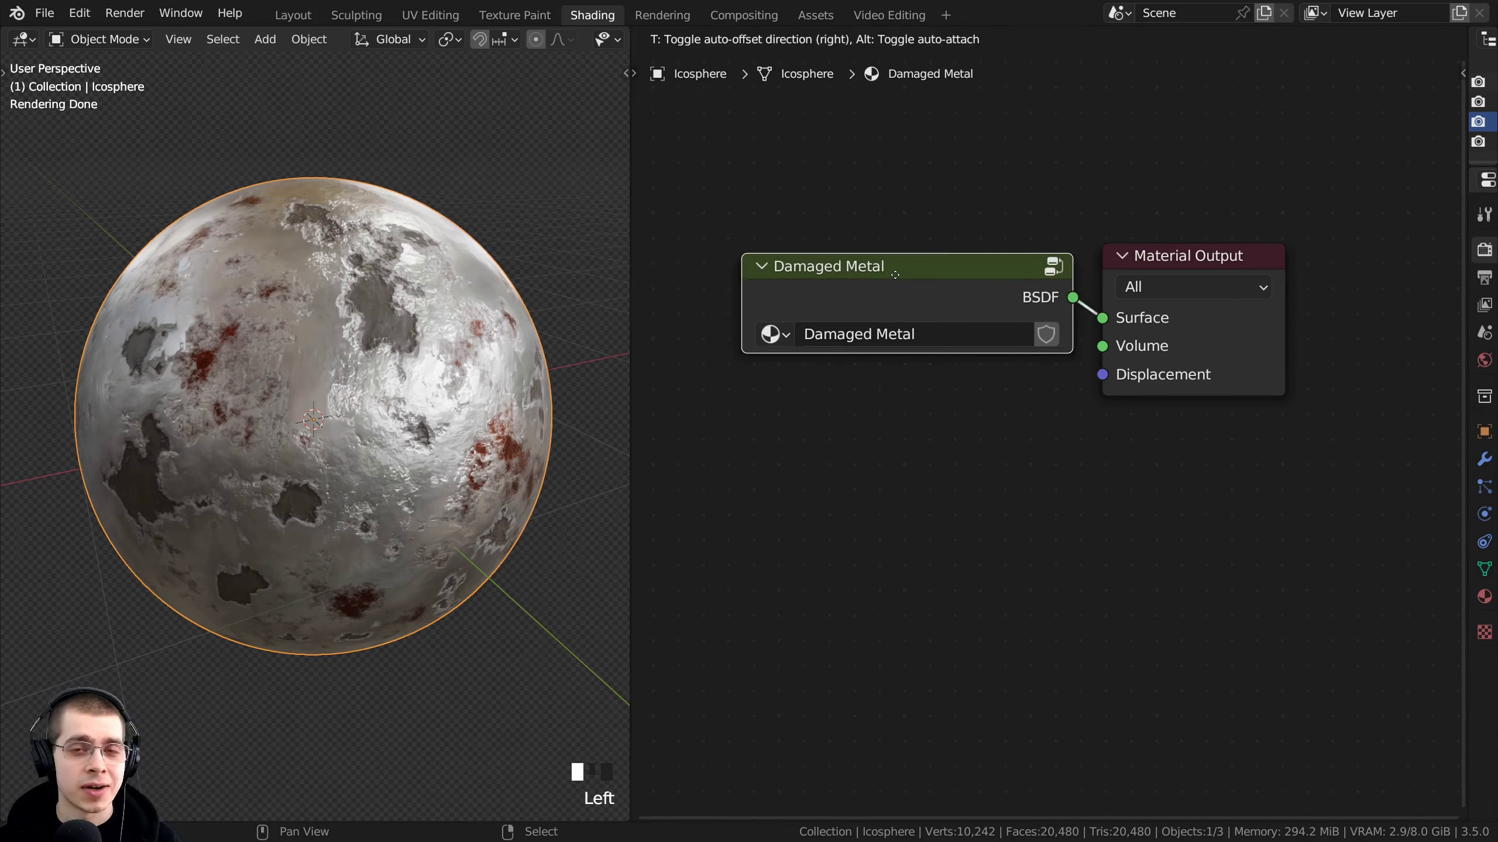
Place the Damaged Metal group node just beside the Material Output
click(895, 275)
key(Home)
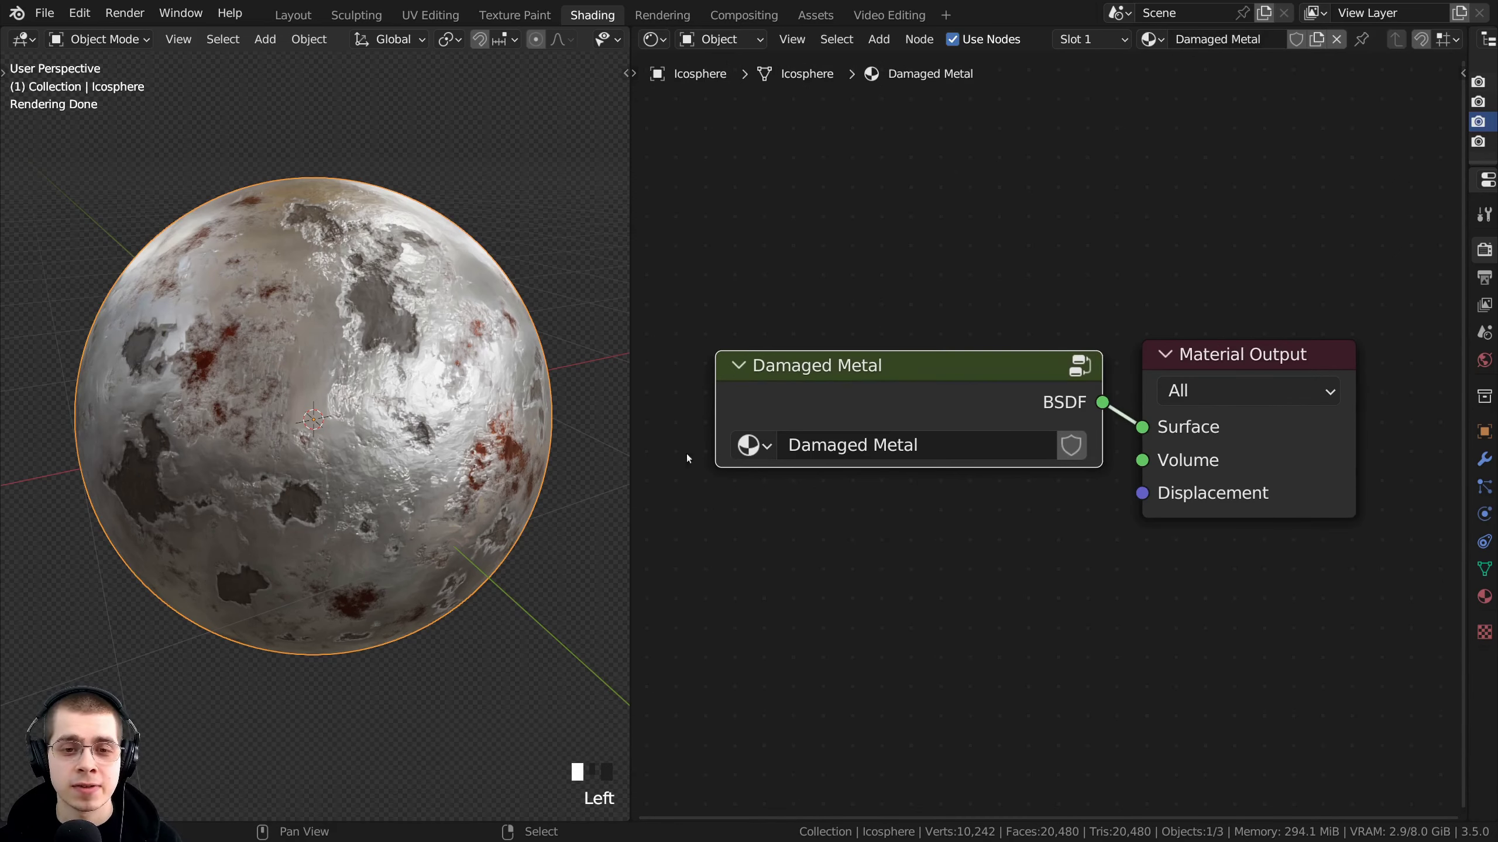
mouse_move(871, 407)
mouse_down()
mouse_move(864, 396)
mouse_move(890, 385)
mouse_up()
scroll(874, 404, down, 1)
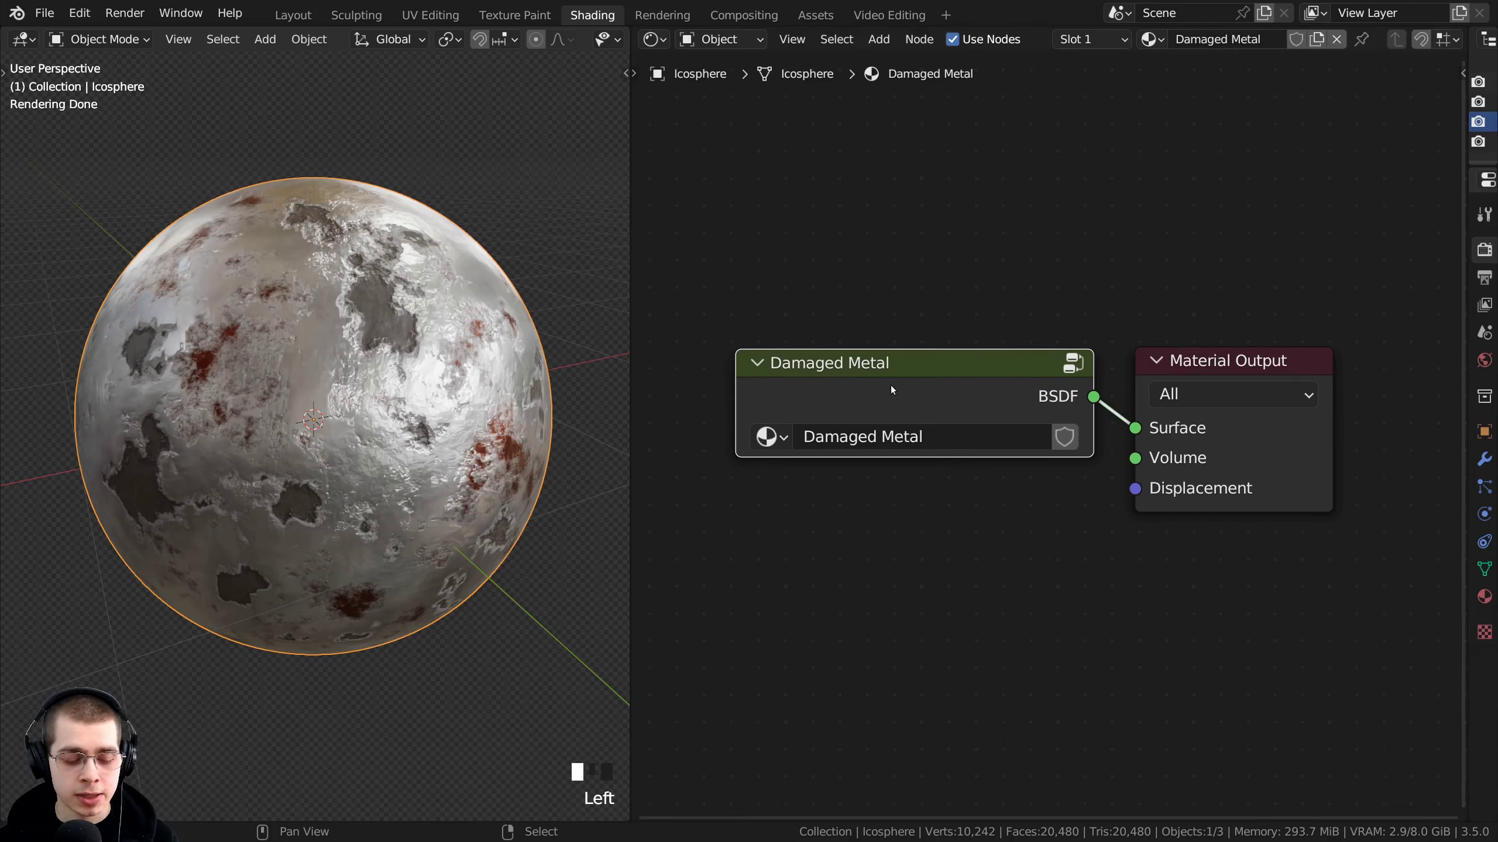
Enter the Damaged Metal group and bring its whole node network into view, up to the Group Output
key(Tab)
key(Home)
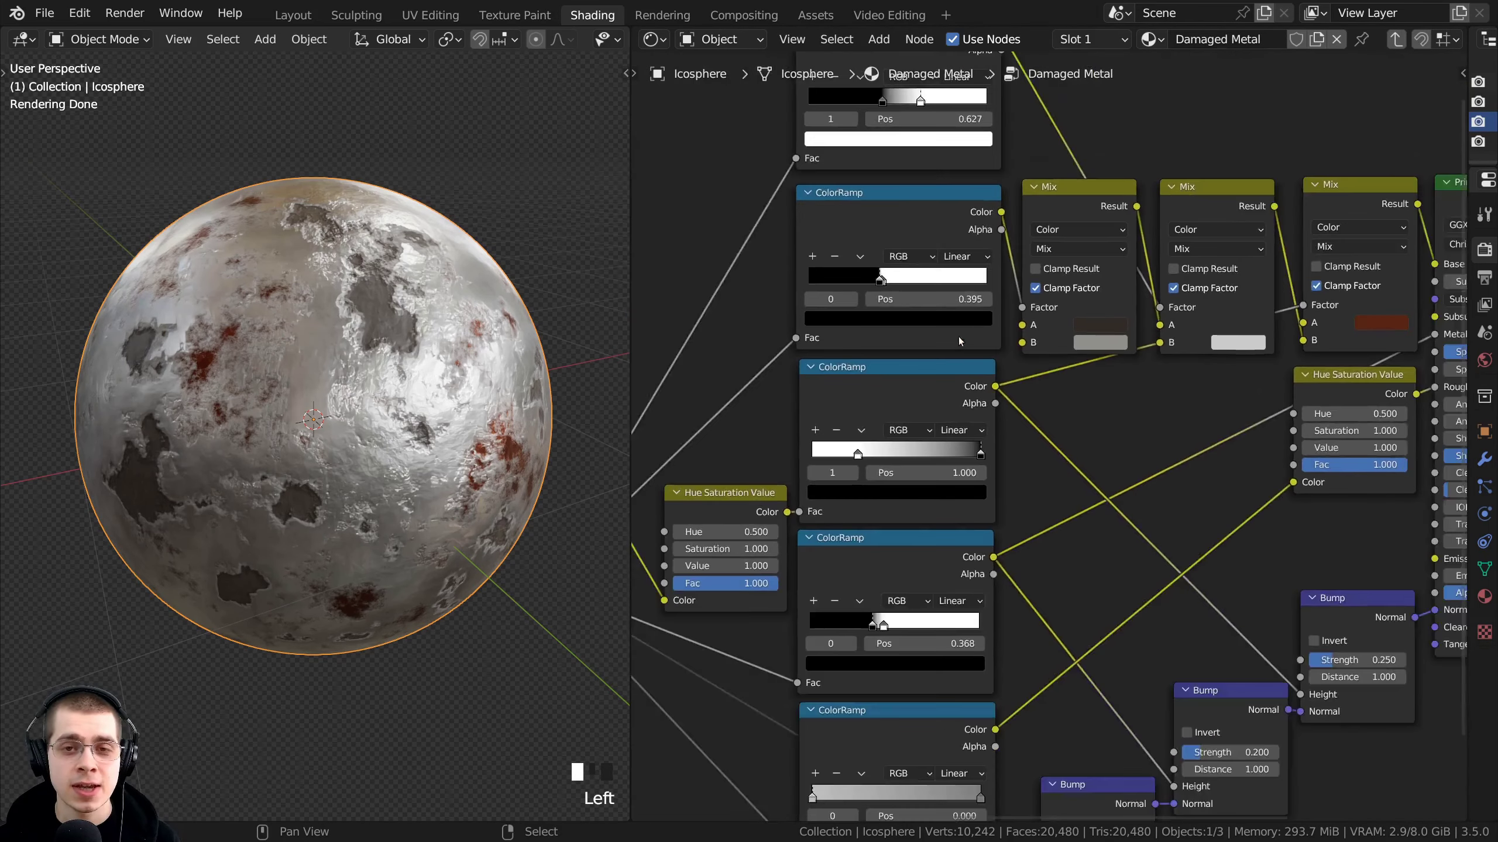
key(Tab)
key(Tab)
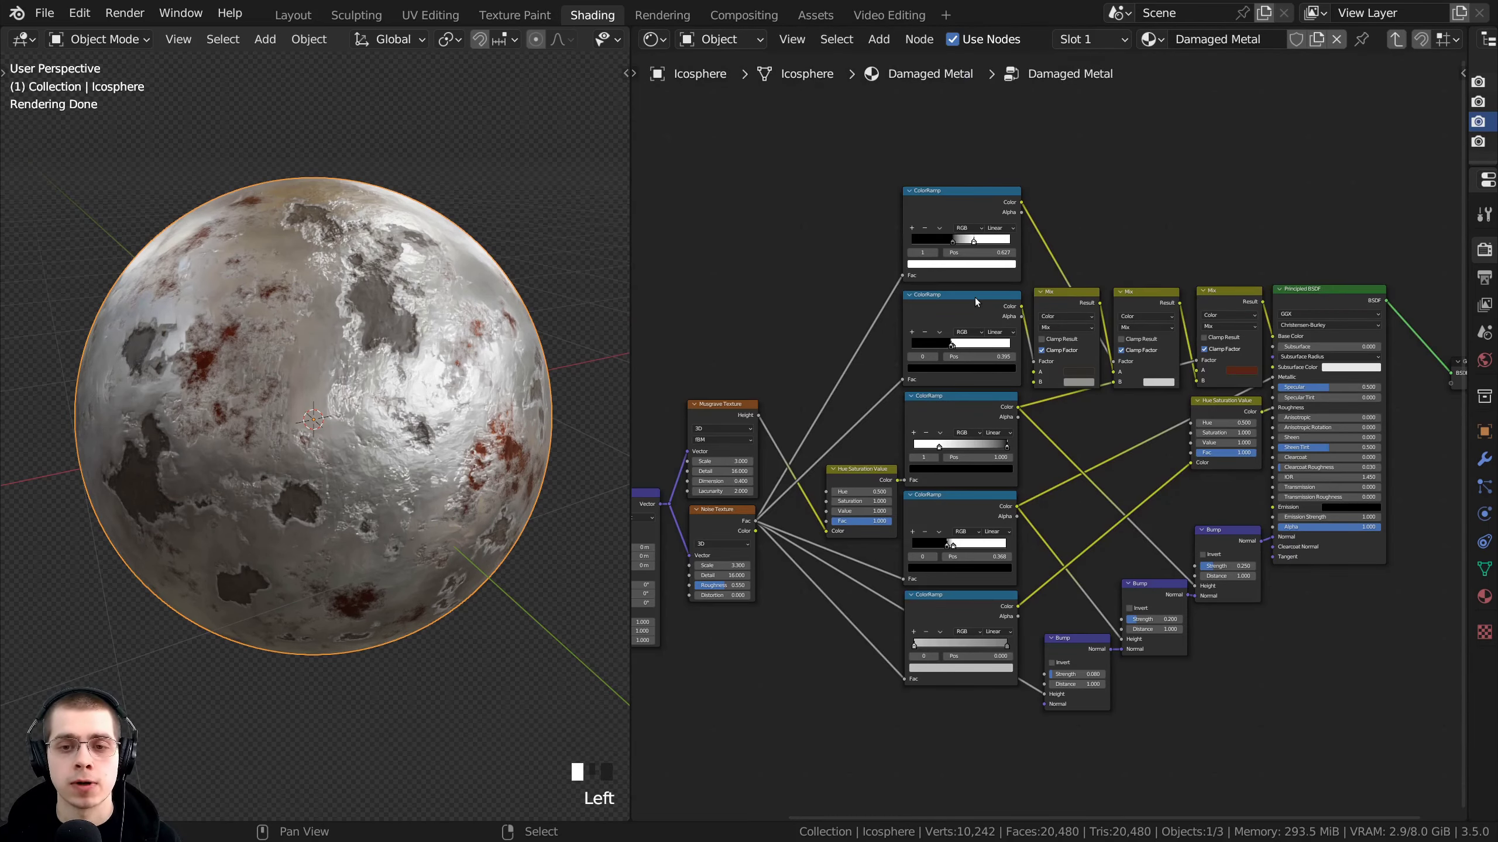
key(Home)
scroll(1119, 372, up, 1)
key(a)
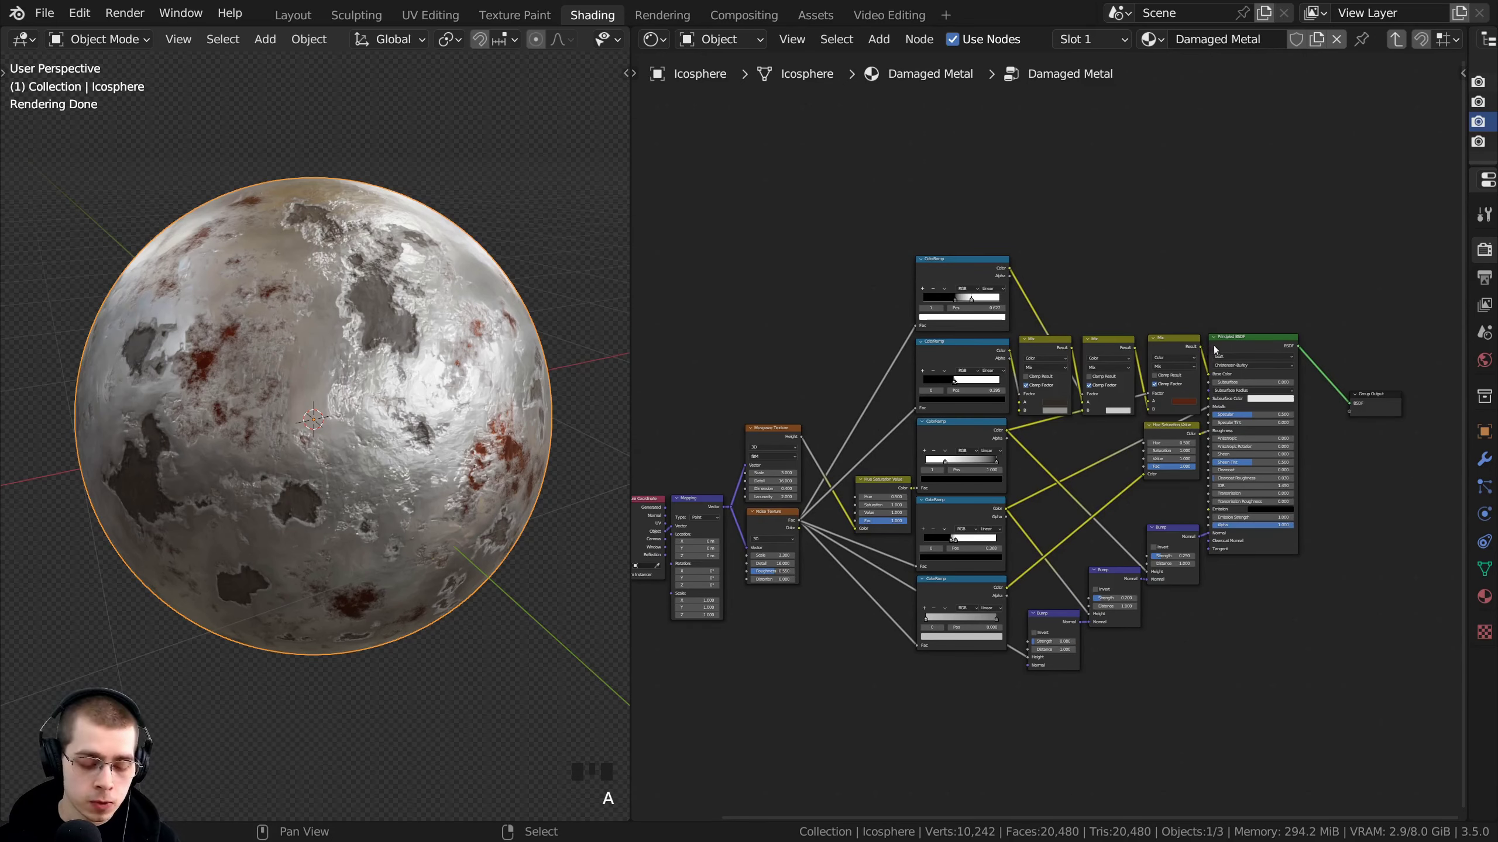
middle_drag(1214, 346, 1220, 358)
Show the group's Inputs and Outputs lists in the node editor's sidebar, widen the sidebar, and leave both lists expanded
key(n)
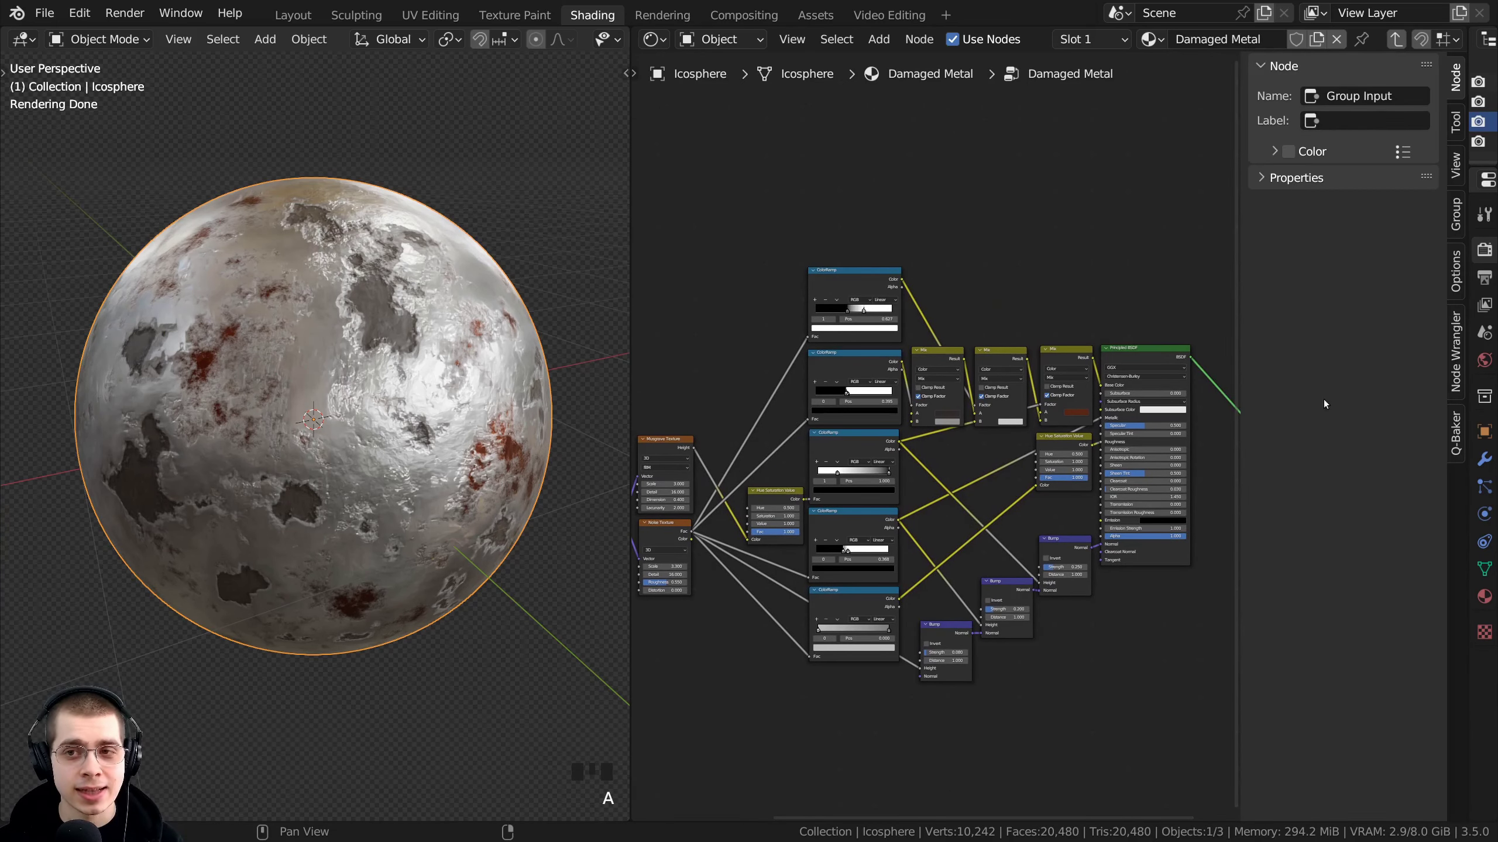
key(n)
key(n)
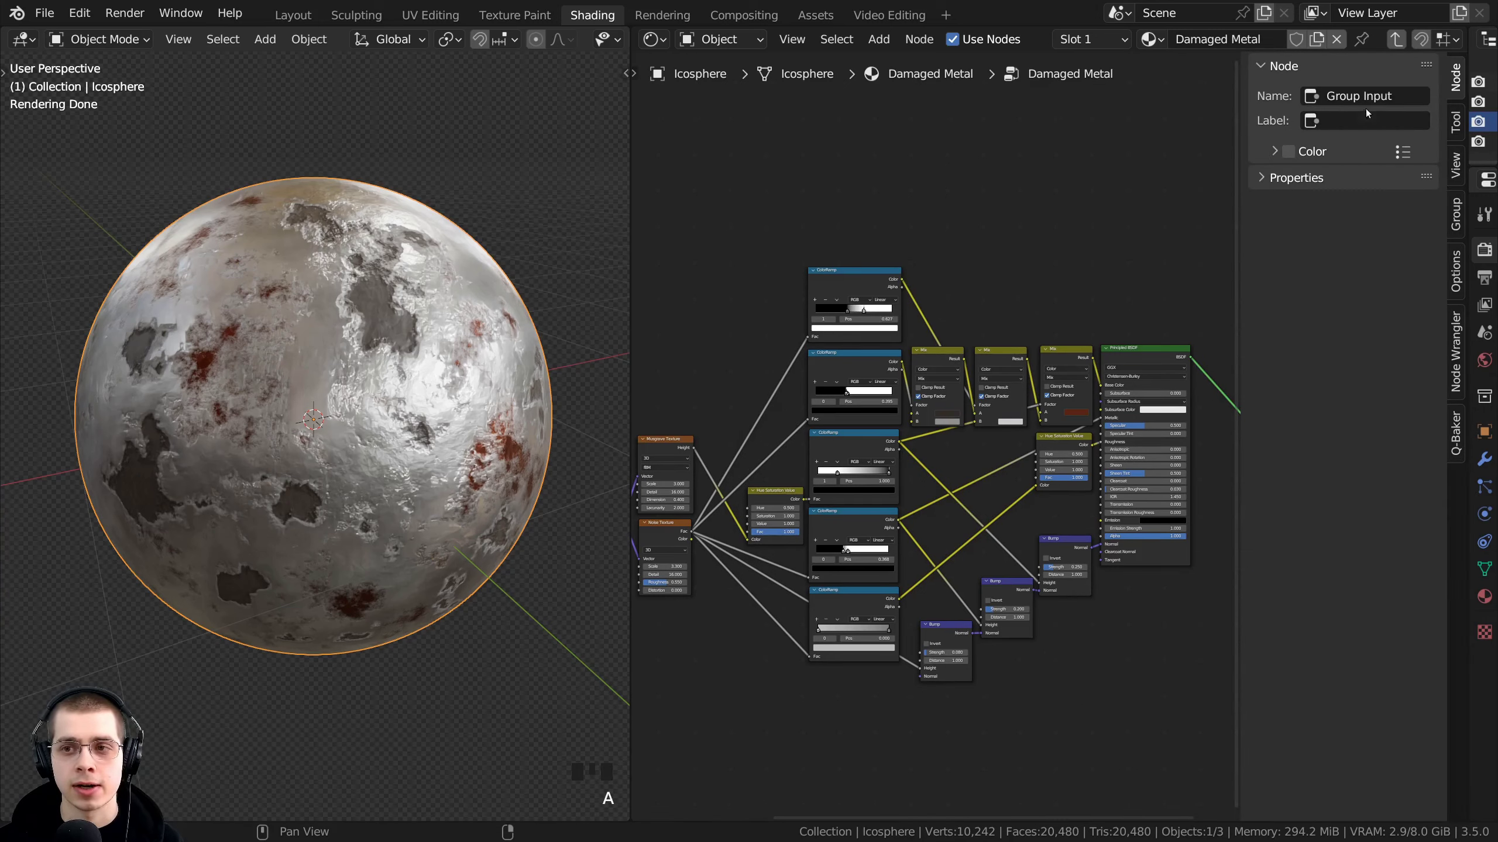
click(1455, 214)
drag(1243, 319, 1197, 319)
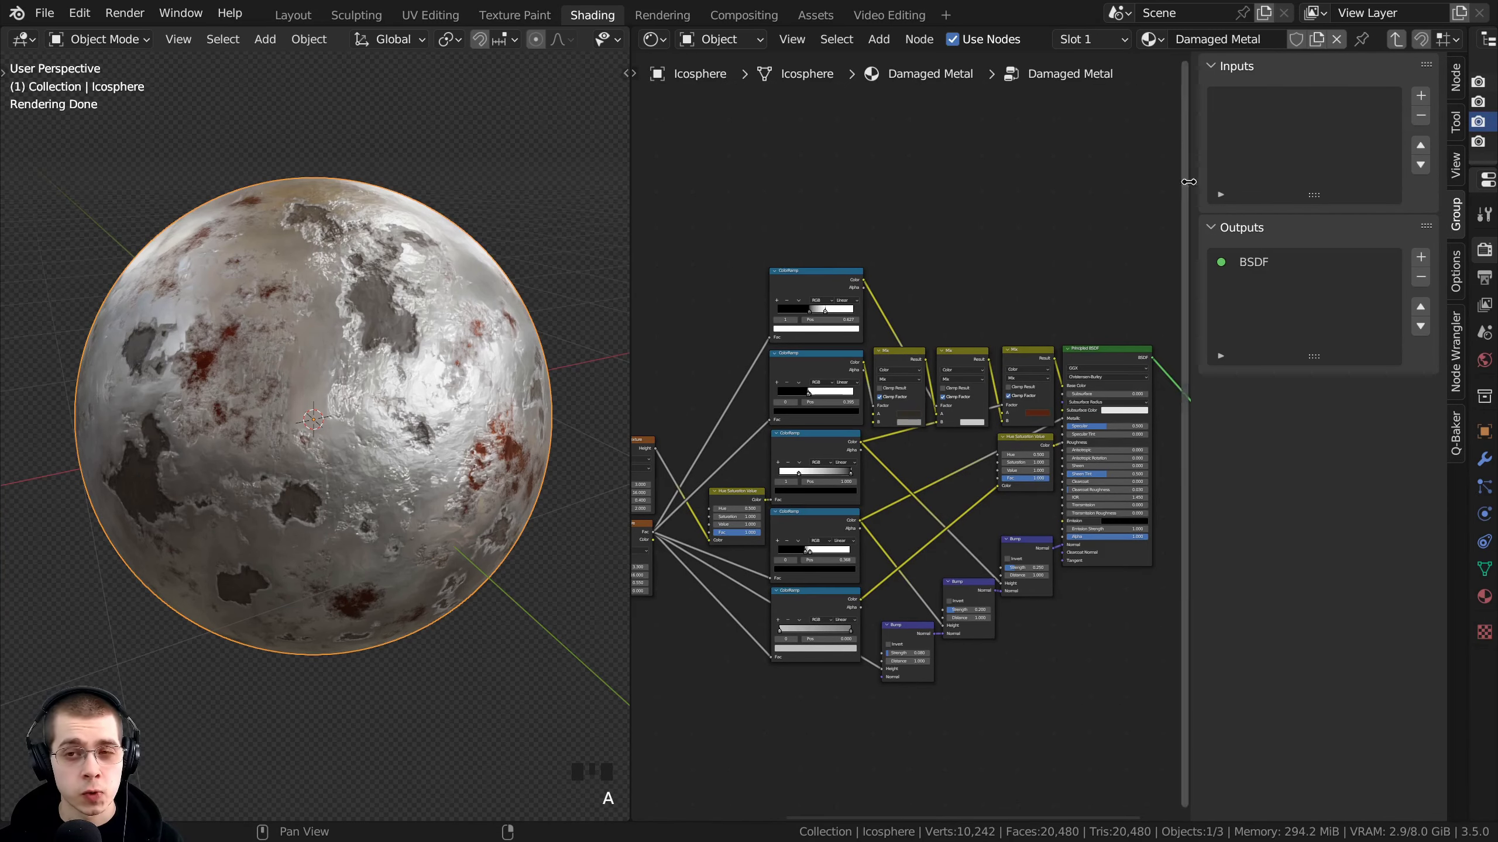
click(1219, 66)
click(1220, 66)
click(1215, 227)
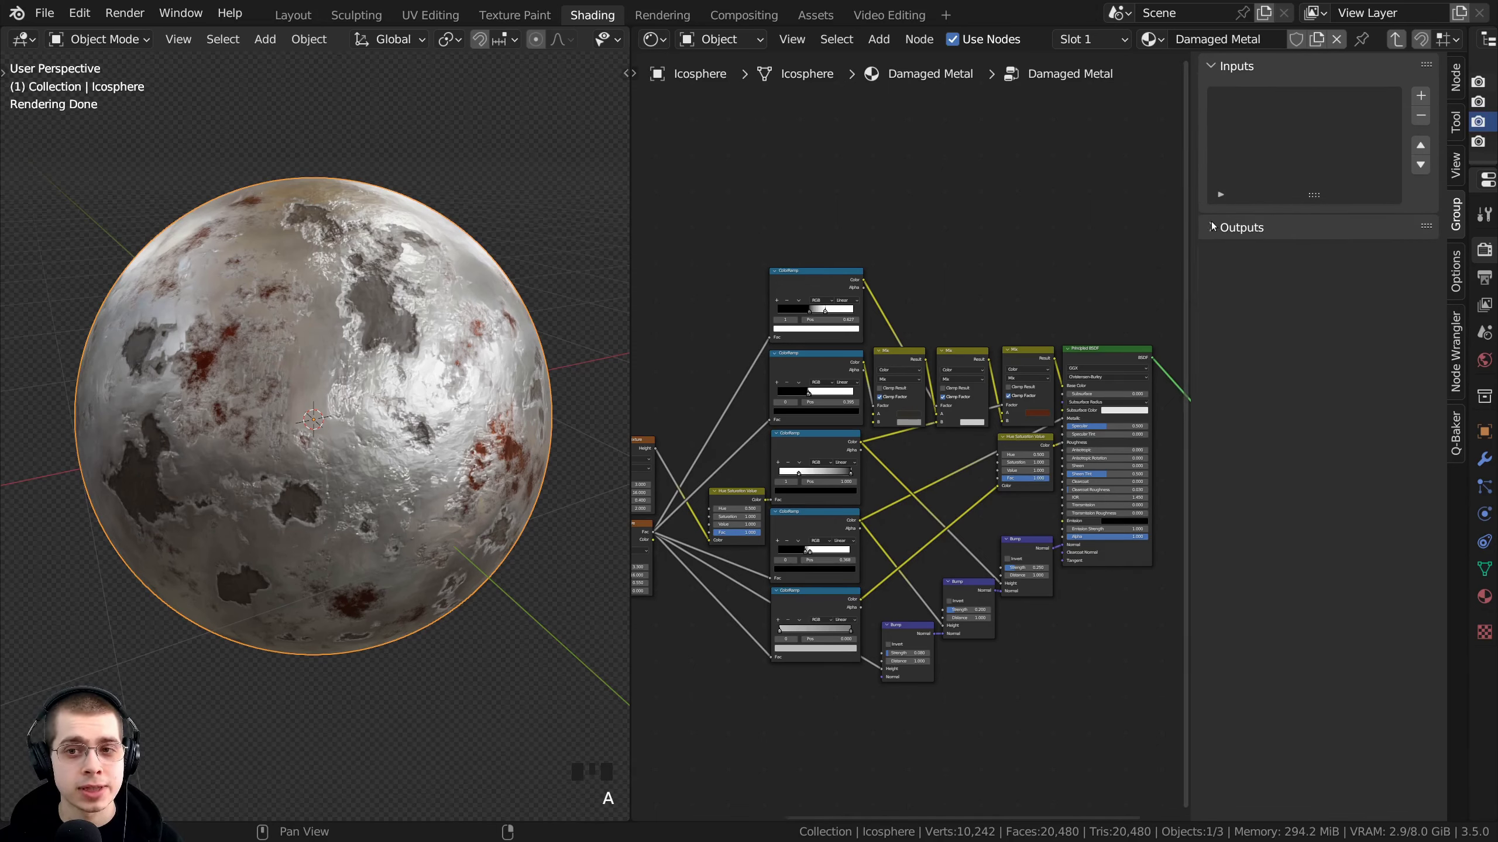
click(1214, 226)
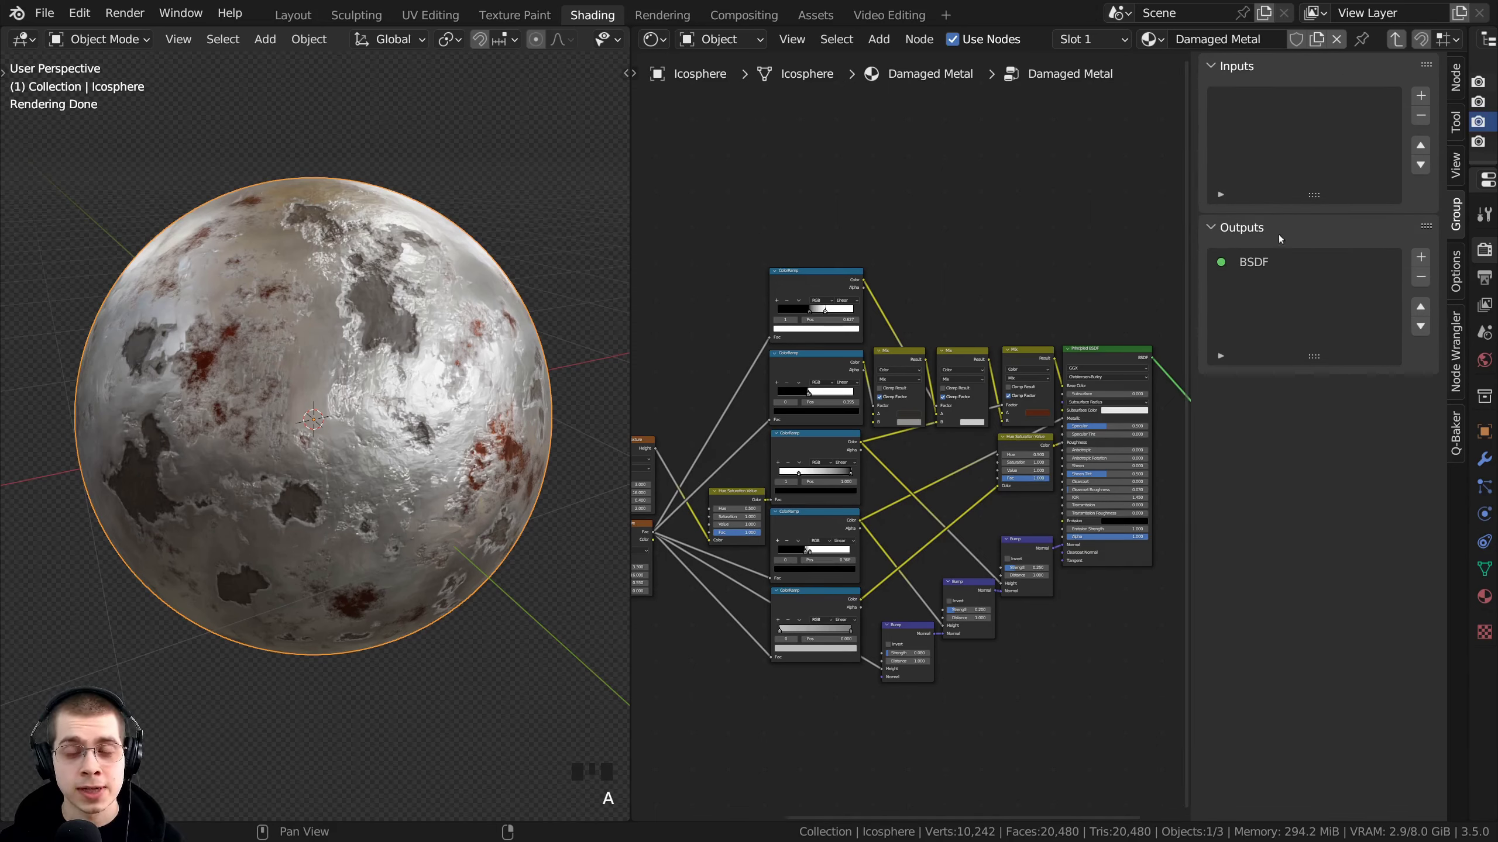
Move the Group Output node upward, nearly level with the Principled BSDF's BSDF output
middle_drag(1043, 399, 985, 394)
scroll(1140, 460, up, 4)
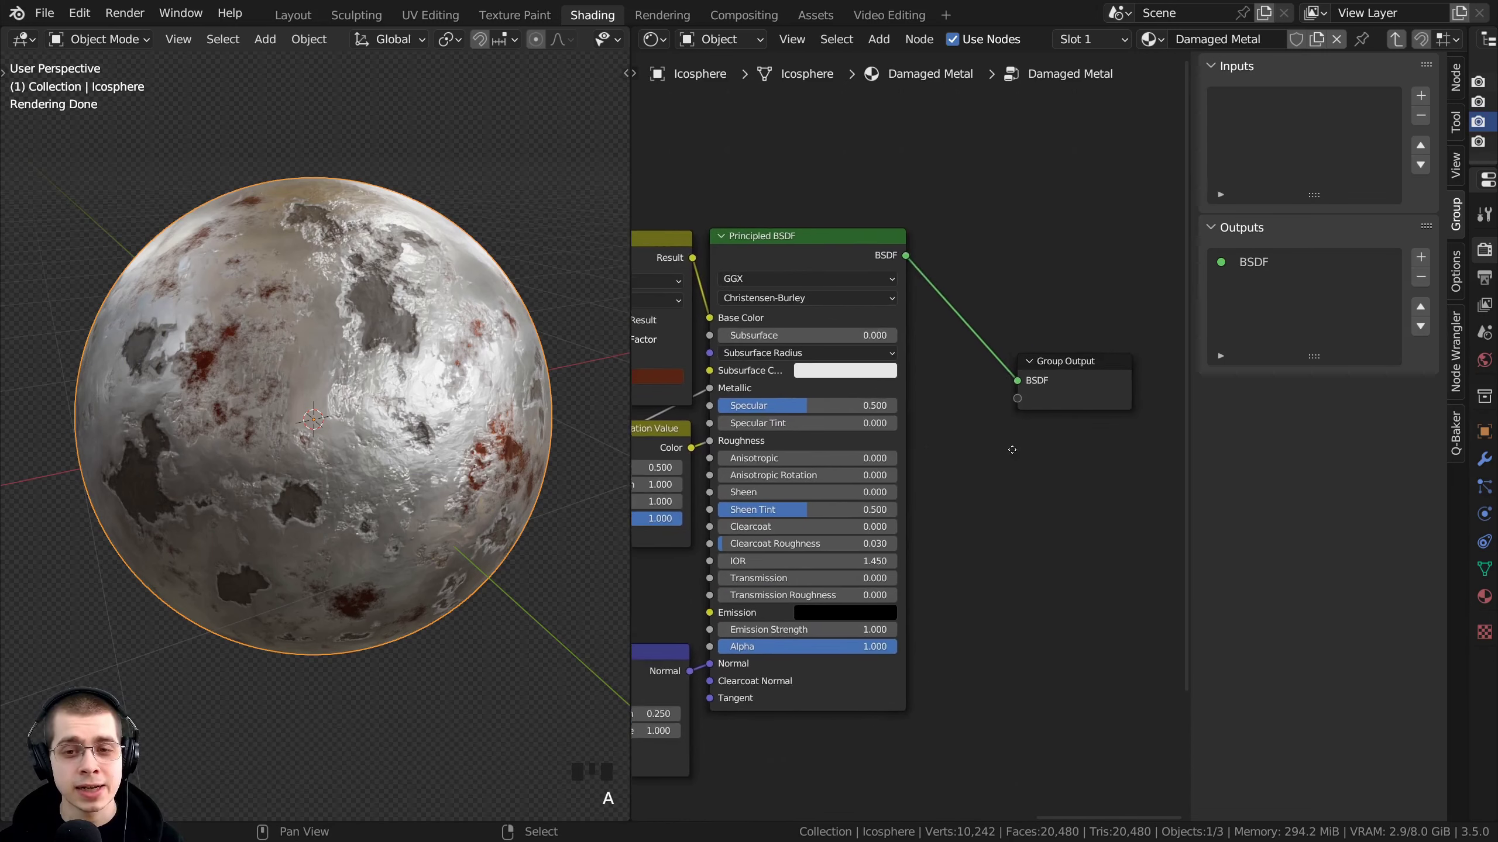
click(1048, 381)
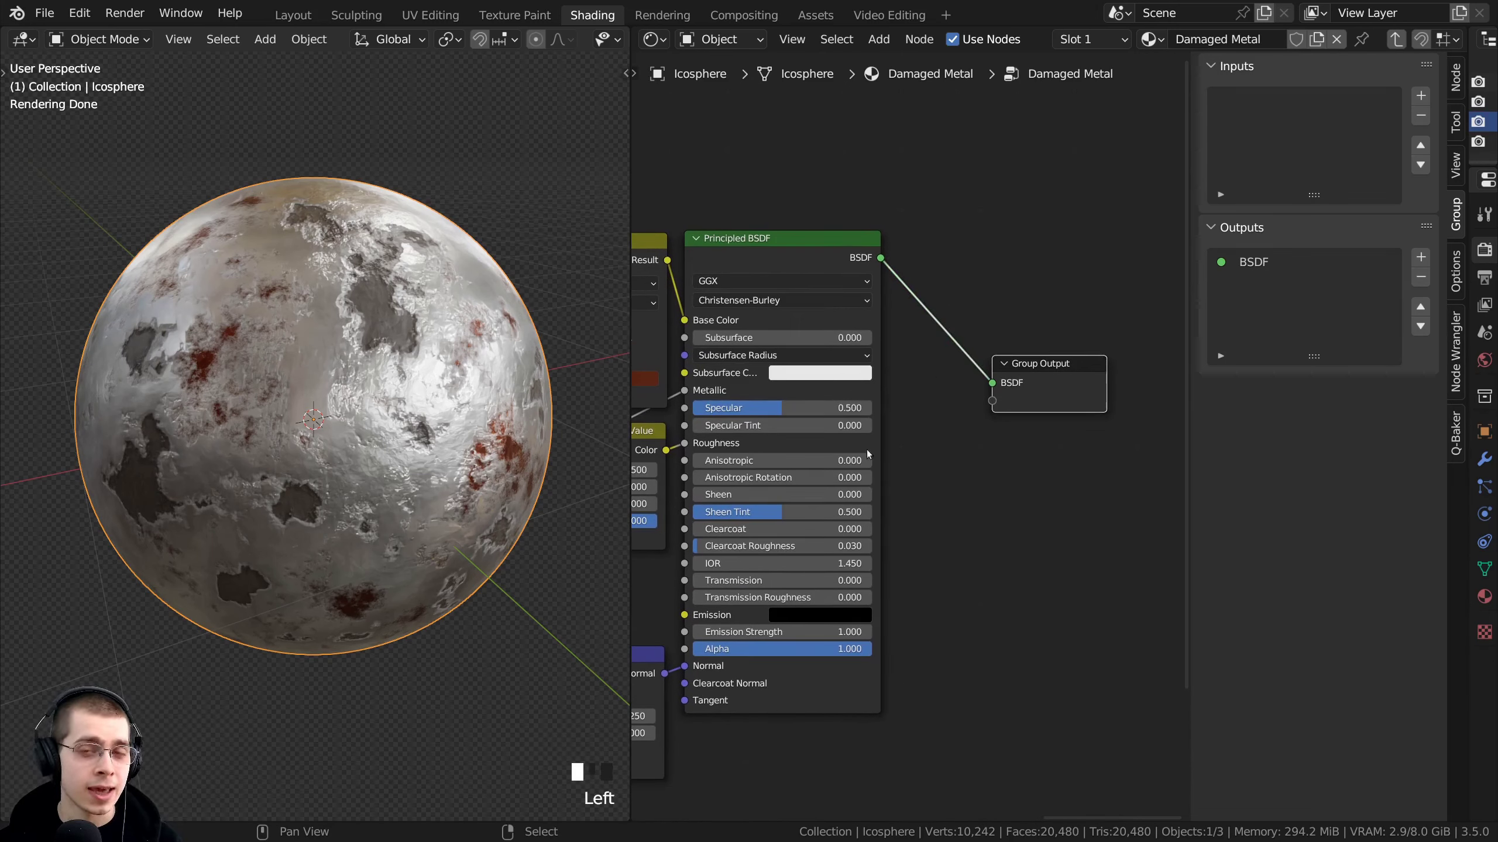
drag(1082, 415, 1081, 332)
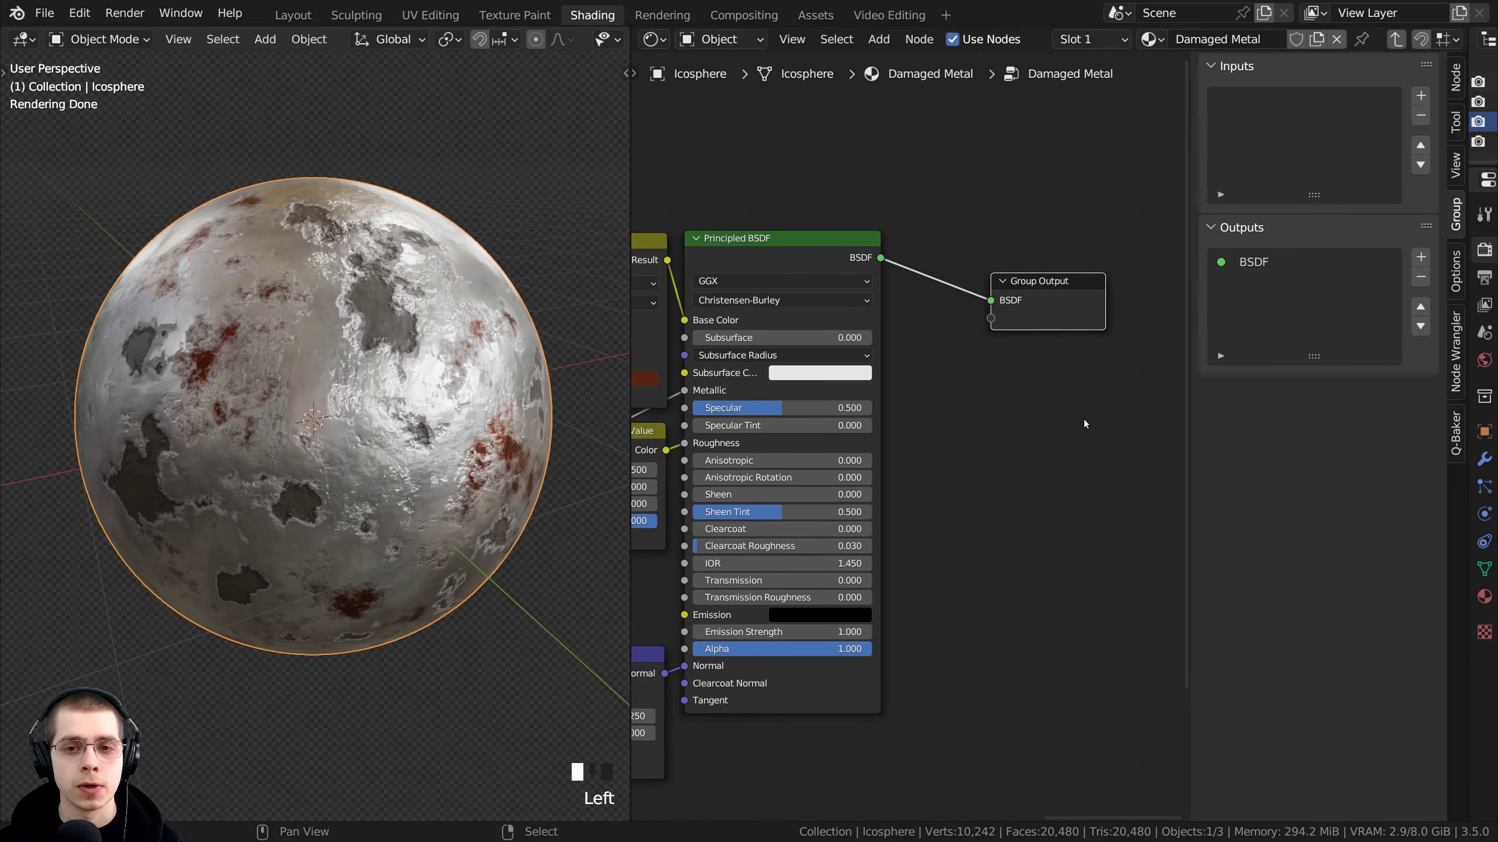
scroll(1084, 423, up, 2)
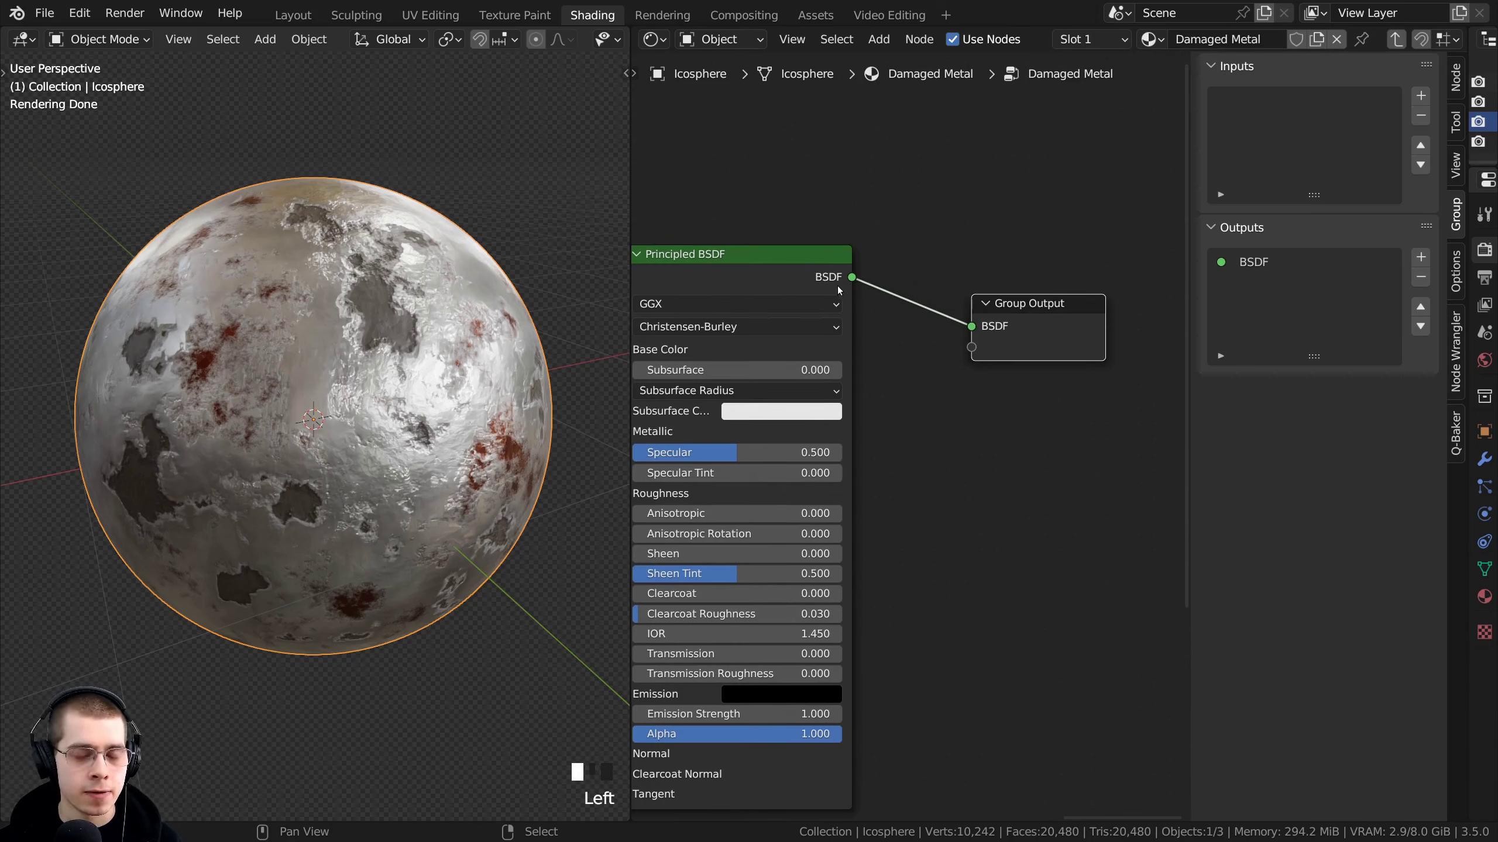
Rename the group's BSDF output to Shader
double_click(1249, 264)
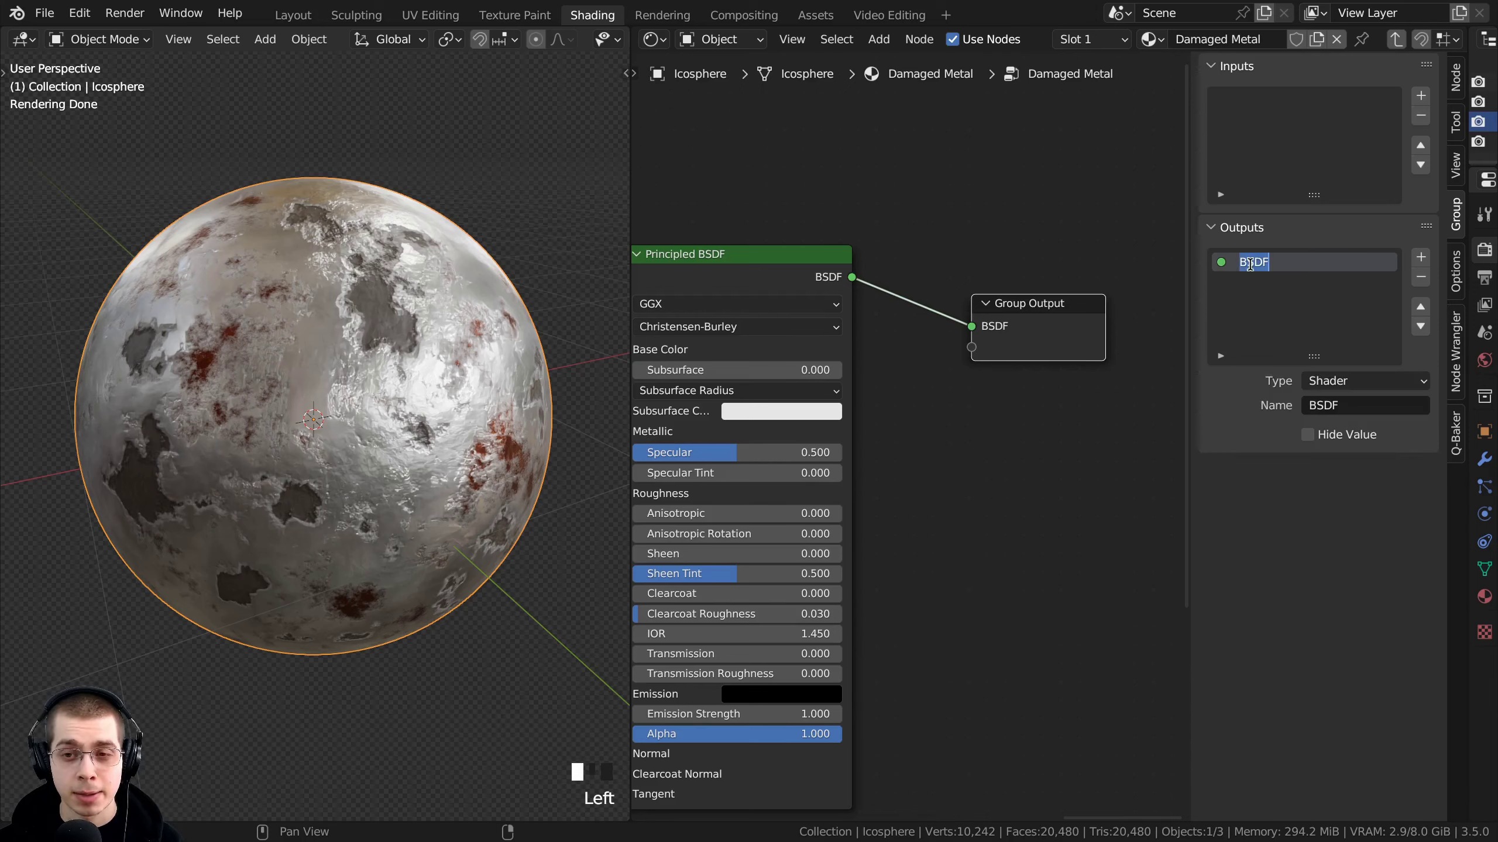
key(BackSpace)
text(Shader)
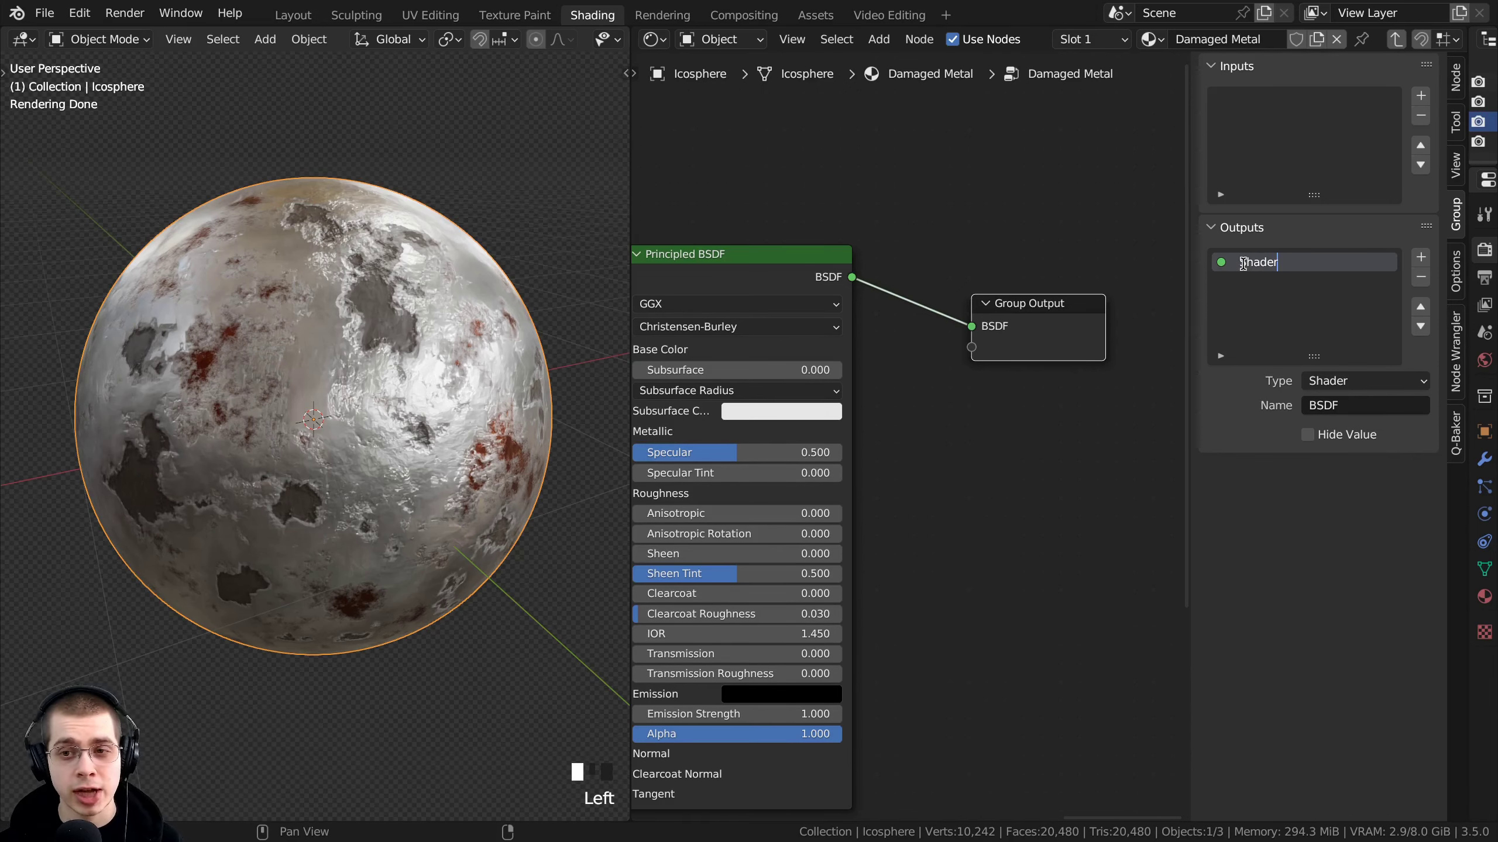
key(Return)
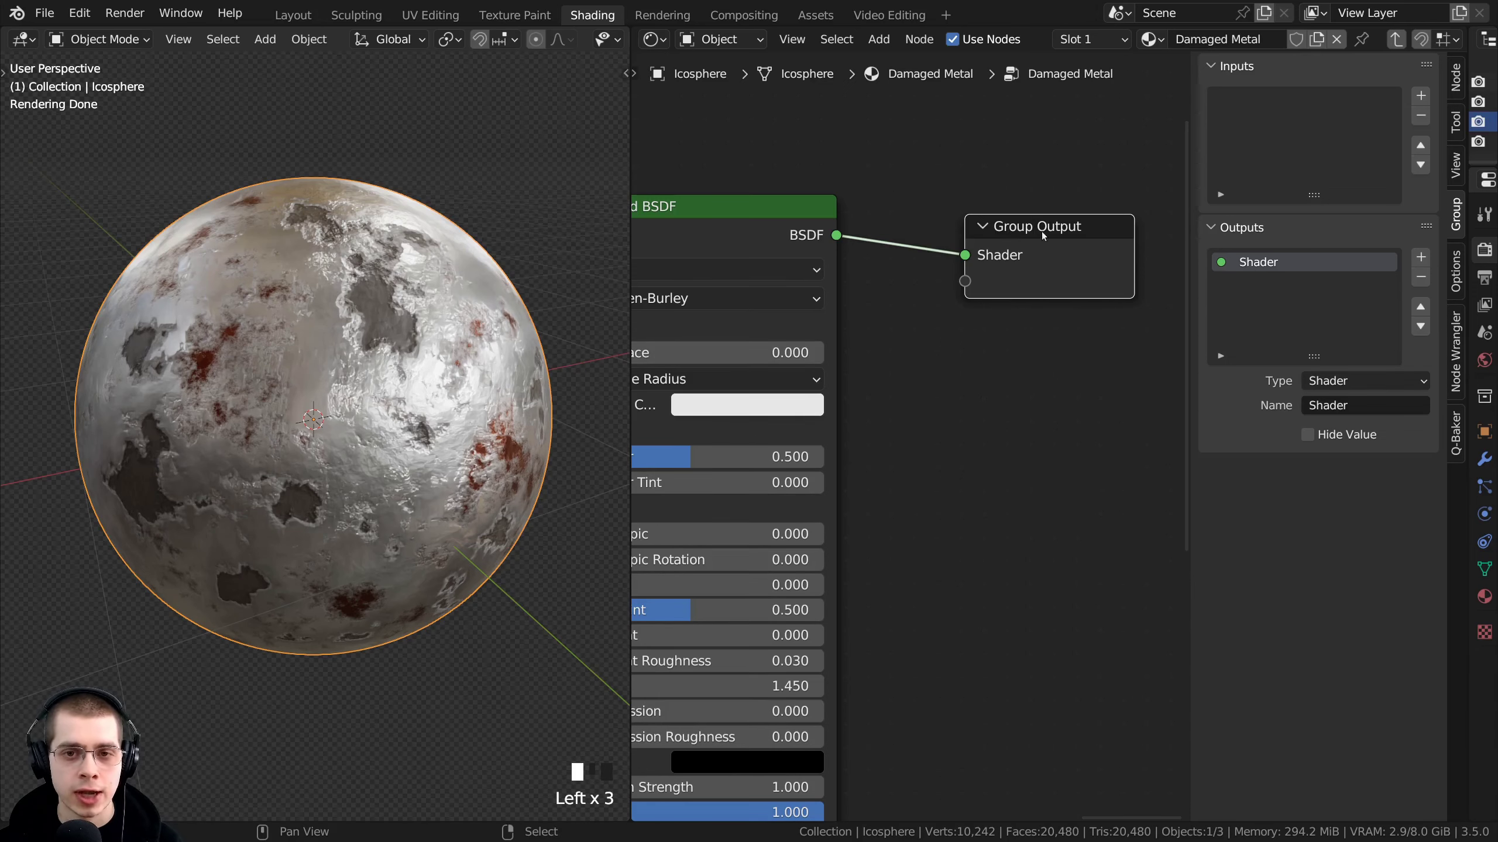
scroll(1026, 306, down, 2)
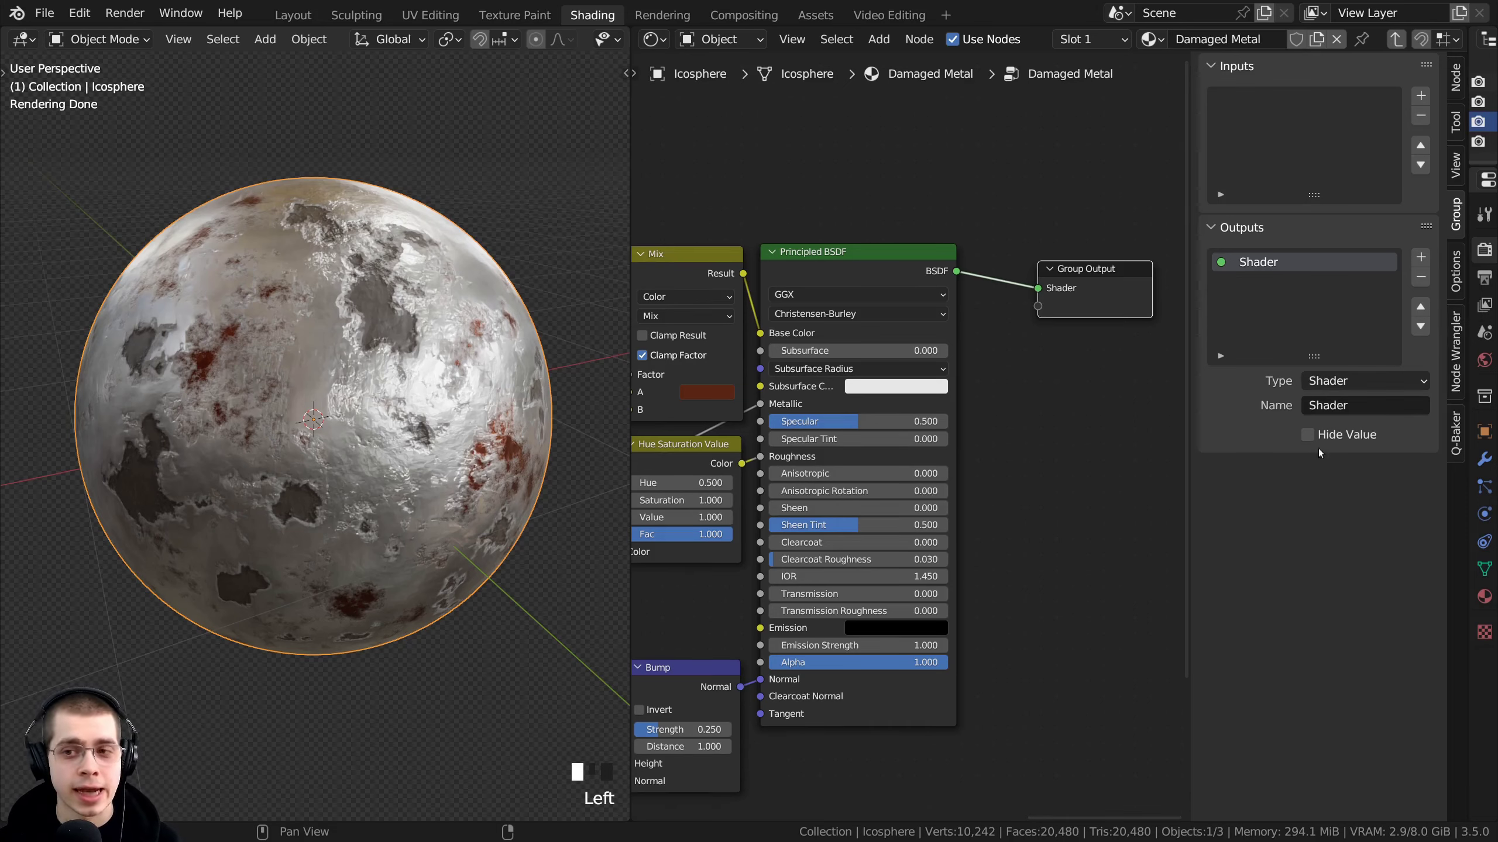
Add a second output to the group and name it Displacement
click(1420, 257)
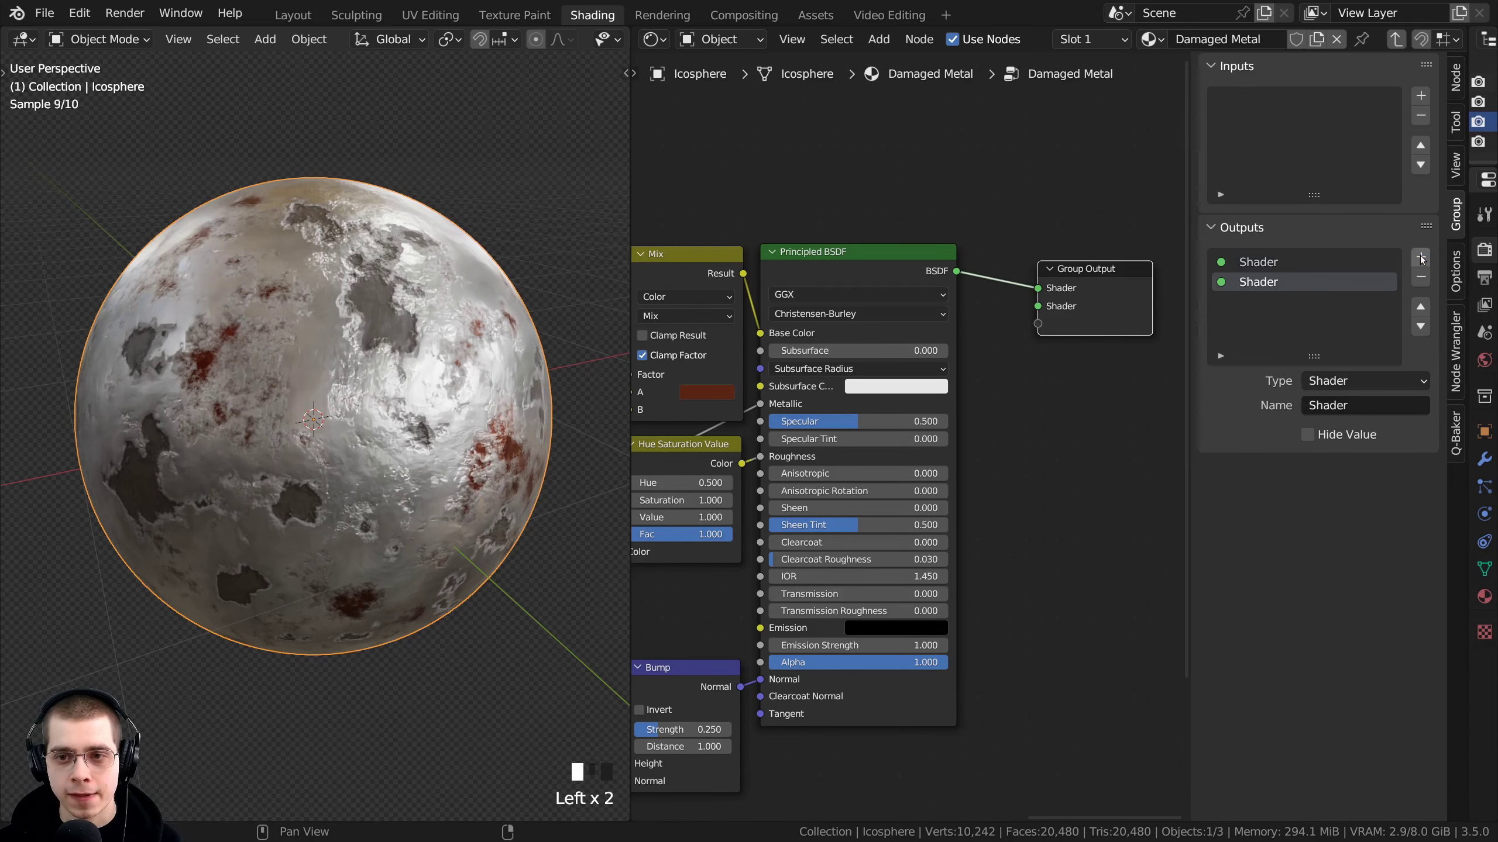
middle_drag(986, 405, 772, 466)
scroll(793, 431, up, 4)
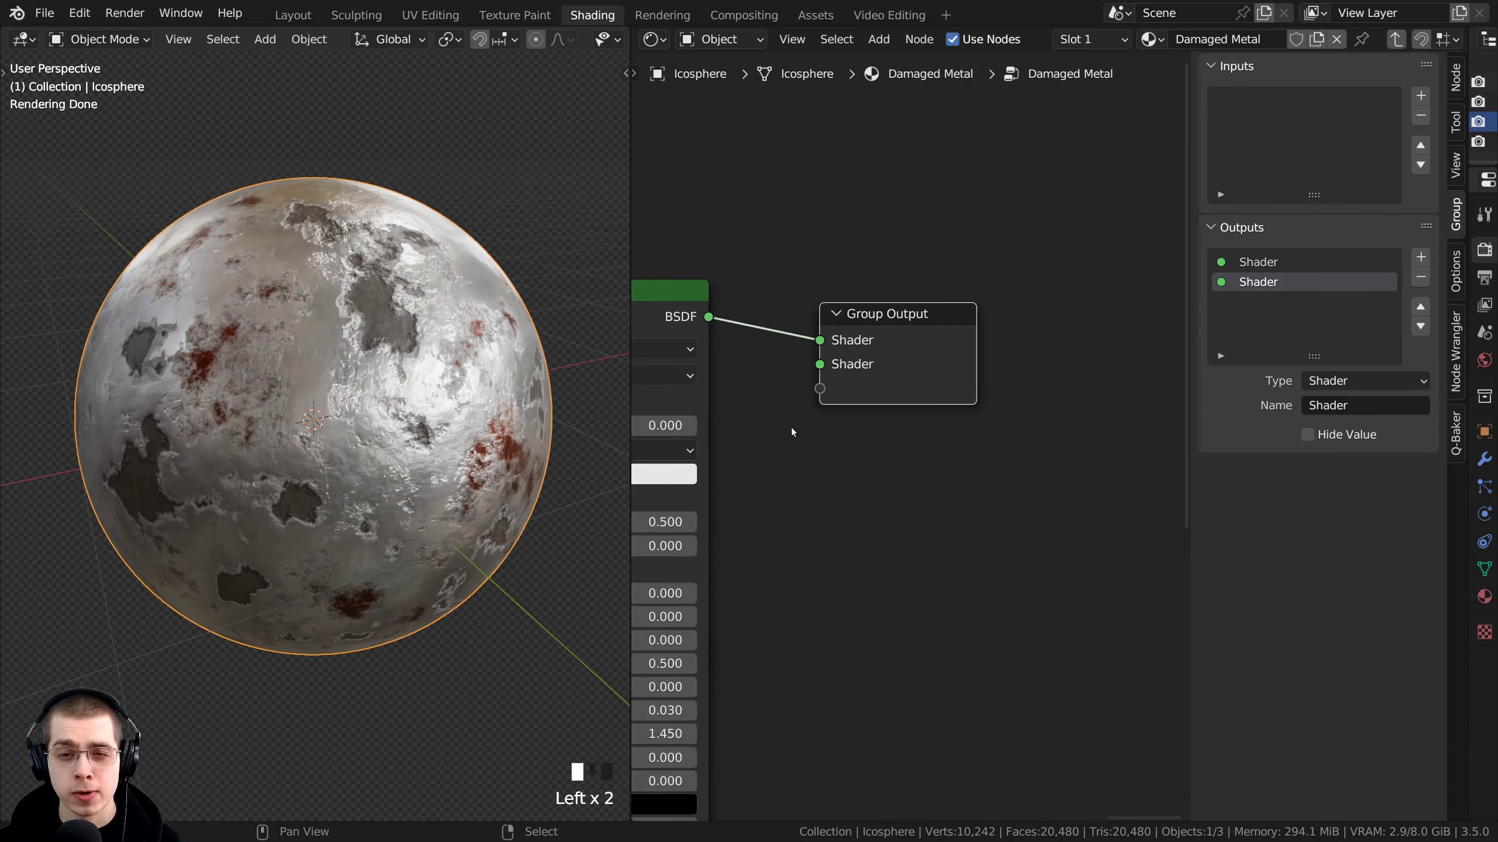
double_click(1249, 283)
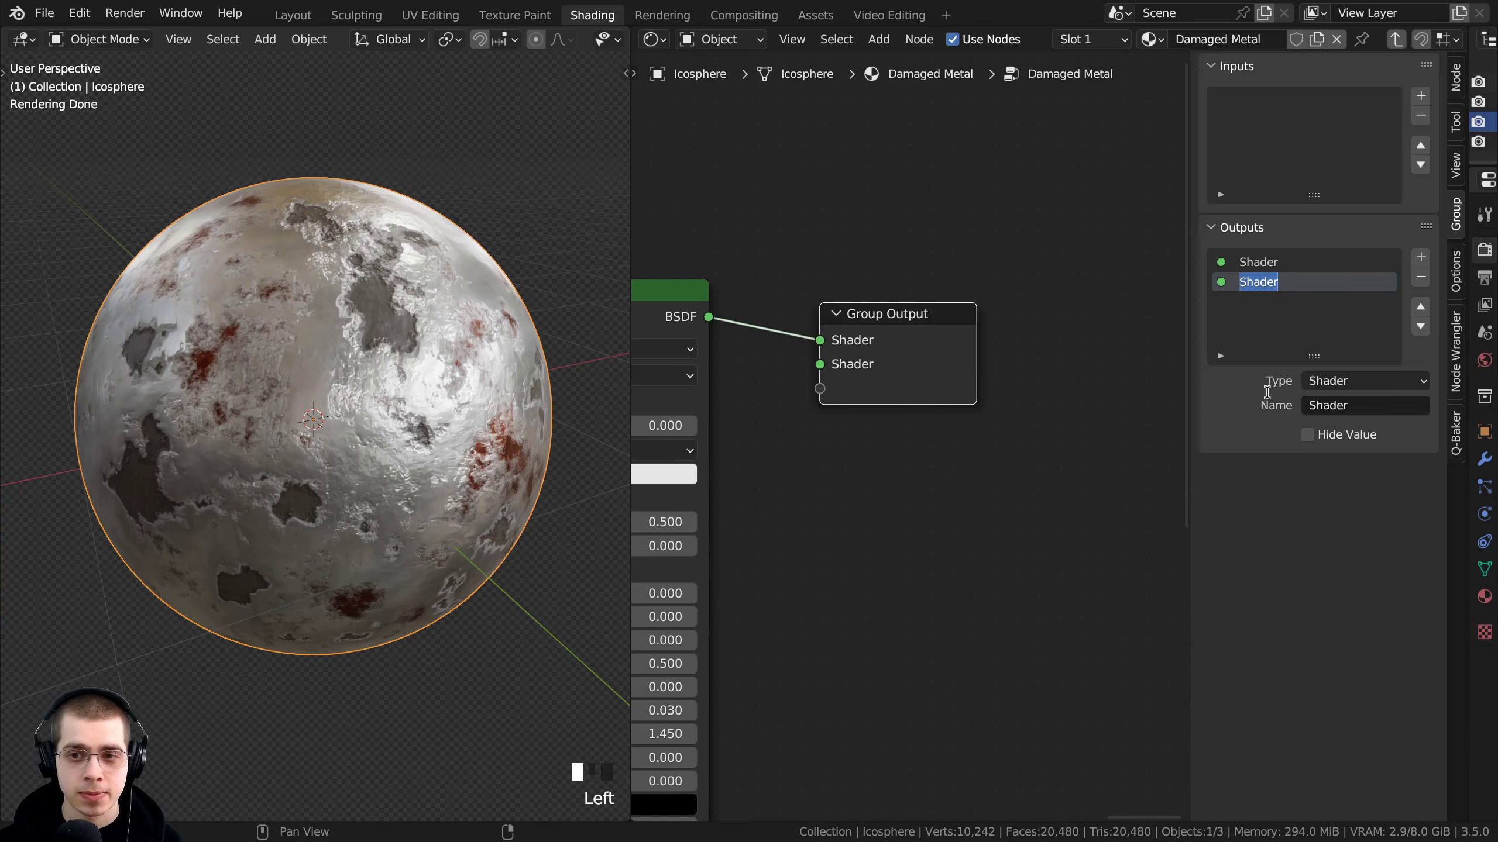
text(Displacement)
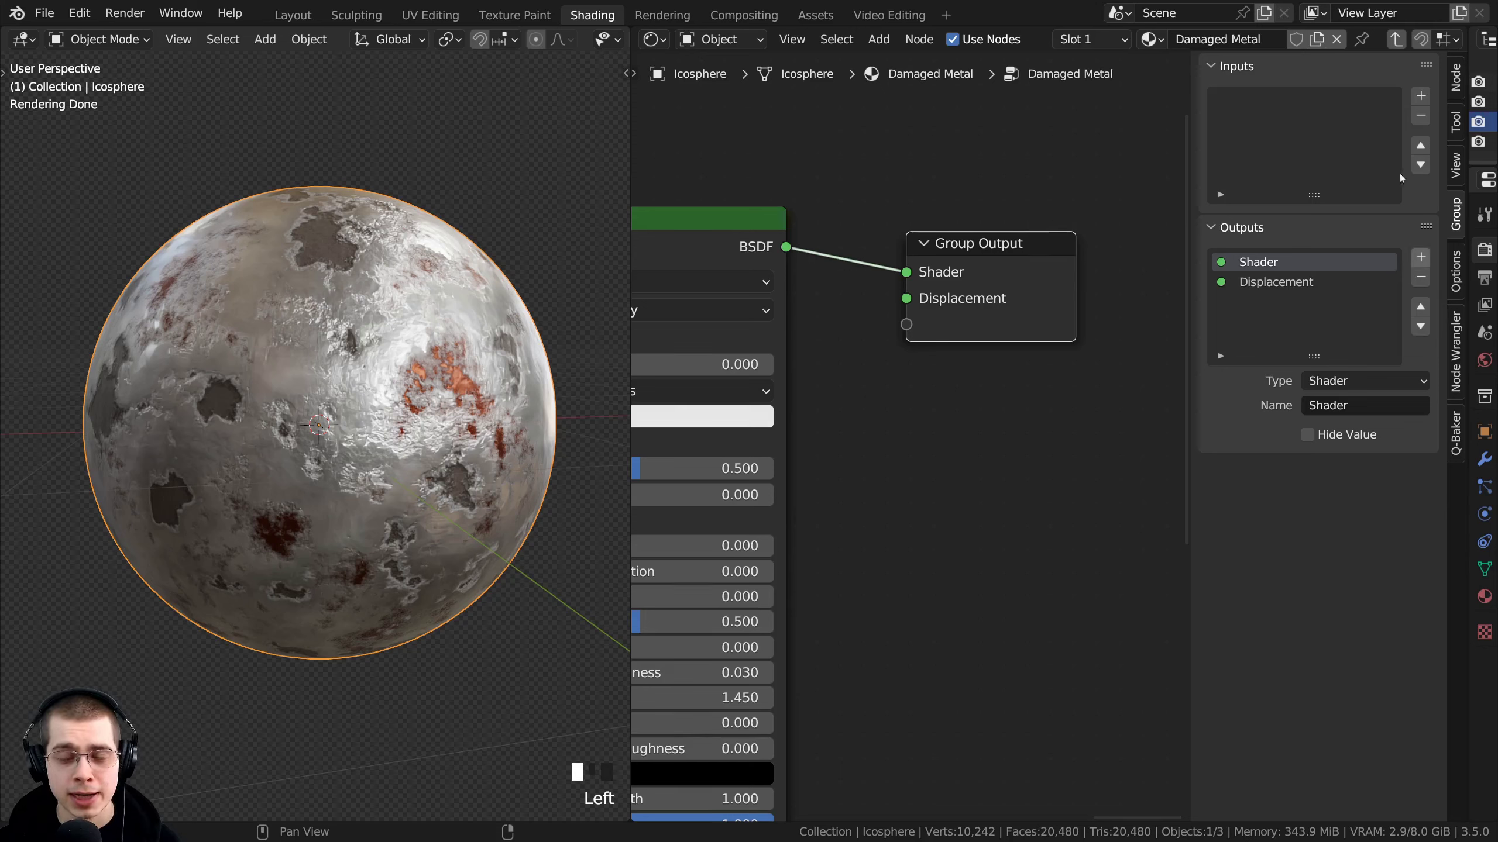
Move the Displacement output above Shader in the group's Outputs list, and return it below Shader
click(1265, 285)
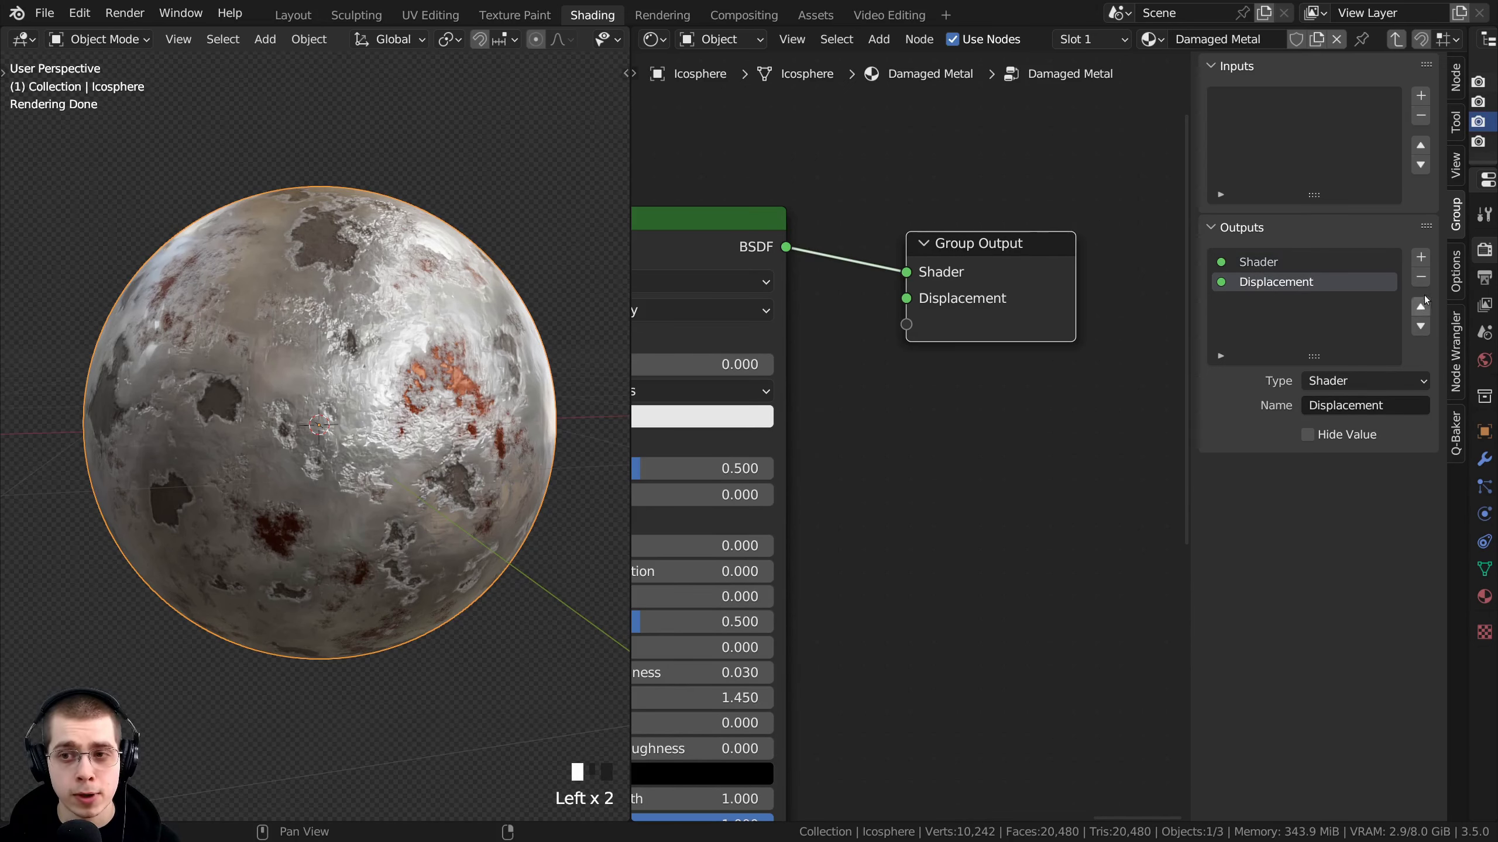
click(1421, 277)
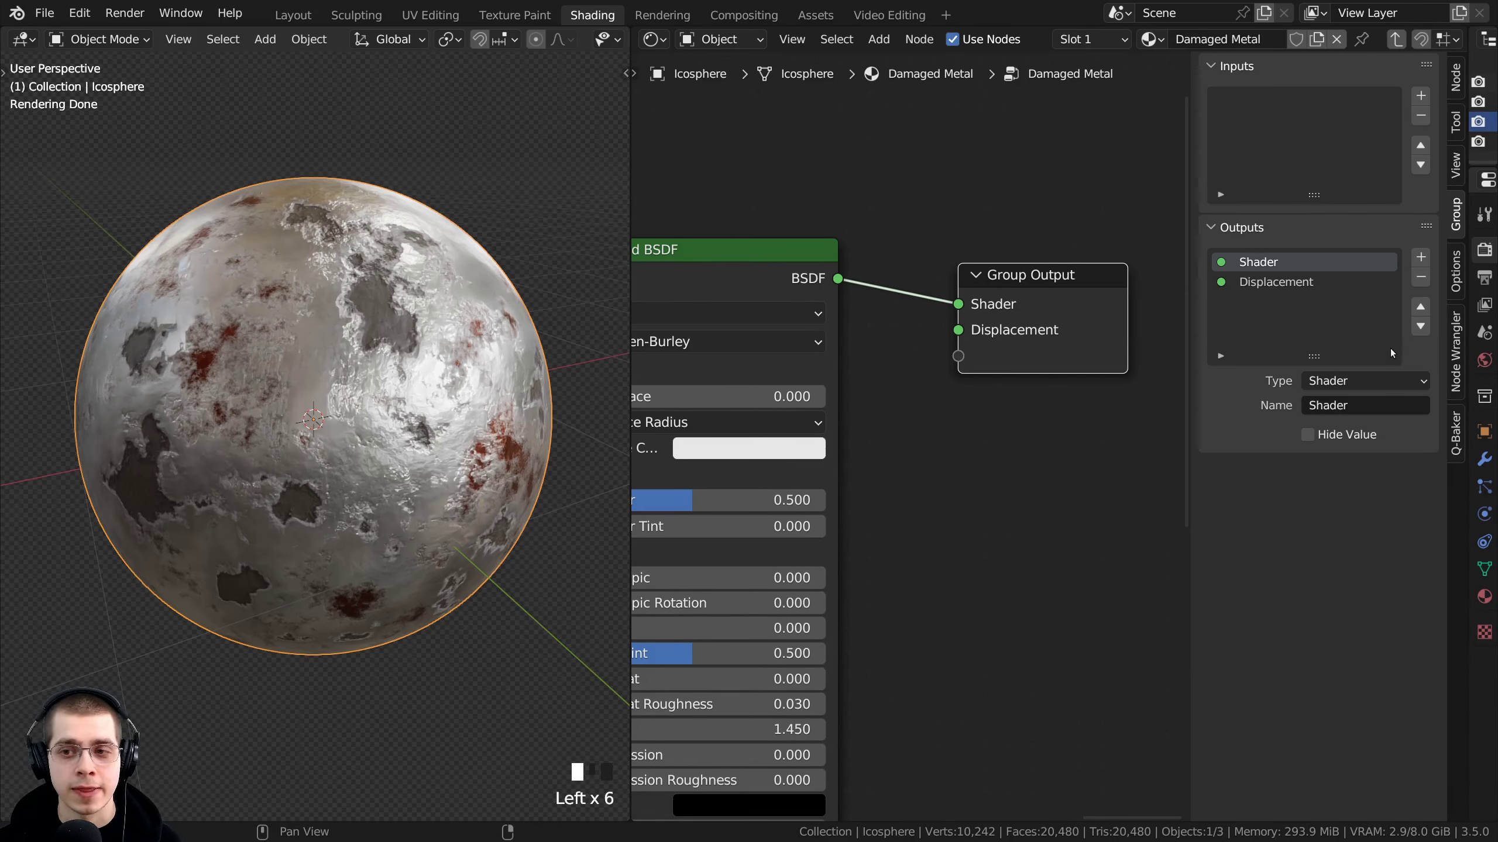
click(1242, 284)
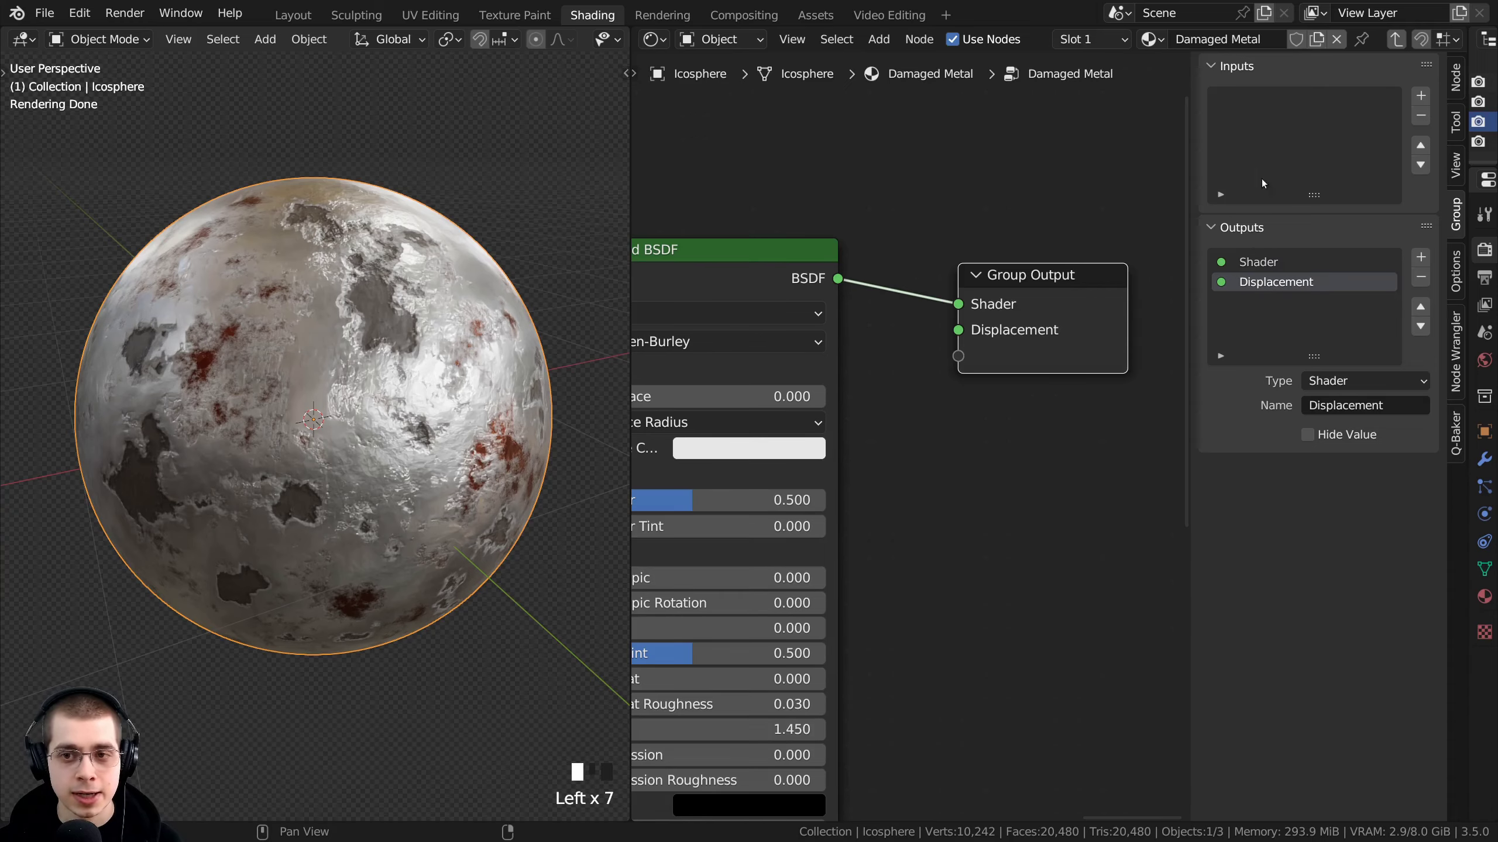
click(1423, 307)
click(1419, 328)
click(1420, 311)
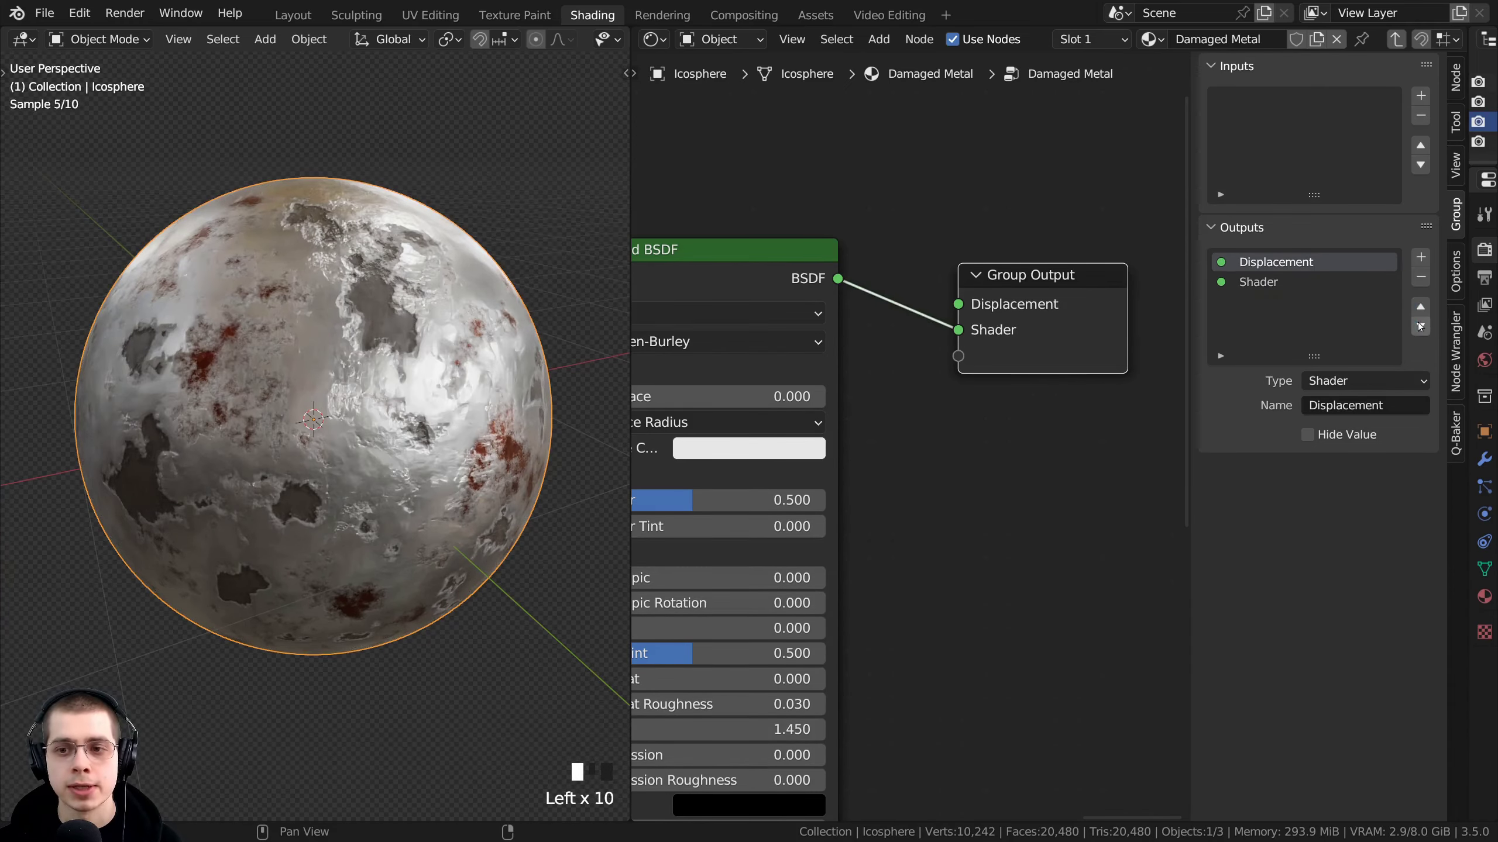
click(1420, 327)
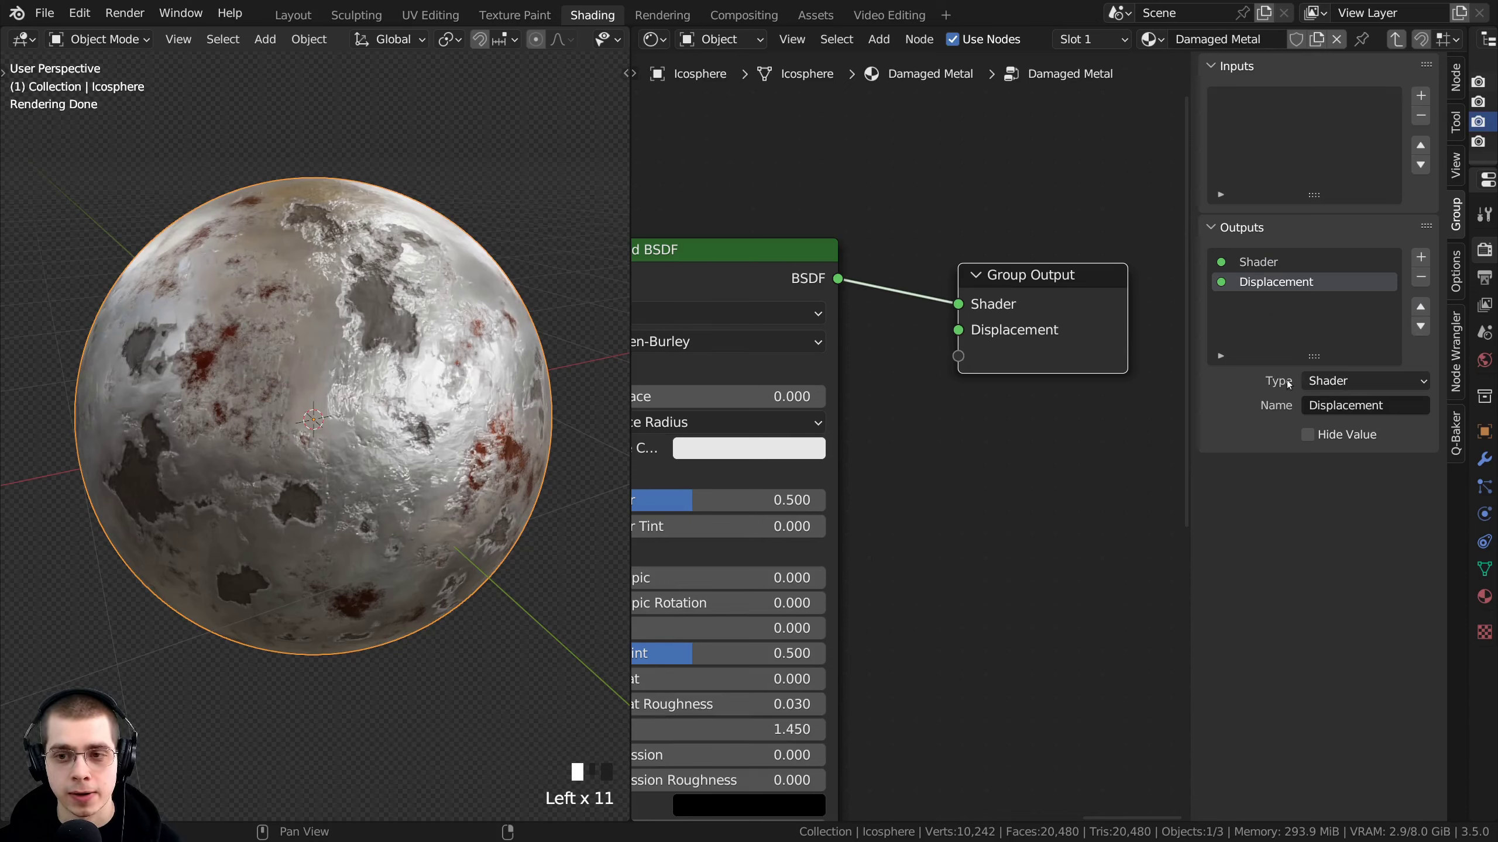
Set the Displacement output's type to Vector
mouse_move(958, 307)
mouse_down()
mouse_move(914, 308)
mouse_move(957, 307)
mouse_up()
scroll(884, 331, down, 4)
middle_drag(772, 291, 1013, 289)
scroll(1012, 289, up, 3)
click(997, 301)
middle_drag(1121, 310, 878, 296)
scroll(879, 296, up, 1)
drag(1026, 331, 1014, 330)
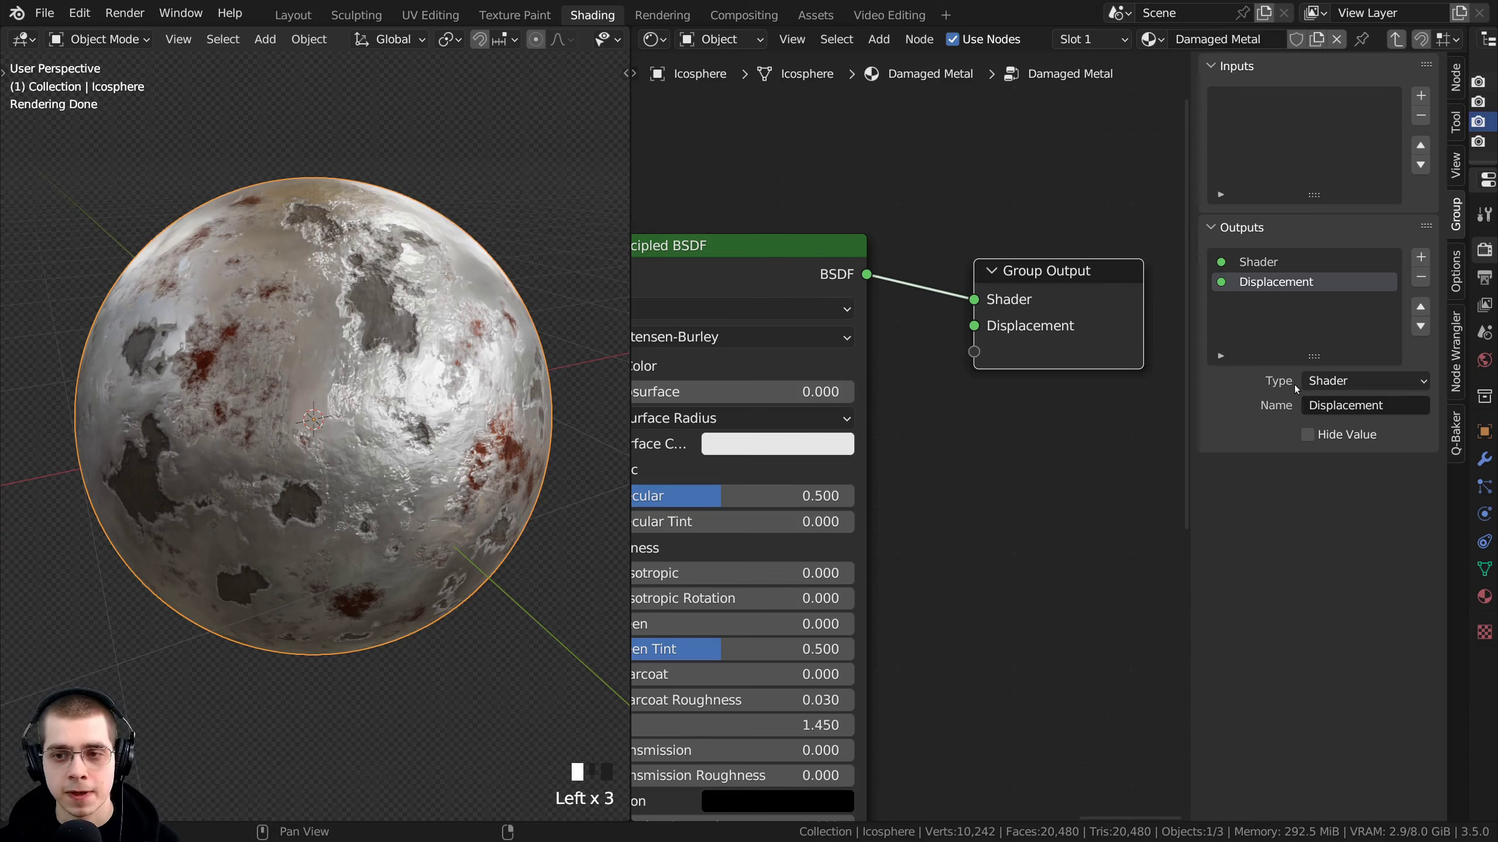
click(1352, 382)
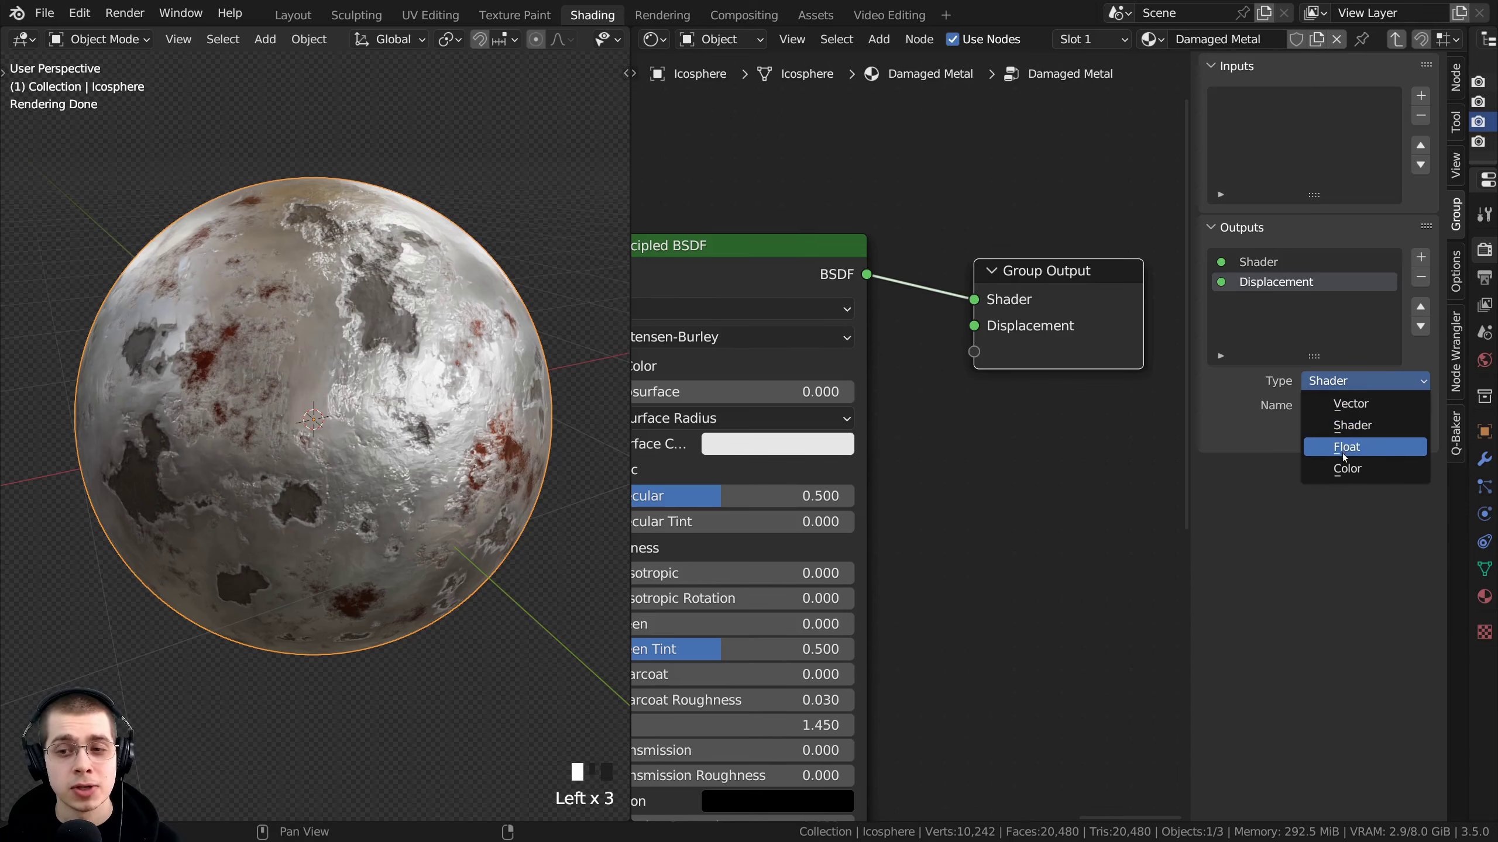
click(1341, 405)
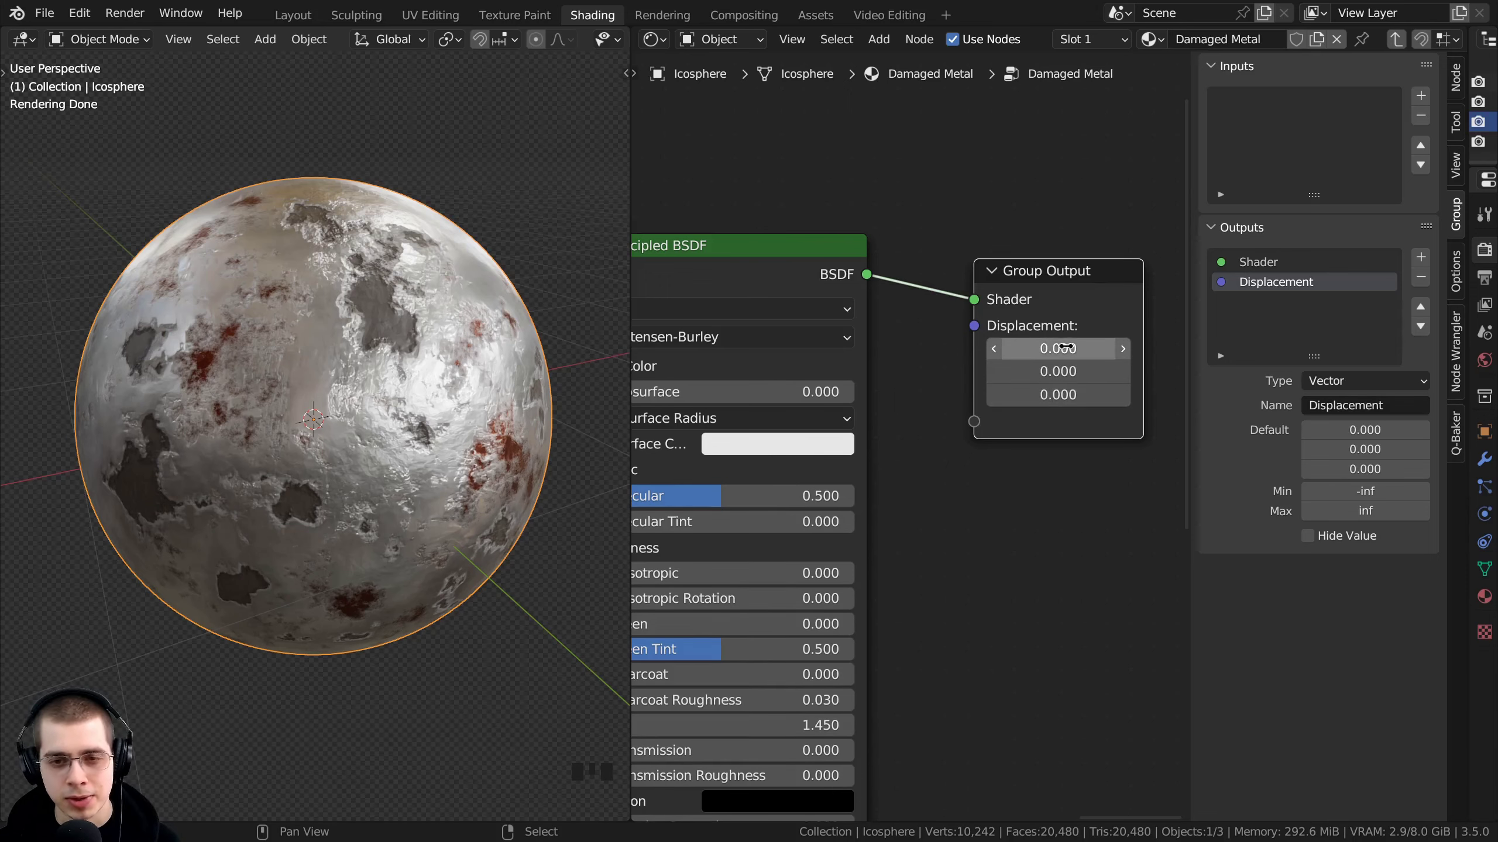
Add a Displacement node between the Principled BSDF and the Group Output, just below the Group Output
scroll(1044, 396, down, 5)
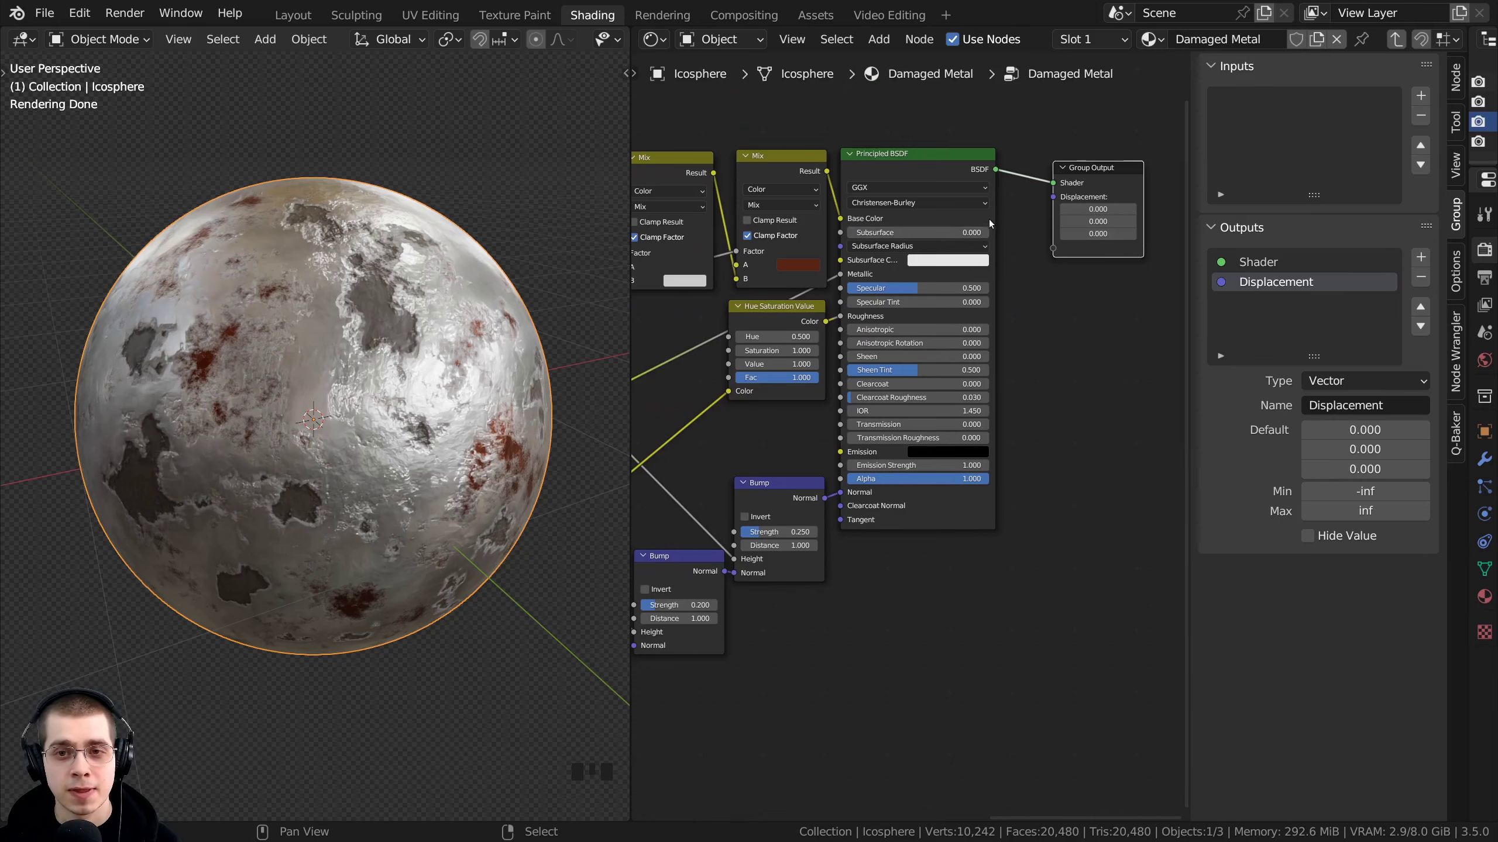
scroll(1060, 201, down, 1)
key(shift+a)
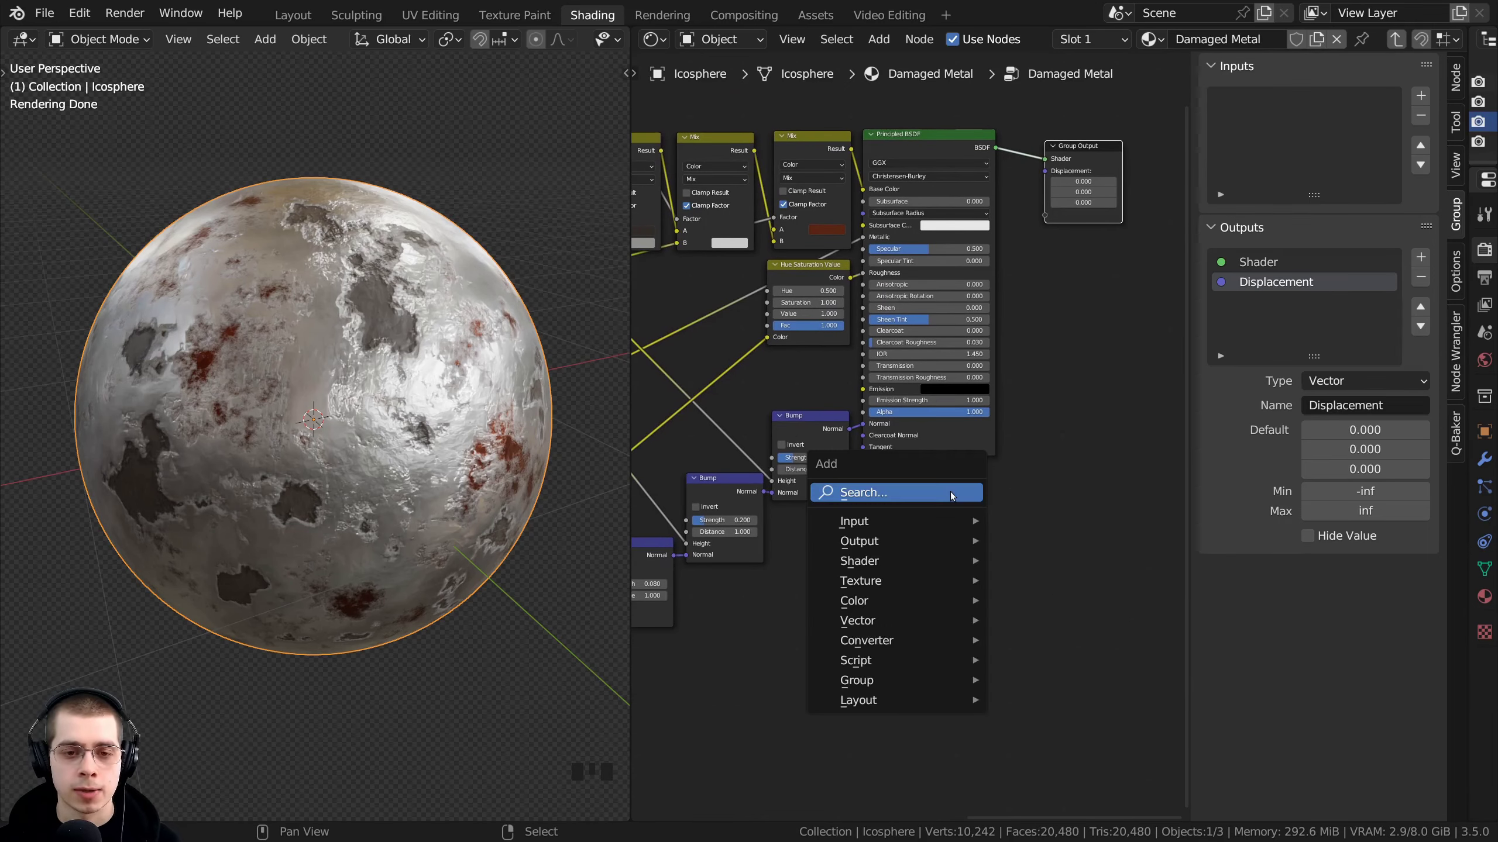
click(952, 493)
text(dis)
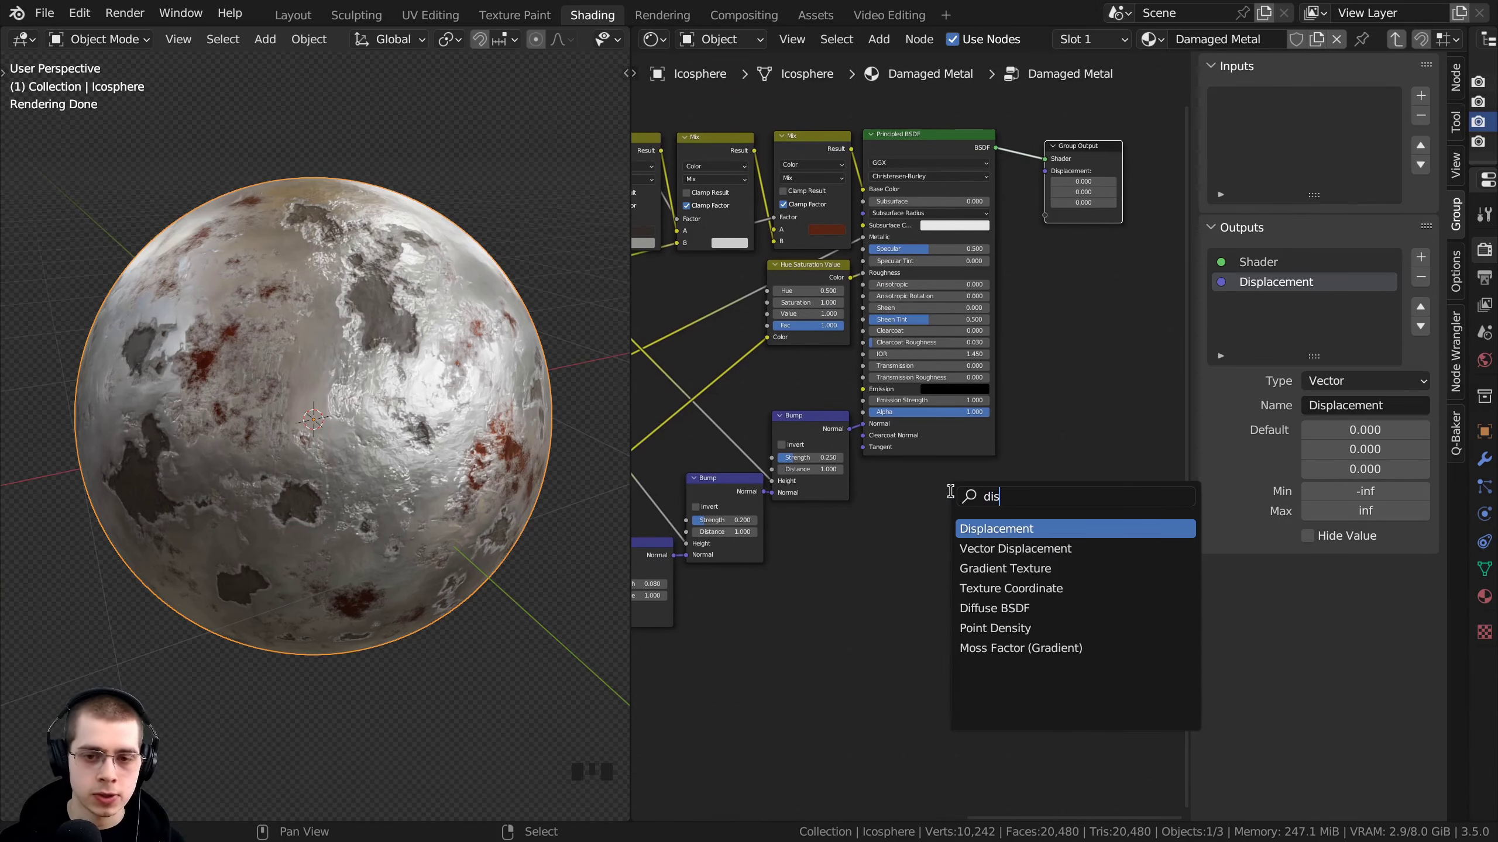
key(Return)
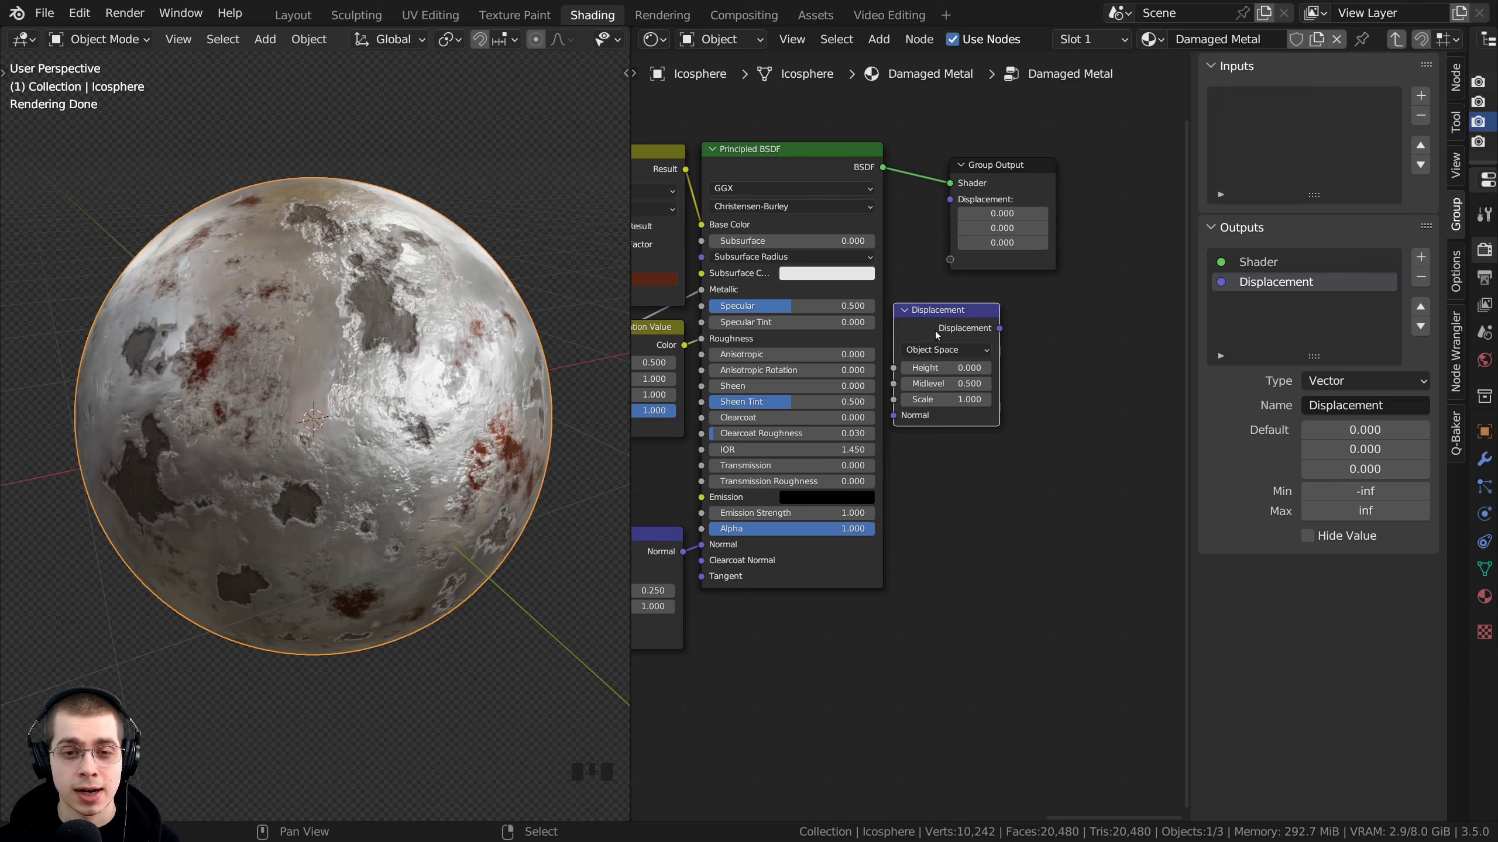
drag(939, 332, 934, 328)
scroll(995, 230, up, 2)
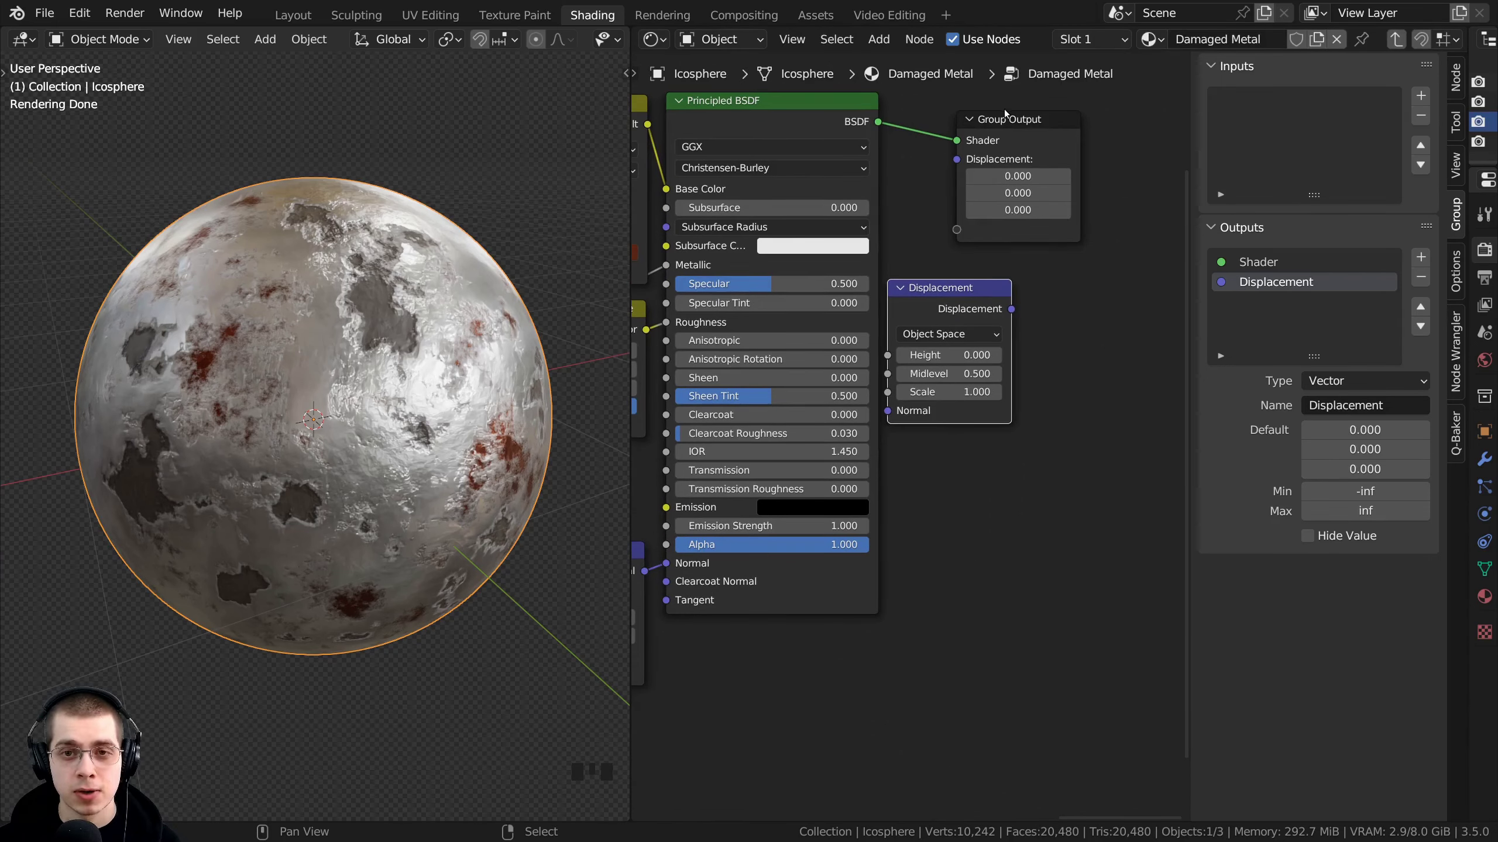
Move the Group Output further from the Principled BSDF and connect the Displacement node to its Displacement socket
drag(1005, 114, 1088, 110)
drag(973, 313, 1089, 164)
middle_drag(1107, 171, 1046, 401)
scroll(1045, 400, up, 1)
drag(987, 361, 1000, 360)
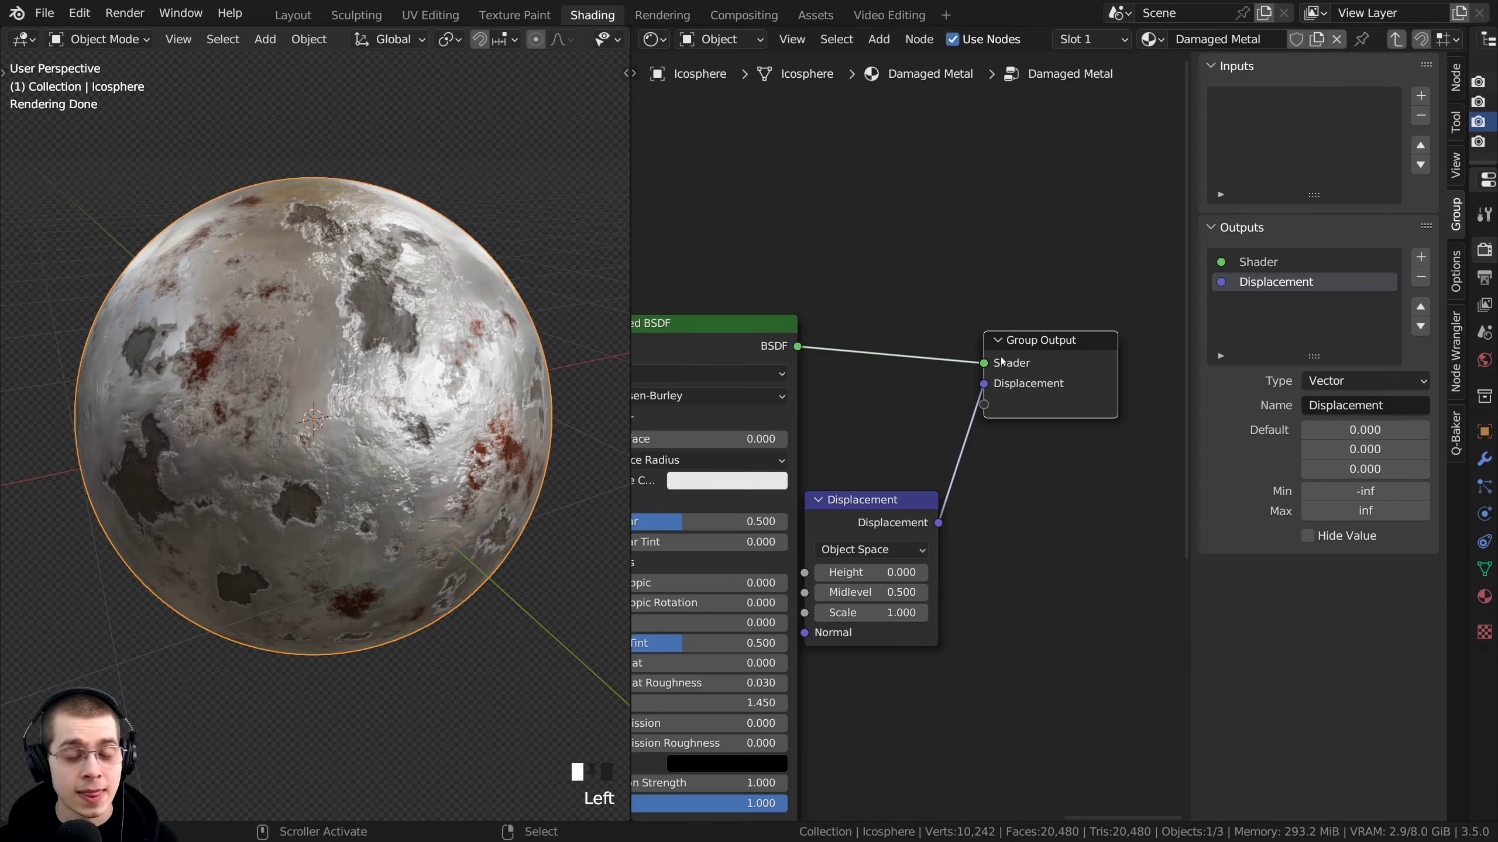
Leave the group and connect the Damaged Metal node's Displacement output to the Material Output's Displacement input
key(Tab)
scroll(877, 483, up, 3)
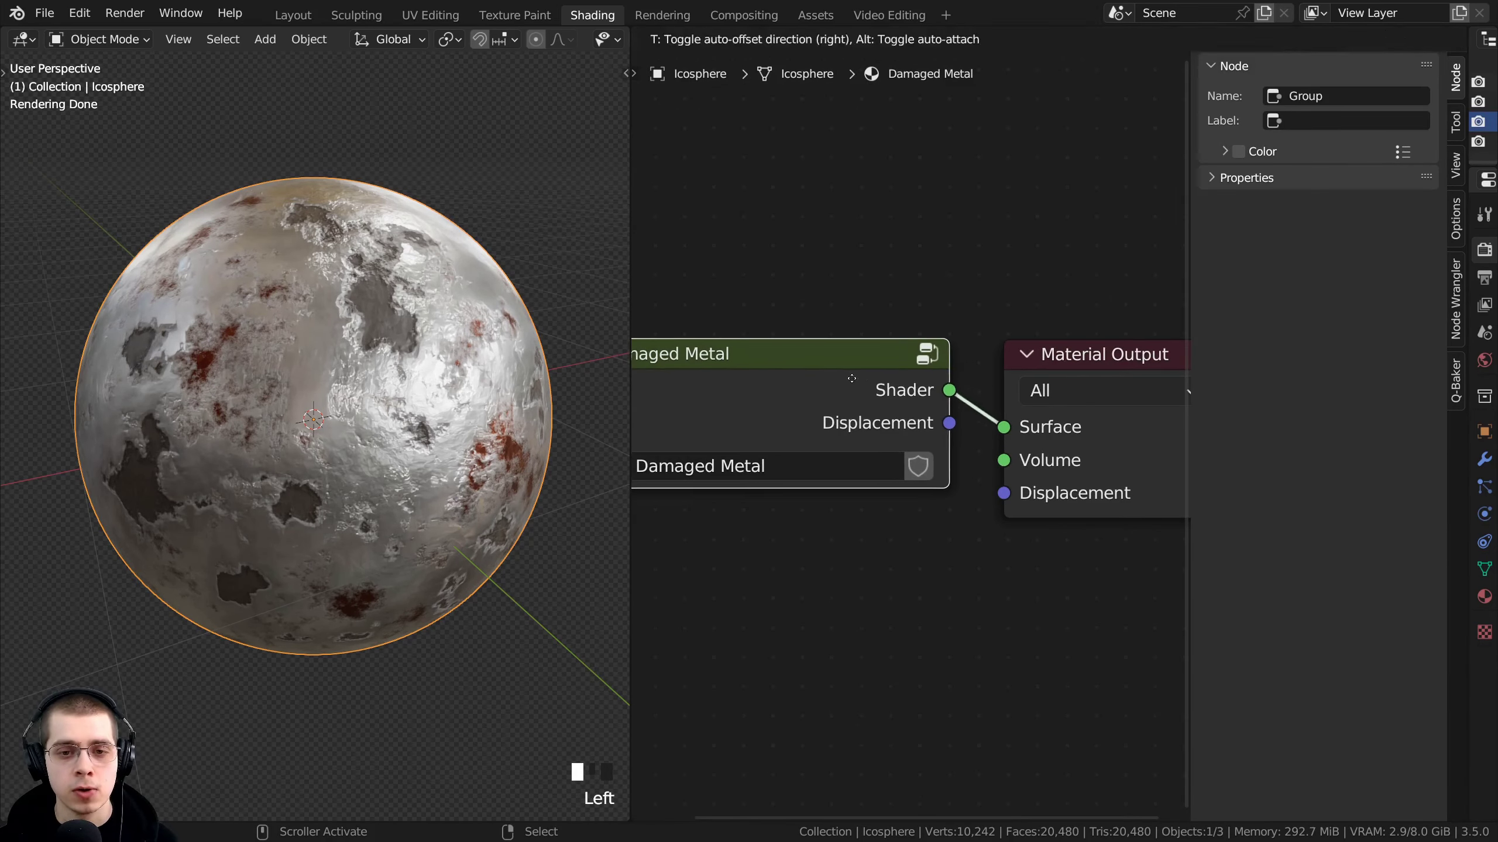
scroll(962, 341, down, 1)
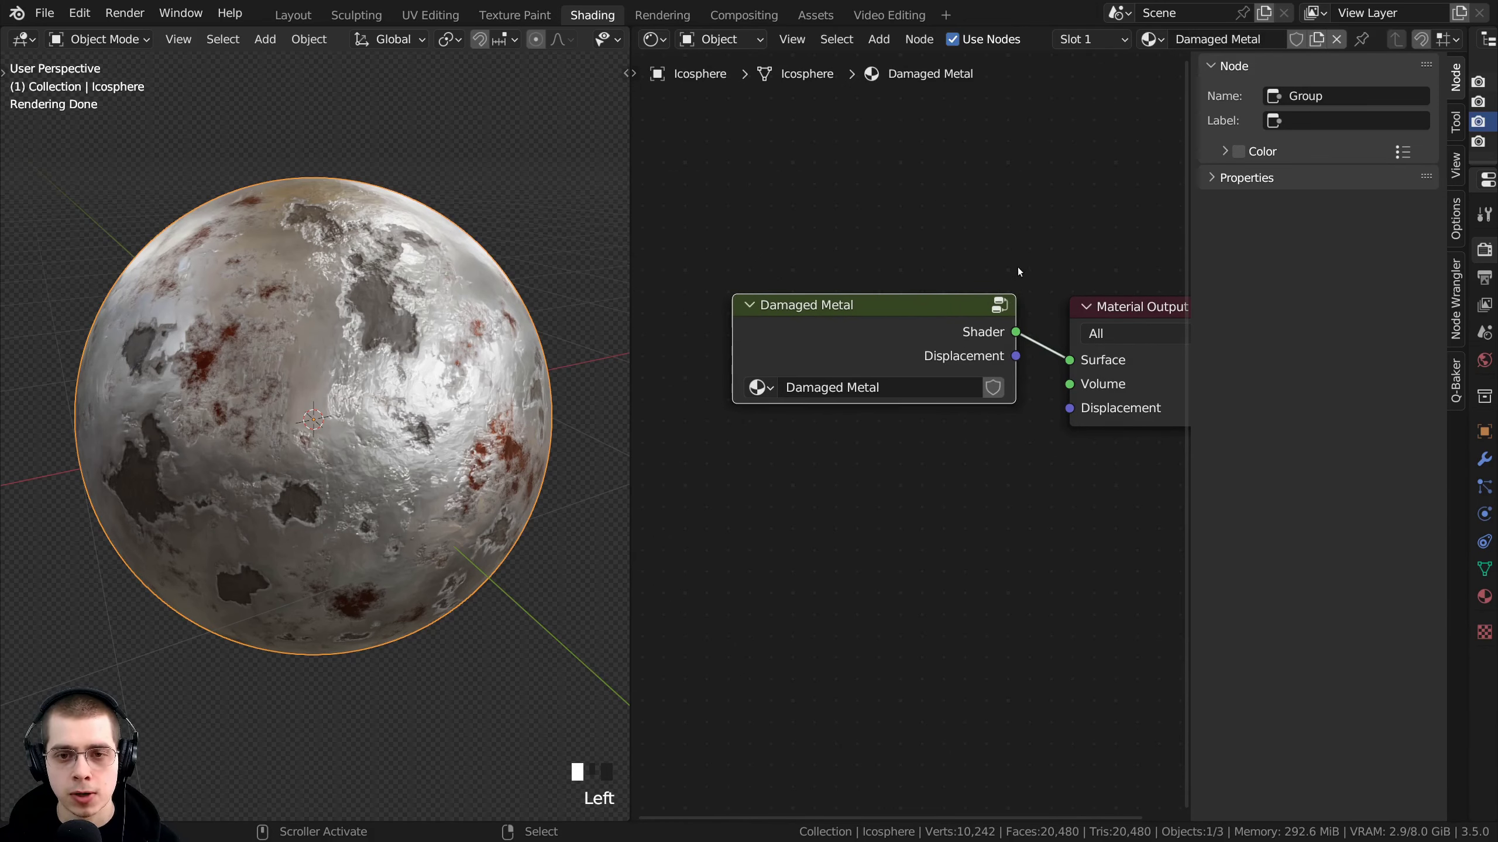
drag(1002, 357, 1069, 413)
scroll(1046, 407, up, 2)
middle_drag(996, 356, 953, 349)
click(953, 348)
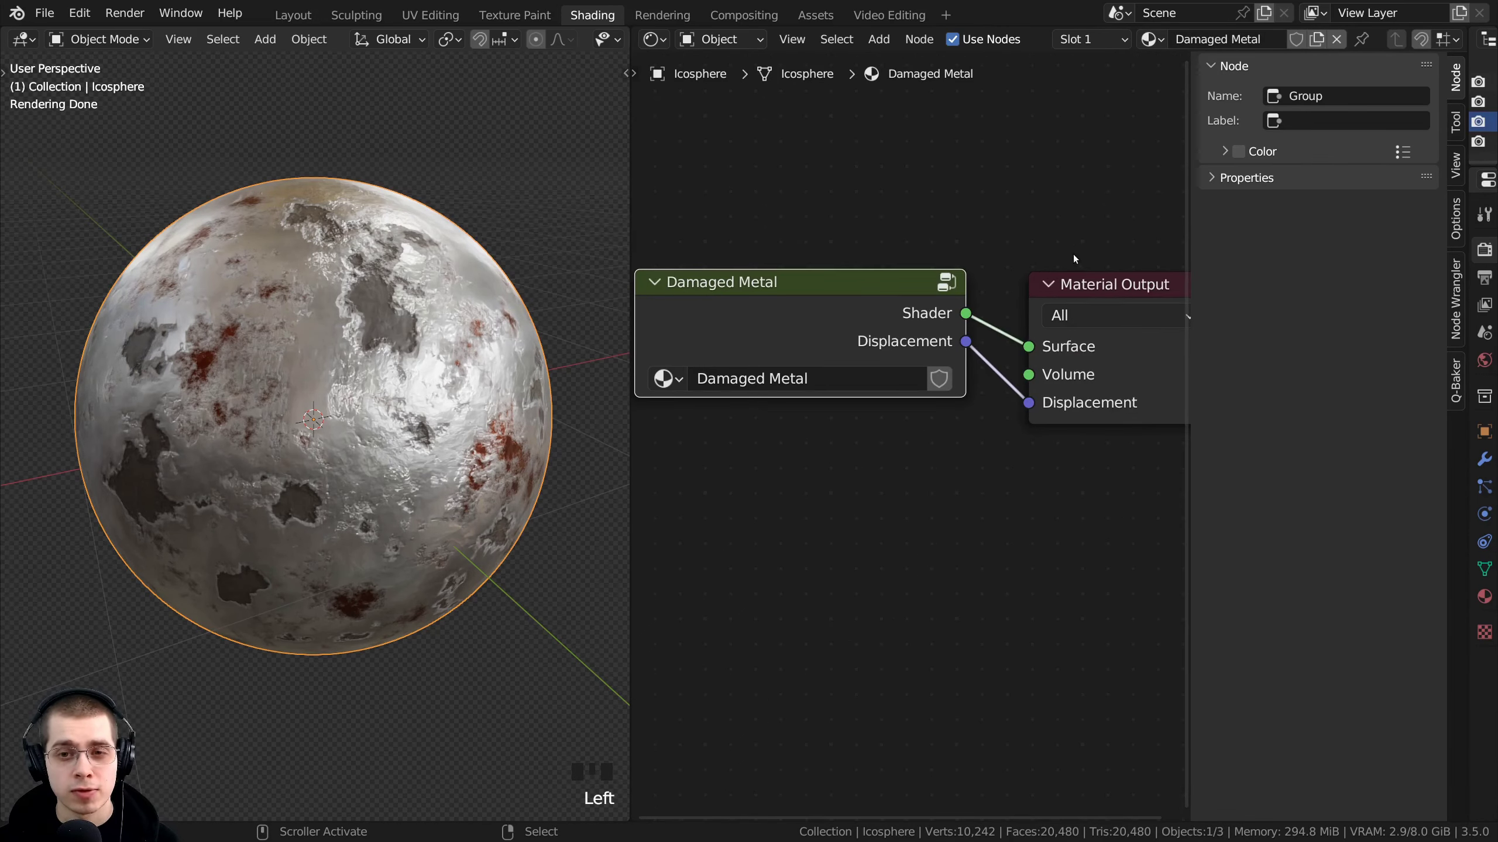
Move the Material Output slightly upward and bring the Damaged Metal group node closer to it
middle_drag(1126, 276, 974, 295)
drag(974, 299, 977, 277)
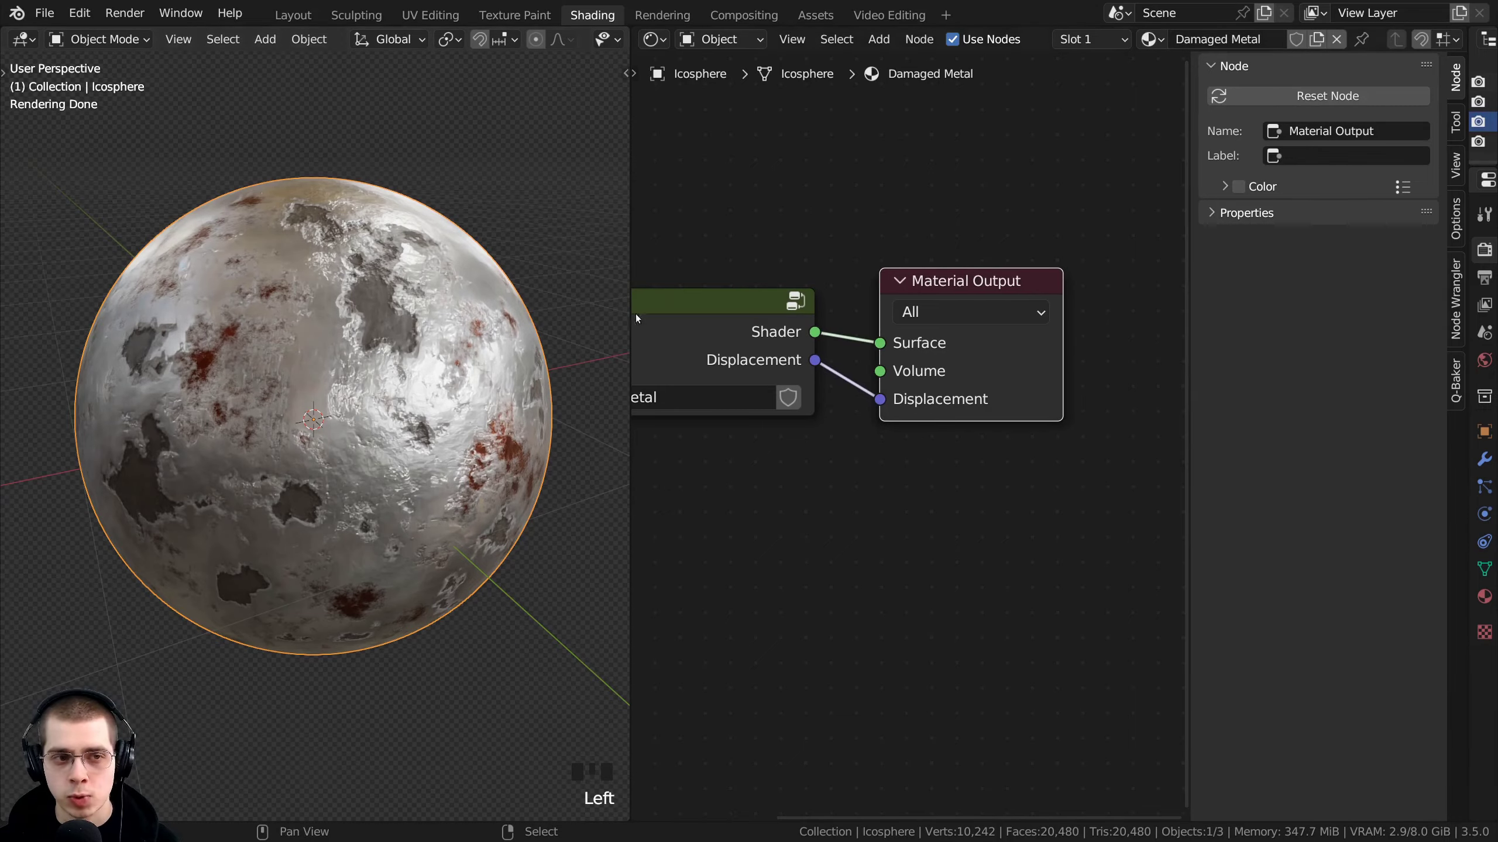
middle_drag(540, 396, 407, 331)
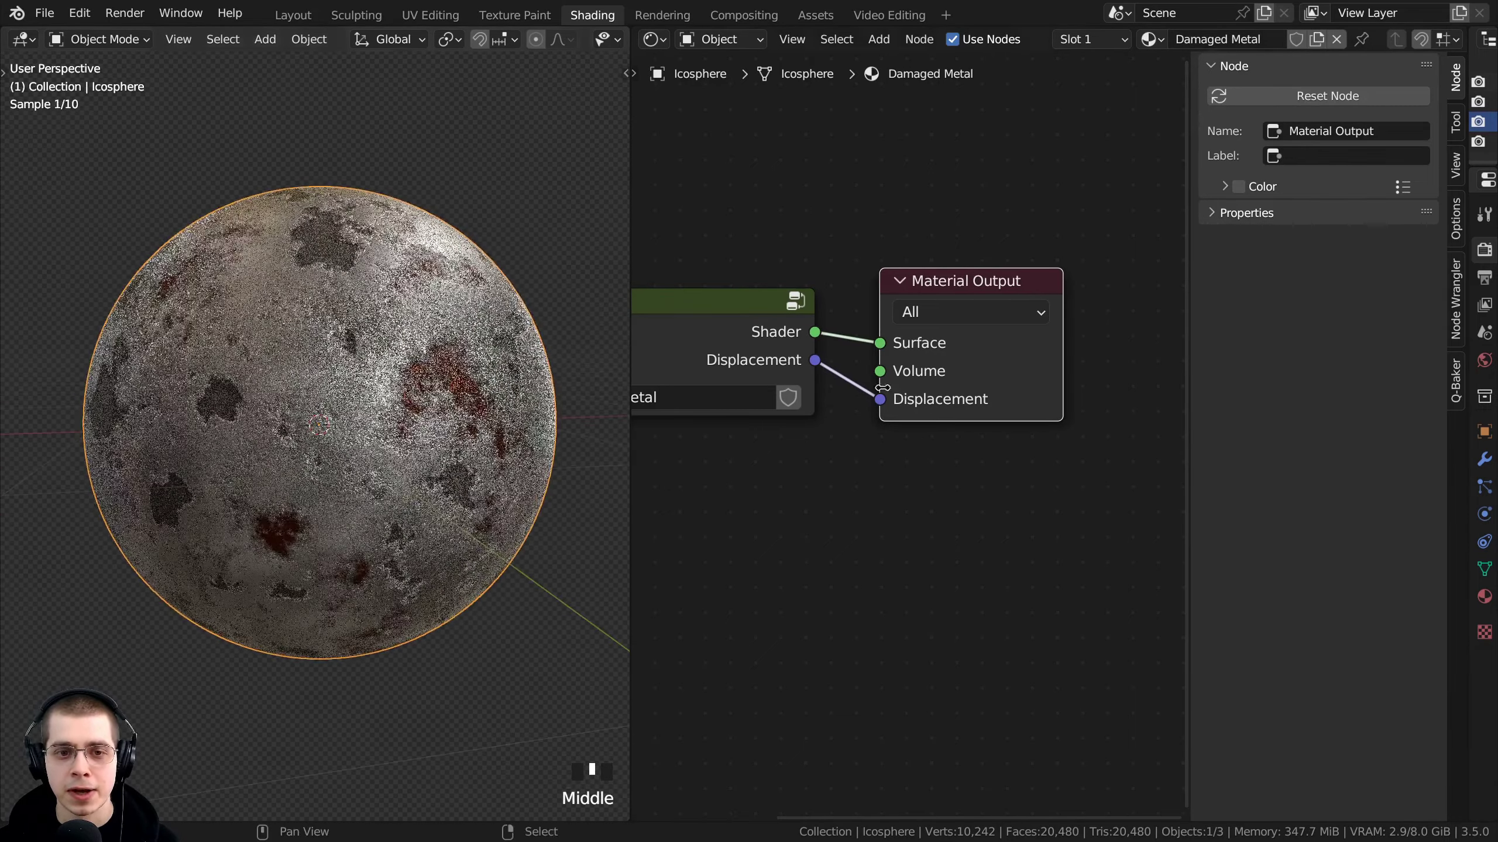
middle_drag(778, 366, 877, 434)
scroll(877, 434, down, 1)
drag(823, 394, 860, 383)
Enter the Damaged Metal group and move the Group Output further along, clear of the Displacement node
key(Tab)
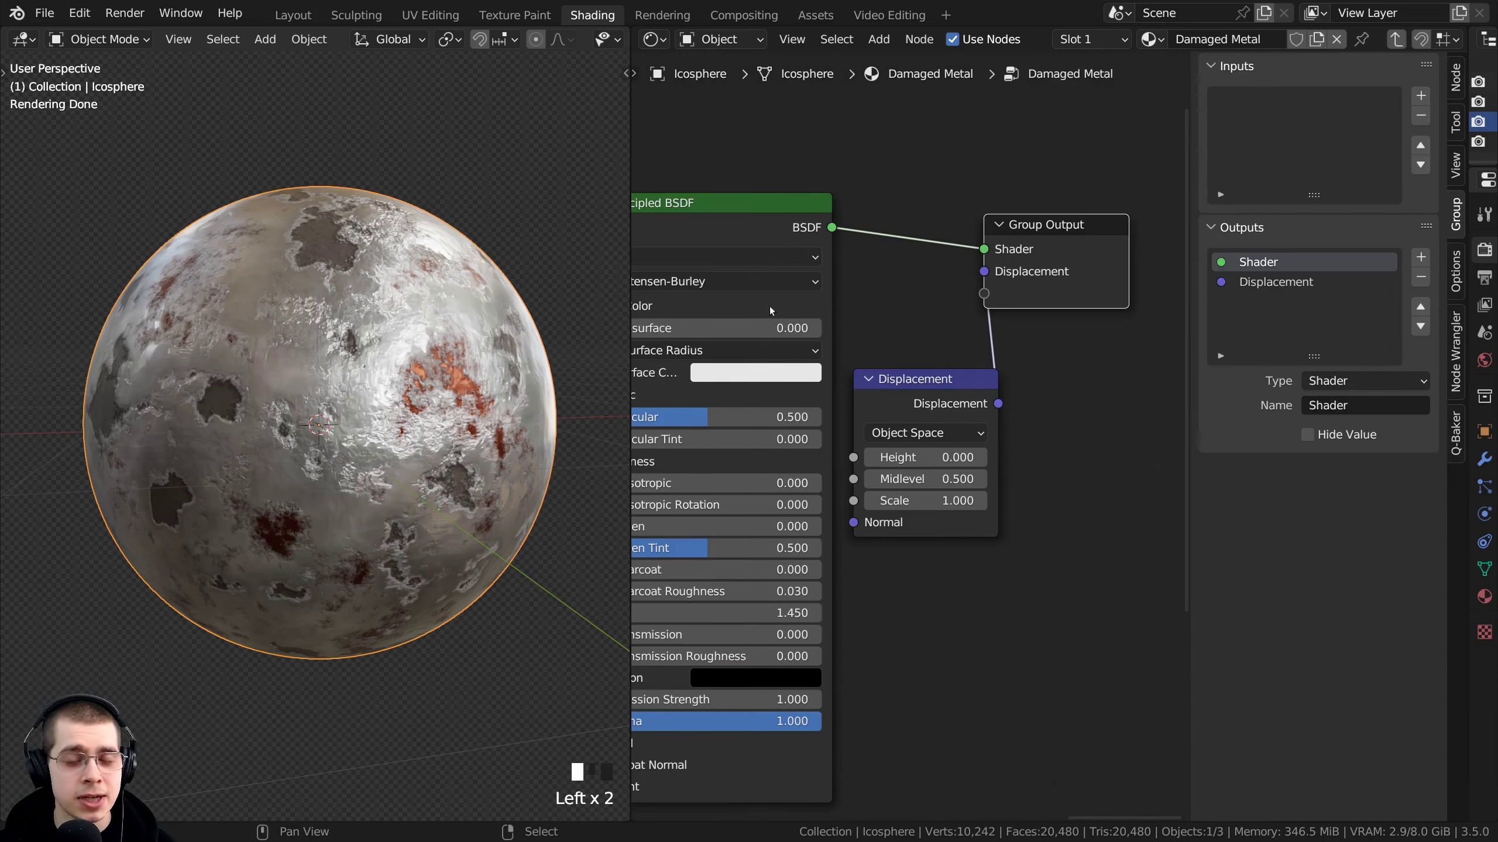
scroll(974, 302, up, 2)
drag(1053, 266, 1135, 281)
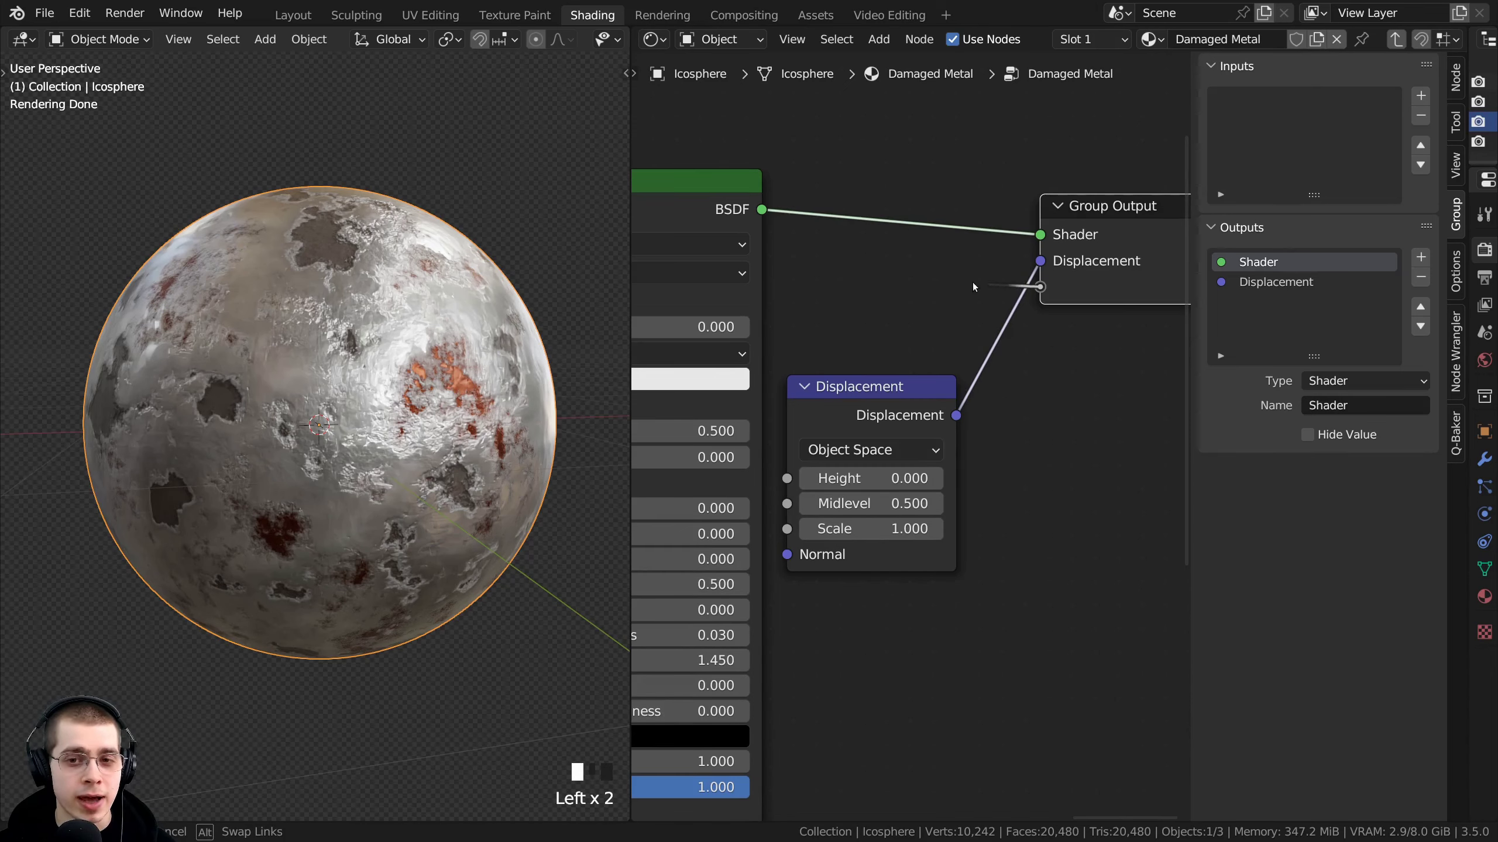
click(936, 267)
middle_drag(1114, 232, 981, 304)
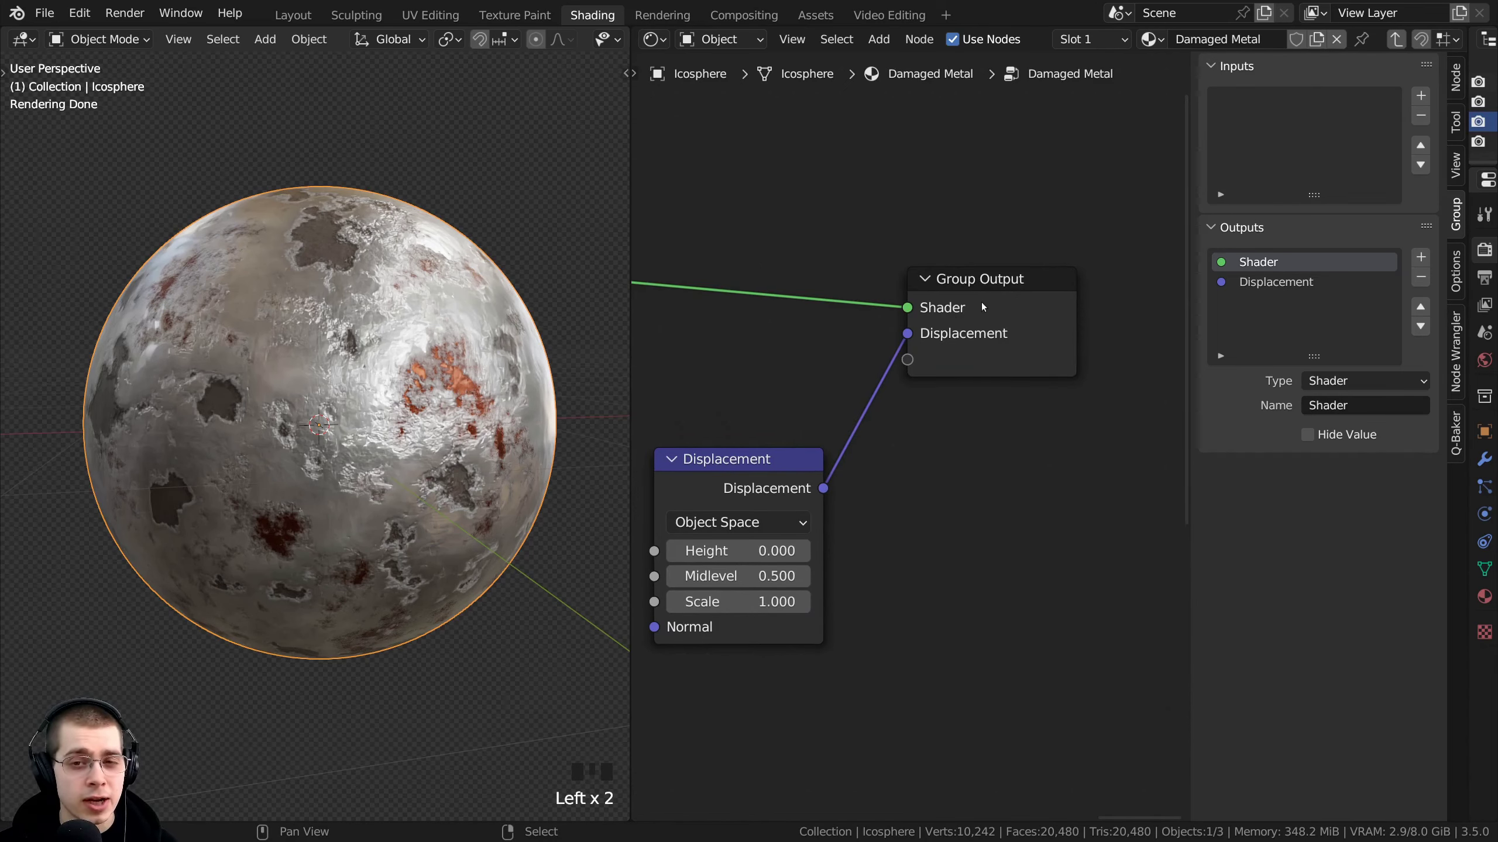
click(980, 301)
Examine the Group Input node at the start of the network, and leave the Damaged Metal group
ctrl+middle_drag(909, 437, 927, 558)
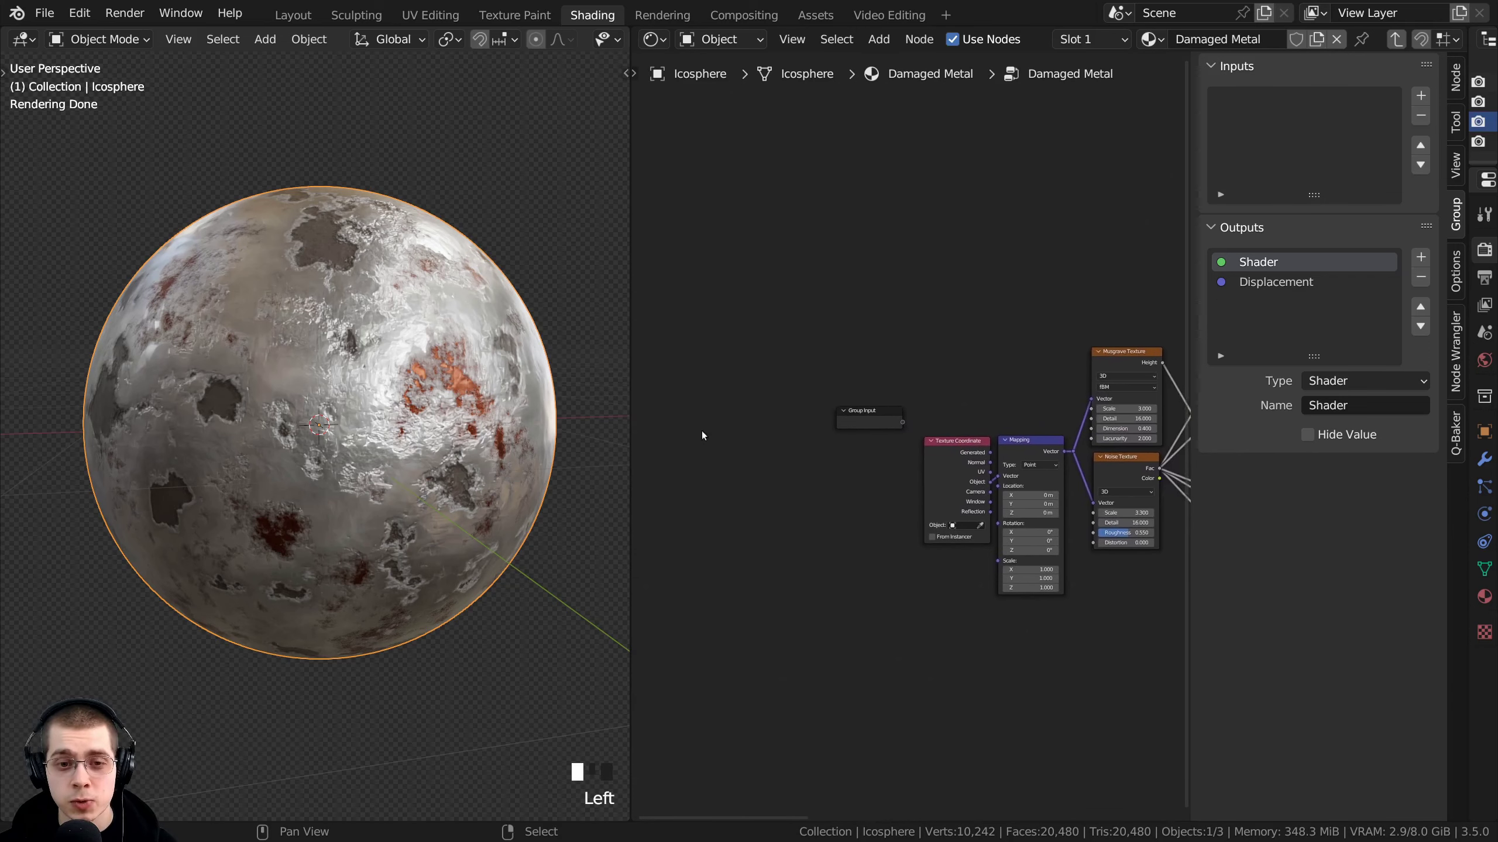
scroll(906, 415, up, 4)
drag(892, 406, 942, 351)
click(1101, 505)
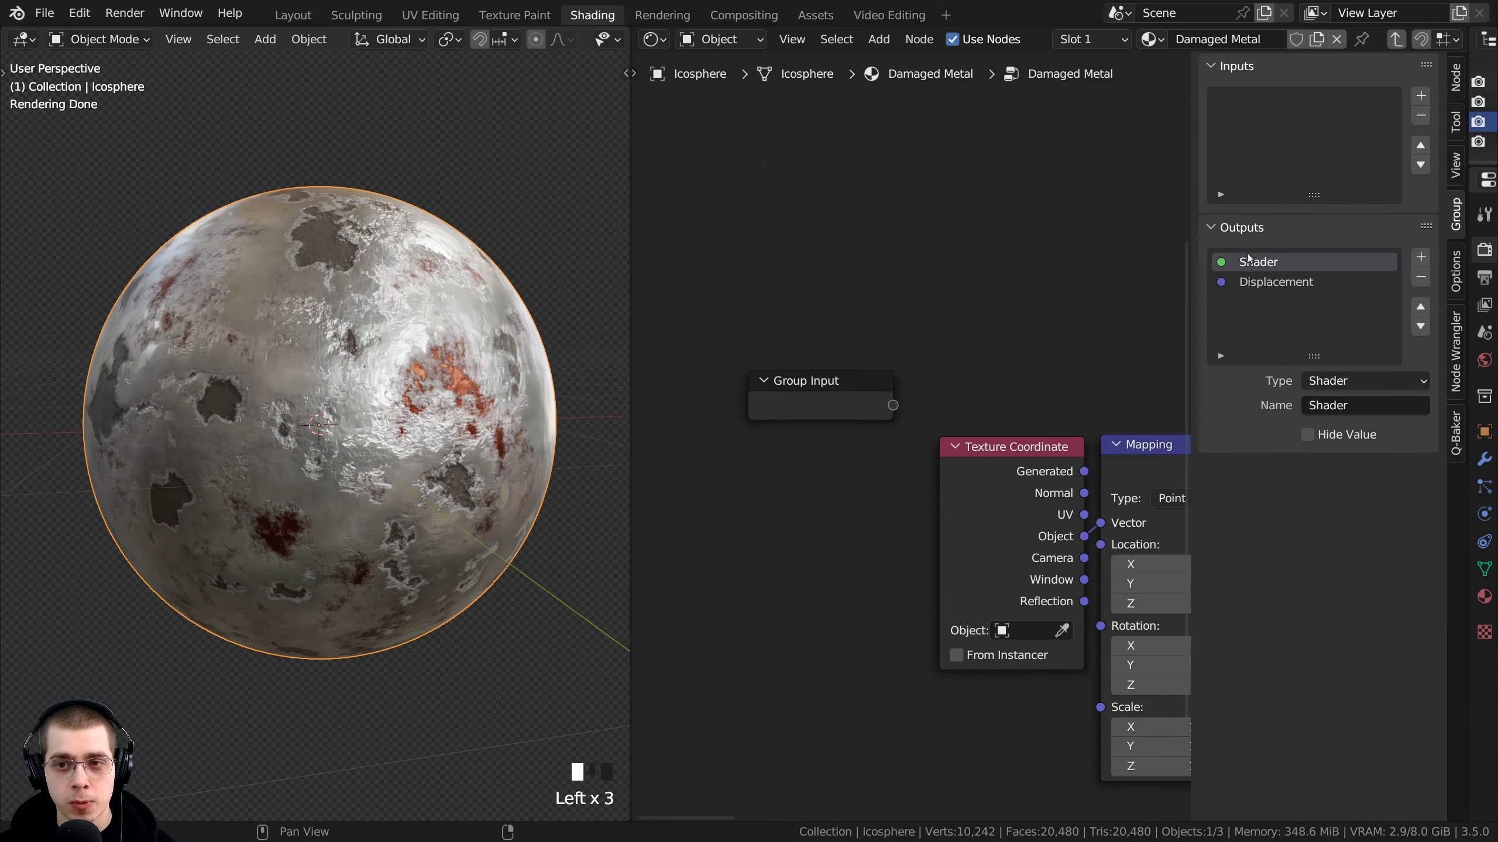
key(b)
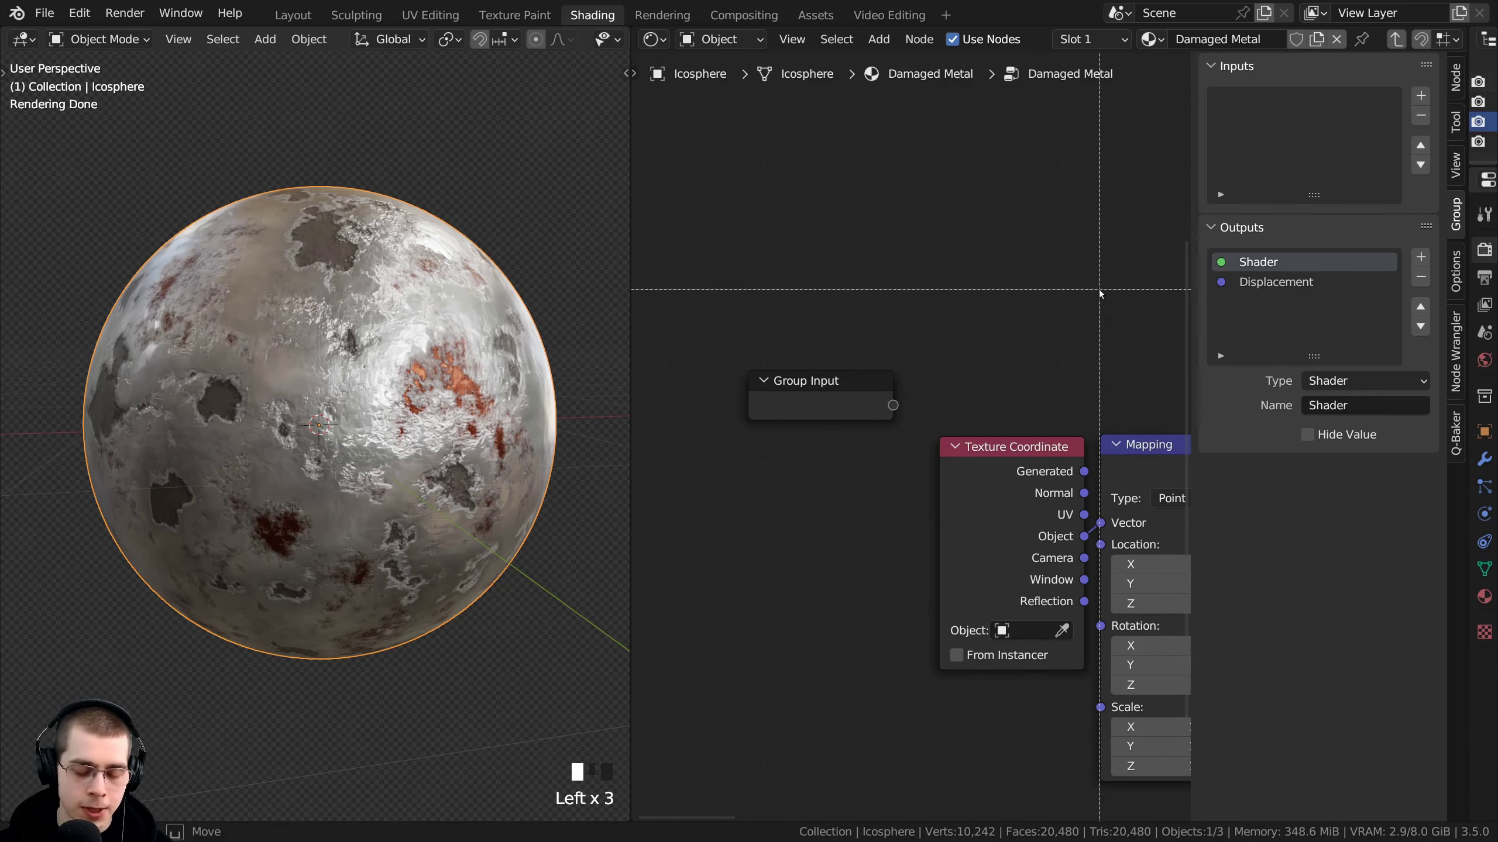
key(Escape)
key(n)
key(n)
scroll(1064, 278, down, 1)
middle_drag(1042, 279, 1020, 278)
key(Tab)
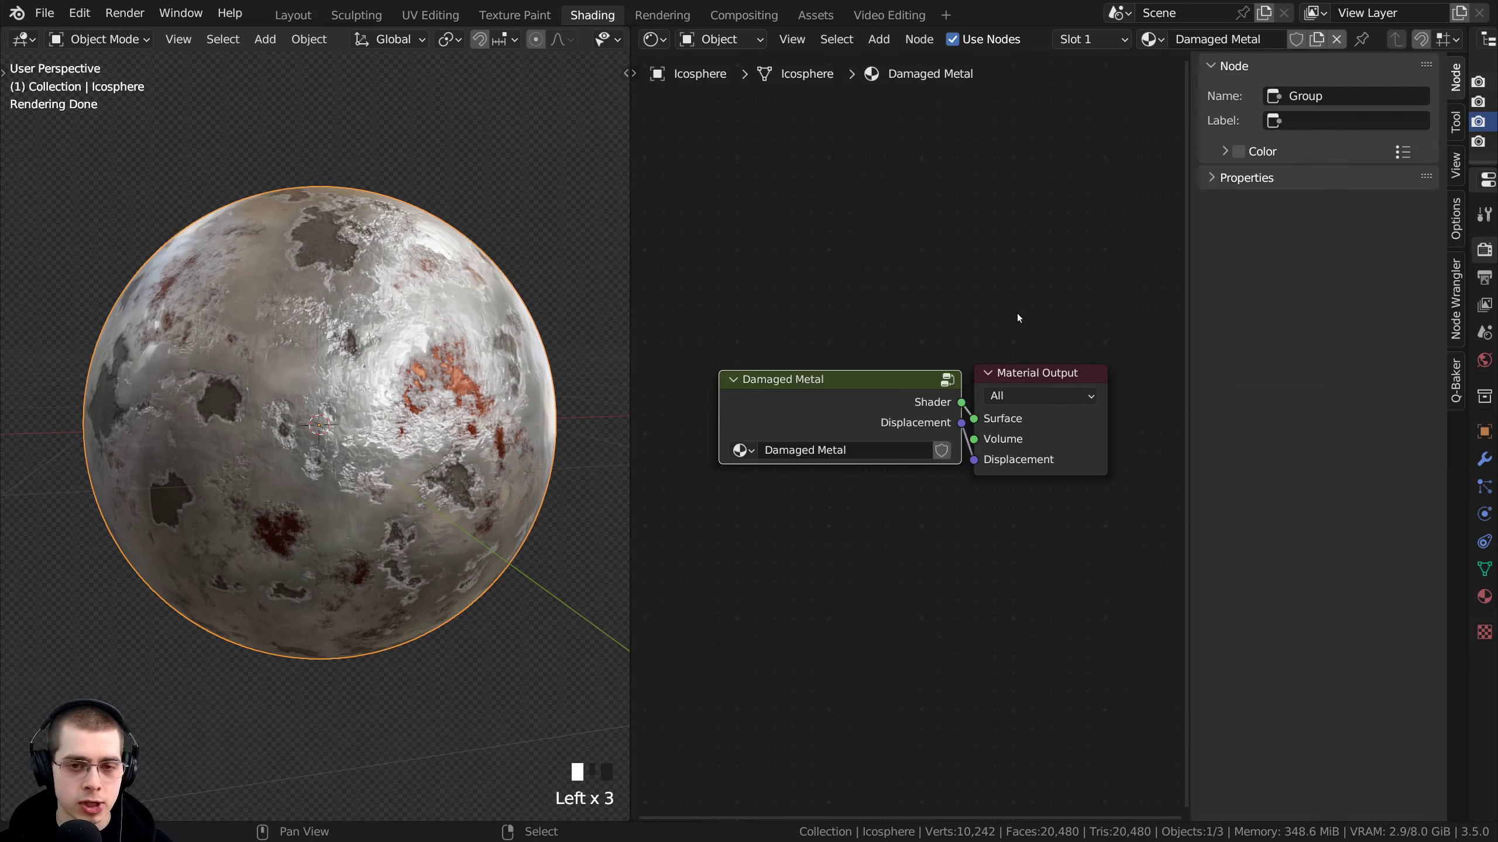
scroll(914, 366, up, 1)
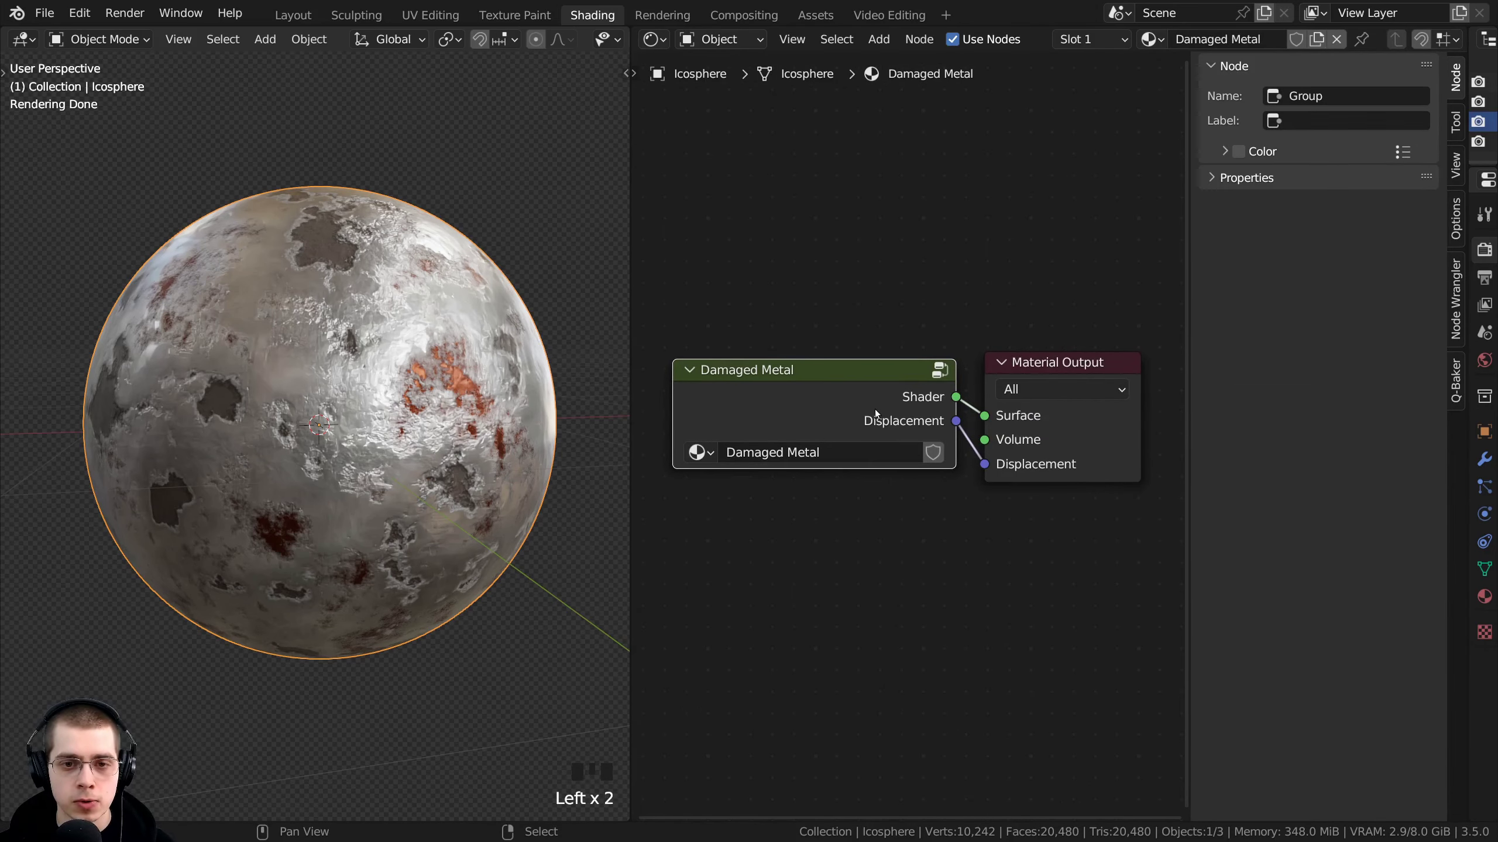
Enter the Damaged Metal group and remove Displacement from its outputs
key(Tab)
scroll(737, 558, up, 5)
scroll(1050, 301, up, 4)
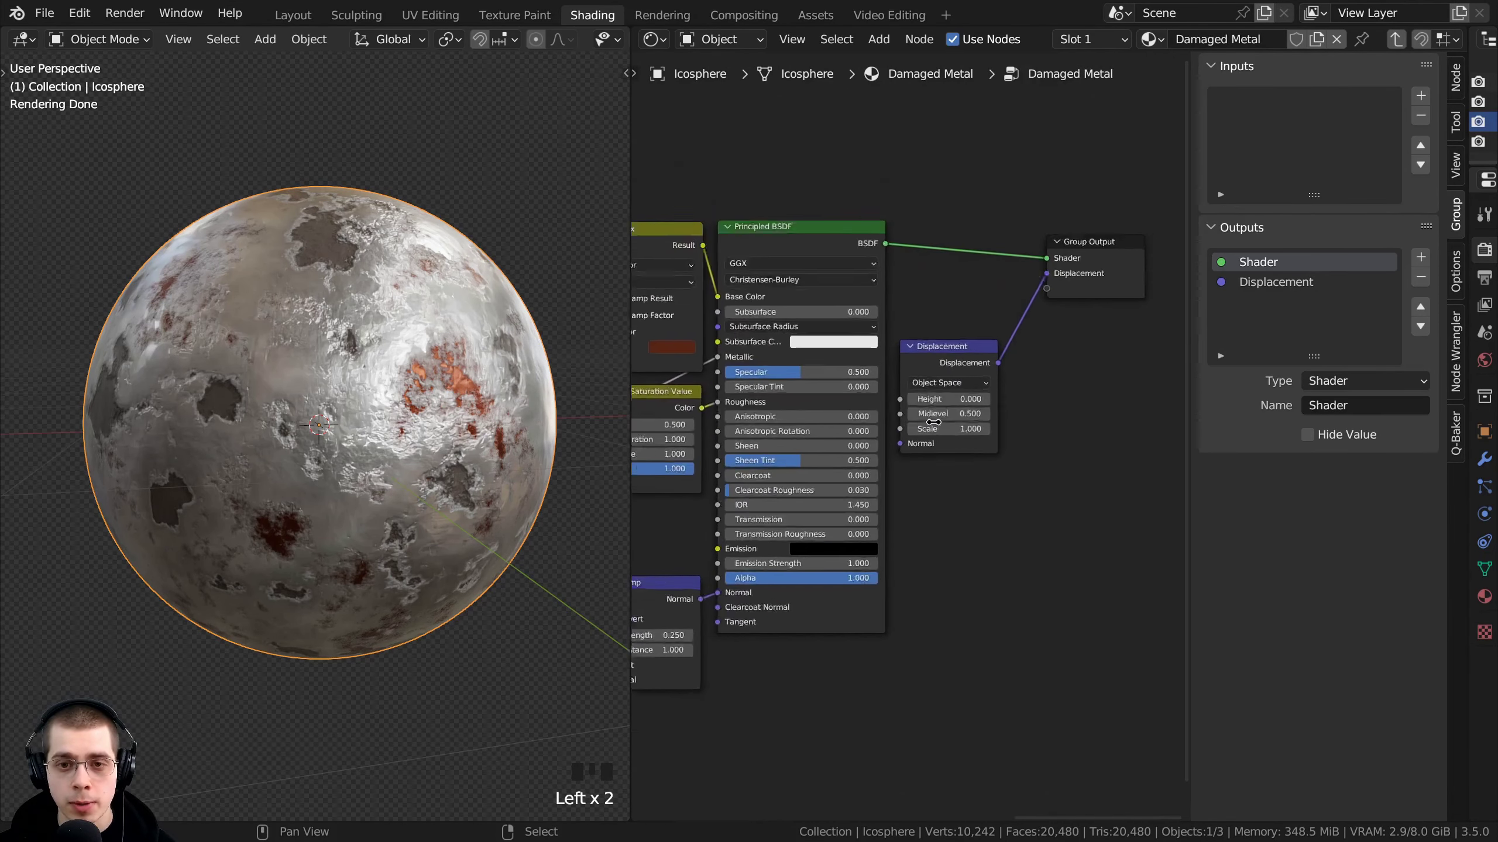
click(1273, 282)
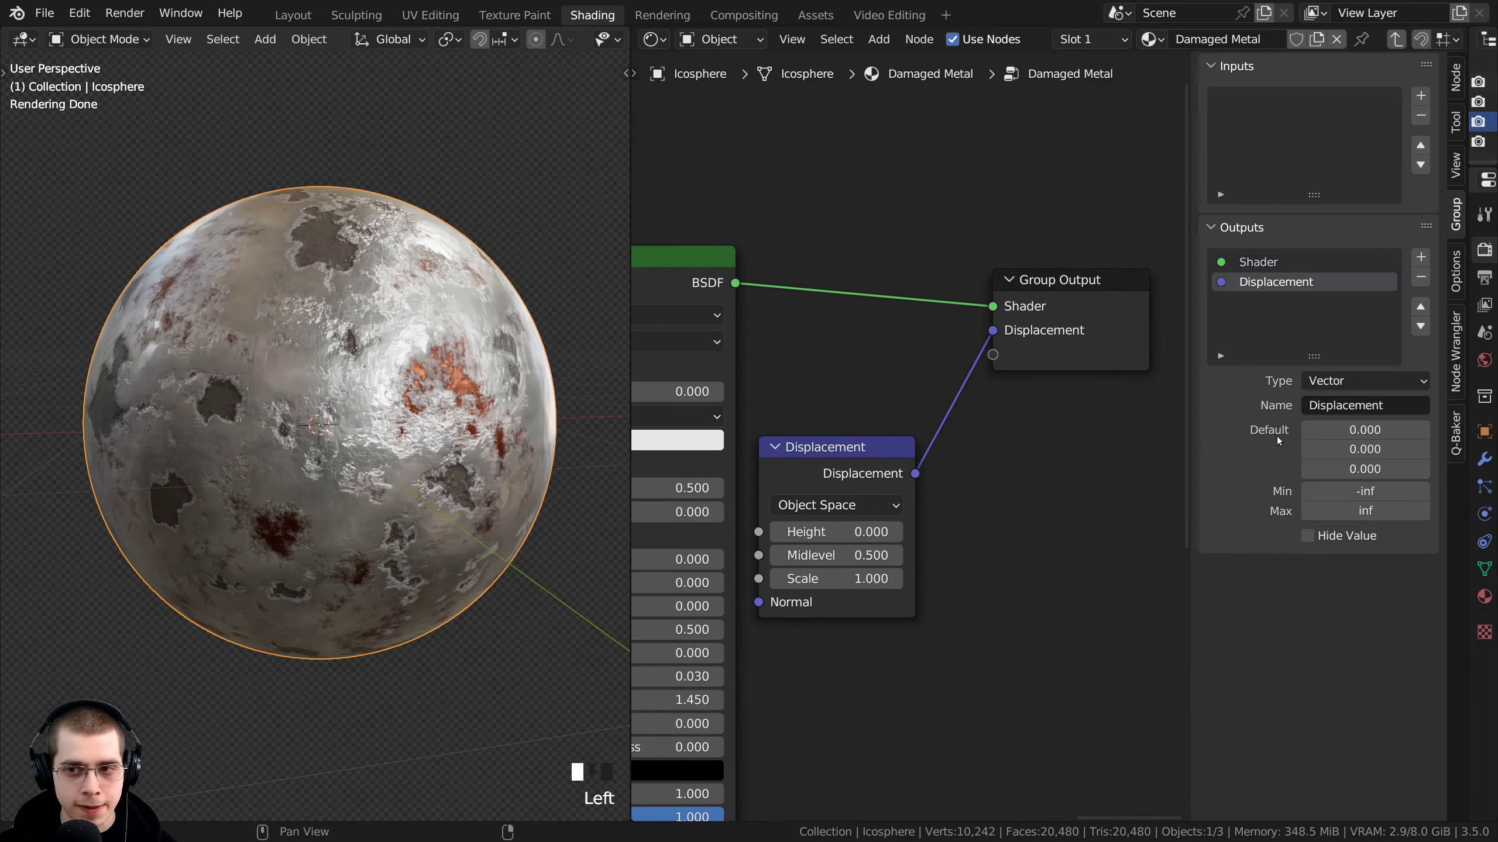
click(1421, 277)
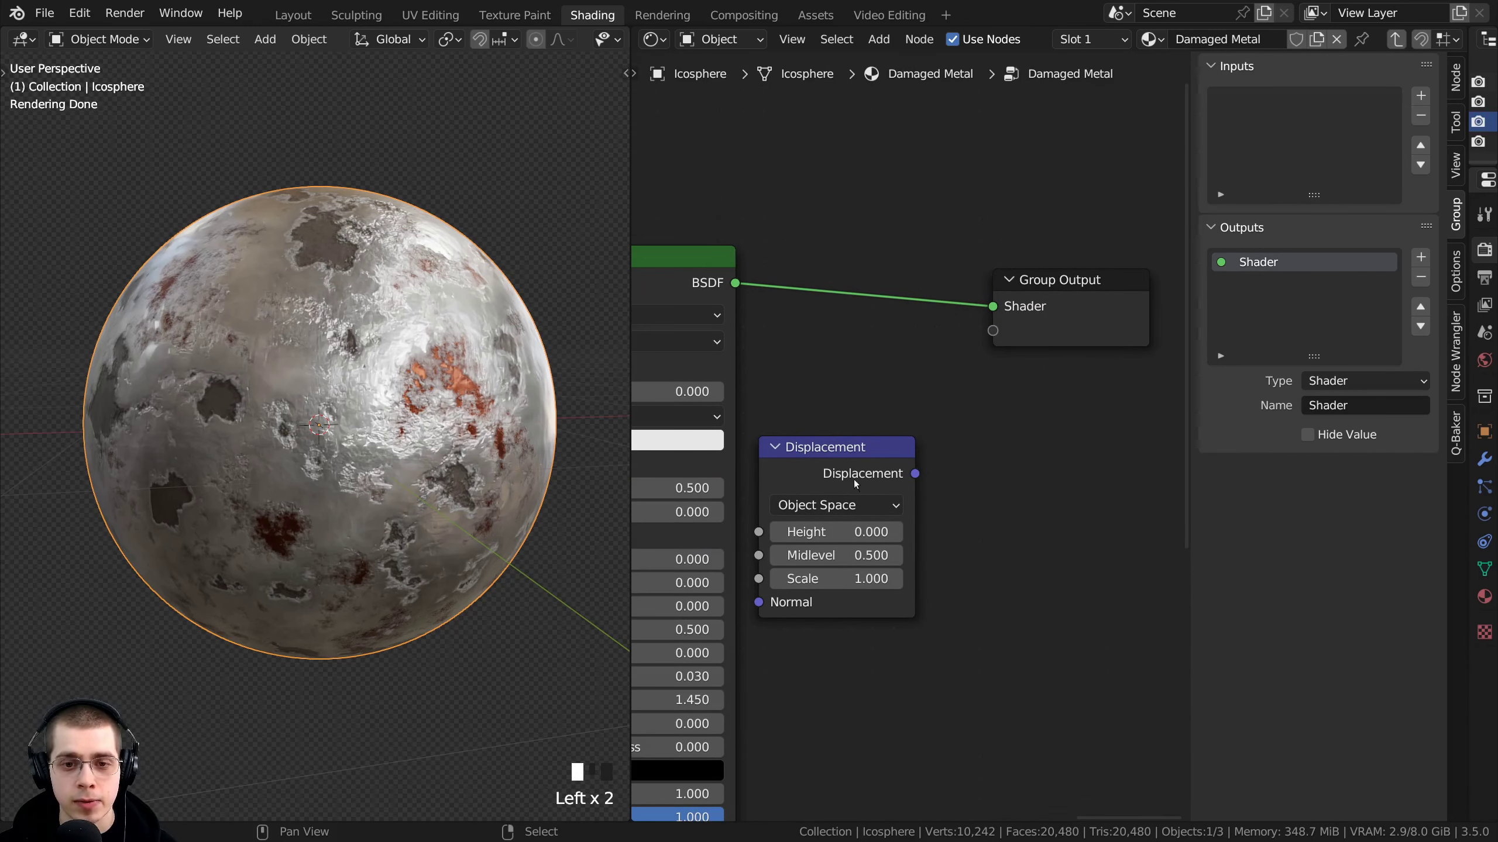
Move the Displacement node slightly upward, connect it to the Group Output's empty socket, and inspect the new output's type options
drag(826, 461, 812, 425)
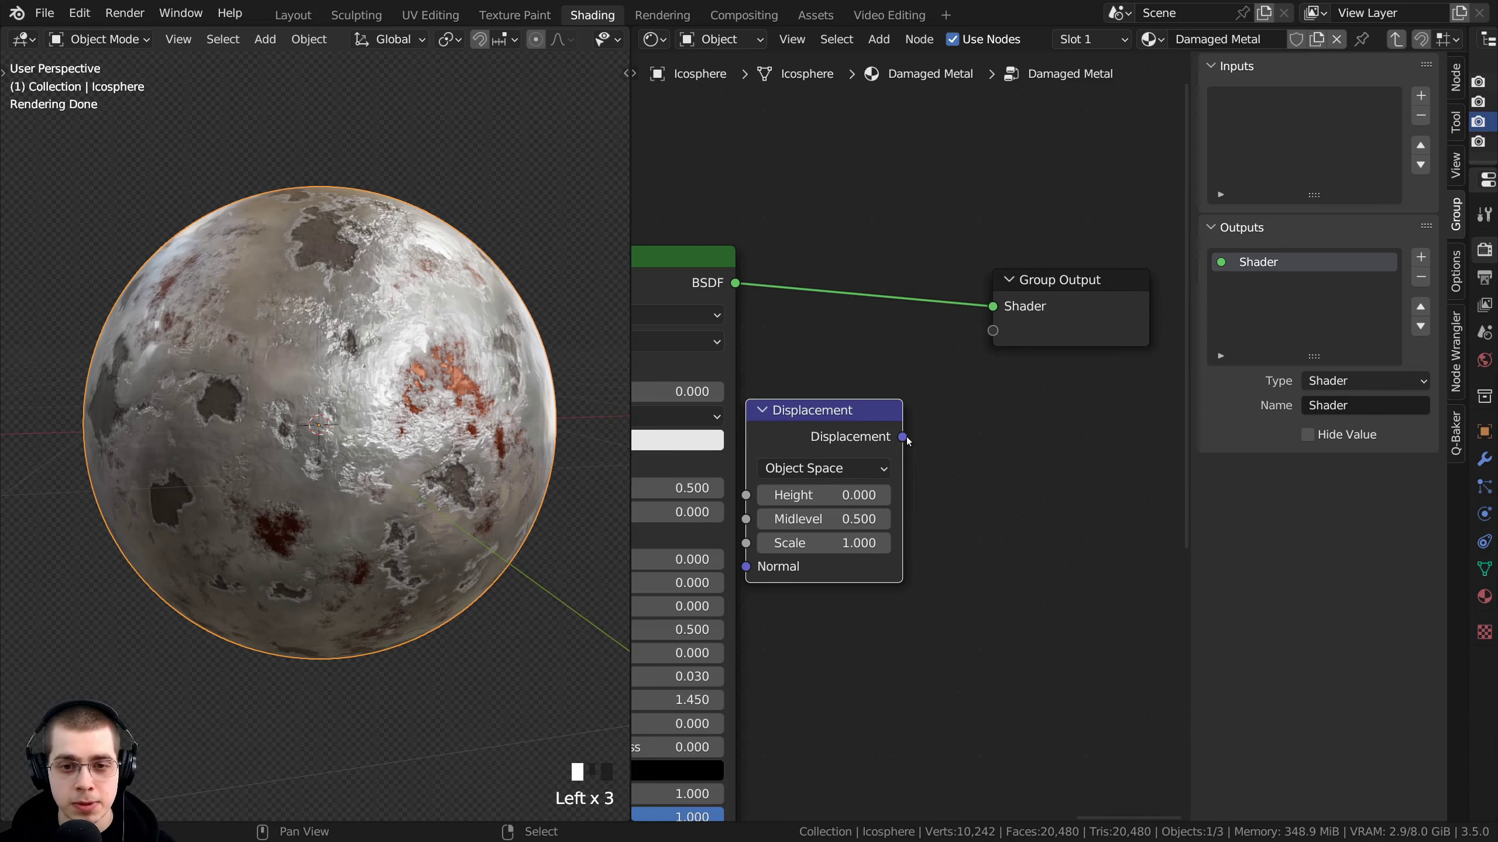
drag(902, 437, 994, 334)
click(1299, 281)
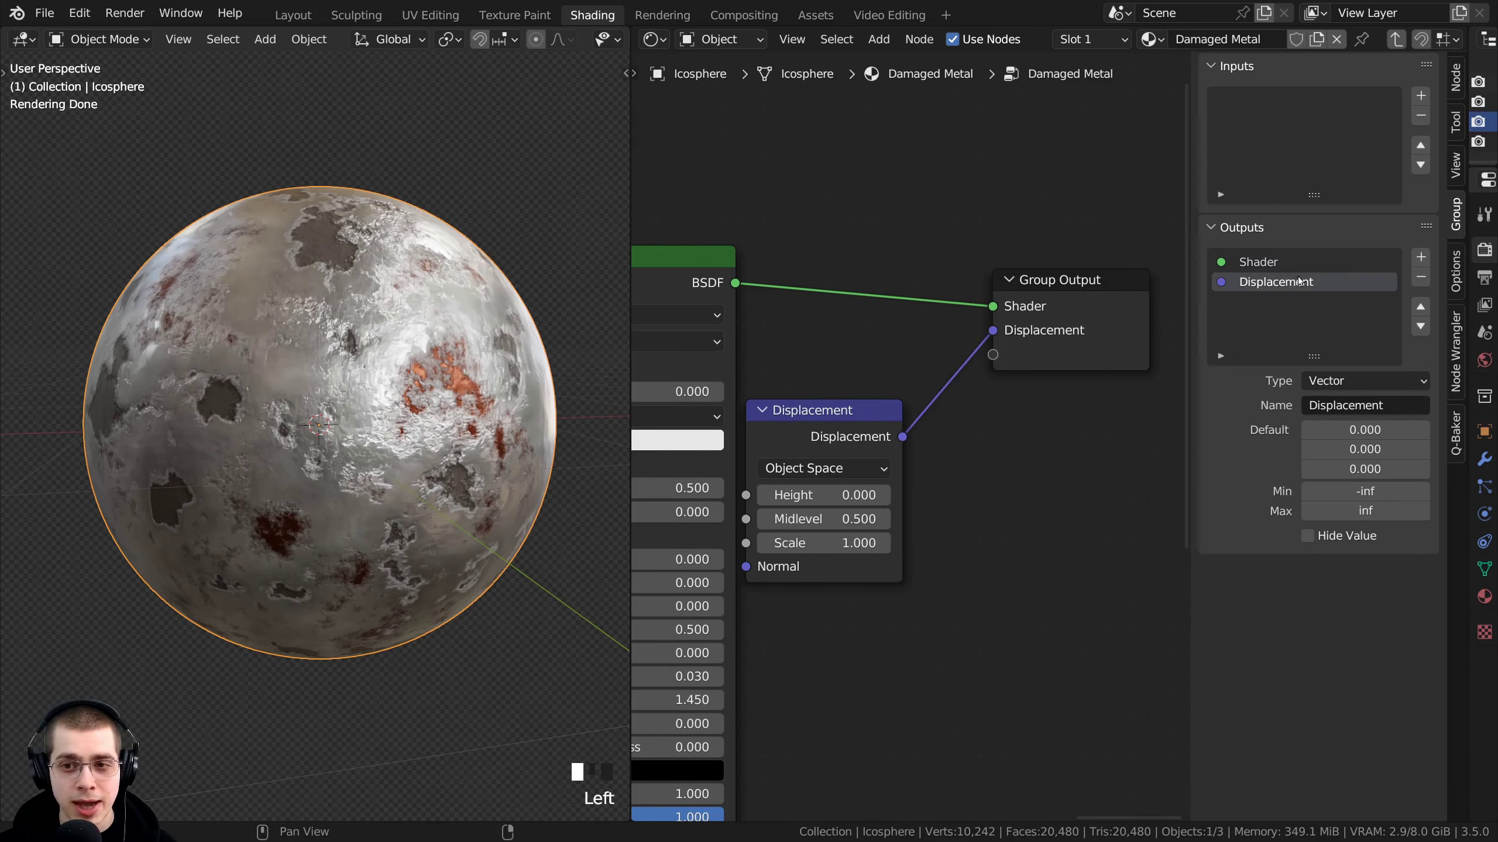
click(1330, 384)
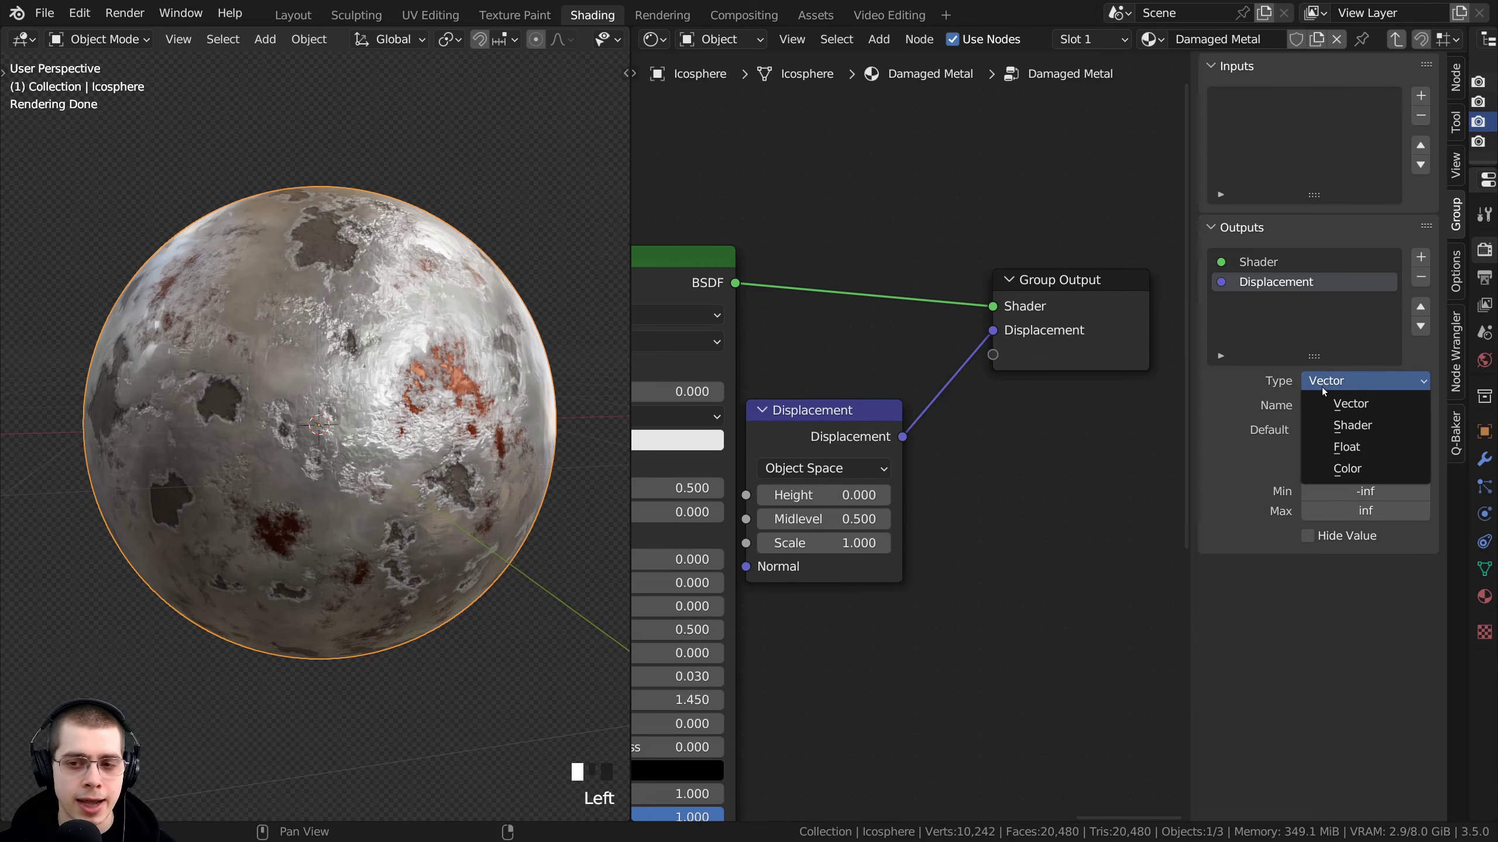
scroll(1006, 472, down, 1)
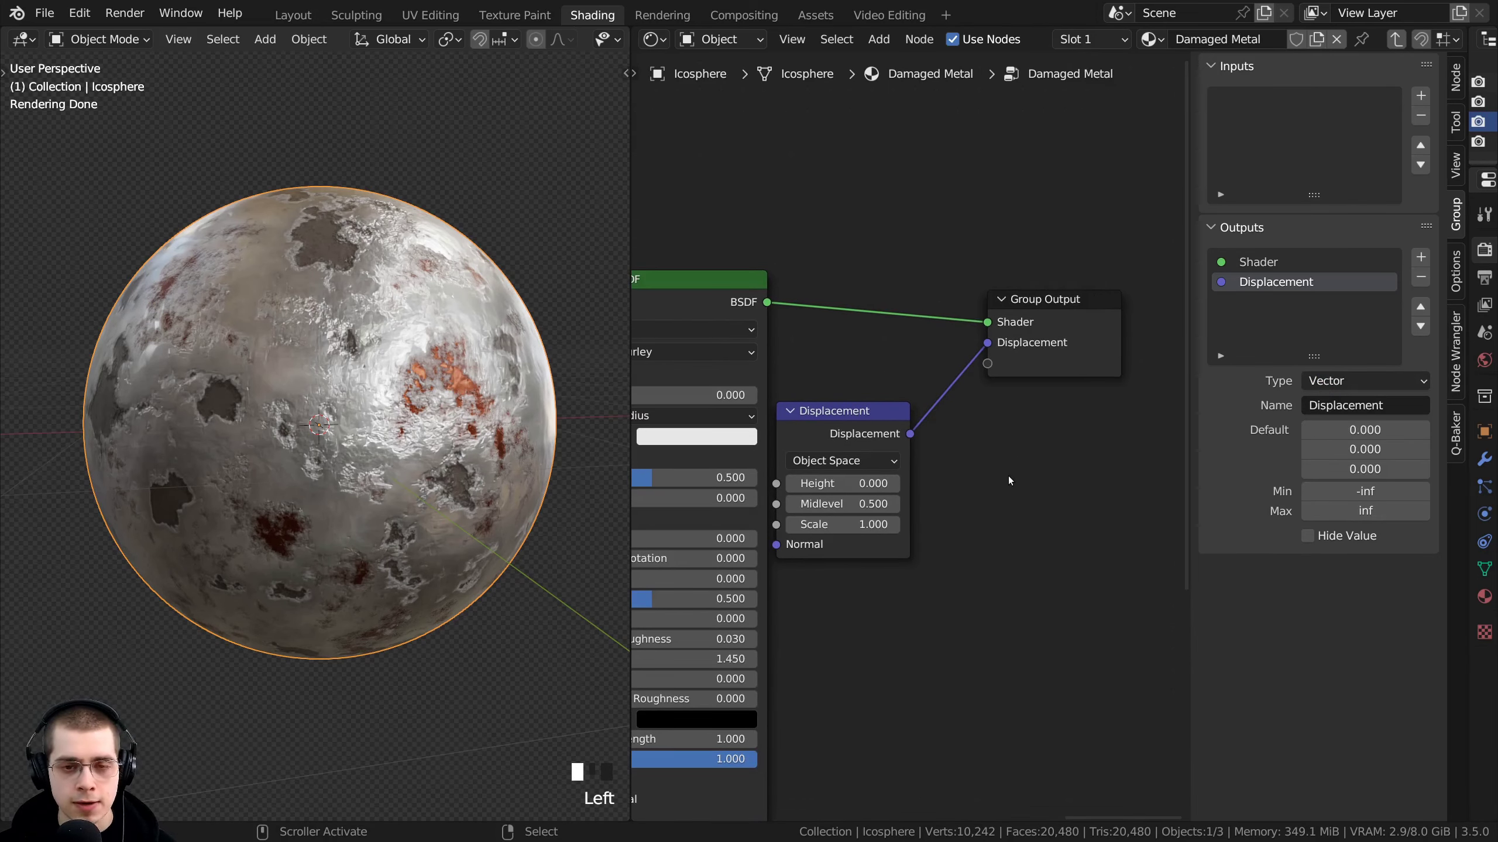
Leave the group and connect the Damaged Metal node's Displacement output to the Material Output's Displacement input again
key(Tab)
scroll(898, 421, up, 2)
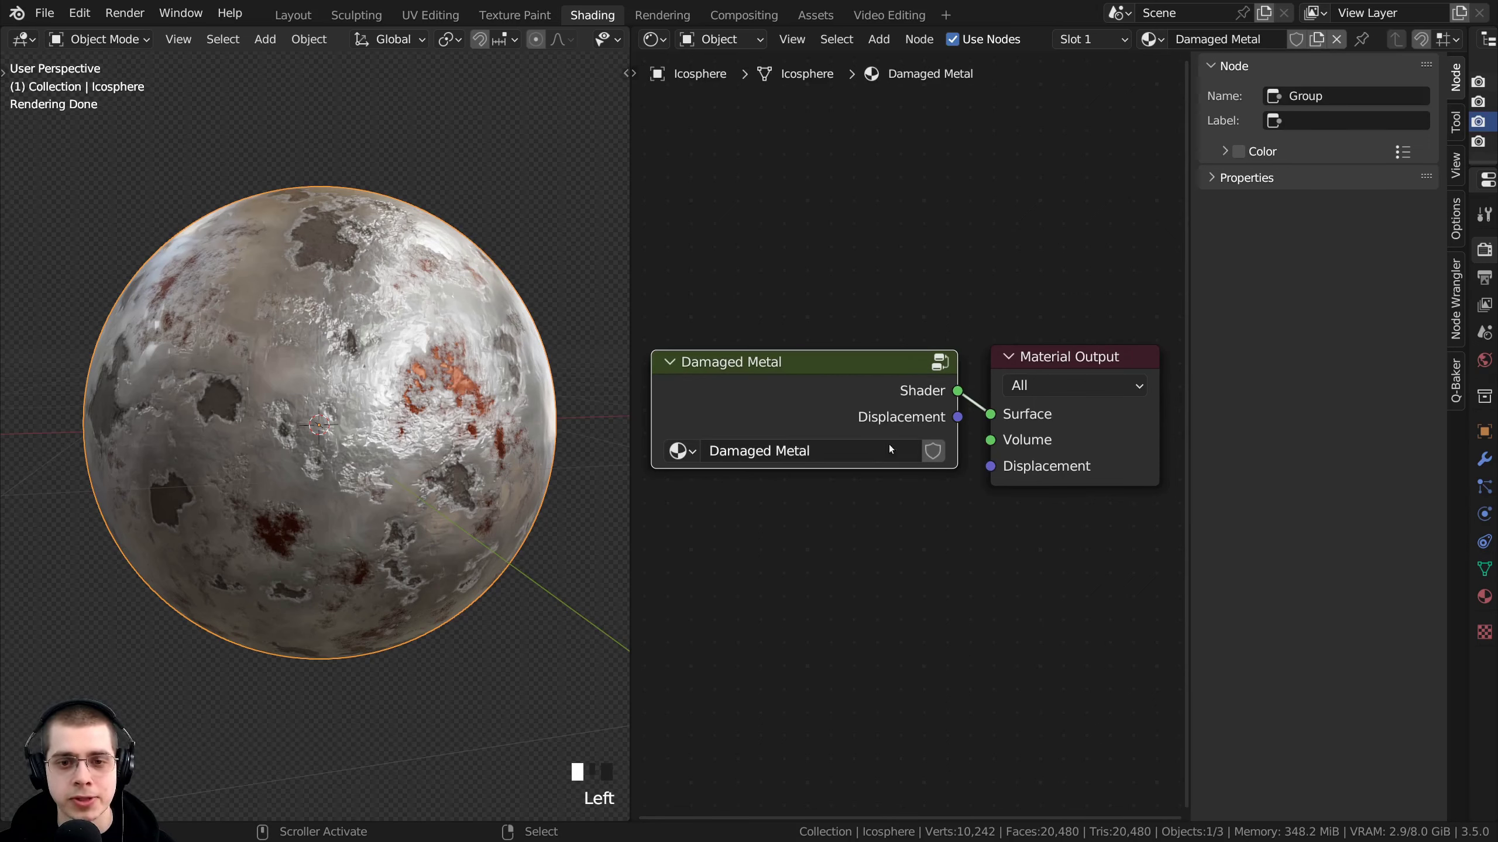
drag(905, 426, 993, 472)
drag(833, 435, 846, 436)
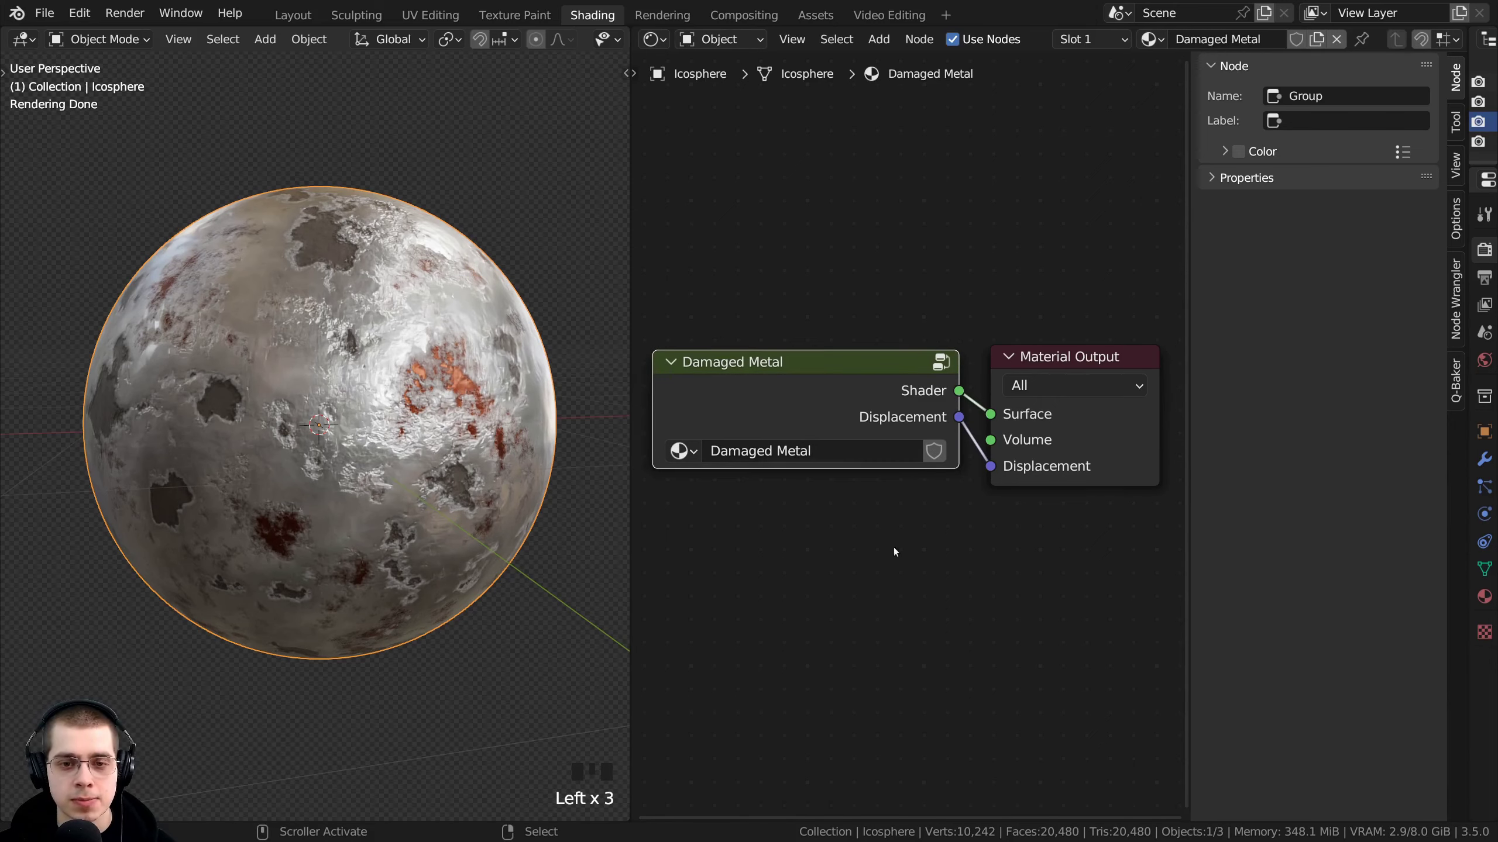
Inside the Damaged Metal group, shift the Group Output slightly and move the Group Input higher above the Texture Coordinate node
key(Tab)
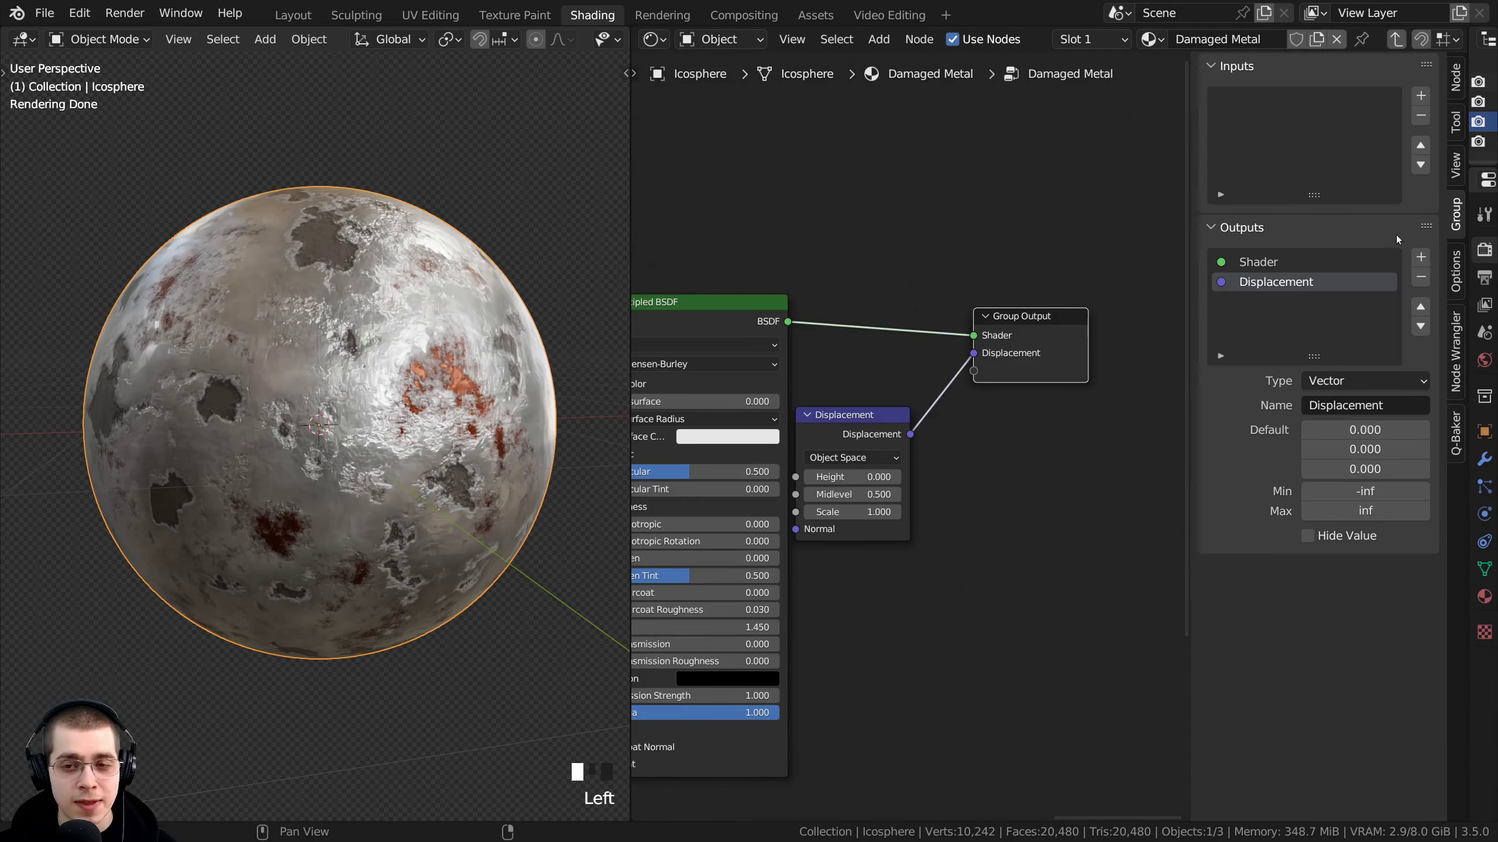
drag(1046, 322, 1035, 314)
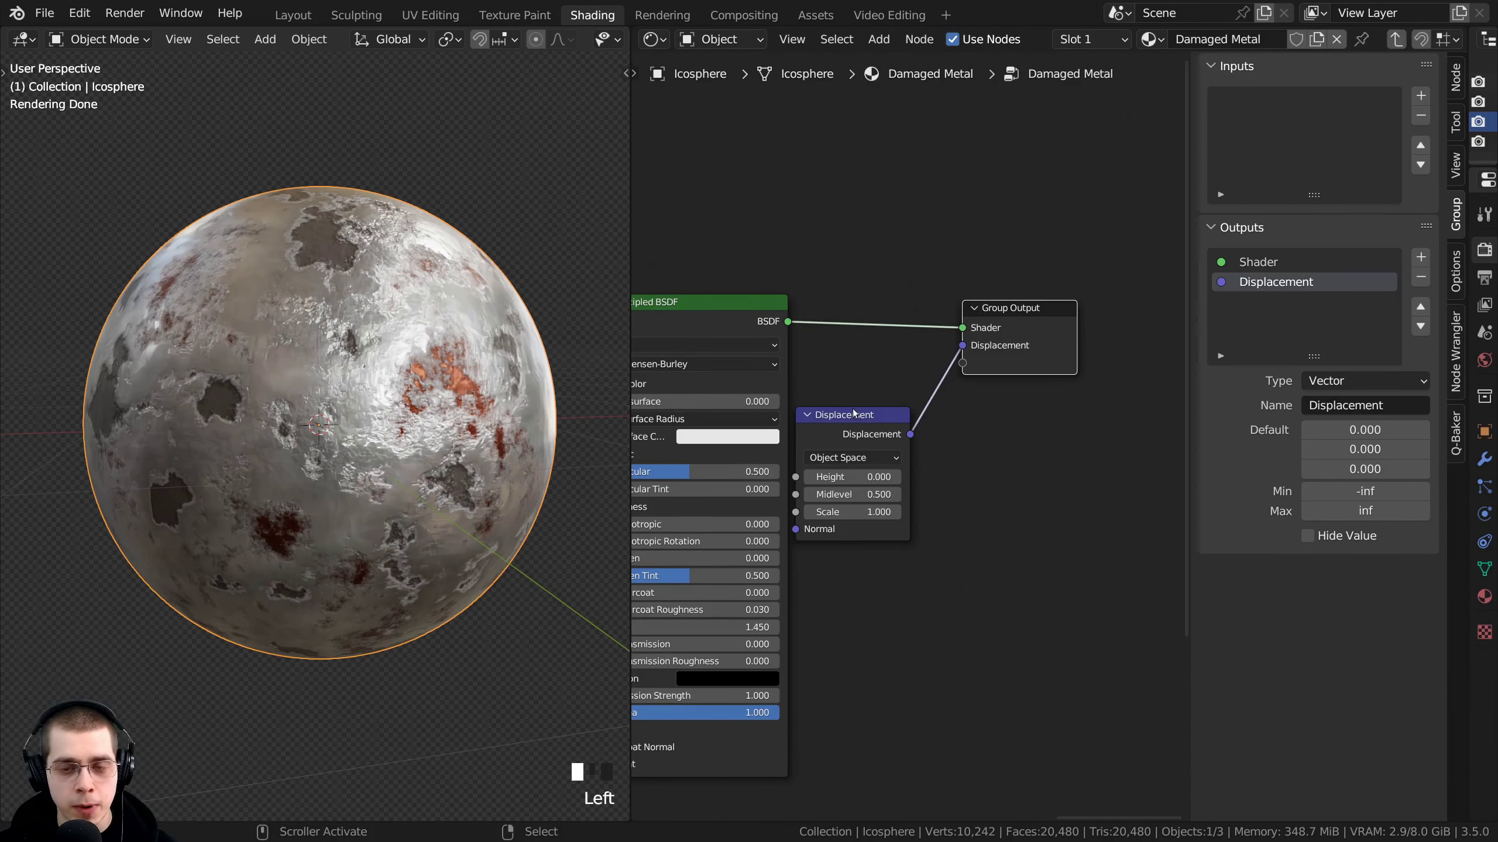
scroll(853, 414, down, 7)
middle_drag(853, 414, 1433, 411)
middle_drag(643, 549, 884, 453)
scroll(878, 453, up, 9)
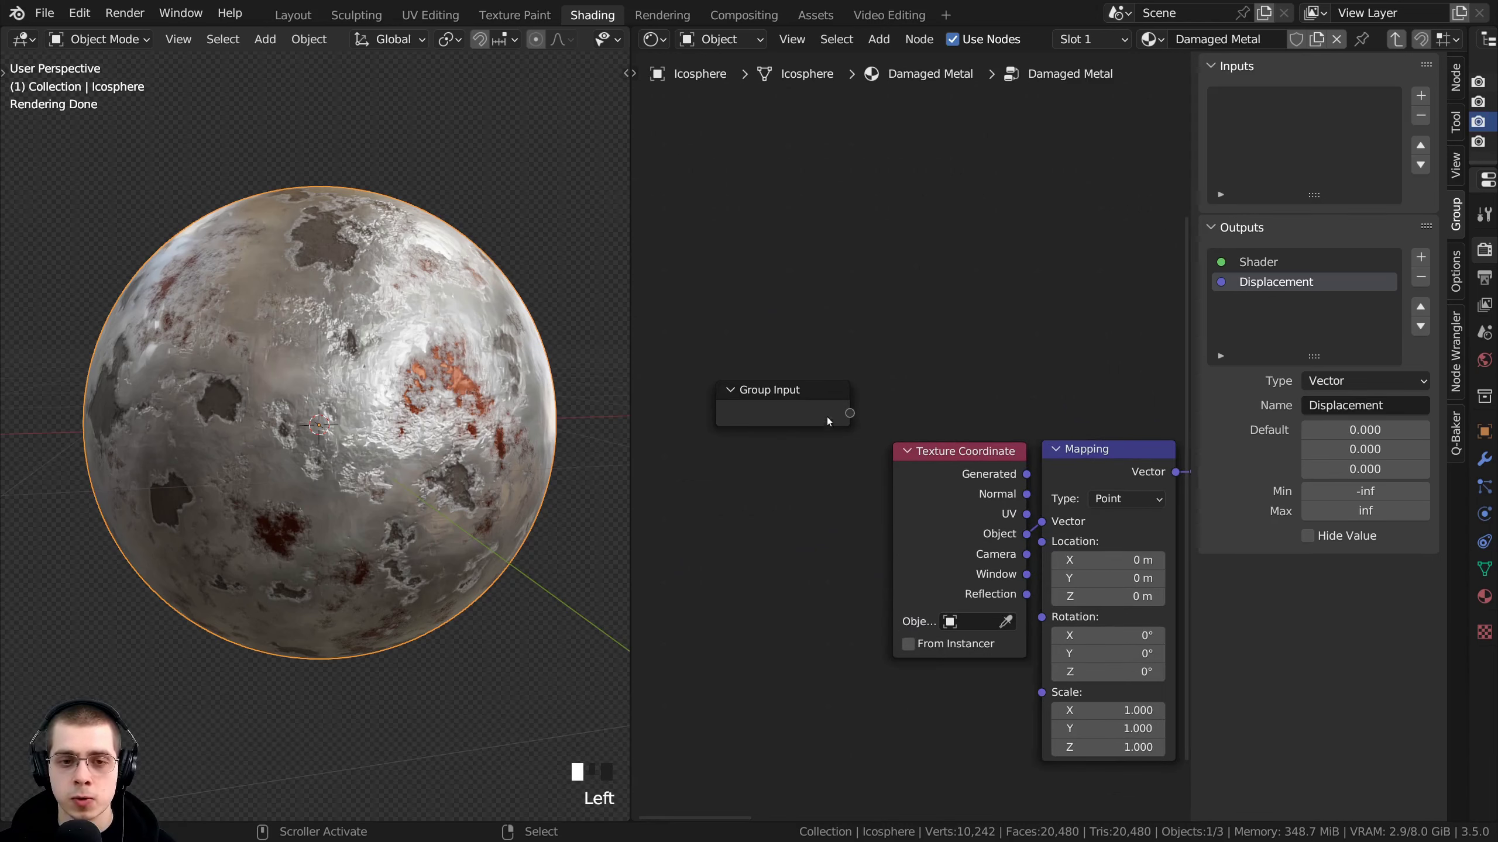
scroll(828, 420, up, 1)
click(768, 413)
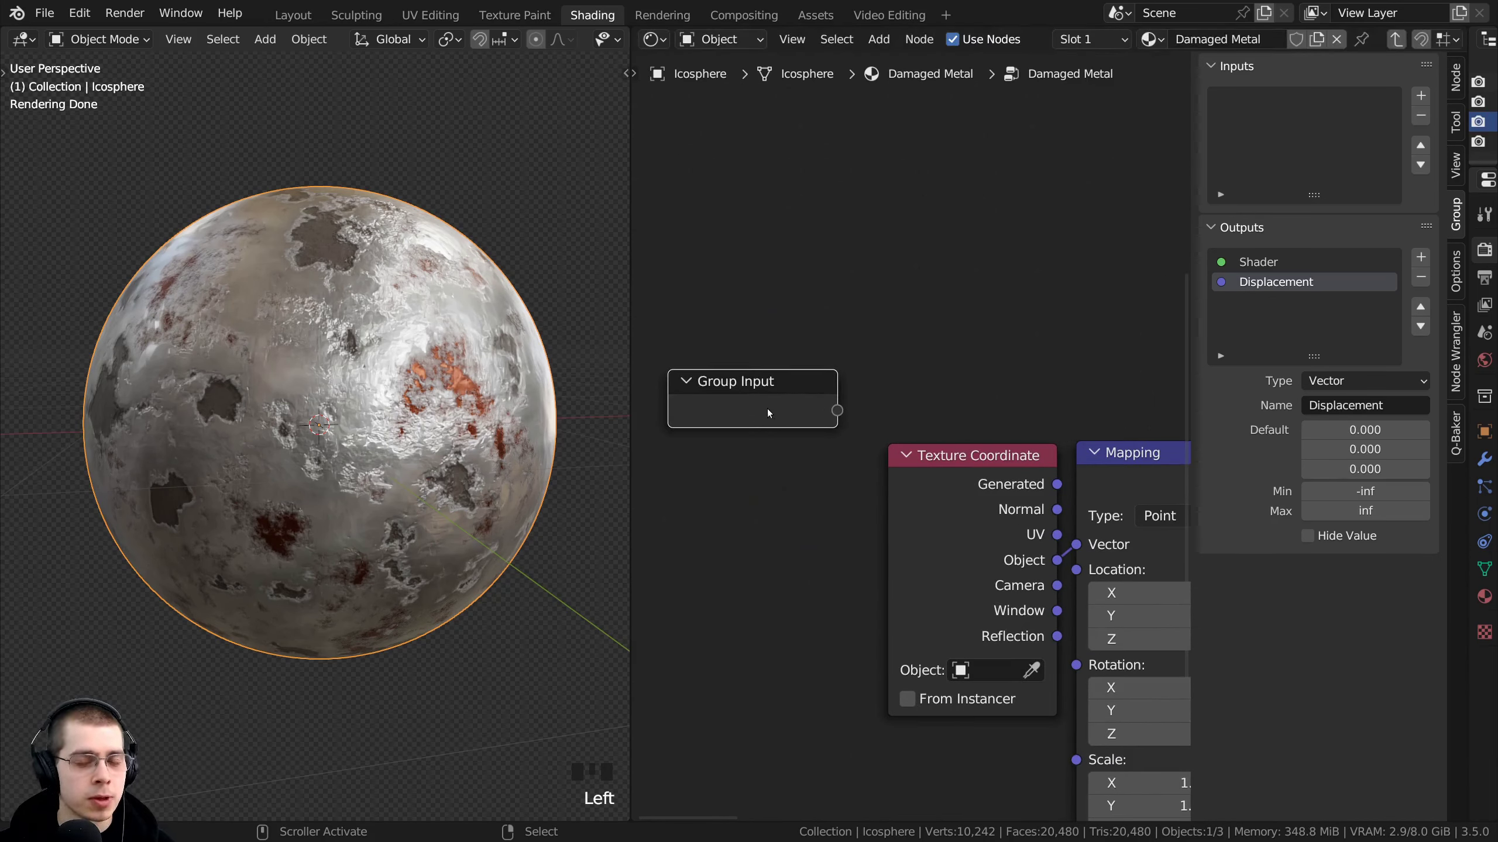
drag(768, 413, 755, 410)
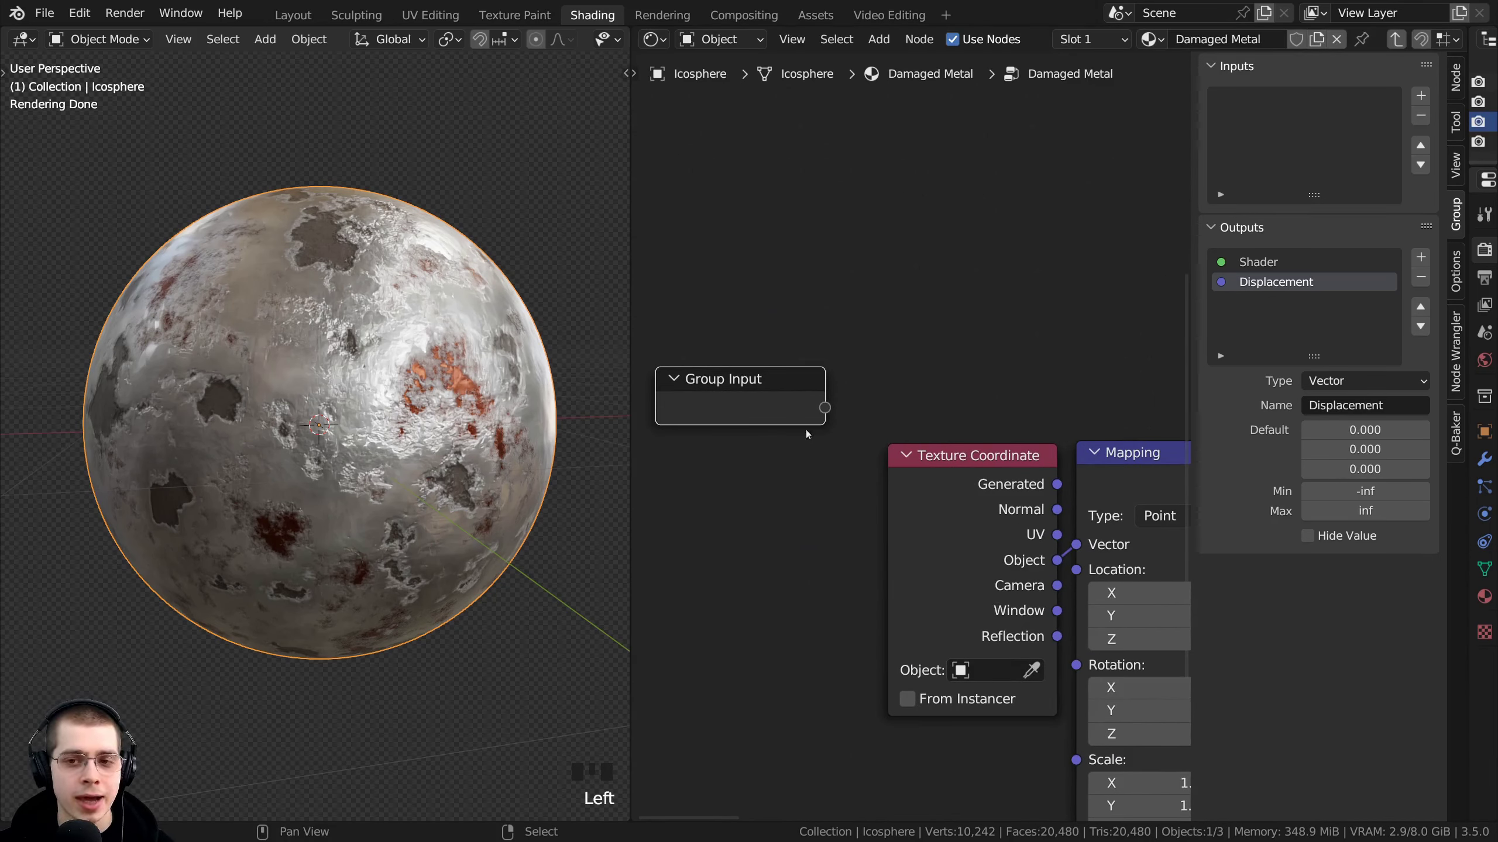
scroll(746, 466, down, 1)
drag(781, 408, 784, 372)
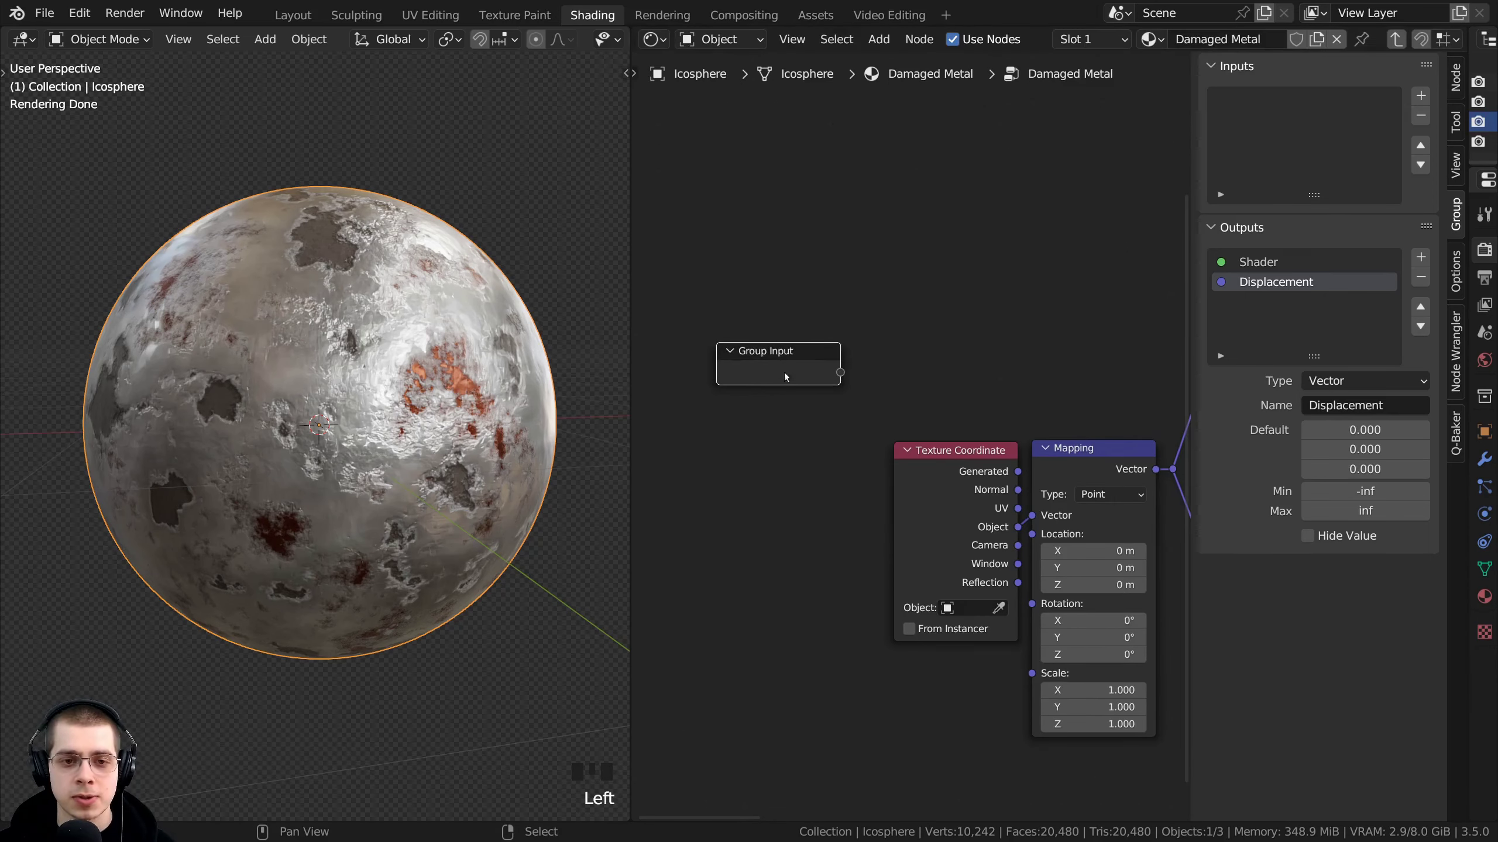
scroll(807, 405, up, 1)
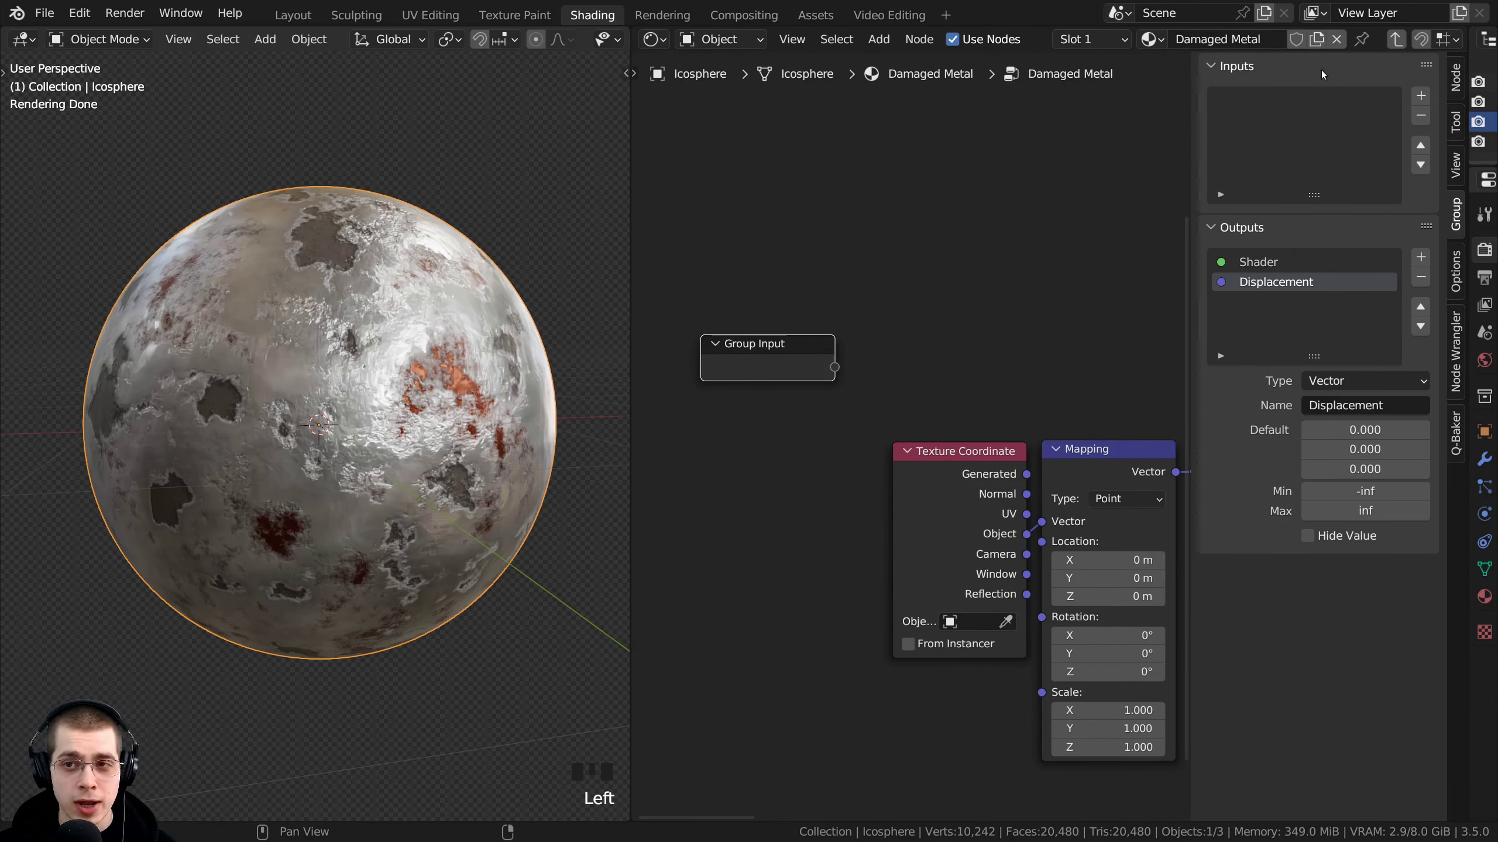
Select Shader in the group's outputs list and nudge the Group Input node slightly upward
click(1214, 70)
click(1215, 69)
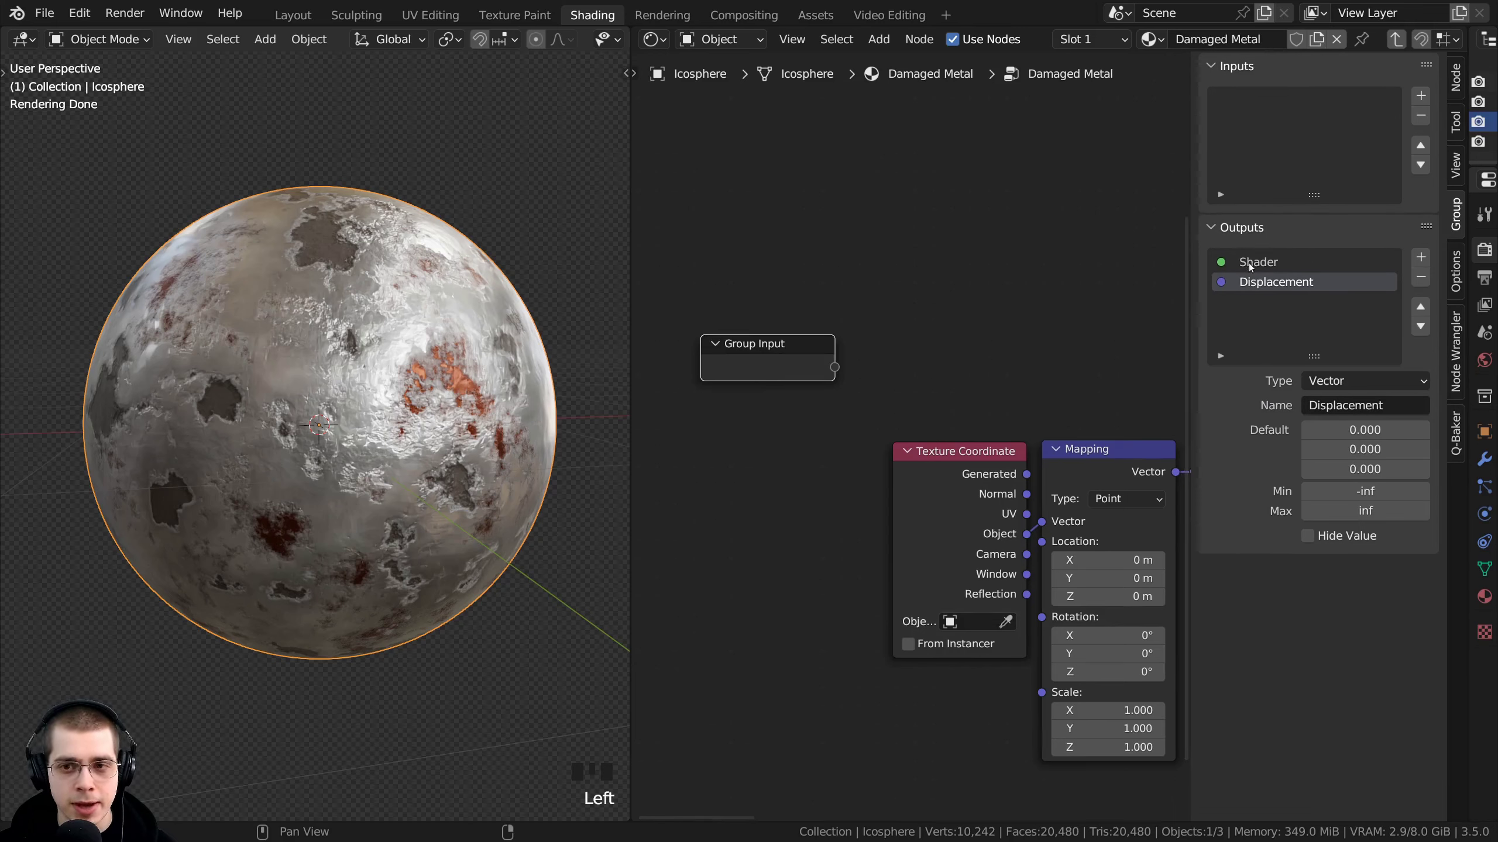
click(1259, 262)
scroll(955, 501, down, 2)
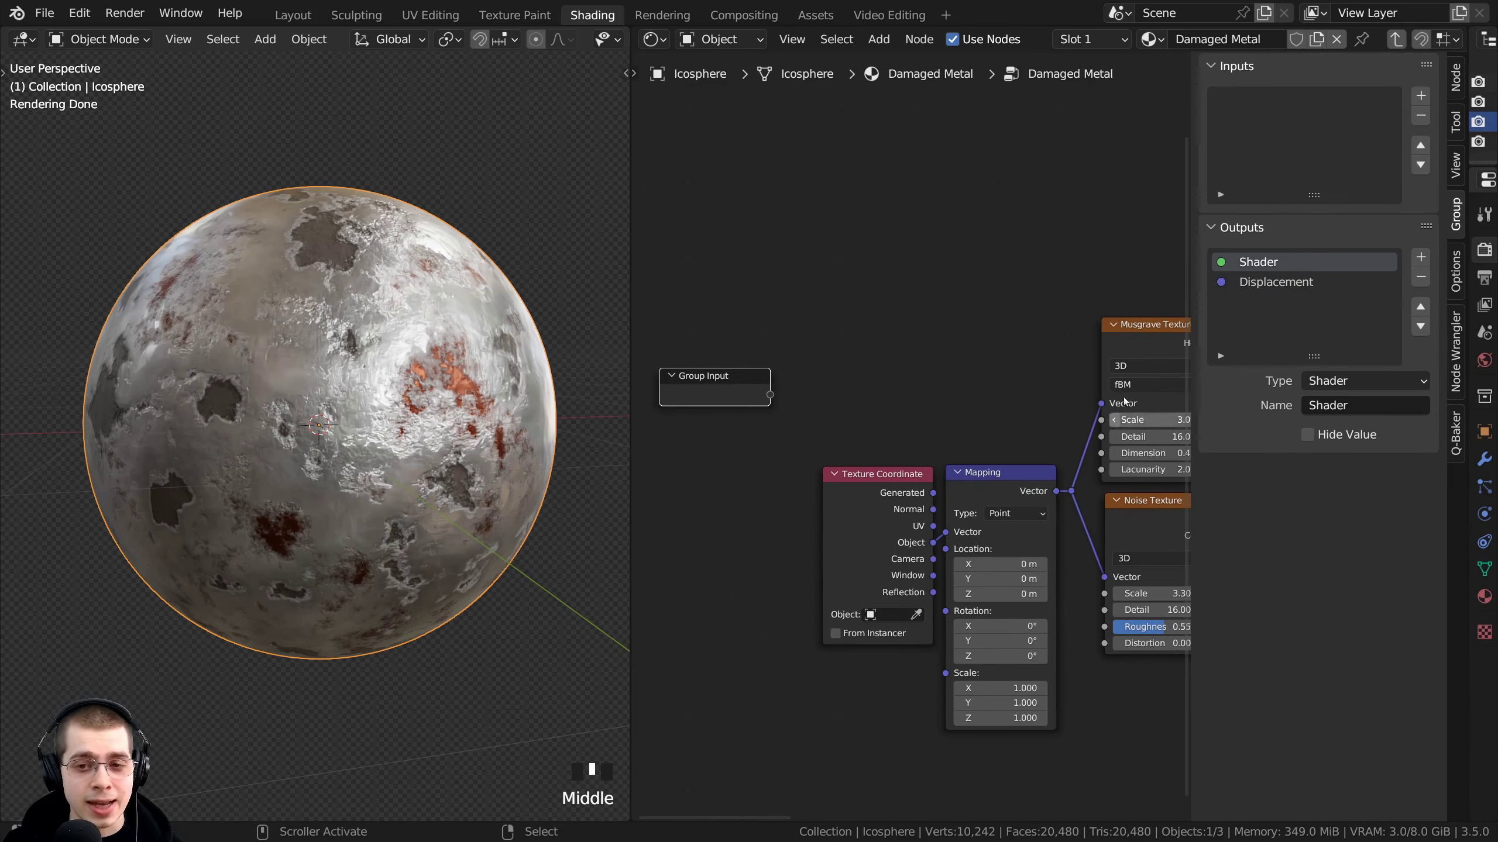
drag(702, 389, 700, 369)
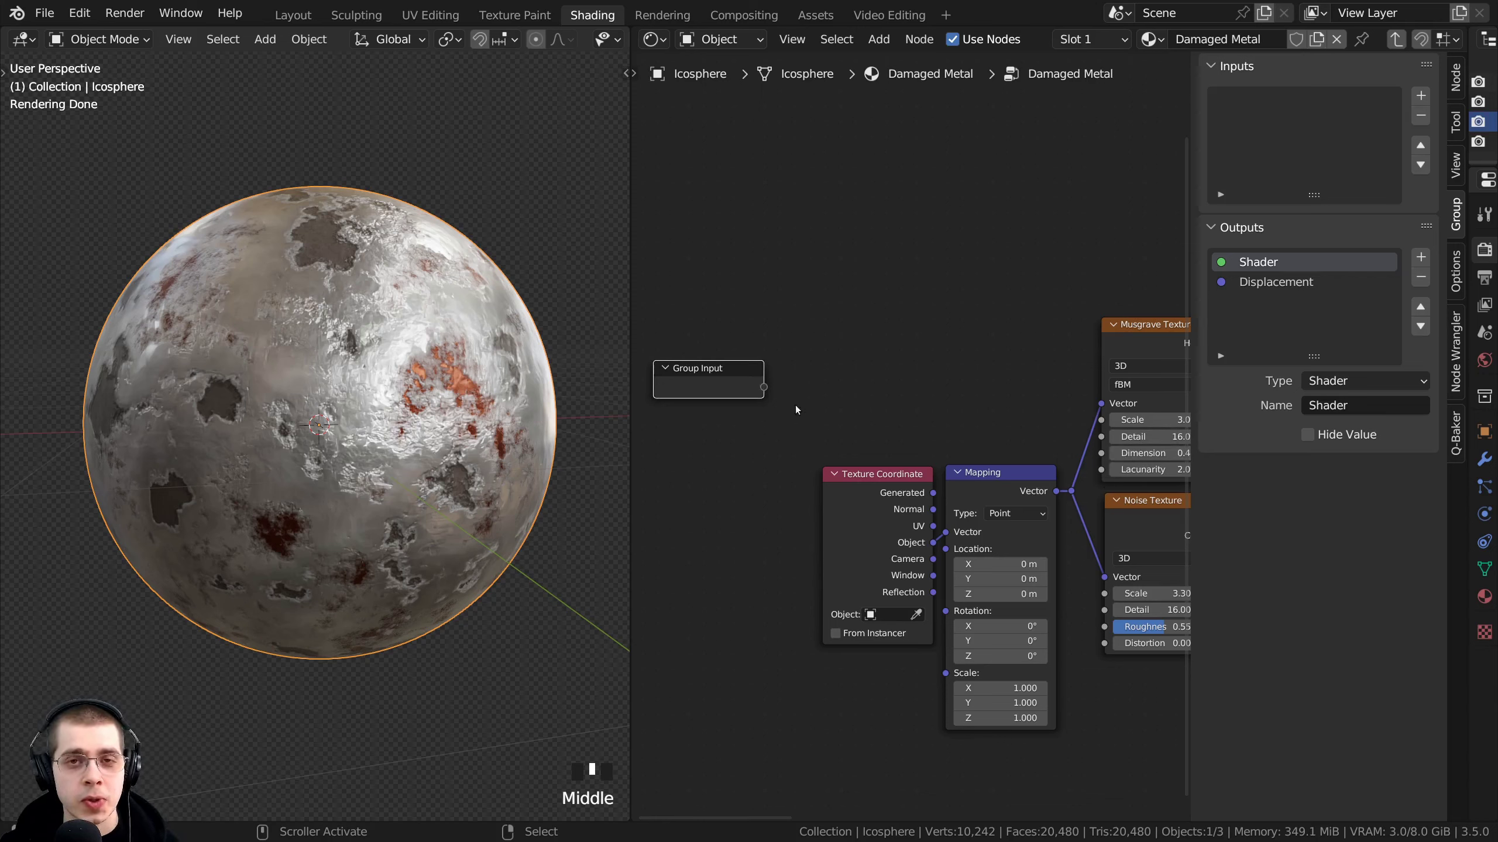
Try out a different Scale value on the Musgrave Texture node and cancel the change
scroll(1150, 371, up, 3)
middle_drag(1149, 372, 922, 394)
scroll(922, 394, up, 2)
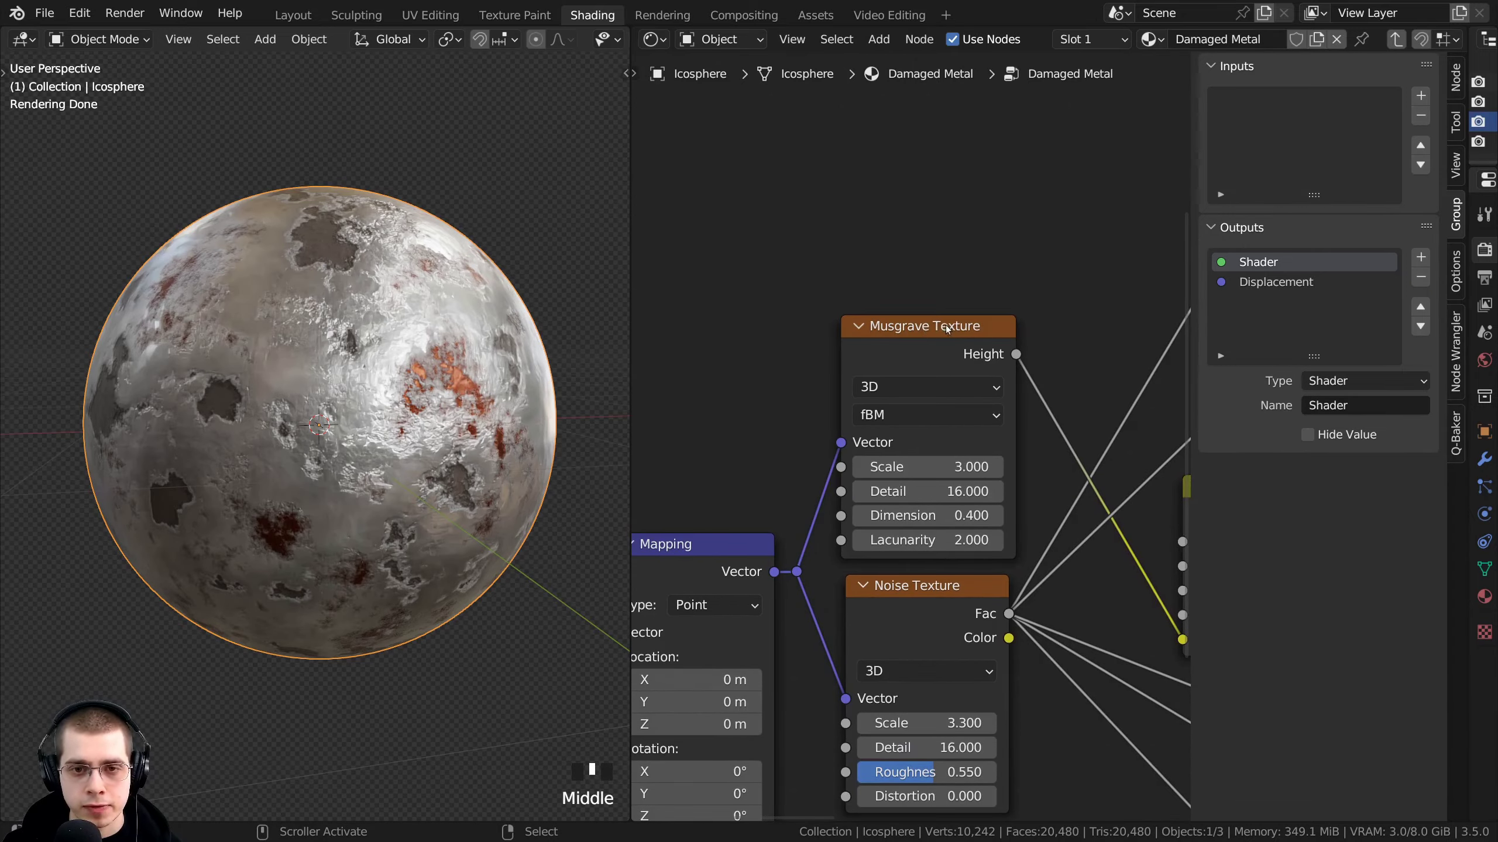
click(895, 354)
drag(902, 464, 1055, 463)
right_click(902, 466)
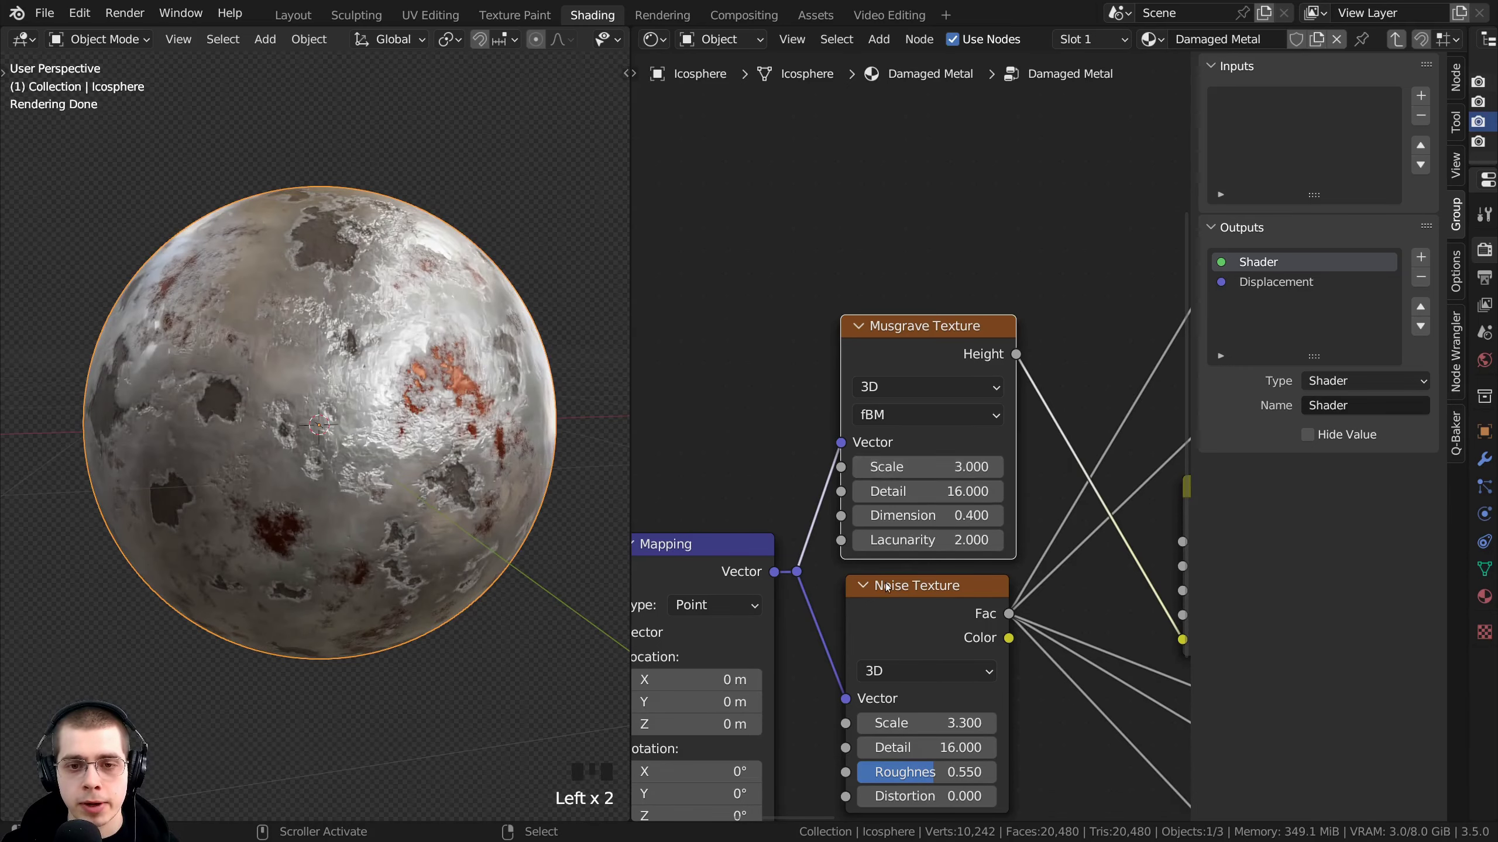
Expose the Musgrave Texture's Scale as a group input by linking it to the Group Input's empty socket
scroll(900, 478, down, 2)
middle_drag(900, 478, 1052, 438)
scroll(1006, 437, up, 2)
scroll(1052, 437, down, 2)
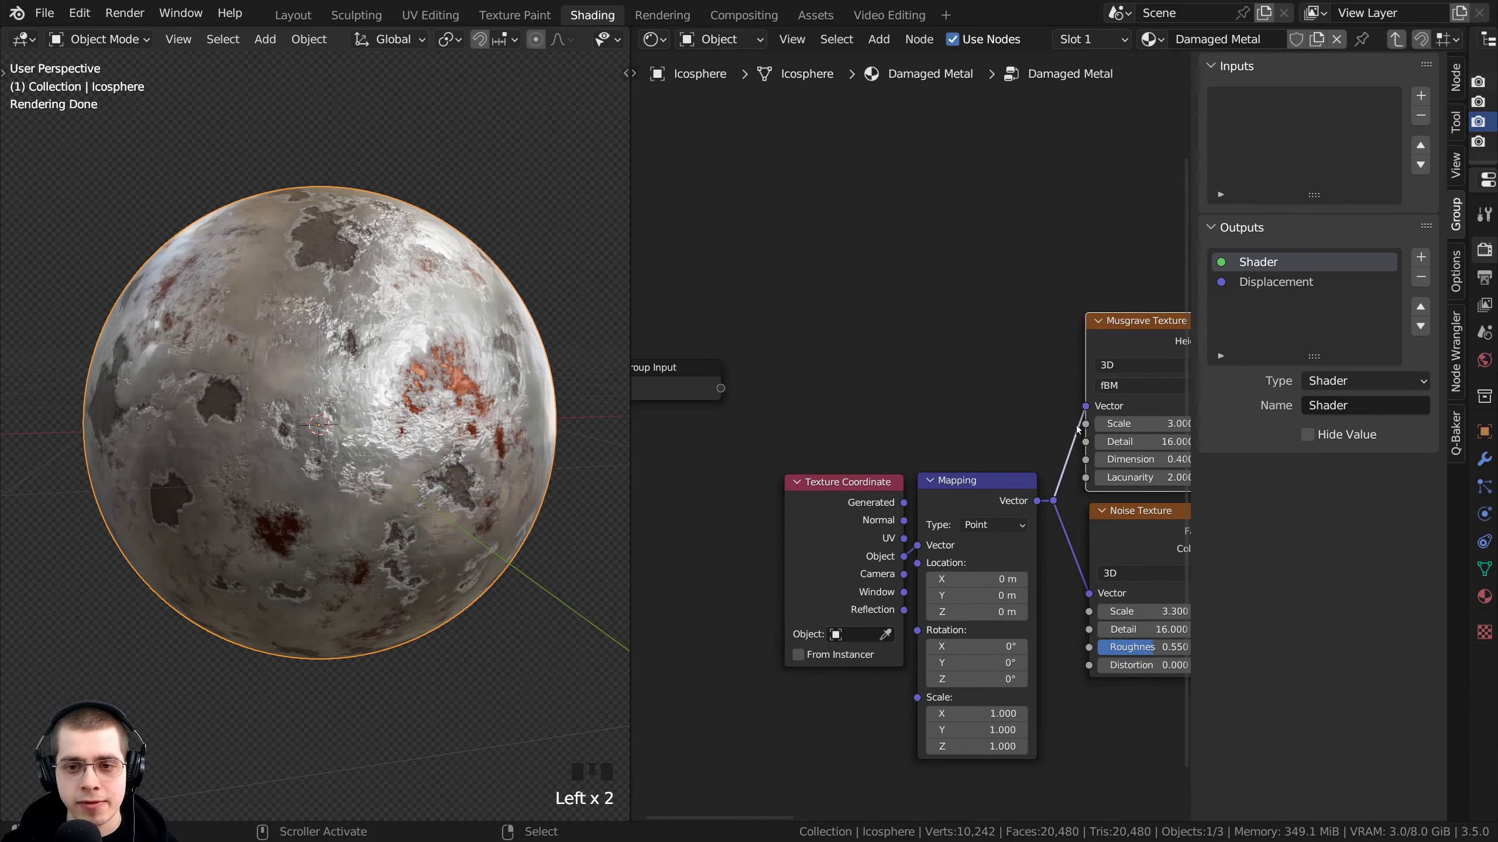
drag(1096, 428, 855, 398)
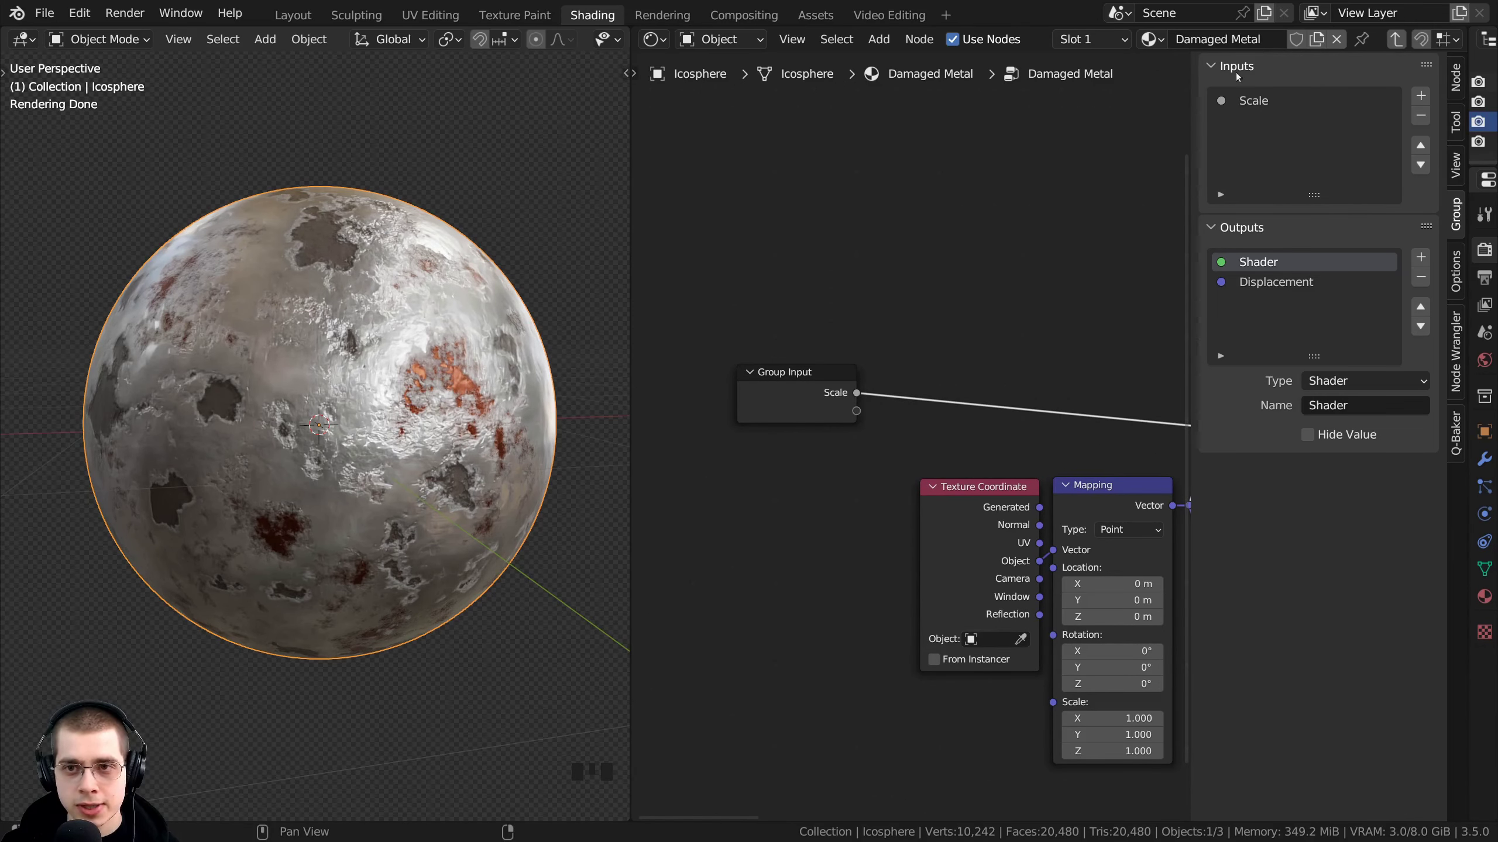
Select the Scale group input, add a second input, and remove the added one
click(1253, 101)
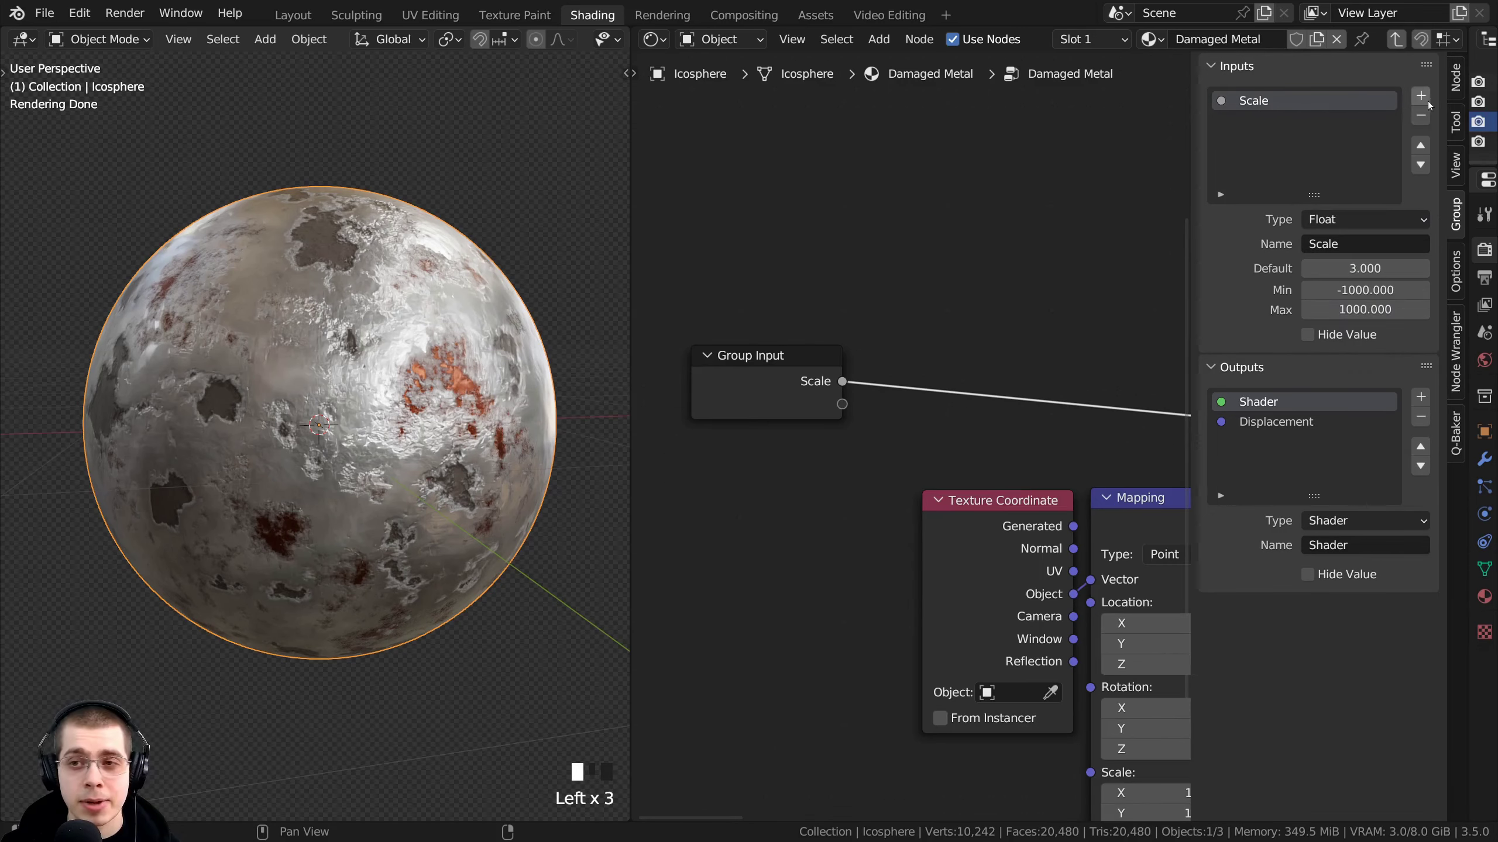
click(1423, 97)
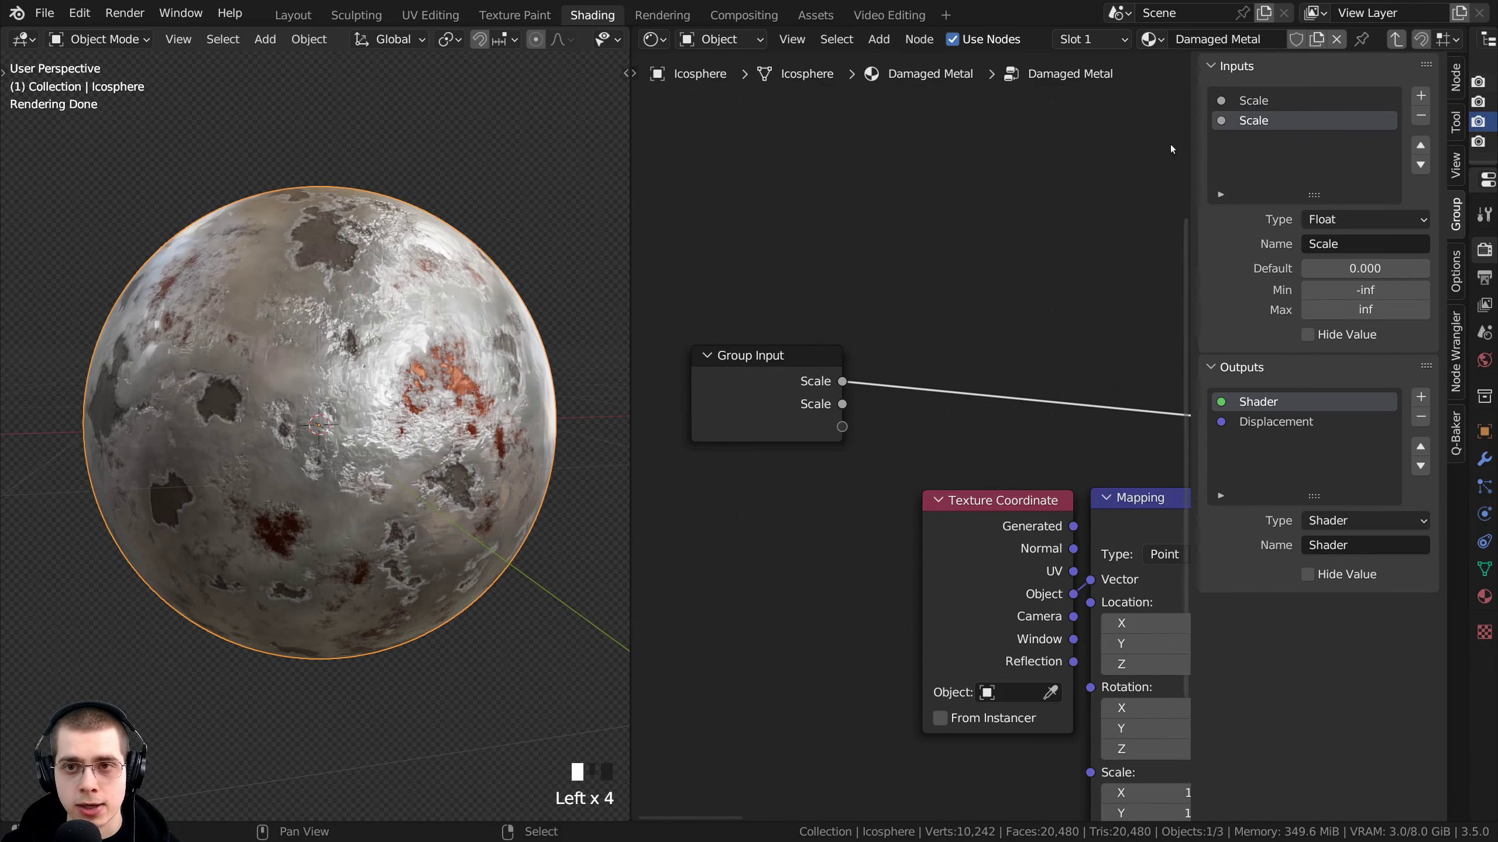
click(1422, 117)
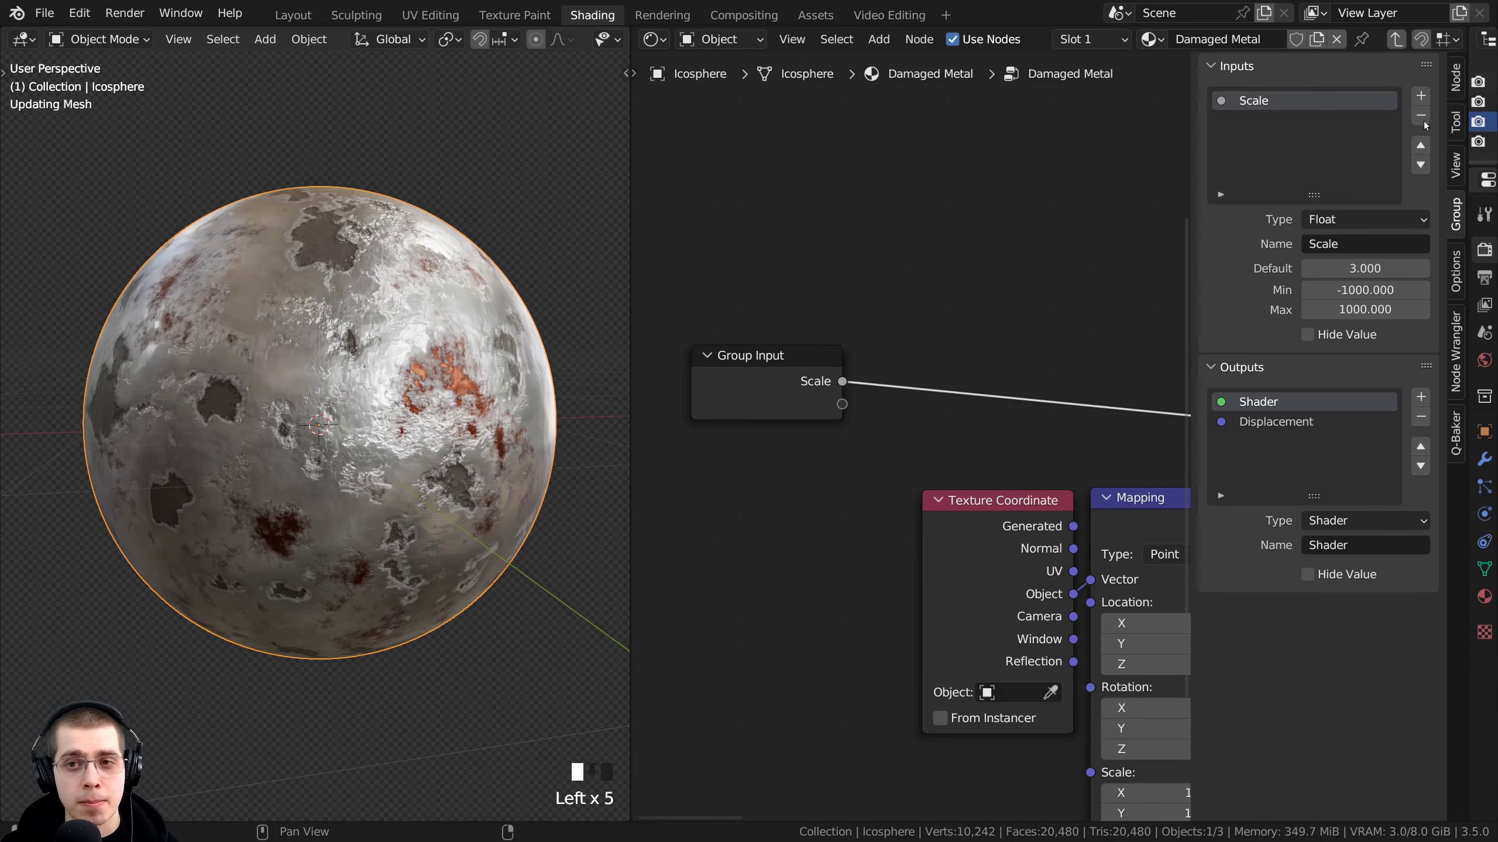
Add a second group input and rename it 1
click(1421, 96)
double_click(1253, 121)
text(1)
click(1277, 117)
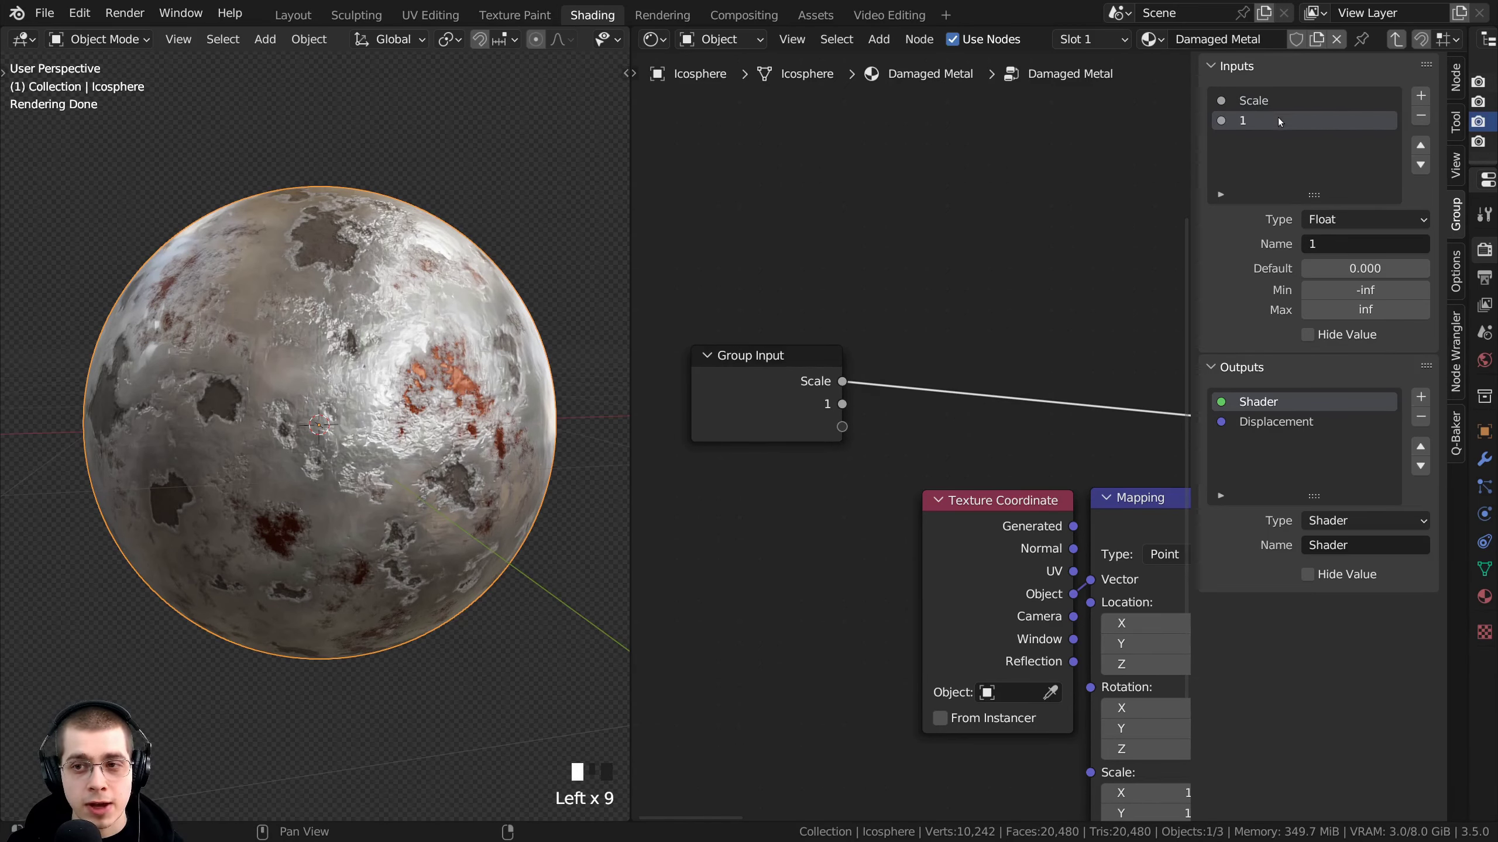
Reorder the input named 1 above and below Scale, and remove it from the group's inputs
click(1420, 147)
click(1420, 165)
click(1420, 145)
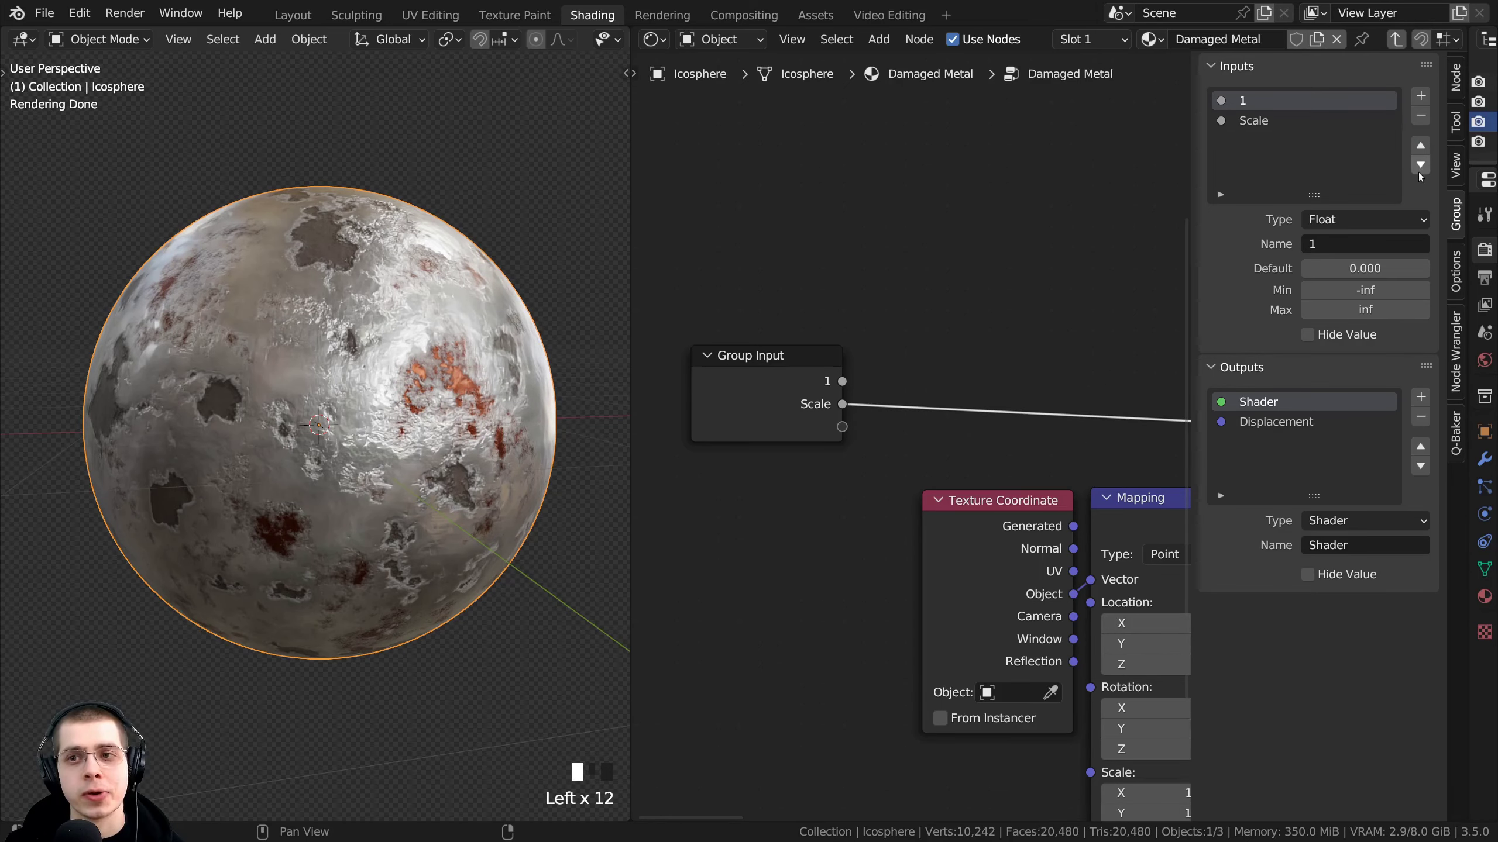
click(1421, 165)
click(1422, 115)
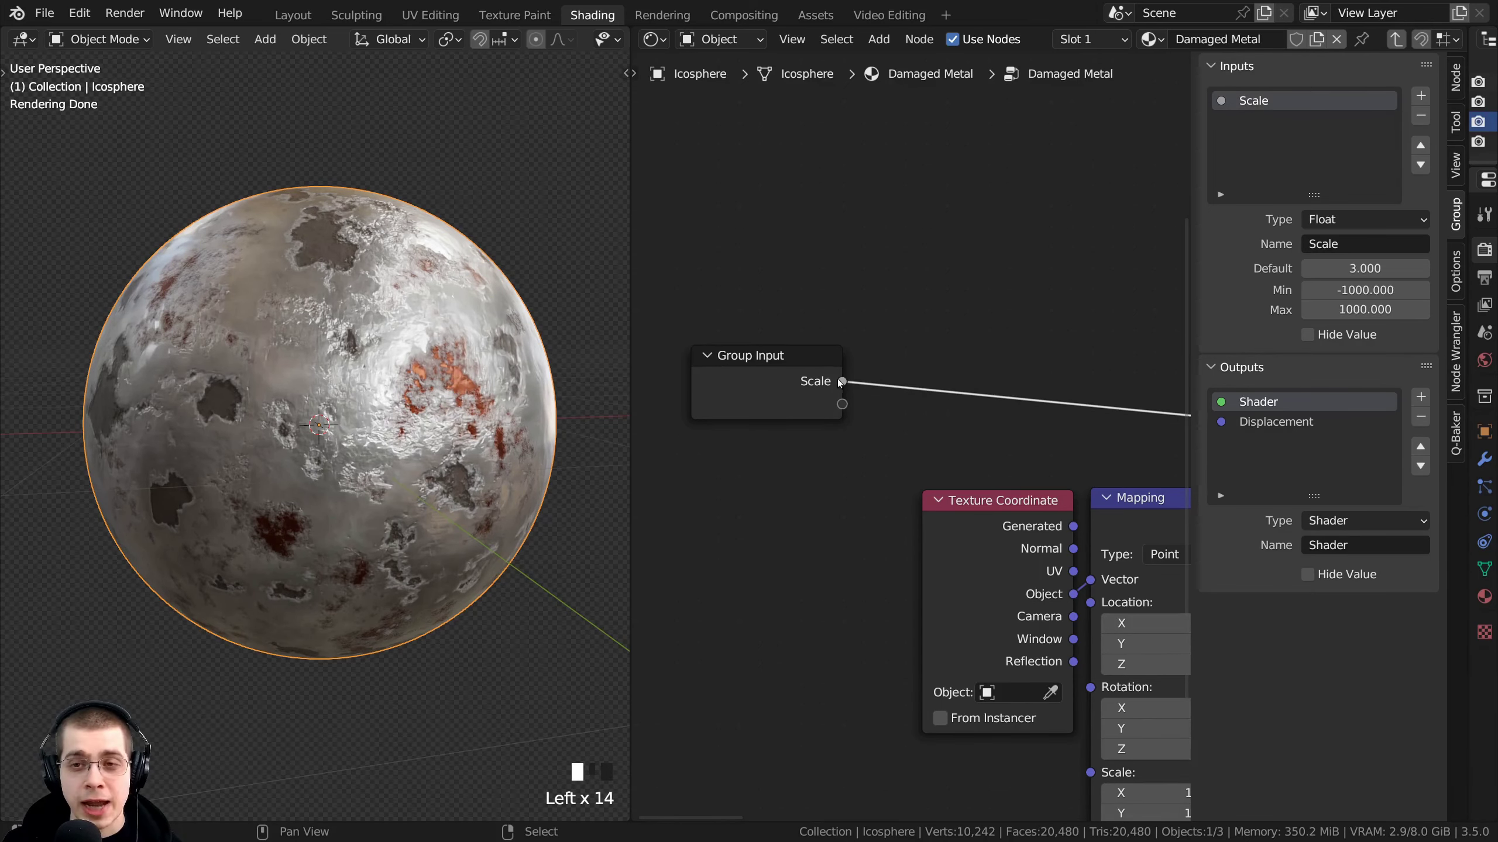
Leave the Scale input's name as it is and move the Group Input node slightly up towards the Musgrave Texture
double_click(1241, 101)
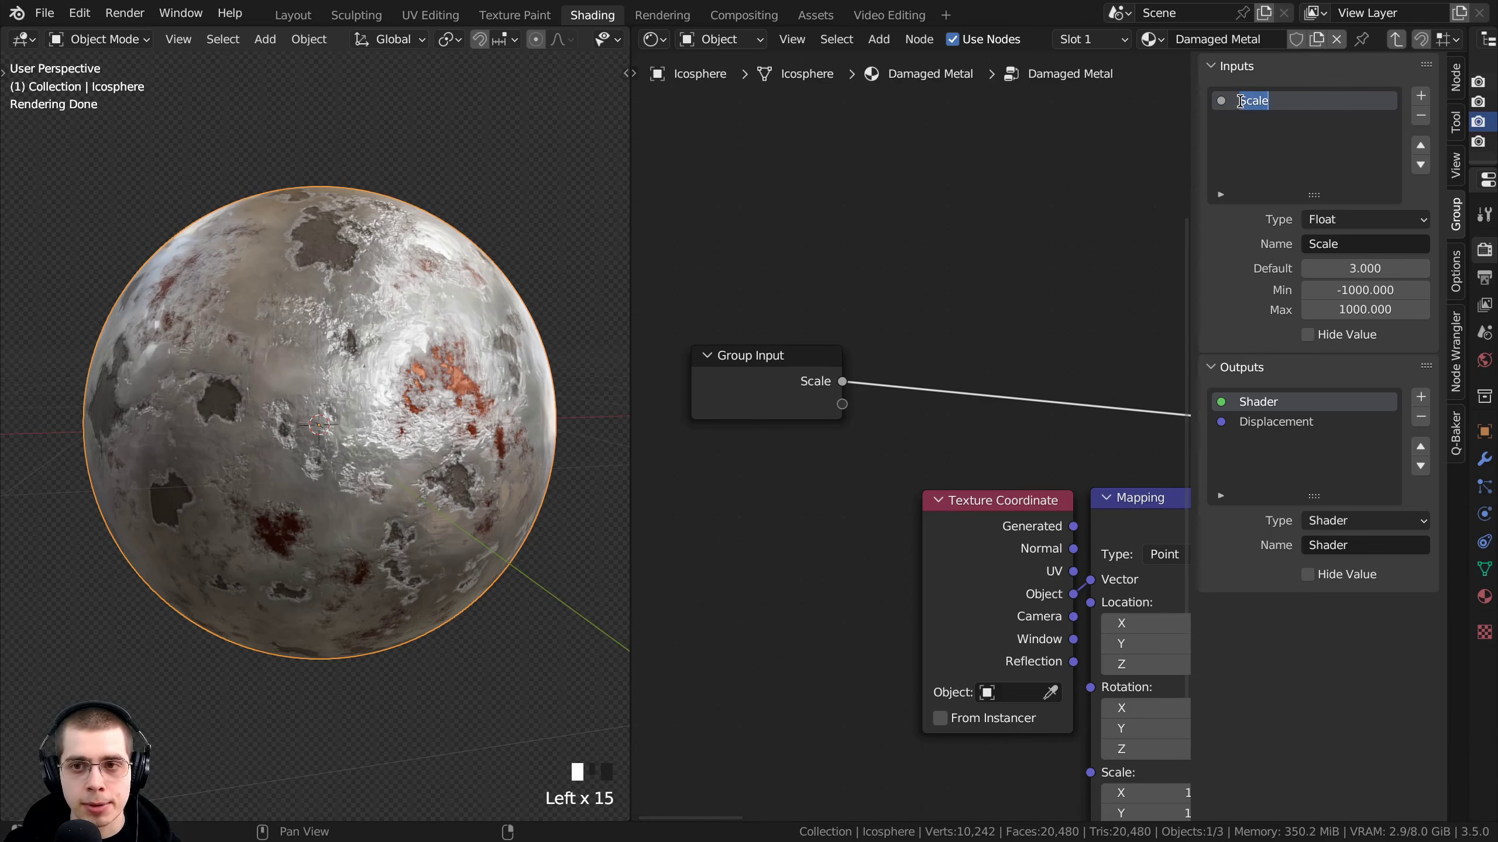
click(763, 485)
click(784, 368)
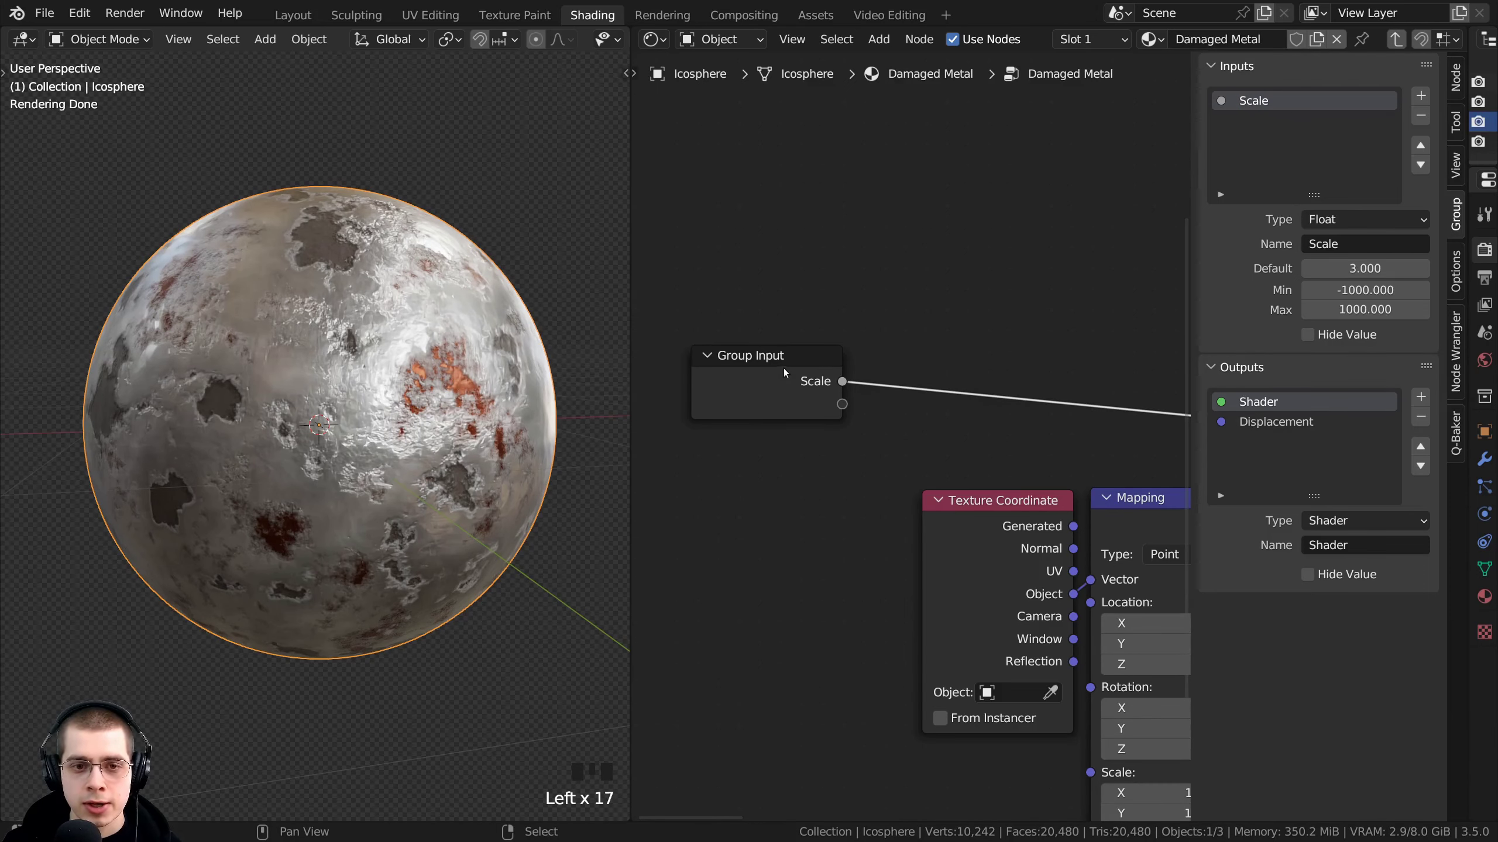
drag(798, 393, 821, 373)
triple_click(817, 363)
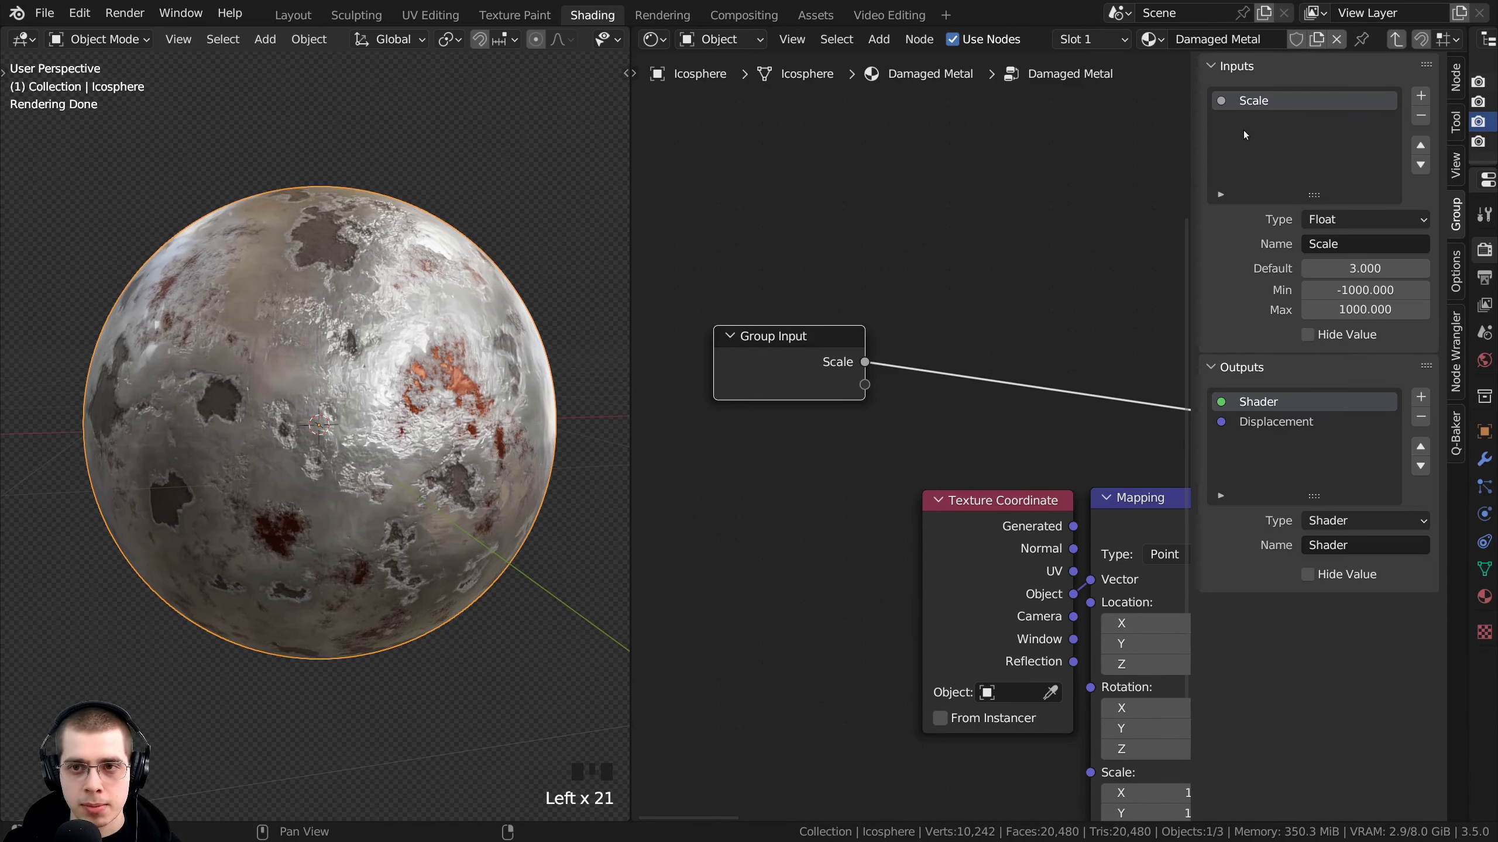
Rename the Scale group input as Musgrave Scale
double_click(1244, 106)
click(1241, 105)
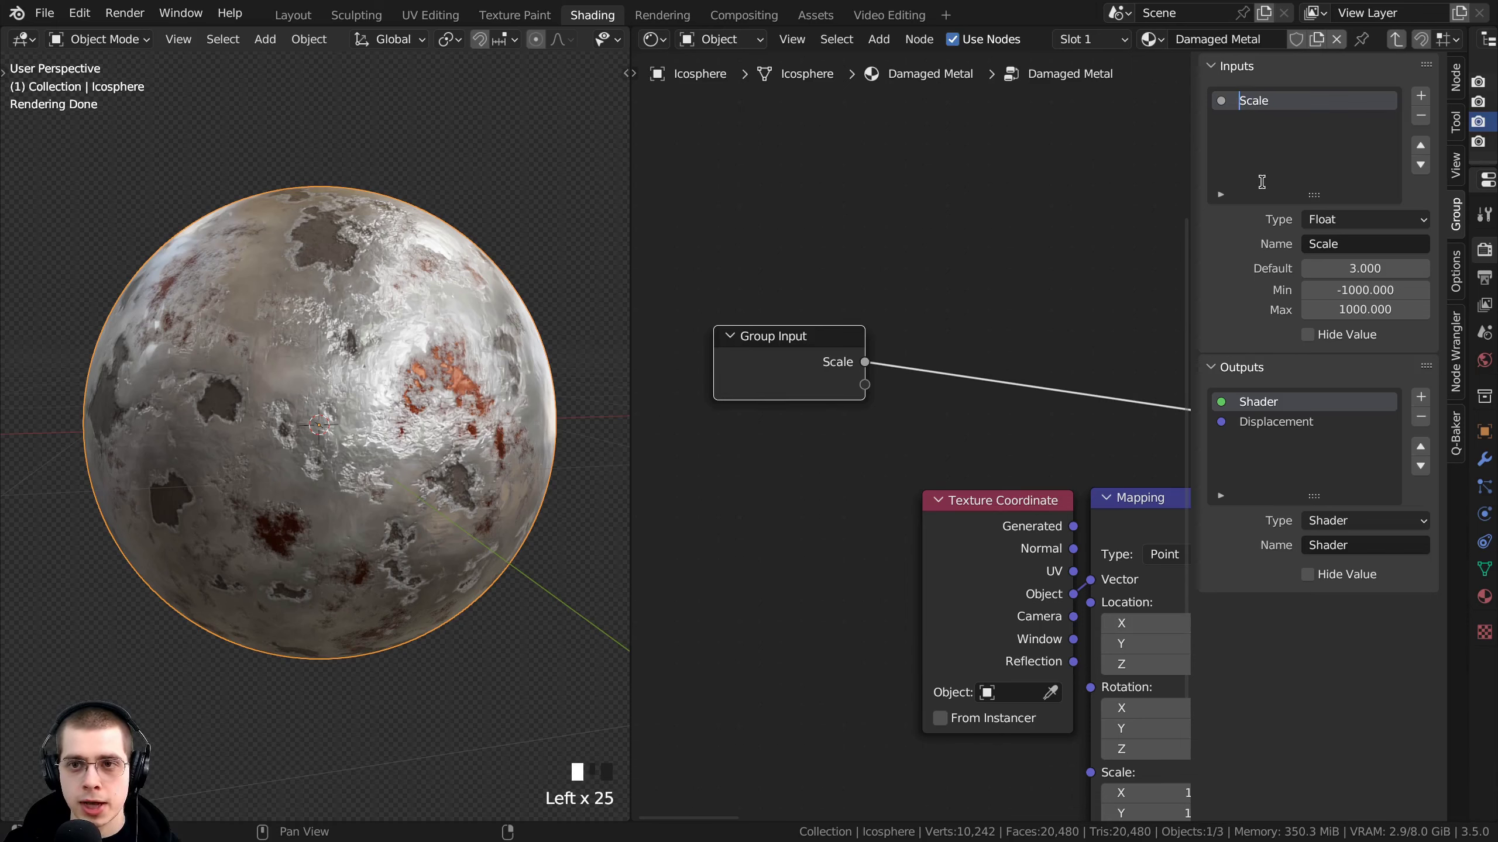
text(Mu)
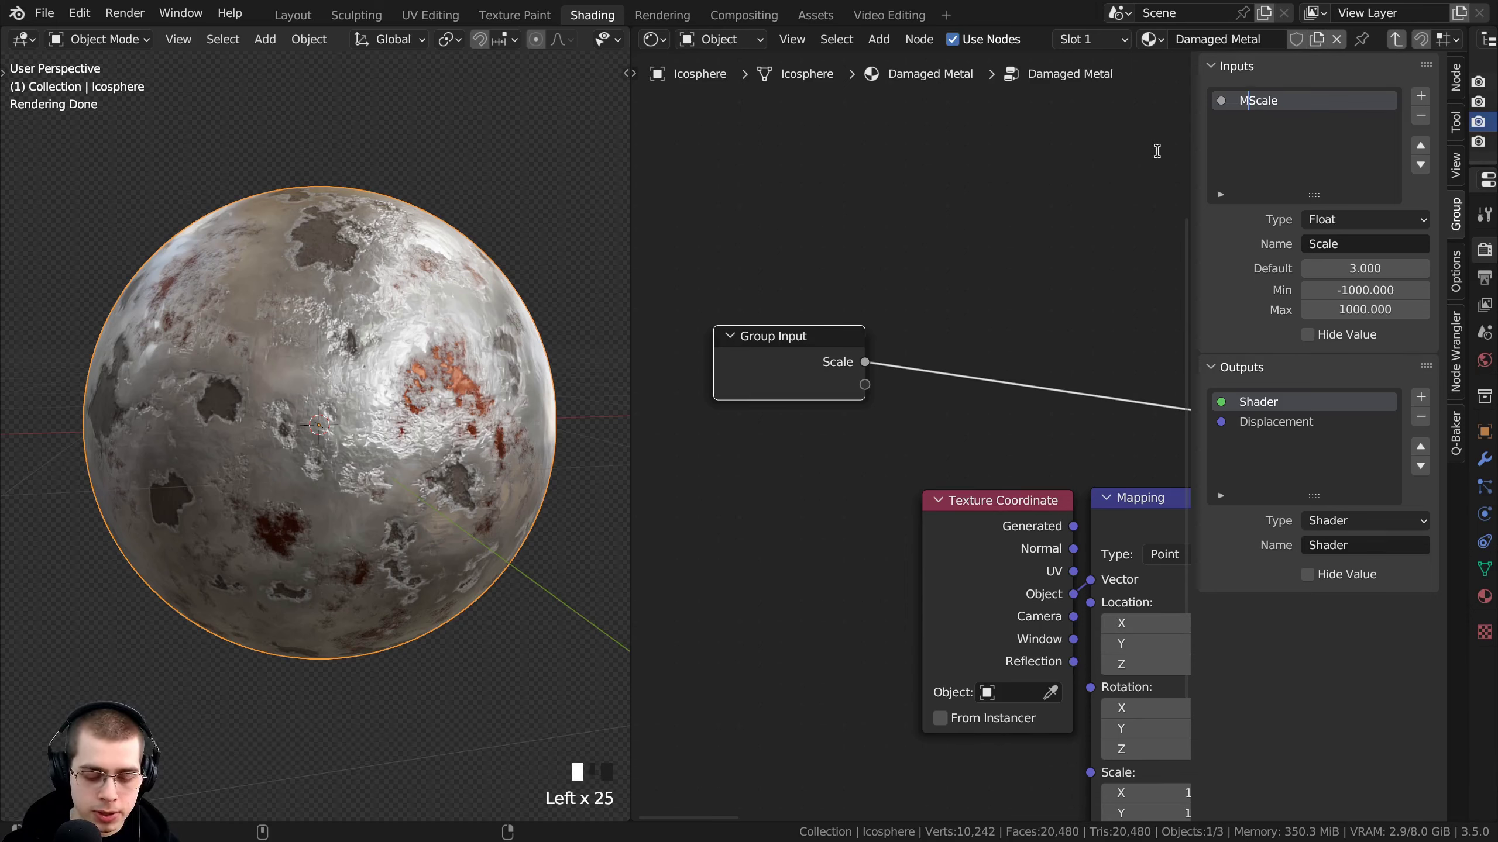
text(sgrave)
key(Return)
key(Home)
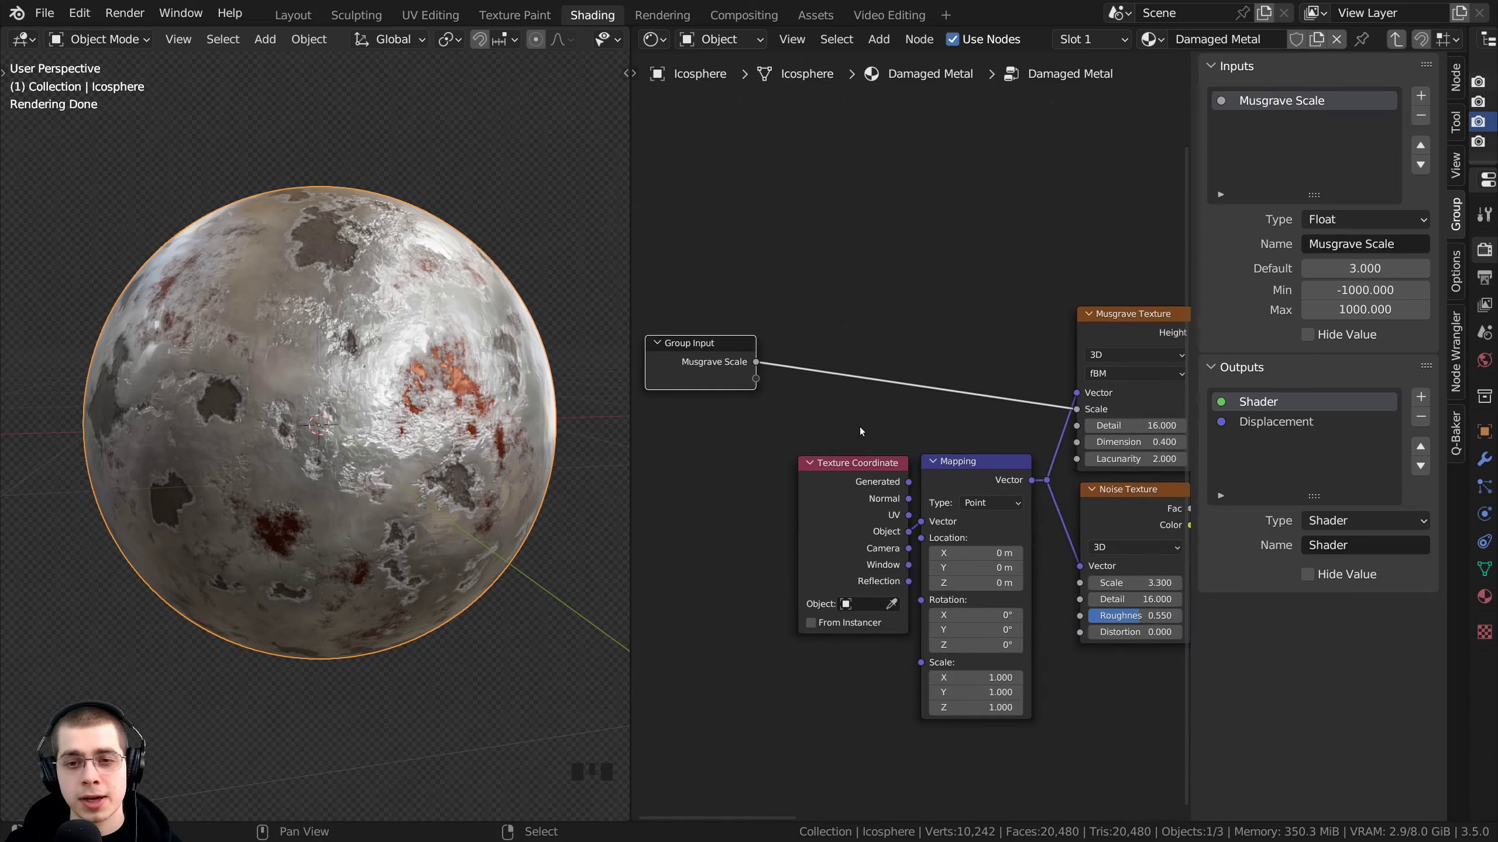
Move the Musgrave Texture node slightly up, away from the Noise Texture node
mouse_move(1096, 335)
mouse_down()
mouse_move(1106, 321)
mouse_move(1094, 325)
mouse_up()
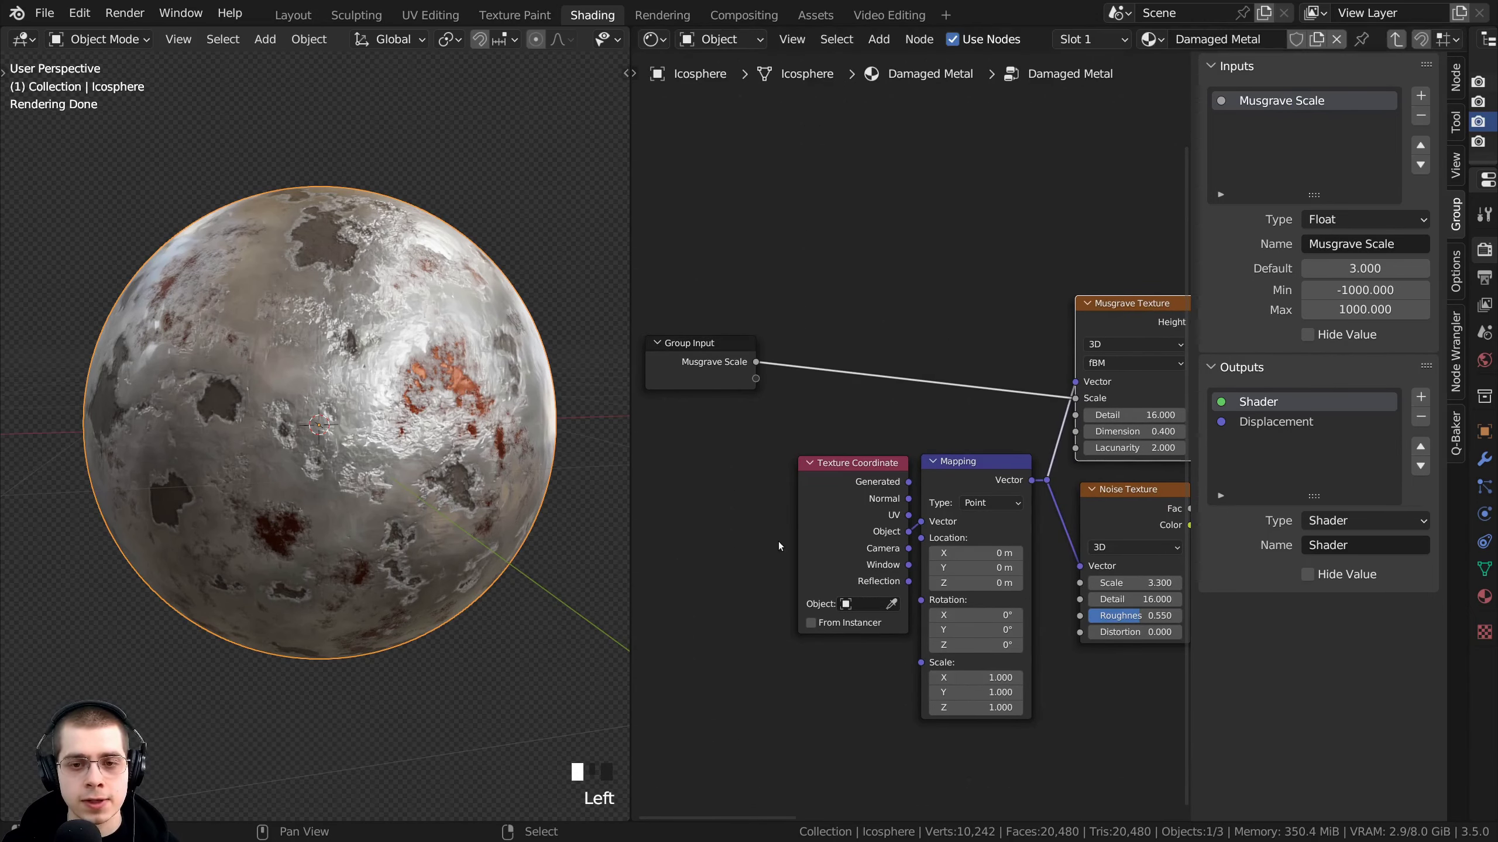
middle_drag(850, 544, 968, 637)
scroll(968, 637, up, 2)
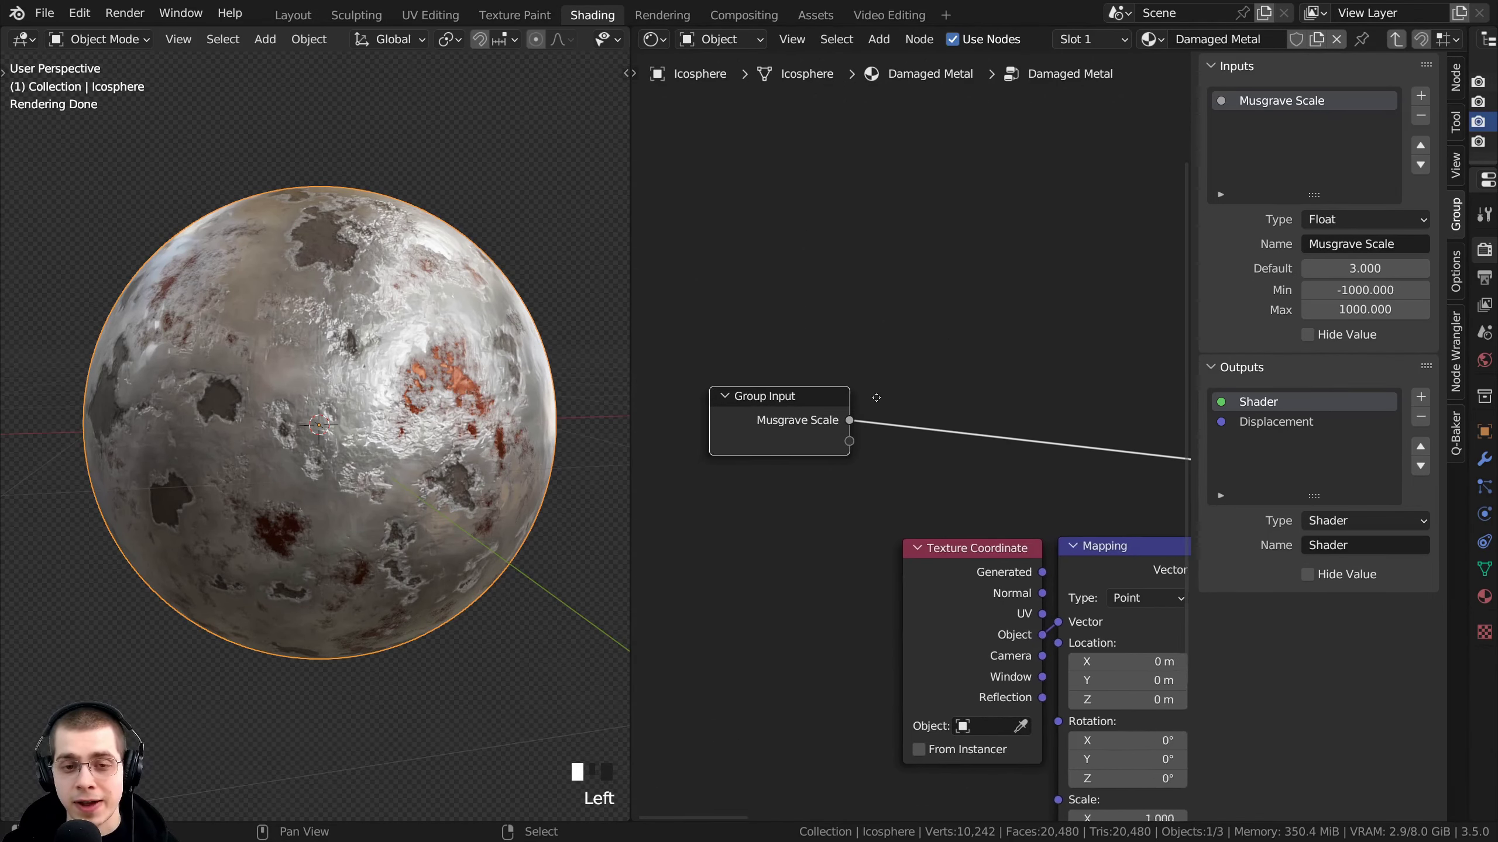
Exit the node group and try out a Musgrave Scale of 4.6 on the Damaged Metal node
key(Tab)
middle_drag(877, 521, 975, 521)
scroll(976, 521, up, 4)
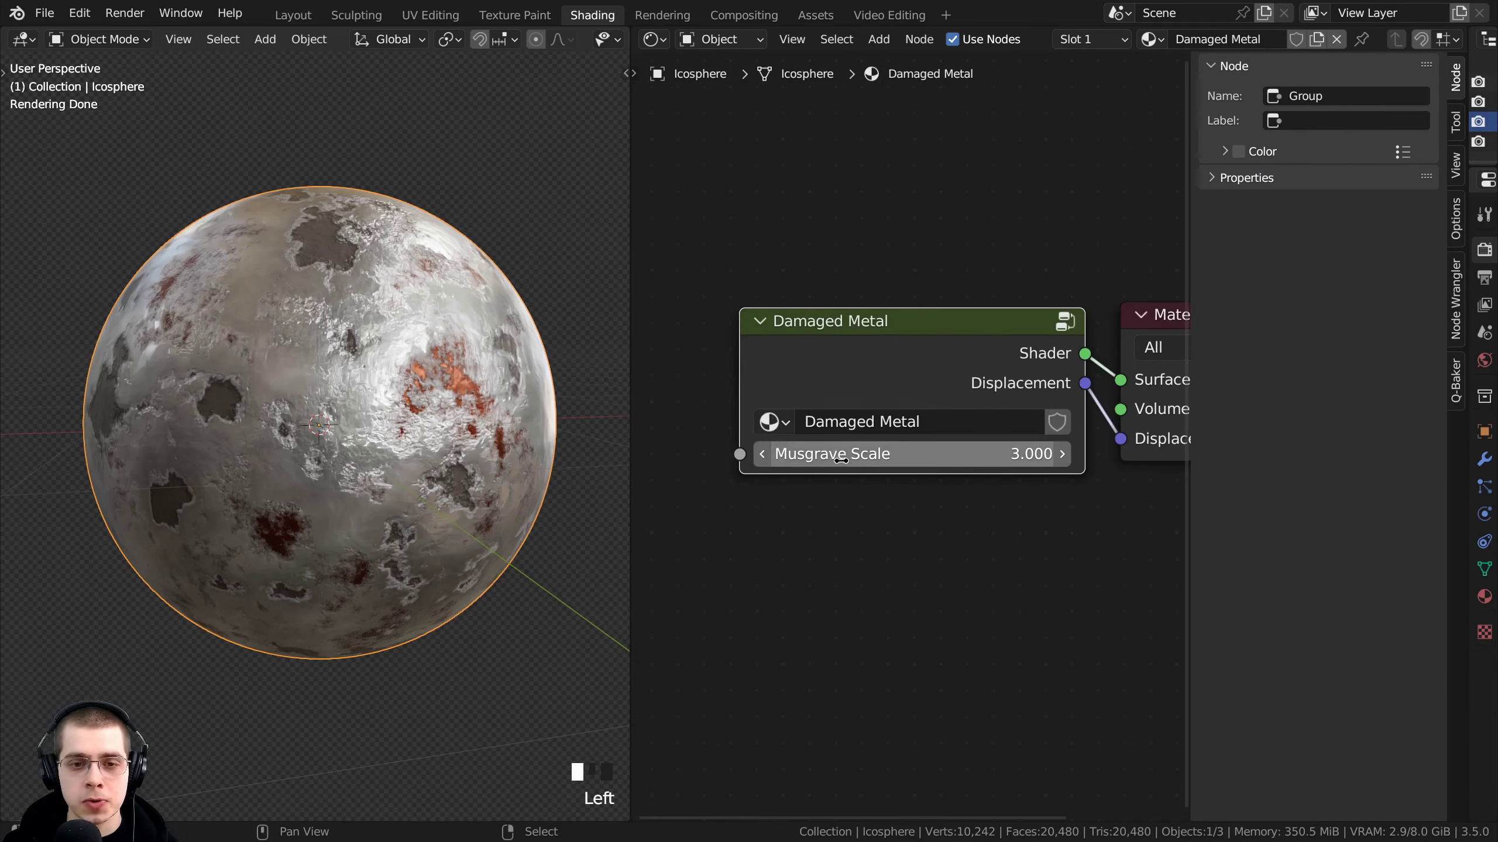
drag(932, 358, 897, 348)
drag(863, 348, 903, 355)
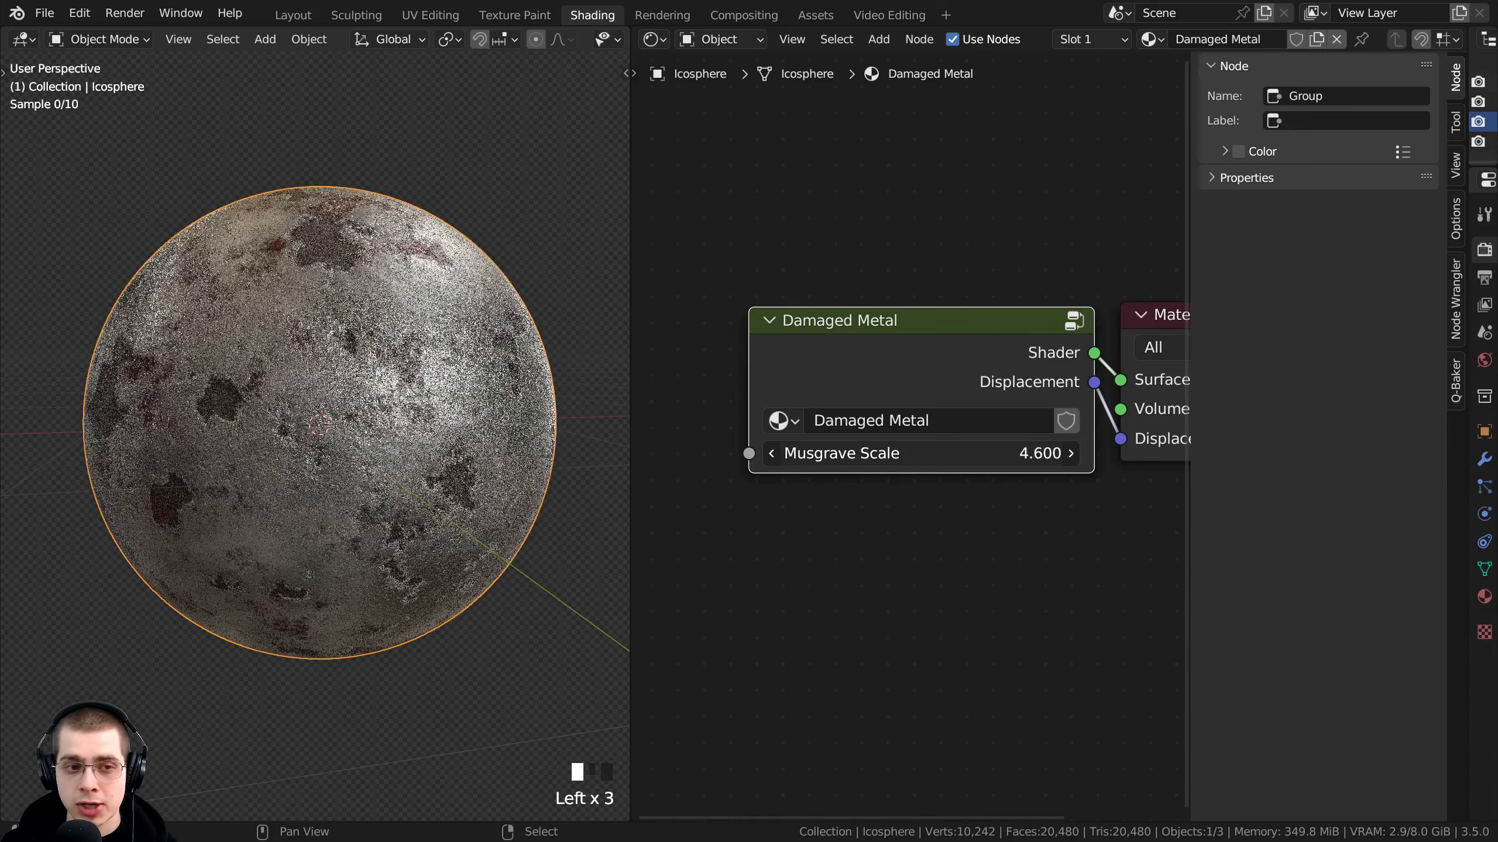
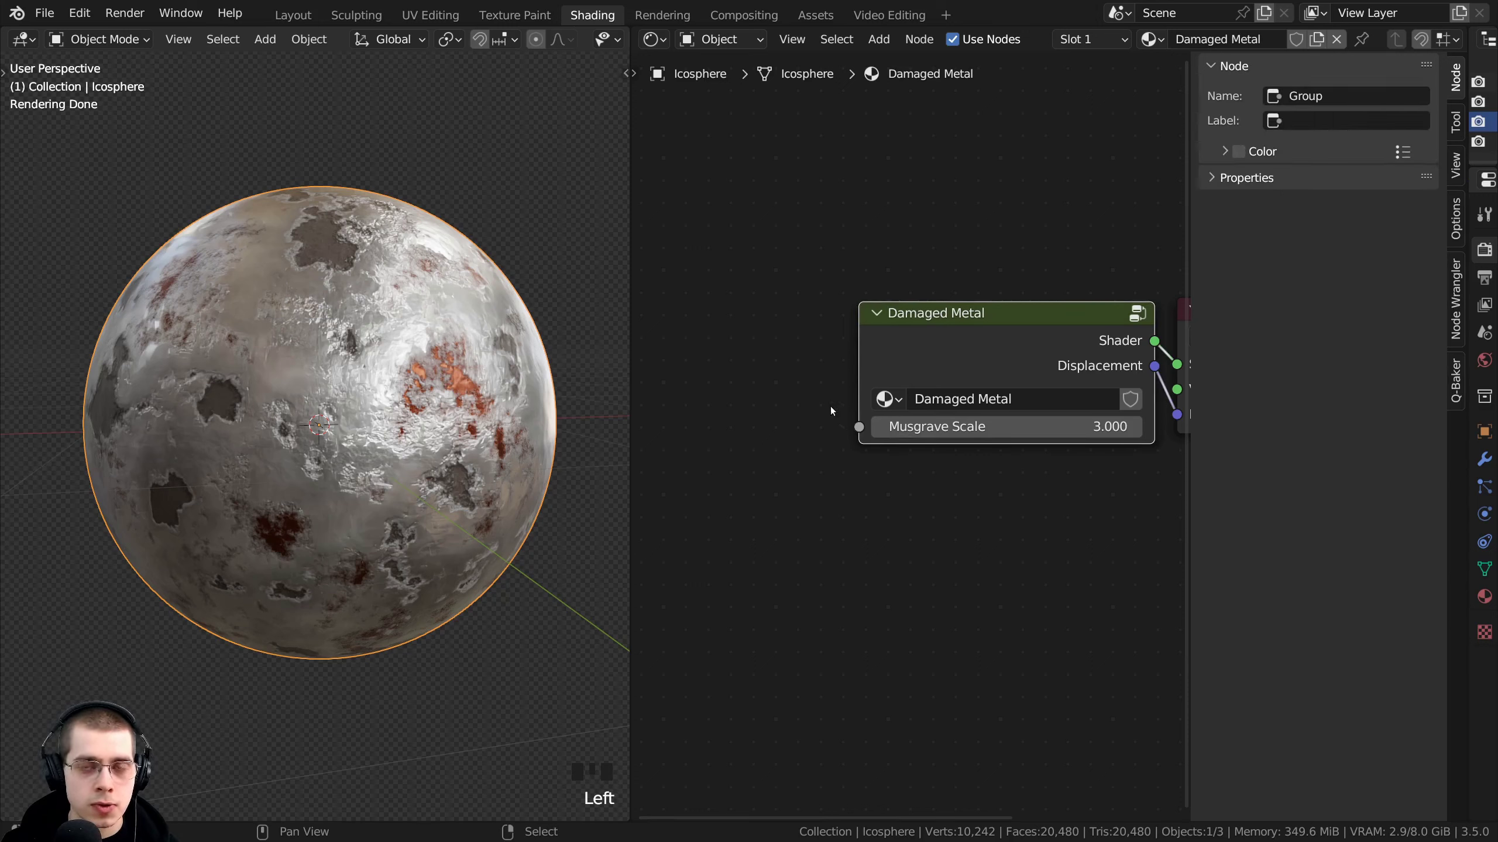
click(953, 352)
Add a Value node in front of the Damaged Metal group node
middle_drag(782, 396, 787, 383)
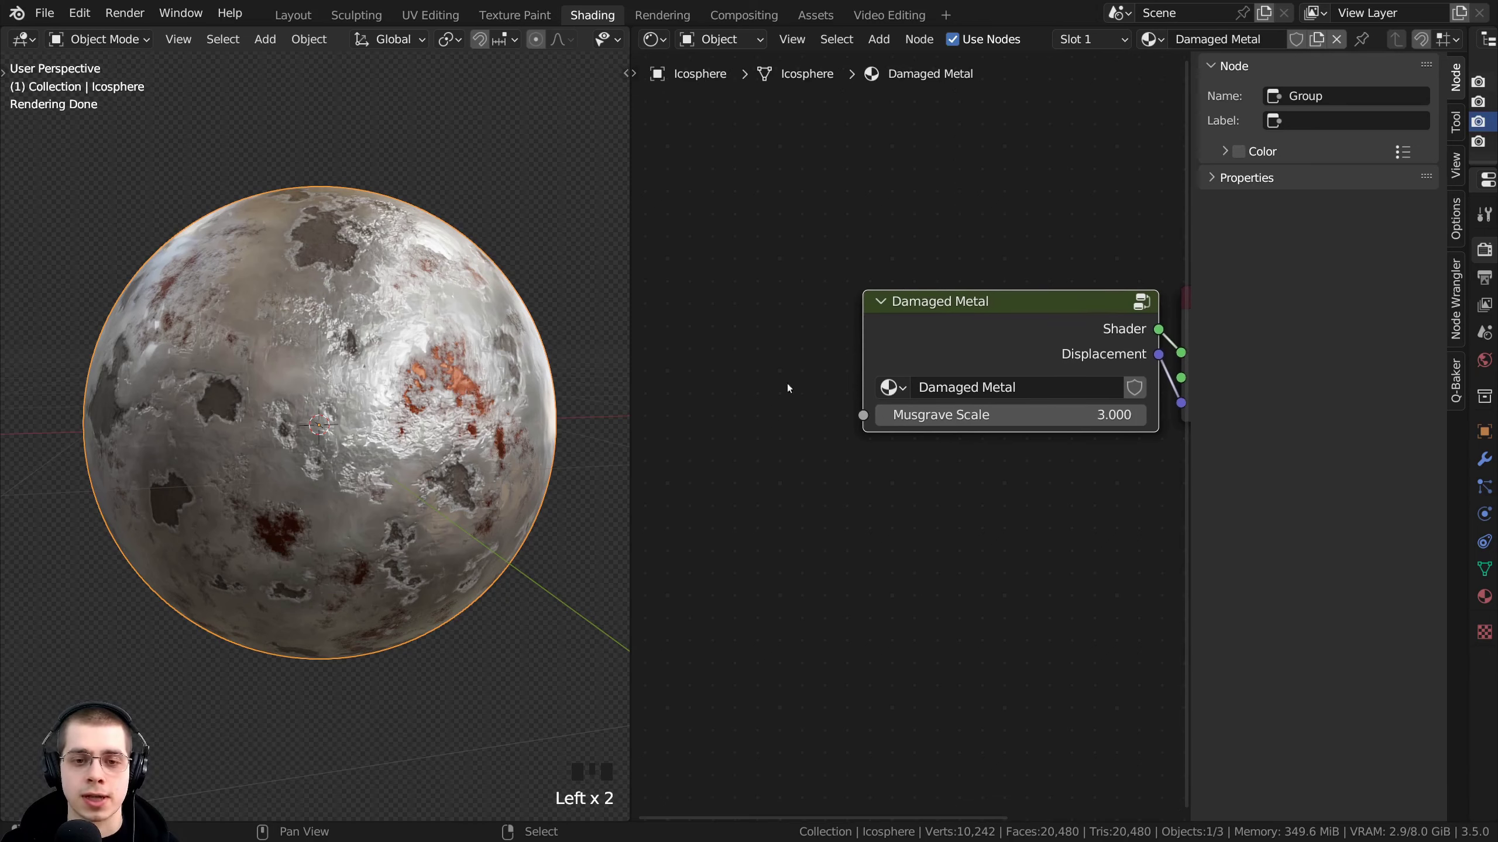
middle_drag(716, 295, 747, 321)
scroll(746, 321, down, 1)
key(shift+a)
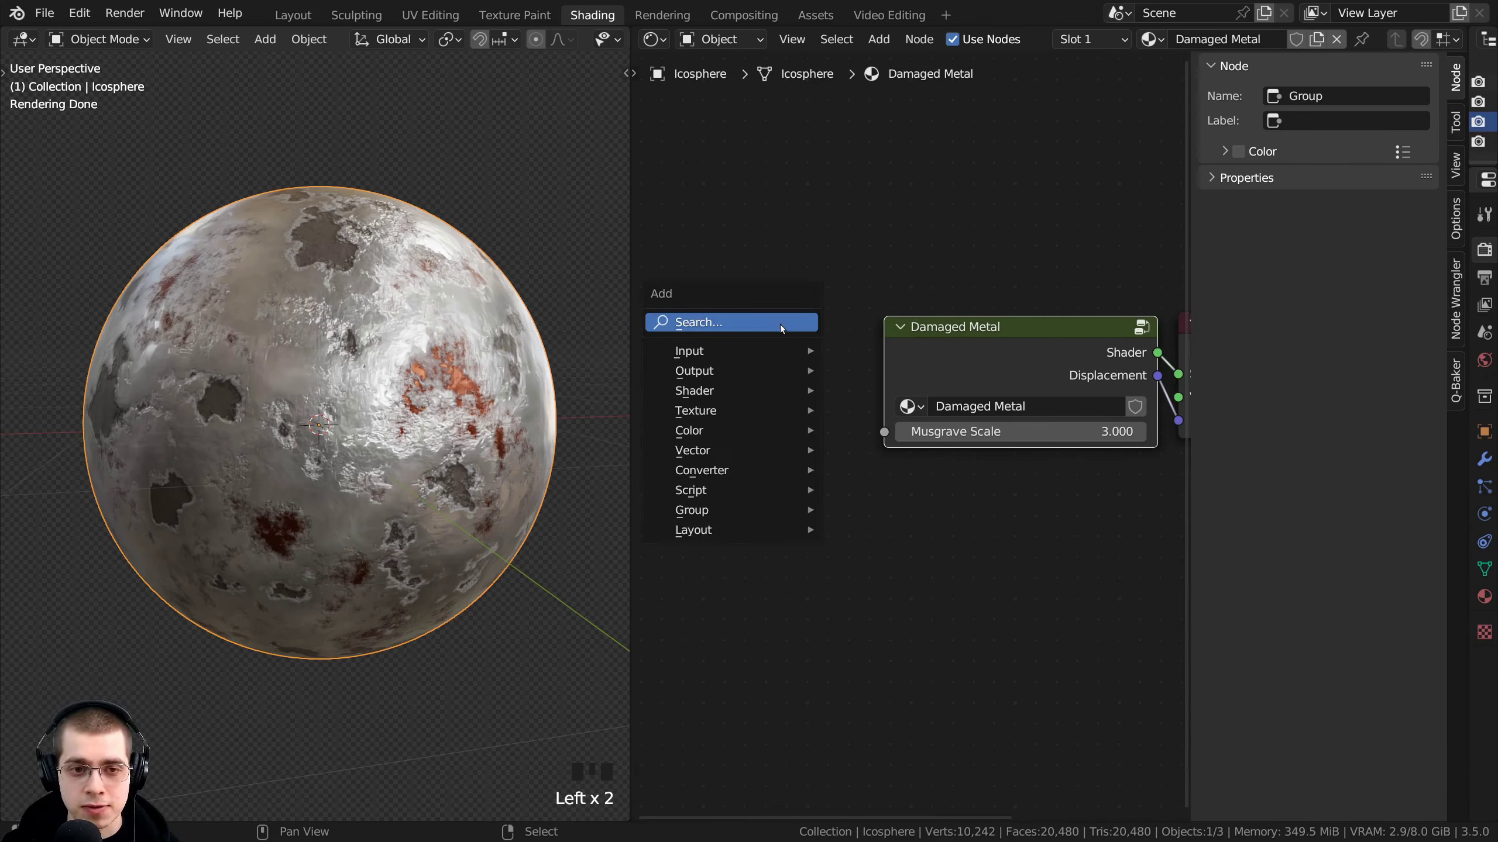
click(780, 324)
text(vla)
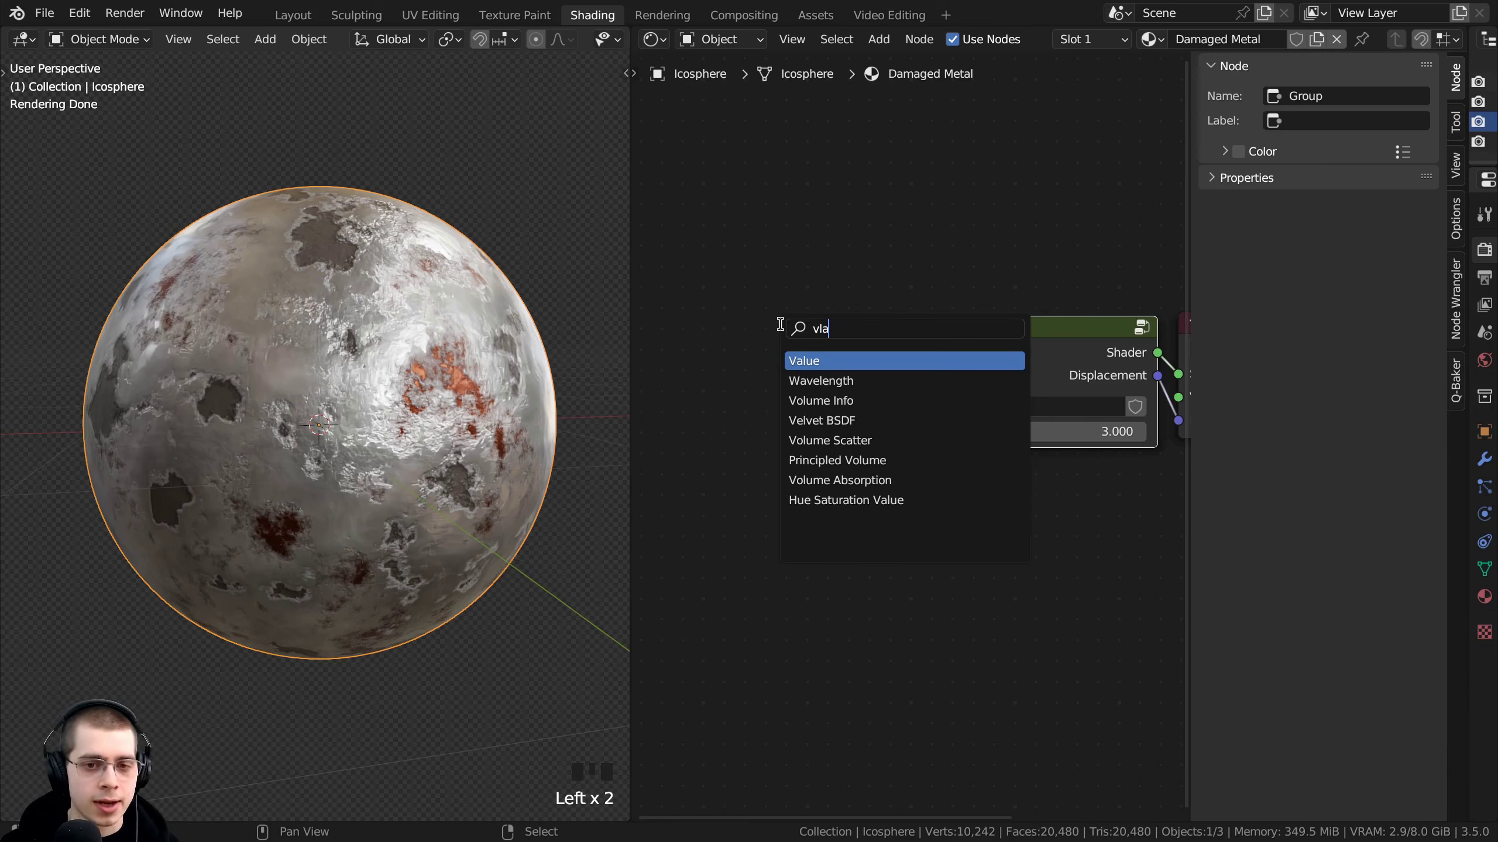
click(814, 359)
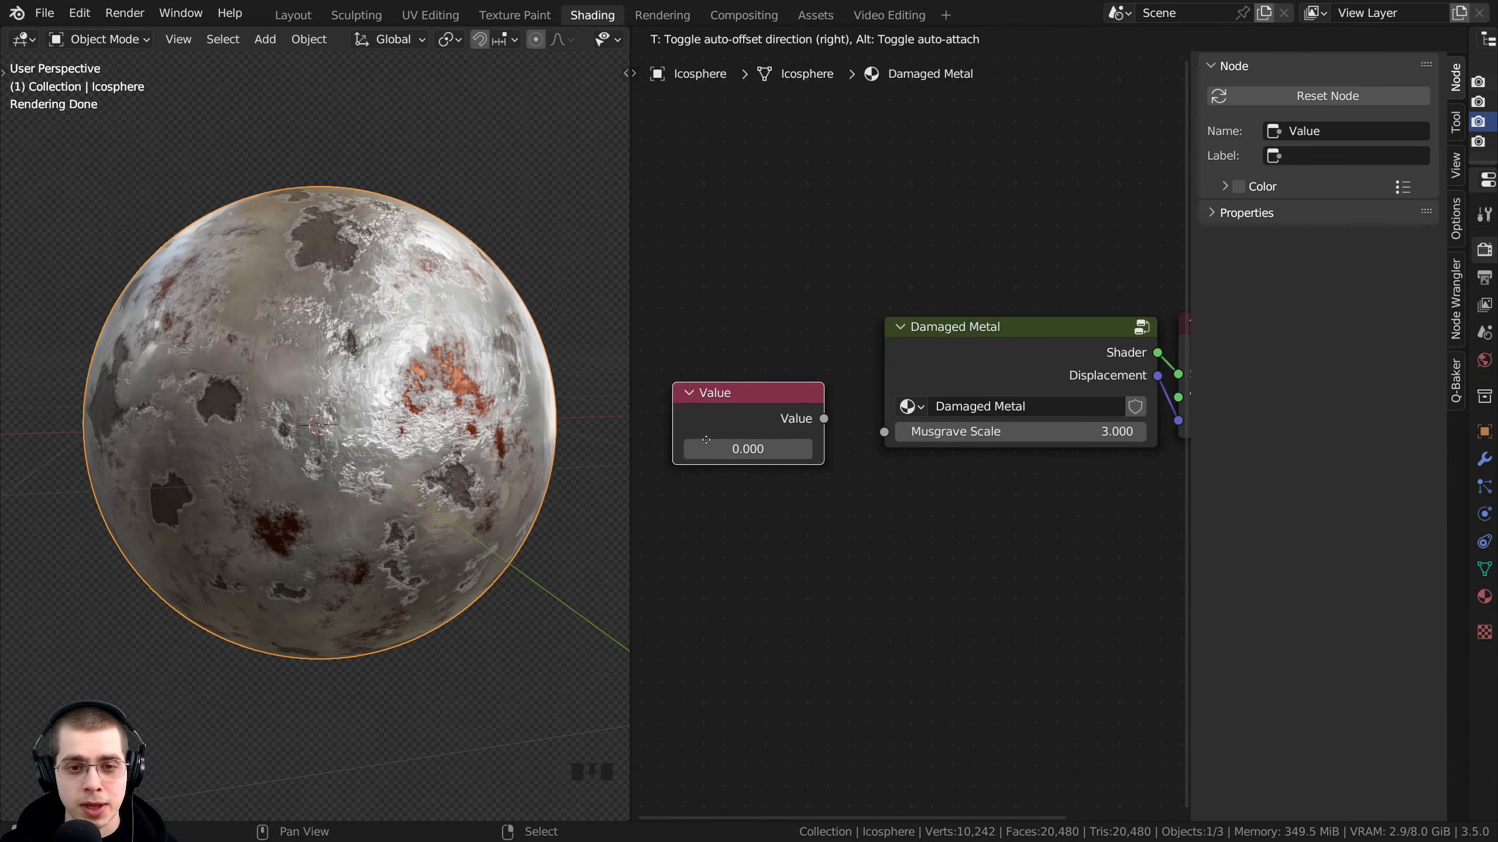
click(707, 437)
middle_drag(809, 500, 868, 473)
scroll(868, 472, up, 1)
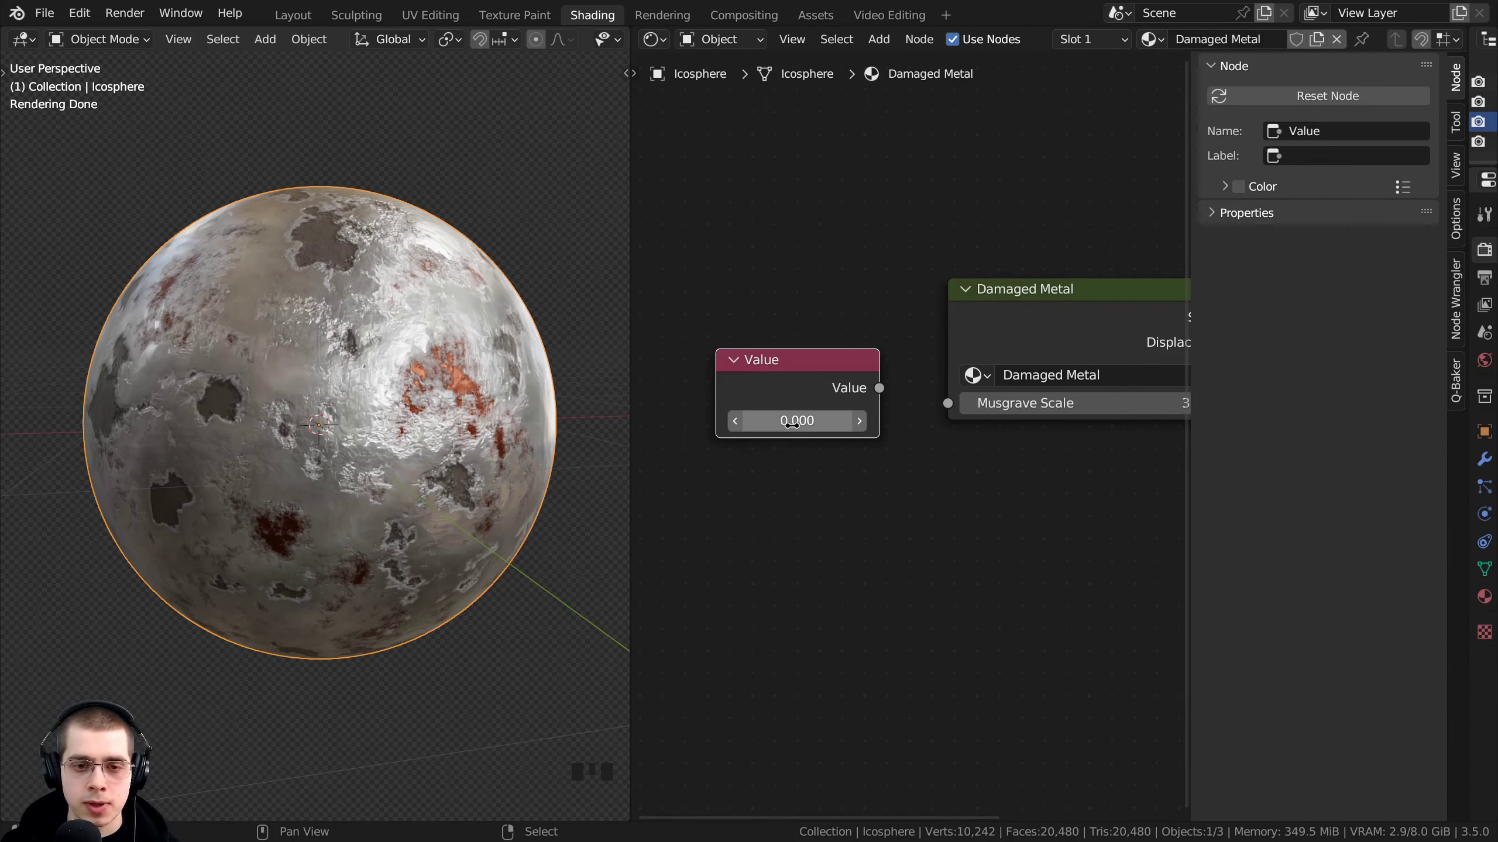
Connect the Value node to the Musgrave Scale input and try values of 2.1 and 3.3
drag(792, 401, 758, 355)
middle_drag(793, 422, 751, 405)
drag(838, 342, 905, 387)
drag(779, 375, 905, 384)
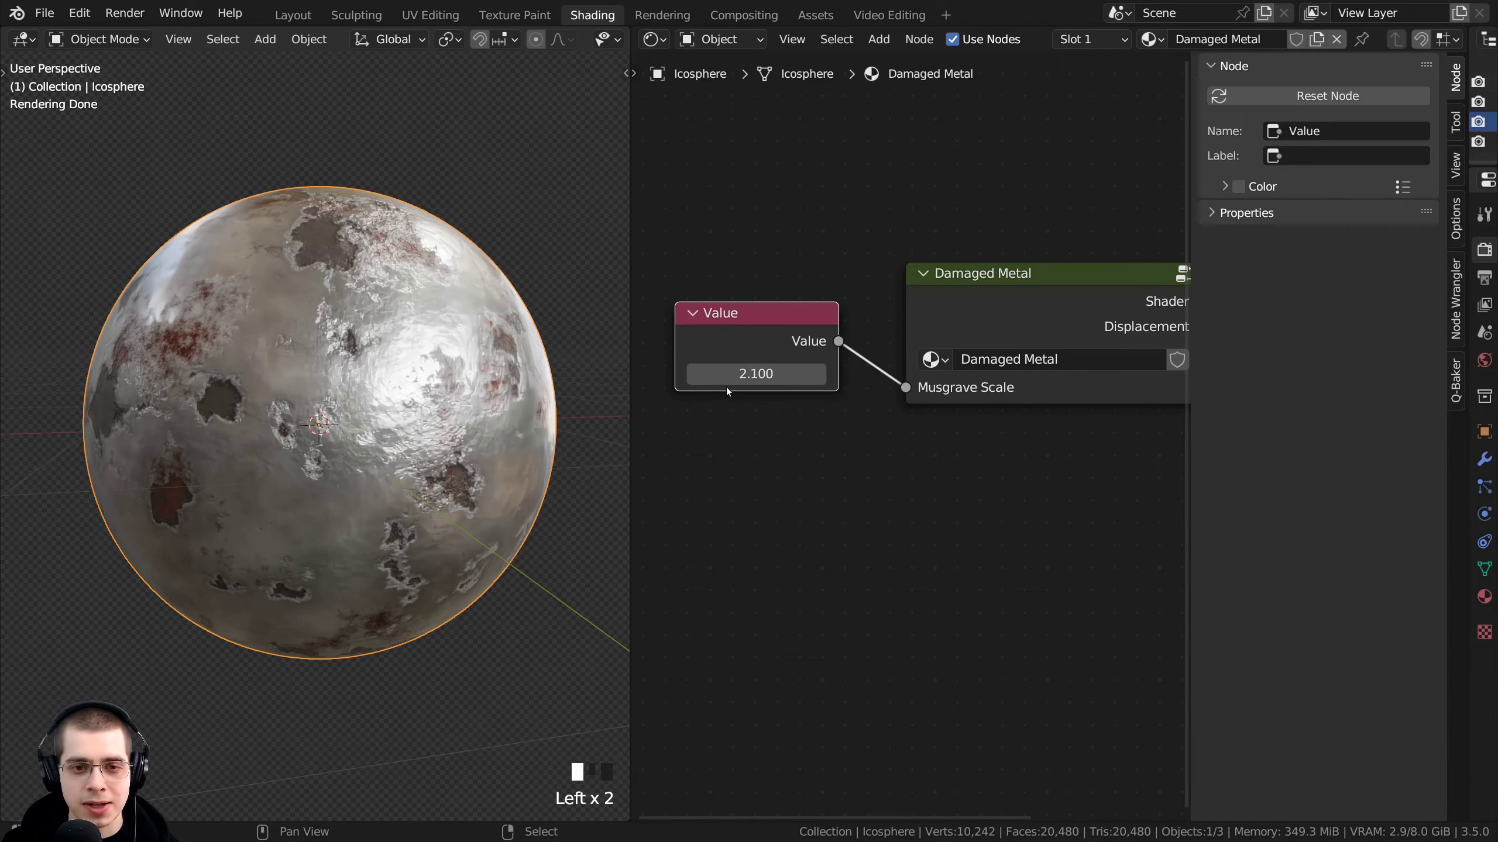
drag(729, 378, 802, 376)
Look inside the Damaged Metal group at the link feeding the Musgrave Texture's Scale, and return to the main node tree
click(1028, 283)
key(Tab)
scroll(775, 271, down, 5)
middle_drag(775, 270, 776, 328)
middle_drag(1134, 391, 851, 392)
scroll(851, 392, up, 5)
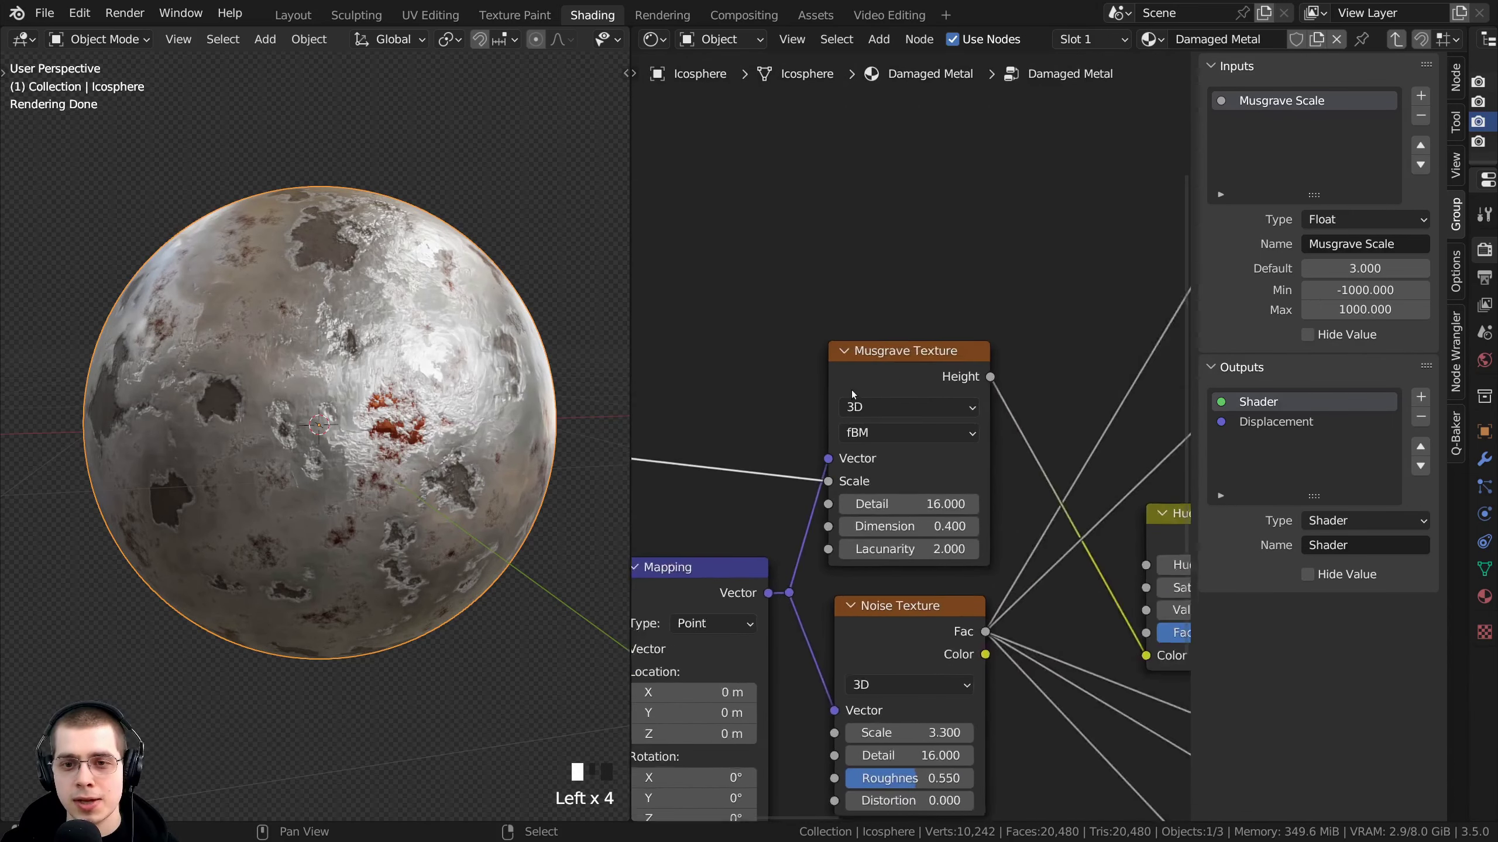
click(855, 395)
drag(852, 485, 873, 489)
scroll(873, 488, down, 4)
middle_drag(641, 541, 917, 527)
key(Tab)
Delete the Value node connected to Musgrave Scale
scroll(828, 338, up, 4)
drag(758, 351, 791, 353)
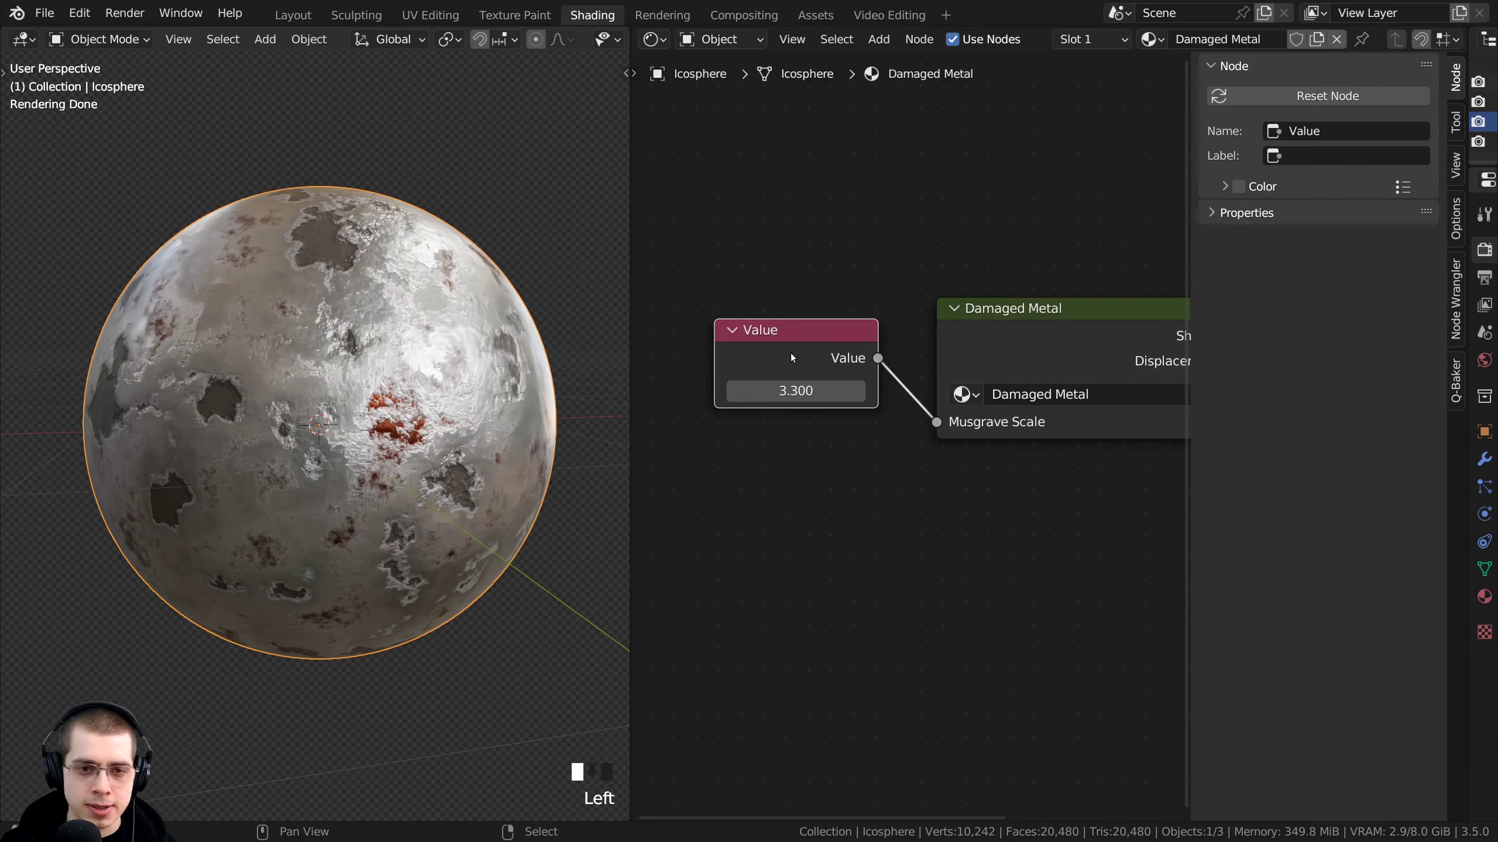
key(x)
Set the Musgrave Scale of the Damaged Metal group node to 4.9
middle_drag(960, 512, 827, 516)
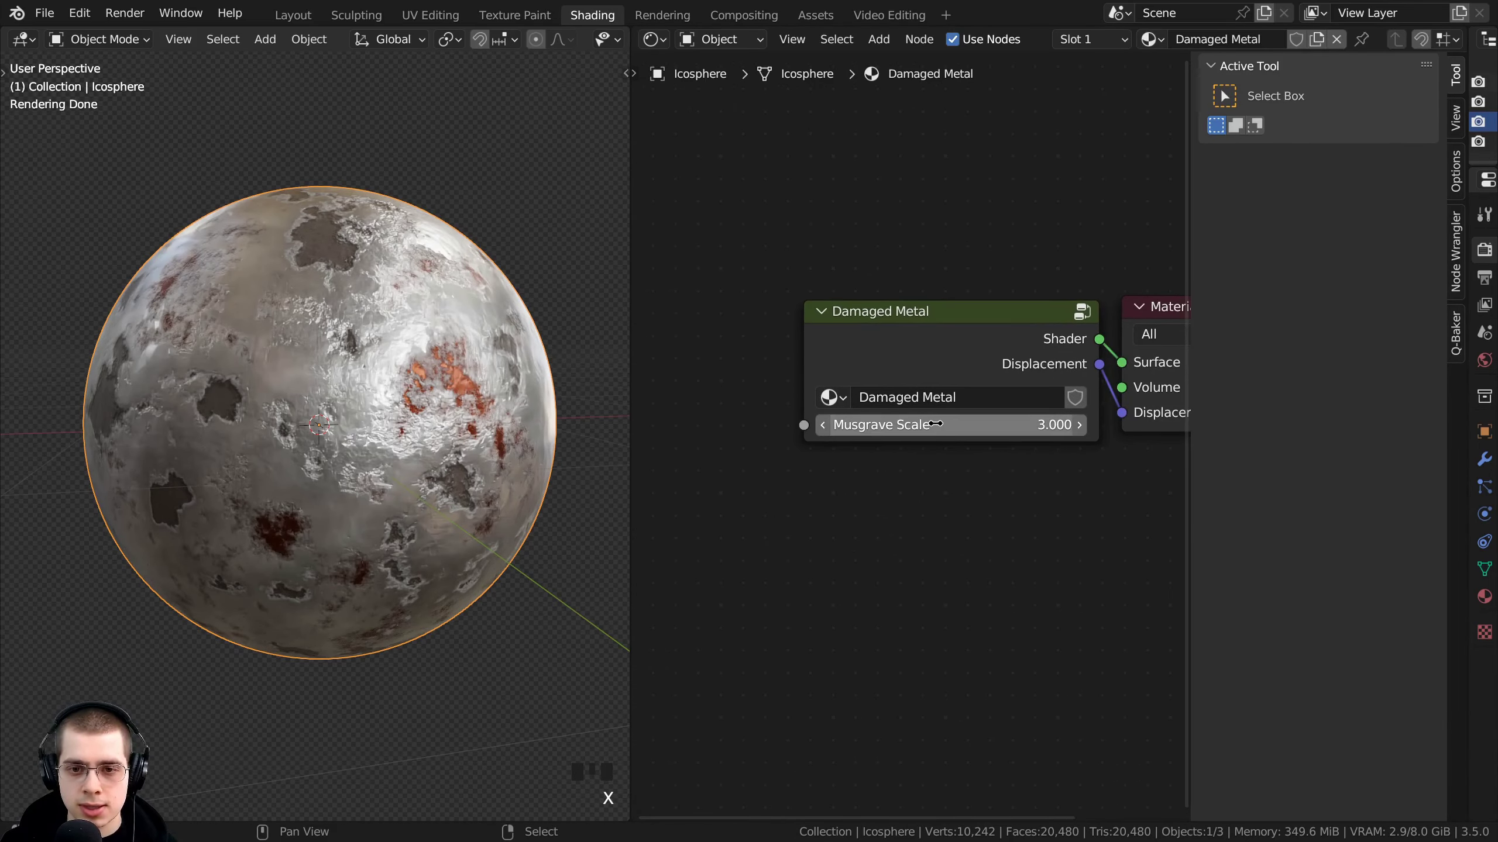
mouse_move(935, 423)
mouse_down()
mouse_move(973, 424)
mouse_move(920, 424)
mouse_move(937, 414)
mouse_up()
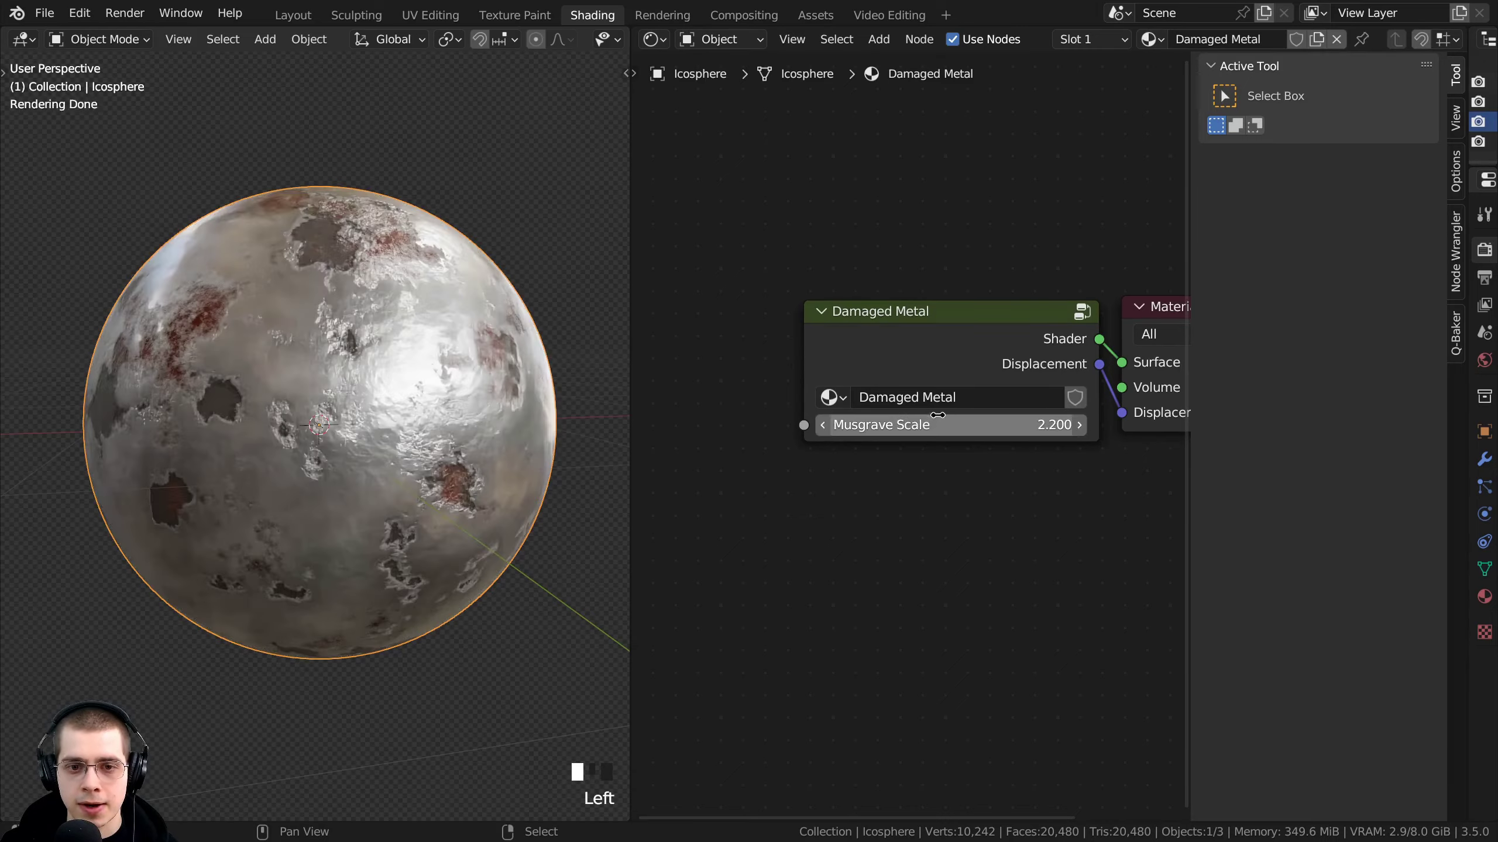
Open the Damaged Metal group in a widened node editor and move the Group Input node slightly down
click(858, 391)
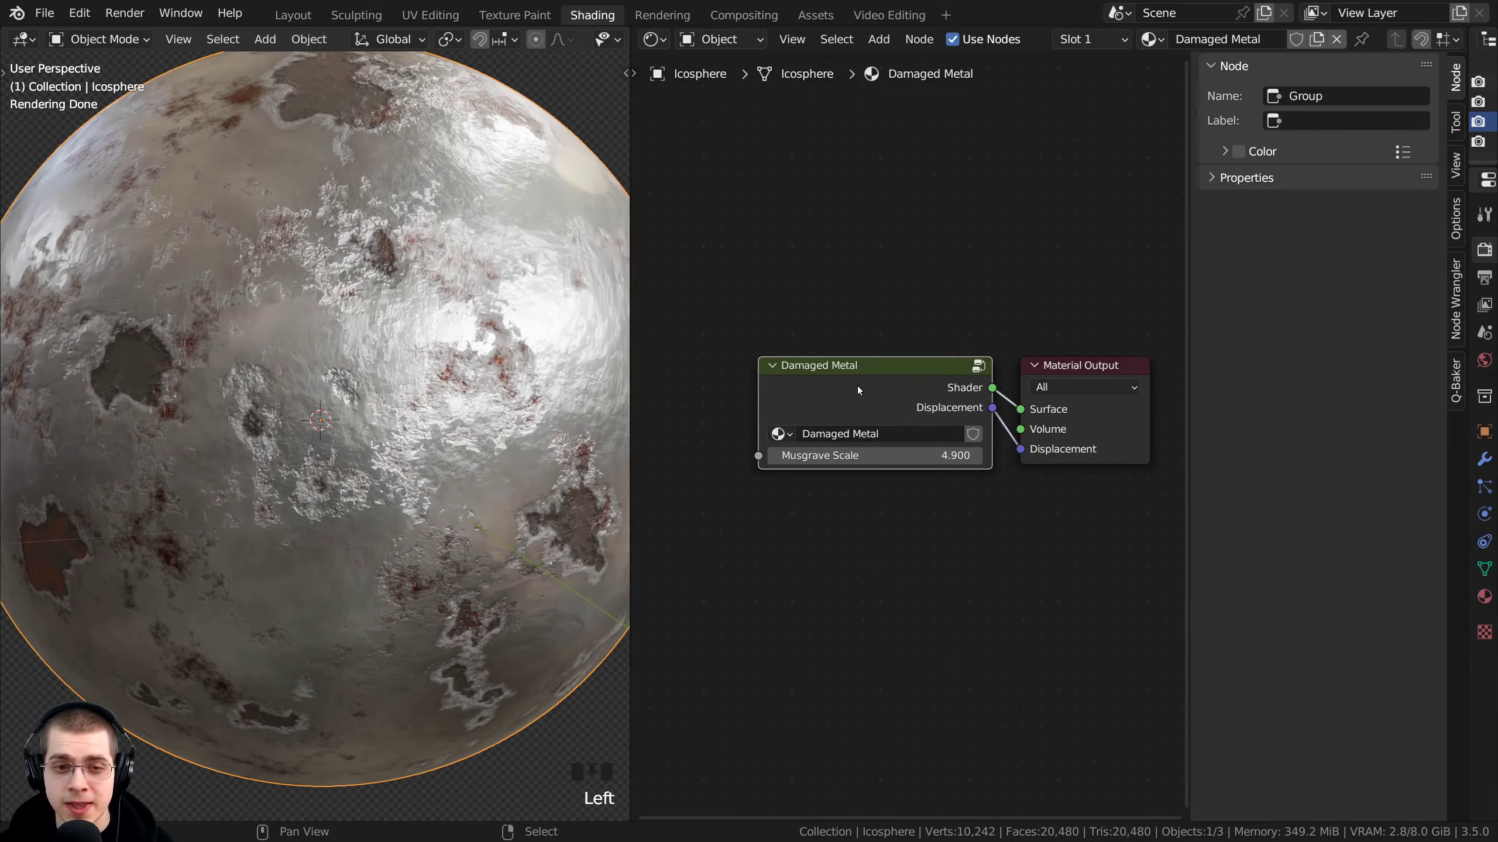
key(Tab)
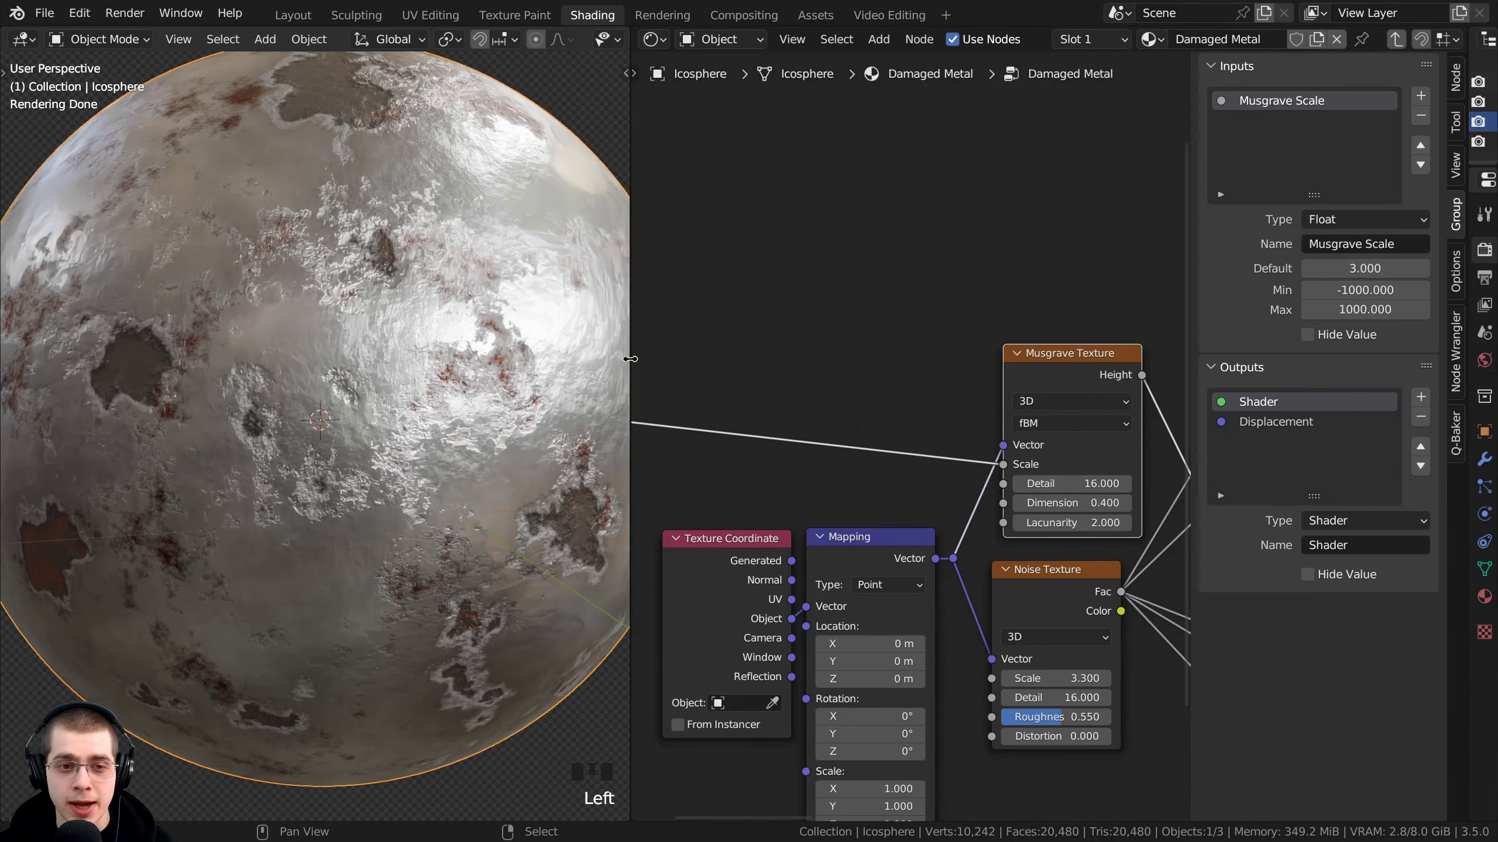
drag(630, 358, 482, 359)
middle_drag(495, 421, 709, 369)
click(770, 334)
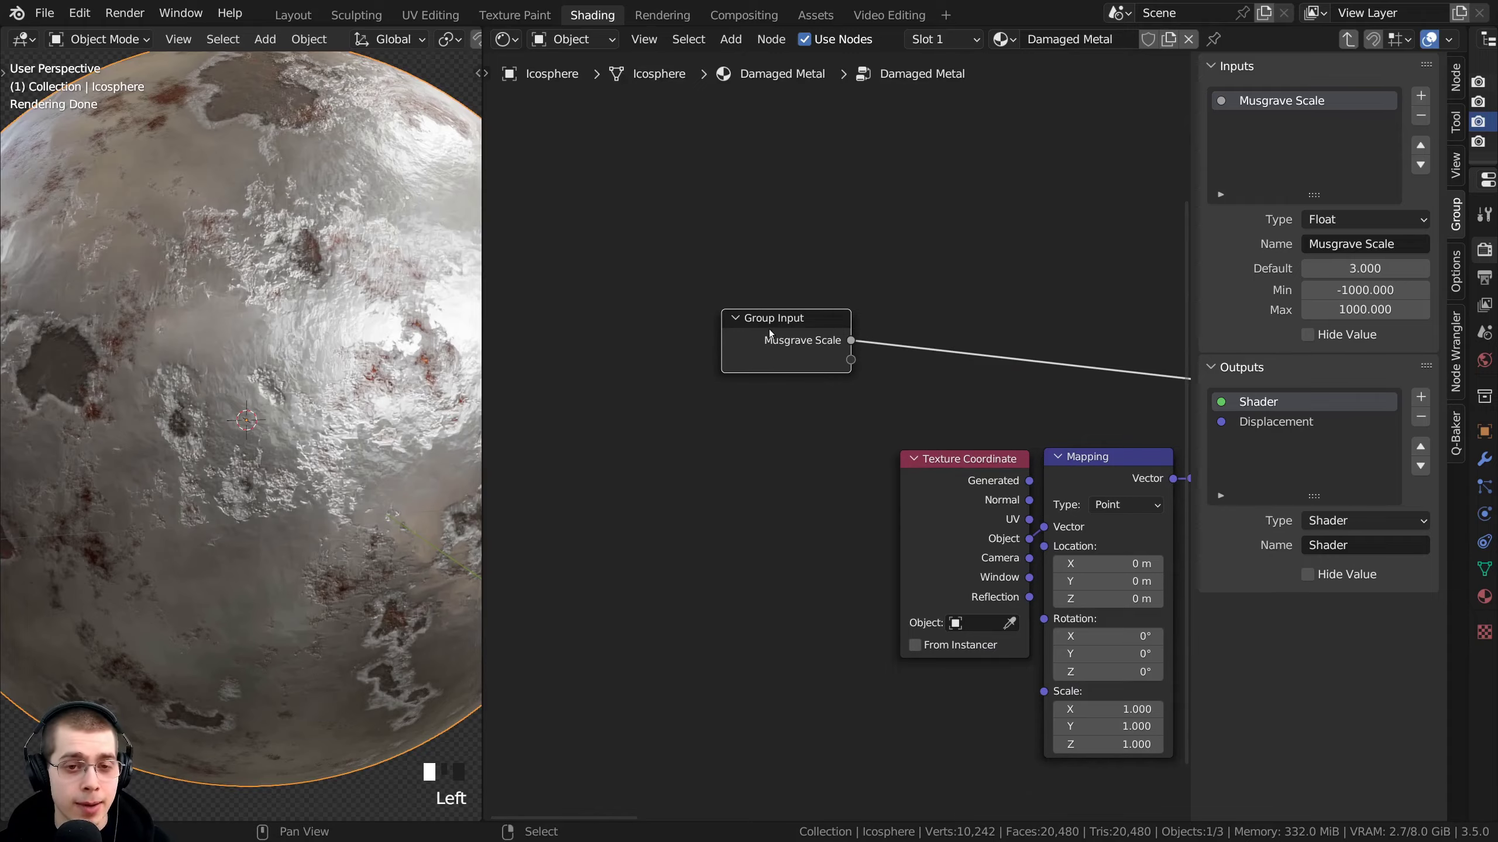
drag(749, 327, 757, 342)
Expose the Musgrave Texture's Detail as a group input
scroll(944, 466, down, 3)
middle_drag(1012, 472, 896, 487)
scroll(1002, 487, up, 3)
middle_drag(1052, 485, 965, 490)
drag(1030, 432, 627, 398)
Rename the Detail group input as Musgrave Detail
double_click(1256, 121)
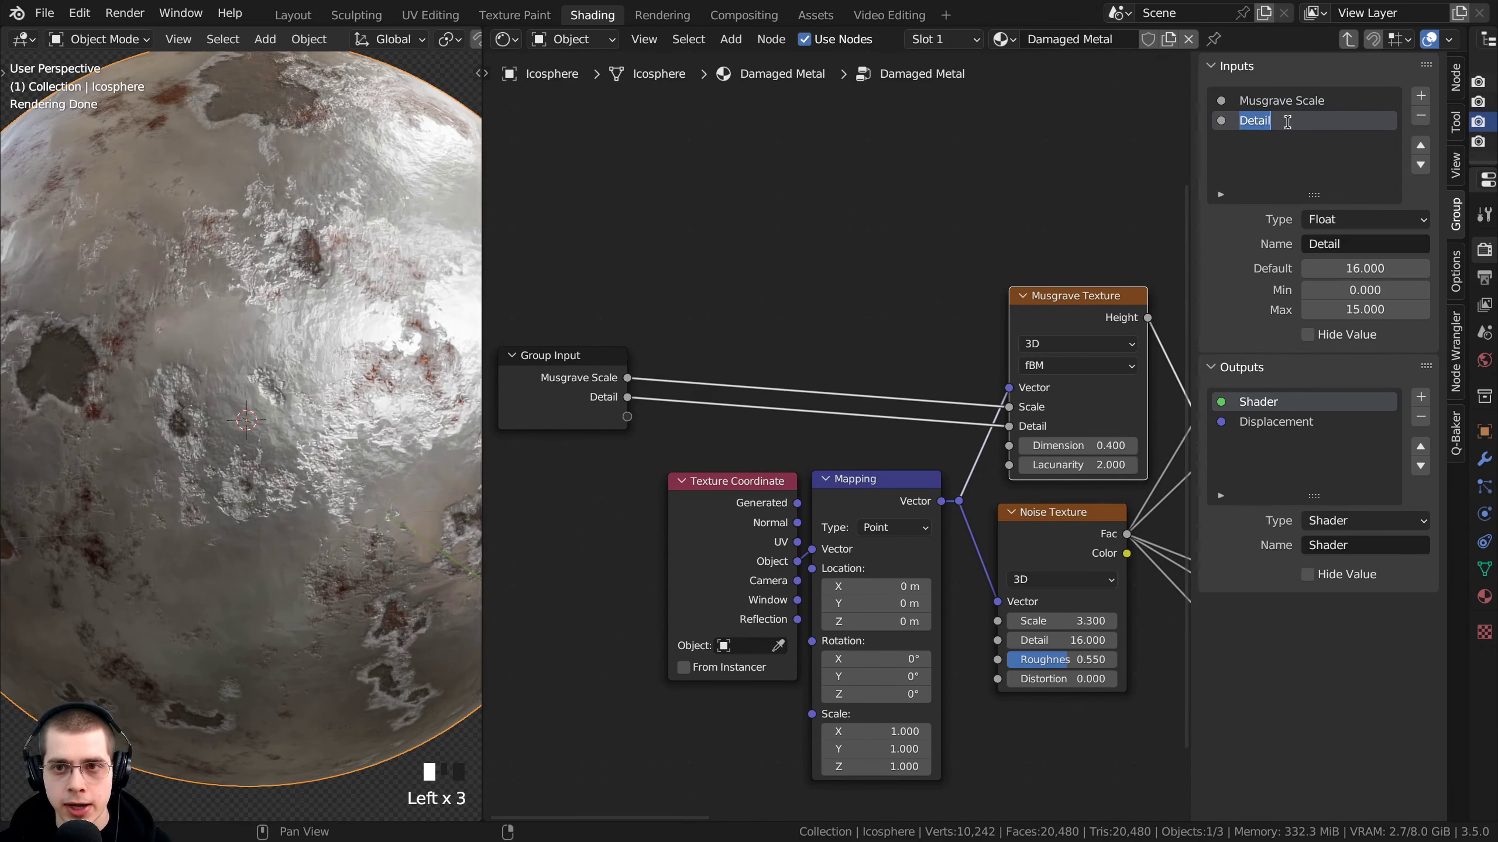
click(1238, 120)
text(Mus)
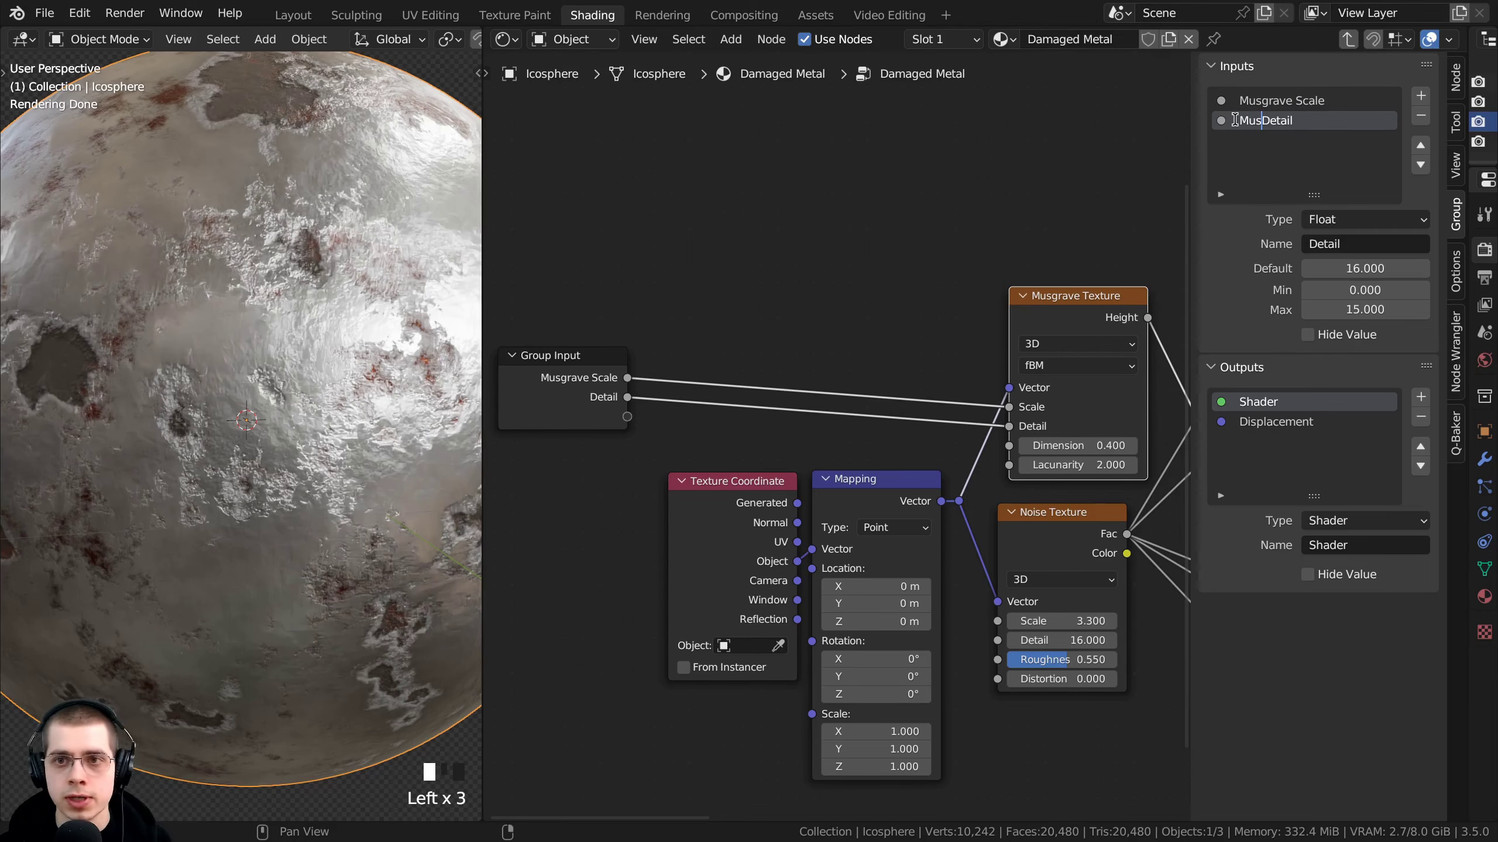
text(grave)
key(Return)
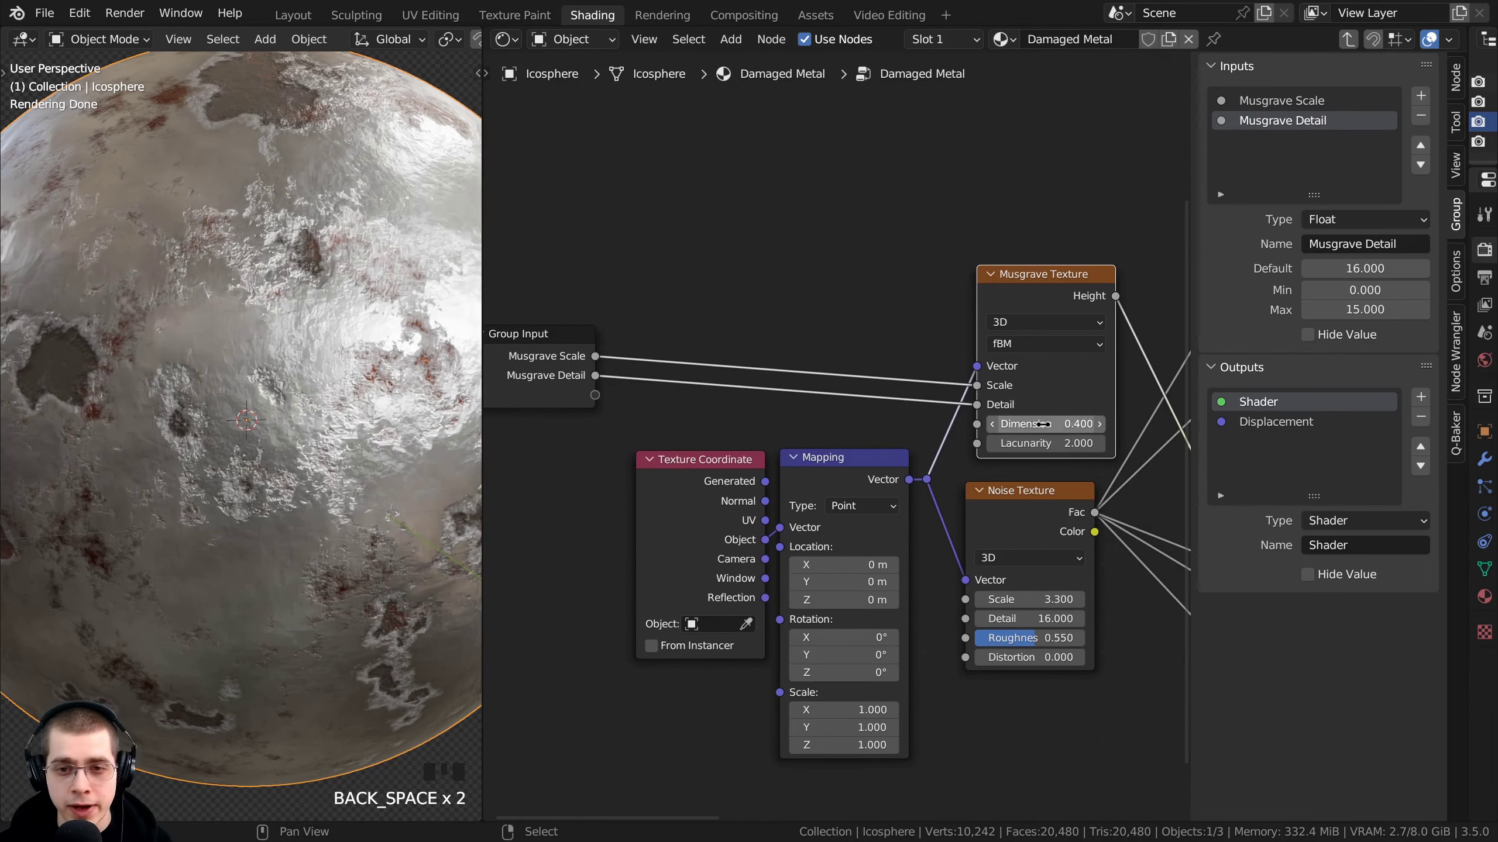
Expose the Musgrave Texture's Dimension as a group input
drag(977, 423, 594, 395)
middle_drag(997, 525, 892, 429)
scroll(892, 430, down, 2)
scroll(892, 429, up, 1)
Shift the Noise Texture node slightly and expose its Scale as a group input
drag(931, 415, 950, 410)
scroll(878, 454, down, 4)
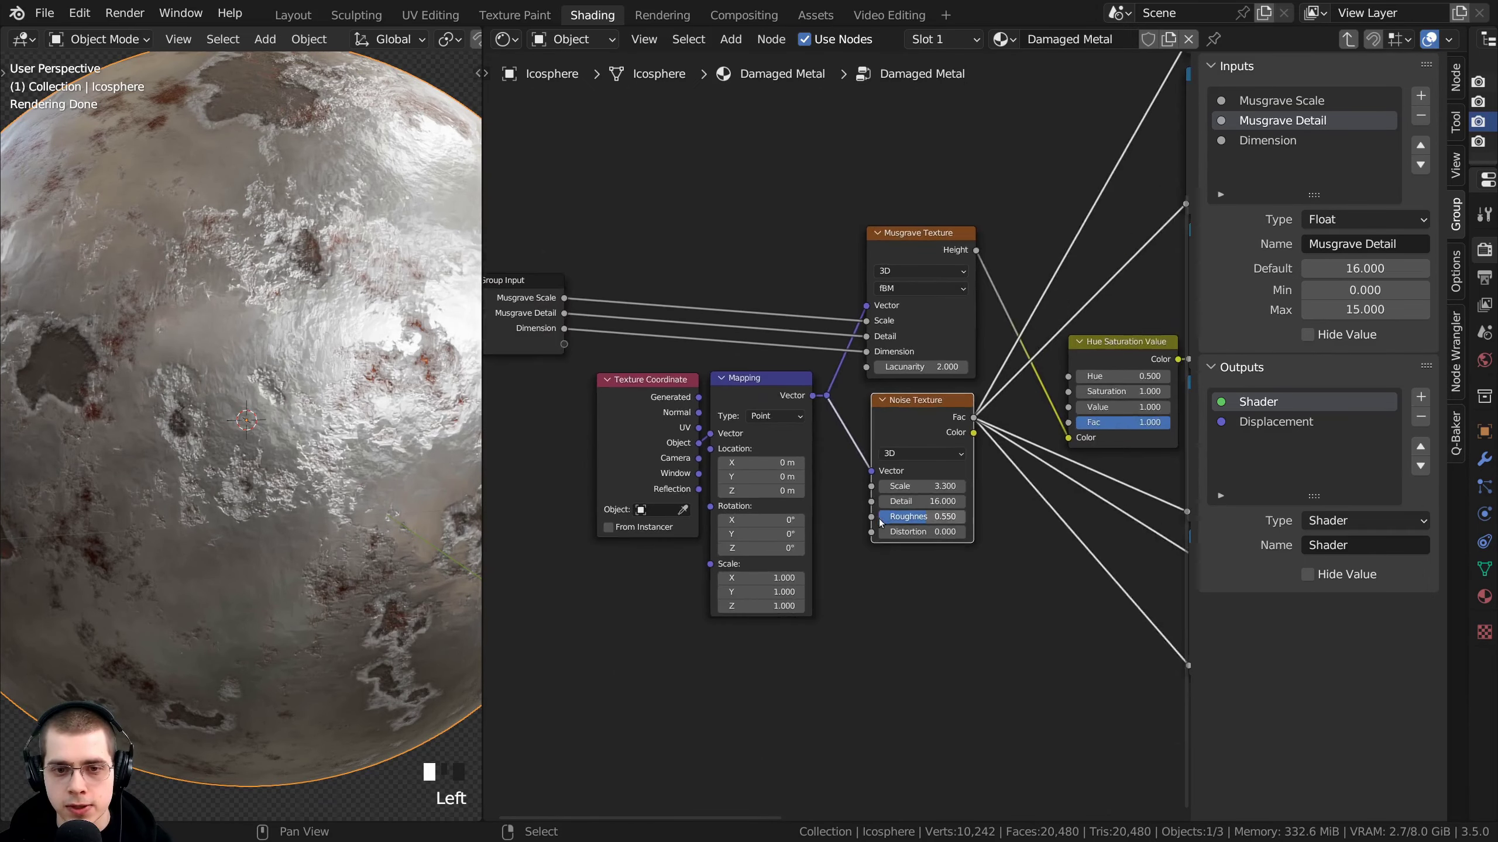
middle_drag(879, 519, 959, 531)
drag(953, 499, 644, 356)
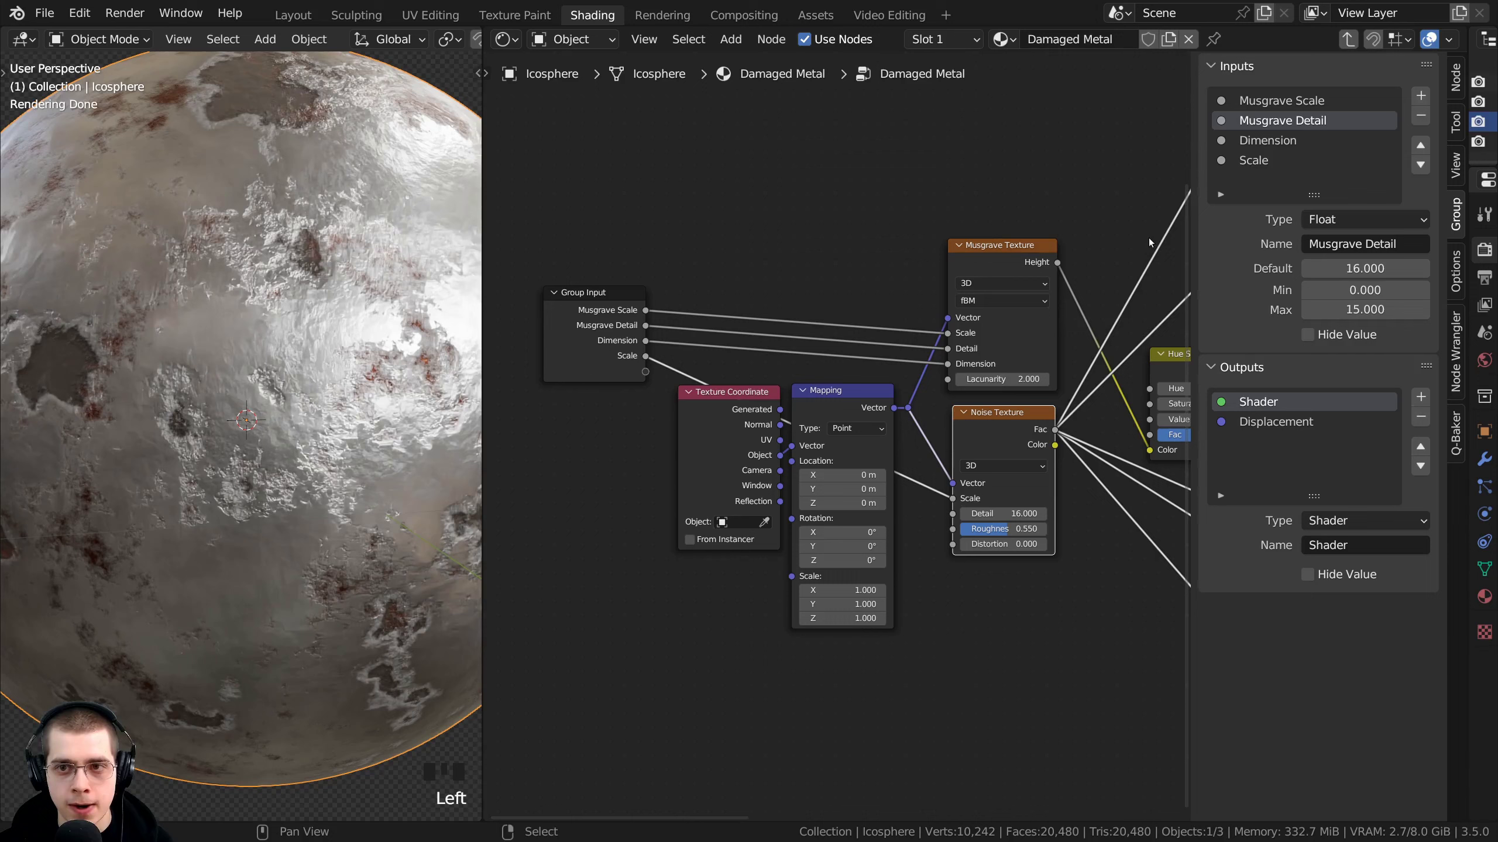
Rename the Scale group input of the Noise Texture as Noise Scale
double_click(1235, 161)
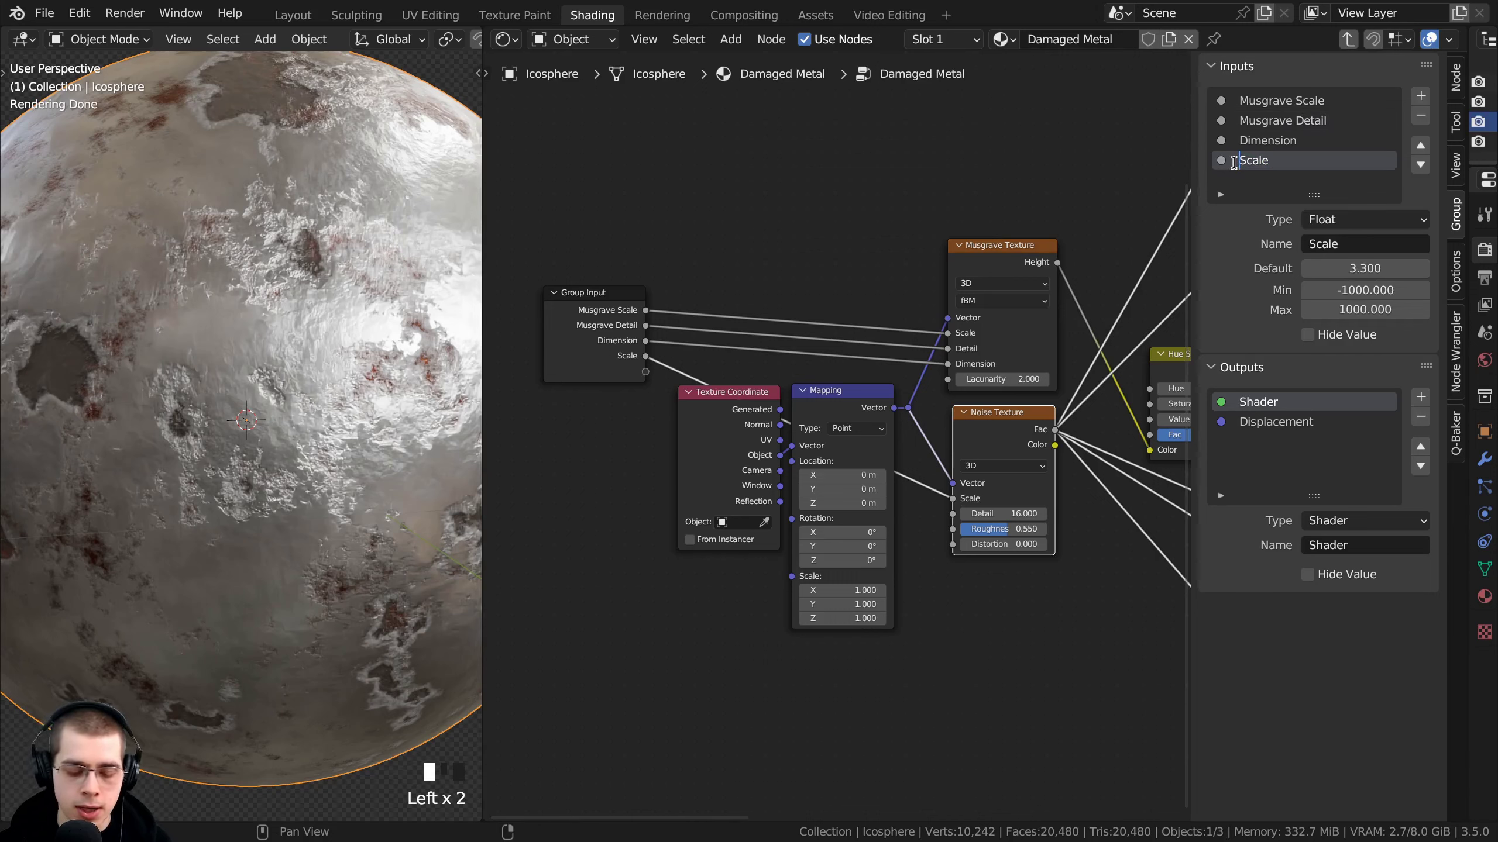
text(Nioise)
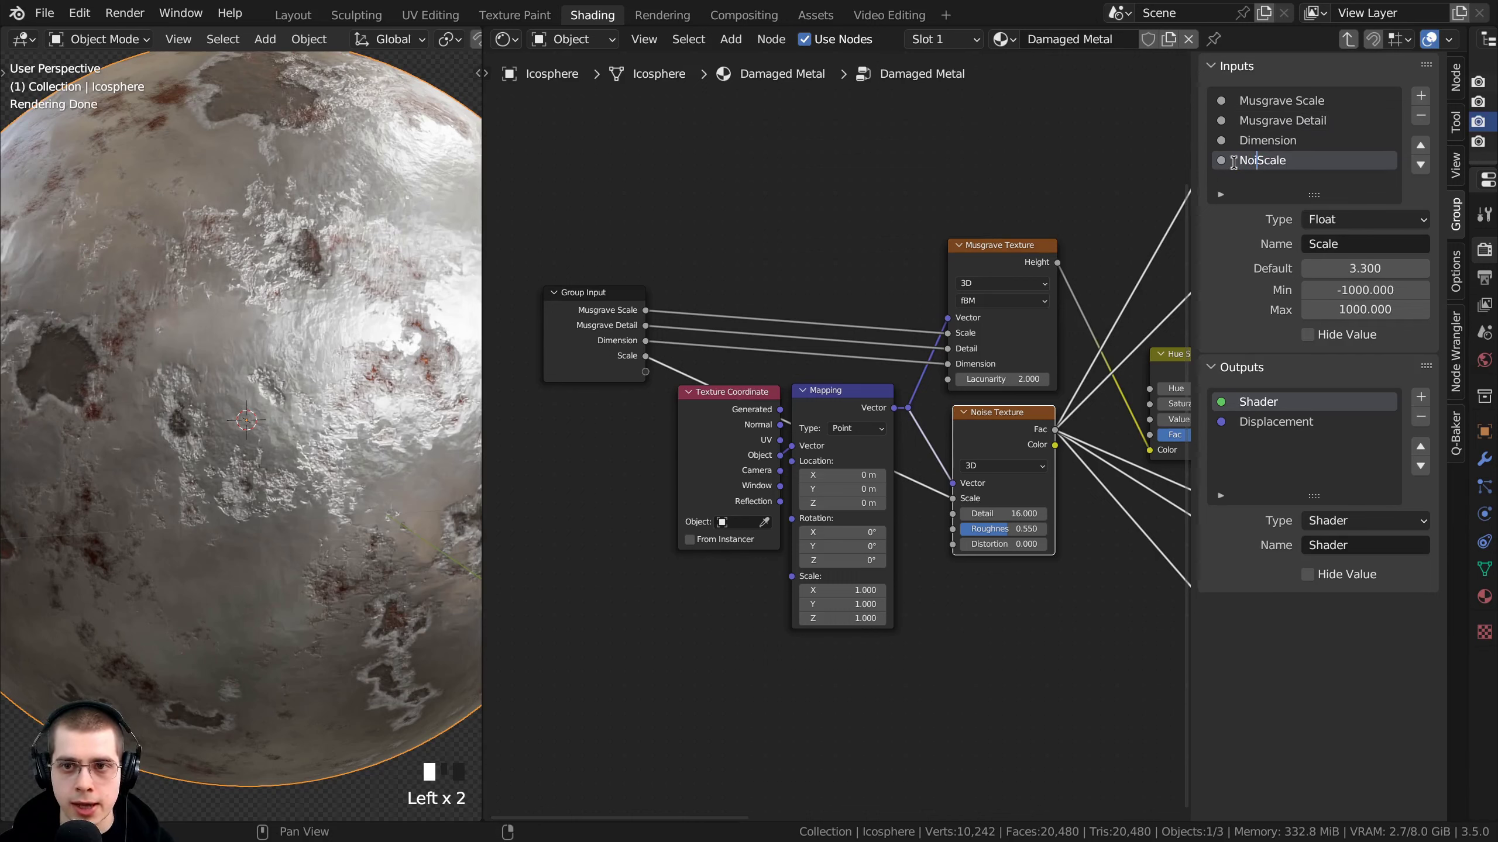
key(Return)
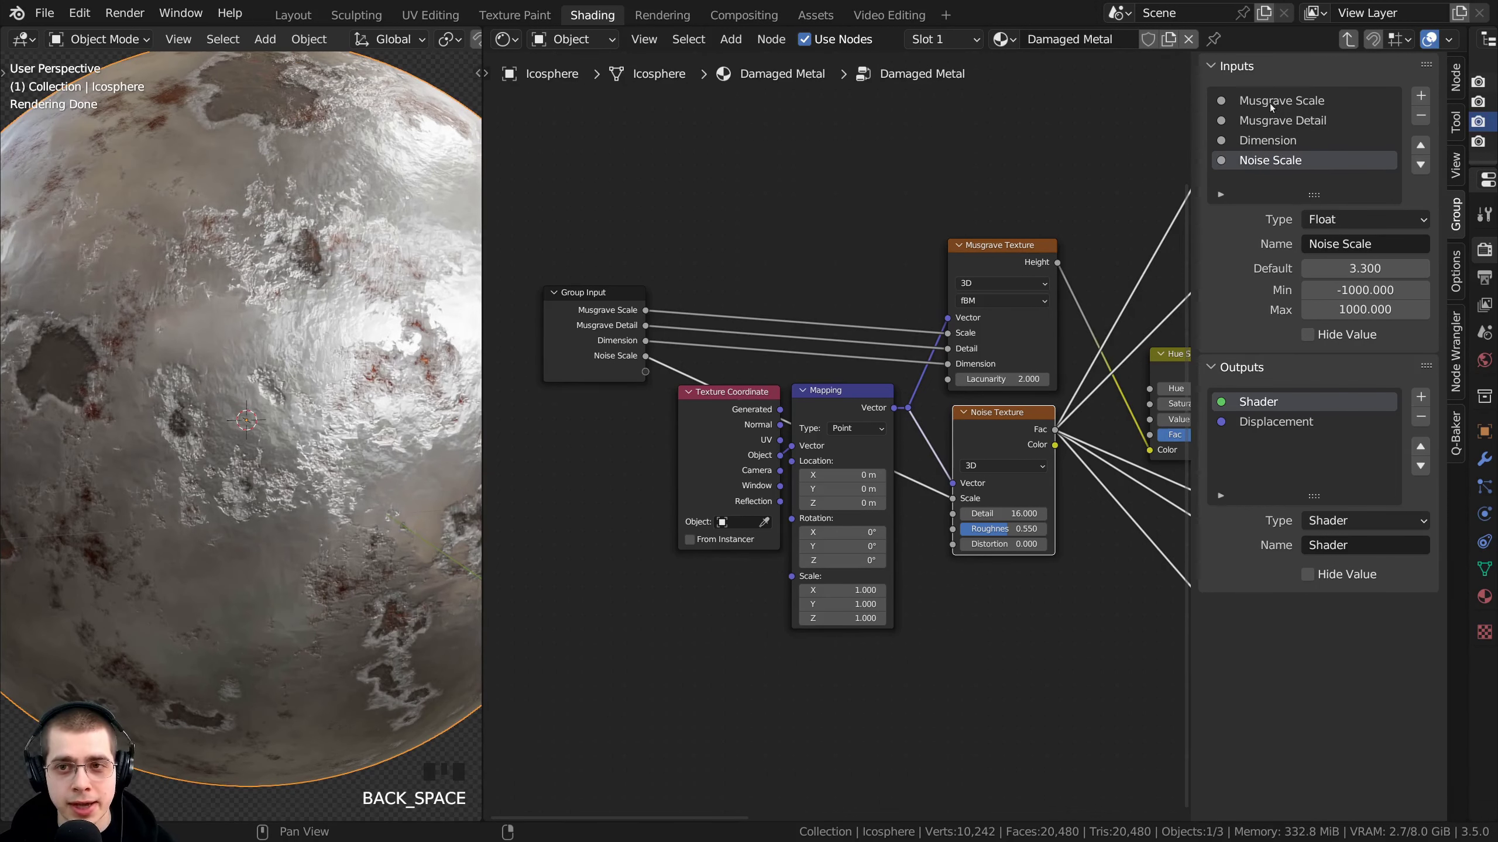
Reorder the group's inputs so that Noise Scale comes first, above Musgrave Scale
click(1270, 164)
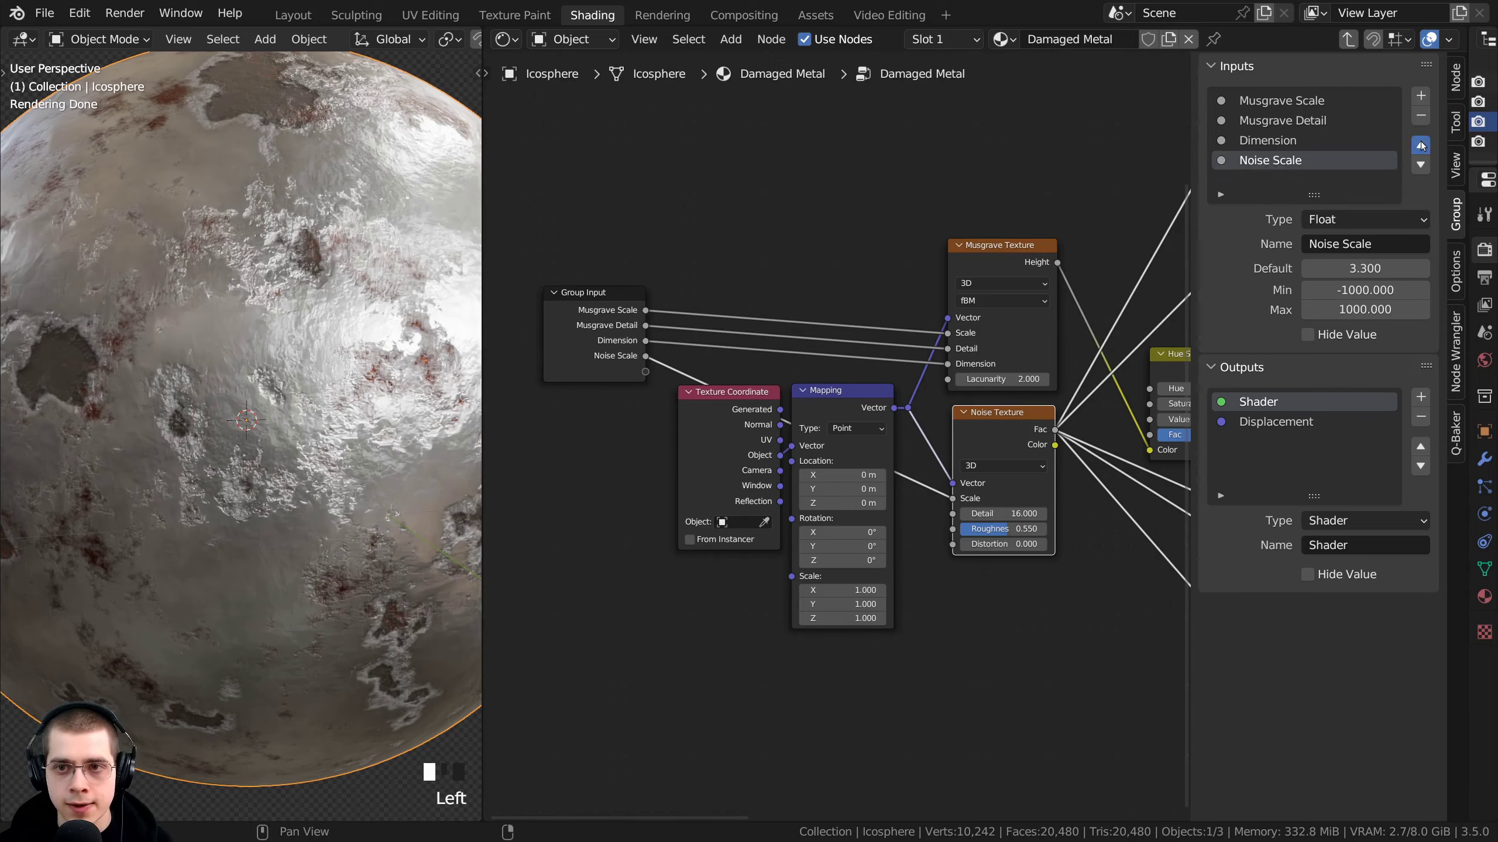
click(1421, 146)
click(1421, 145)
click(1421, 145)
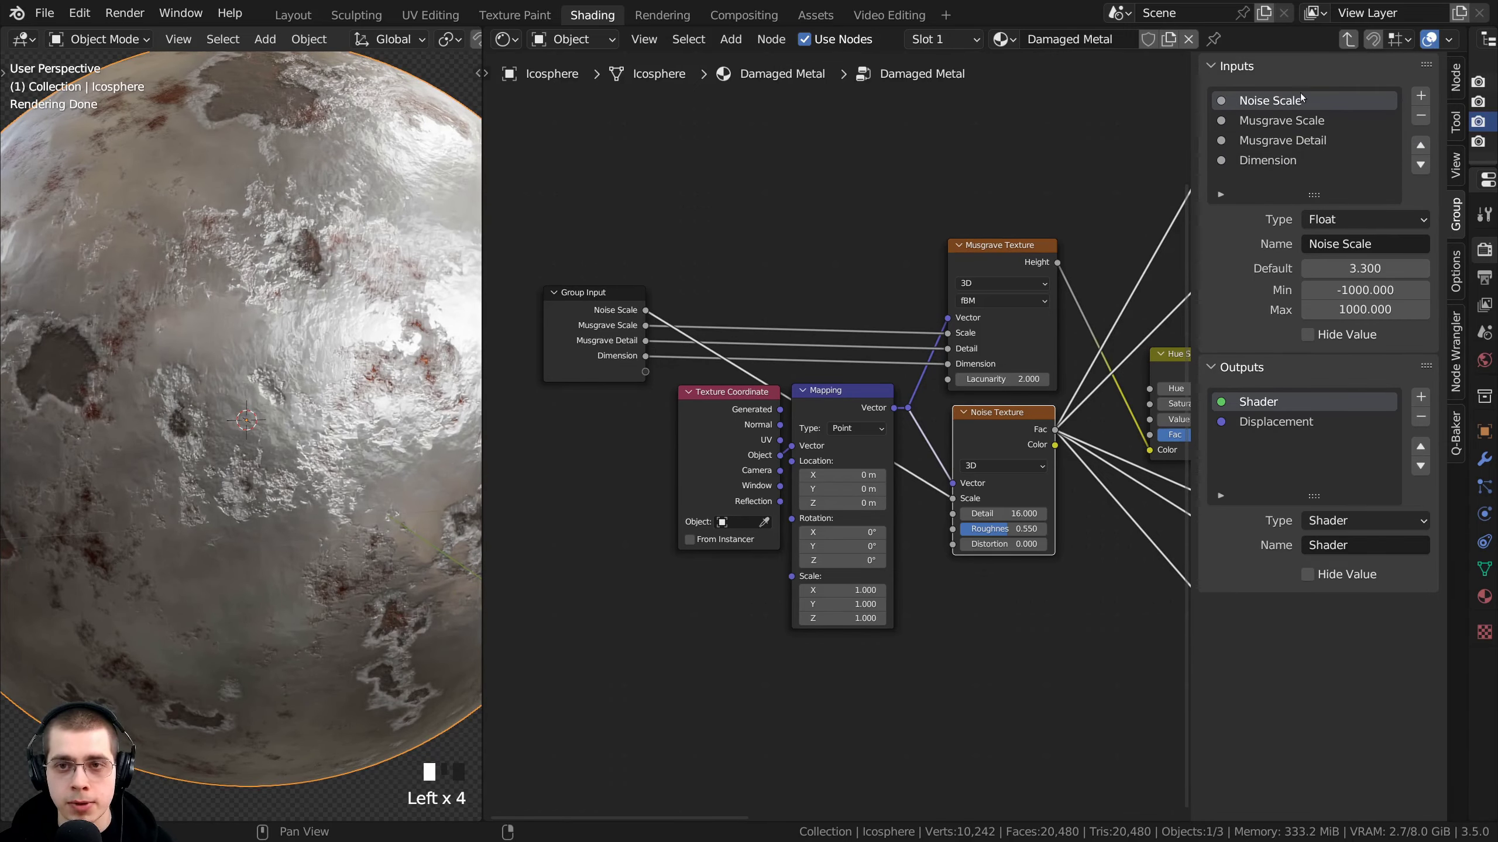
Exit the node group and try out a Noise Scale of 5.9 on the Damaged Metal node
middle_drag(788, 348, 807, 382)
key(Tab)
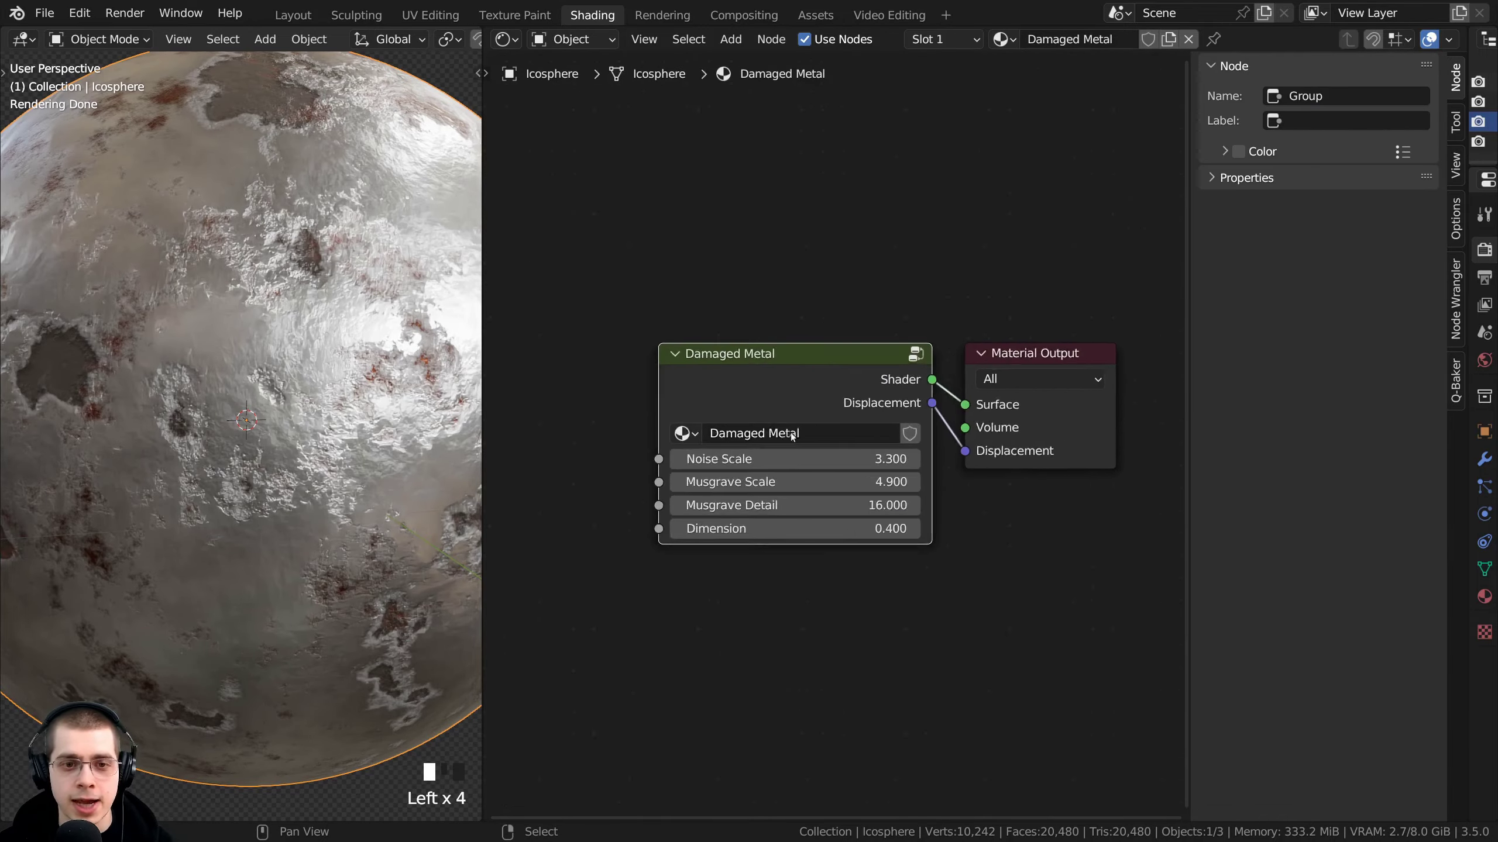
scroll(790, 440, up, 1)
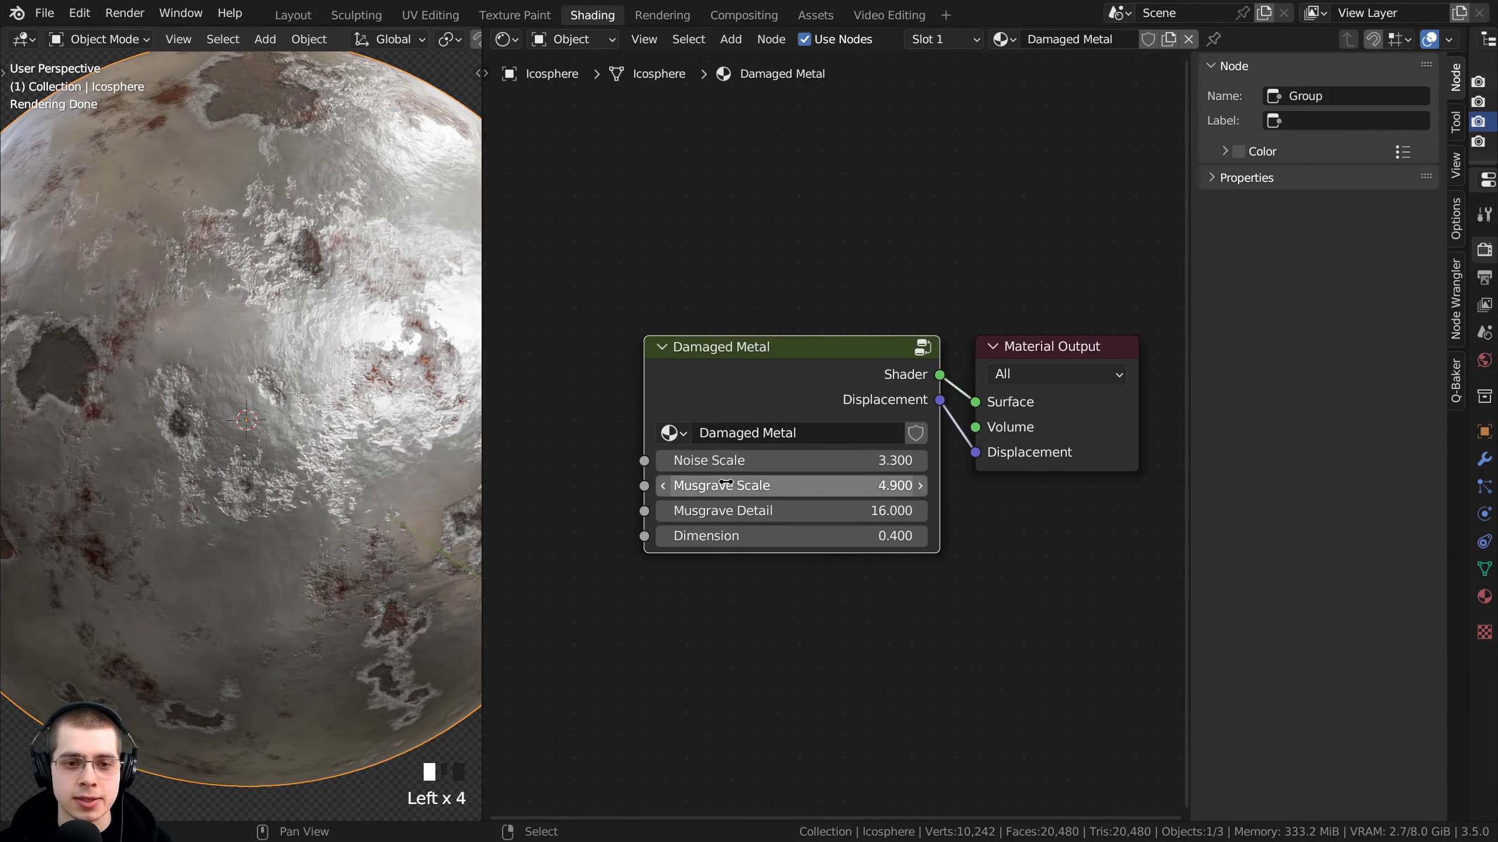
drag(750, 461, 791, 461)
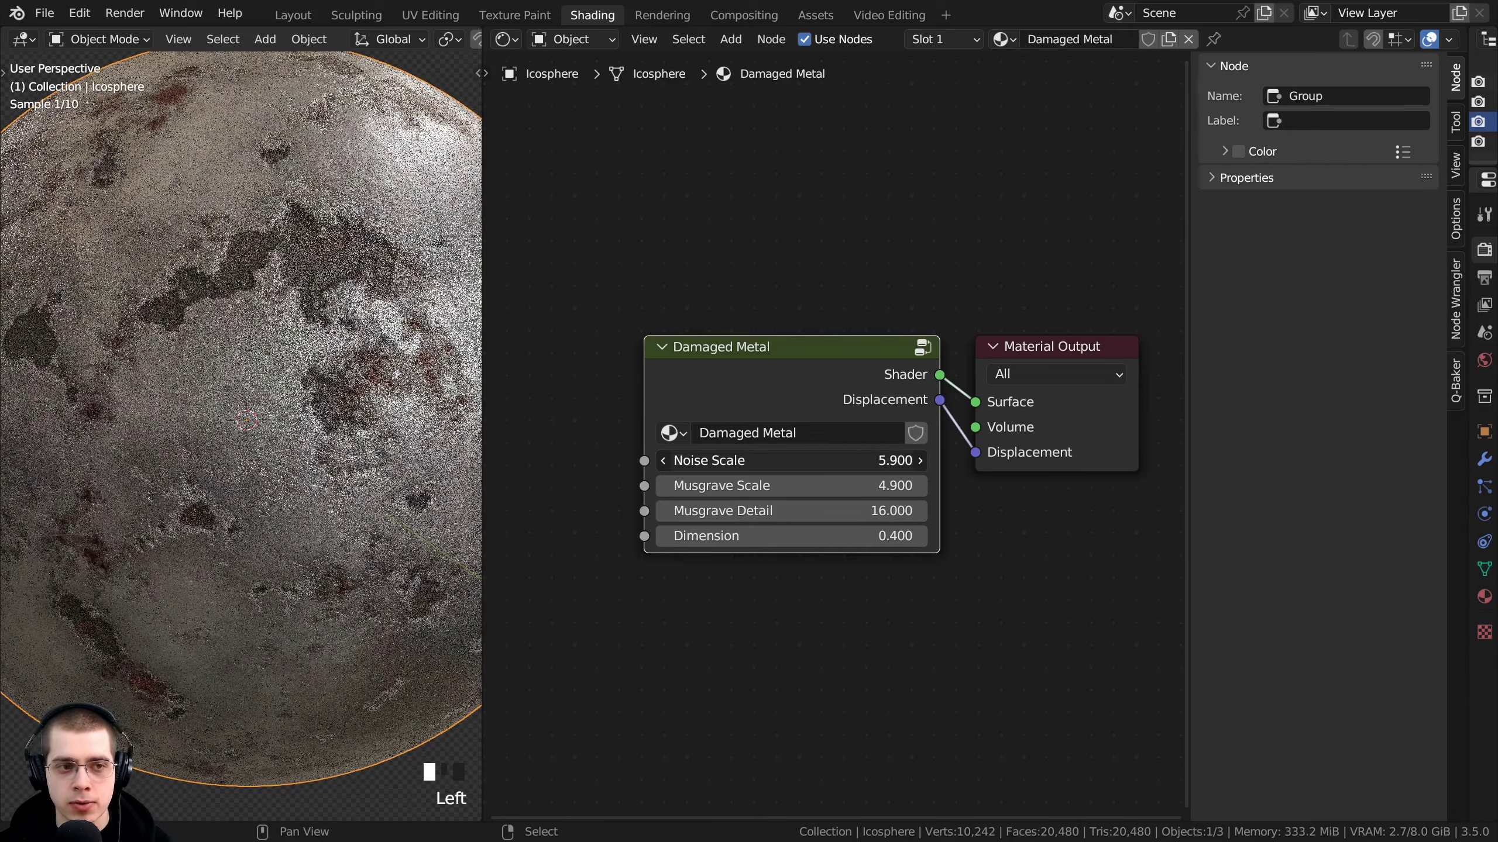
Expose the Noise Texture's Distortion as a group input and move the Group Input node slightly up
key(Tab)
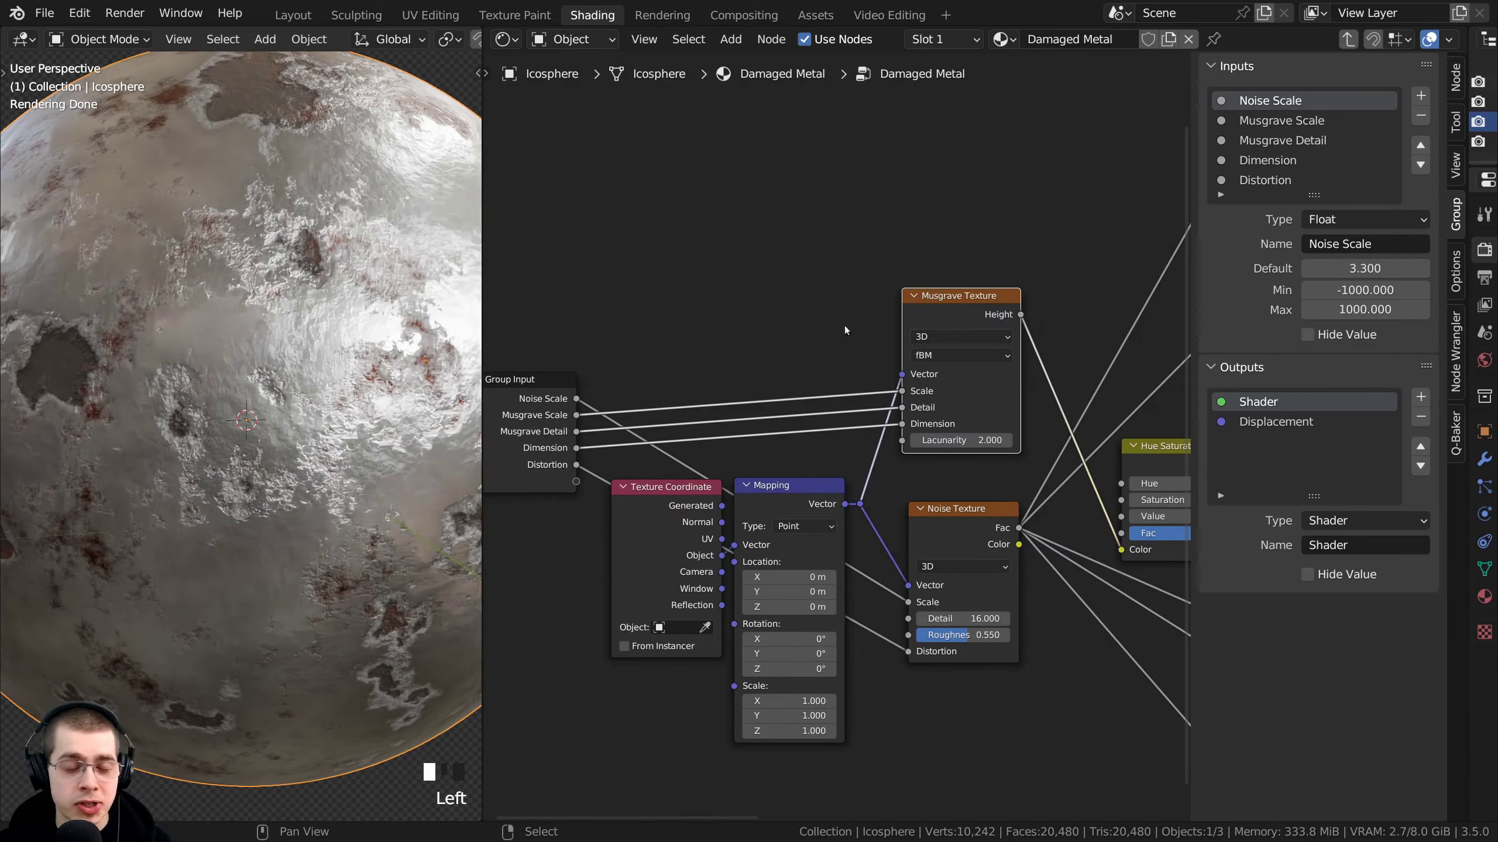
middle_drag(775, 645, 962, 551)
scroll(961, 549, up, 1)
drag(902, 558, 876, 580)
drag(687, 304, 664, 287)
scroll(868, 375, down, 4)
middle_drag(867, 375, 712, 375)
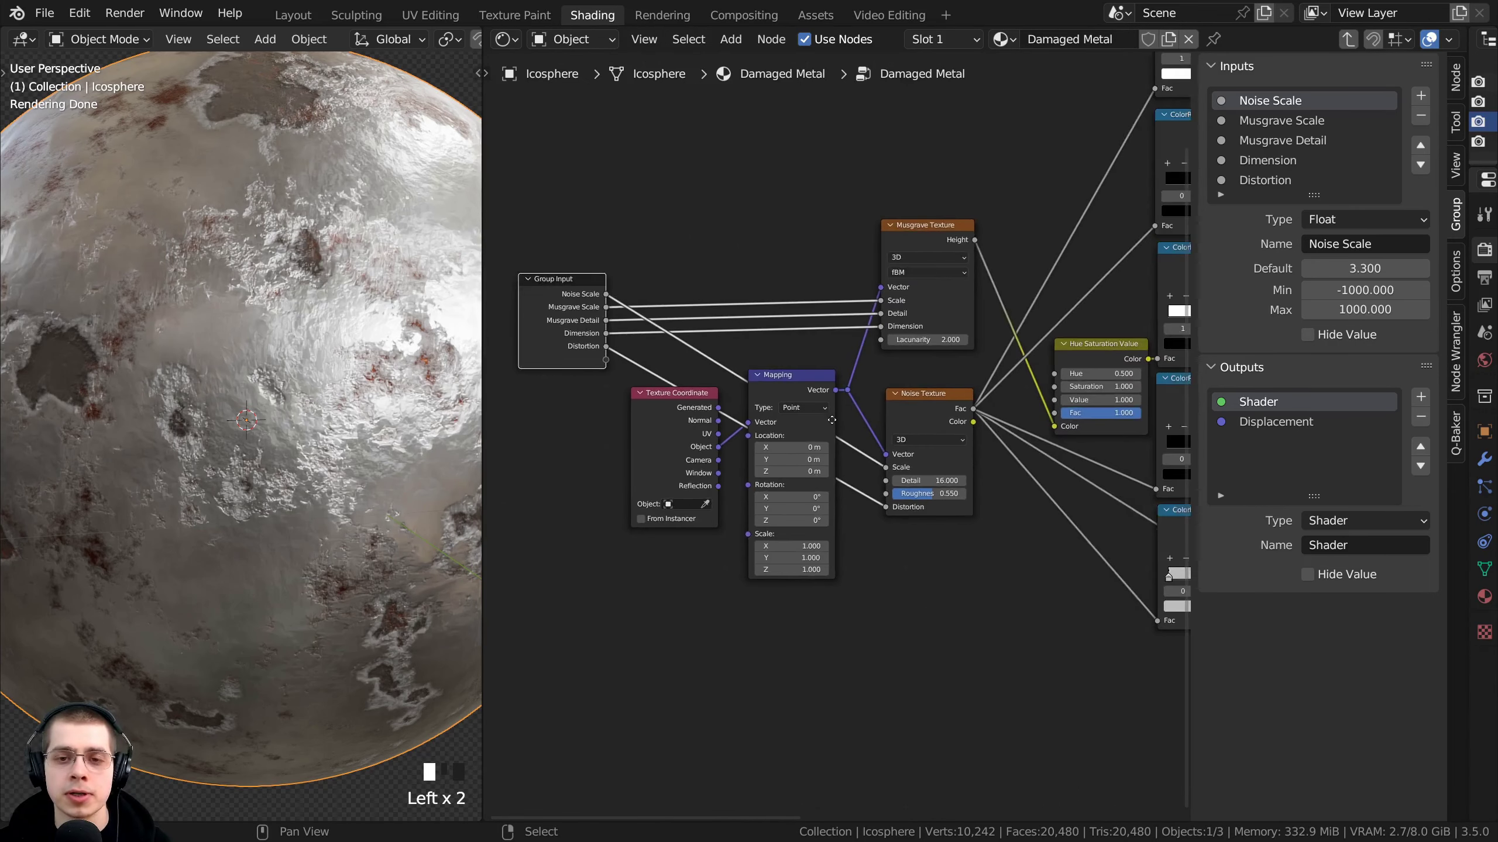
middle_drag(712, 375, 634, 375)
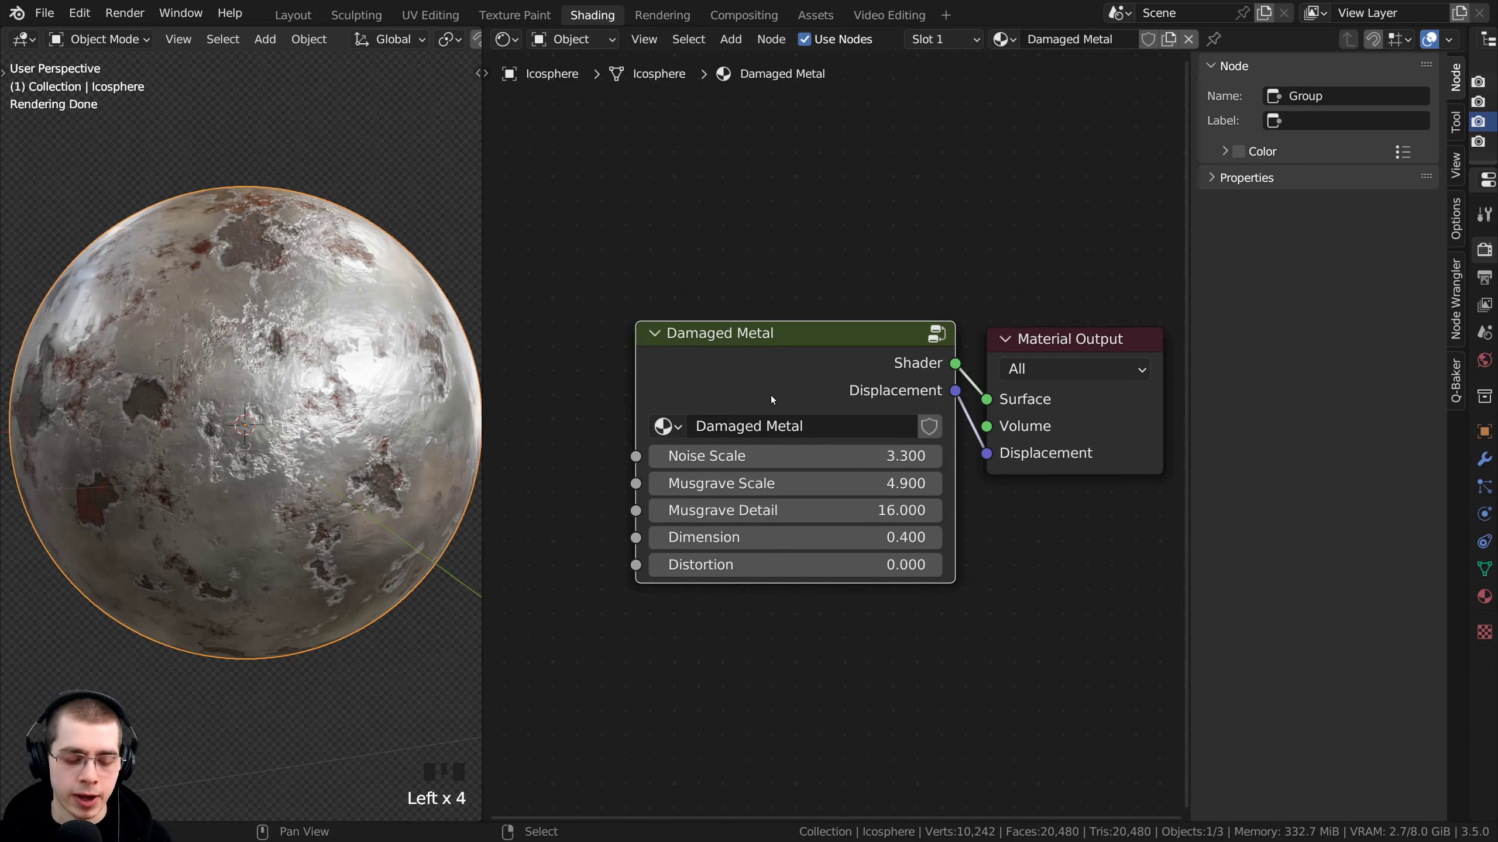
Open the Damaged Metal group, lengthen its Inputs list, and review the settings of the Musgrave Detail and Noise Scale inputs
key(Tab)
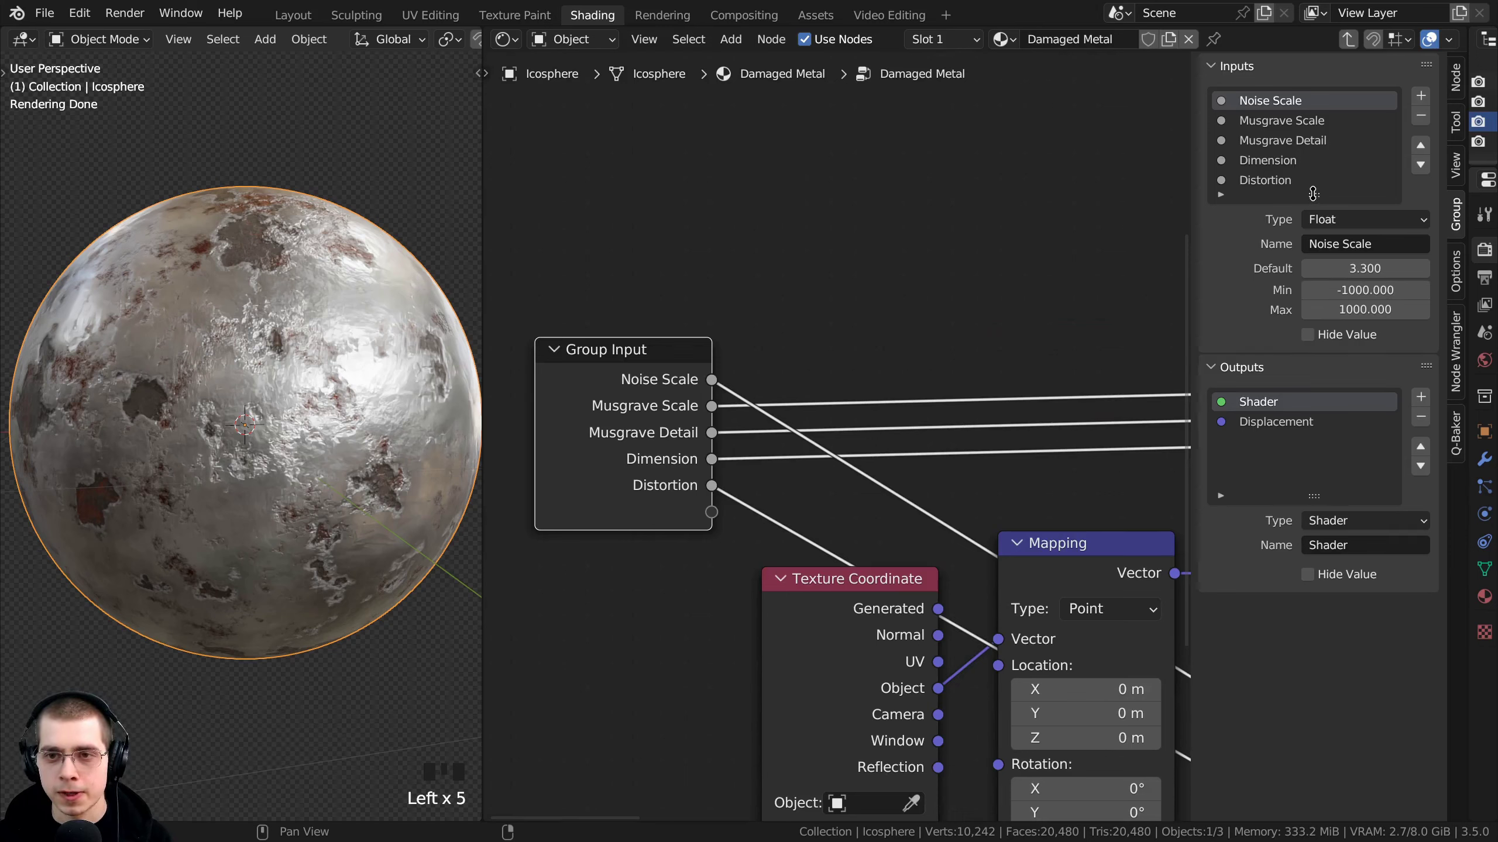
drag(1313, 193, 1302, 337)
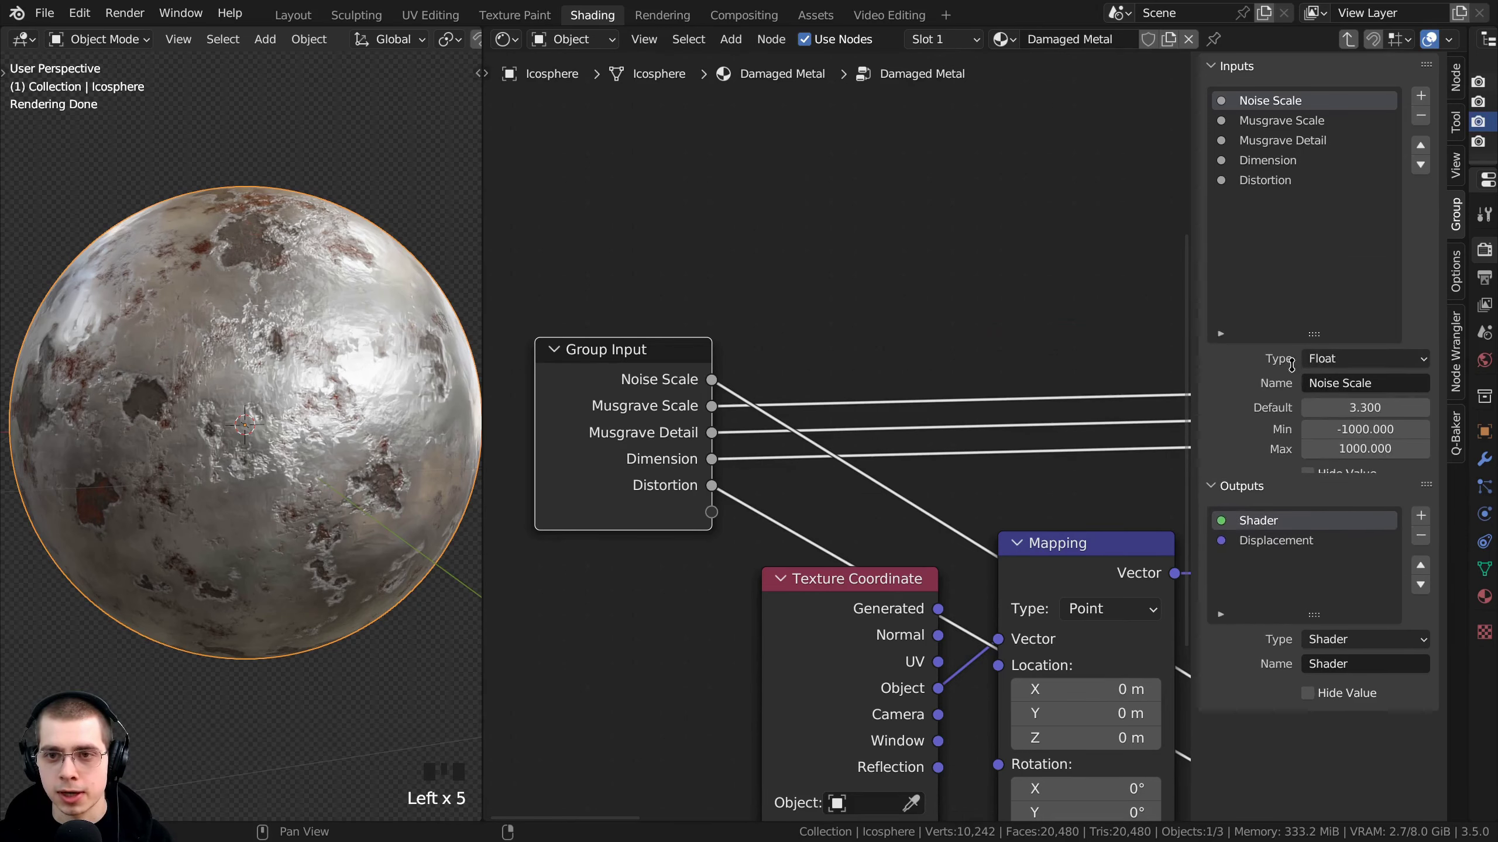
click(1258, 123)
click(1257, 142)
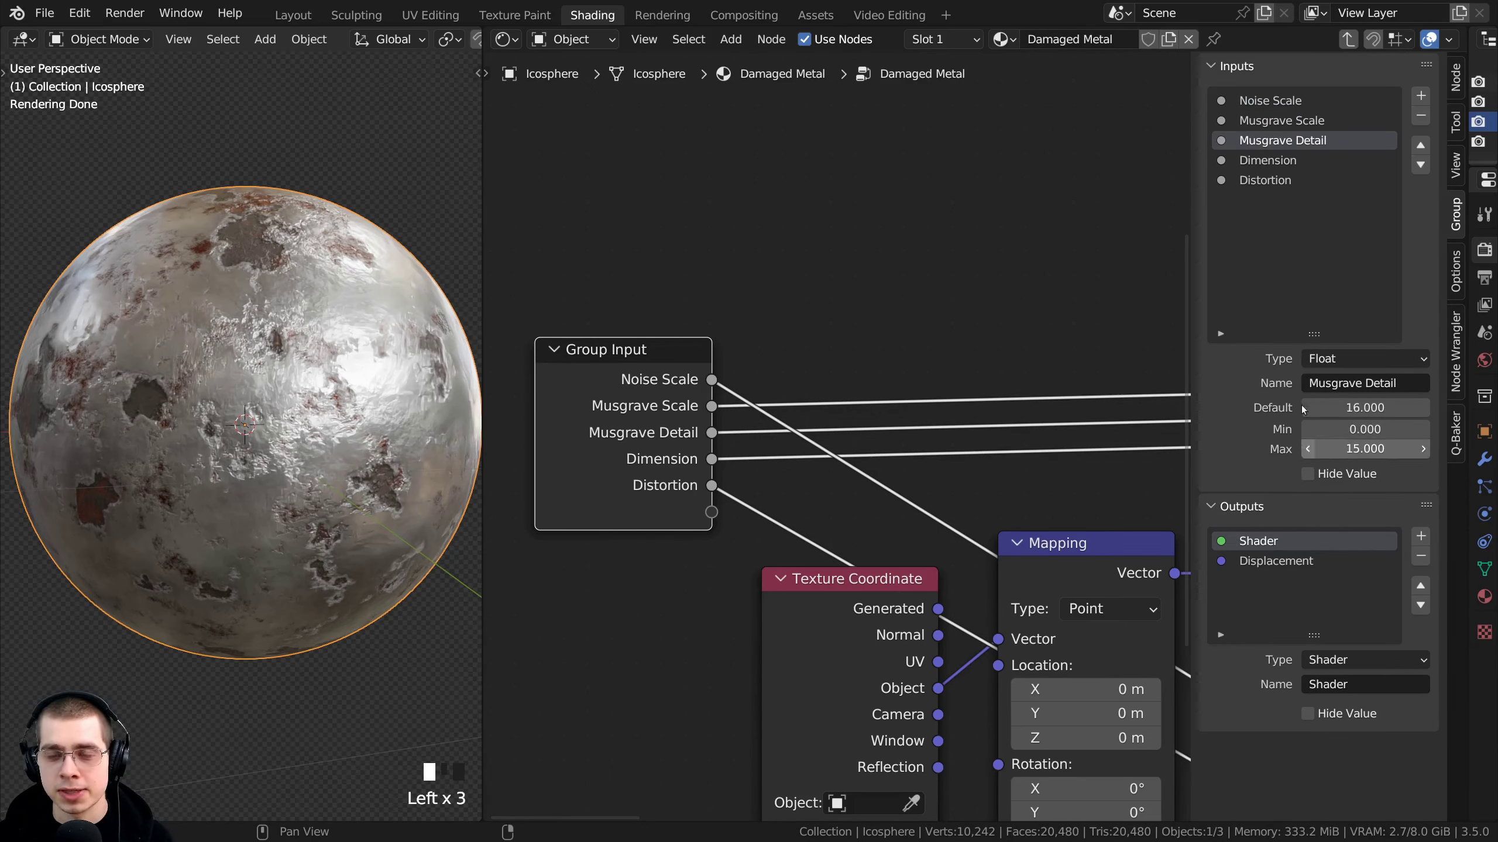
click(1270, 100)
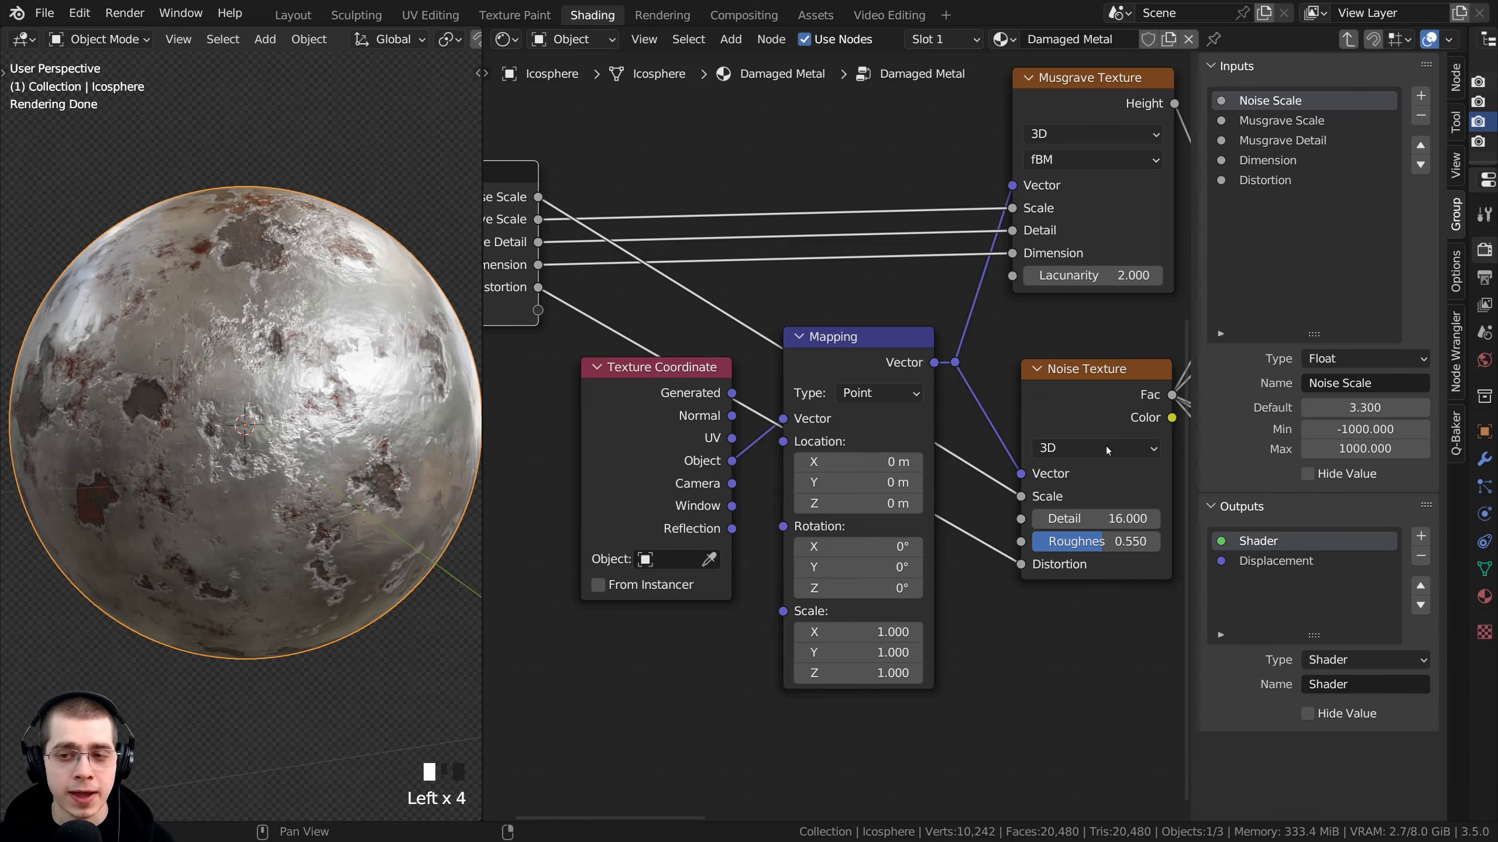
scroll(752, 280, down, 1)
middle_drag(747, 279, 800, 337)
Exit the node group and set Noise Scale to 4 on the Damaged Metal node
key(Tab)
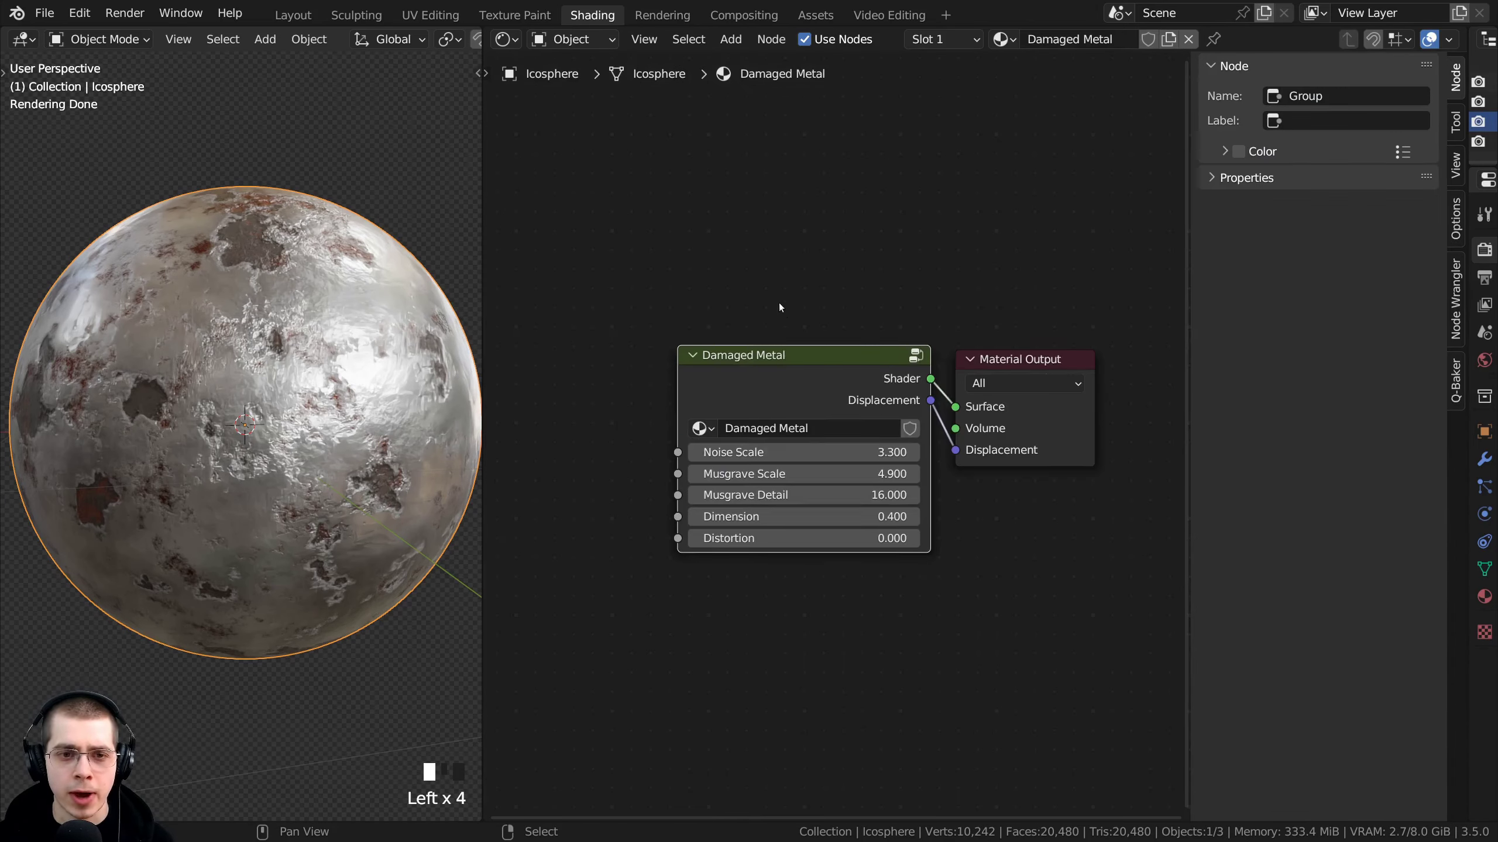
drag(717, 455, 731, 456)
click(731, 455)
text(4)
key(Return)
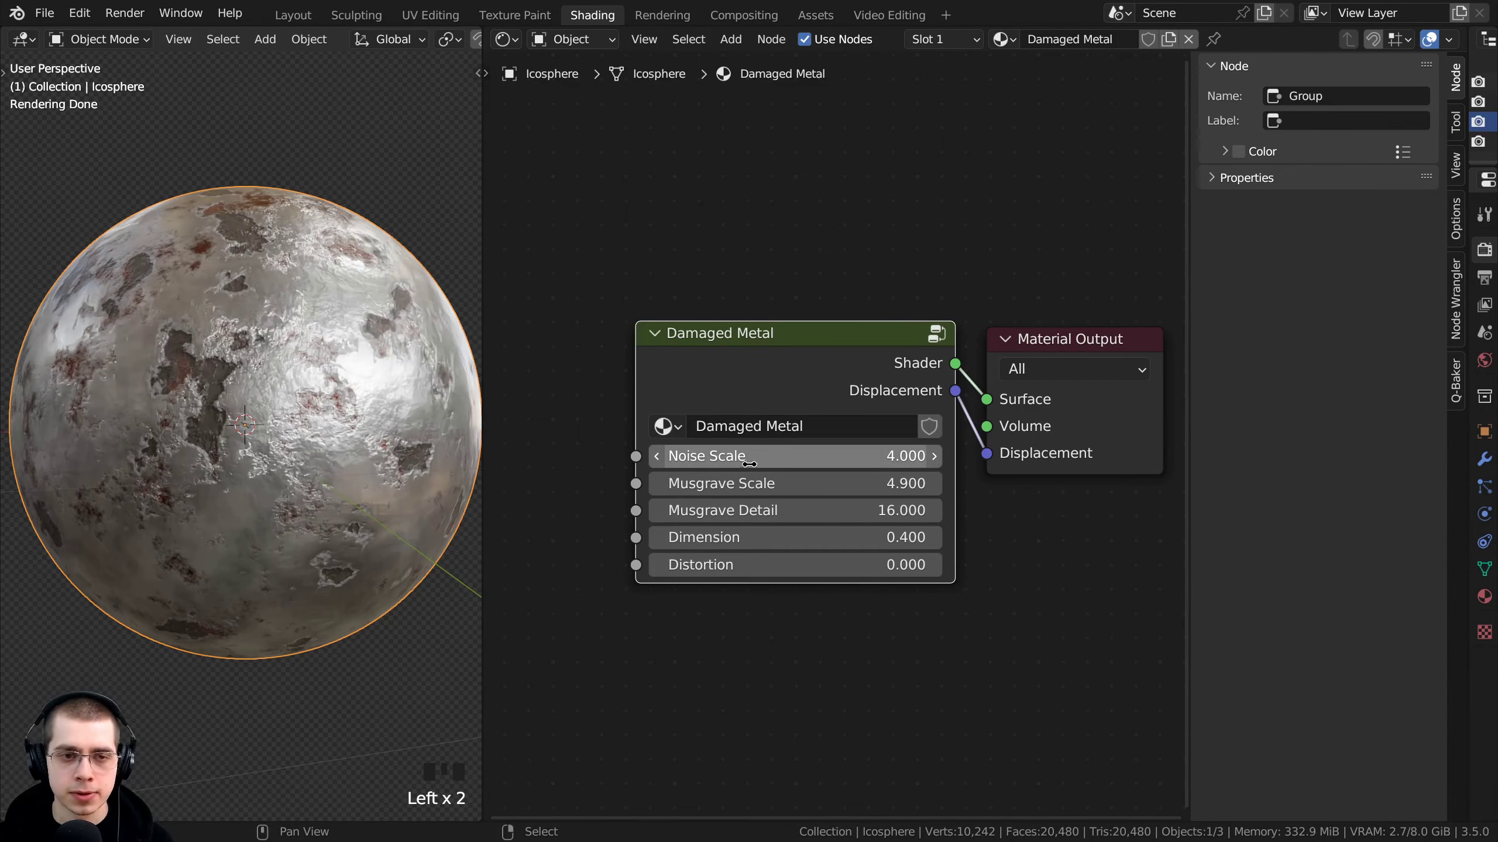
Reopen the Damaged Metal group and set the default value of its Noise Scale input to 4
click(773, 388)
key(Tab)
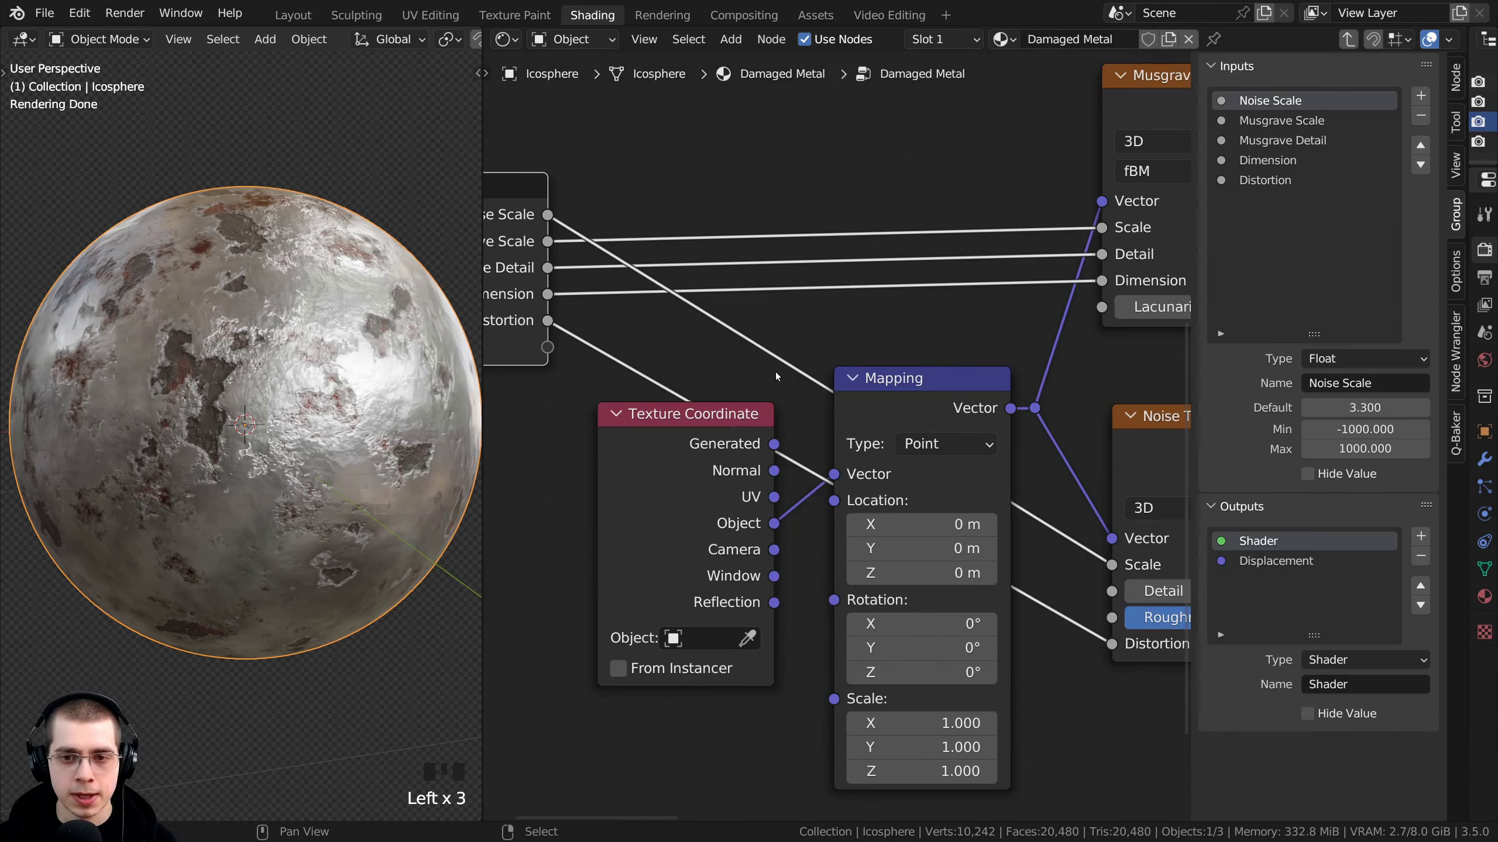
click(1296, 102)
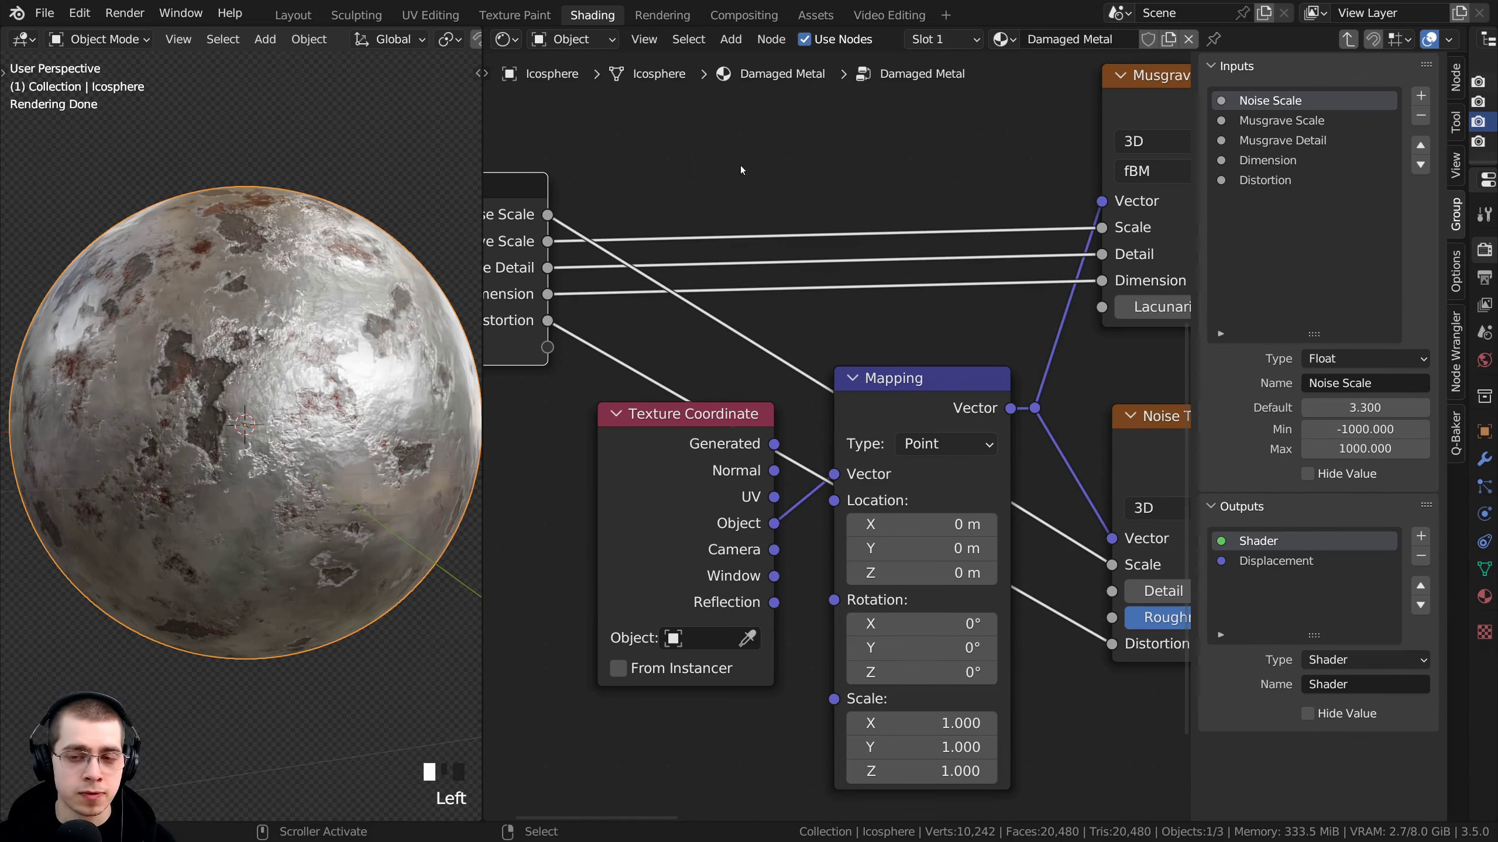
scroll(960, 490, down, 2)
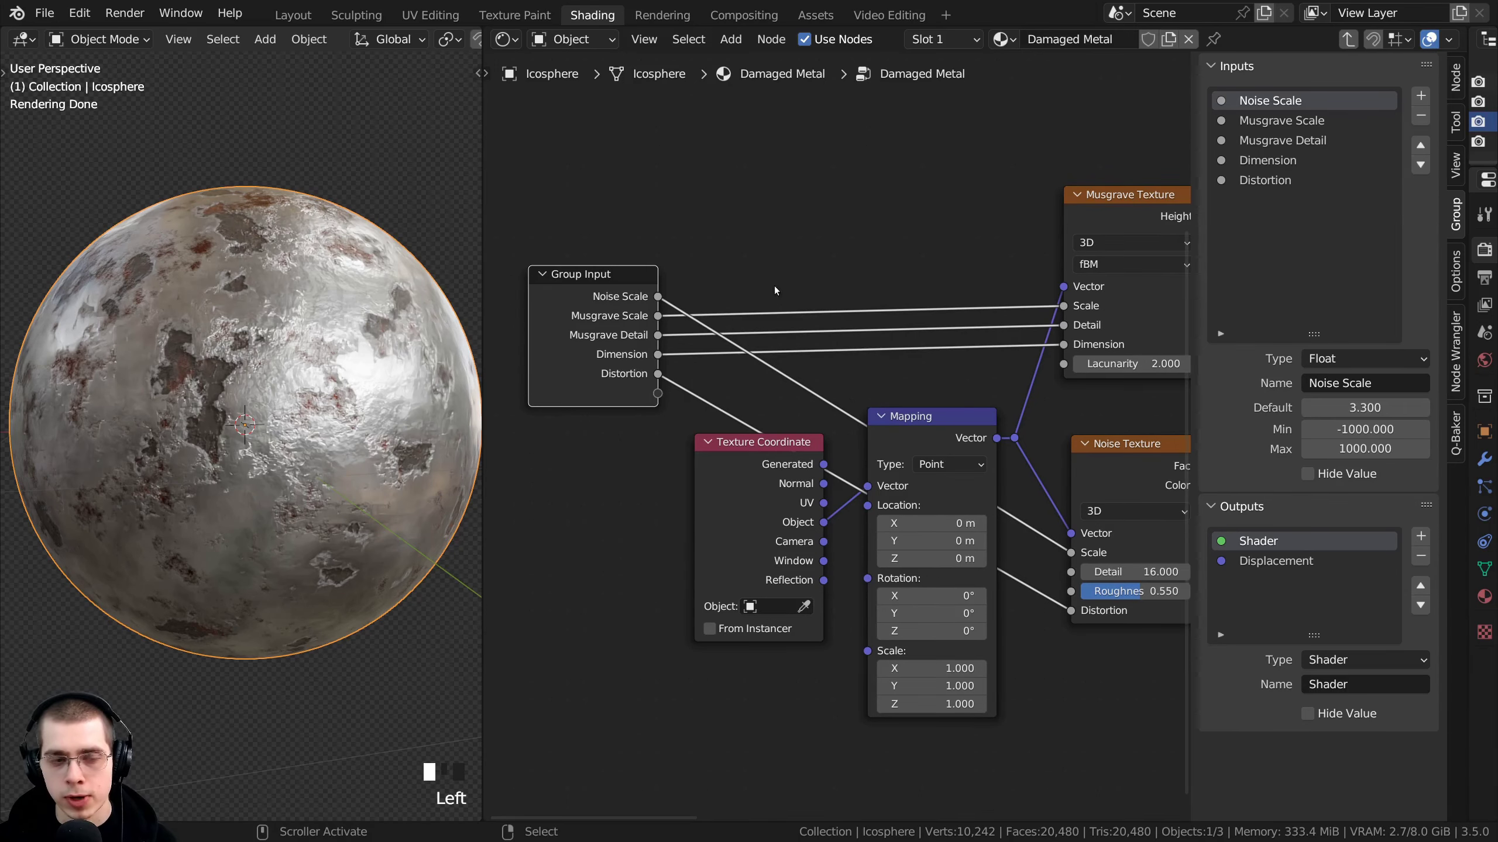
click(1334, 406)
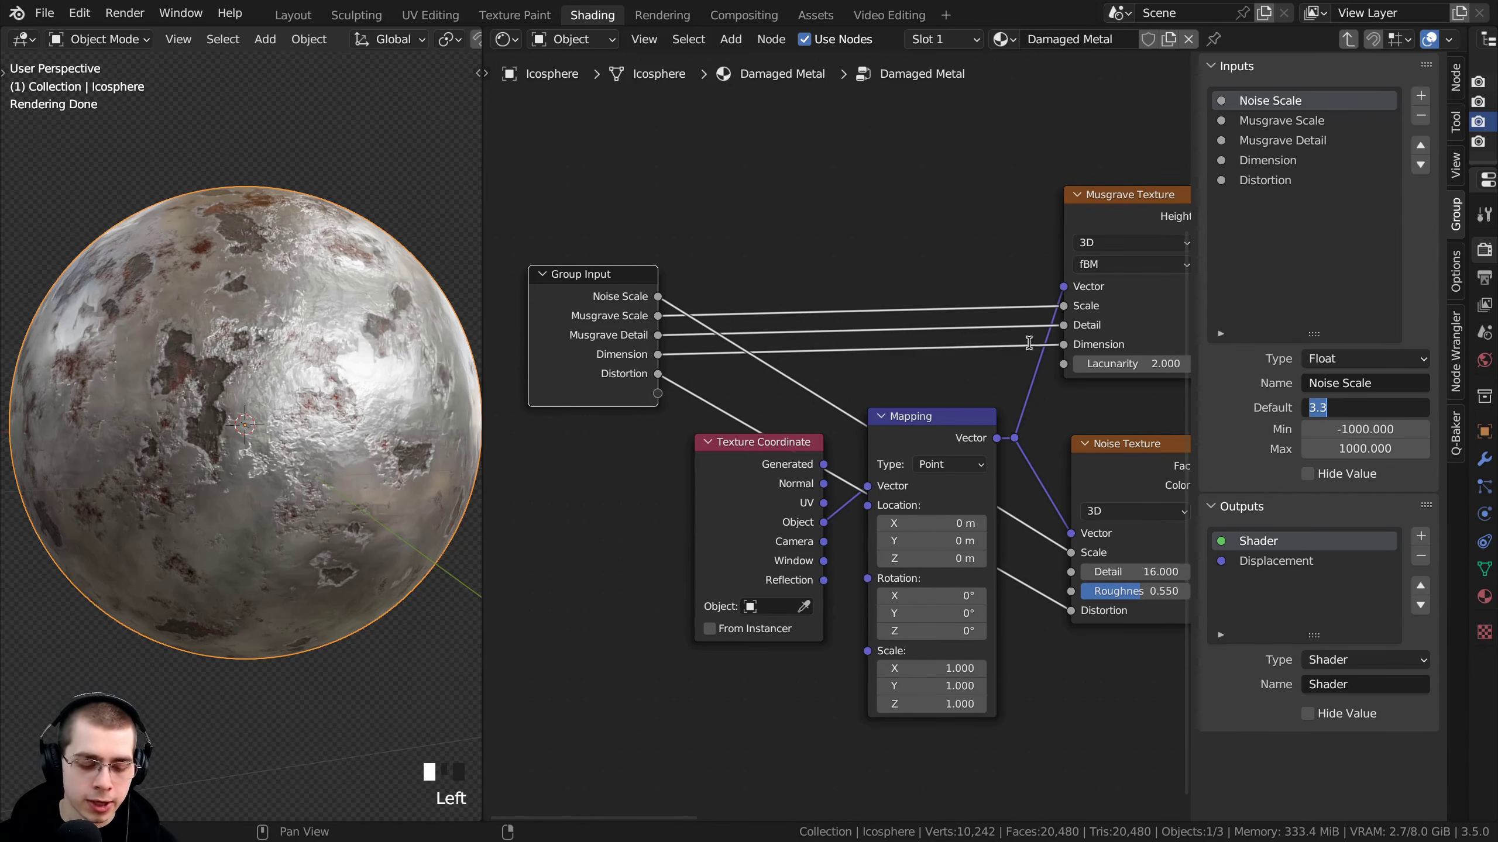
text(4)
key(Return)
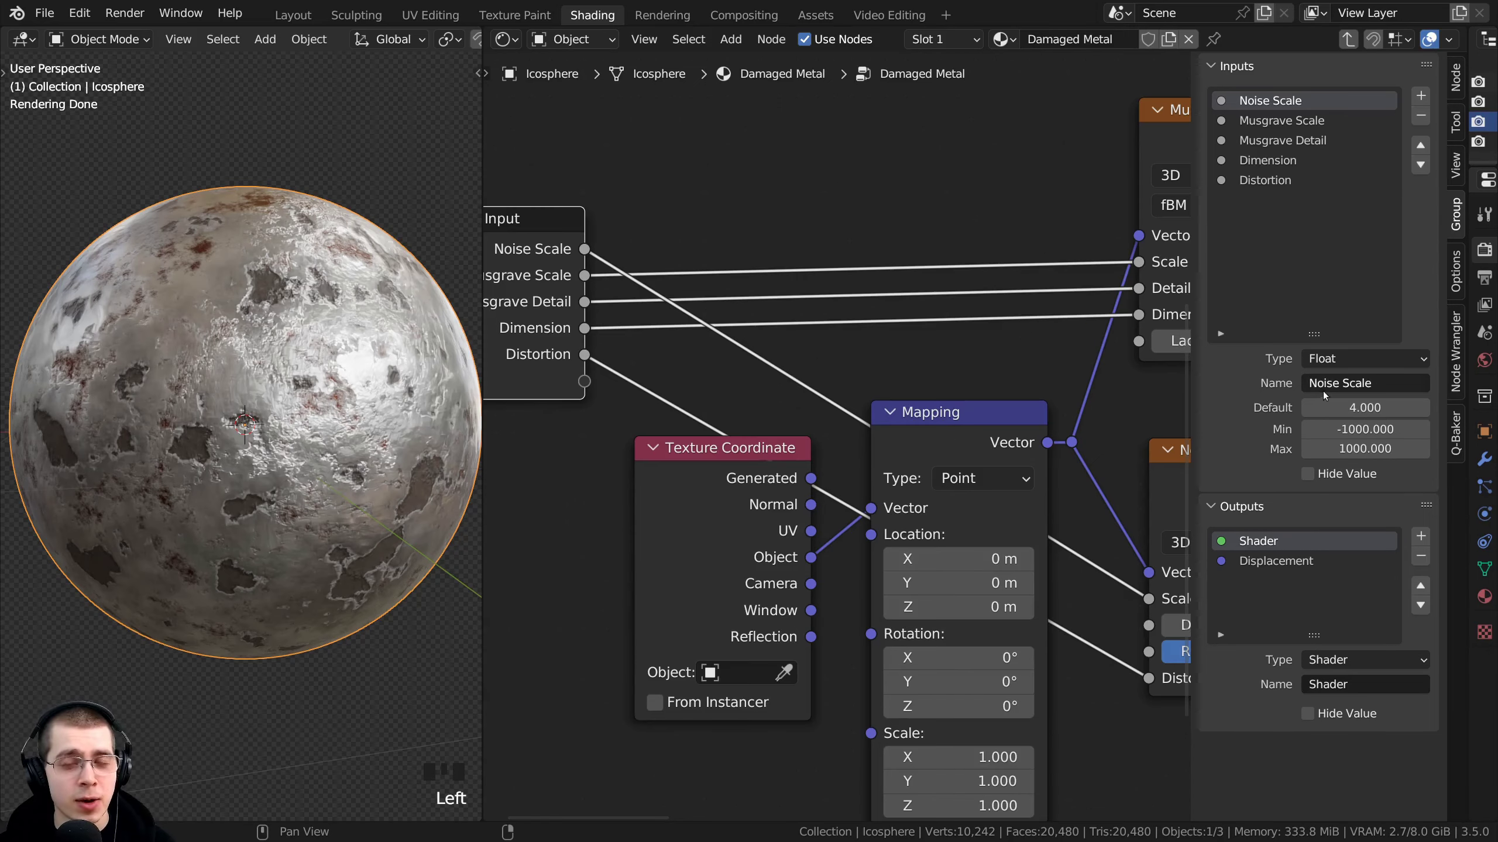
Leave the Damaged Metal group and return to the material's main node tree
scroll(991, 277, up, 1)
scroll(668, 425, down, 2)
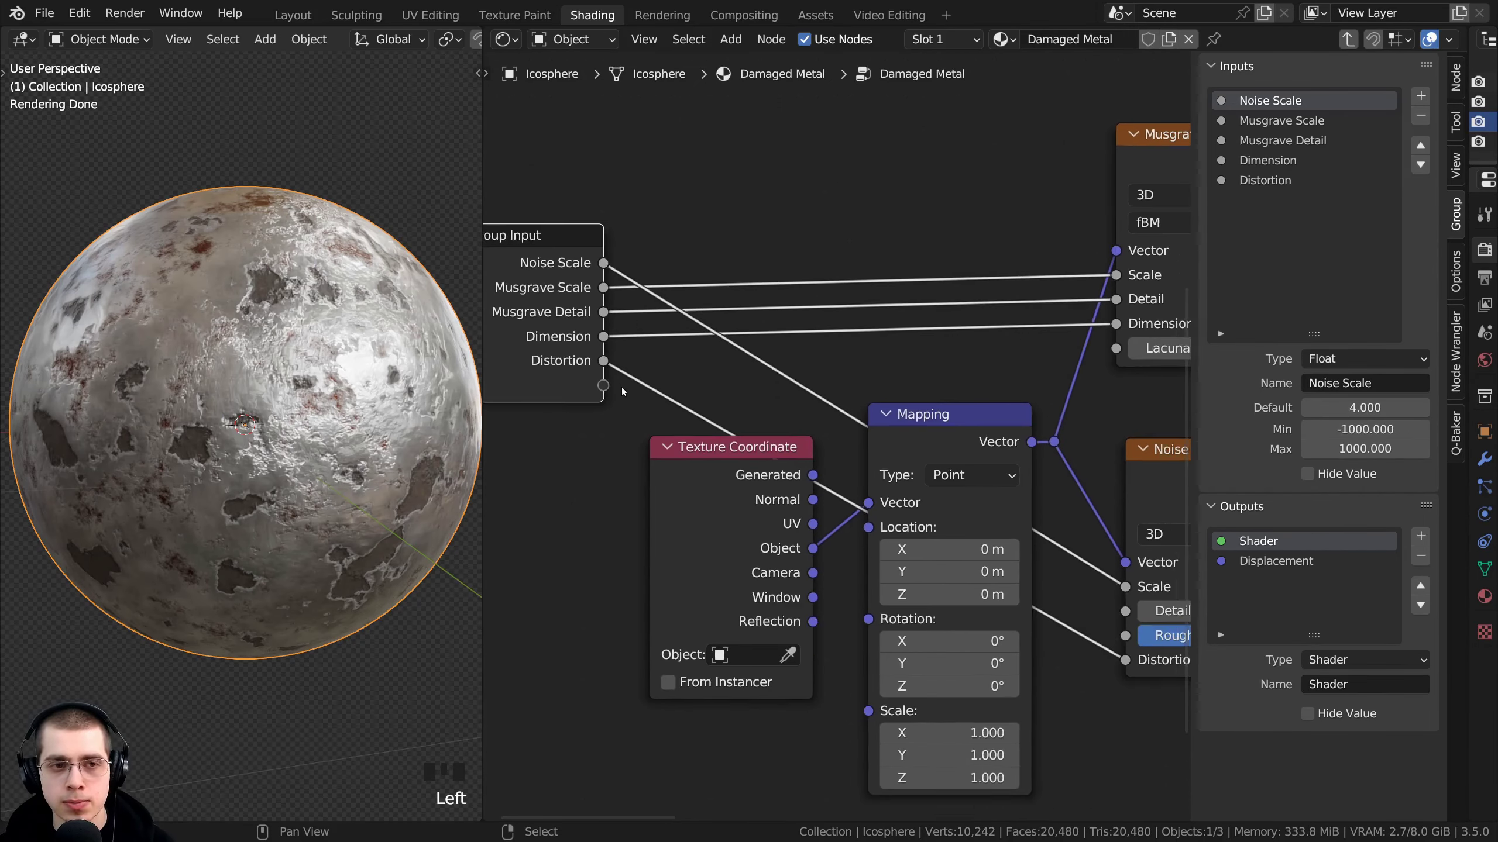
scroll(668, 425, down, 1)
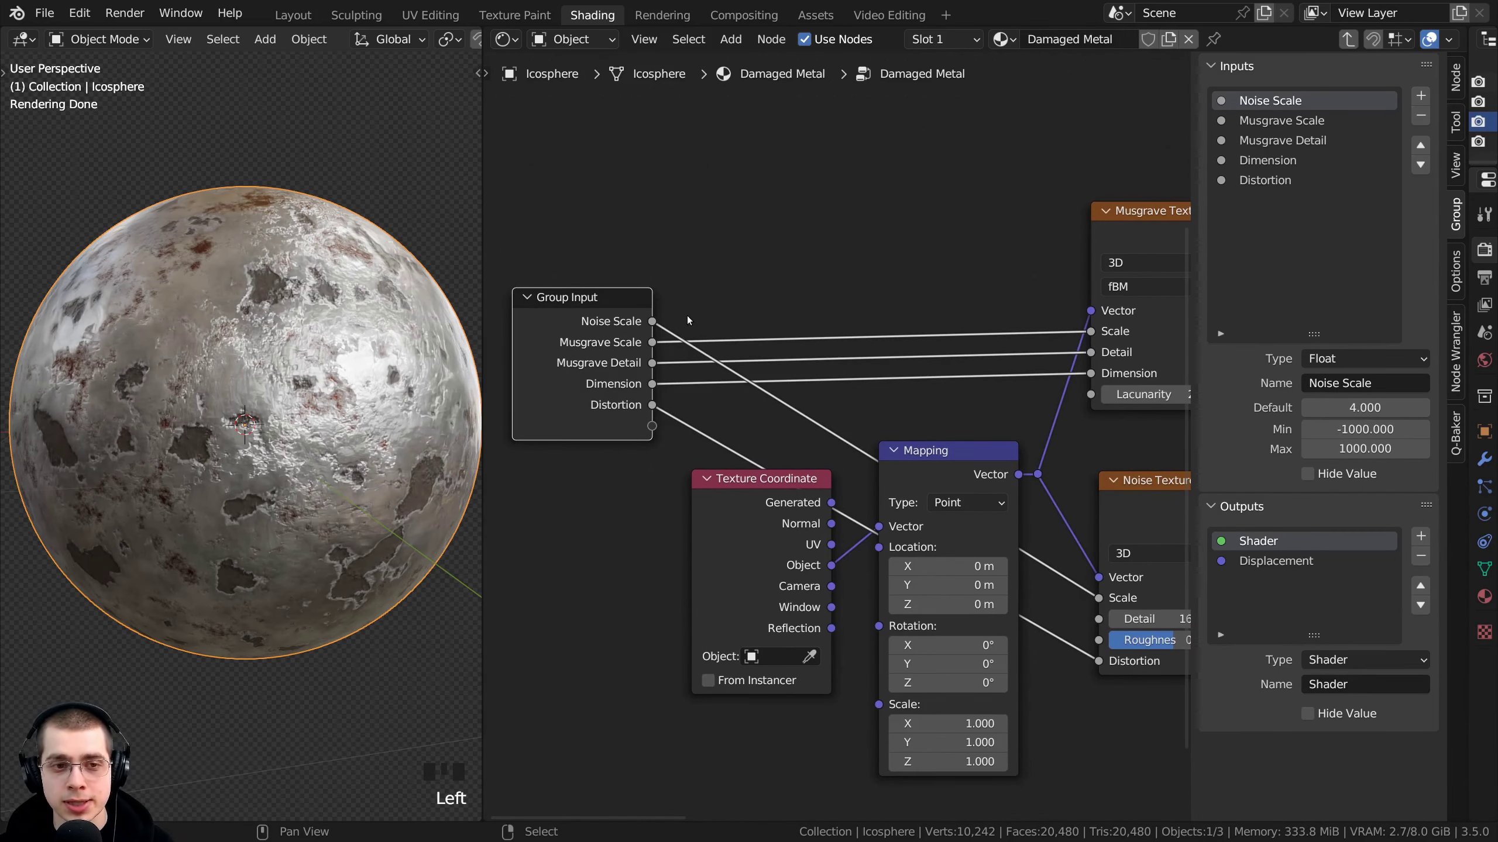
key(Tab)
drag(702, 376, 708, 381)
middle_drag(708, 382, 748, 423)
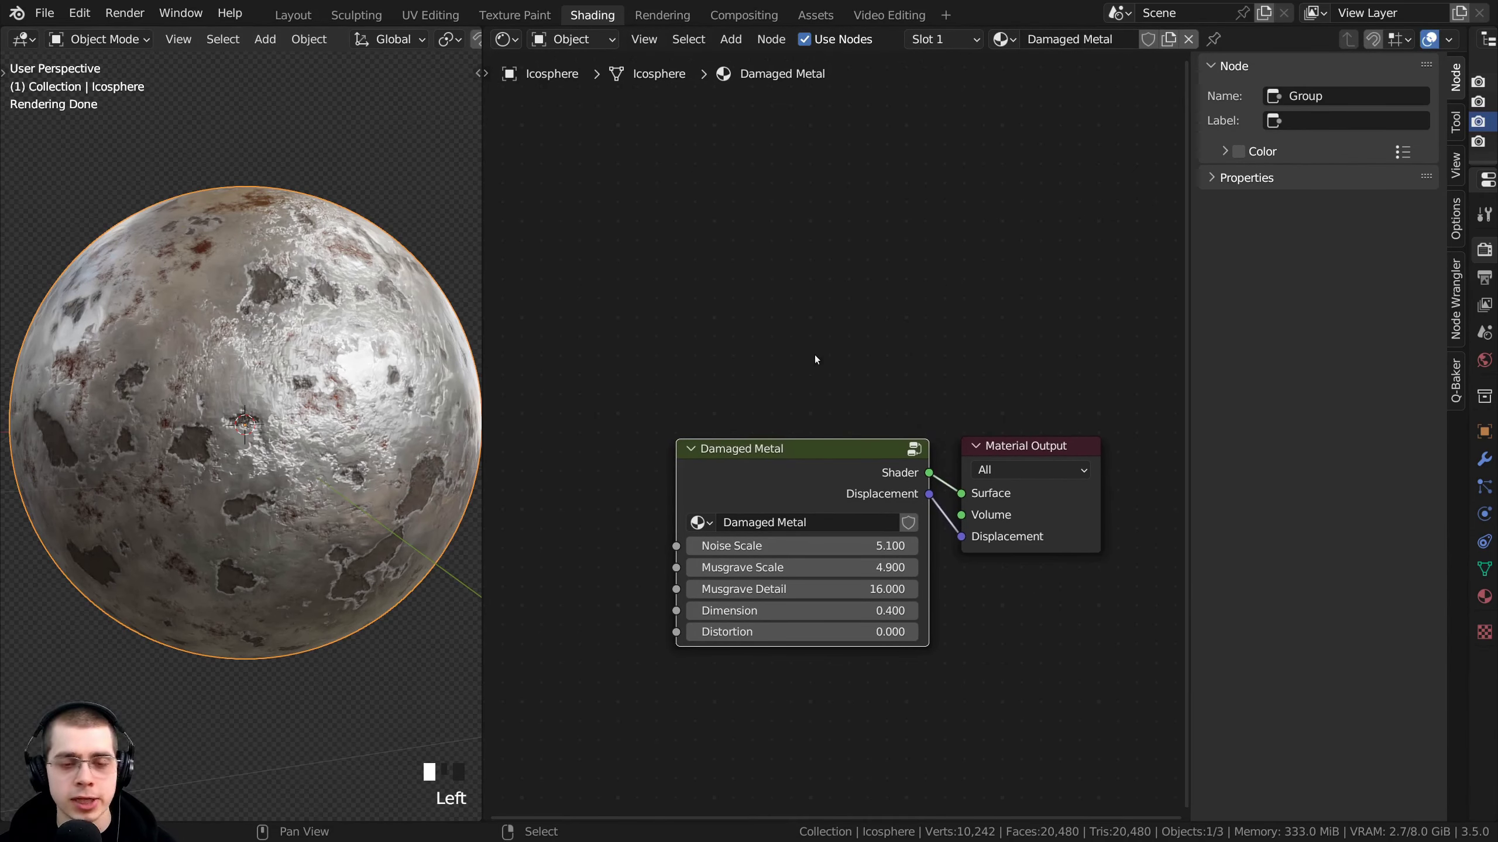
Add a second Damaged Metal group node above the existing one, widen it, and undo the addition
middle_drag(860, 424, 868, 436)
key(shift+a)
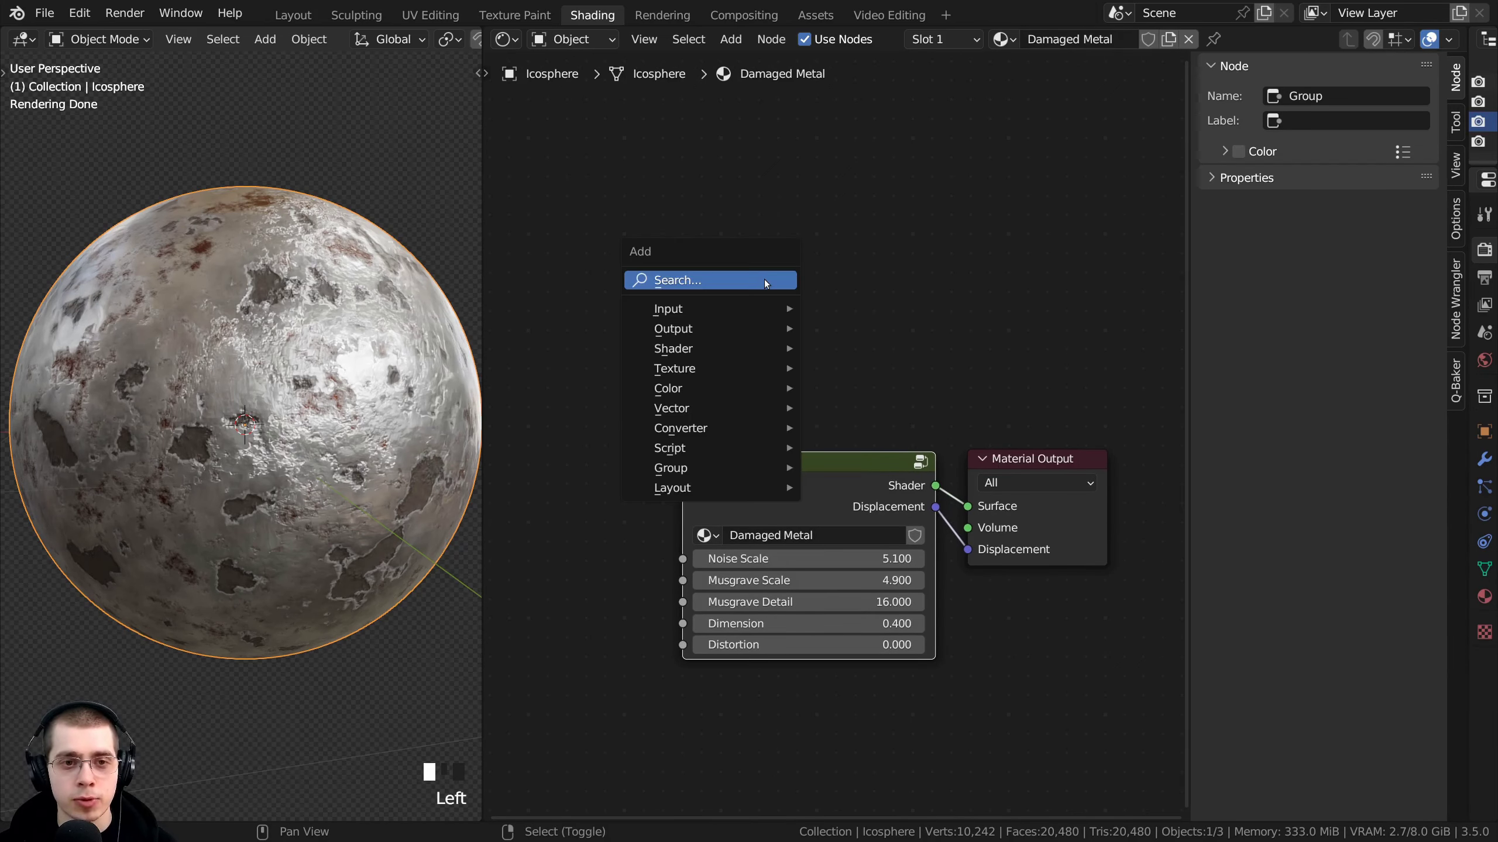
click(764, 281)
text(dam)
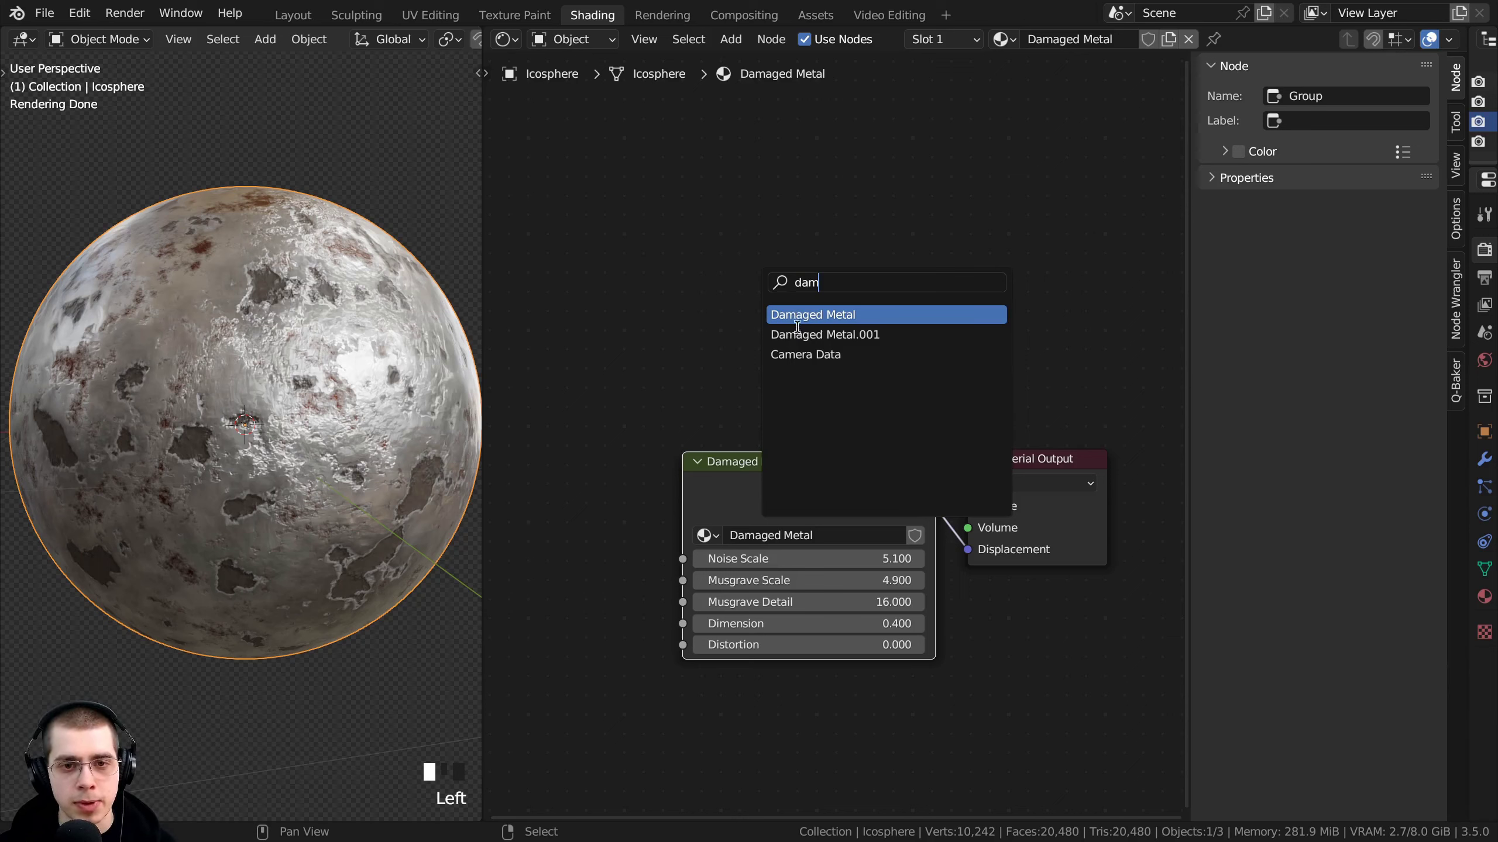
click(796, 325)
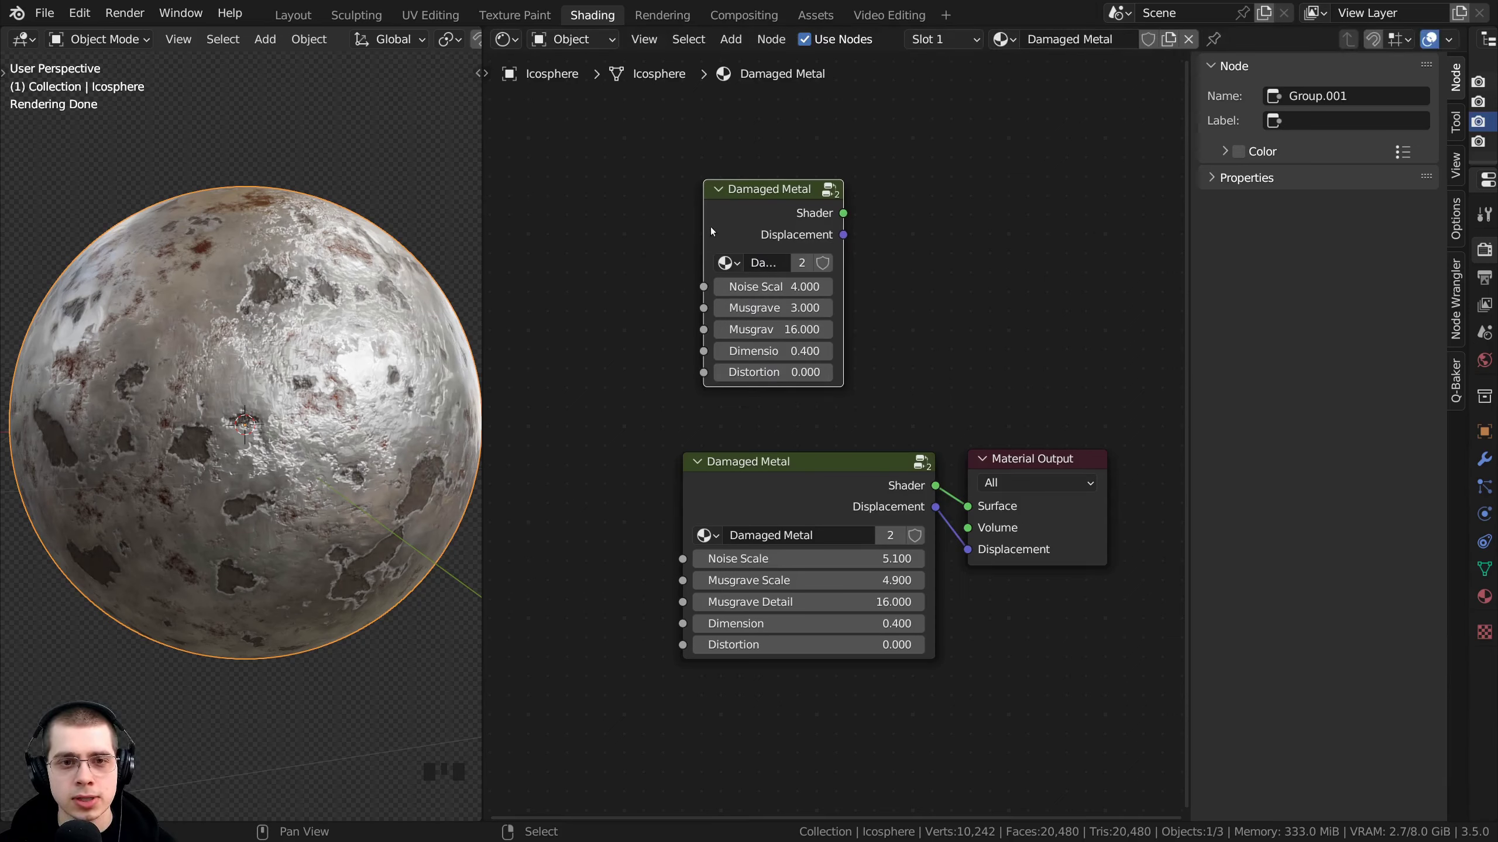
mouse_move(705, 220)
mouse_down()
mouse_move(599, 220)
mouse_move(700, 216)
mouse_up()
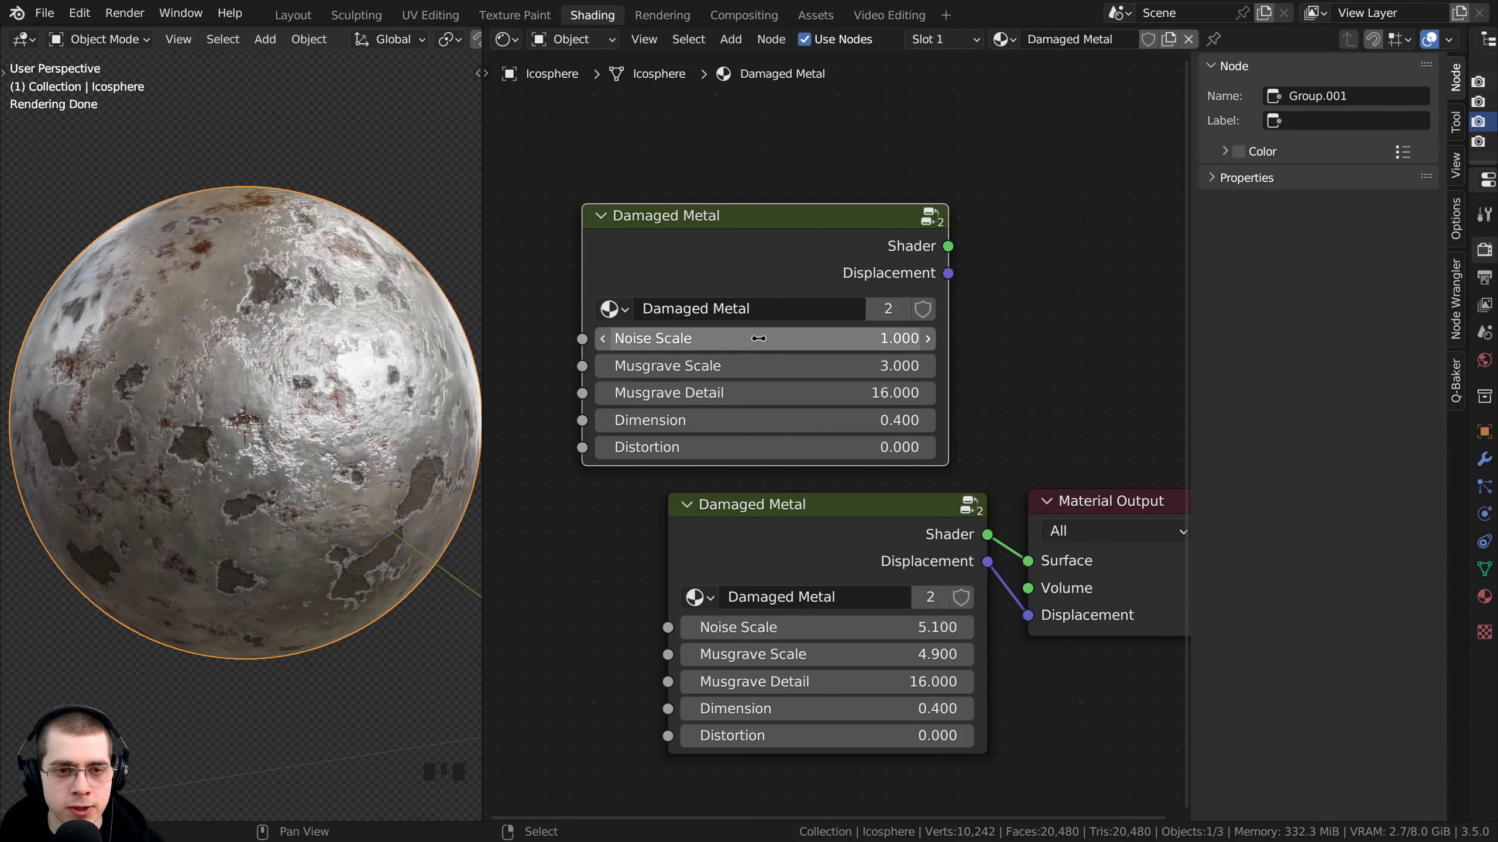
drag(762, 337, 761, 336)
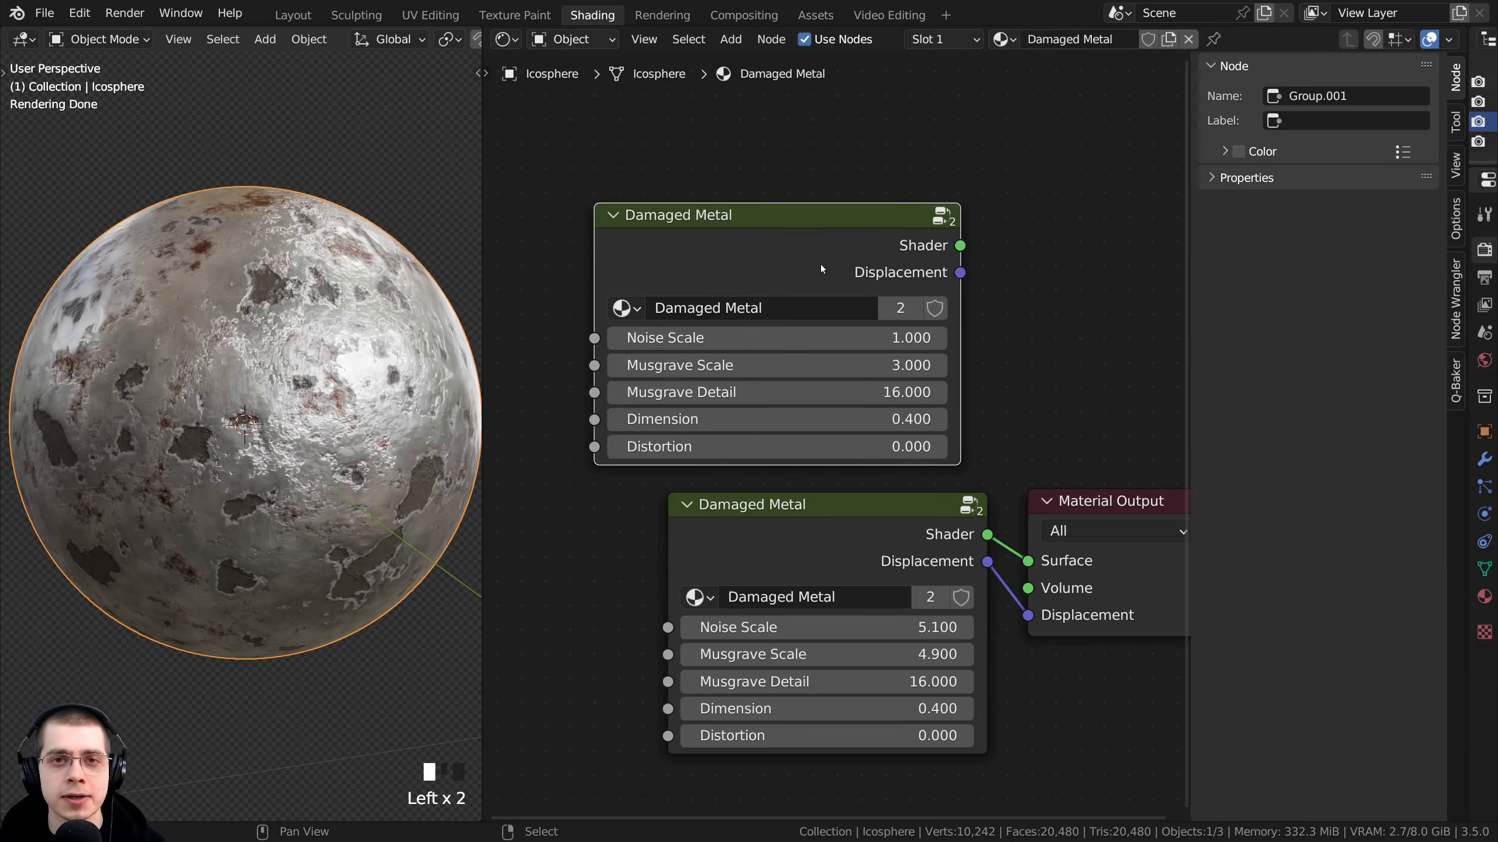
key(ctrl+z)
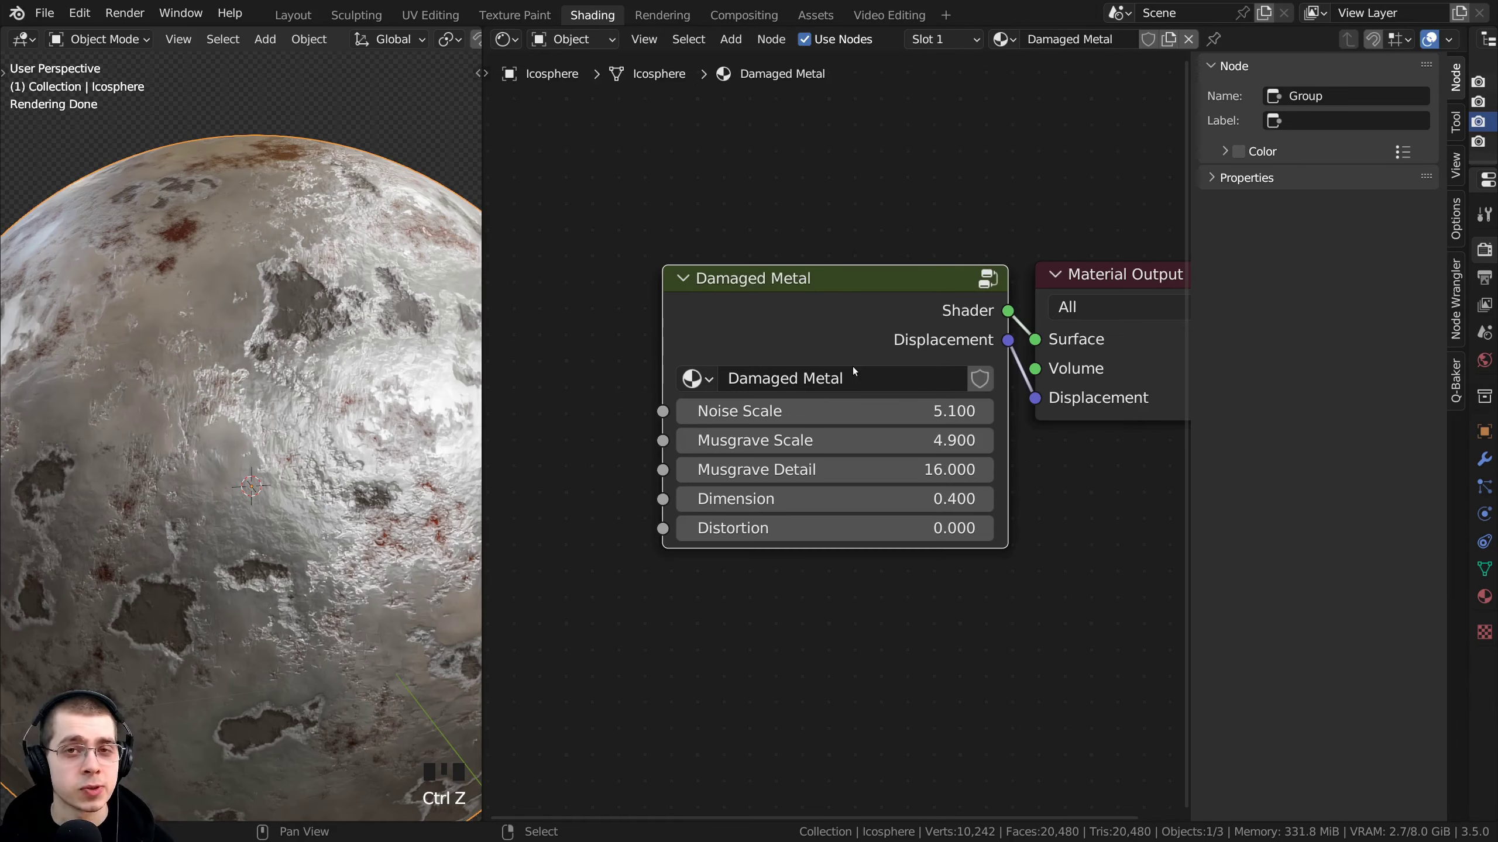
Try Musgrave Detail values of 1.3 and 5.15 on the Damaged Metal node and inspect the sphere's surface
middle_drag(854, 348, 846, 319)
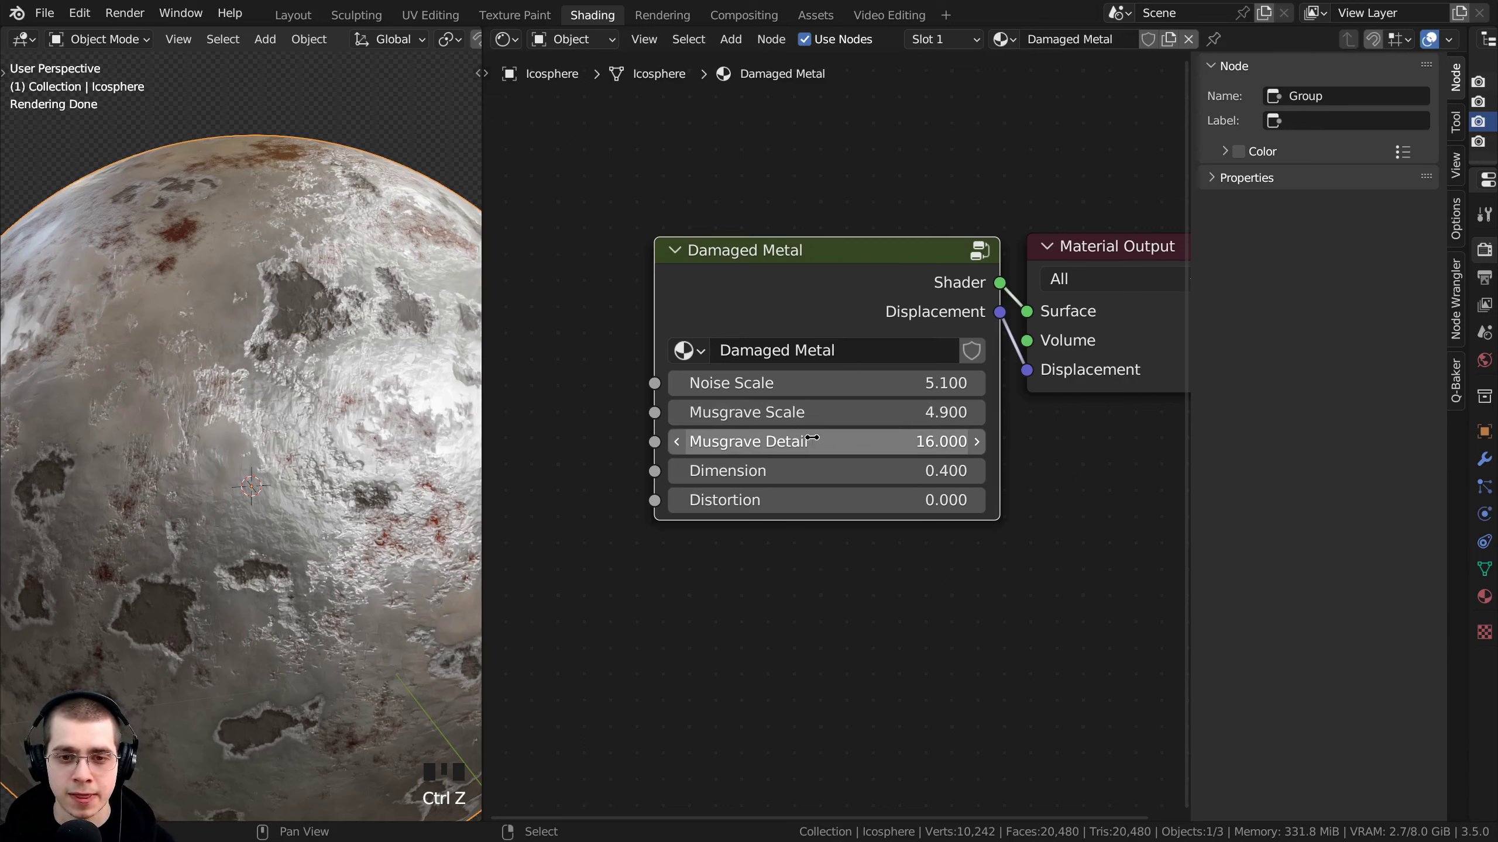
drag(828, 446, 545, 441)
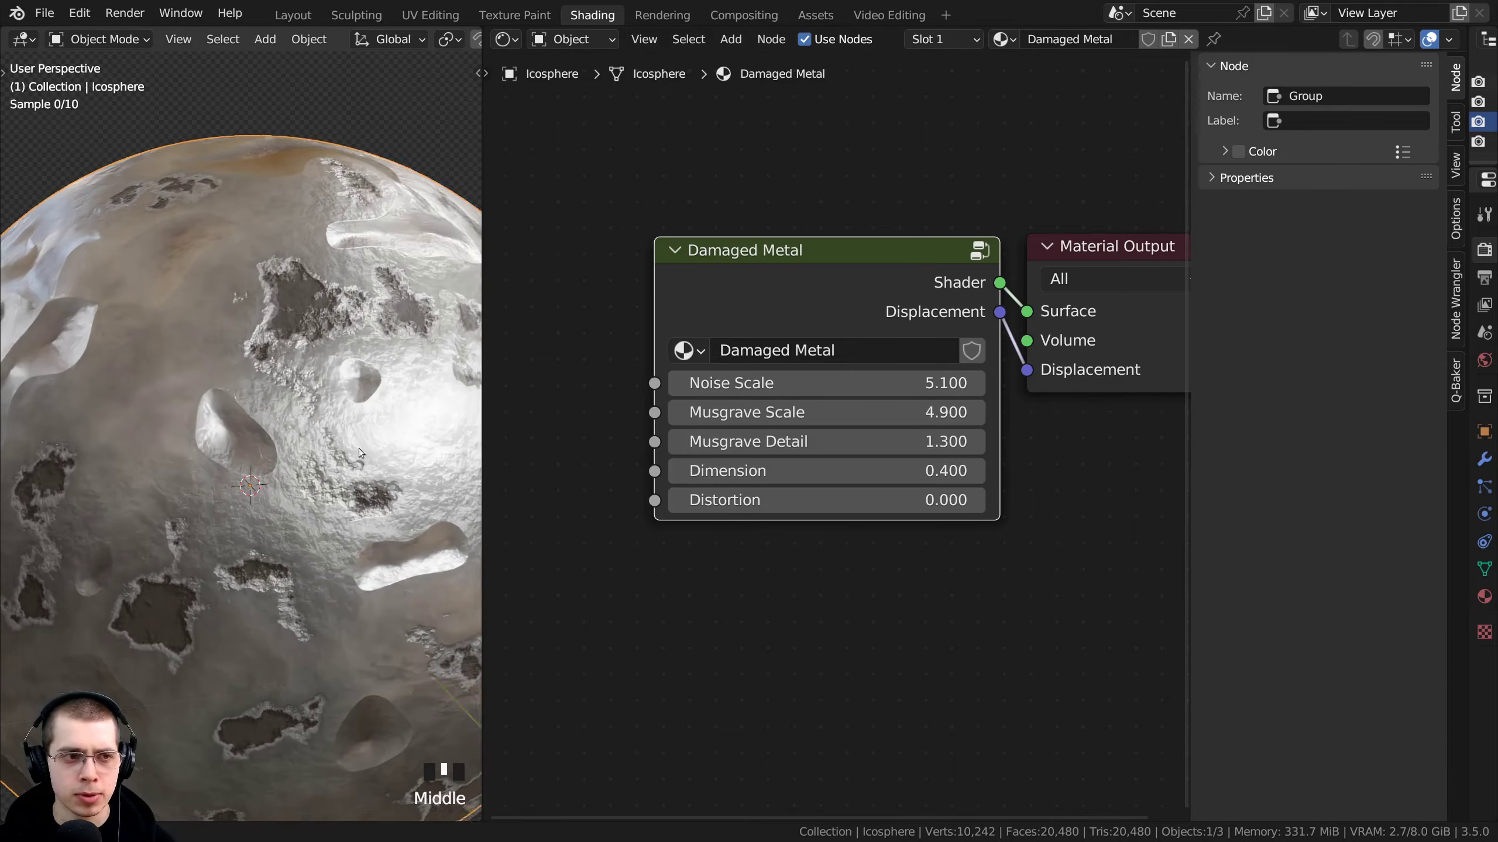
middle_drag(358, 448, 350, 354)
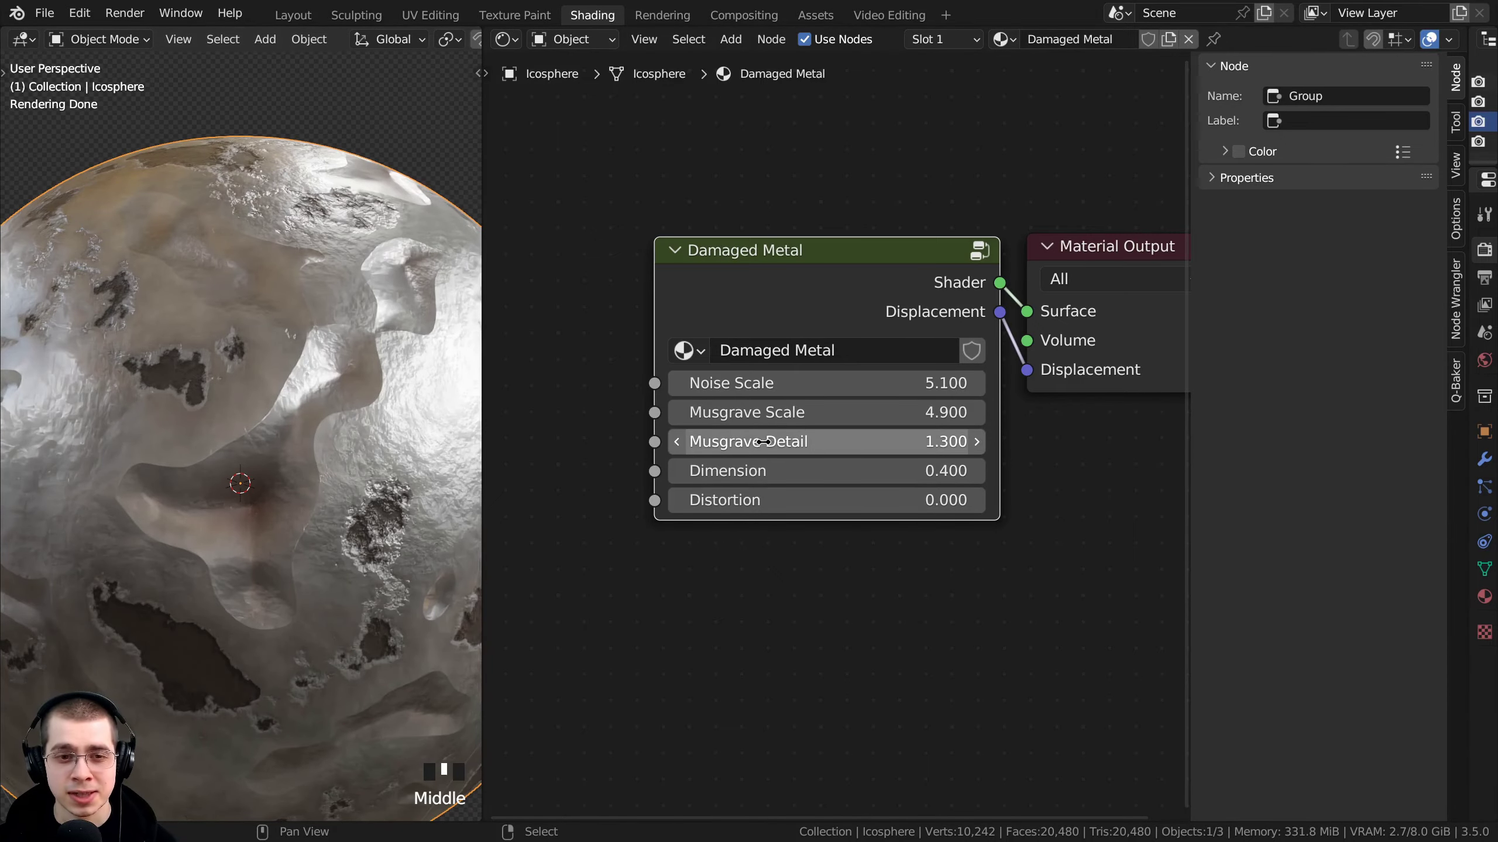
shift+drag(778, 441, 1004, 441)
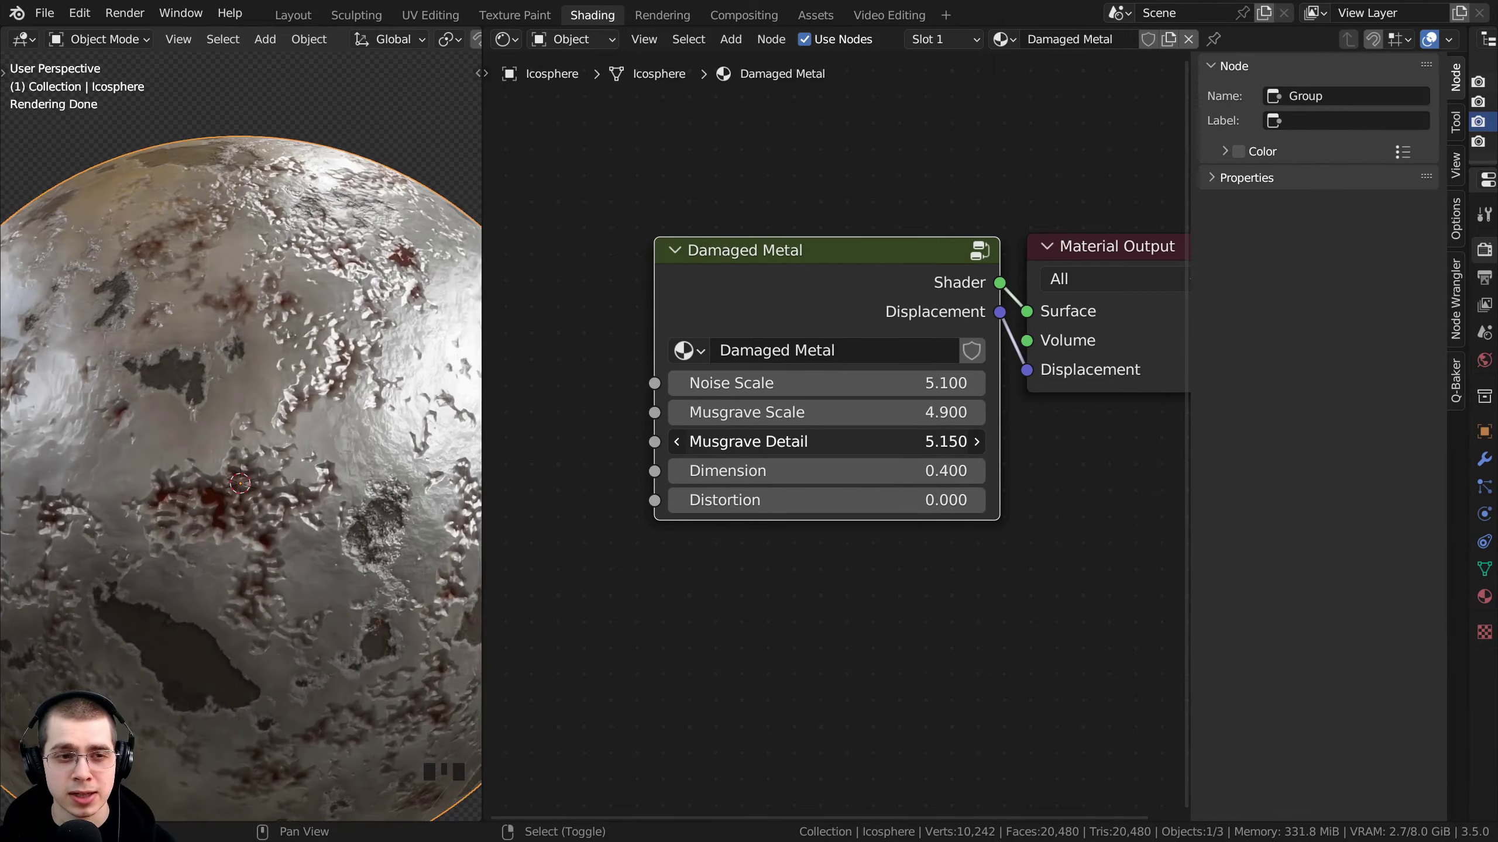
Set Musgrave Detail to 7 on the Damaged Metal node and inspect the sphere's surface up close
click(793, 441)
text(7)
key(Return)
middle_drag(281, 523, 256, 560)
scroll(256, 559, up, 1)
scroll(260, 554, up, 1)
shift+drag(732, 441, 896, 442)
right_click(757, 441)
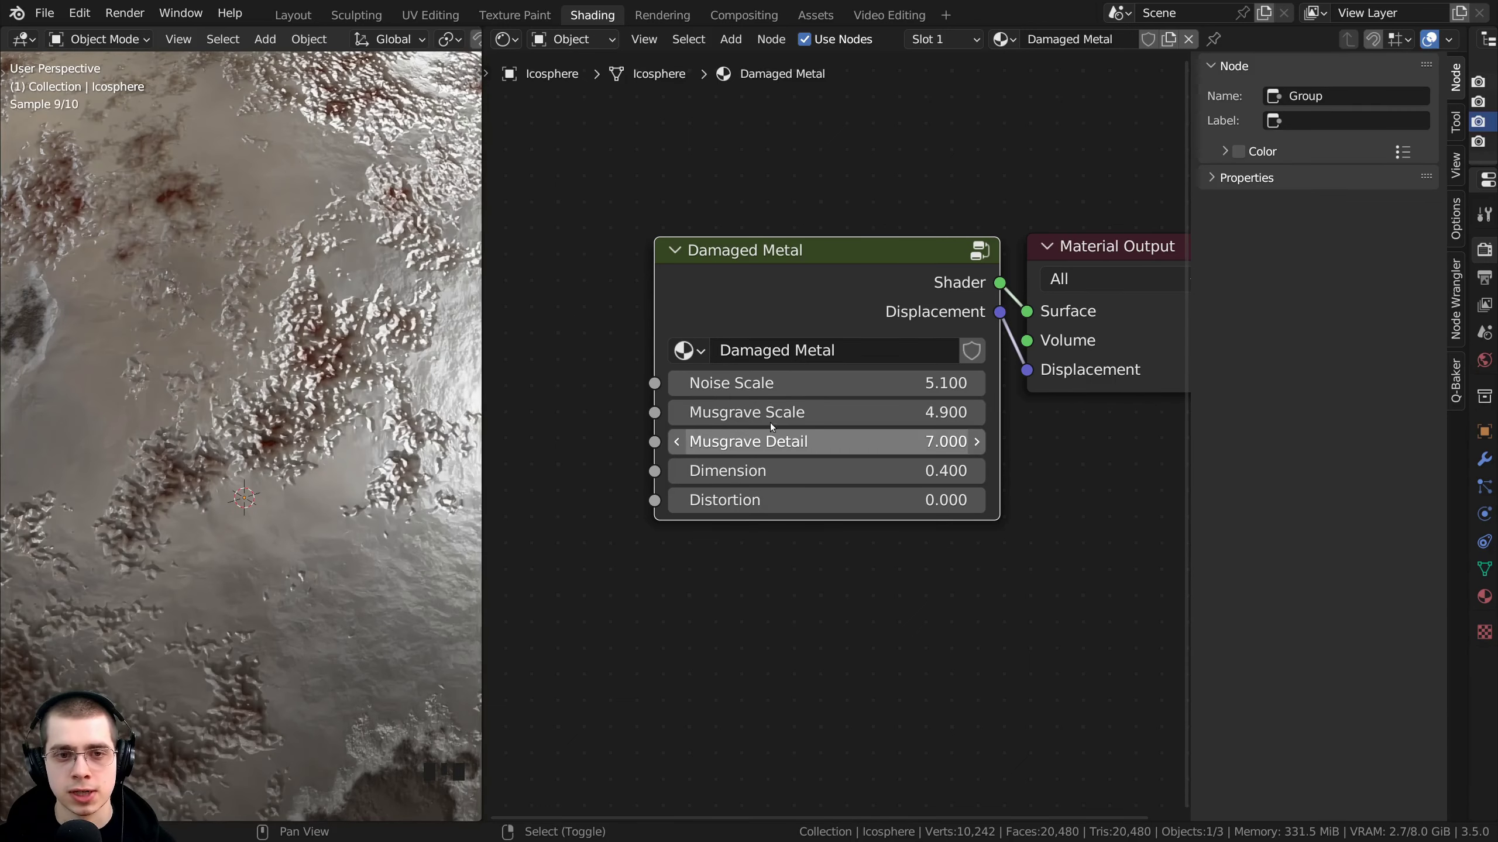
Enter the Damaged Metal group and move the Group Input node slightly up
click(812, 288)
key(Tab)
scroll(816, 322, down, 4)
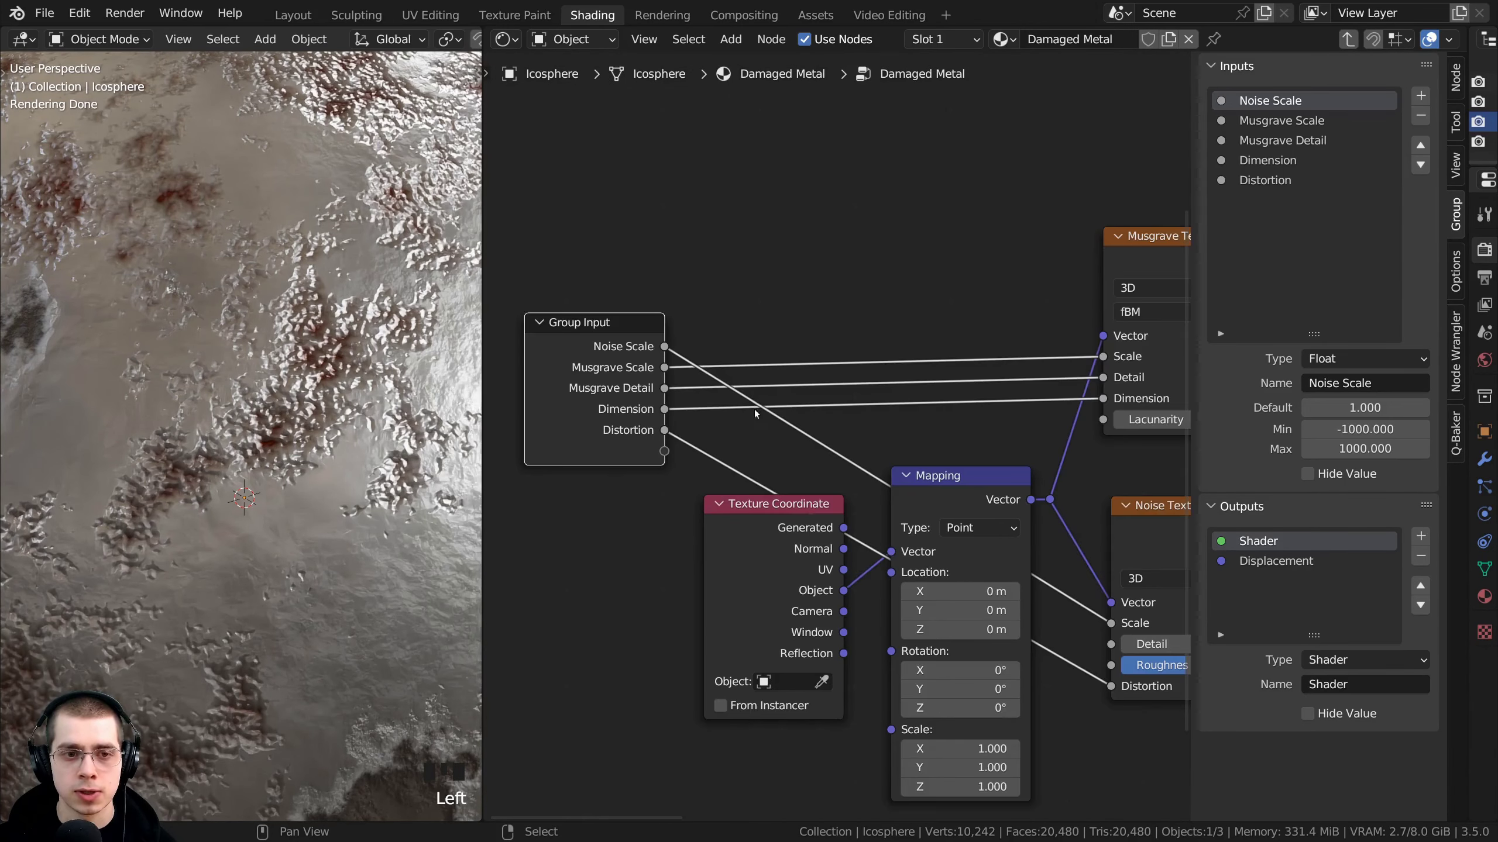
middle_drag(631, 365, 755, 366)
drag(752, 373, 759, 351)
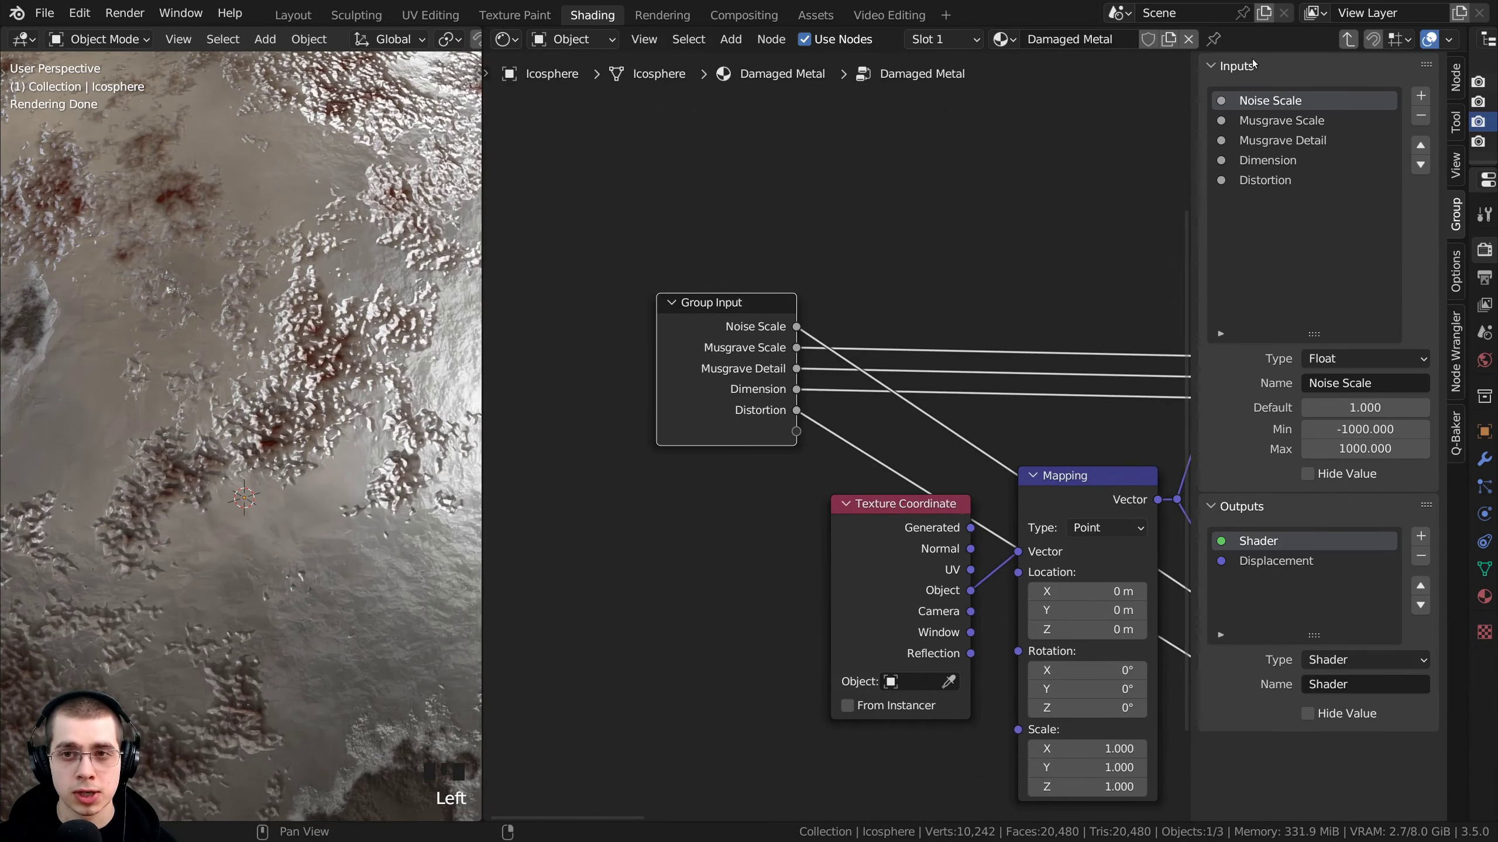
Set the minimum value of the Musgrave Detail group input to 7
click(1268, 141)
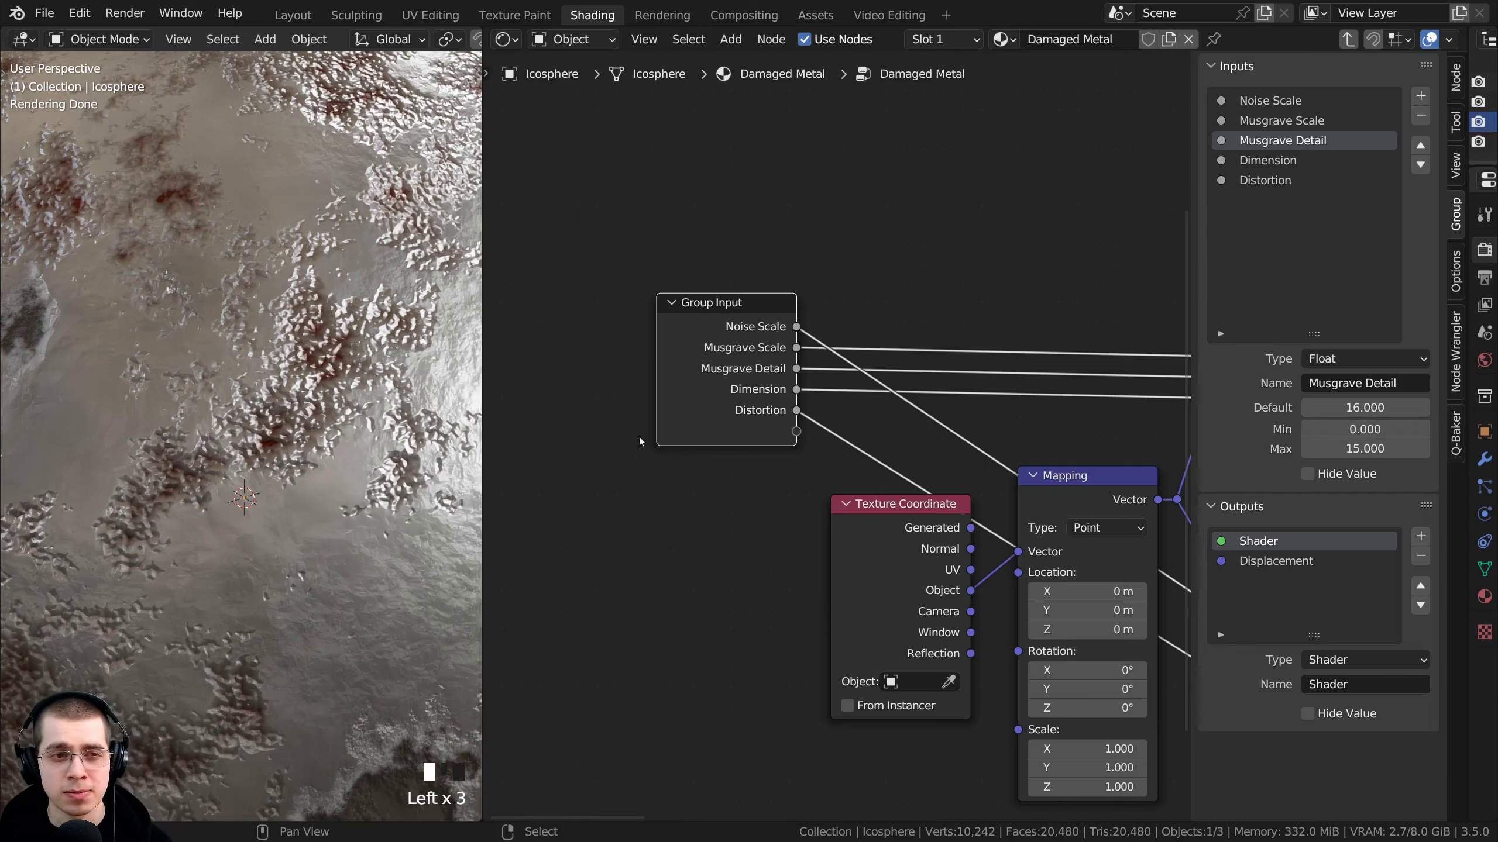
click(1358, 429)
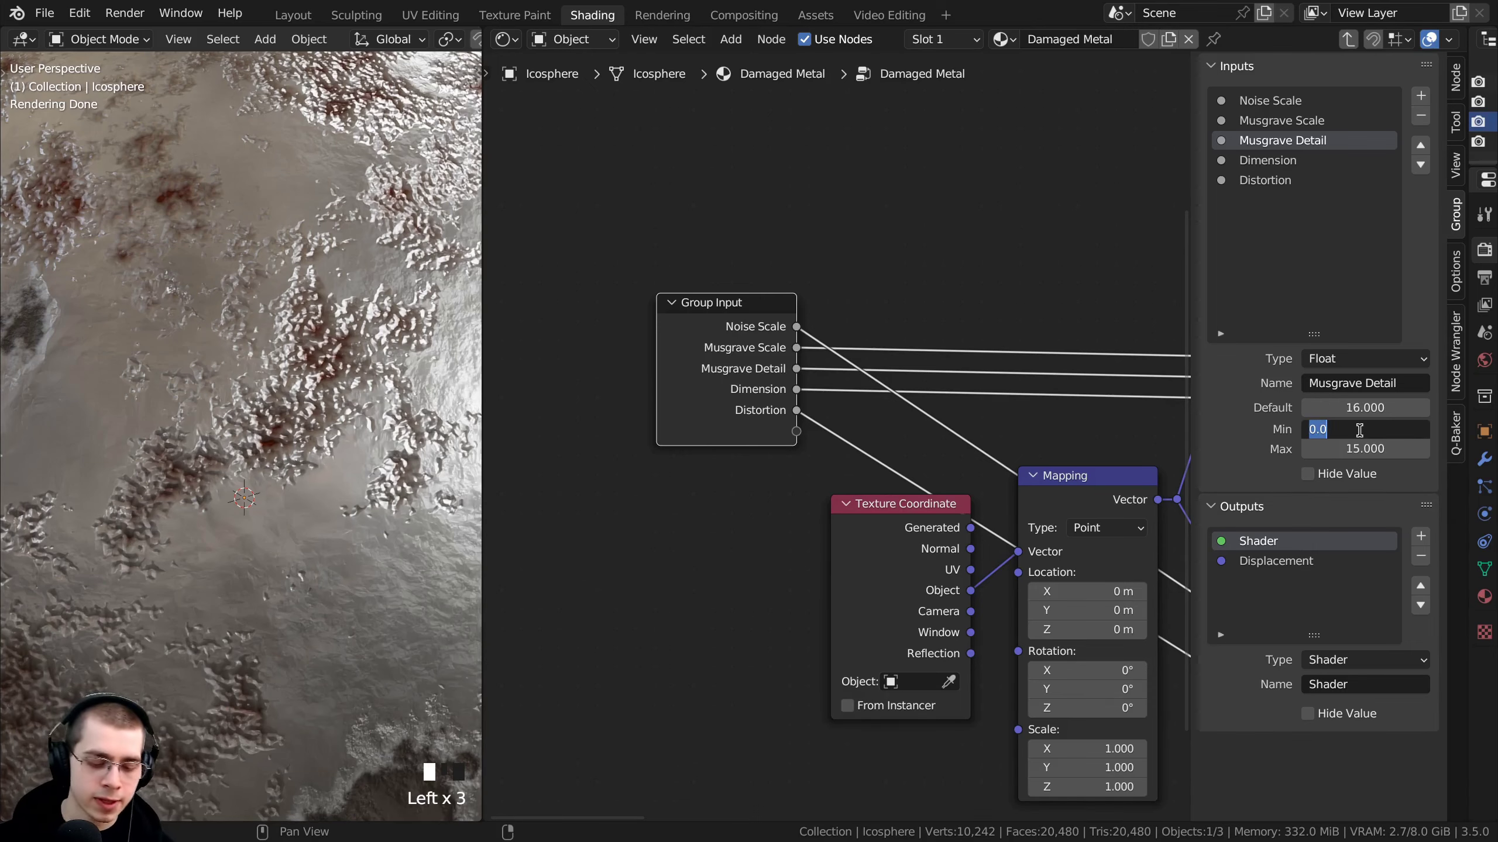
key(Return)
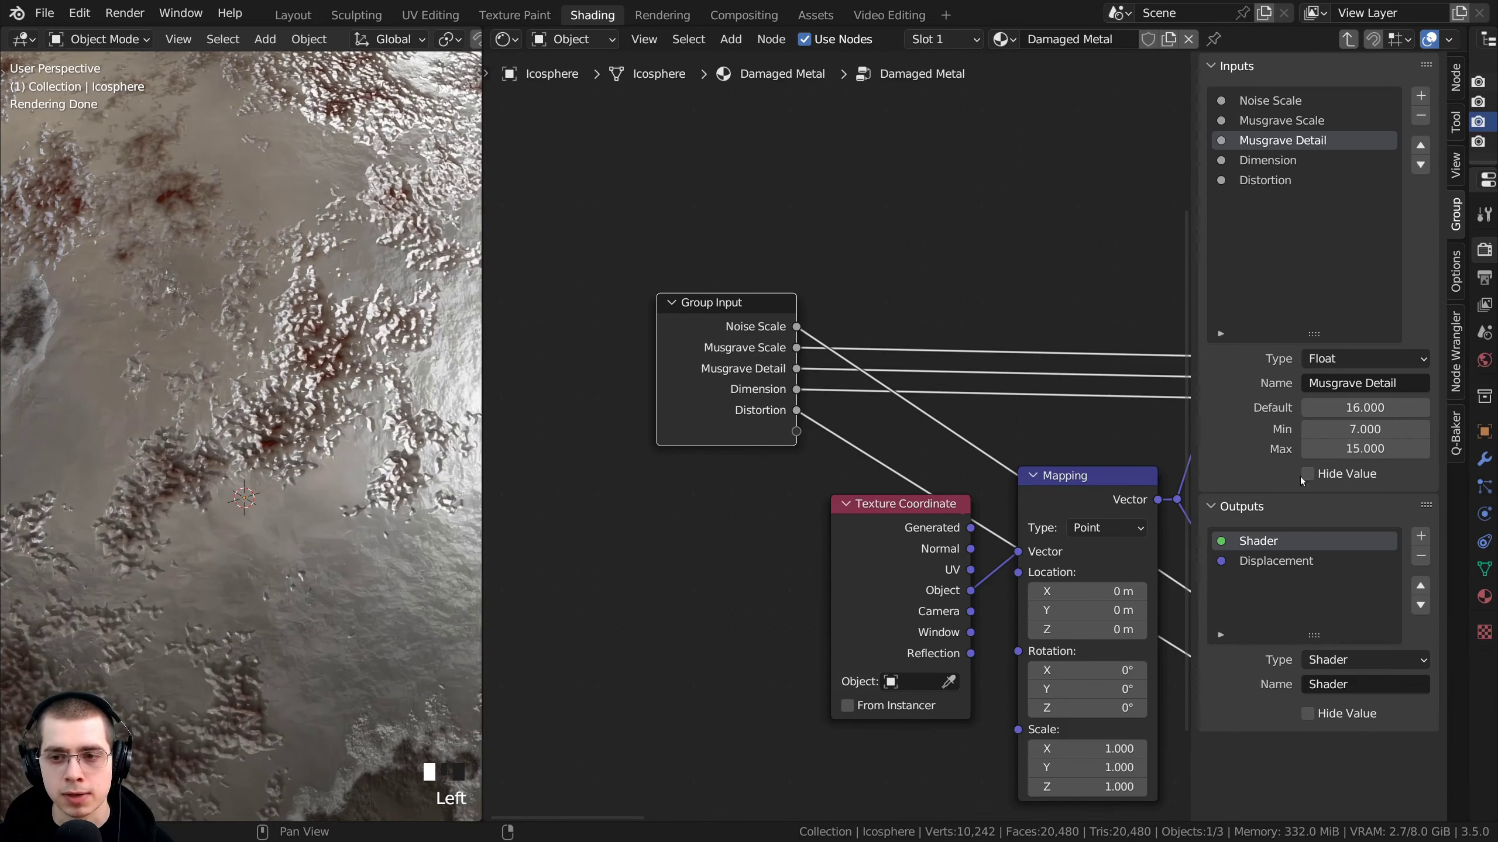
Exit the node group, test Musgrave Detail at its maximum of 15, and undo the change
scroll(781, 217, up, 2)
key(Tab)
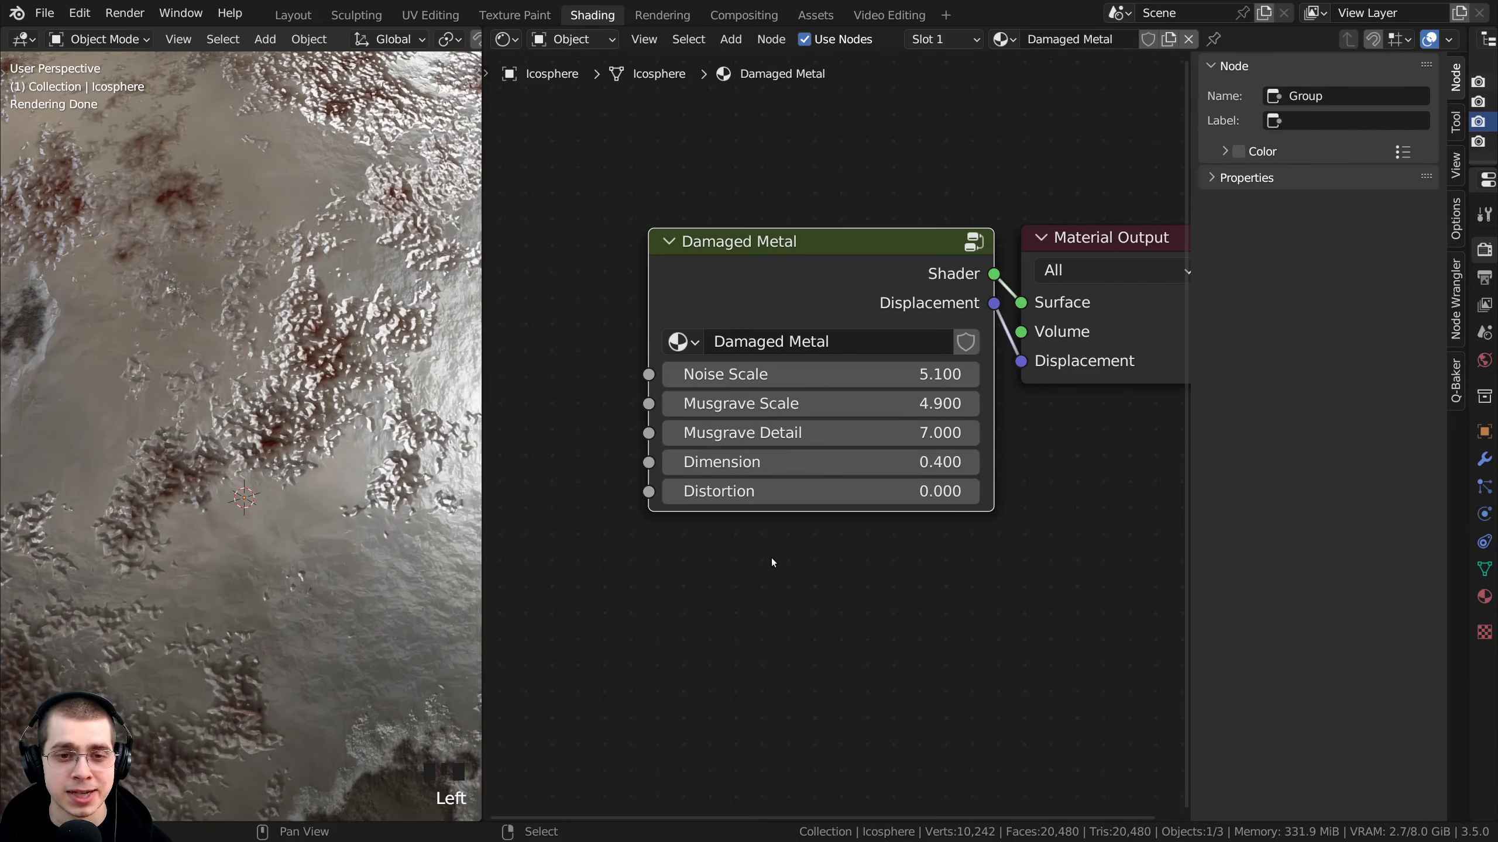
drag(738, 399, 919, 399)
scroll(926, 390, up, 2)
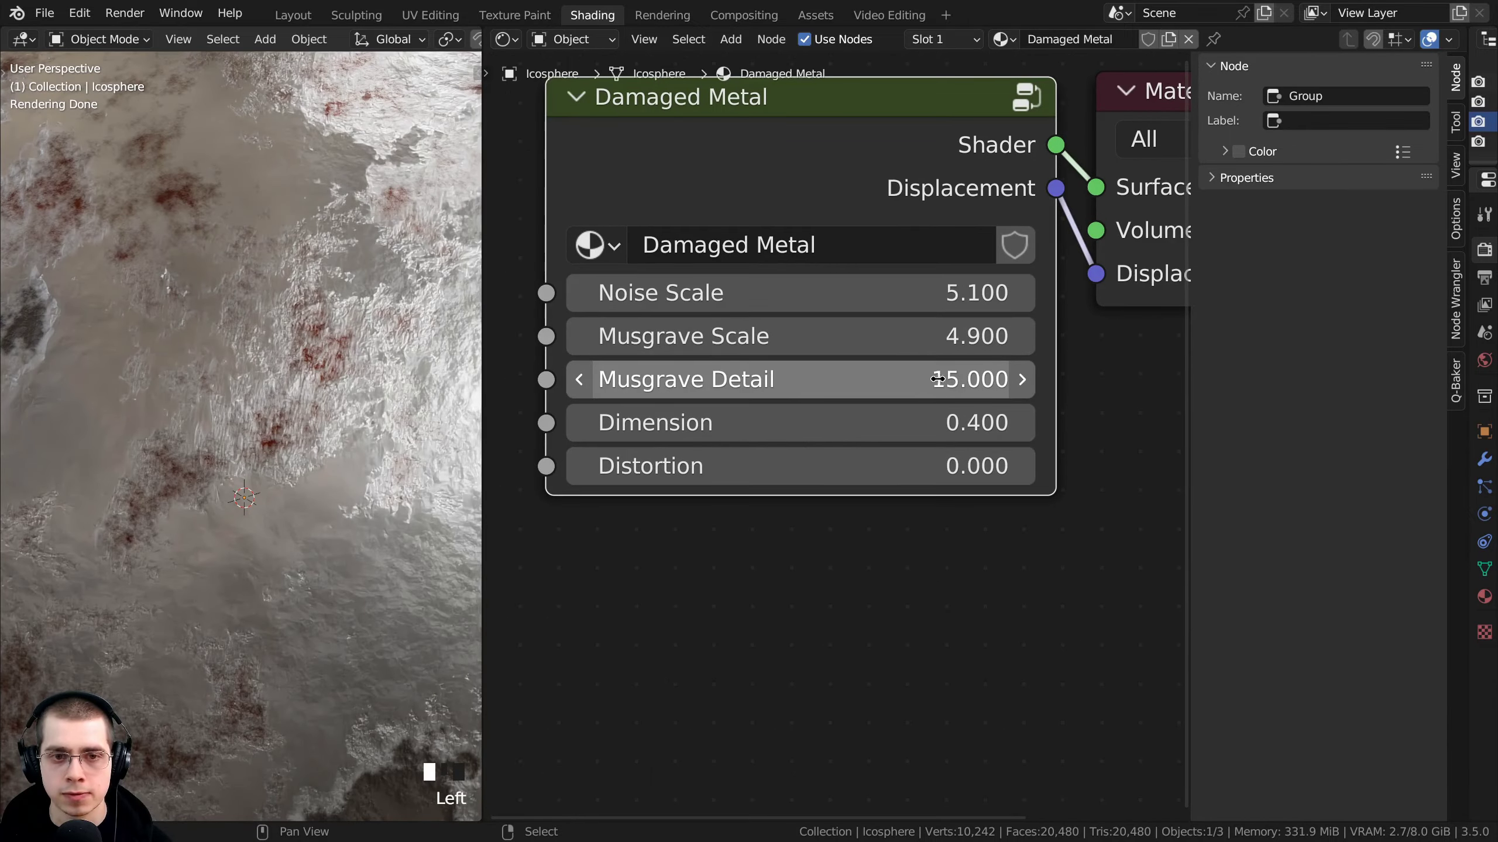
key(ctrl+z)
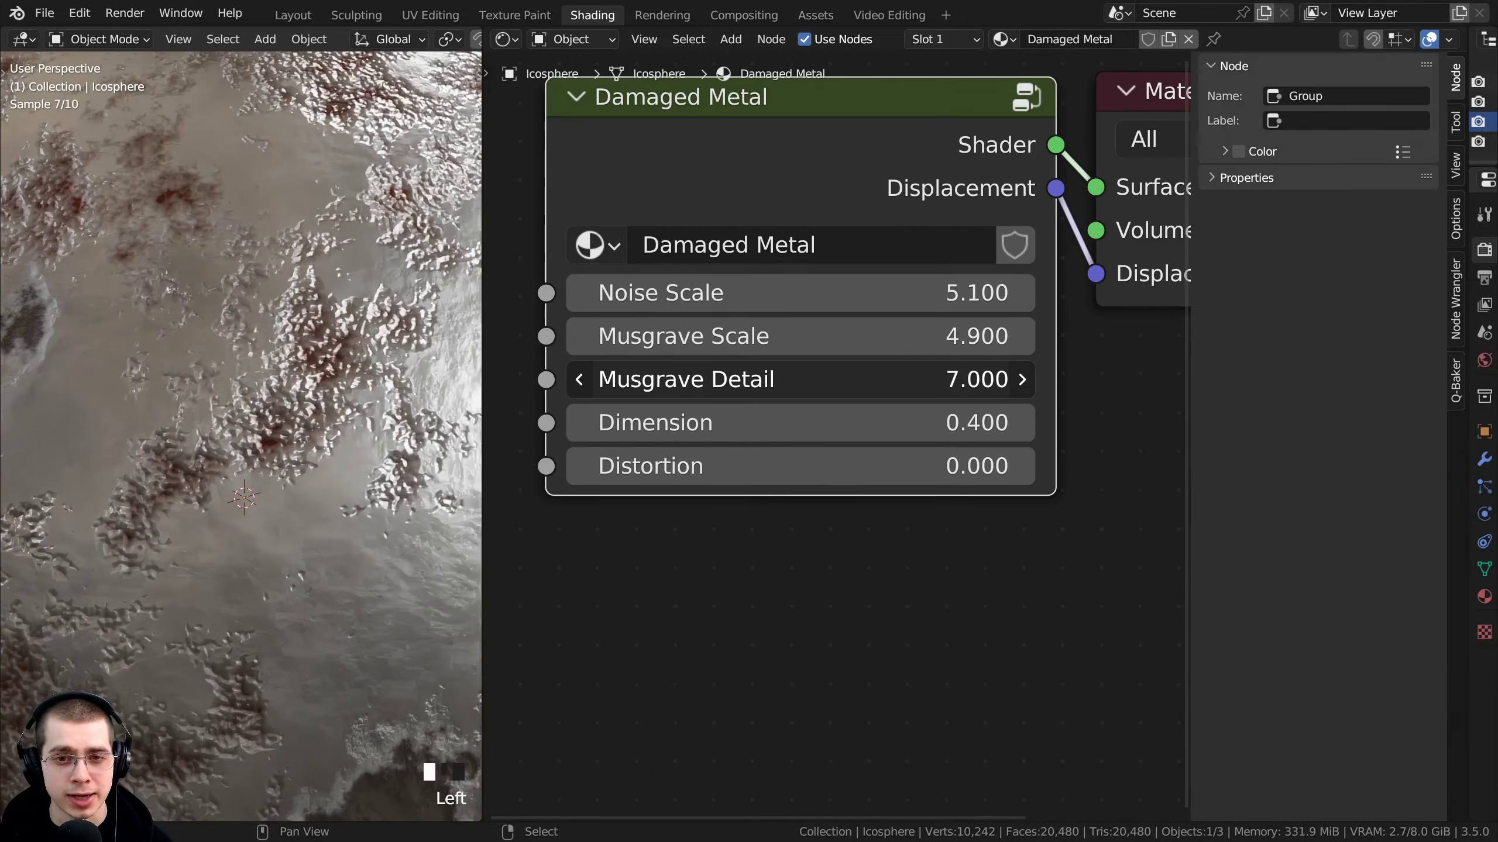
key(ctrl+shift+z)
key(ctrl+z)
Test a Musgrave Detail value of 1 on the Damaged Metal node and return it to 7
drag(859, 382, 868, 386)
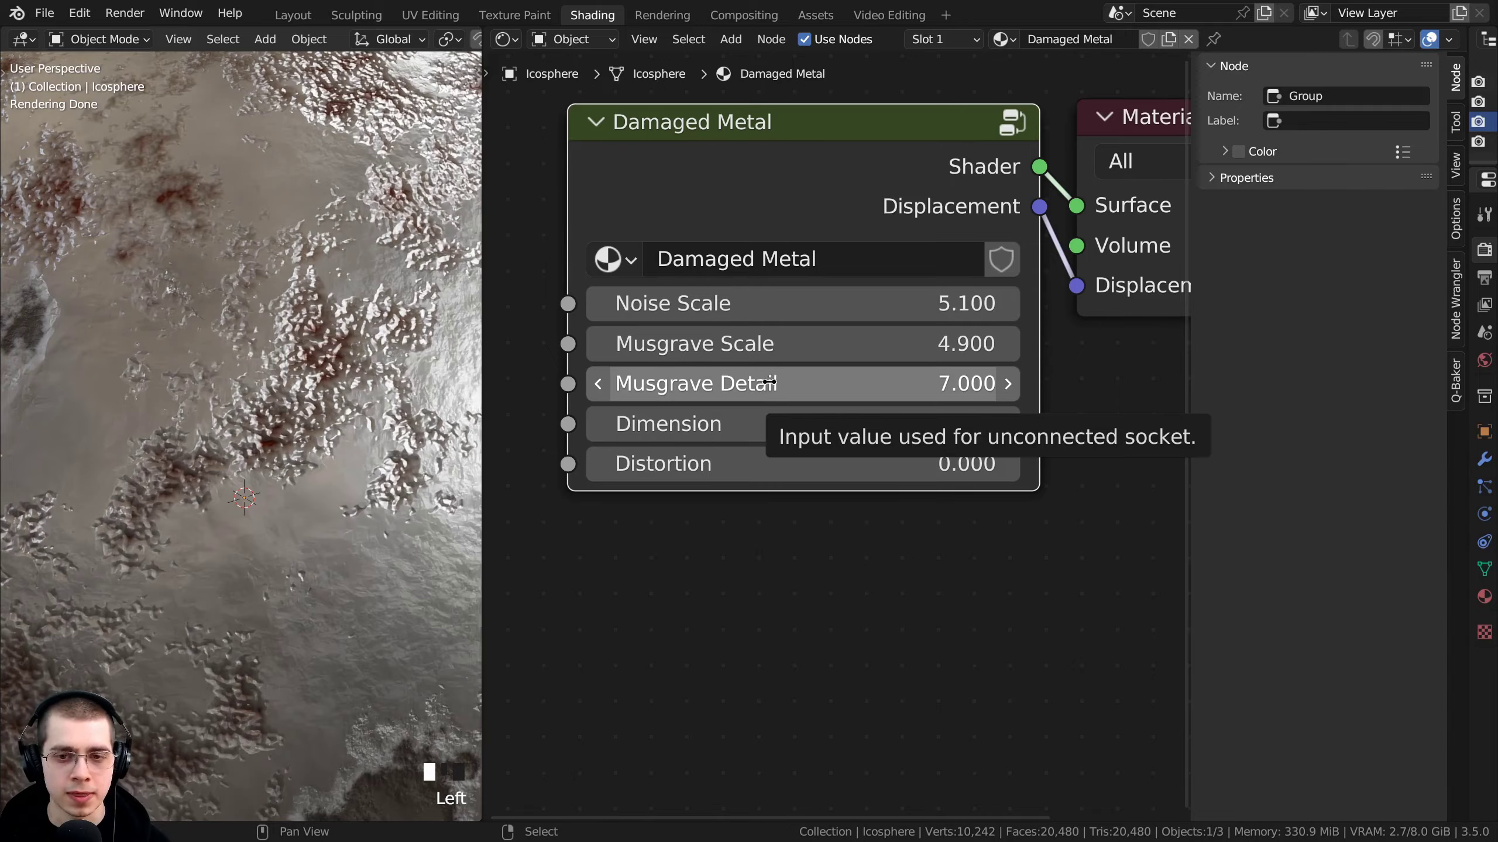
click(796, 387)
text(1)
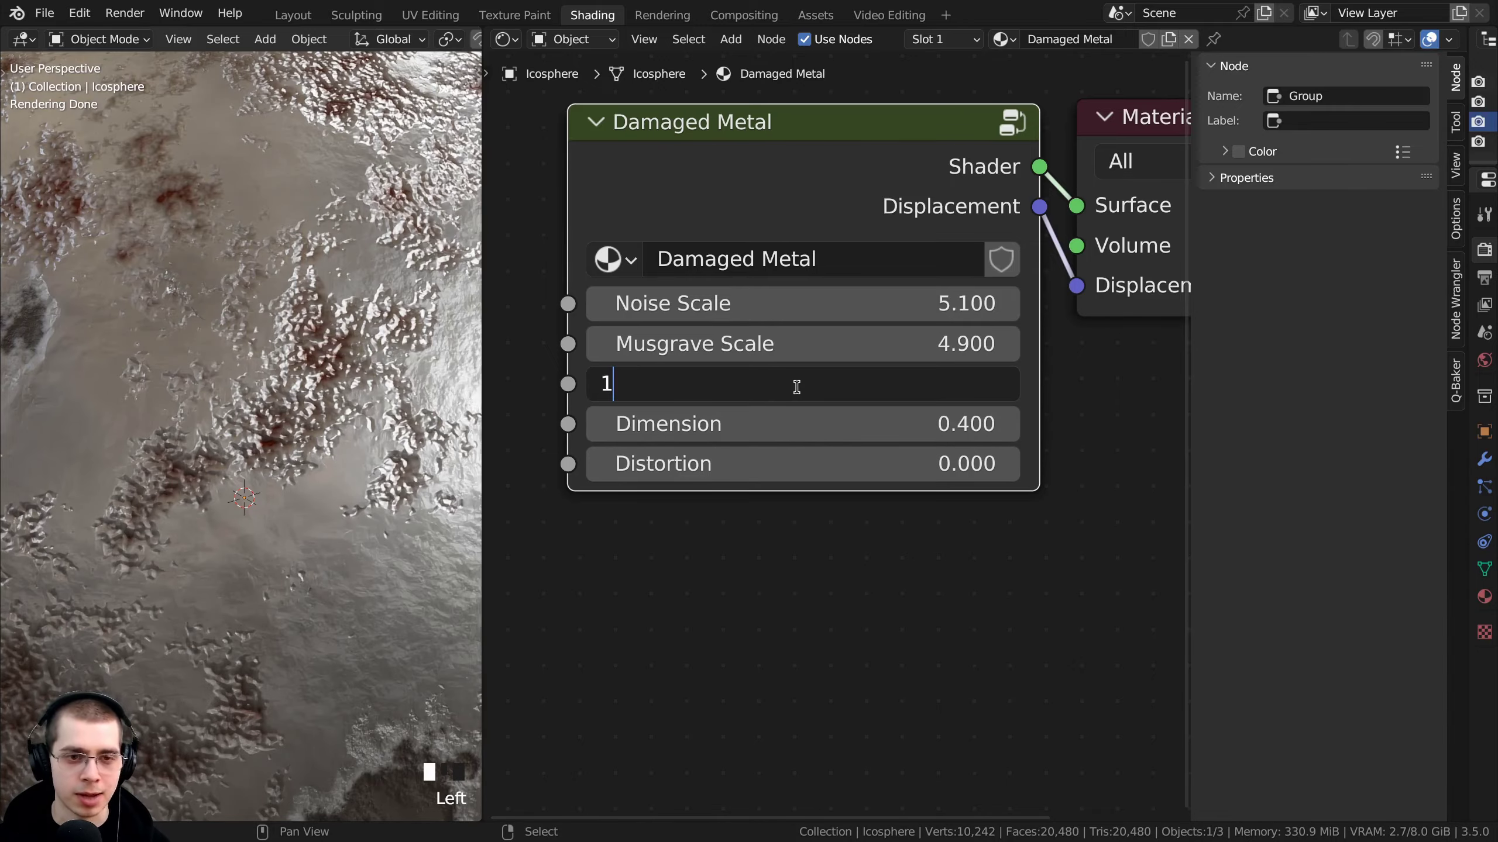
key(Return)
scroll(330, 377, up, 1)
middle_drag(321, 354, 312, 387)
click(774, 384)
text(1)
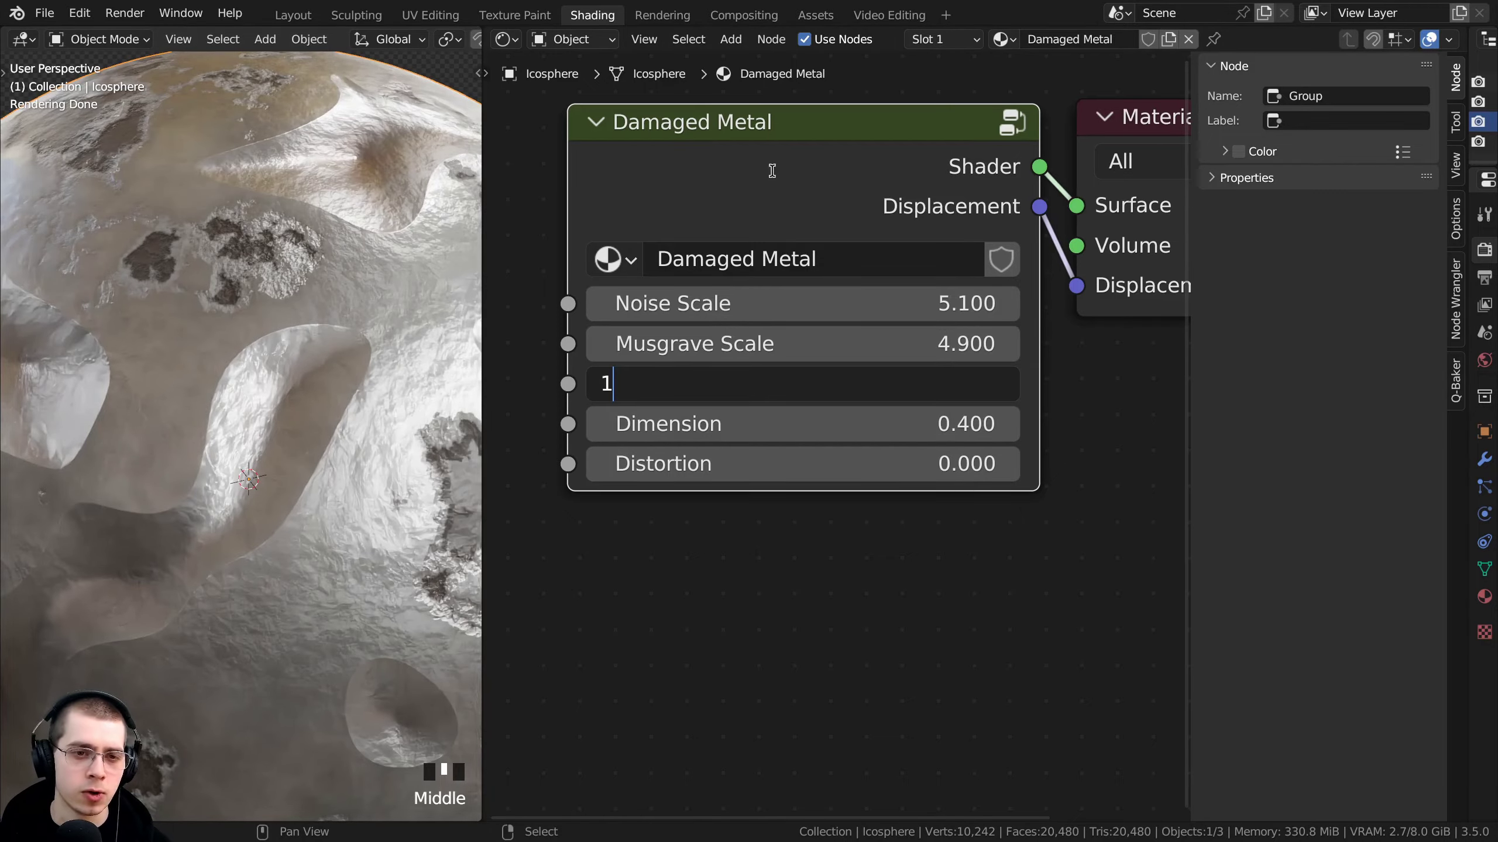
click(730, 130)
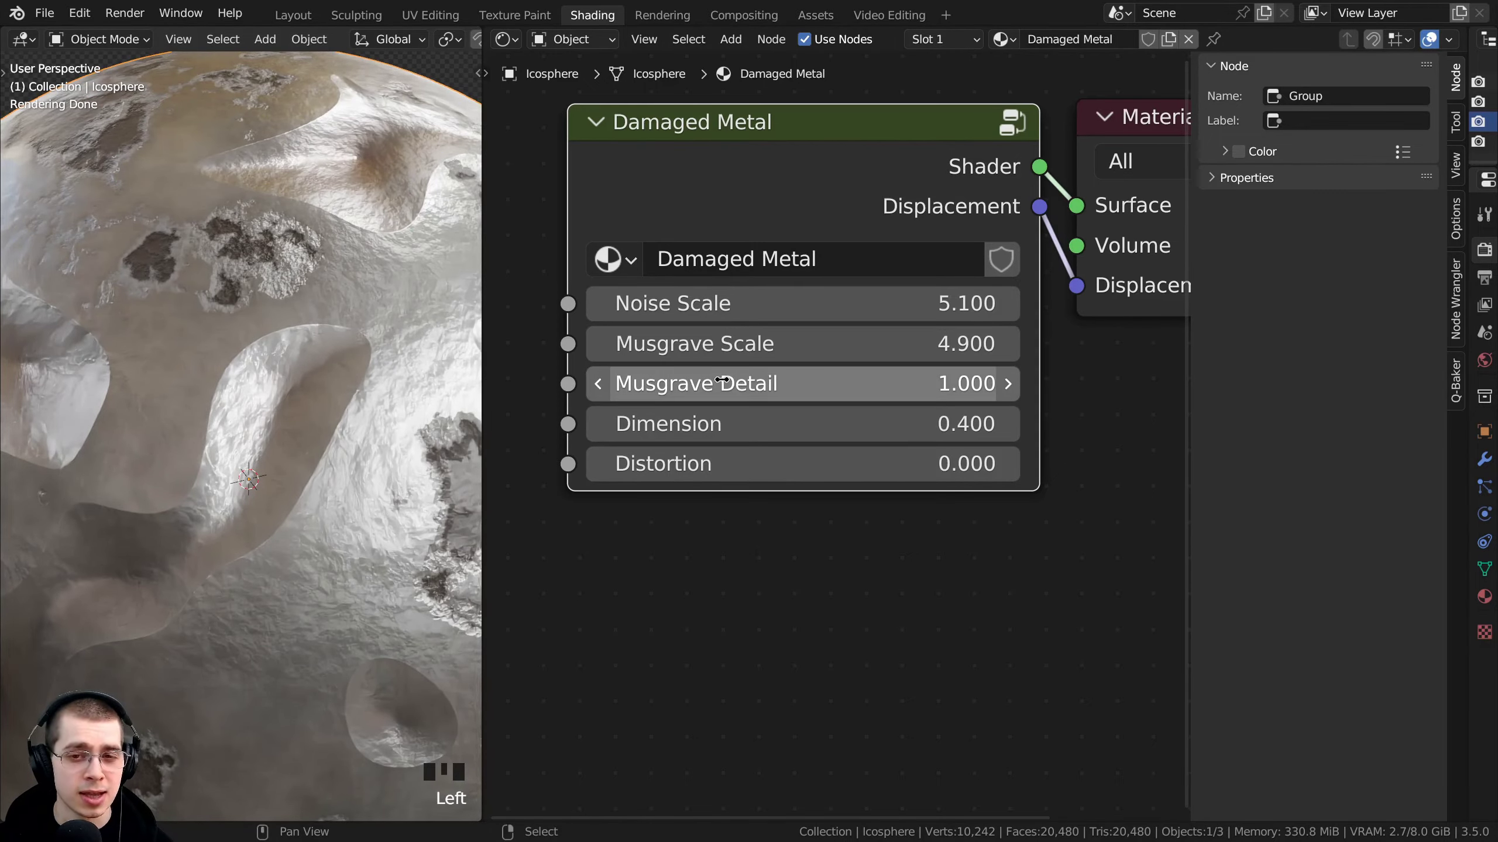
drag(836, 388, 582, 387)
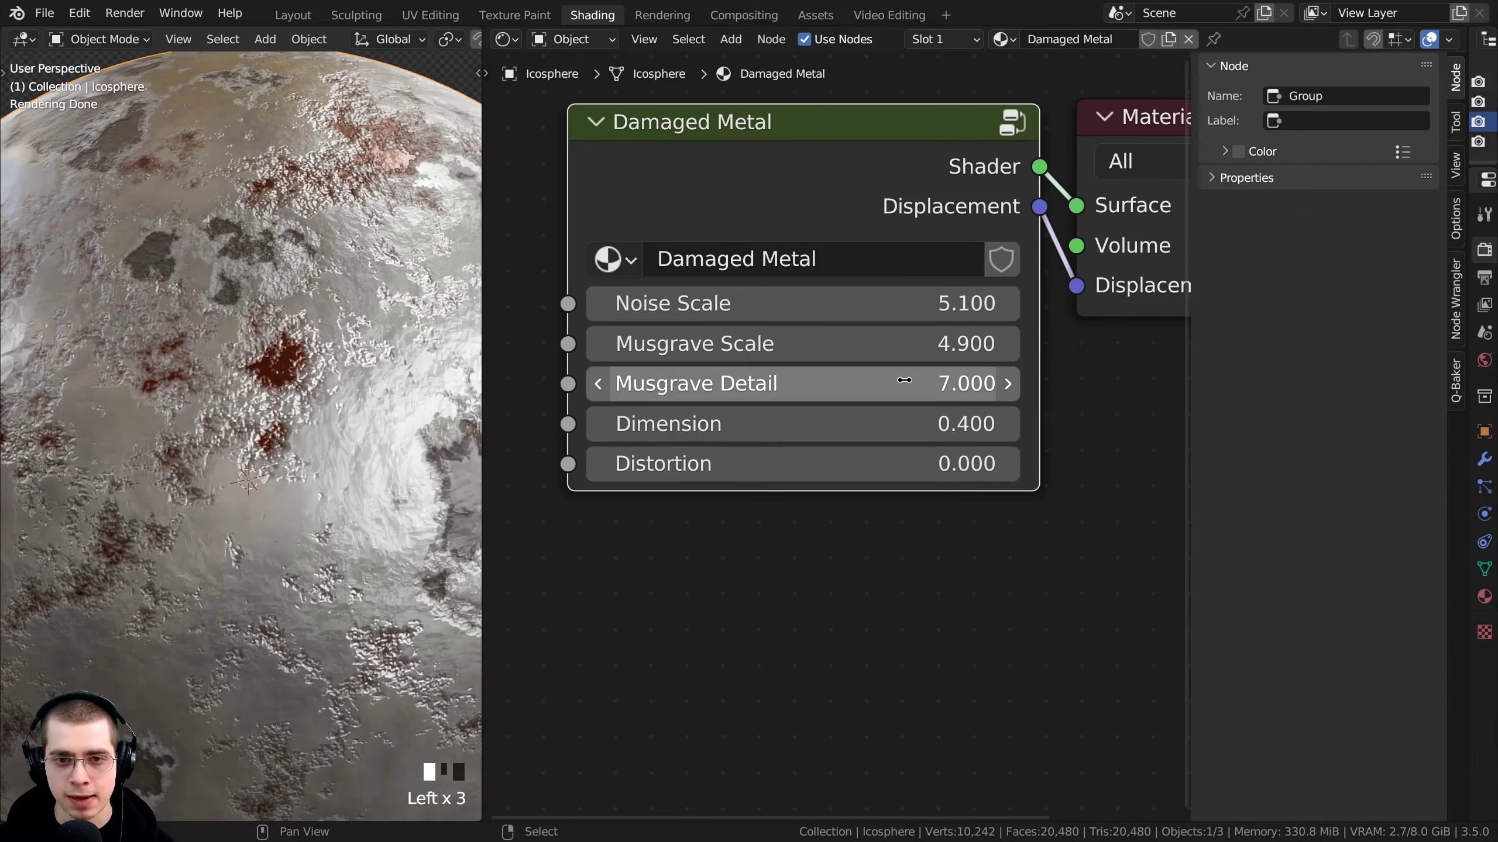
click(903, 382)
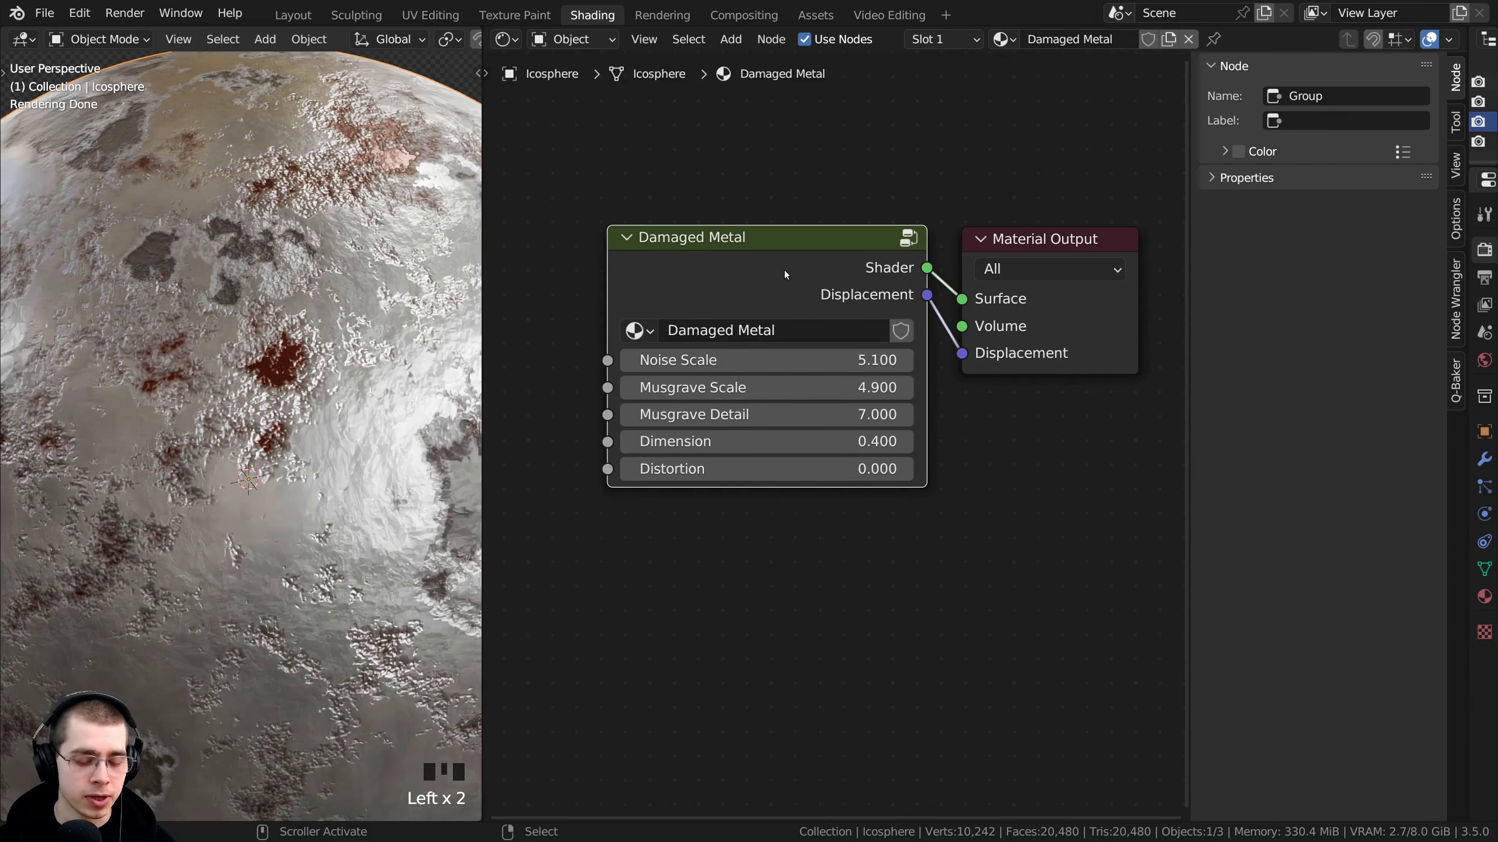
Enable Hide Value for the Musgrave Detail input inside the Damaged Metal group and exit the group
key(Tab)
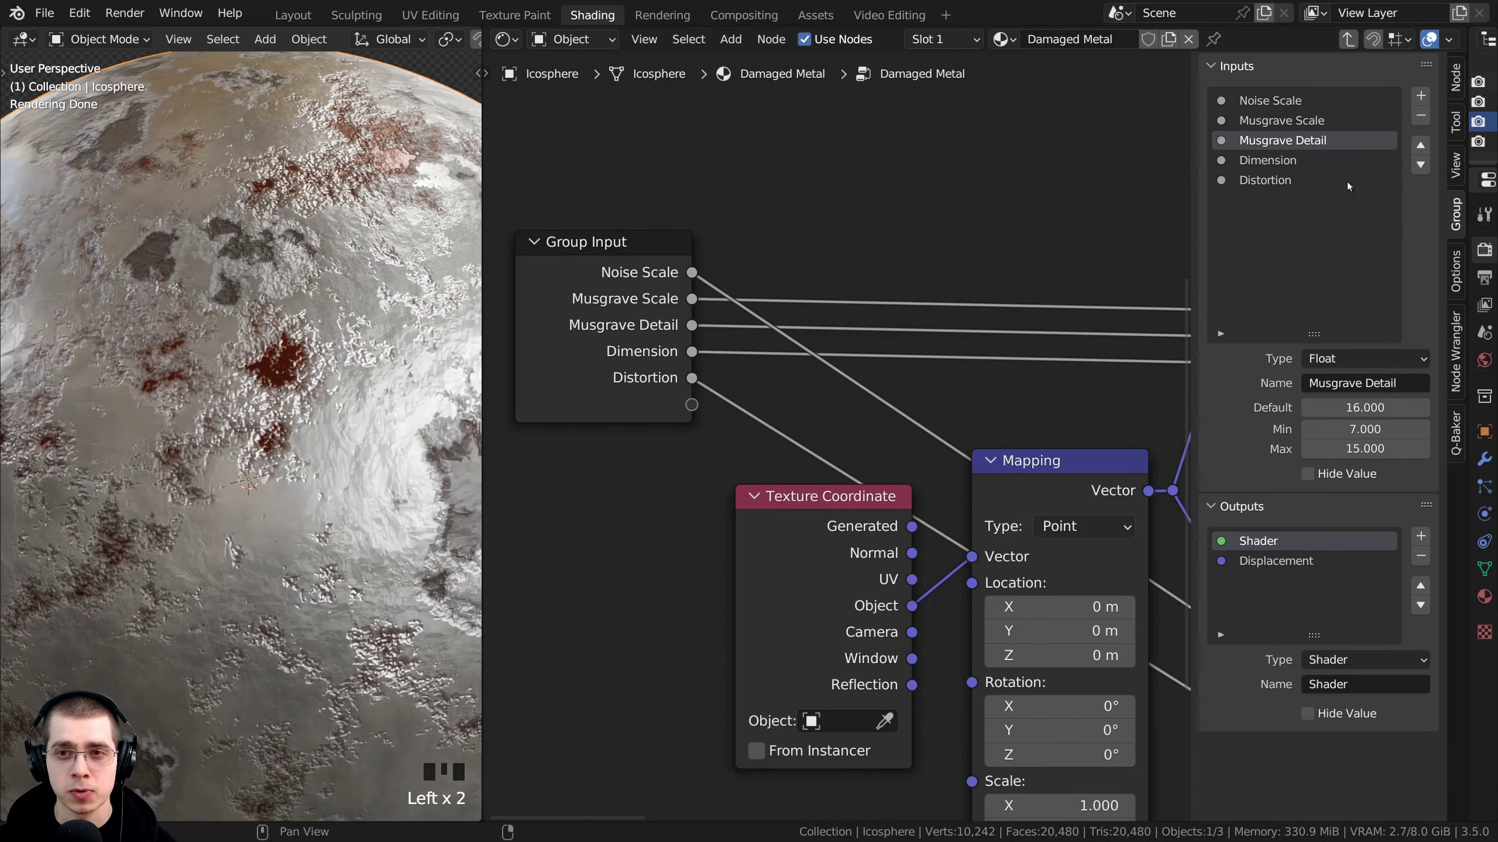
click(1290, 140)
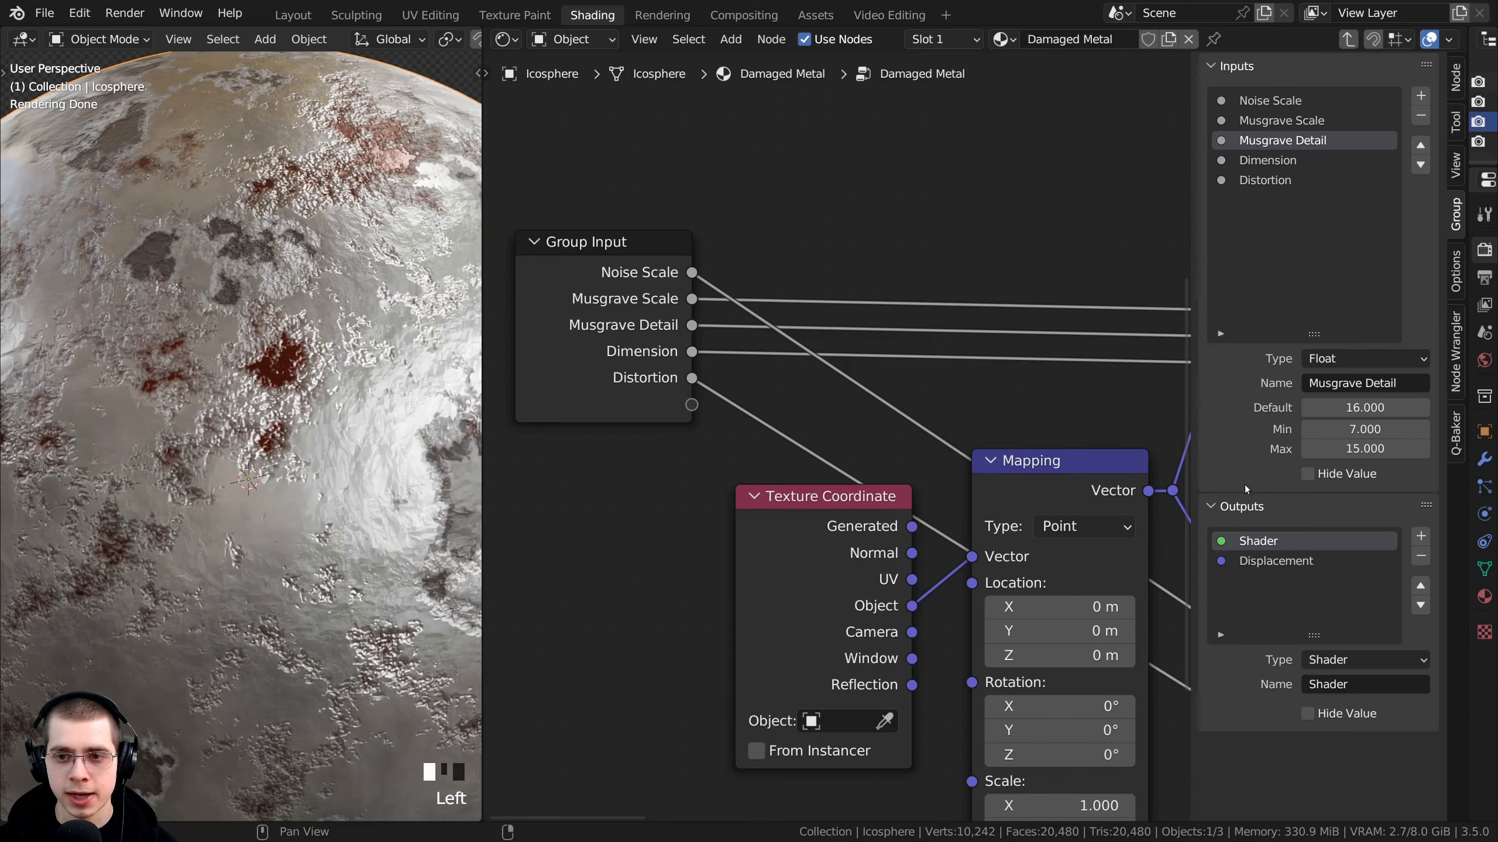
click(1303, 483)
click(1305, 481)
click(1319, 476)
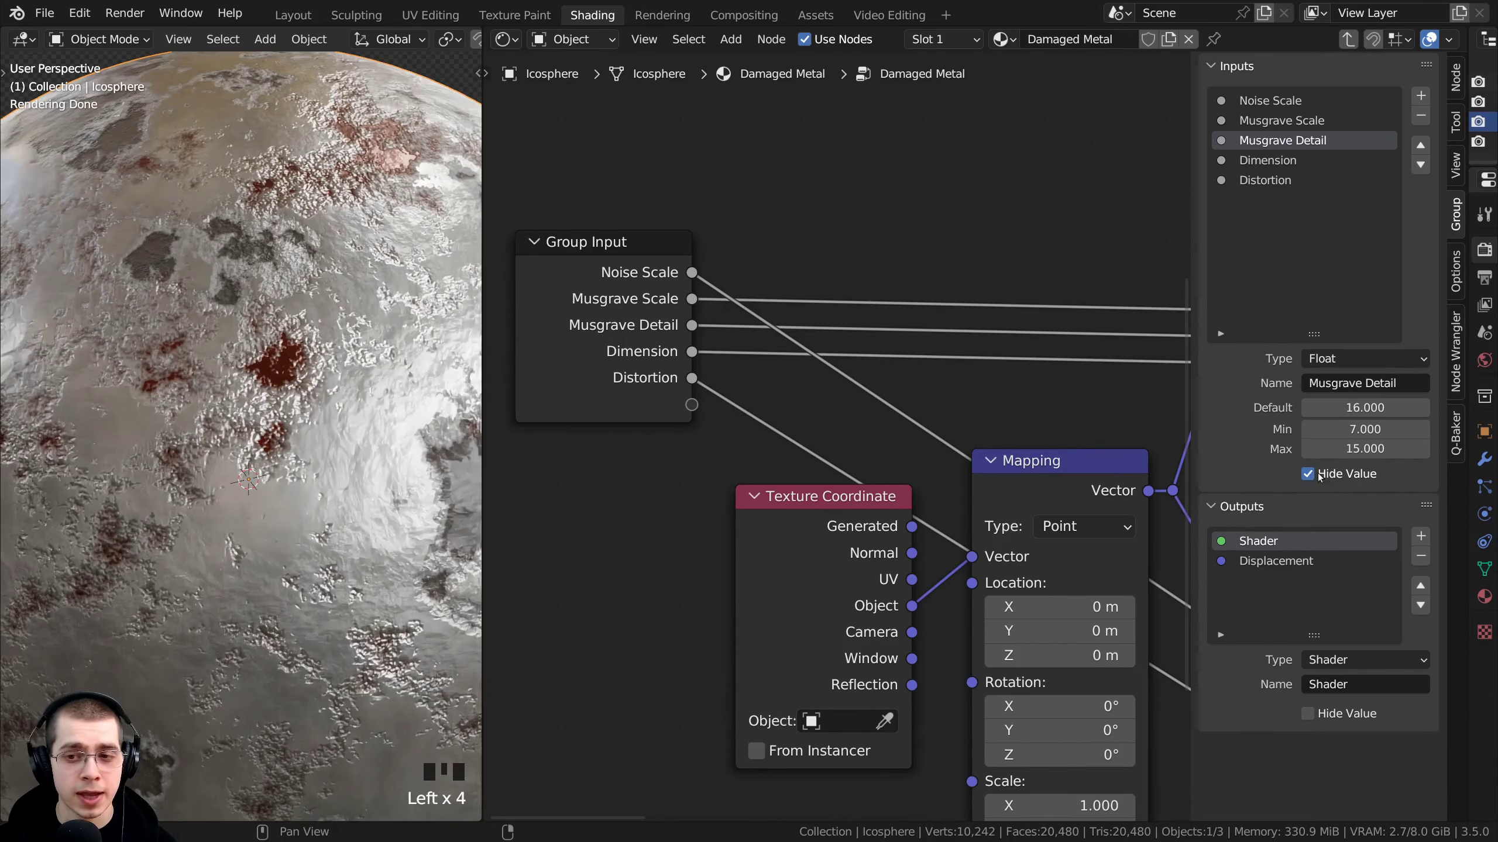
key(Tab)
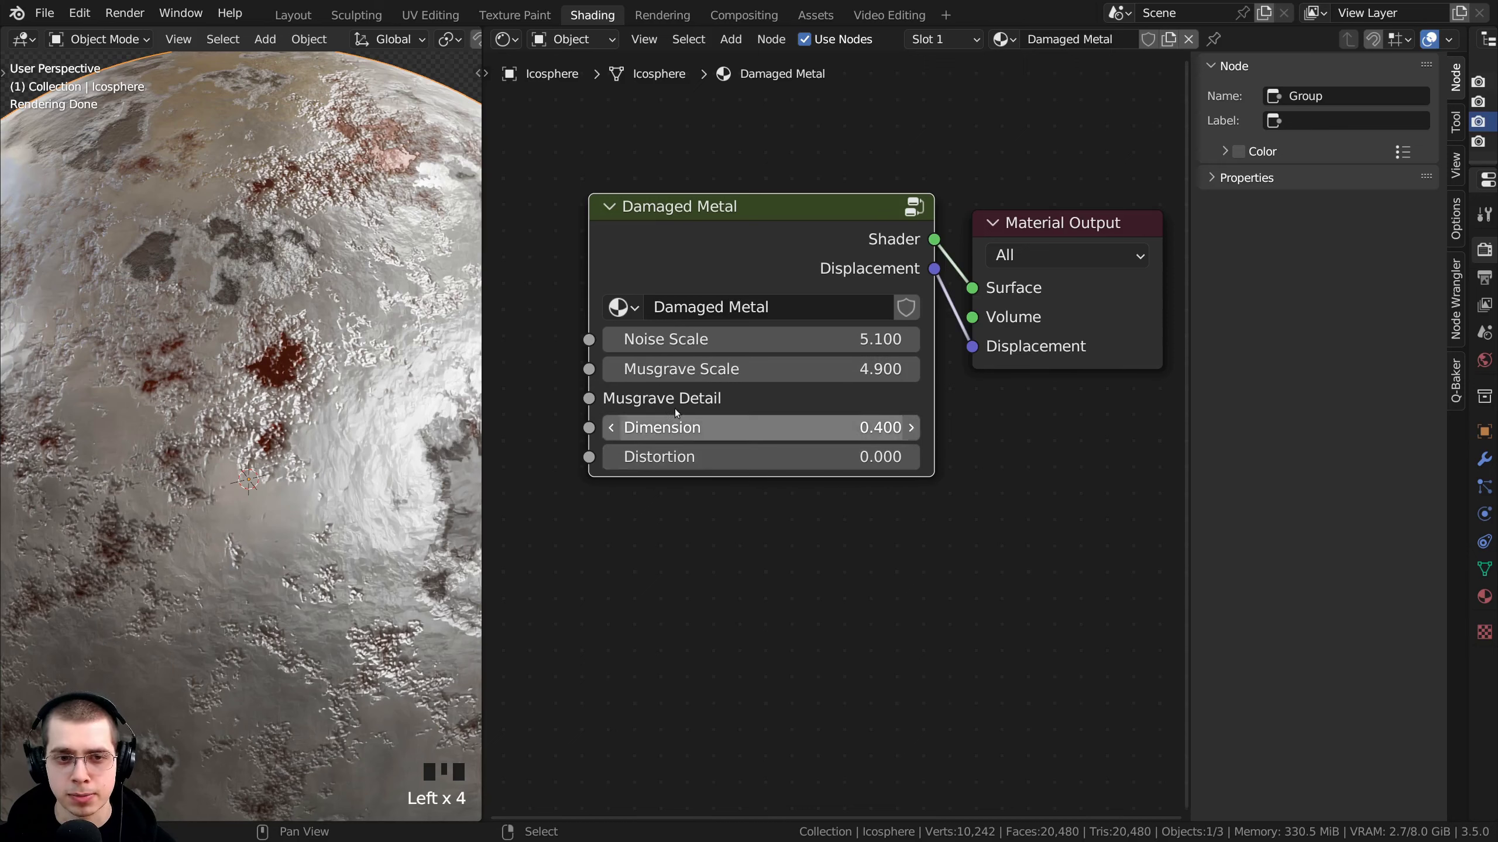
drag(728, 402, 686, 397)
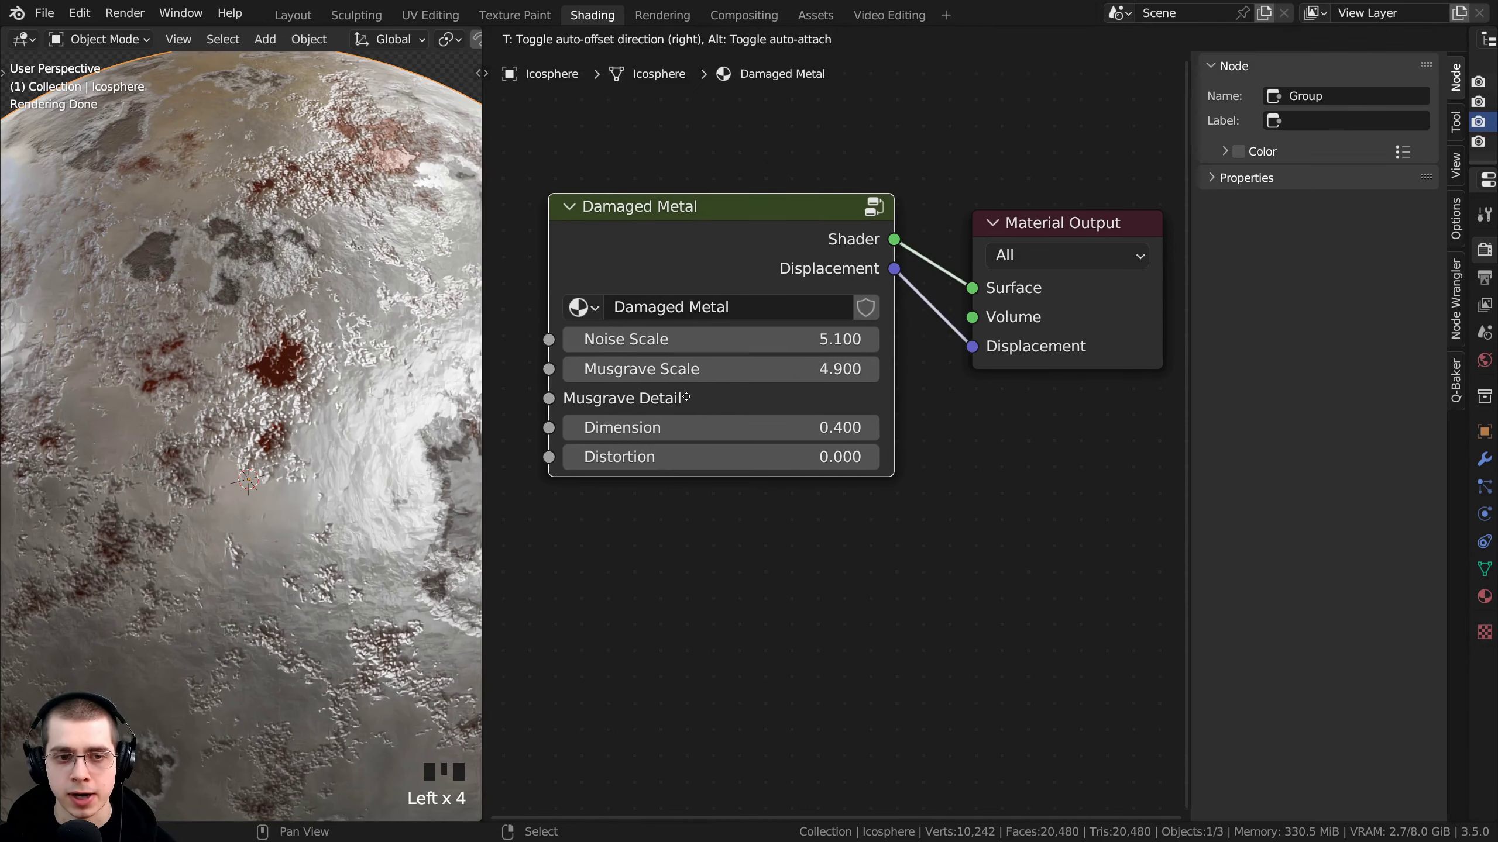
right_click(685, 398)
middle_drag(627, 426, 811, 451)
click(772, 430)
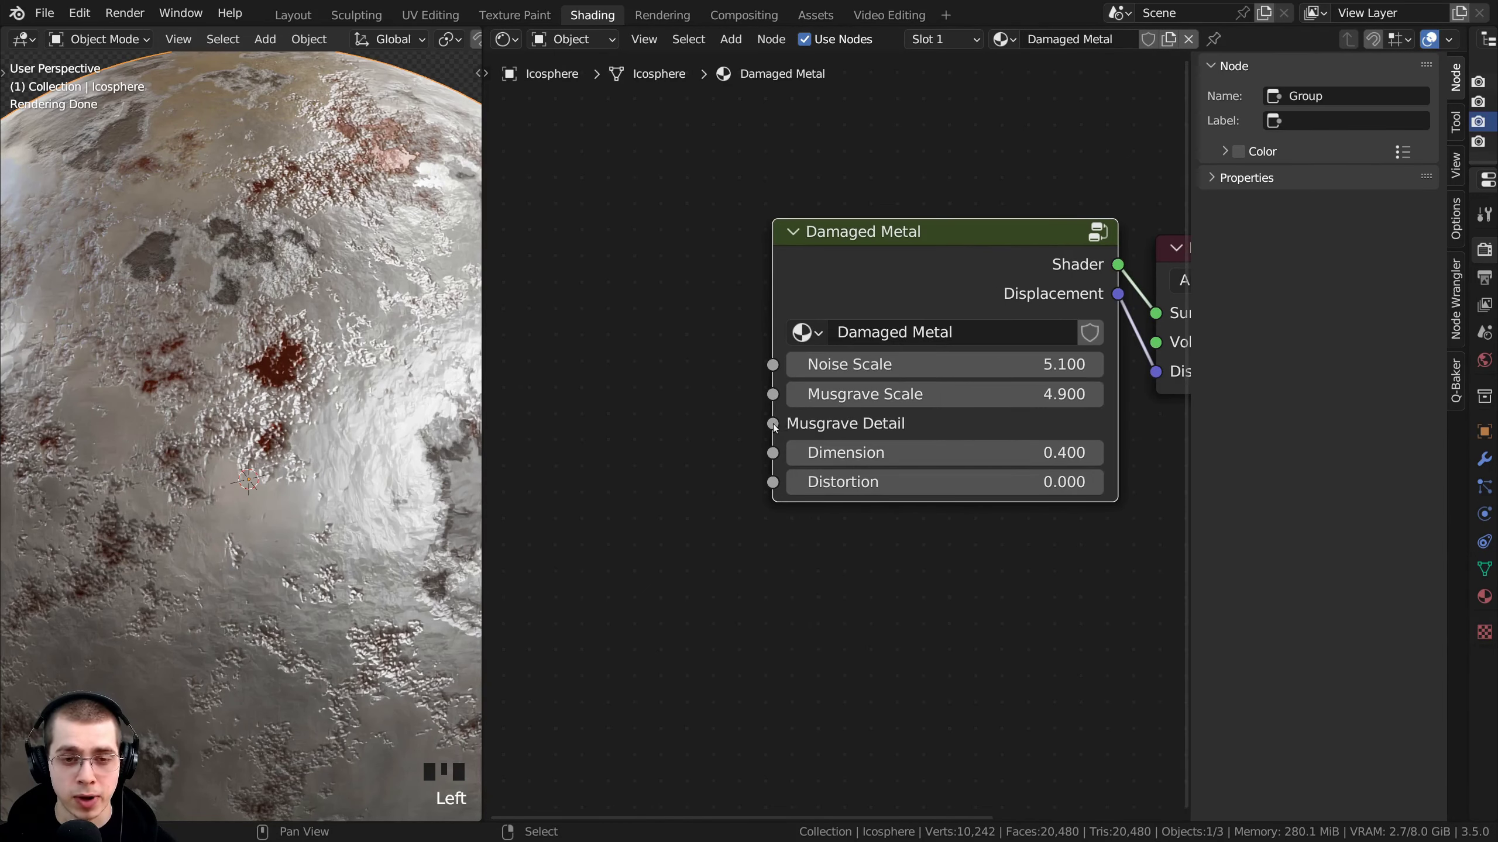
drag(772, 424, 693, 474)
drag(650, 426, 564, 319)
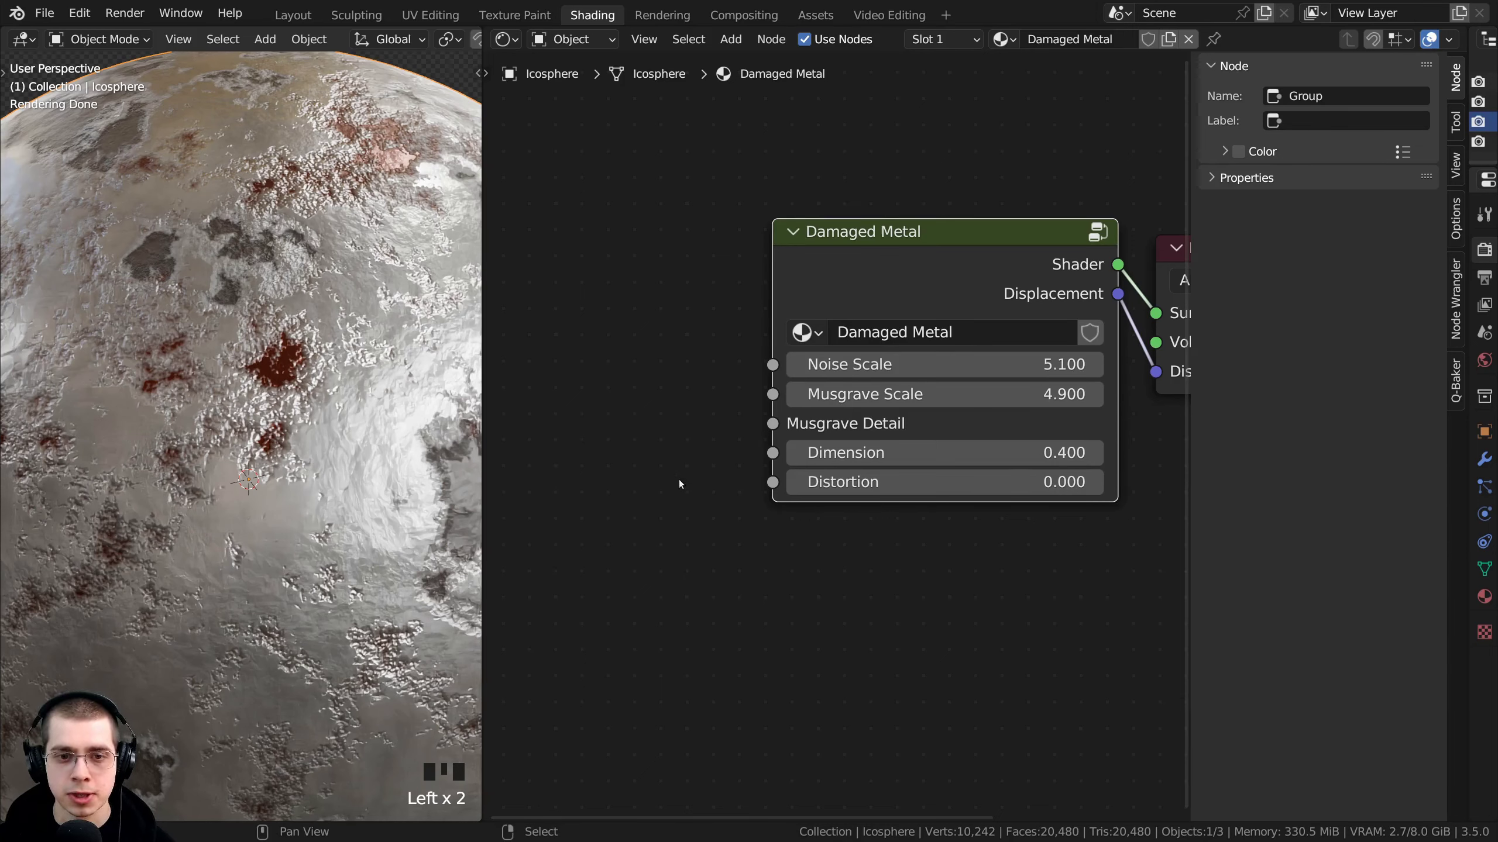
Add a Value node beside the Damaged Metal node, level with its Musgrave Detail input
scroll(679, 480, up, 1)
scroll(691, 462, down, 3)
middle_drag(633, 335, 716, 344)
key(shift+a)
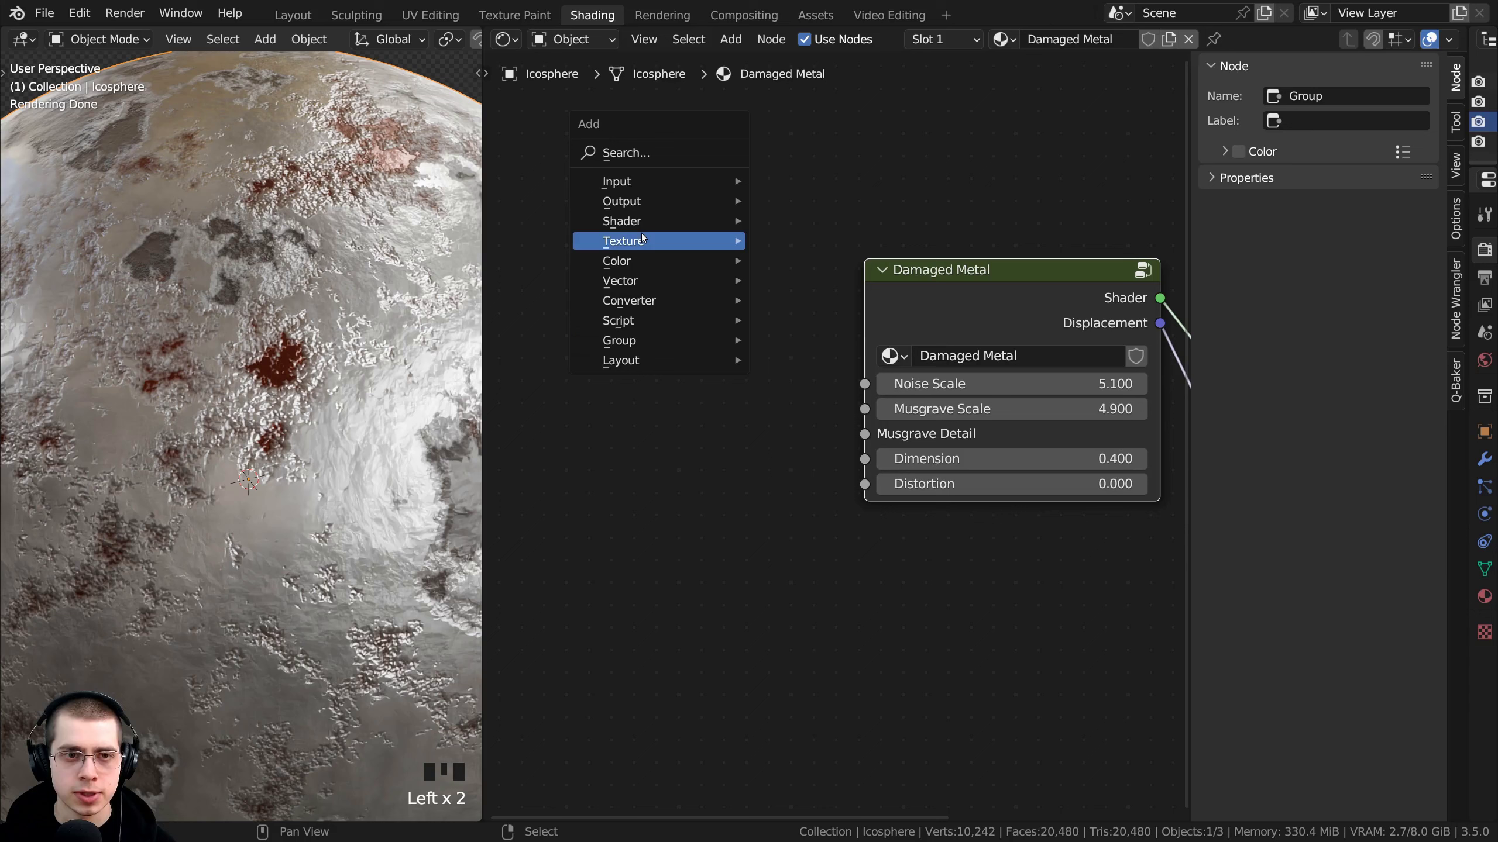
click(628, 154)
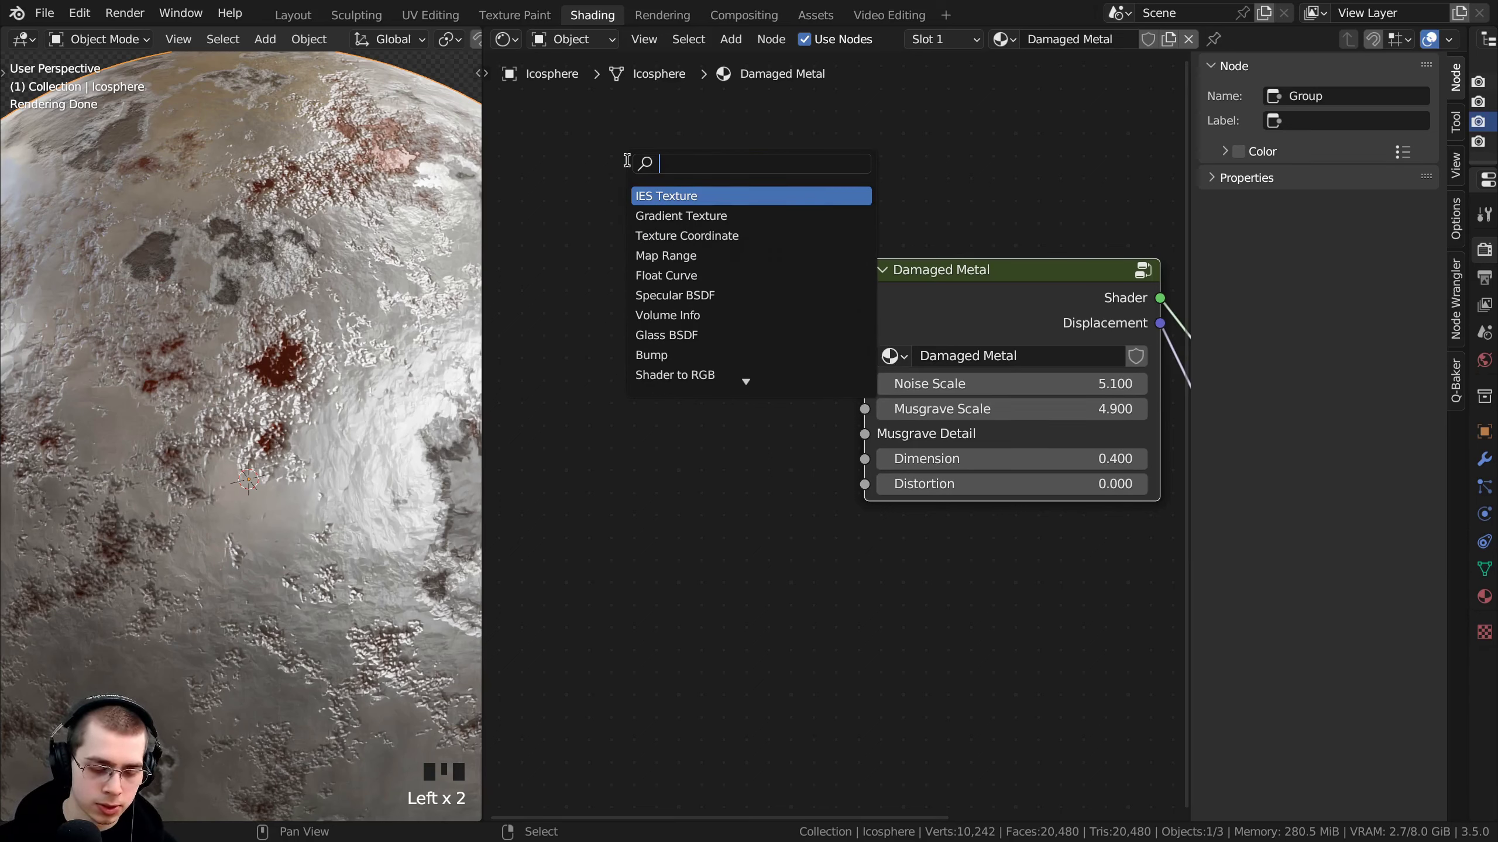
text(val)
click(648, 196)
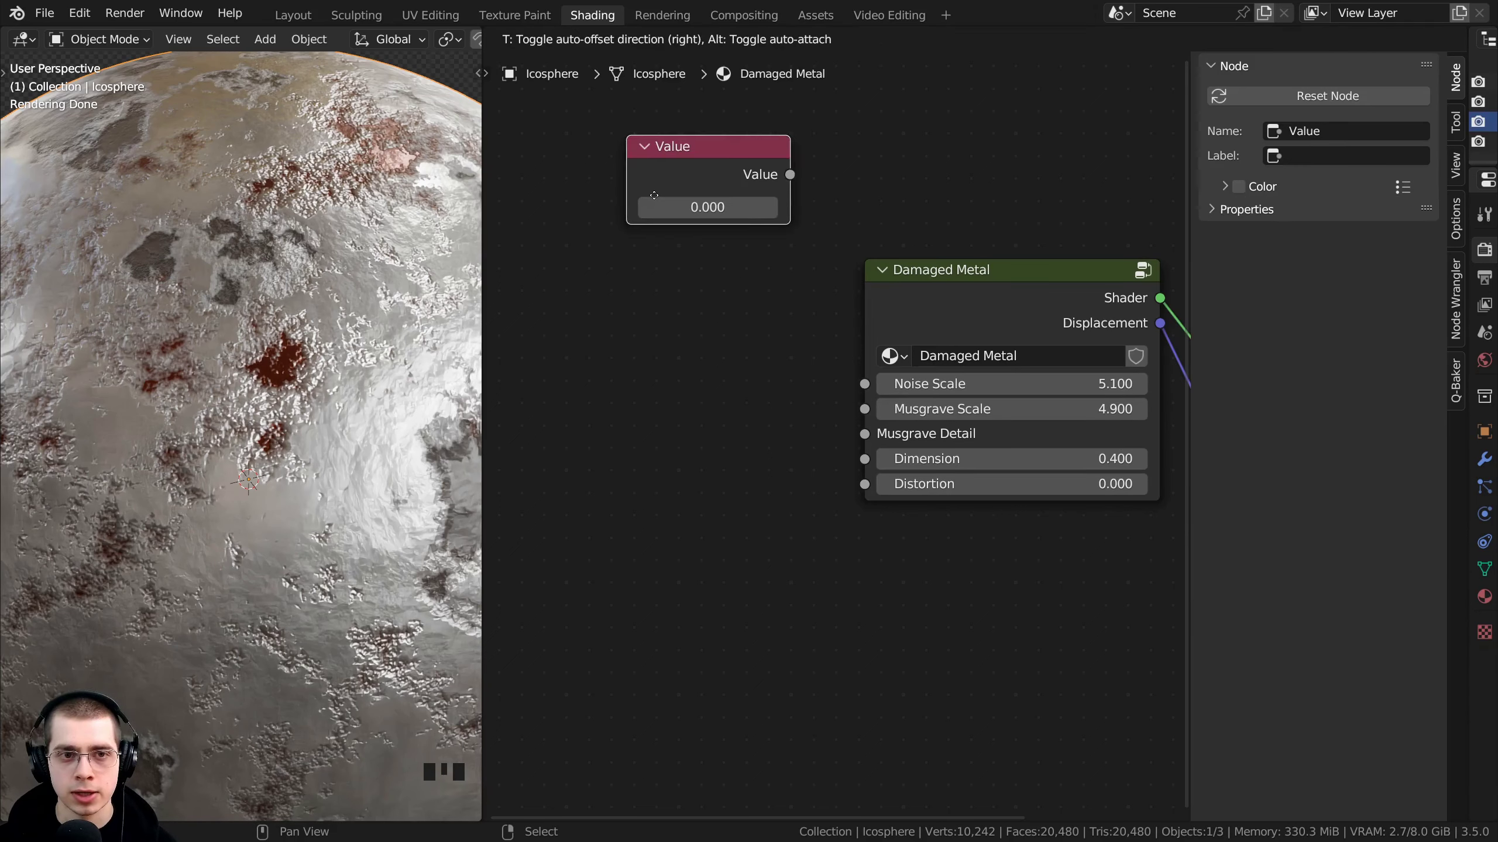
click(683, 549)
Connect the Value node's output to the Musgrave Detail input and increase the node's value
scroll(683, 549, up, 1)
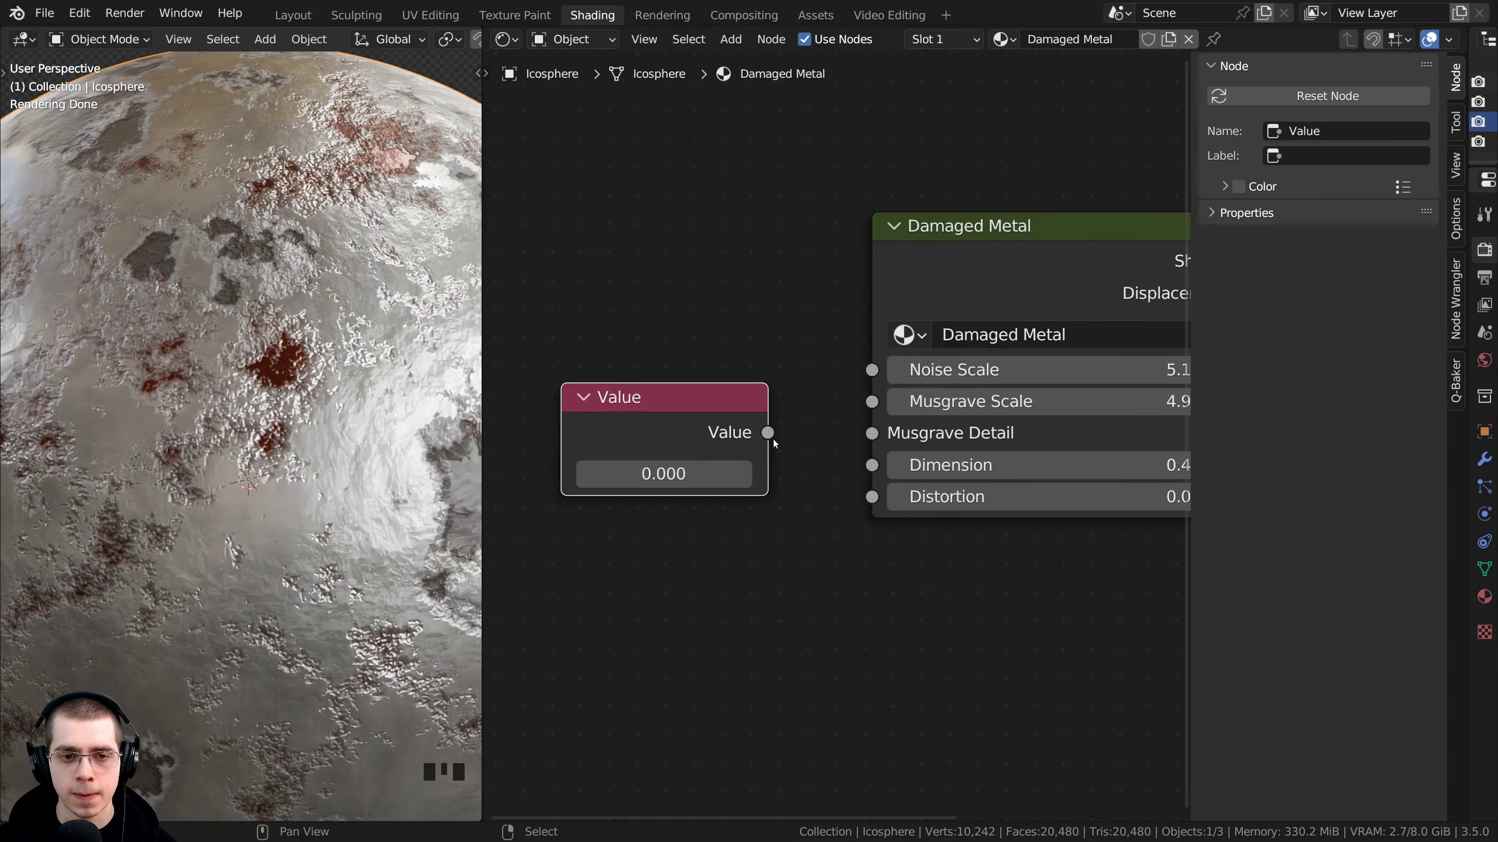
drag(765, 432, 867, 432)
drag(646, 414, 633, 404)
drag(652, 465, 914, 464)
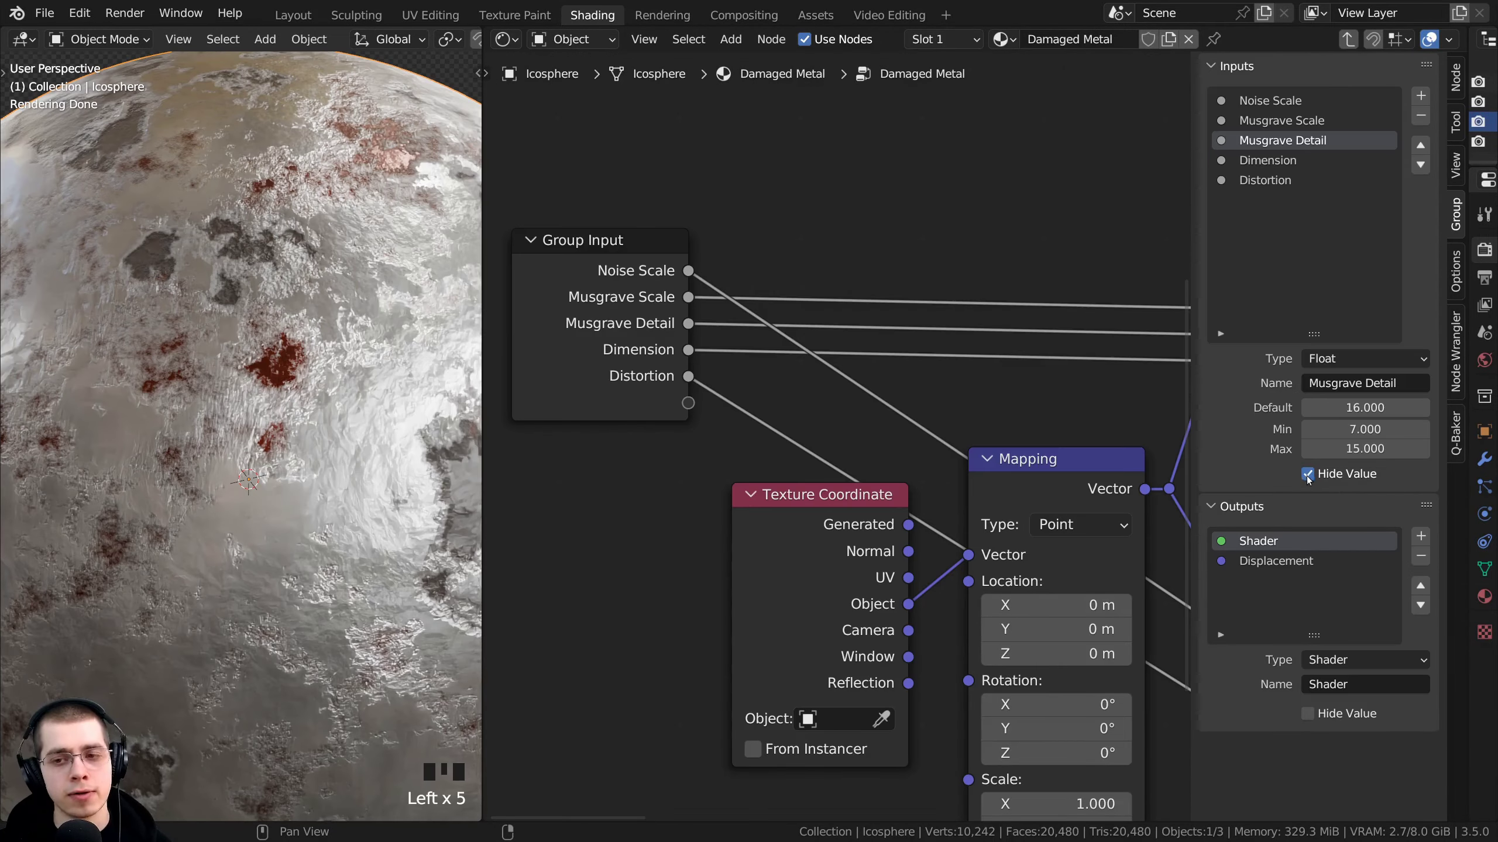
Toggle Hide Value for the Musgrave Detail group input and leave it disabled
click(1307, 477)
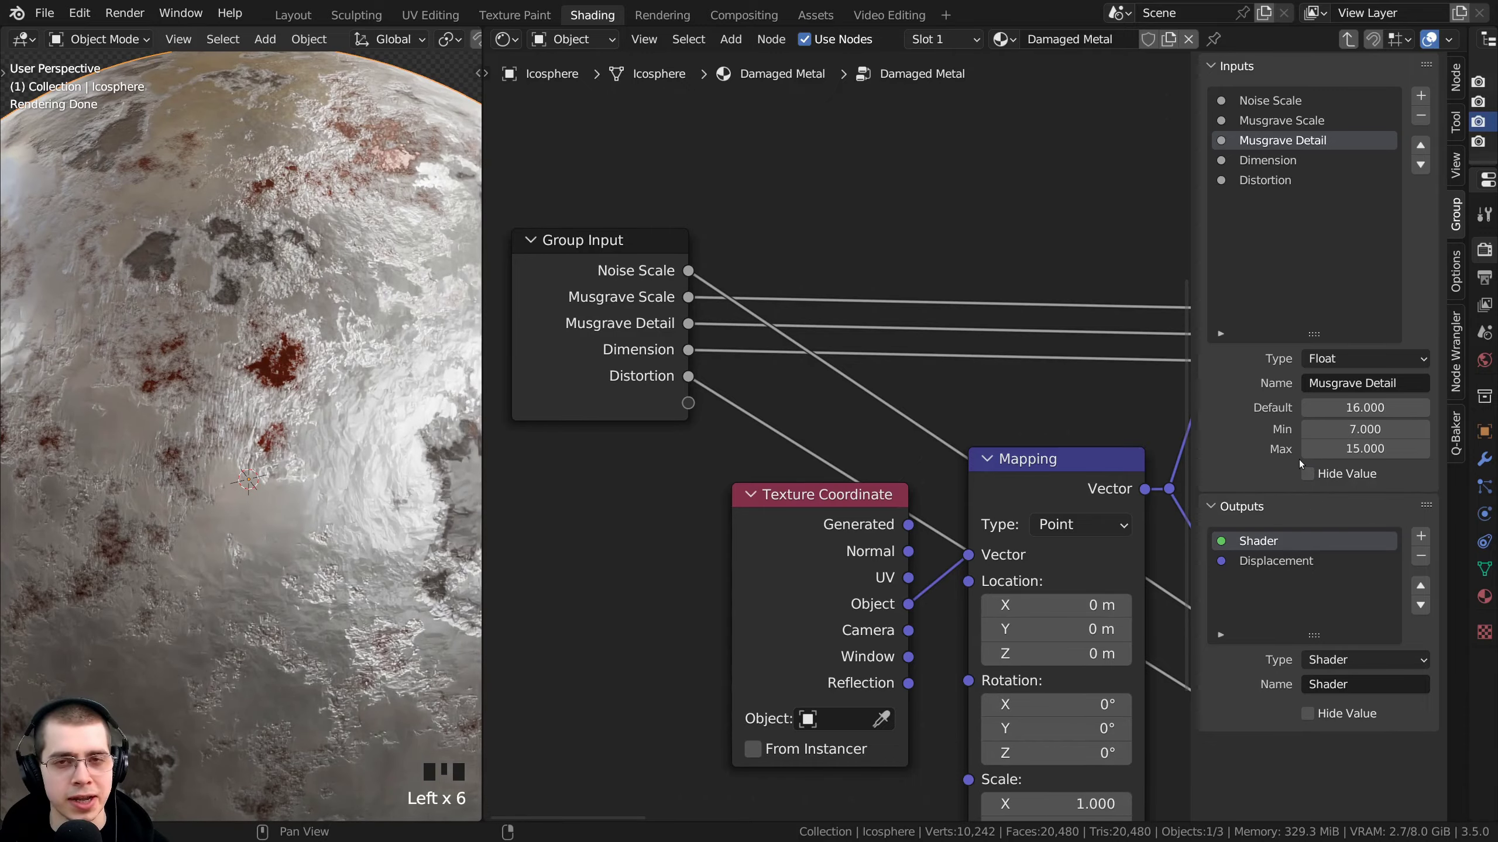
click(1307, 475)
click(1308, 475)
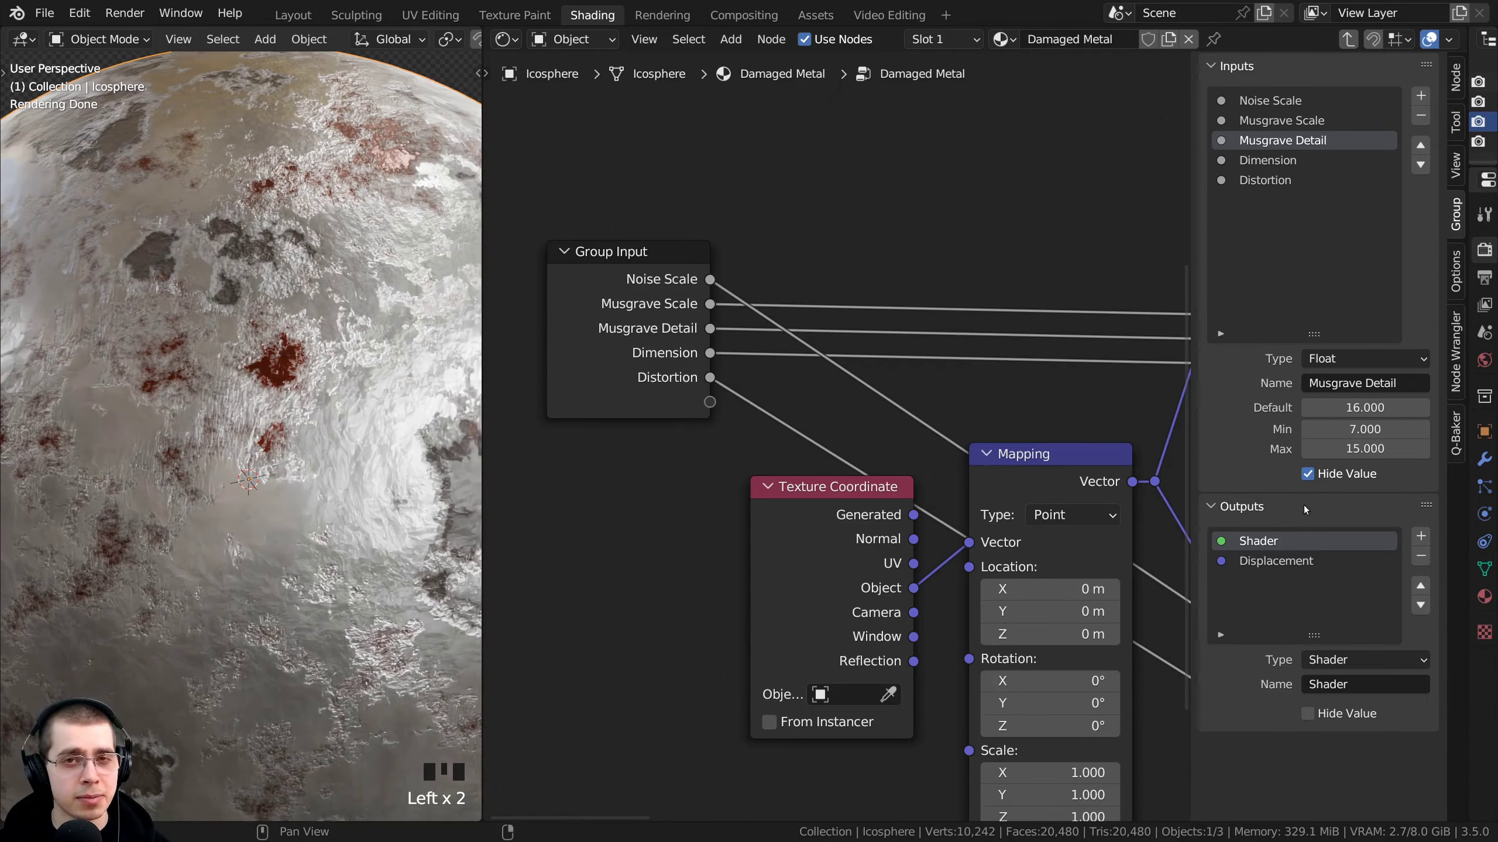
click(1307, 477)
click(1307, 476)
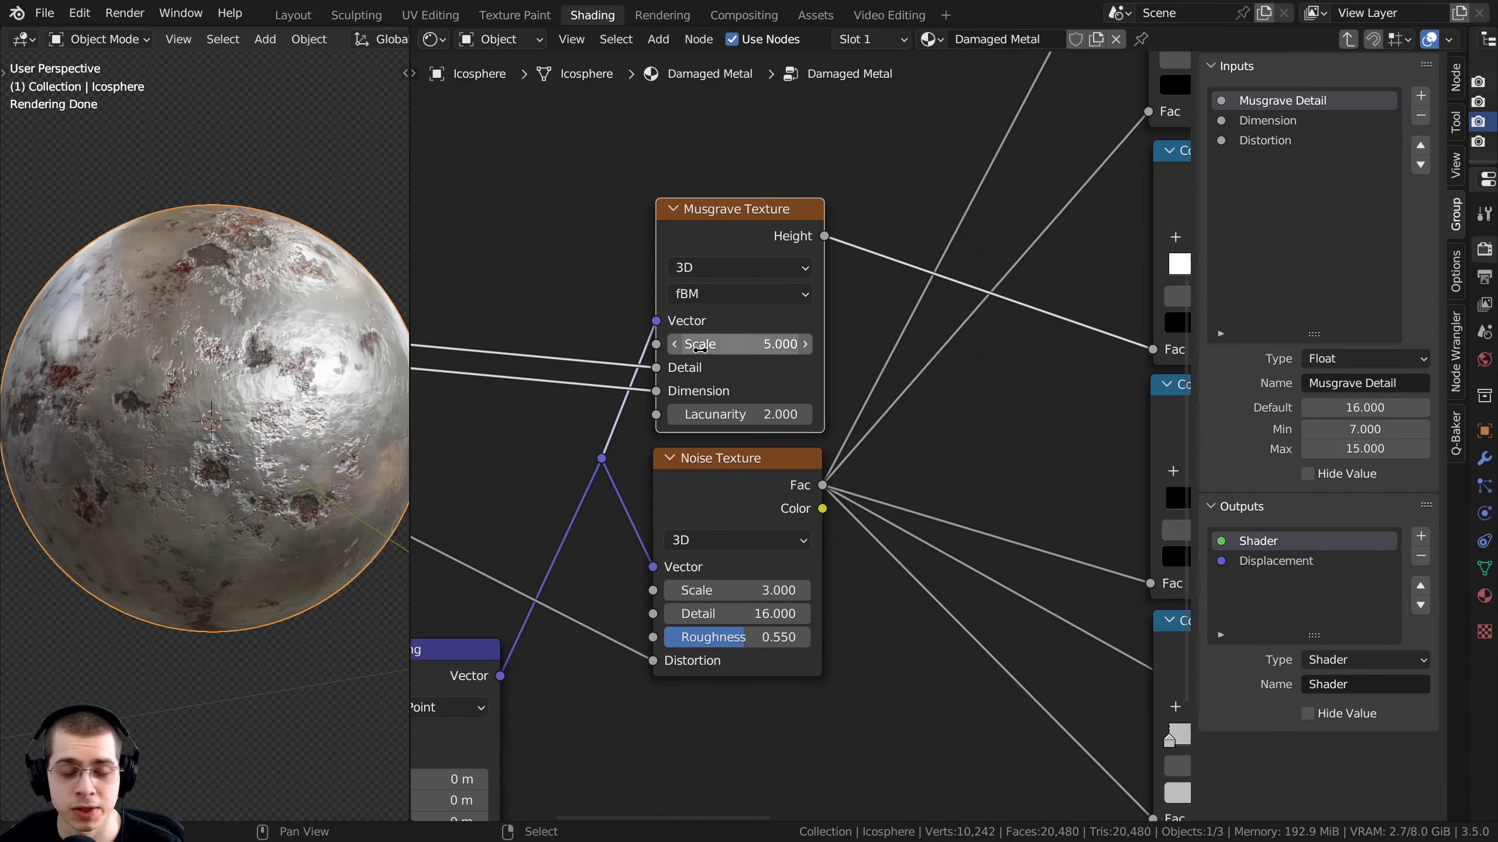
Examine the group's connections from the texture nodes through to the Principled BSDF, Displacement and Group Output nodes
scroll(754, 361, down, 3)
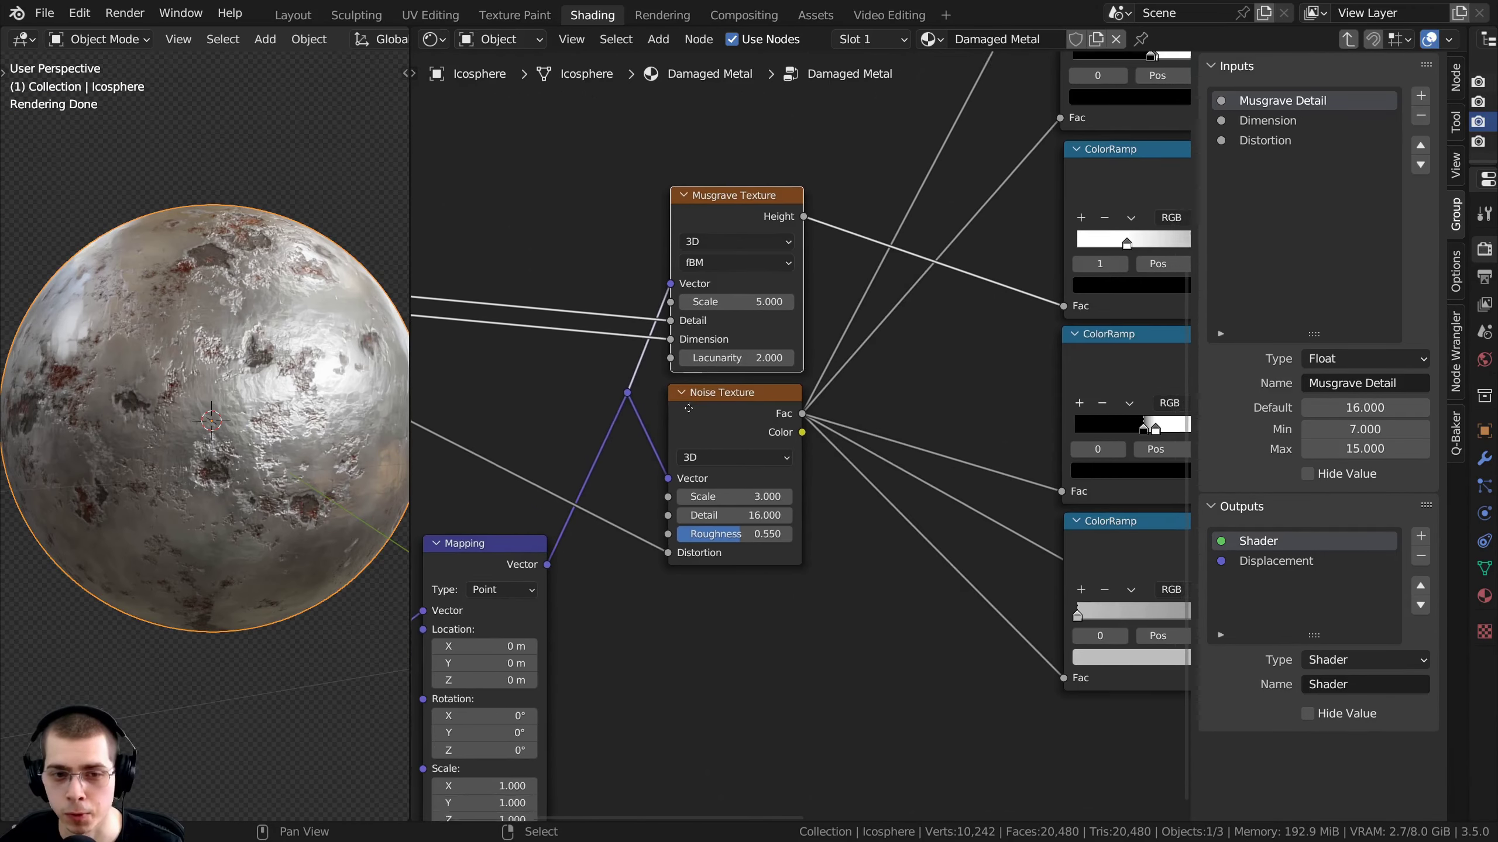
middle_drag(980, 276, 796, 342)
middle_drag(1049, 330, 745, 397)
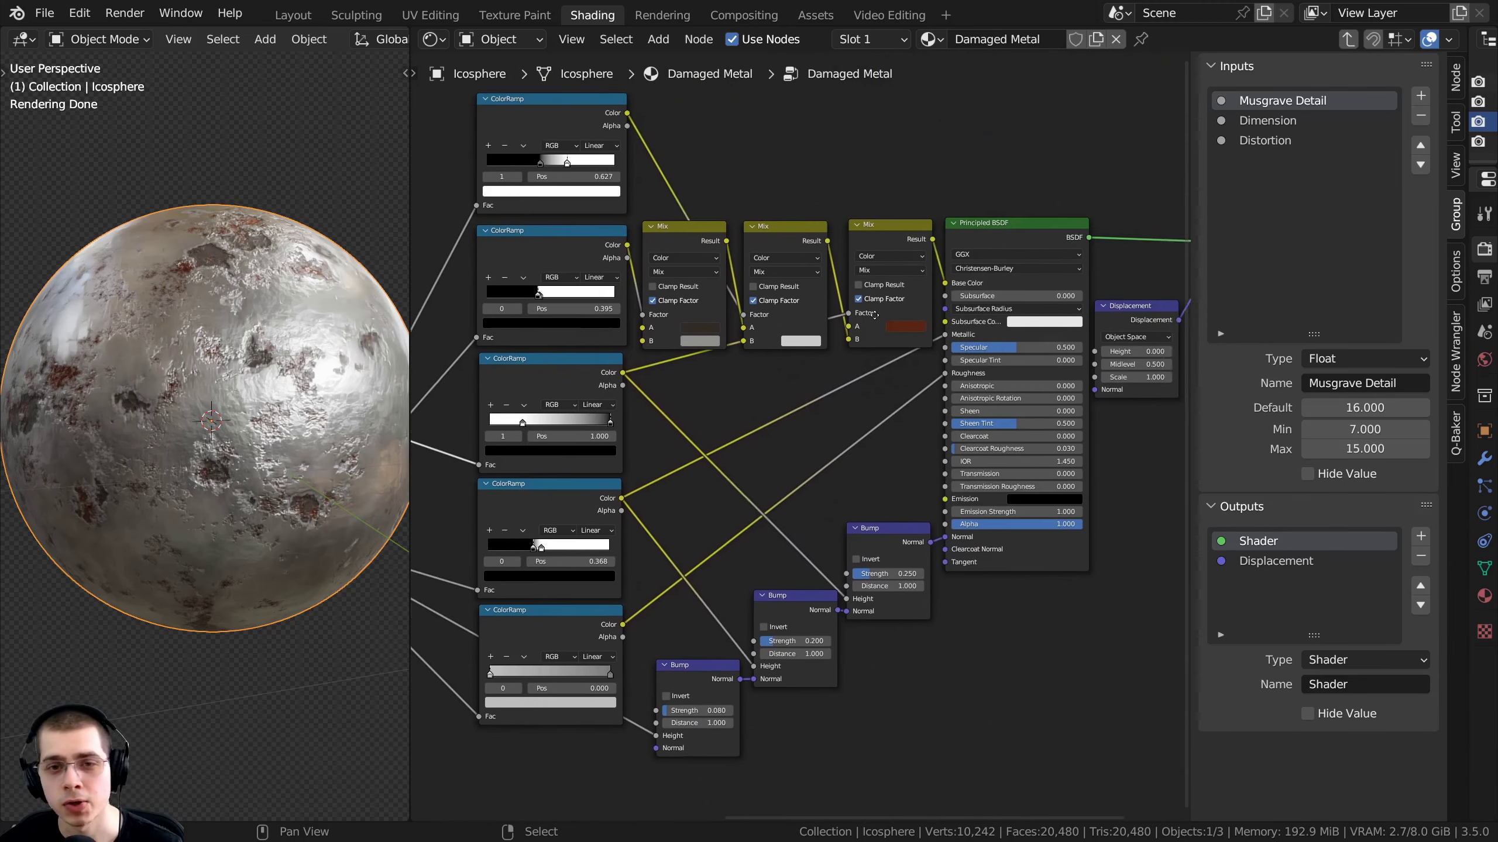
middle_drag(992, 387, 846, 422)
scroll(846, 421, up, 3)
click(844, 225)
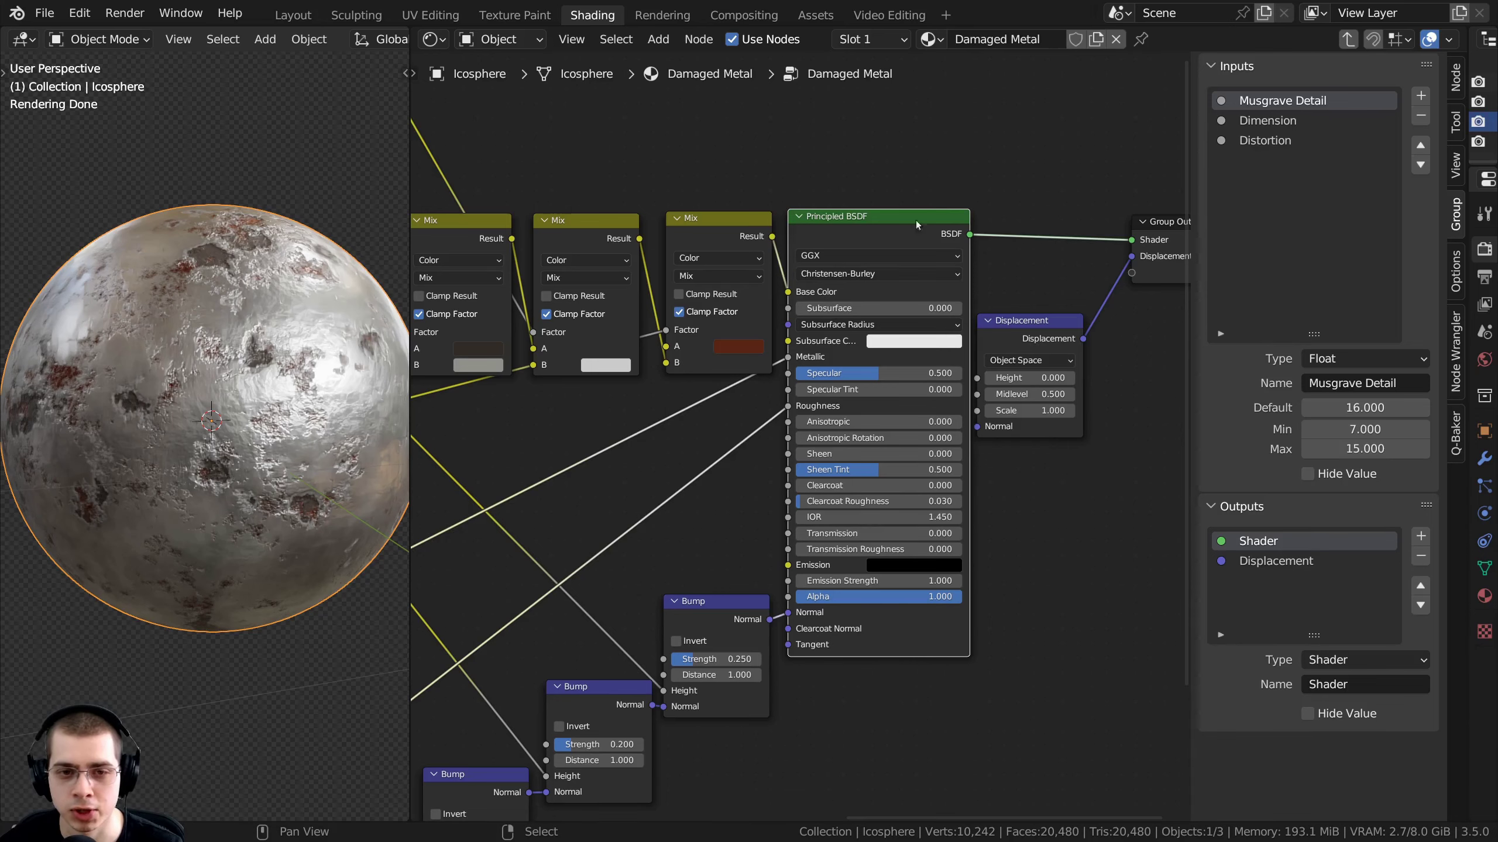
scroll(916, 224, up, 1)
click(1028, 345)
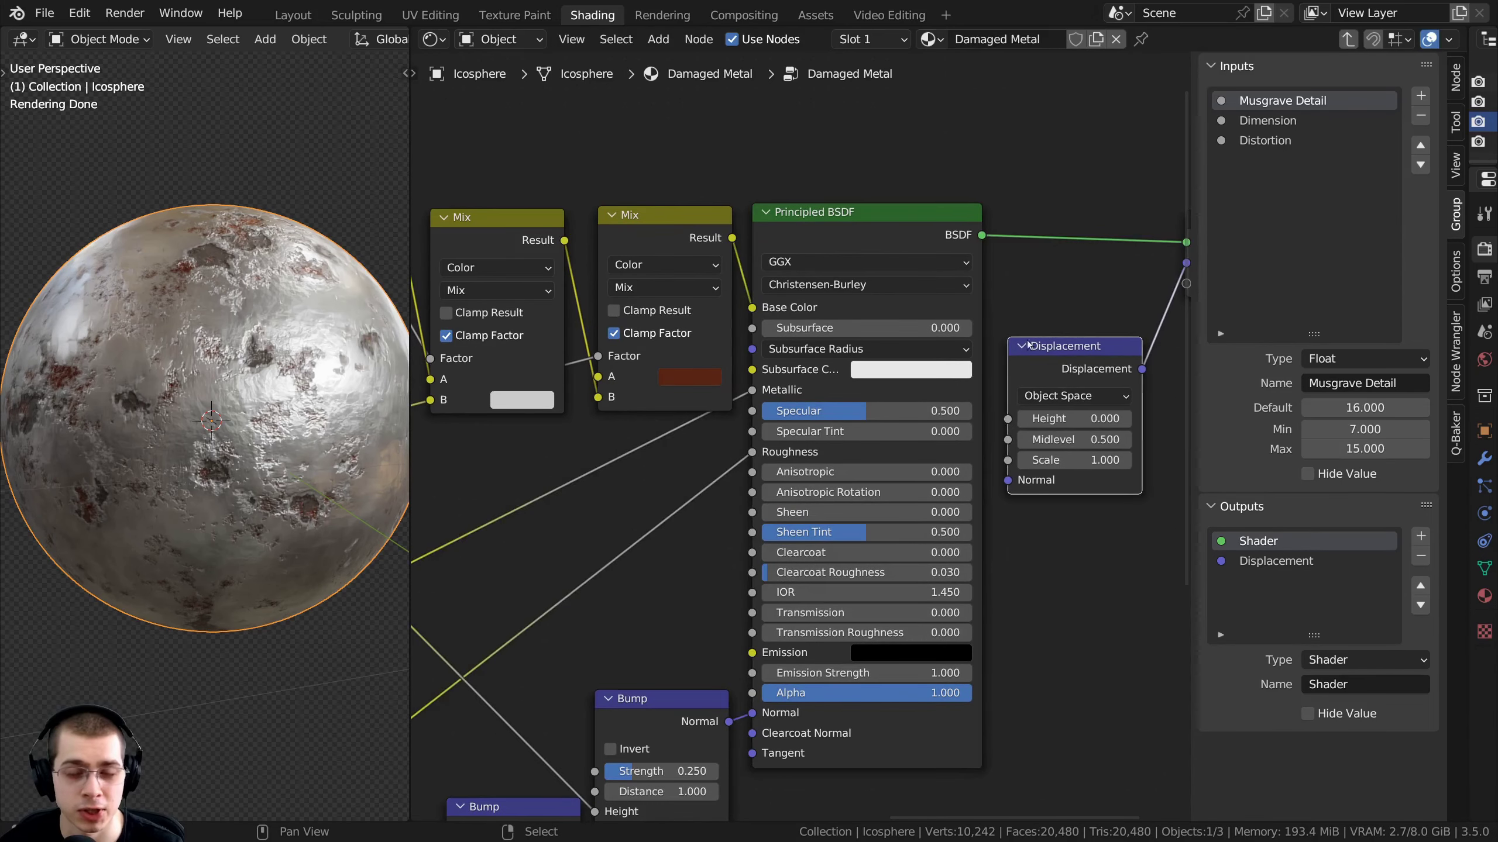
click(893, 245)
scroll(857, 331, down, 1)
middle_drag(823, 379, 832, 330)
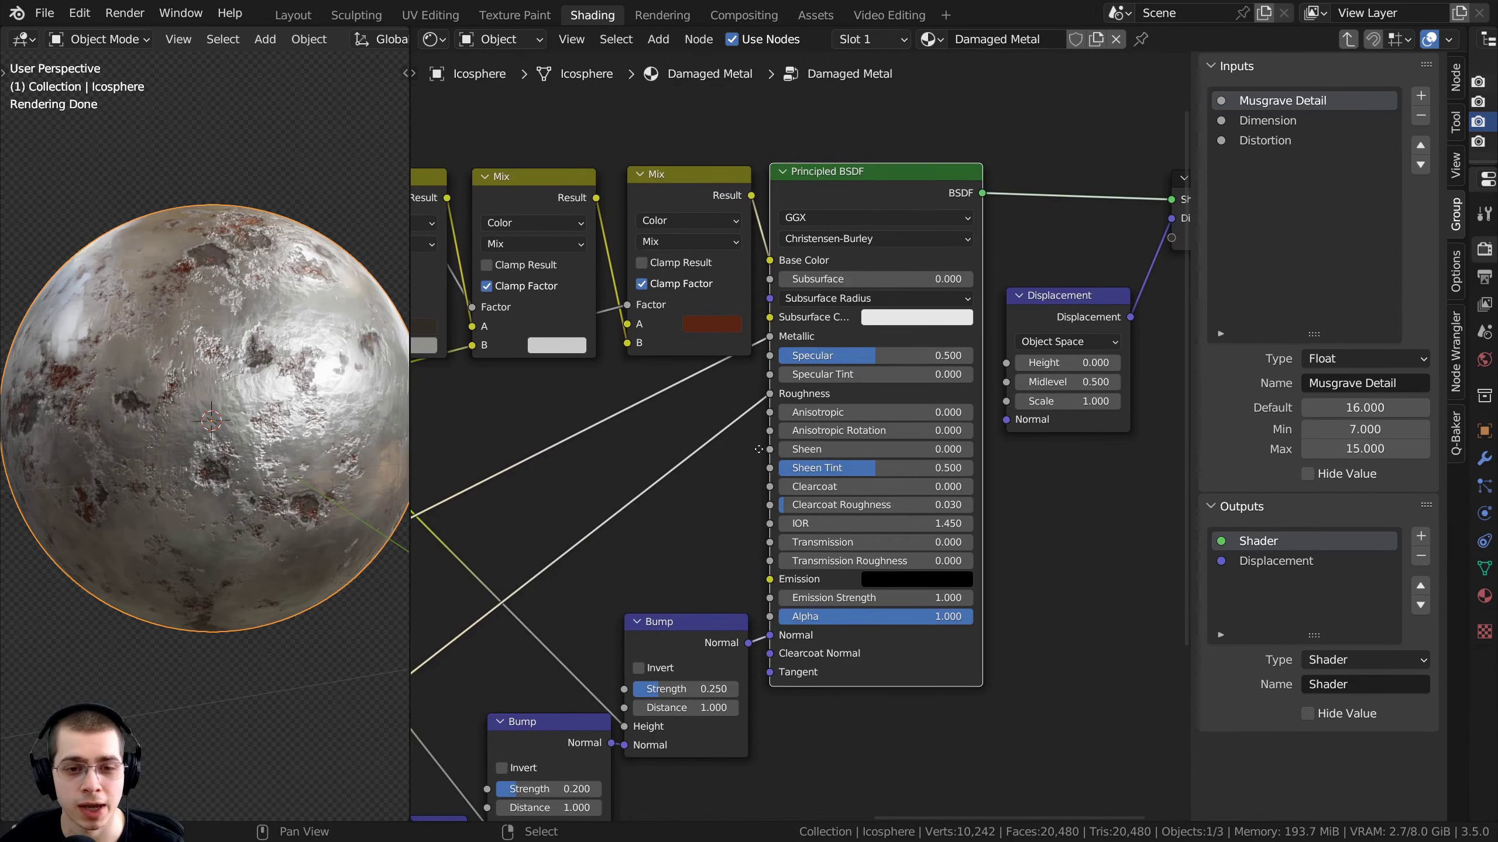
scroll(759, 450, down, 4)
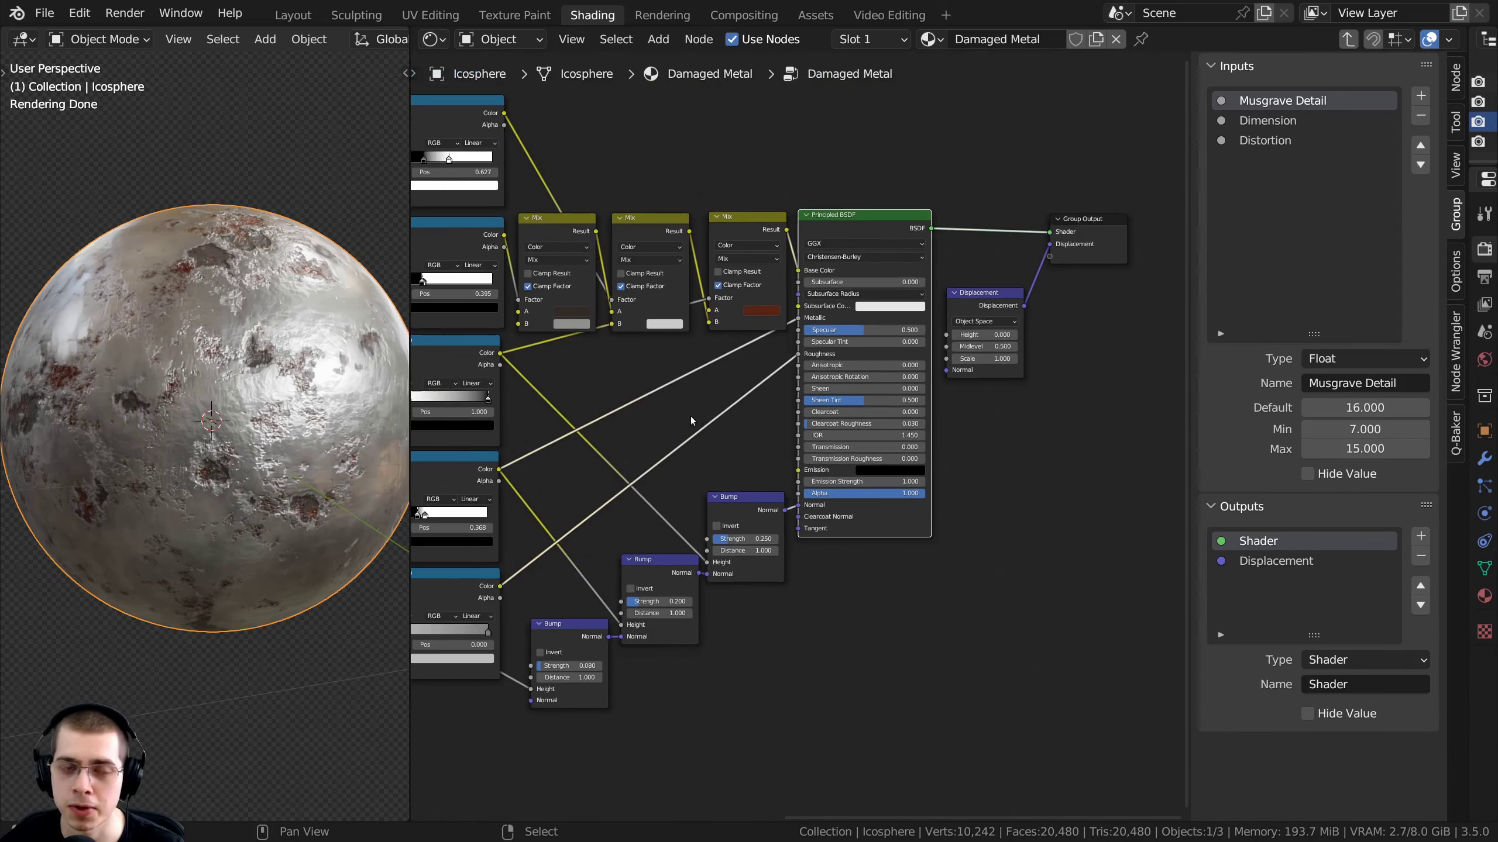
Examine how the upper ColorRamp nodes and the three Mix nodes feed the Principled BSDF's Base Color
scroll(691, 420, up, 3)
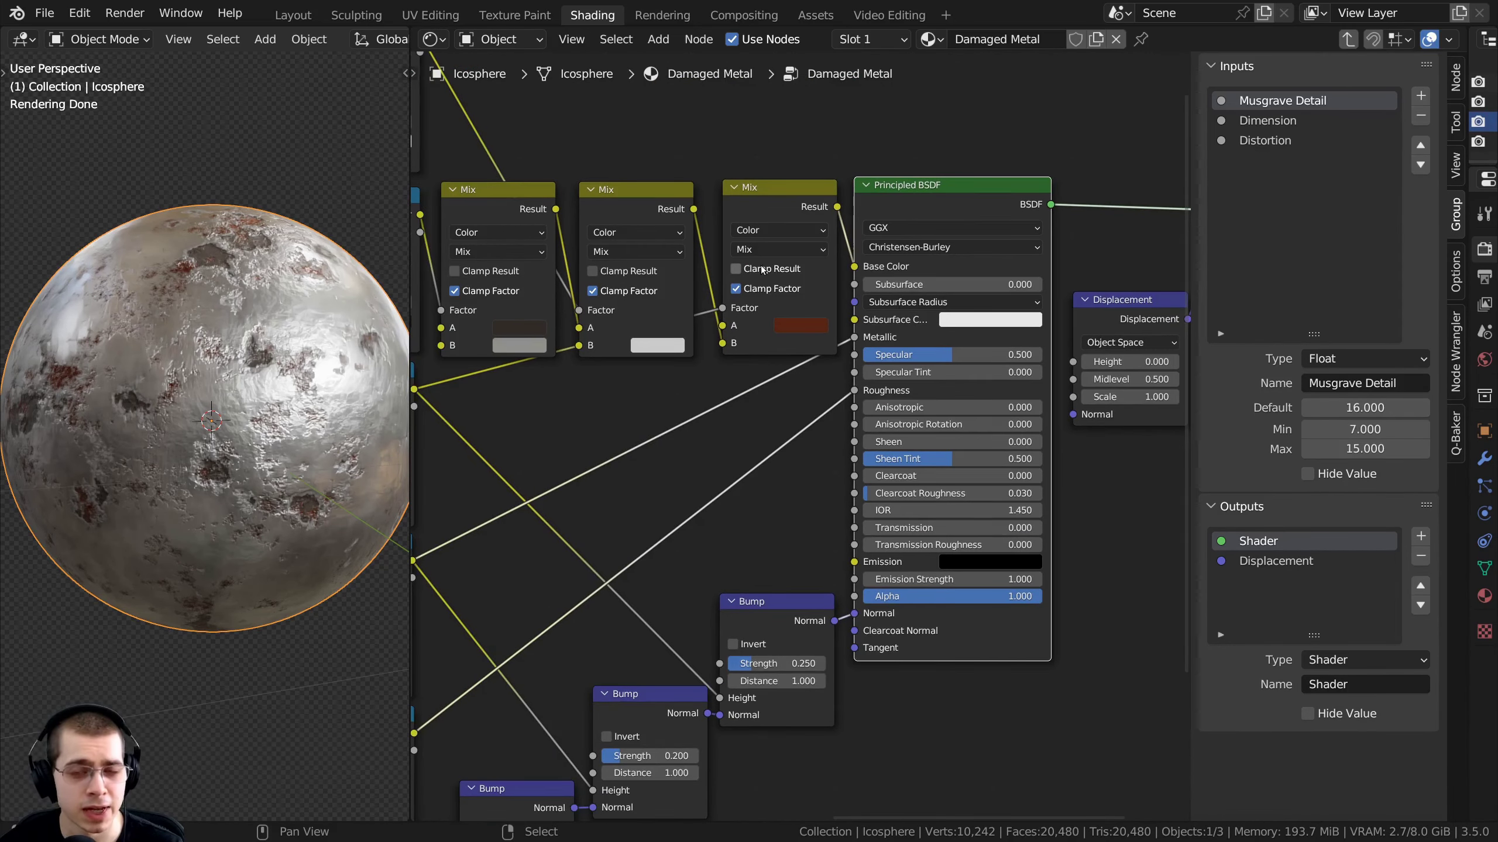
middle_drag(754, 229, 757, 259)
scroll(730, 301, down, 3)
middle_drag(700, 330, 813, 352)
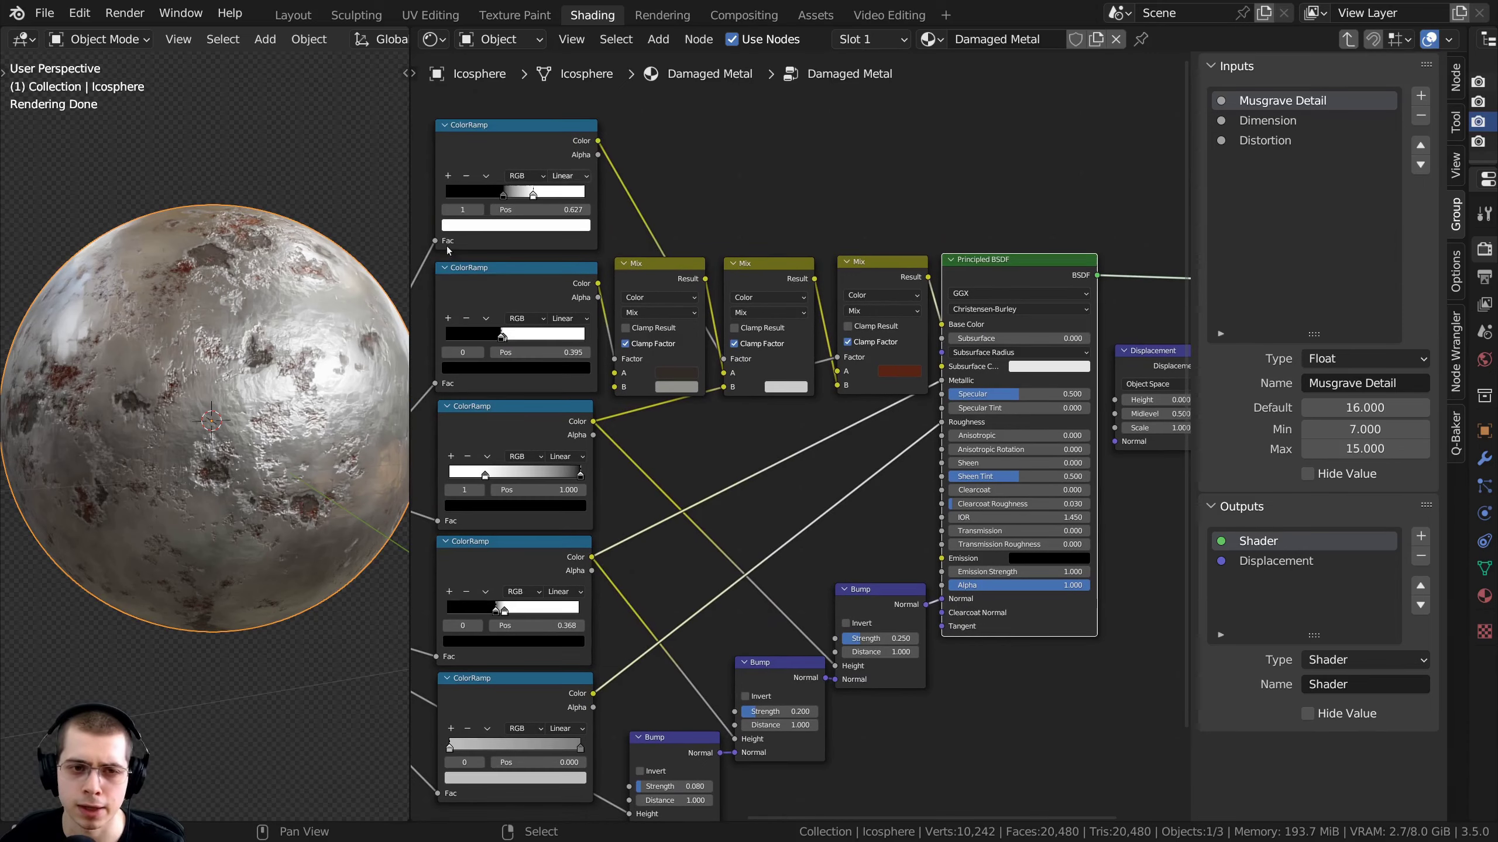
scroll(563, 608, up, 2)
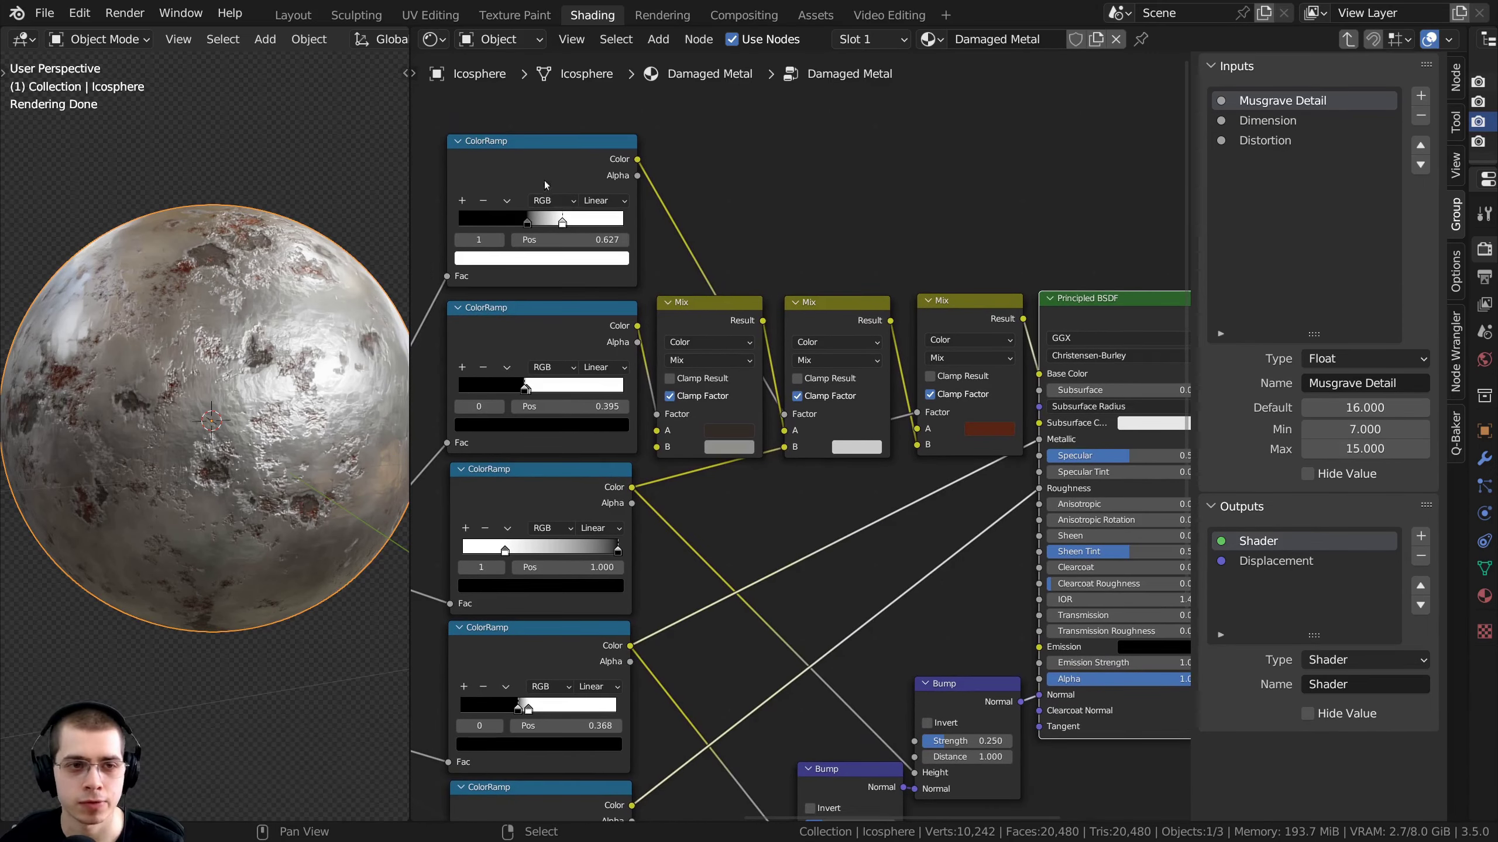
scroll(772, 357, up, 2)
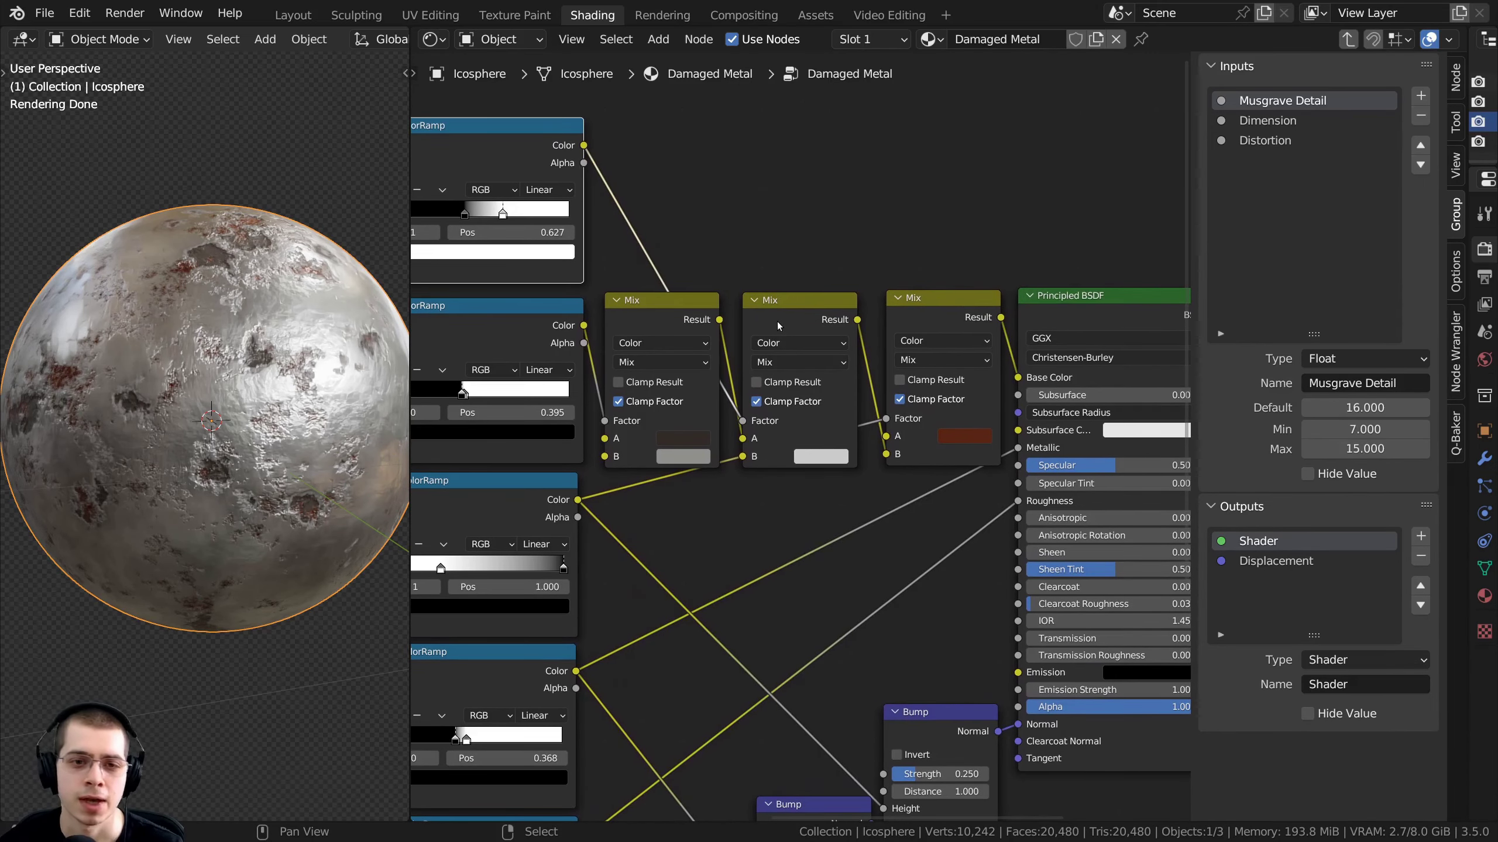
click(778, 325)
click(926, 329)
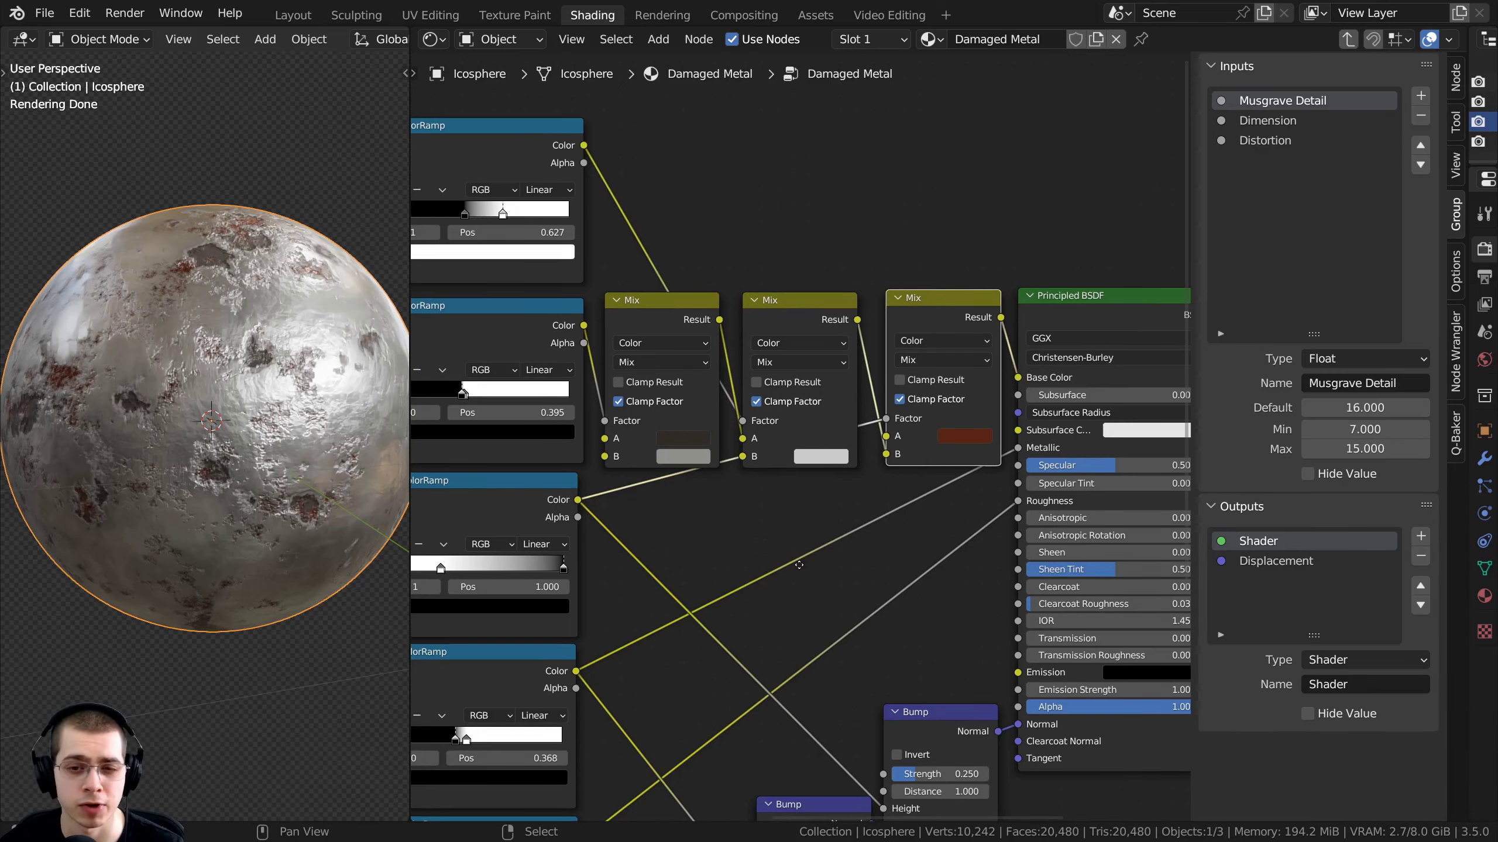
Examine the lower ColorRamp nodes' links to Metallic, Roughness and the chained Bump nodes
middle_drag(799, 565, 627, 531)
scroll(772, 455, up, 3)
scroll(773, 454, down, 3)
middle_drag(688, 606, 847, 420)
scroll(819, 391, down, 1)
middle_drag(514, 554, 615, 490)
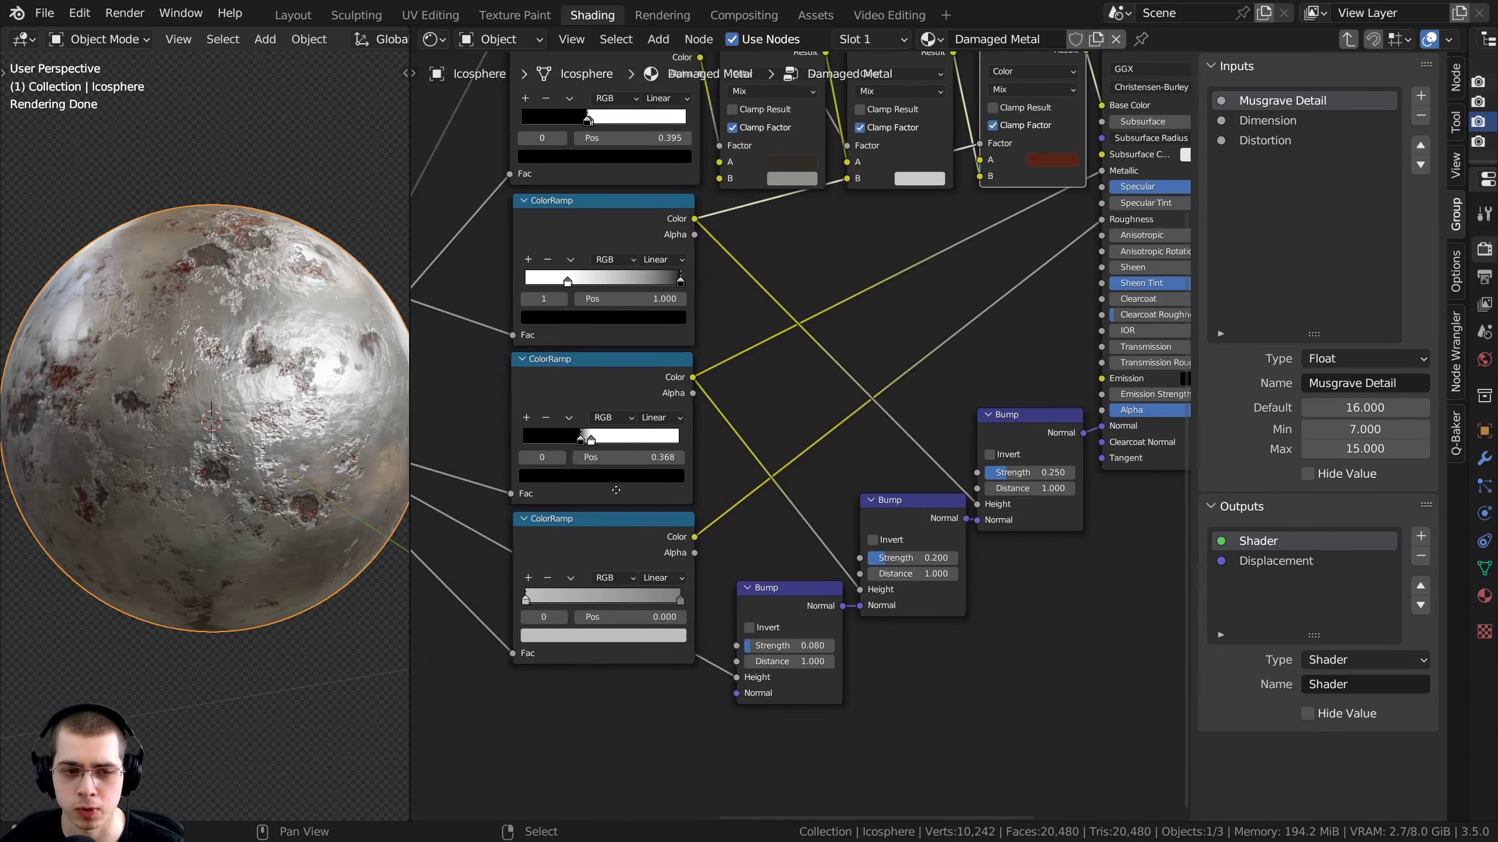
drag(604, 547, 608, 556)
middle_drag(805, 497, 606, 611)
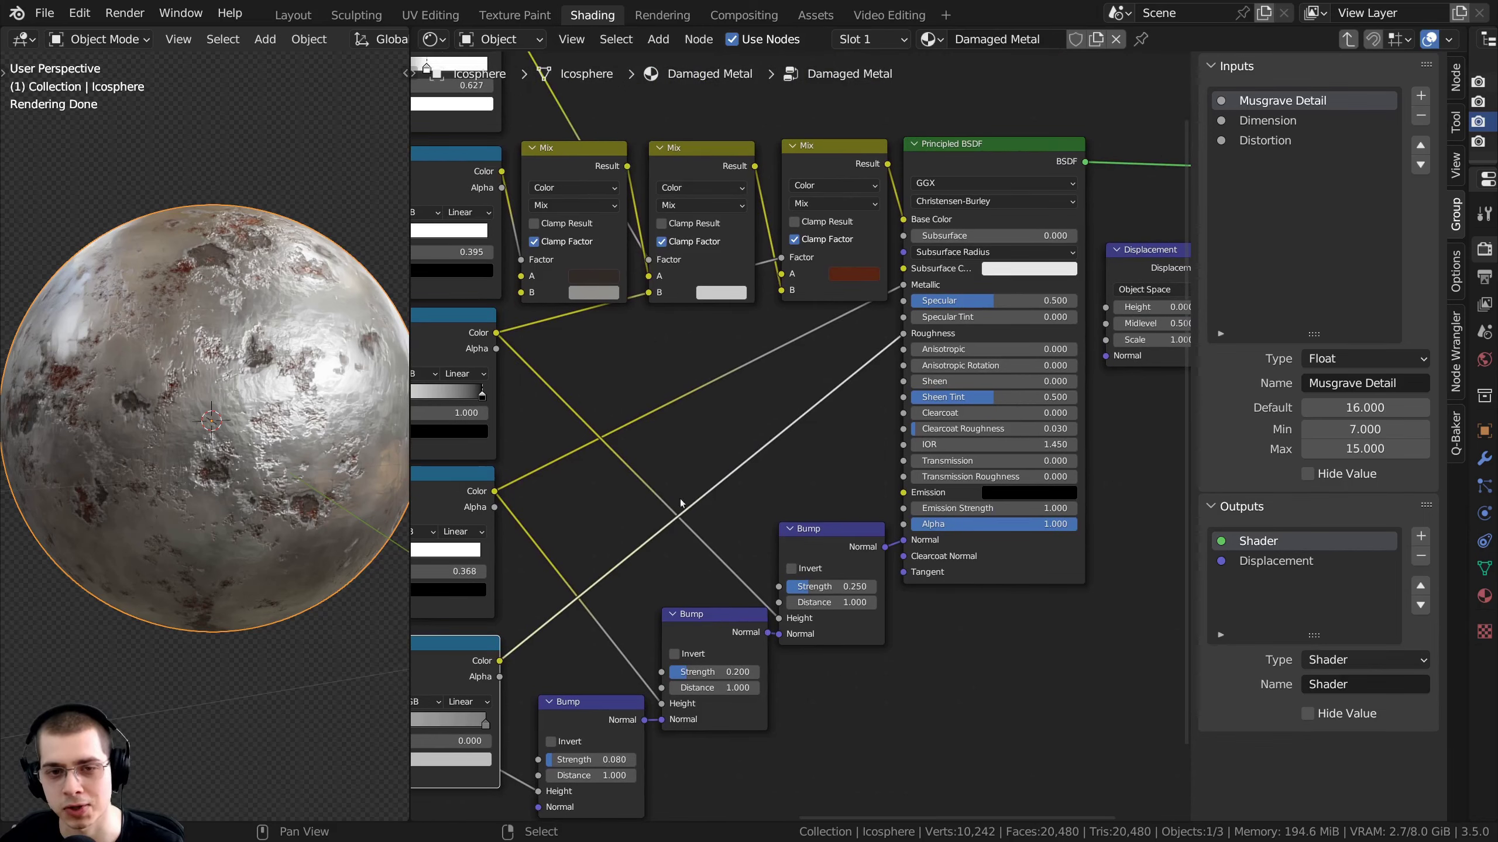
key(KP_Decimal)
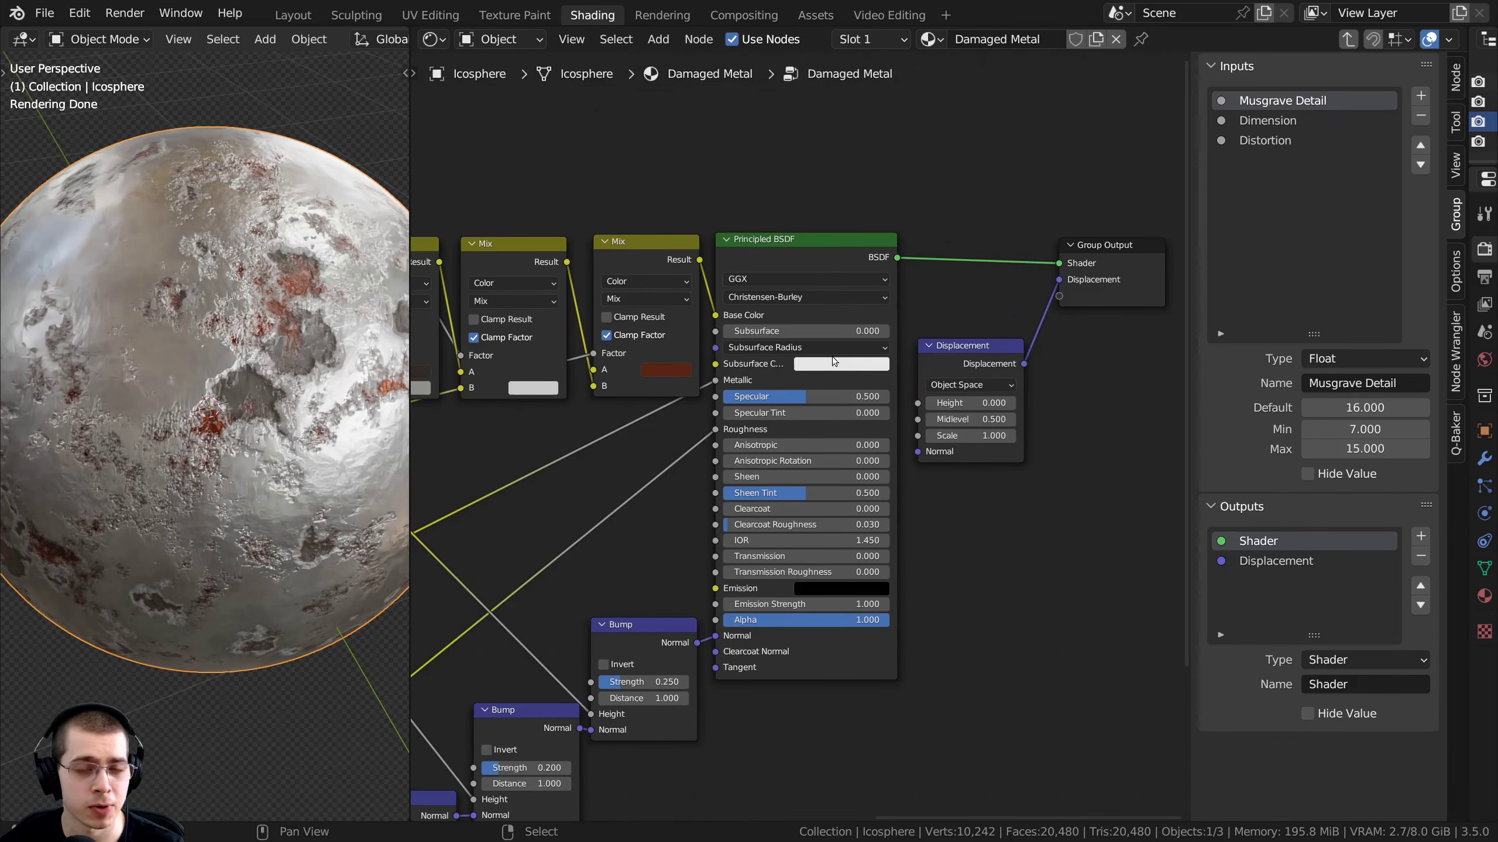
Widen the node editor by shrinking the 3D viewport and sidebar, and select the Principled BSDF node
scroll(761, 376, down, 1)
middle_drag(760, 376, 839, 360)
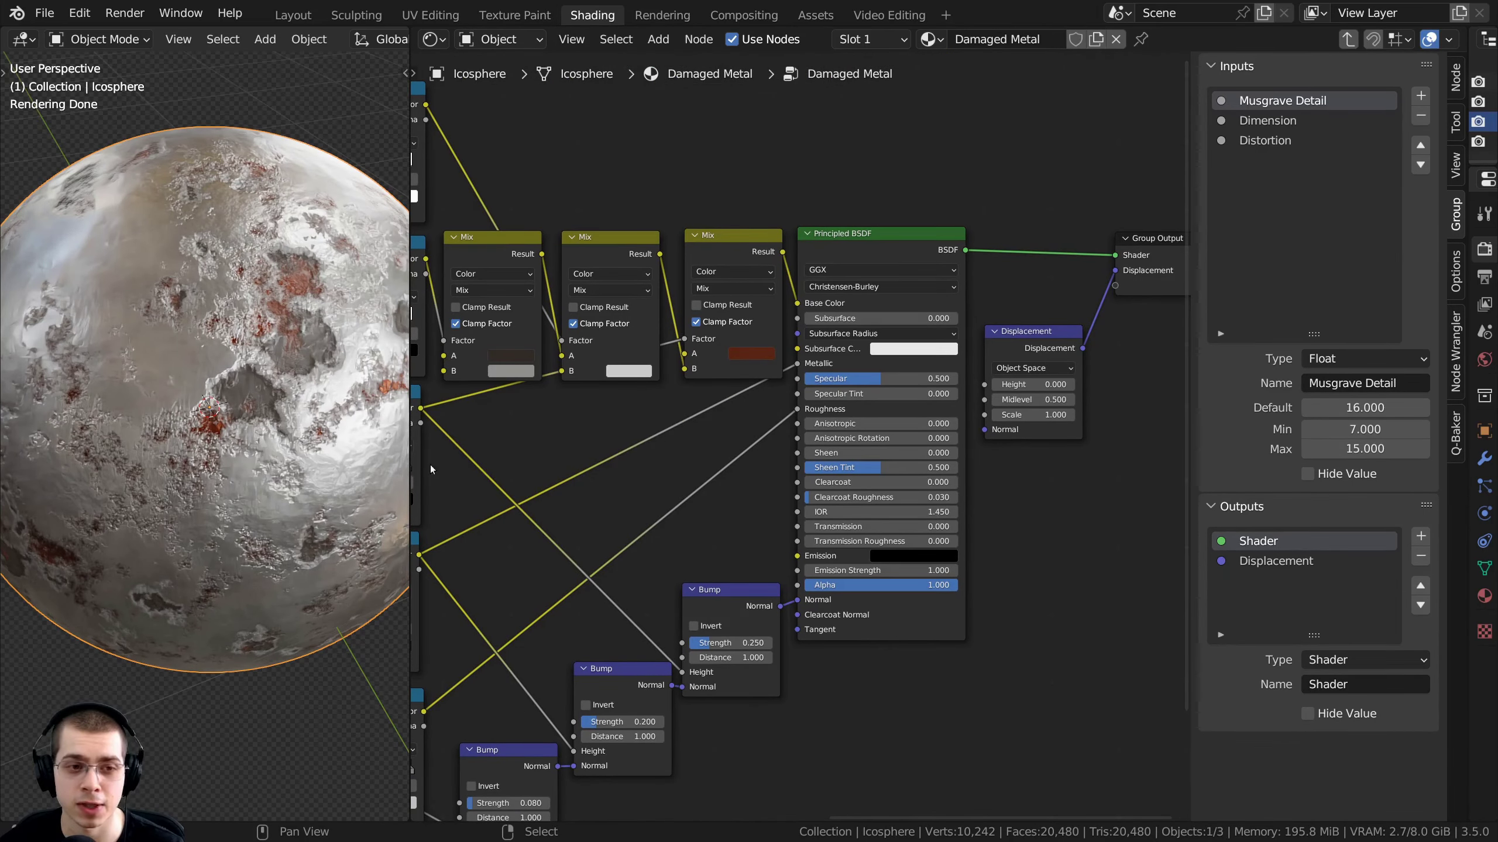
drag(410, 459, 366, 458)
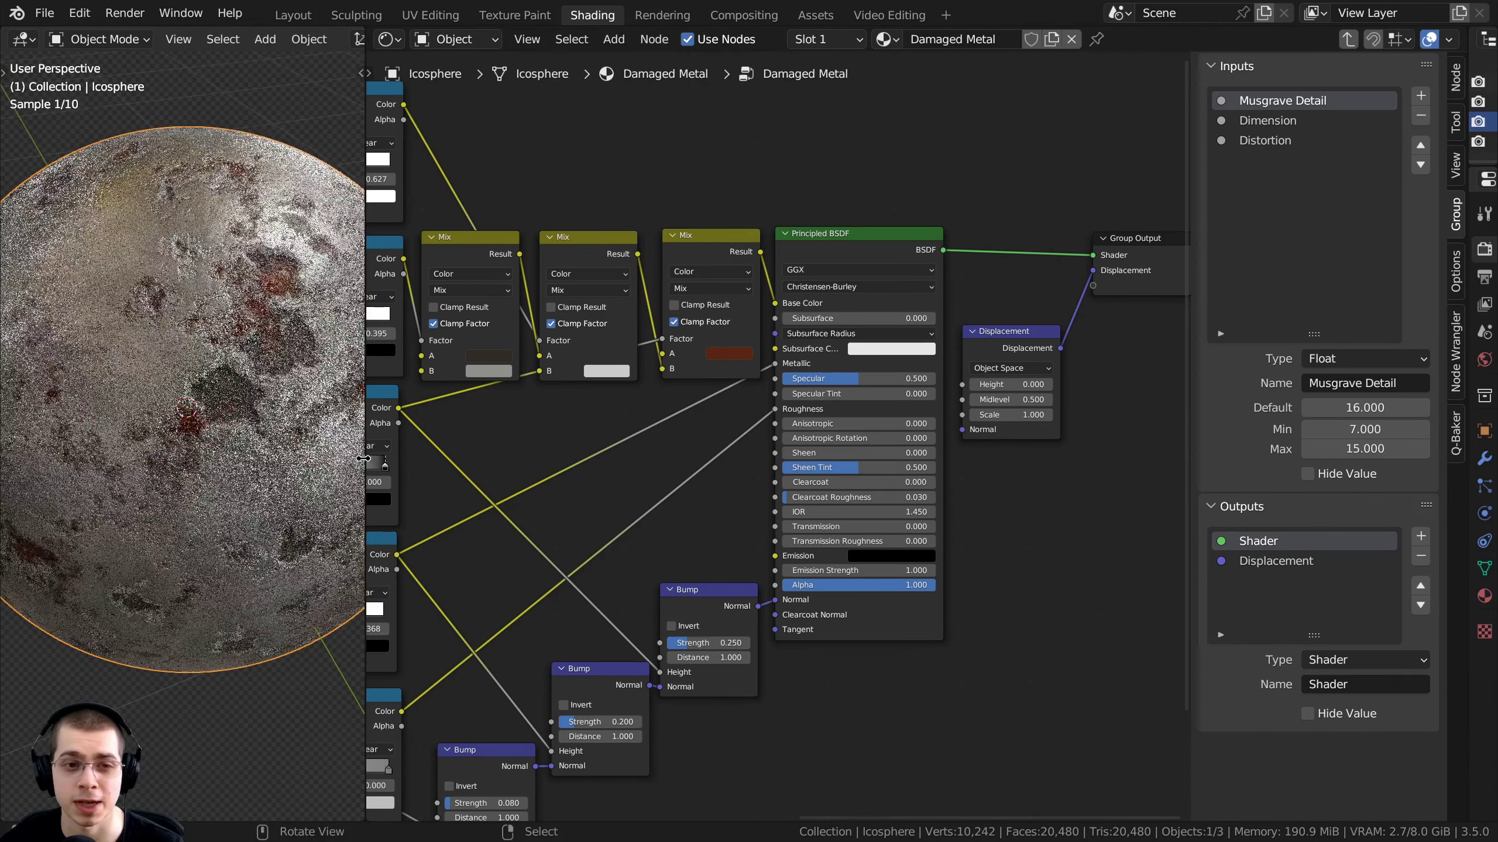
scroll(911, 405, up, 2)
scroll(800, 470, down, 1)
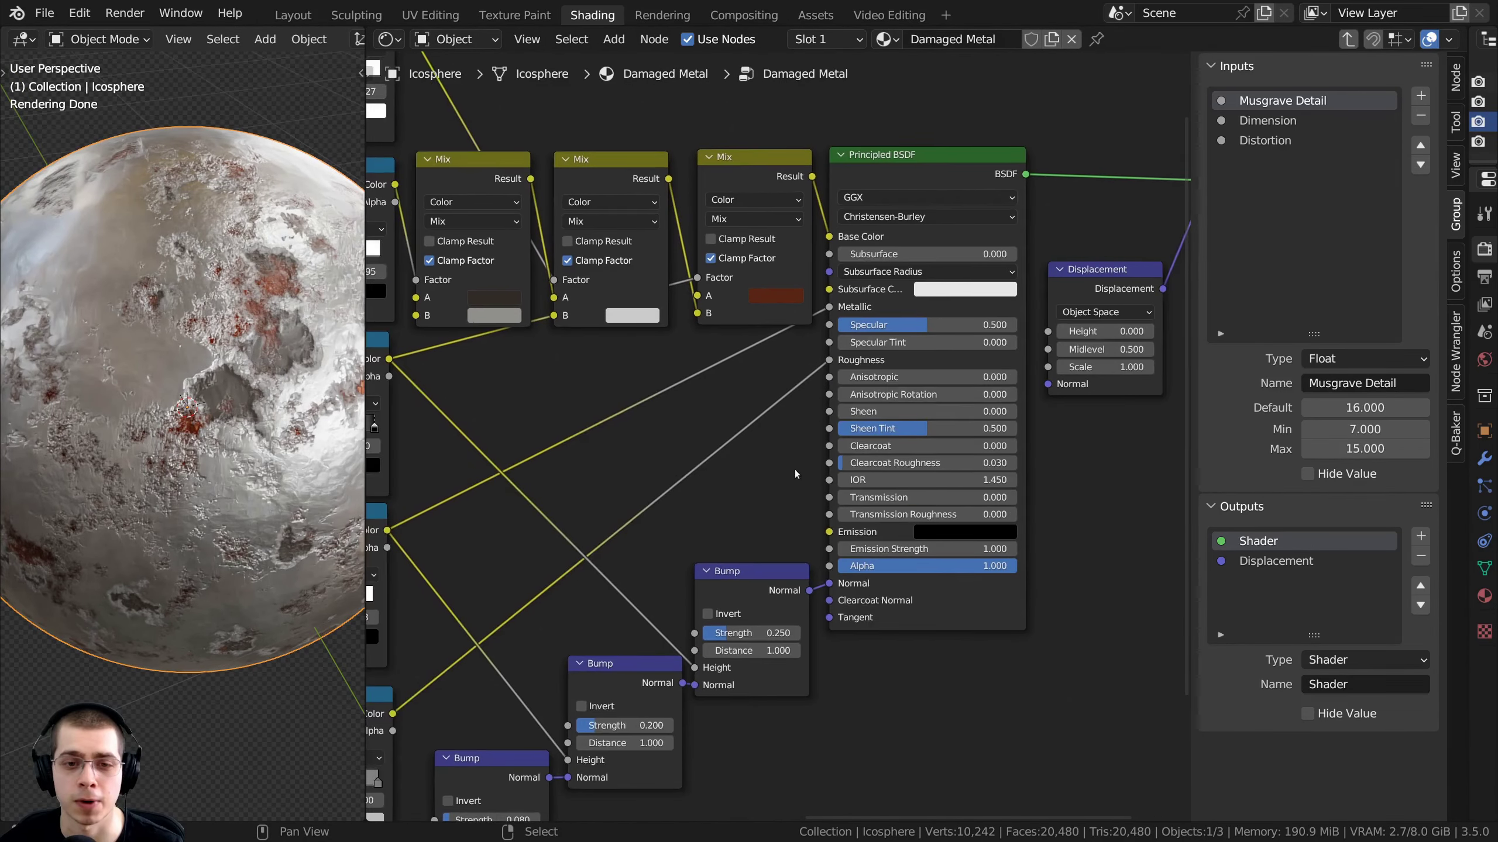
middle_drag(800, 470, 970, 462)
drag(1192, 330, 1224, 319)
scroll(1067, 183, up, 2)
middle_drag(1067, 183, 976, 162)
click(1059, 167)
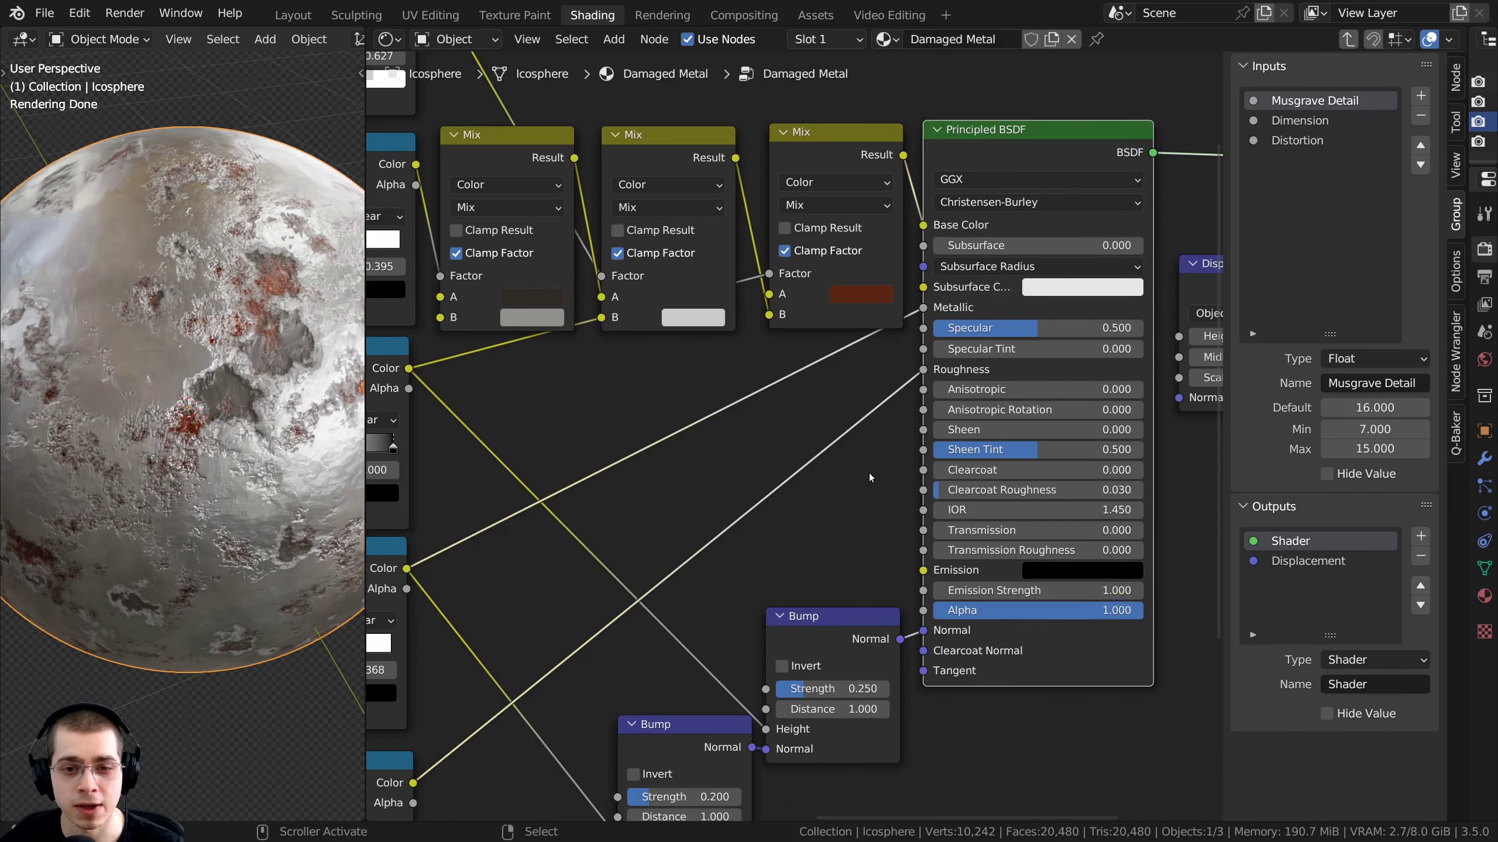
Unlink the Principled BSDF's Base Color, Metallic and Roughness, and expose Sheen and Metallic at 1.000 as group inputs
scroll(870, 478, down, 2)
middle_drag(855, 455, 920, 460)
scroll(964, 467, up, 1)
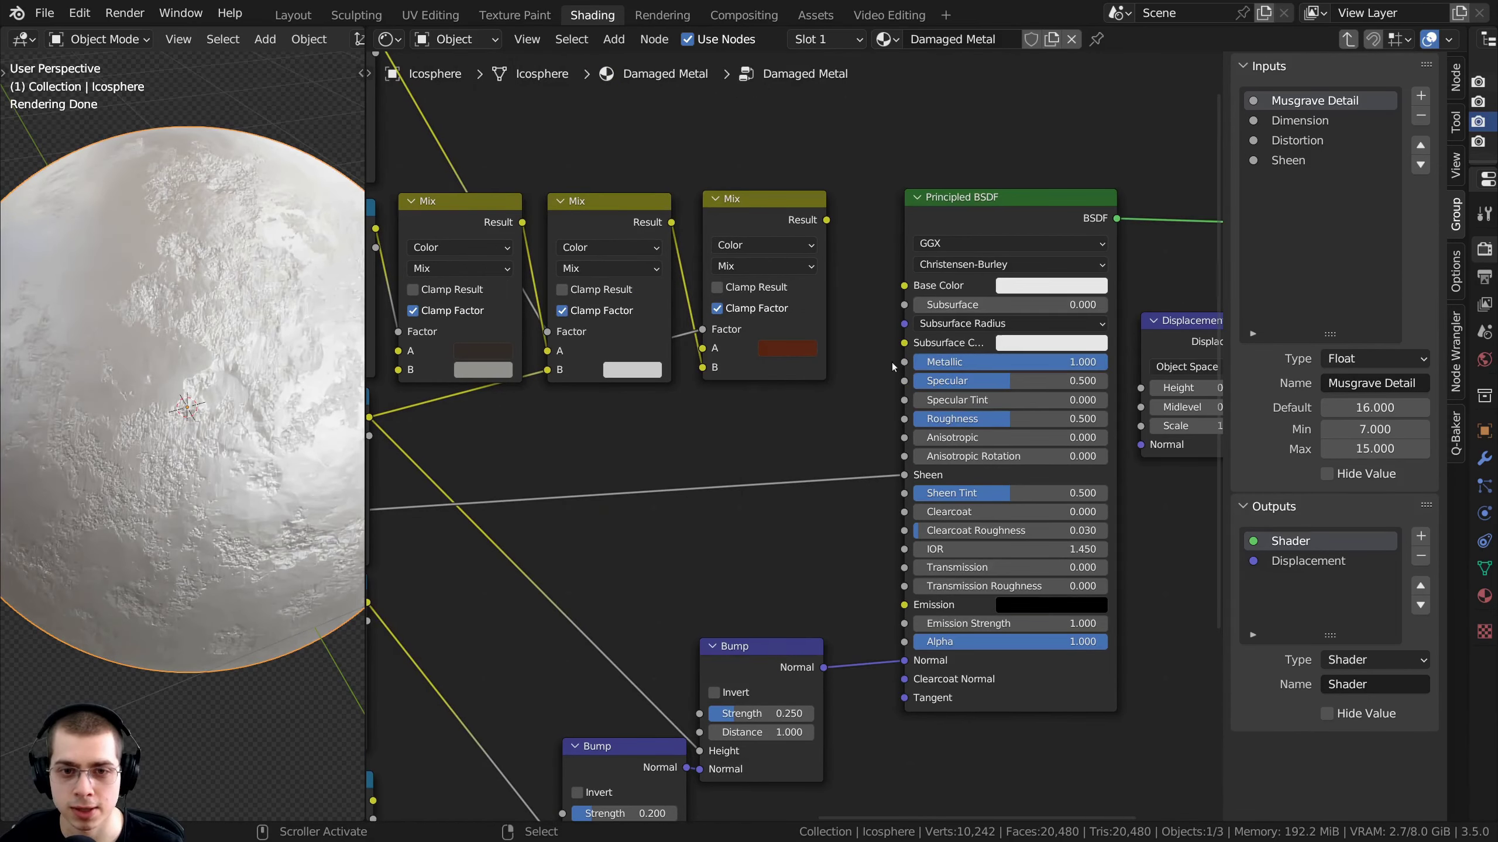
drag(1025, 362, 1107, 362)
drag(893, 374, 835, 604)
Move the Group Input node from the far end of the tree to just above the Mix nodes beside the Principled BSDF
click(782, 570)
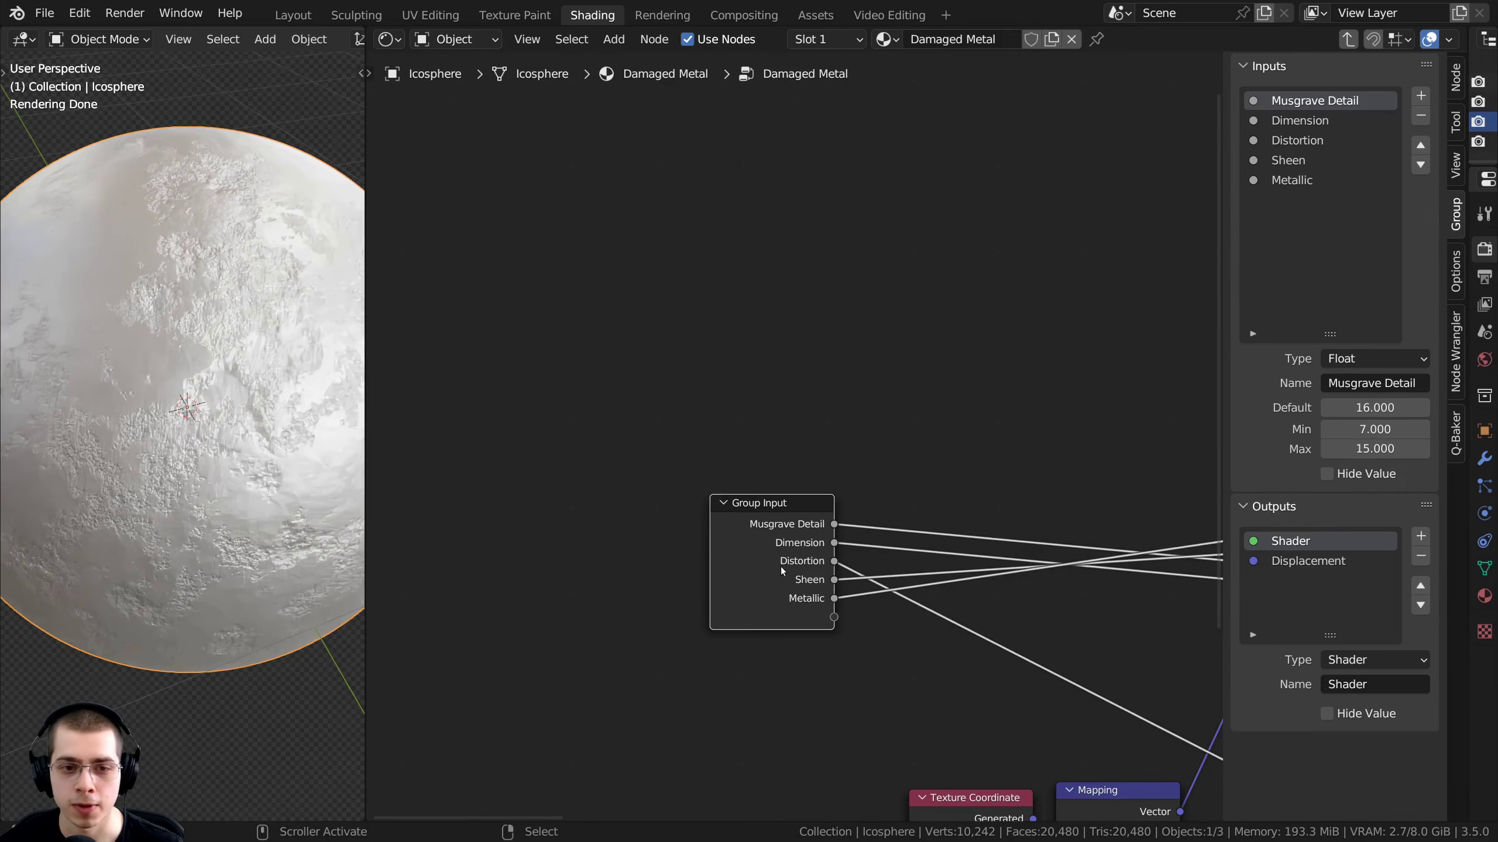
scroll(790, 573, down, 6)
middle_drag(844, 602, 422, 492)
scroll(619, 498, down, 1)
key(g)
click(1136, 217)
middle_drag(1136, 216, 692, 287)
scroll(692, 287, up, 6)
key(g)
click(990, 380)
scroll(1041, 544, up, 2)
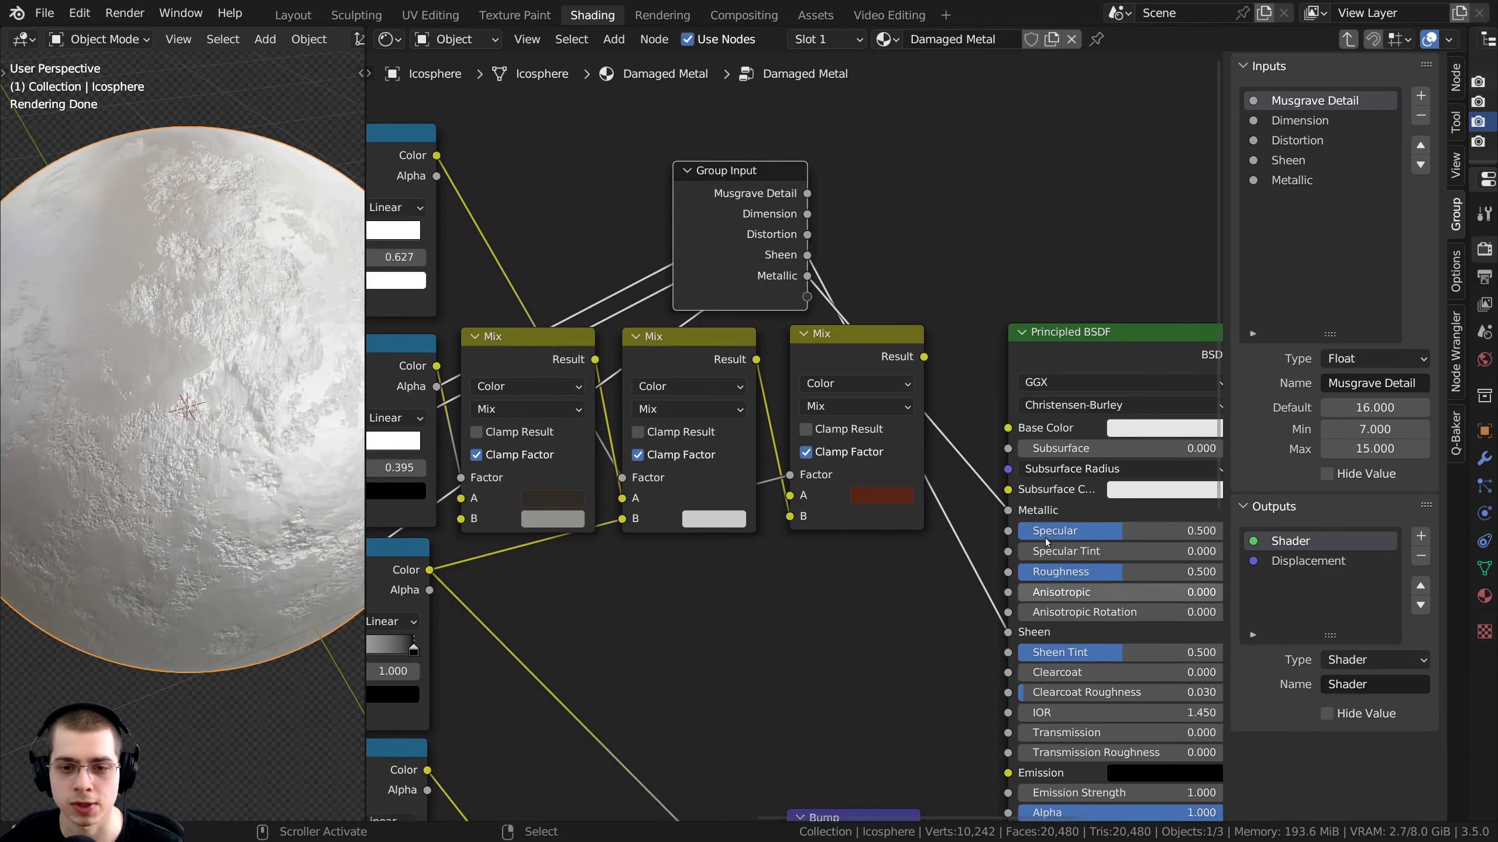
Expose the Principled BSDF's Roughness as a new input on the Group Input node
middle_drag(899, 395, 844, 305)
scroll(884, 386, down, 1)
drag(948, 471, 761, 217)
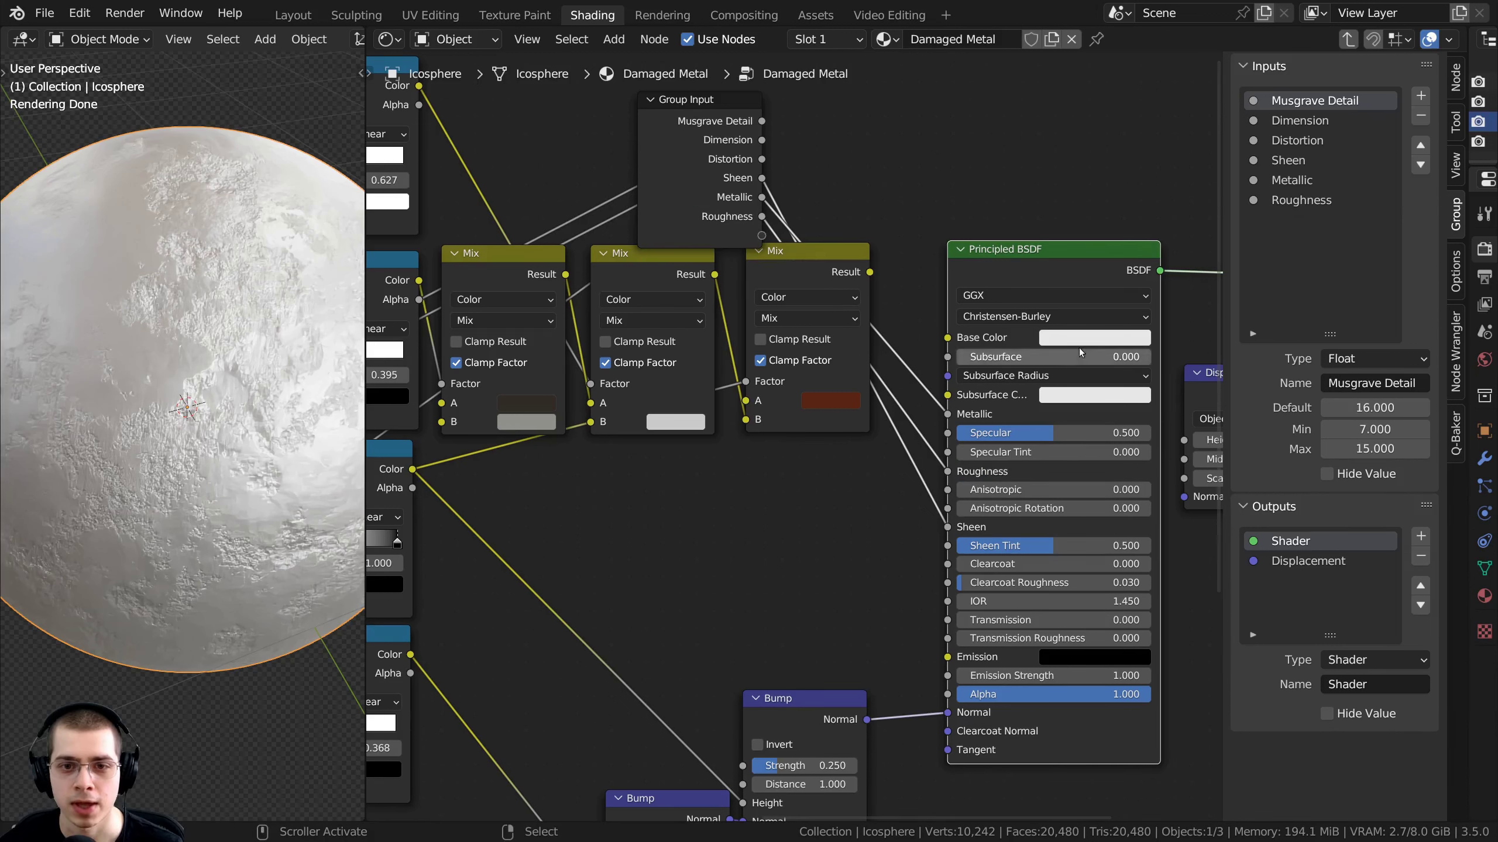
Set the Principled BSDF's Base Color to pink and expose it as a new input on the Group Input node
click(1067, 339)
mouse_move(1111, 155)
mouse_down()
mouse_move(1075, 119)
mouse_move(1120, 181)
mouse_up()
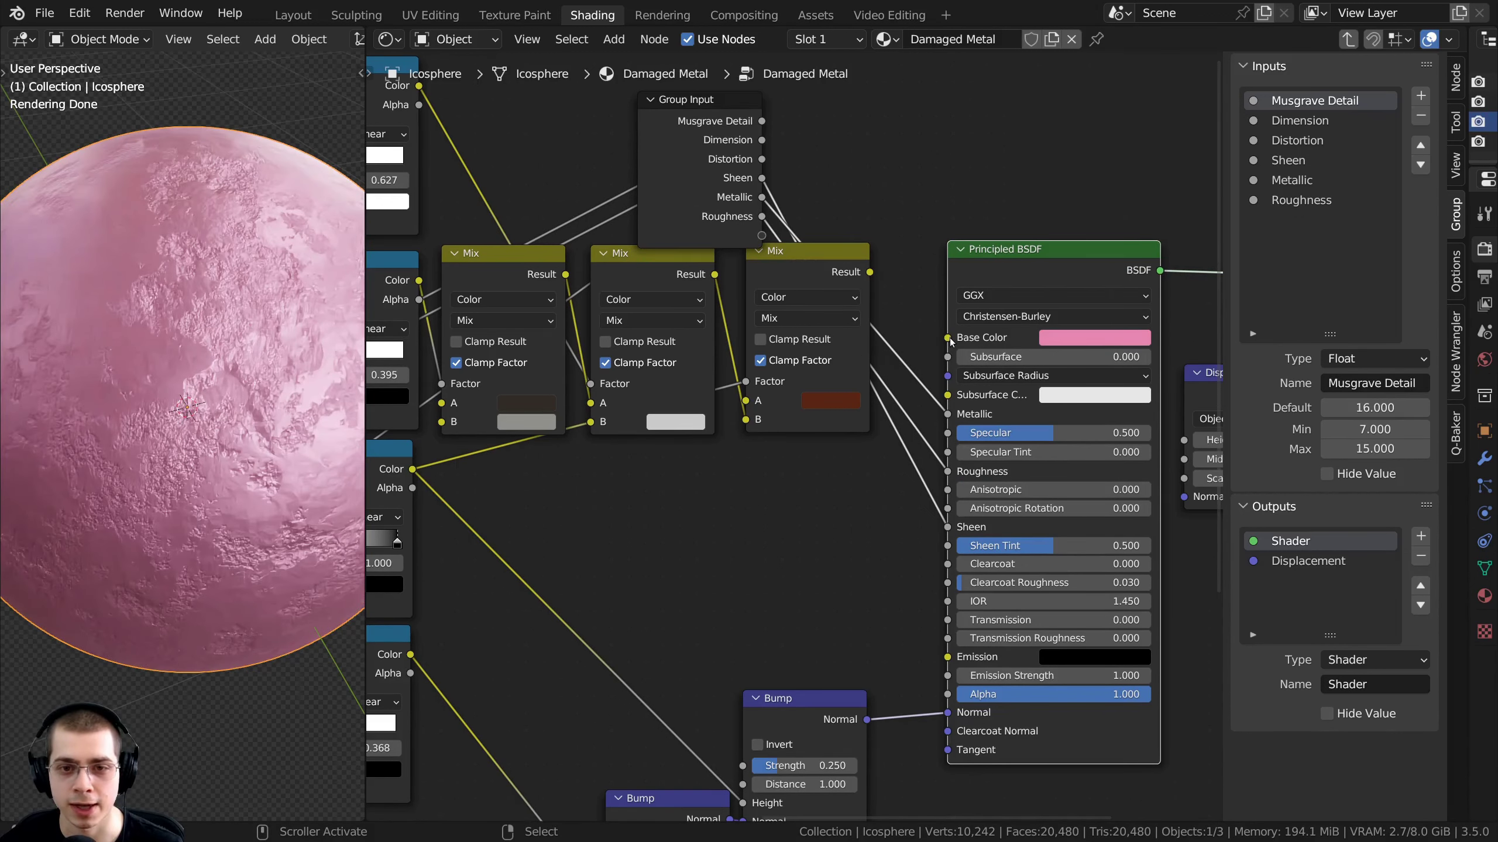
drag(947, 339, 762, 236)
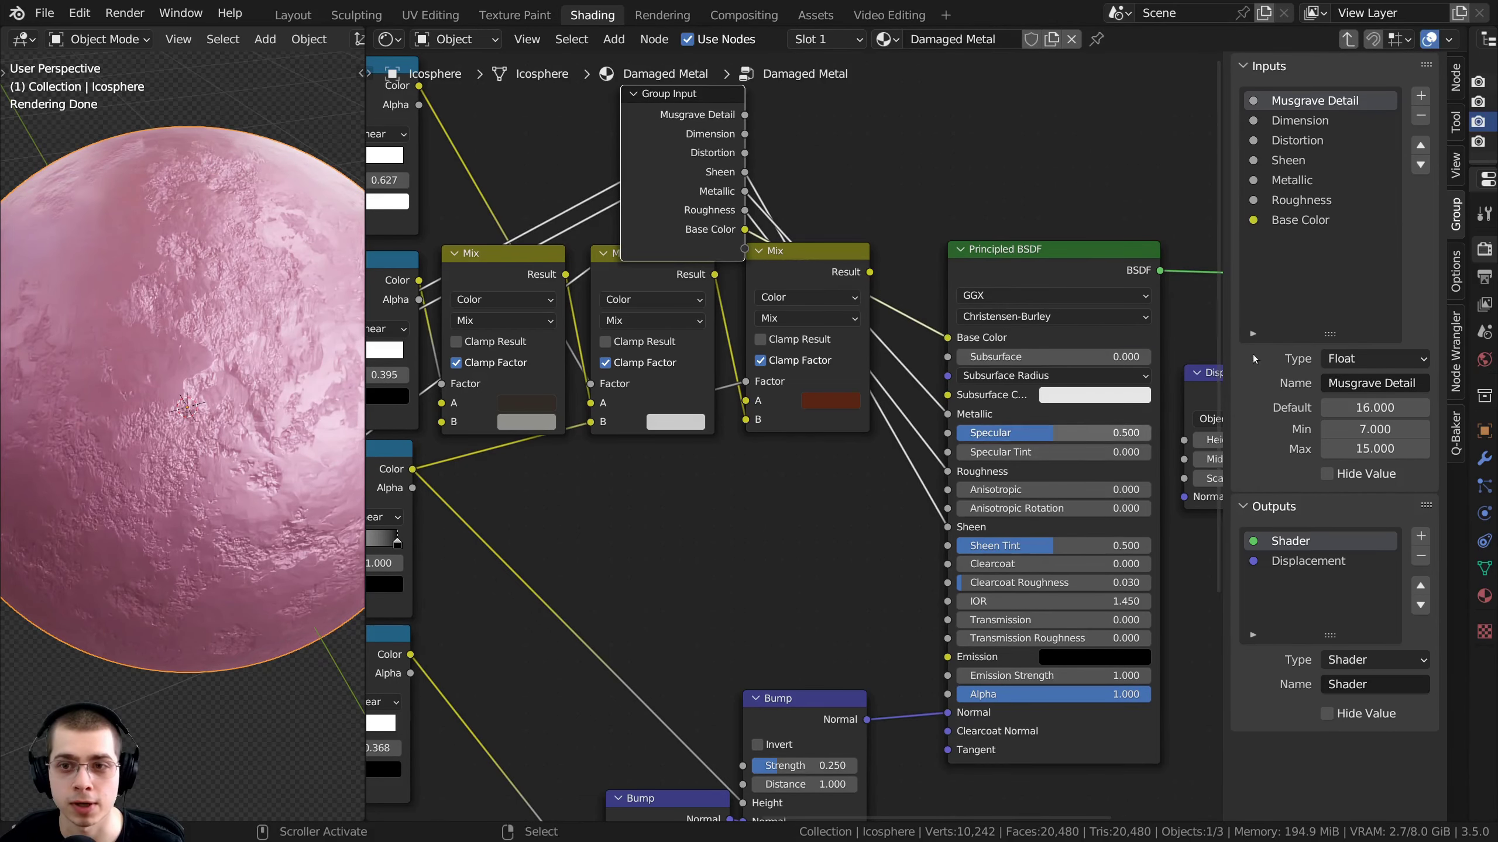
Move the Base Color group input to the first position above Musgrave Detail and rename it Color
click(1291, 221)
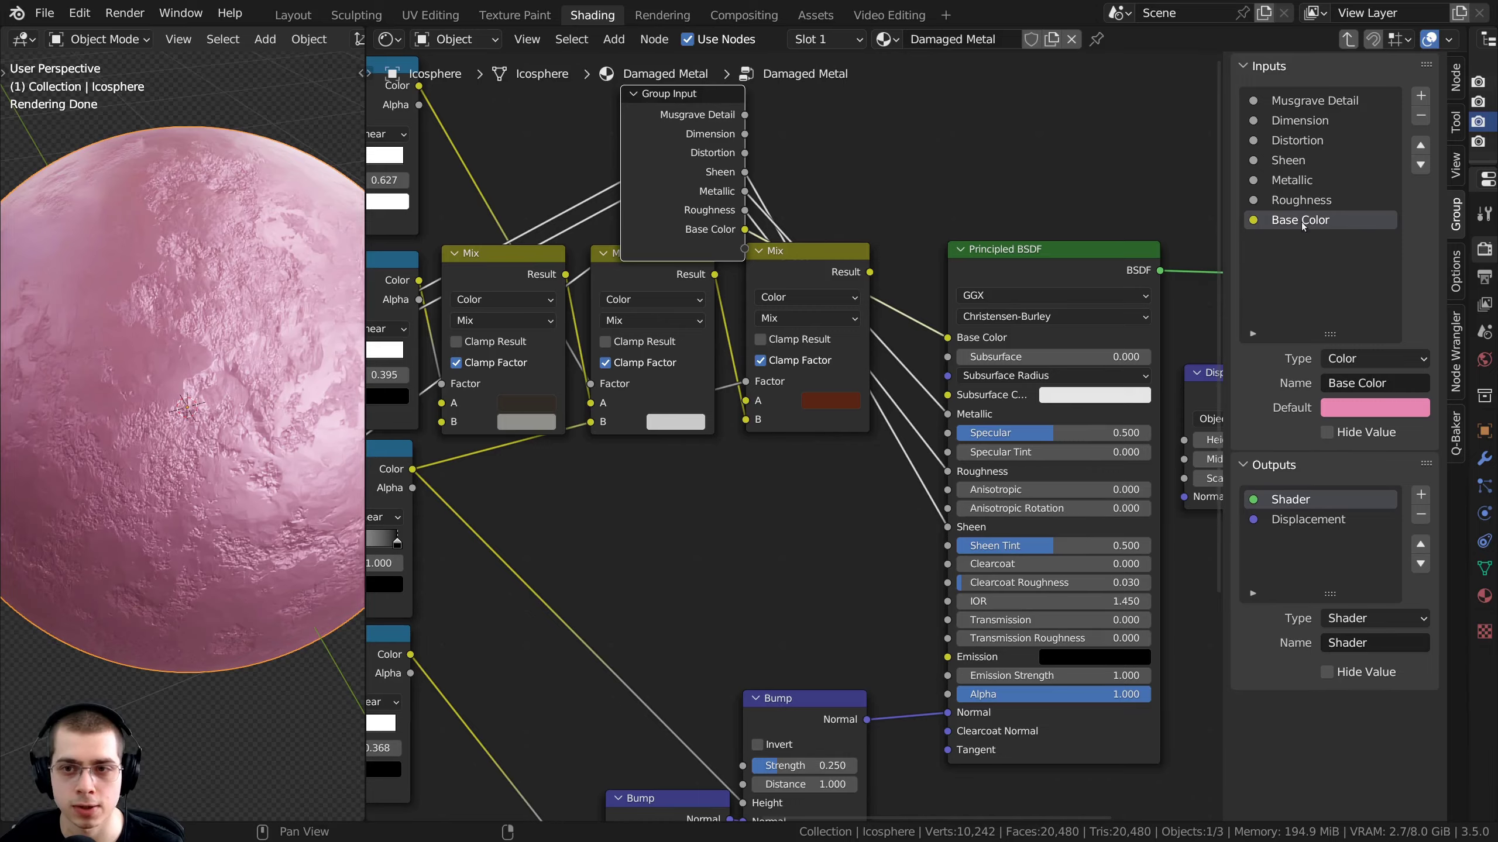
click(1420, 146)
click(1420, 145)
click(1421, 145)
click(1421, 145)
click(1421, 145)
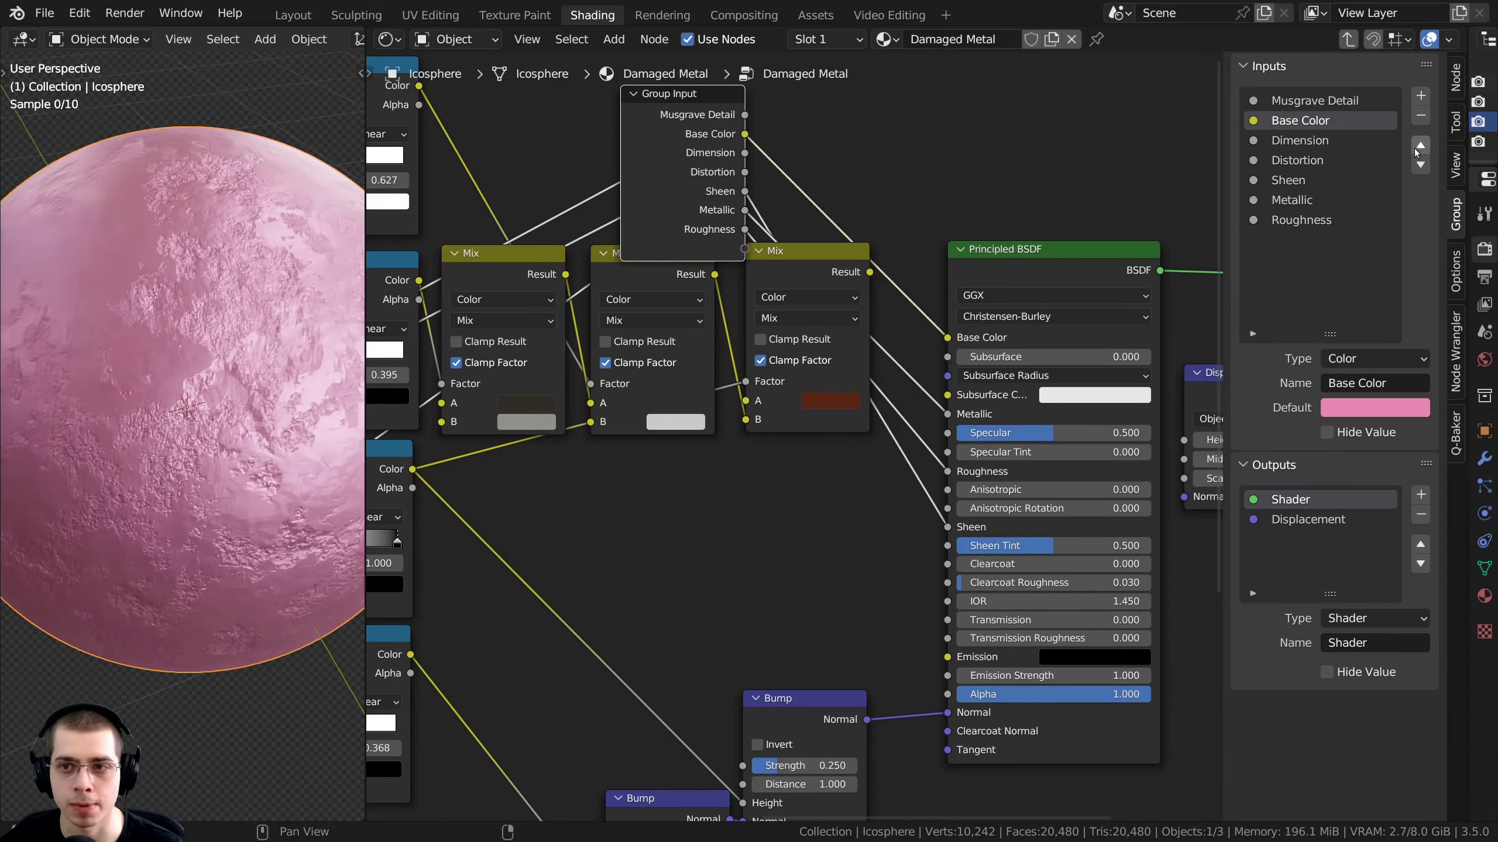
click(1419, 148)
double_click(1301, 100)
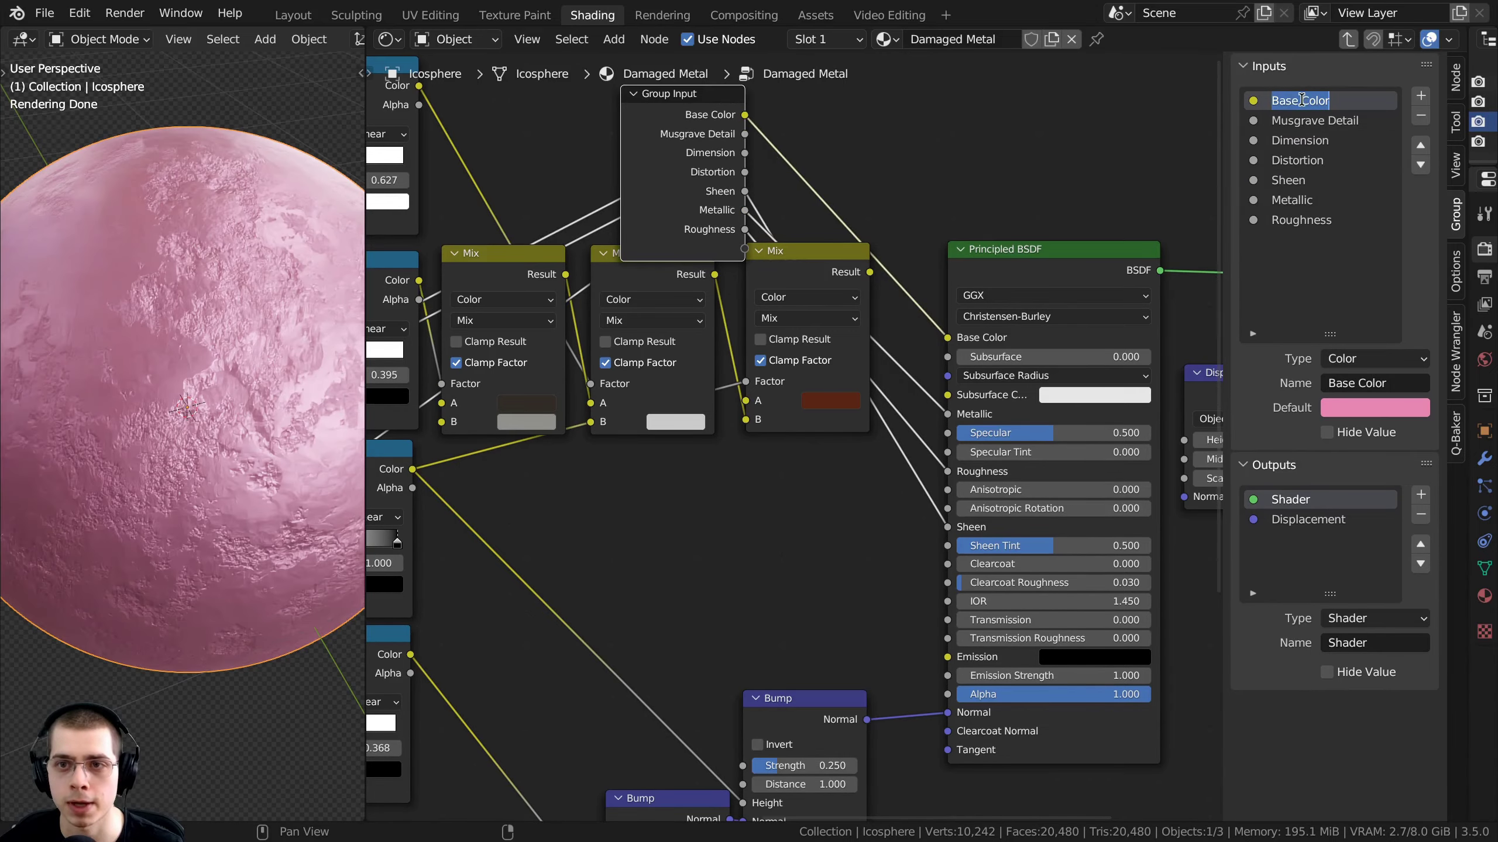
key(Return)
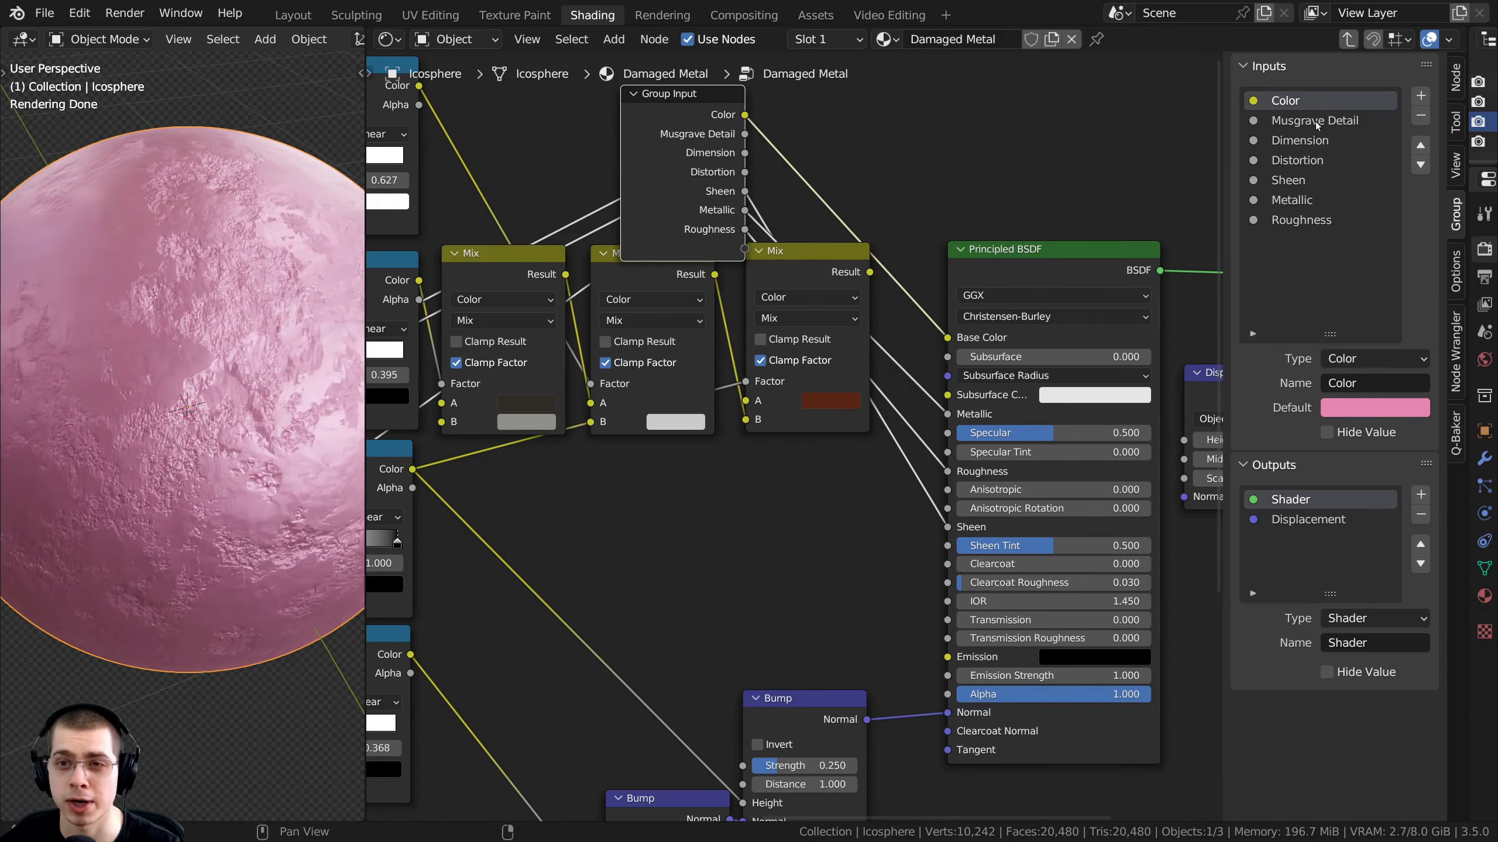
Return to the material level and try different hues for the Damaged Metal group node's Color
key(Tab)
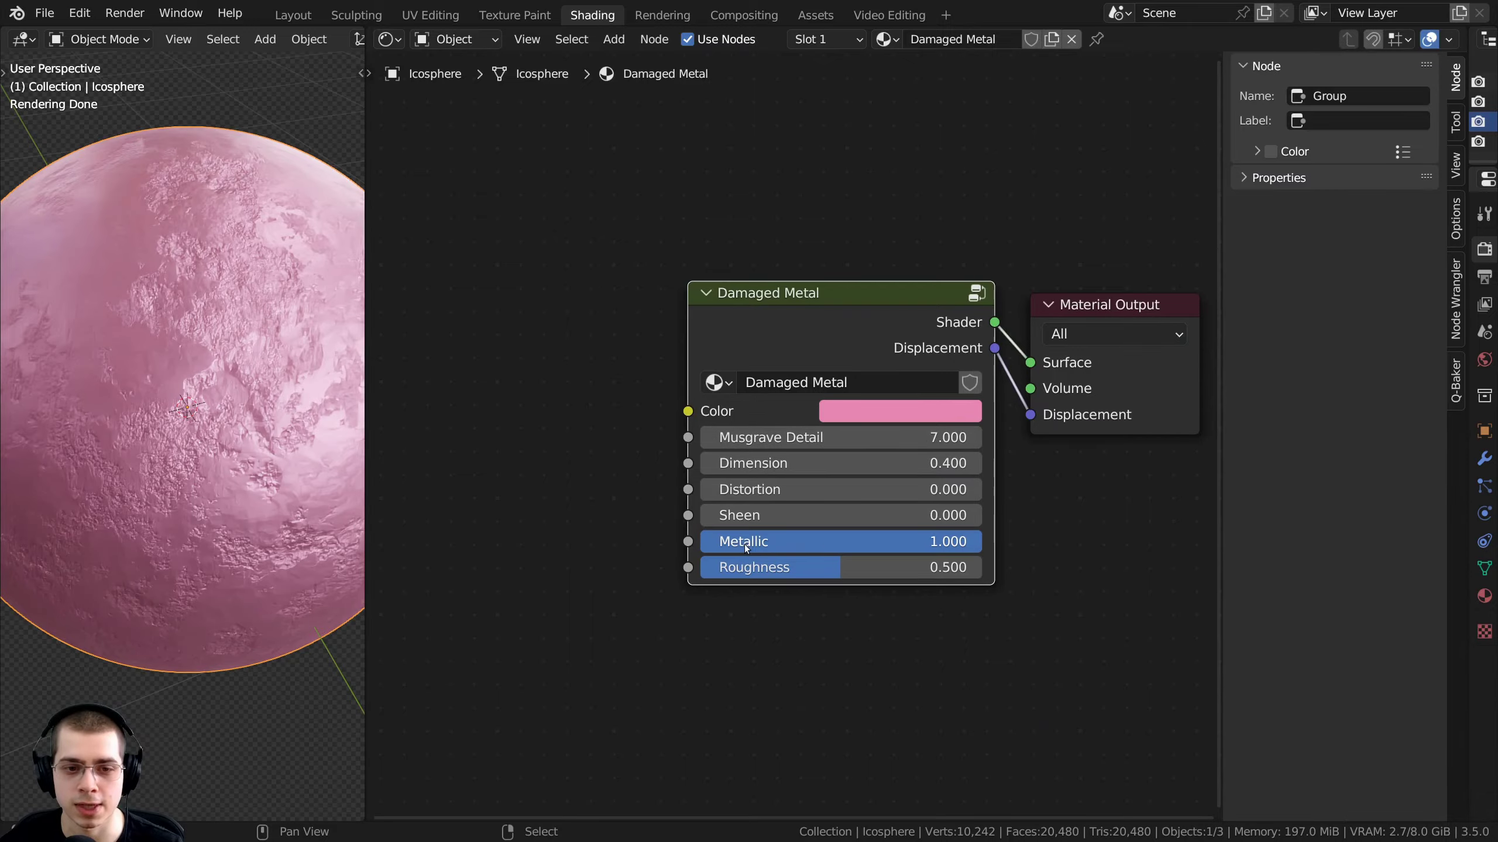
scroll(319, 500, down, 1)
mouse_move(811, 559)
mouse_down()
mouse_move(672, 563)
mouse_move(792, 563)
mouse_move(800, 548)
mouse_move(660, 548)
mouse_move(803, 548)
mouse_up()
click(920, 411)
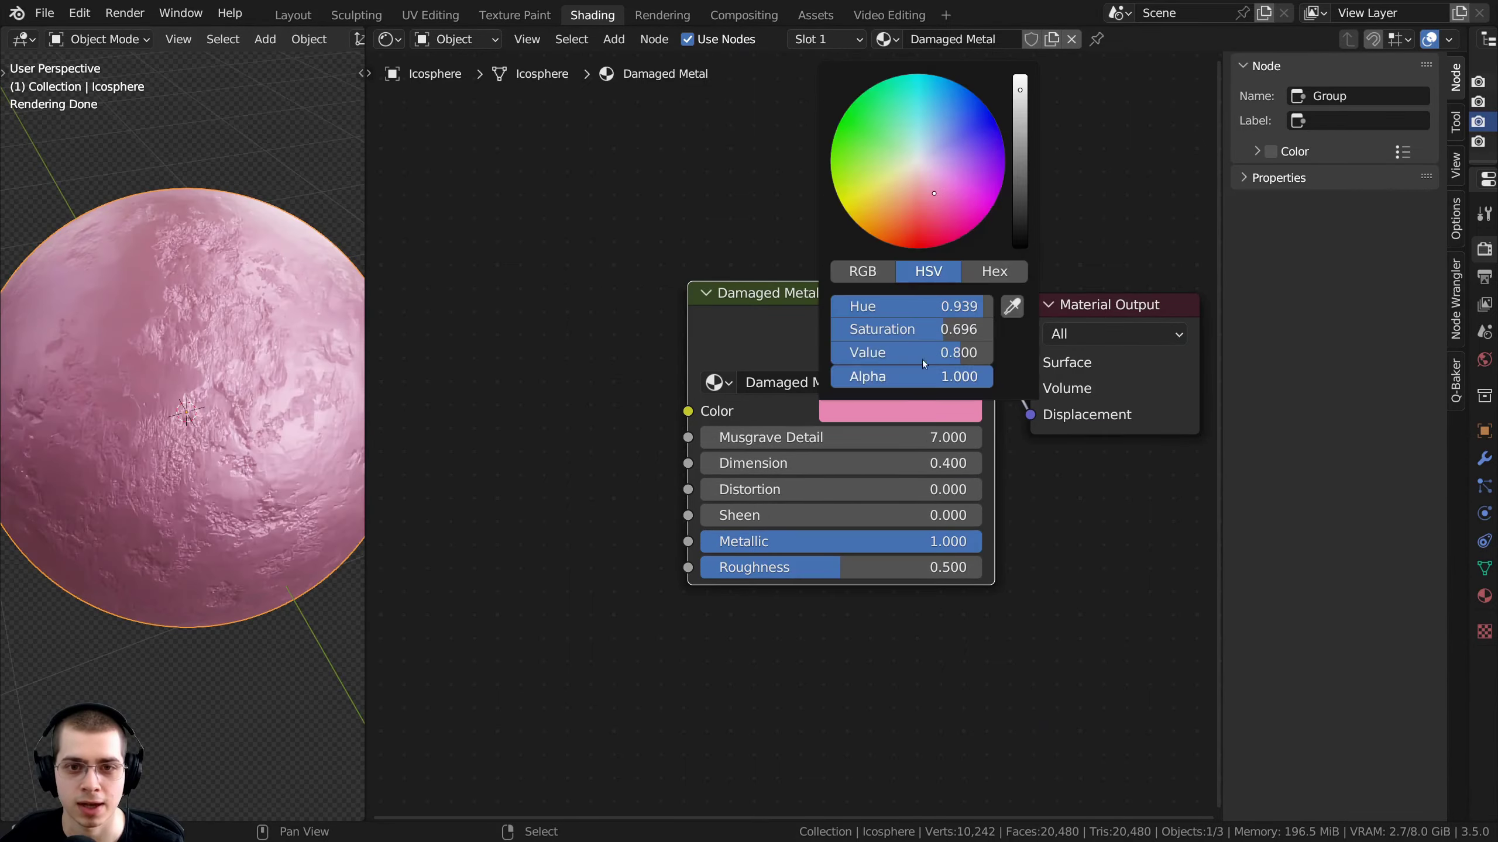
drag(929, 151, 951, 137)
drag(911, 306, 972, 306)
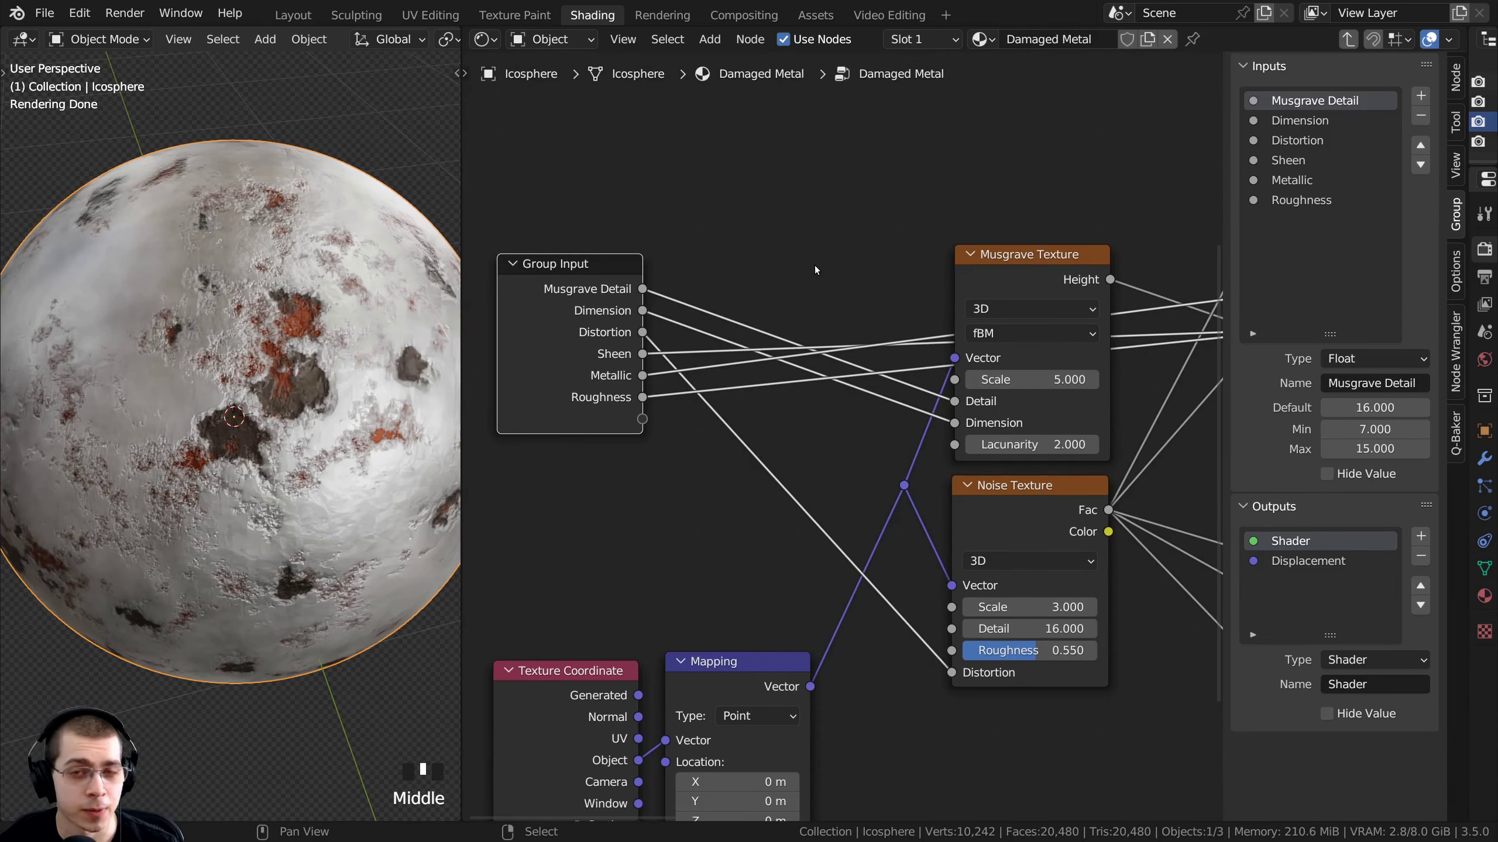
Shift the Musgrave Texture node up slightly and change its dimensions to 4D
middle_drag(298, 325, 296, 280)
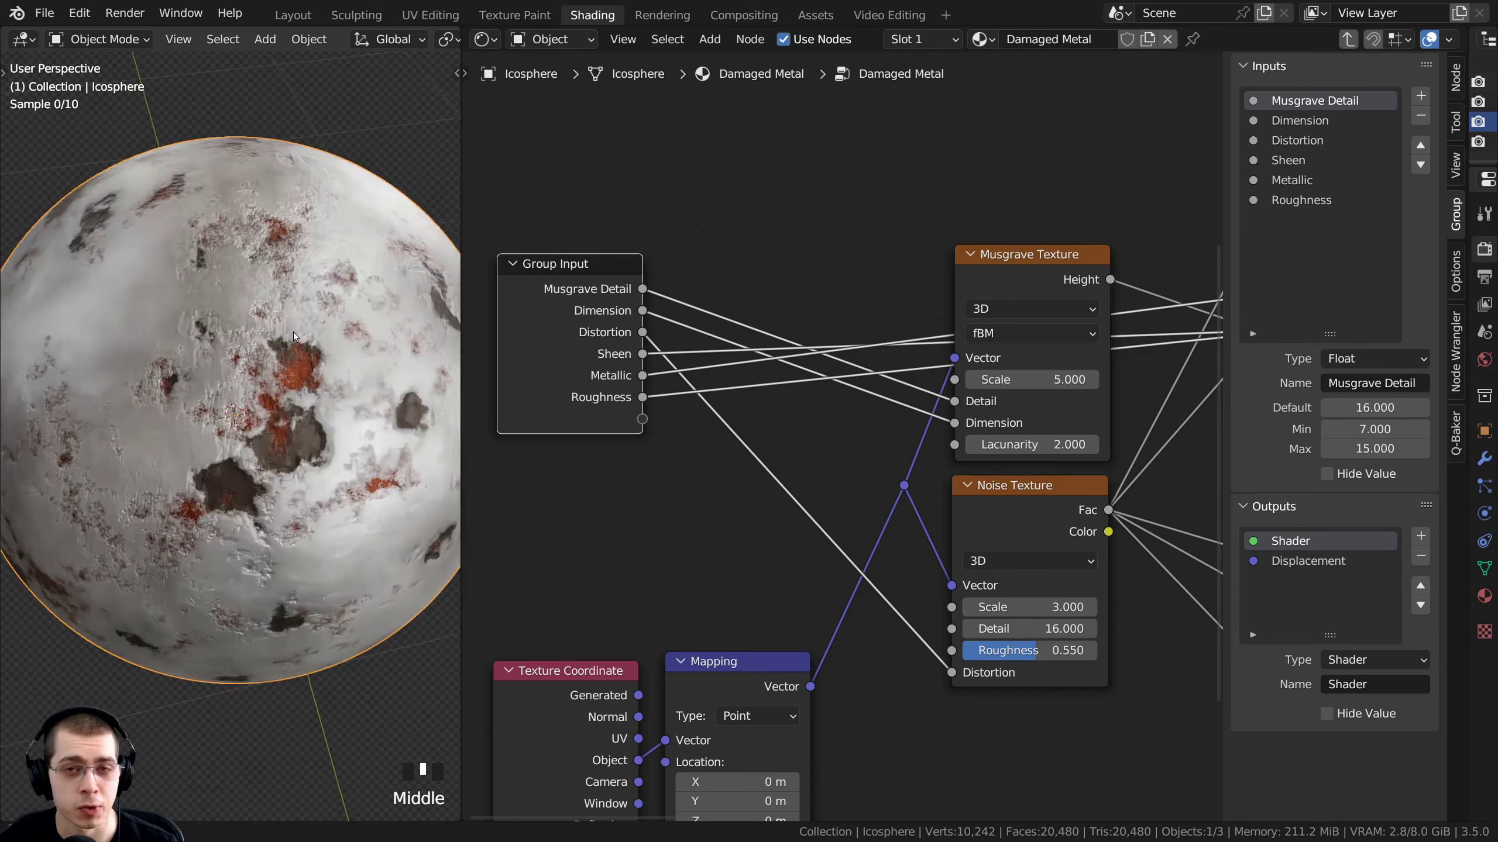
middle_drag(1027, 560, 934, 496)
scroll(879, 253, up, 1)
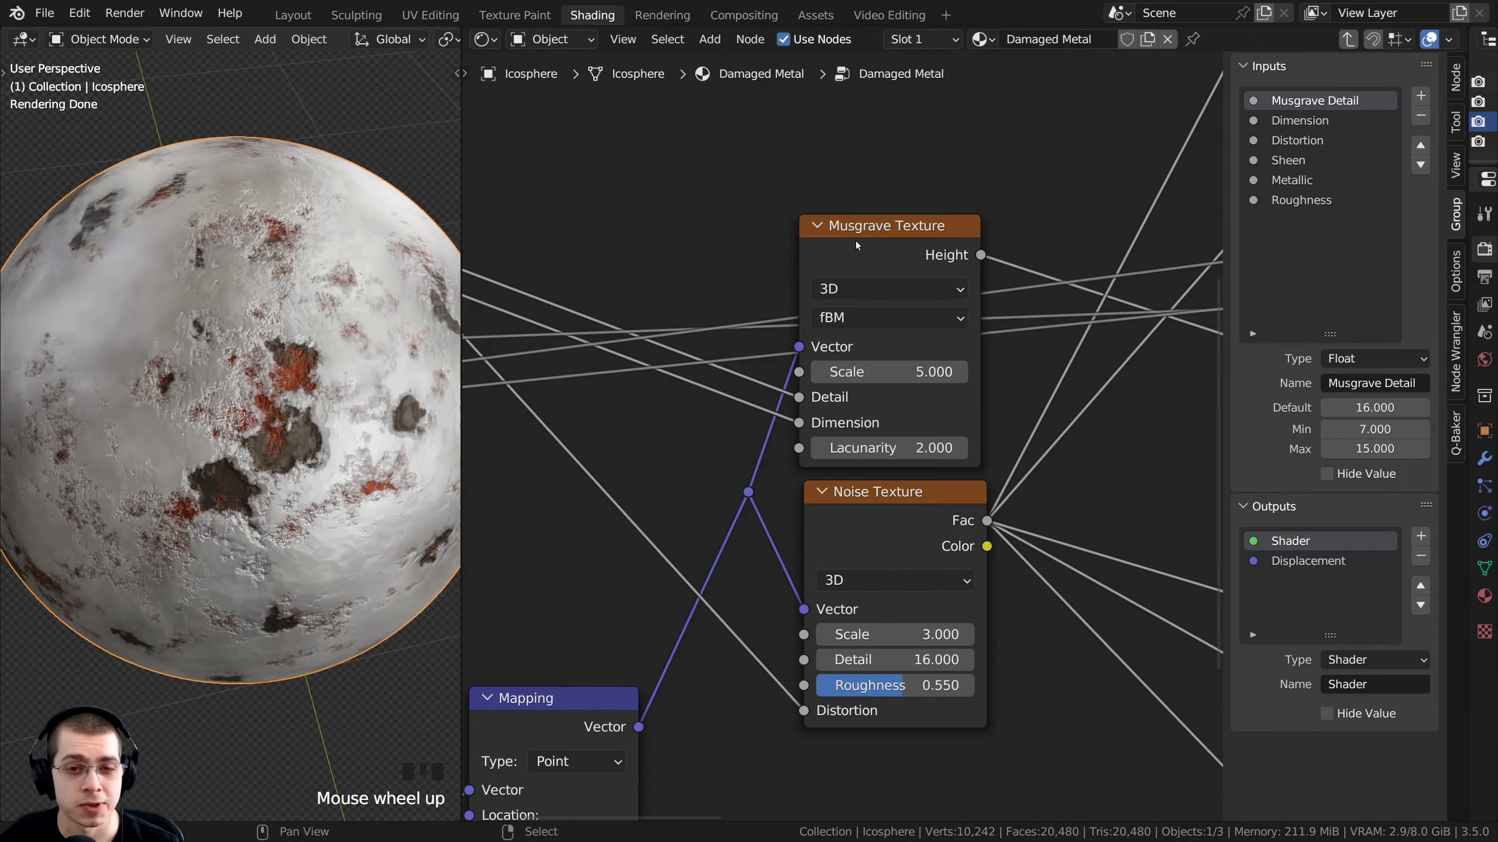
mouse_move(877, 250)
mouse_down()
mouse_move(893, 192)
mouse_move(876, 236)
mouse_up()
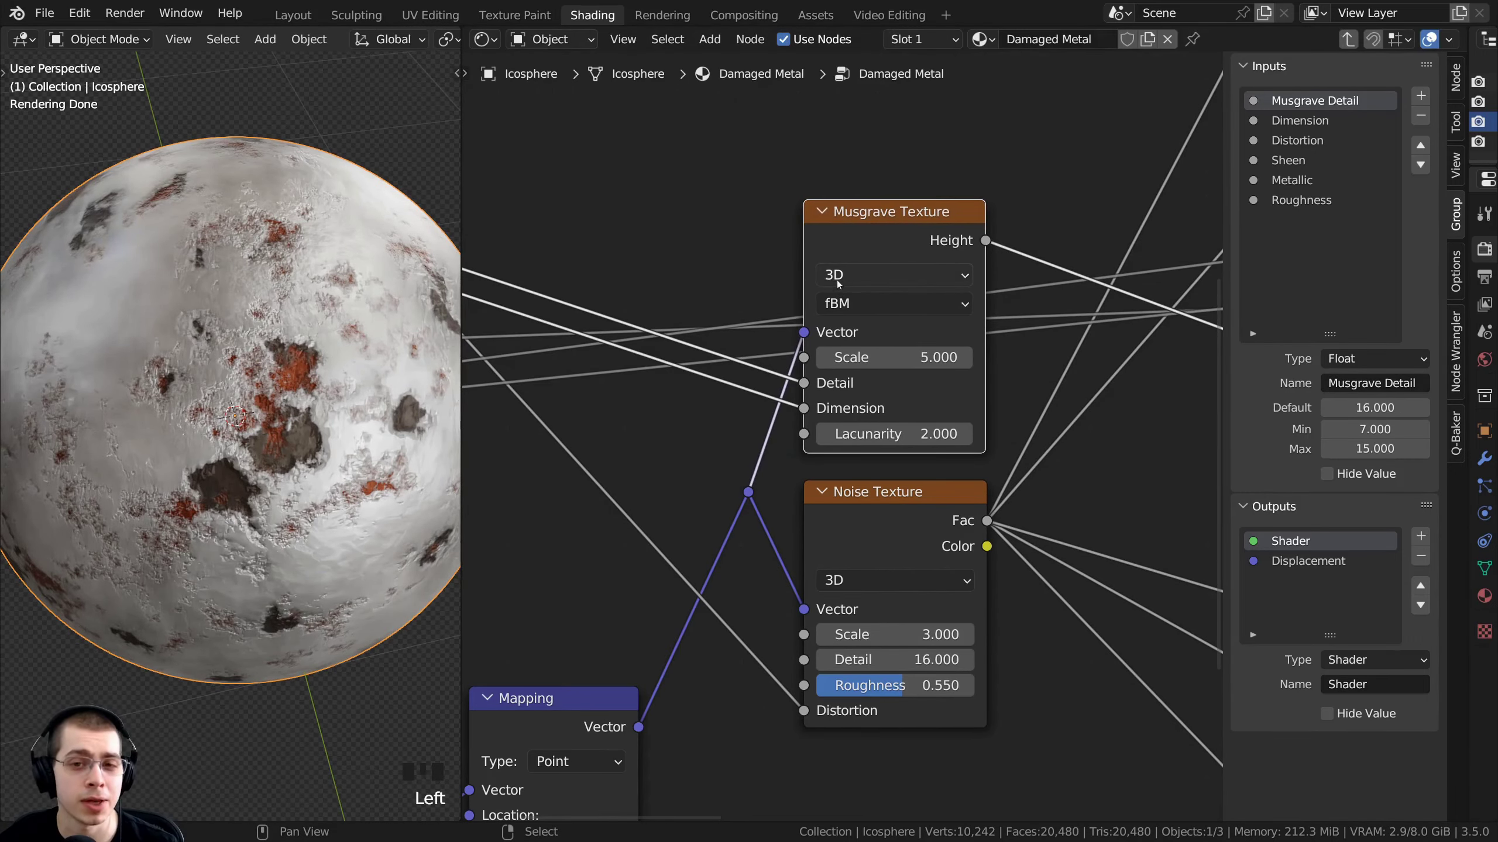
click(875, 283)
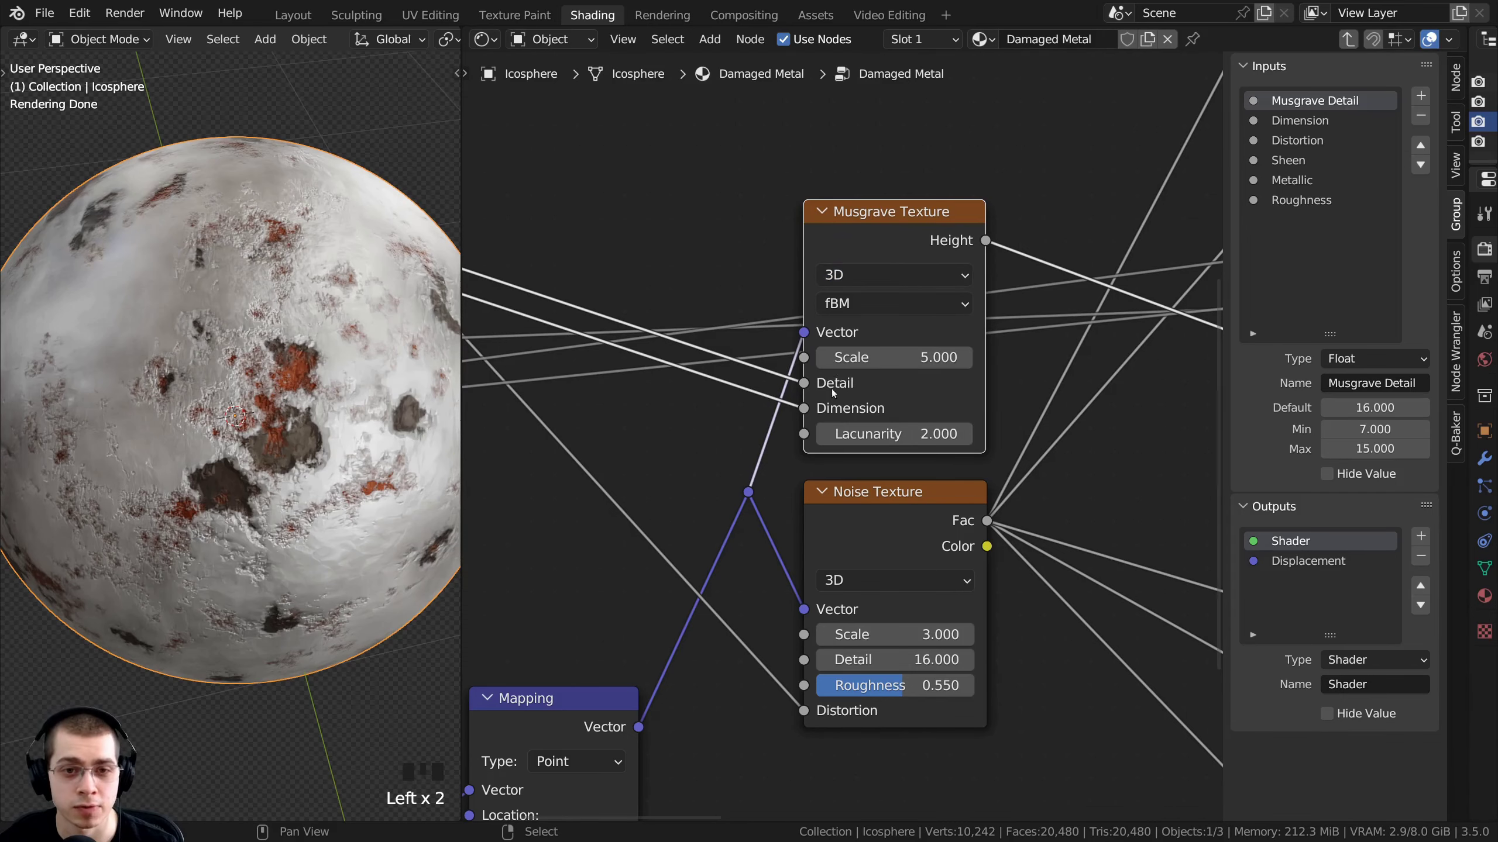
click(854, 276)
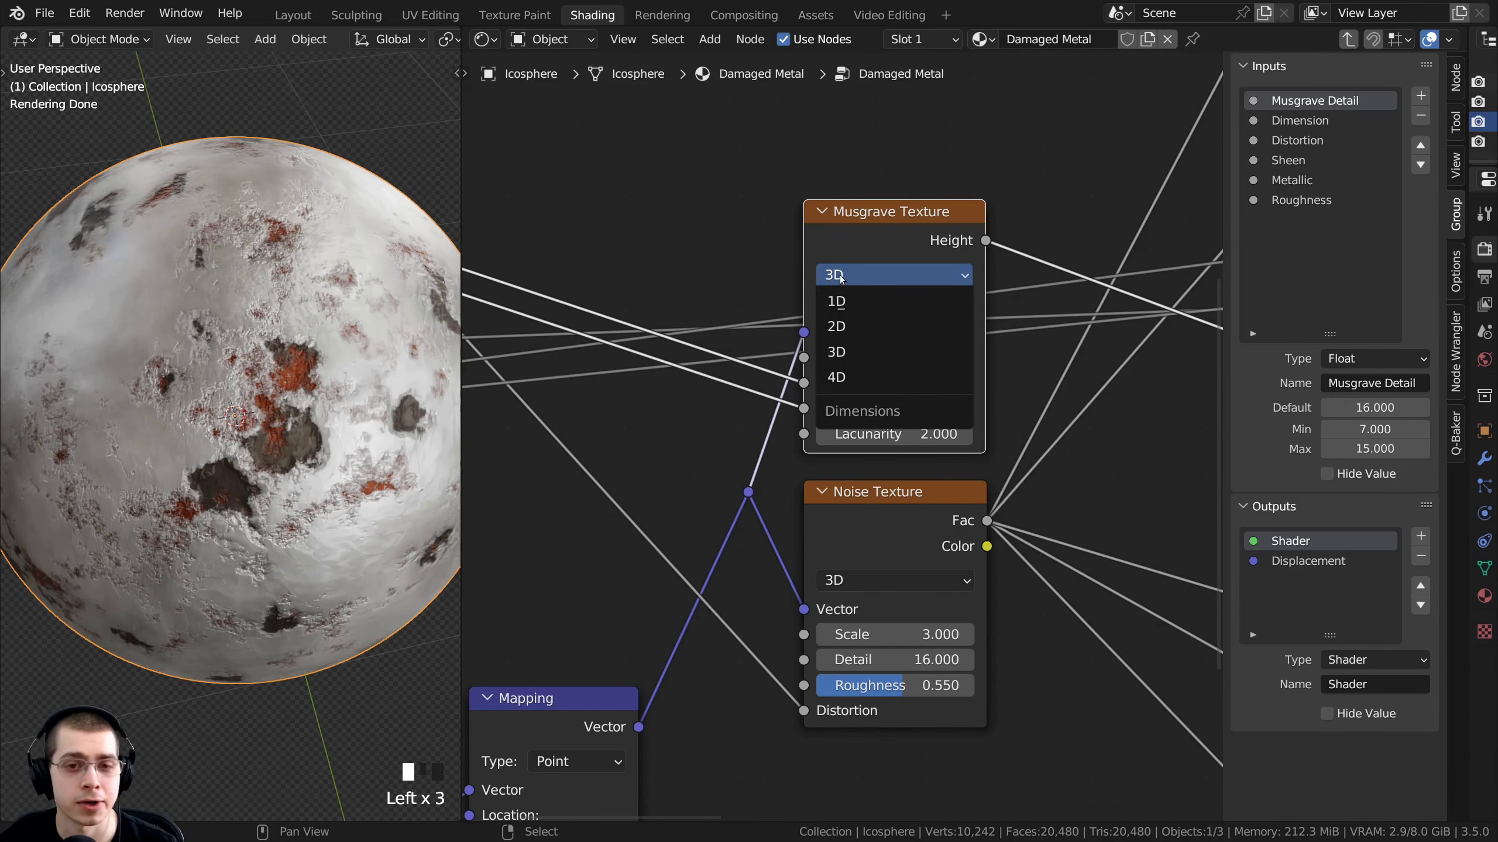
scroll(855, 278, up, 1)
click(853, 247)
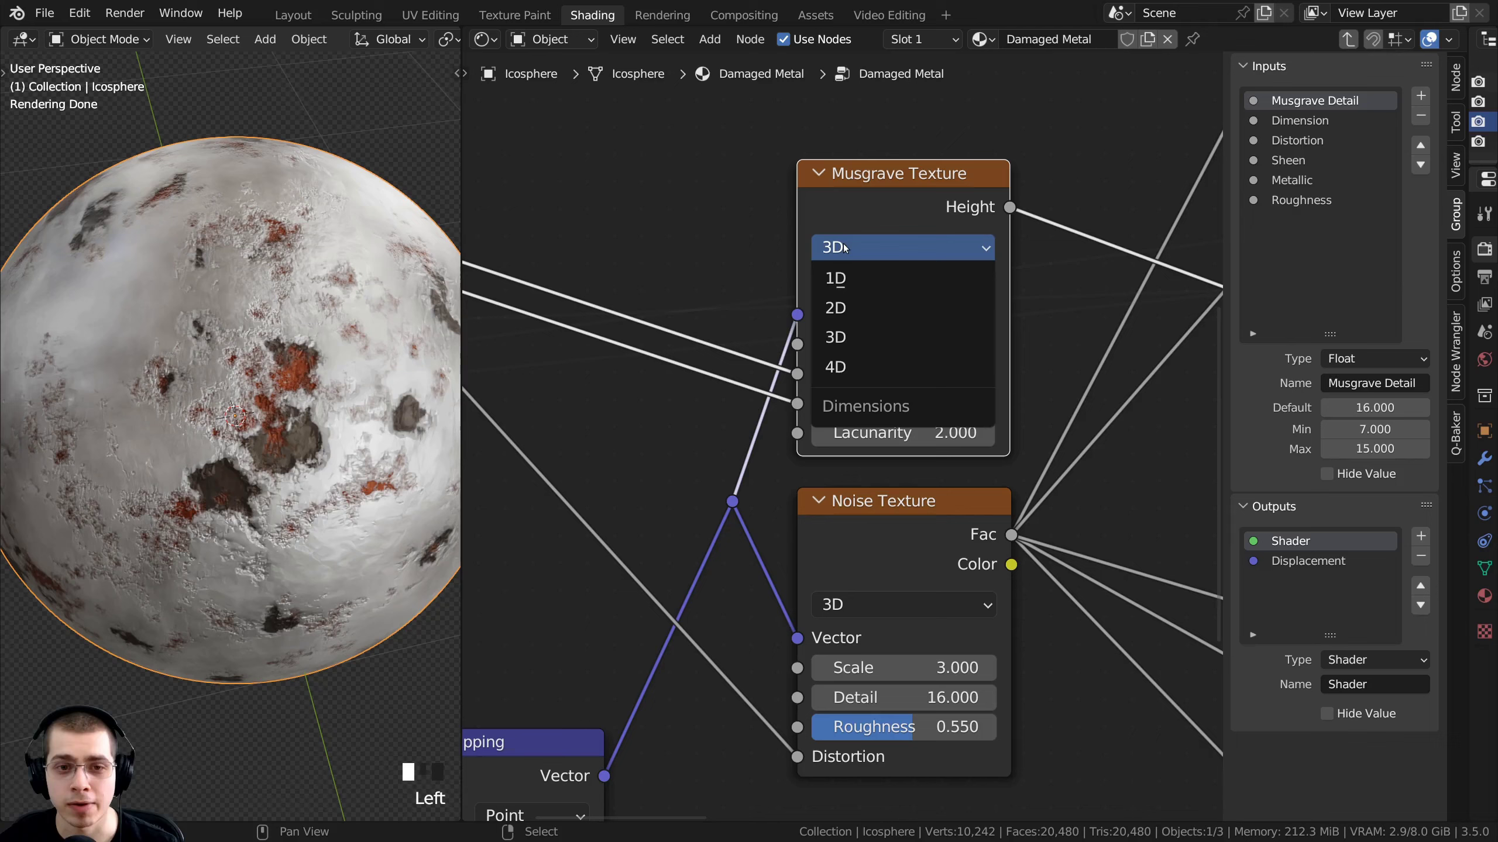
click(854, 376)
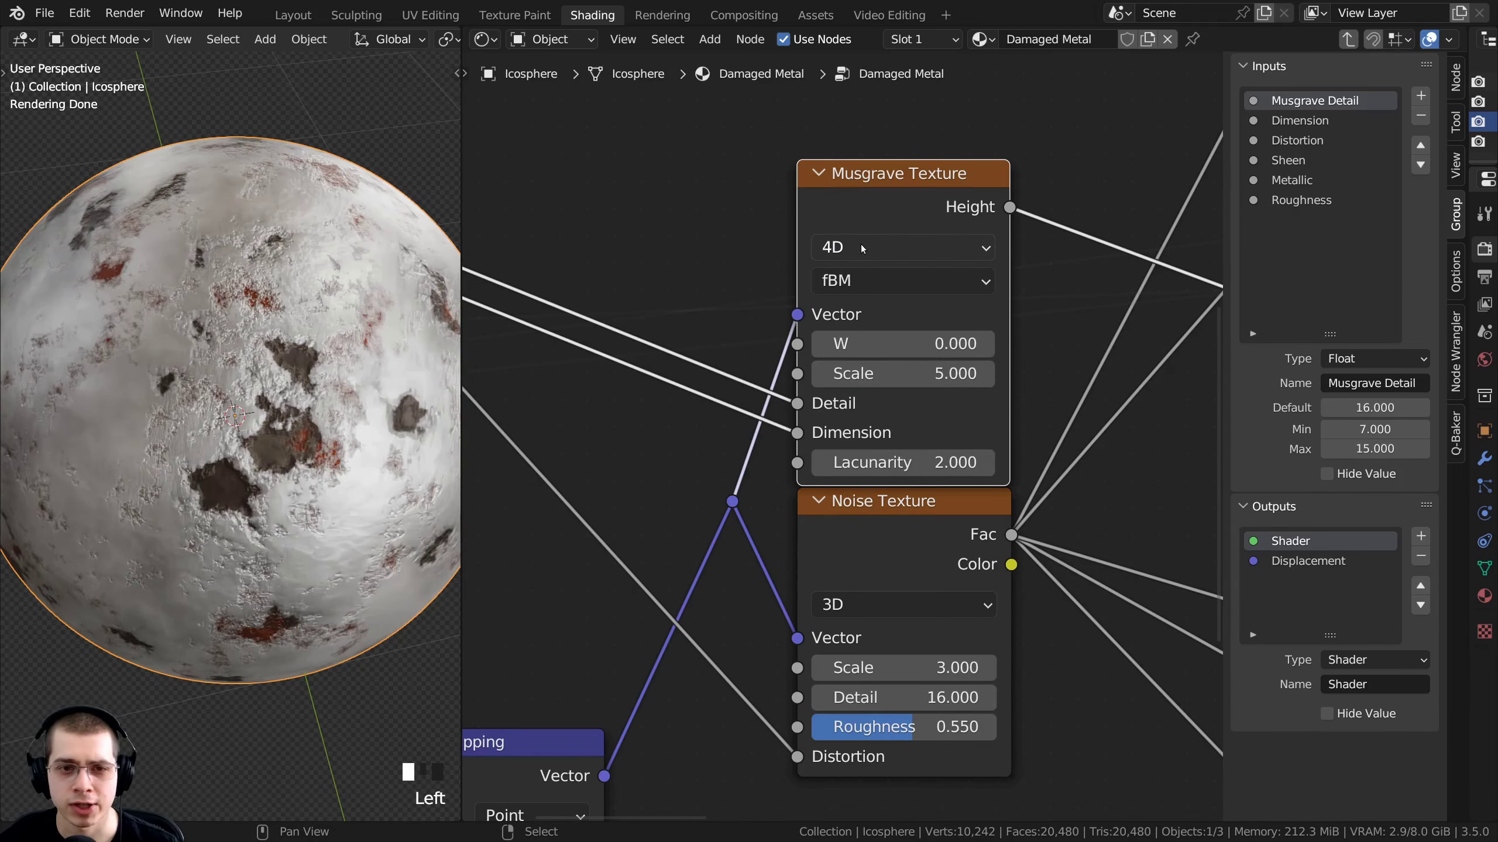
Move the Musgrave Texture node clear of the Noise Texture node and preview its Height output on the sphere
drag(860, 206, 860, 187)
middle_drag(860, 187, 830, 233)
drag(840, 237, 847, 239)
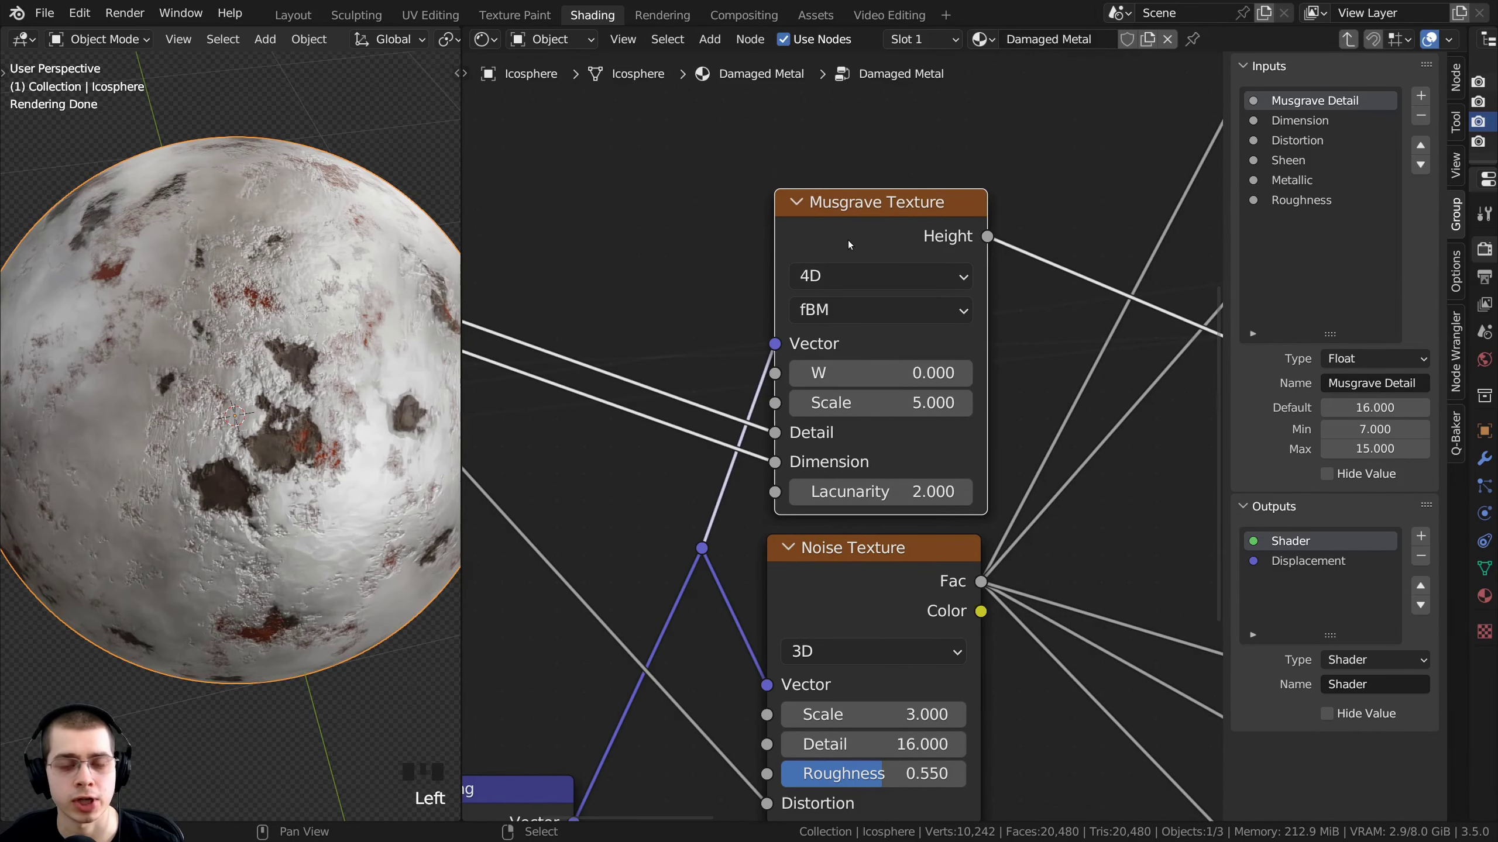
middle_drag(847, 240, 825, 231)
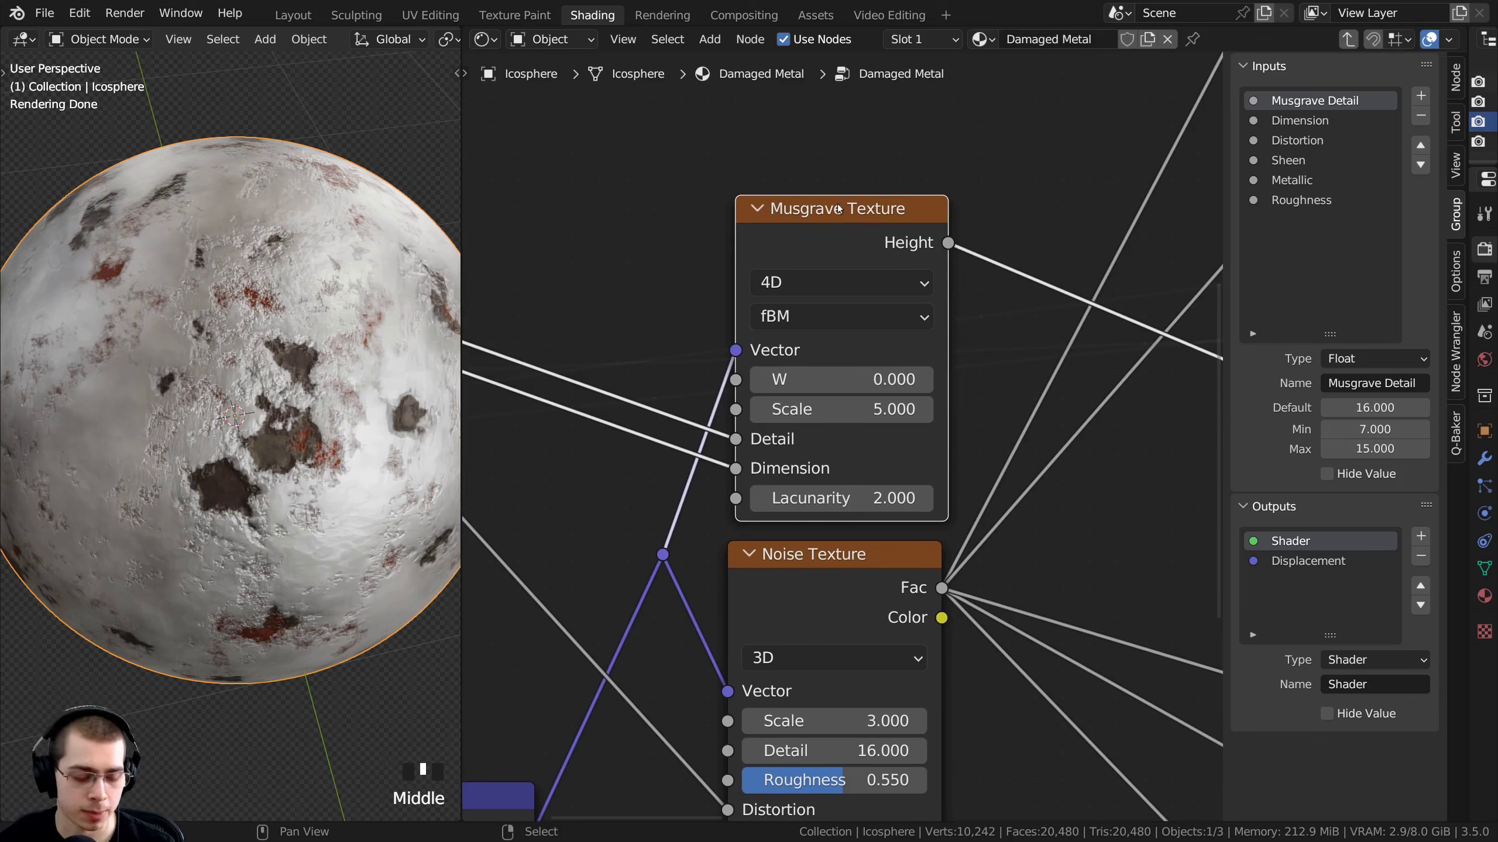
ctrl+shift+click(819, 217)
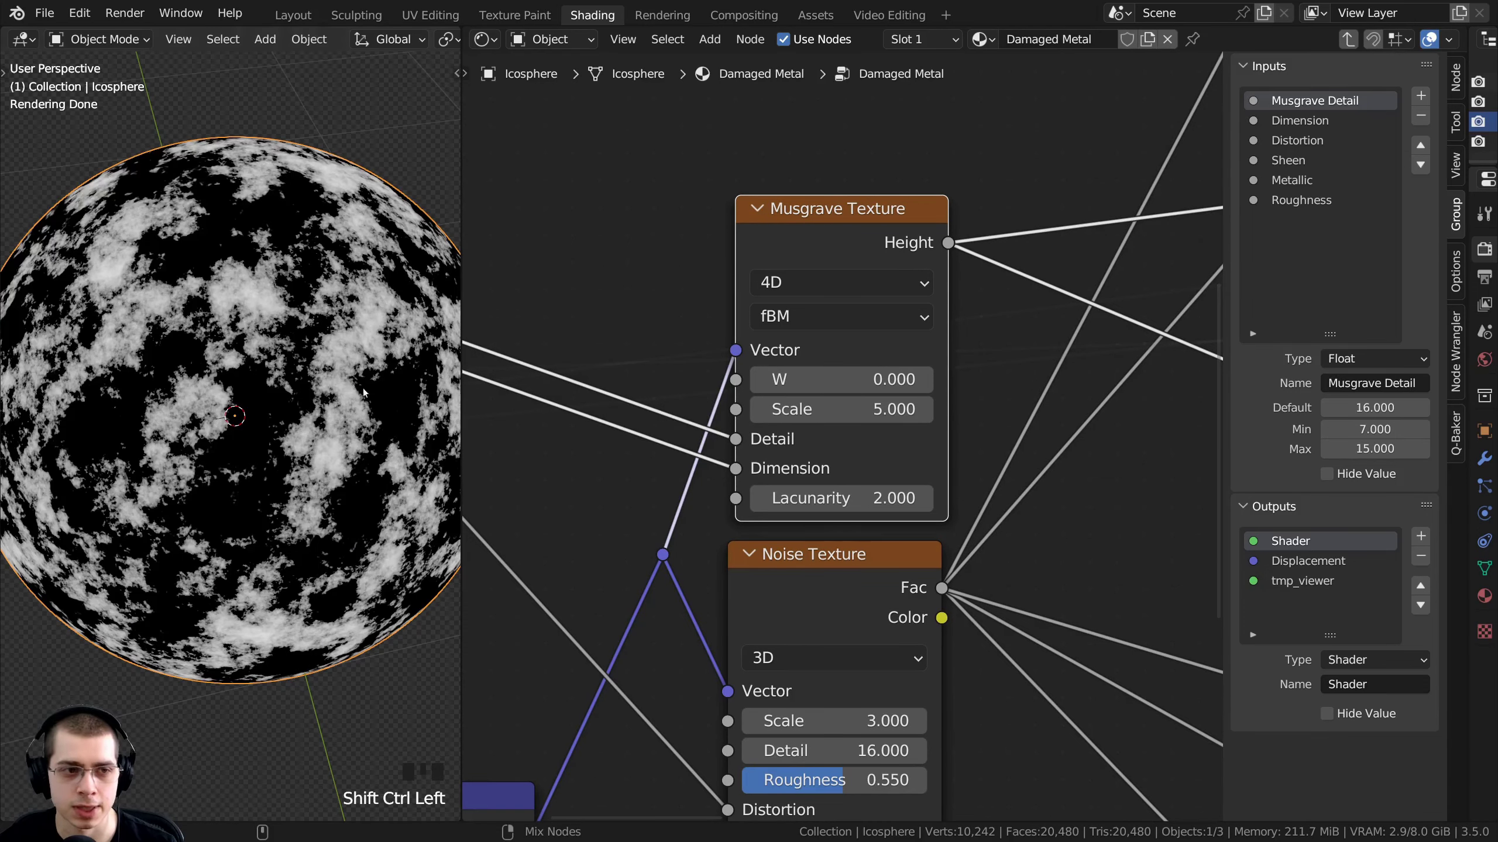
Switch the Musgrave Texture between 3D and 4D to compare the previewed patterns, ending on 4D
click(773, 287)
click(796, 371)
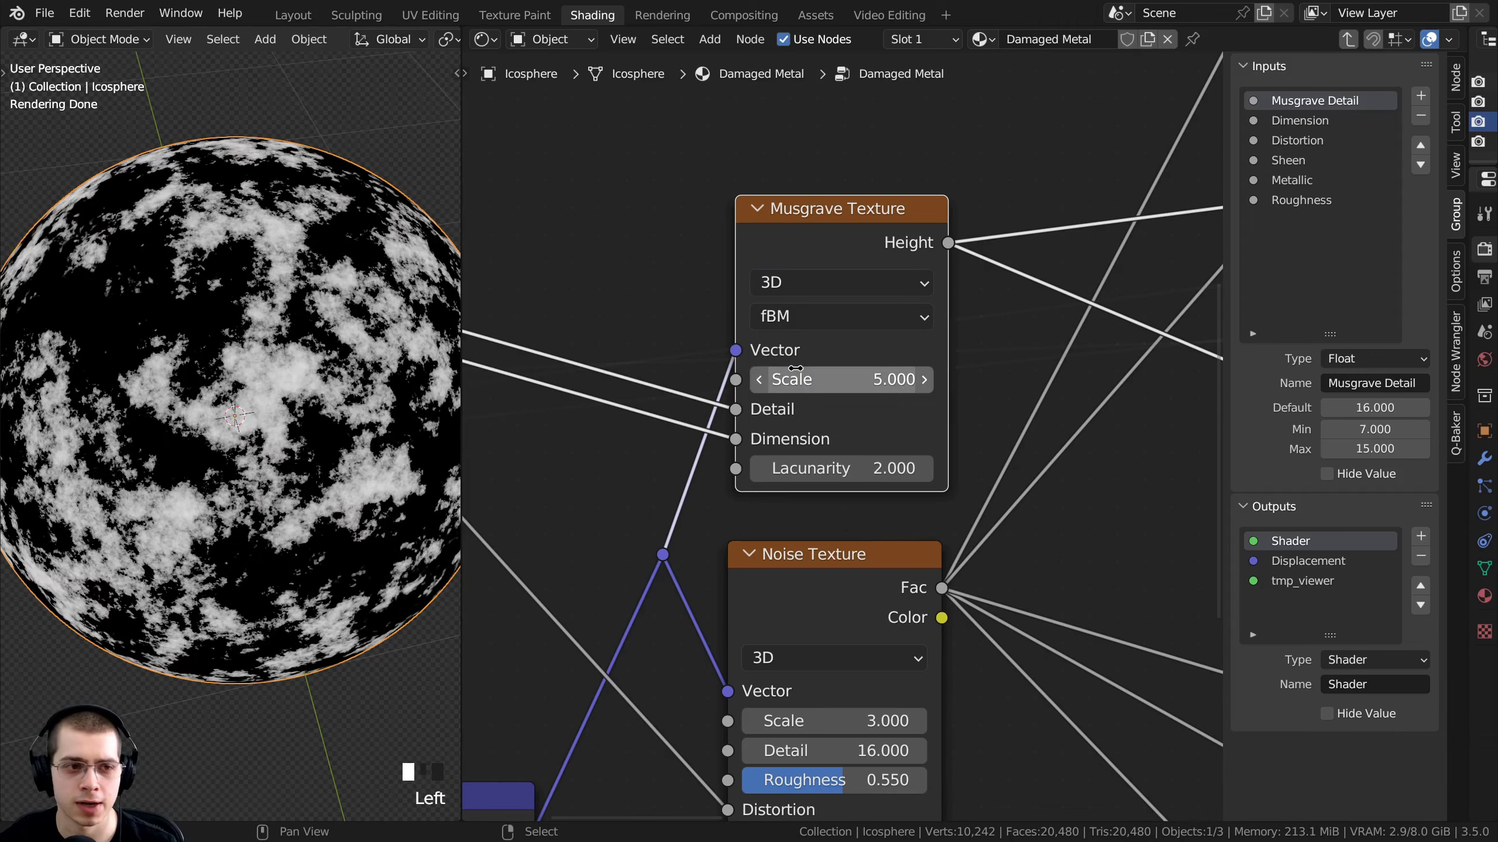
click(773, 283)
click(799, 400)
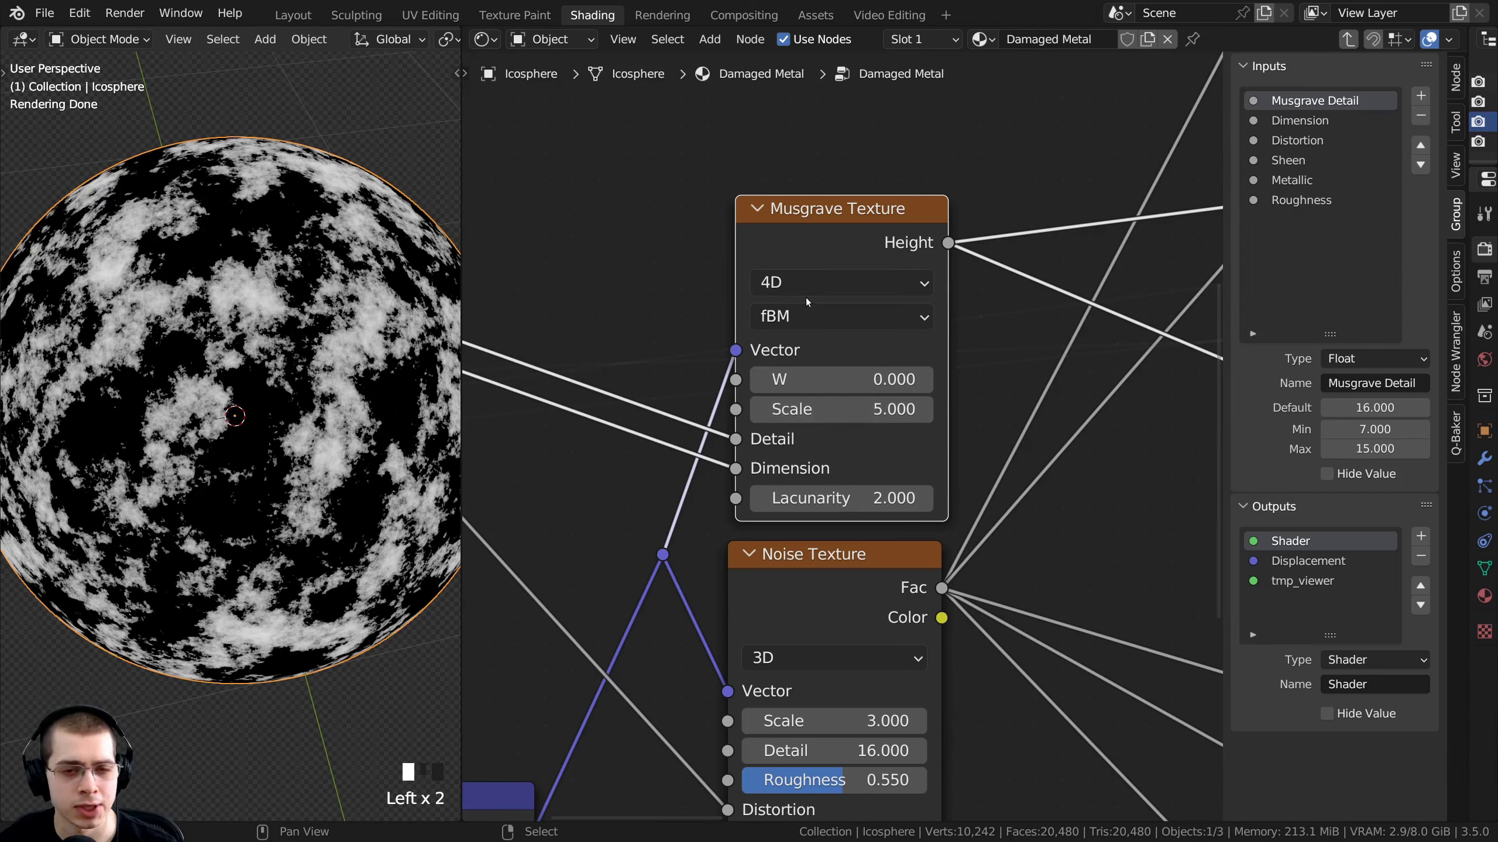
click(807, 283)
click(801, 402)
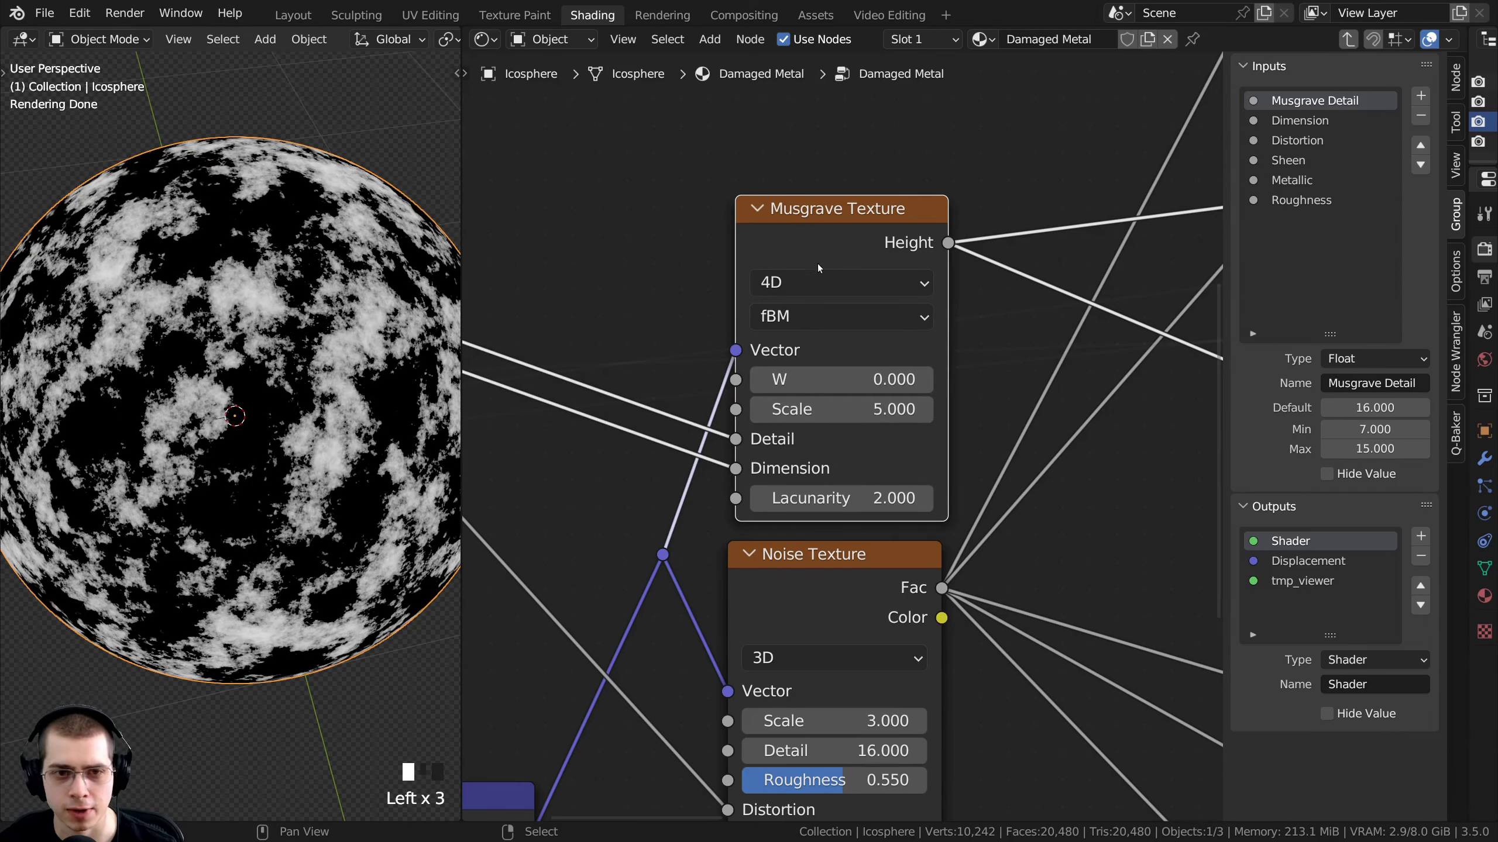
click(812, 283)
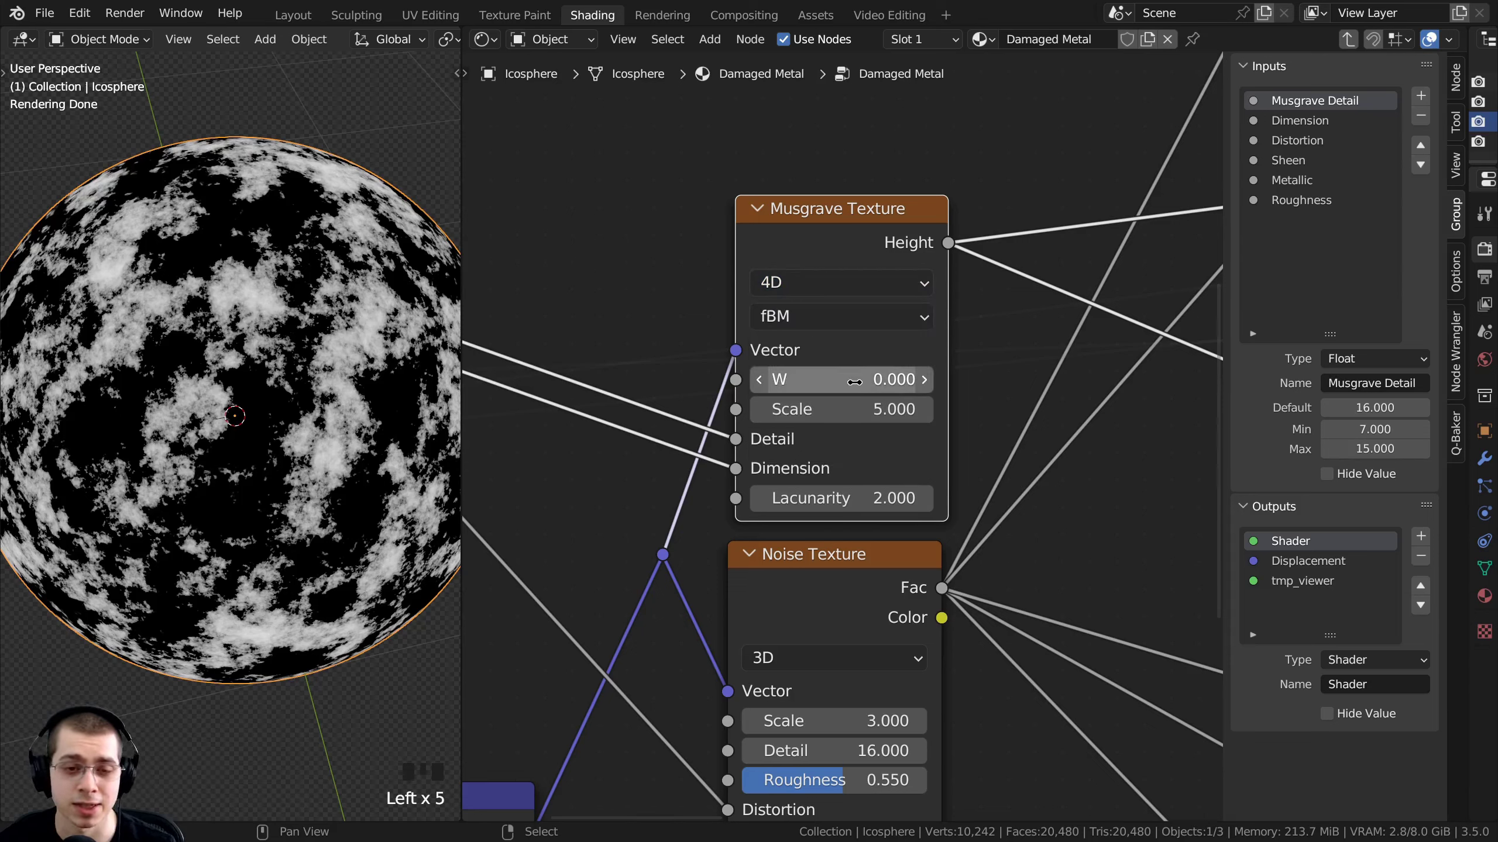
mouse_move(824, 387)
mouse_down()
mouse_move(971, 387)
mouse_move(824, 387)
mouse_up()
Preview the Noise Texture's Fac output on the sphere and widen the 3D viewport
middle_drag(813, 537, 767, 486)
ctrl+middle_drag(803, 403, 795, 386)
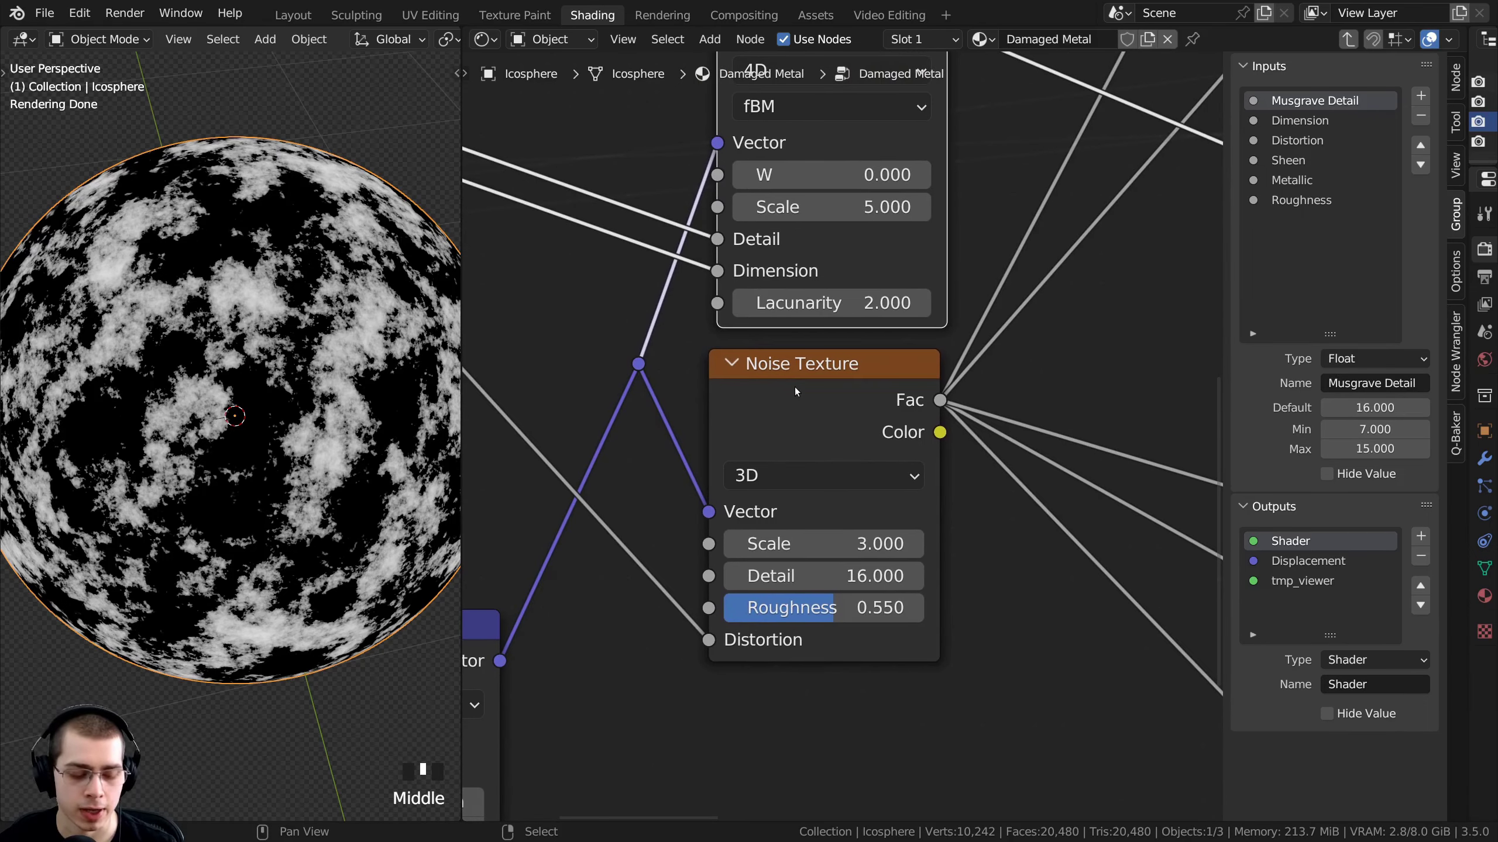
ctrl+shift+click(809, 394)
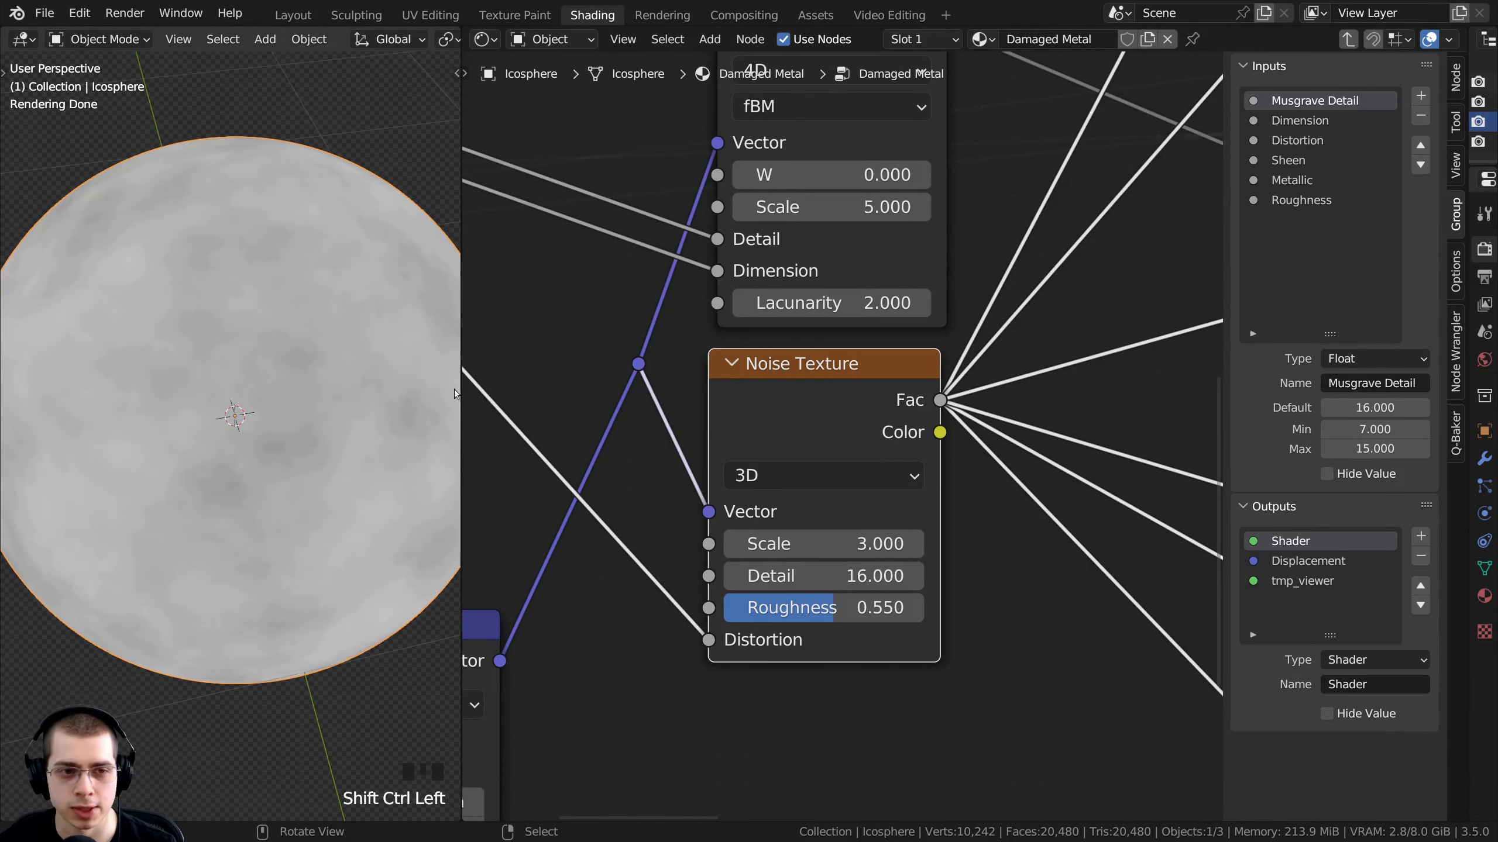
drag(454, 393, 554, 393)
scroll(767, 413, down, 3)
Change the Noise Texture's dimensions to 4D and try out its W value without keeping a change
click(849, 464)
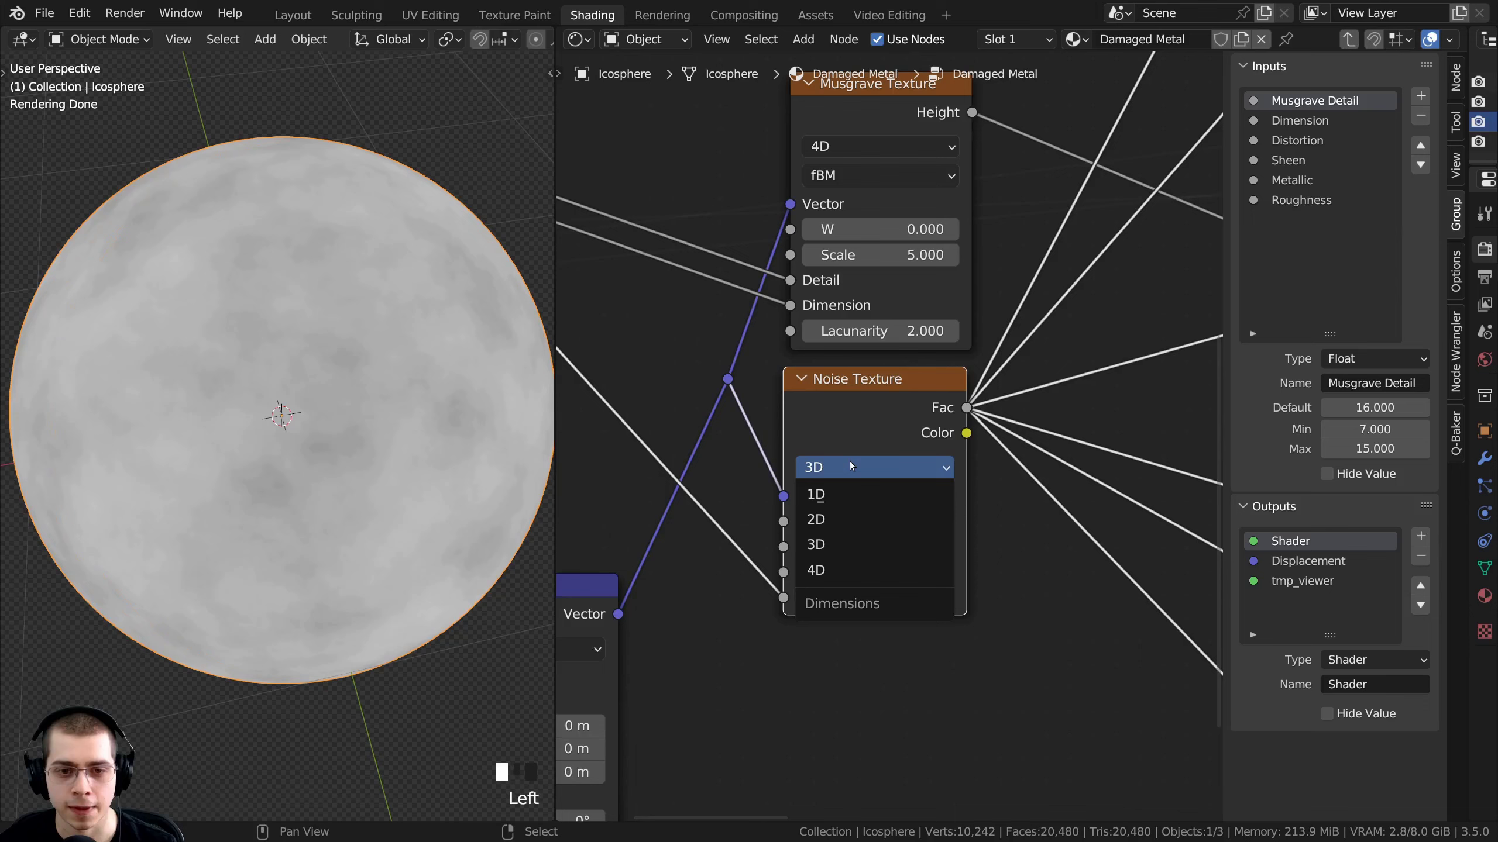
click(835, 570)
scroll(836, 575, up, 3)
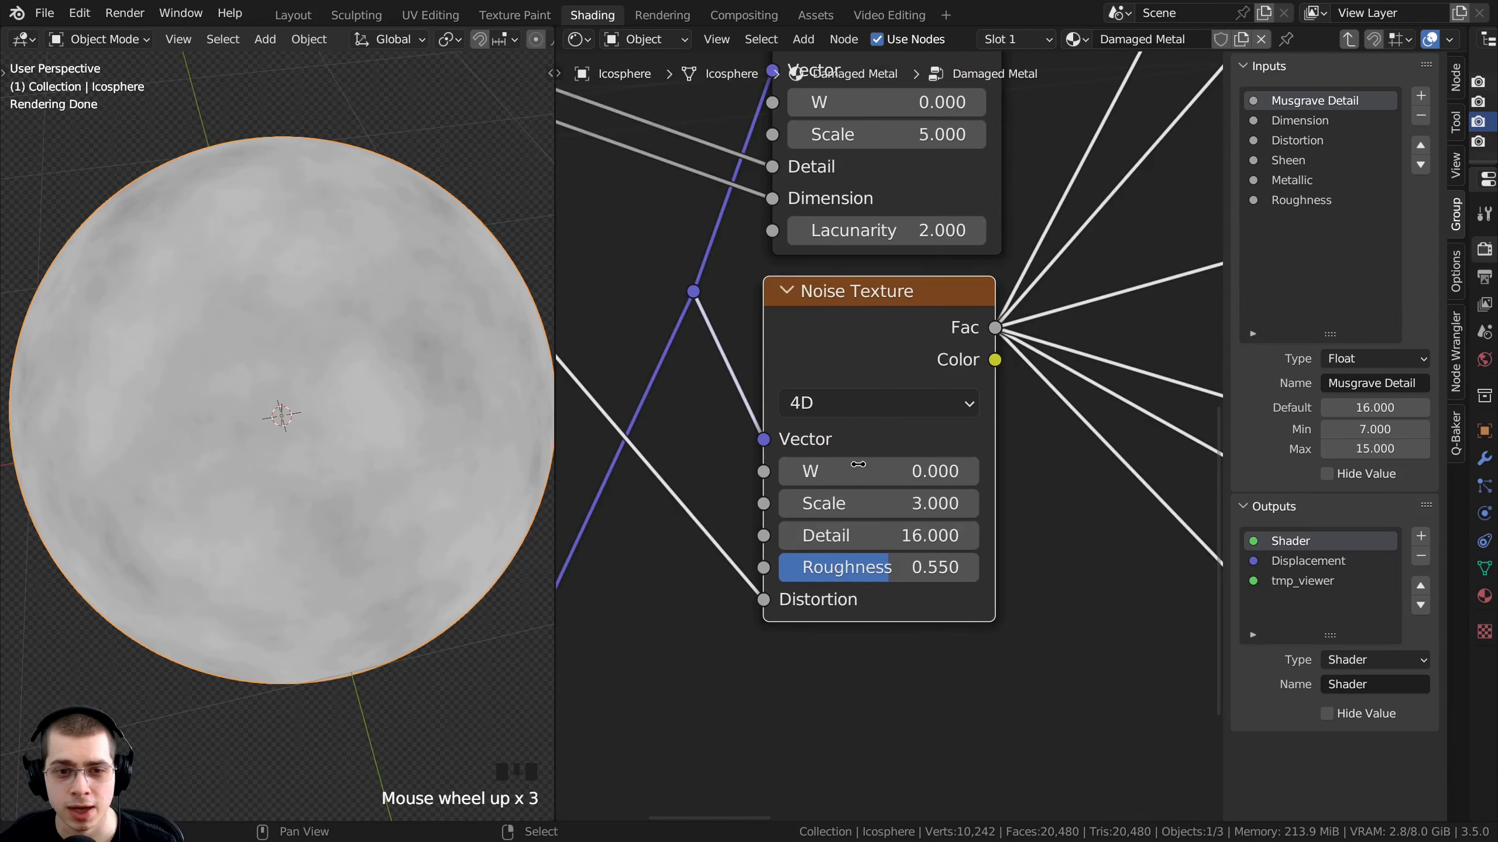
drag(803, 467, 884, 467)
right_click(837, 470)
Connect the Noise Texture's W value to a new group input and rename that input Noise Seed
scroll(825, 472, down, 6)
middle_drag(825, 472, 980, 531)
scroll(855, 484, down, 3)
scroll(979, 531, up, 3)
drag(994, 532, 707, 358)
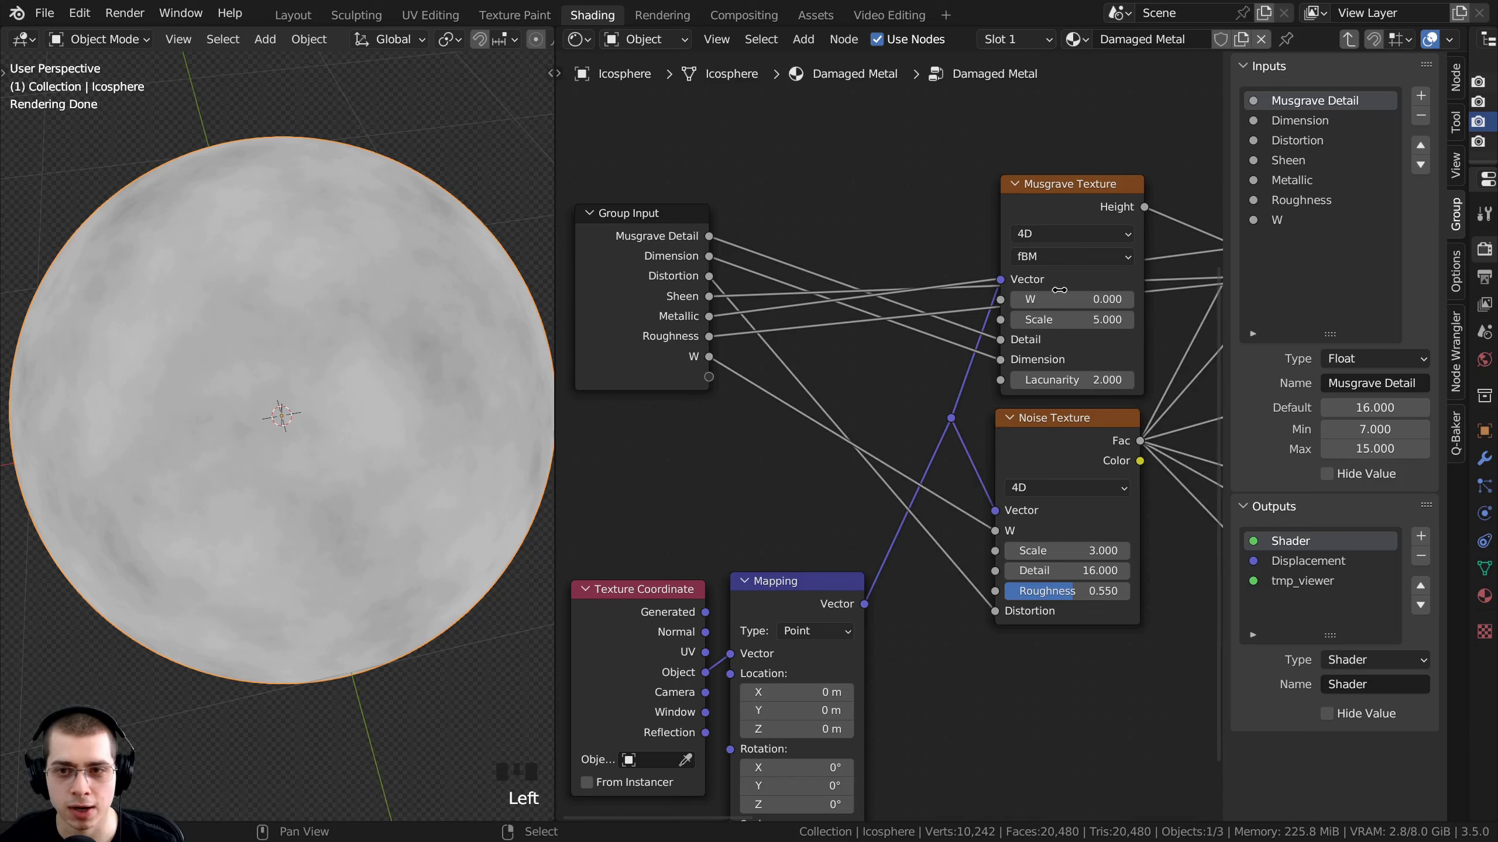
triple_click(1275, 220)
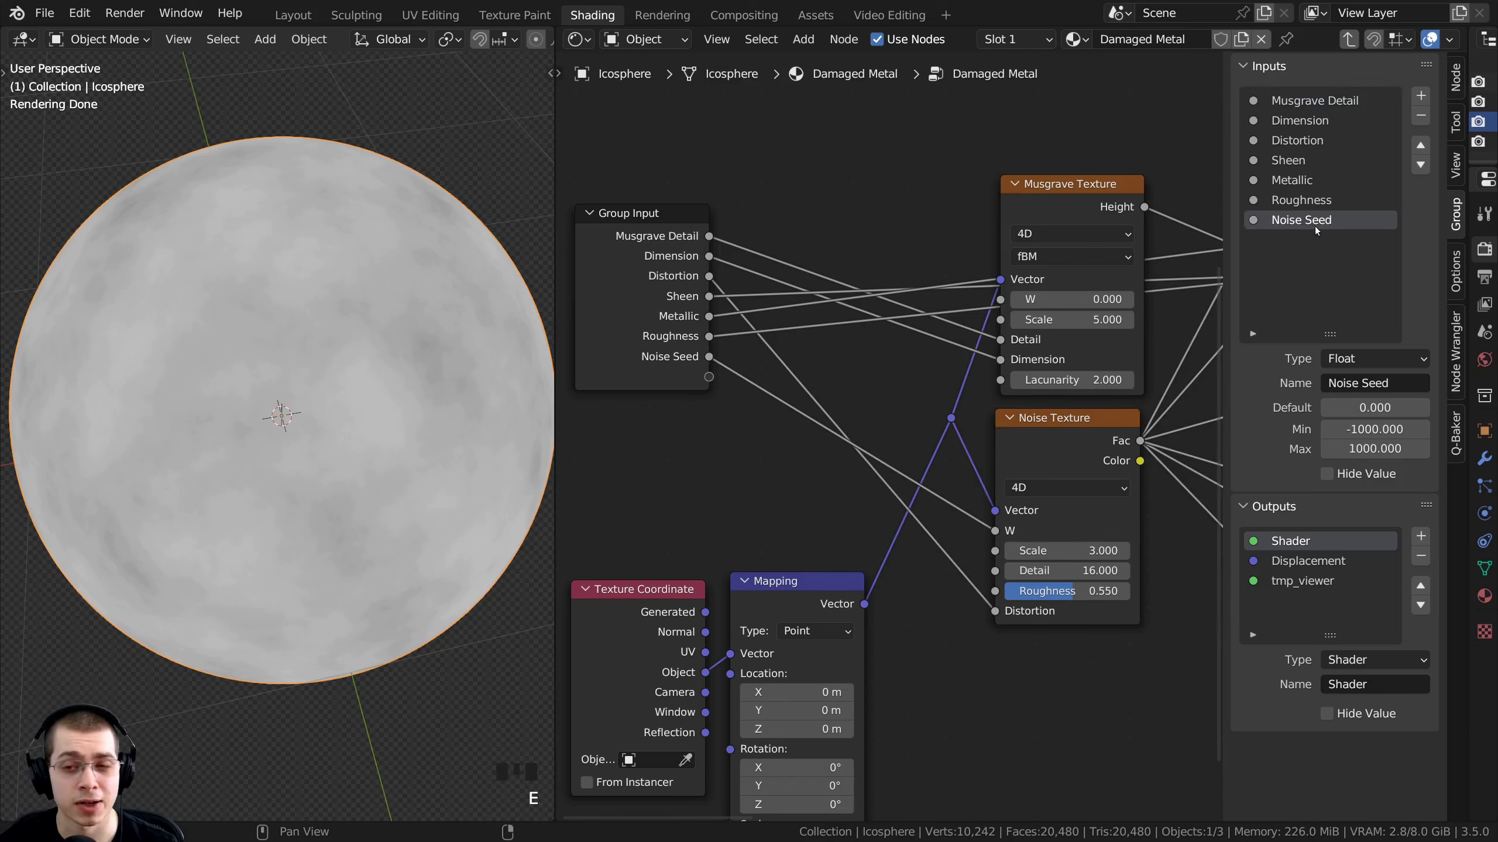
Exit the Damaged Metal group and send its Shader output back to the Material Output surface
scroll(914, 413, up, 3)
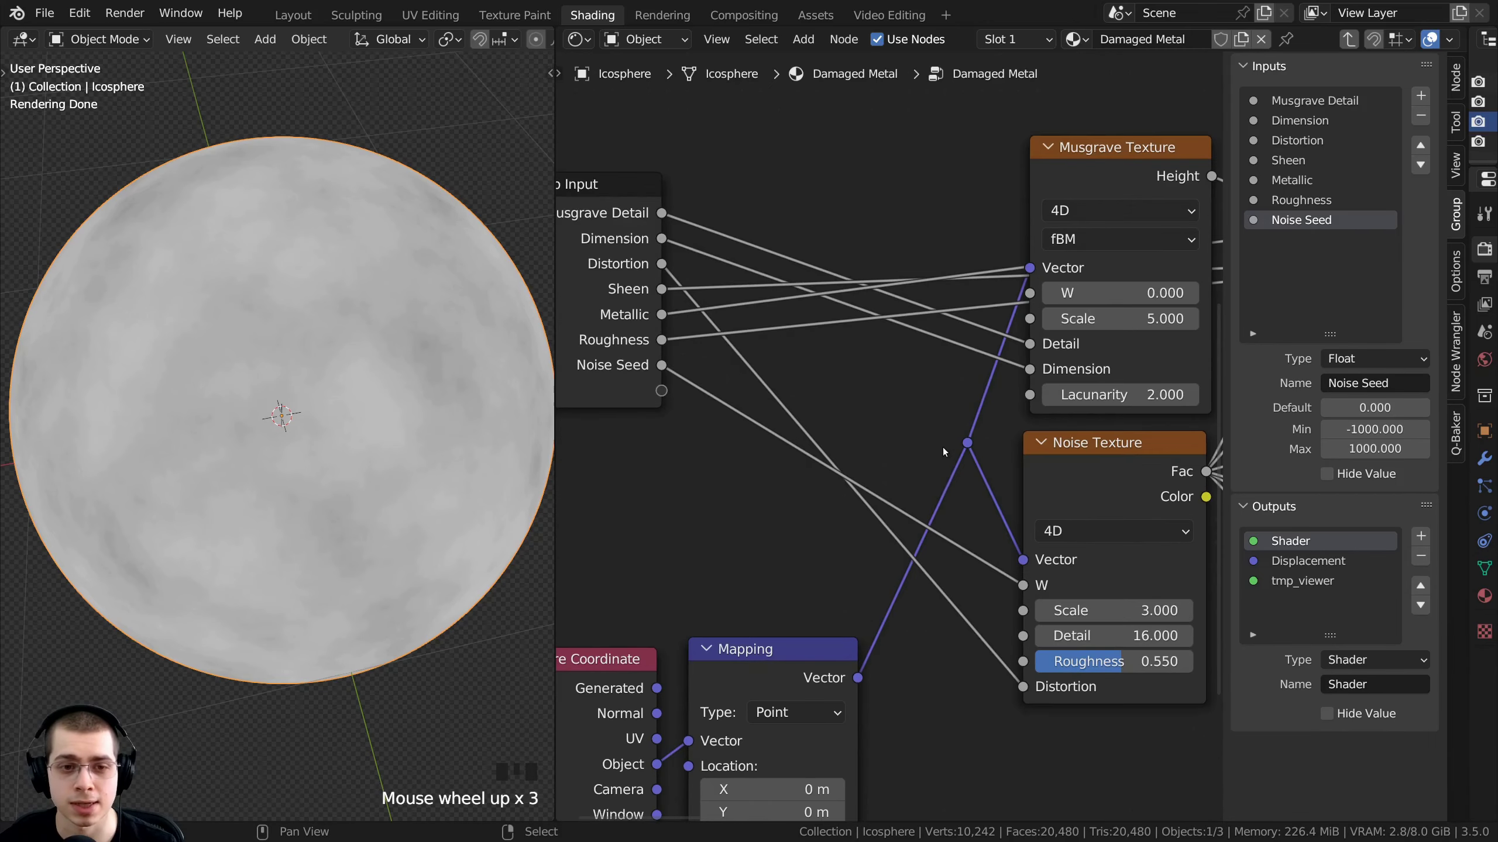
key(Tab)
scroll(893, 502, up, 1)
middle_drag(893, 501, 827, 425)
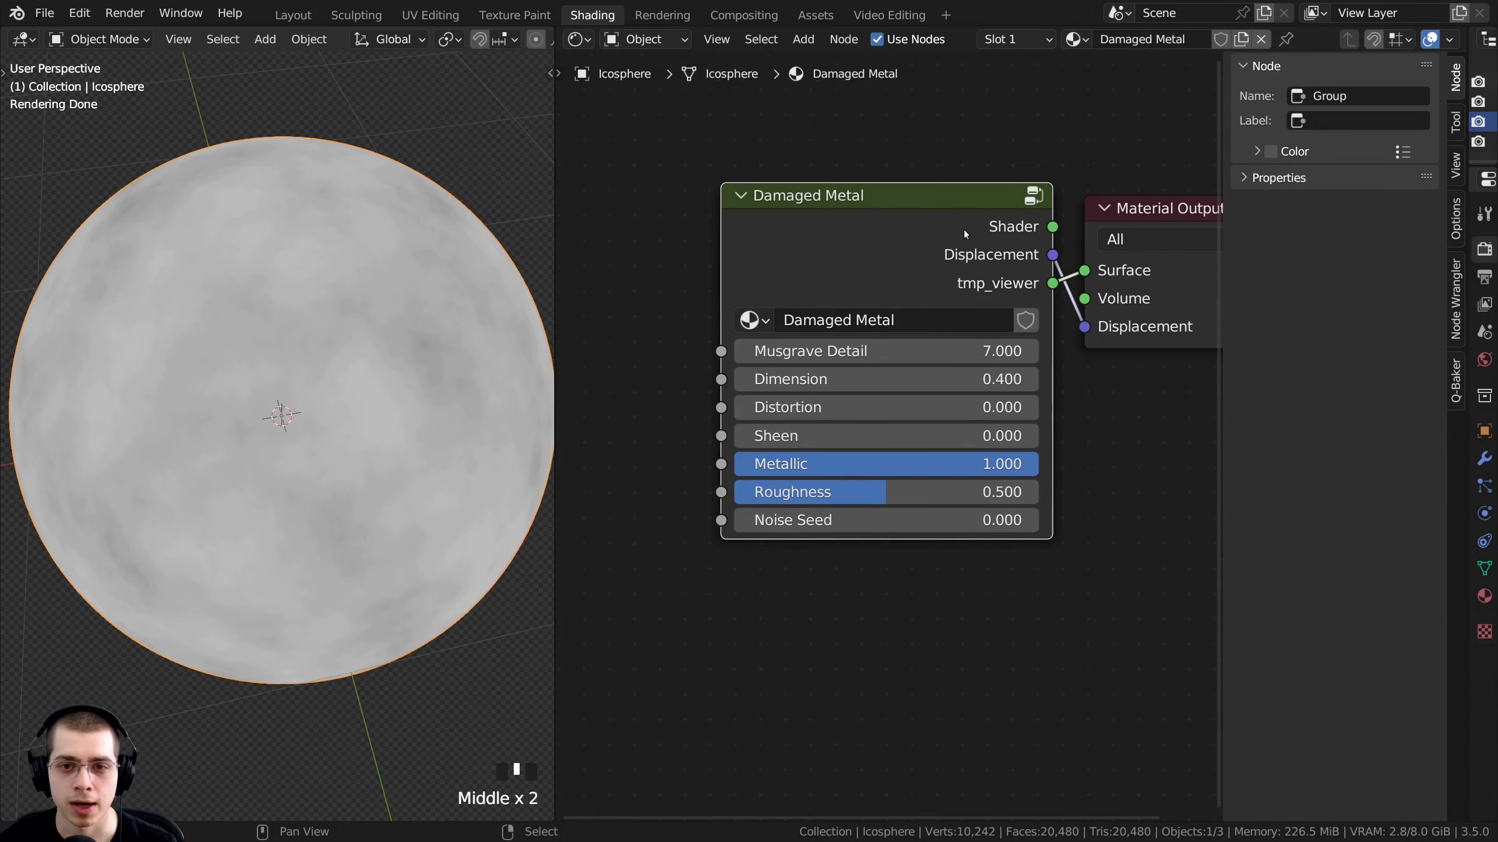
ctrl+shift+click(973, 220)
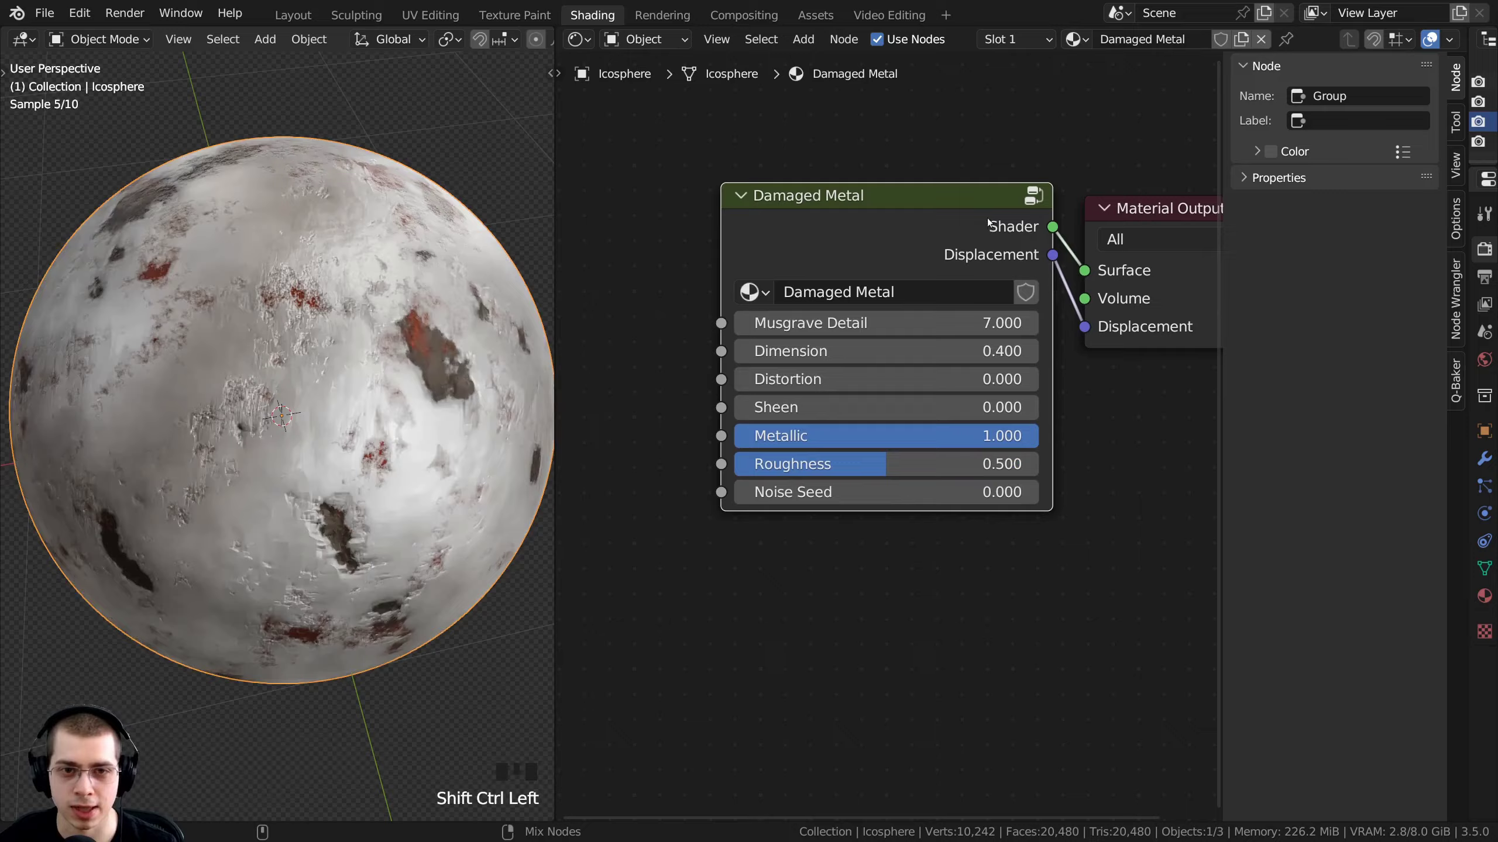
click(947, 230)
Try out the Noise Seed value on the Damaged Metal node and inspect the sphere's surface up close
click(811, 497)
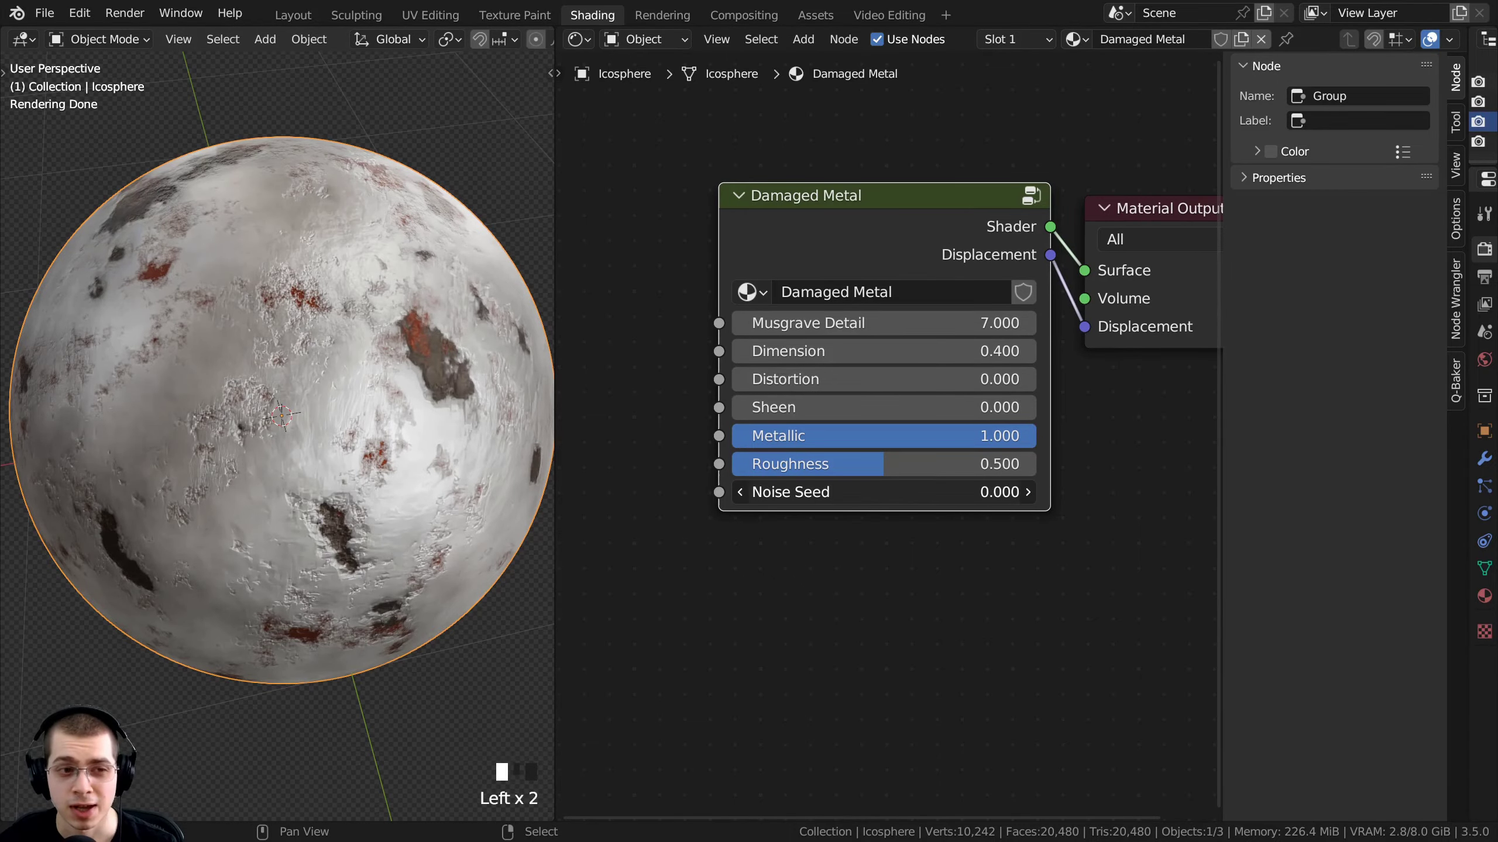
mouse_move(811, 492)
mouse_down()
mouse_move(872, 492)
mouse_move(812, 492)
mouse_up()
middle_click(415, 388)
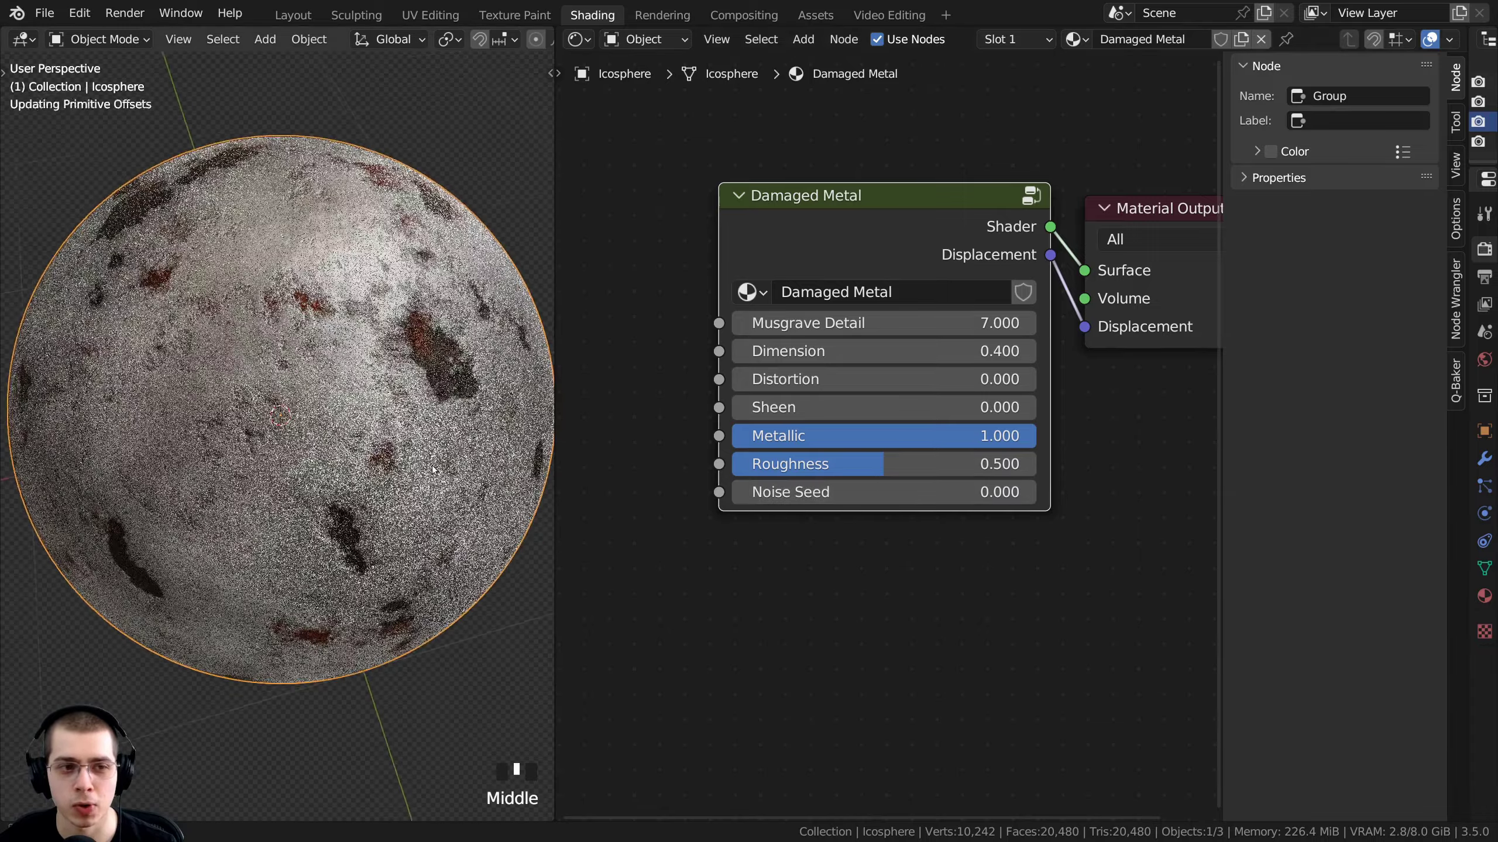
scroll(414, 388, up, 2)
scroll(414, 388, up, 2)
middle_drag(415, 388, 377, 390)
scroll(377, 390, down, 2)
click(842, 492)
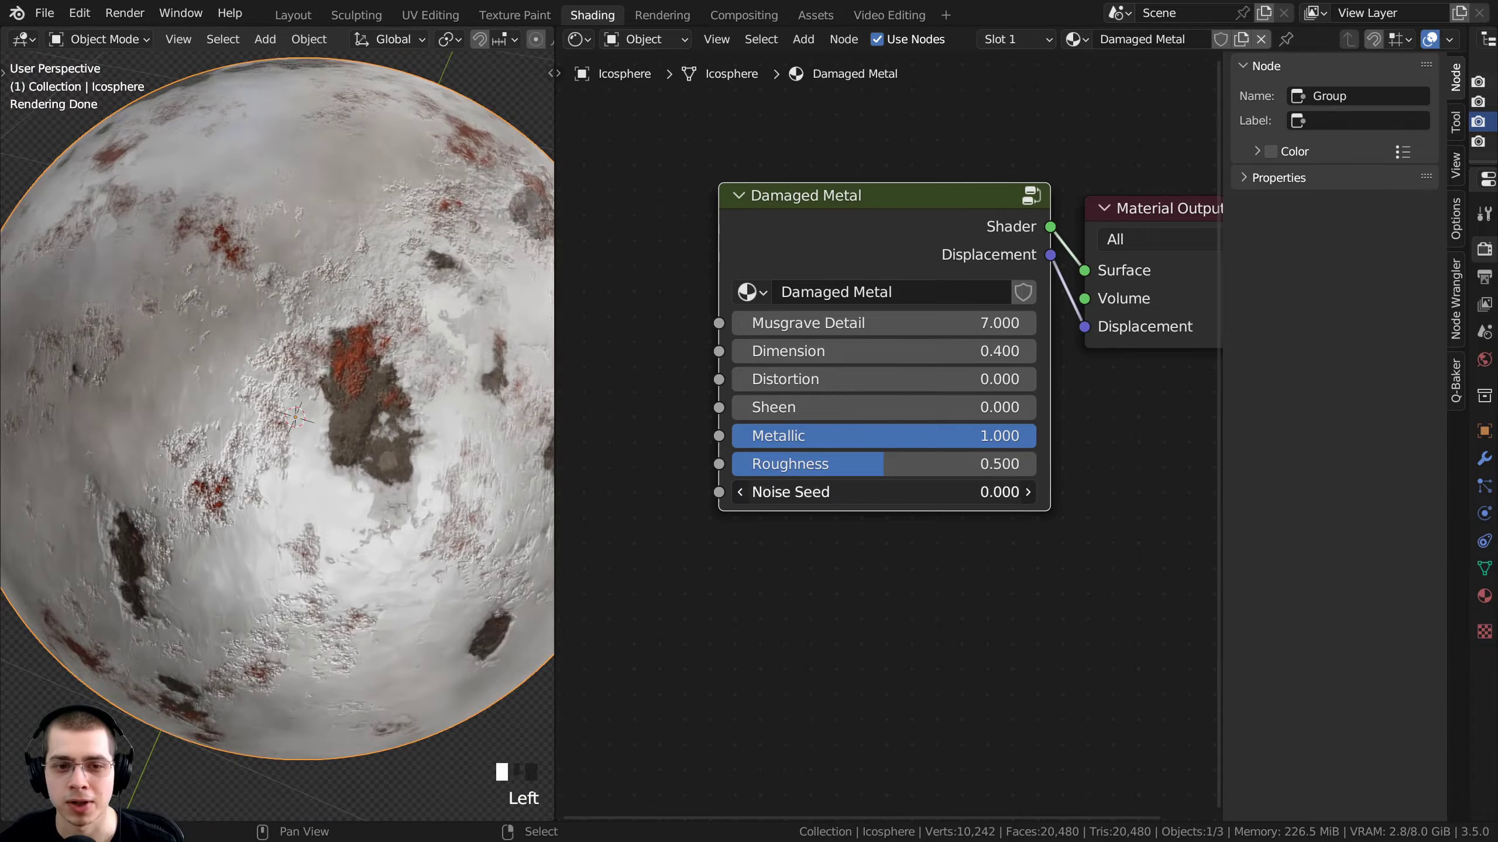
mouse_move(823, 518)
shift+mouse_down()
mouse_move(884, 517)
mouse_move(822, 518)
shift+mouse_up()
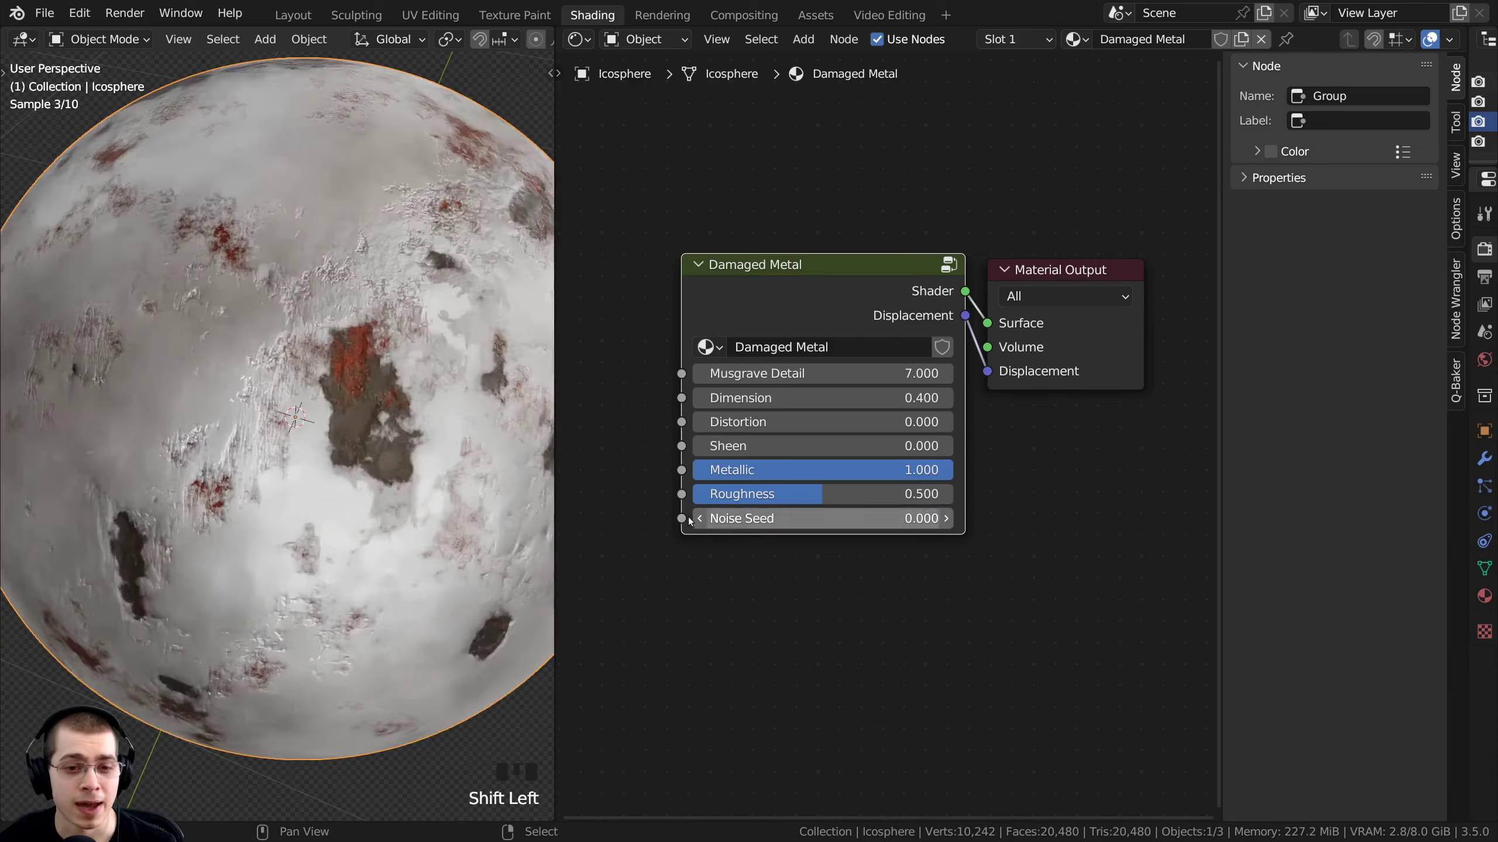
scroll(902, 469, up, 3)
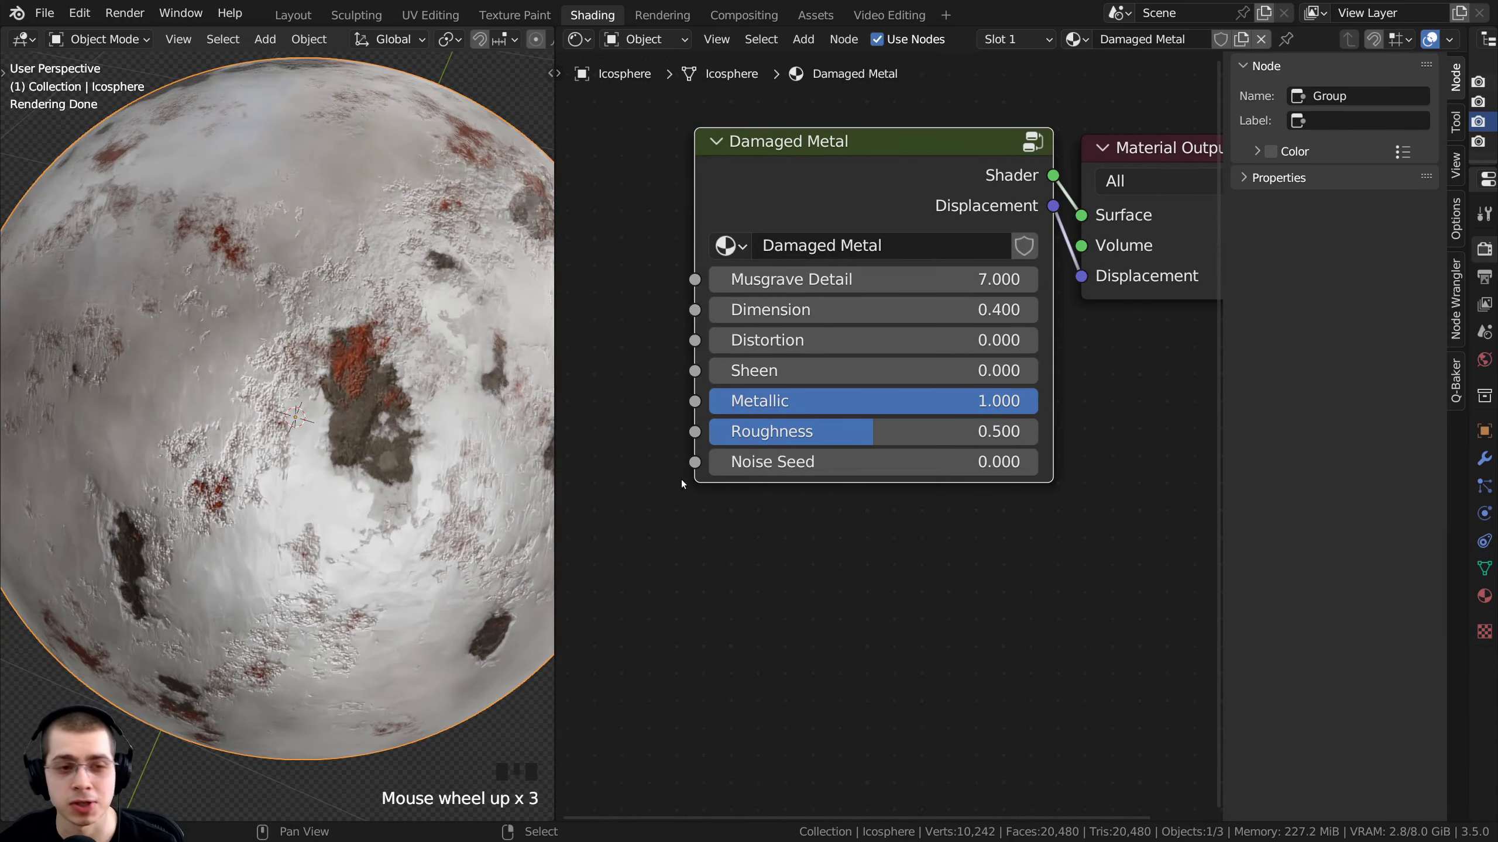
Reopen the Damaged Metal group and space the Musgrave Texture and Noise Texture nodes further apart
click(804, 150)
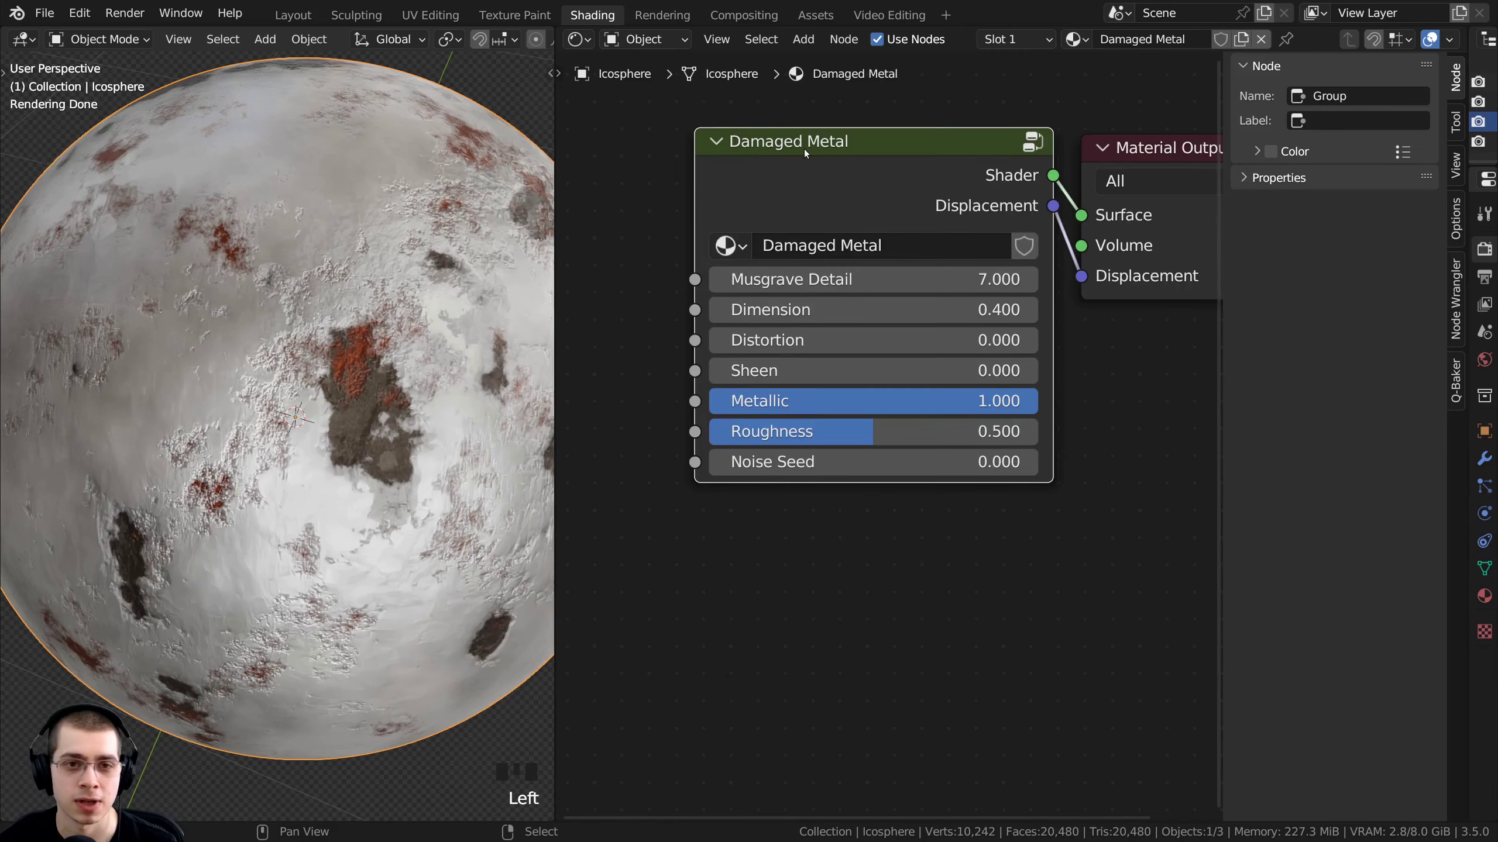
middle_drag(804, 149, 952, 341)
key(Tab)
scroll(799, 202, down, 8)
scroll(1007, 434, up, 9)
scroll(914, 413, down, 2)
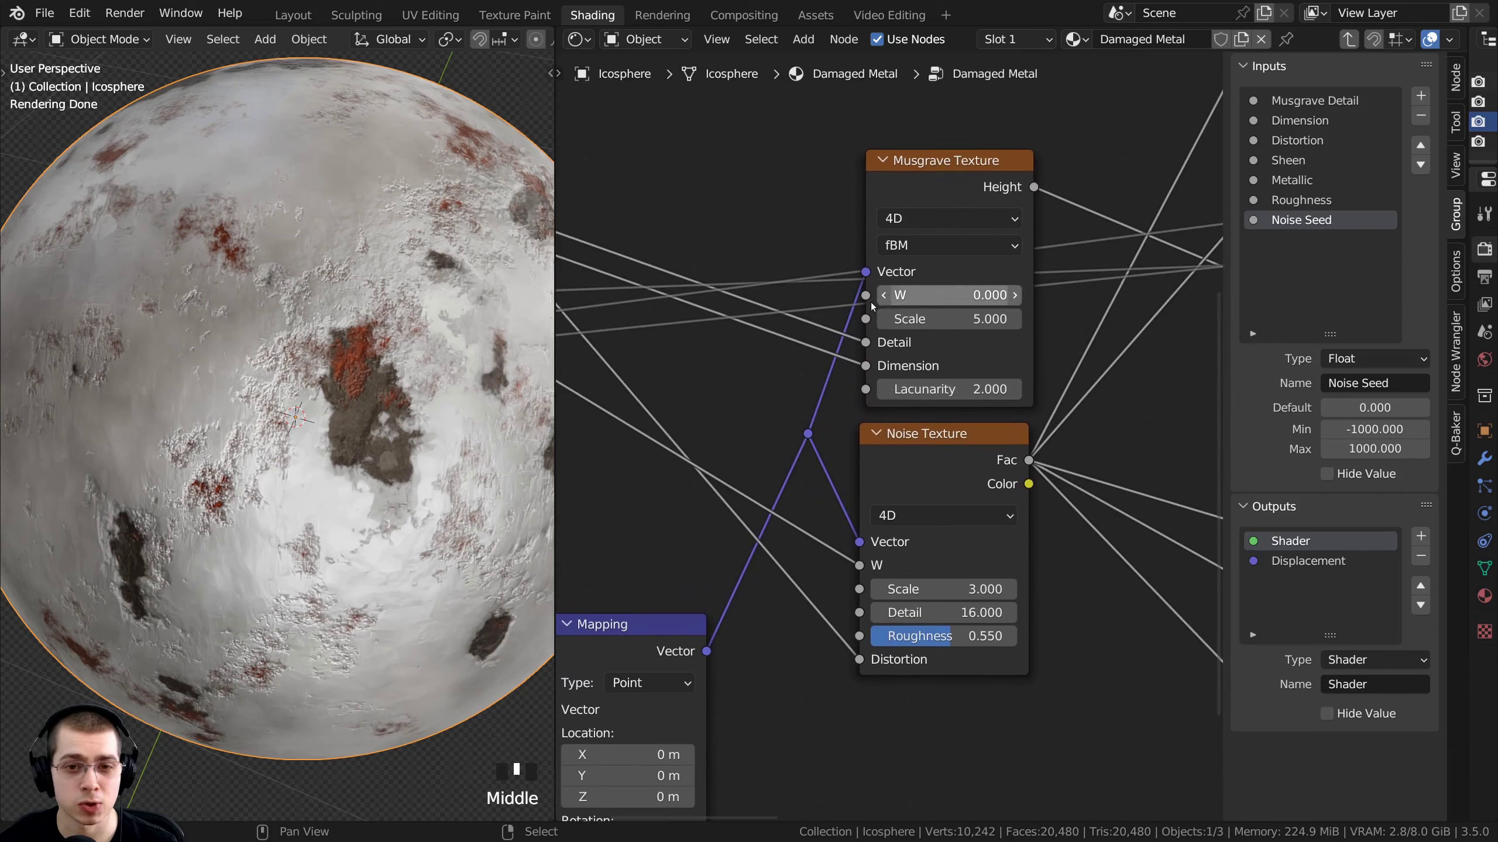
mouse_move(920, 177)
mouse_down()
mouse_move(924, 117)
mouse_move(933, 155)
mouse_up()
drag(905, 460, 938, 464)
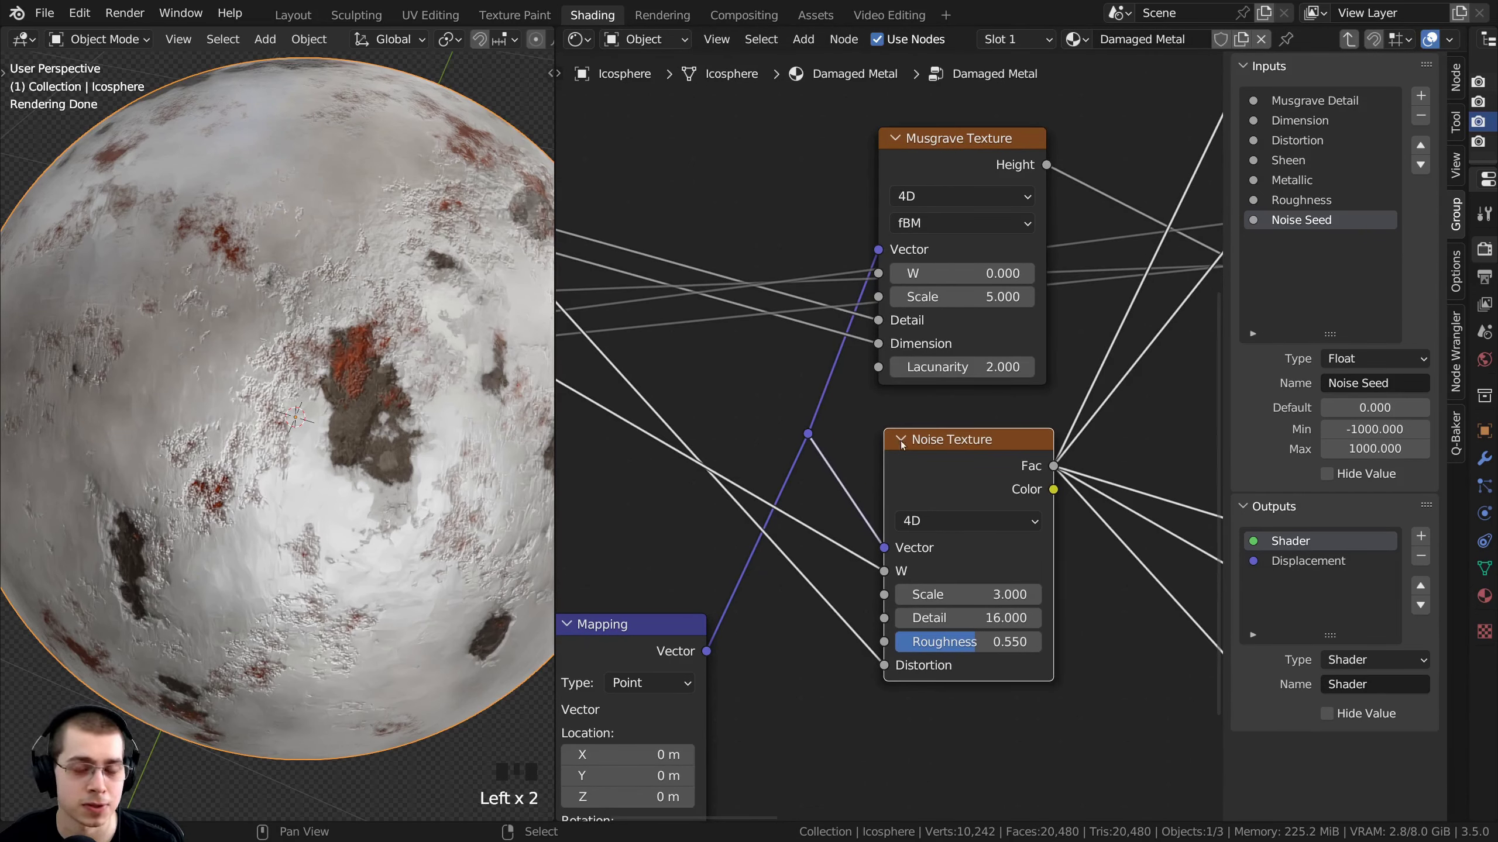
Try to connect the Musgrave Texture's W value to a new input on the Group Input node
scroll(912, 161, down, 3)
middle_drag(841, 436, 973, 330)
scroll(970, 366, up, 2)
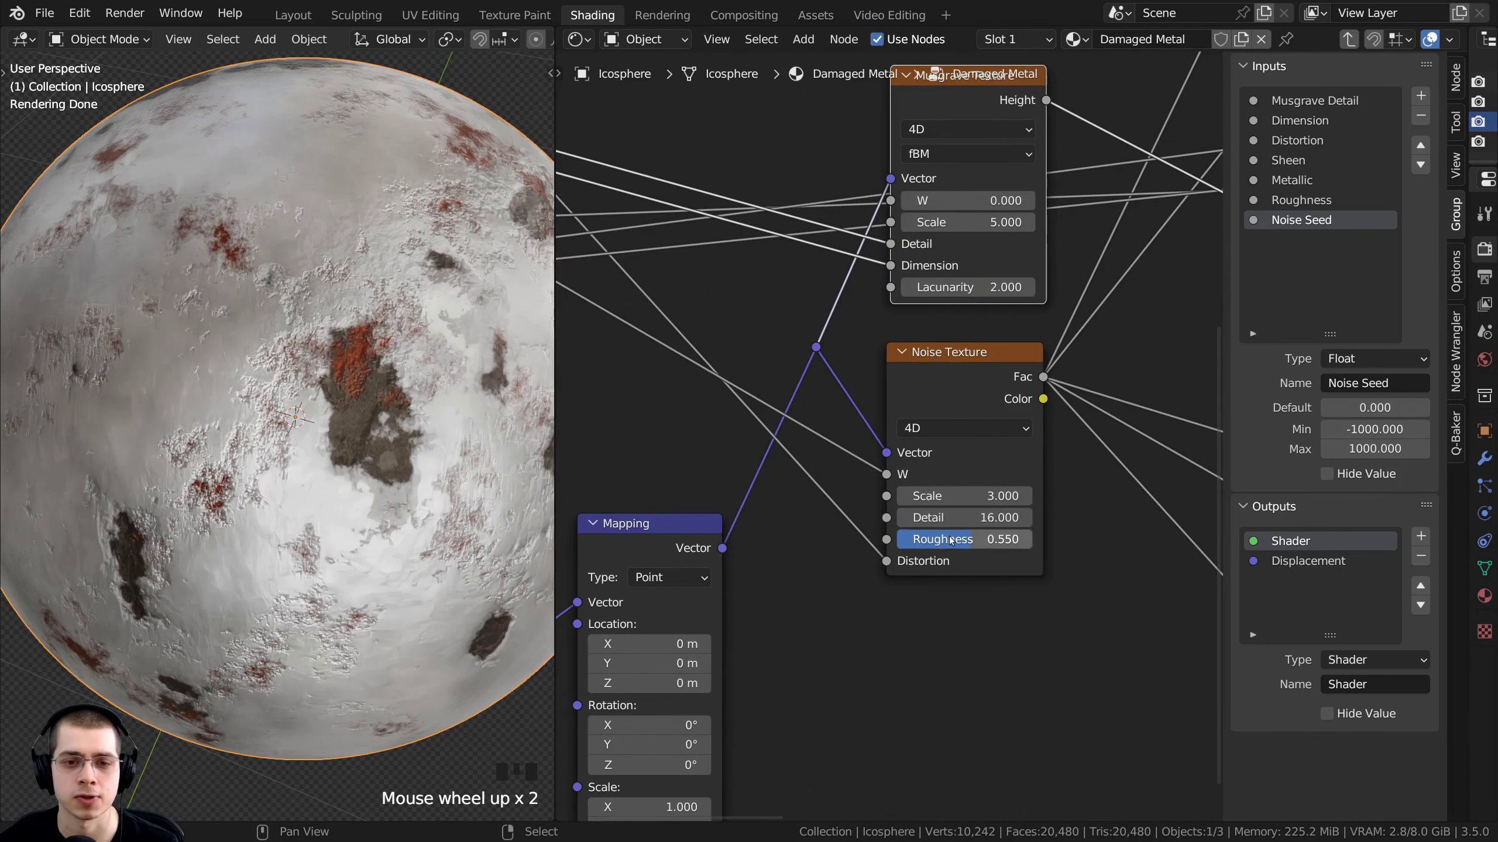
scroll(911, 443, down, 2)
scroll(895, 258, up, 3)
middle_drag(895, 258, 1015, 312)
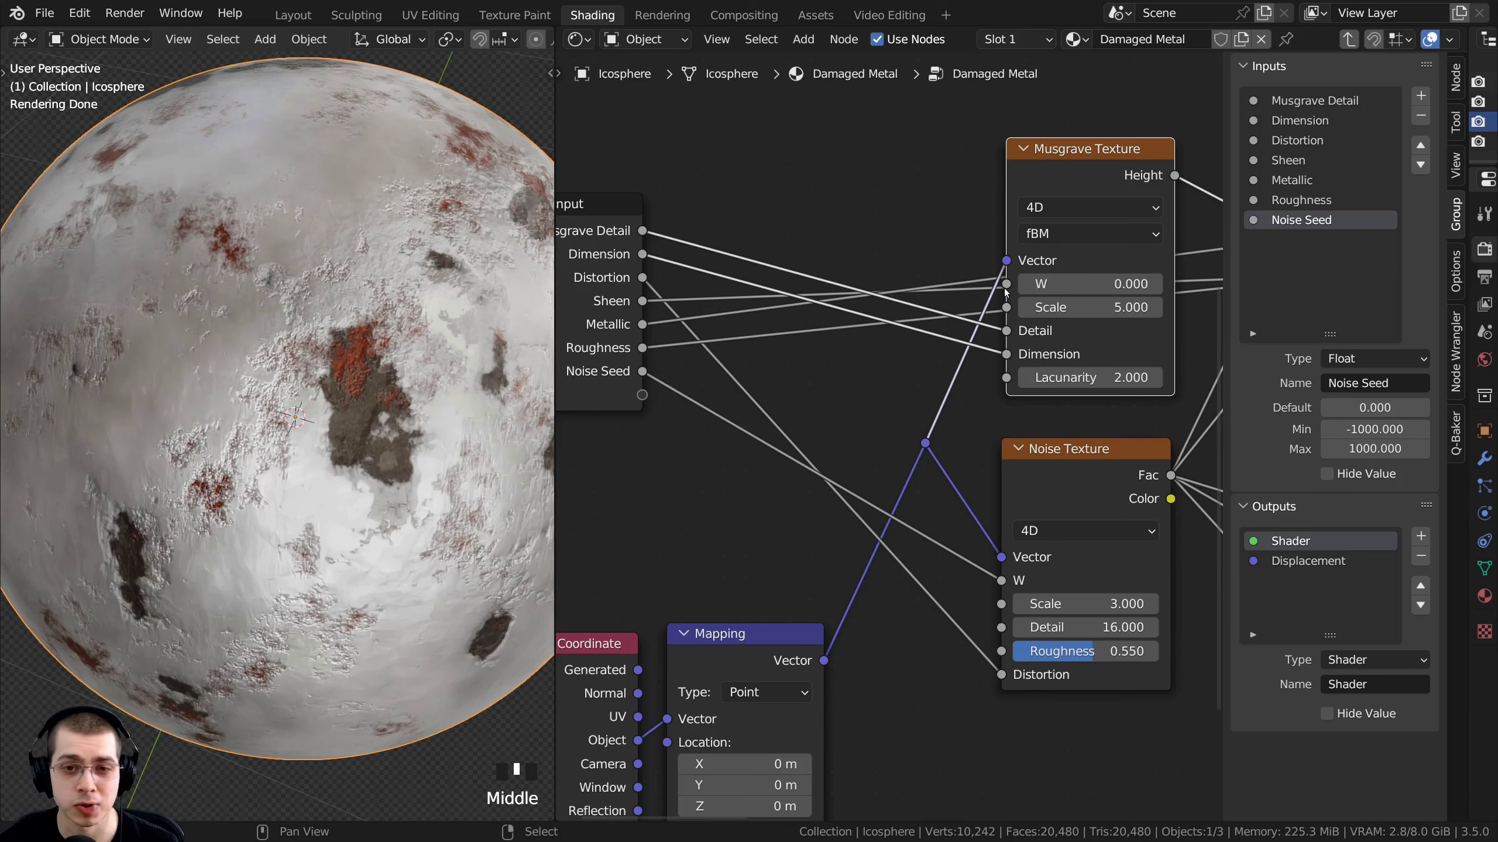
drag(1006, 286, 993, 246)
drag(606, 187, 830, 399)
middle_drag(927, 354, 884, 353)
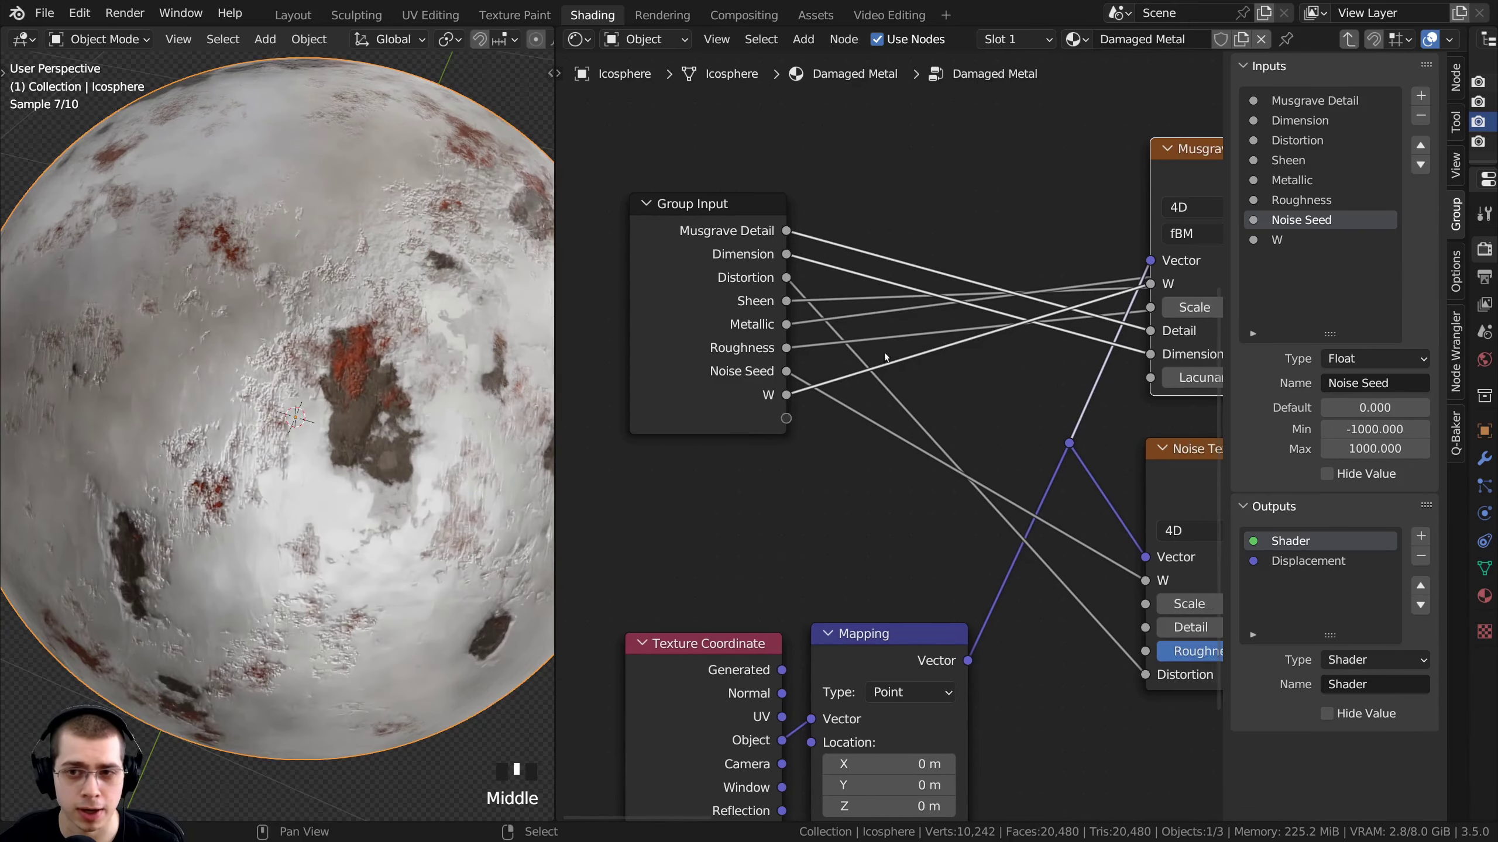
Undo the separate group input created for the Musgrave Texture's W value
click(1283, 242)
middle_drag(1202, 223, 1076, 219)
mouse_move(1112, 174)
mouse_down()
mouse_move(1109, 192)
mouse_move(1100, 158)
mouse_up()
middle_drag(926, 337, 1090, 354)
key(ctrl+z)
middle_drag(1138, 289, 1009, 273)
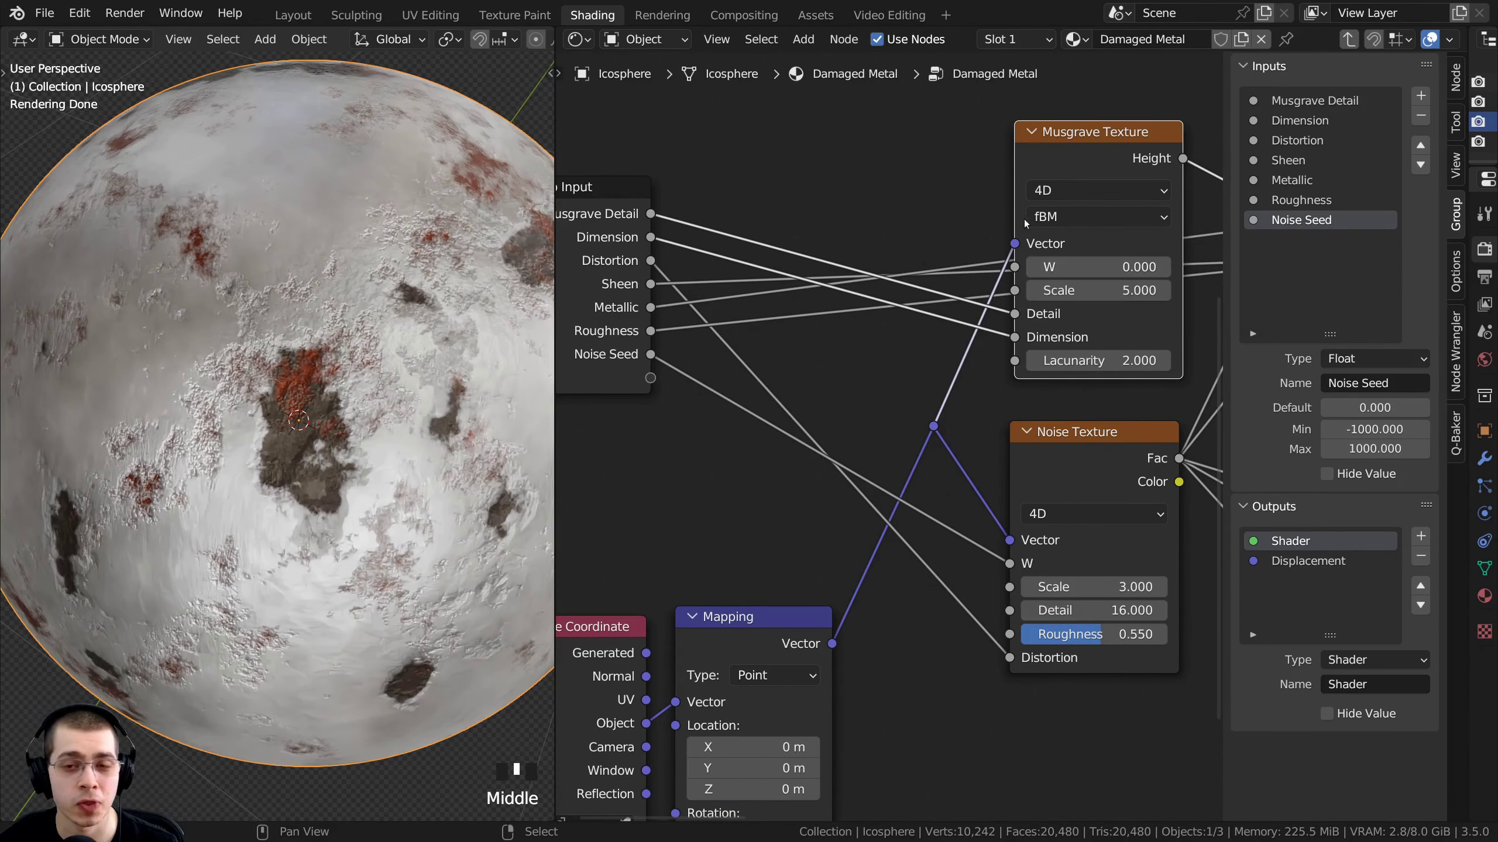
Connect the Musgrave Texture's W value to the Noise Seed group input and rename that input Texture Seed
middle_drag(1011, 274, 1044, 229)
drag(1048, 225, 696, 309)
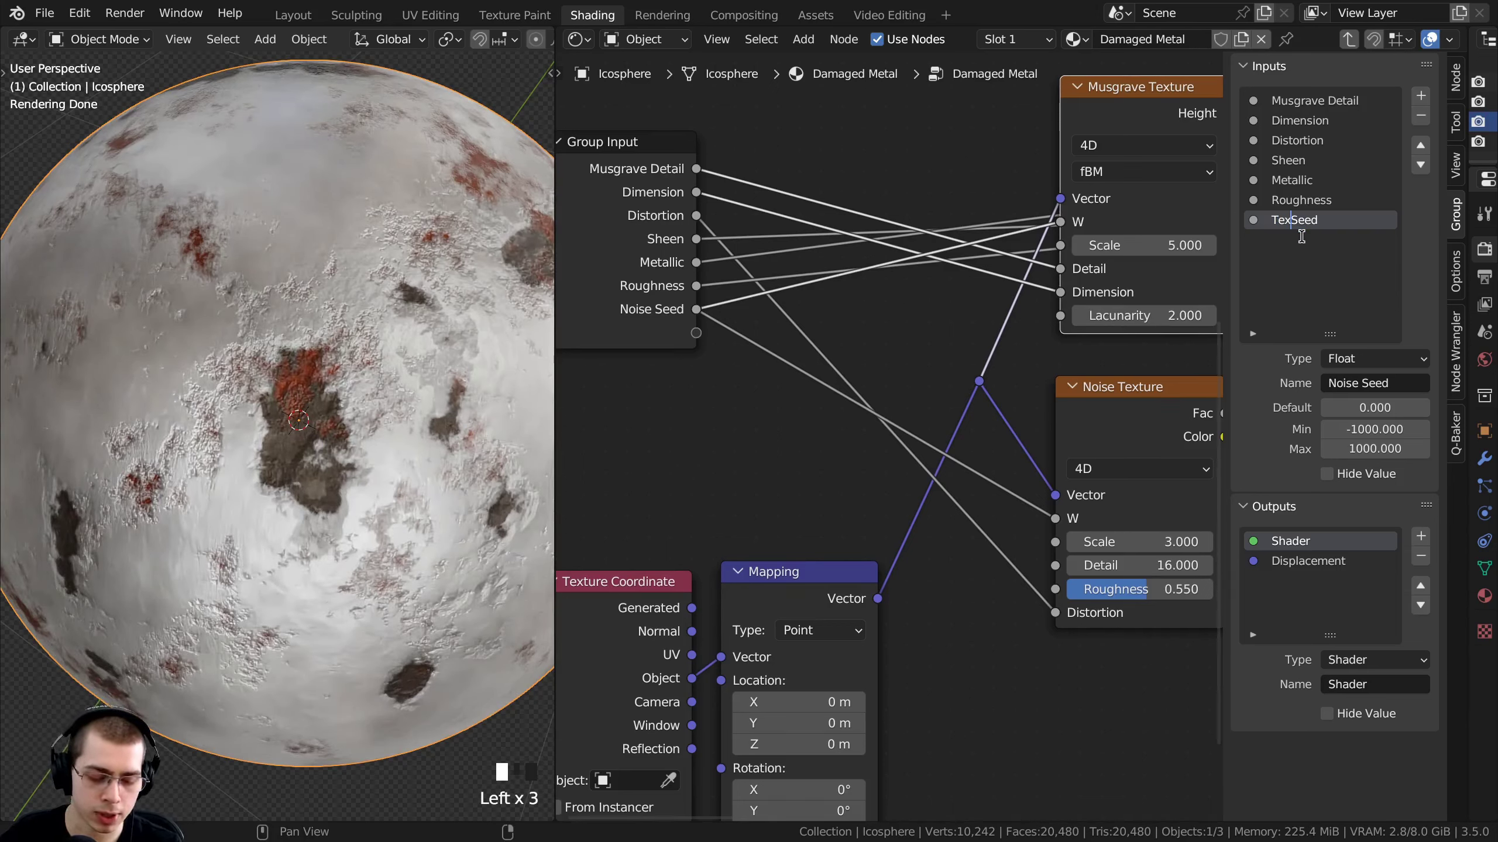
key(Return)
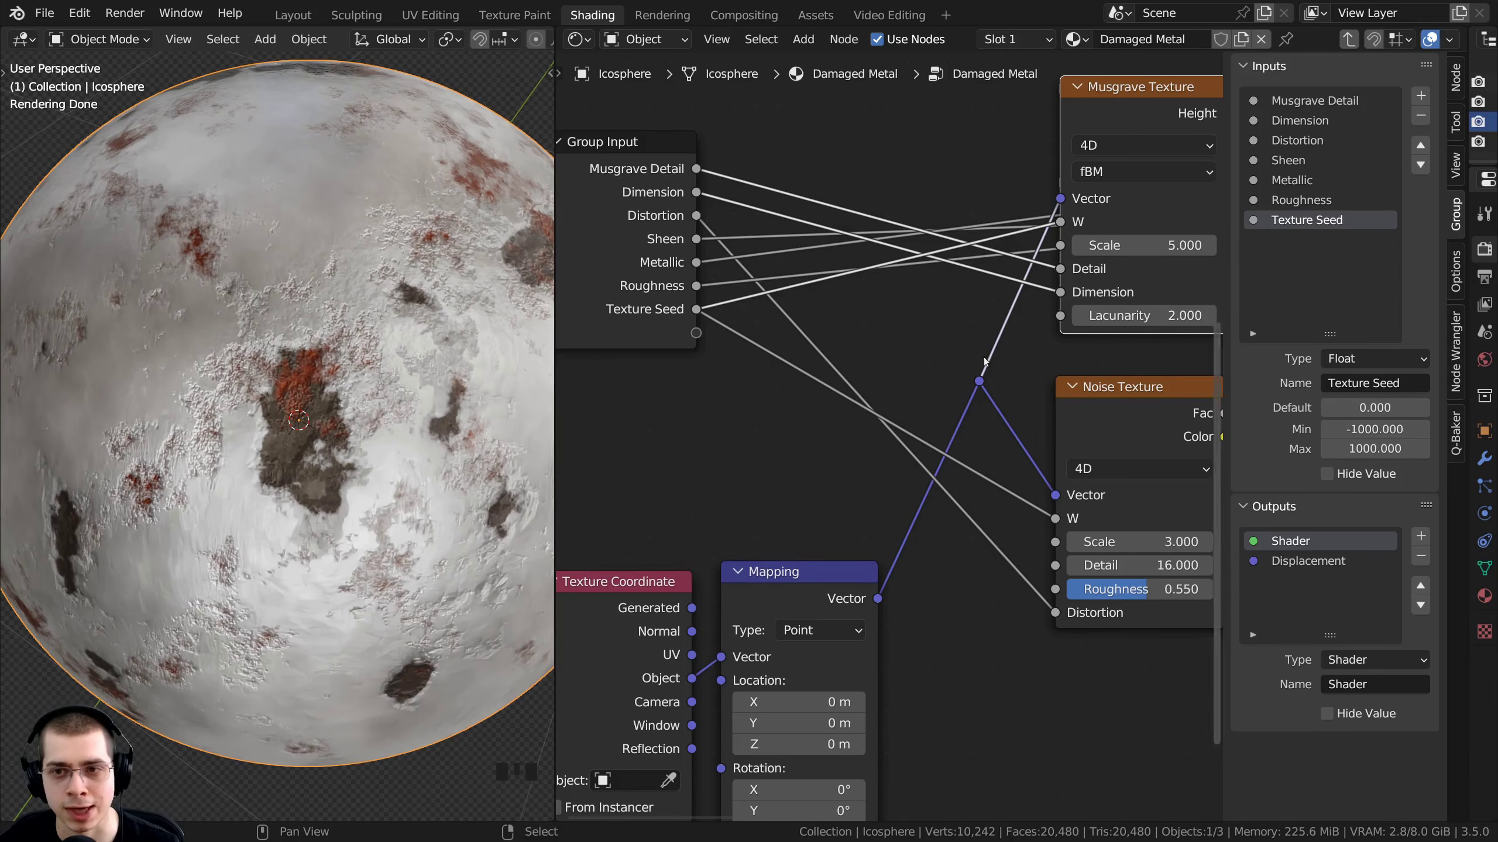
Leave the Damaged Metal group and try out its Texture Seed value while inspecting the sphere's surface up close
middle_drag(940, 400, 948, 422)
key(Tab)
scroll(832, 419, up, 3)
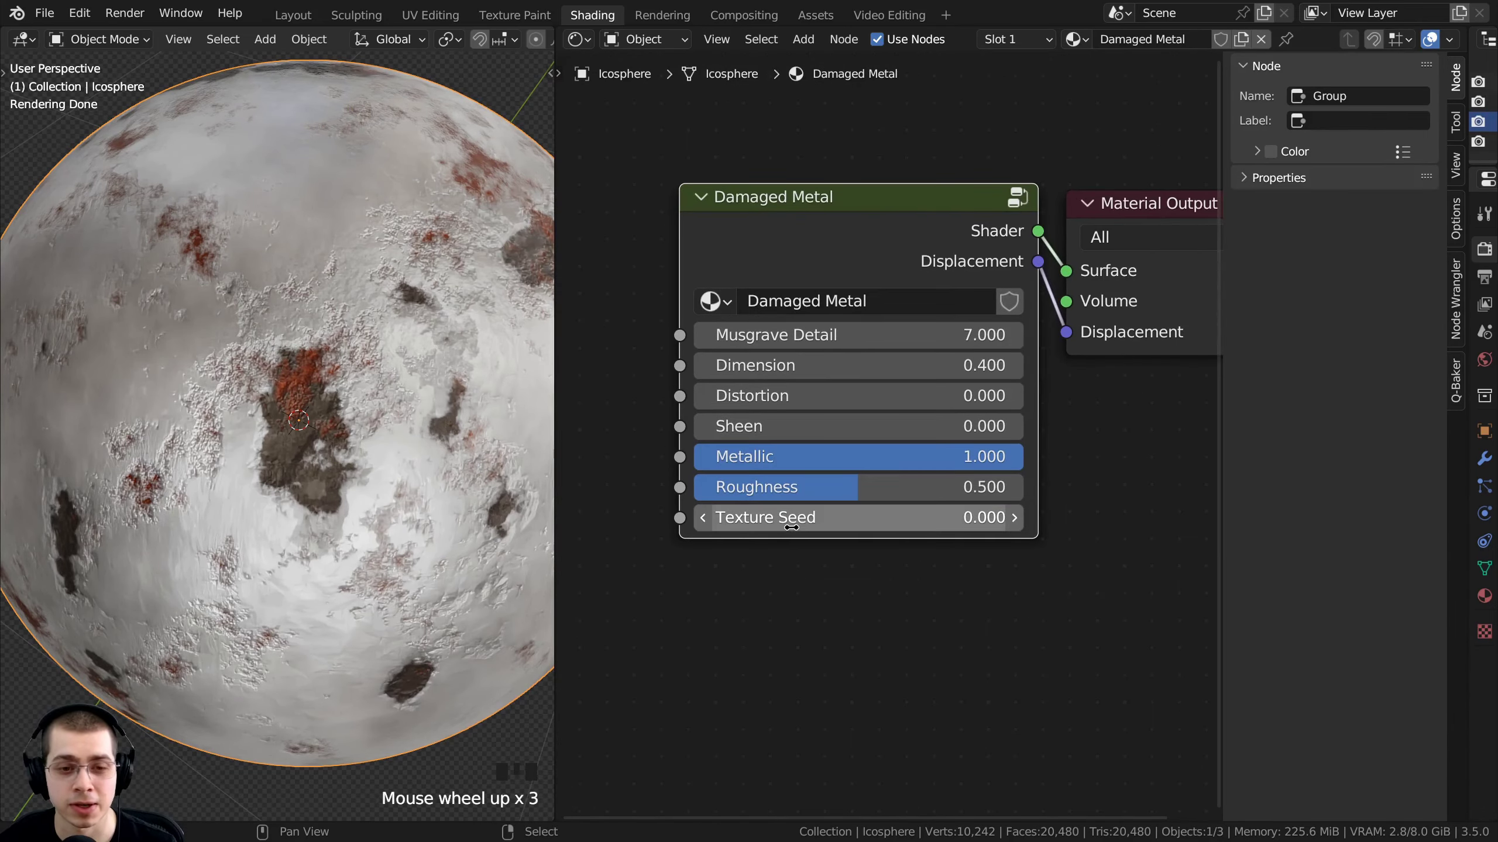
mouse_move(808, 519)
mouse_down()
mouse_move(856, 519)
mouse_move(813, 518)
mouse_up()
scroll(339, 286, up, 2)
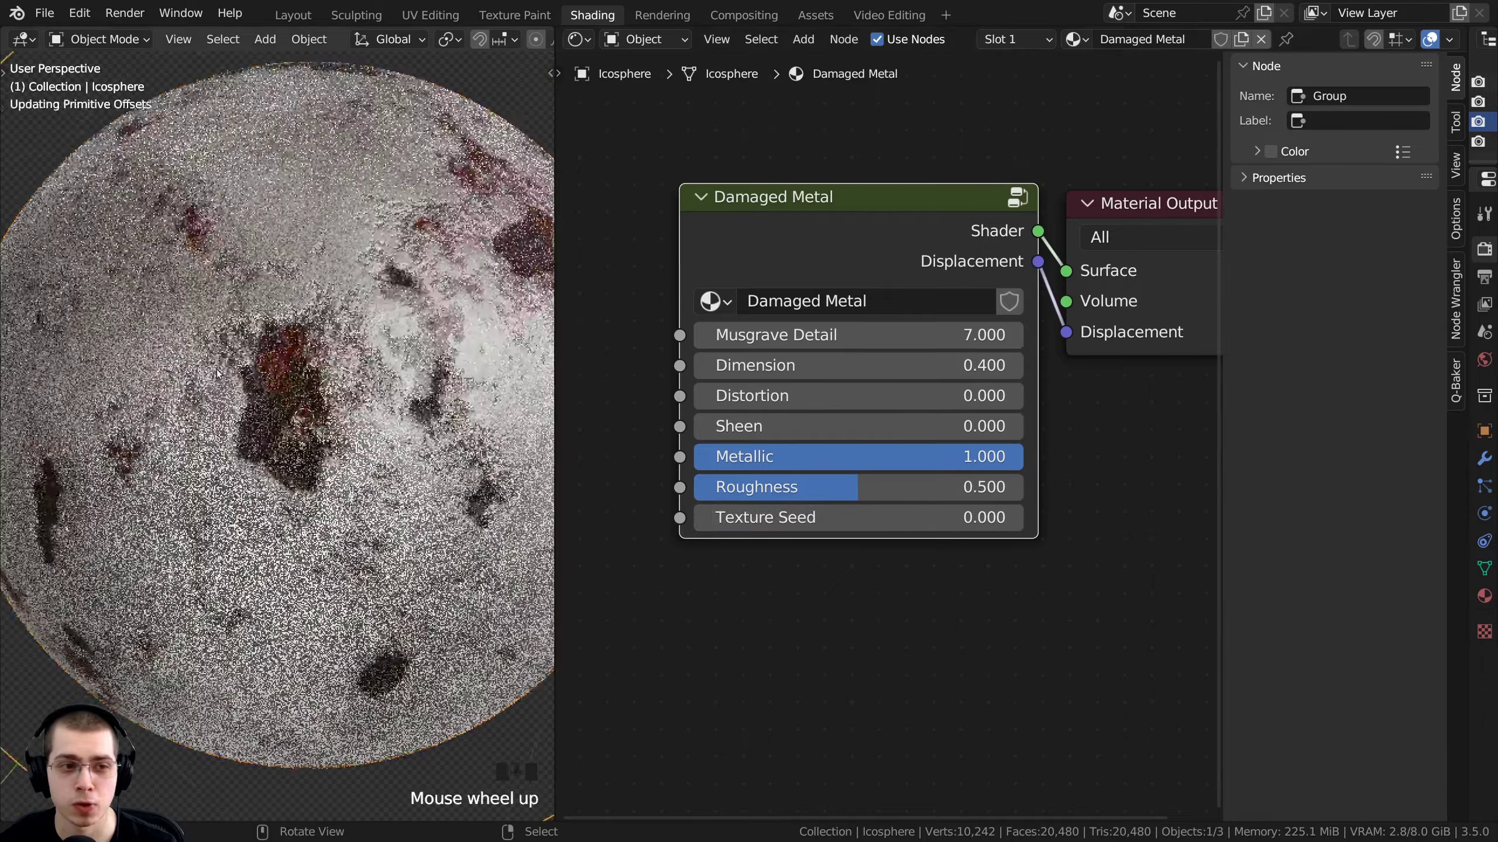
scroll(381, 401, down, 1)
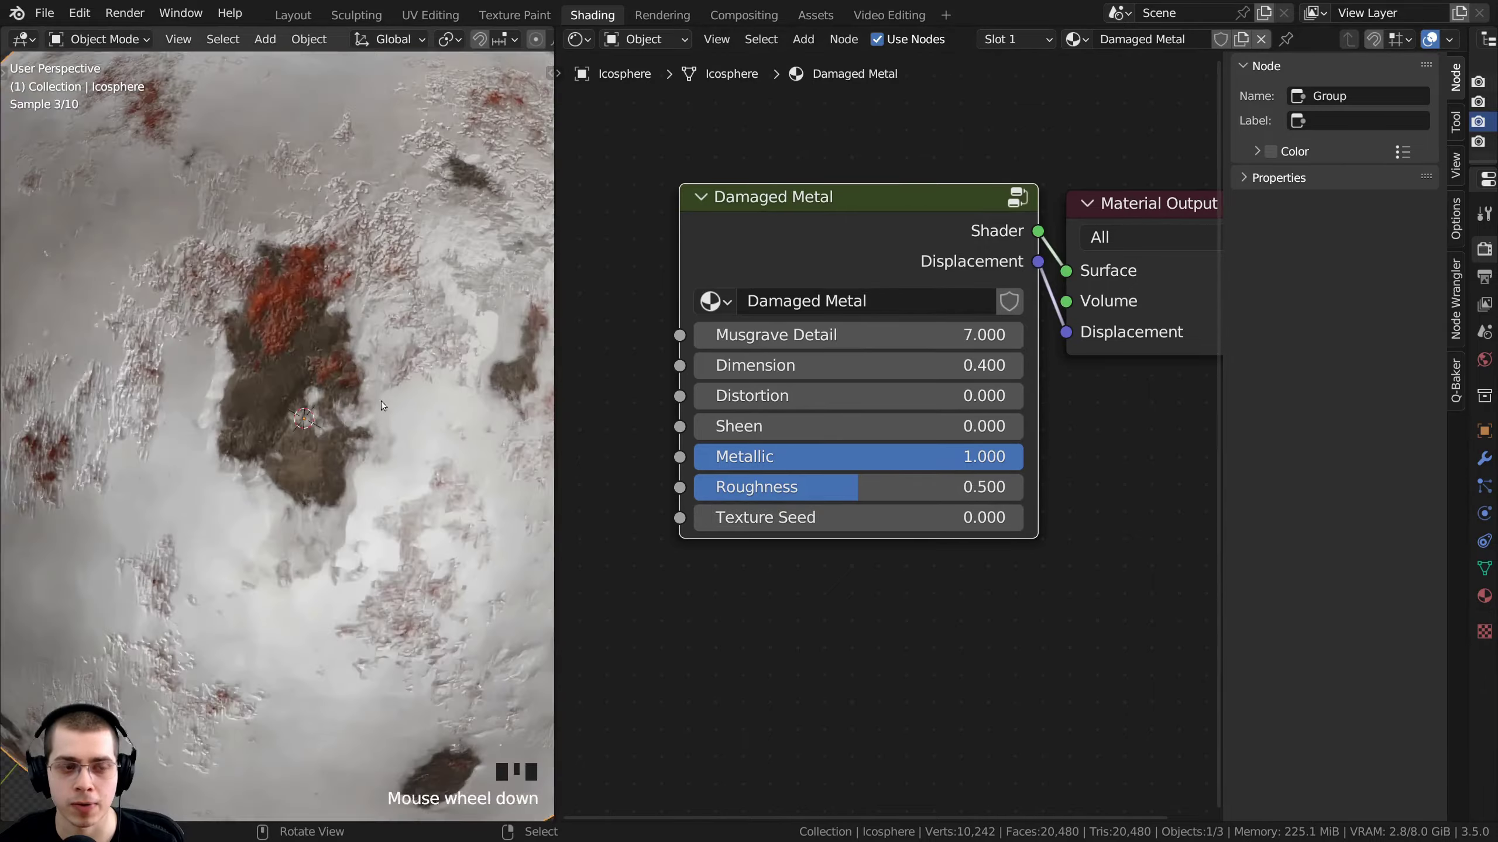
middle_drag(381, 401, 319, 370)
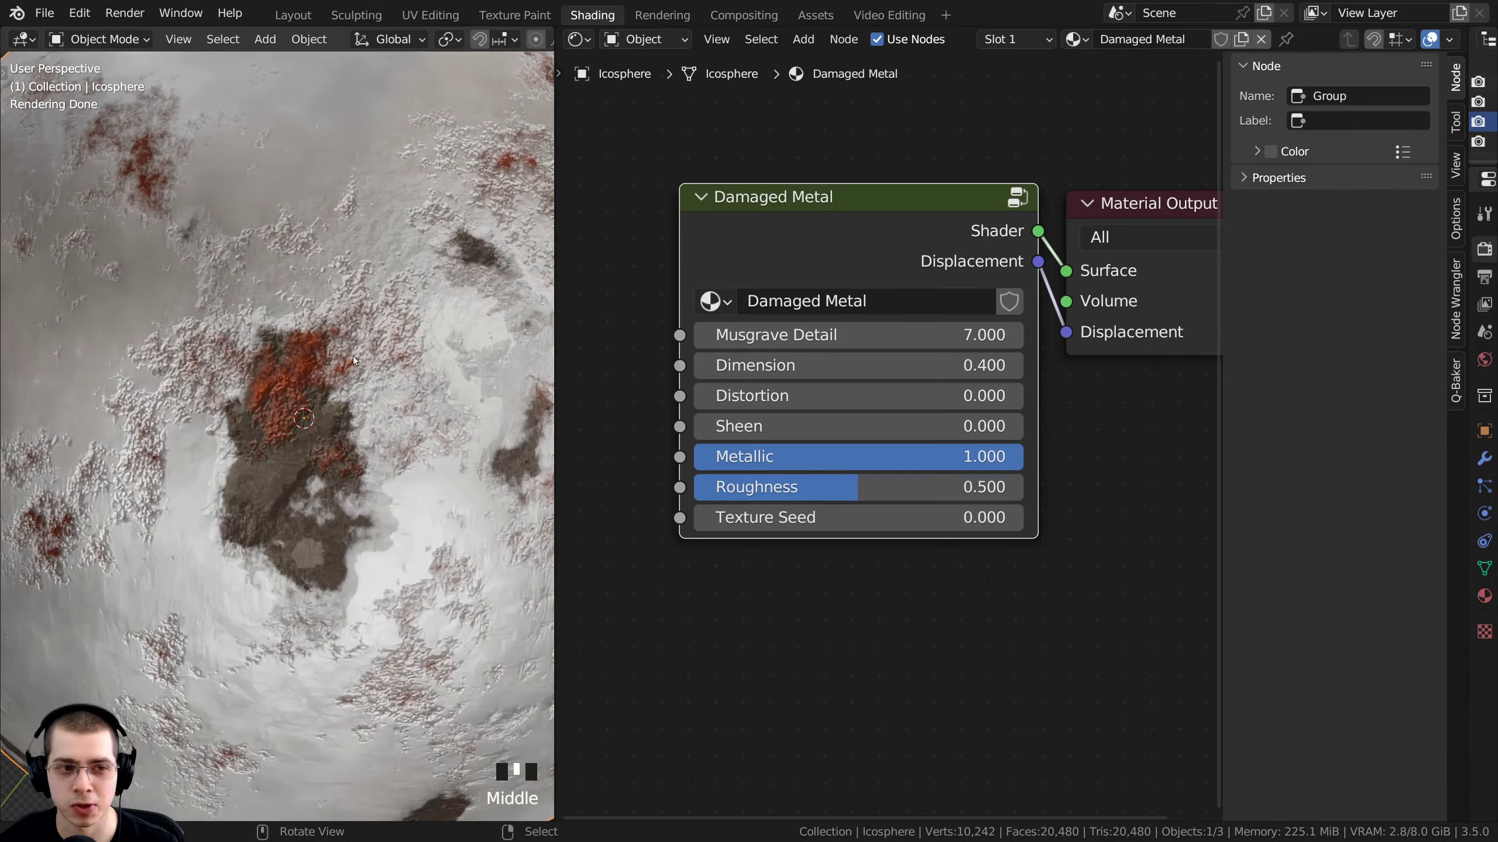
shift+drag(784, 517, 797, 517)
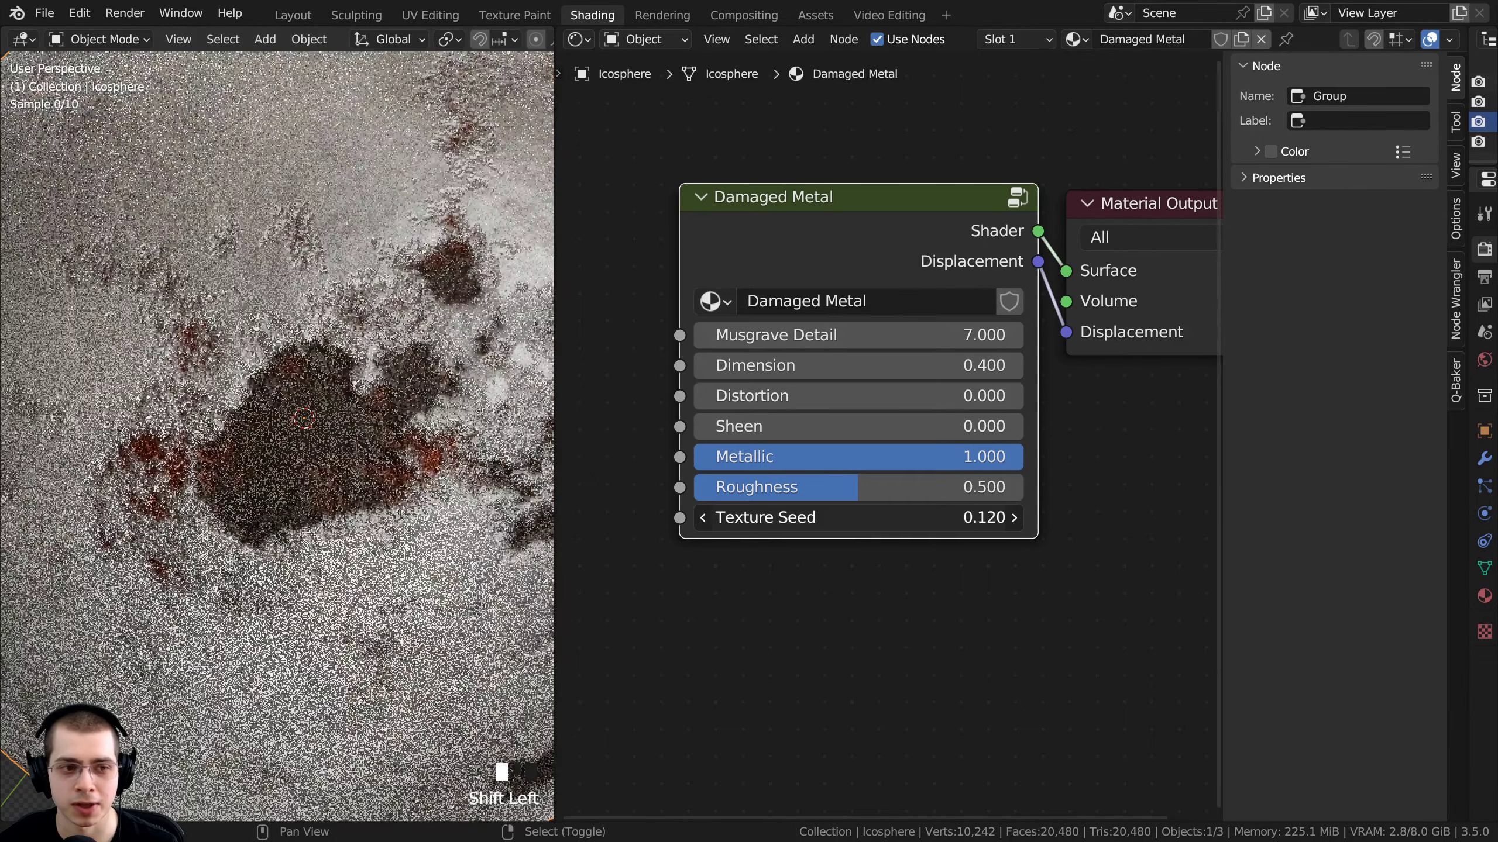
Reopen the Damaged Metal group and move the Musgrave Texture node slightly further up from the Noise Texture node
key(Tab)
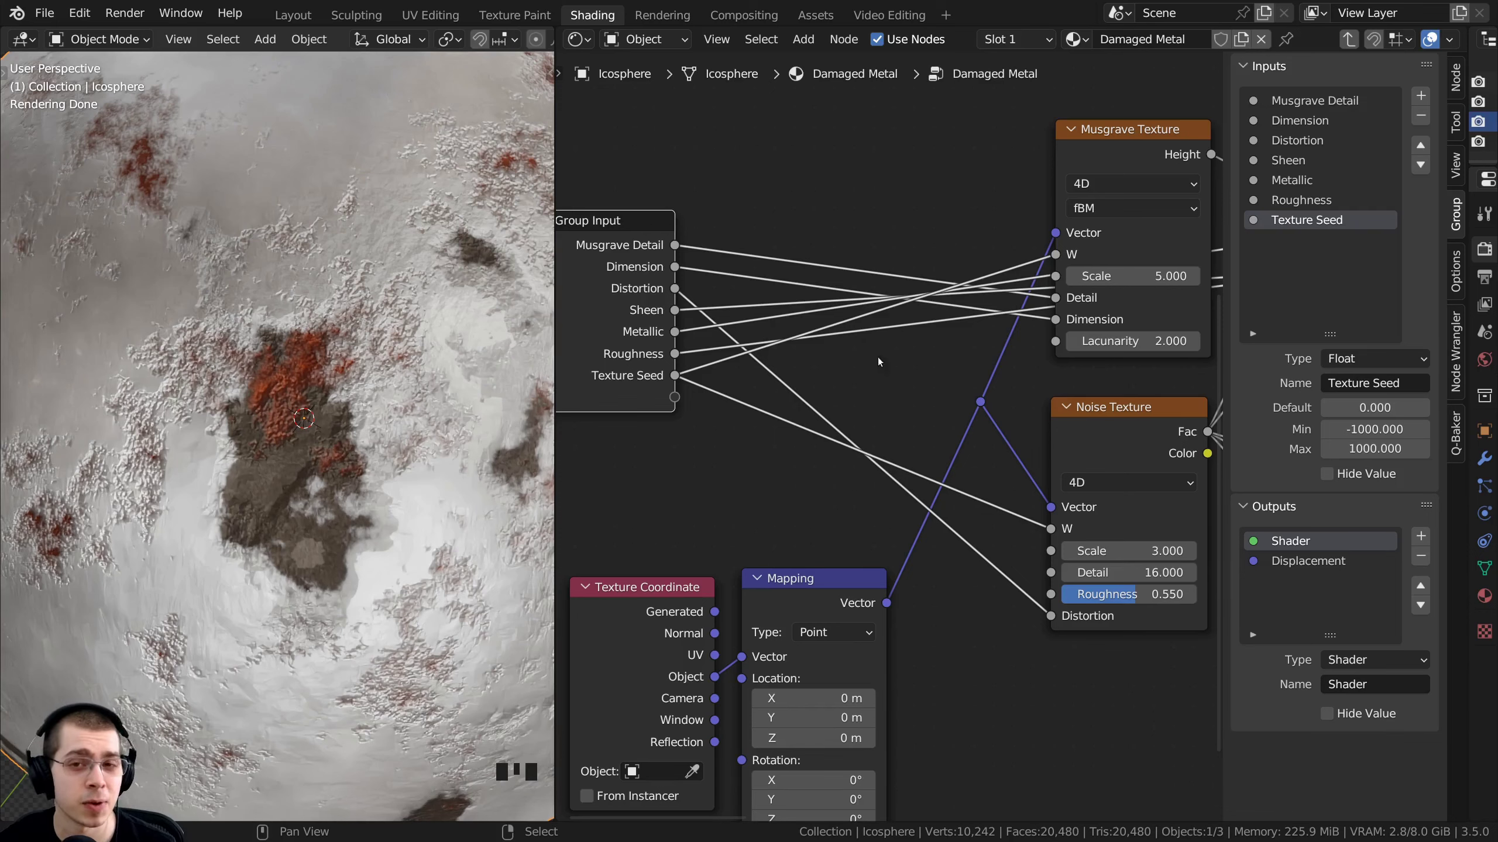
drag(1088, 139, 1111, 126)
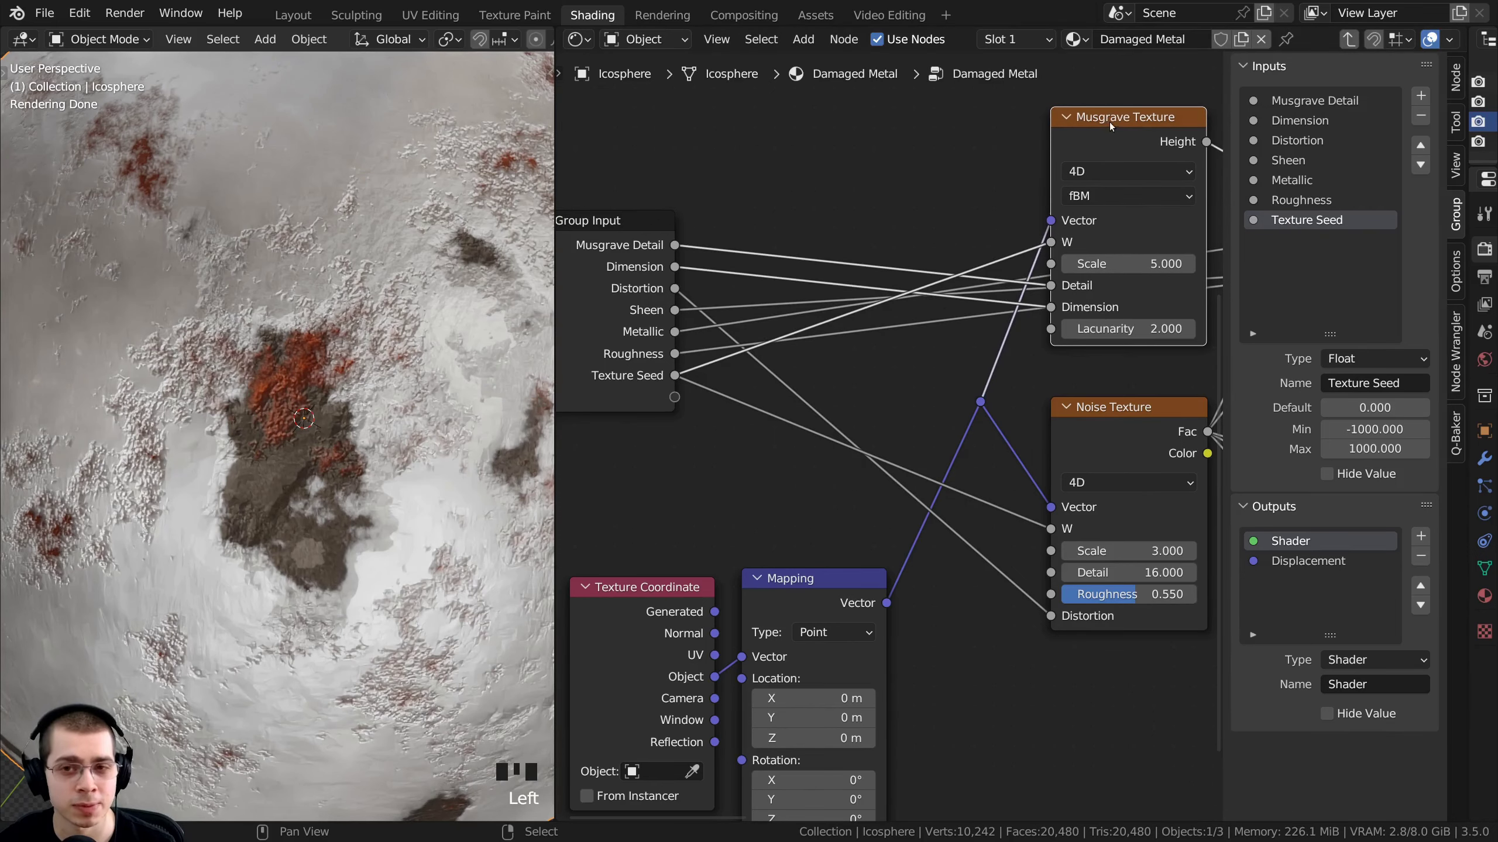
click(1101, 445)
click(1066, 117)
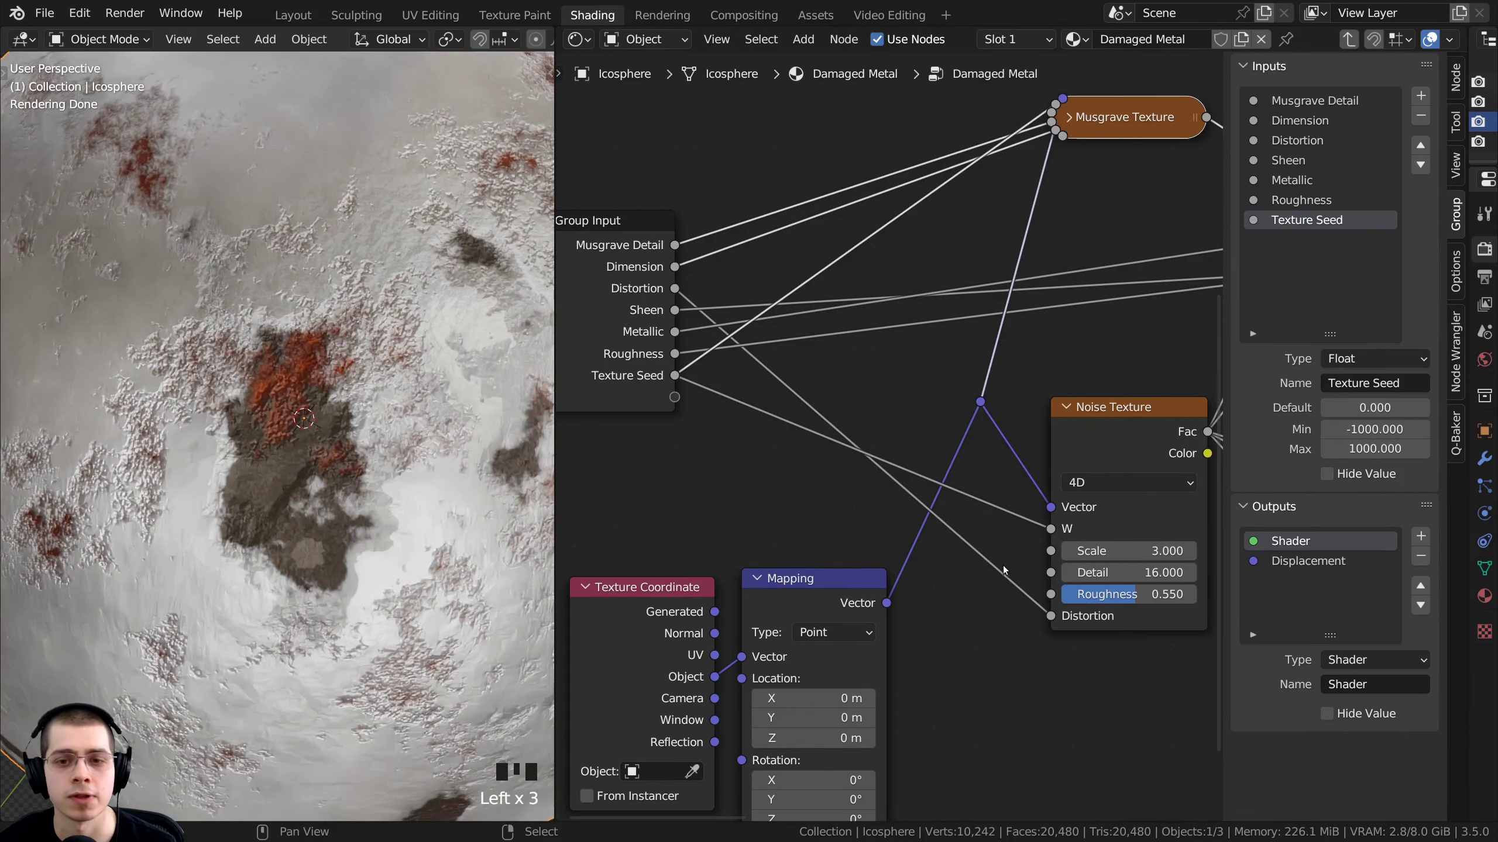
click(1064, 121)
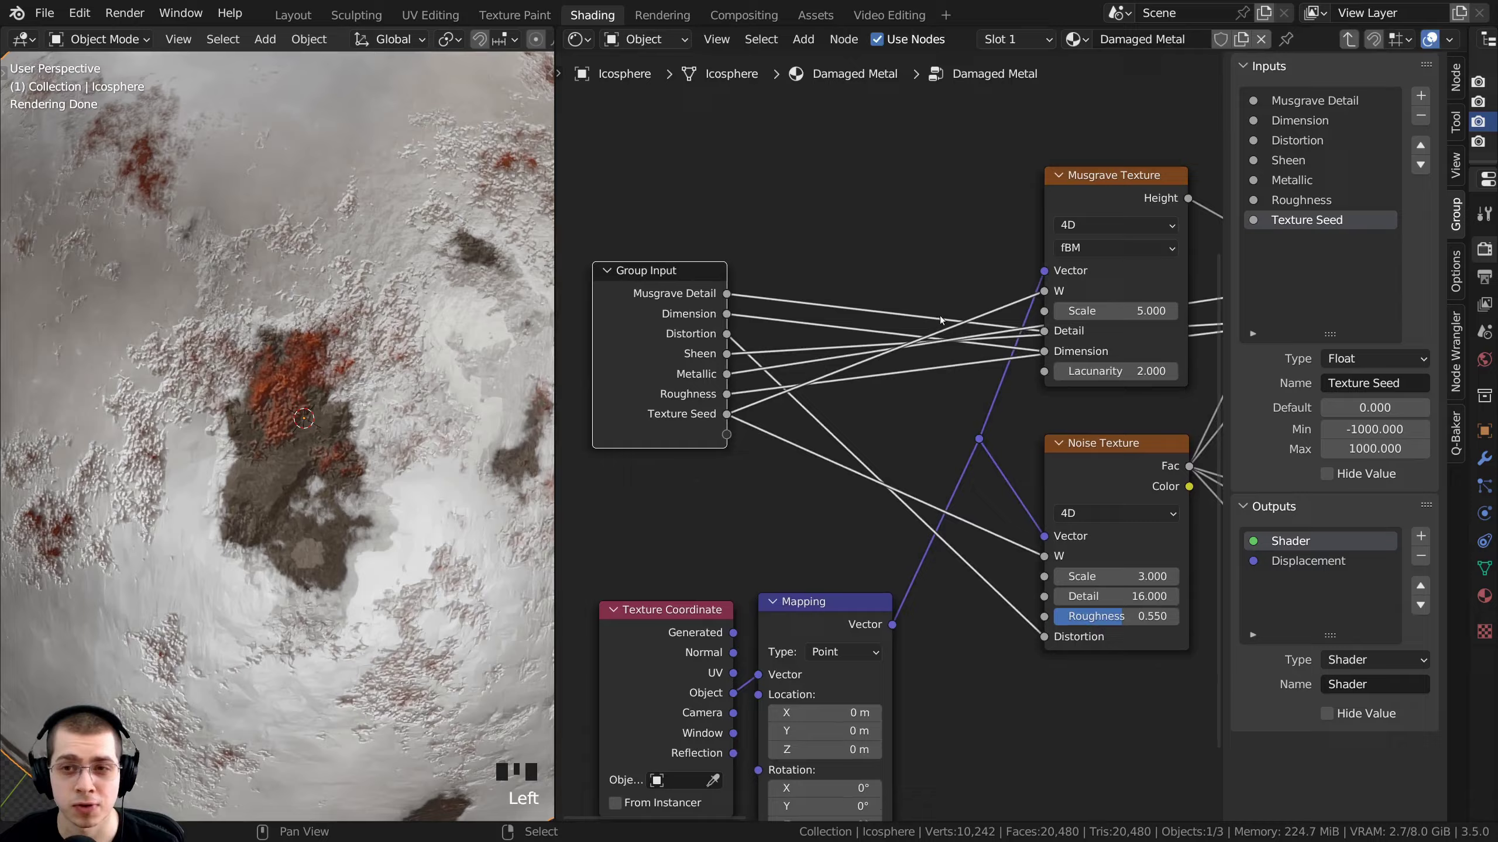
Remove every input from the Damaged Metal node group, from Texture Seed up to Musgrave Detail
click(1421, 118)
click(1421, 117)
click(1421, 117)
click(1421, 118)
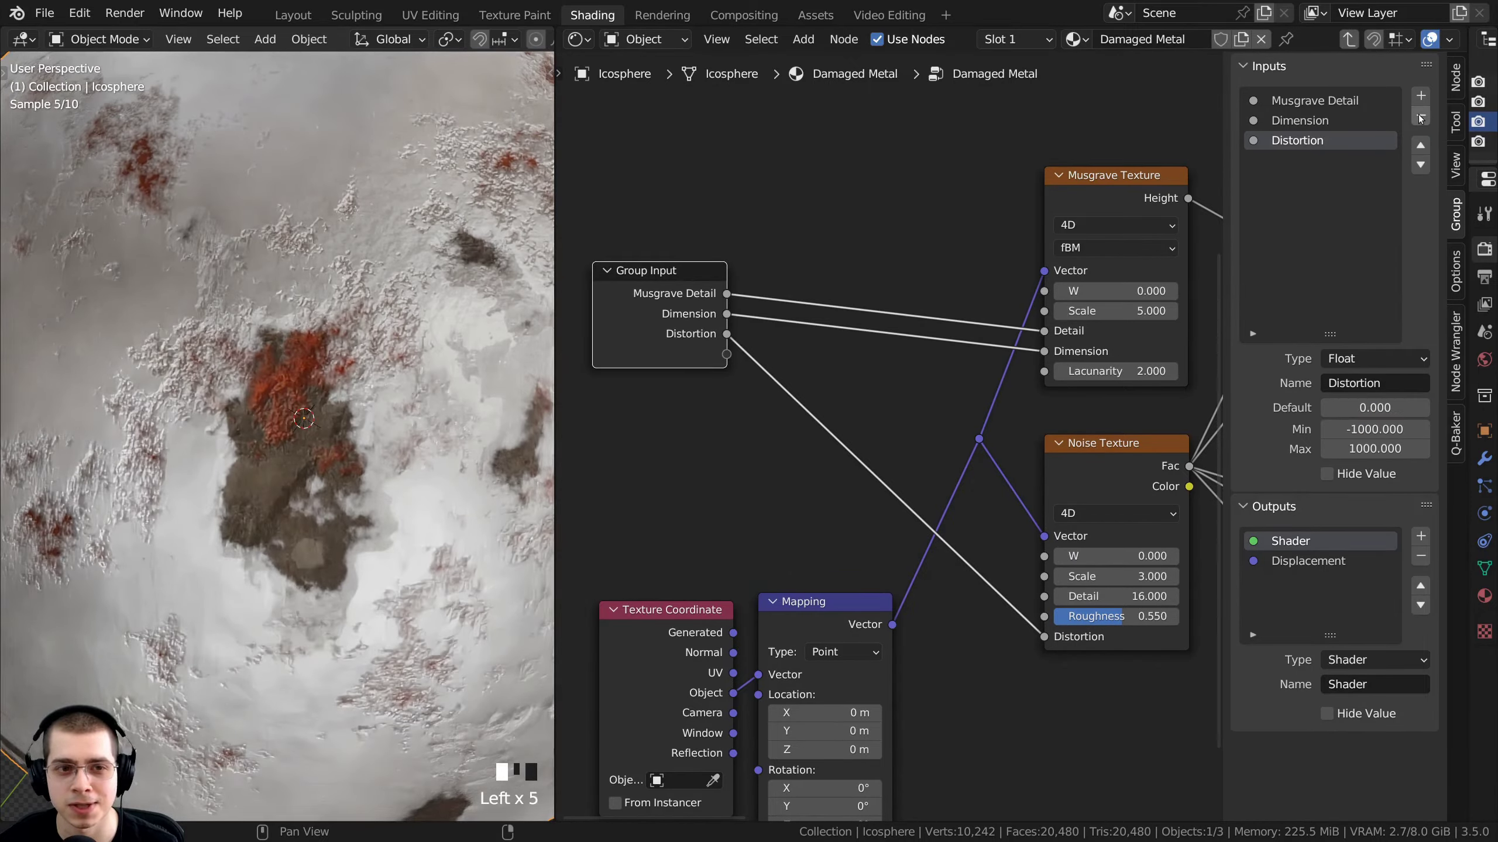
click(1421, 117)
click(1421, 118)
click(1421, 117)
click(694, 266)
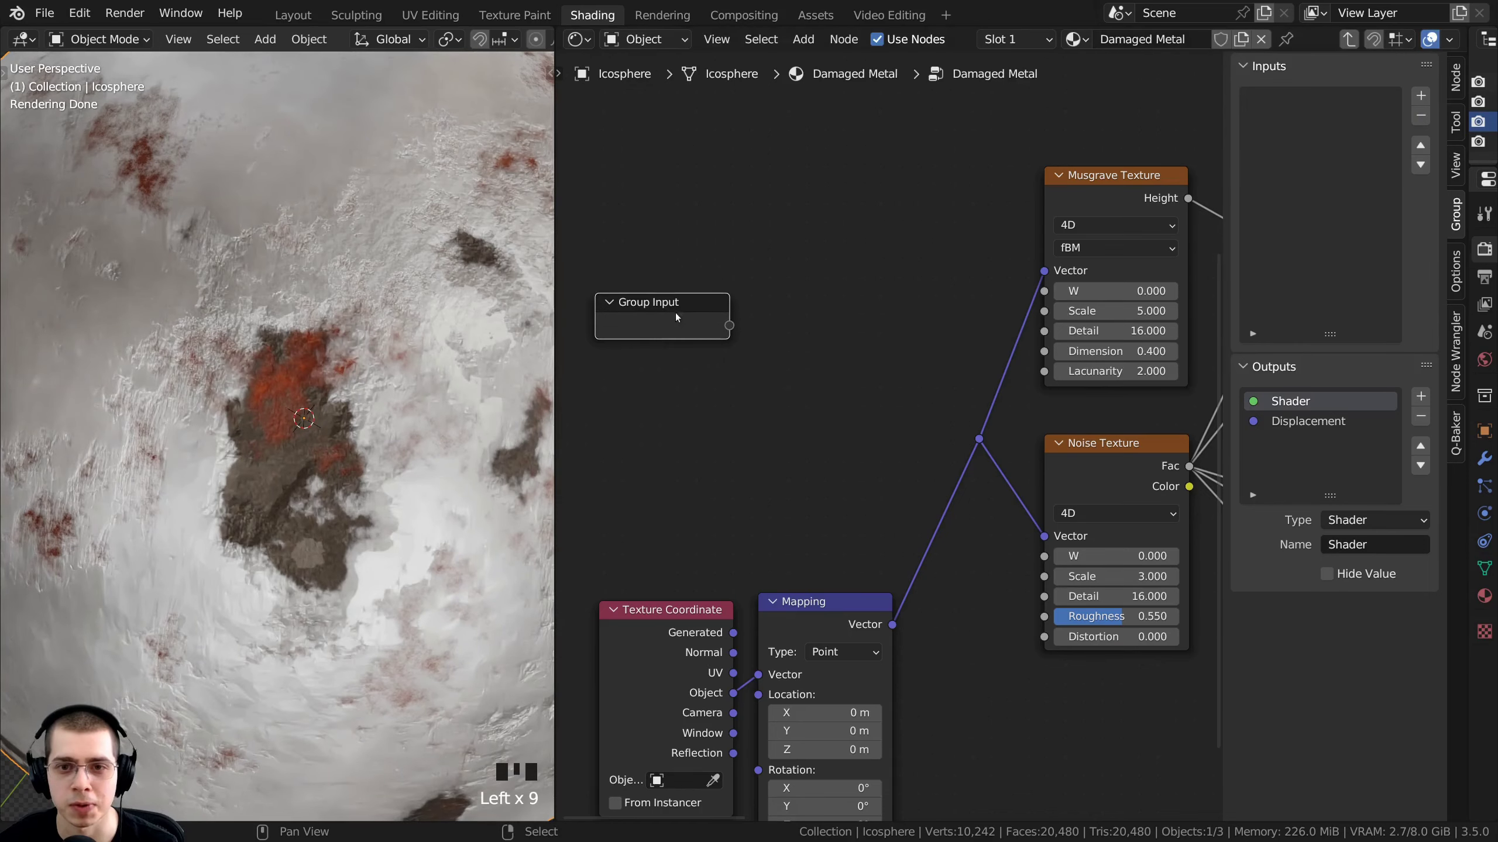
Set the Musgrave Texture's Detail to 15 and the Noise Texture's Detail to 6
scroll(695, 220, down, 3)
scroll(994, 320, up, 4)
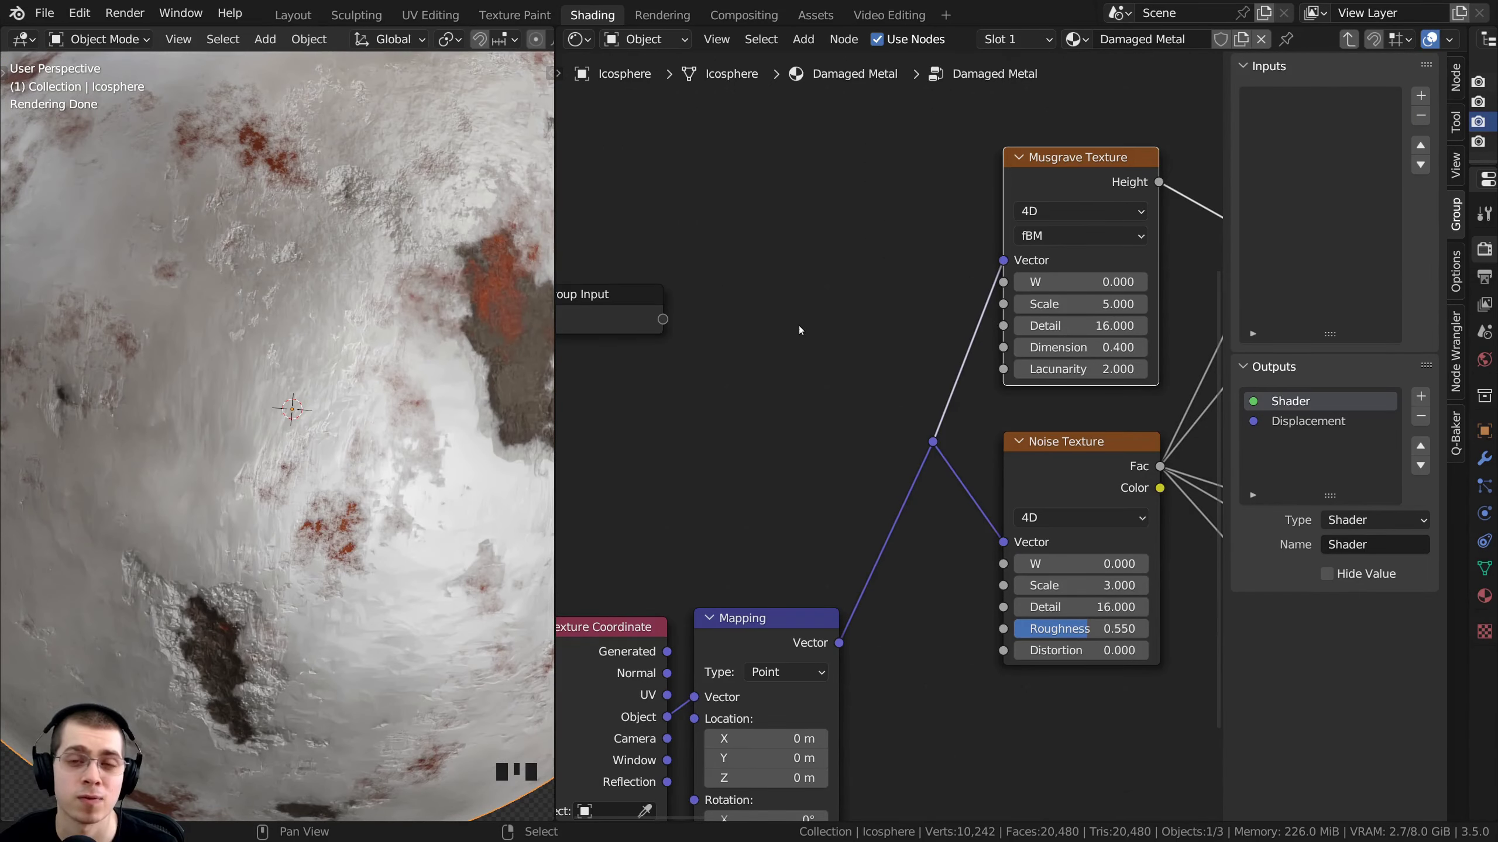
middle_drag(1036, 322, 1033, 319)
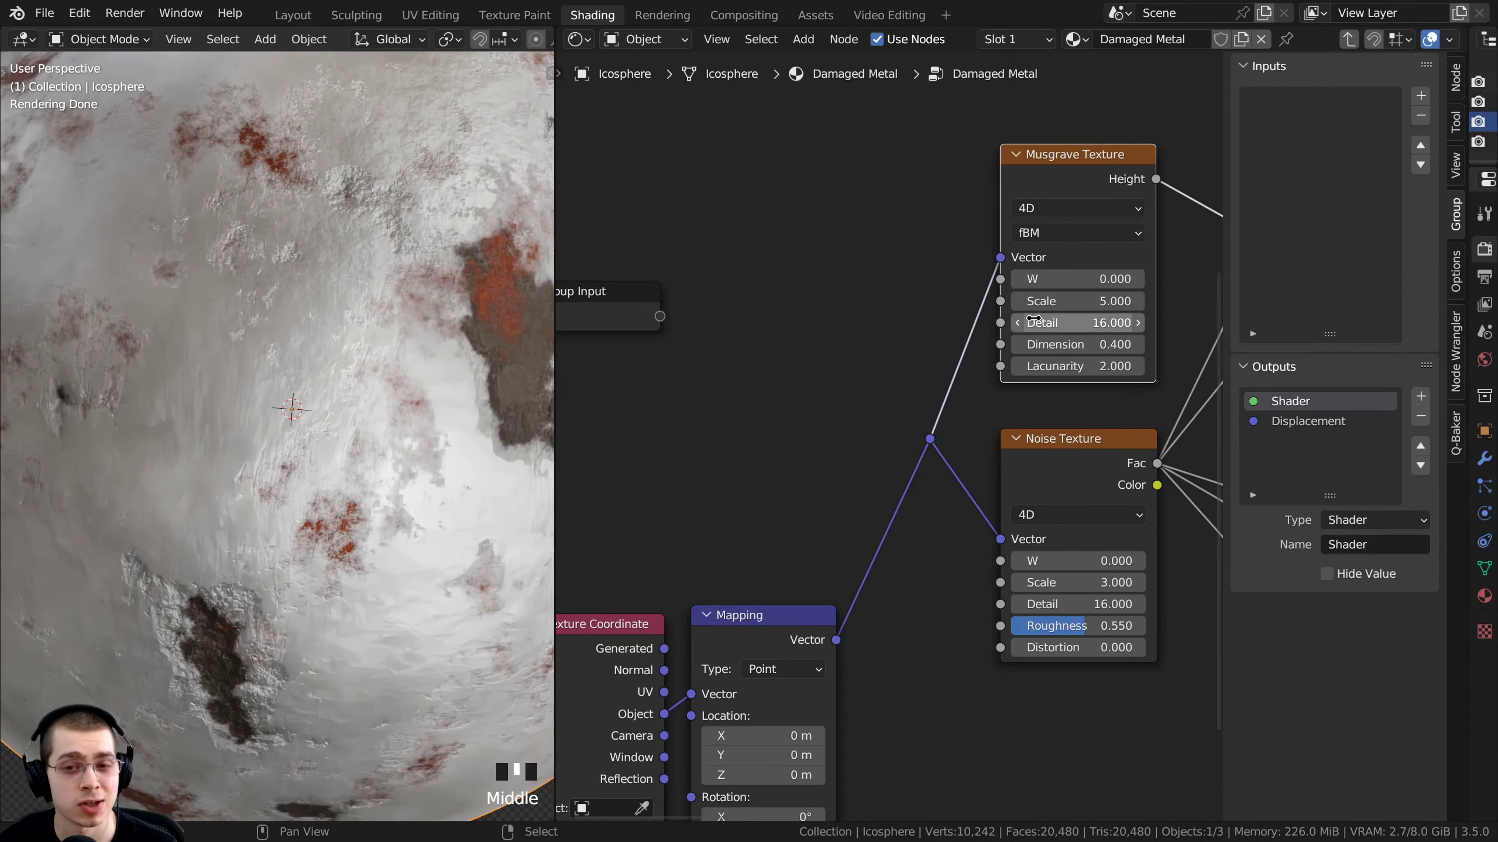
scroll(1046, 269, down, 1)
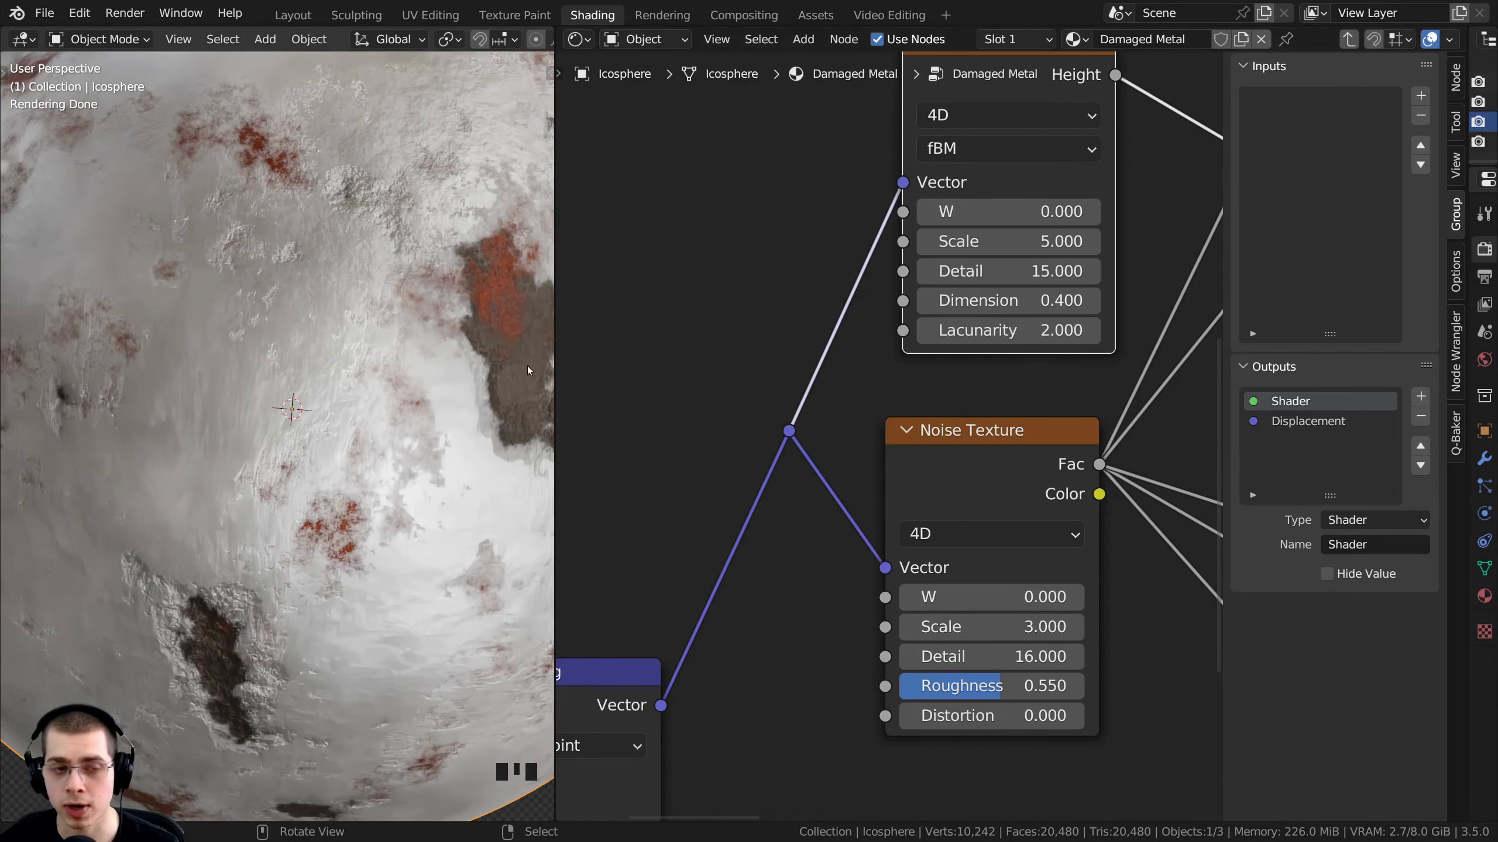
scroll(994, 277, up, 1)
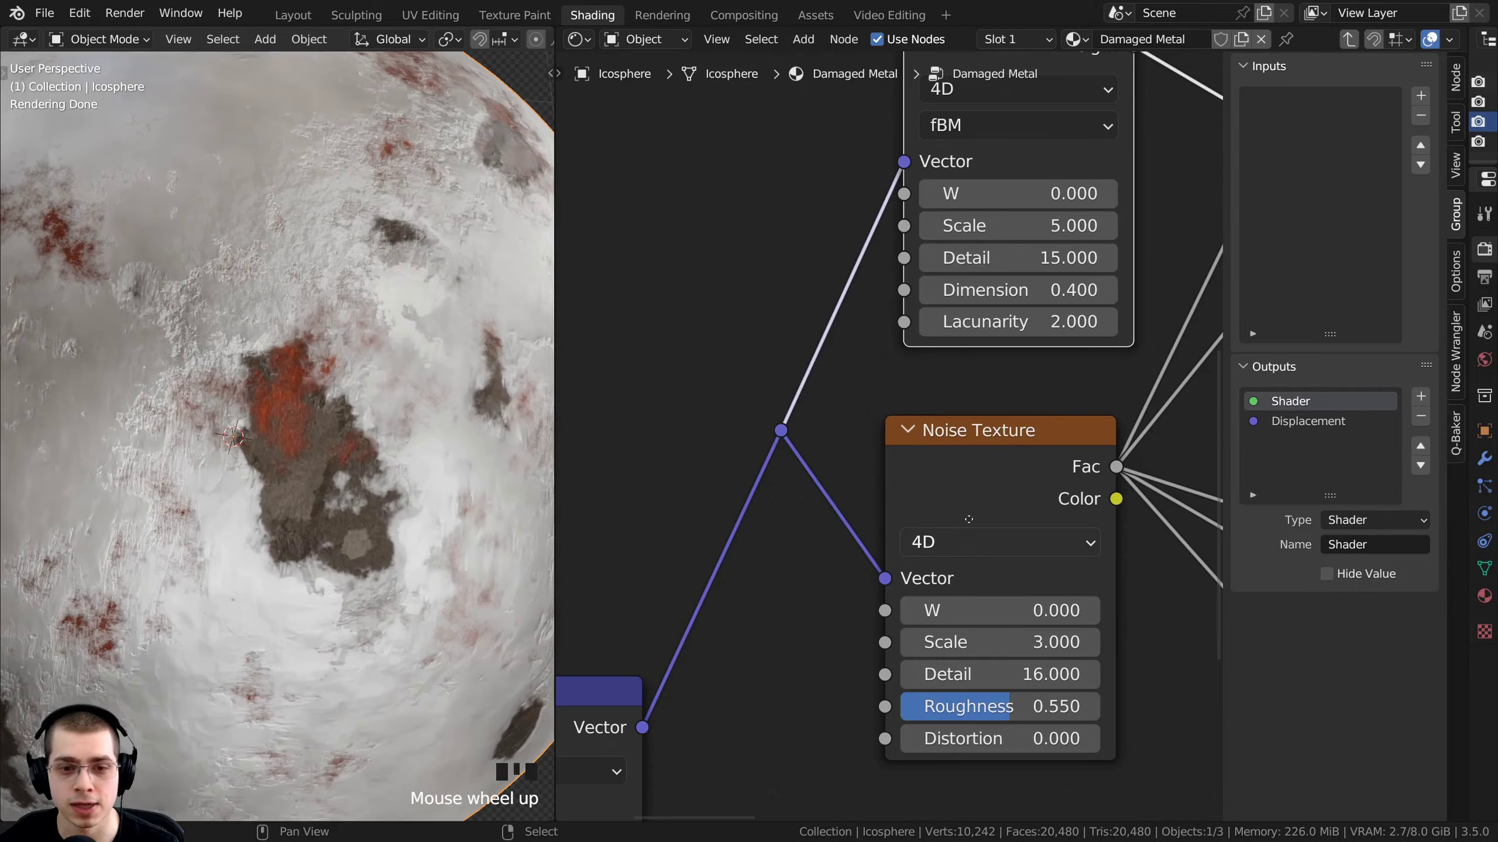
middle_drag(970, 518, 958, 378)
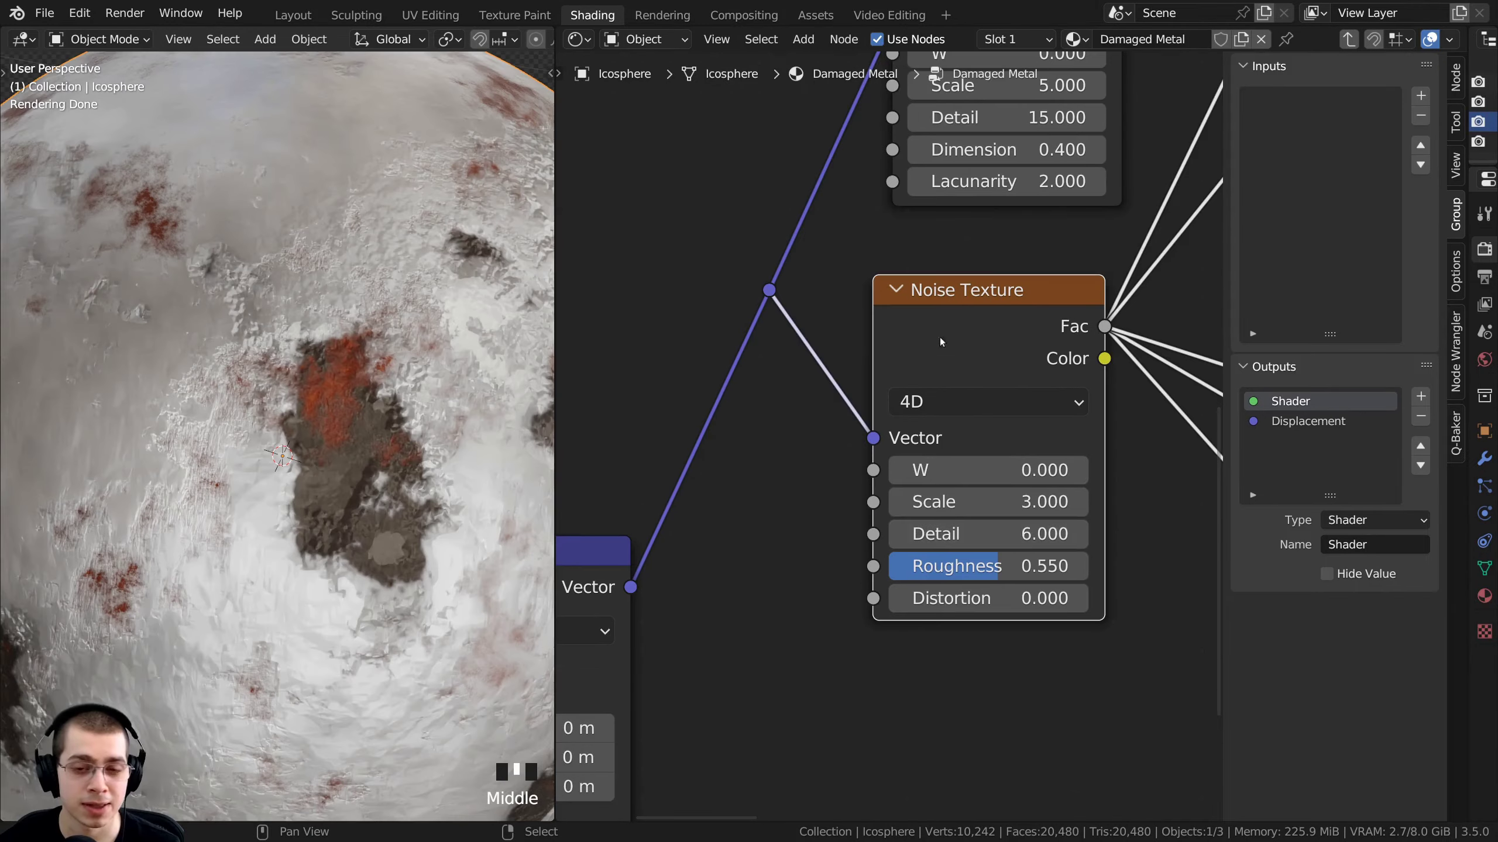
drag(922, 298, 927, 291)
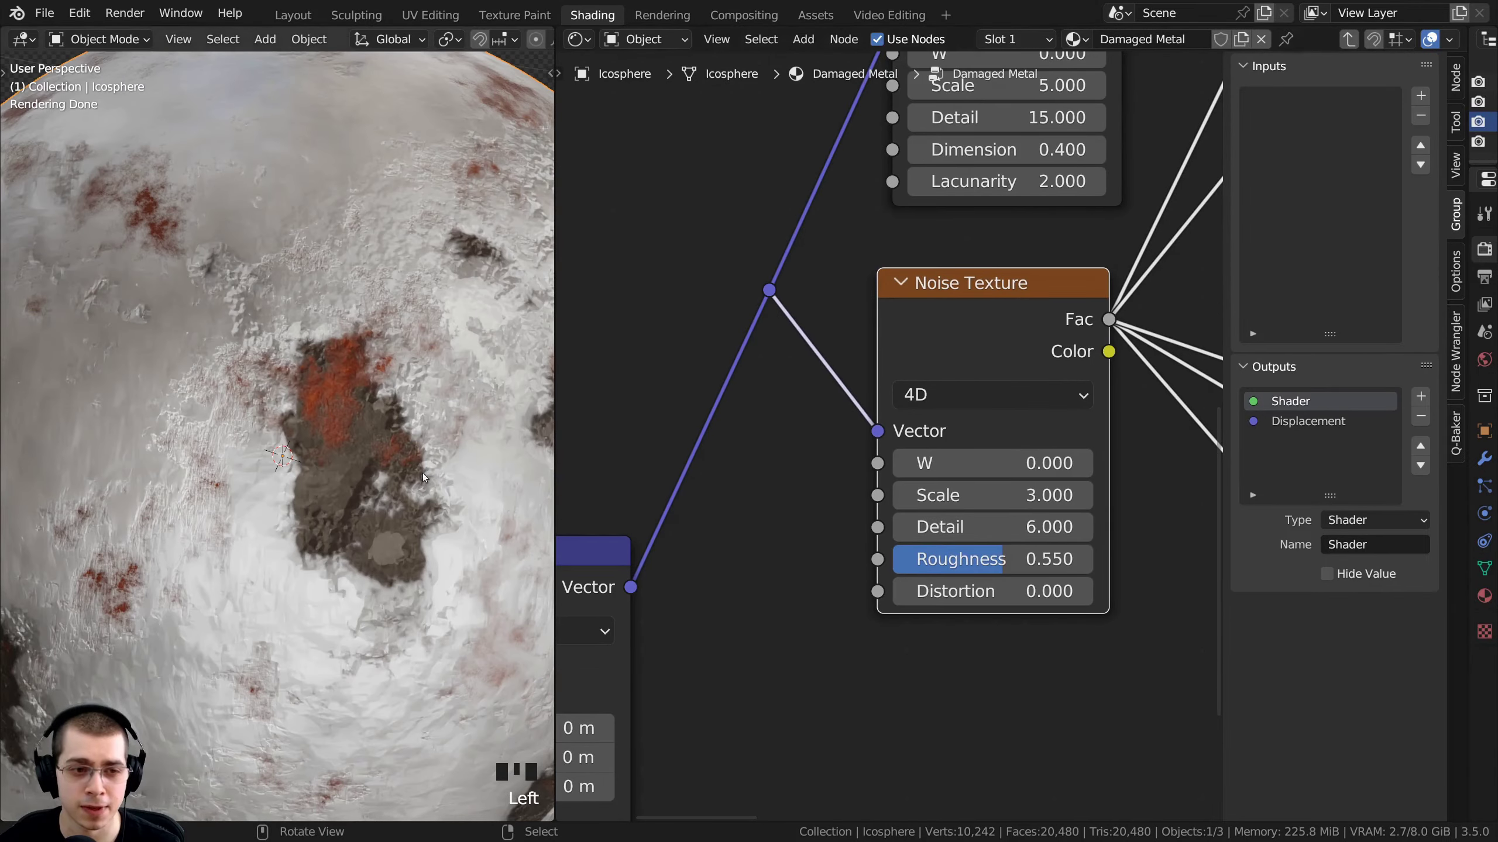
Examine the dark rusty patch on the sphere up close to judge the effect of the texture detail values
scroll(423, 477, up, 2)
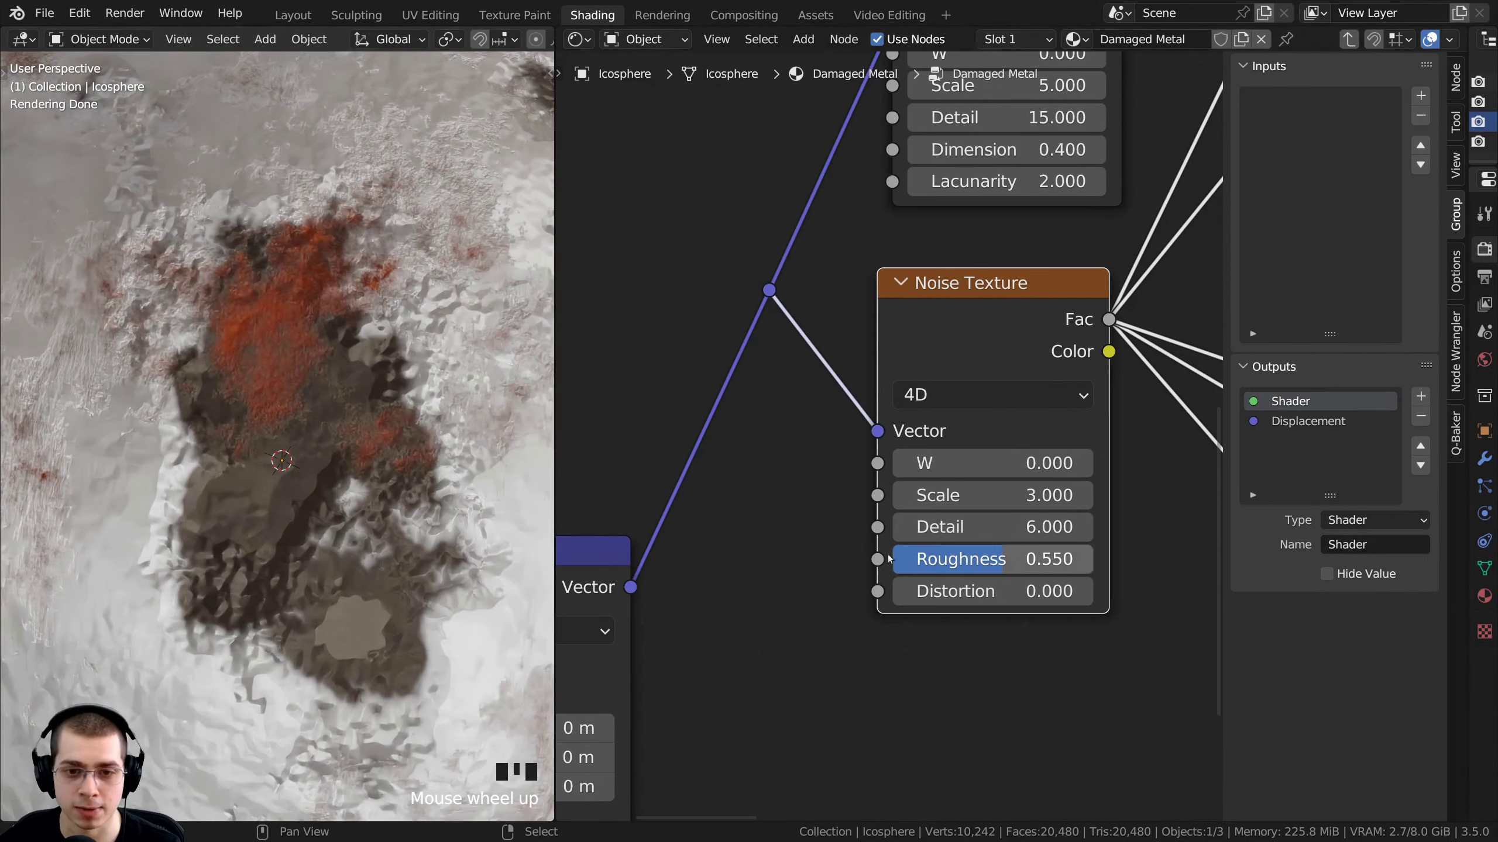
scroll(889, 559, down, 4)
middle_drag(889, 560, 974, 563)
scroll(887, 451, down, 2)
ctrl+middle_drag(307, 596, 301, 538)
shift+middle_drag(266, 465, 299, 335)
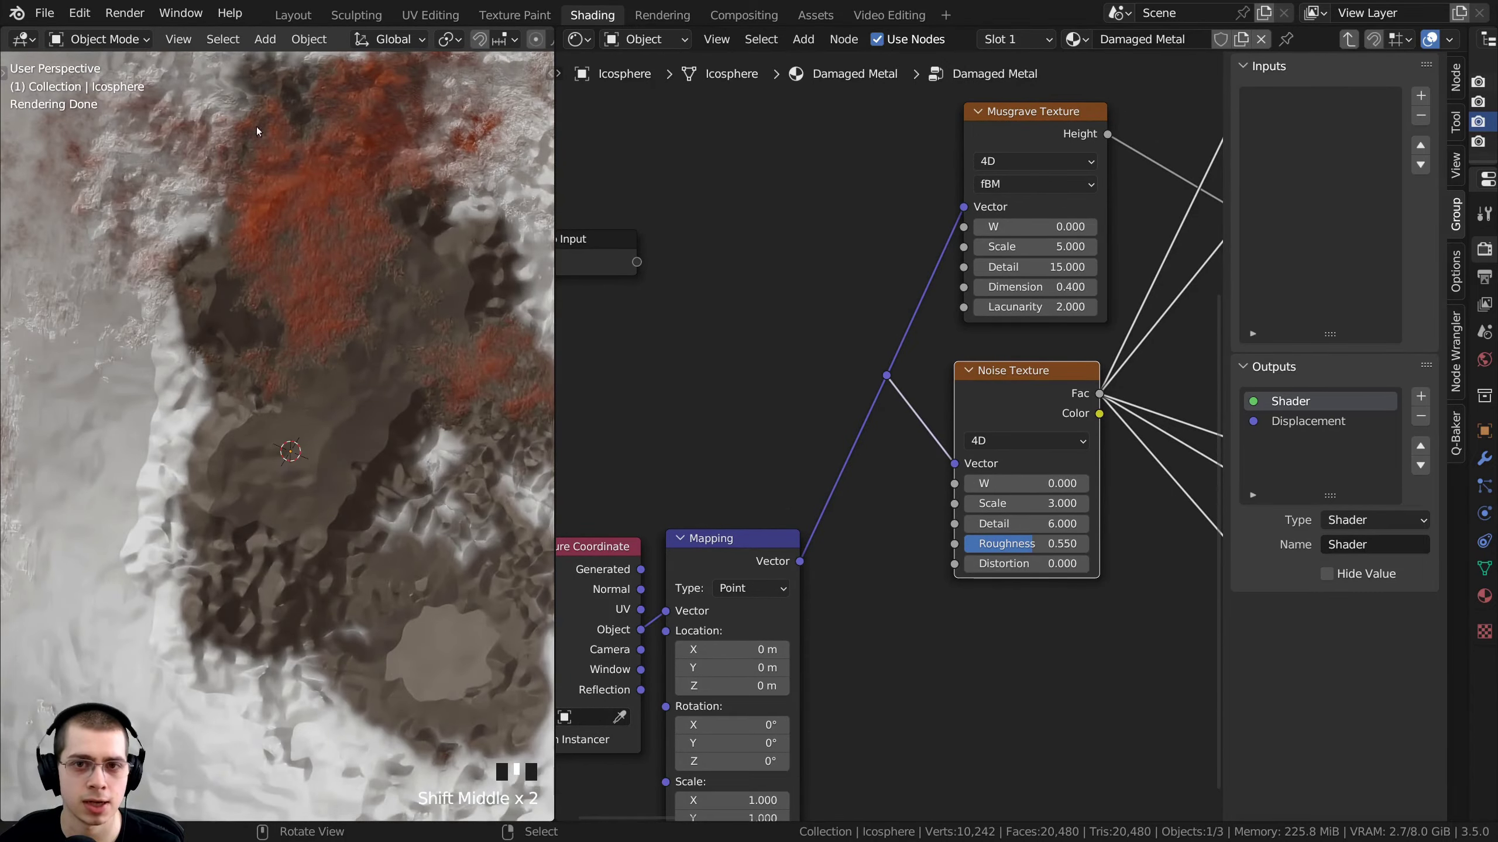
Expose the Musgrave Texture's Detail as a group input and connect the Noise Texture's Detail to the same input
middle_drag(919, 257, 927, 306)
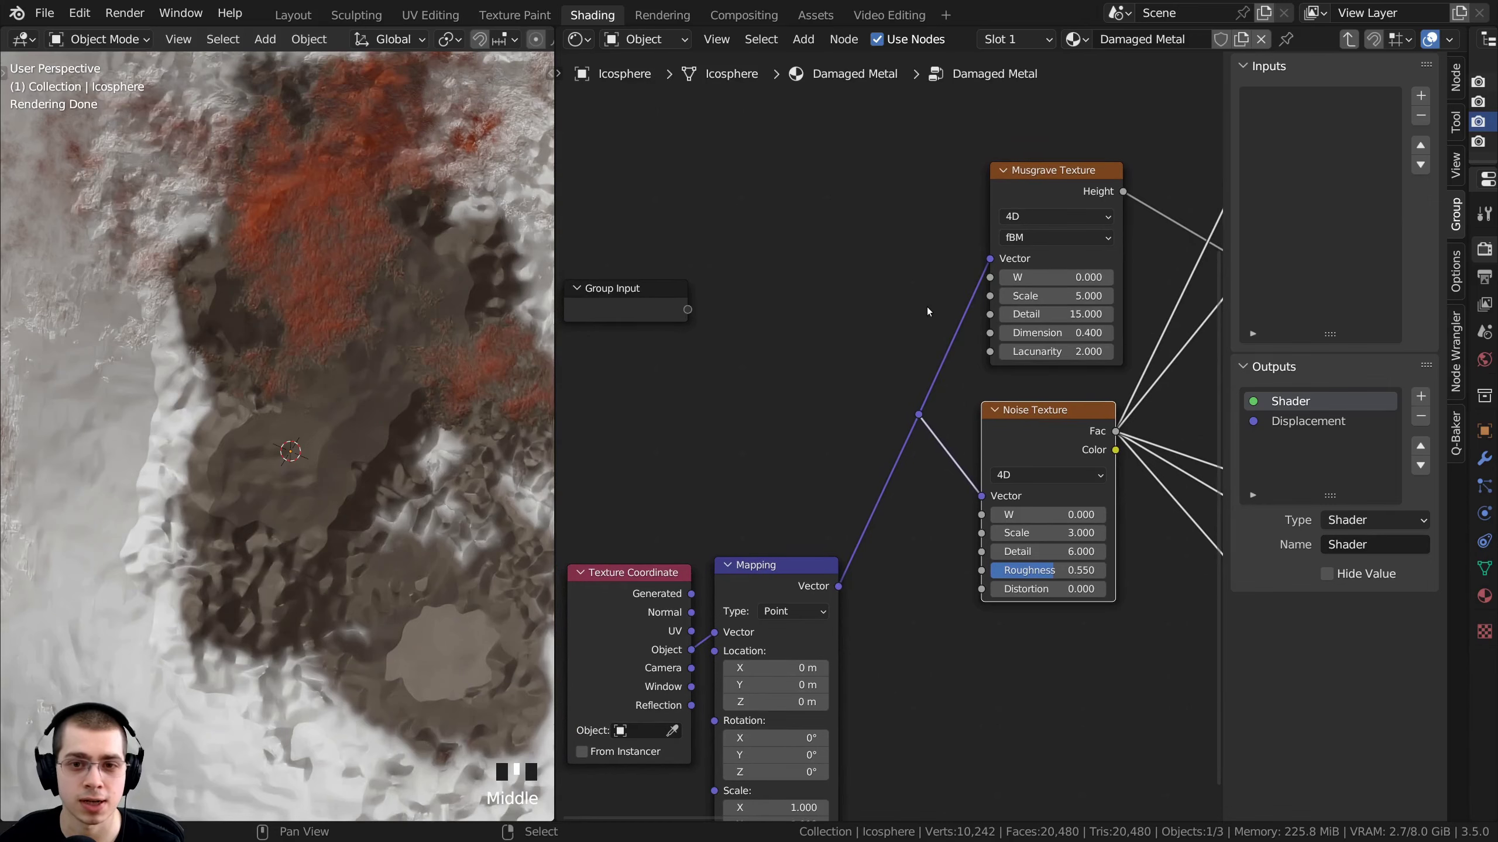
drag(990, 313, 687, 310)
drag(981, 552, 643, 321)
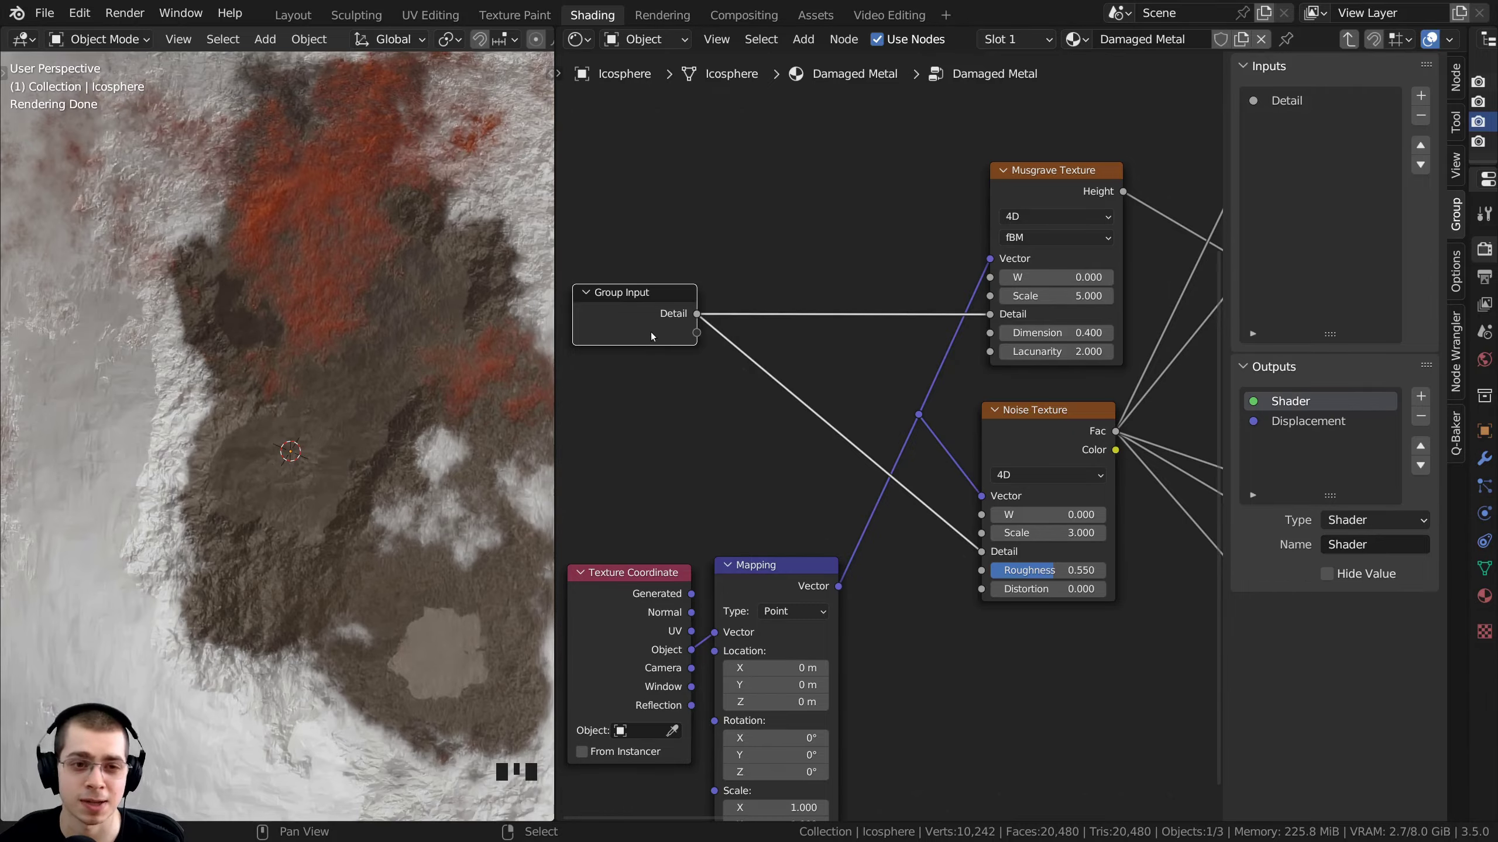
Leave the group and try out the shared Detail value on the Damaged Metal node
key(Tab)
scroll(702, 341, up, 8)
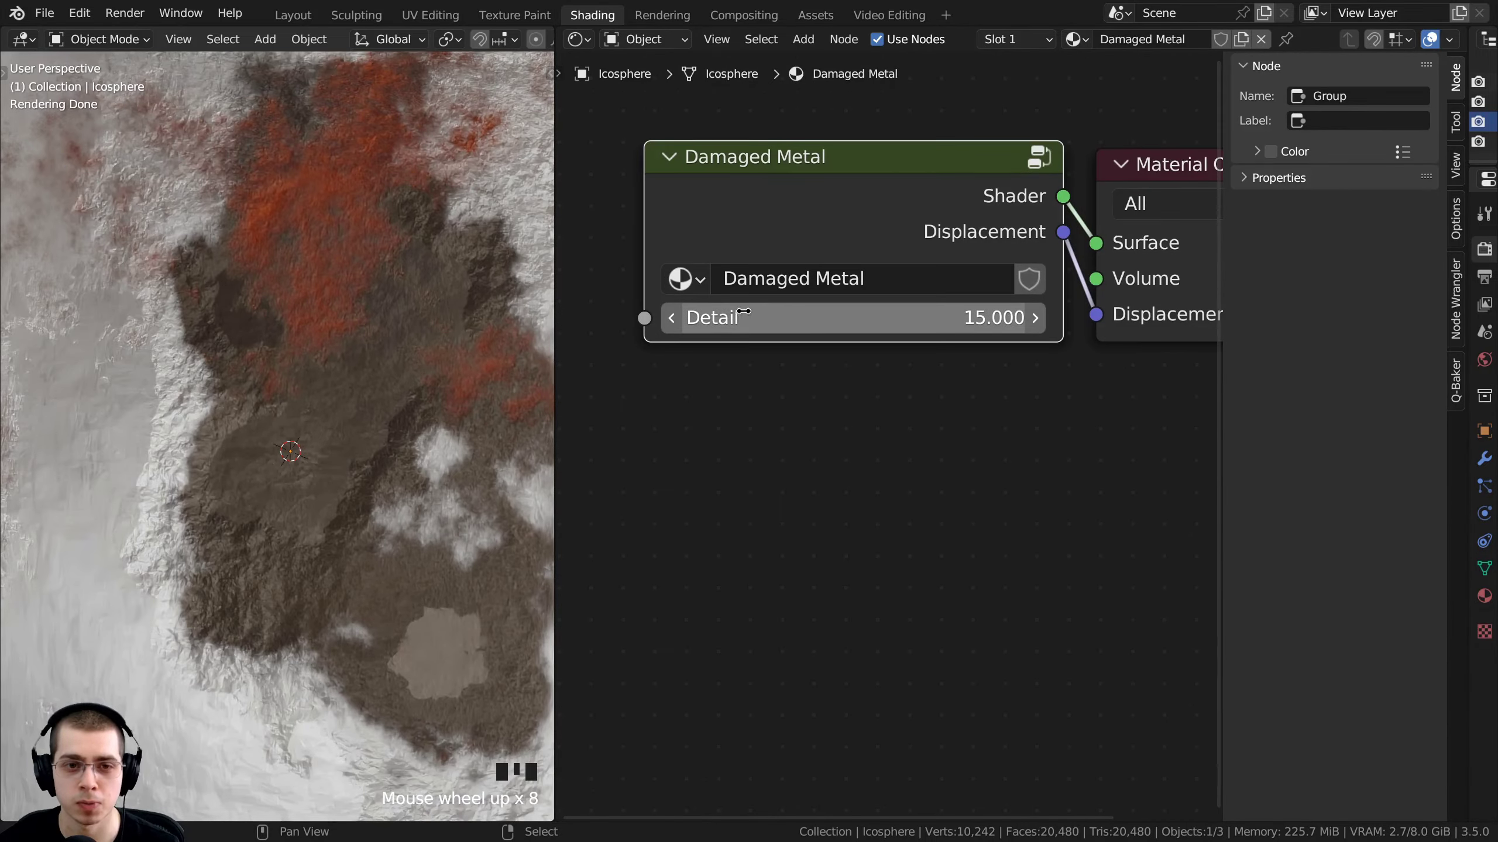
mouse_move(744, 318)
mouse_down()
mouse_move(624, 317)
mouse_move(749, 317)
mouse_up()
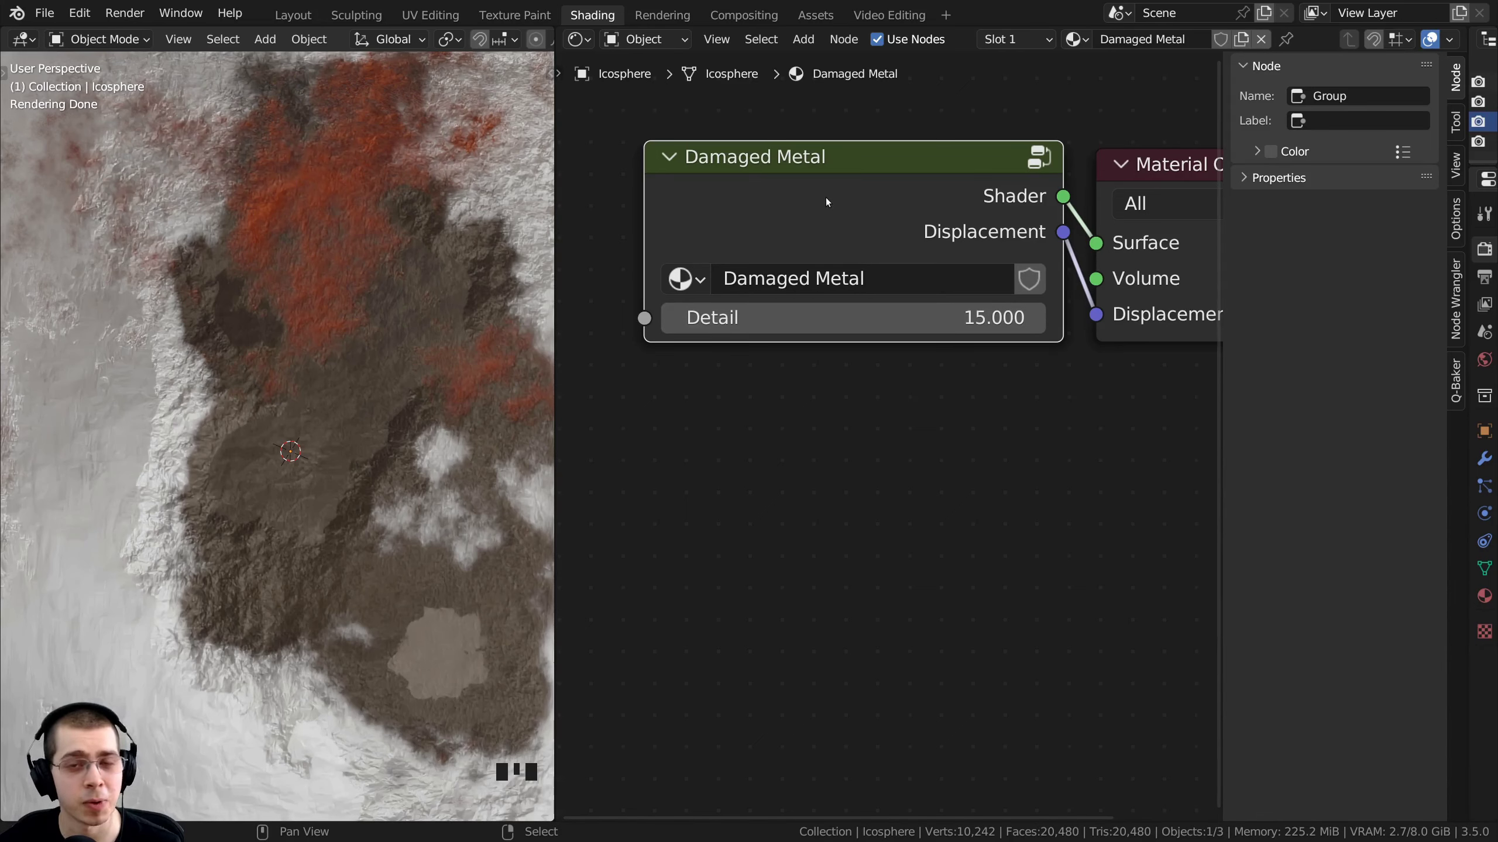
Reopen the group and insert a Math node set to Add, with second value 1, between the Detail input and the Noise Texture's Detail
scroll(829, 207, down, 1)
key(Tab)
scroll(819, 413, down, 1)
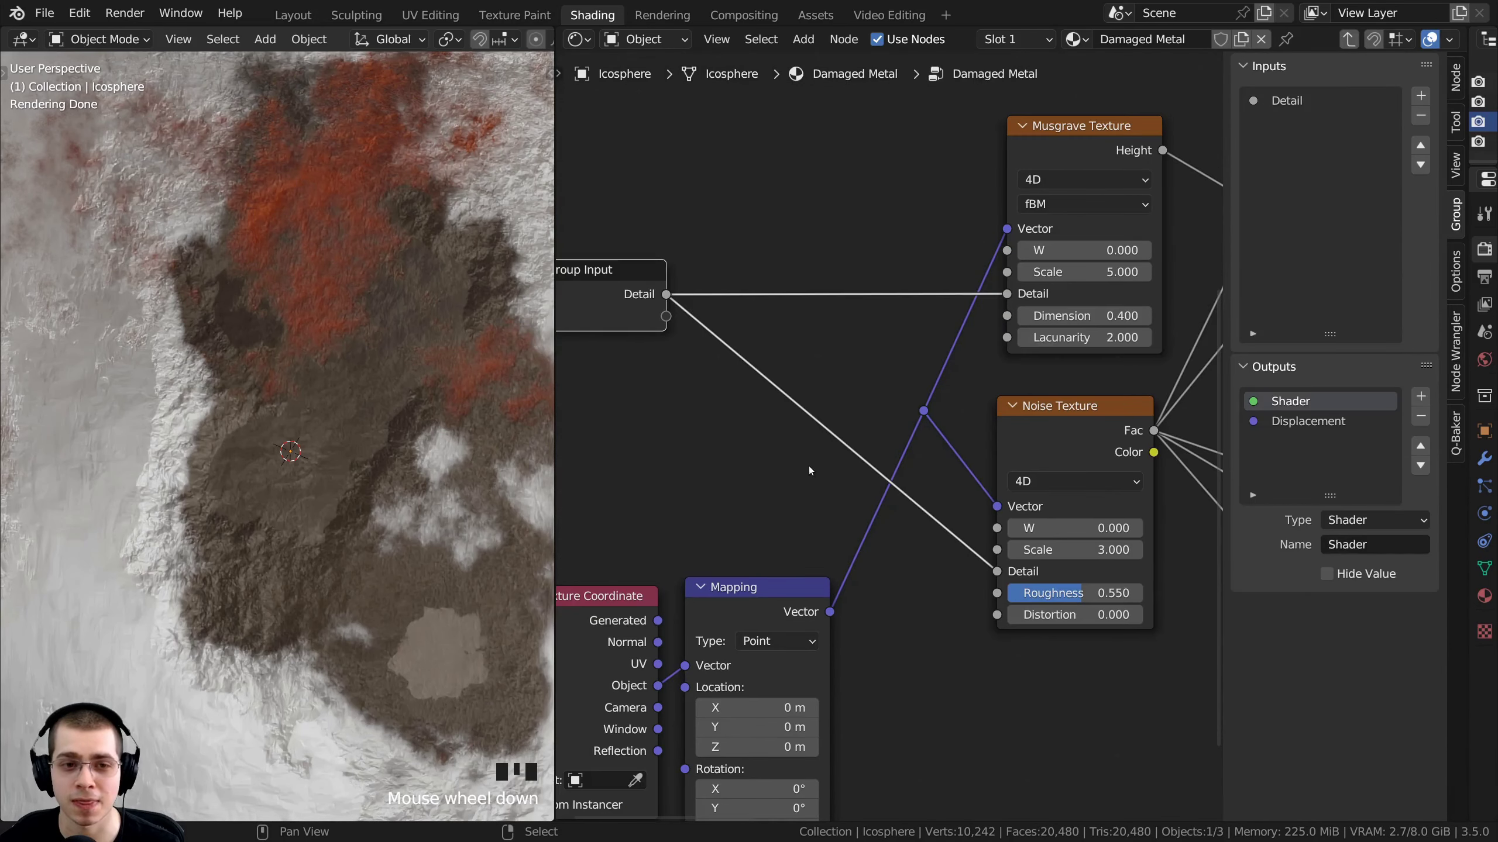
key(shift+a)
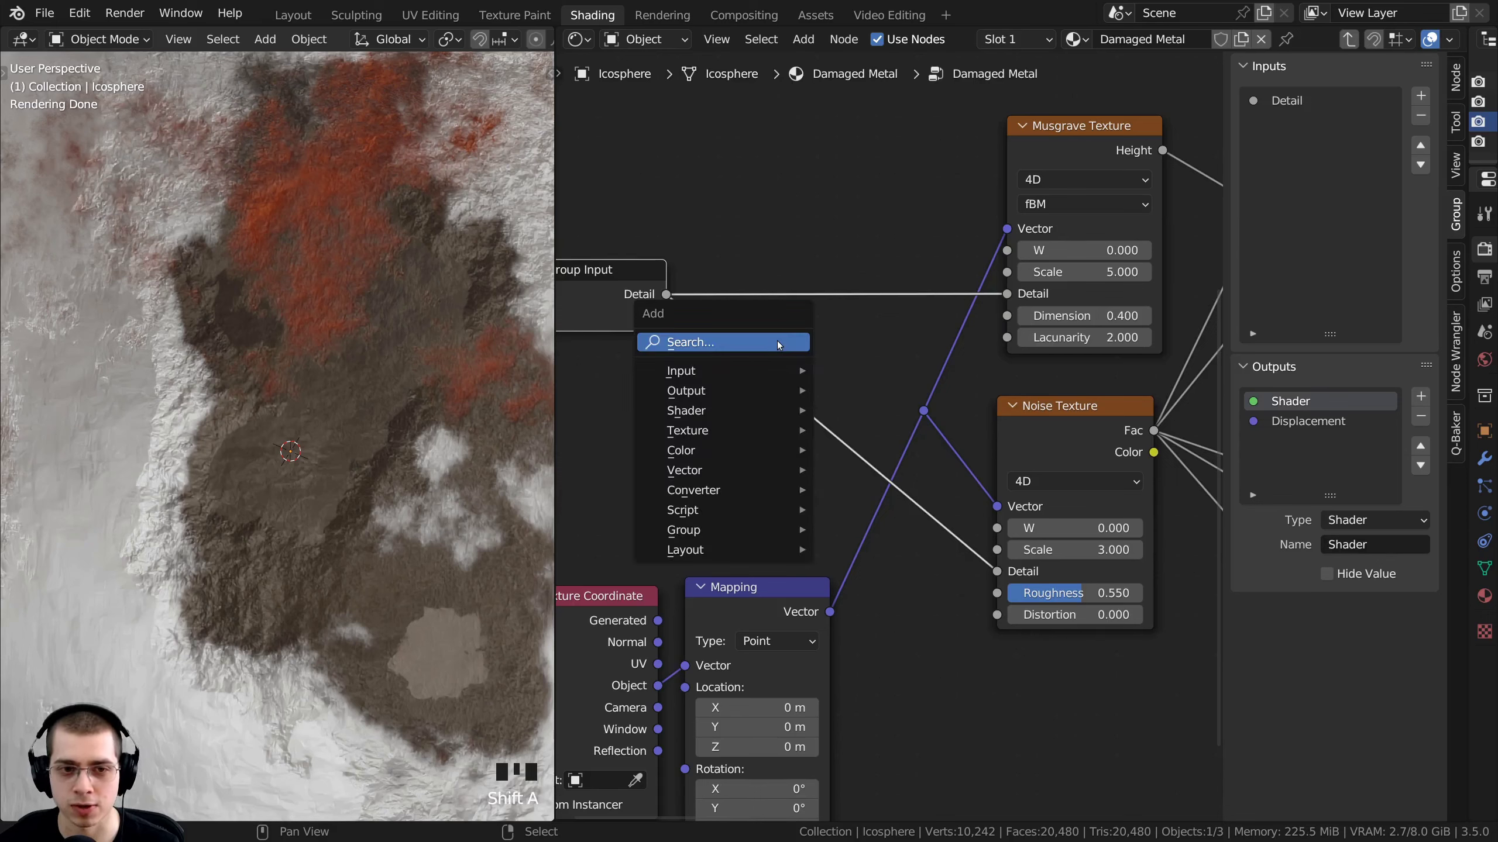
click(777, 340)
text(math)
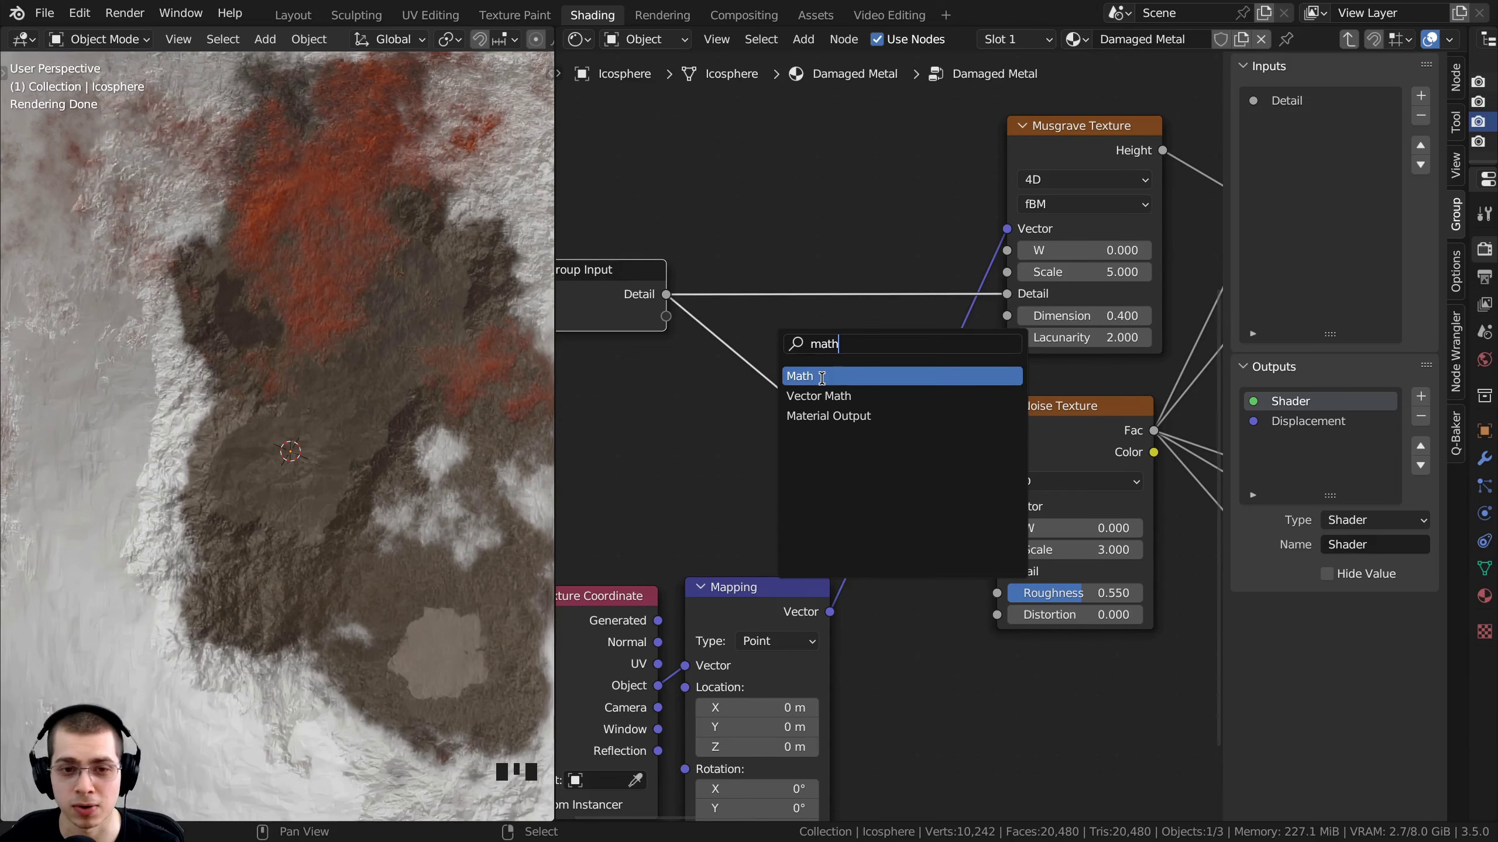
click(821, 376)
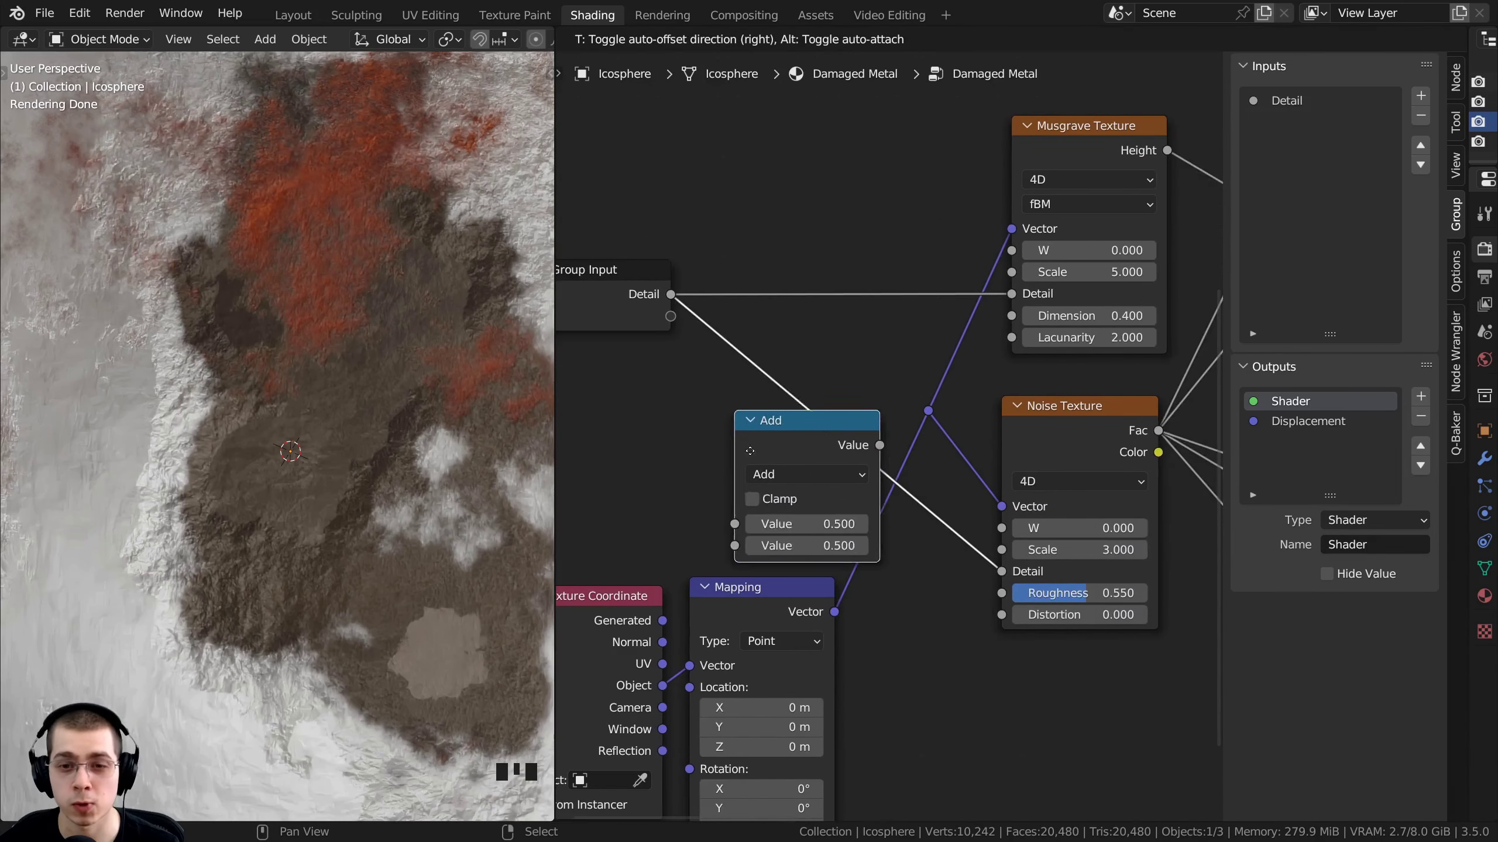
click(801, 407)
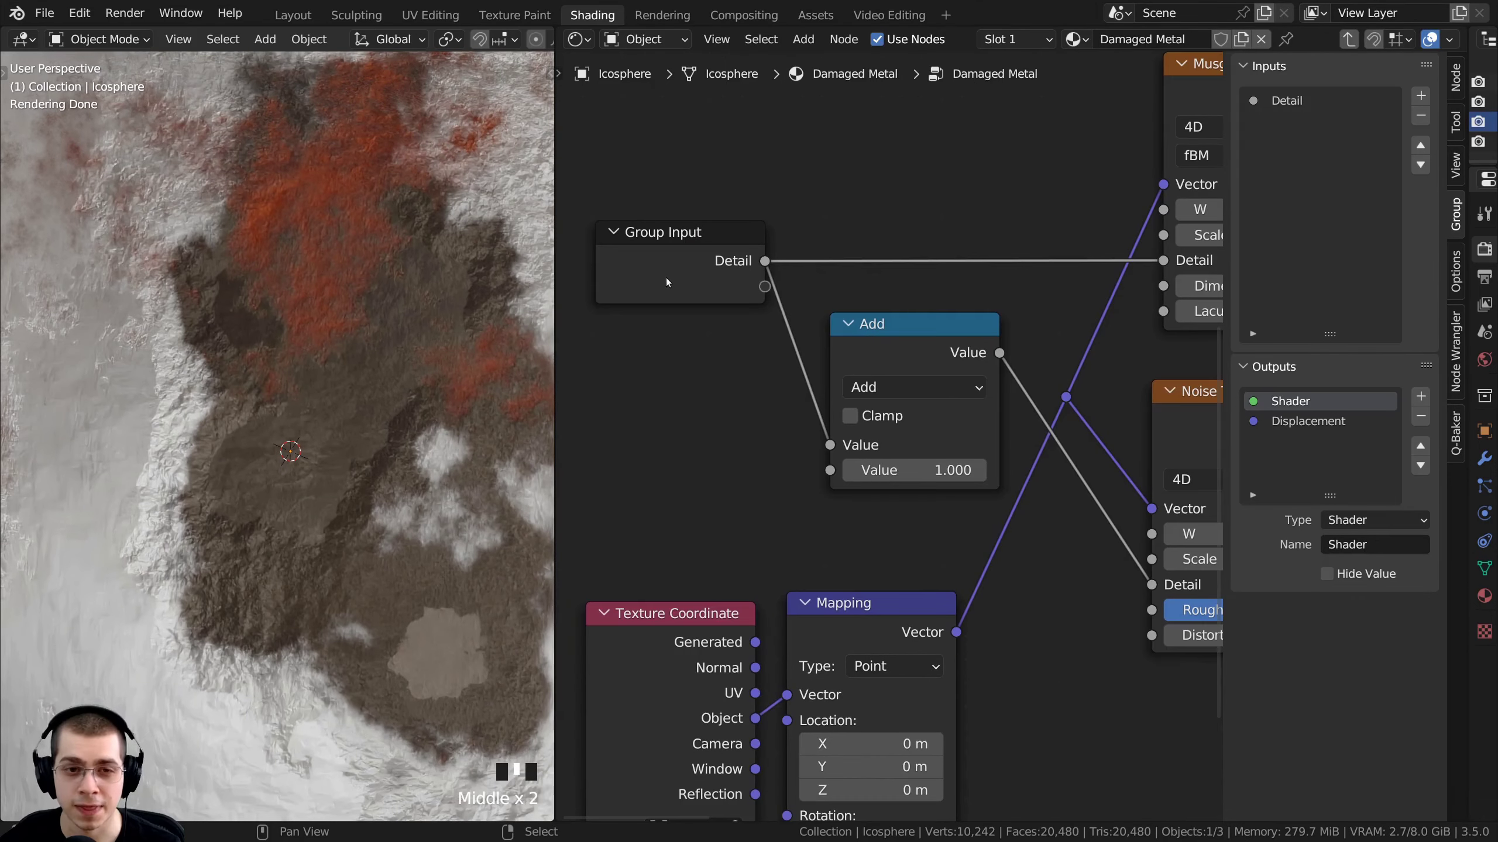
Move the group's Detail link from the Add node's first value to its second value
click(731, 251)
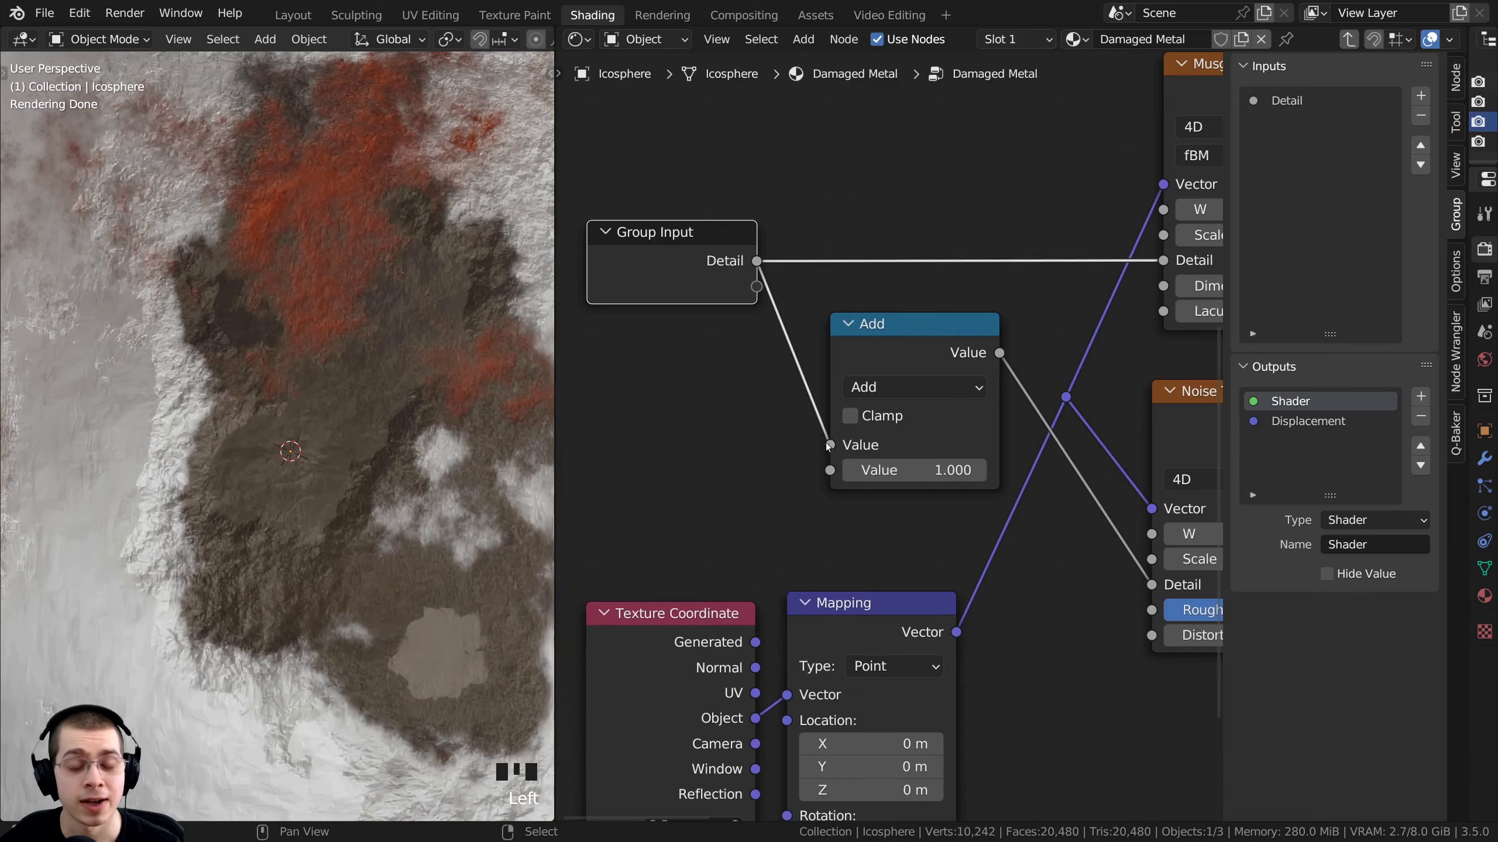
drag(830, 444, 727, 481)
drag(823, 476, 829, 471)
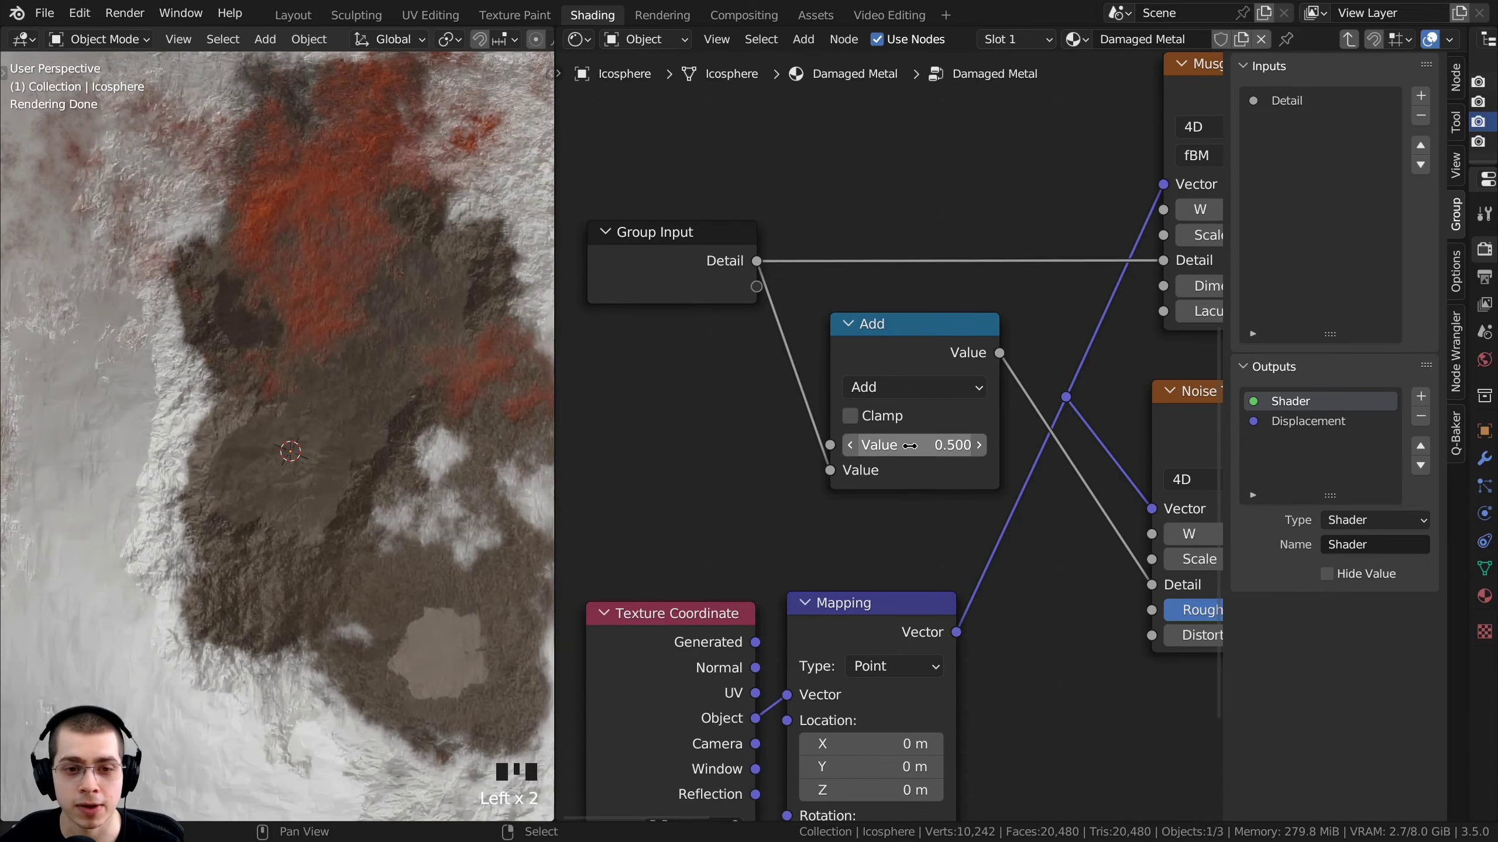
Change the Math node's operation from Add to Divide
middle_drag(1020, 360, 888, 339)
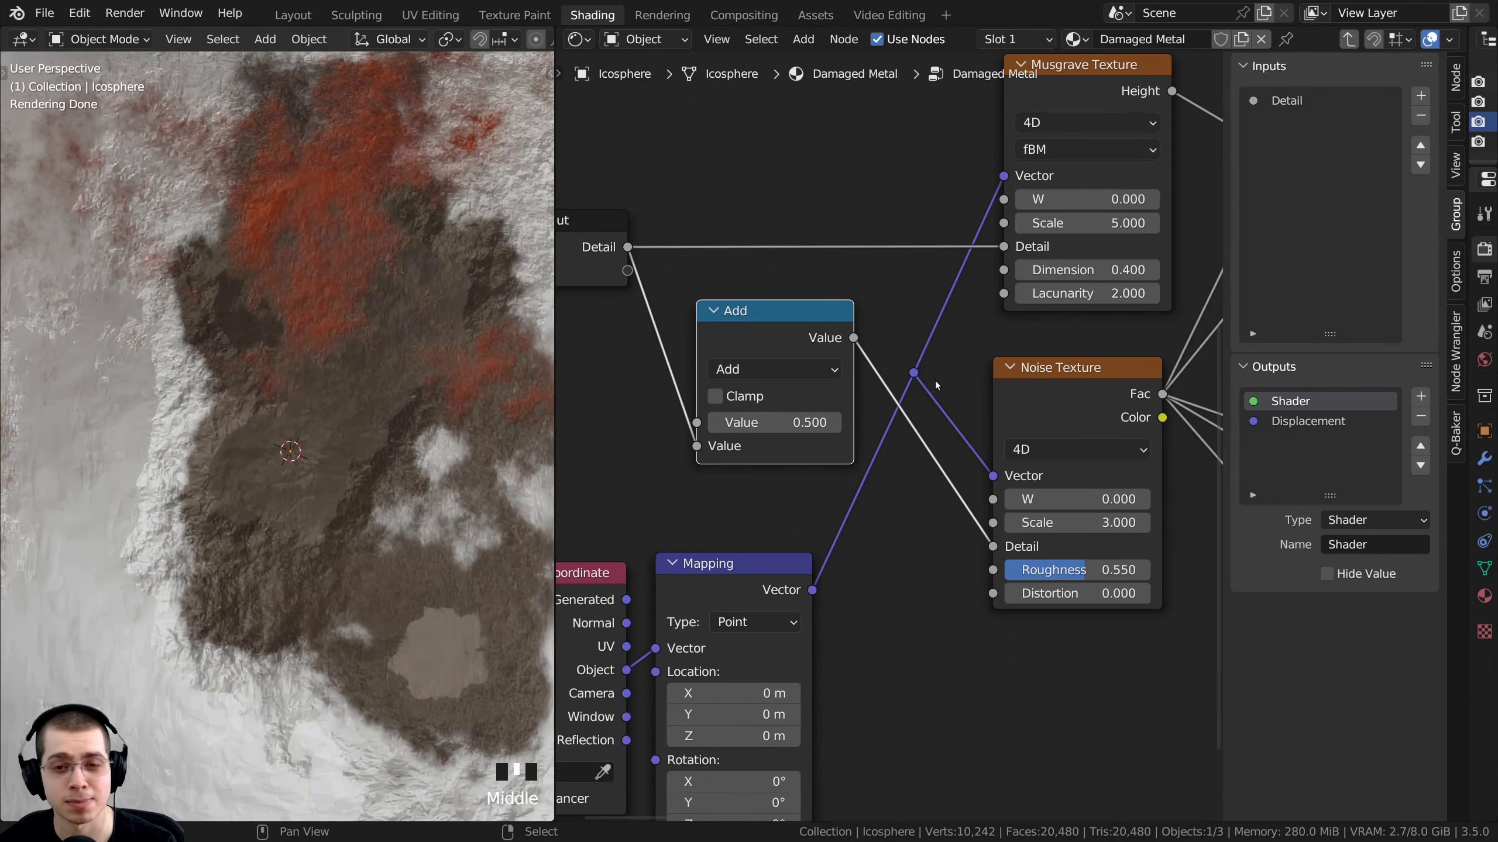
scroll(871, 414, up, 1)
click(796, 359)
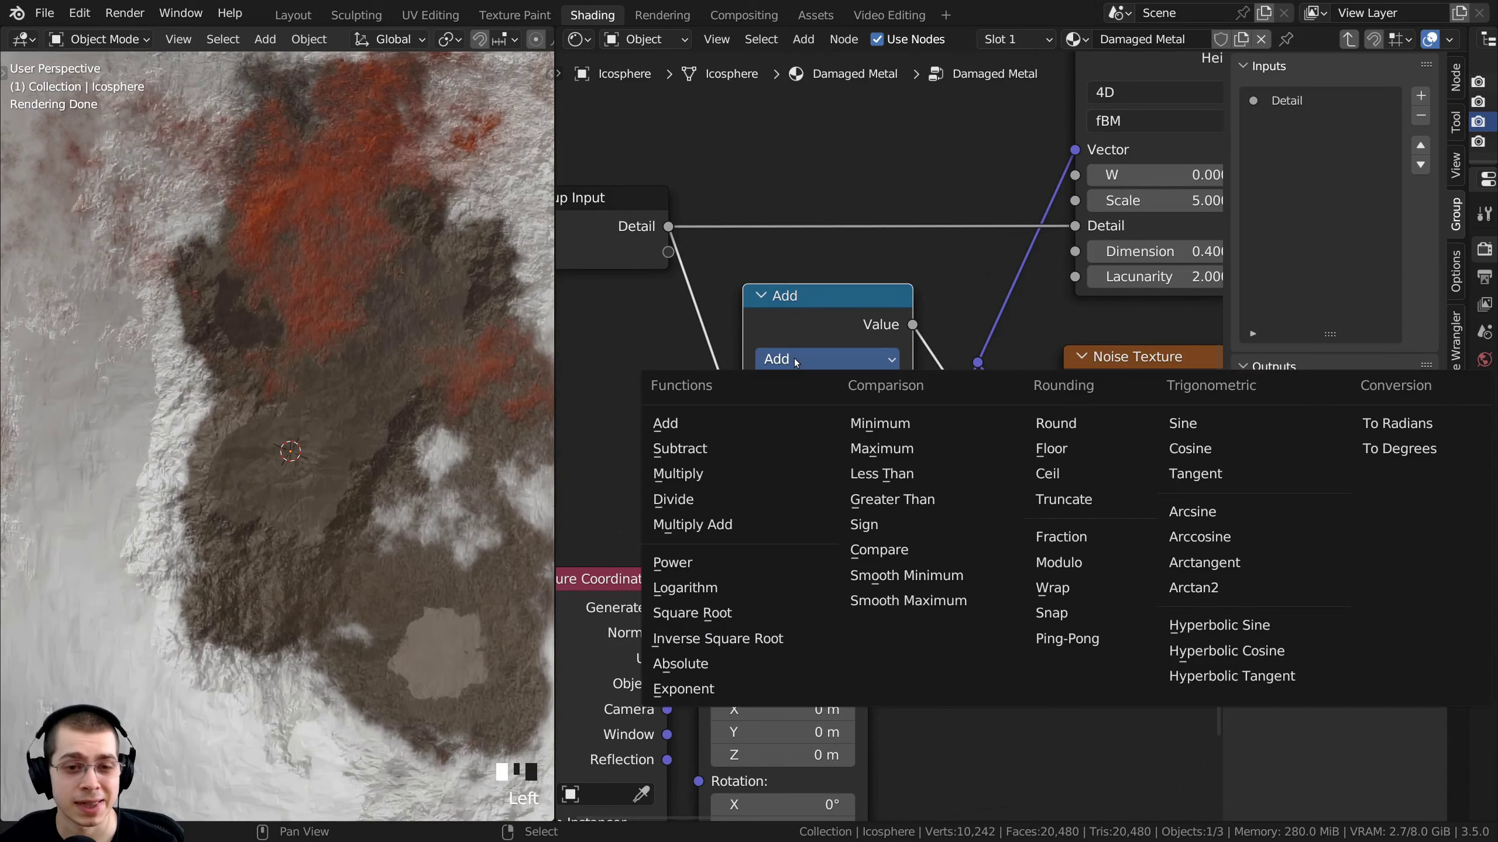
click(681, 501)
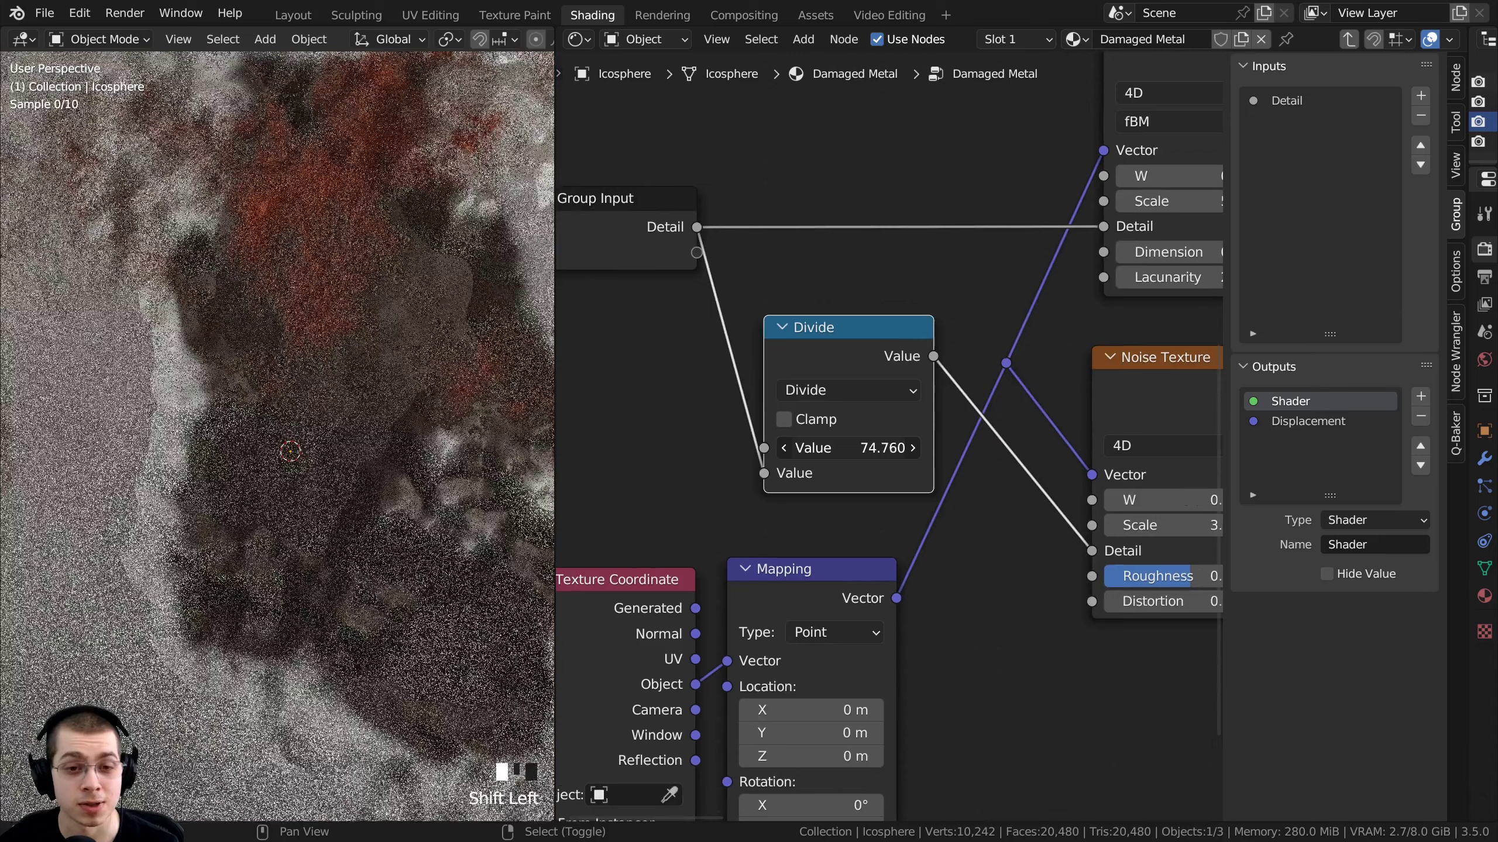
Try 65.14 as the Divide node's first value and check its effect on the rendered metal
shift+drag(849, 448, 920, 448)
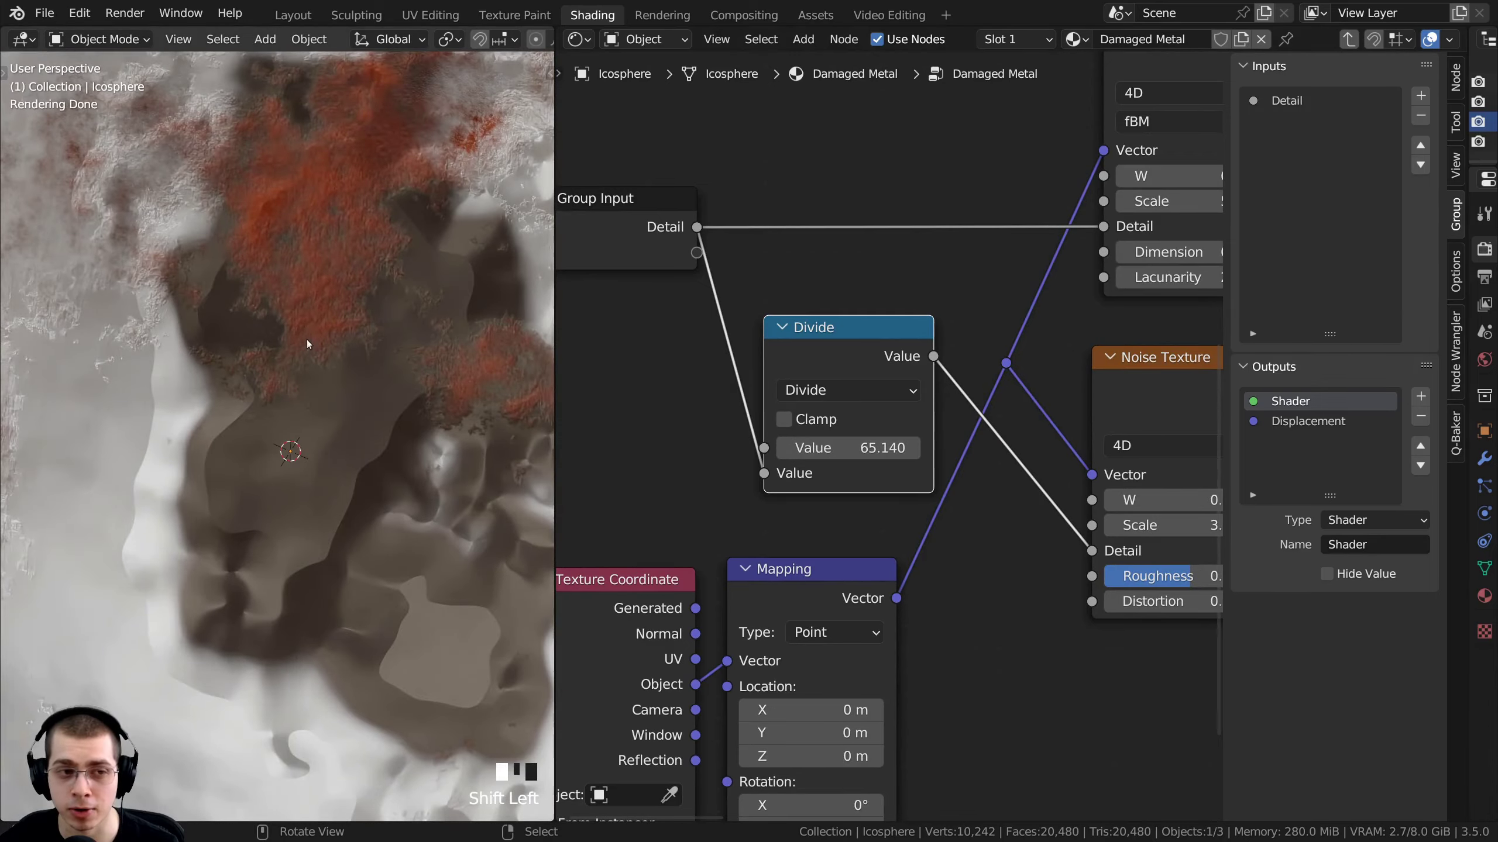
scroll(364, 389, down, 2)
middle_drag(688, 256, 682, 212)
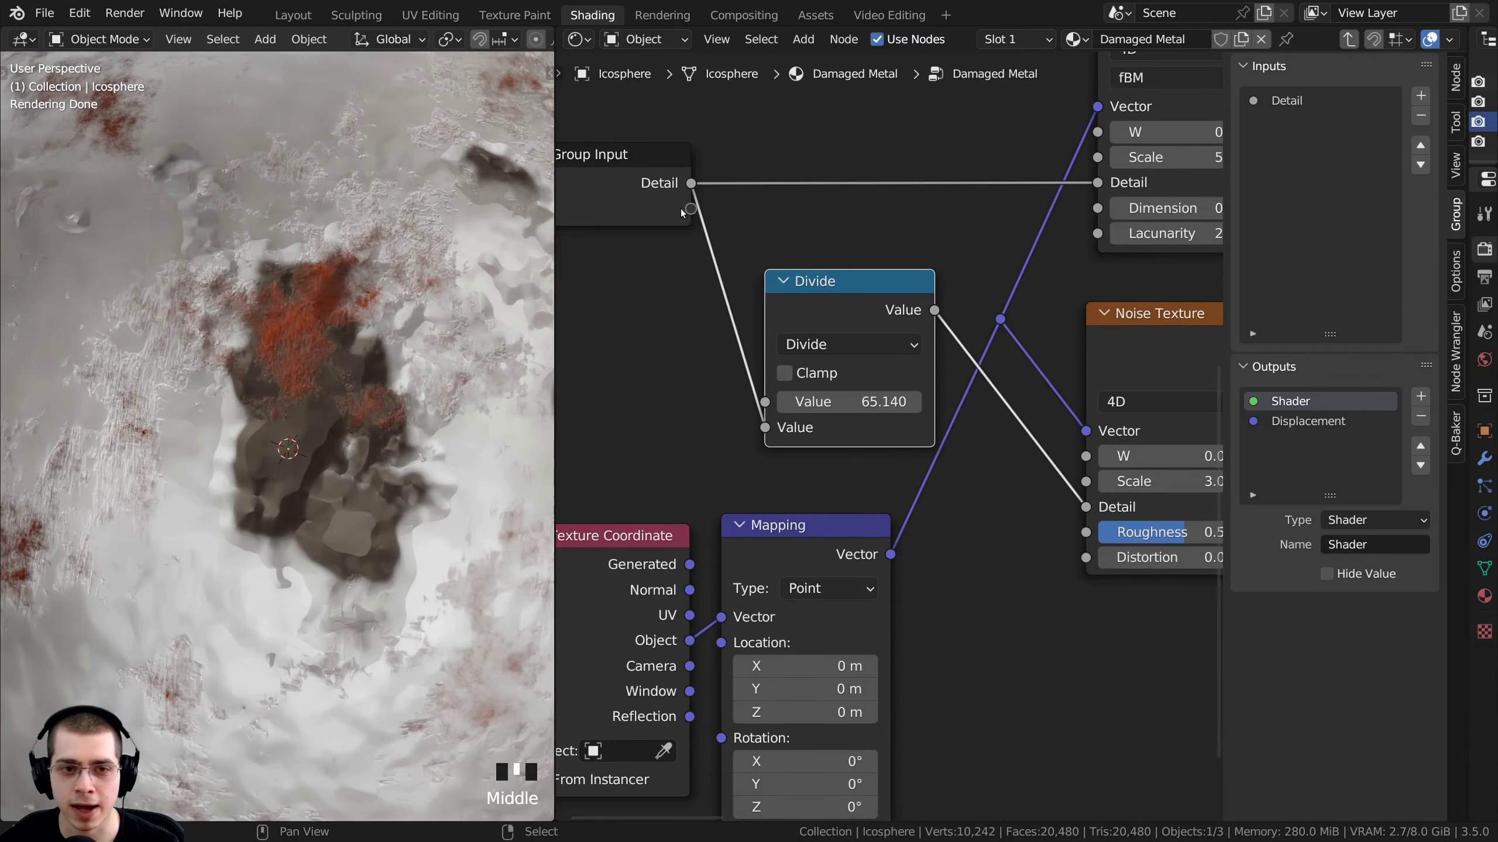
shift+drag(829, 404, 814, 403)
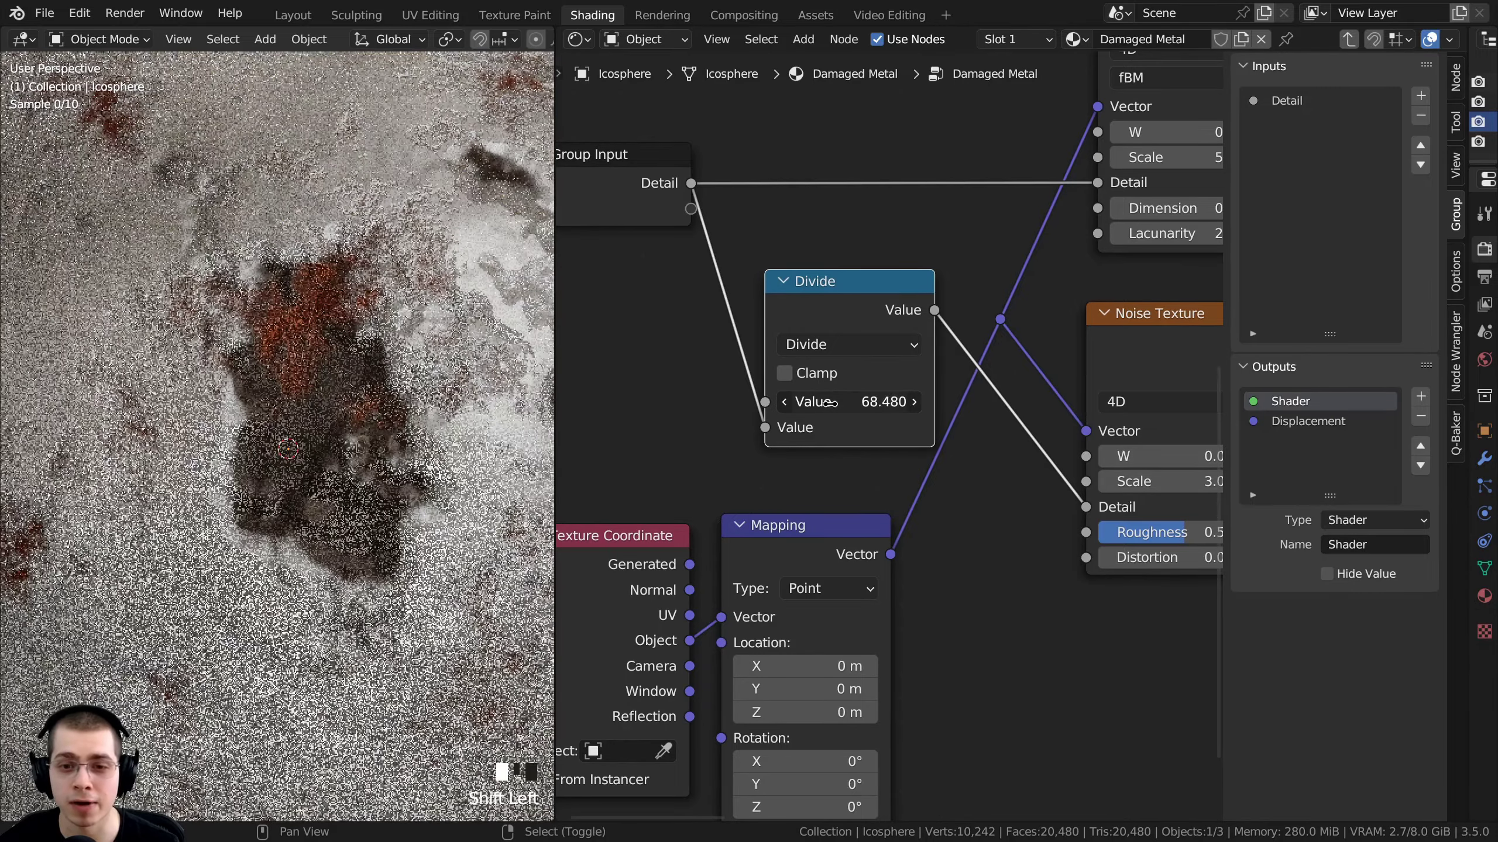
middle_drag(1158, 390, 1008, 382)
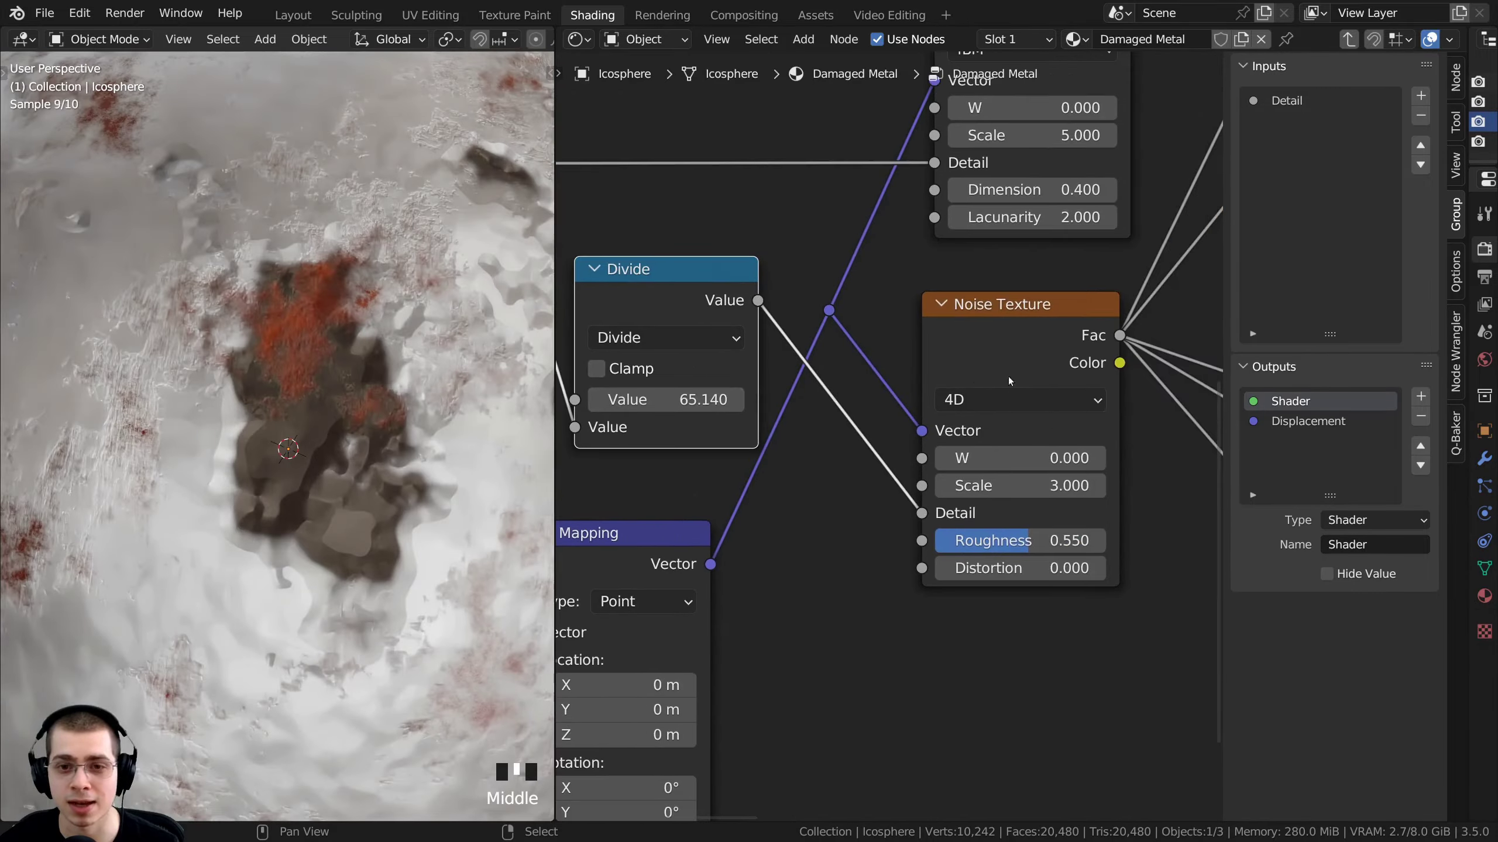
click(1009, 382)
middle_drag(845, 453, 1003, 450)
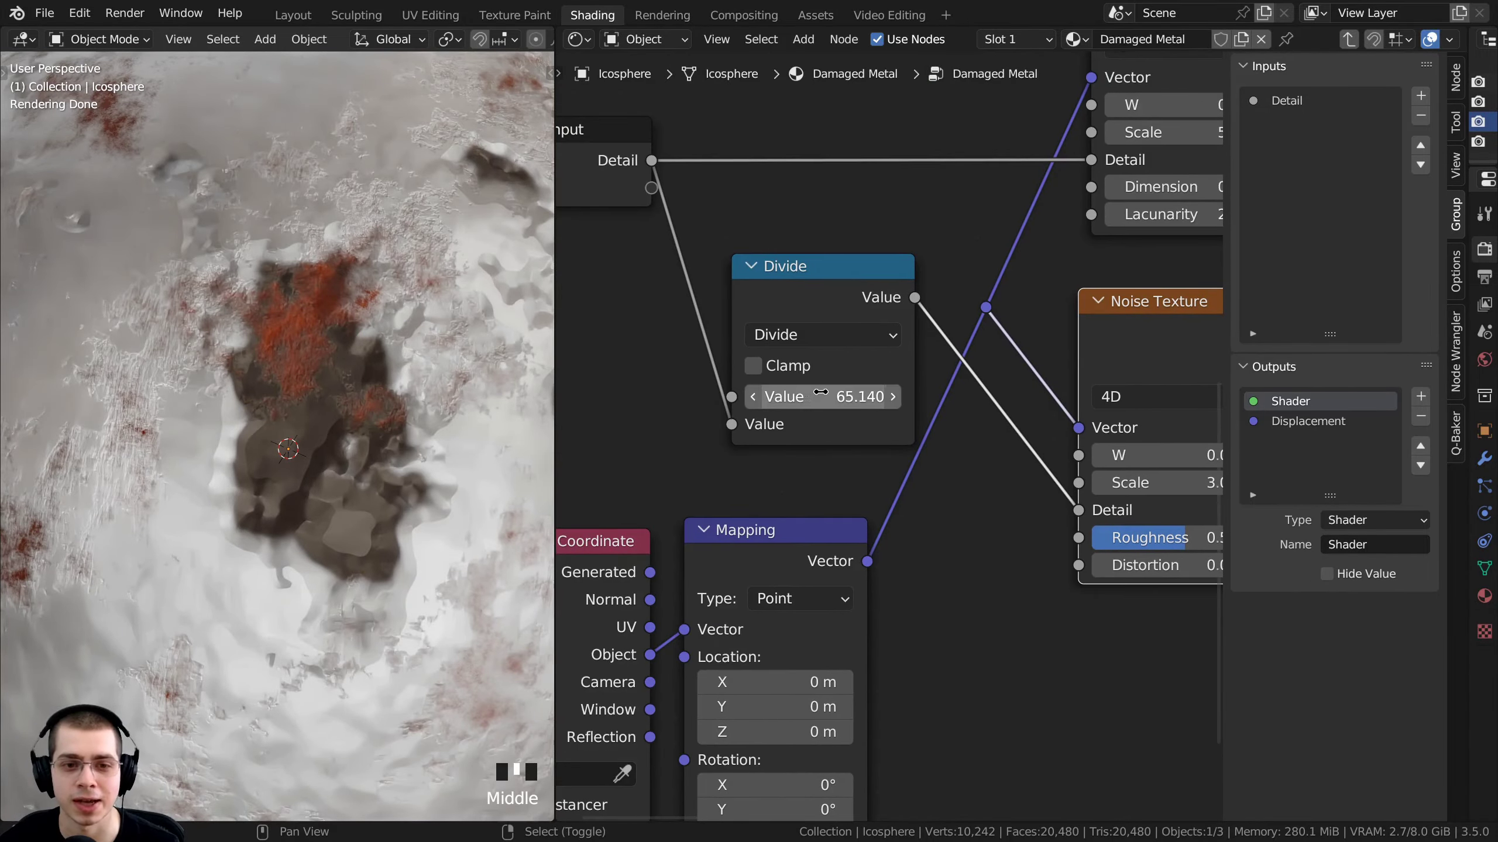
Try 51.15 as the Divide node's first value and inspect the rust patches up close
shift+drag(826, 397, 837, 397)
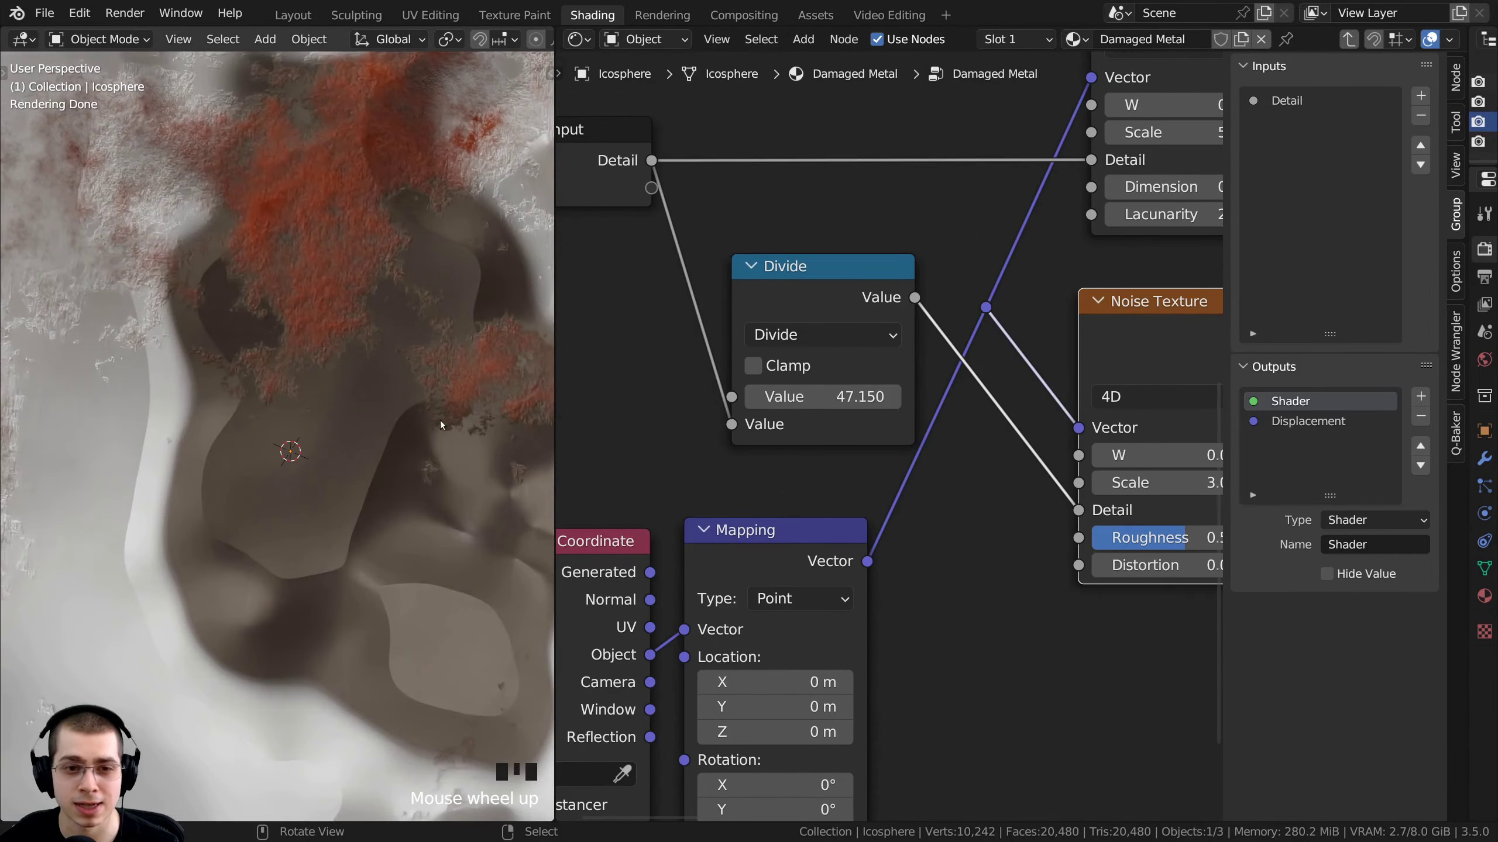
scroll(442, 425, down, 2)
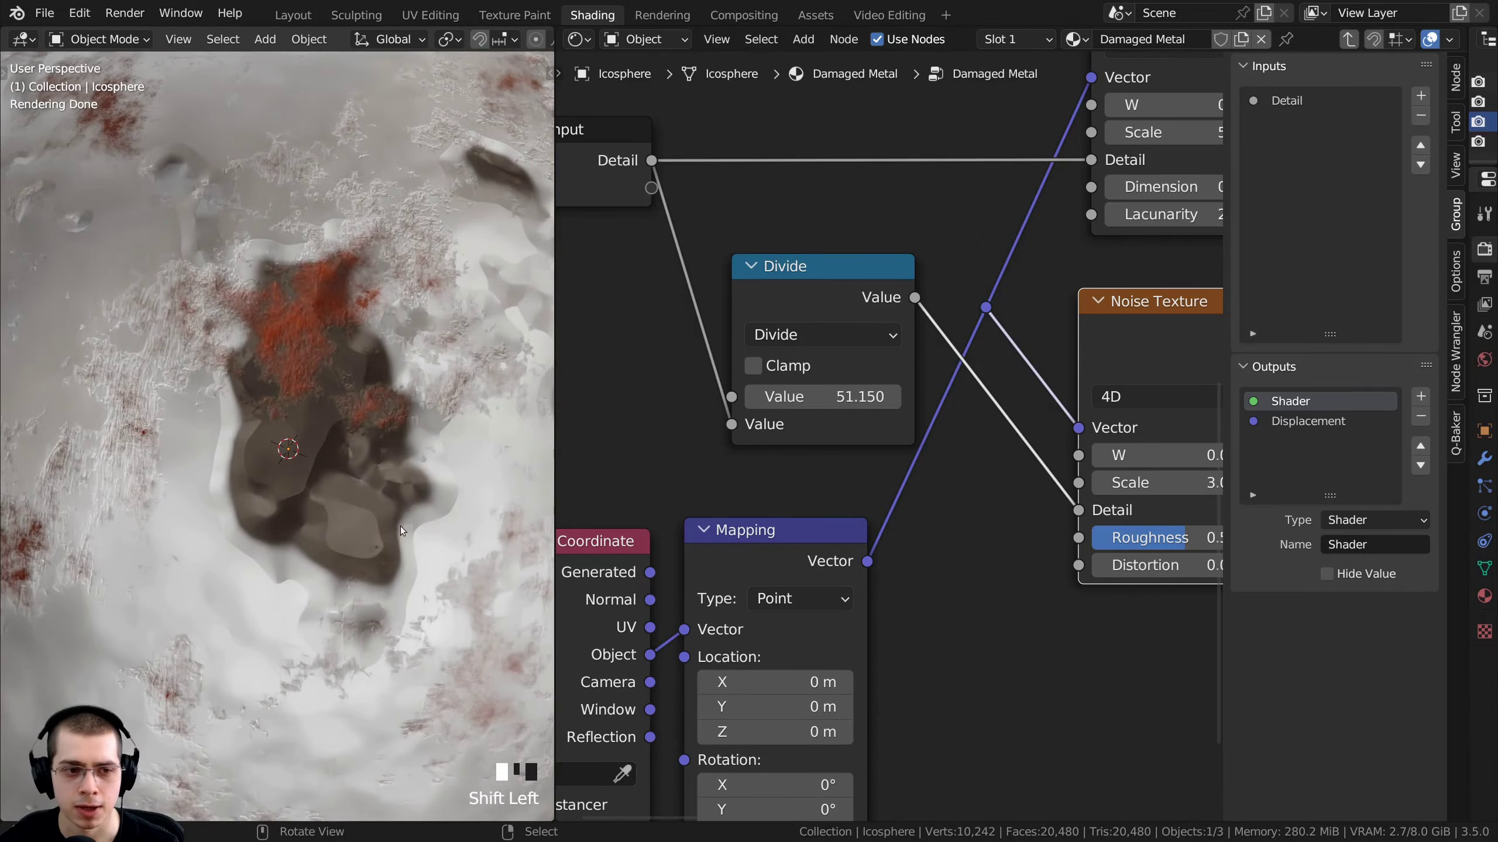
ctrl+middle_drag(367, 511, 331, 471)
scroll(297, 390, up, 4)
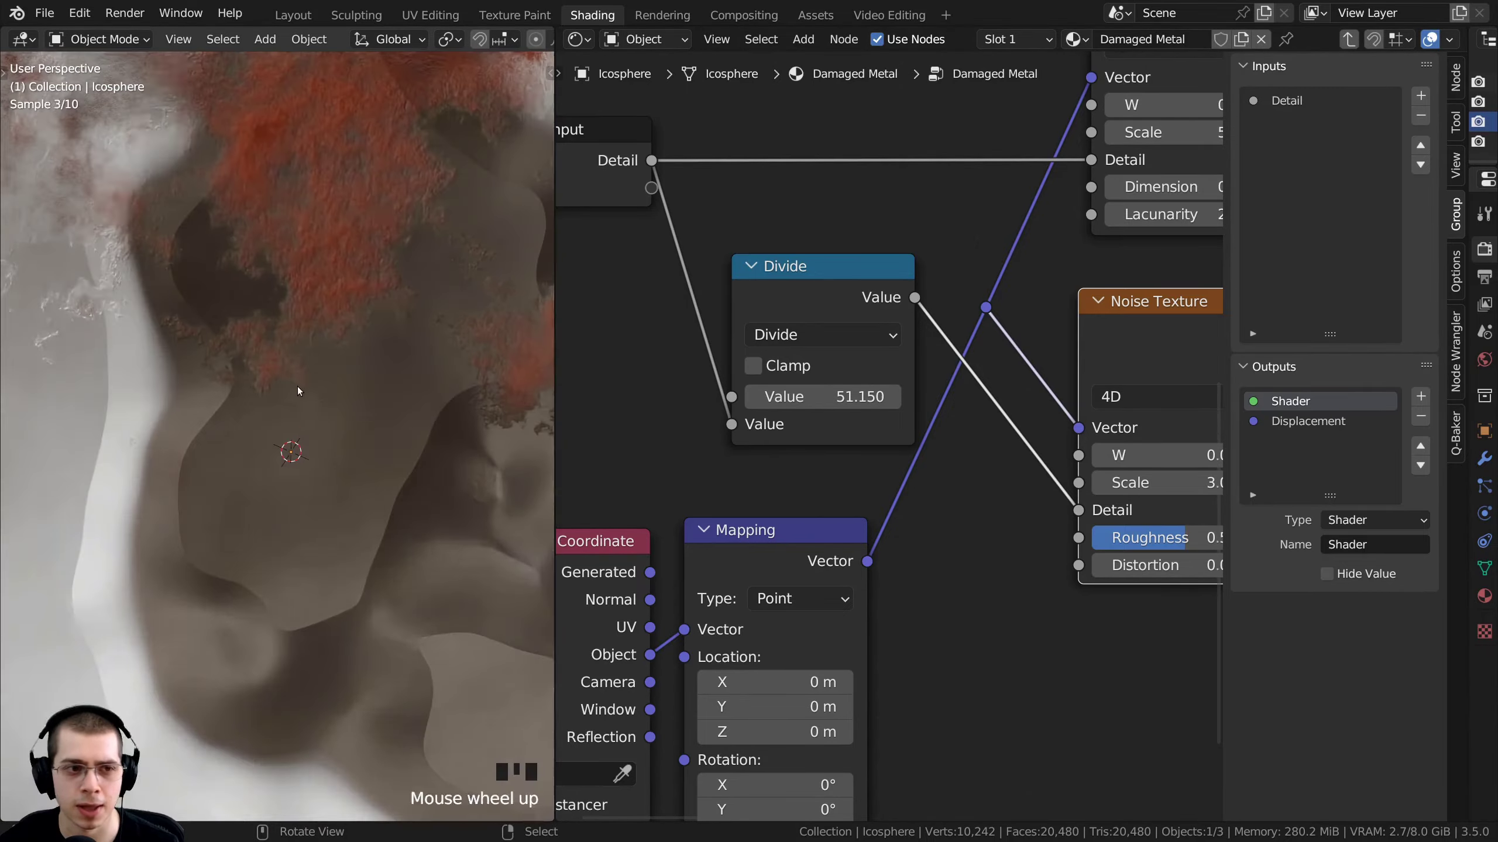
mouse_move(298, 389)
middle_down()
mouse_move(300, 410)
mouse_move(301, 396)
middle_up()
scroll(868, 356, down, 2)
Leave the group and check the Detail control on the Damaged Metal node against the rendered surface
middle_drag(868, 357, 802, 472)
click(1019, 220)
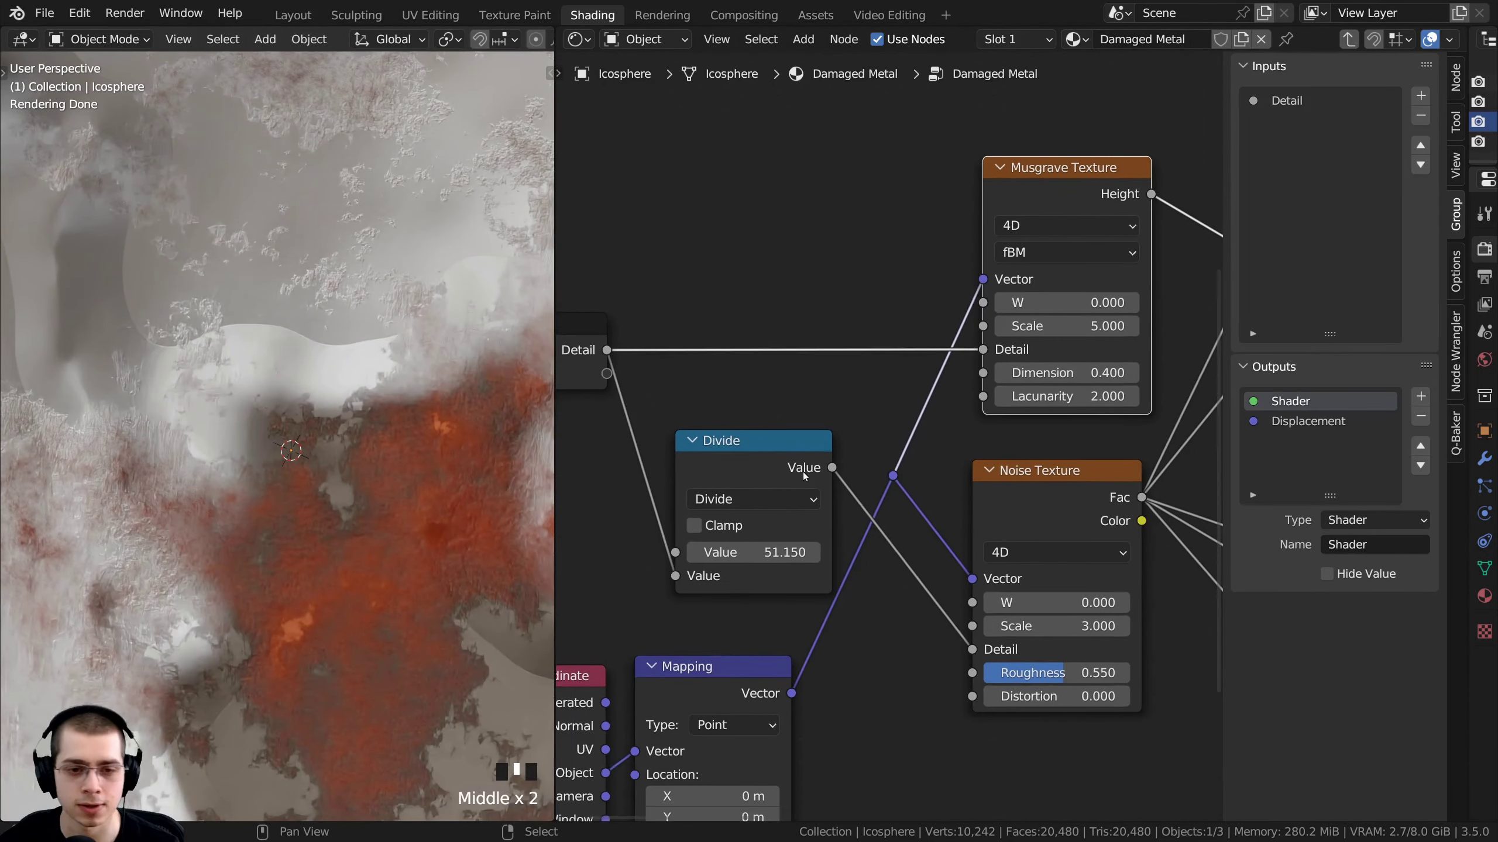
key(Tab)
shift+middle_drag(415, 524, 392, 512)
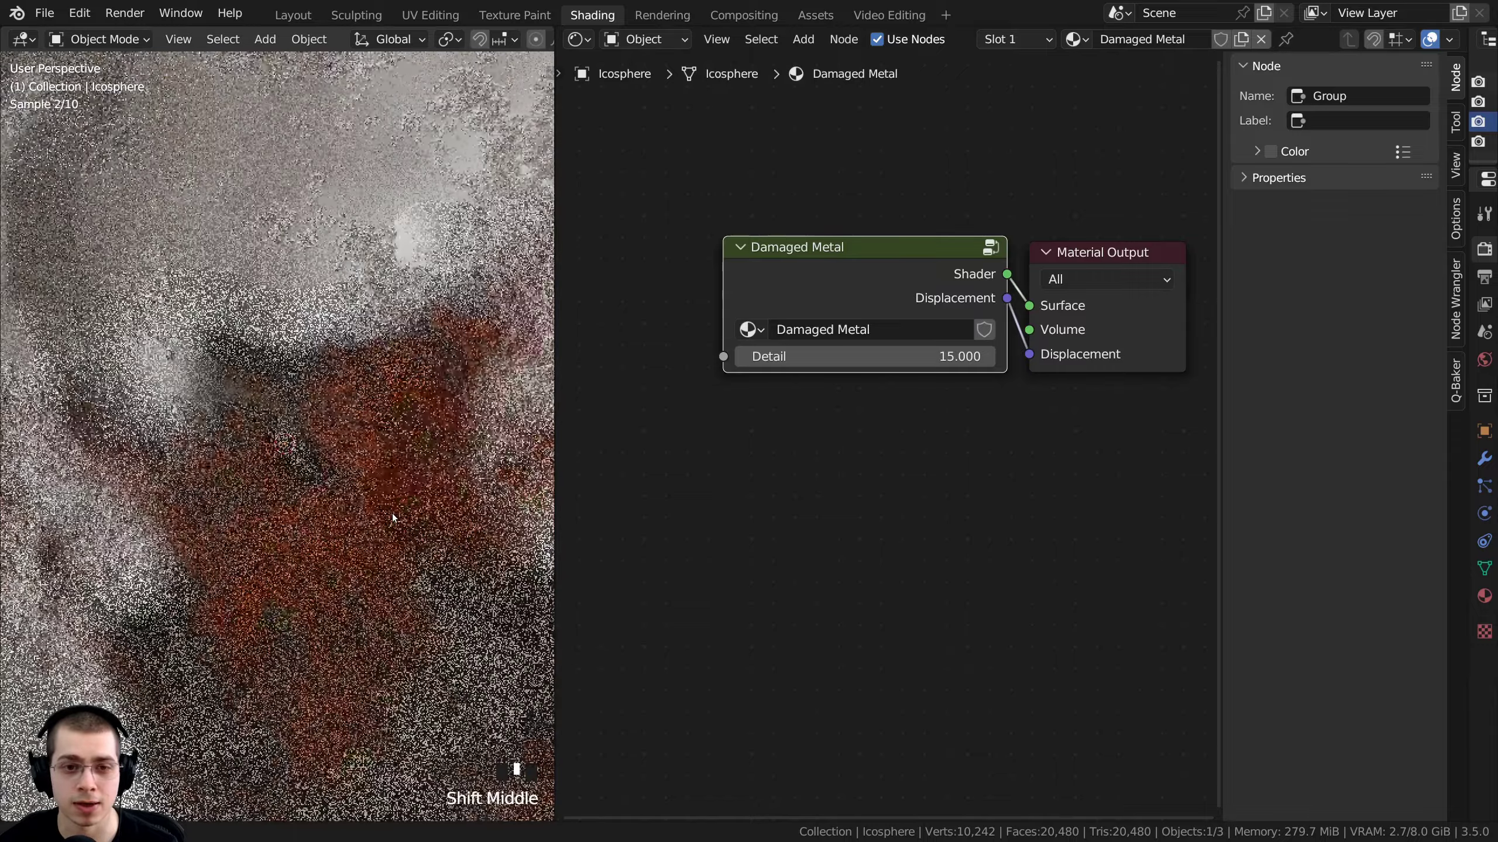
scroll(890, 438, up, 2)
mouse_move(855, 343)
mouse_down()
mouse_move(672, 343)
mouse_move(852, 342)
mouse_move(677, 342)
mouse_move(844, 351)
mouse_up()
scroll(409, 482, down, 2)
drag(840, 252, 850, 258)
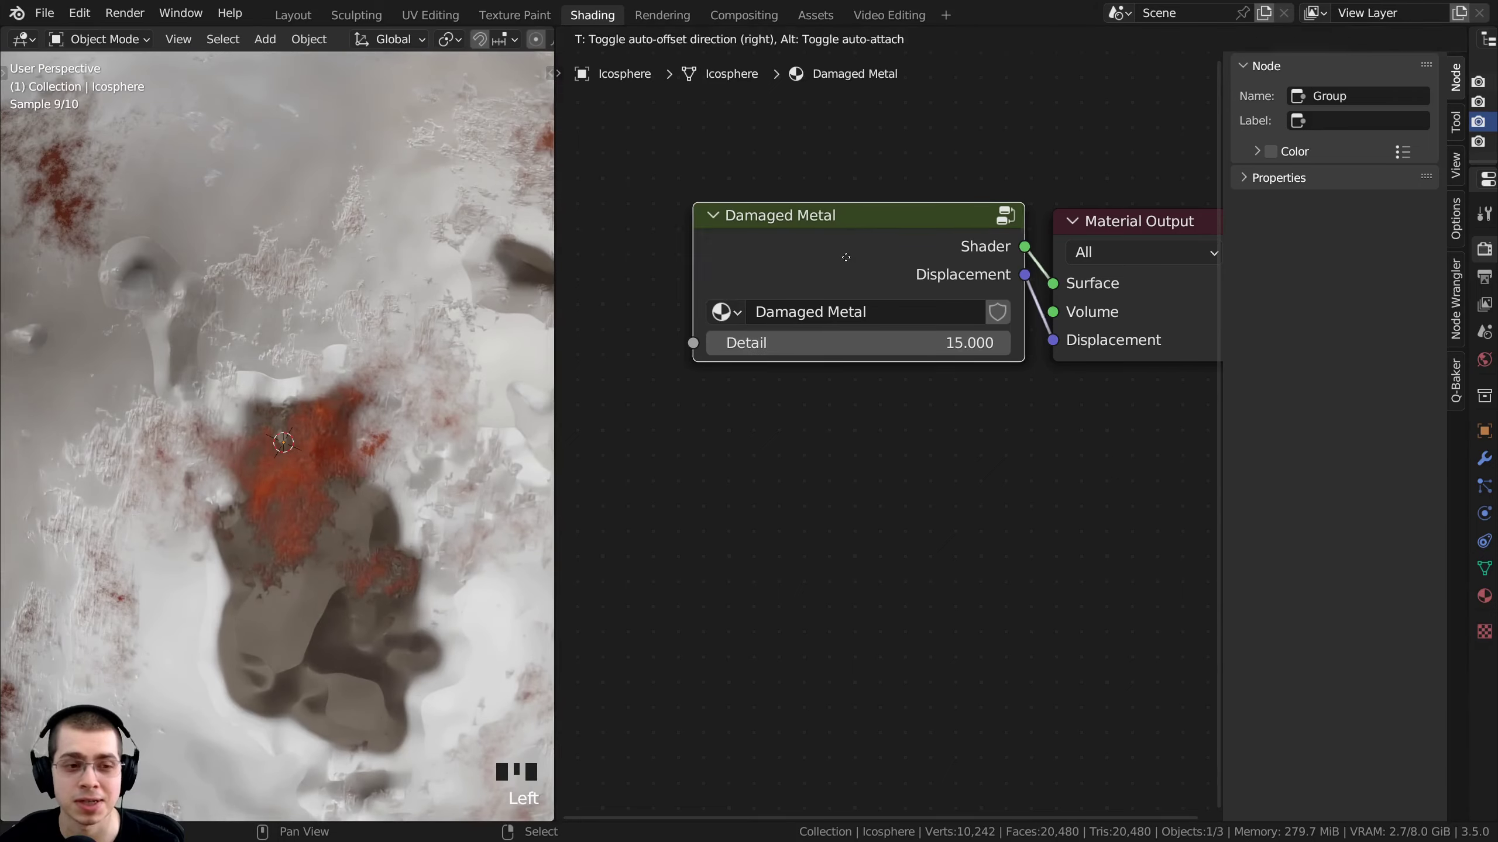
Reopen the group and change the Math node's operation to Multiply with a first value of 56.35
key(Tab)
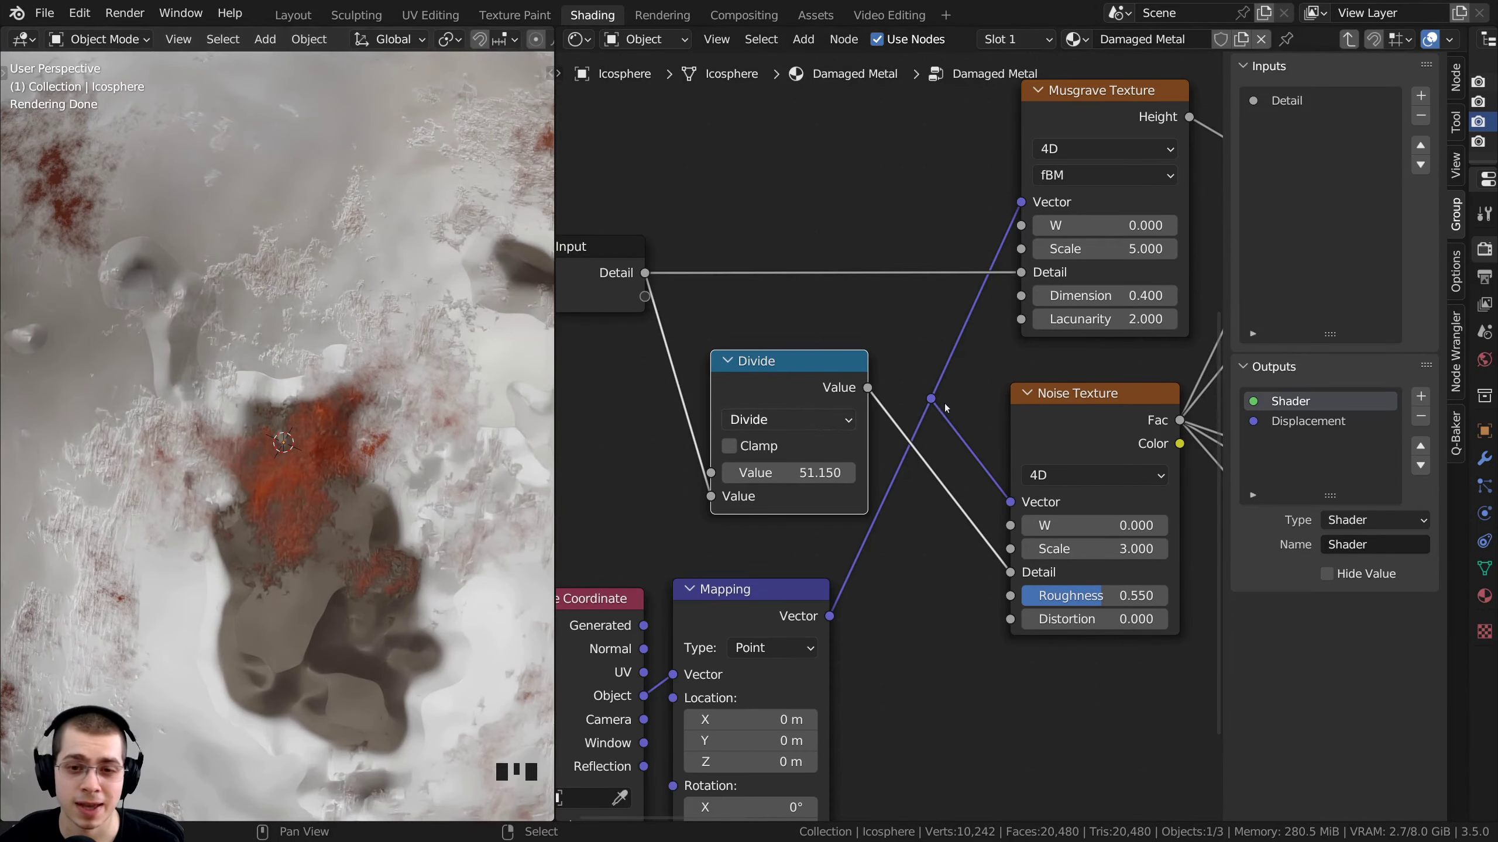
drag(1097, 406, 1102, 406)
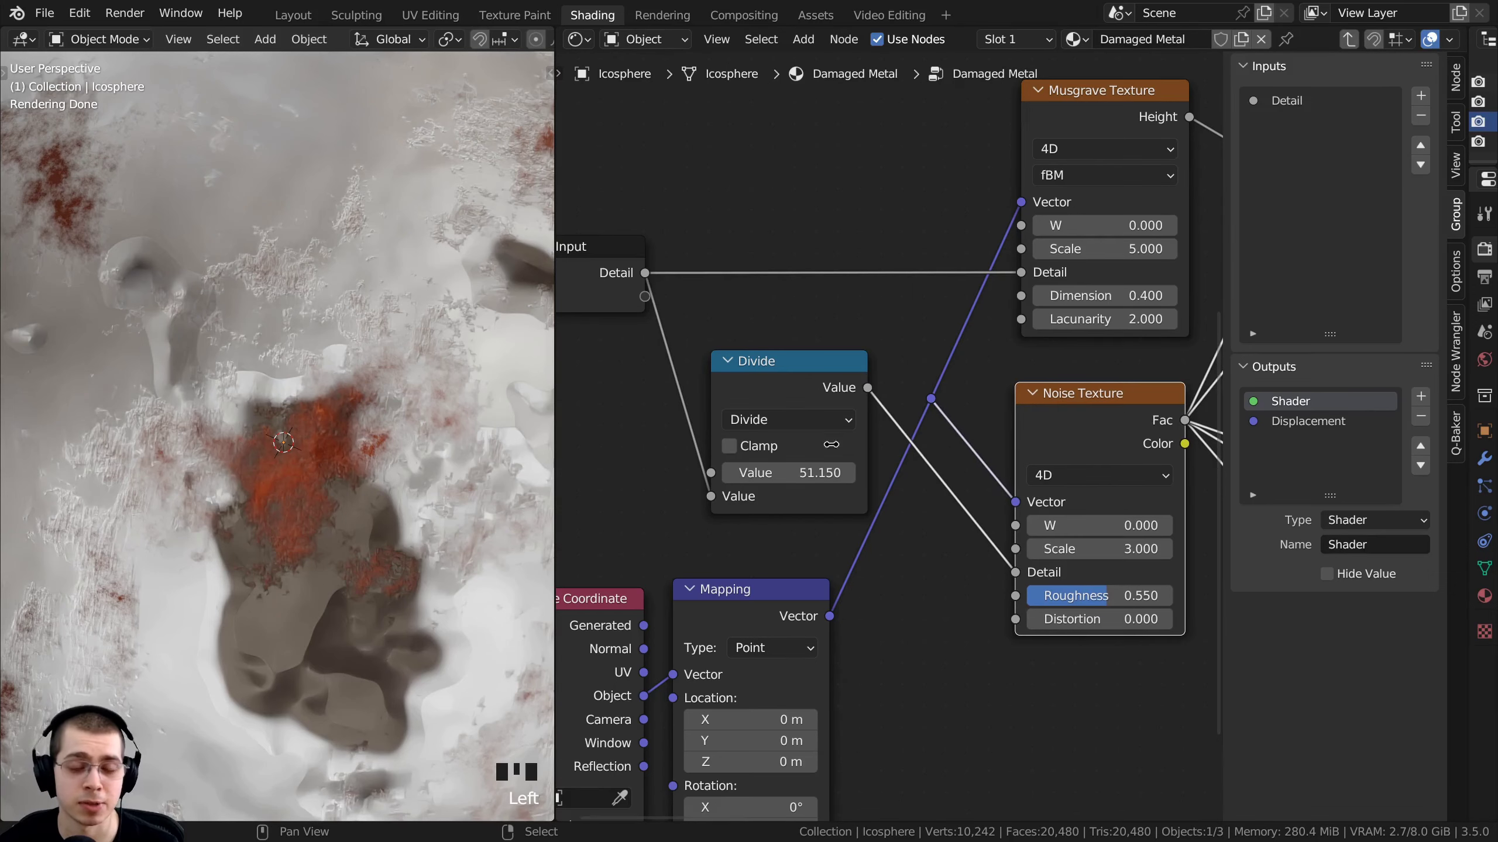
scroll(843, 467, up, 1)
middle_drag(727, 424, 758, 403)
click(758, 402)
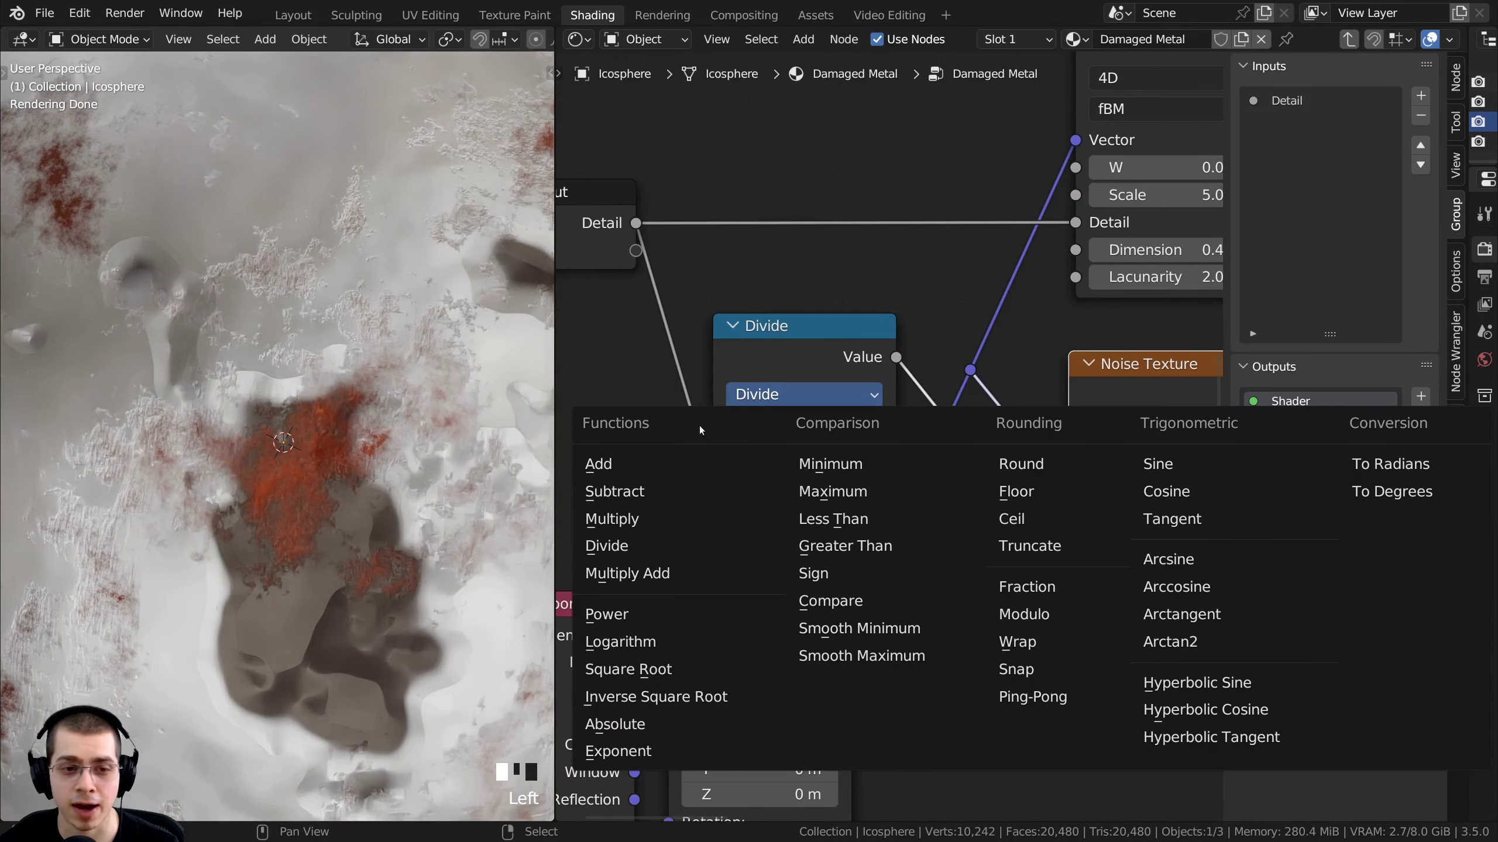
click(630, 520)
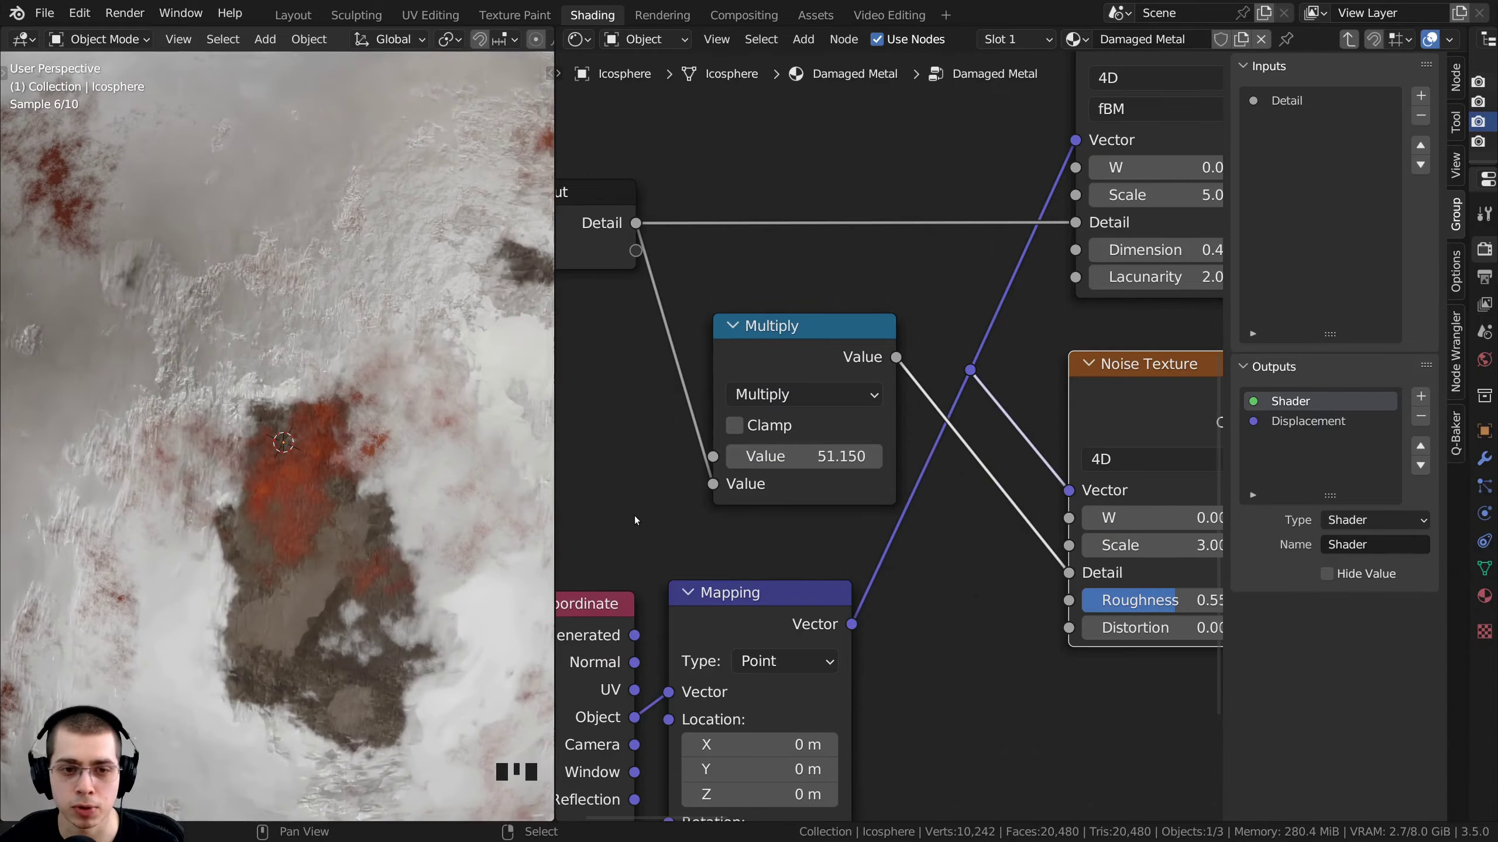
drag(802, 456, 906, 416)
Leave the group, set the Damaged Metal node's Detail to 1.2 and inspect the effect on the surface
scroll(934, 360, down, 1)
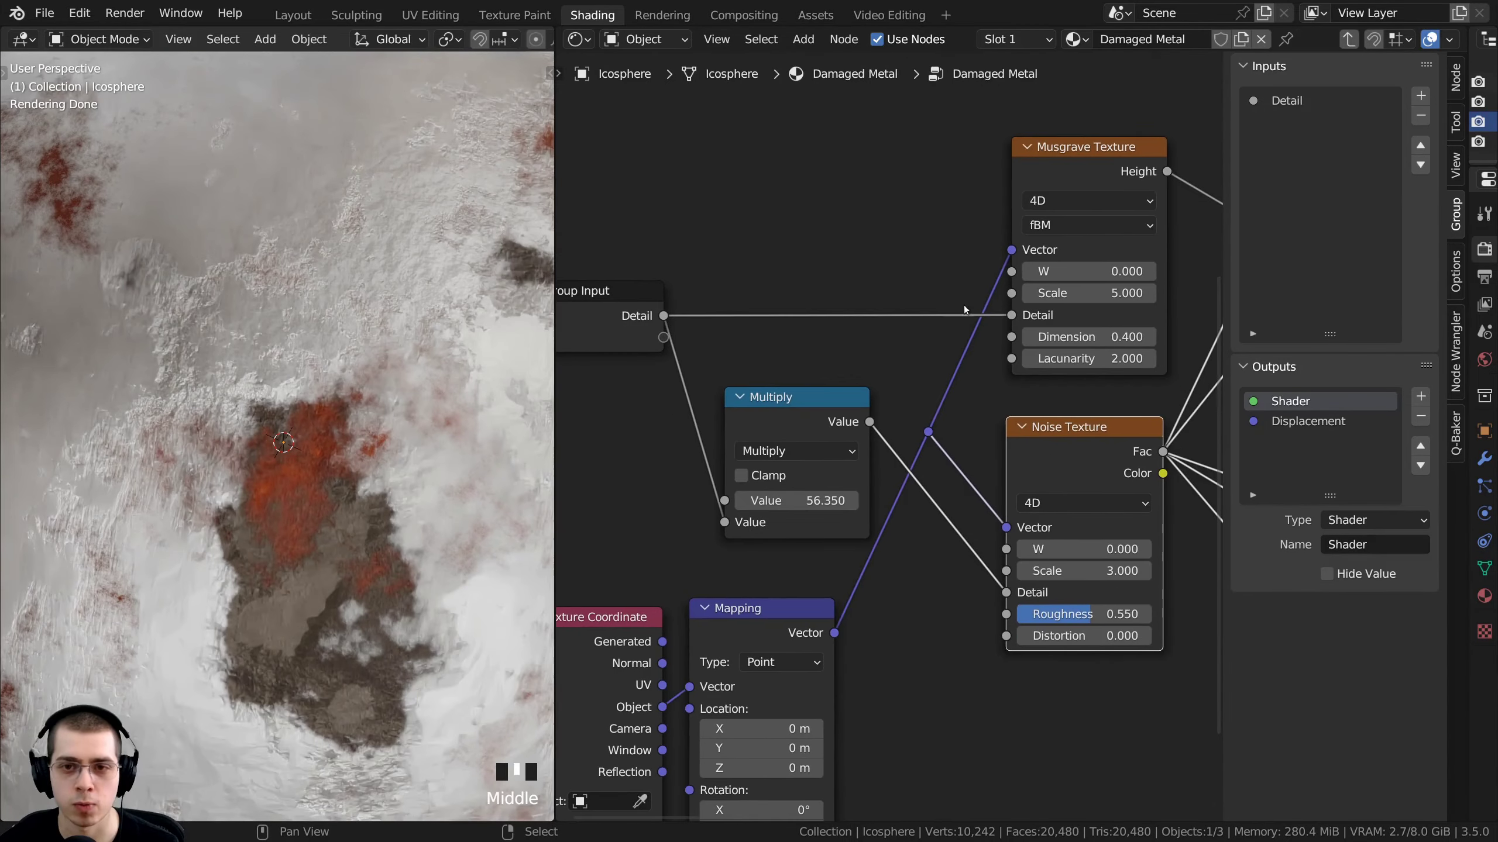
key(Tab)
scroll(852, 457, up, 3)
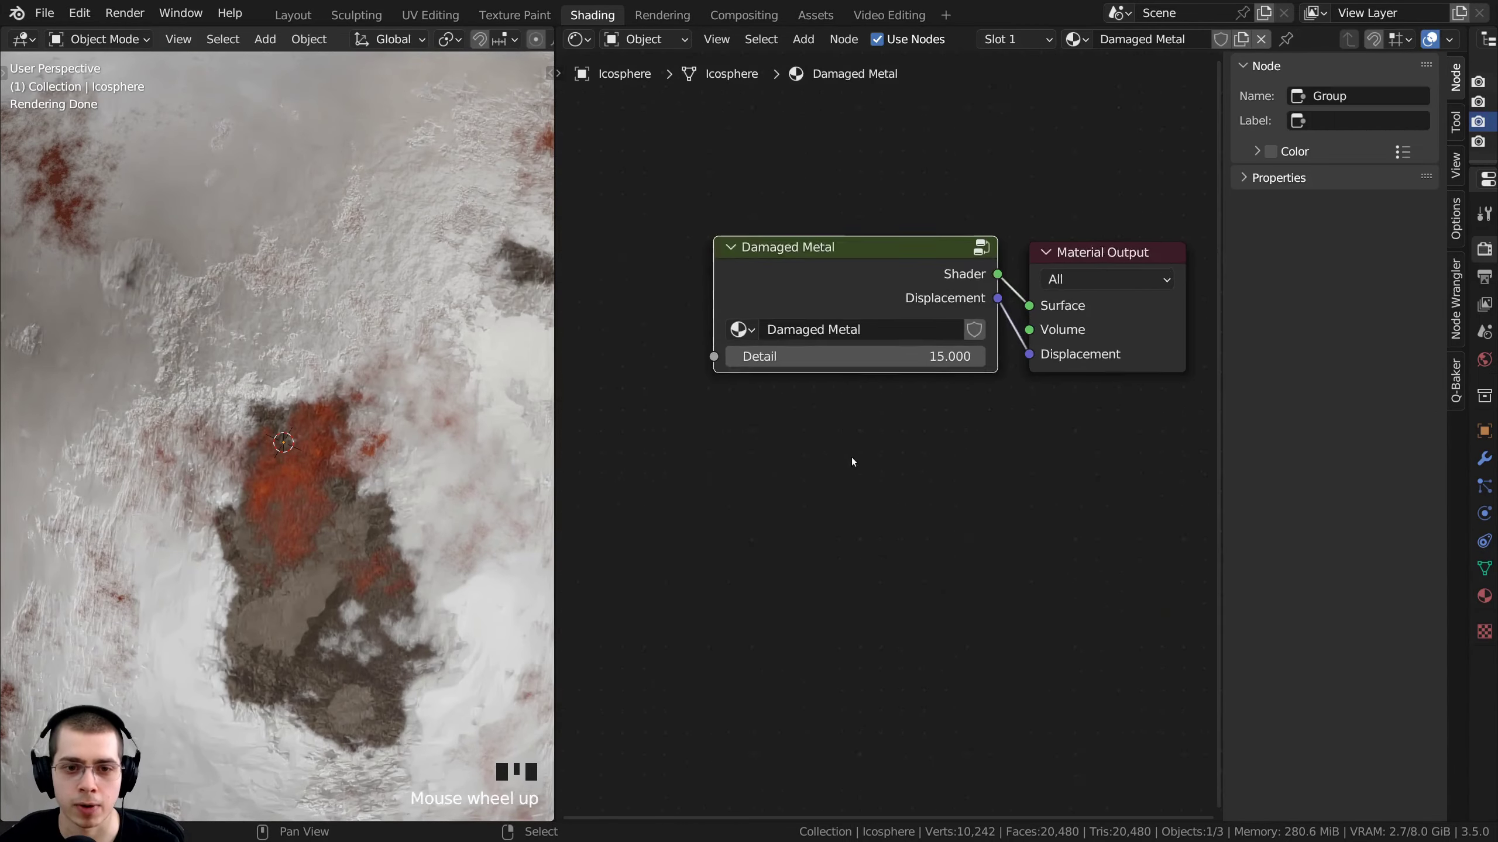
mouse_move(867, 343)
shift+mouse_down()
mouse_move(719, 343)
mouse_move(873, 337)
shift+mouse_up()
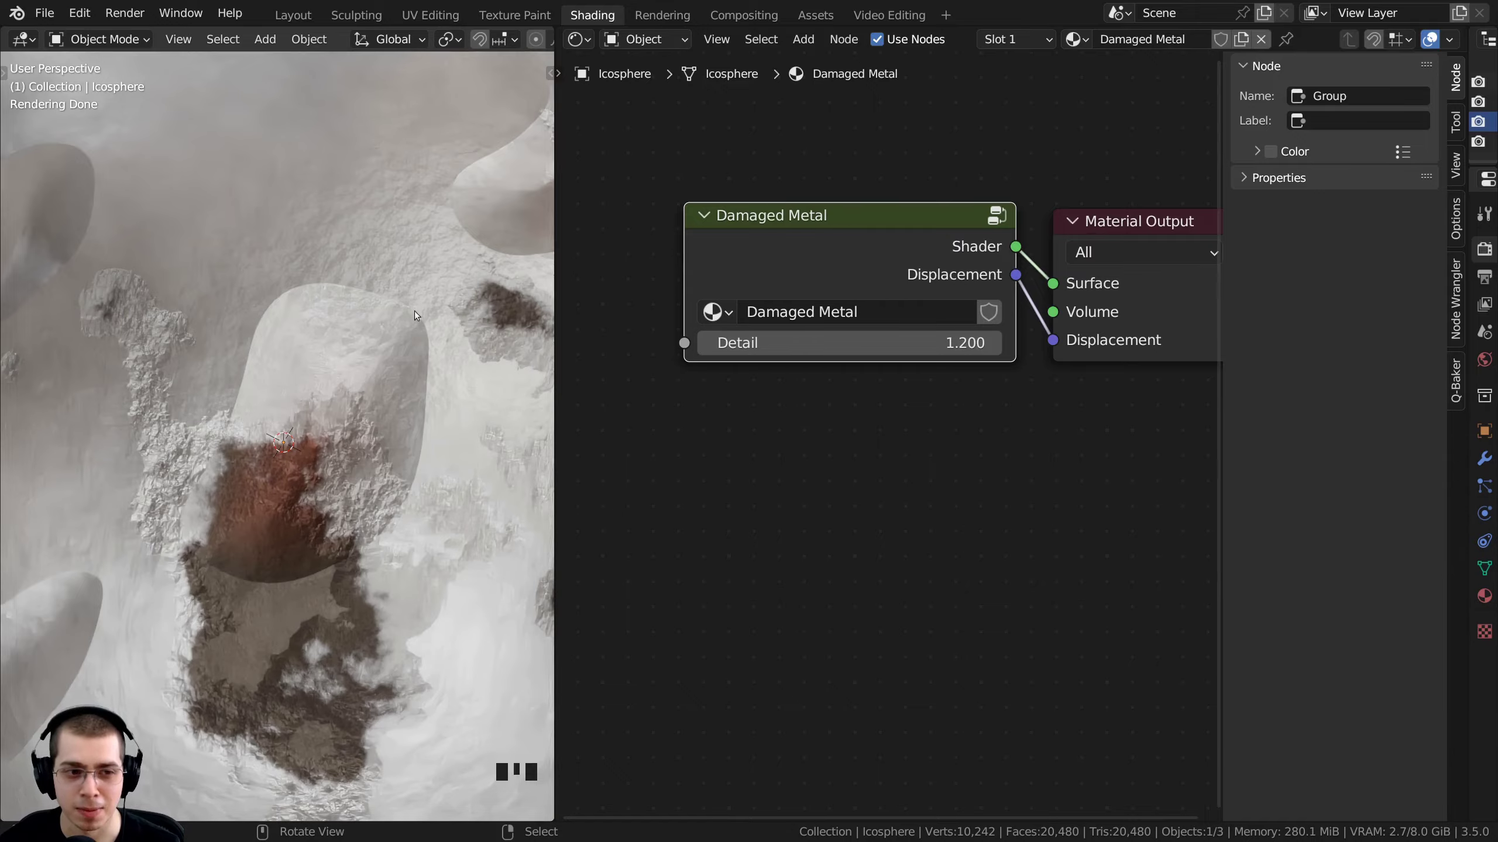
middle_drag(330, 295, 384, 234)
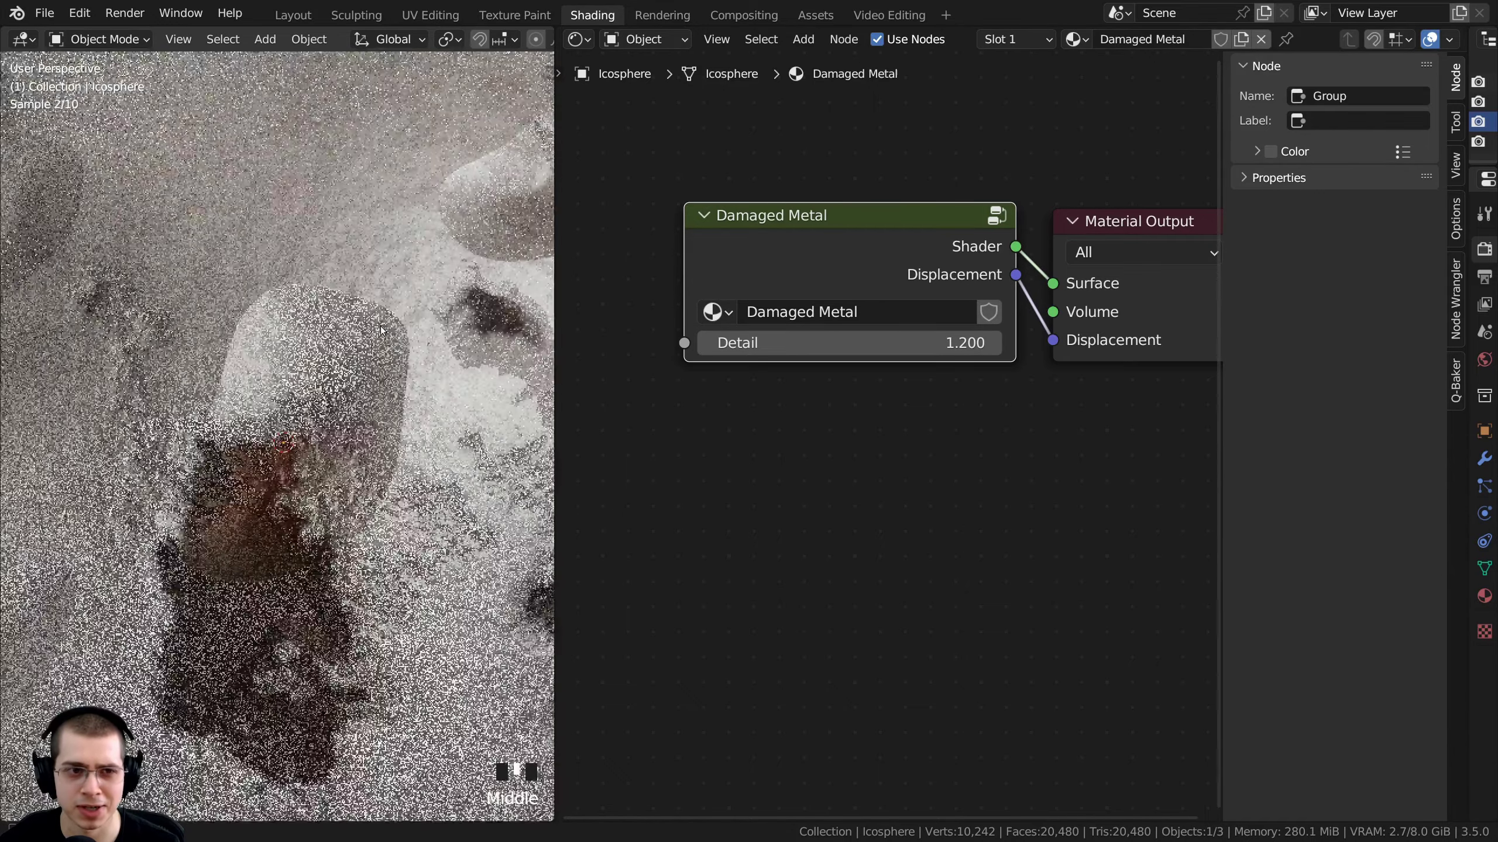
shift+middle_drag(419, 579, 297, 623)
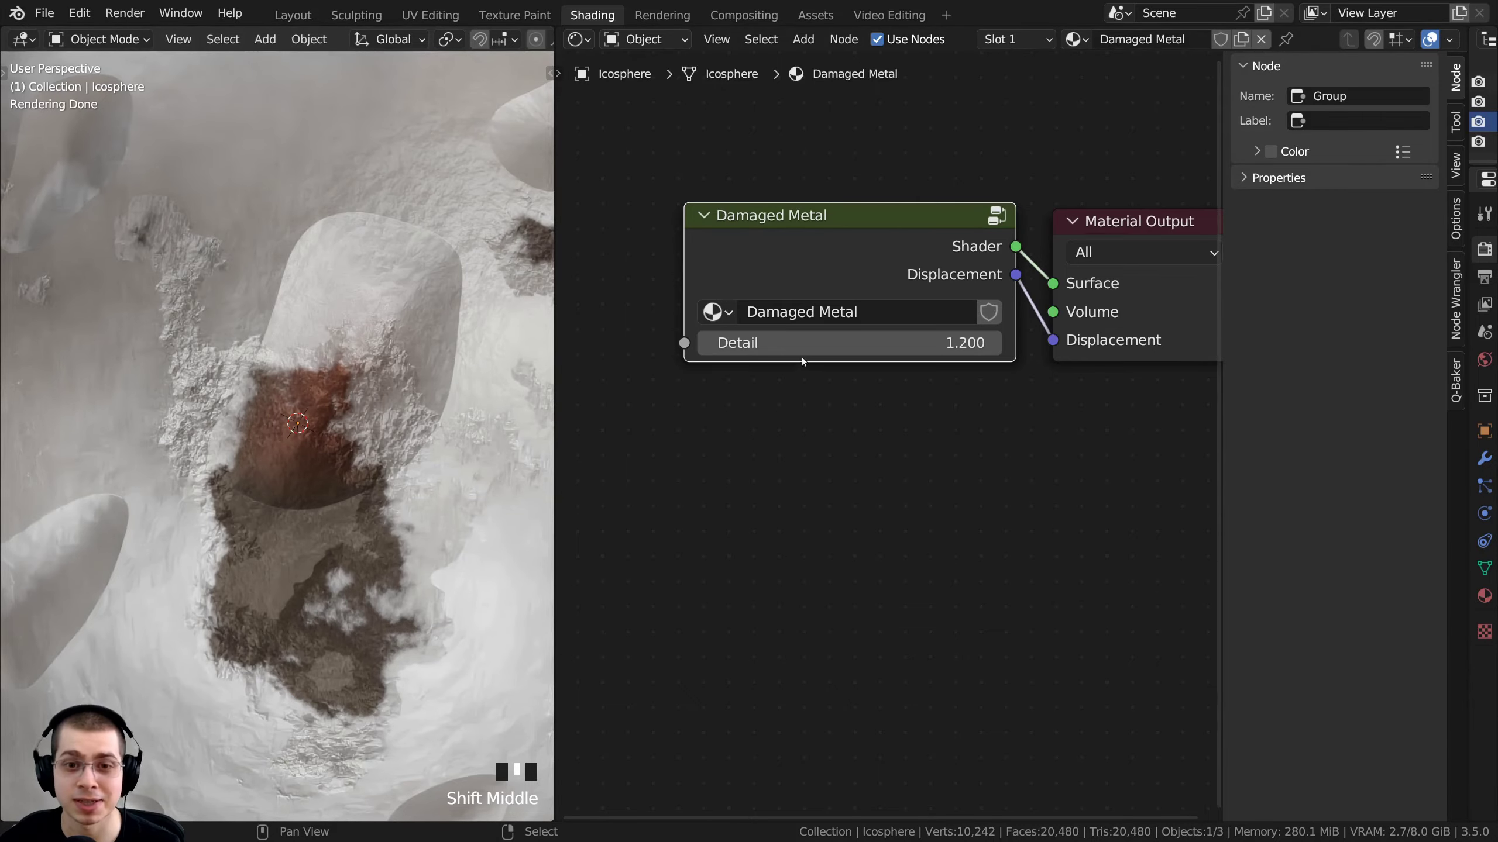
drag(716, 344, 837, 344)
Reopen the group and tidy the input nodes, lining up the Multiply node directly above the Mapping node
key(Tab)
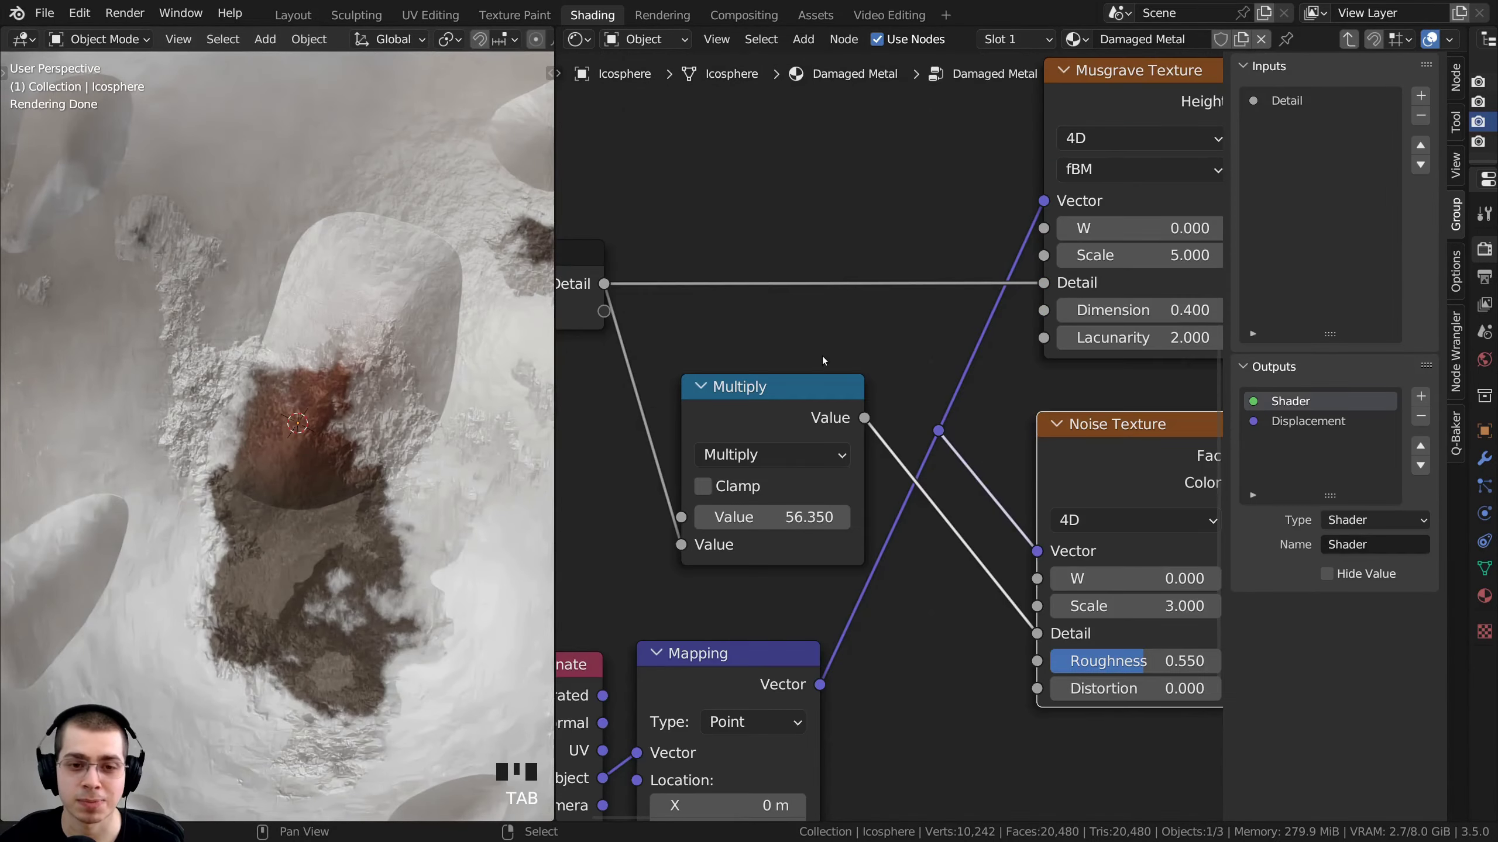
scroll(767, 354, down, 2)
scroll(793, 369, up, 2)
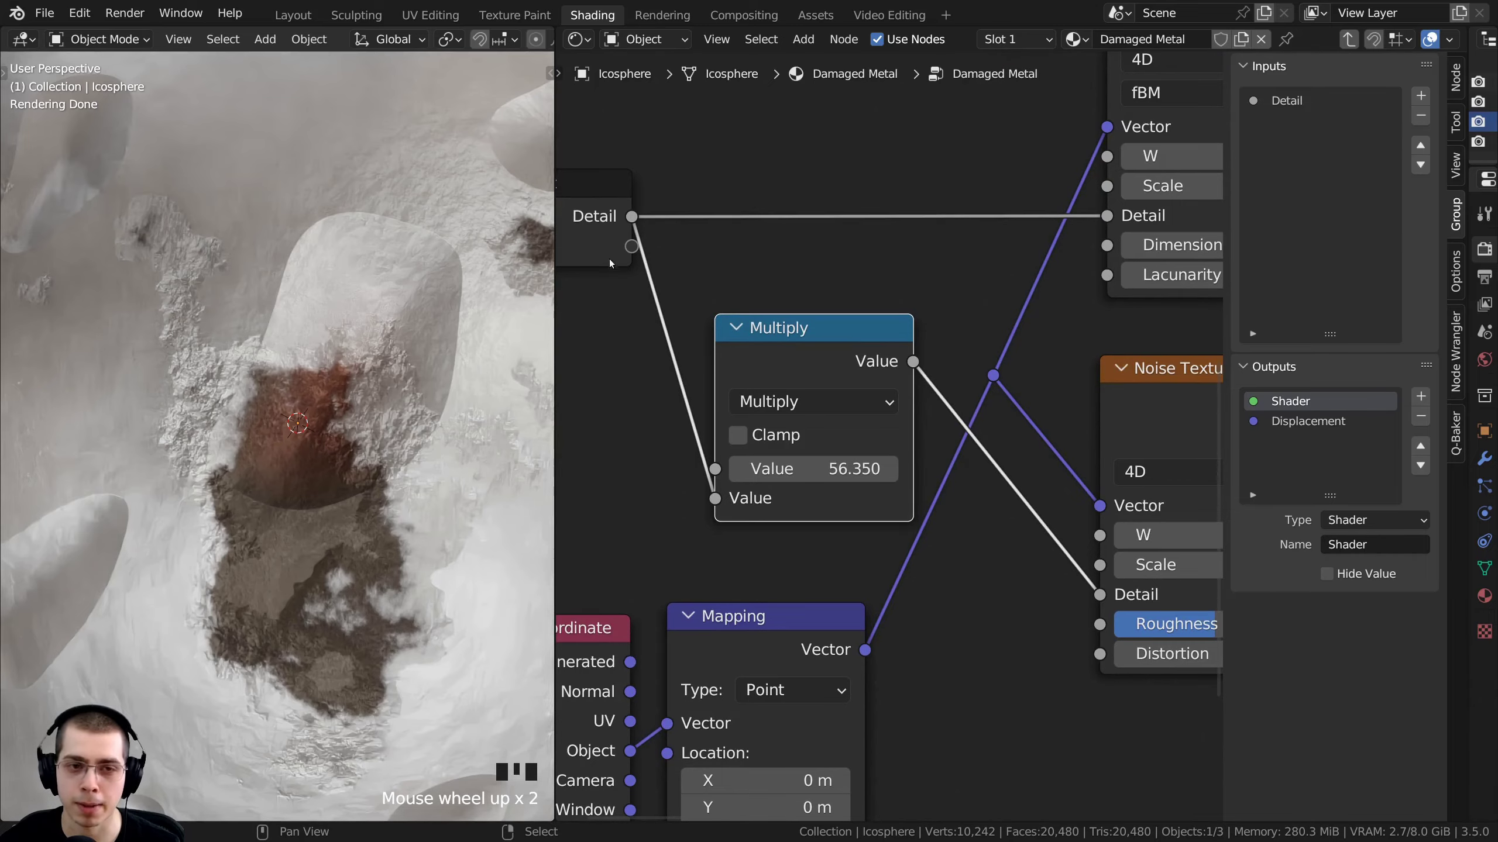
scroll(784, 356, down, 2)
middle_drag(784, 357, 703, 303)
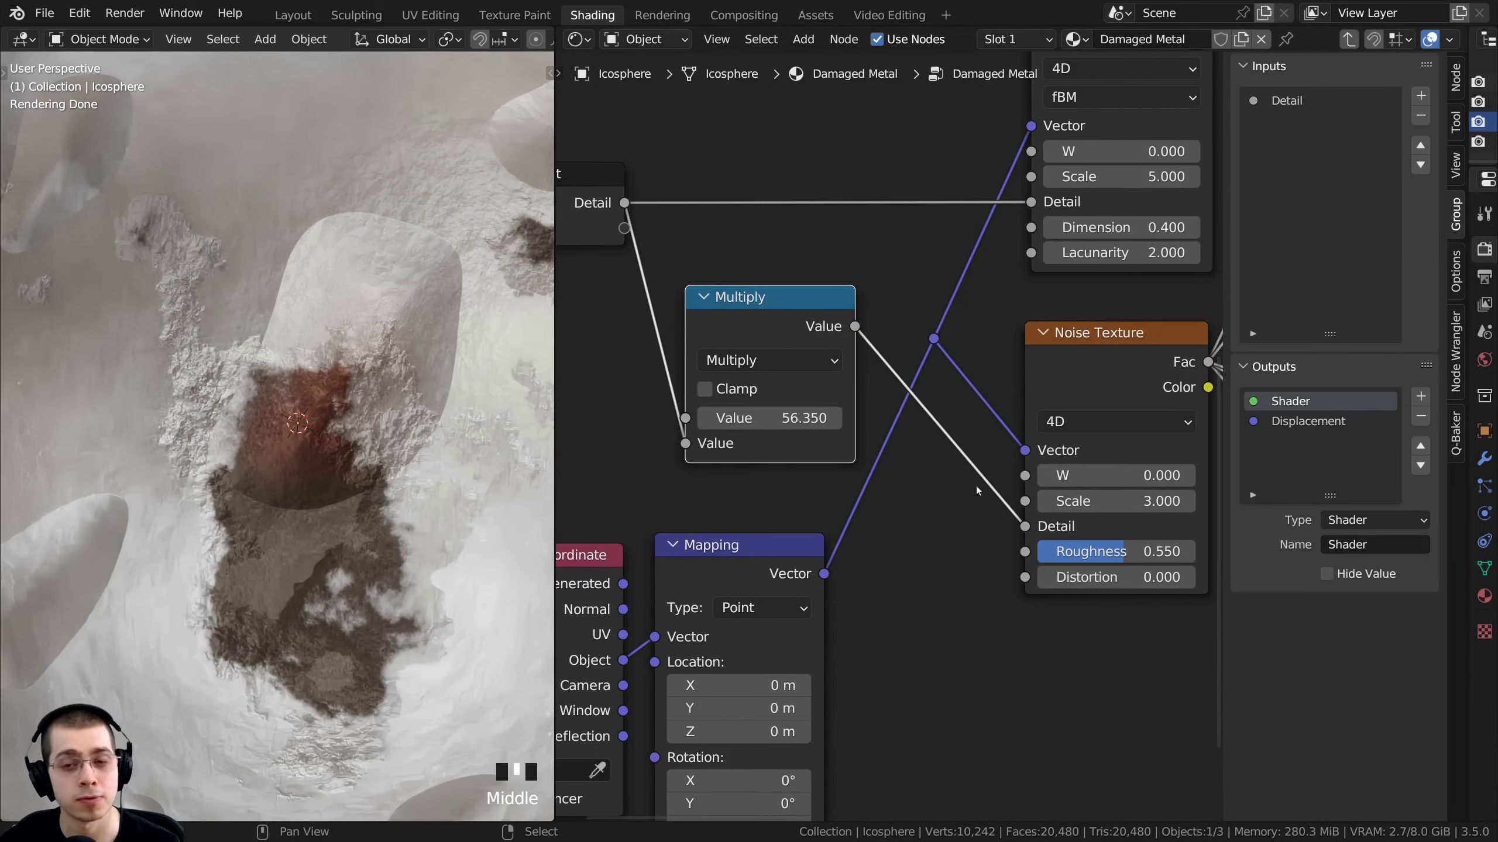
click(1076, 347)
scroll(761, 421, down, 1)
middle_drag(743, 427, 779, 433)
drag(780, 433, 823, 433)
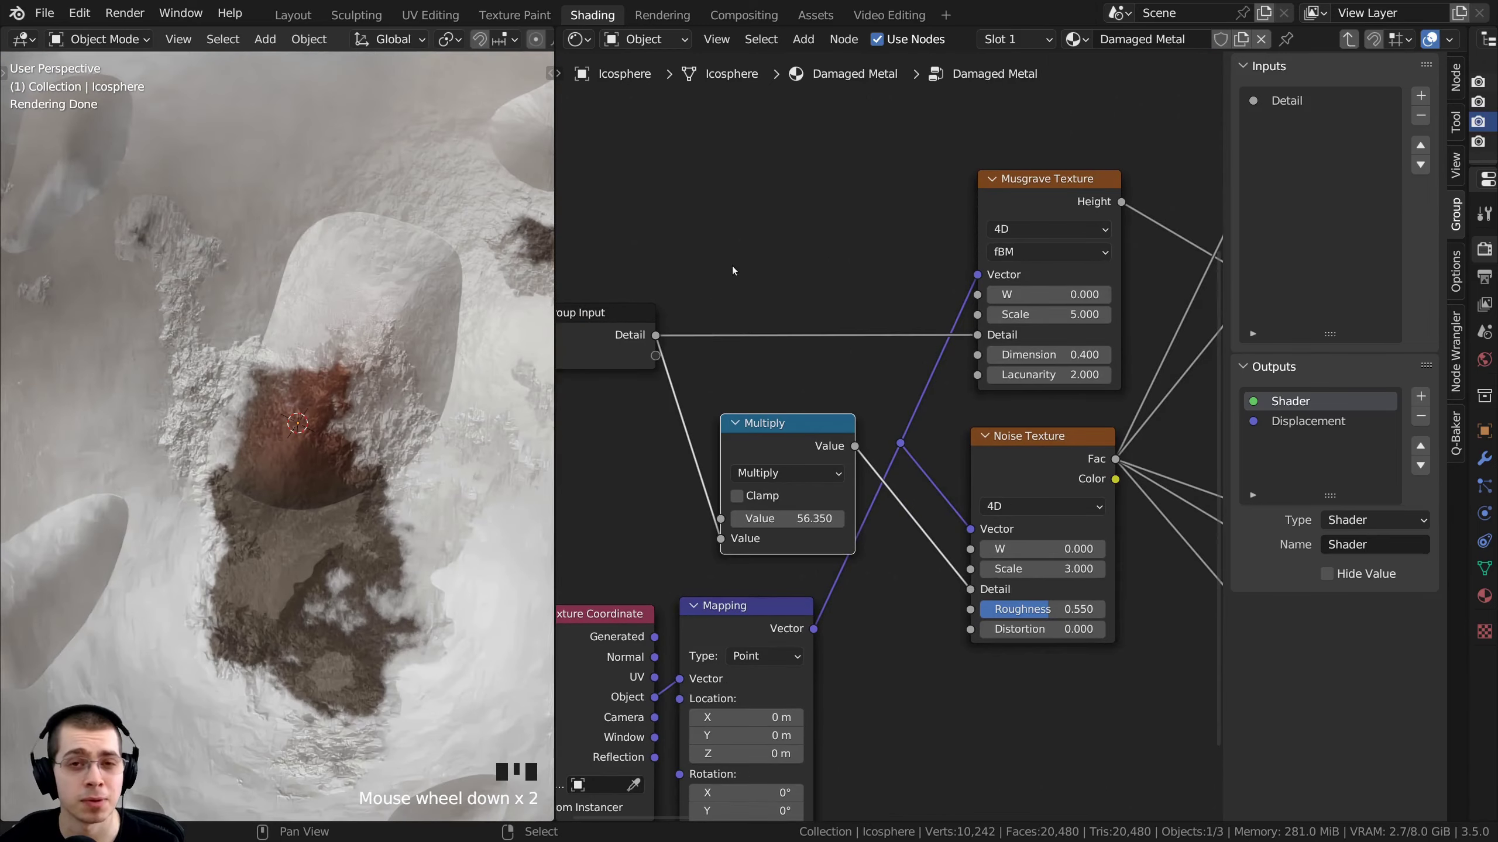
scroll(734, 268, up, 1)
middle_drag(734, 269, 775, 233)
drag(822, 407, 849, 392)
middle_drag(849, 392, 896, 357)
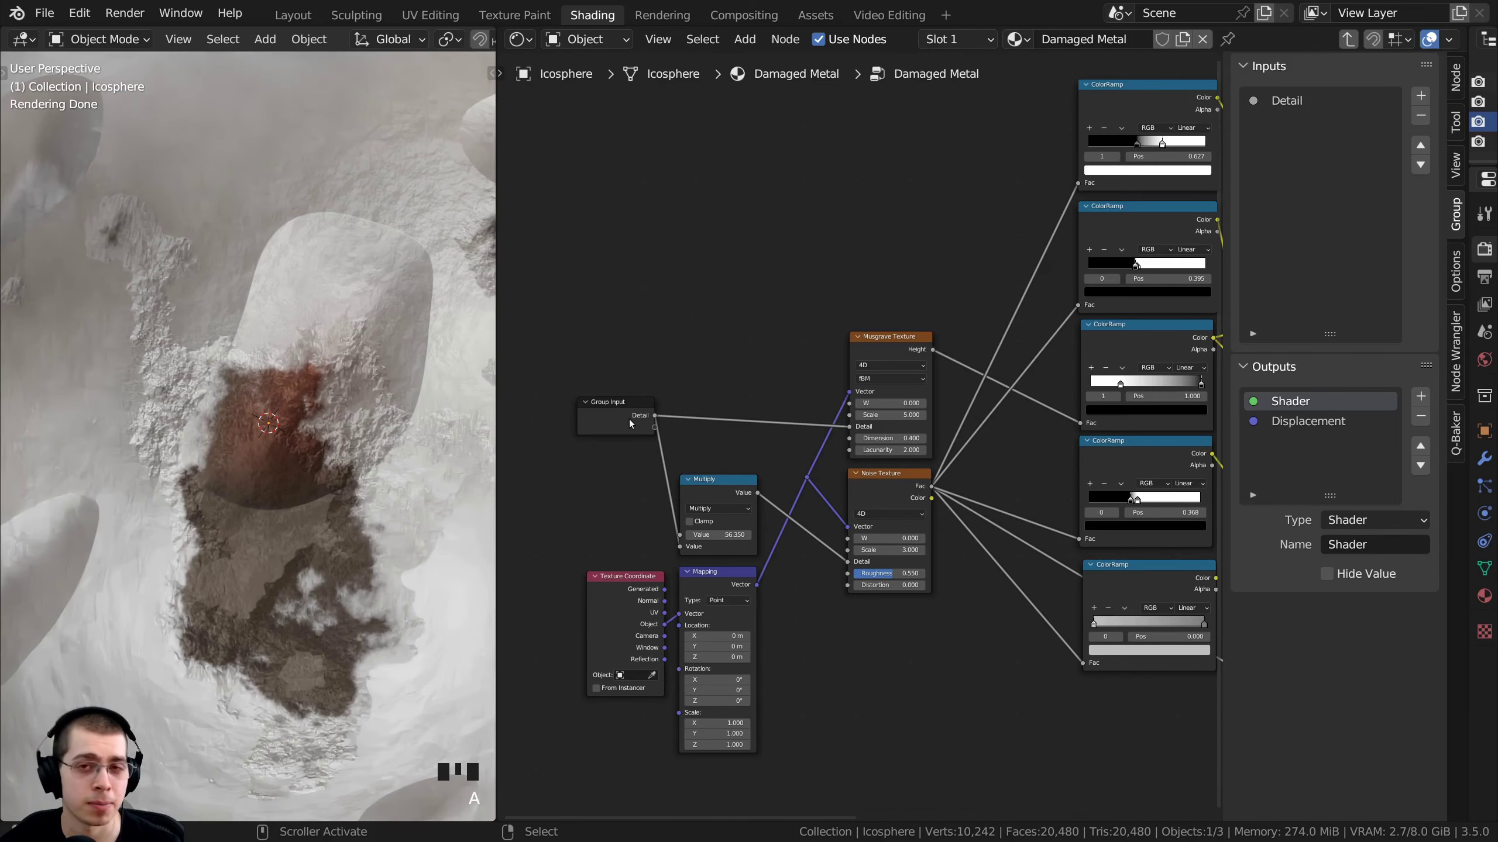
Review the group's whole node tree, from the Group Input and textures through the ColorRamp, Mix and Bump nodes to the Principled BSDF
middle_drag(706, 450, 728, 429)
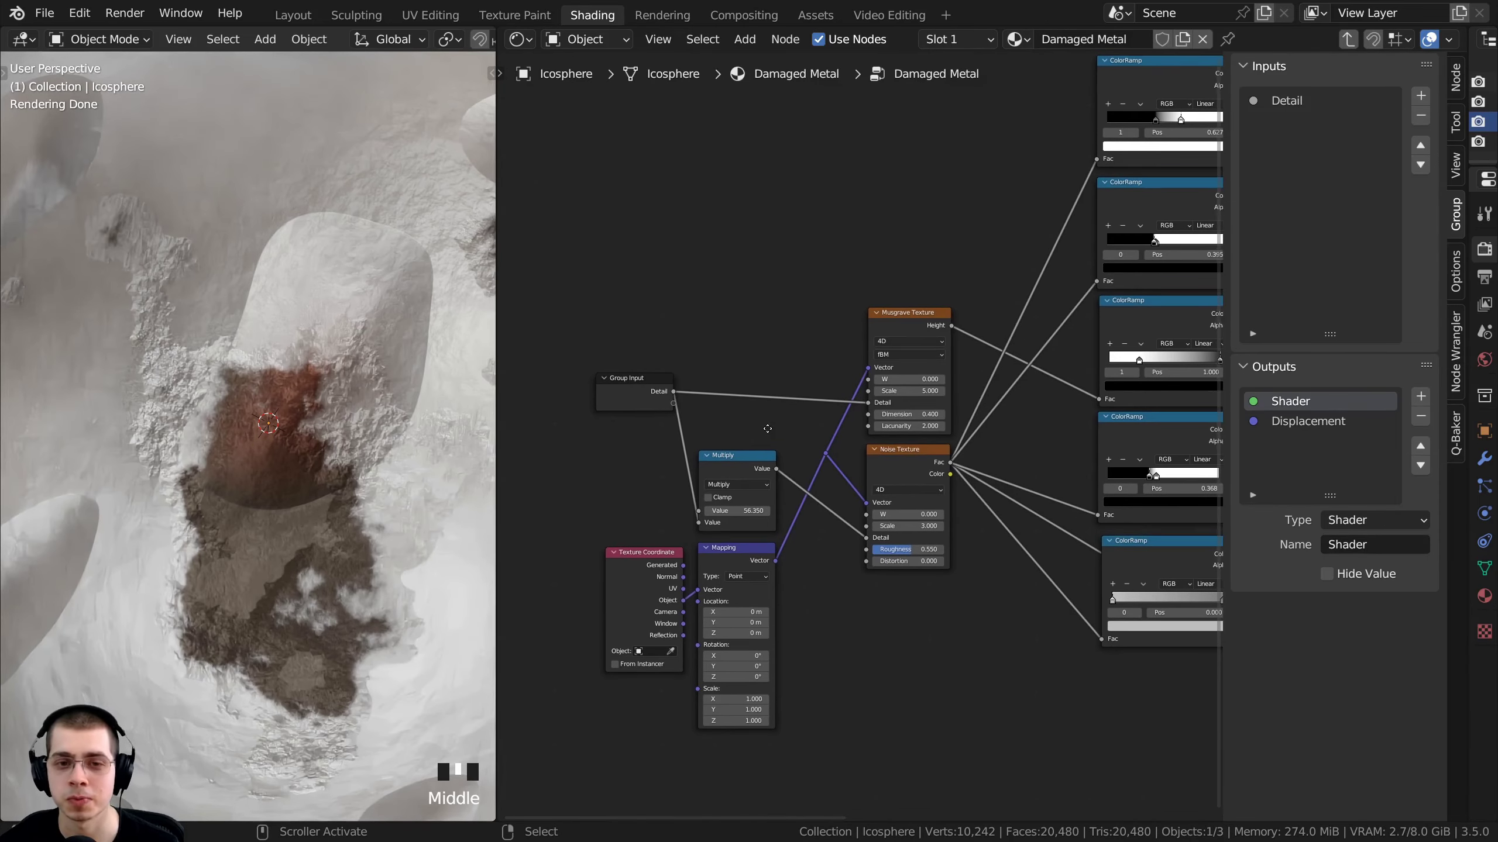
key(a)
scroll(1014, 448, down, 3)
middle_drag(1115, 459, 868, 508)
middle_drag(906, 315, 939, 332)
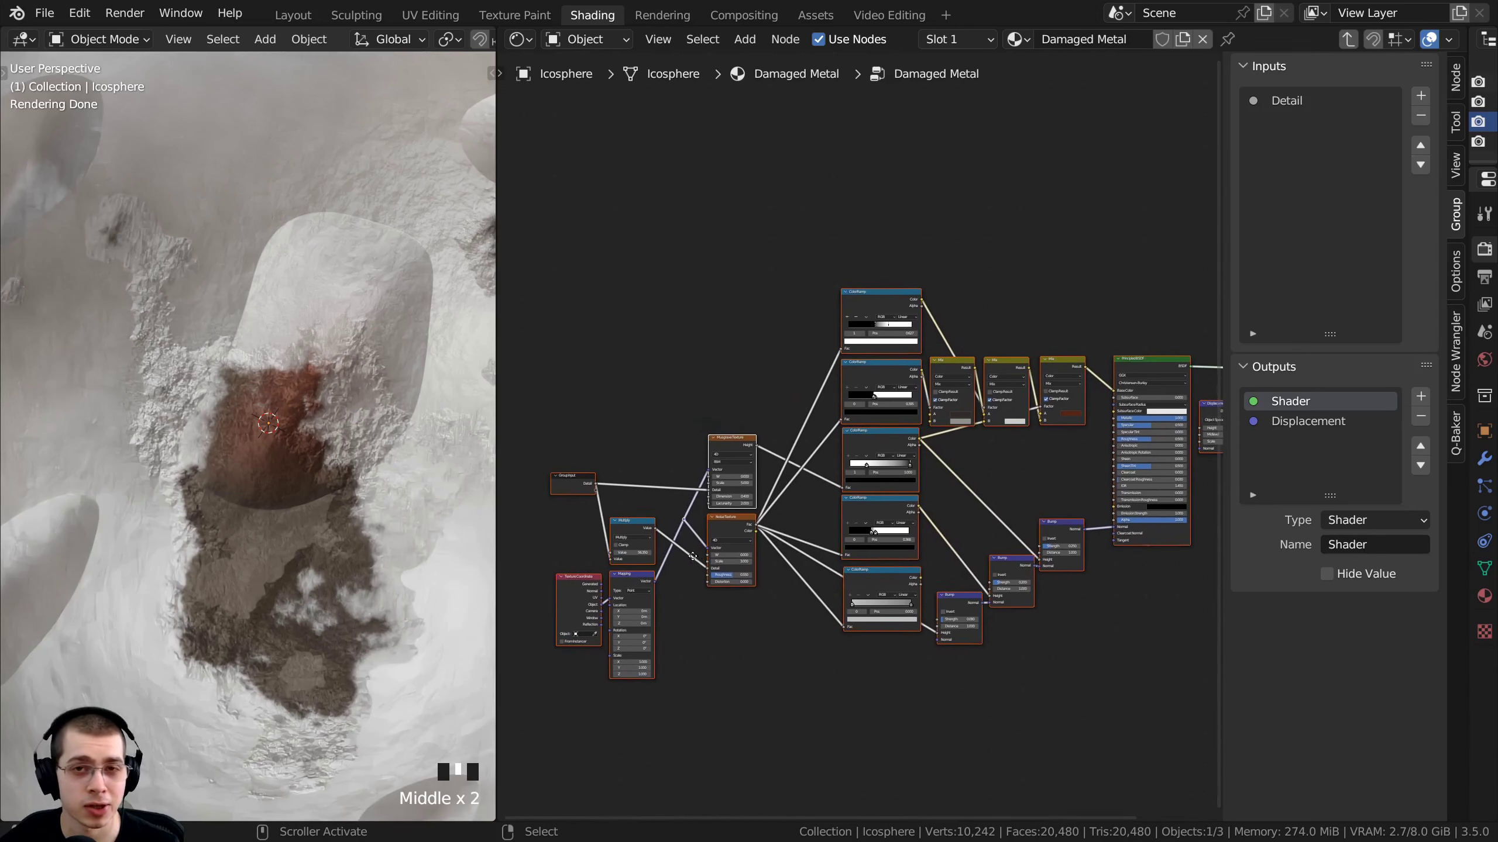
scroll(775, 384, up, 2)
middle_drag(839, 338, 910, 324)
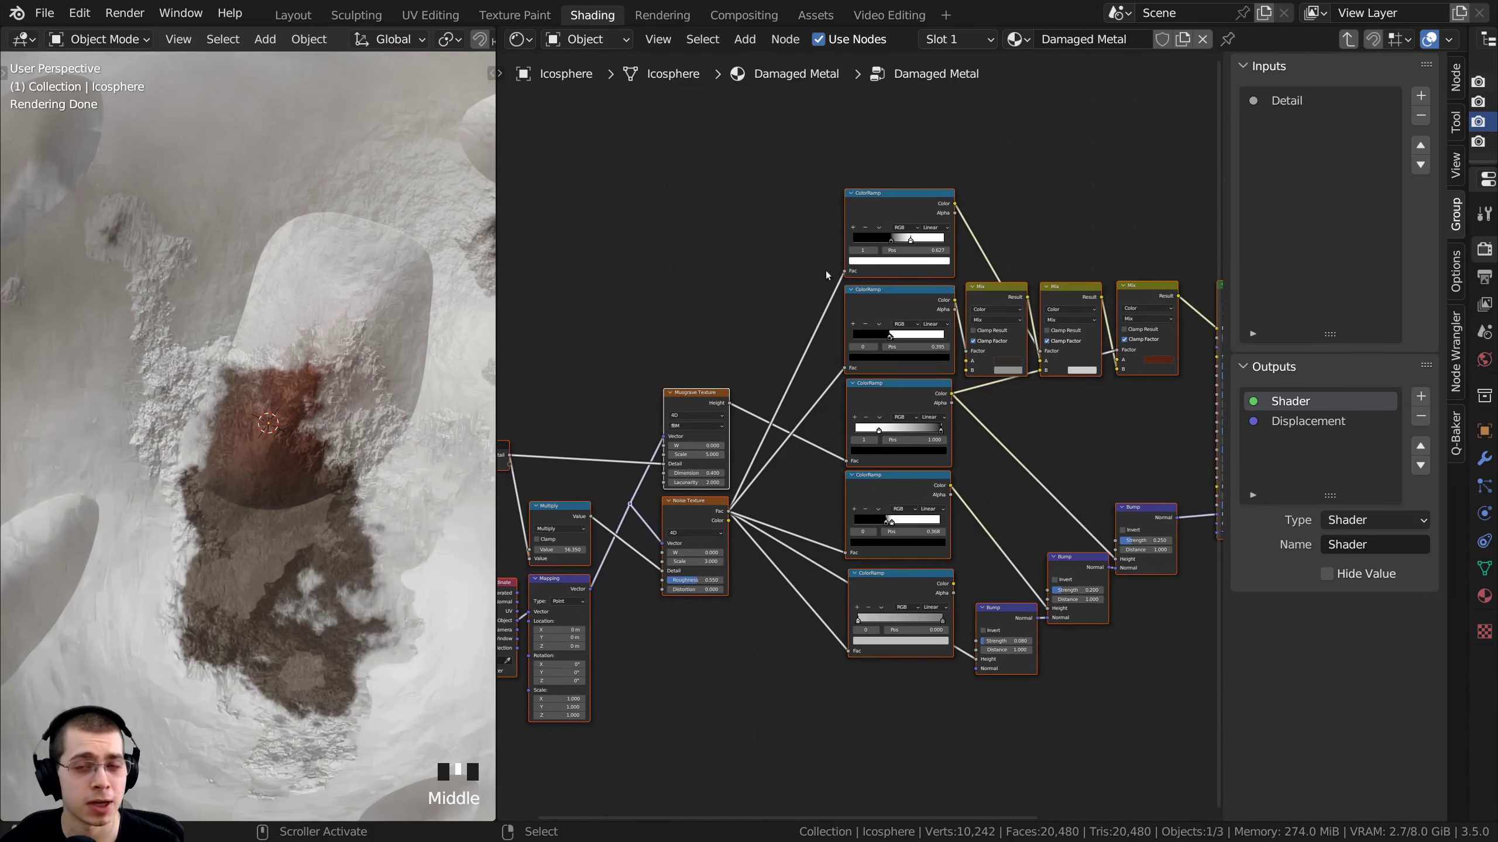
key(alt+a)
scroll(1146, 348, down, 1)
middle_drag(1146, 349, 1024, 346)
middle_drag(1039, 406, 1079, 422)
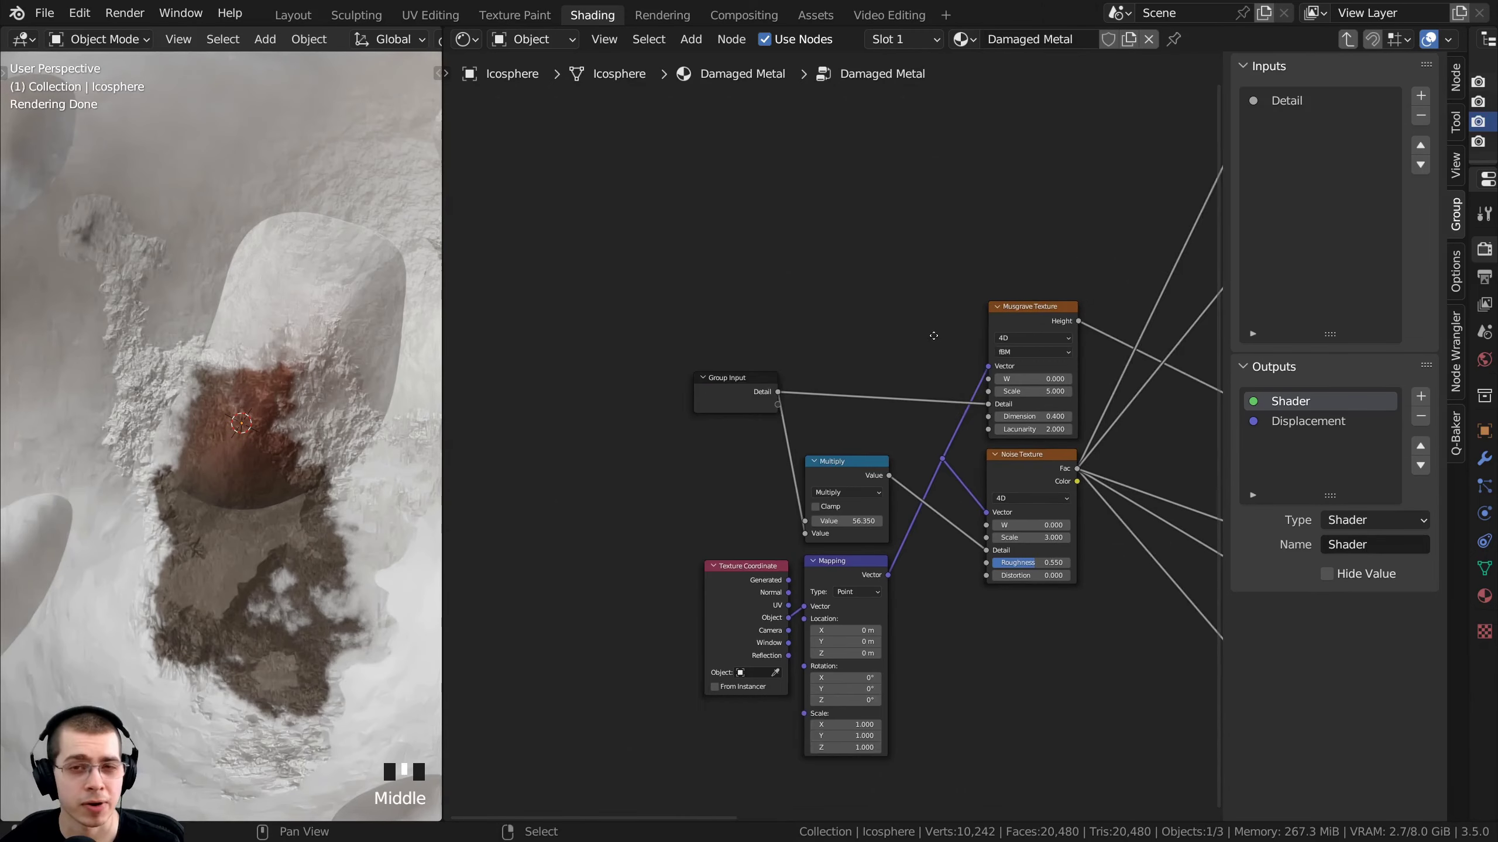
middle_drag(898, 348, 827, 345)
scroll(826, 354, up, 2)
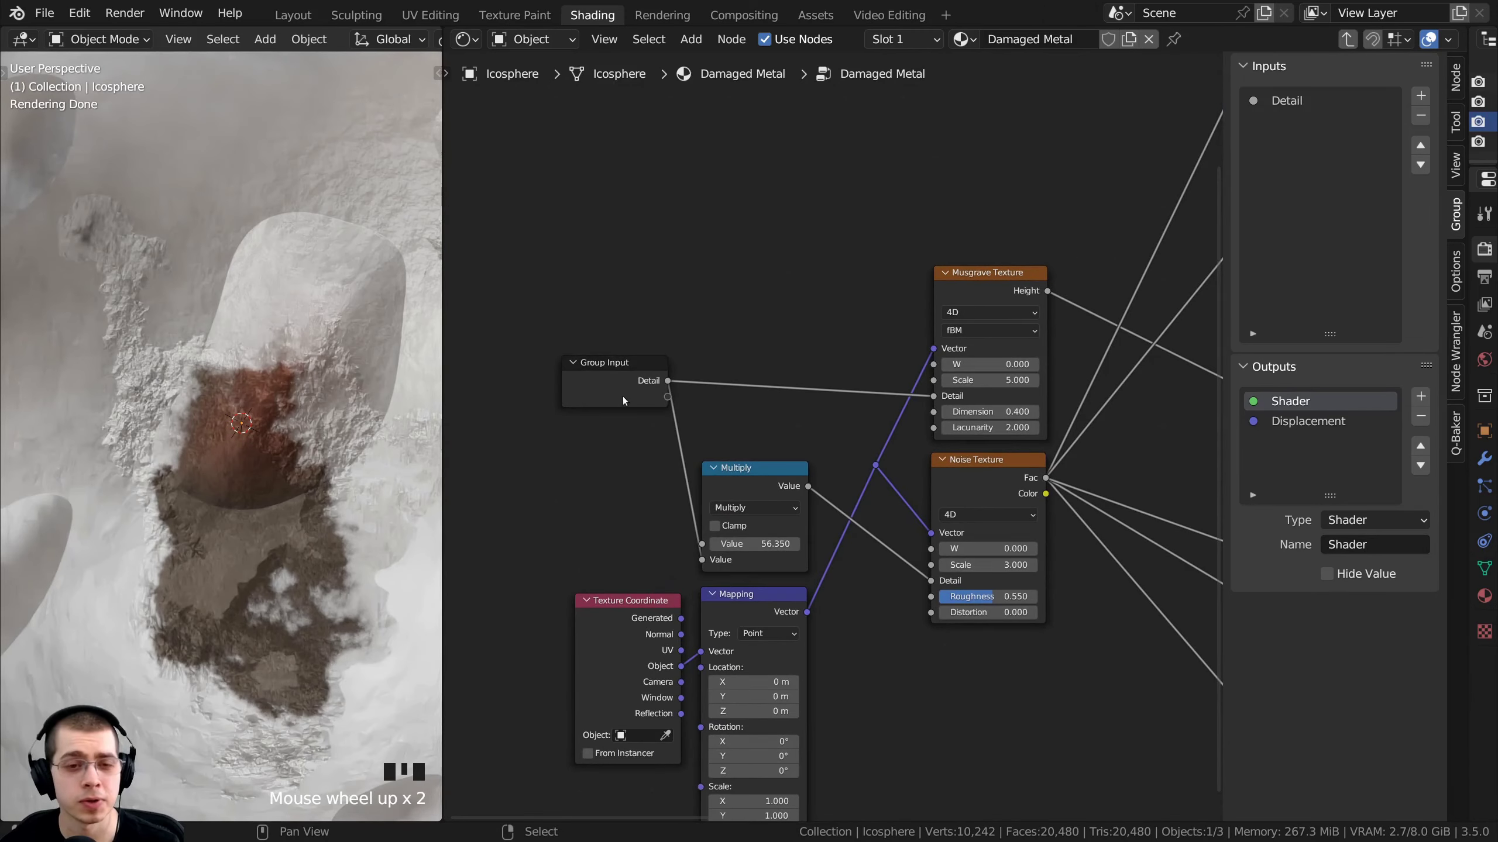
scroll(906, 348, down, 7)
middle_drag(980, 304, 640, 317)
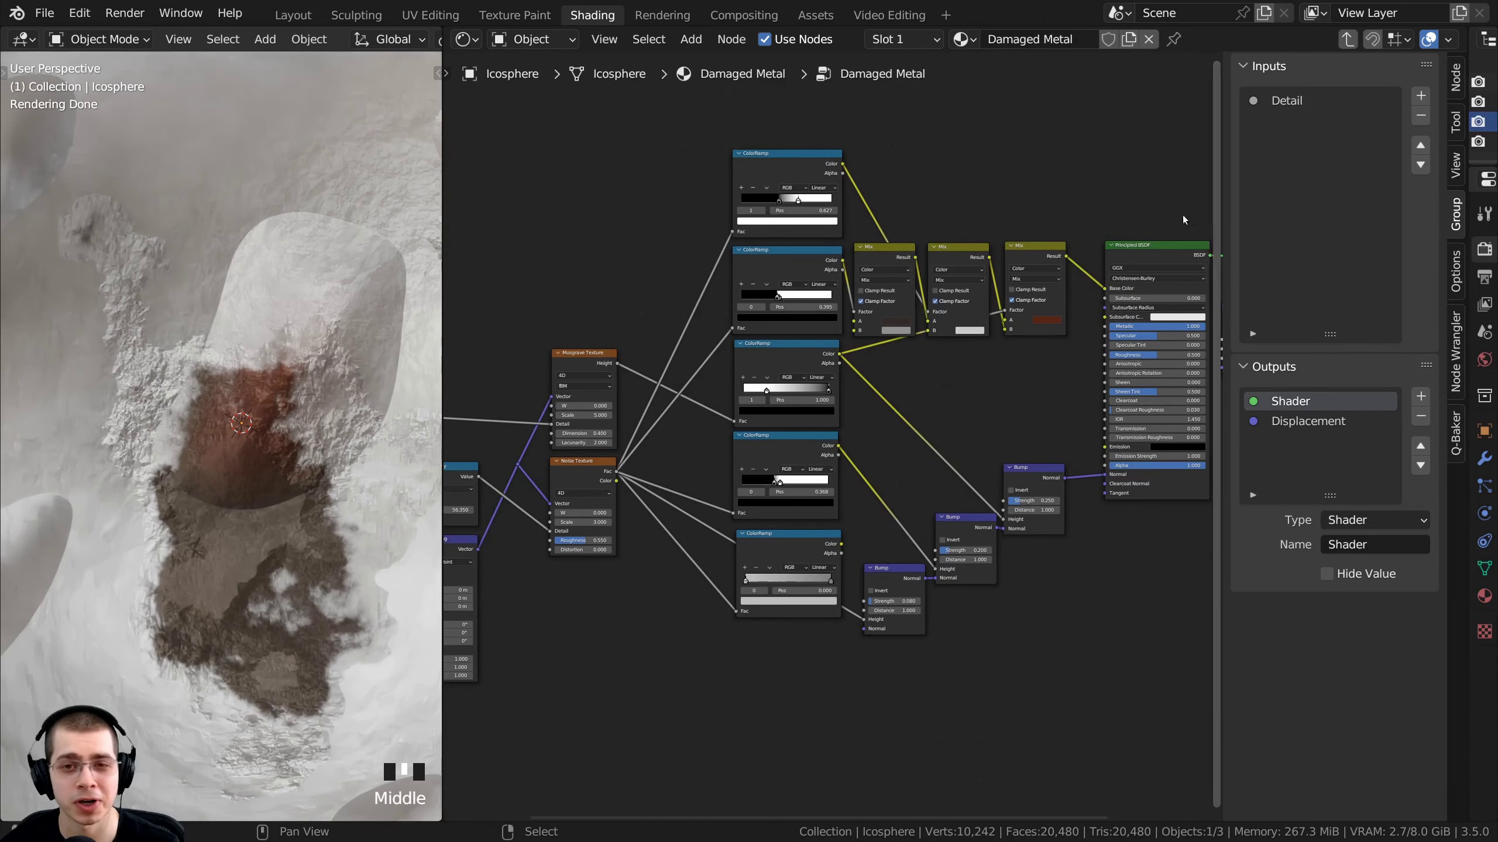
middle_drag(668, 460, 809, 497)
scroll(863, 522, up, 3)
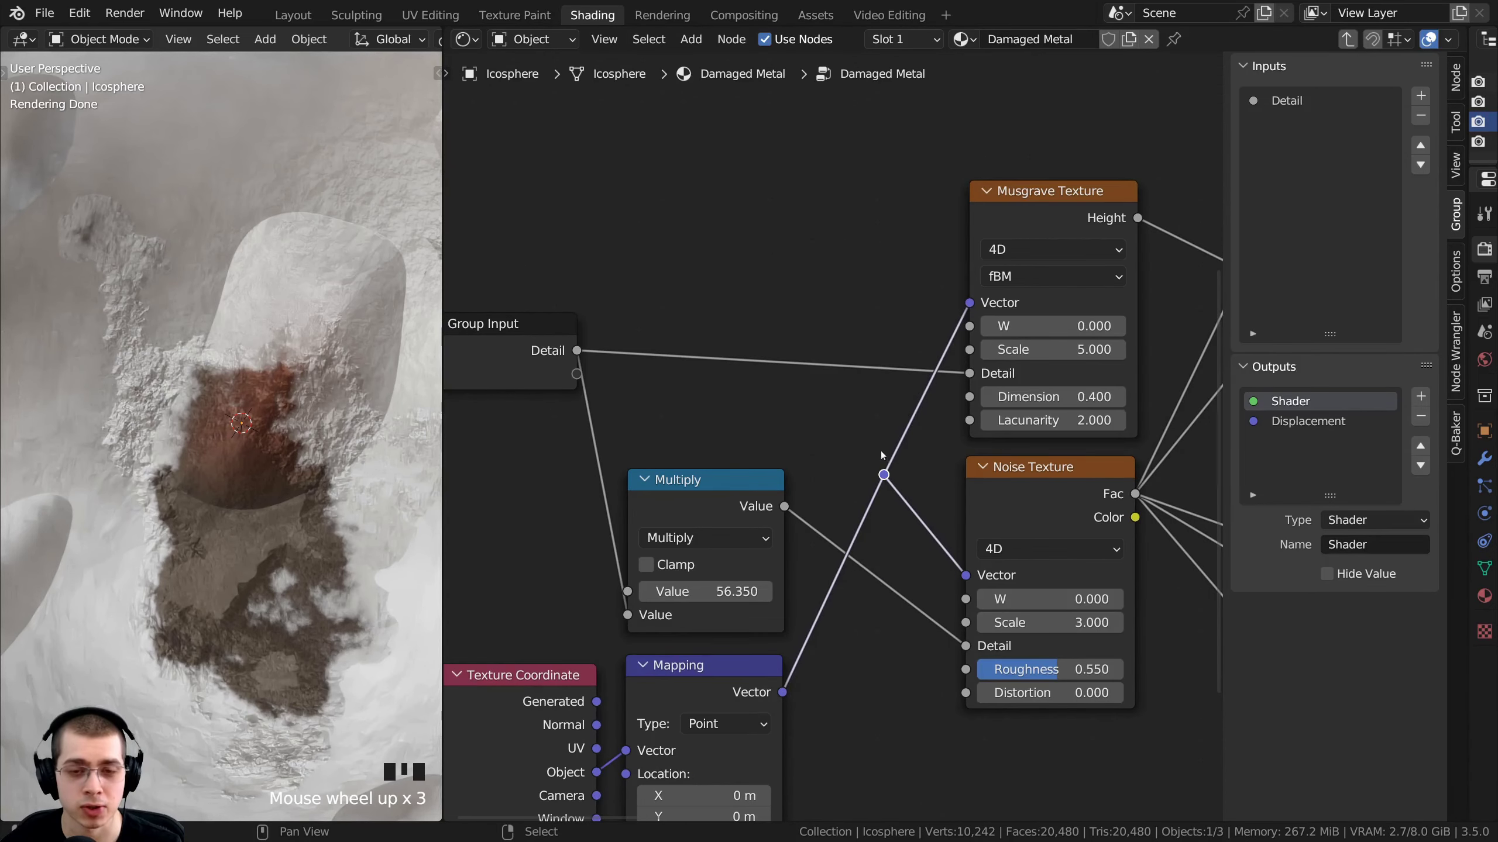
Reposition the reroute on the Mapping vector link in the gap between the Multiply node and the two texture nodes
key(g)
key(g)
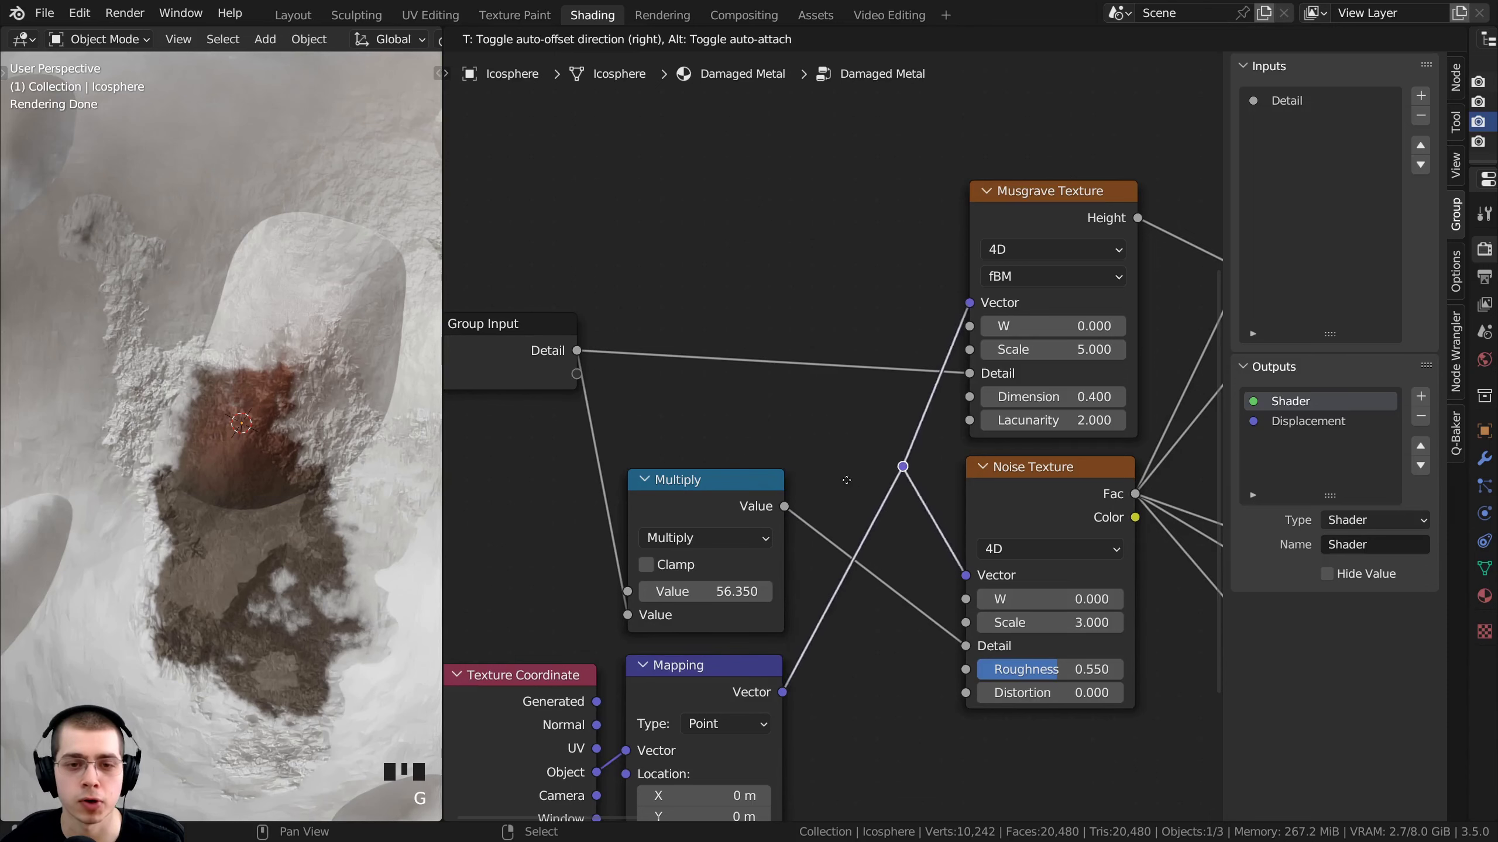
click(806, 442)
key(g)
click(802, 403)
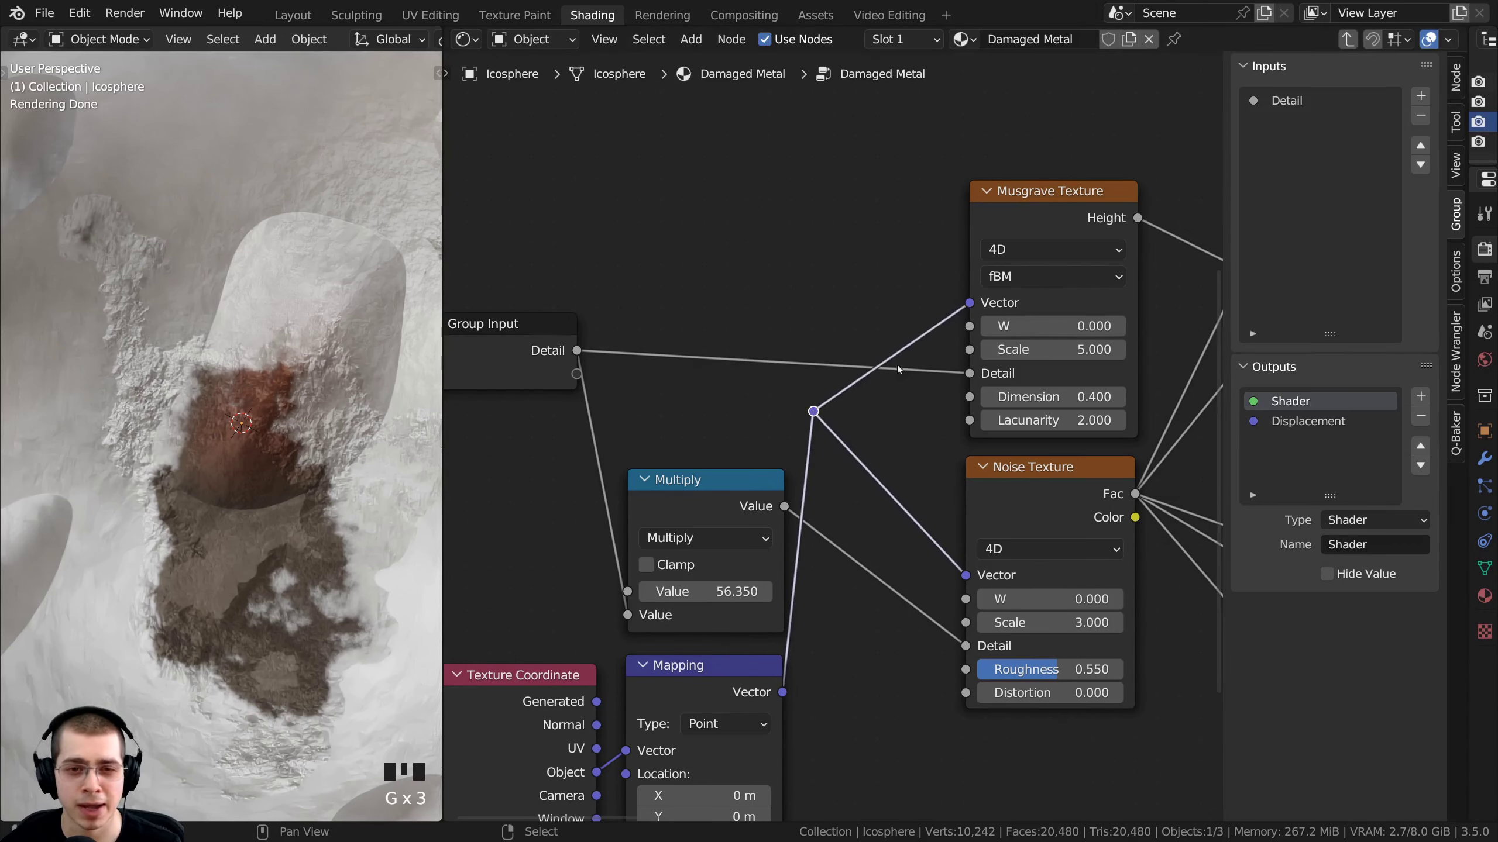
key(g)
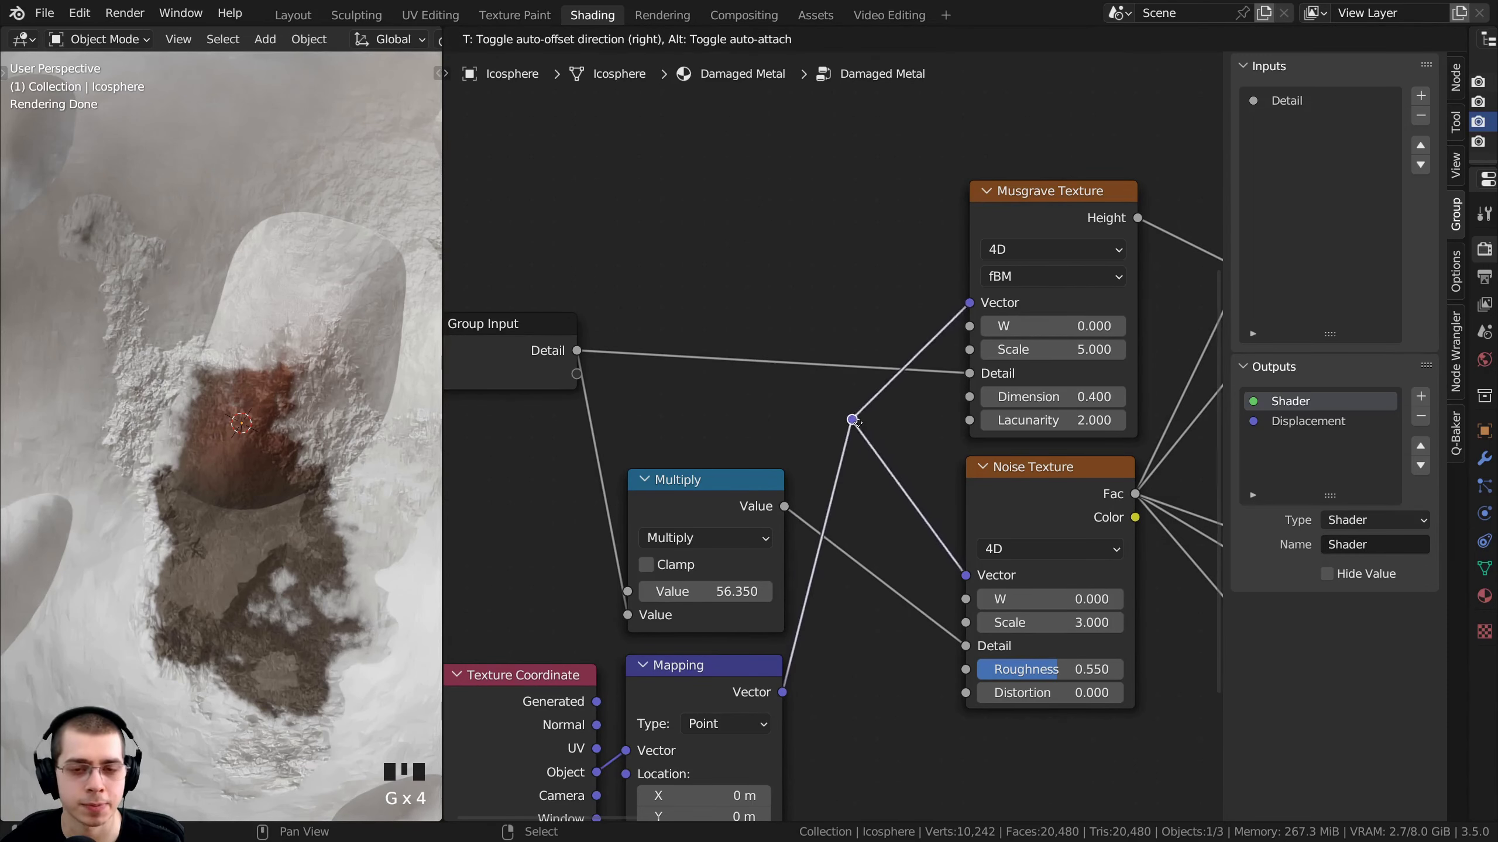
click(860, 437)
key(g)
key(g)
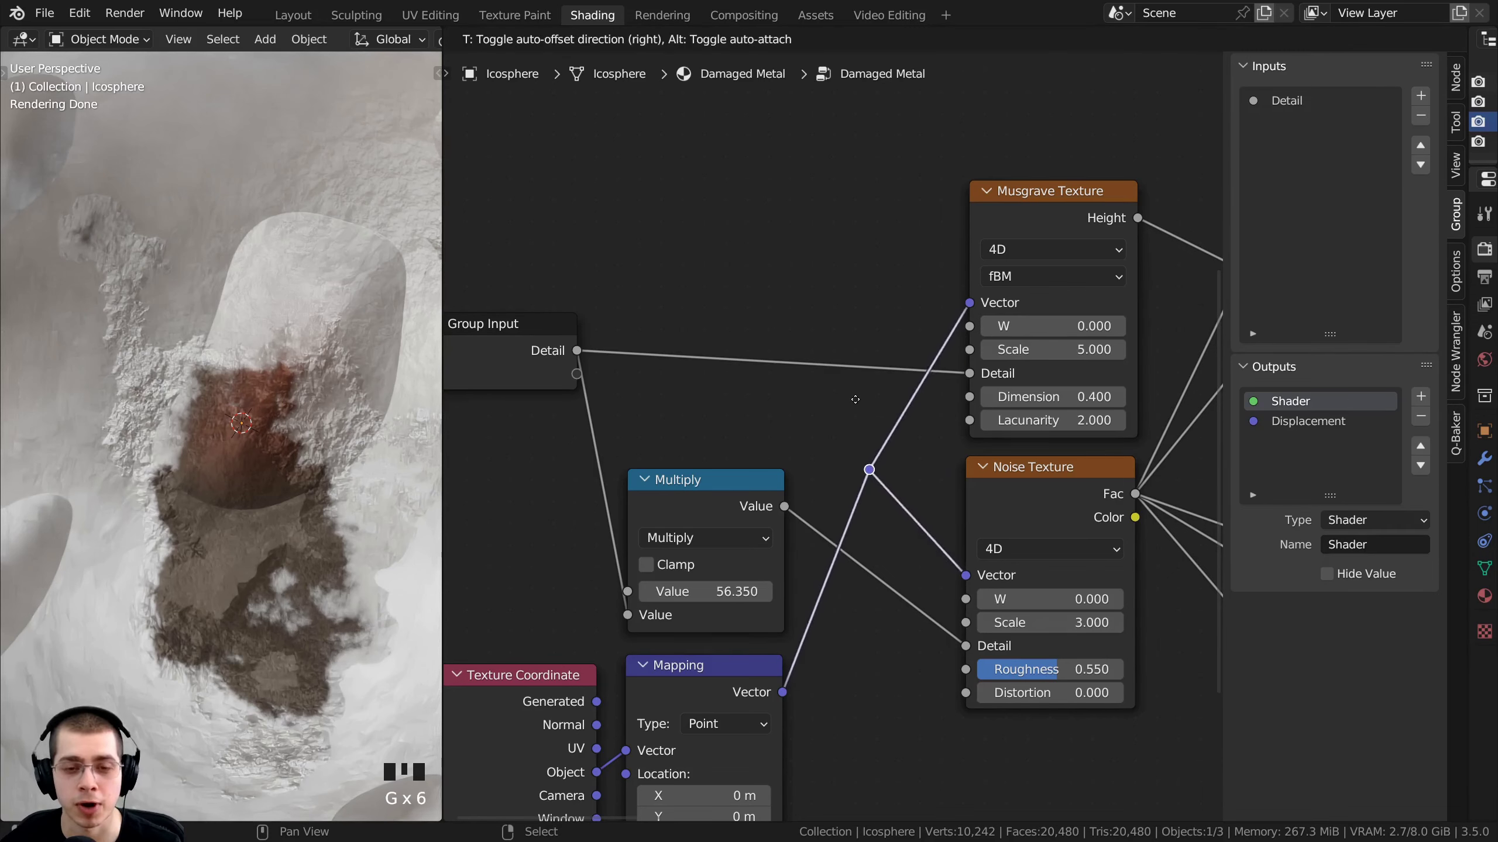
click(877, 436)
middle_drag(841, 418, 848, 426)
key(g)
click(825, 422)
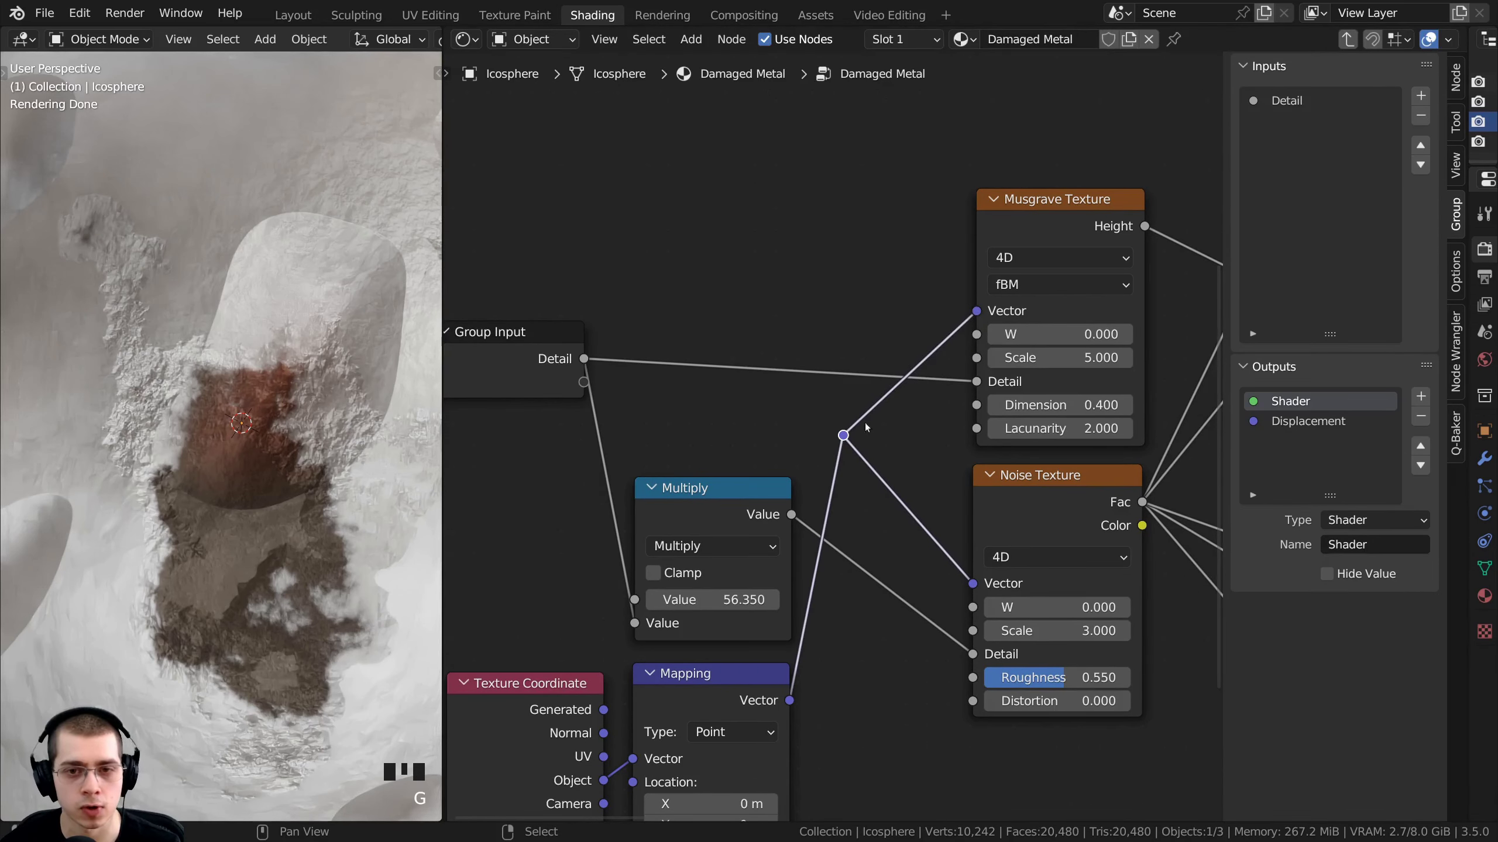
scroll(827, 430, down, 1)
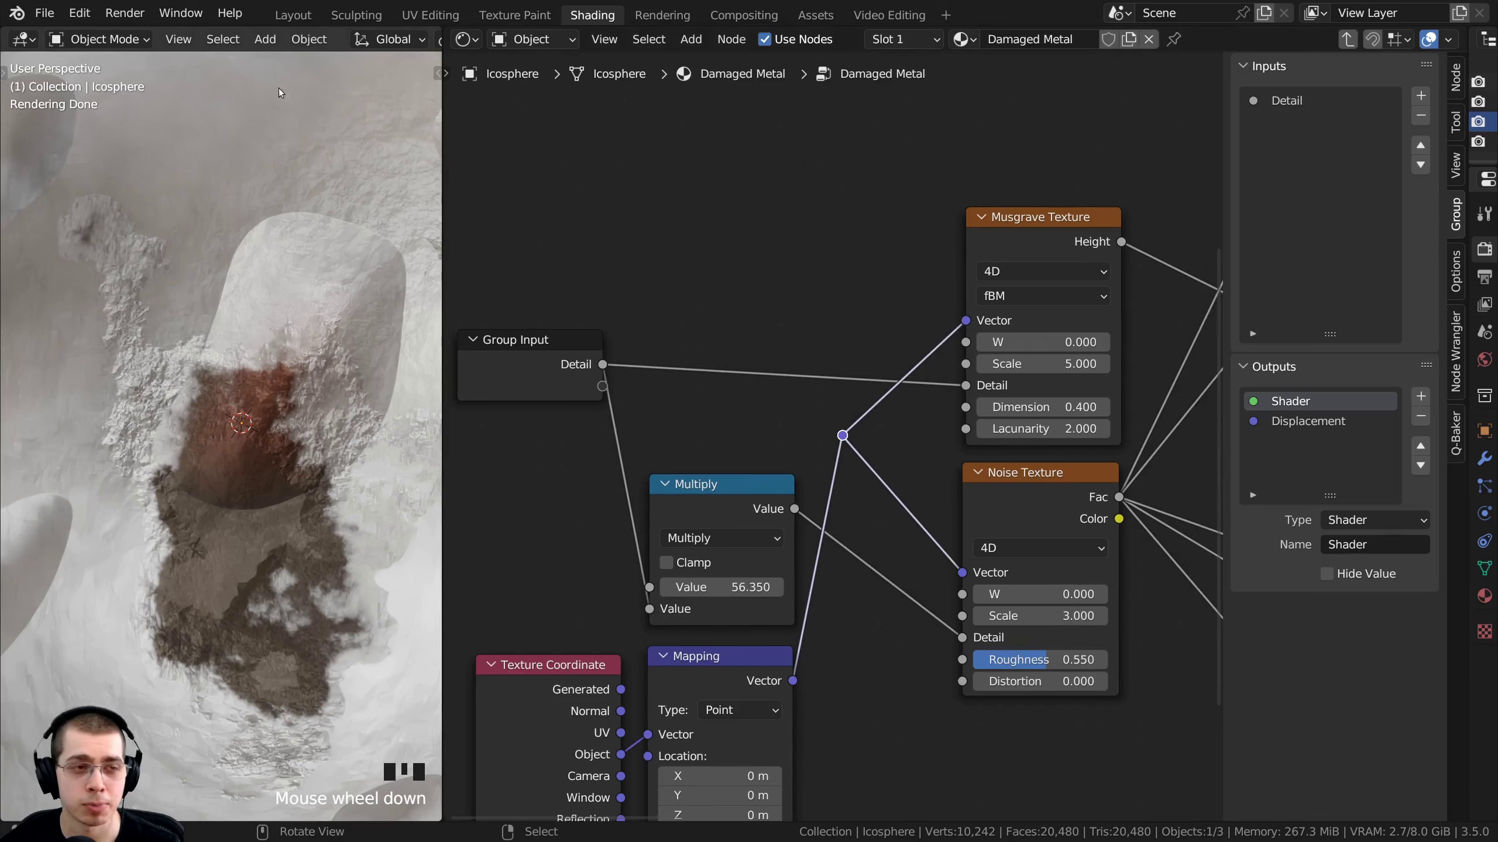
Open the Node Editor theme settings in the preferences, bring up Noodle Curving and keep the node links visible beside the window
click(81, 13)
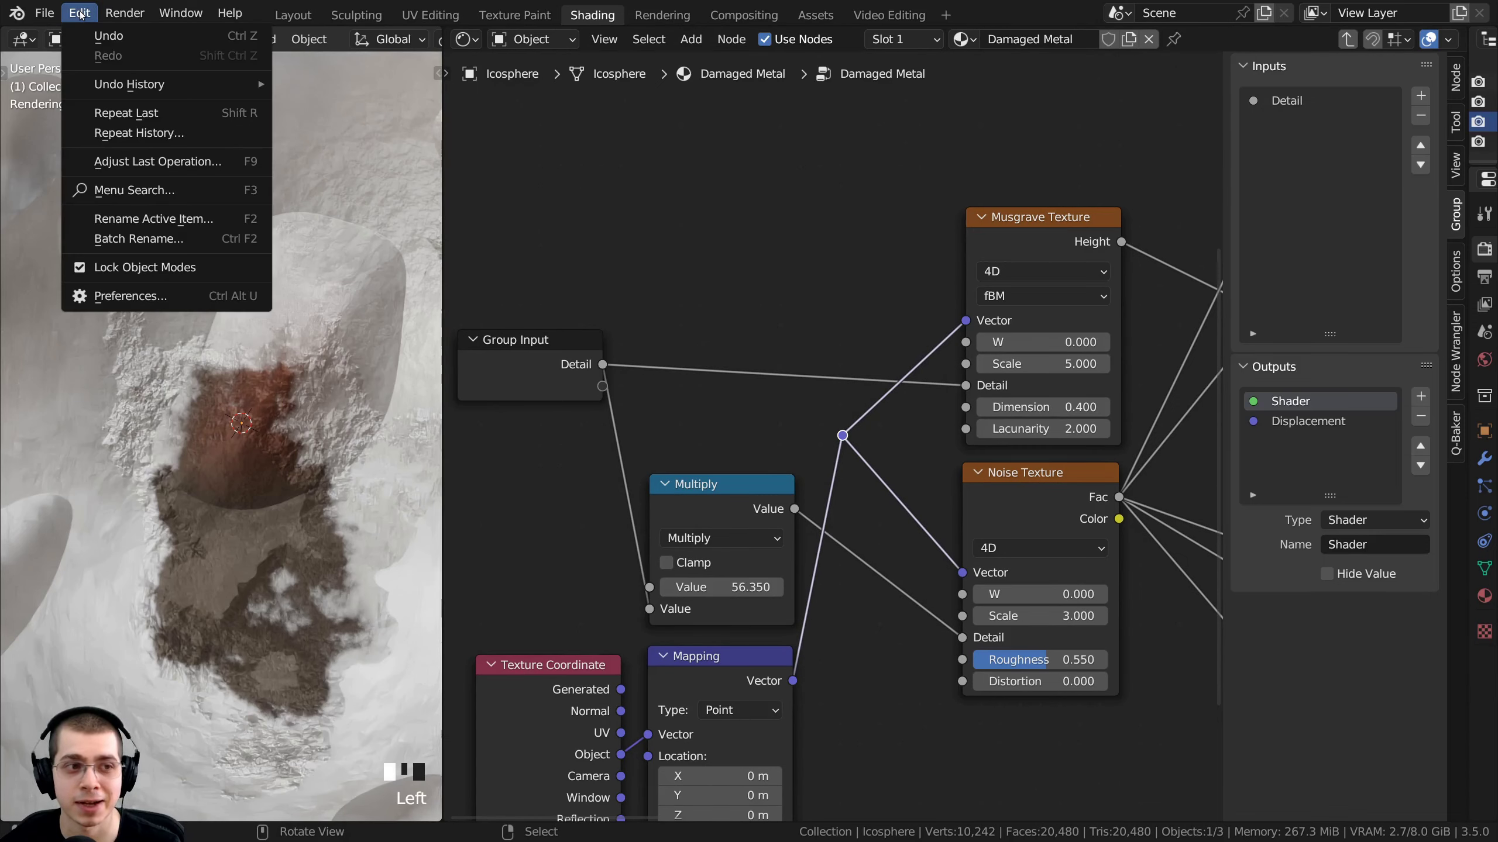
click(127, 296)
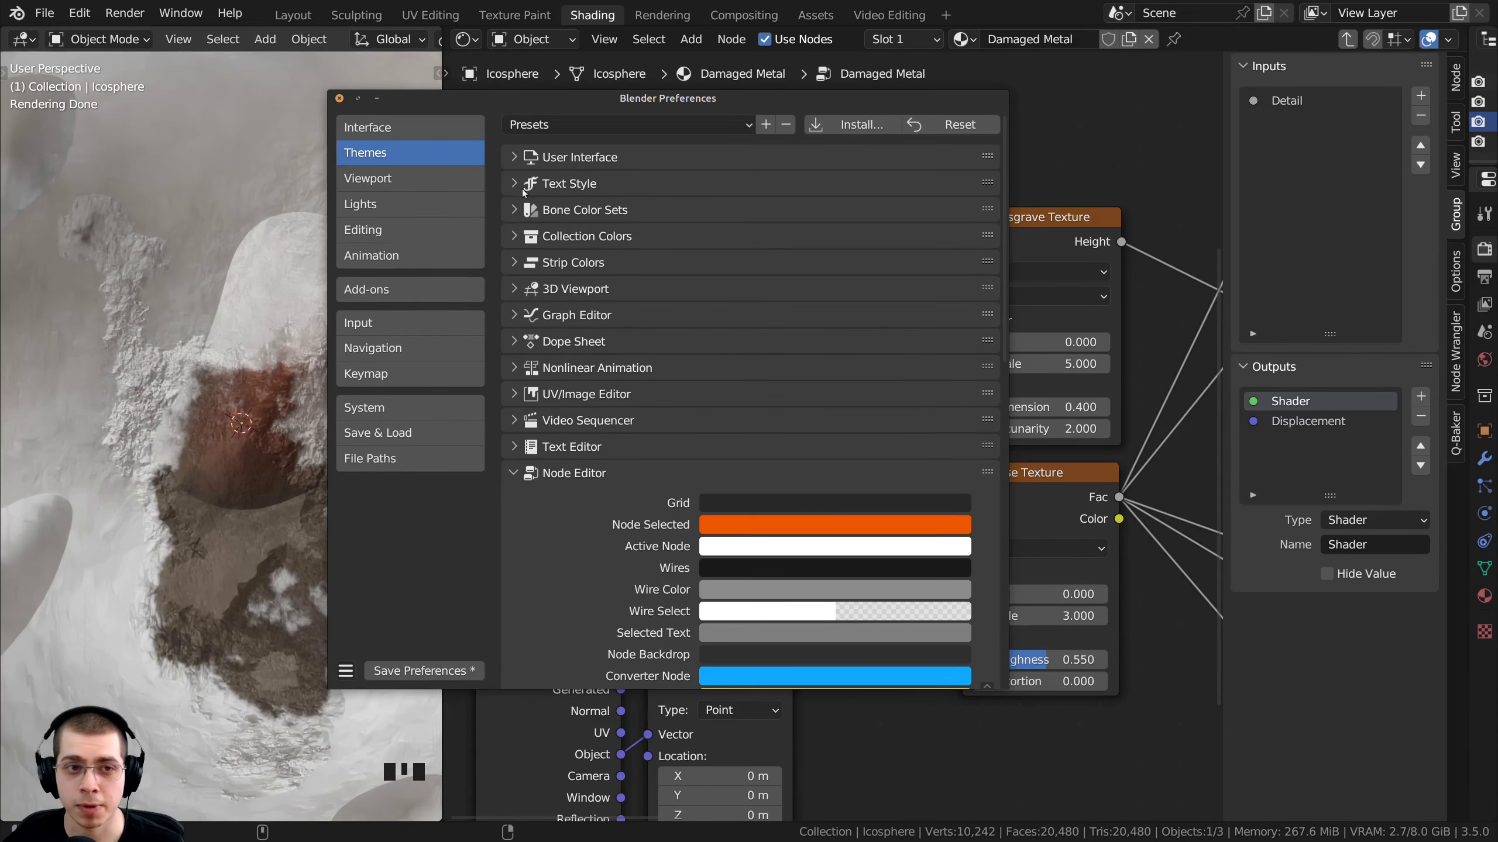
click(521, 474)
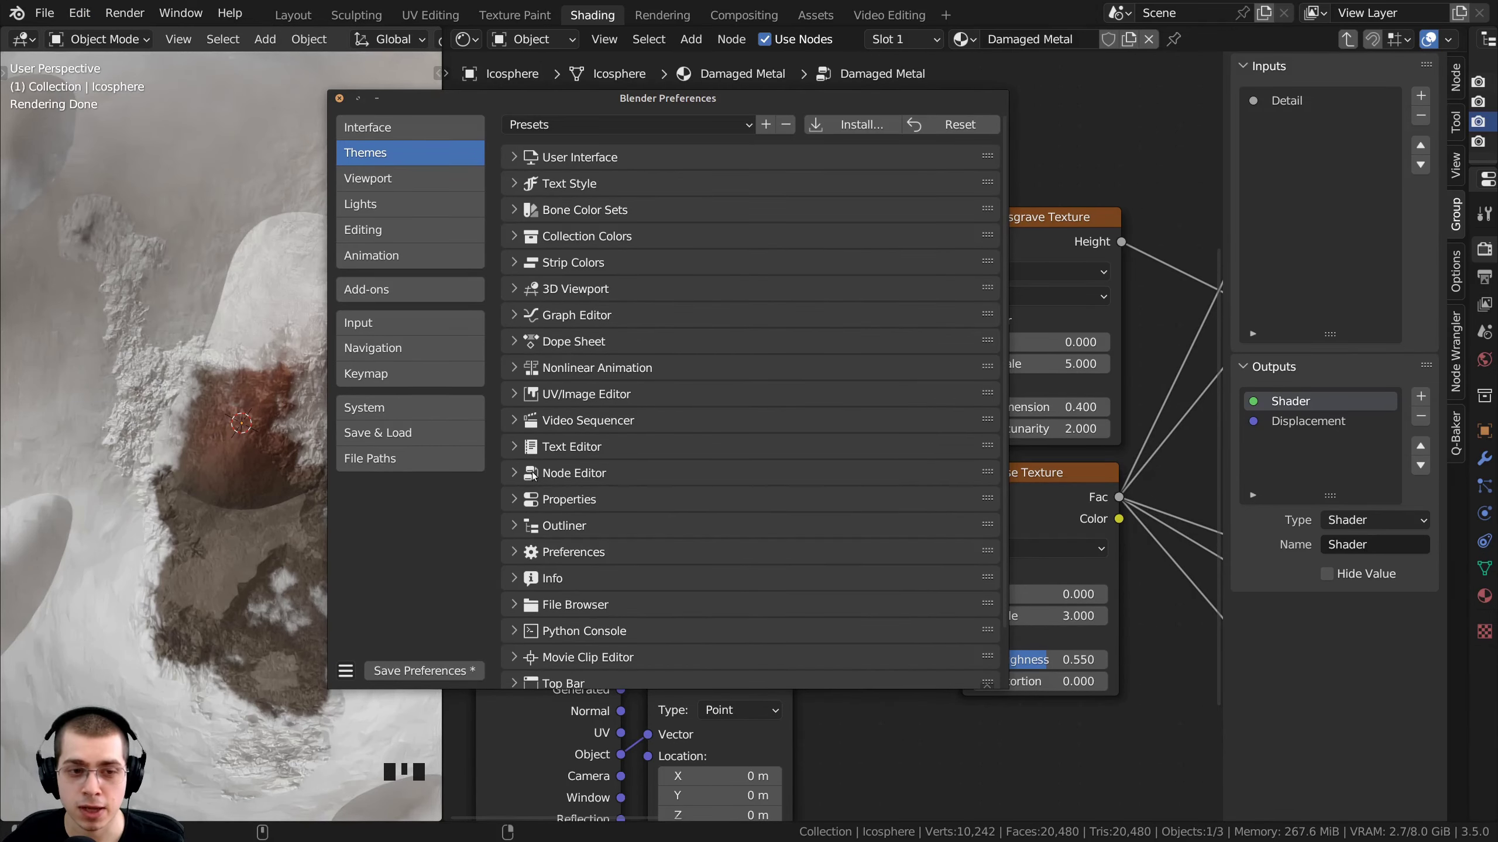
click(533, 474)
scroll(642, 482, down, 7)
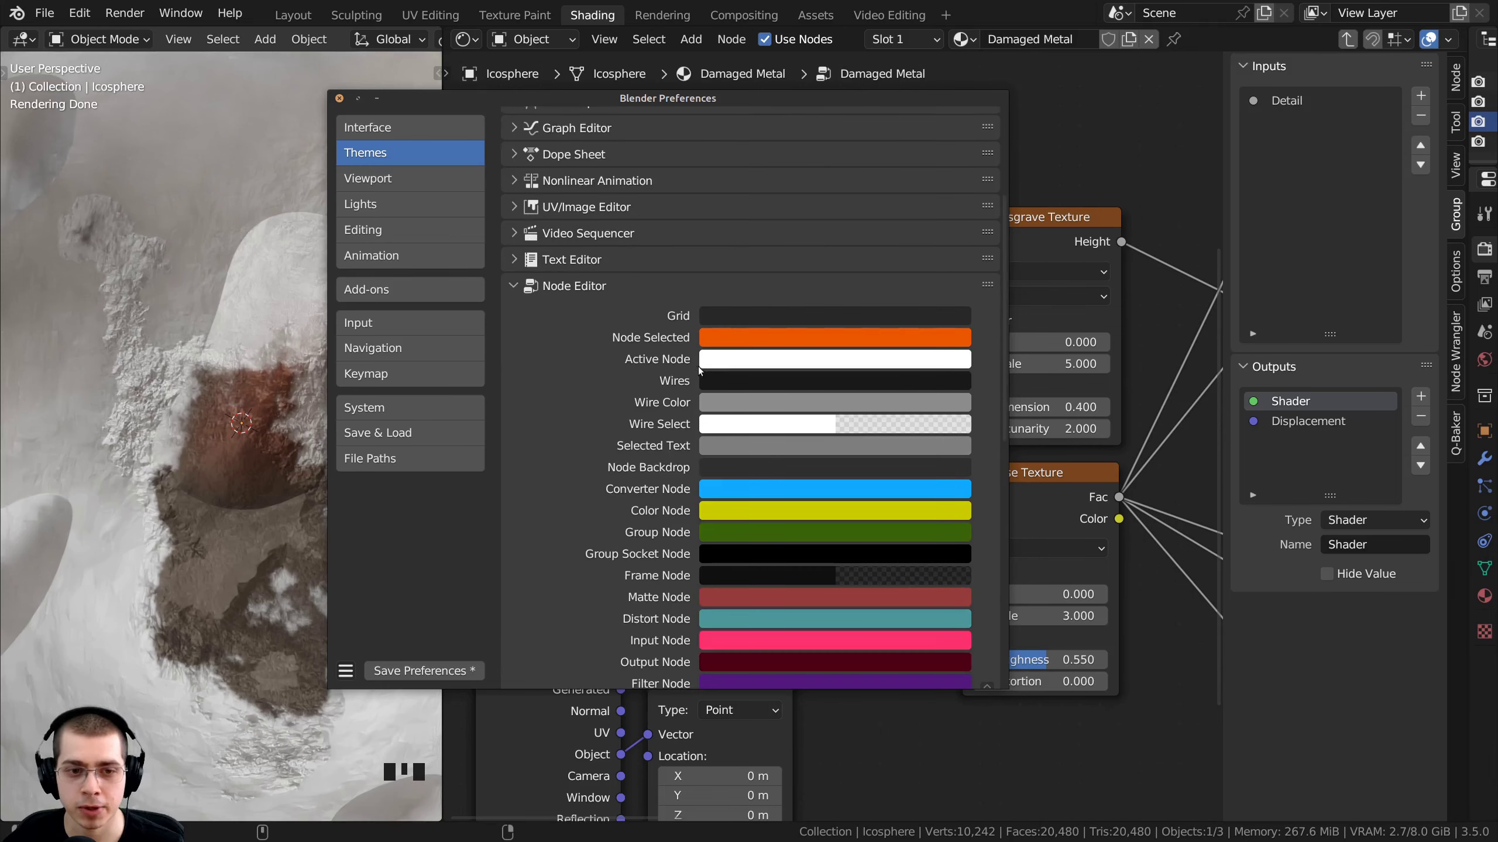
scroll(707, 363, down, 17)
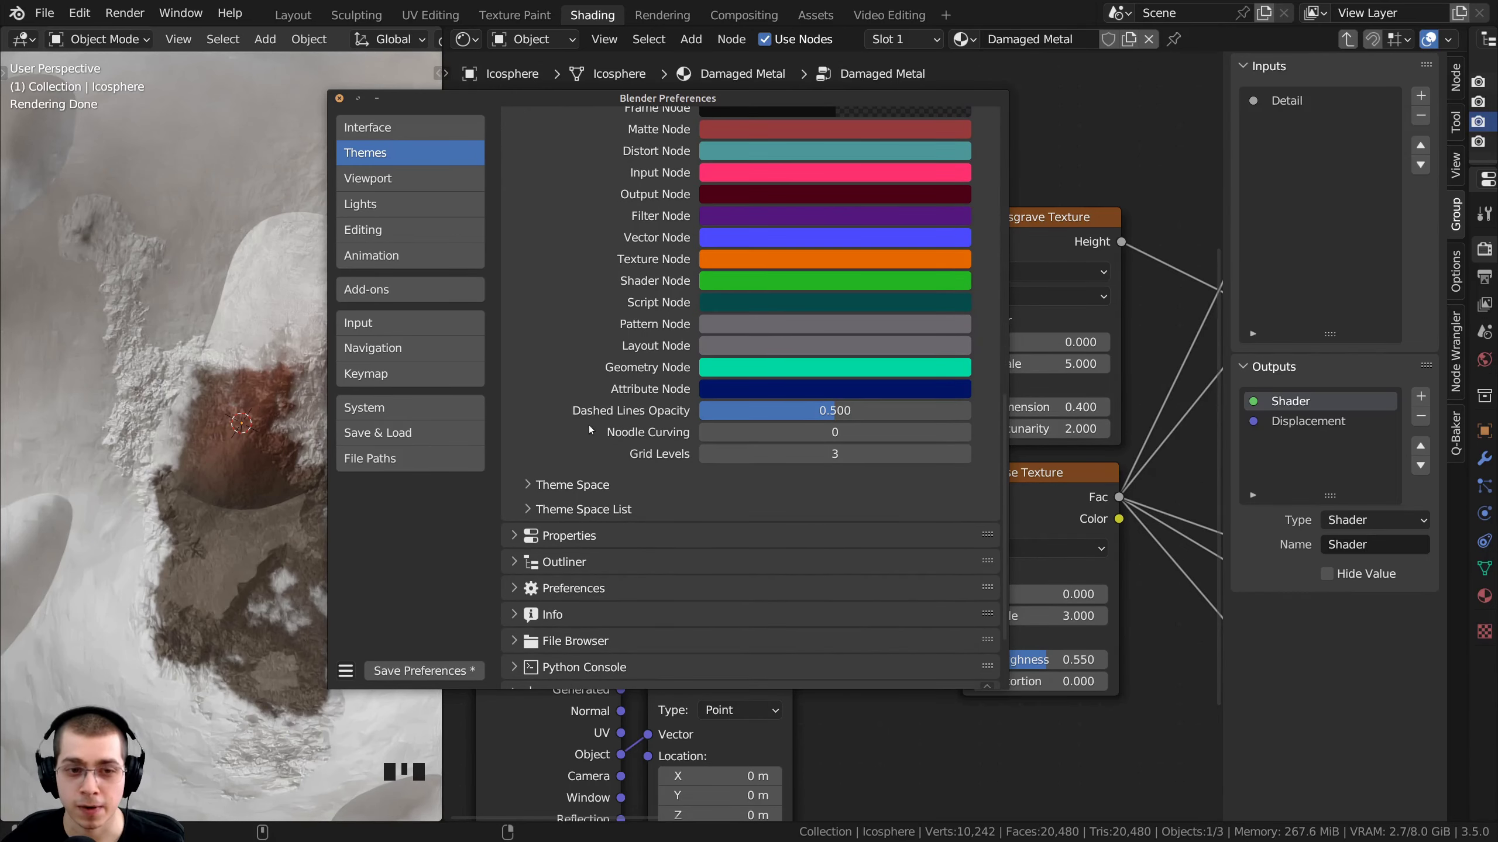
drag(756, 93, 549, 85)
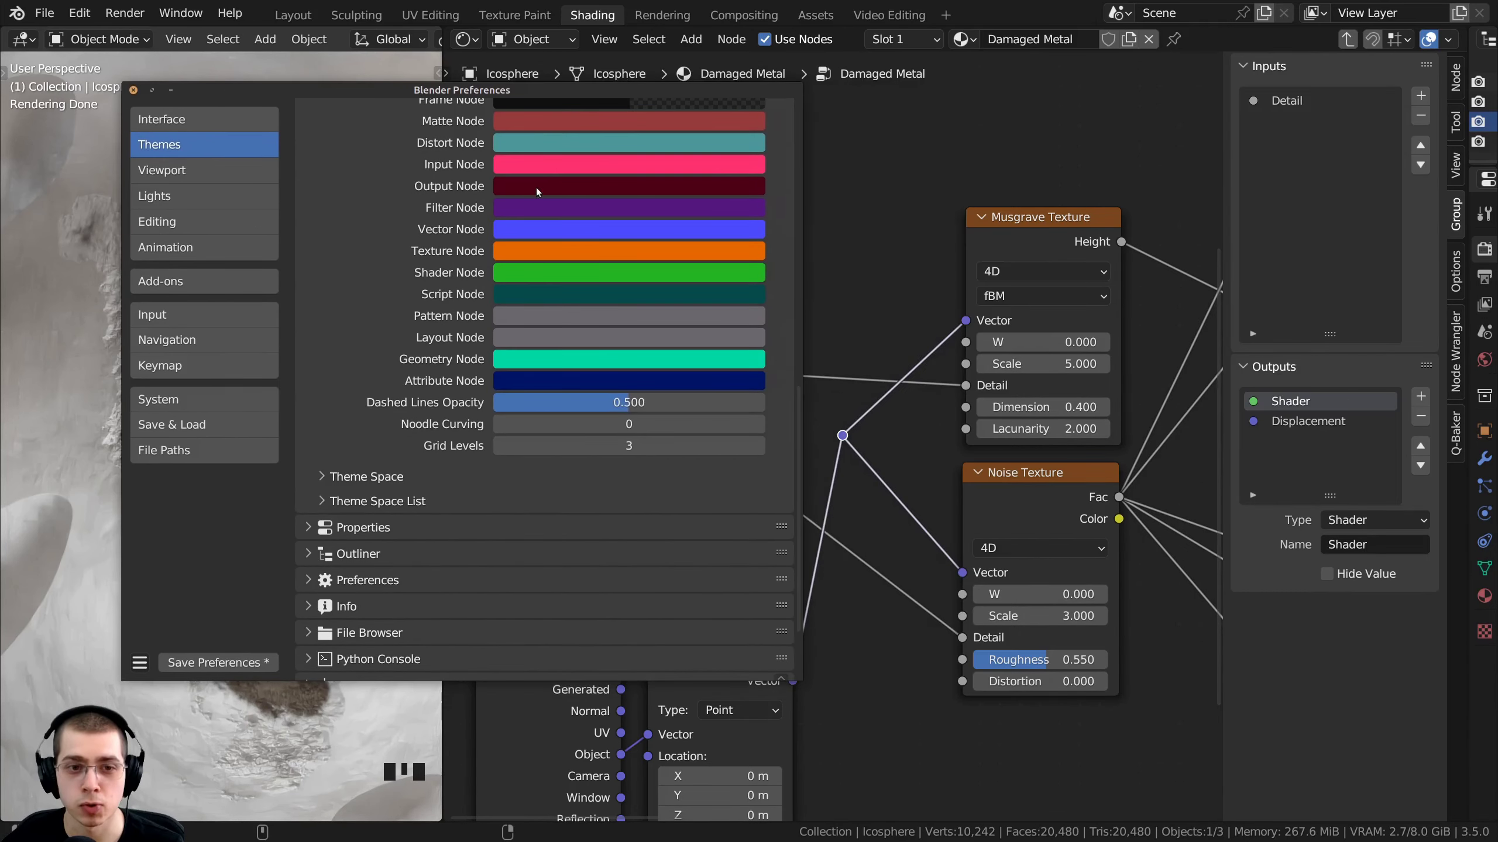
Try Noodle Curving values of 5 and 10 on the node links and restore the value to 0
drag(570, 425, 596, 424)
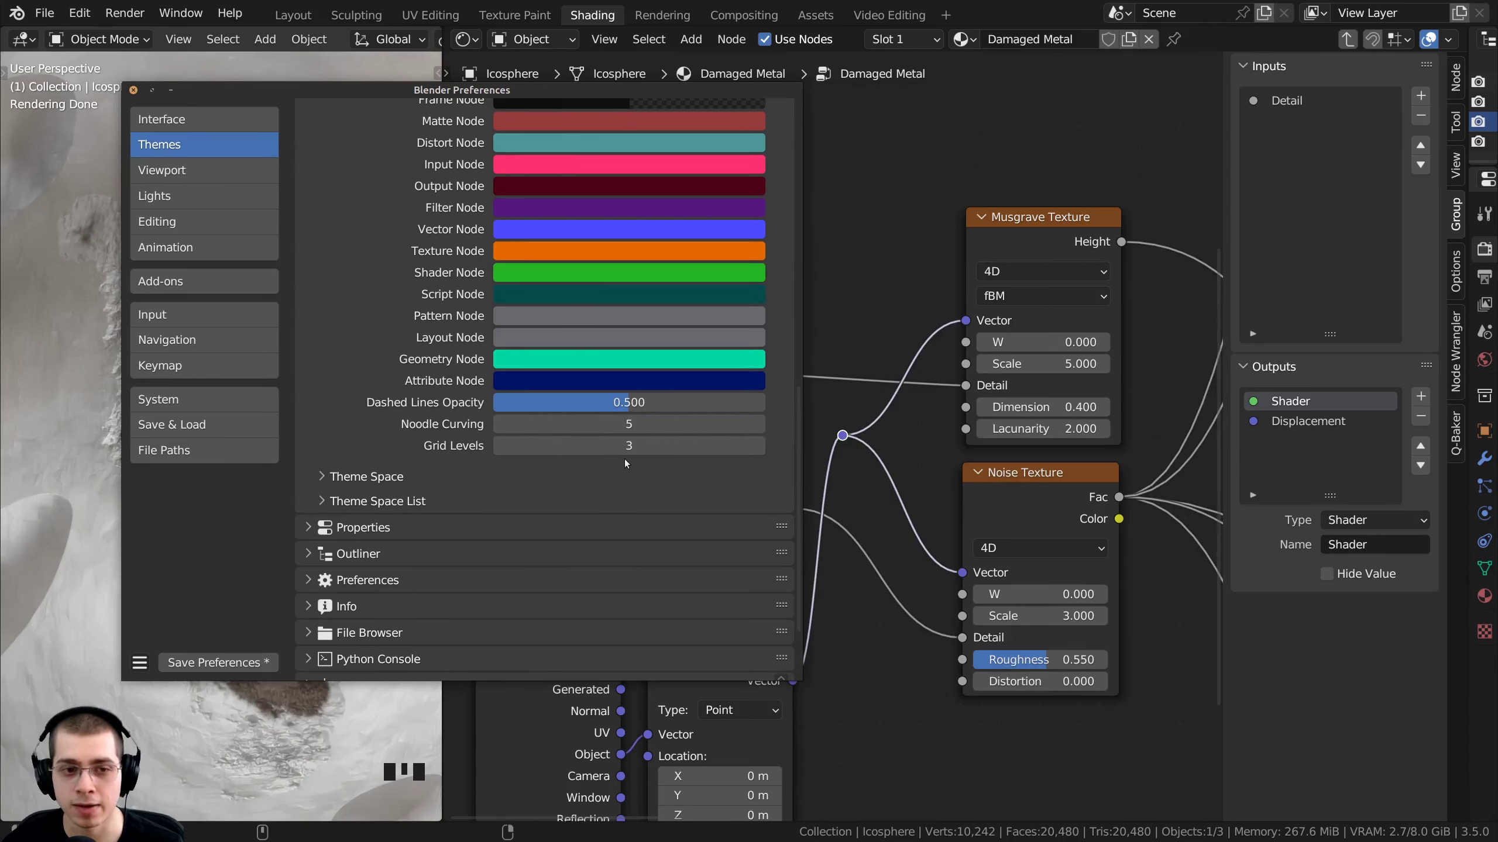
drag(600, 425, 656, 426)
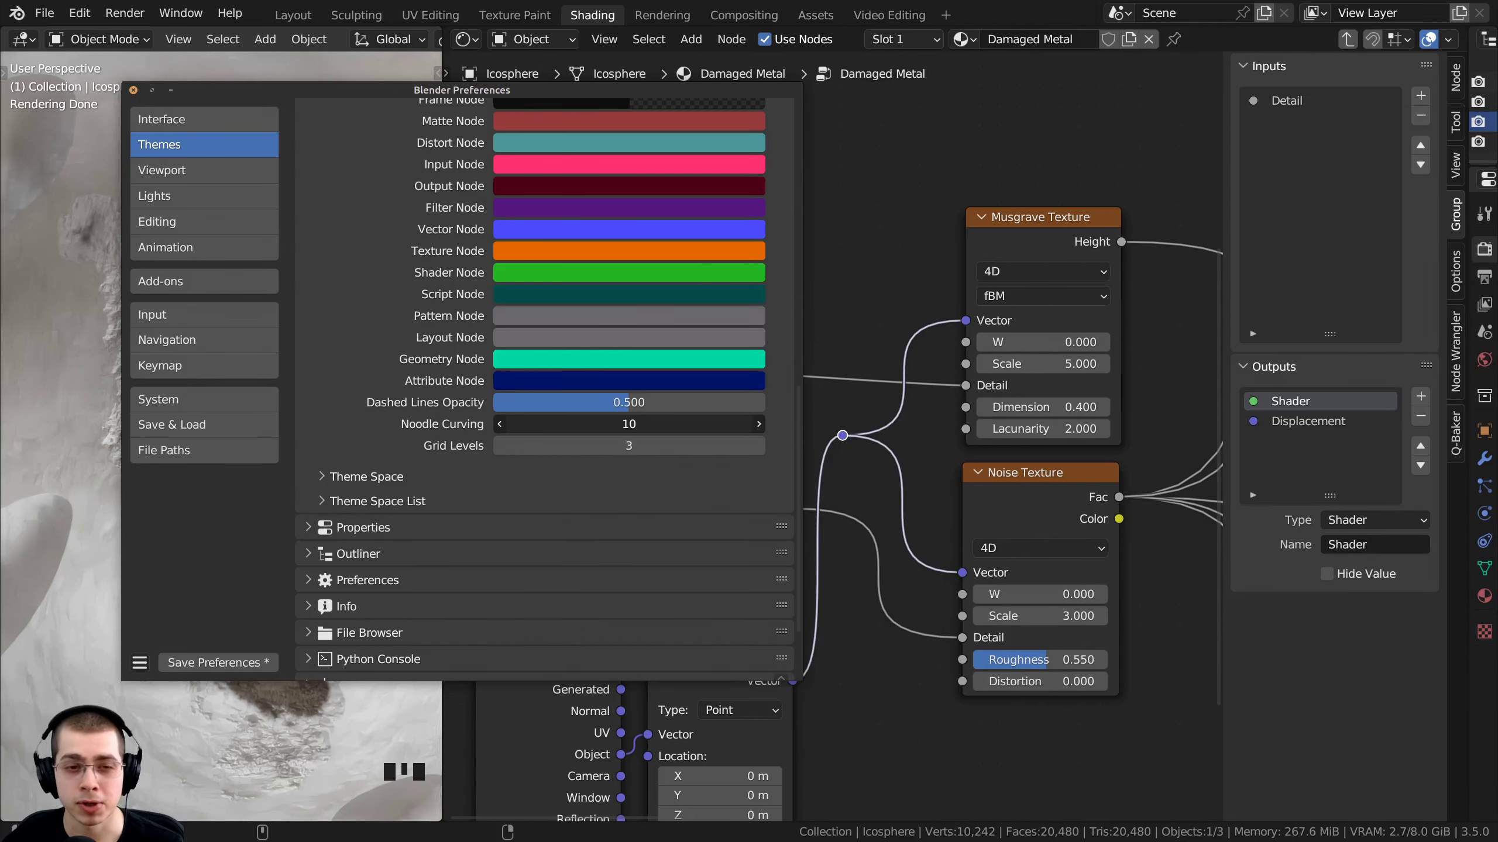
scroll(877, 408, down, 2)
middle_drag(1066, 392, 803, 538)
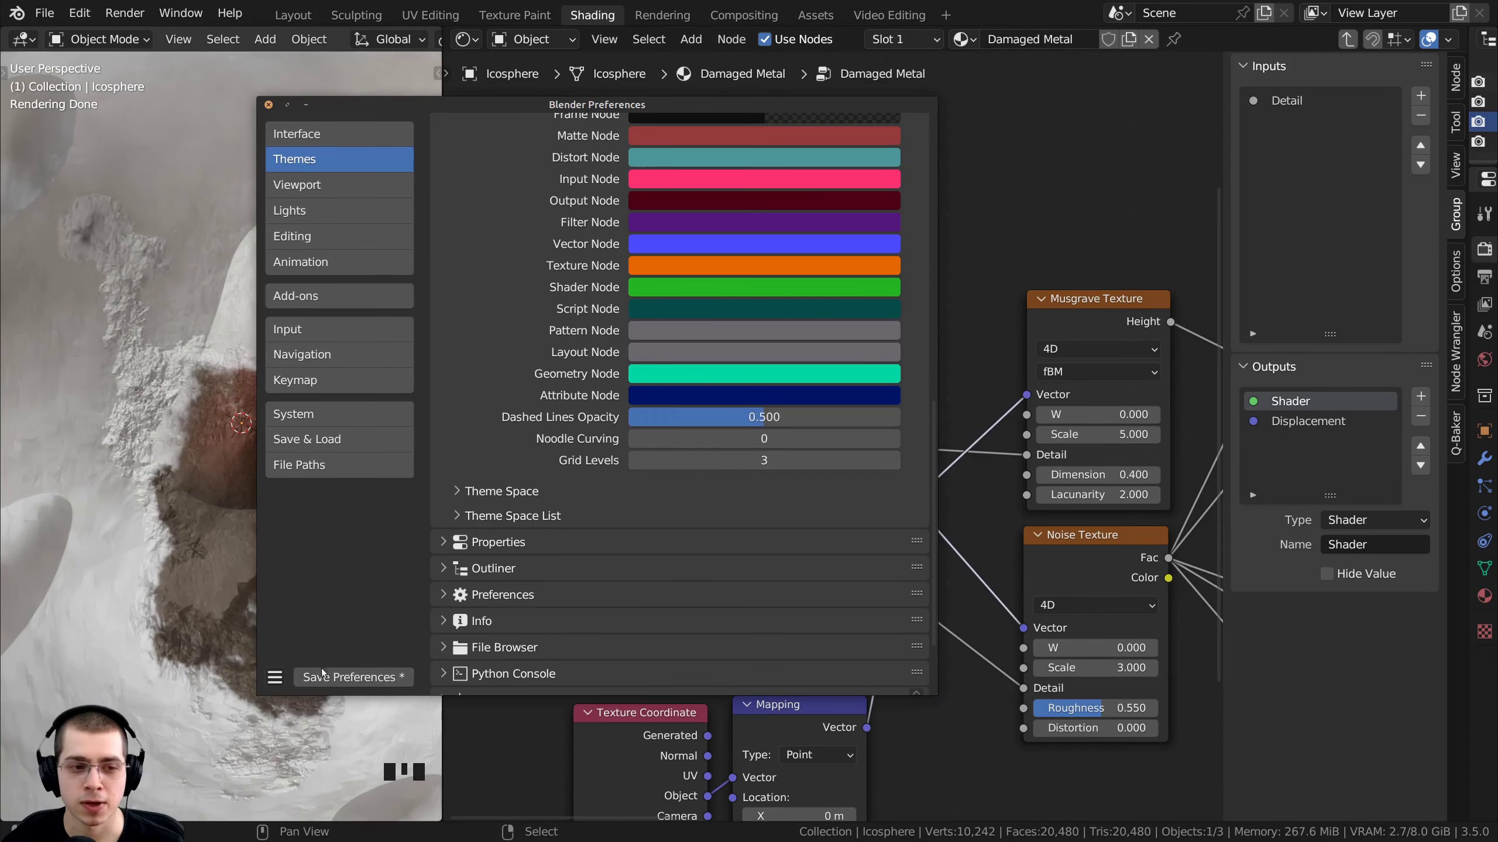
click(275, 678)
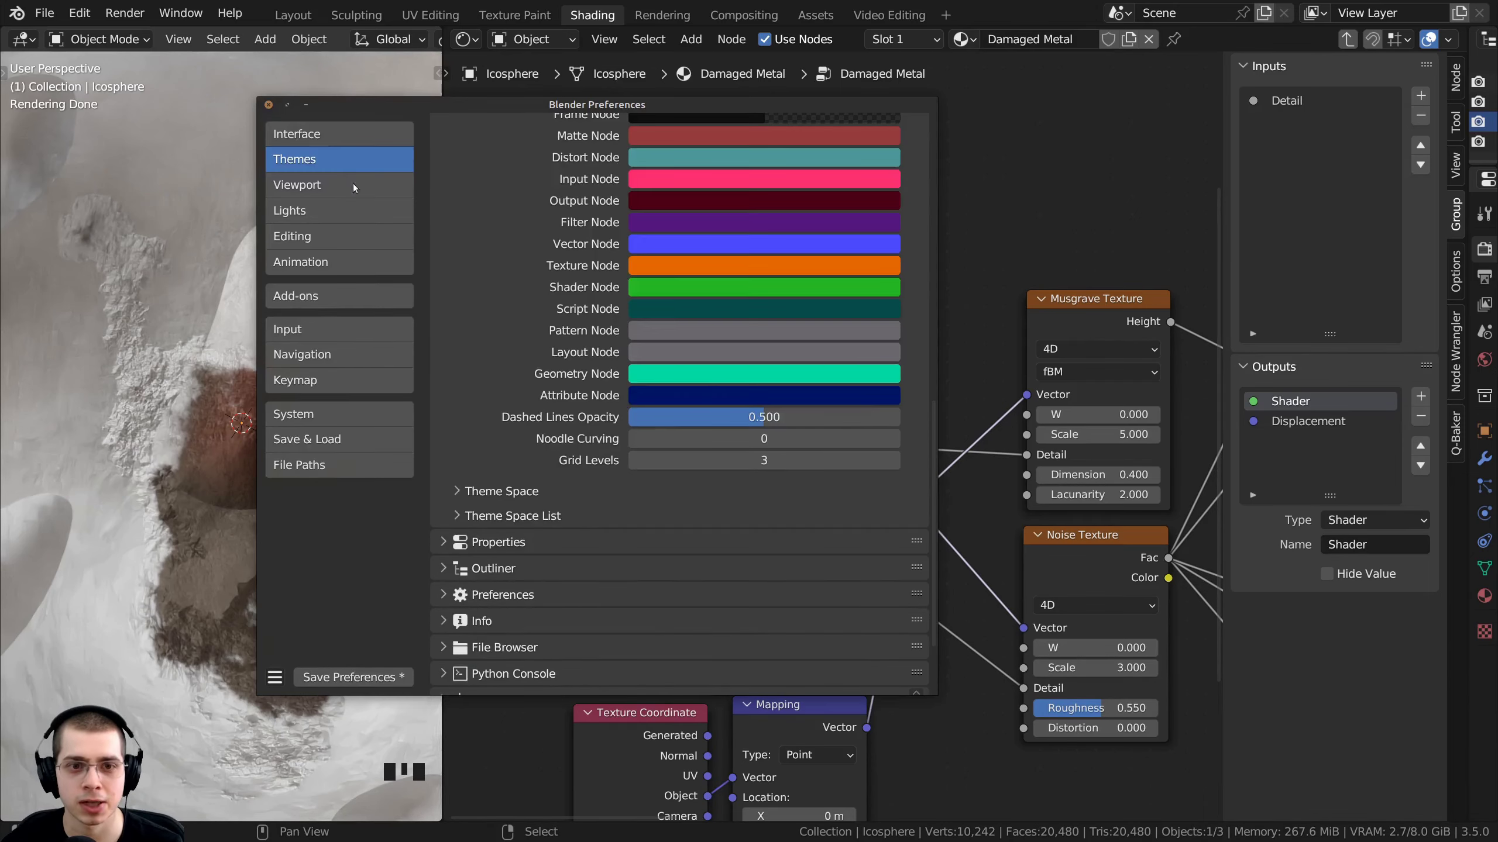
Add an unconnected Reroute node in the empty space above the Musgrave Texture
scroll(818, 501, down, 3)
scroll(829, 348, up, 2)
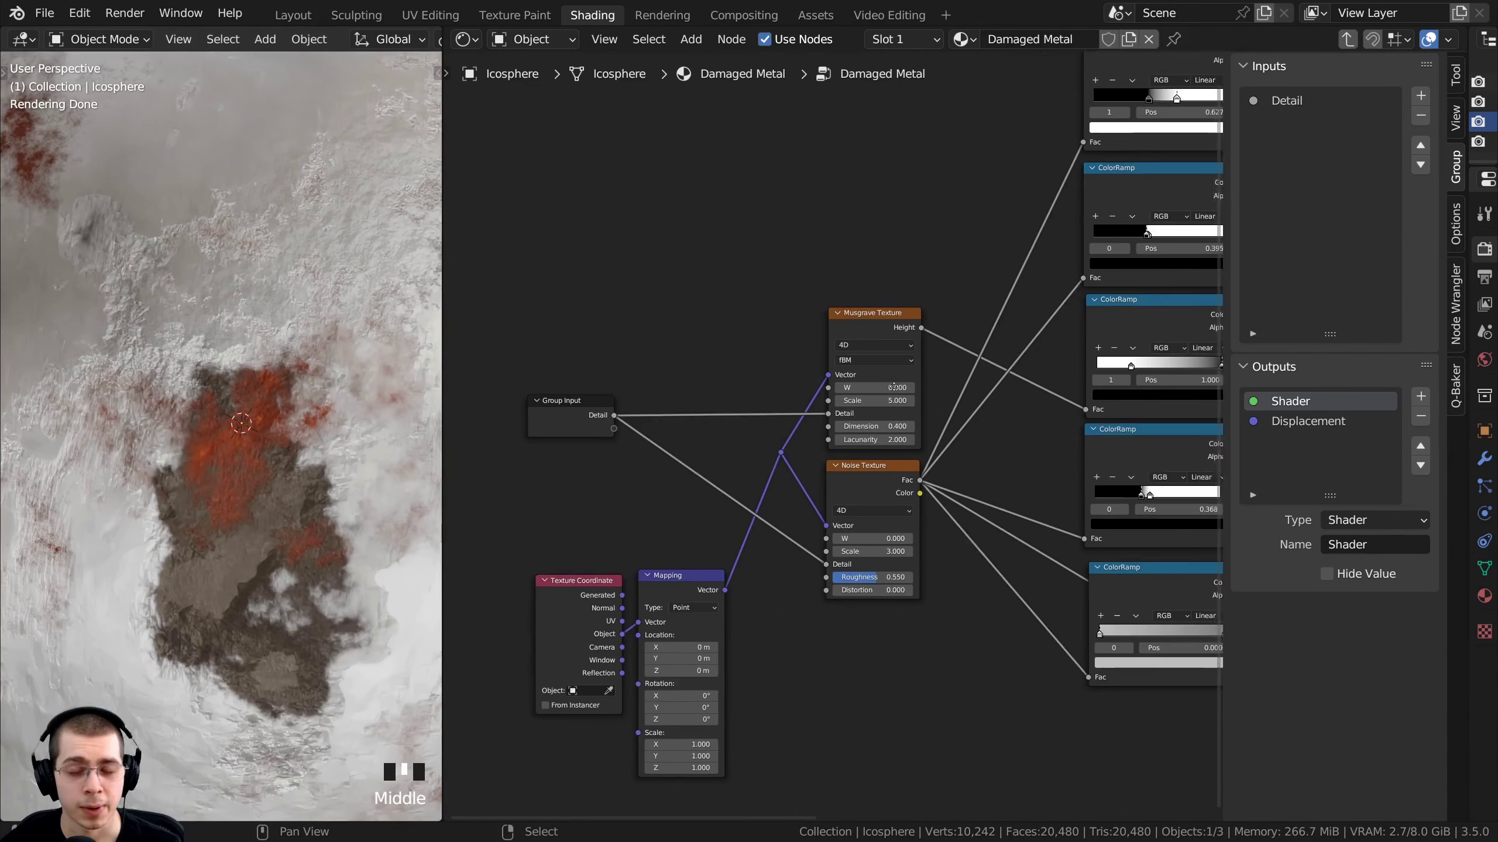
middle_drag(895, 387, 855, 403)
middle_drag(896, 269, 815, 322)
scroll(828, 323, up, 1)
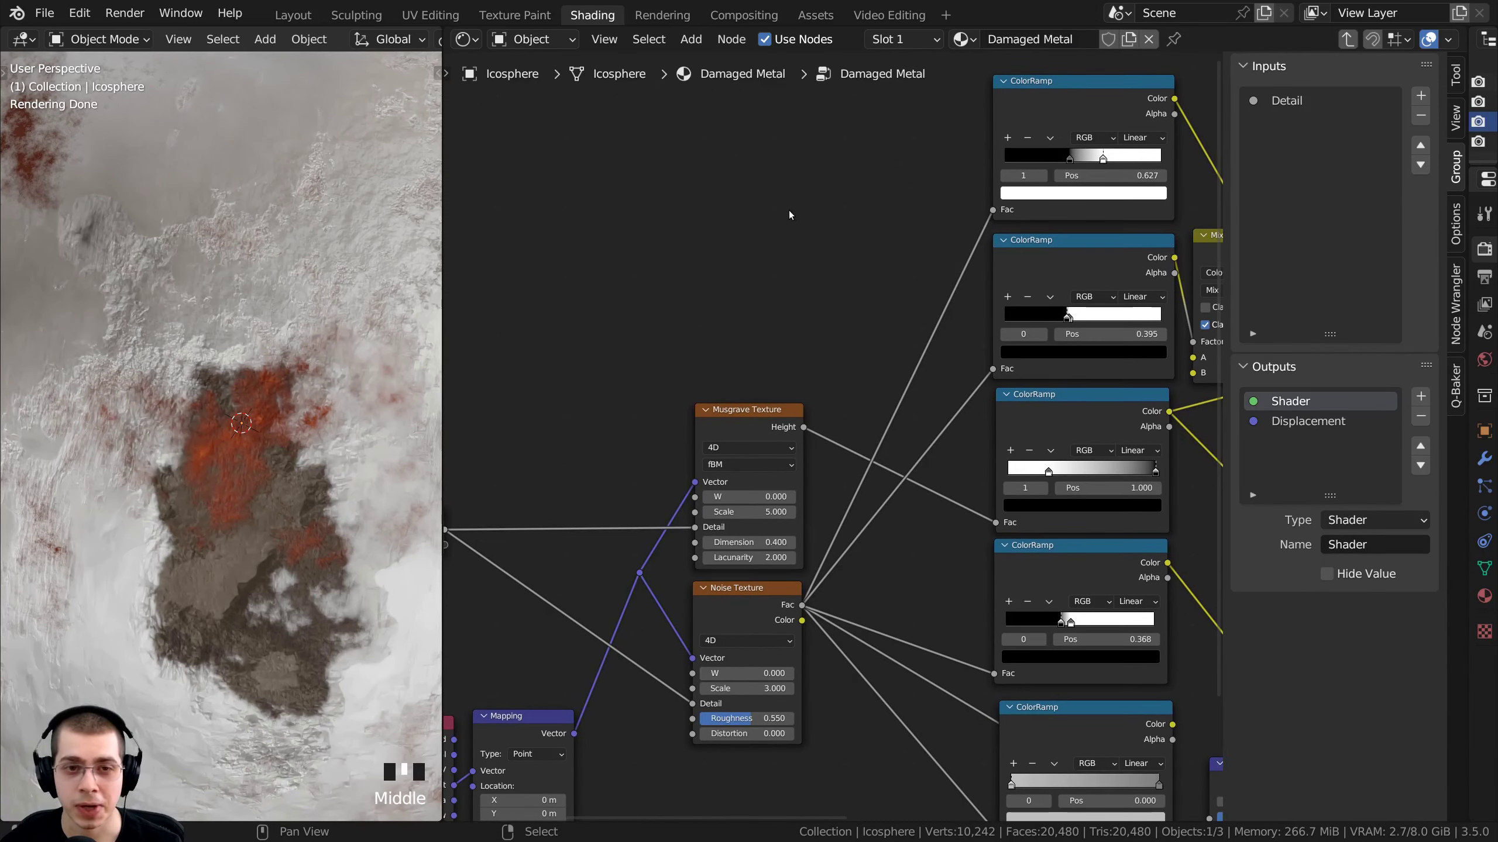
key(shift+a)
click(758, 207)
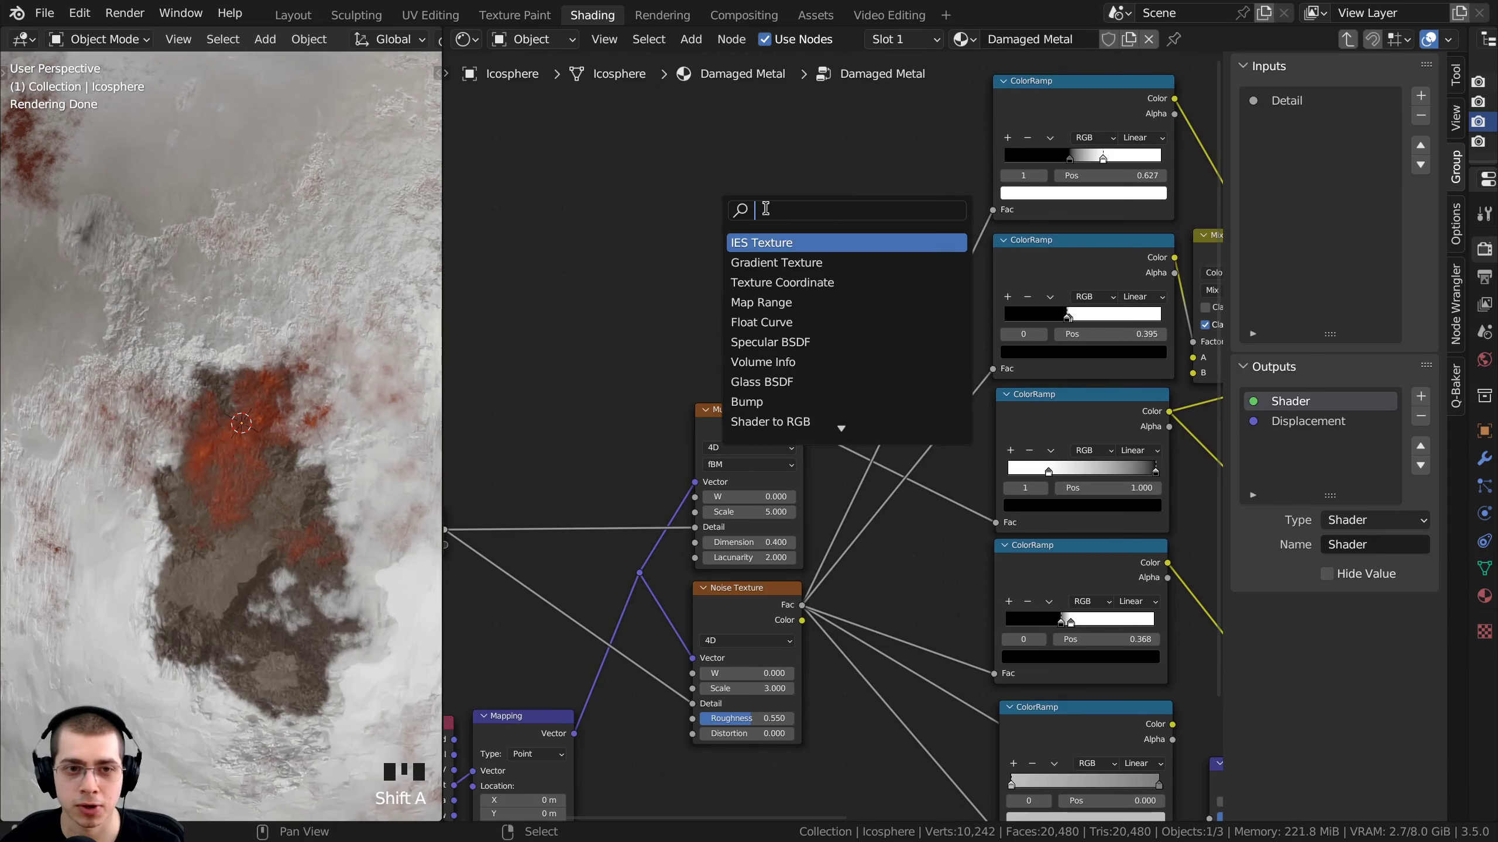
text(re)
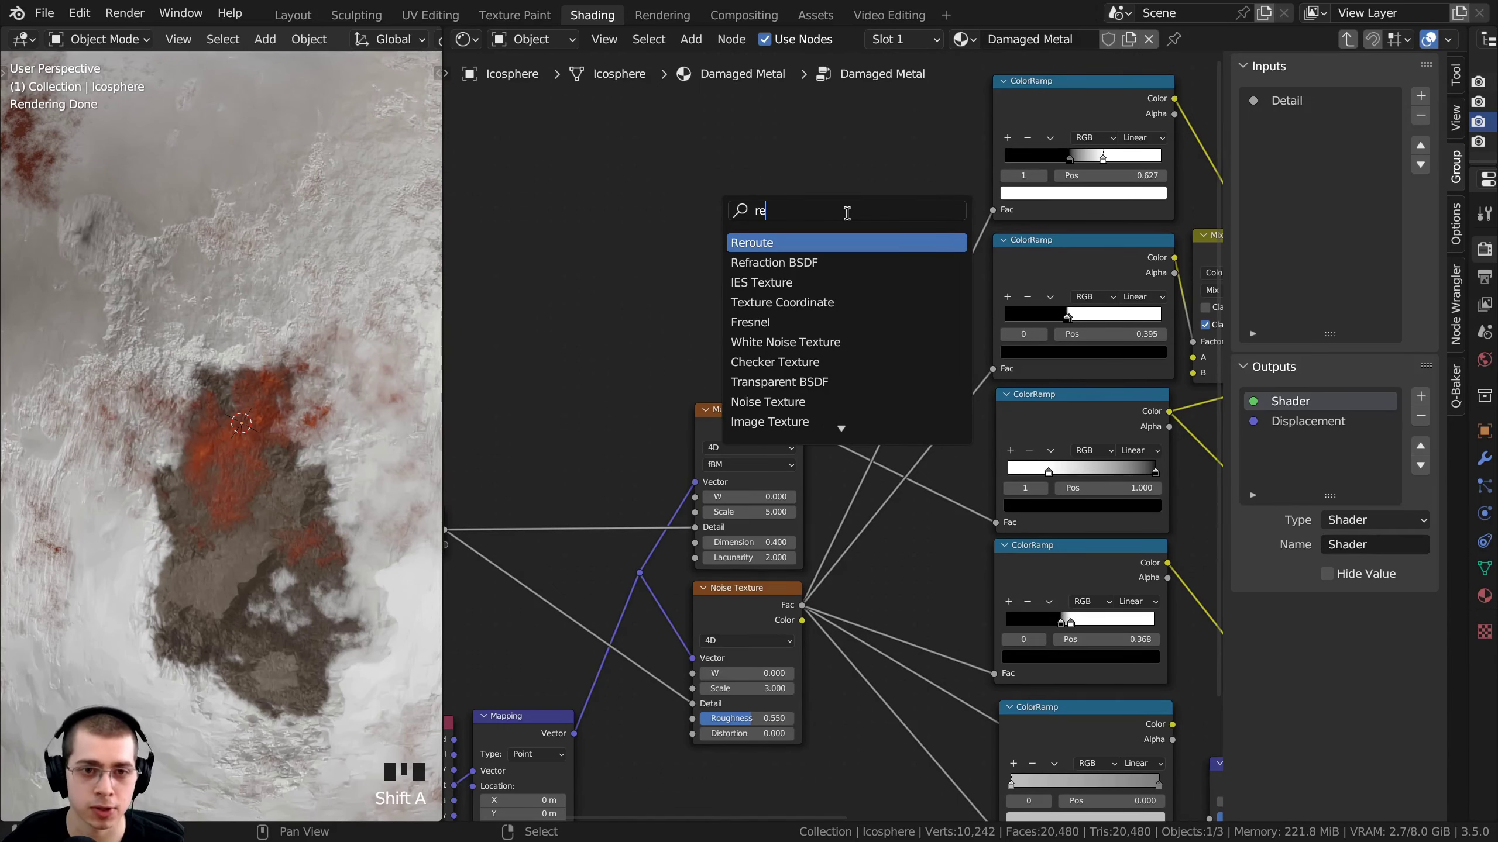
click(755, 243)
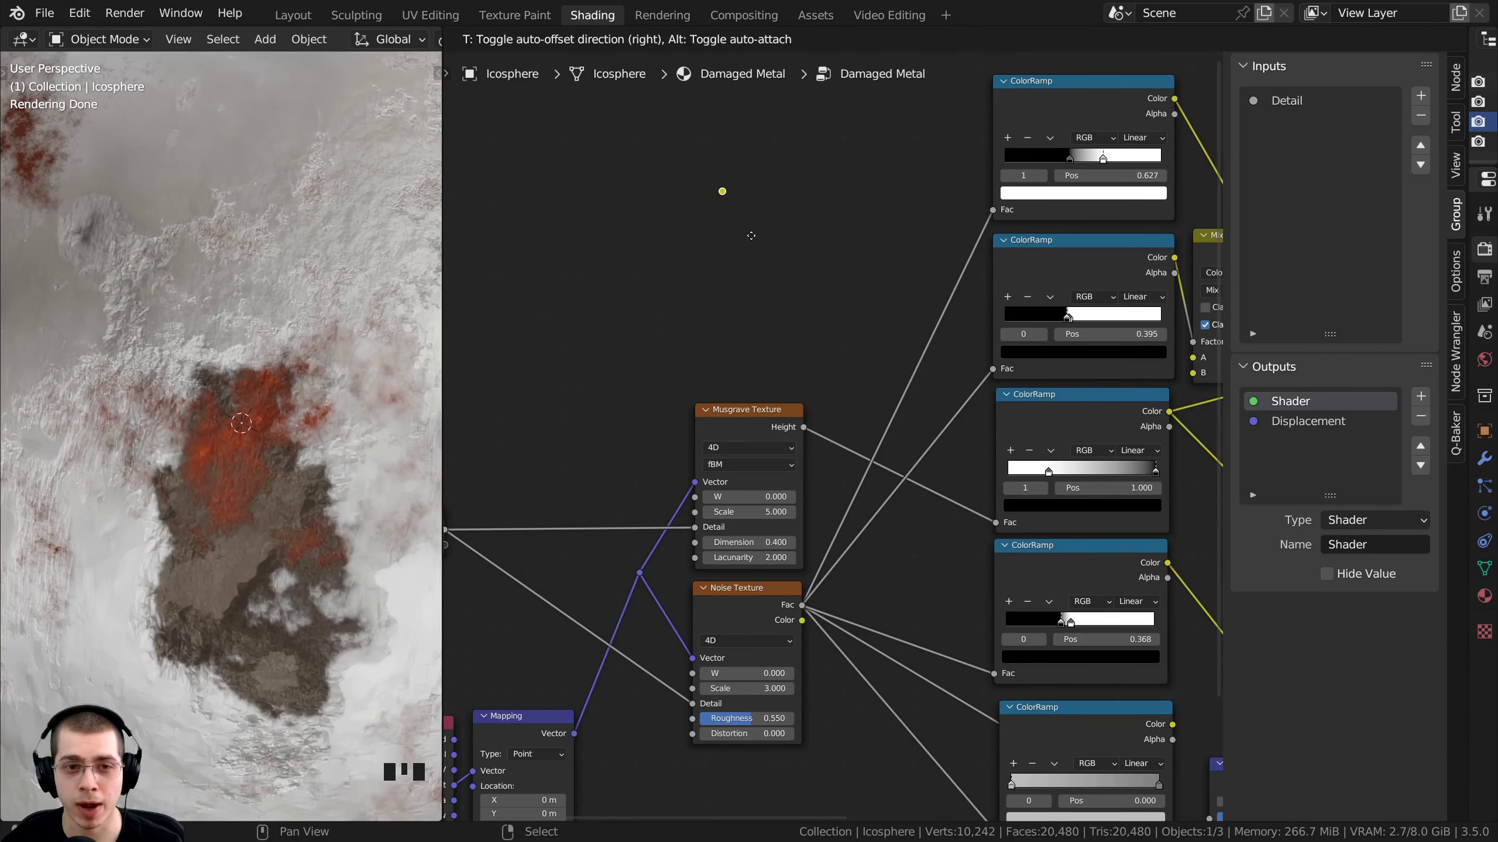
click(839, 333)
Delete the unconnected Reroute node above the Musgrave Texture
middle_drag(840, 333, 832, 389)
scroll(832, 388, up, 3)
scroll(811, 334, down, 3)
middle_drag(811, 334, 812, 247)
scroll(811, 247, up, 2)
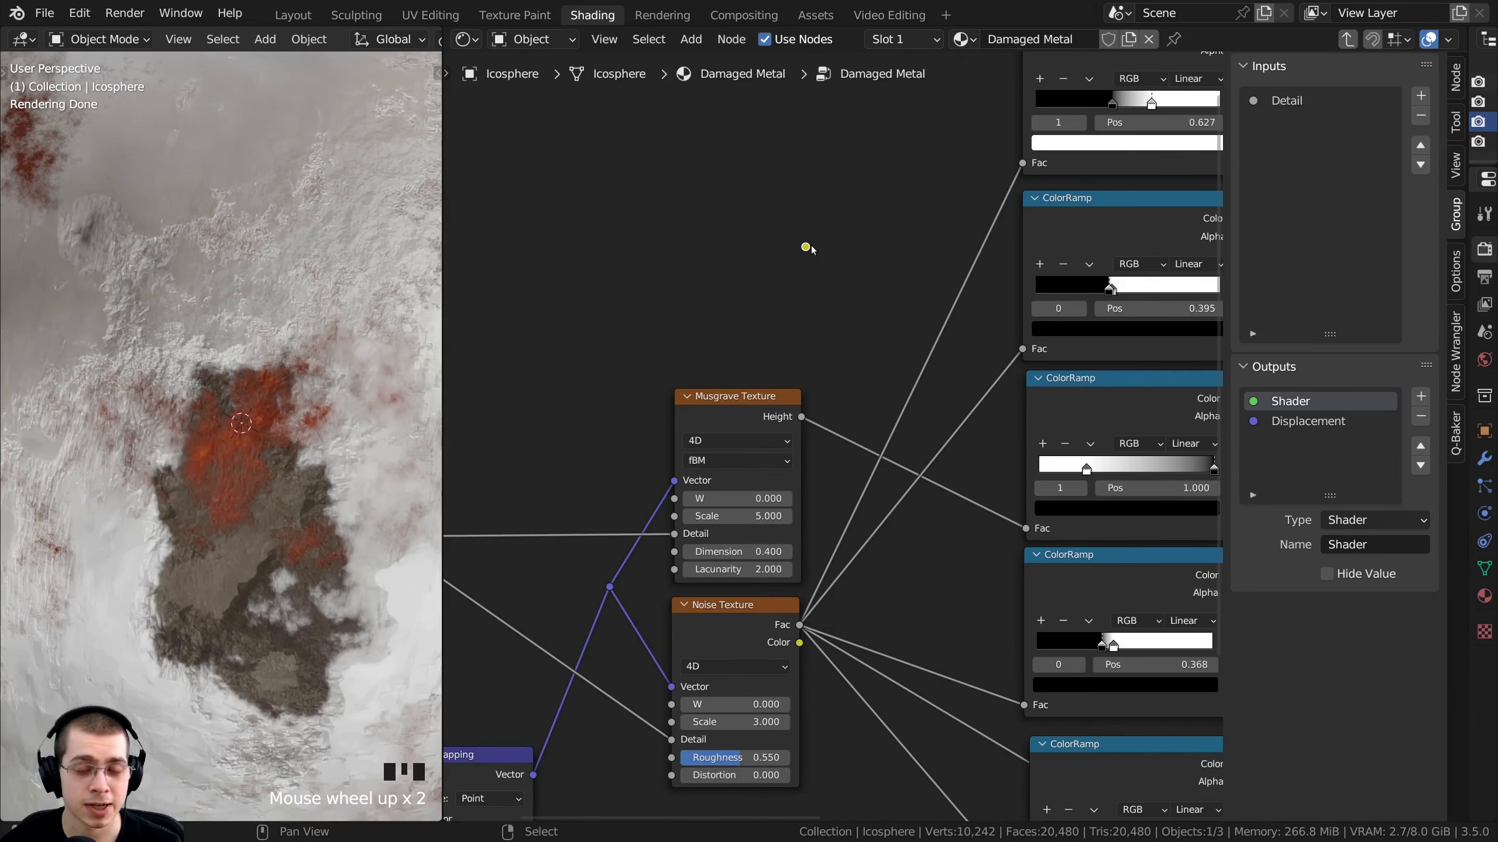
key(x)
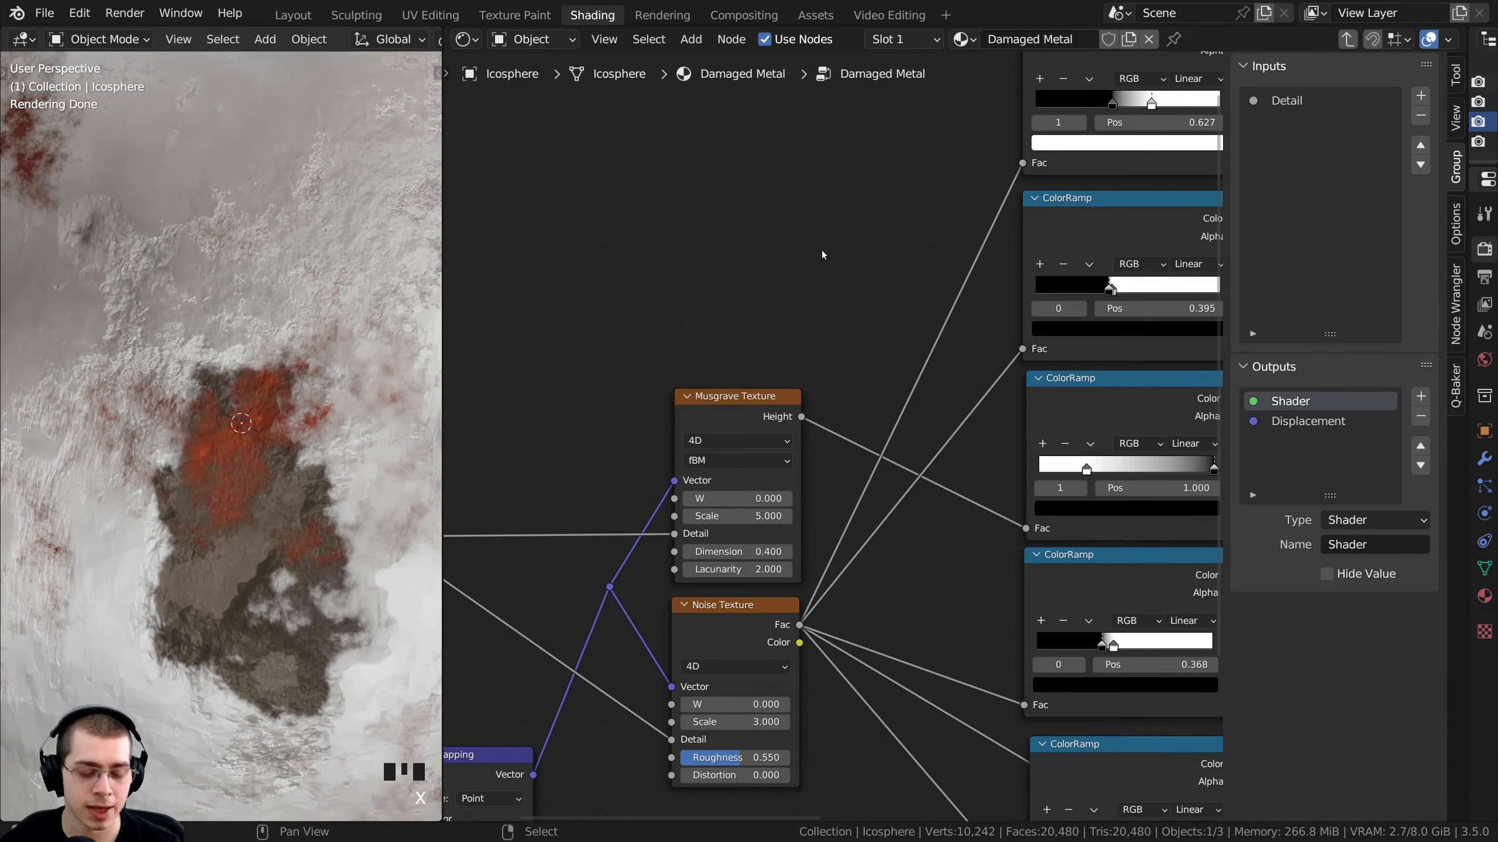
Insert a reroute on the link from the Noise Texture's Fac to the uppermost ColorRamp and move it level with that ramp's Fac input
mouse_move(832, 170)
shift+right_down()
mouse_move(896, 277)
mouse_move(969, 328)
mouse_move(877, 314)
shift+right_up()
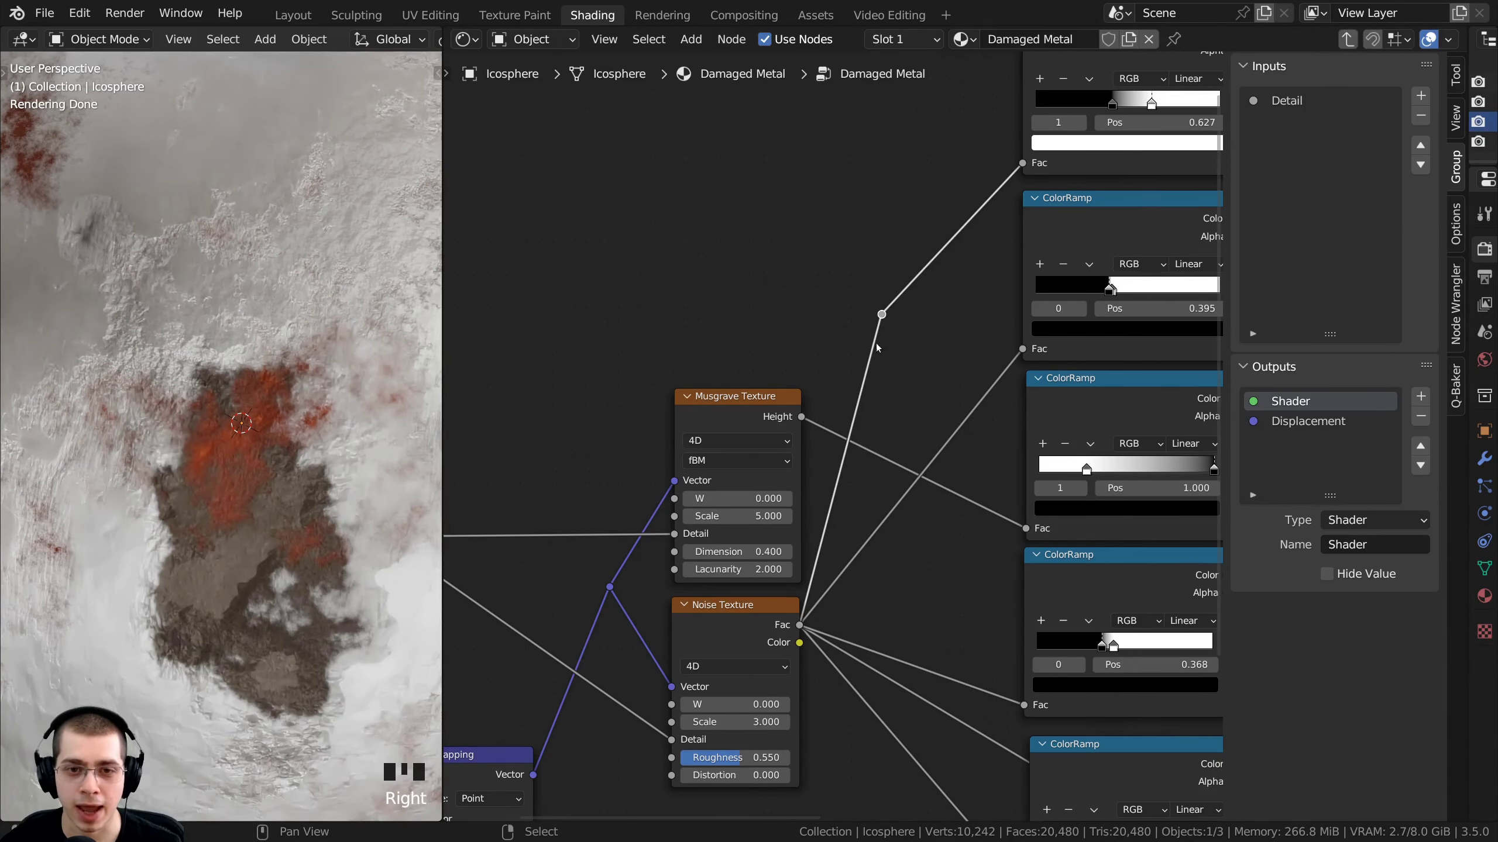
middle_drag(850, 323, 833, 314)
drag(865, 305, 845, 154)
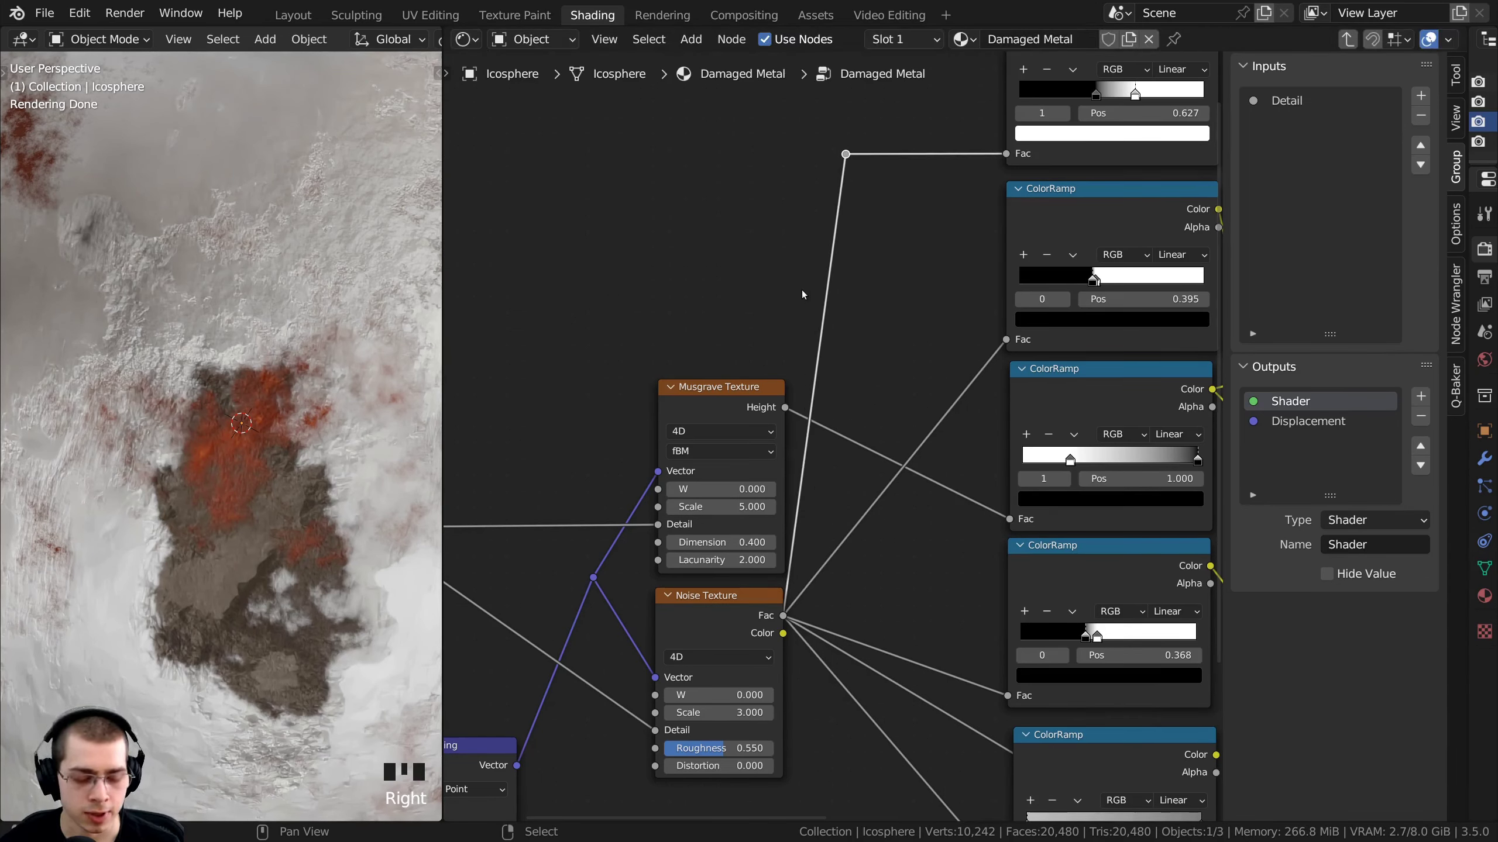
Insert a second reroute on the uppermost ColorRamp's link and place it beside the Musgrave Texture
shift+right_drag(761, 258, 895, 334)
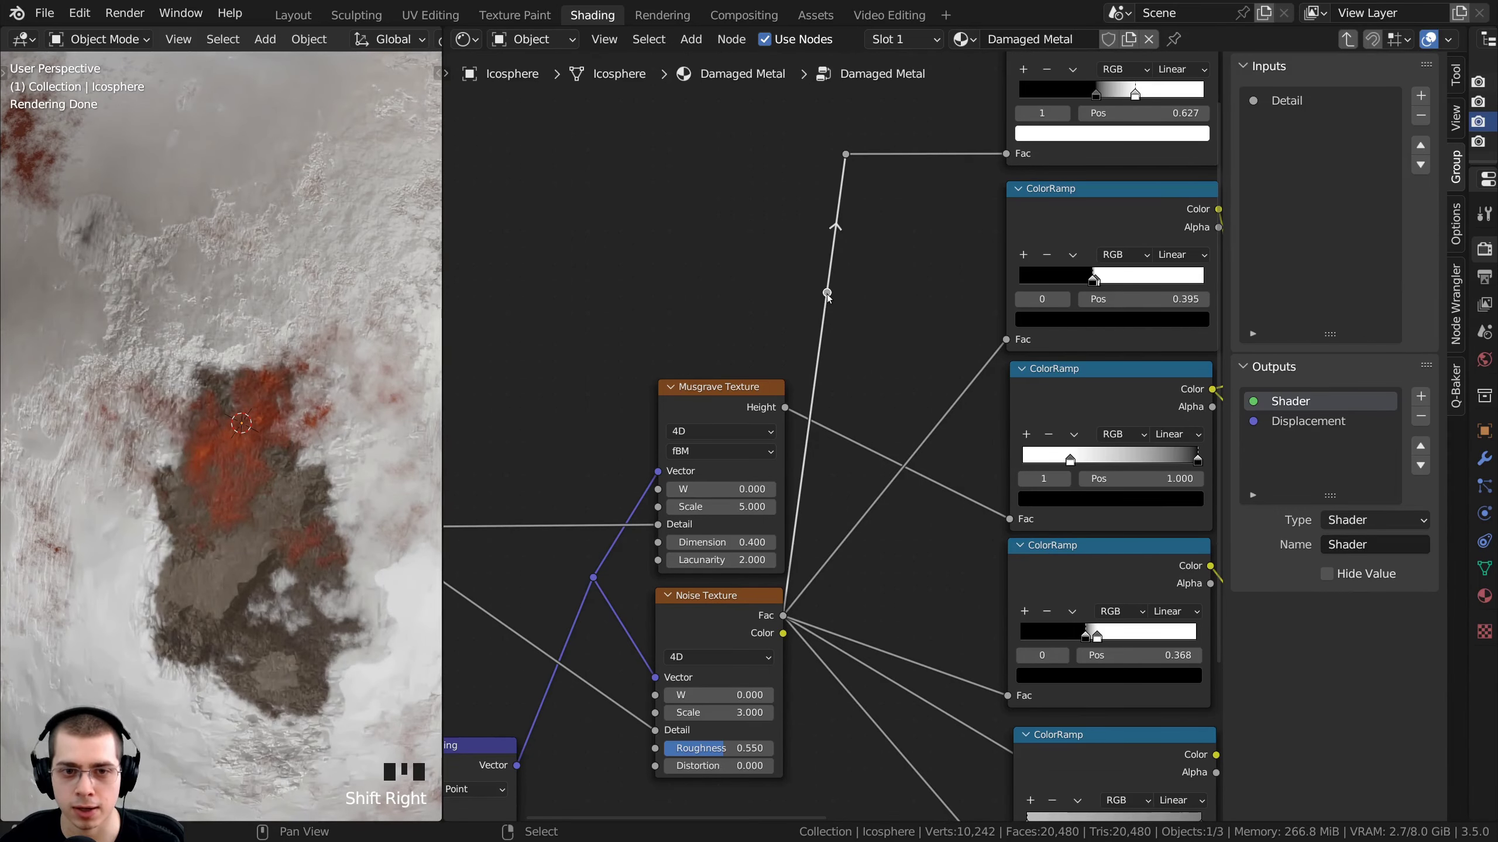
right_drag(826, 296, 827, 481)
middle_drag(827, 481, 800, 281)
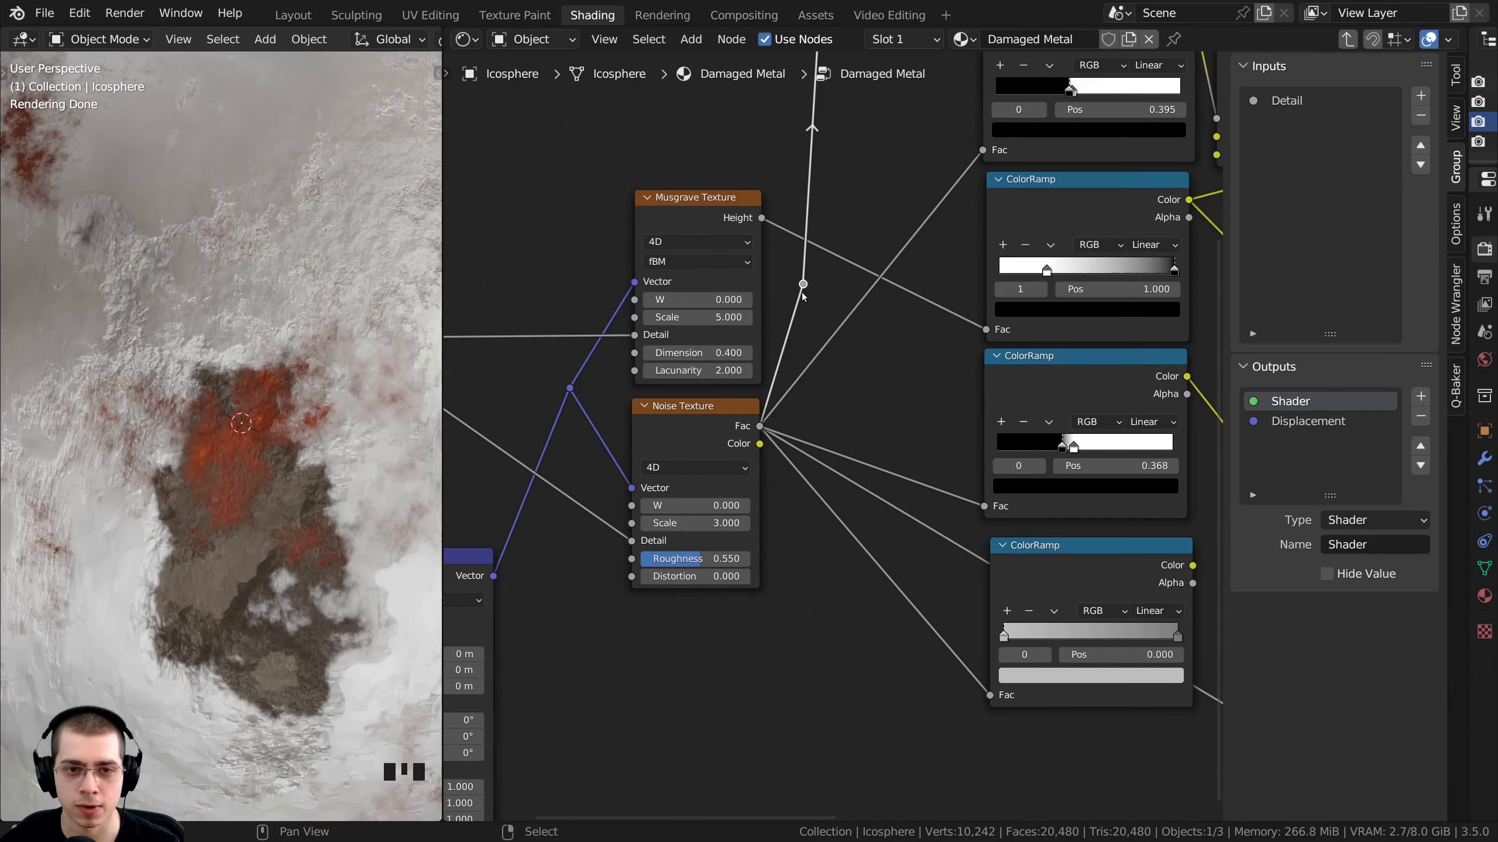
middle_drag(809, 323, 811, 326)
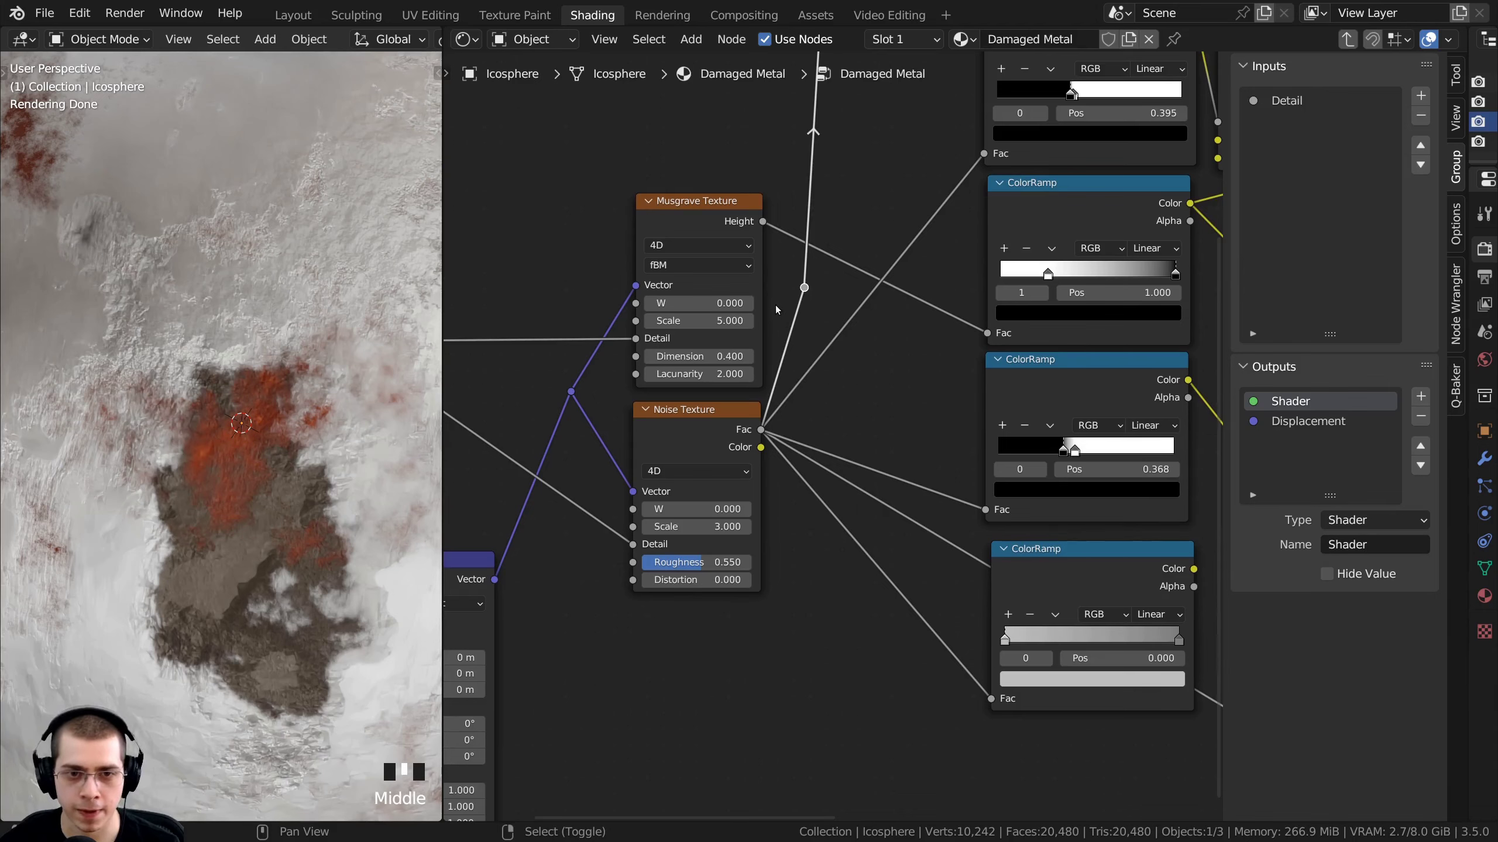
Insert one shared reroute across all the Noise Texture's Fac links and place it between the texture and the ColorRamps
mouse_move(776, 305)
shift+right_down()
mouse_move(835, 373)
mouse_move(840, 431)
mouse_move(757, 575)
shift+right_up()
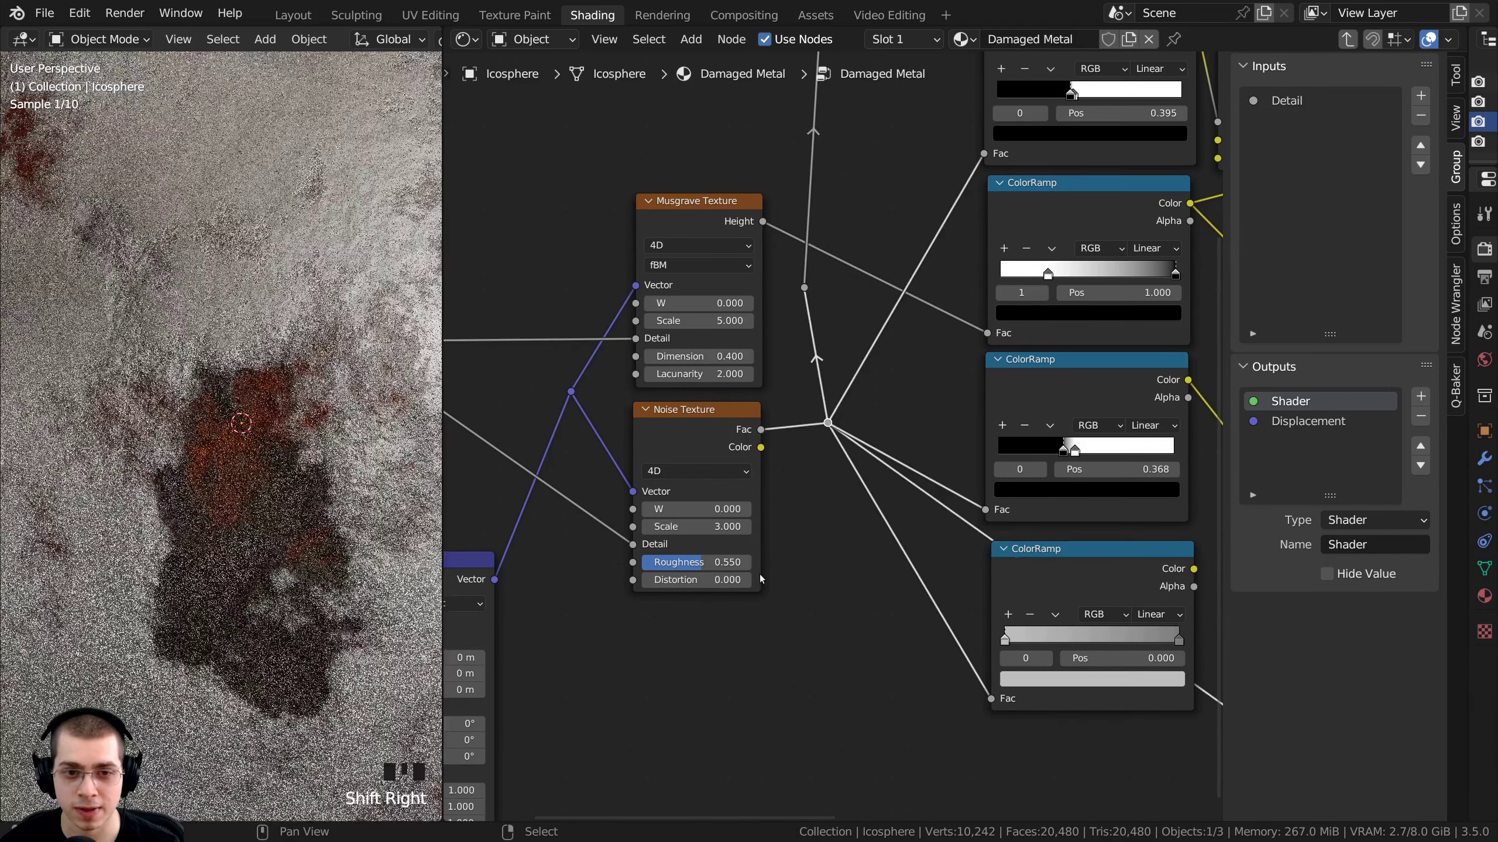
right_drag(837, 434, 888, 416)
drag(888, 416, 893, 423)
scroll(887, 423, up, 3)
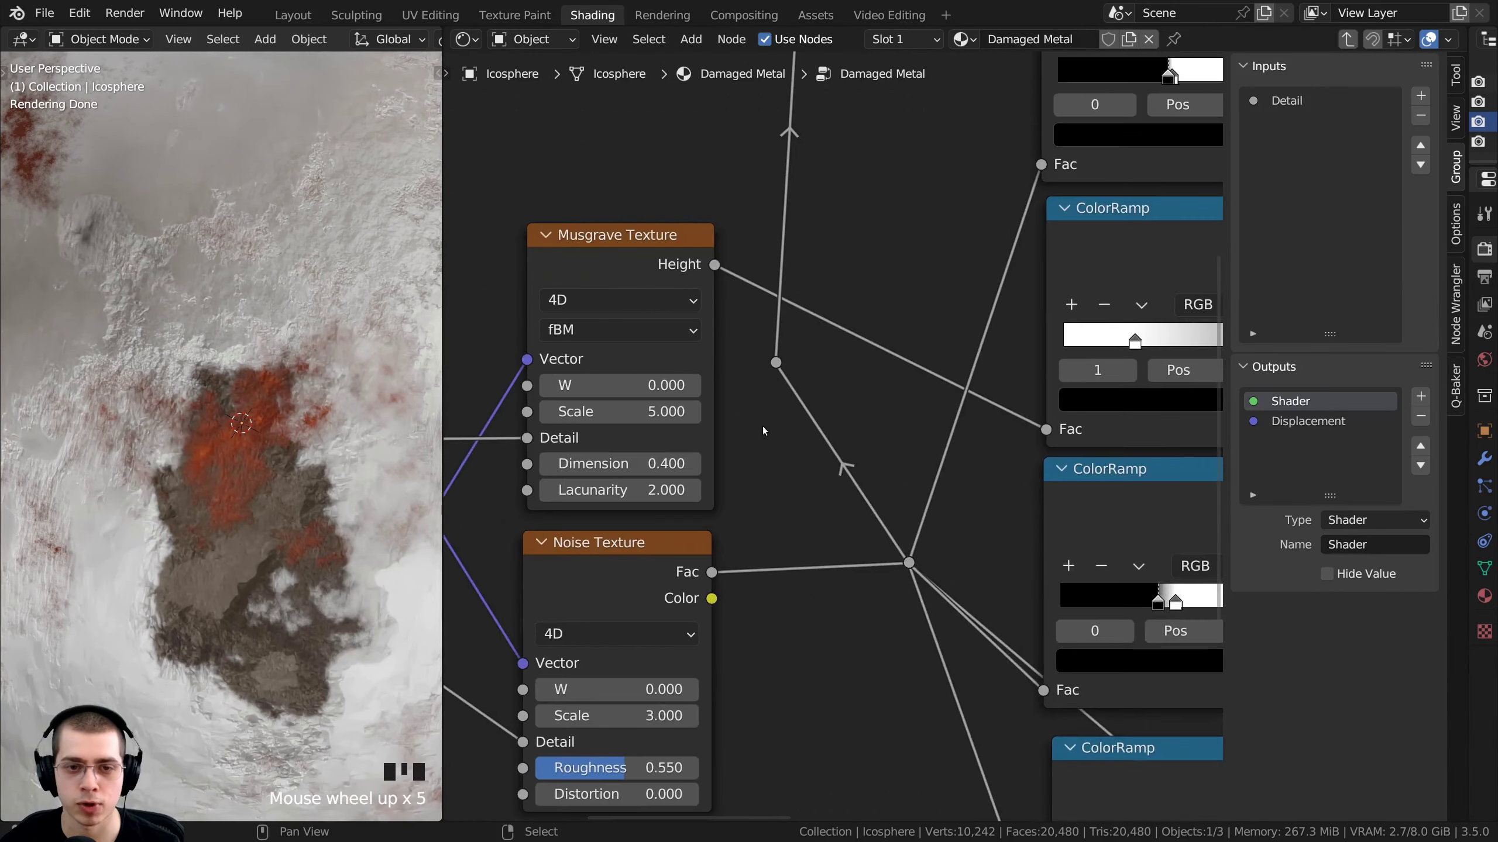
key(g)
key(g)
key(g)
click(858, 482)
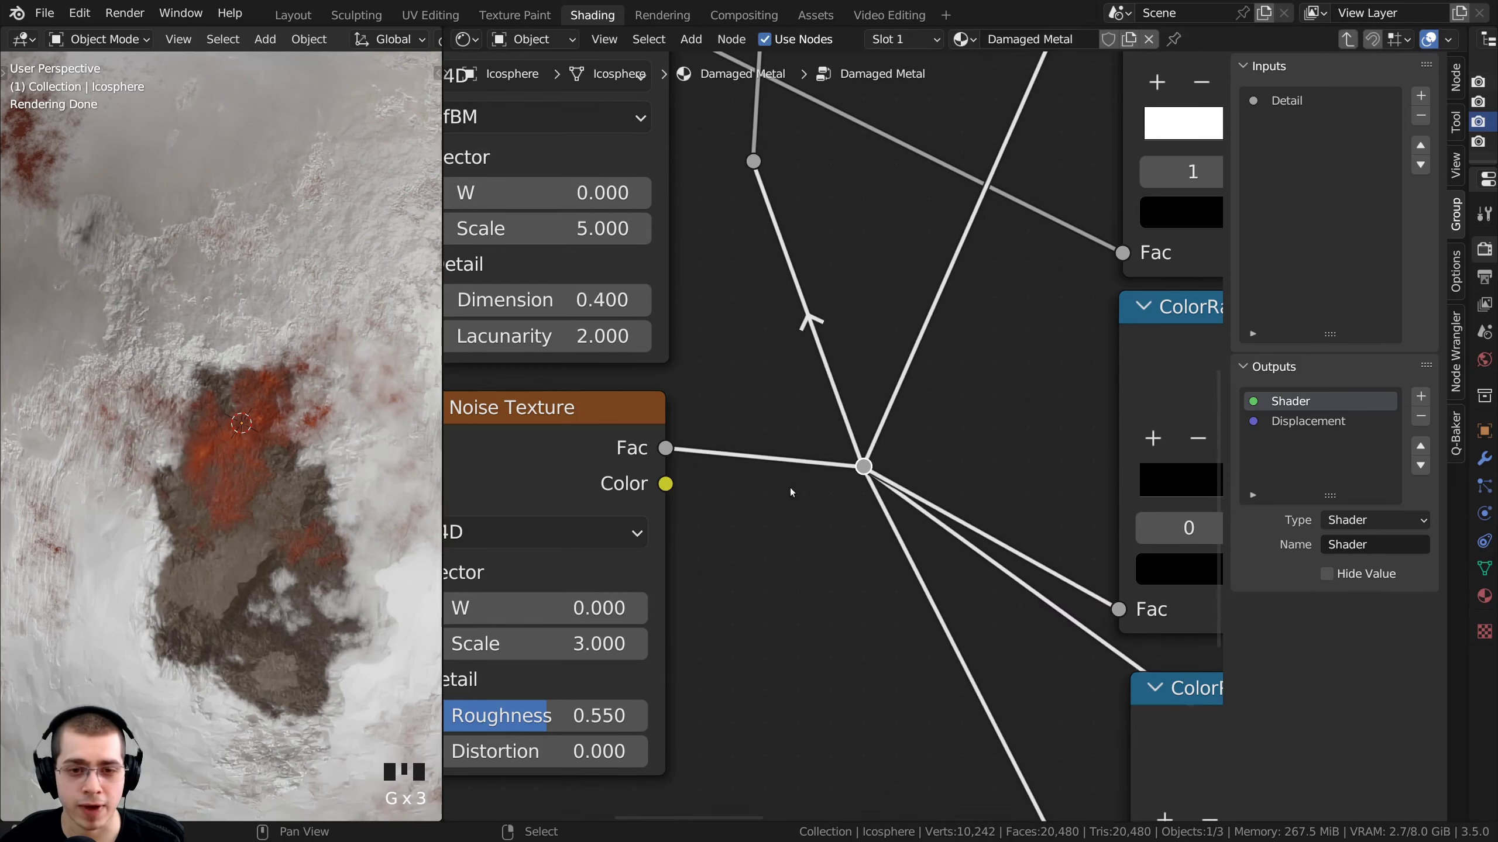
Examine how the shared reroute connects the Noise Texture's Fac output to the ColorRamps and Bump node
middle_drag(812, 463, 959, 423)
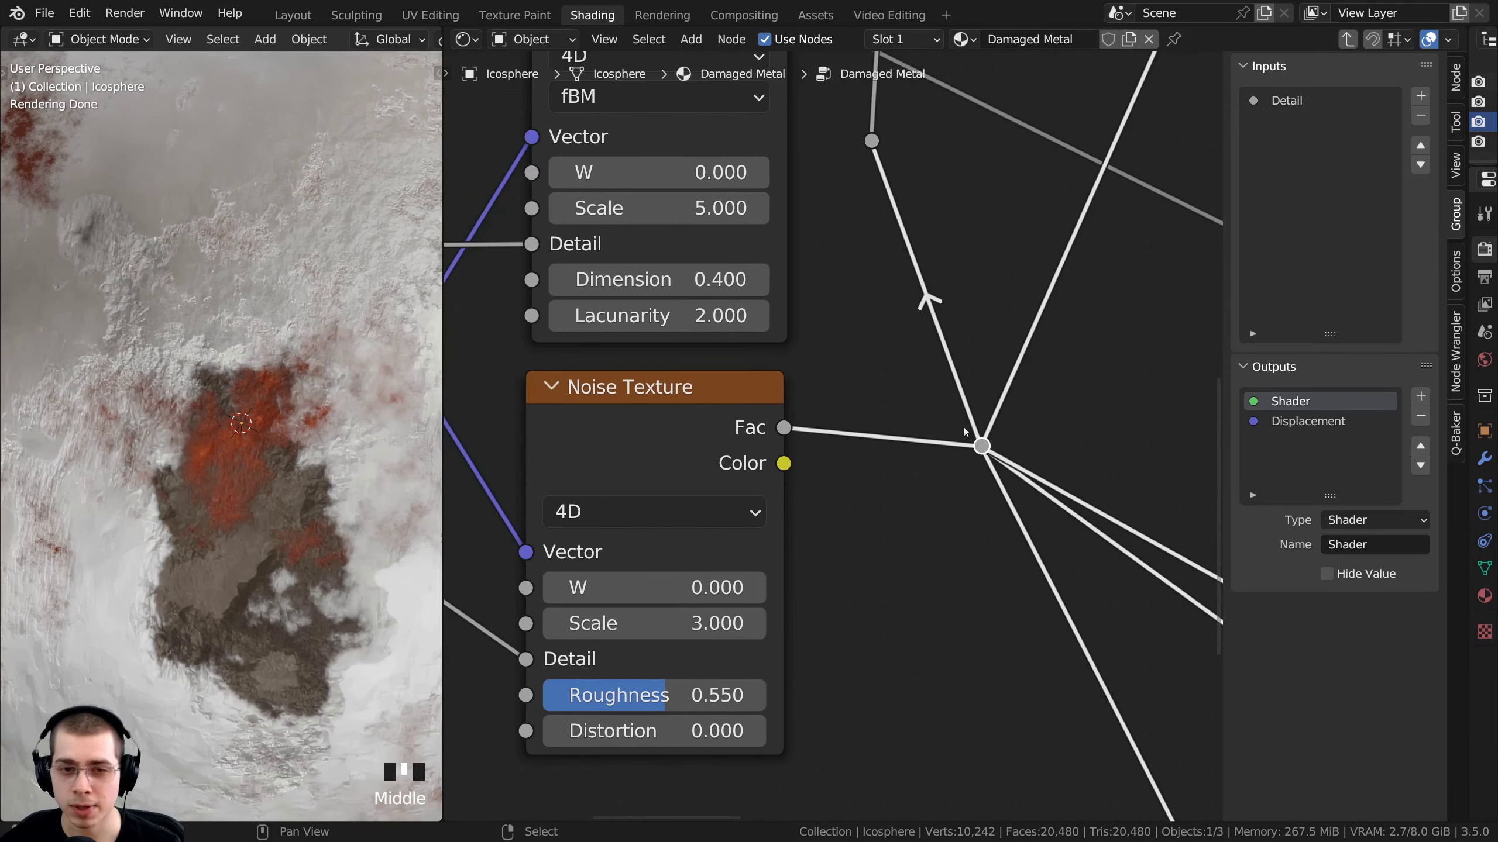
right_click(774, 437)
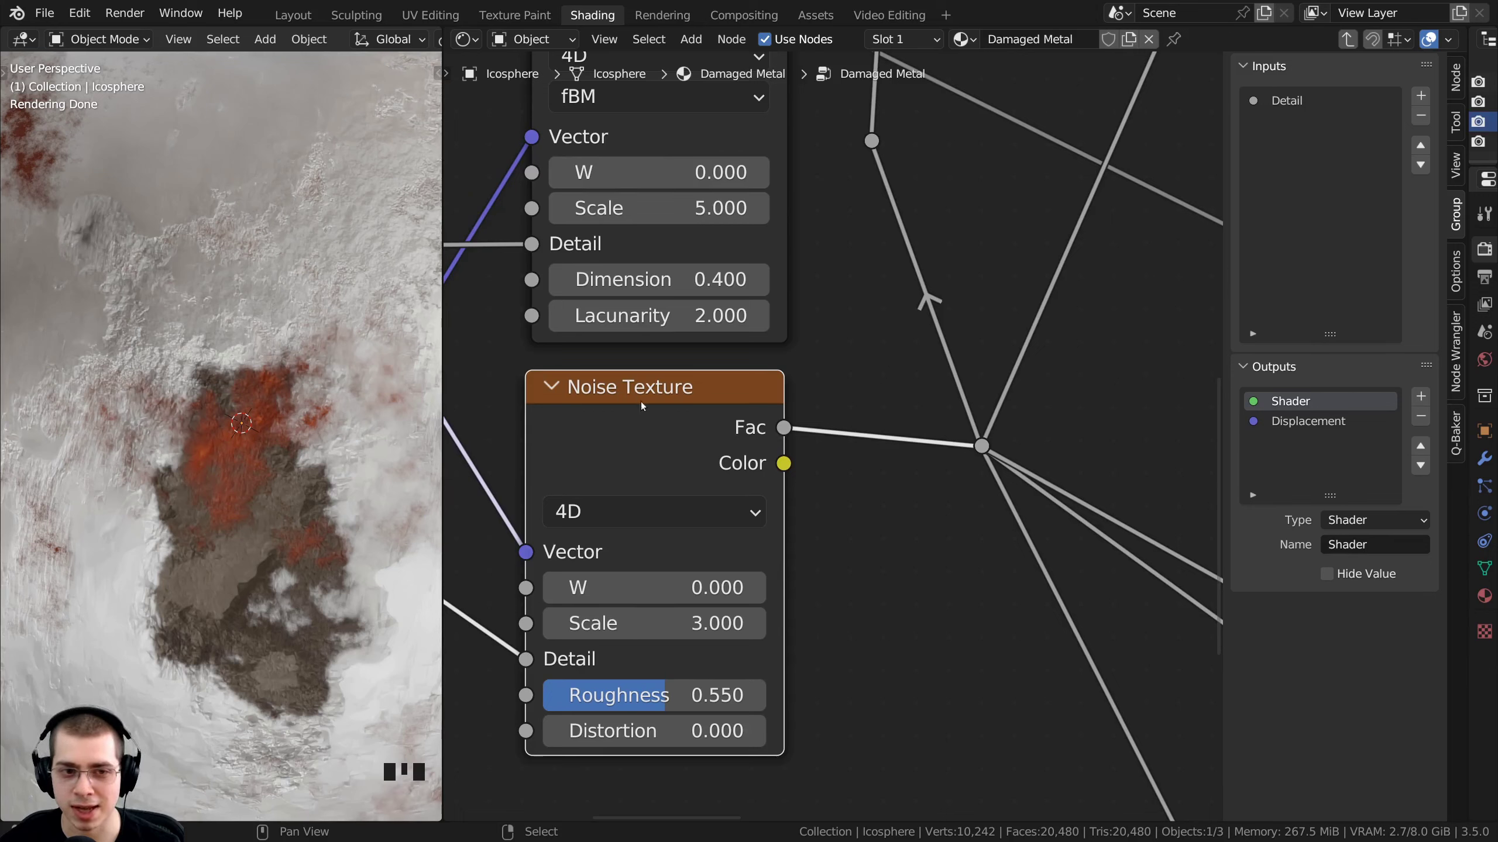
right_click(988, 448)
scroll(992, 444, down, 5)
middle_drag(1011, 447, 743, 556)
scroll(746, 474, down, 4)
scroll(885, 372, down, 2)
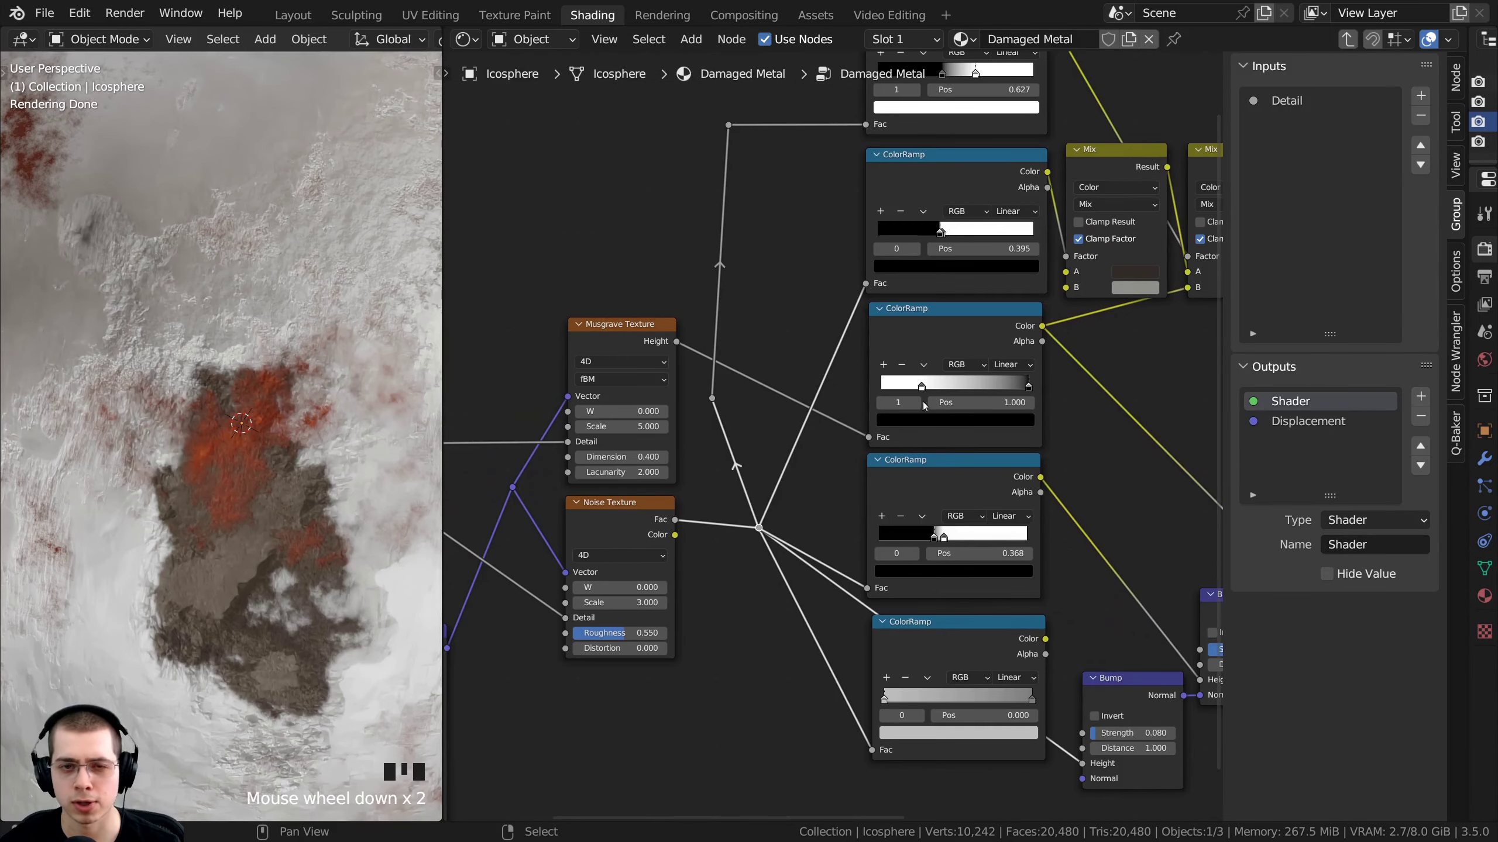
middle_drag(820, 407, 767, 563)
middle_drag(747, 370, 857, 293)
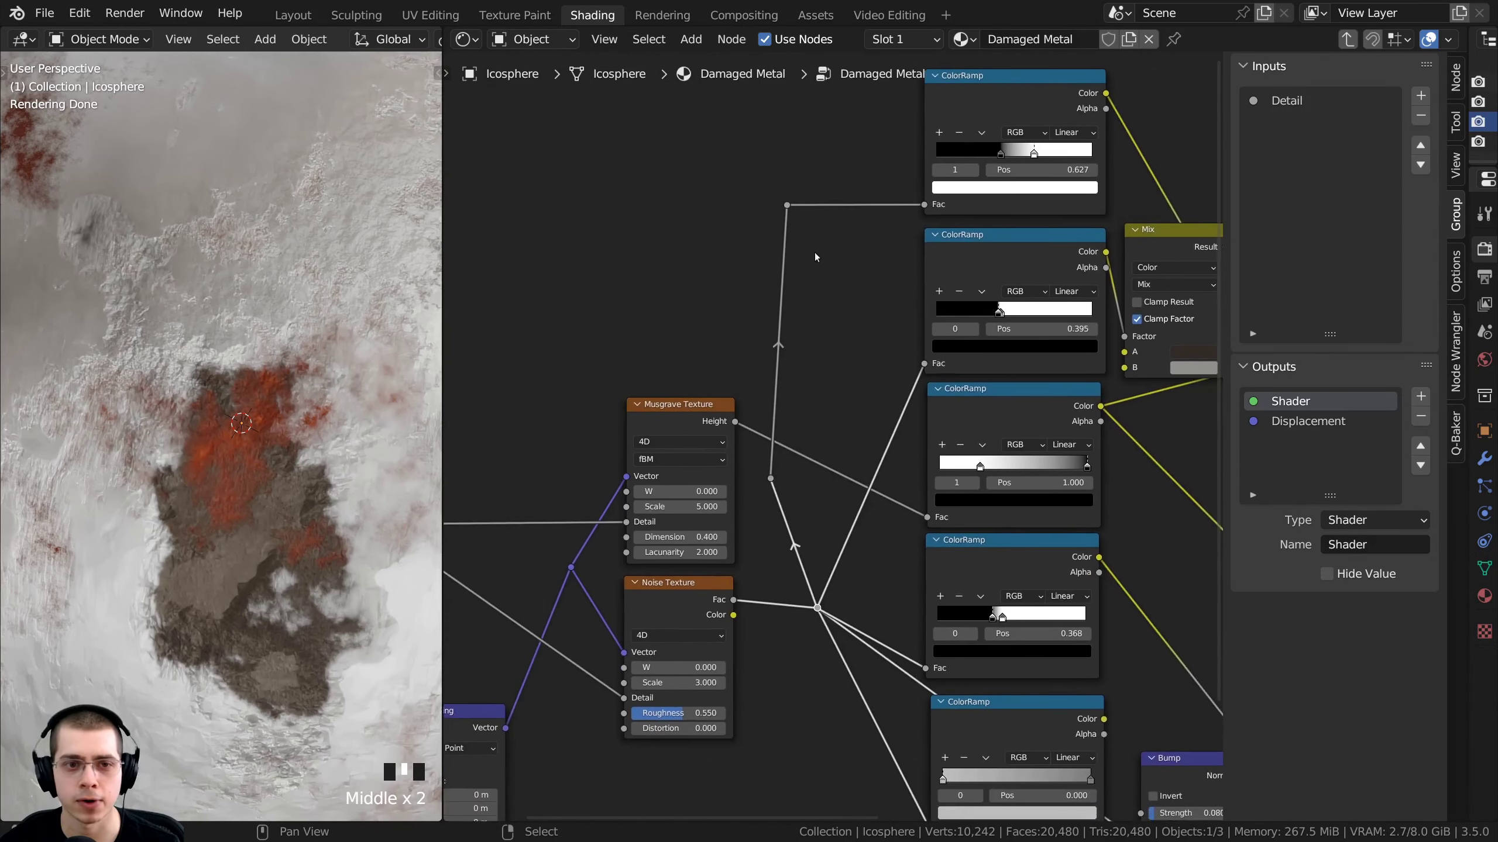
Move the reroute on the uppermost ColorRamp's link closer to that ramp's Fac input
scroll(784, 192, up, 1)
key(g)
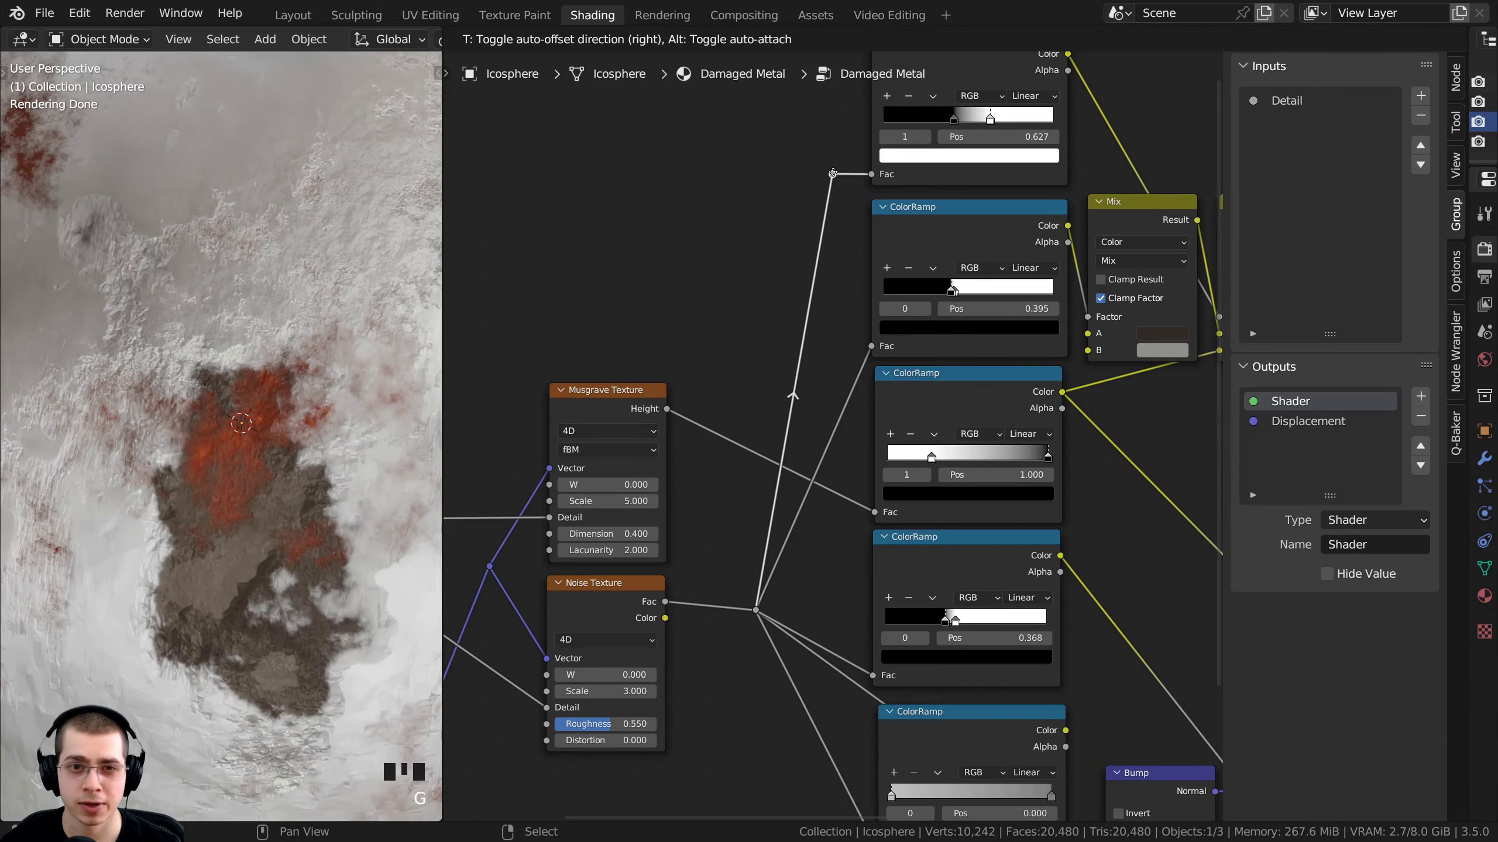
click(834, 172)
Shift the shared Noise Texture reroute slightly, placing it above the level of the texture's Fac output
scroll(843, 407, down, 1)
middle_drag(862, 635, 882, 478)
key(b)
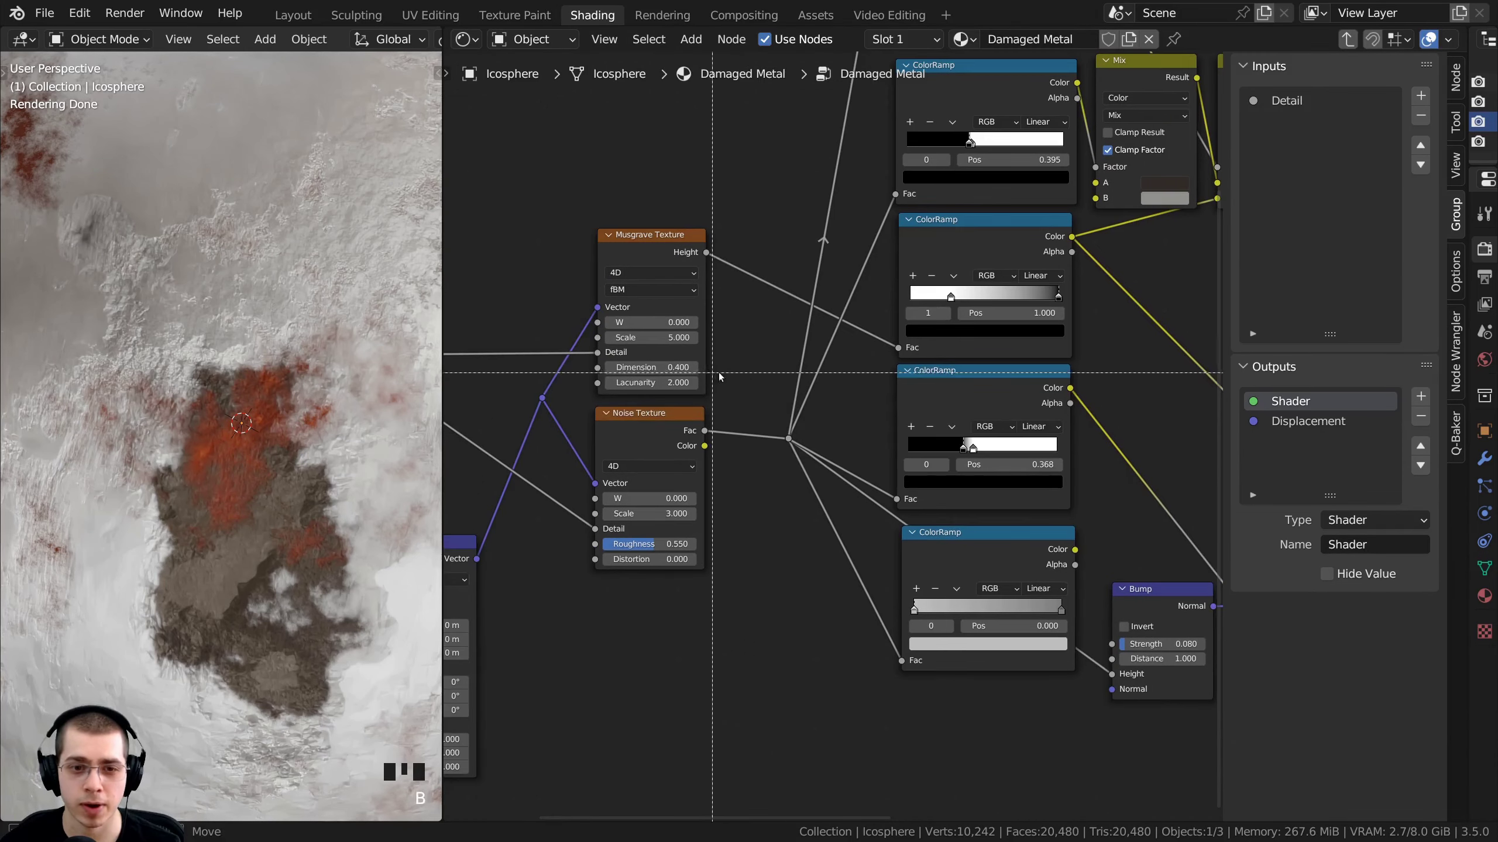
drag(768, 408, 804, 495)
key(g)
click(801, 430)
click(802, 431)
Insert a reroute on the lowest Bump node's Height link, place it below the lowest ColorRamp, and align the Bump node with it
middle_drag(949, 505, 856, 384)
scroll(857, 384, up, 2)
scroll(856, 384, up, 1)
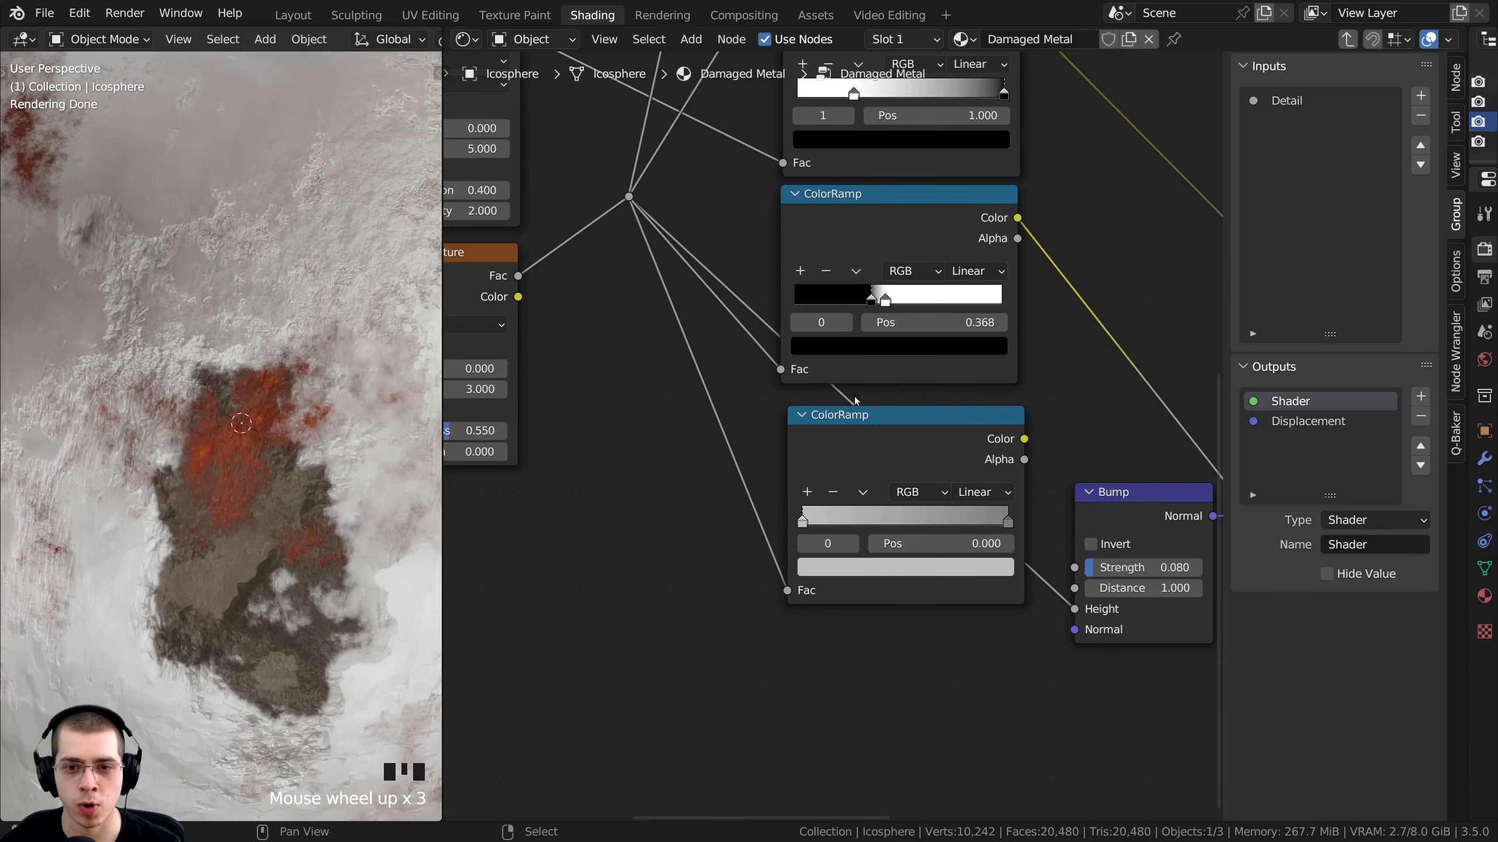
middle_drag(1022, 491, 735, 433)
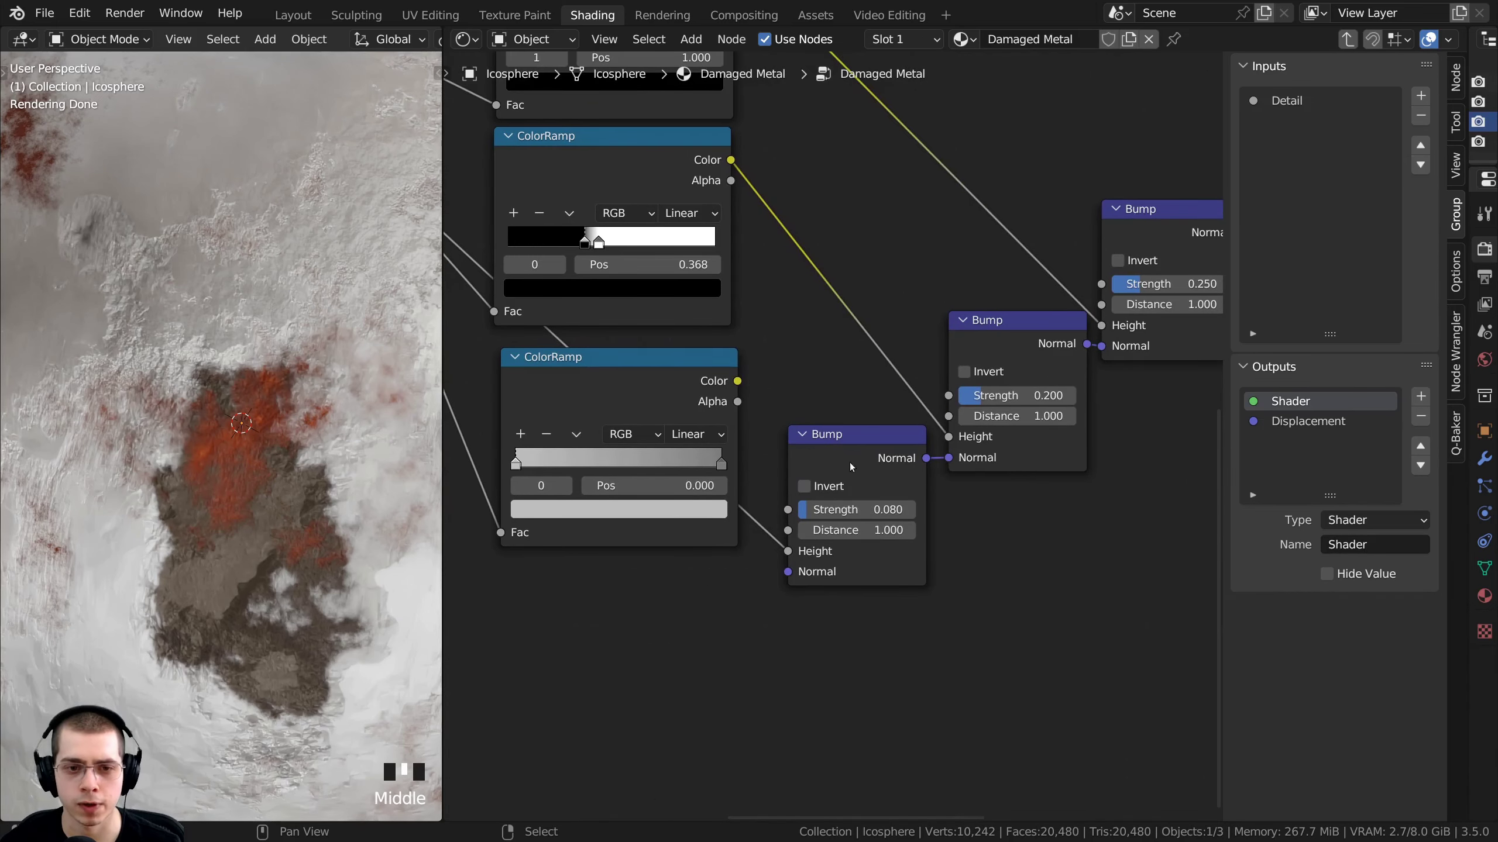
middle_drag(850, 463, 953, 416)
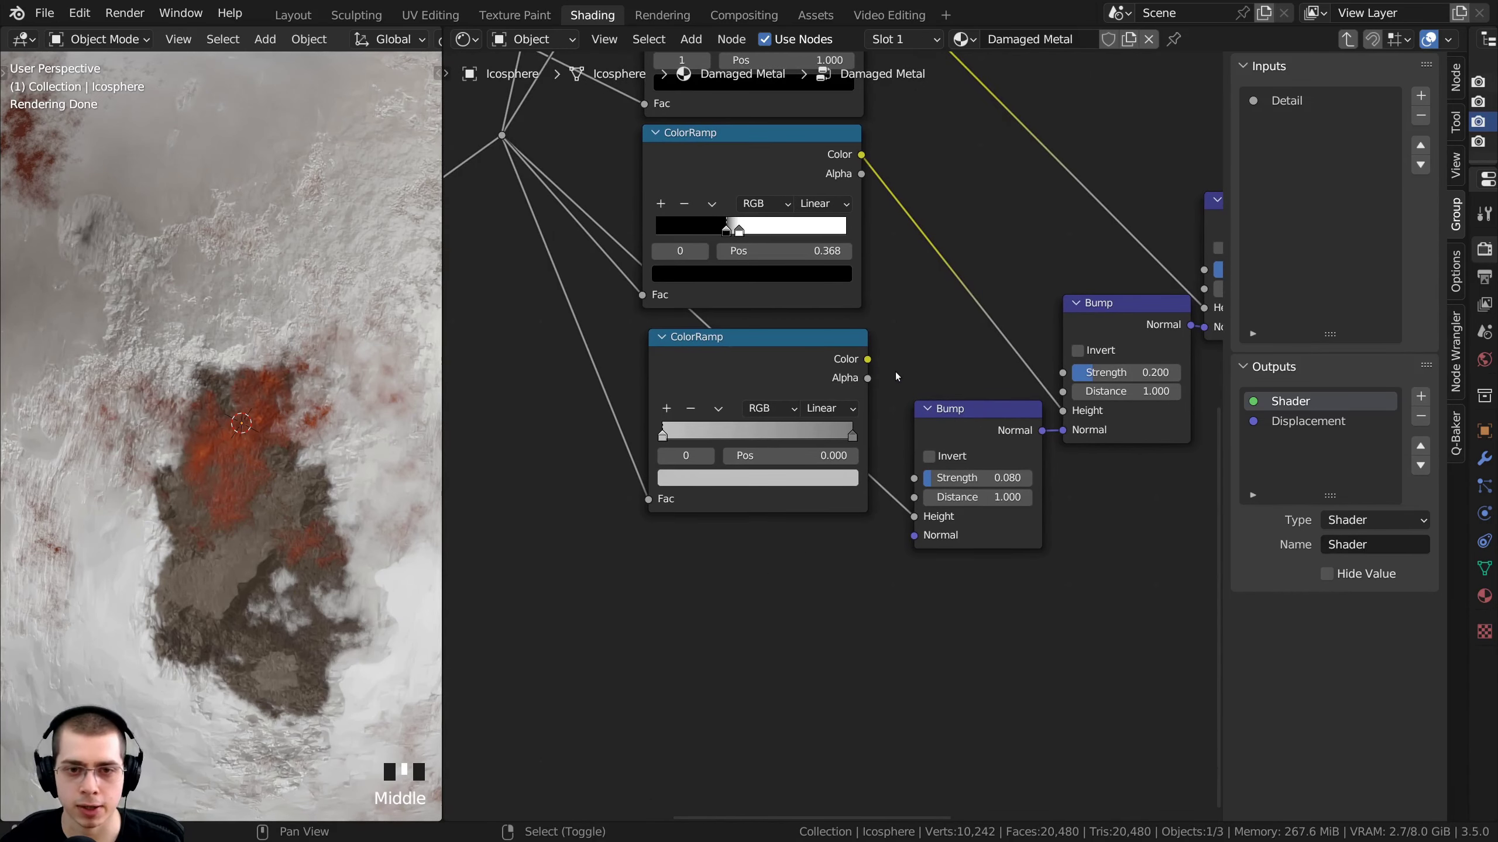
mouse_move(895, 371)
shift+right_down()
mouse_move(834, 803)
mouse_move(859, 740)
shift+right_up()
drag(887, 492, 619, 531)
key(g)
click(961, 428)
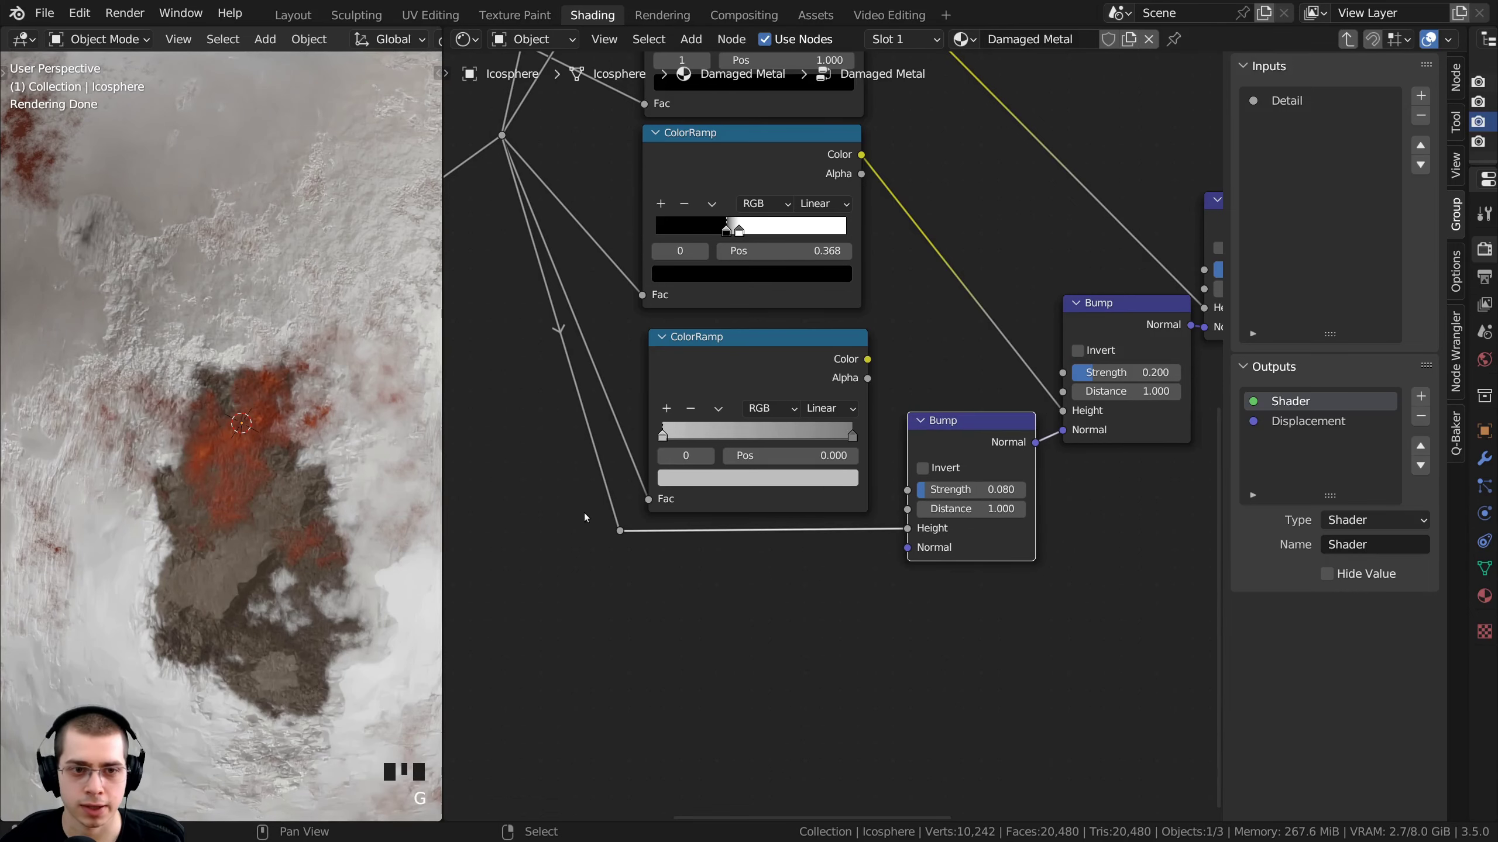
right_click(619, 531)
Raise the second Mix node above the first one and lower the first Mix node slightly to separate their links
scroll(737, 619, down, 3)
middle_drag(737, 619, 741, 379)
scroll(741, 378, up, 1)
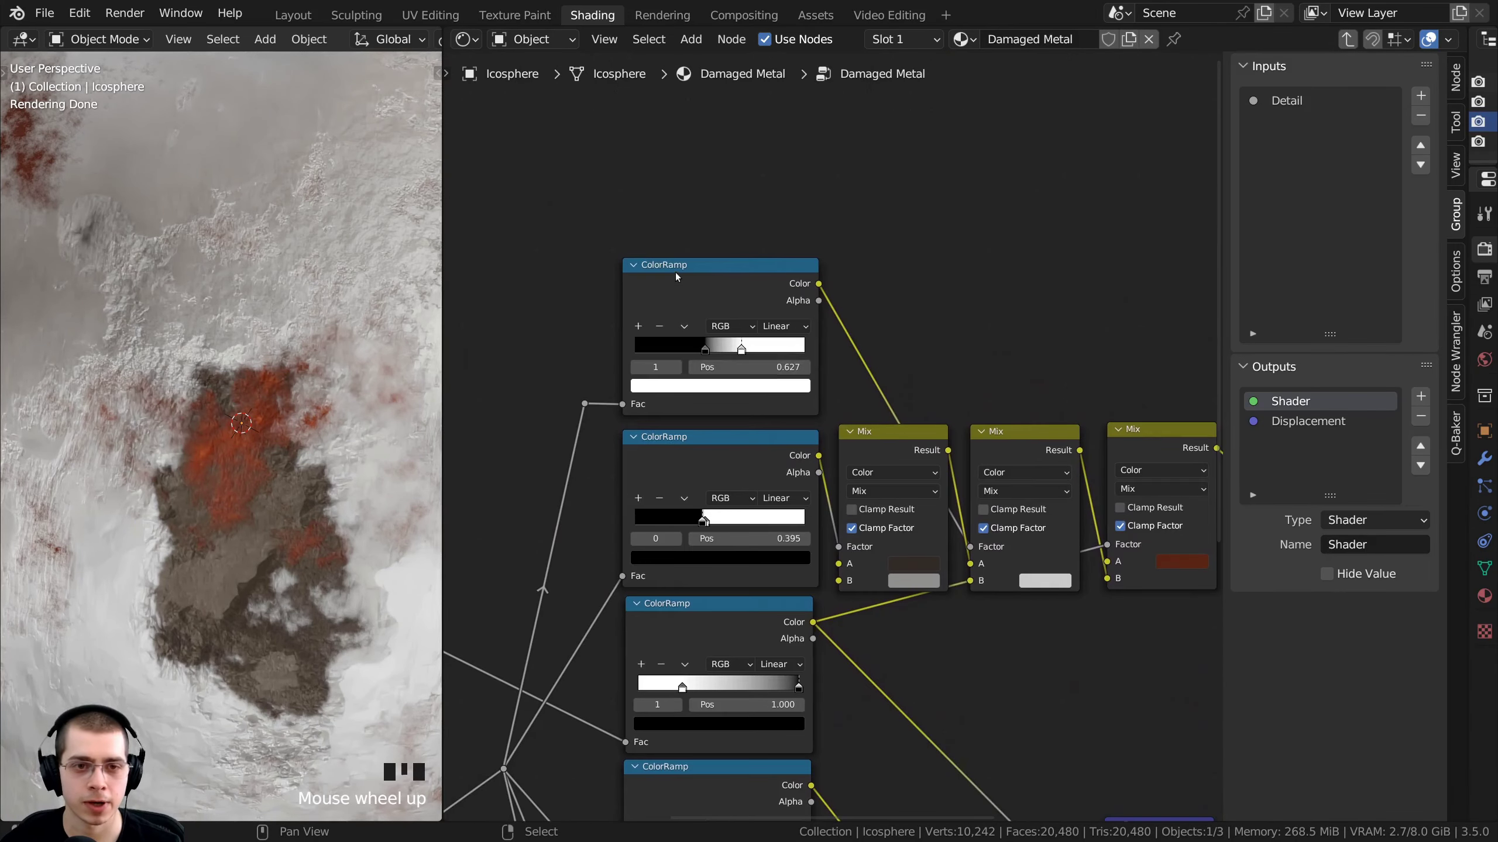
click(675, 271)
scroll(837, 318, up, 3)
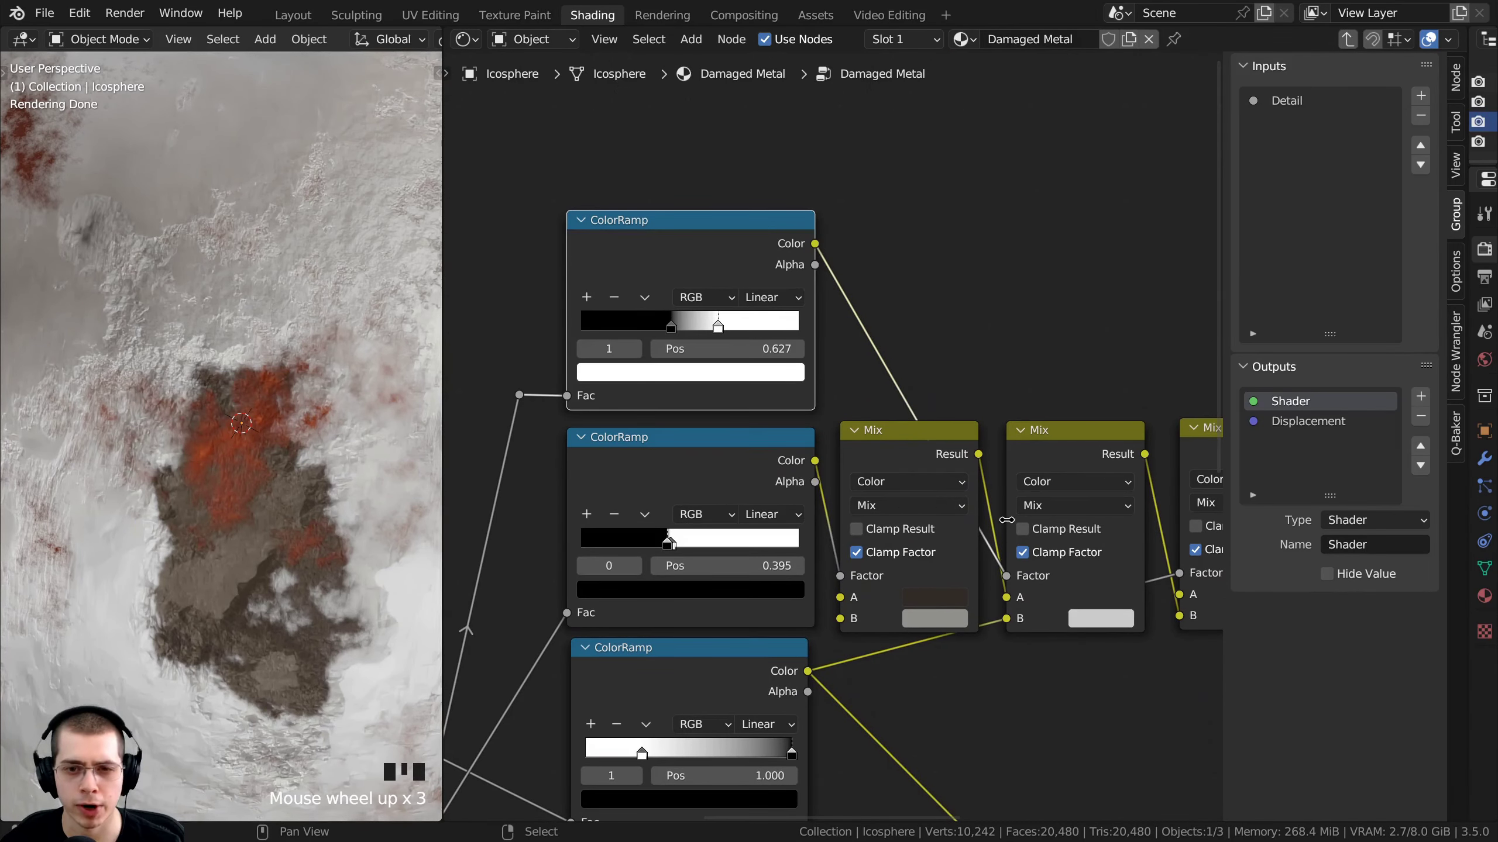
middle_drag(1008, 519, 920, 525)
click(974, 420)
drag(974, 421, 974, 318)
drag(801, 441, 801, 459)
drag(945, 344, 946, 337)
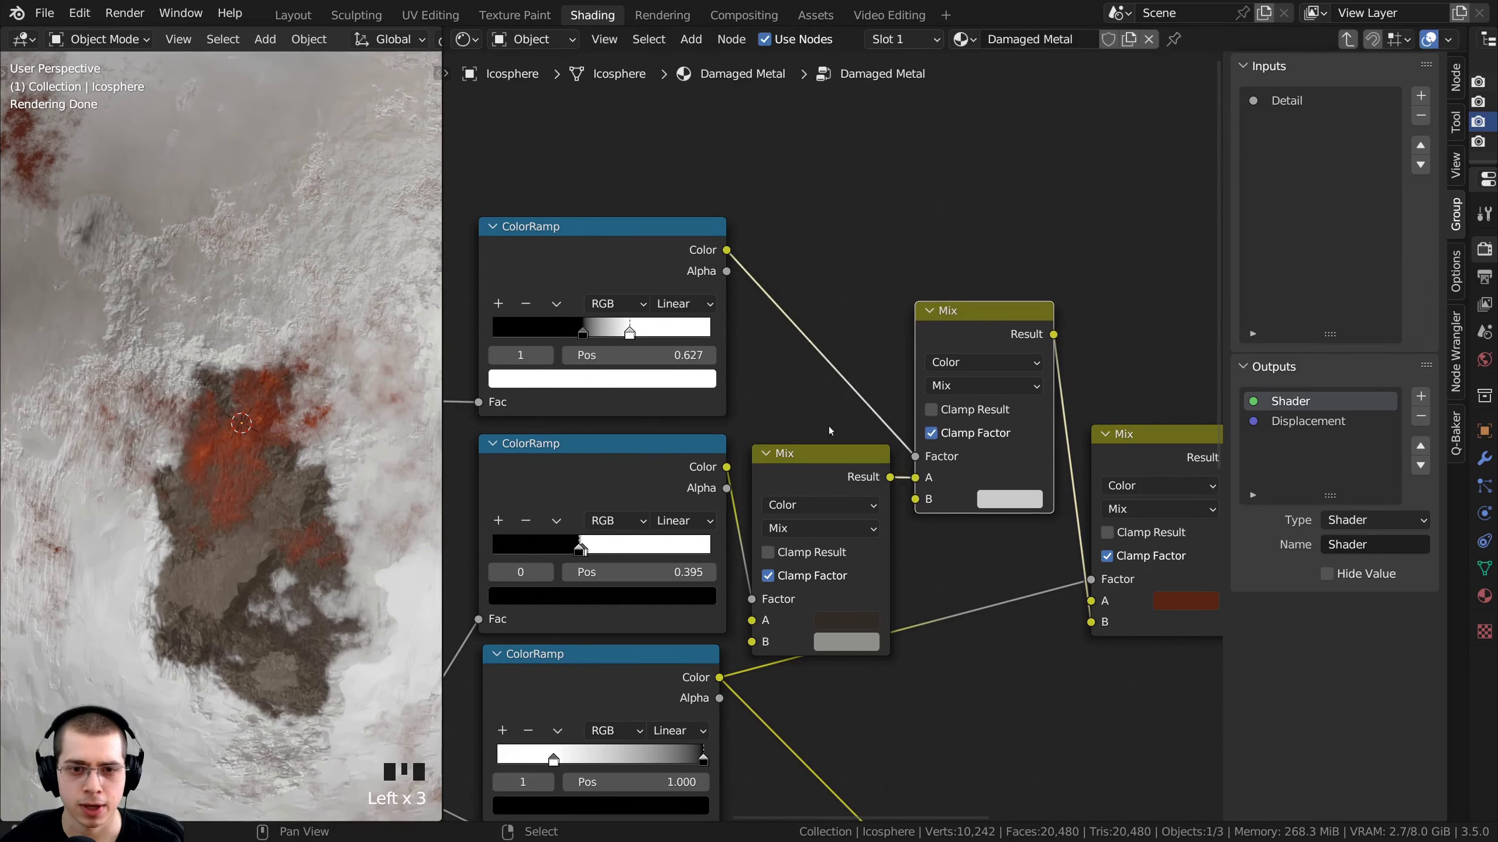
drag(819, 454, 820, 453)
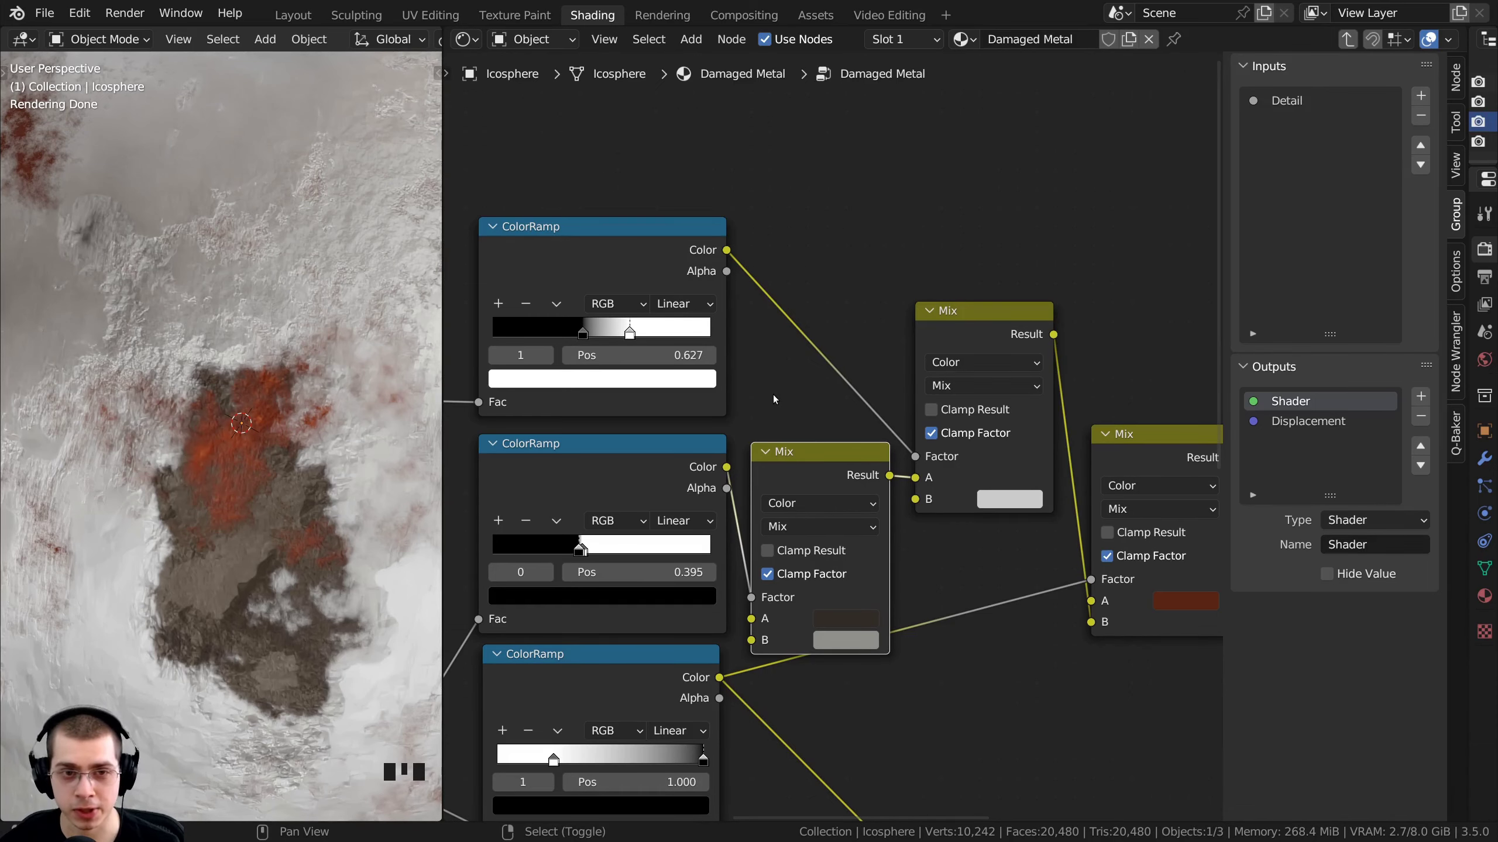
Insert a reroute on the uppermost ColorRamp's link to the second Mix node's Factor and place it just above the first Mix node
shift+right_drag(773, 399, 806, 364)
shift+right_drag(856, 302, 857, 298)
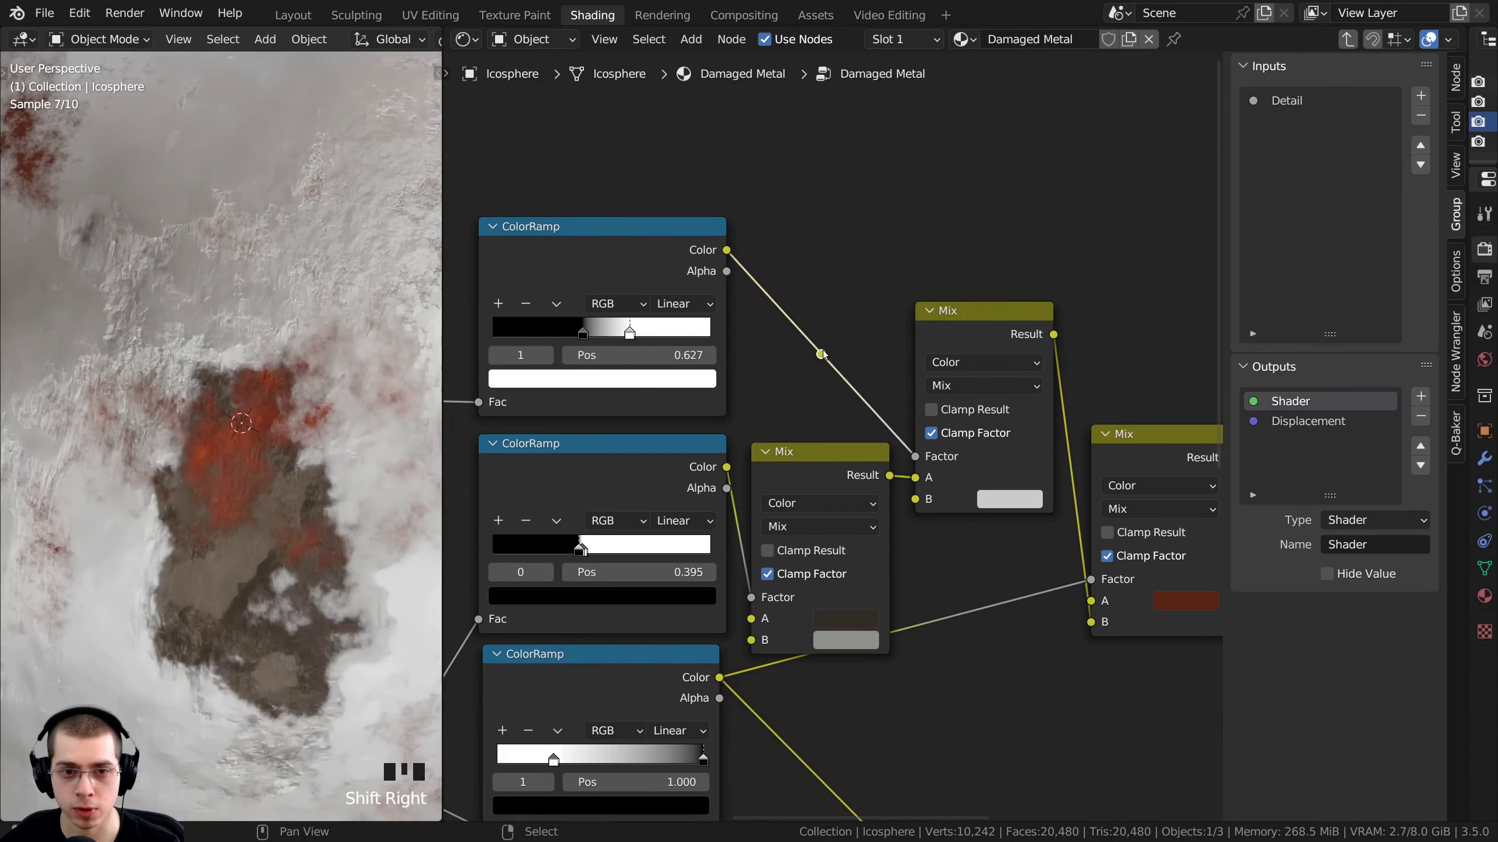
right_drag(821, 355, 768, 412)
drag(926, 329, 928, 307)
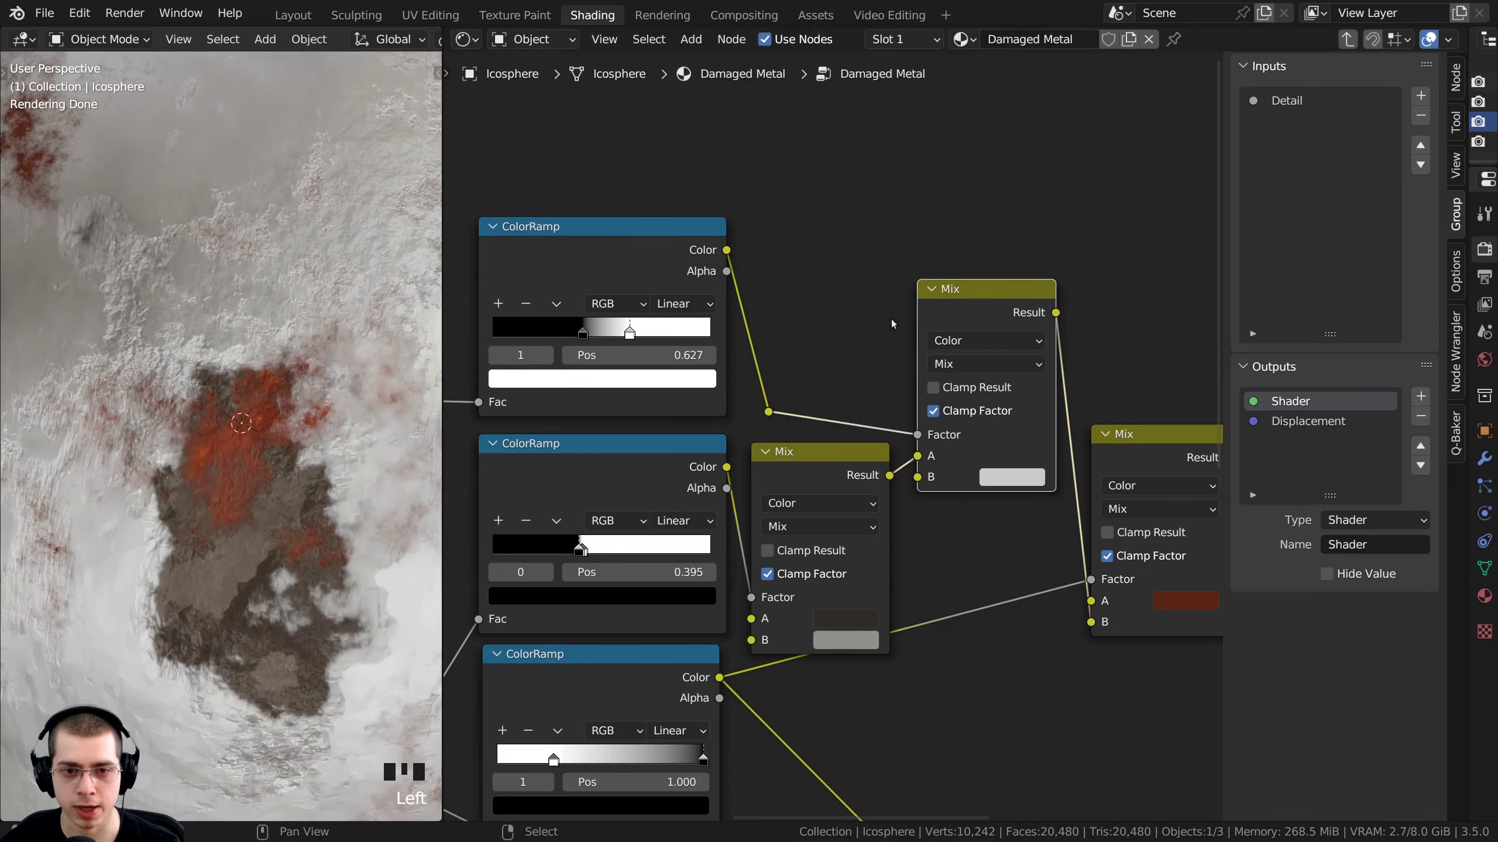
right_drag(770, 413, 755, 427)
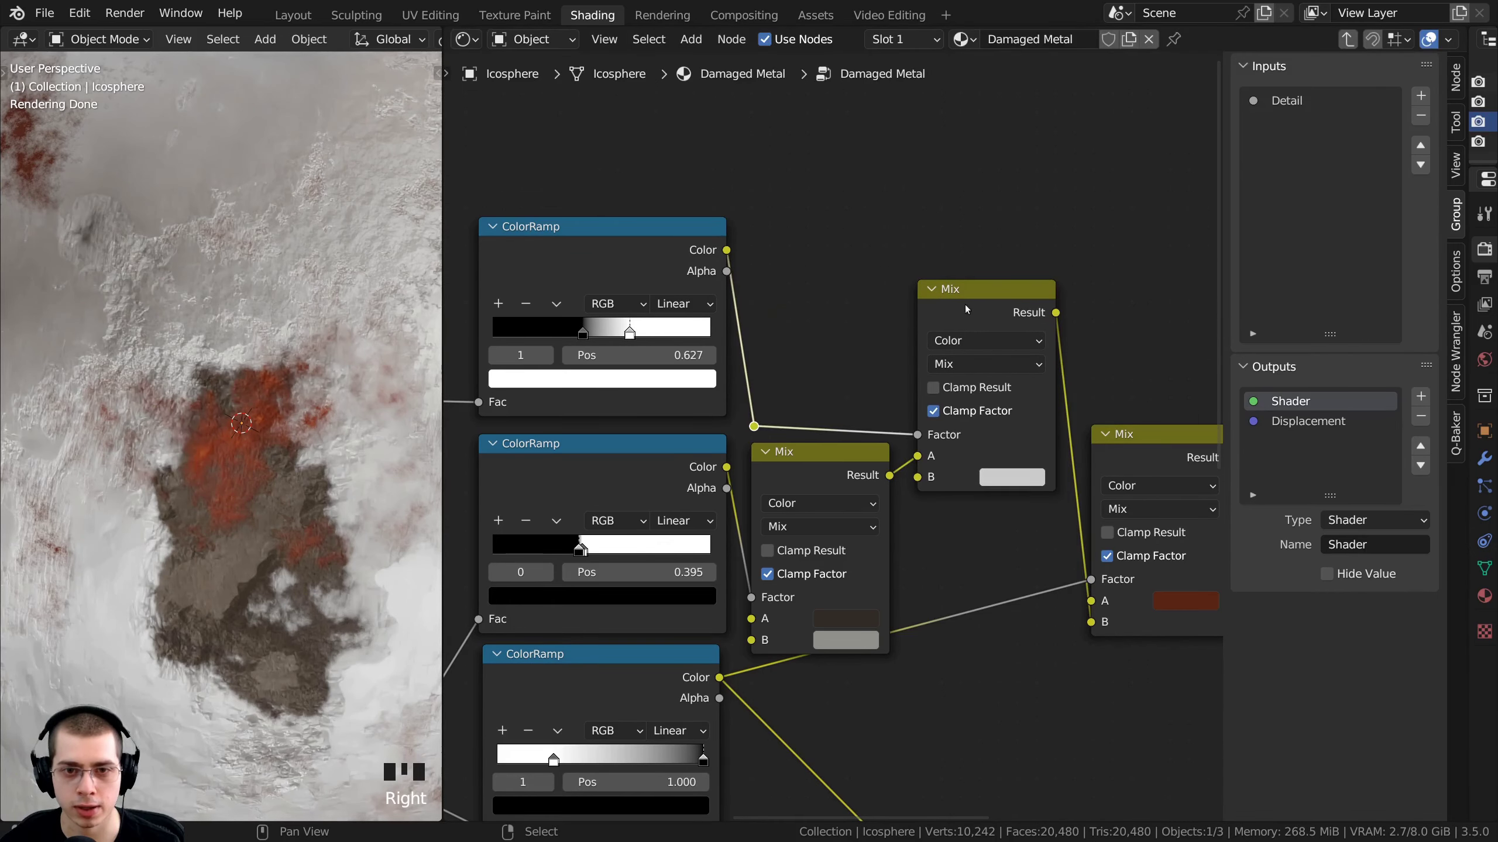
Move the dark red Mix node beside the raised one and insert a reroute on its Factor link, placed below the first Mix node
drag(943, 437, 928, 309)
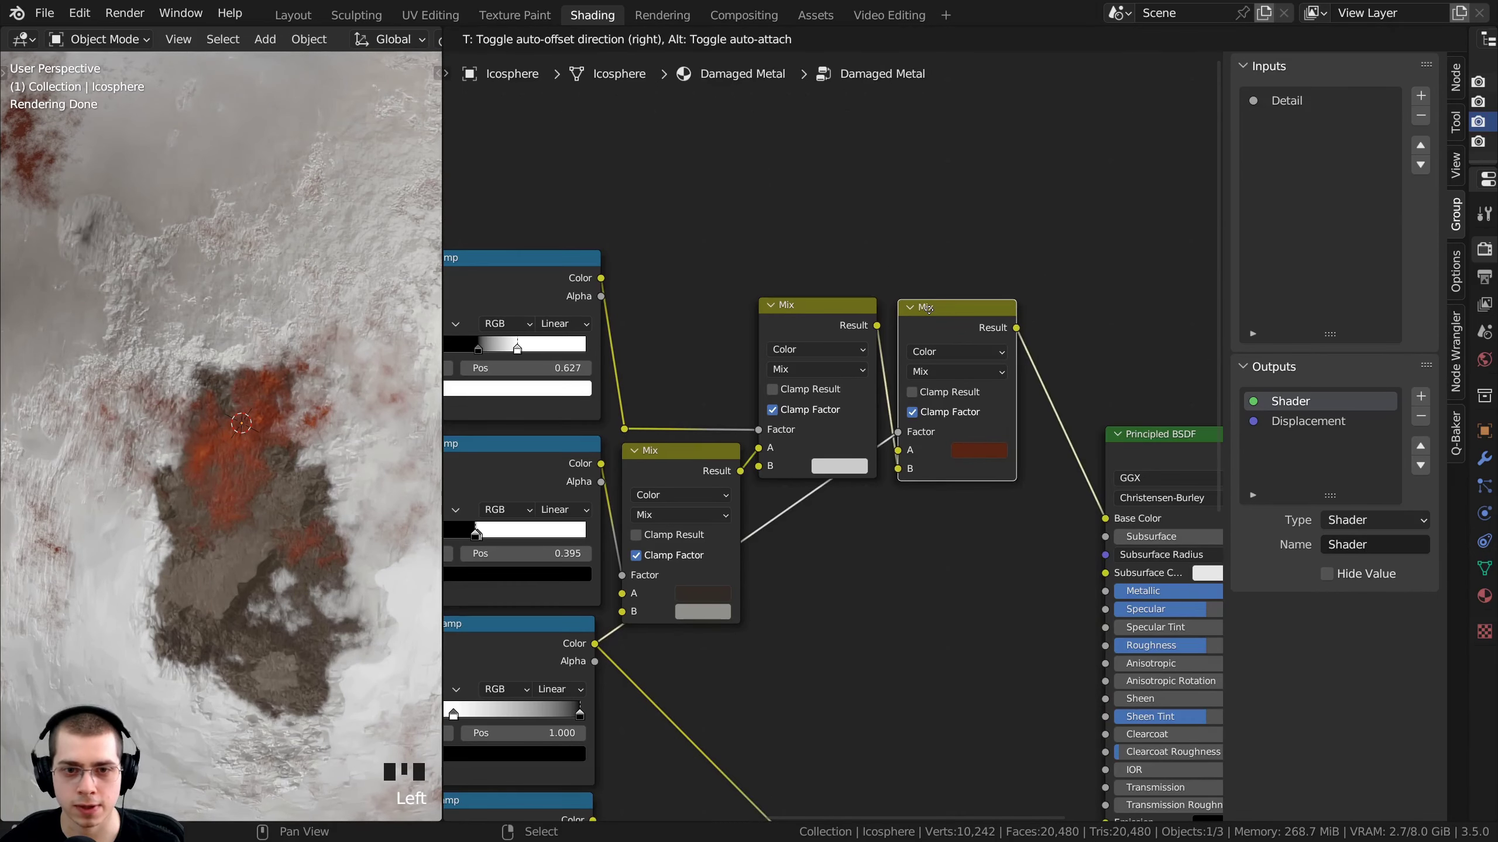
middle_drag(625, 625, 792, 532)
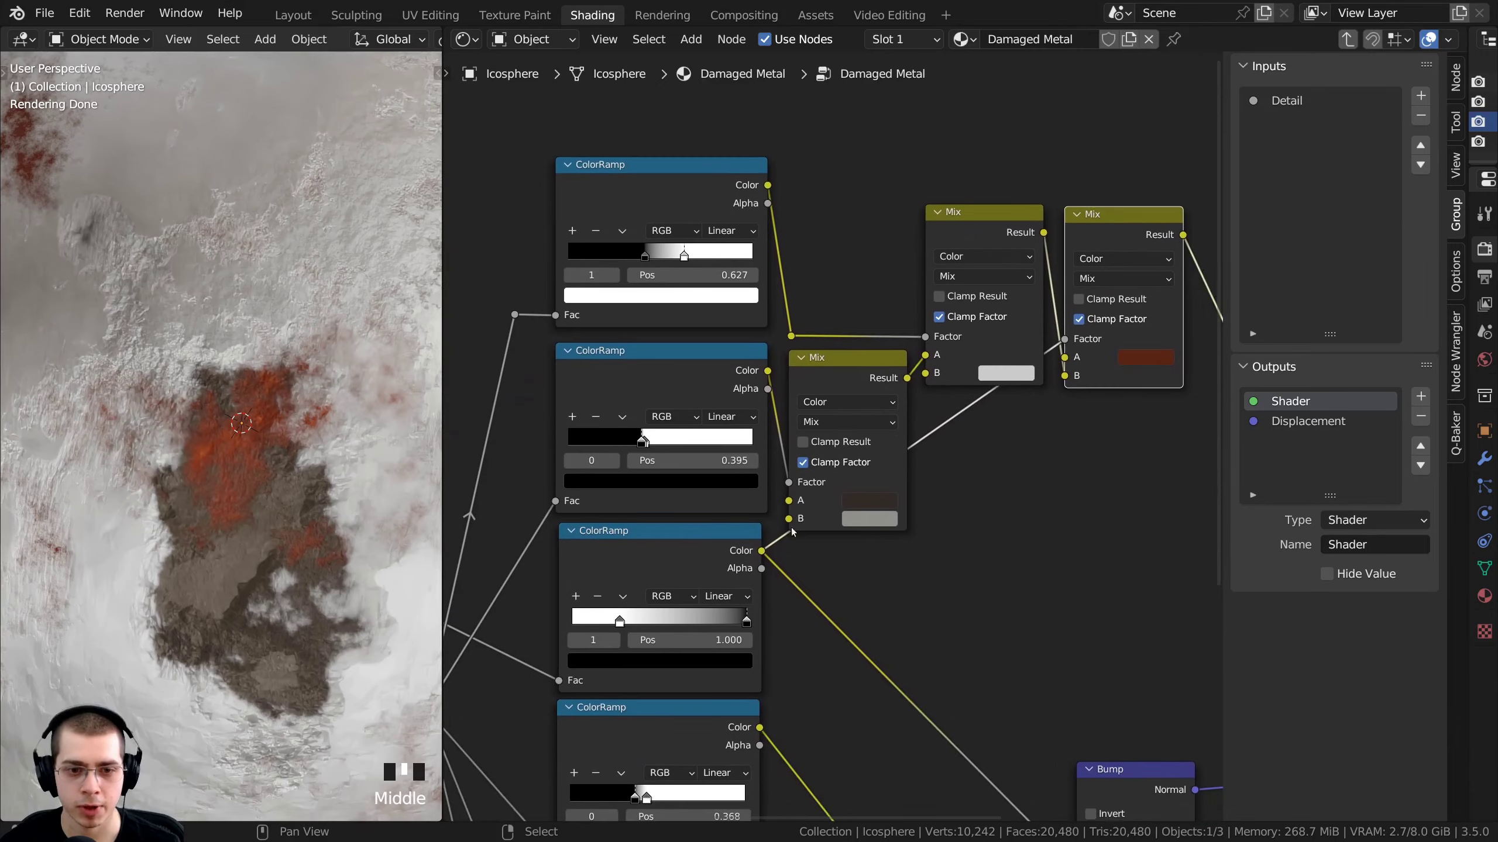
middle_drag(945, 440, 858, 463)
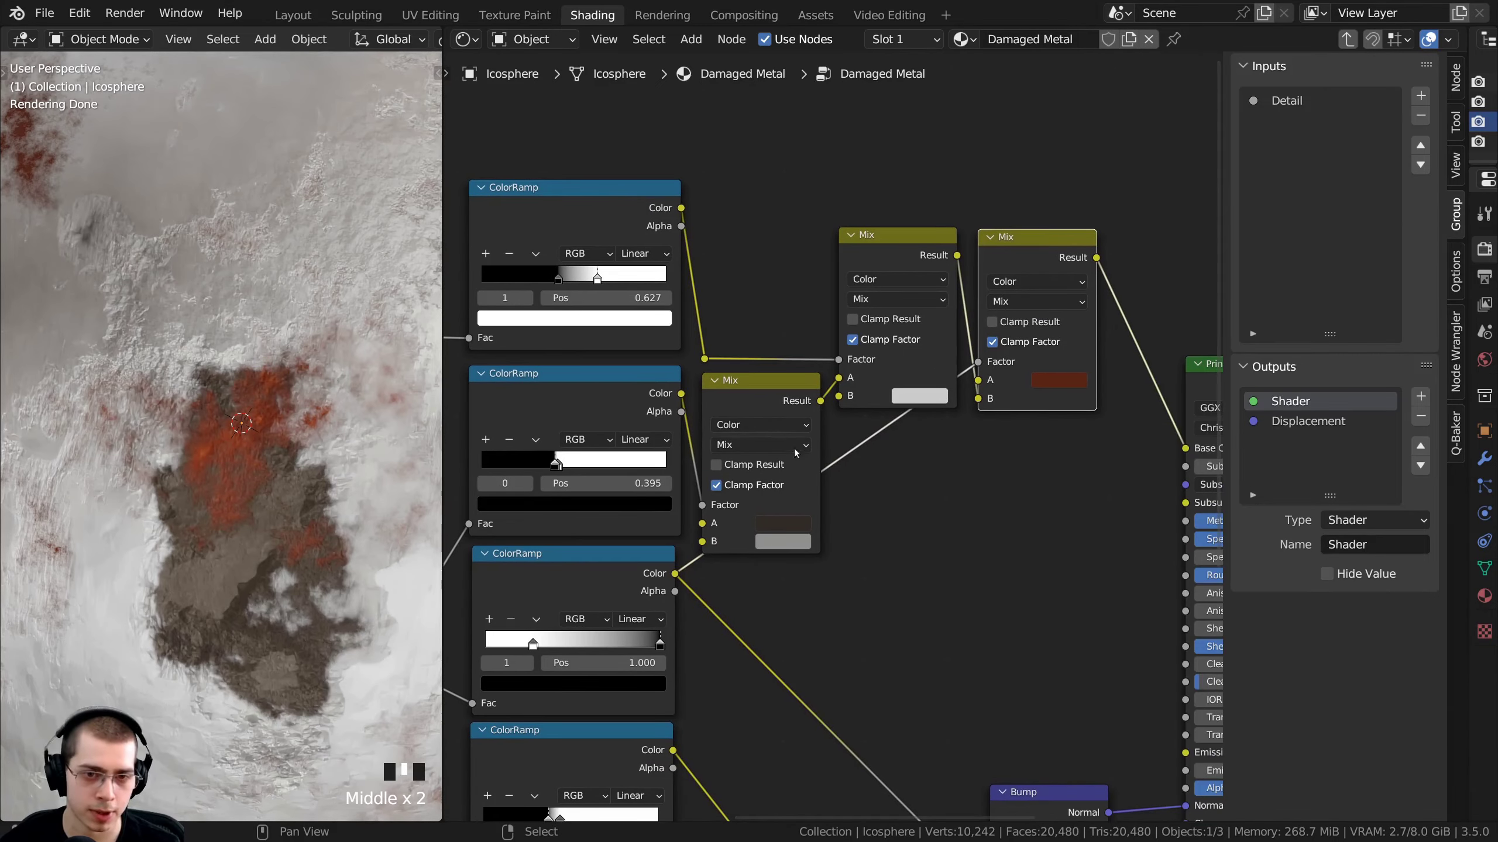
shift+right_drag(833, 431, 891, 532)
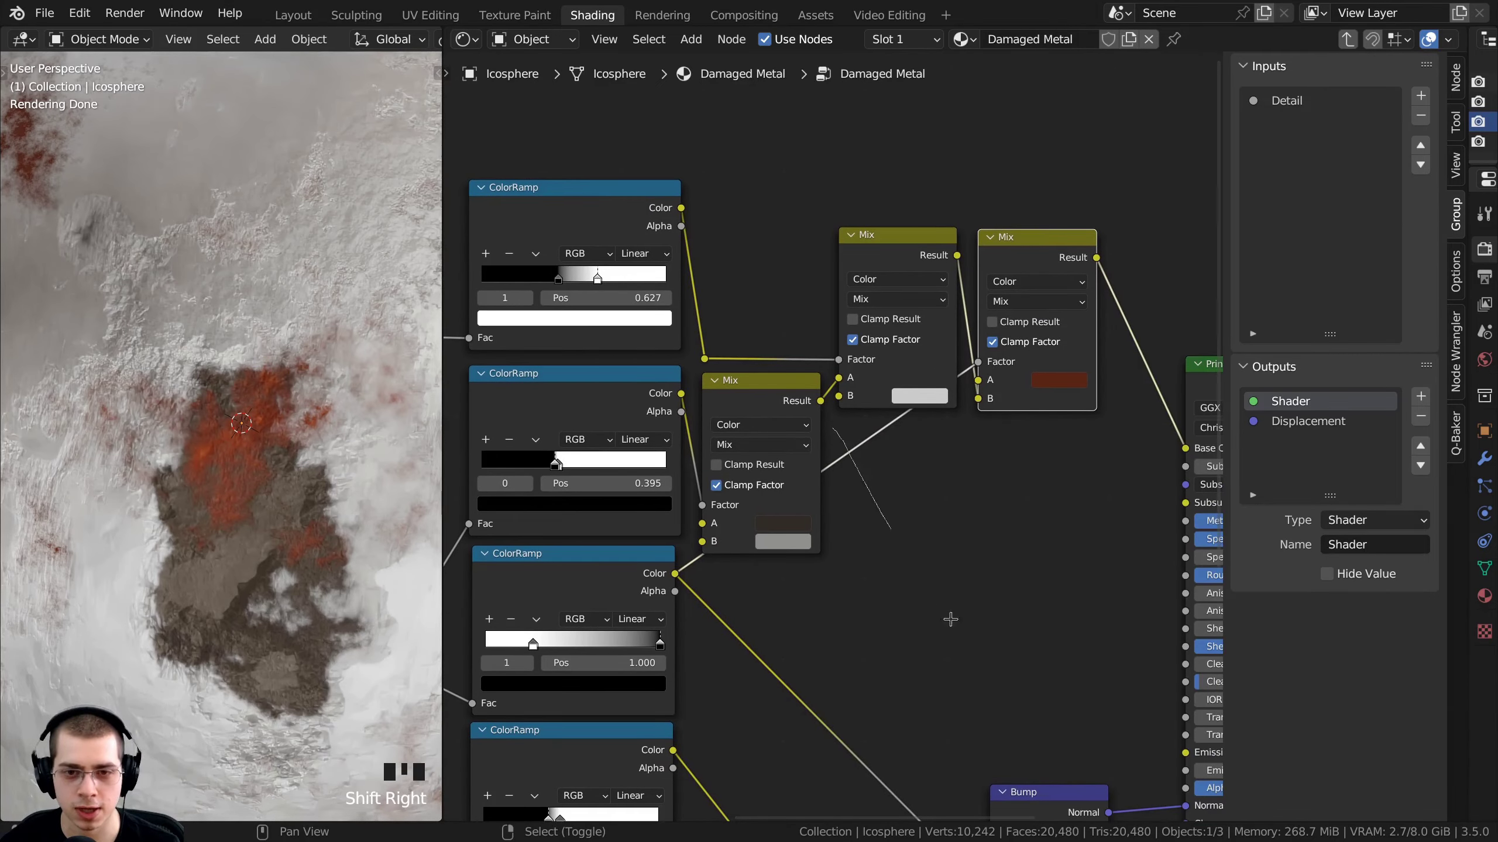
mouse_move(848, 457)
right_down()
mouse_move(921, 548)
mouse_move(915, 574)
right_up()
drag(1016, 261, 1032, 262)
Leave the node group to view the Damaged Metal group node from outside and re-enter it
scroll(805, 288, up, 2)
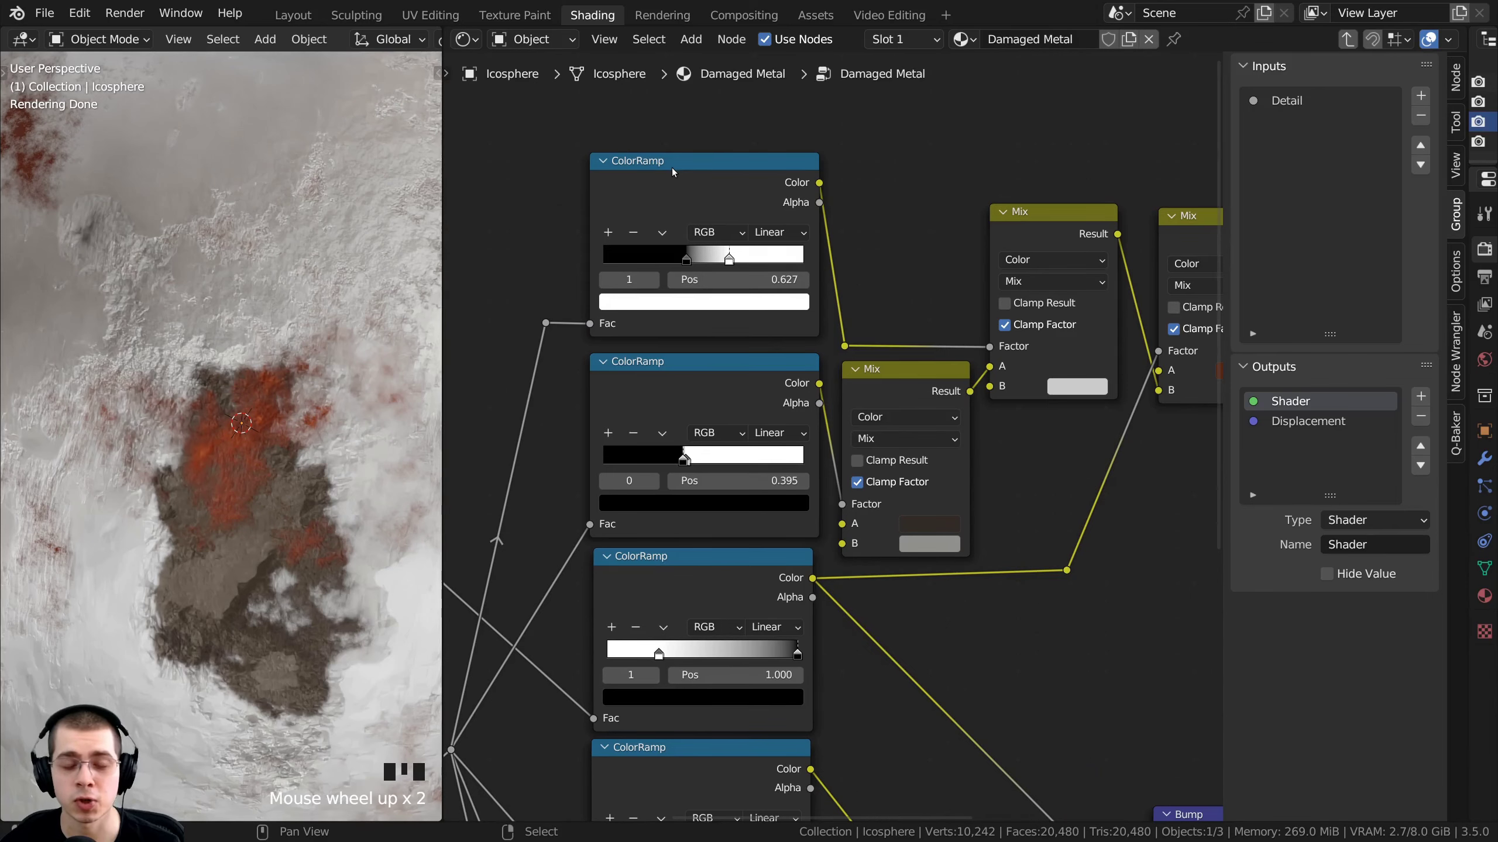
key(Tab)
scroll(697, 247, up, 3)
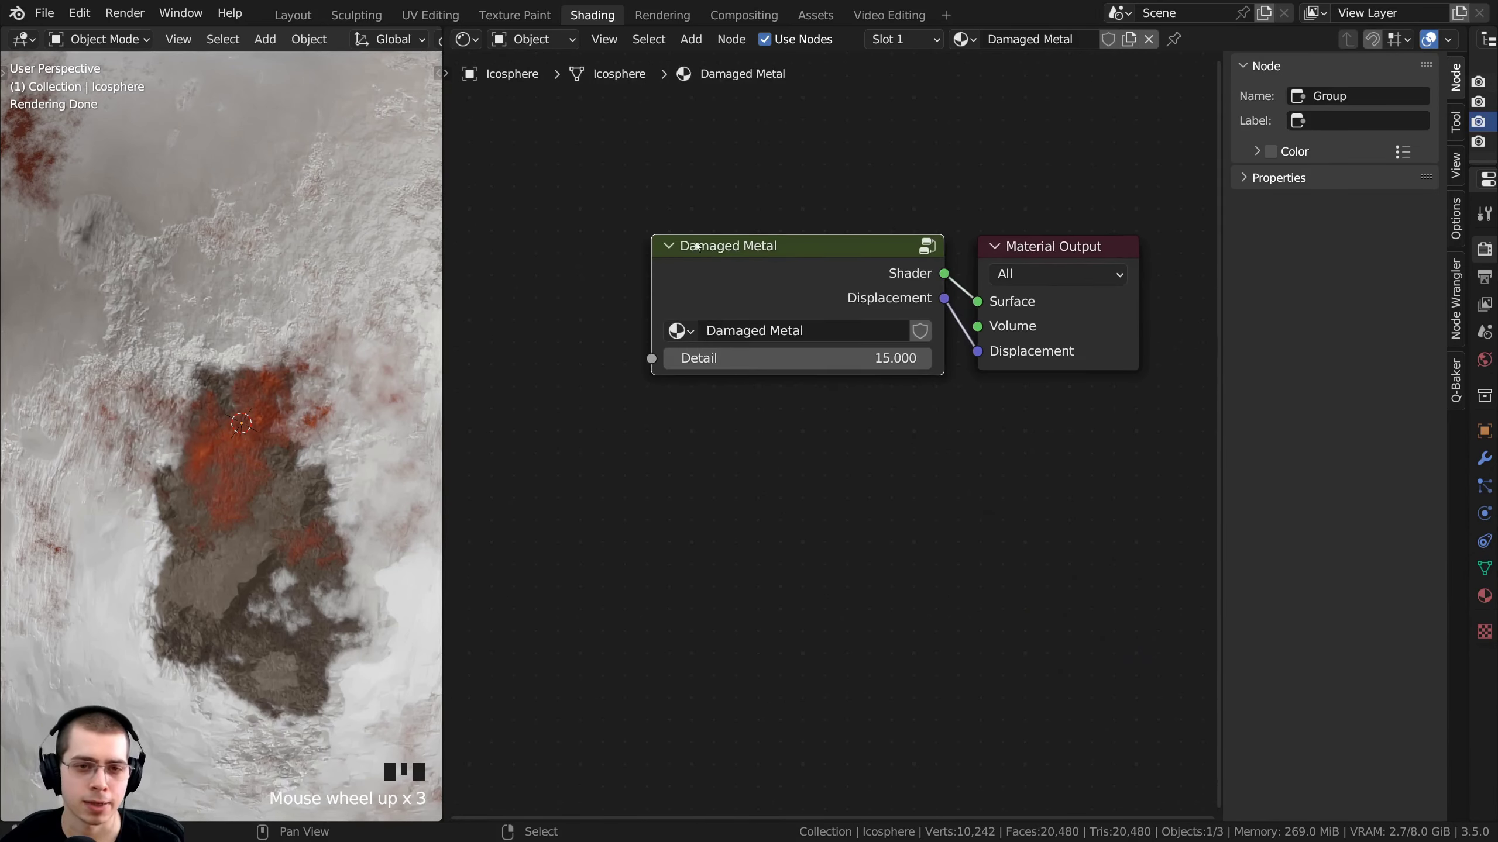
click(729, 276)
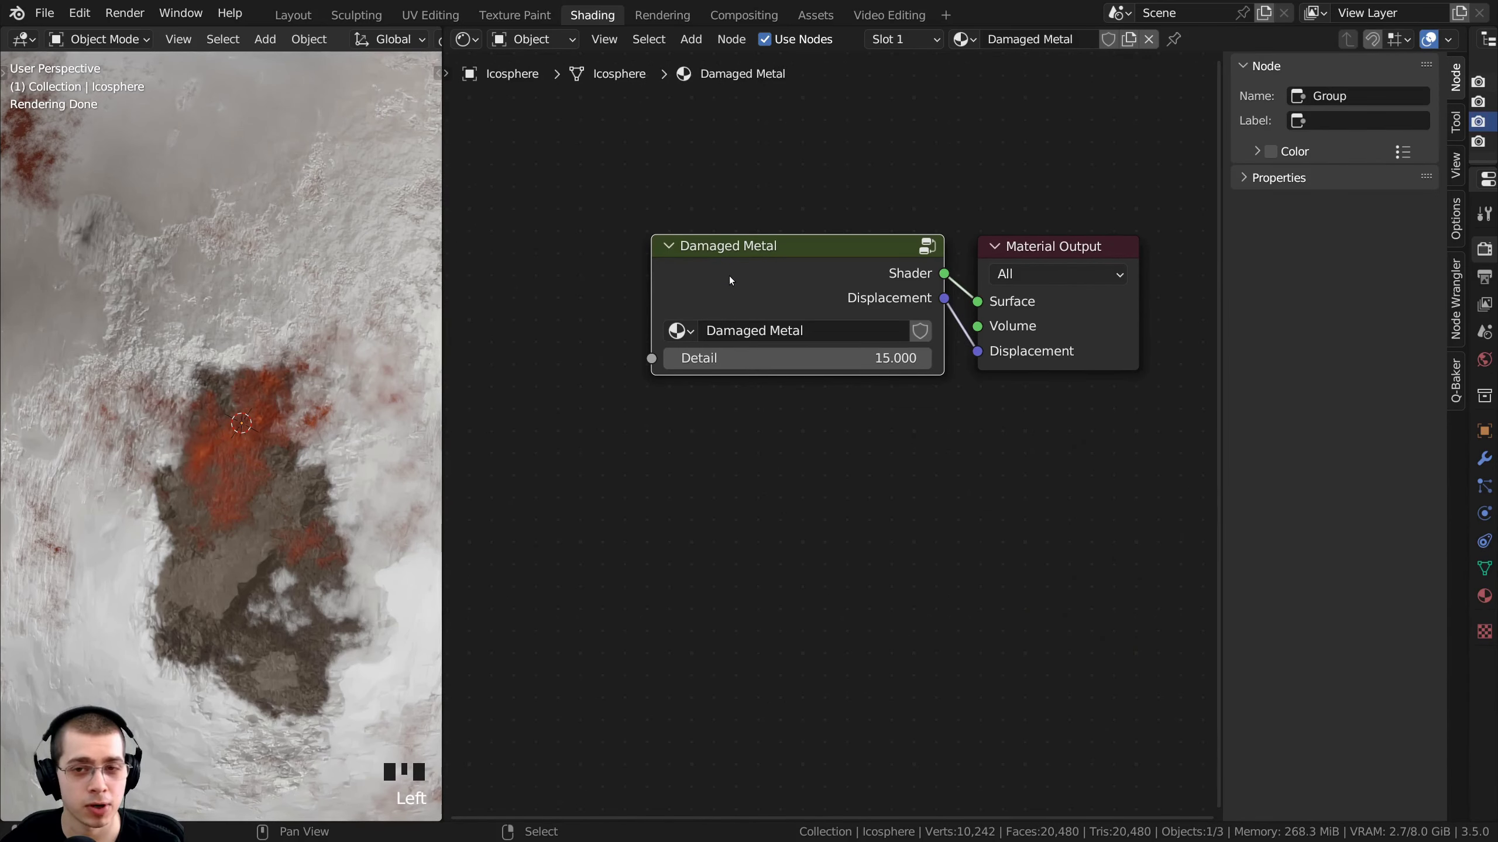
key(Tab)
Label the Musgrave Texture node "Rust Texture"
scroll(735, 243, down, 5)
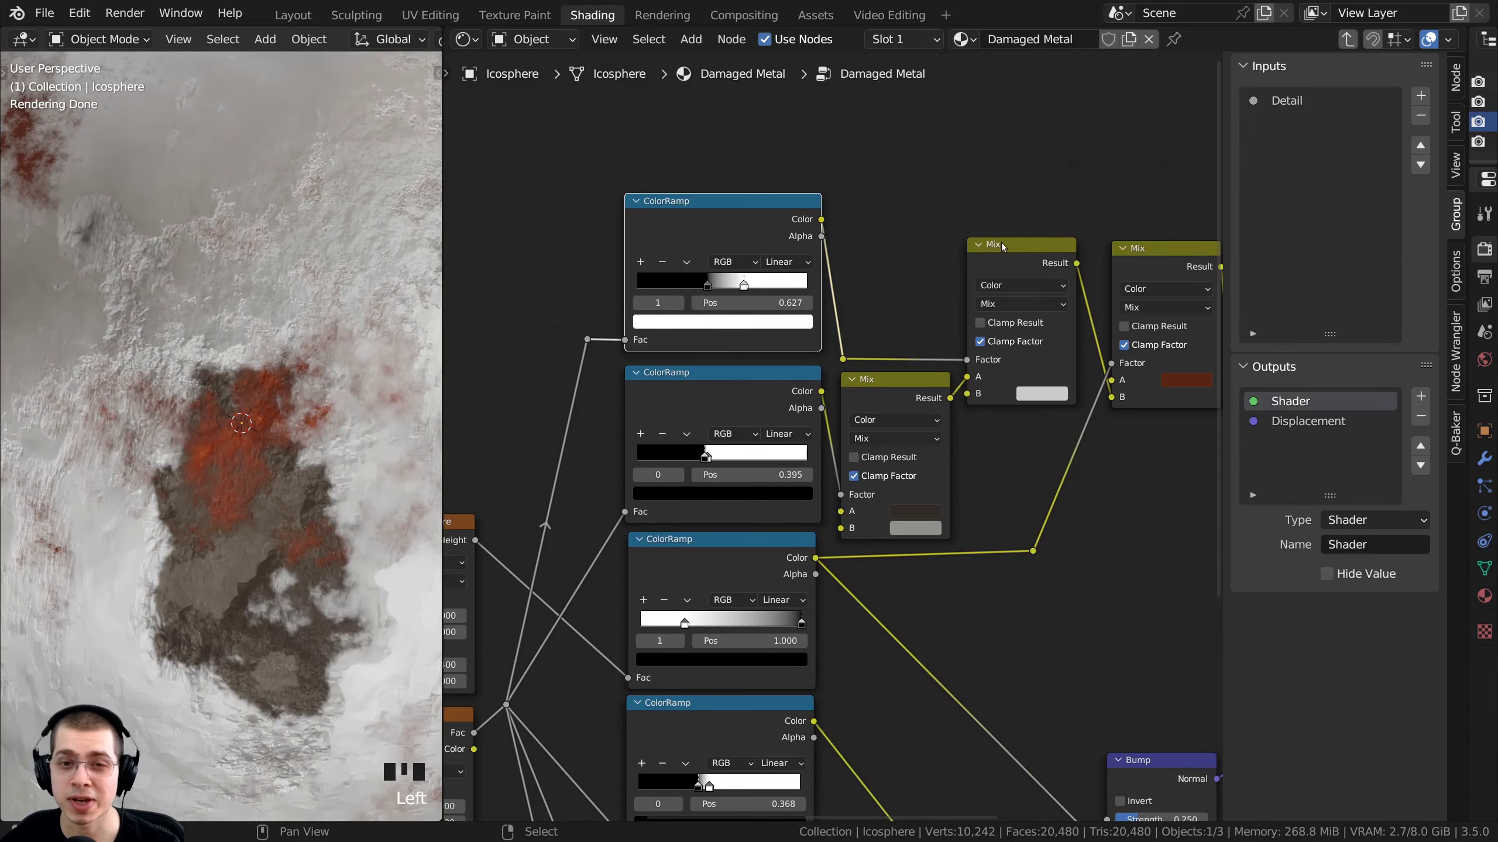
middle_drag(732, 382, 867, 366)
middle_drag(702, 437, 1064, 253)
scroll(905, 302, up, 5)
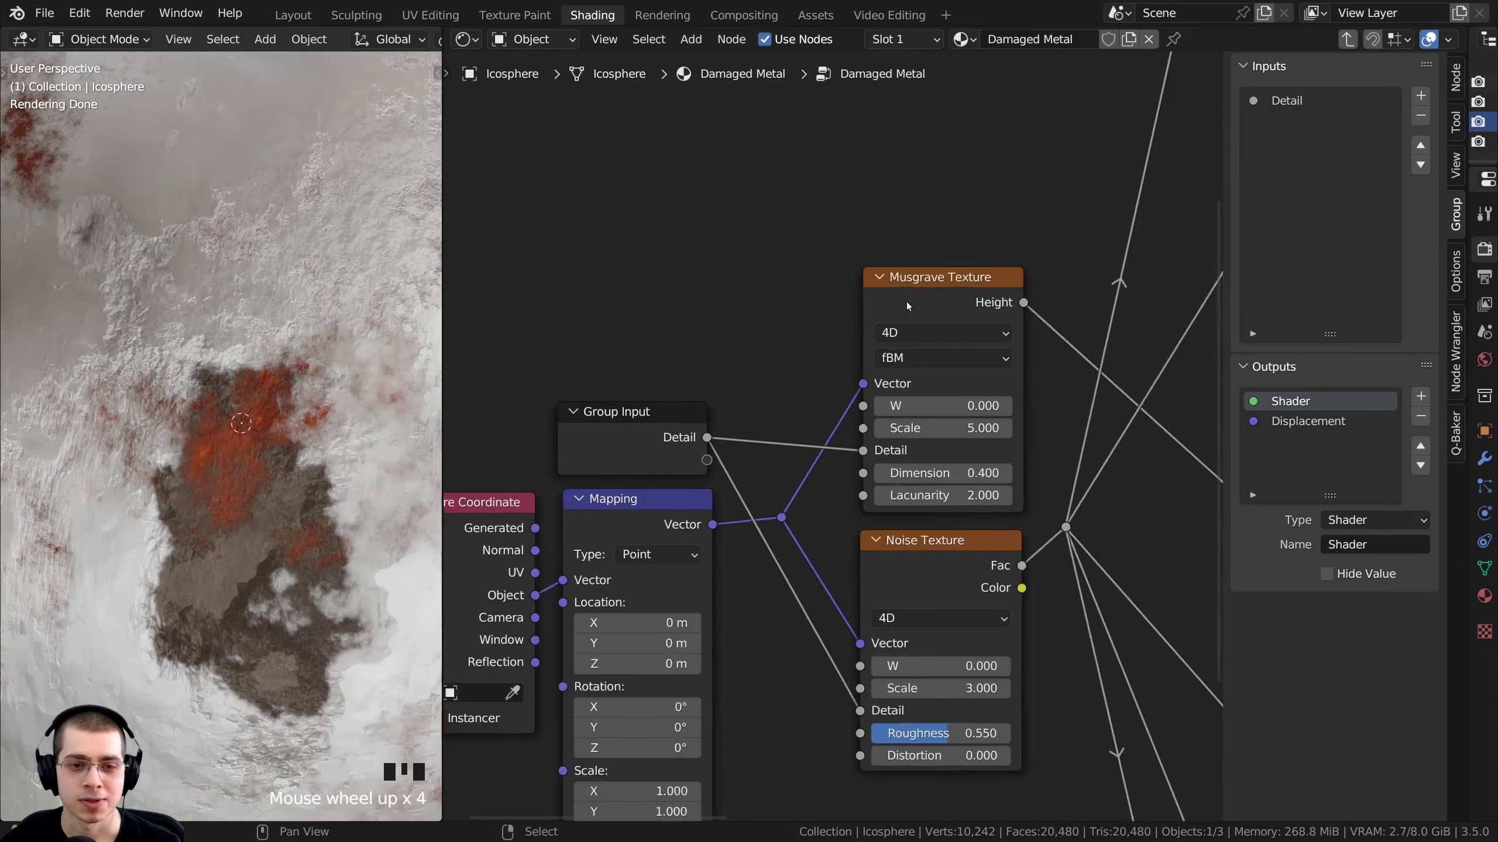
click(943, 274)
middle_drag(892, 277, 826, 322)
scroll(803, 311, up, 1)
drag(820, 326, 821, 323)
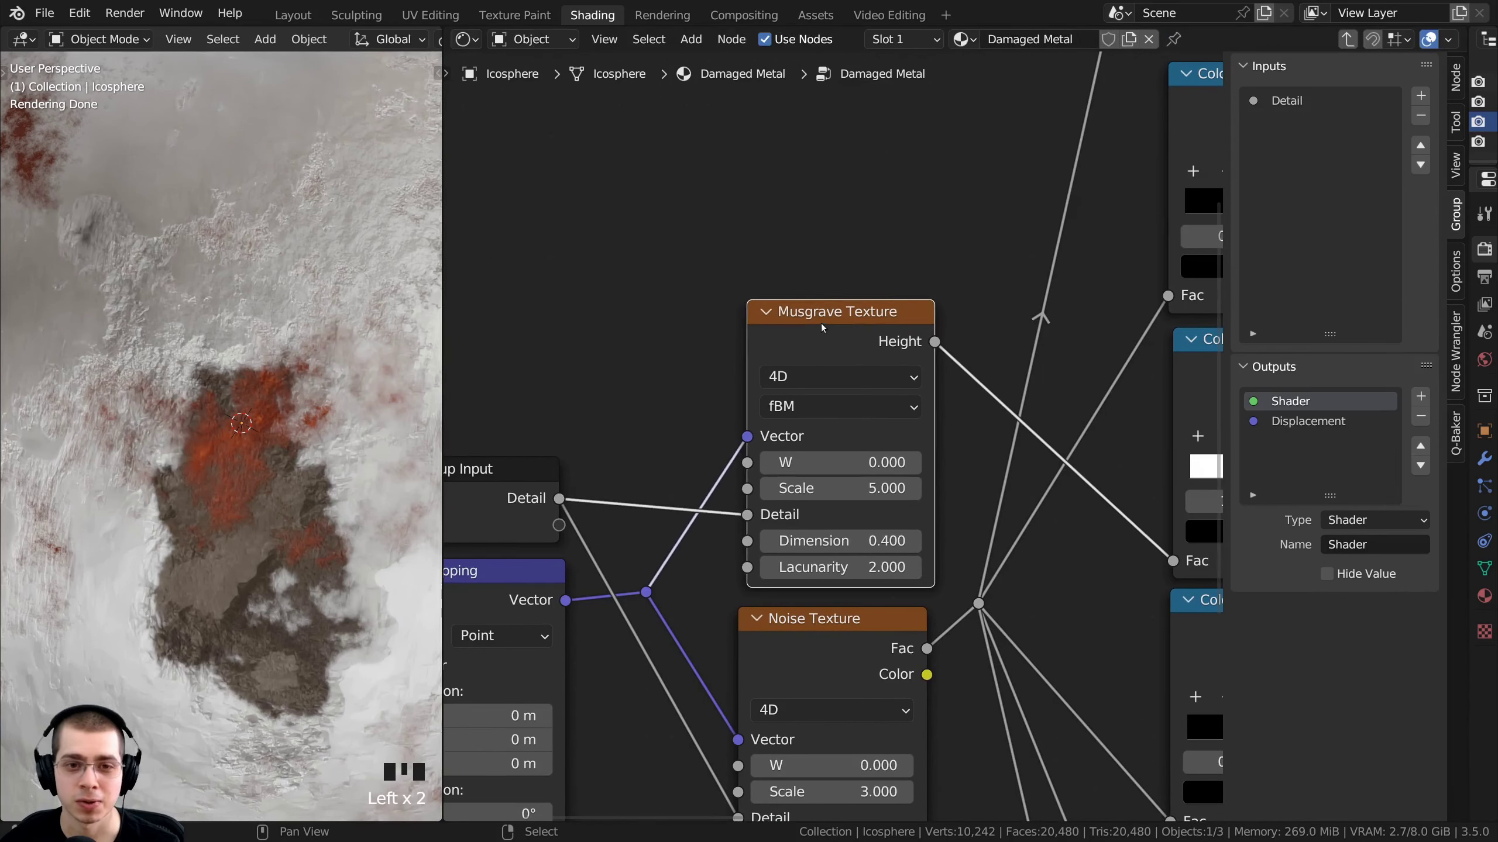
middle_drag(828, 323, 797, 297)
key(F2)
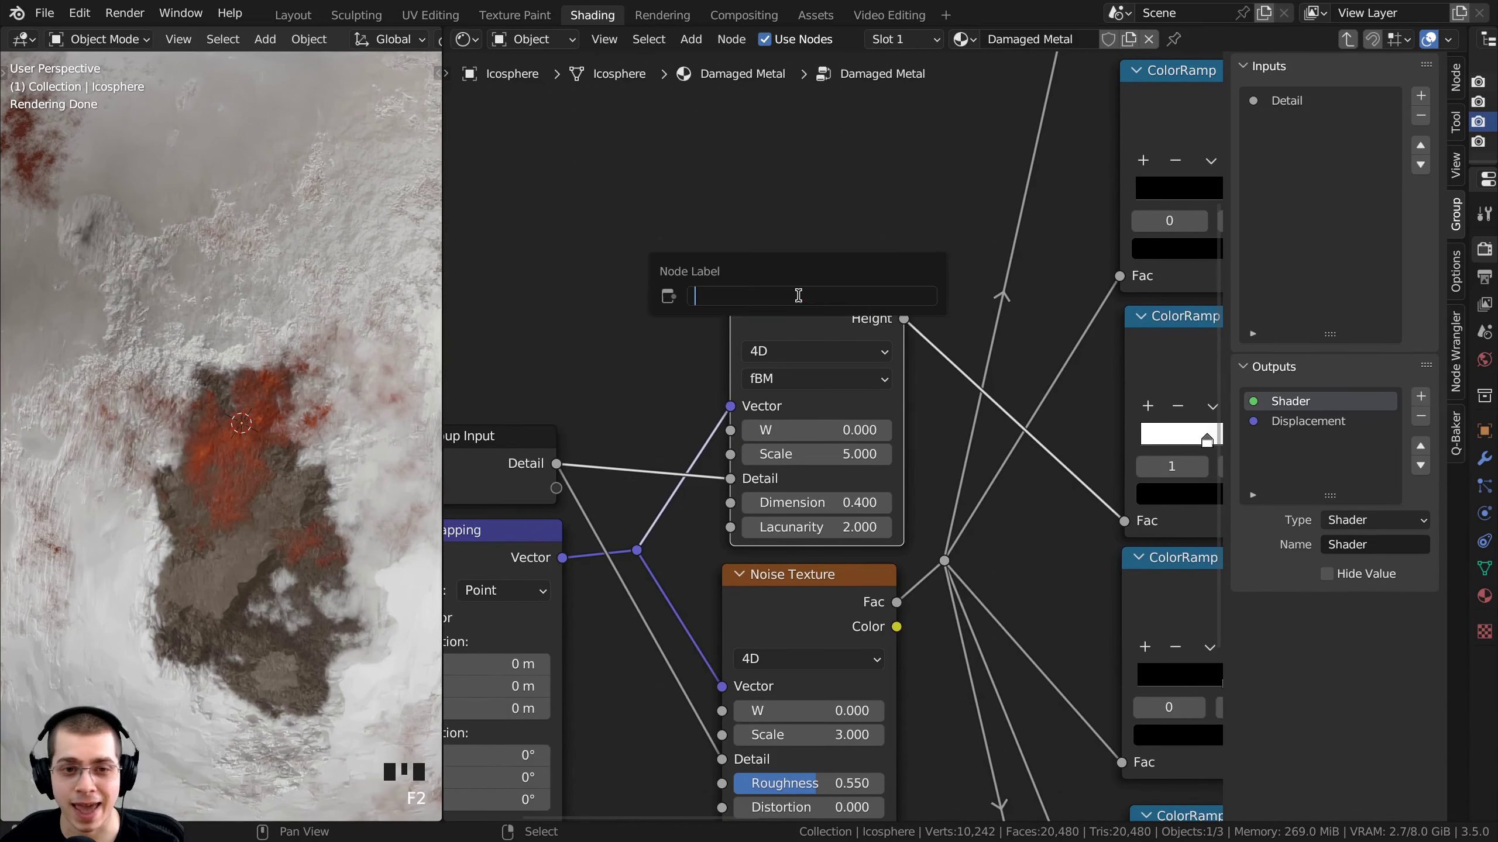
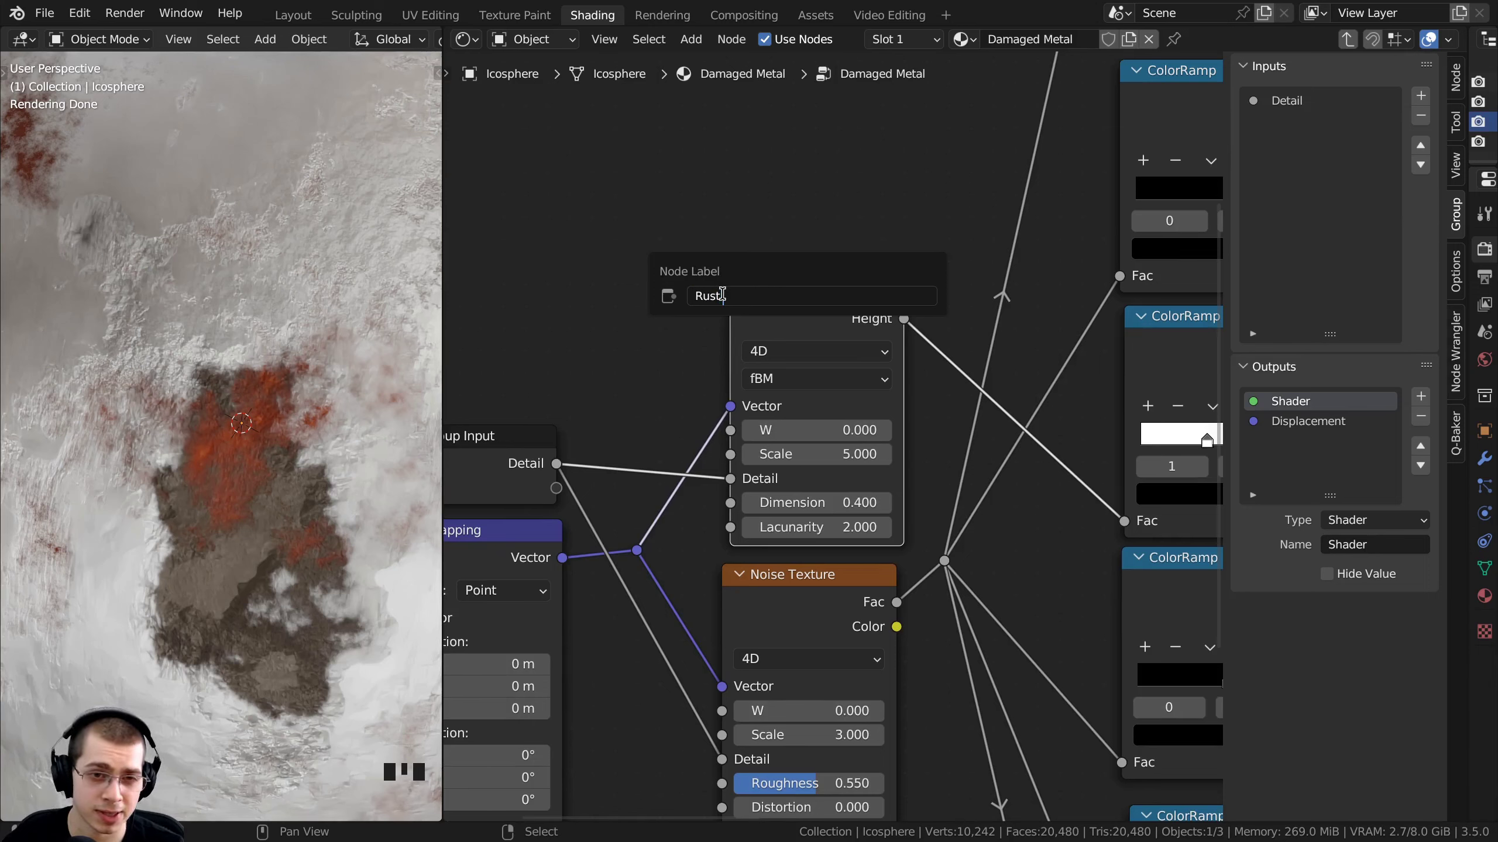
text(RustTexture)
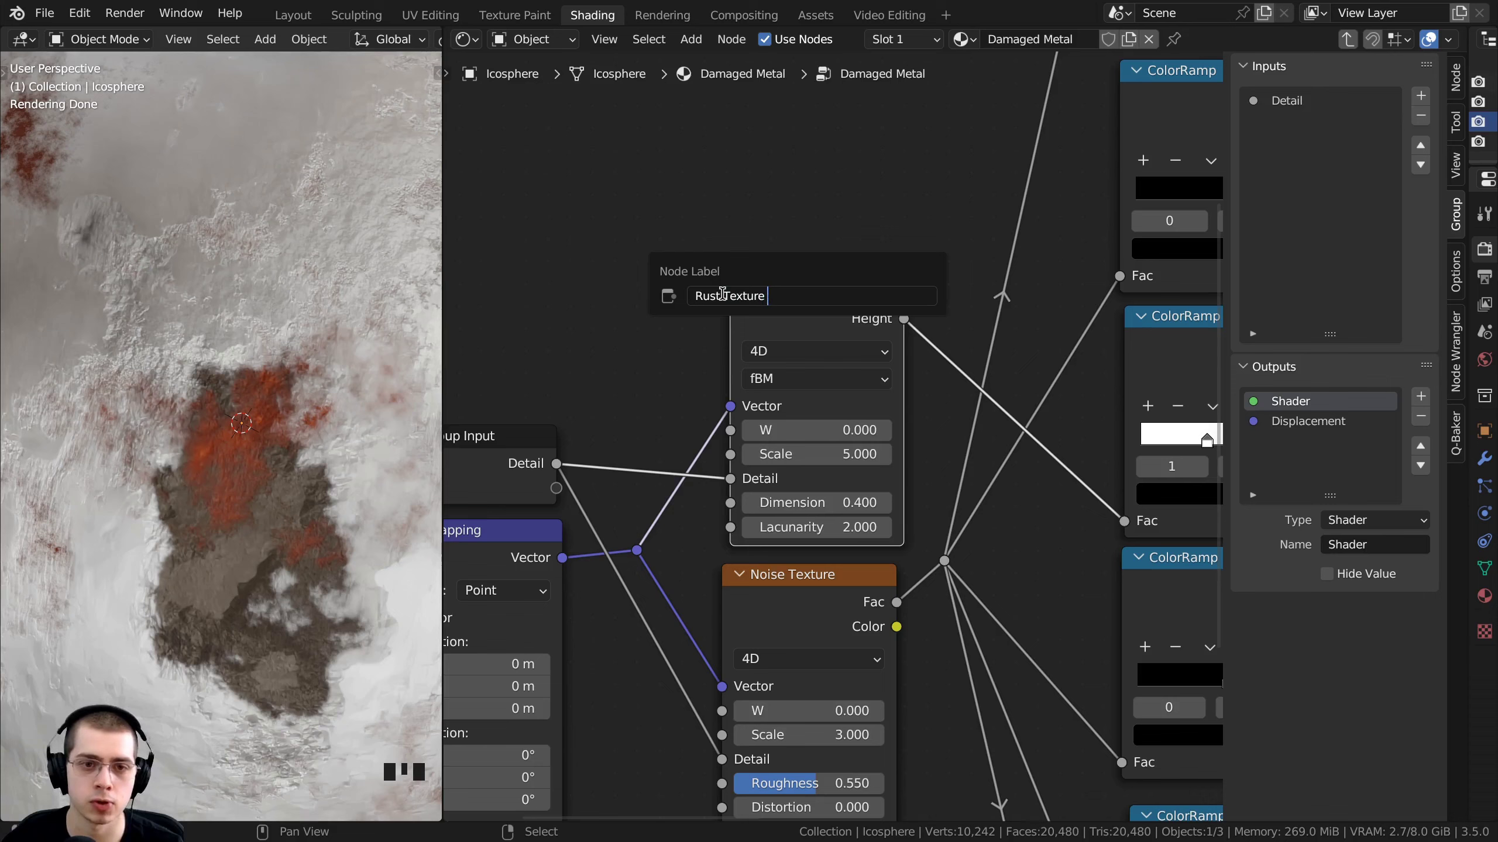
key(Return)
Label the Mix node that holds the dark red color "Rust Color (Mix)"
scroll(723, 297, down, 5)
middle_drag(873, 295, 554, 451)
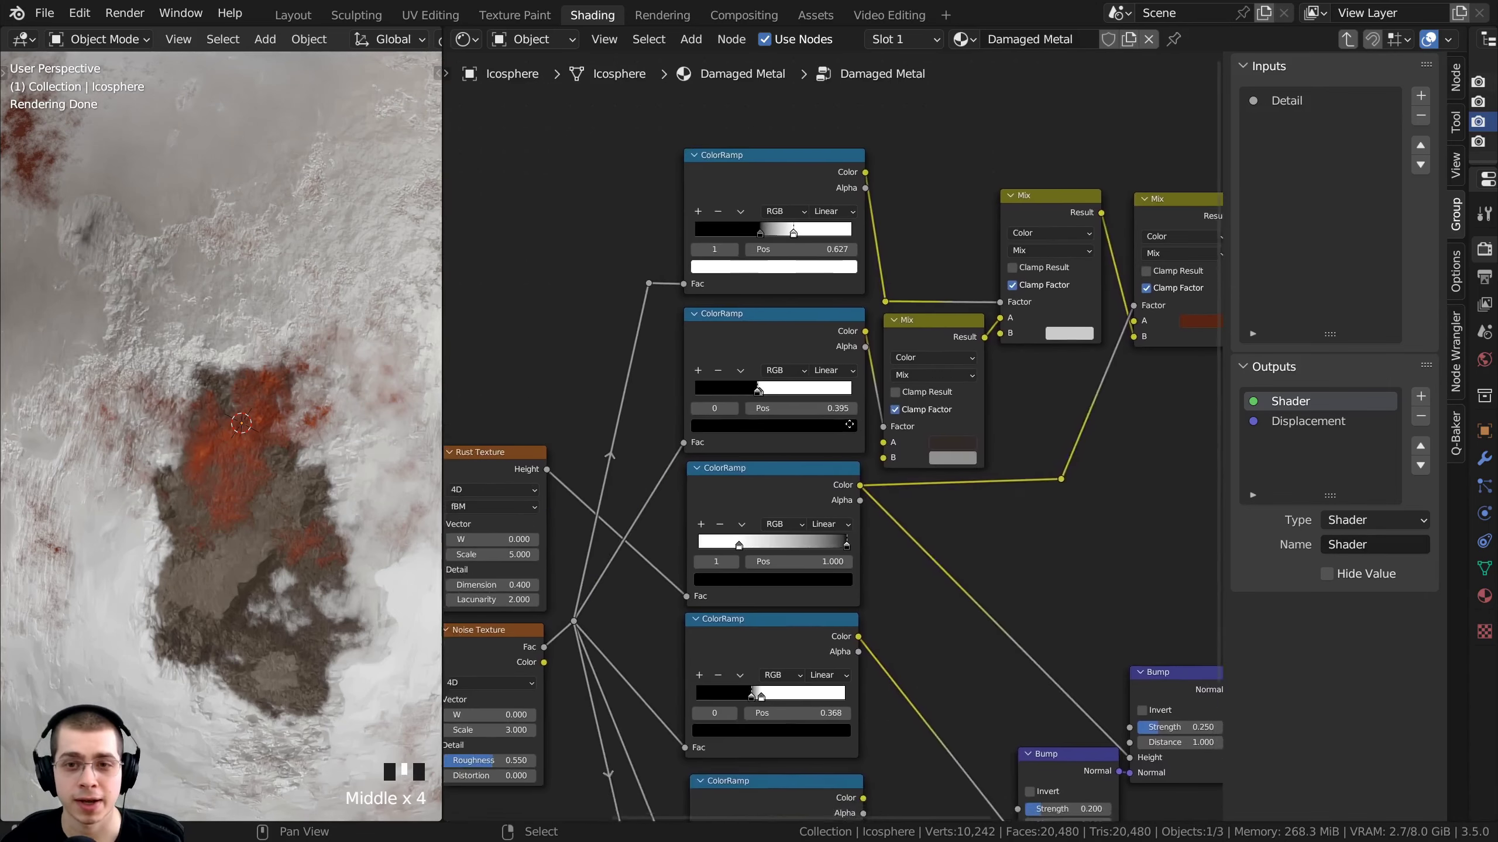
middle_drag(1111, 346, 826, 367)
scroll(826, 367, up, 2)
middle_drag(902, 216, 791, 333)
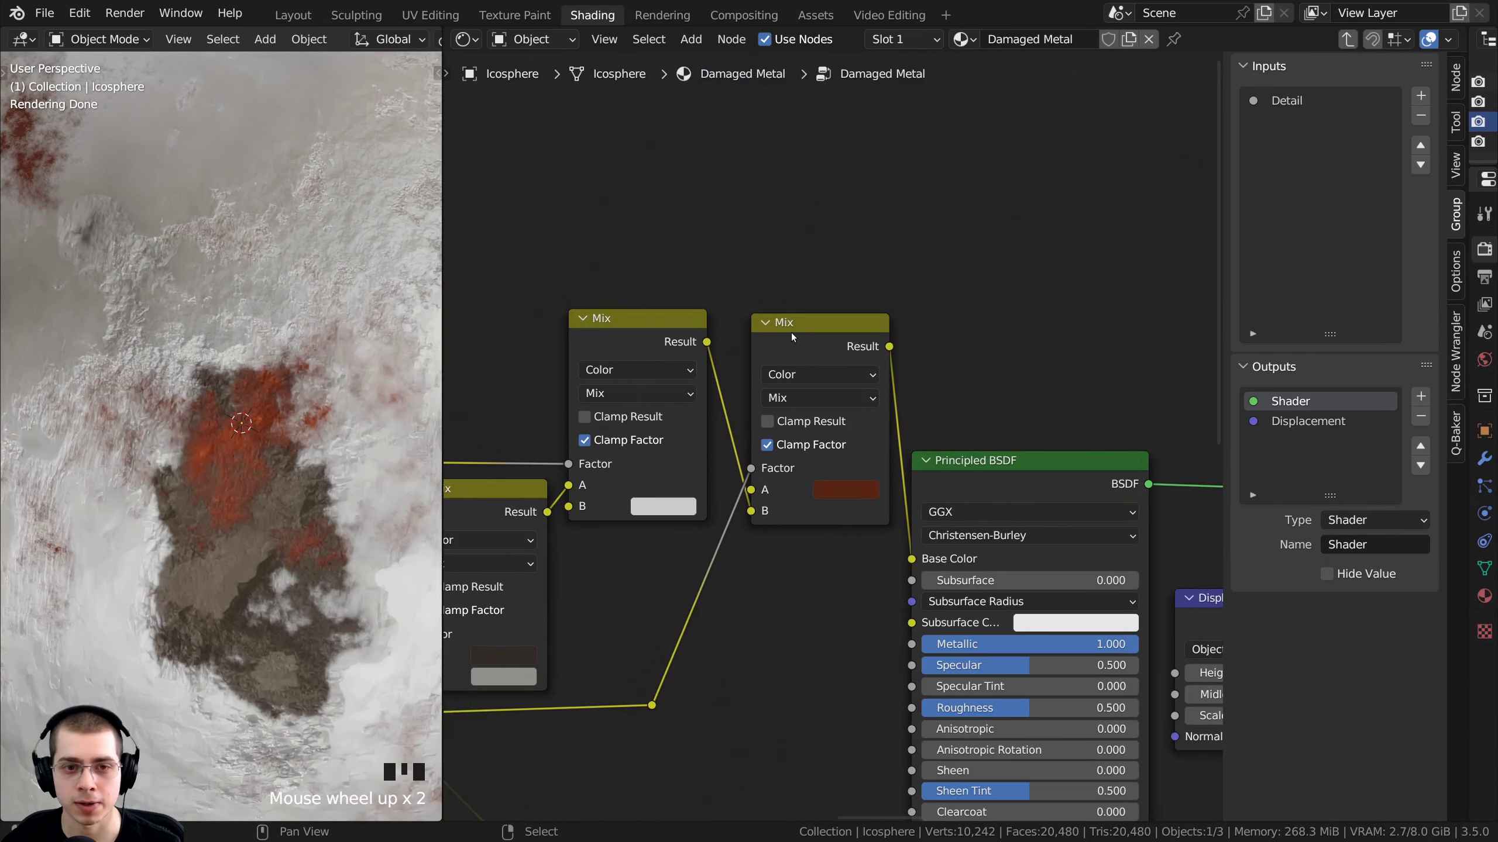
scroll(780, 475, up, 2)
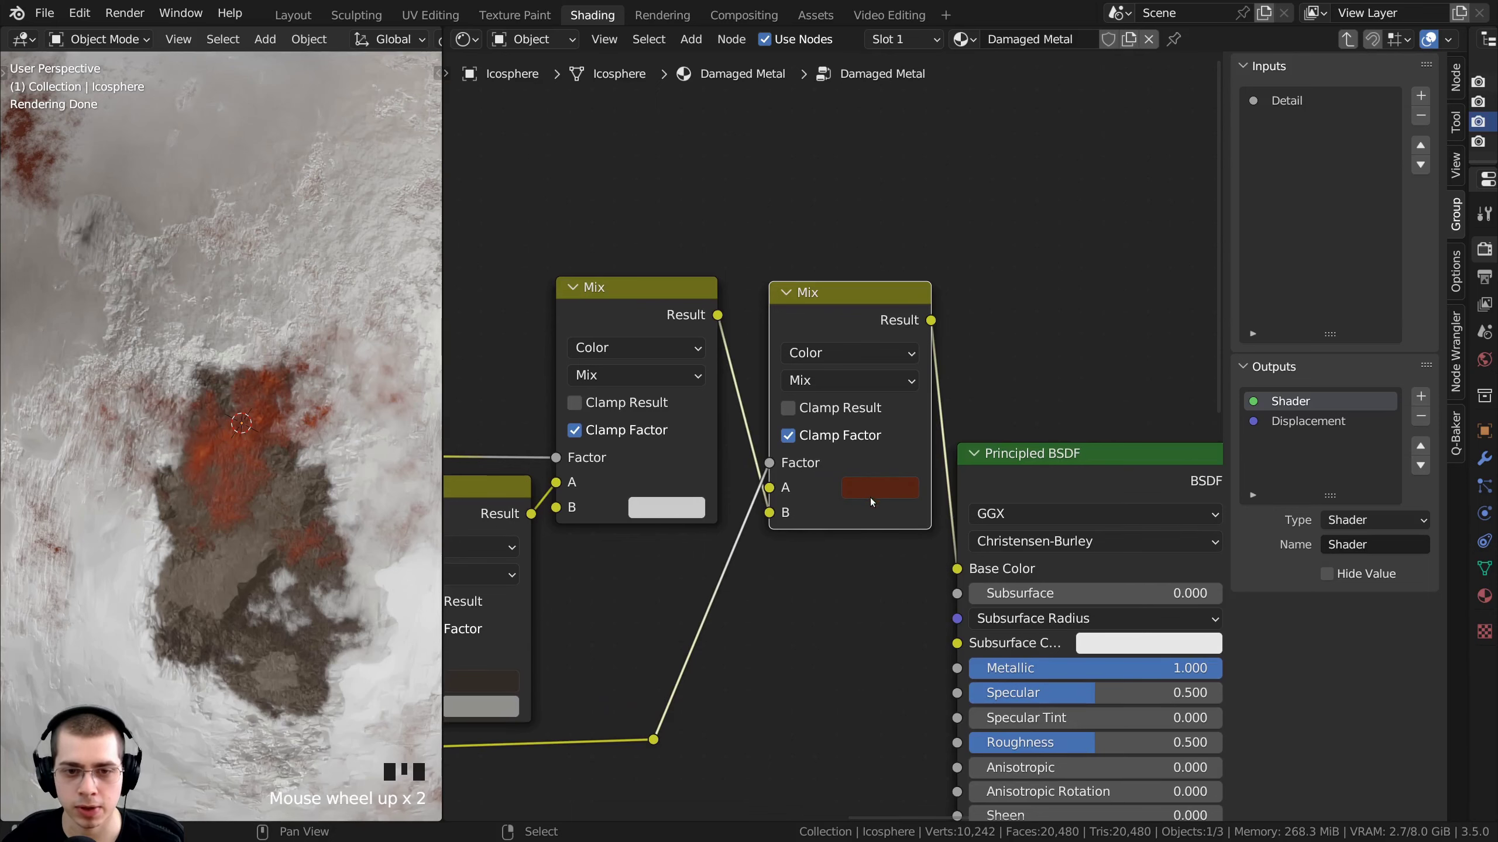
drag(793, 301, 852, 314)
middle_drag(850, 314, 817, 377)
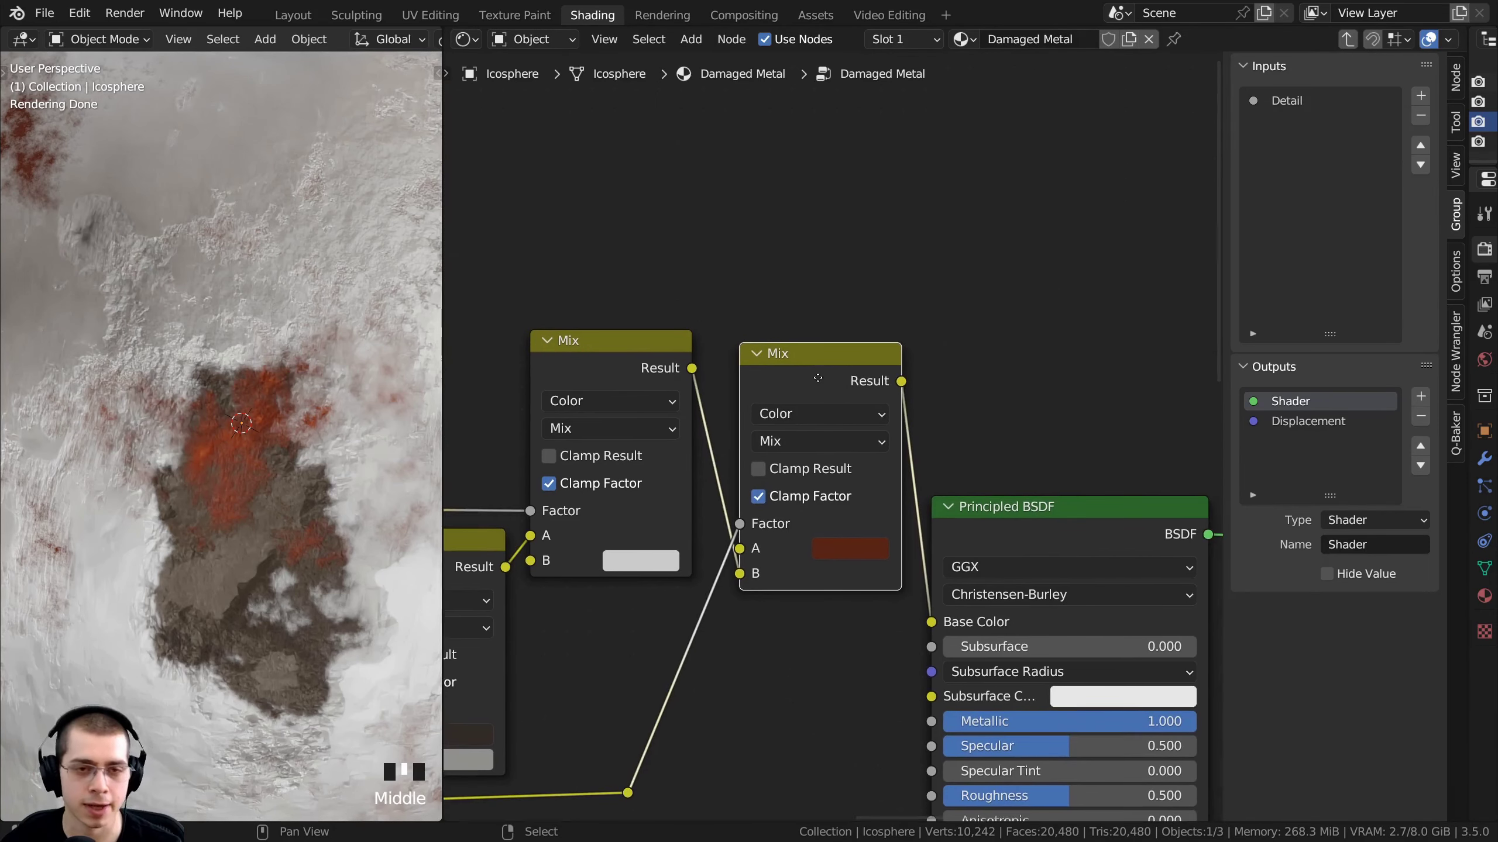
key(F2)
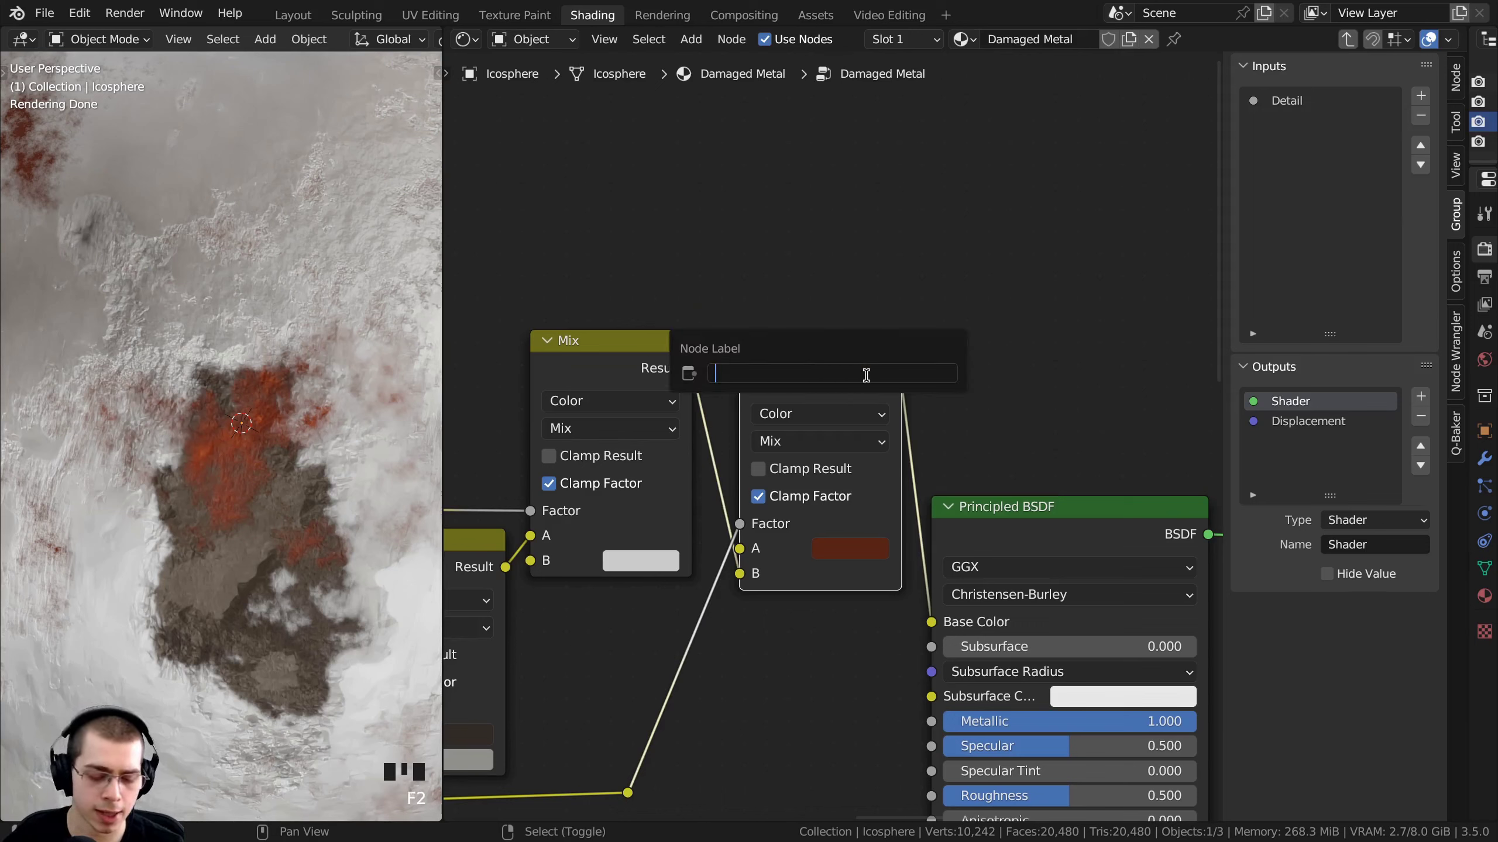
text(Rust Color (M)
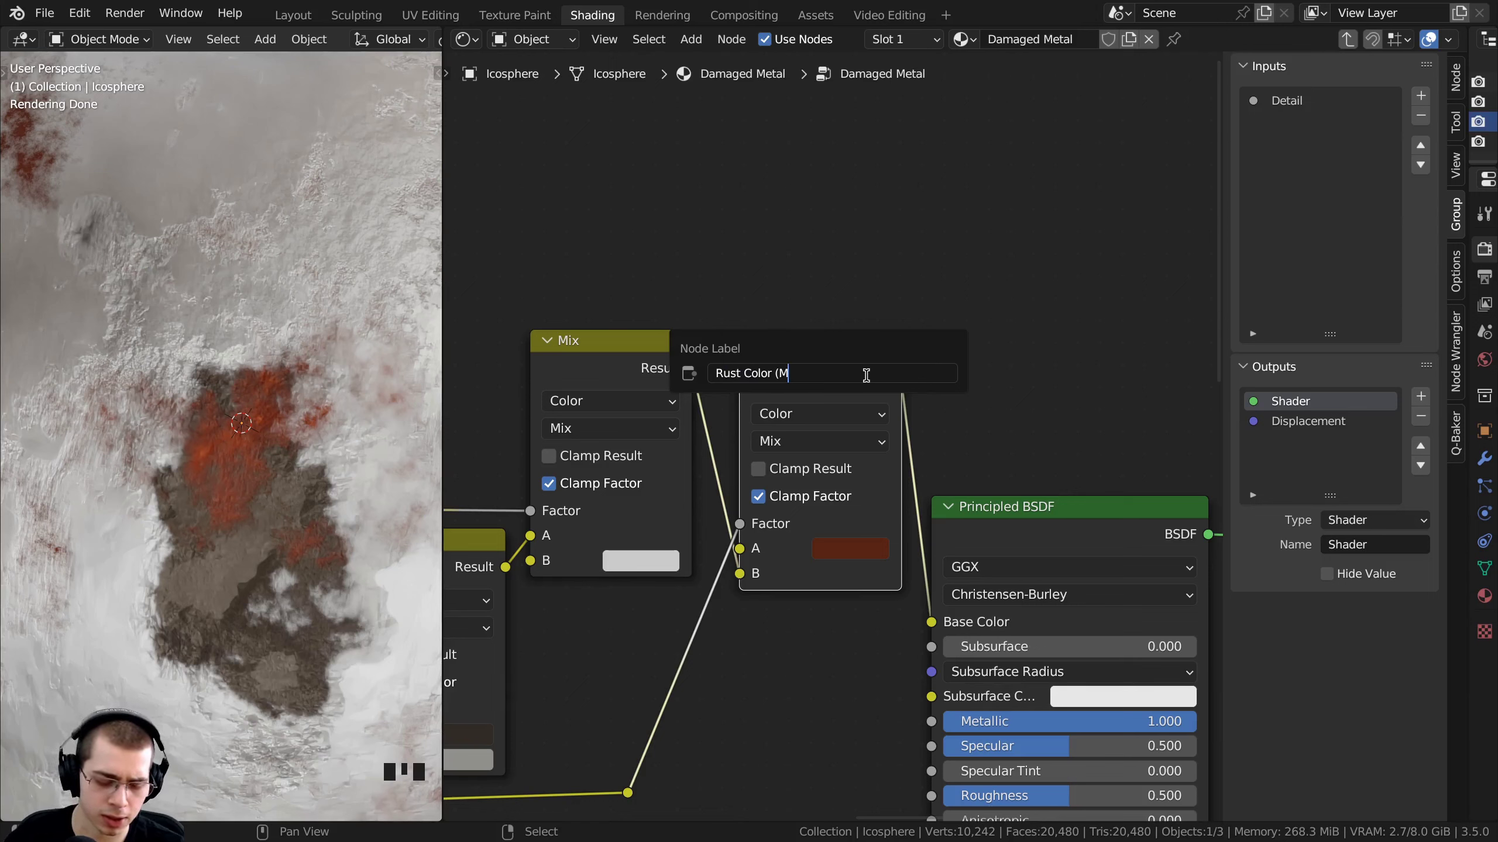
text(ix))
key(Return)
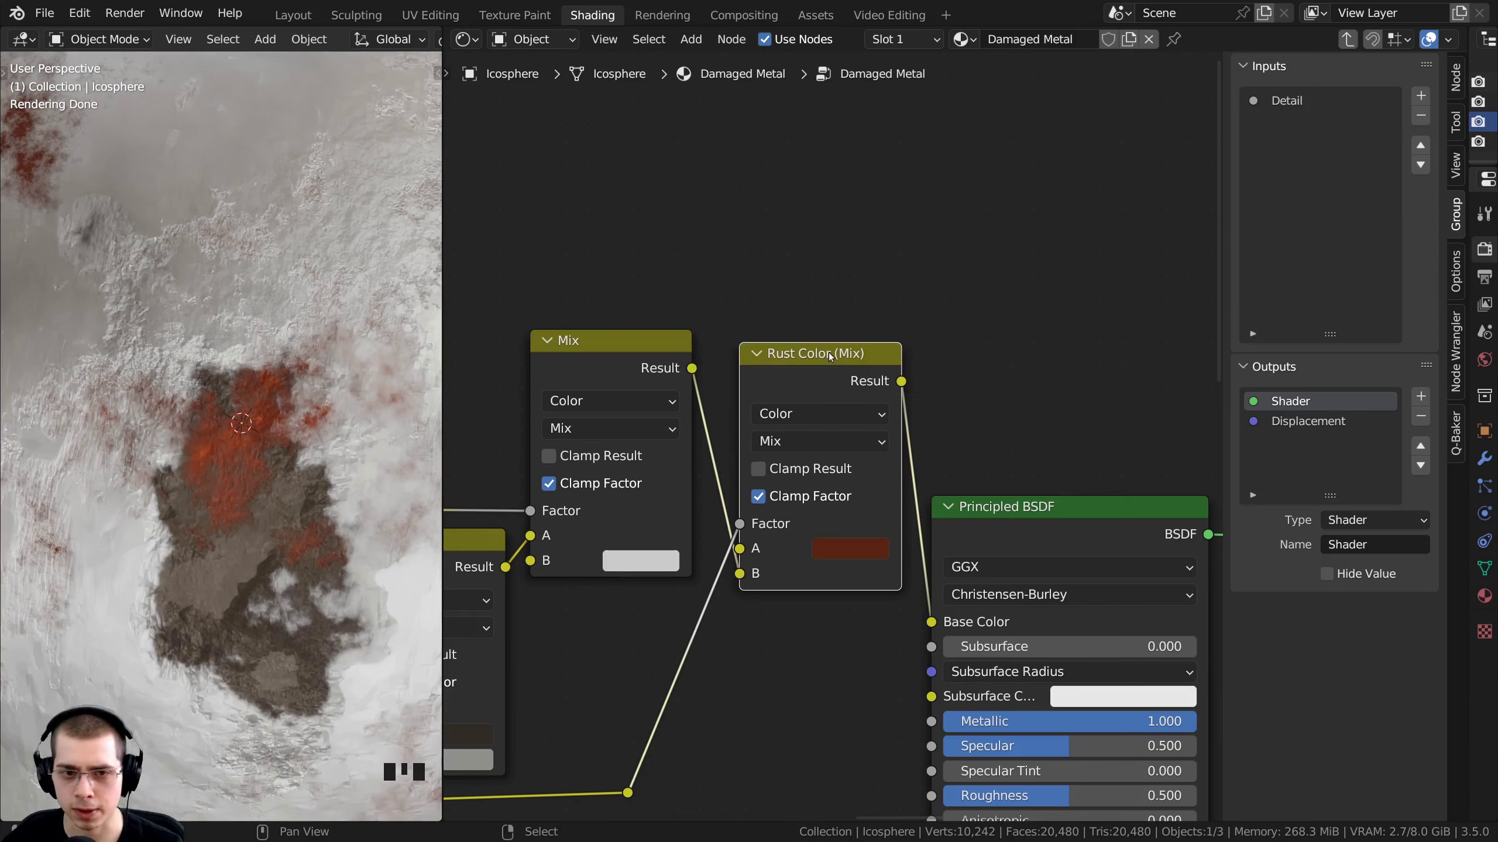
Widen the Rust Color (Mix) node slightly and adjust the width of the neighbouring Mix node
drag(898, 350, 912, 350)
drag(785, 355, 815, 357)
middle_drag(835, 395, 996, 343)
scroll(996, 344, down, 2)
drag(878, 327, 847, 321)
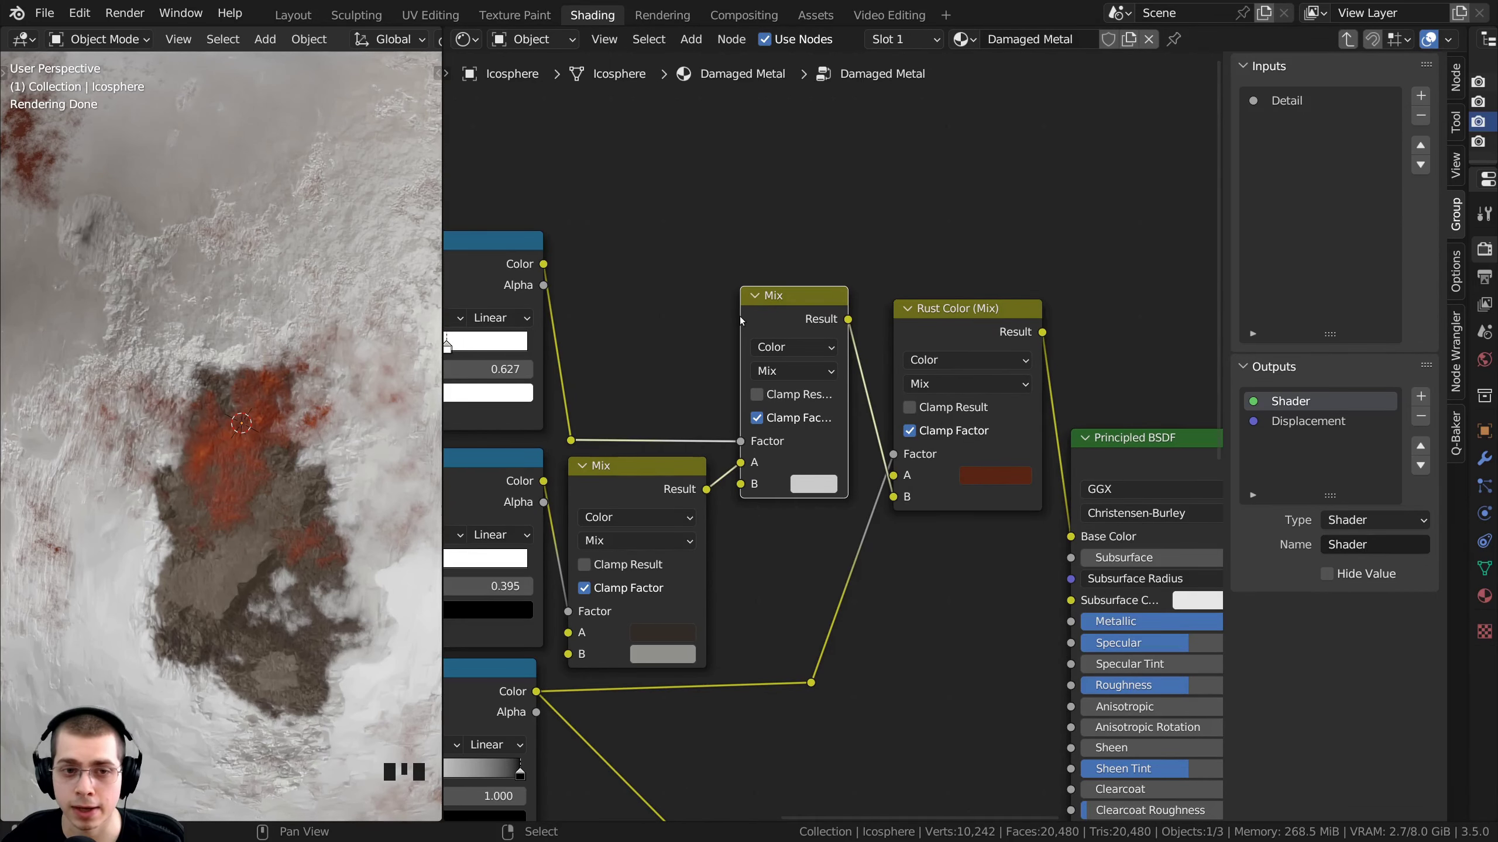
mouse_move(739, 316)
mouse_down()
mouse_move(554, 307)
mouse_move(758, 306)
mouse_move(688, 307)
mouse_move(736, 309)
mouse_up()
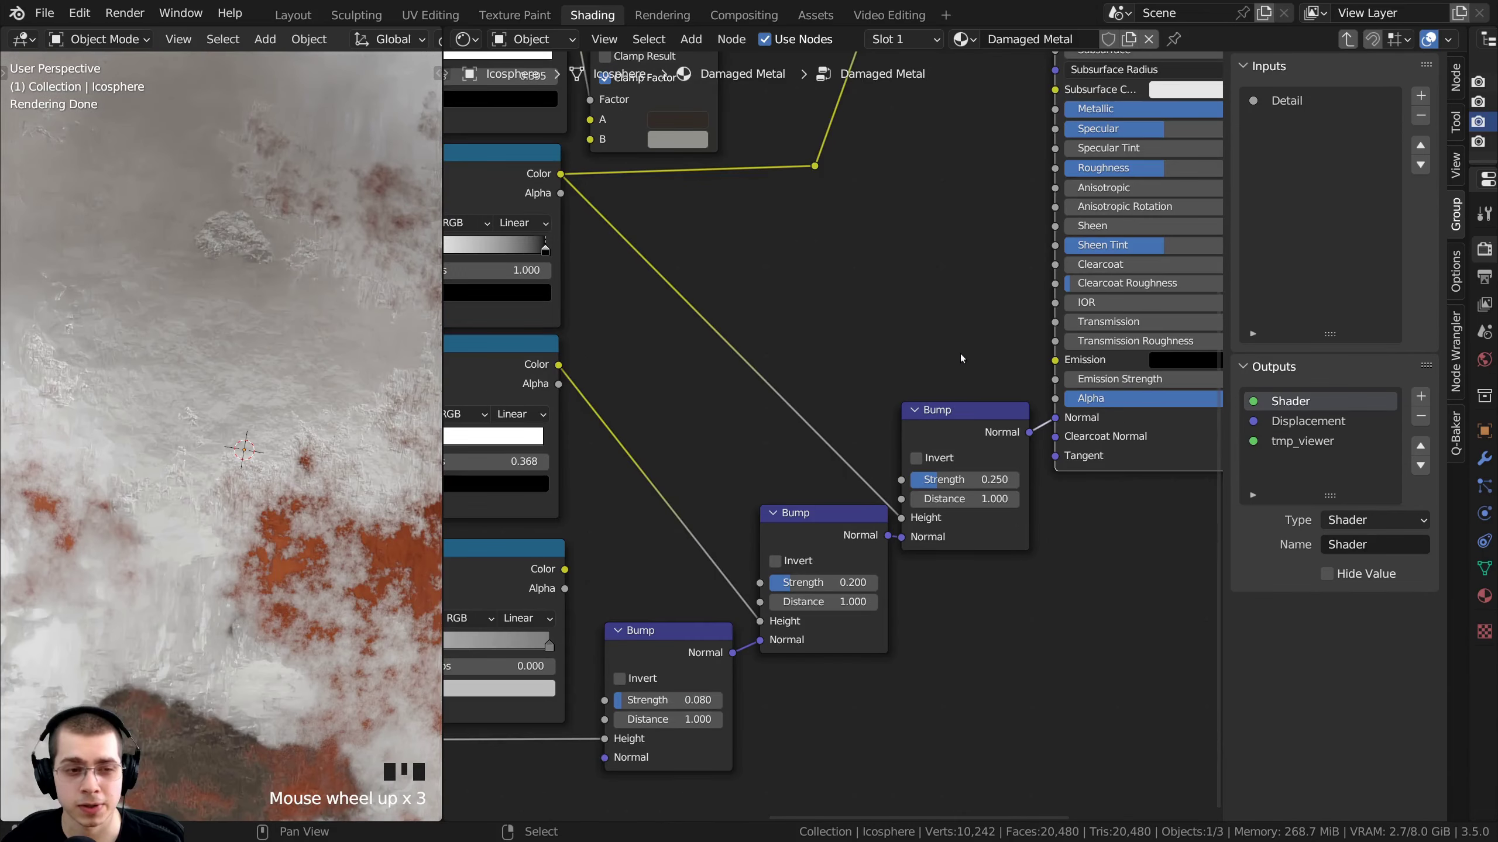
Preview the output of the ColorRamp that feeds the 0.250 strength Bump node and inspect its mask in the viewport
middle_drag(959, 353, 964, 344)
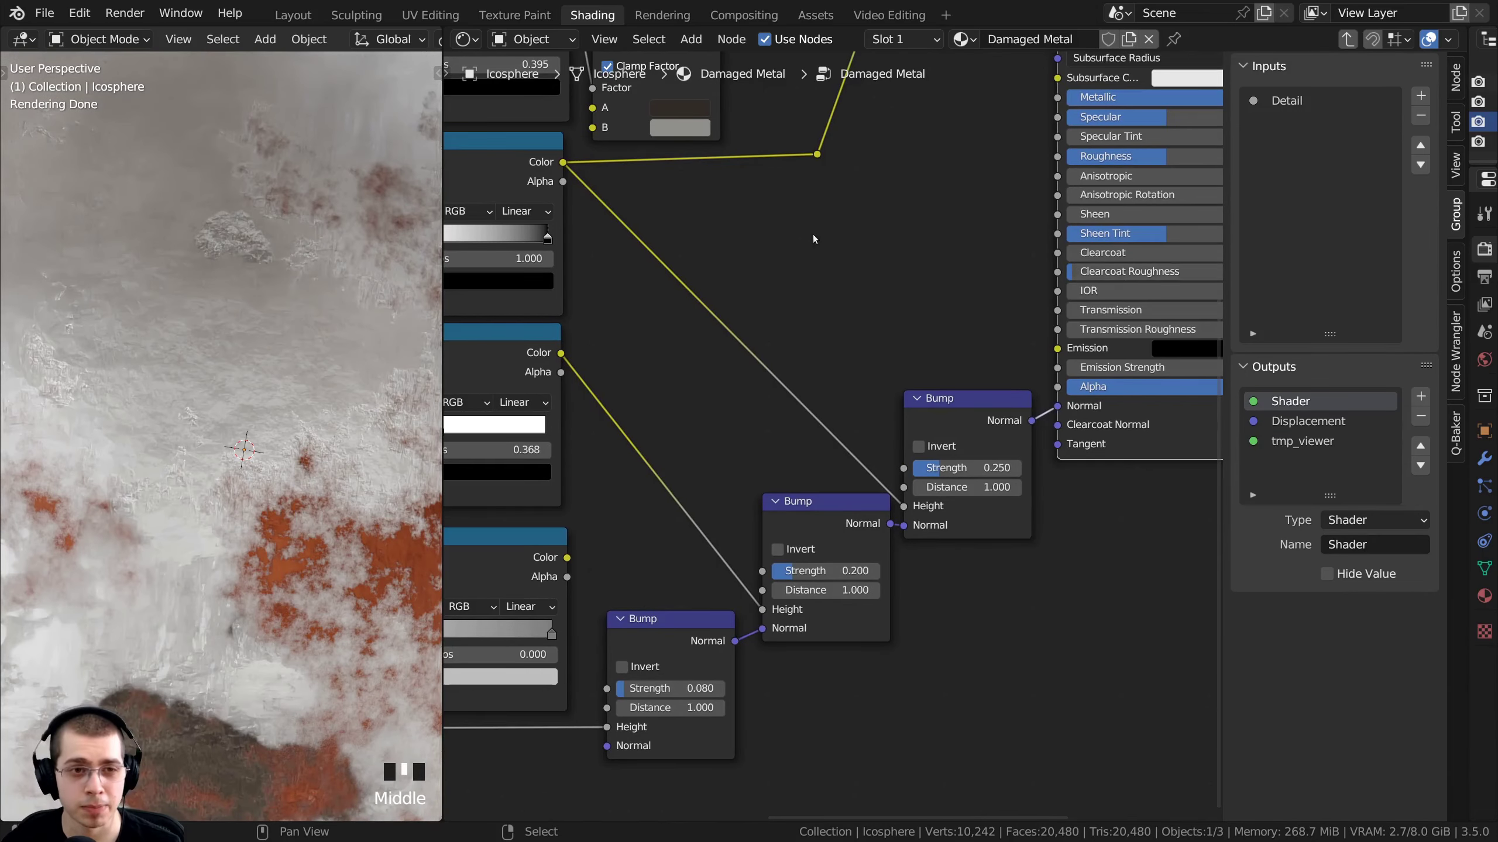
scroll(665, 207, down, 1)
middle_drag(665, 207, 824, 250)
ctrl+shift+click(644, 205)
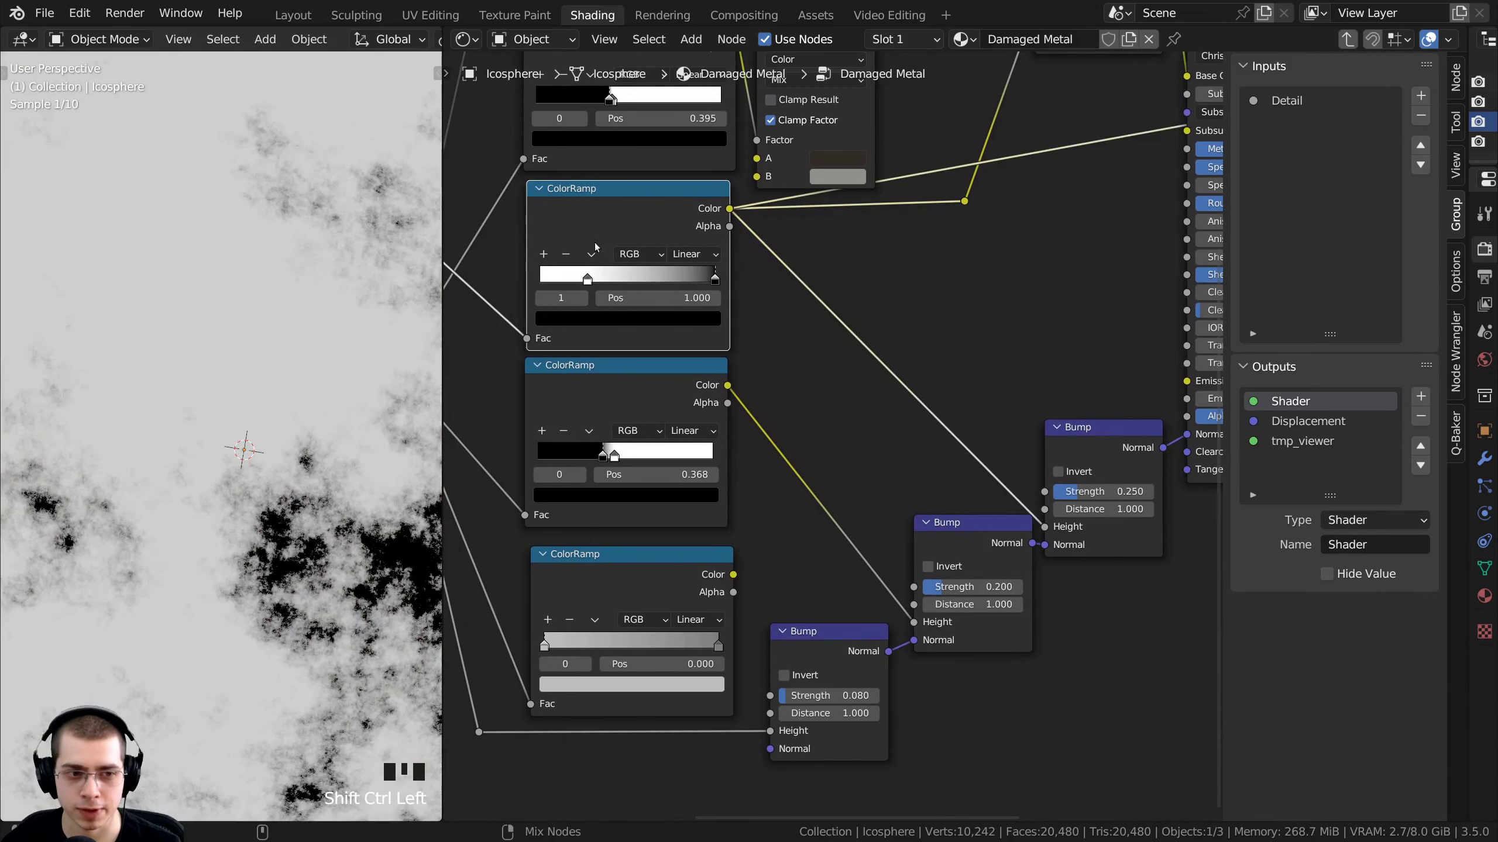
middle_drag(283, 501, 16, 465)
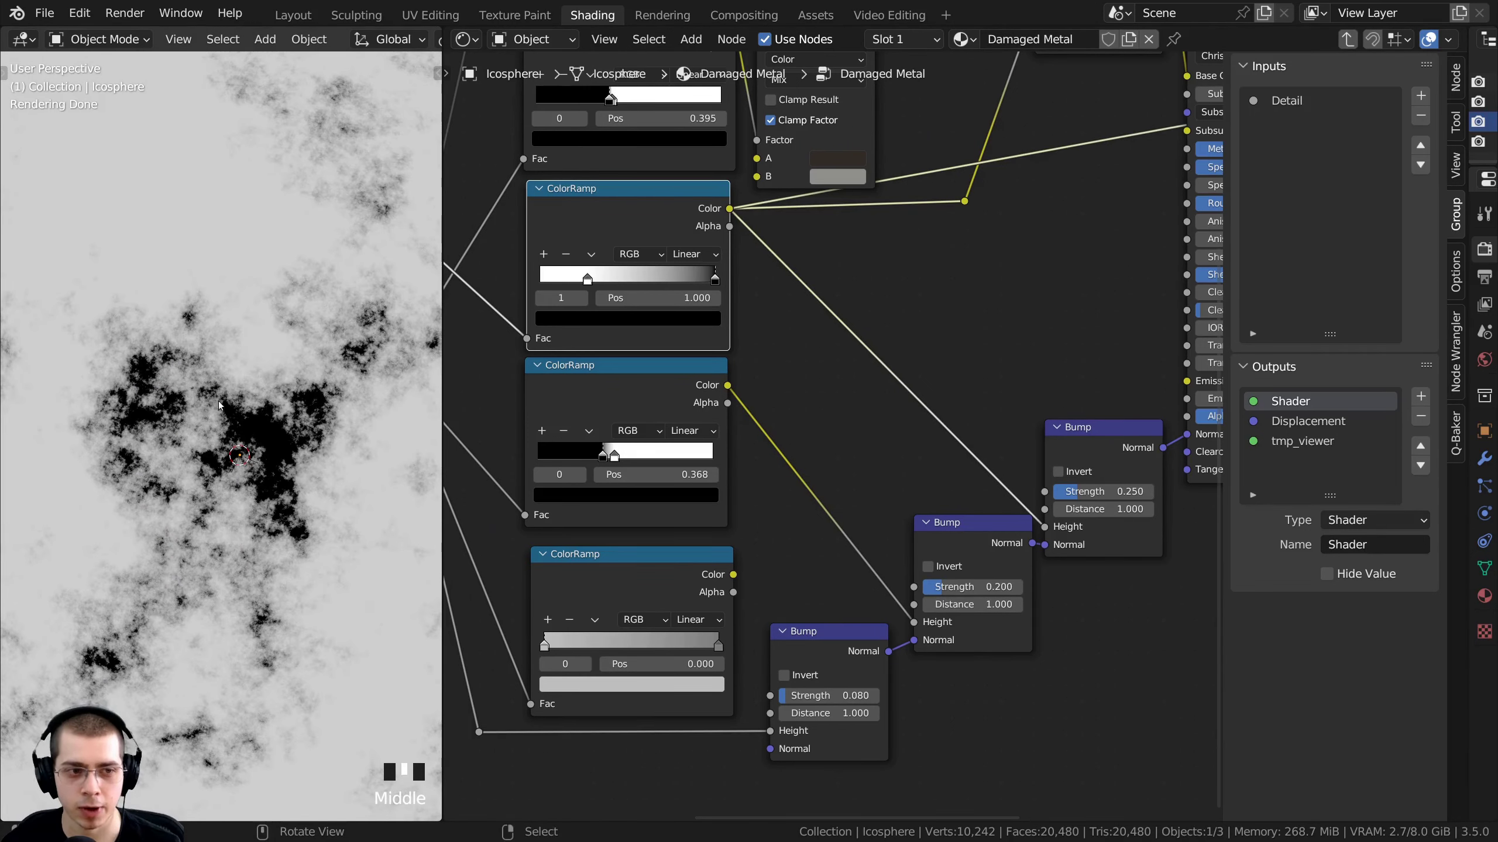
Label the Bump node connected to the Principled BSDF "Rust Bump" and shift it slightly towards the shader
scroll(874, 425, up, 2)
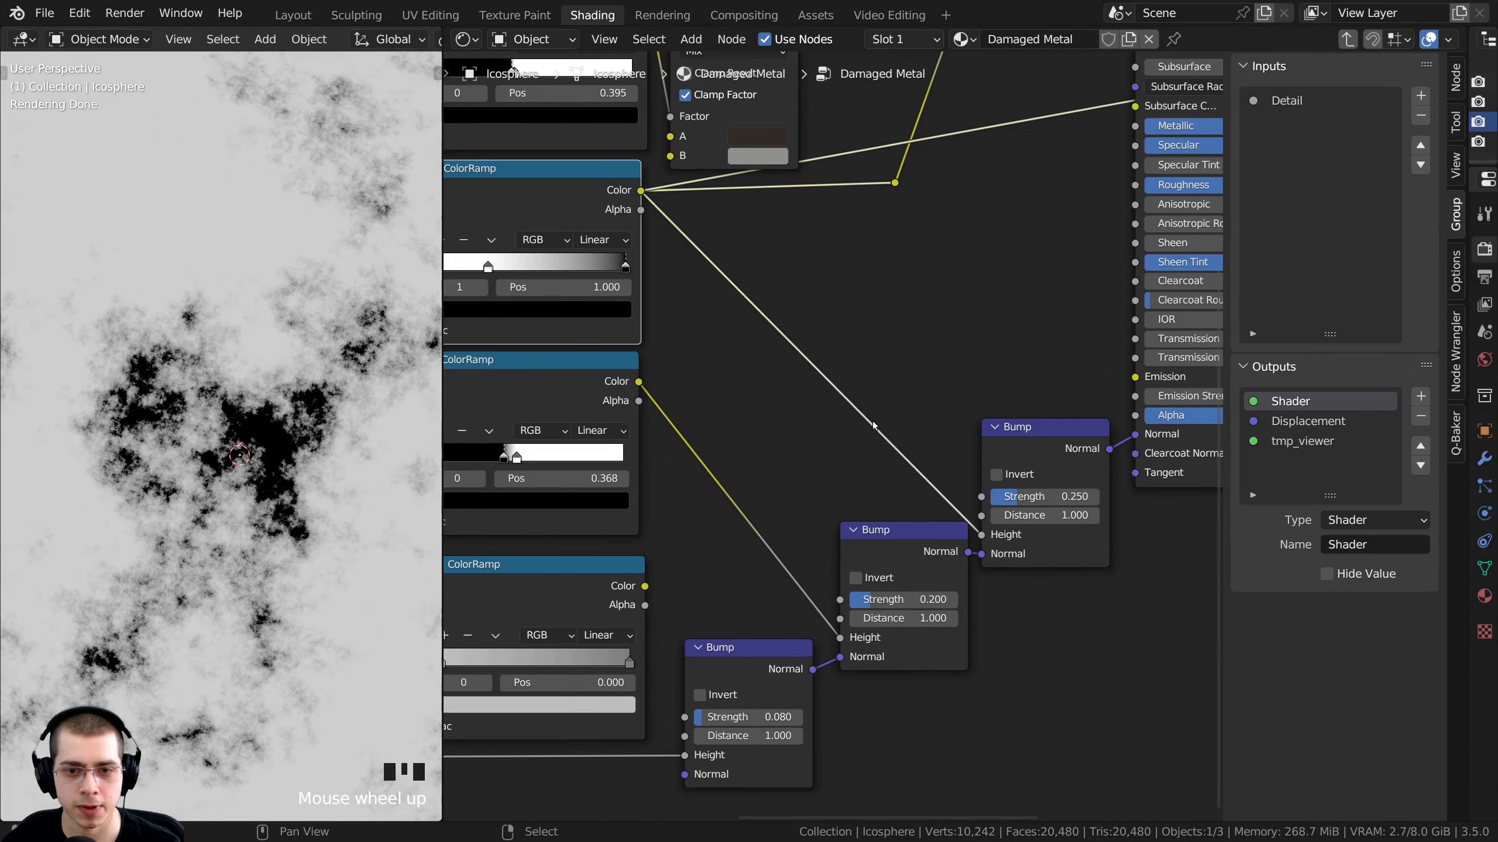
scroll(1049, 439, up, 1)
drag(1040, 433, 981, 424)
key(F2)
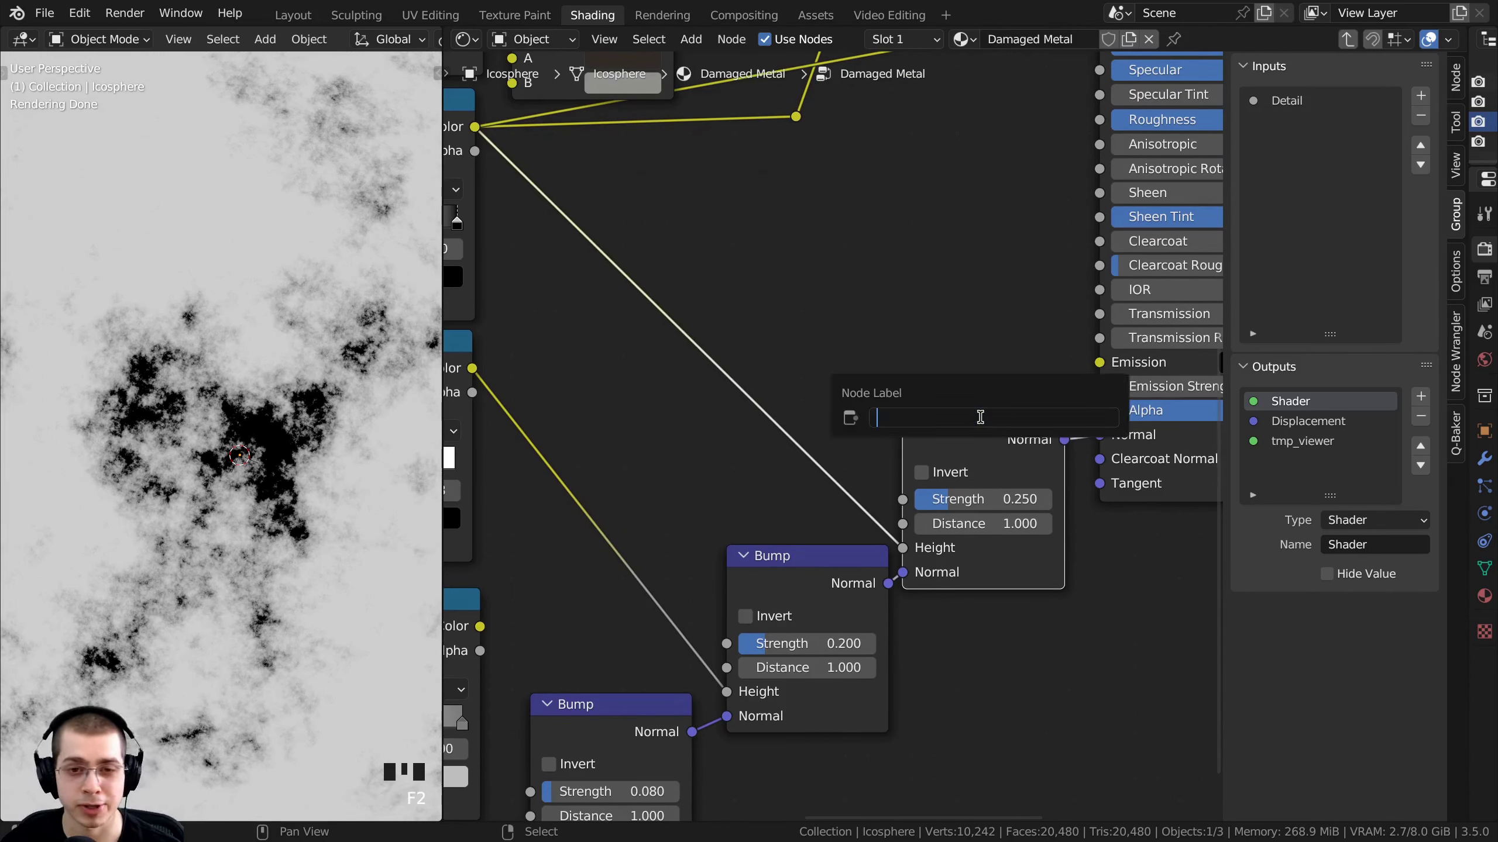
text(Rust)
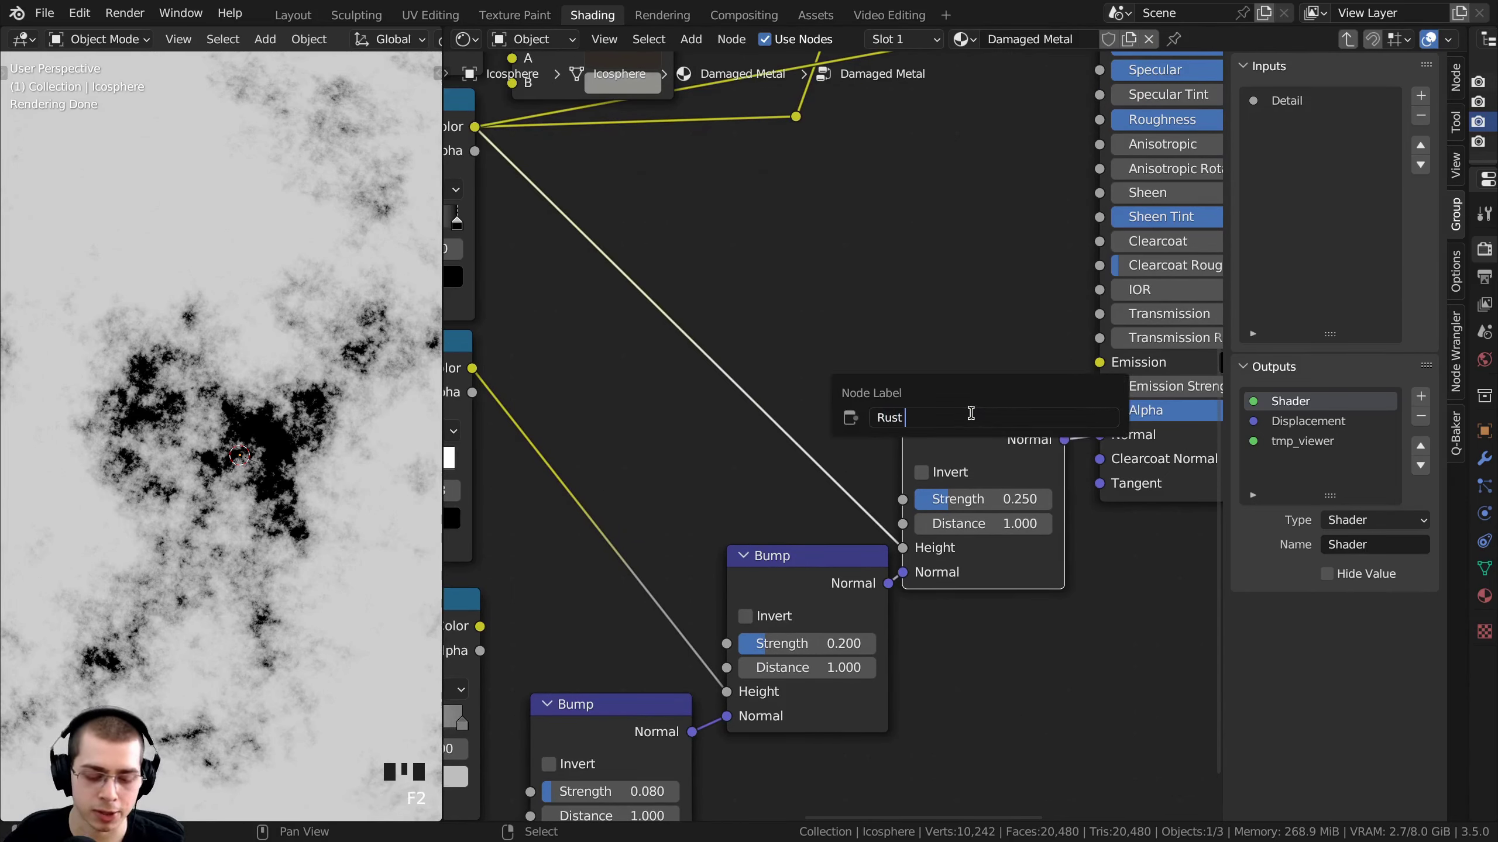
text( Bump)
key(Return)
drag(971, 413, 979, 407)
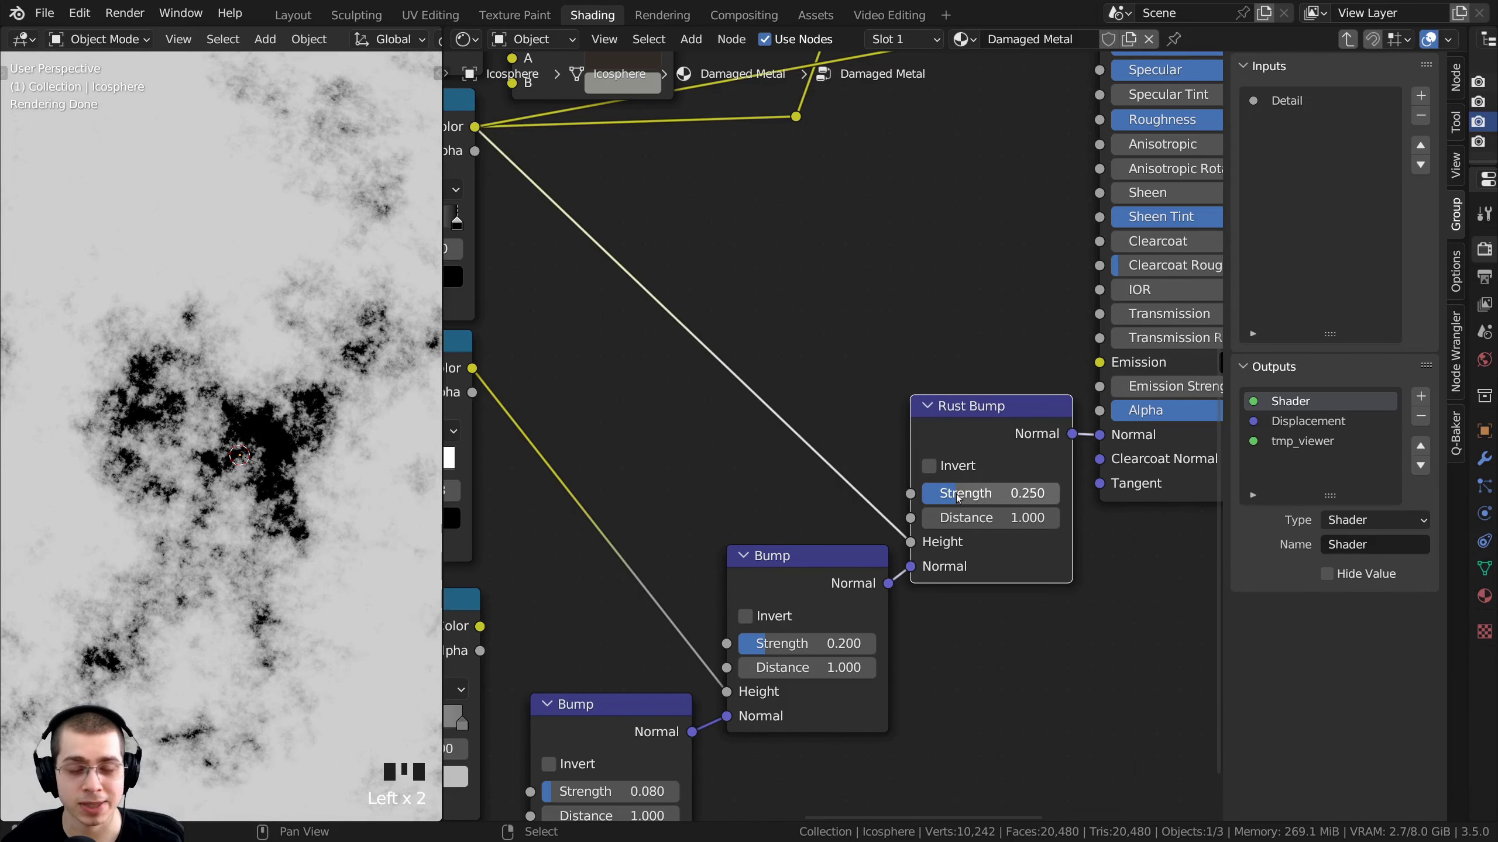
Enclose the two Mix nodes and the Rust Color (Mix) node in a shared frame
scroll(946, 467, down, 2)
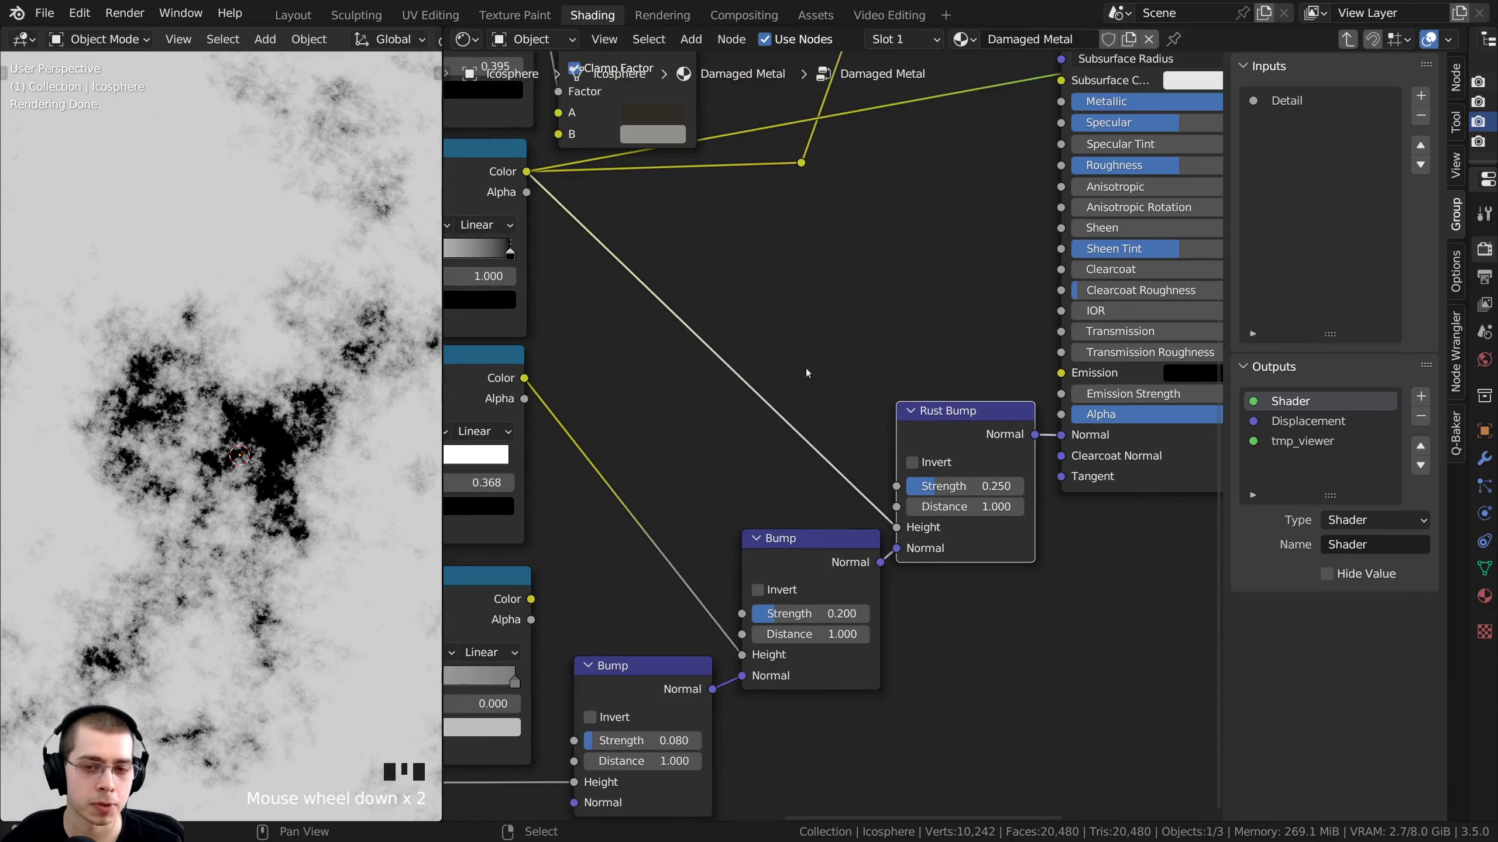
middle_drag(806, 635, 866, 542)
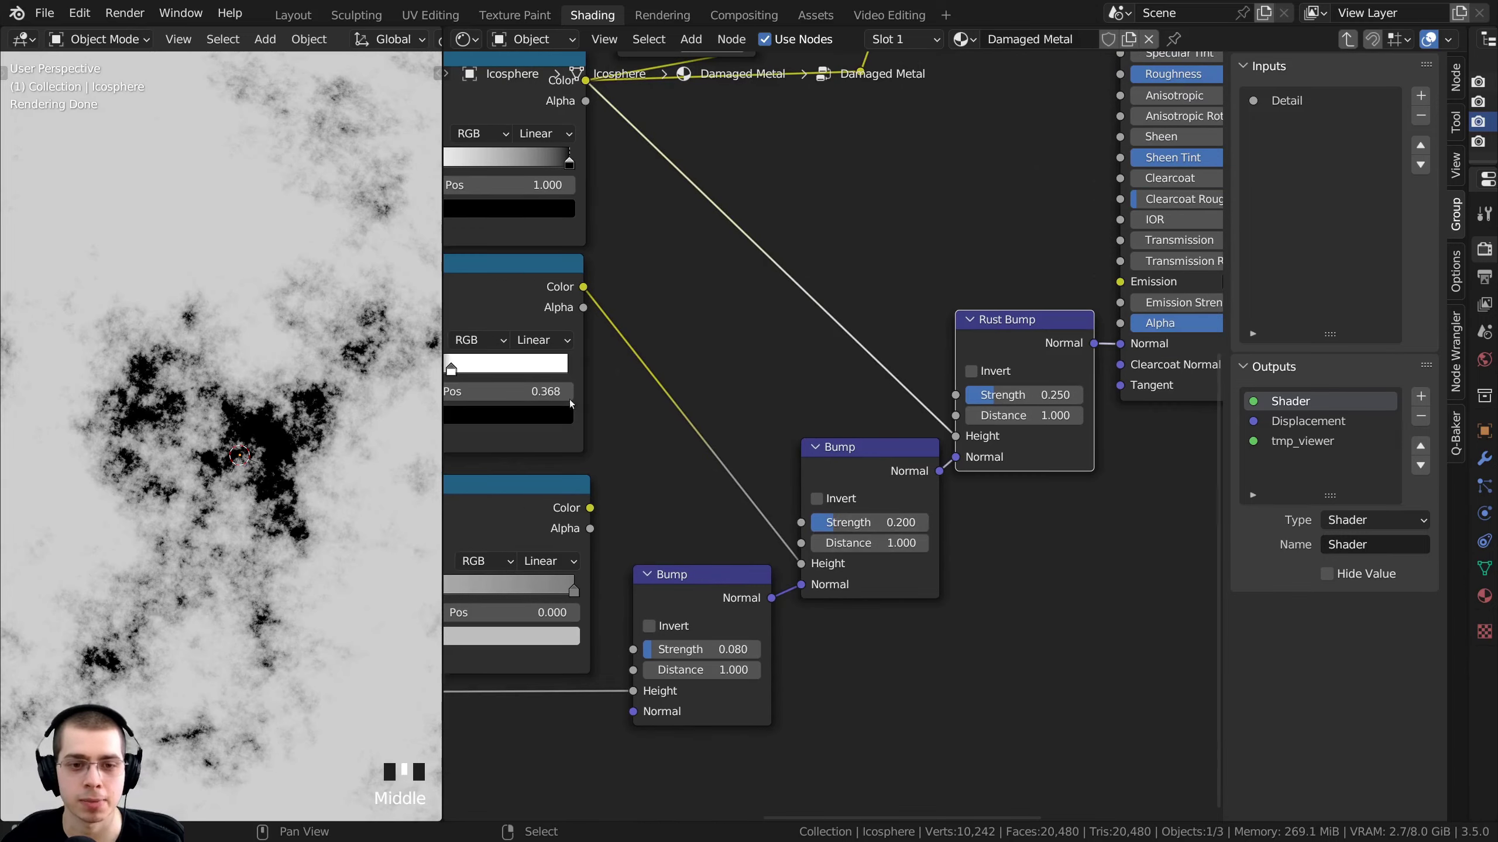
middle_drag(471, 328, 752, 401)
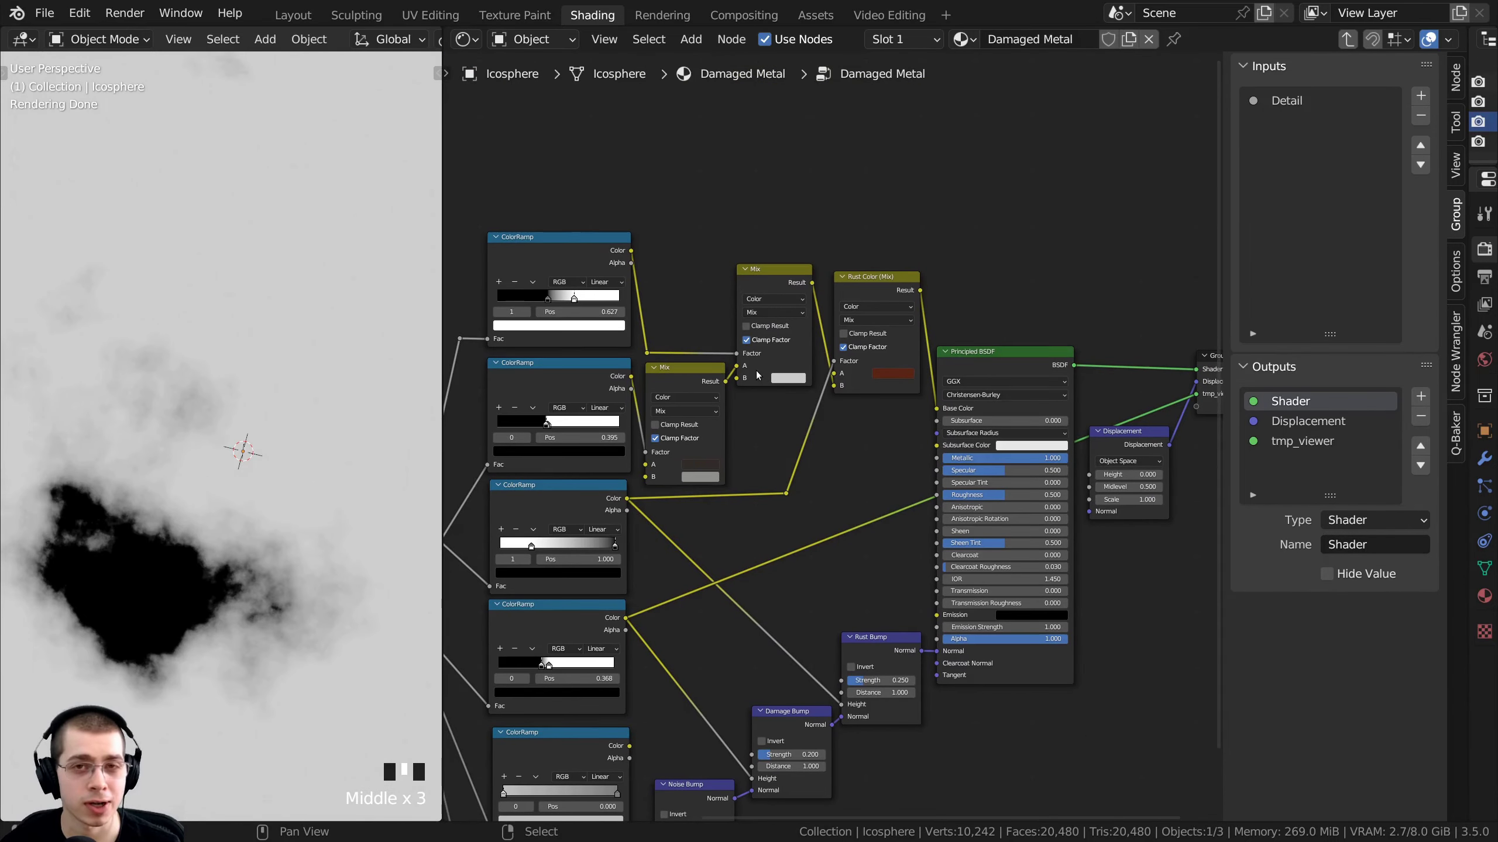
middle_drag(694, 358, 809, 379)
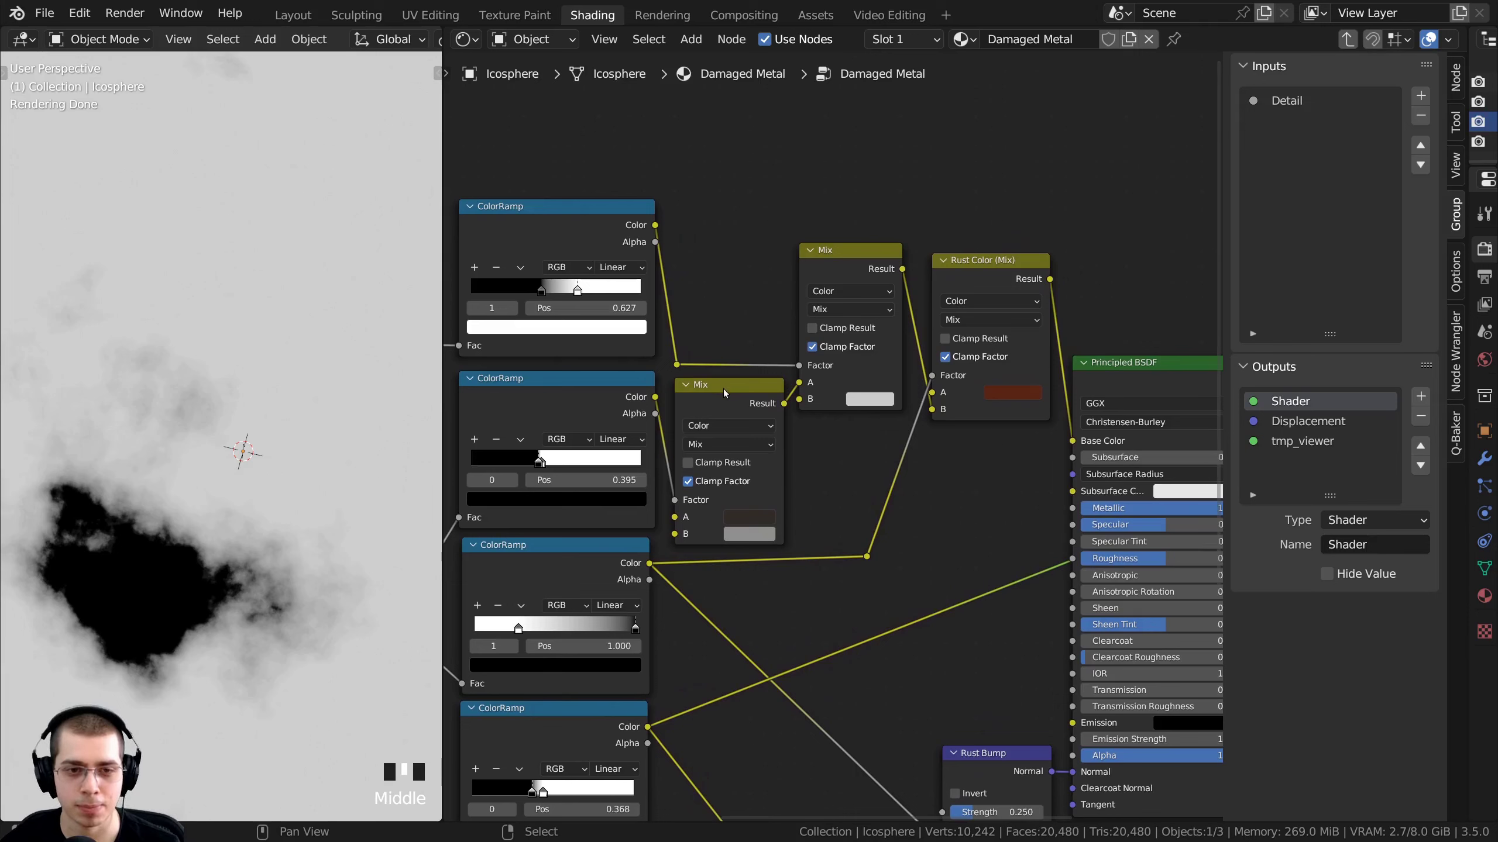
drag(723, 389, 724, 385)
click(847, 268)
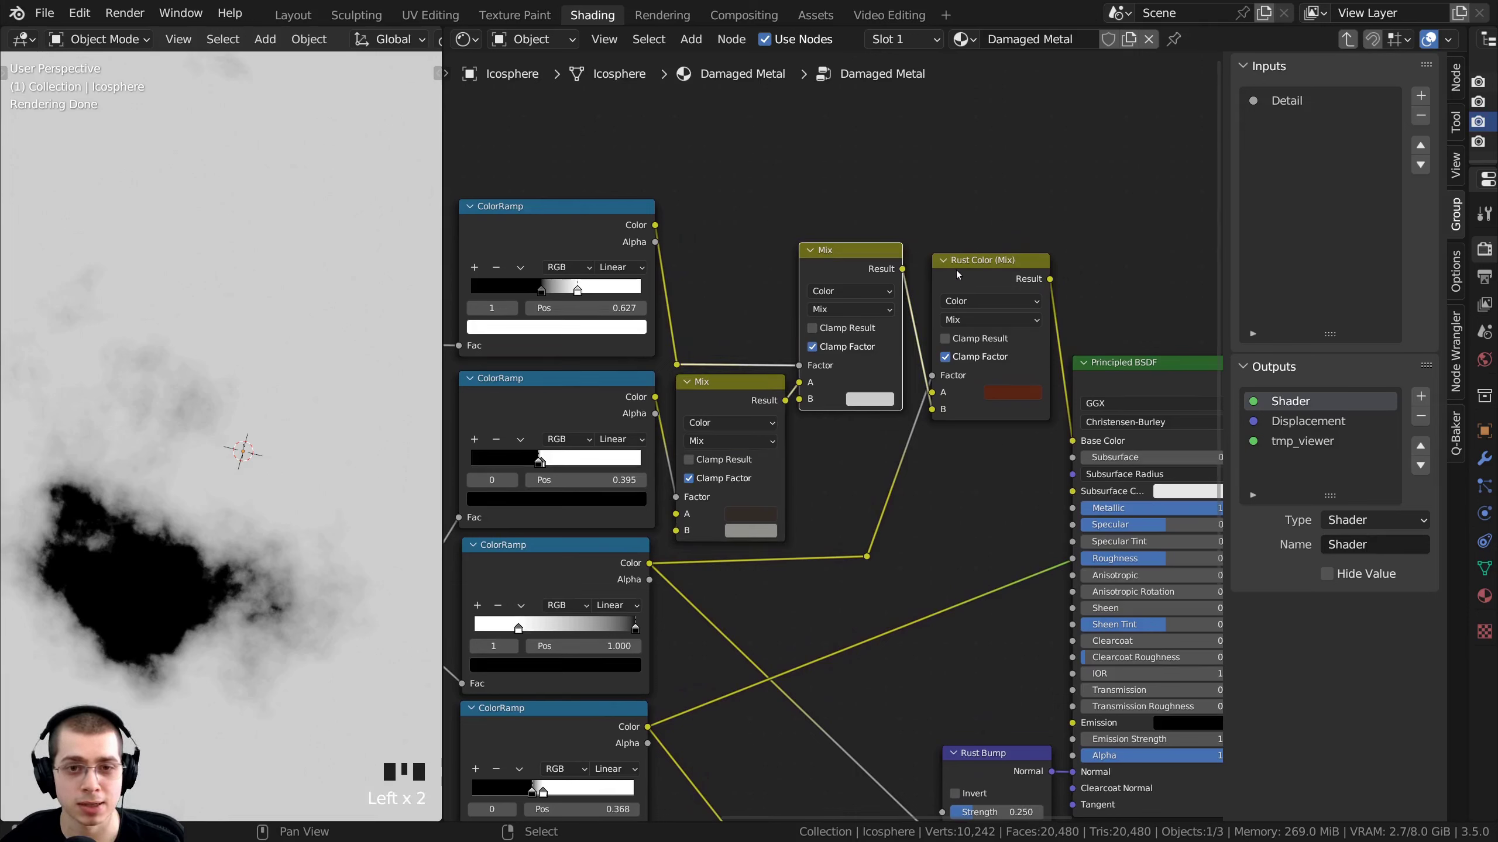
click(955, 270)
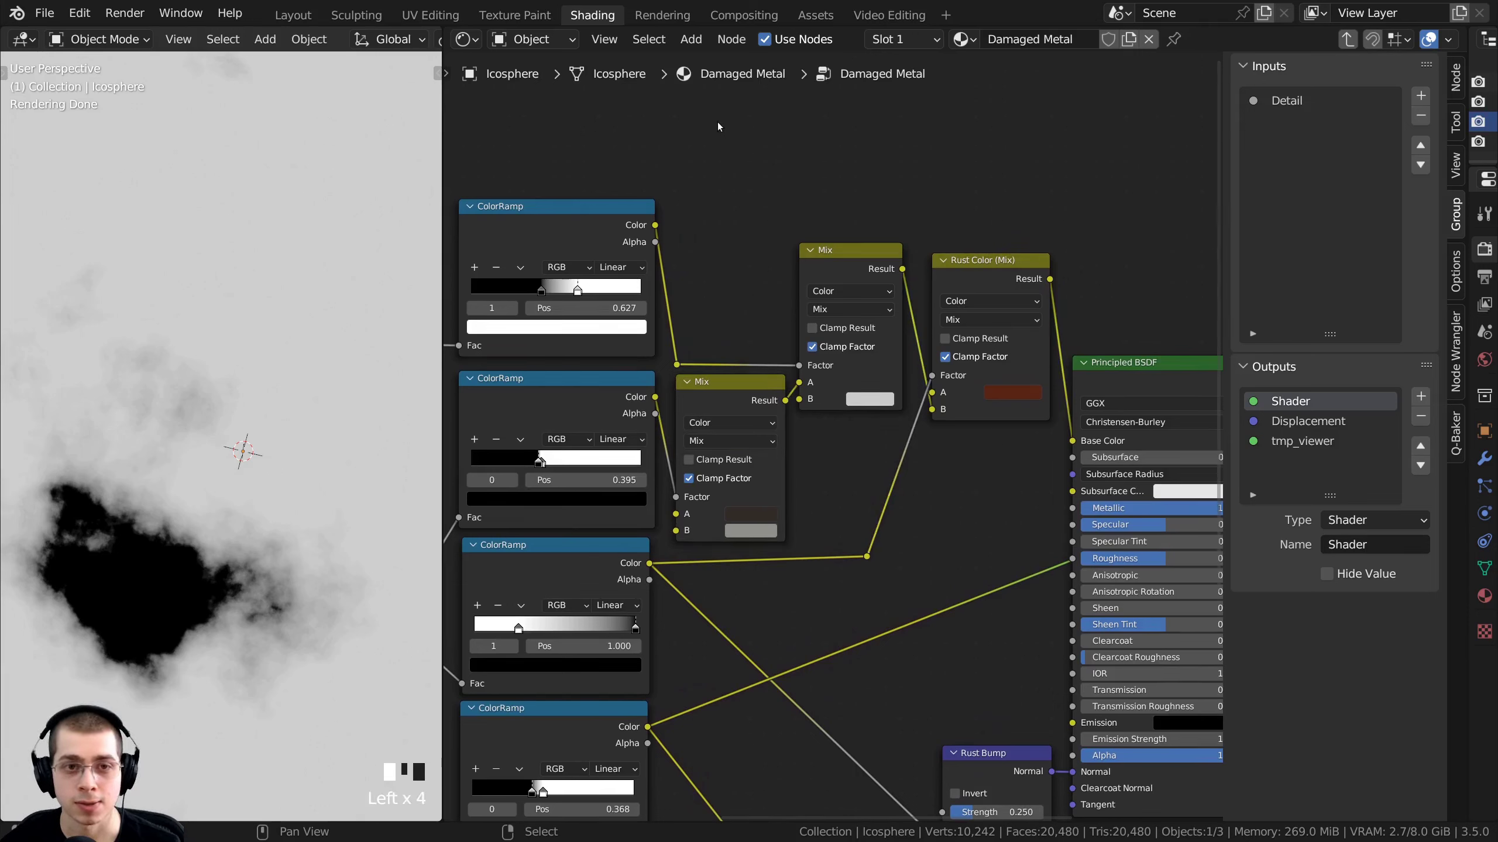
drag(718, 122, 989, 480)
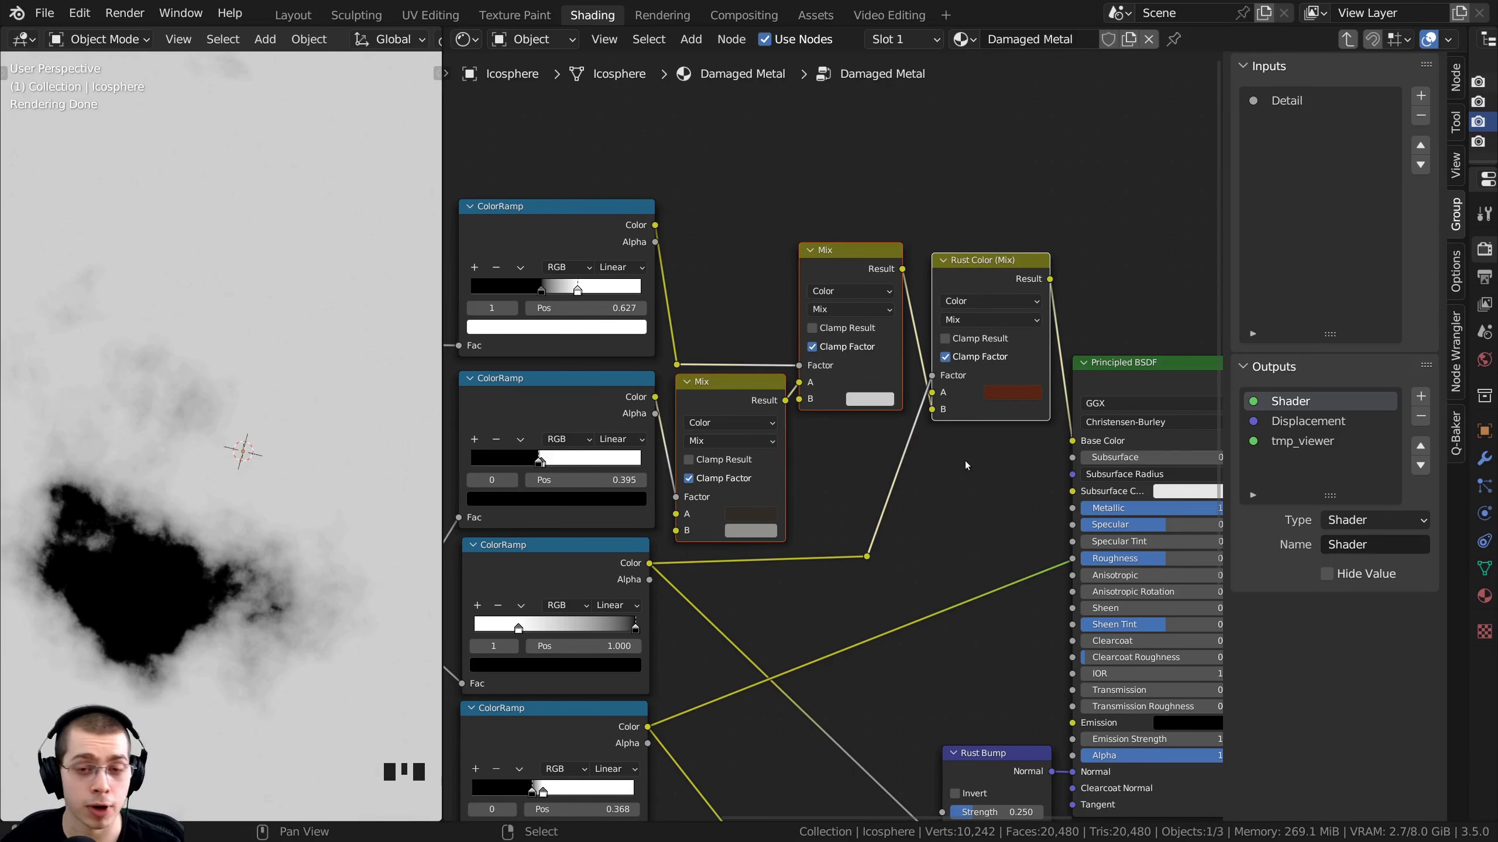
key(ctrl+j)
Move the Principled BSDF, Displacement and Group Output nodes further away from the frame
scroll(981, 329, down, 4)
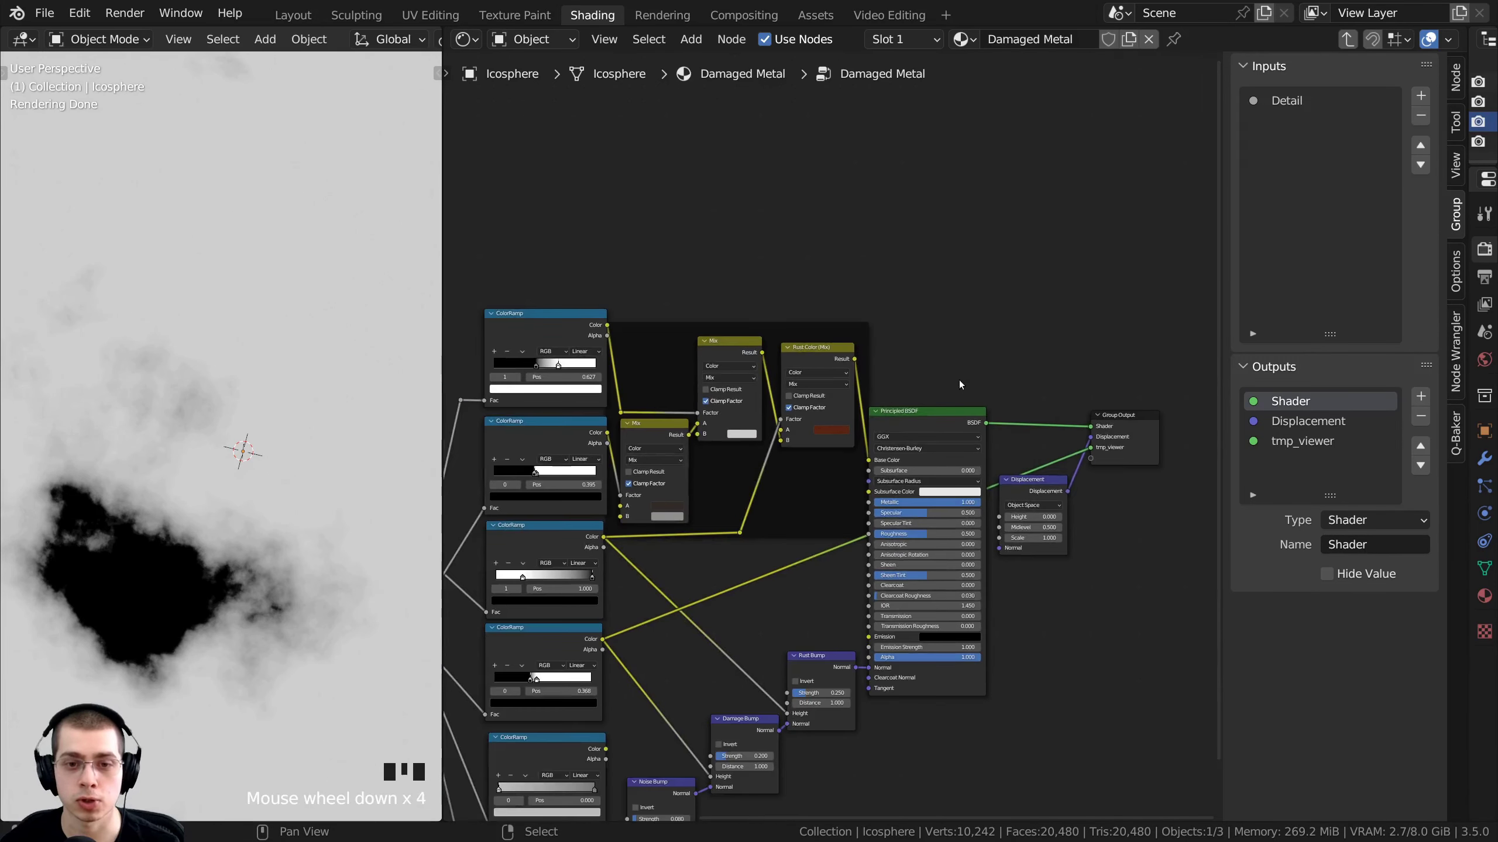
key(b)
drag(892, 289, 1210, 702)
key(g)
click(1267, 702)
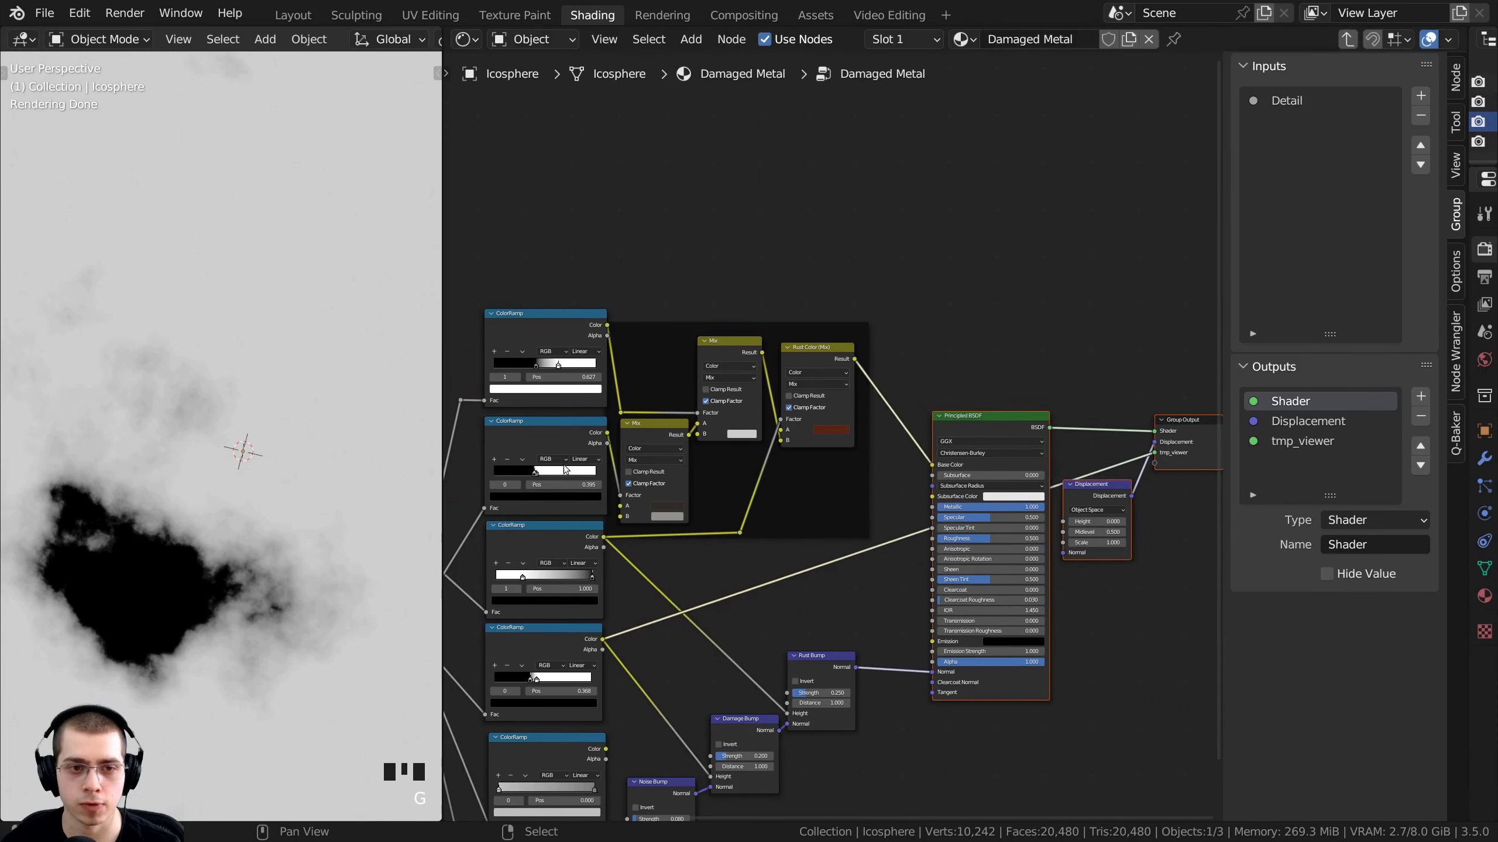
Move the ColorRamp, texture and input nodes together away from the frame to open a gap before it
key(a)
middle_drag(469, 280, 774, 258)
key(b)
drag(840, 271, 710, 731)
scroll(809, 692, down, 4)
middle_drag(809, 692, 811, 536)
key(b)
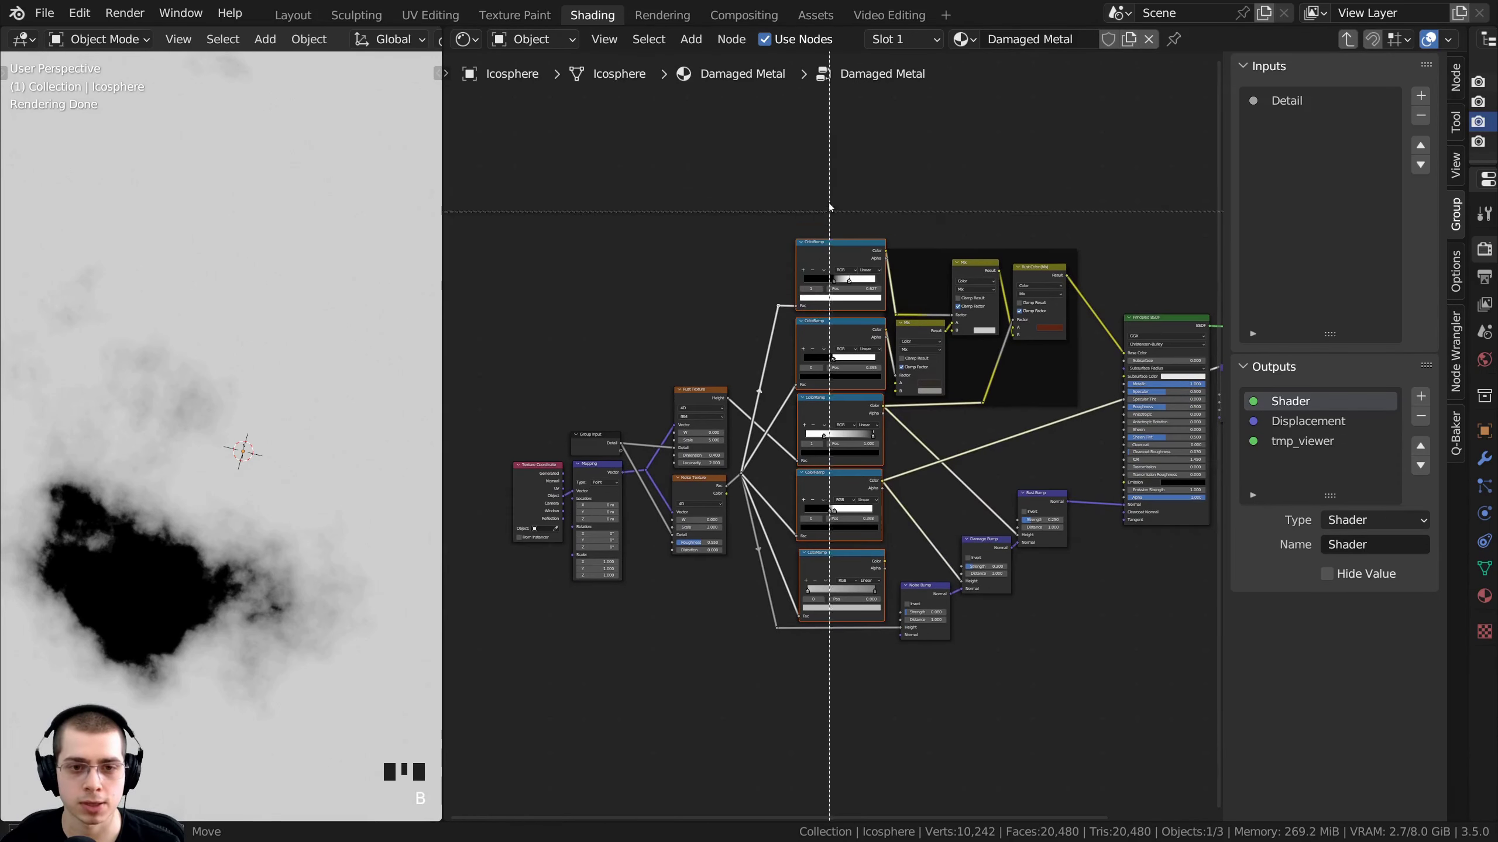
drag(891, 205, 451, 673)
drag(843, 531, 793, 531)
Reposition the lower Mix node and the reroute on the first ColorRamp's link inside the frame
scroll(658, 528, up, 2)
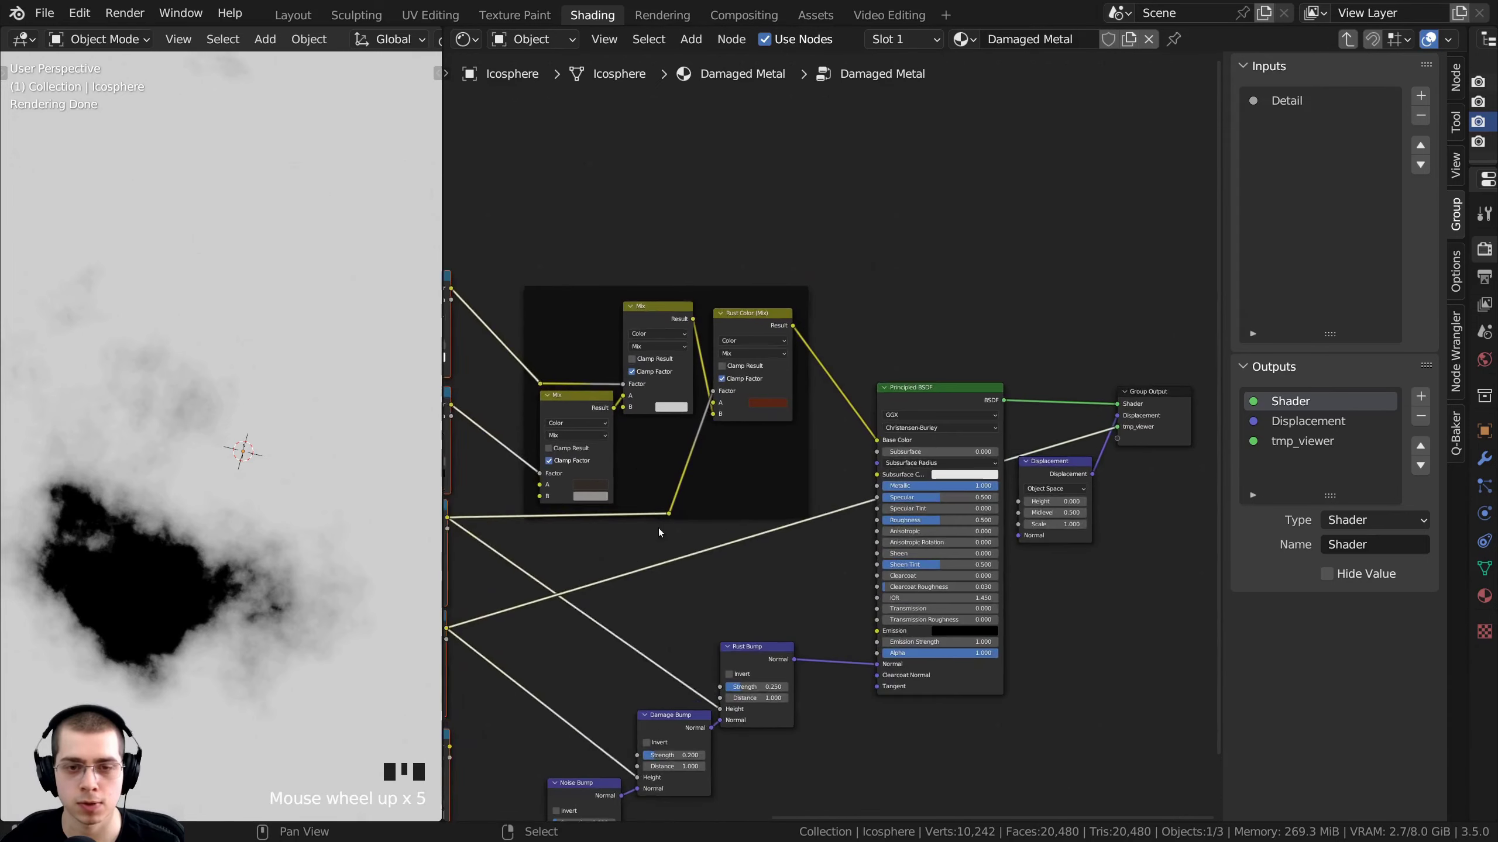
middle_drag(657, 528, 787, 480)
scroll(787, 480, up, 2)
drag(875, 286, 873, 255)
drag(777, 403, 777, 444)
click(750, 414)
key(g)
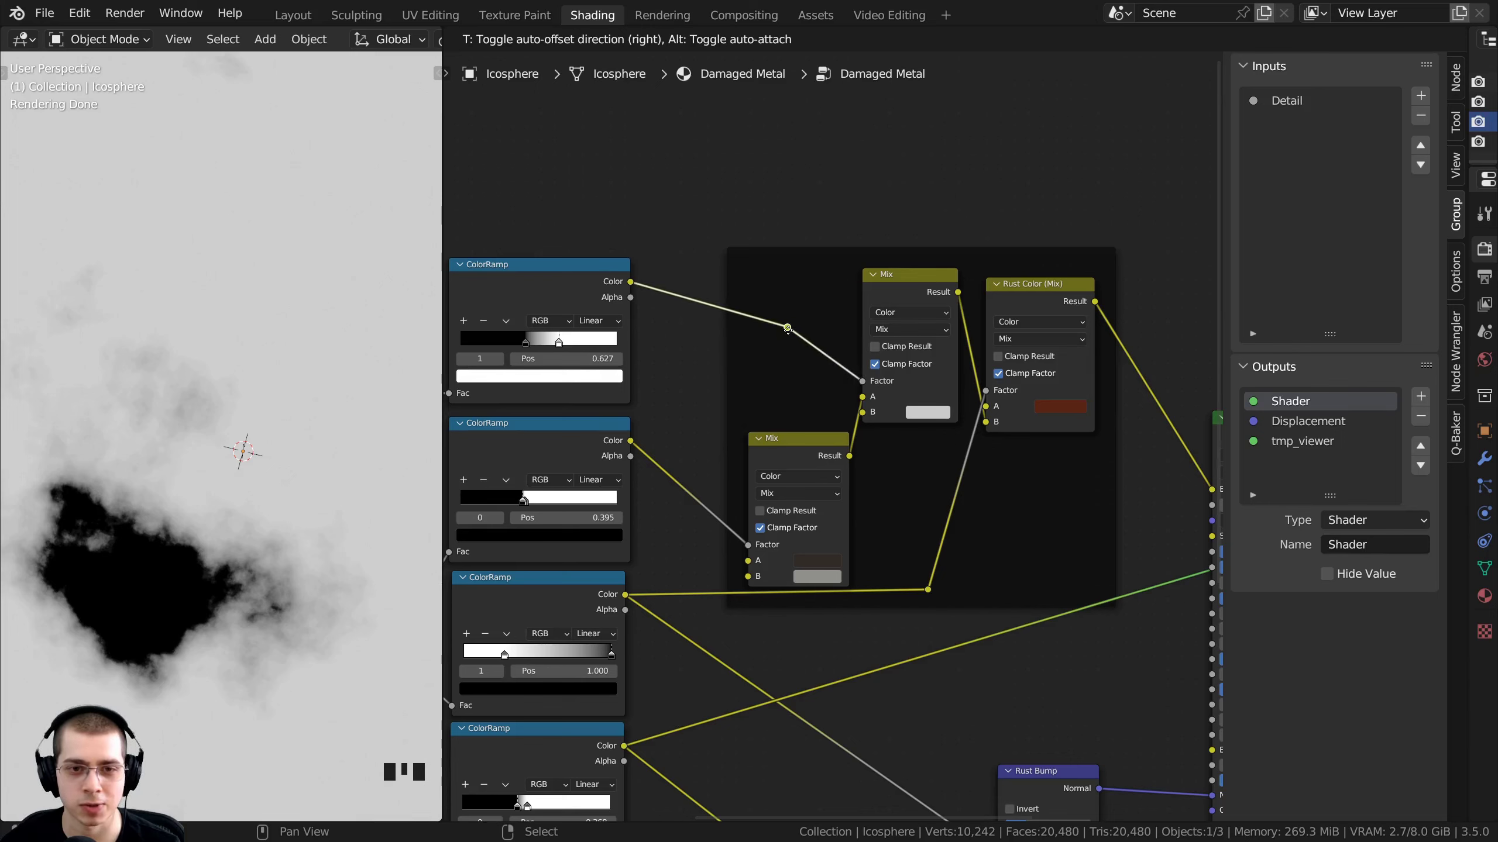
click(787, 328)
key(g)
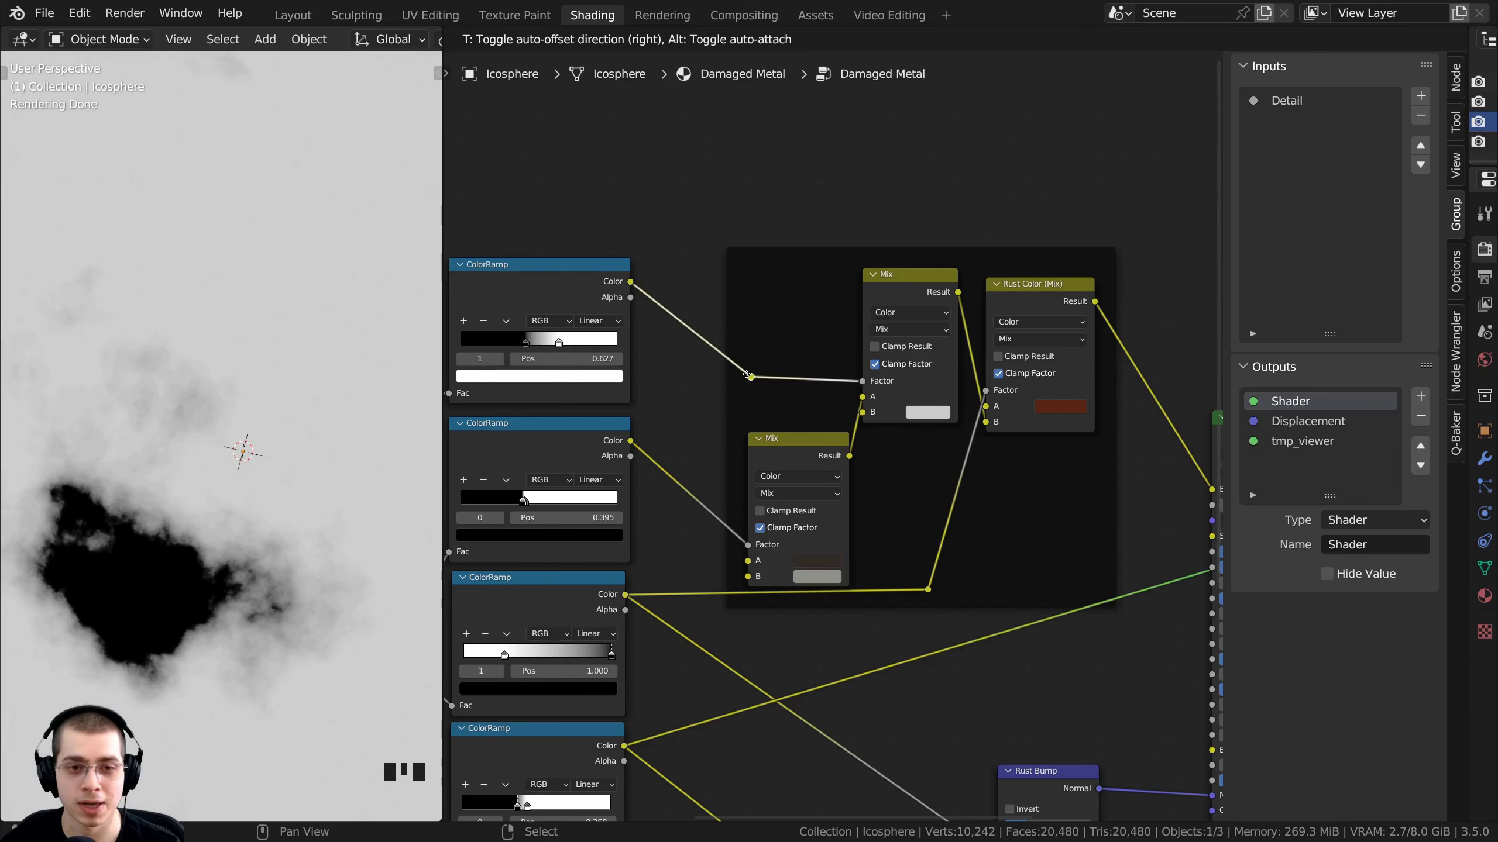
click(738, 373)
key(g)
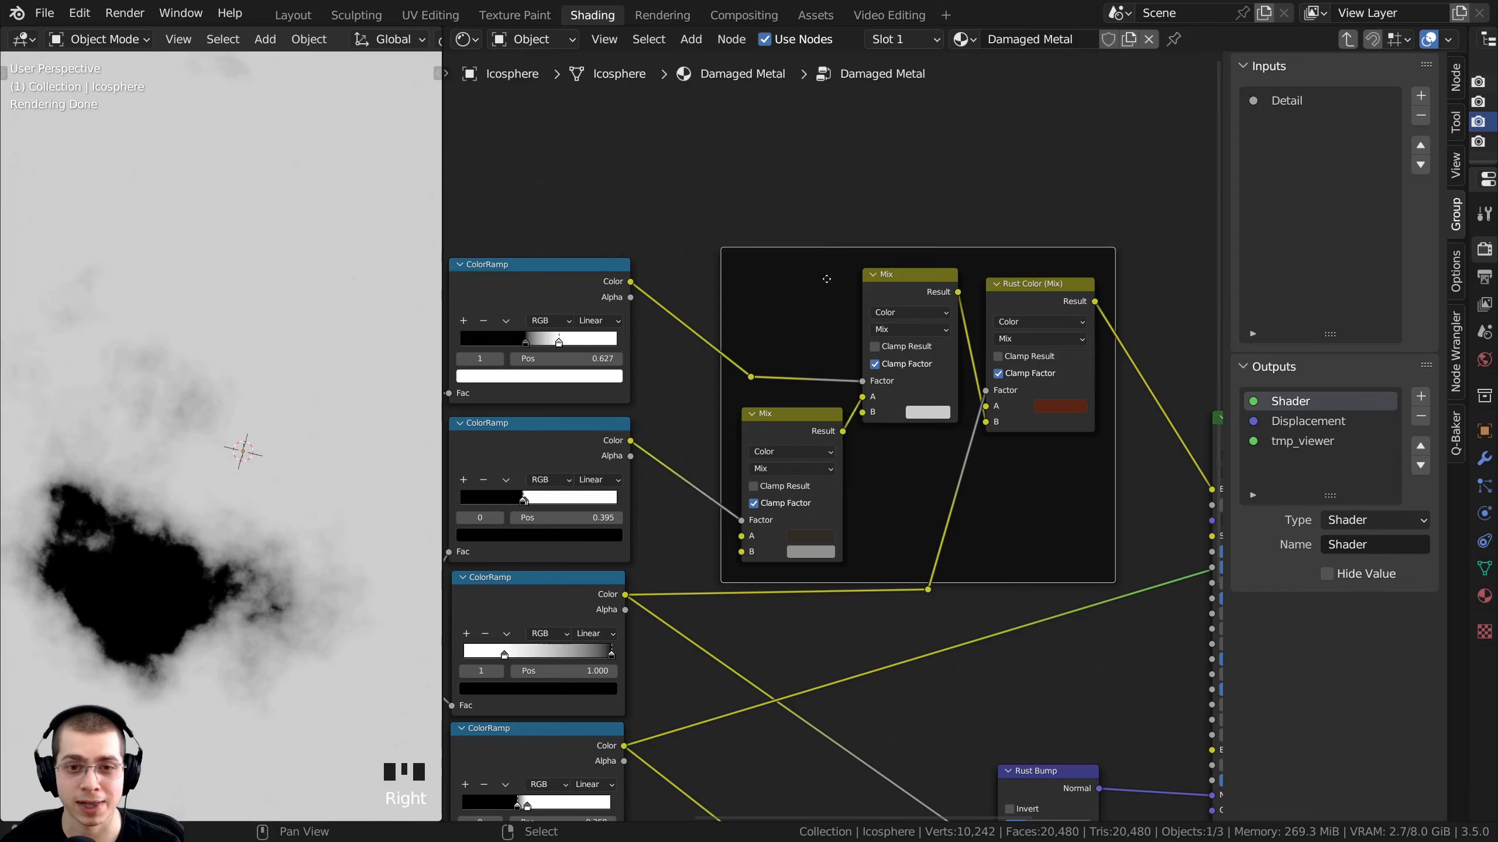
Bring the rust link's reroute into the frame around the Mix nodes and adjust the frame's position
scroll(873, 439, down, 2)
scroll(848, 430, up, 2)
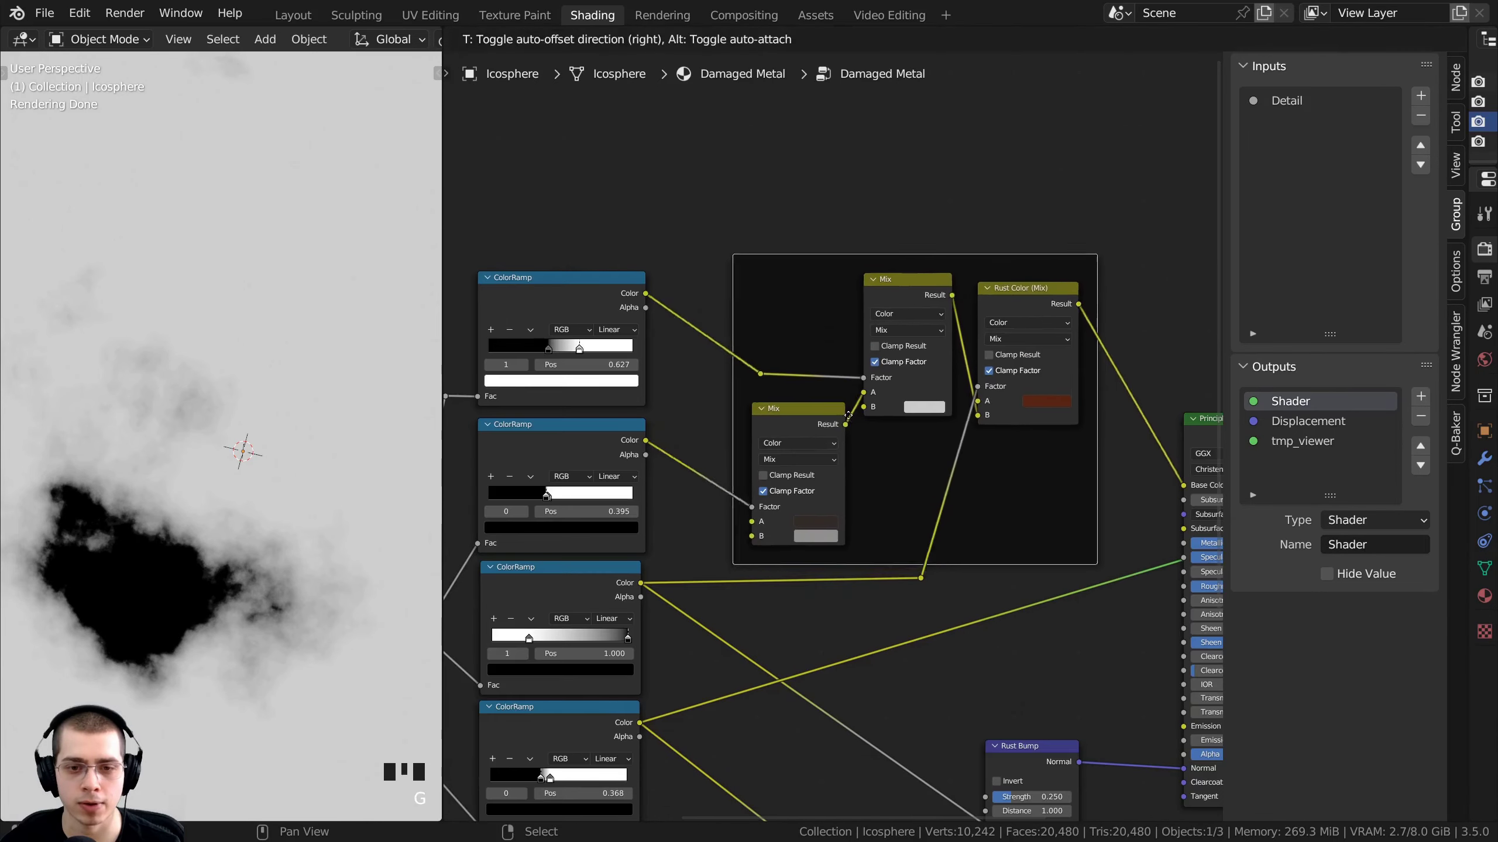
click(843, 437)
key(g)
click(840, 343)
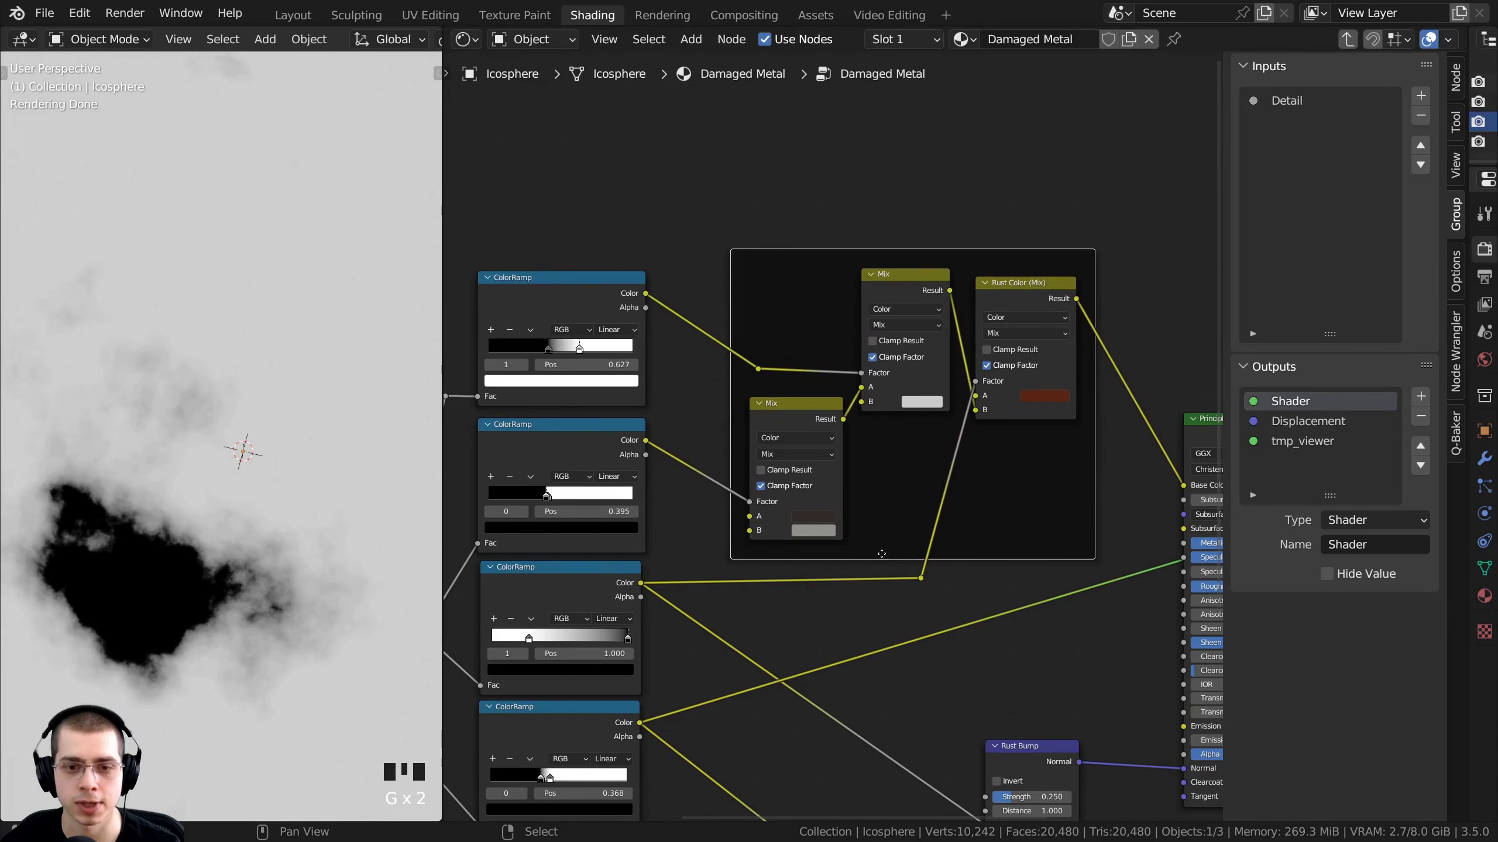
key(g)
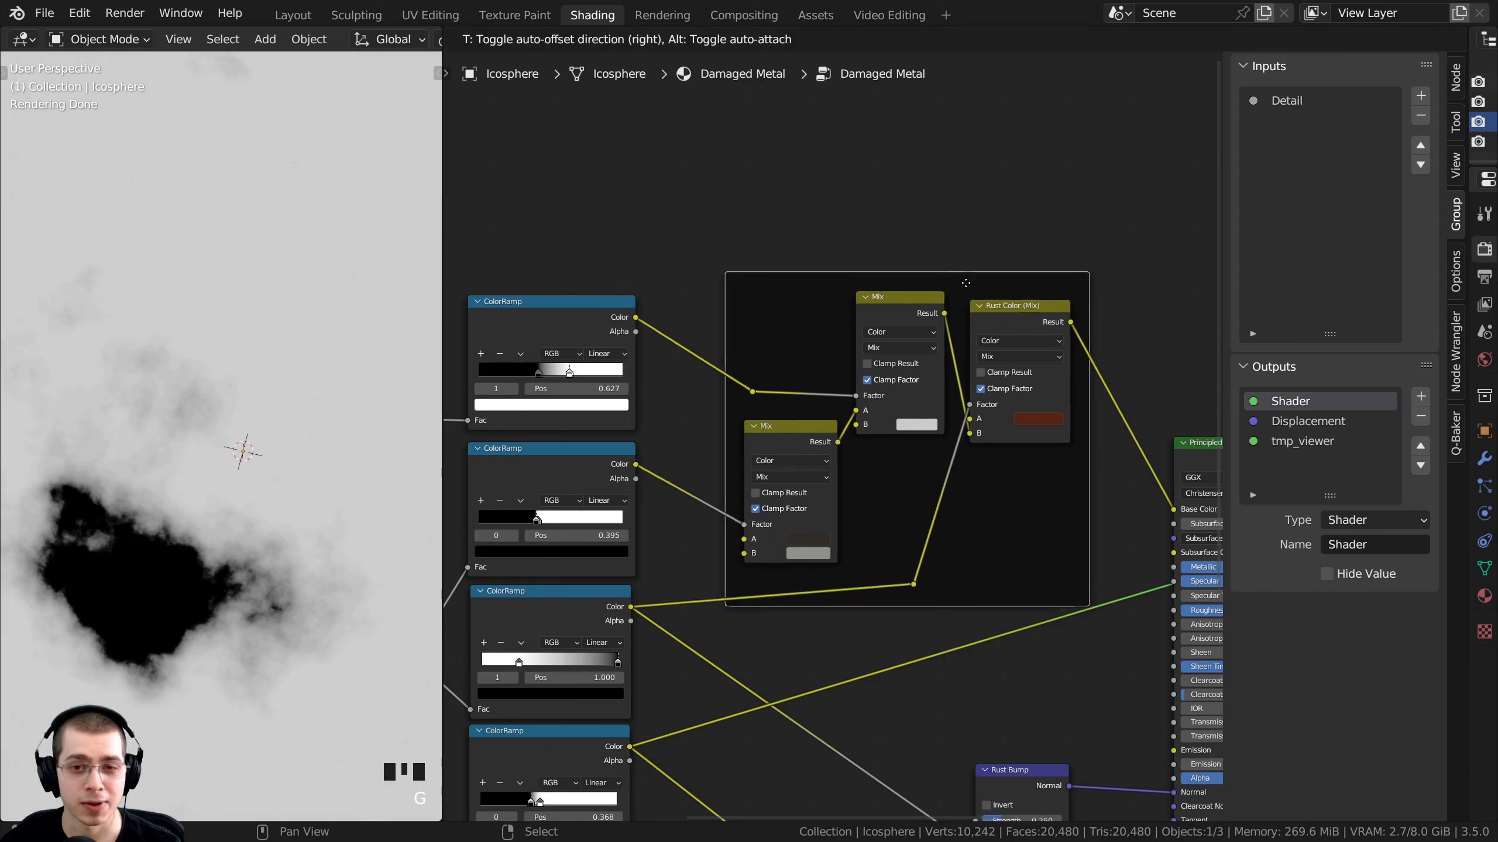
click(968, 288)
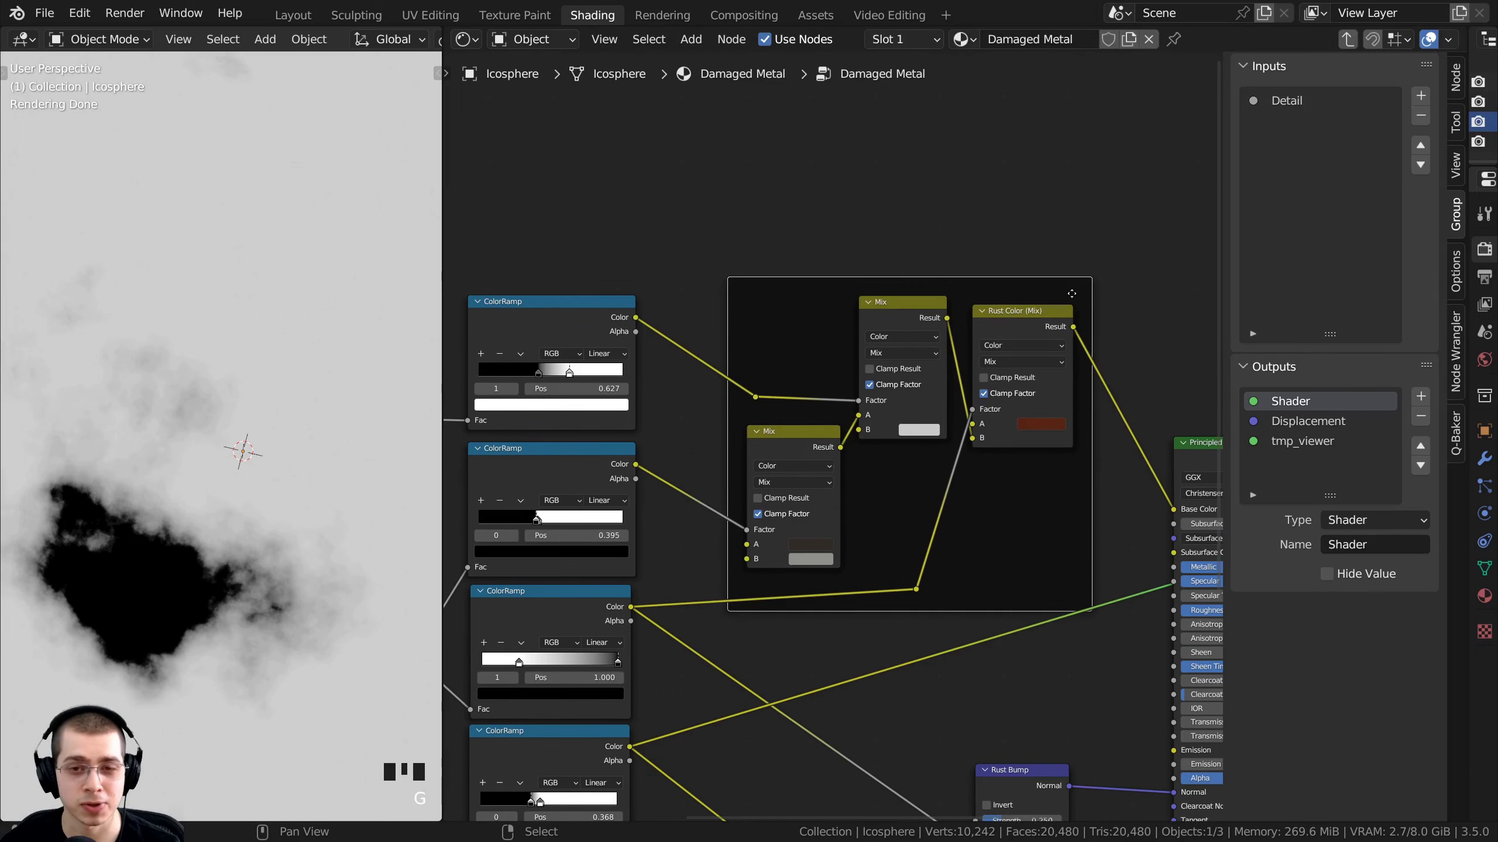
Label the frame around the Mix nodes "Base Color" and shift it slightly lower
click(881, 296)
scroll(880, 297, up, 2)
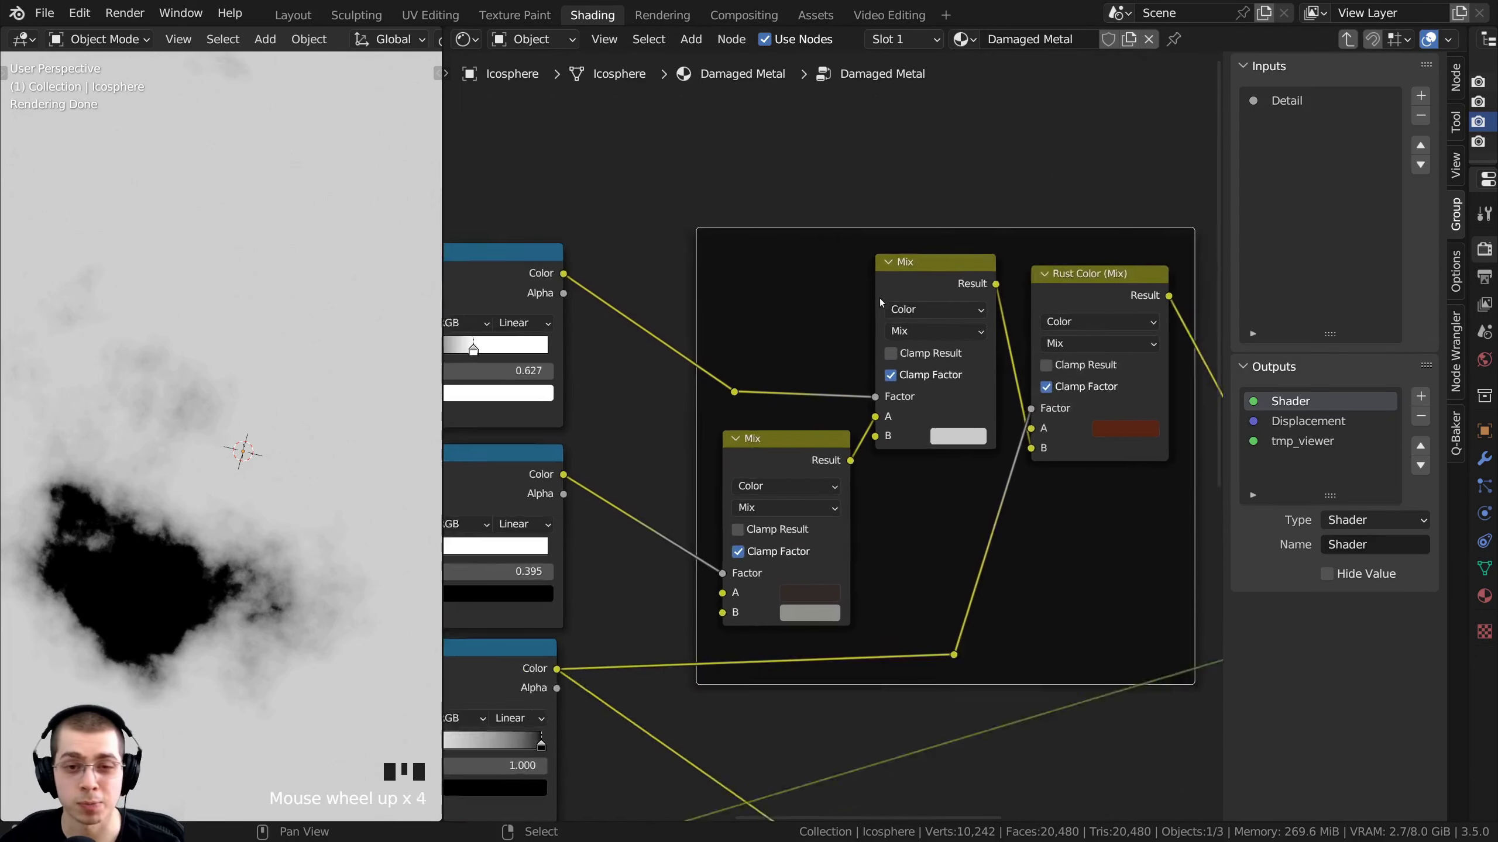
key(F2)
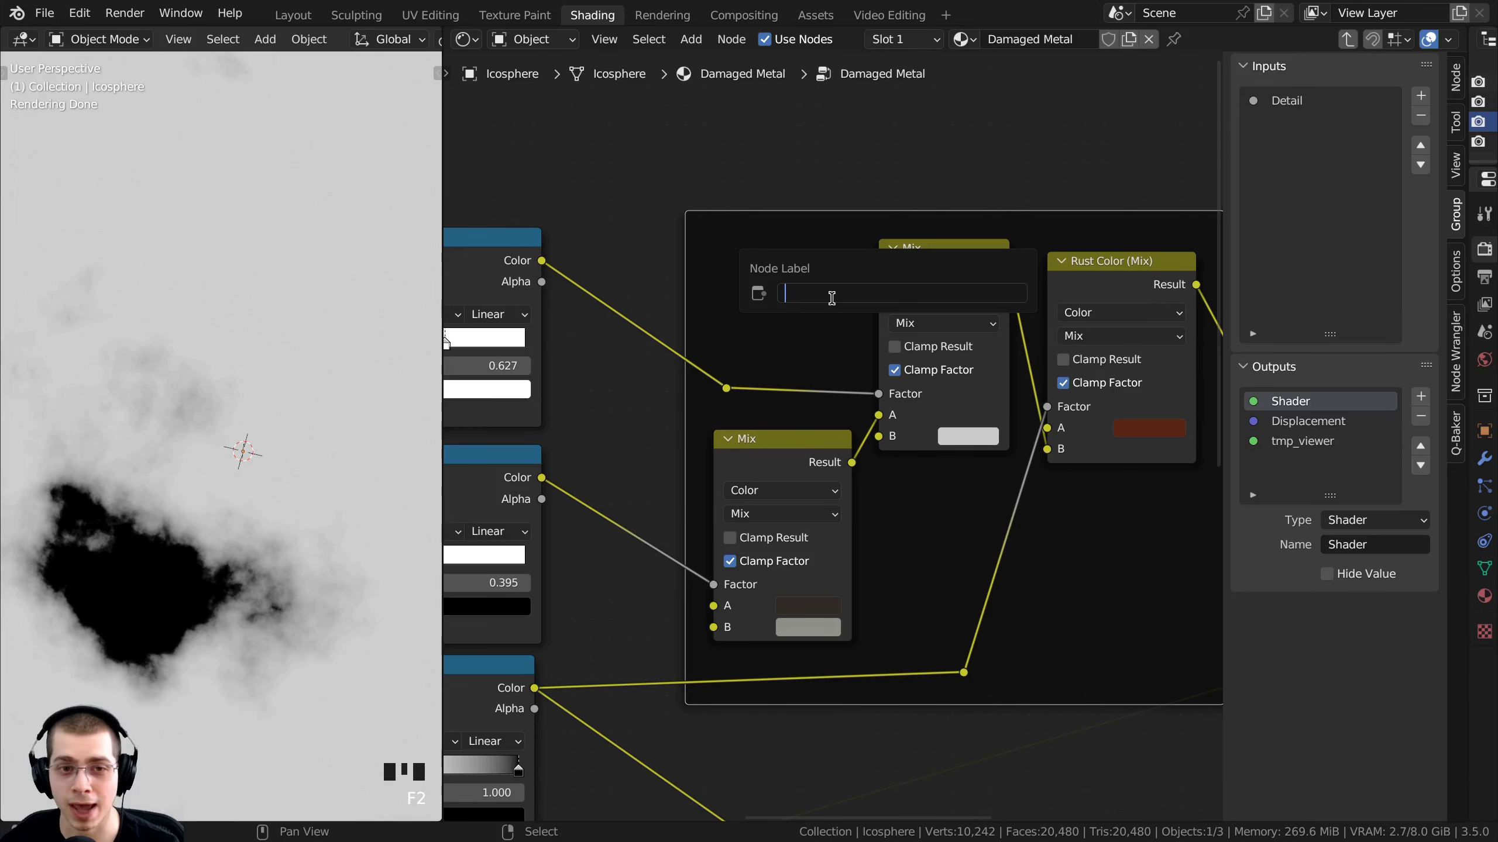
text(Base Color)
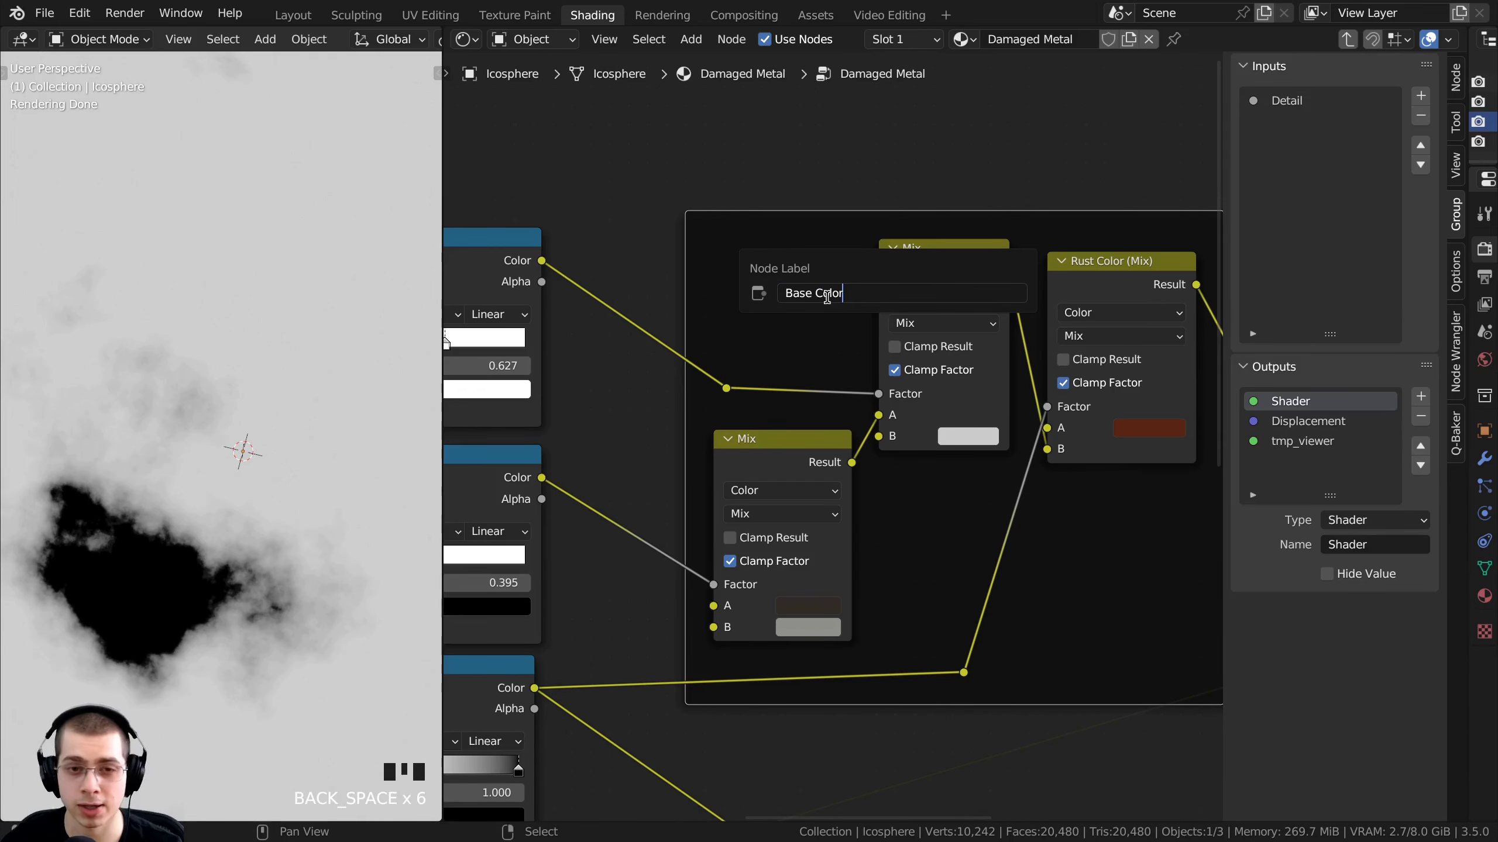
key(Return)
scroll(785, 311, down, 2)
click(801, 273)
middle_drag(800, 272, 725, 264)
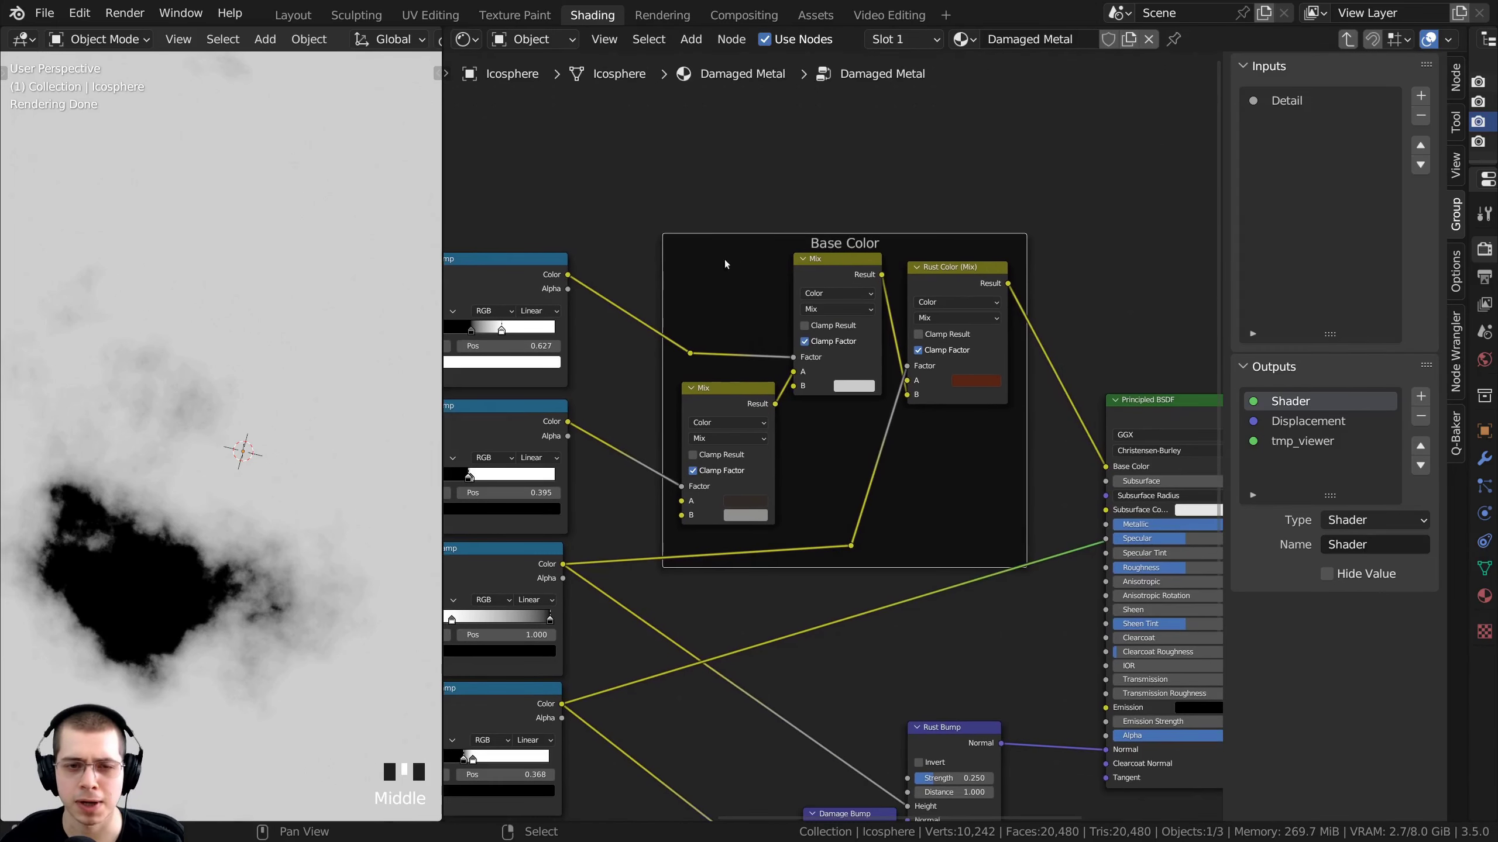
drag(935, 274, 854, 272)
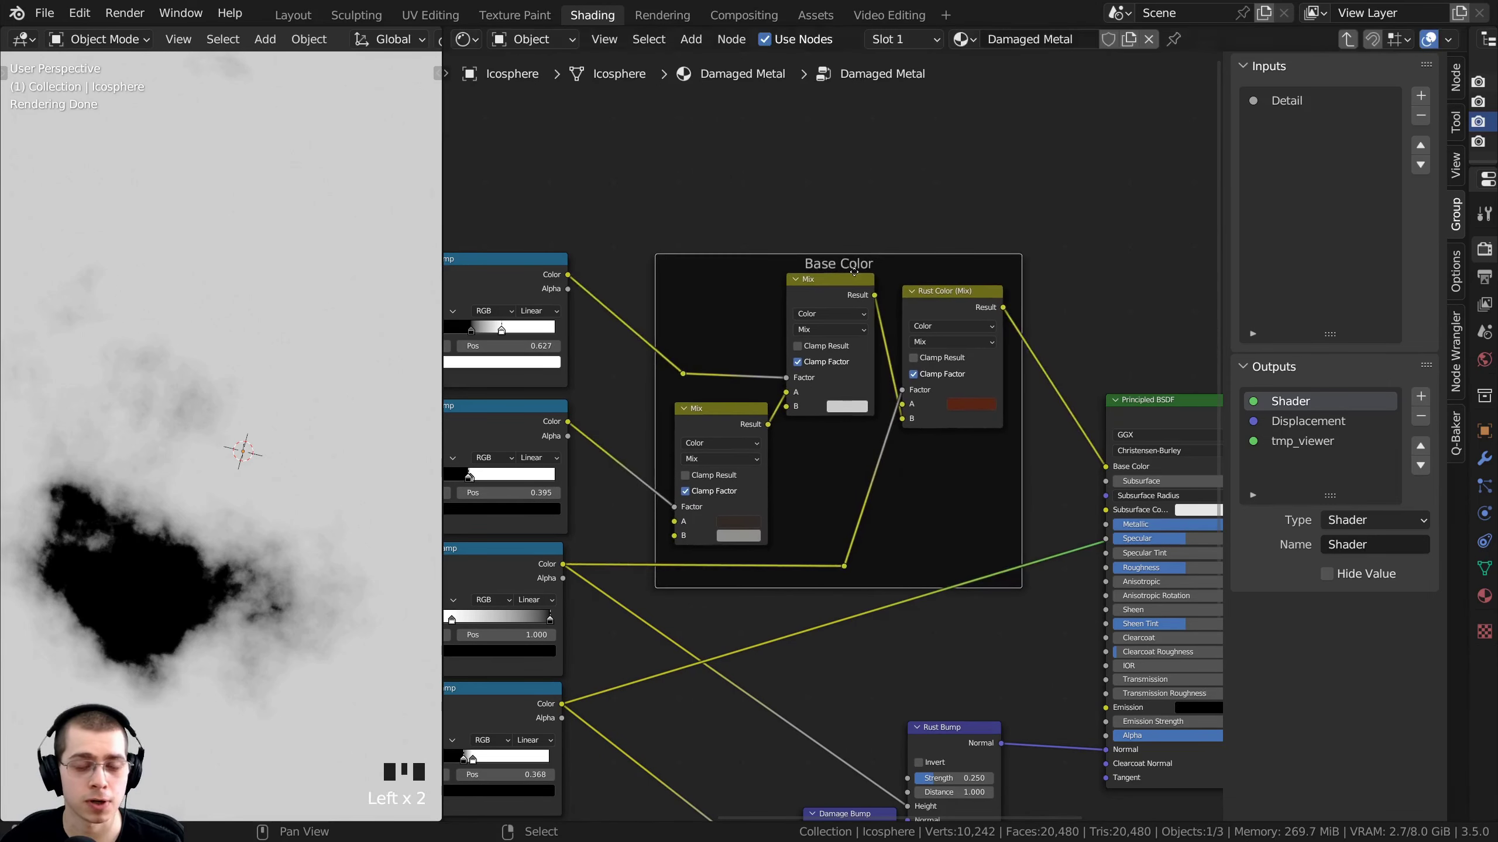
Move the Rust Color (Mix) node around within the Base Color frame and settle it beside the upper Mix node
scroll(851, 415, up, 2)
key(g)
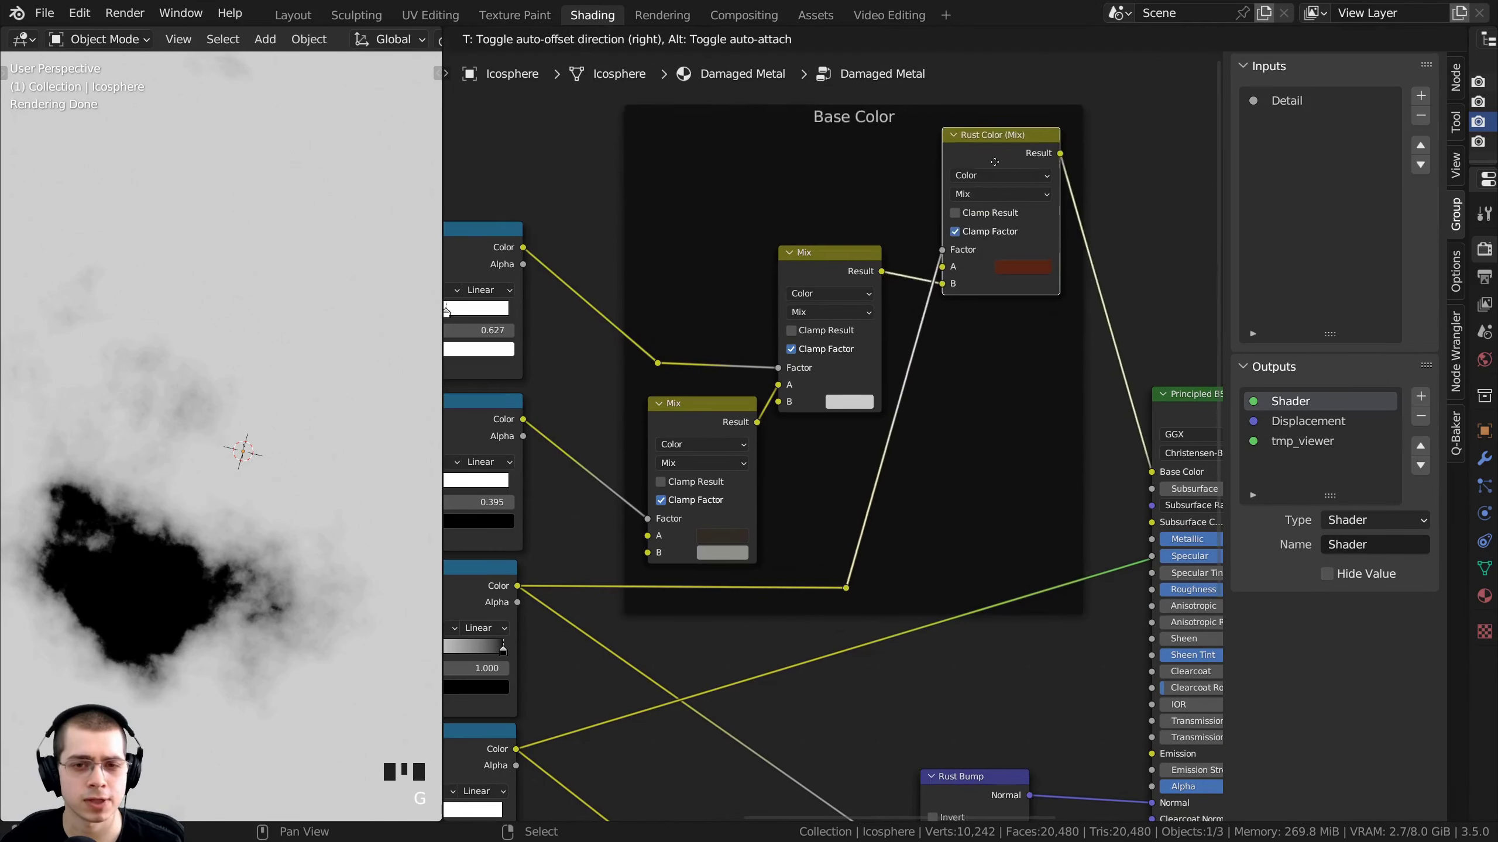
click(1001, 255)
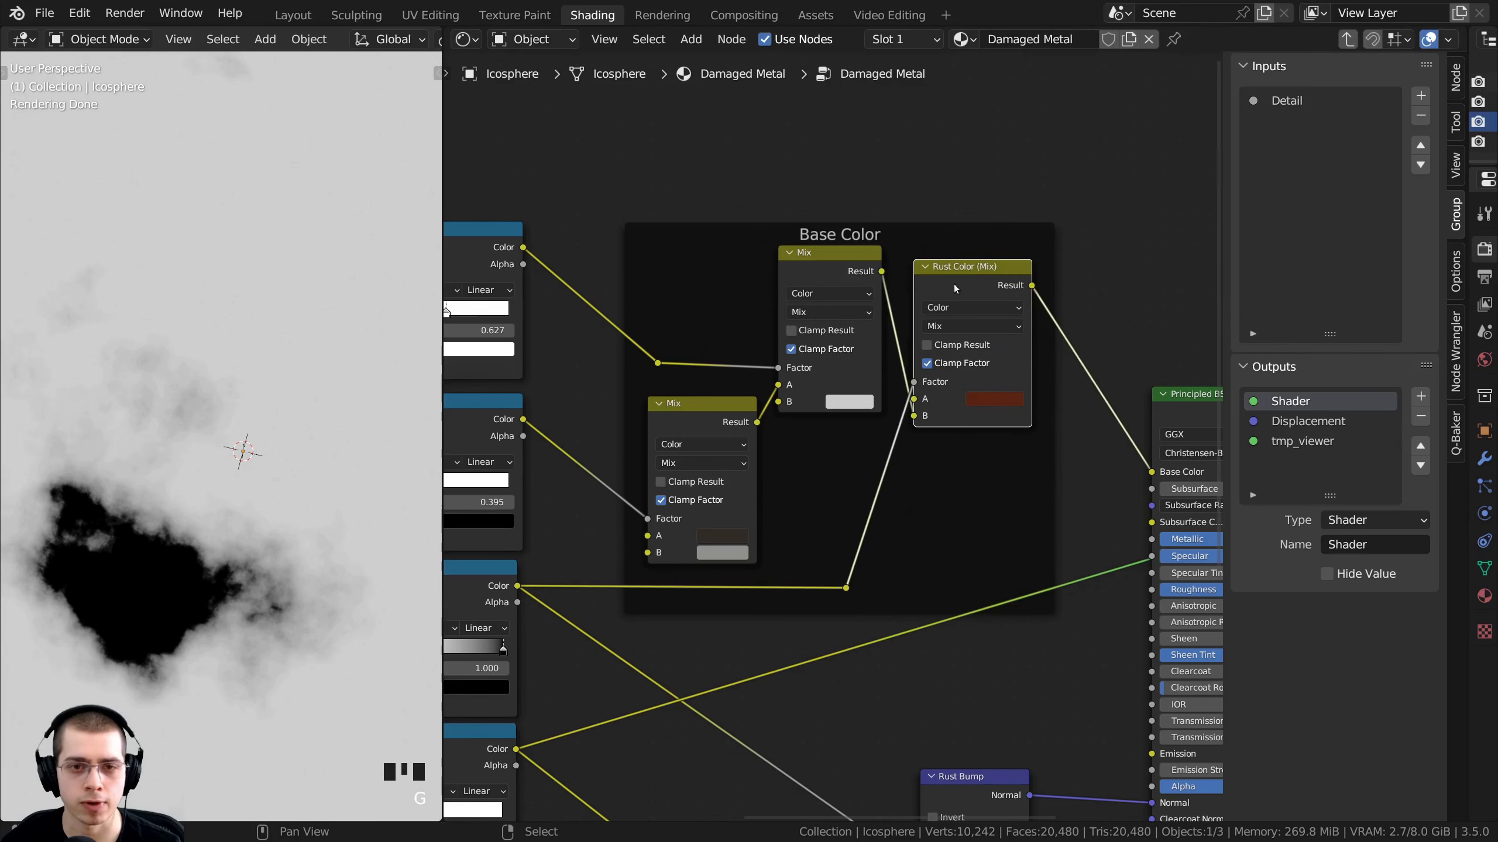
key(g)
click(963, 269)
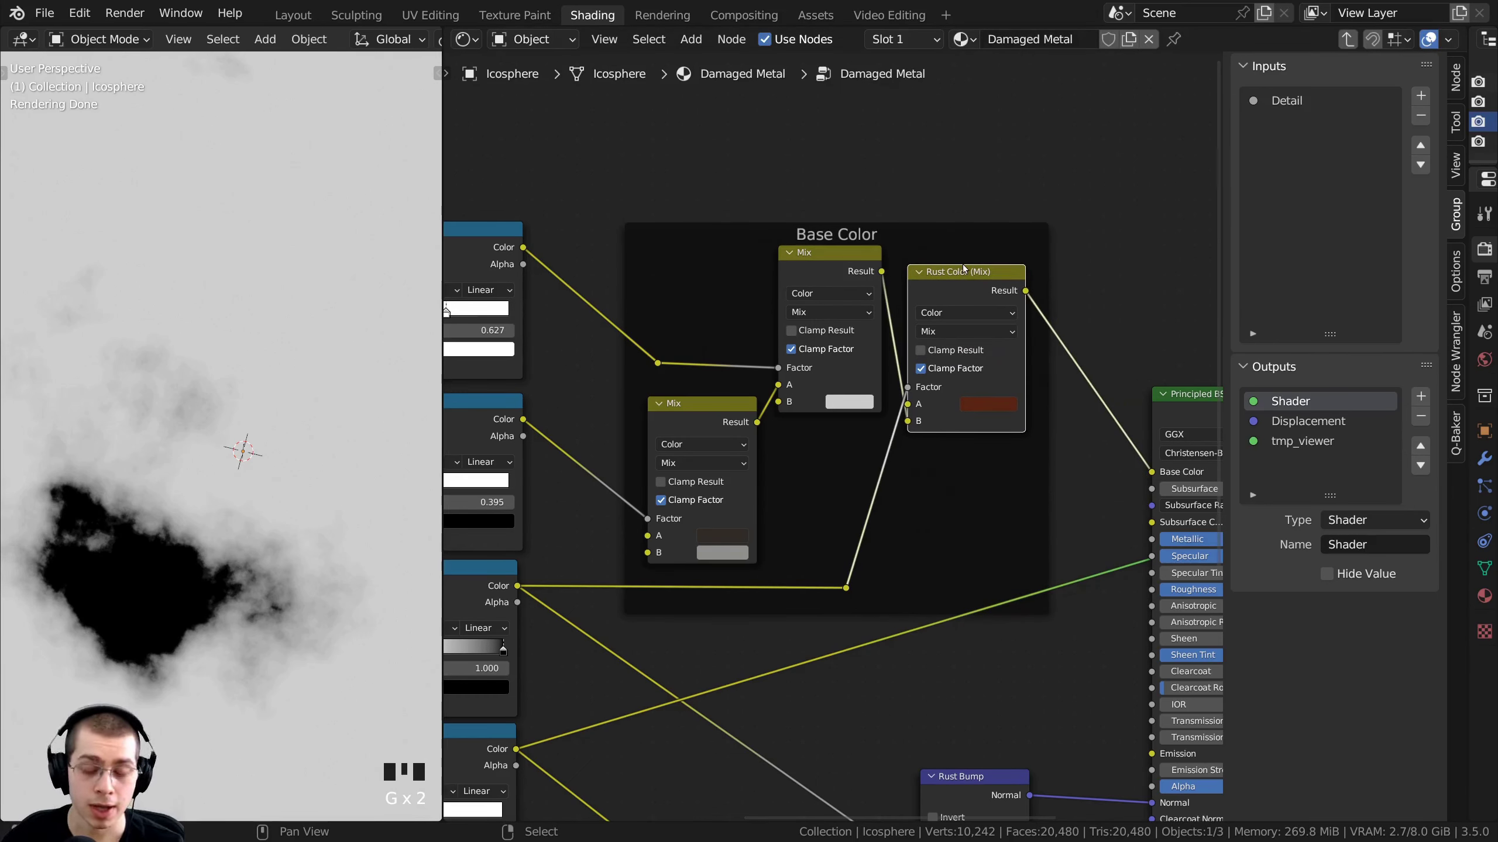
Move the Rust Color (Mix) node out of the Base Color frame and back beside the upper Mix node, then nudge the frame higher
click(942, 287)
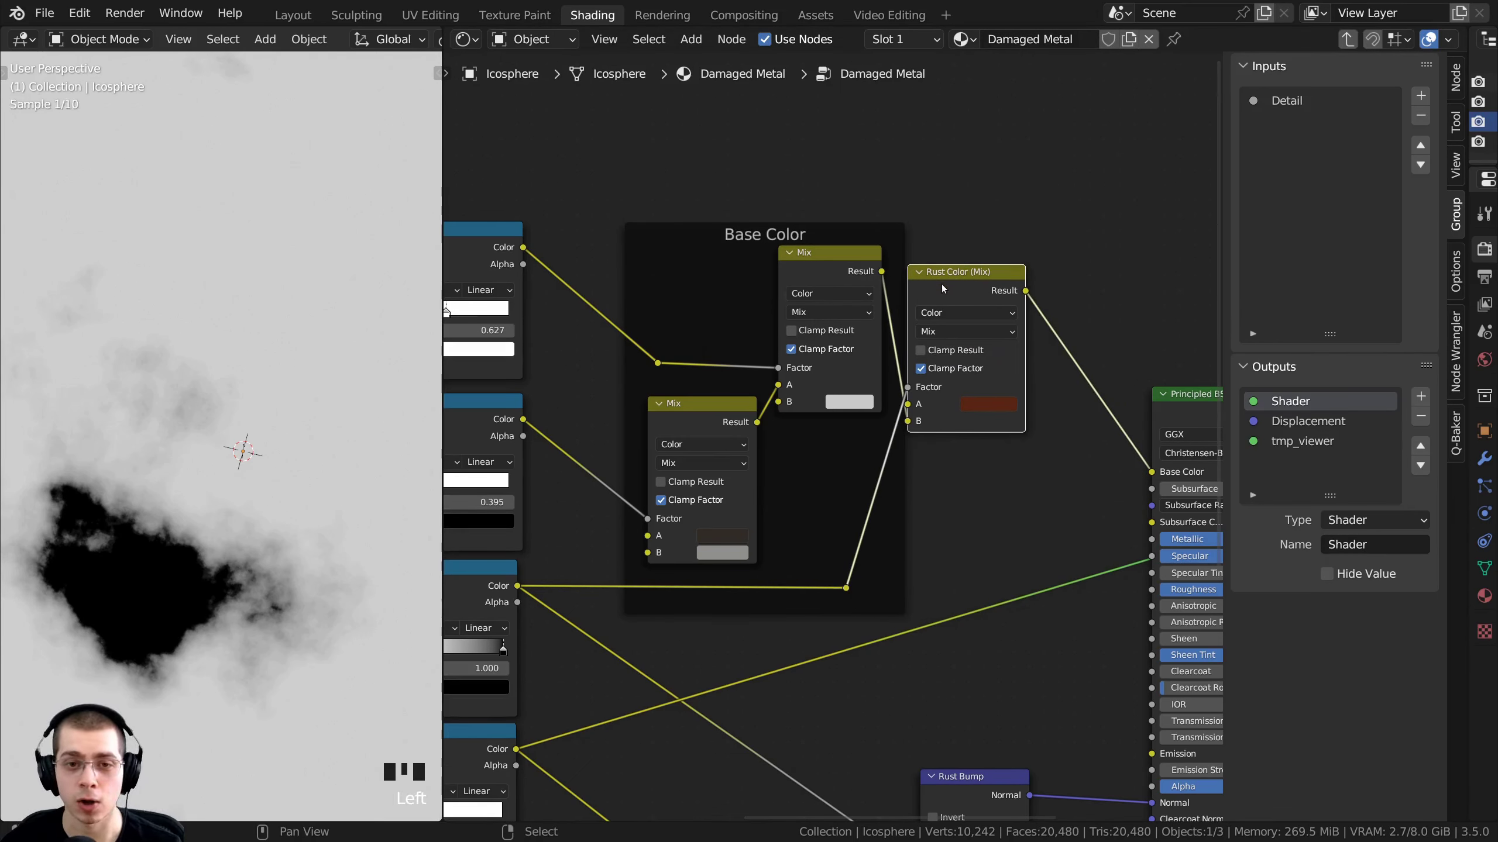
key(g)
click(1083, 186)
middle_drag(1032, 327, 950, 385)
key(g)
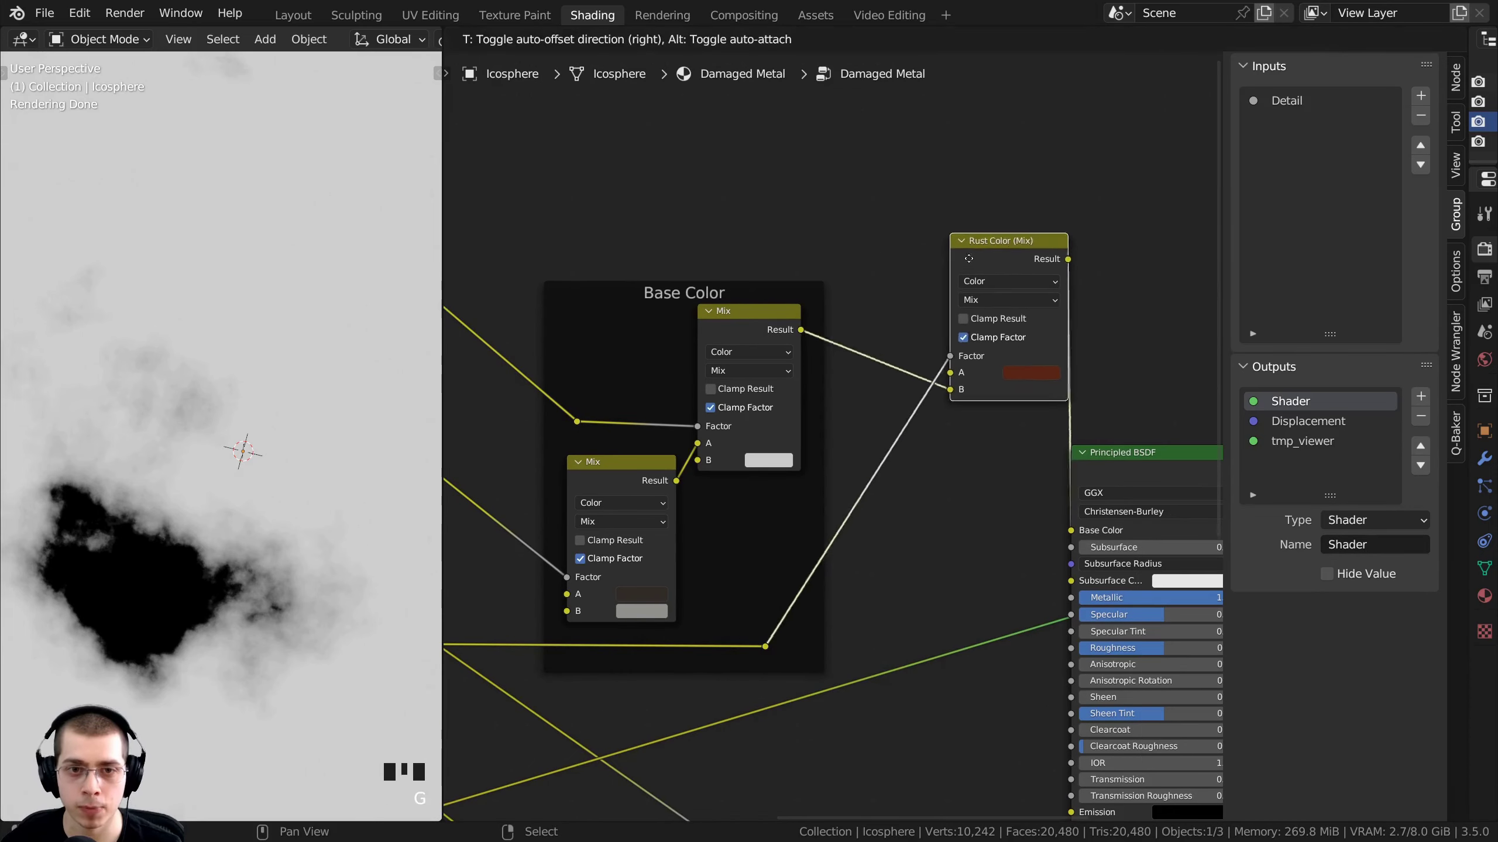
click(654, 320)
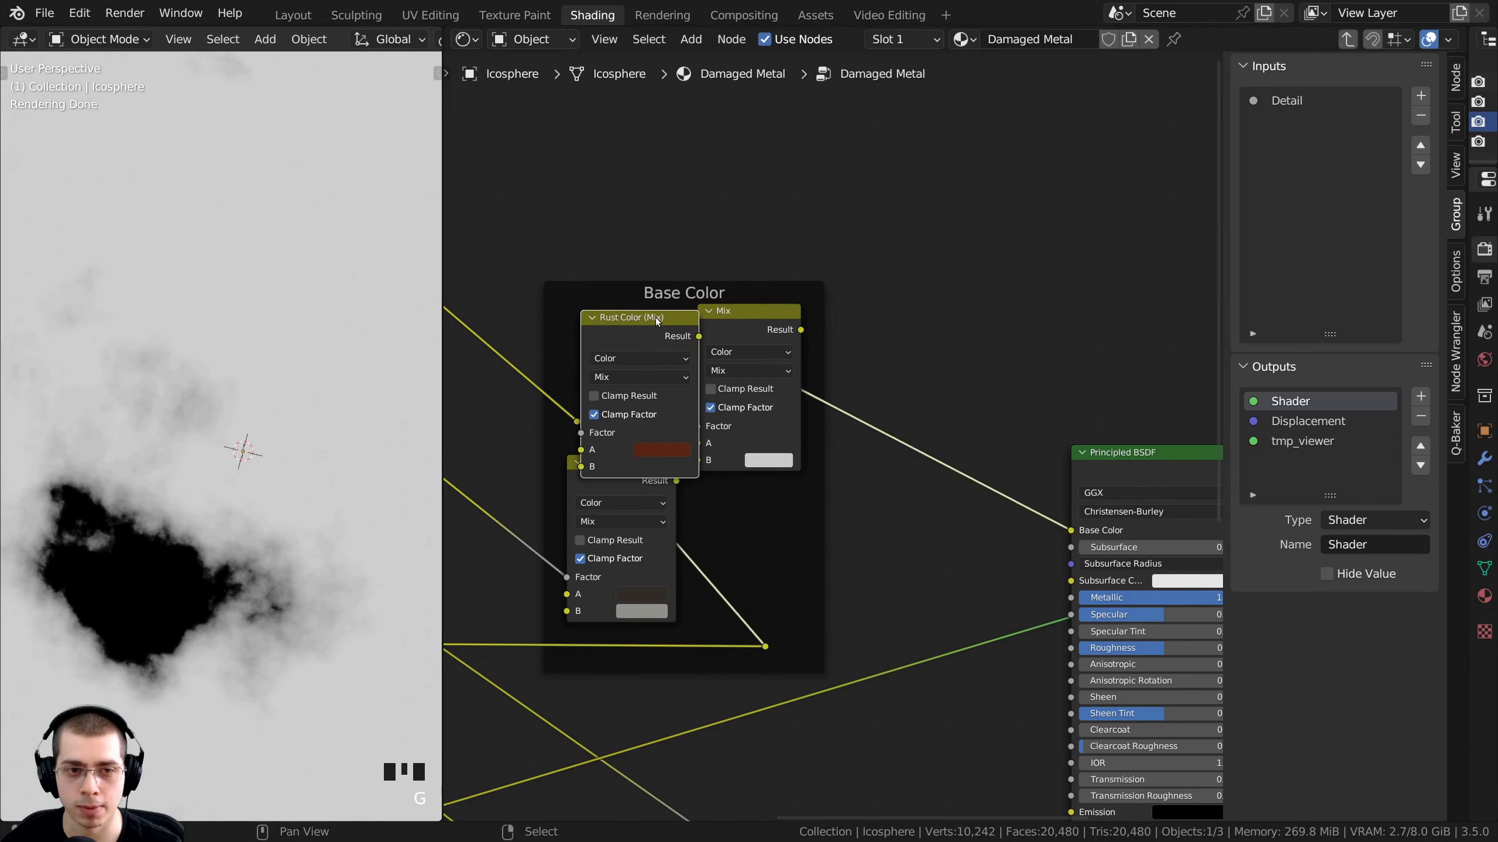
key(g)
click(894, 326)
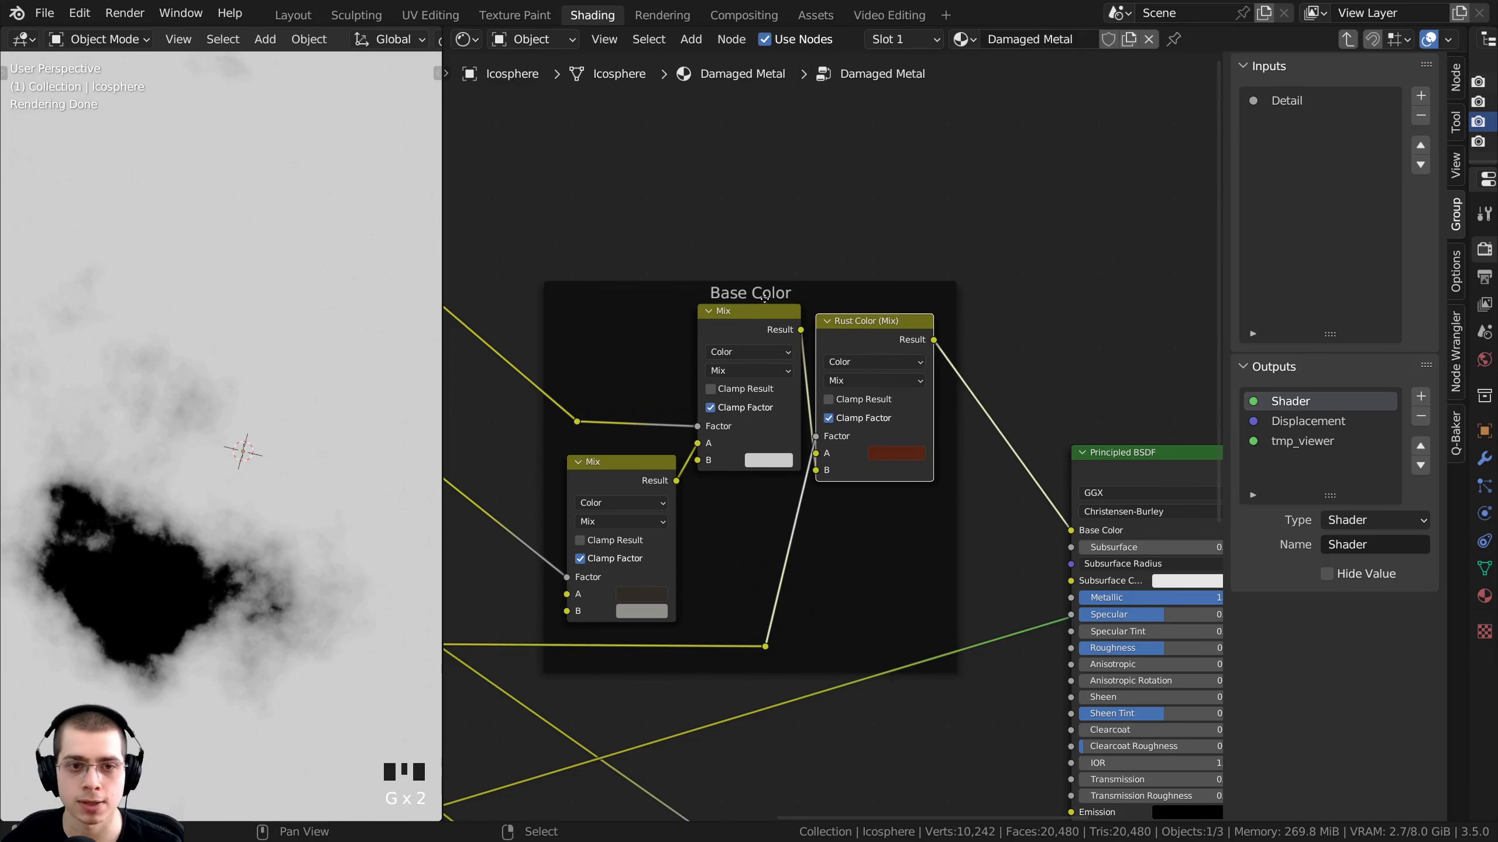
drag(748, 294, 746, 284)
Add a new empty Frame node above the Base Color frame
scroll(698, 186, down, 1)
middle_drag(698, 186, 792, 263)
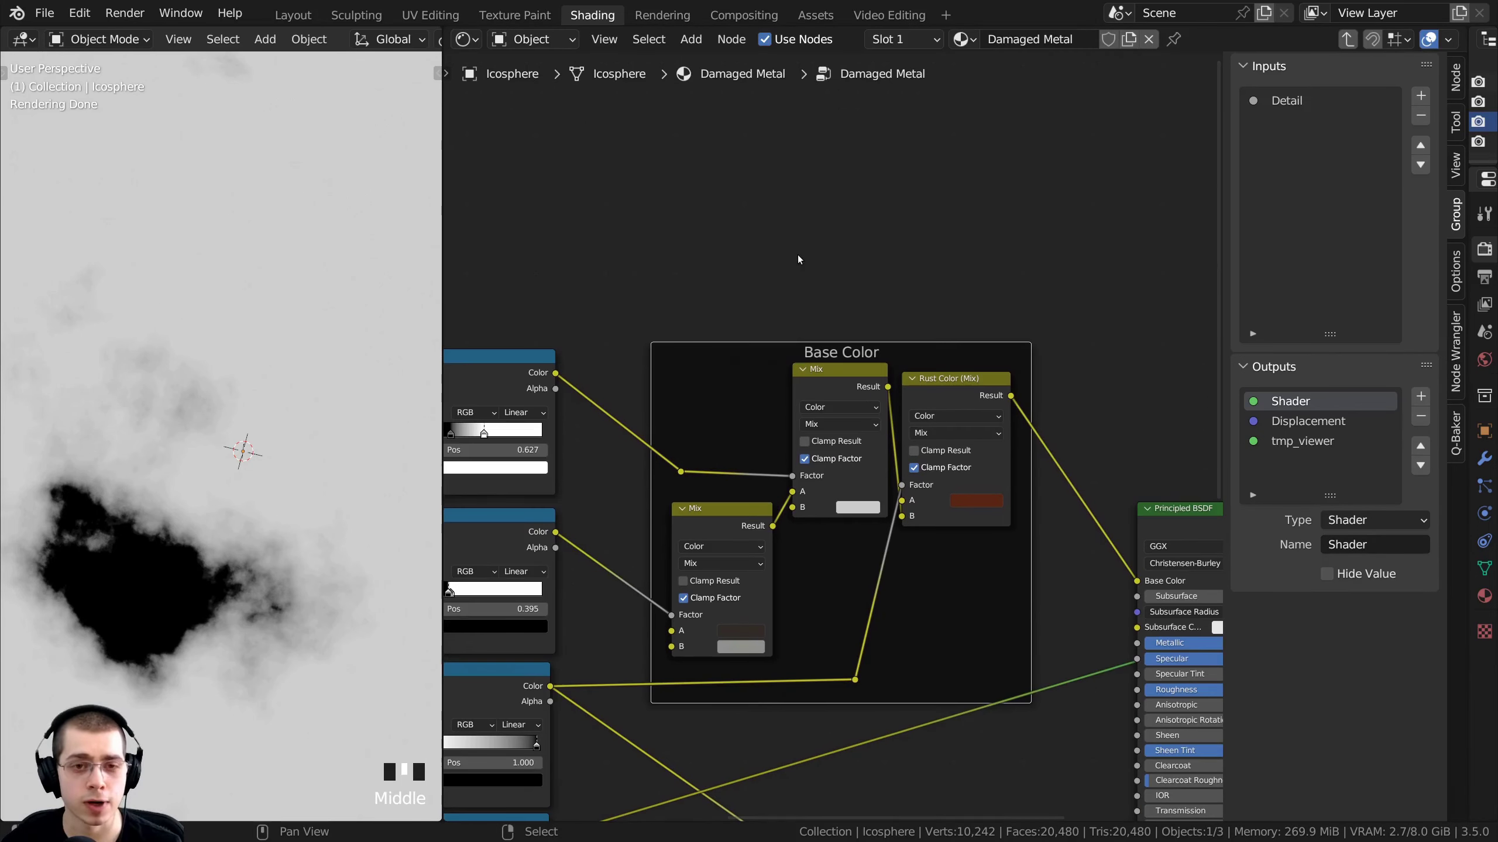
key(shift+a)
mouse_move(800, 244)
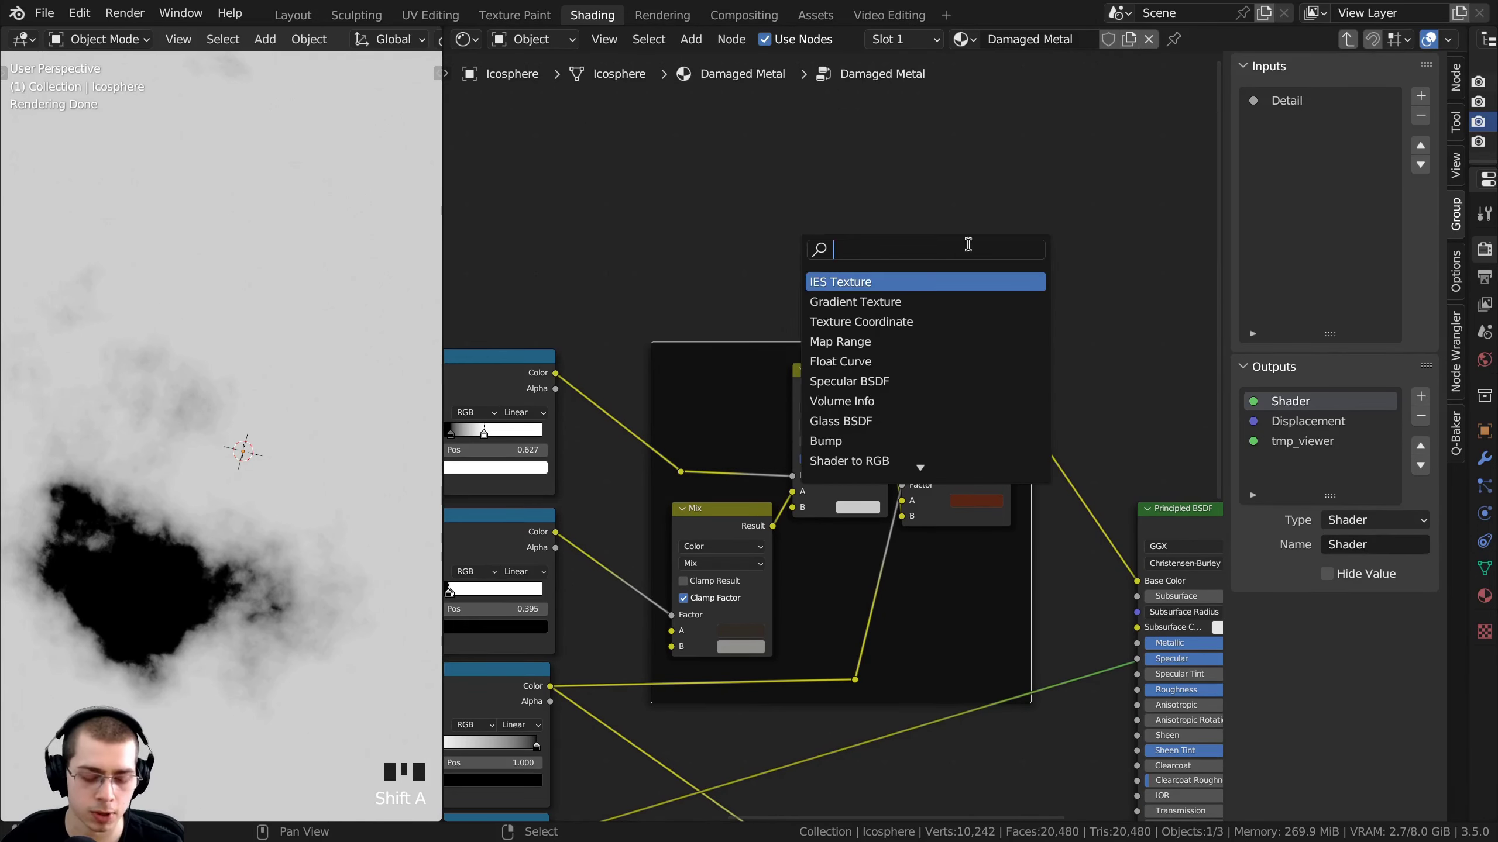
text(fram)
key(Return)
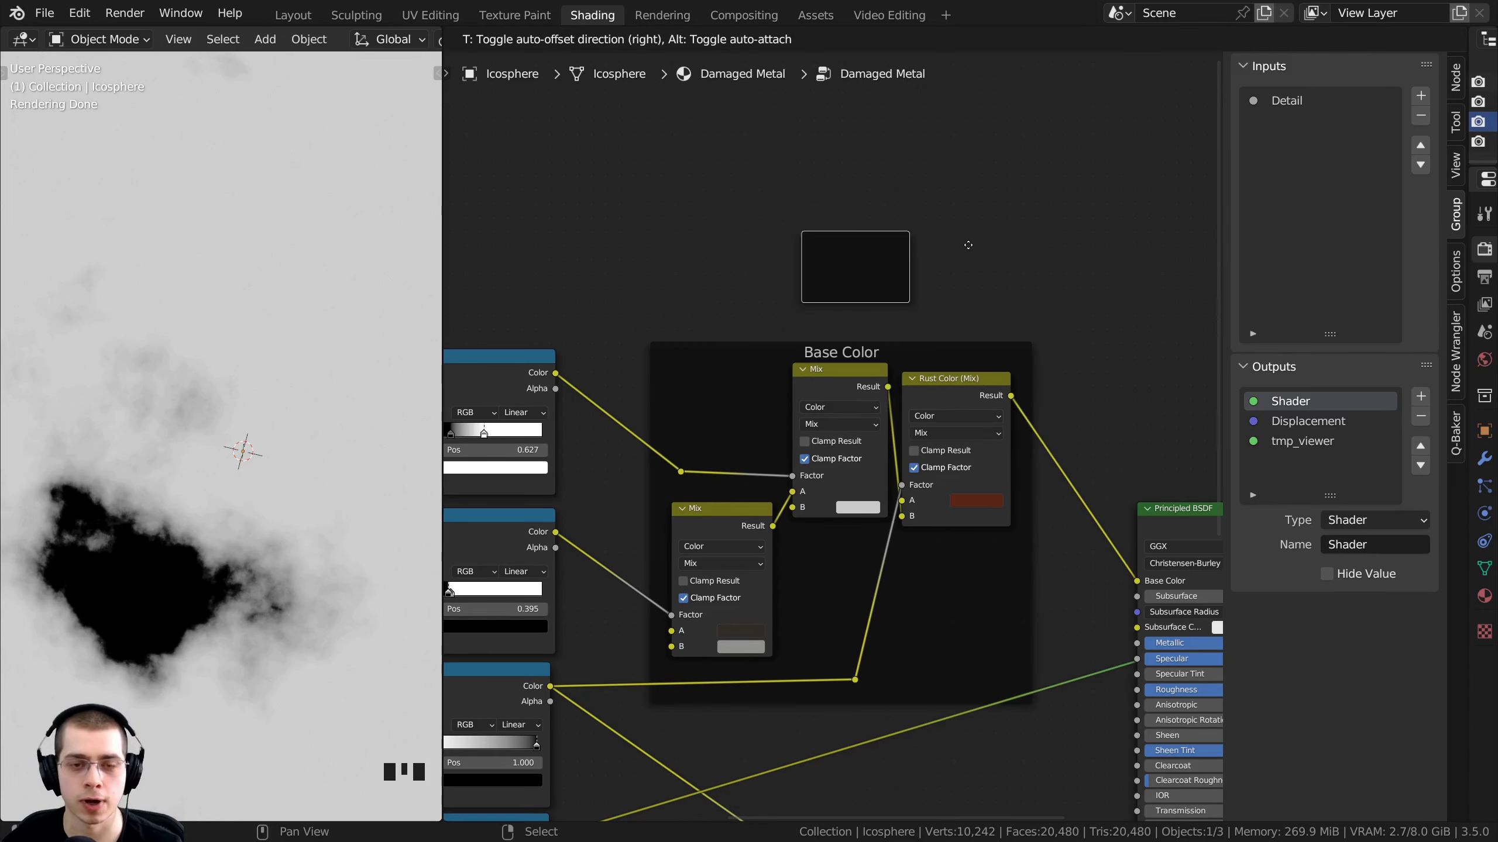
click(661, 192)
Move the new empty frame to just above the Rust Texture node
scroll(449, 357, down, 1)
middle_drag(449, 357, 717, 358)
click(716, 358)
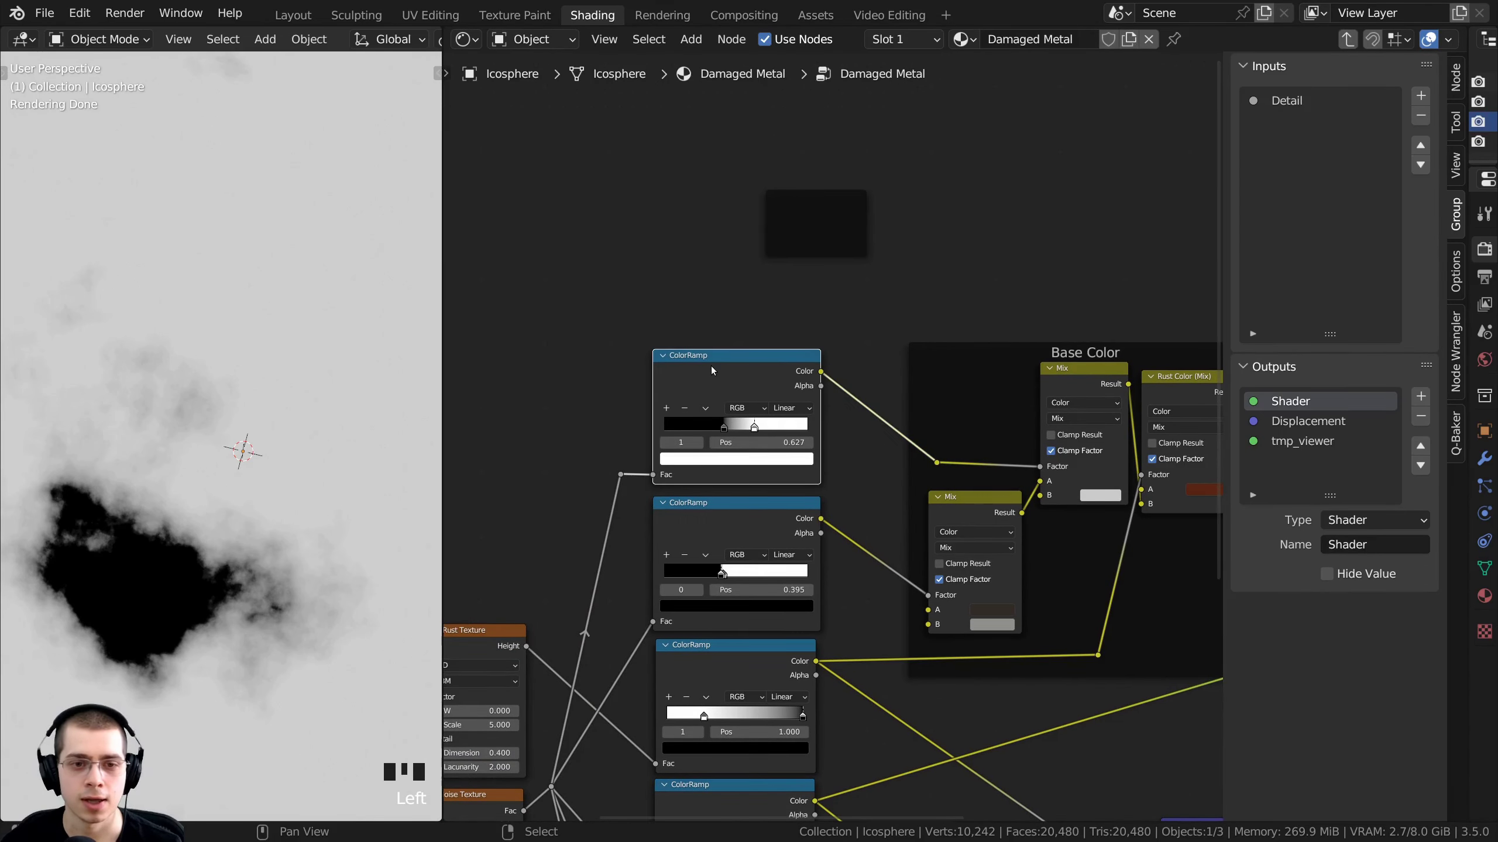
scroll(794, 207, down, 3)
middle_drag(793, 208, 996, 184)
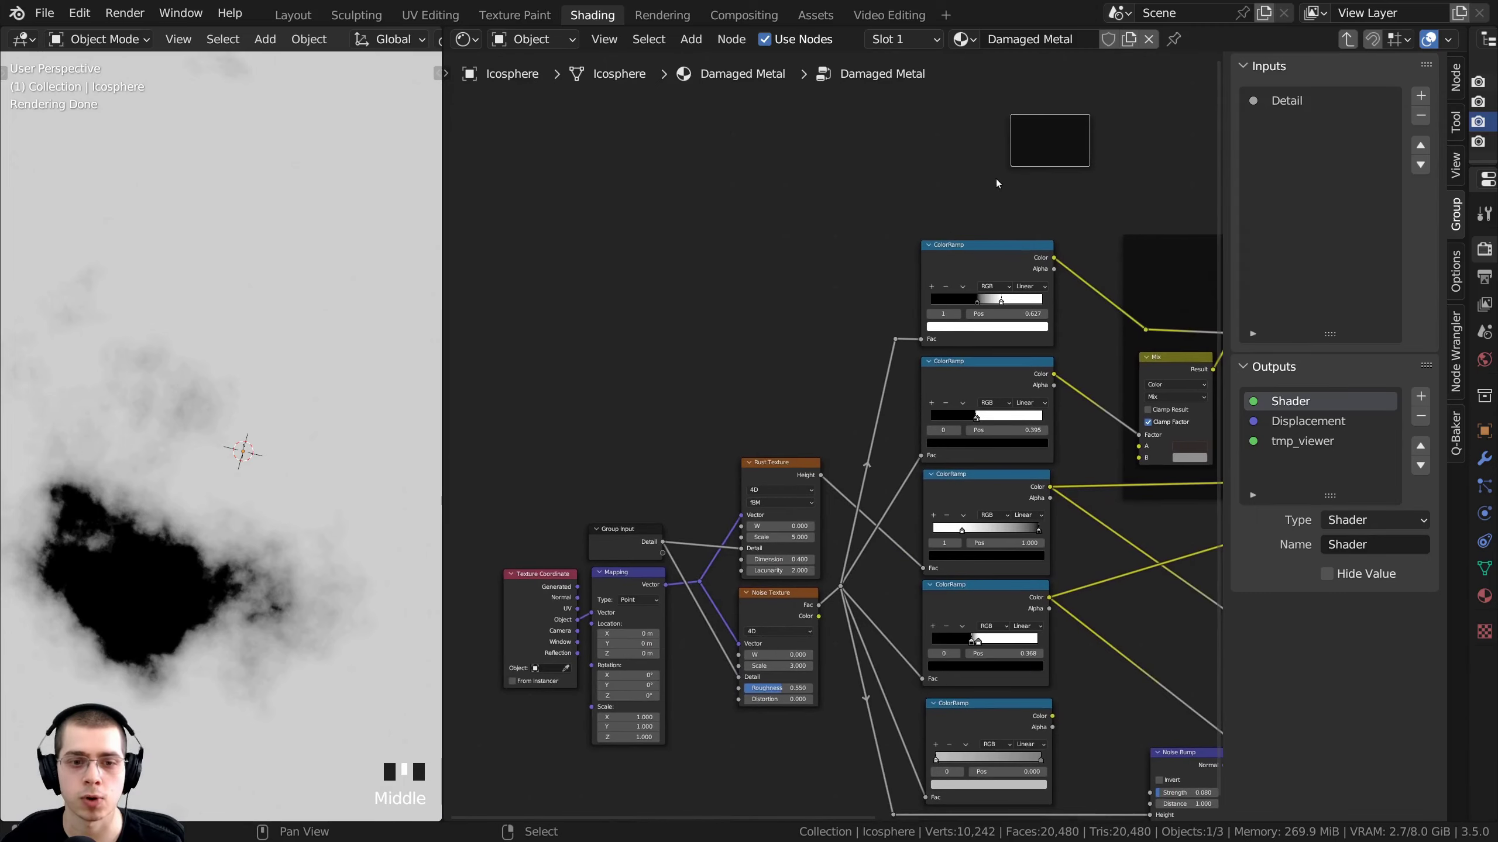
key(g)
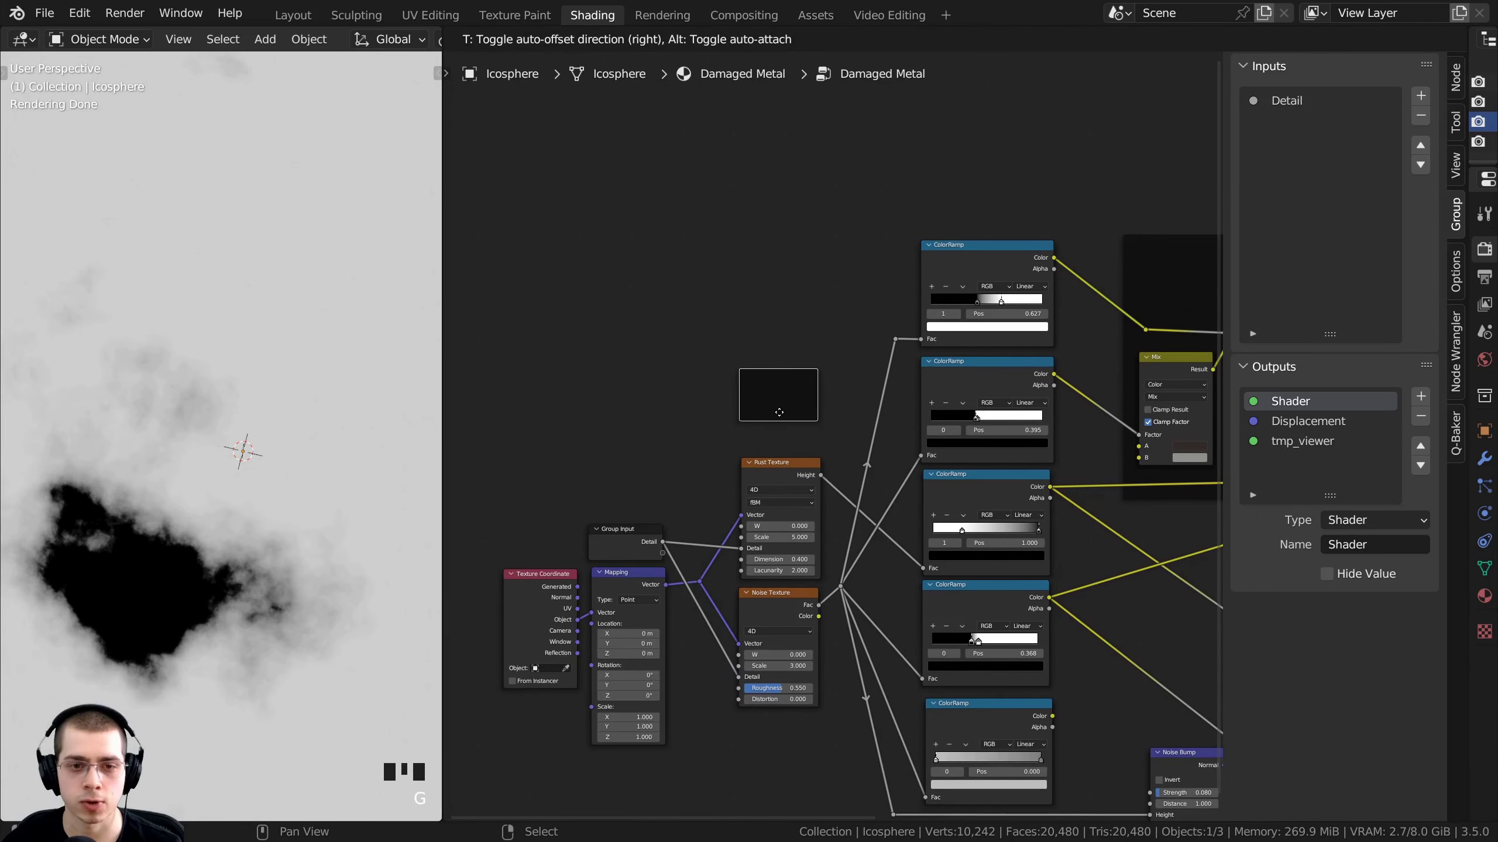
click(769, 449)
Put the Rust Texture and Noise Texture nodes into the empty frame and adjust the frame's position
scroll(770, 449, up, 2)
click(758, 452)
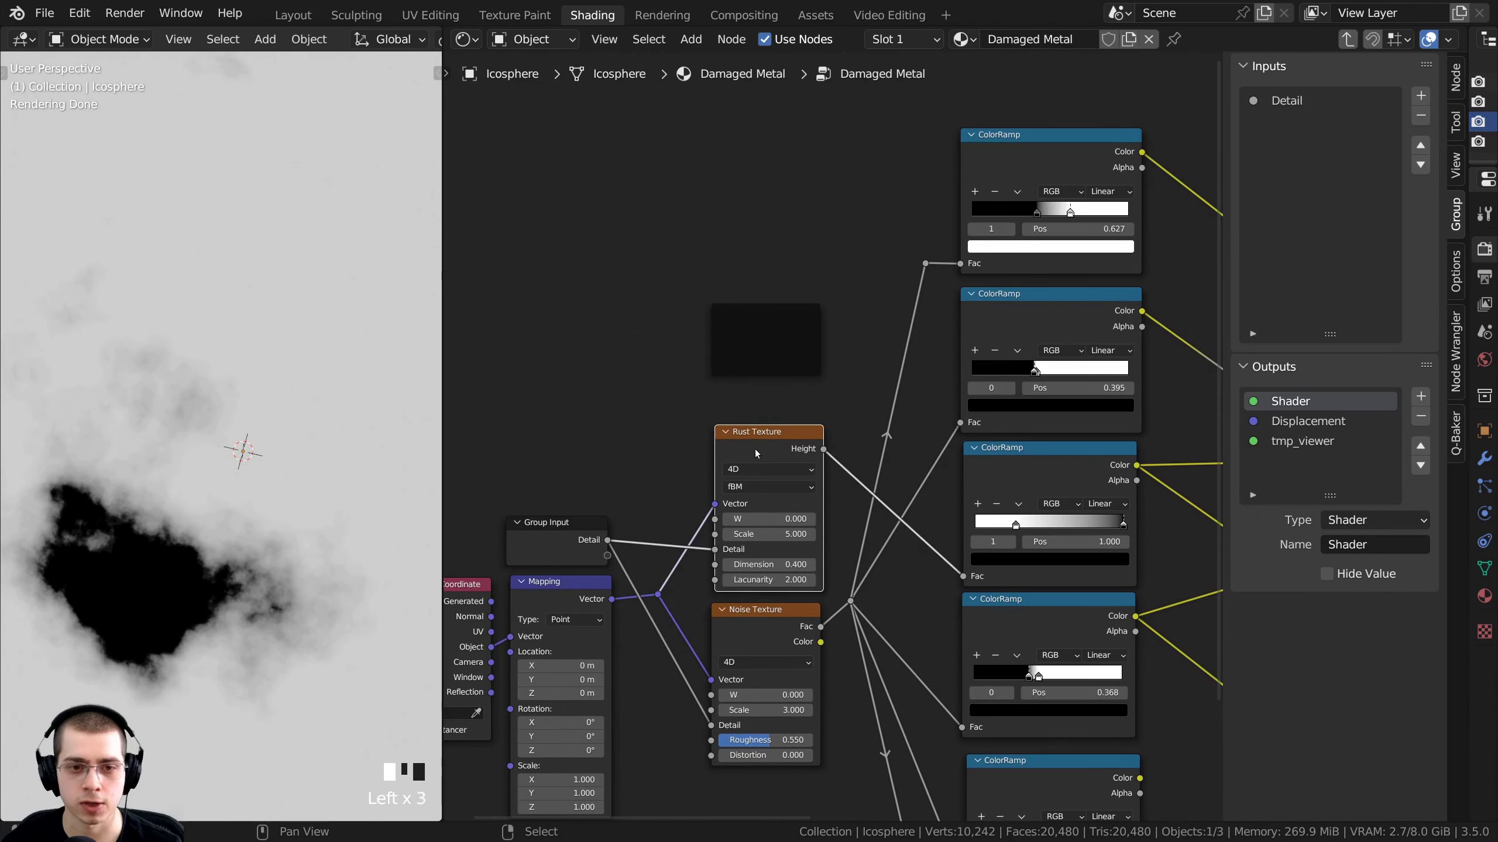
drag(758, 439, 753, 361)
mouse_move(753, 628)
mouse_down()
mouse_move(752, 464)
mouse_move(742, 601)
mouse_up()
mouse_move(765, 351)
mouse_down()
mouse_move(806, 251)
mouse_move(723, 359)
mouse_move(747, 346)
mouse_up()
middle_drag(722, 369, 755, 337)
scroll(755, 337, up, 1)
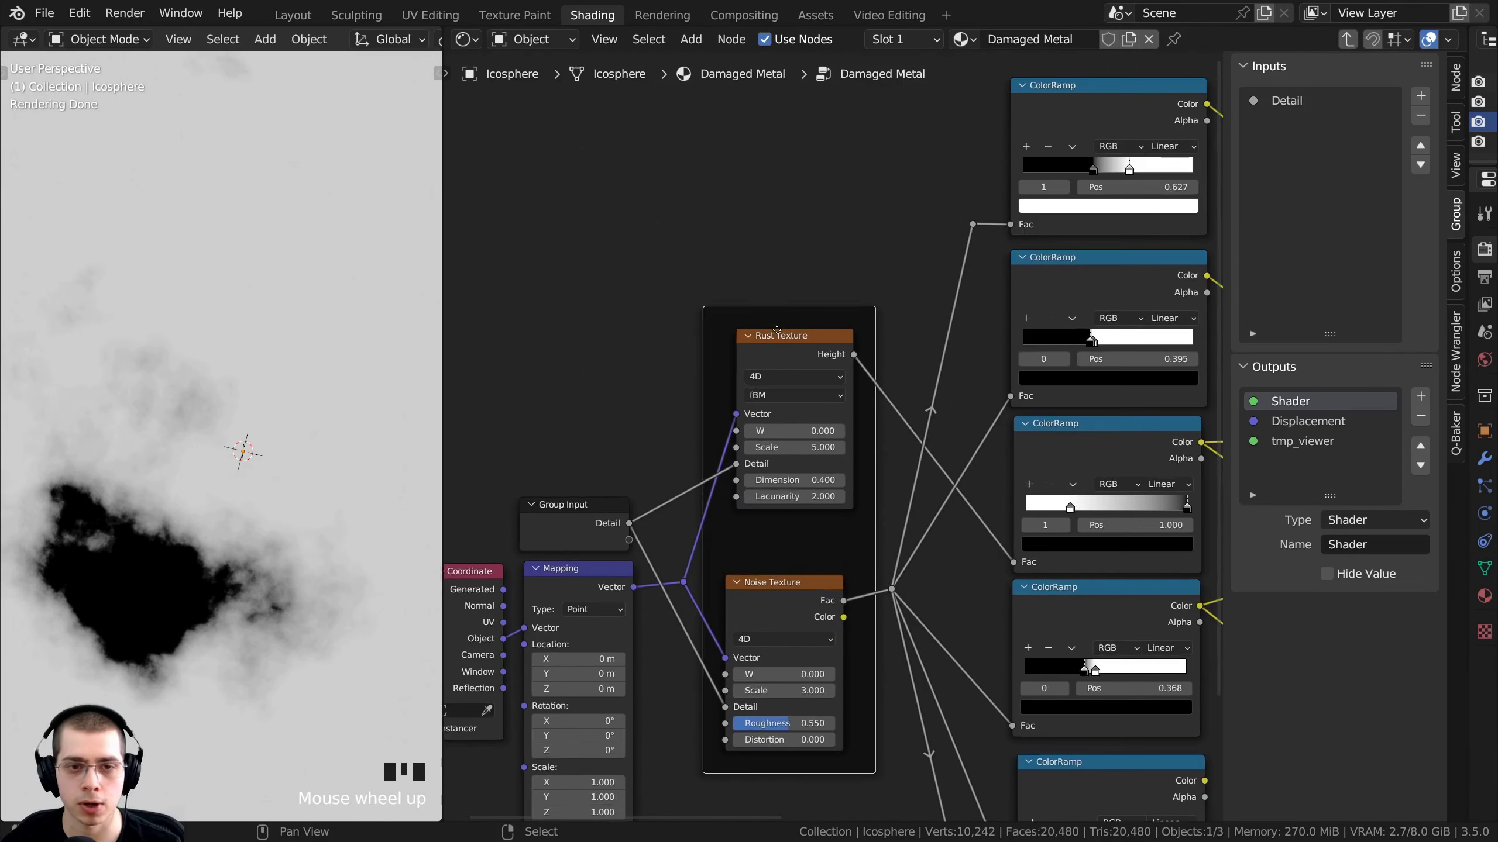
drag(773, 332, 773, 353)
click(762, 335)
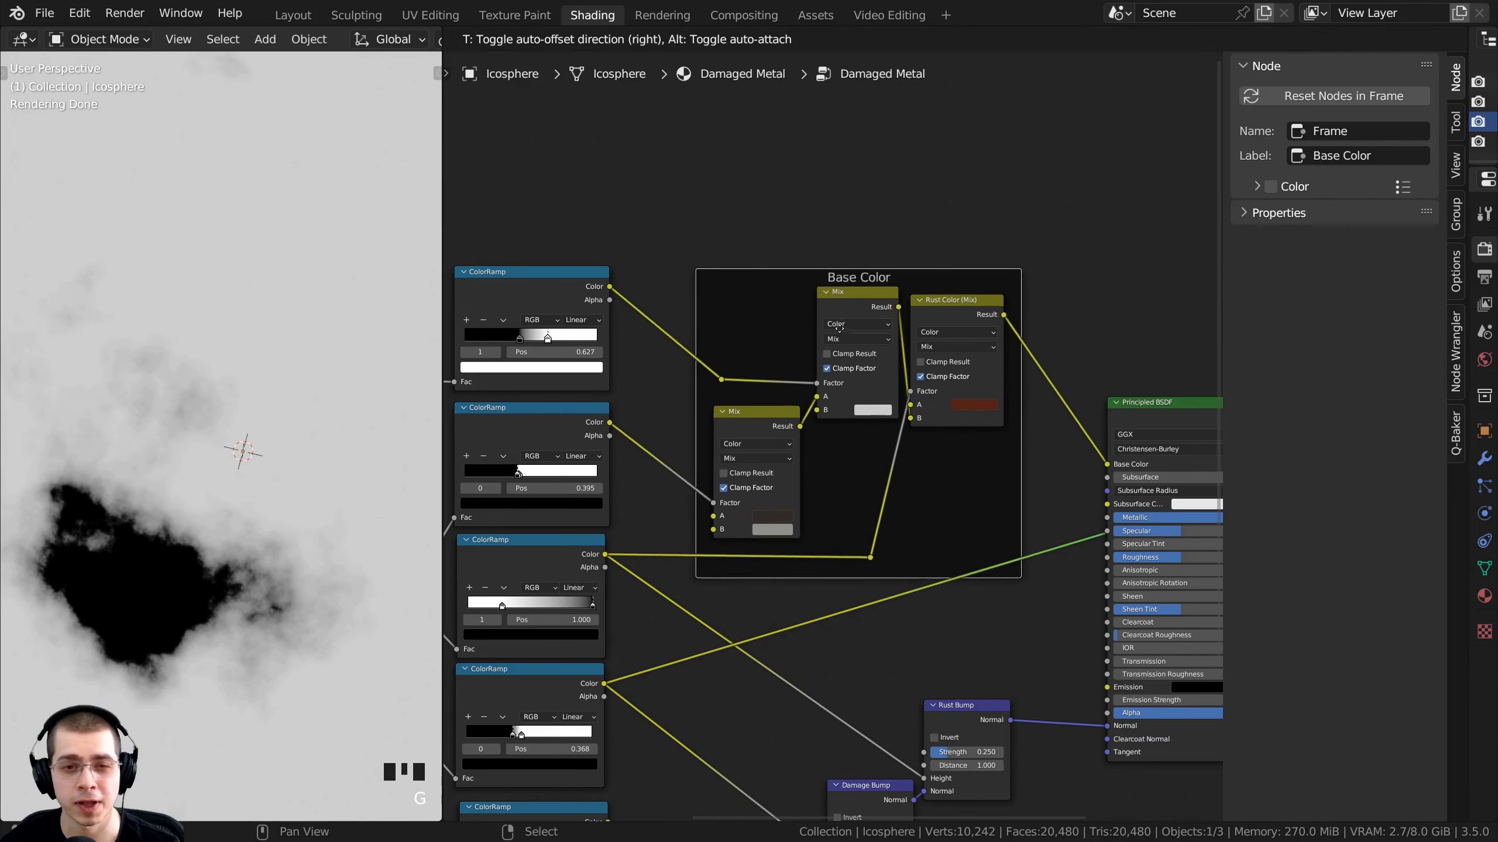
Move the Base Color frame with its nodes slightly higher in the node graph
scroll(787, 369, up, 2)
middle_drag(789, 372, 823, 341)
scroll(823, 341, up, 1)
middle_drag(768, 297, 770, 294)
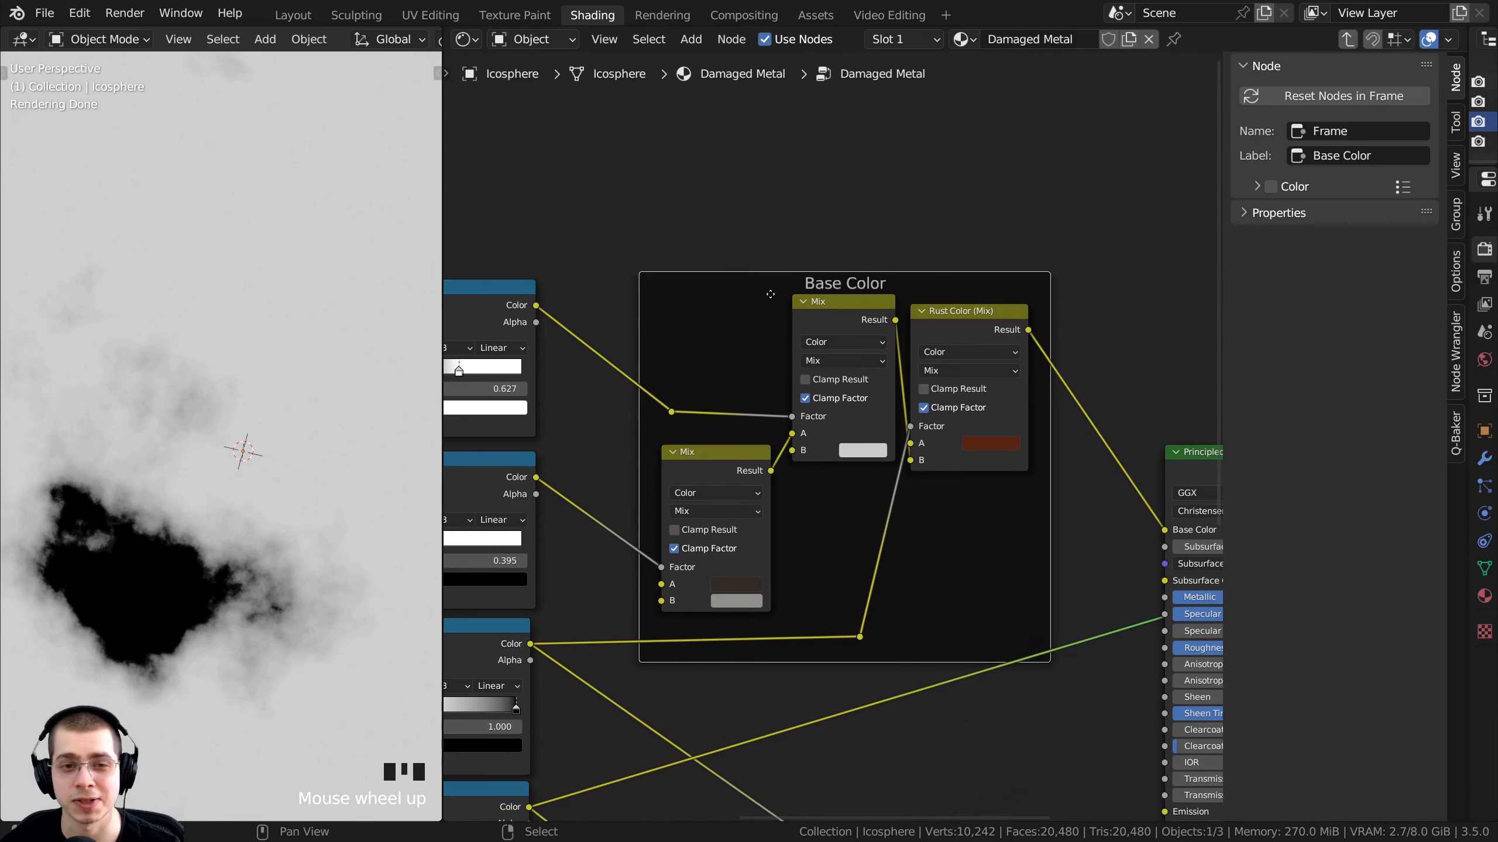
key(g)
right_click(754, 266)
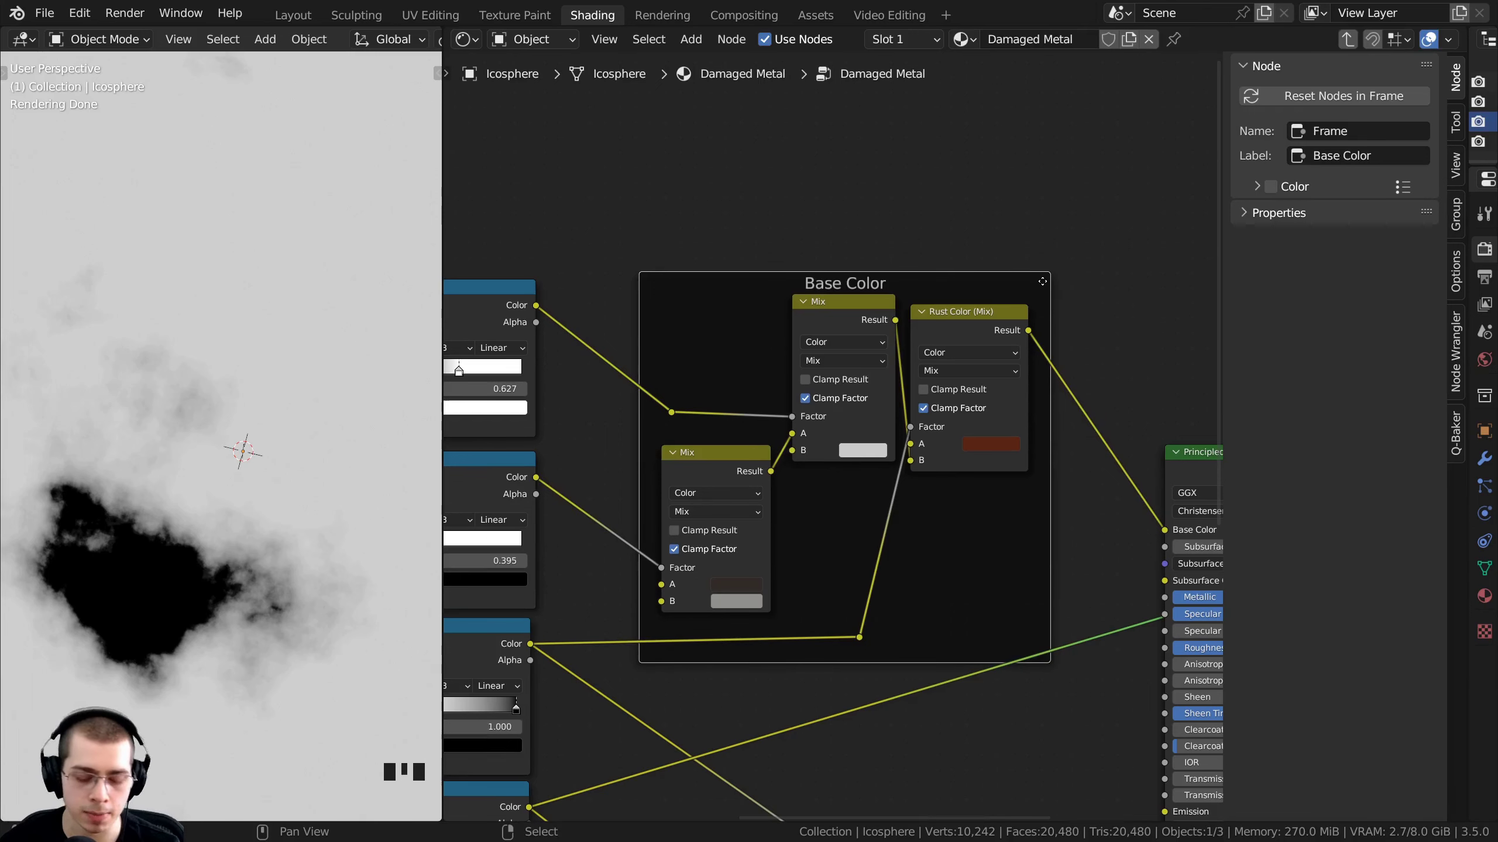
key(n)
key(n)
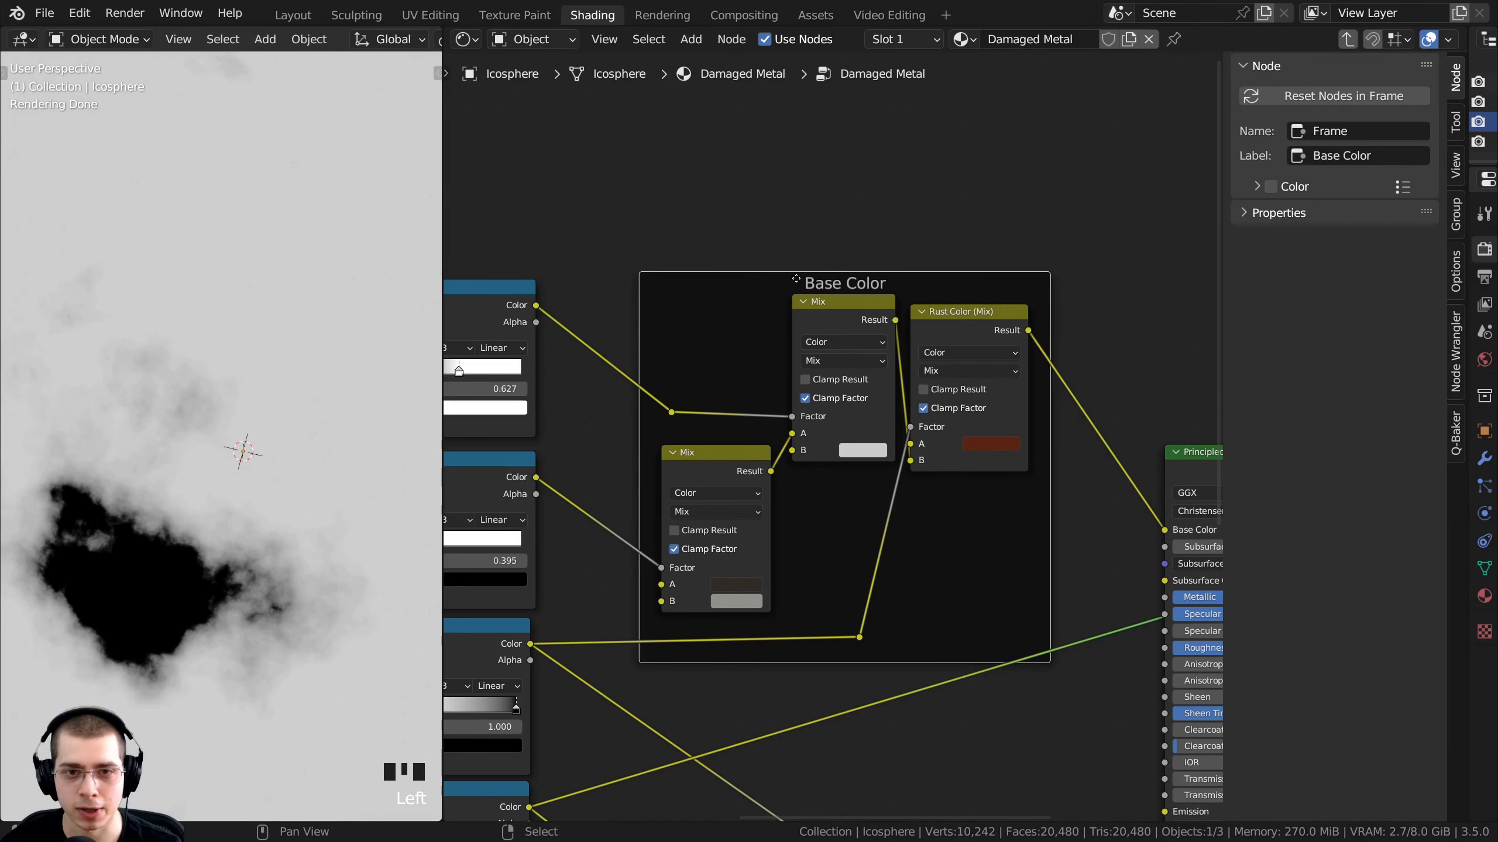
mouse_move(800, 280)
right_down()
mouse_move(814, 282)
mouse_move(799, 265)
right_up()
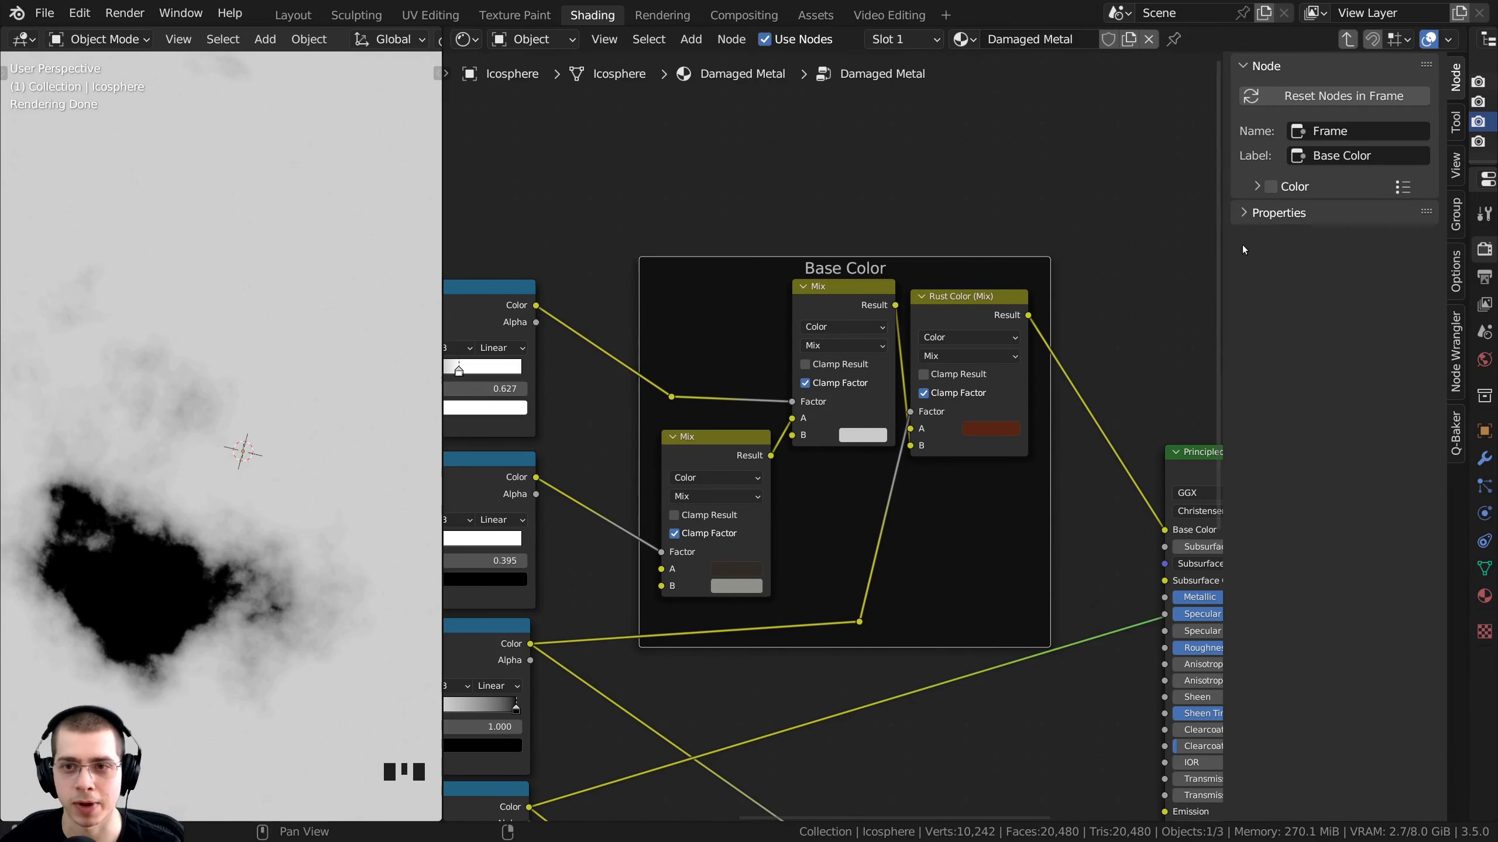
Enable a custom color on the Base Color frame and set it to a saturated blue
click(1255, 186)
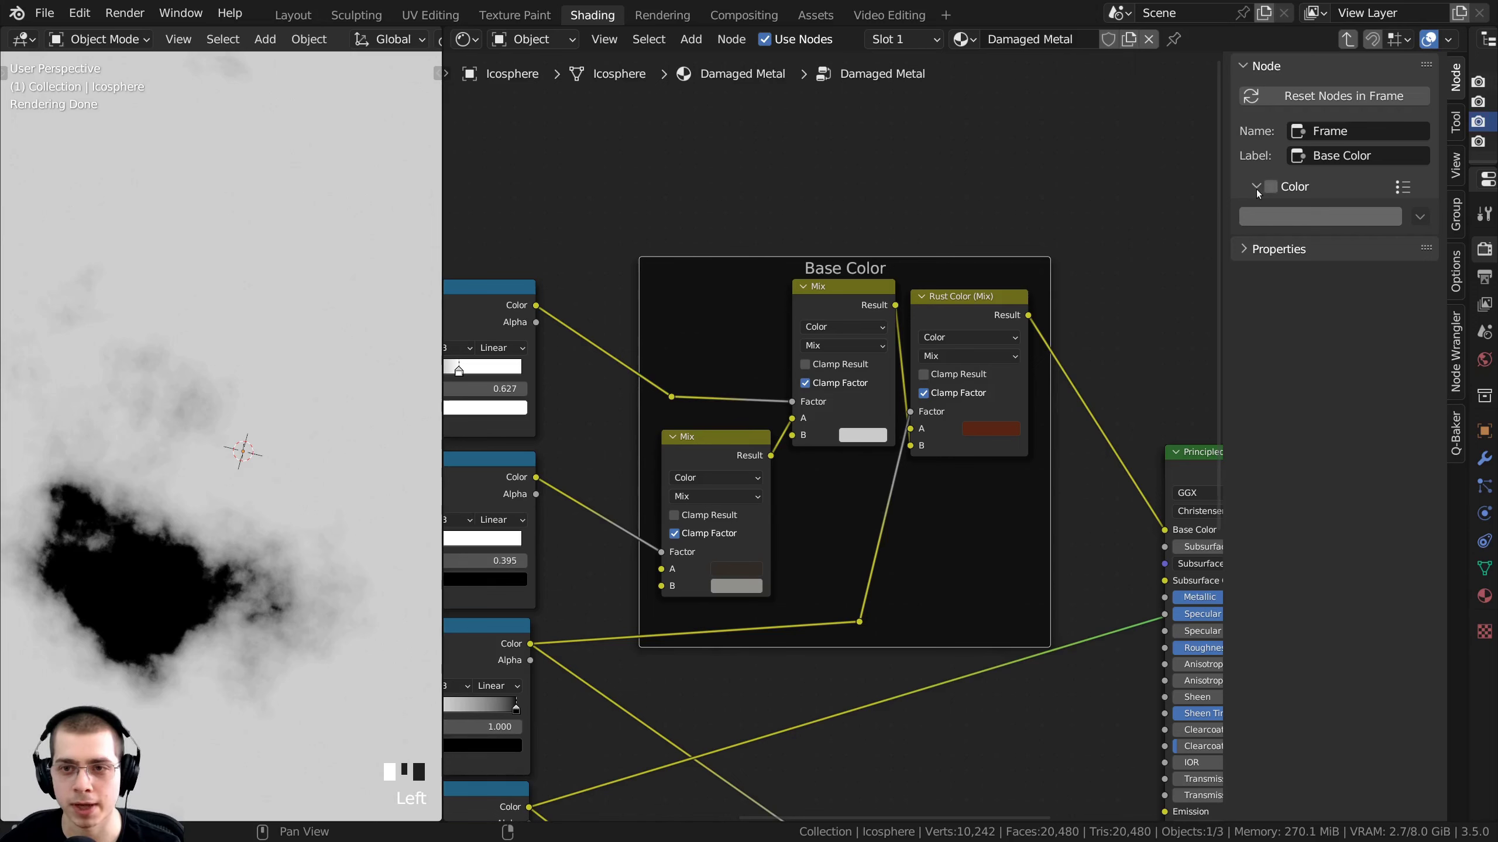
click(1266, 188)
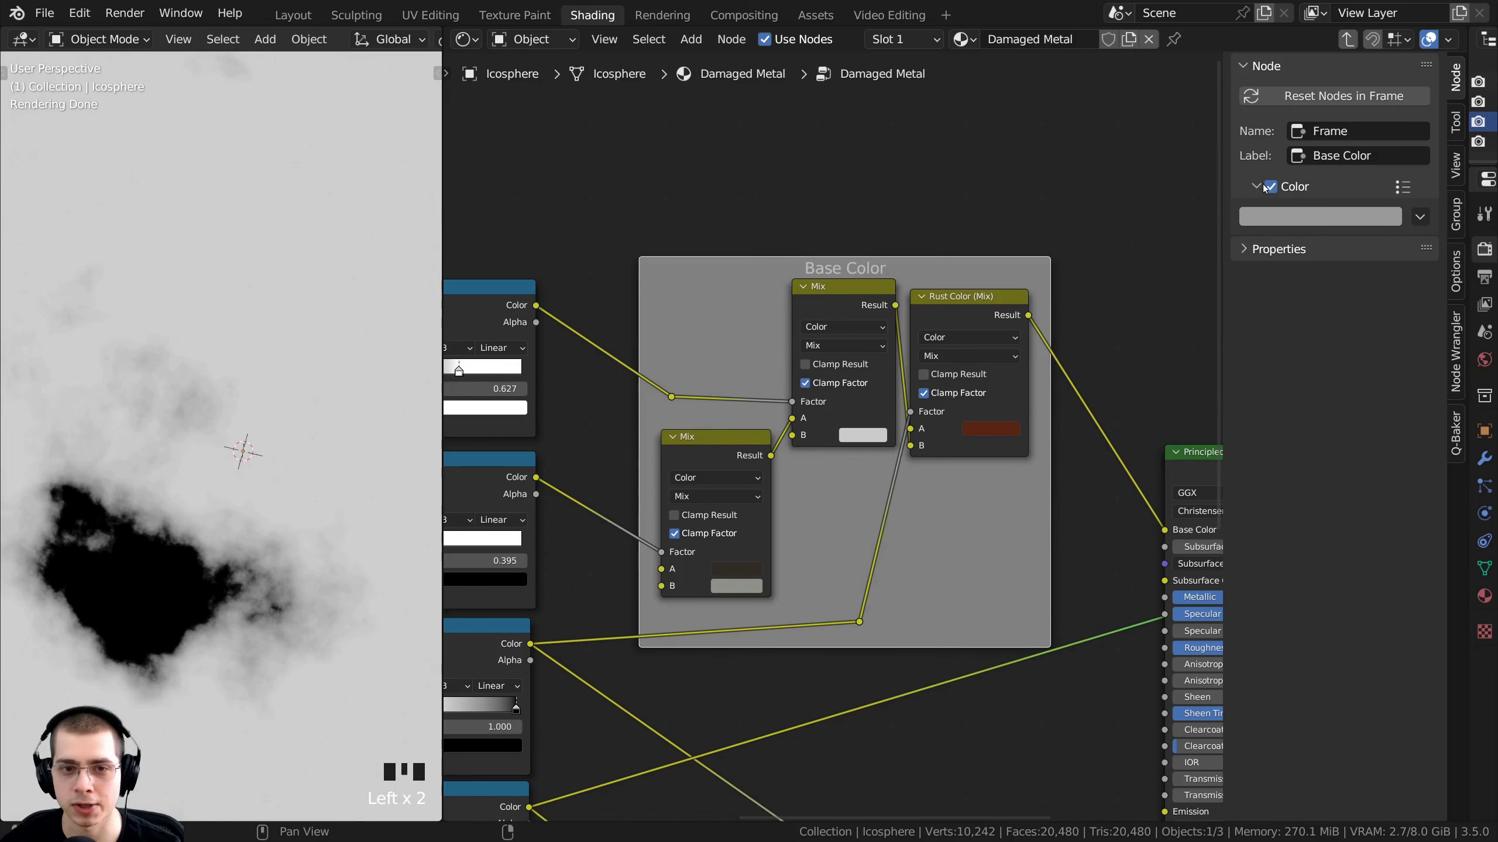
click(1263, 218)
mouse_move(1334, 305)
mouse_down()
mouse_move(1332, 280)
mouse_move(1386, 282)
mouse_up()
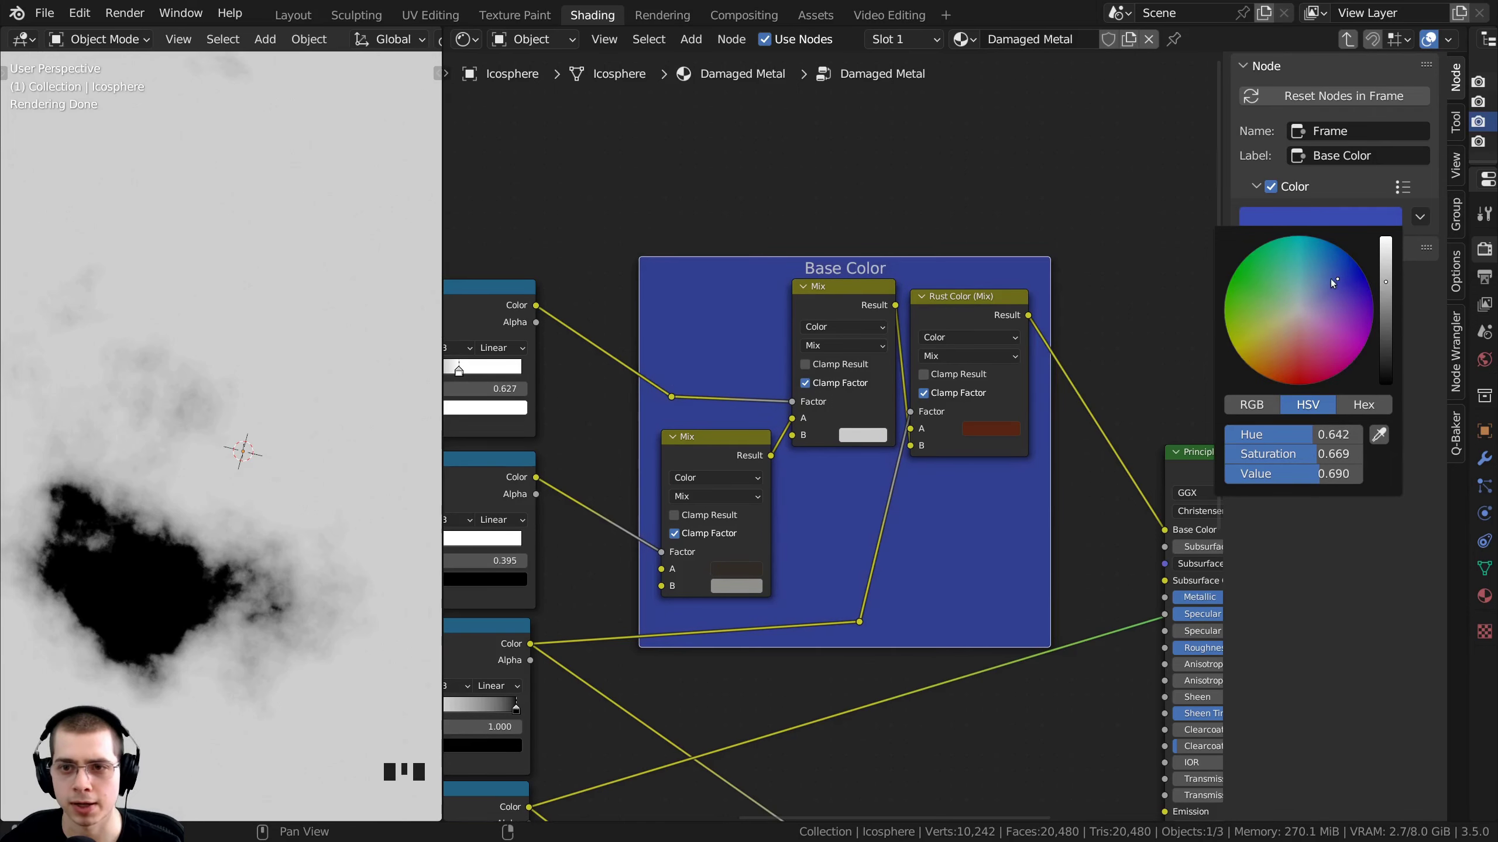
Enable a custom color on the Textures frame and set it to orange, about hue 0.076, saturation 0.710, value 0.608
middle_drag(448, 490, 1029, 229)
click(832, 239)
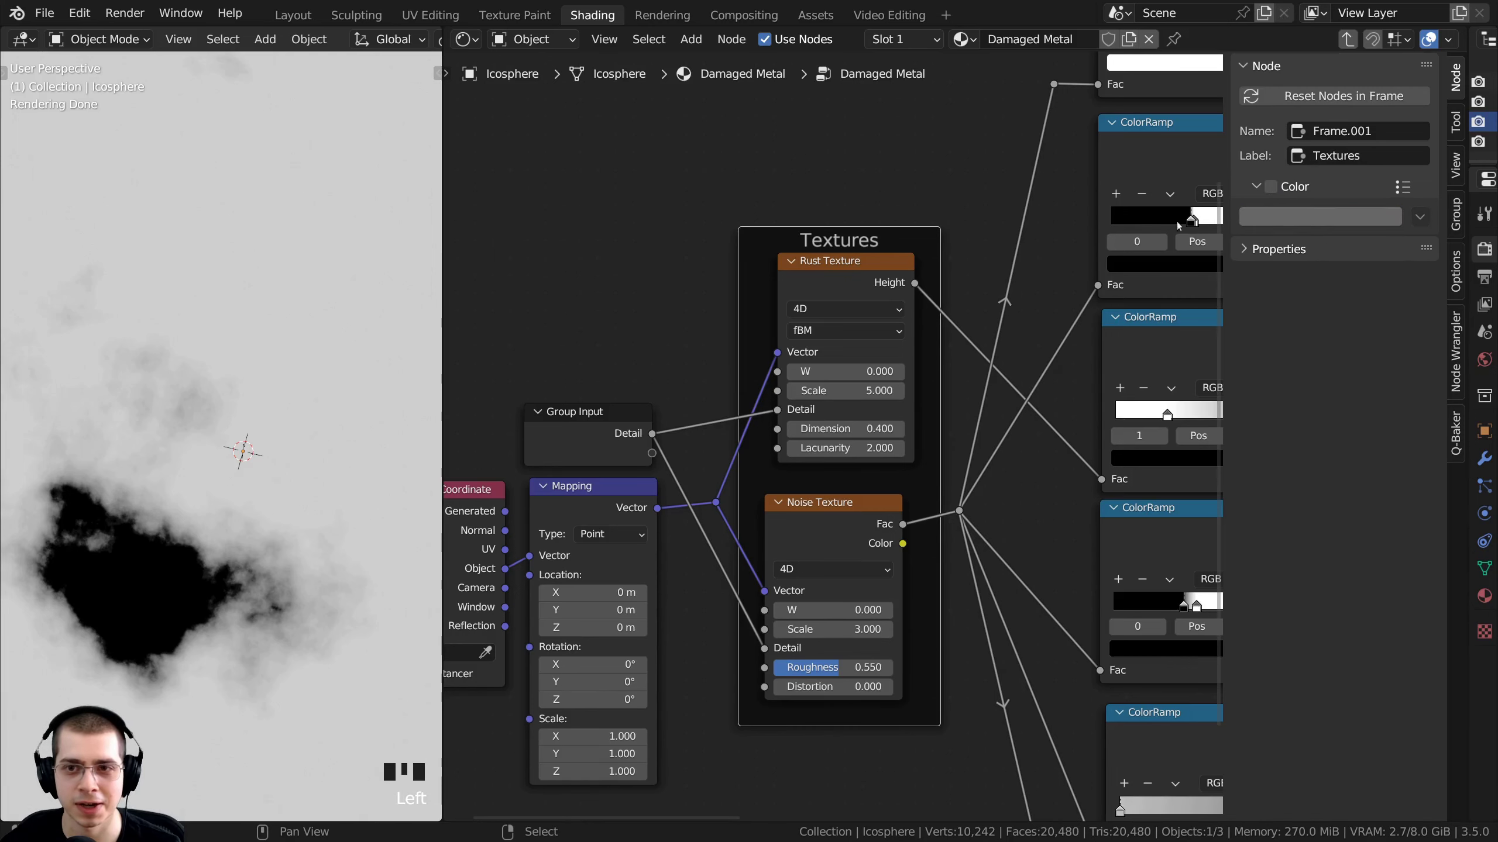
click(1270, 187)
click(1276, 217)
mouse_move(1289, 345)
mouse_down()
mouse_move(1264, 343)
mouse_move(1273, 356)
mouse_up()
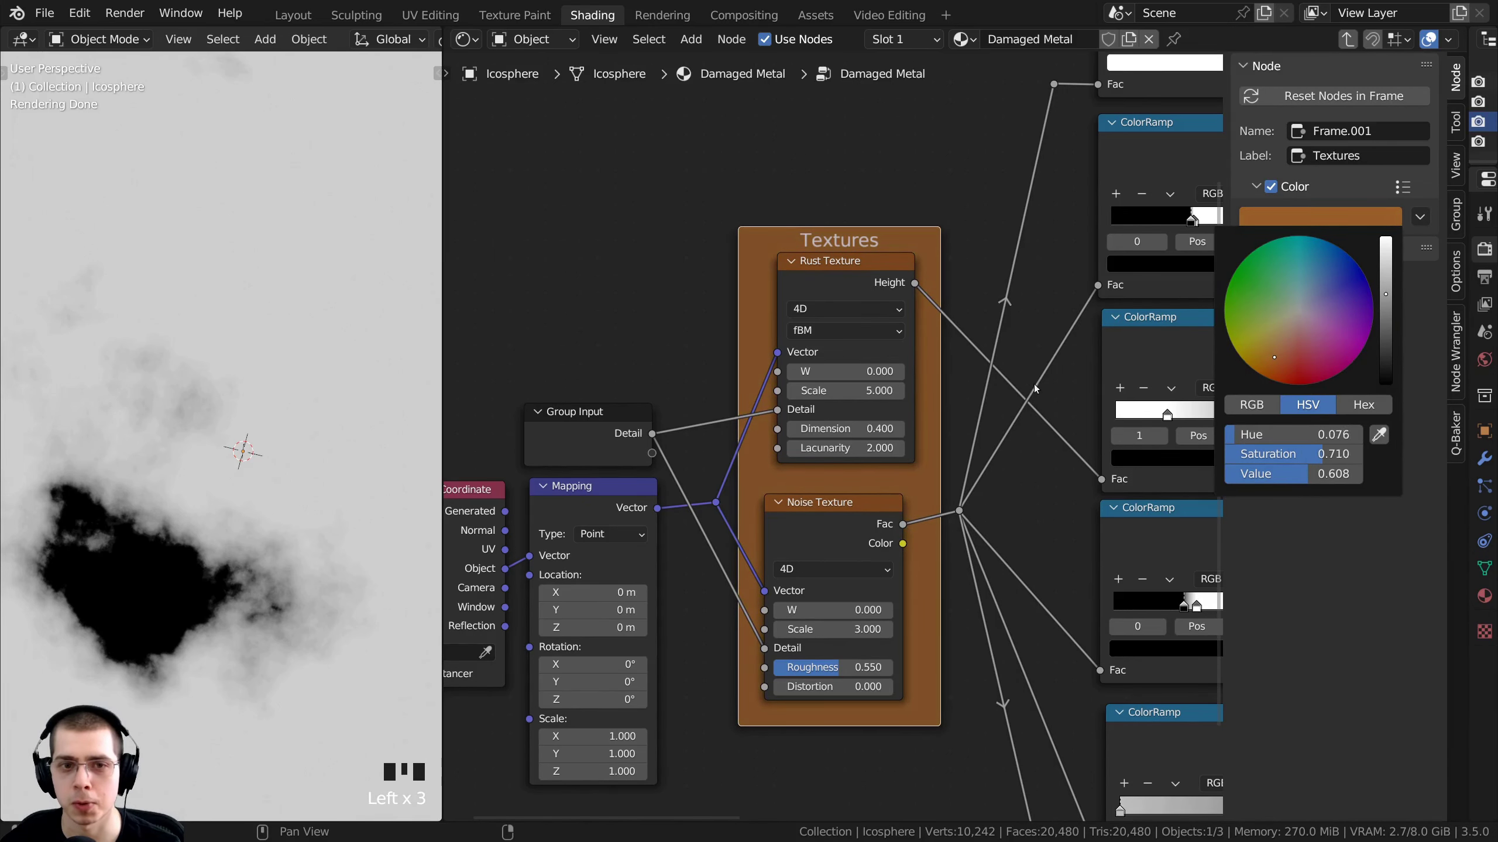
Switch the viewport preview back to the complete damaged metal shader
scroll(967, 422, down, 6)
click(896, 462)
middle_drag(896, 463, 899, 443)
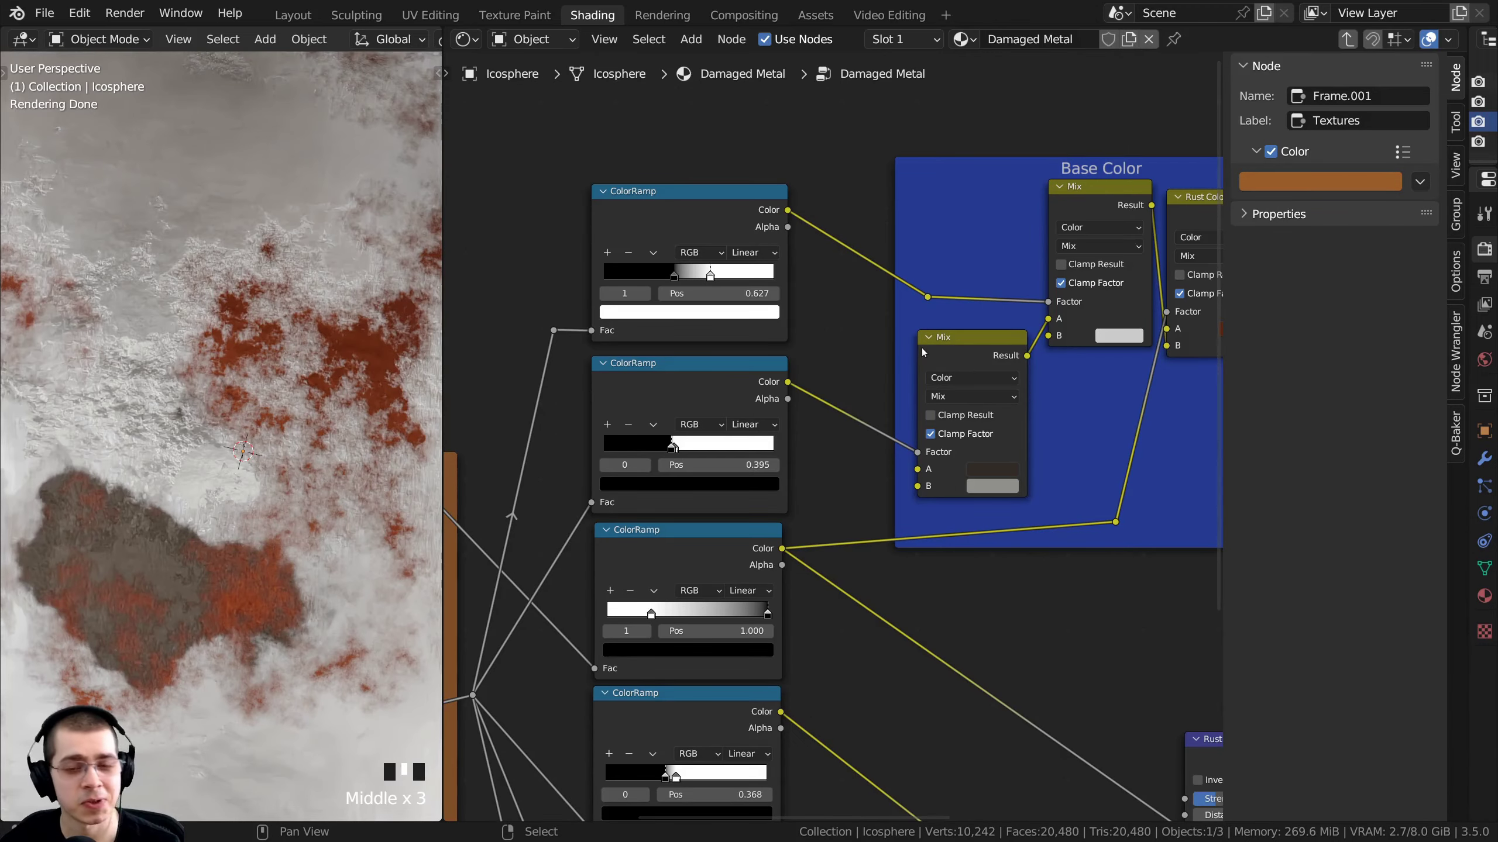
Enable a custom color on the Principled BSDF node and set it to a darker green
scroll(921, 348, up, 1)
middle_drag(922, 347, 889, 335)
scroll(969, 432, down, 3)
middle_drag(969, 432, 762, 392)
middle_drag(786, 513, 576, 315)
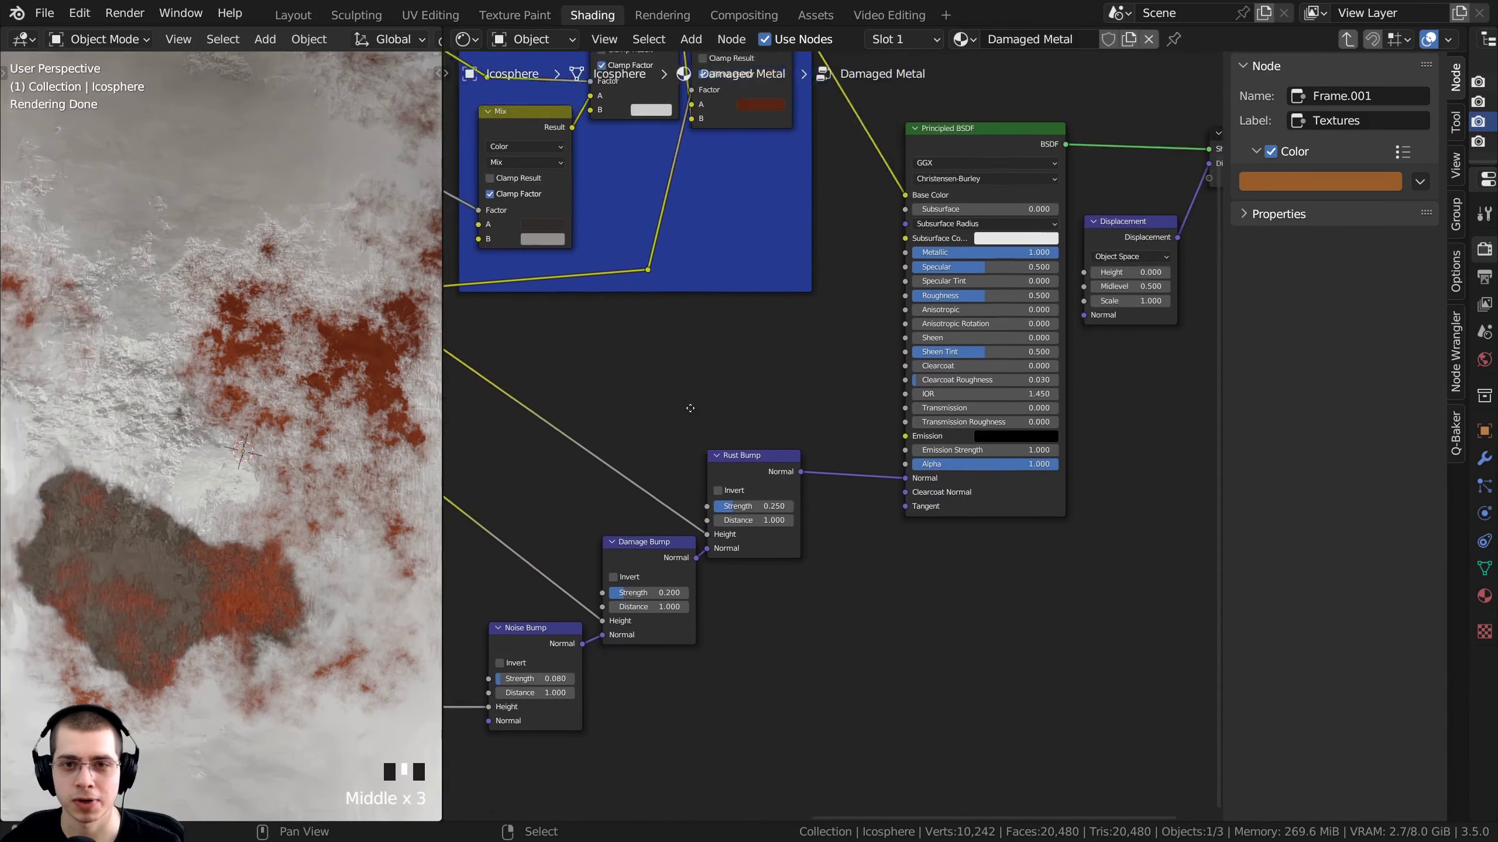
scroll(690, 309, up, 2)
click(830, 238)
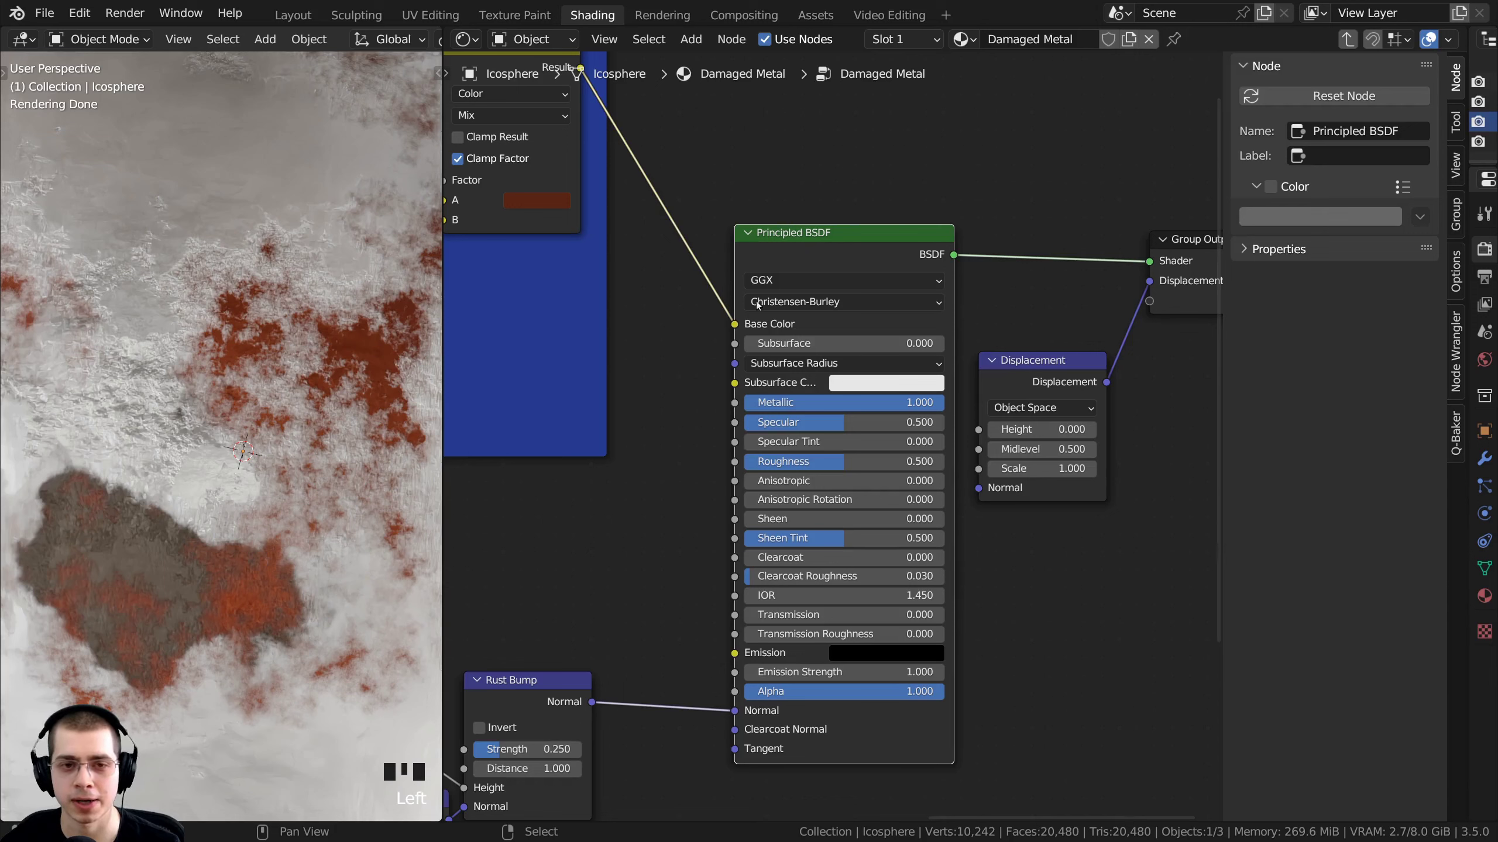
click(1456, 77)
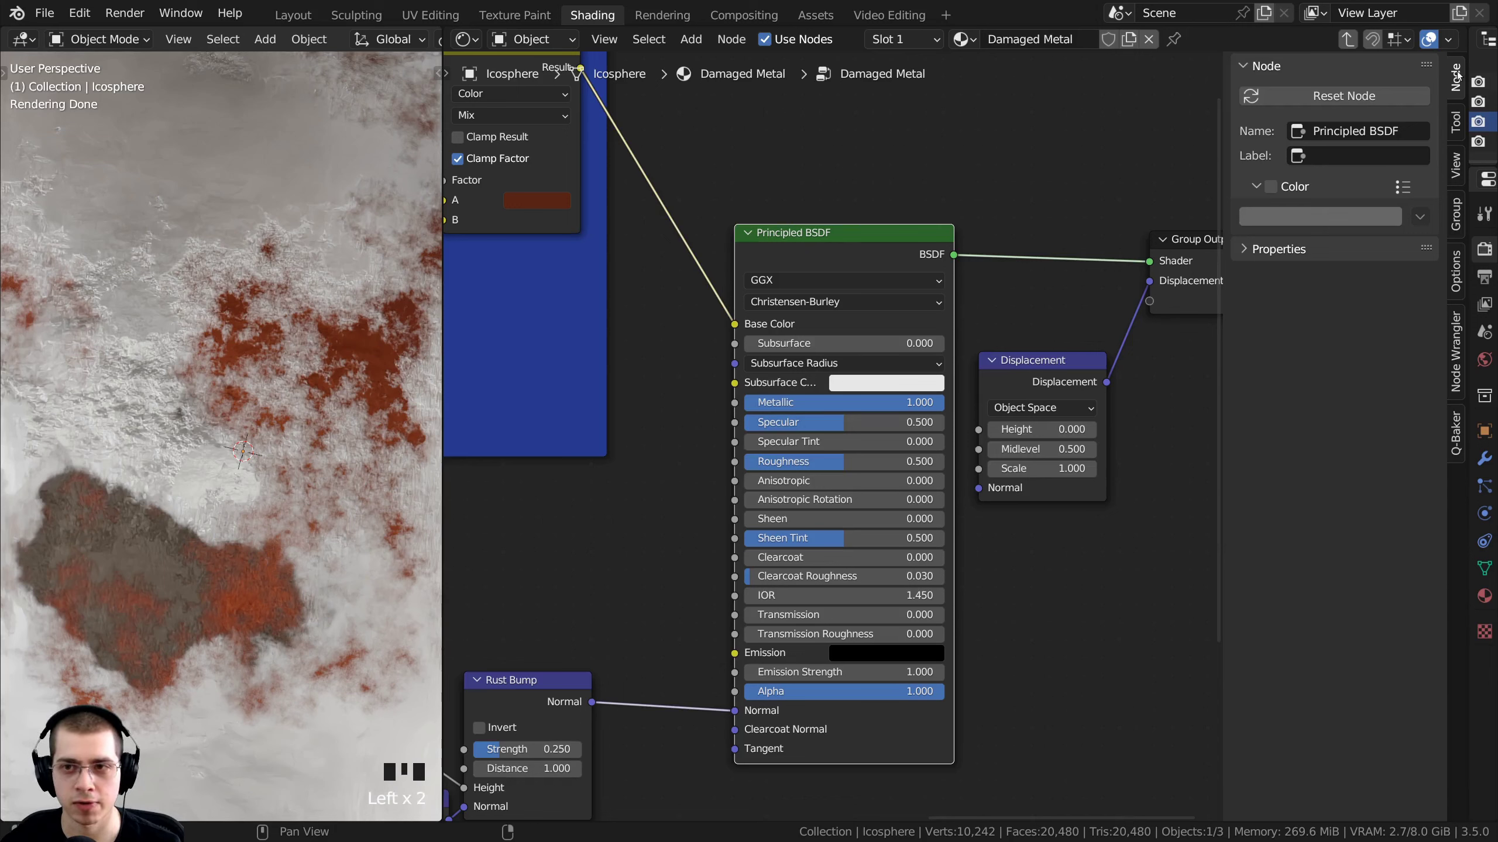
click(1272, 187)
click(1264, 217)
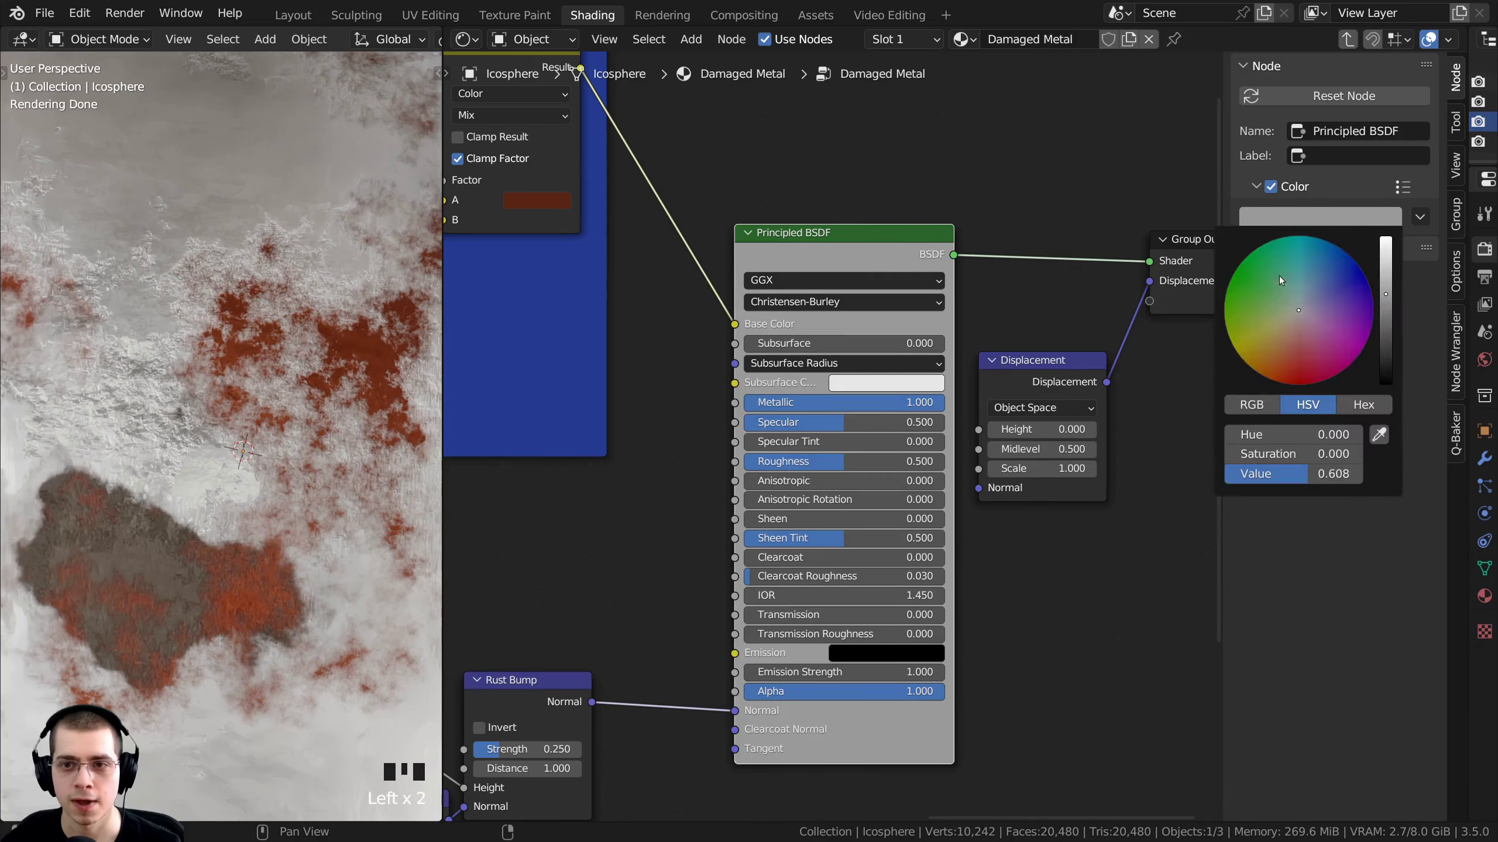
drag(1279, 276, 1252, 292)
drag(1387, 295, 1387, 313)
drag(1248, 289, 1251, 282)
Look over the color-coded node layout and exit the Damaged Metal node group
scroll(827, 369, down, 5)
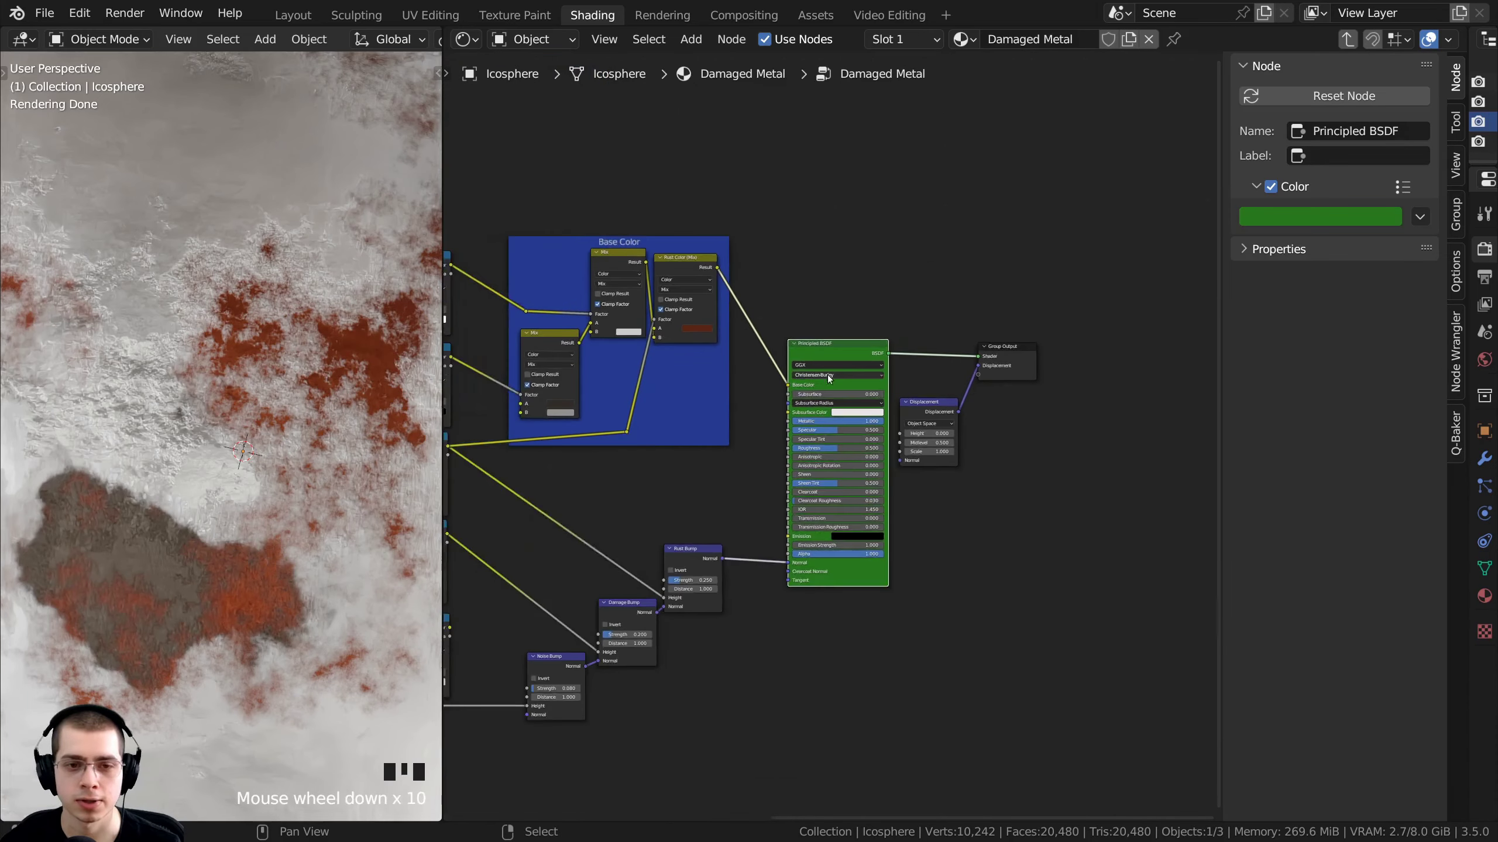
middle_drag(902, 307, 991, 314)
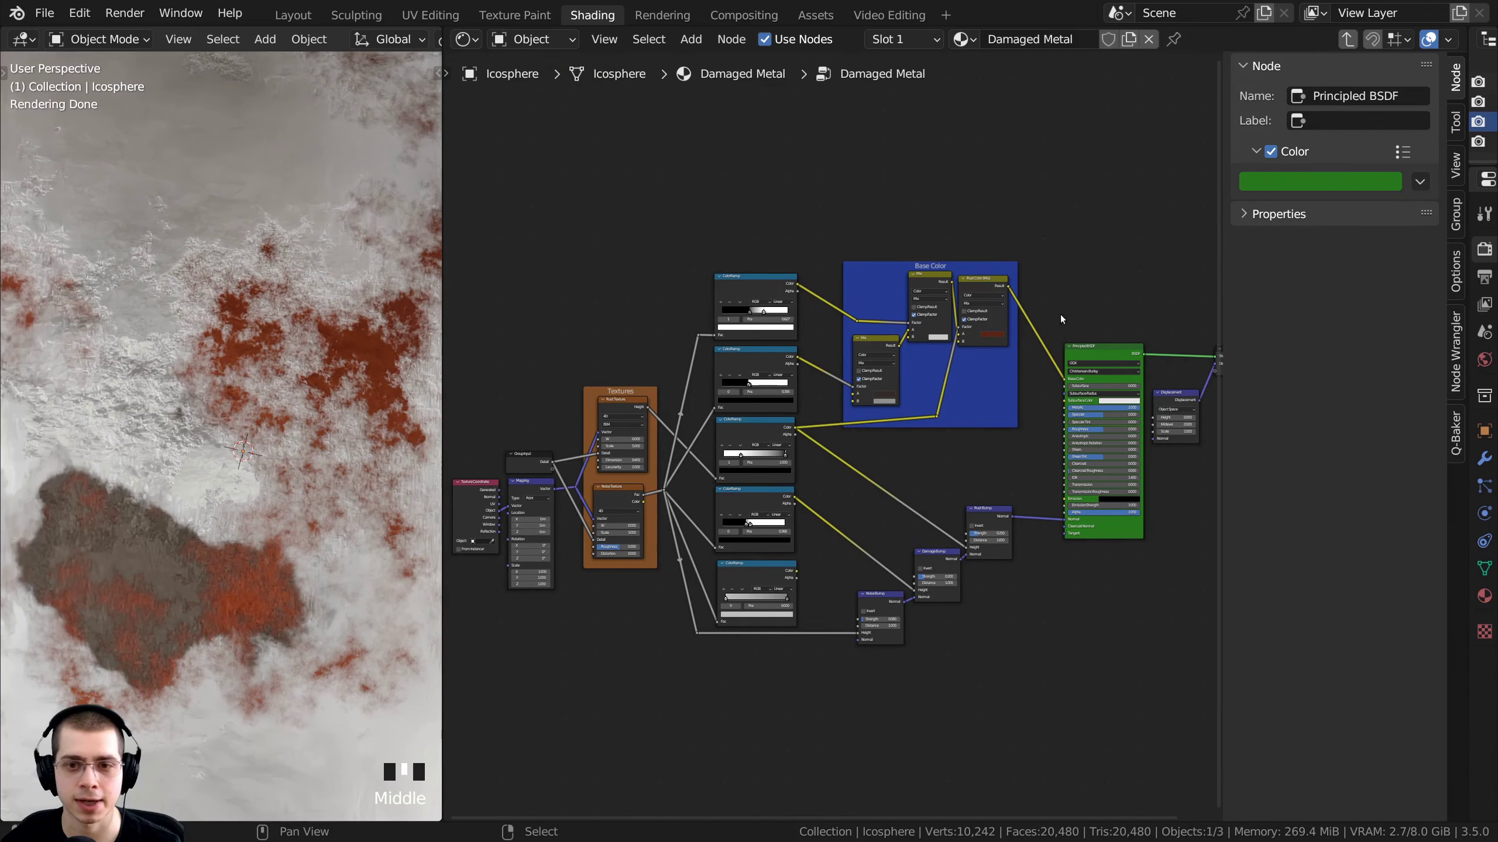
scroll(1055, 314, up, 2)
drag(796, 154, 906, 363)
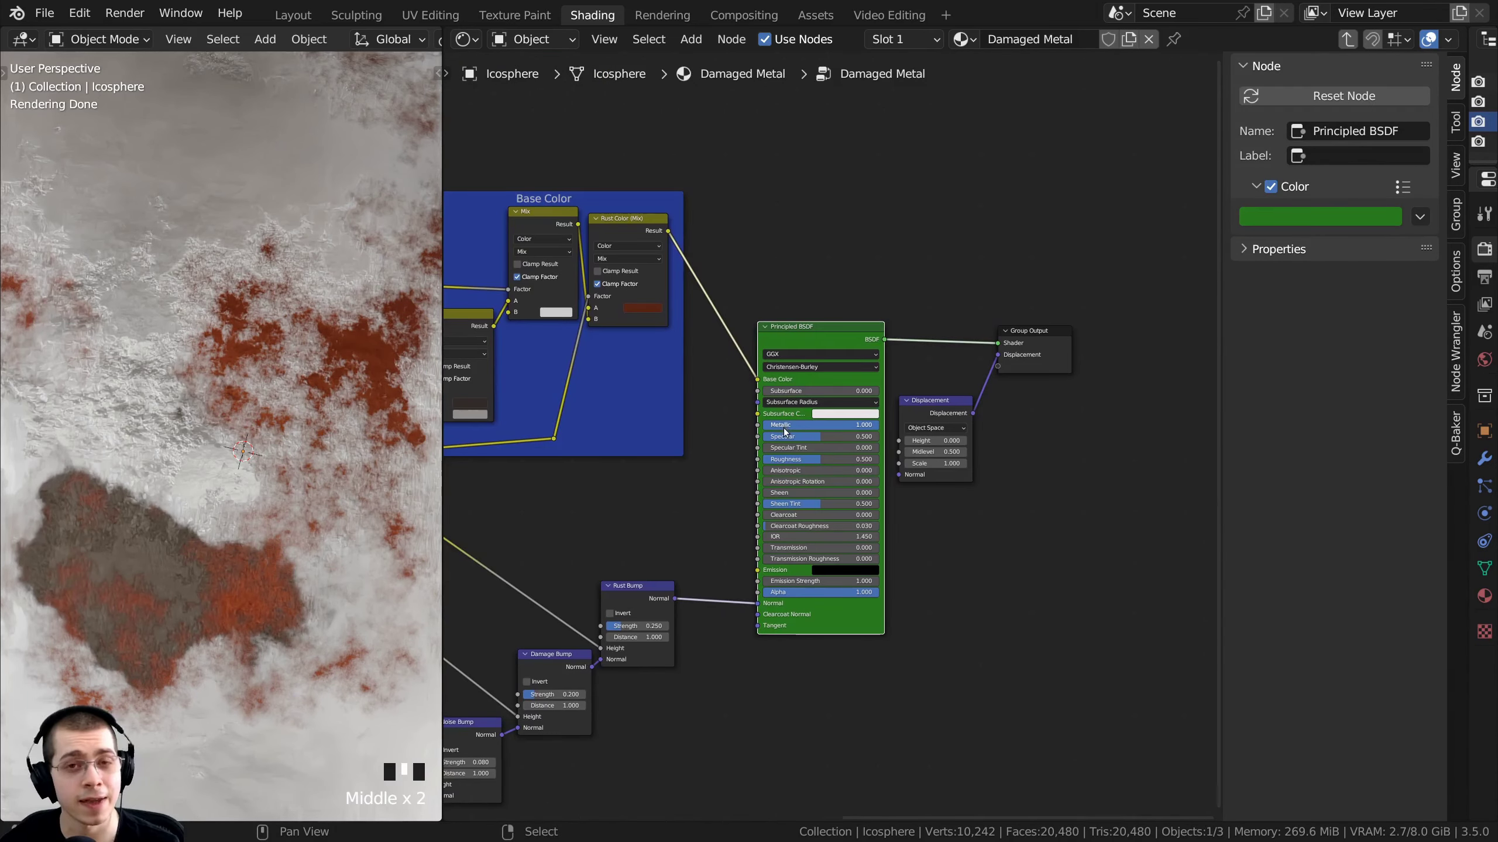
key(Tab)
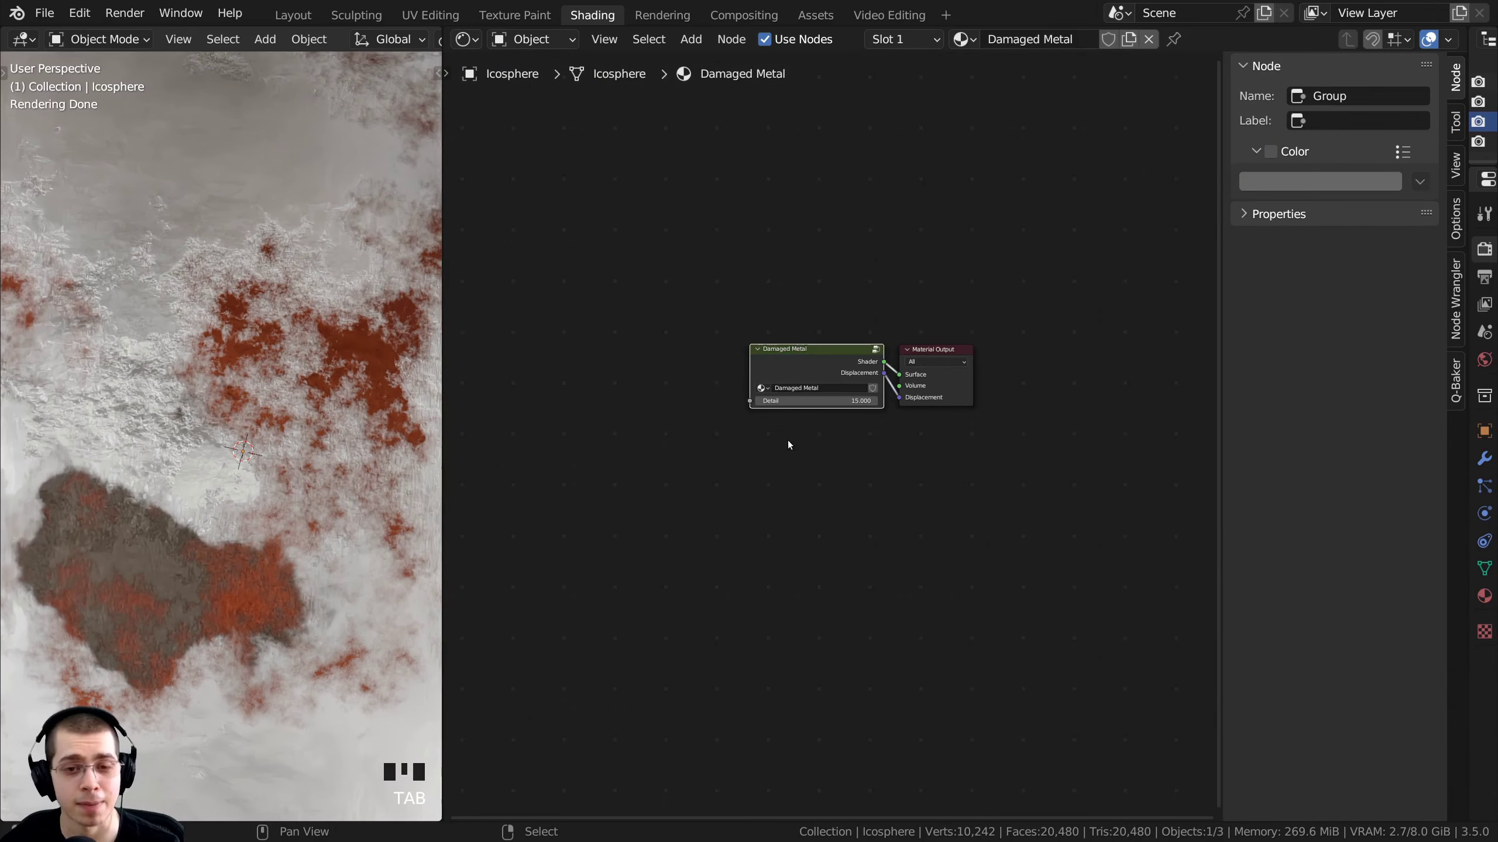
Enable a custom color on the Damaged Metal group node and set it to orange, hue 0.057, saturation 0.891, value 0.608
scroll(787, 440, up, 4)
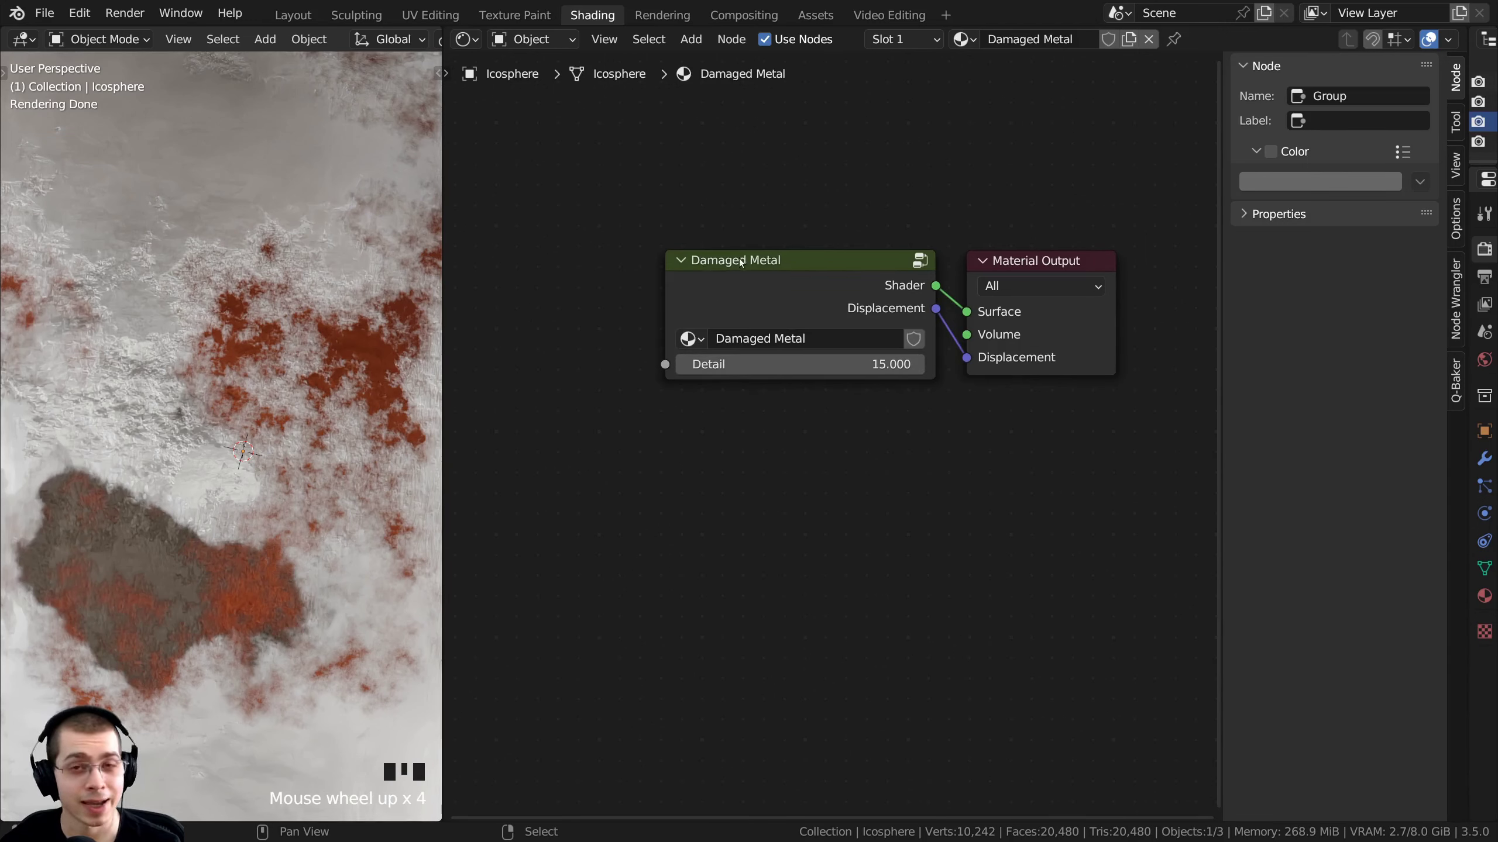
drag(741, 263, 722, 277)
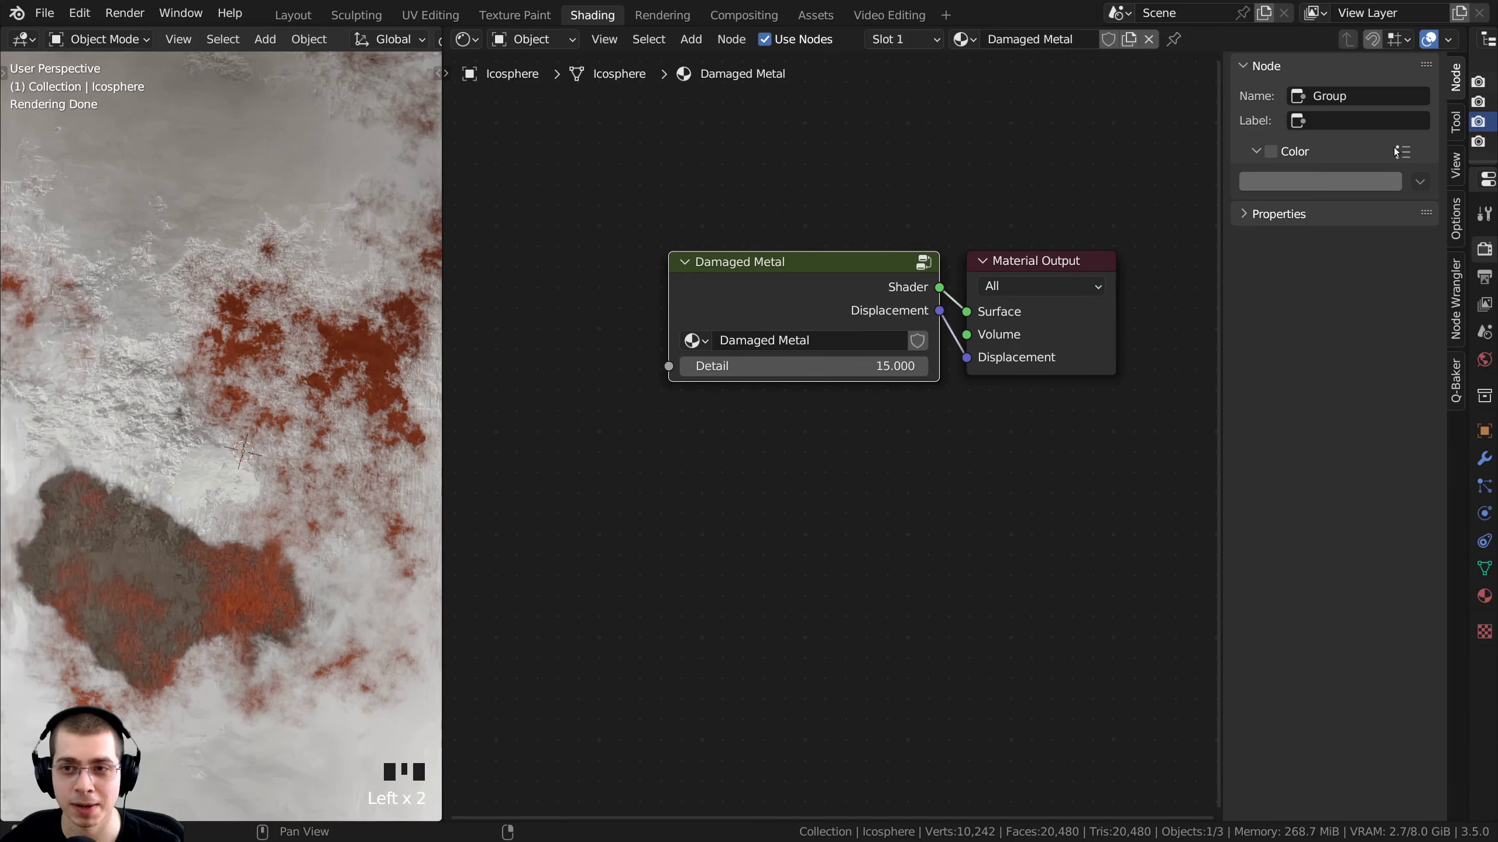
key(n)
key(n)
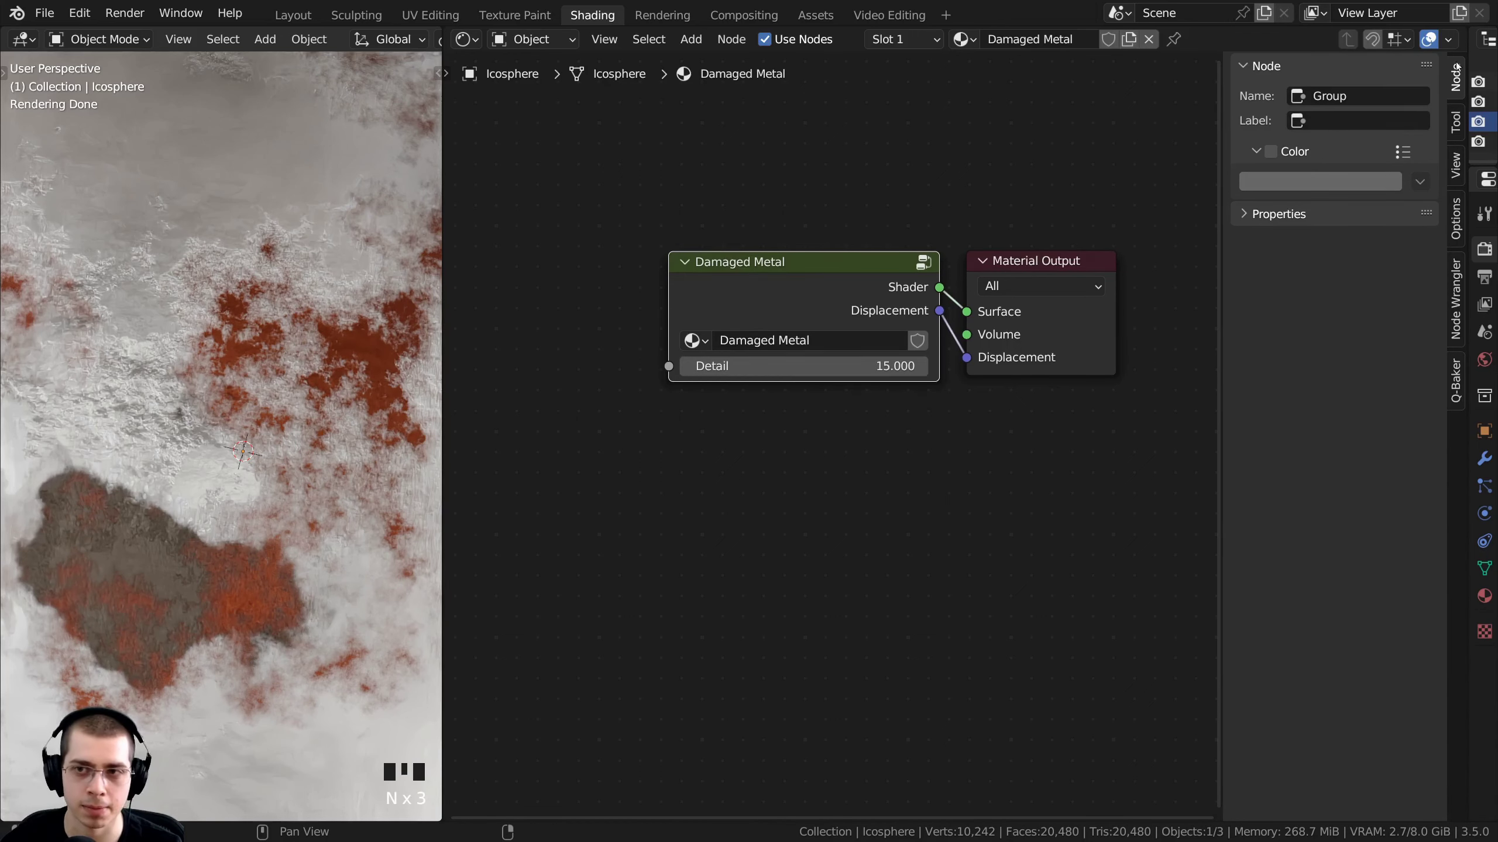
drag(1465, 63, 1466, 63)
click(1271, 152)
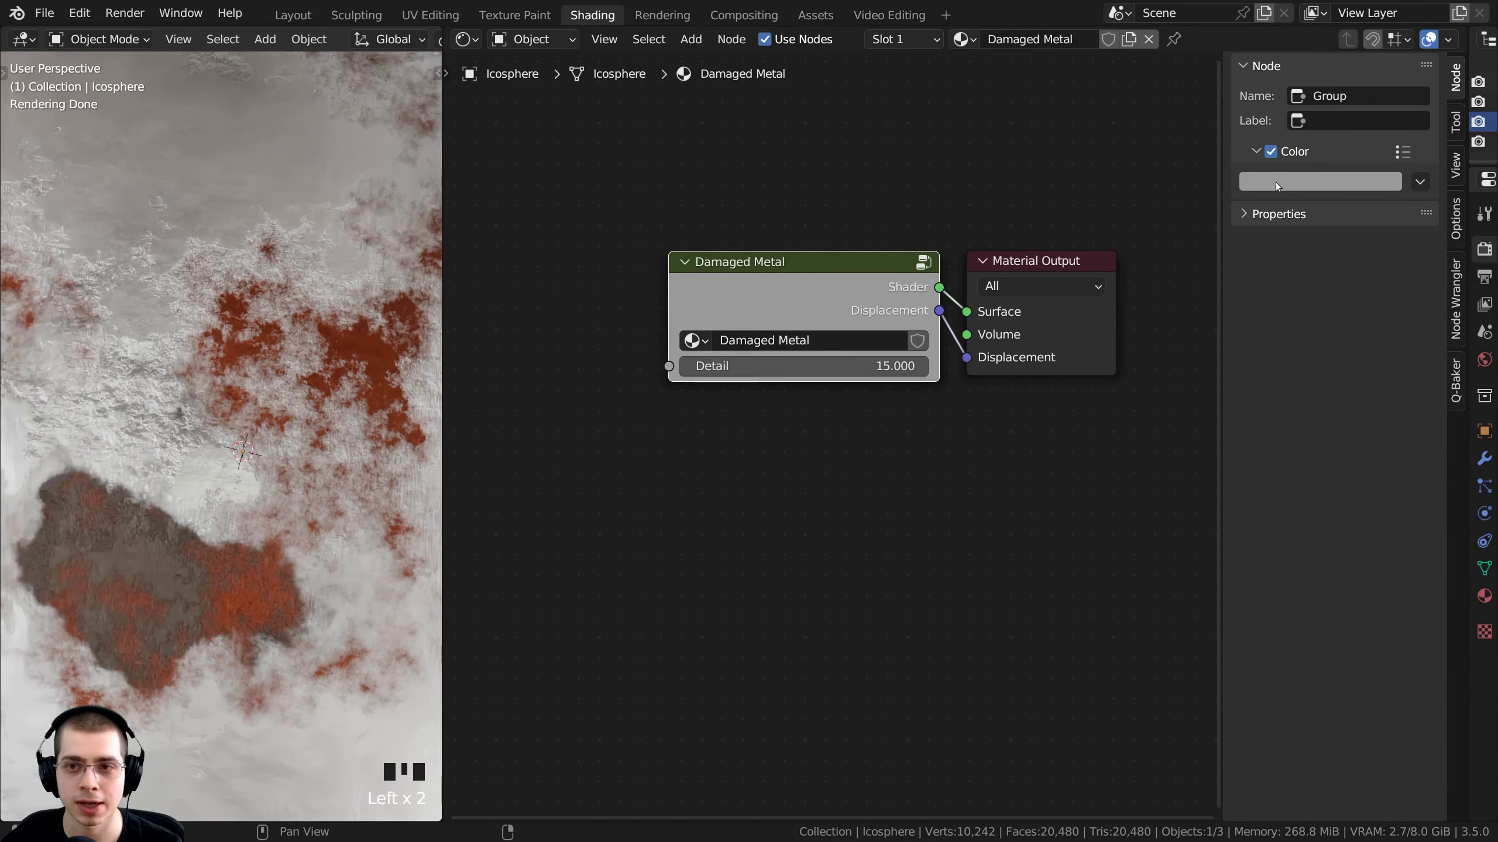
click(1280, 185)
drag(1290, 271, 1274, 336)
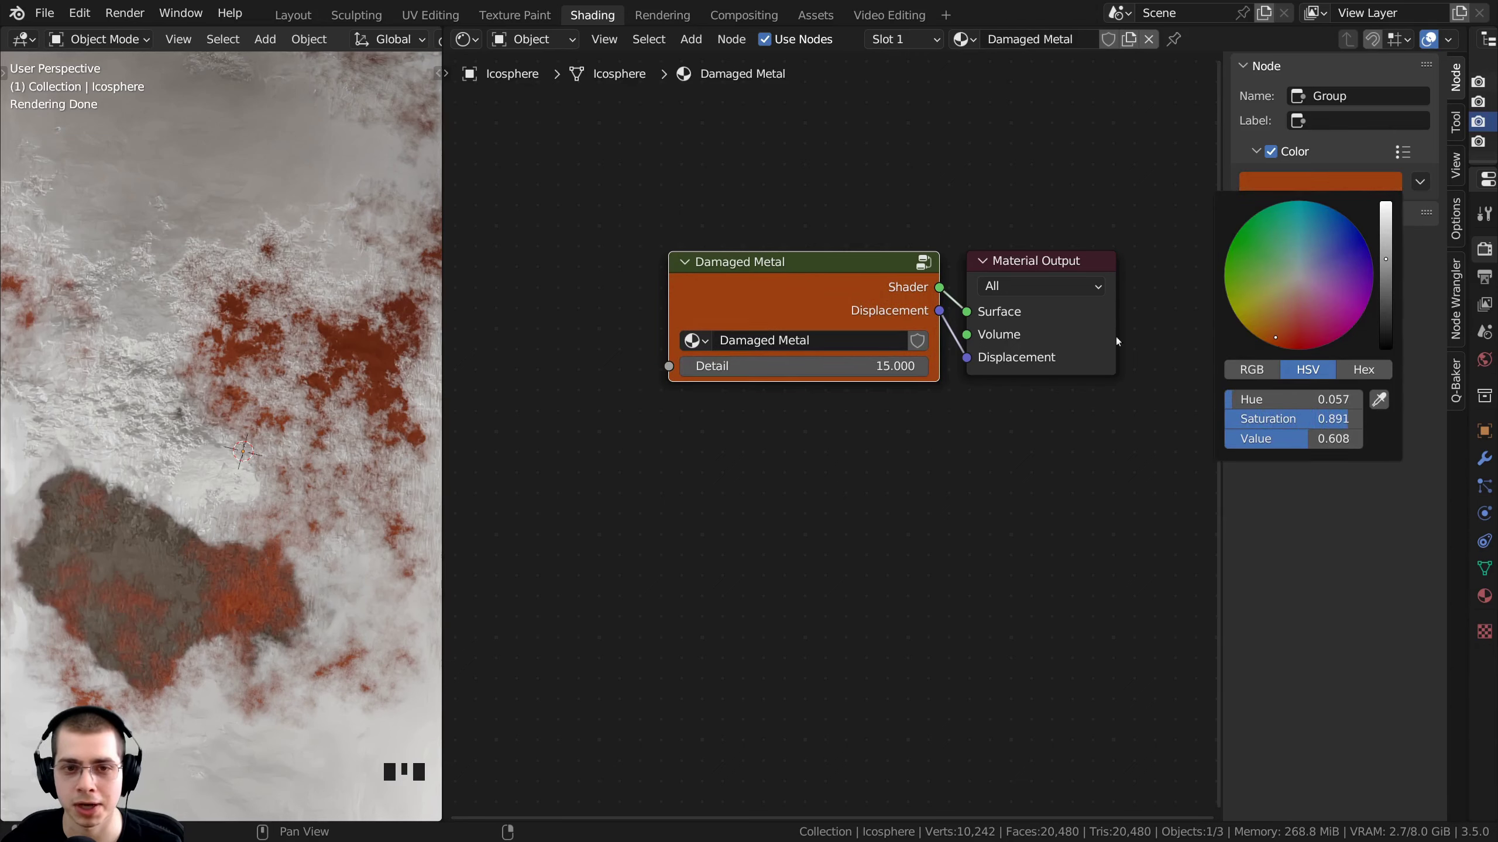
Open the Damaged Metal node group and look over its nodes from the Textures frame to the Principled BSDF
scroll(791, 297, down, 2)
middle_drag(744, 396, 764, 361)
key(Tab)
scroll(614, 270, up, 2)
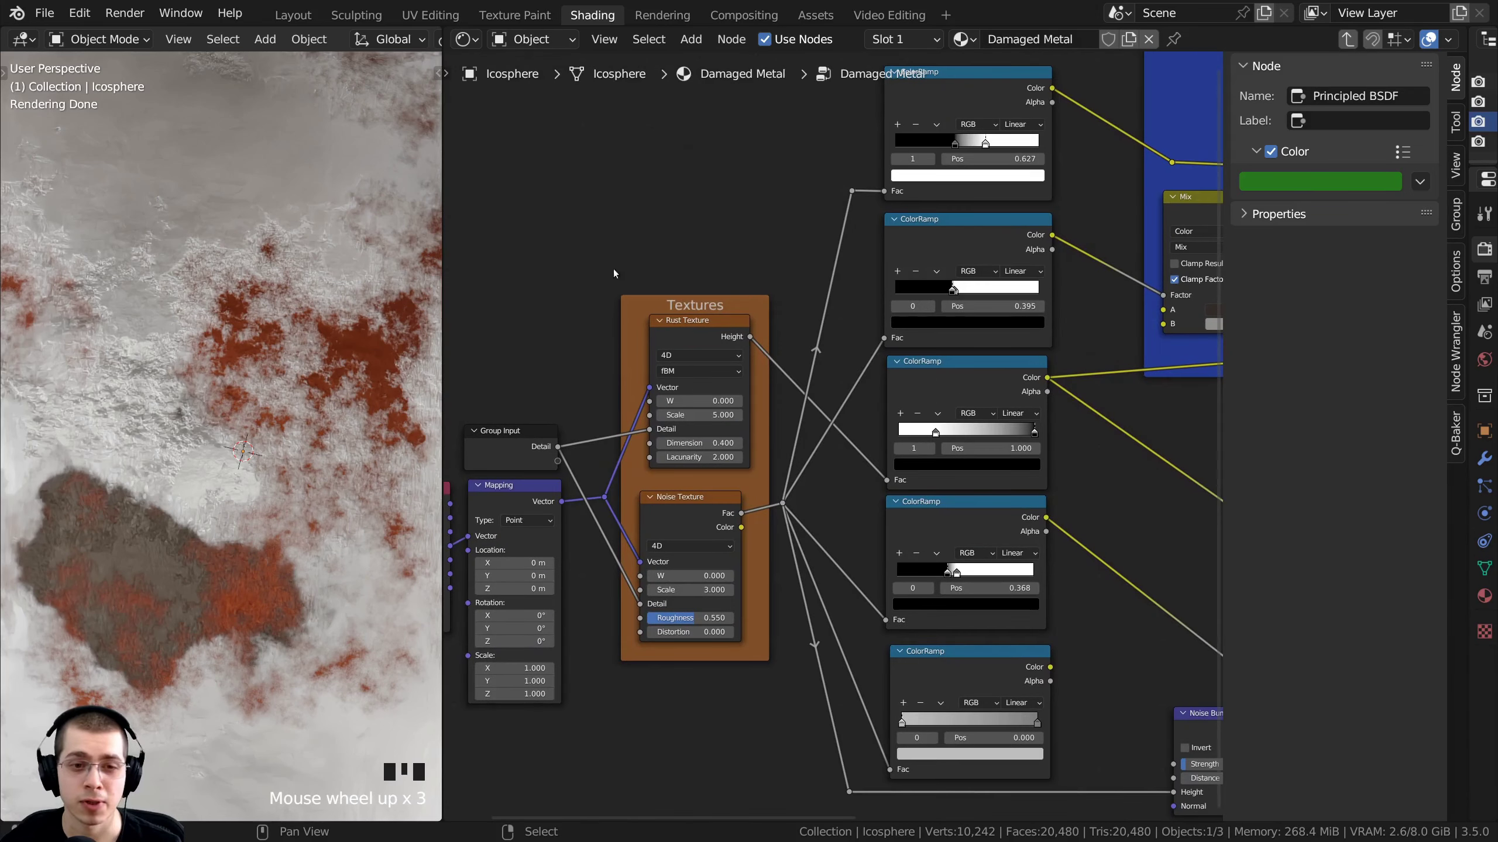
middle_drag(867, 498, 913, 461)
scroll(766, 429, up, 2)
middle_drag(766, 429, 842, 434)
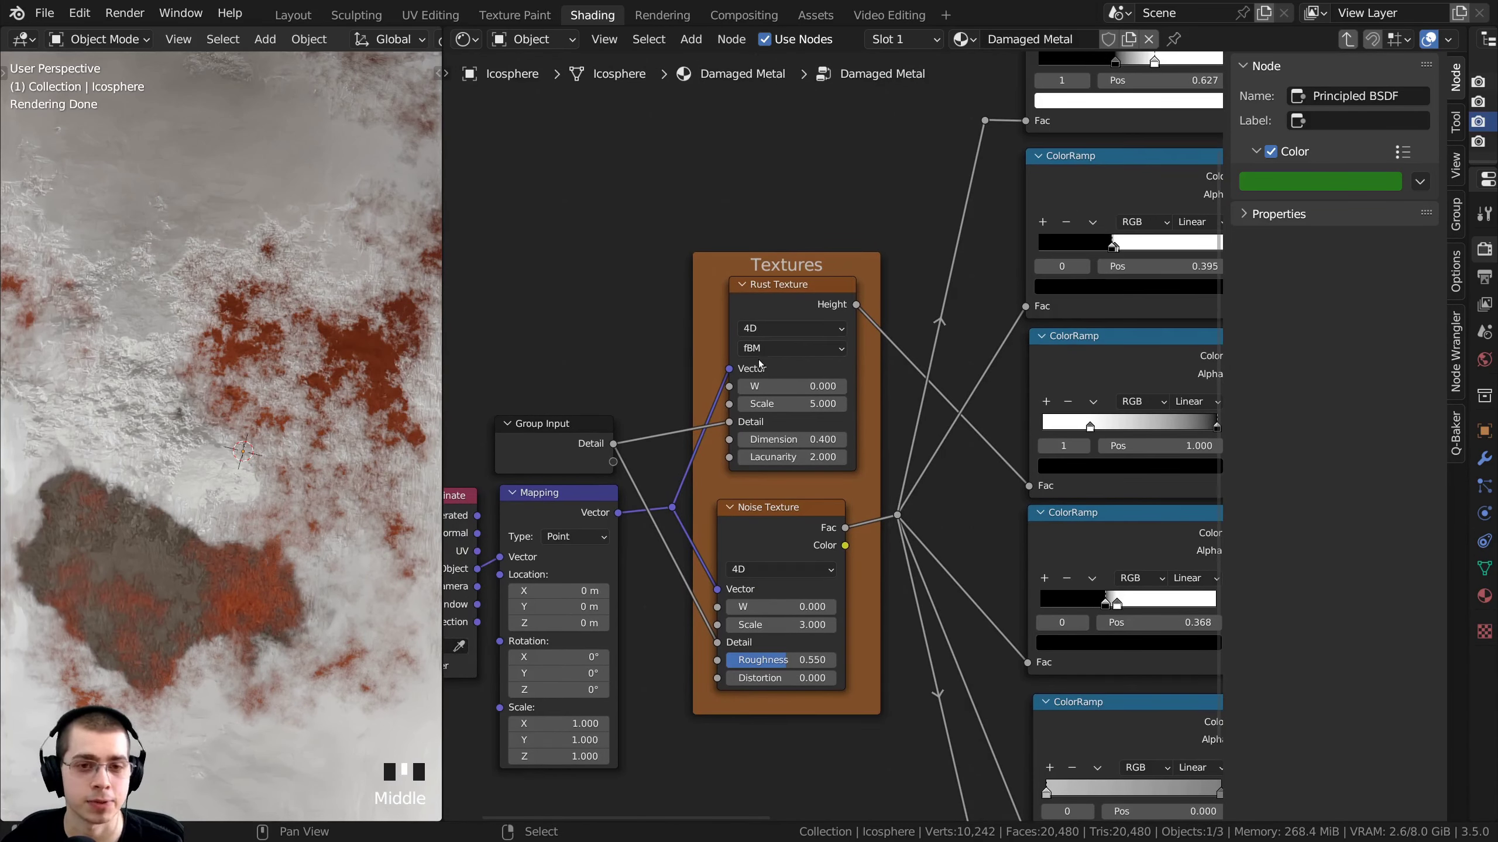
ctrl+scroll(882, 322, down, 2)
scroll(938, 325, down, 1)
middle_drag(937, 324, 901, 344)
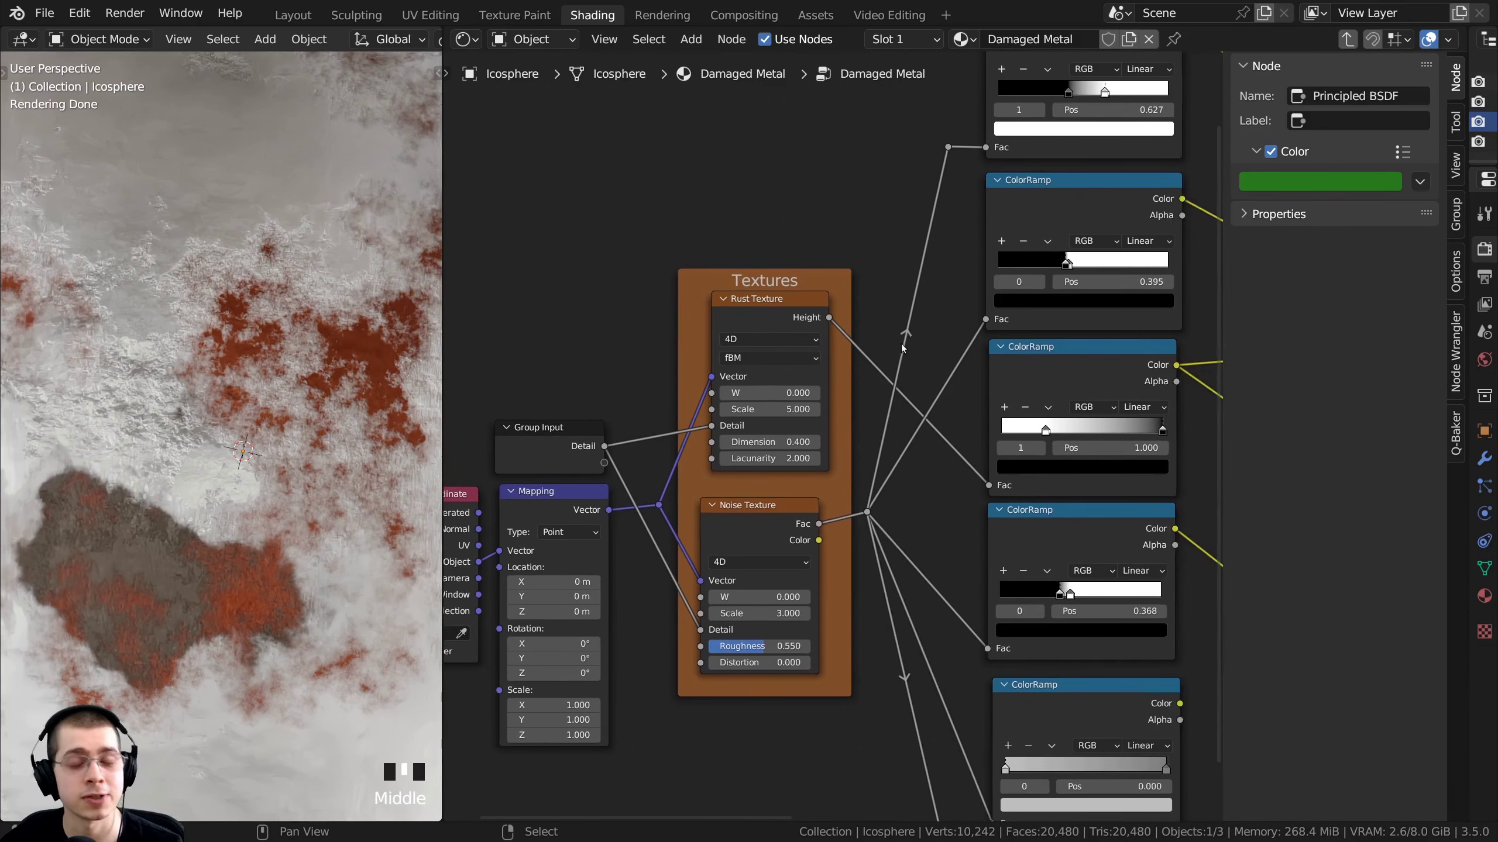
scroll(1002, 350, down, 4)
middle_drag(1040, 442, 355, 444)
scroll(1061, 425, up, 6)
middle_drag(900, 382, 810, 449)
scroll(810, 448, up, 1)
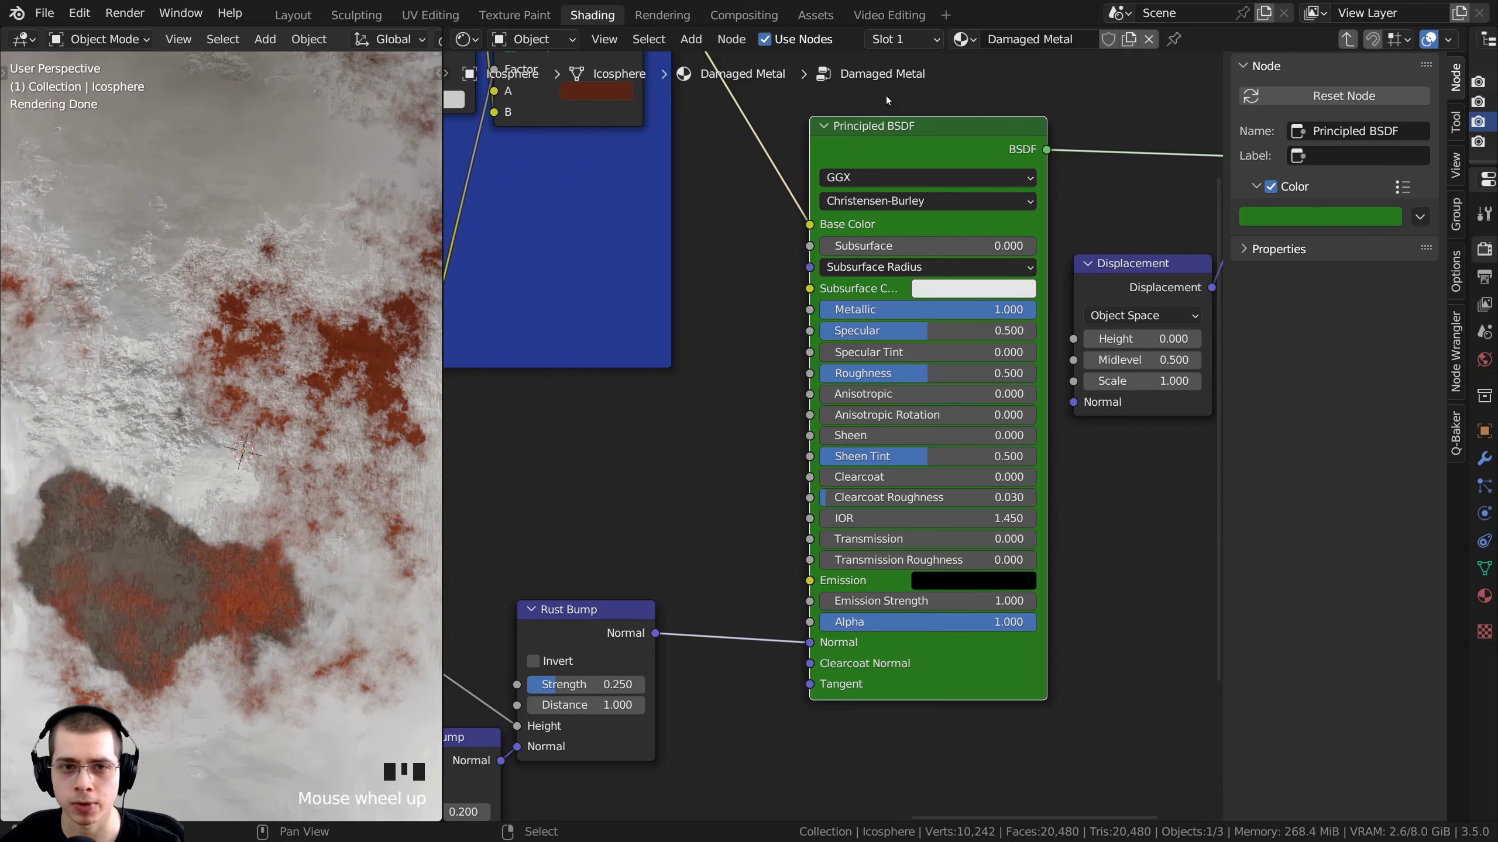
Hide the unused sockets on the Principled BSDF node and shift the node slightly
drag(839, 142, 818, 140)
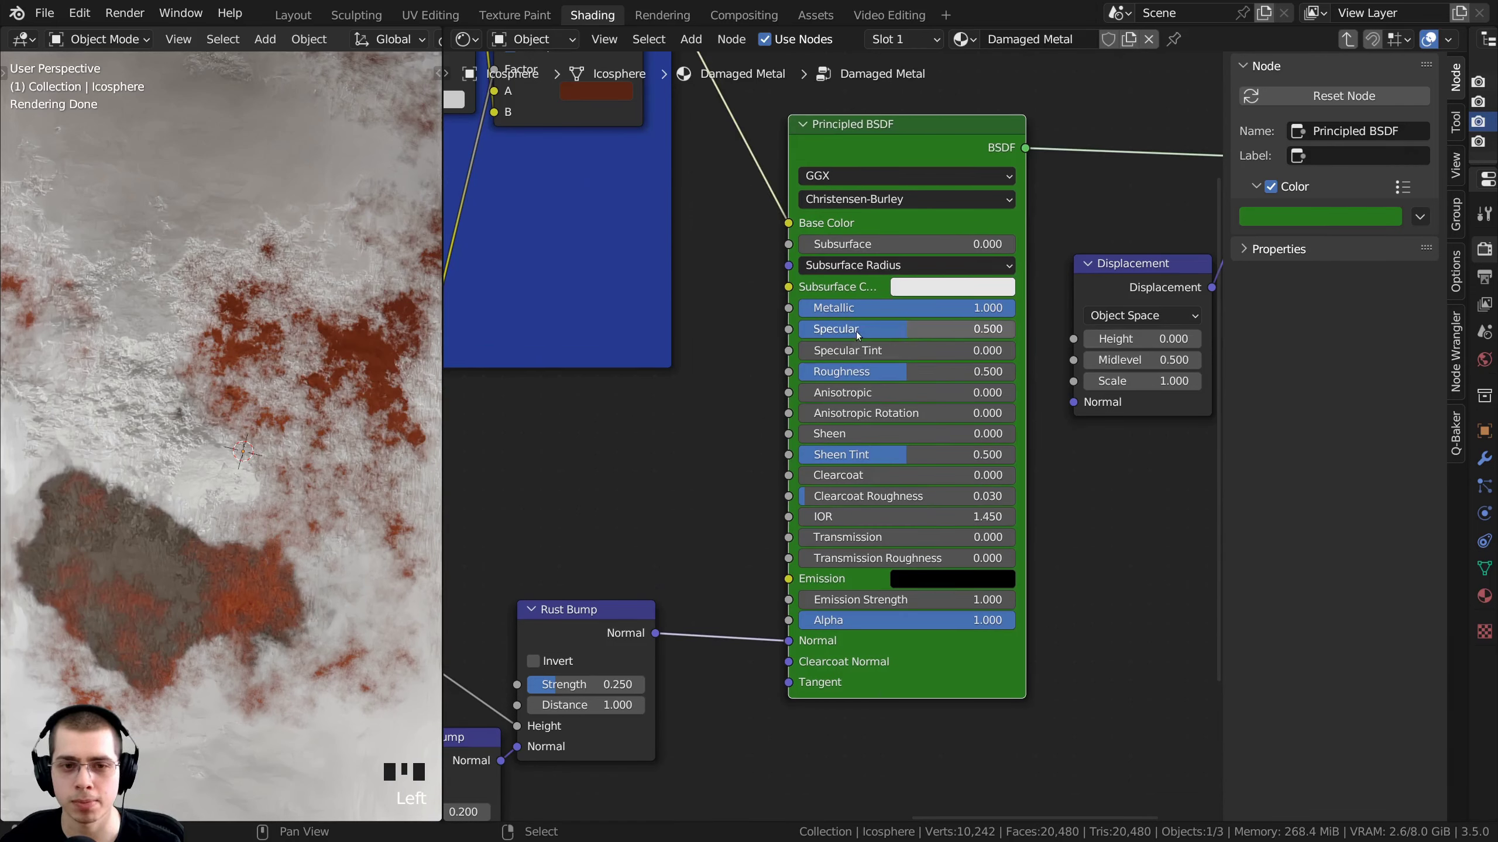
drag(867, 131, 875, 142)
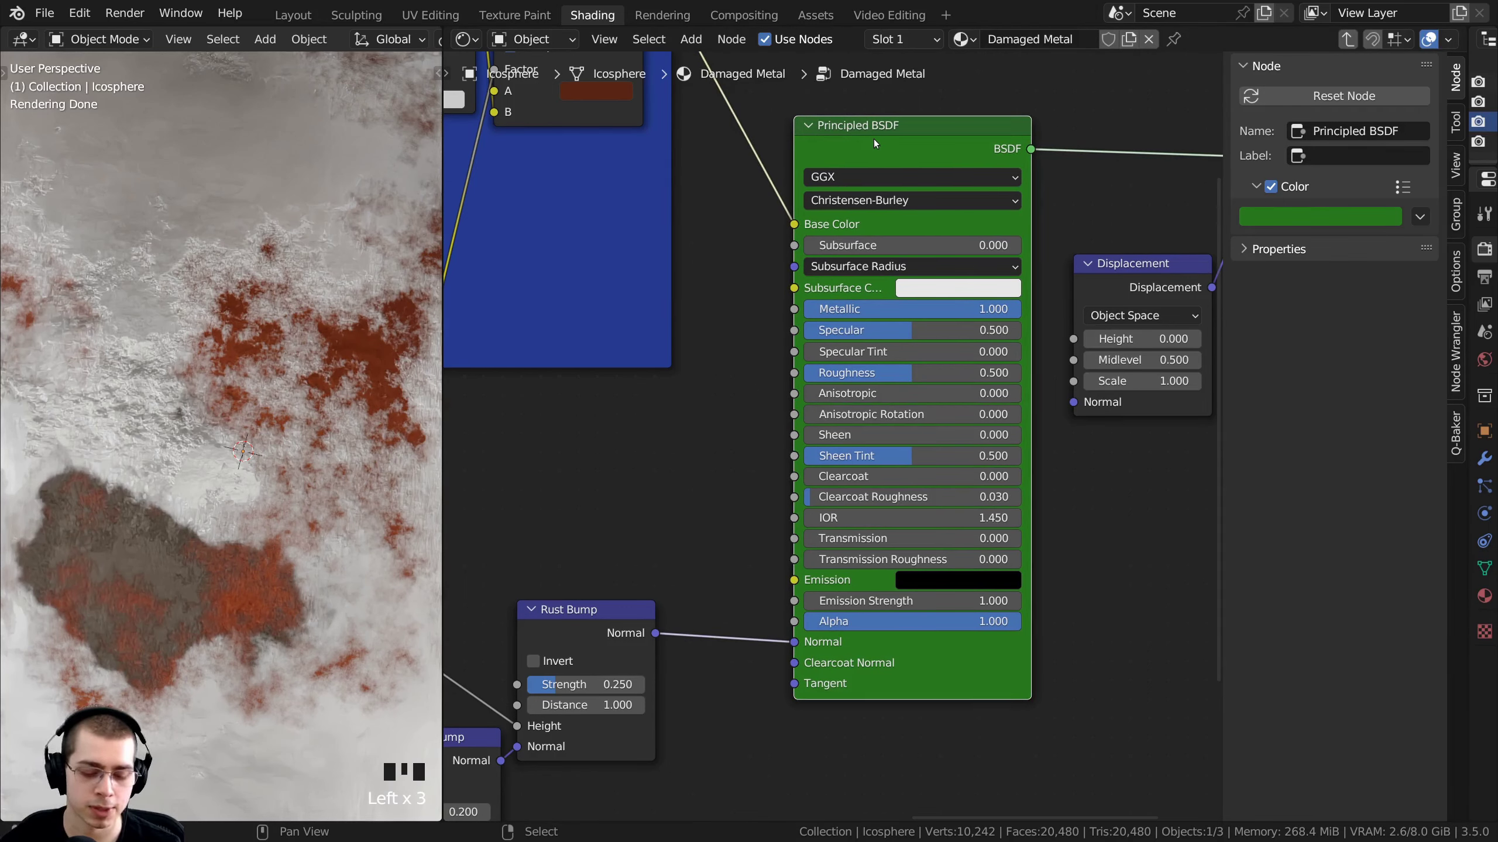
click(858, 151)
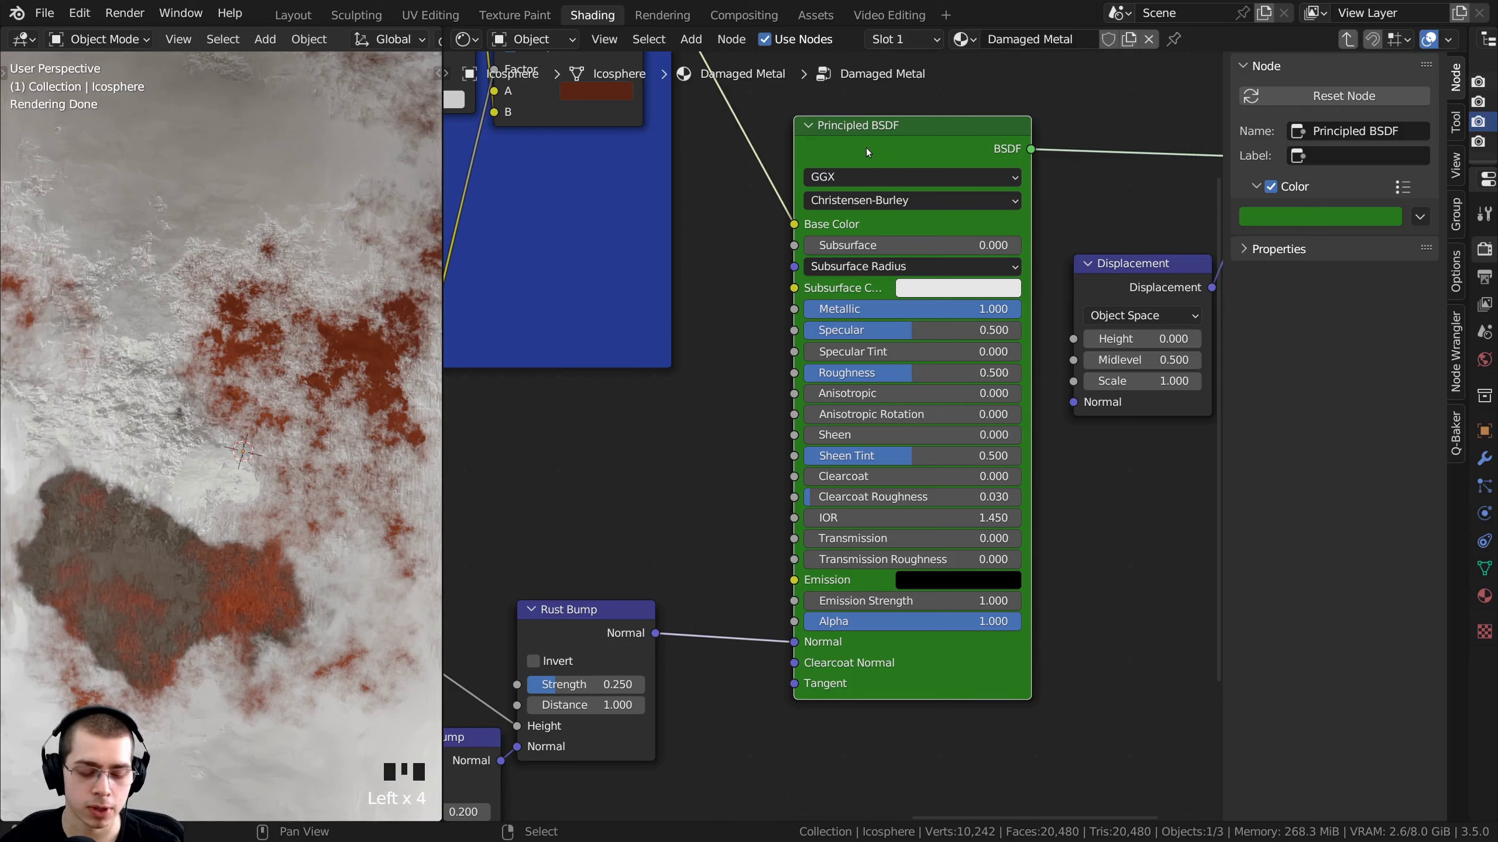
key(ctrl+h)
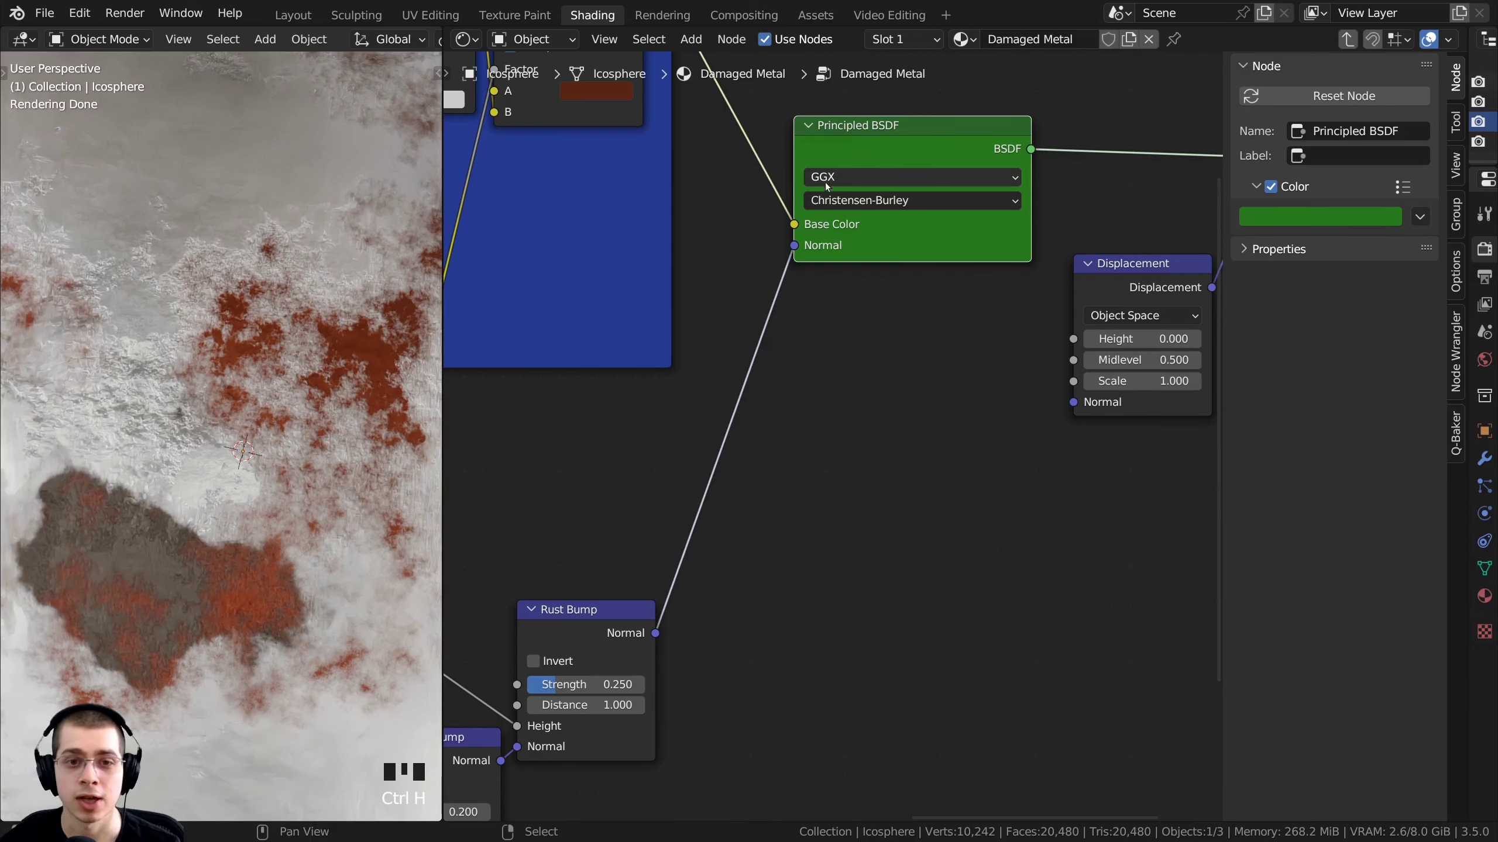
drag(873, 163, 875, 182)
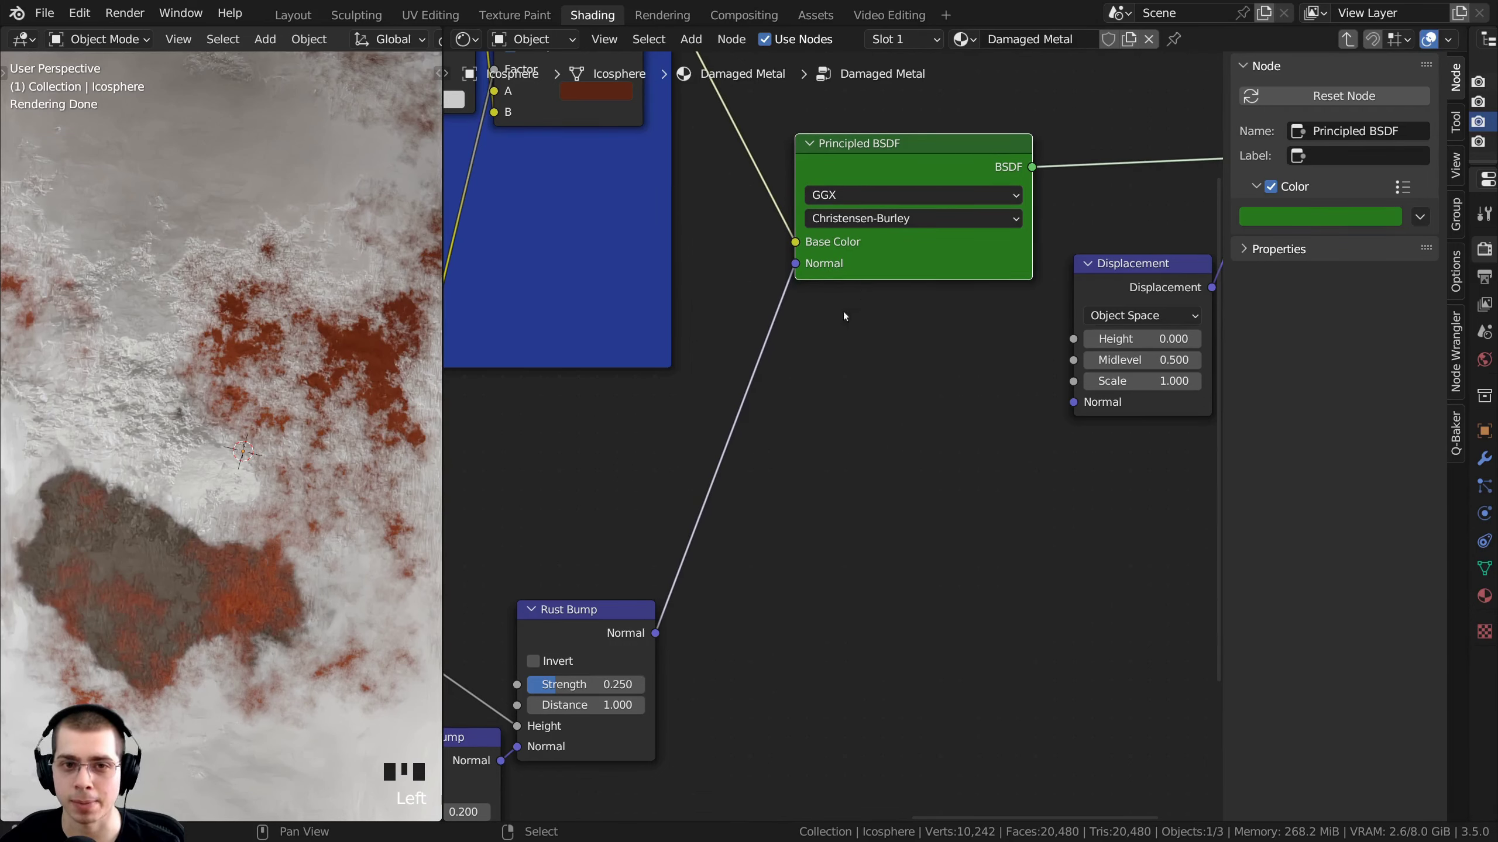
middle_drag(814, 279, 812, 328)
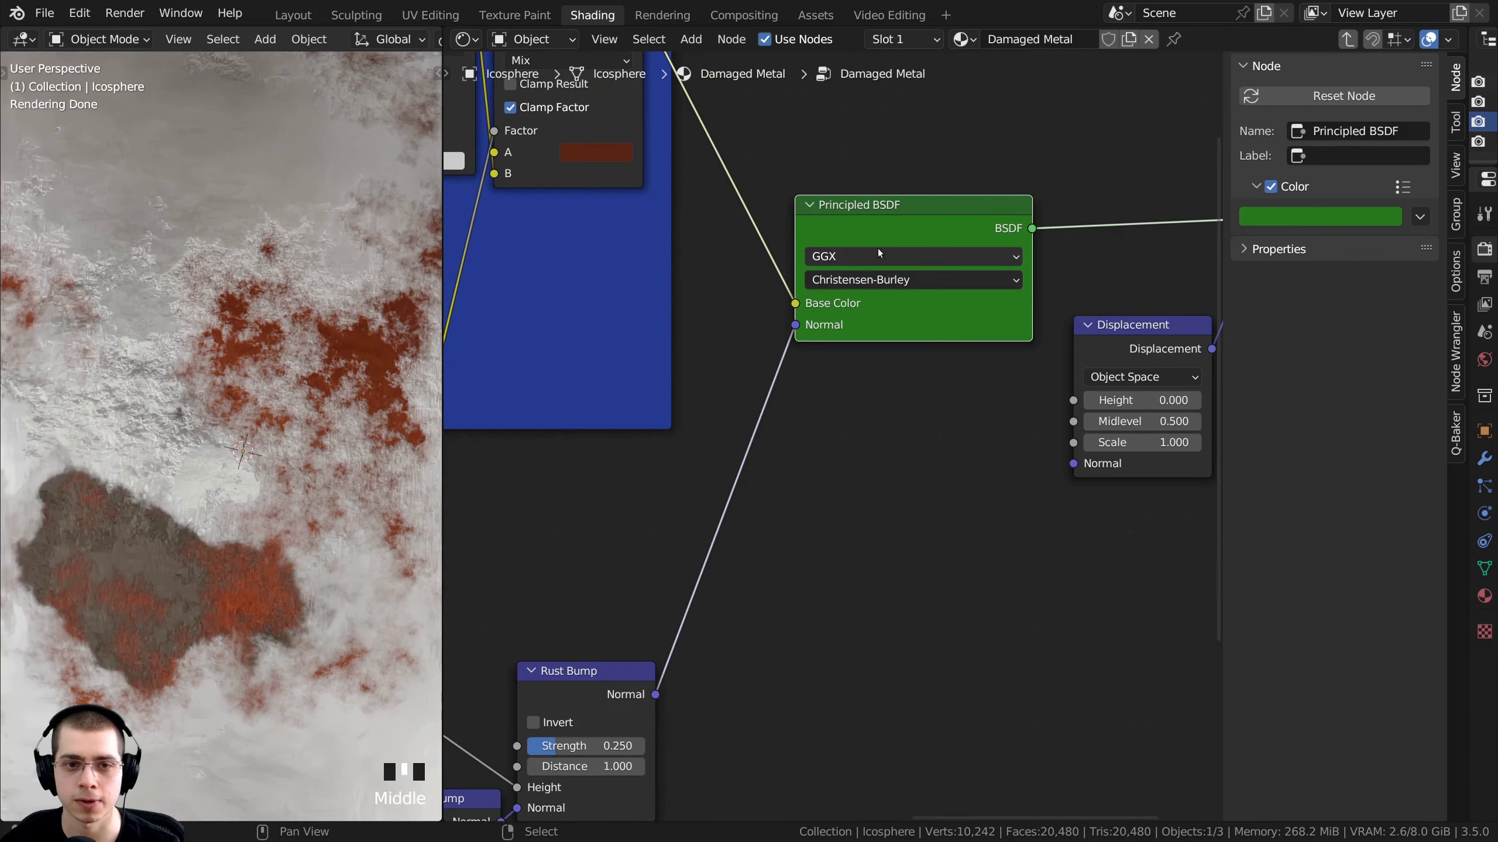
scroll(791, 282, up, 2)
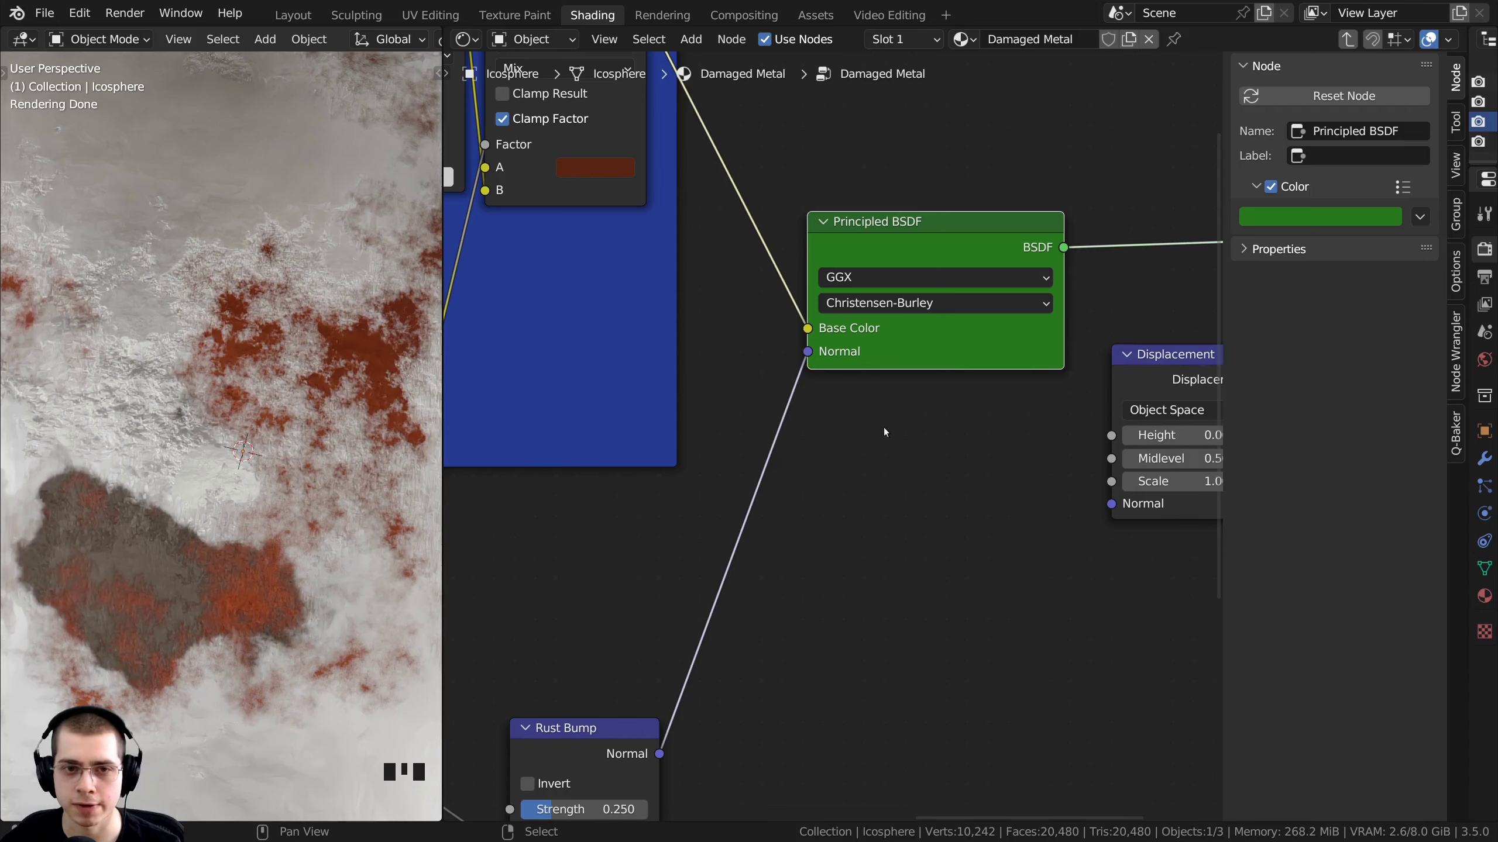
Toggle the Principled BSDF node's unused sockets repeatedly, ending with all of them shown
click(898, 248)
mouse_move(898, 248)
mouse_down()
mouse_move(876, 251)
mouse_move(896, 227)
mouse_up()
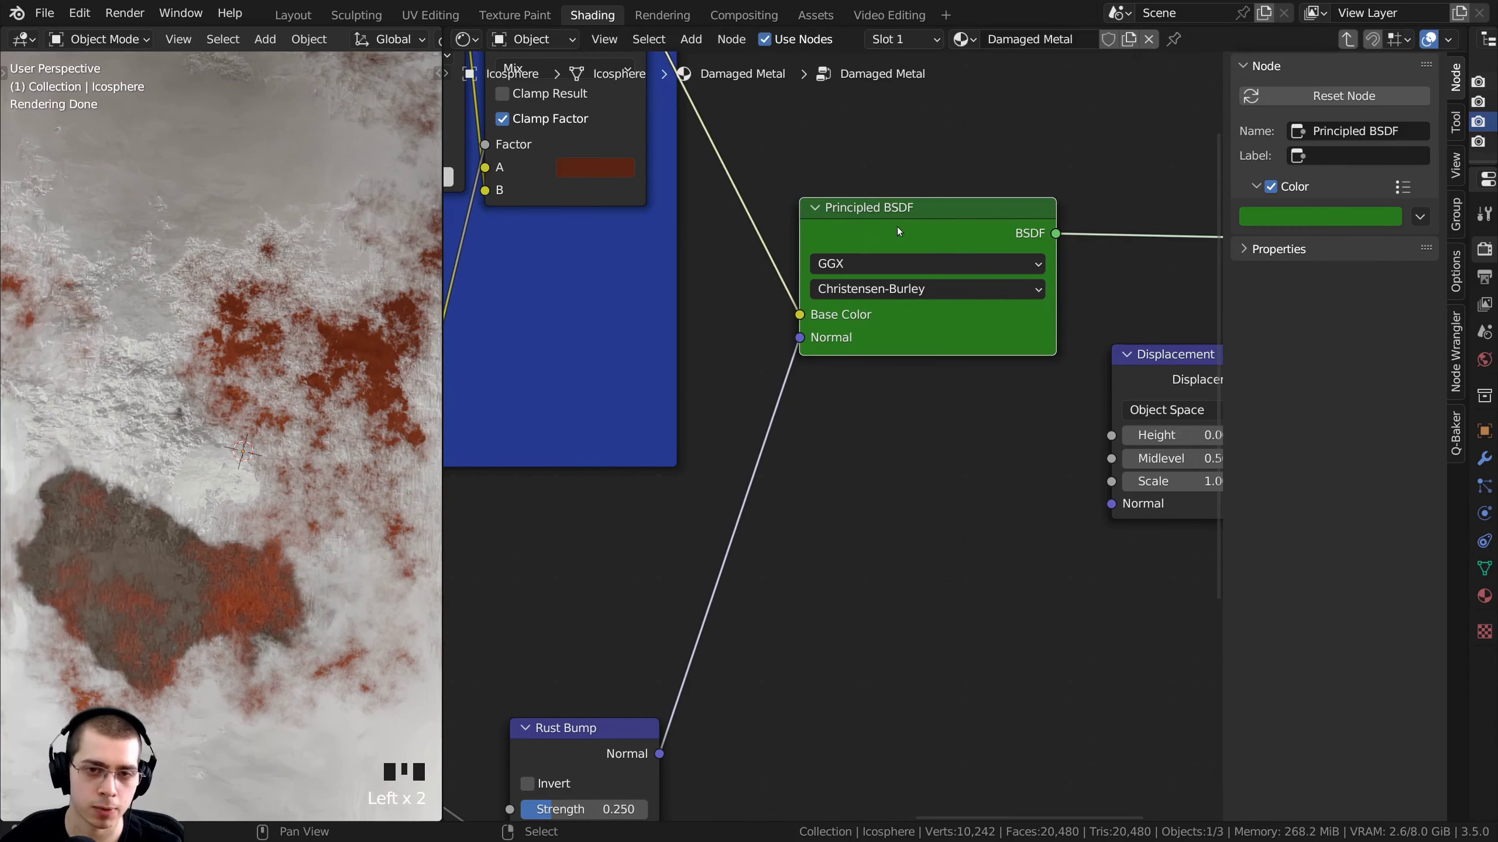
key(ctrl+h)
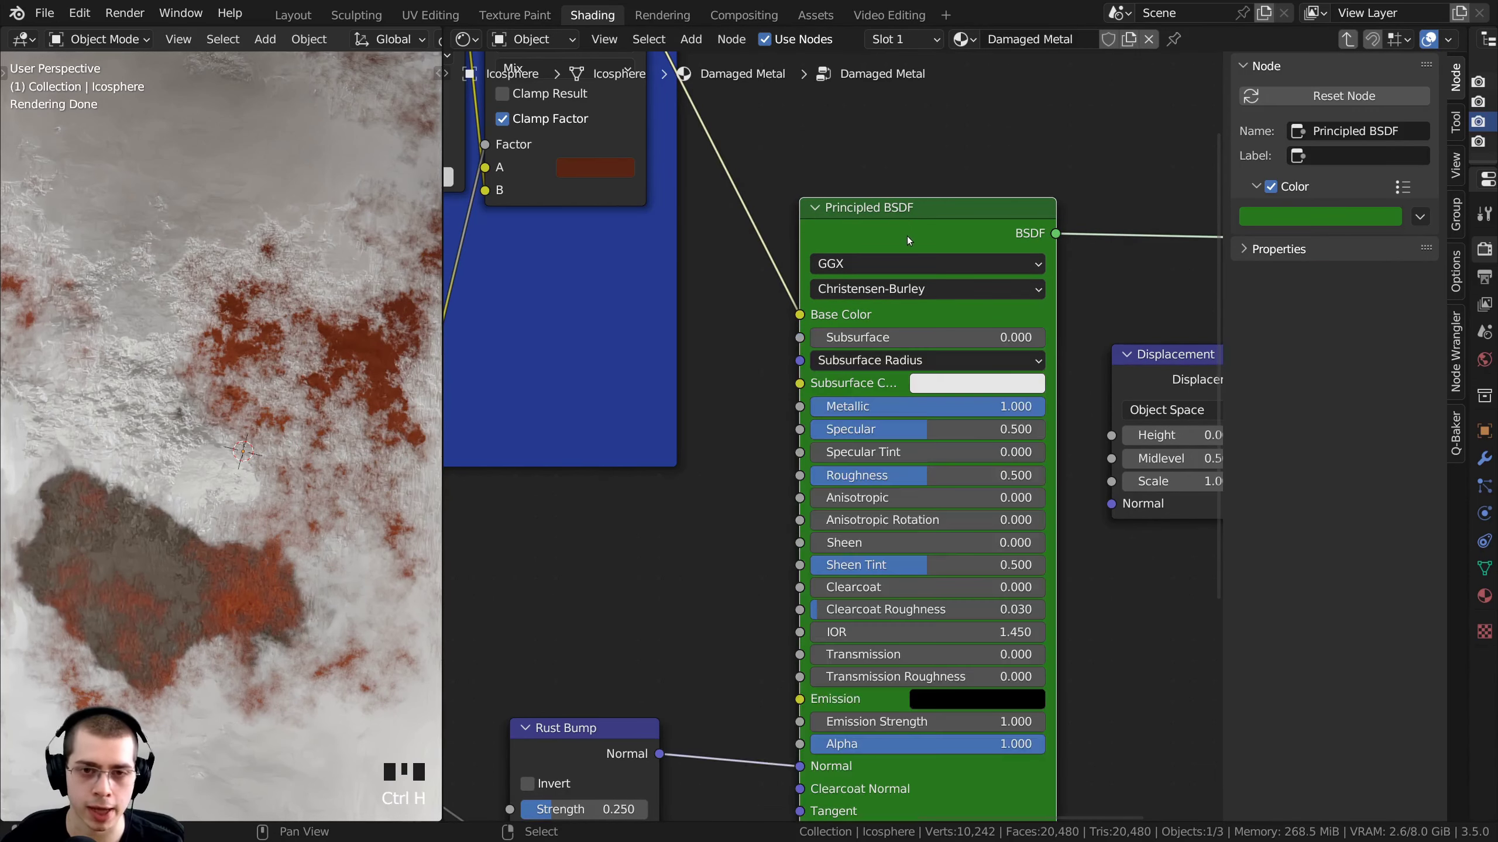
key(ctrl+h)
key(ctrl+h)
key(ctrl+h)
key(ctrl+h)
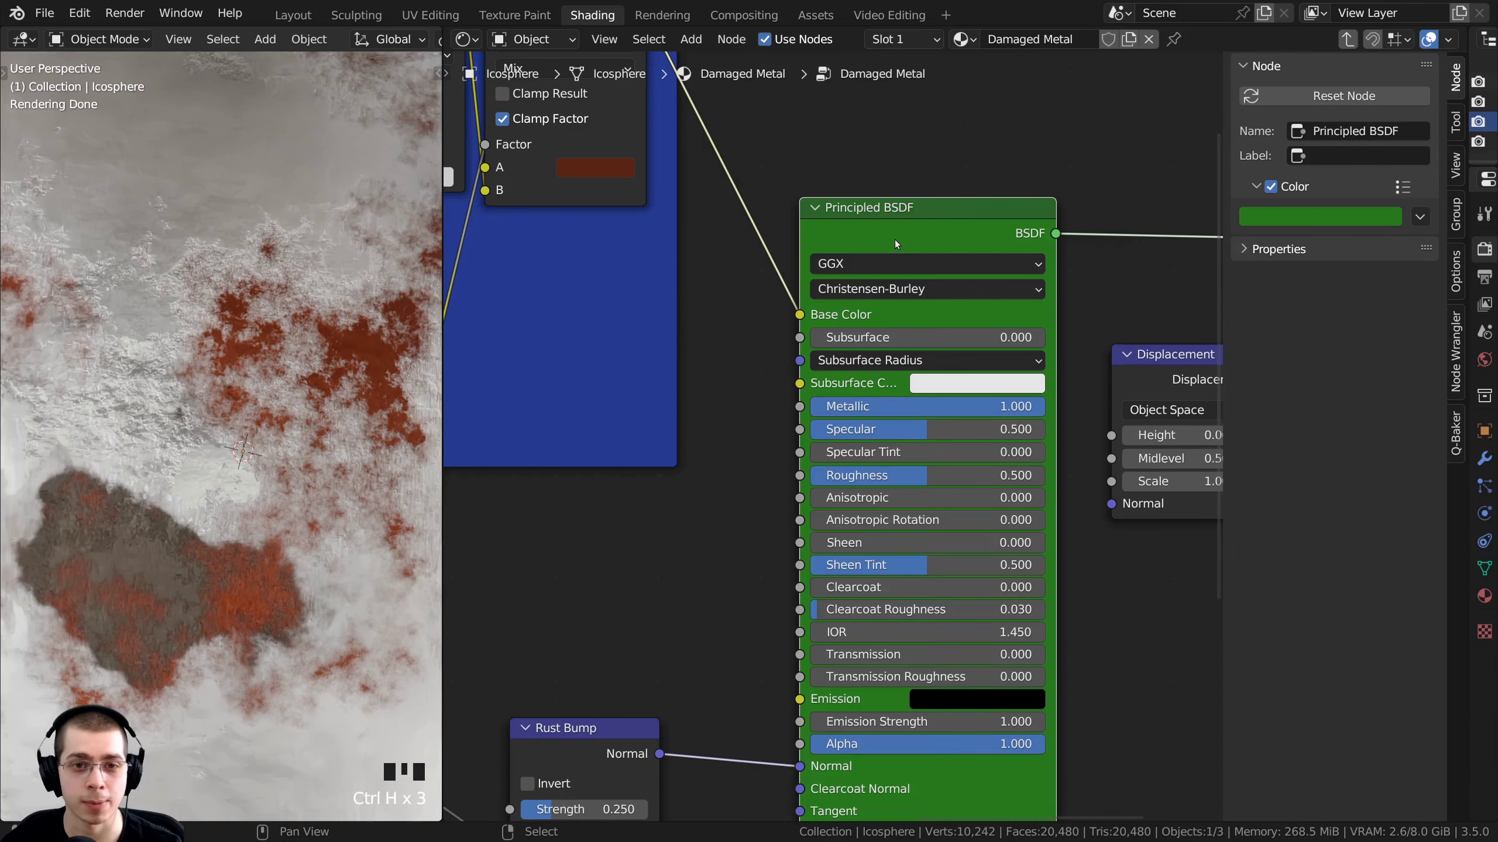
Hide and show again the unused sockets on the upper Mix node in the Base Color frame
scroll(831, 434, down, 4)
middle_drag(637, 459, 873, 583)
scroll(782, 214, up, 3)
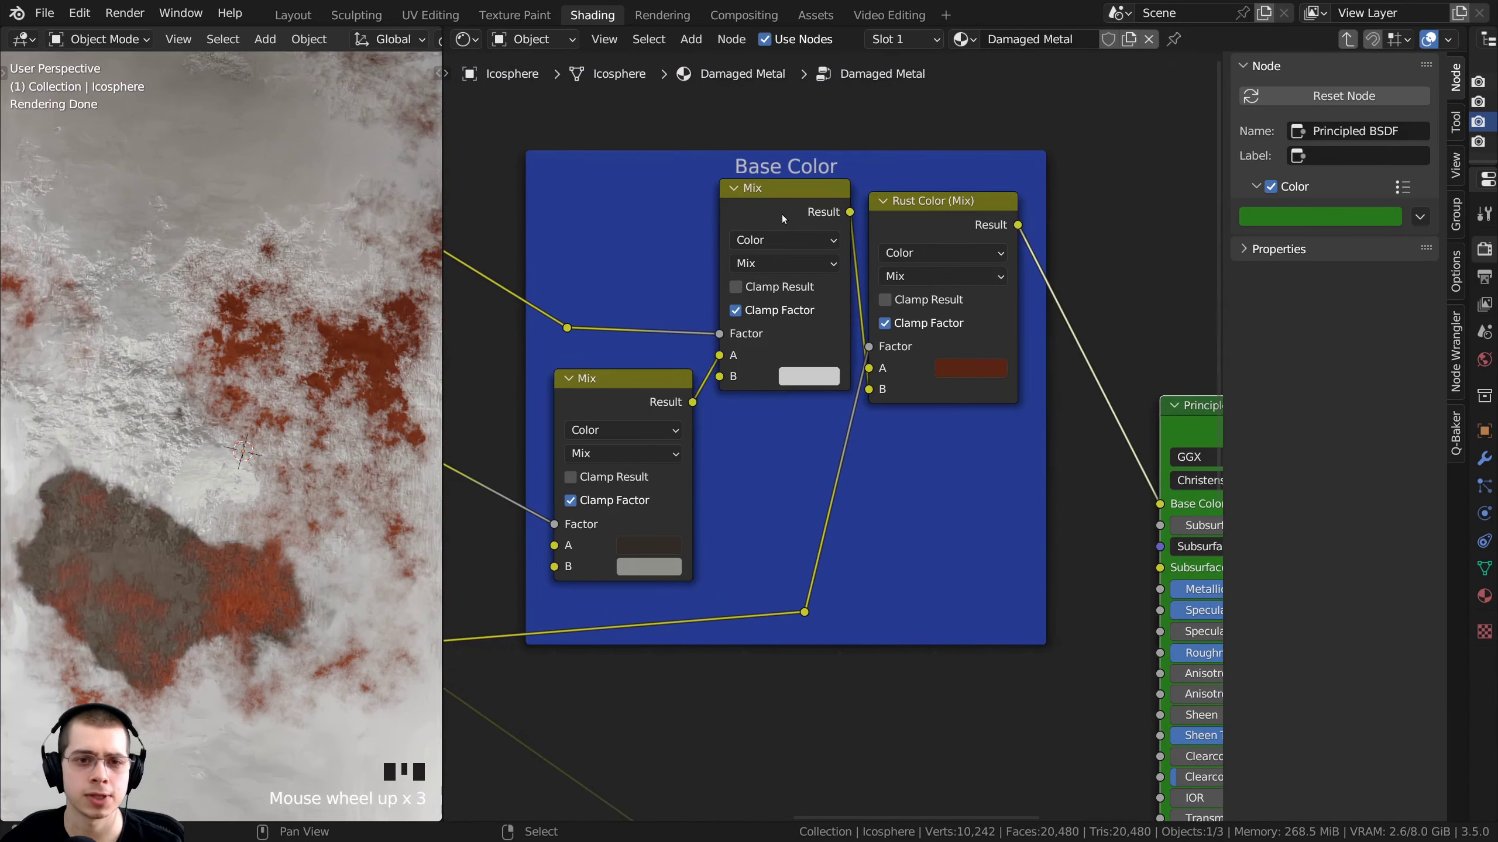
click(783, 212)
key(ctrl+h)
key(ctrl+h)
Toggle the unused sockets on the Rust Texture node in the Textures frame, leaving them shown
scroll(621, 466, down, 4)
middle_drag(622, 471, 1052, 461)
click(875, 295)
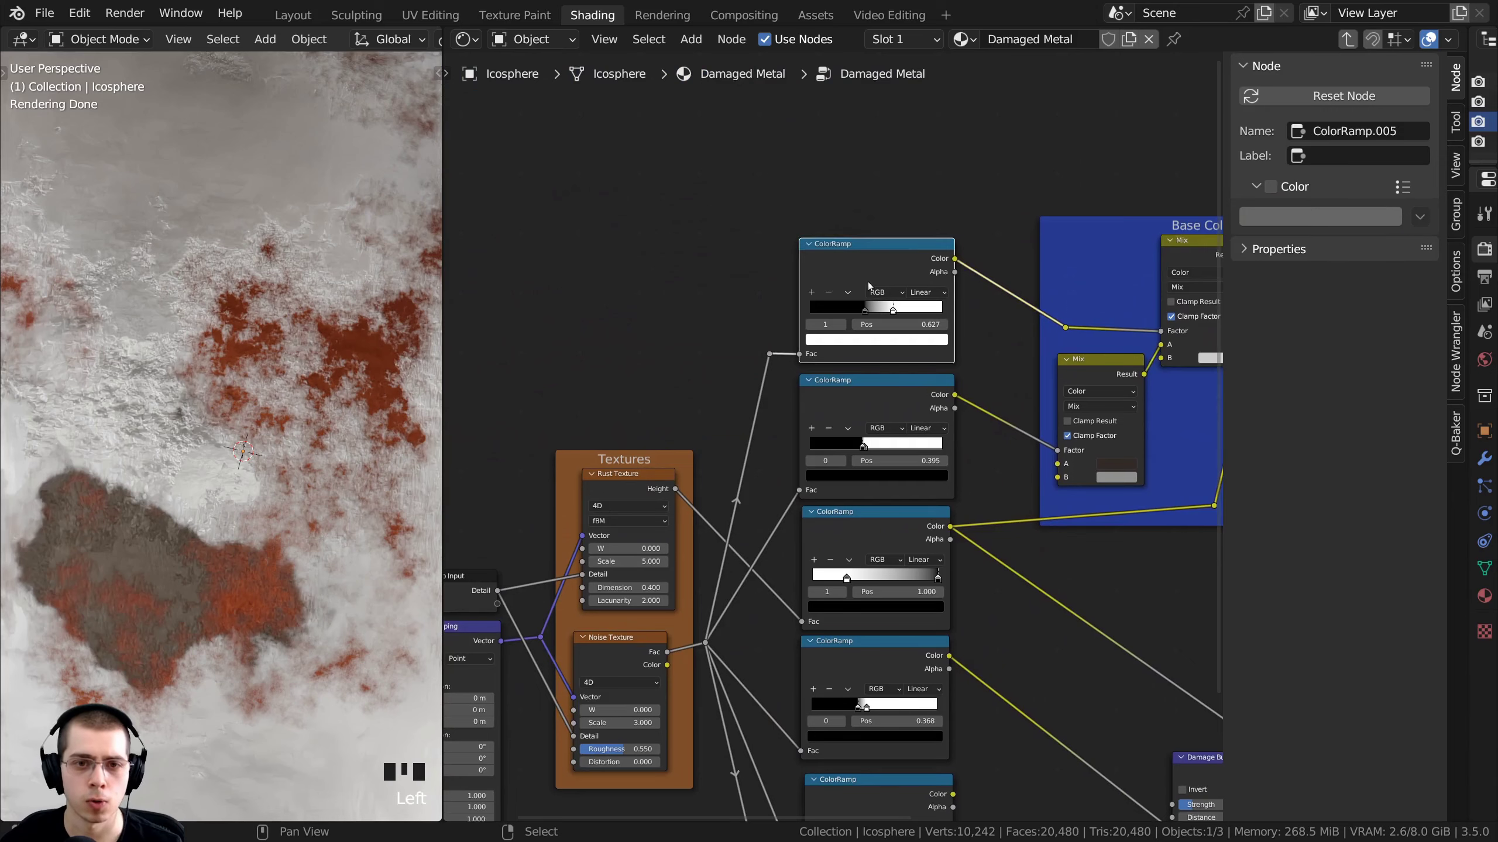
middle_drag(770, 447, 964, 251)
click(879, 318)
scroll(879, 330, up, 3)
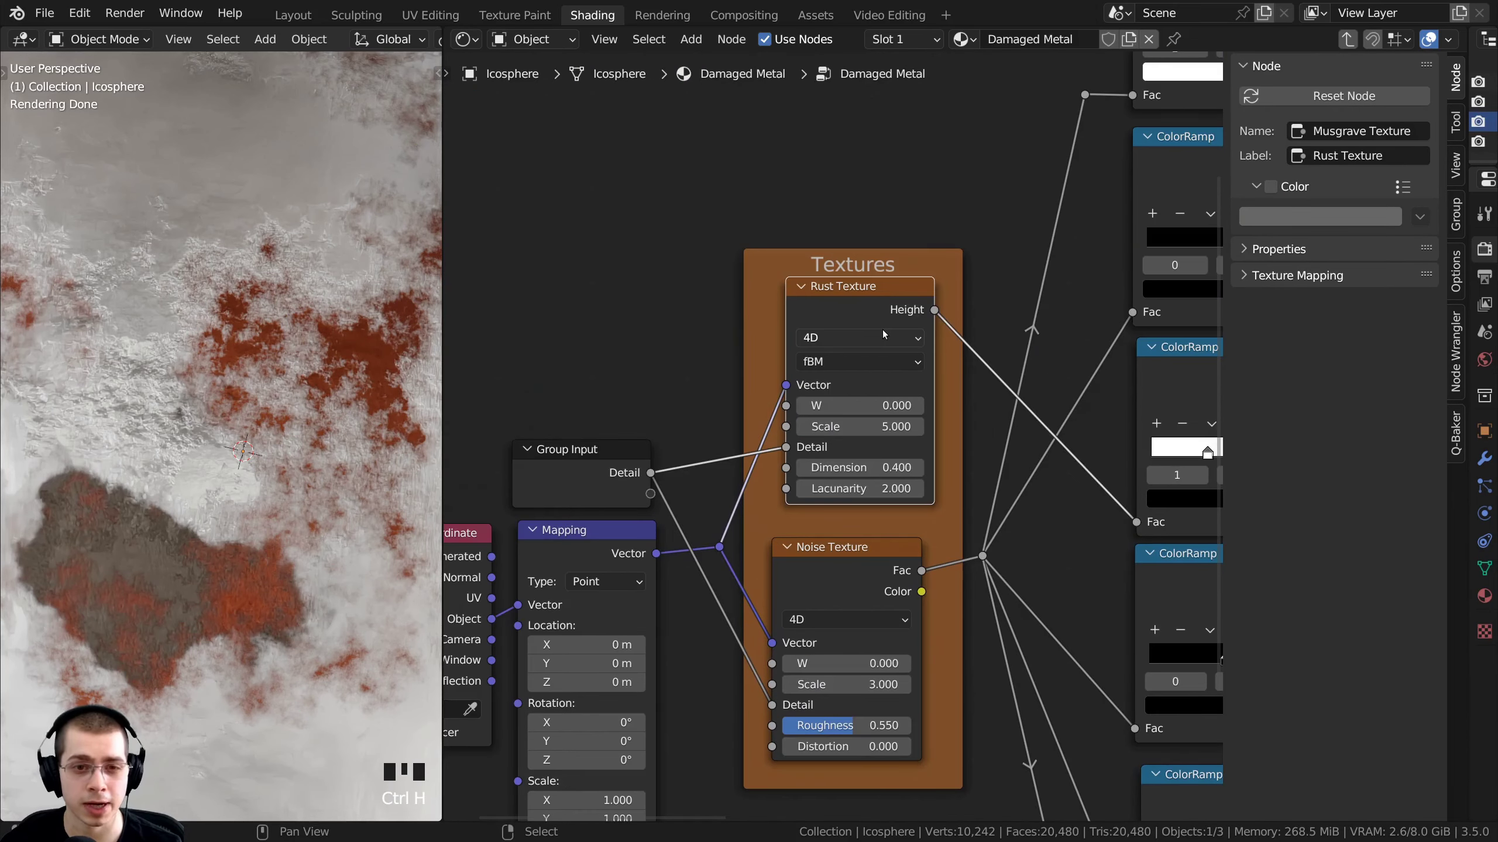
middle_drag(882, 330, 878, 272)
key(ctrl+h)
key(ctrl+h)
key(ctrl+h)
key(ctrl+h)
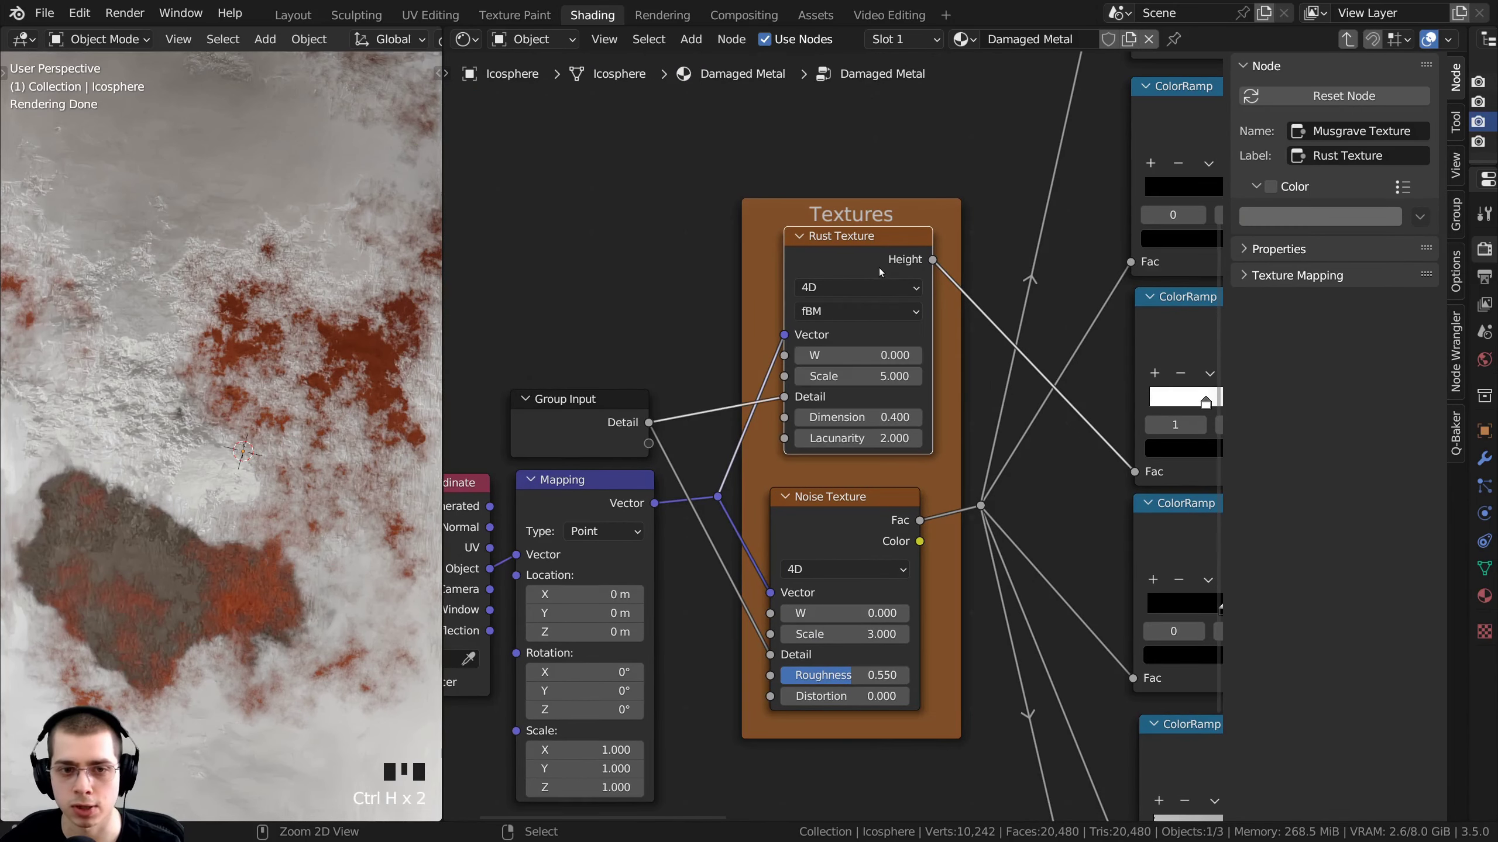
Collapse the Principled BSDF node and expand it again
scroll(975, 312, down, 5)
scroll(872, 323, up, 1)
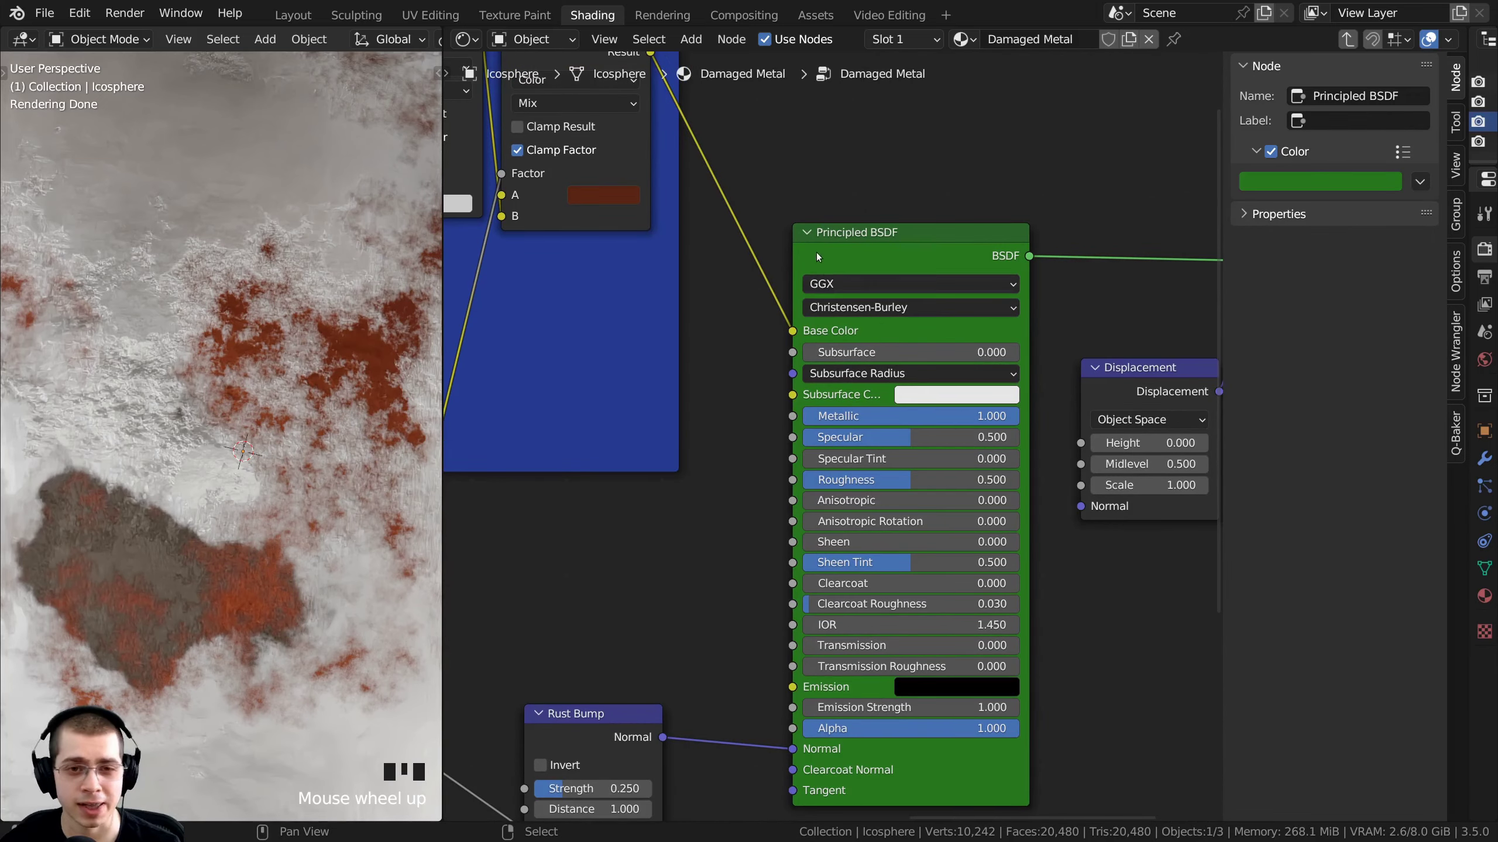
middle_drag(817, 255, 790, 360)
scroll(790, 360, up, 1)
middle_drag(789, 529, 793, 348)
scroll(786, 245, down, 1)
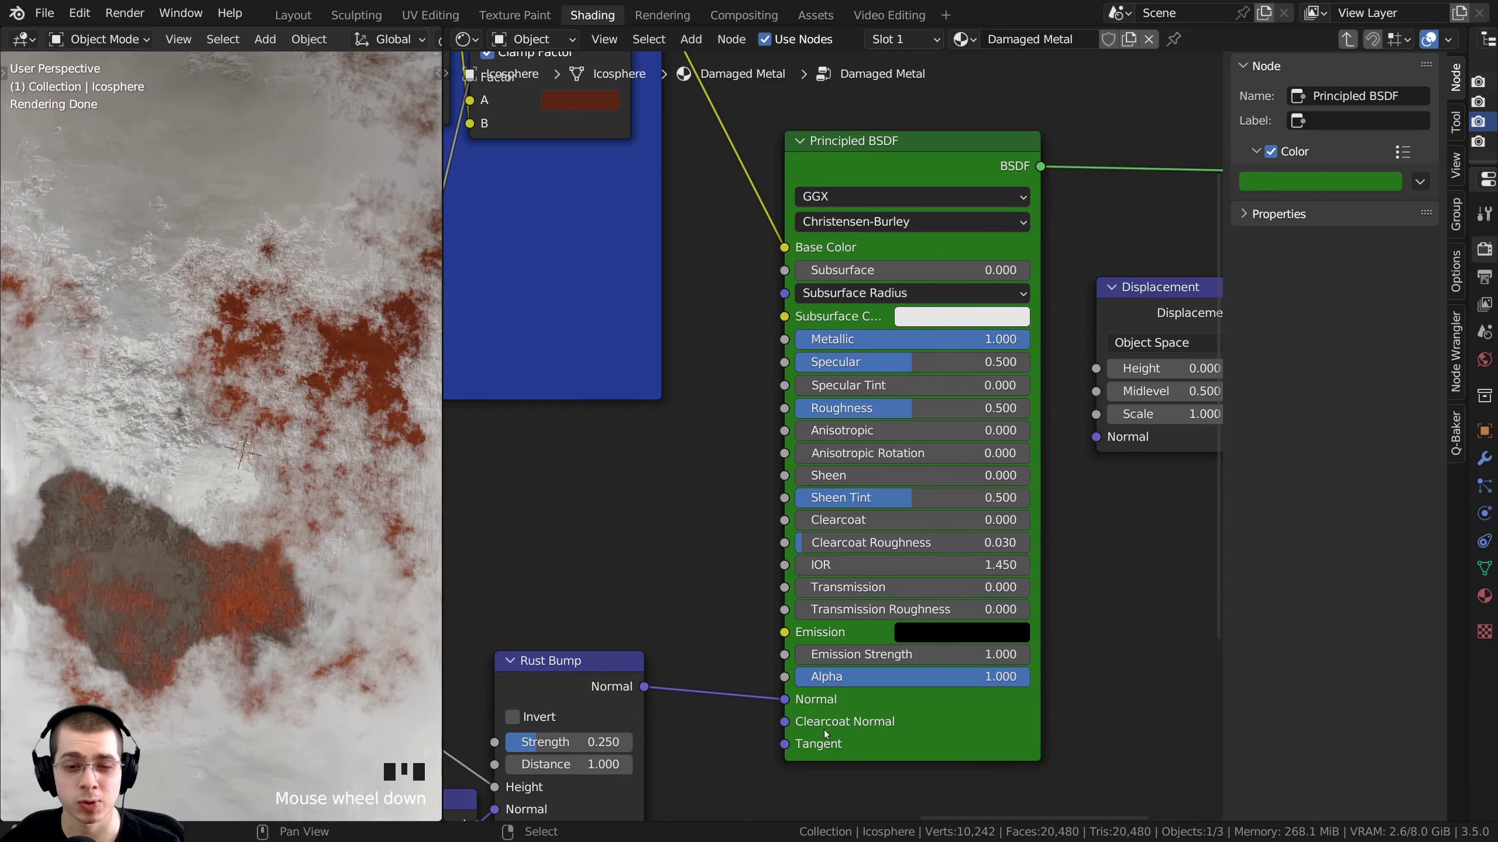
middle_drag(805, 154, 805, 315)
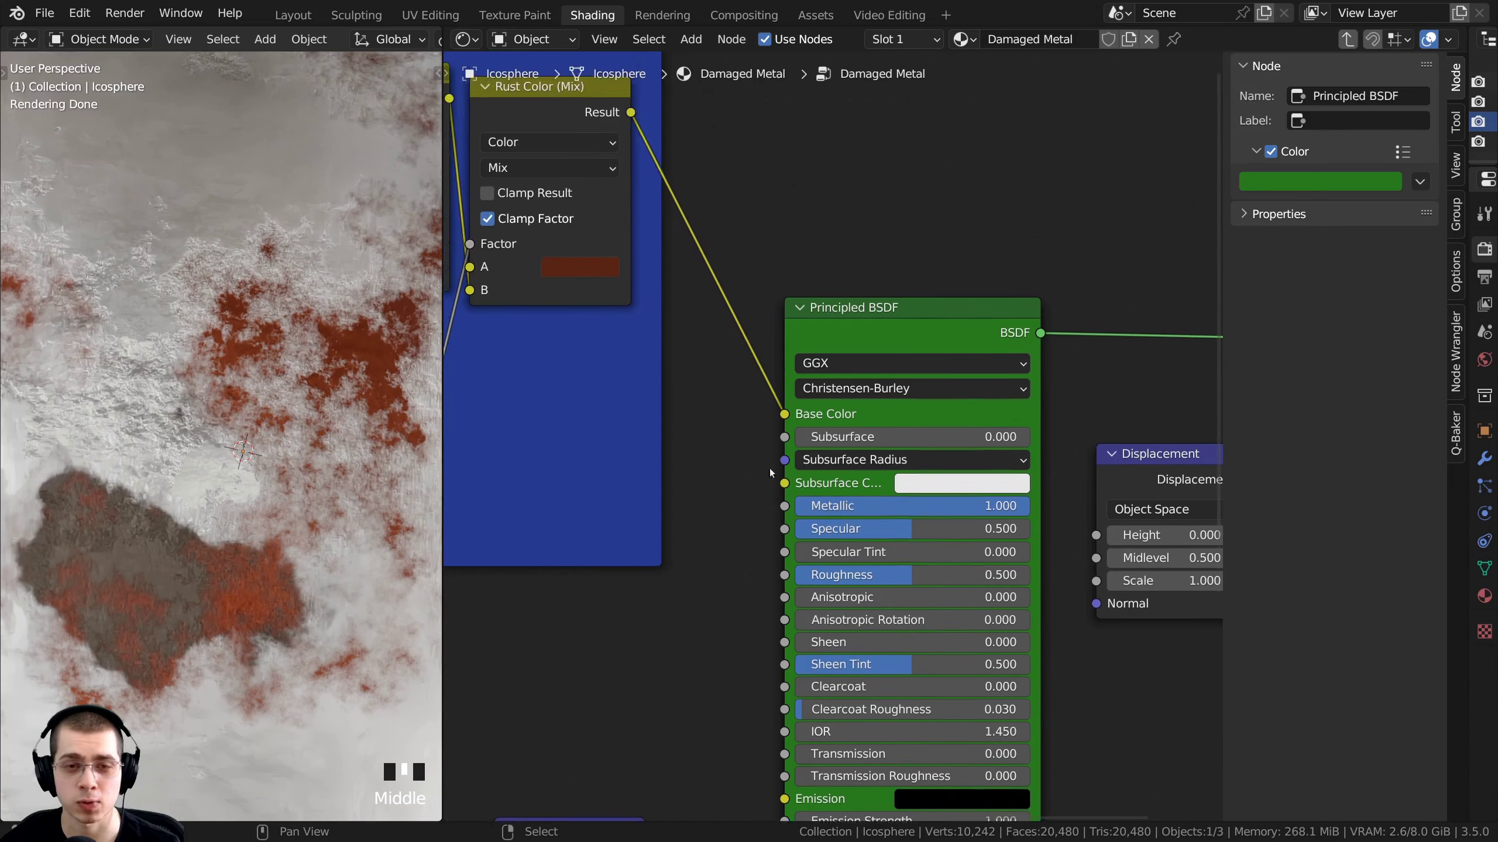
click(799, 305)
scroll(824, 373, up, 4)
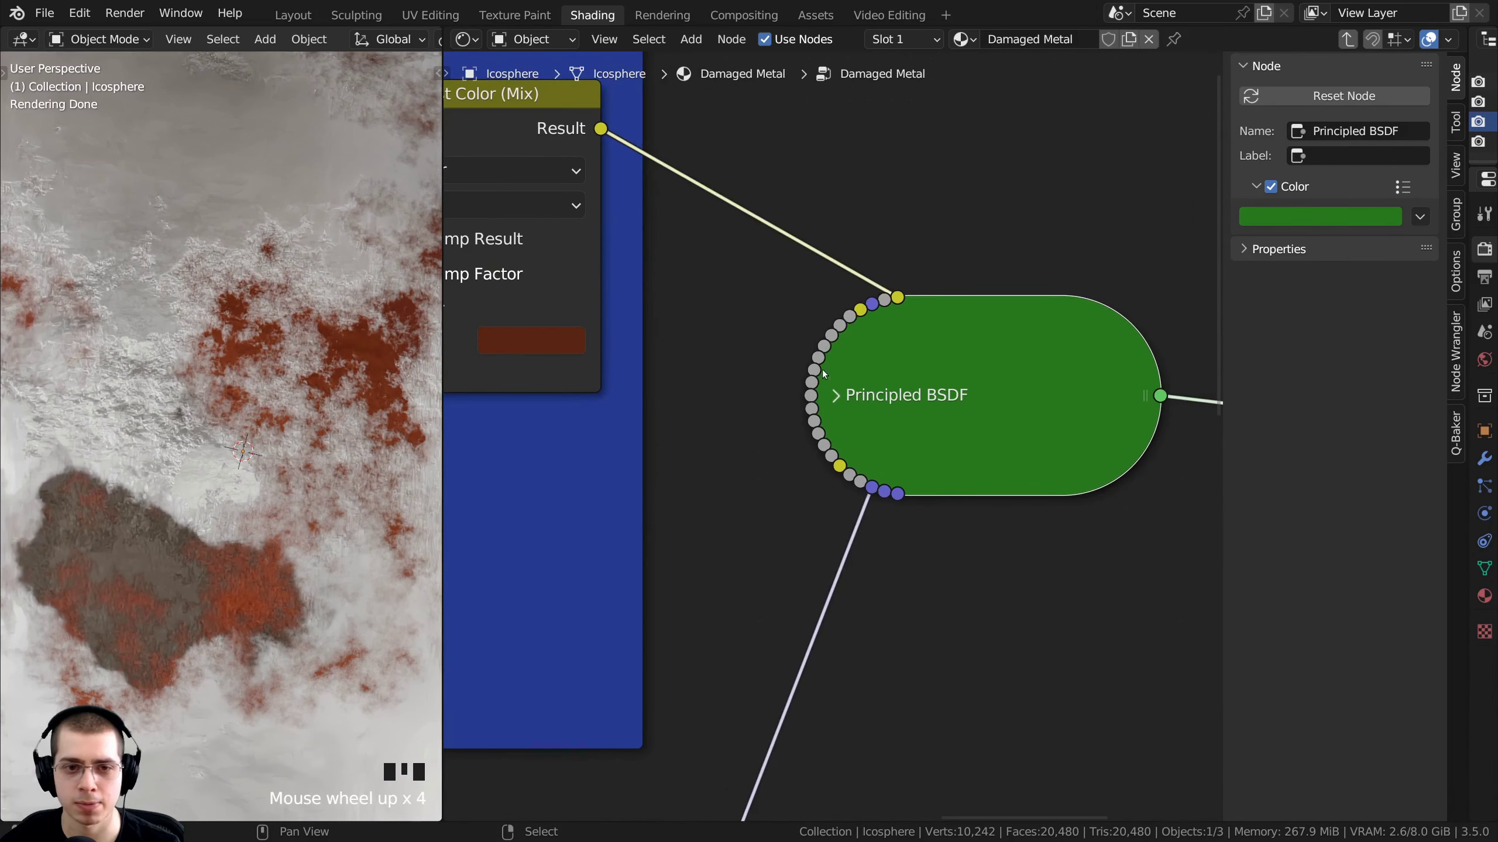
click(835, 395)
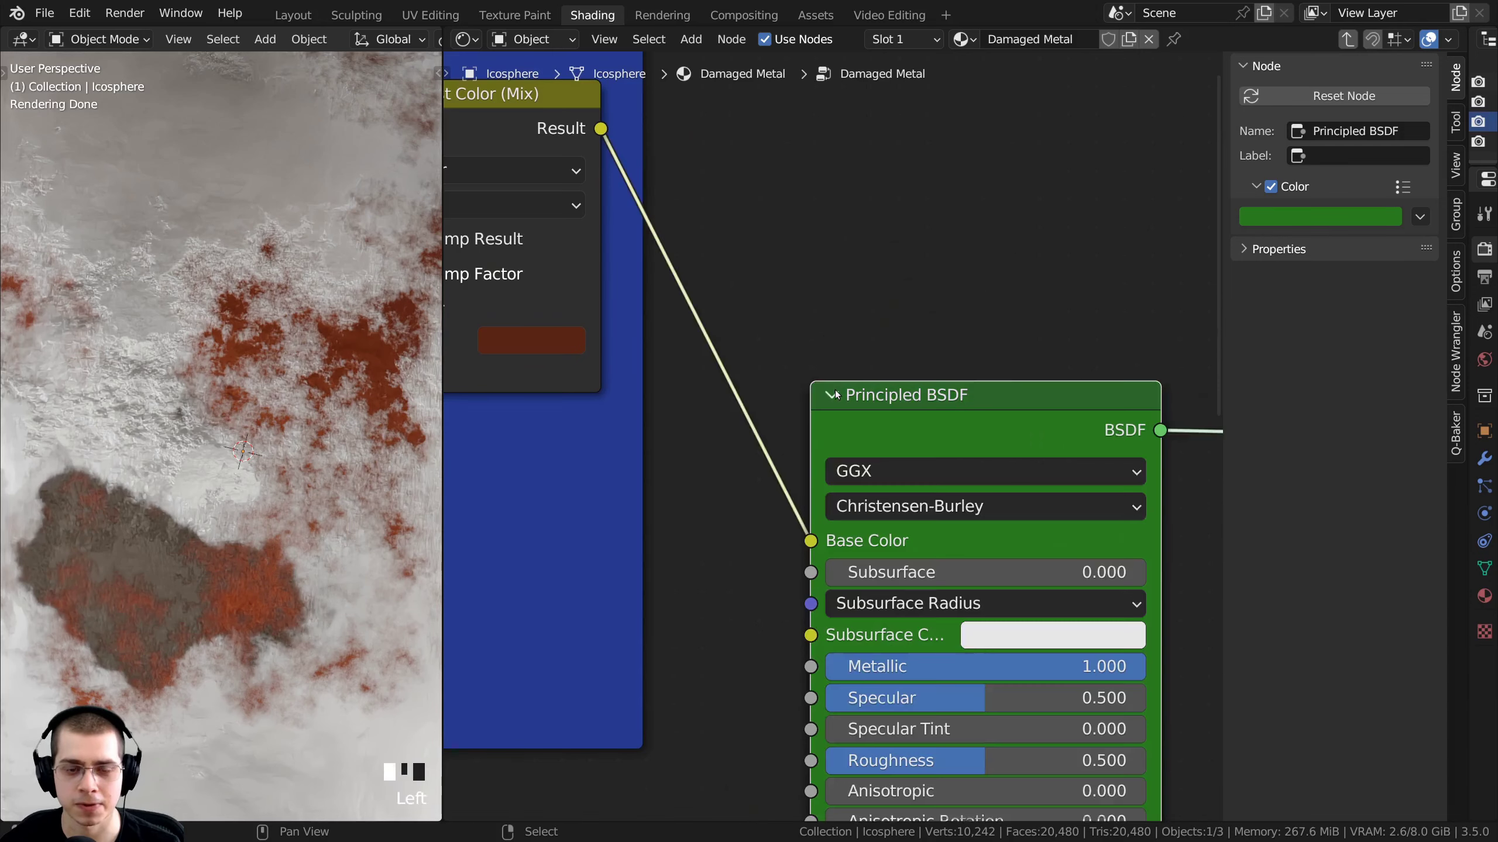
Hide the unused sockets on the Principled BSDF node and collapse it to its header
middle_drag(903, 421, 886, 342)
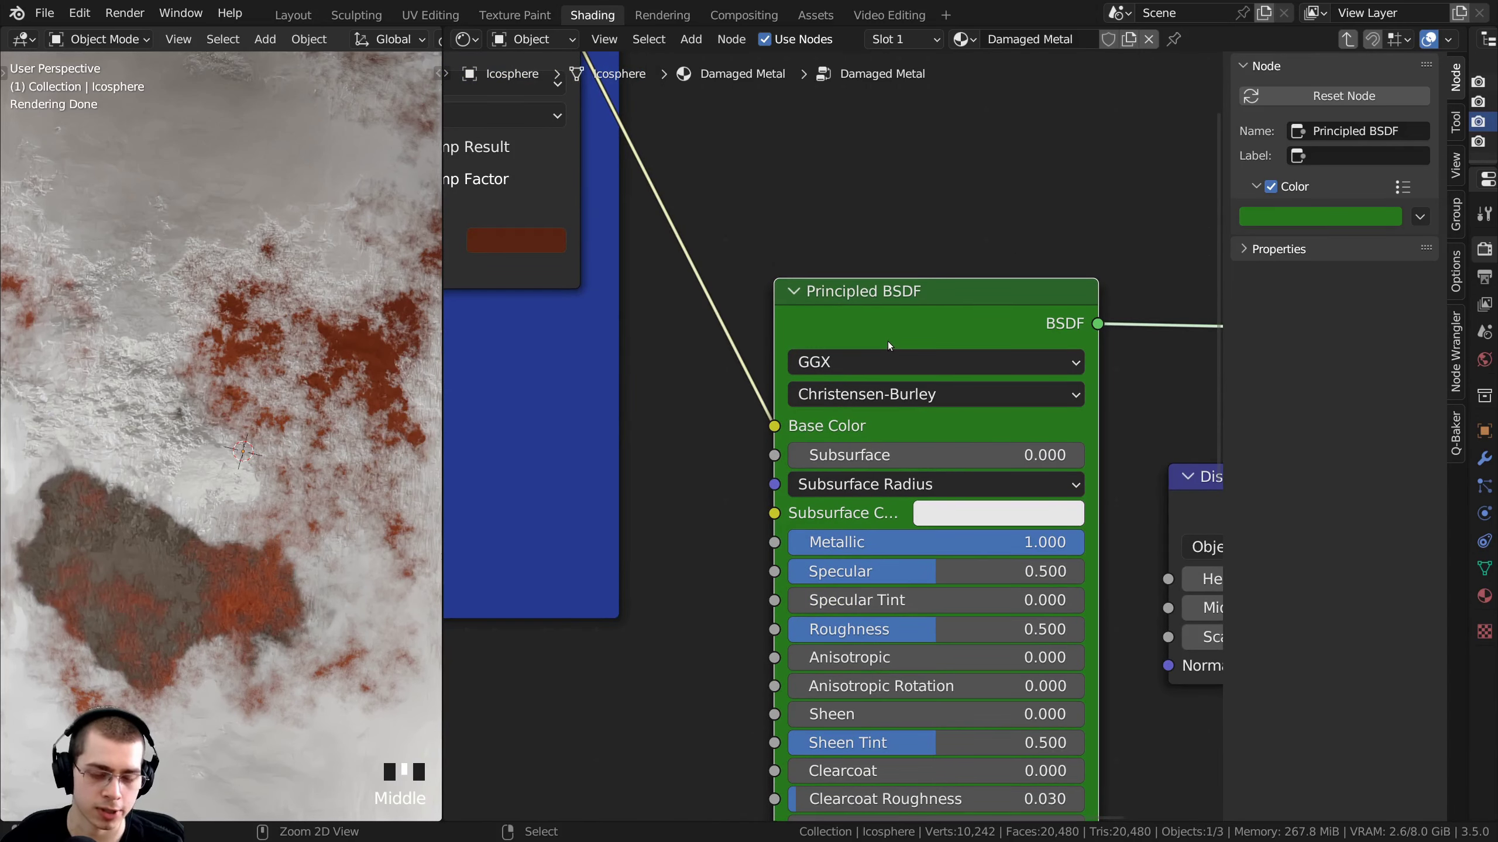
key(ctrl+h)
click(791, 291)
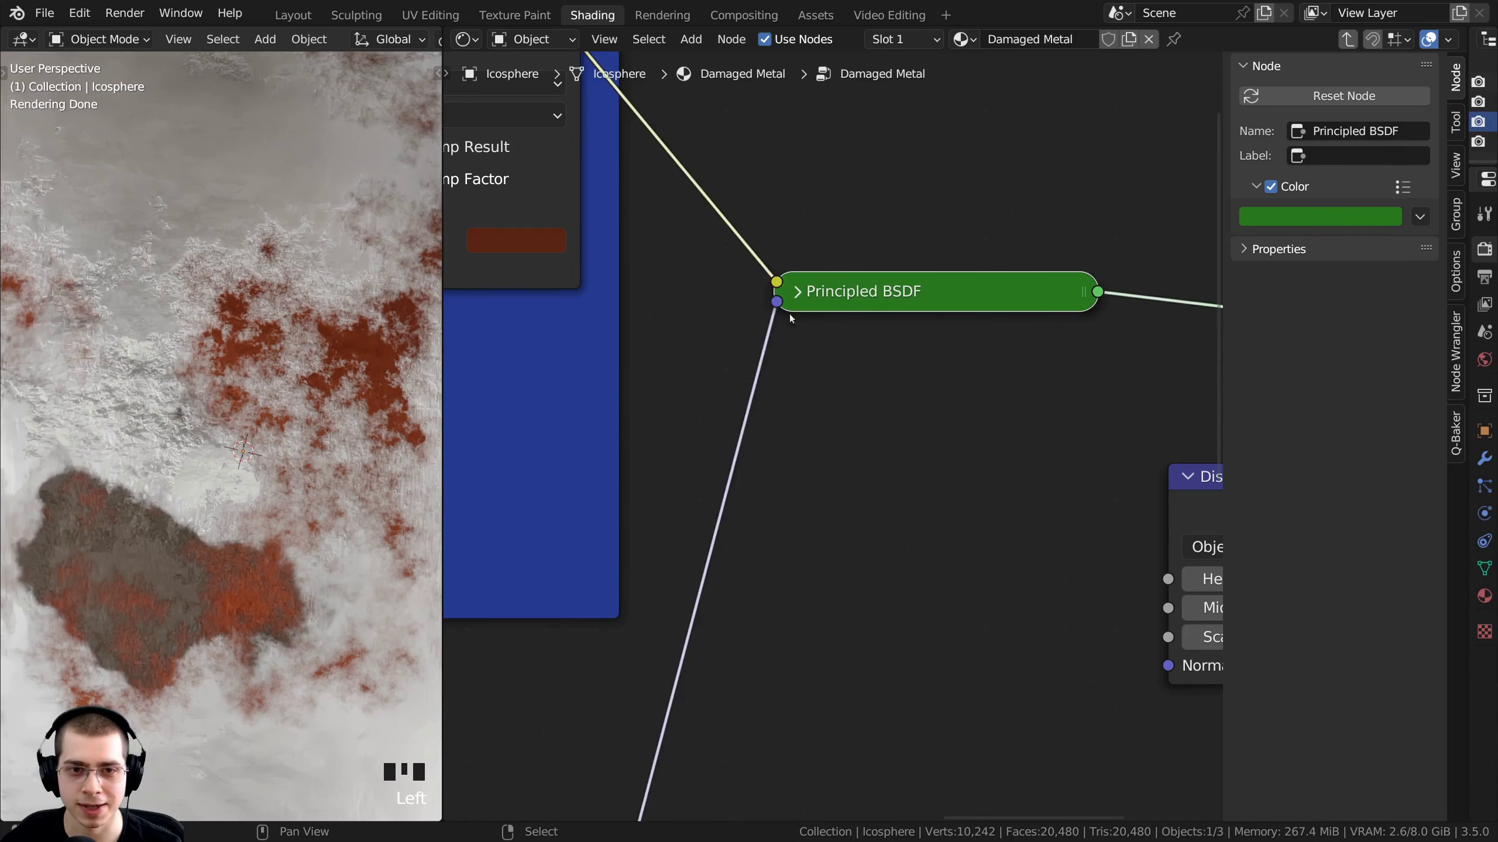
Narrow the collapsed Principled BSDF node and reposition it between the Base Color frame and the Group Output
scroll(1091, 293, down, 16)
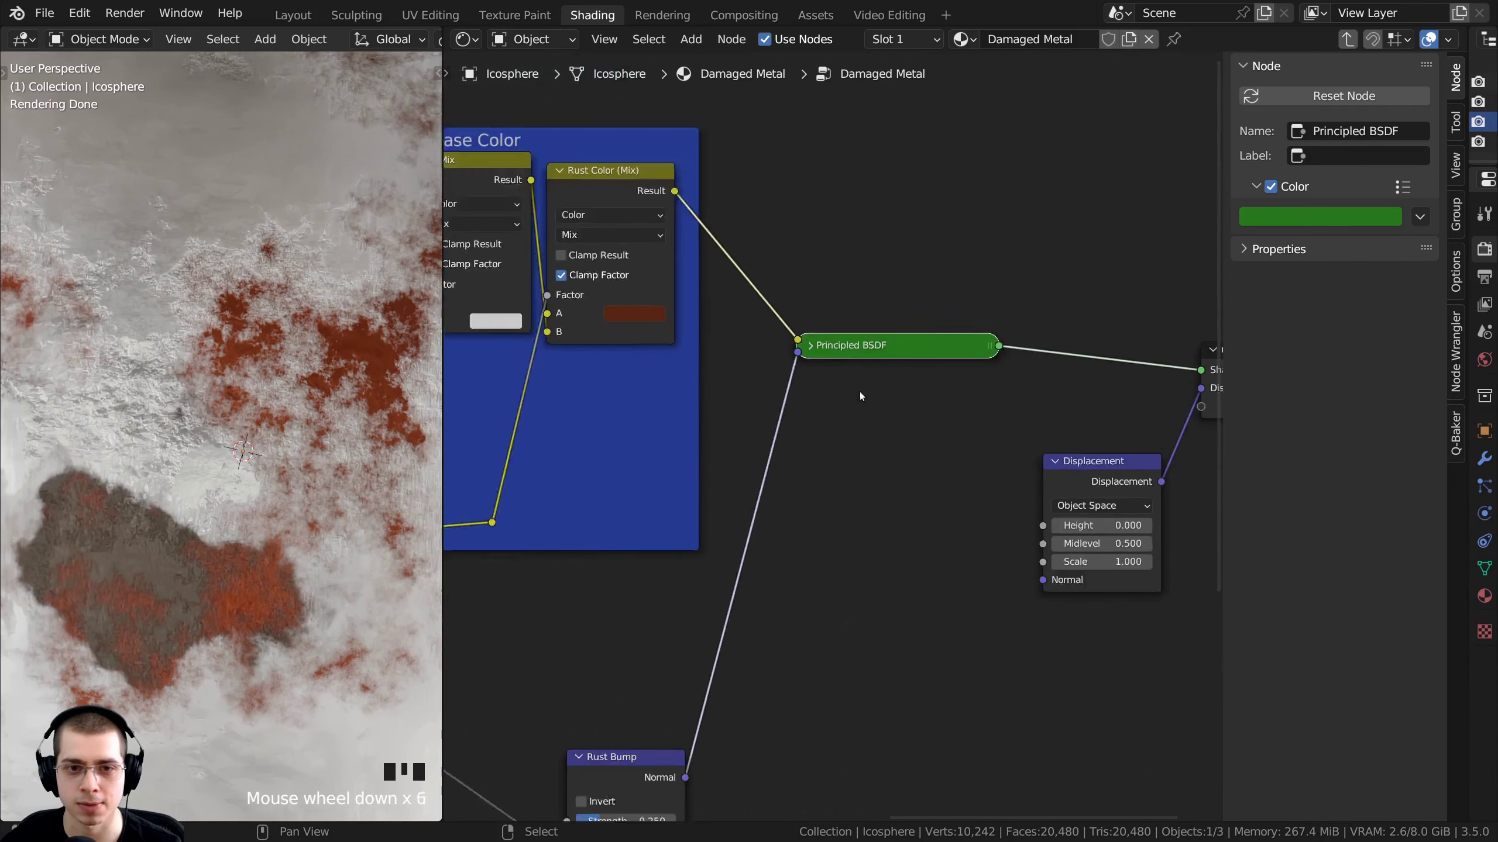
scroll(859, 392, up, 14)
drag(1016, 330, 984, 331)
drag(831, 324, 843, 343)
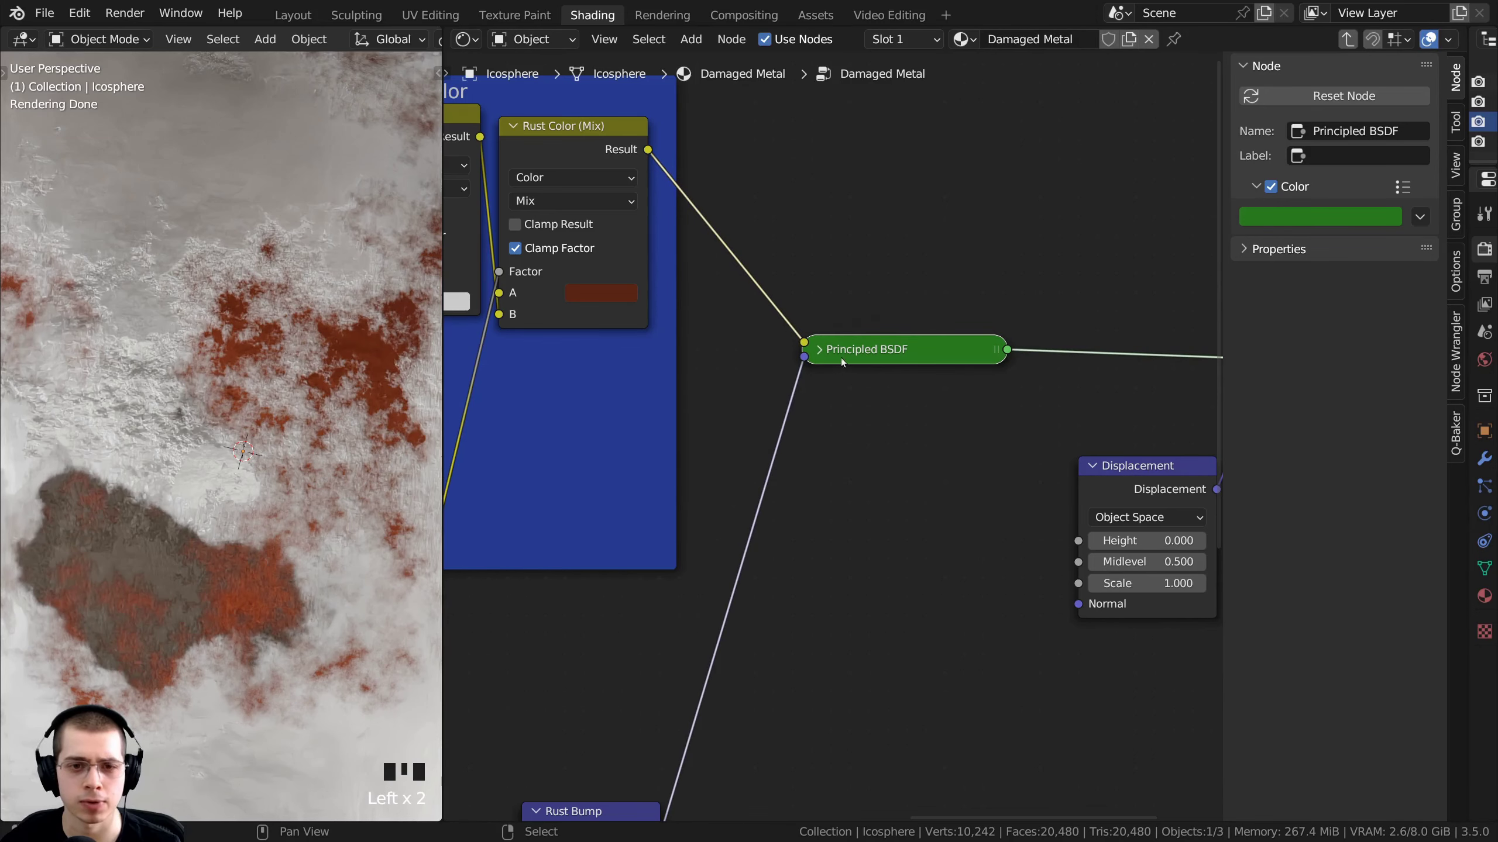
scroll(1014, 376, down, 2)
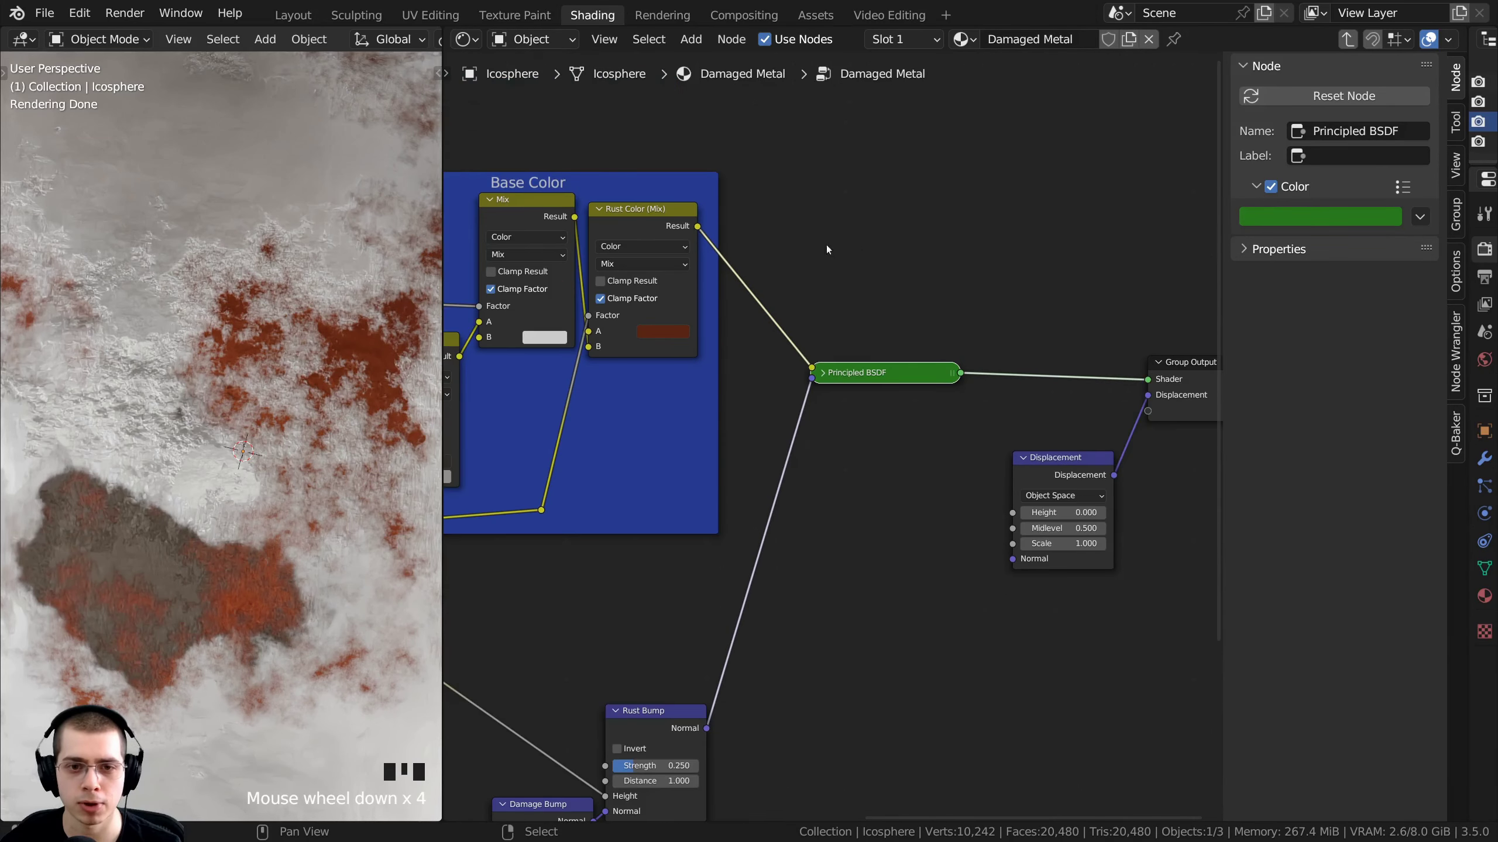
middle_drag(698, 498, 708, 341)
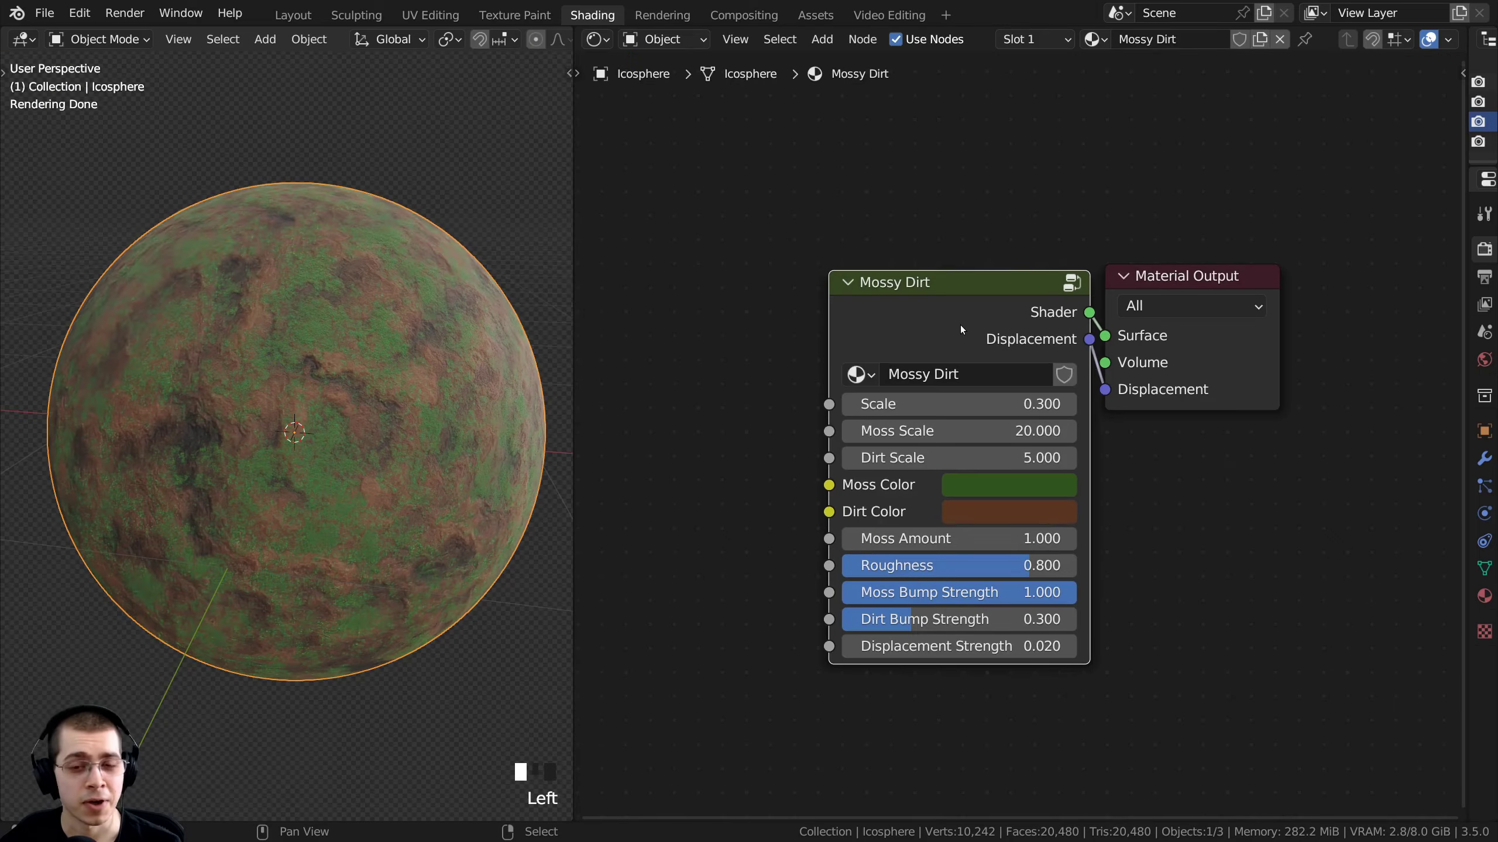
drag(958, 330, 951, 328)
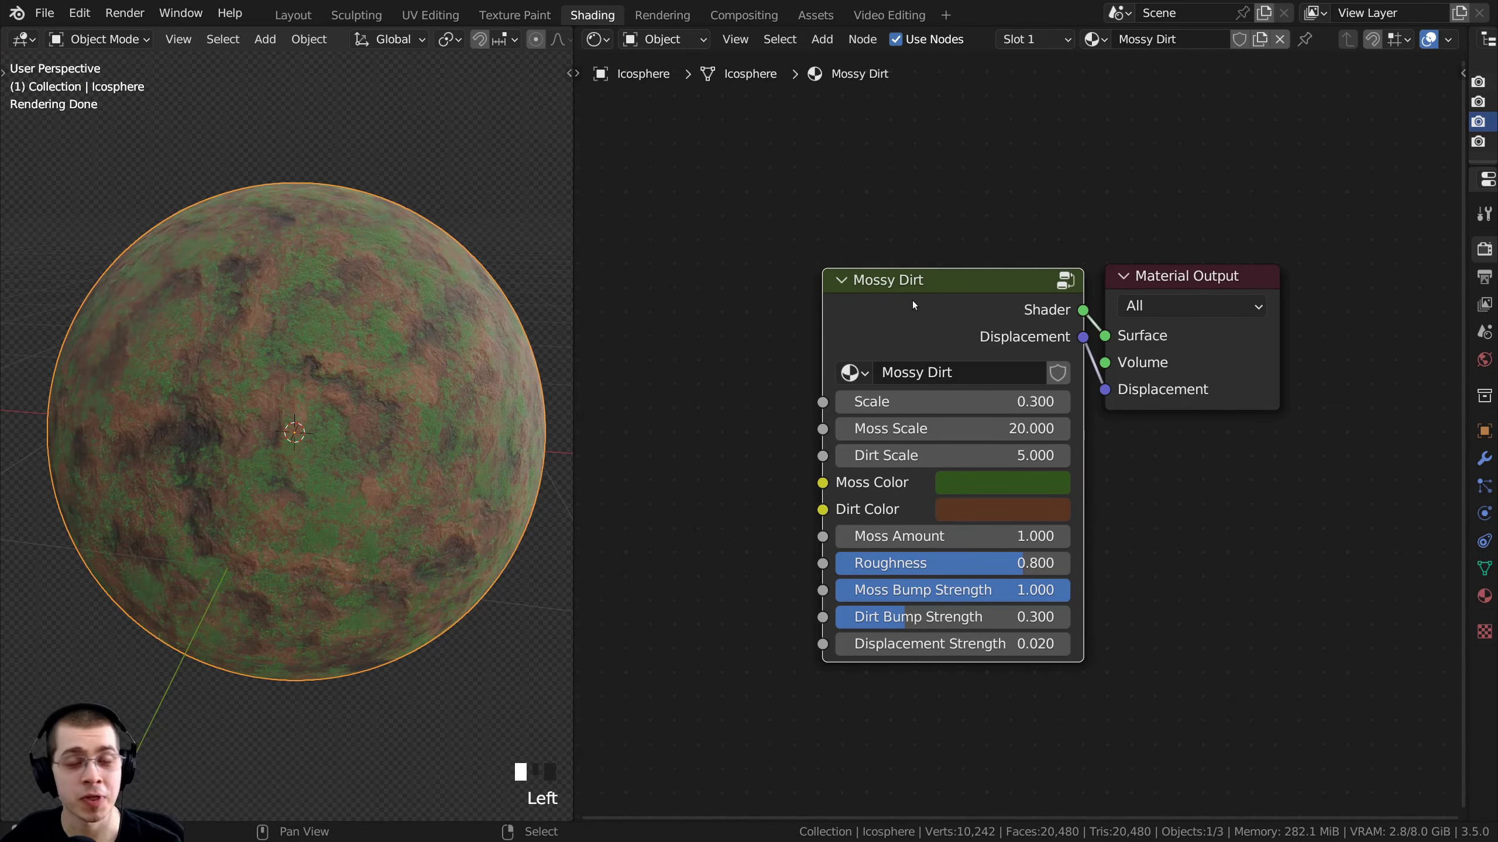
Shift the Mossy Dirt group node slightly away from the Material Output and open the group for editing
scroll(946, 320, up, 2)
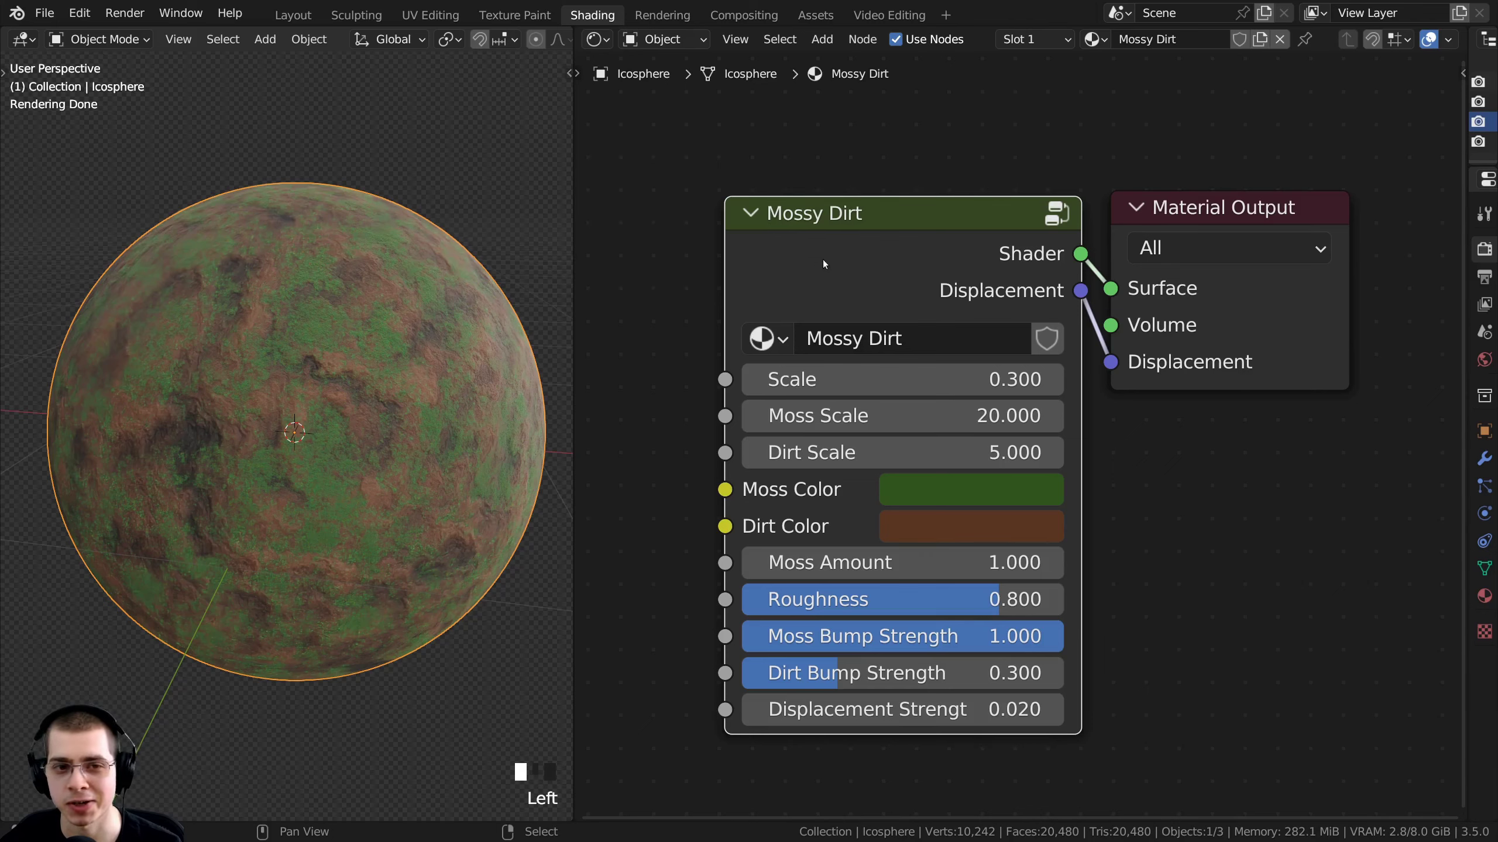
drag(823, 264, 791, 230)
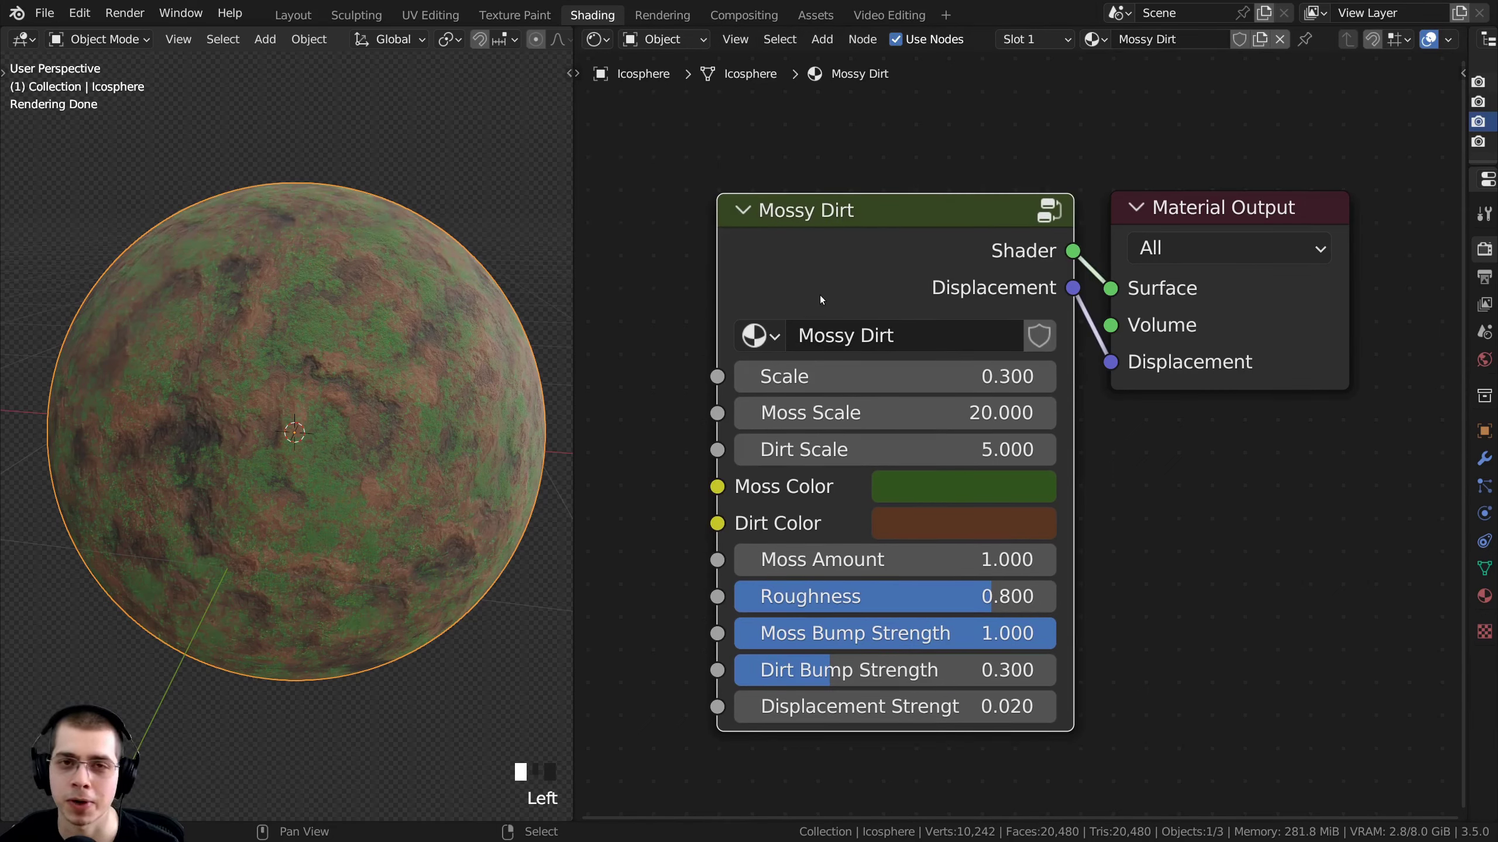
drag(819, 294, 811, 293)
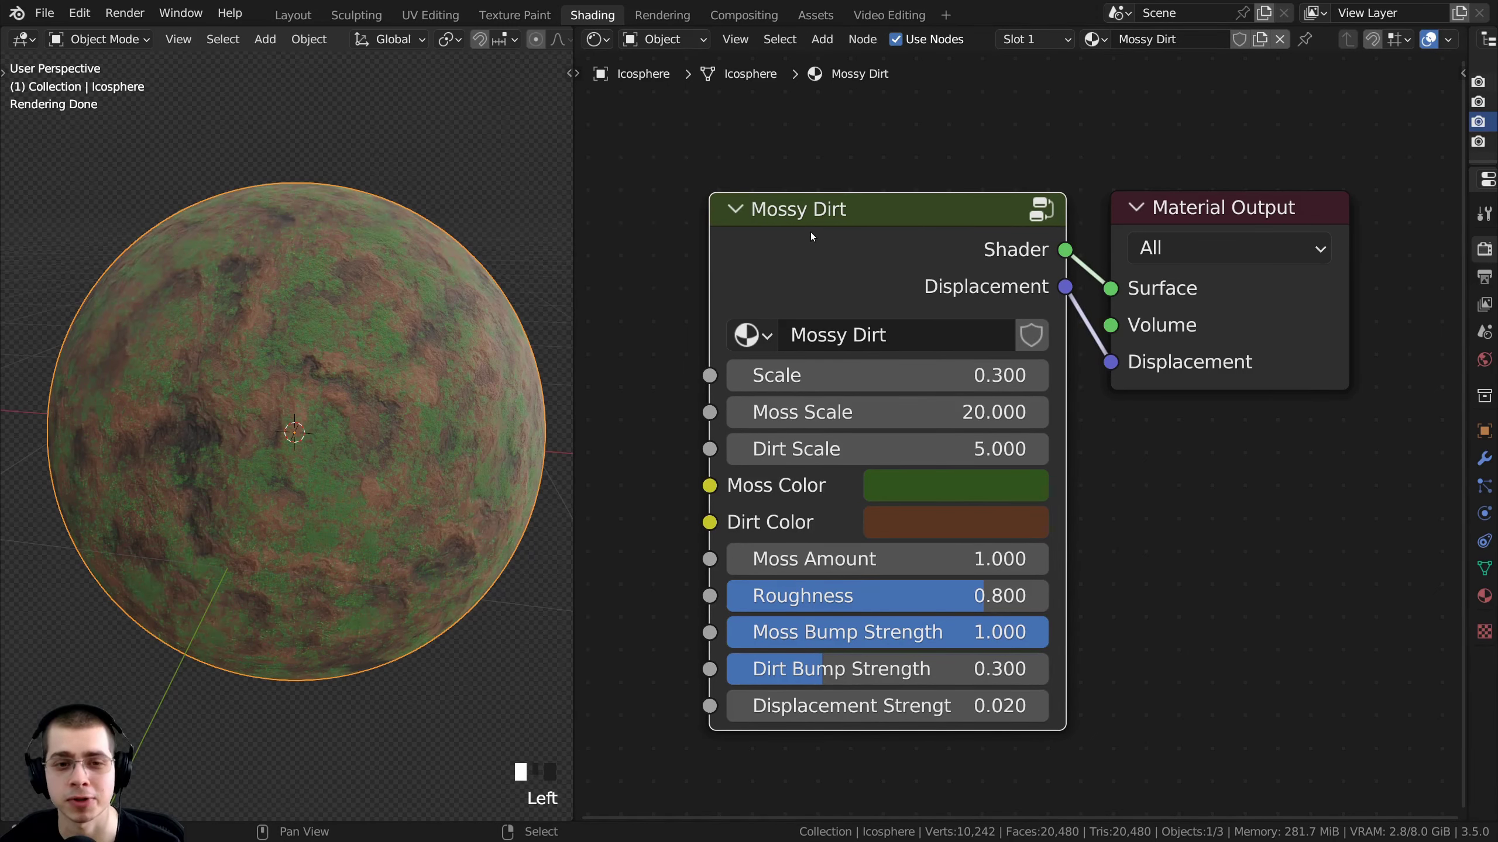
scroll(825, 246, down, 1)
key(Tab)
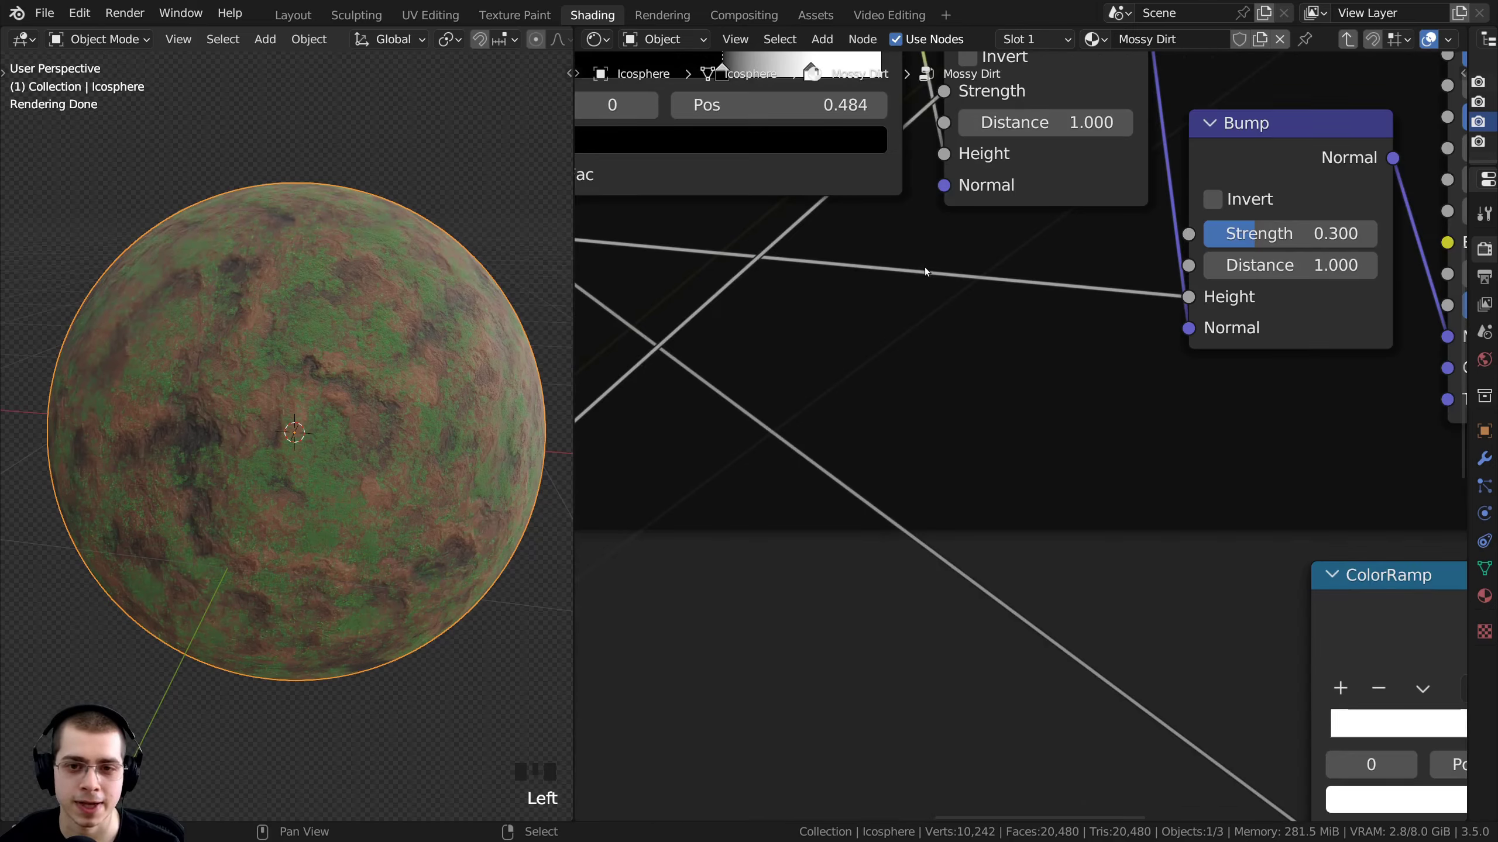
Examine the Dirt and Moss frames inside the Mossy Dirt group
scroll(924, 266, down, 10)
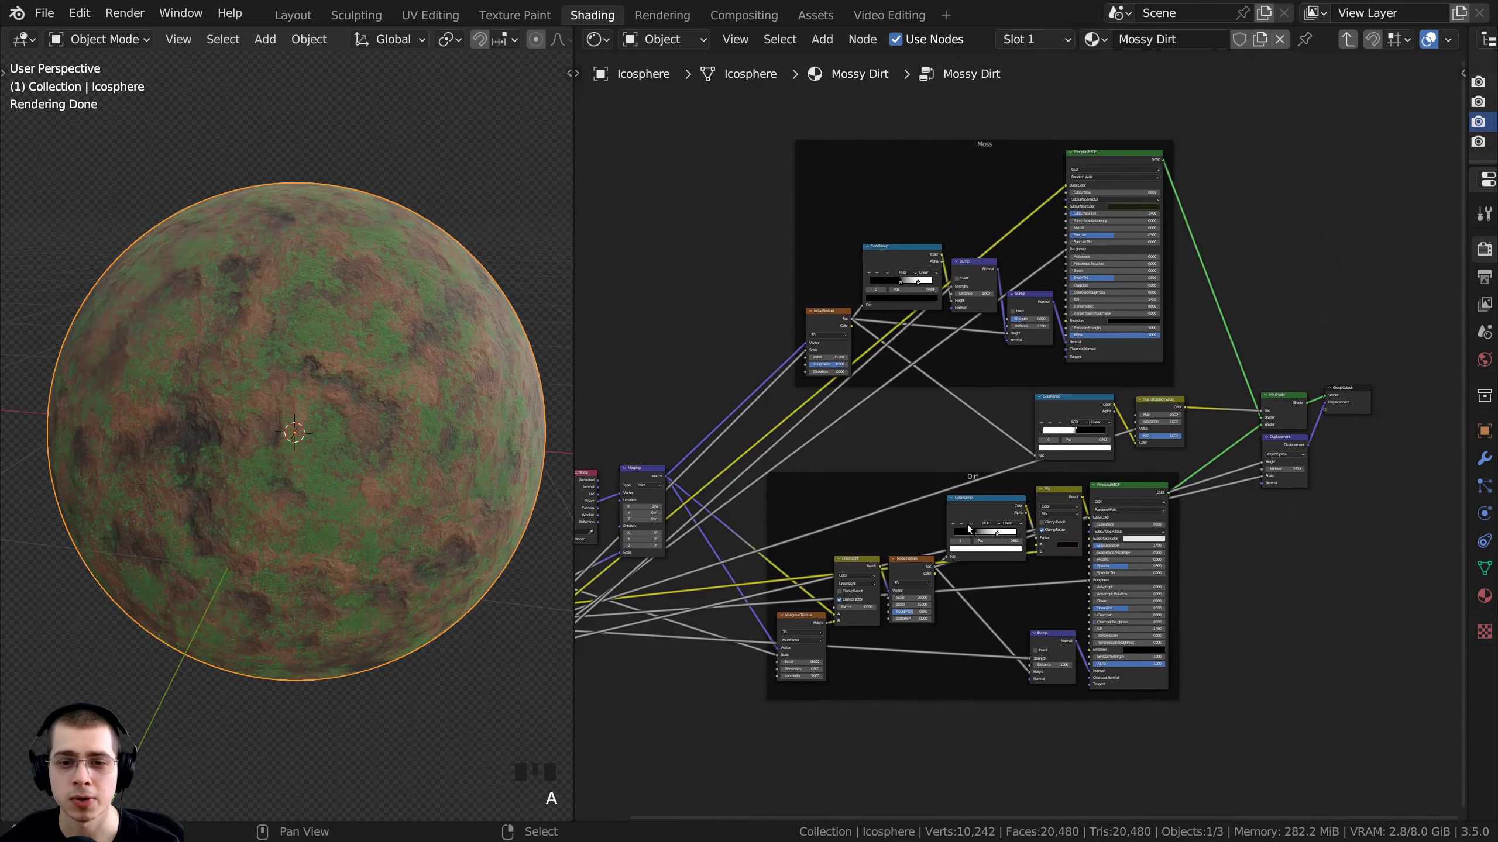
scroll(967, 527, up, 4)
scroll(929, 503, up, 1)
middle_drag(931, 470, 891, 430)
scroll(908, 454, up, 1)
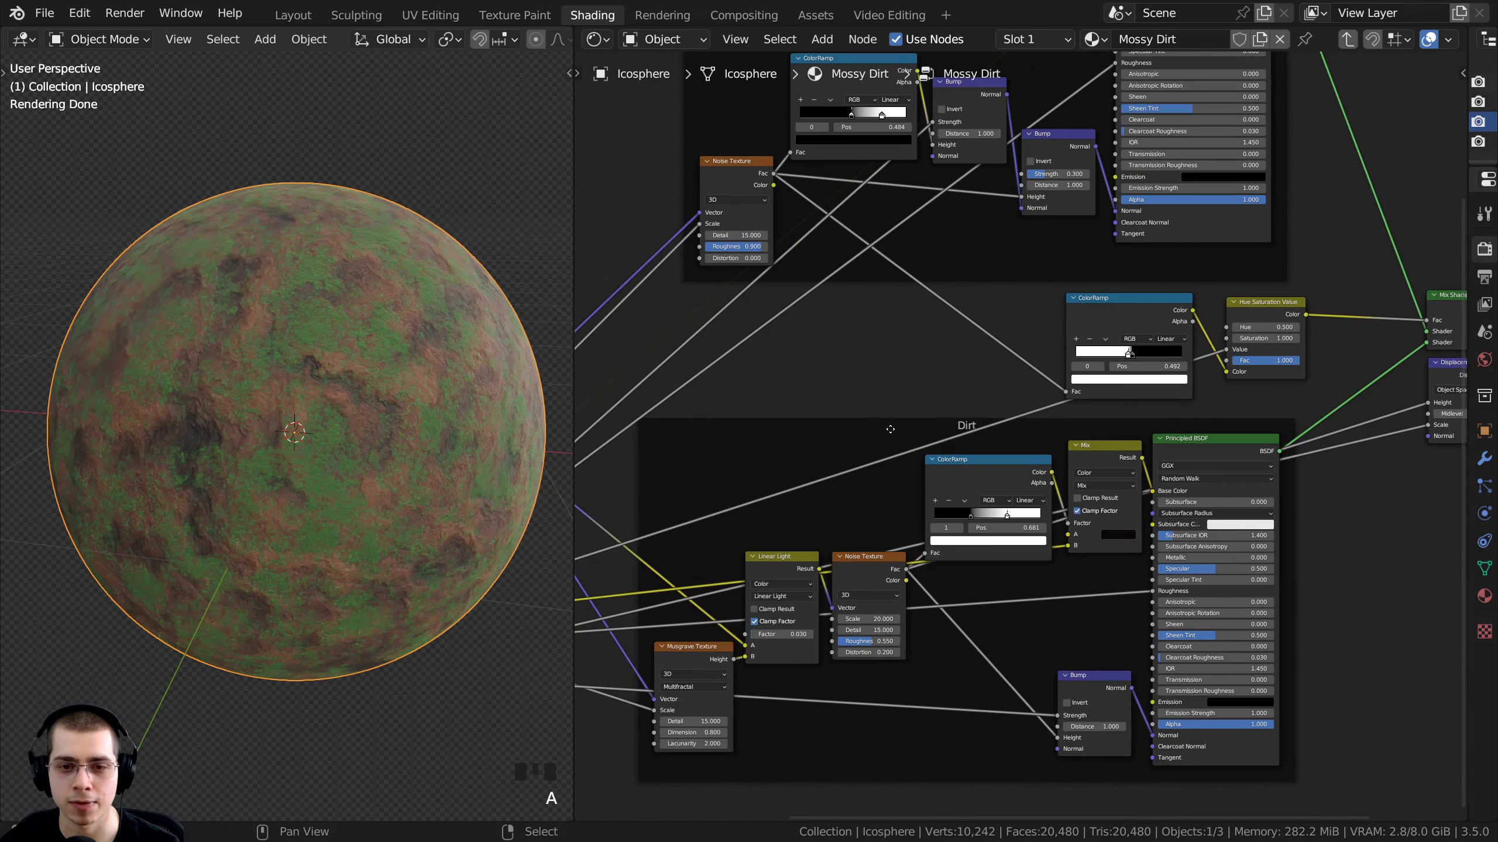
click(949, 426)
middle_drag(896, 332, 929, 636)
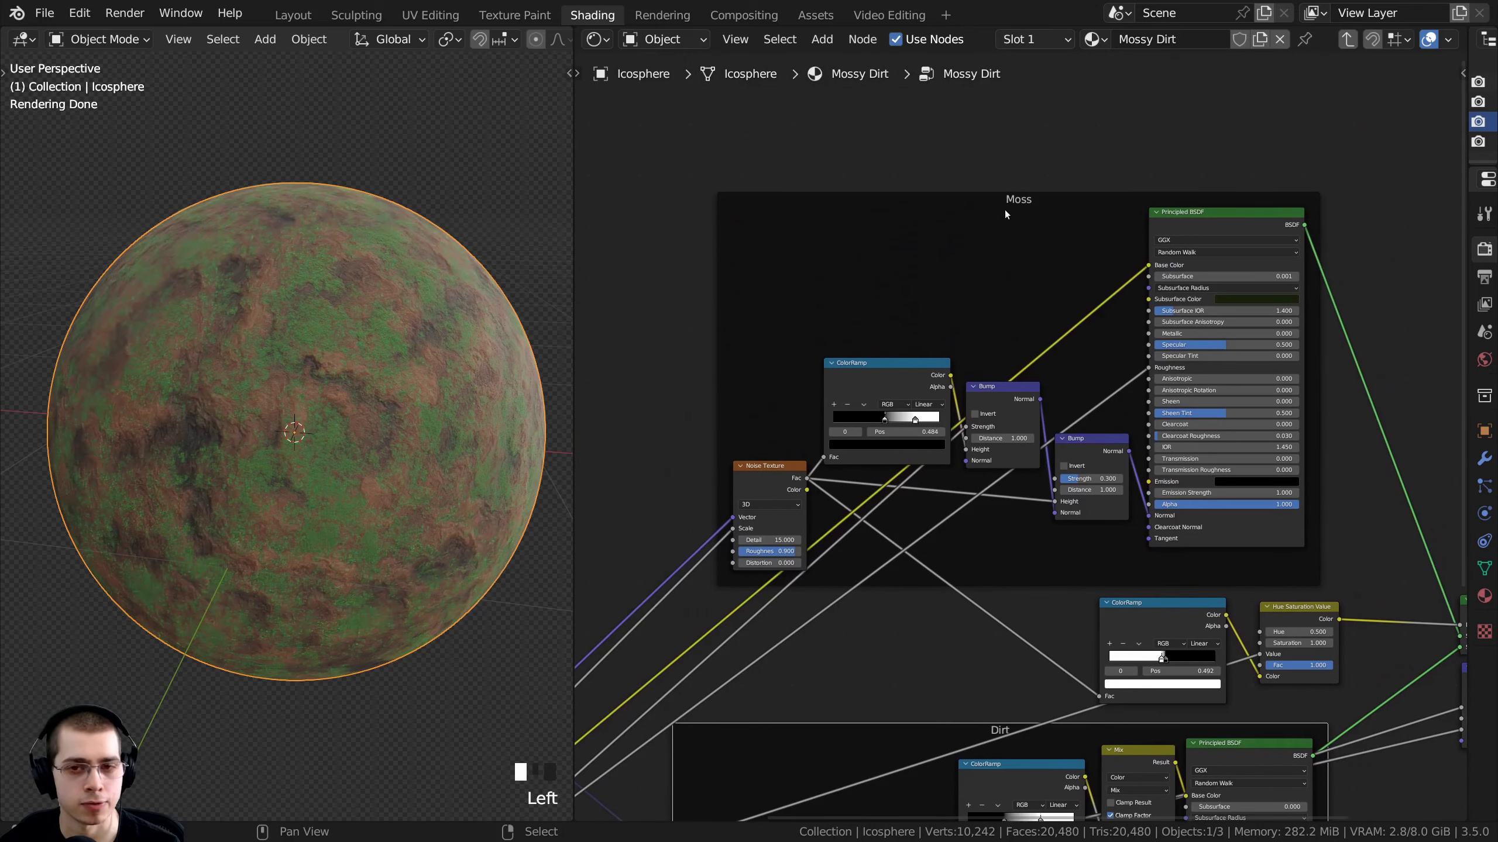
middle_drag(1009, 202, 658, 184)
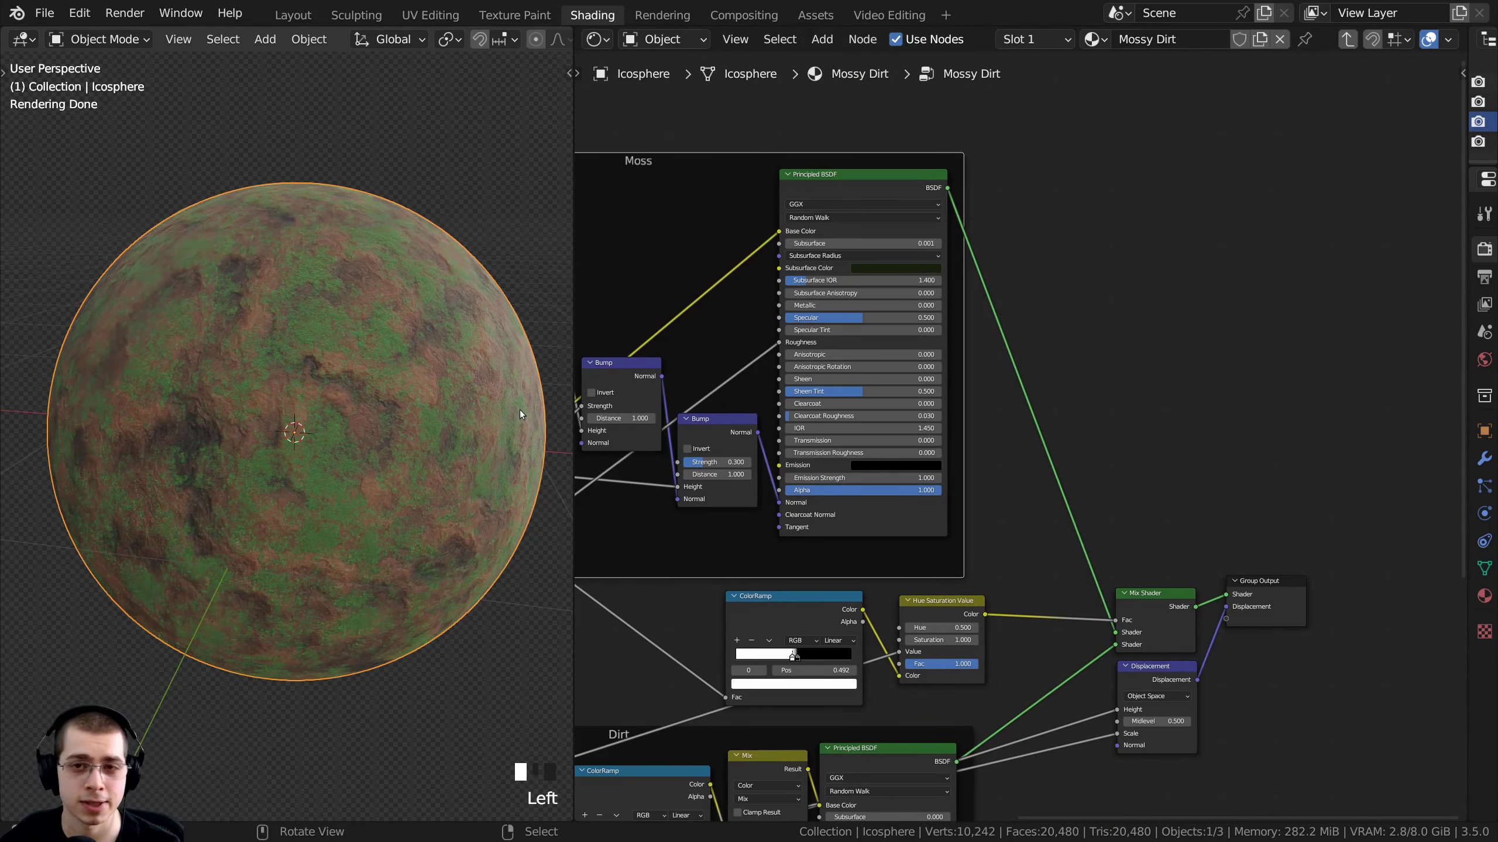
Examine the Principled BSDF nodes in the Moss and Dirt frames and the Mix Shader that combines them
click(861, 210)
middle_drag(895, 756, 897, 648)
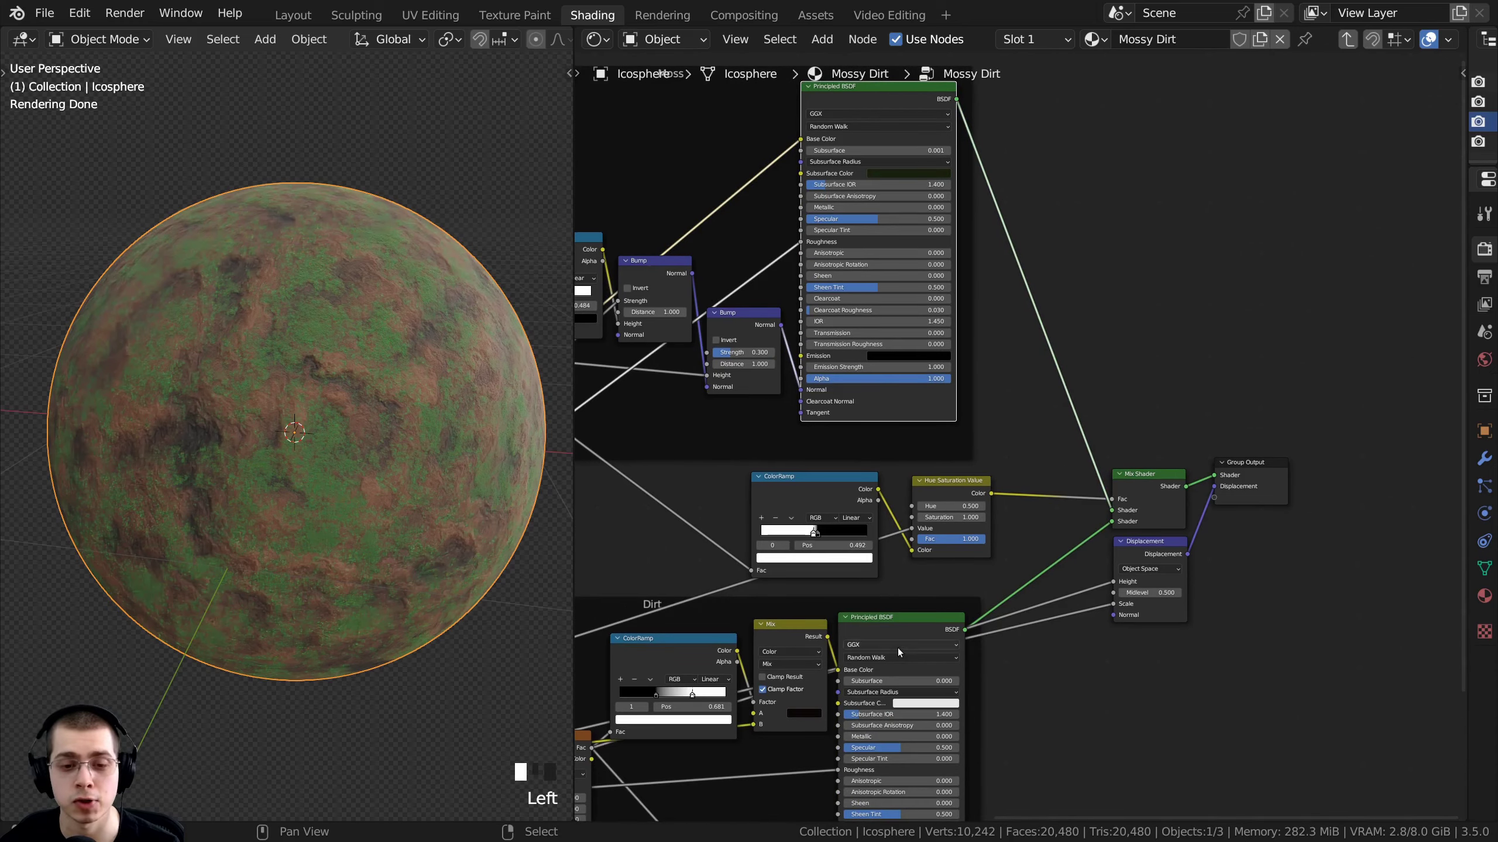
click(895, 632)
middle_drag(853, 264, 896, 466)
scroll(896, 466, up, 3)
click(873, 243)
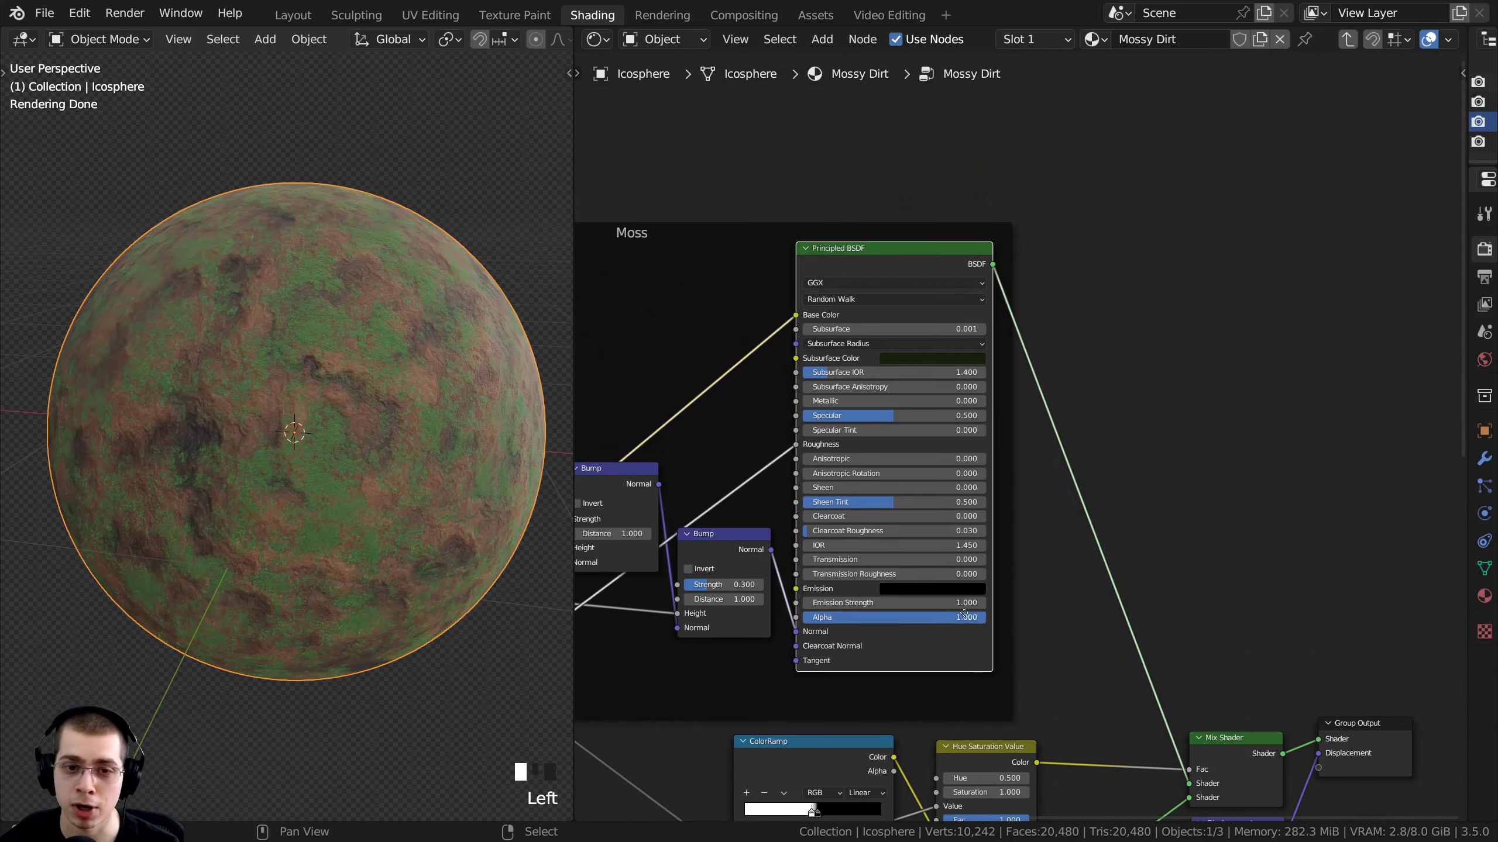
middle_drag(944, 726, 838, 334)
click(848, 528)
scroll(1286, 508, up, 2)
middle_drag(957, 495, 870, 532)
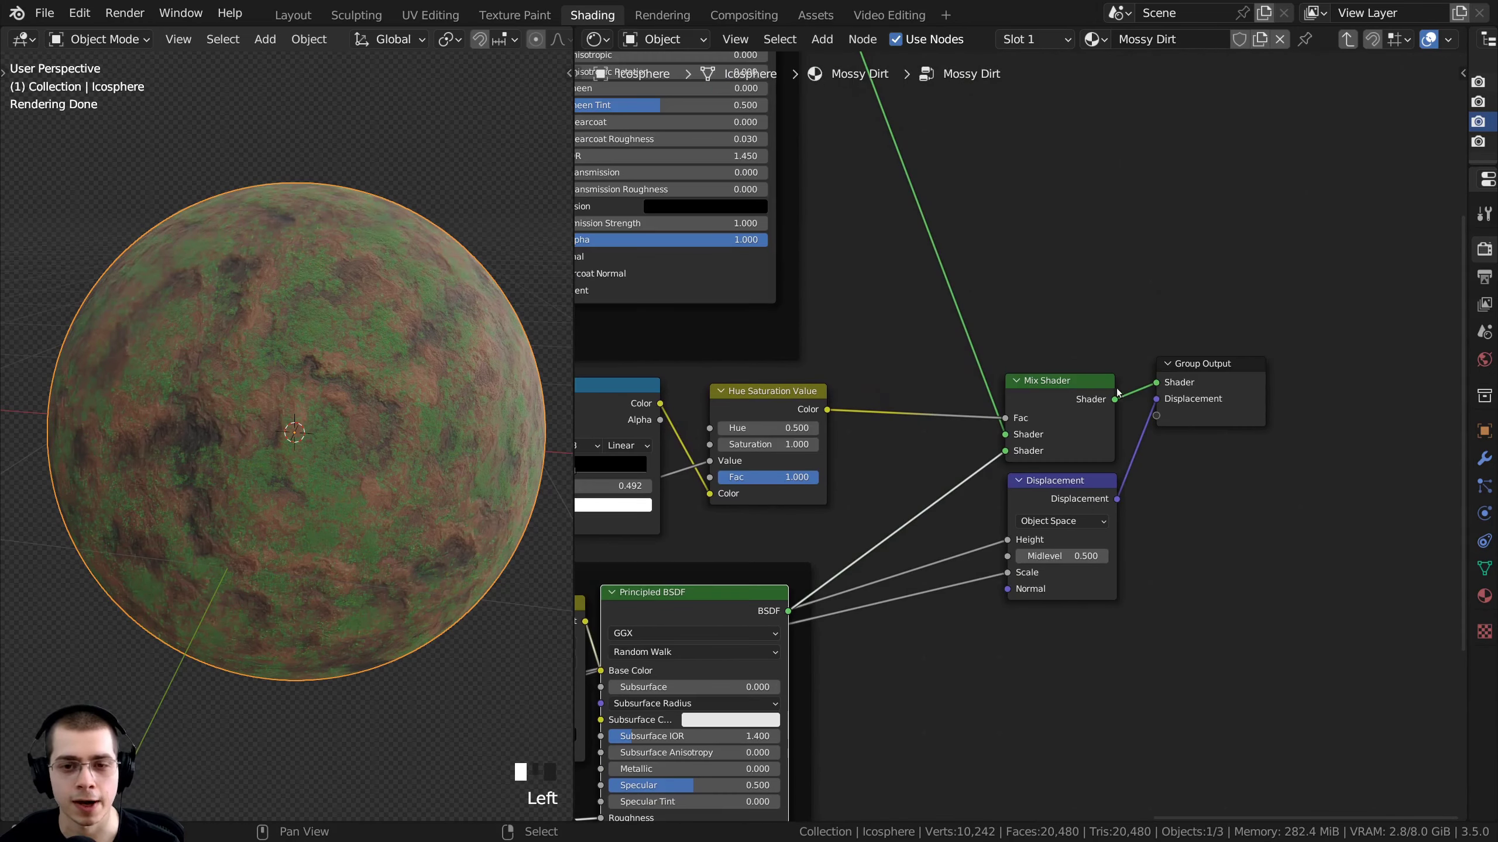
click(1080, 383)
scroll(1026, 418, down, 4)
middle_drag(678, 354, 1036, 508)
Move the Moss frame with its nodes slightly up, farther away from the Dirt frame
click(957, 185)
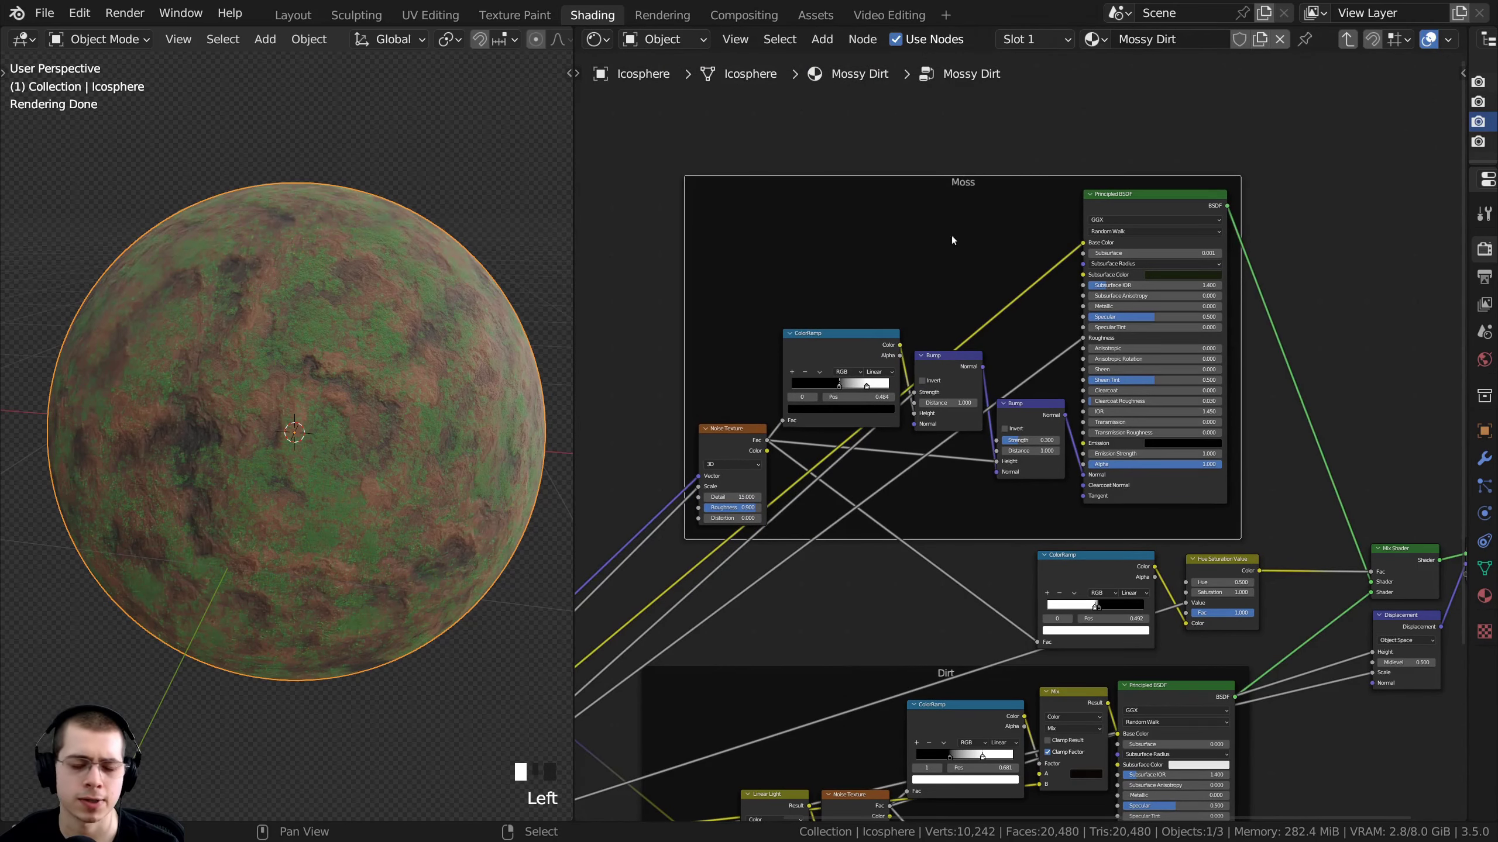
scroll(956, 260, down, 1)
scroll(937, 342, up, 1)
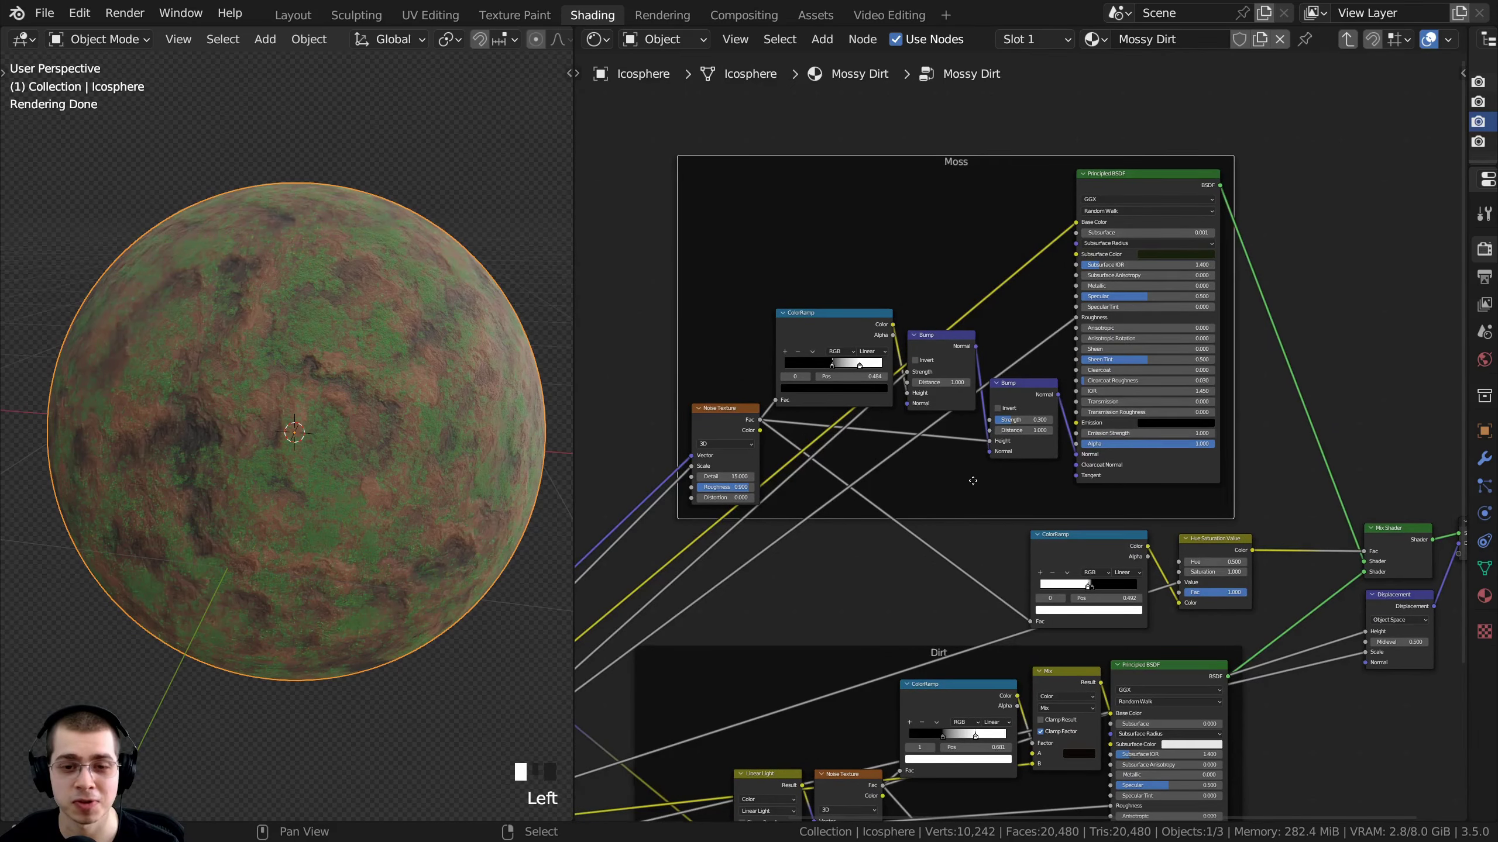
middle_drag(973, 480, 937, 233)
scroll(819, 425, down, 4)
middle_drag(819, 426, 903, 545)
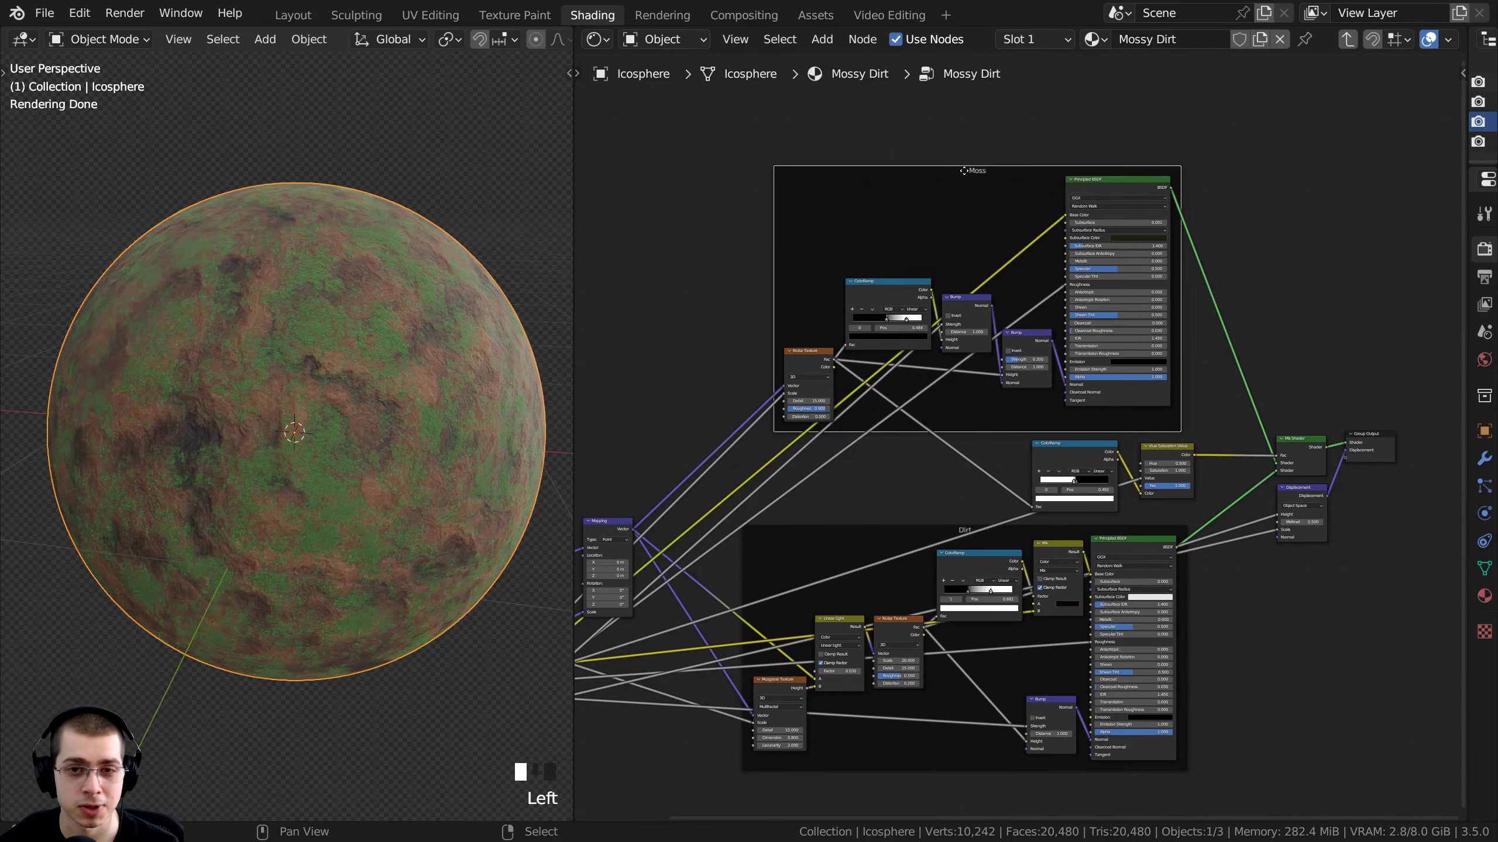
drag(948, 169, 960, 153)
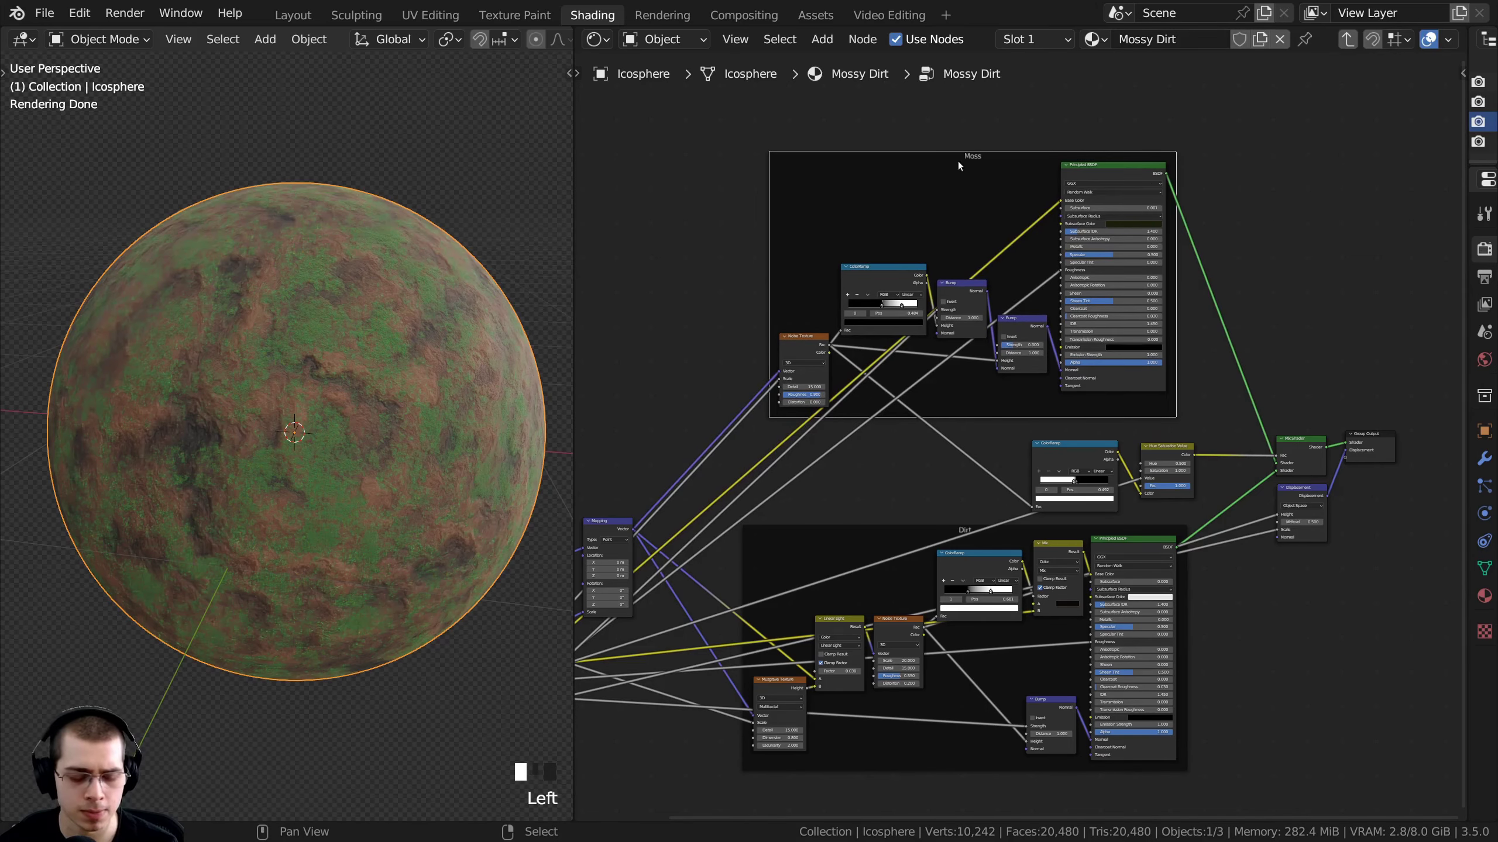
Delete the Moss and Dirt frames while keeping the nodes they contain
middle_drag(956, 184, 952, 188)
click(952, 187)
key(x)
scroll(946, 475, up, 2)
middle_drag(946, 481, 924, 395)
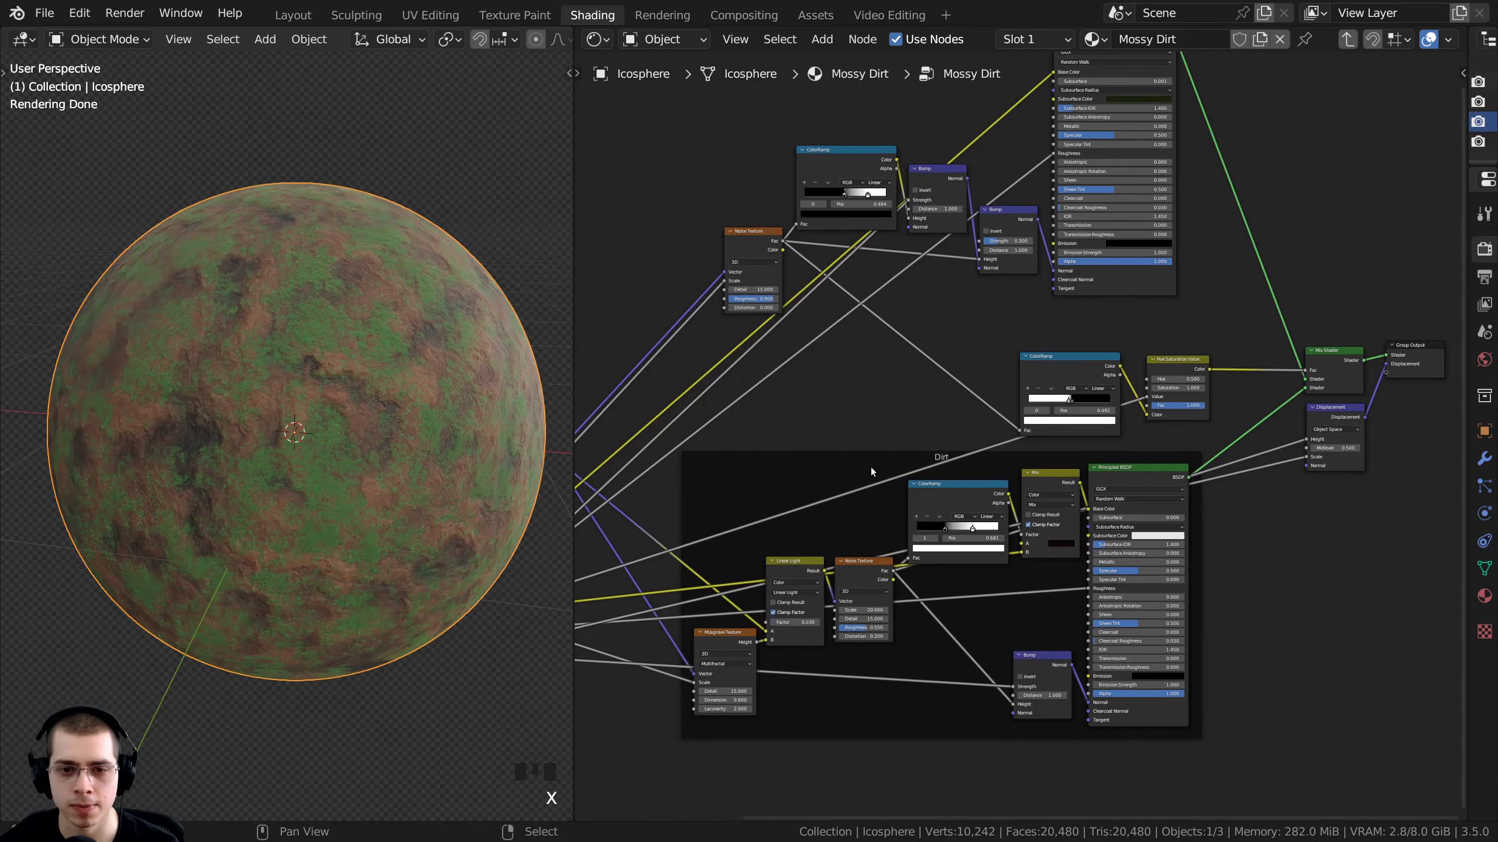
click(873, 460)
scroll(872, 464, down, 3)
middle_drag(869, 475, 905, 469)
key(x)
Group the moss Noise Texture, ColorRamp, two Bump nodes and Principled BSDF into a nested node group
middle_drag(910, 407, 908, 445)
drag(729, 99, 1195, 384)
middle_drag(992, 274, 977, 342)
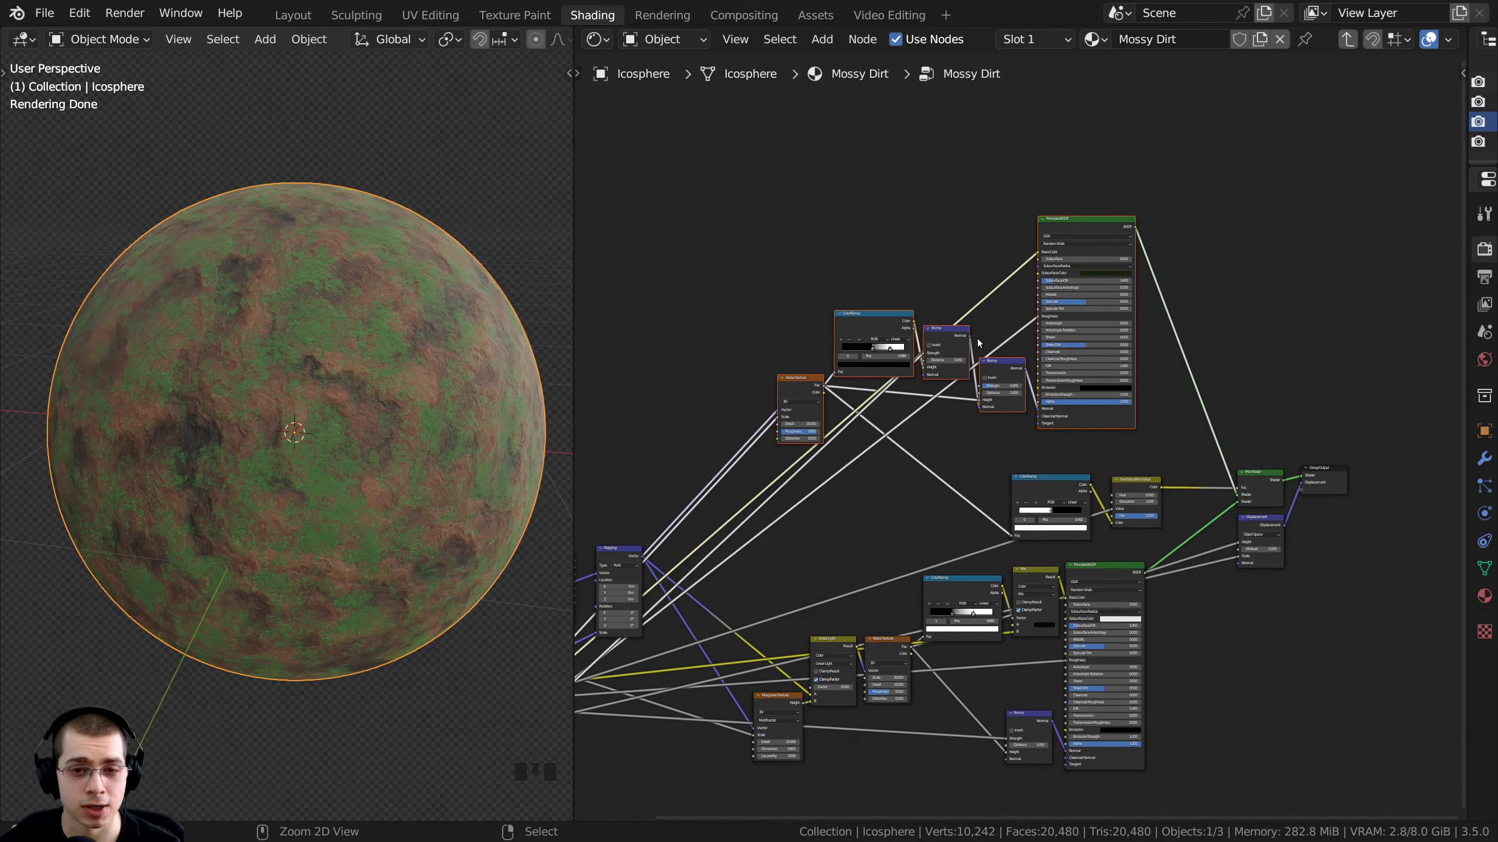
key(ctrl+g)
Examine the Group Input and Group Output connections inside the new moss group and return to the Mossy Dirt group
scroll(701, 454, up, 3)
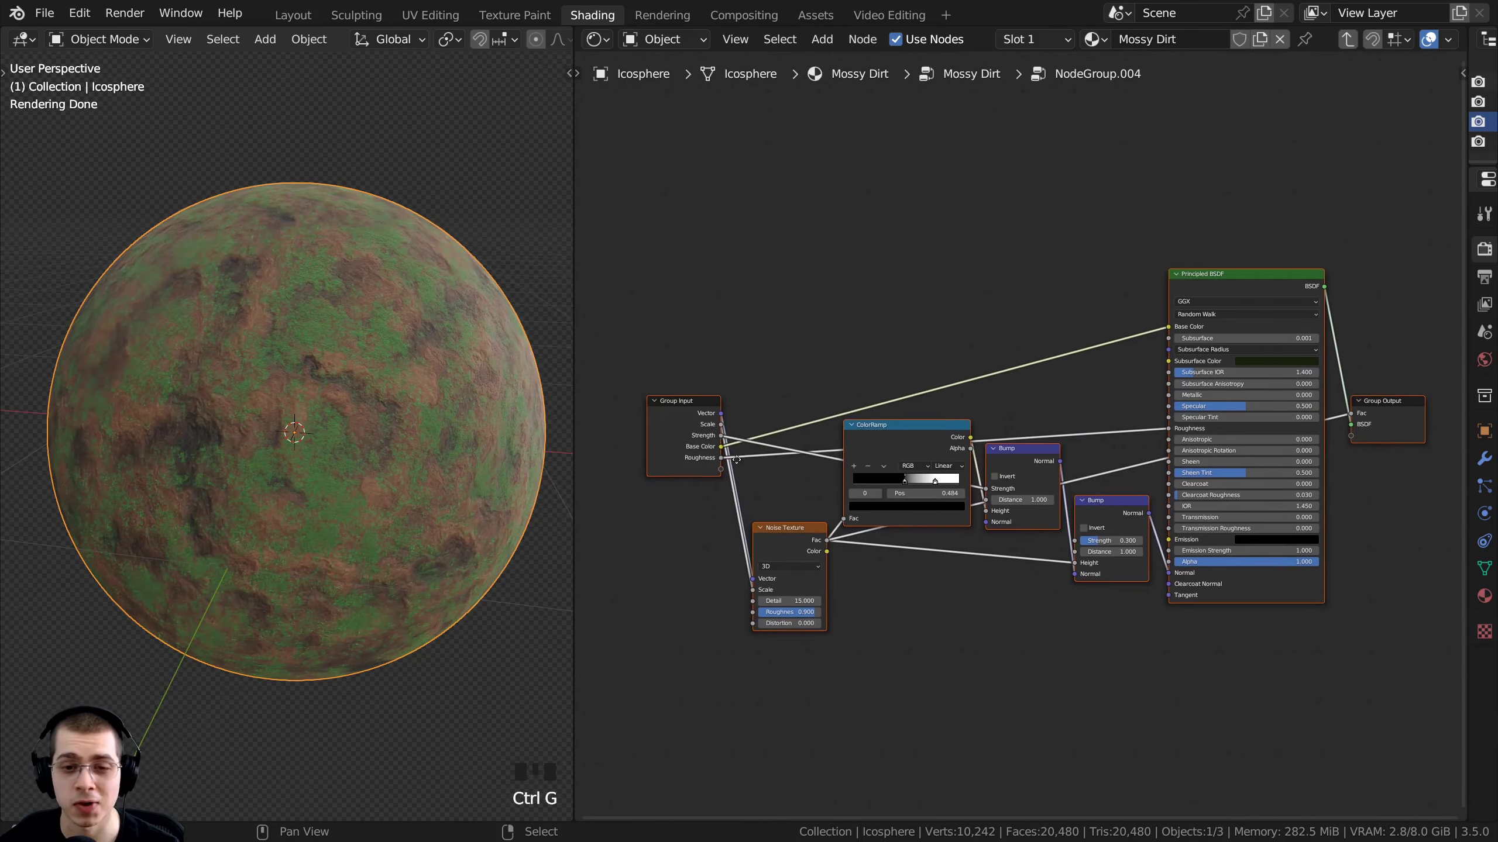
middle_drag(736, 460, 713, 460)
scroll(1354, 415, up, 6)
middle_drag(1354, 415, 1096, 444)
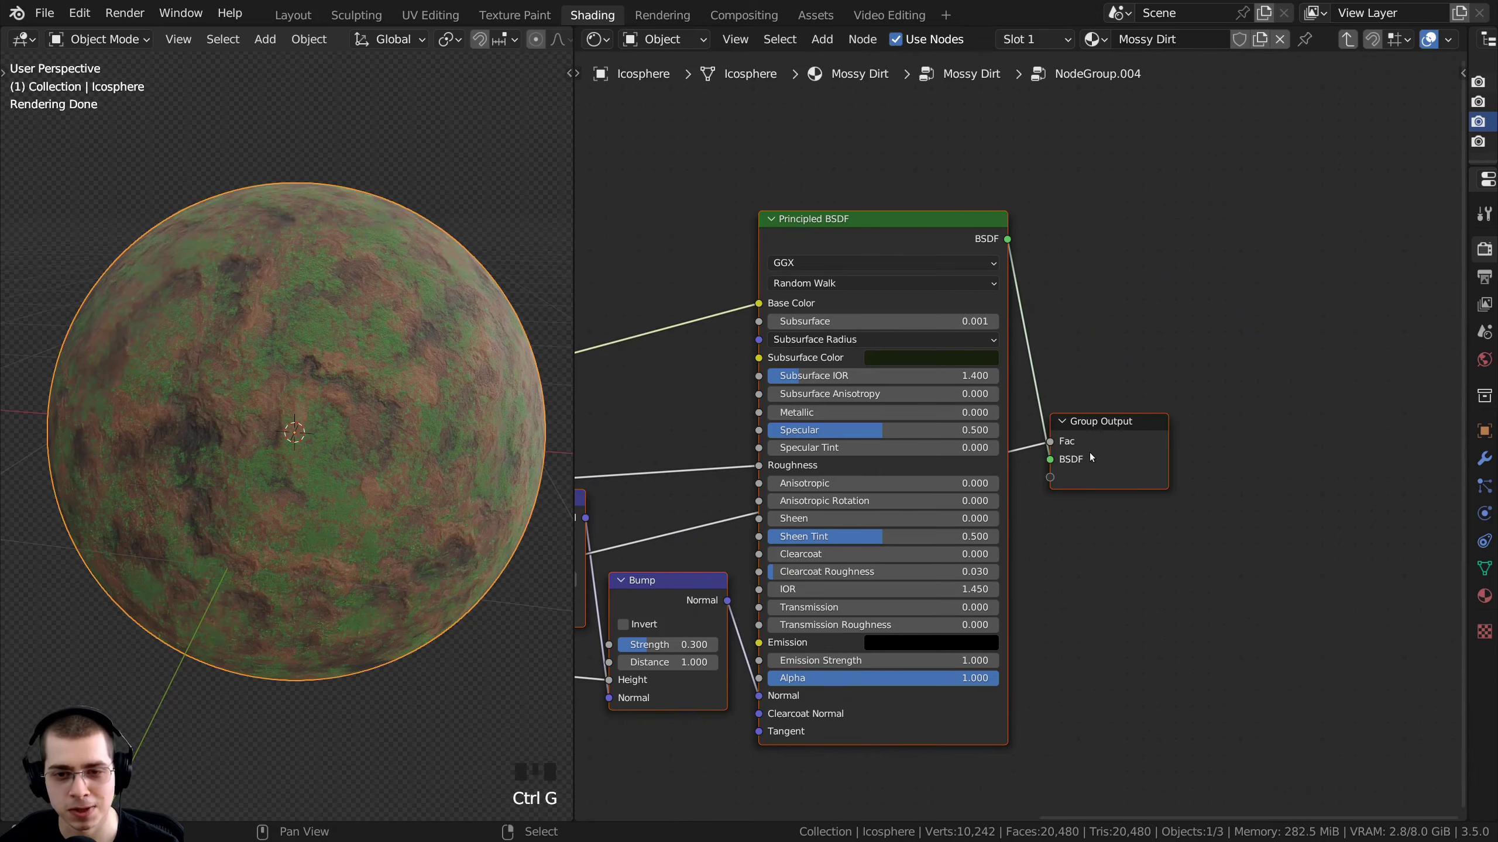
scroll(1089, 453, down, 4)
middle_drag(602, 552, 1007, 515)
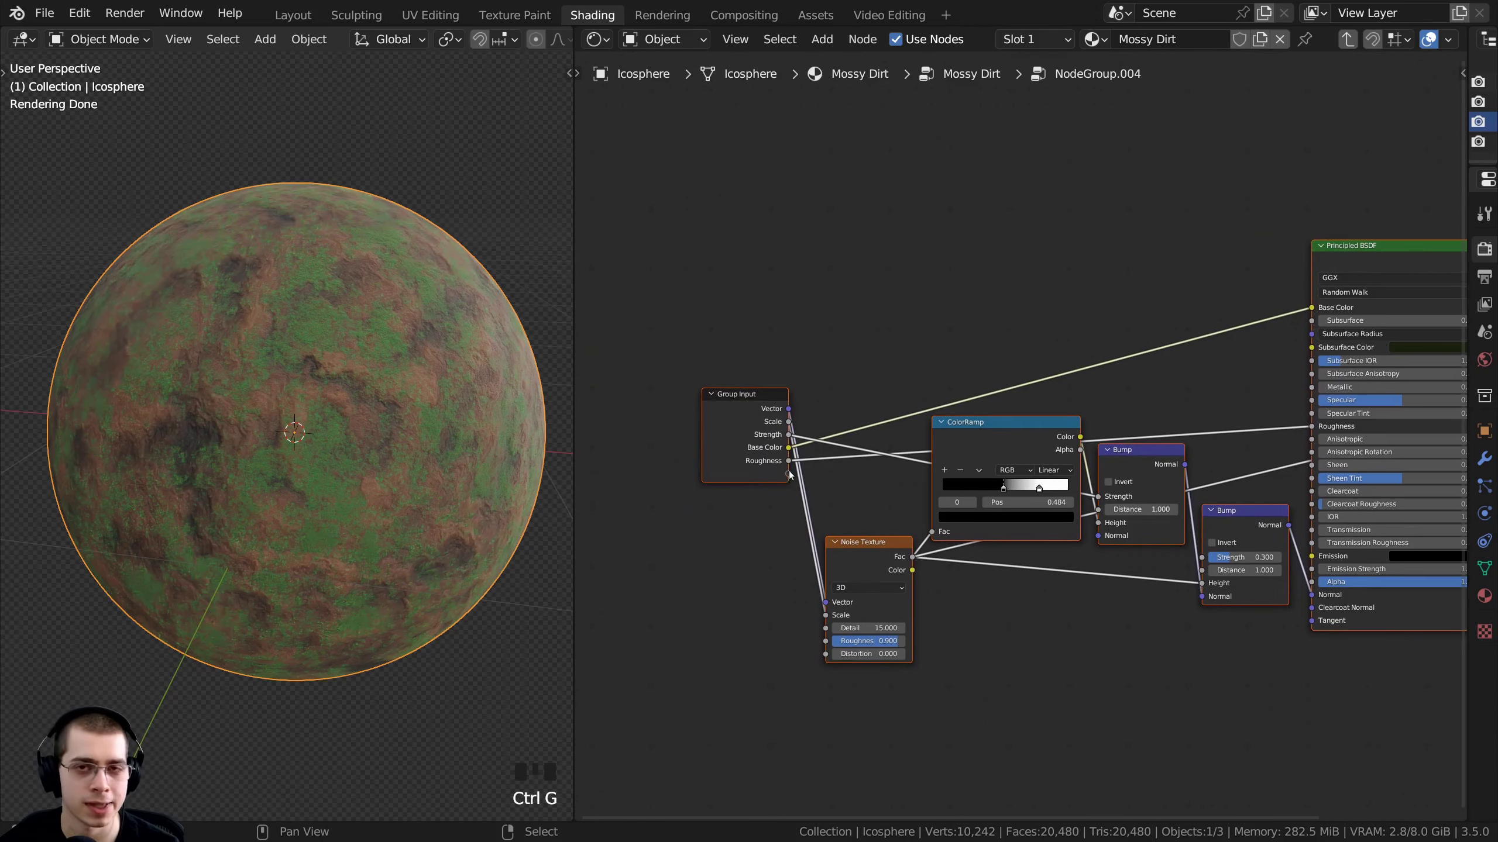
middle_drag(892, 399, 810, 426)
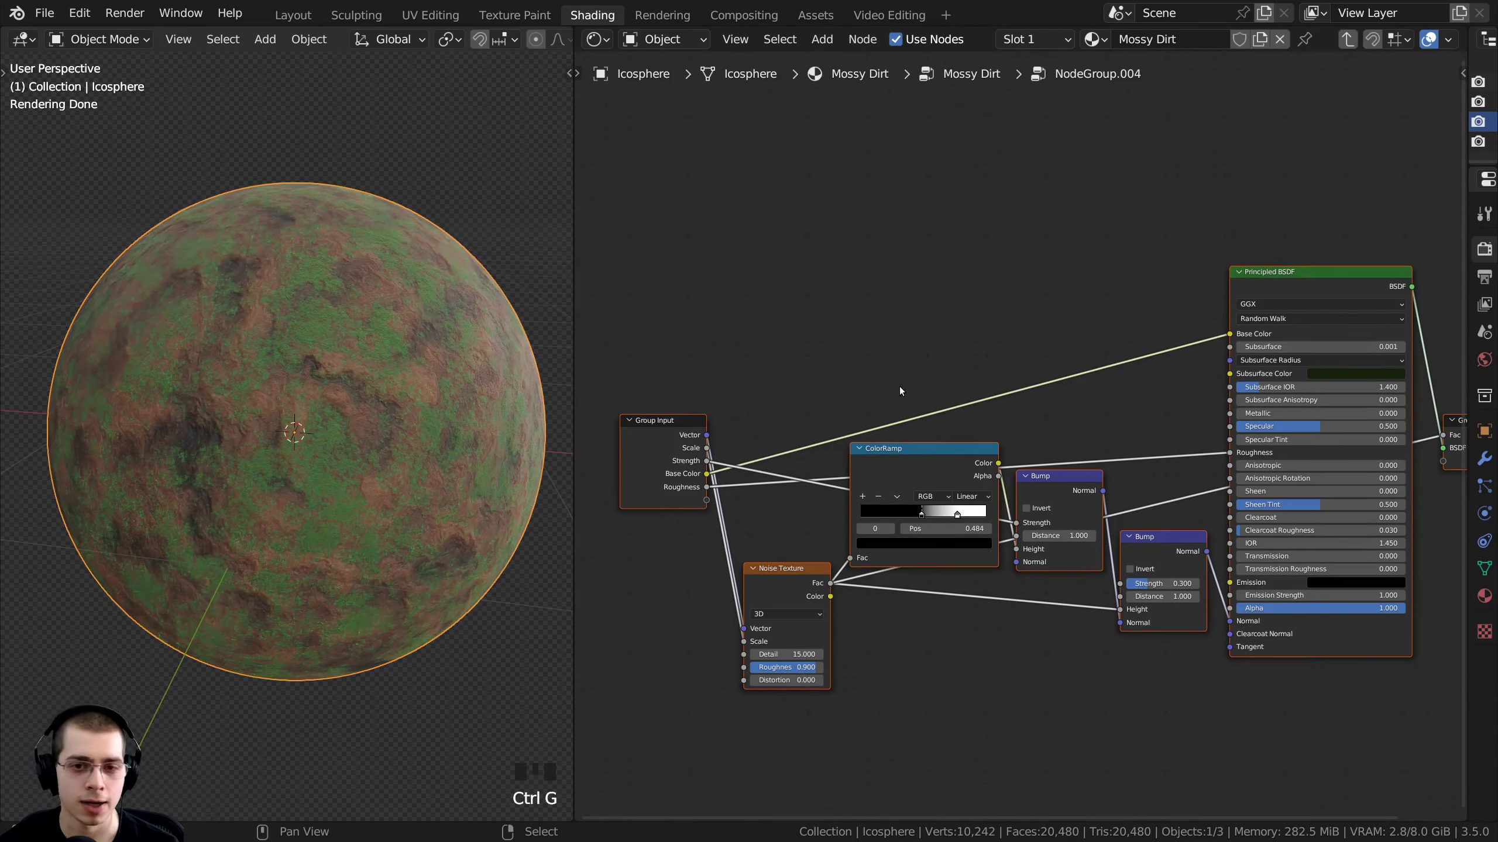
key(Tab)
key(Tab)
key(Tab)
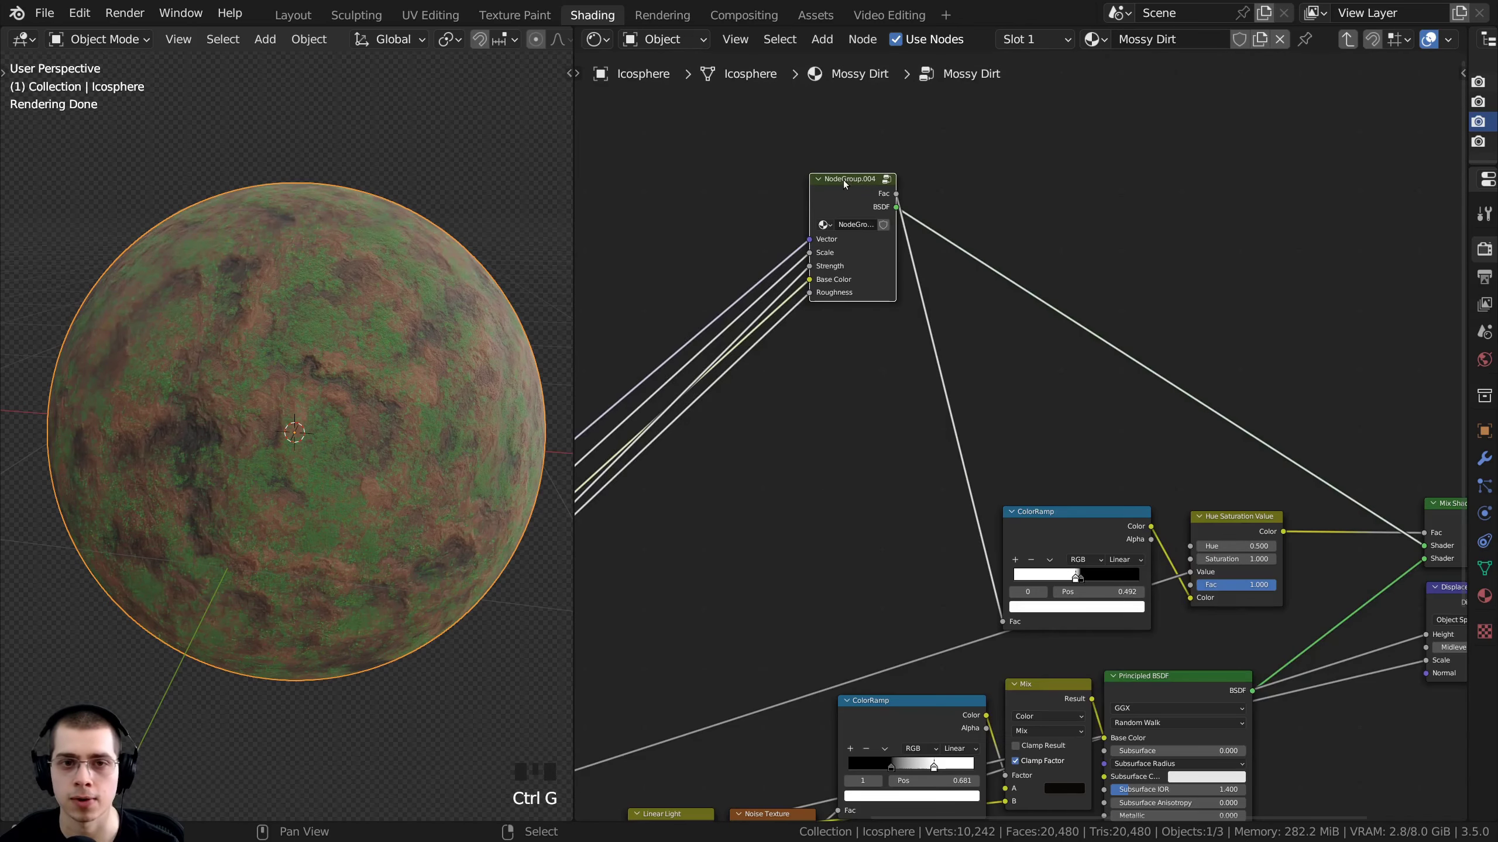
Widen and reposition the new moss group node and rename it Moss
drag(853, 199, 789, 264)
scroll(920, 279, up, 3)
middle_drag(819, 398, 832, 405)
double_click(847, 319)
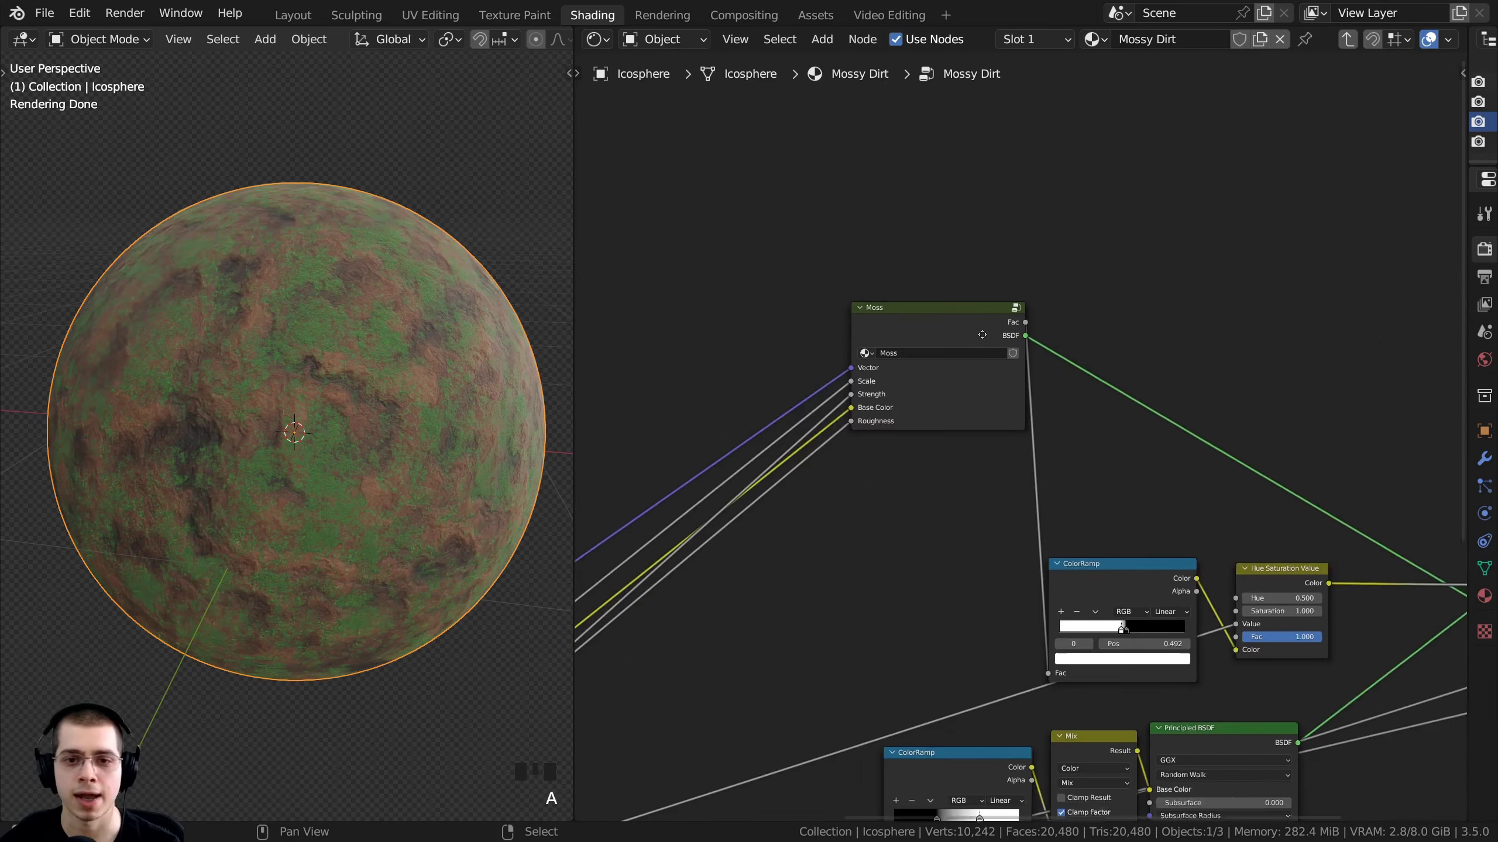
middle_drag(979, 335, 984, 293)
drag(958, 286, 953, 304)
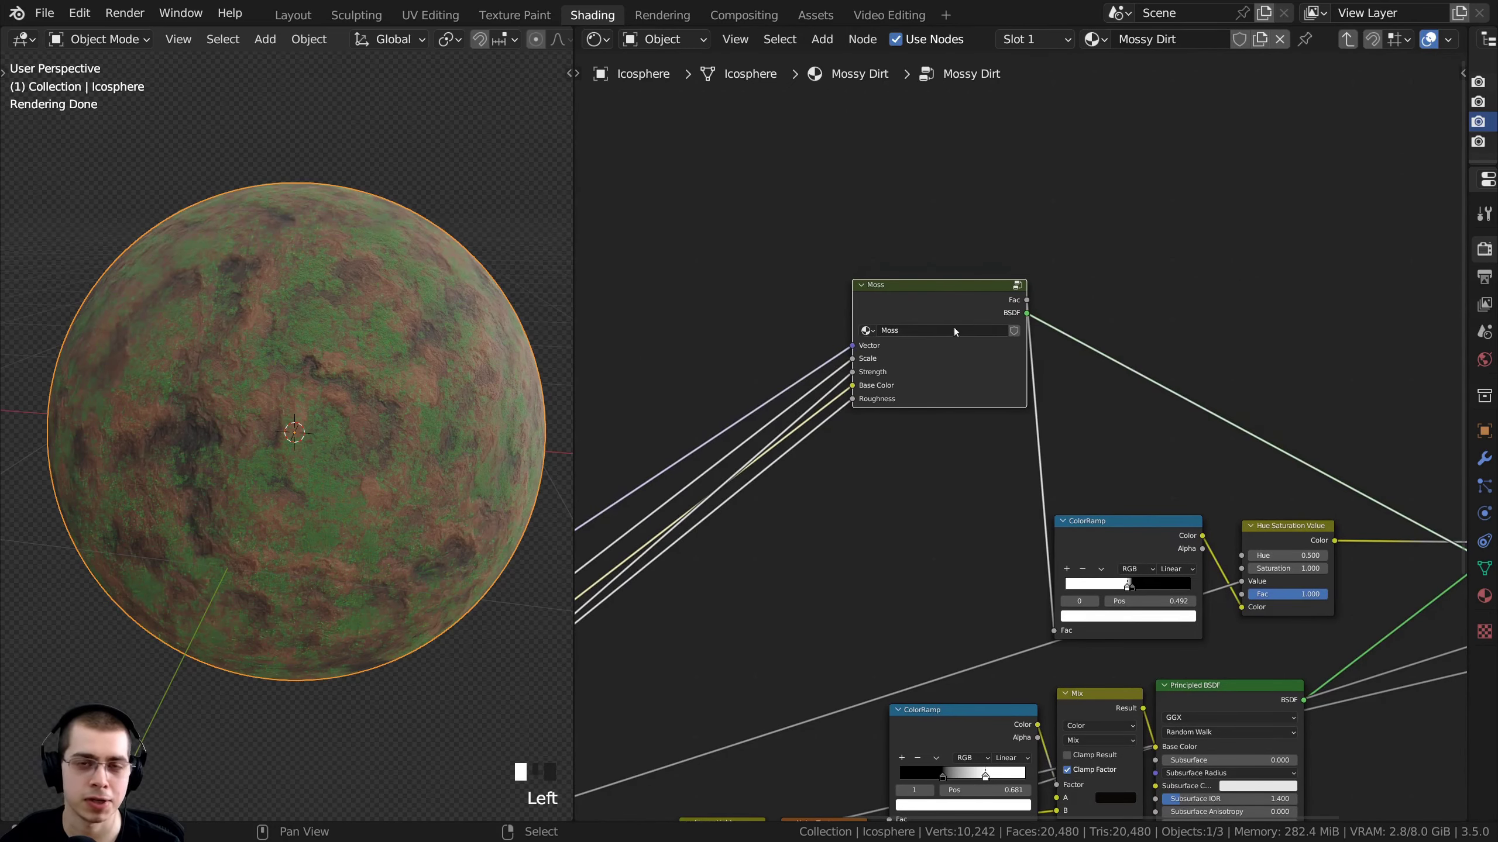
key(a)
key(a)
Group all the dirt nodes, from the Musgrave Texture to their Principled BSDF, and return to the Mossy Dirt group
scroll(1002, 330, down, 4)
middle_drag(976, 408, 982, 191)
scroll(1120, 371, down, 2)
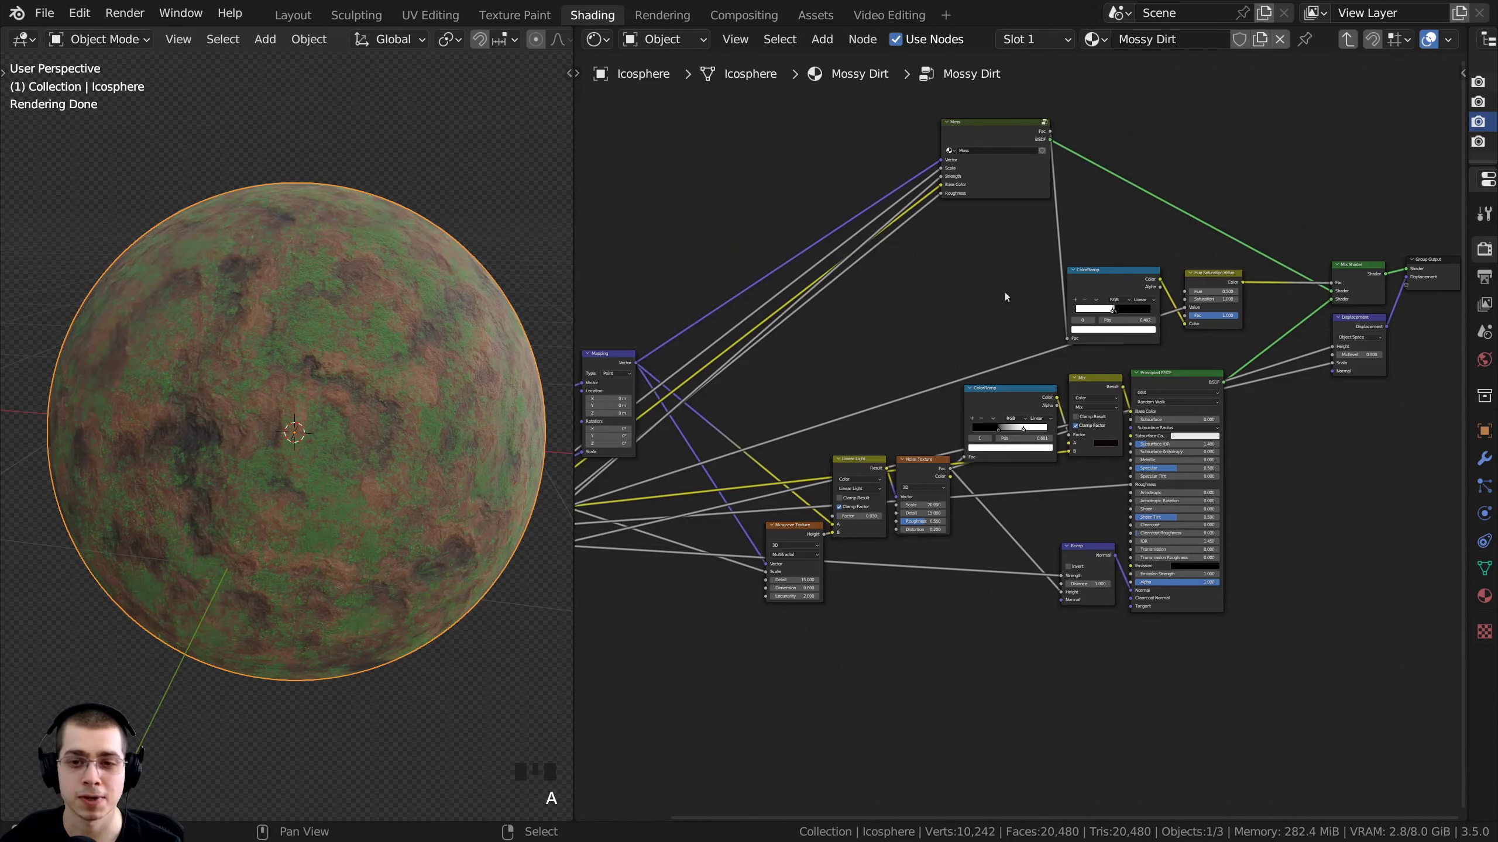
drag(1303, 675, 731, 372)
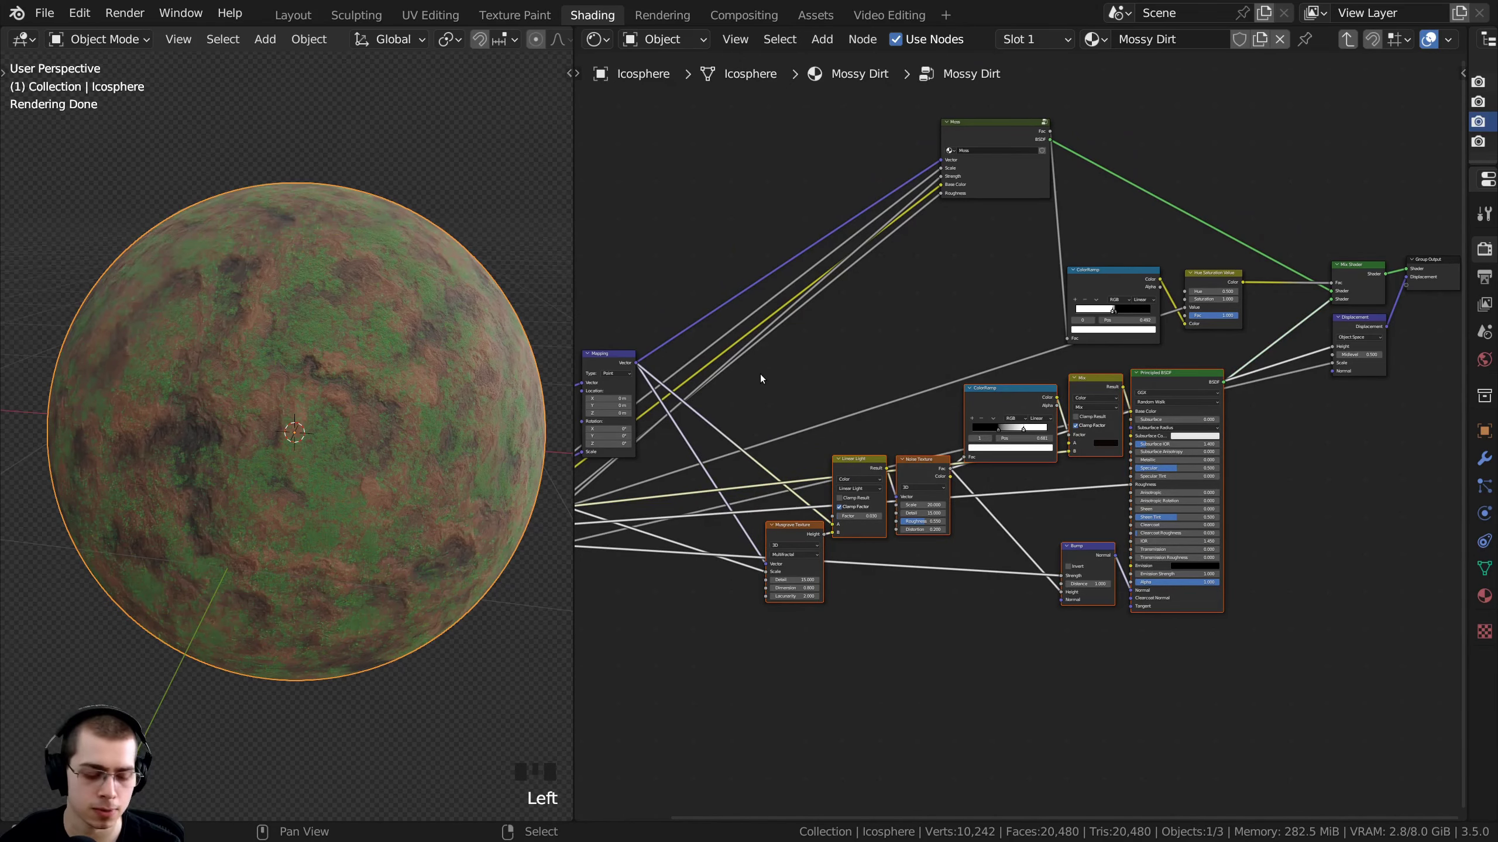
key(ctrl+g)
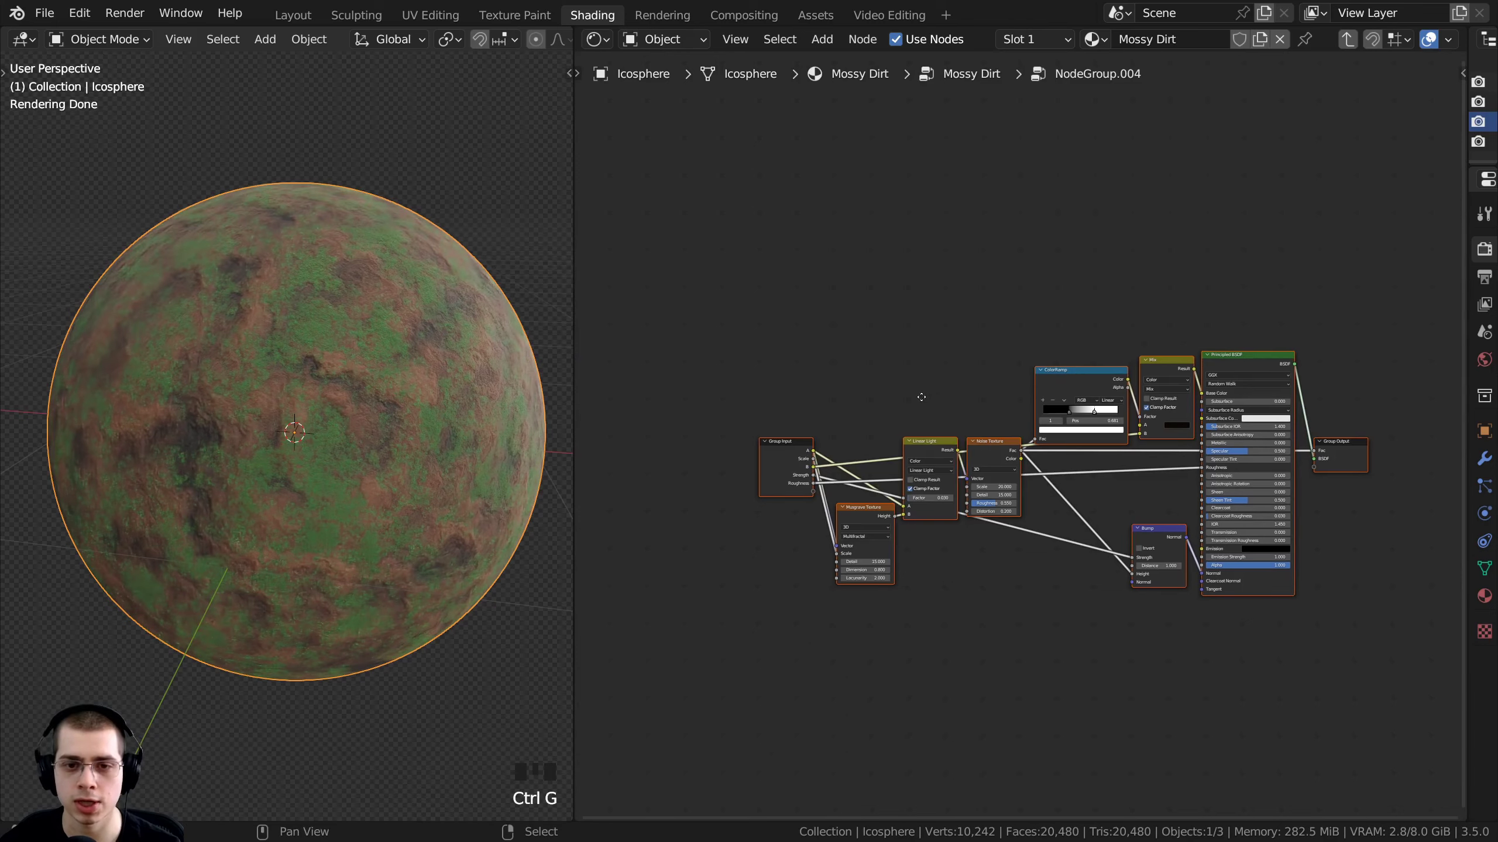
scroll(926, 403, up, 3)
key(Tab)
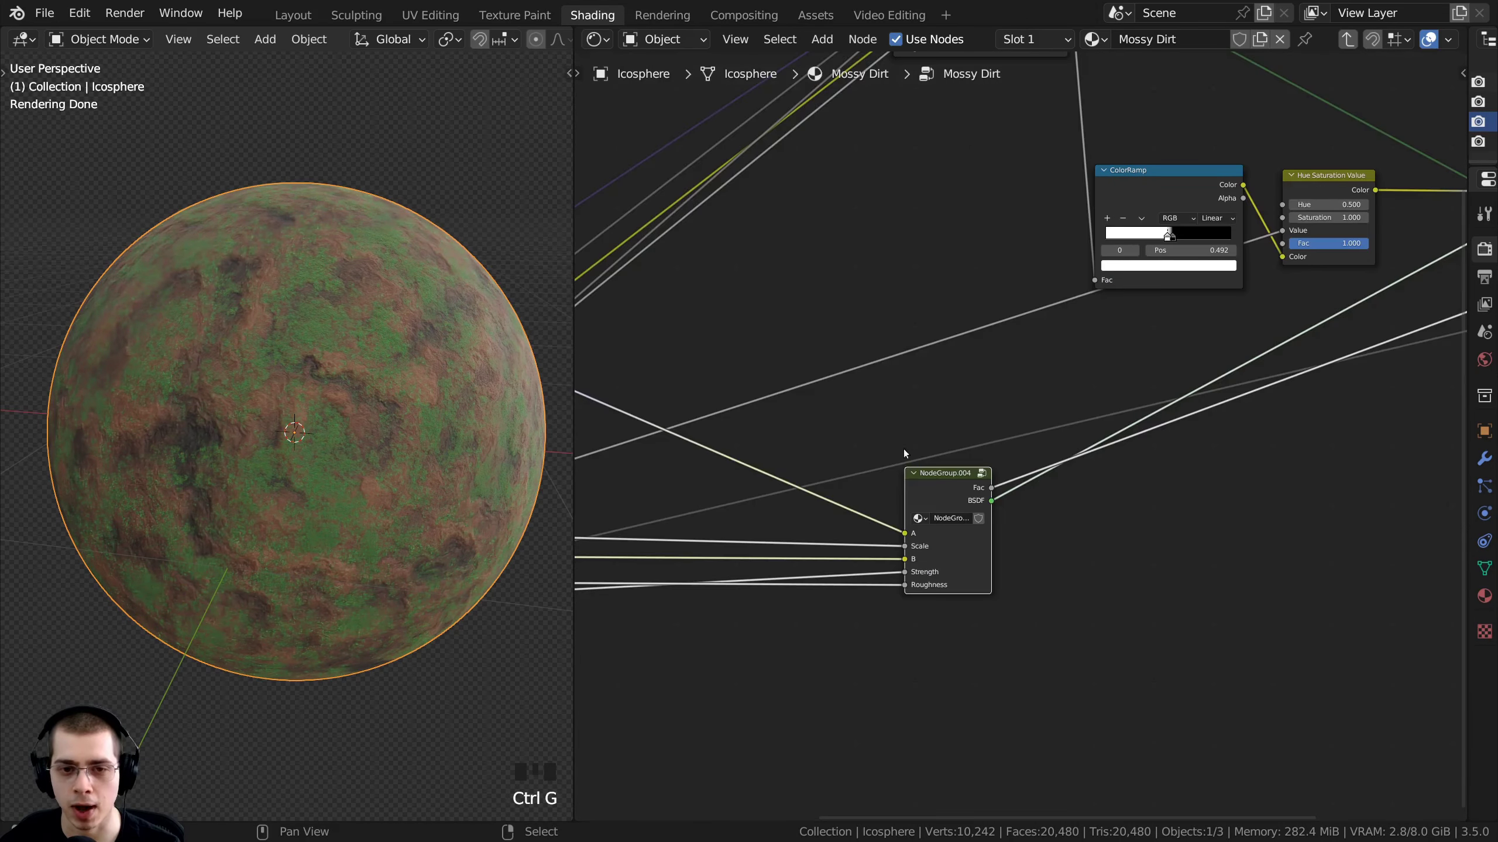
Widen the new dirt group node and rename it Dirt
drag(895, 487, 772, 488)
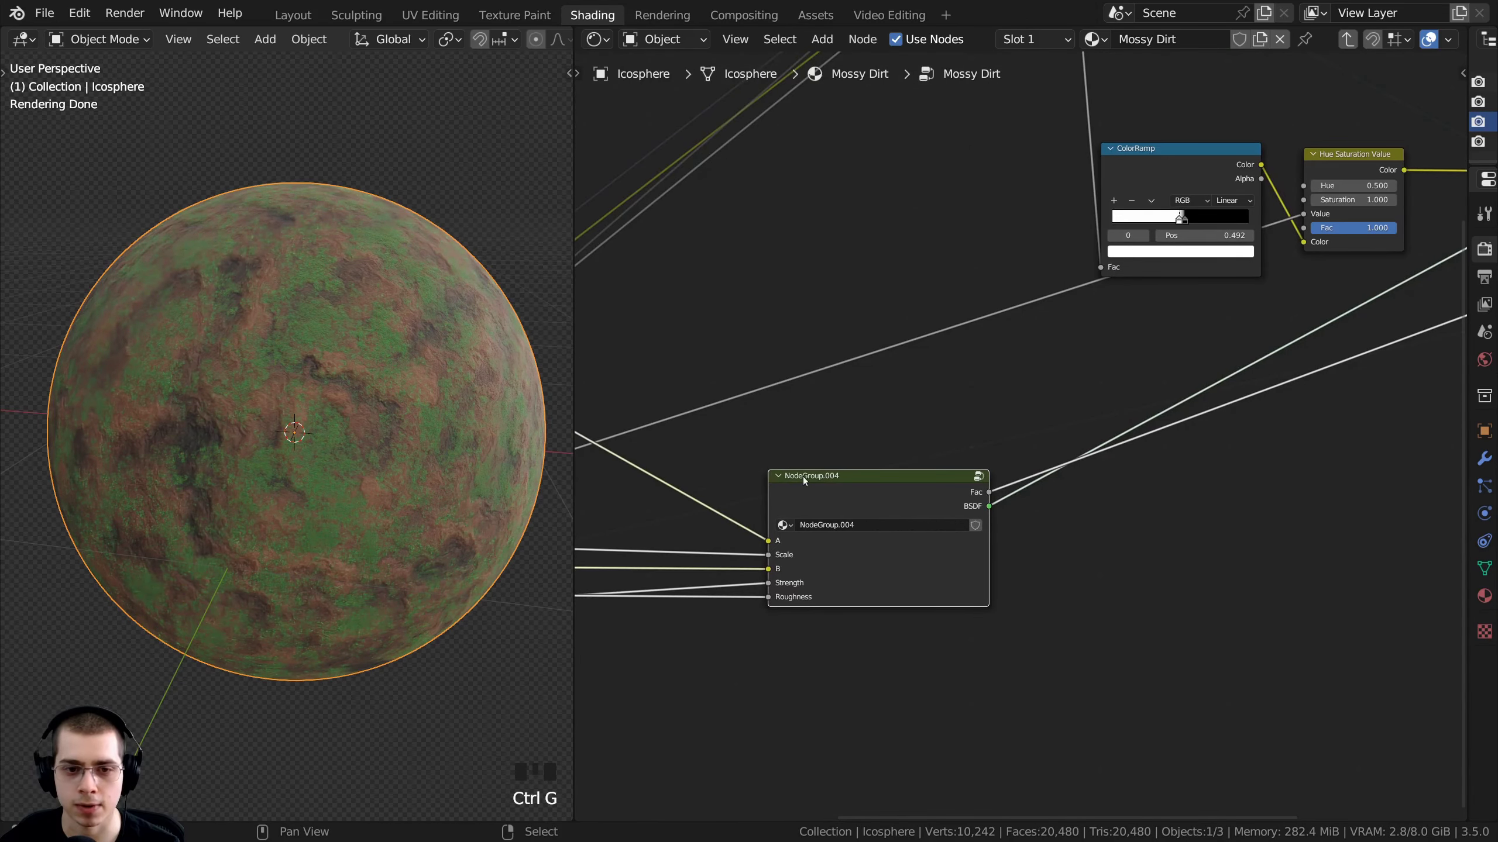
scroll(883, 481, up, 2)
double_click(842, 478)
text(Dirt)
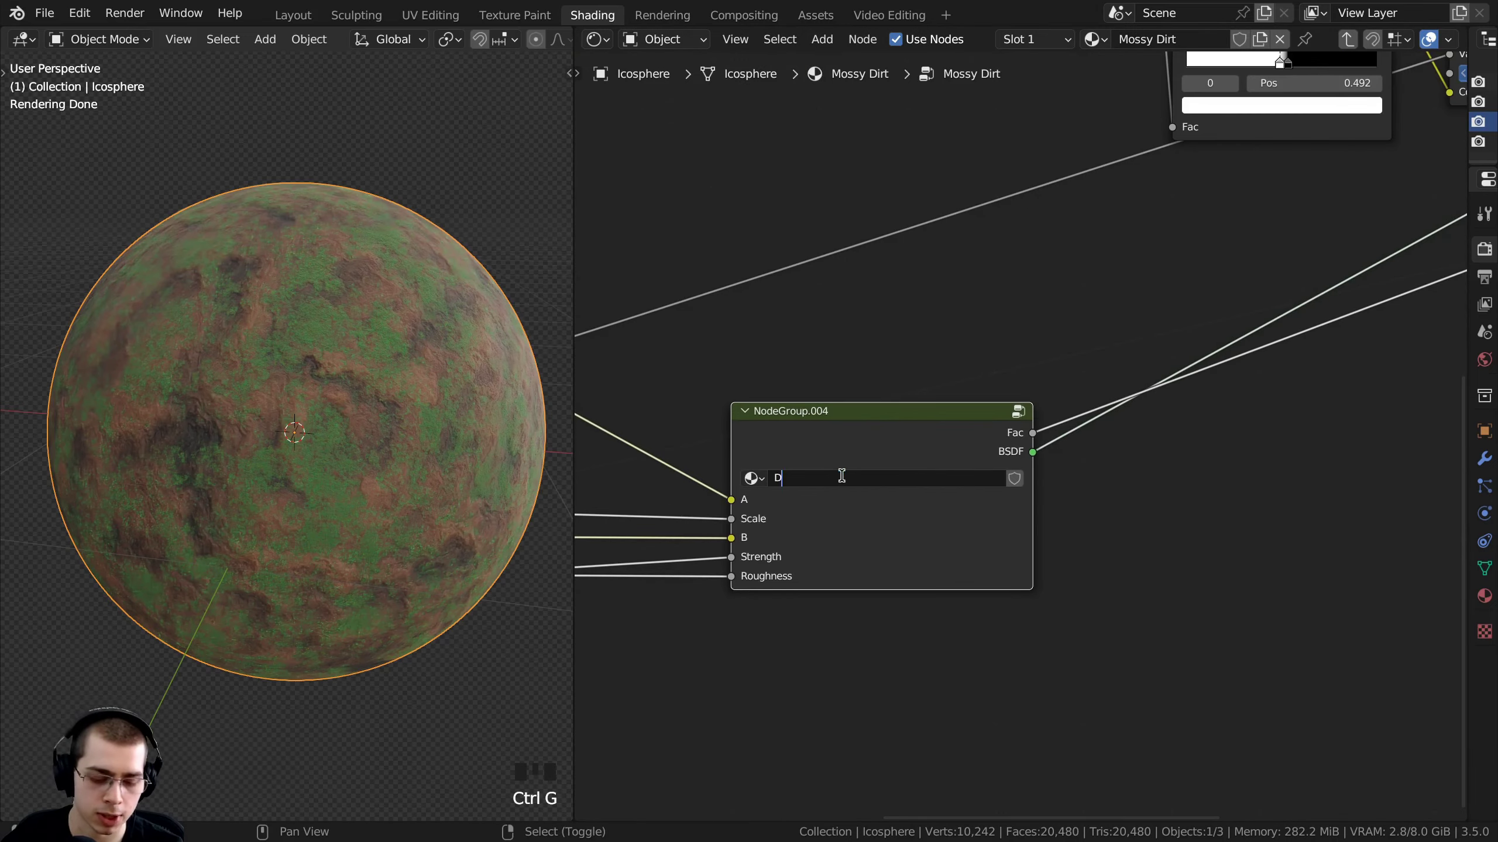
key(Return)
key(a)
scroll(741, 456, down, 7)
Examine the nested Moss and Dirt group nodes and the collapsed ColorRamp and Hue Saturation Value nodes feeding the Mix Shader
middle_drag(740, 456, 798, 555)
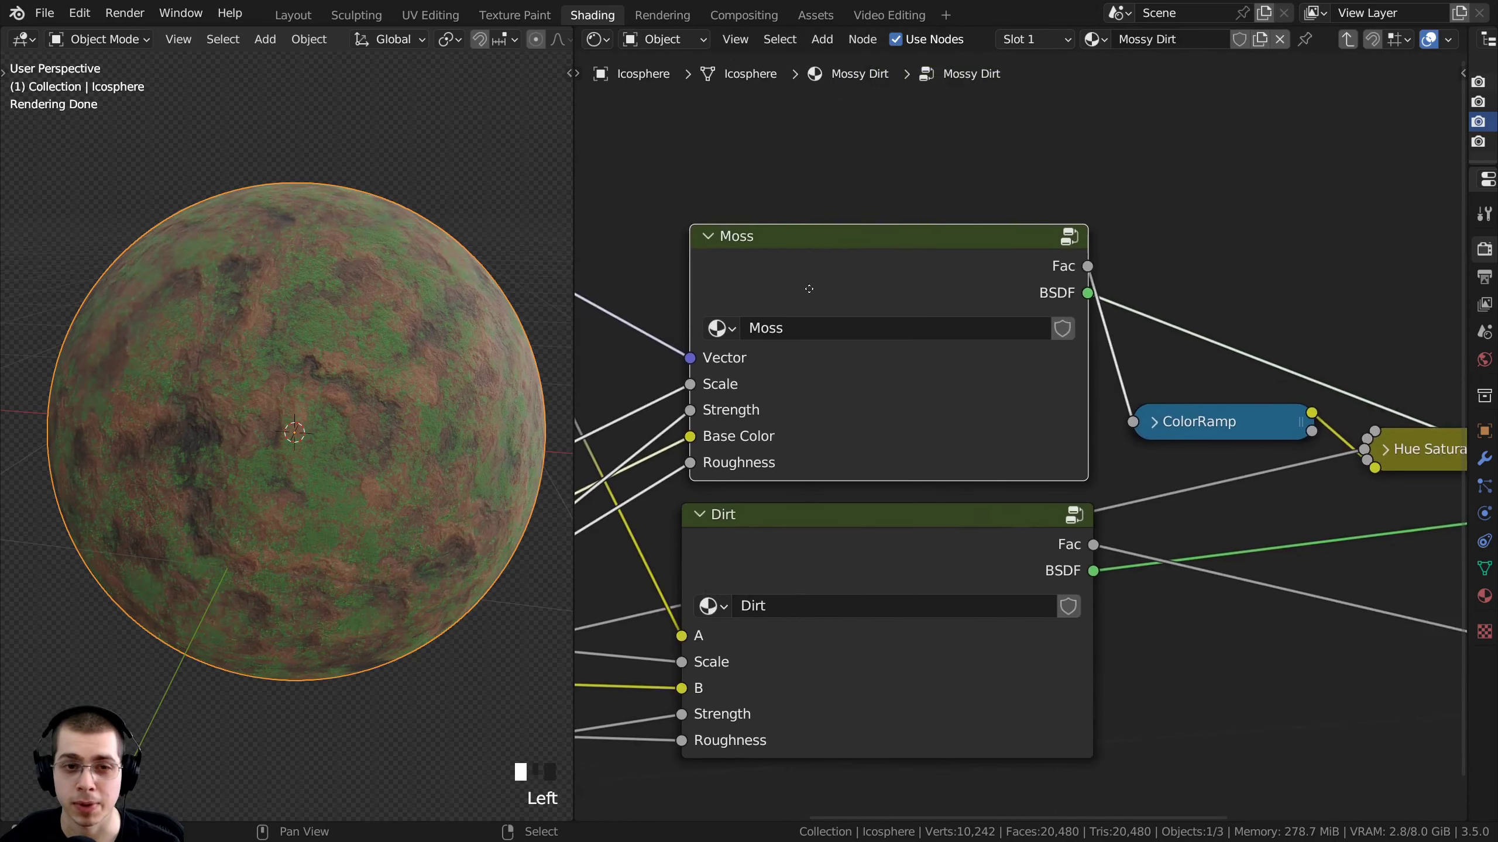
middle_drag(809, 287, 862, 233)
click(797, 210)
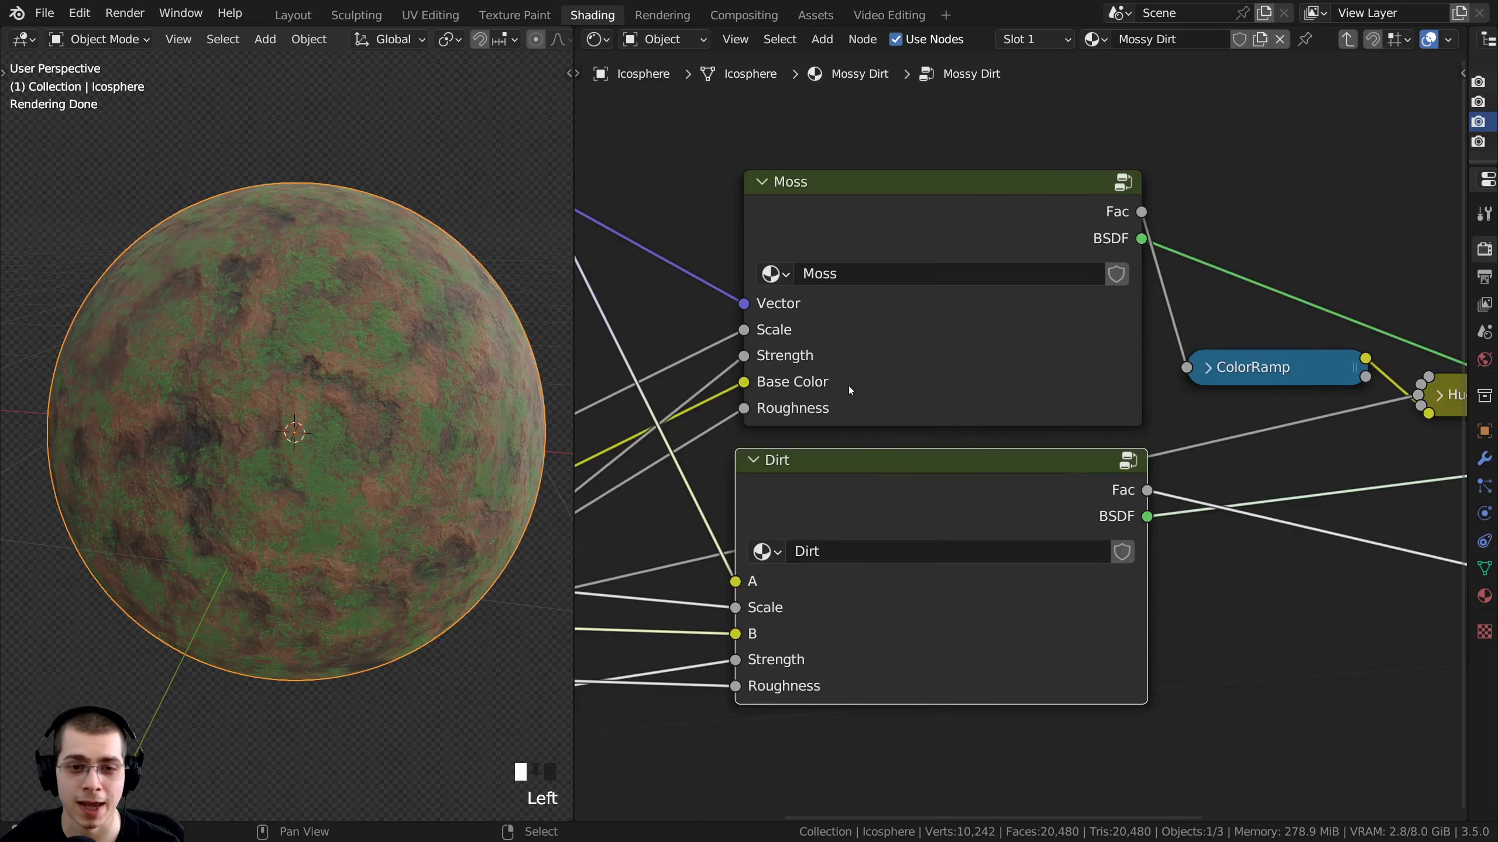
scroll(995, 299, down, 2)
scroll(1026, 427, down, 2)
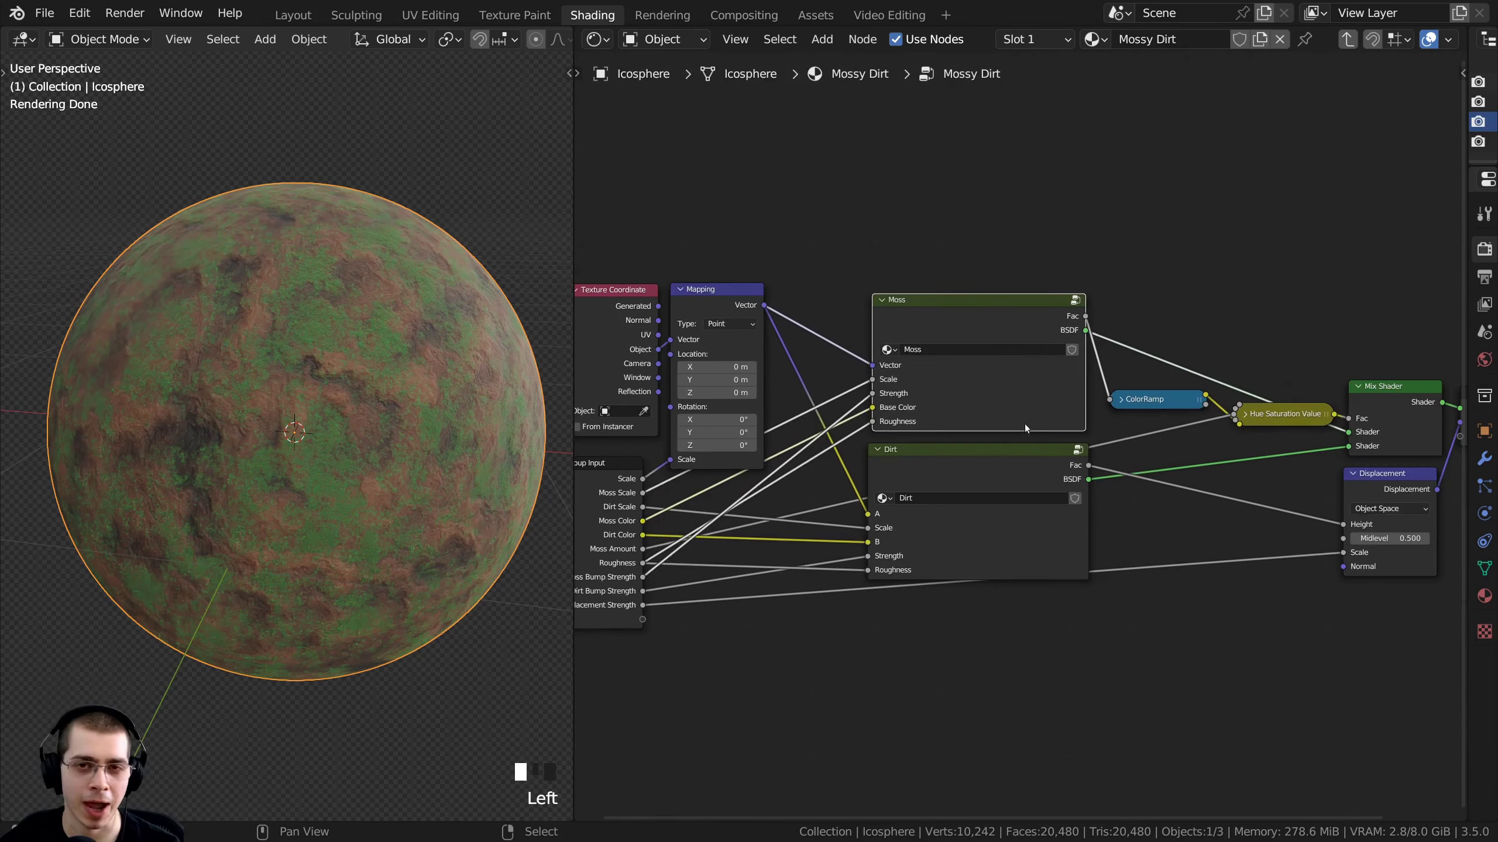
middle_drag(1182, 413, 1145, 419)
scroll(1145, 418, up, 1)
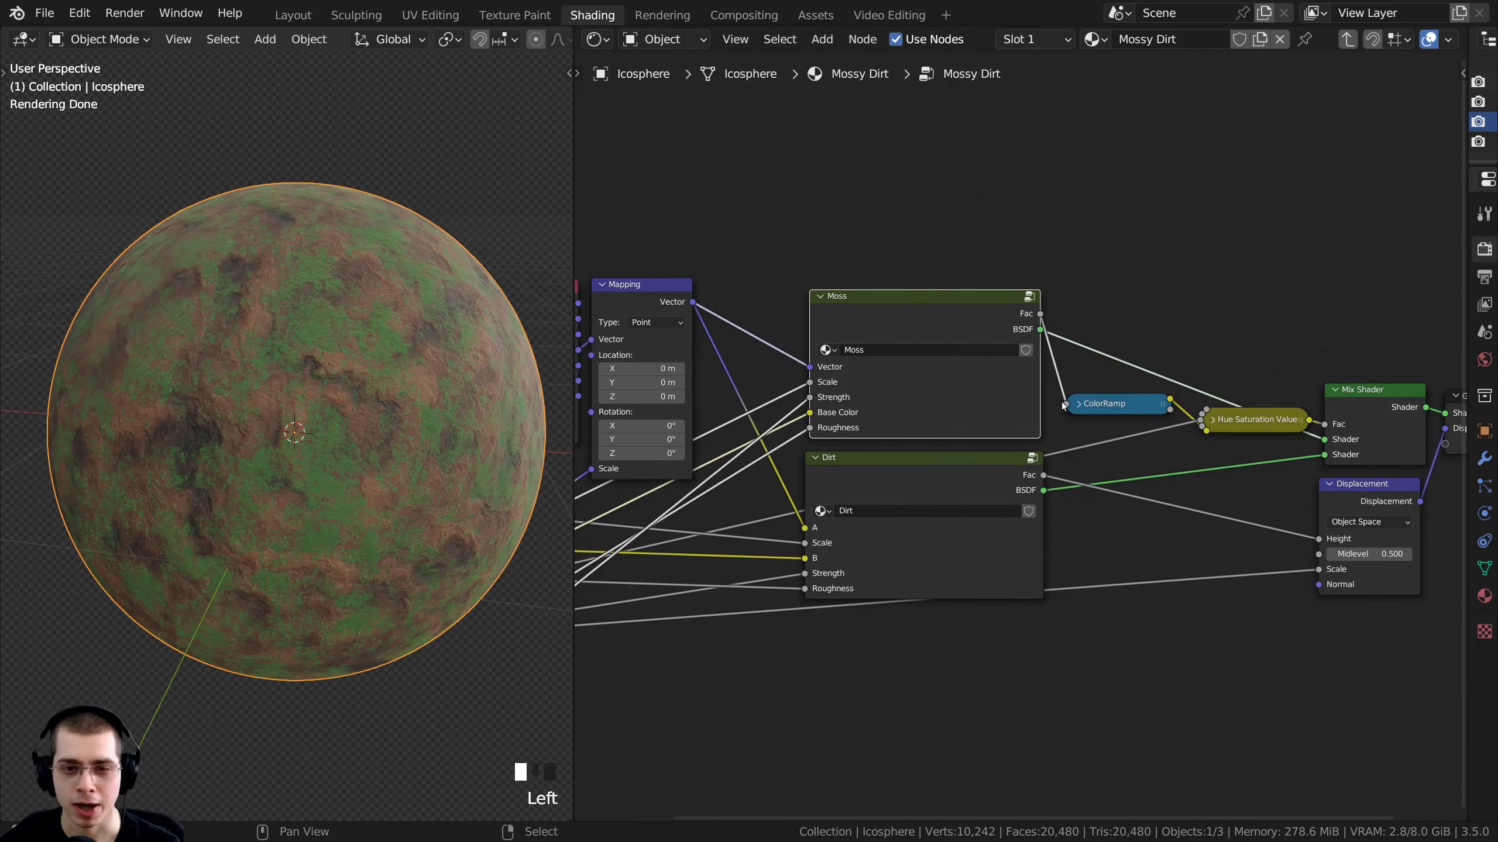
click(1118, 409)
scroll(1218, 414, down, 1)
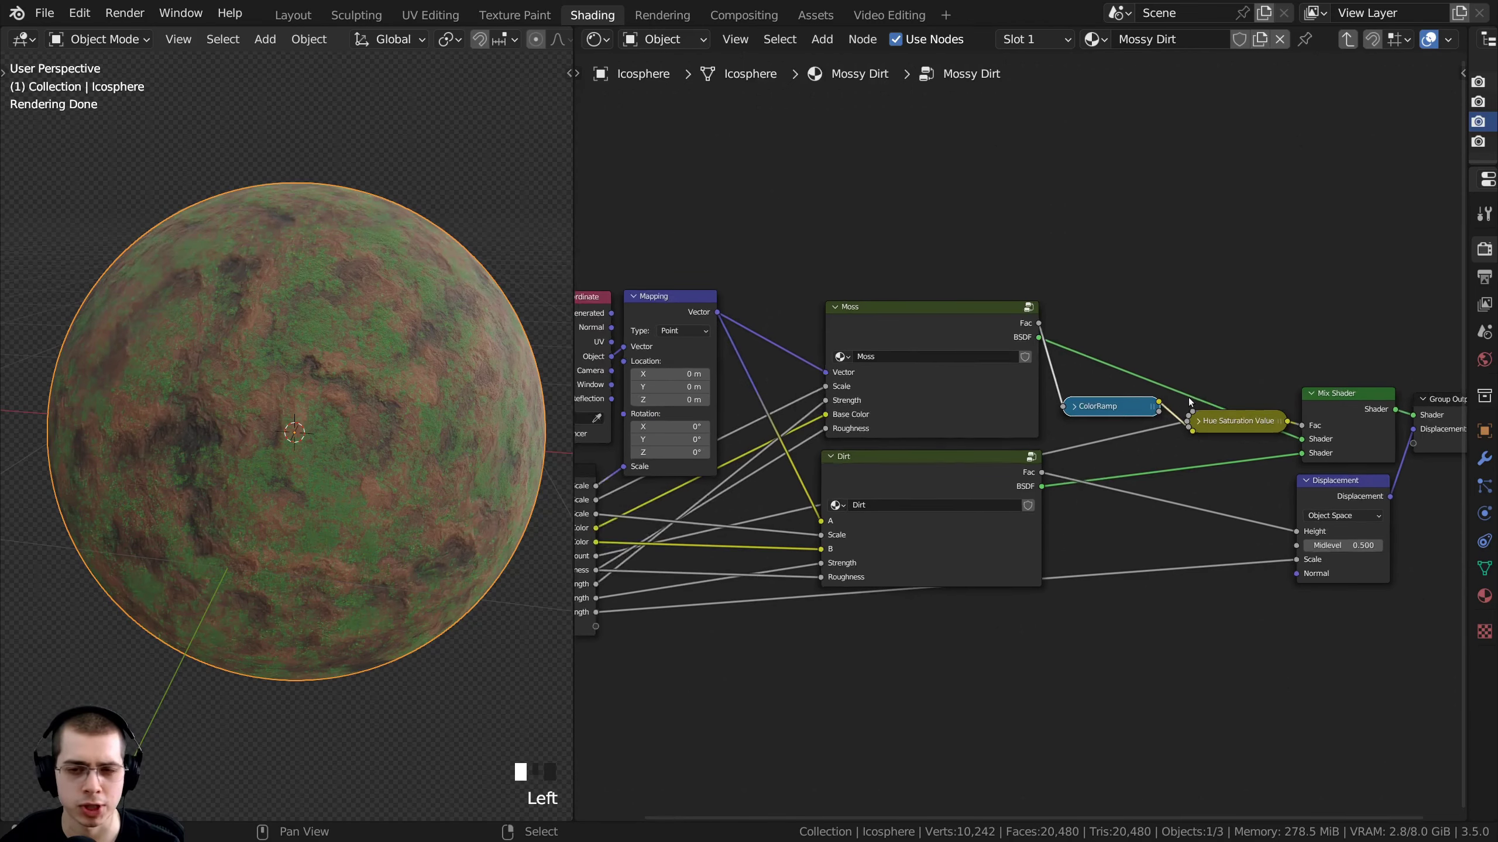
Return to the material's top level, examine the Mossy Dirt group node's exposed parameters, and reopen the group with its nested Moss and Dirt nodes
key(Tab)
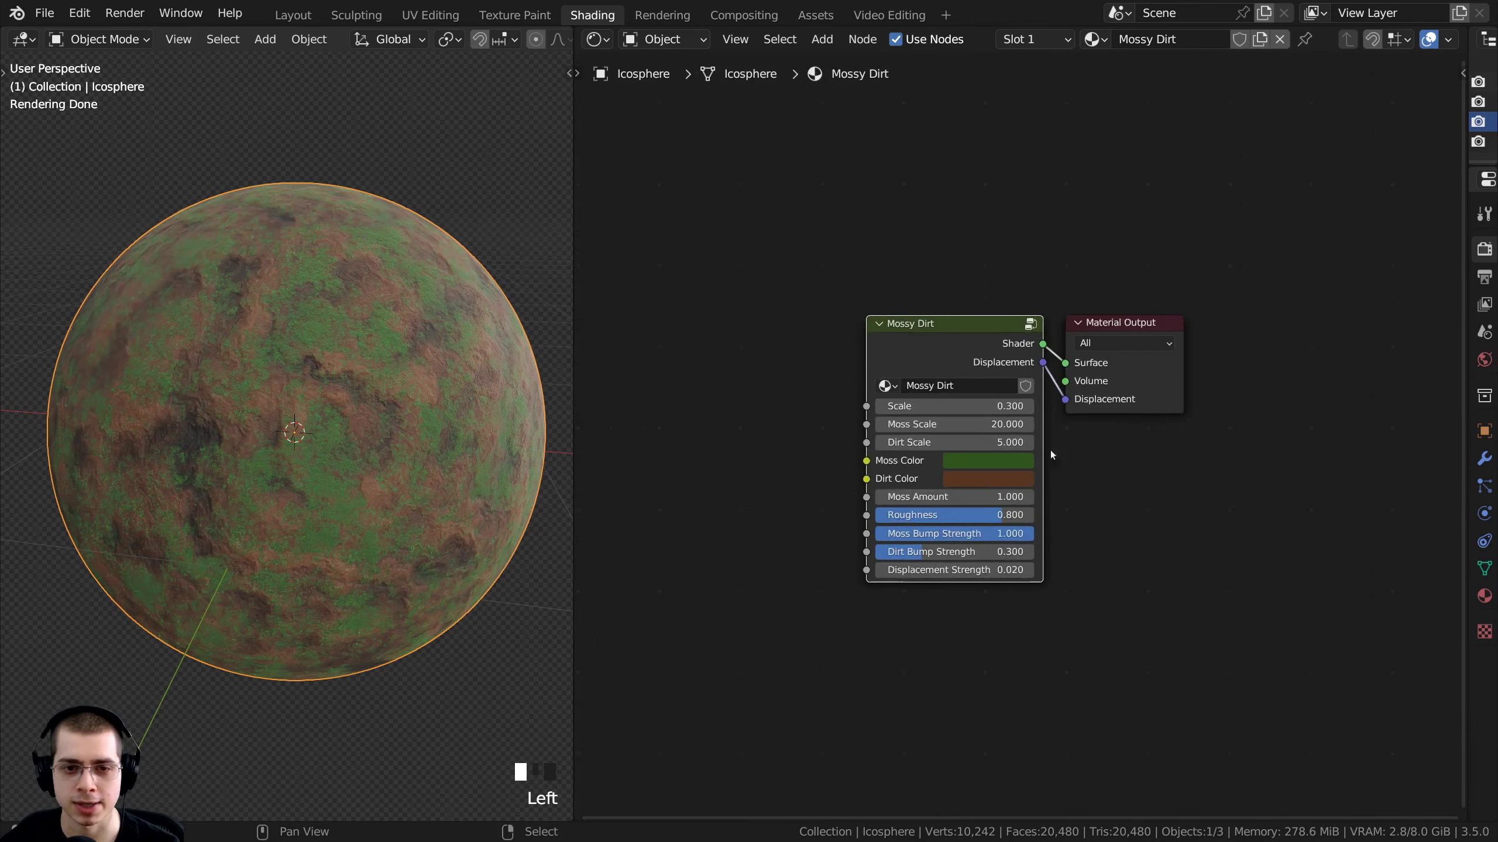
drag(905, 329, 879, 321)
scroll(876, 379, up, 2)
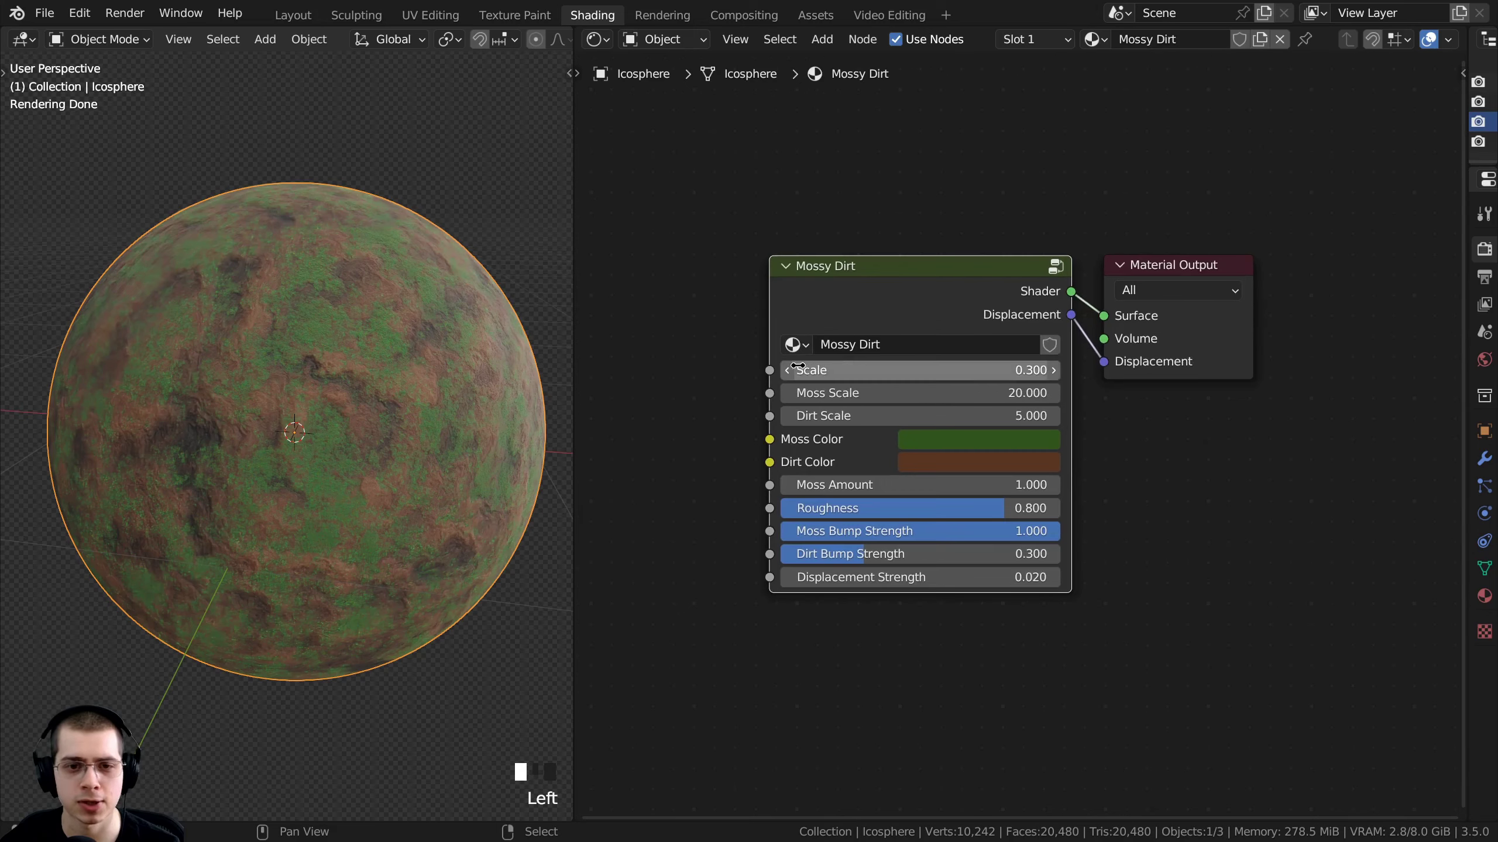
drag(891, 295, 896, 290)
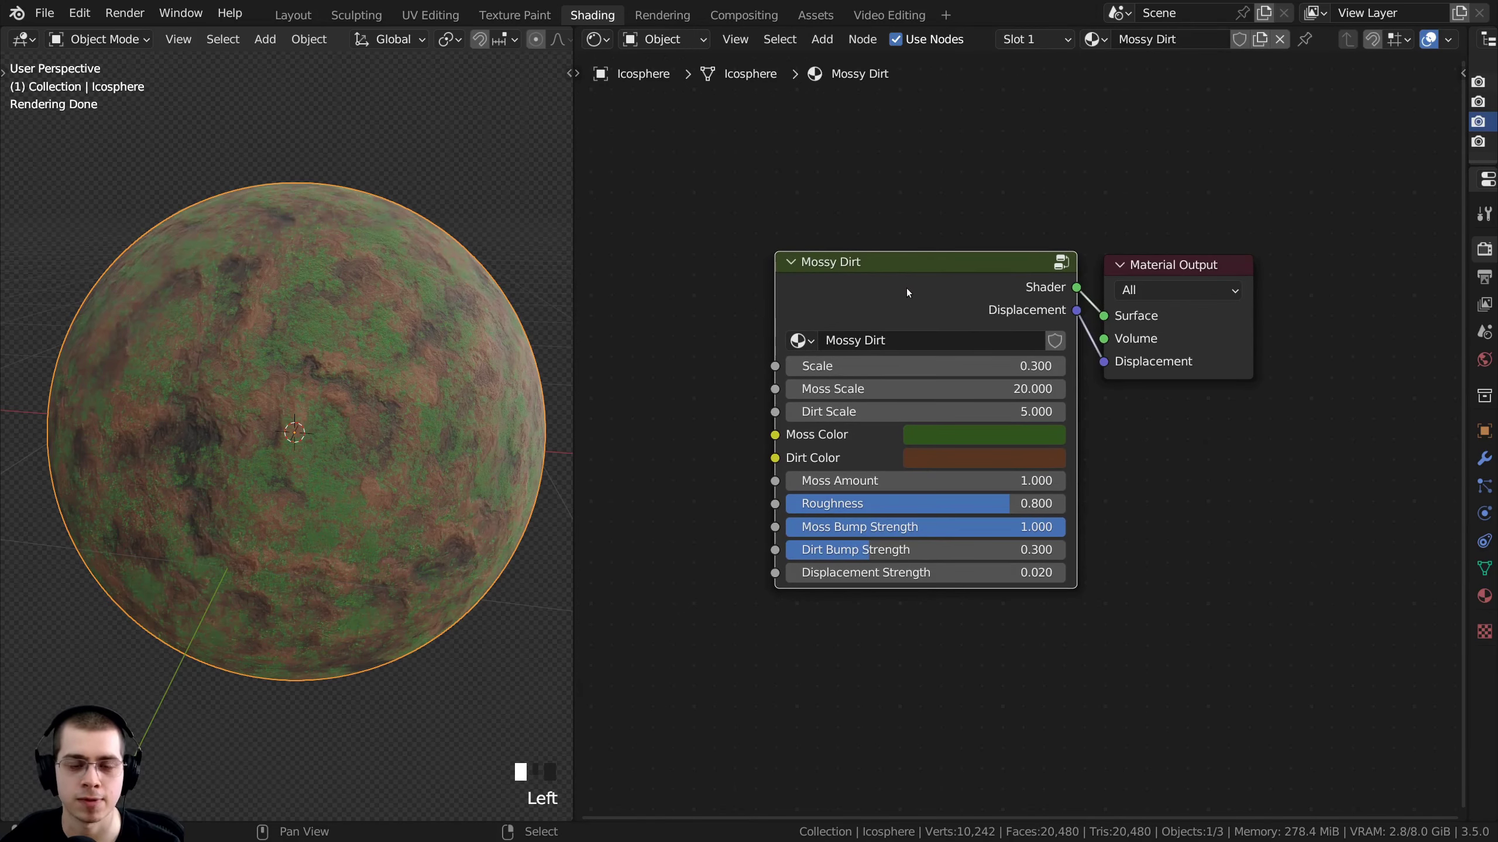
middle_drag(894, 286, 921, 304)
key(Tab)
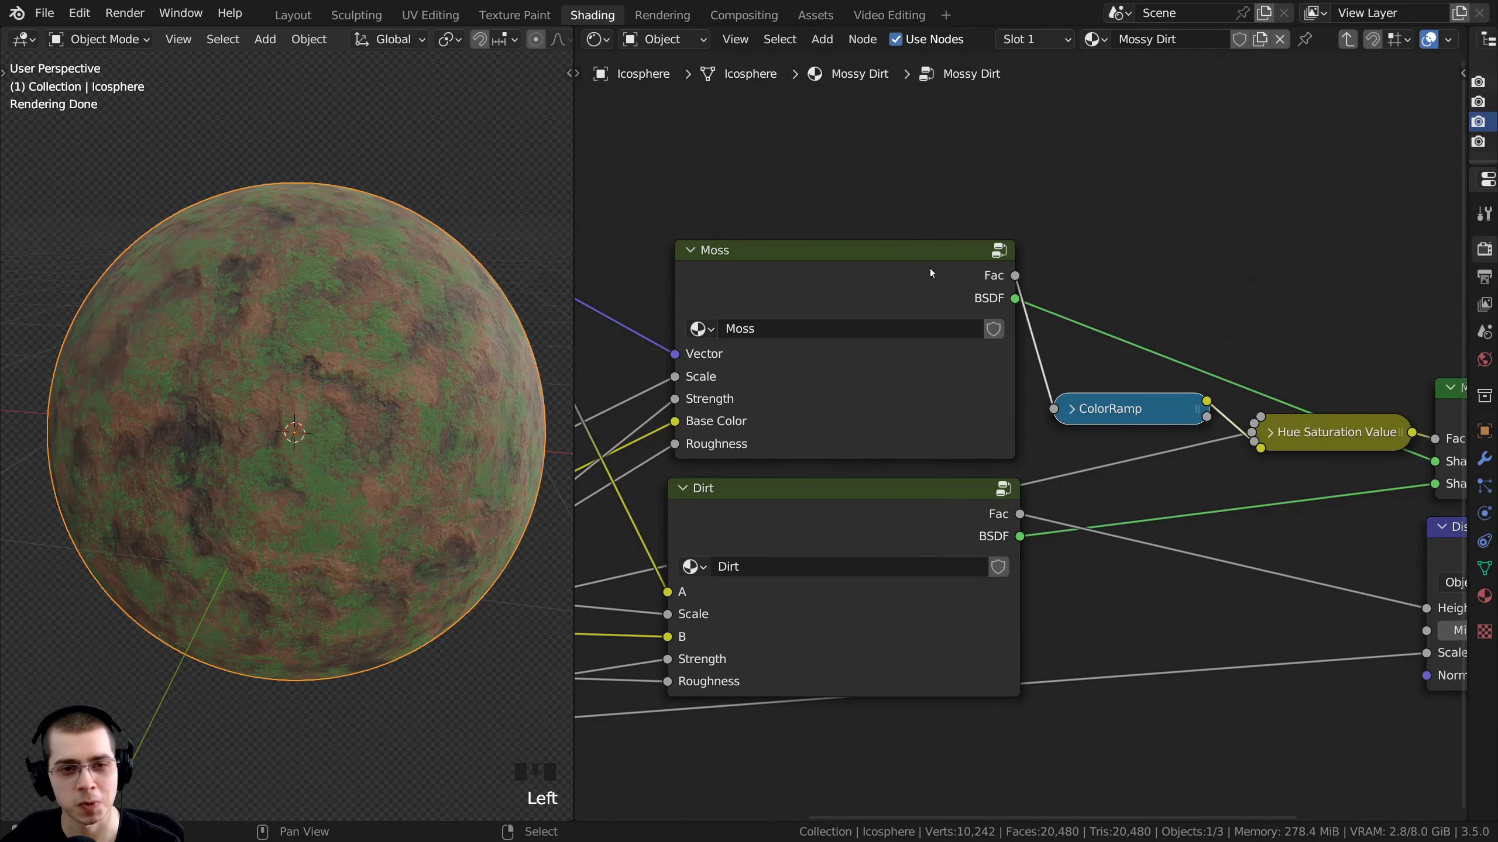
middle_drag(821, 358, 880, 326)
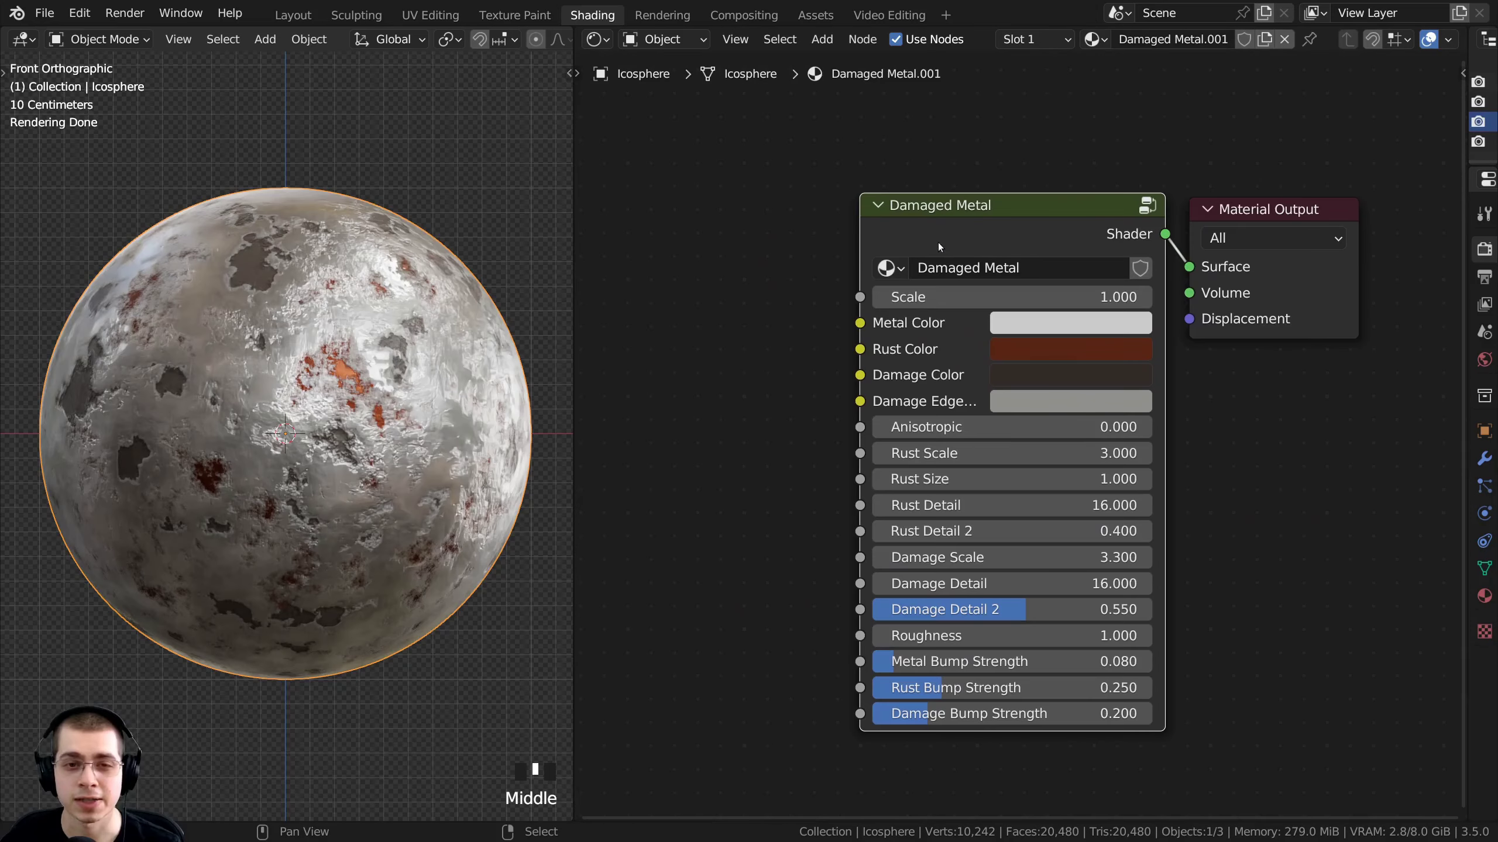
Examine the exposed parameters of the Damaged Metal group node, nudging the node beside the Material Output
middle_drag(938, 242, 926, 241)
drag(914, 214, 901, 209)
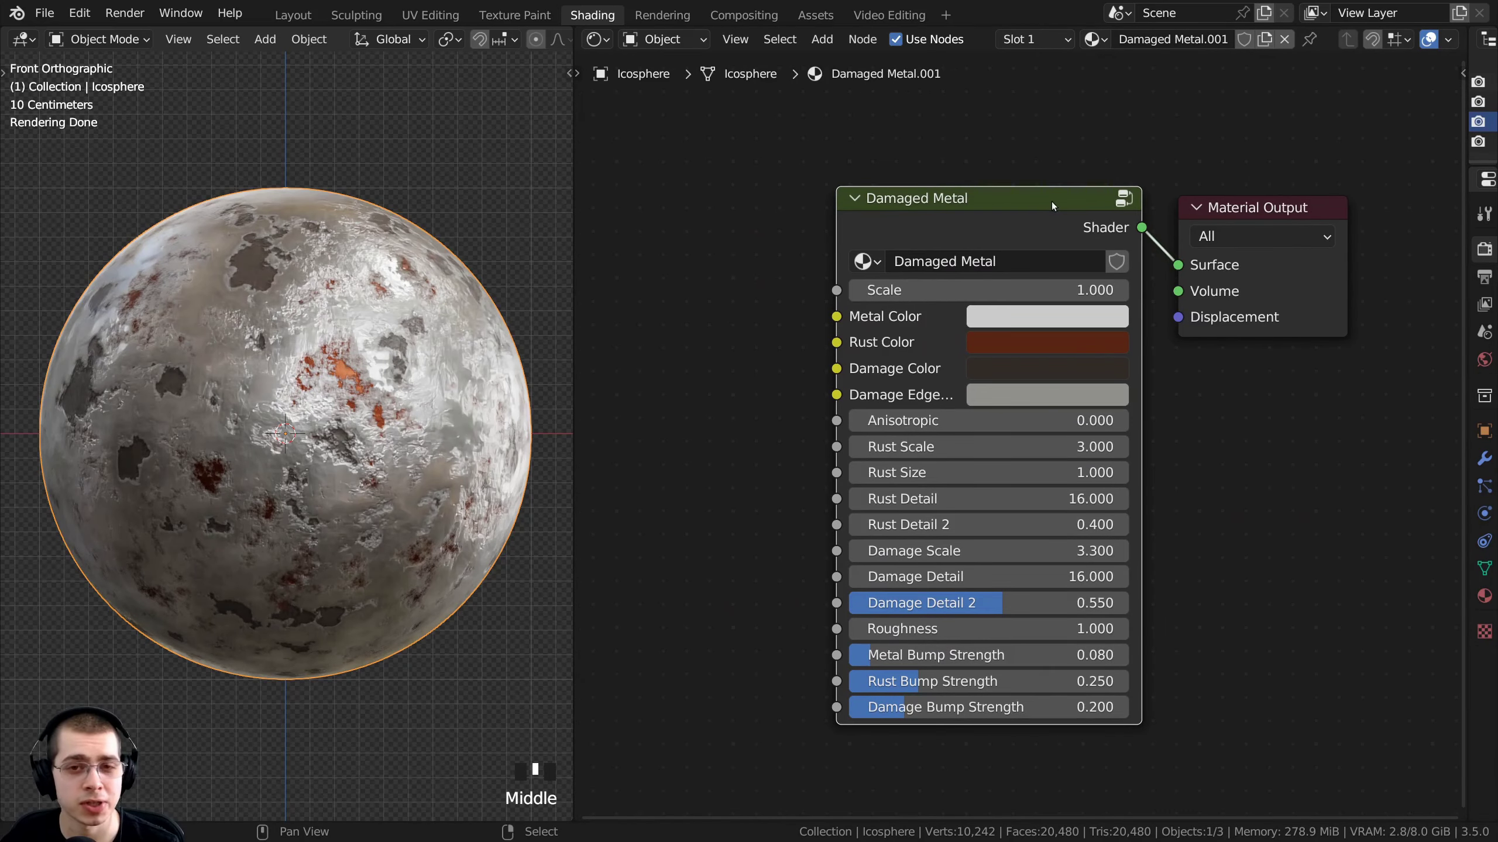
scroll(1051, 201, up, 1)
scroll(950, 232, down, 1)
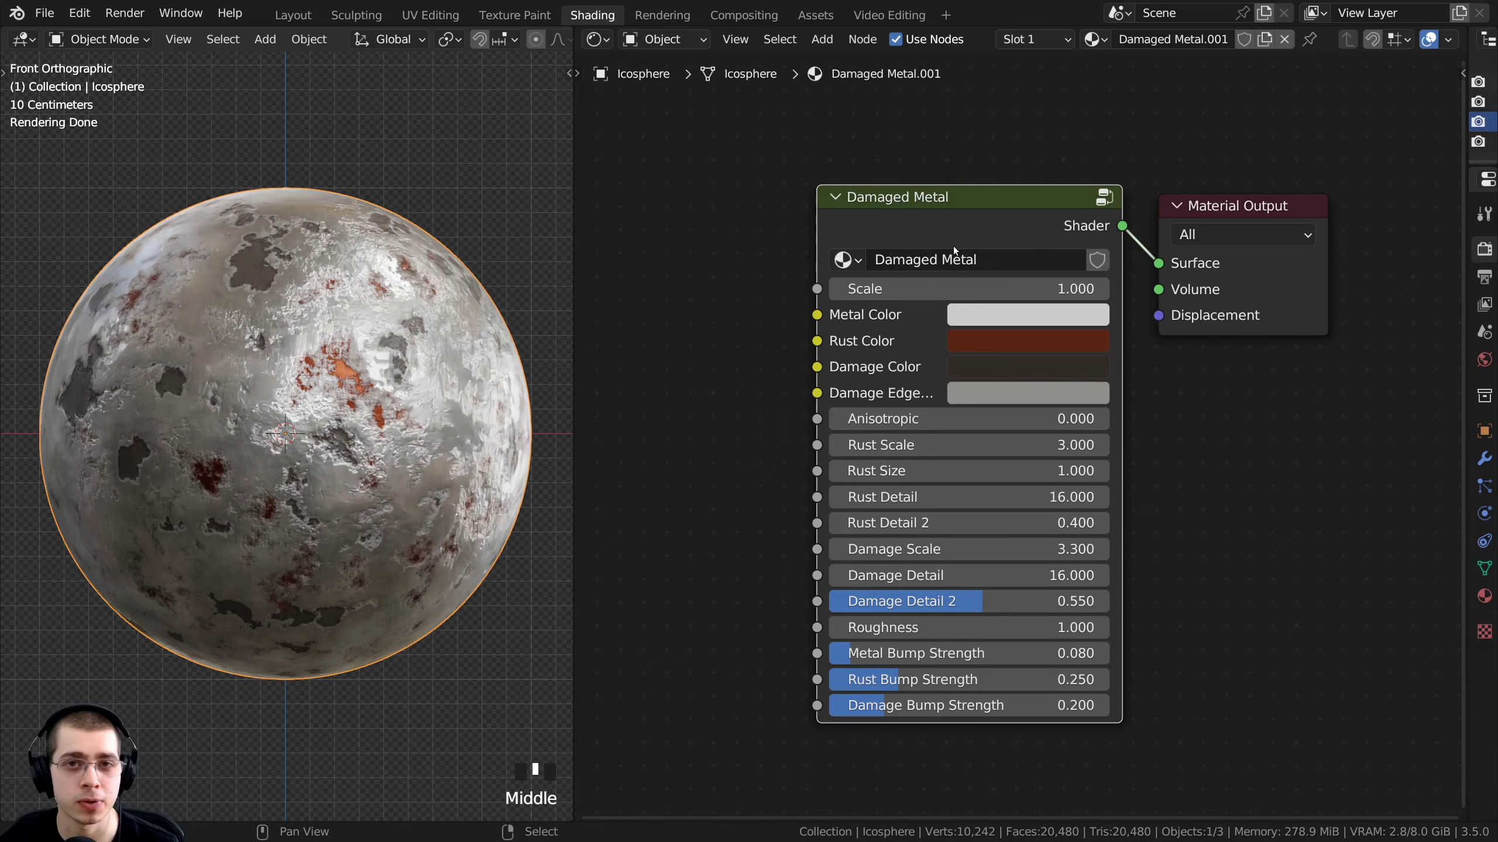
scroll(943, 216, down, 2)
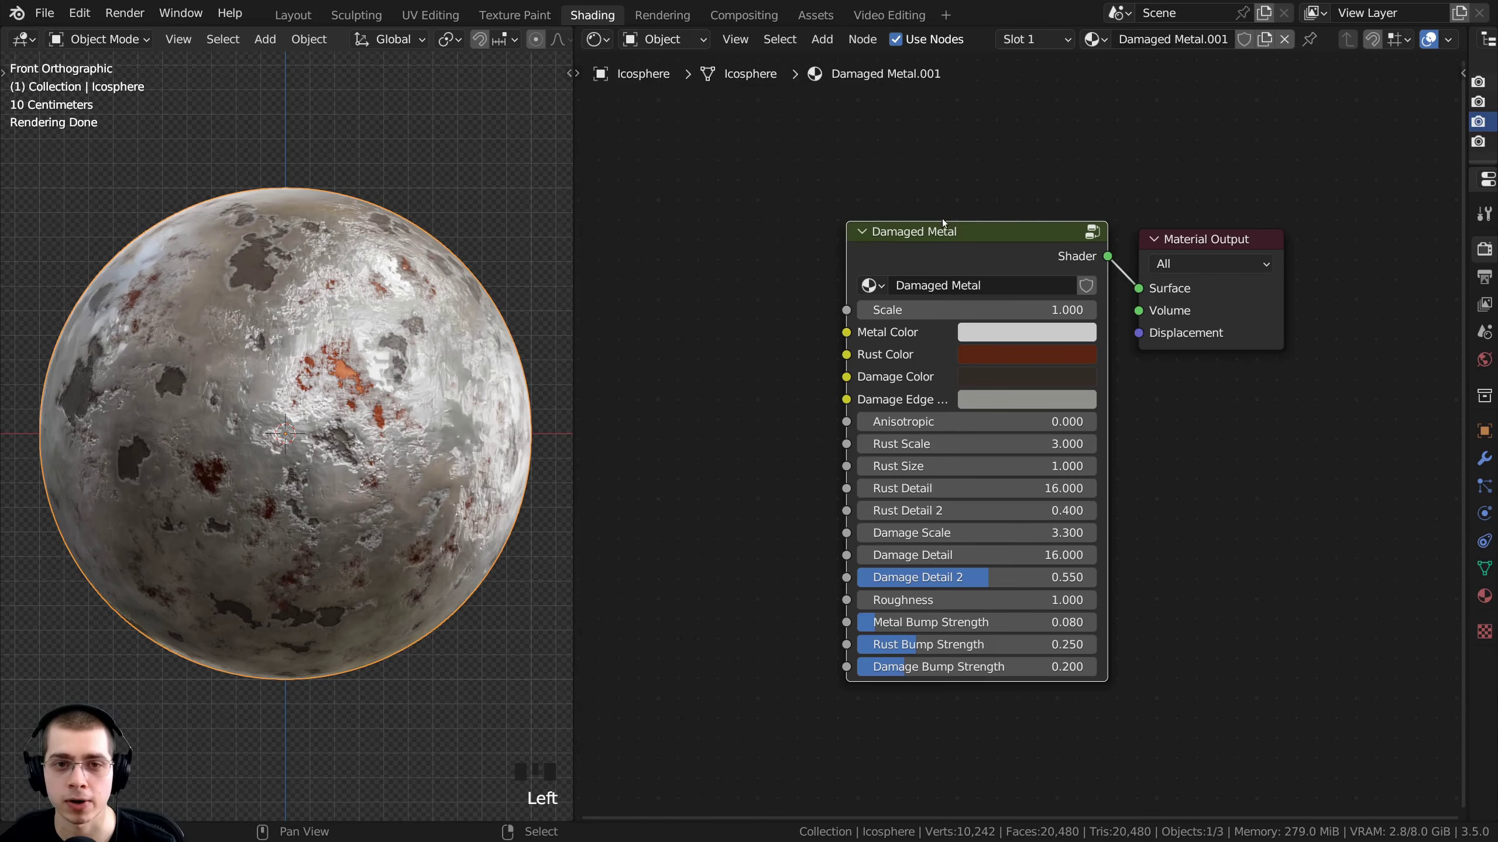
drag(951, 236, 970, 236)
middle_drag(934, 206, 915, 222)
Open the Damaged Metal node group and move its Group Input node to the left of the Texture Coordinate node
key(Tab)
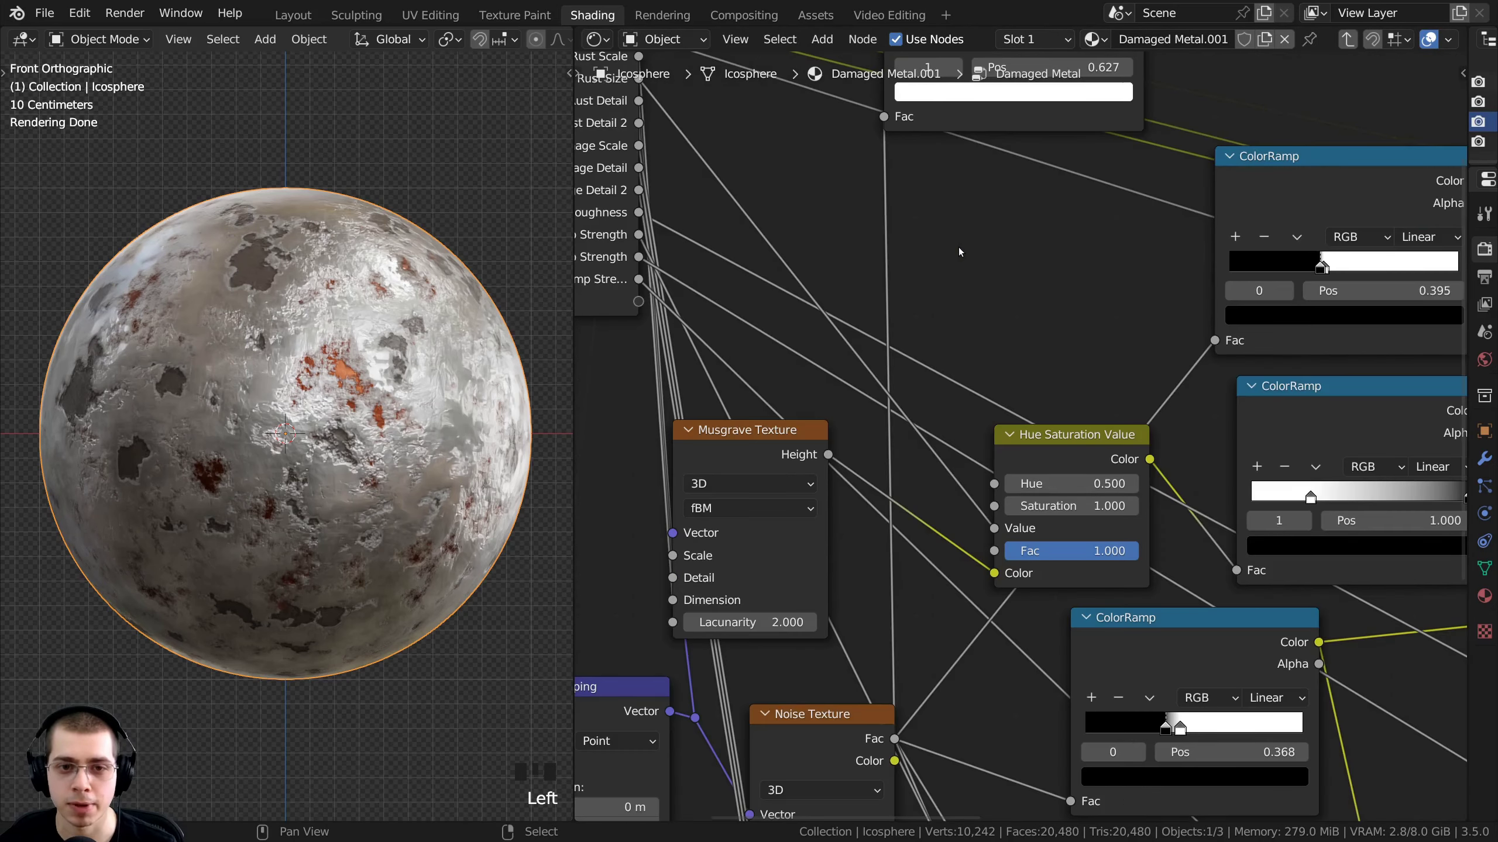
scroll(906, 255, down, 4)
middle_drag(747, 275, 917, 291)
scroll(908, 272, up, 3)
scroll(917, 289, up, 4)
drag(886, 269, 741, 384)
scroll(850, 263, up, 1)
middle_drag(851, 420, 826, 304)
middle_drag(973, 521, 1014, 408)
scroll(1015, 407, up, 1)
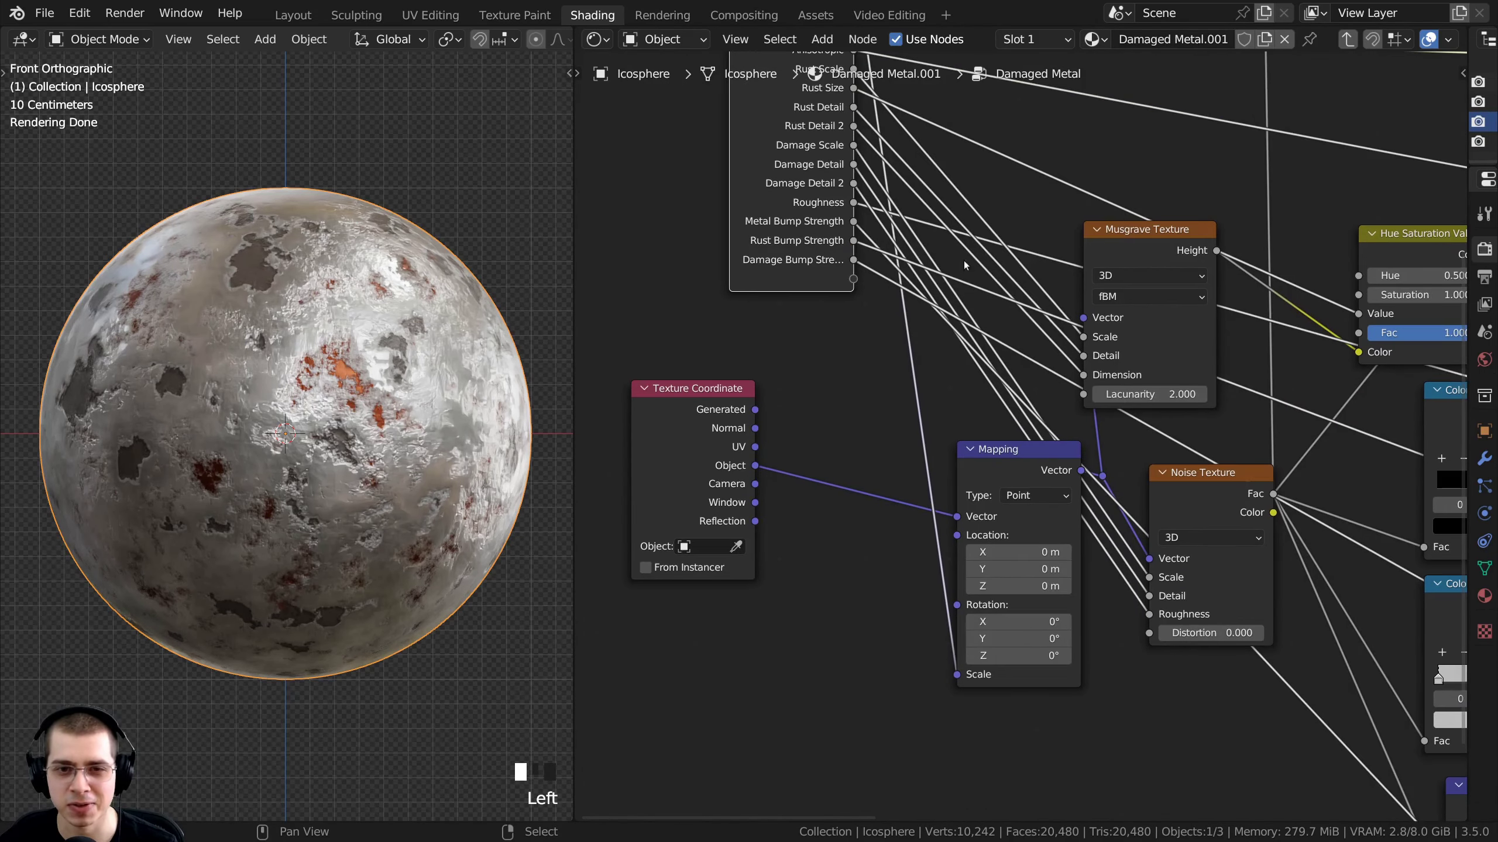
scroll(965, 266, down, 6)
middle_drag(944, 260, 864, 247)
drag(779, 219, 578, 368)
scroll(973, 436, down, 4)
middle_drag(920, 437, 894, 430)
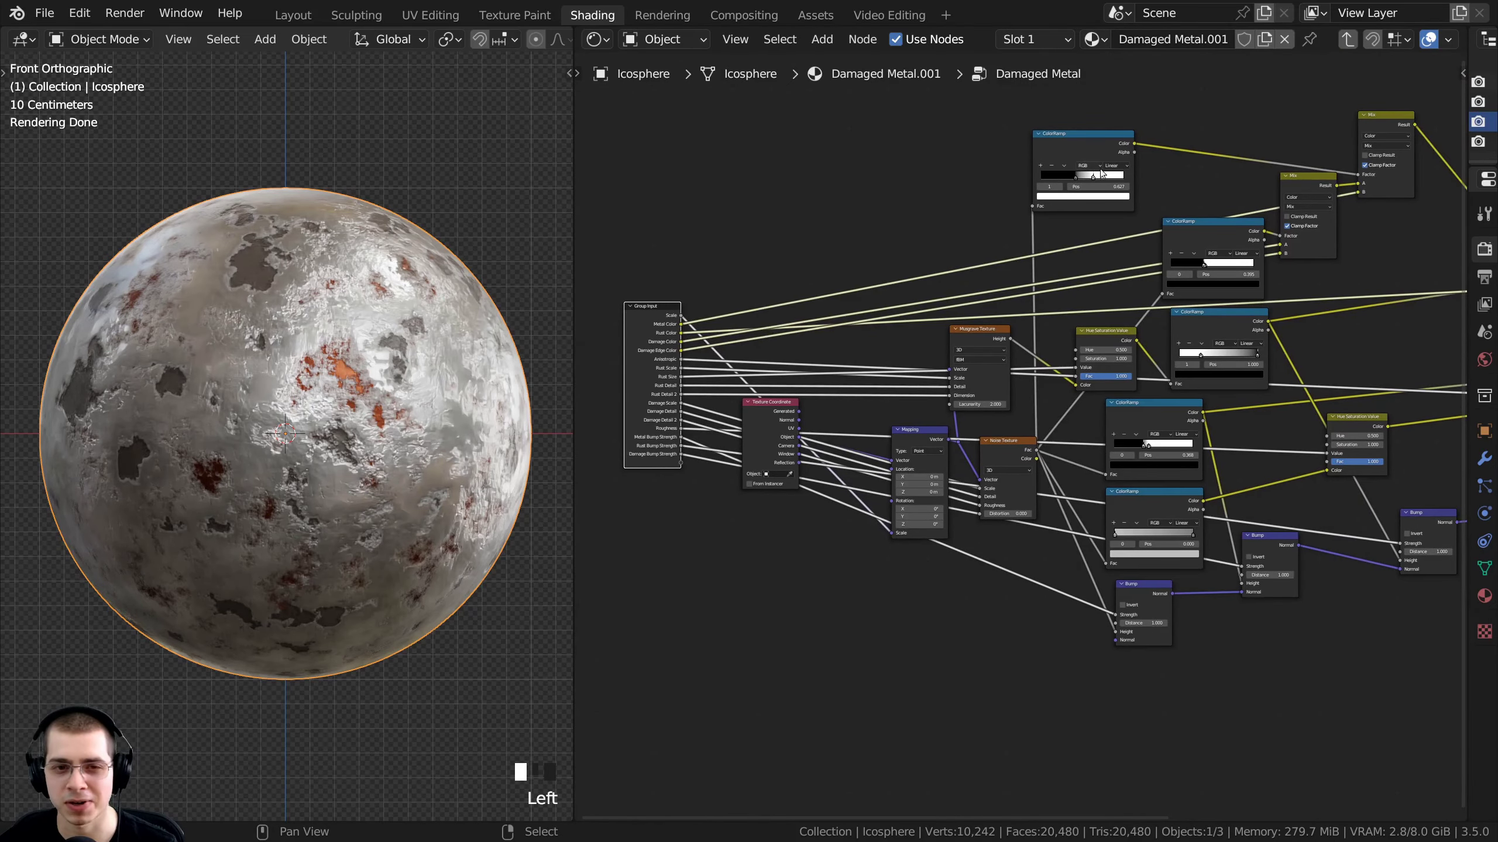
Examine the links running from the Group Input node to the color, texture and mapping nodes in the Damaged Metal group
scroll(1247, 392, up, 7)
middle_drag(849, 382, 1090, 391)
scroll(1247, 391, up, 5)
scroll(1041, 379, down, 2)
scroll(1170, 376, down, 3)
scroll(1090, 391, up, 4)
right_click(772, 360)
scroll(991, 323, down, 2)
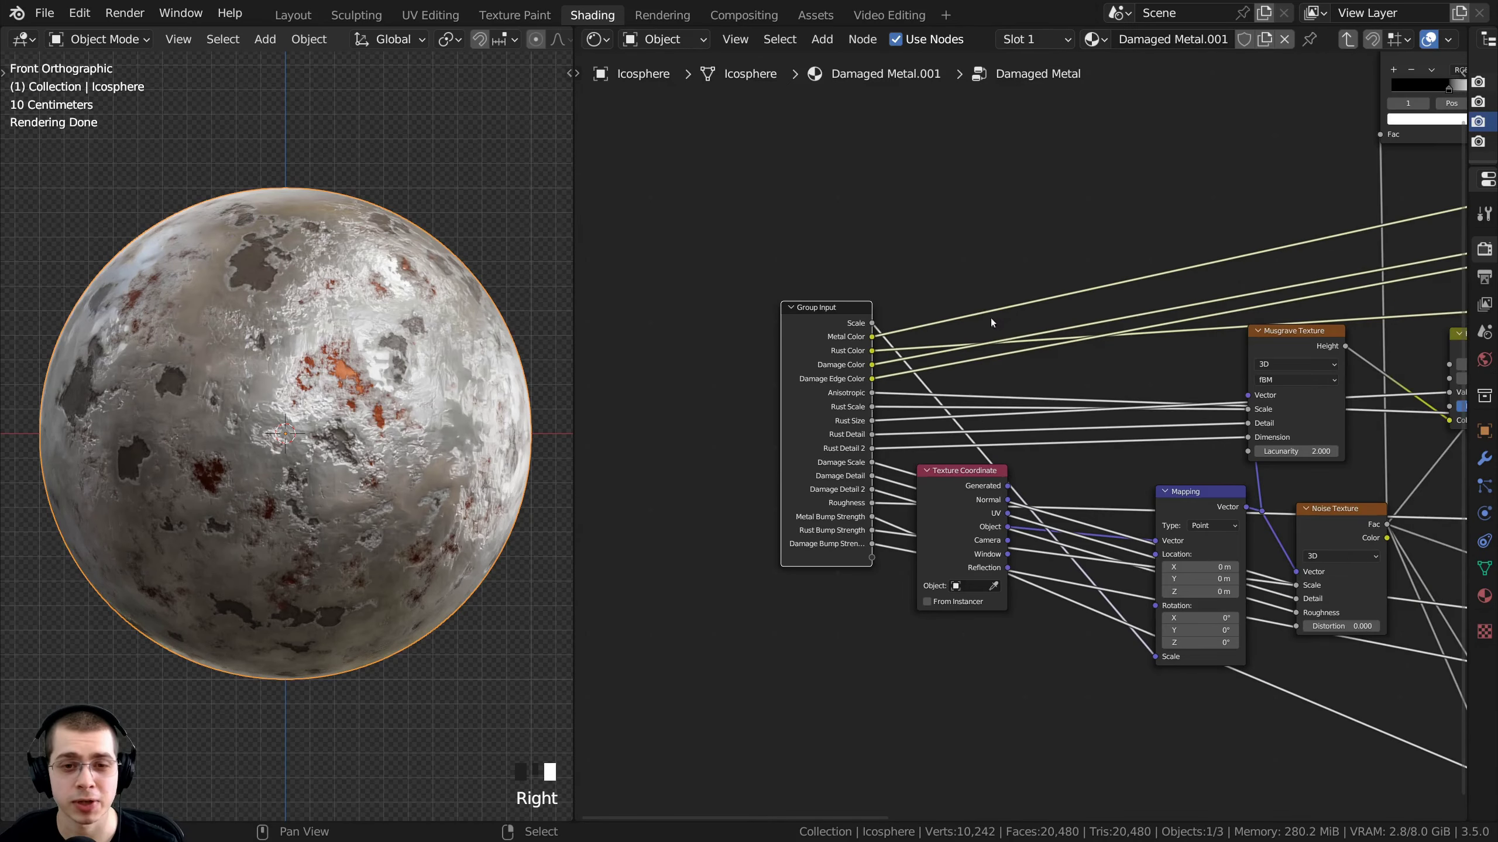
scroll(843, 472, up, 1)
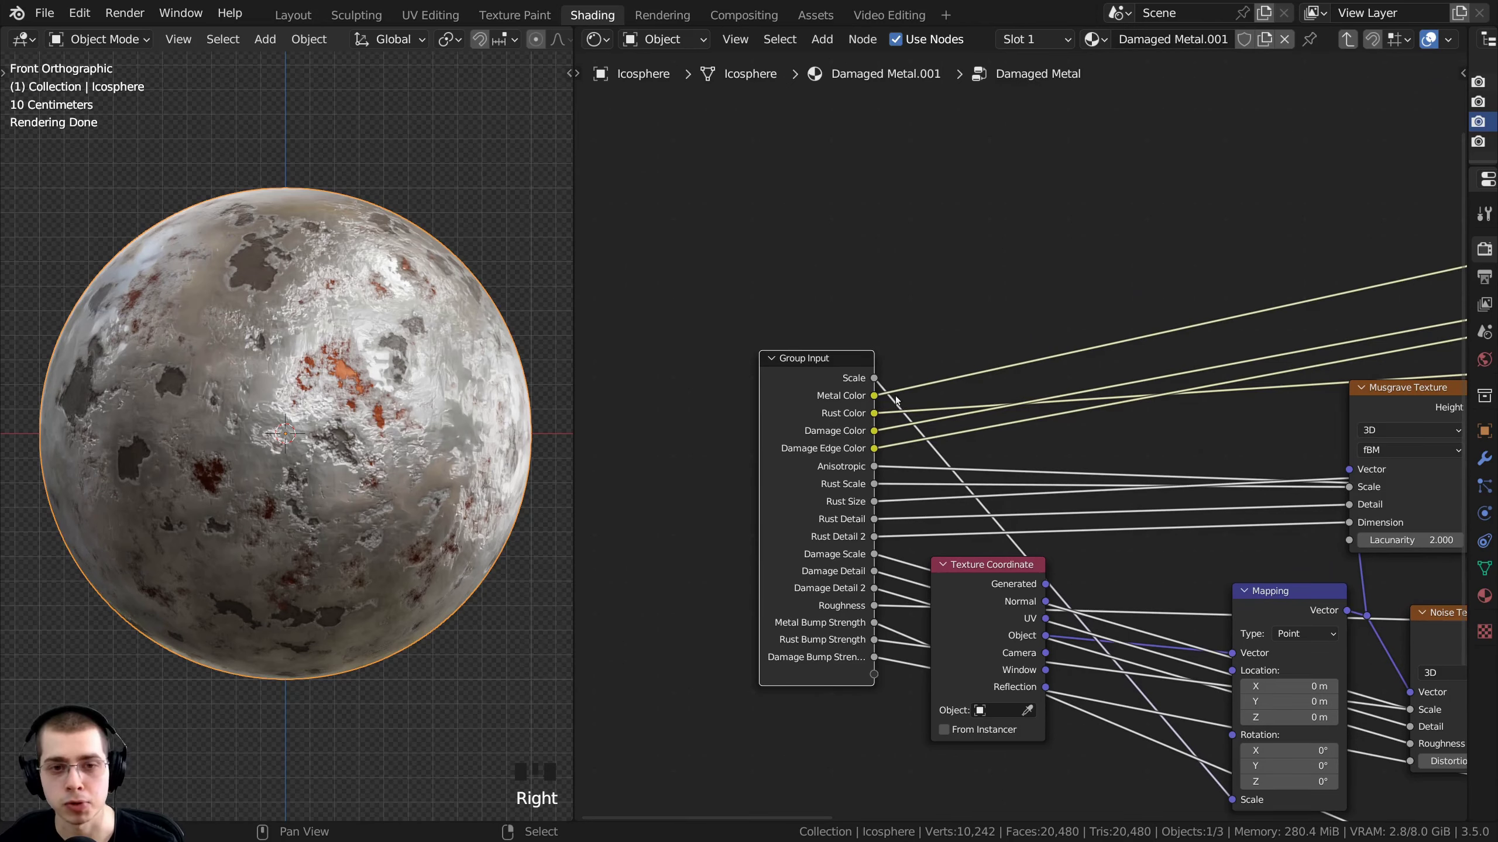
scroll(1026, 348, down, 1)
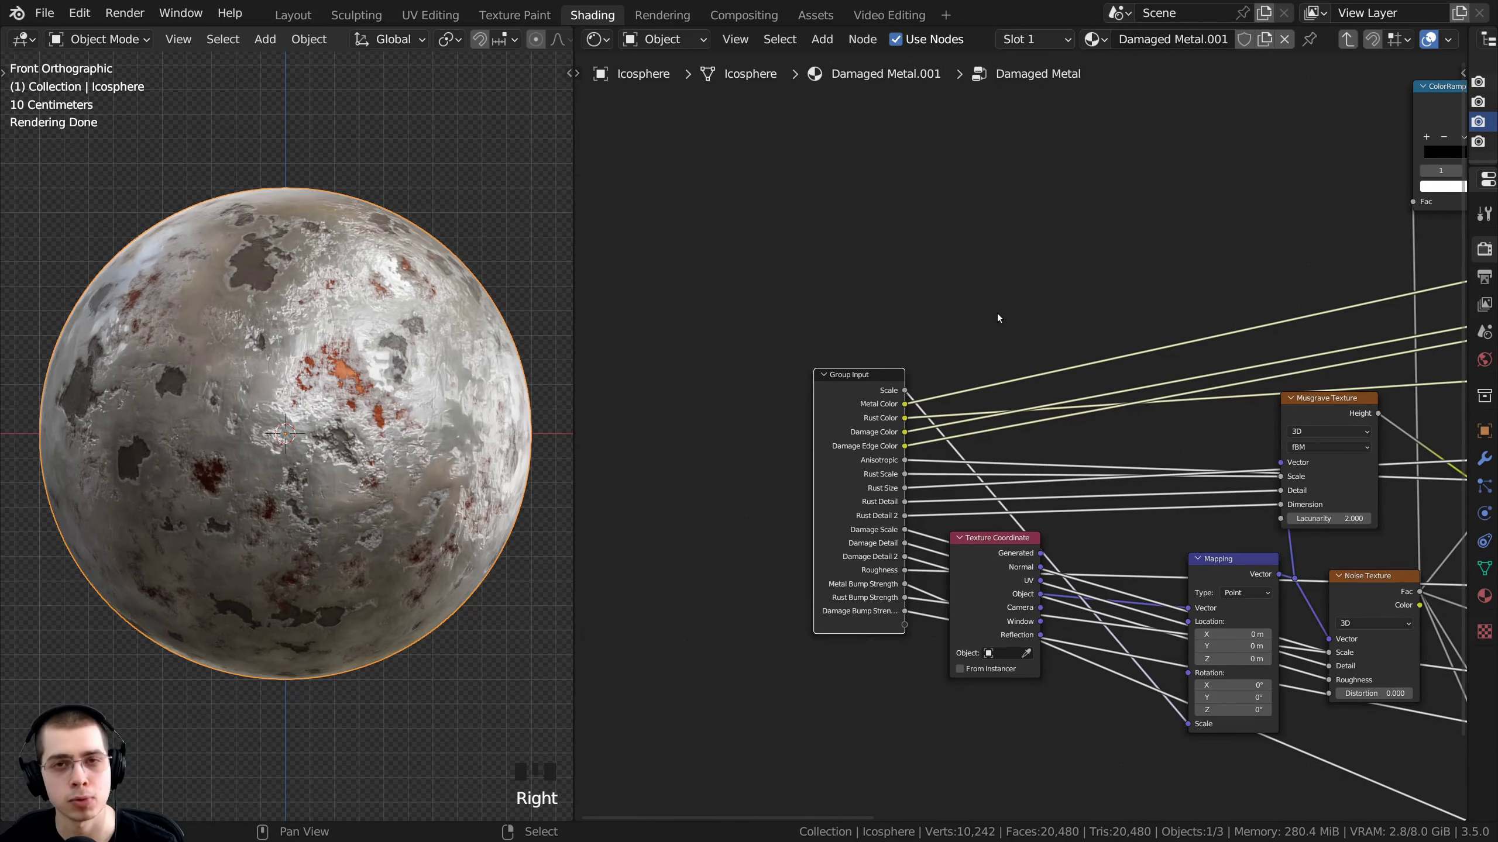
Add a second Group Input node to the Damaged Metal group, above and to the left of the existing one
middle_drag(1009, 326, 1051, 329)
scroll(1020, 326, up, 2)
key(shift+a)
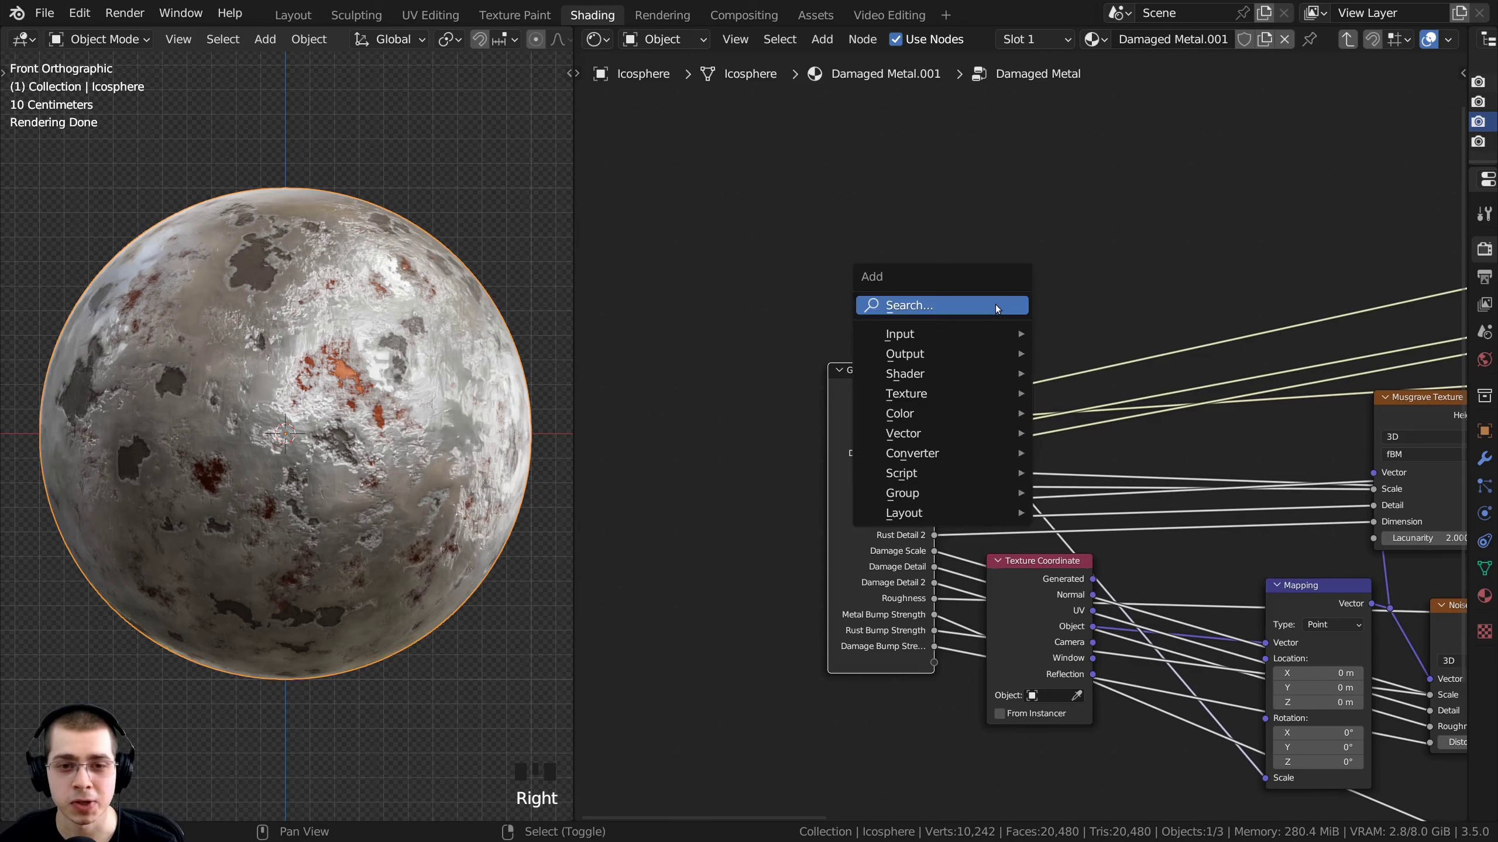
click(995, 304)
text(gr)
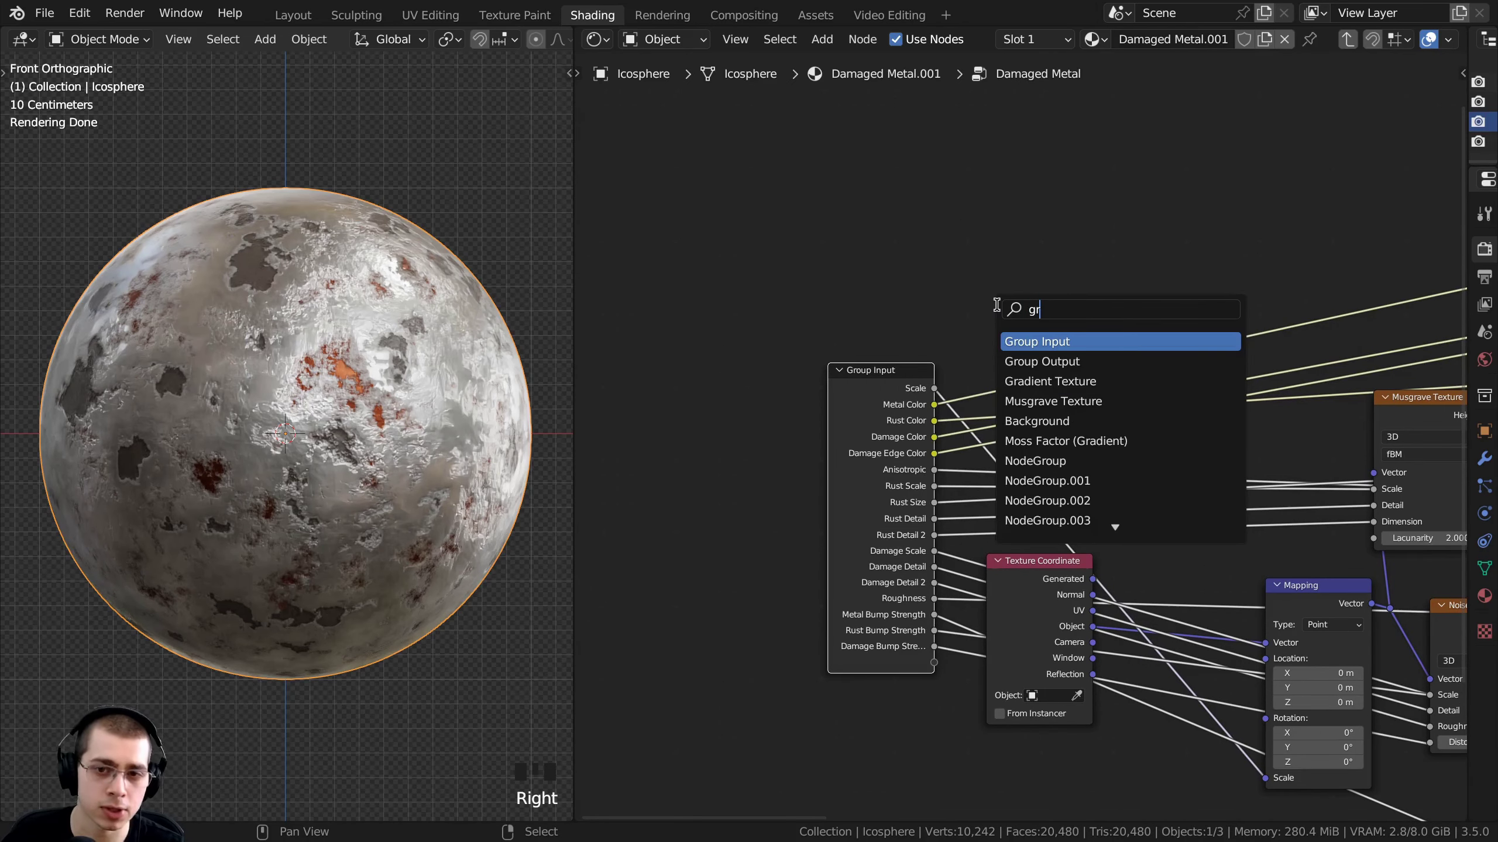
click(1026, 340)
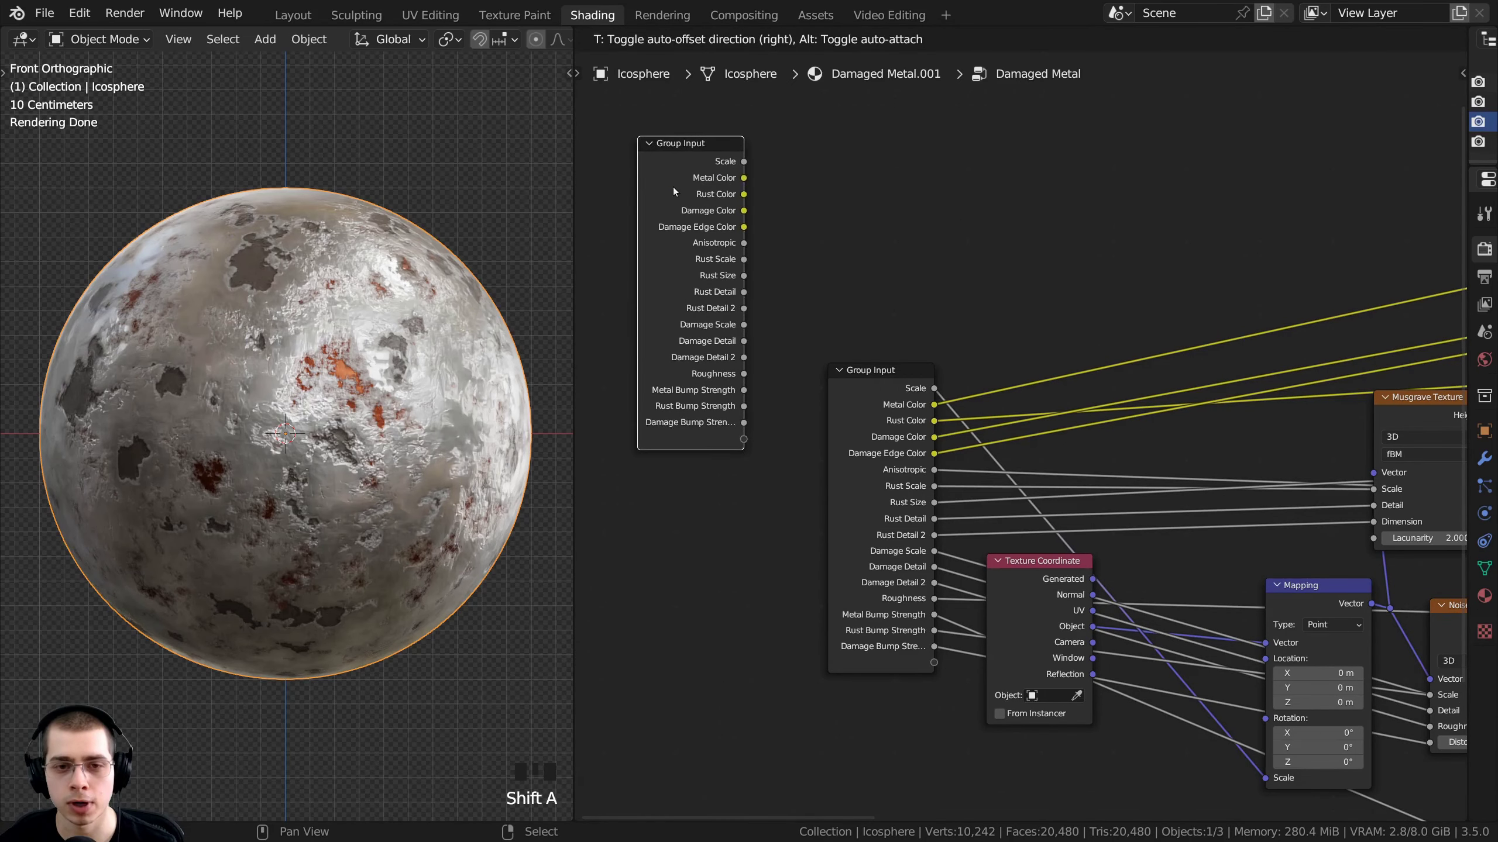
Place an additional Group Input node in the empty space beside the existing one
click(673, 188)
click(892, 419)
click(692, 230)
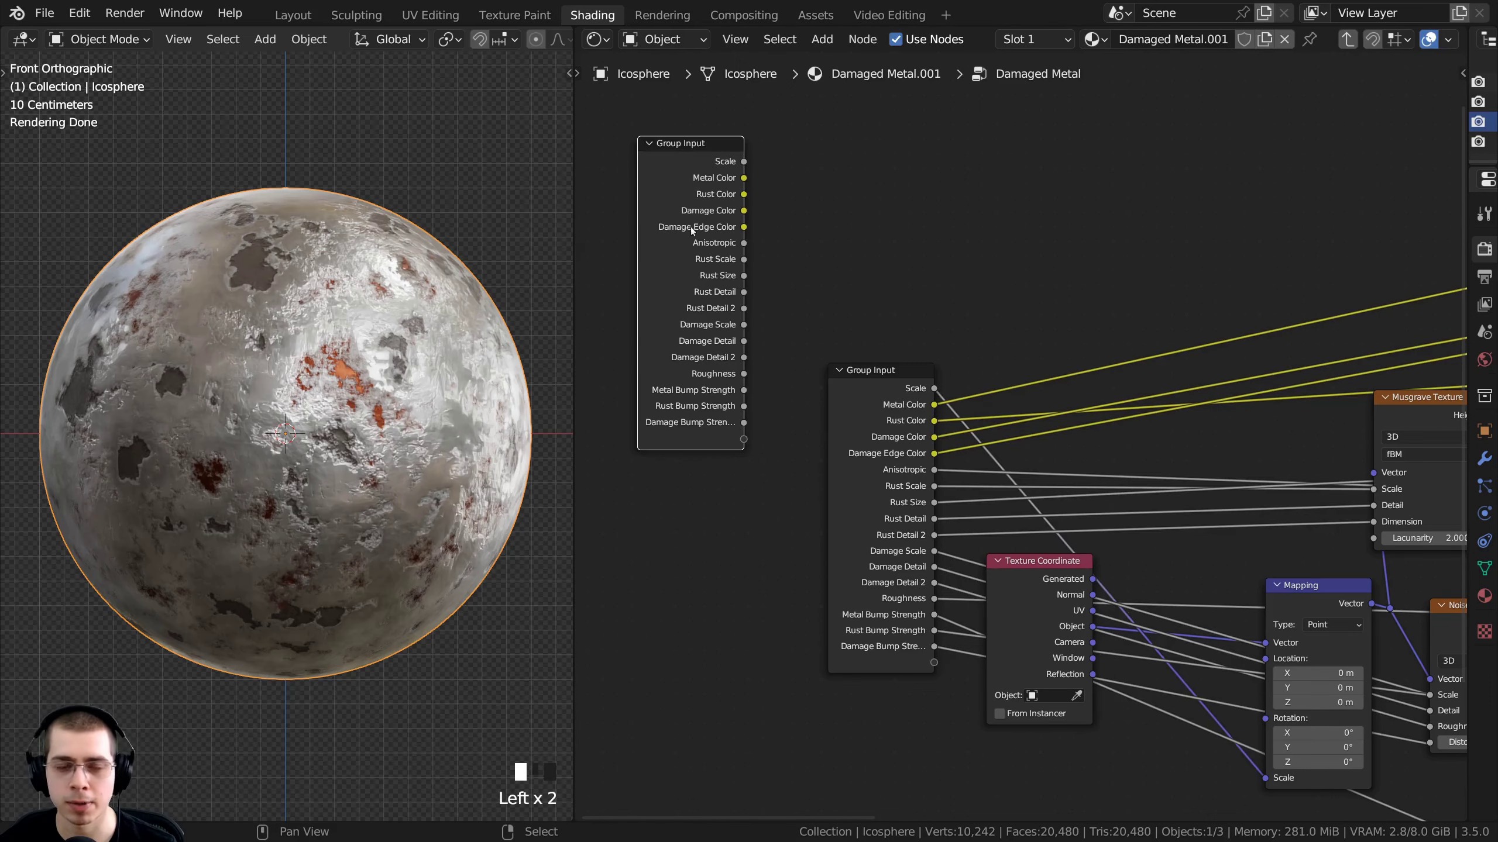
click(830, 381)
click(695, 276)
scroll(857, 274, up, 2)
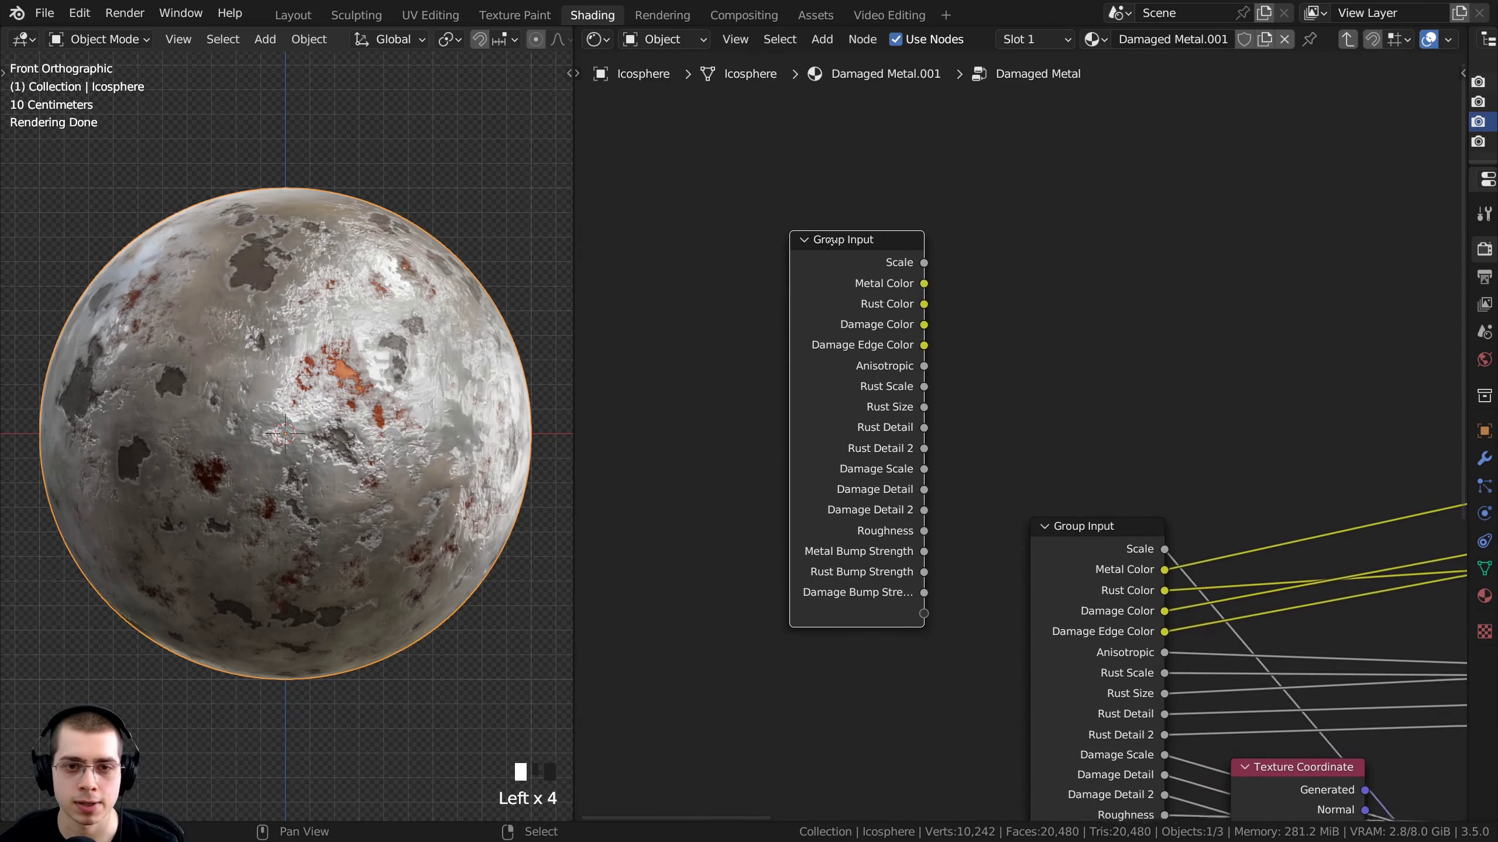
middle_drag(832, 241, 795, 144)
middle_drag(765, 236, 741, 204)
scroll(740, 204, down, 1)
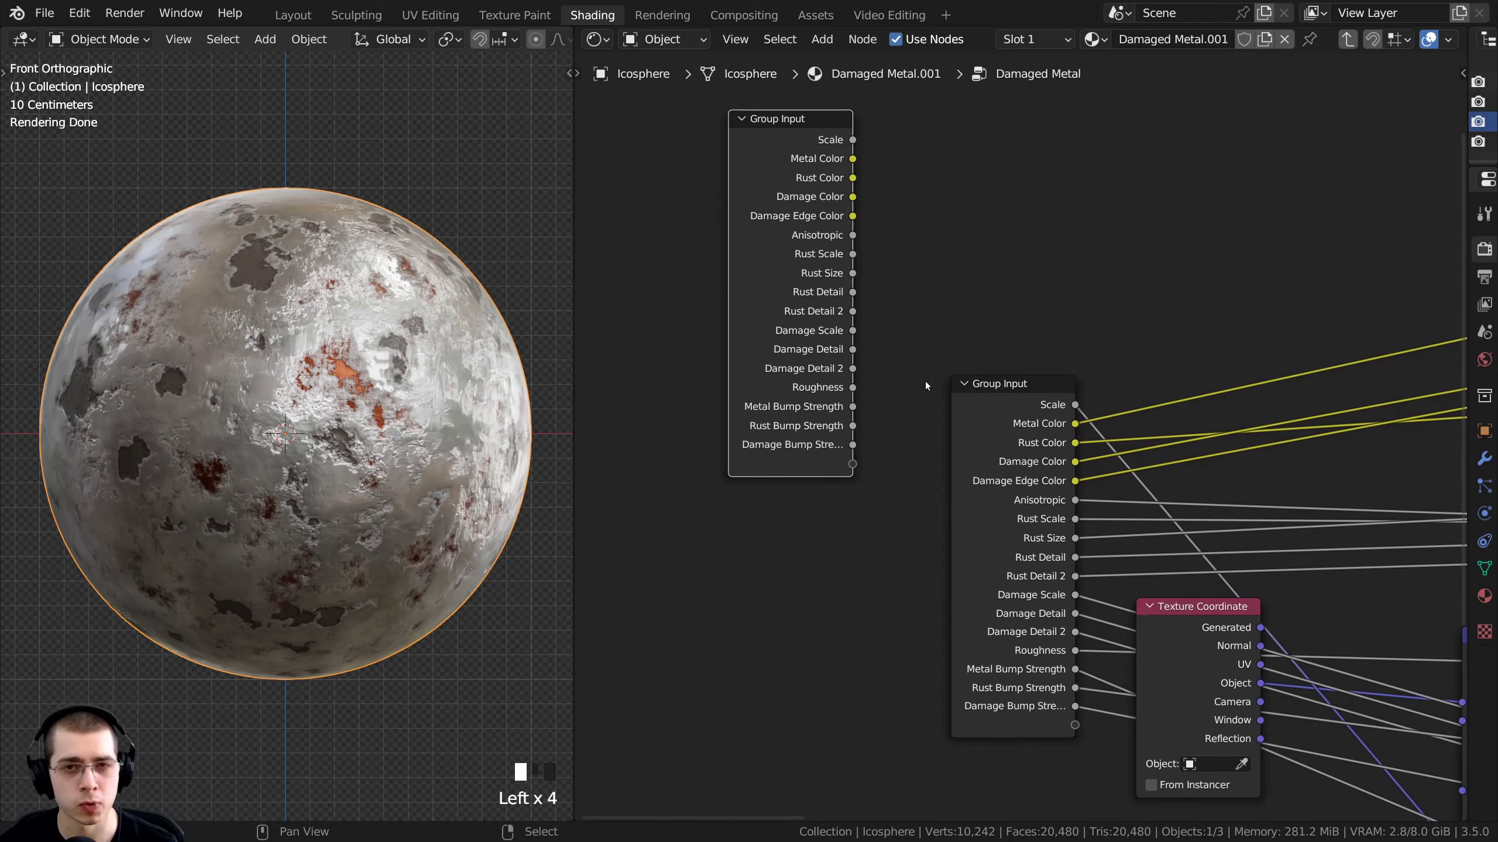
middle_drag(952, 389, 955, 401)
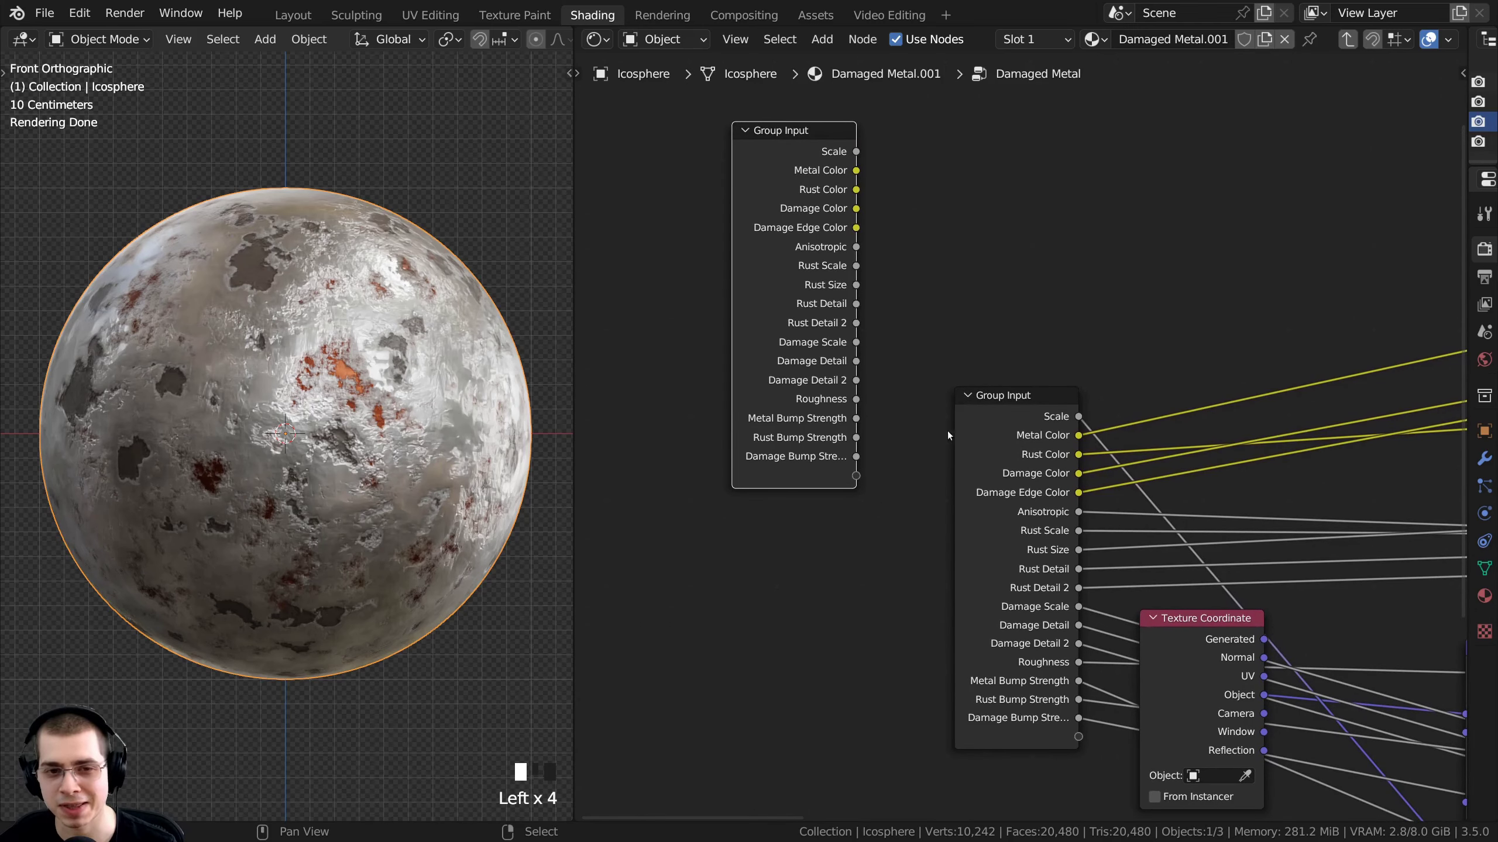
Check the Damaged Metal group's exposed inputs from outside the group and return inside
click(1010, 459)
key(Tab)
scroll(836, 459, up, 1)
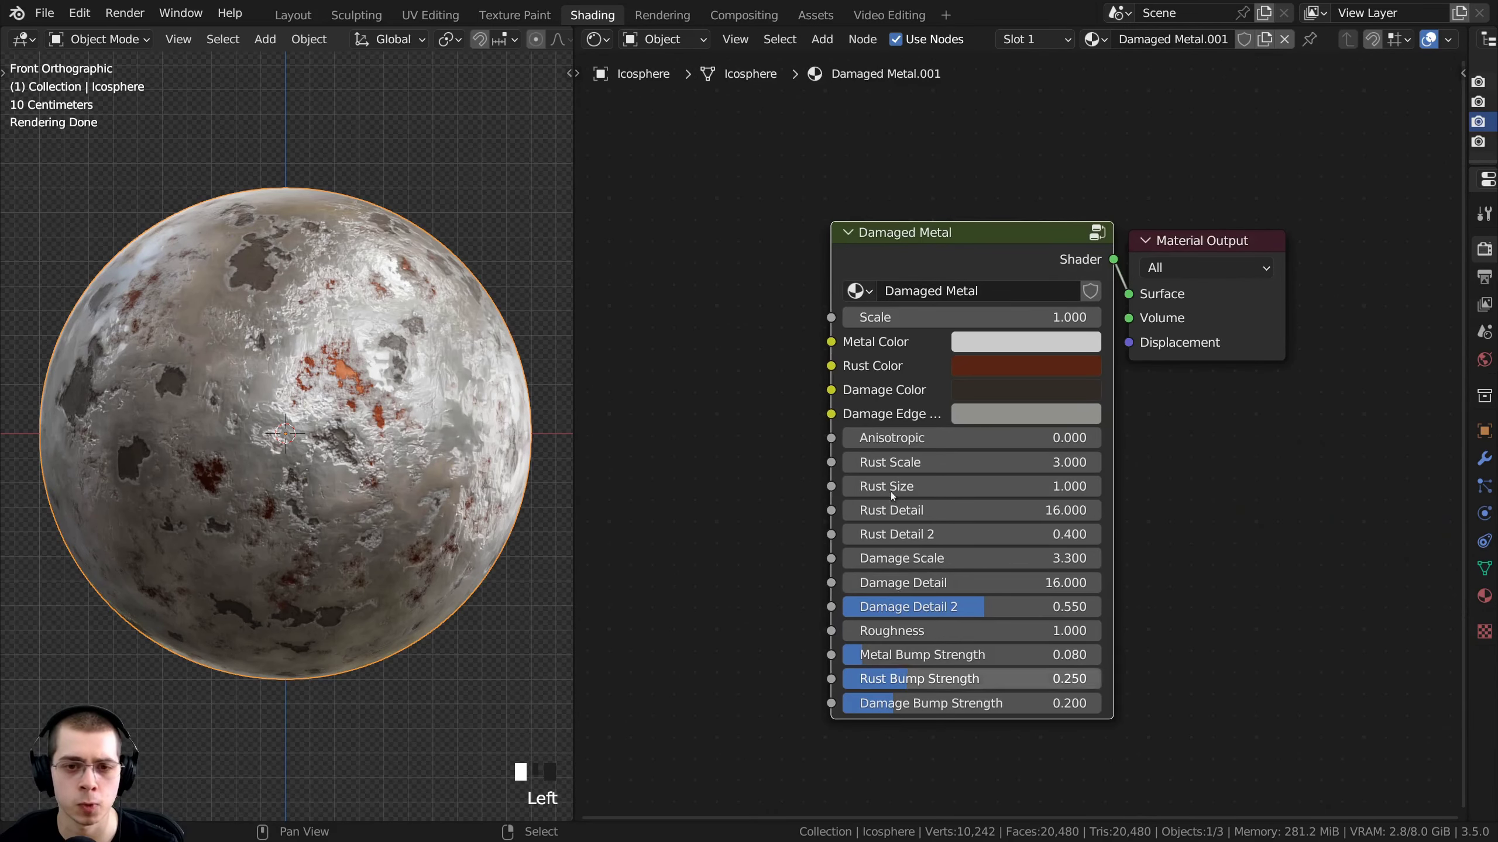
key(Tab)
Delete the extra unconnected Group Input node
scroll(871, 288, down, 2)
click(814, 227)
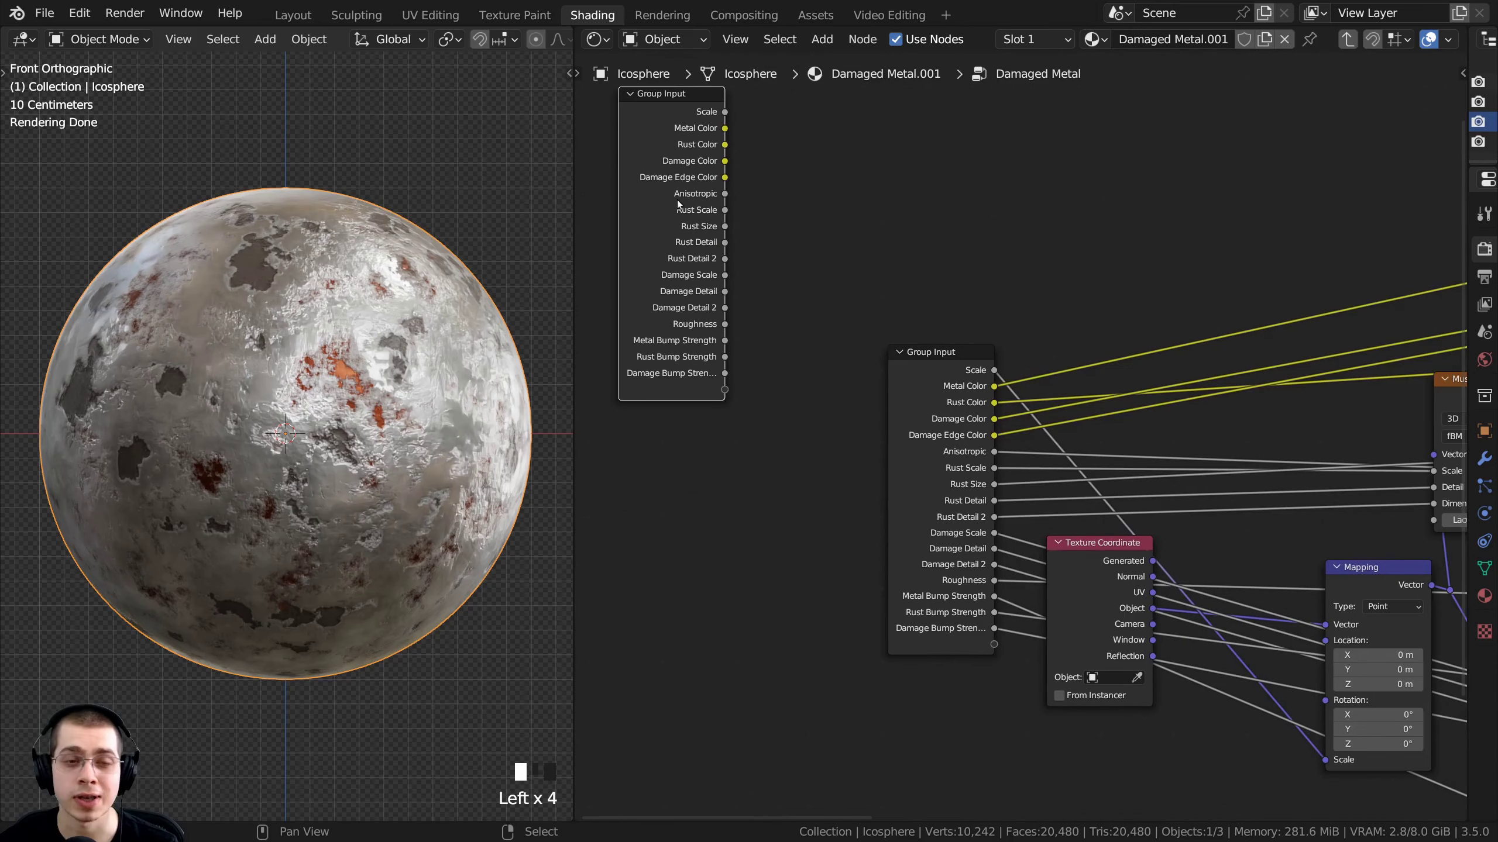
key(x)
scroll(902, 375, up, 1)
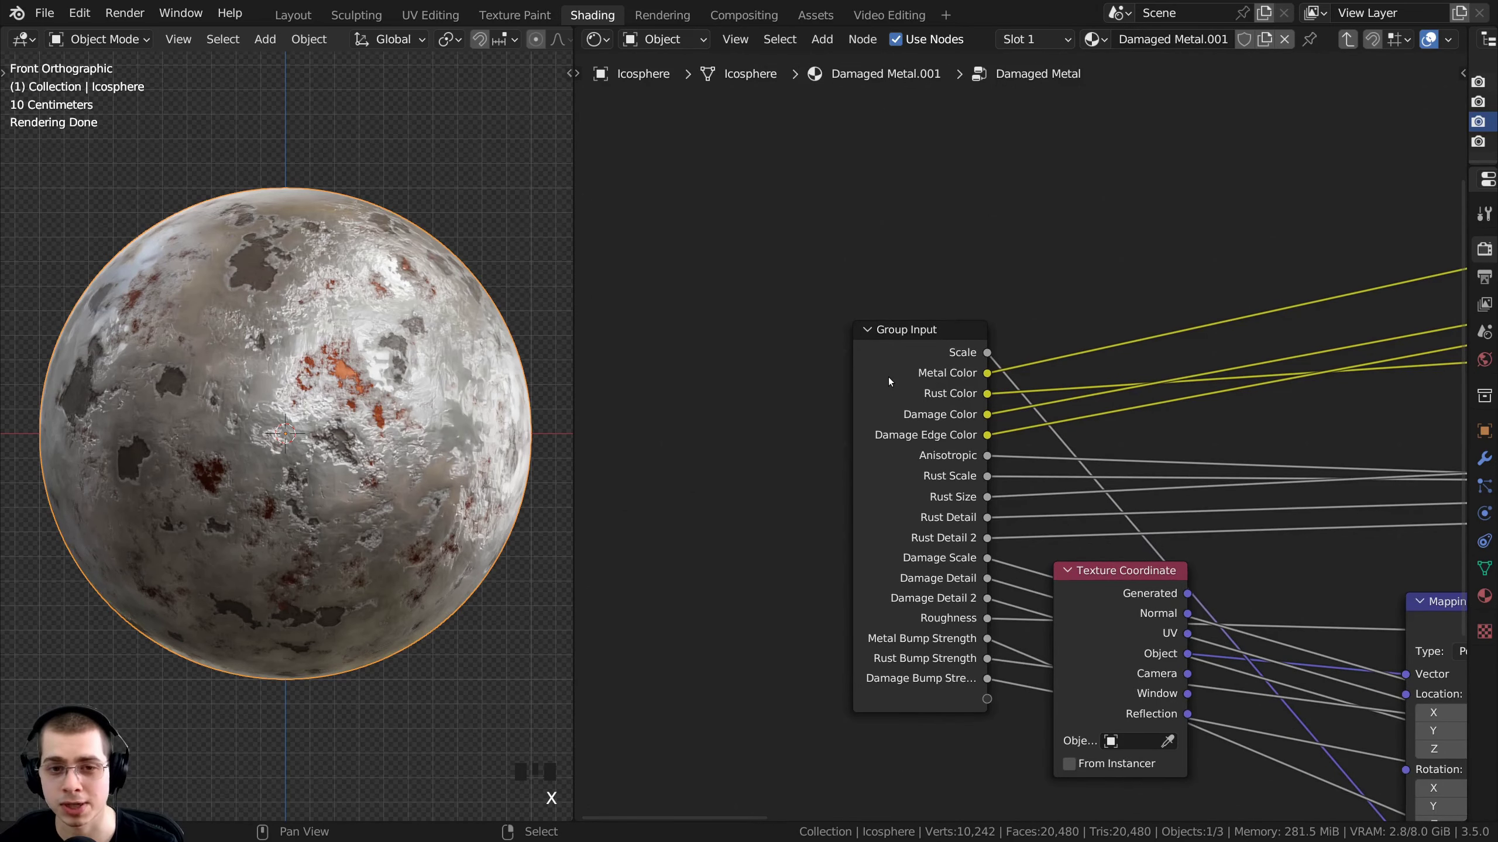
Duplicate the connected Group Input node and maximize the node editor
right_click(890, 377)
key(shift+d)
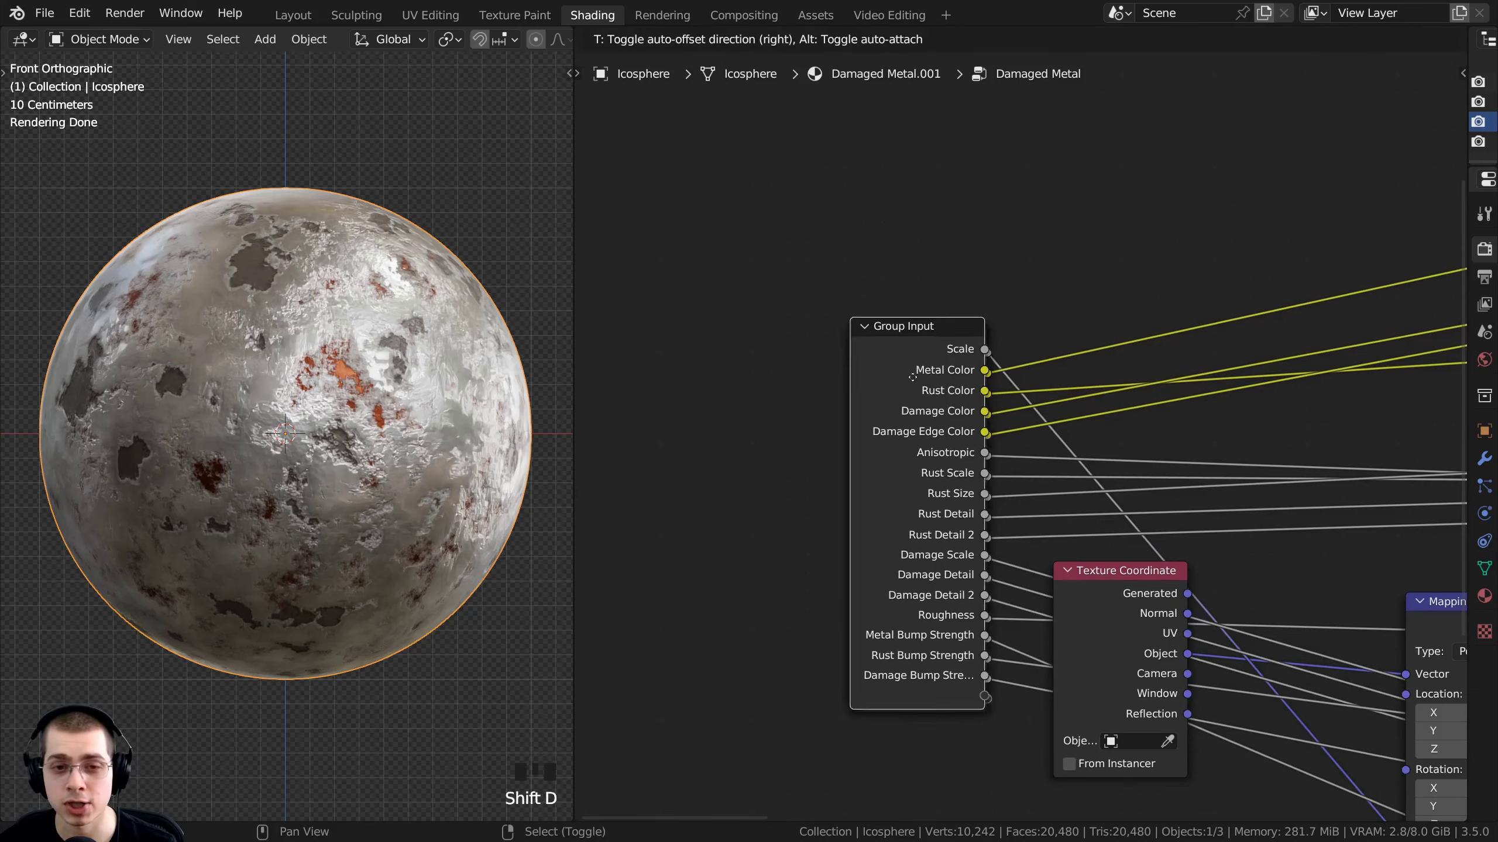
key(ctrl+space)
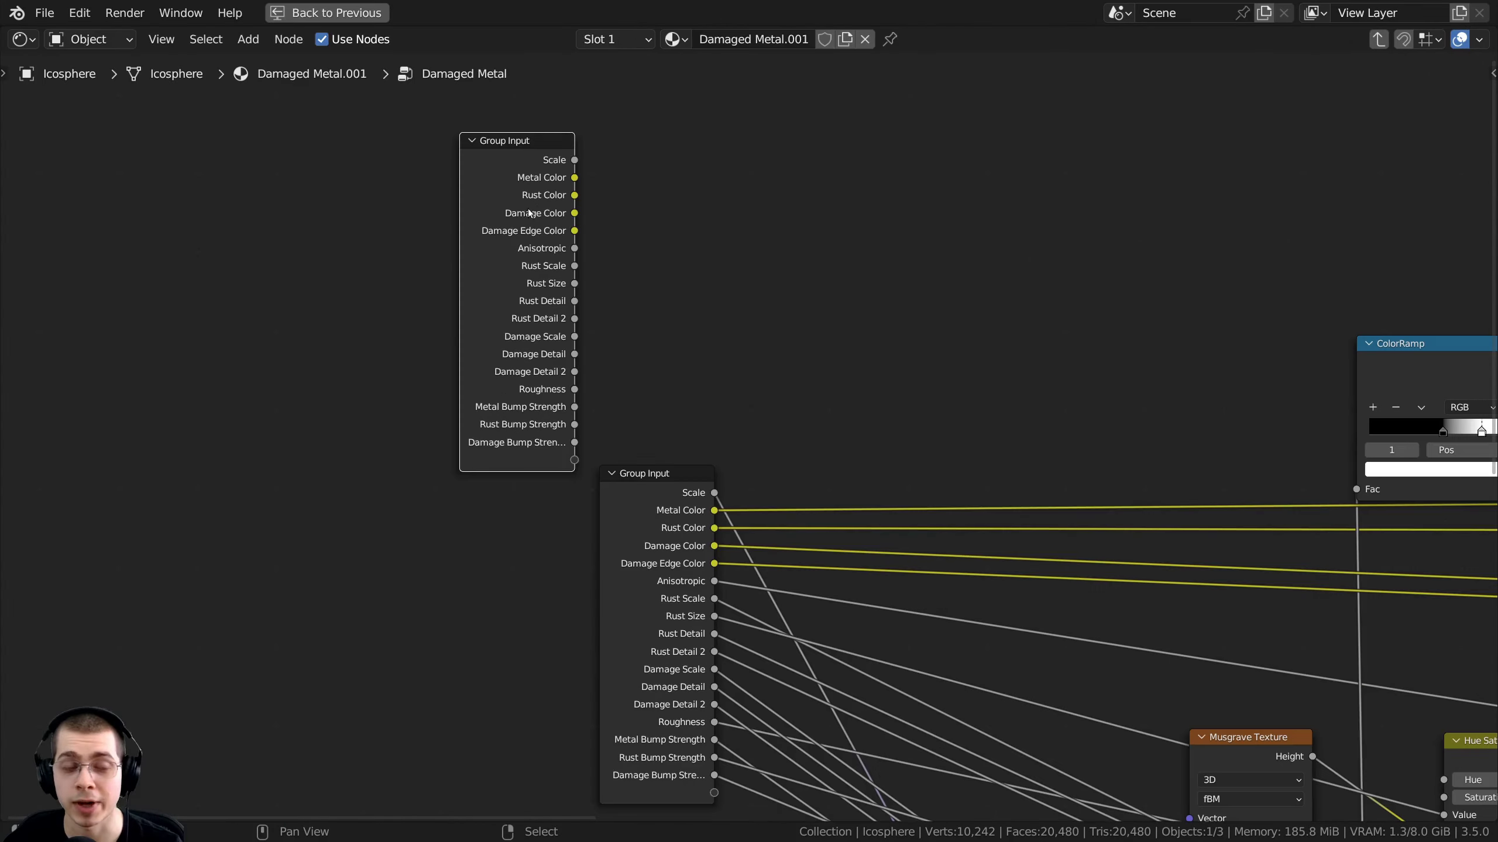
Move the duplicated Group Input node next to the three Mix nodes, above the ColorRamps
click(579, 180)
scroll(475, 299, down, 3)
key(g)
click(975, 277)
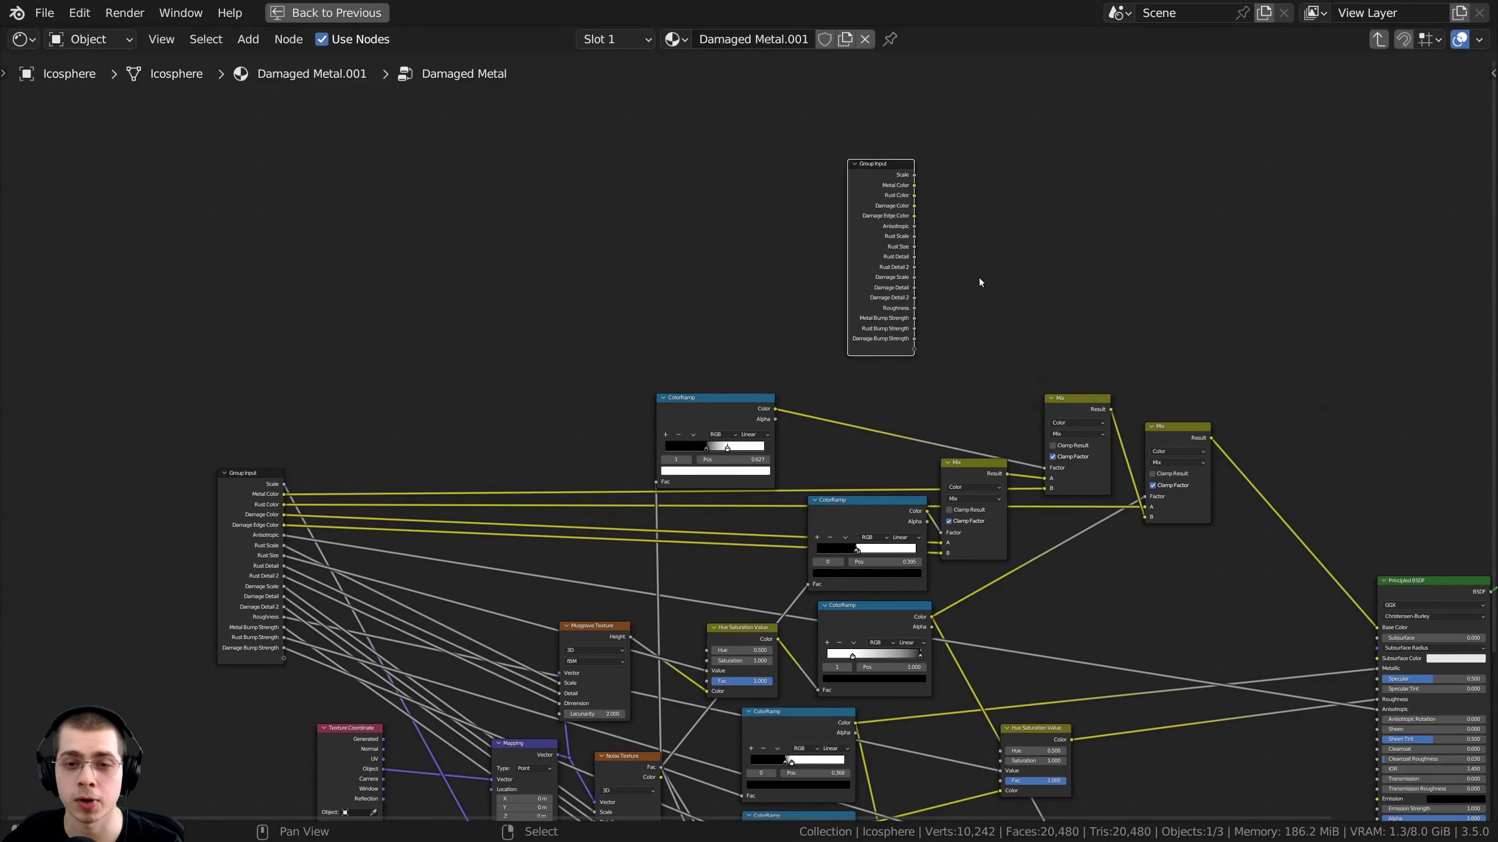
middle_drag(949, 407, 846, 400)
scroll(846, 400, up, 5)
key(g)
click(923, 265)
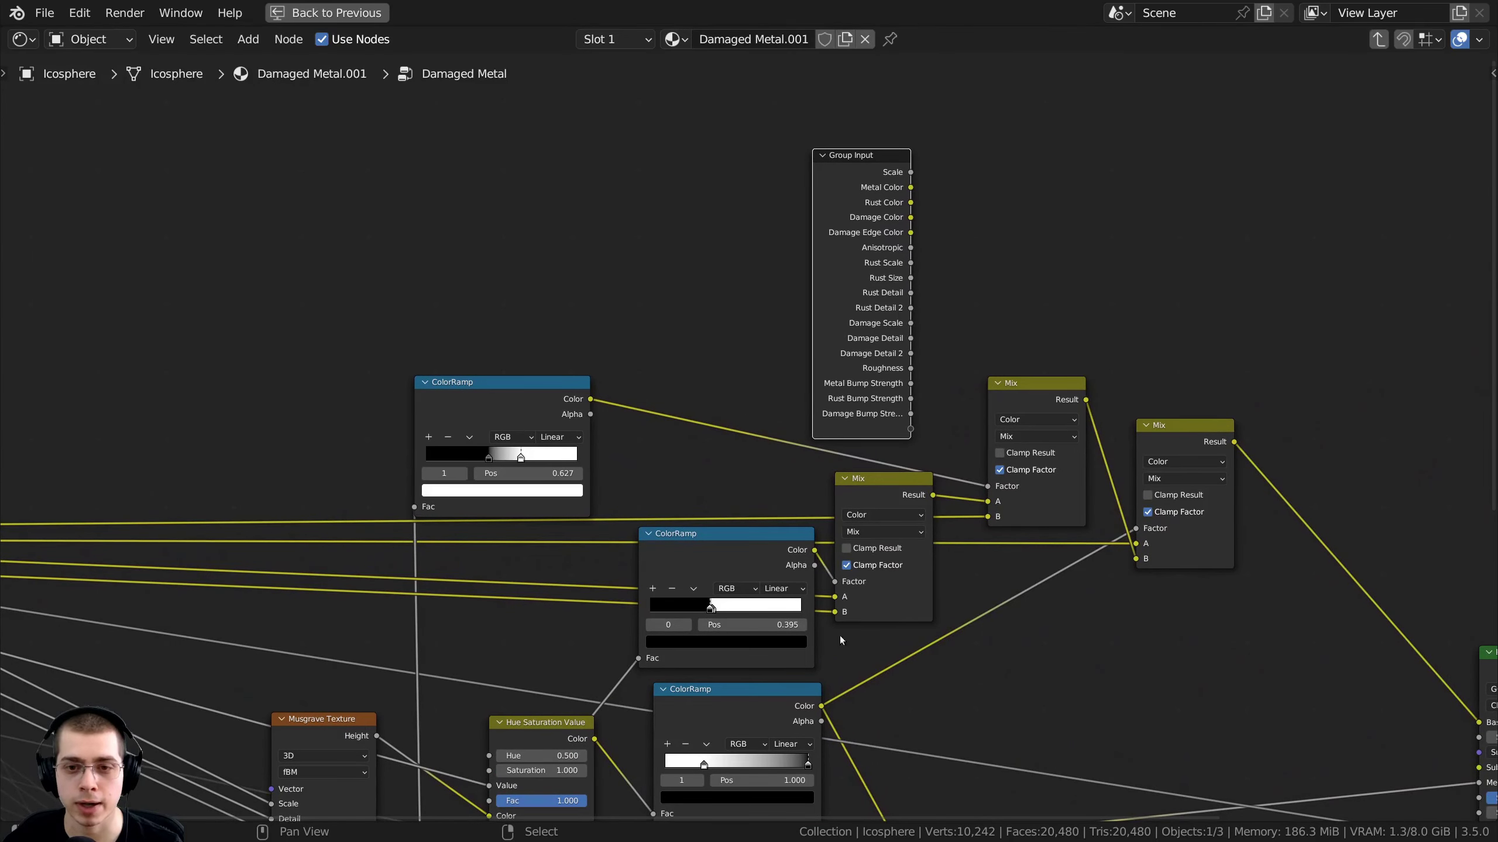
middle_drag(789, 297, 787, 407)
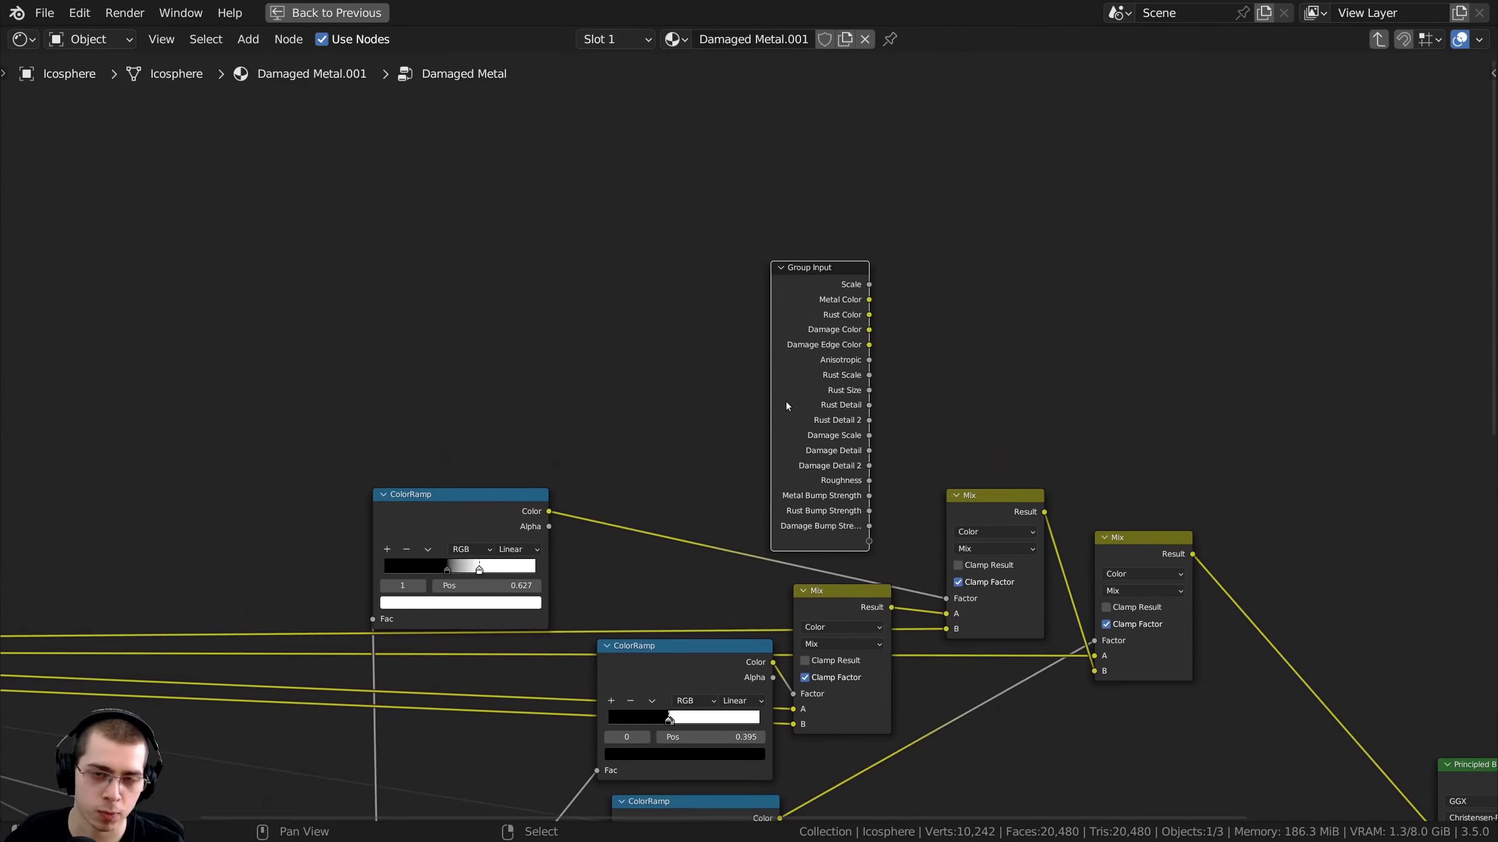
Remove every input except Scale from the Damaged Metal group
key(n)
scroll(814, 275, up, 2)
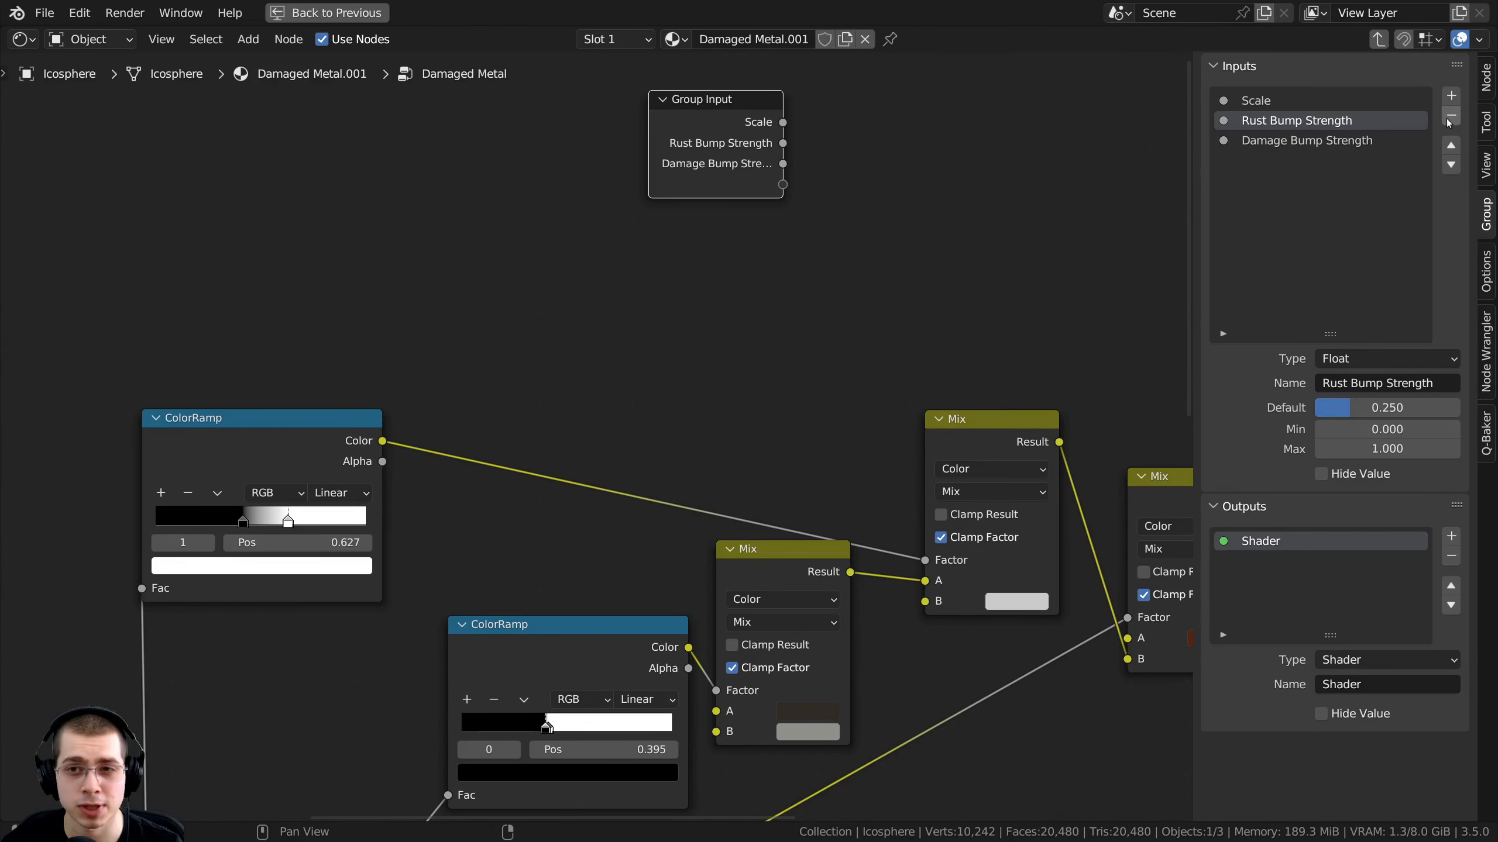
click(1451, 118)
click(1450, 118)
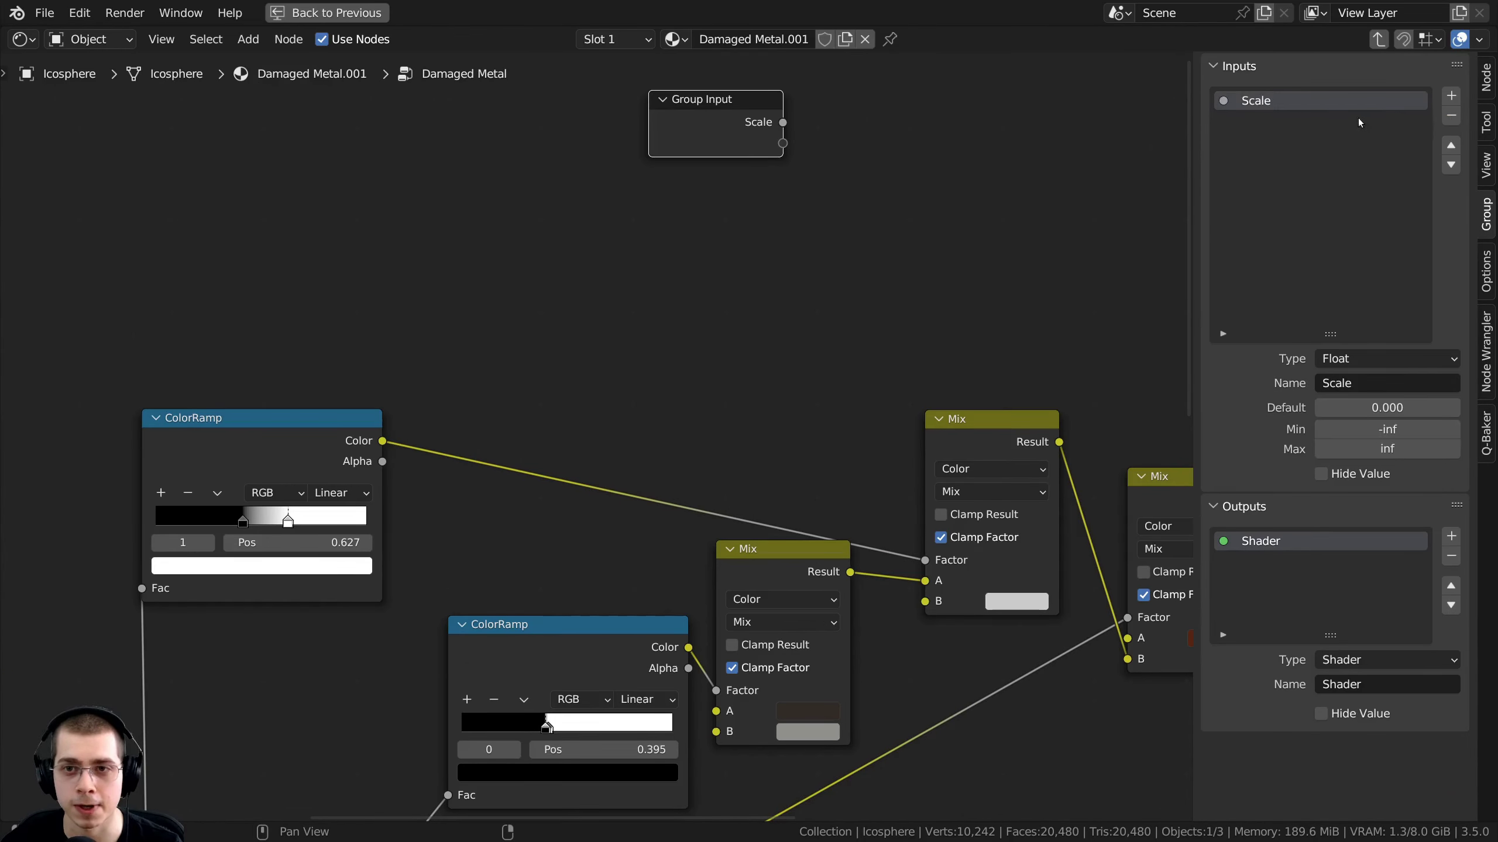
Move the duplicated Group Input node down between the uppermost ColorRamp and the Mix nodes
key(g)
click(712, 373)
scroll(713, 373, down, 4)
middle_drag(716, 365, 760, 274)
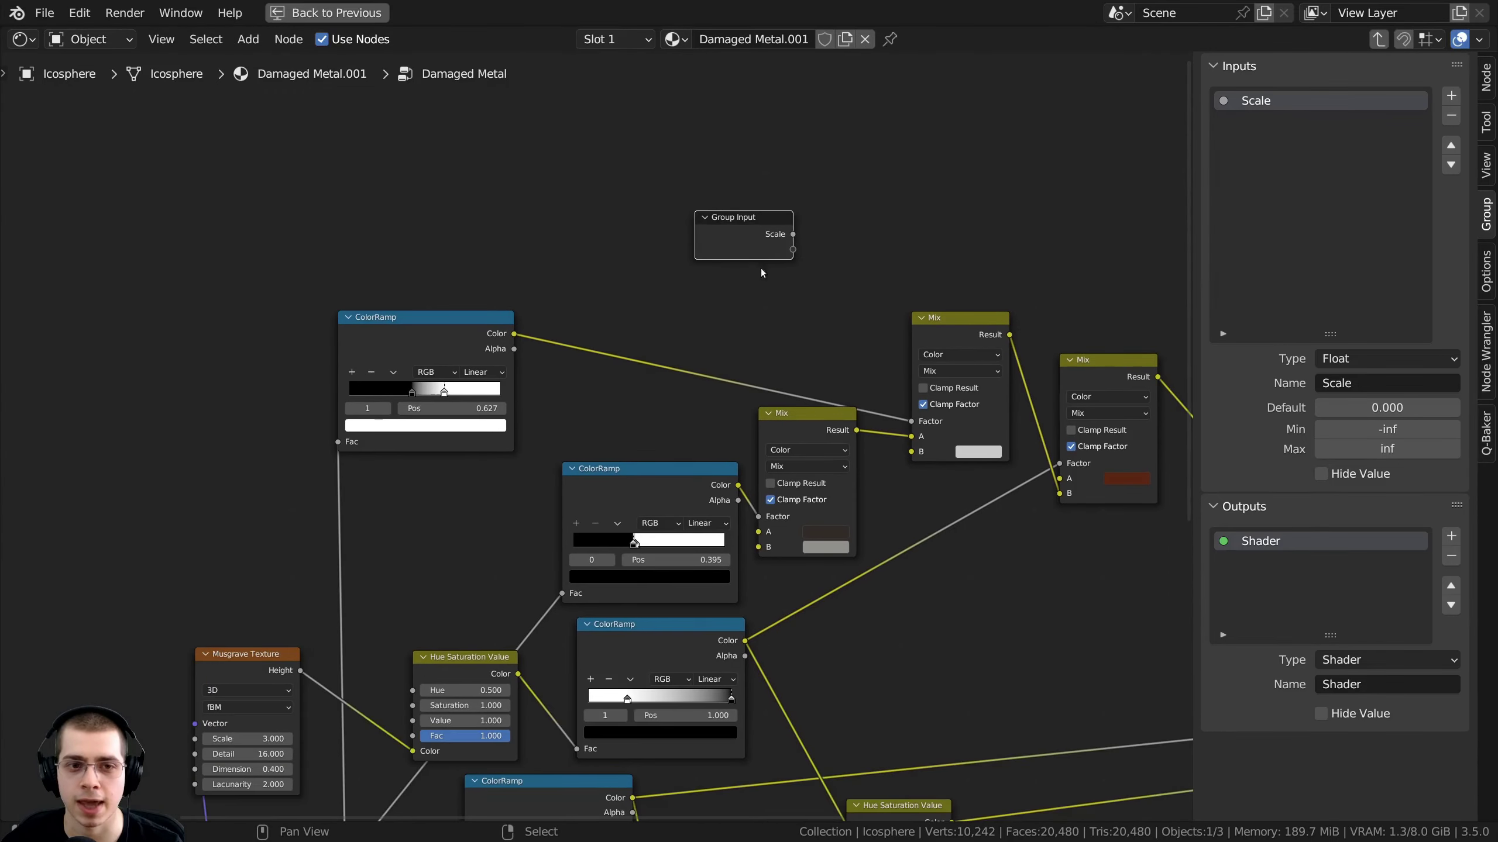
drag(736, 256, 731, 332)
Nudge the original Group Input node down towards the Texture Coordinate node
scroll(586, 440, up, 2)
scroll(586, 440, down, 8)
middle_drag(563, 432, 883, 364)
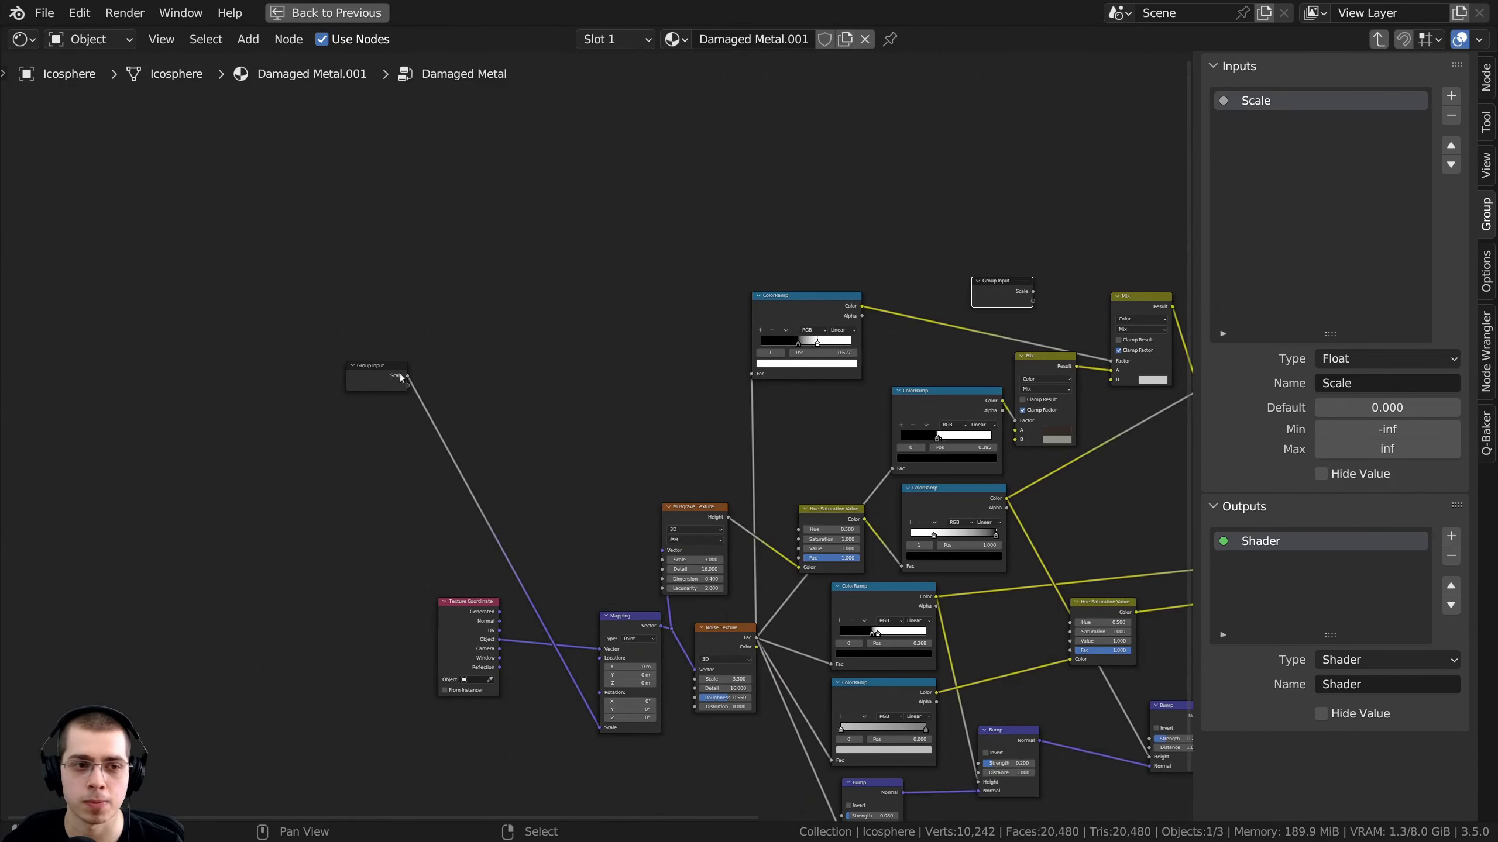
drag(360, 386, 360, 404)
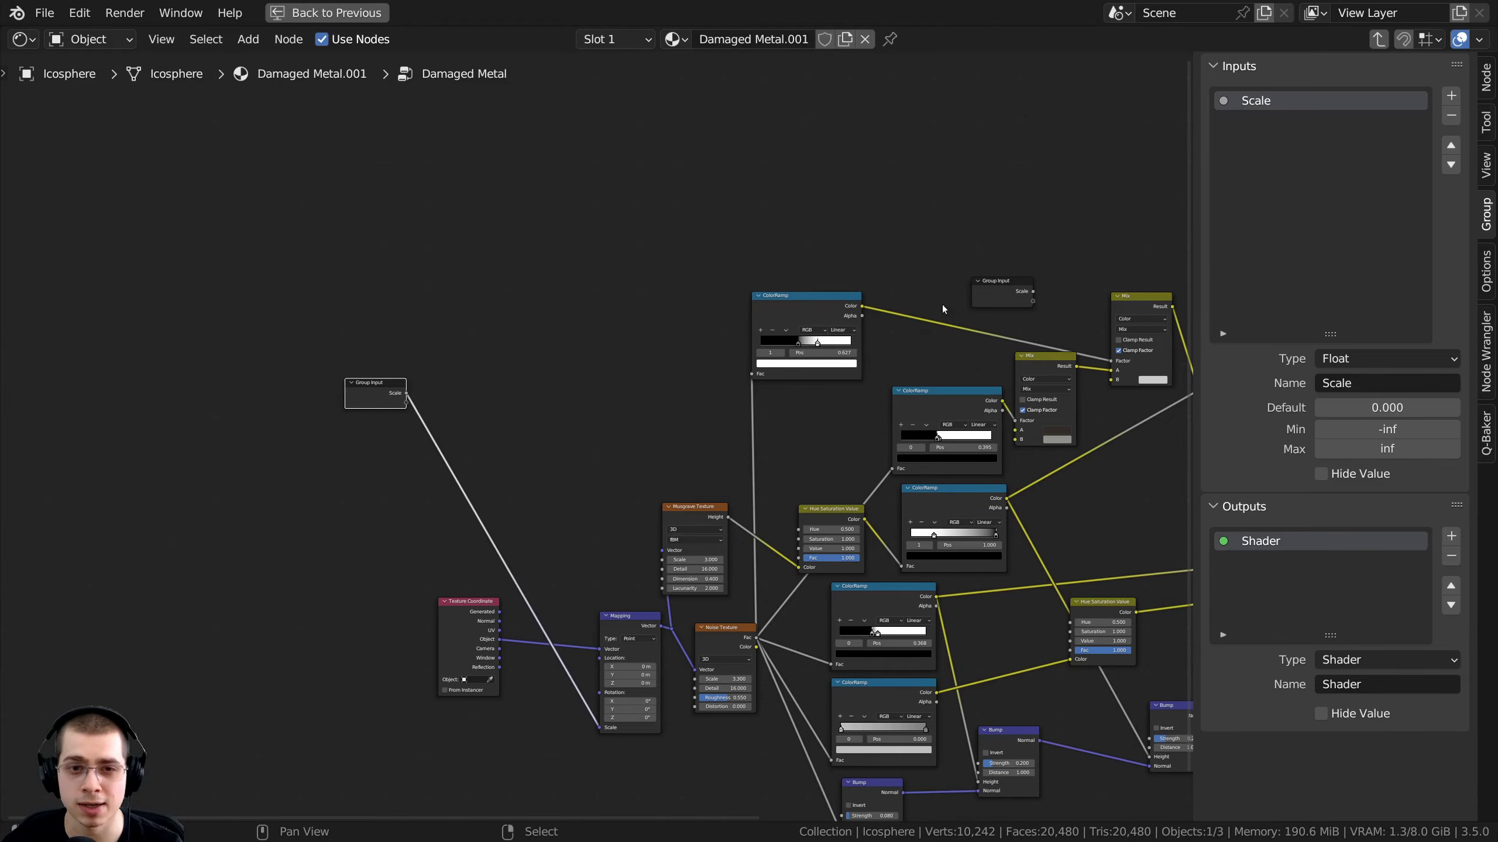
Compare the original Group Input node near Texture Coordinate with its copy near the Mix nodes
middle_drag(956, 322, 863, 378)
scroll(825, 379, up, 8)
scroll(985, 343, up, 3)
middle_drag(985, 342, 892, 371)
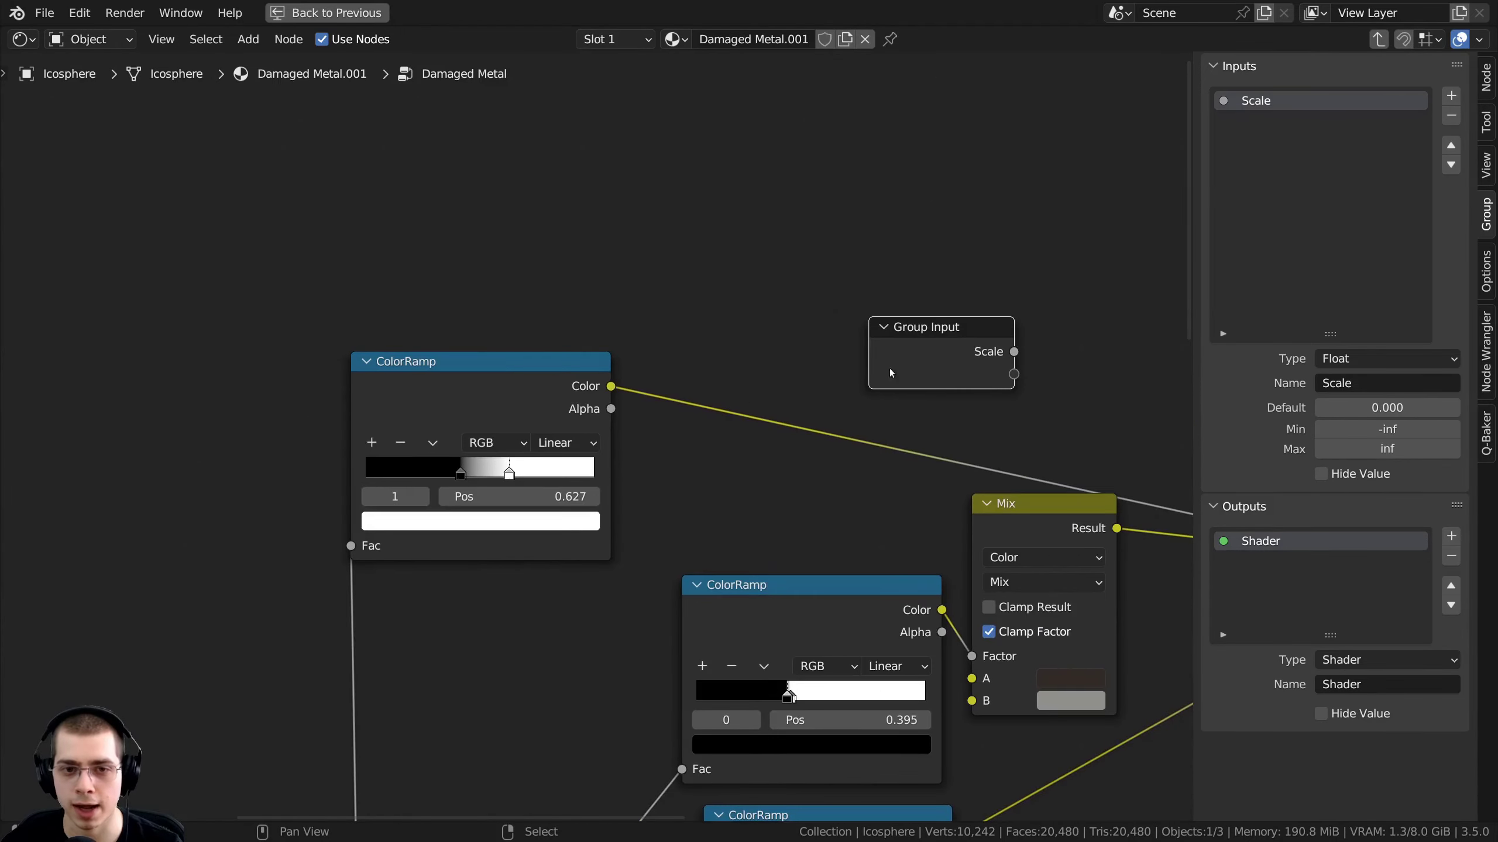
scroll(884, 374, down, 5)
middle_drag(526, 501, 1156, 413)
scroll(607, 430, up, 3)
click(598, 433)
scroll(599, 436, down, 4)
middle_drag(929, 418, 124, 532)
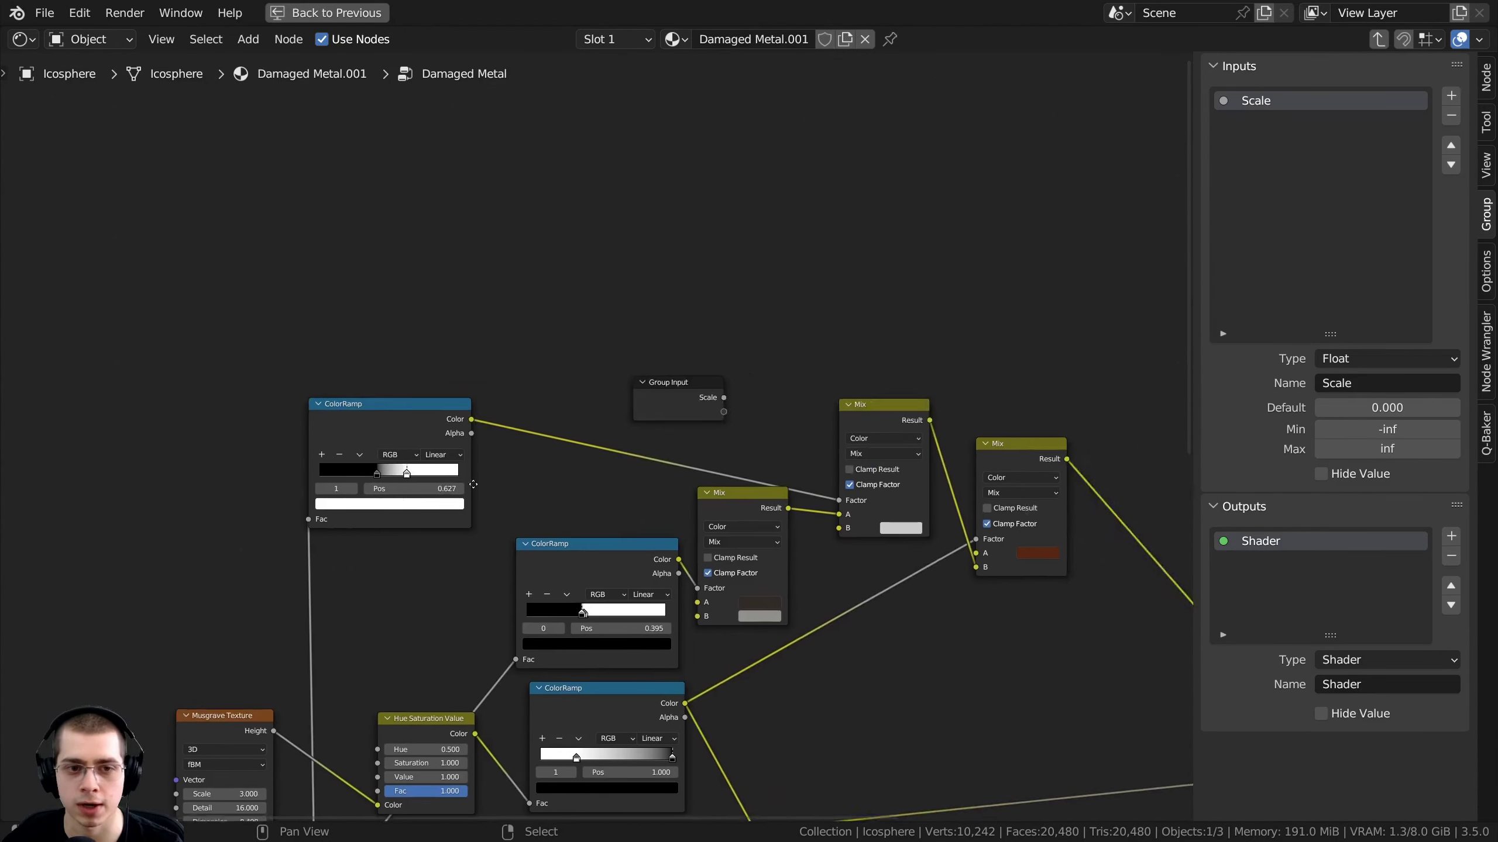
Shift the duplicated Group Input node to make room before the first Mix node
scroll(590, 433, up, 7)
drag(706, 396, 694, 395)
middle_drag(753, 393, 746, 368)
drag(746, 367, 694, 362)
middle_drag(702, 395, 721, 356)
scroll(772, 371, down, 3)
Expose the first Mix node's A and B colors as new inputs on the duplicated Group Input node
middle_drag(772, 371, 658, 340)
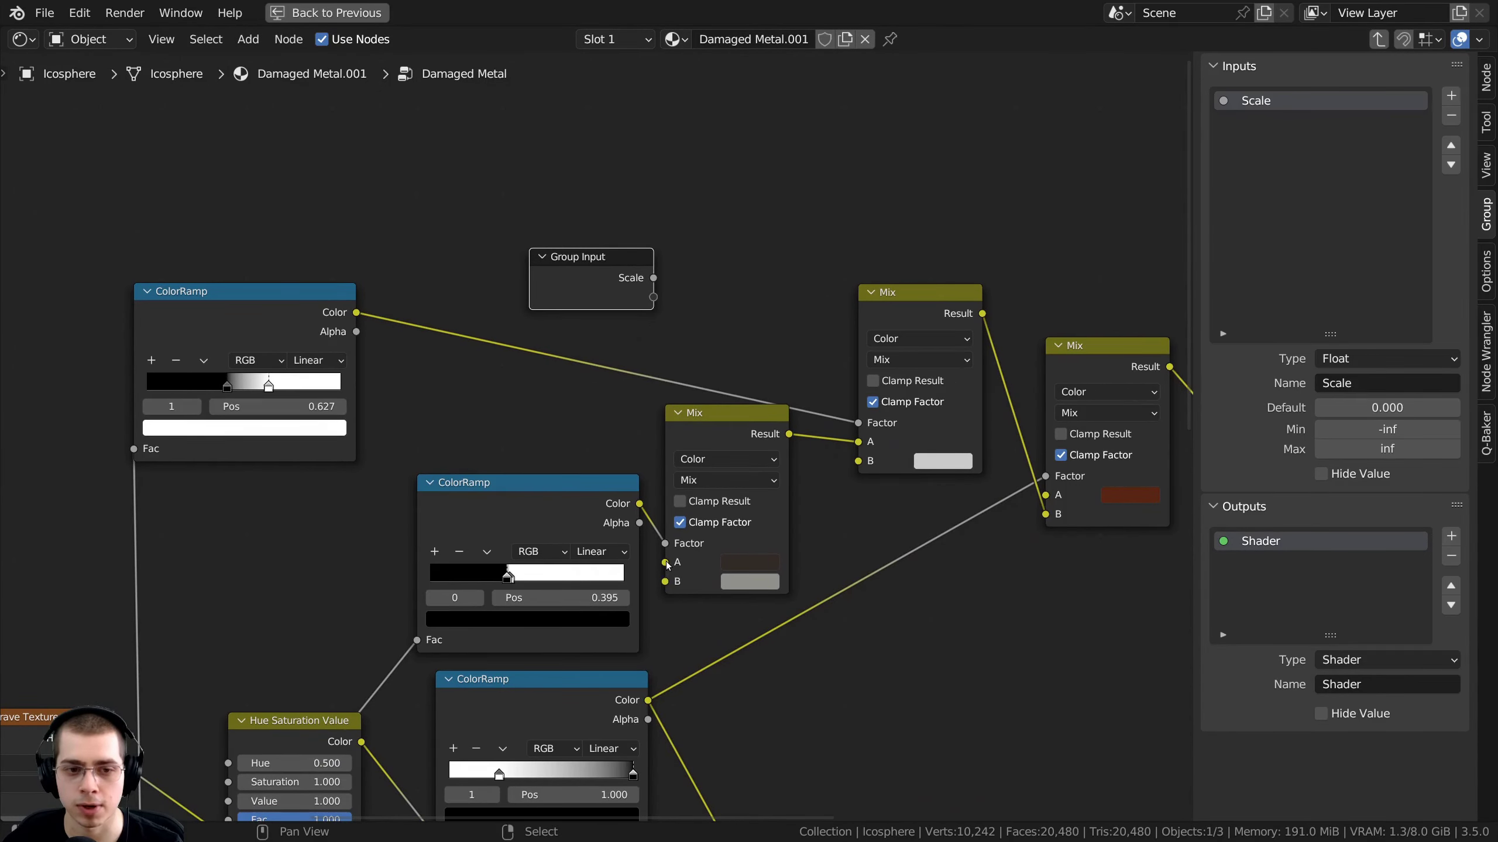
scroll(667, 565, up, 1)
middle_drag(681, 598, 641, 602)
drag(641, 601, 629, 334)
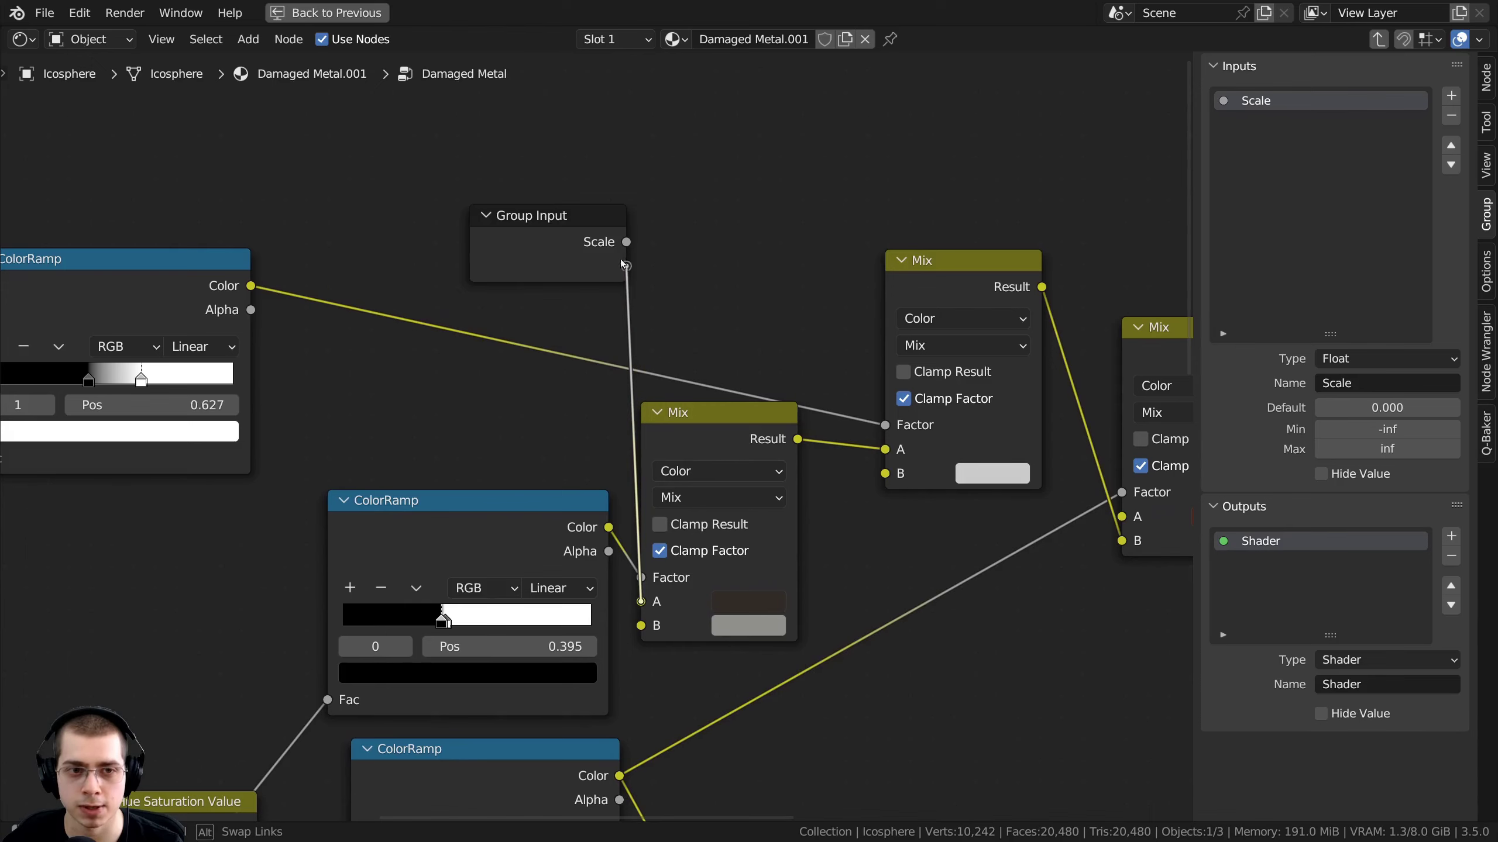
drag(622, 264, 626, 266)
drag(641, 626, 538, 291)
Expose the second Mix node's B color and the last Mix node's A color as group inputs
scroll(489, 319, down, 3)
scroll(482, 332, up, 2)
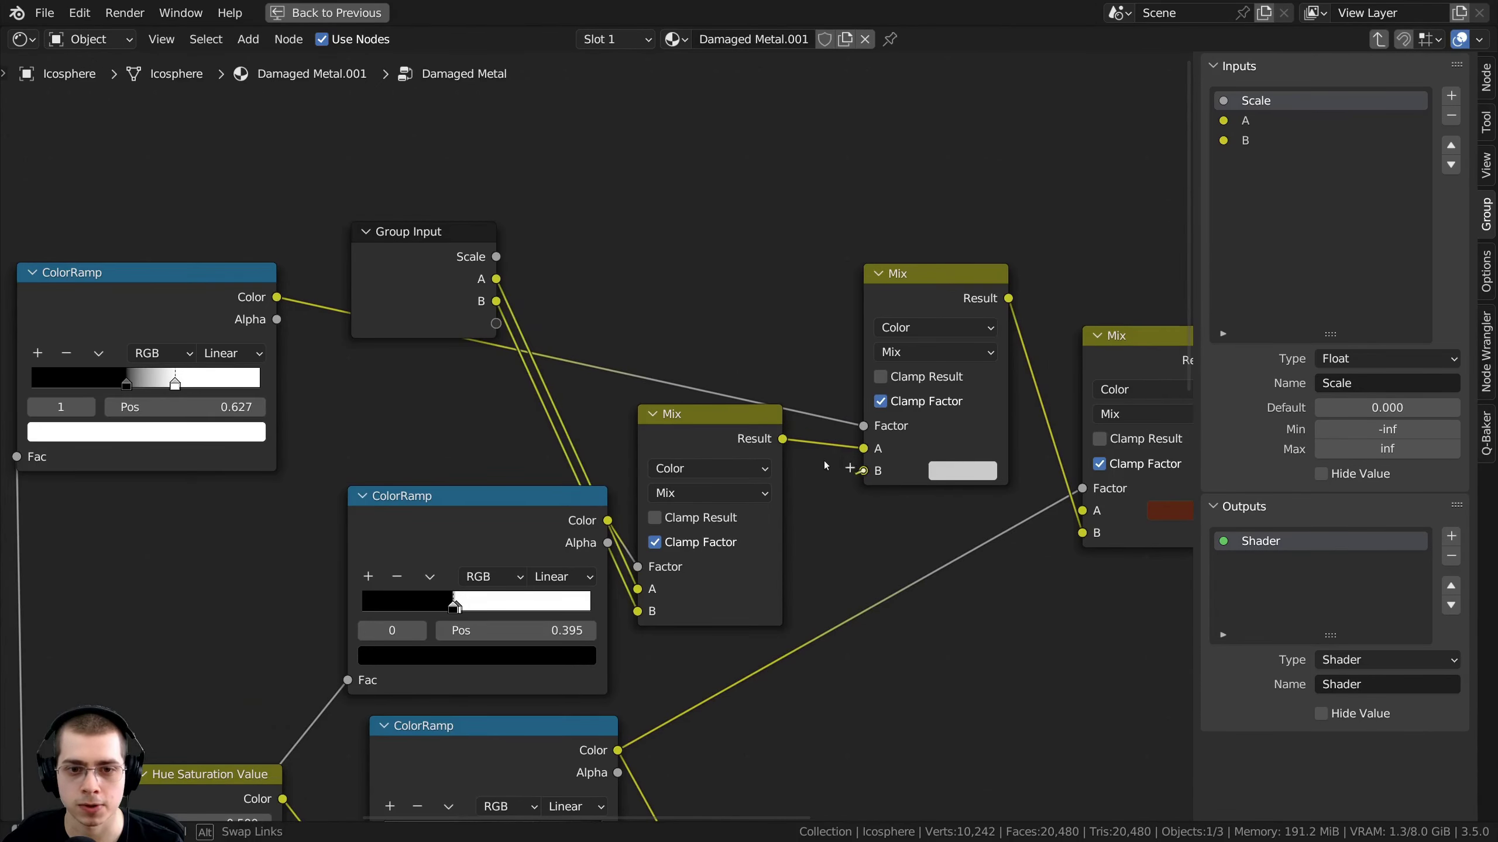
drag(483, 334, 486, 332)
scroll(885, 479, down, 2)
middle_drag(888, 481, 777, 463)
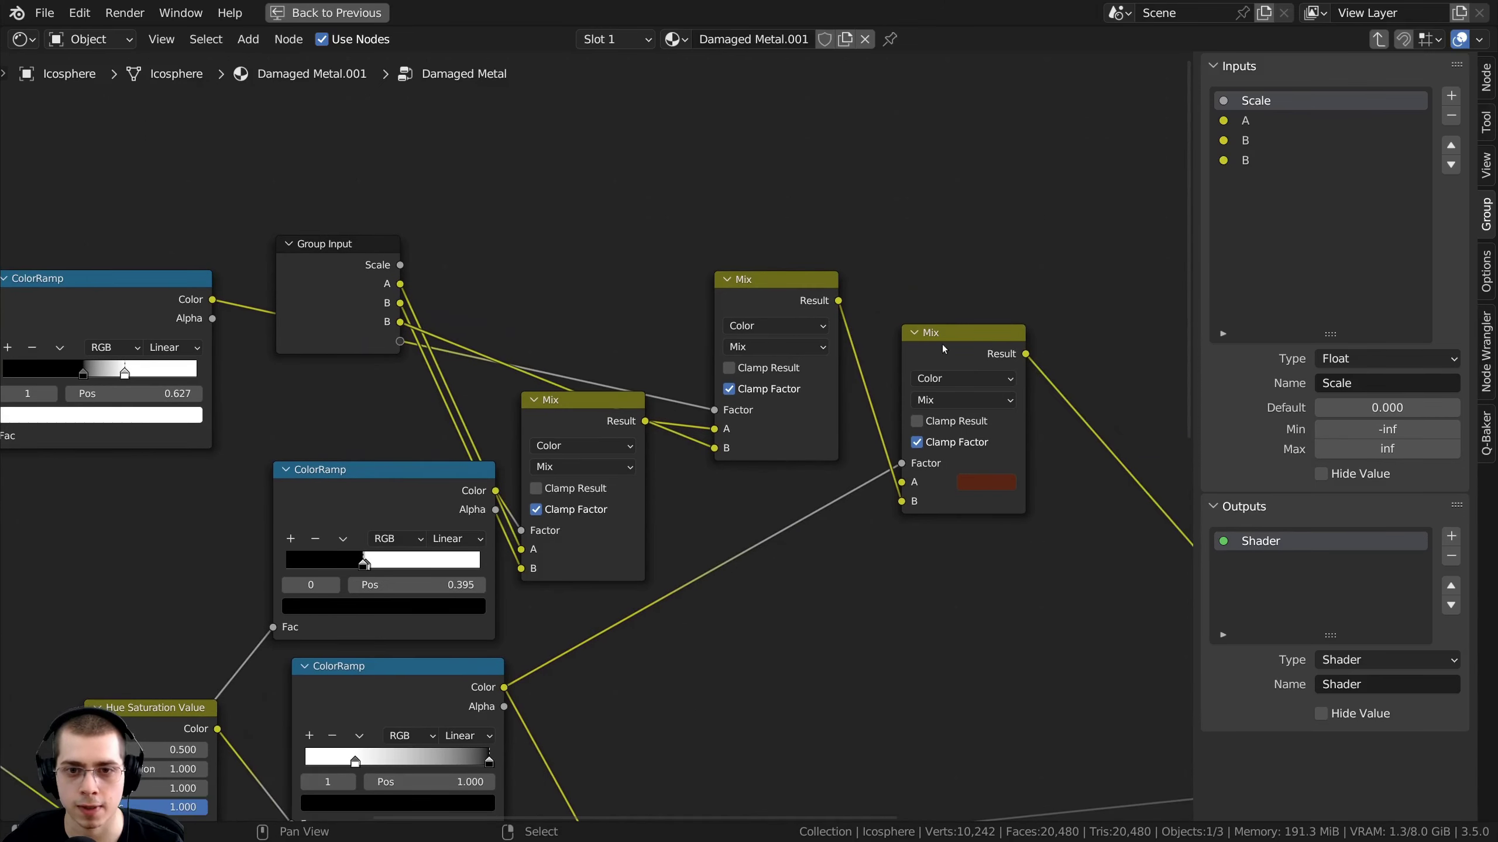
drag(947, 347, 954, 323)
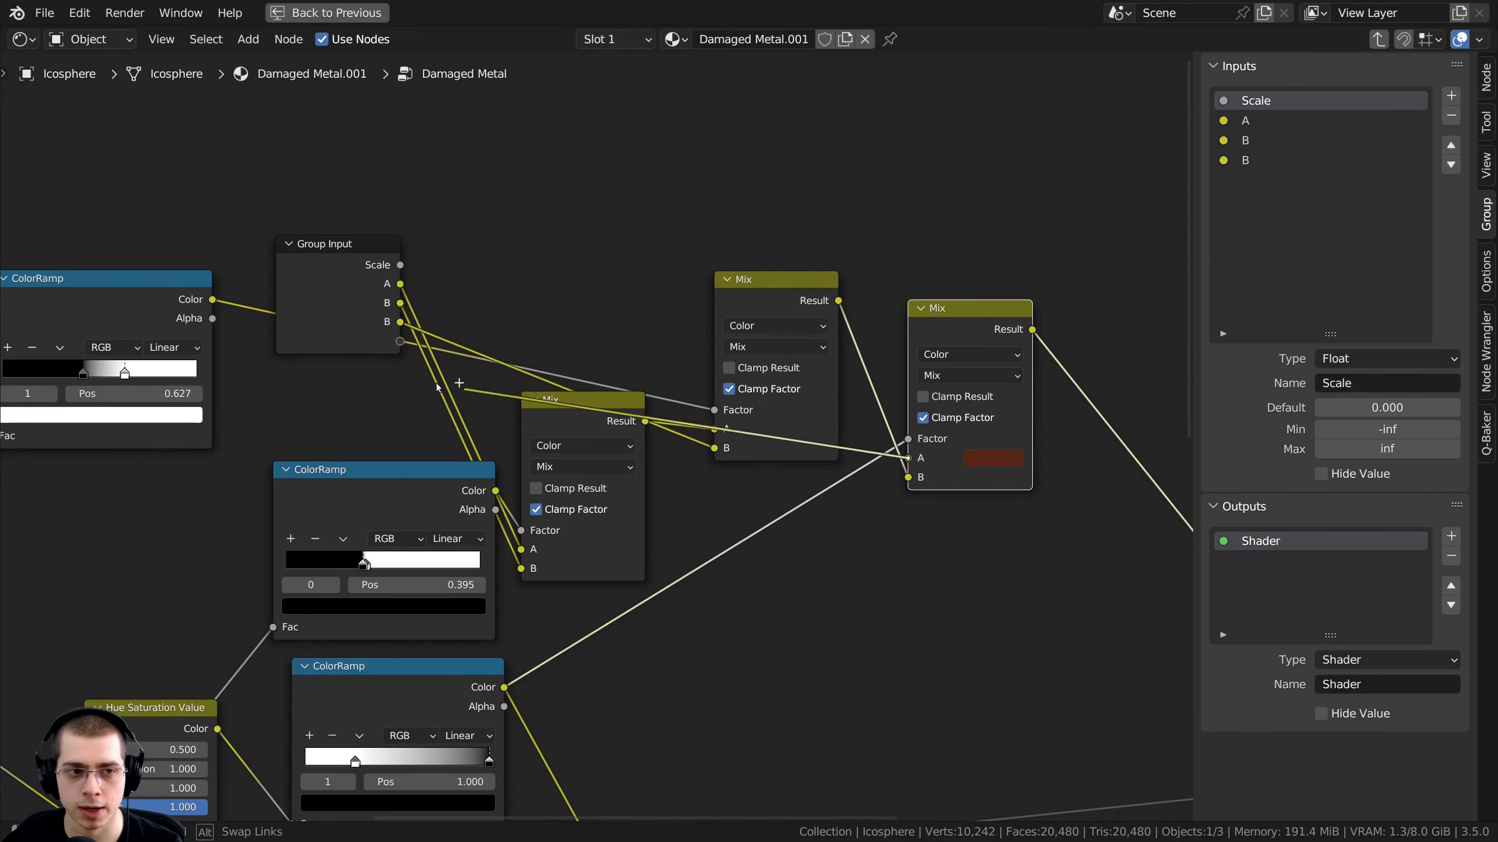
drag(436, 384, 396, 344)
Arrange the duplicated Group Input and the Mix nodes closer together, with reroute points on the second Mix node's links
drag(307, 324, 312, 390)
middle_drag(311, 390, 371, 343)
mouse_move(372, 342)
mouse_down()
mouse_move(382, 376)
mouse_move(521, 312)
mouse_move(383, 344)
mouse_up()
drag(605, 356, 640, 209)
drag(822, 258, 813, 295)
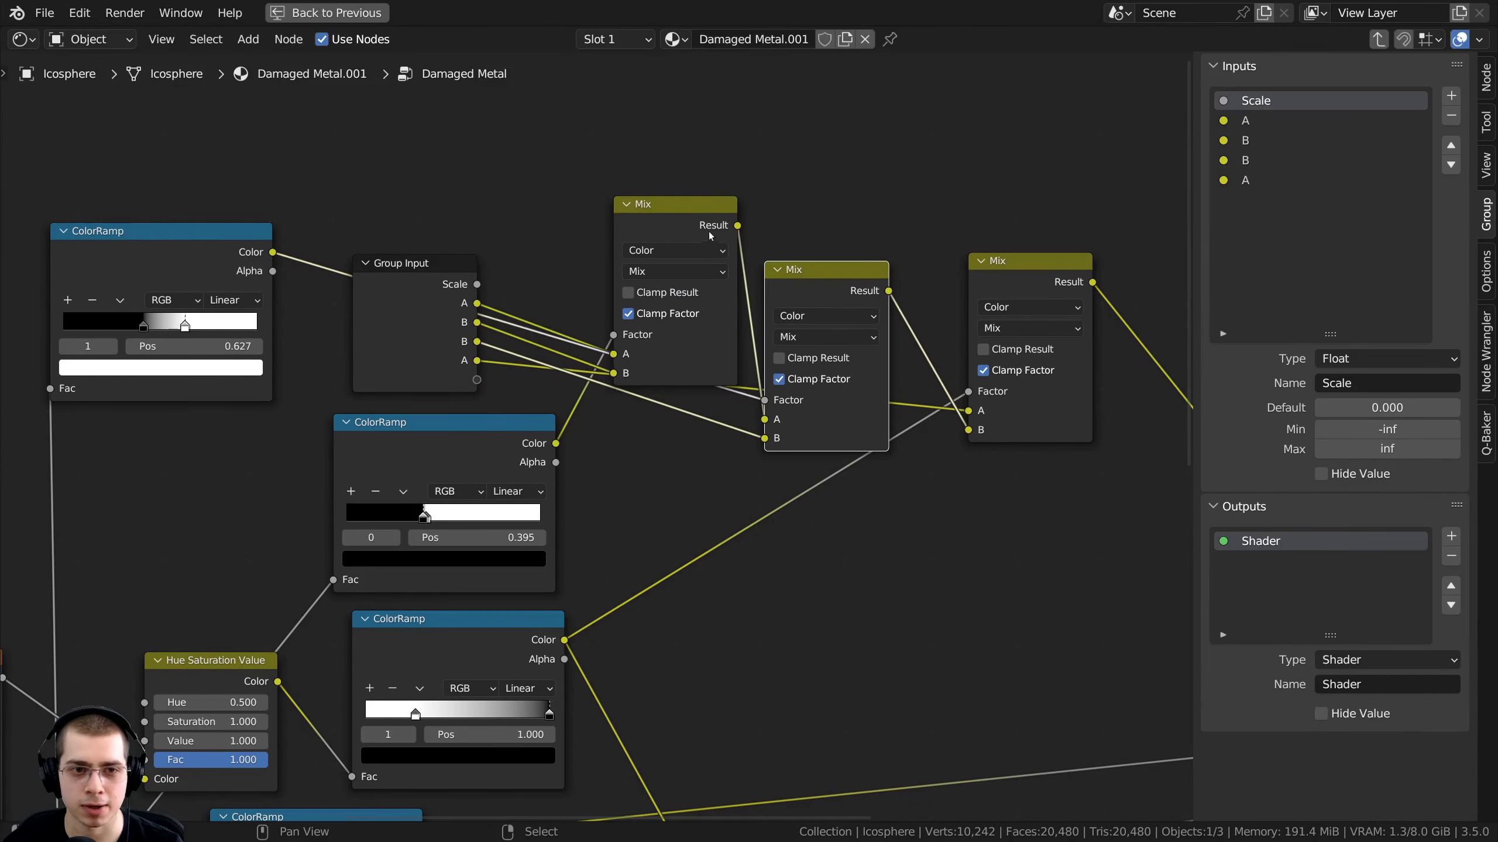
drag(710, 236, 710, 196)
scroll(819, 438, up, 1)
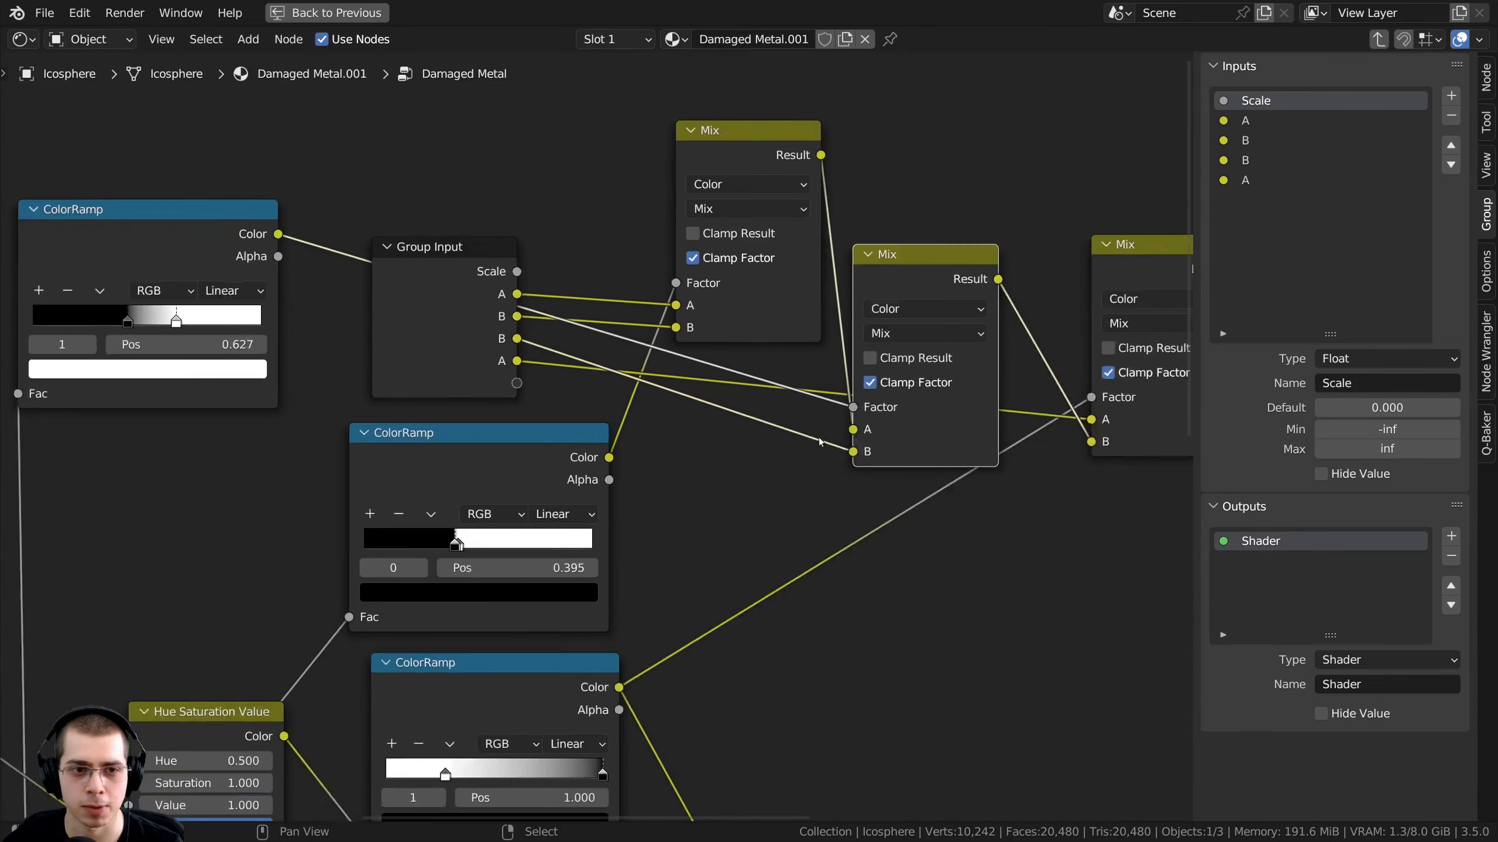
scroll(819, 438, up, 2)
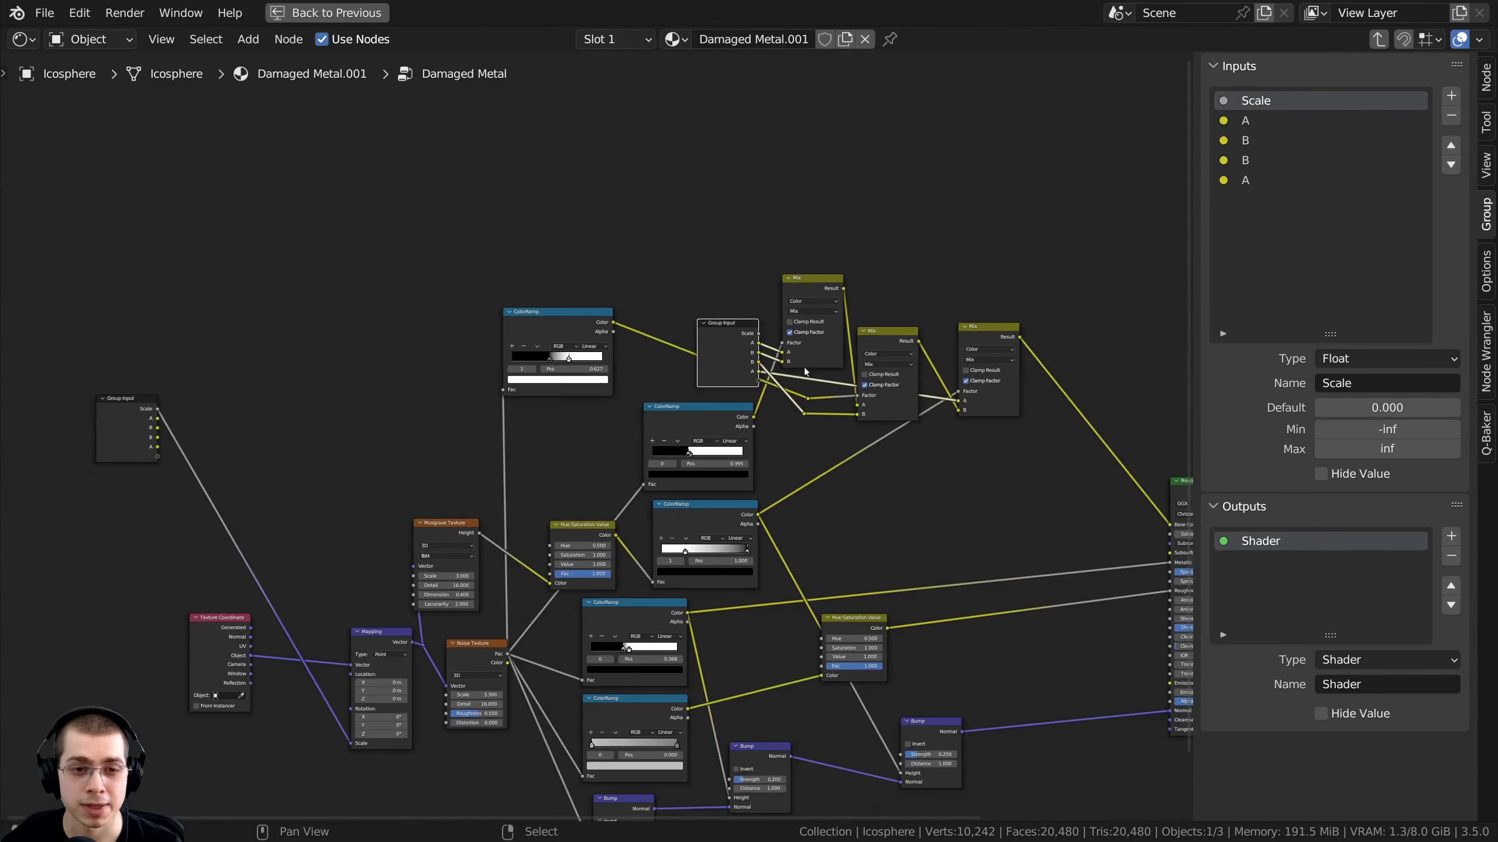
middle_drag(804, 370, 1064, 298)
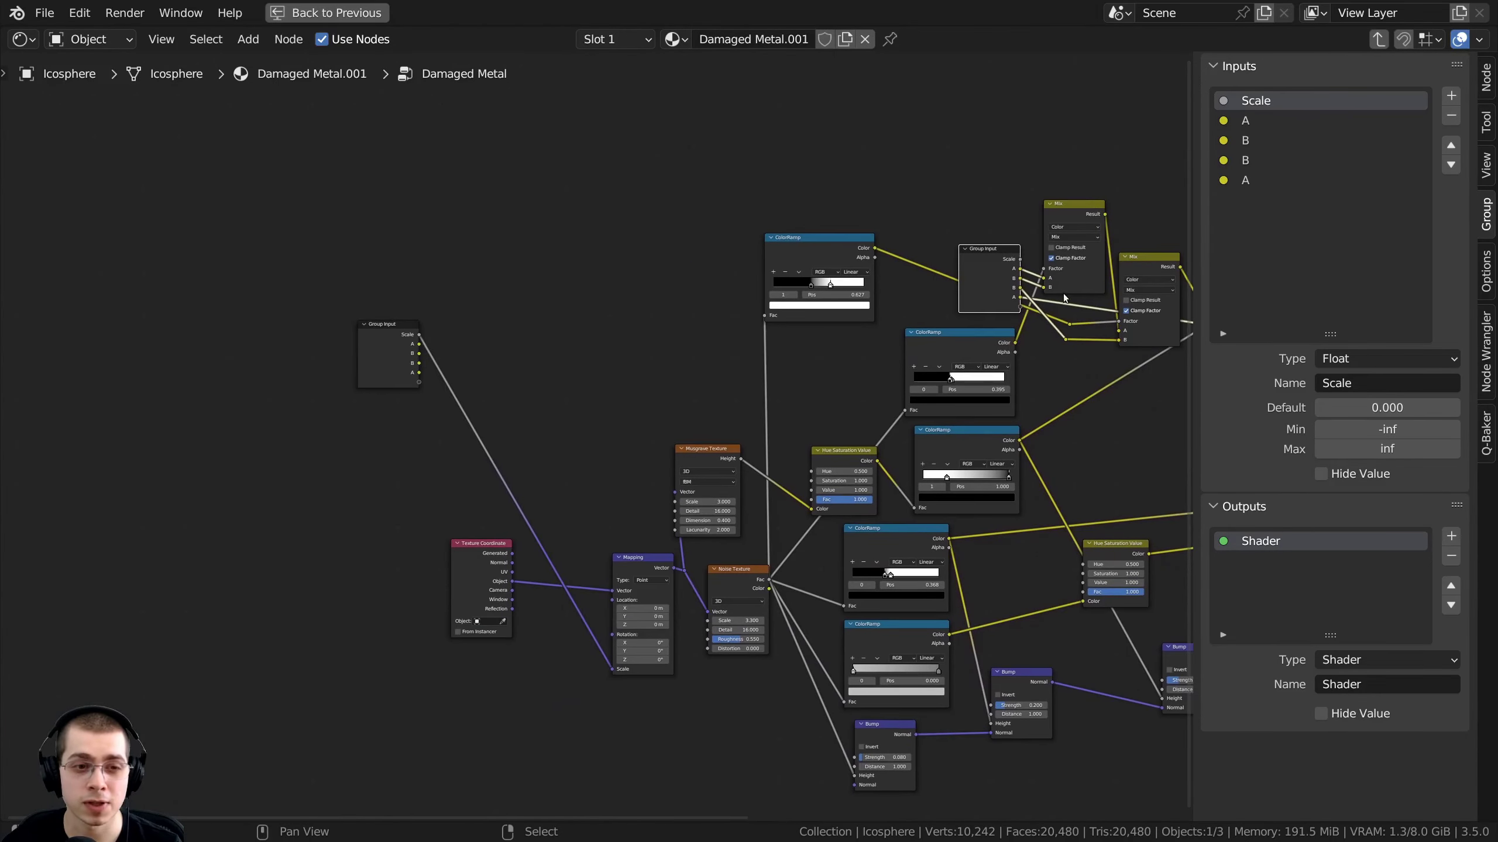
key(g)
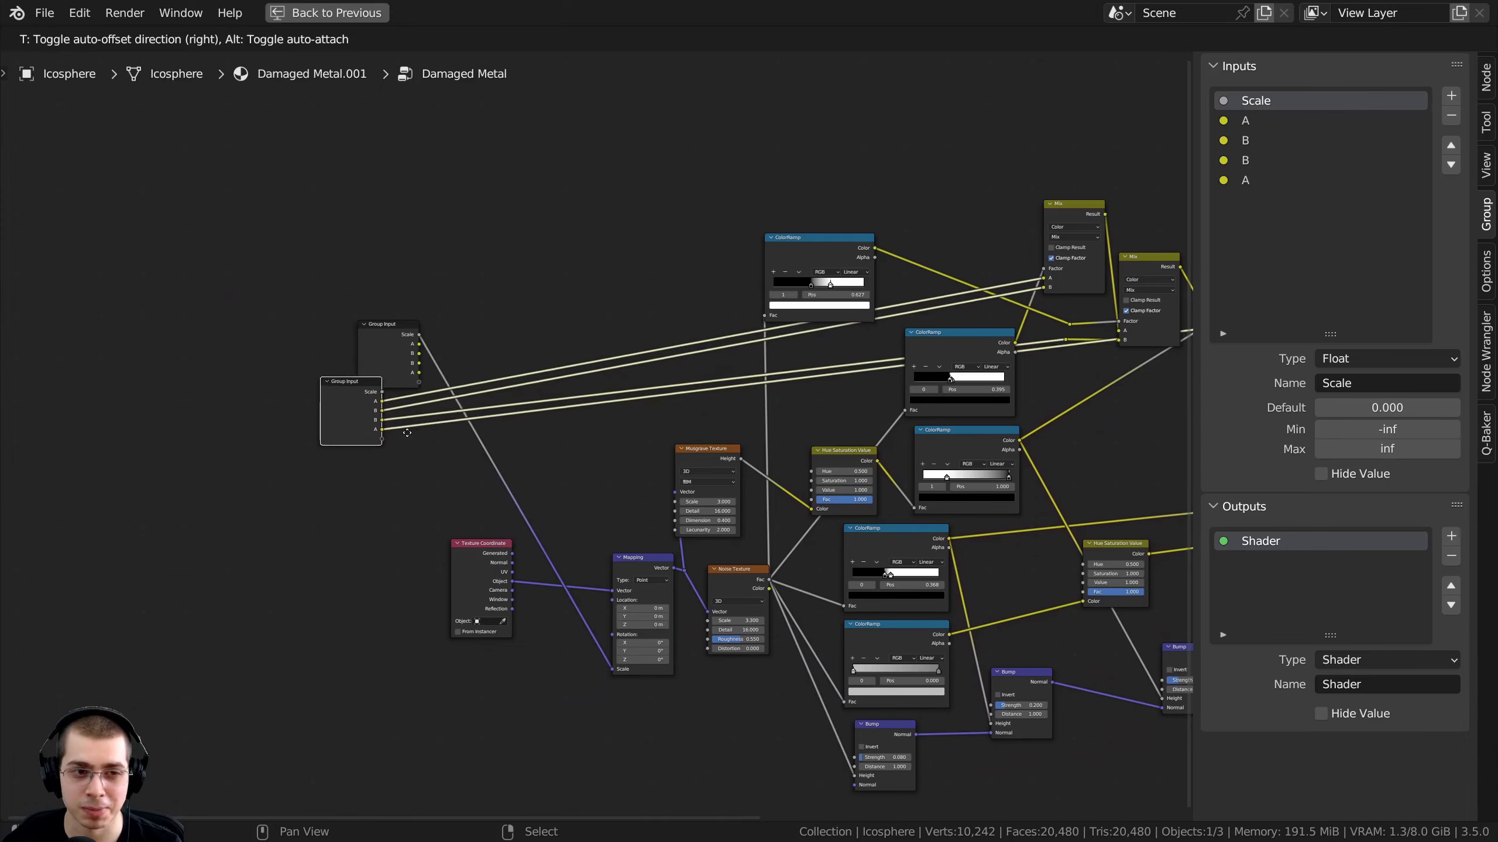
right_click(658, 422)
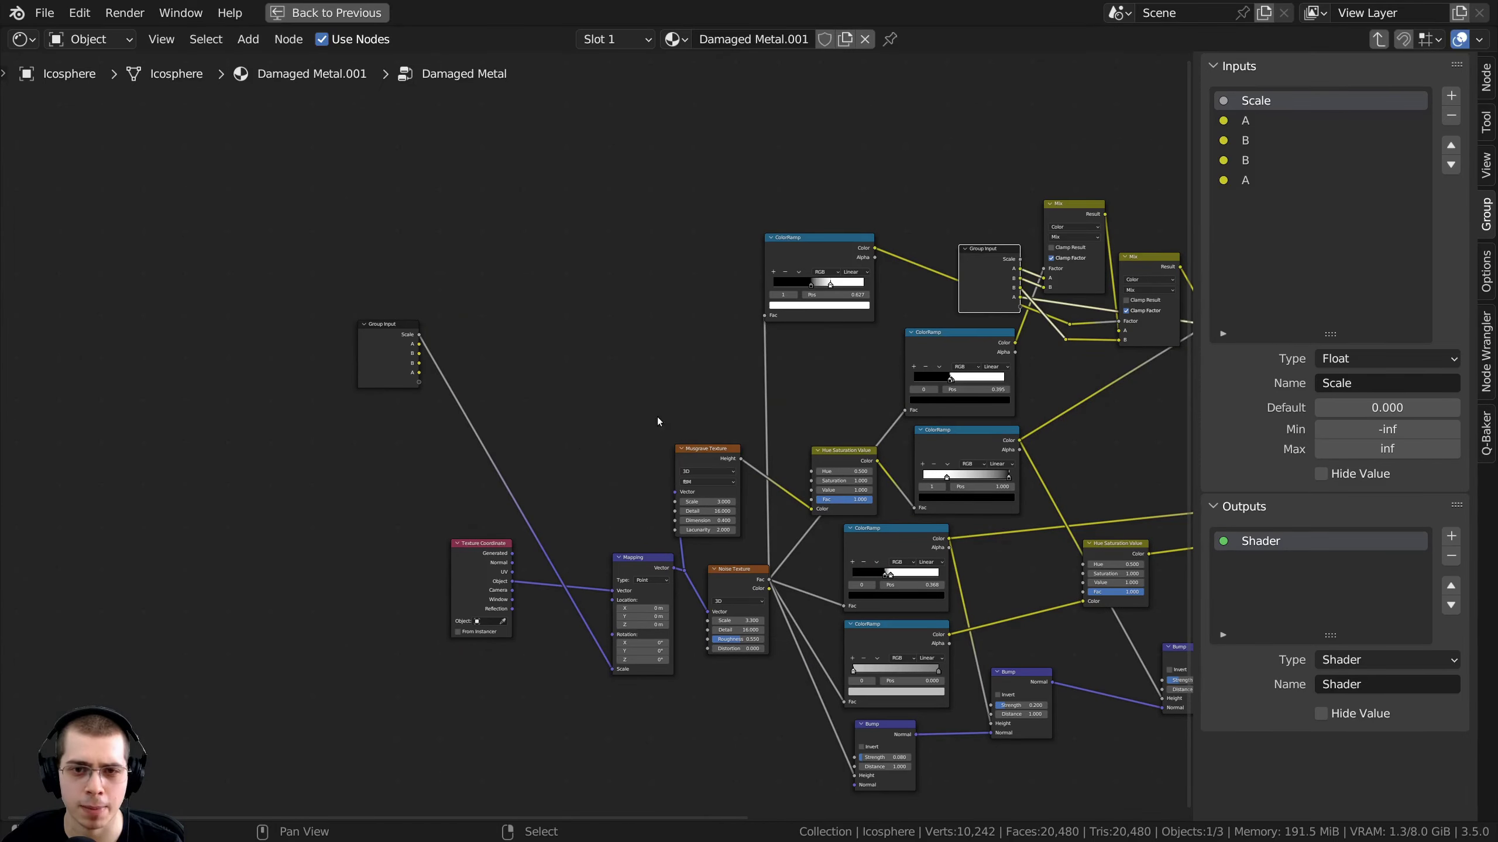
Examine the short links between the duplicated Group Input node and the neighbouring Mix nodes
middle_drag(836, 345, 595, 458)
scroll(595, 459, up, 7)
drag(836, 372, 845, 371)
key(alt+a)
scroll(791, 387, down, 1)
middle_drag(828, 374, 740, 358)
scroll(740, 358, up, 5)
click(741, 358)
scroll(683, 396, down, 4)
middle_drag(680, 464, 902, 426)
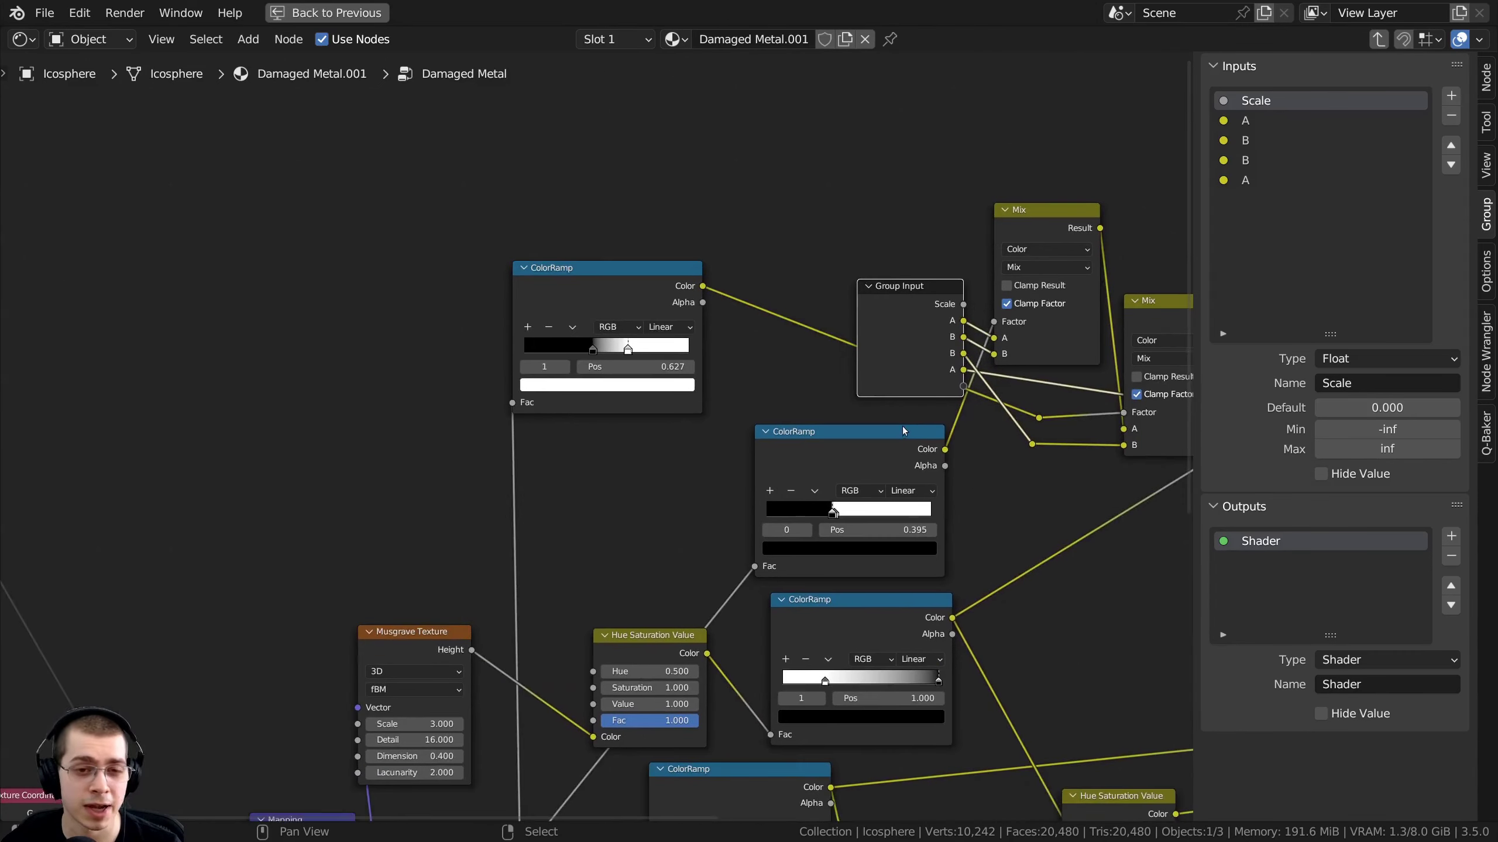
middle_drag(646, 491, 402, 536)
scroll(782, 344, up, 5)
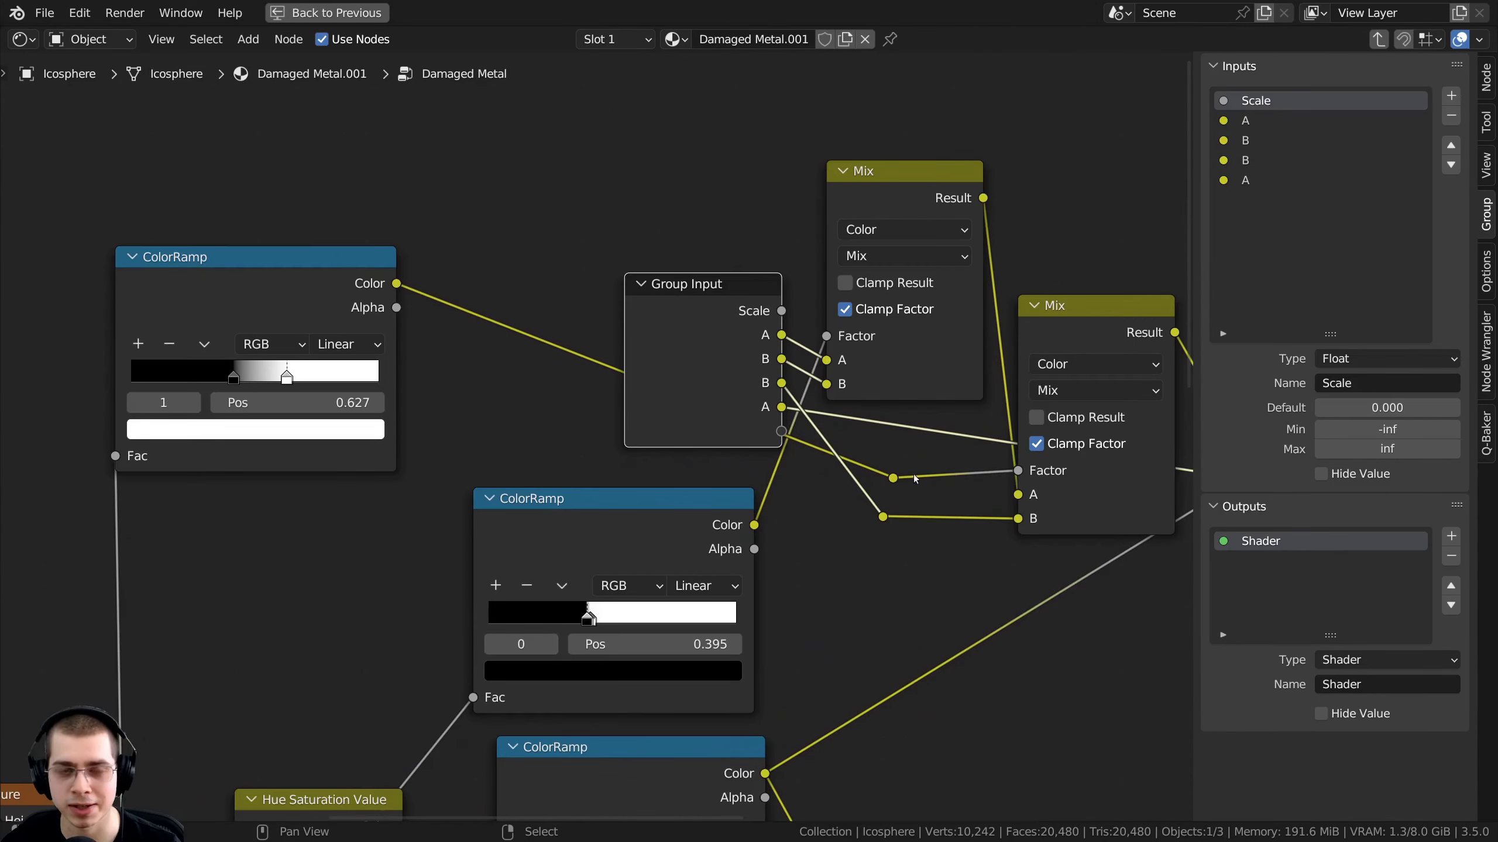
scroll(554, 454, down, 7)
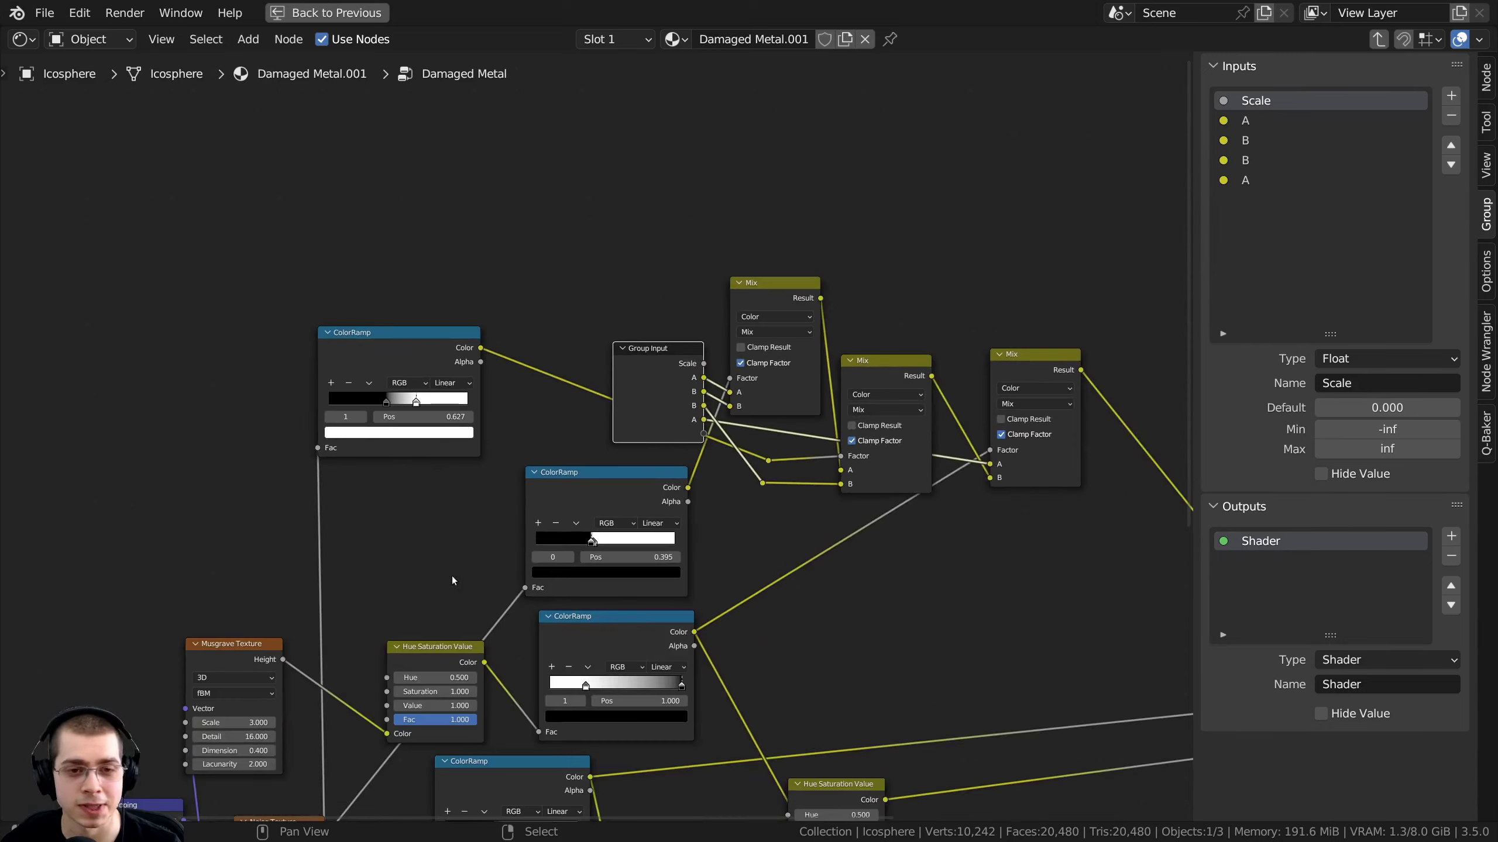
Reposition the original Group Input node above the Texture Coordinate node
middle_drag(330, 581, 1050, 425)
scroll(513, 283, up, 6)
drag(508, 278, 461, 320)
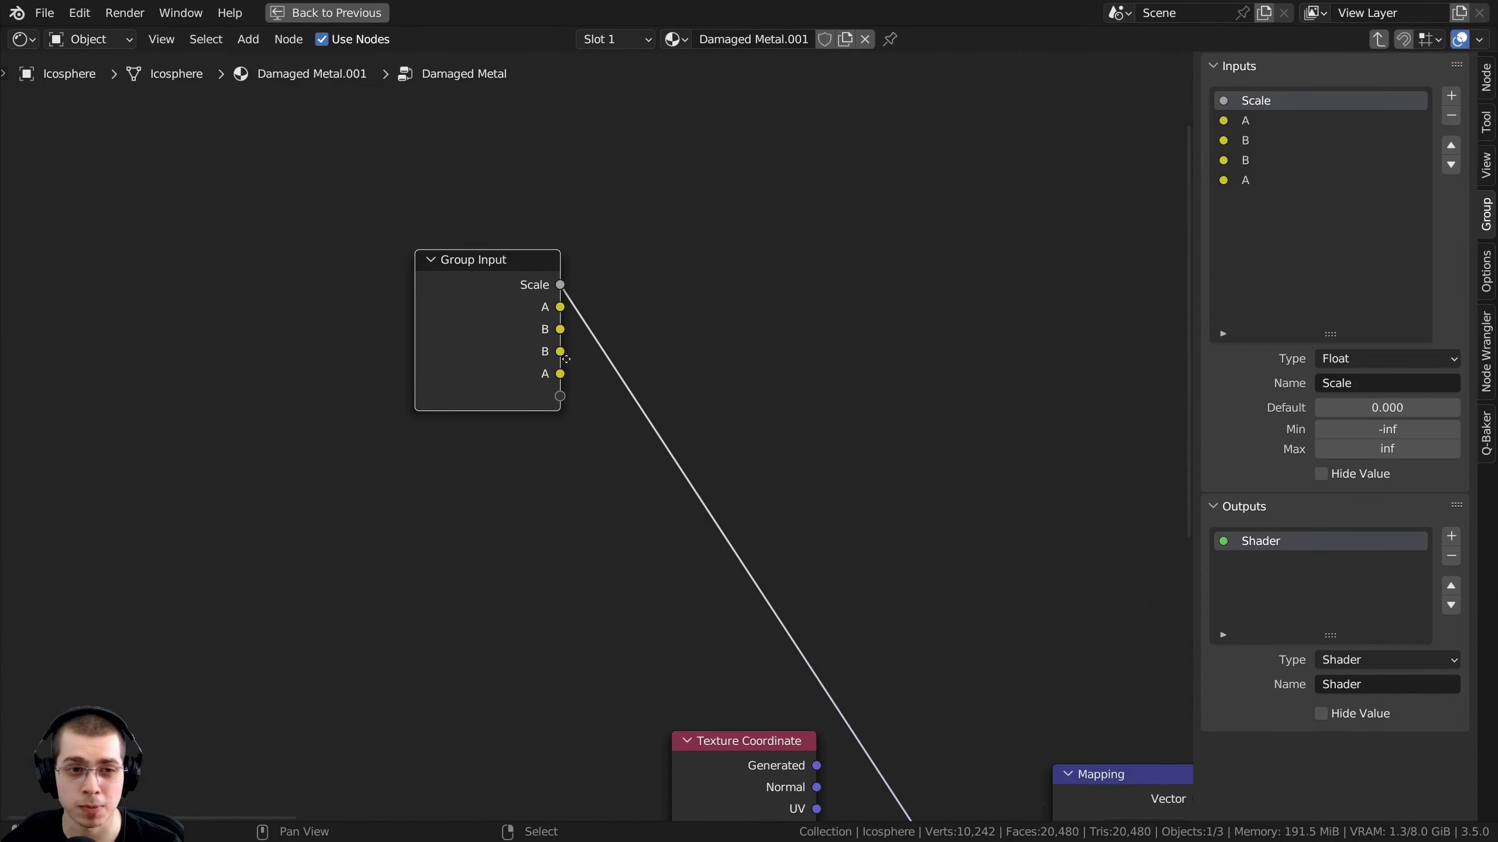
scroll(566, 359, up, 1)
scroll(581, 466, down, 5)
middle_drag(612, 589, 590, 438)
scroll(590, 438, up, 2)
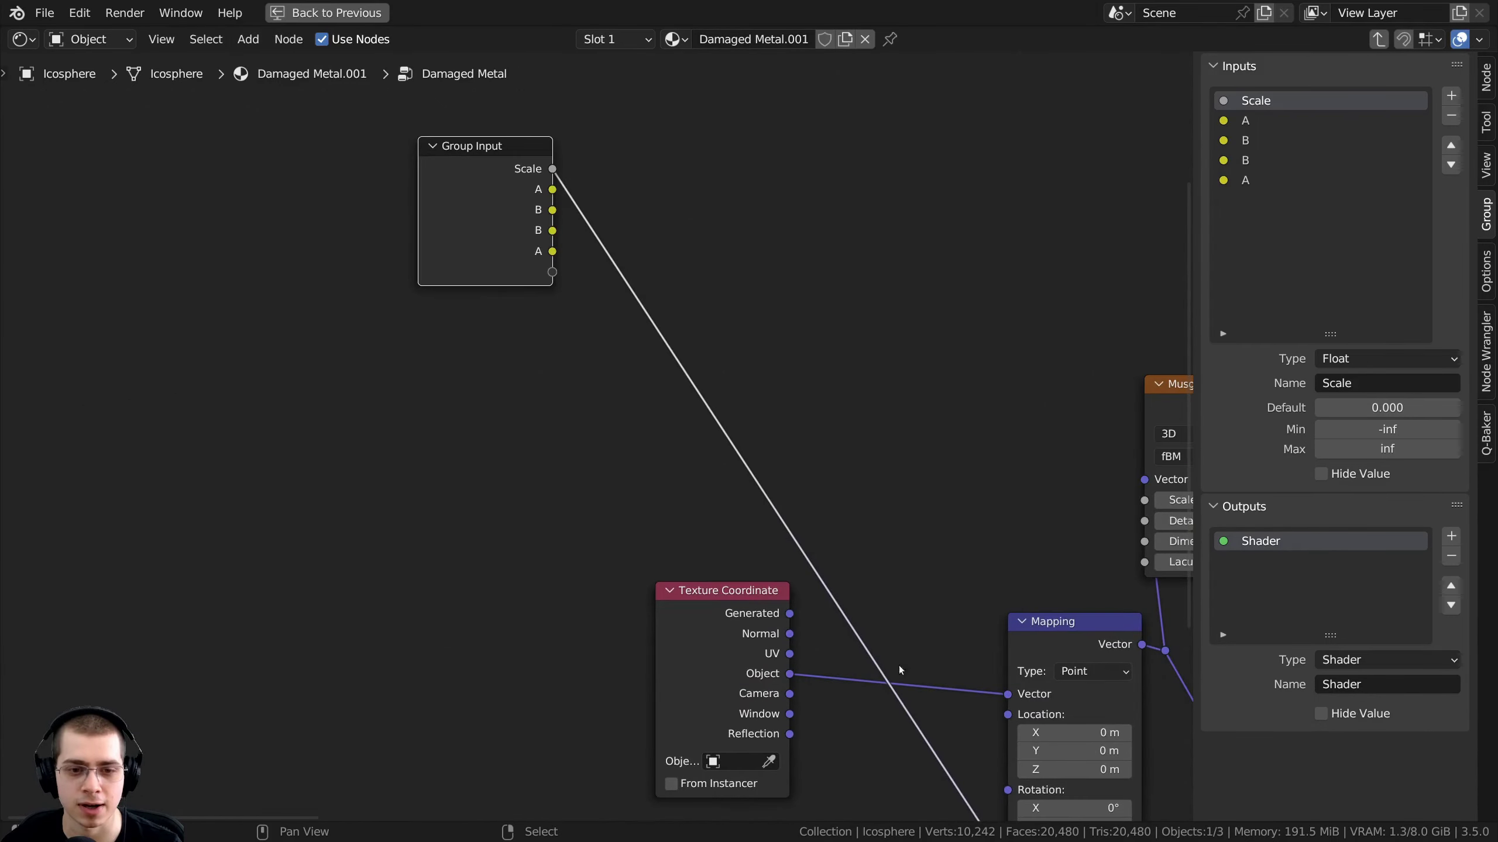
Reposition the Musgrave Texture node above the Noise Texture node
scroll(899, 669, down, 1)
drag(1134, 393, 1139, 369)
middle_drag(1139, 369, 1018, 444)
drag(1019, 444, 1038, 419)
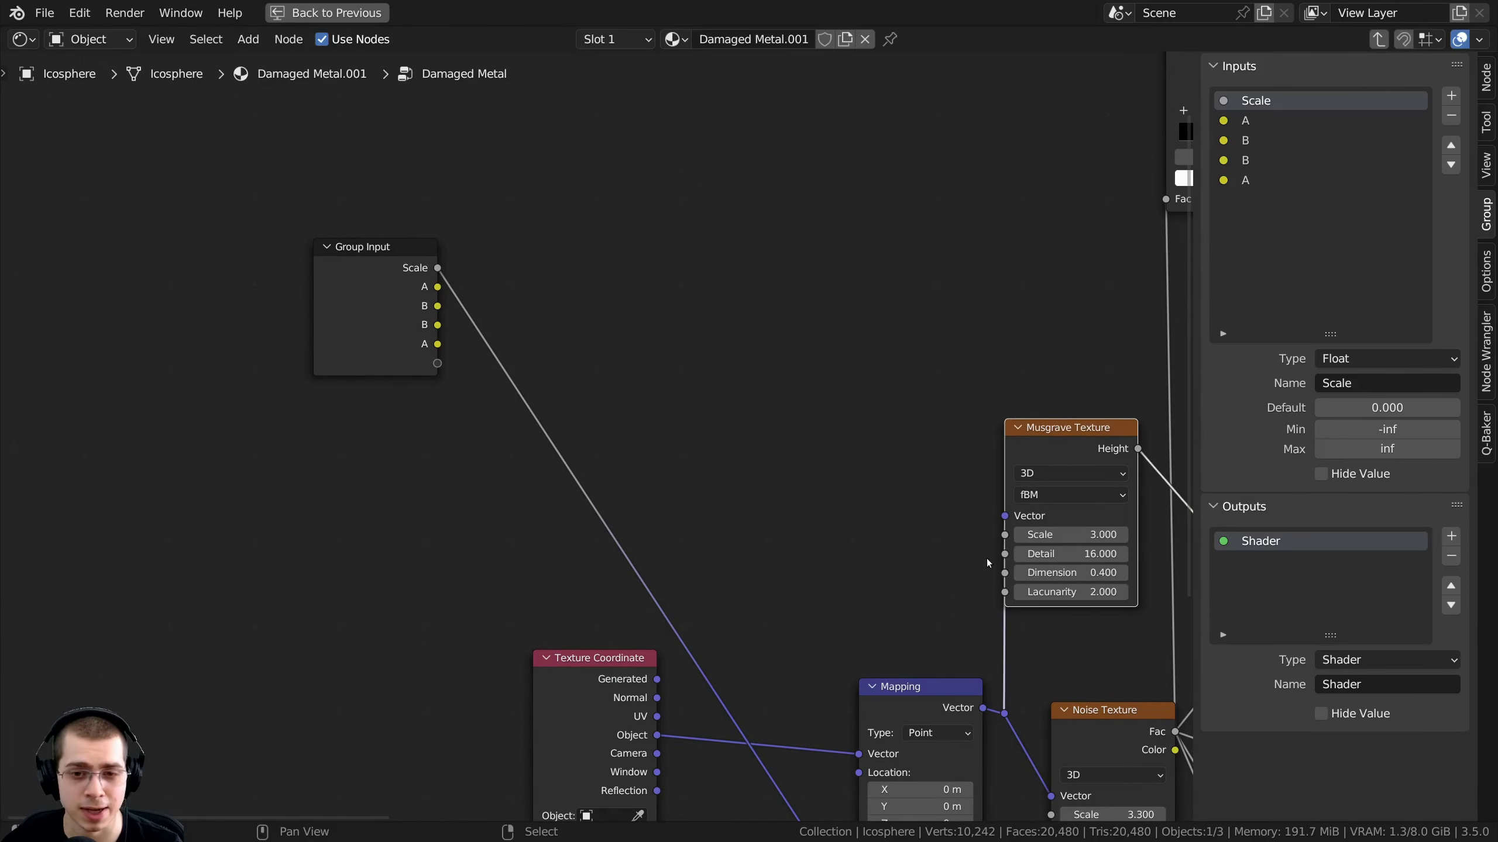
Try linking the Group Input's last A color to the Musgrave Texture's Detail, and remove that link
scroll(1020, 555, up, 1)
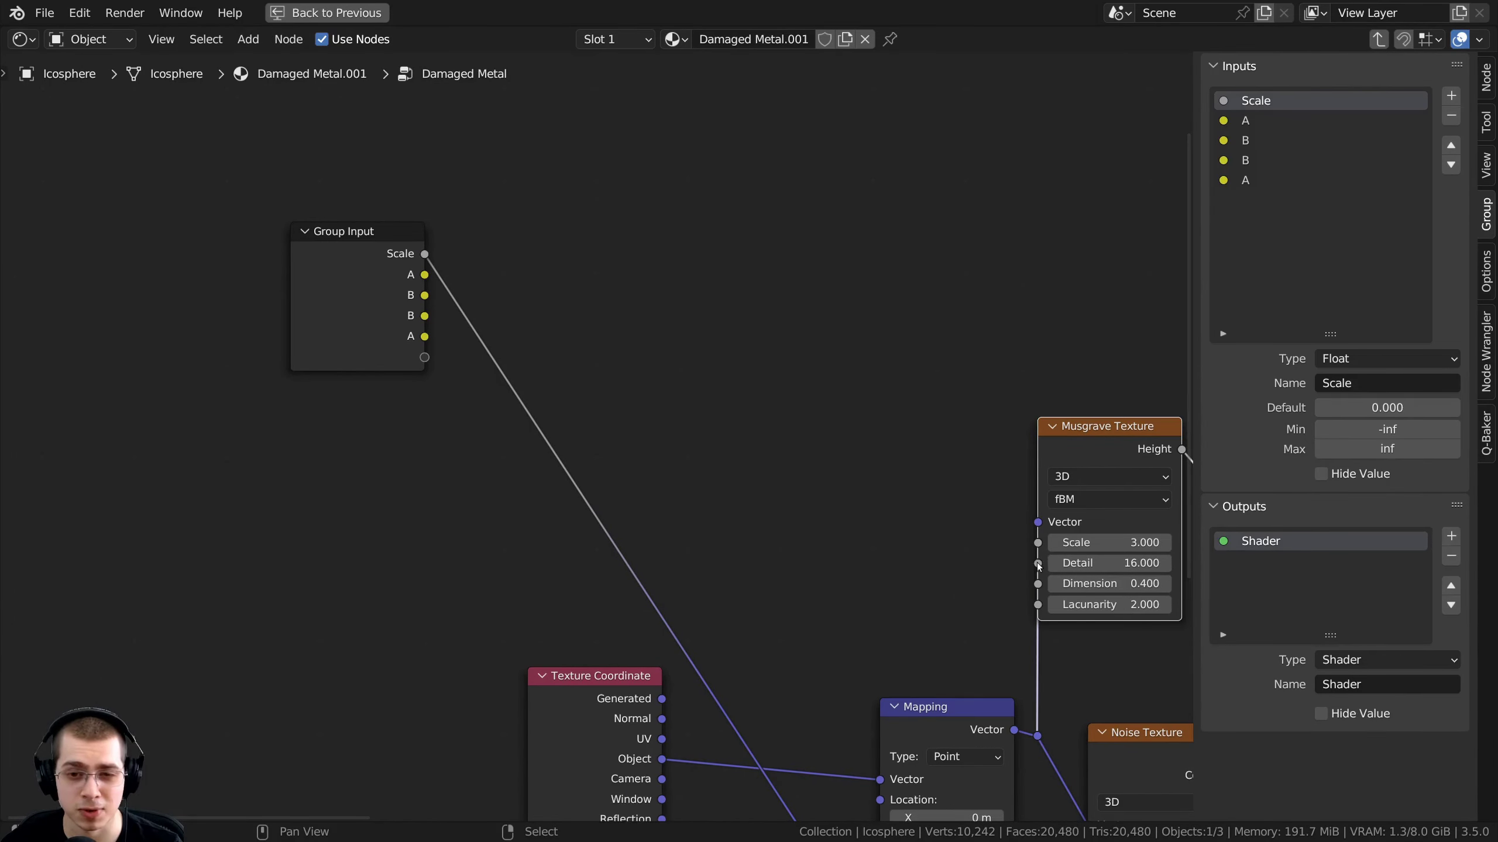
drag(683, 317, 425, 342)
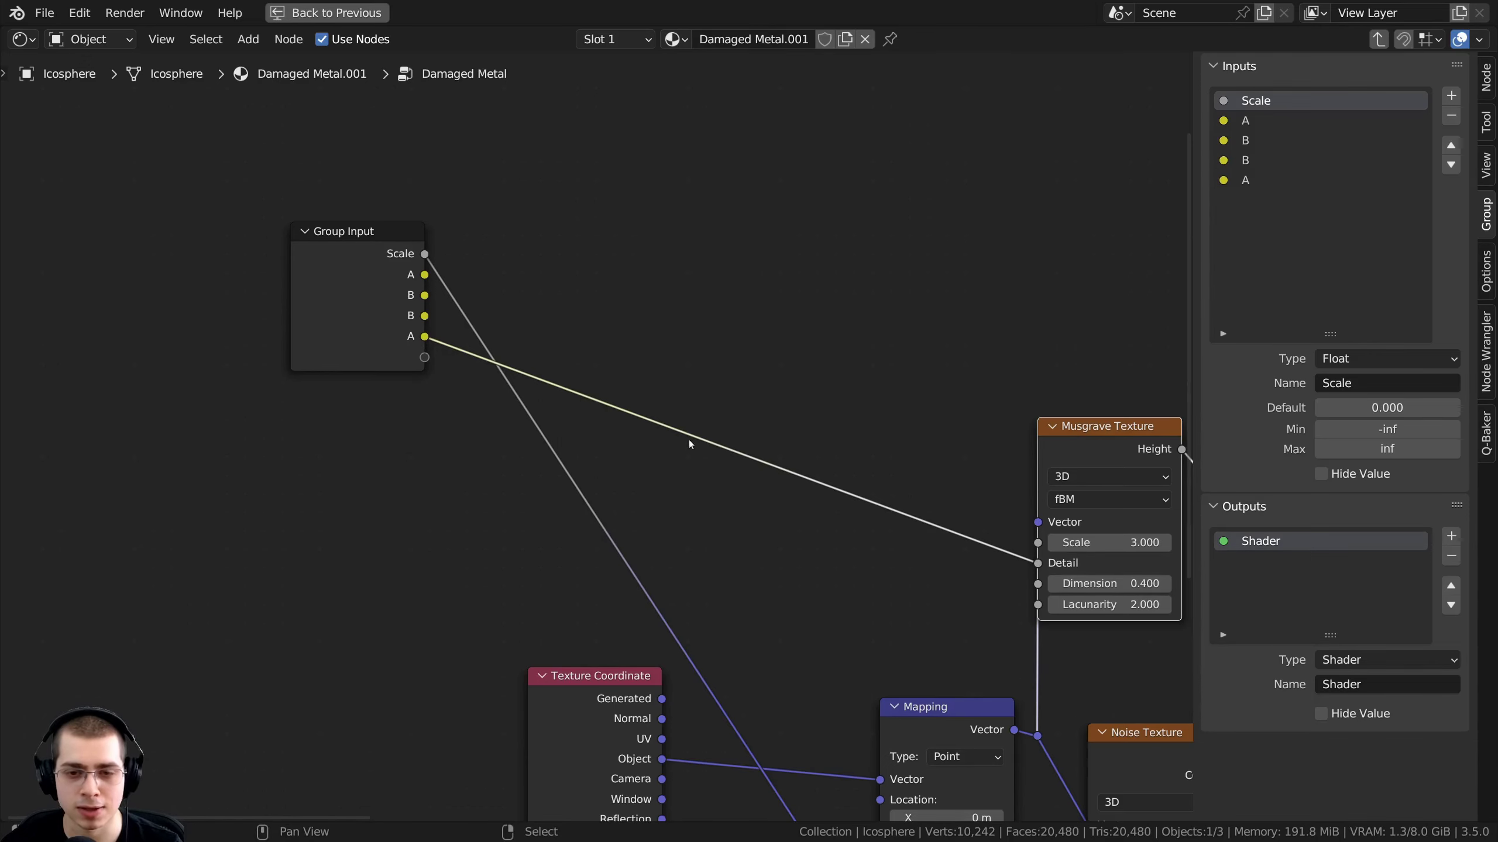
middle_drag(690, 444, 633, 419)
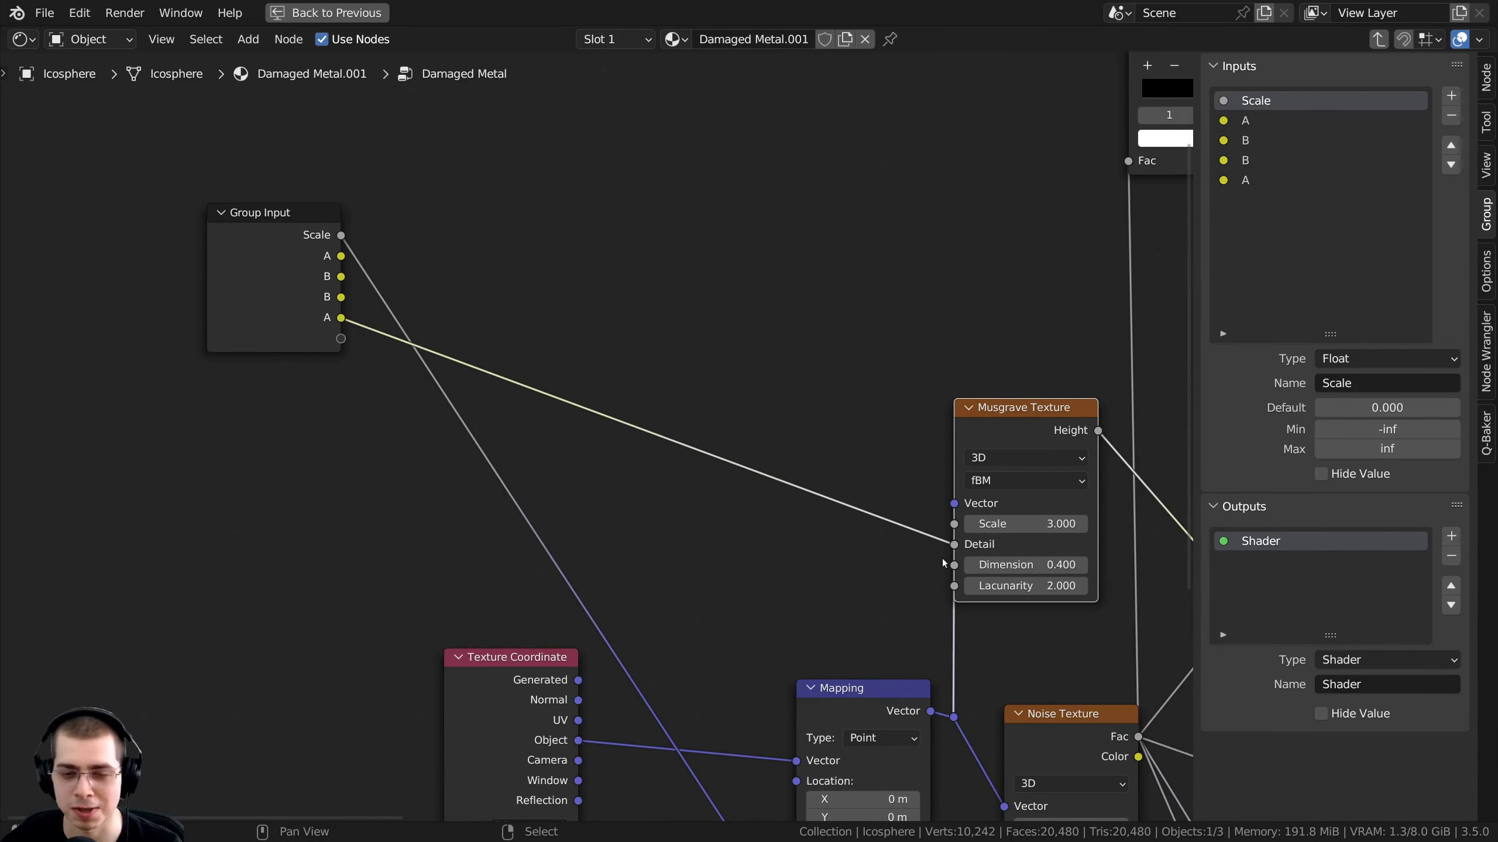
drag(954, 544, 425, 384)
Move the original Group Input node closer to the Texture Coordinate node
drag(250, 236, 490, 498)
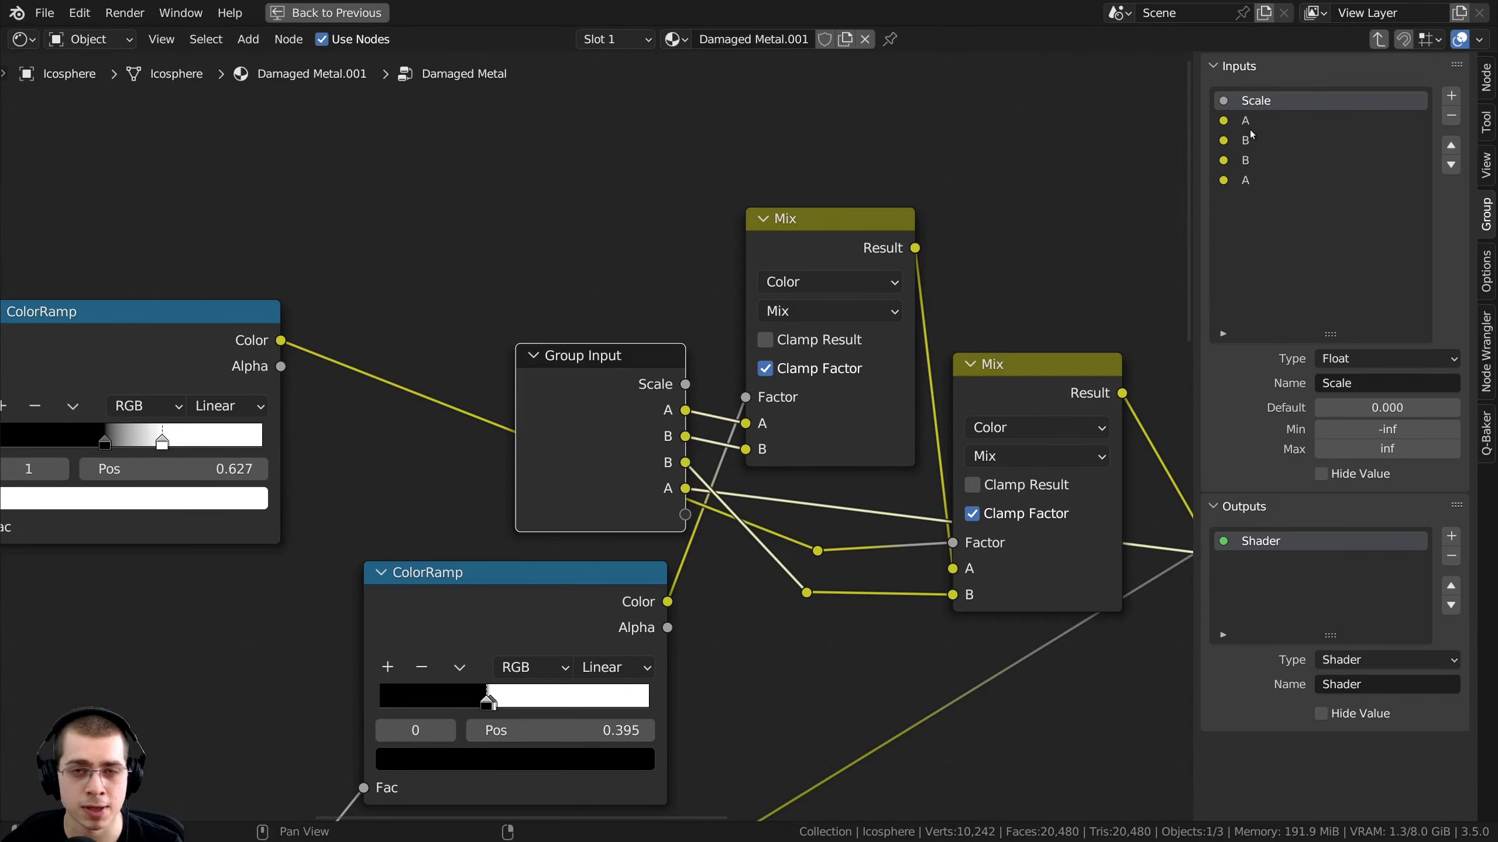
middle_drag(944, 354, 859, 342)
scroll(859, 342, down, 1)
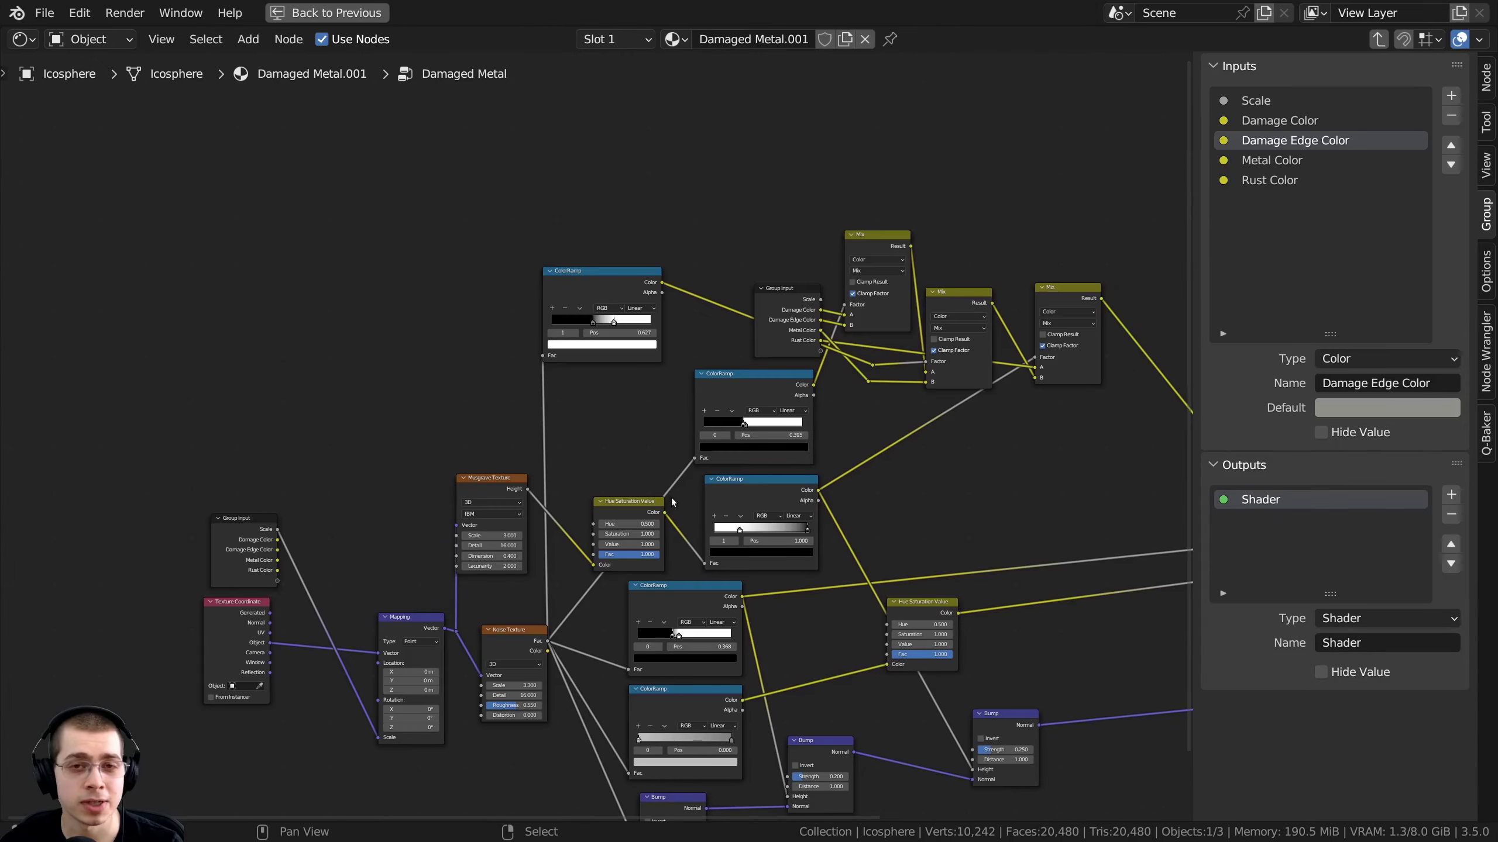
Duplicate the Group Input node that sits beside the Mix nodes
scroll(820, 292, up, 3)
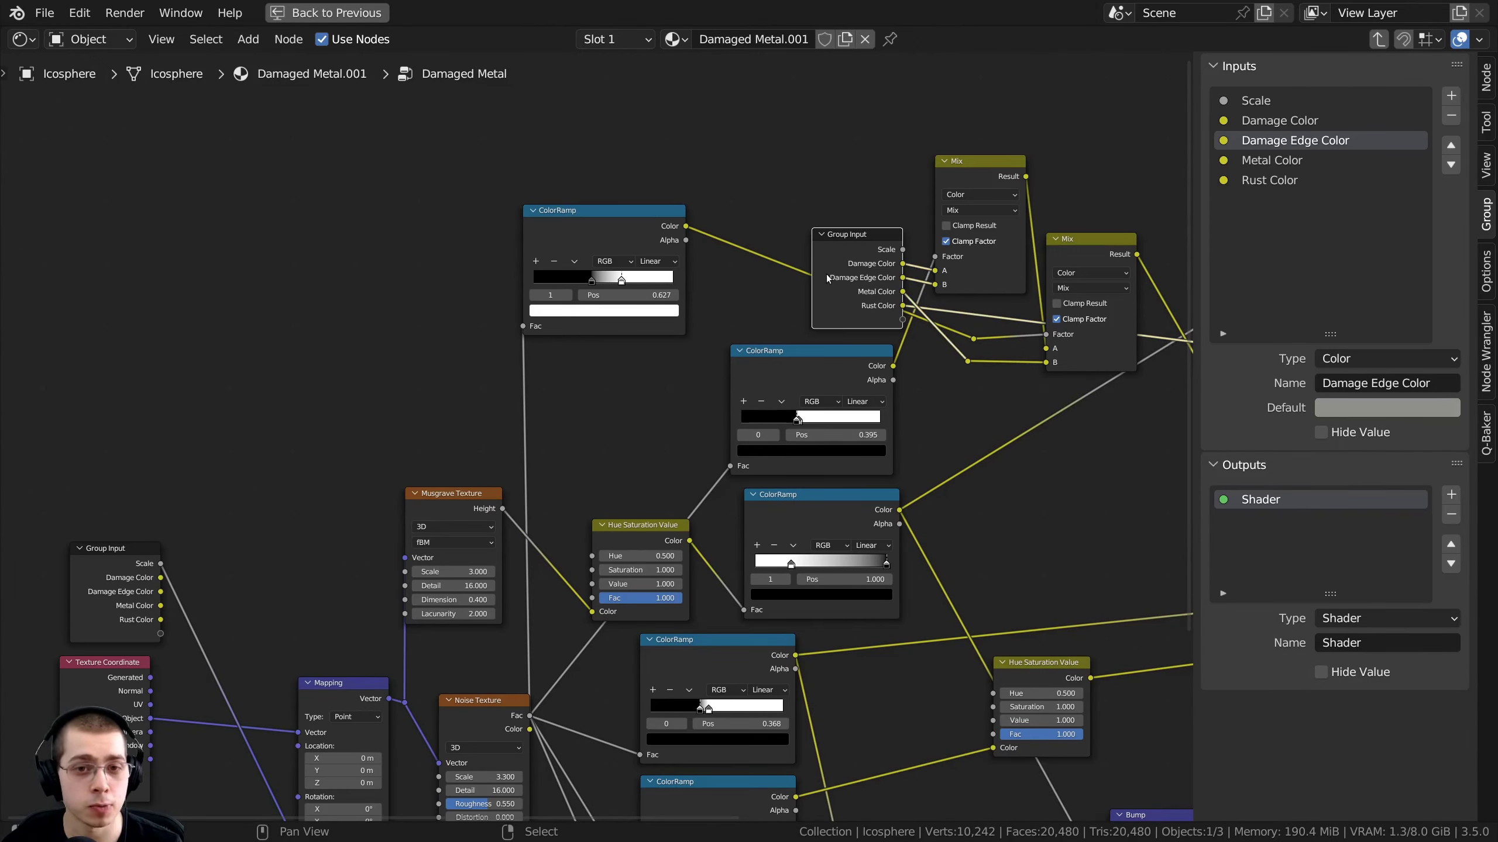
scroll(637, 304, up, 2)
middle_drag(842, 289, 576, 177)
key(g)
right_click(664, 246)
scroll(577, 177, down, 1)
key(shift+d)
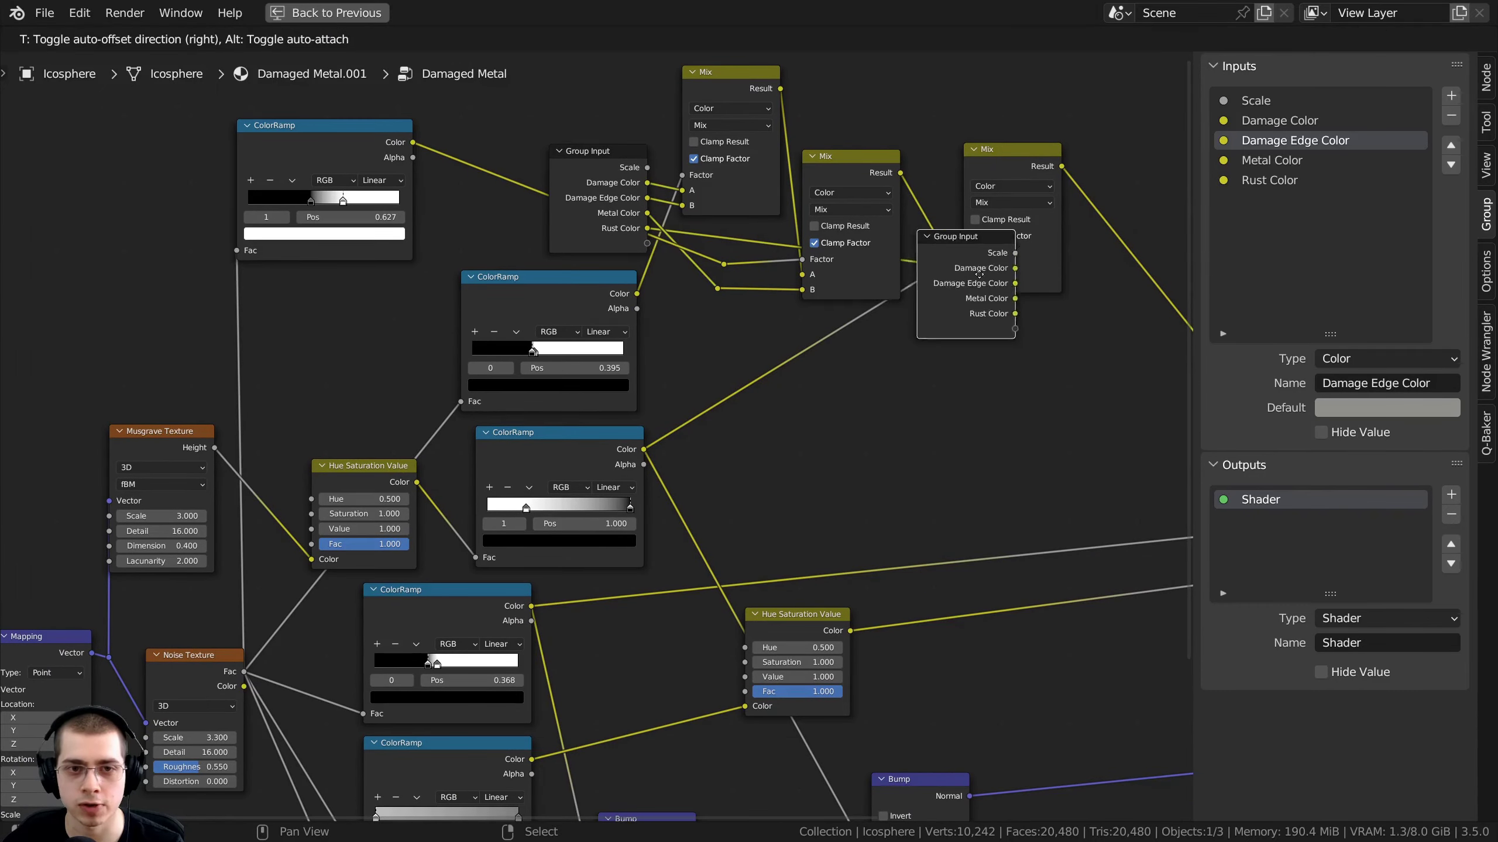
click(1064, 399)
Place the duplicated Group Input node just in front of the Principled BSDF node
middle_drag(1063, 399, 498, 356)
scroll(498, 356, up, 1)
middle_drag(567, 401, 578, 322)
scroll(590, 325, up, 1)
key(g)
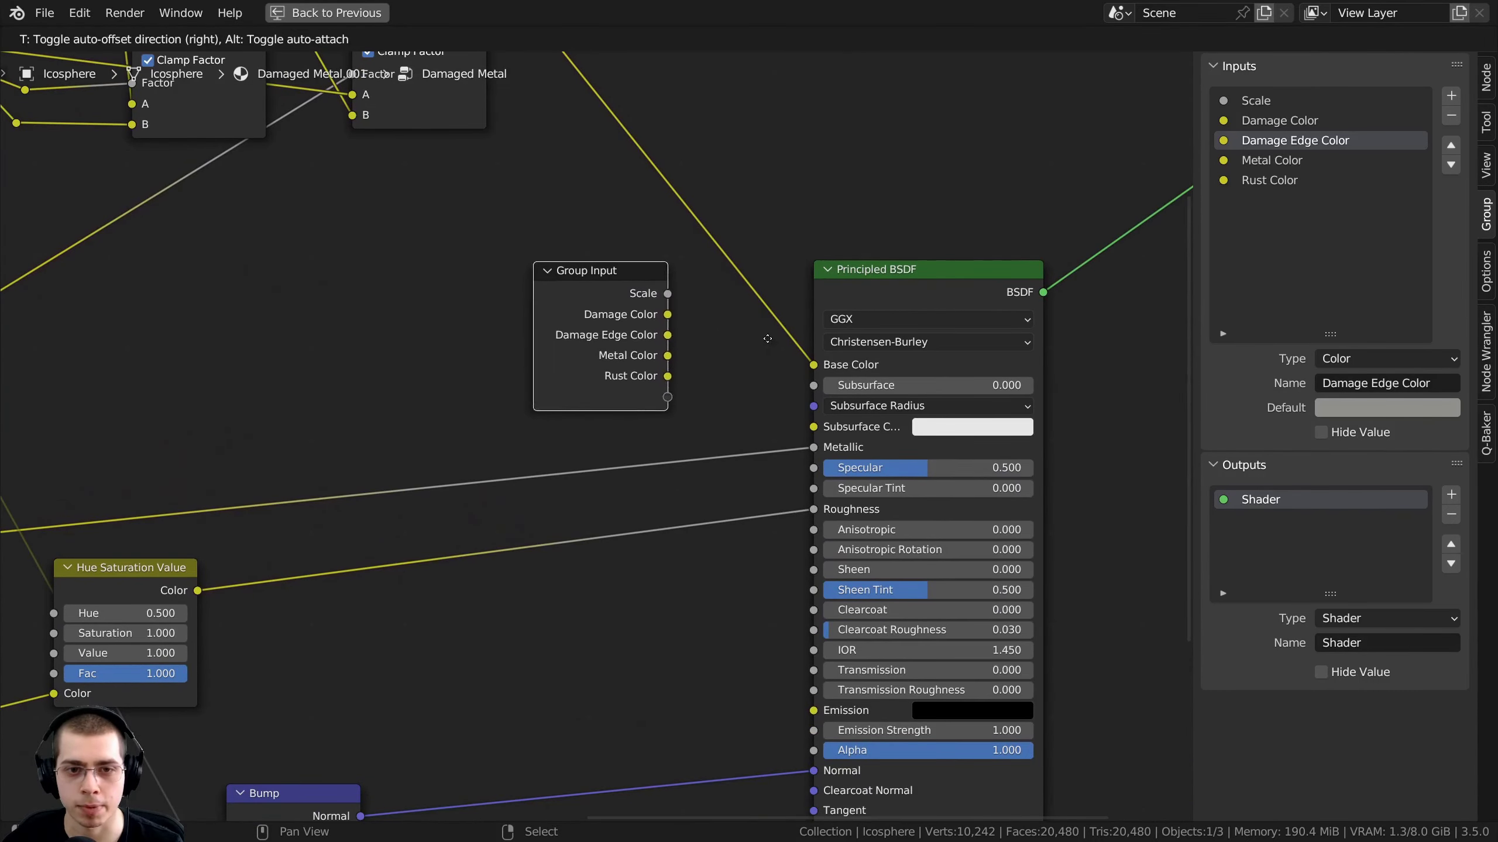
click(781, 342)
key(g)
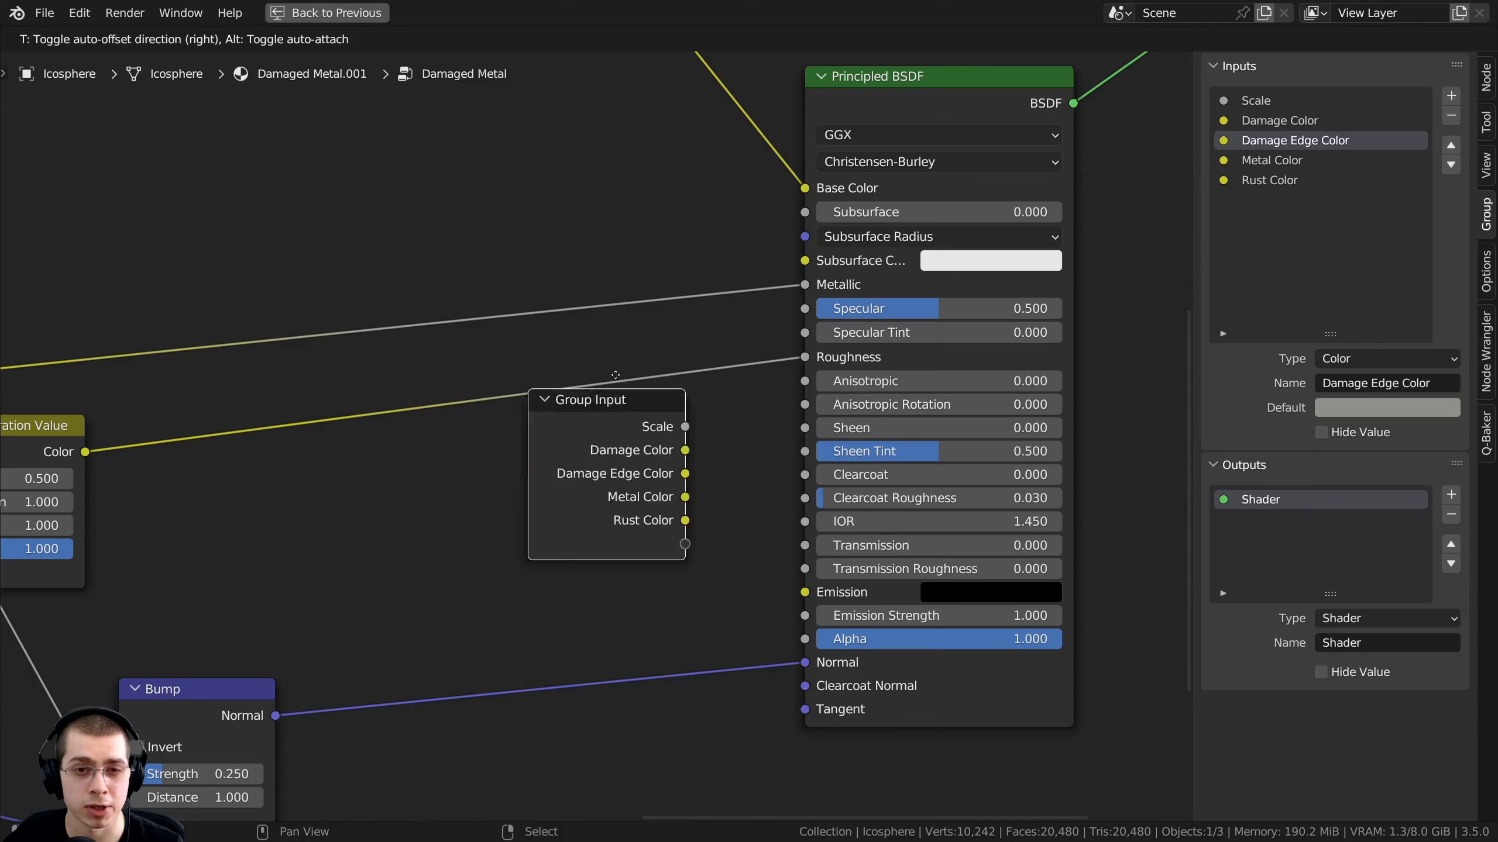
click(615, 180)
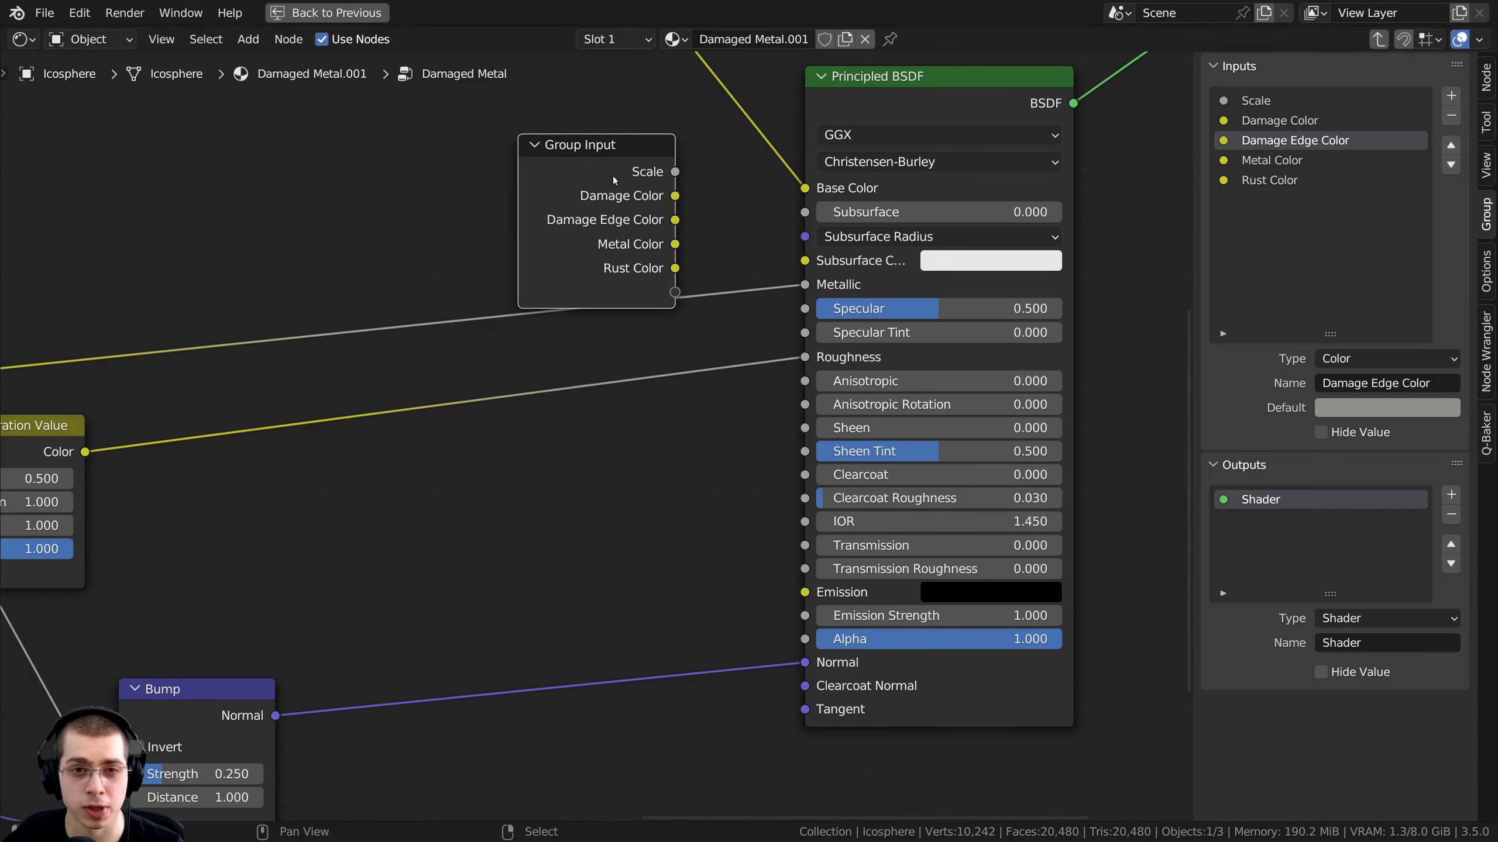
middle_drag(614, 189, 616, 336)
key(g)
click(614, 330)
Expose the Principled BSDF's Anisotropic and Anisotropic Rotation values as group inputs
middle_drag(860, 504, 856, 391)
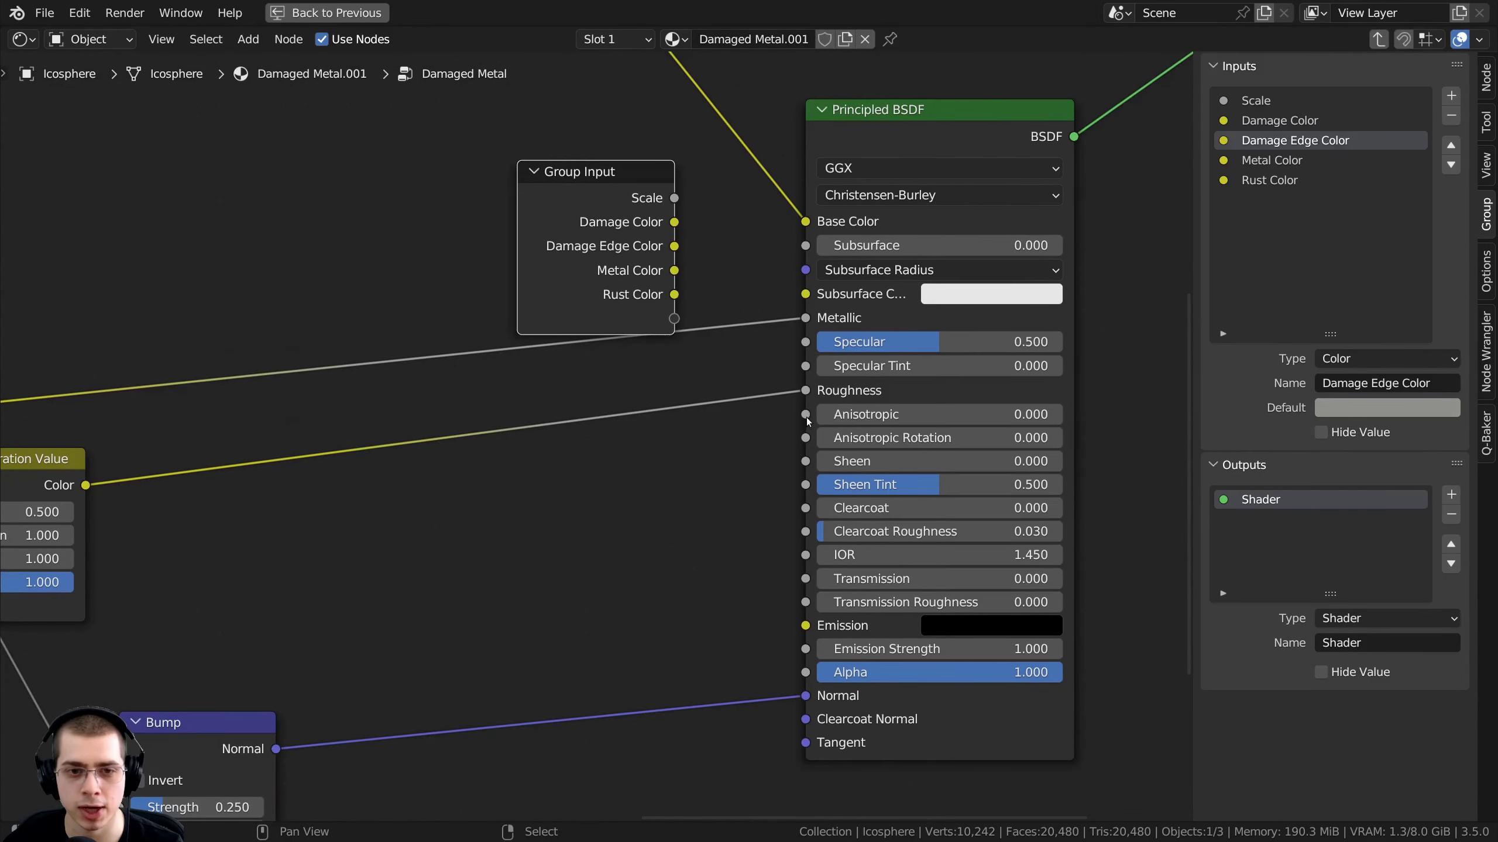
drag(805, 414, 674, 319)
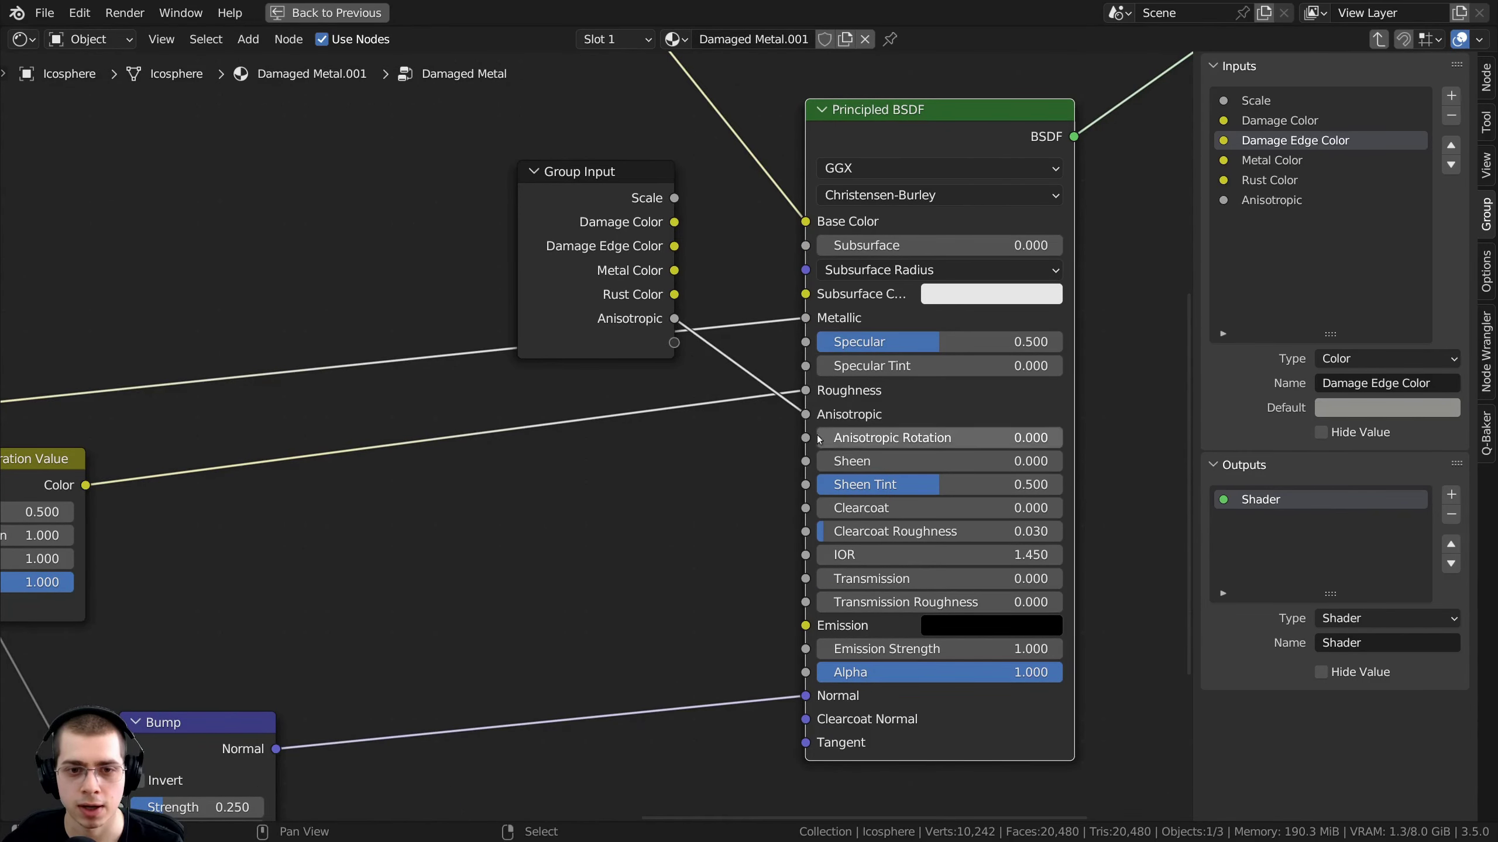
drag(806, 438, 674, 343)
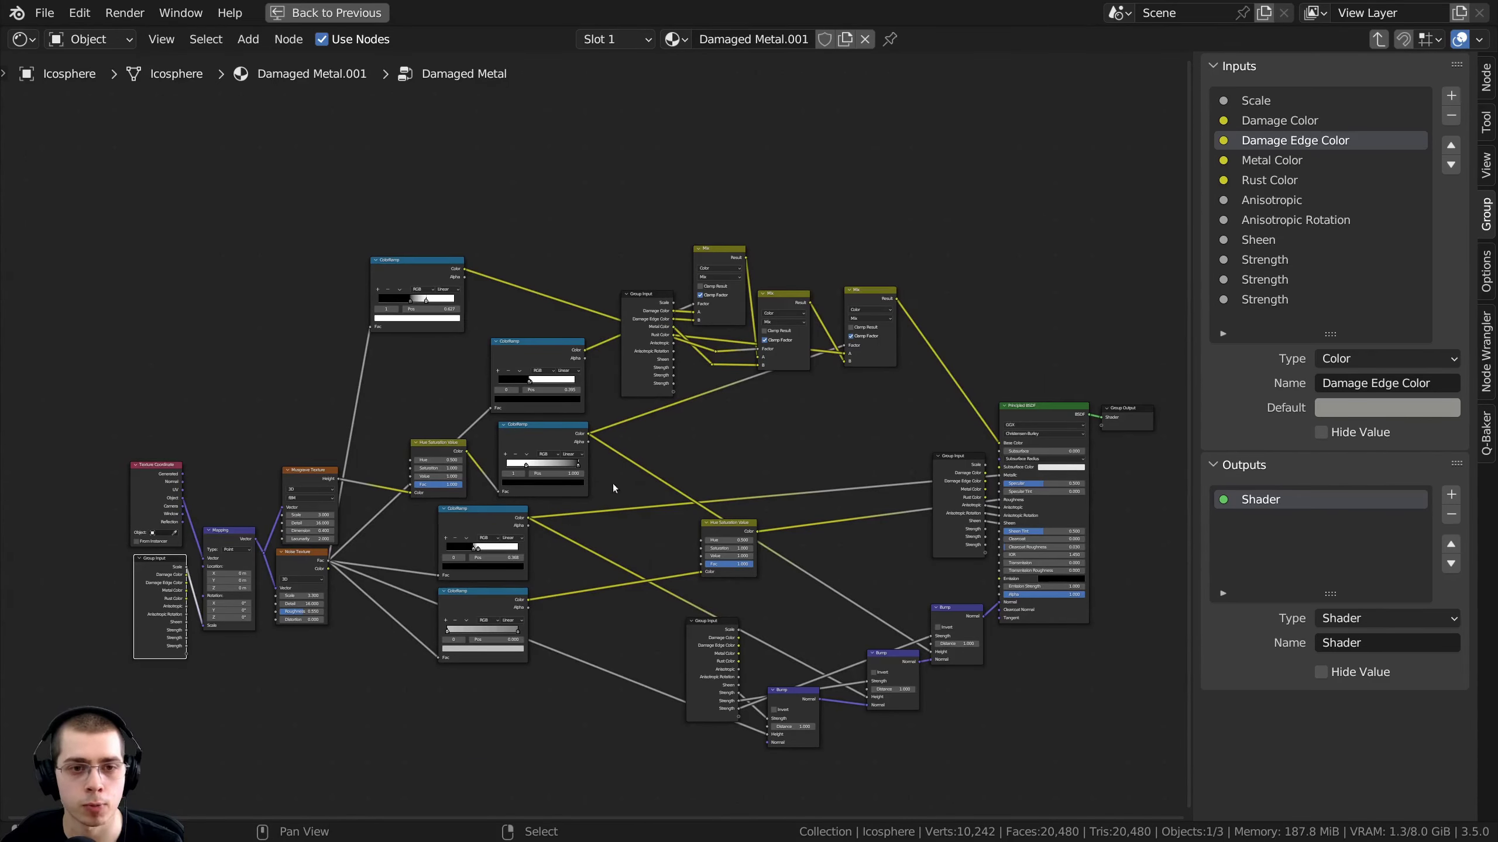
Examine the Group Input copies beside the Mix nodes and the Principled BSDF
scroll(699, 360, up, 3)
click(613, 249)
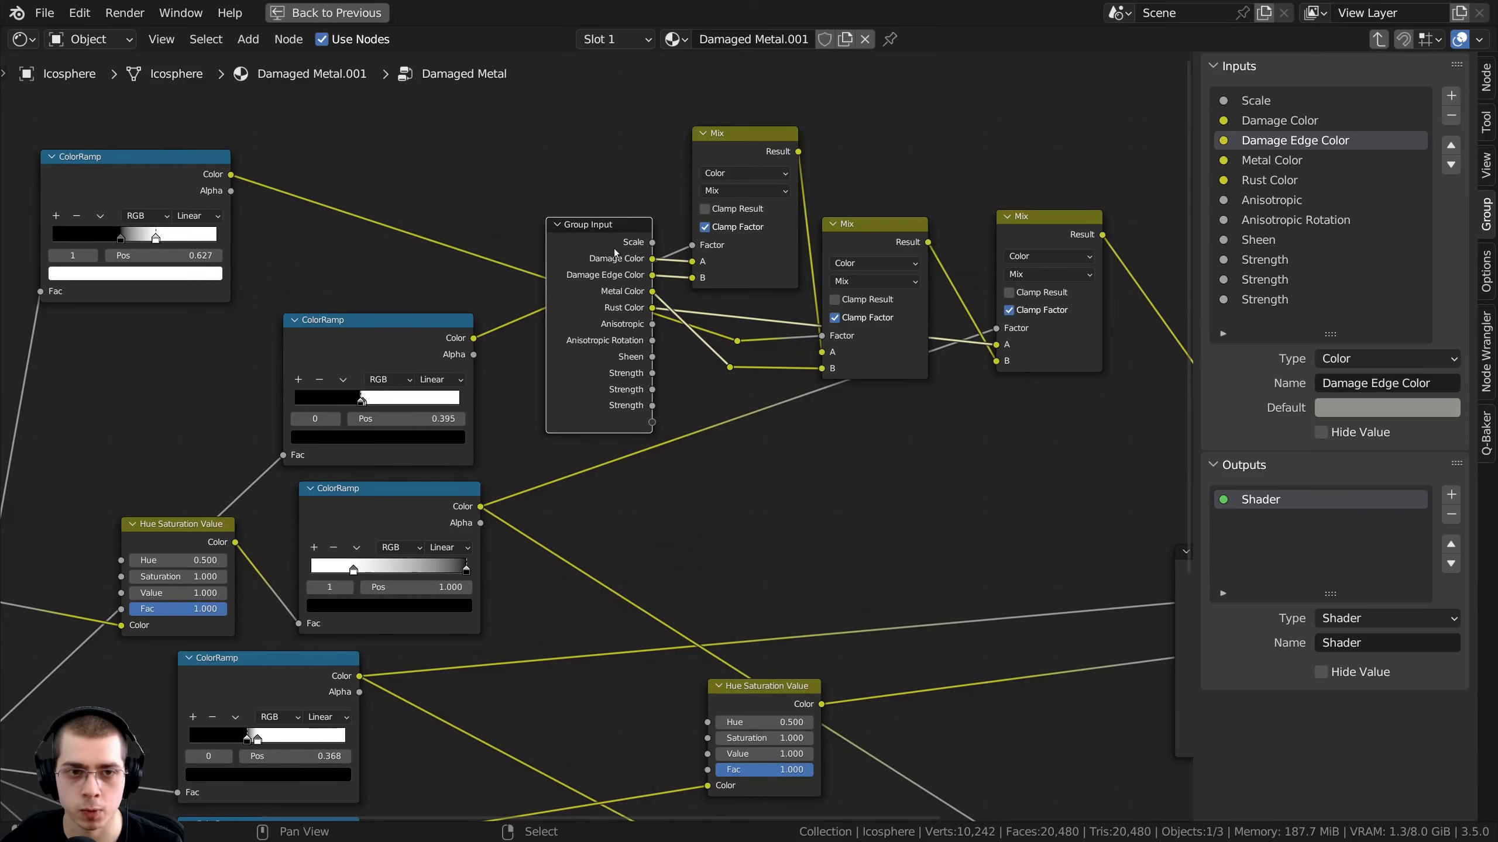
scroll(619, 236, up, 1)
scroll(679, 309, down, 2)
middle_drag(983, 492, 502, 345)
scroll(583, 428, up, 4)
click(768, 406)
middle_drag(757, 536, 727, 453)
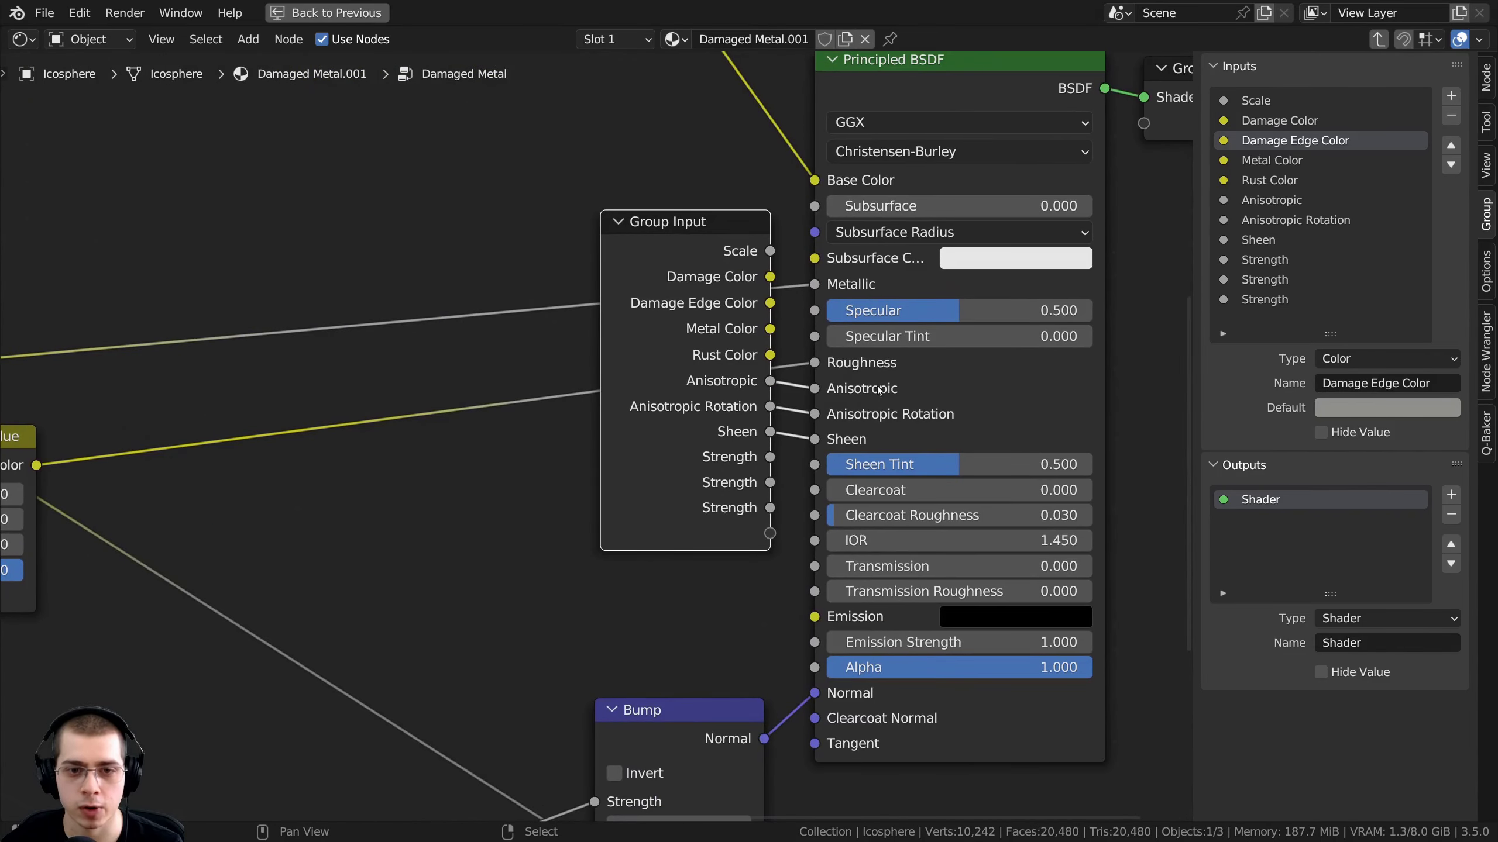
Examine the Group Input nodes feeding the Bump nodes and the Mapping node
scroll(613, 439, down, 9)
middle_drag(491, 597, 996, 419)
scroll(769, 451, up, 4)
click(767, 453)
scroll(739, 494, down, 1)
middle_drag(739, 494, 632, 491)
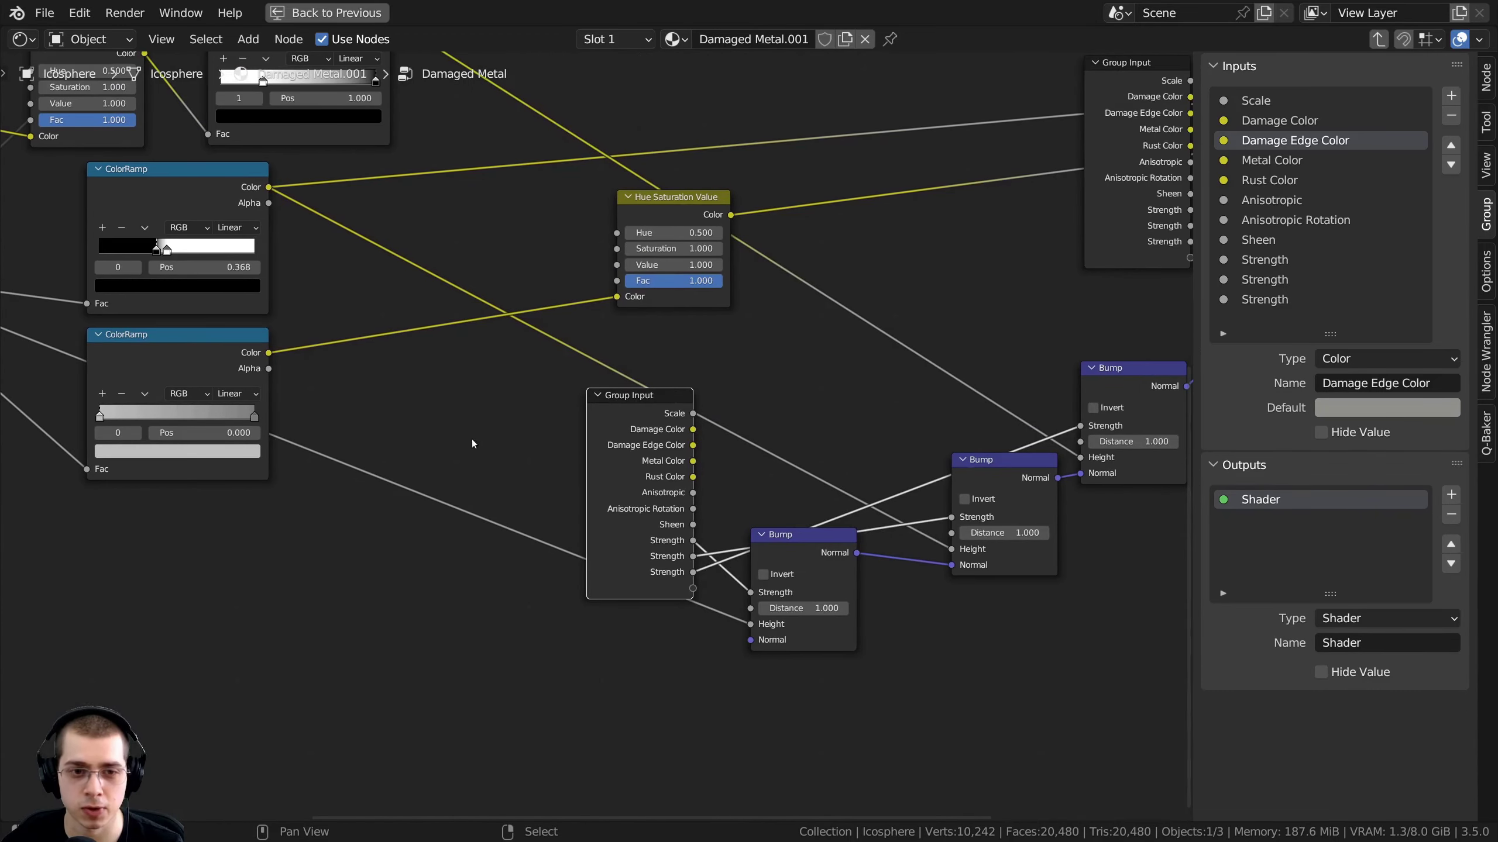
scroll(471, 443, down, 1)
middle_drag(471, 444, 1052, 567)
middle_drag(428, 520, 681, 588)
scroll(681, 588, up, 3)
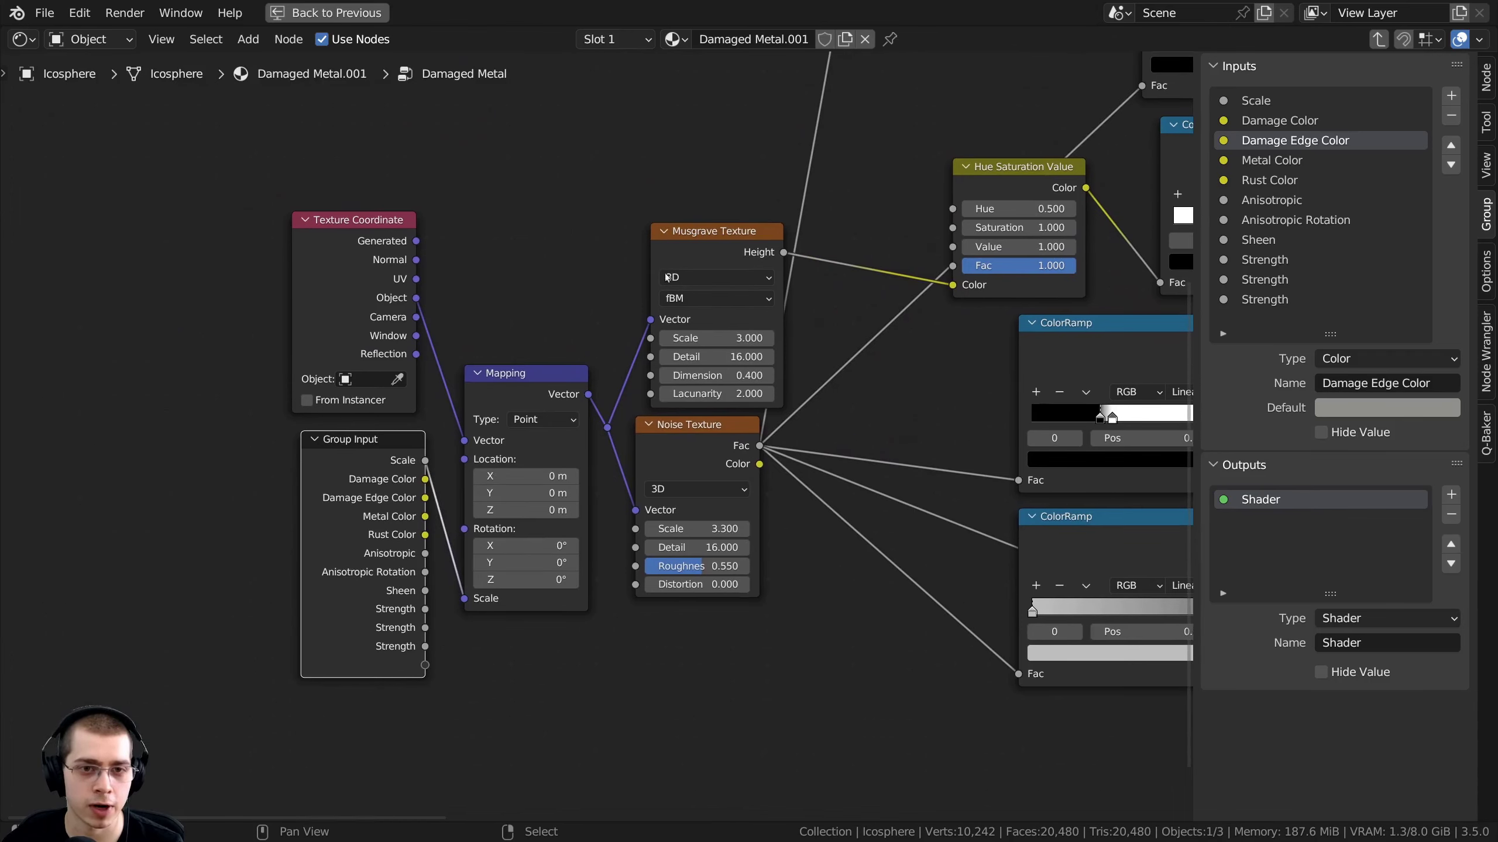
scroll(808, 409, down, 1)
scroll(808, 410, down, 4)
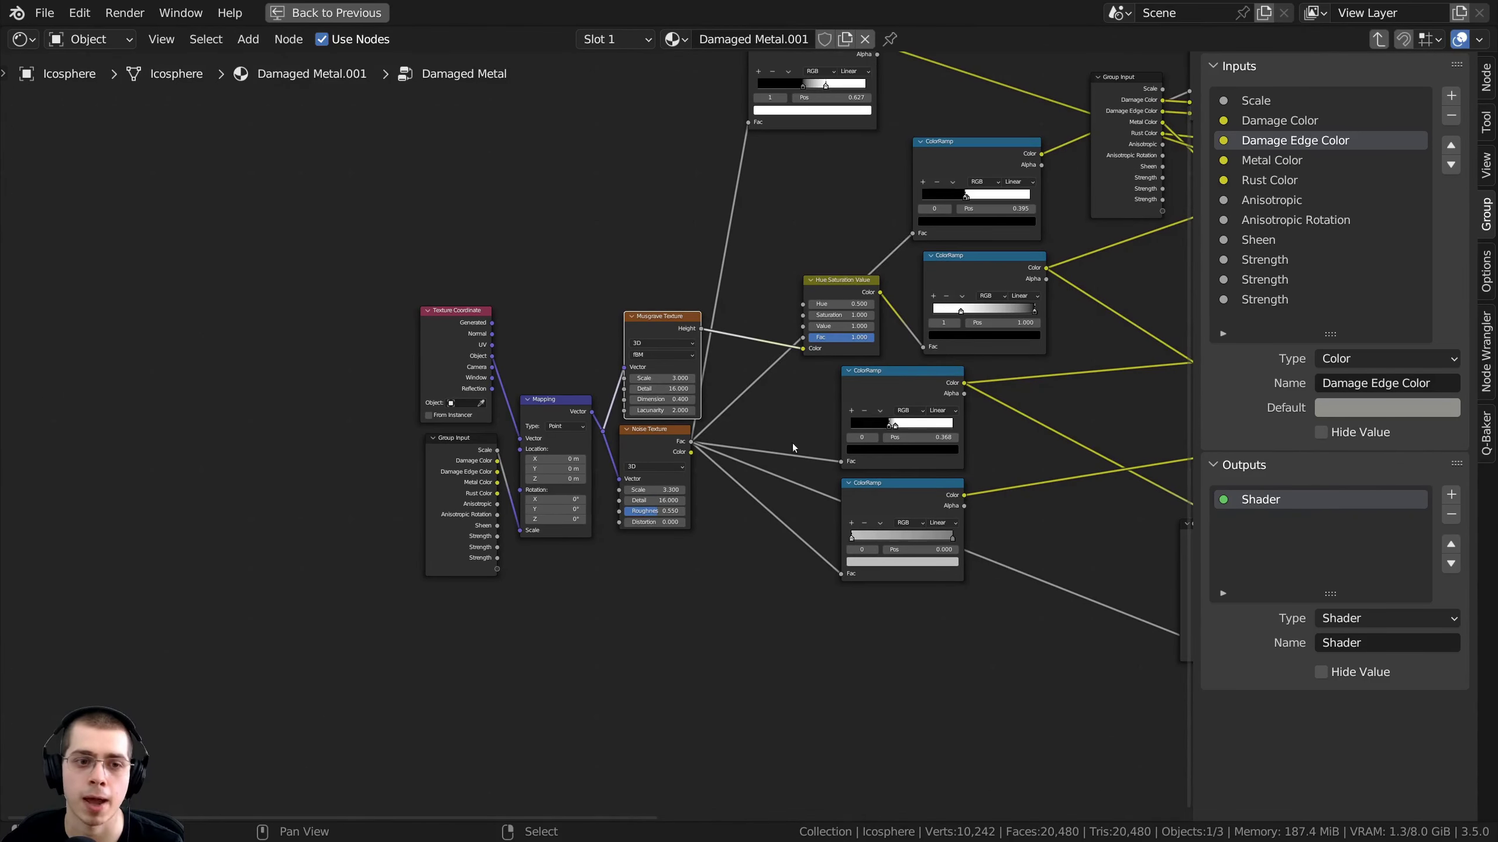
Examine the unused sockets on the Group Input nodes near the Mix nodes and the Principled BSDF
click(792, 443)
middle_drag(792, 442, 961, 405)
scroll(961, 405, up, 1)
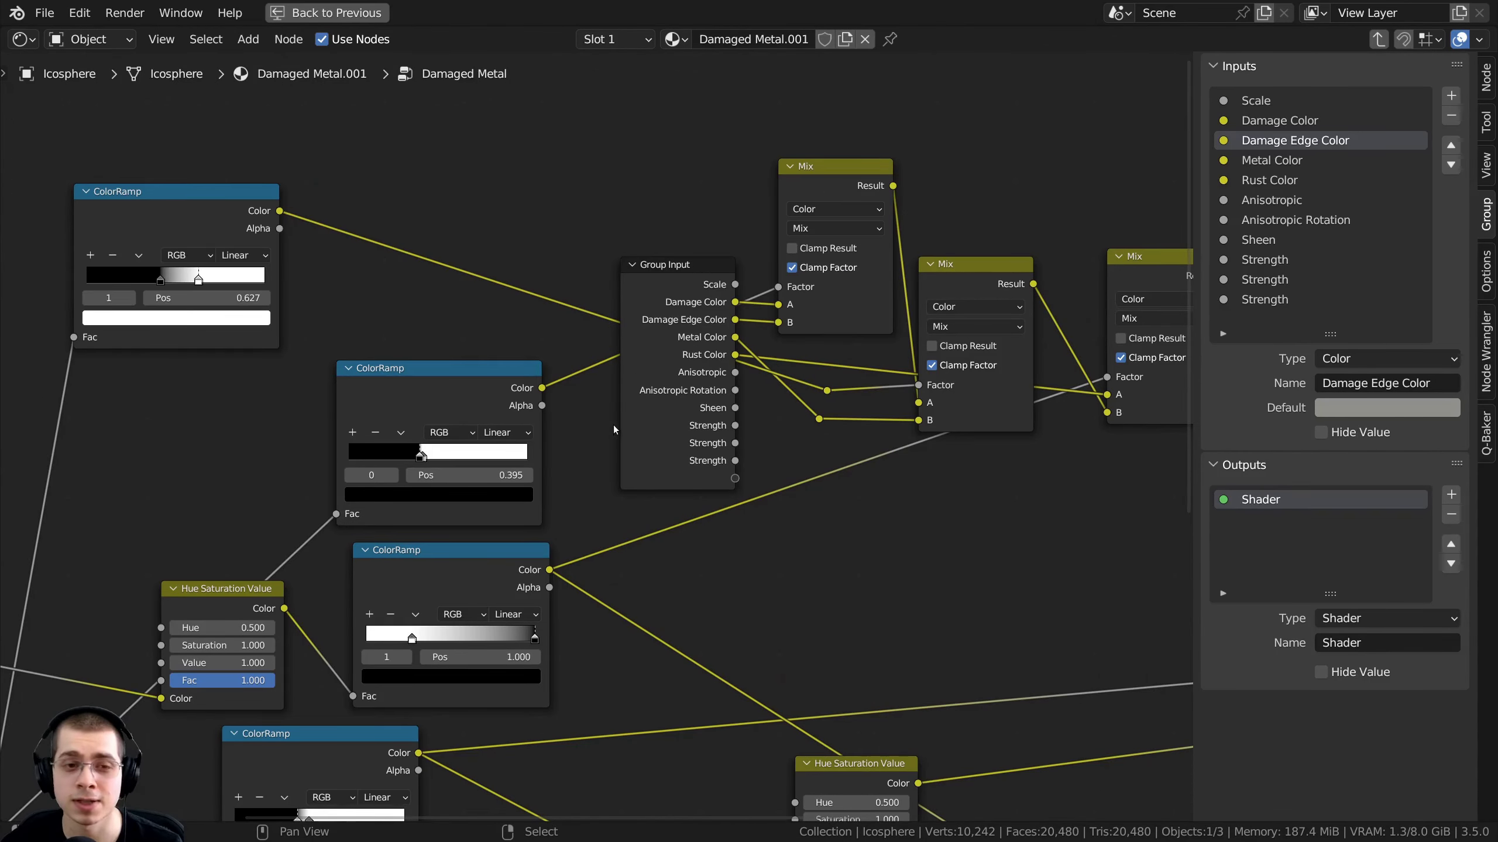
scroll(636, 302, up, 2)
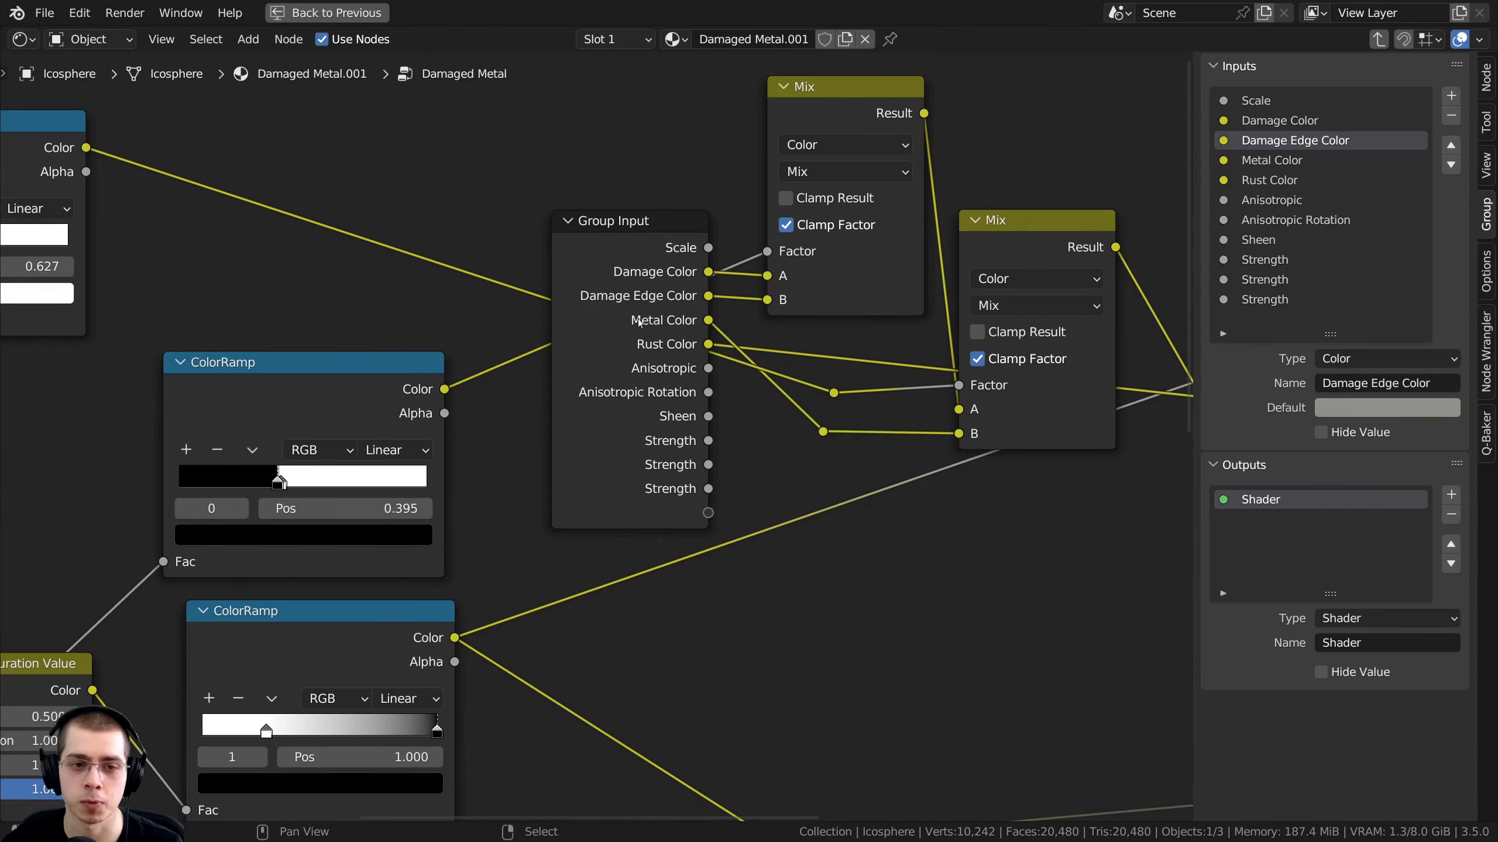
middle_drag(692, 373, 631, 321)
scroll(630, 322, up, 1)
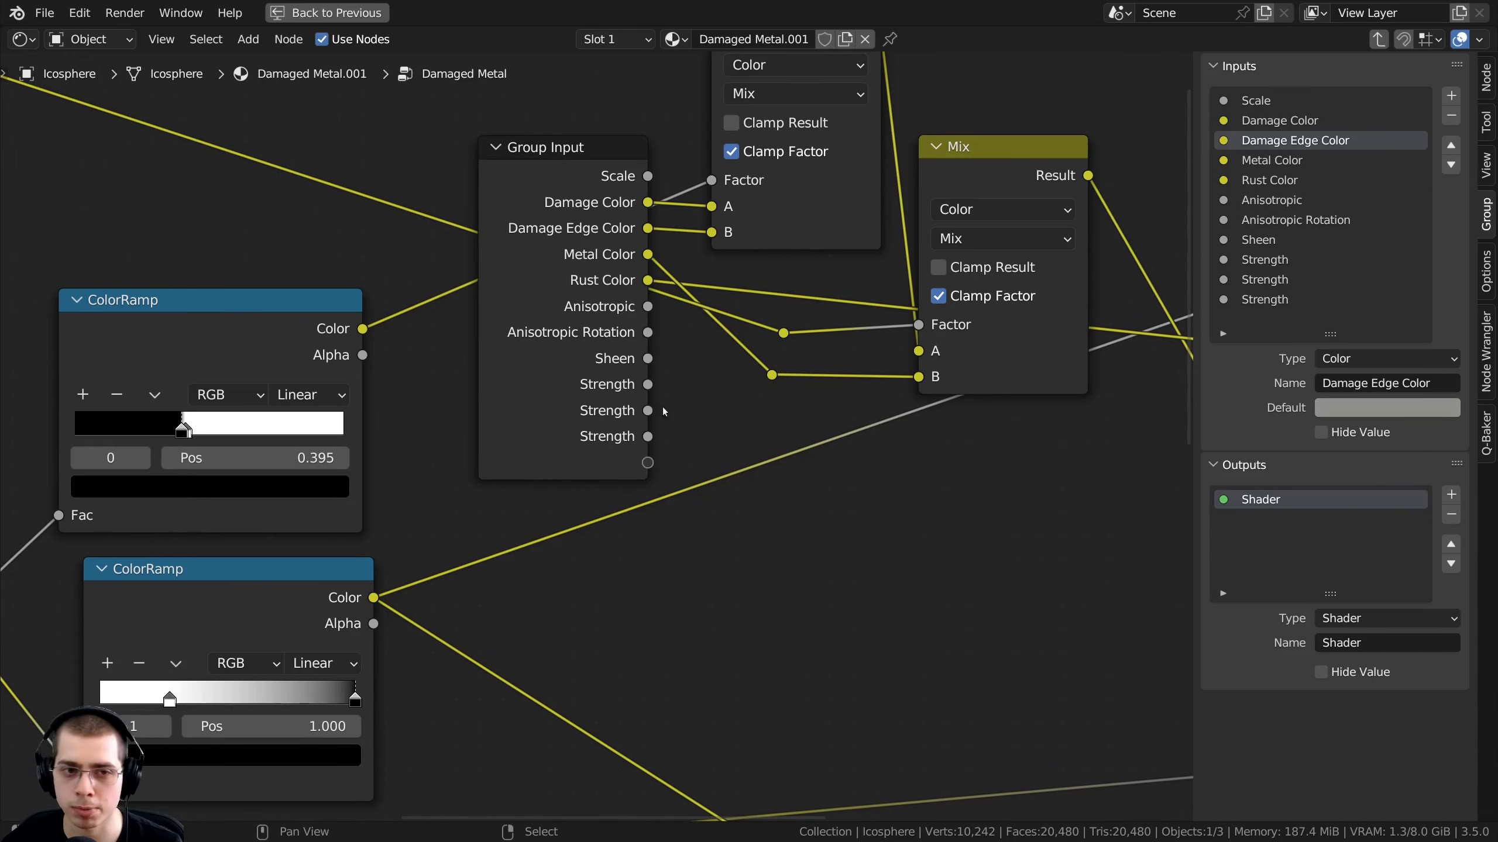
scroll(657, 364, down, 5)
middle_drag(976, 611, 752, 397)
middle_drag(1096, 422, 791, 321)
scroll(791, 320, up, 1)
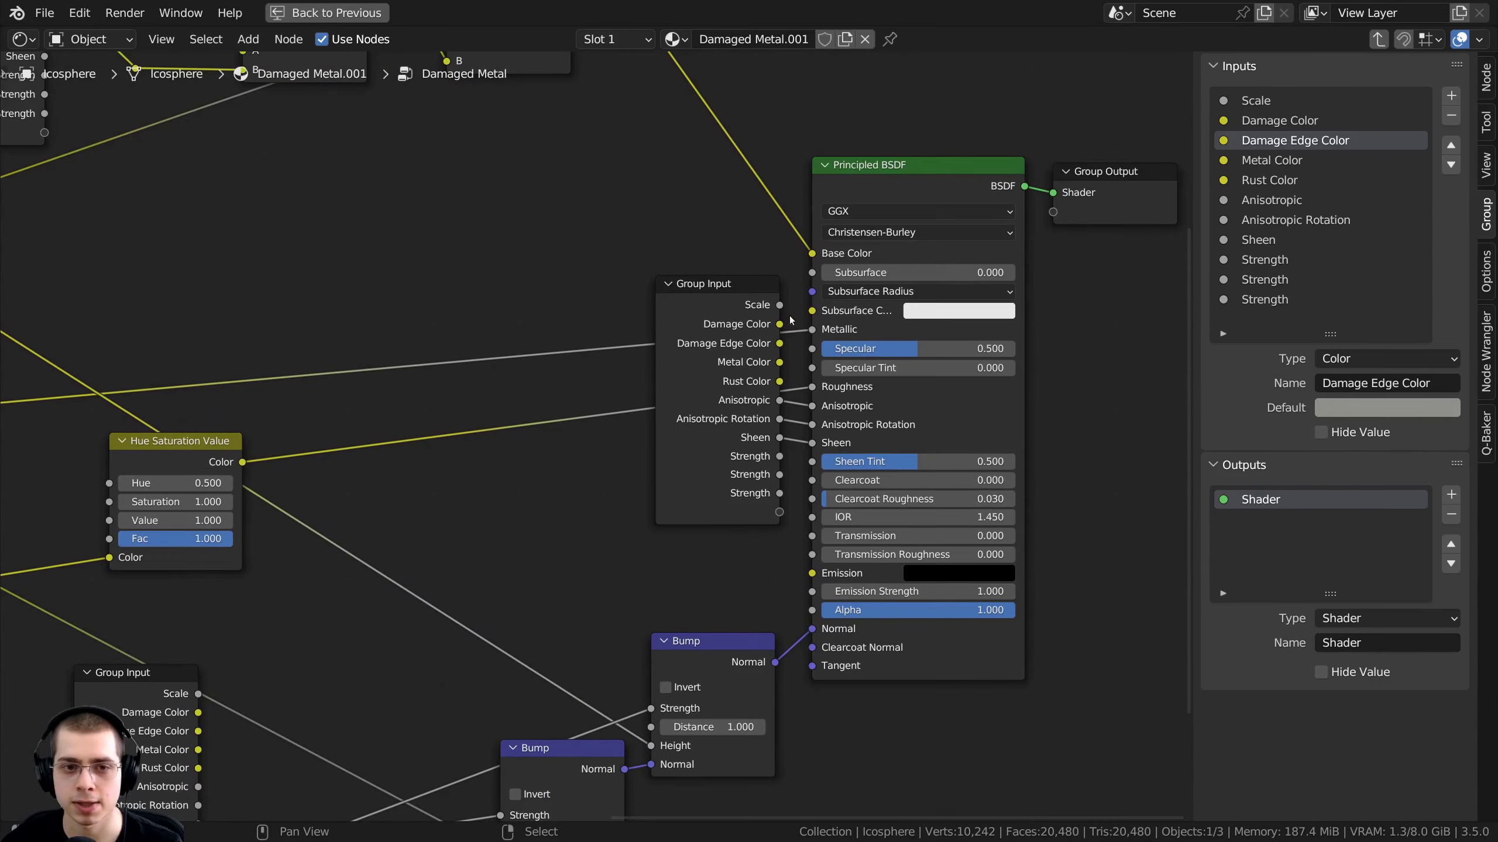
scroll(693, 369, down, 5)
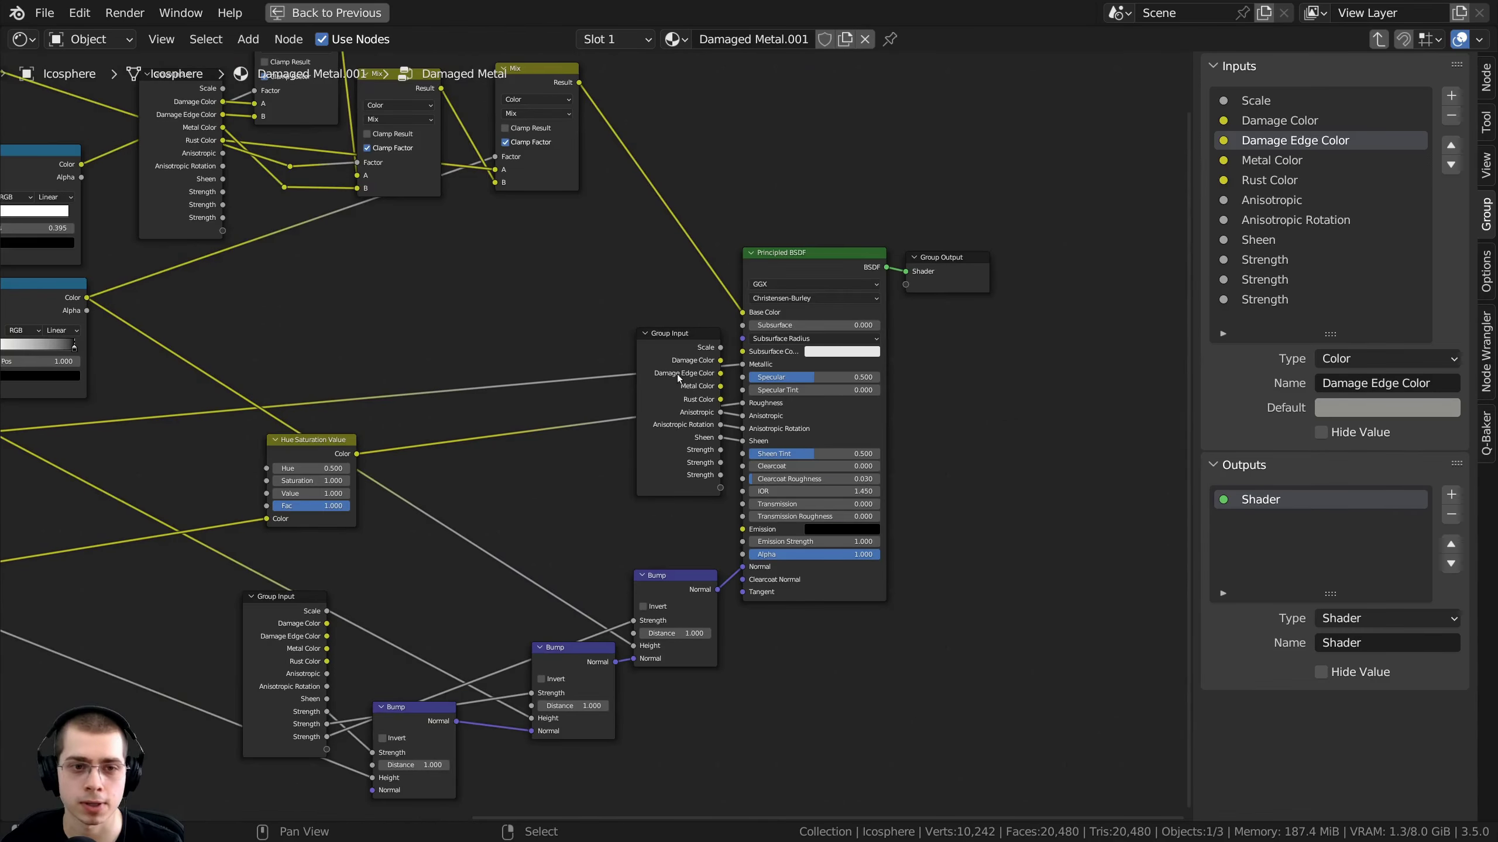
Select all four Group Input nodes and hide their unused sockets
click(678, 374)
middle_drag(555, 307, 876, 448)
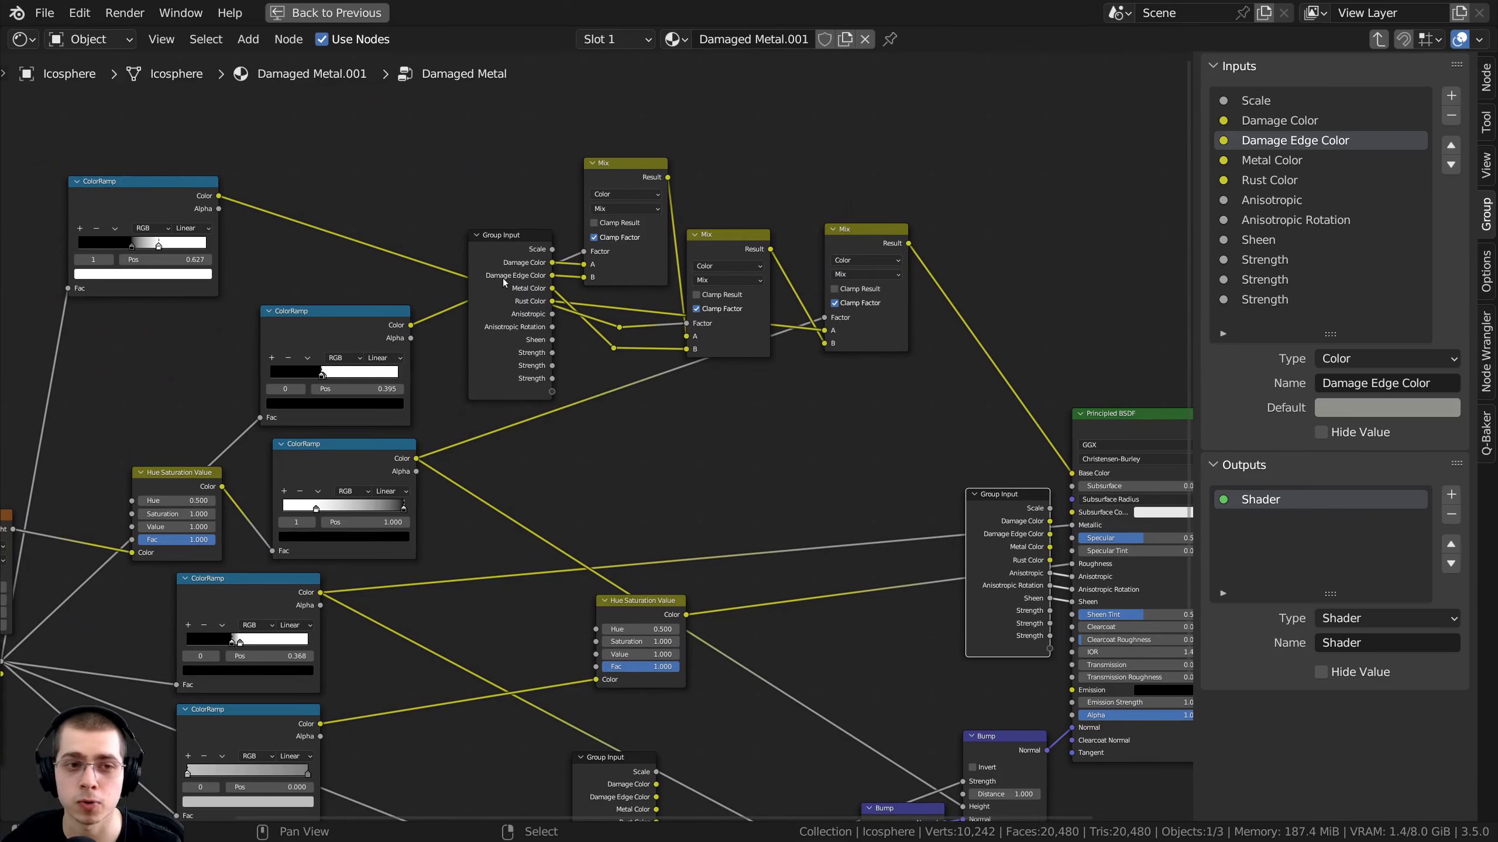
shift+click(503, 282)
scroll(548, 312, down, 3)
middle_drag(230, 553, 700, 388)
scroll(700, 387, up, 4)
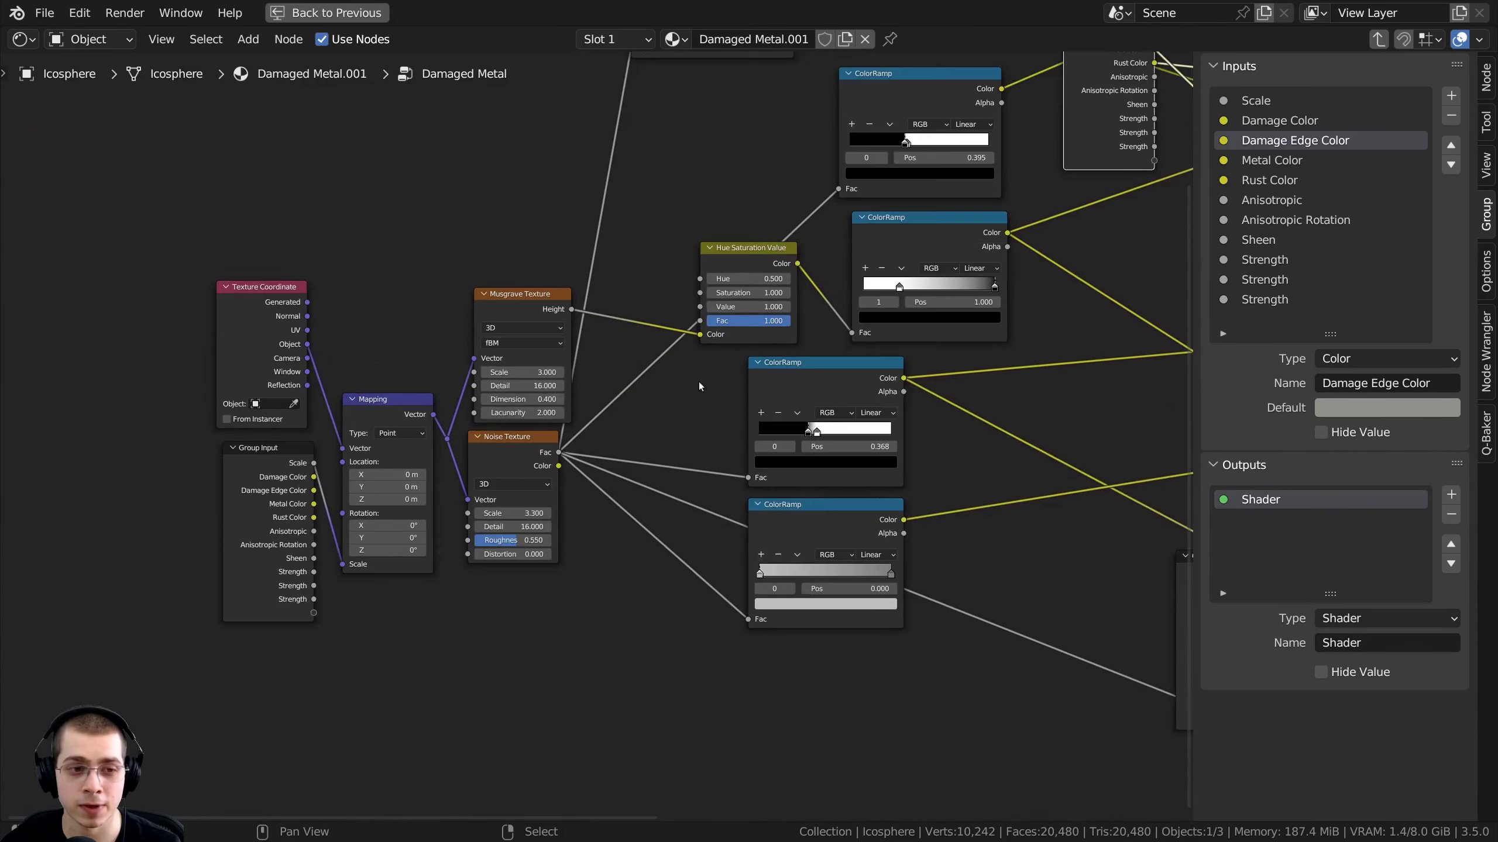
shift+click(268, 475)
middle_drag(916, 571, 390, 492)
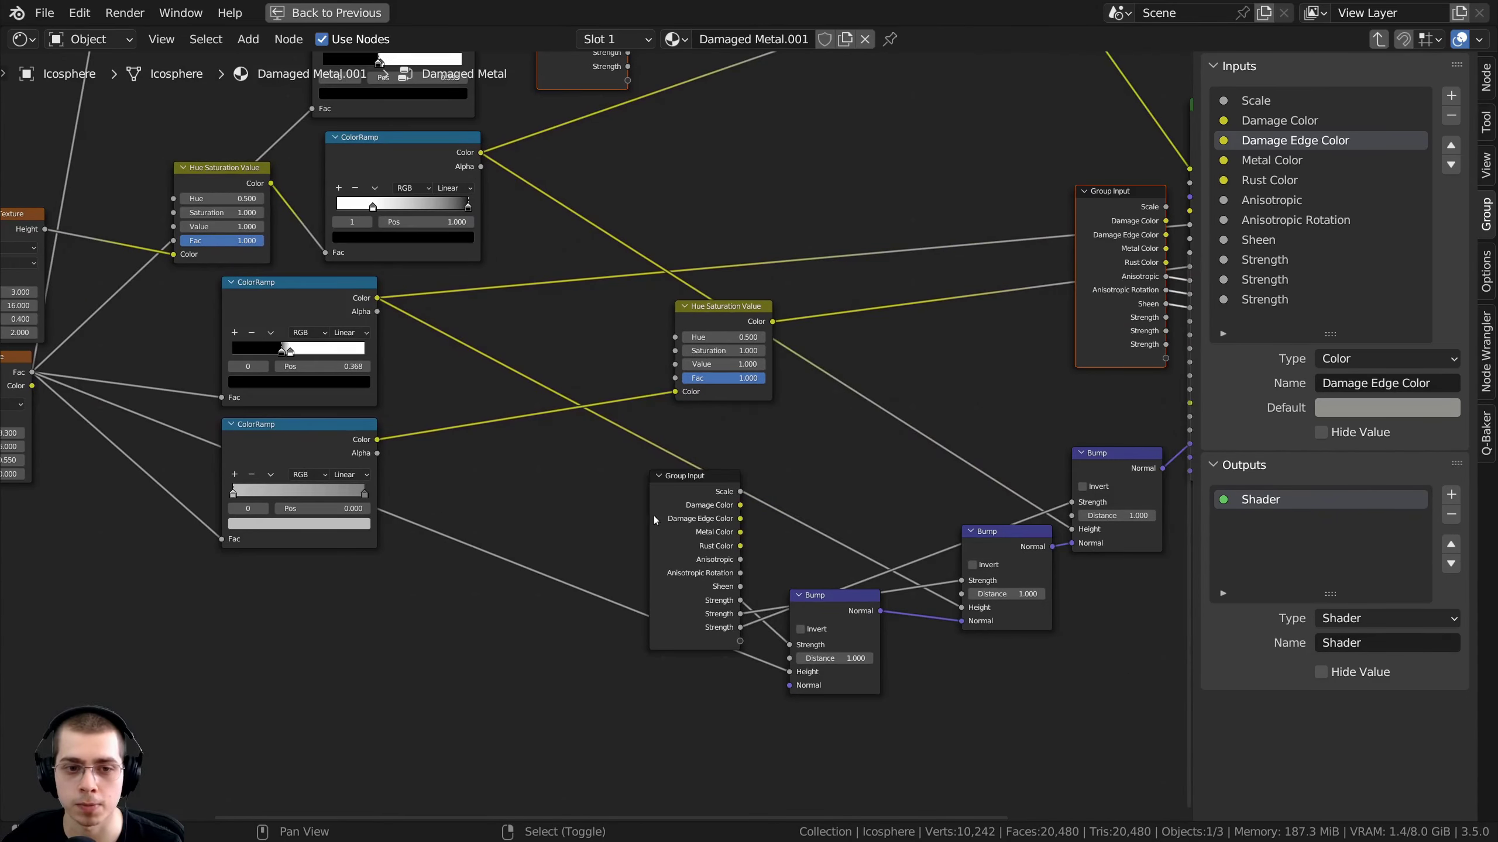
shift+click(693, 501)
scroll(729, 456, down, 6)
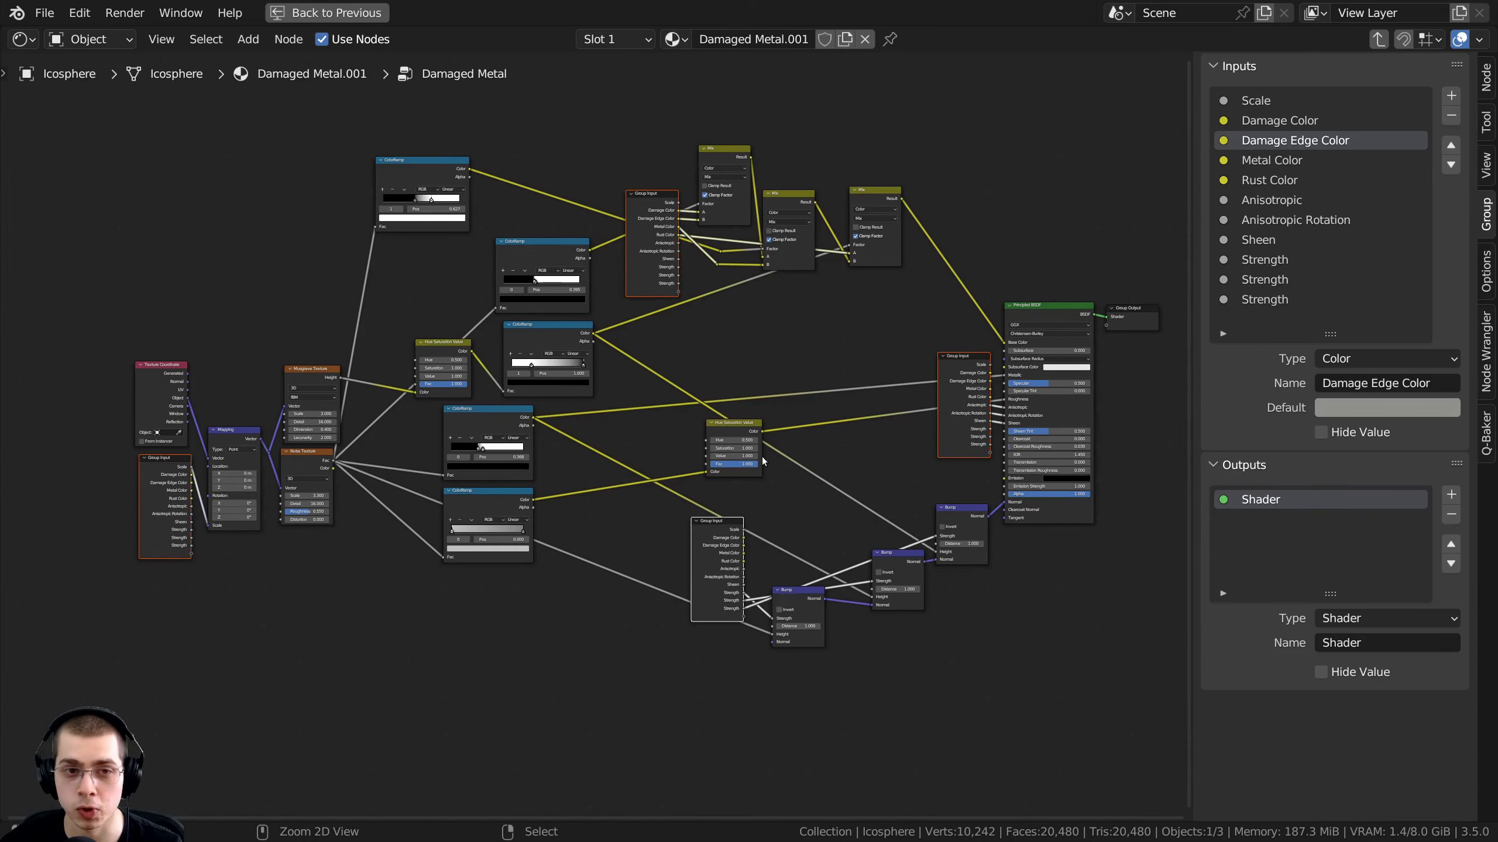
key(ctrl+h)
Reposition the compact Group Input nodes beside the Bump nodes and the Principled BSDF
scroll(740, 552, up, 2)
drag(737, 553, 737, 581)
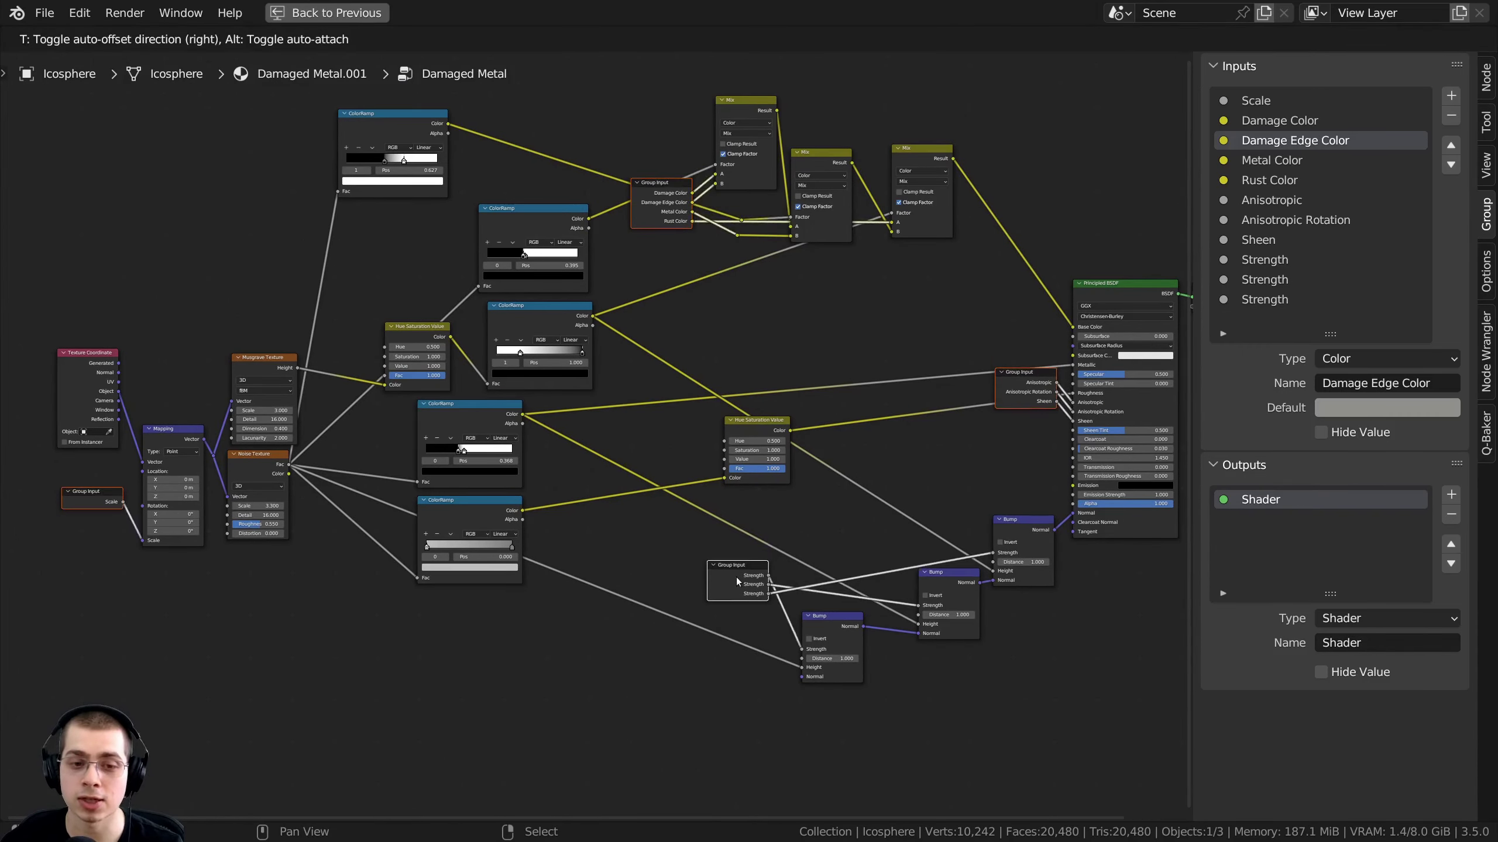
key(alt+a)
middle_drag(1023, 396, 557, 425)
scroll(557, 424, up, 10)
drag(569, 424, 573, 466)
key(alt+a)
middle_drag(574, 467, 744, 322)
scroll(740, 325, up, 5)
drag(734, 329, 723, 328)
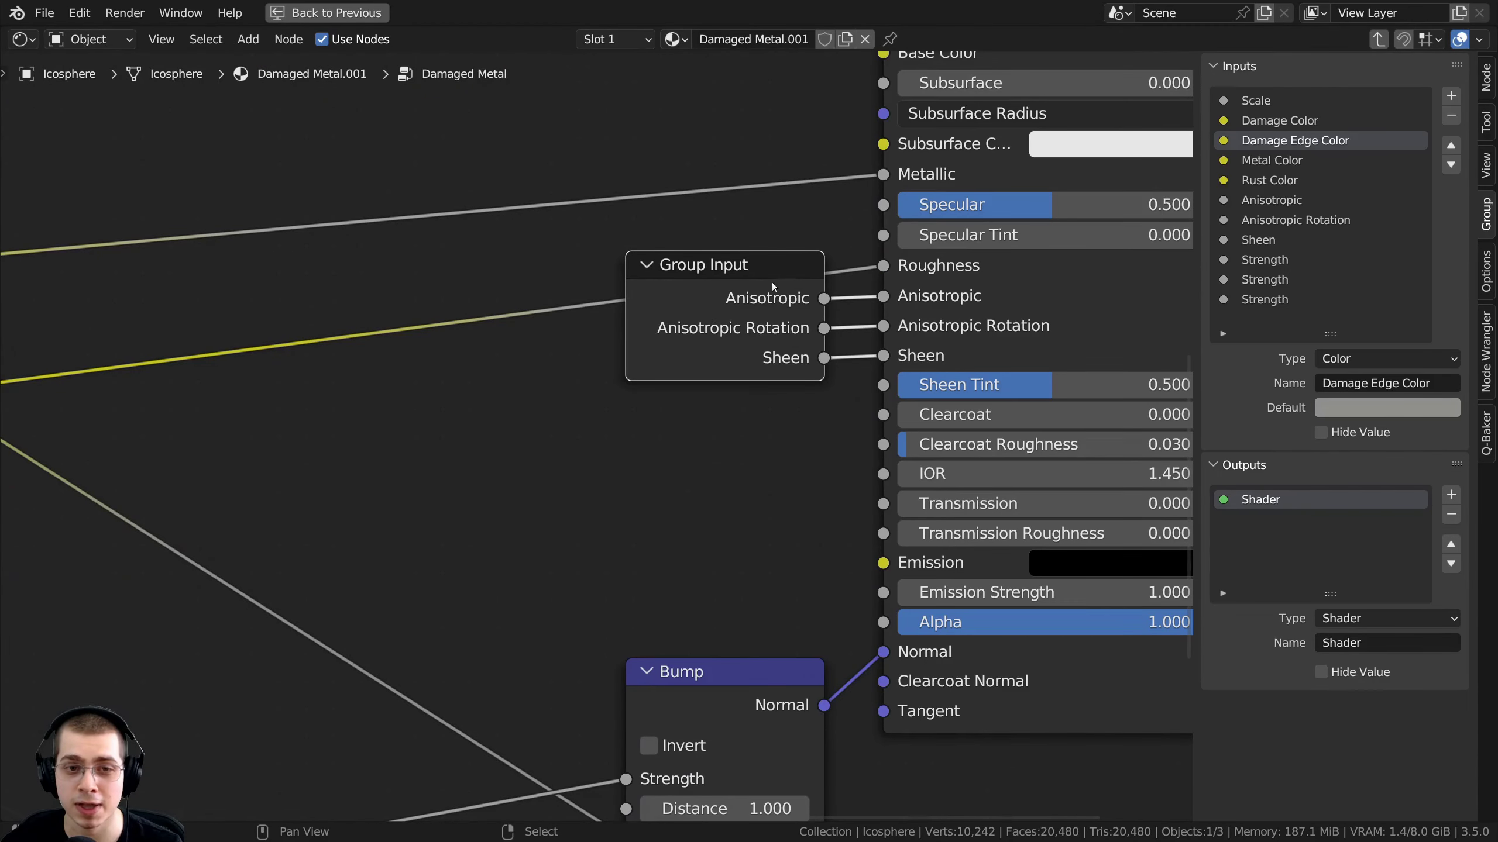
Collapse the Group Input node beside the Principled BSDF and expand it again
click(646, 270)
click(651, 267)
click(648, 266)
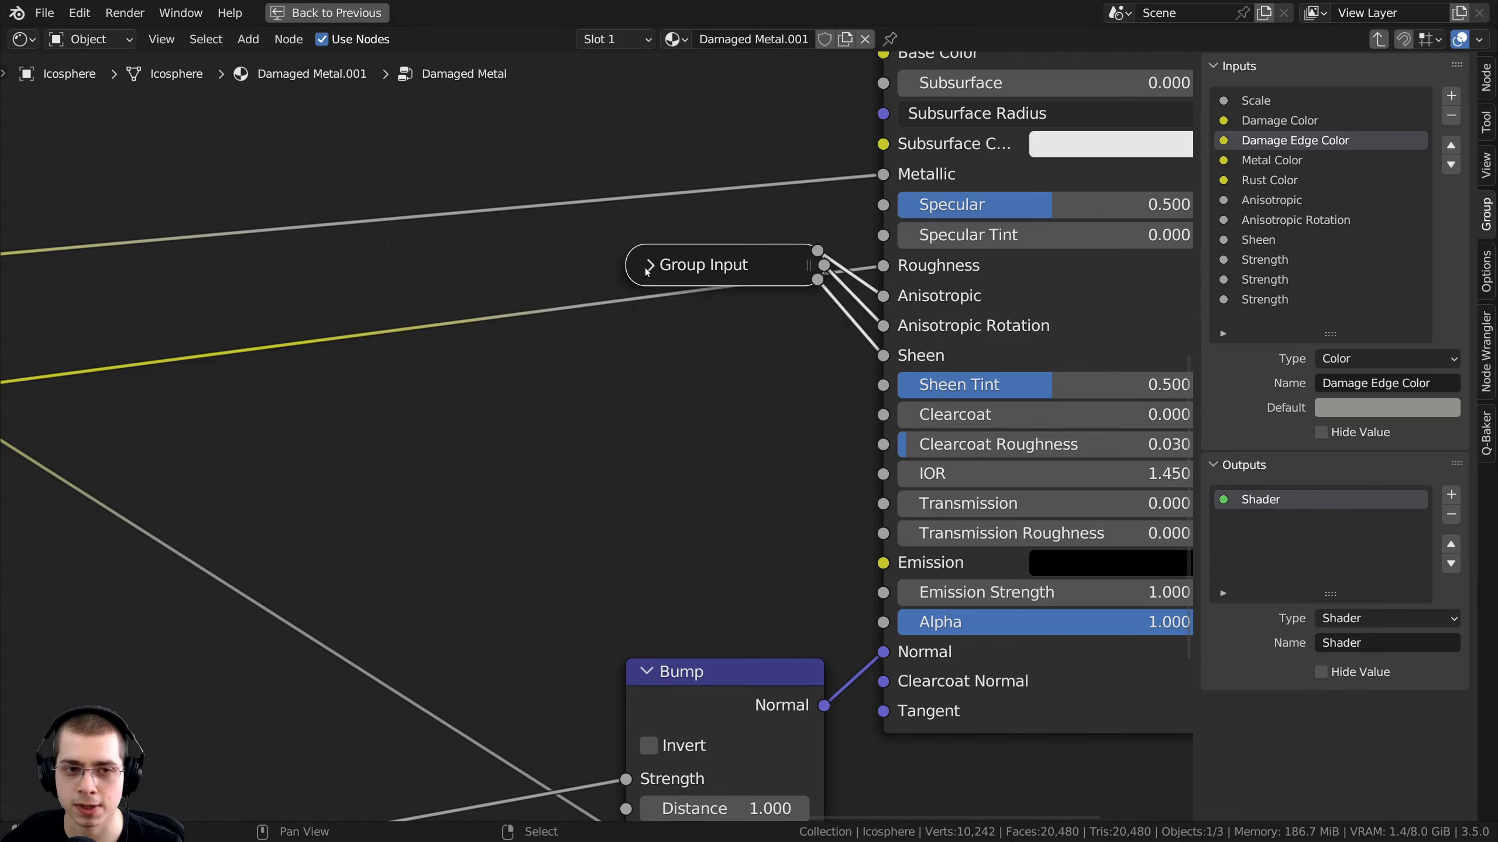
click(649, 267)
scroll(680, 356, down, 2)
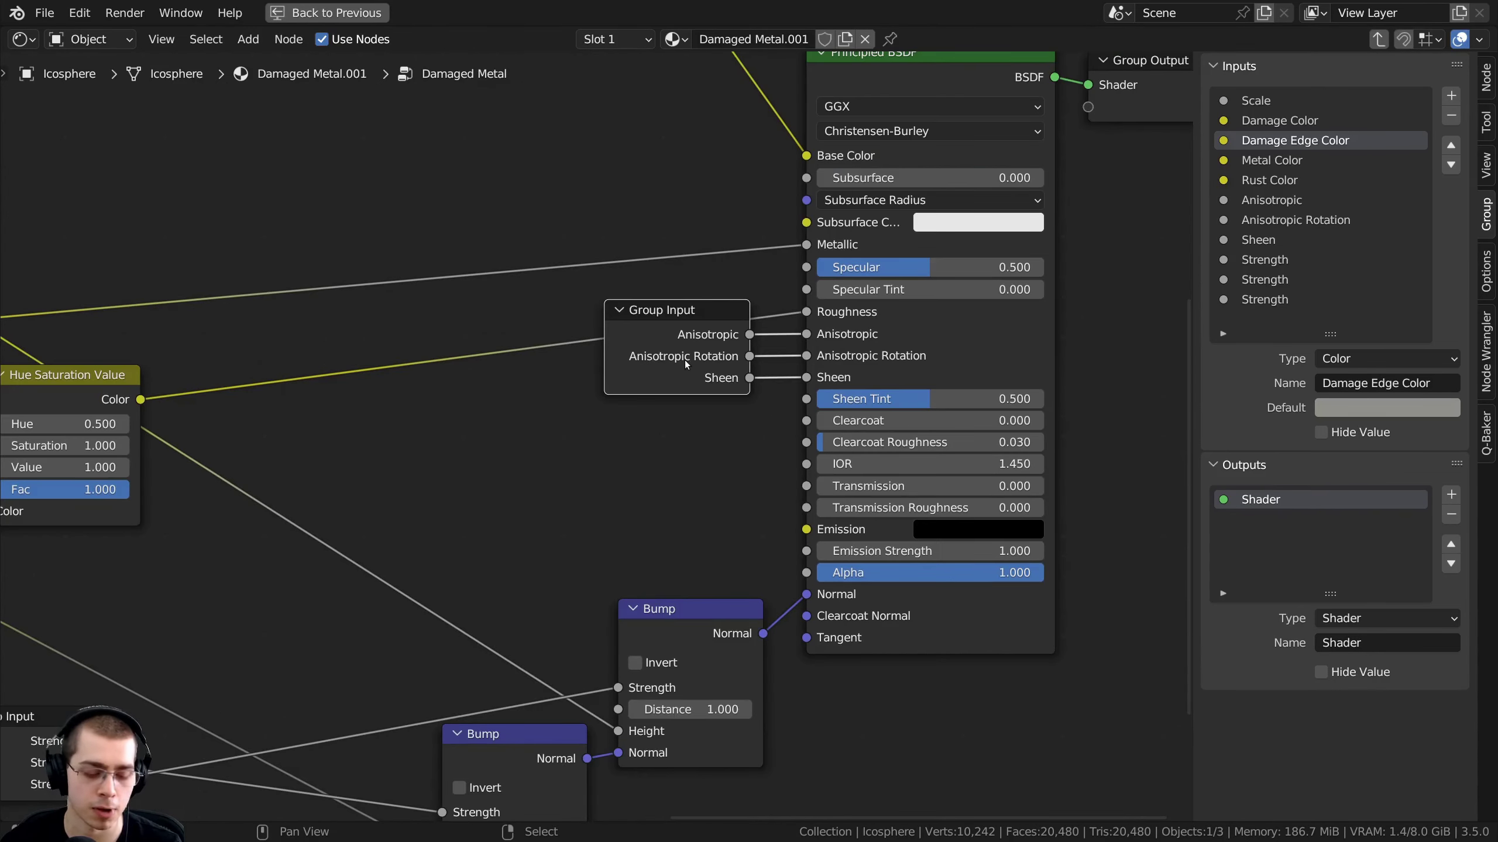
Toggle the unused sockets of the Group Input node beside the Principled BSDF on and off, ending with them hidden
middle_drag(684, 360, 667, 378)
key(ctrl+h)
mouse_move(667, 378)
mouse_down()
mouse_move(637, 321)
mouse_move(672, 331)
mouse_move(679, 361)
mouse_up()
key(ctrl+h)
key(ctrl+h)
key(ctrl+h)
Adjust the positions of the Group Input nodes beside the Bump nodes and the Mapping node
scroll(708, 360, down, 6)
middle_drag(732, 377, 1002, 180)
scroll(595, 408, up, 5)
drag(542, 408, 582, 428)
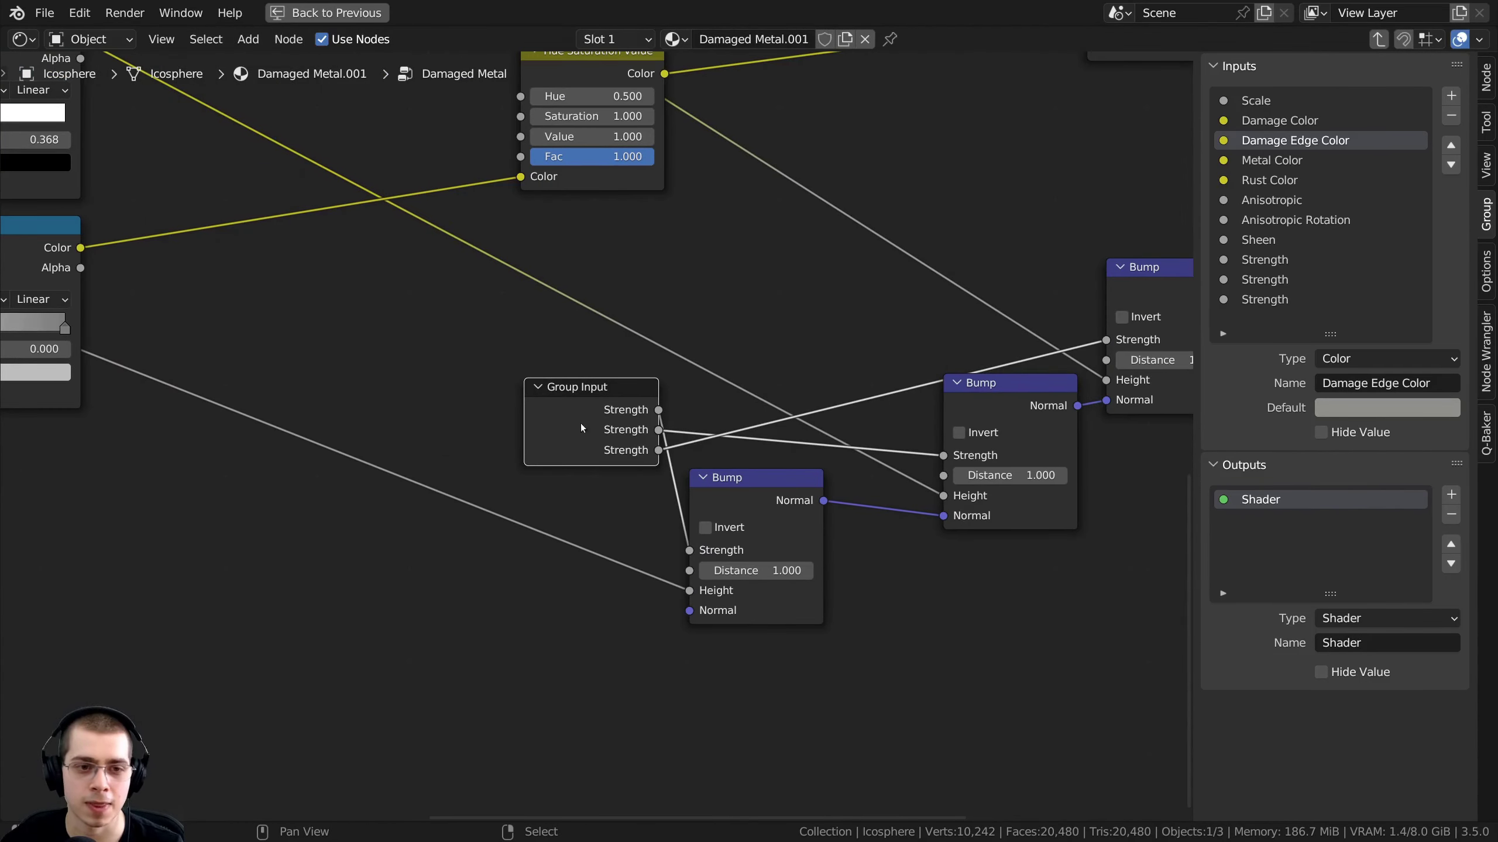
scroll(589, 432, down, 5)
middle_drag(361, 318, 1185, 525)
scroll(631, 477, up, 4)
drag(445, 571, 457, 638)
Reposition the Group Input node beside the Mix nodes
scroll(596, 439, down, 1)
middle_drag(813, 114, 593, 492)
middle_drag(1173, 371, 846, 340)
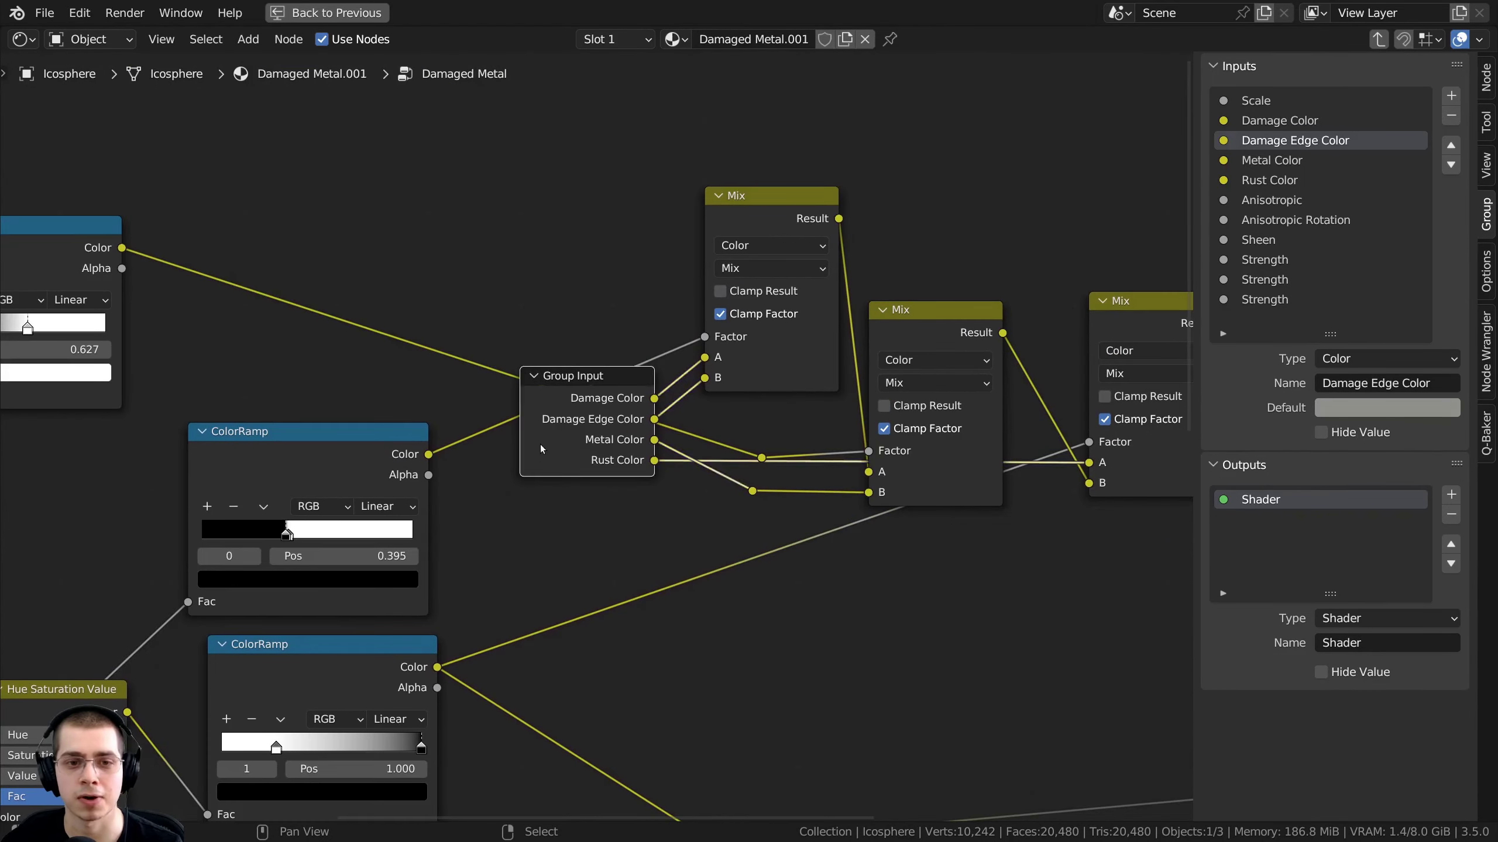
key(g)
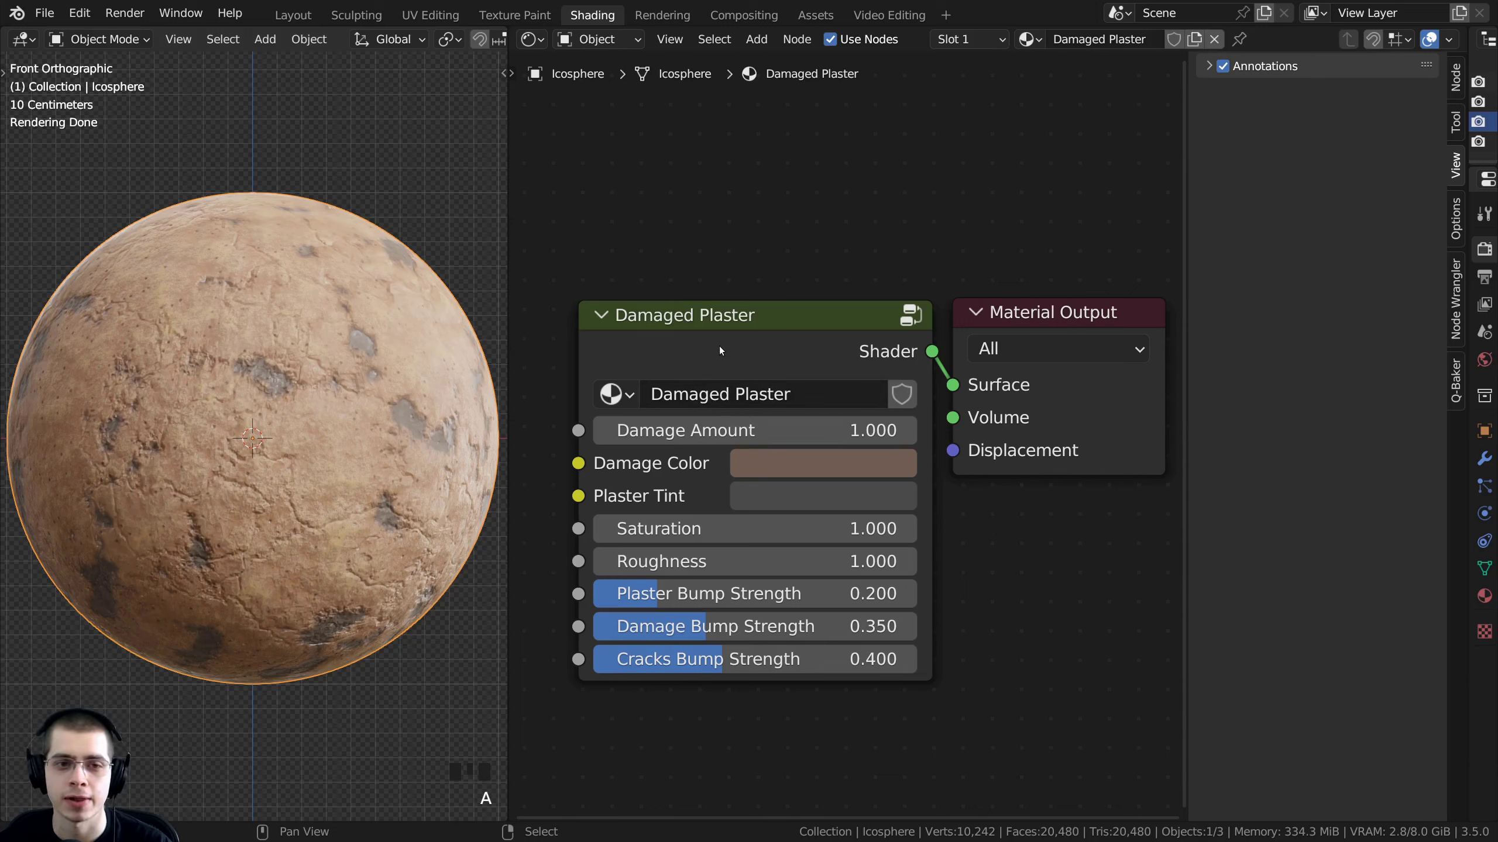
Reposition the Damaged Plaster group node beside the Material Output and open the group for editing
click(642, 329)
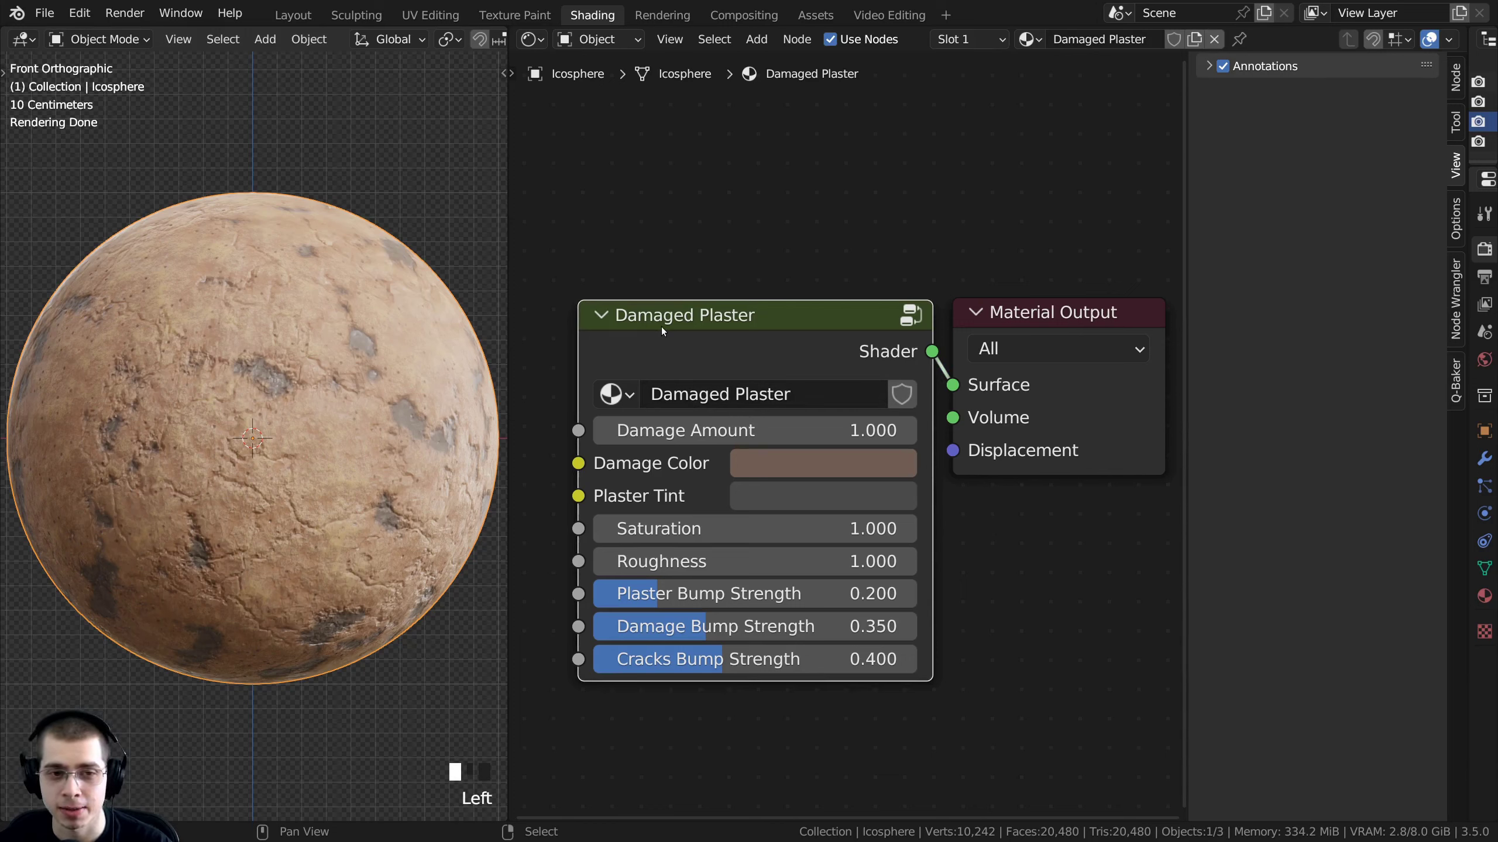
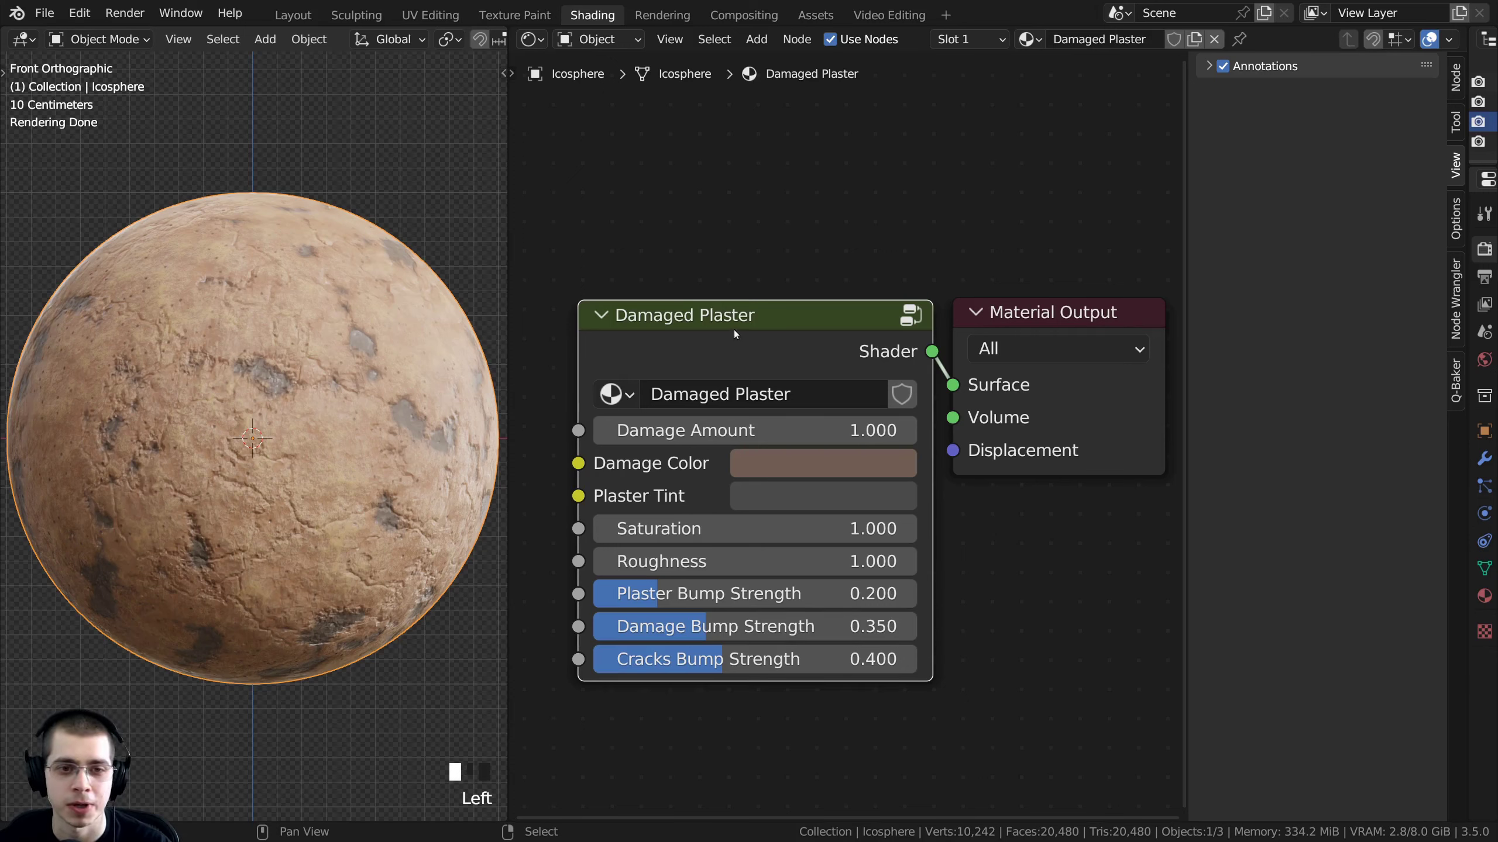
drag(726, 335, 714, 298)
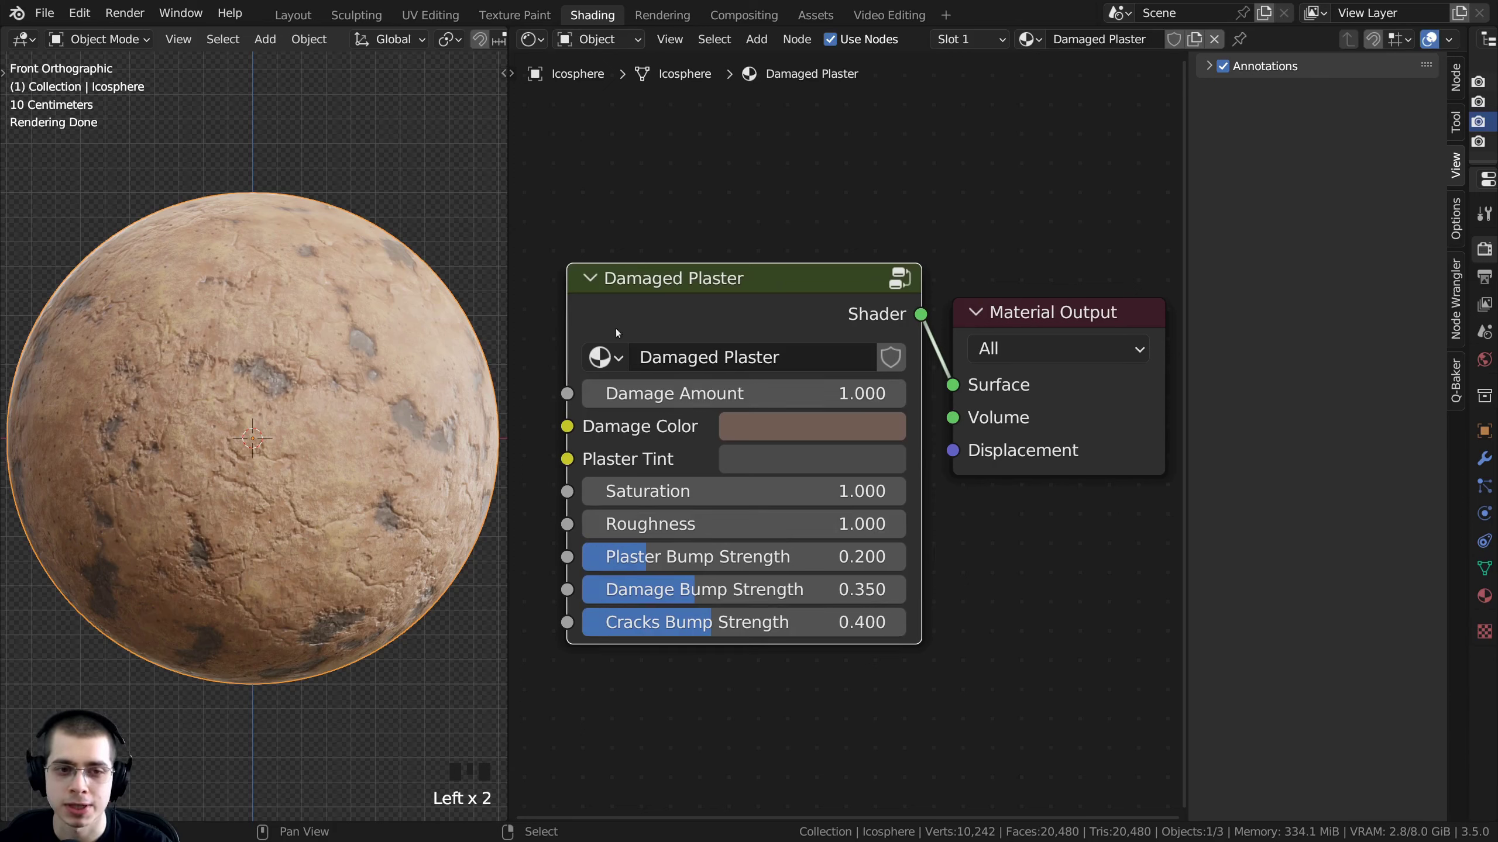
drag(750, 337, 752, 336)
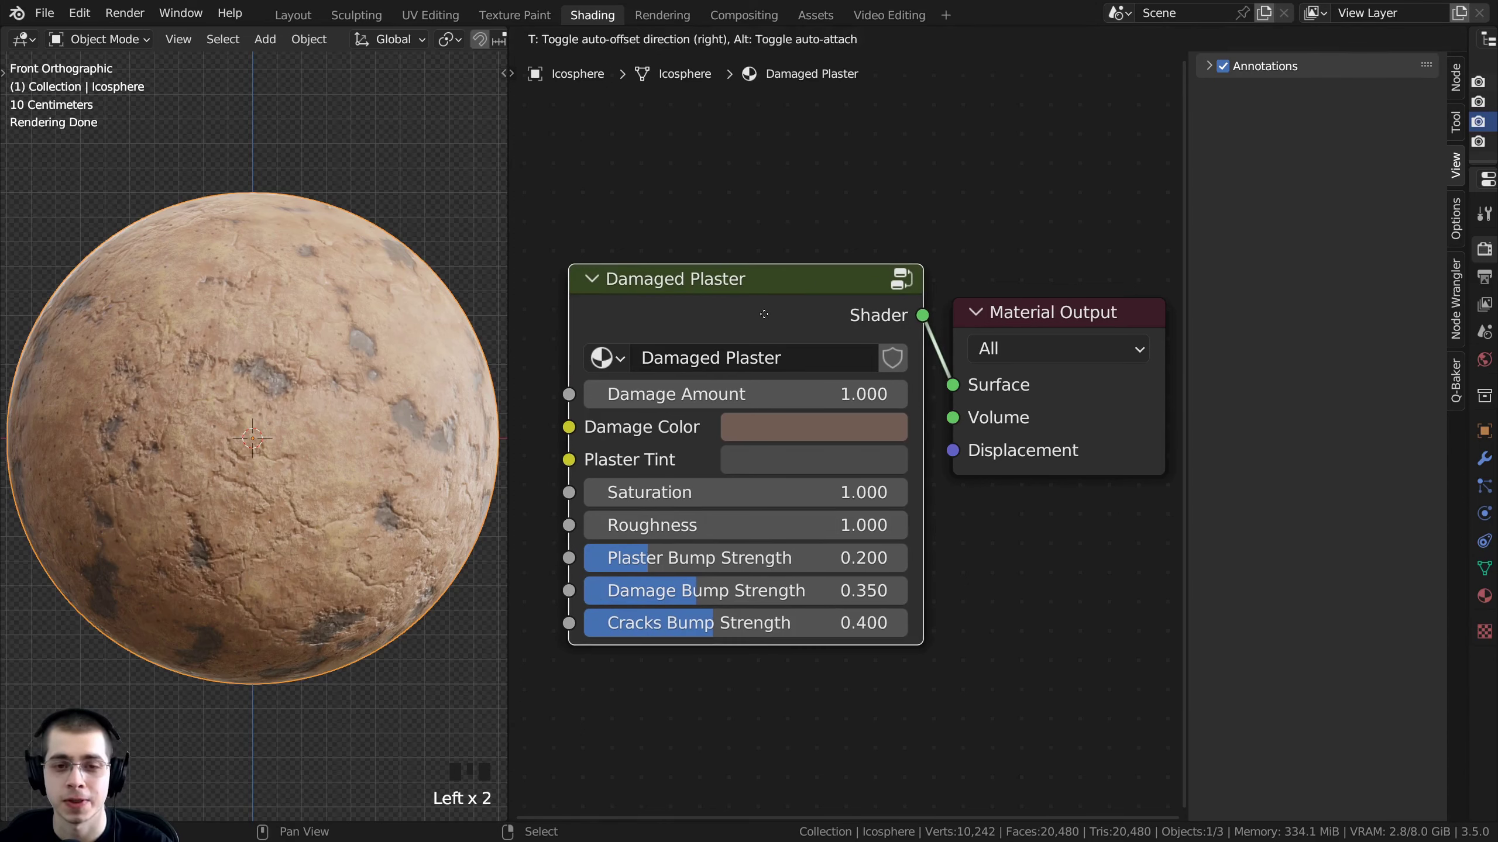
key(Tab)
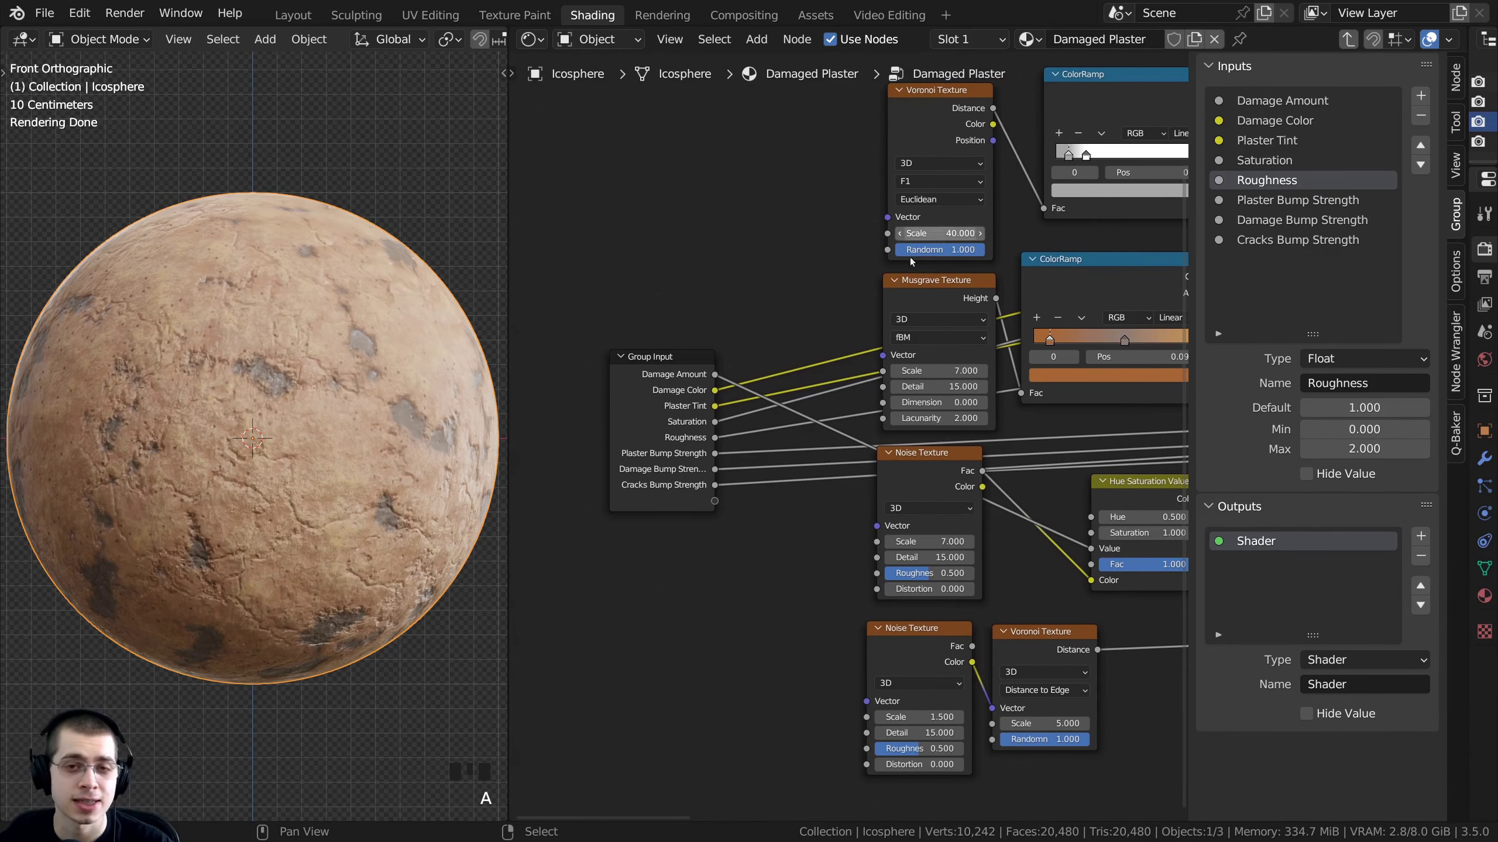
Examine the Voronoi, Musgrave and Noise Texture nodes and their Scale settings inside the Damaged Plaster group
scroll(910, 258, up, 6)
middle_drag(933, 244, 903, 349)
mouse_move(919, 321)
mouse_down()
mouse_move(943, 321)
mouse_move(920, 321)
mouse_up()
scroll(880, 250, down, 3)
middle_drag(880, 252, 880, 236)
middle_drag(889, 556, 886, 496)
scroll(886, 497, down, 1)
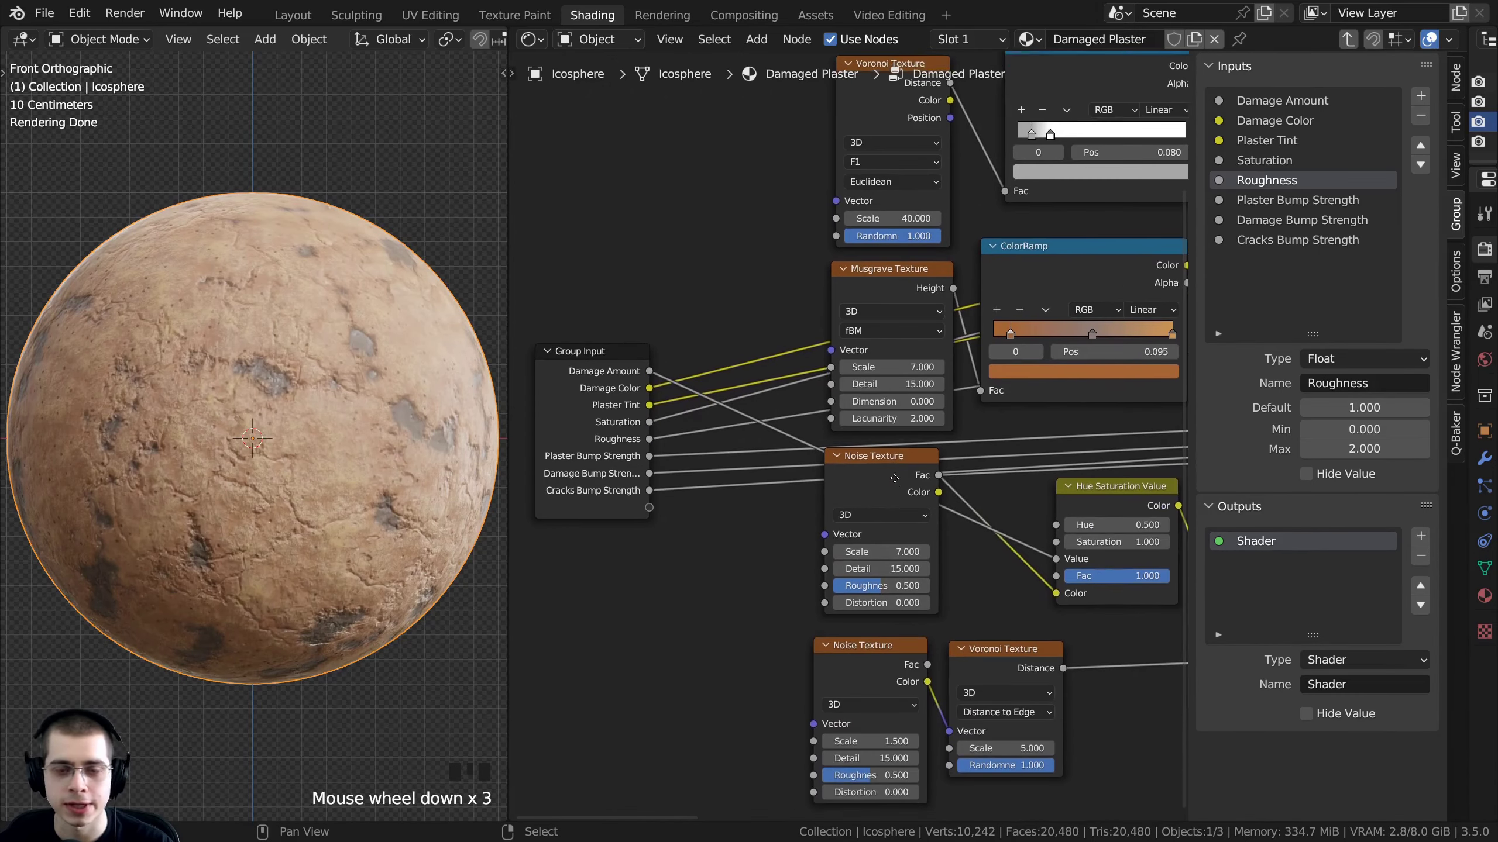
middle_drag(903, 375, 891, 455)
scroll(891, 456, down, 2)
Select the column of texture nodes, shift it slightly closer to the Group Input node, and clear the selection
drag(842, 326, 798, 309)
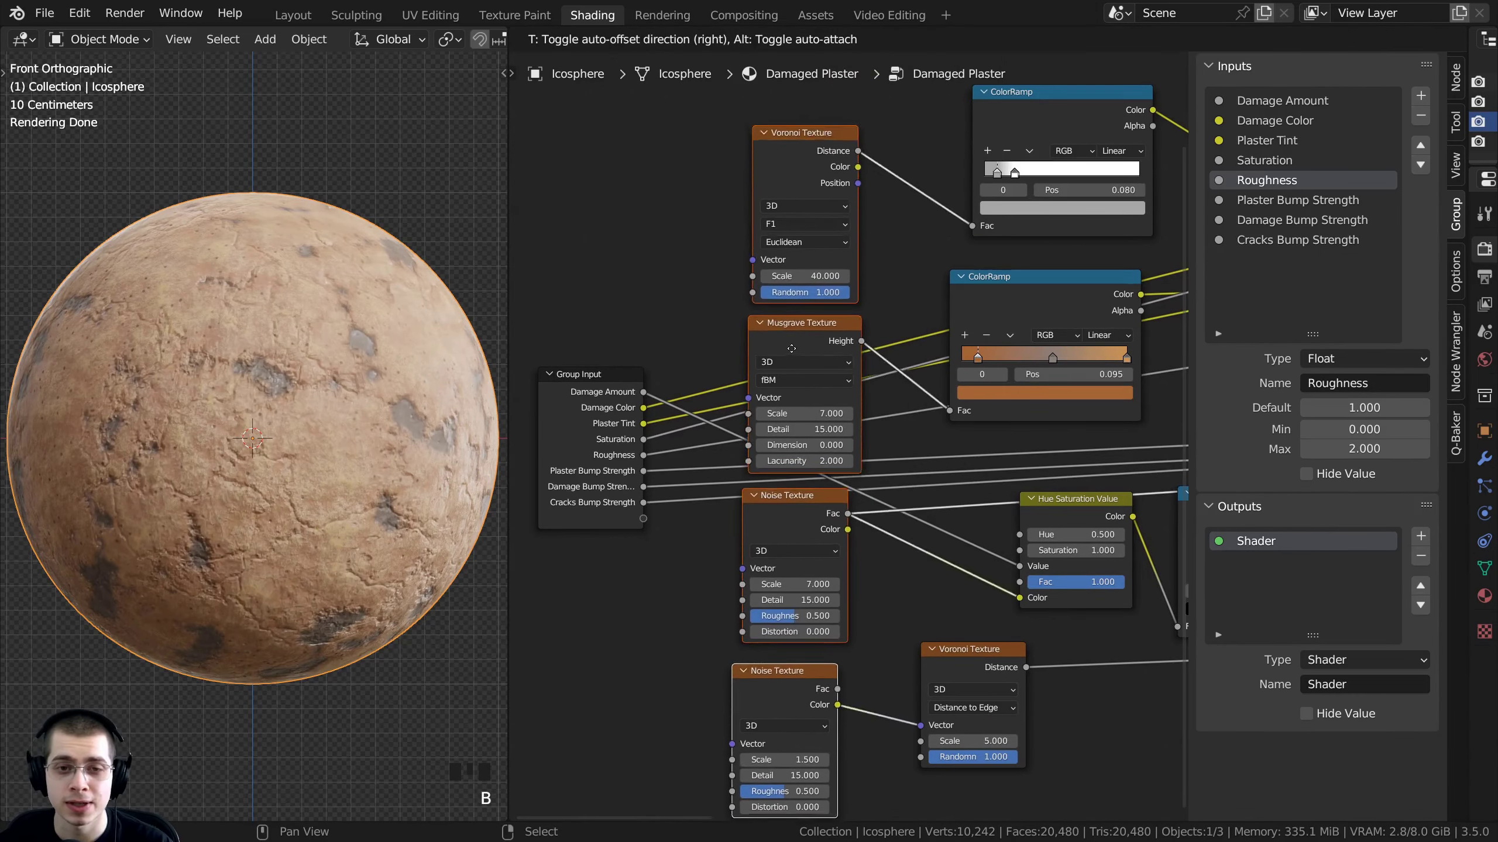
right_click(798, 309)
drag(831, 503, 823, 496)
key(a)
scroll(793, 253, up, 2)
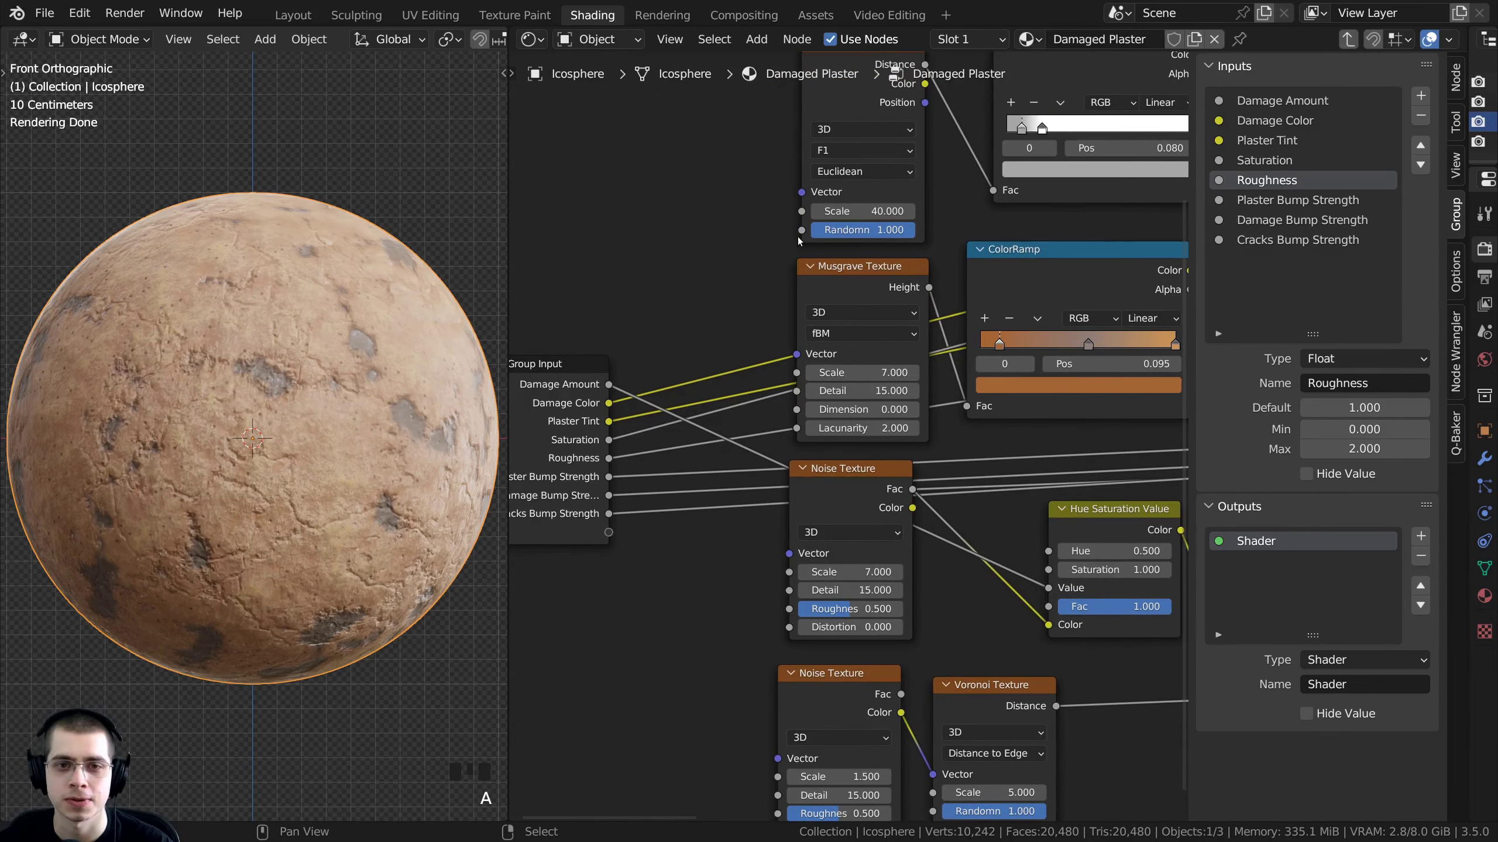
Try a higher Scale value on the upper Voronoi Texture node
mouse_move(867, 255)
mouse_down()
mouse_move(890, 255)
mouse_move(876, 253)
mouse_up()
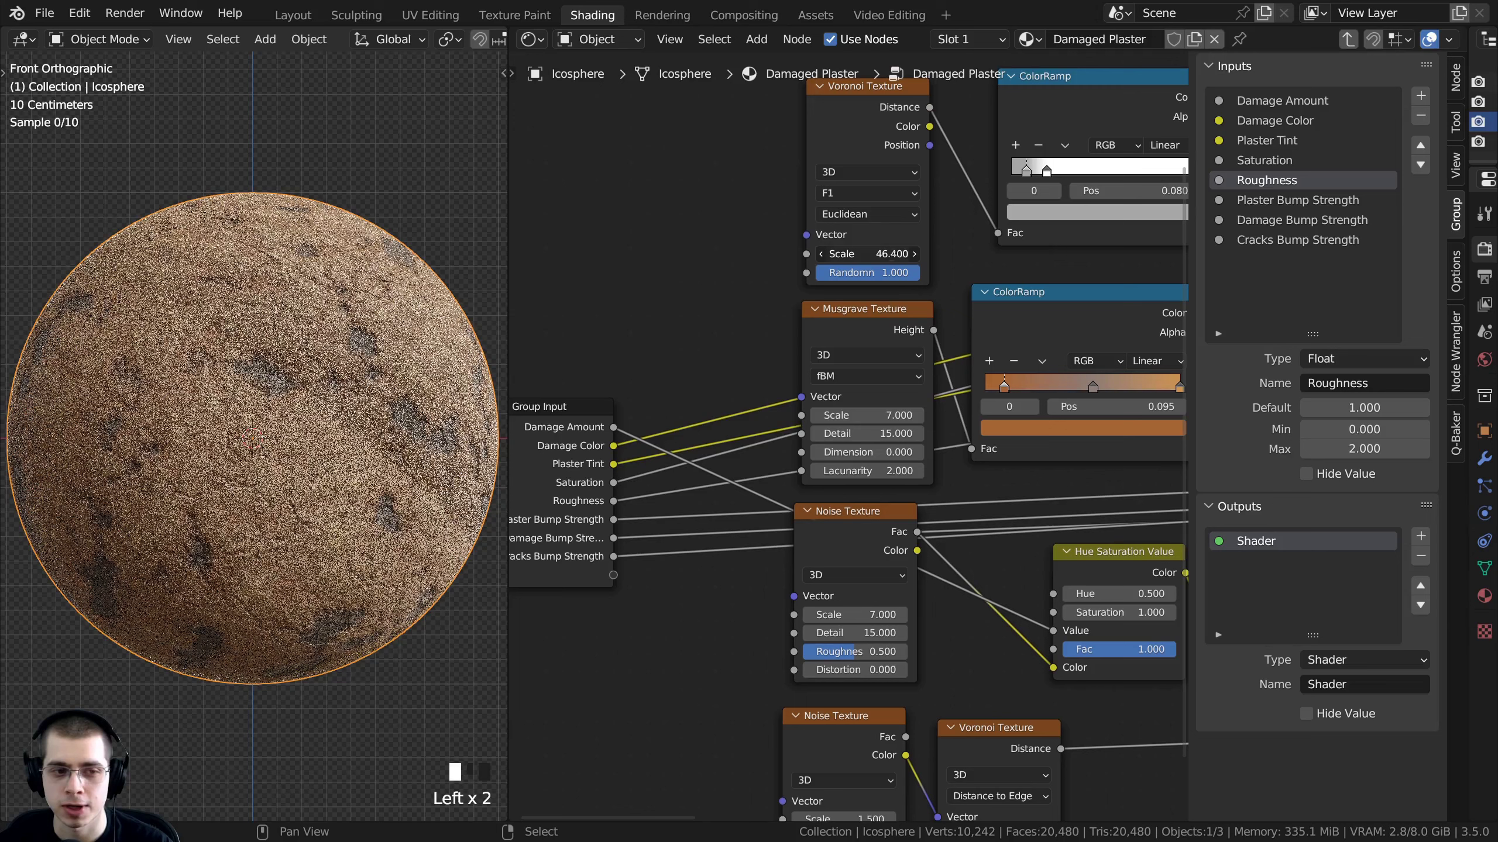
right_click(862, 254)
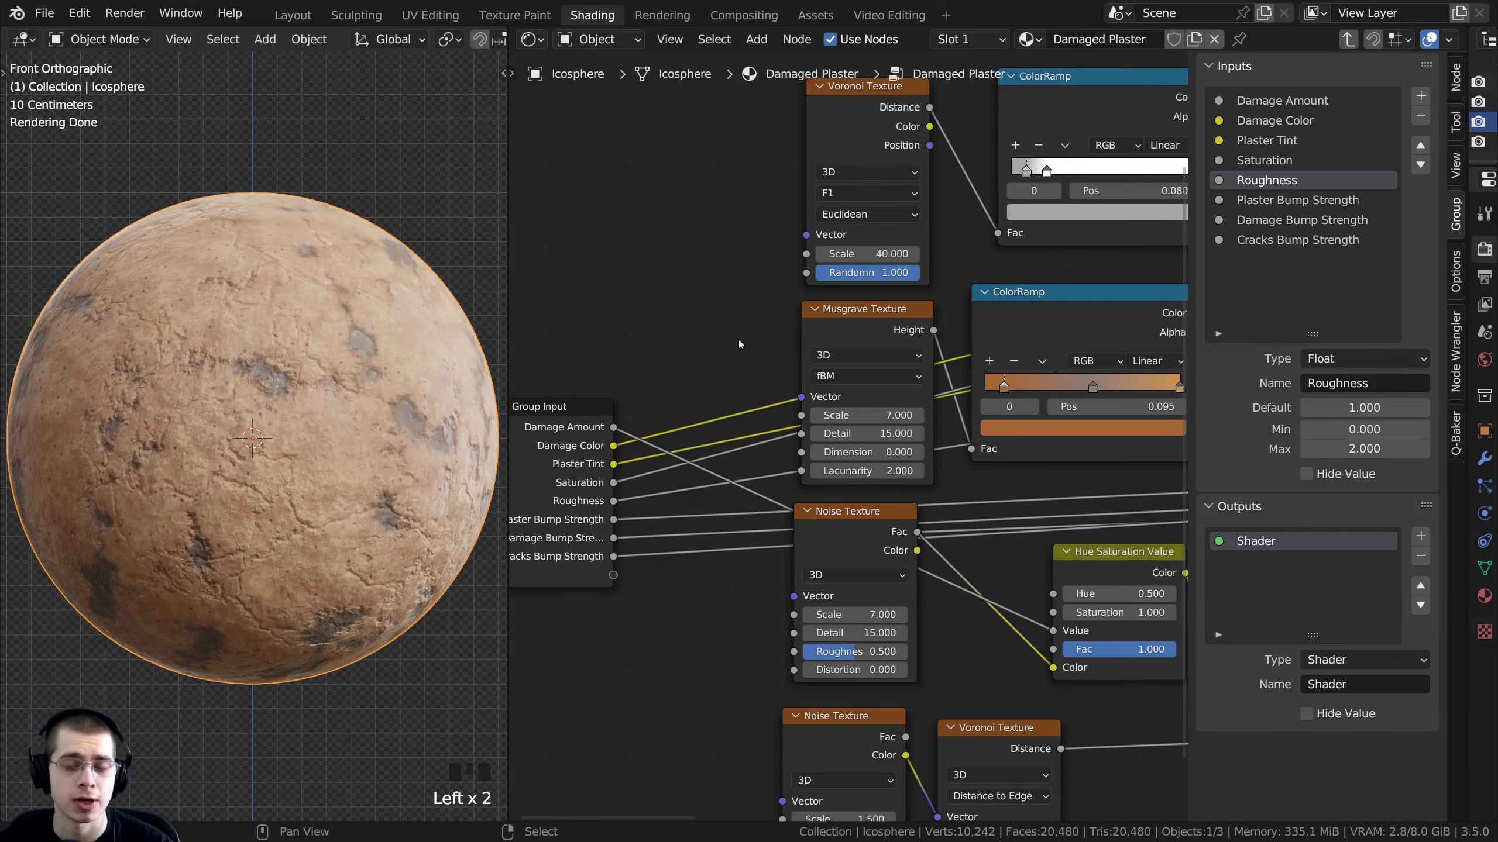
scroll(738, 339, down, 2)
key(a)
key(a)
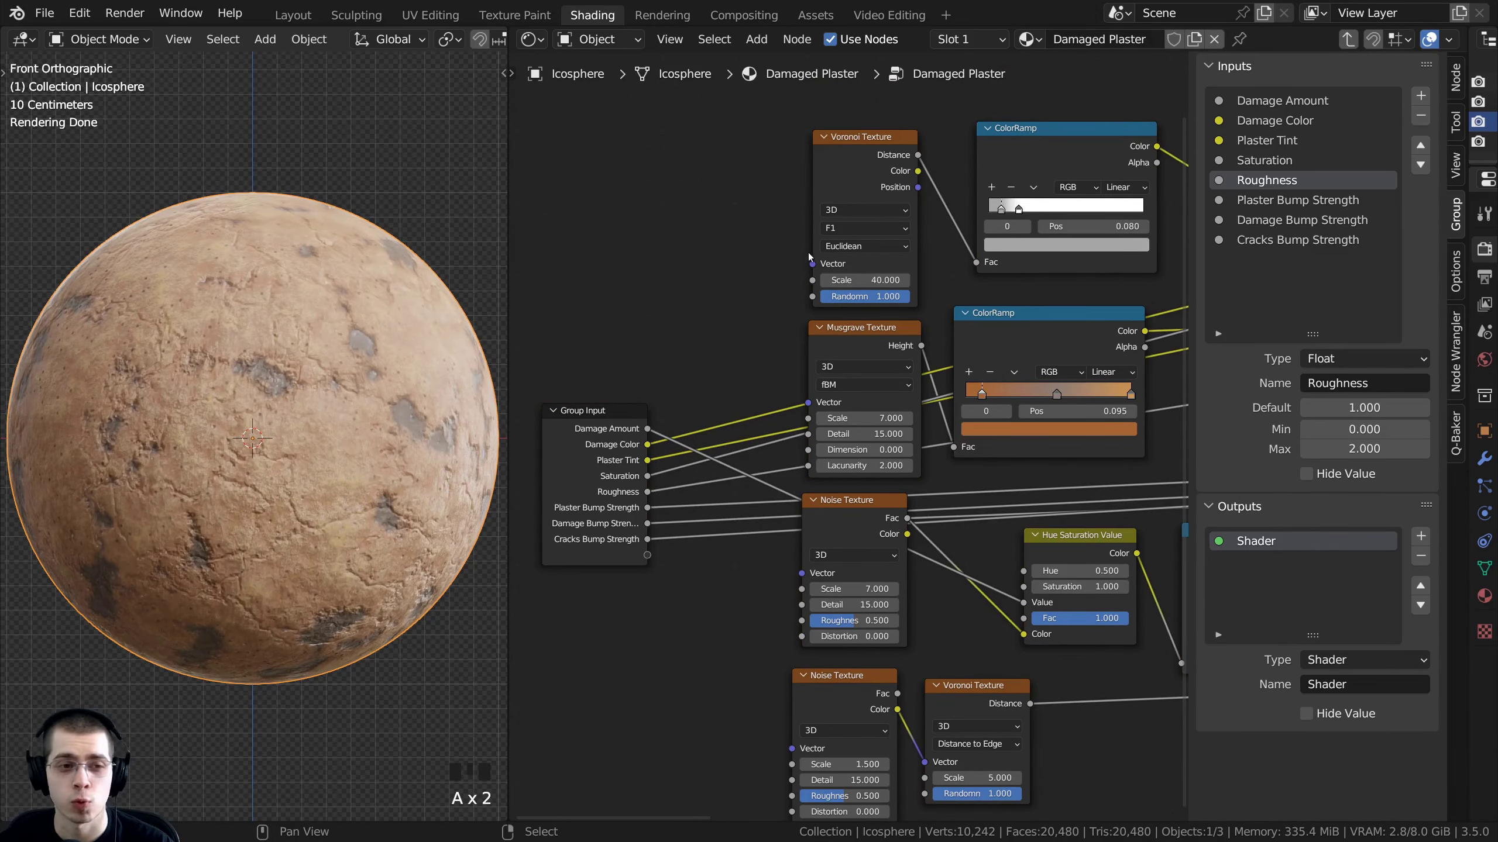
scroll(826, 260, up, 2)
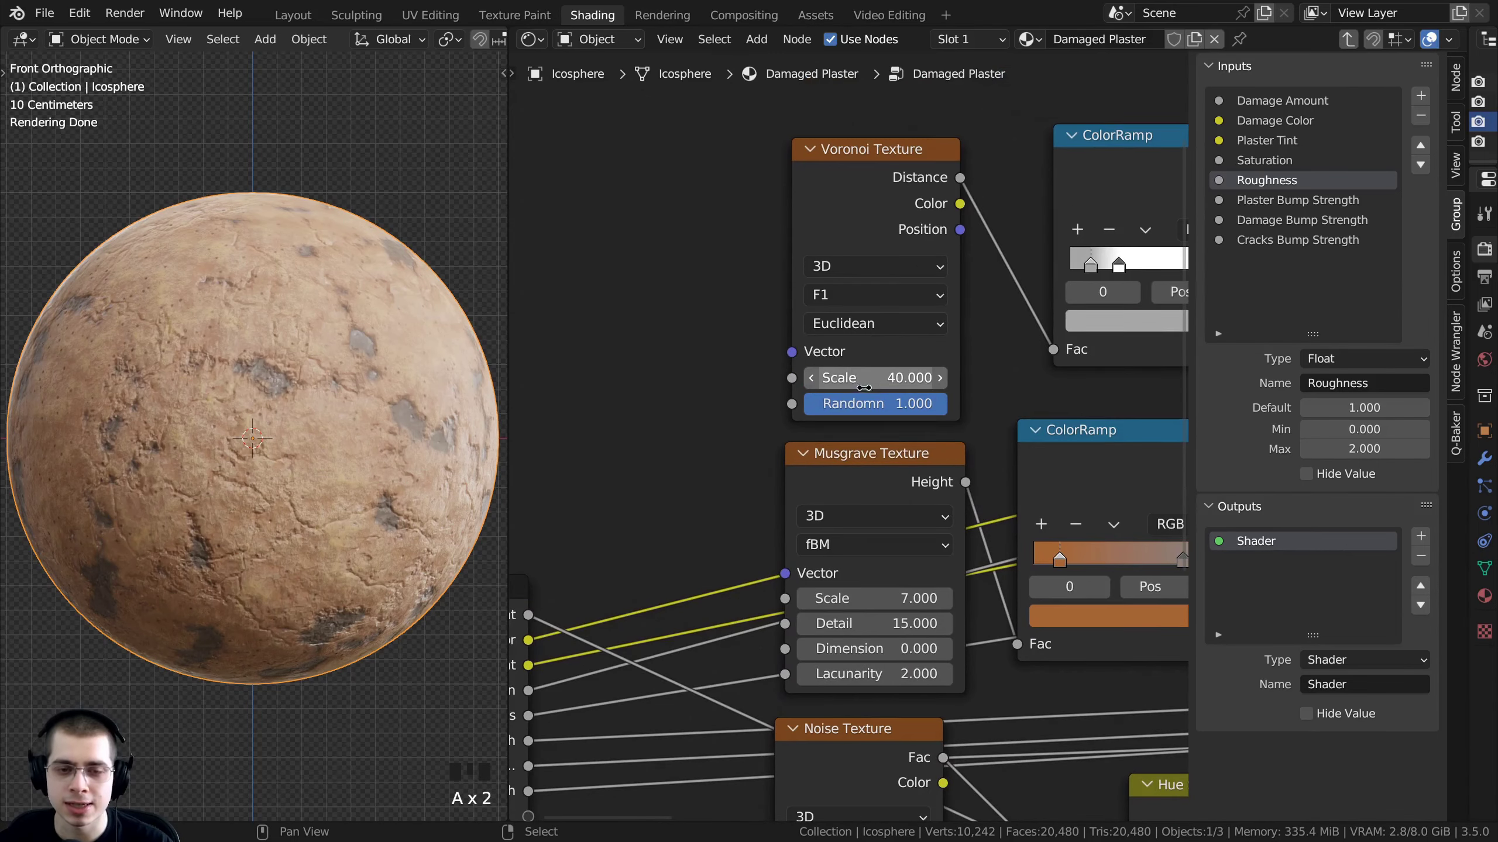
Connect the upper Noise Texture node's Scale to a new socket on the Group Input node
middle_drag(864, 388, 935, 350)
scroll(936, 349, down, 3)
click(906, 182)
middle_drag(872, 580, 801, 243)
scroll(802, 243, down, 1)
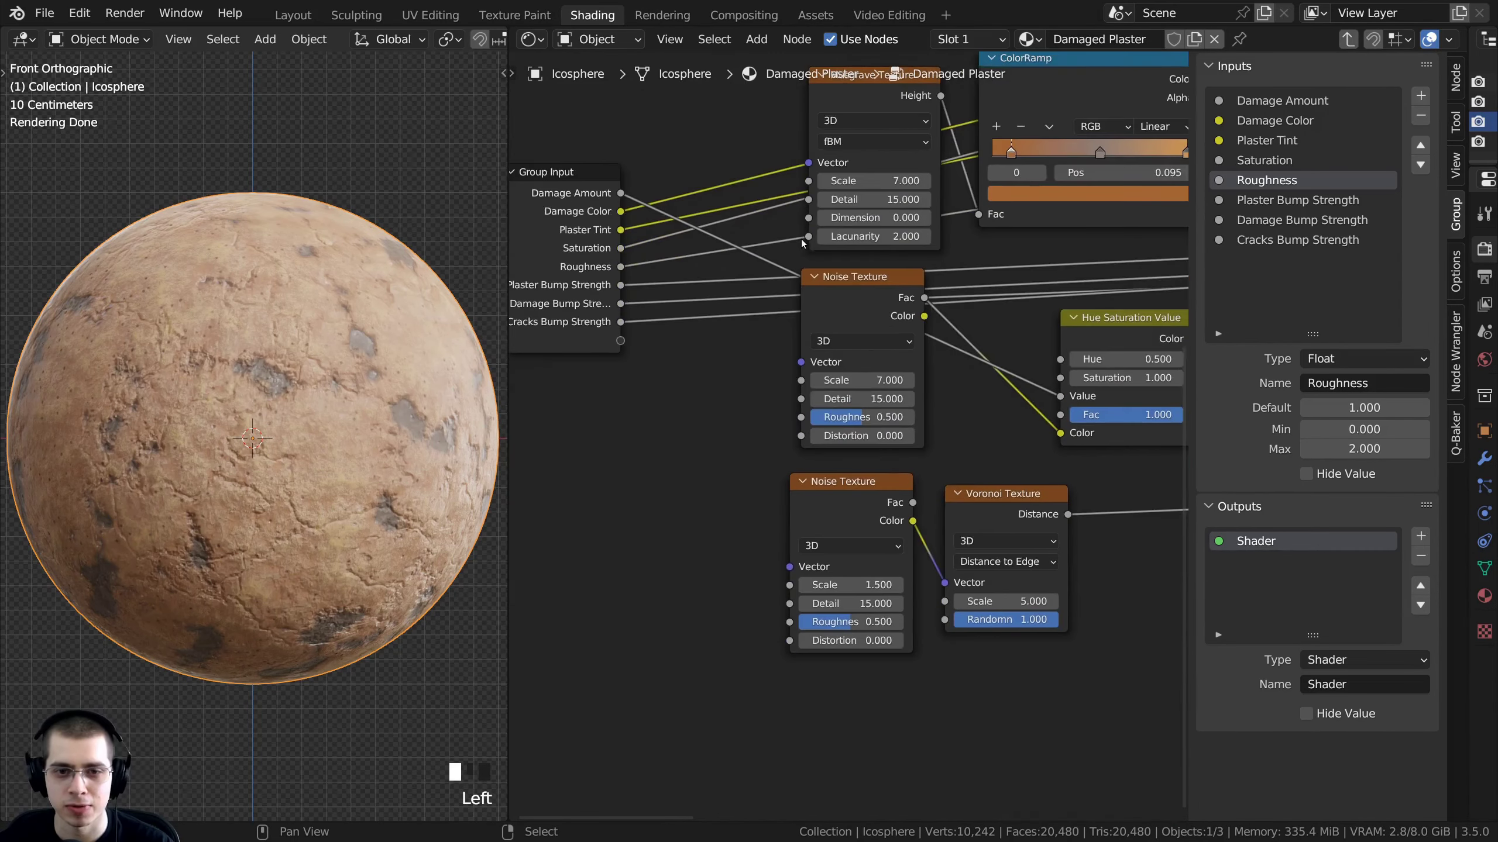
scroll(816, 277, up, 1)
click(832, 267)
middle_drag(814, 370, 873, 485)
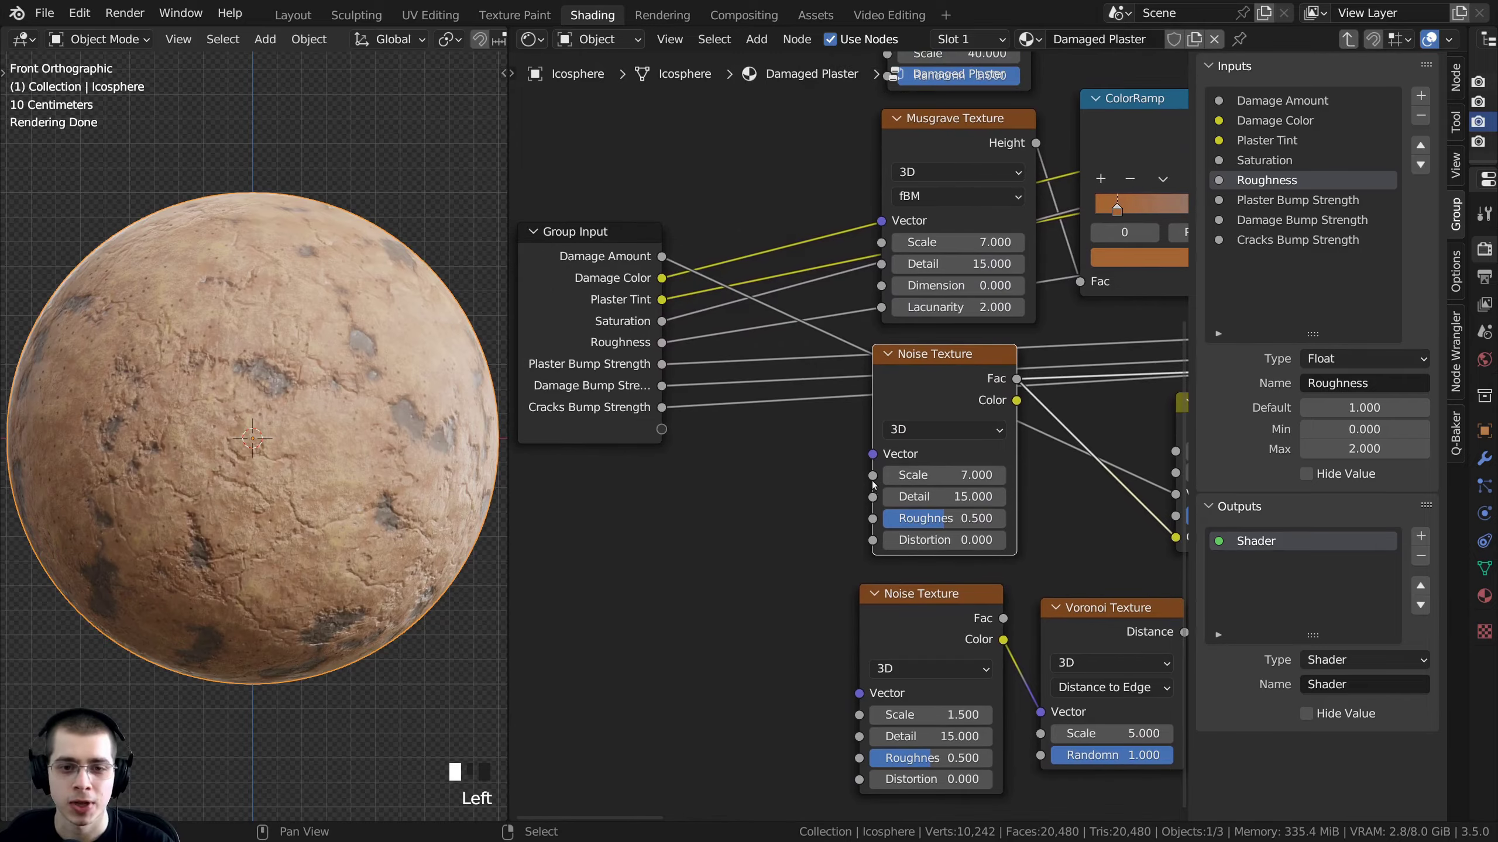
drag(872, 476, 661, 429)
scroll(637, 431, up, 1)
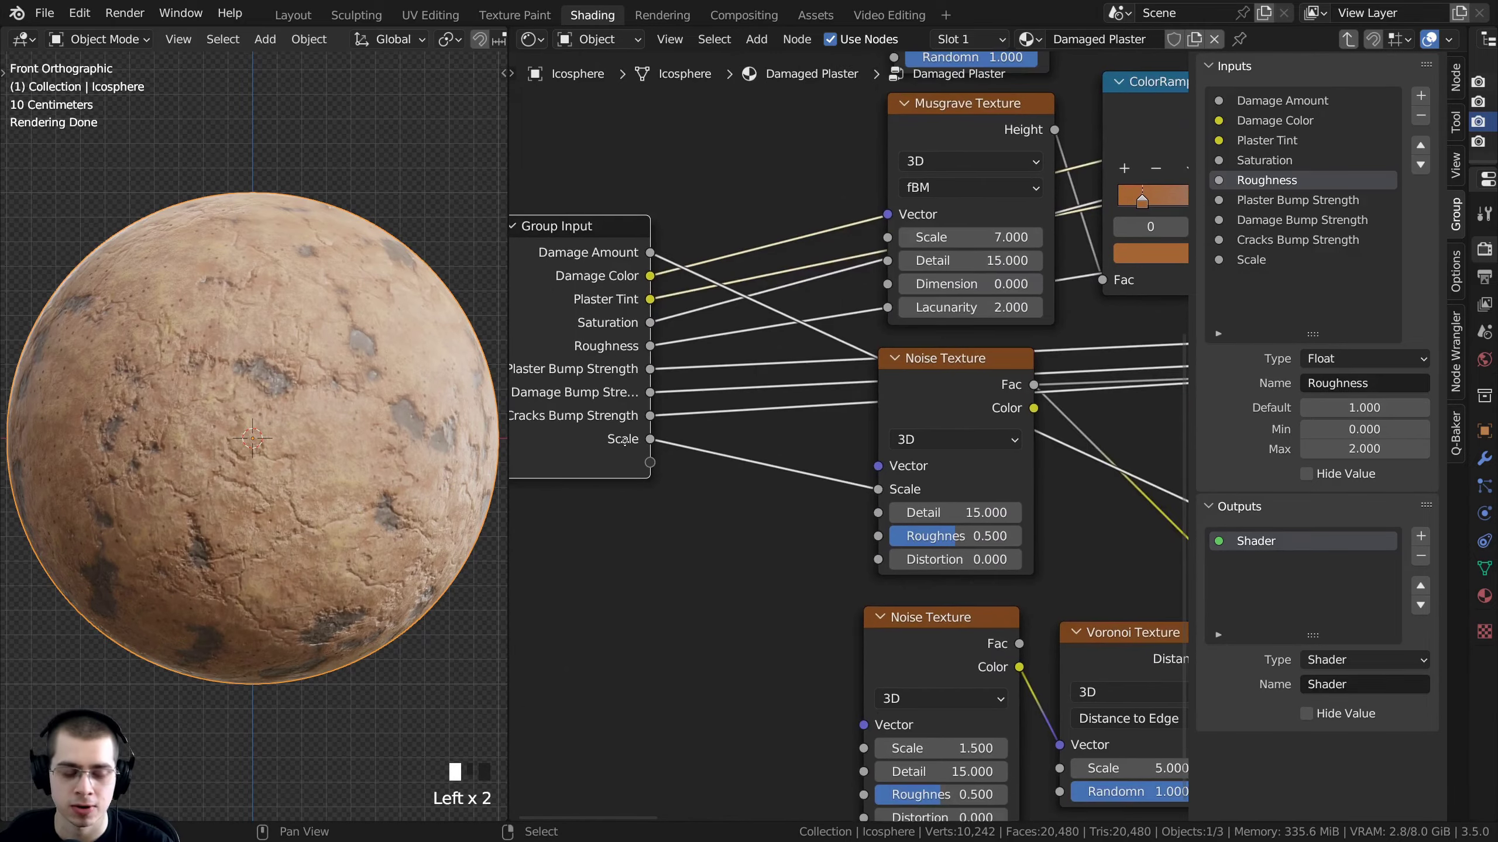
Leave the group to try the new Scale input on the Damaged Plaster node, and reopen the group
key(Tab)
scroll(685, 513, up, 4)
middle_drag(684, 636, 710, 616)
drag(708, 649, 649, 649)
scroll(260, 550, up, 2)
key(Tab)
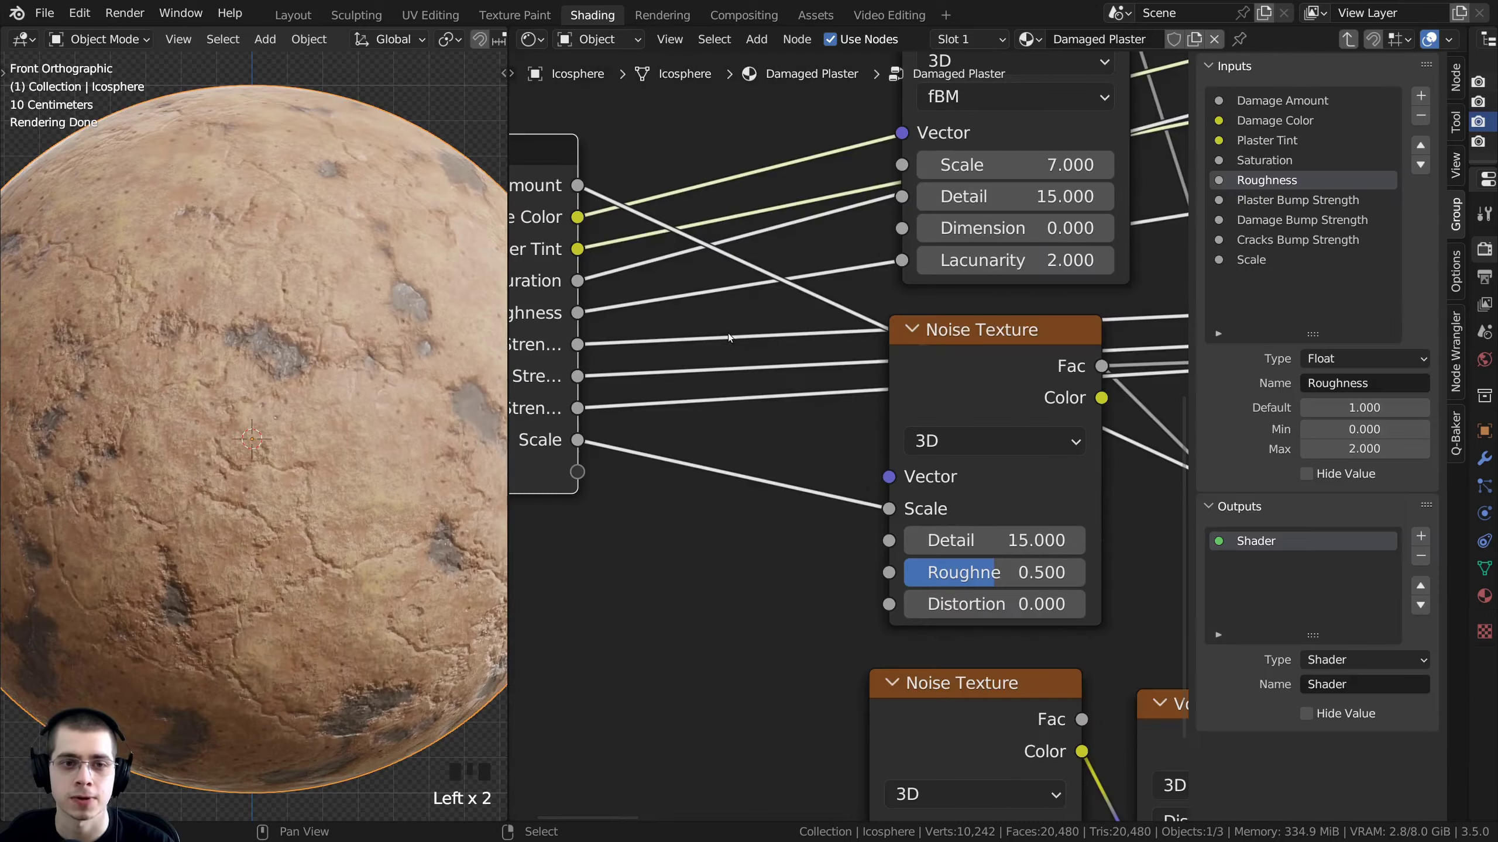
Connect the Scale inputs of the Musgrave Texture and upper Voronoi Texture nodes to the Group Input's Scale socket
scroll(884, 407, down, 6)
middle_drag(881, 328, 921, 337)
scroll(922, 337, up, 1)
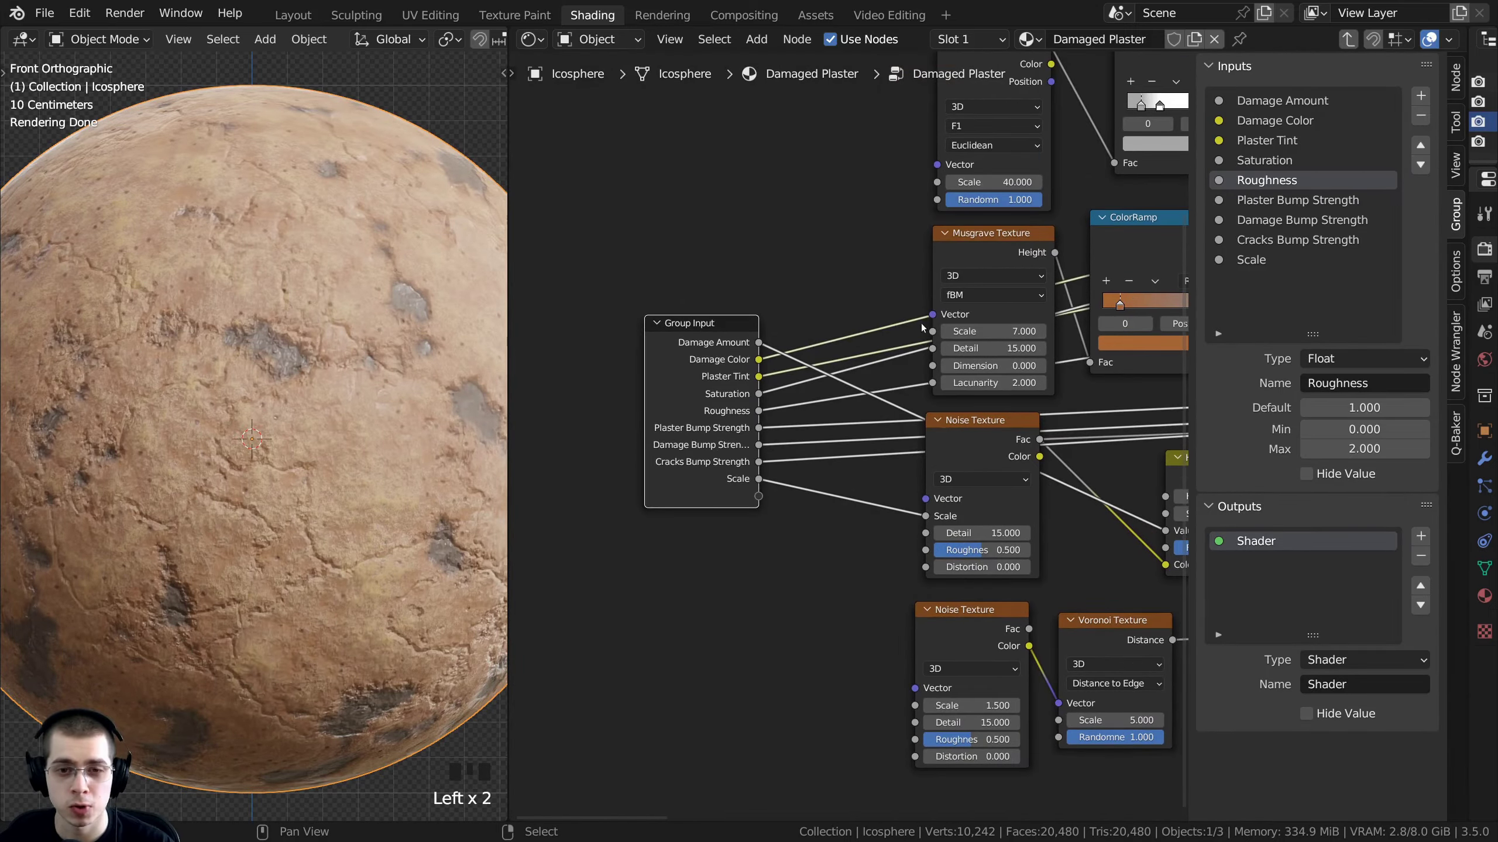
scroll(908, 410, down, 2)
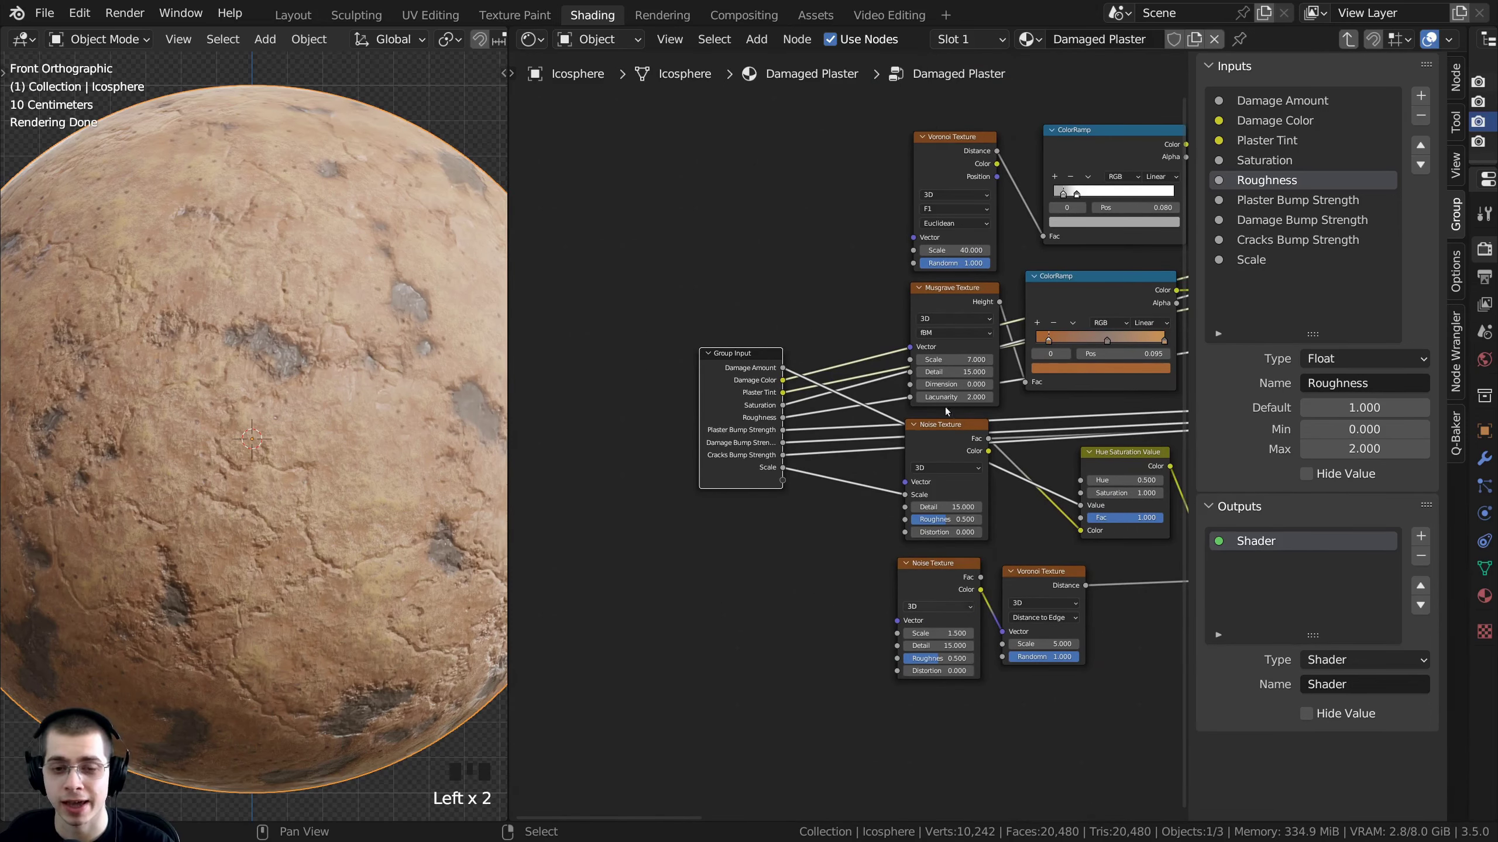
scroll(870, 687, up, 2)
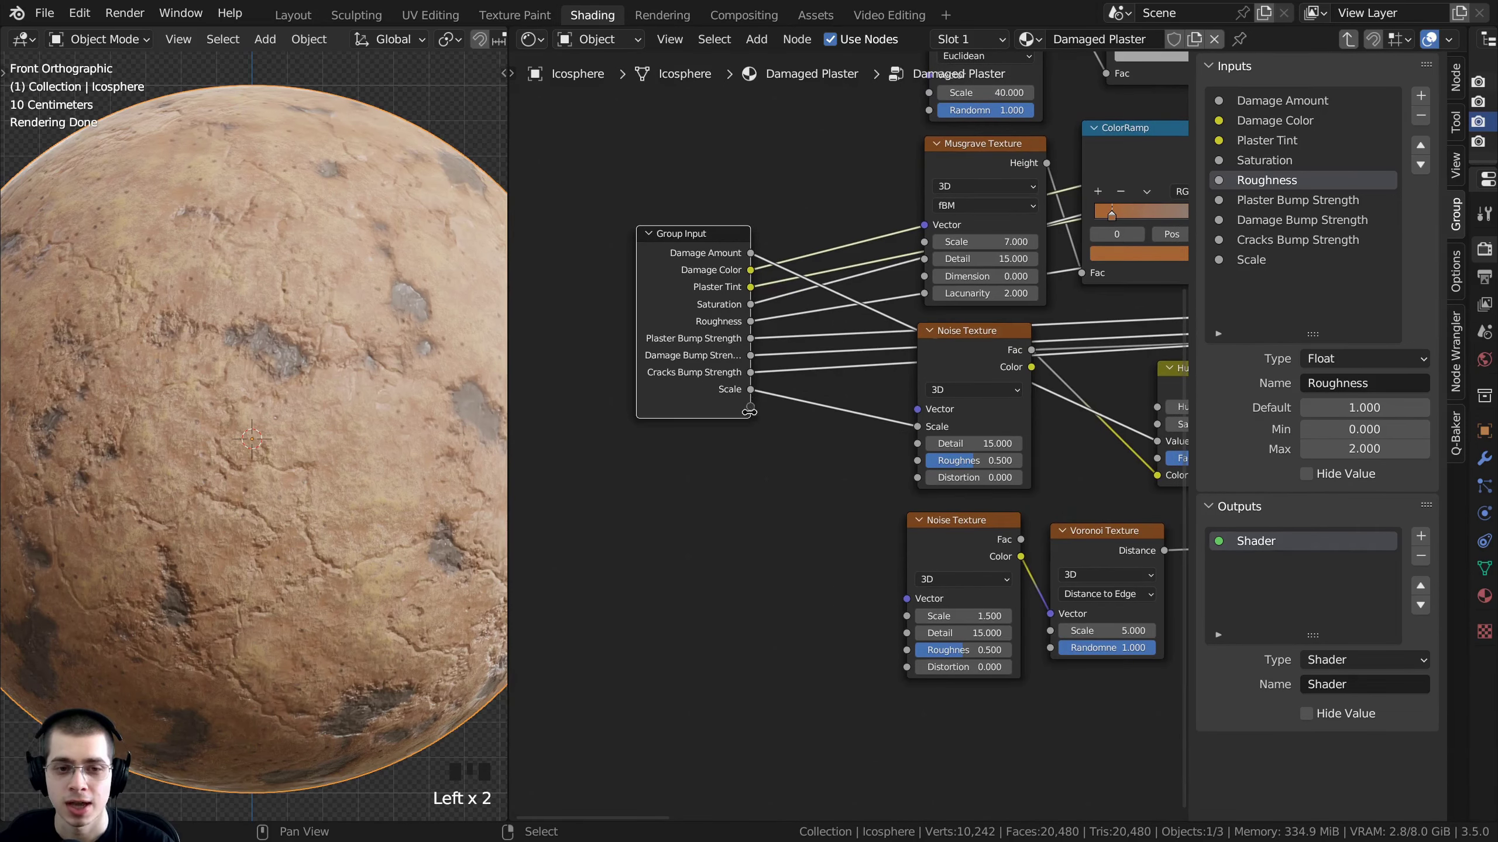
scroll(778, 393, up, 1)
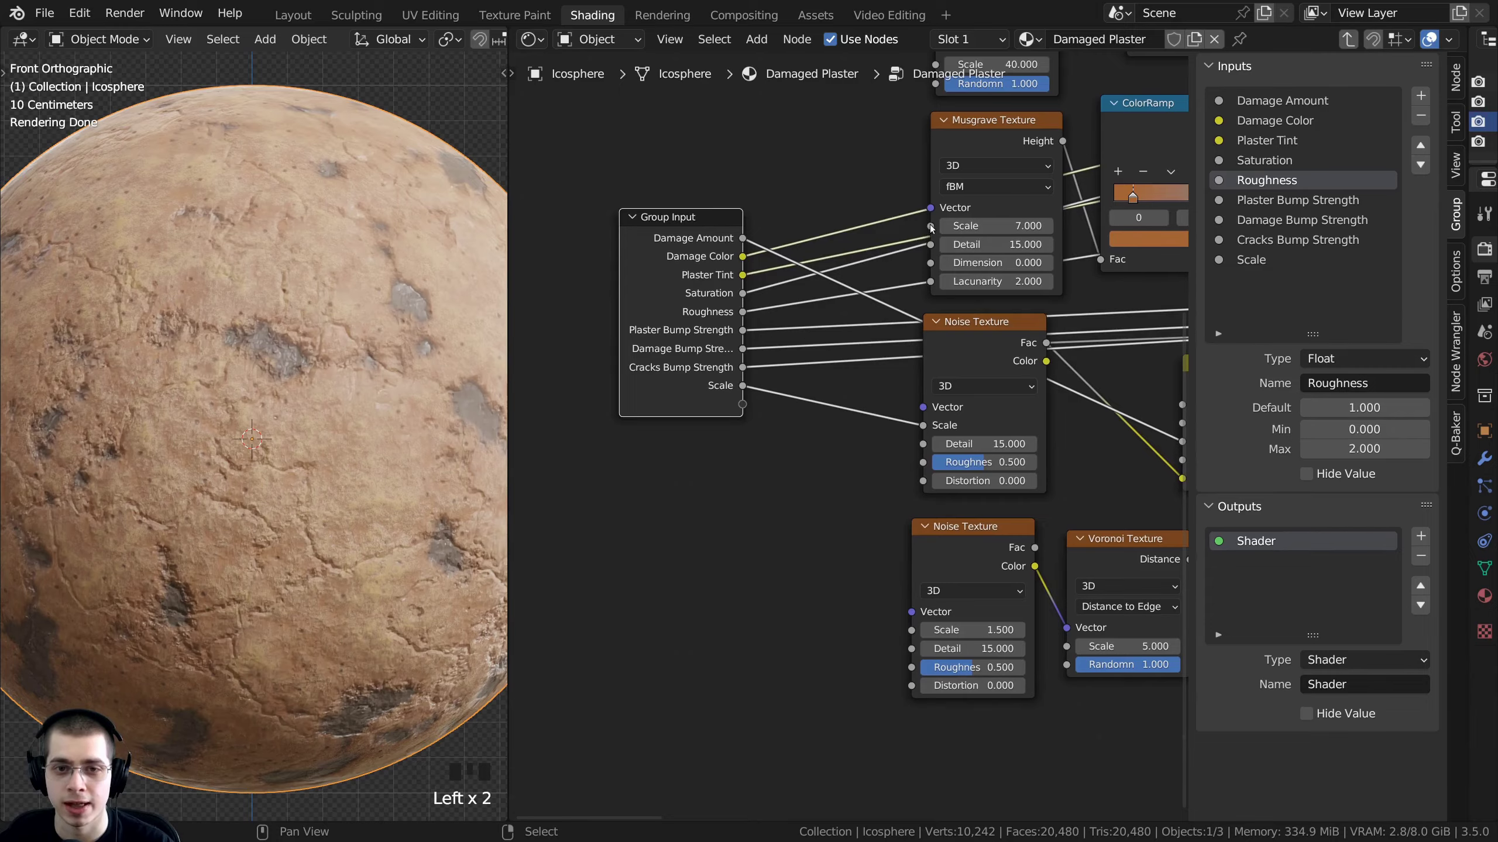
drag(930, 227, 743, 385)
middle_drag(904, 100, 894, 291)
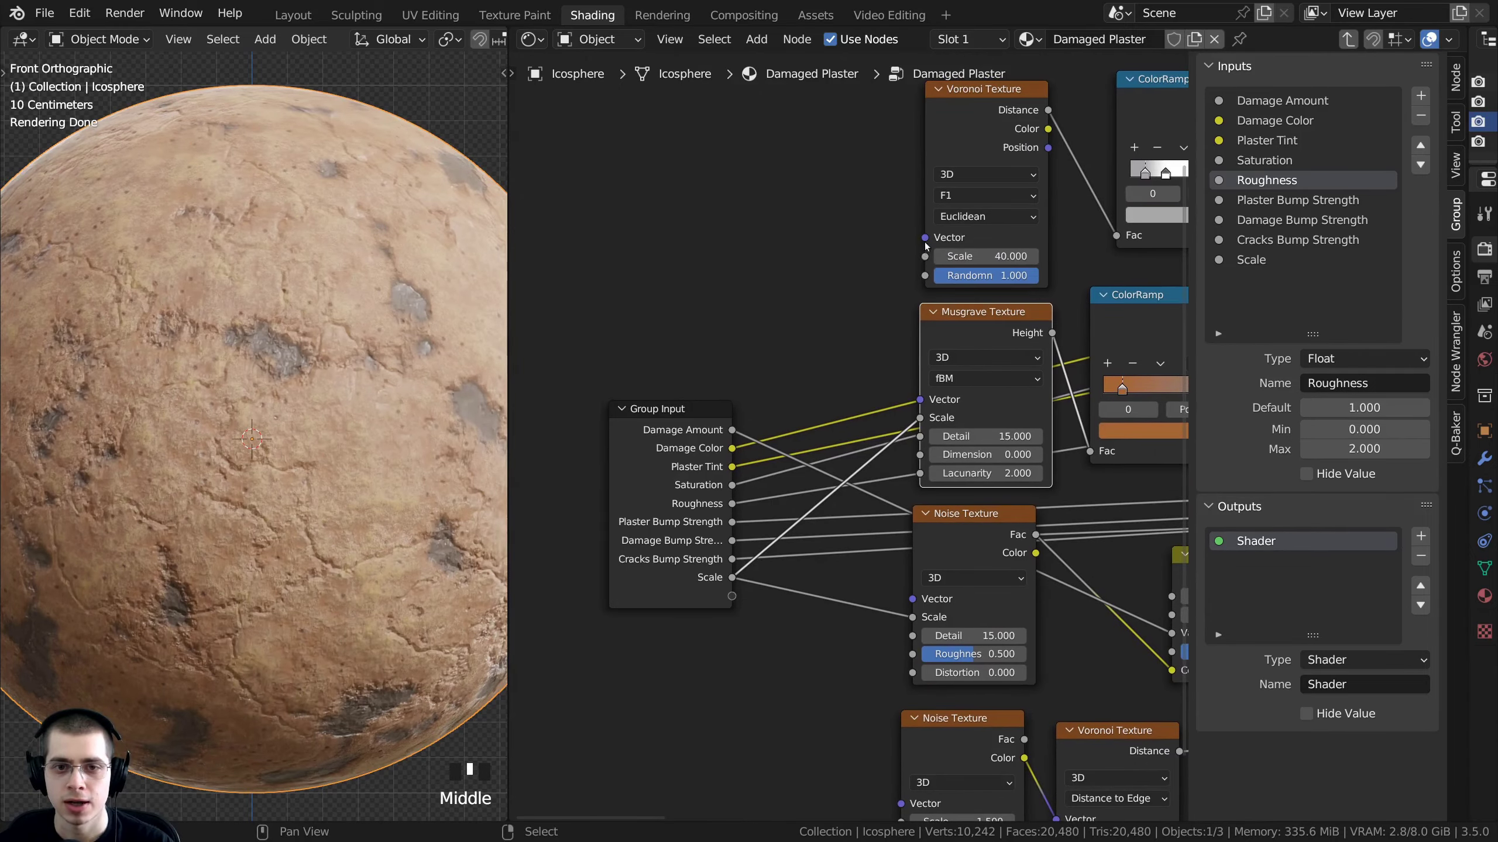
drag(924, 256, 732, 578)
middle_drag(941, 282, 903, 206)
Undo the Scale connections to the Voronoi, Musgrave and Noise Texture nodes along with the added Scale group input
key(ctrl+z)
key(ctrl+z)
key(ctrl+z)
key(ctrl+z)
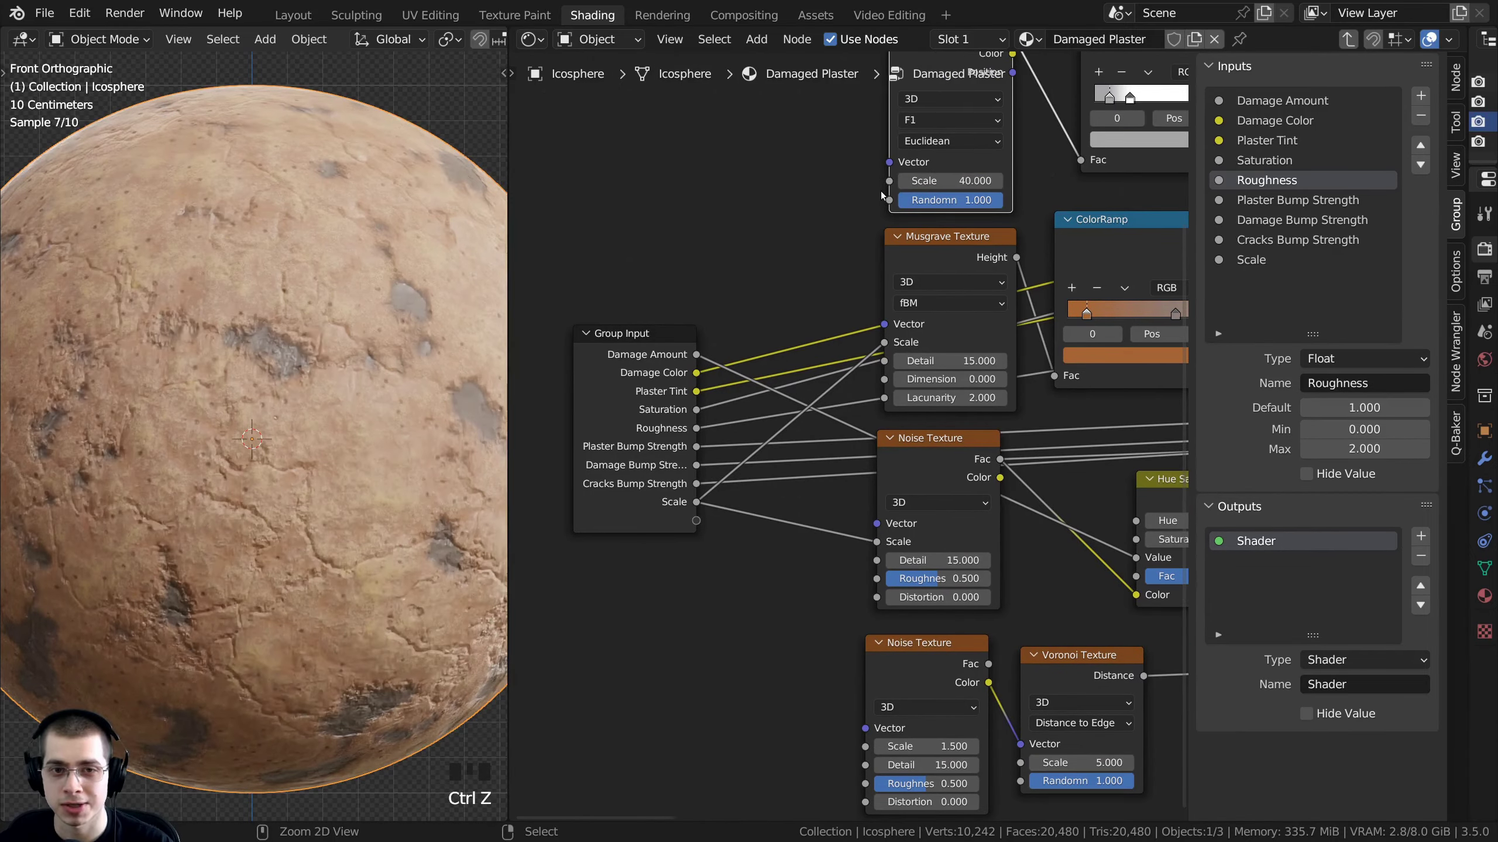
key(ctrl+z)
key(ctrl+z)
key(ctrl+z)
key(ctrl+z)
key(ctrl+z)
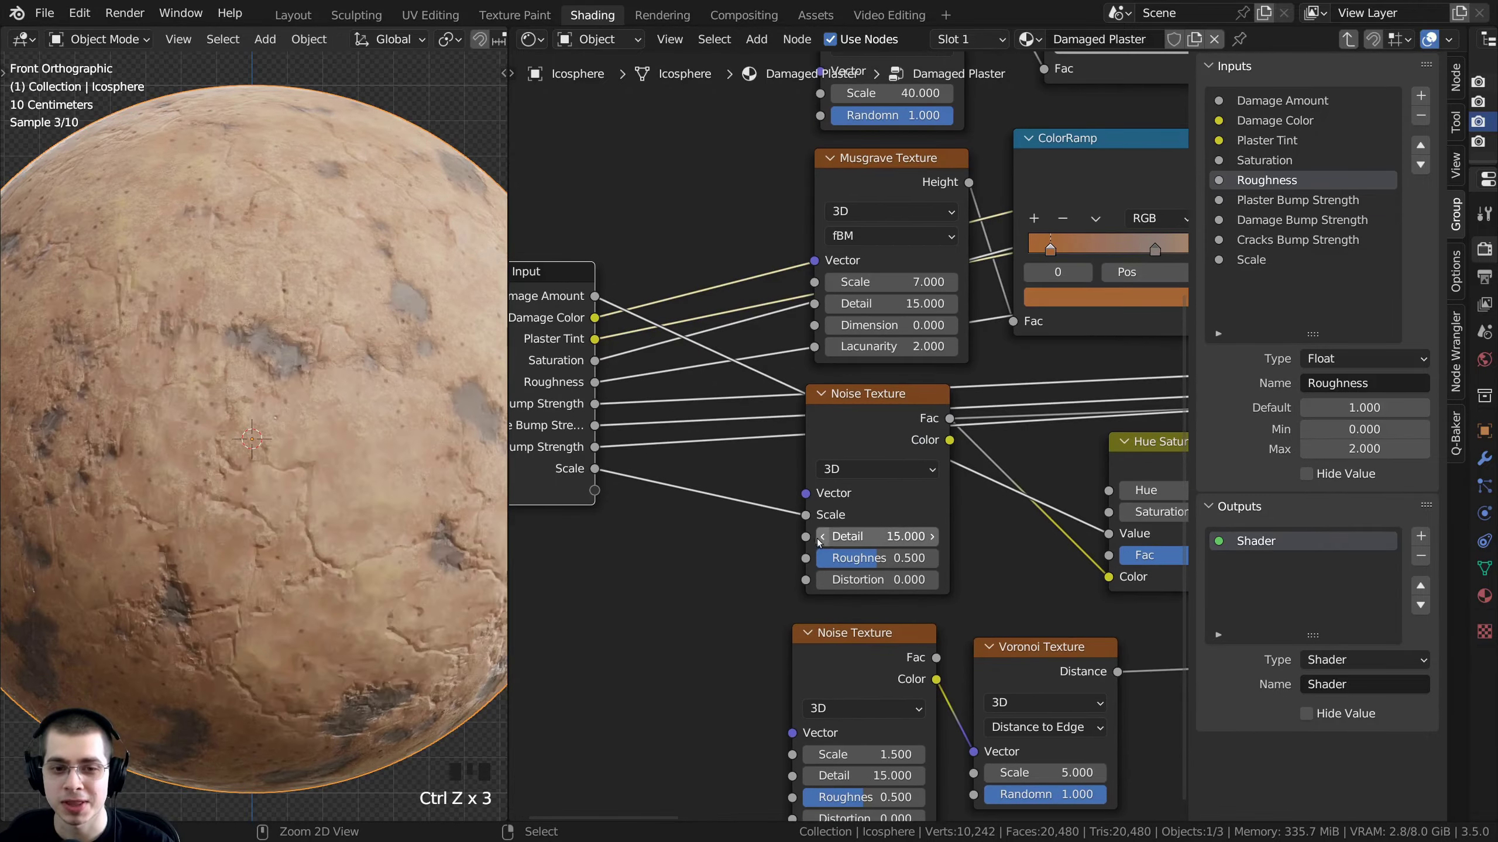
middle_drag(823, 573, 817, 530)
key(ctrl+z)
key(ctrl+z)
key(ctrl+z)
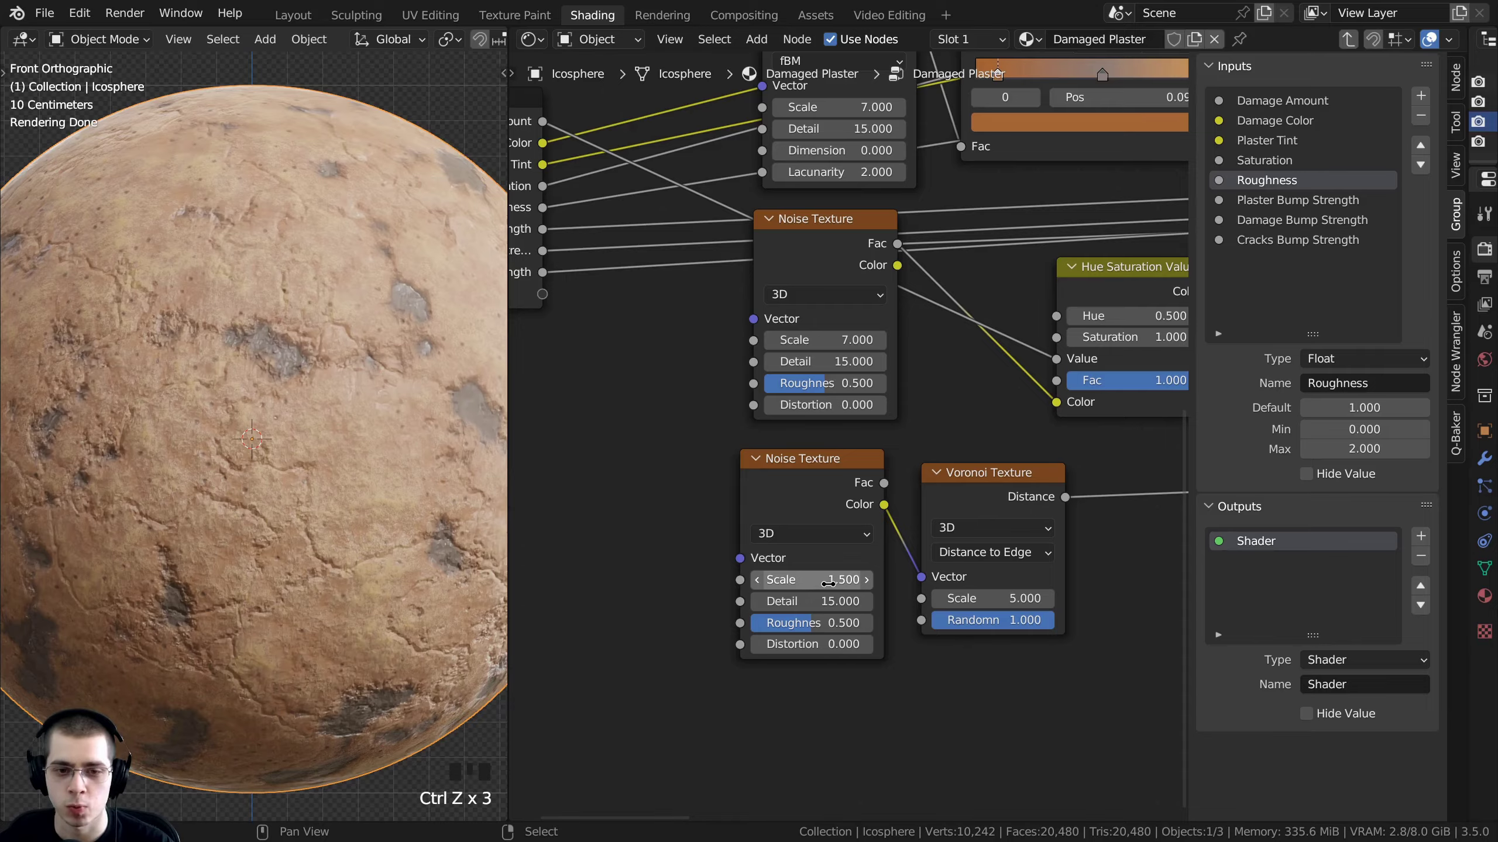
Try a different Scale value on the lower Voronoi Texture node
drag(1008, 599, 1061, 599)
right_click(1008, 599)
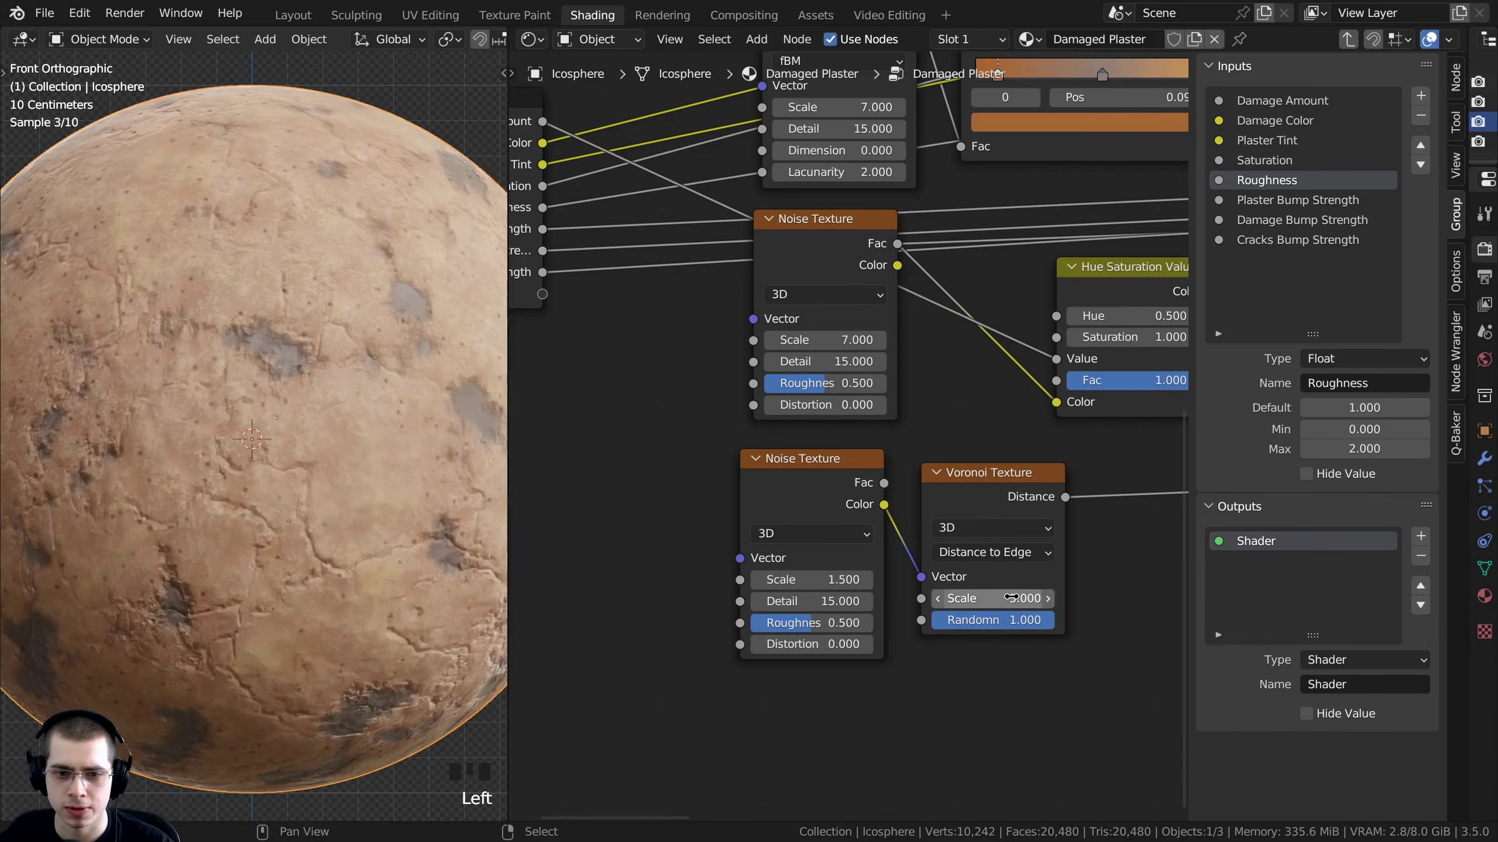
Connect the upper Voronoi Texture and Musgrave Texture Scale inputs to one new Scale socket on the Group Input node
middle_drag(898, 427, 908, 578)
middle_drag(804, 150, 858, 318)
scroll(858, 353, down, 1)
scroll(858, 353, up, 1)
drag(953, 349, 733, 533)
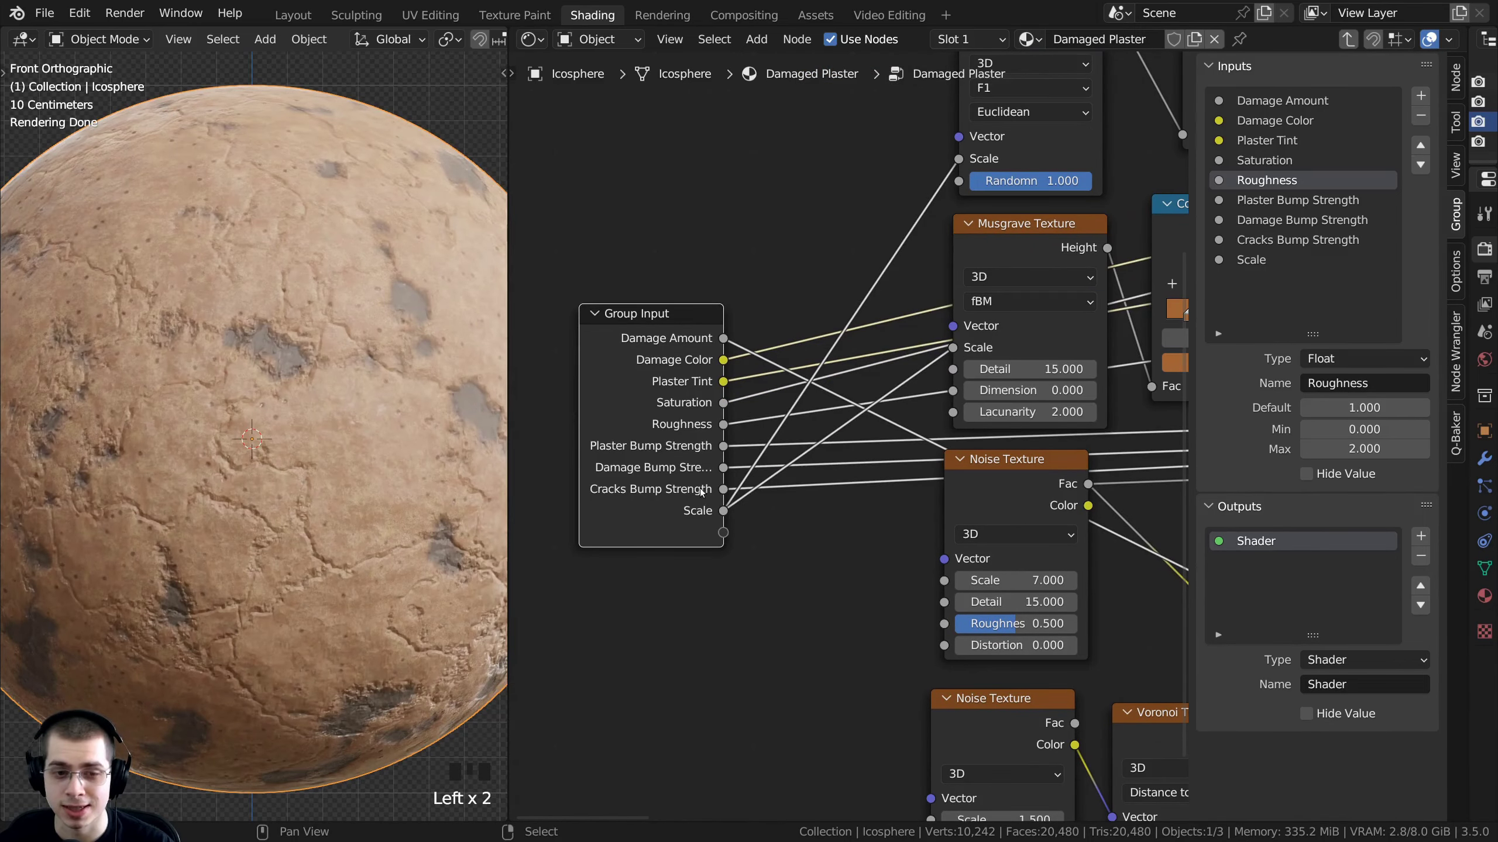
Leave the group, open the shared Scale value on the Damaged Plaster node for editing, and return inside the group
key(Tab)
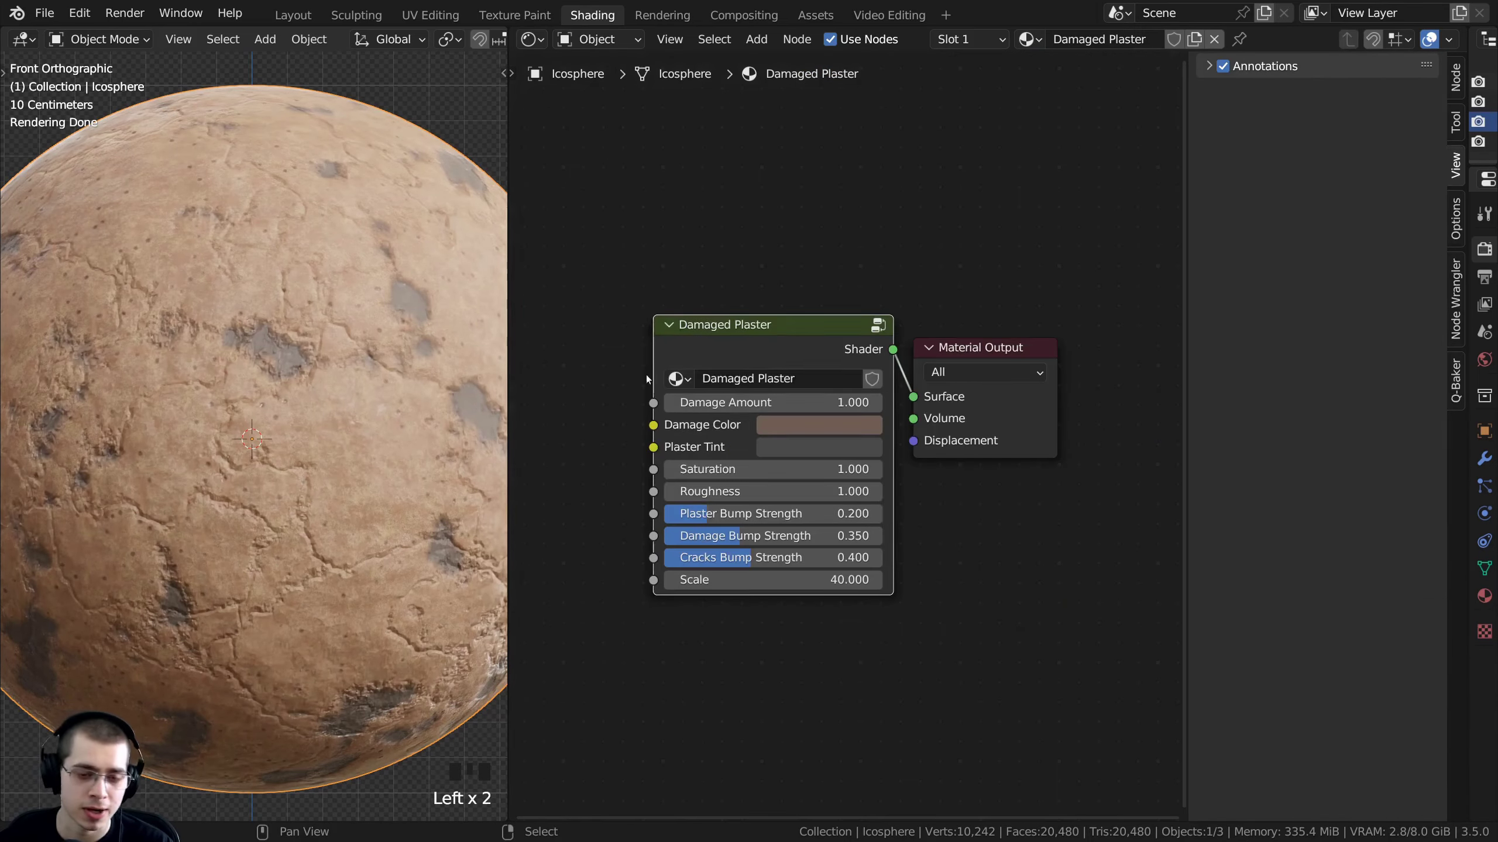
double_click(758, 580)
key(Return)
key(Tab)
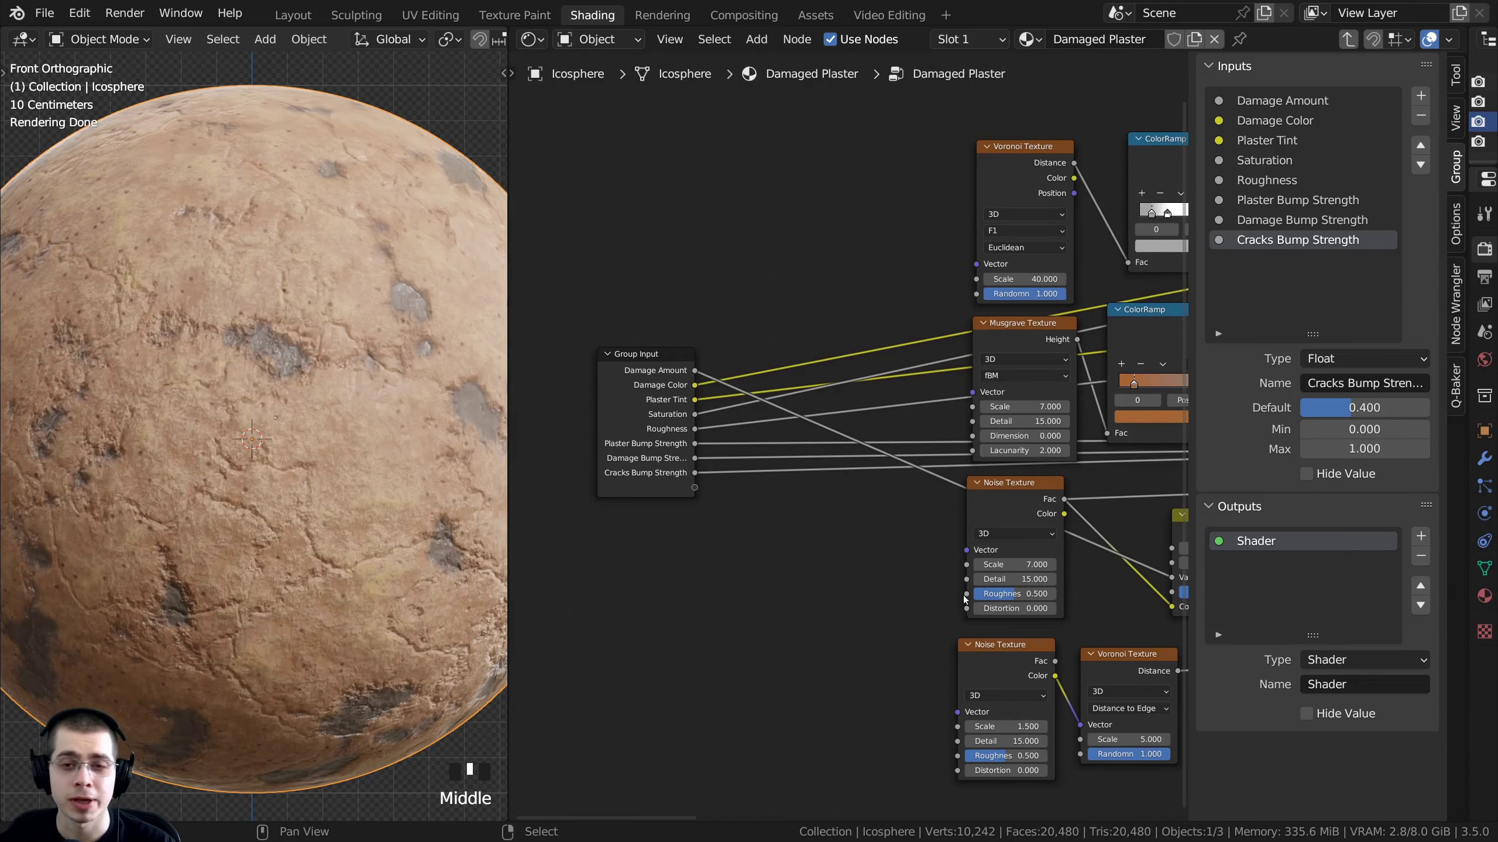
Examine the Vector and Scale inputs of the texture nodes beside the Group Input node
middle_drag(929, 529, 928, 513)
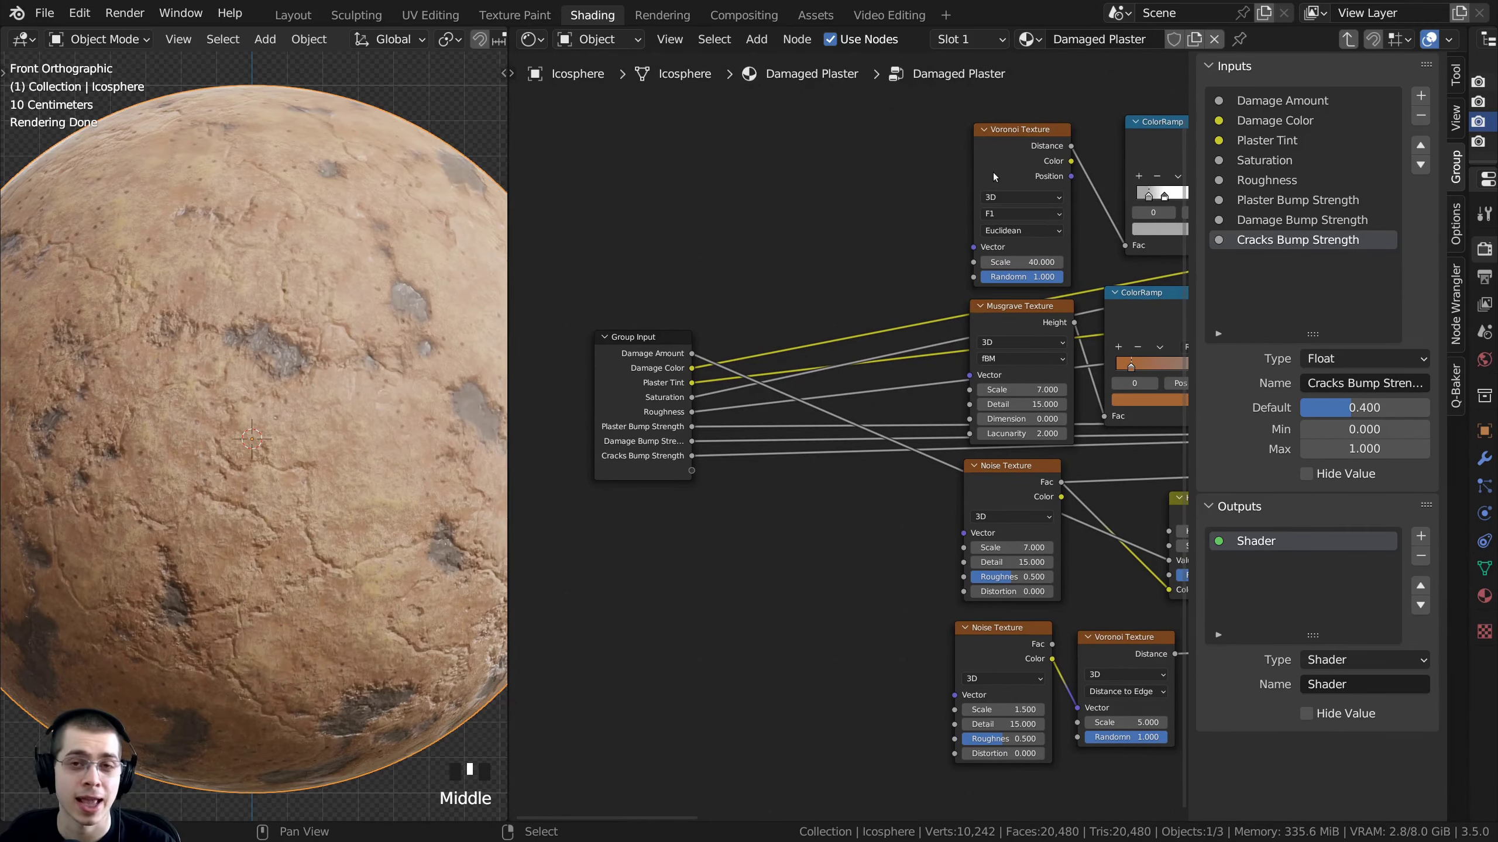
scroll(996, 213, up, 2)
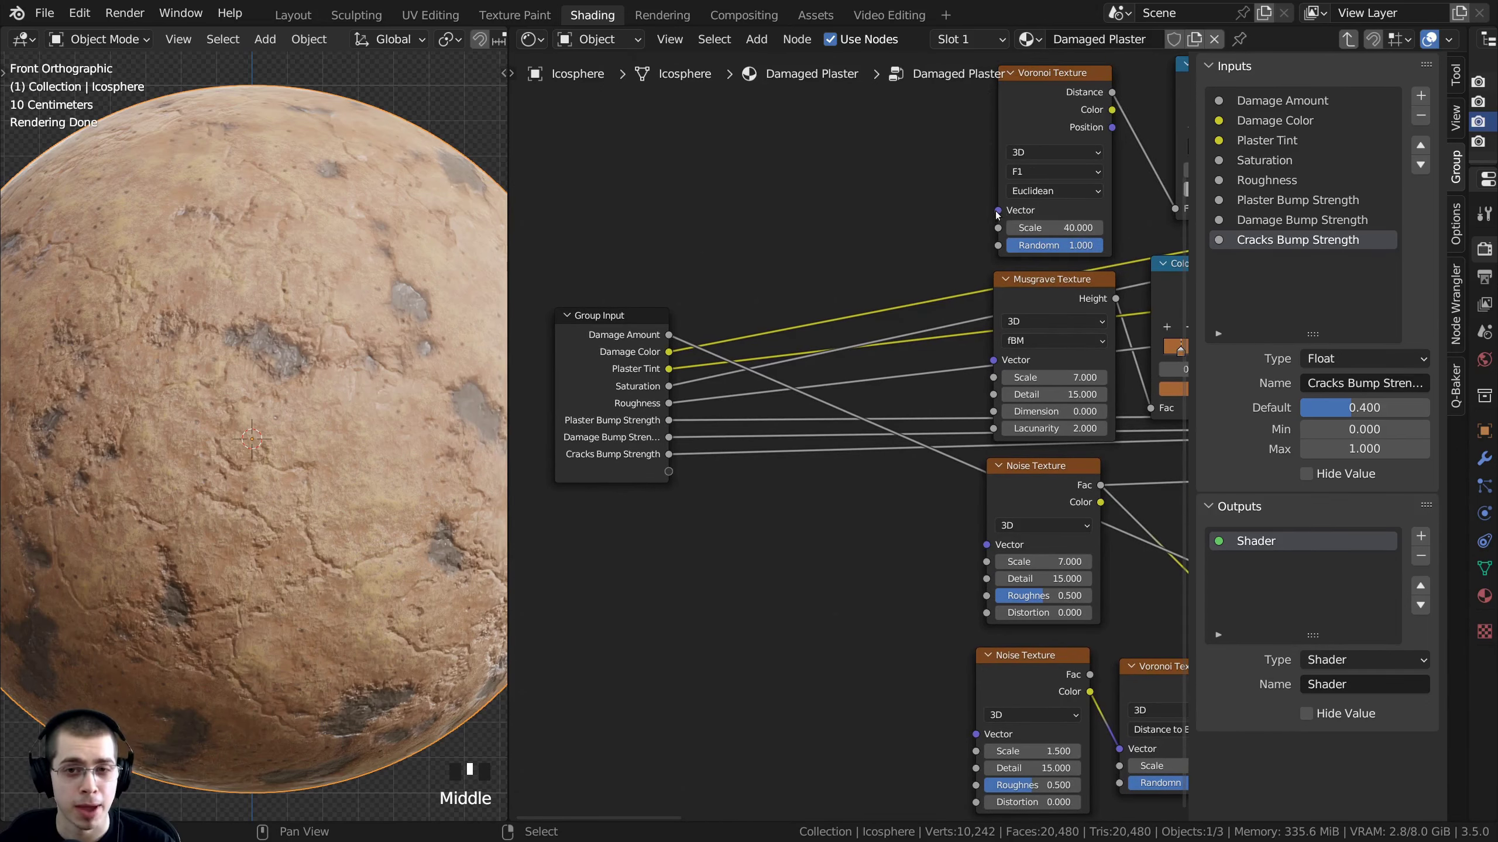
click(1018, 96)
mouse_move(854, 407)
middle_down()
mouse_move(851, 466)
mouse_move(846, 398)
middle_up()
scroll(849, 470, down, 3)
key(a)
scroll(406, 387, down, 1)
scroll(962, 241, up, 1)
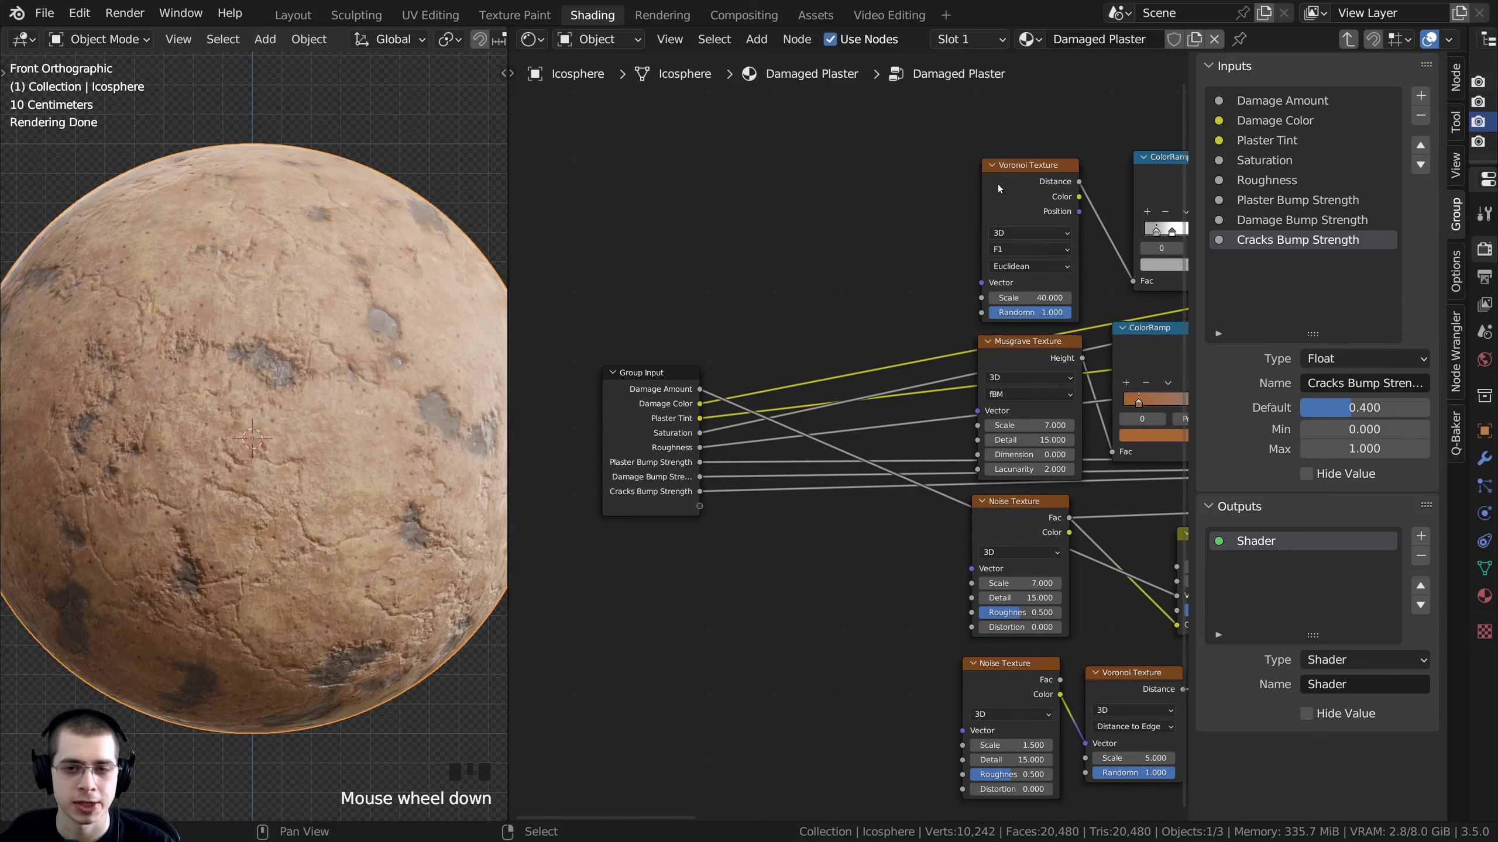
scroll(938, 371, up, 1)
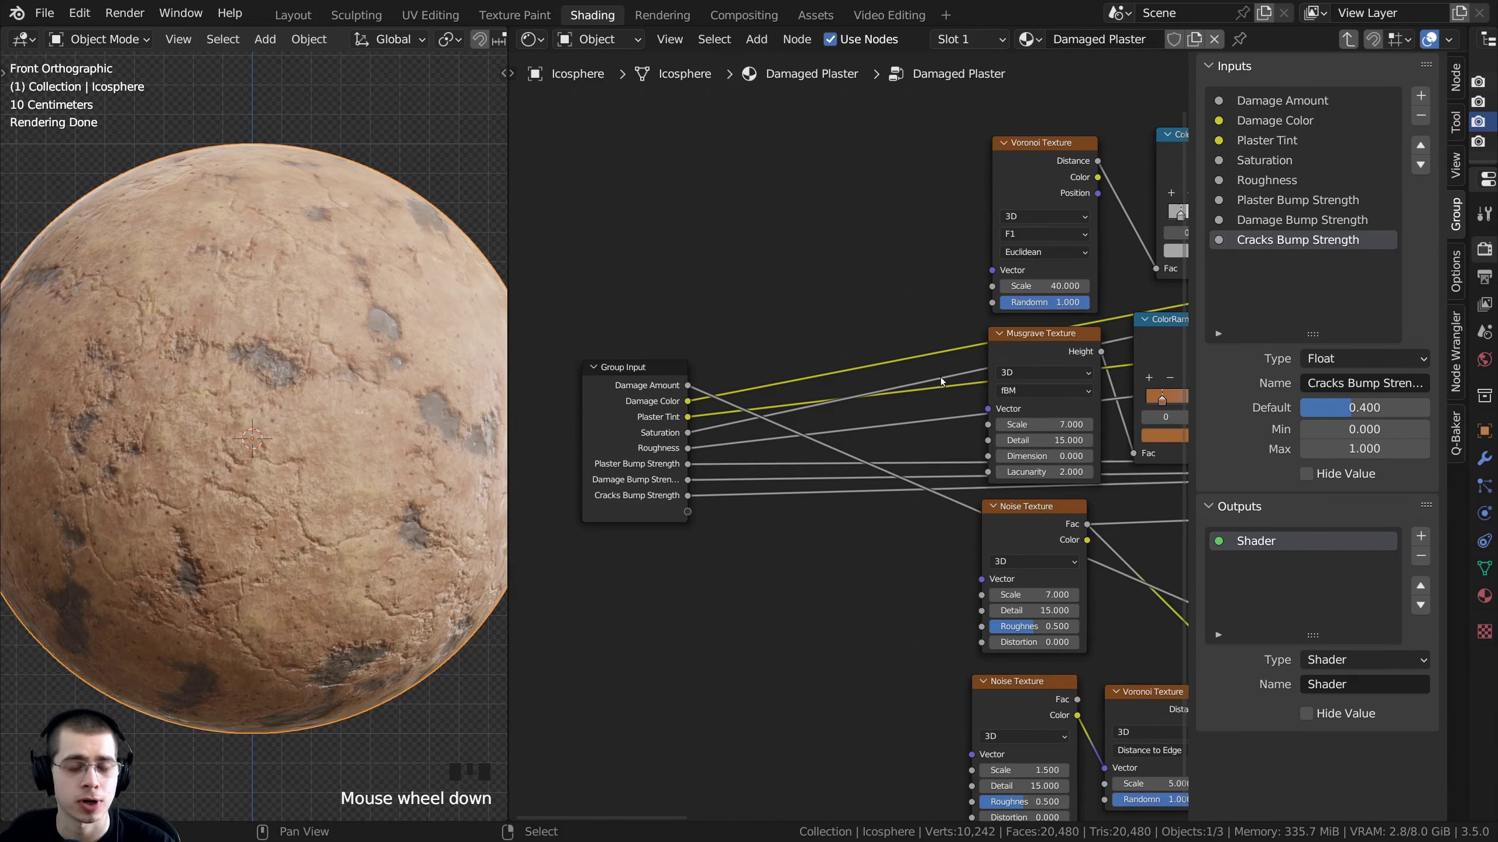
middle_drag(931, 294, 907, 217)
middle_drag(968, 360, 942, 483)
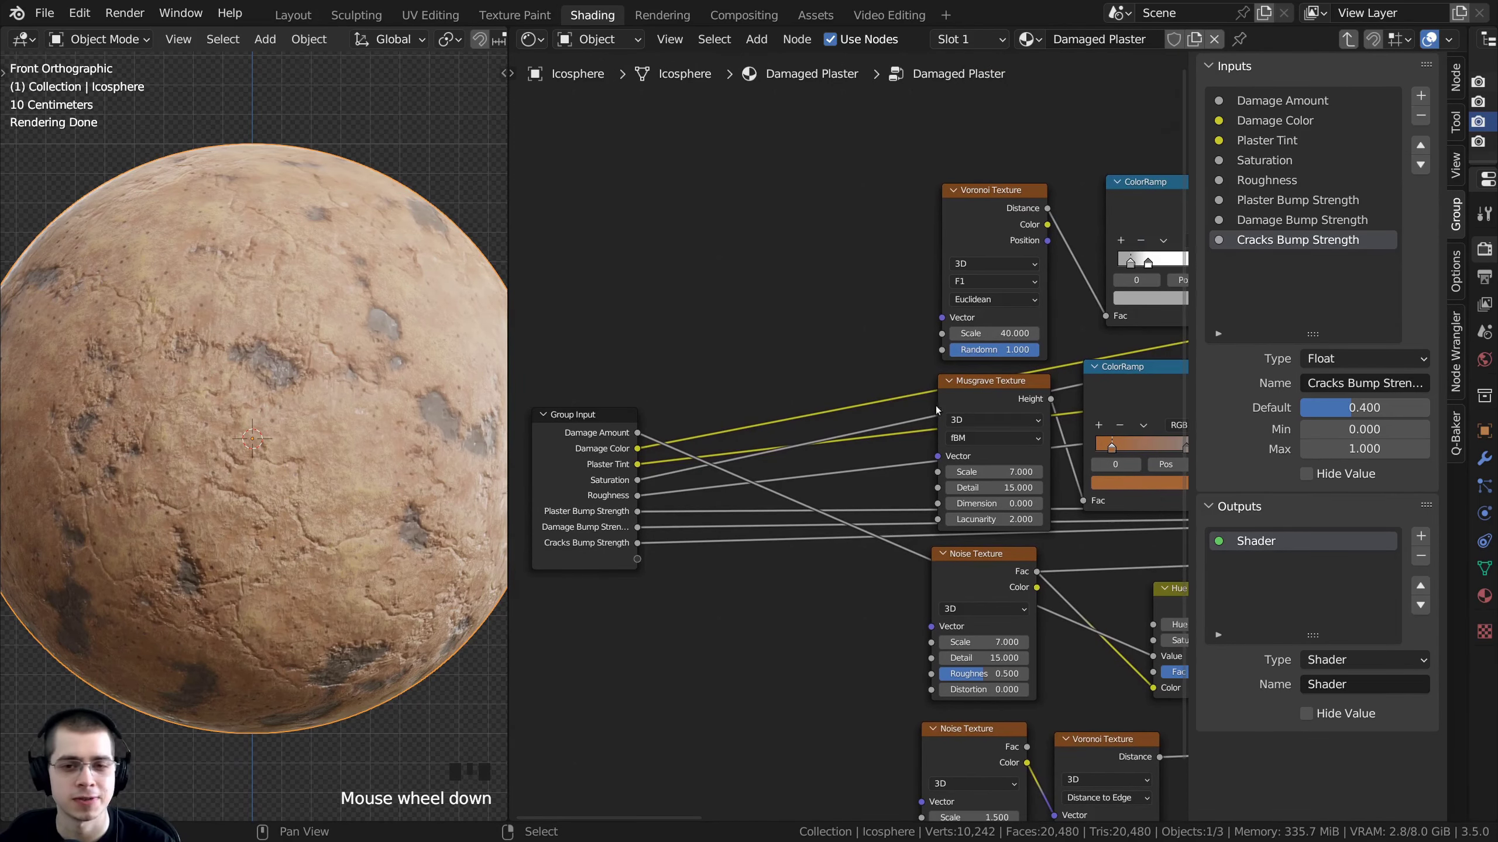
middle_drag(937, 410, 993, 368)
middle_drag(1016, 202, 945, 218)
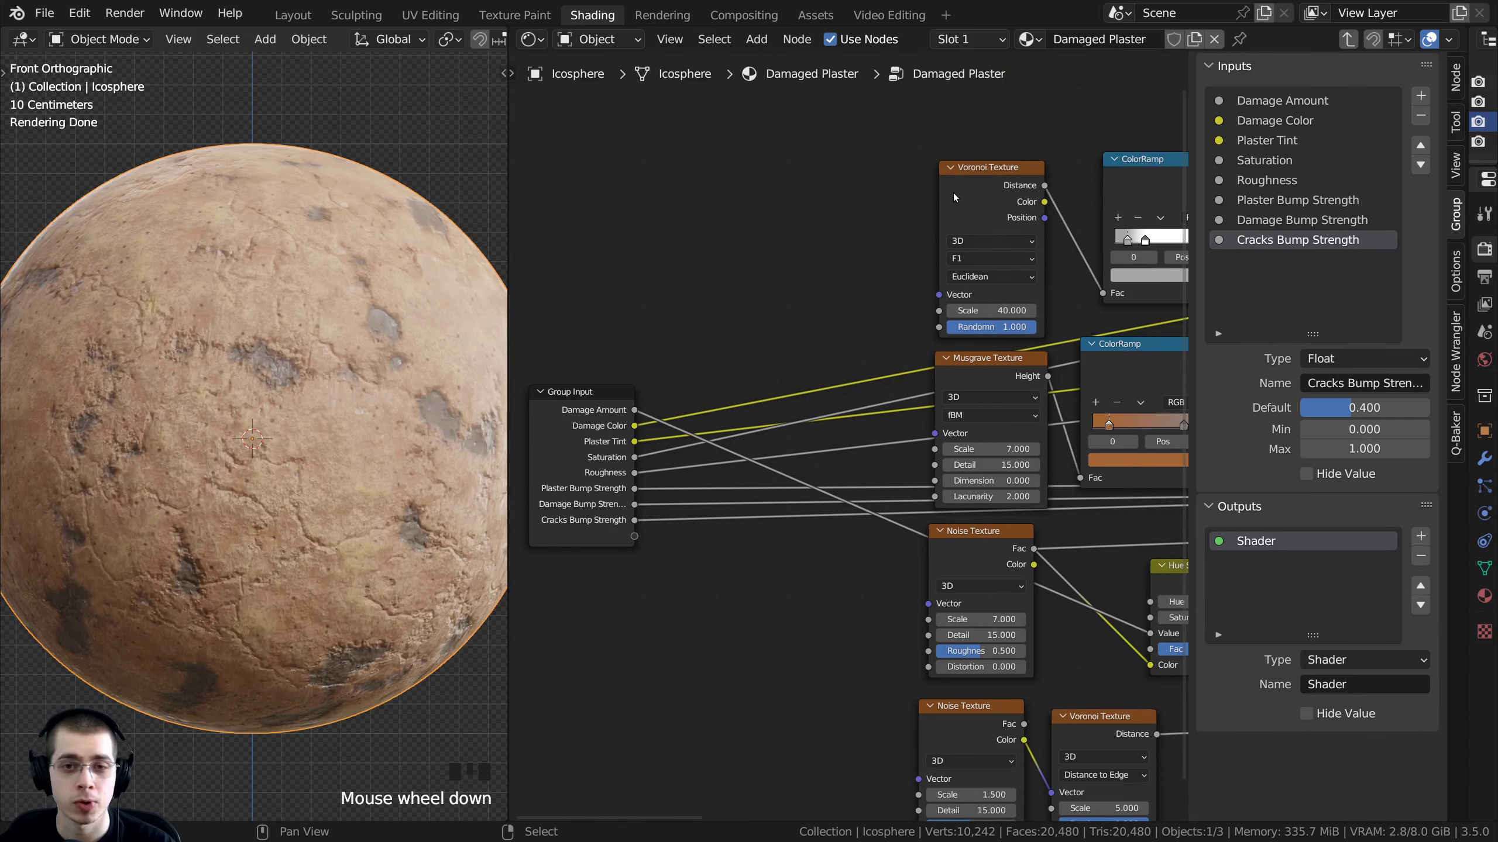
Add Texture Coordinate and Mapping nodes to the upper Voronoi Texture and move both into the free space above the Group Input node
click(956, 195)
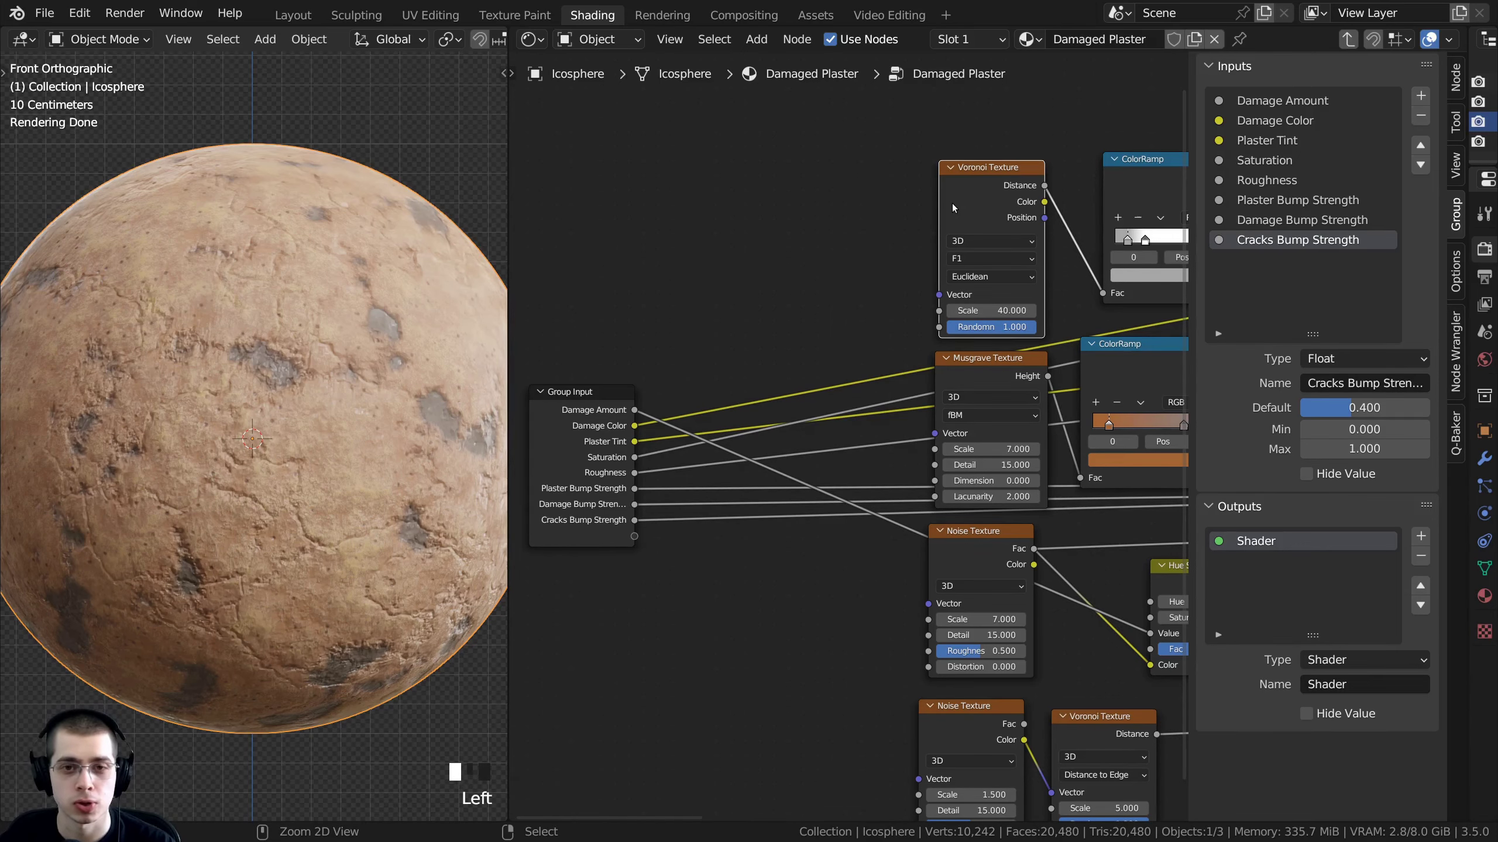
key(ctrl+t)
scroll(781, 256, up, 1)
click(766, 251)
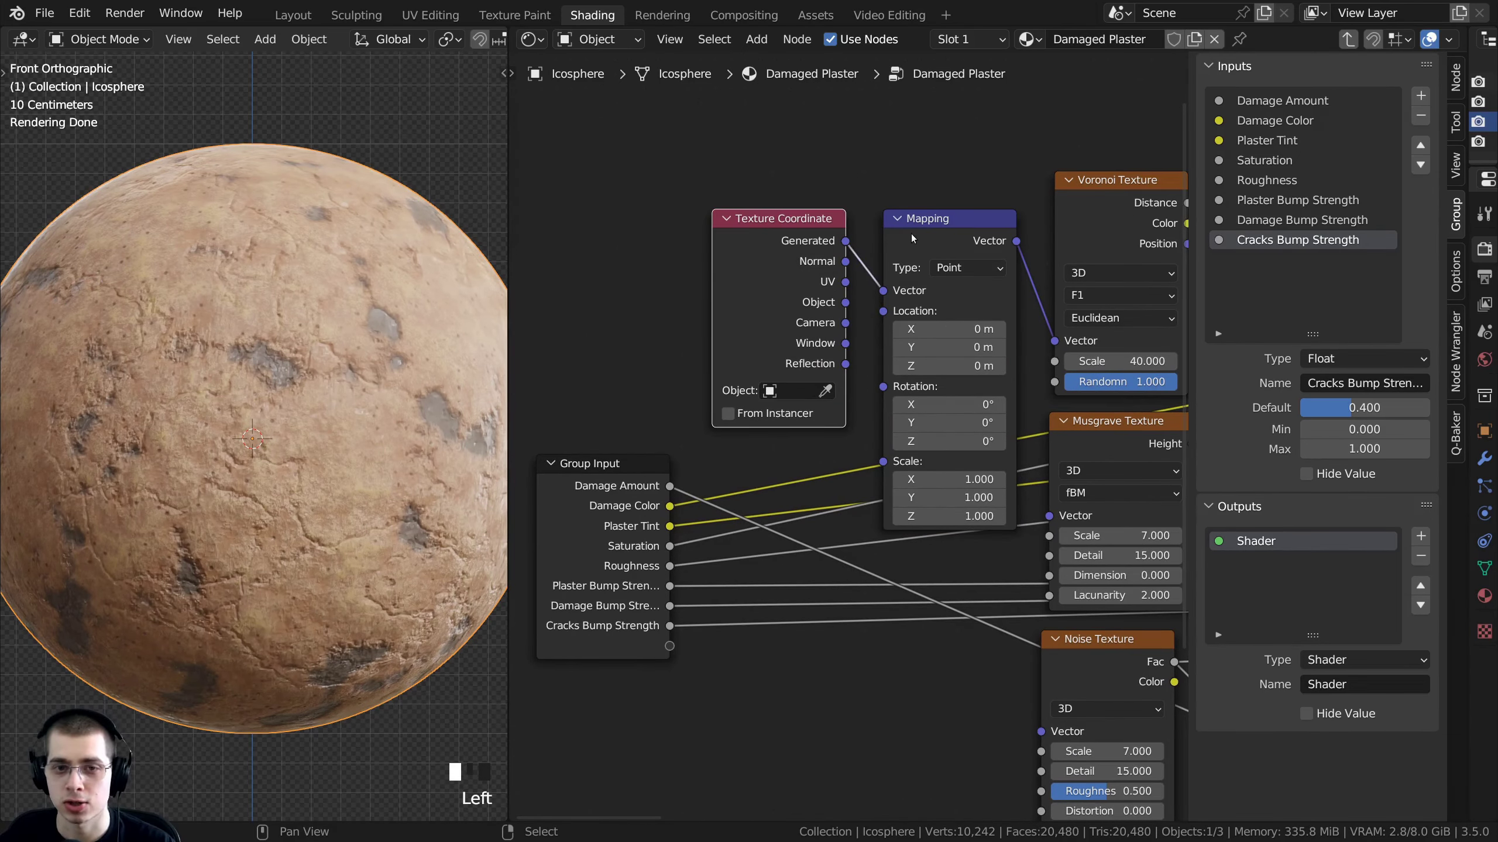
click(912, 232)
drag(891, 145, 583, 145)
key(g)
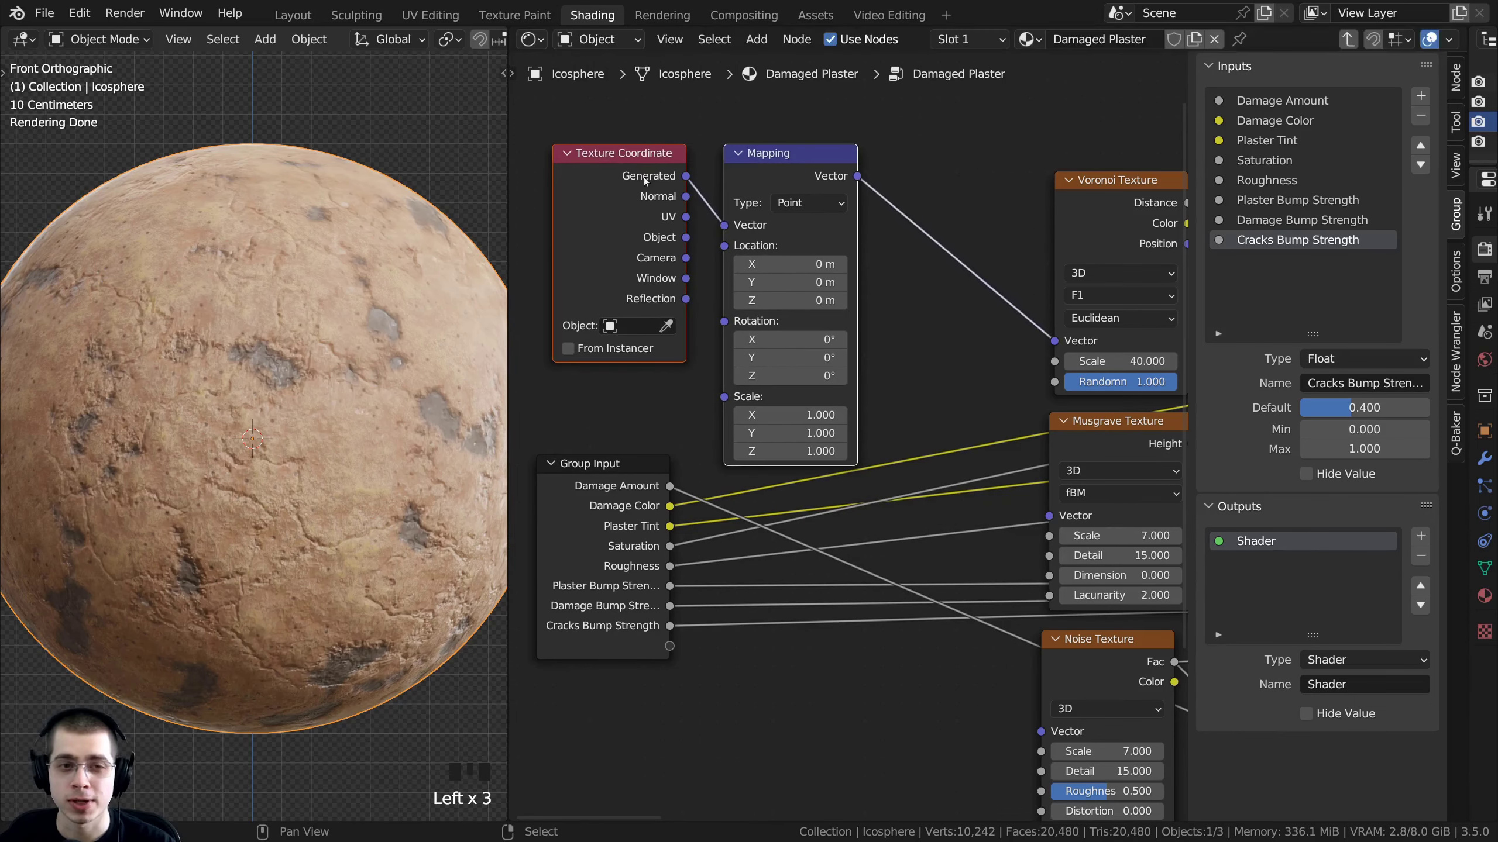
Connect the Texture Coordinate node's Object output to the Mapping node's Vector input in place of Generated
click(693, 179)
scroll(720, 224, up, 2)
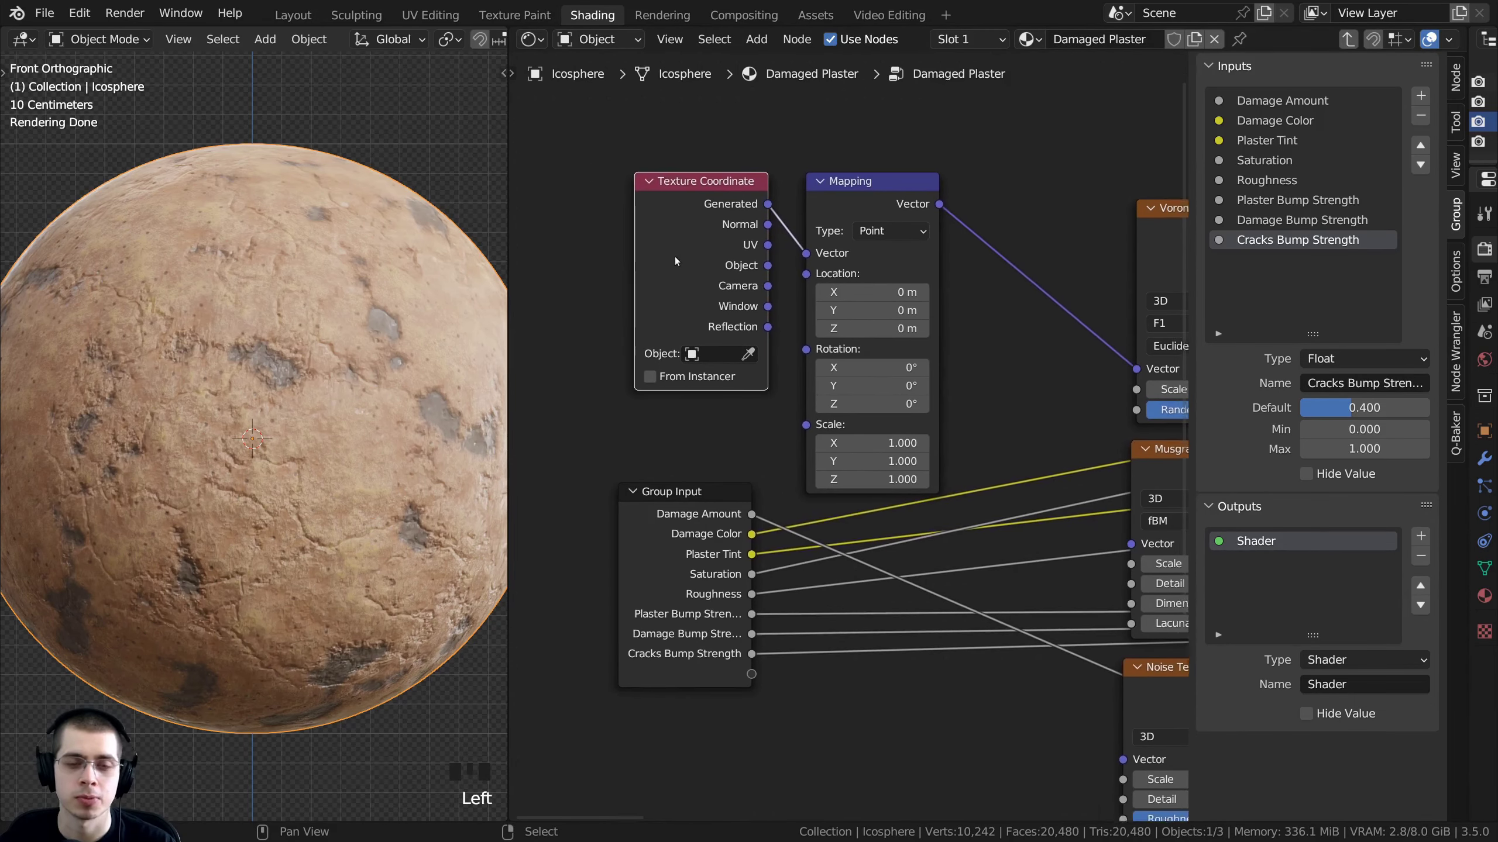
scroll(731, 254, up, 2)
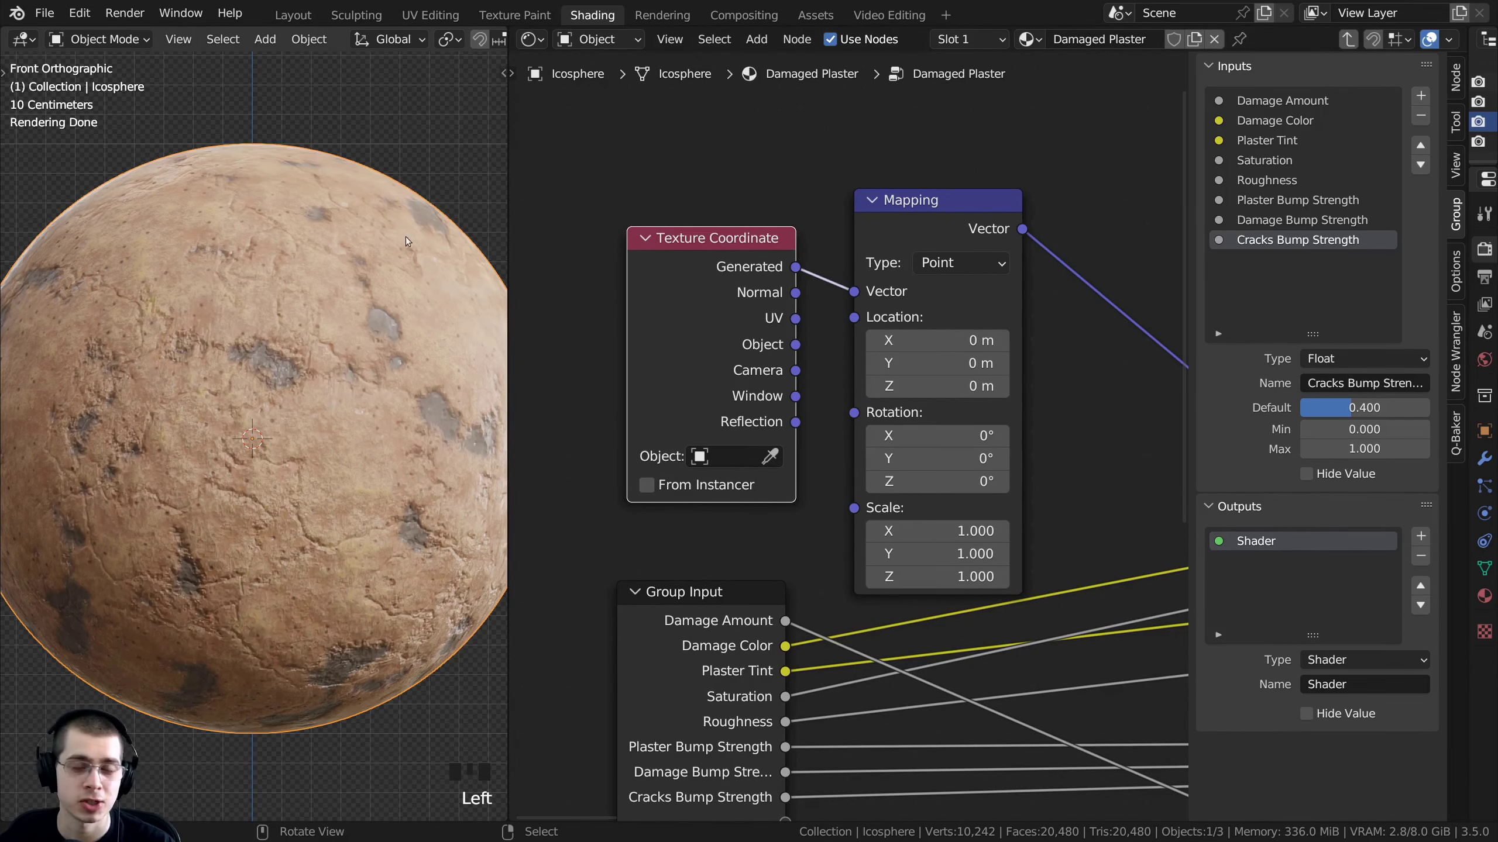
scroll(410, 369, up, 2)
scroll(410, 370, down, 3)
scroll(694, 283, down, 2)
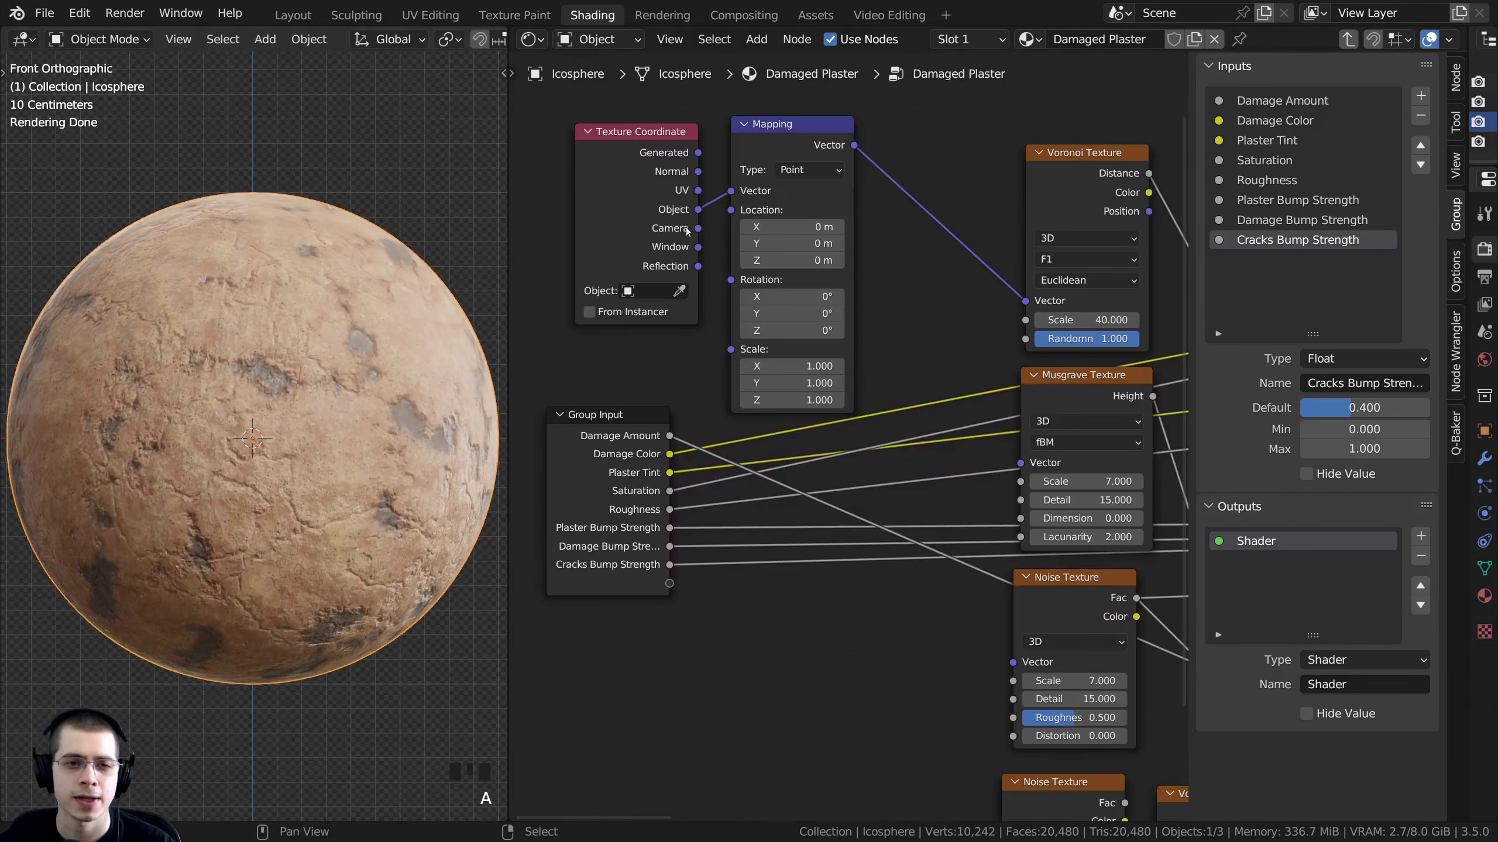
scroll(772, 230, down, 1)
key(a)
scroll(817, 348, down, 1)
middle_drag(819, 347, 830, 307)
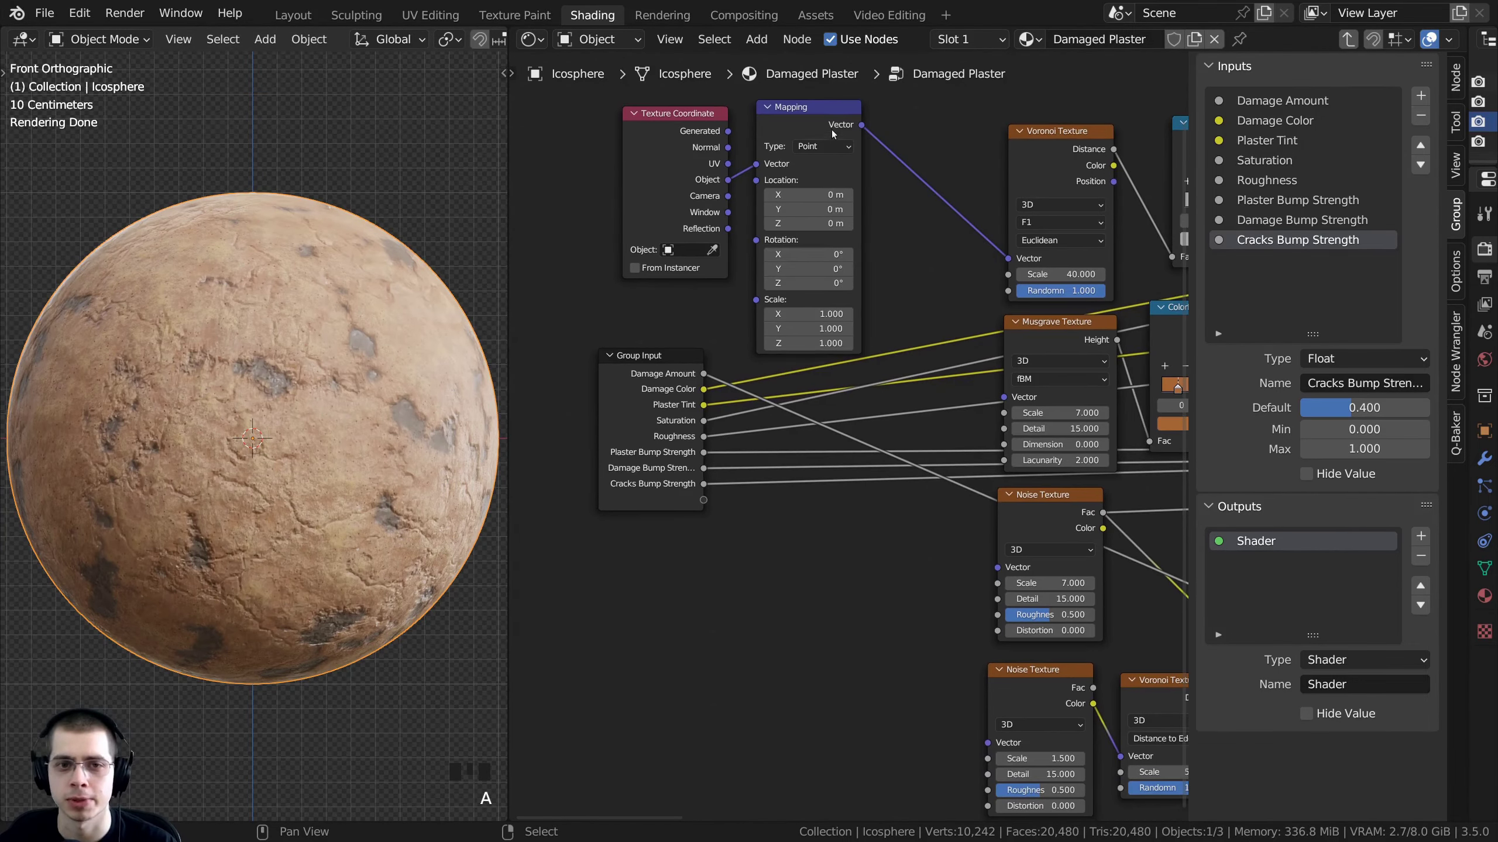
Connect the Mapping node's Vector output to the Vector inputs of the Musgrave Texture and both Noise Texture nodes
drag(821, 129, 1004, 397)
drag(851, 136, 996, 567)
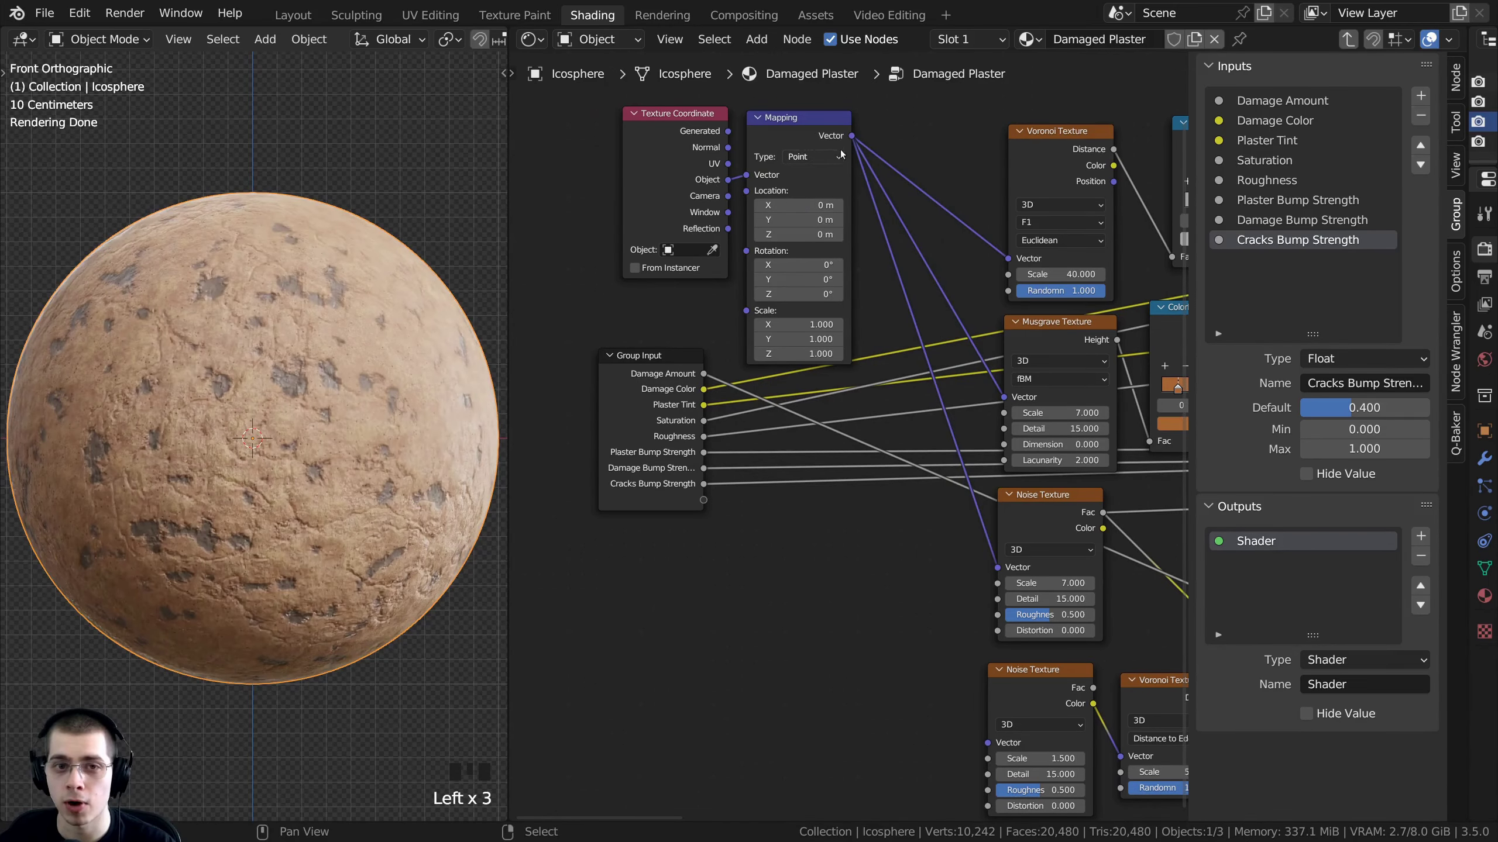
drag(851, 136, 988, 743)
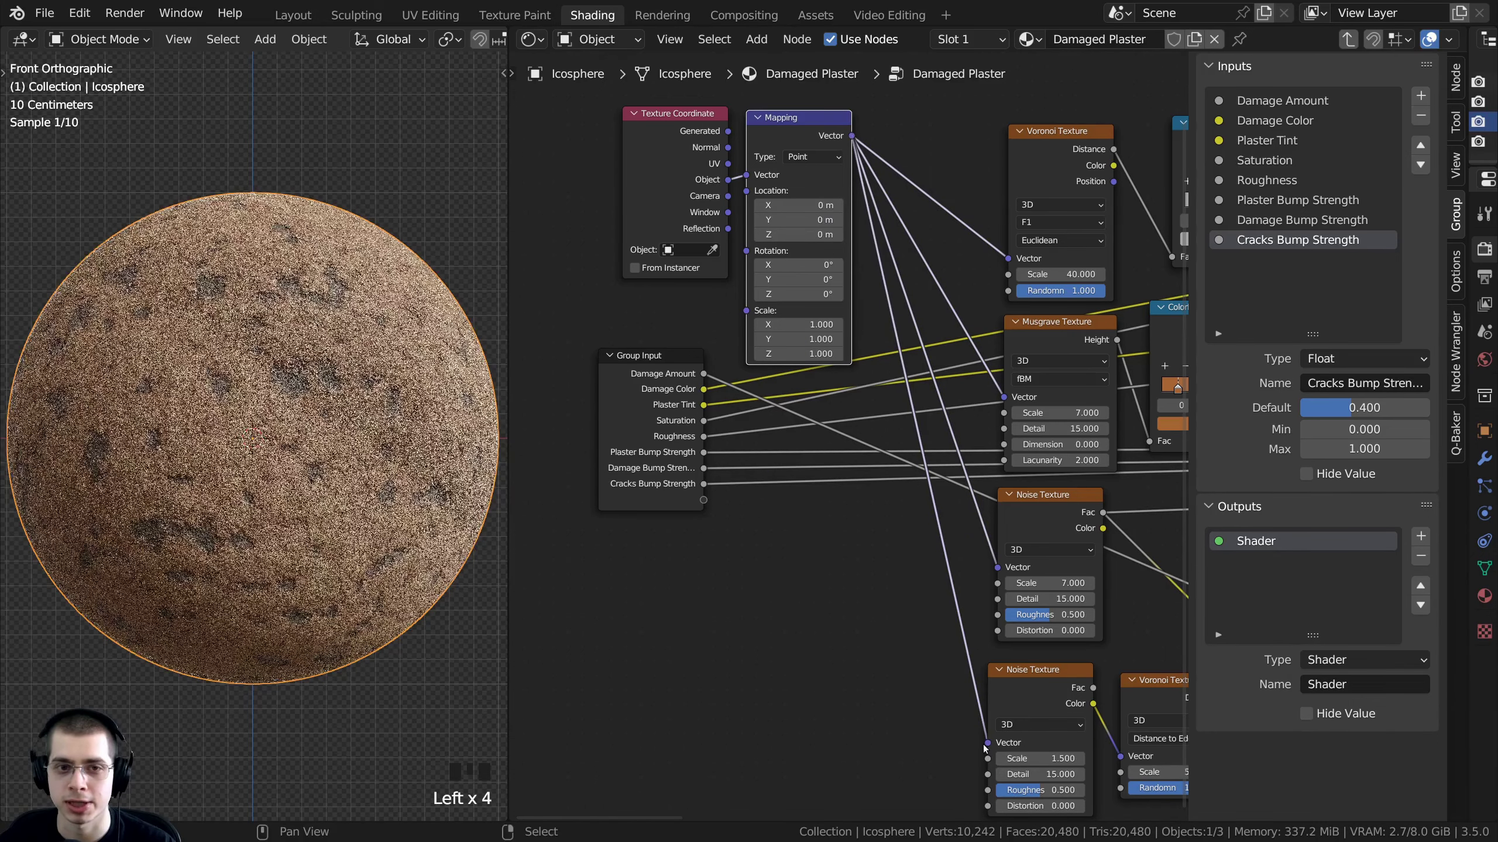
Try changing transform values on the Mapping node and cancel the changes
middle_drag(915, 337, 1011, 610)
scroll(882, 491, up, 7)
middle_drag(876, 478, 815, 389)
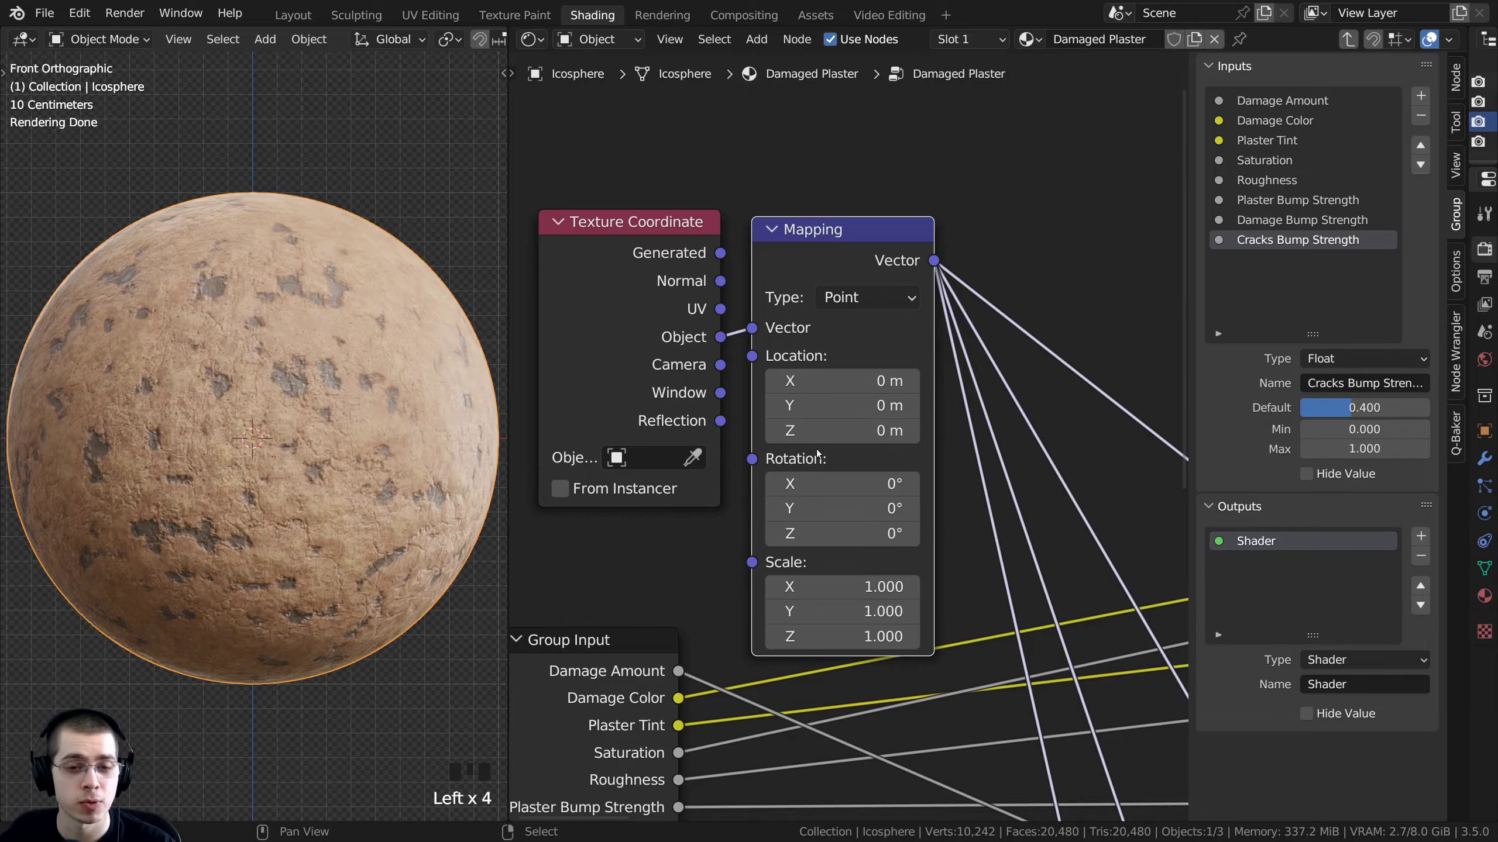
drag(838, 234, 847, 240)
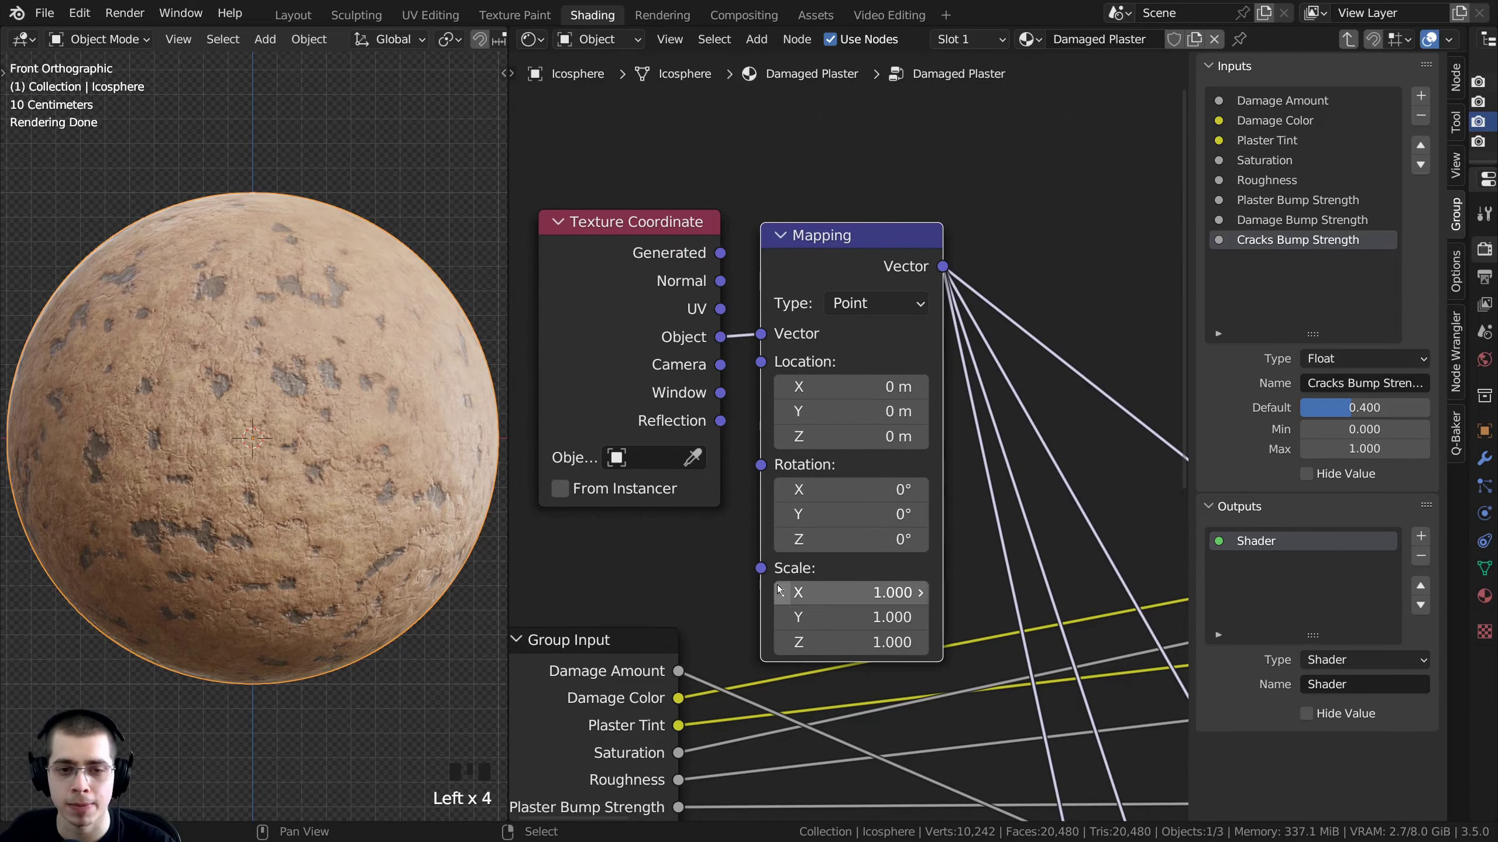
middle_drag(790, 592, 790, 501)
drag(792, 425, 855, 450)
right_click(849, 426)
right_click(855, 450)
Move the Mapping node clear of the Group Input node and connect its Scale input to a new Group Input socket
scroll(964, 331, down, 10)
middle_drag(964, 326, 897, 216)
middle_drag(941, 553, 695, 521)
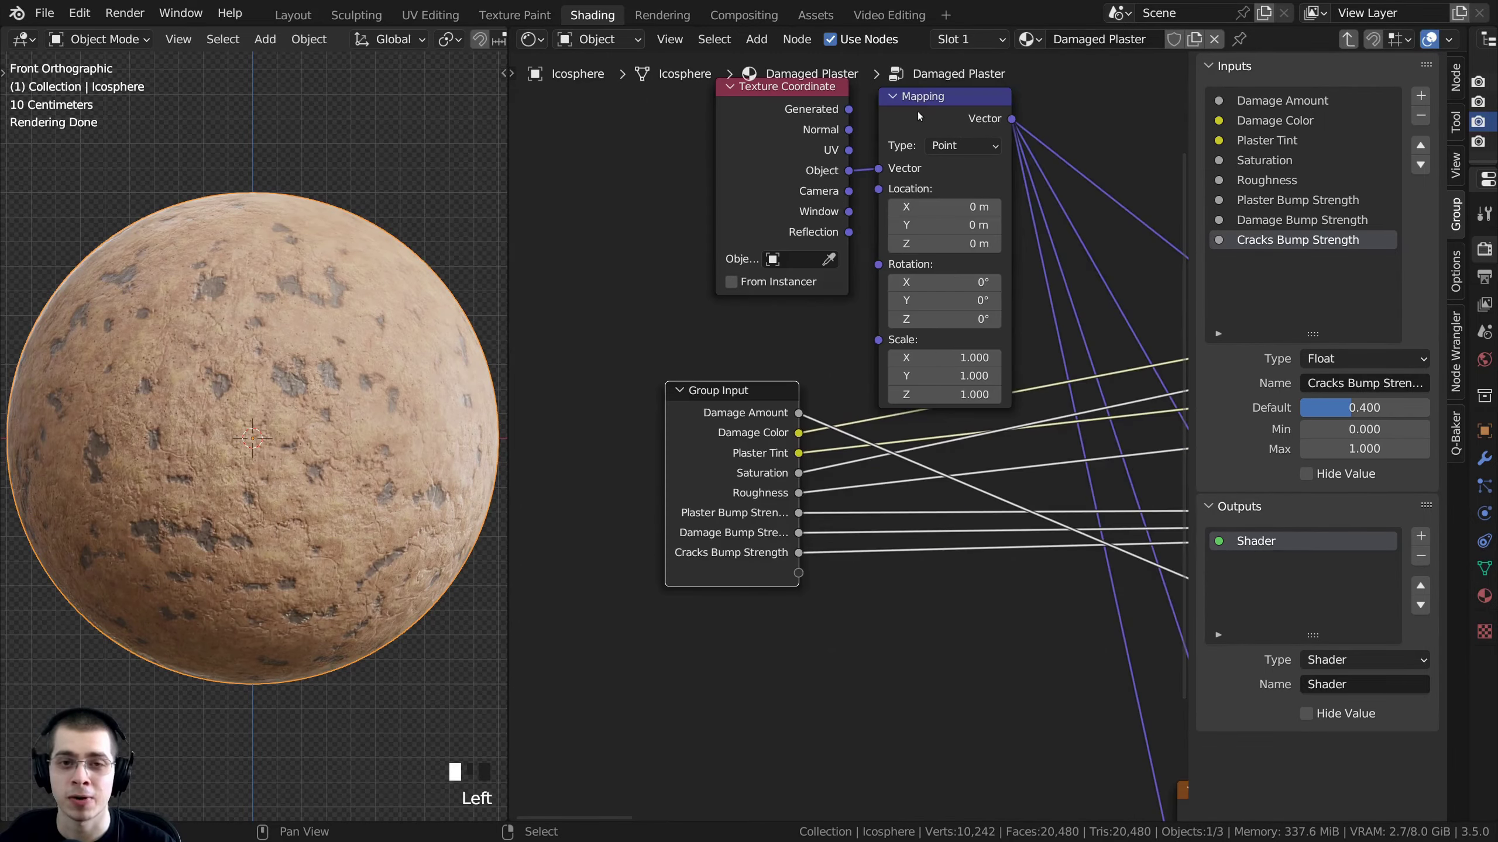
drag(920, 120, 957, 146)
scroll(883, 380, up, 1)
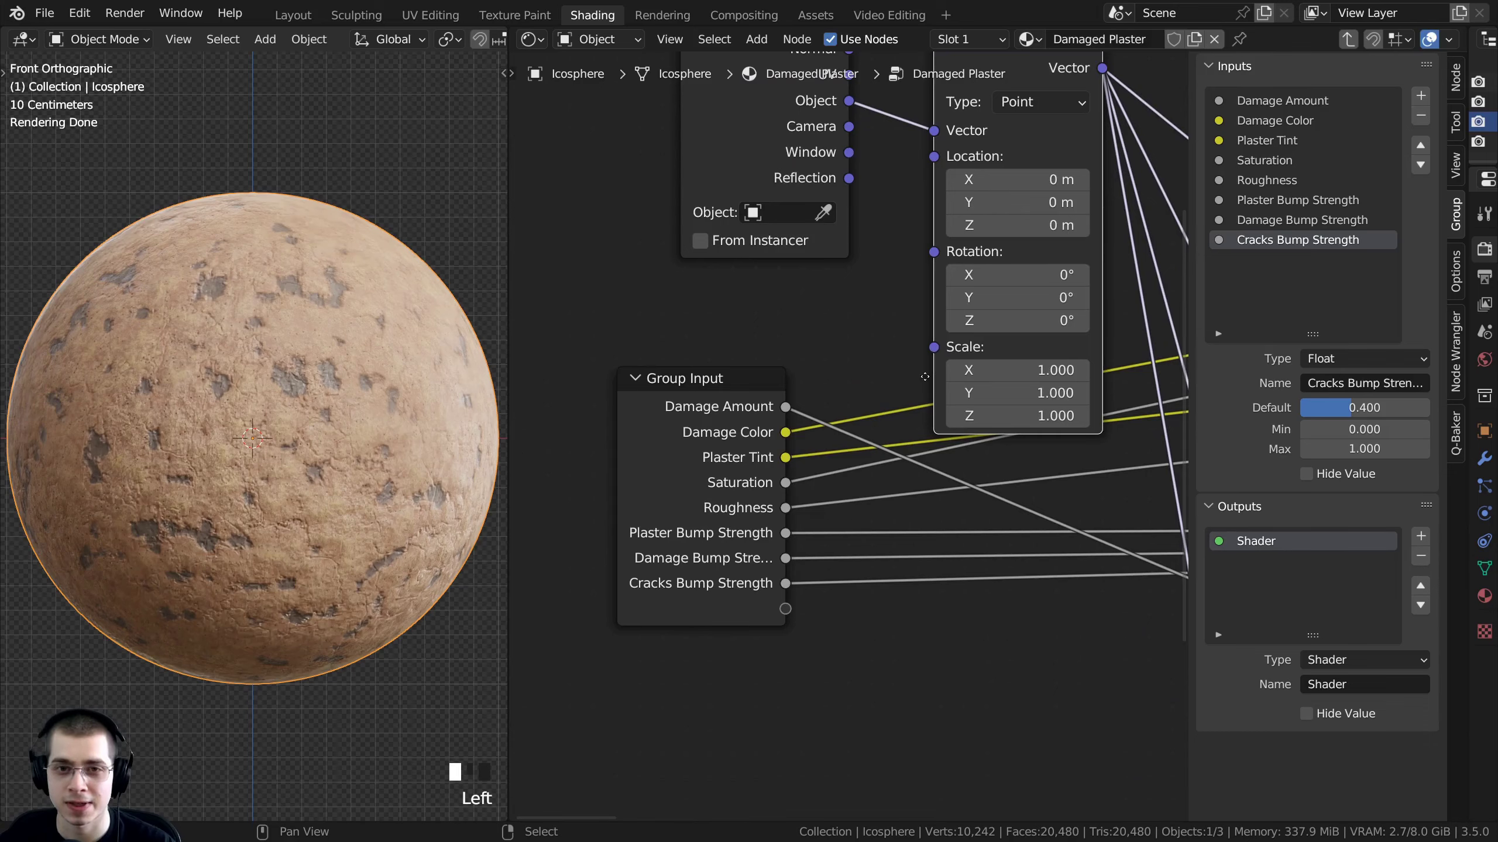
middle_drag(924, 376, 915, 432)
drag(923, 403, 715, 607)
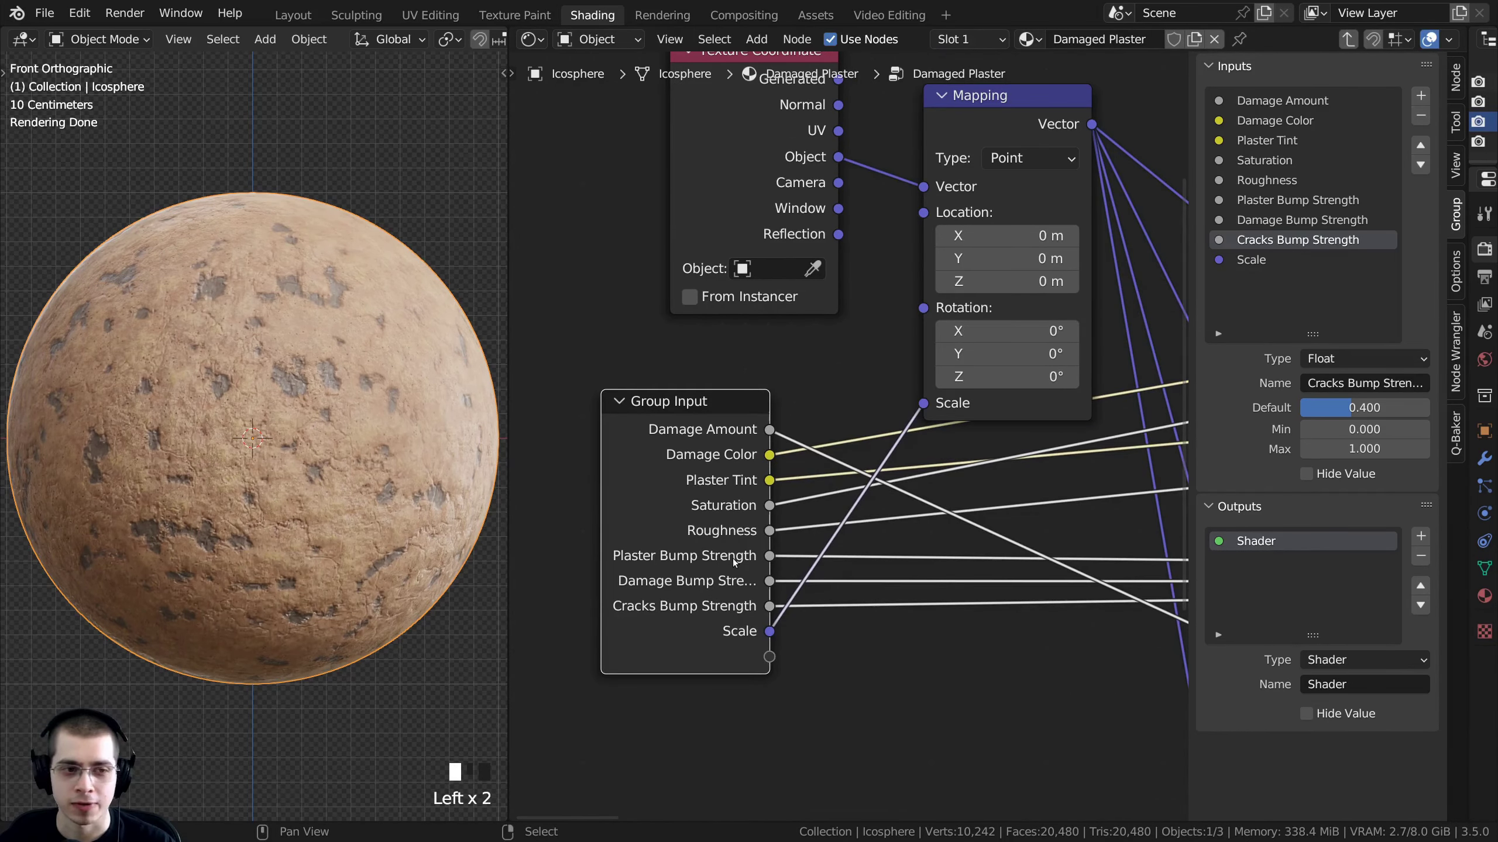
Leave the group, try different X, Y and Z Scale values on the Damaged Plaster node, and undo them
key(Tab)
scroll(739, 479, up, 1)
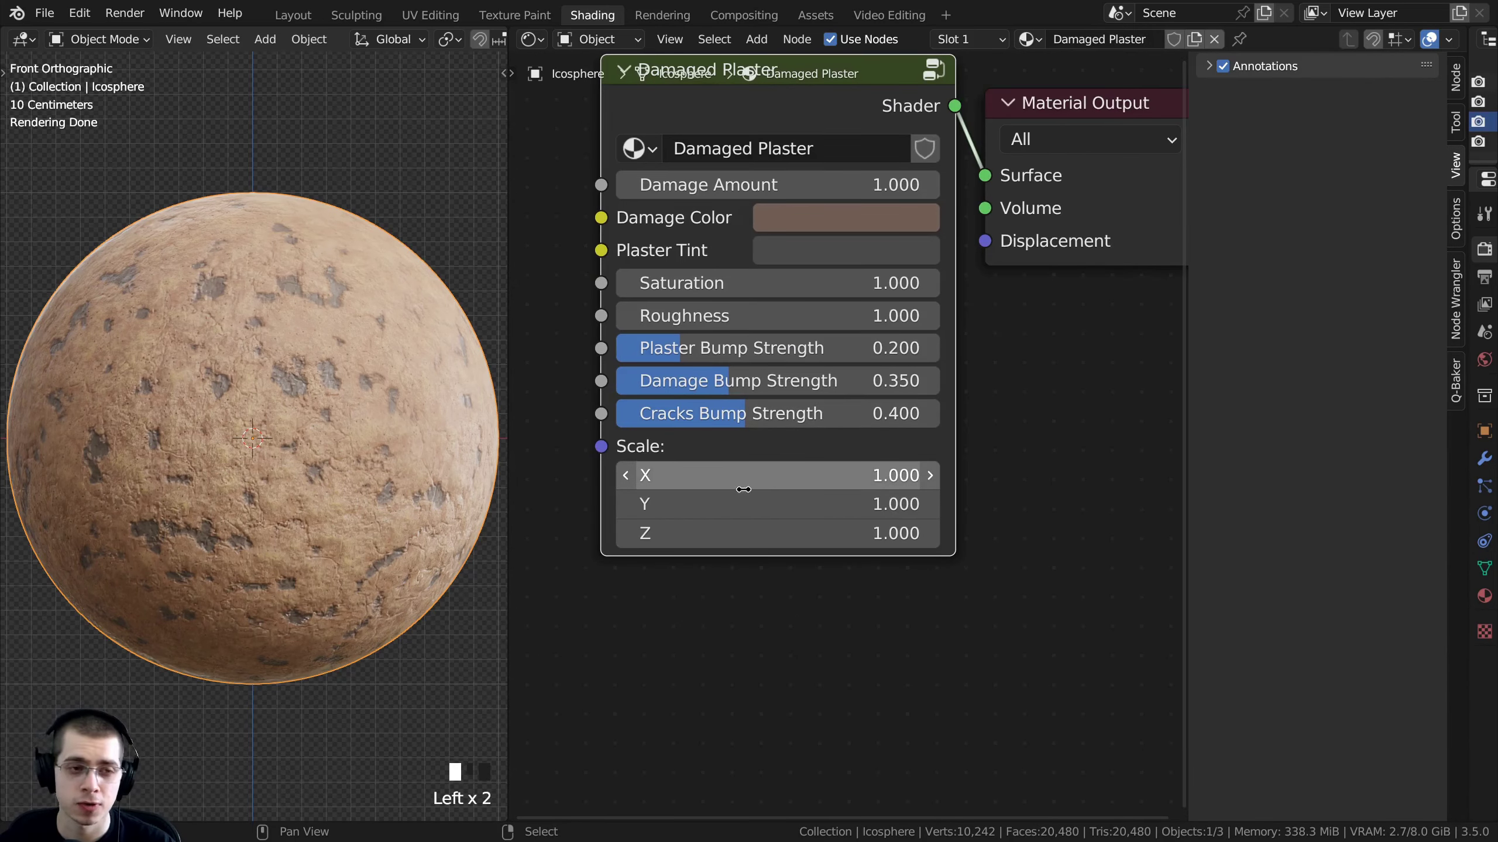
drag(725, 475, 837, 533)
key(ctrl+z)
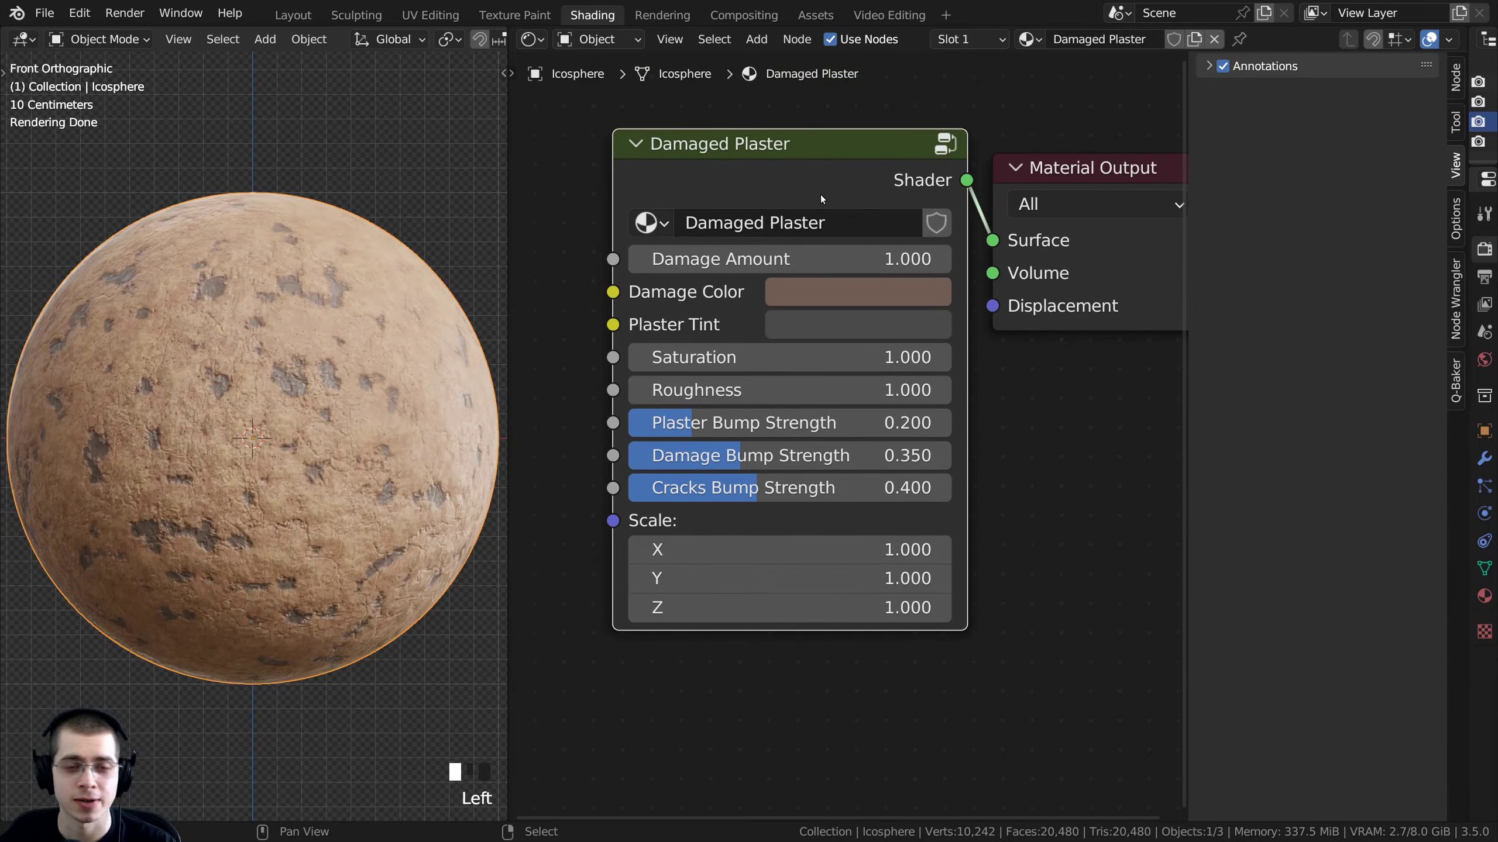
drag(820, 195, 826, 214)
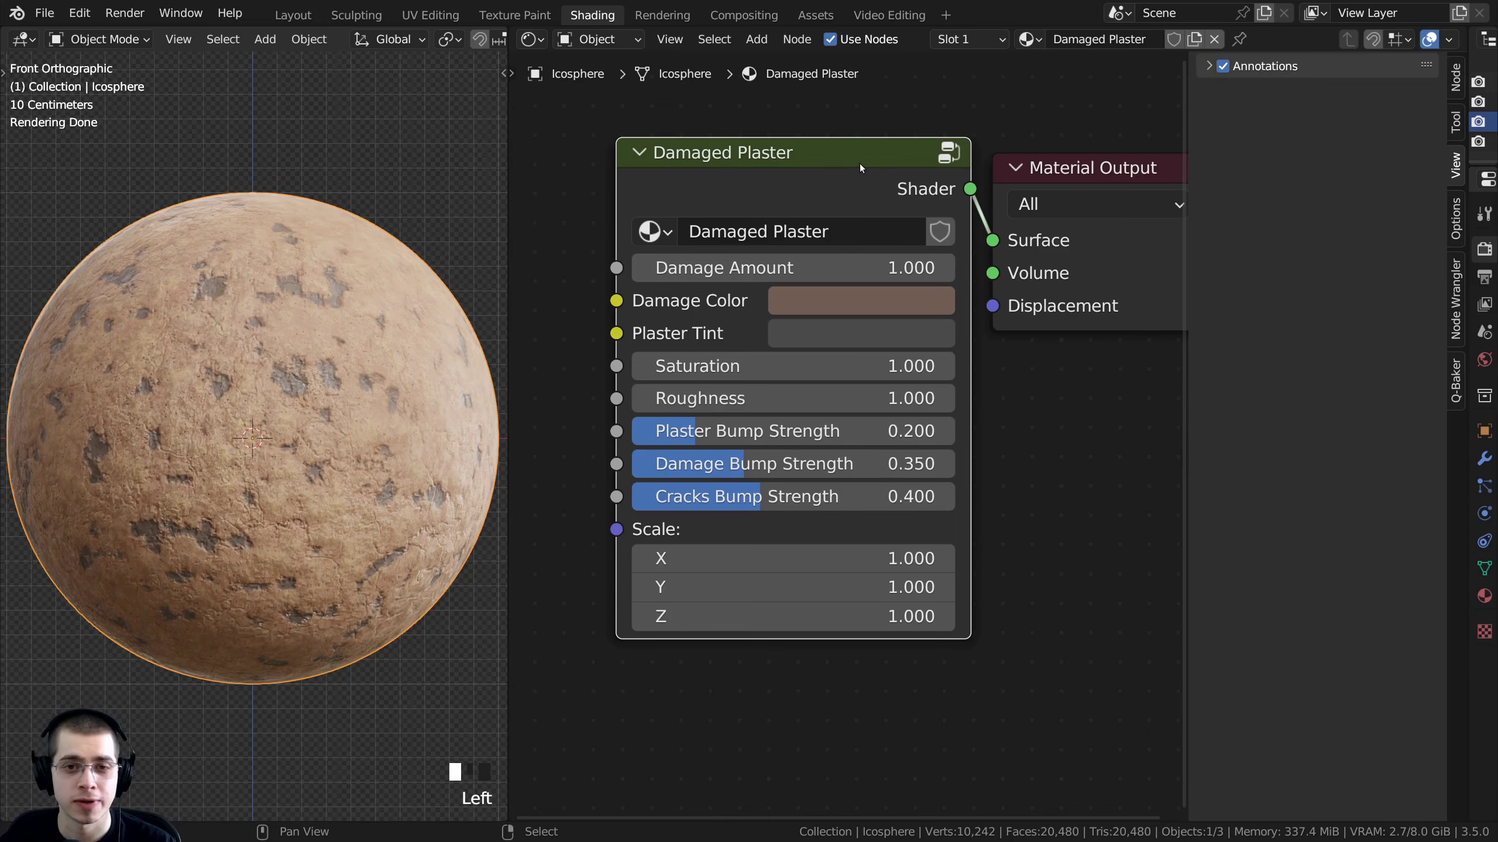
Return inside the group and change the type of its Scale input to Float
key(Tab)
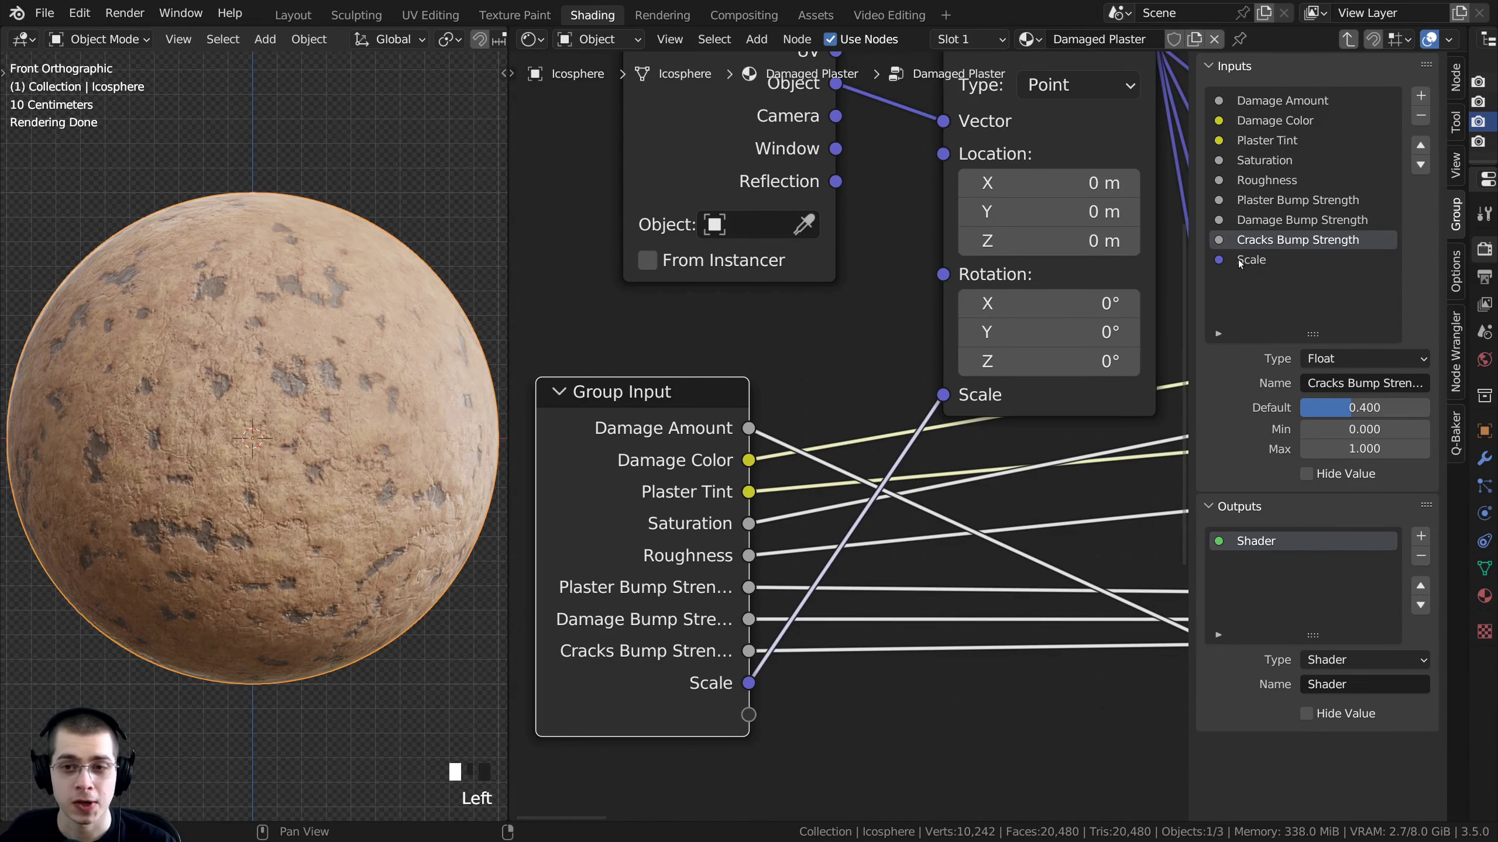
click(1216, 265)
key(n)
key(n)
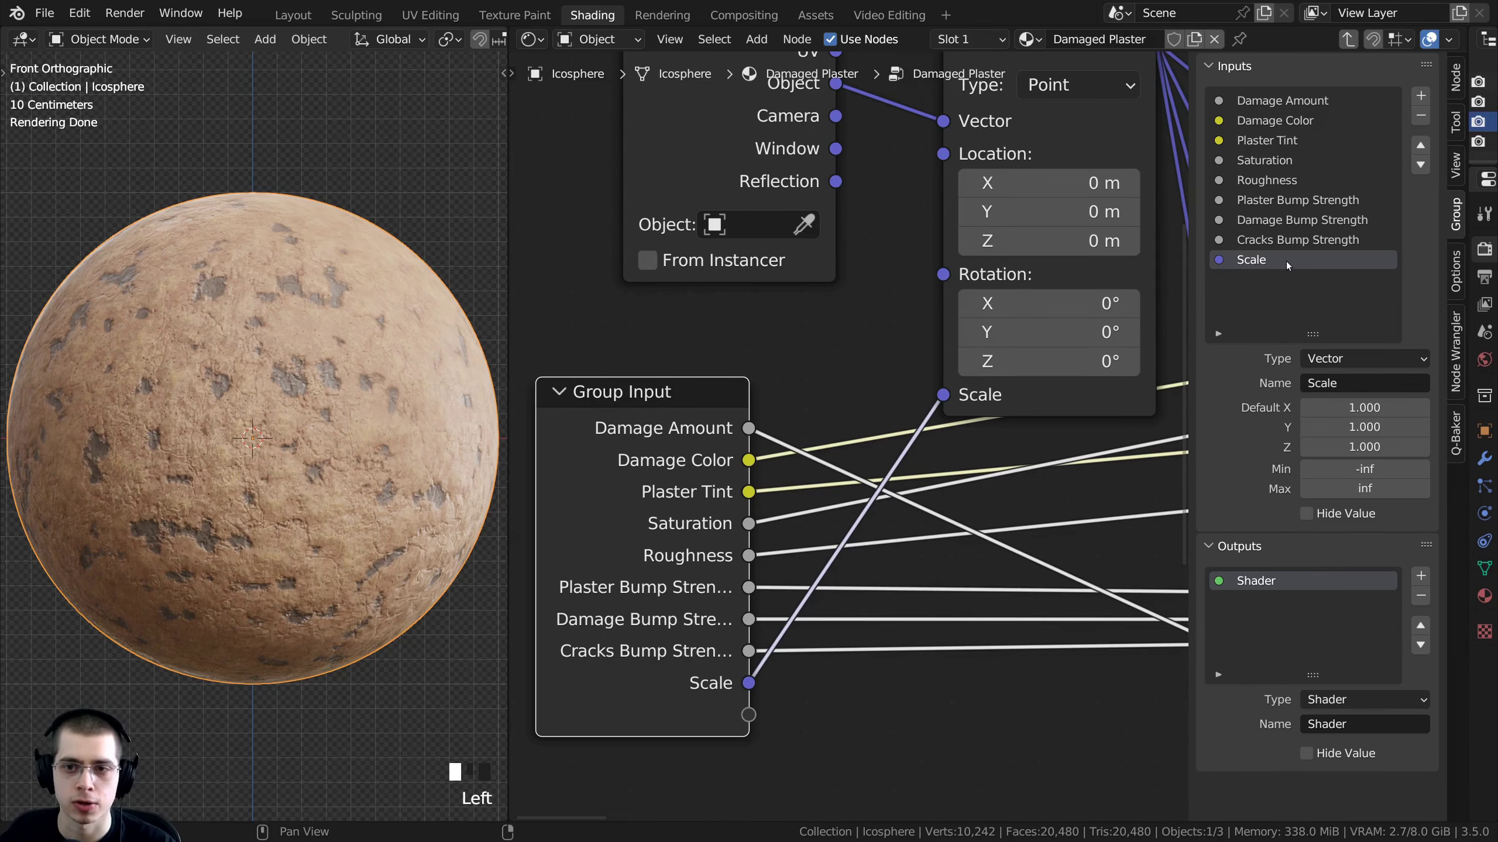
click(1286, 261)
scroll(873, 342, down, 2)
middle_drag(873, 342, 778, 474)
click(924, 321)
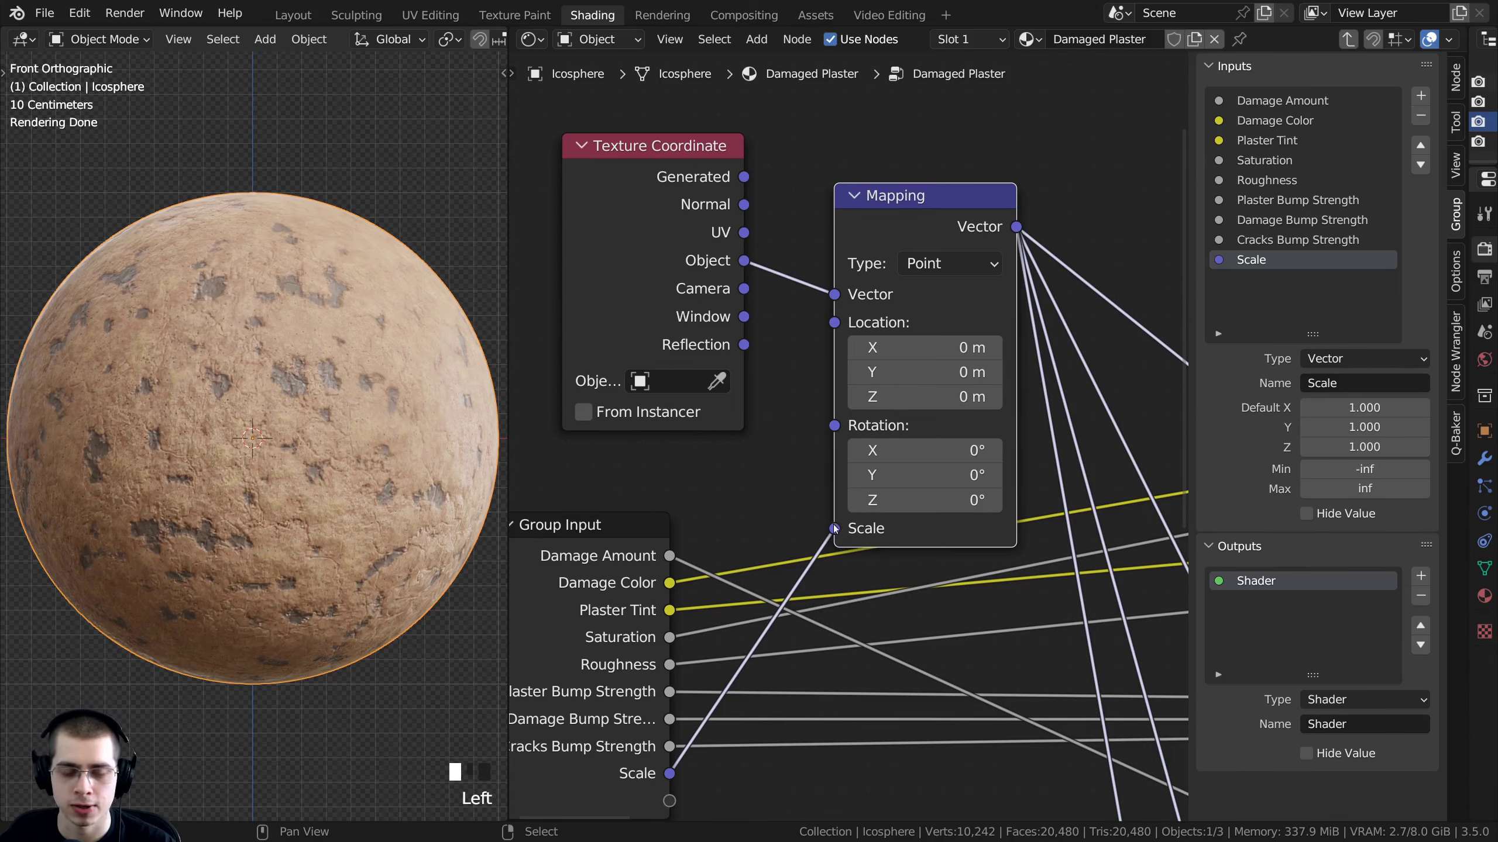
middle_drag(864, 510, 858, 458)
click(1326, 359)
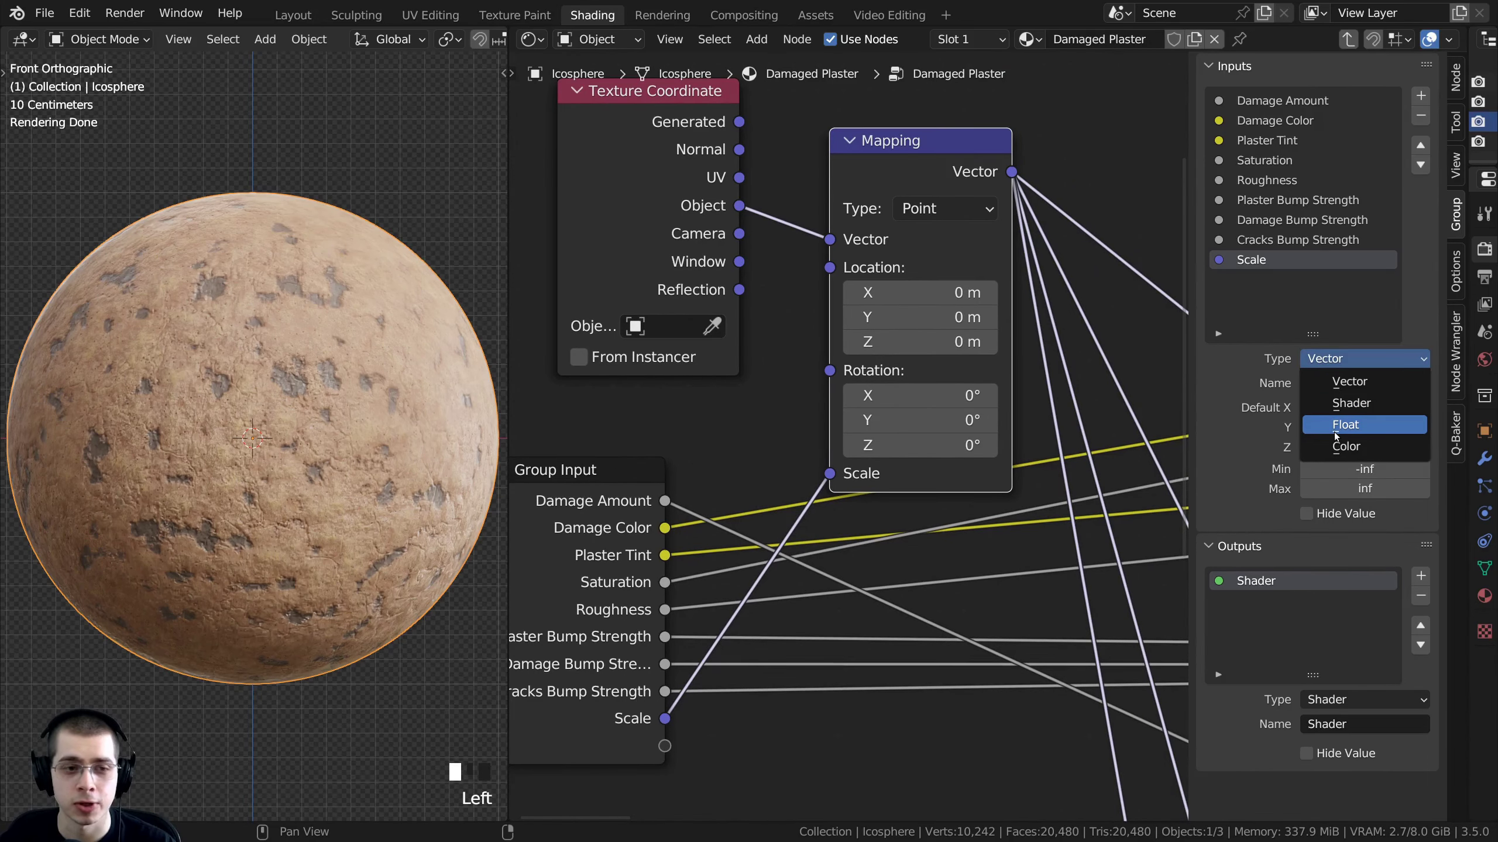
click(1335, 431)
click(1327, 360)
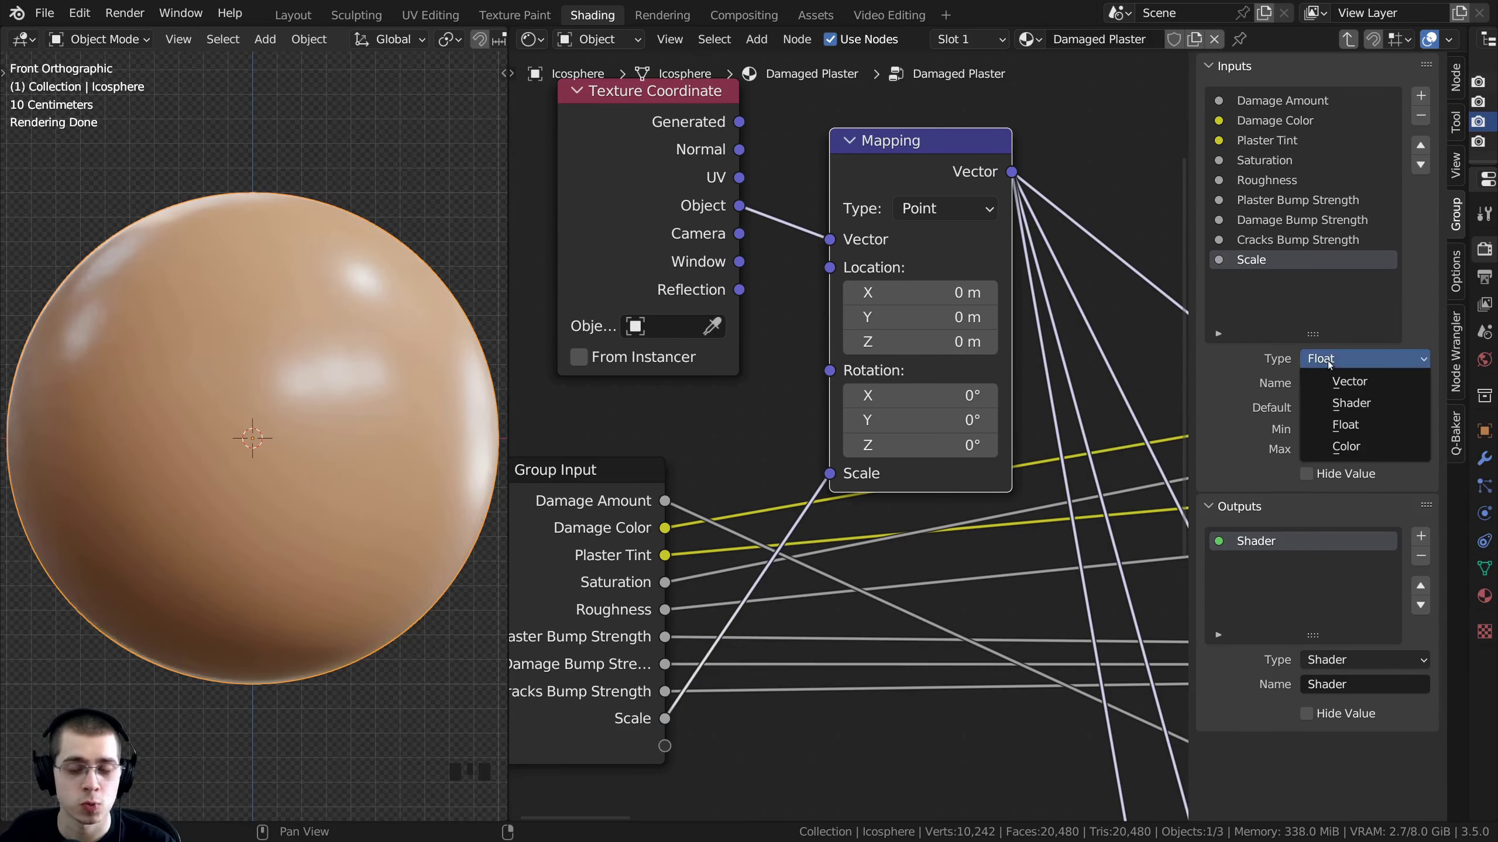
click(1317, 361)
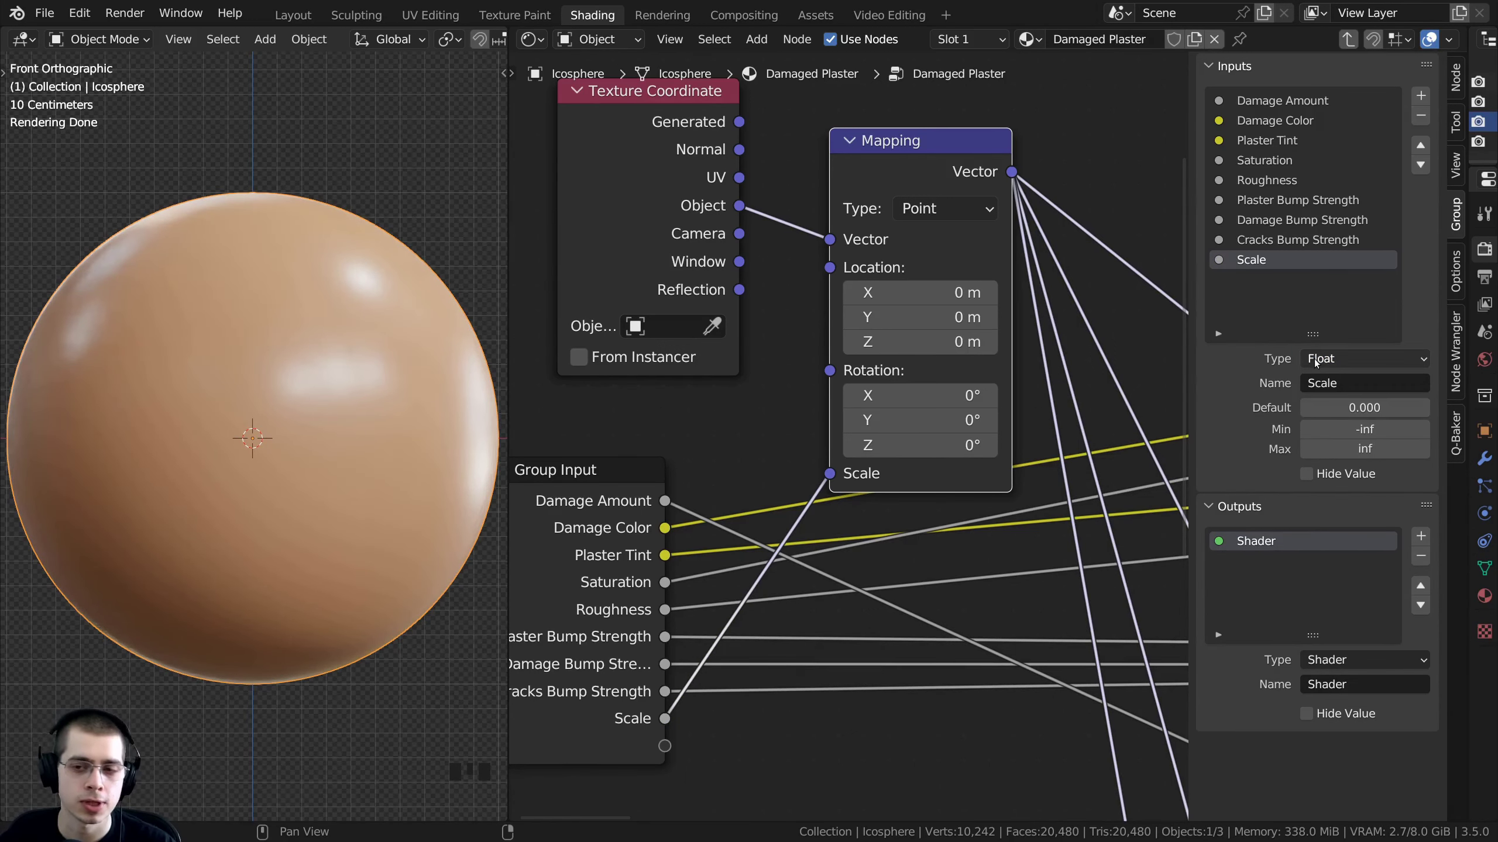
click(1321, 361)
Leave the group, set the Damaged Plaster node's Scale to 1, and try adjusting the value
middle_drag(737, 425, 802, 388)
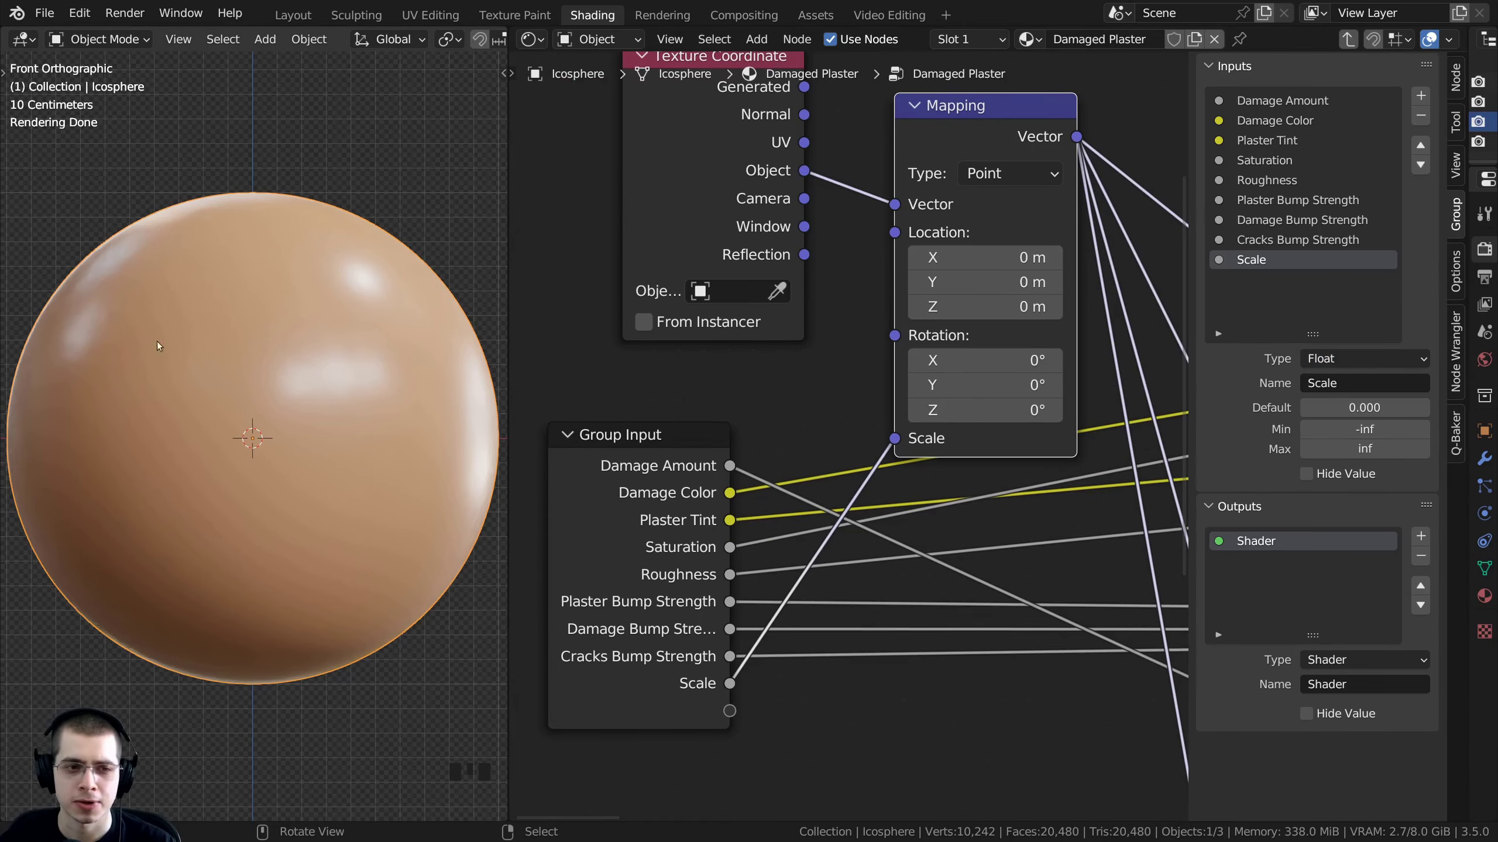
scroll(443, 444, down, 1)
middle_drag(572, 462, 639, 453)
middle_drag(718, 429, 705, 436)
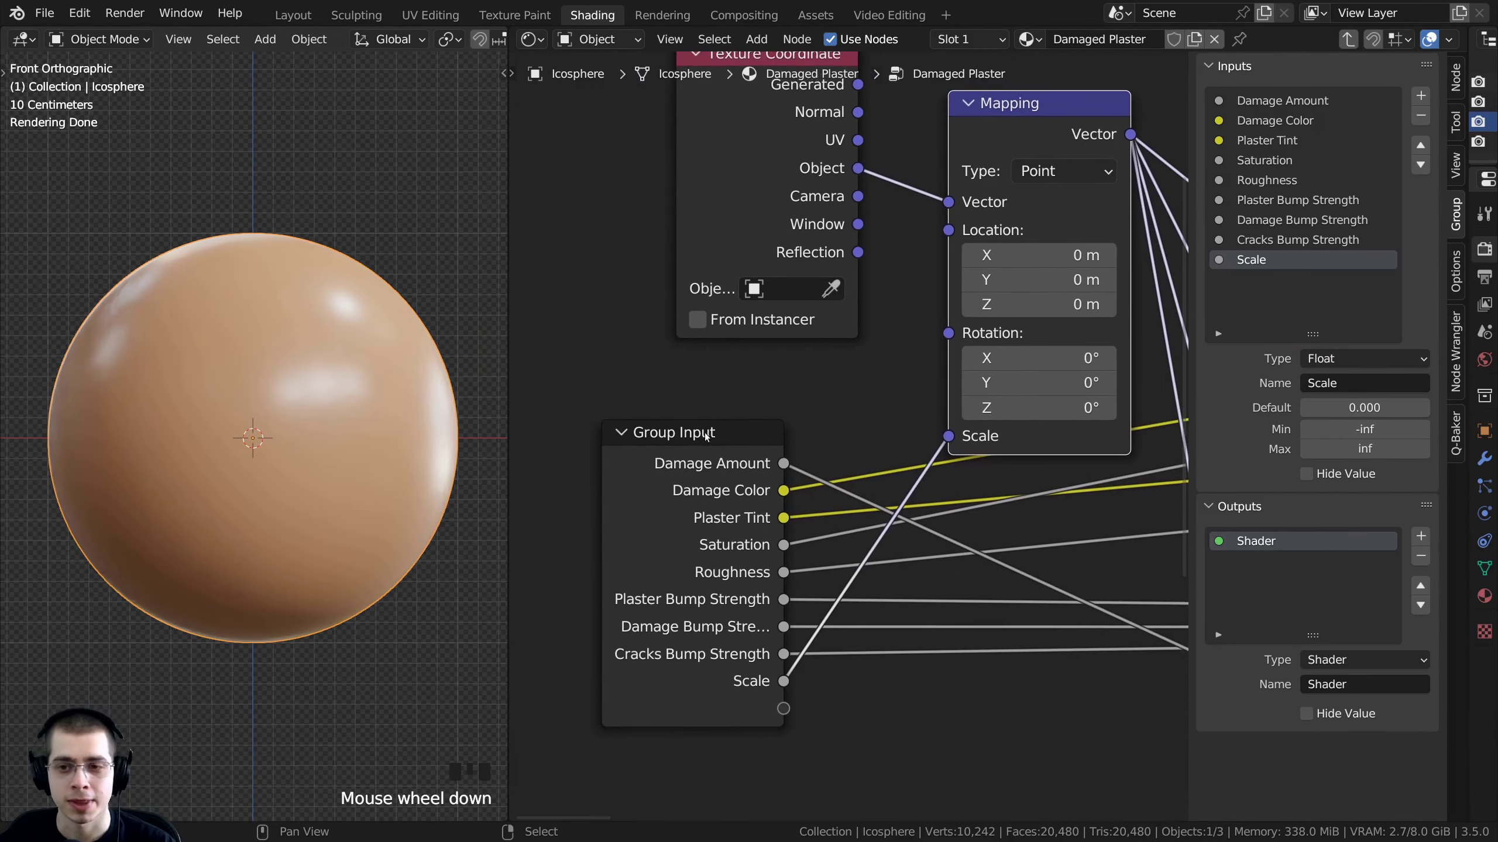
key(Tab)
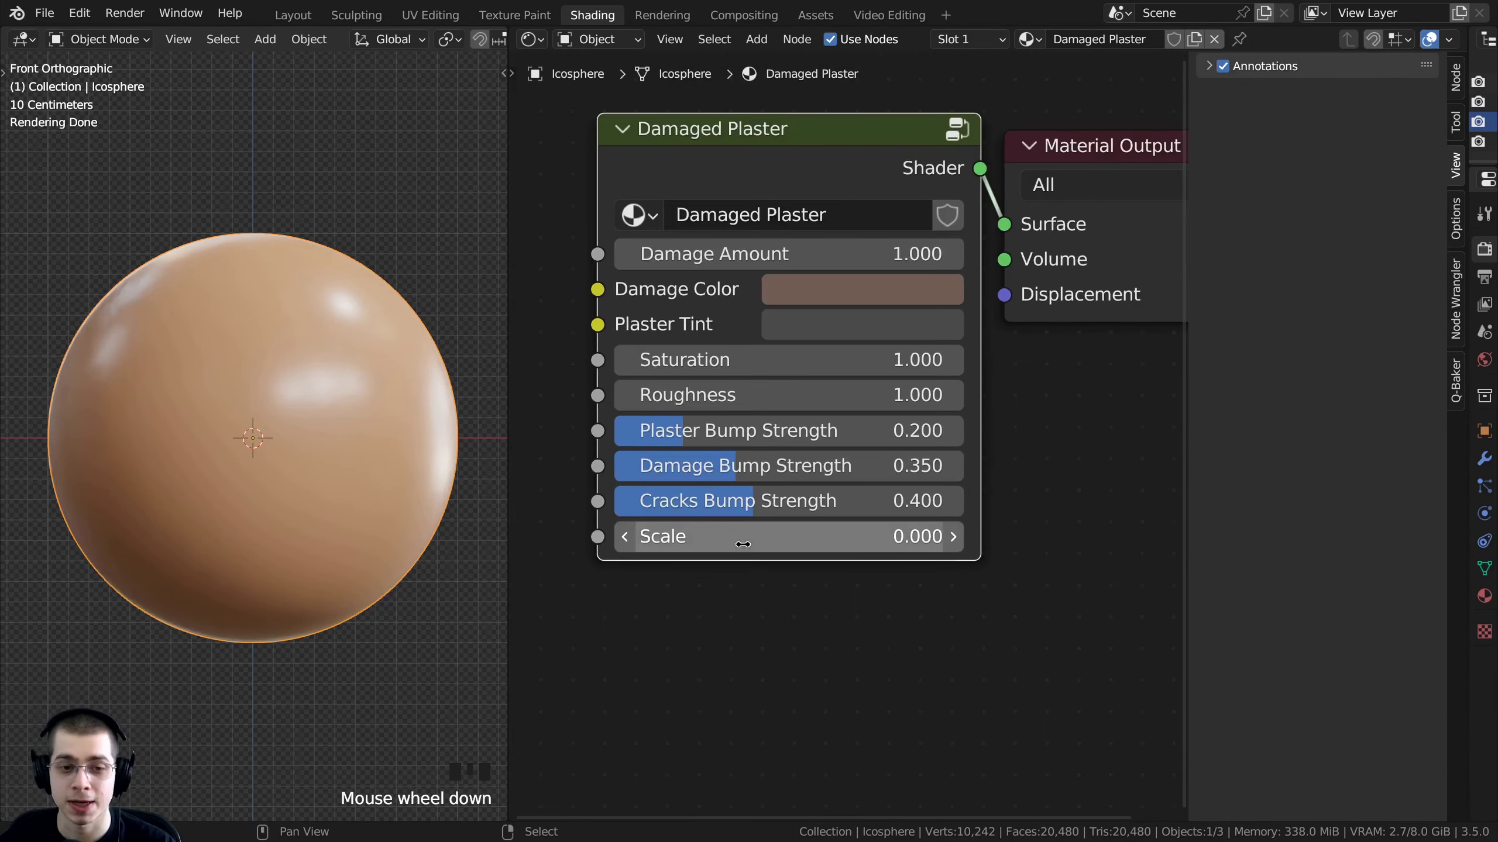
click(753, 537)
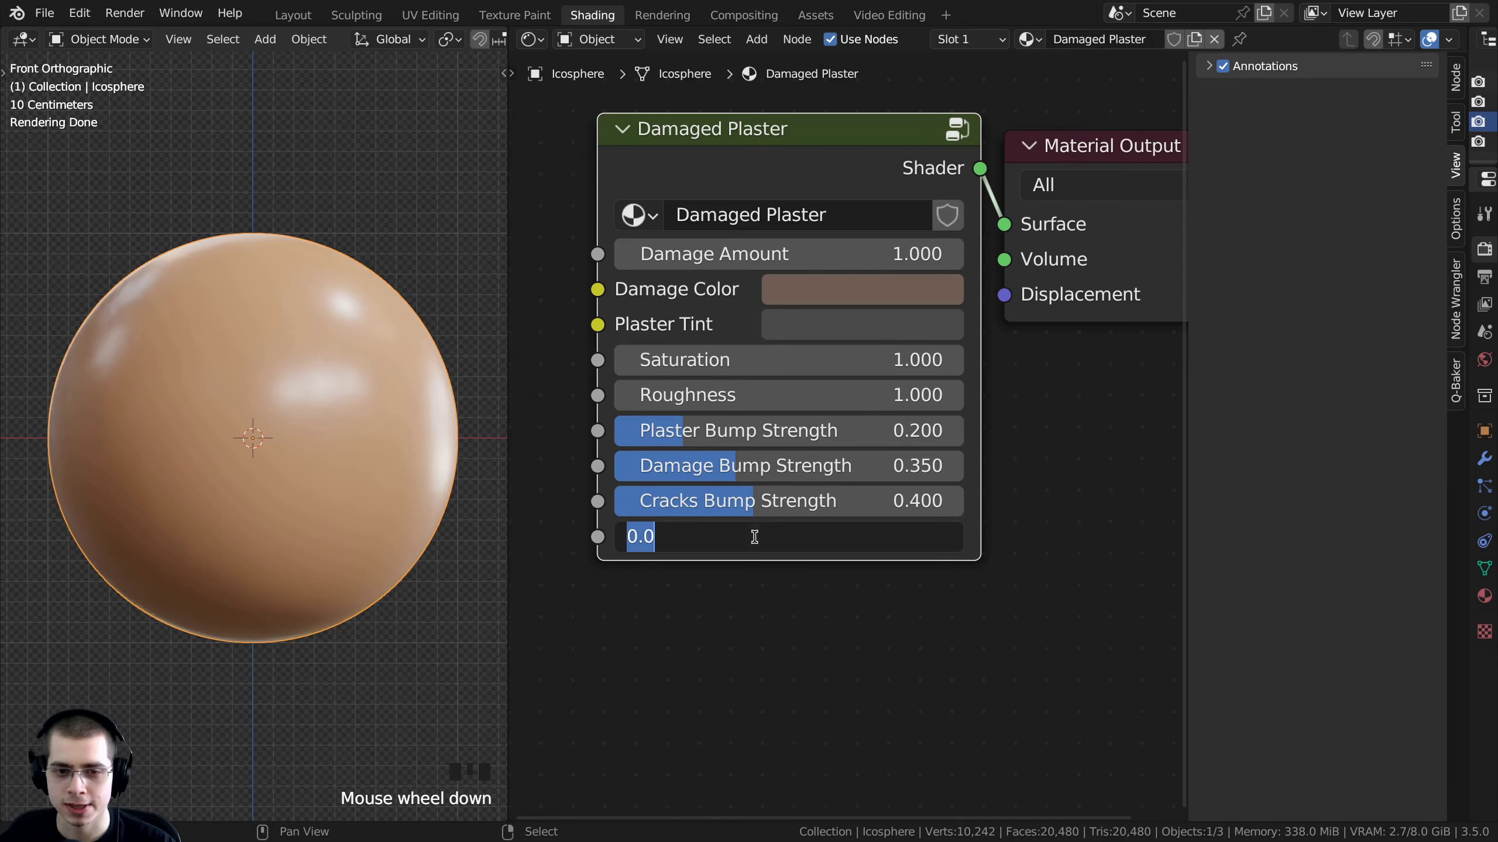
text(1)
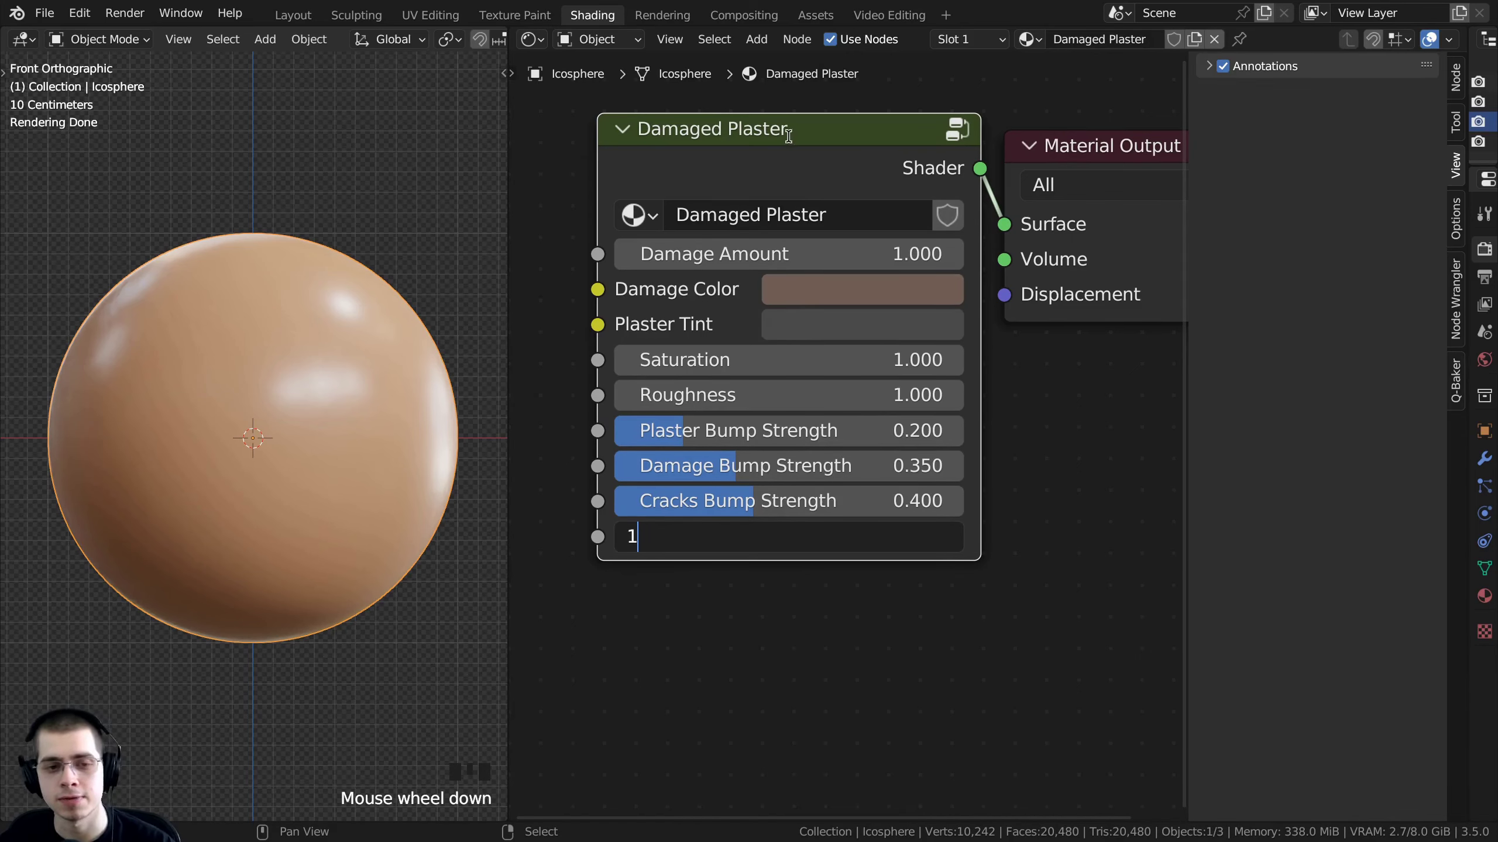
click(789, 137)
scroll(347, 354, up, 1)
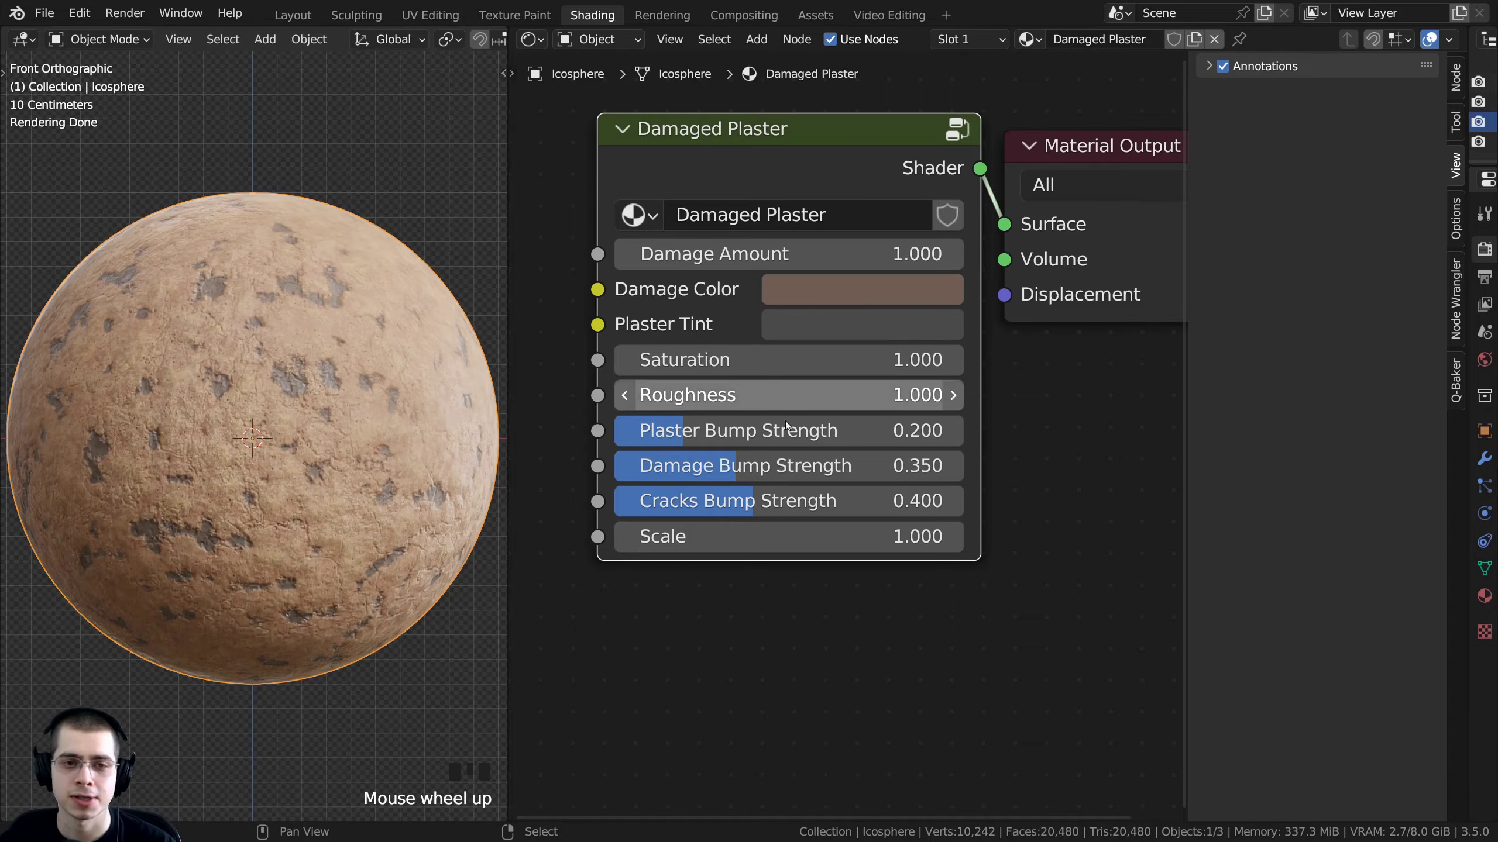
shift+drag(707, 537, 597, 537)
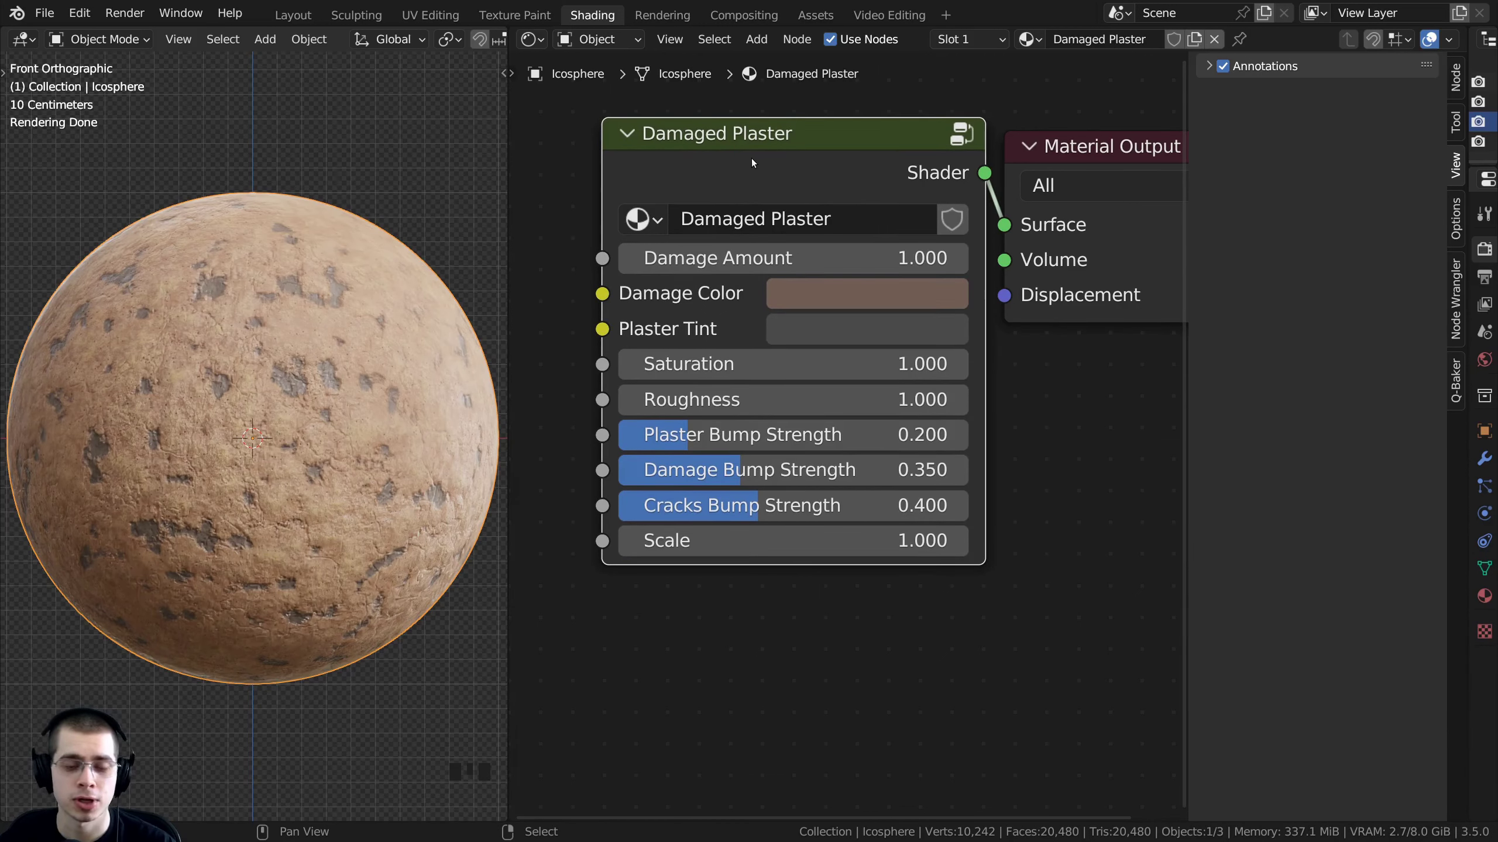
Return inside the group and set the default value of its Scale input to 1
key(Tab)
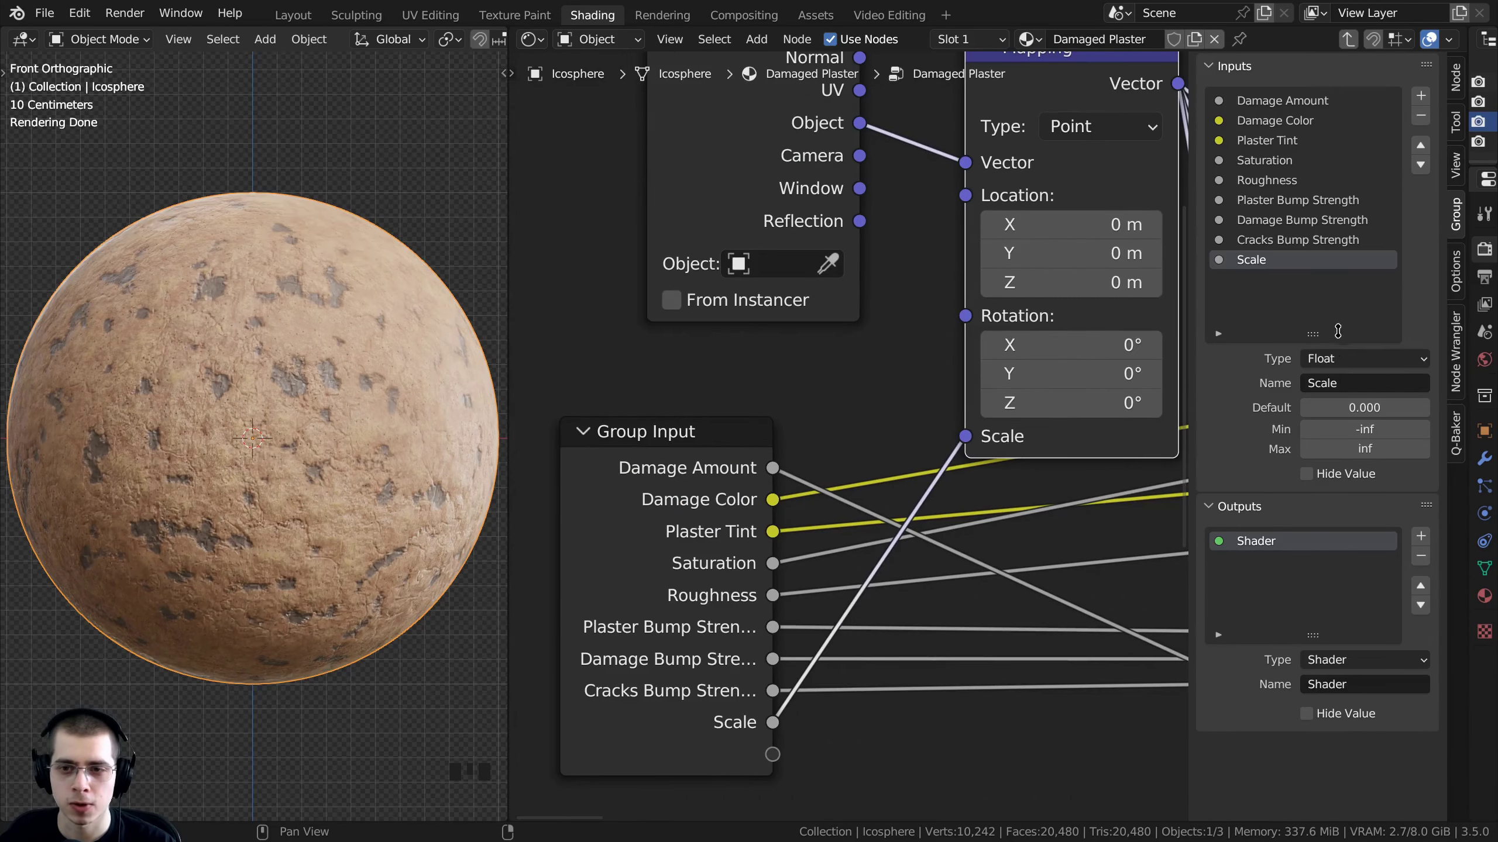
click(1320, 359)
click(1319, 357)
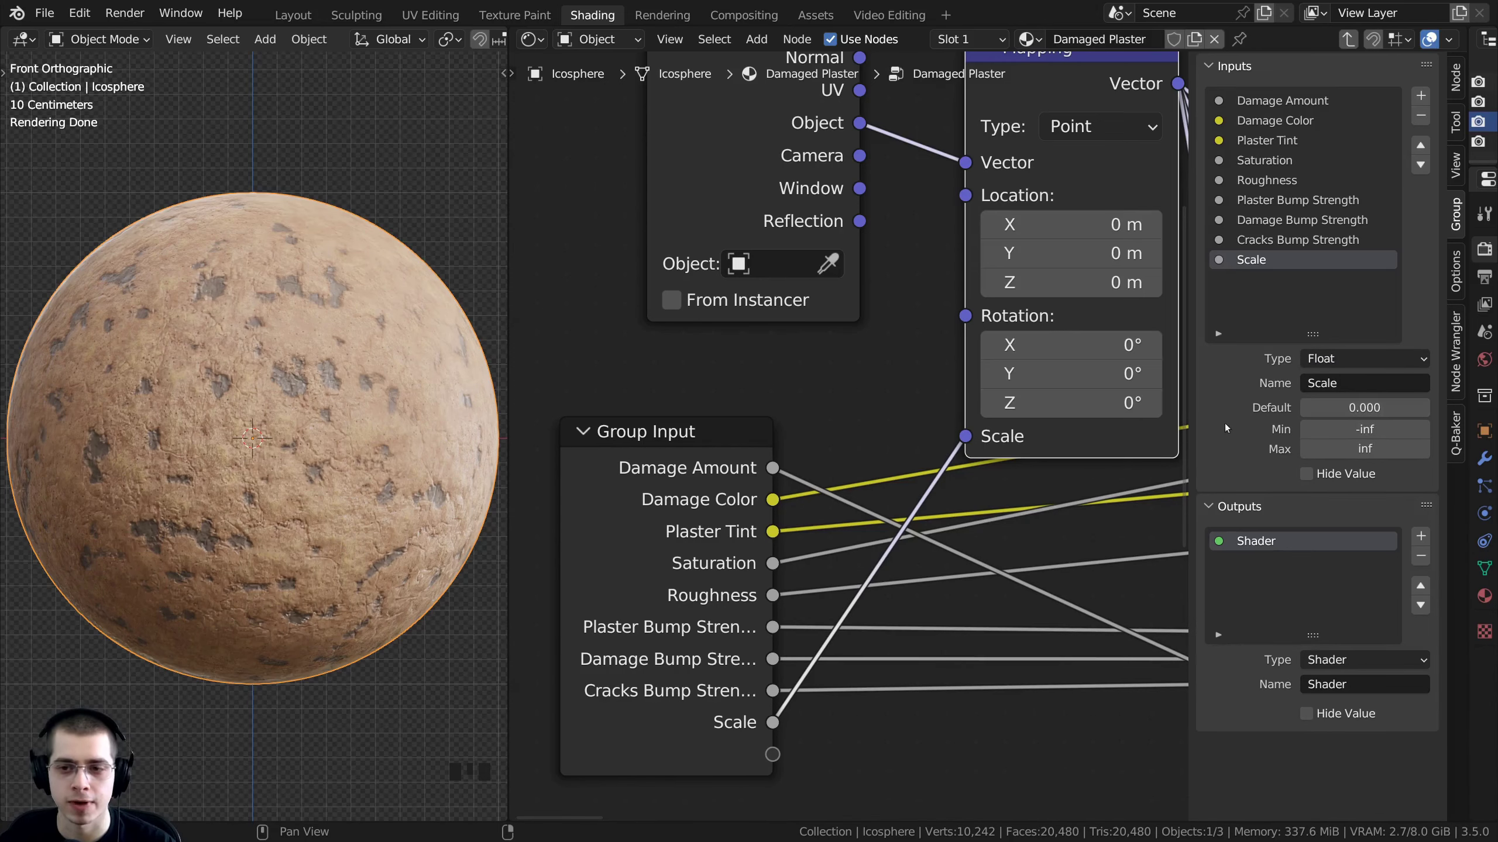
scroll(850, 439, down, 1)
scroll(908, 487, down, 1)
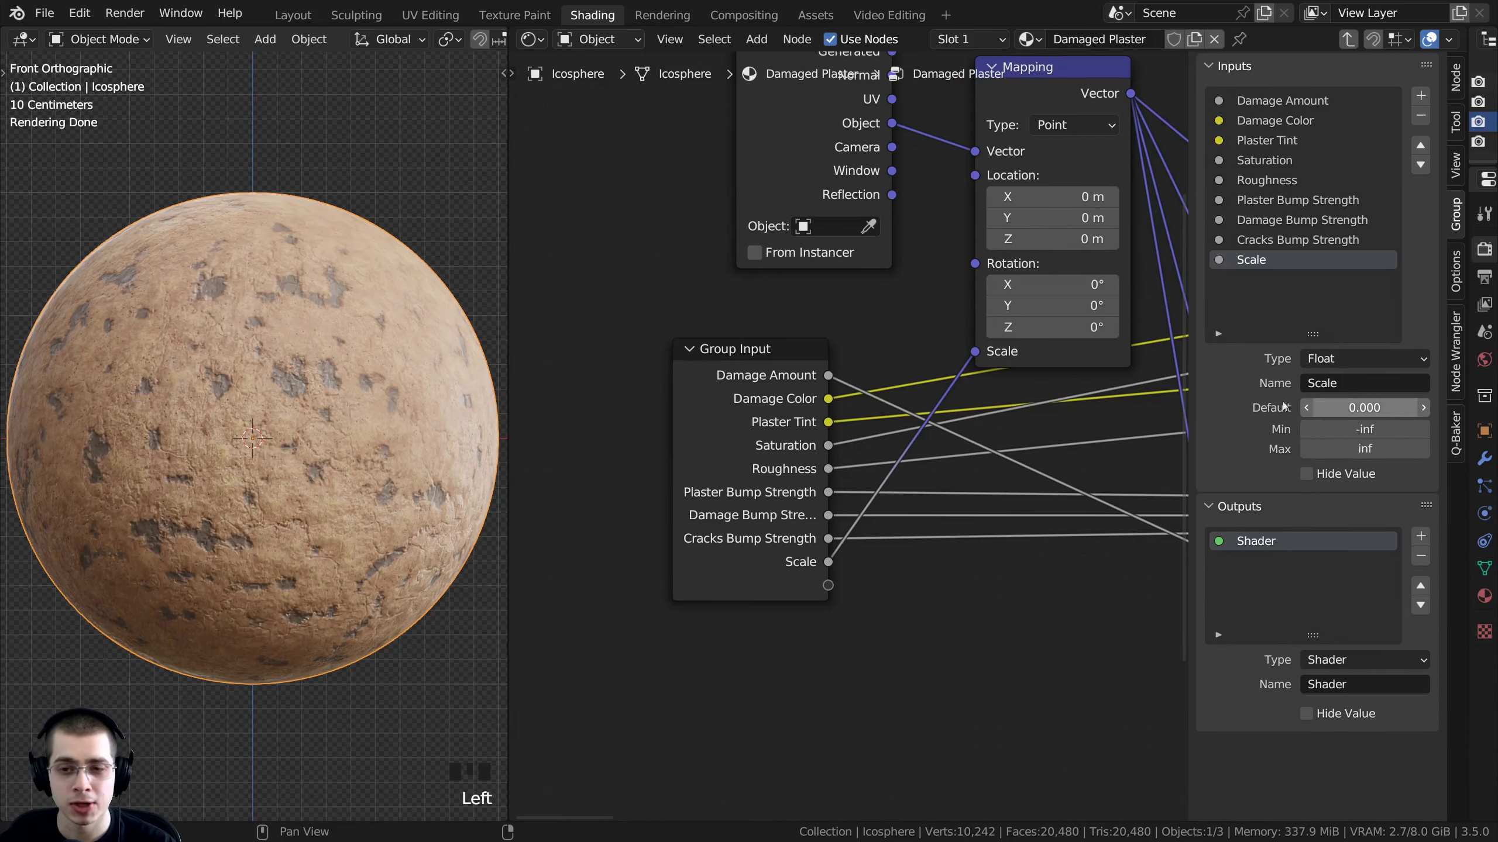
click(1334, 406)
text(1)
click(1344, 396)
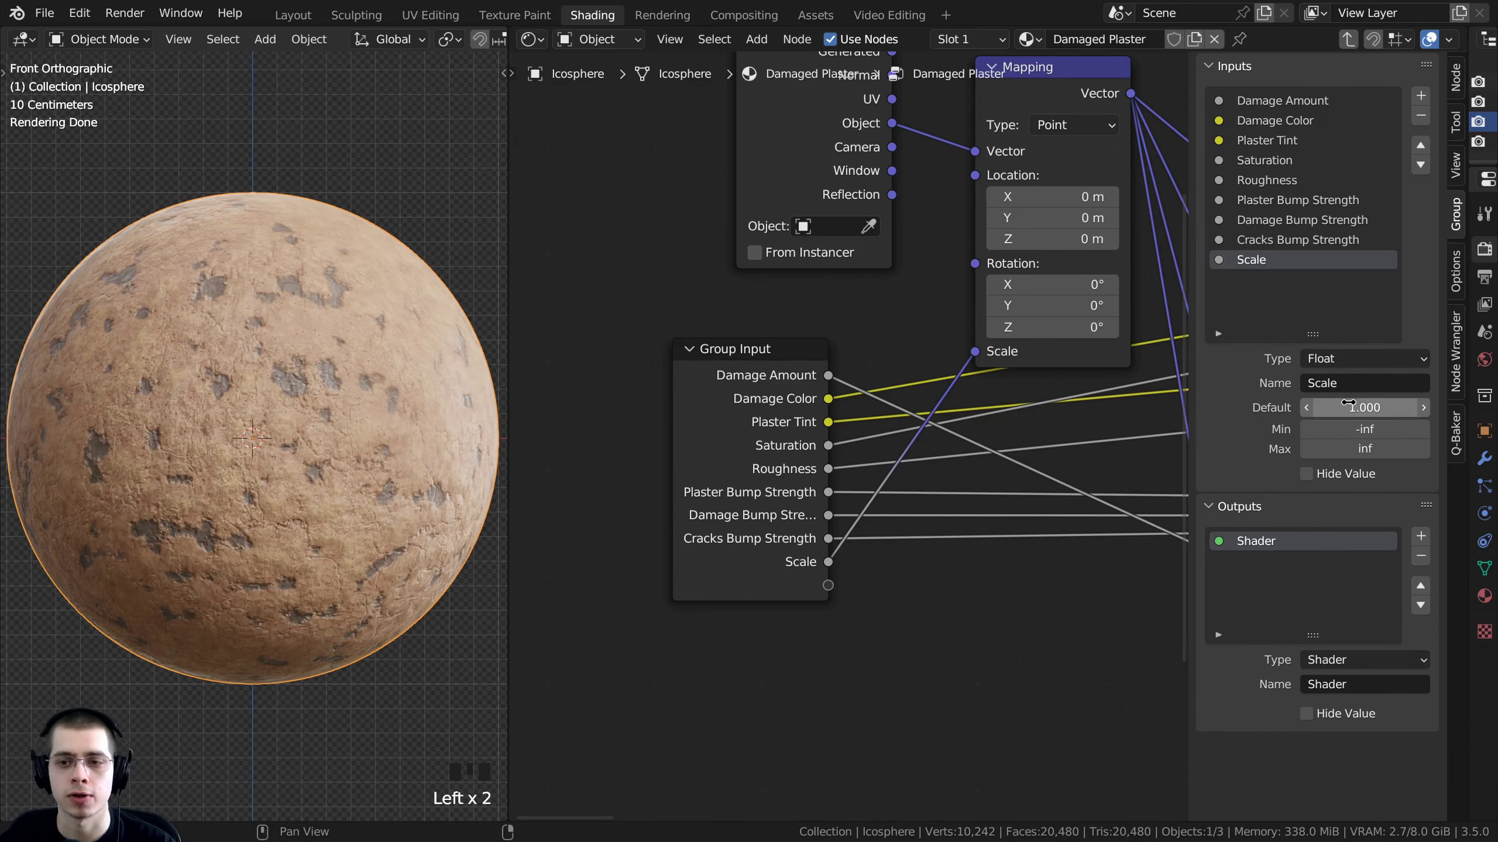
middle_drag(1170, 421, 1165, 442)
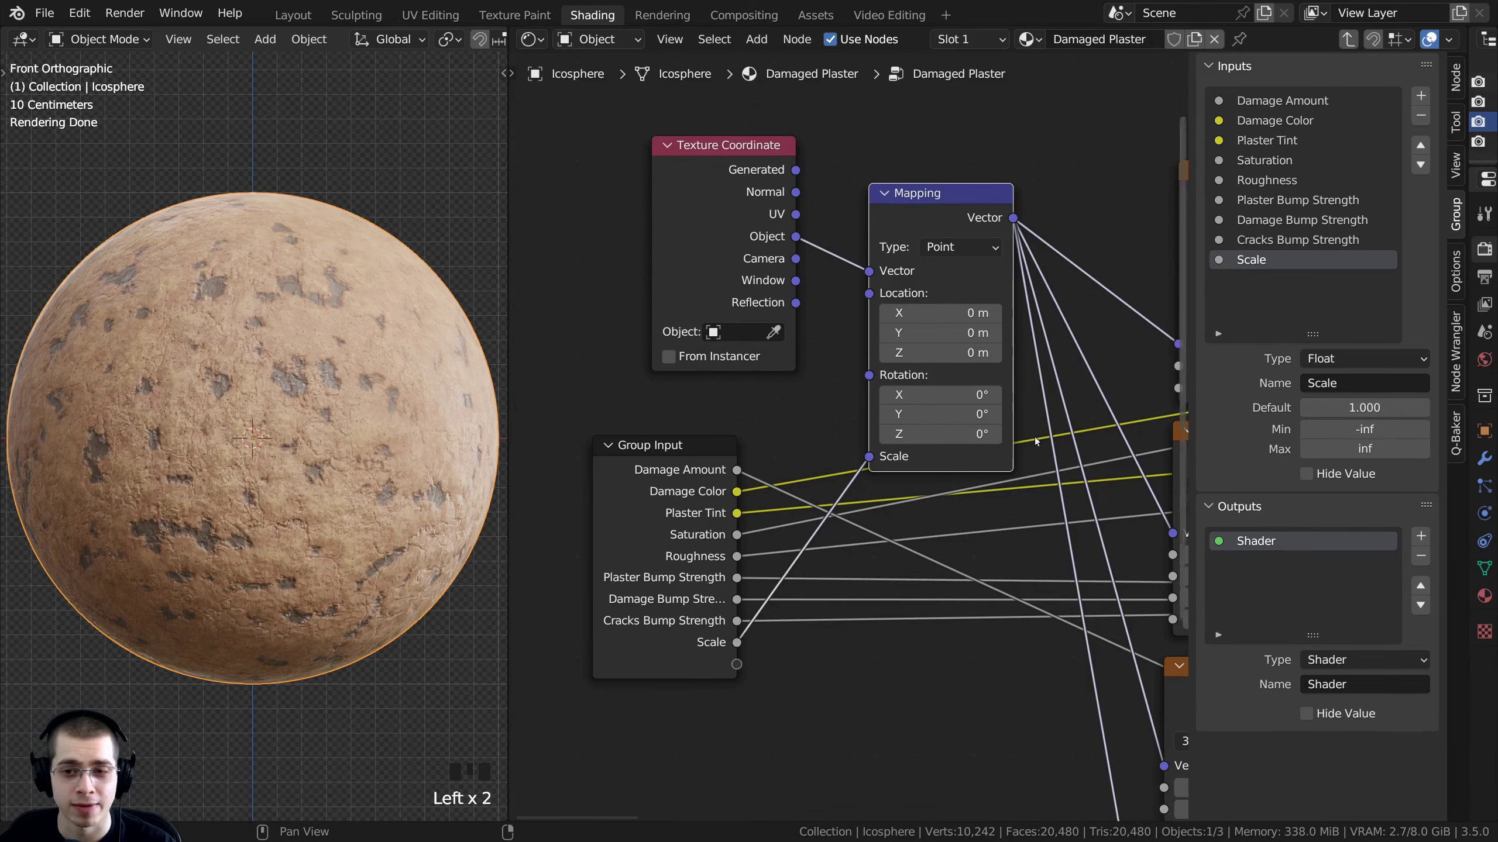
Leave the node group and shift the Damaged Plaster node slightly in the material's node tree
scroll(1036, 441, down, 1)
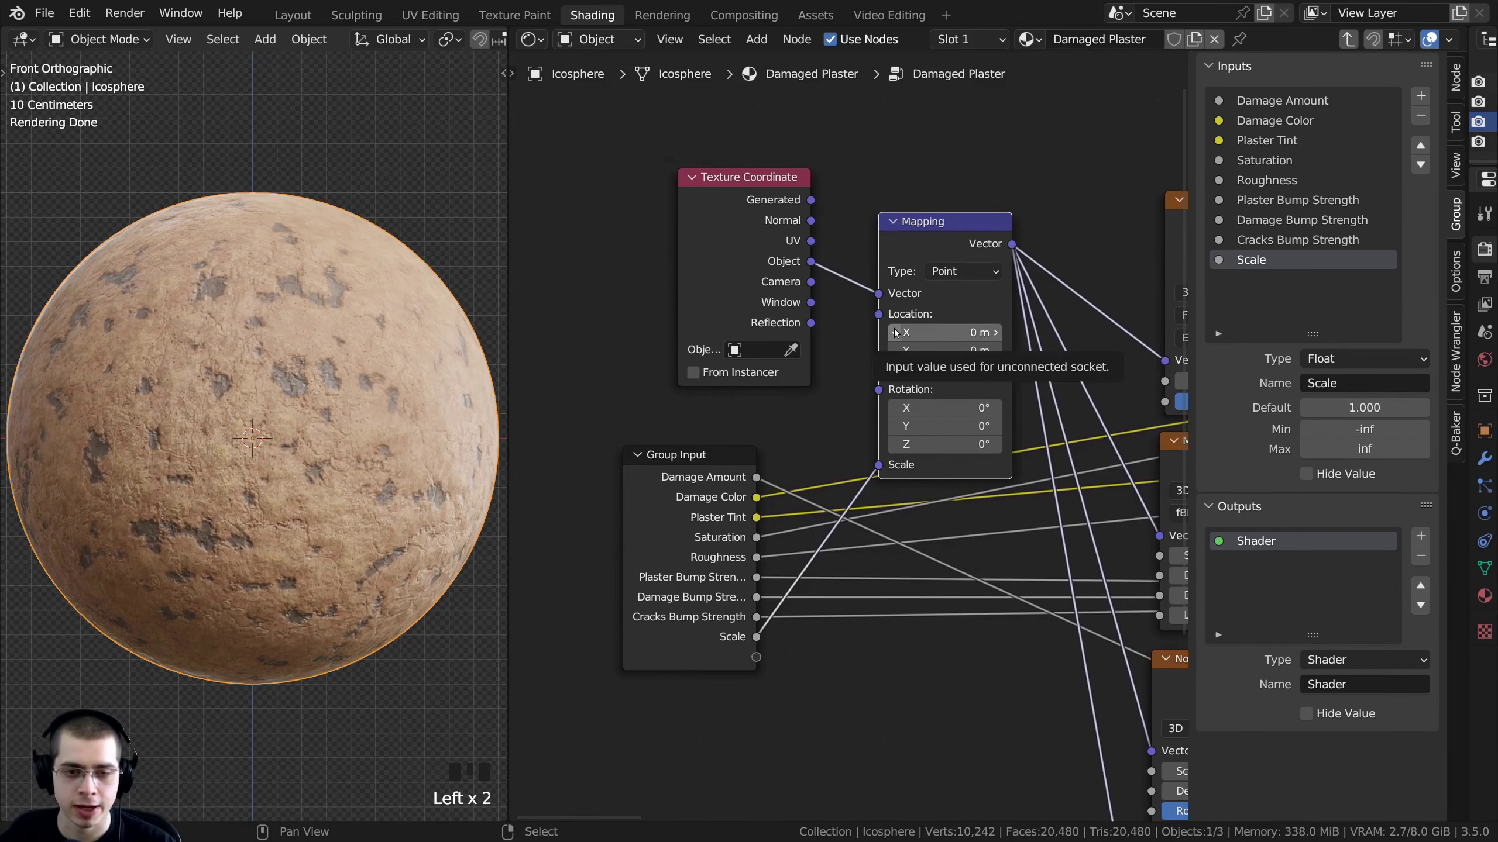
key(Tab)
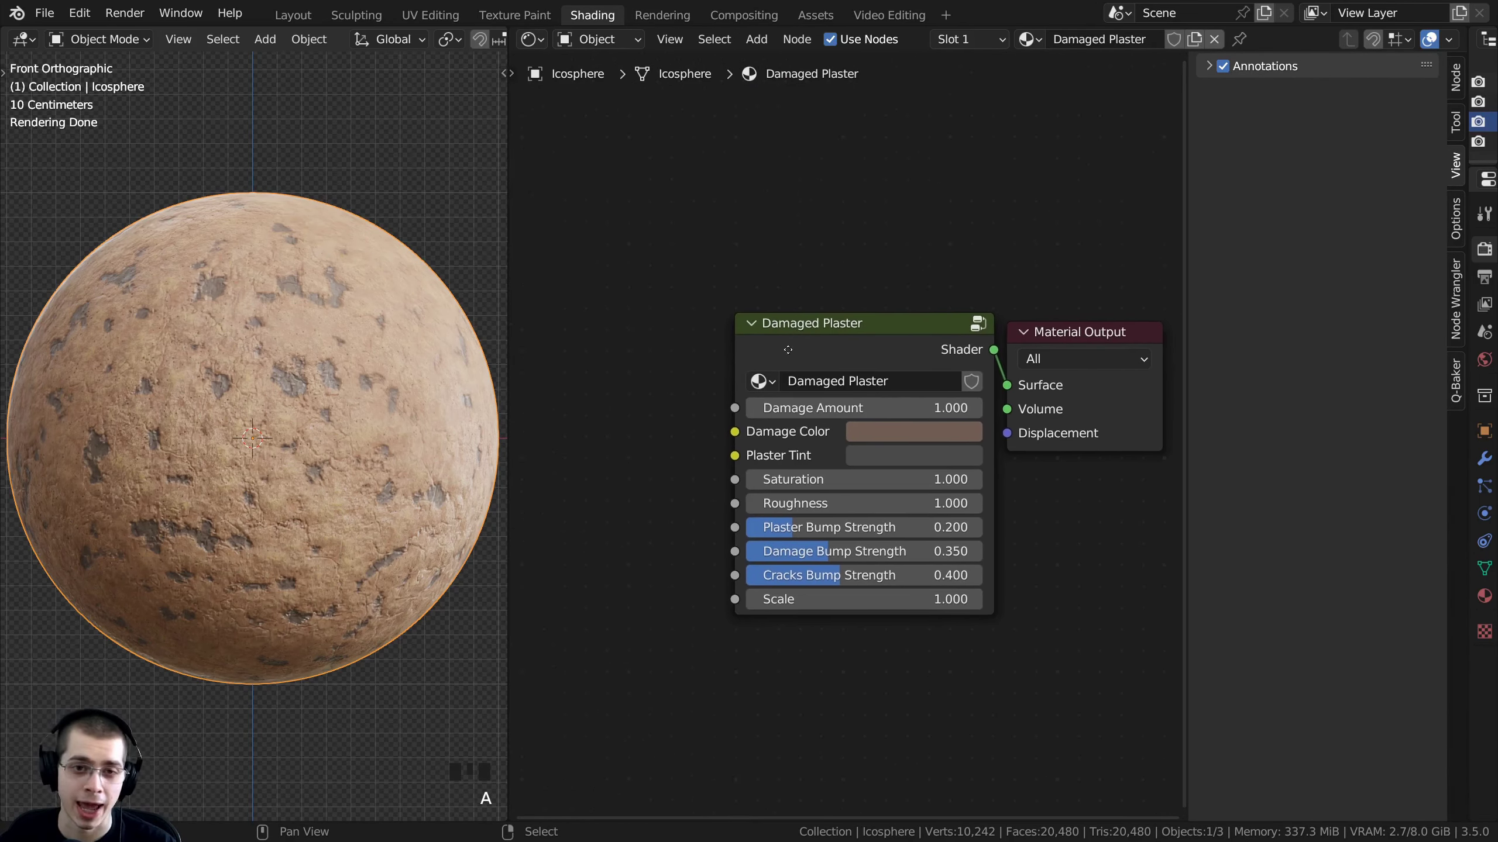
middle_drag(788, 350, 786, 361)
drag(788, 338, 788, 349)
scroll(805, 233, down, 3)
middle_drag(812, 263, 836, 286)
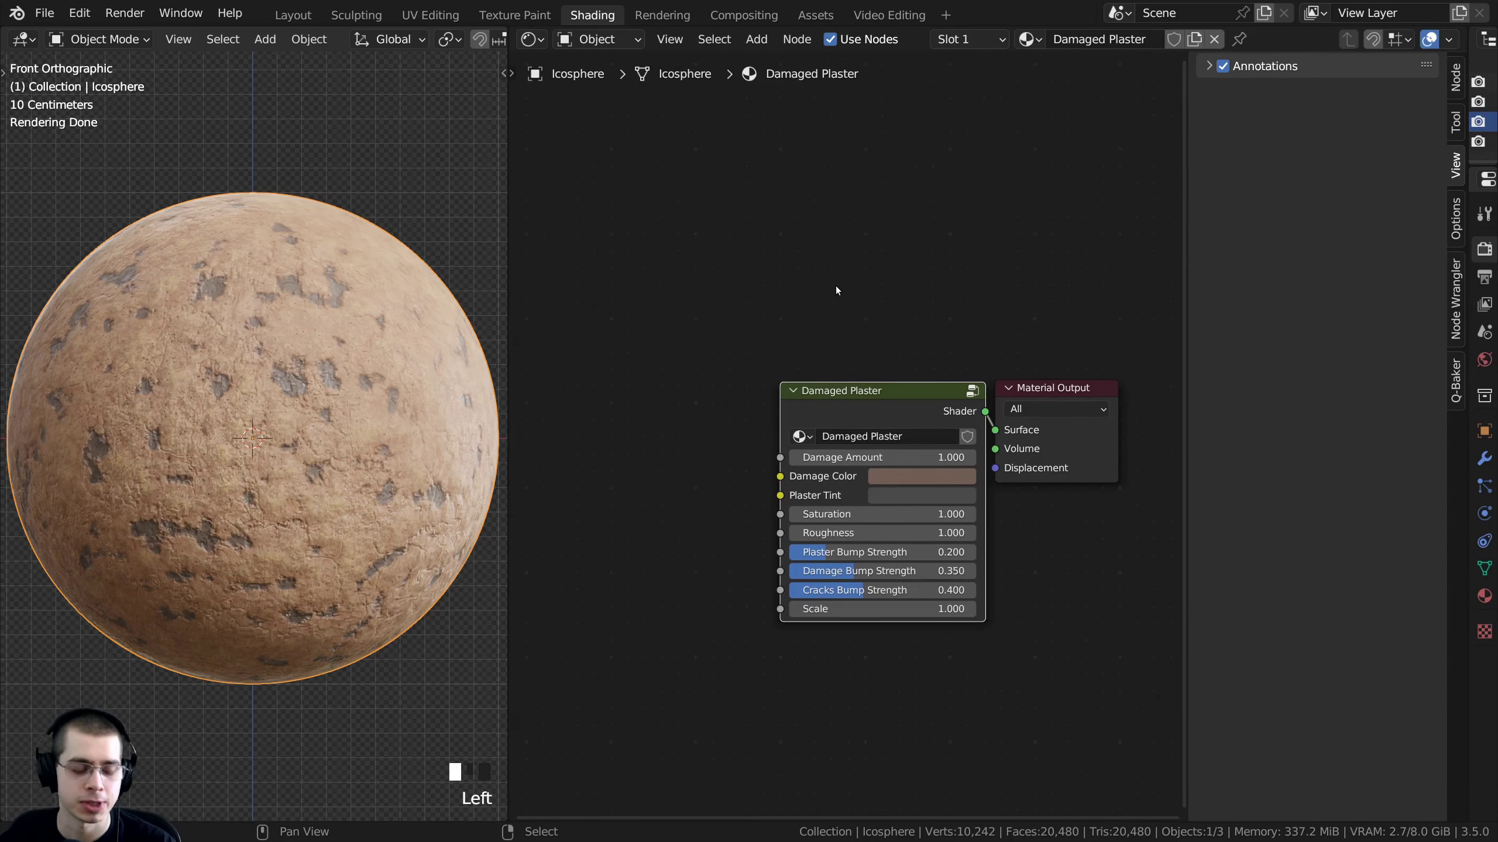
Search the nodes for "dam", add a second Damaged Plaster group node, and place it above and left of the existing one
key(shift+a)
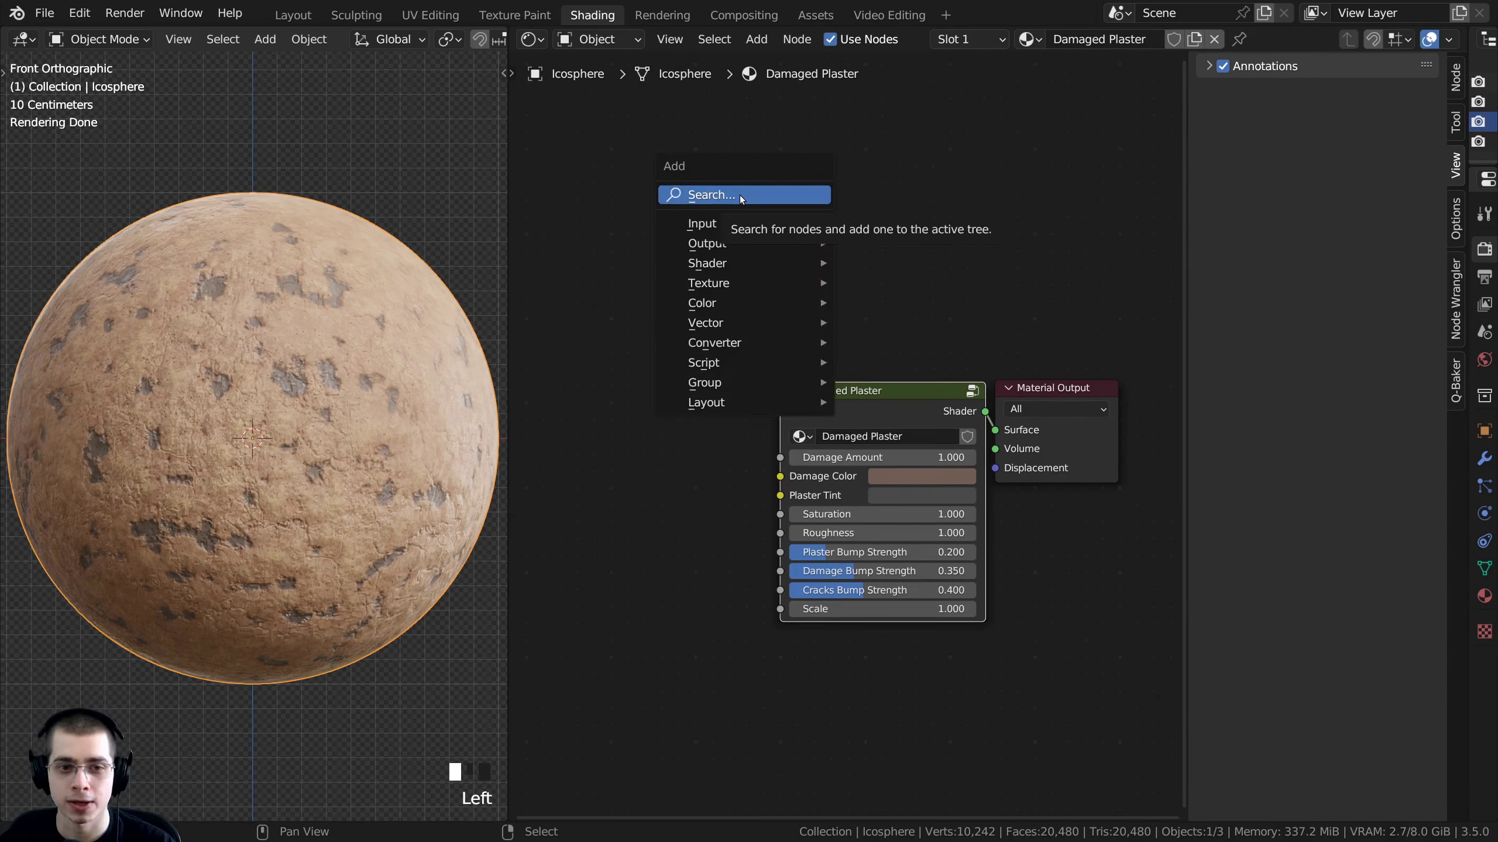
click(706, 195)
text(da)
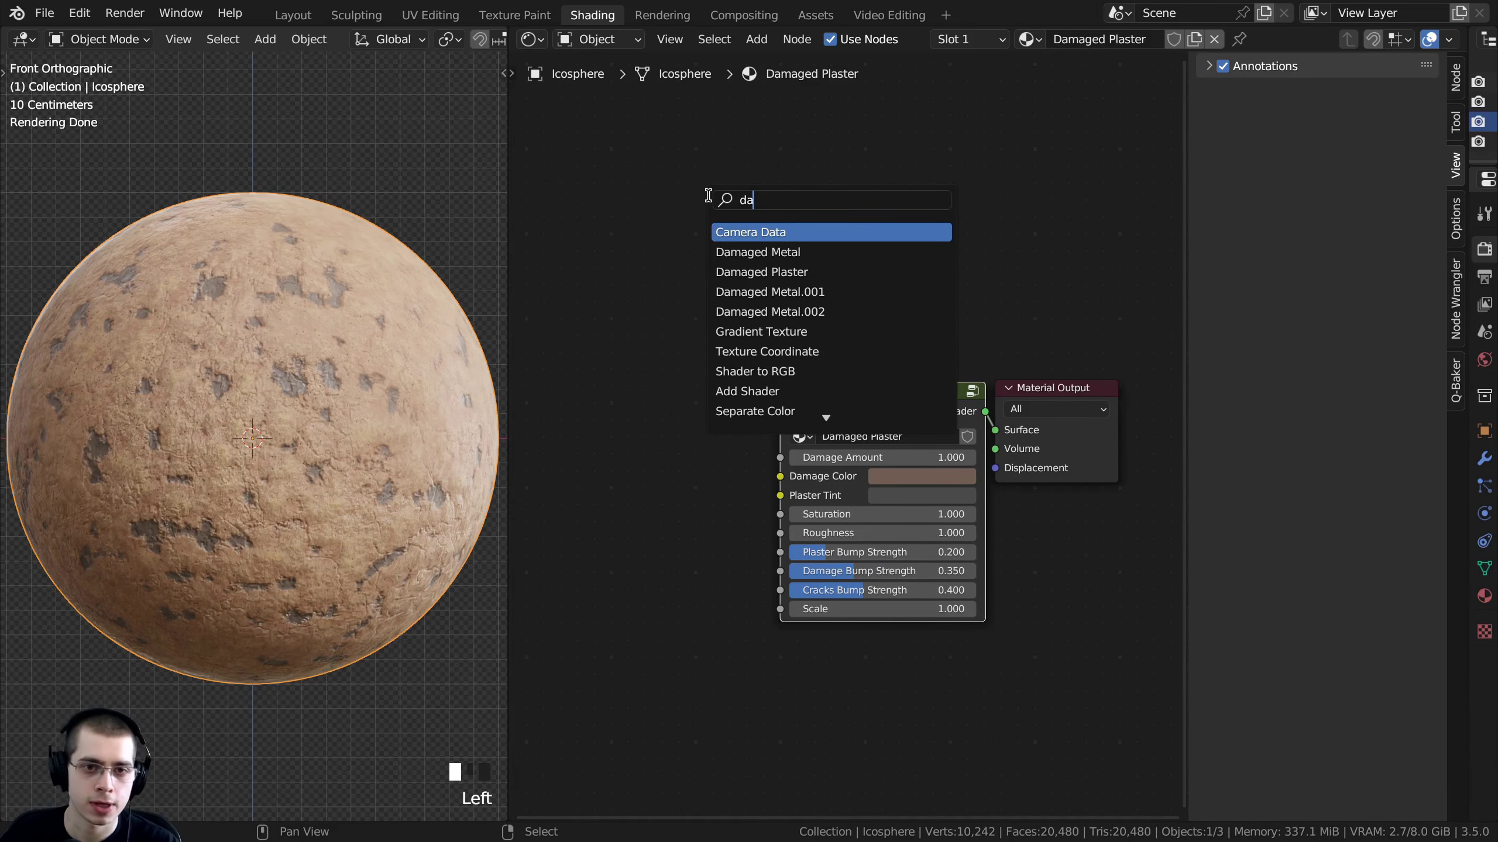
text(ma)
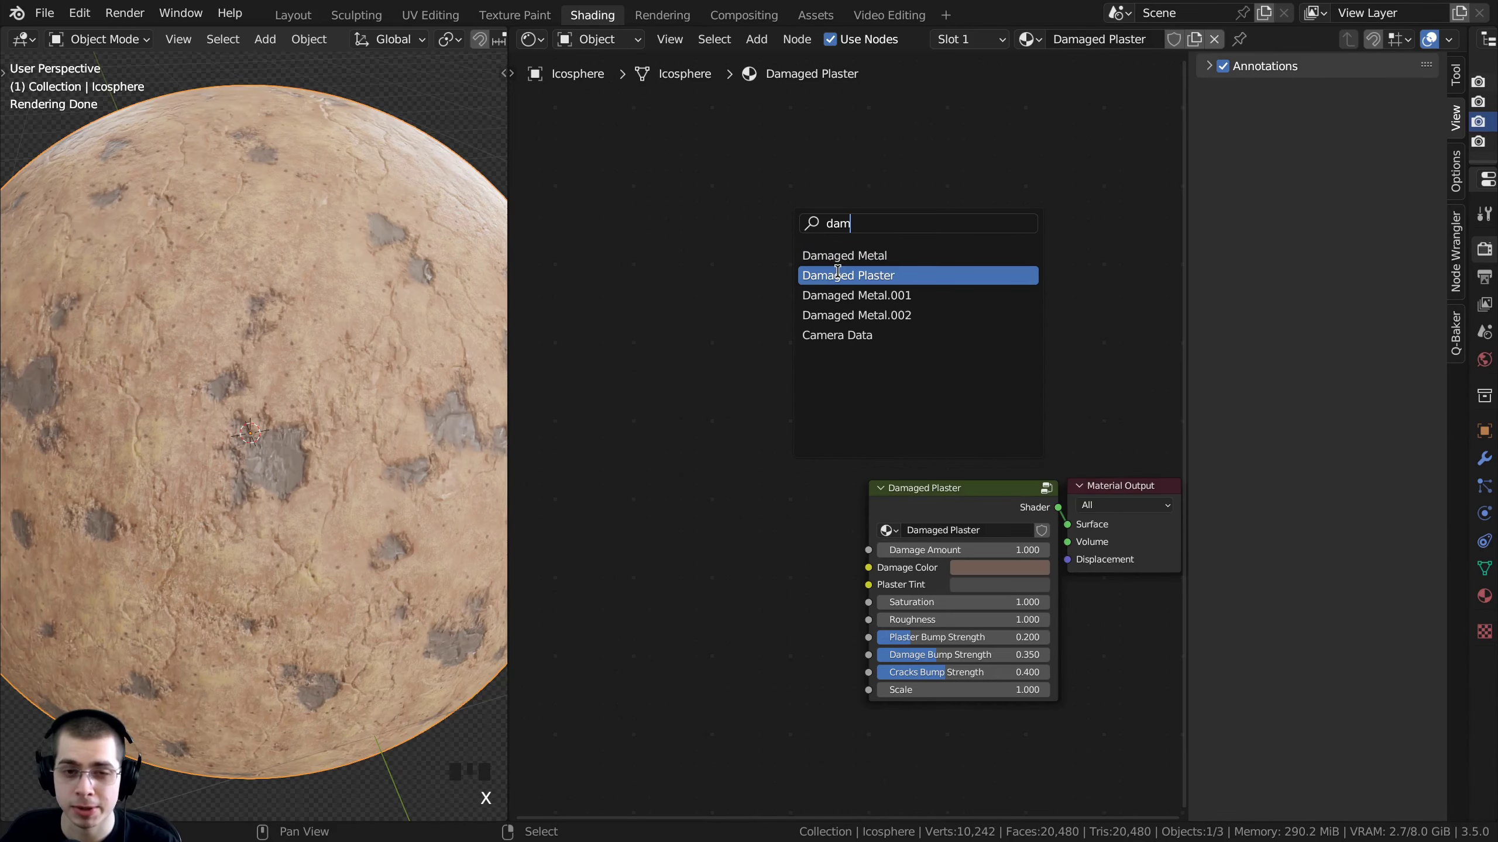
click(837, 275)
click(765, 263)
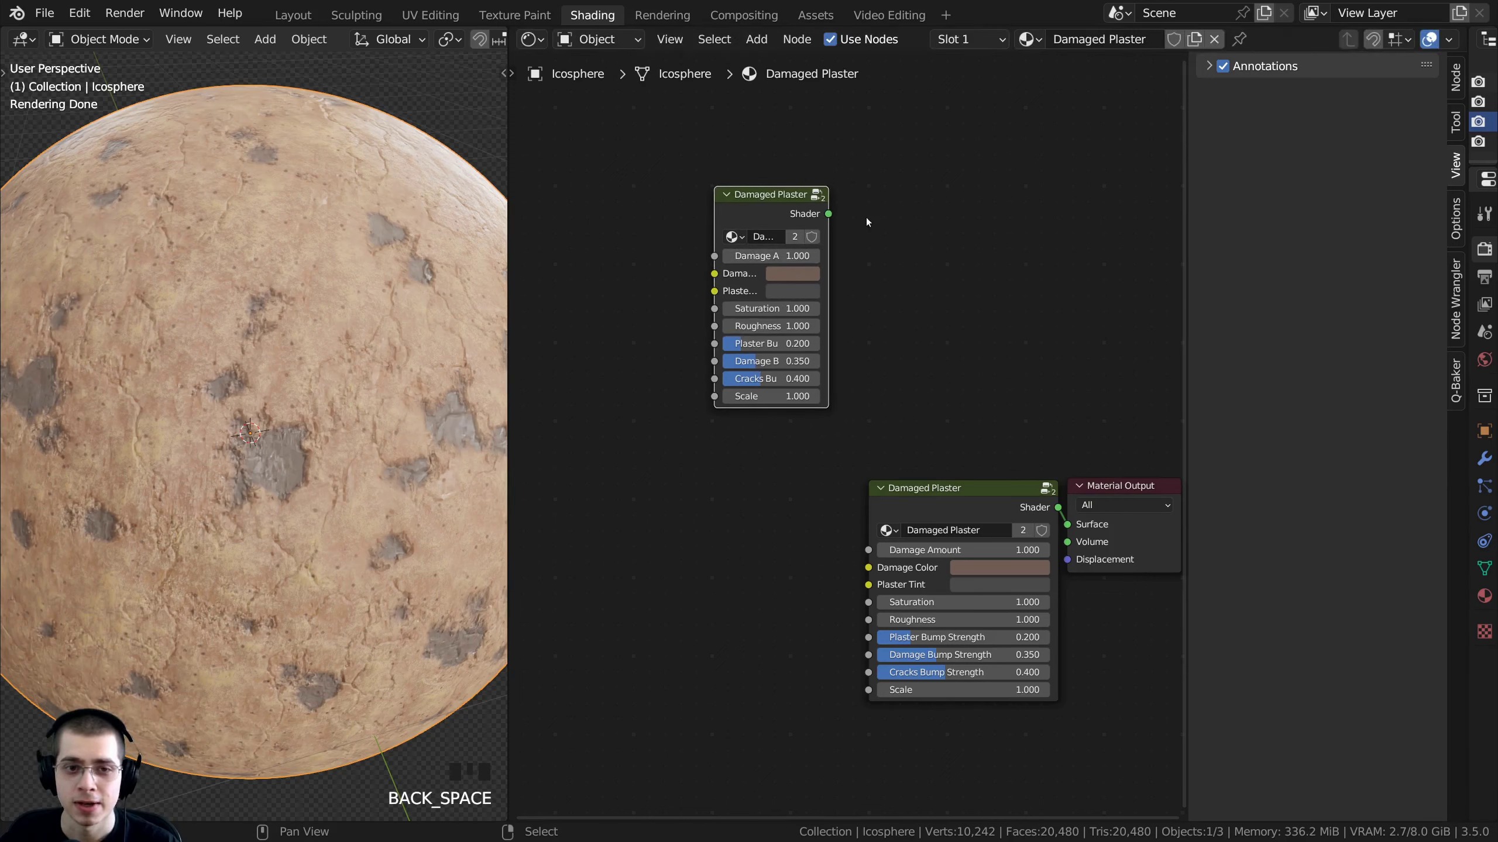
middle_drag(746, 394, 778, 418)
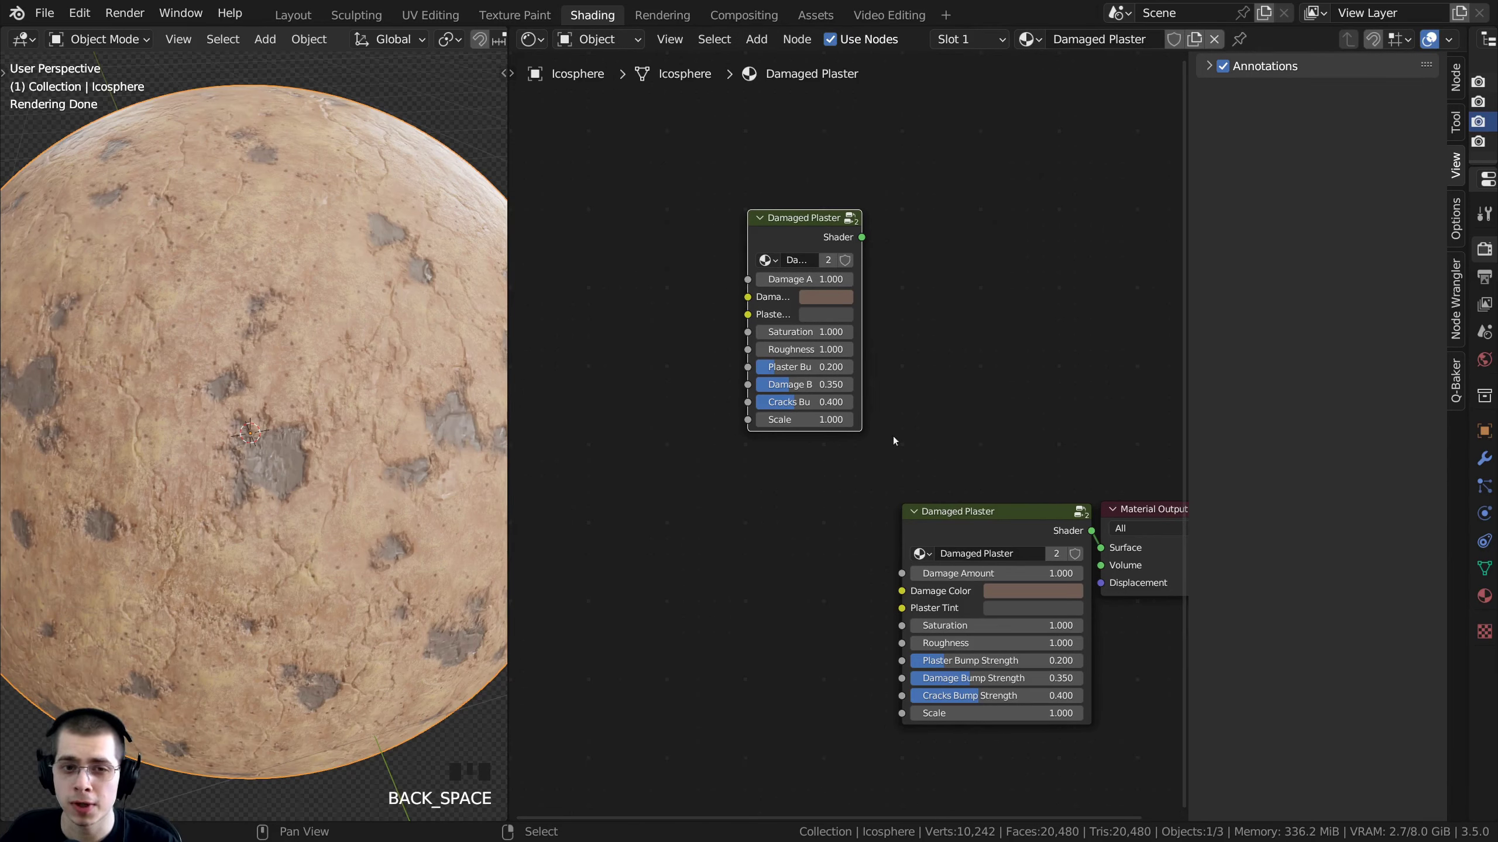
drag(744, 230, 645, 231)
scroll(637, 396, up, 3)
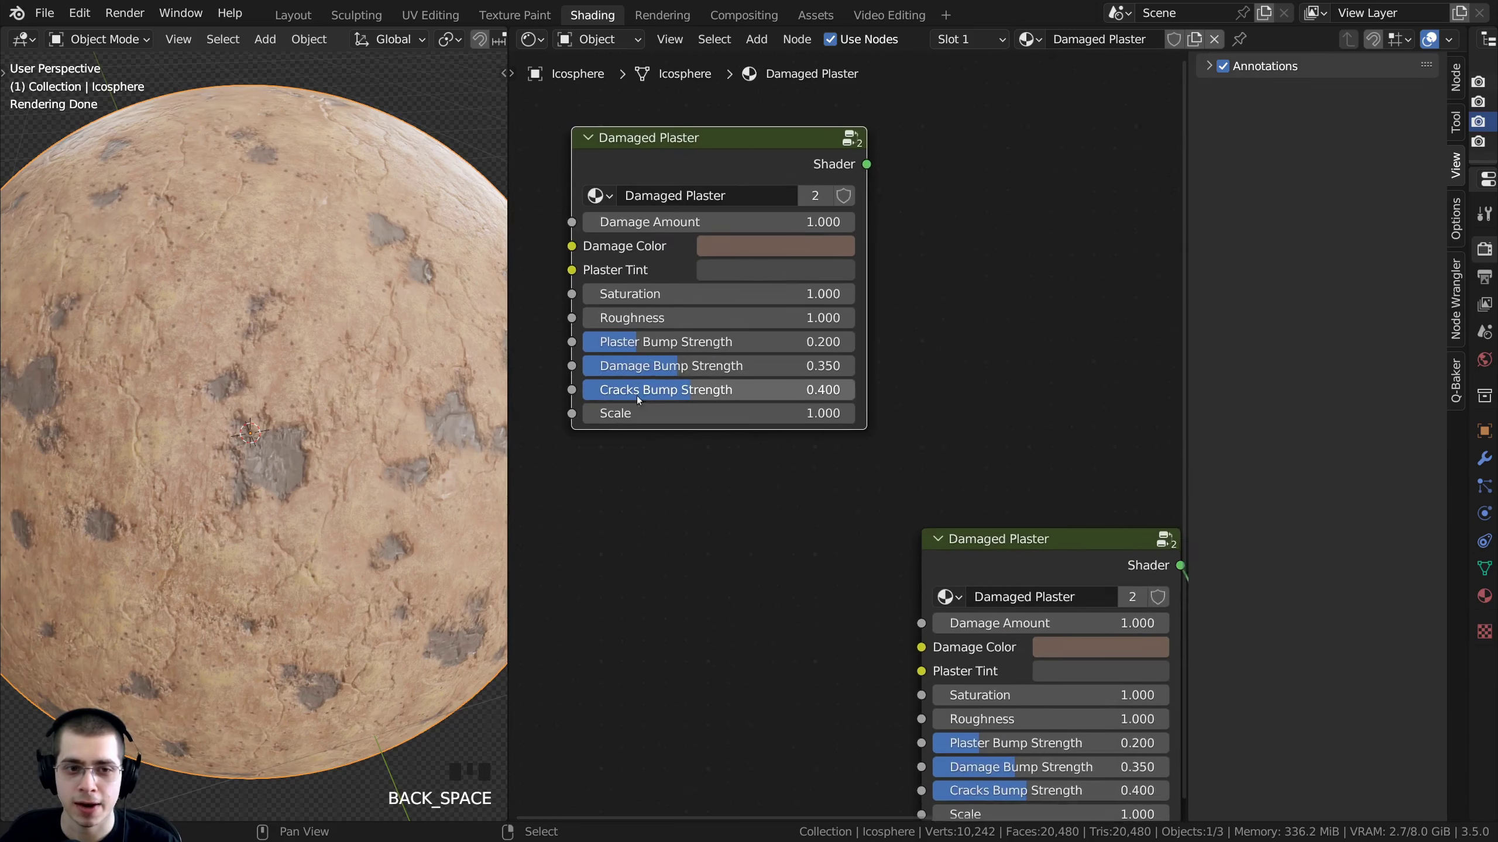
scroll(742, 447, down, 2)
middle_drag(798, 611, 749, 562)
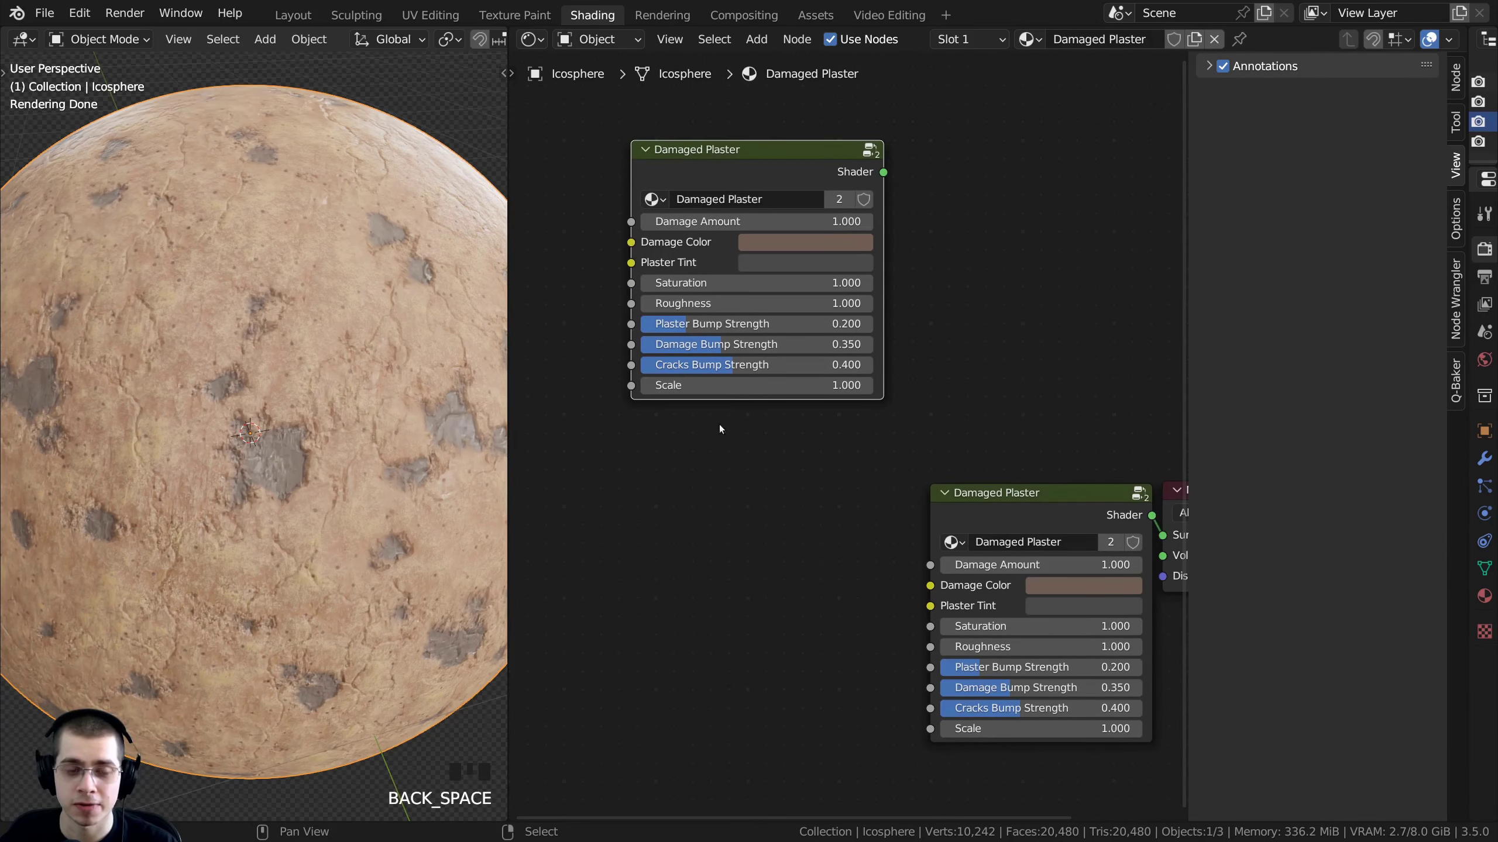
Set the Scale of the second Damaged Plaster node to 0
drag(782, 386, 701, 387)
click(775, 387)
text(0)
key(Return)
scroll(785, 401, down, 3)
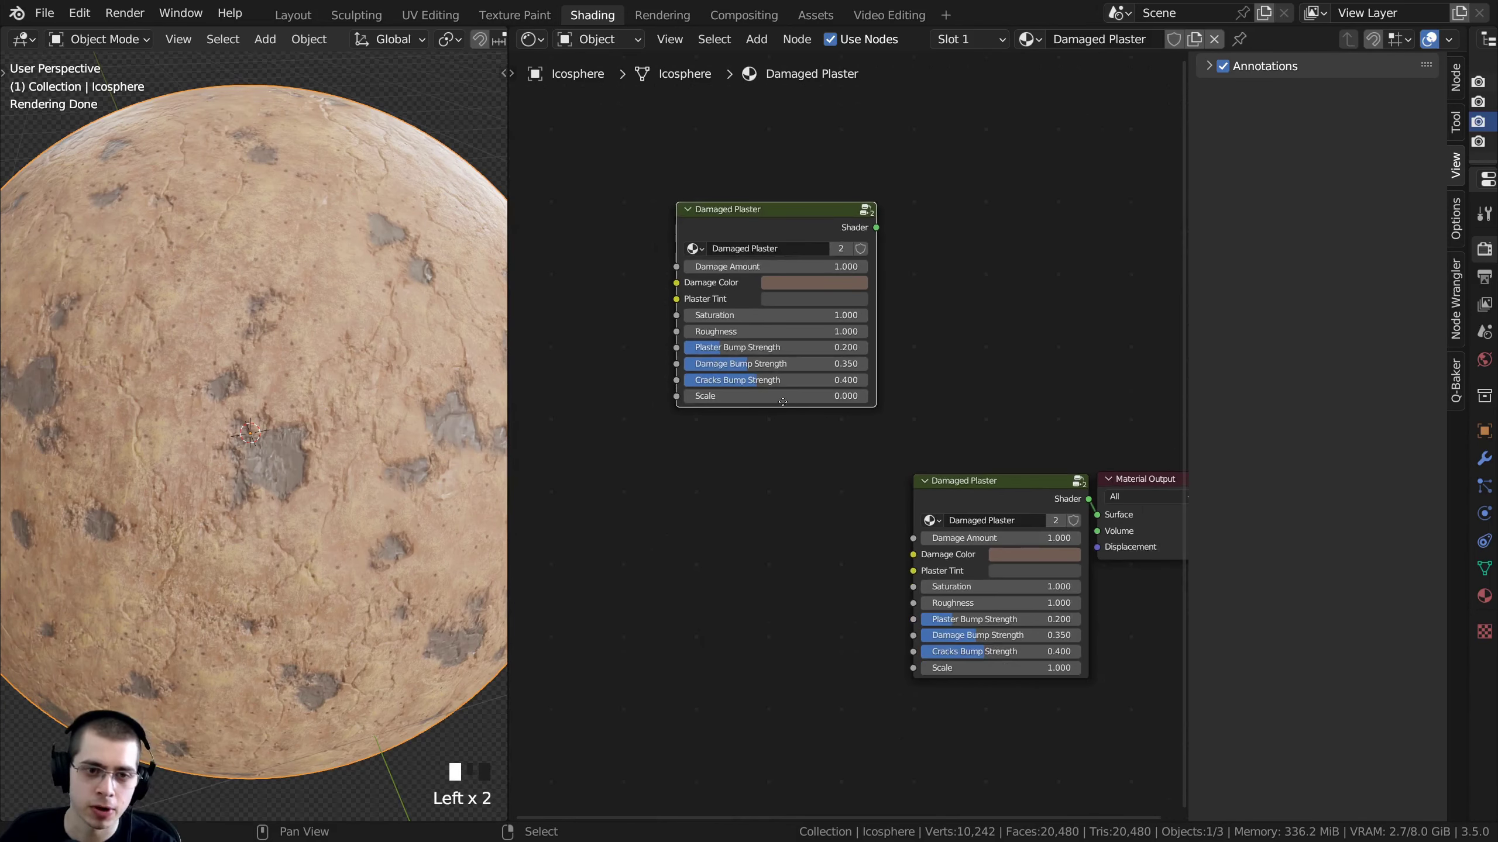
Connect the second Damaged Plaster node's Shader to the Material Output's Surface and move the original node out of the link's way
middle_drag(826, 391, 768, 369)
scroll(811, 295, up, 2)
drag(814, 166, 1071, 501)
scroll(311, 364, down, 2)
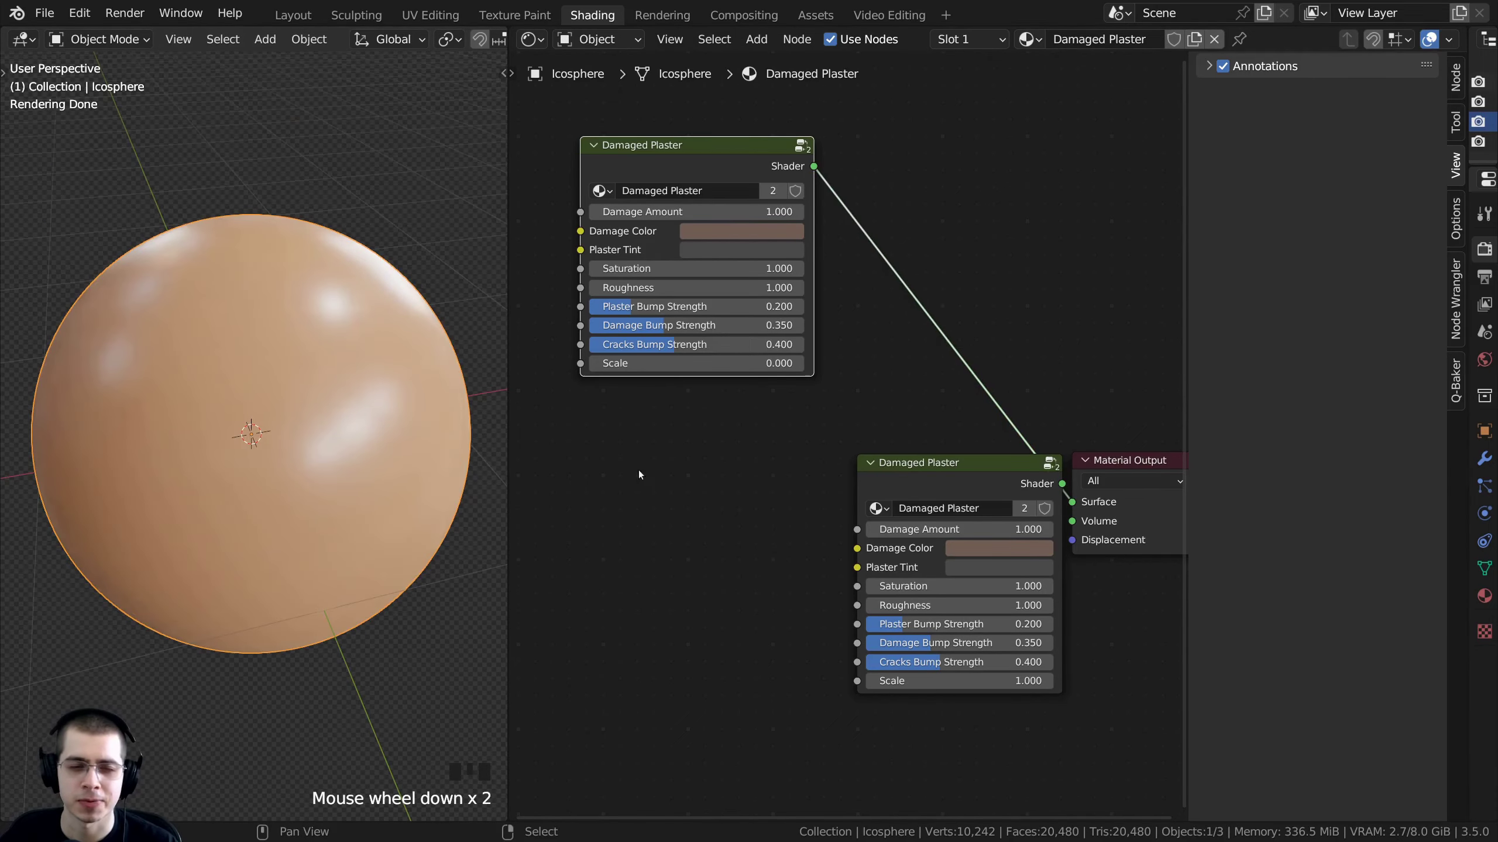
drag(670, 168, 783, 188)
scroll(820, 435, up, 1)
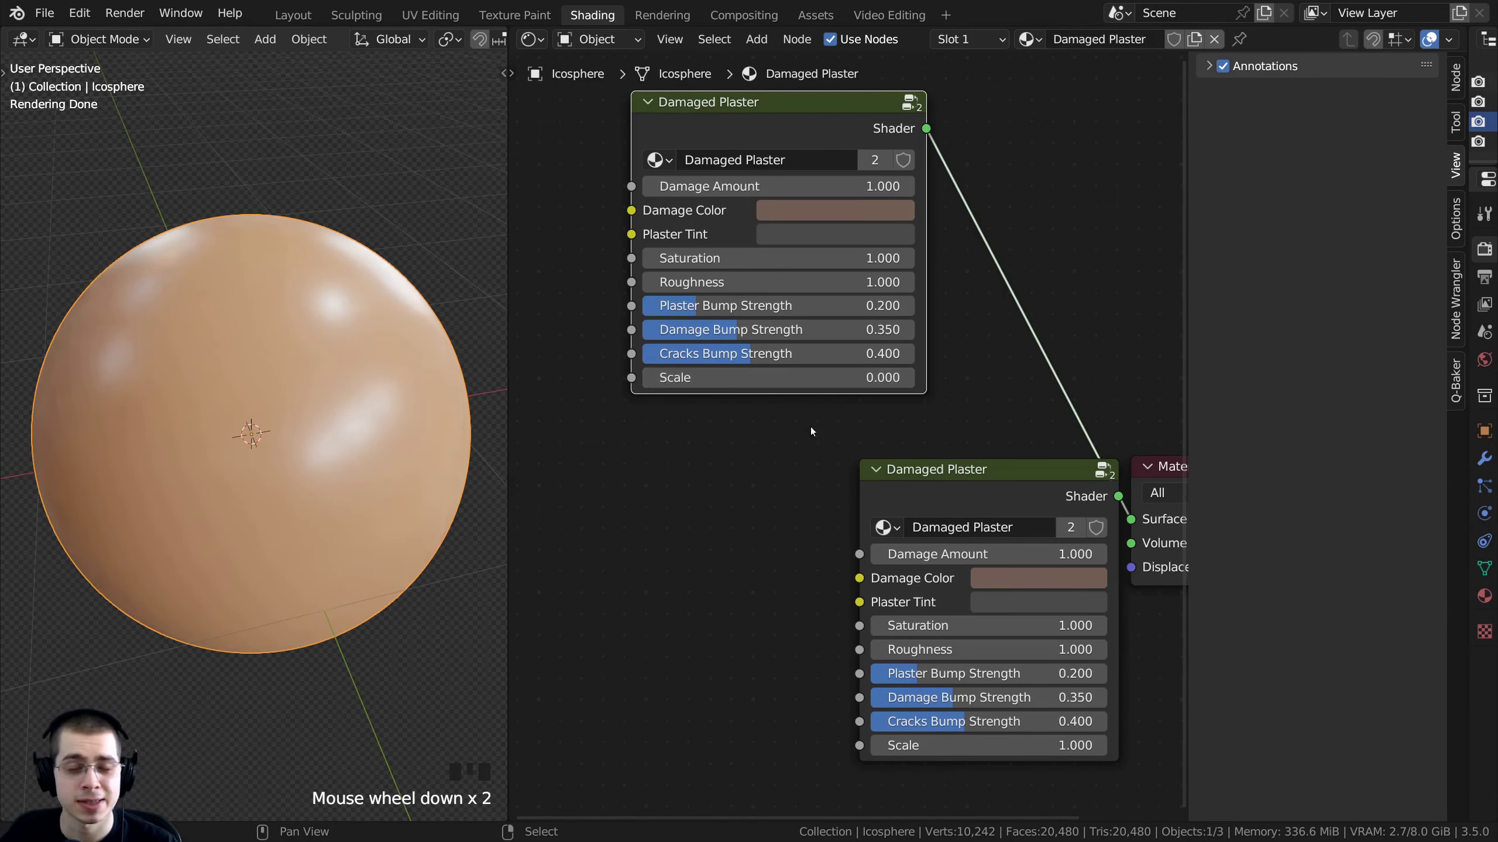
drag(915, 488, 798, 482)
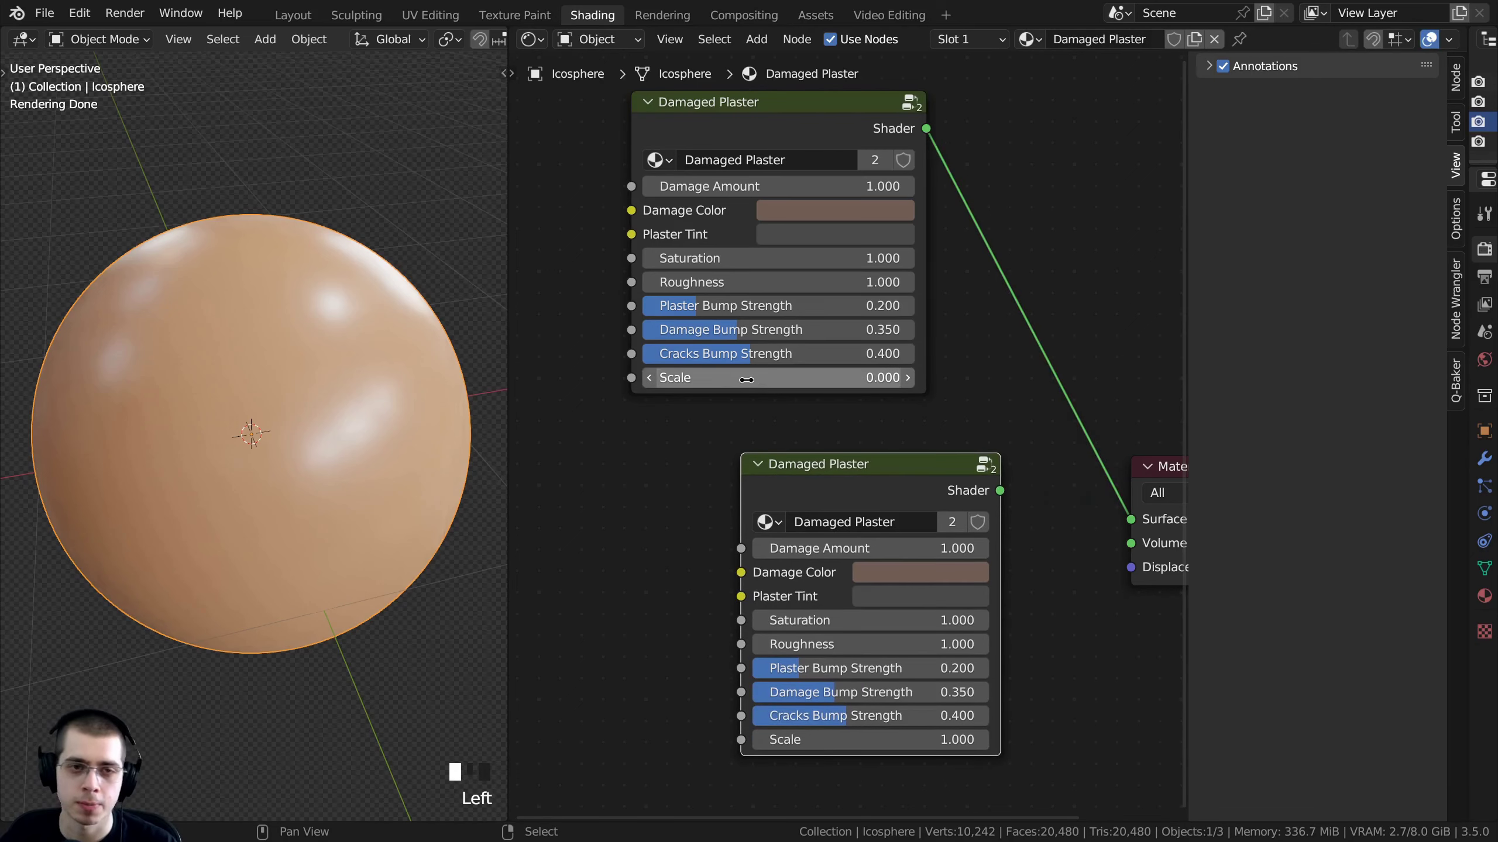
Enter the second node's group and expose the Musgrave Texture's Detail as a new group input below Scale
click(754, 126)
key(Tab)
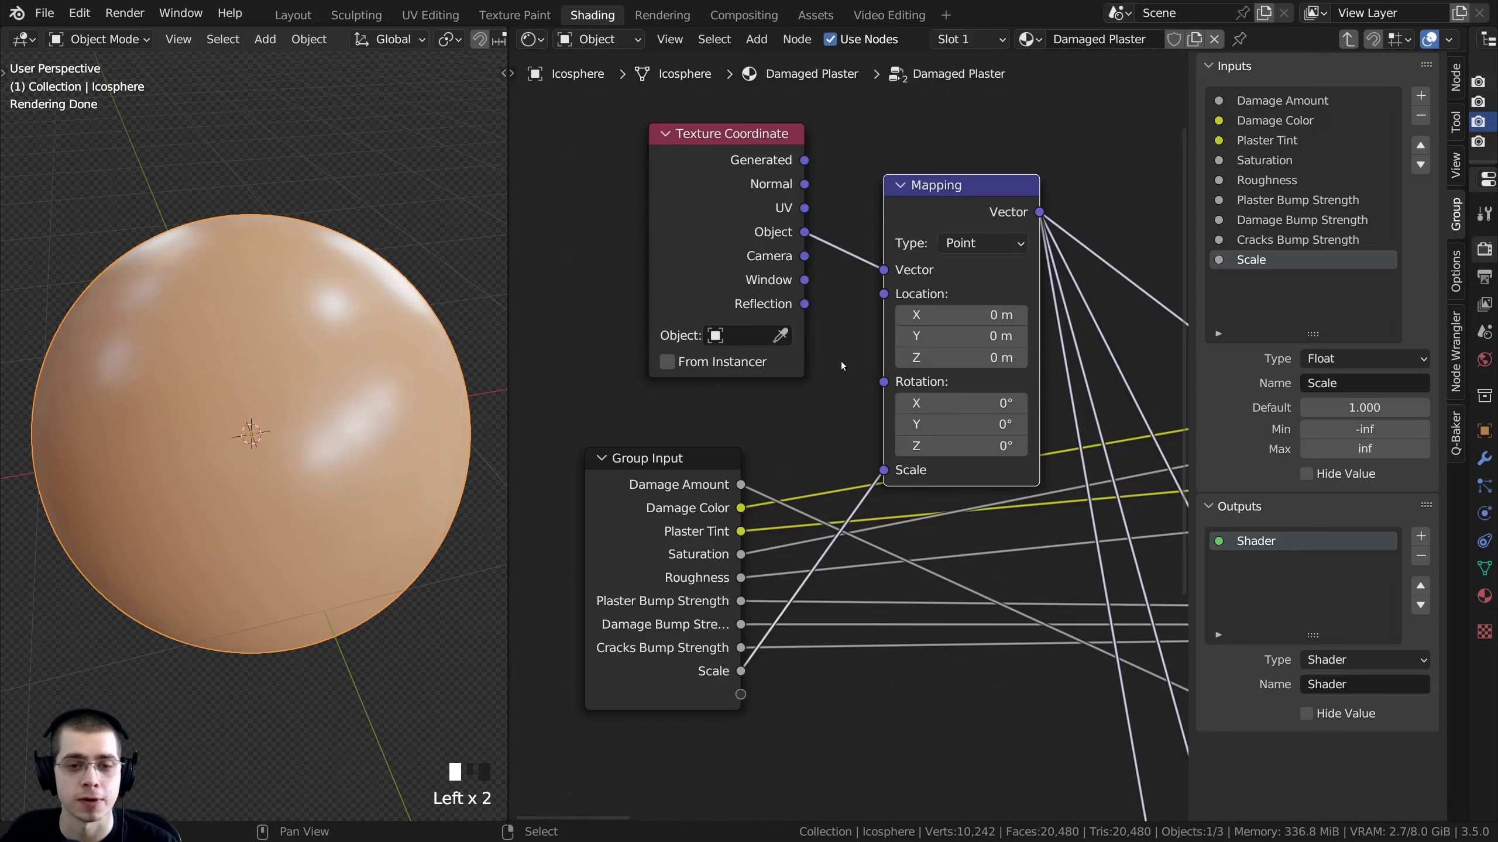
scroll(858, 351, down, 7)
middle_drag(859, 351, 770, 223)
scroll(996, 407, up, 4)
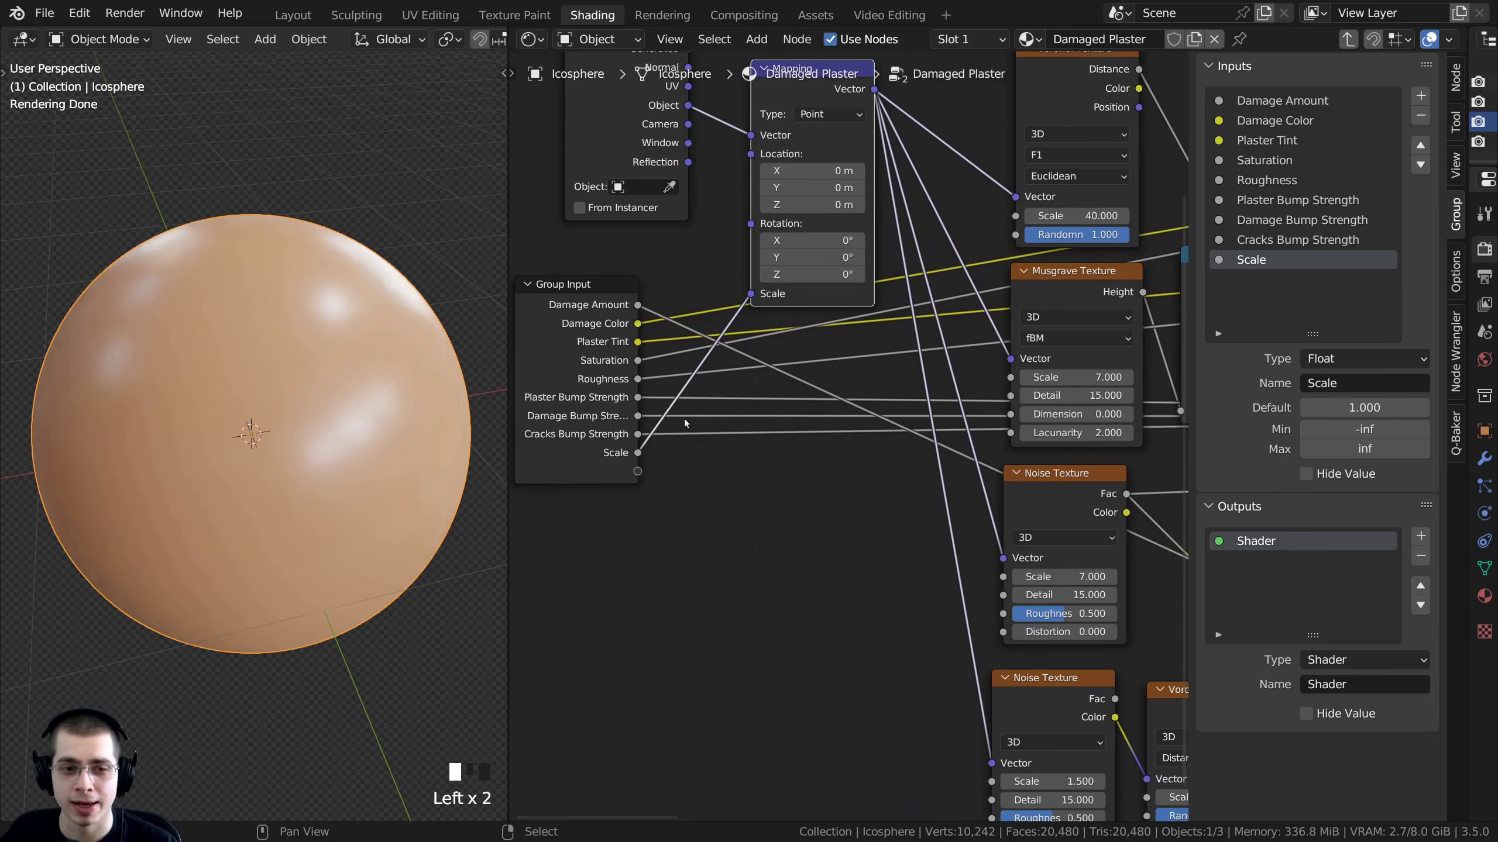
scroll(842, 437, up, 1)
middle_drag(843, 436, 865, 406)
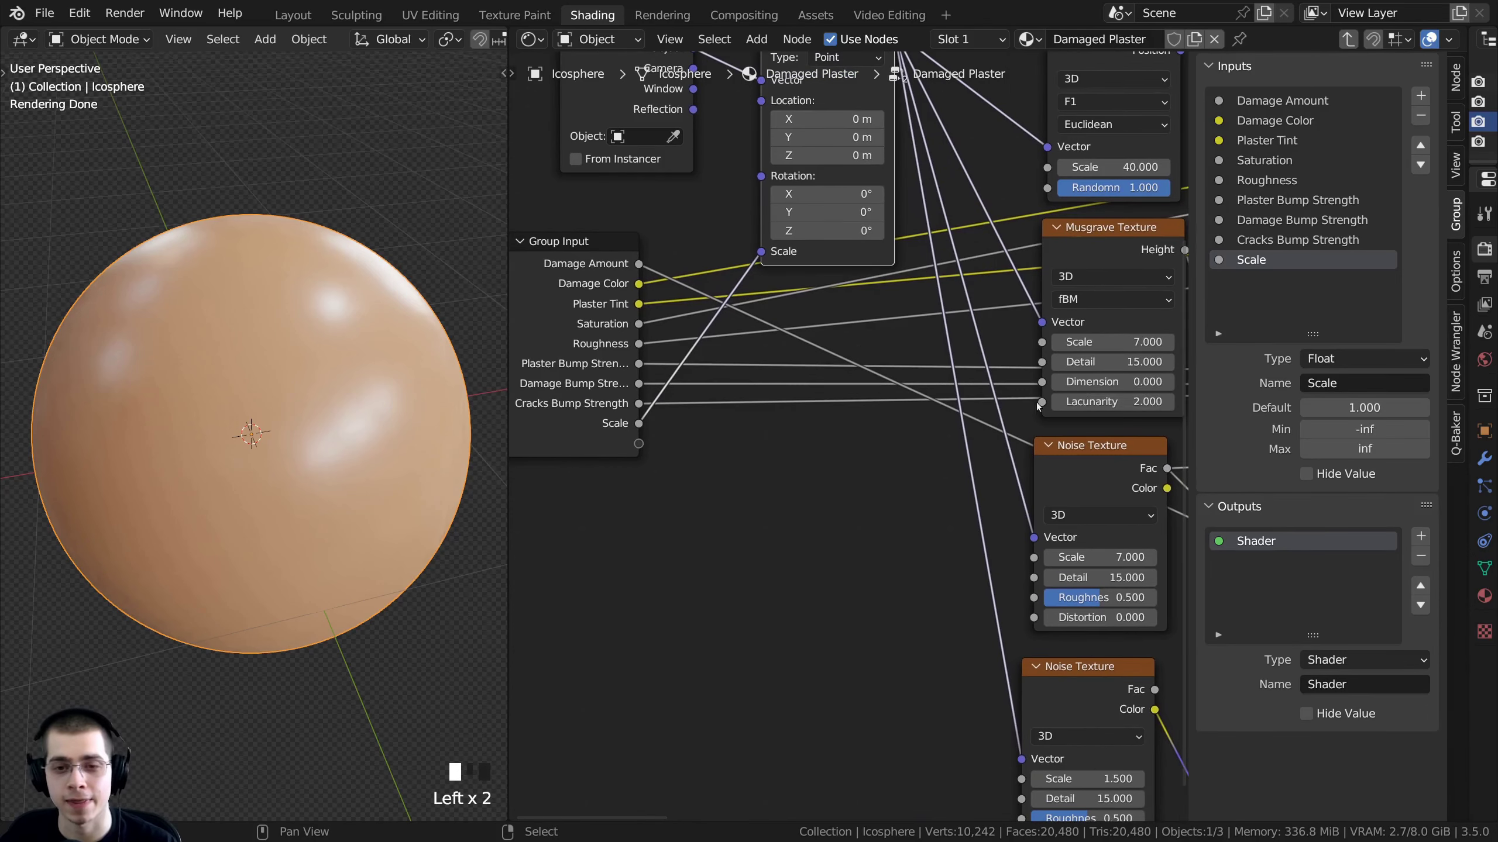
middle_drag(1037, 403, 863, 404)
scroll(874, 395, up, 2)
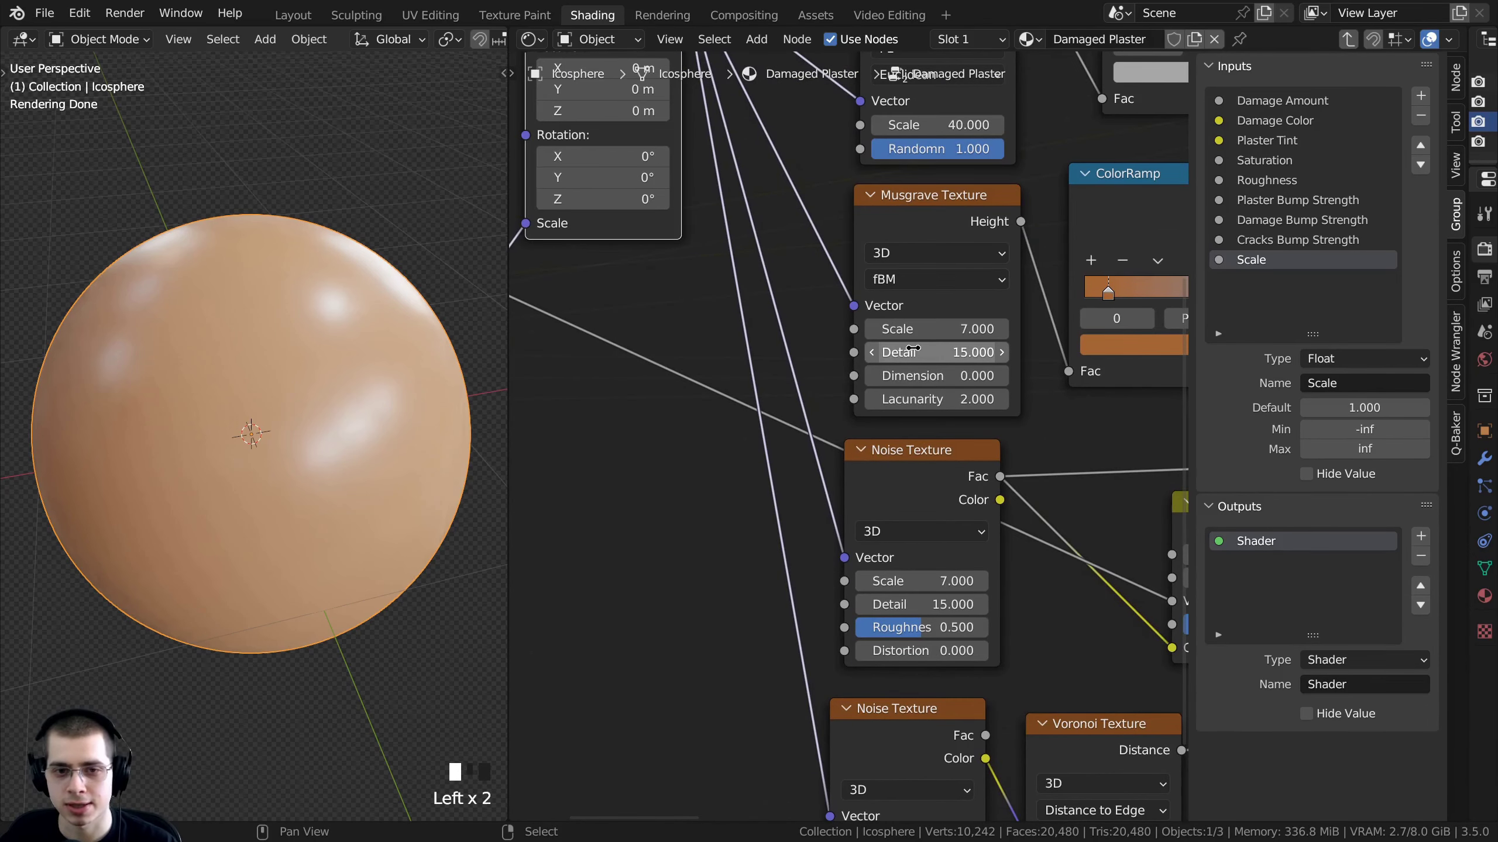
scroll(936, 355, down, 4)
scroll(970, 350, up, 3)
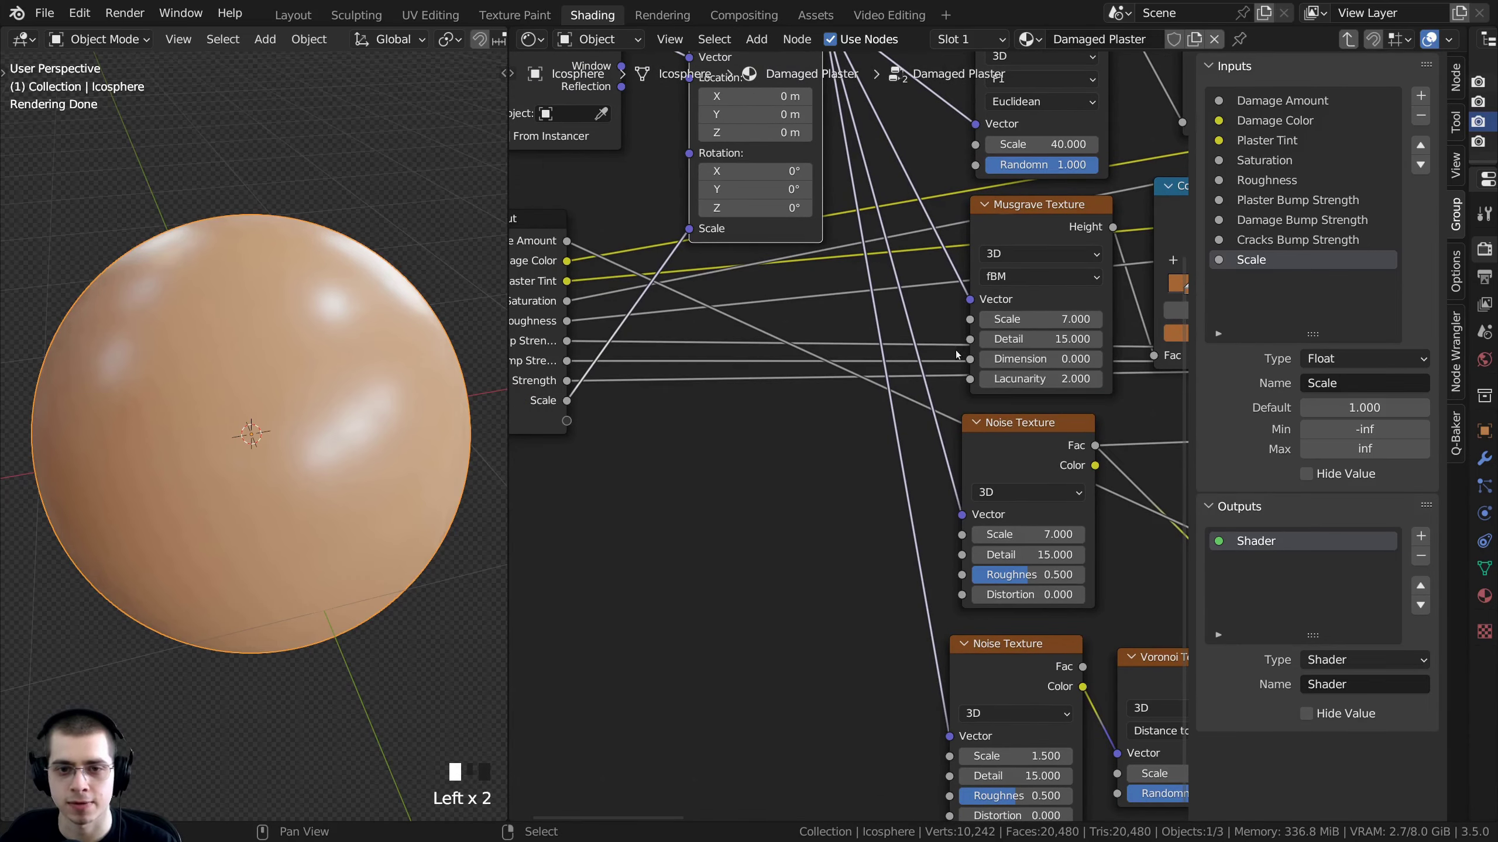
drag(1008, 348, 604, 431)
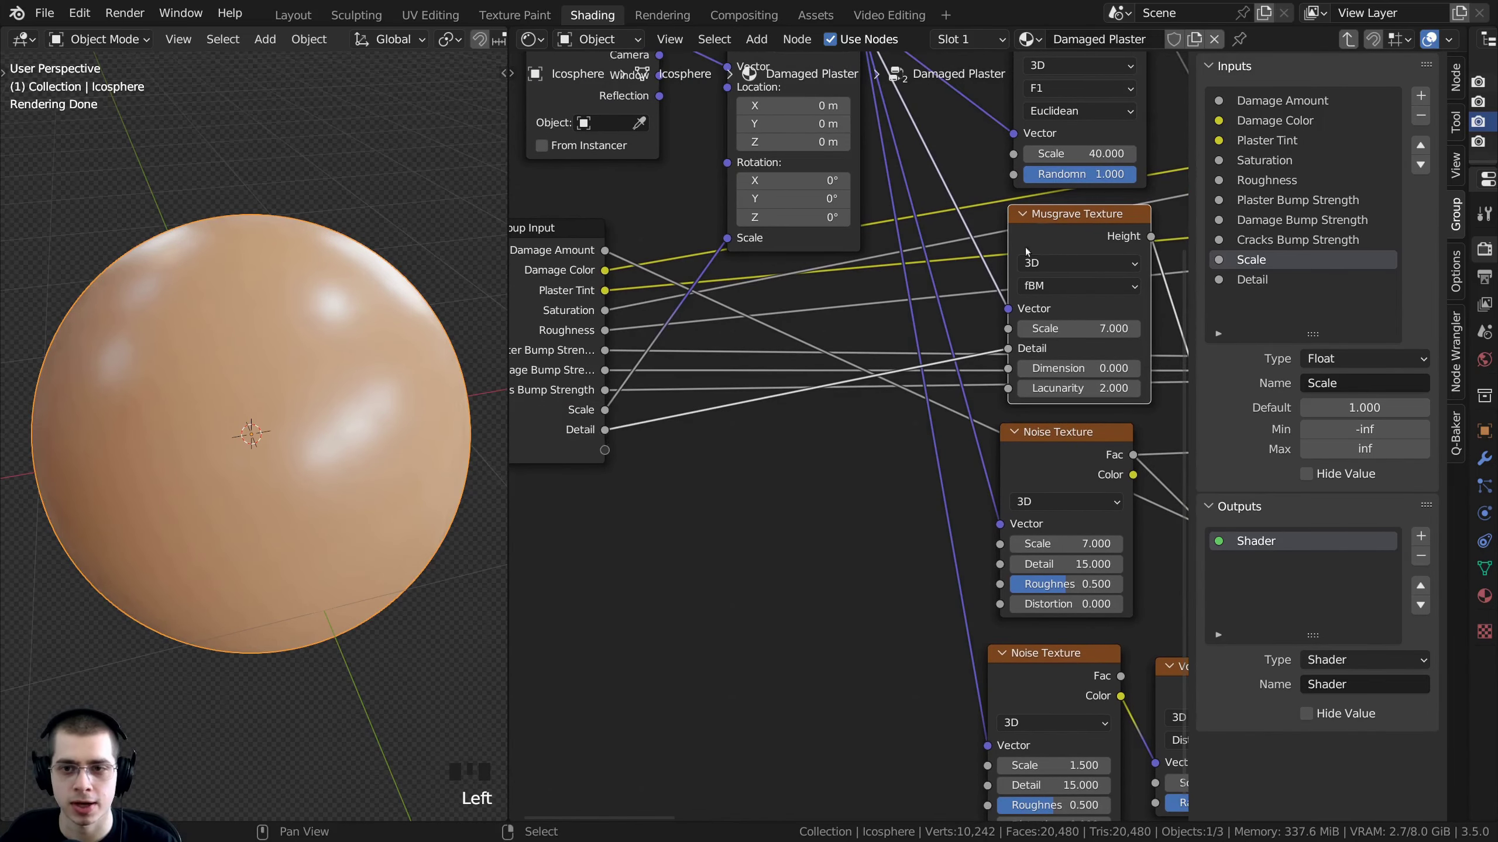
Compare the settings of the group's Detail input with those of its Scale input, including the Scale input's type
click(1253, 280)
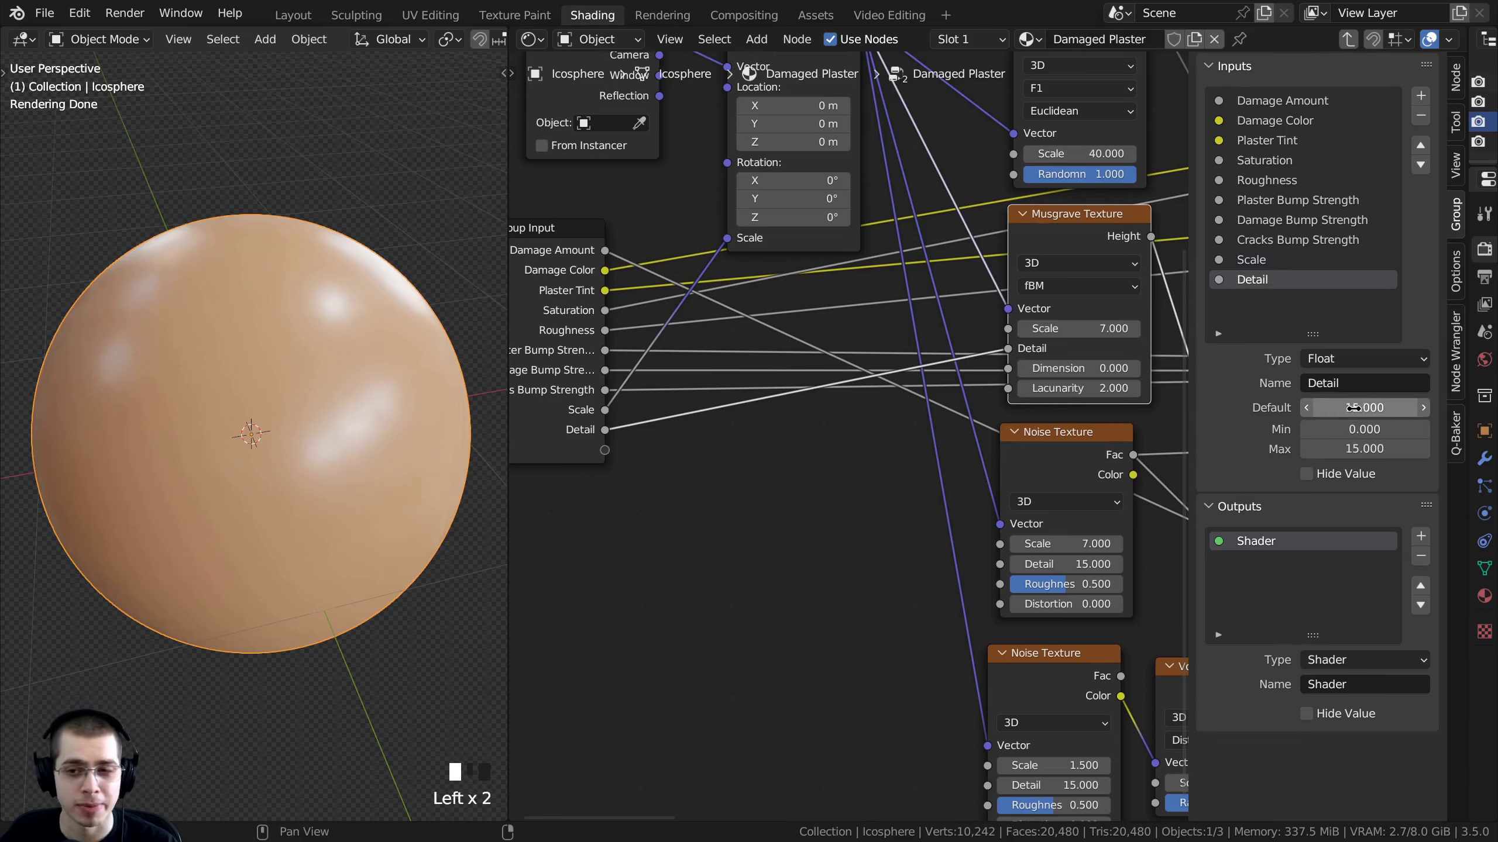
click(1268, 262)
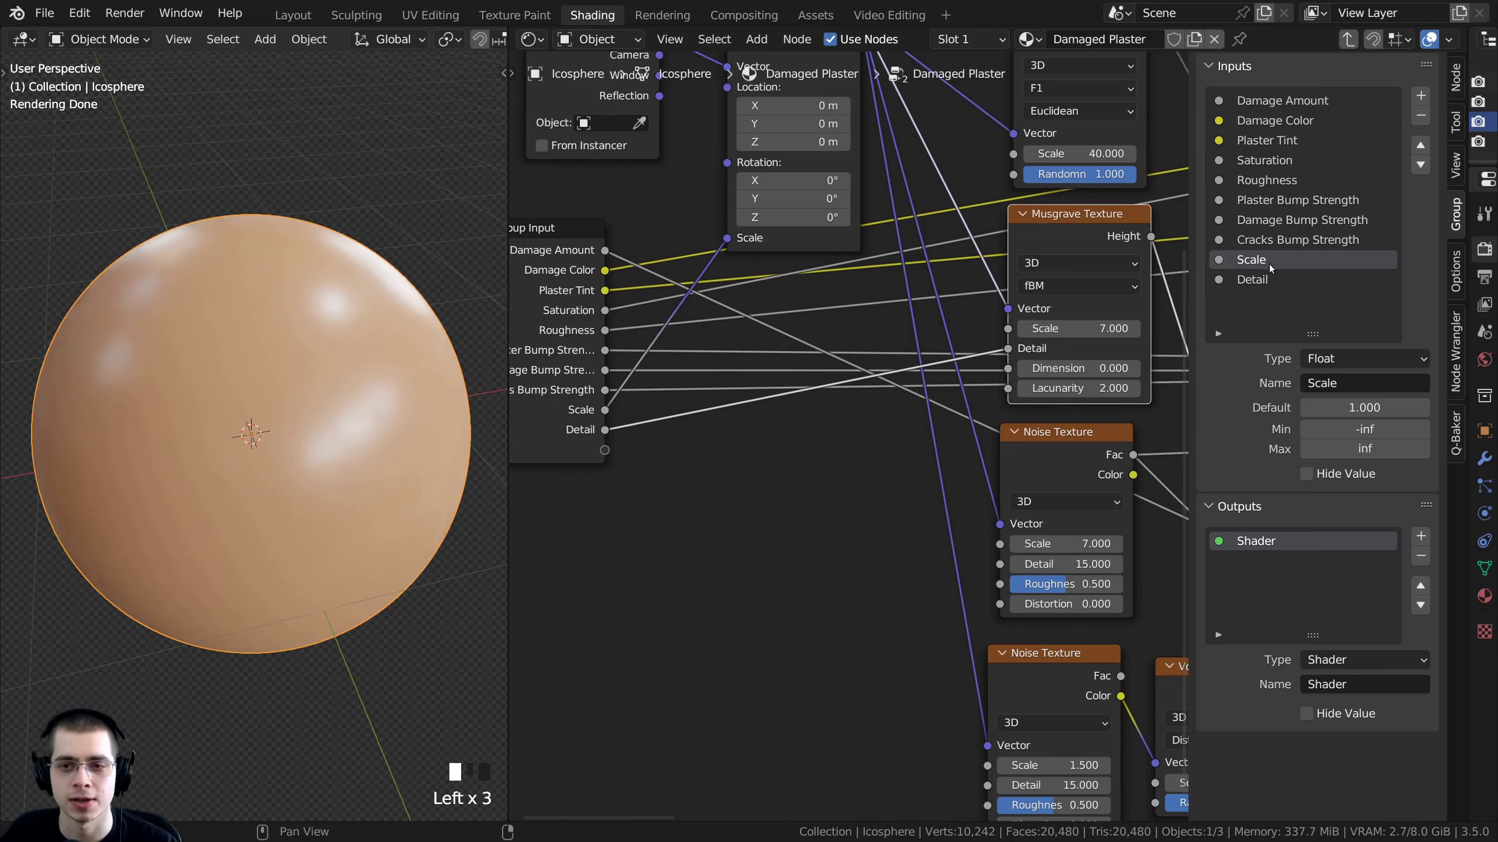
click(1314, 360)
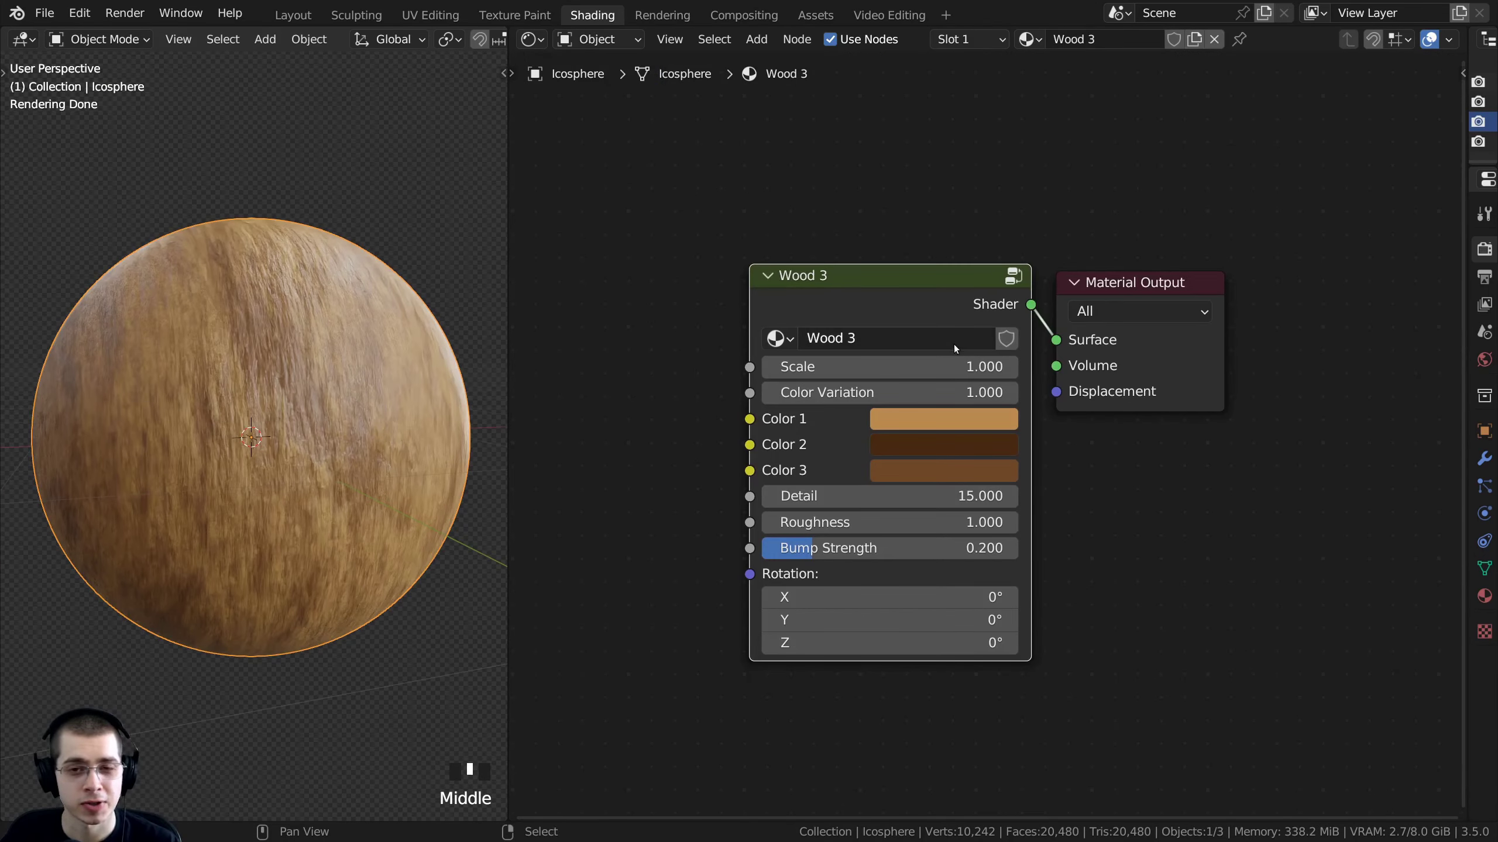
drag(796, 314, 792, 312)
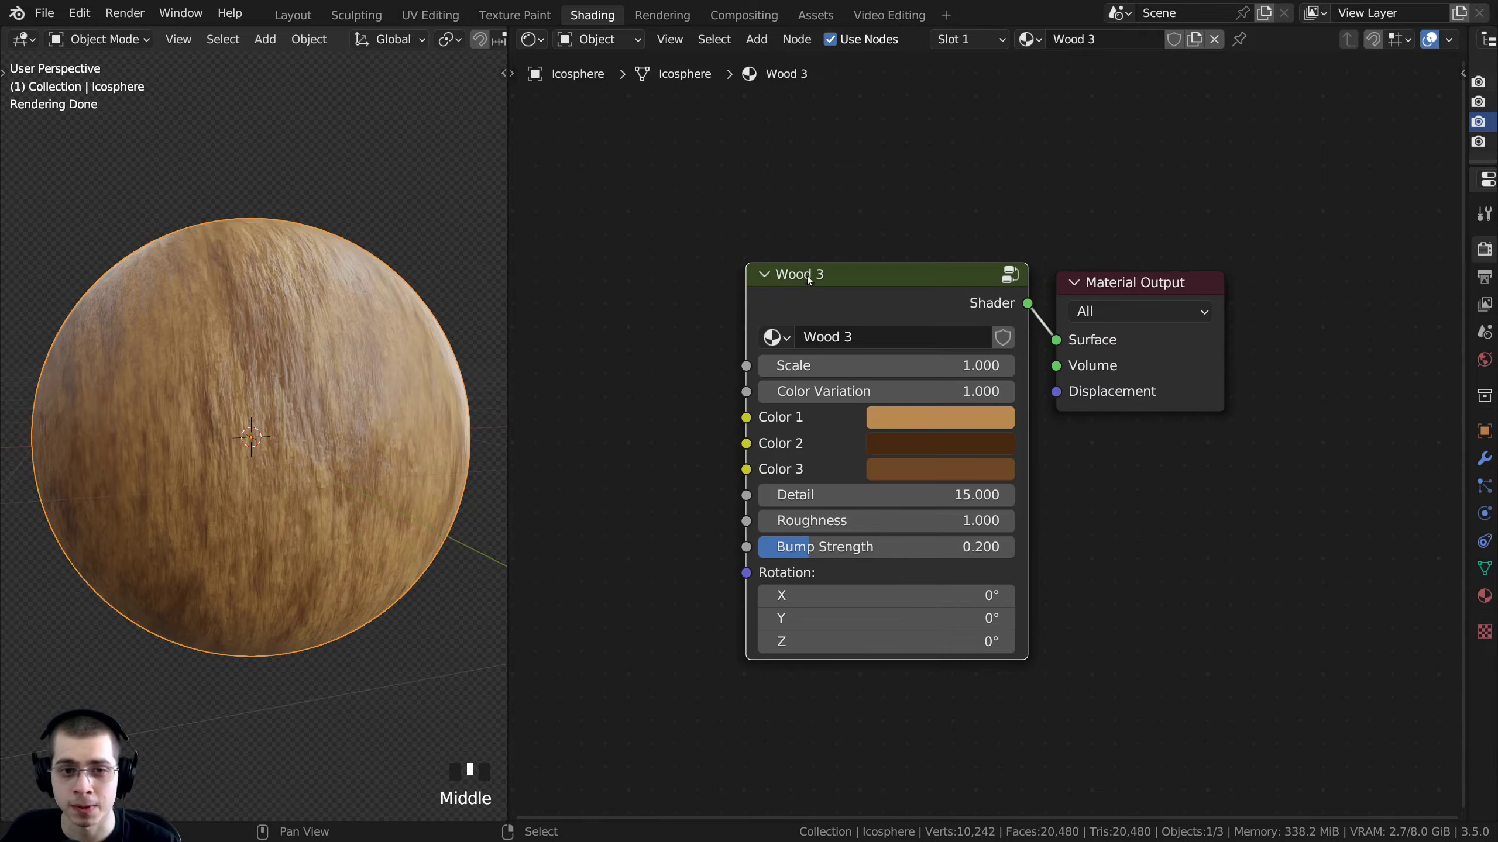
scroll(835, 298, up, 1)
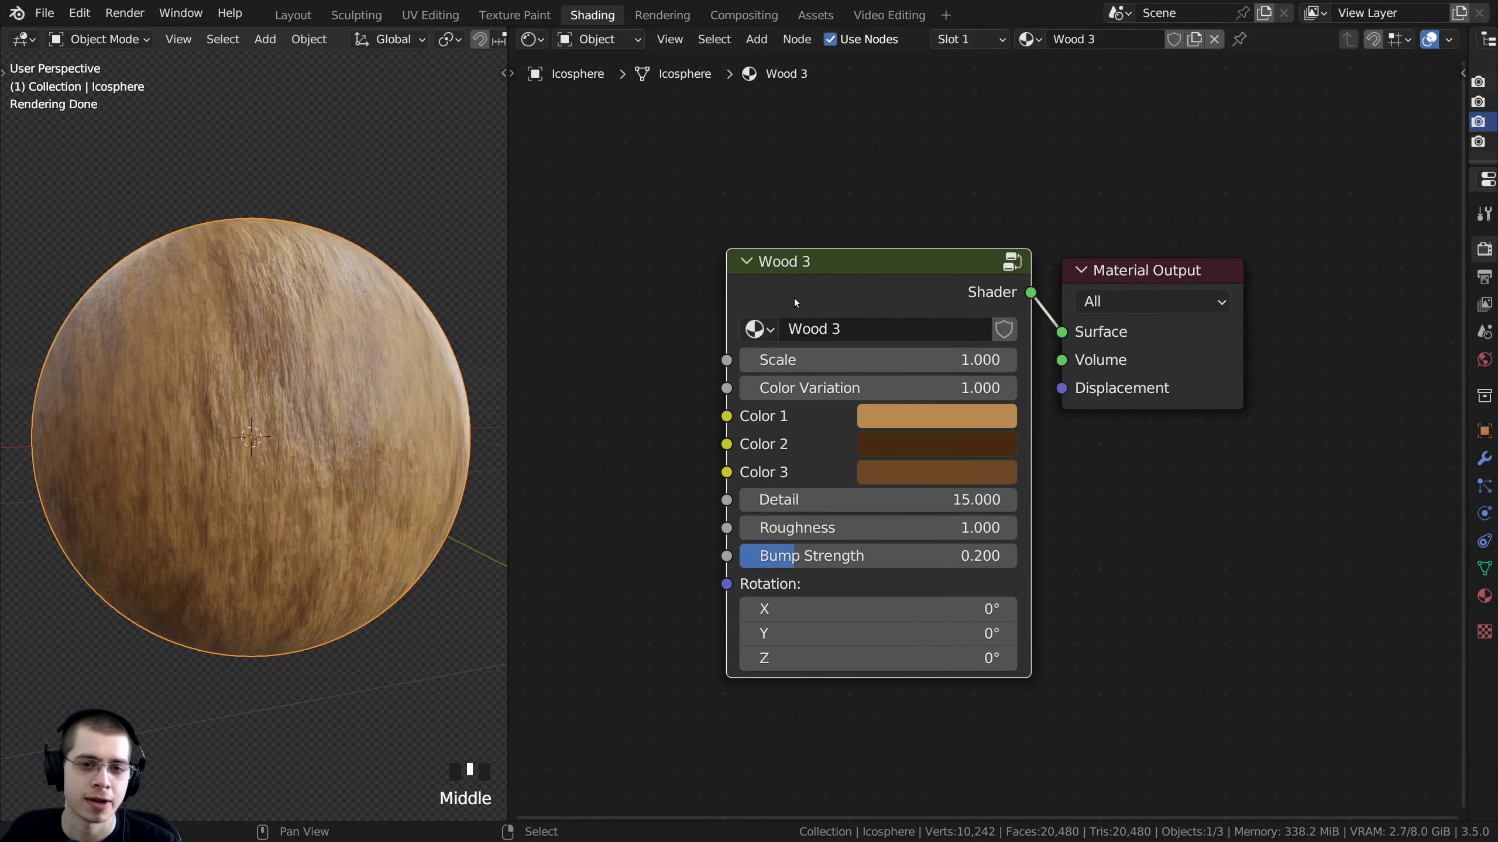
mouse_move(327, 353)
middle_down()
mouse_move(378, 355)
mouse_move(309, 362)
middle_up()
middle_drag(796, 289, 805, 287)
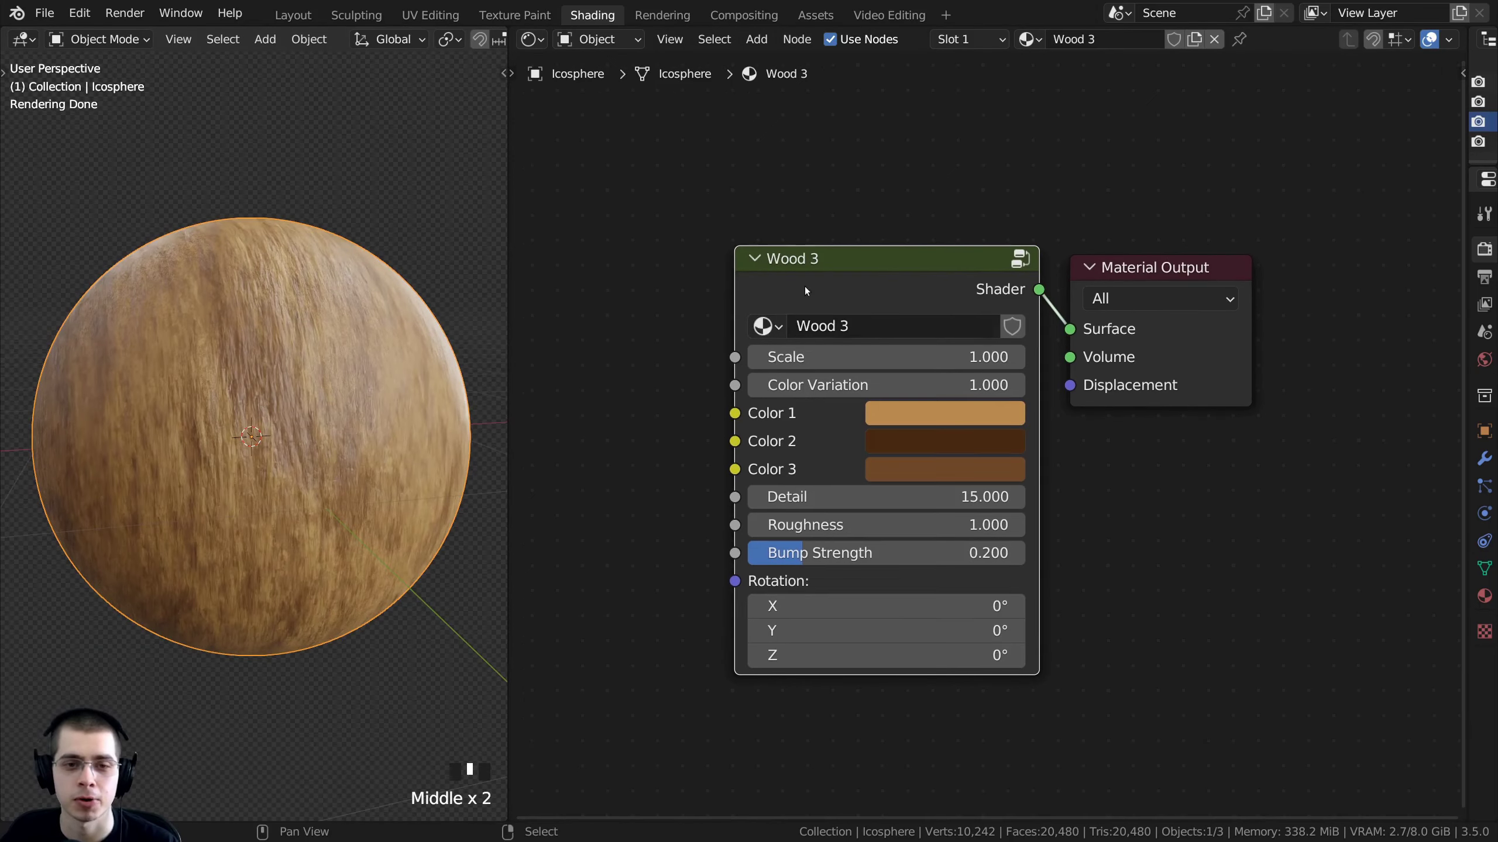
drag(832, 276, 839, 277)
middle_drag(825, 278, 793, 219)
scroll(794, 219, up, 2)
drag(869, 209, 876, 212)
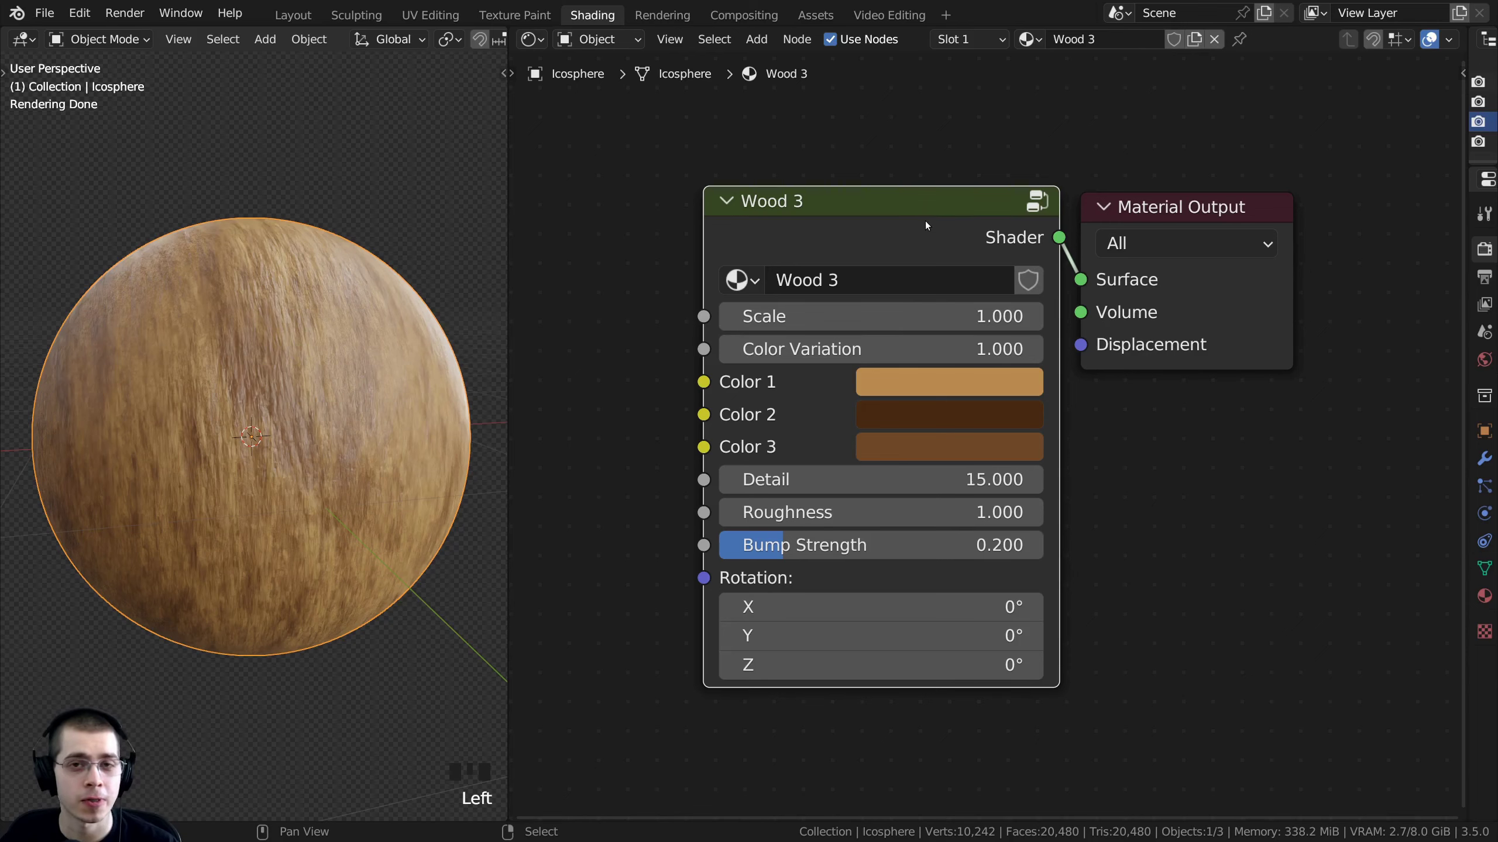
Add Texture Coordinate and Mapping nodes before the Wood 3 node, with UV linked to the Mapping's Vector, and select the Mapping node
key(Tab)
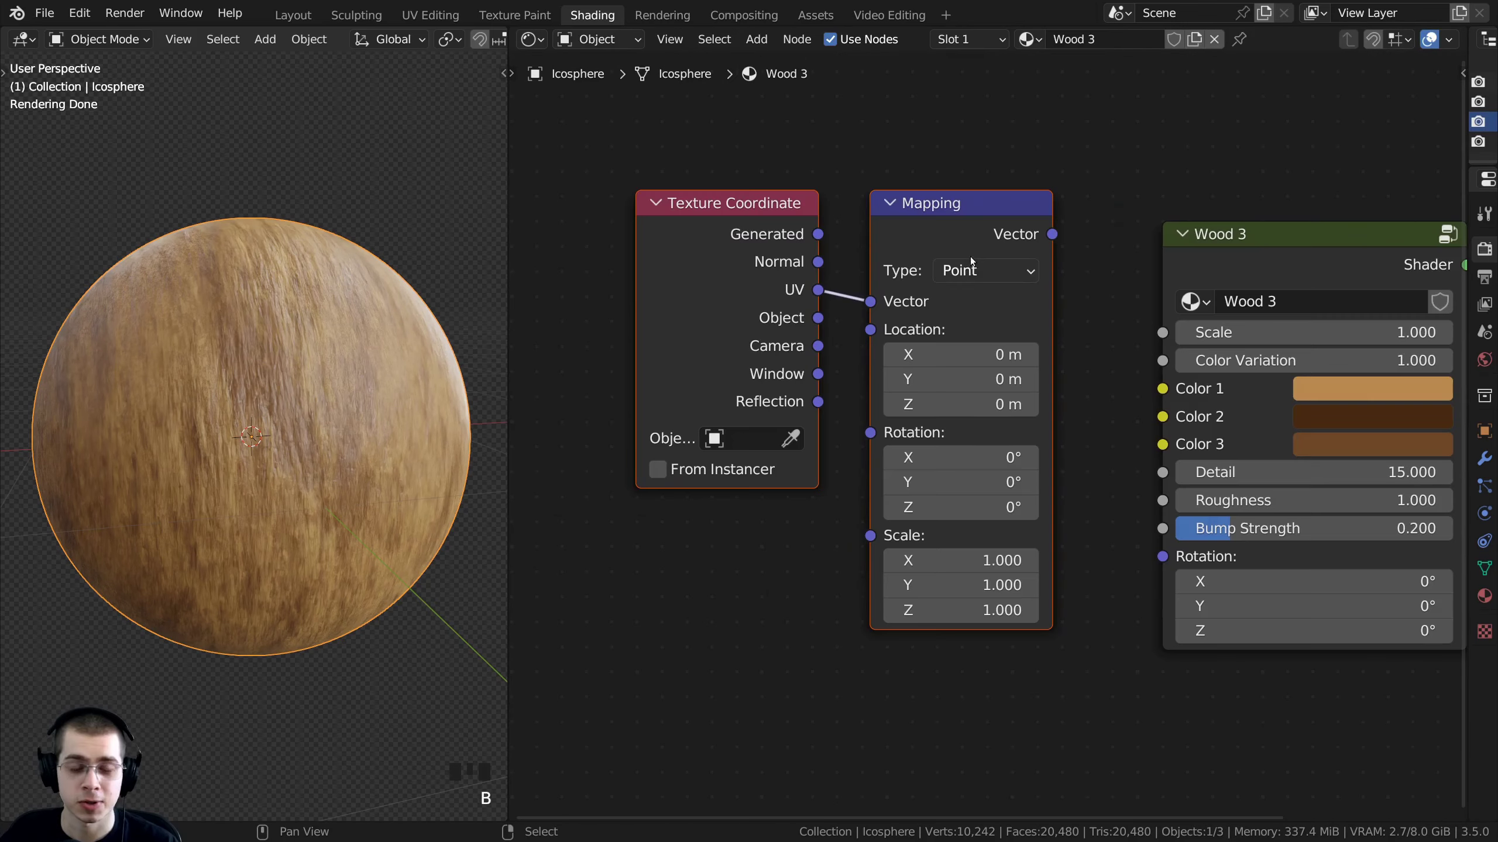
drag(893, 173, 867, 171)
click(900, 198)
middle_drag(870, 219, 906, 179)
scroll(970, 428, up, 1)
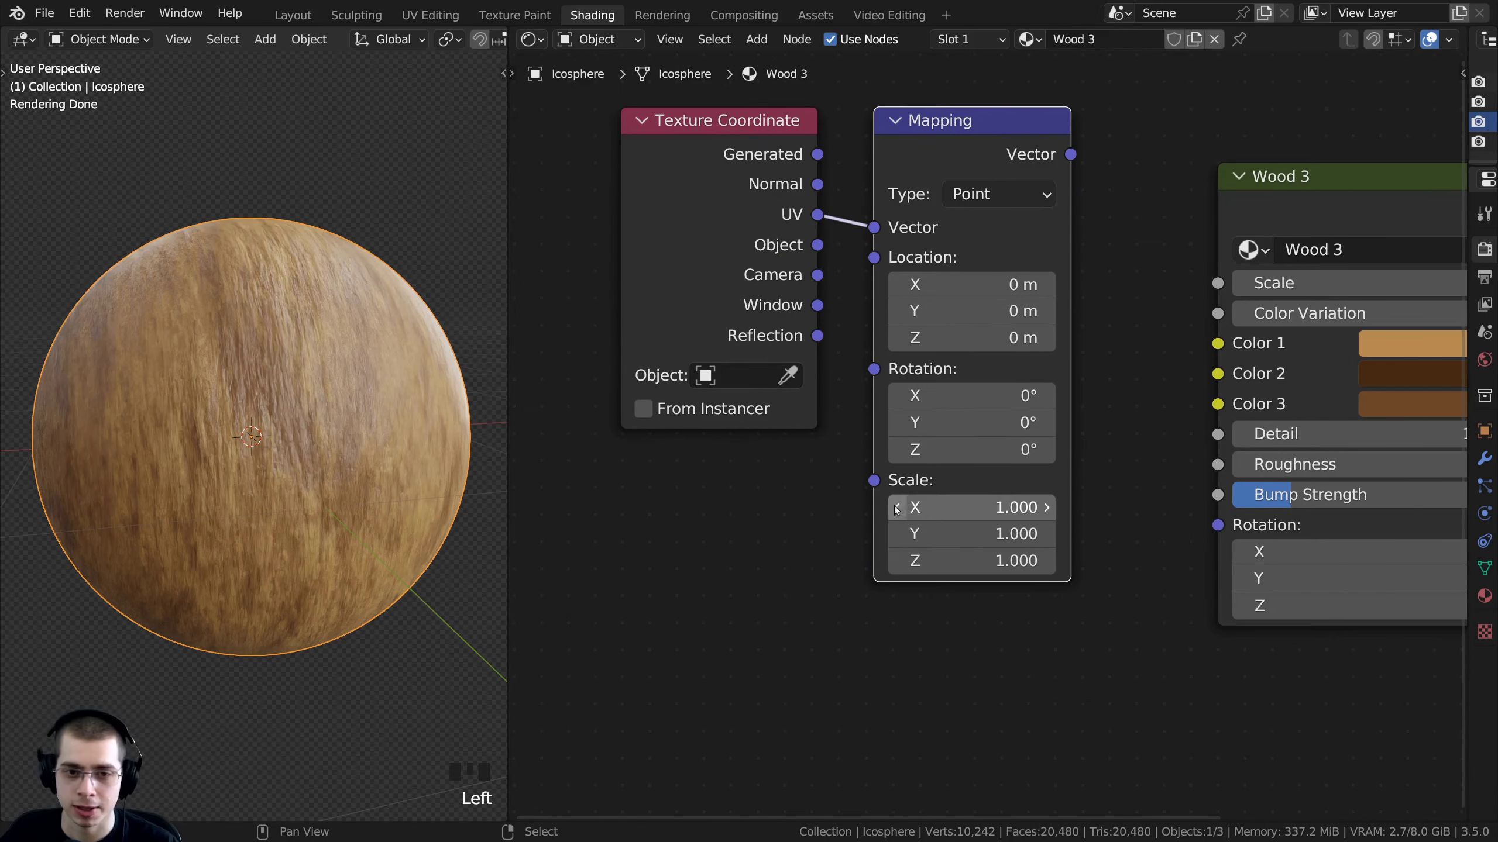
Compare the Mapping node's Location, Rotation and Scale with the Wood 3 node's inputs and examine the wood grain direction on the sphere
middle_drag(1314, 417, 1122, 418)
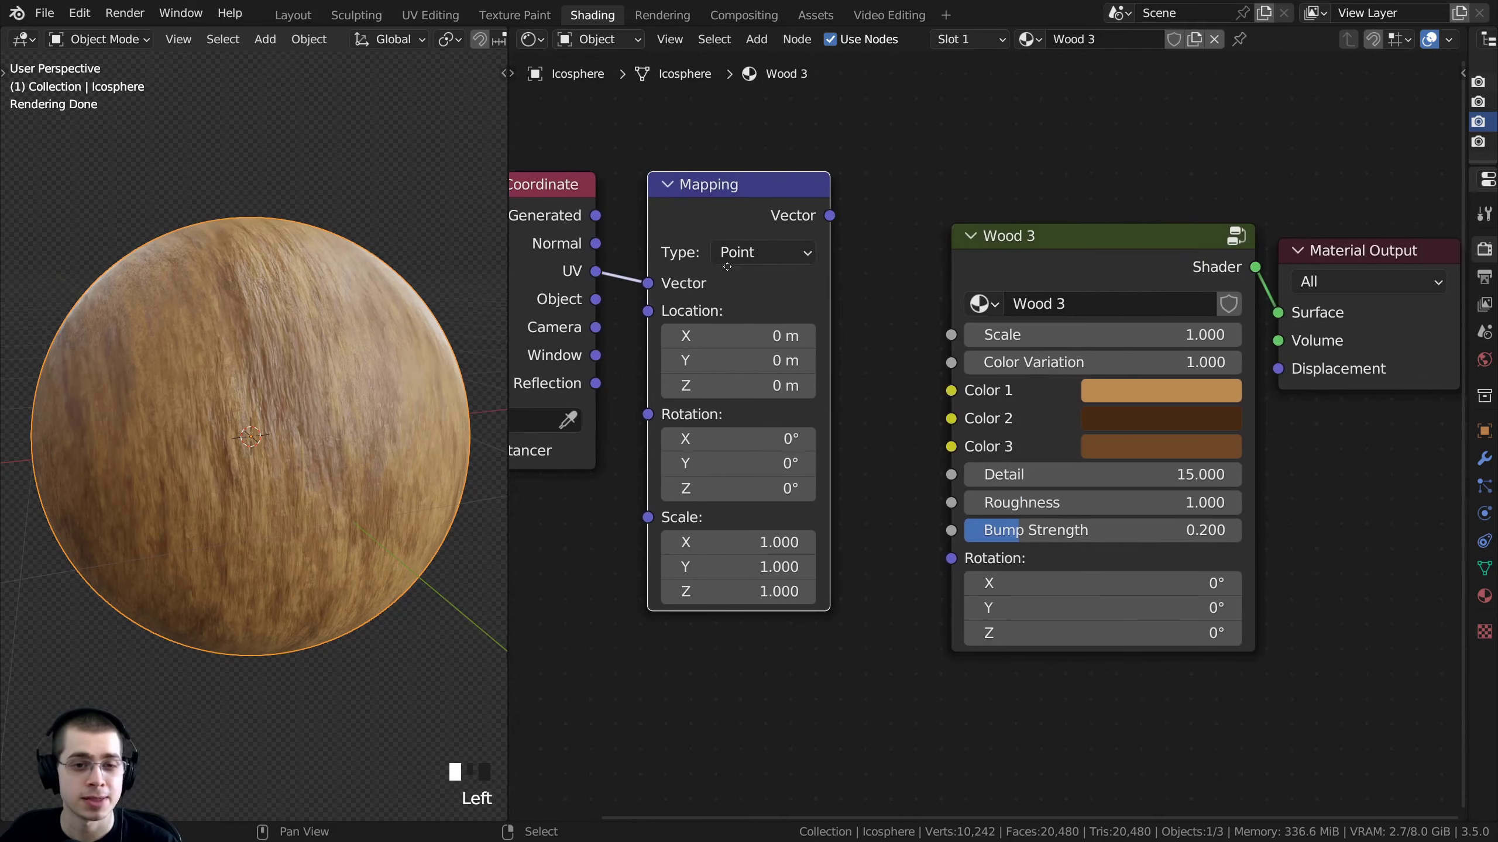
middle_drag(726, 302, 765, 257)
scroll(765, 257, up, 2)
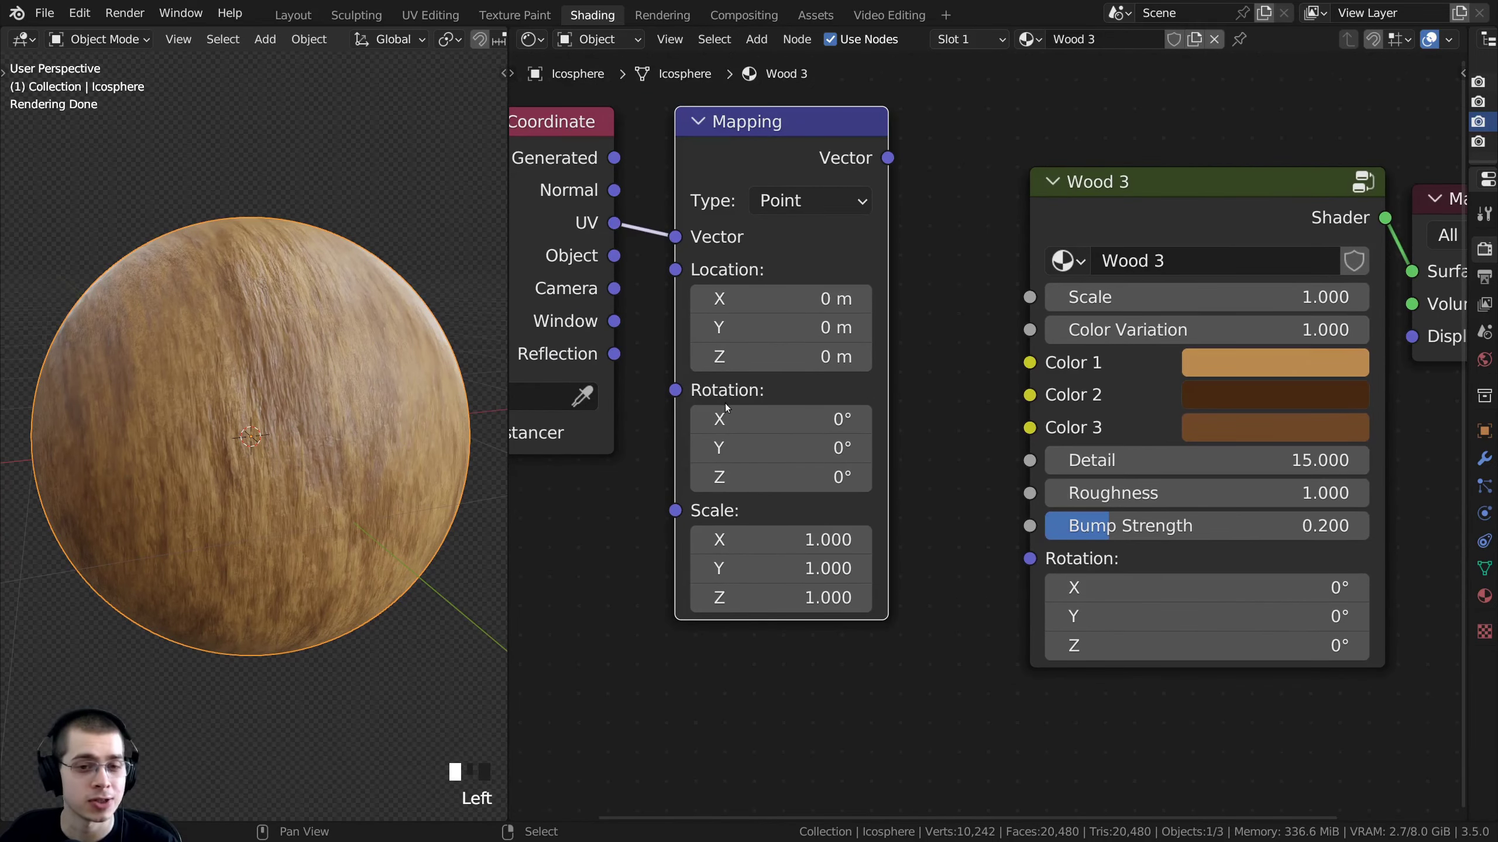
scroll(819, 433, down, 2)
middle_drag(893, 633, 799, 629)
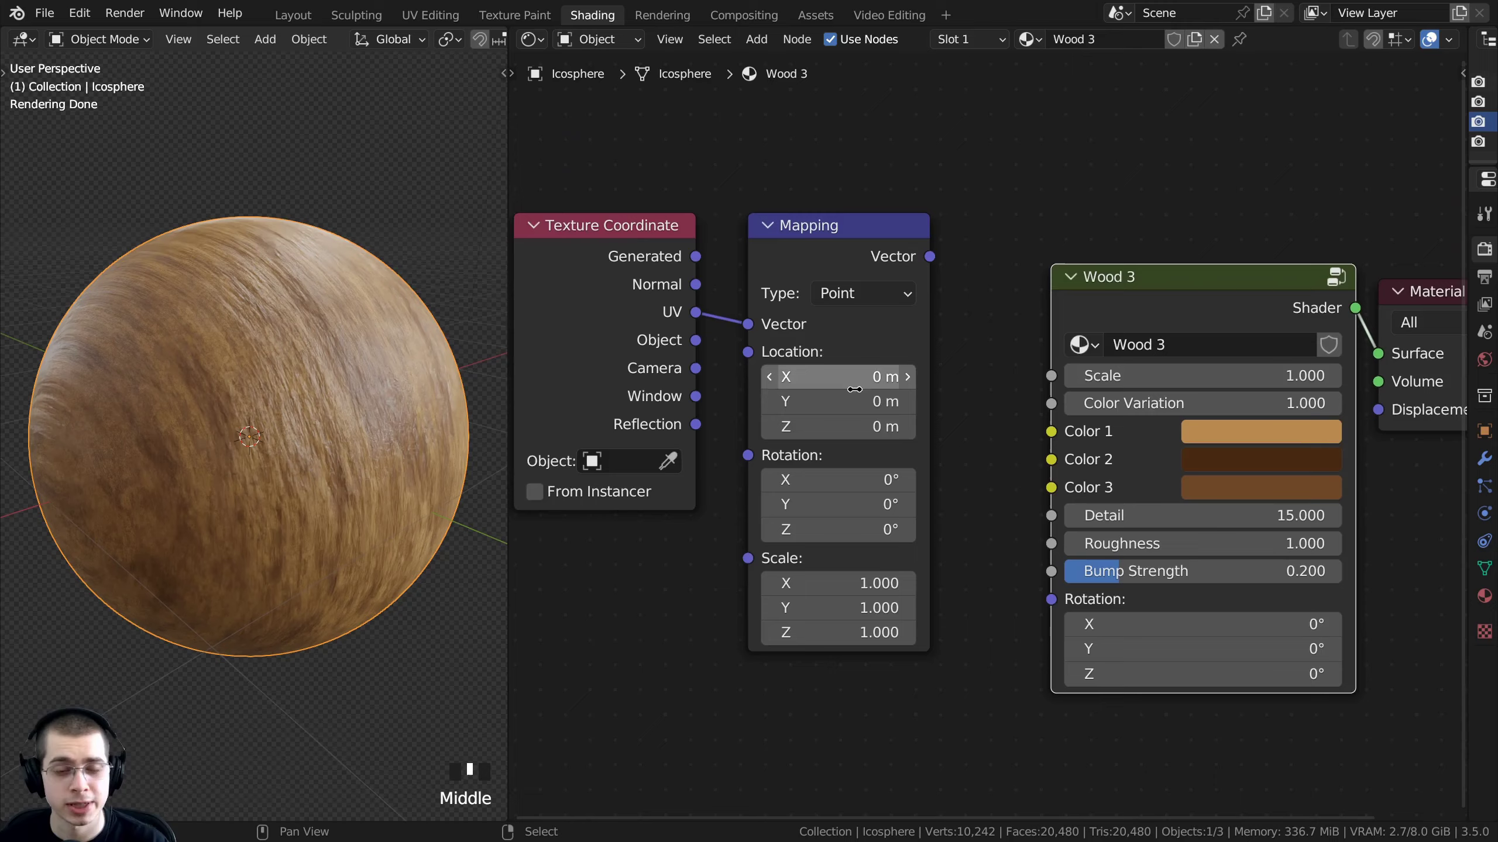
middle_drag(835, 383, 911, 341)
scroll(911, 340, down, 1)
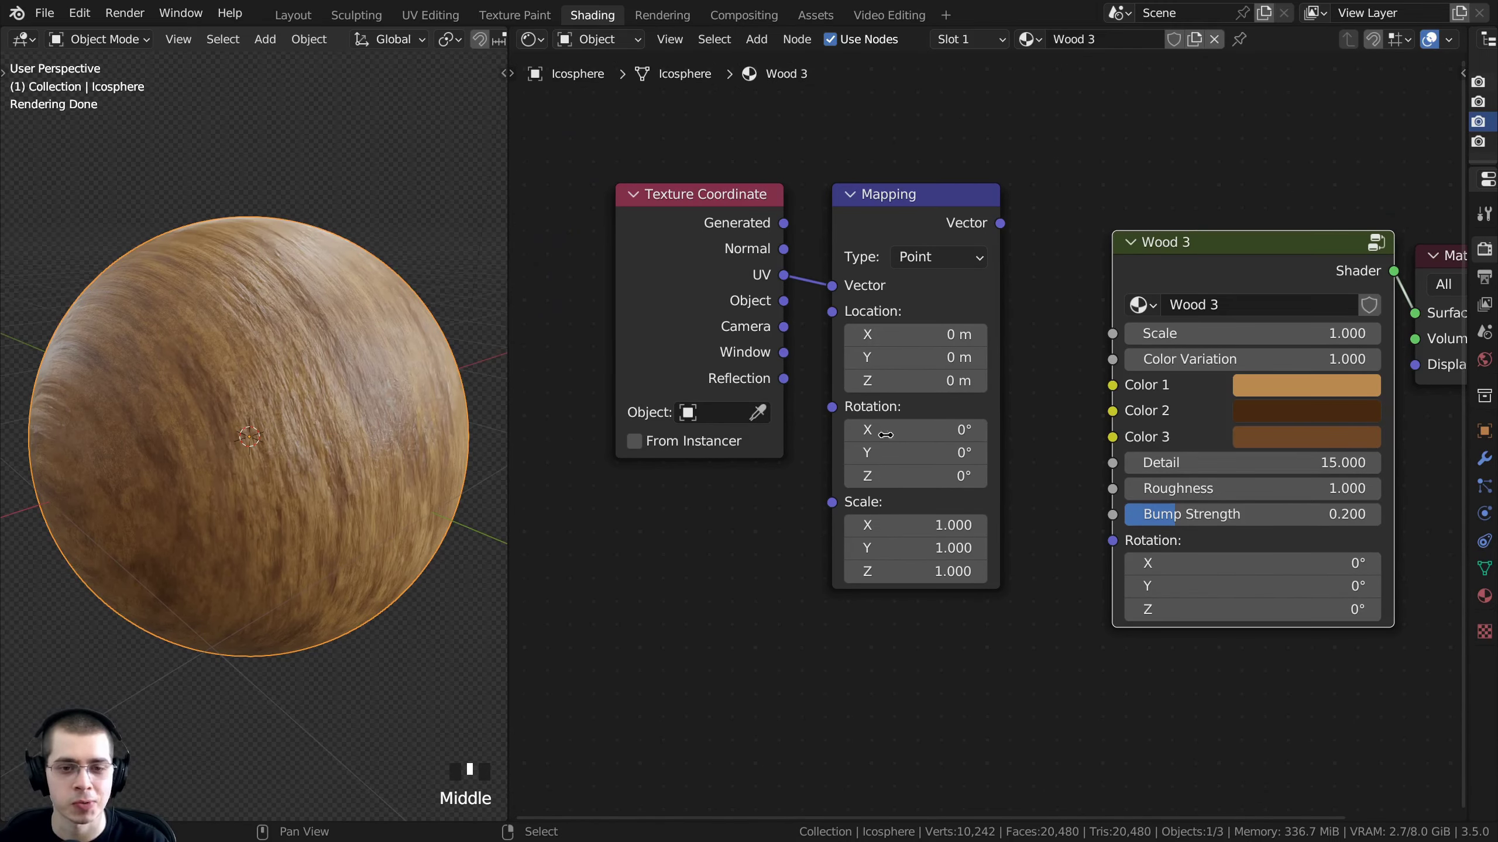
middle_drag(979, 337, 739, 345)
scroll(738, 344, up, 1)
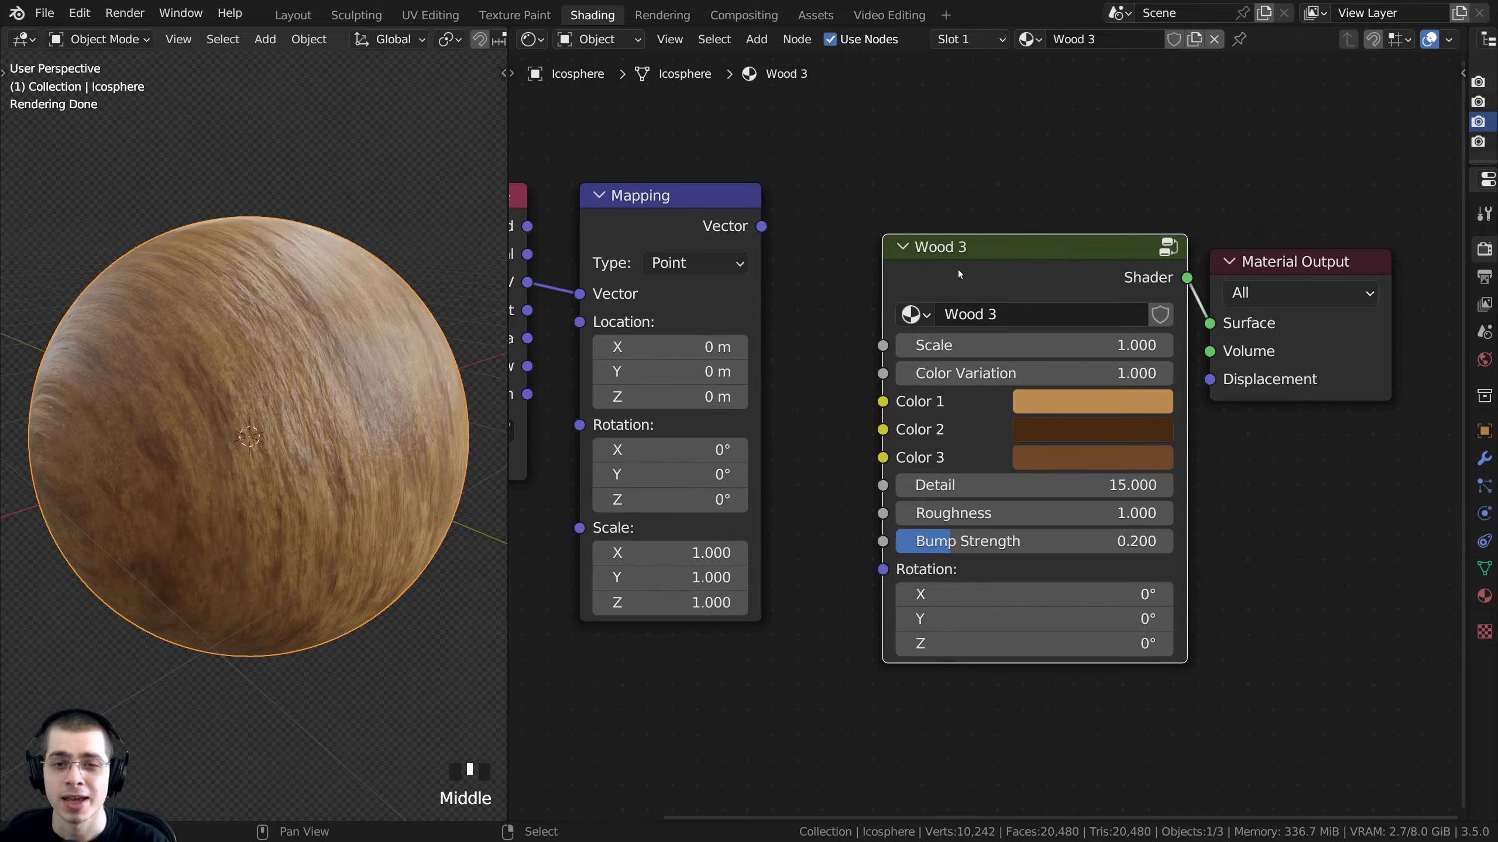
drag(959, 274, 961, 274)
middle_drag(393, 351, 239, 360)
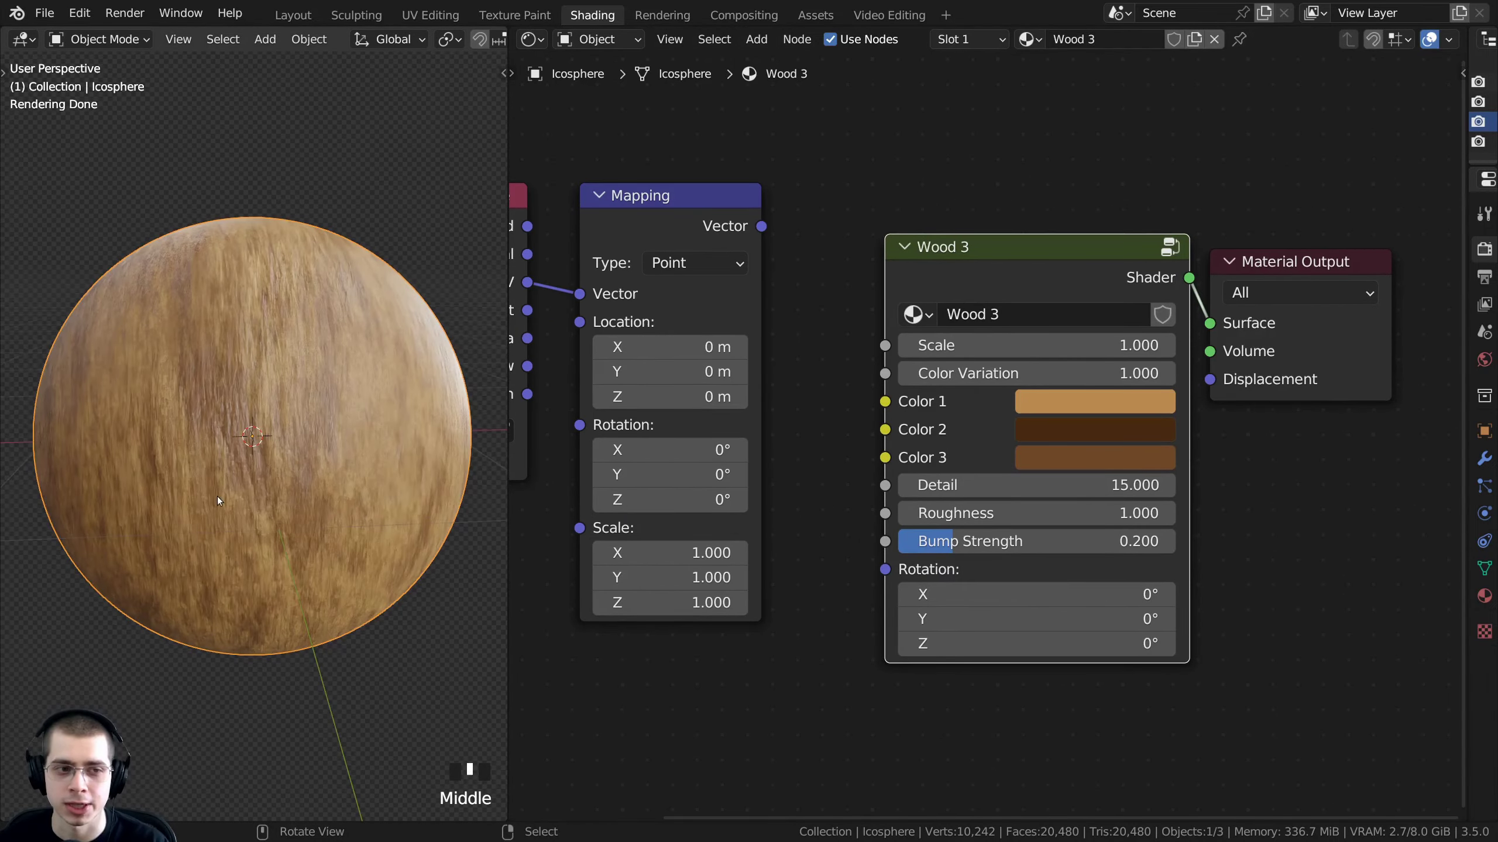
Examine the wood grain direction on the sphere from several angles and try out the Wood 3 node's X rotation
mouse_move(218, 496)
middle_down()
mouse_move(312, 405)
mouse_move(234, 488)
middle_up()
scroll(990, 588, up, 1)
middle_drag(990, 588, 958, 482)
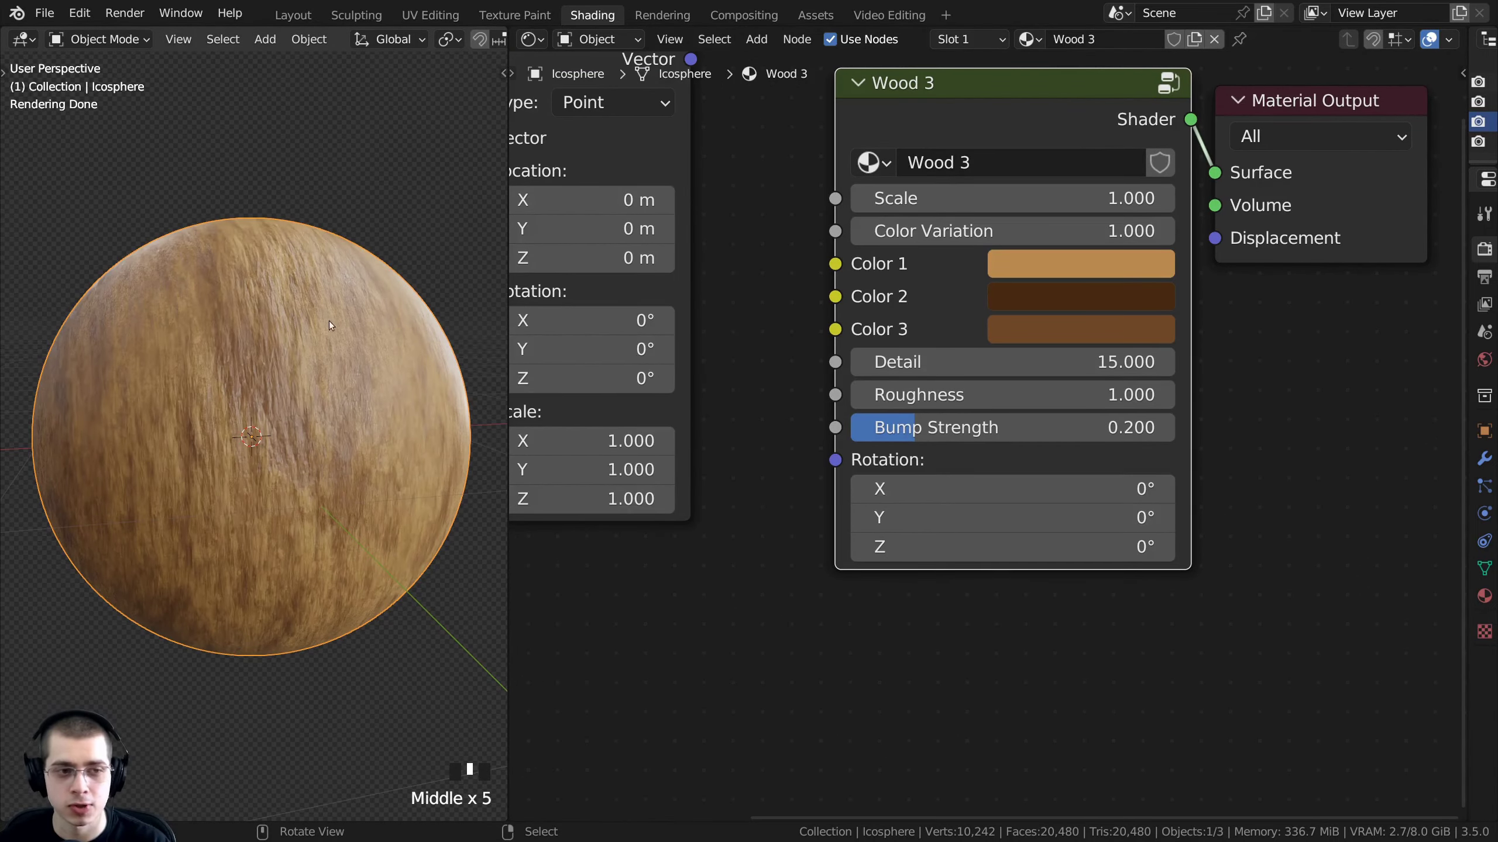
scroll(328, 325, down, 1)
shift+middle_drag(333, 335, 318, 265)
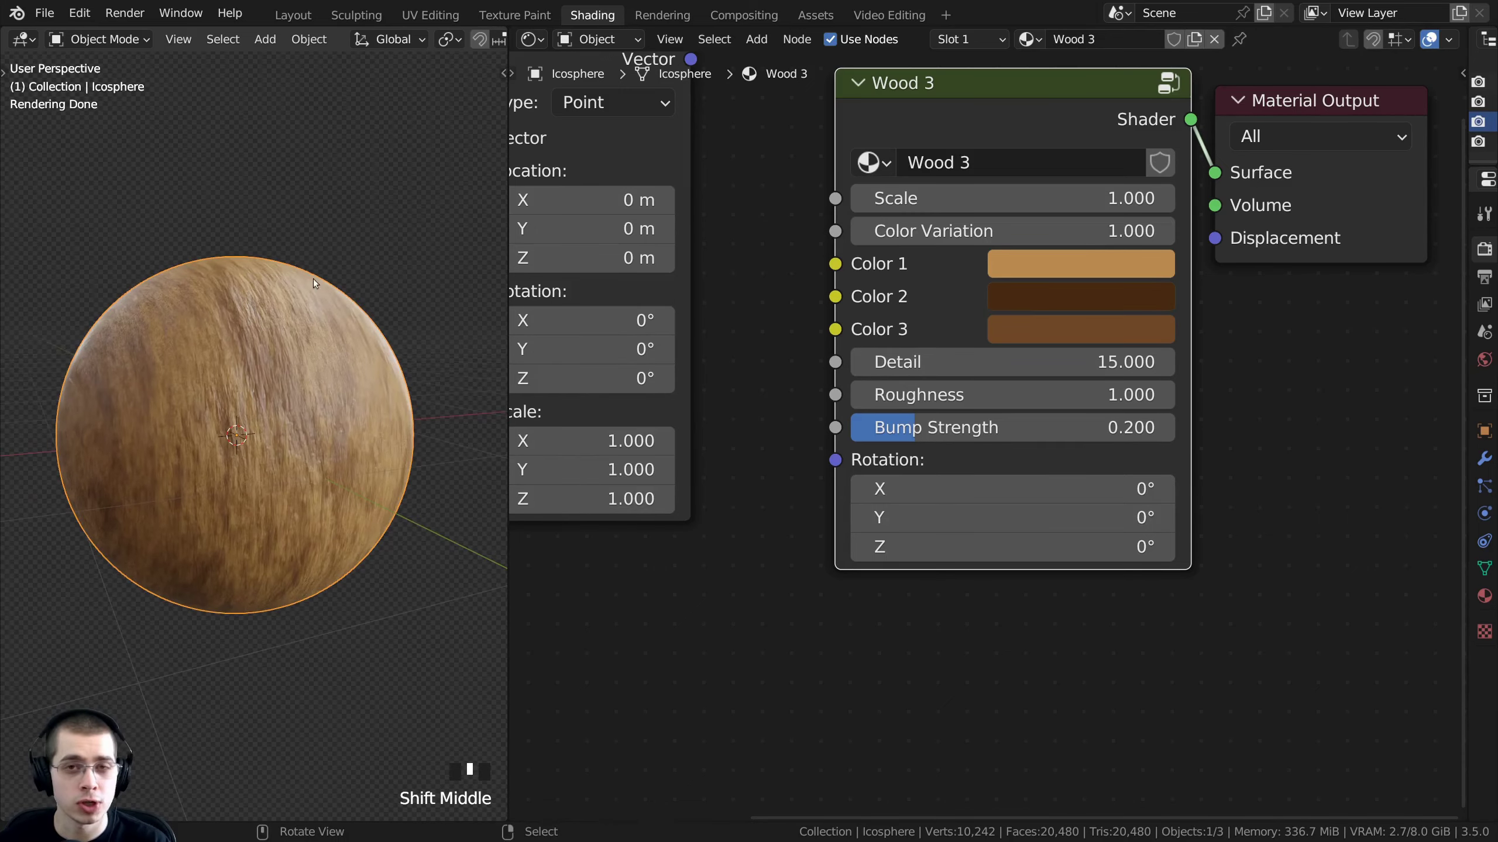
middle_drag(334, 474, 338, 506)
middle_drag(241, 326, 146, 607)
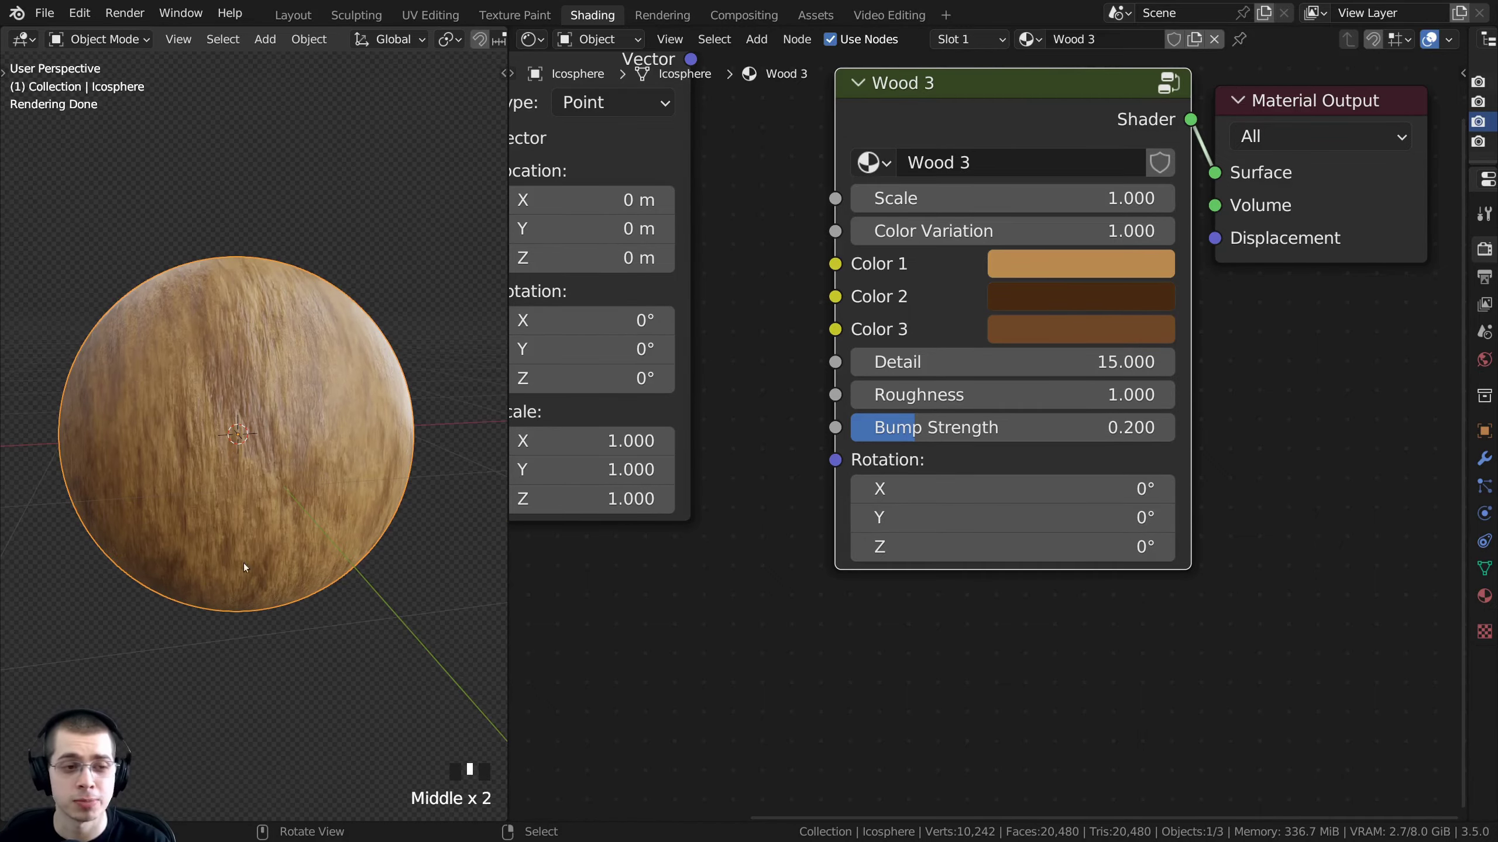
drag(1002, 489, 1060, 489)
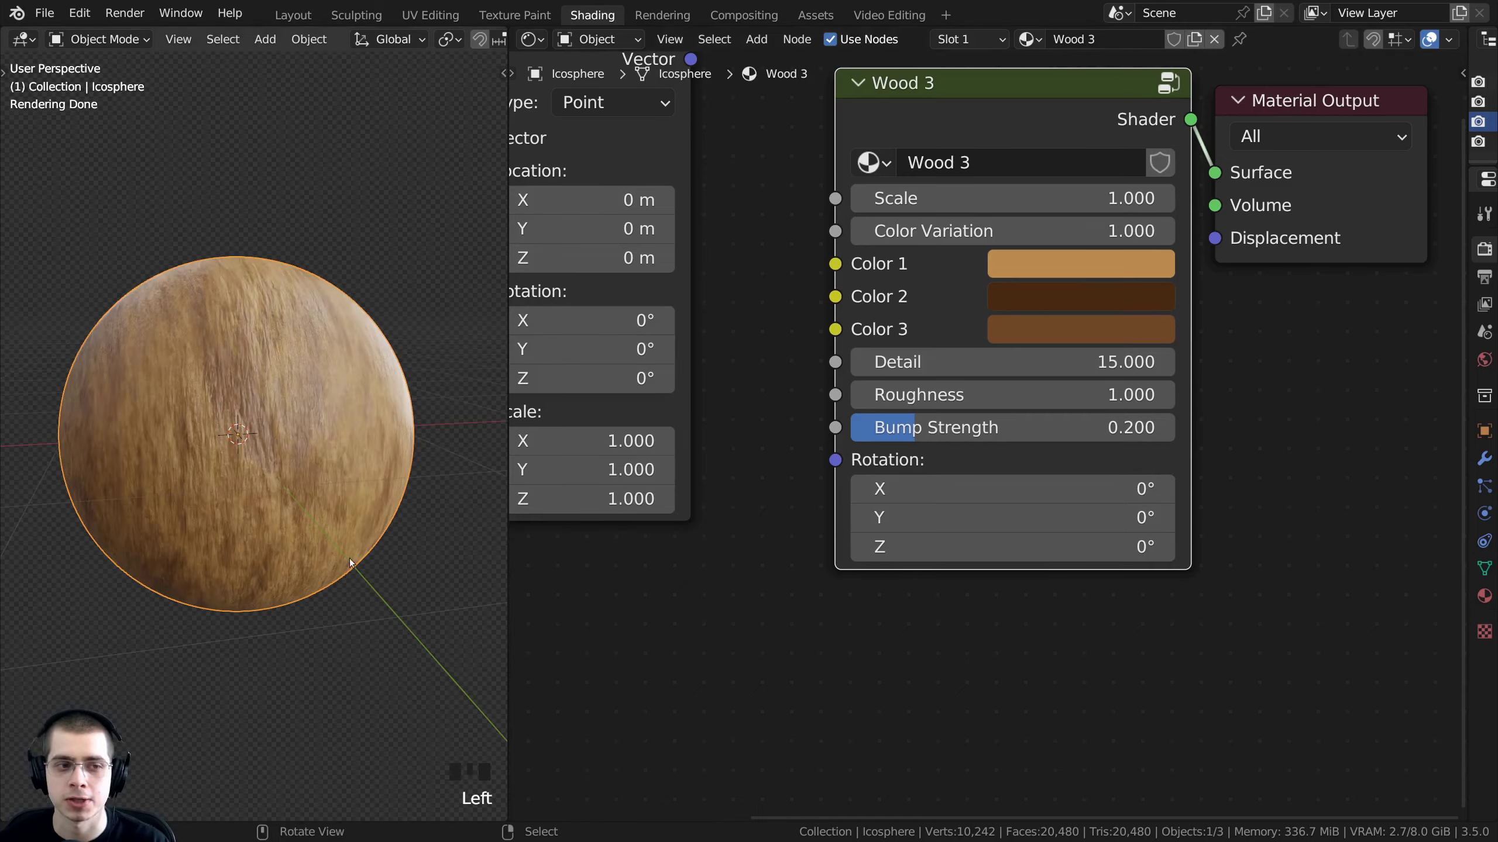
Set the Wood 3 node's Y rotation to 90° so the wood grain runs across the sphere
middle_drag(349, 558, 337, 555)
scroll(288, 512, up, 1)
click(1007, 517)
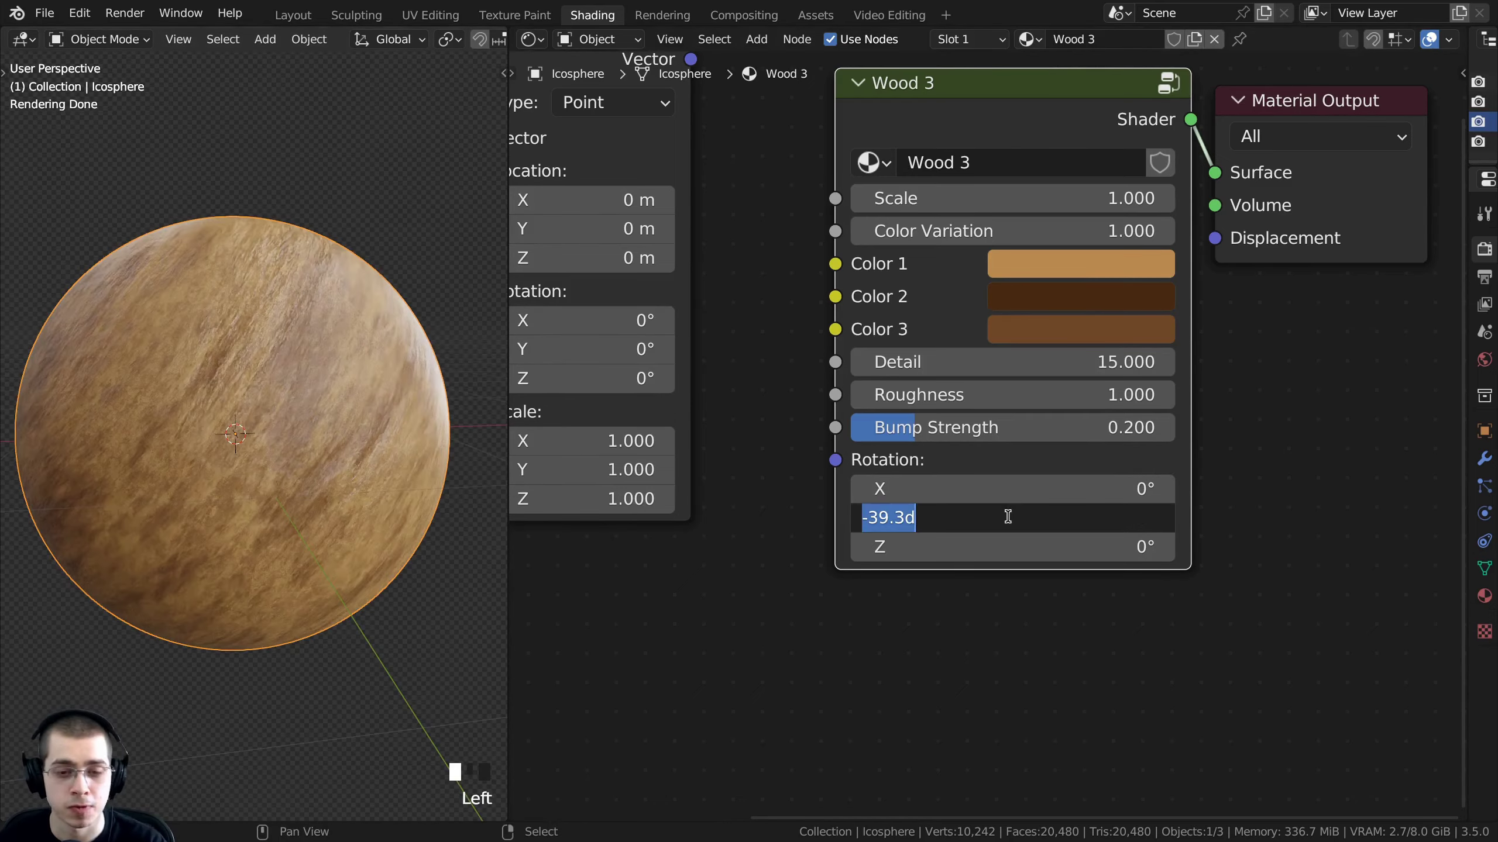
text(90)
click(1008, 517)
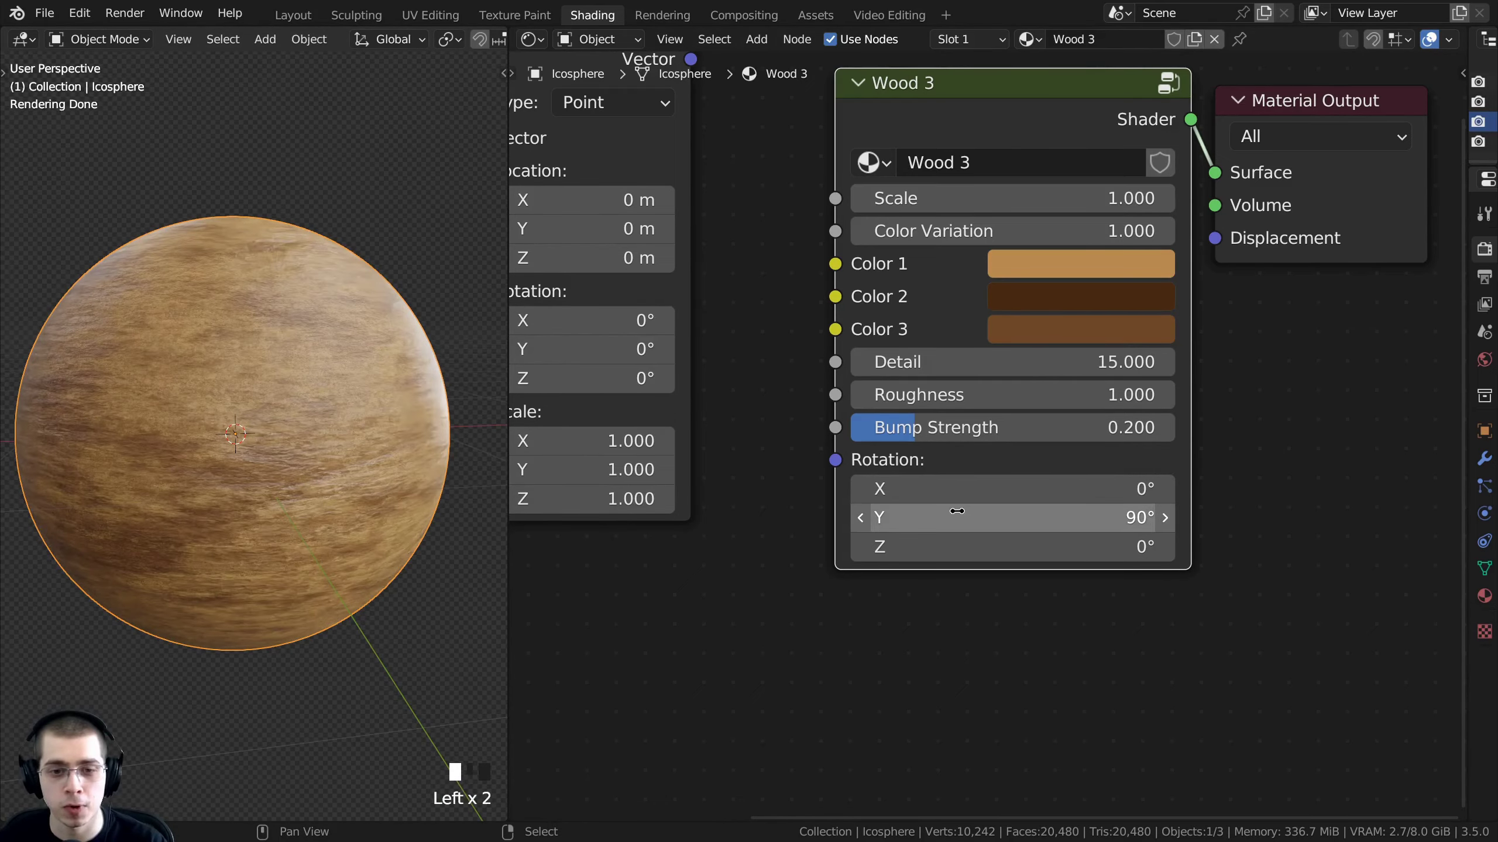
Try out the Wood 3 node's Y, Z and X rotations while examining the grain on the sphere
mouse_move(950, 515)
mouse_down()
mouse_move(967, 515)
mouse_move(950, 515)
mouse_up()
middle_drag(326, 513, 342, 443)
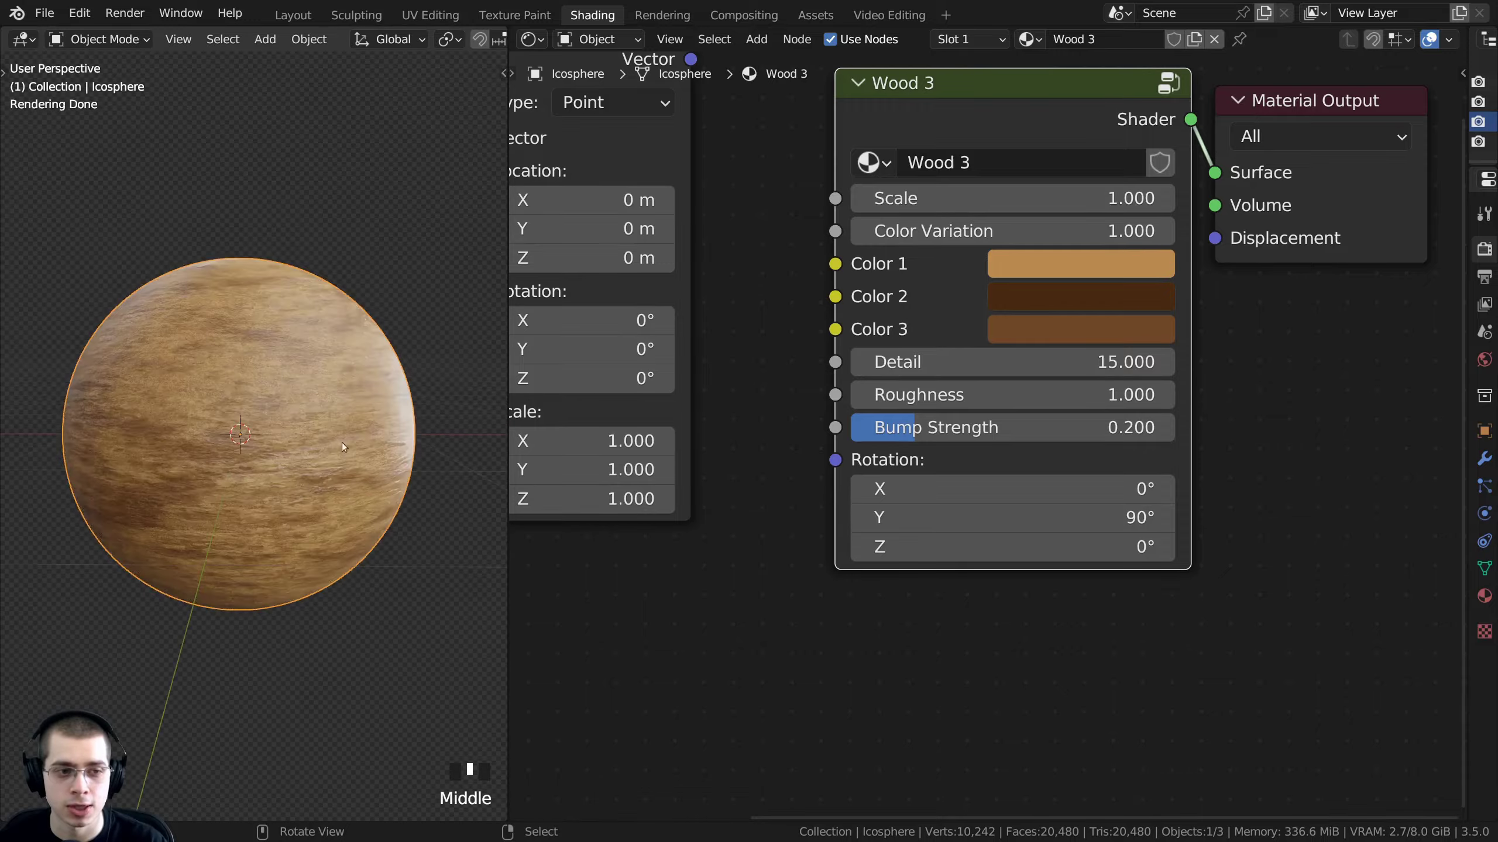
scroll(342, 413, up, 2)
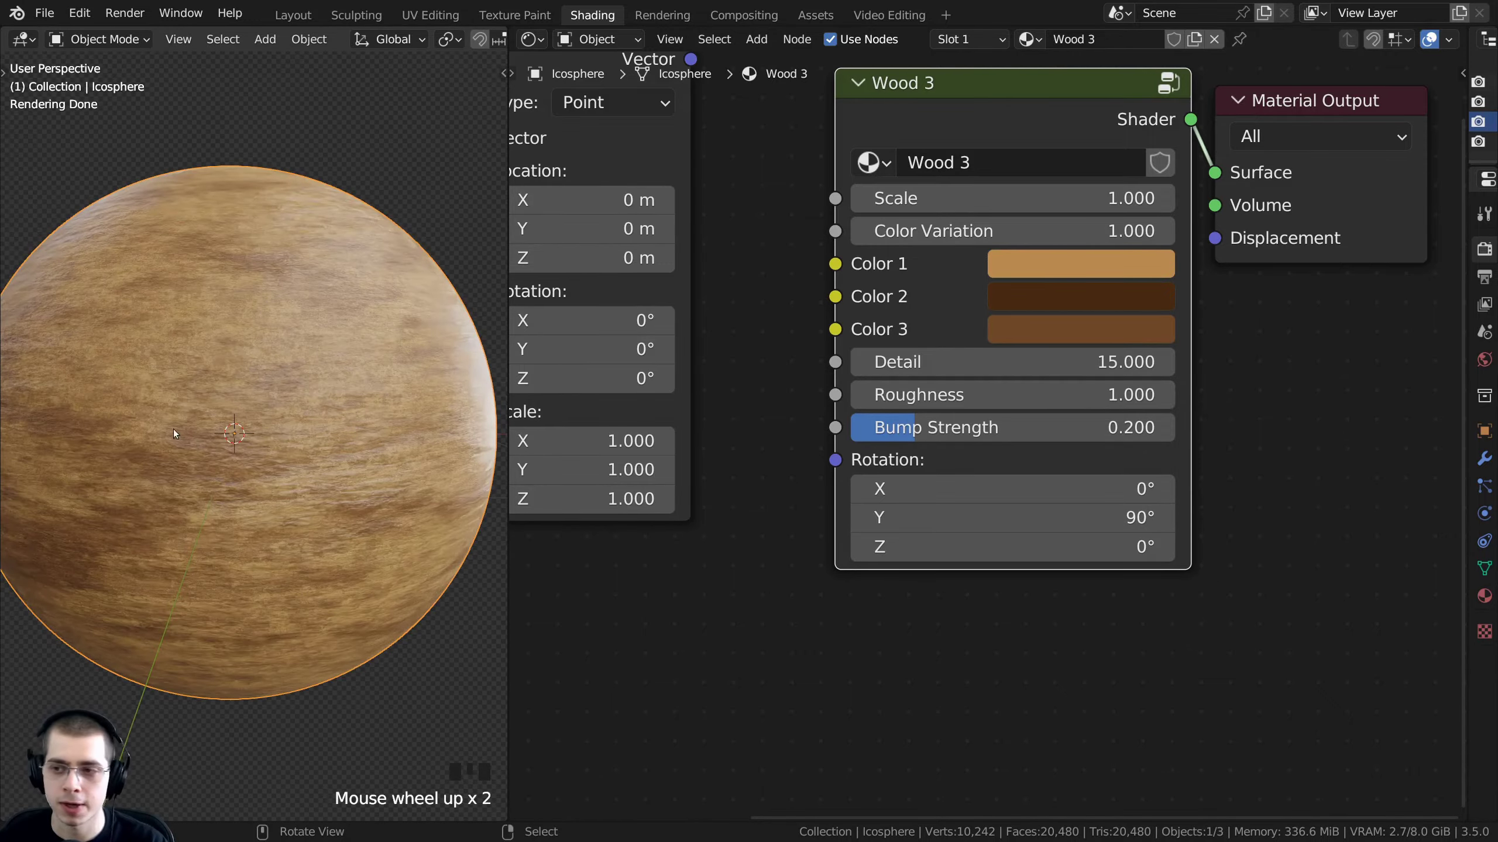
mouse_move(1003, 547)
mouse_down()
mouse_move(1037, 547)
mouse_move(1002, 547)
mouse_up()
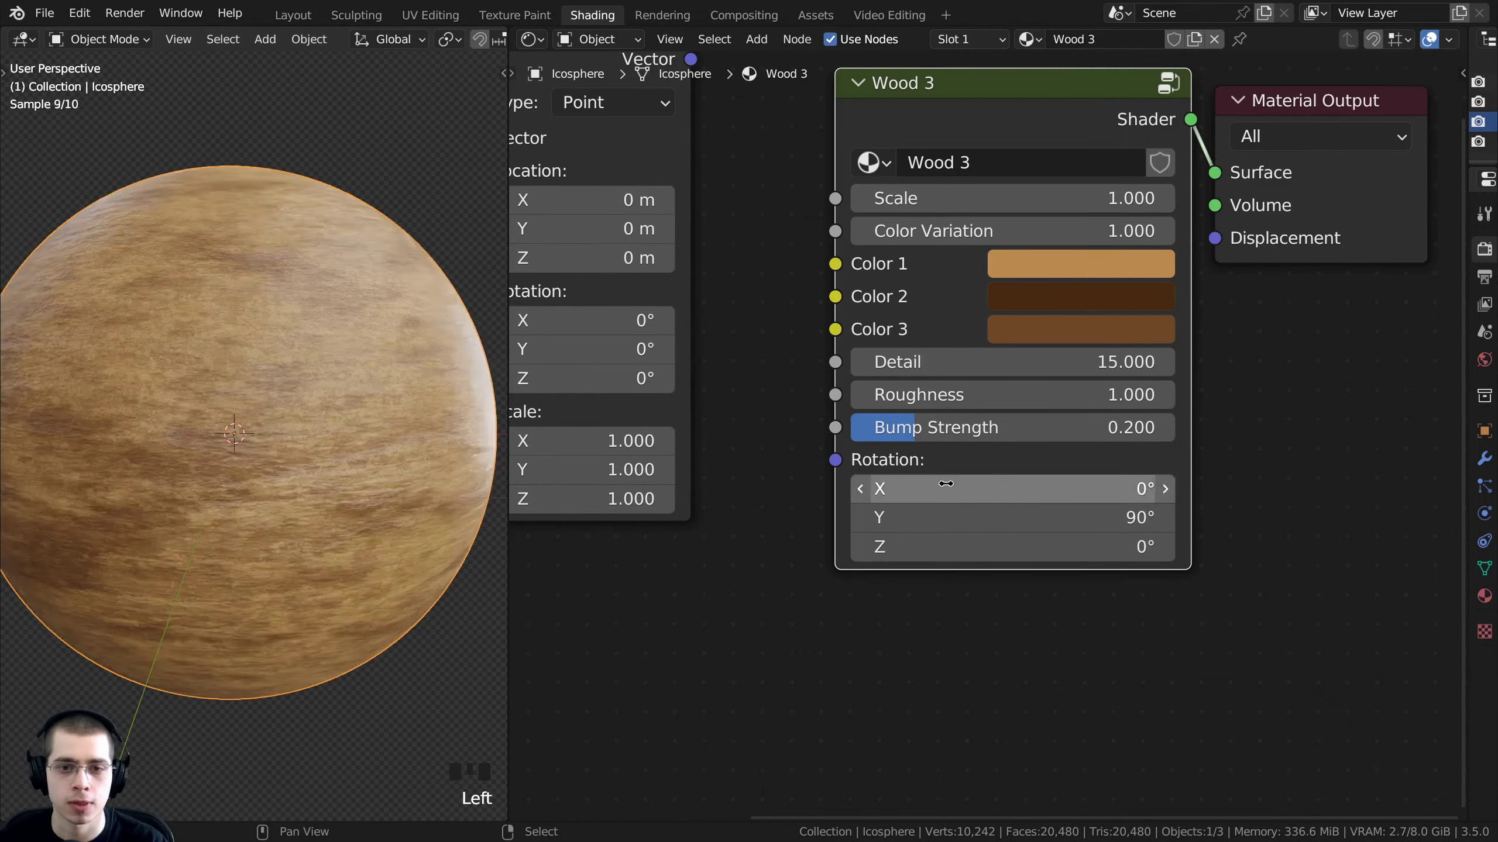
mouse_move(1002, 488)
mouse_down()
mouse_move(1076, 489)
mouse_move(1002, 489)
mouse_up()
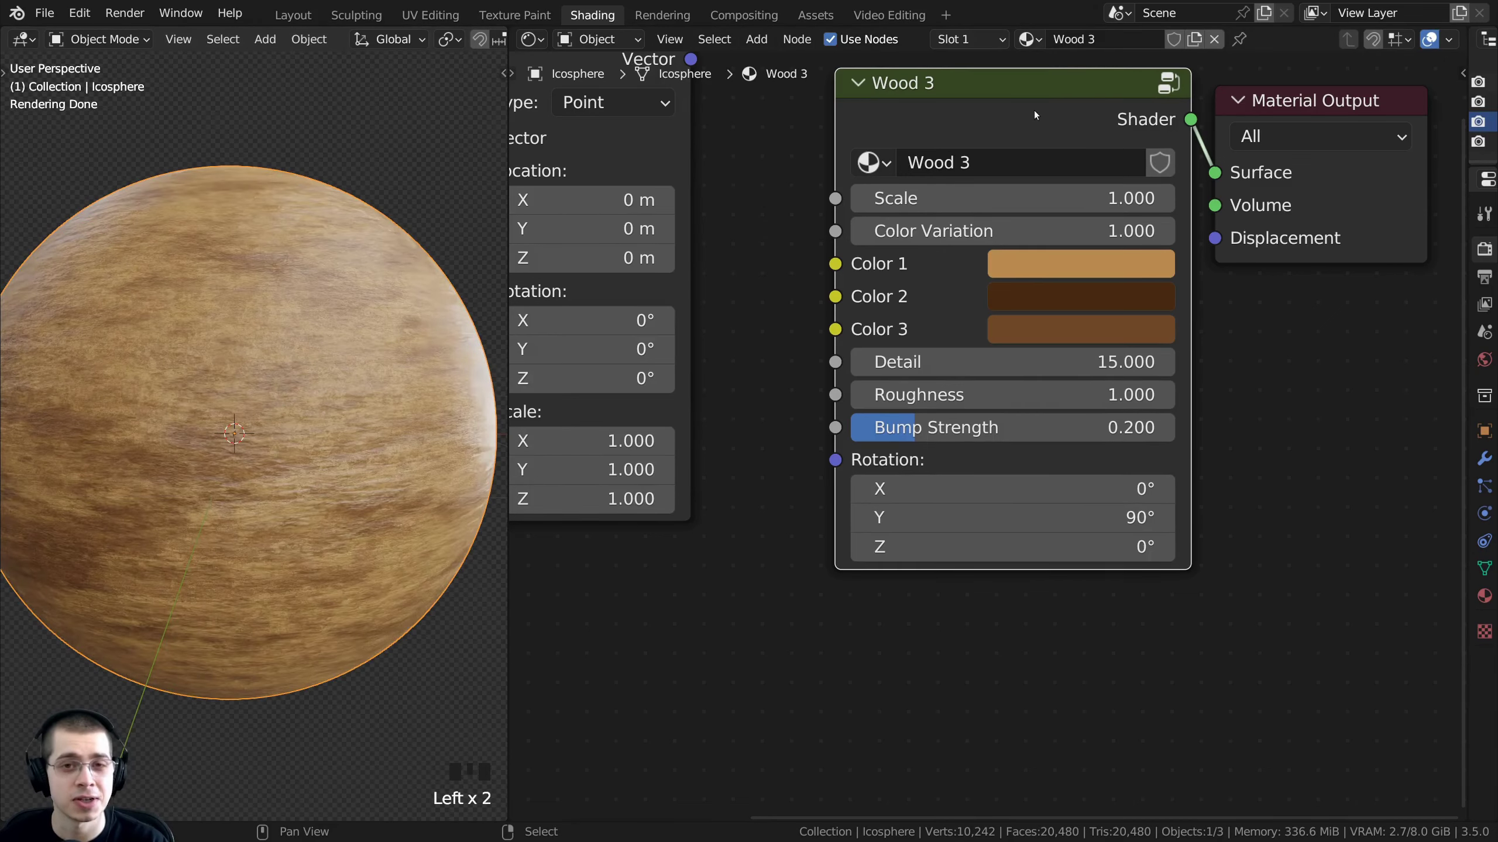
Enter the Wood 3 group and disconnect the group's Rotation input from the Mapping node's Rotation
scroll(988, 177, down, 1)
key(Tab)
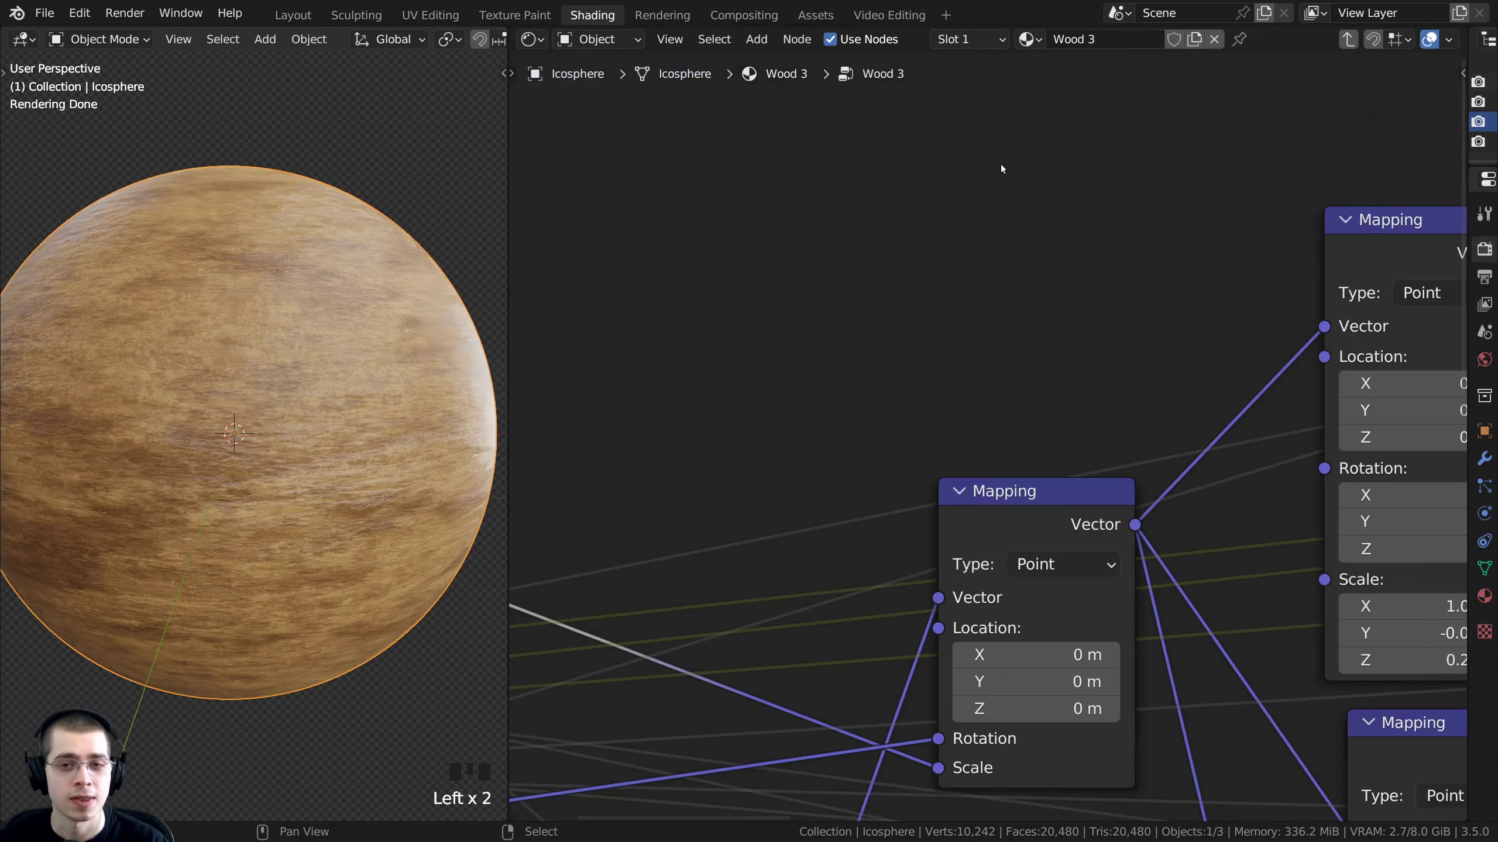
scroll(986, 436, up, 1)
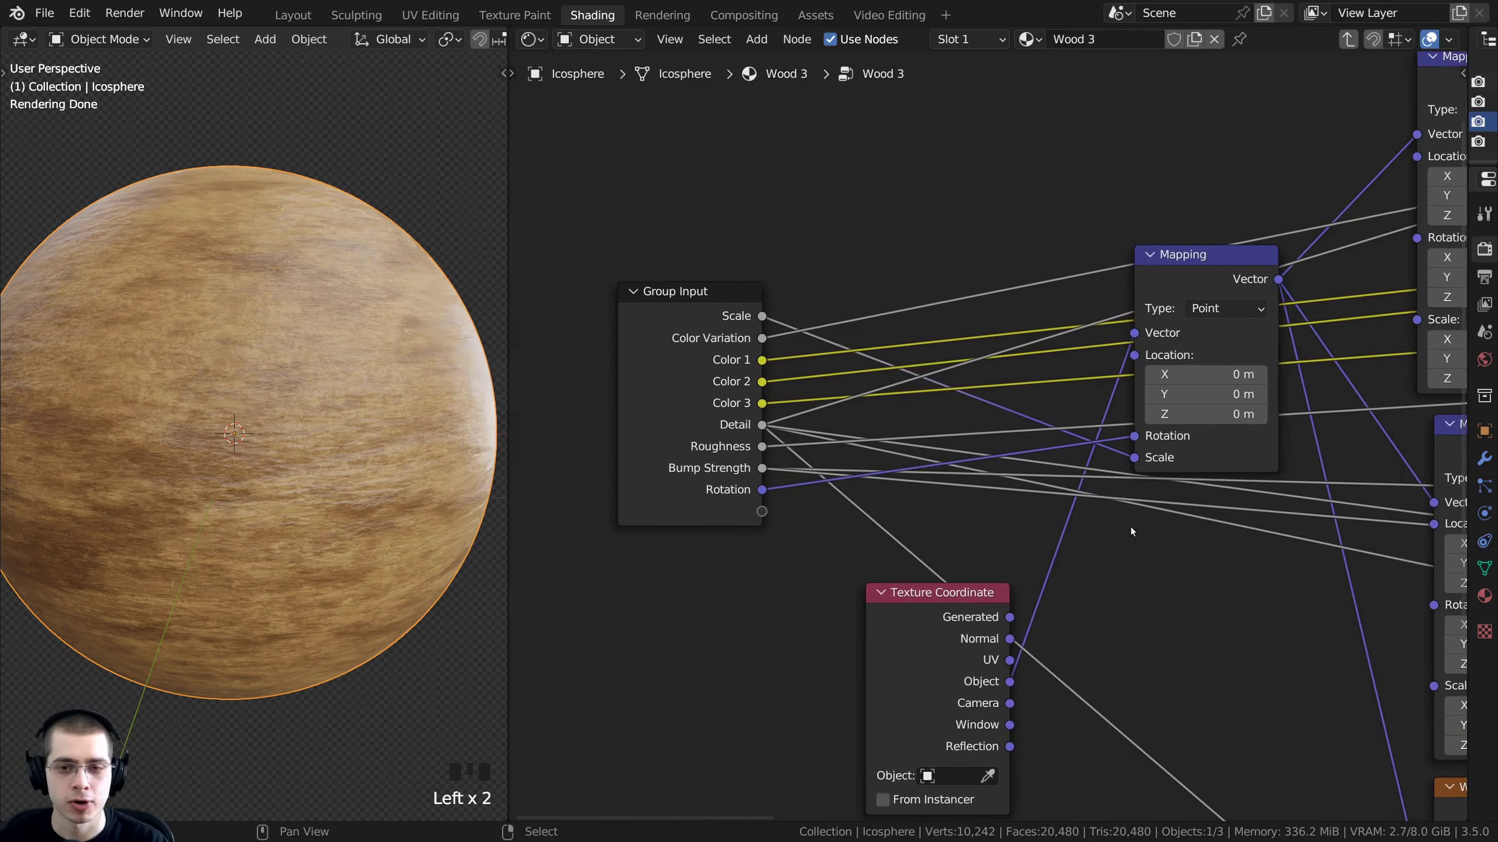
drag(1135, 437, 1118, 501)
scroll(1135, 448, up, 1)
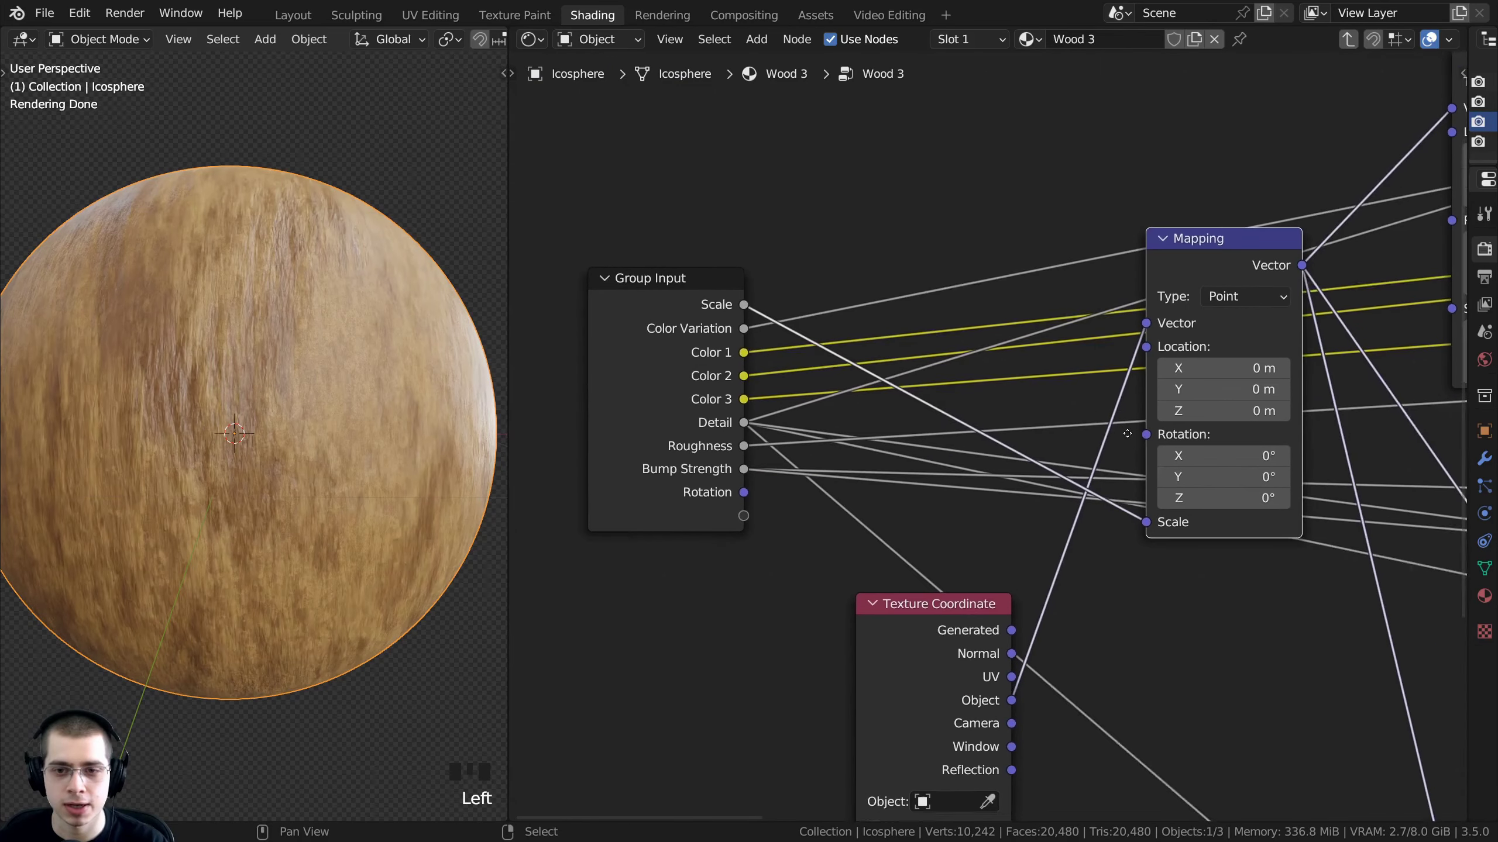
Link the Mapping node's Rotation to the Group Input's Rotation socket inside the Wood 3 group
shift+middle_drag(1181, 350, 1176, 306)
drag(1177, 304, 1175, 290)
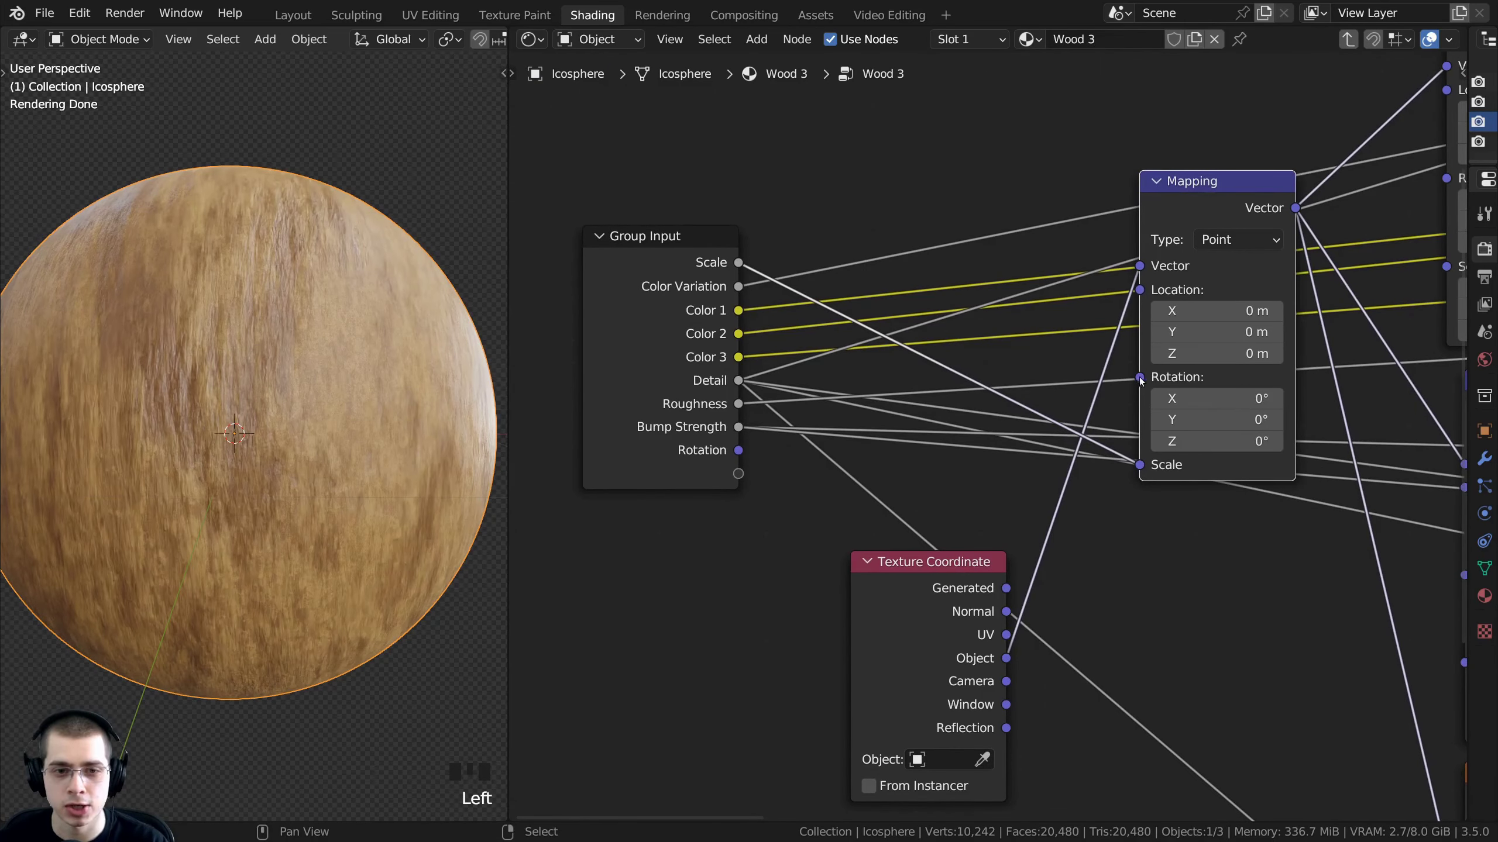
drag(1139, 377, 735, 451)
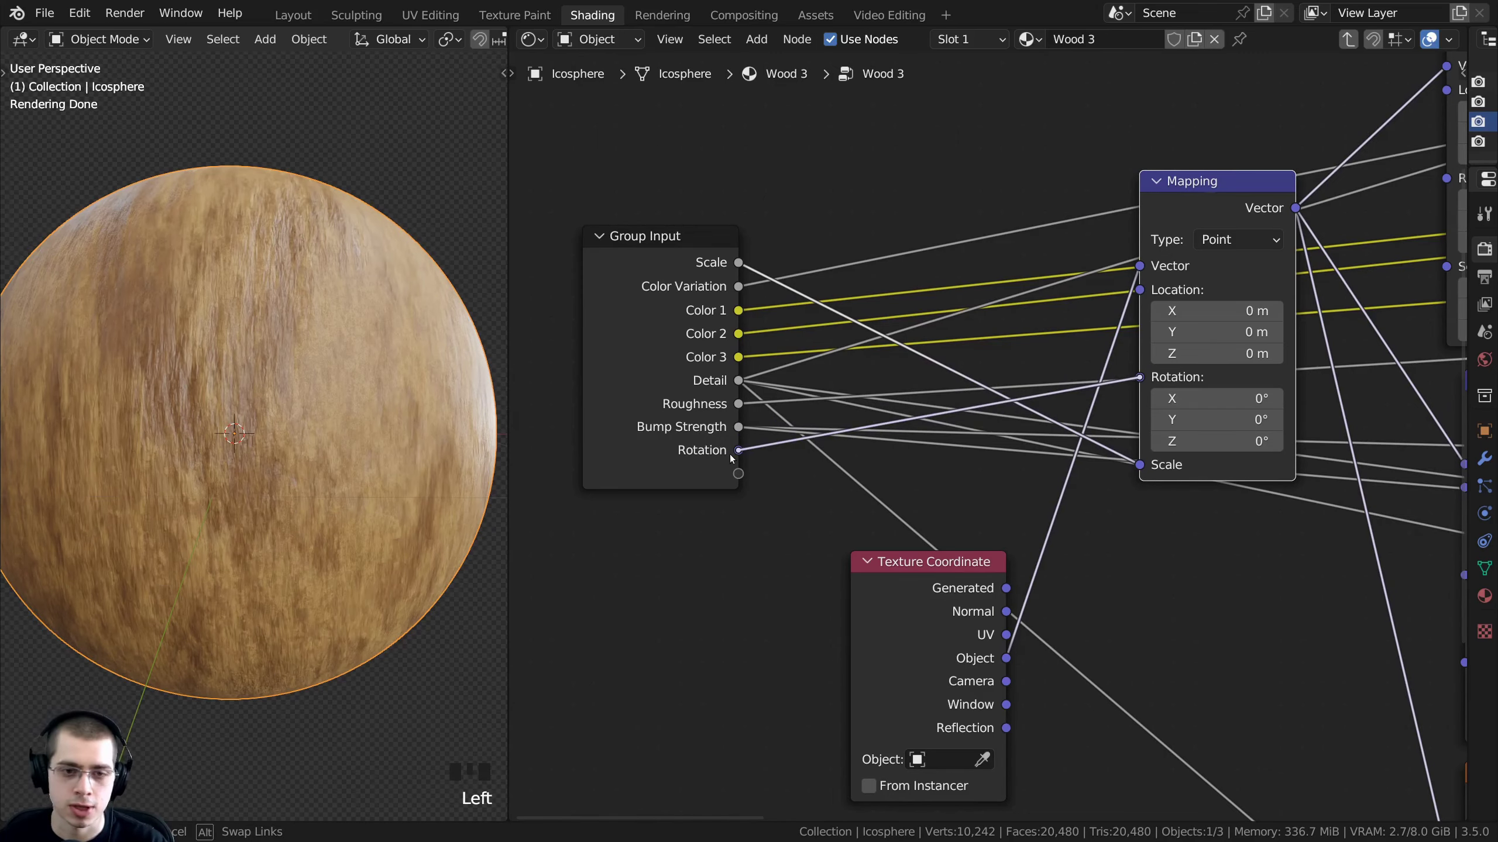
click(678, 449)
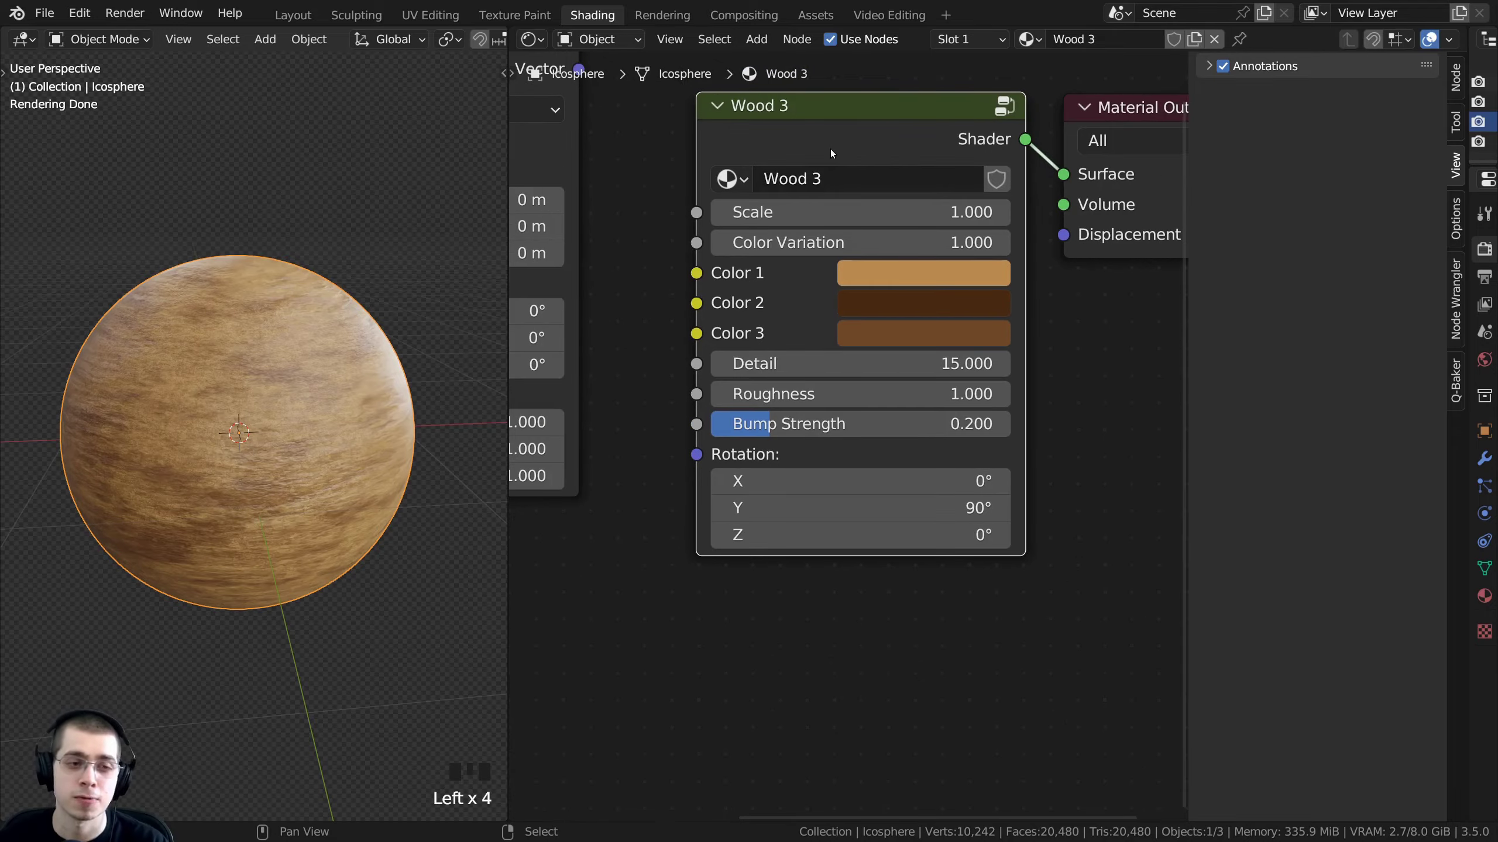
Re-enter the Wood 3 group, expose the Mapping node's Location as a new group input below Rotation, and leave the group
middle_drag(436, 330, 234, 500)
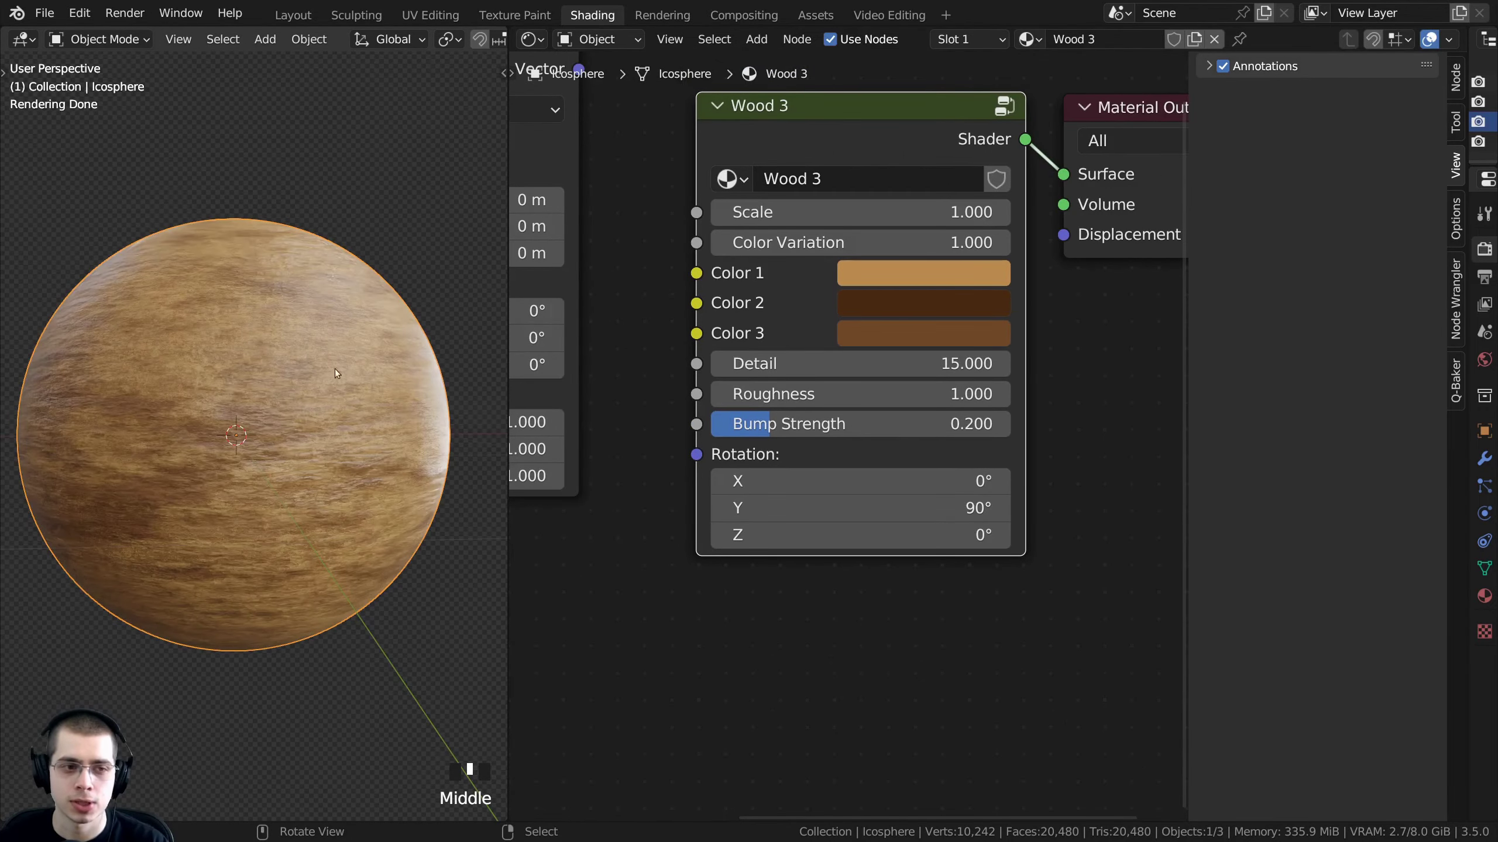
click(891, 135)
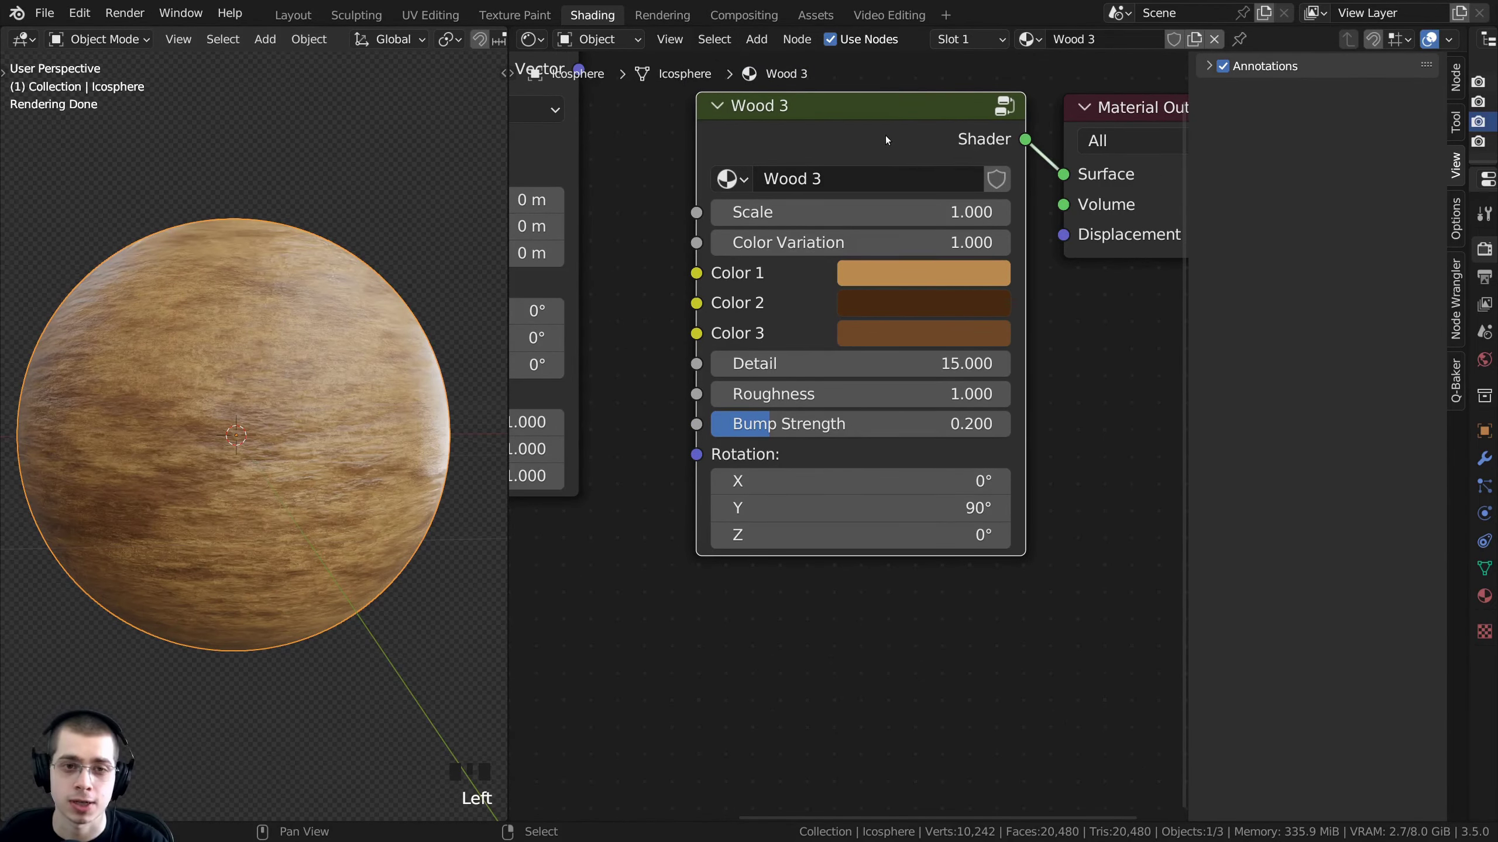
key(Tab)
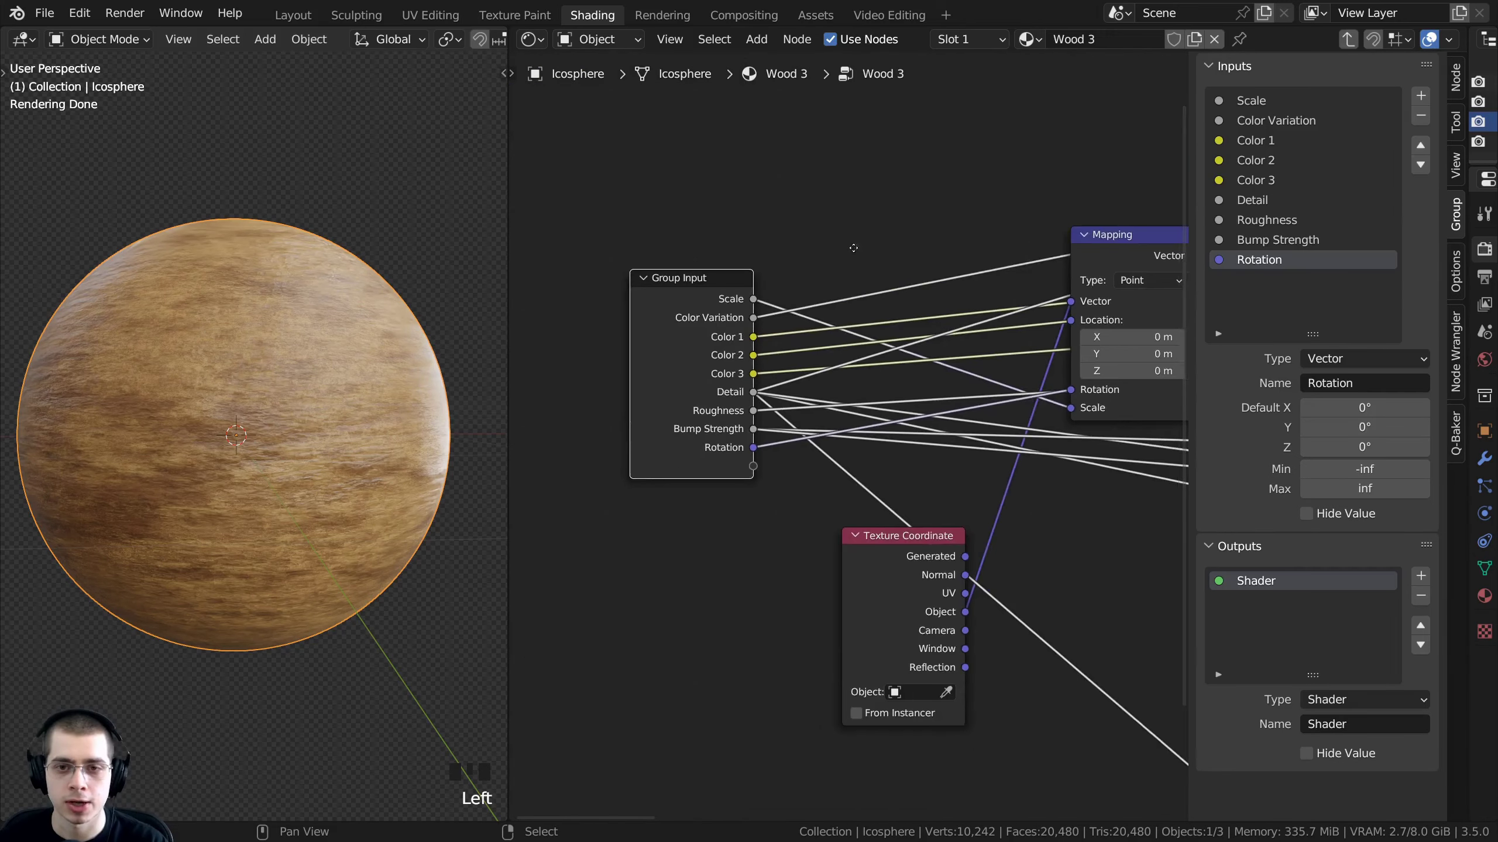
middle_drag(853, 248, 778, 200)
scroll(1075, 282, up, 2)
drag(990, 276, 610, 450)
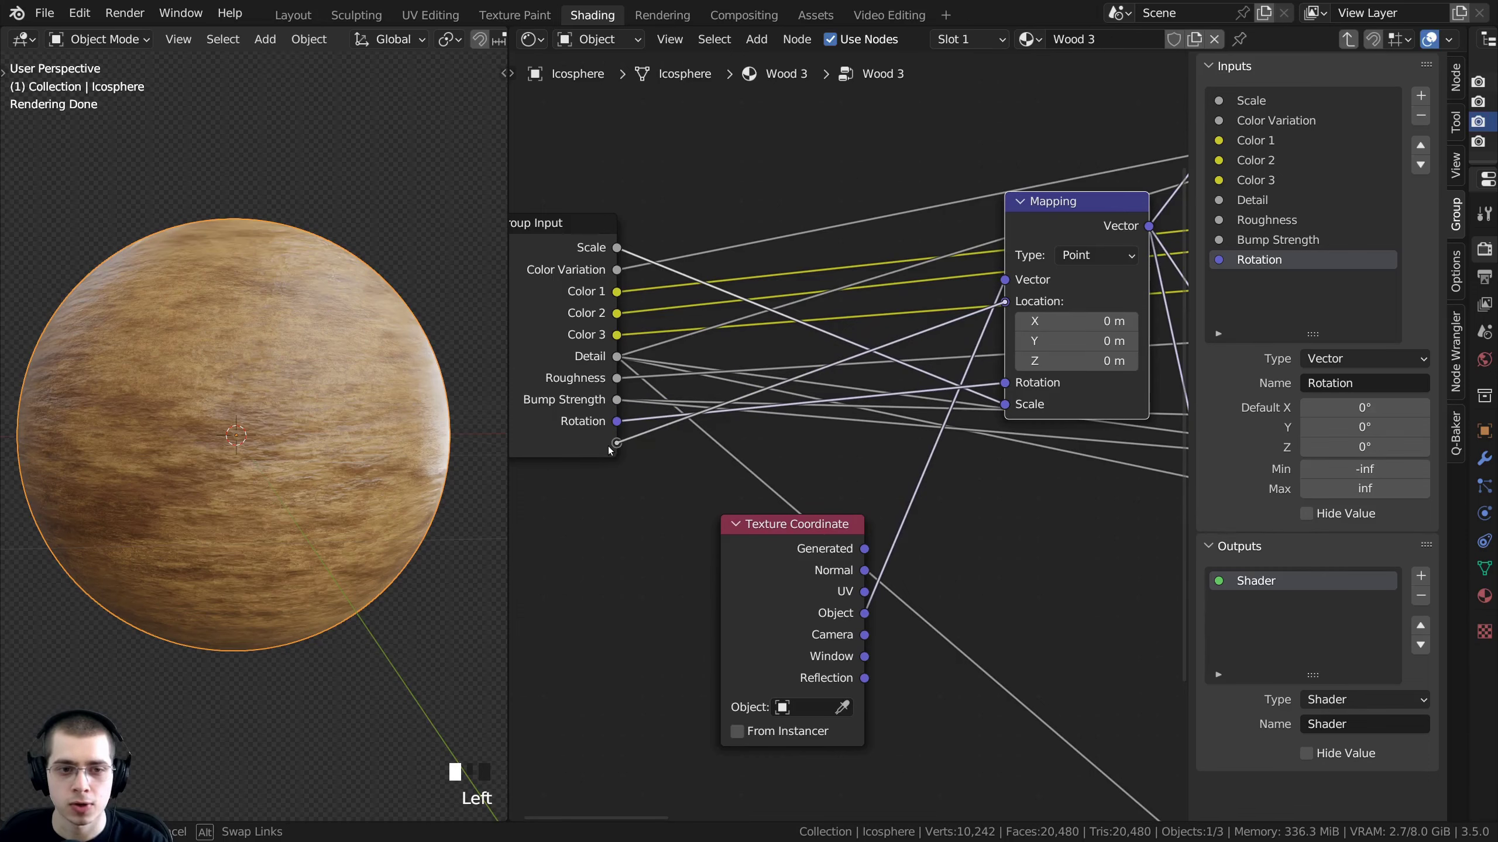
middle_drag(610, 450, 756, 457)
click(1262, 280)
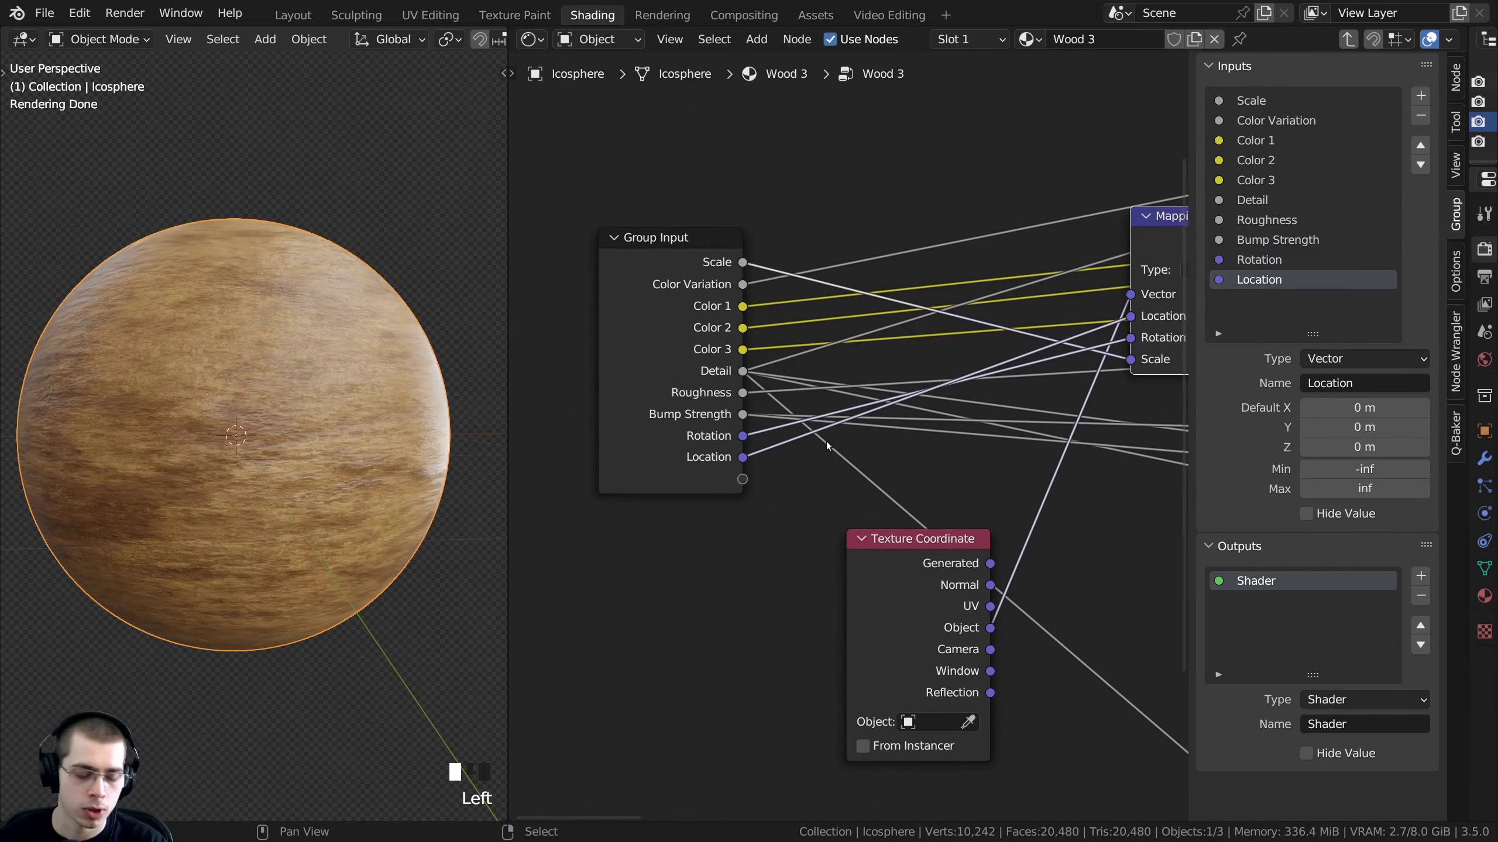
key(Tab)
Try out the X, Y and Z values of the Wood 3 node's new Location input on the sphere's texture
scroll(863, 505, up, 2)
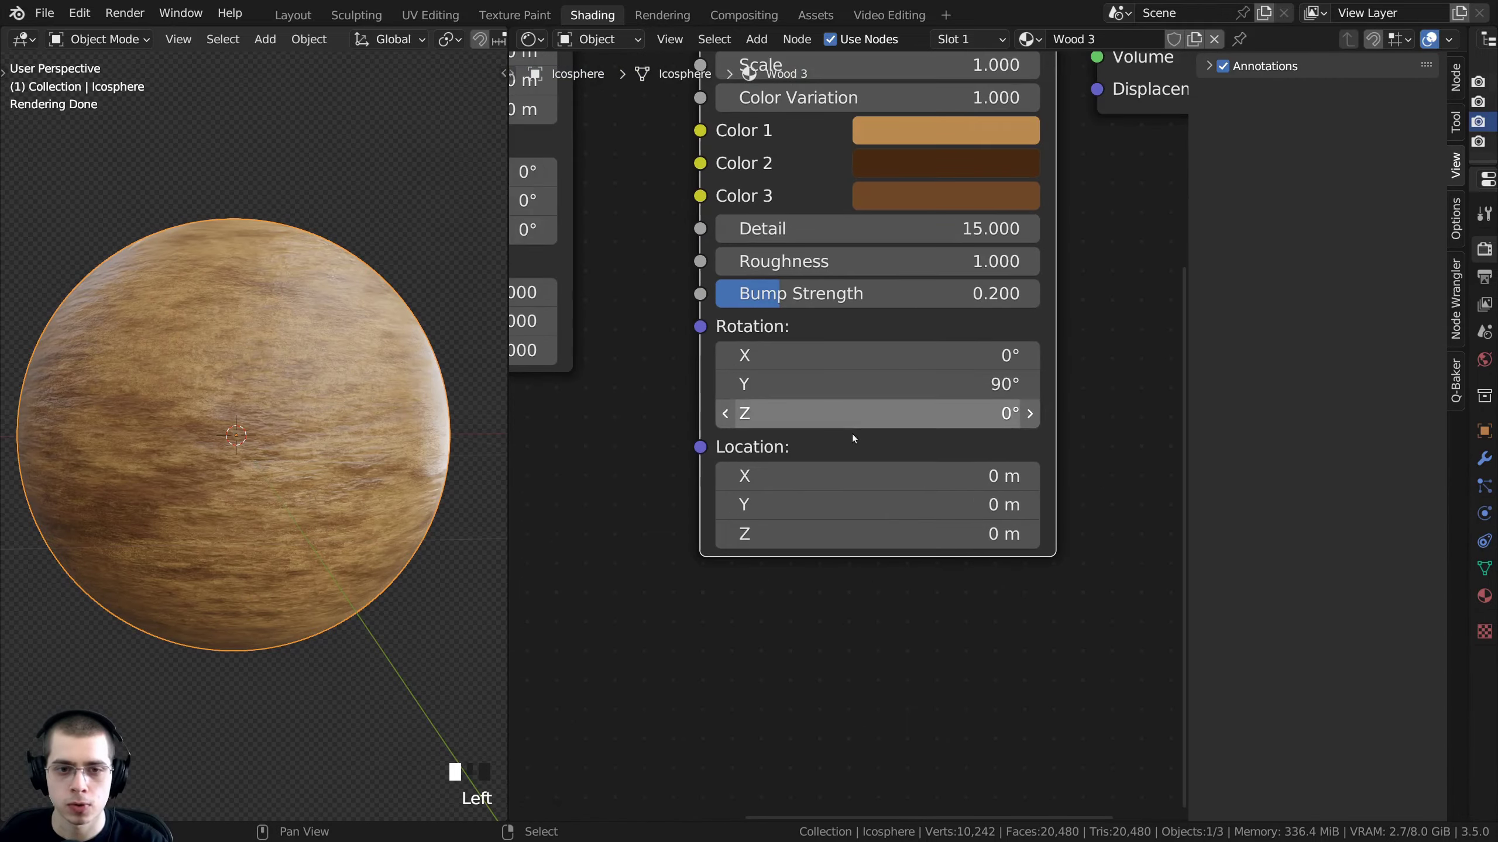
drag(839, 477, 968, 477)
right_click(839, 476)
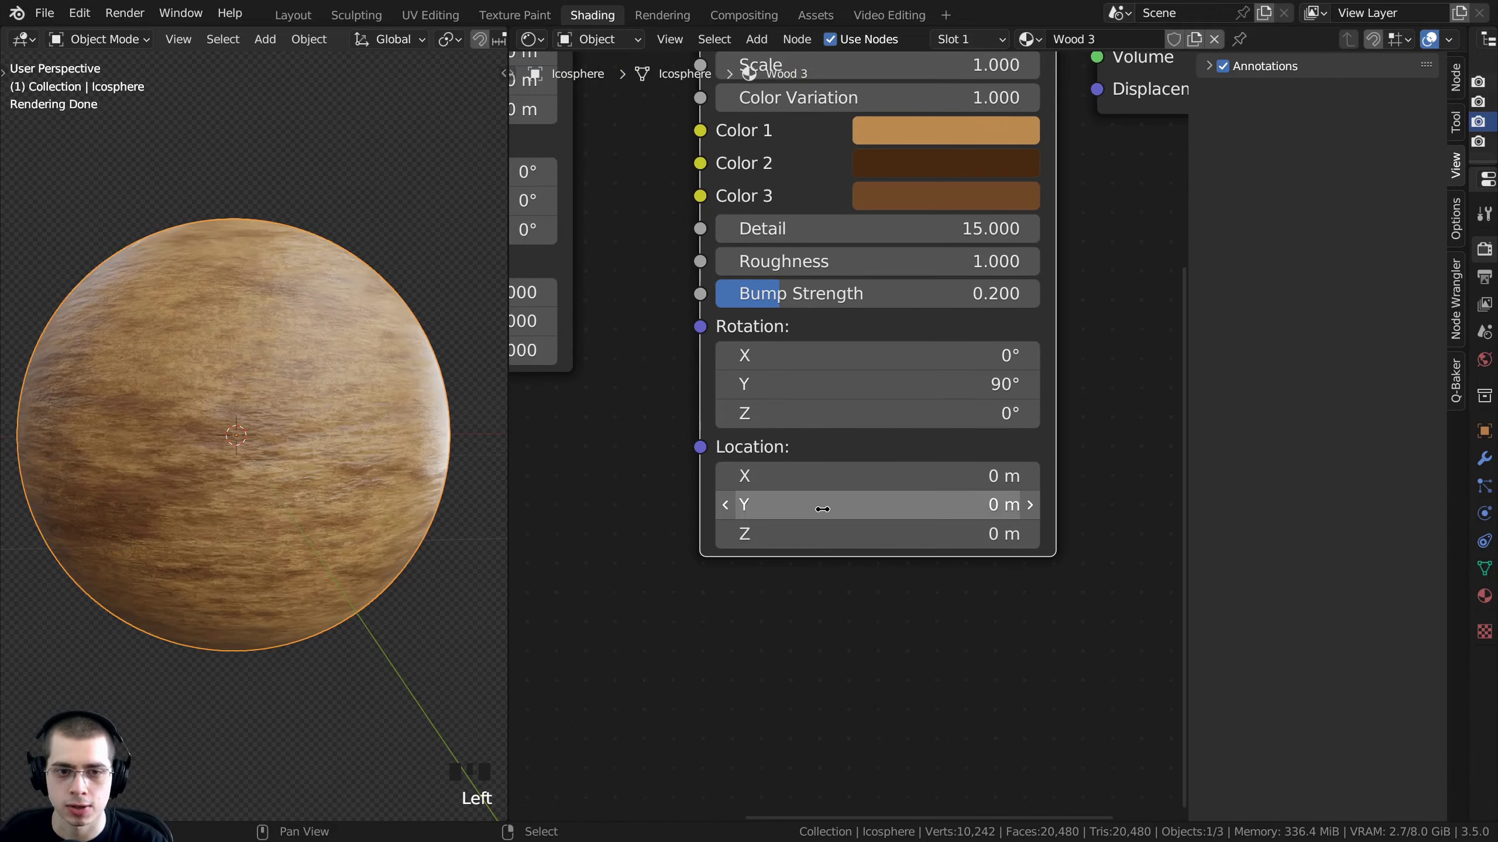
drag(822, 508, 873, 509)
right_click(822, 508)
right_click(838, 505)
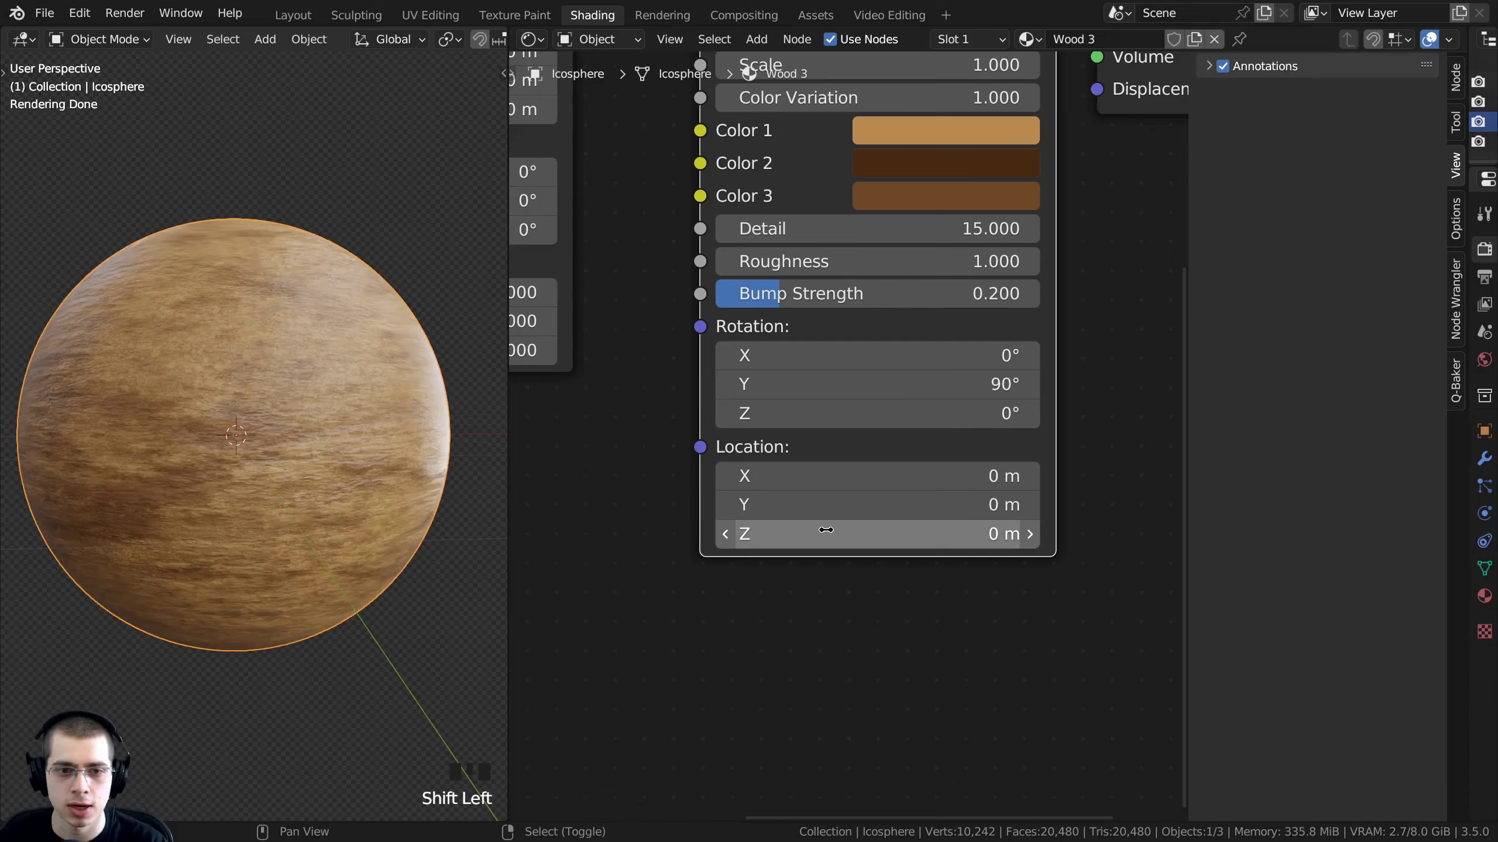
shift+drag(827, 533, 941, 532)
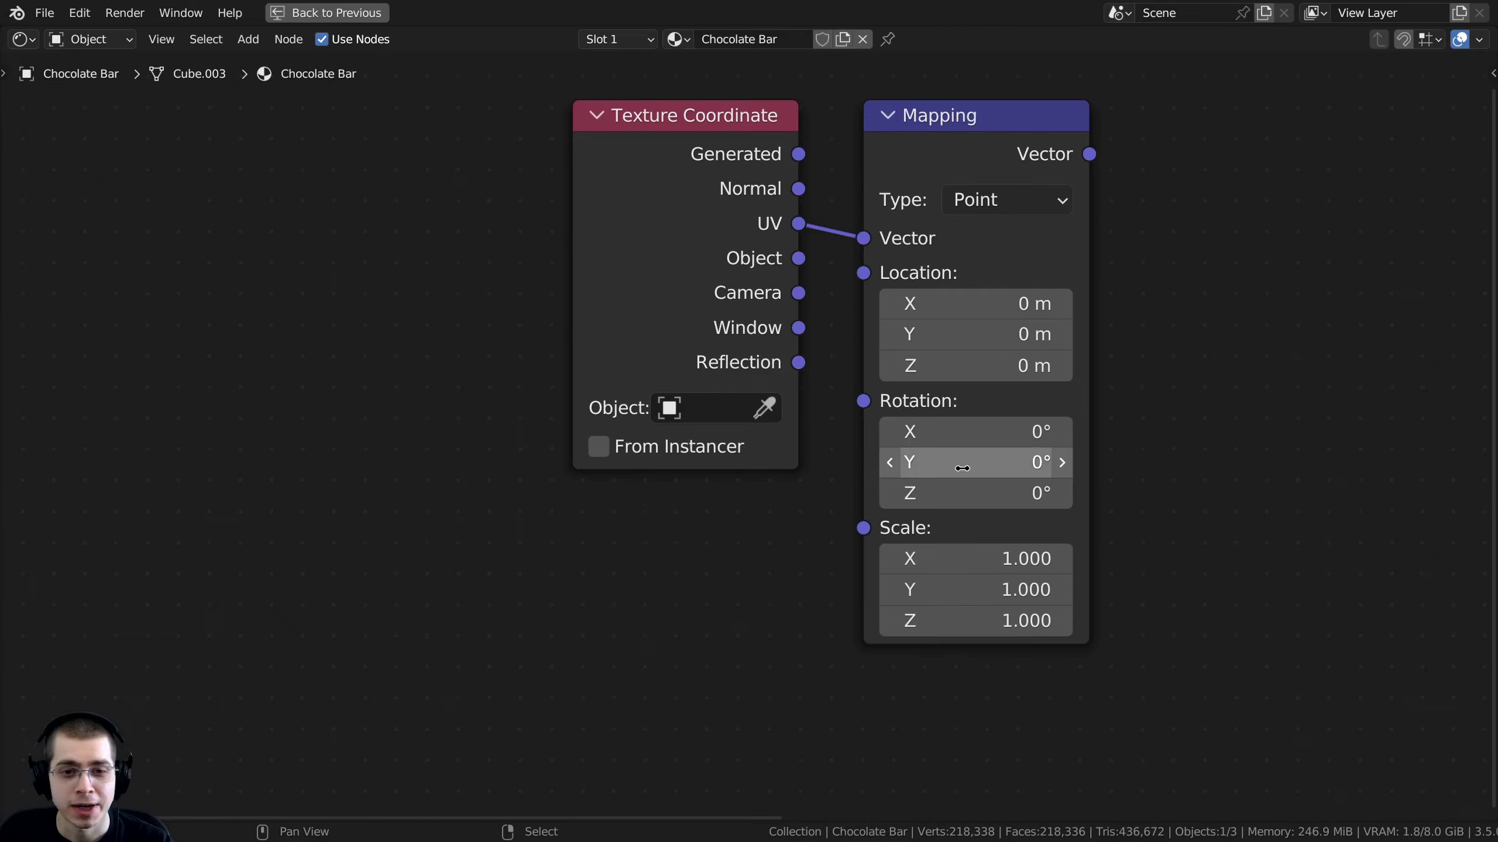
Examine the Mapping node's Scale values and the Bar Pieces Location input of the Chocolate Bar node
scroll(863, 370, up, 2)
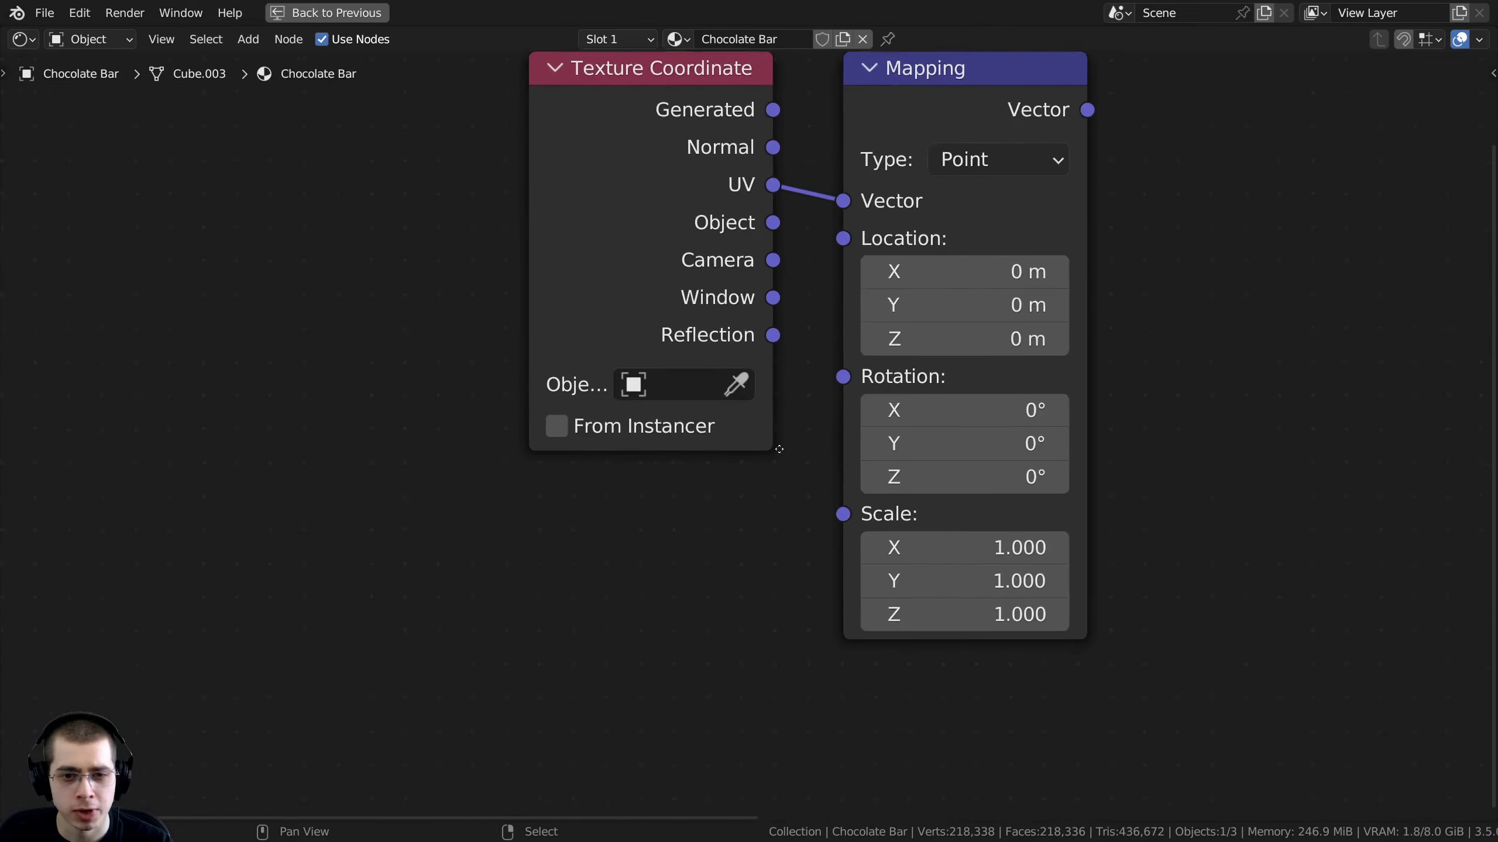
click(874, 501)
click(868, 523)
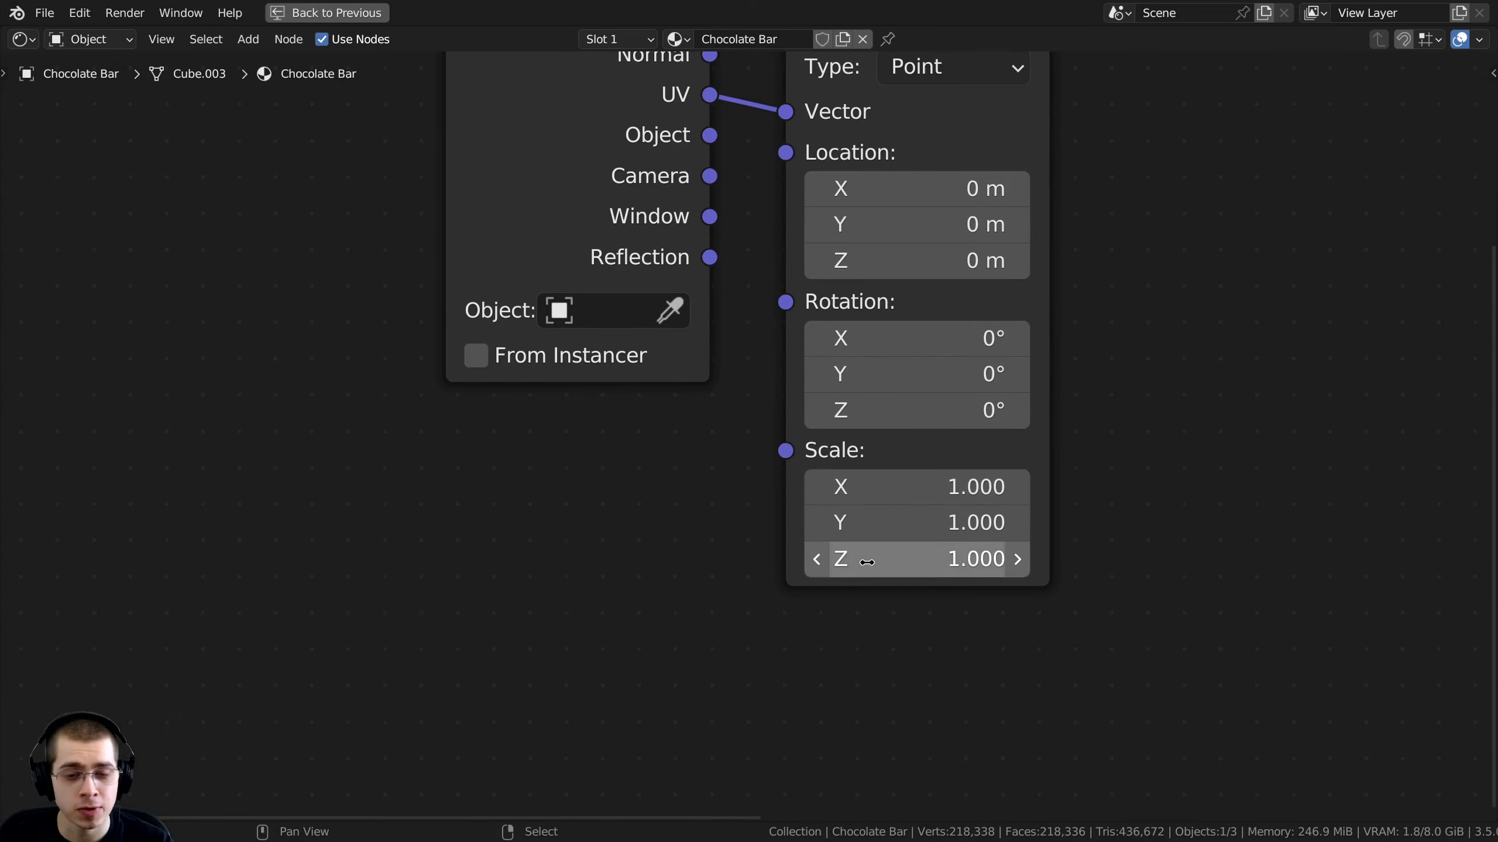
scroll(834, 550, down, 1)
middle_drag(834, 540, 869, 598)
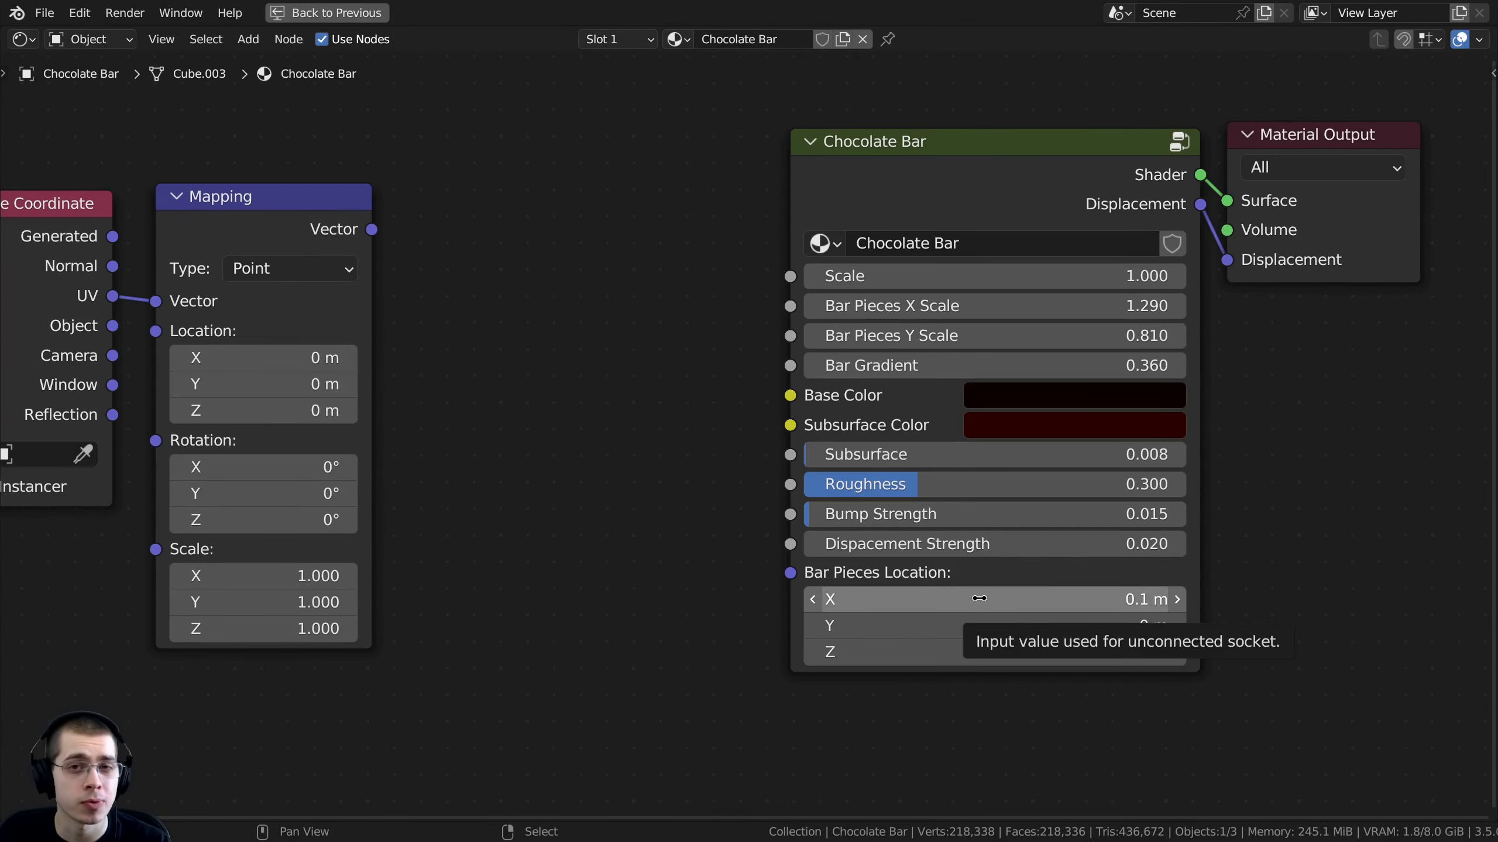
middle_drag(959, 594, 938, 575)
scroll(825, 555, up, 1)
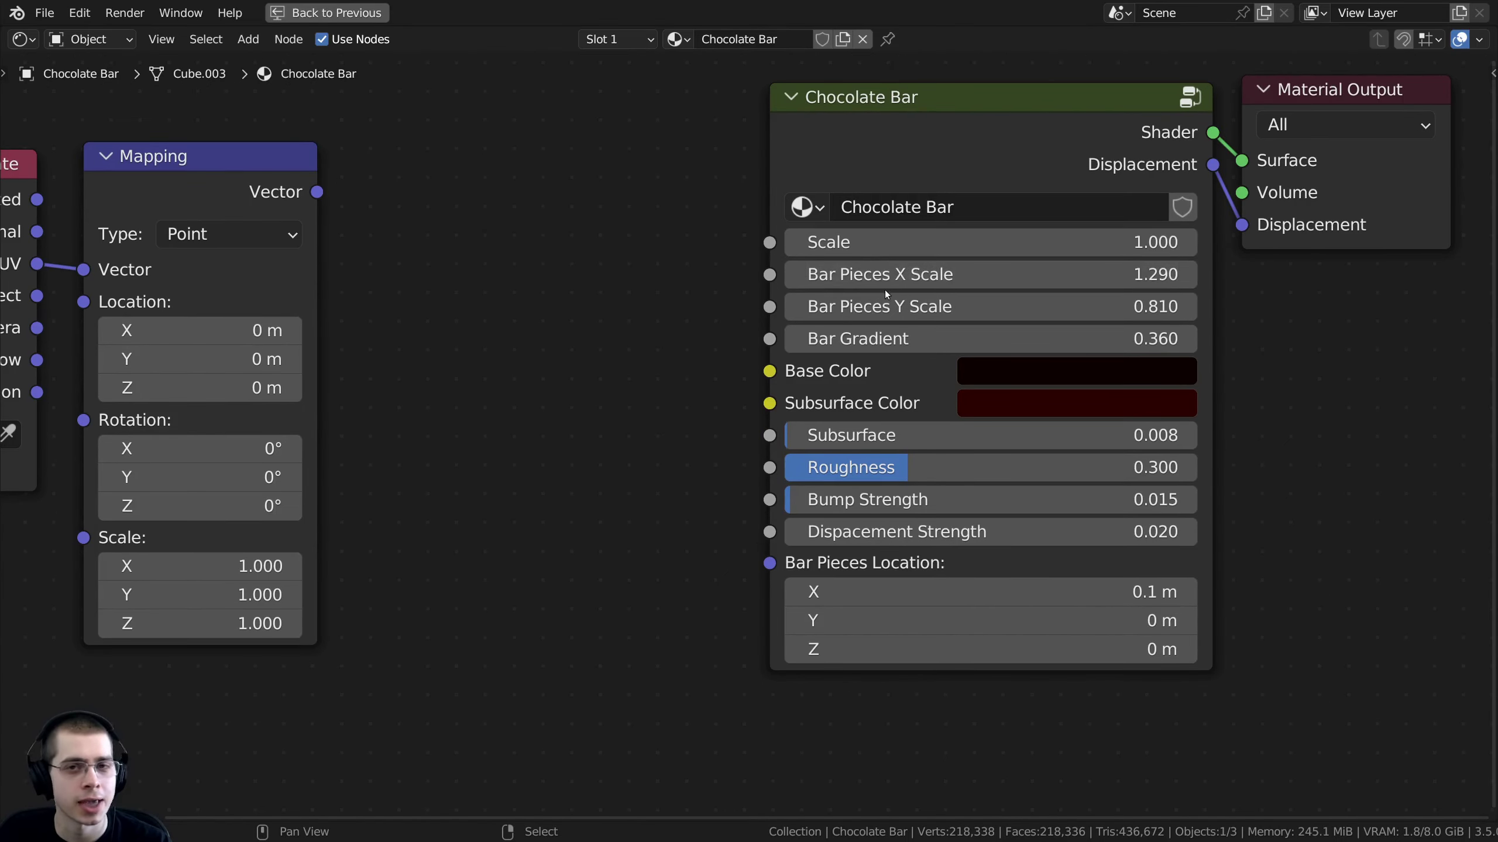
Select the Chocolate Bar node and compare its Bar Pieces X and Y Scale inputs with the Mapping node's Scale values
click(914, 174)
middle_drag(693, 437, 1091, 362)
scroll(619, 478, up, 3)
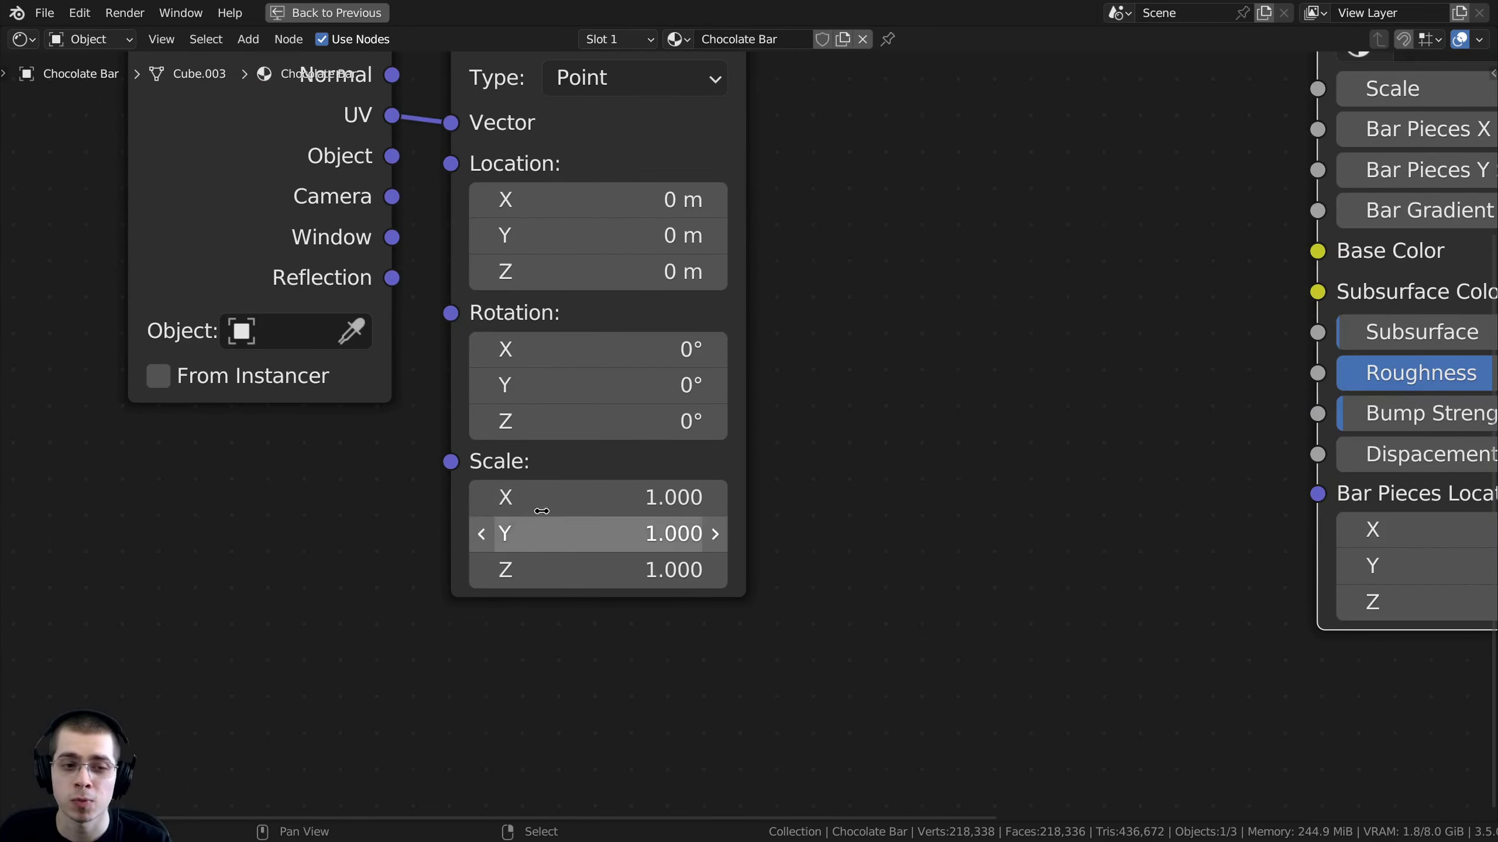
scroll(649, 531, down, 2)
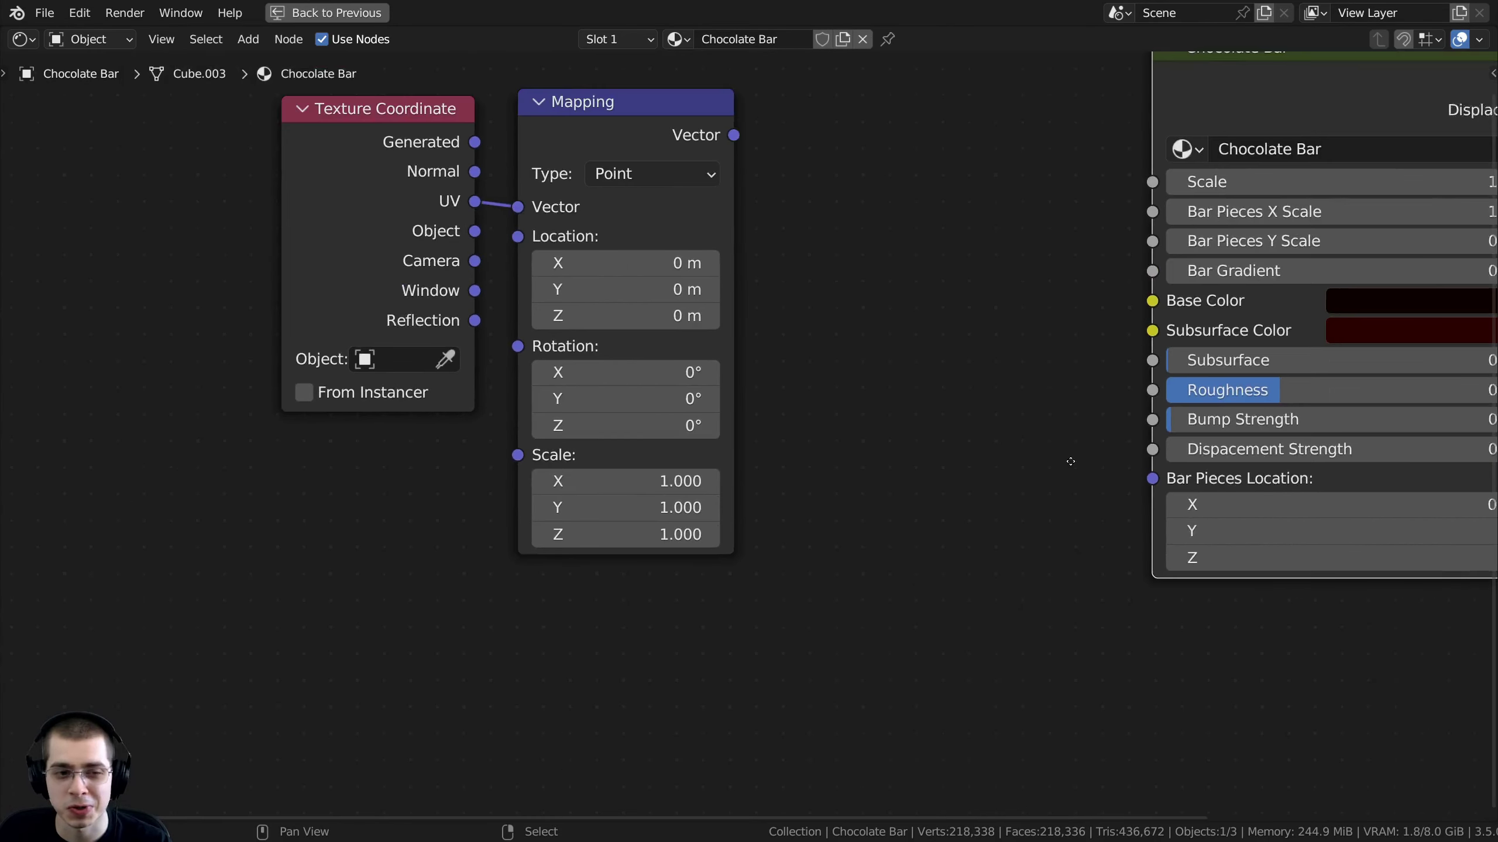
middle_drag(907, 436, 820, 490)
middle_drag(1087, 195, 873, 216)
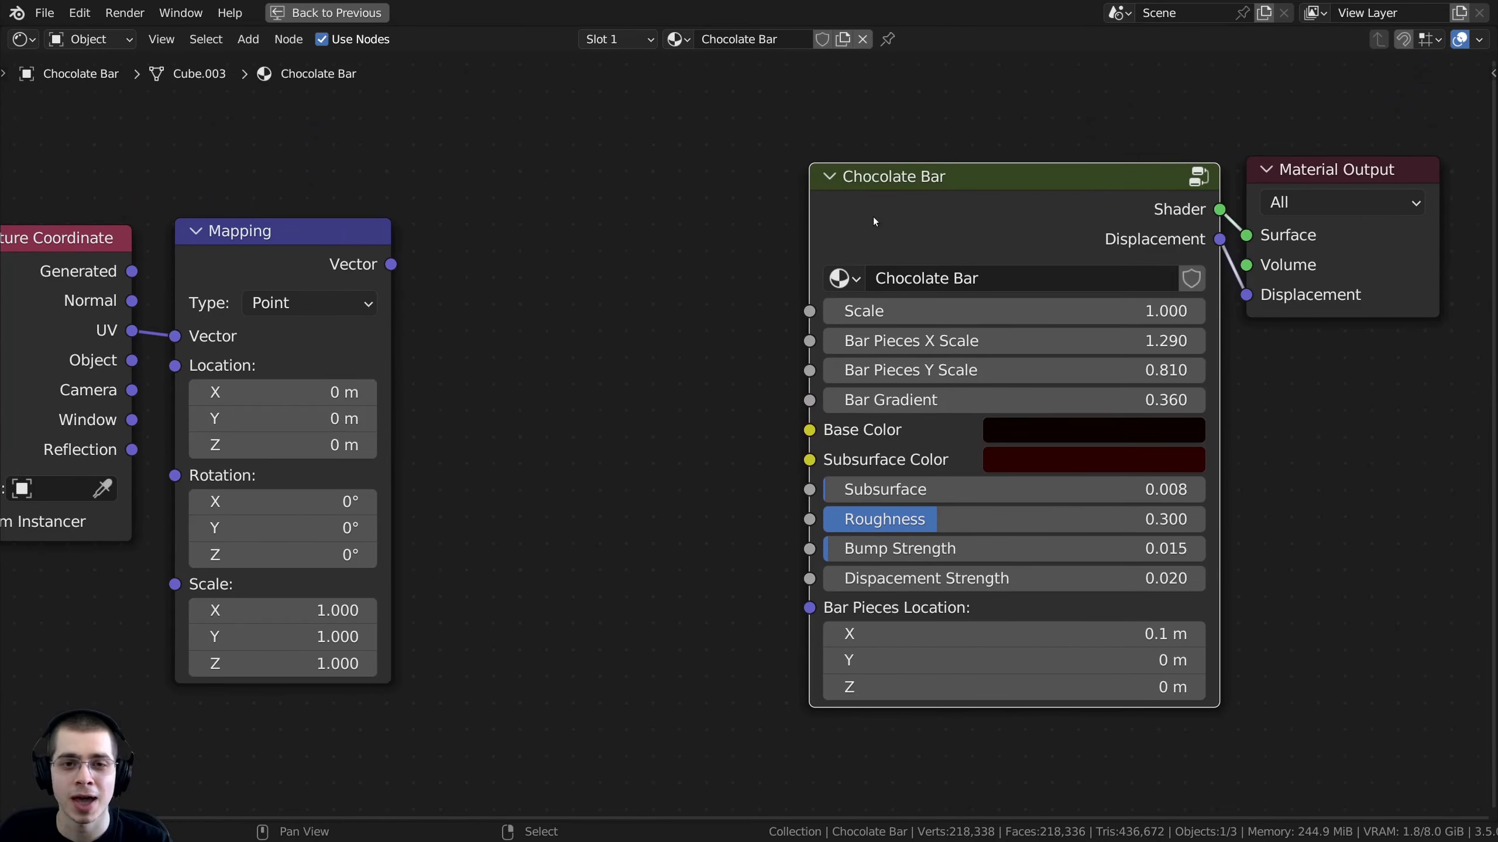
Restore the node editor from its maximized view and examine the chocolate bar model alongside the Chocolate Bar node's inputs
key(ctrl+space)
middle_drag(1003, 223, 824, 248)
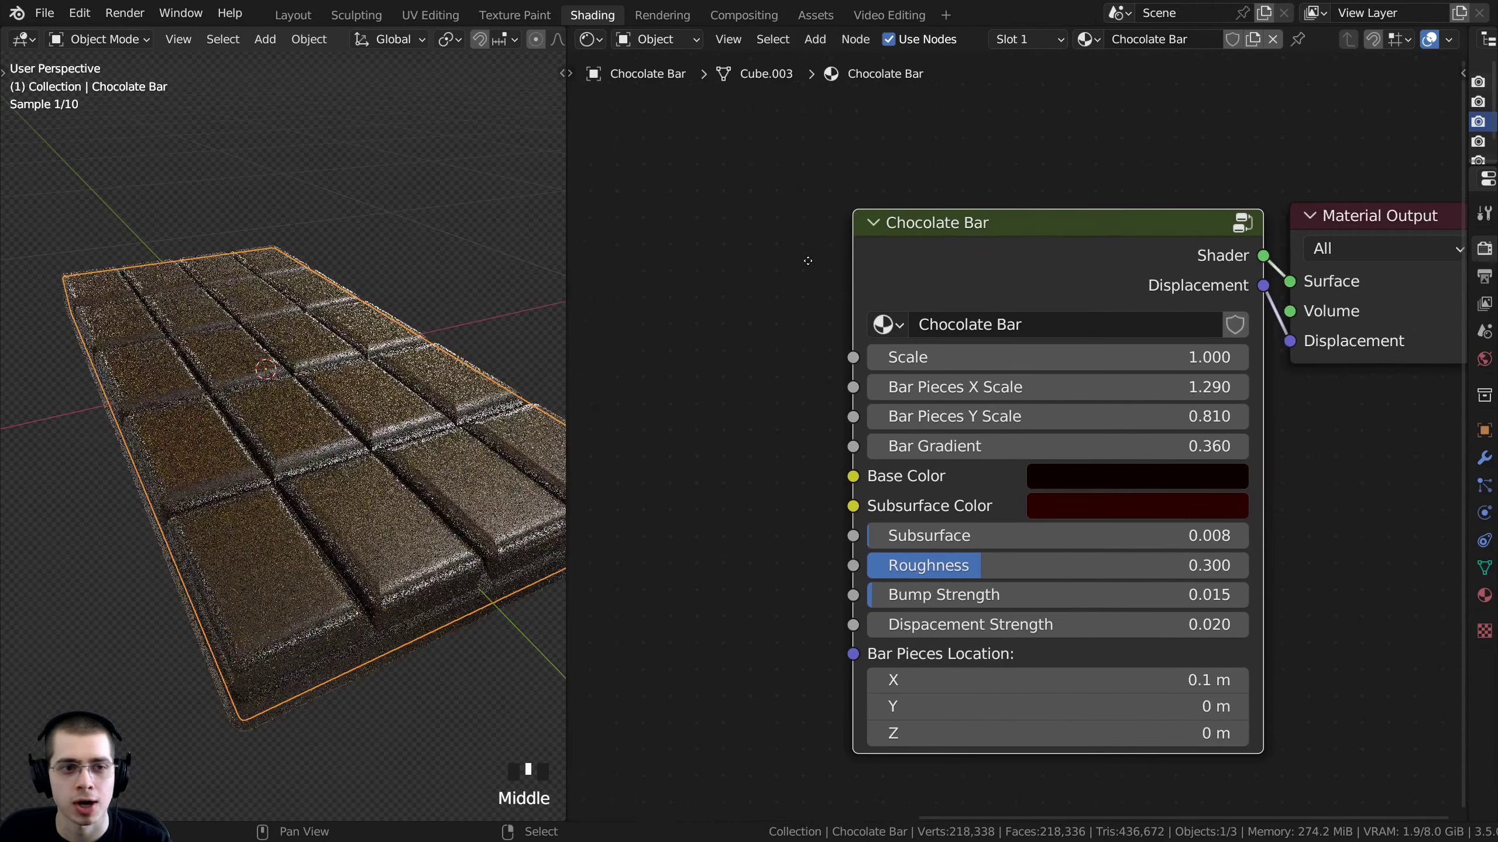
middle_drag(1028, 263, 870, 248)
middle_drag(500, 368, 494, 369)
scroll(494, 369, up, 1)
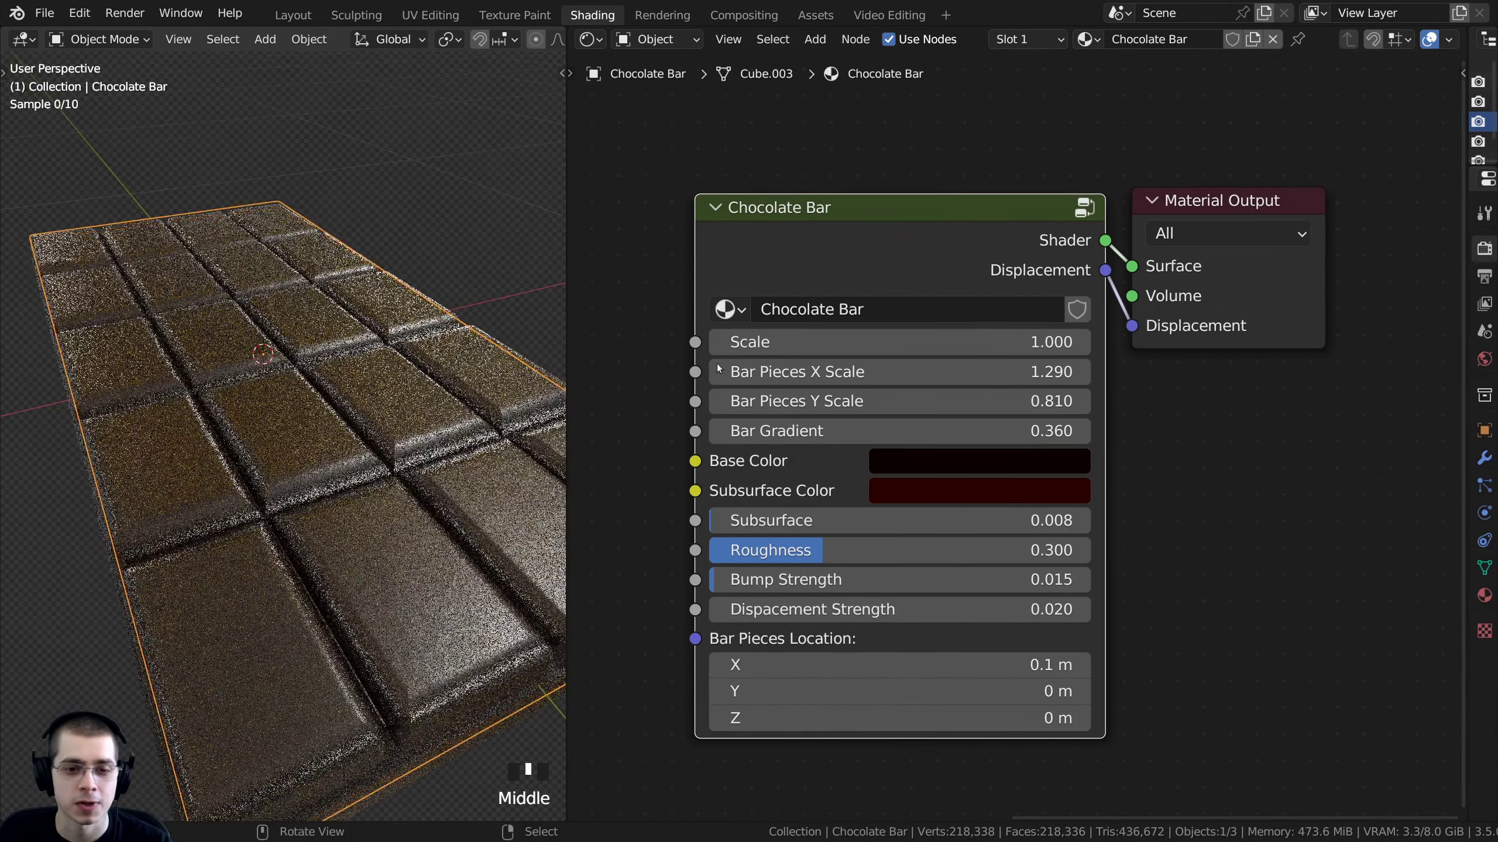
middle_drag(900, 249, 910, 240)
scroll(902, 237, up, 1)
scroll(766, 221, up, 1)
middle_drag(765, 223, 824, 203)
scroll(871, 202, up, 1)
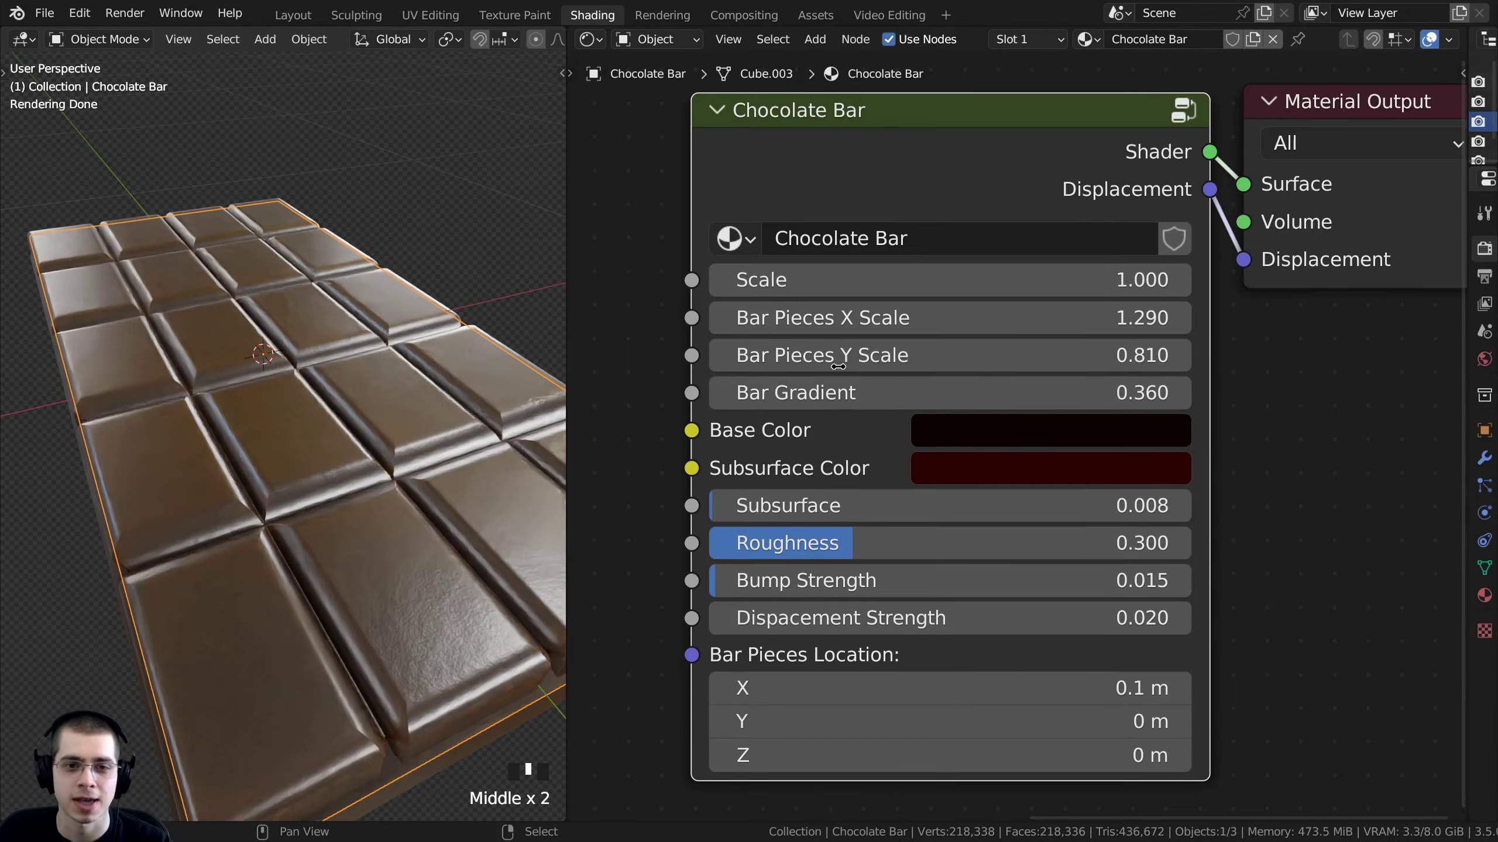
Try out the Bar Pieces X Scale and Y Scale inputs of the Chocolate Bar node on the chocolate bar model
drag(920, 340, 1061, 341)
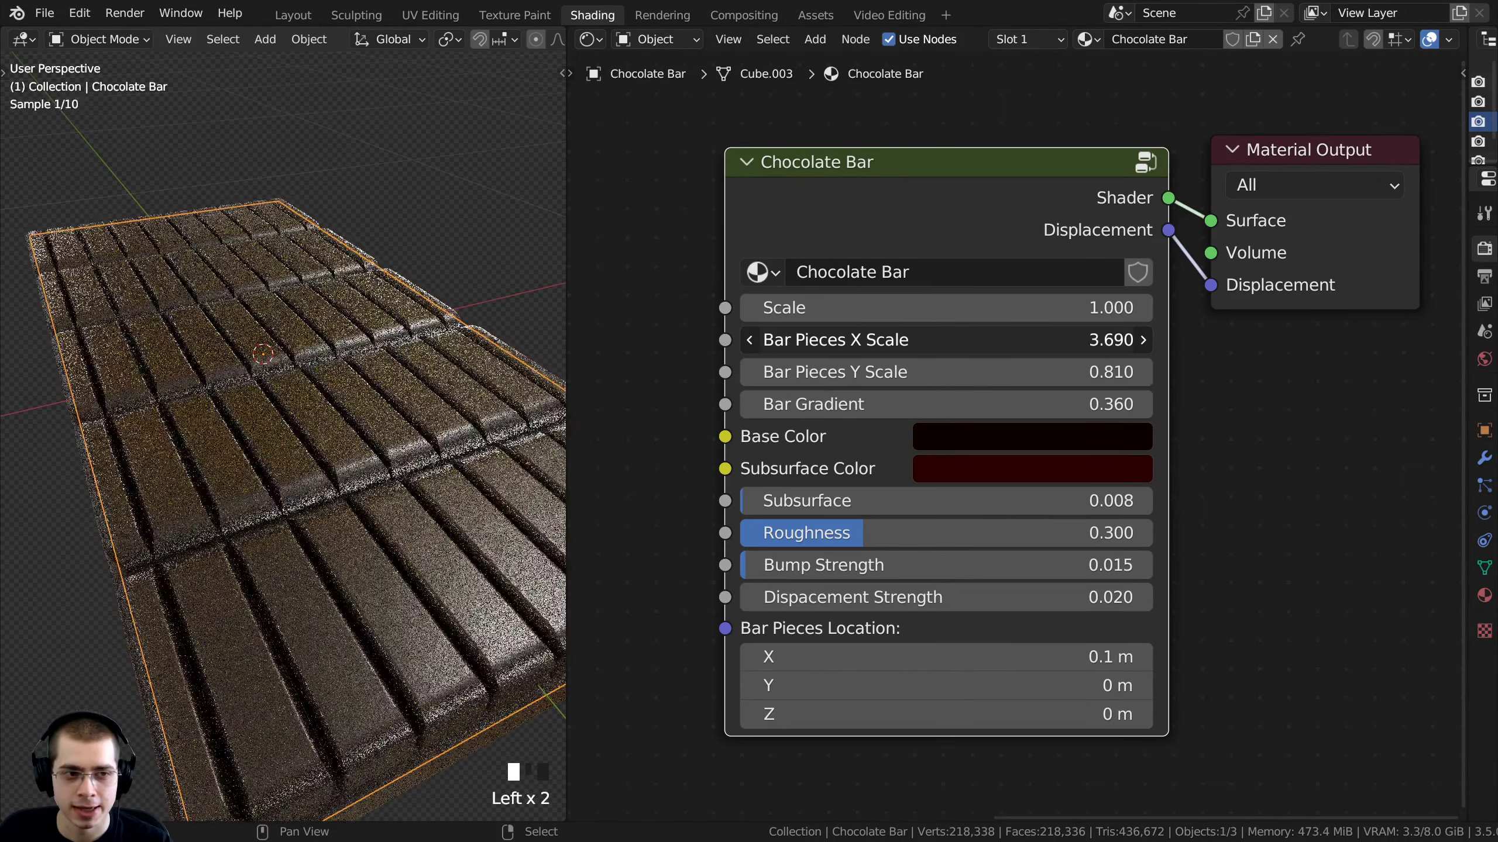
right_click(920, 341)
drag(919, 373, 1085, 372)
right_click(1084, 372)
scroll(111, 499, down, 4)
middle_drag(112, 499, 275, 297)
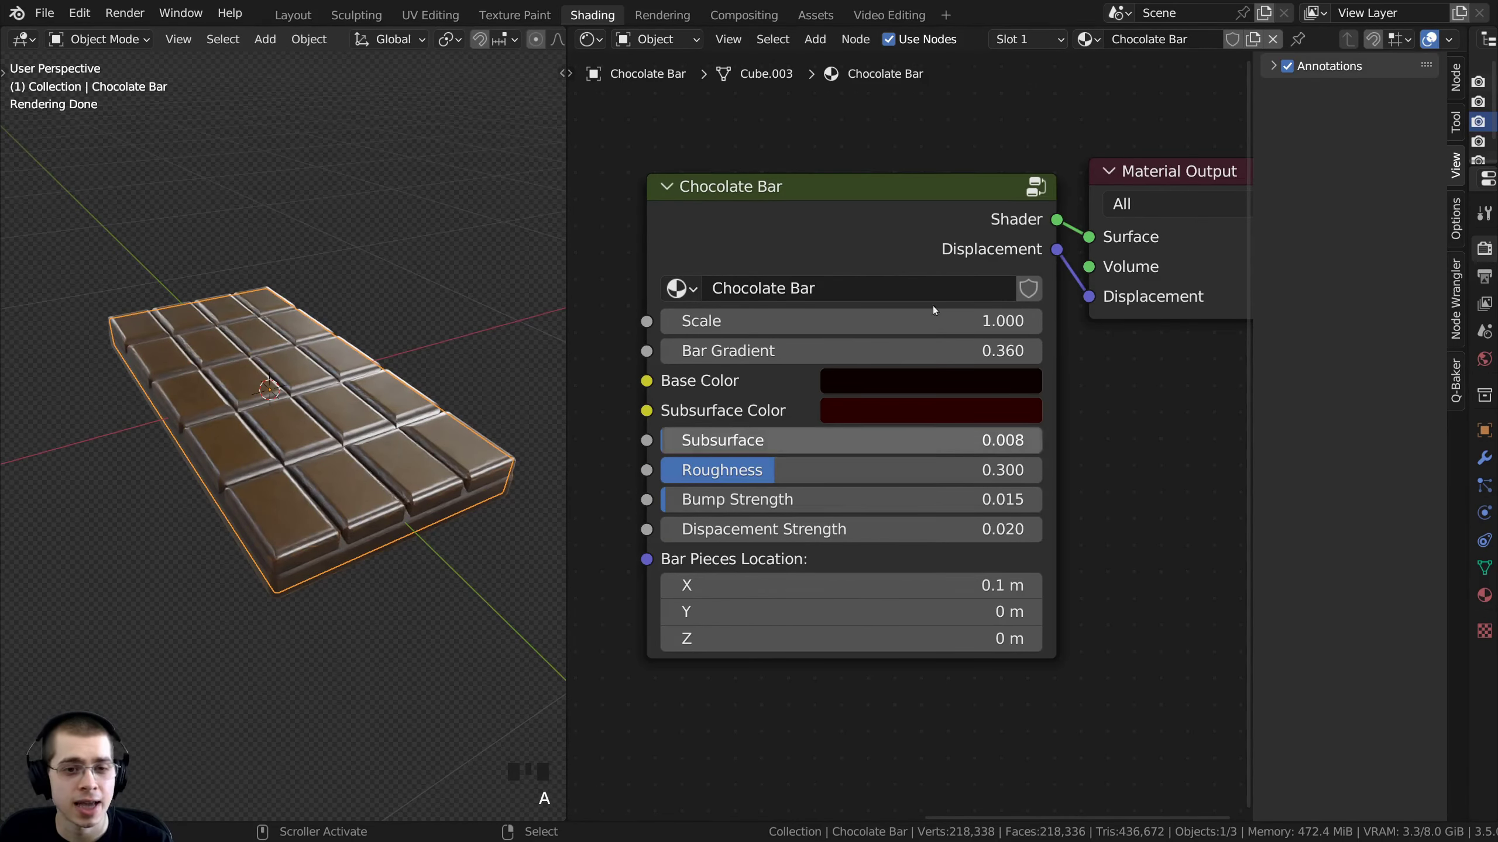
Open the Chocolate Bar node group for editing and move the Mapping node that feeds the Voronoi Texture clear of the surrounding nodes
mouse_move(816, 193)
mouse_down()
mouse_move(822, 178)
mouse_move(803, 216)
mouse_up()
middle_drag(802, 217, 792, 222)
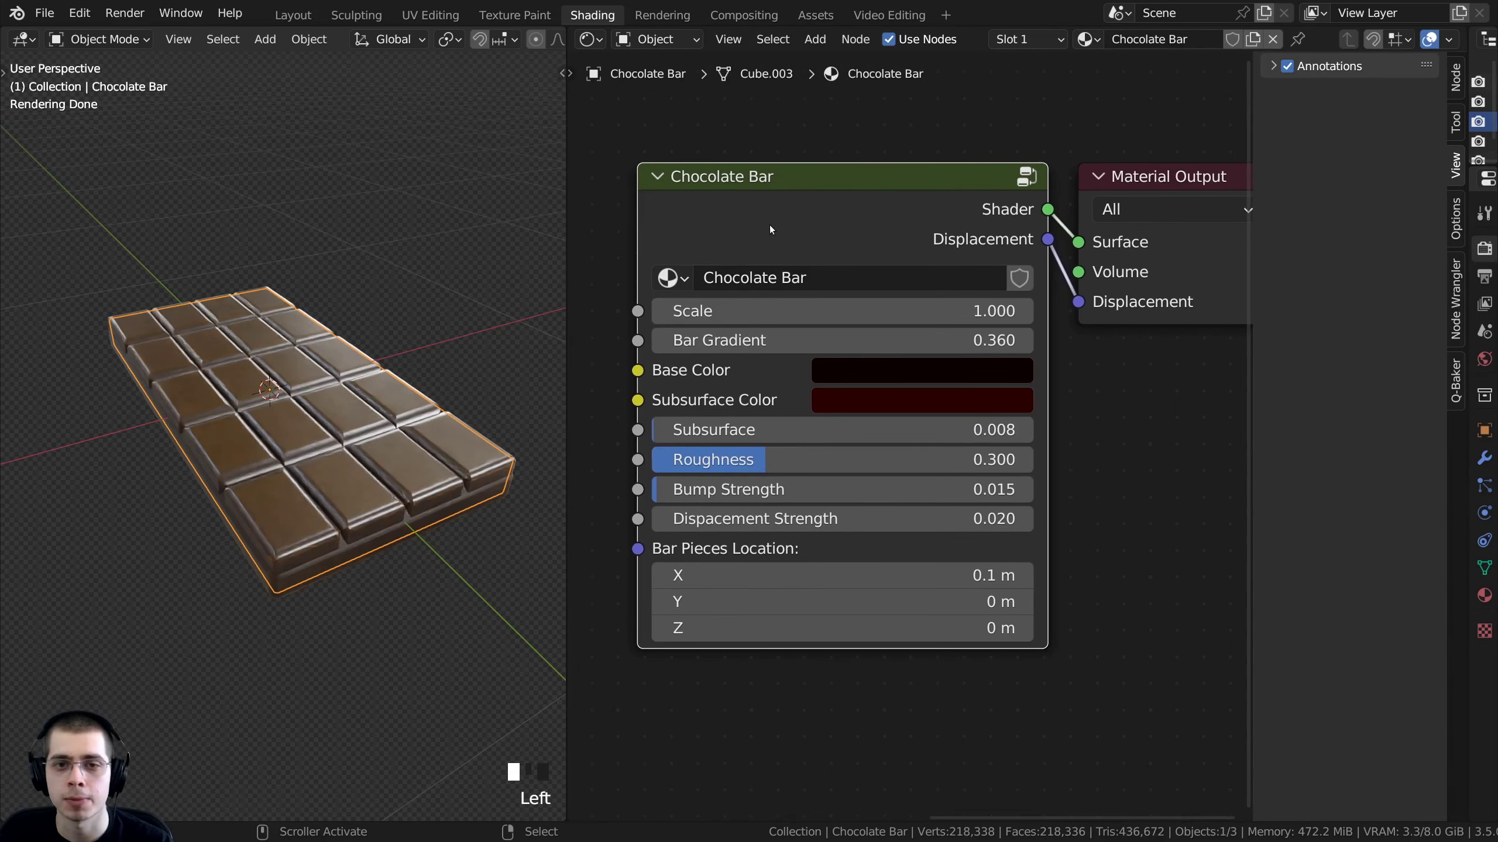
drag(784, 233, 787, 234)
scroll(804, 230, down, 1)
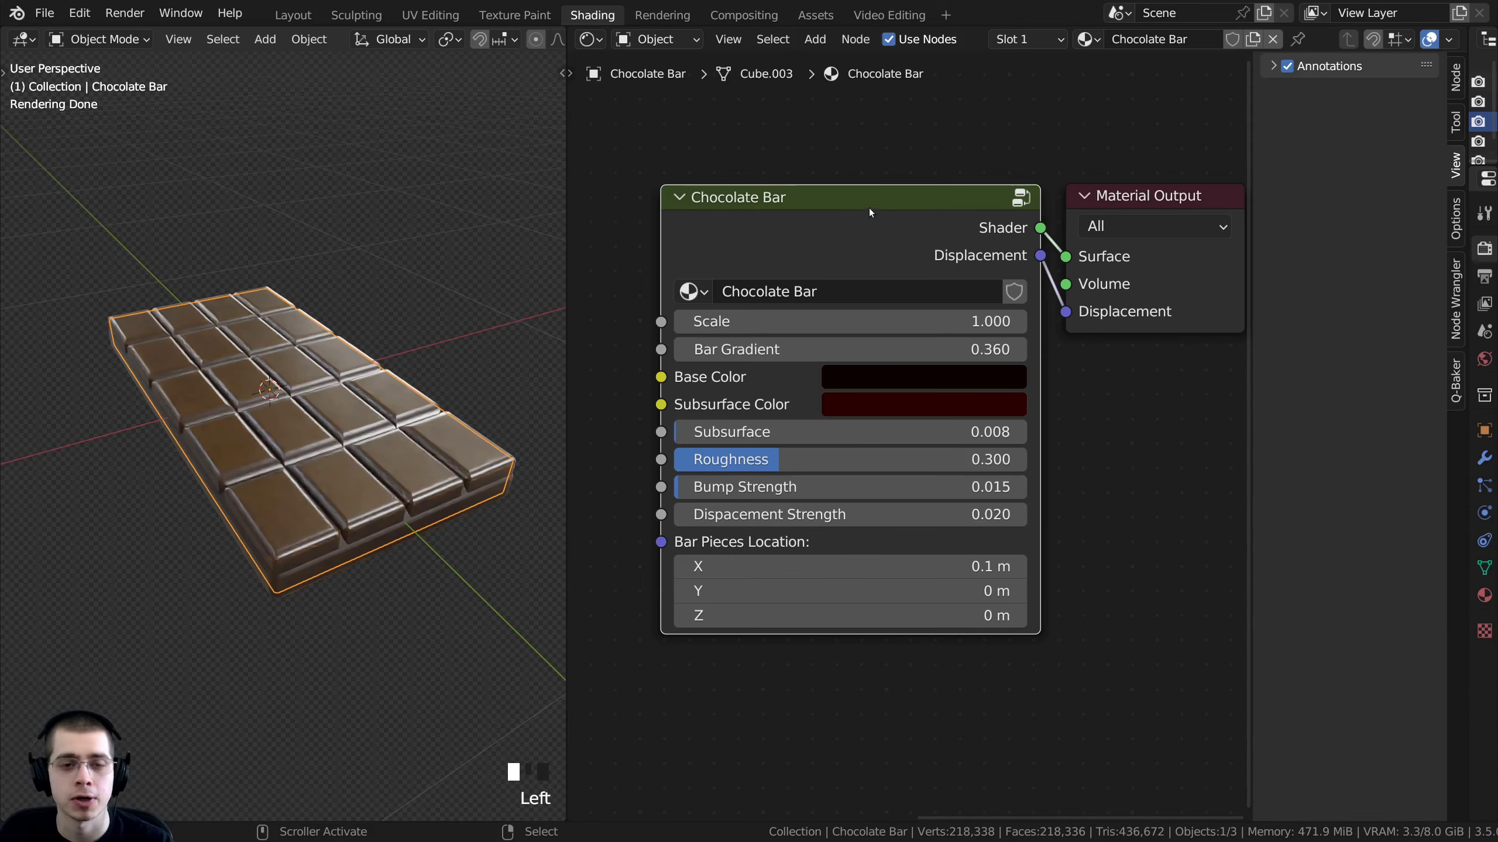
middle_drag(845, 192, 838, 192)
key(Tab)
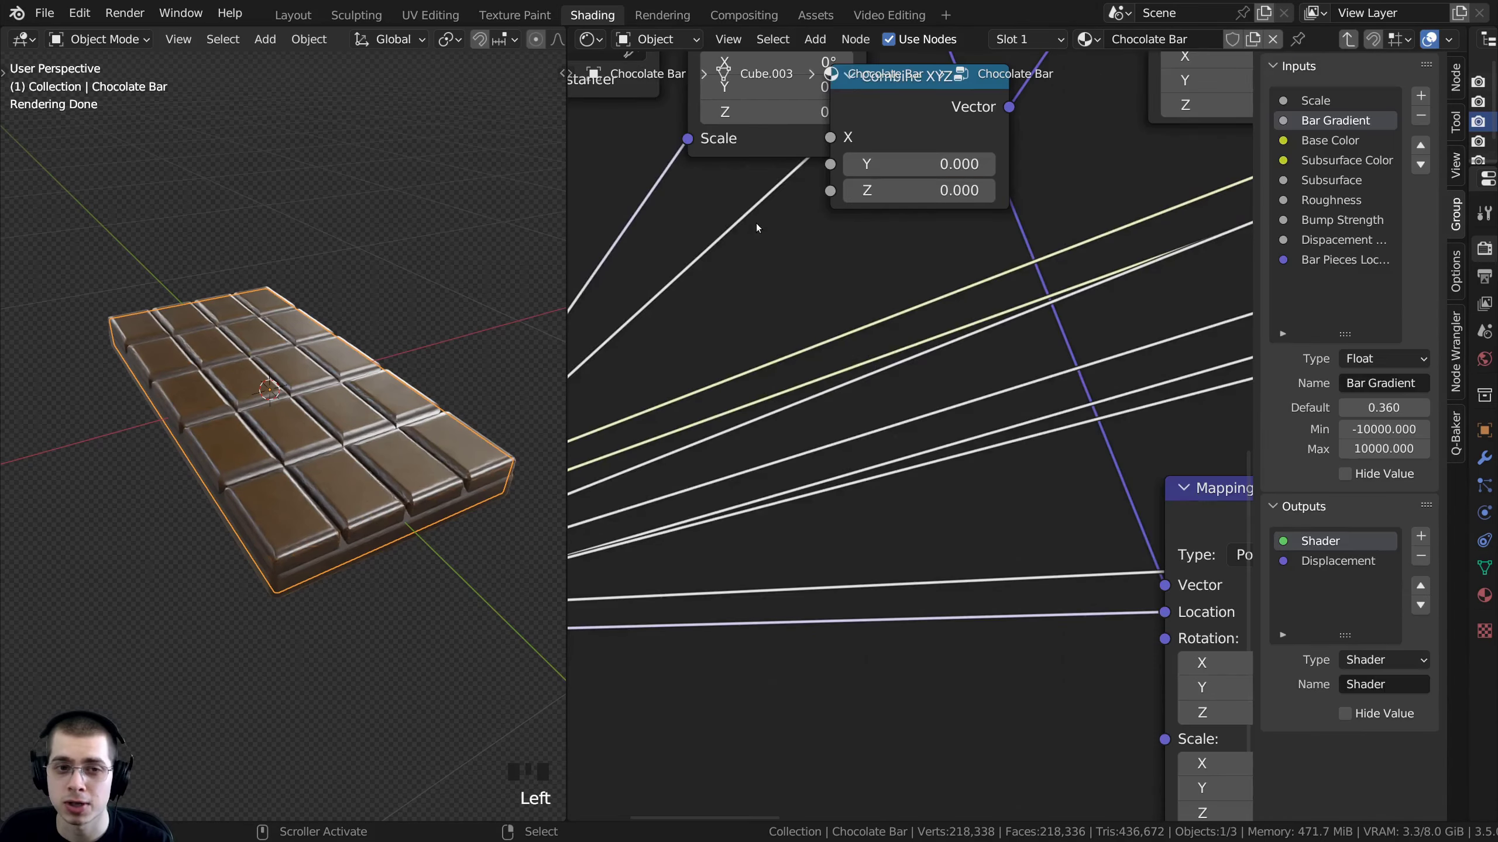
scroll(756, 222, down, 5)
middle_drag(991, 493, 908, 478)
drag(1042, 452, 1001, 280)
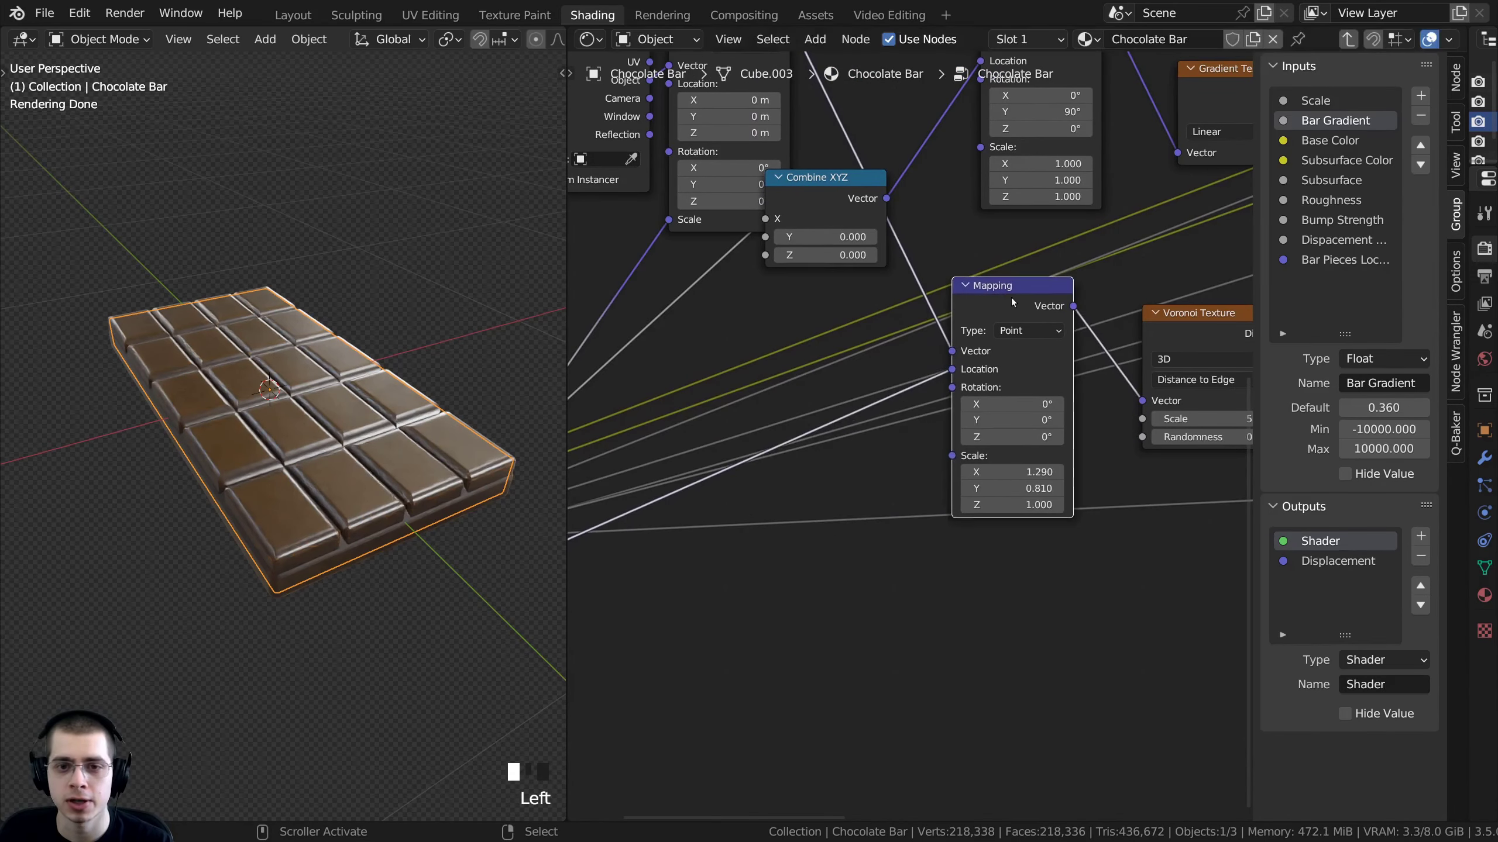
Try out the X, Y and Z Scale values of the Voronoi Texture's Mapping node on the bar pieces, undoing the changes
middle_drag(1014, 300, 956, 363)
scroll(952, 378, up, 2)
middle_drag(950, 475, 945, 328)
scroll(944, 334, up, 3)
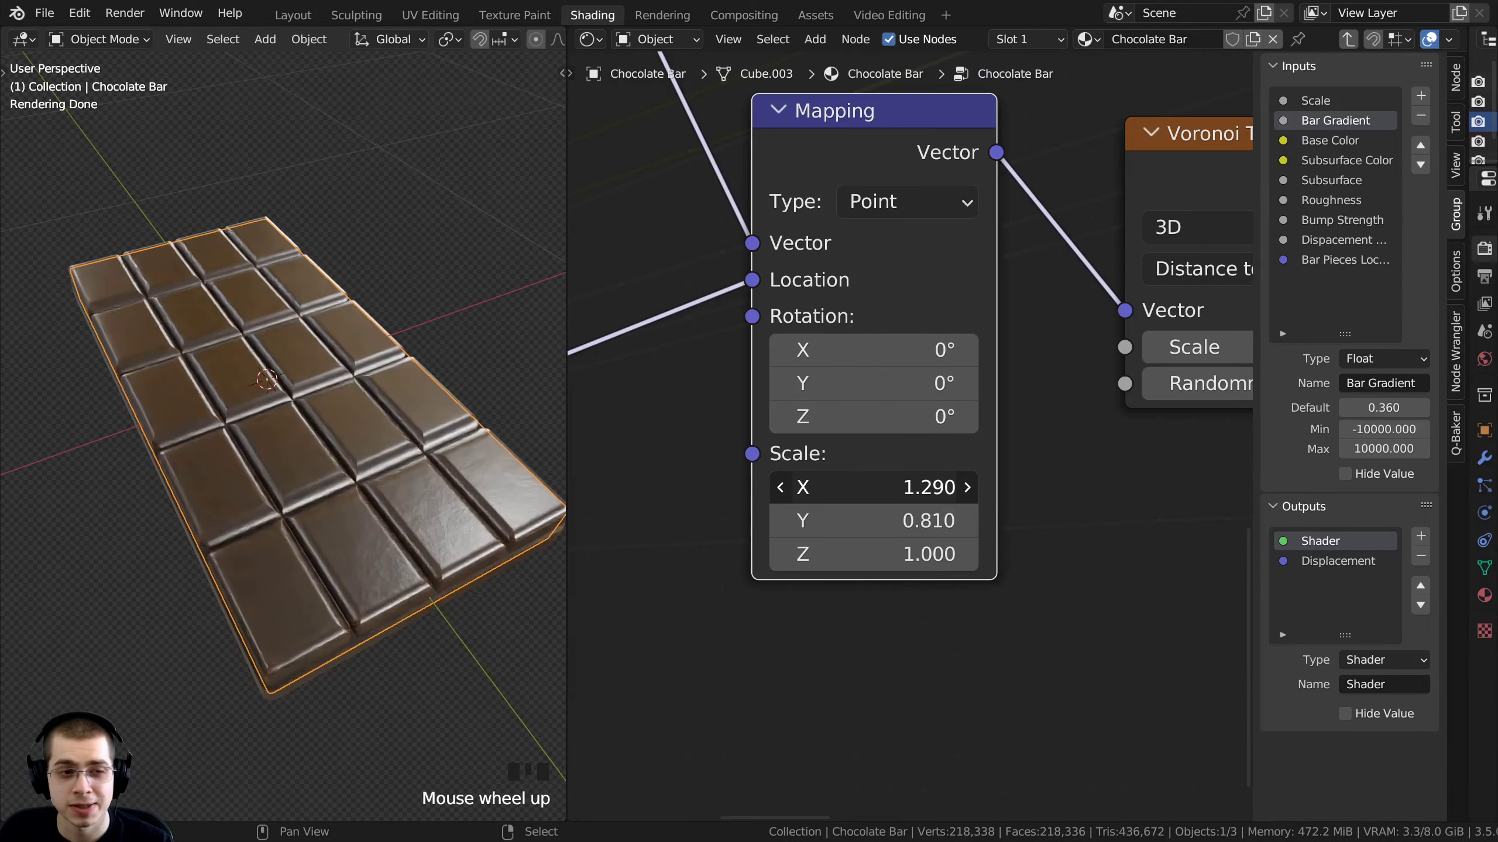
drag(839, 480, 976, 520)
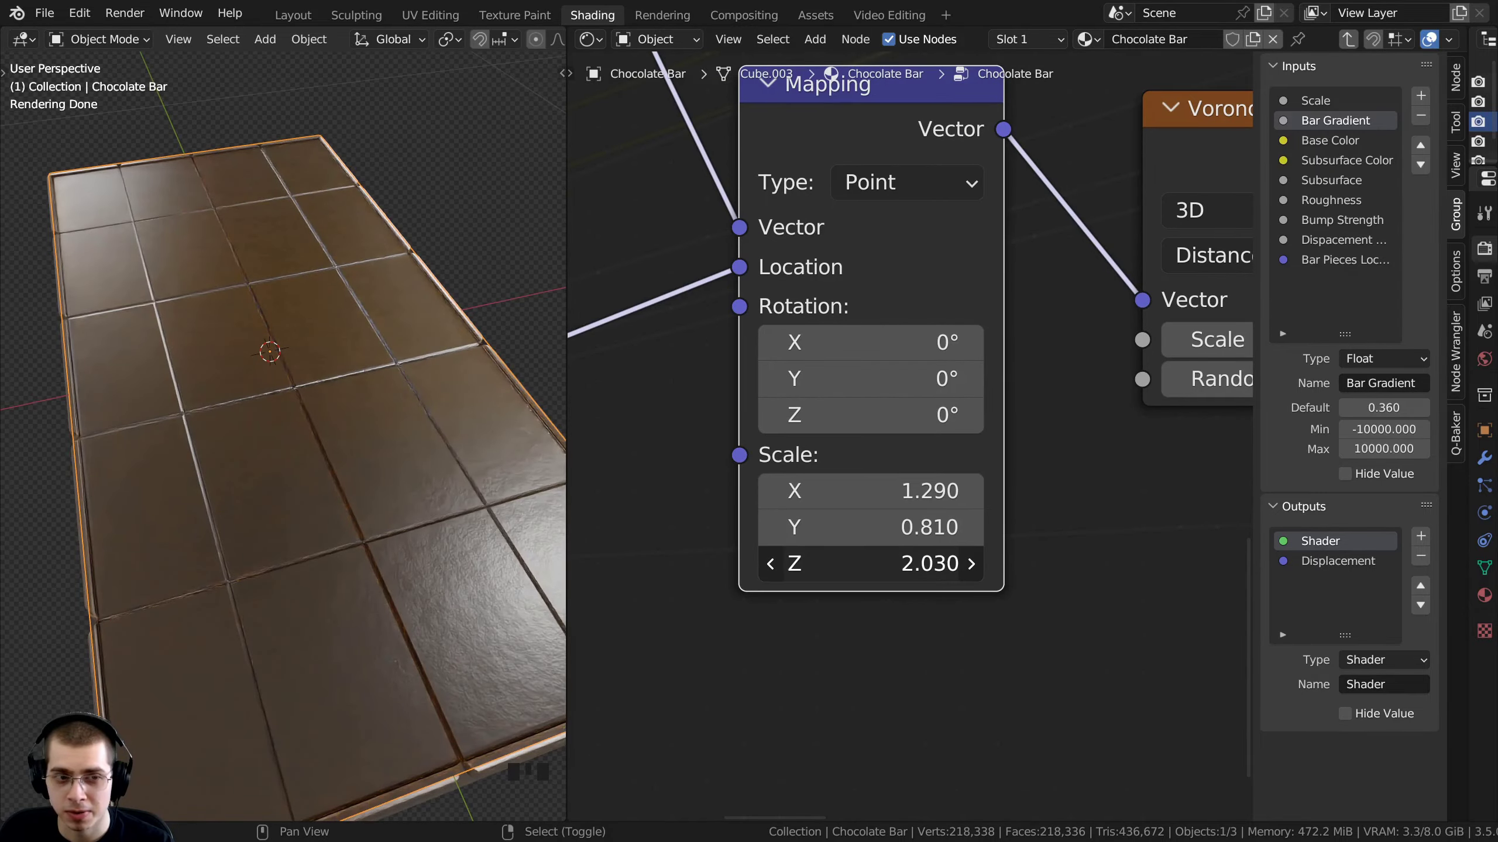
right_click(871, 563)
middle_drag(346, 635, 434, 609)
scroll(381, 541, down, 4)
key(ctrl+z)
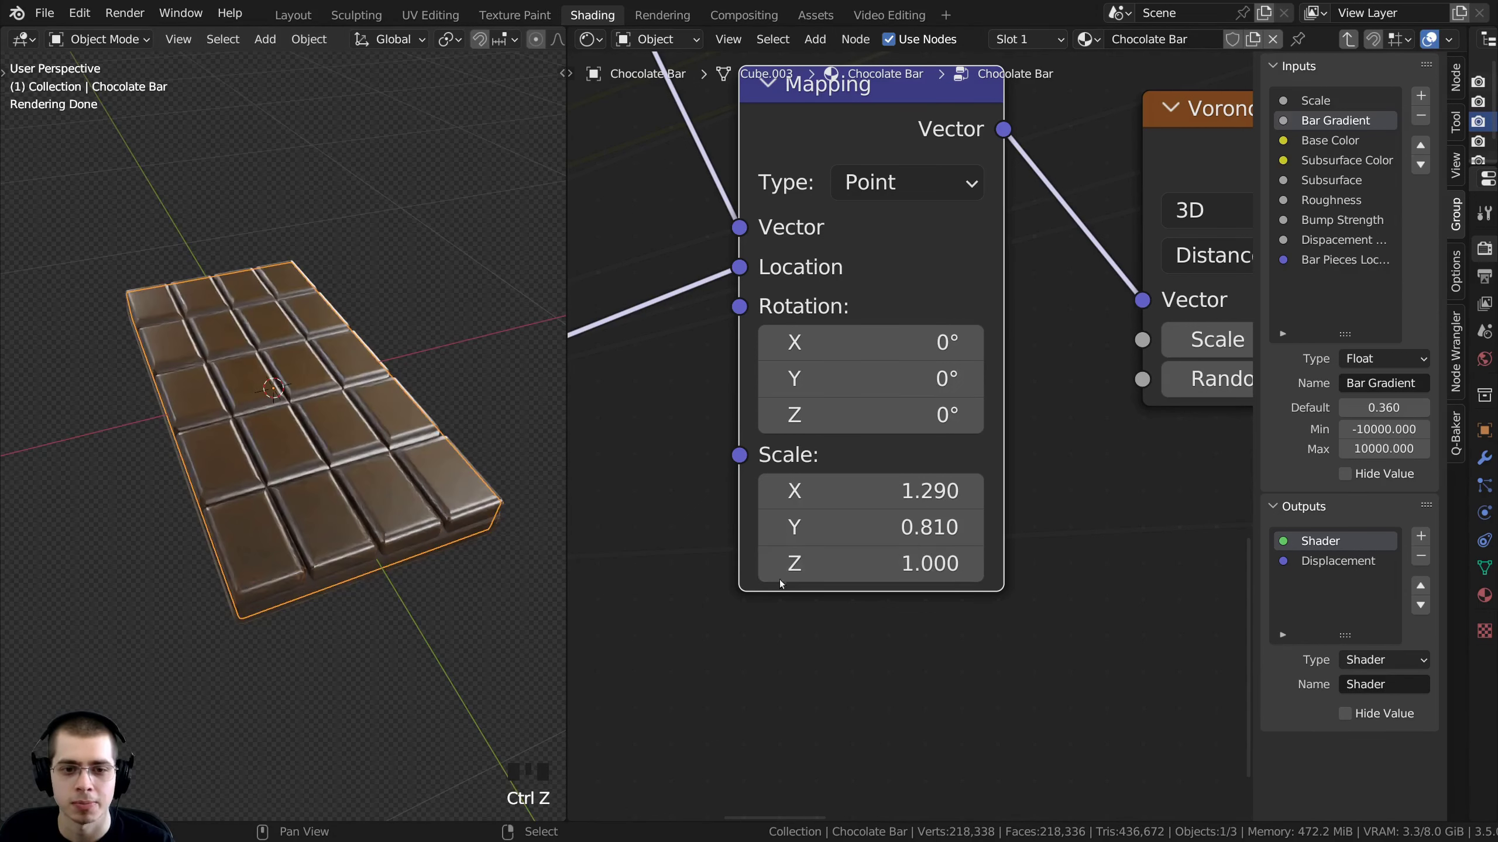
drag(855, 561, 857, 561)
click(861, 589)
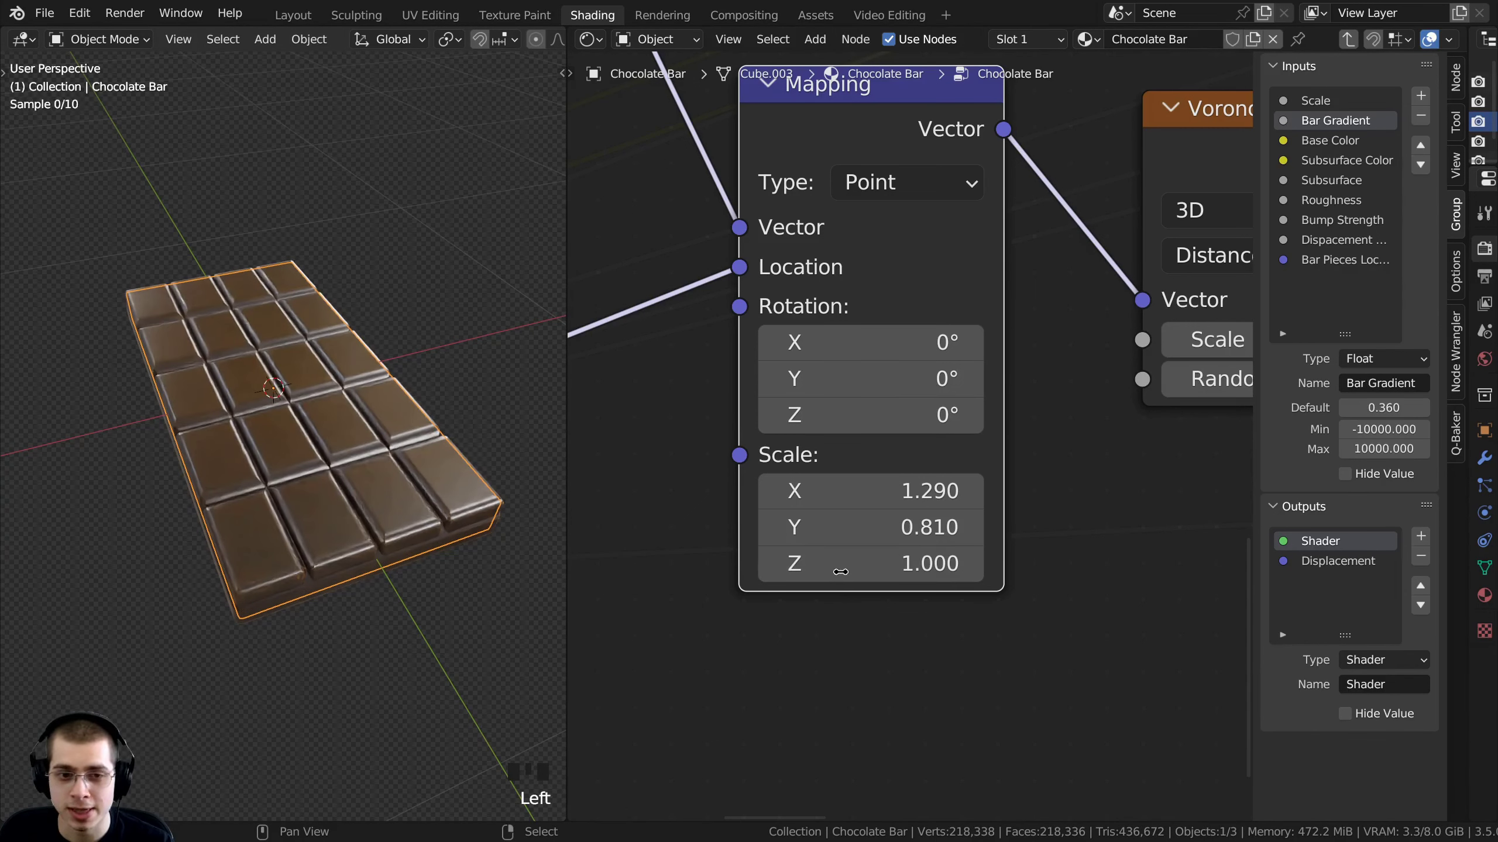
Add a Combine XYZ node between the Group Input and the Voronoi Texture's Mapping node
scroll(837, 525, down, 4)
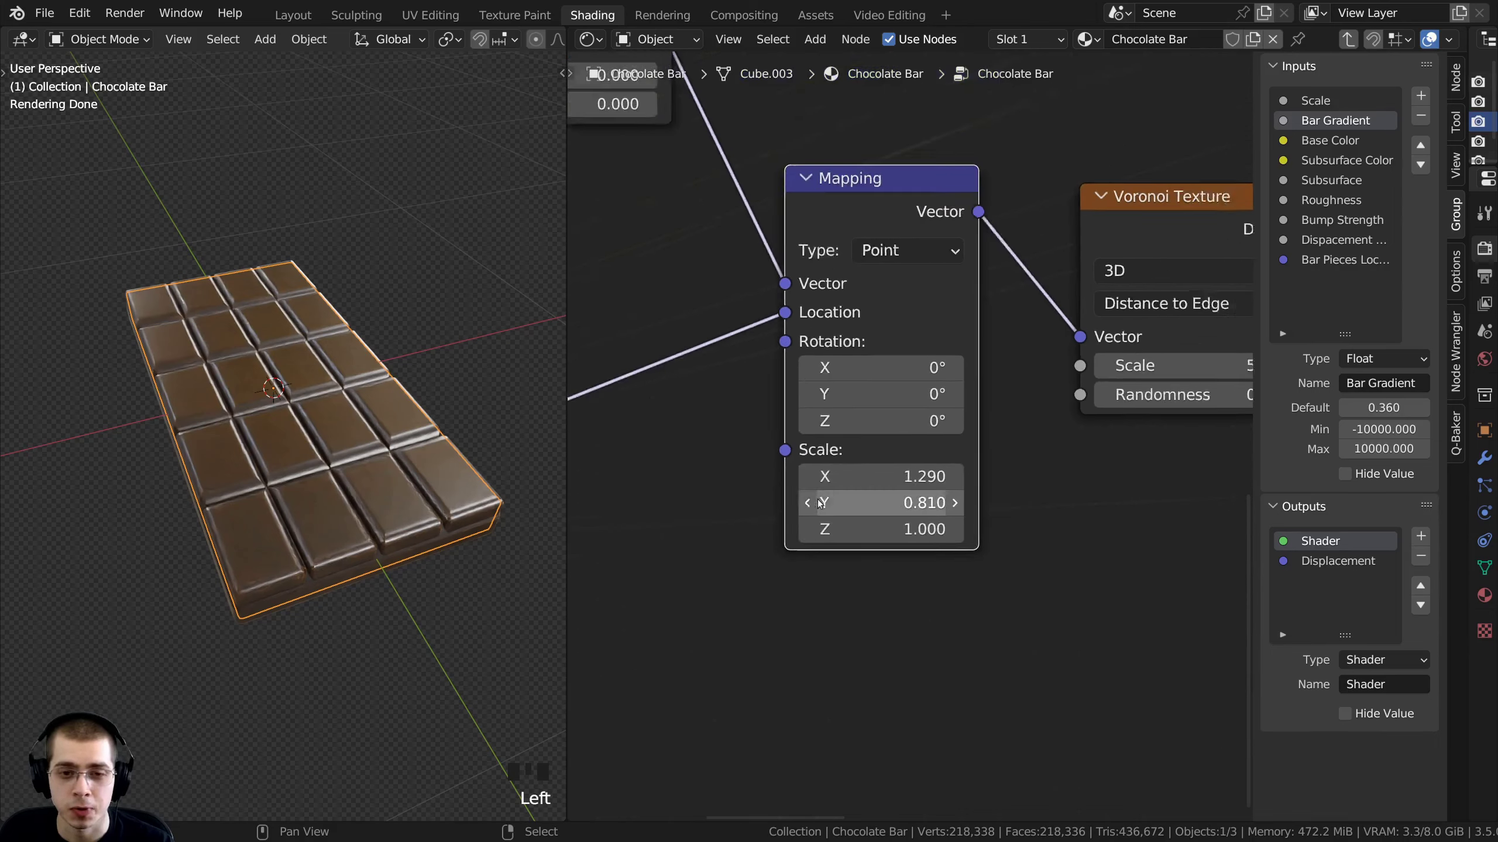
middle_drag(954, 452, 1067, 451)
scroll(1067, 451, up, 2)
key(shift+a)
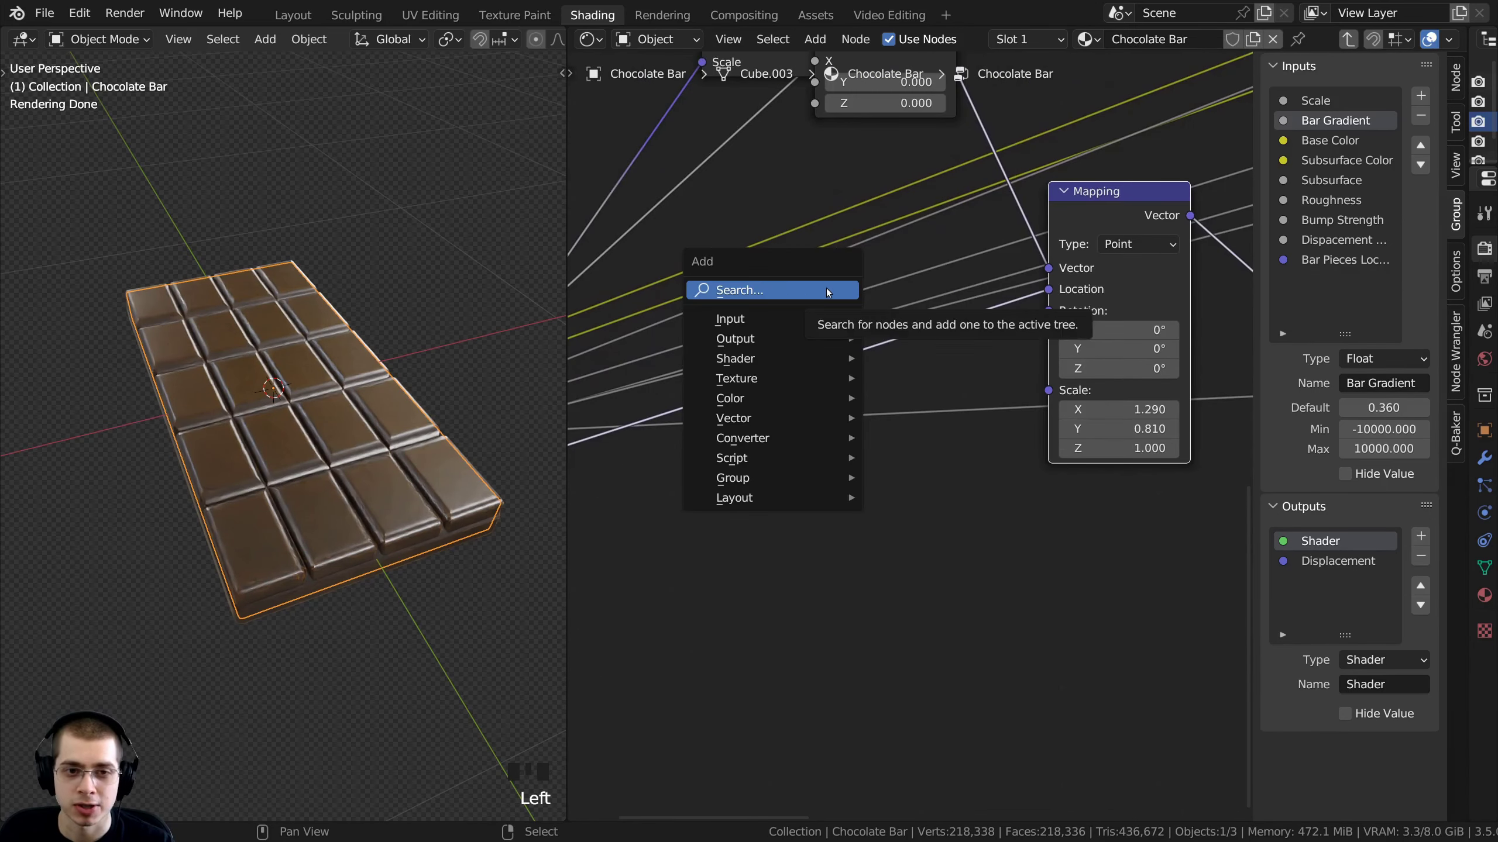
click(828, 292)
text(com)
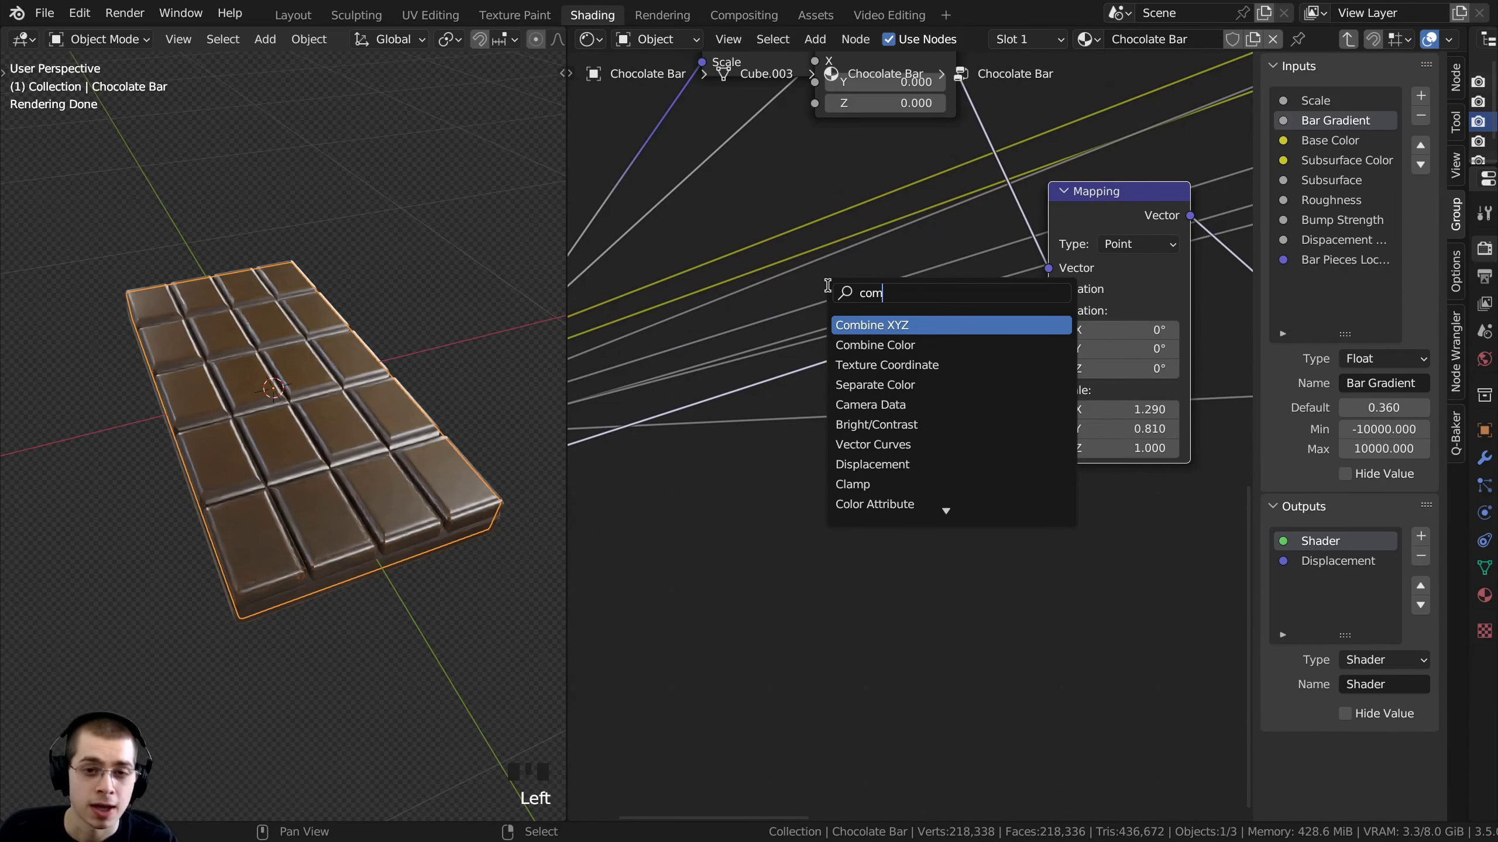
click(871, 326)
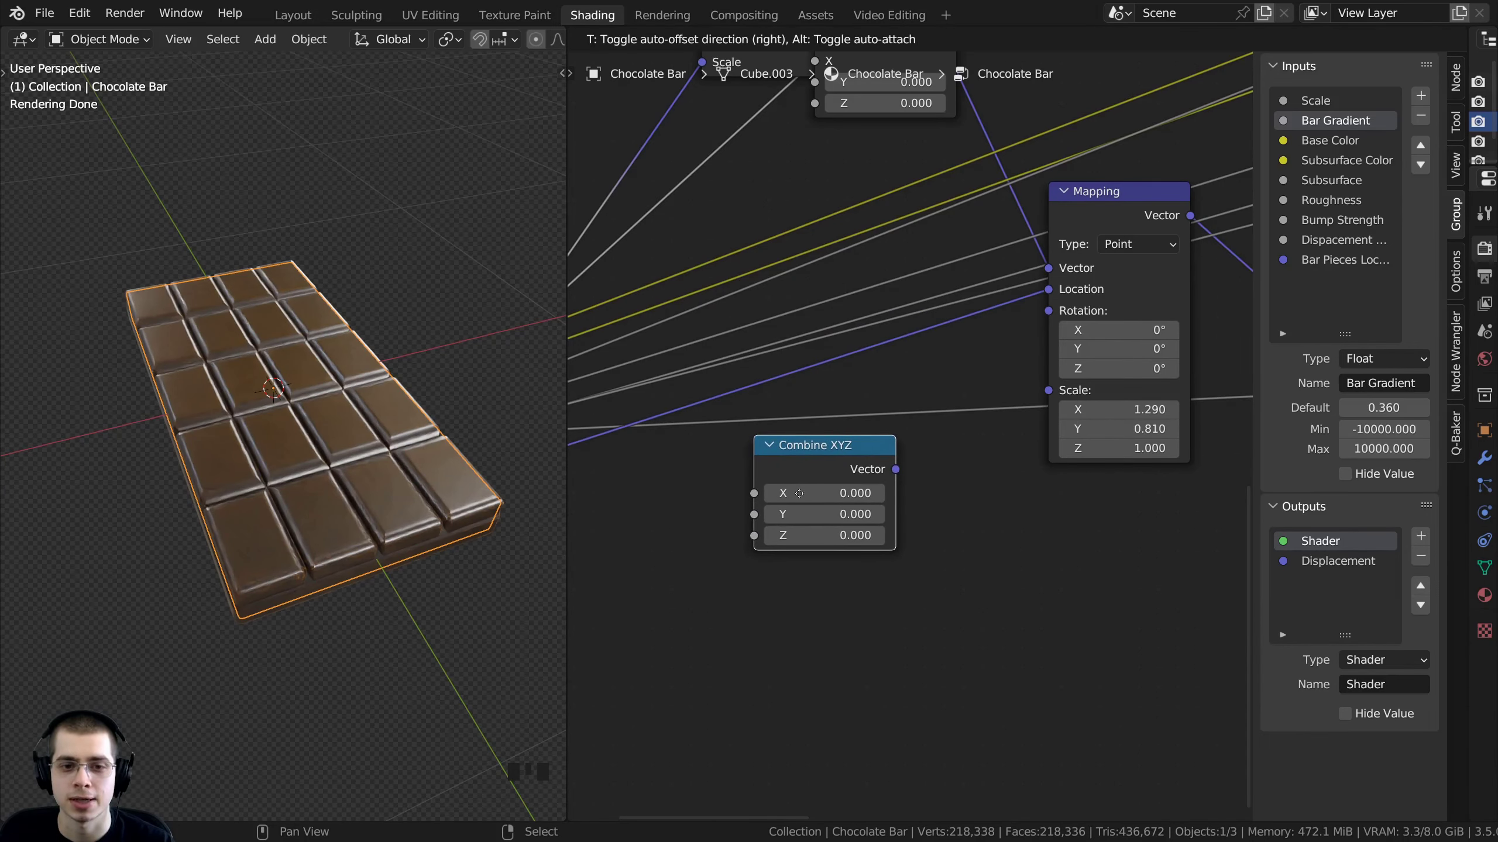
click(852, 443)
Reposition the Mapping node and link its Scale socket to the Combine XYZ node's Vector output
drag(1108, 190, 1127, 275)
middle_drag(1106, 455, 1119, 346)
scroll(1119, 347, up, 3)
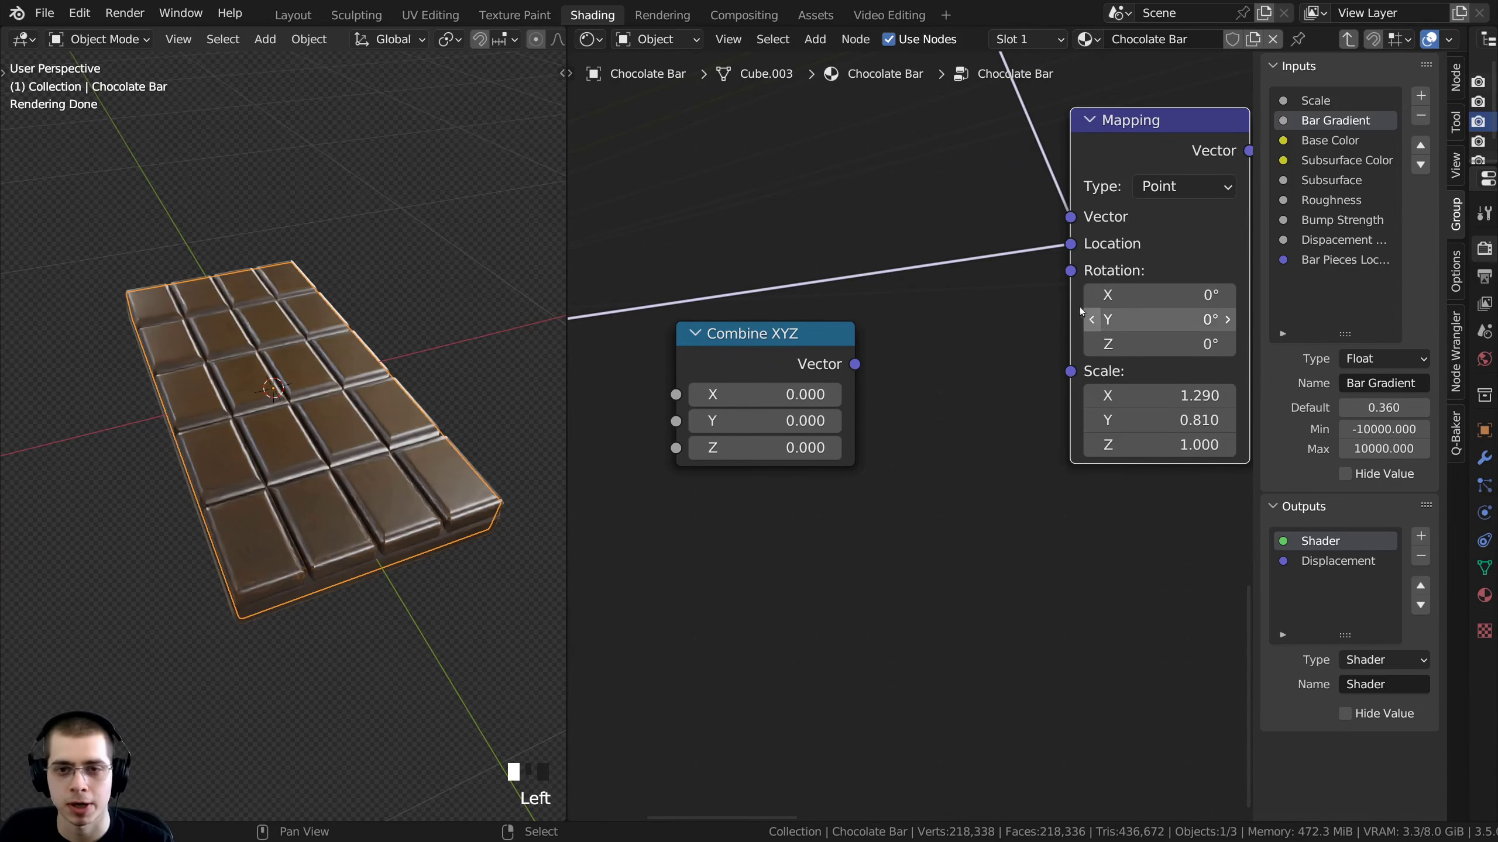
middle_drag(1082, 312, 1075, 310)
scroll(1095, 371, up, 1)
drag(1063, 369, 842, 358)
middle_drag(919, 389, 964, 391)
scroll(989, 390, down, 1)
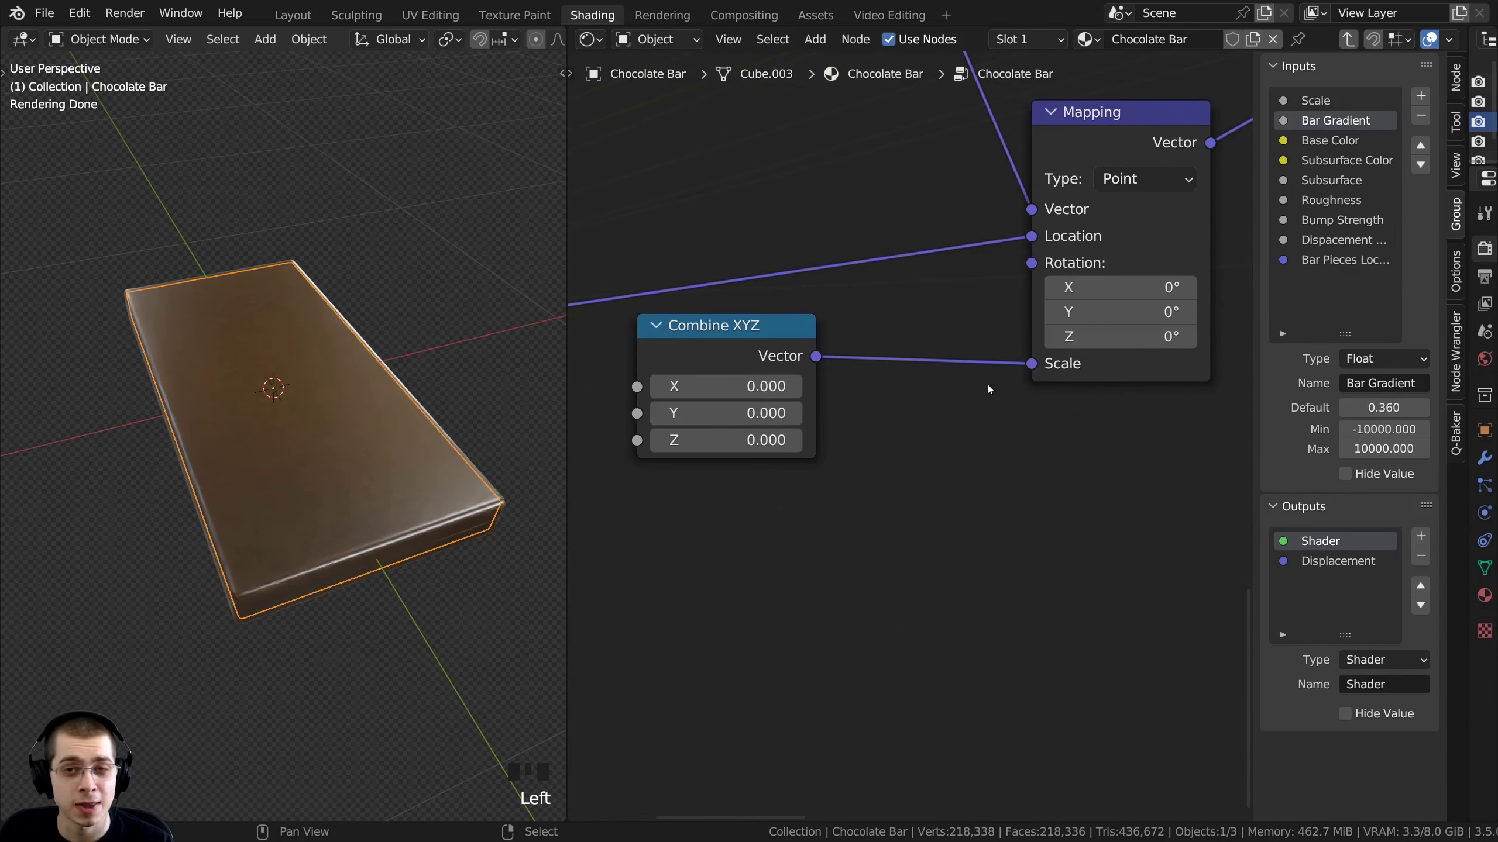
Disconnect the Combine XYZ node from the Mapping node's Scale socket to bring back its individual Scale values
middle_drag(838, 384, 932, 384)
scroll(920, 377, up, 2)
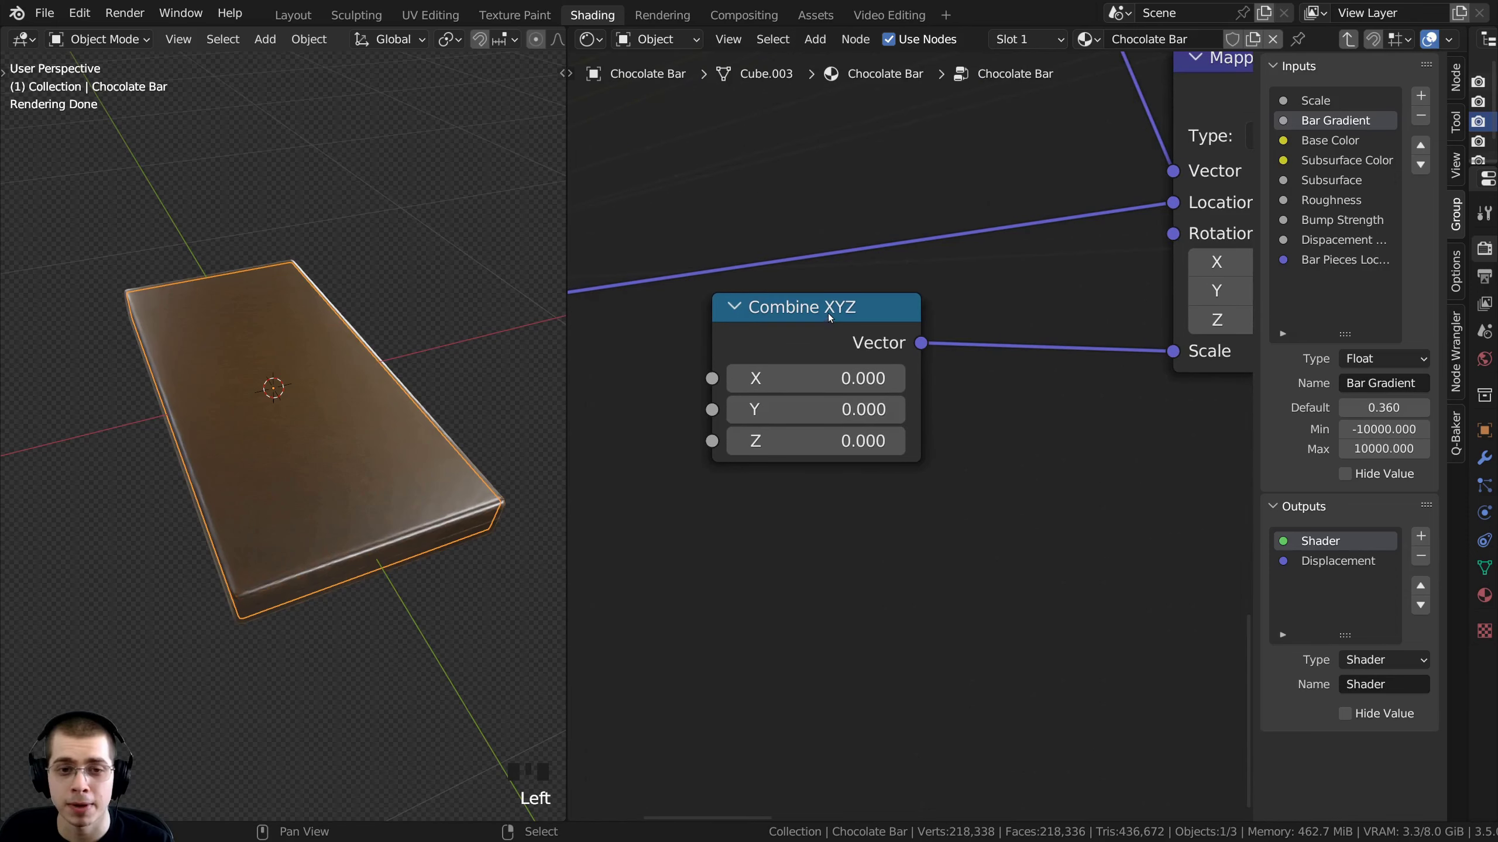
click(832, 311)
middle_drag(827, 377, 945, 374)
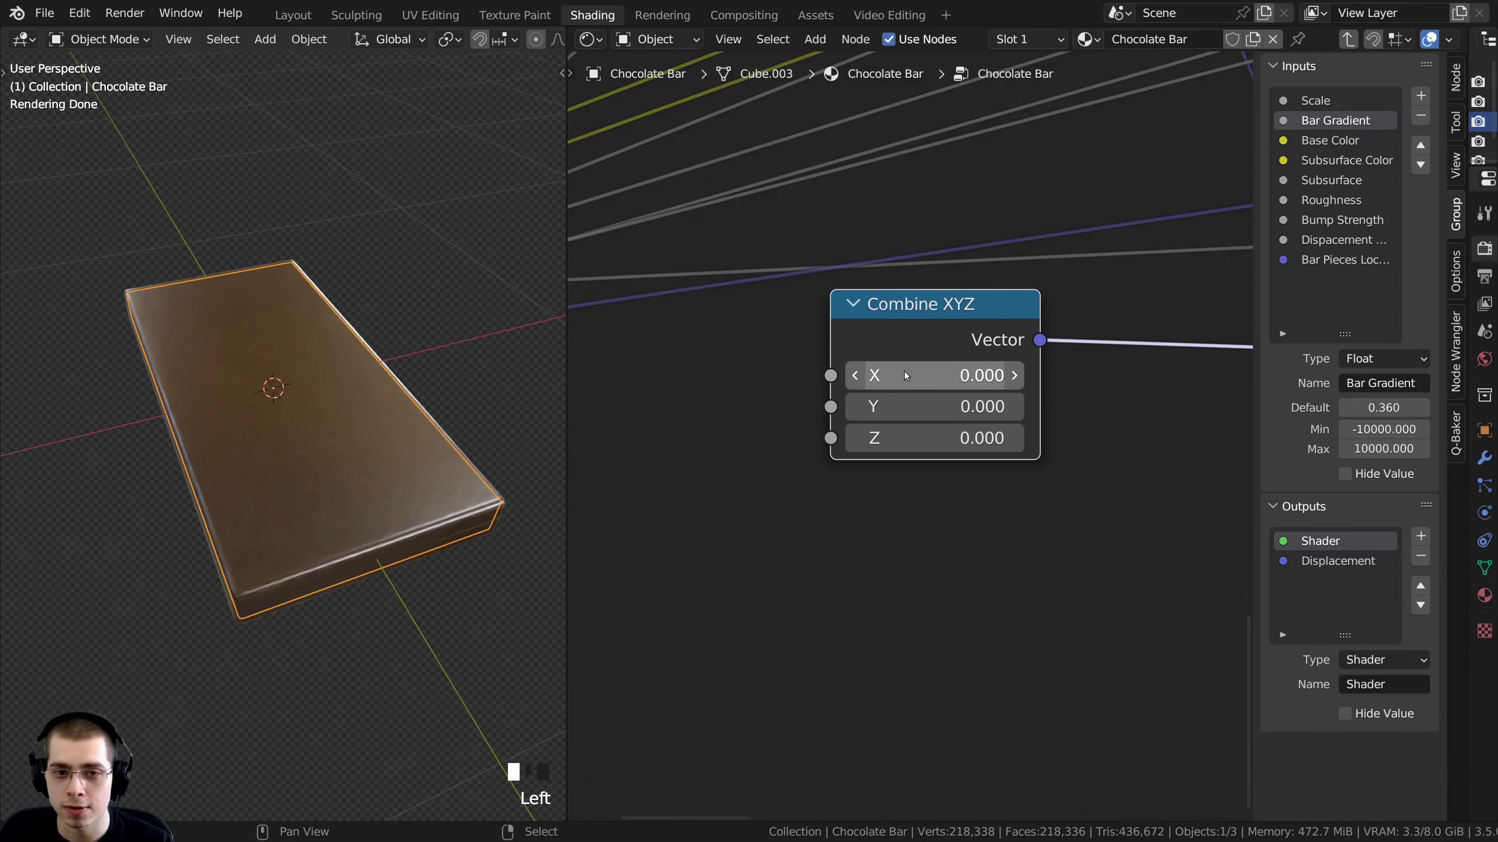
scroll(896, 399, down, 2)
middle_drag(948, 412, 904, 381)
middle_drag(1085, 390, 1020, 385)
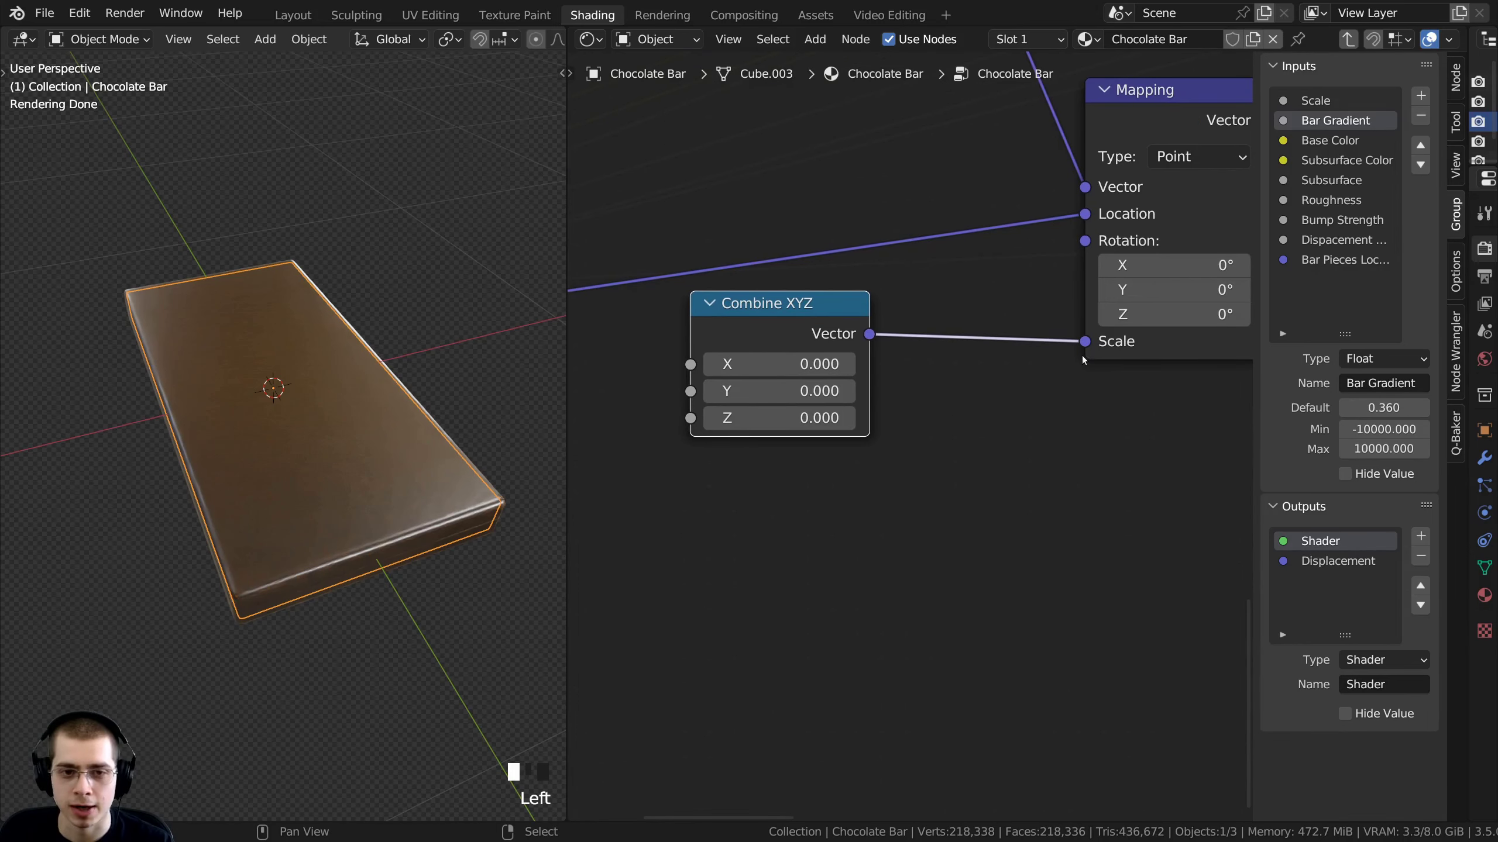
drag(1085, 342, 1049, 347)
drag(1032, 397, 1033, 399)
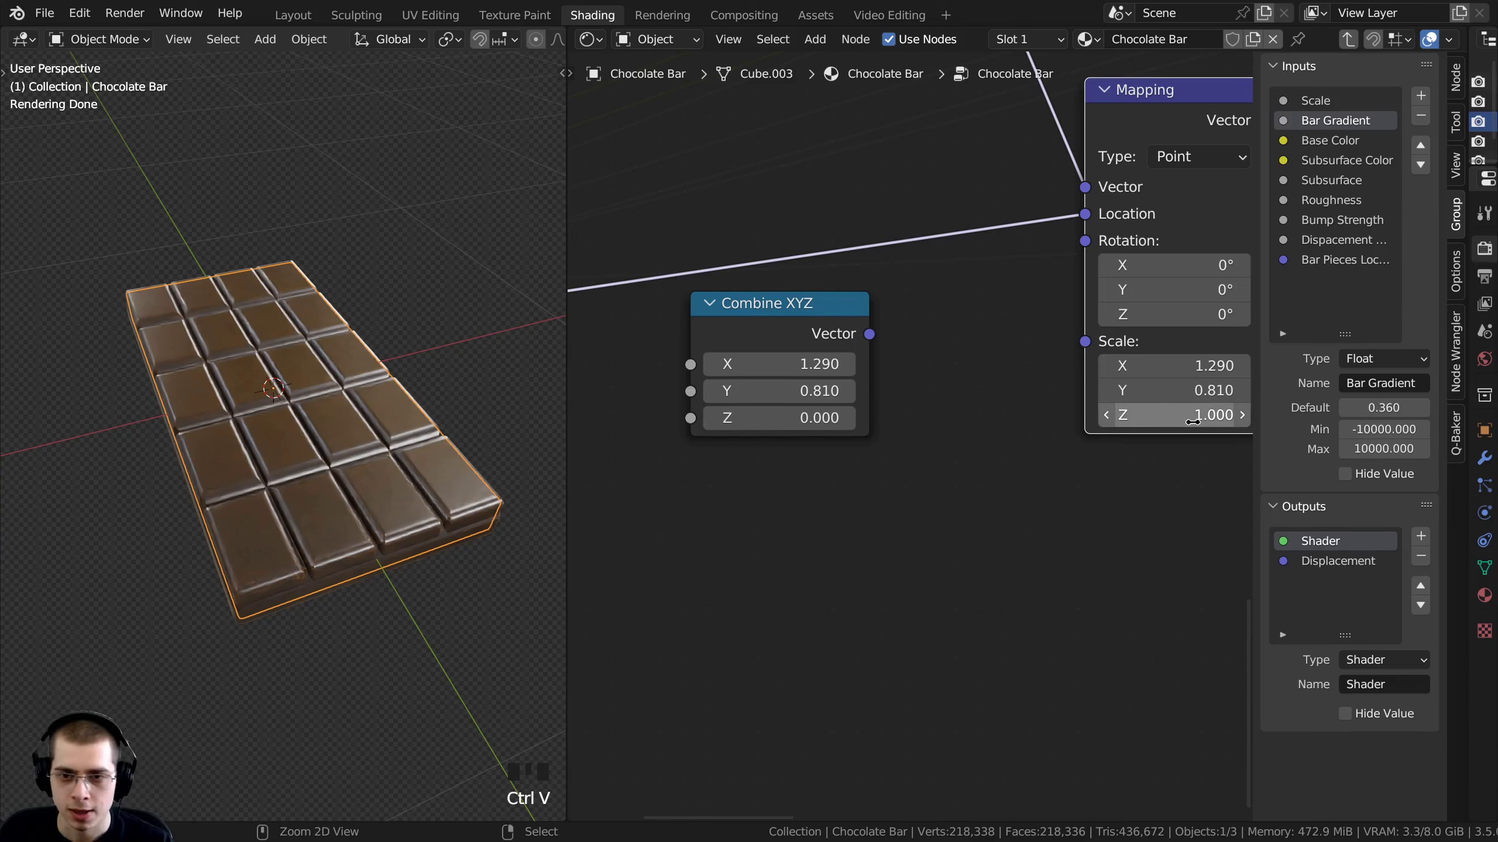
Match the Combine XYZ node to the Mapping Scale values, X 1.290, Y 0.810 and Z 1.000, and move it closer to the Mapping node
text(1.000)
drag(834, 319, 949, 318)
scroll(931, 330, up, 2)
Reconnect the Combine XYZ node's Vector output to the Mapping node's Scale socket
middle_drag(1110, 368, 993, 373)
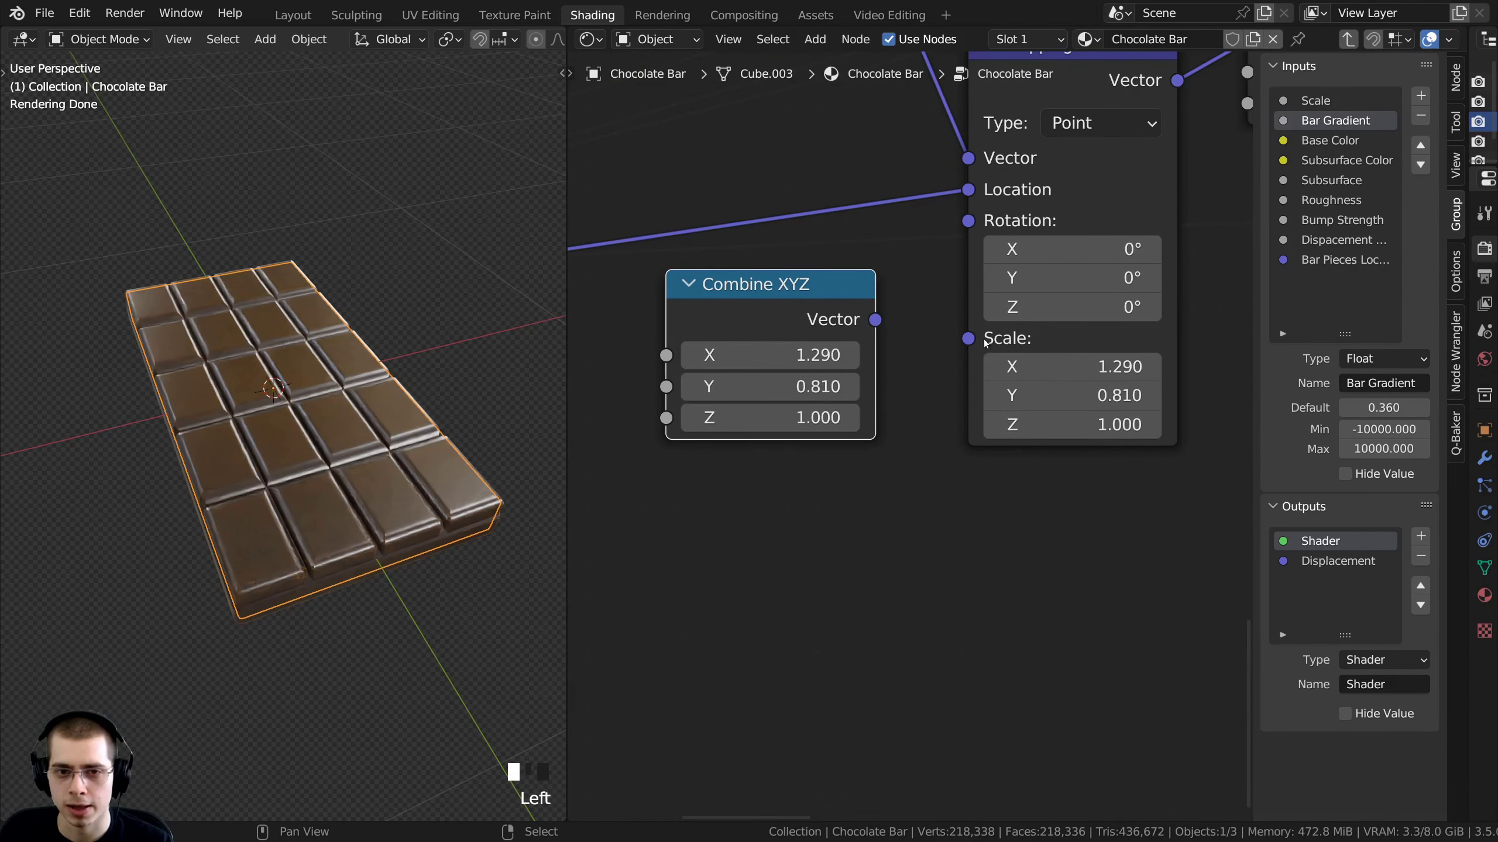
drag(968, 338, 956, 366)
drag(875, 322, 873, 324)
scroll(837, 365, down, 4)
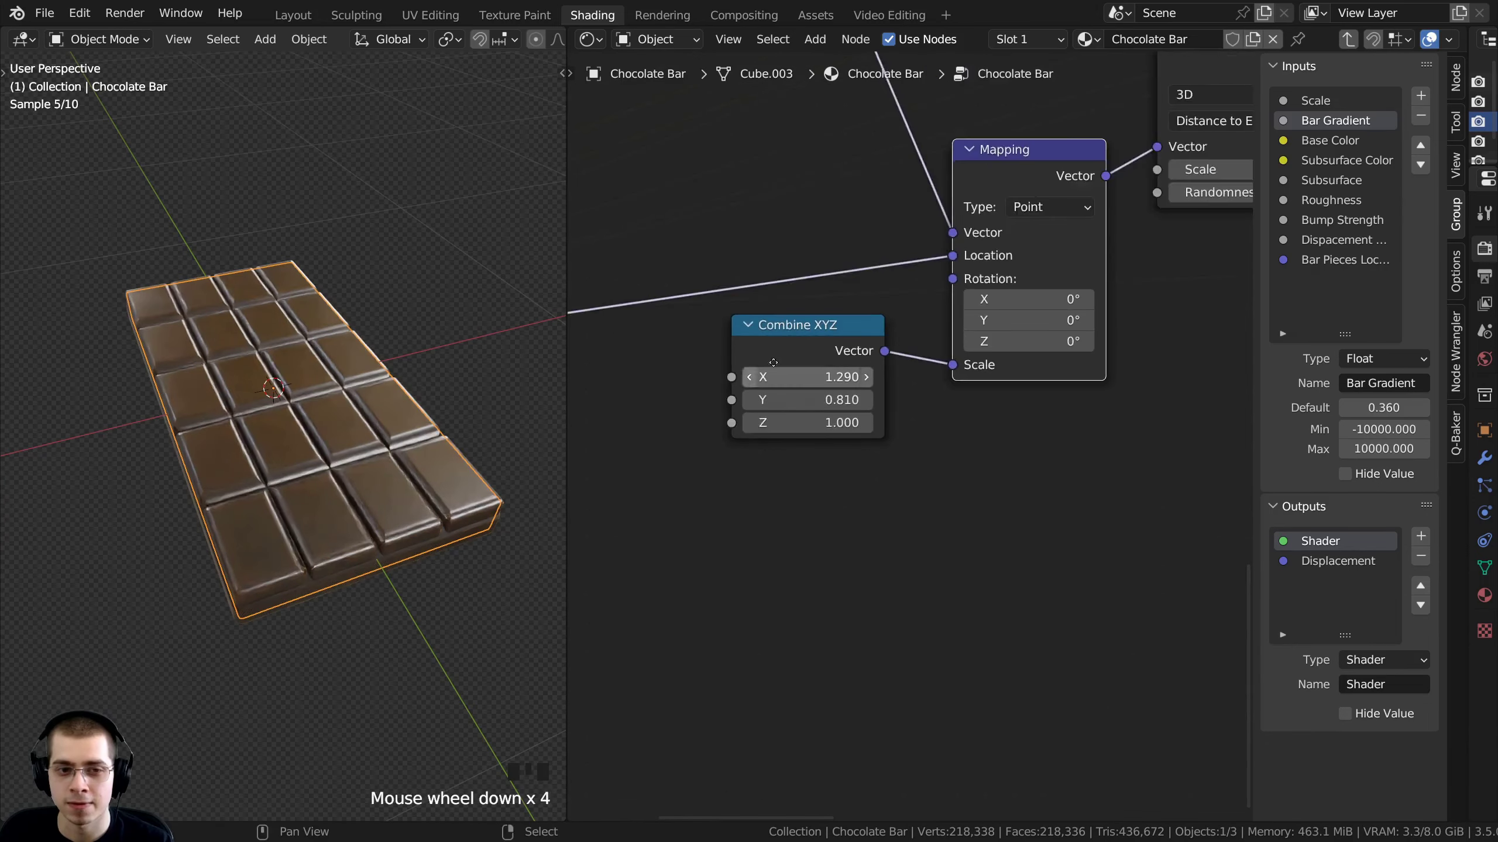
Expose the Combine XYZ node's X and Y values as new group inputs by linking them to the Group Input's empty socket
middle_drag(802, 374, 1023, 341)
drag(1016, 294, 939, 306)
scroll(917, 392, up, 3)
middle_drag(921, 400, 857, 407)
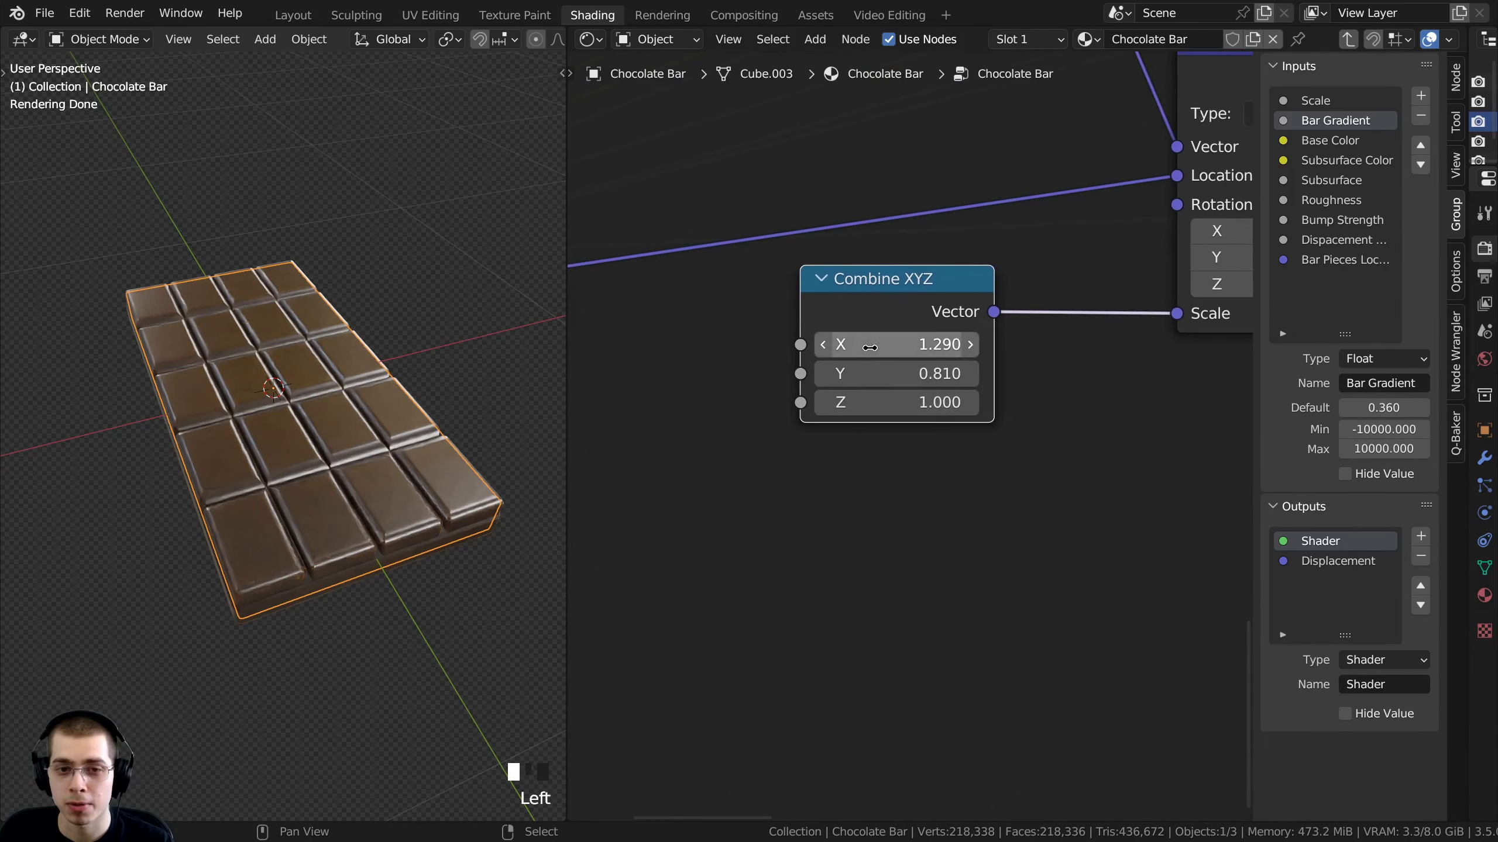
scroll(969, 424, up, 1)
middle_drag(868, 354, 1032, 396)
drag(1035, 397, 679, 359)
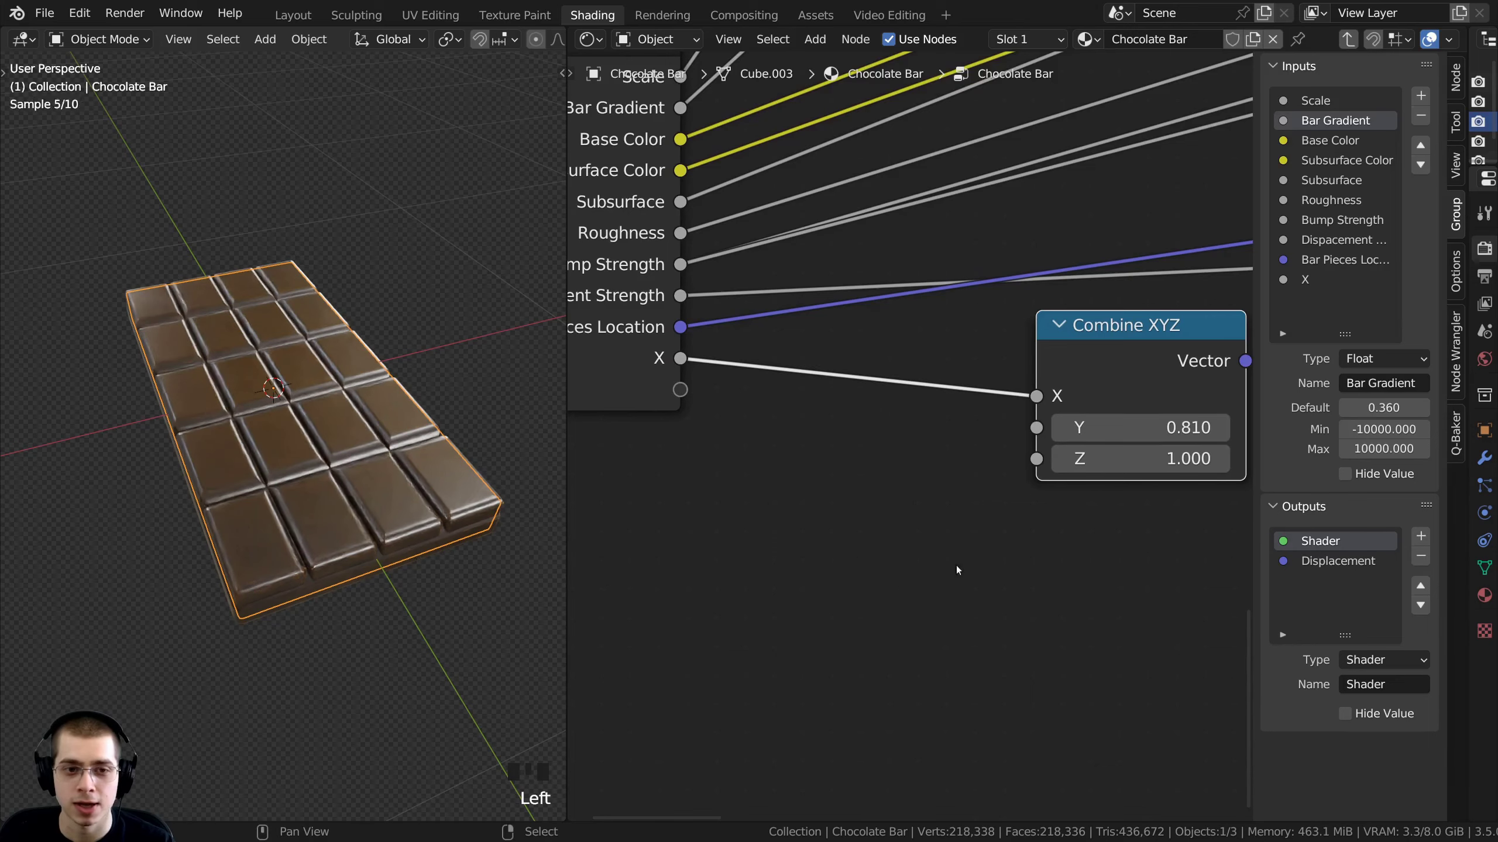
drag(1036, 427, 681, 389)
scroll(681, 389, down, 2)
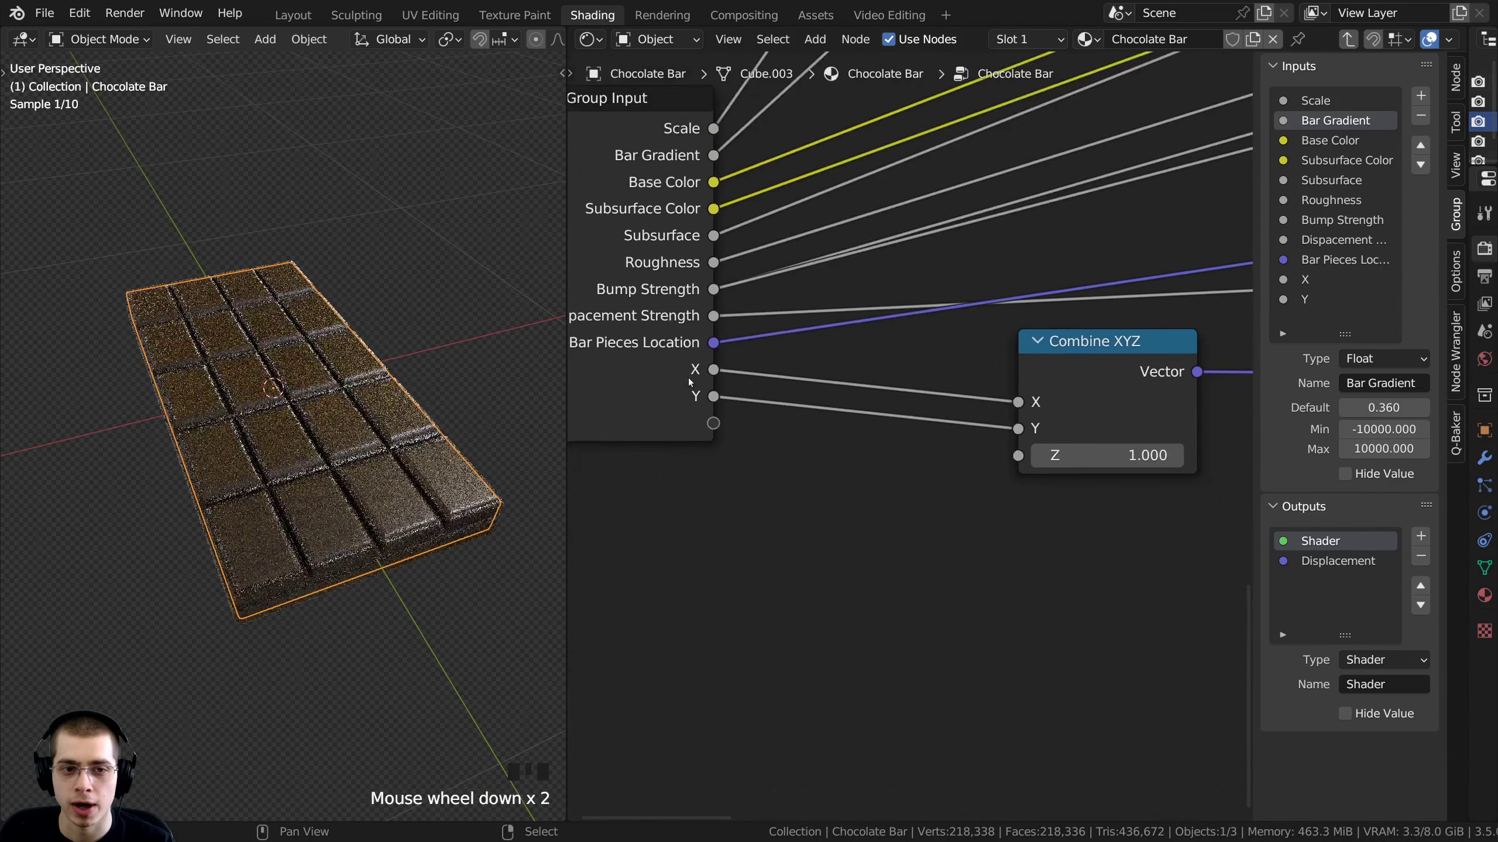
Examine the settings of the new X and Y entries in the node group's inputs list
middle_drag(681, 389, 941, 473)
click(1321, 280)
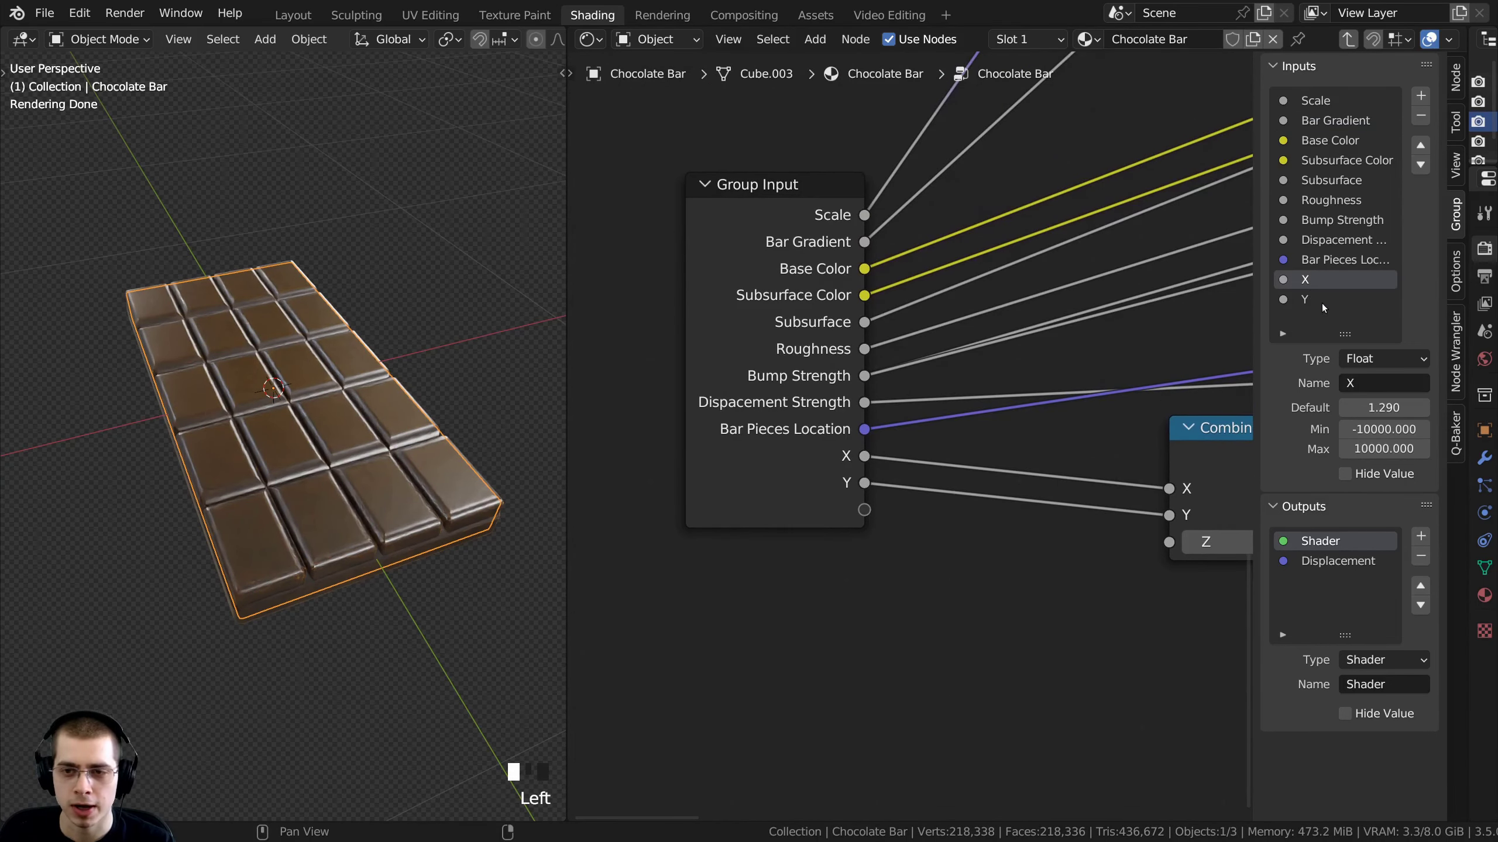
click(1321, 300)
click(1321, 279)
click(1321, 299)
click(1320, 279)
click(1321, 300)
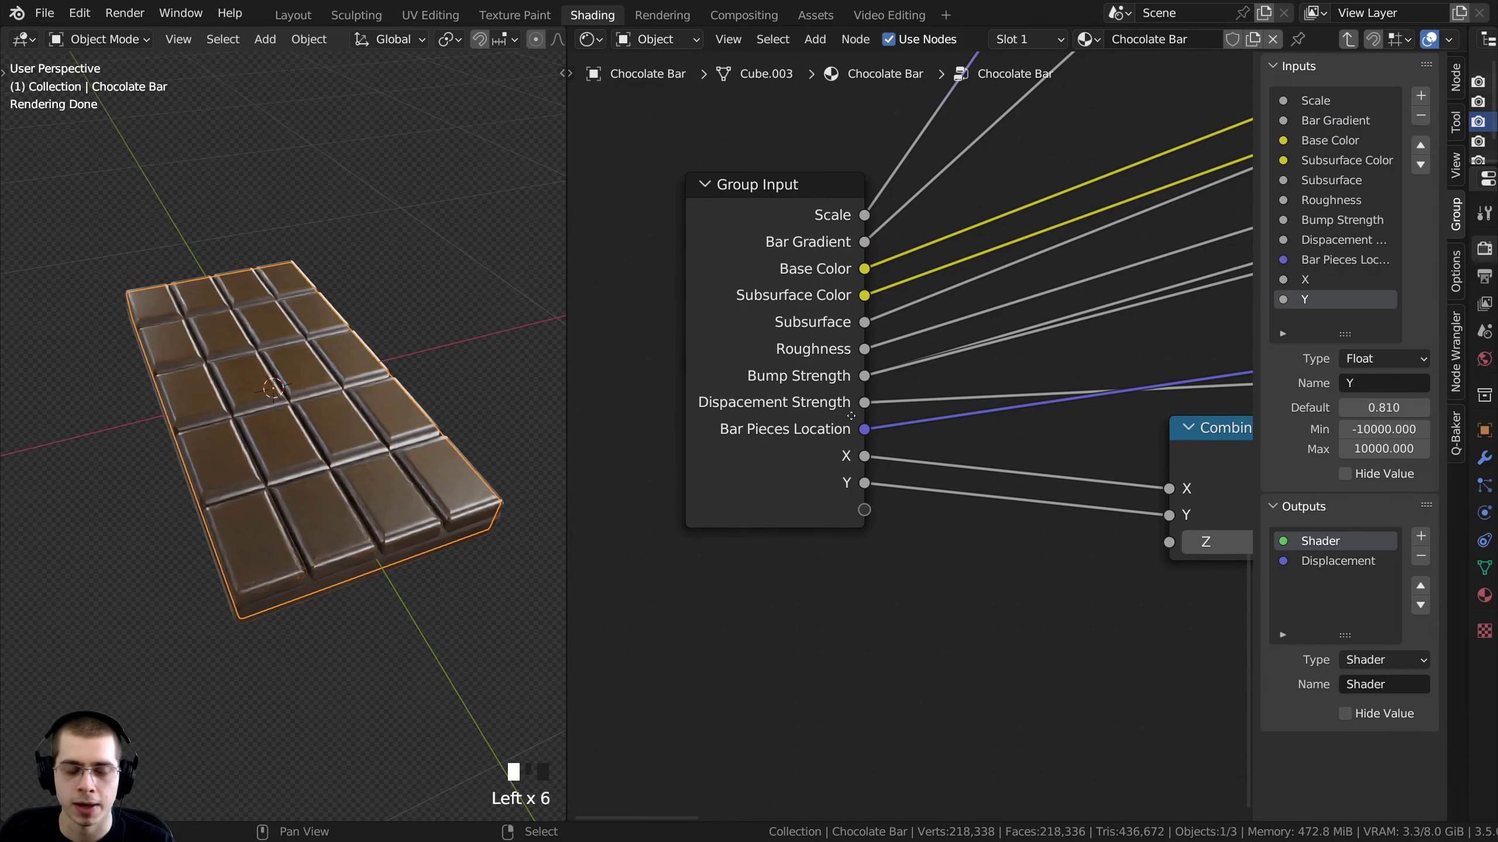
Exit the node group and try out the new X and Y inputs on the Chocolate Bar node
key(Tab)
scroll(839, 536, up, 5)
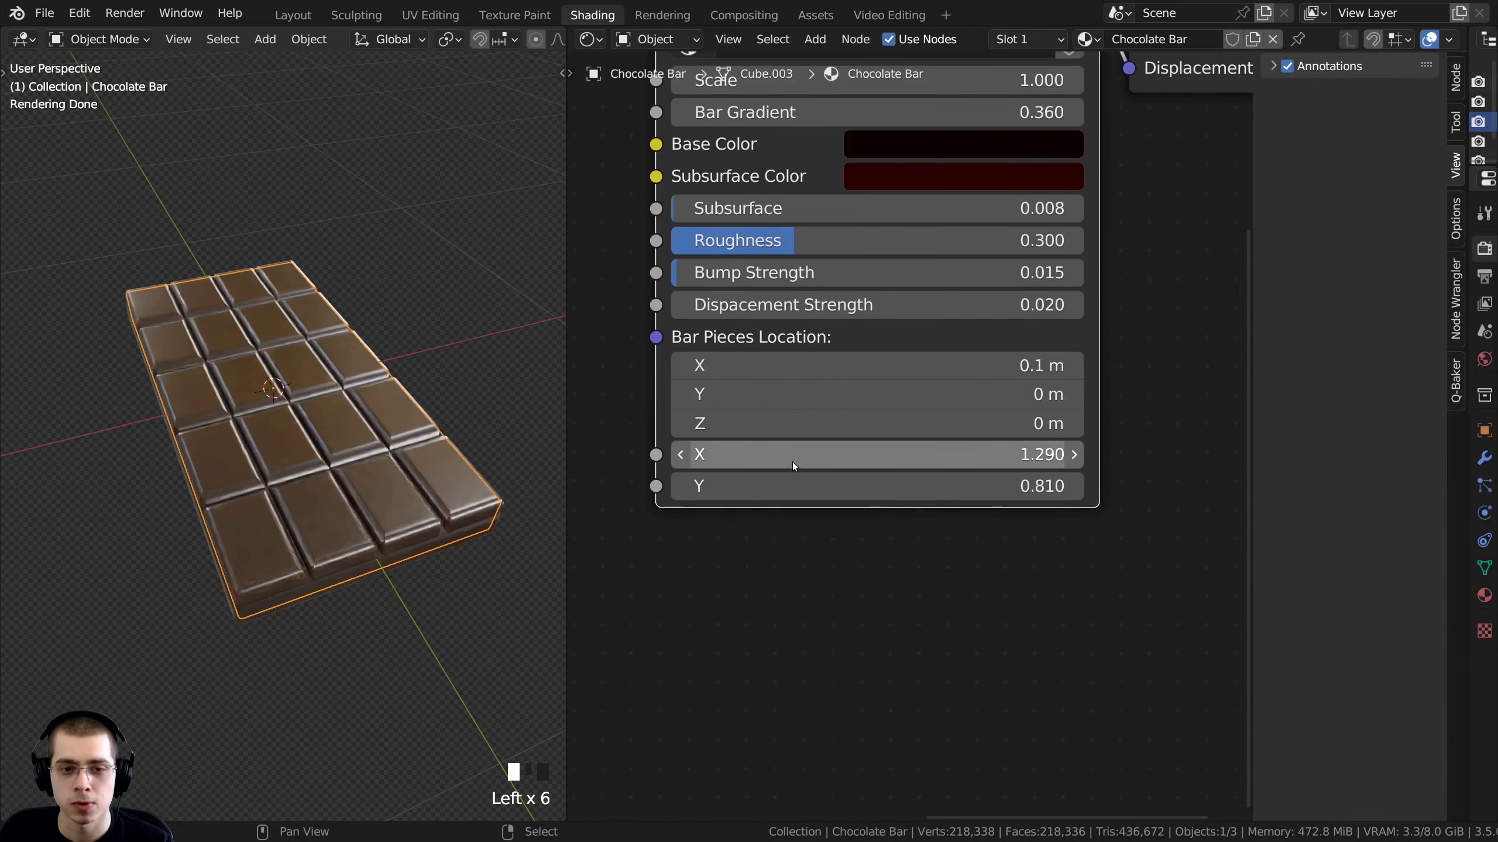
drag(792, 462, 1064, 489)
right_click(882, 462)
scroll(400, 562, up, 1)
right_click(1064, 489)
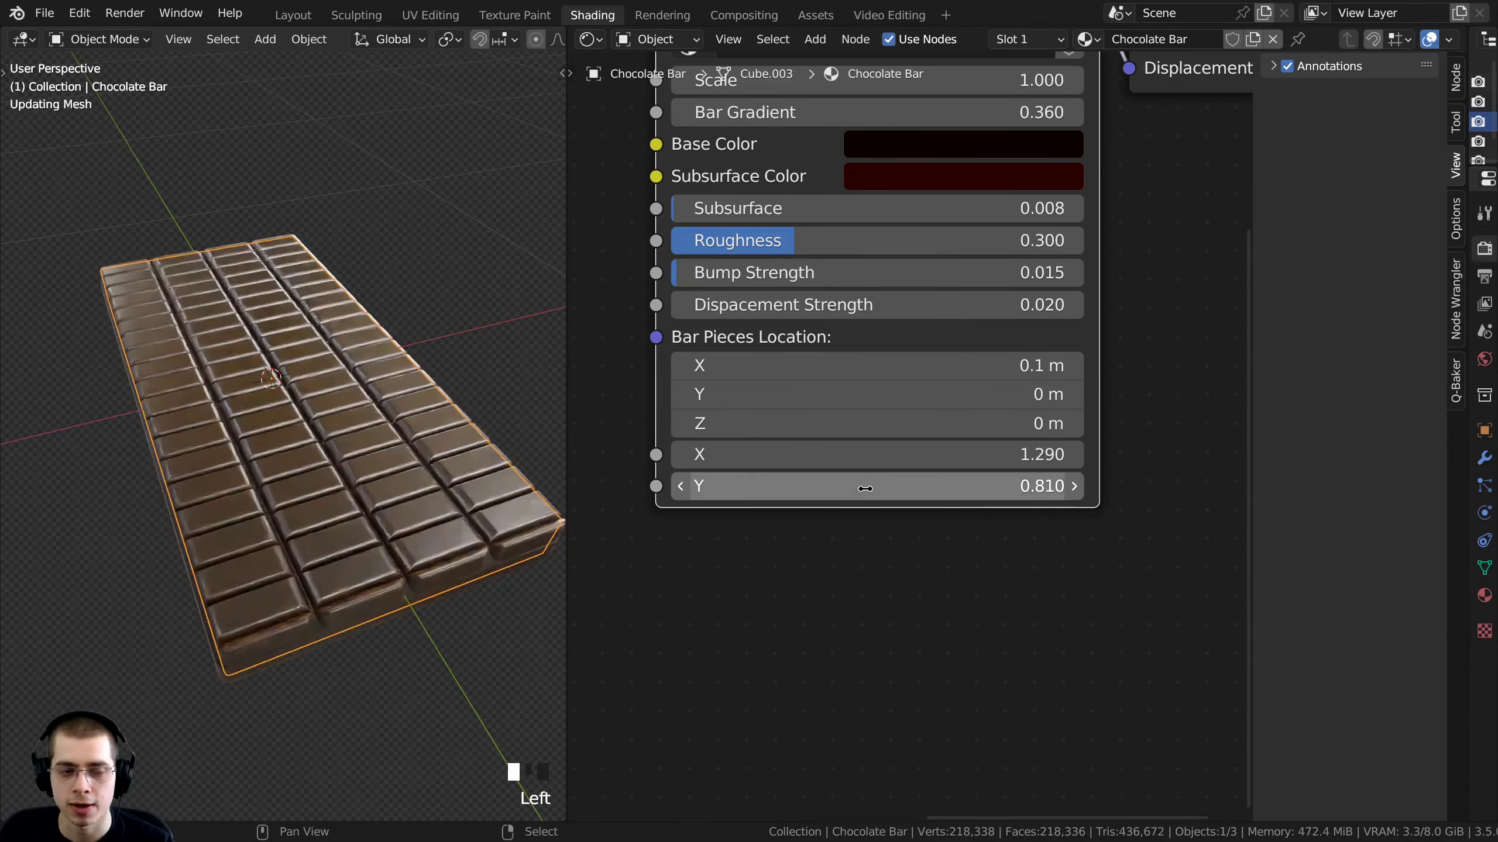
key(Tab)
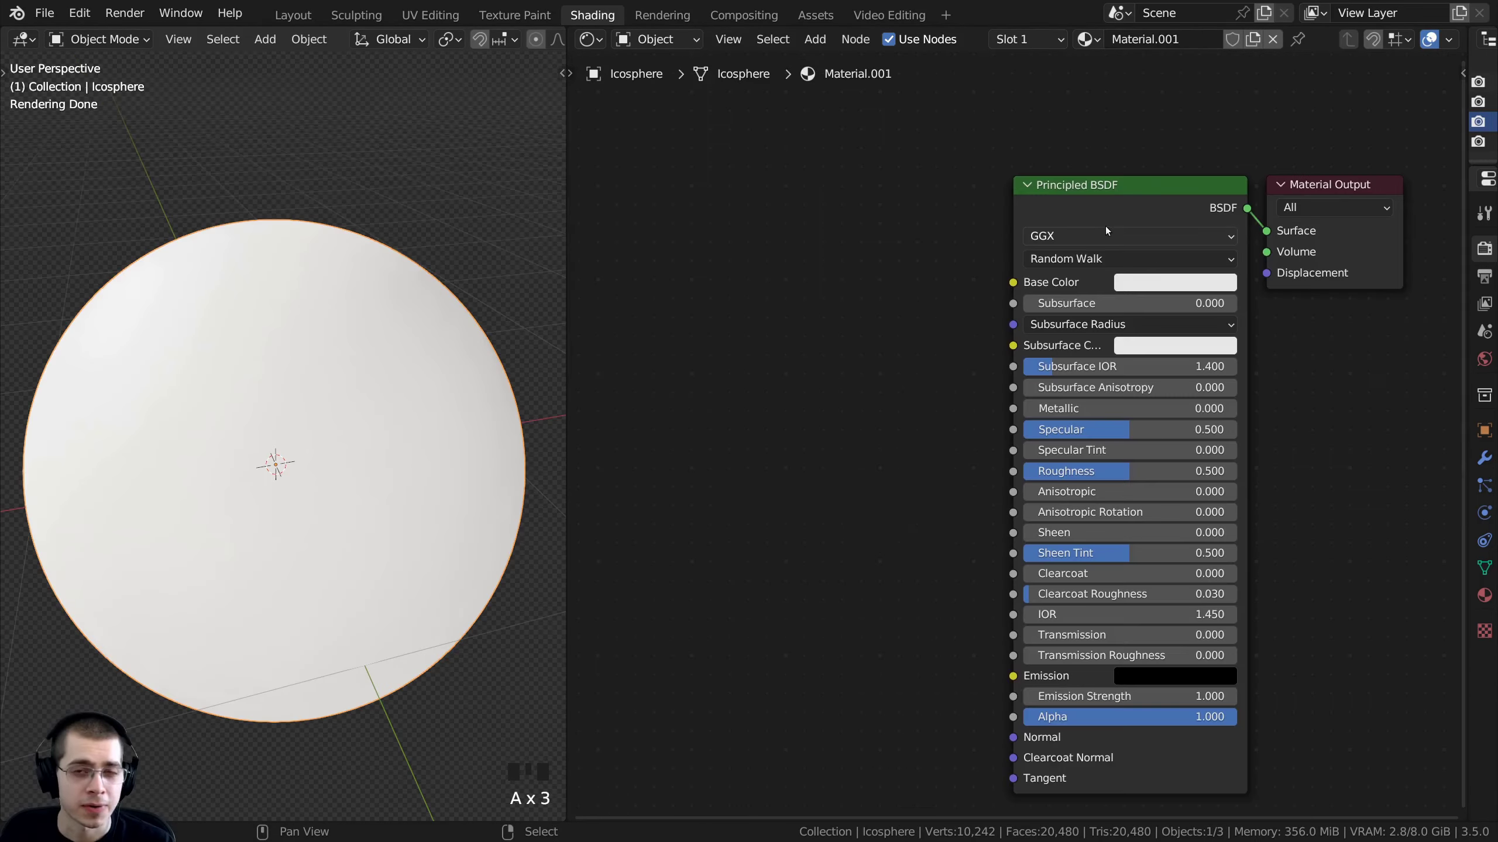
Select the Principled BSDF node of the icosphere's Material.001 and examine its settings
middle_drag(1284, 814, 1303, 776)
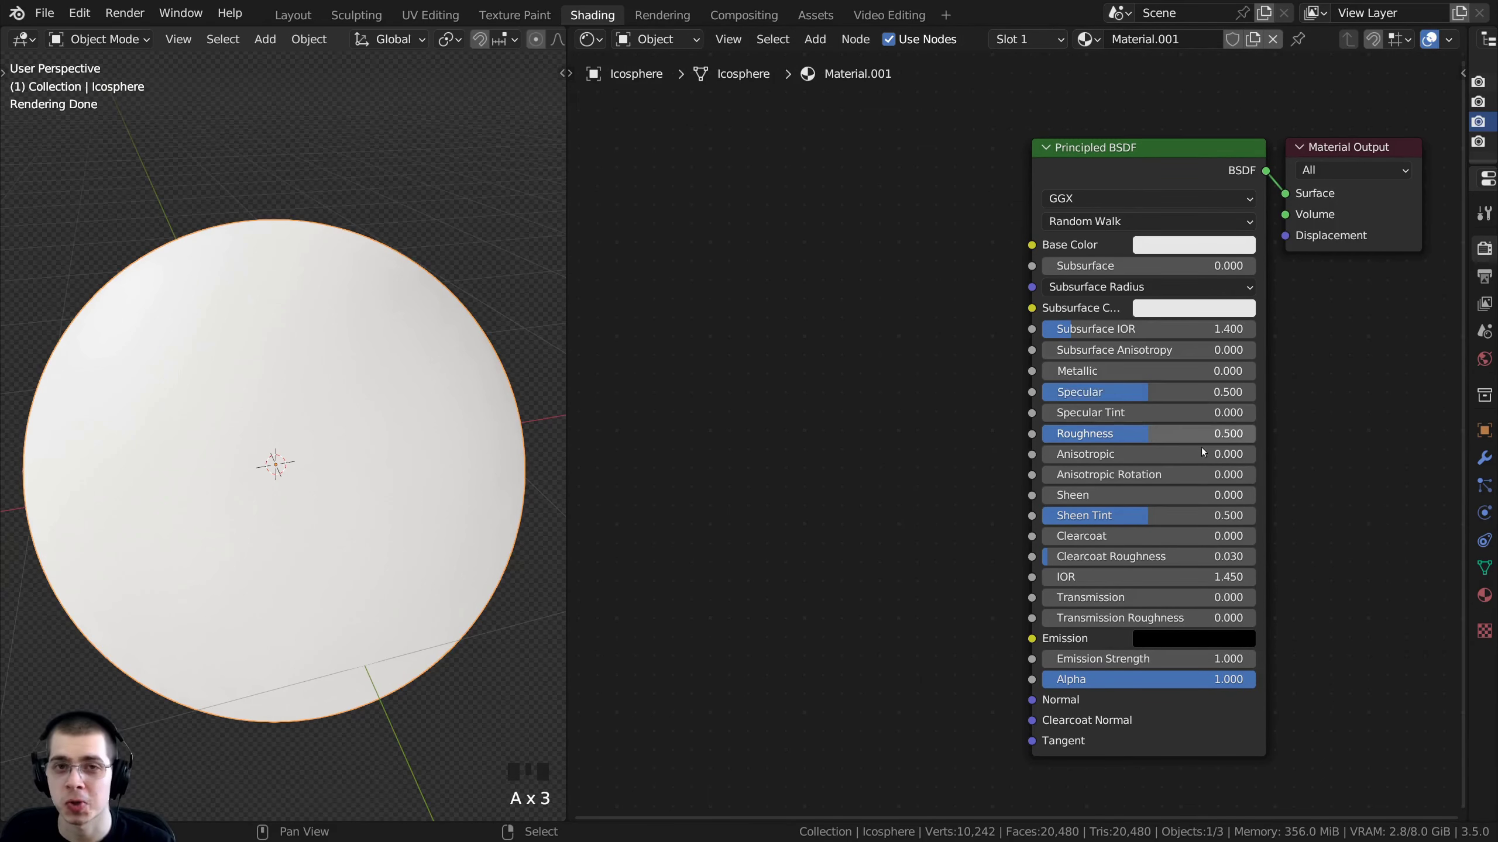
scroll(1056, 345, down, 1)
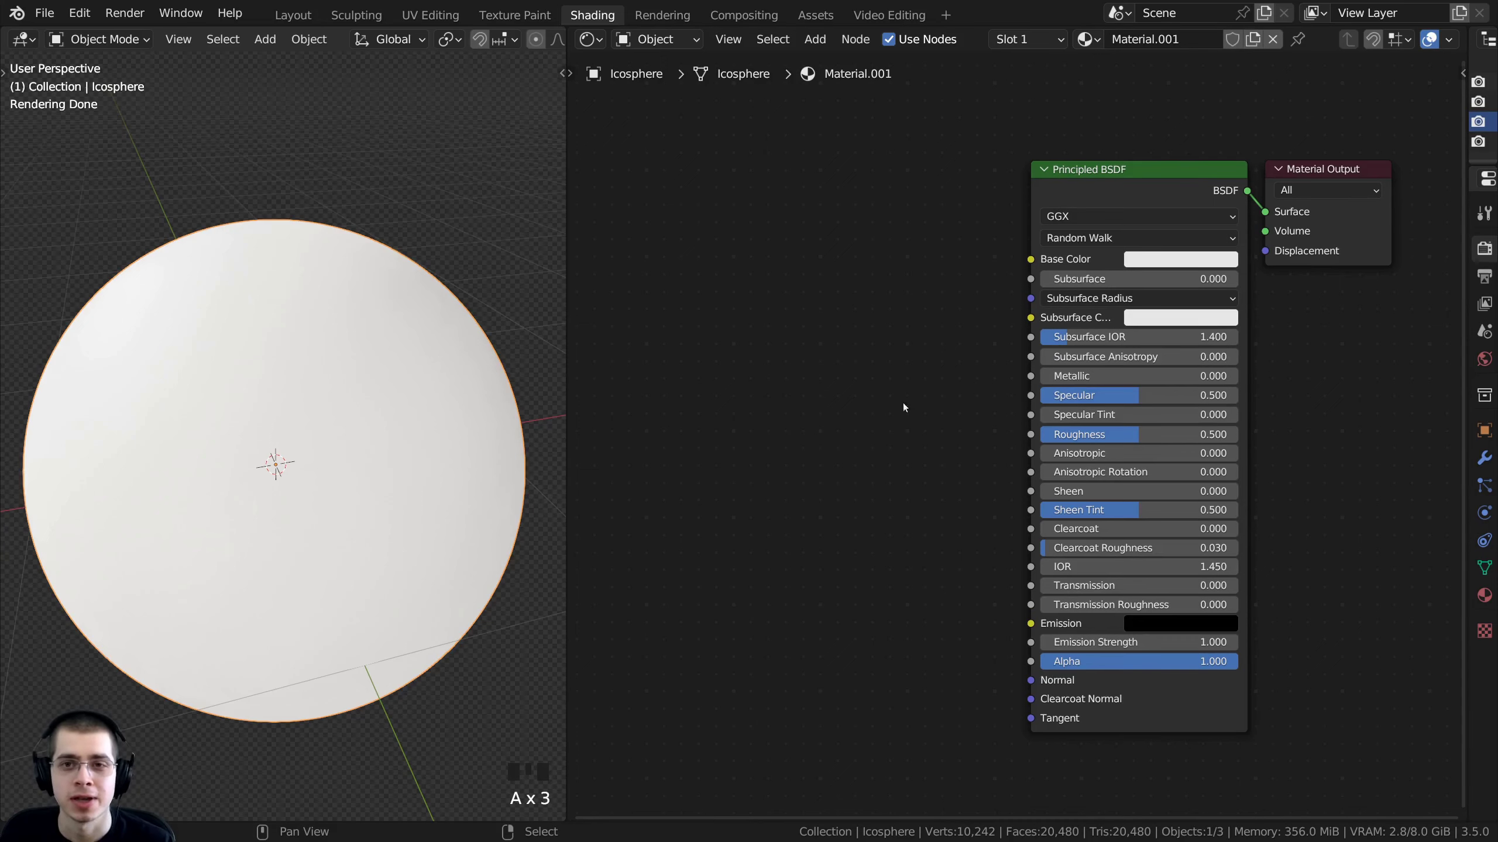
drag(1131, 192, 1123, 189)
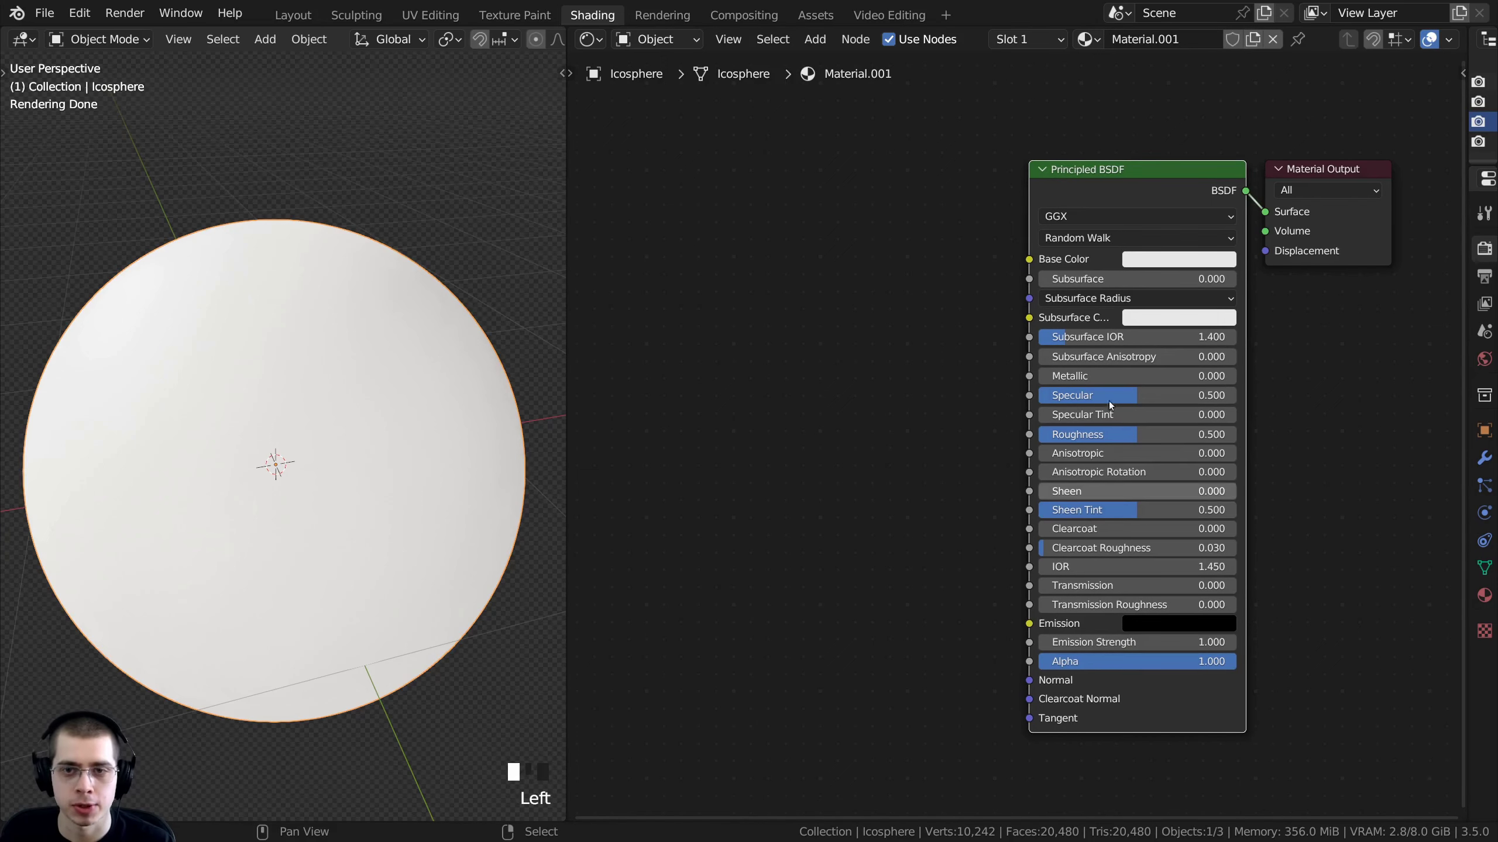
middle_drag(1044, 169, 1043, 126)
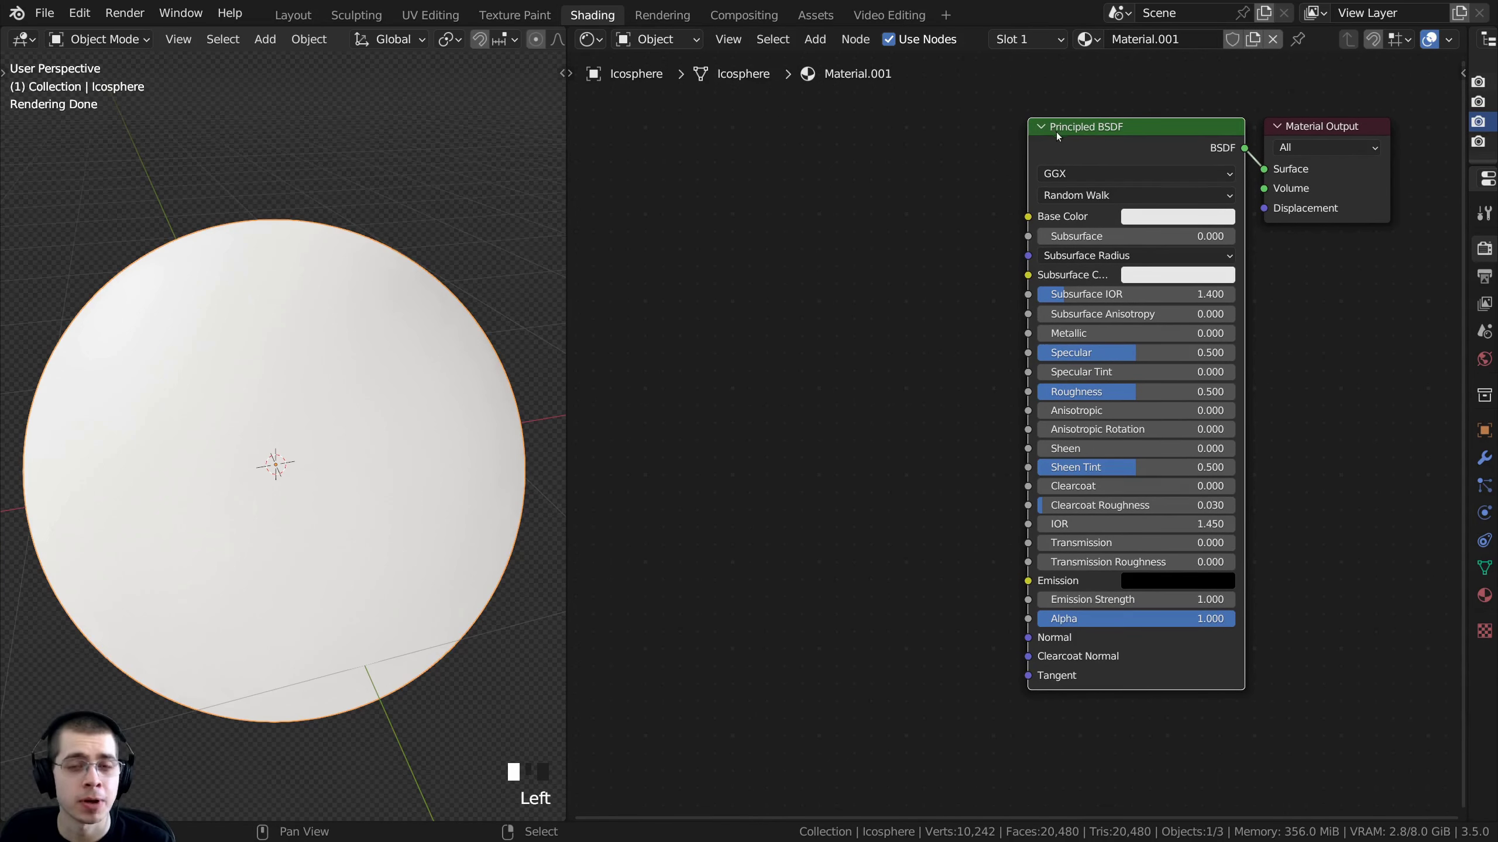
drag(1092, 129, 1092, 128)
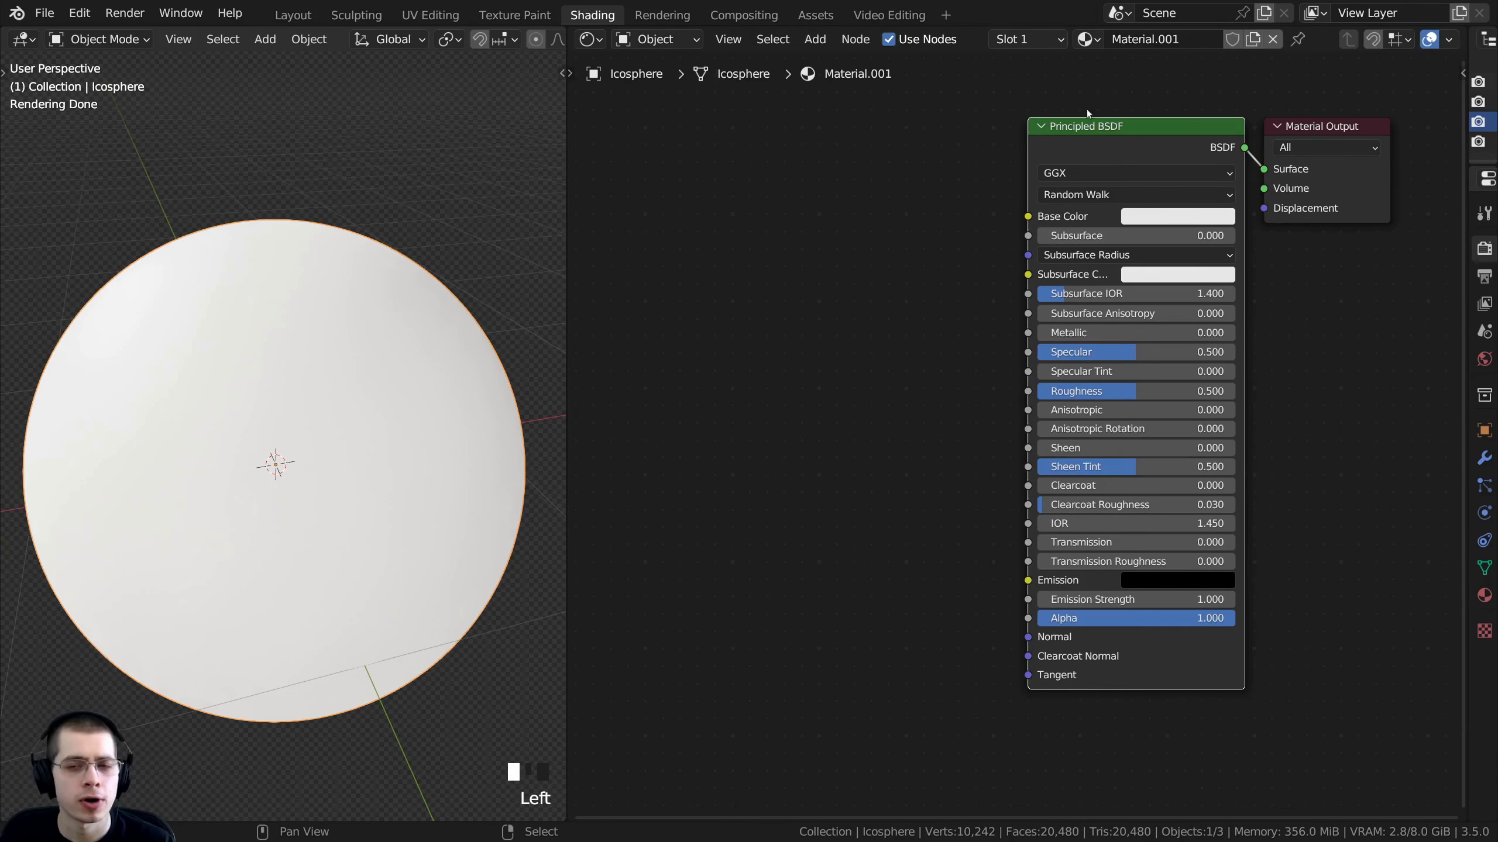
Add a Noise Texture node ahead of the Principled BSDF in the icosphere's Material.001
middle_drag(1210, 219, 1257, 243)
drag(1167, 164, 1166, 164)
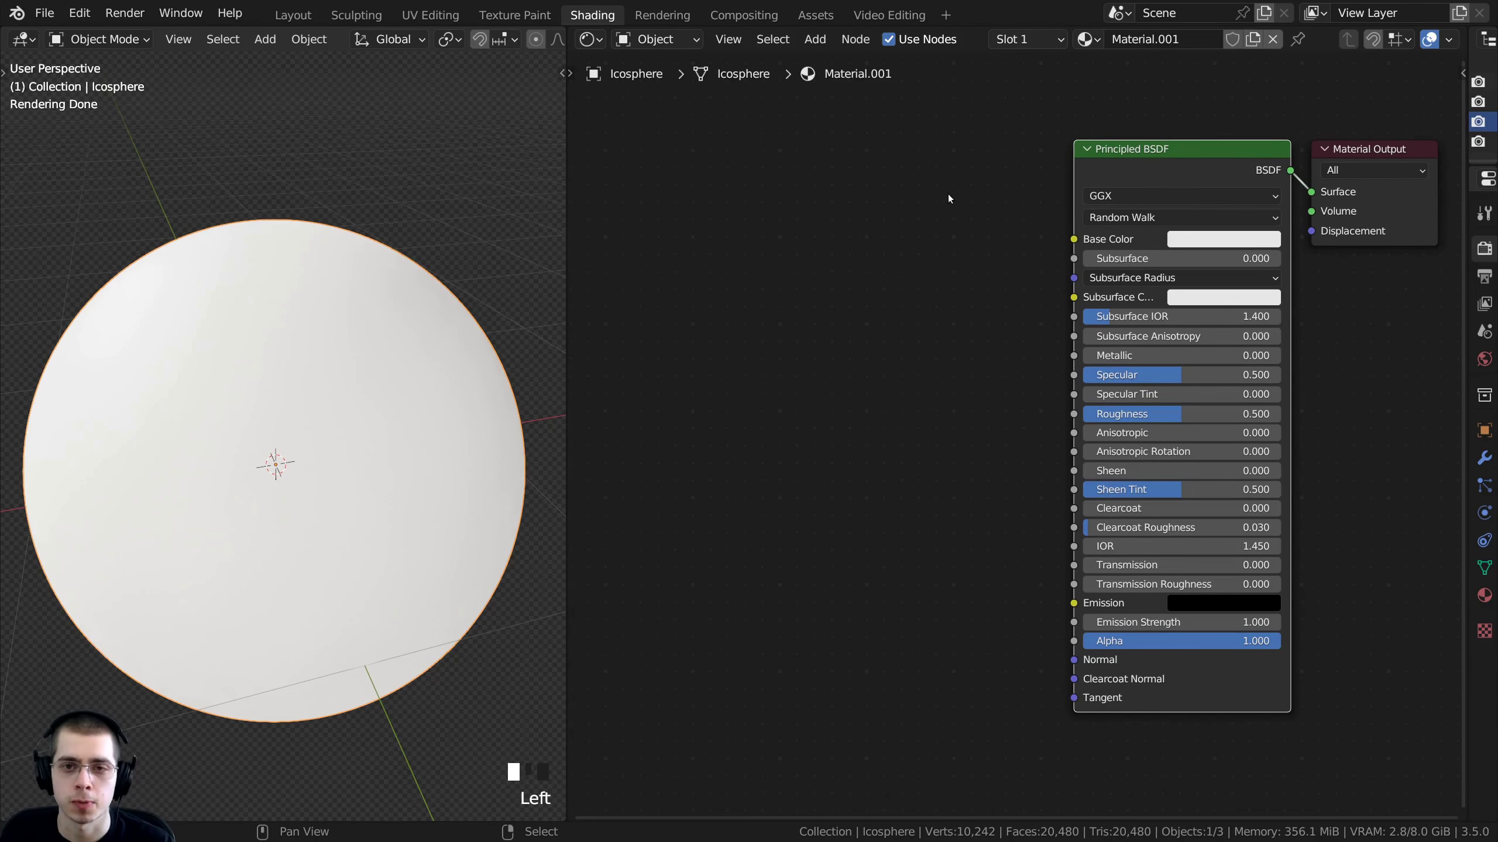
key(shift+a)
text(noise)
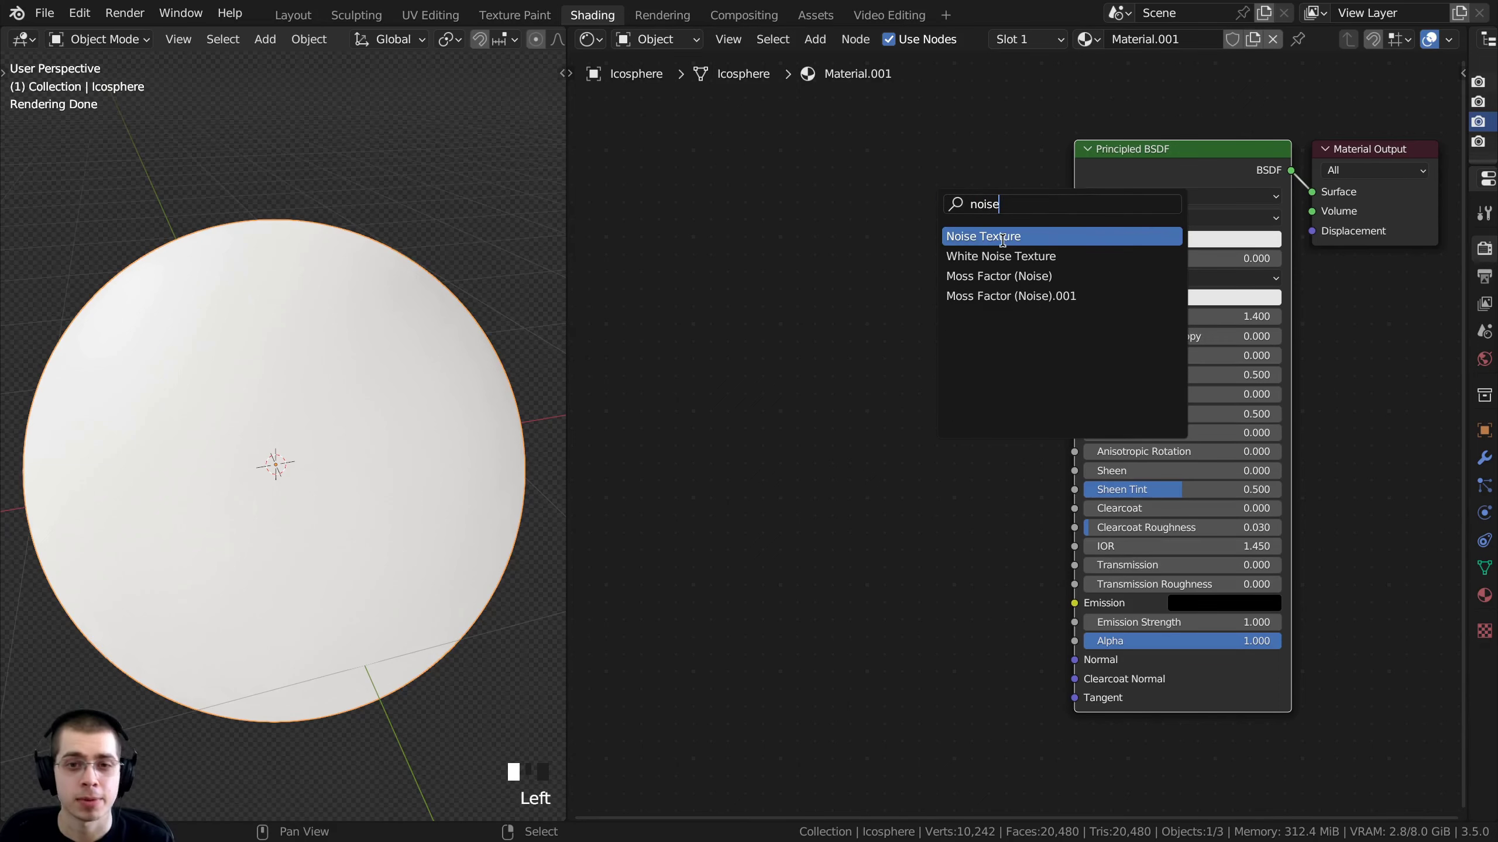
click(1002, 236)
click(740, 265)
middle_drag(740, 266, 954, 289)
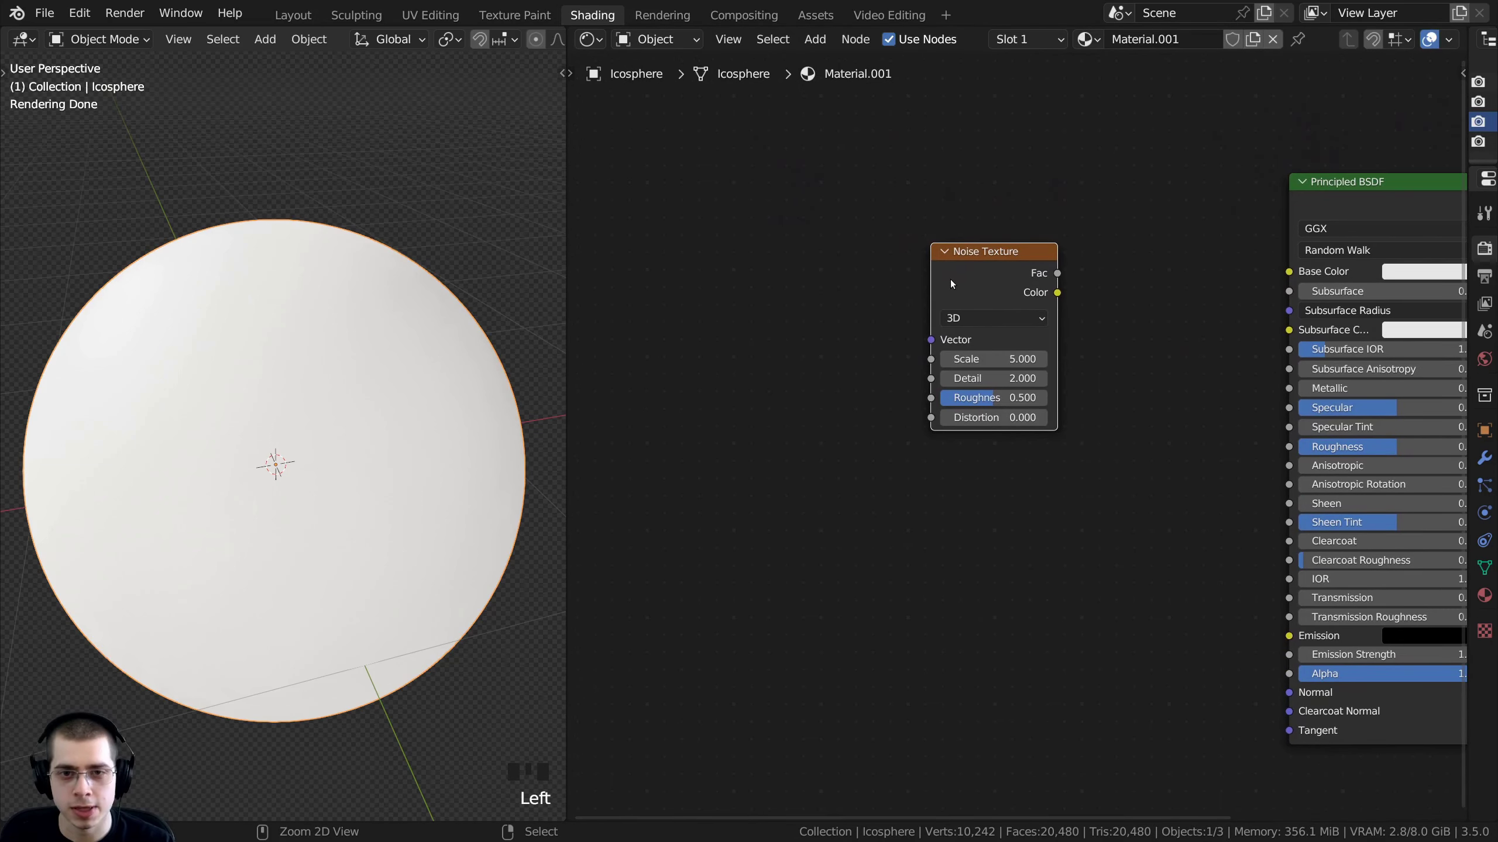
Add linked Texture Coordinate and Mapping nodes to the Noise Texture, feed Mapping from the Object output, and align the nodes
key(ctrl+t)
scroll(994, 287, up, 1)
drag(746, 351, 787, 302)
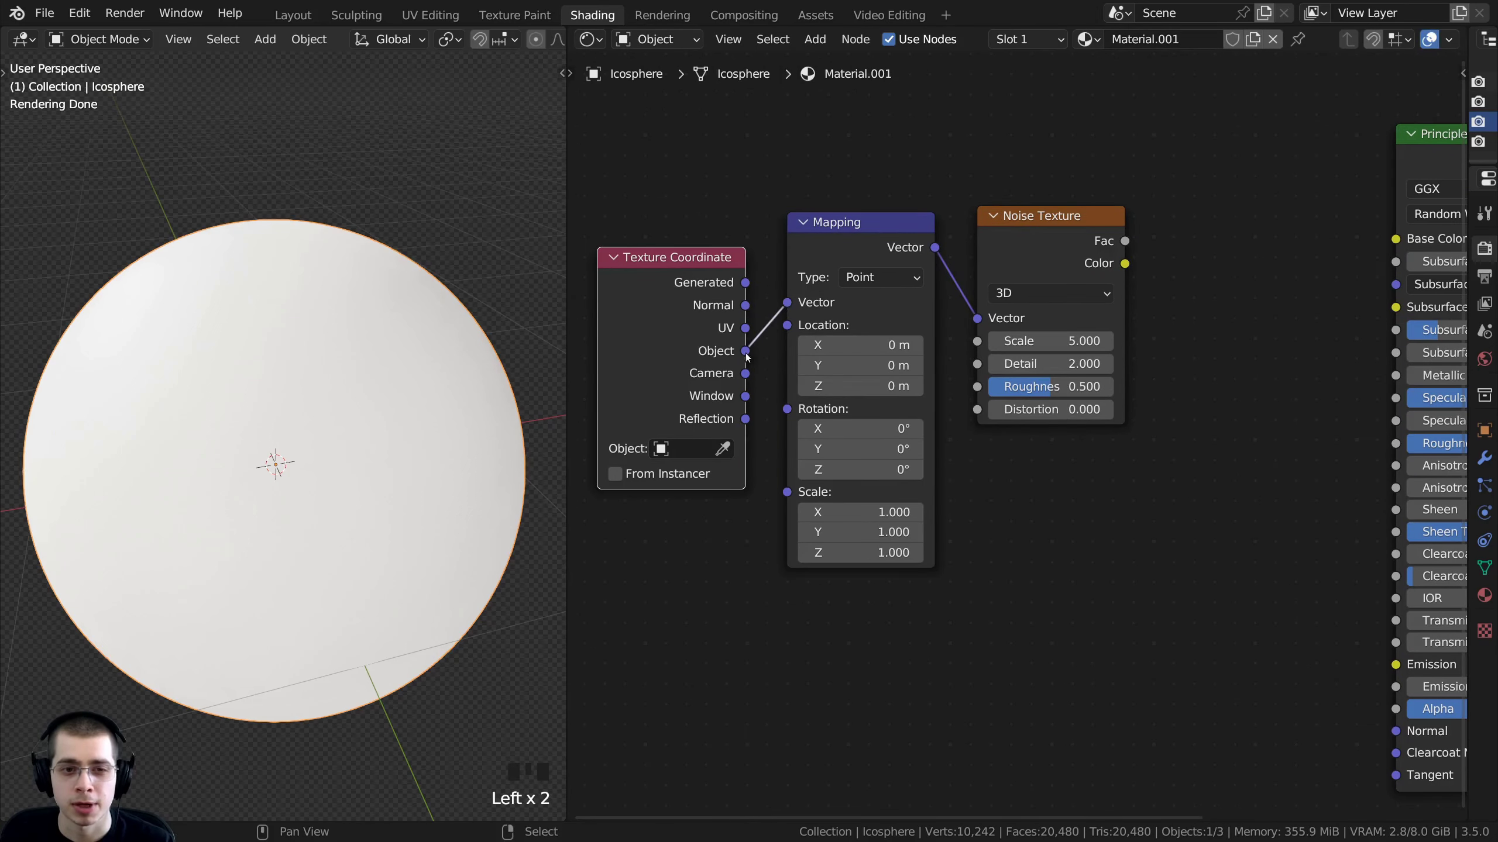
drag(689, 352, 698, 317)
drag(687, 181, 849, 266)
drag(856, 255, 872, 251)
key(a)
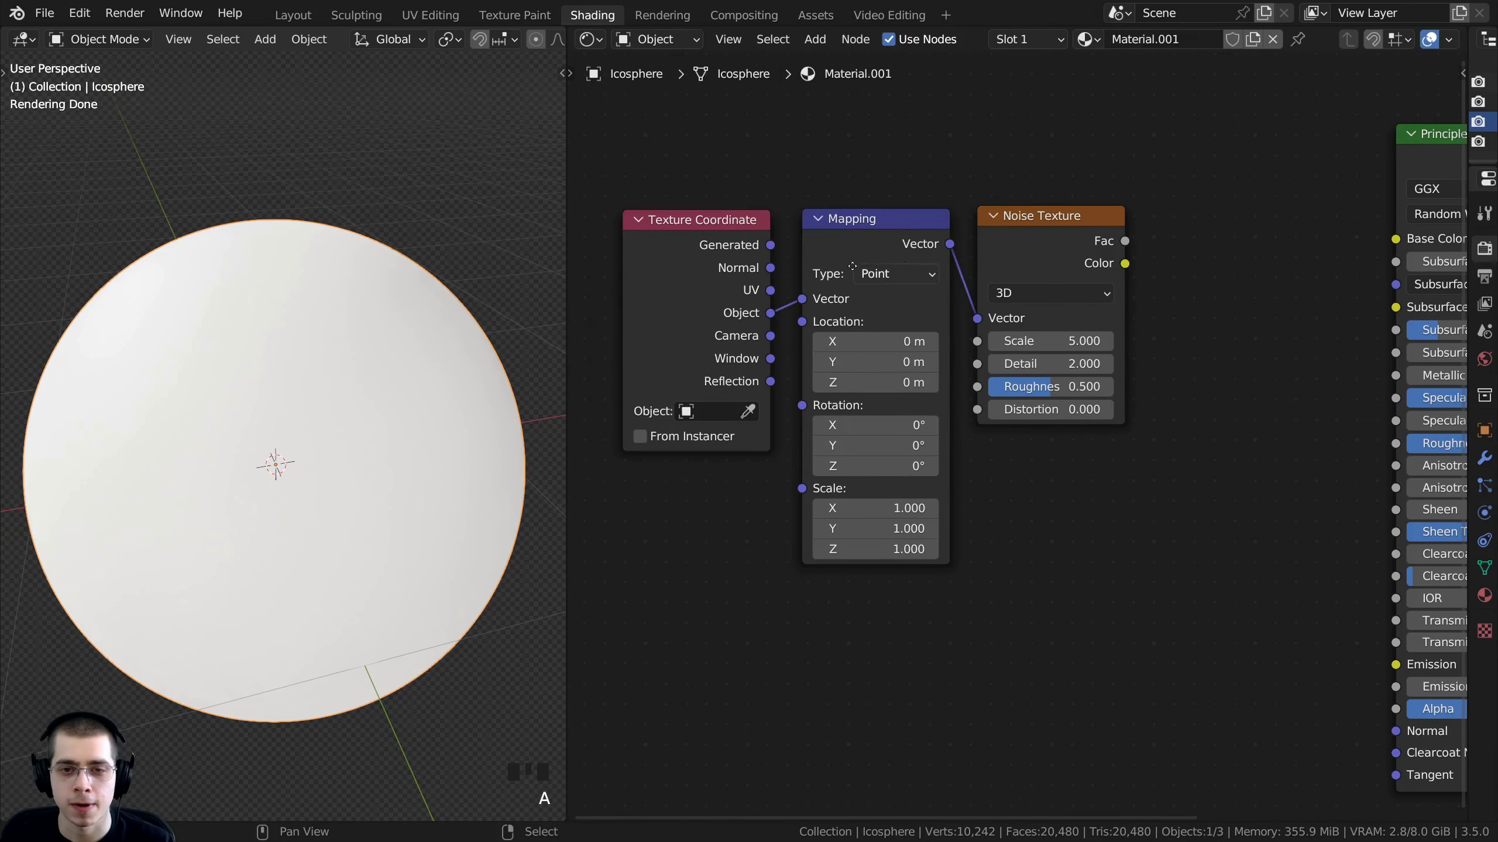
Link the Noise Texture's Fac output to Base Color and shift the Principled BSDF and Material Output nodes farther away
scroll(912, 239, down, 1)
click(913, 239)
middle_drag(1076, 243, 828, 211)
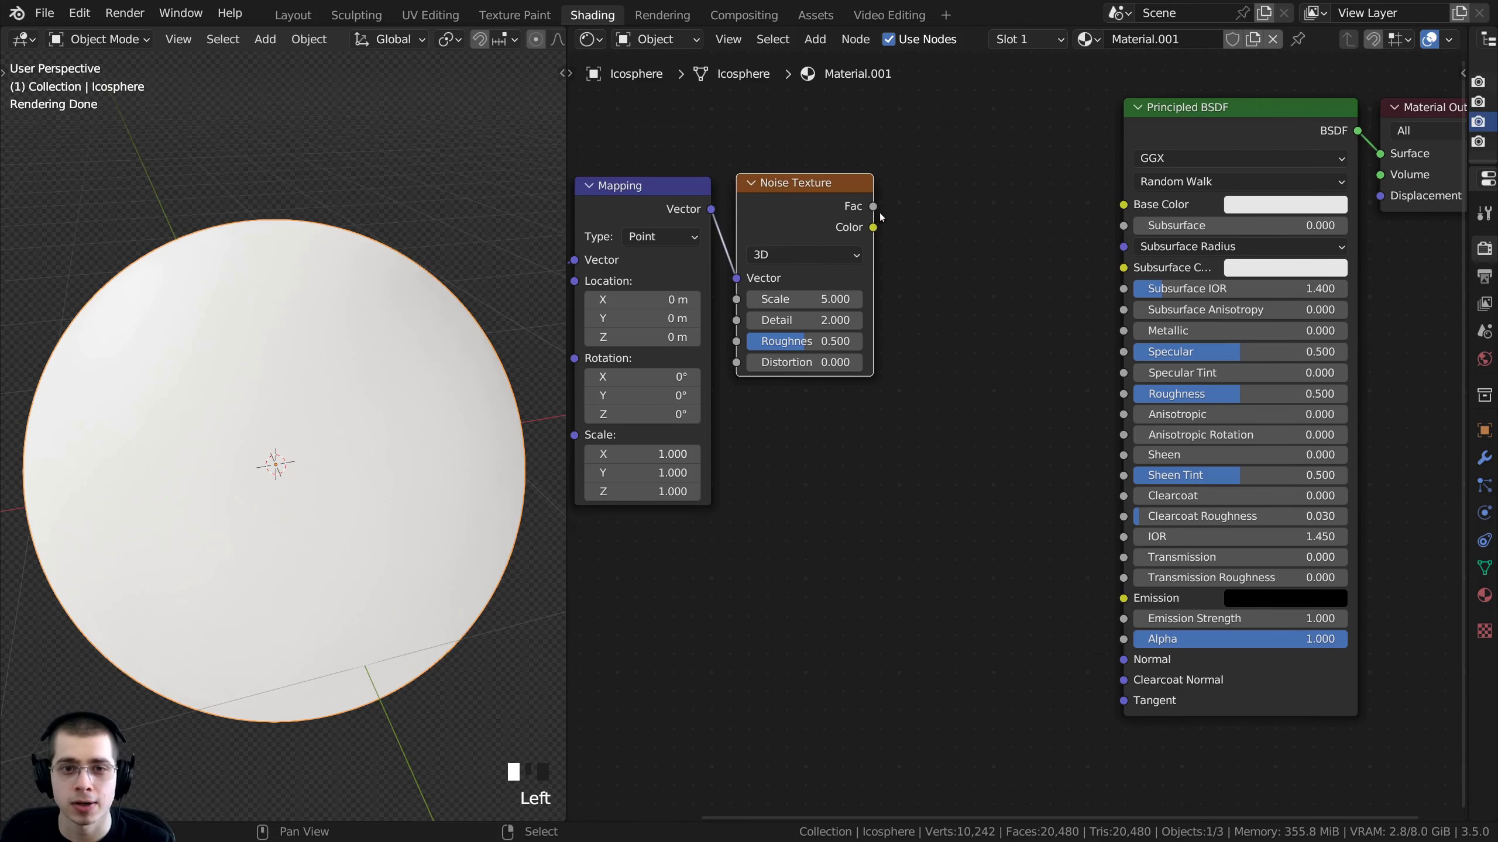
drag(1115, 204, 1119, 204)
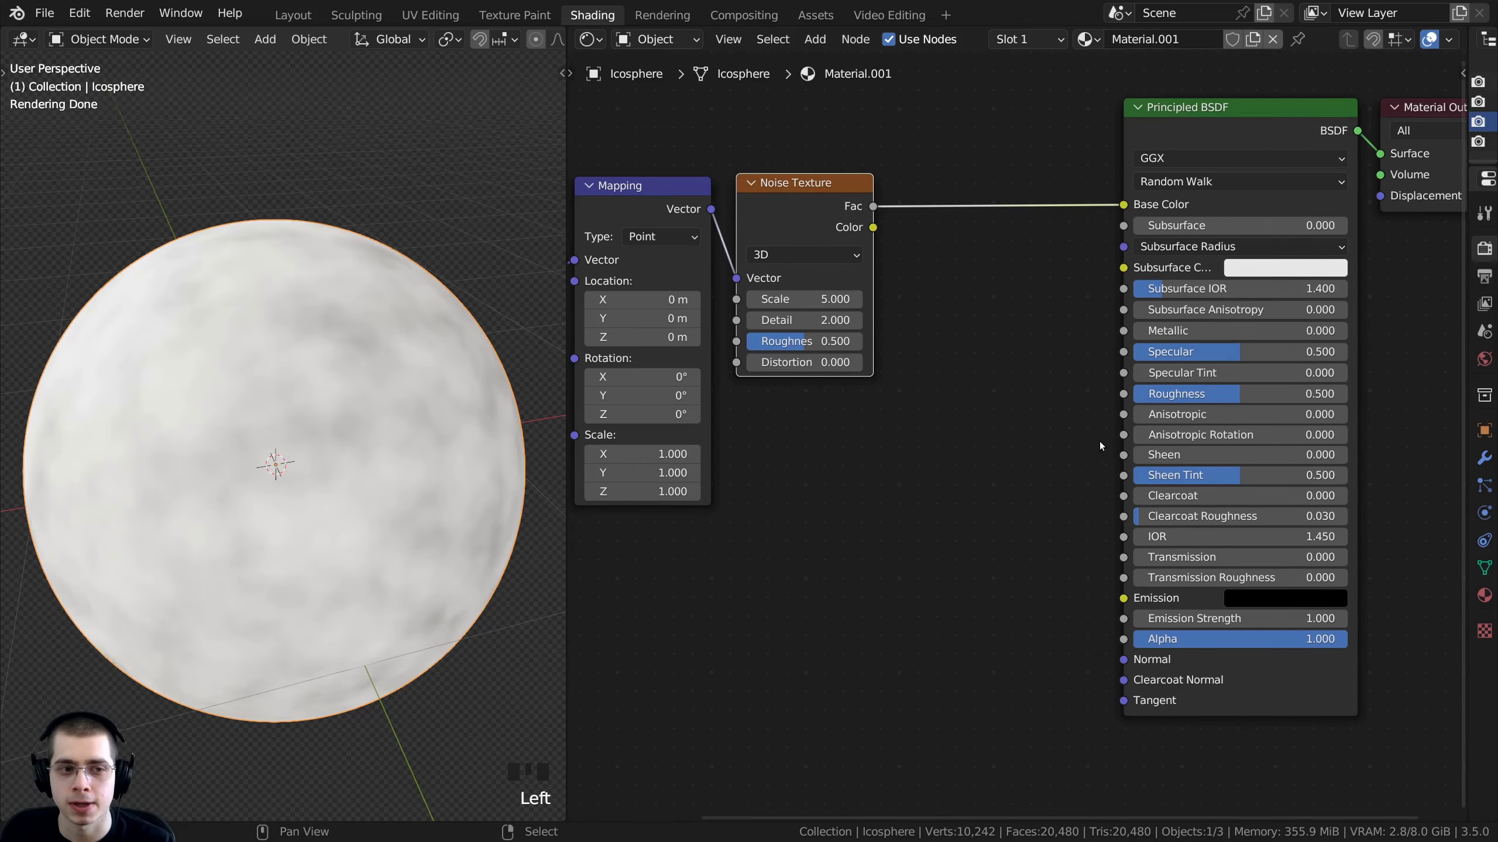
scroll(1100, 441, down, 1)
middle_drag(1100, 441, 1012, 482)
drag(1016, 378, 1462, 71)
drag(1210, 201, 1244, 199)
key(a)
Examine the noise pattern on the icosphere from different angles
middle_drag(818, 236, 924, 286)
scroll(929, 281, down, 1)
middle_drag(352, 431, 294, 495)
middle_drag(394, 469, 372, 381)
shift+middle_drag(391, 366, 405, 379)
scroll(933, 287, up, 2)
middle_drag(934, 288, 910, 293)
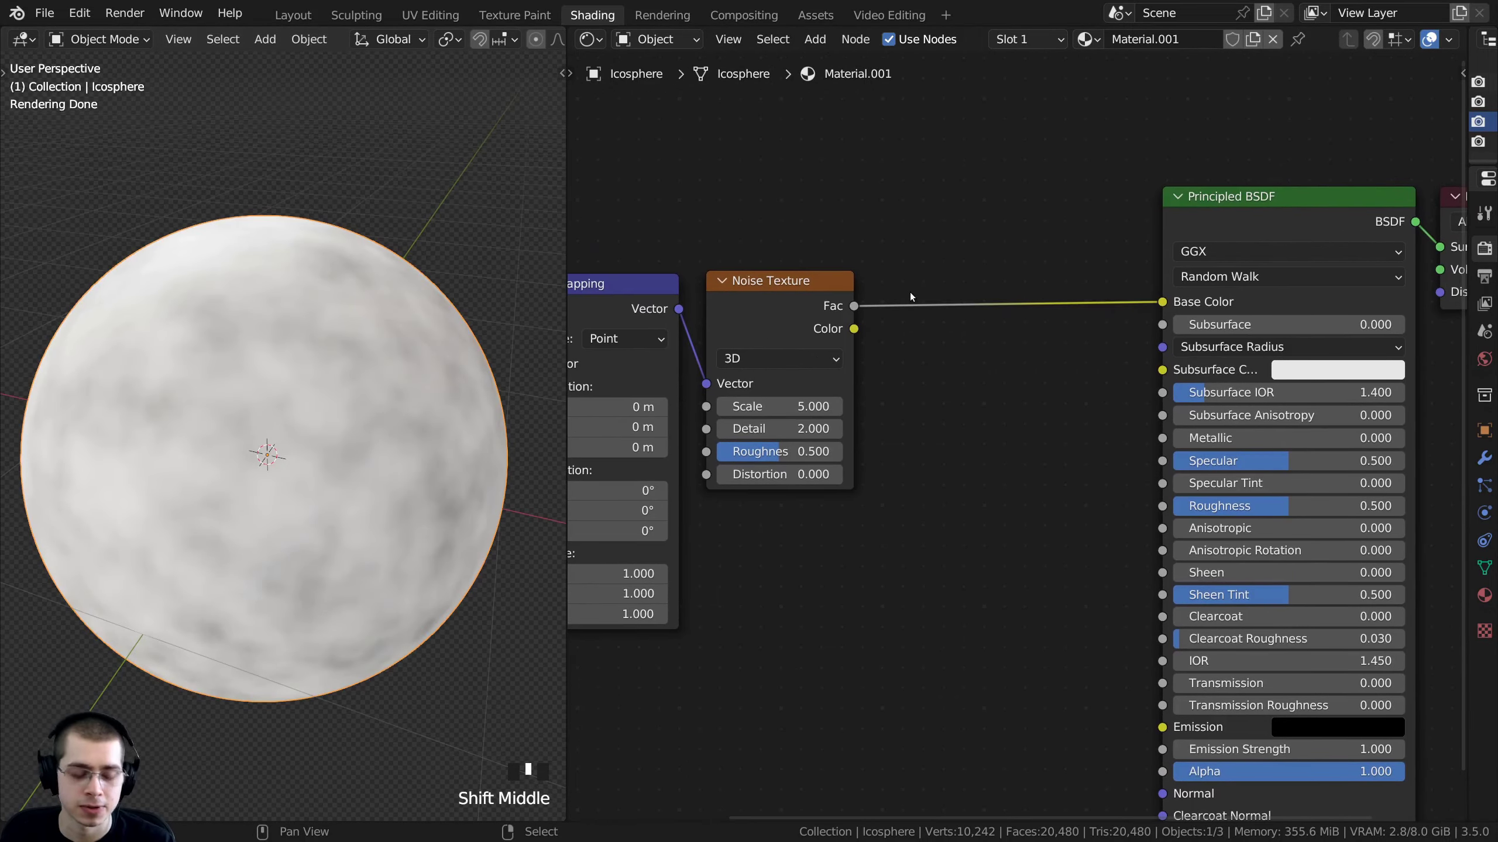
Insert a ColorRamp node into the link between the Noise Texture and the Principled BSDF's Base Color
key(shift+a)
text(col)
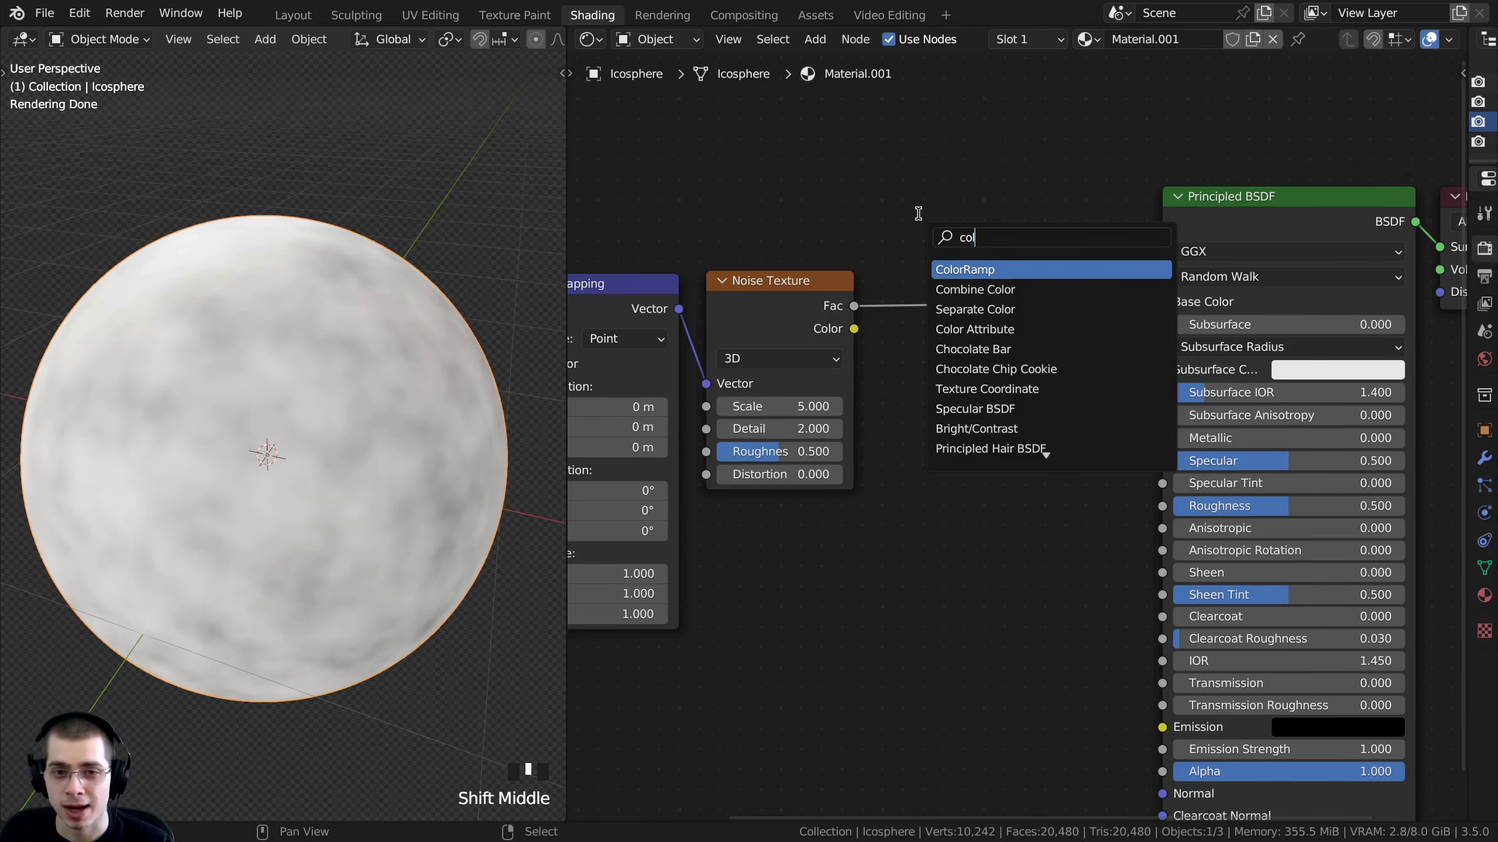
click(993, 270)
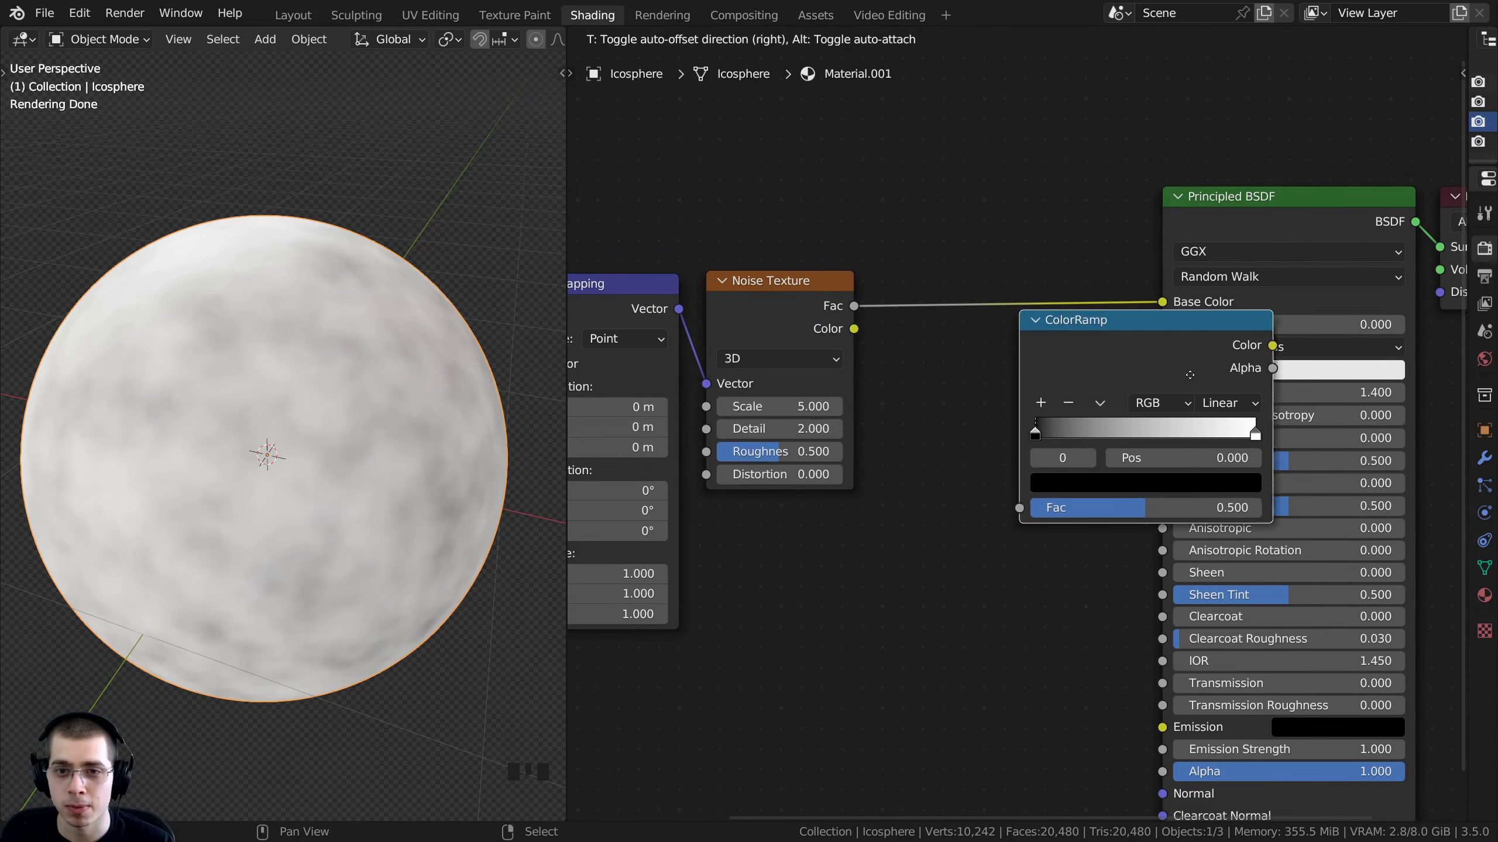
click(967, 279)
drag(1060, 271, 1051, 274)
scroll(1039, 283, down, 2)
middle_drag(1039, 283, 985, 310)
key(a)
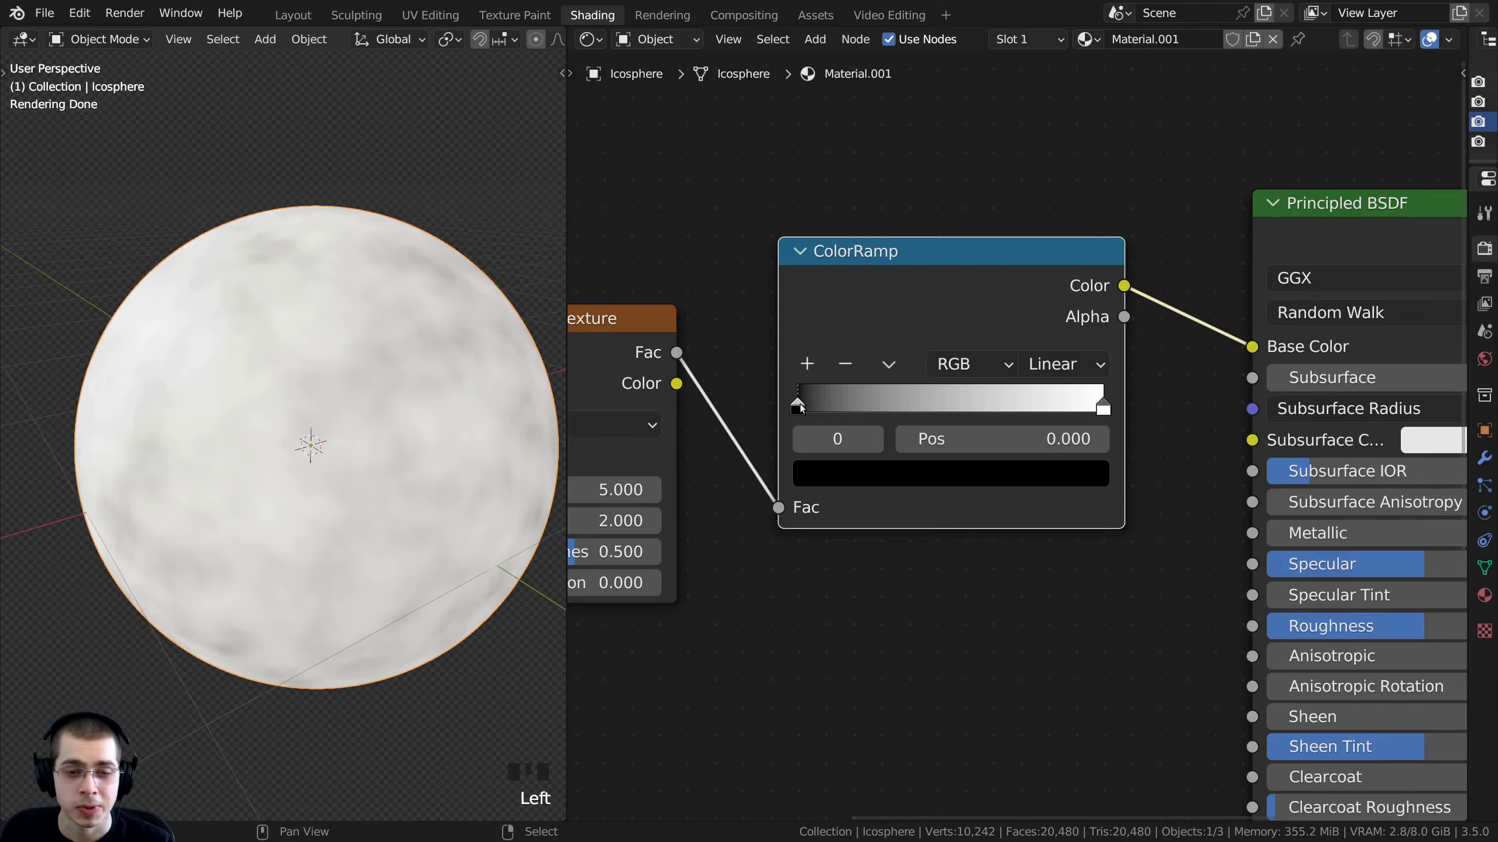
Set the ColorRamp's first color stop to a slightly darkened green
click(816, 476)
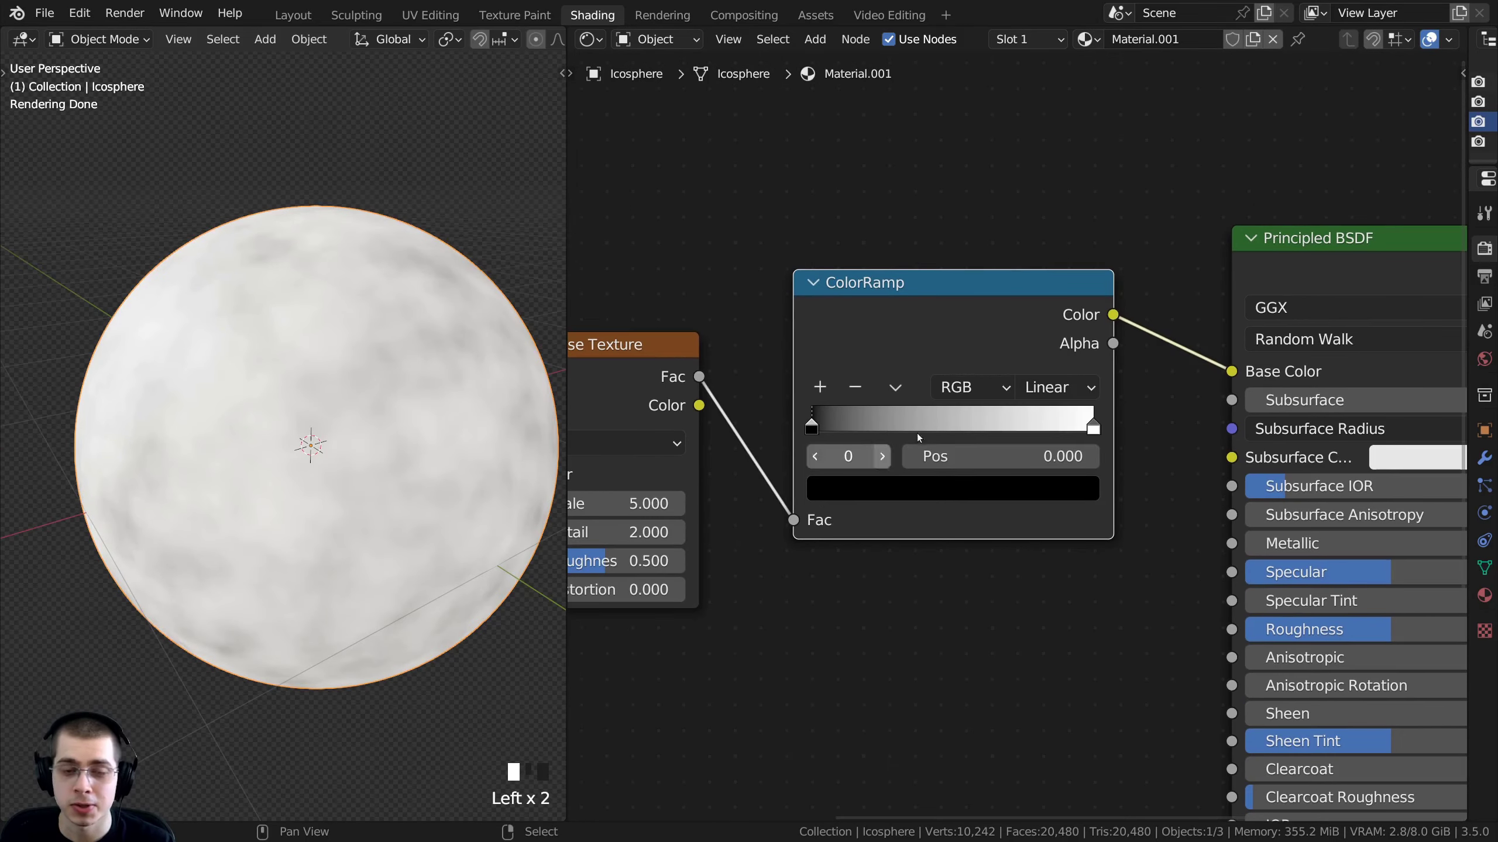
click(880, 485)
drag(1028, 203, 1027, 157)
drag(872, 204, 831, 165)
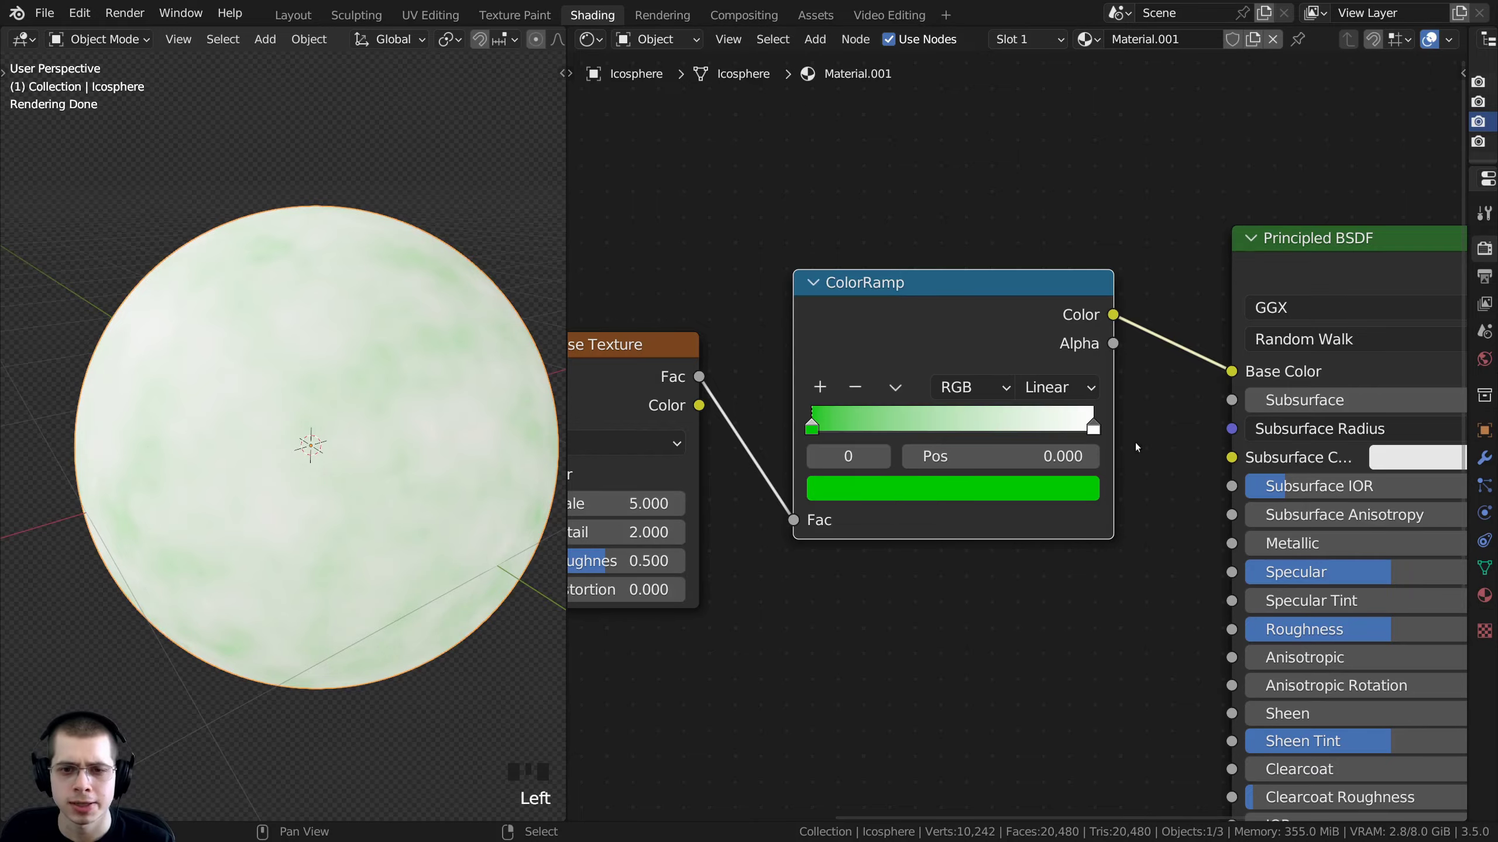
Set the ColorRamp's last color stop to saturated blue
click(1095, 427)
click(1030, 489)
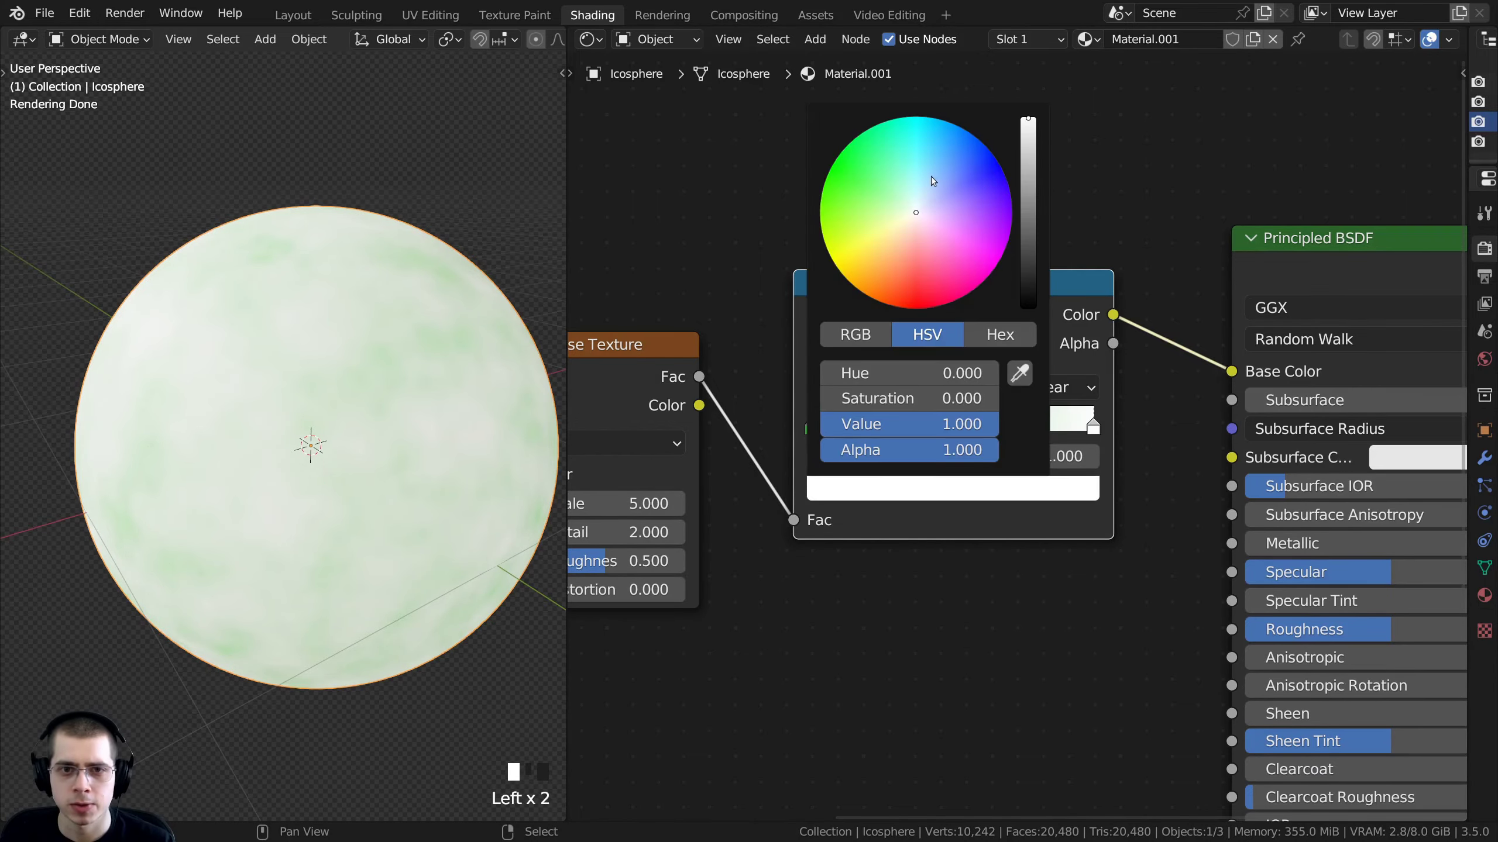
click(999, 165)
scroll(321, 442, down, 2)
middle_drag(322, 442, 360, 431)
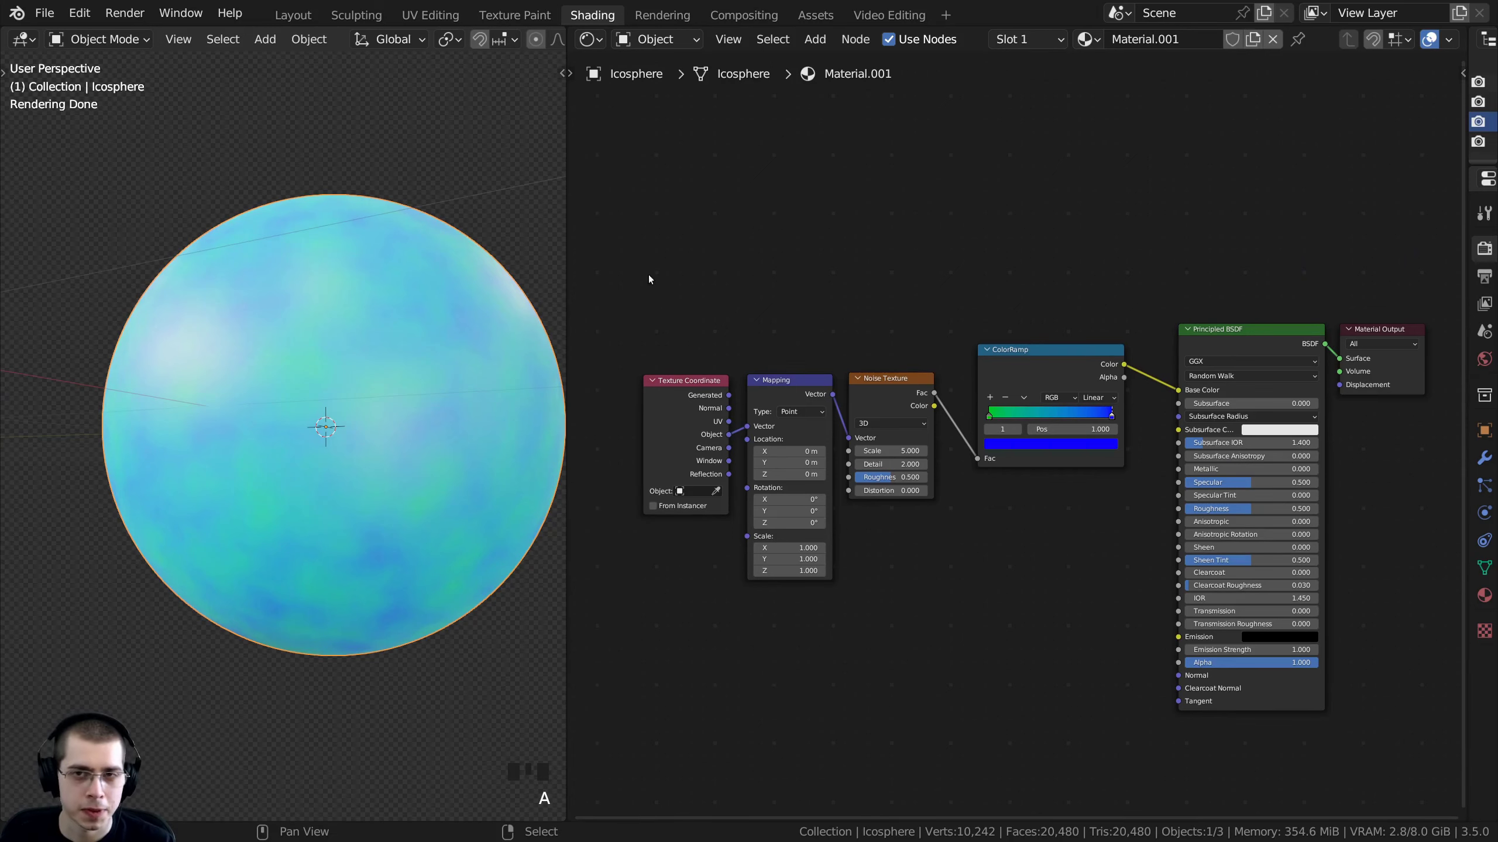
Combine all nodes except the Material Output into a node group named Noise
drag(628, 239, 1254, 602)
middle_drag(1133, 456, 1127, 459)
key(ctrl+g)
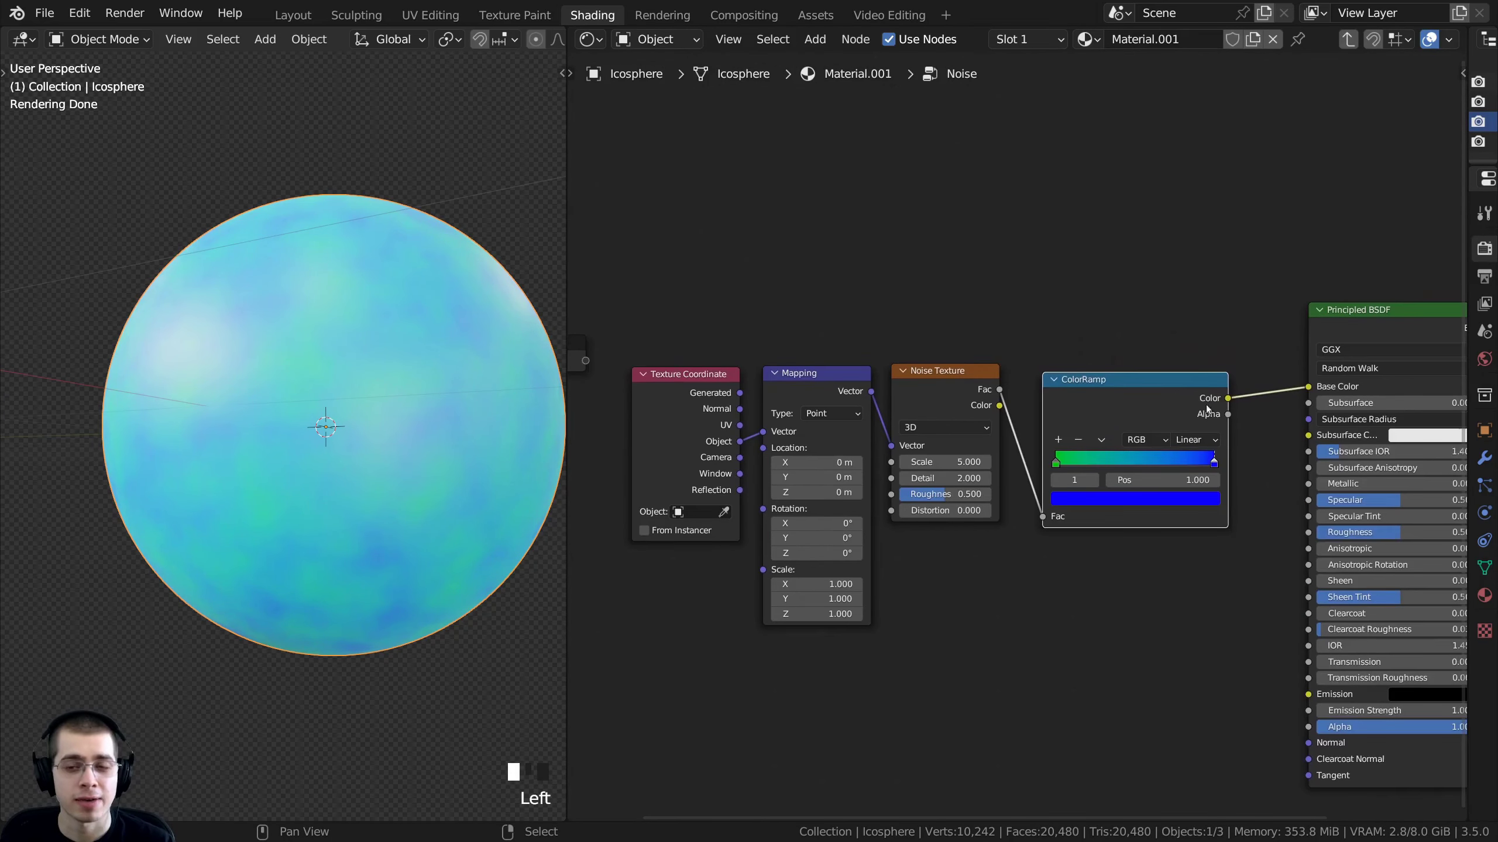
Disconnect the ColorRamp from Base Color and expose the Principled BSDF's Base Color as a group input
scroll(1205, 409, up, 1)
middle_drag(1270, 370, 1021, 355)
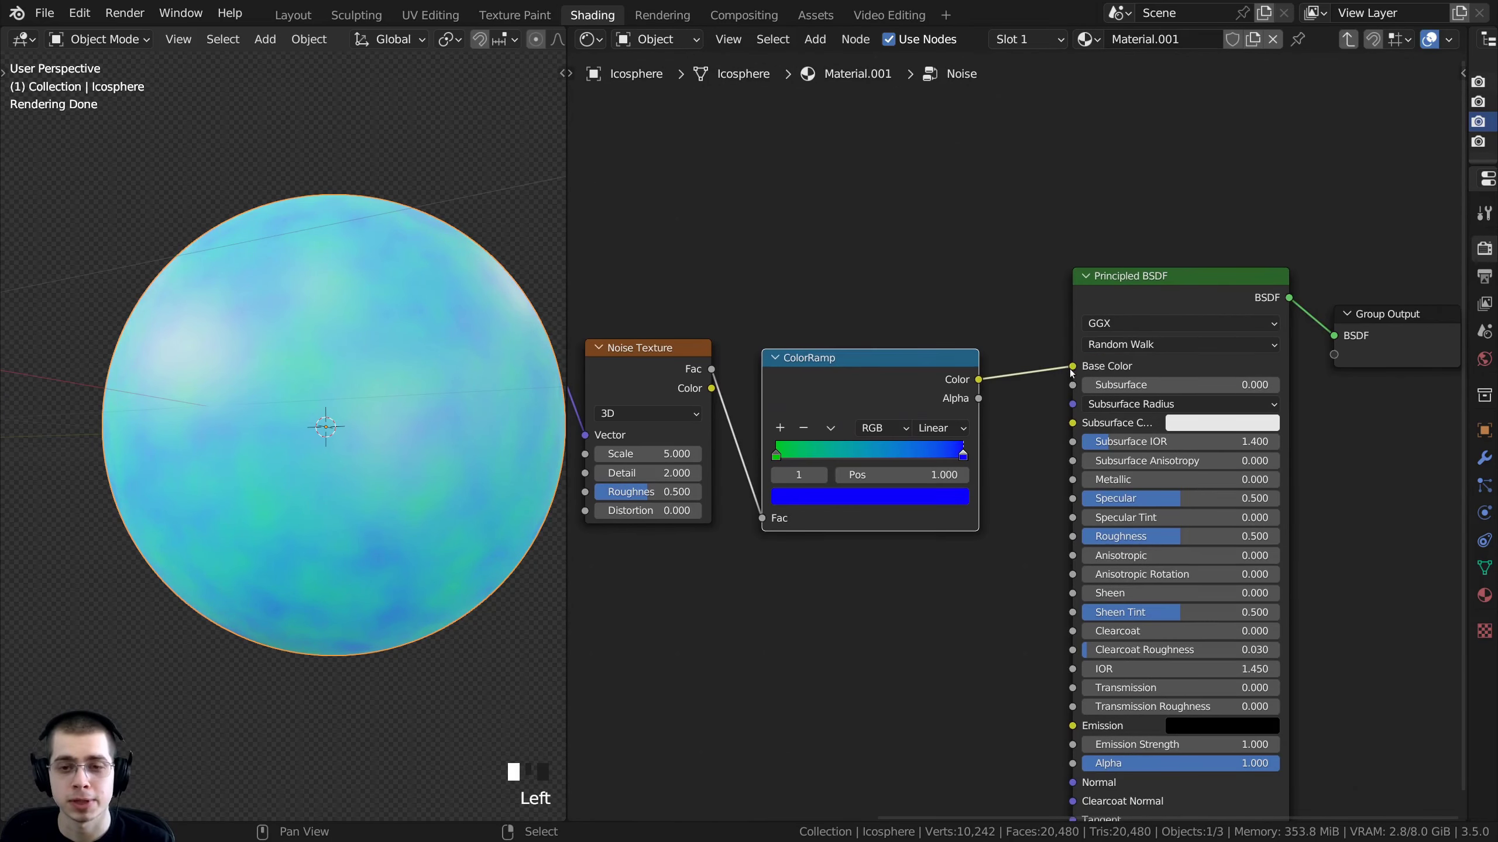
drag(1074, 367, 1063, 342)
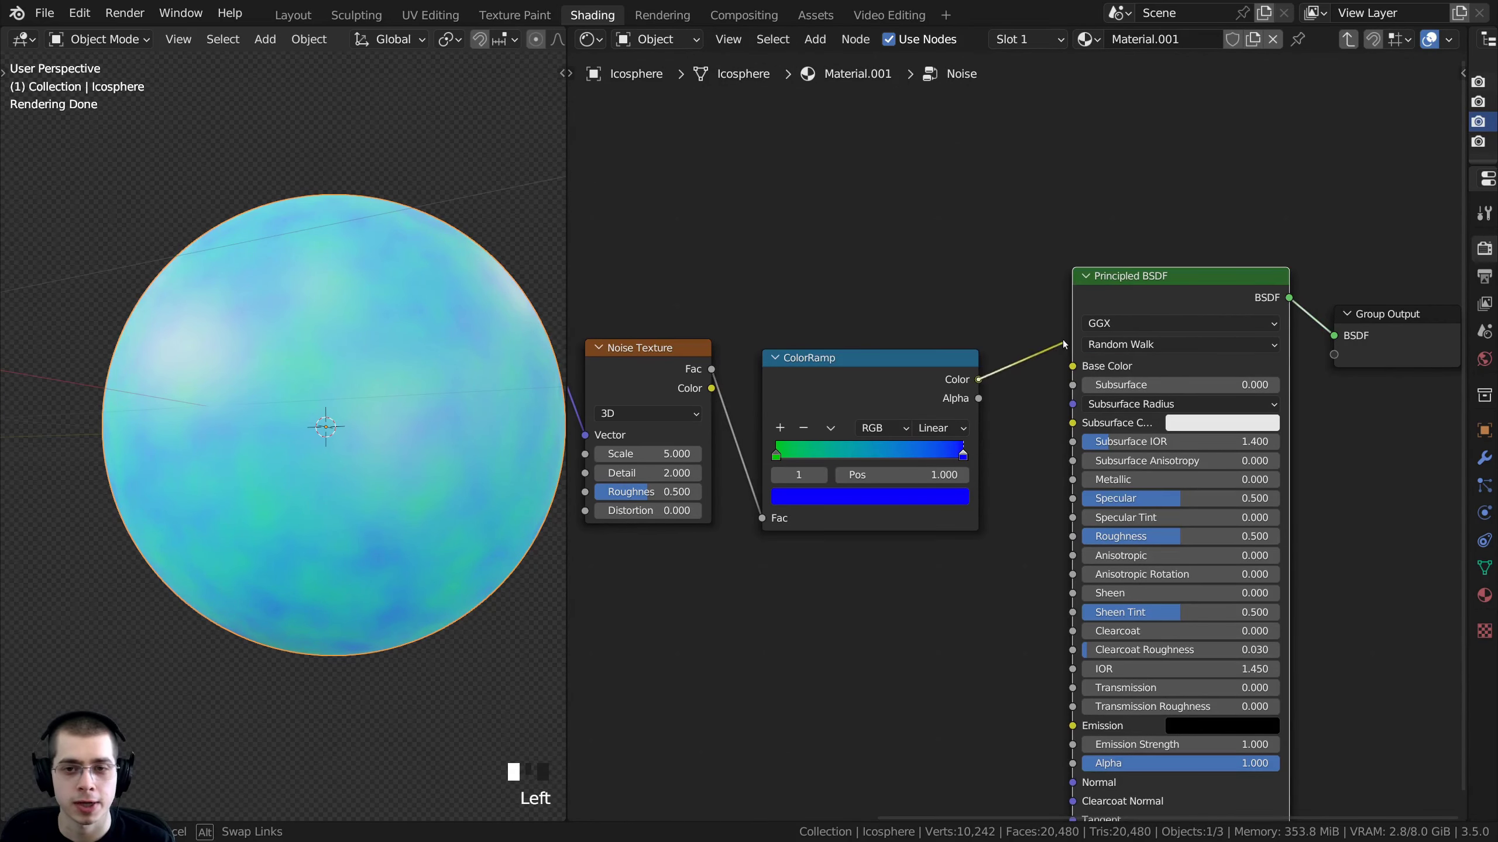
drag(1059, 407, 1016, 406)
scroll(1016, 405, down, 2)
middle_drag(1015, 406, 1297, 404)
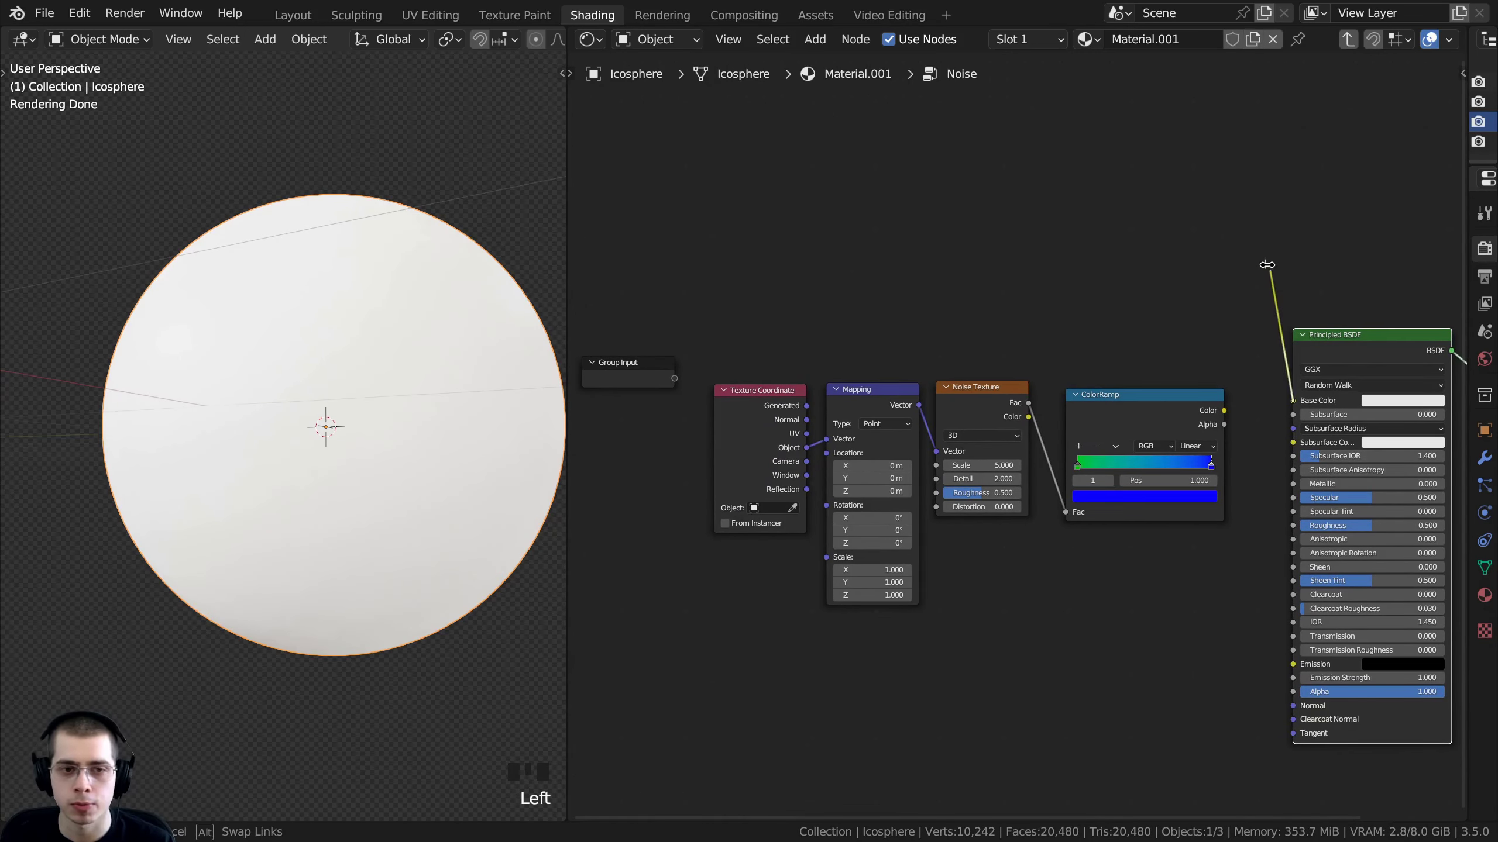
drag(795, 277, 631, 335)
middle_drag(684, 338, 759, 344)
scroll(759, 345, up, 1)
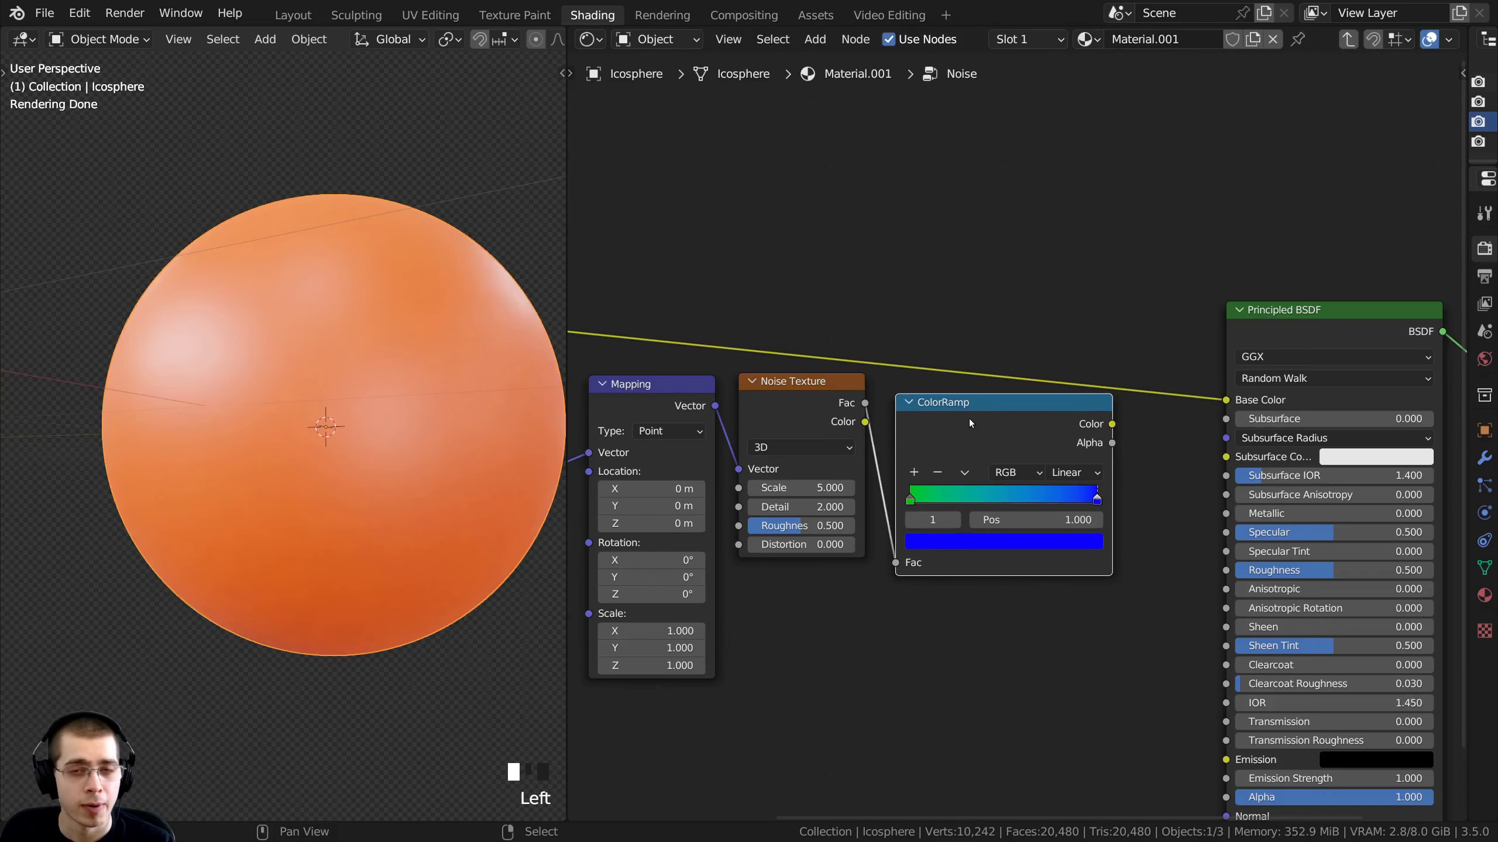
Reconnect the ColorRamp's Color output to the Principled BSDF's Base Color inside the group
middle_drag(860, 406, 856, 381)
scroll(855, 382, up, 2)
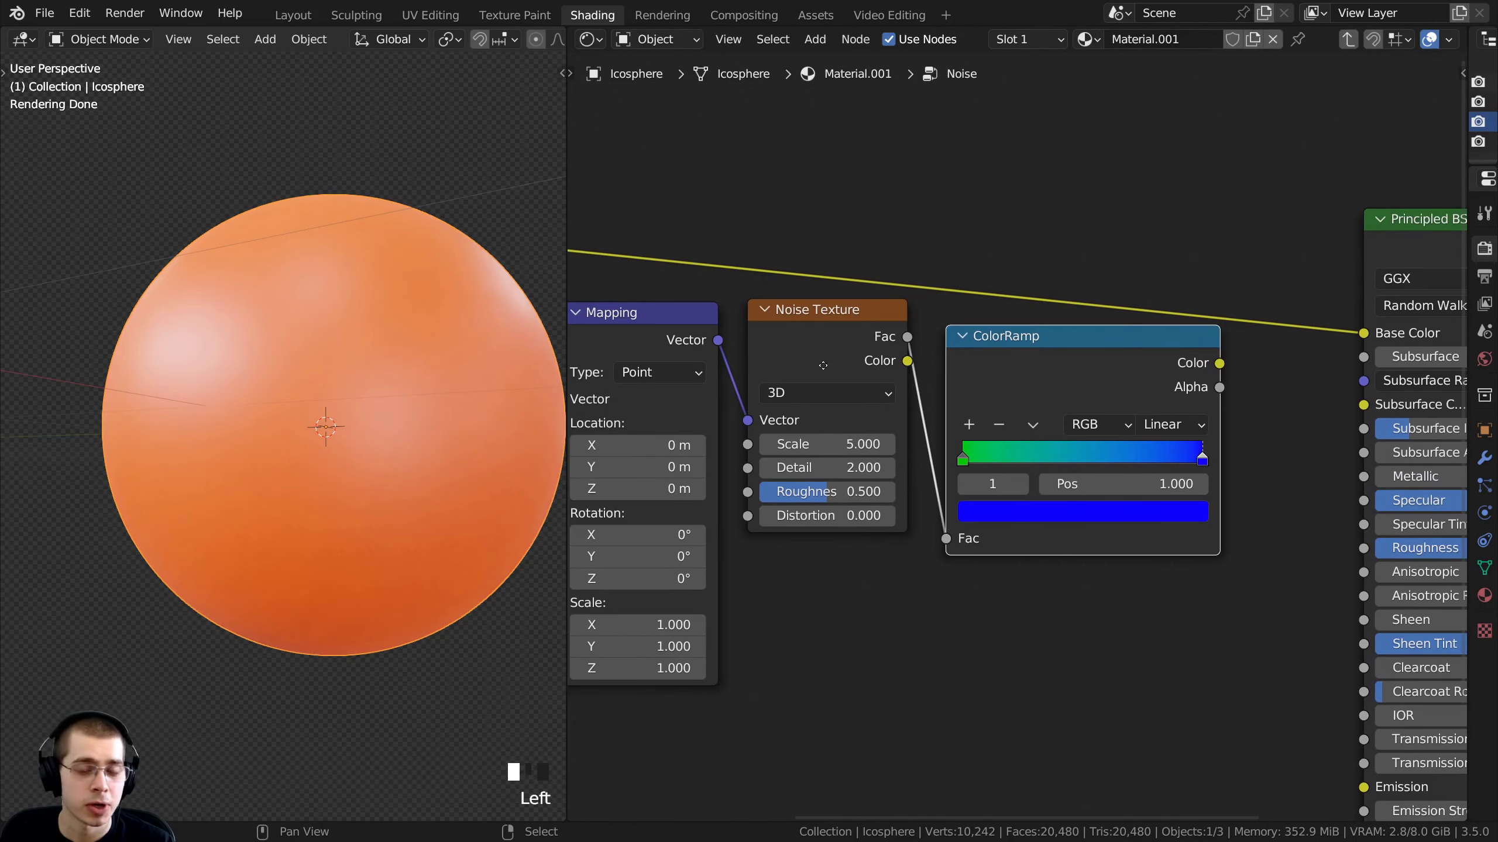
middle_drag(1039, 452, 889, 435)
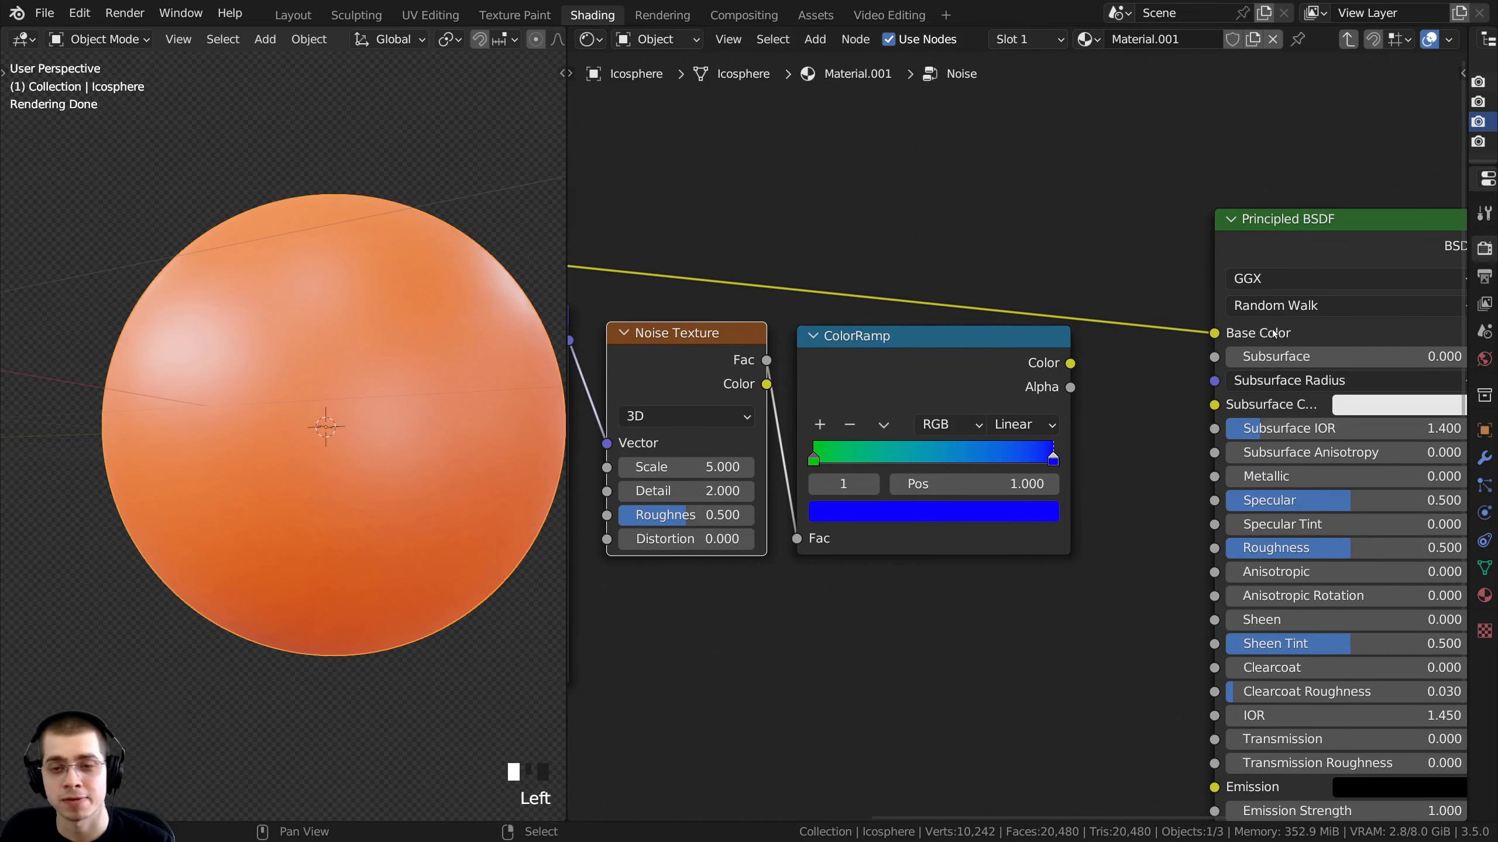
middle_drag(354, 354, 280, 262)
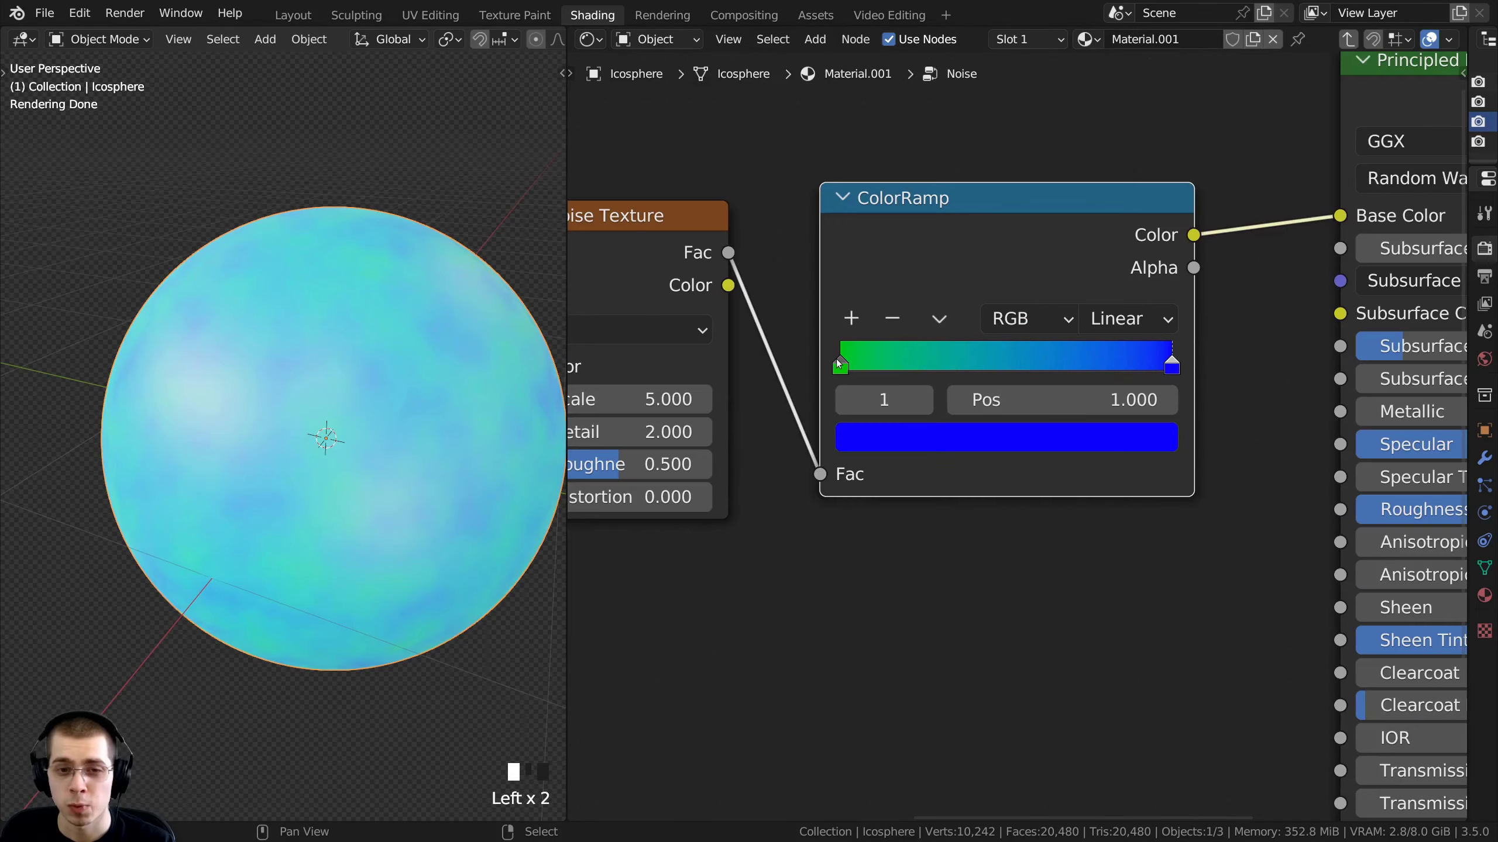
Examine the ColorRamp's green stop and available inputs alongside the Noise Texture node's sockets
click(840, 366)
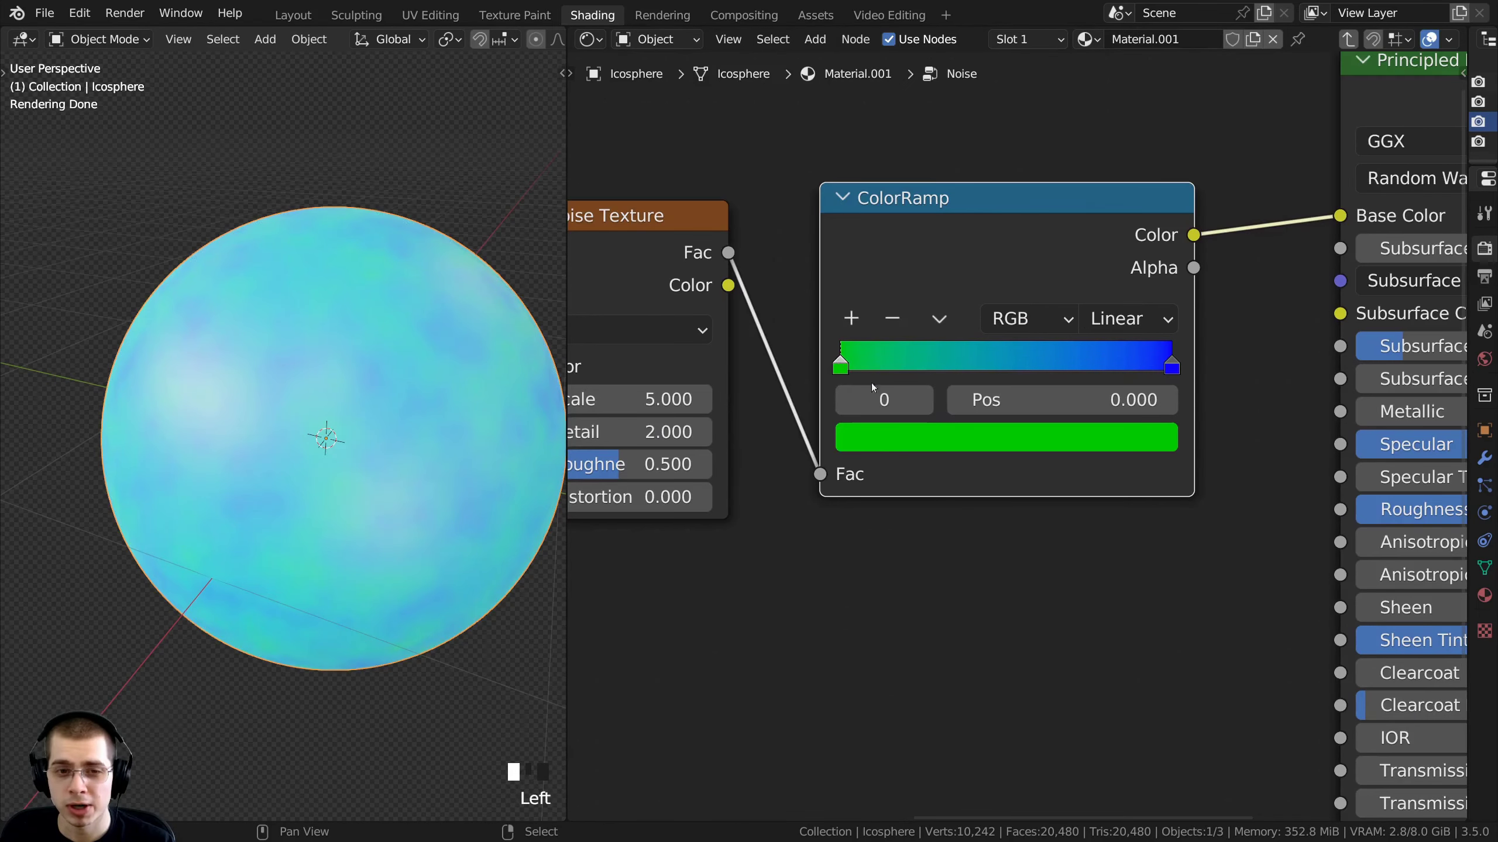
scroll(885, 445, down, 4)
middle_drag(838, 462, 883, 494)
scroll(879, 501, up, 3)
middle_drag(894, 413, 956, 407)
scroll(938, 431, up, 3)
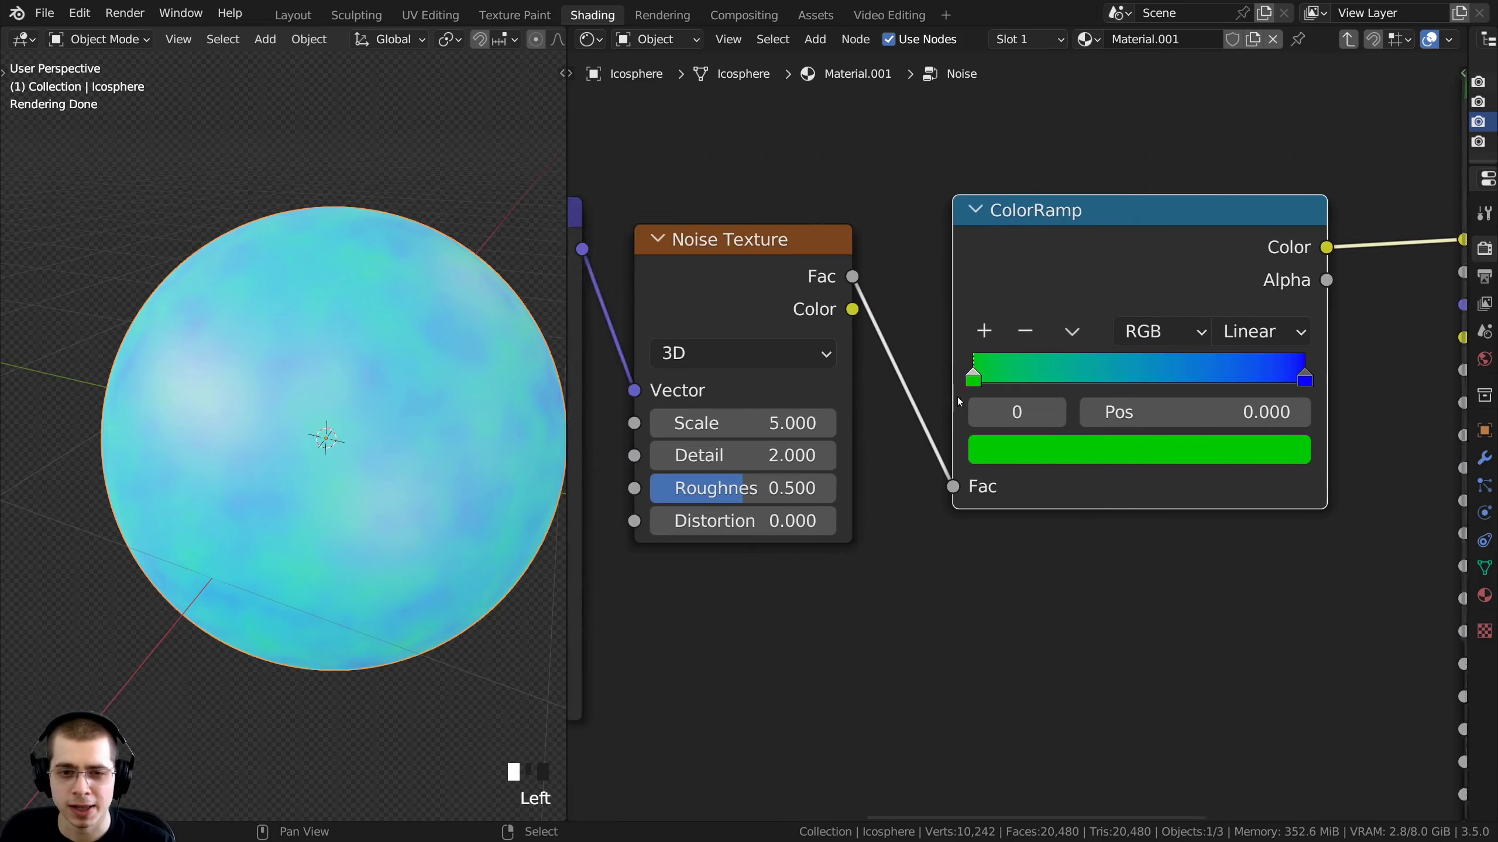
middle_drag(824, 346, 876, 350)
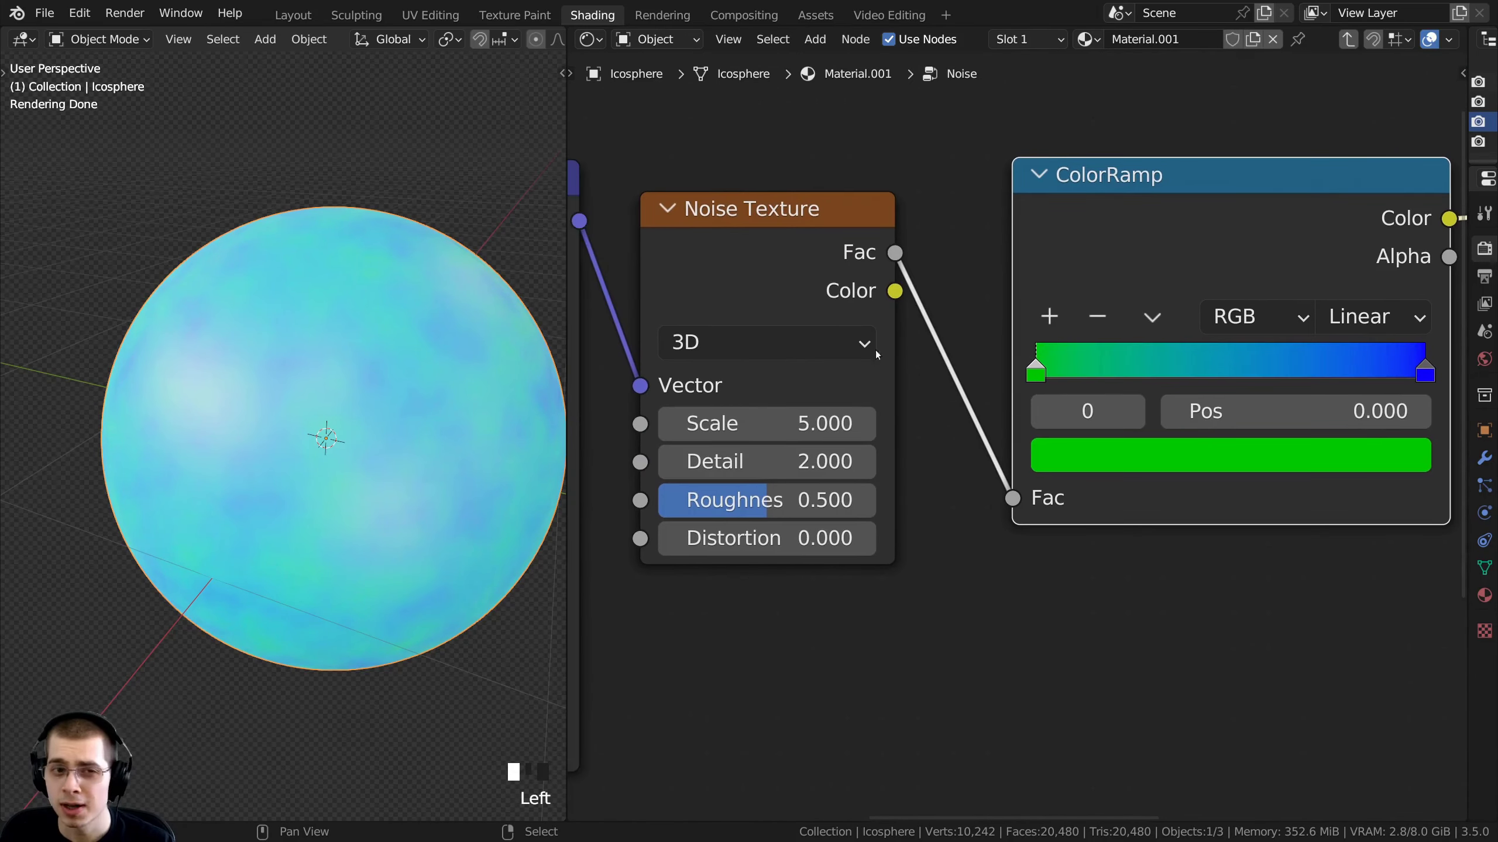
drag(686, 230, 682, 230)
scroll(889, 590, down, 1)
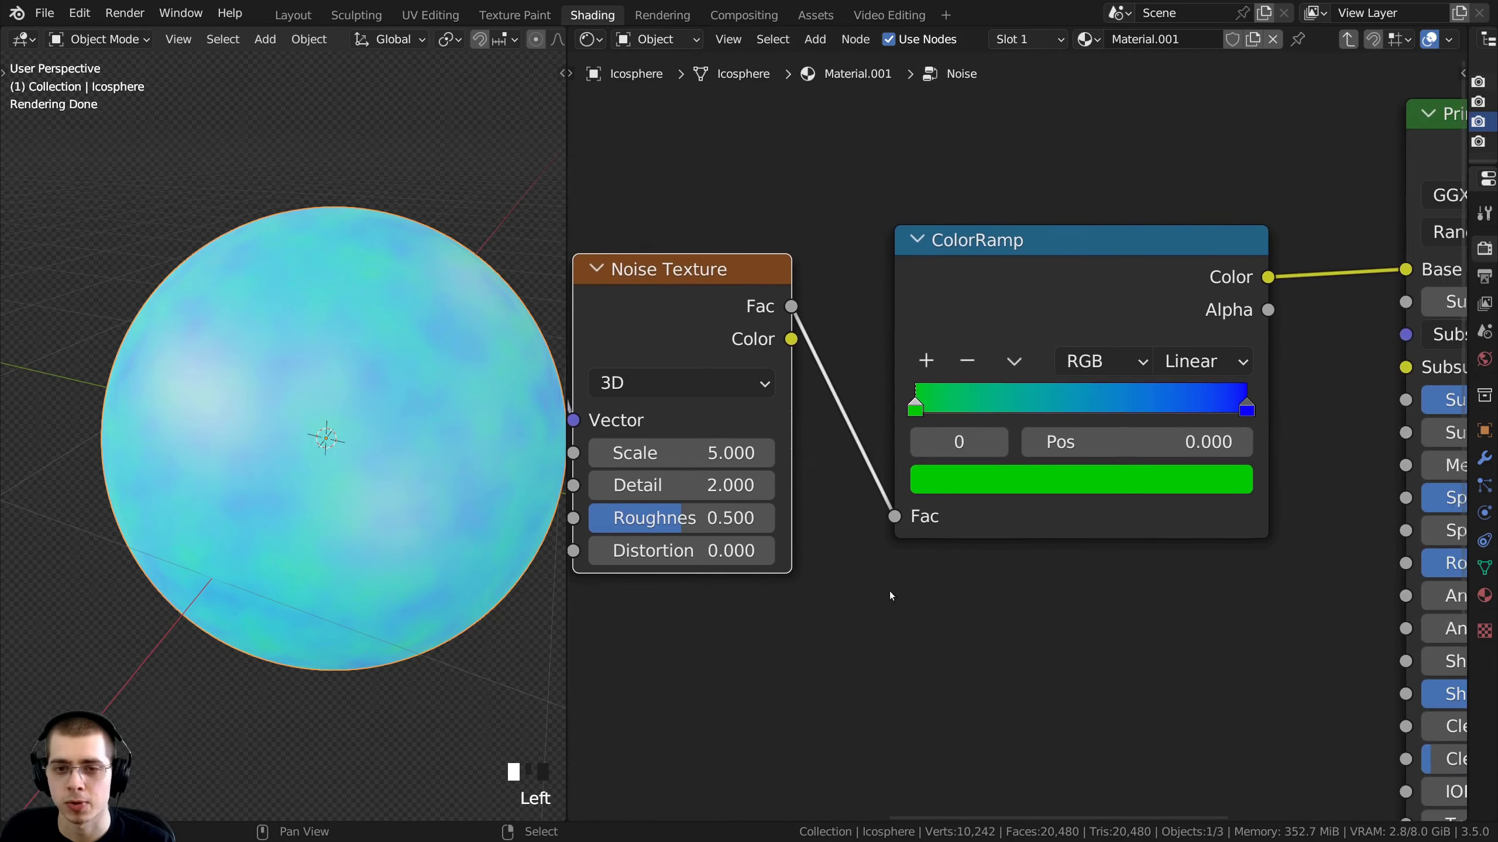
scroll(900, 441, up, 1)
drag(911, 256, 895, 227)
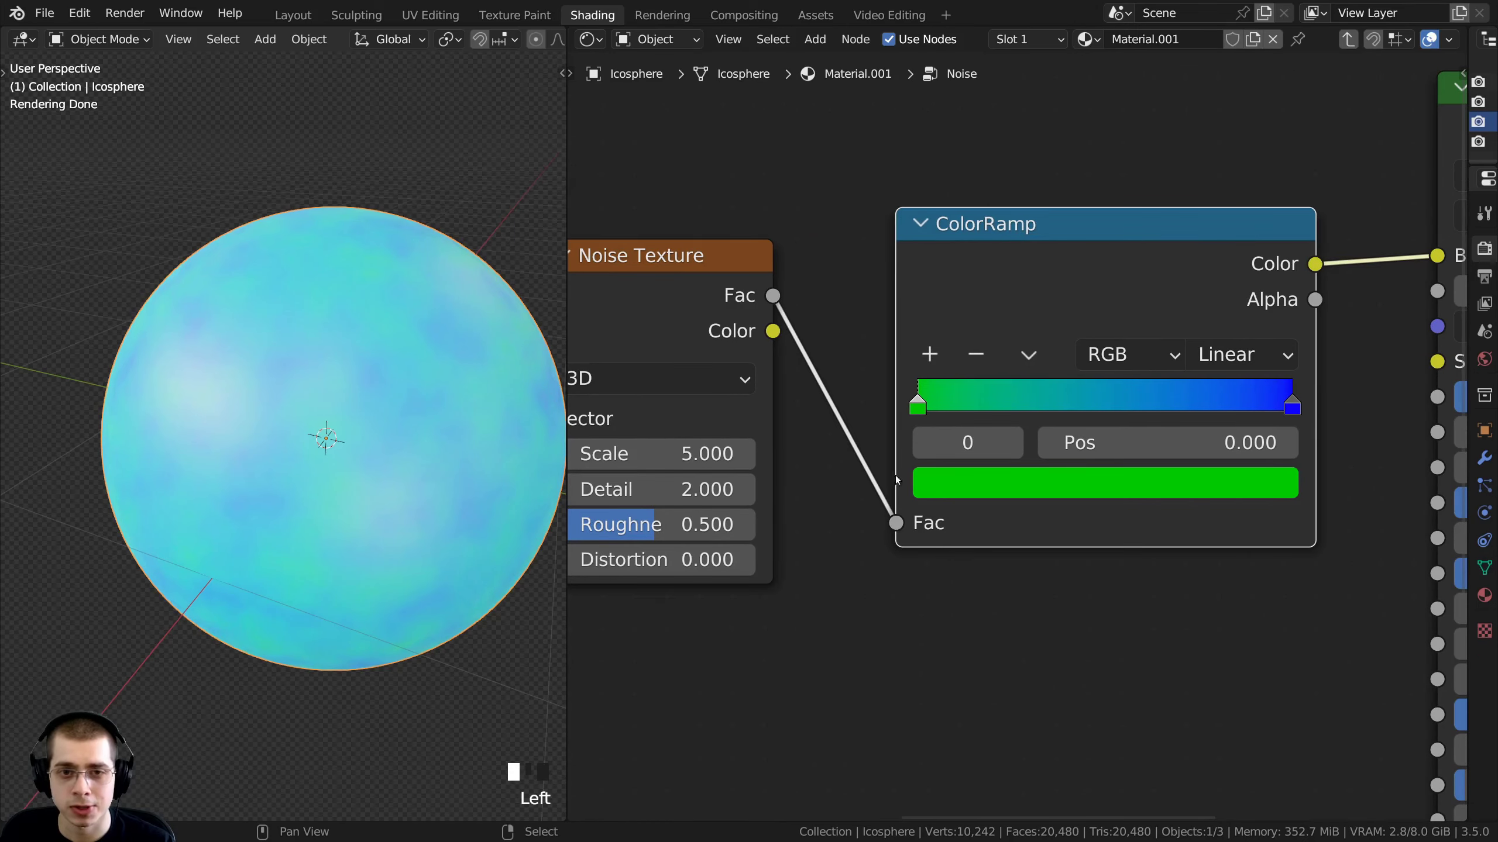
Move the Group Input node close to the ColorRamp, above the Noise Texture node
scroll(847, 392, down, 6)
middle_drag(847, 392, 1295, 395)
middle_drag(671, 365, 746, 389)
drag(710, 220, 1335, 203)
middle_drag(1227, 253, 956, 259)
scroll(955, 259, up, 1)
drag(951, 254, 919, 259)
middle_drag(1002, 260, 796, 265)
scroll(796, 264, up, 1)
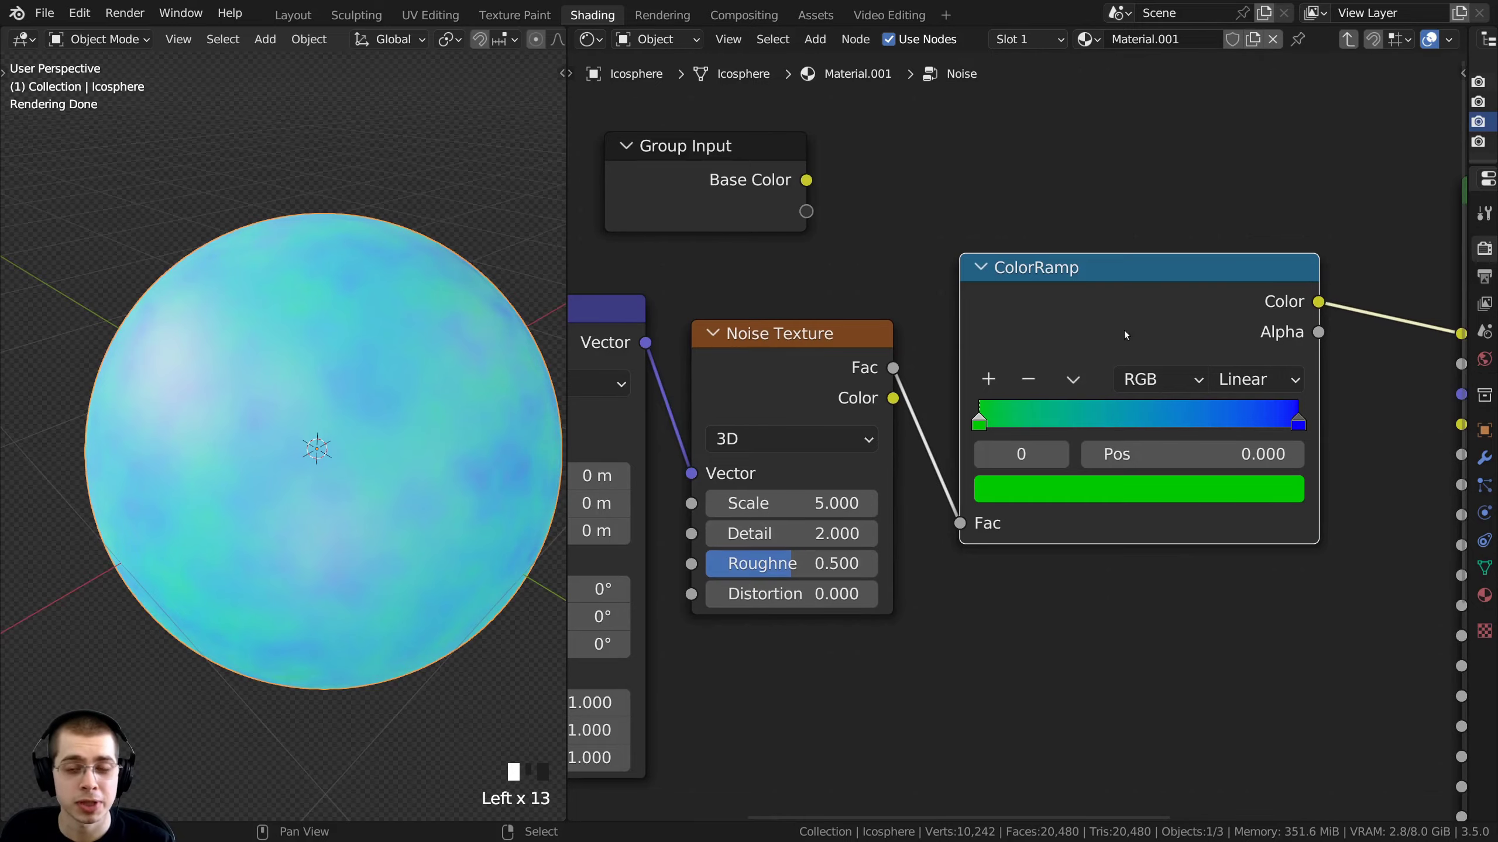
Examine the ColorRamp node between the Noise Texture and Principled BSDF, including its green and blue color stops
drag(1123, 335, 1098, 334)
scroll(1097, 312, down, 2)
middle_drag(1097, 311, 981, 354)
scroll(981, 354, up, 1)
middle_drag(669, 301, 741, 299)
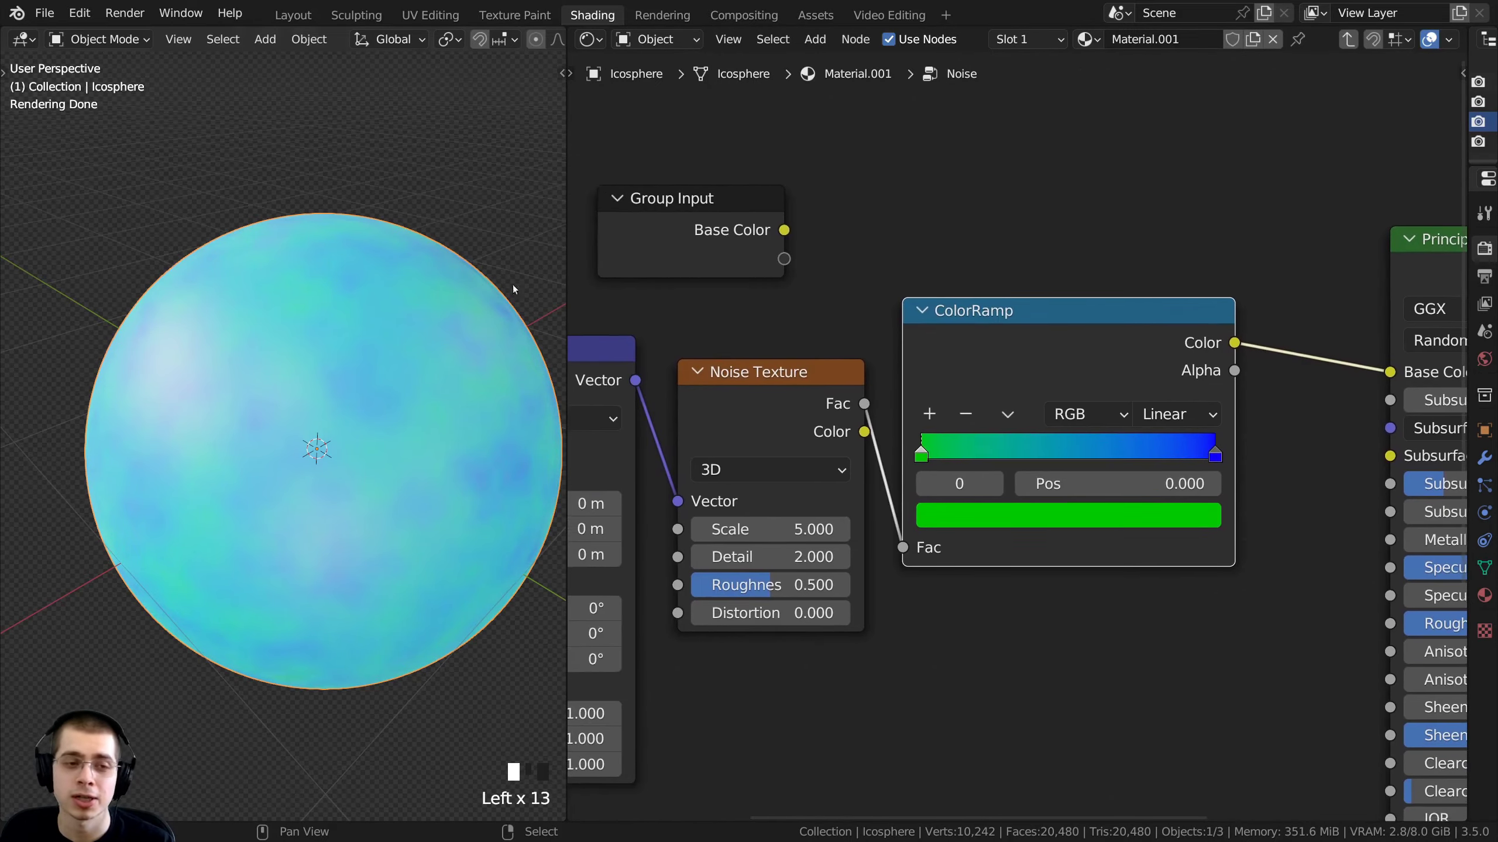
middle_drag(512, 285, 227, 259)
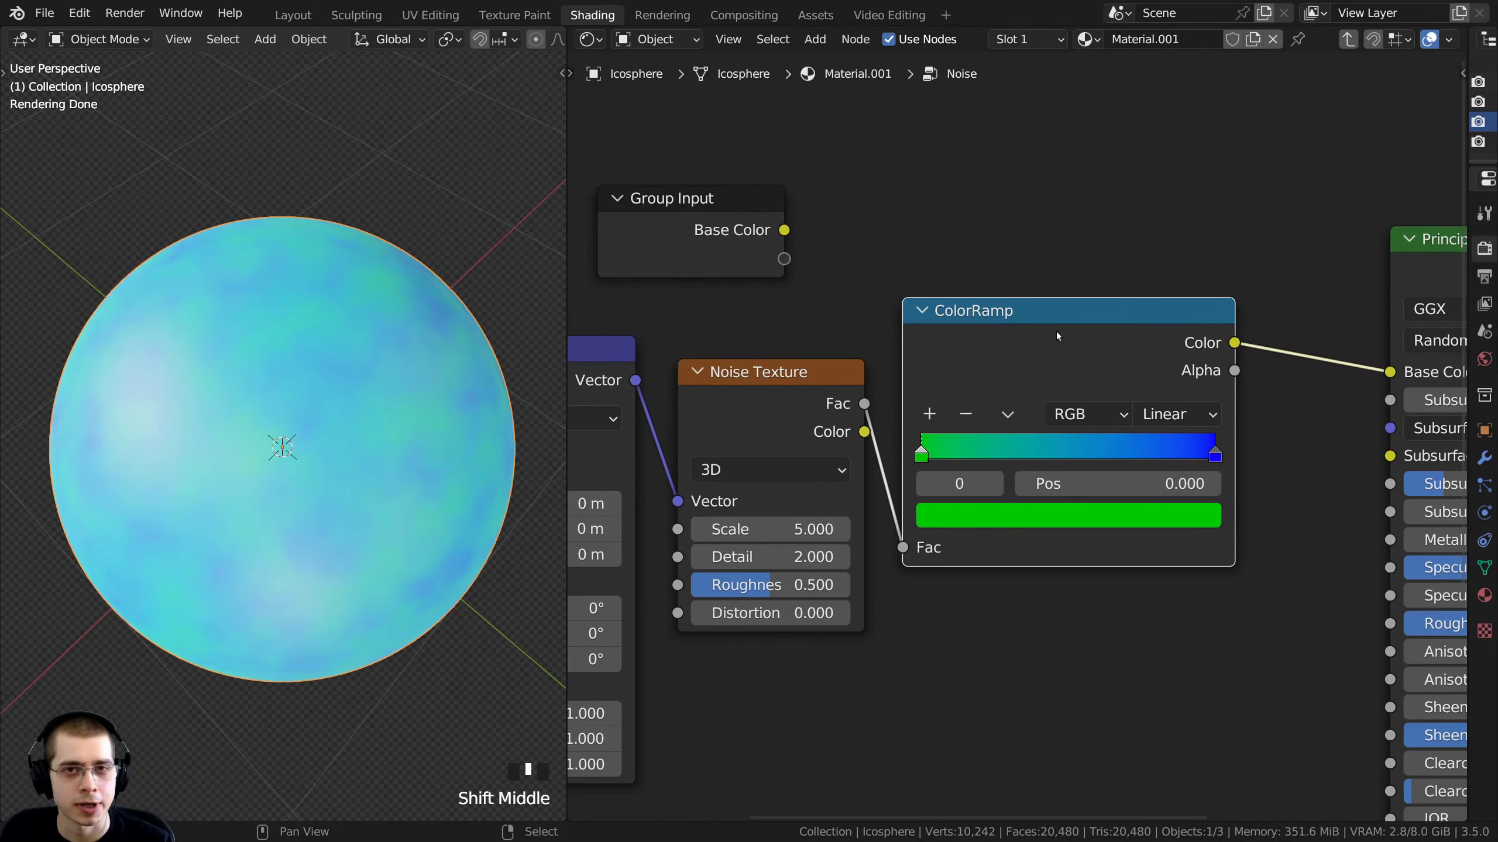
drag(1016, 339, 1010, 338)
middle_drag(1002, 336, 896, 260)
scroll(894, 260, up, 1)
drag(831, 254, 837, 258)
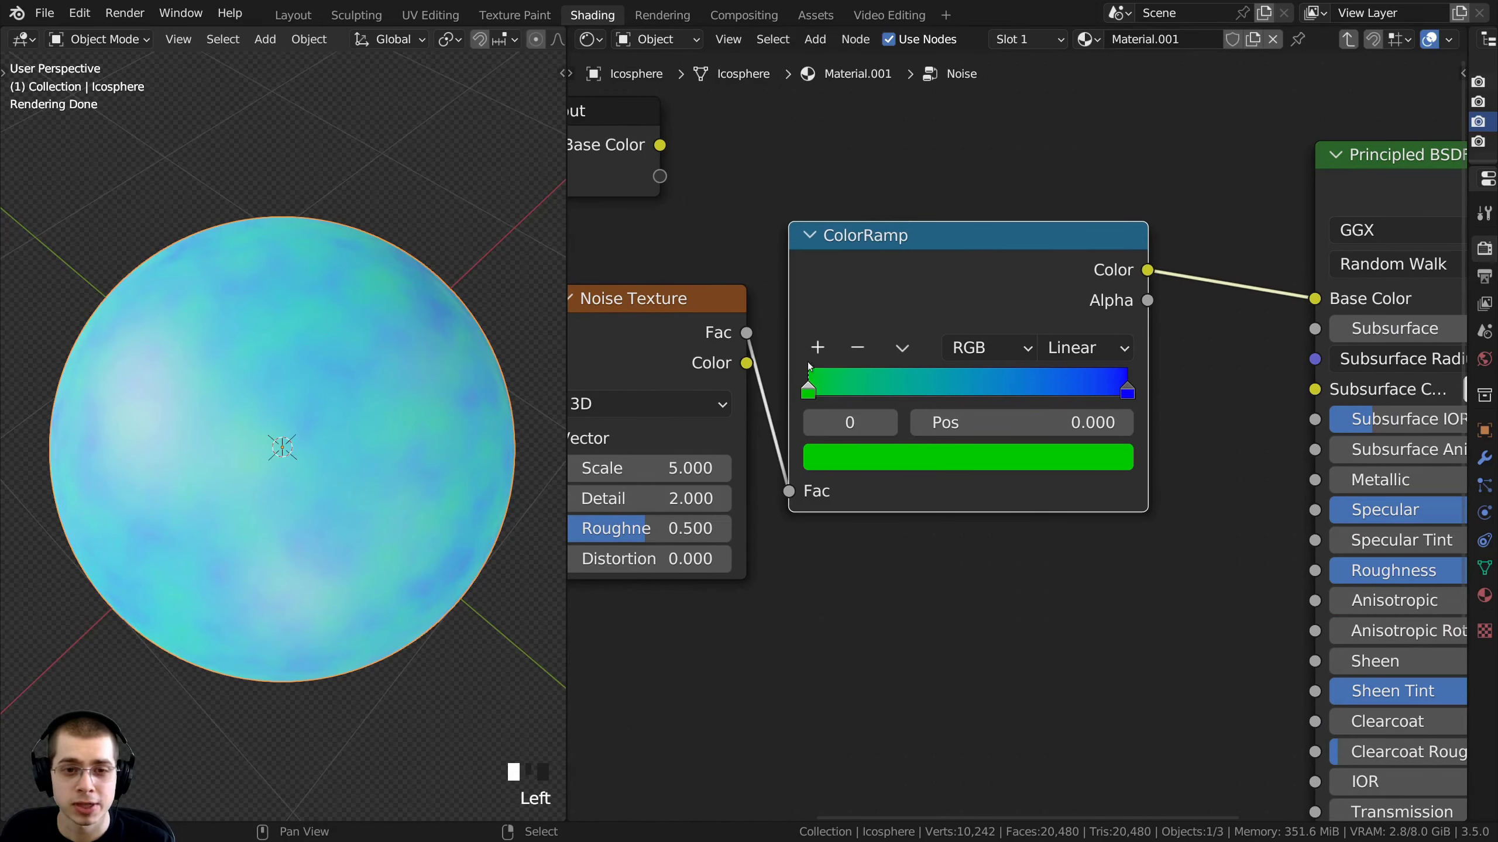
click(1125, 391)
Move the Principled BSDF node slightly farther from the ColorRamp to make room between them
scroll(1123, 392, down, 1)
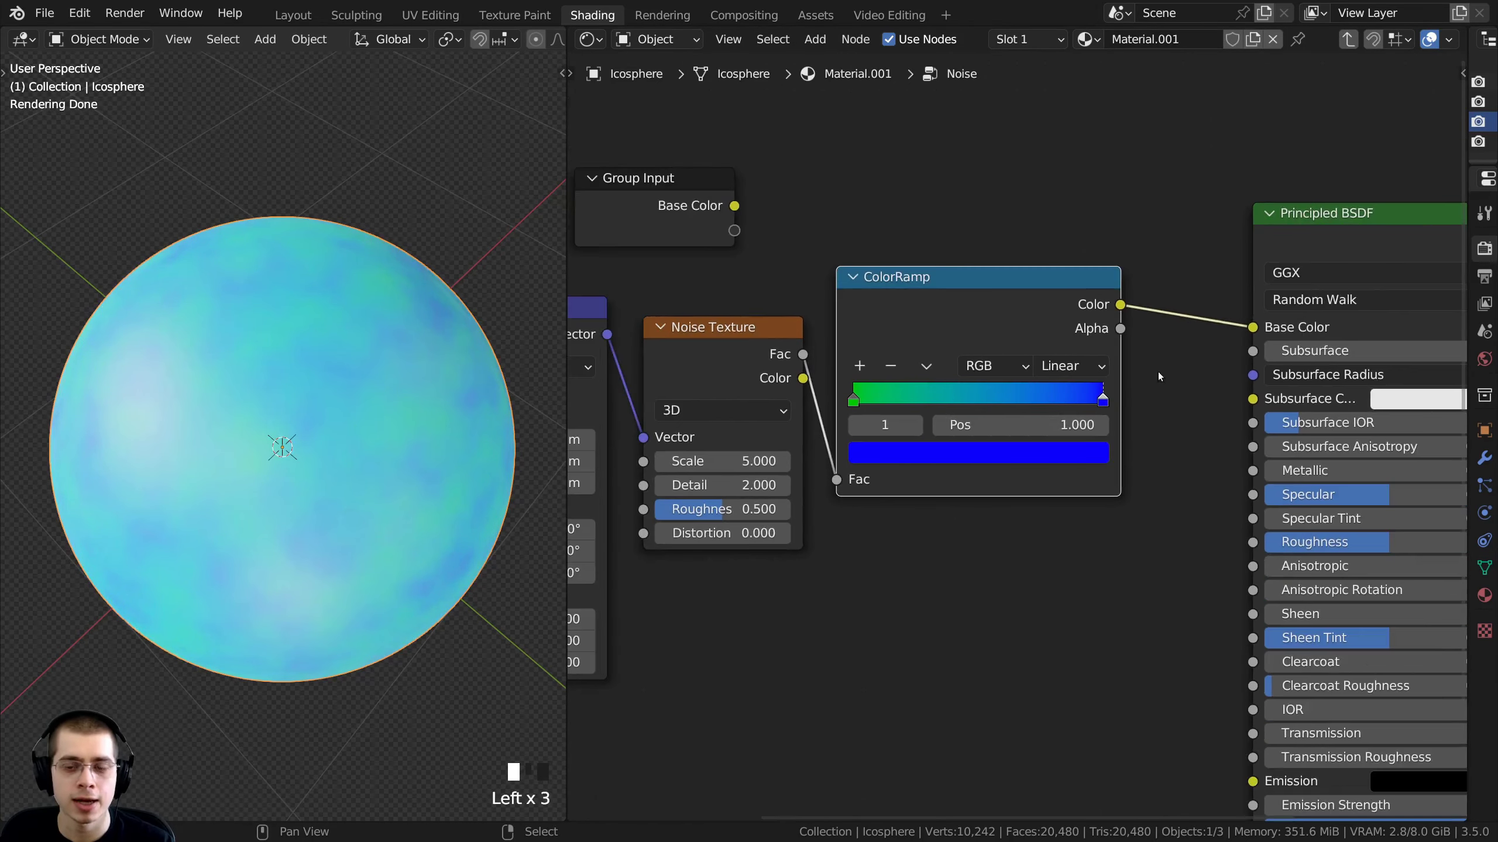
ctrl+scroll(864, 339, right, 2)
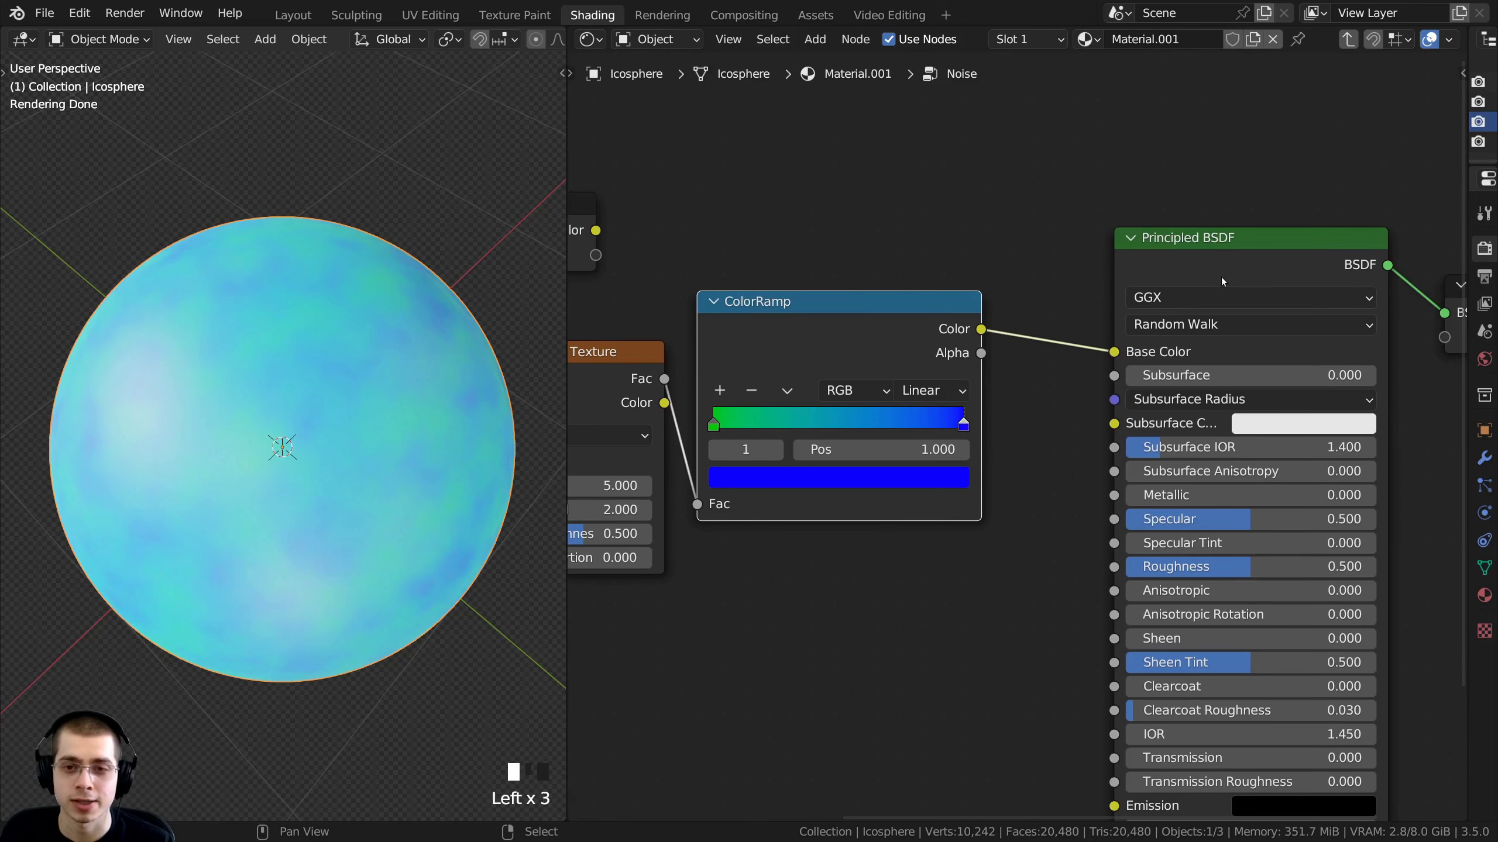
drag(1156, 273, 1184, 282)
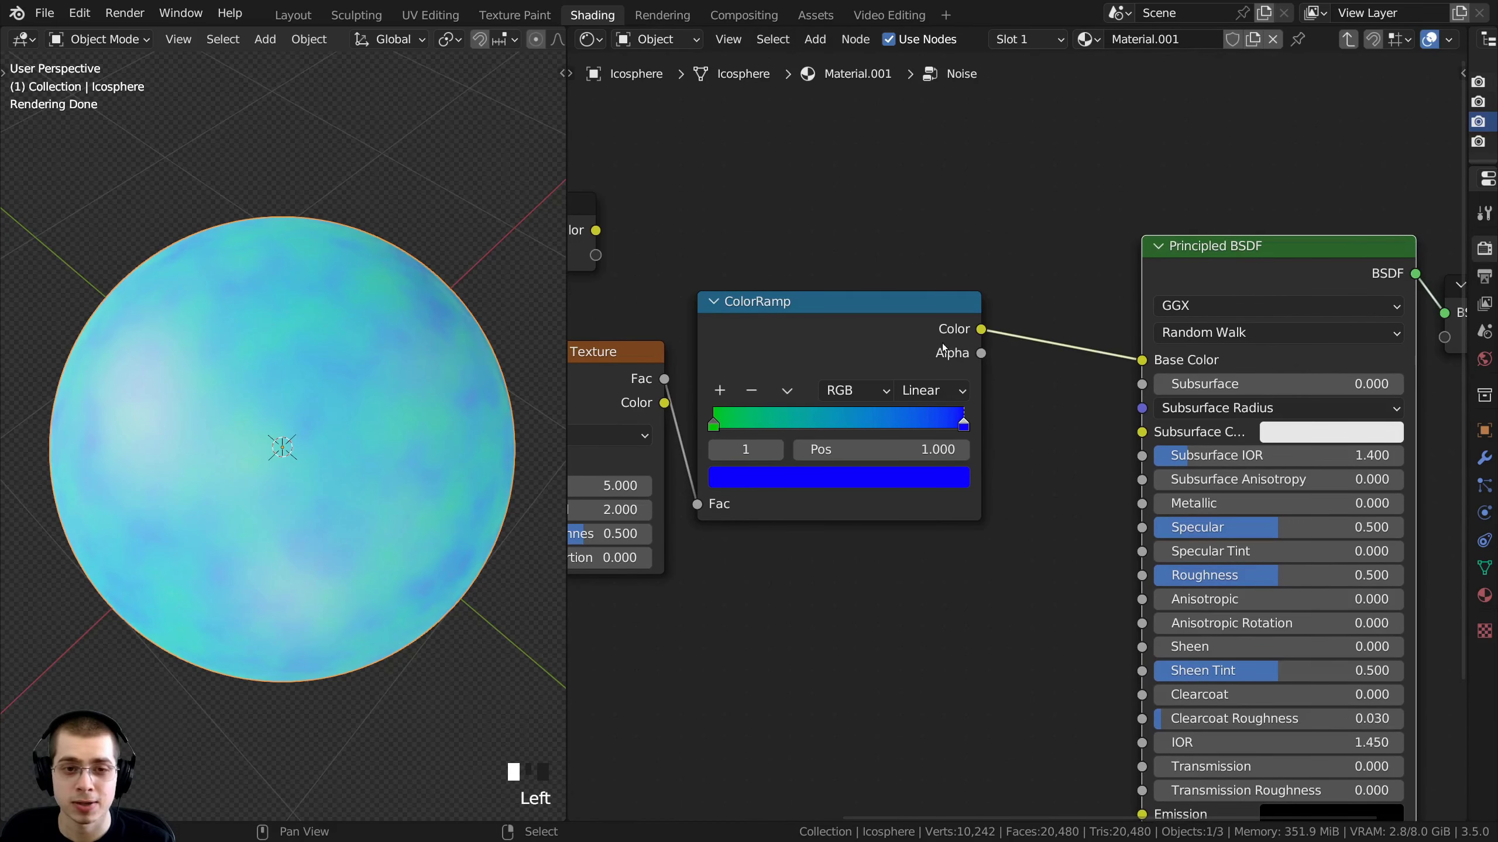
Add a Mix node in the empty space above the link between the ColorRamp and the Principled BSDF
ctrl+scroll(1017, 247, left, 2)
shift+scroll(1017, 248, up, 1)
key(shift+a)
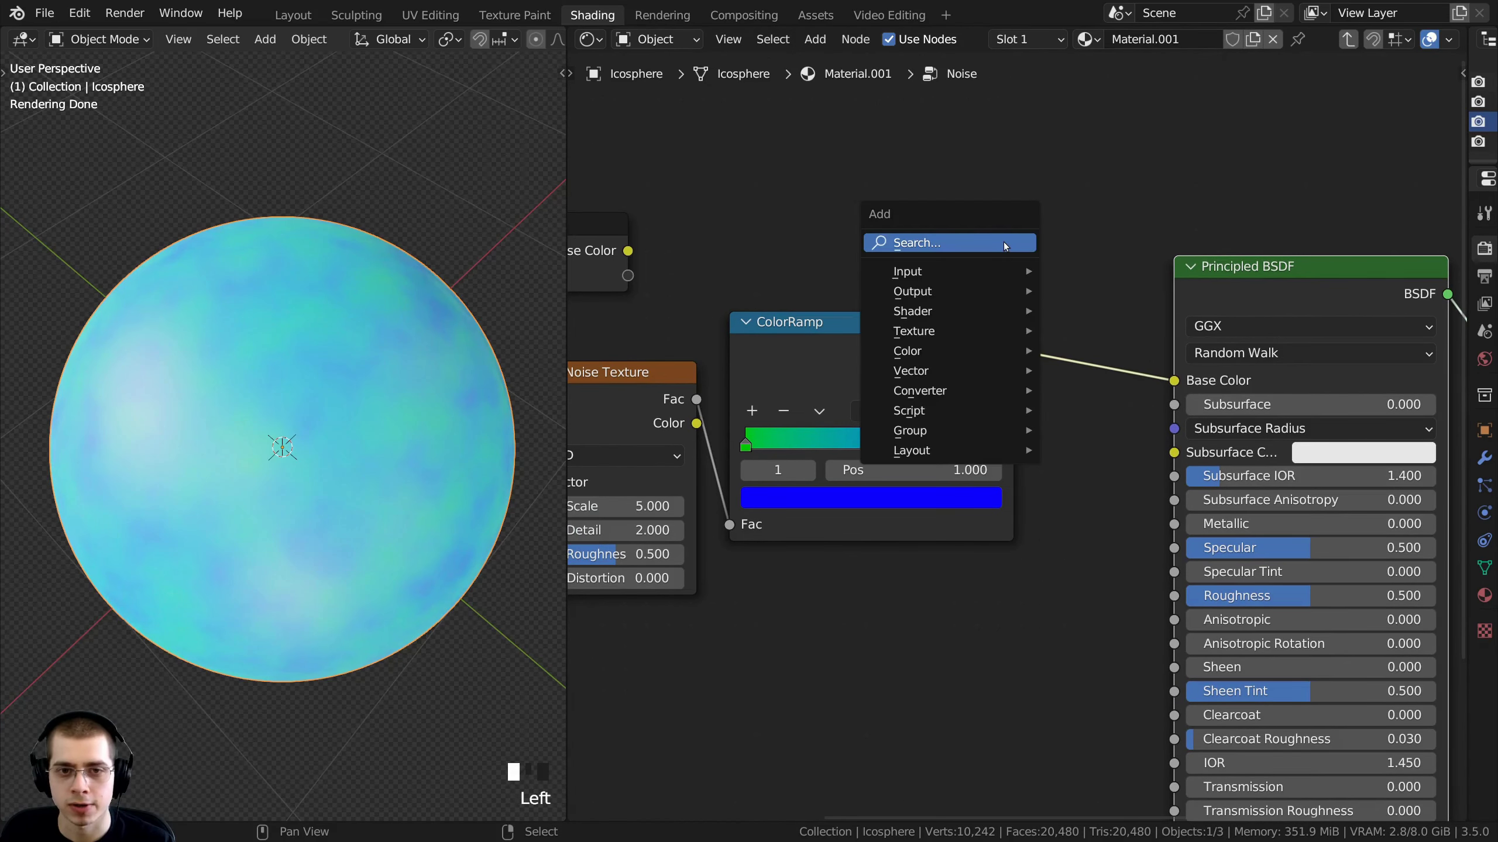
click(1004, 244)
text(mix)
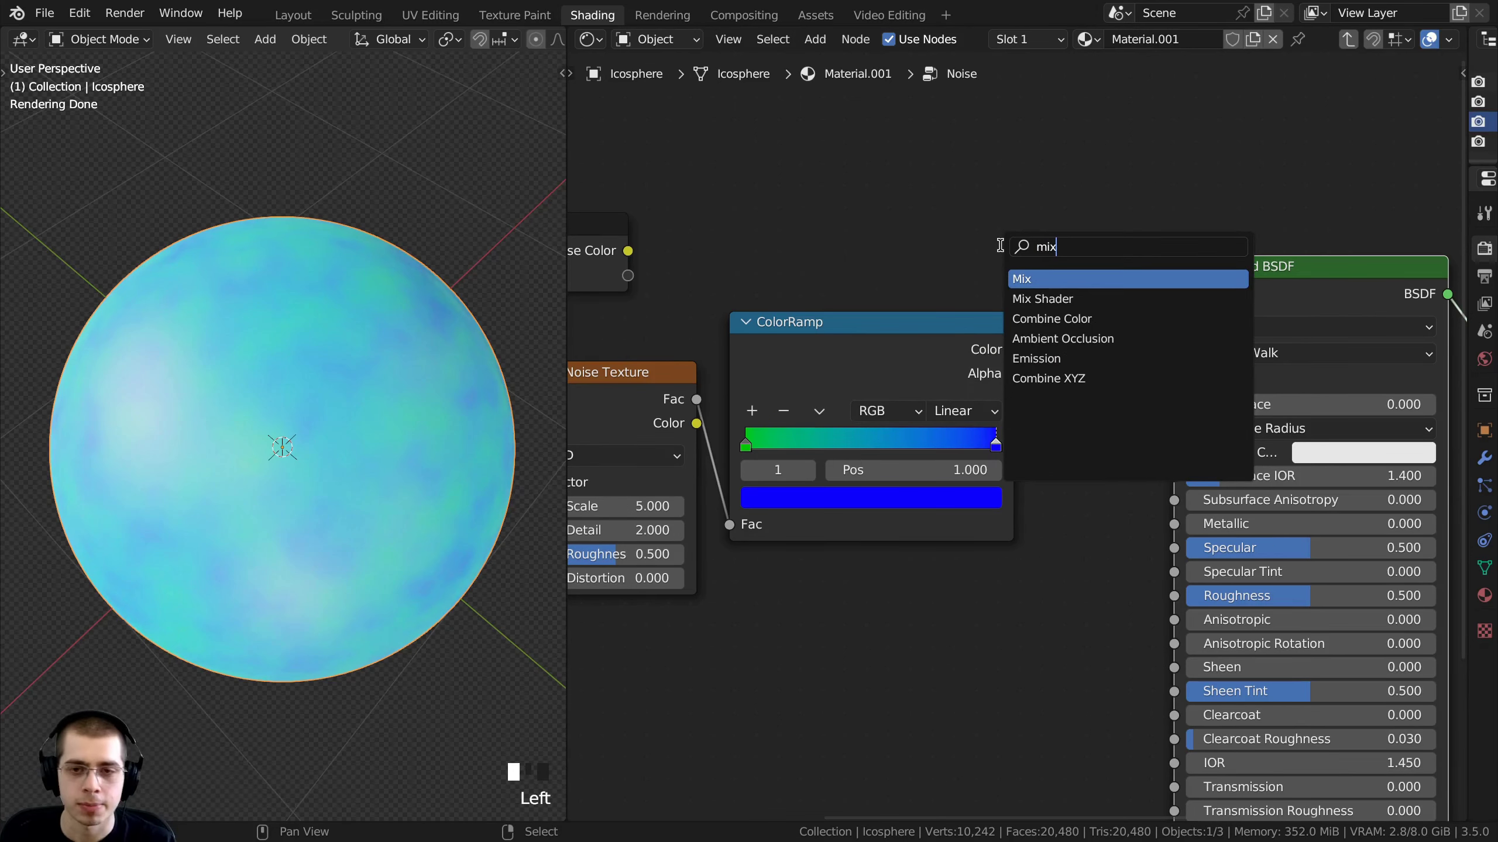
click(1029, 278)
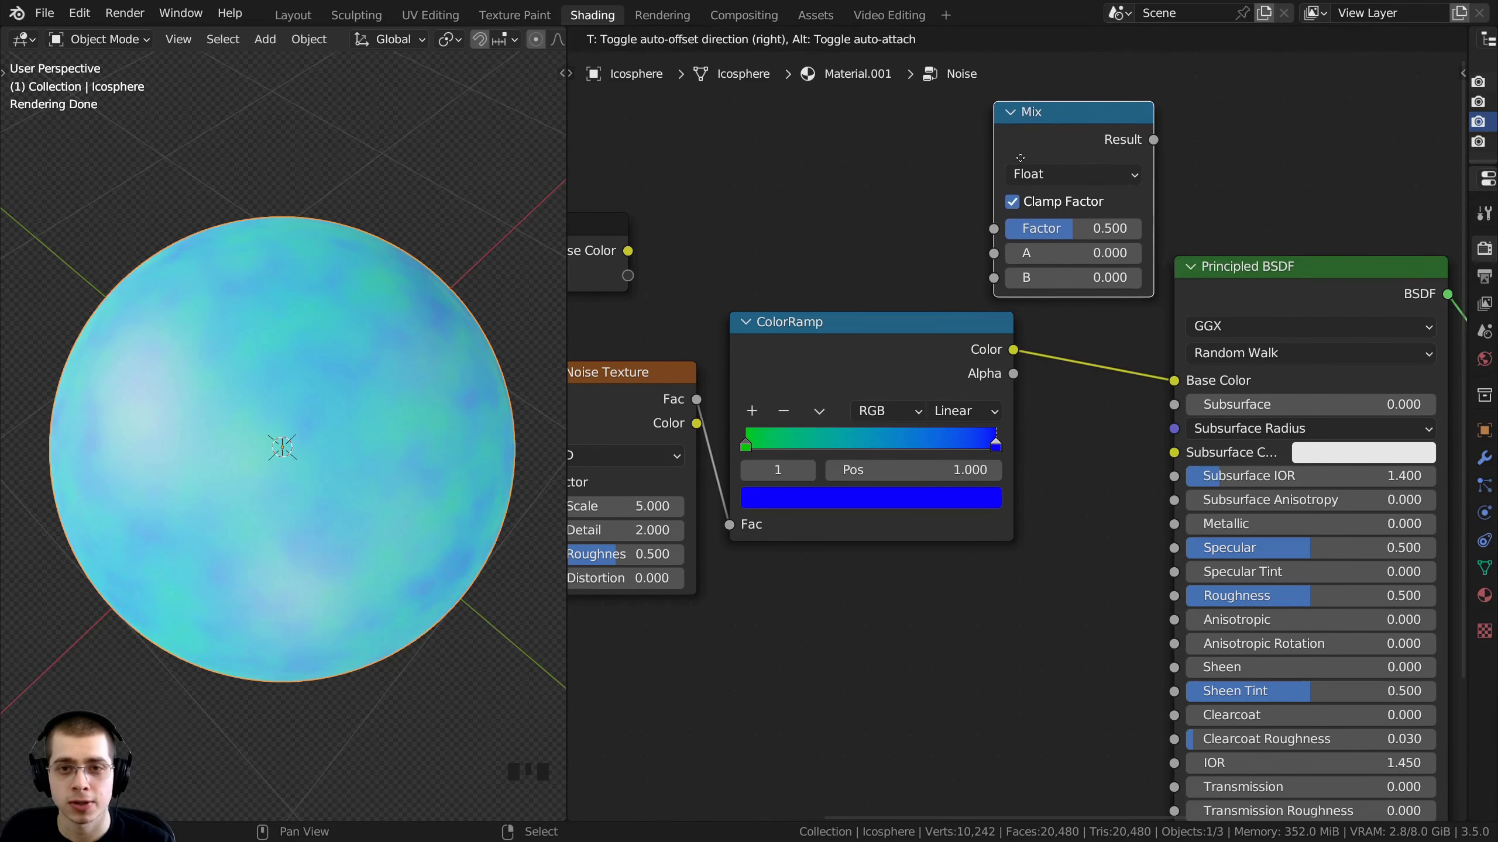
click(989, 251)
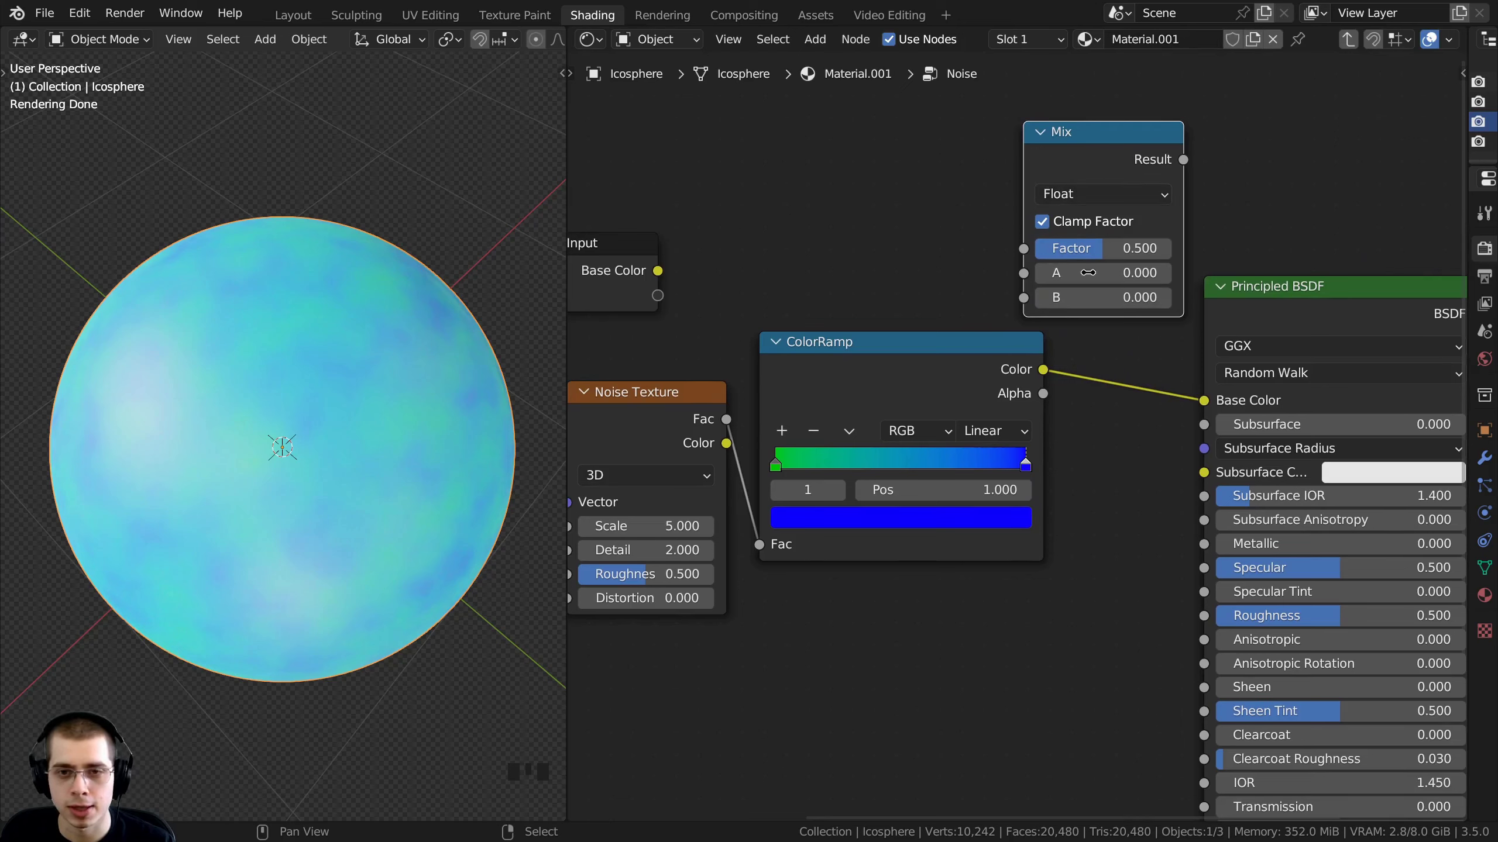
Switch the Mix node's data type to Color and insert it into the link between the ColorRamp and the Principled BSDF
click(1075, 199)
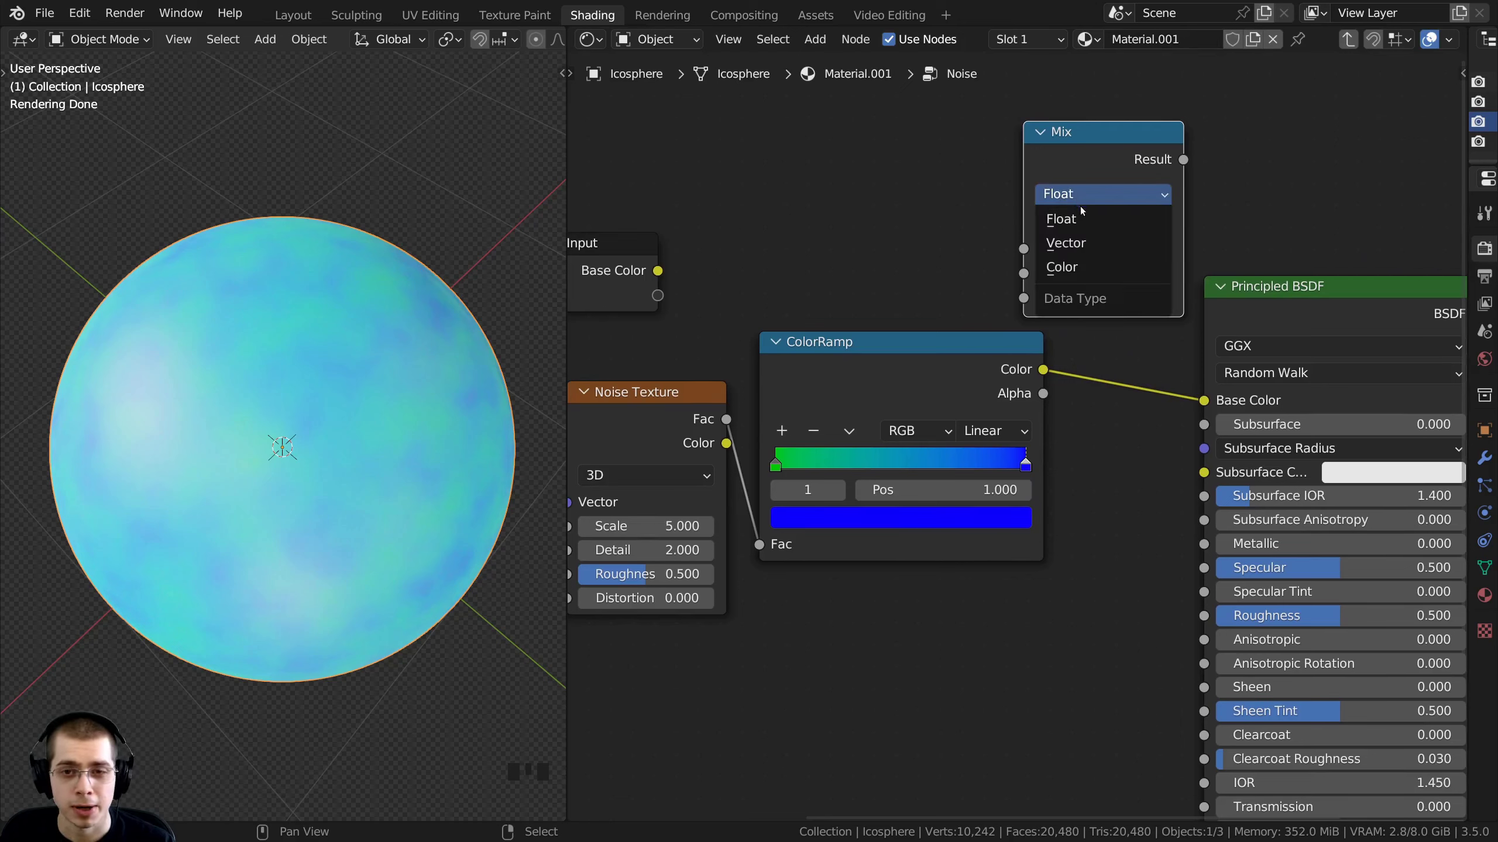
click(1085, 261)
middle_drag(1074, 193, 1034, 184)
drag(1034, 137, 1053, 334)
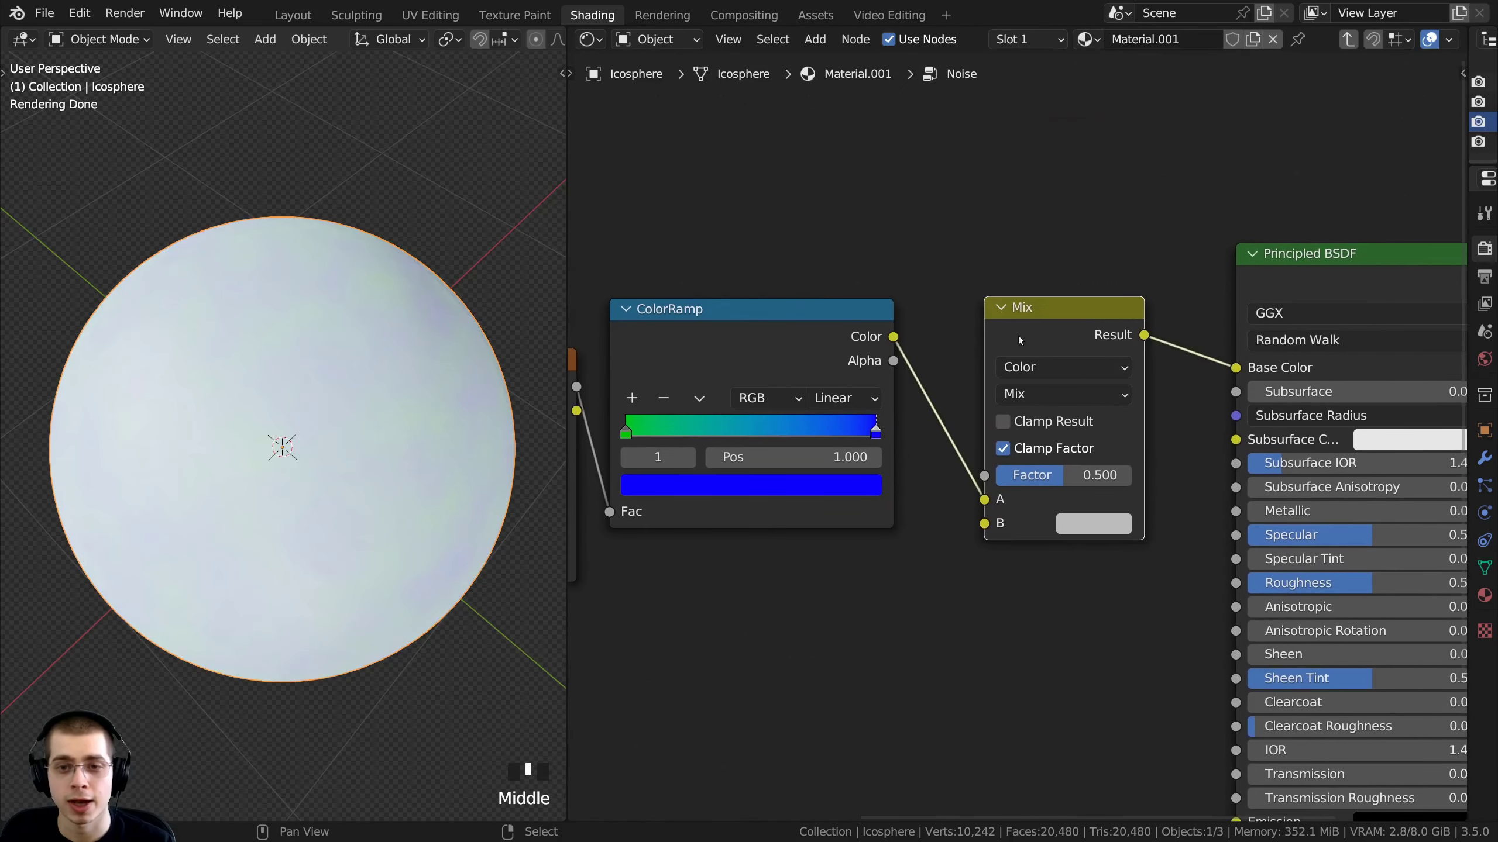
scroll(813, 622, up, 1)
middle_drag(809, 570, 942, 533)
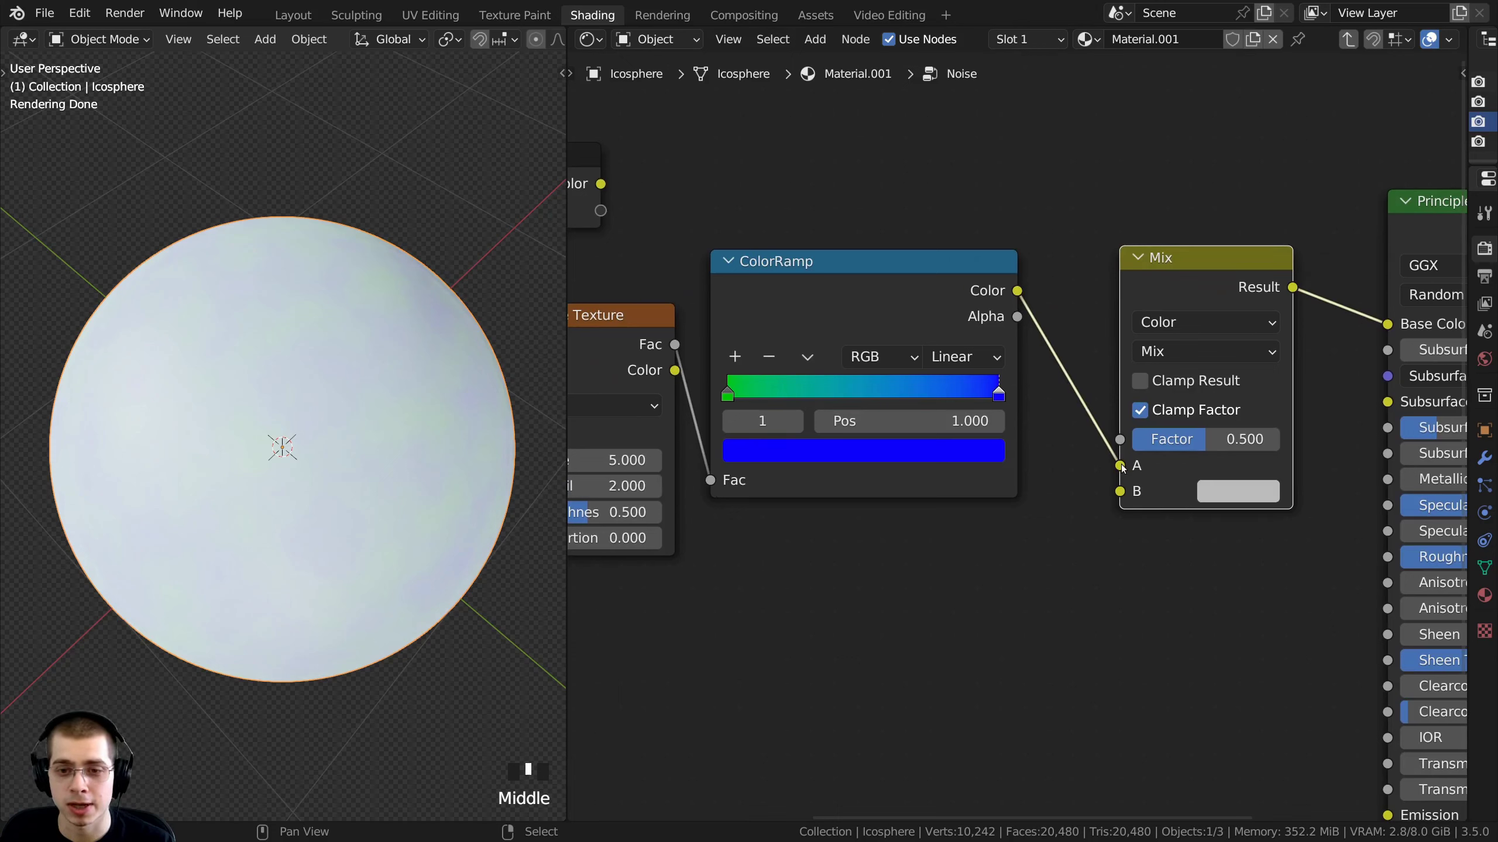
Reroute the ColorRamp's Color link from the Mix node's A input to its Factor input
mouse_move(1119, 466)
mouse_down()
mouse_move(1081, 469)
mouse_move(1119, 441)
mouse_up()
middle_drag(1119, 451, 1019, 421)
scroll(1019, 421, up, 1)
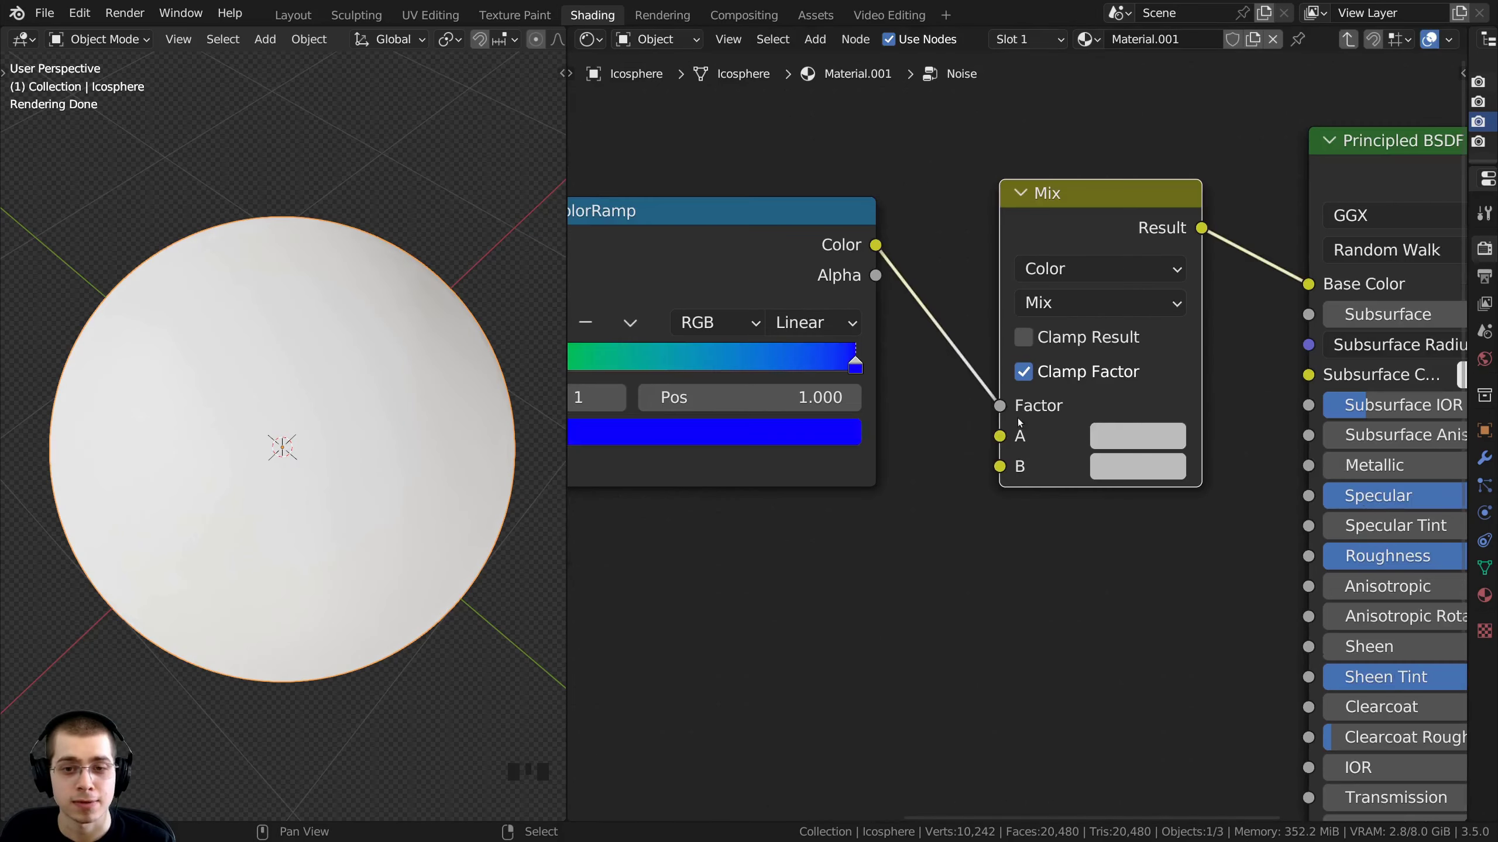
scroll(1021, 412, up, 1)
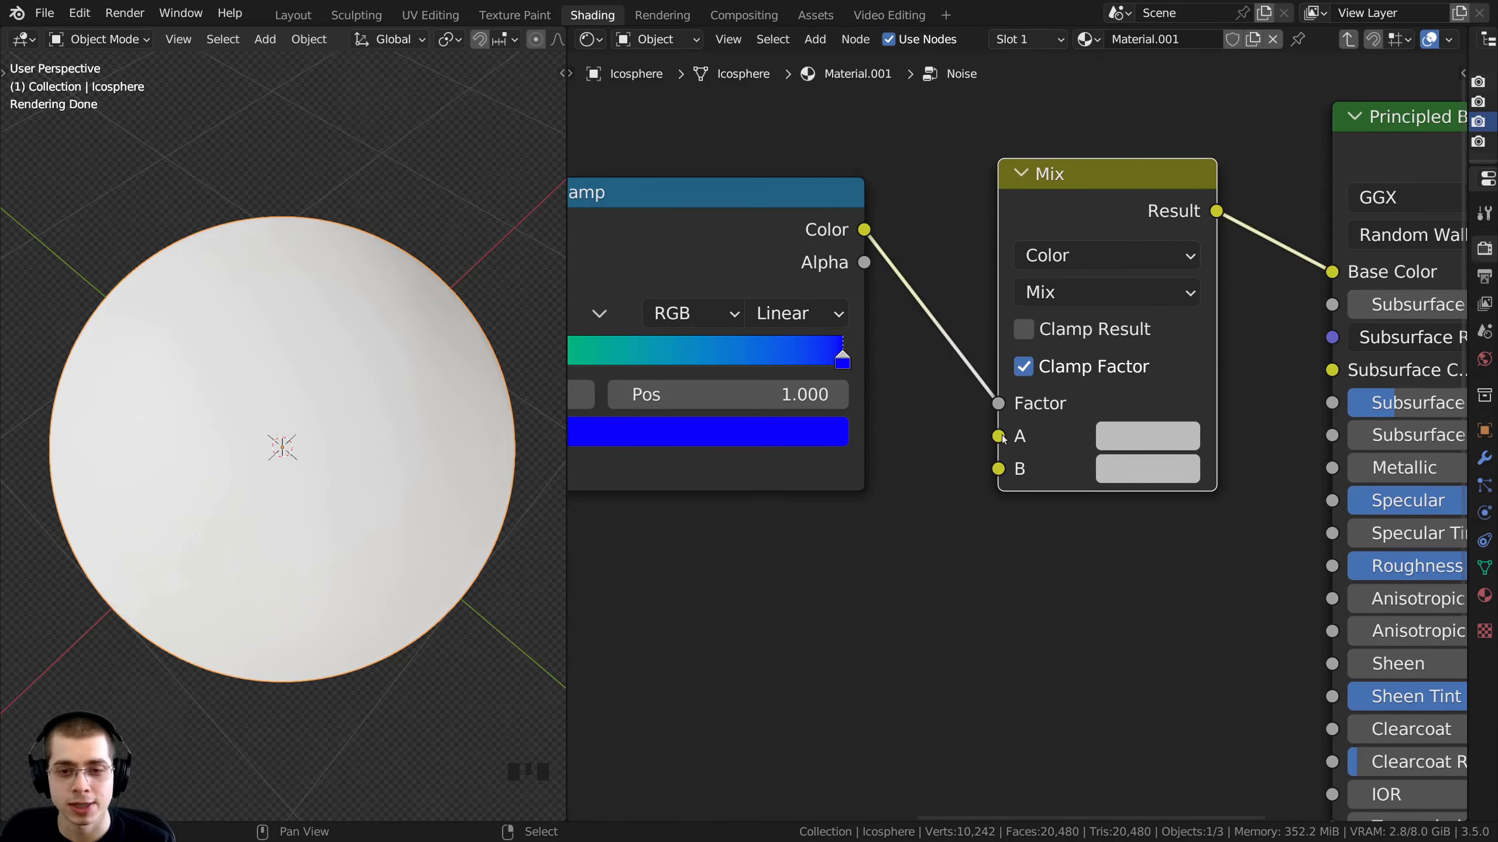
scroll(1033, 467, down, 3)
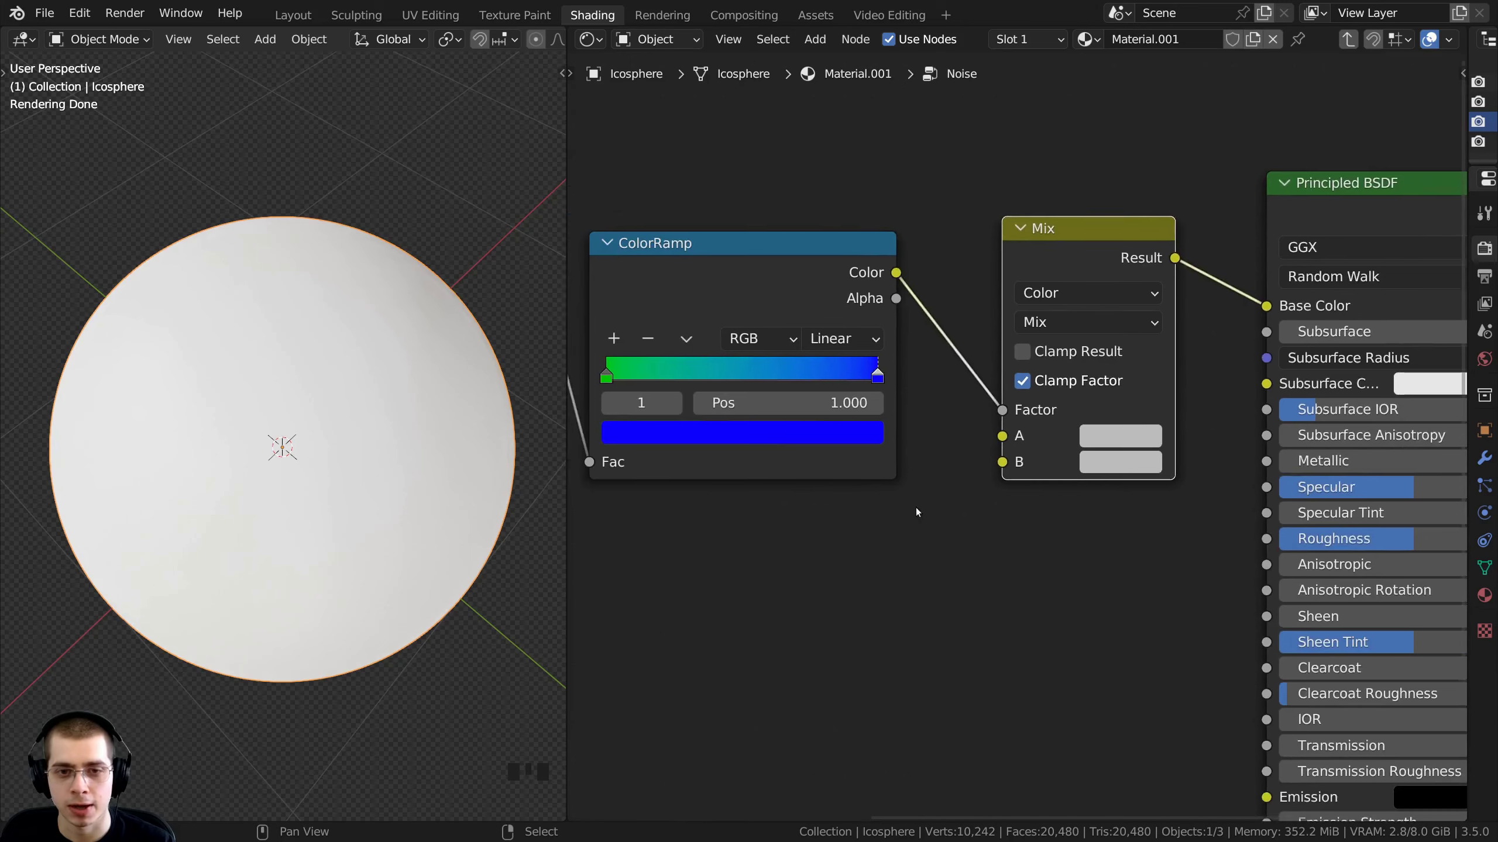
middle_drag(896, 495, 996, 515)
scroll(973, 472, up, 1)
Copy the ColorRamp's blue stop color onto the Mix node's B input and its green stop color onto the A input
click(872, 301)
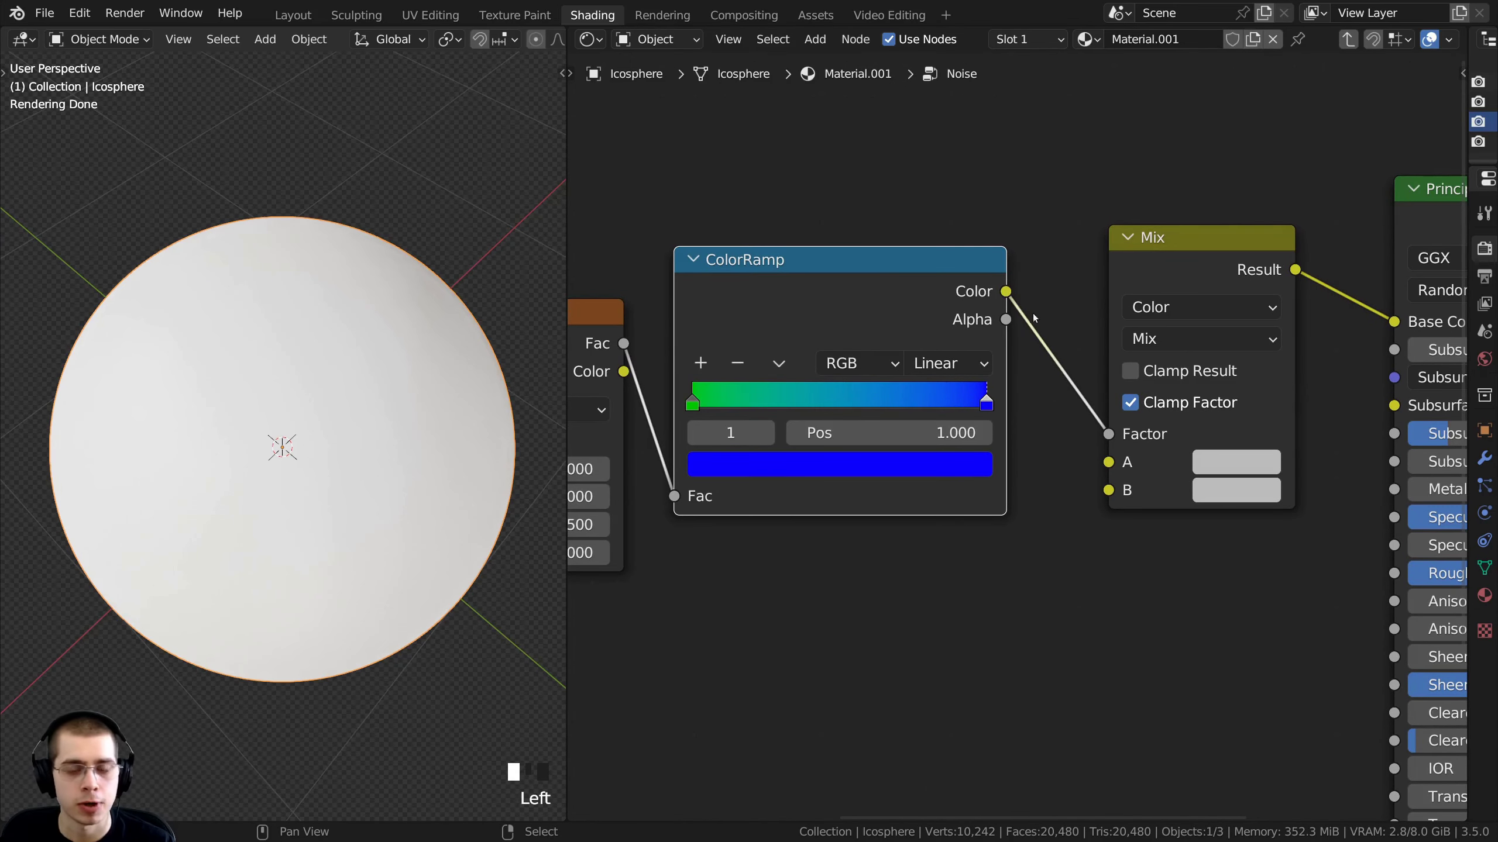
mouse_move(807, 619)
middle_down()
mouse_move(883, 626)
mouse_move(818, 614)
middle_up()
scroll(811, 596, up, 1)
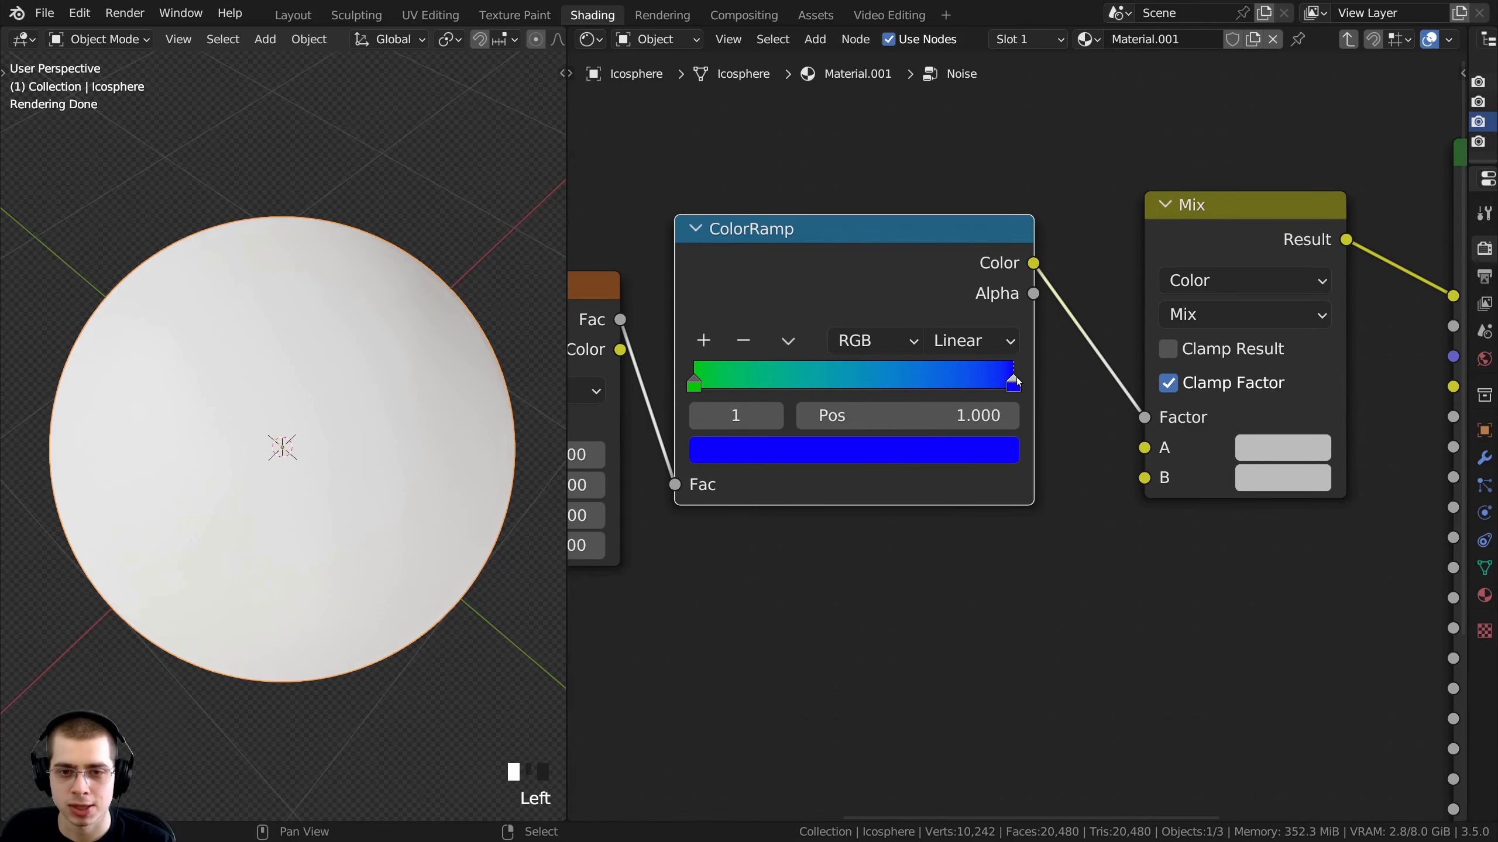
drag(1017, 382, 1026, 385)
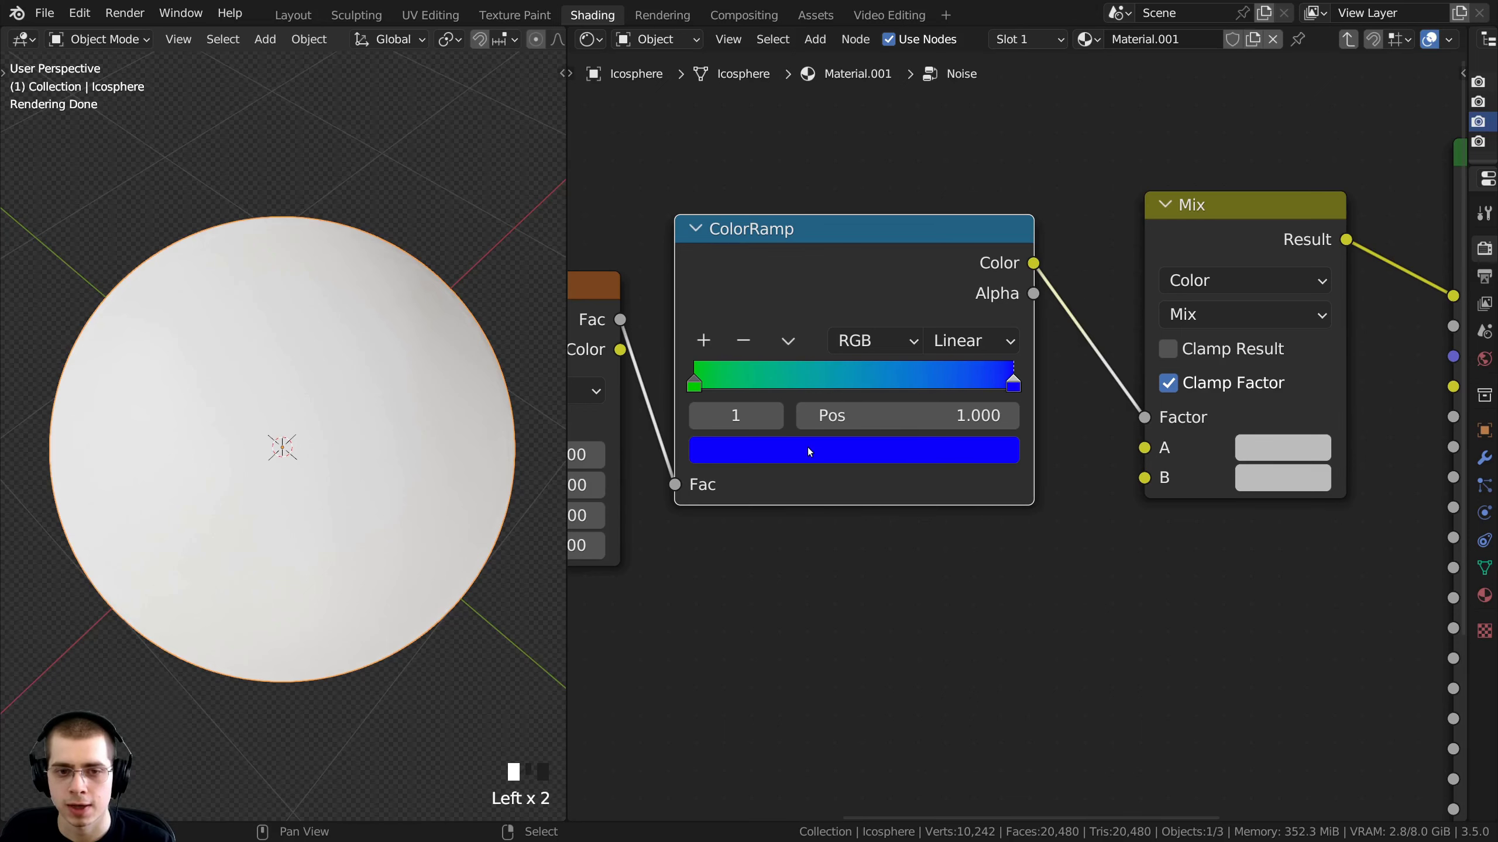
drag(809, 451, 1283, 484)
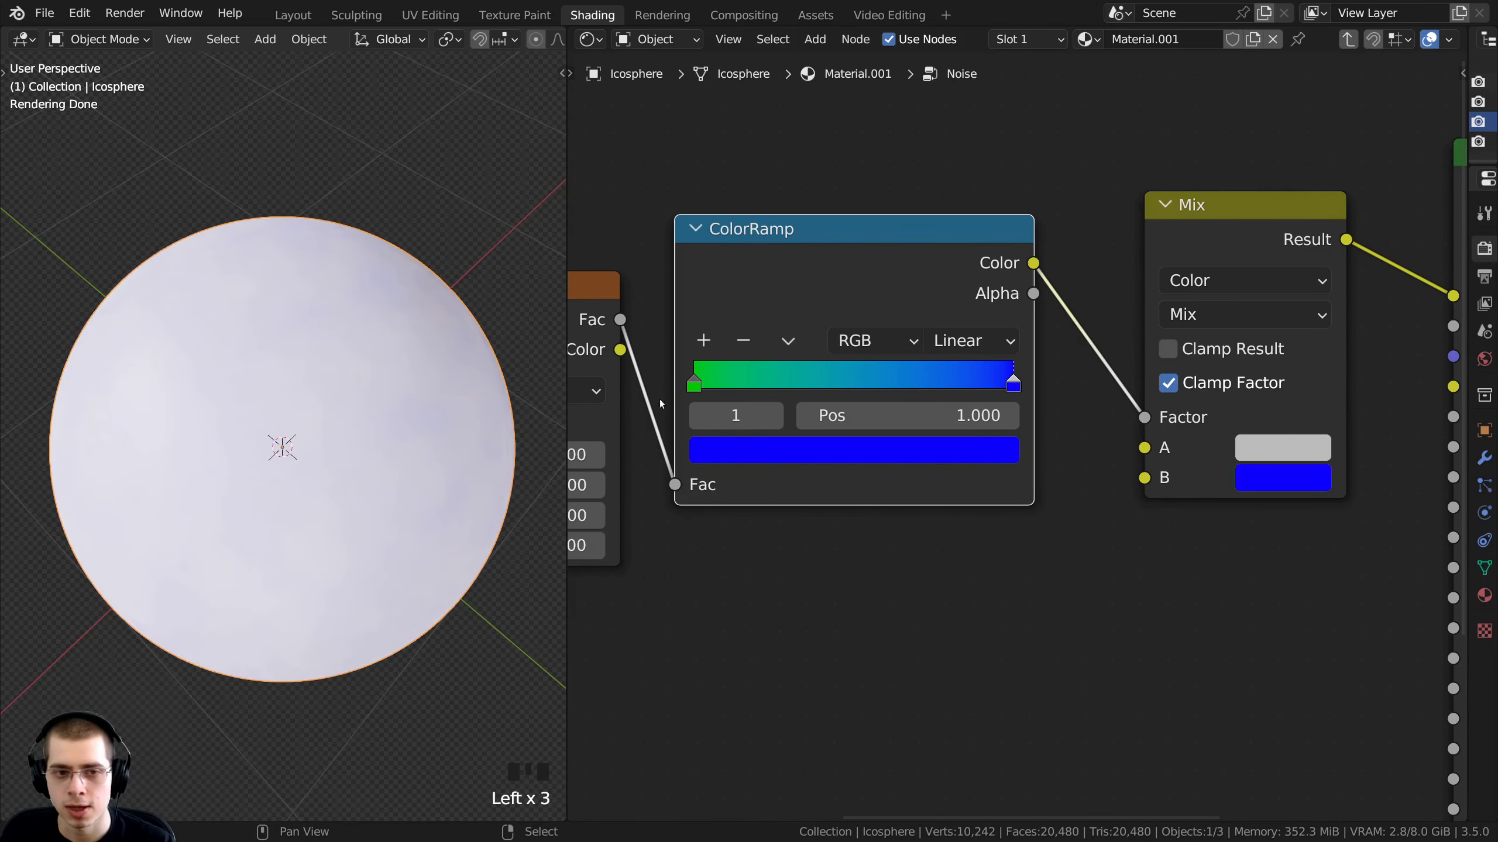
click(694, 383)
drag(785, 448, 1276, 451)
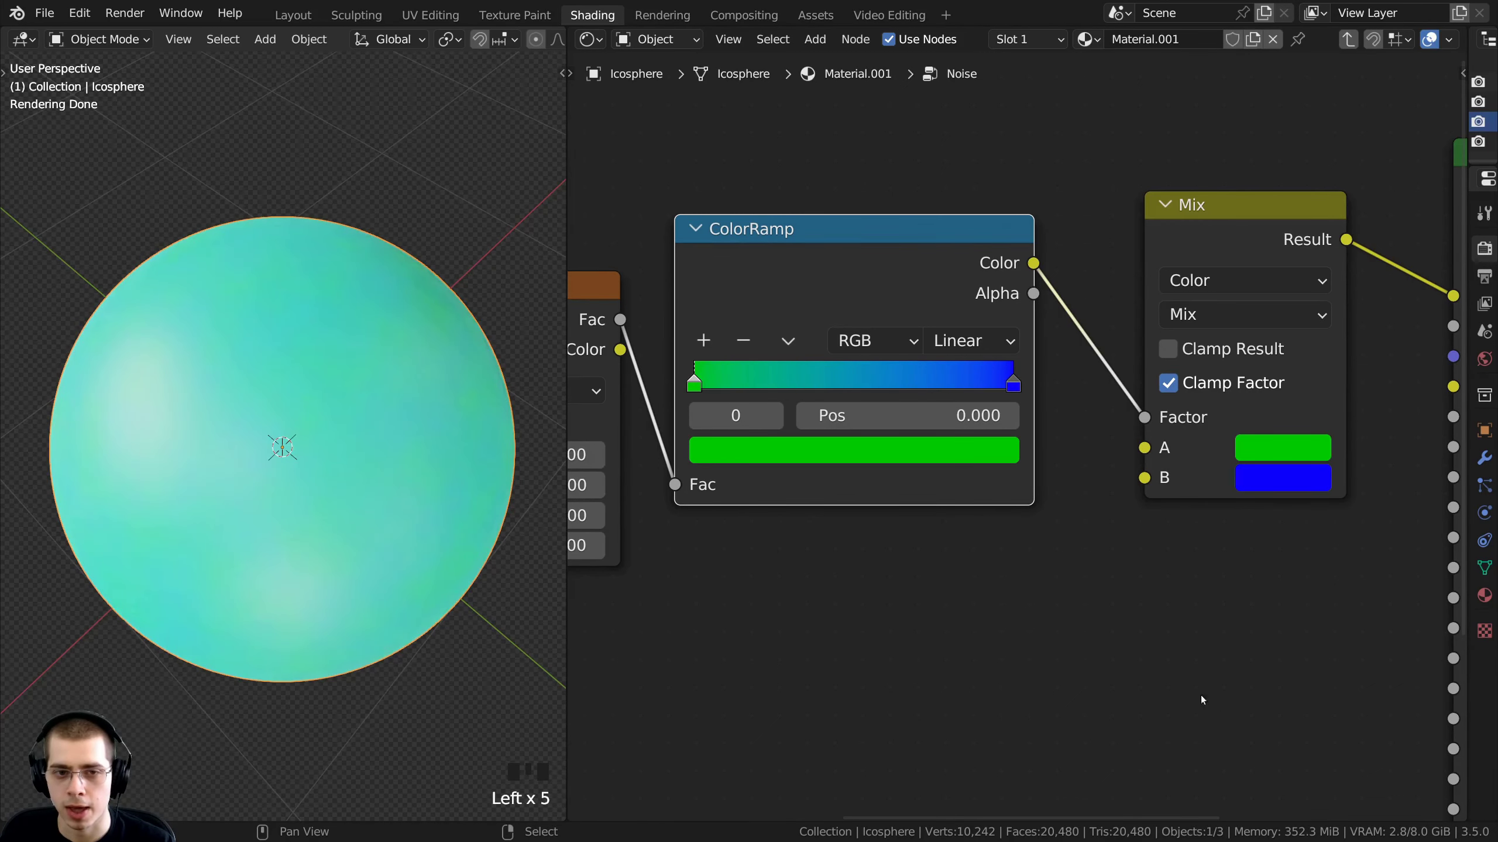
Reset the ColorRamp to its default black-to-white gradient and place the node between the Noise Texture and Mix nodes
drag(801, 288, 832, 286)
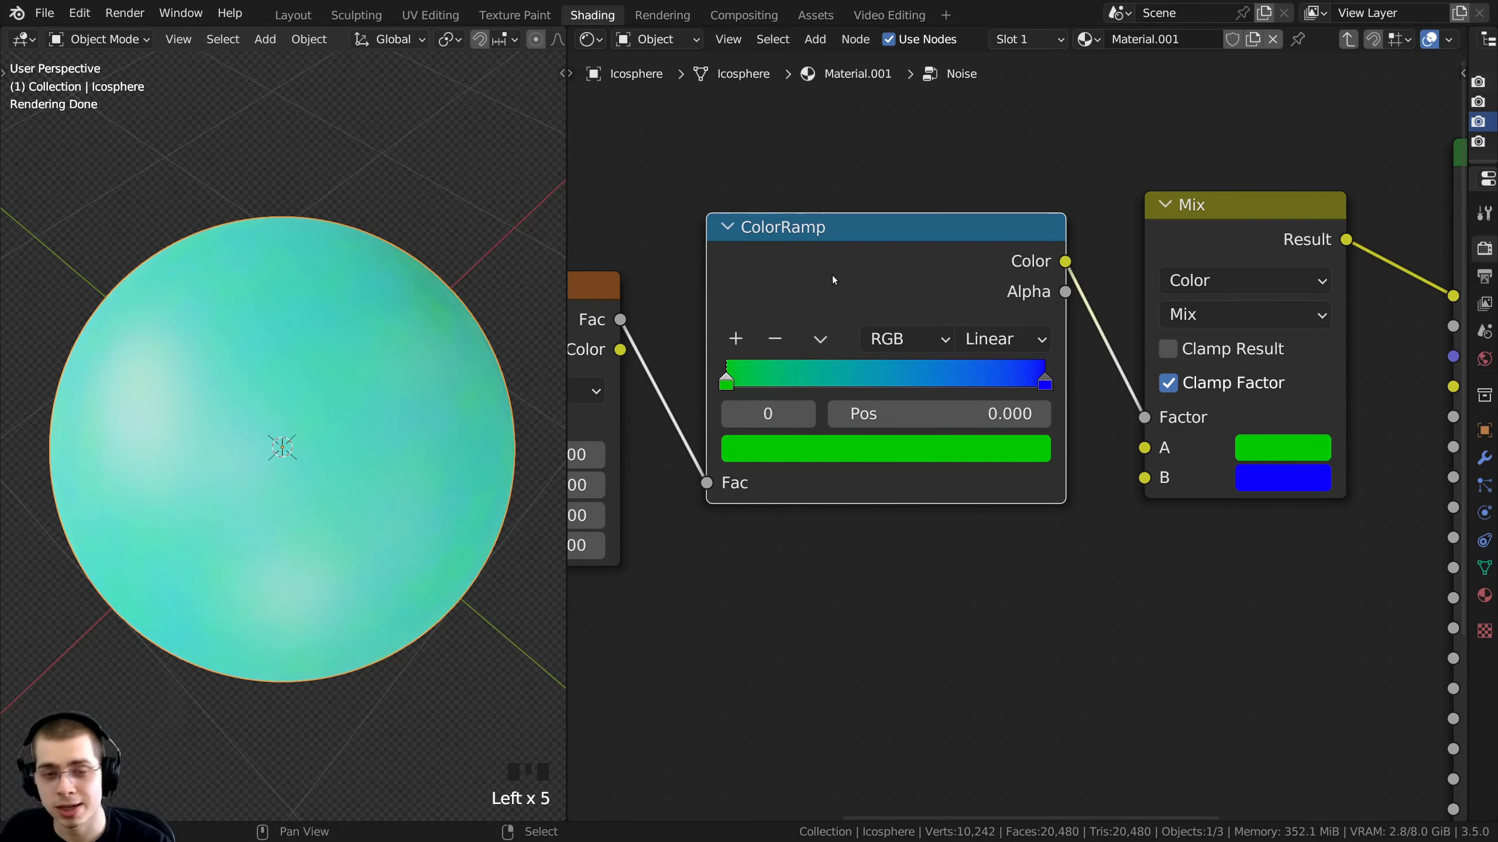
drag(832, 275, 847, 315)
key(BackSpace)
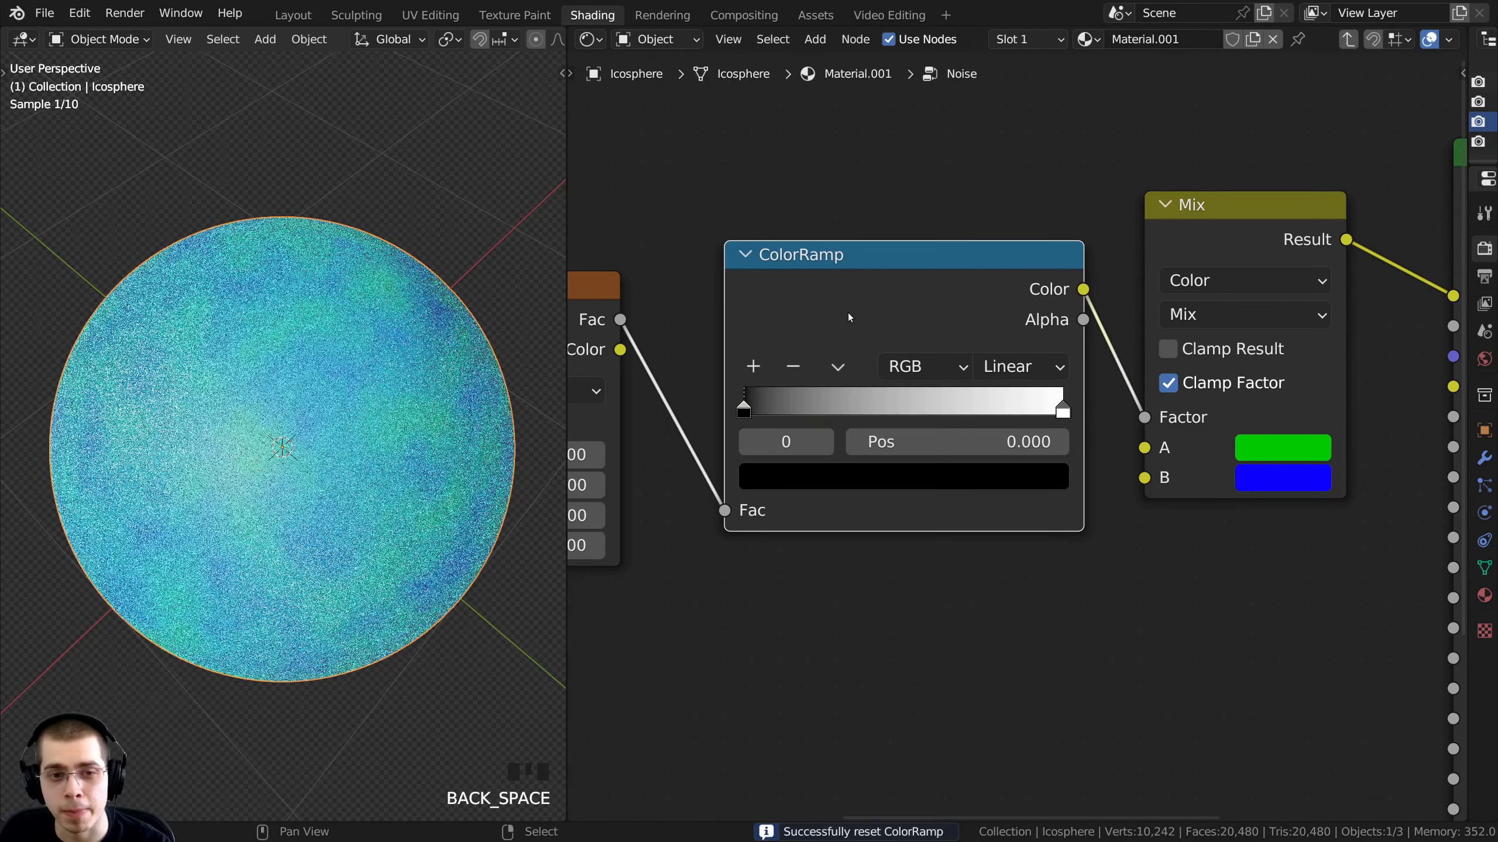
scroll(826, 377, down, 1)
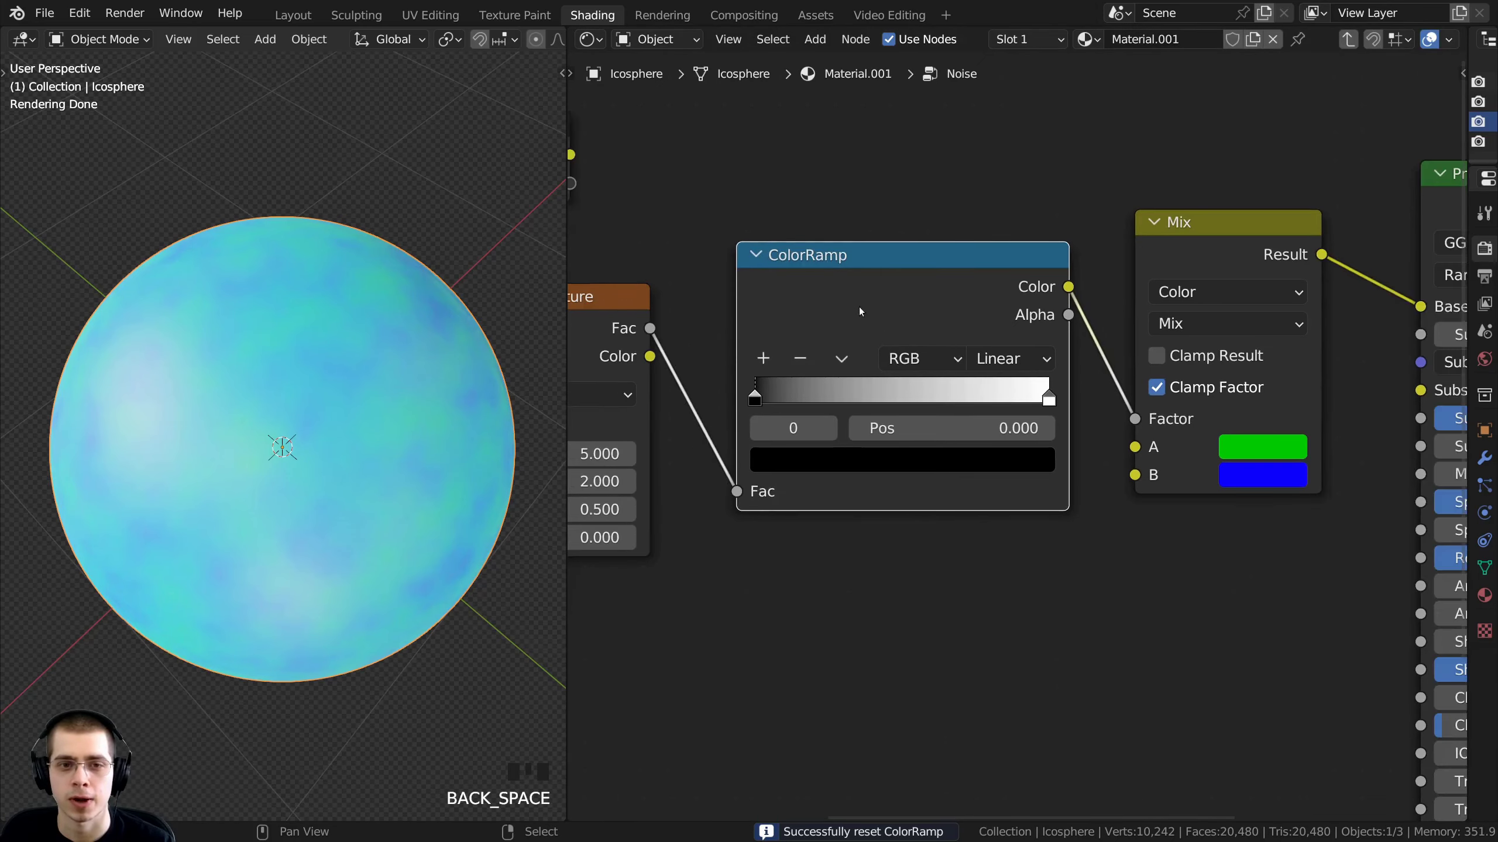
drag(862, 309, 844, 292)
Sharpen the ColorRamp transition by moving the white stop to position 0.474 and the black stop to 0.380
middle_drag(494, 400, 416, 405)
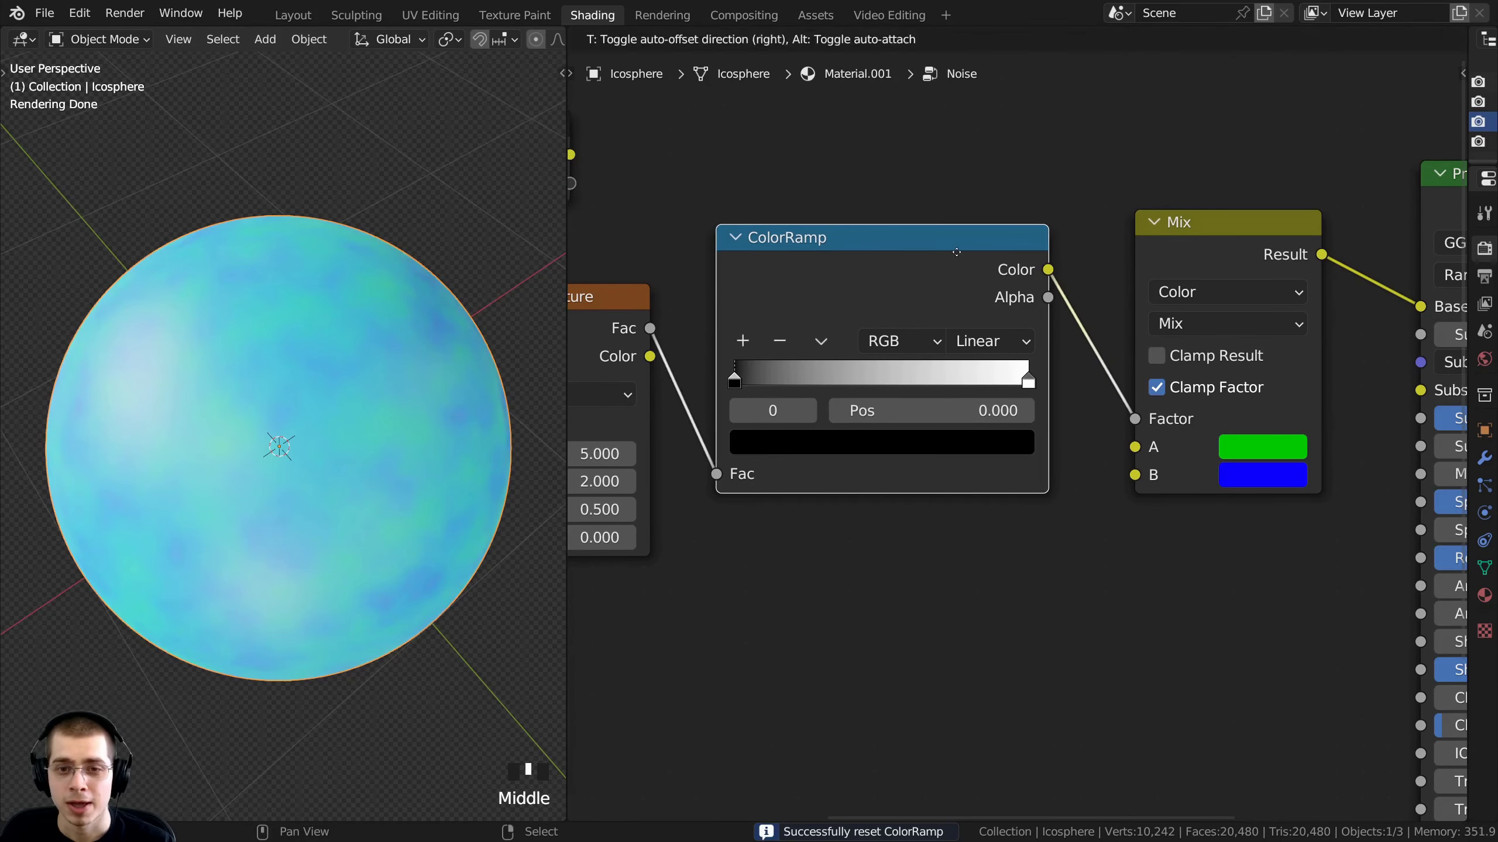
middle_drag(1139, 407, 1058, 391)
scroll(1057, 391, up, 1)
middle_drag(1057, 392, 986, 404)
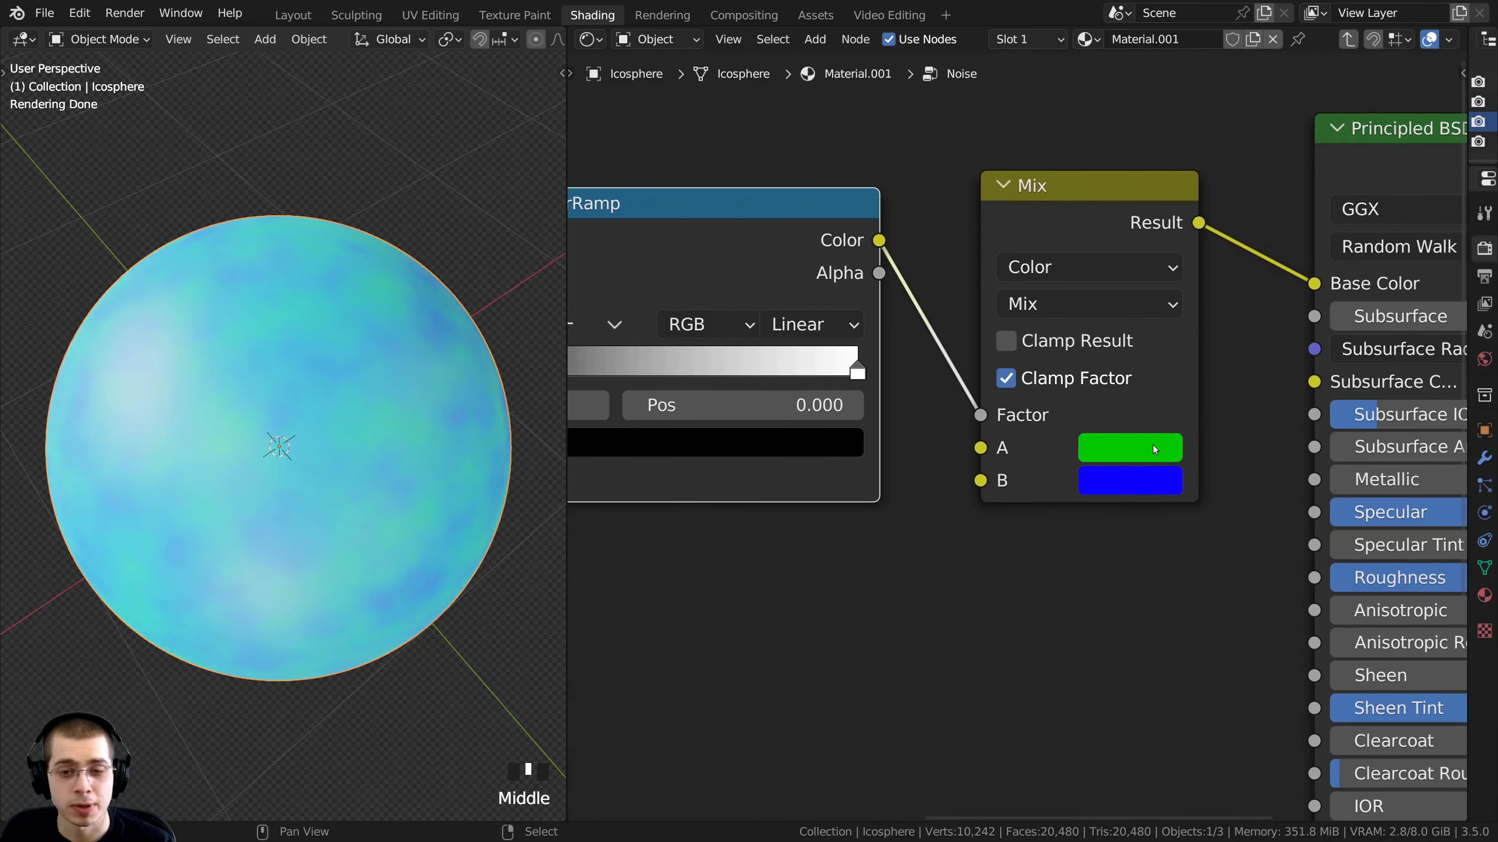
middle_drag(813, 404, 971, 425)
scroll(976, 422, down, 1)
drag(993, 392, 870, 393)
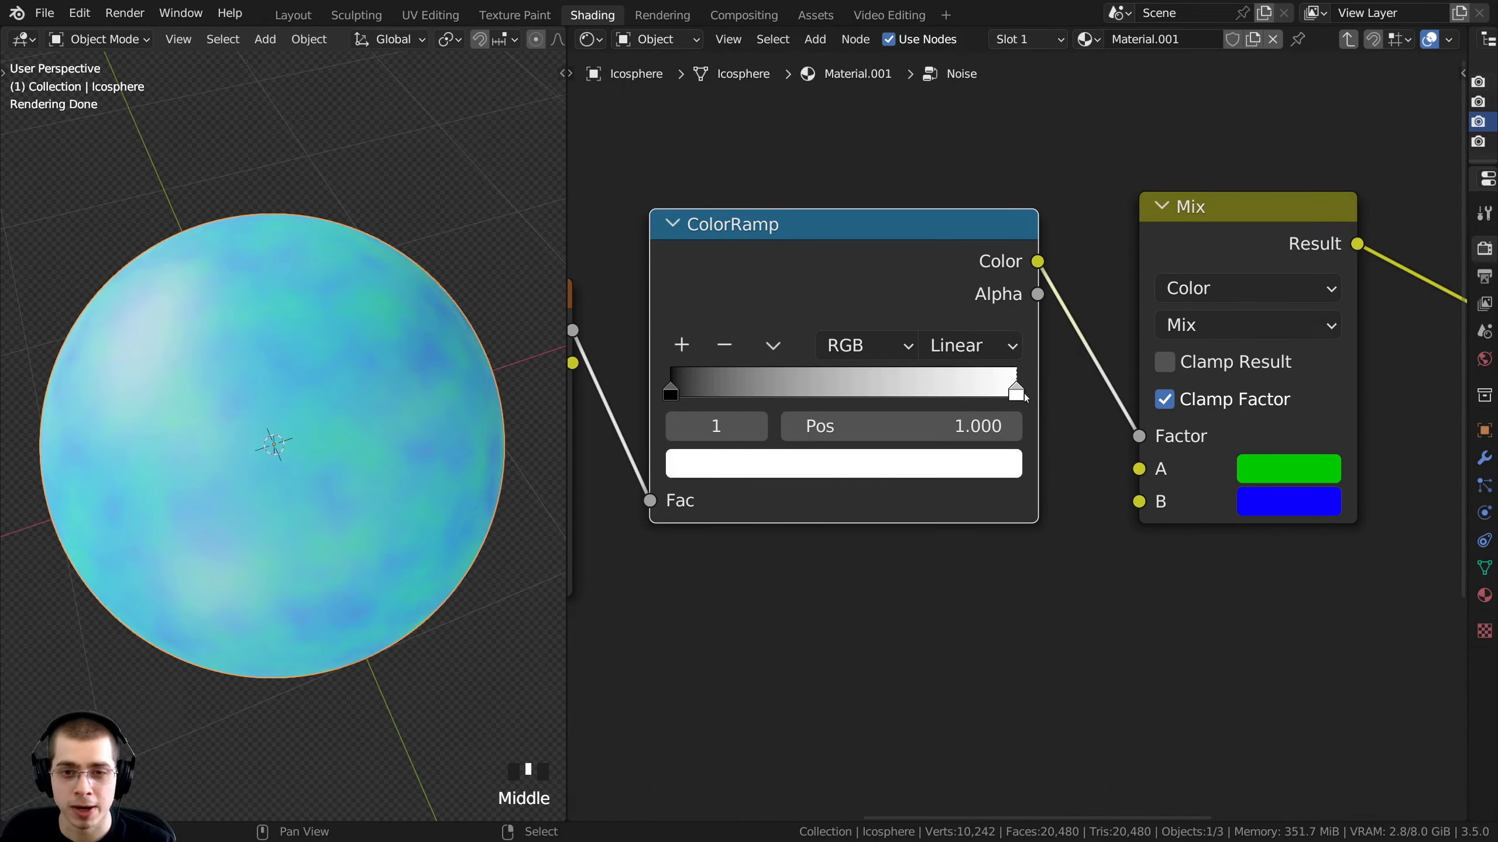
drag(1018, 394, 868, 391)
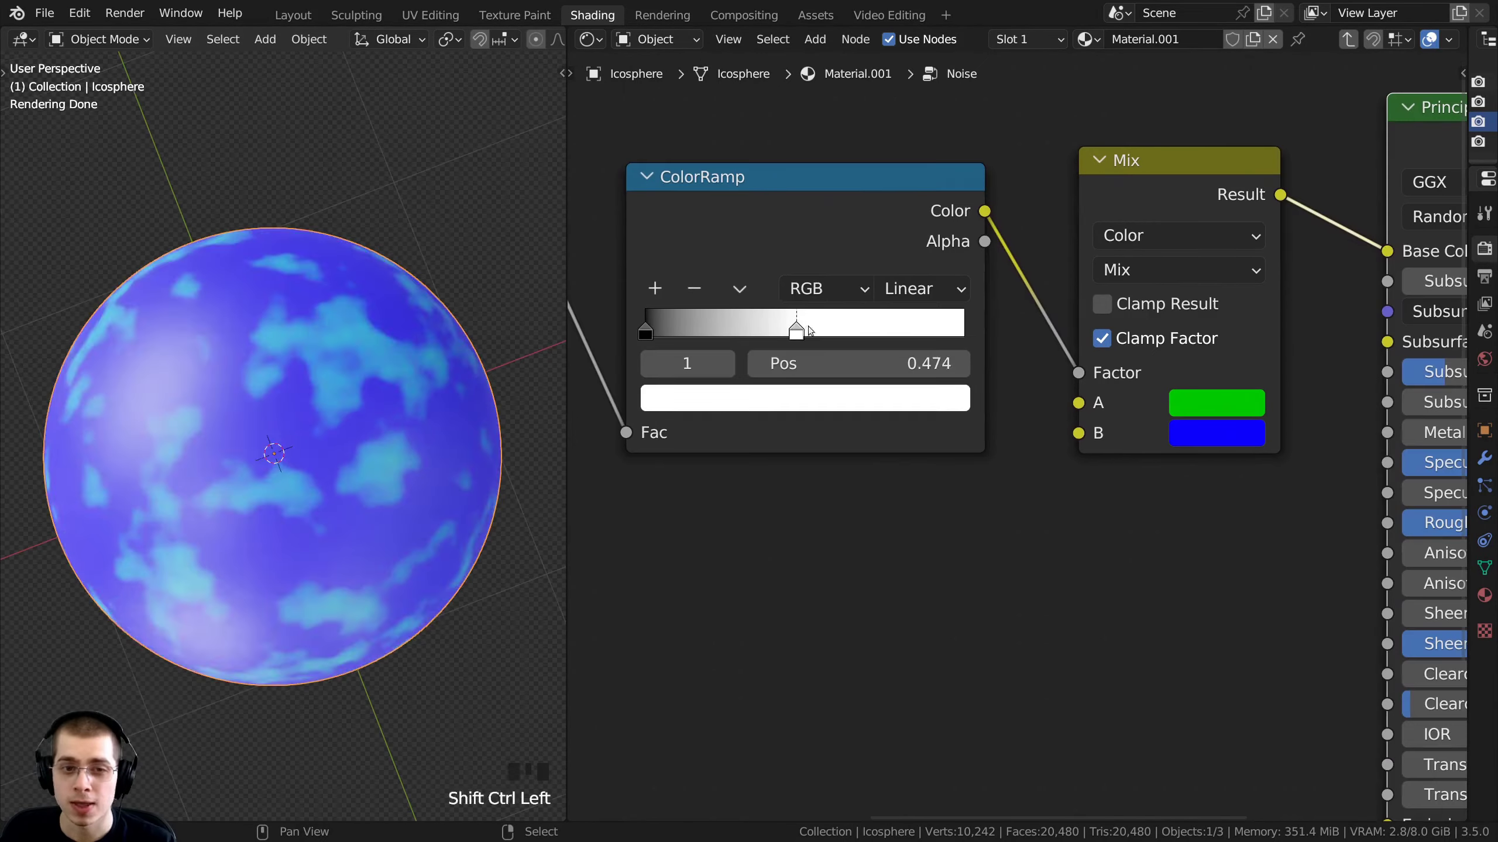
mouse_move(799, 331)
mouse_down()
mouse_move(812, 332)
mouse_move(800, 332)
mouse_up()
click(1196, 210)
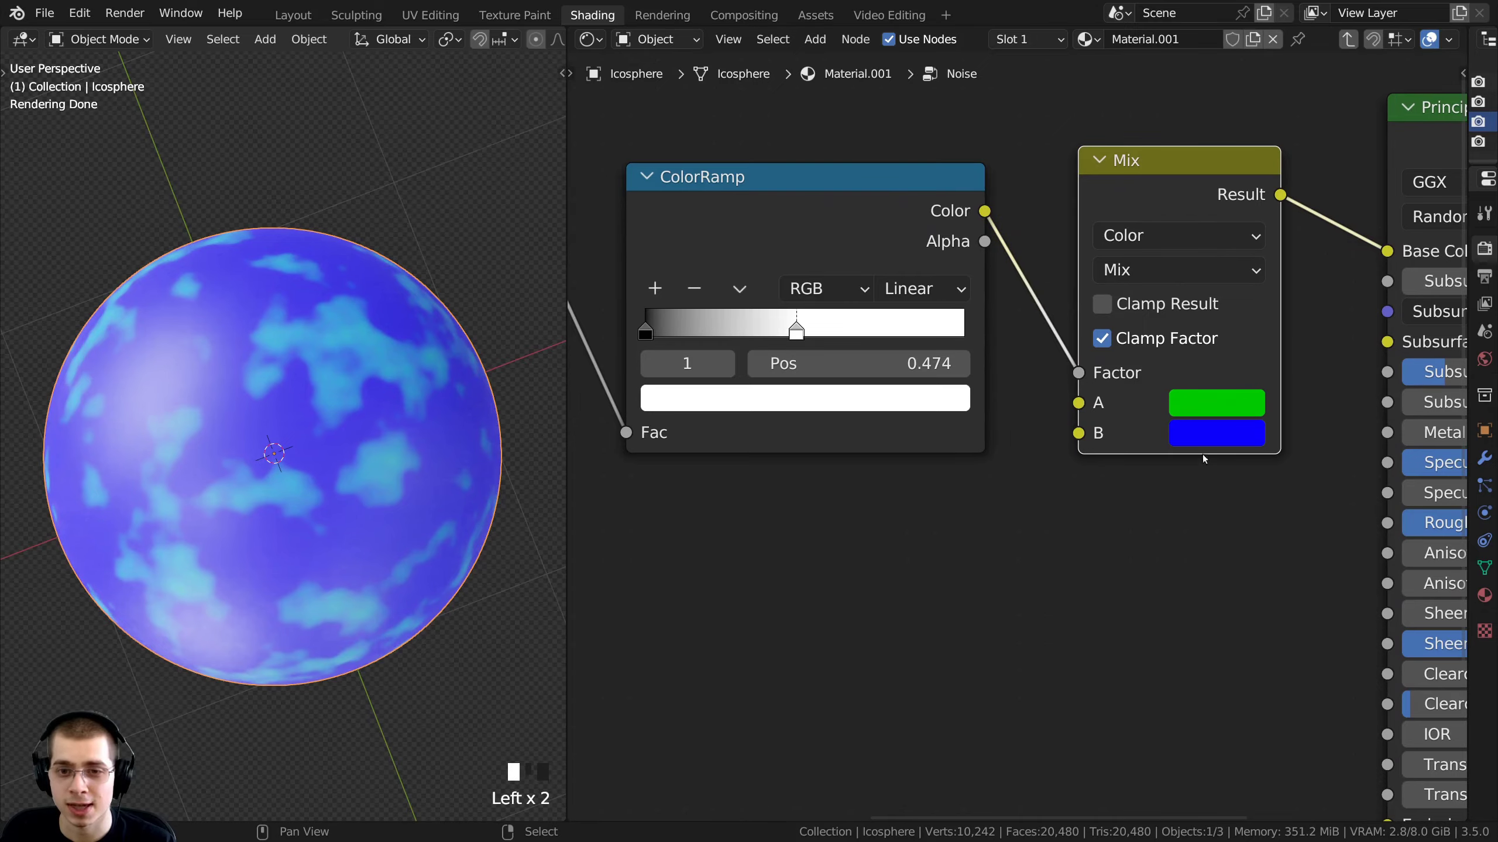
drag(777, 354, 909, 360)
middle_drag(392, 439, 359, 434)
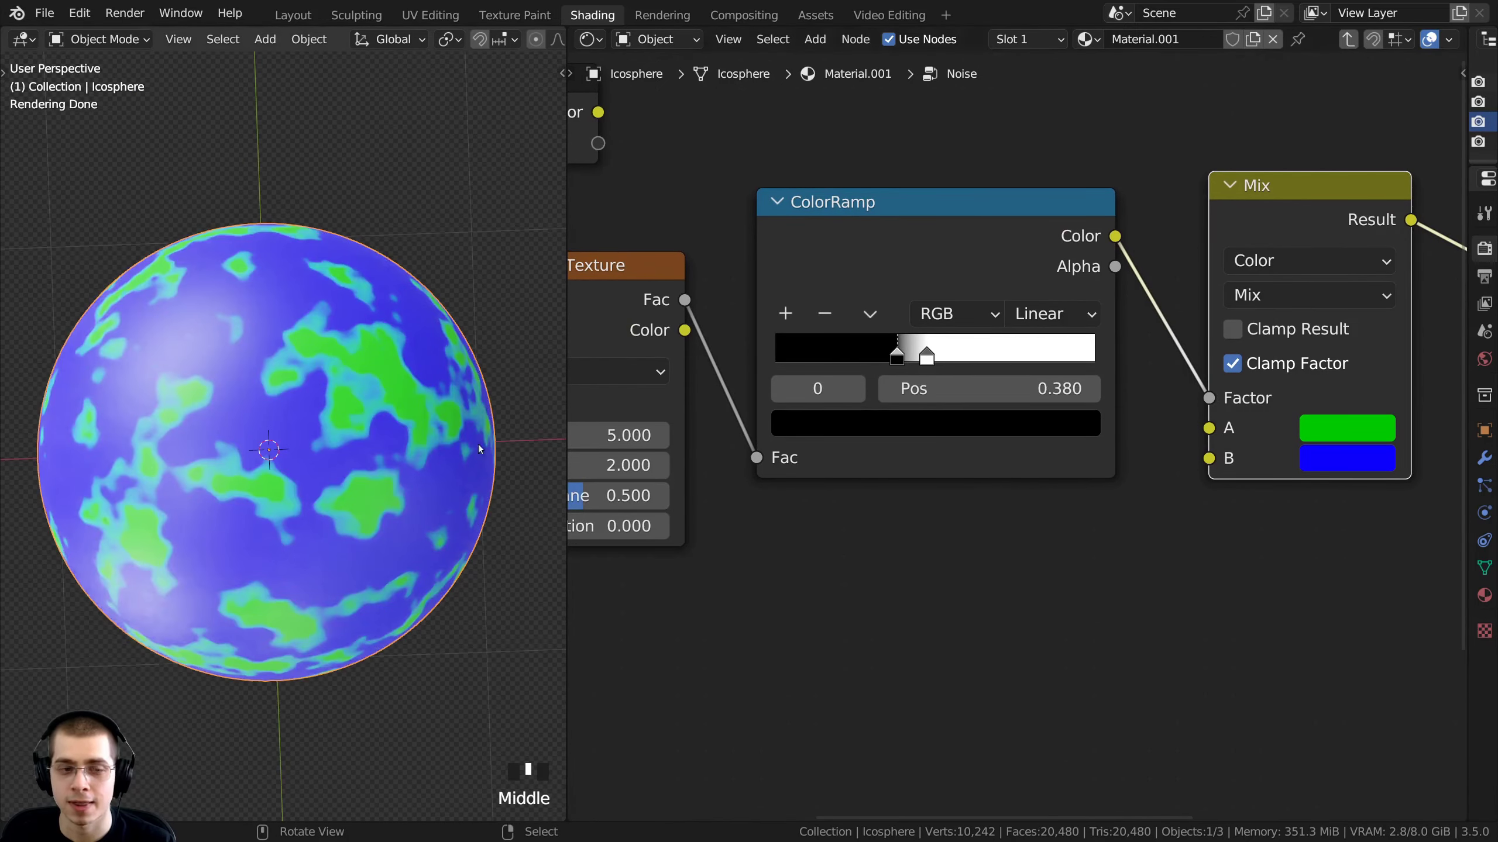
Return the ColorRamp's white stop to the far end of the gradient and its black stop to position 0.000
drag(927, 357, 1113, 357)
drag(897, 357, 711, 356)
drag(948, 209, 951, 196)
scroll(710, 343, down, 4)
drag(728, 339, 734, 337)
drag(946, 289, 952, 302)
middle_drag(1097, 322, 947, 354)
scroll(948, 355, up, 2)
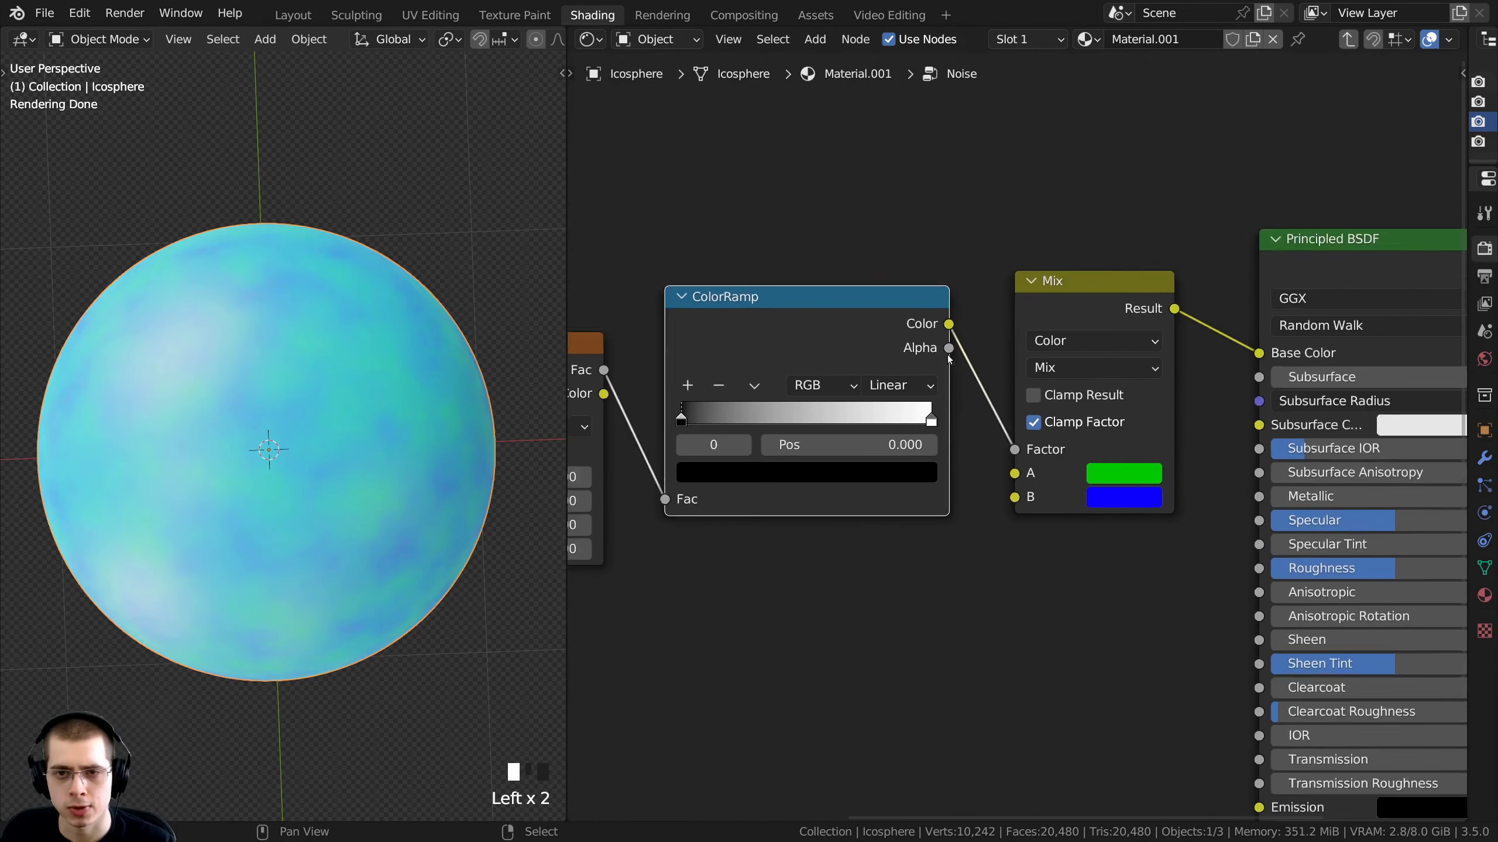
Connect the Mix node's A input to the Group Input's Base Color and its B input to a new Group Input socket
drag(1060, 275, 1063, 274)
scroll(1014, 561, down, 2)
middle_drag(1014, 561, 1150, 510)
middle_drag(1153, 444, 1225, 445)
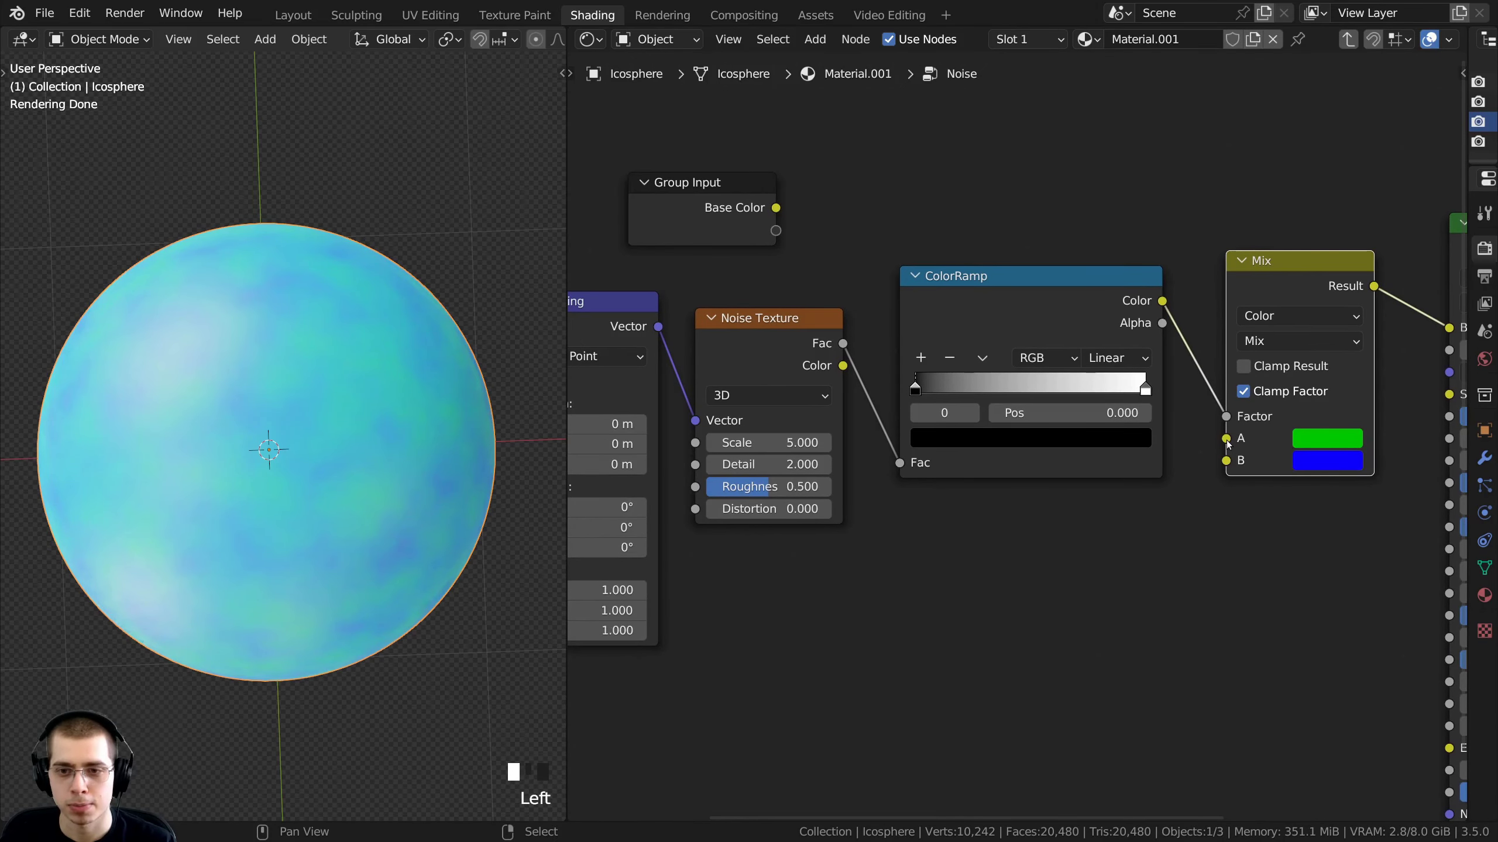
drag(1226, 439, 770, 211)
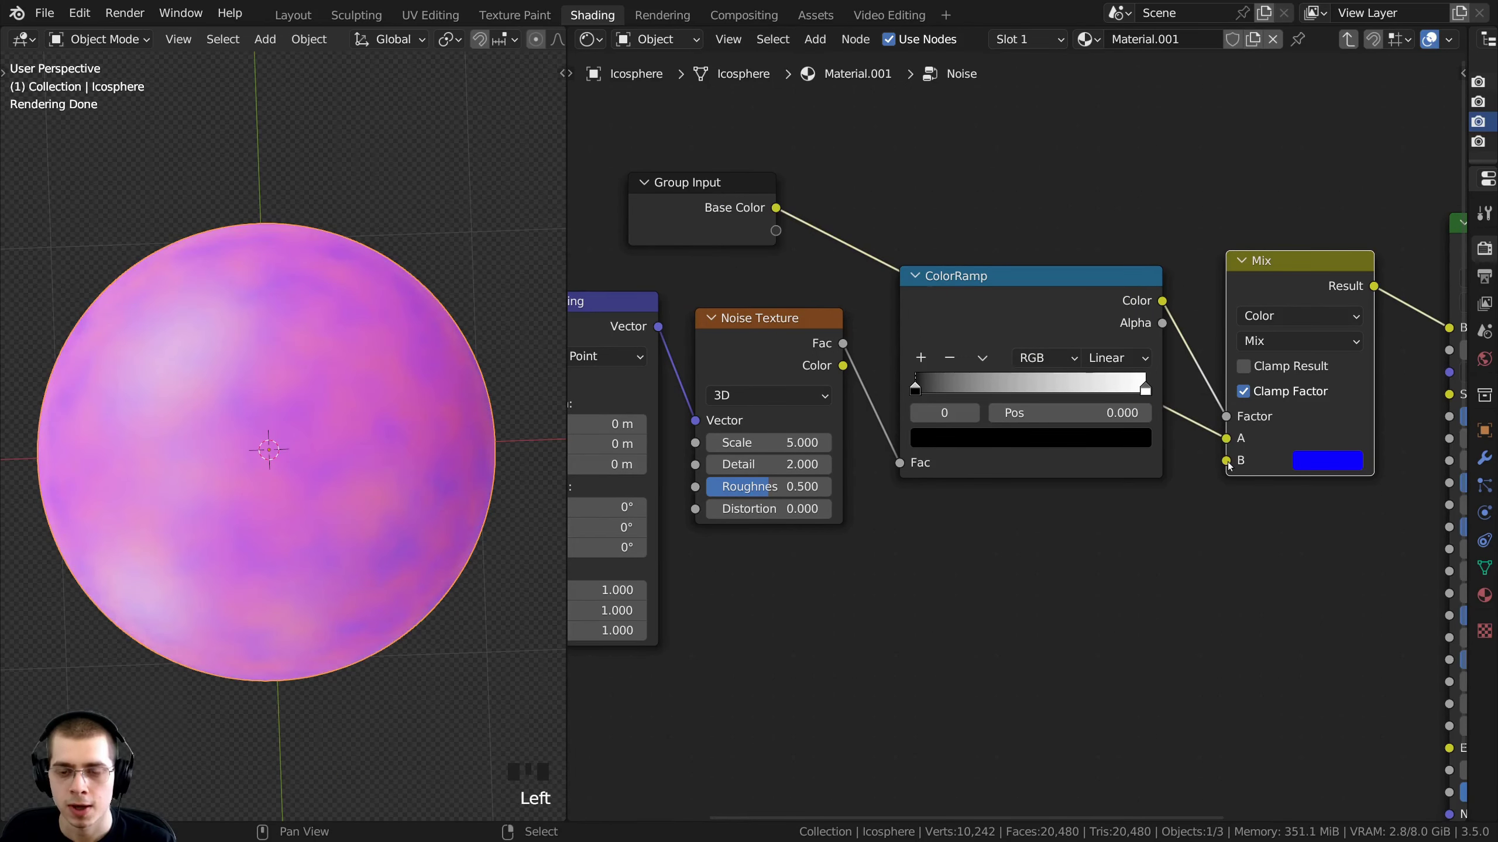
drag(1226, 461, 736, 229)
middle_drag(835, 239, 806, 245)
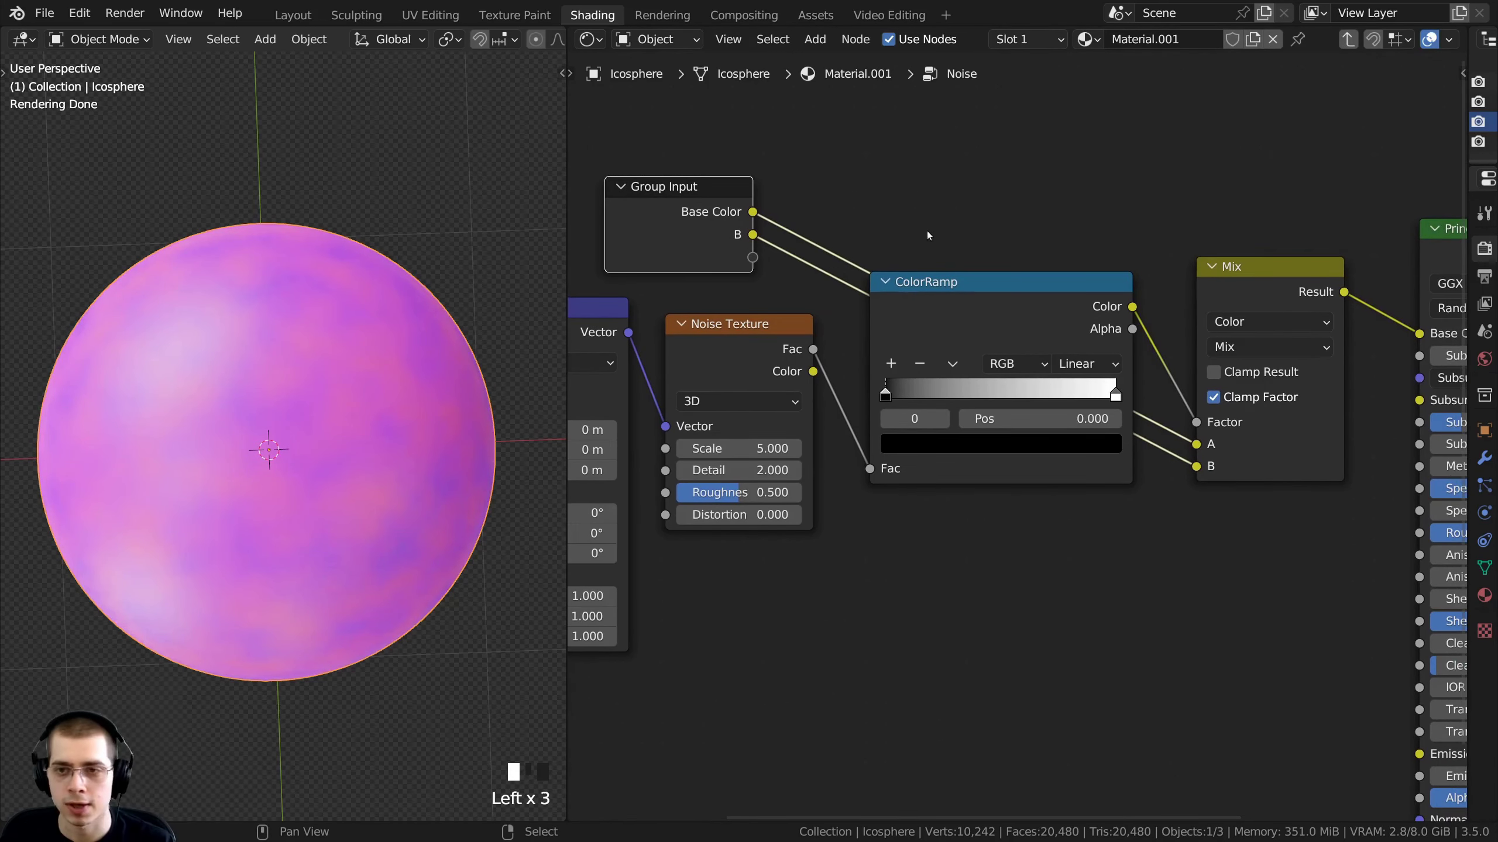
Show the Noise group's list of inputs and outputs, and go back out to the parent material
key(n)
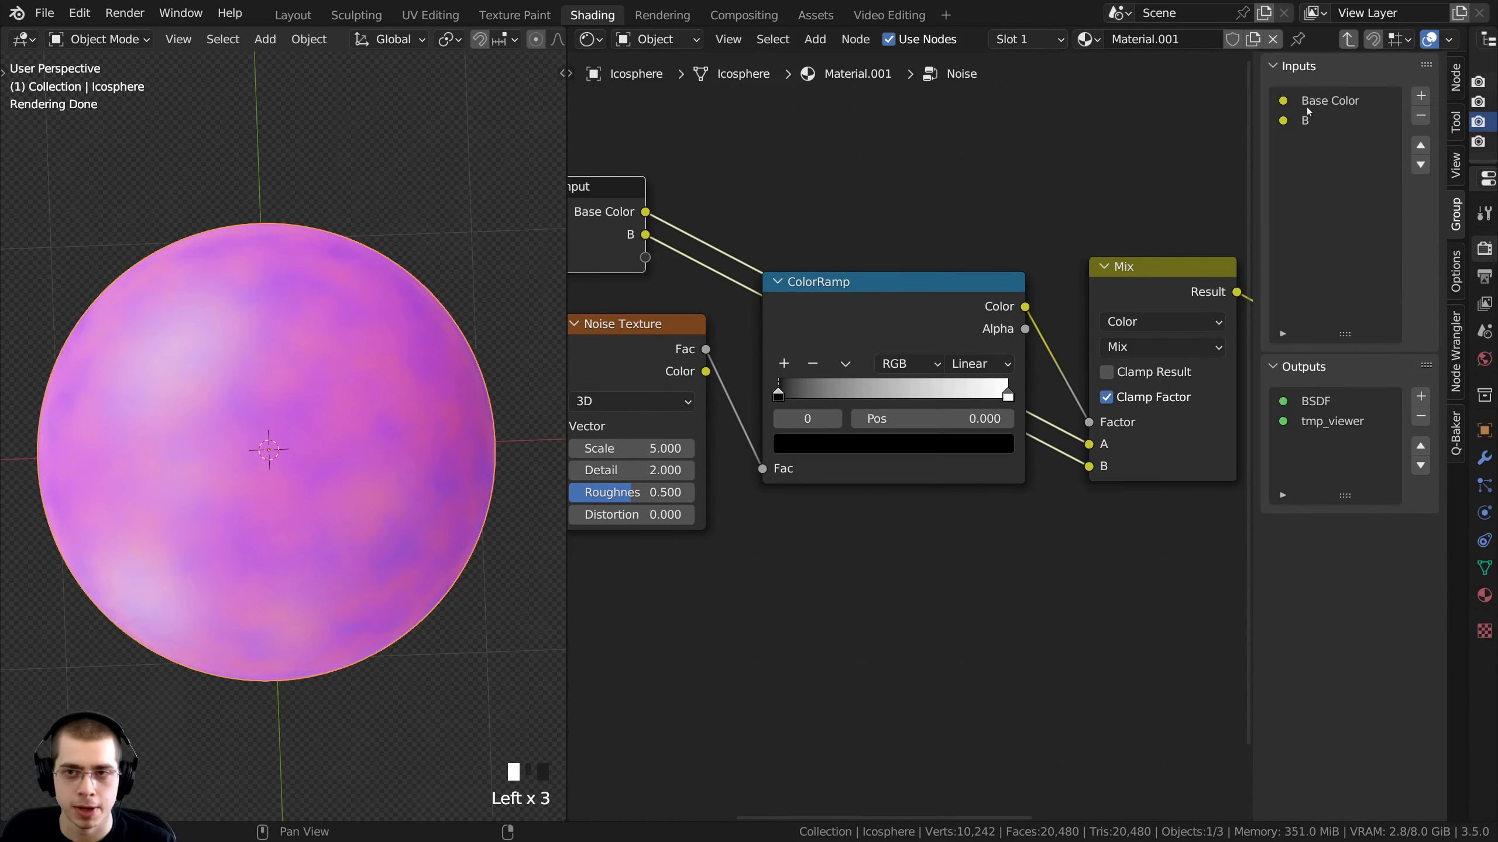
drag(1247, 301, 1205, 303)
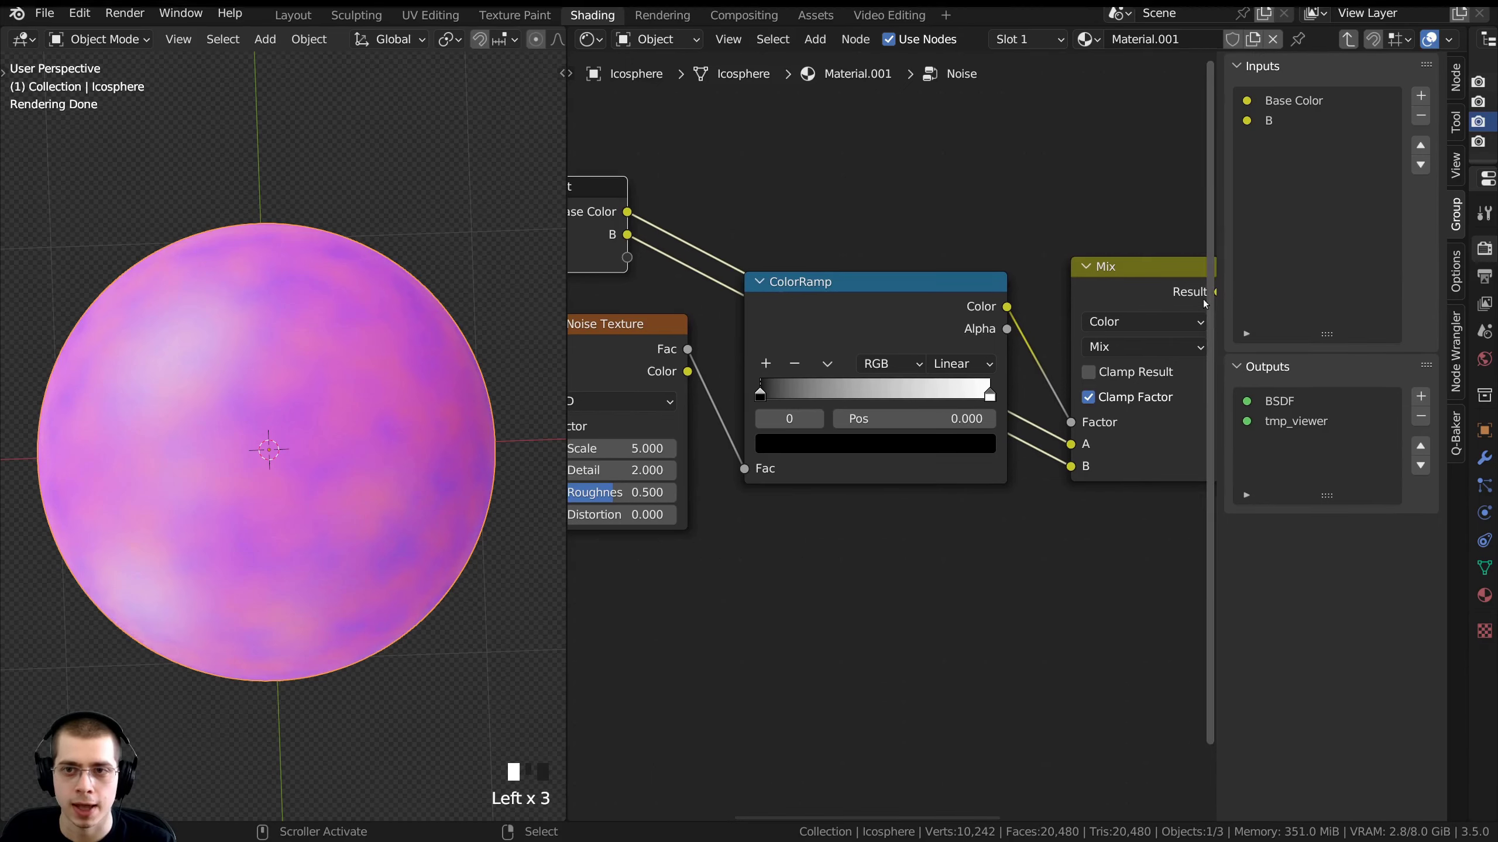
key(Tab)
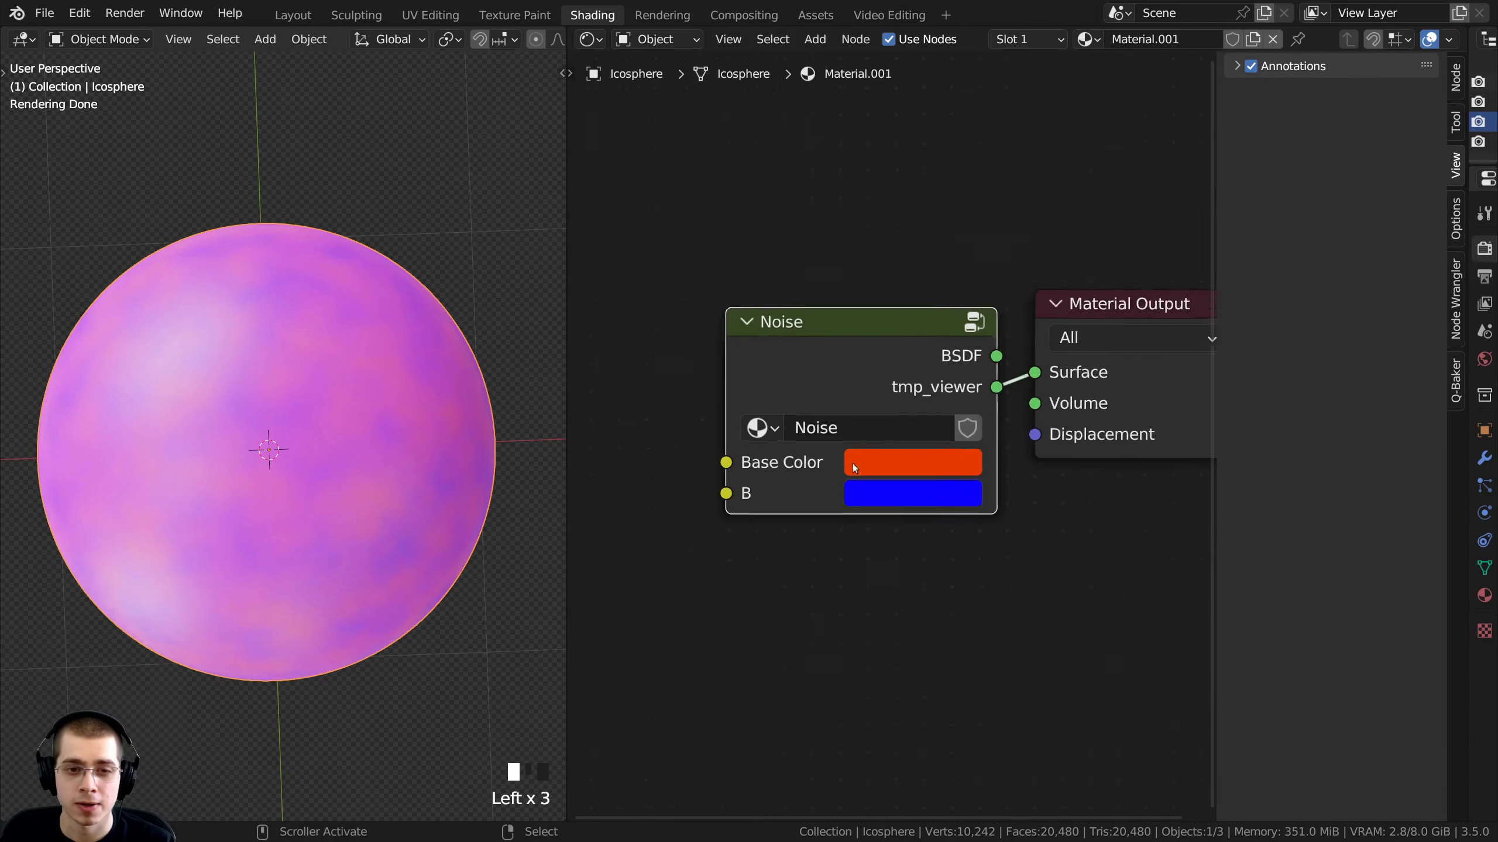
Set the Noise group's Base Color to green with hue 0.329 and its B color to blue with hue 0.652 and saturation 0.990
click(883, 469)
drag(905, 229, 869, 151)
click(902, 460)
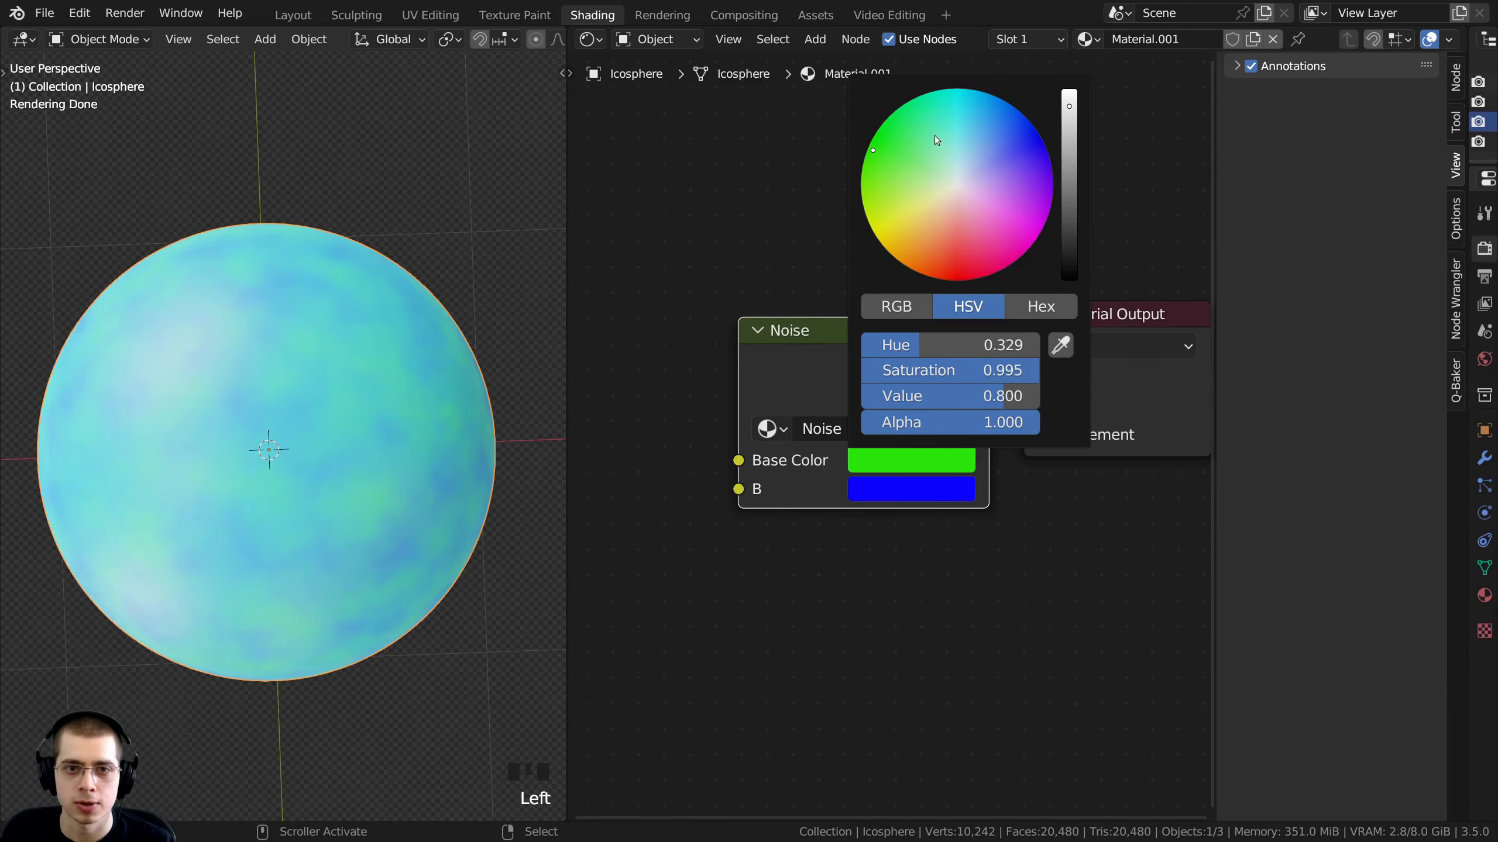
click(911, 489)
click(1017, 150)
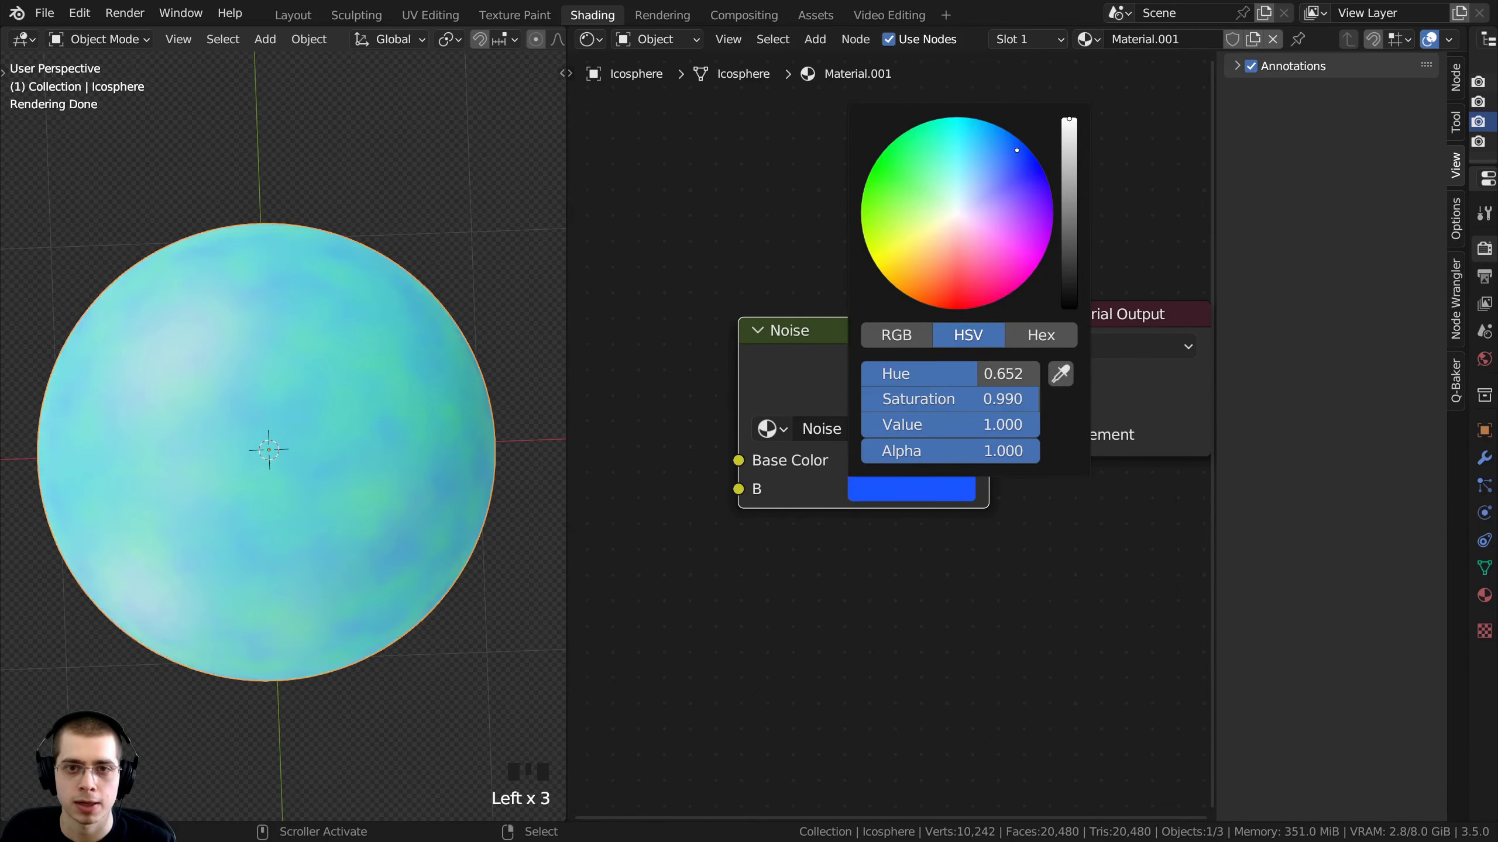
Reopen the Noise group for editing and reposition the ColorRamp between the Noise Texture and Mix nodes
key(Tab)
middle_drag(942, 367, 970, 368)
scroll(875, 369, up, 1)
middle_drag(875, 369, 856, 361)
drag(861, 383, 895, 322)
scroll(889, 398, up, 1)
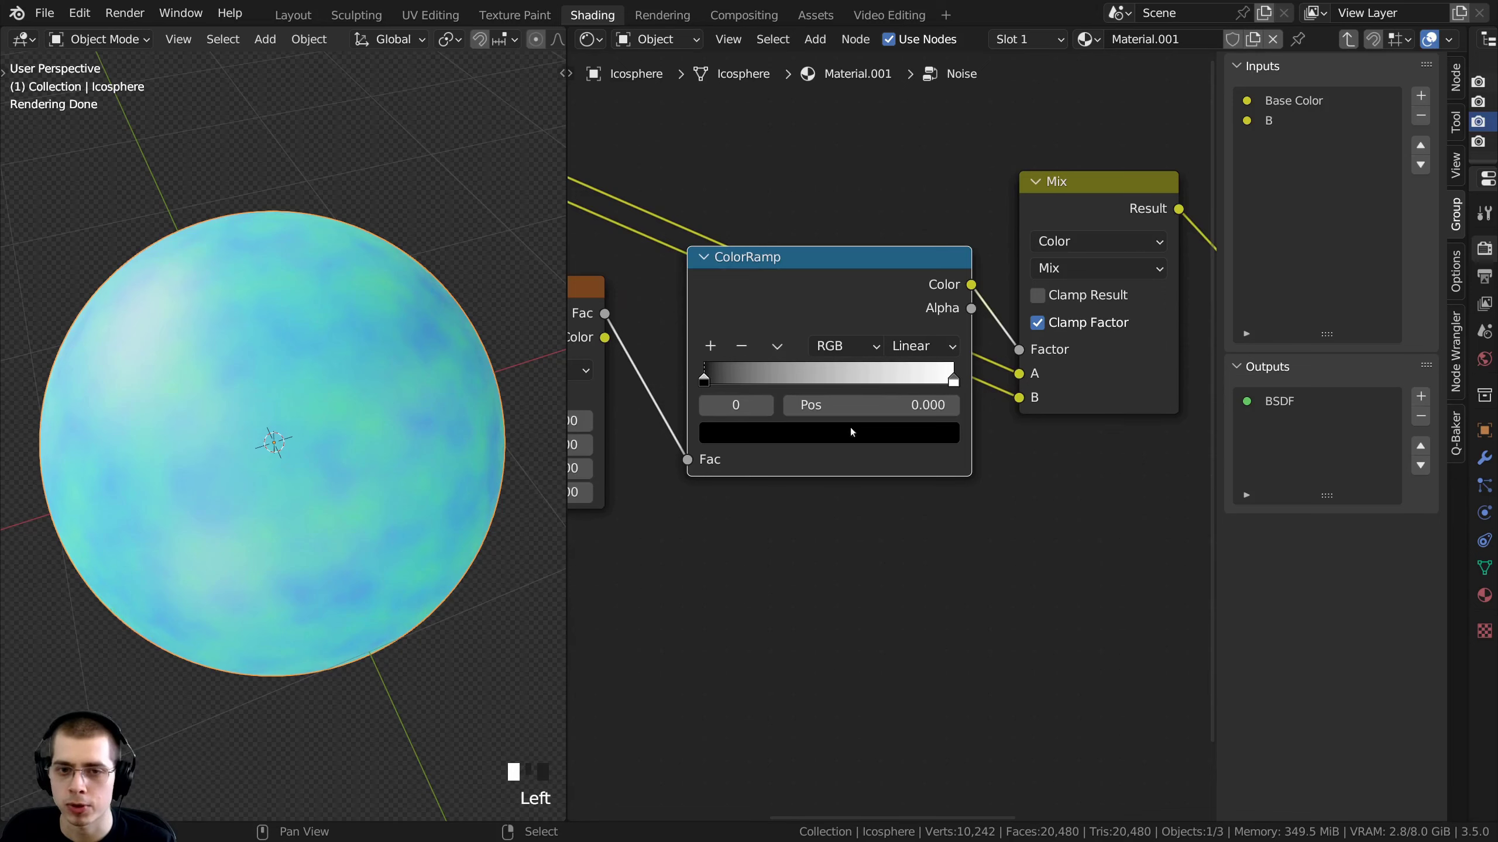
drag(777, 406, 765, 411)
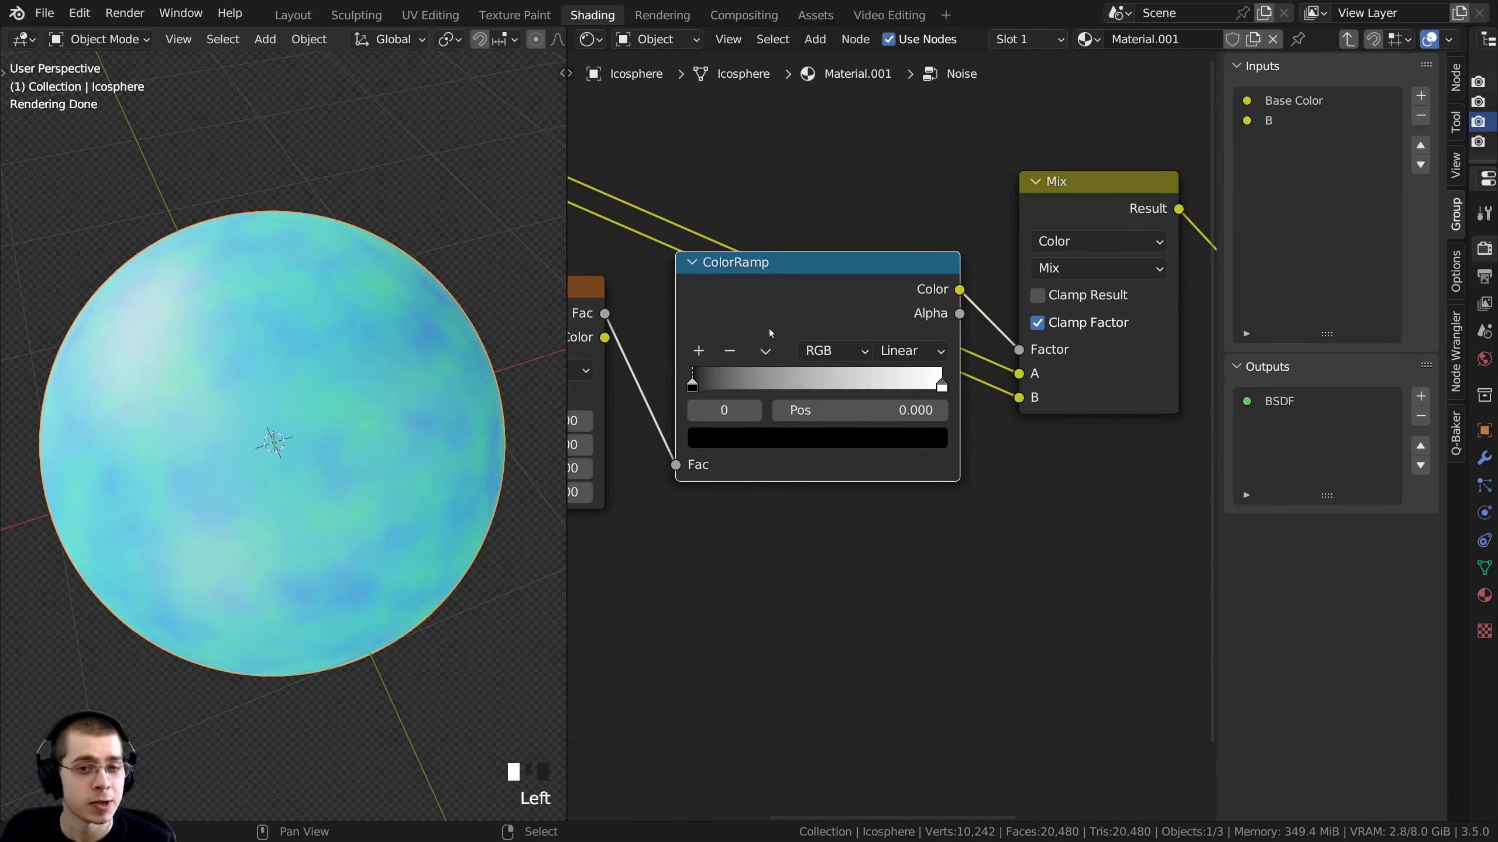
Remove both the Base Color and B inputs from the Noise group's list of inputs
scroll(769, 334, down, 4)
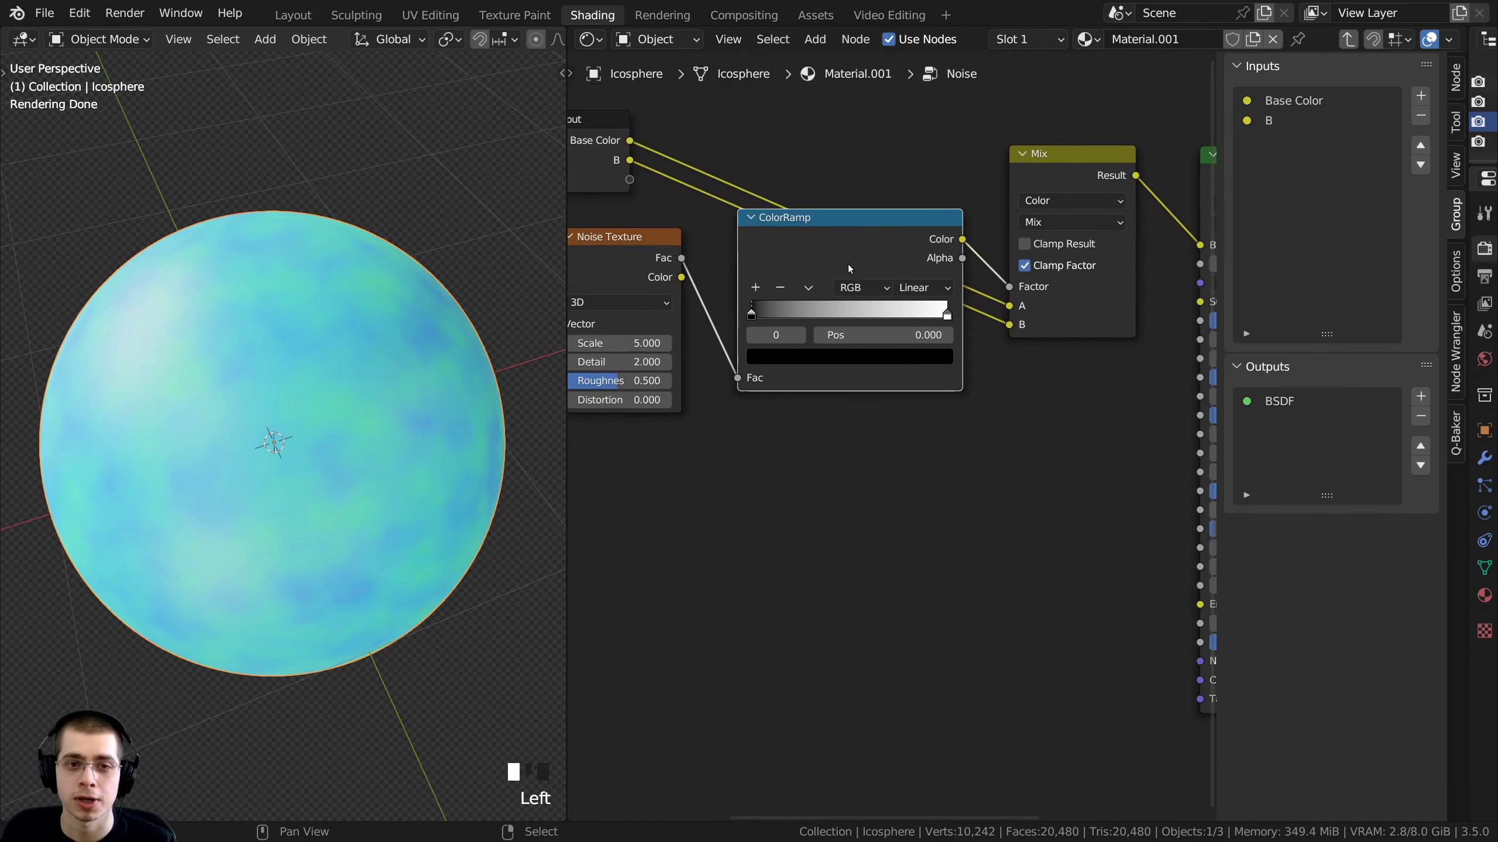
scroll(813, 279, down, 1)
middle_drag(768, 272, 760, 326)
drag(760, 325, 765, 280)
middle_drag(640, 233, 800, 295)
click(750, 257)
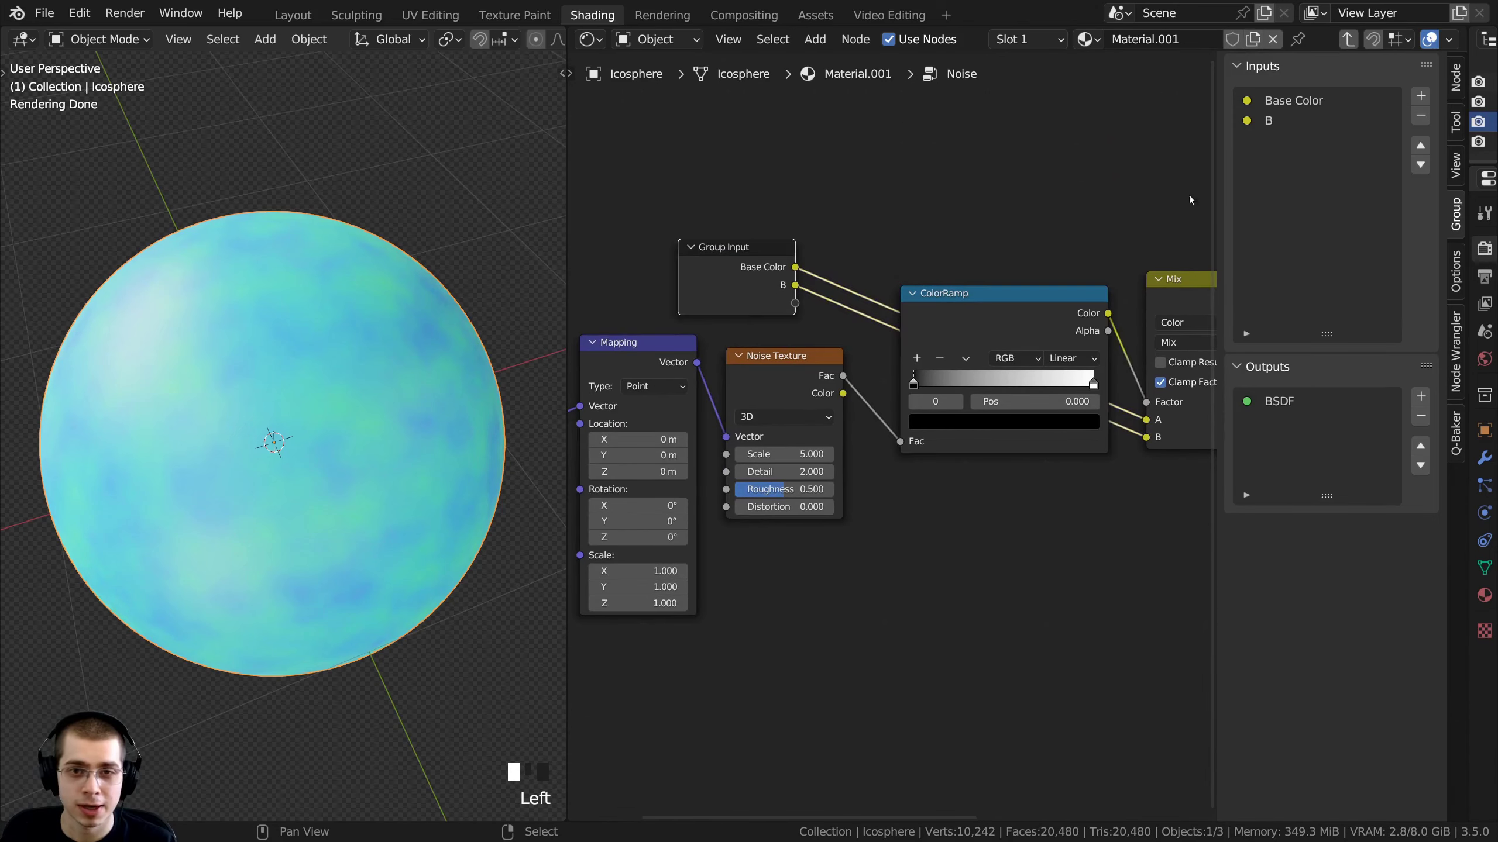
click(1289, 101)
click(1421, 116)
click(1421, 116)
click(1421, 116)
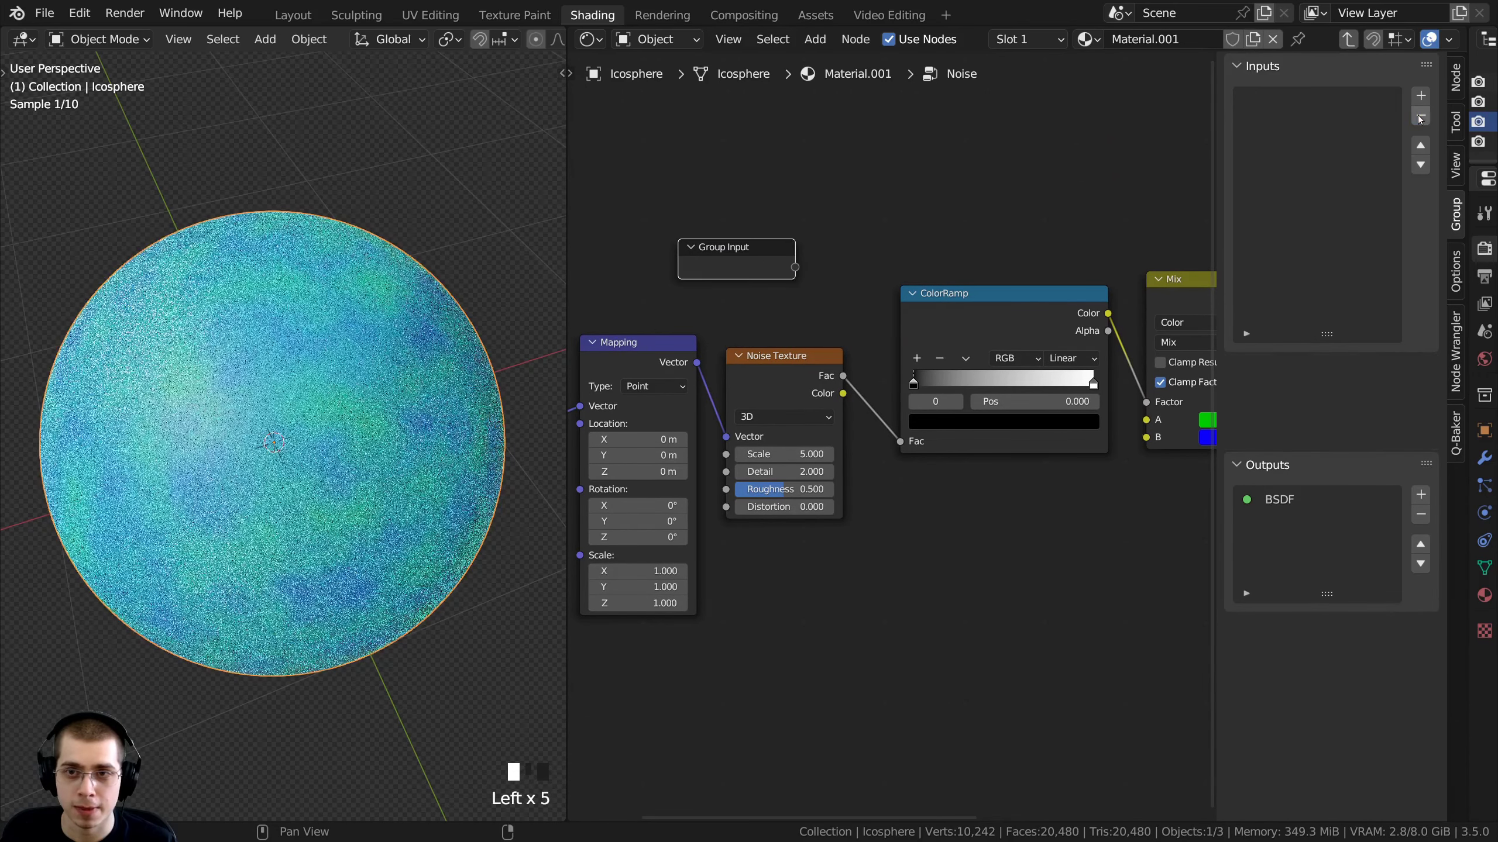
click(1421, 115)
click(1421, 116)
Delete the Mix node and connect the ColorRamp's Color output directly to the Principled BSDF's Base Color
middle_drag(963, 329, 792, 328)
click(1014, 296)
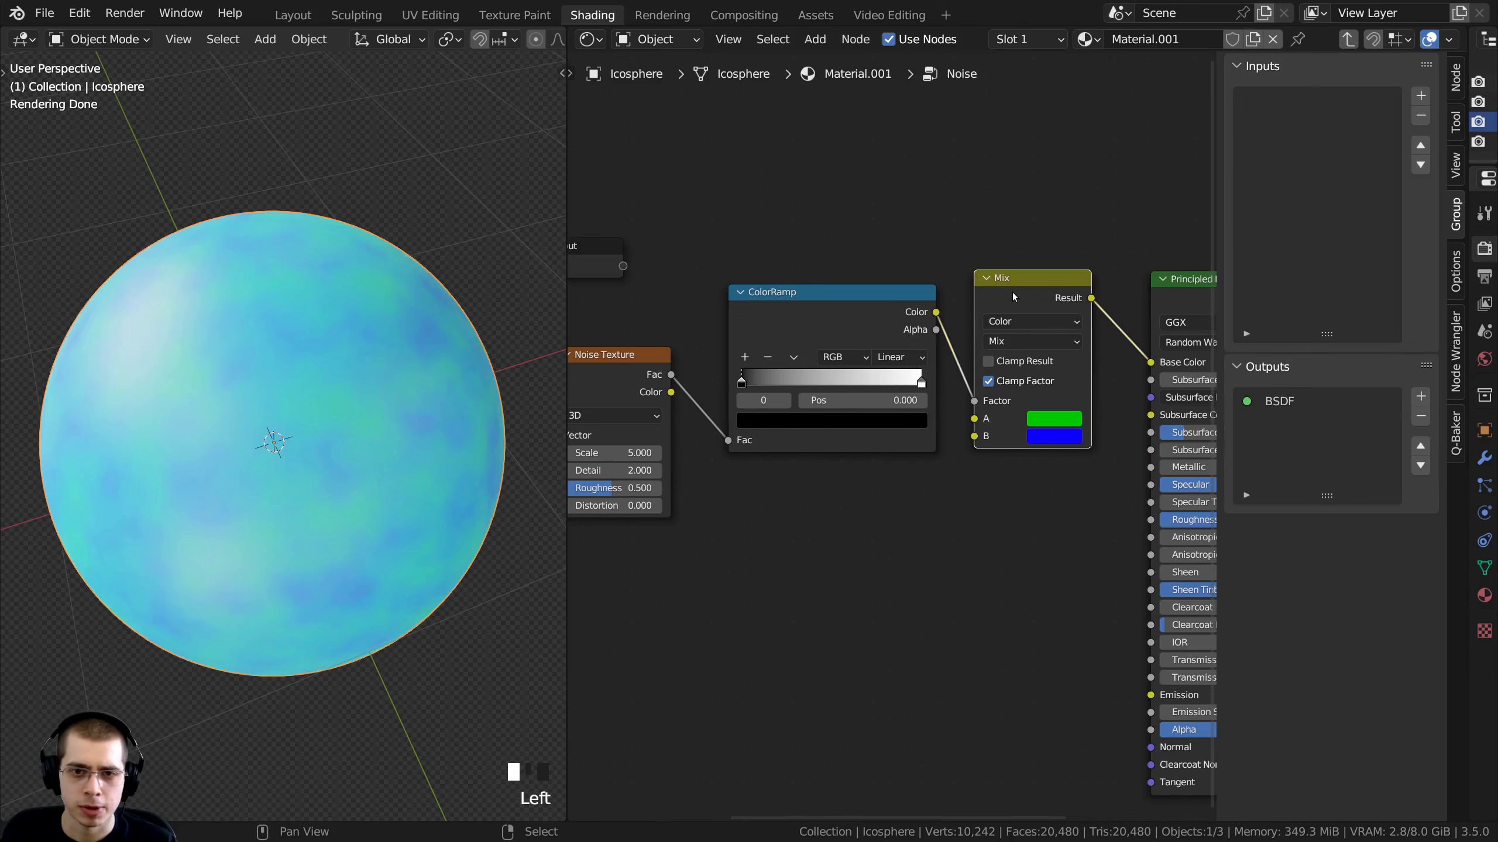
key(x)
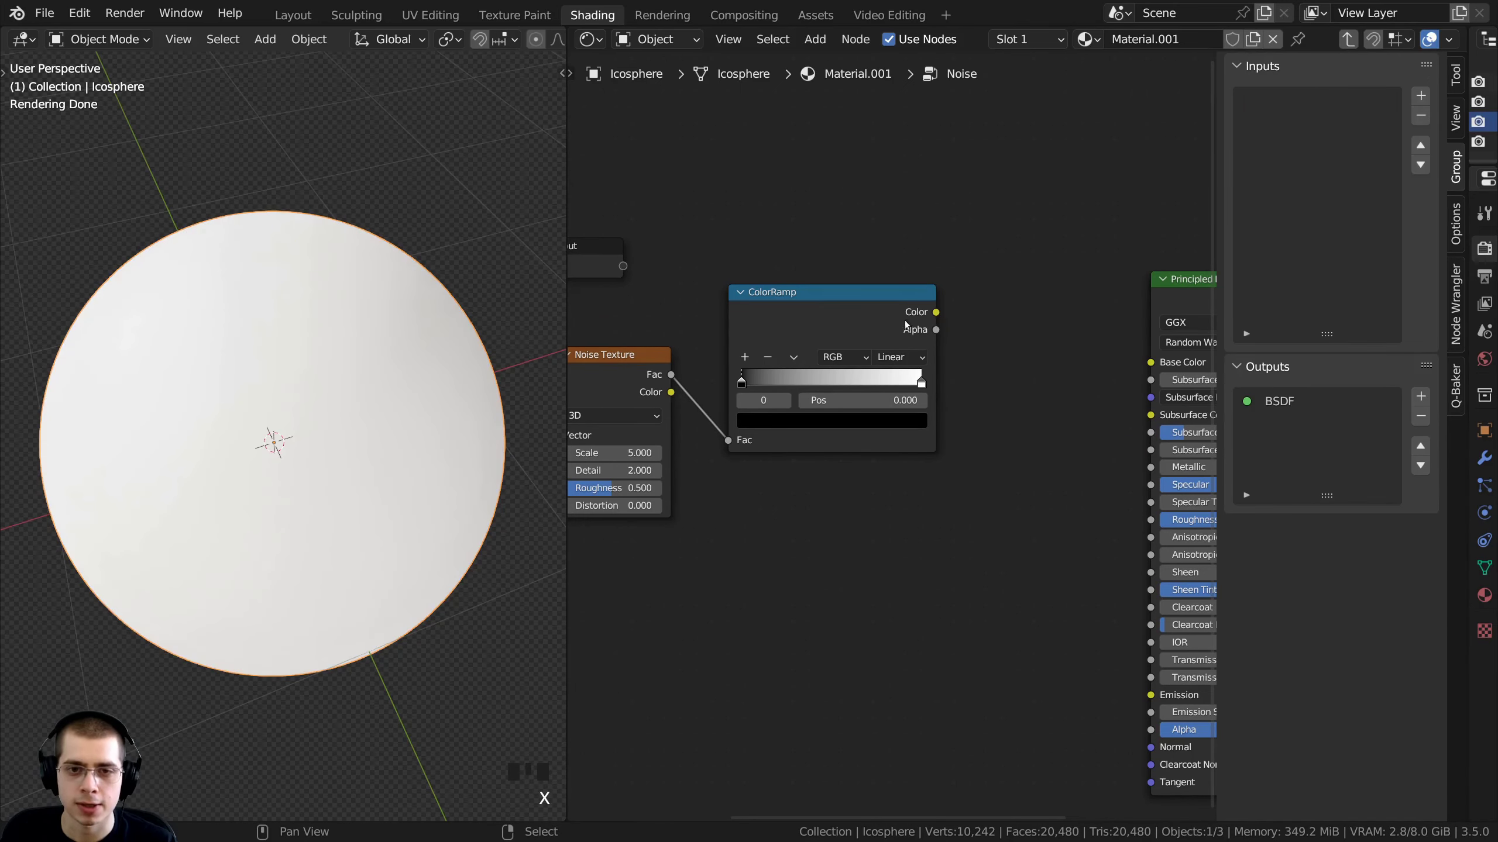
drag(906, 323, 1152, 363)
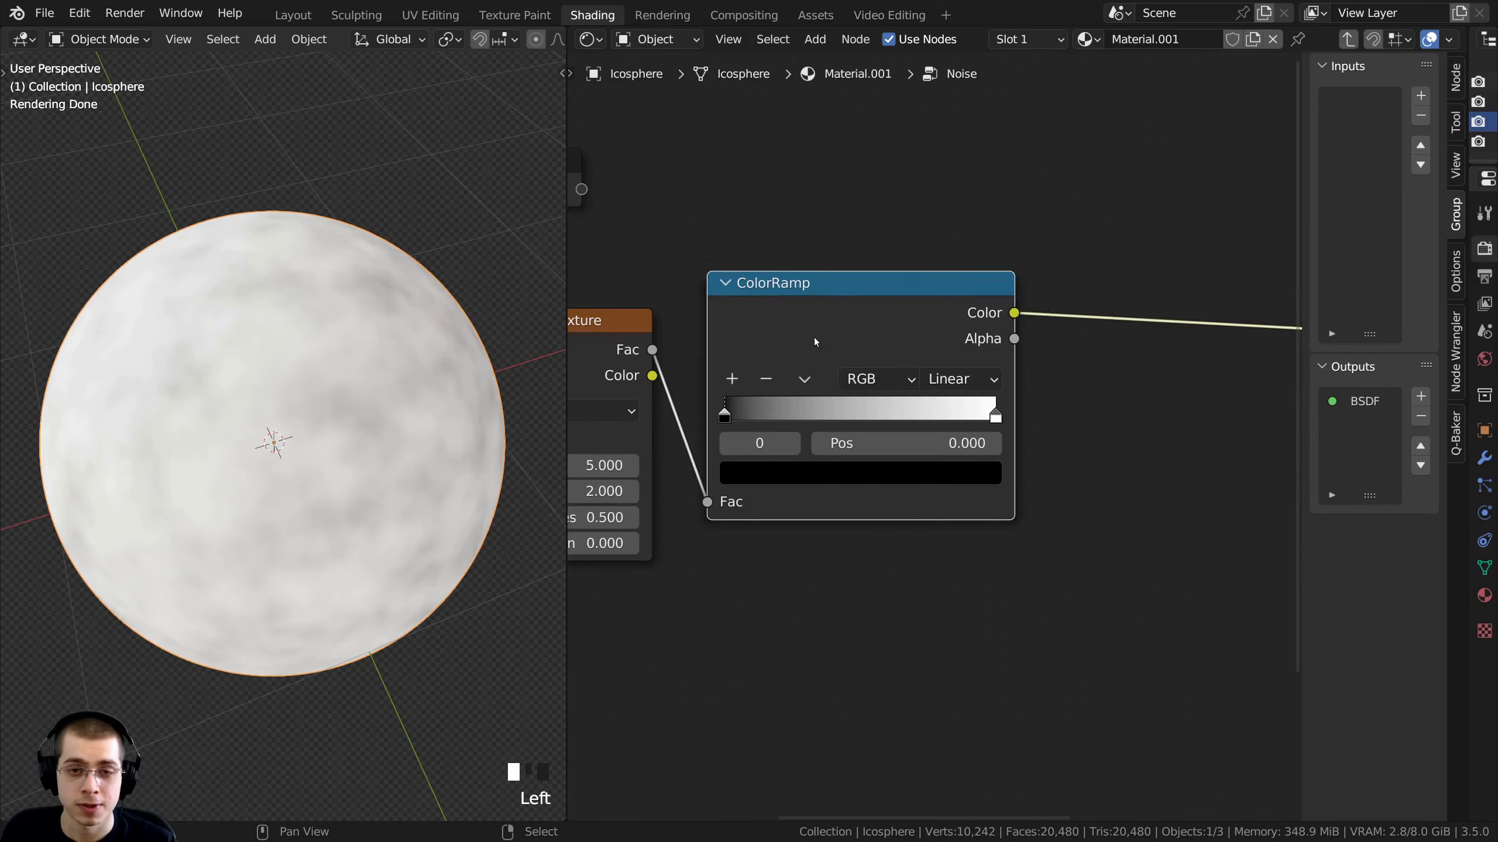
drag(797, 352, 797, 361)
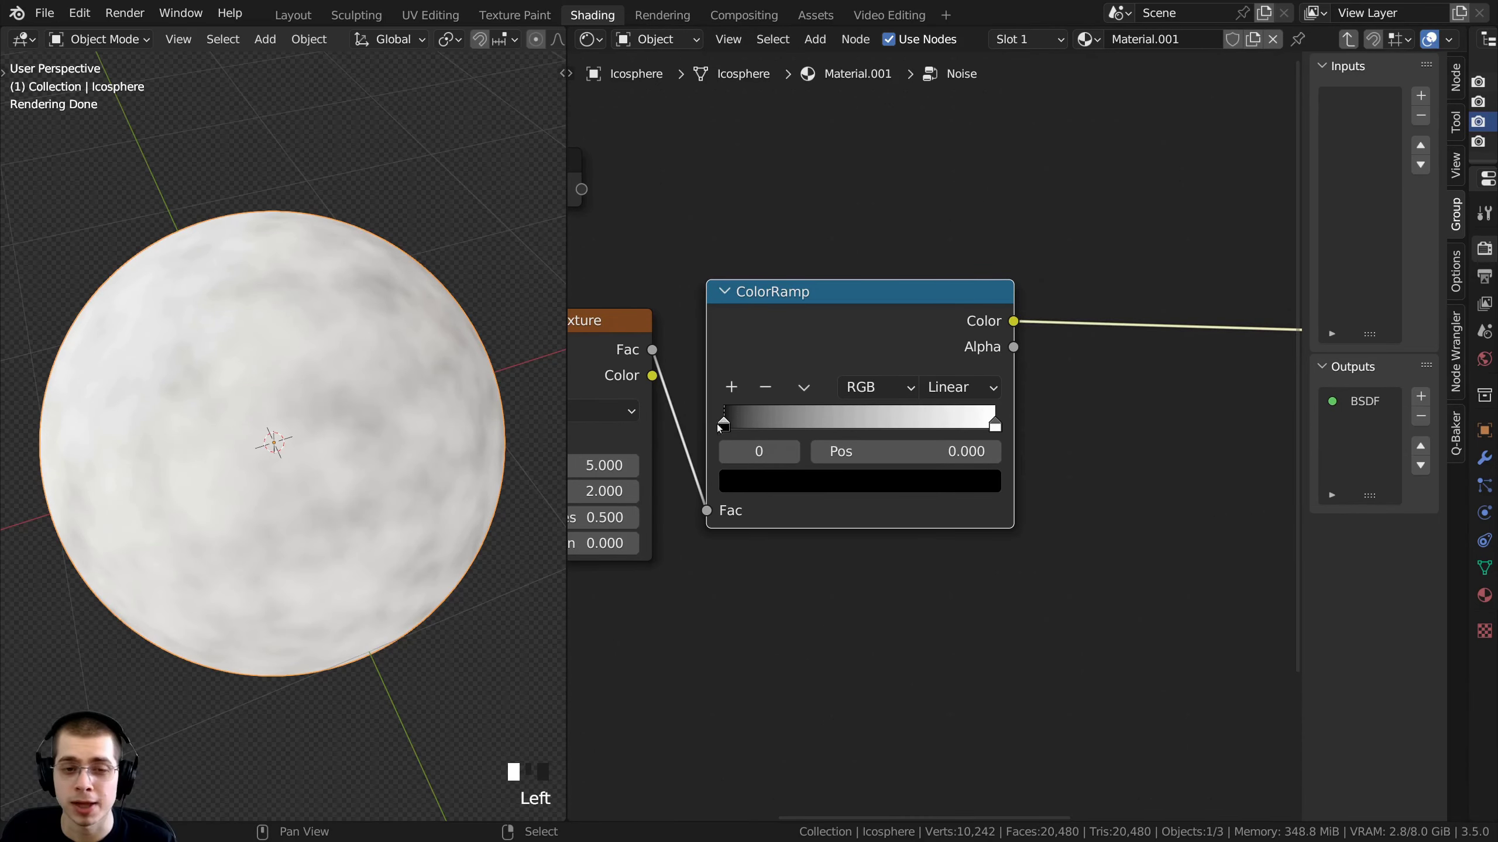
middle_drag(814, 426, 832, 439)
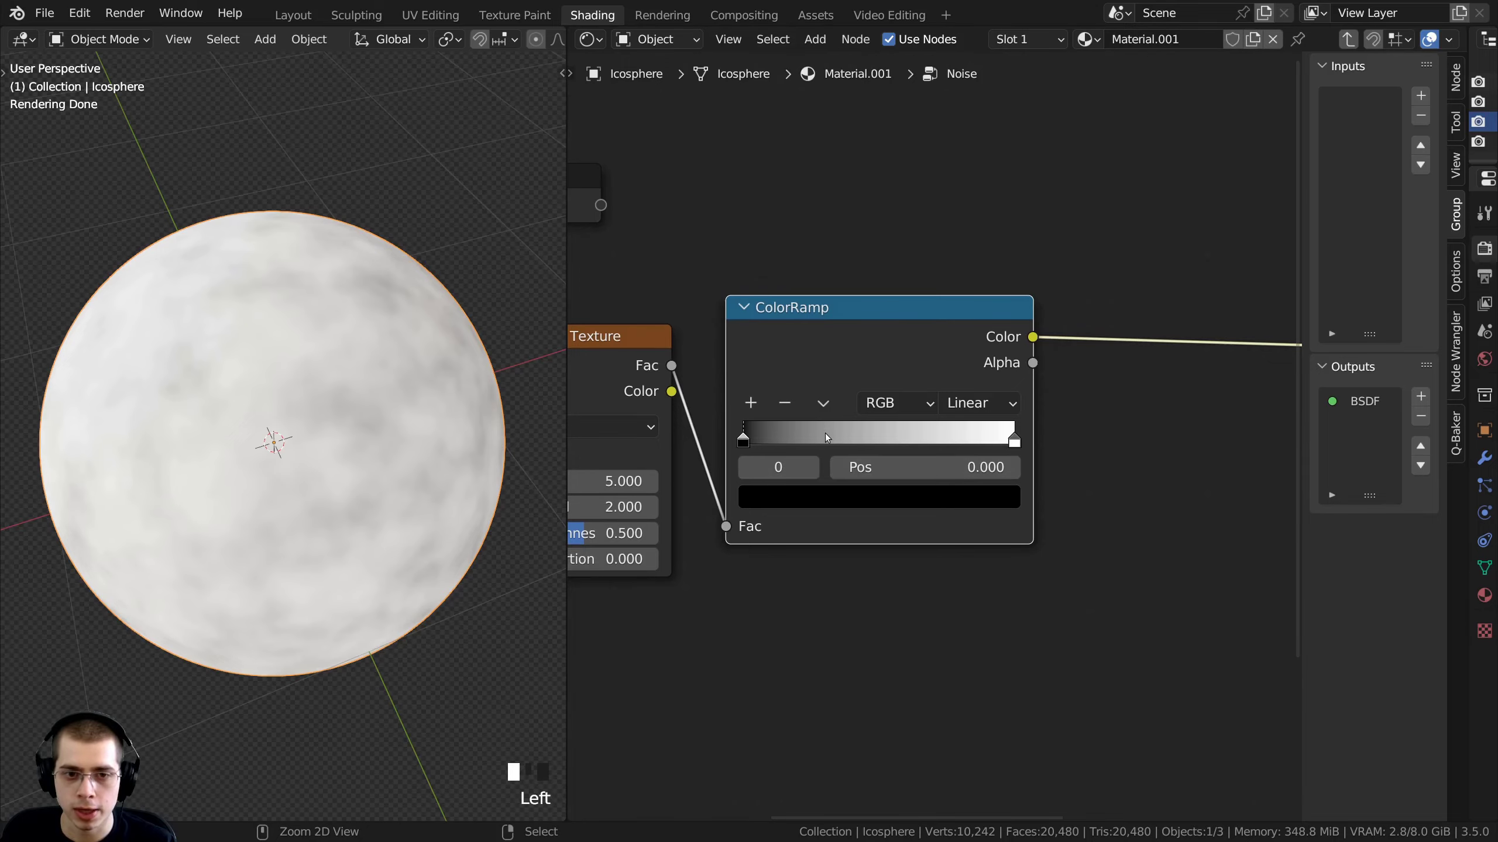
Add two stops to the ColorRamp gradient, at positions about 0.328 and 0.677
ctrl+click(827, 436)
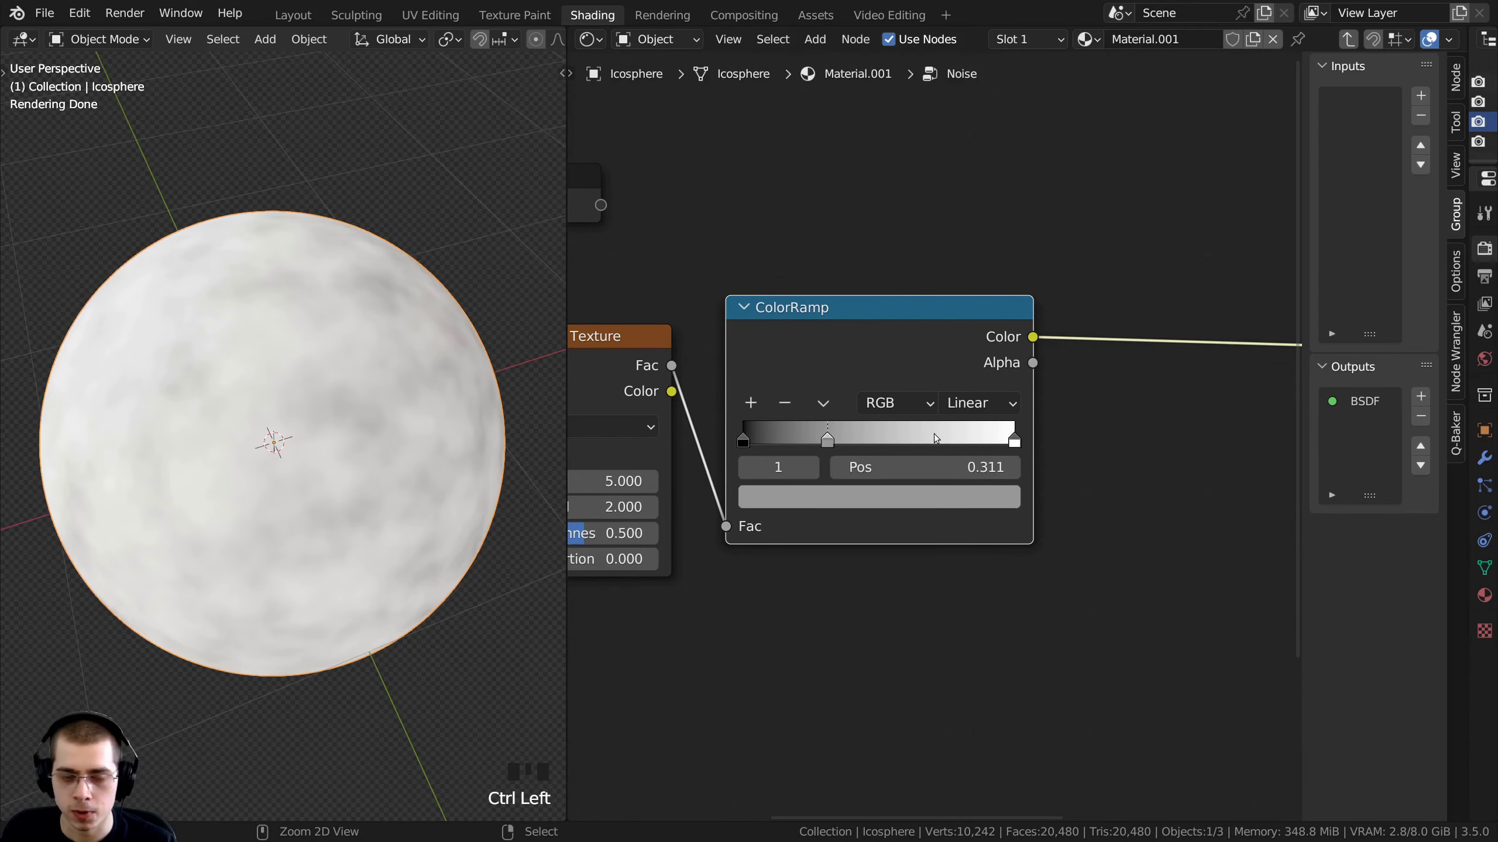
ctrl+click(928, 437)
drag(826, 441, 828, 441)
Change the ColorRamp's first stop from black to a bright, saturated blue
middle_drag(831, 448, 872, 510)
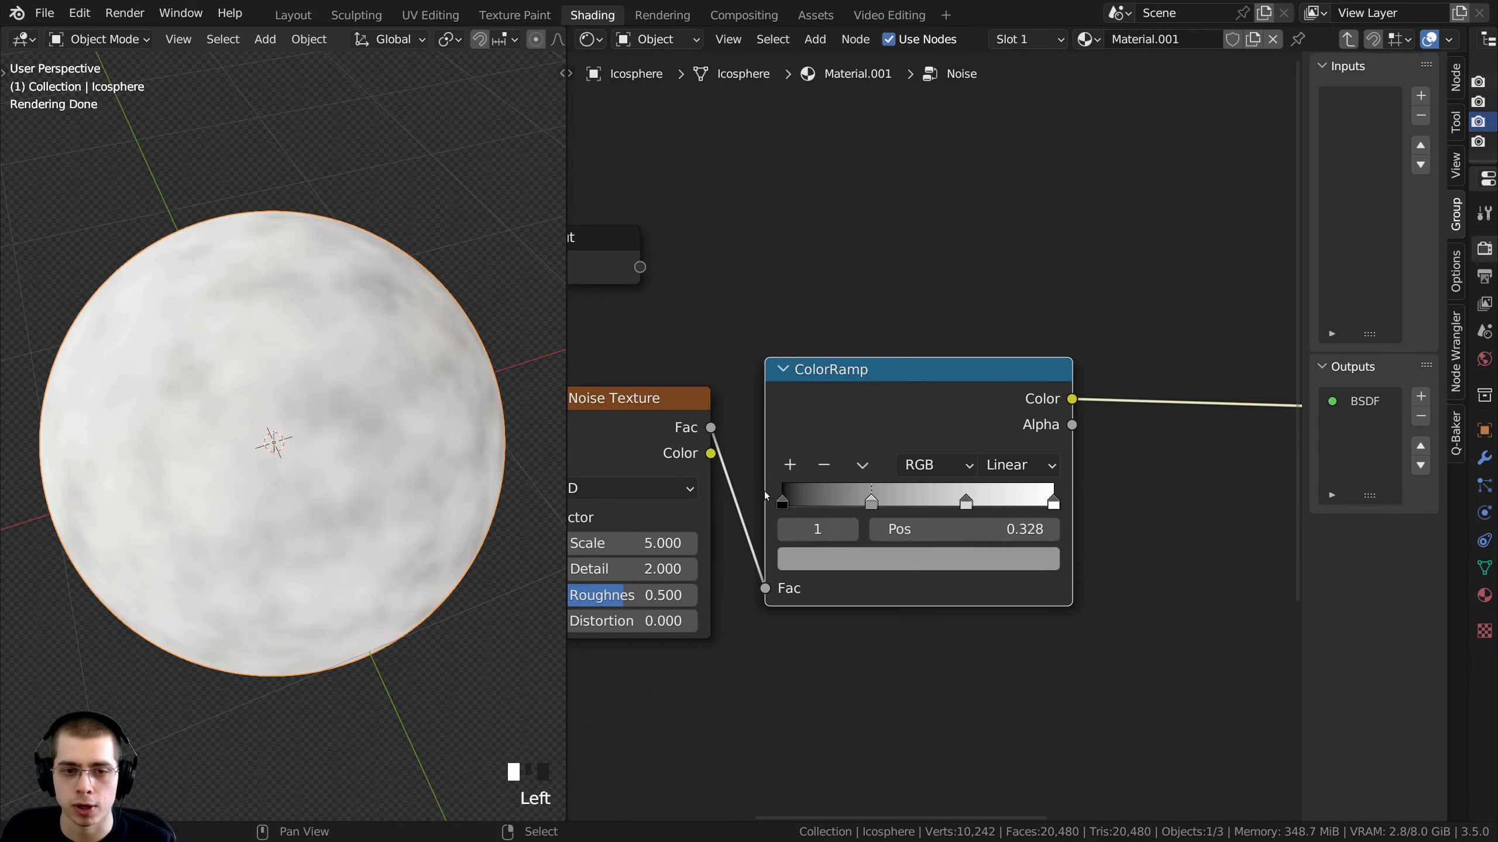
click(785, 529)
click(885, 558)
drag(981, 391, 981, 217)
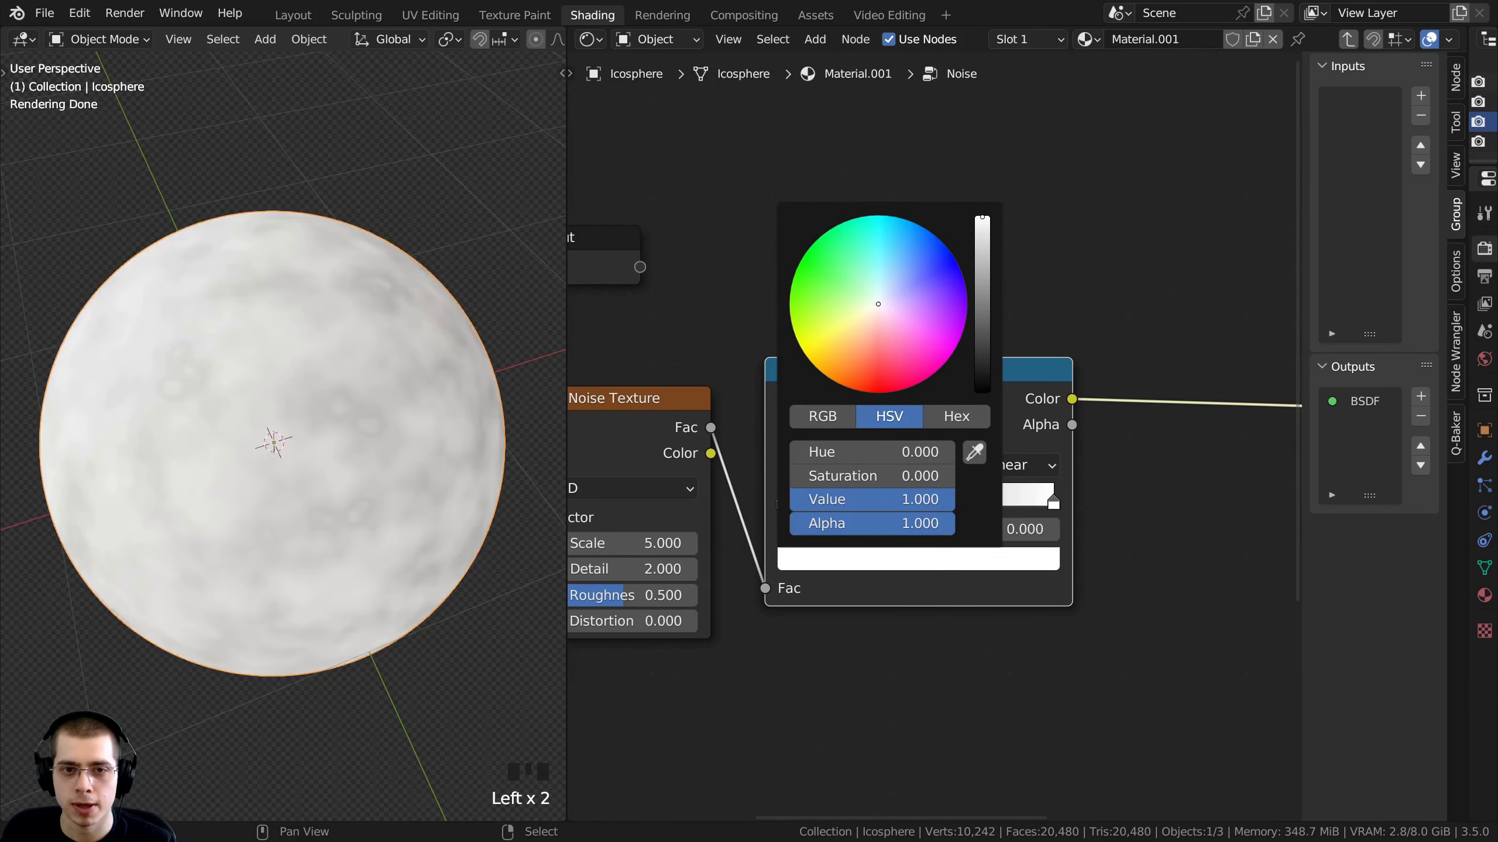
drag(941, 267, 954, 260)
Colour the ColorRamp's second stop dark red and its third stop green
click(871, 502)
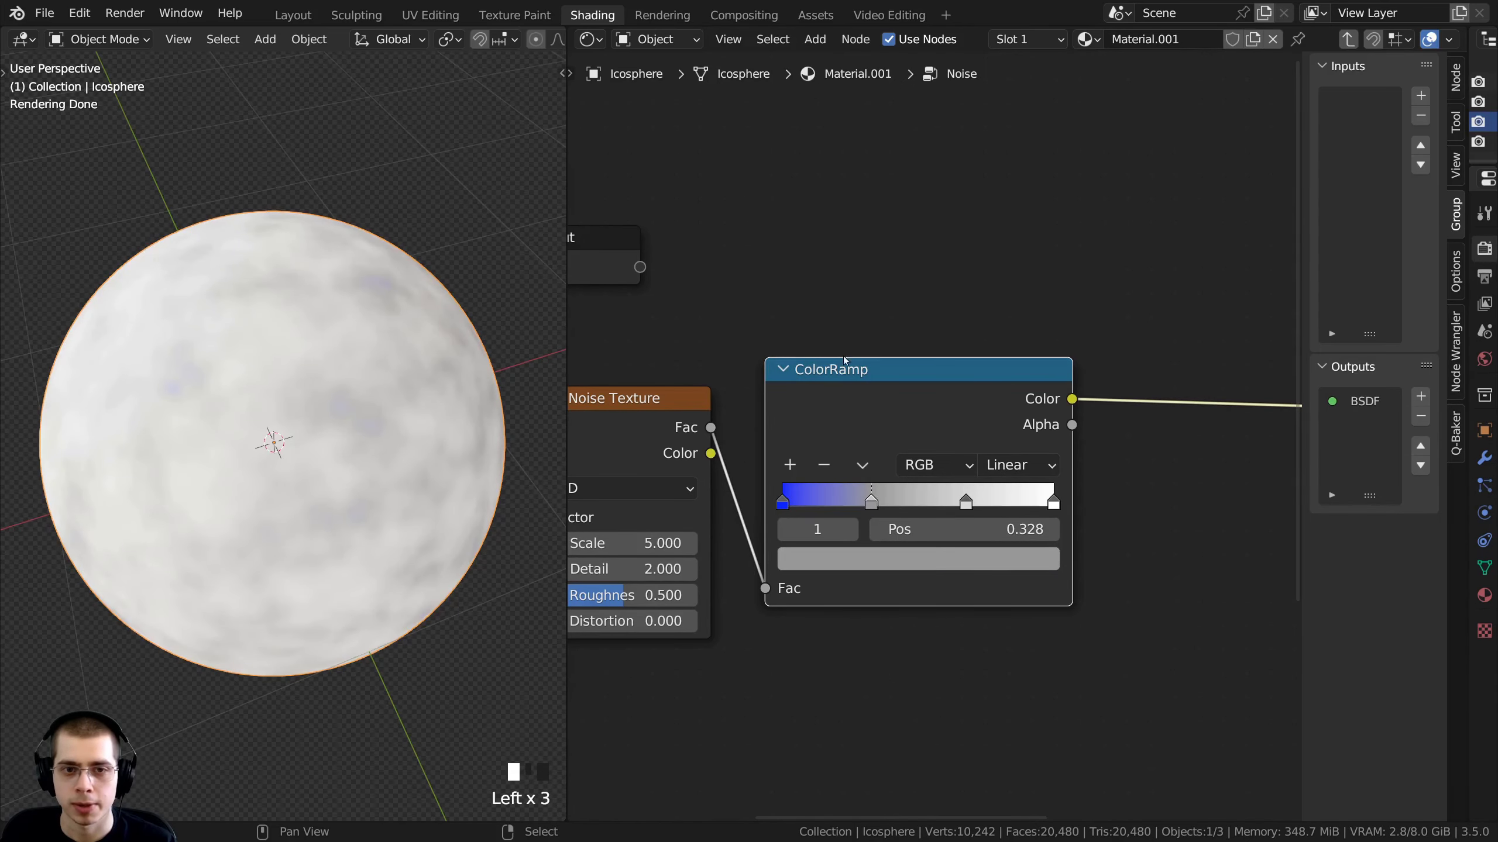
click(864, 562)
click(877, 387)
click(965, 501)
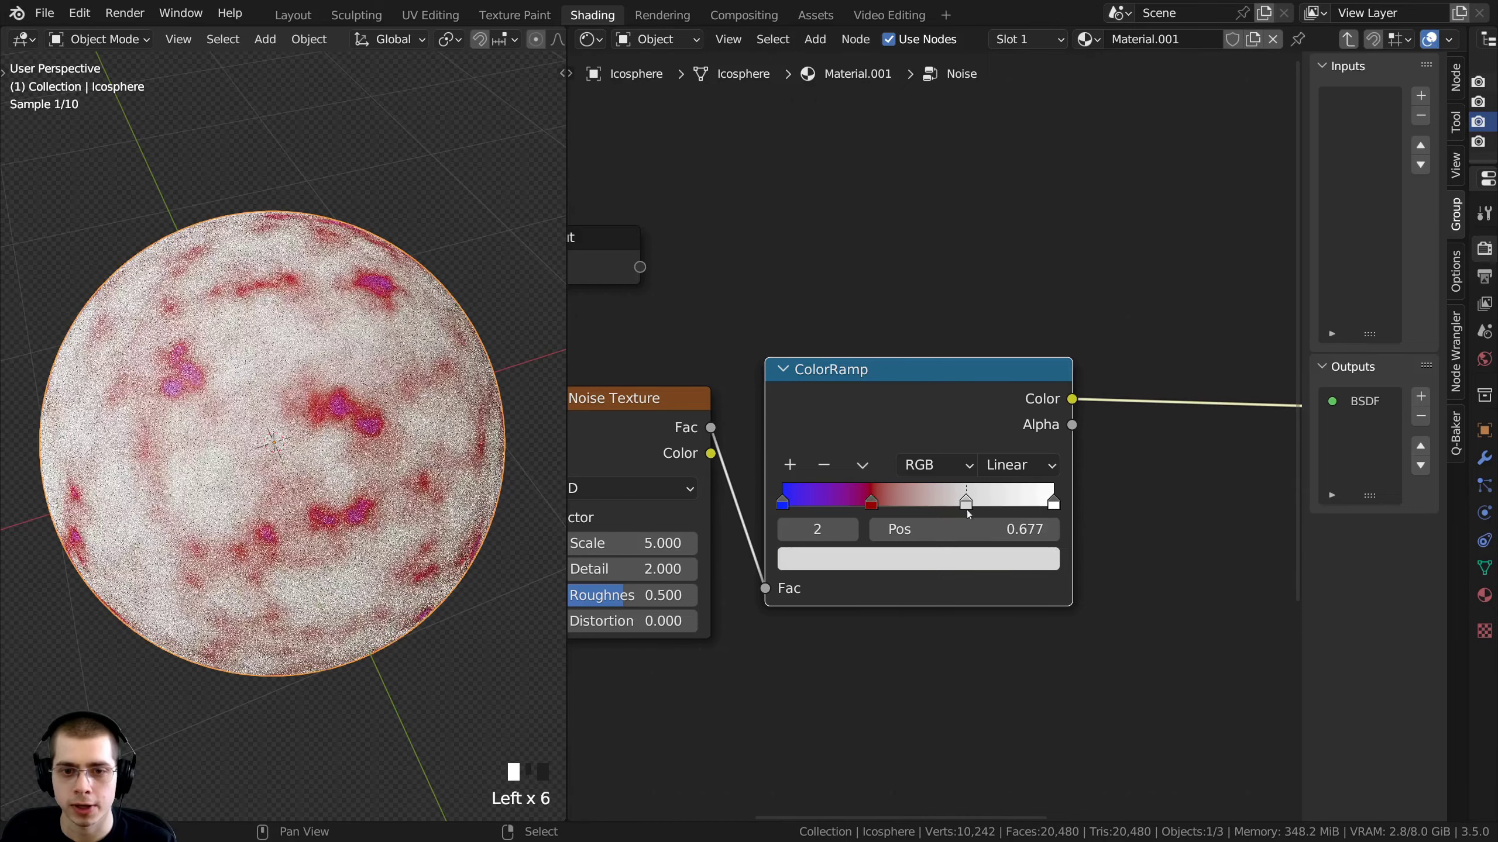
click(933, 558)
click(797, 278)
Colour the ColorRamp's last stop, at position 1.000, purple
click(1053, 501)
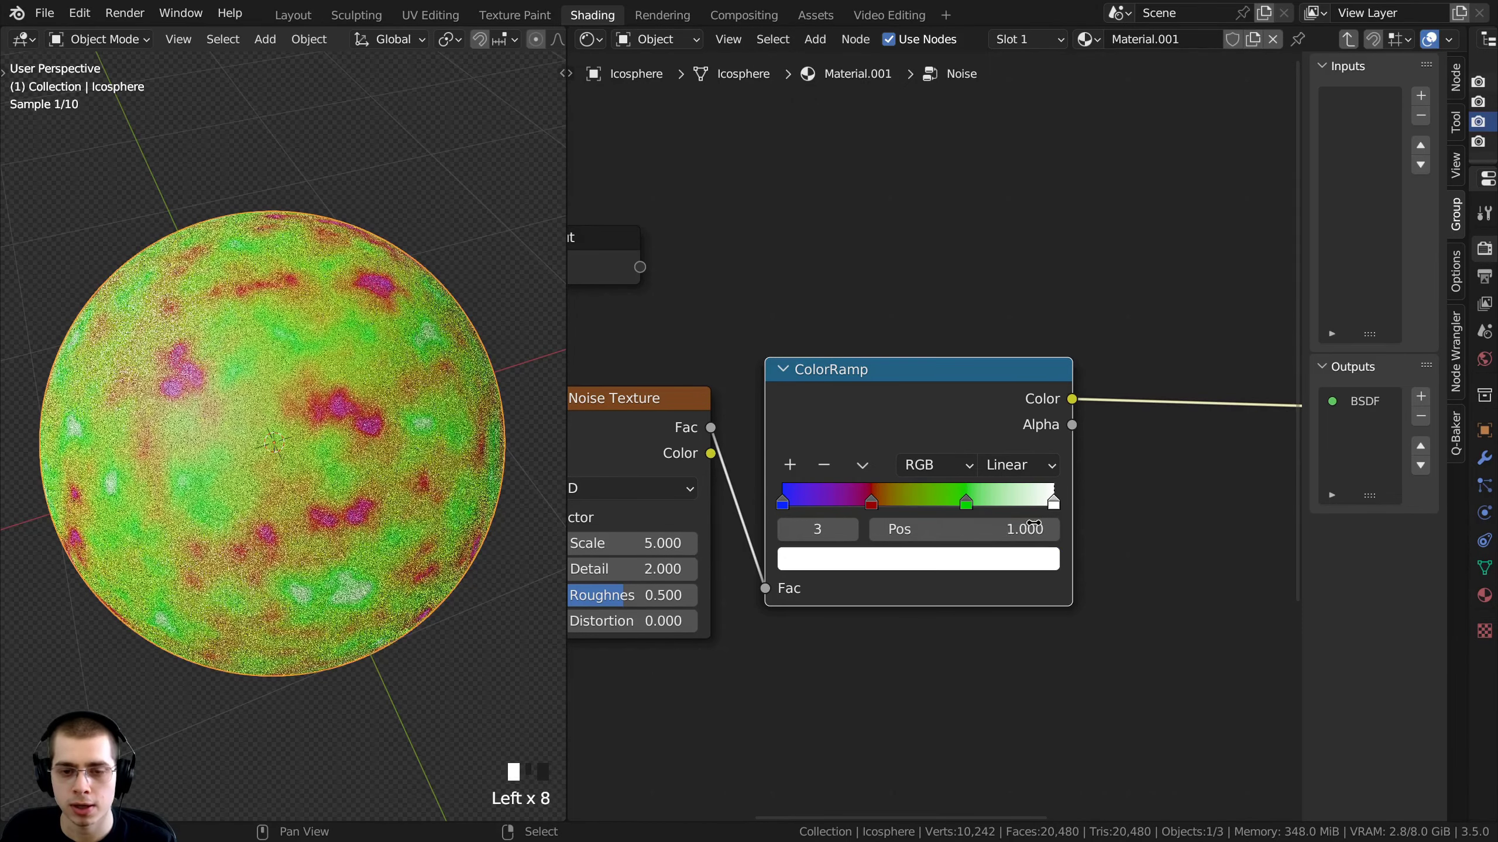
middle_drag(82, 502, 47, 512)
scroll(931, 435, down, 3)
middle_drag(931, 435, 814, 409)
drag(816, 377, 847, 371)
middle_drag(1002, 358, 916, 342)
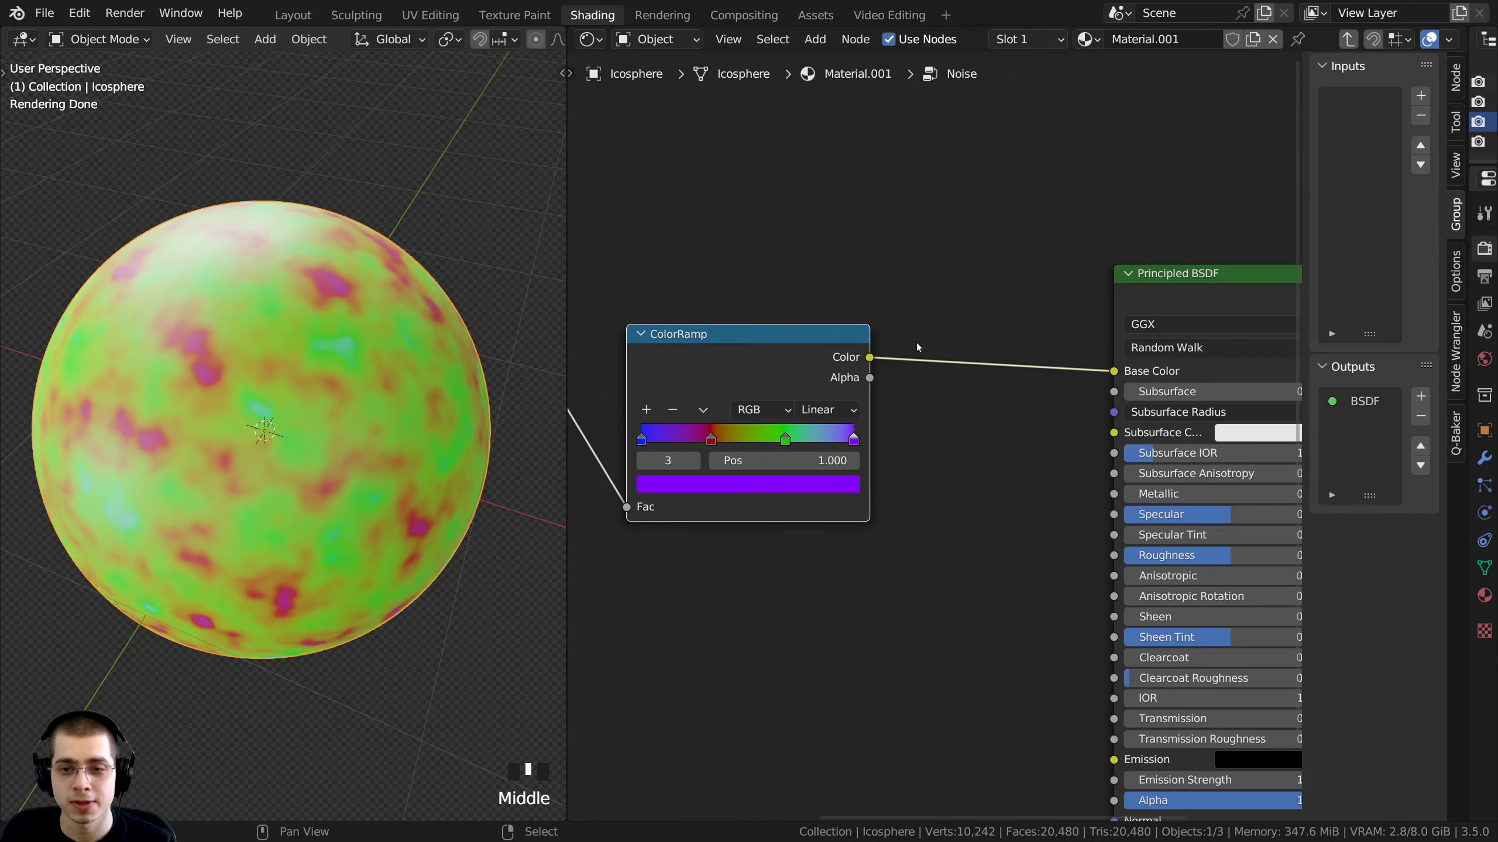
middle_drag(1006, 386, 1132, 397)
scroll(879, 463, up, 1)
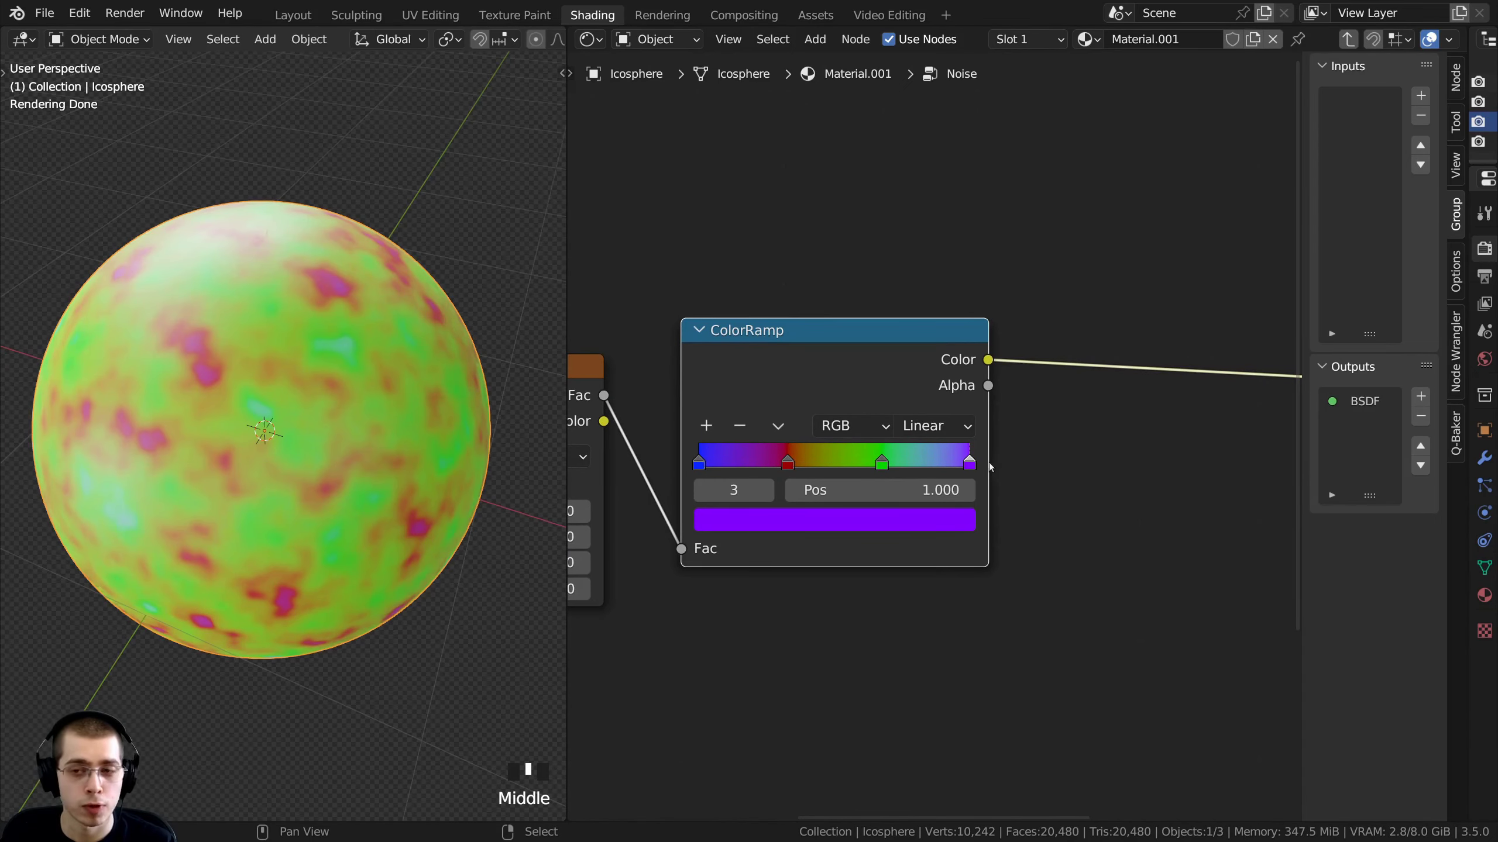
scroll(984, 459, down, 2)
drag(839, 356, 831, 354)
middle_drag(1059, 426, 991, 437)
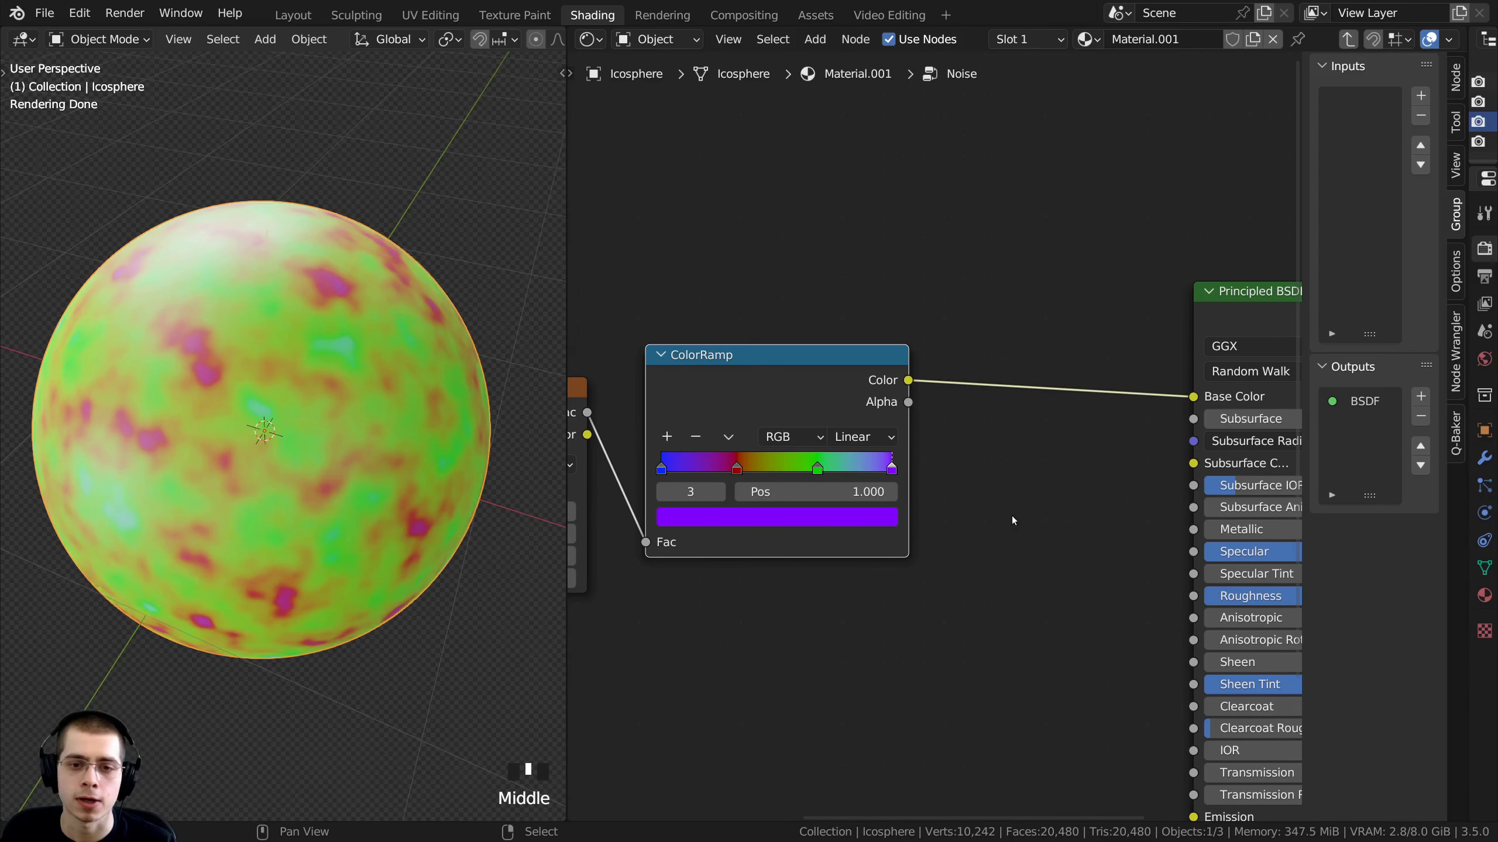
scroll(1013, 520, down, 1)
middle_drag(912, 528, 1004, 518)
drag(810, 393, 784, 397)
scroll(791, 396, up, 4)
middle_drag(823, 385, 821, 326)
scroll(889, 296, down, 1)
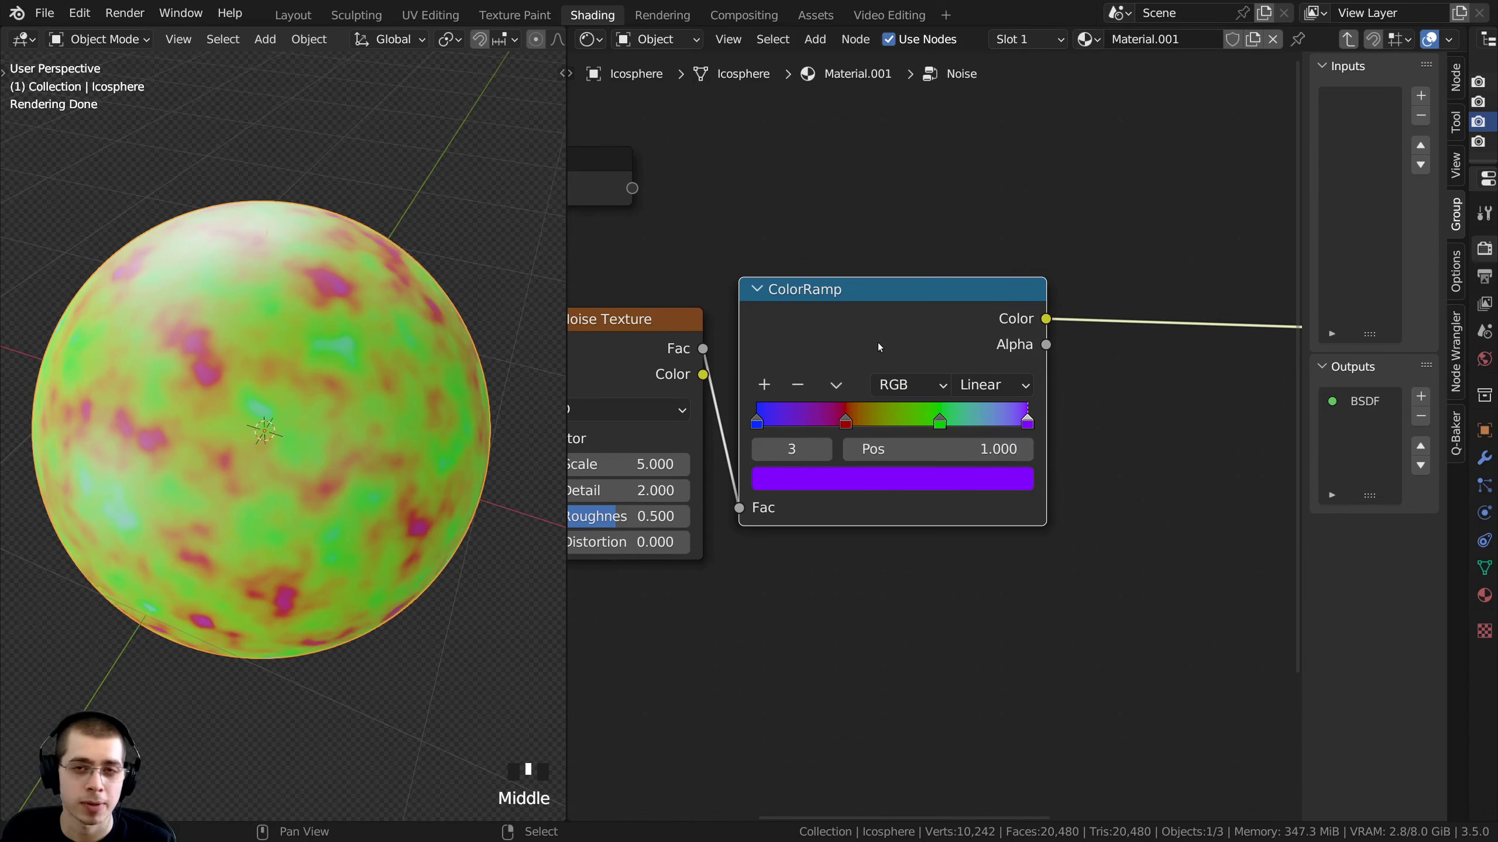
drag(874, 360, 881, 383)
scroll(881, 383, down, 1)
middle_drag(926, 324, 911, 449)
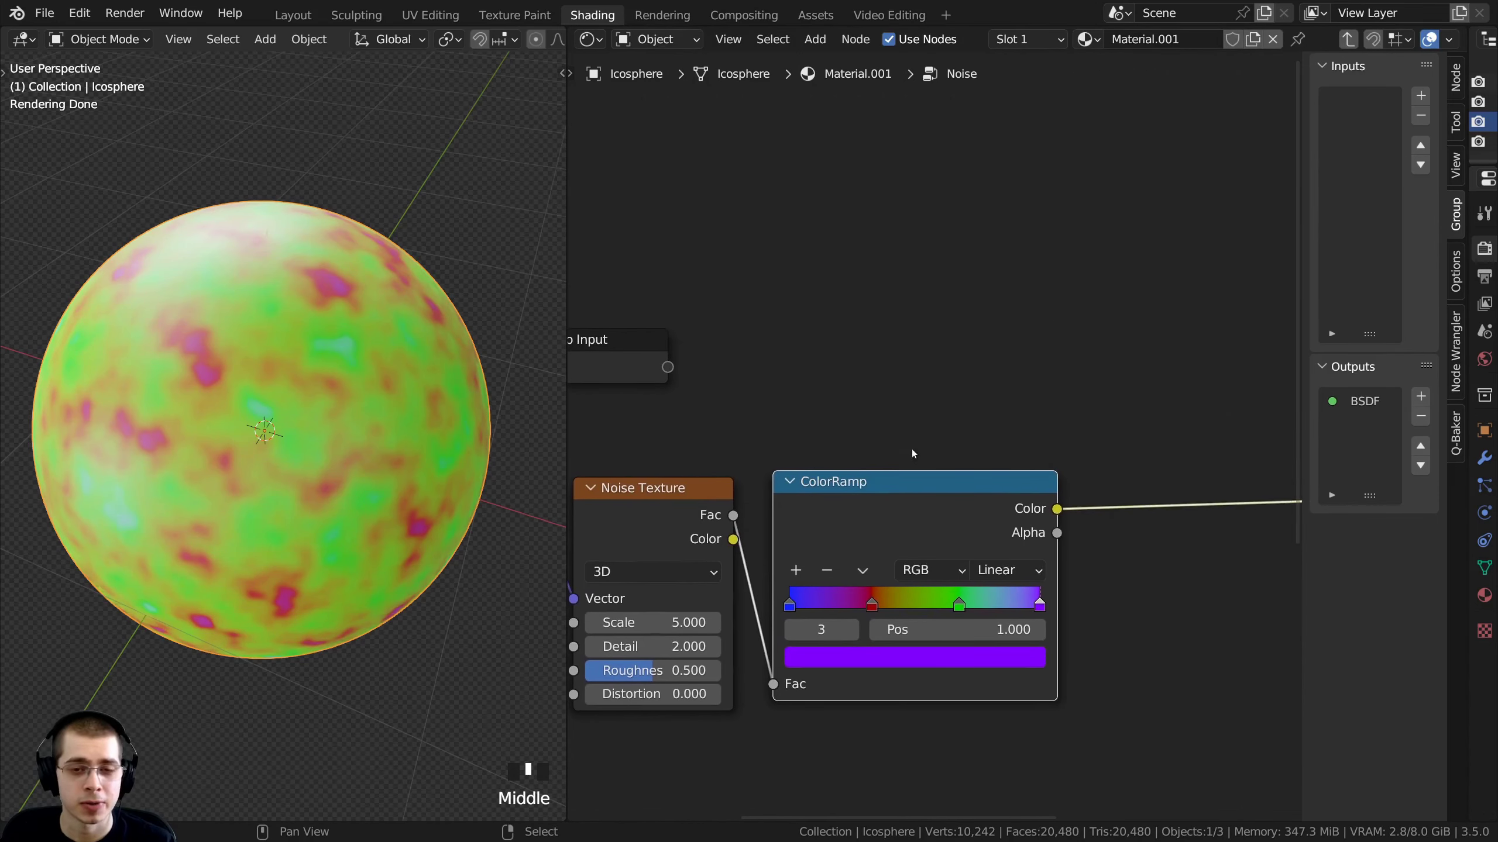
drag(904, 481, 915, 508)
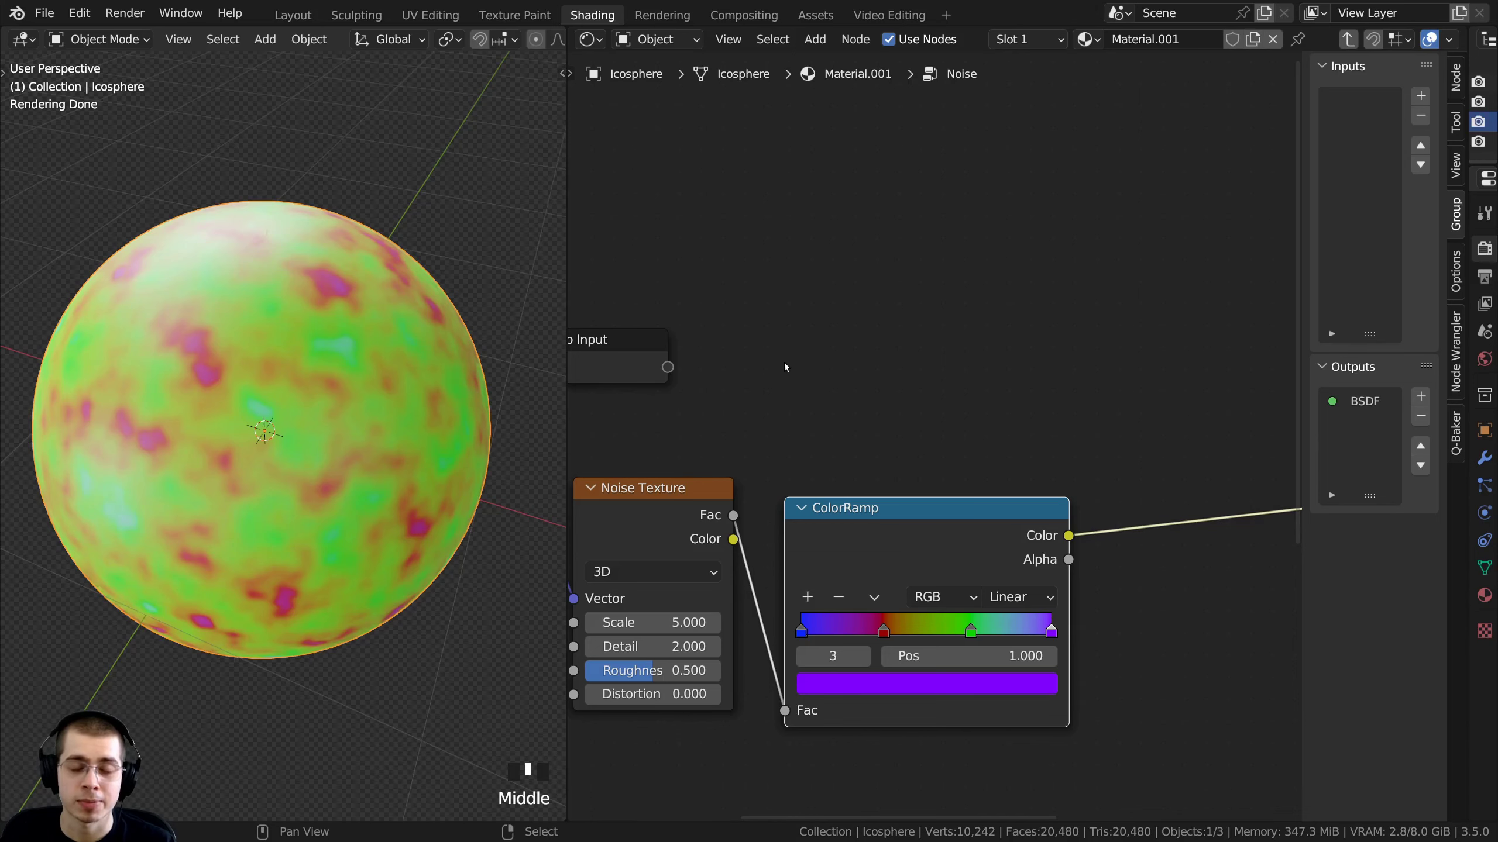
middle_drag(877, 535, 870, 398)
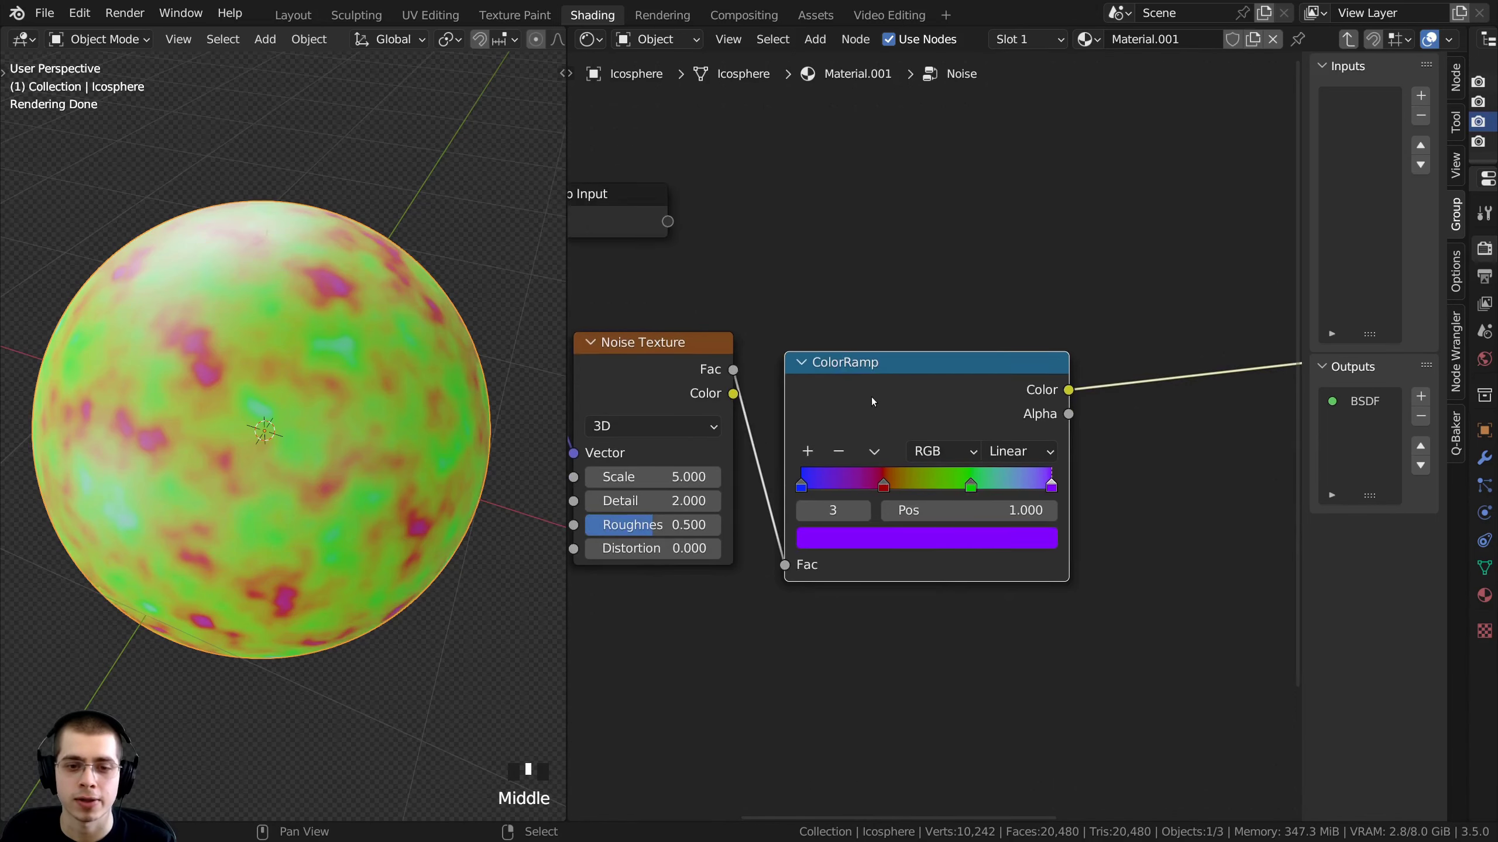
scroll(870, 397, up, 2)
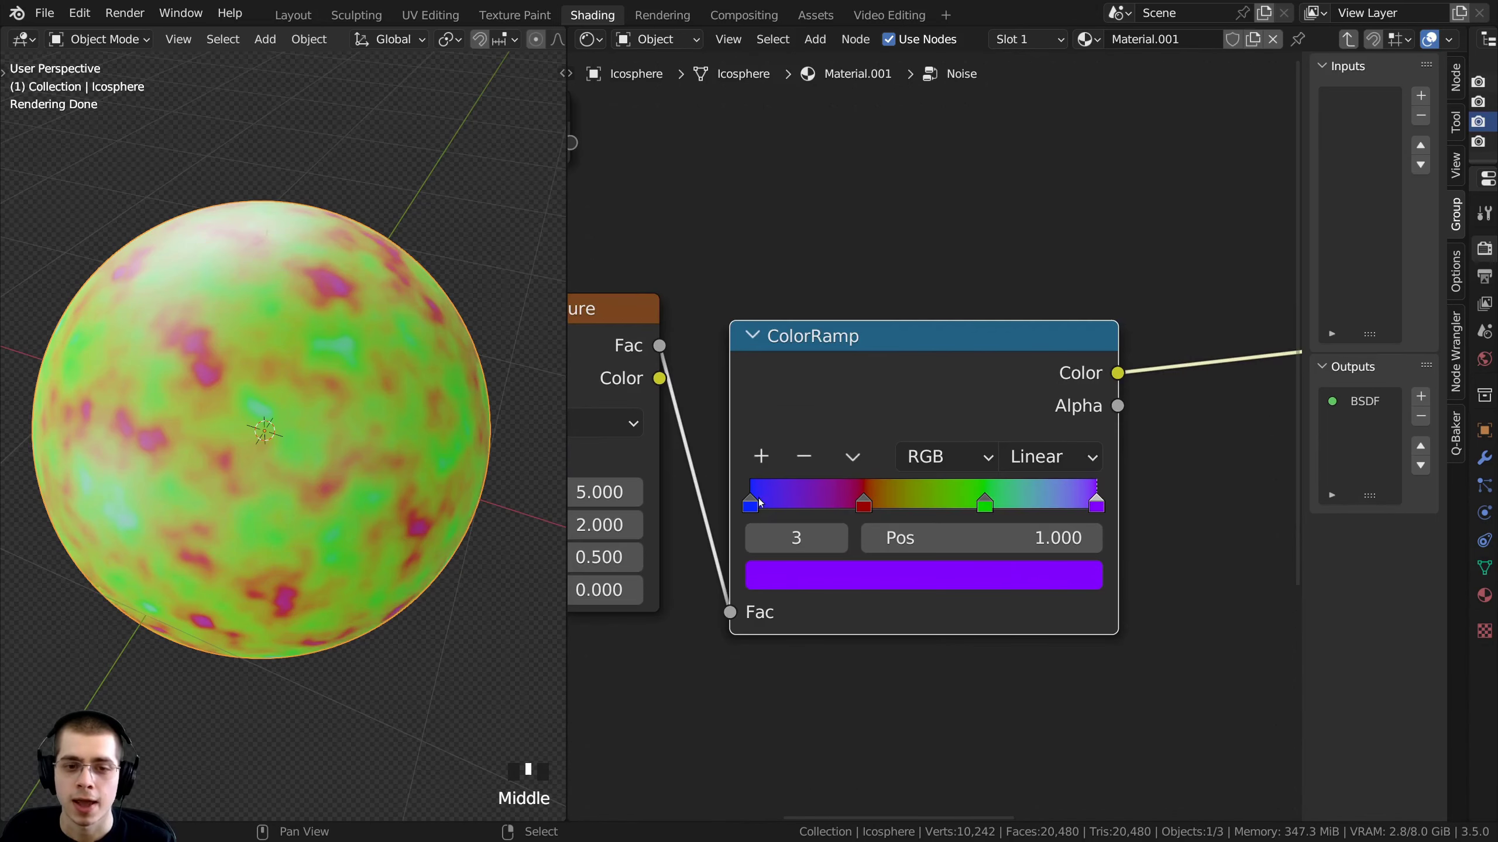
Move the ColorRamp's red stop to position 0.336 and inspect the coloured sphere
click(863, 499)
scroll(1080, 504, down, 2)
middle_drag(1038, 512, 832, 532)
scroll(817, 534, down, 1)
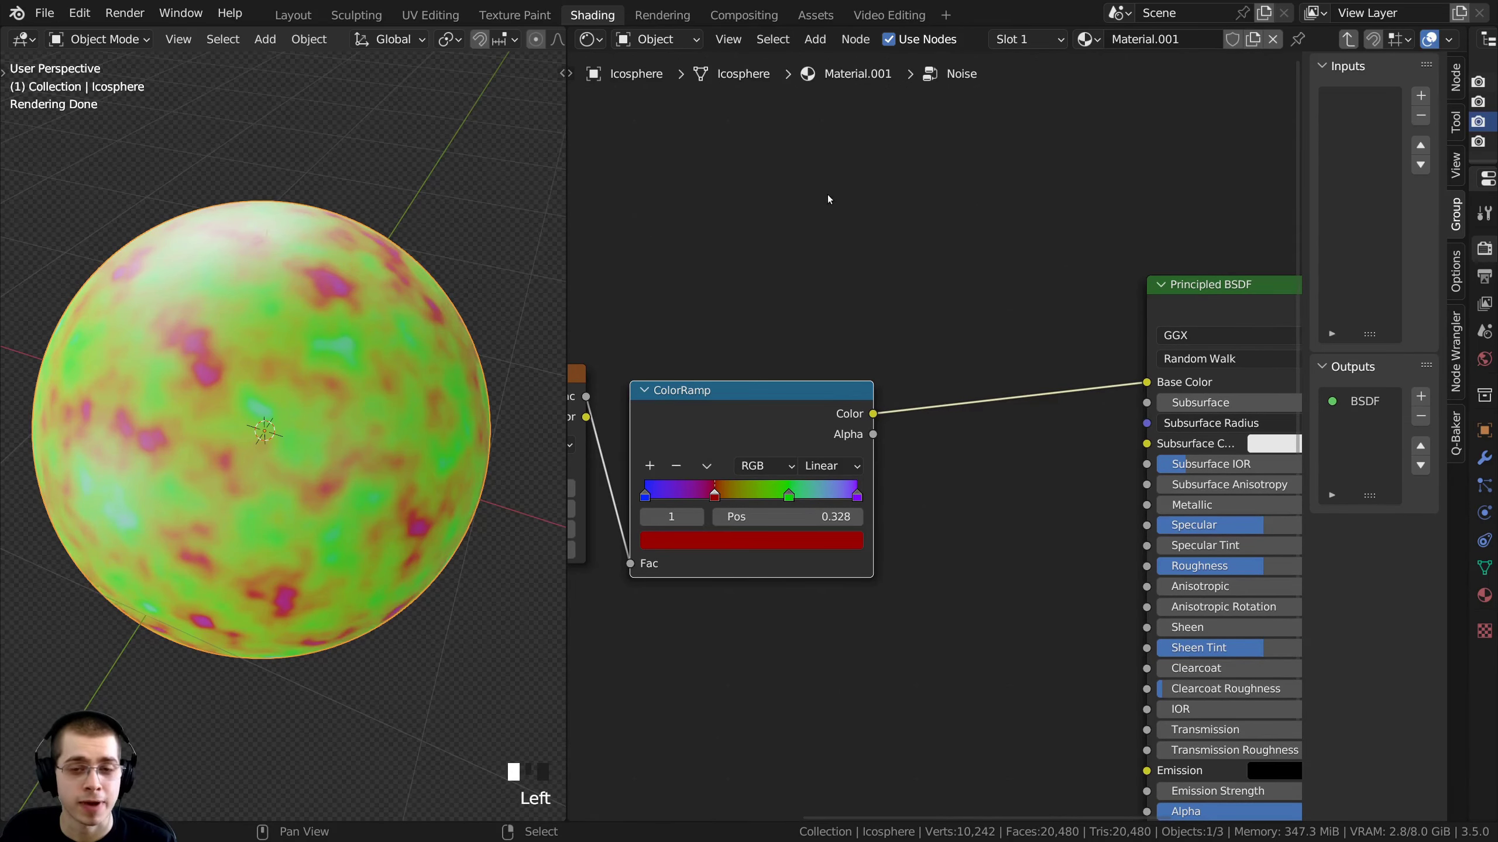
scroll(827, 195, up, 1)
middle_drag(808, 192, 782, 188)
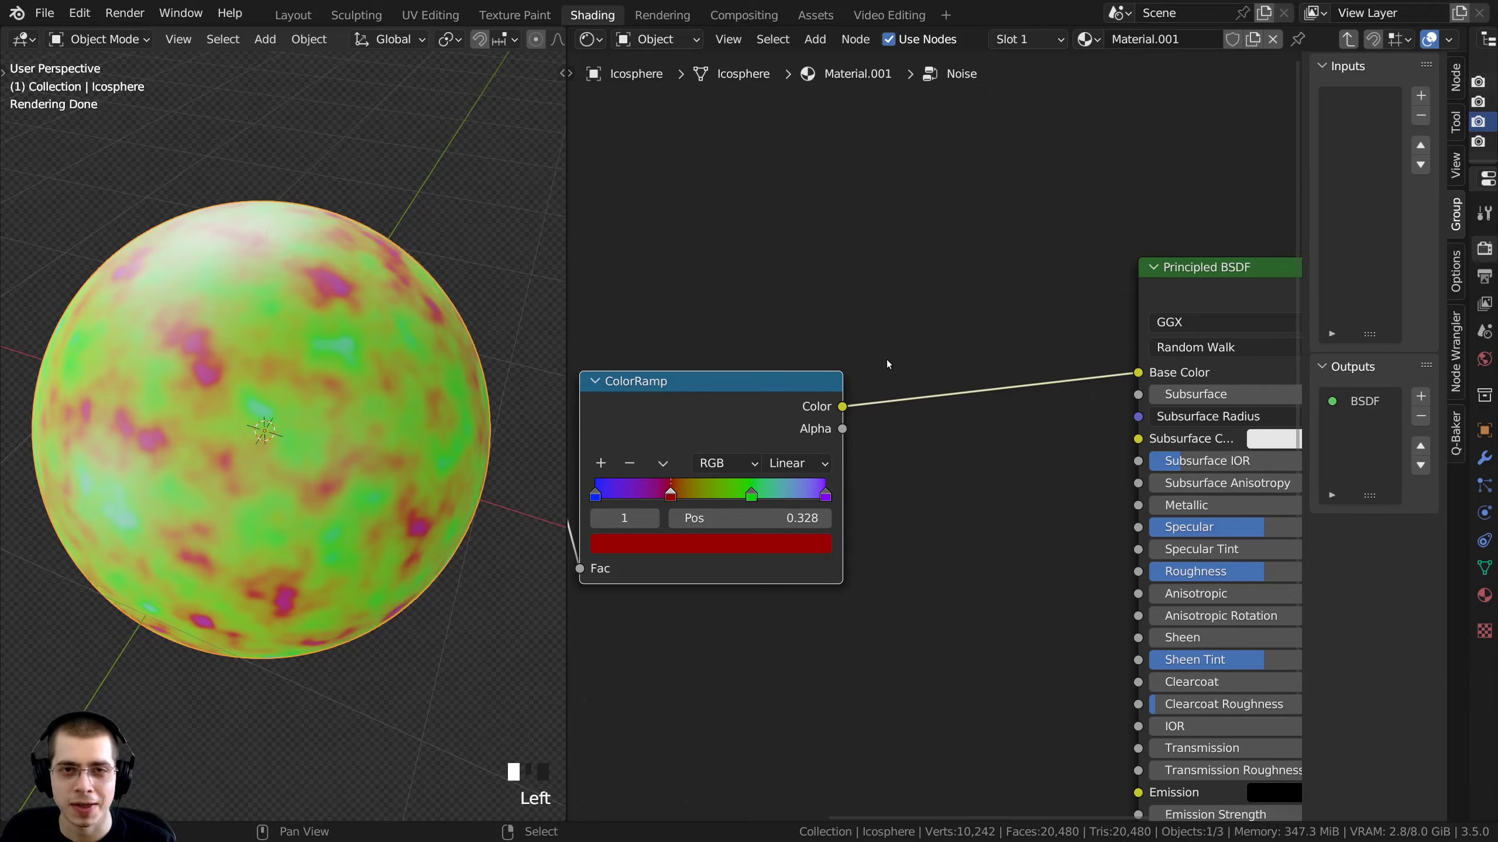
middle_drag(832, 384, 833, 389)
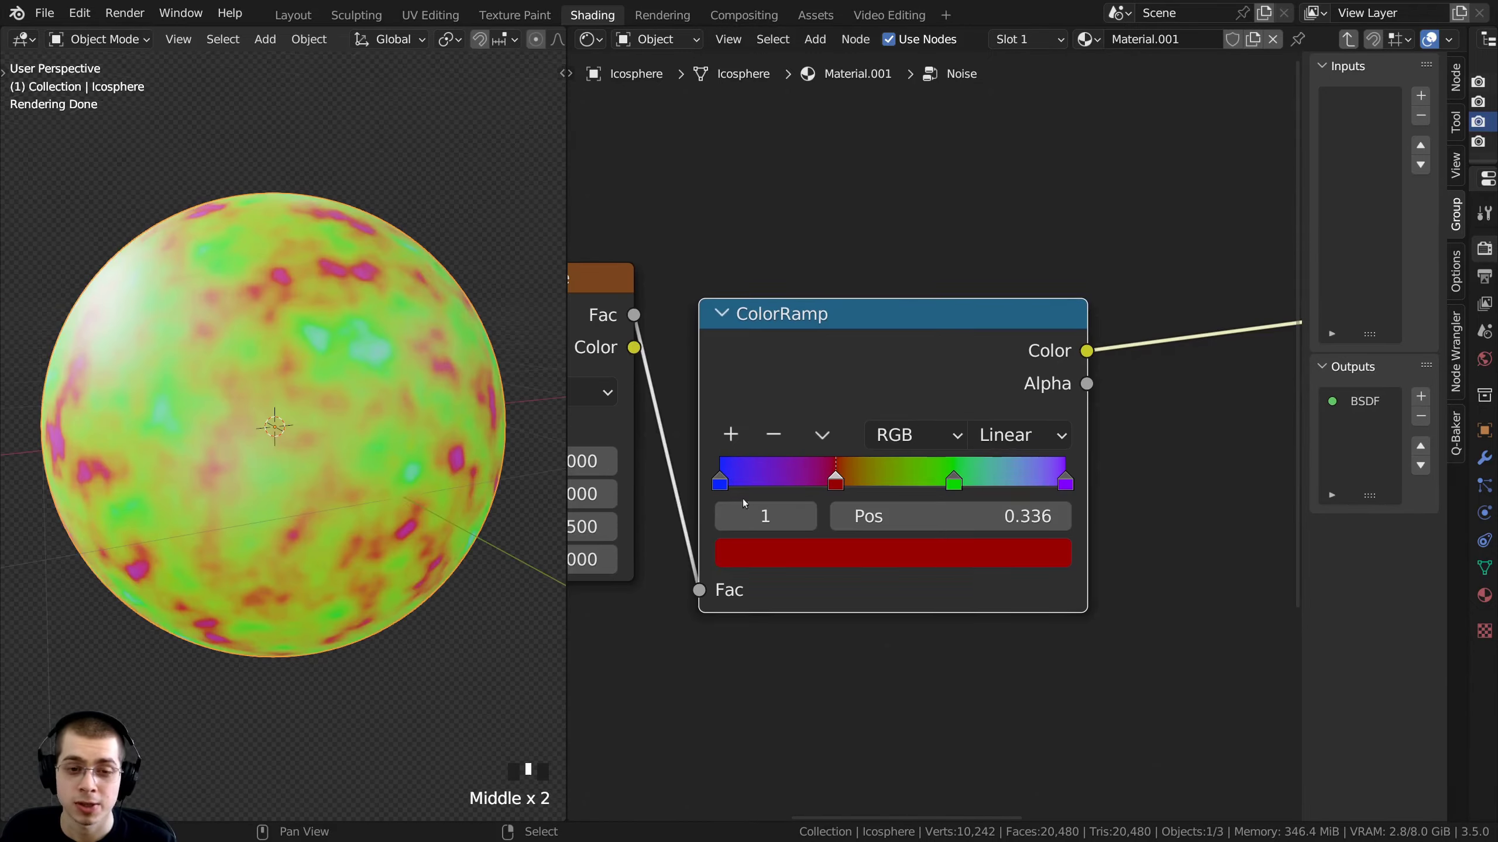
middle_drag(402, 498, 318, 525)
scroll(412, 471, up, 1)
scroll(921, 450, up, 1)
middle_drag(920, 451, 1032, 412)
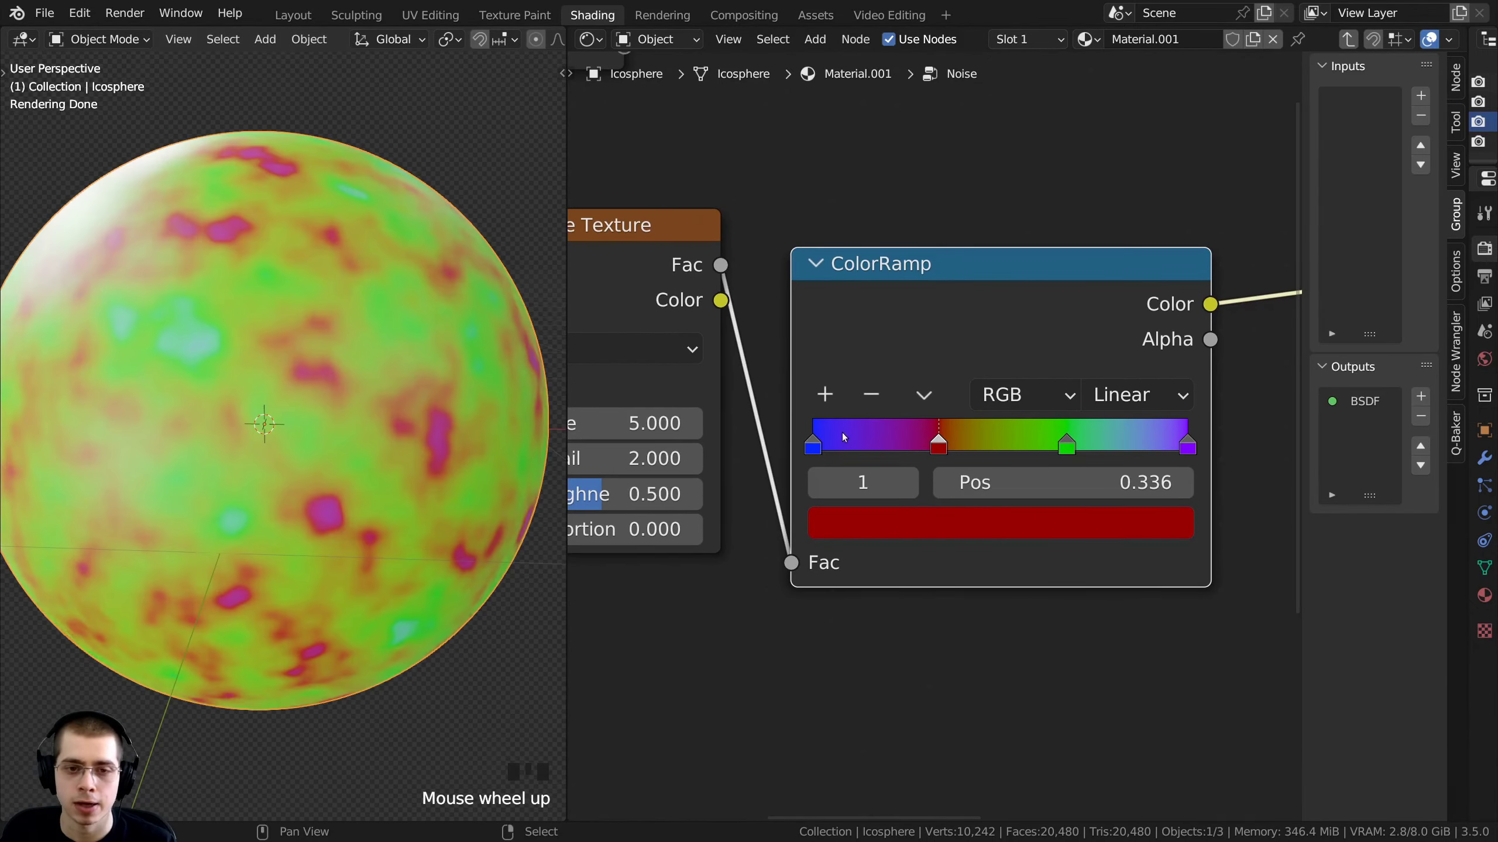
Duplicate the ColorRamp node with its Noise Texture Fac input kept connected, and place the copy above the original
scroll(940, 434, down, 1)
middle_drag(928, 334, 854, 434)
drag(858, 448, 898, 471)
scroll(899, 471, down, 3)
middle_drag(889, 475, 833, 538)
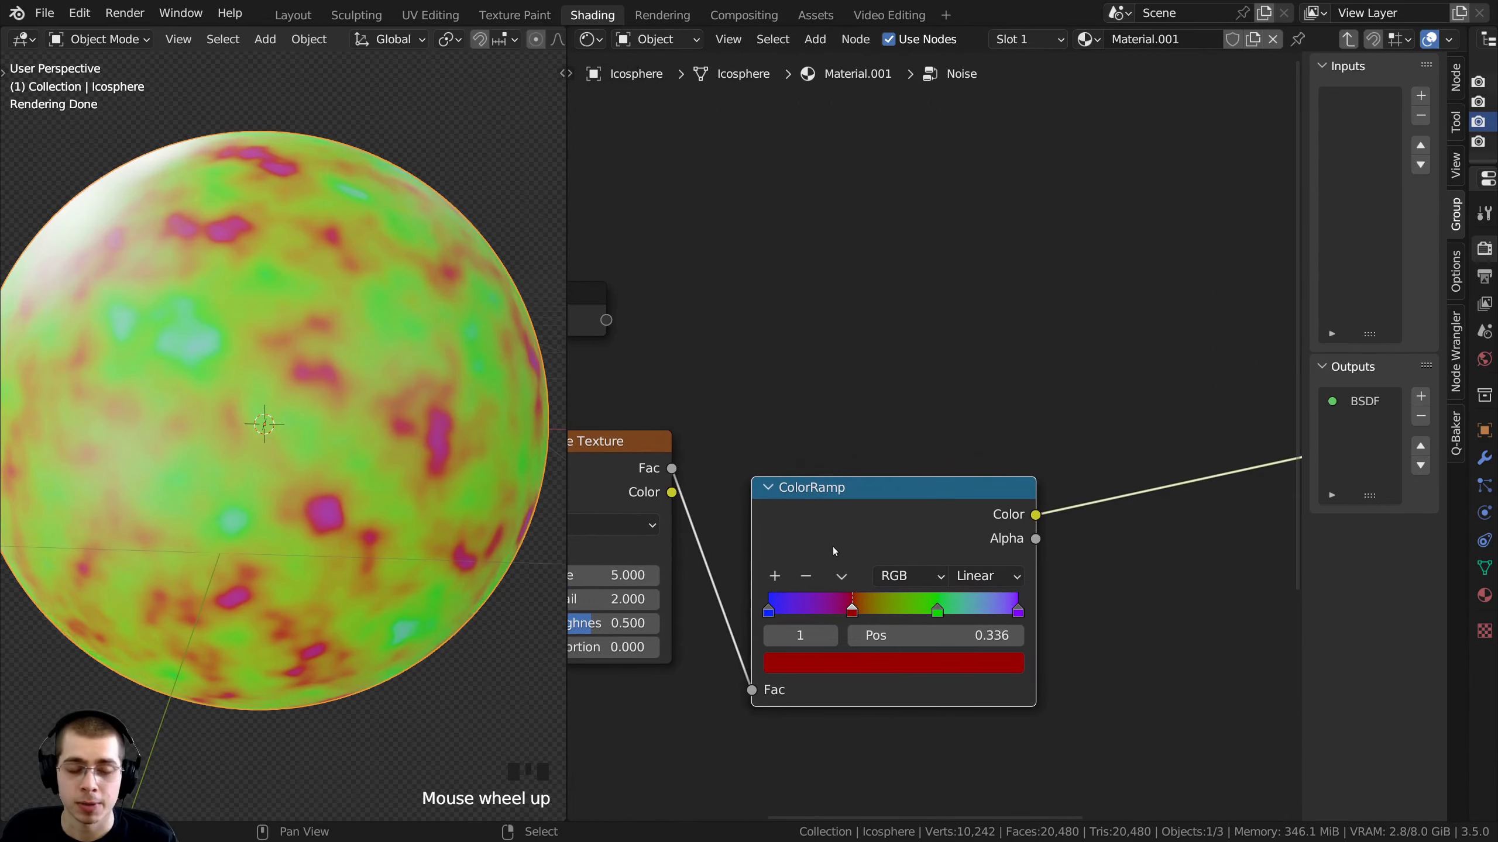
key(ctrl+shift+d)
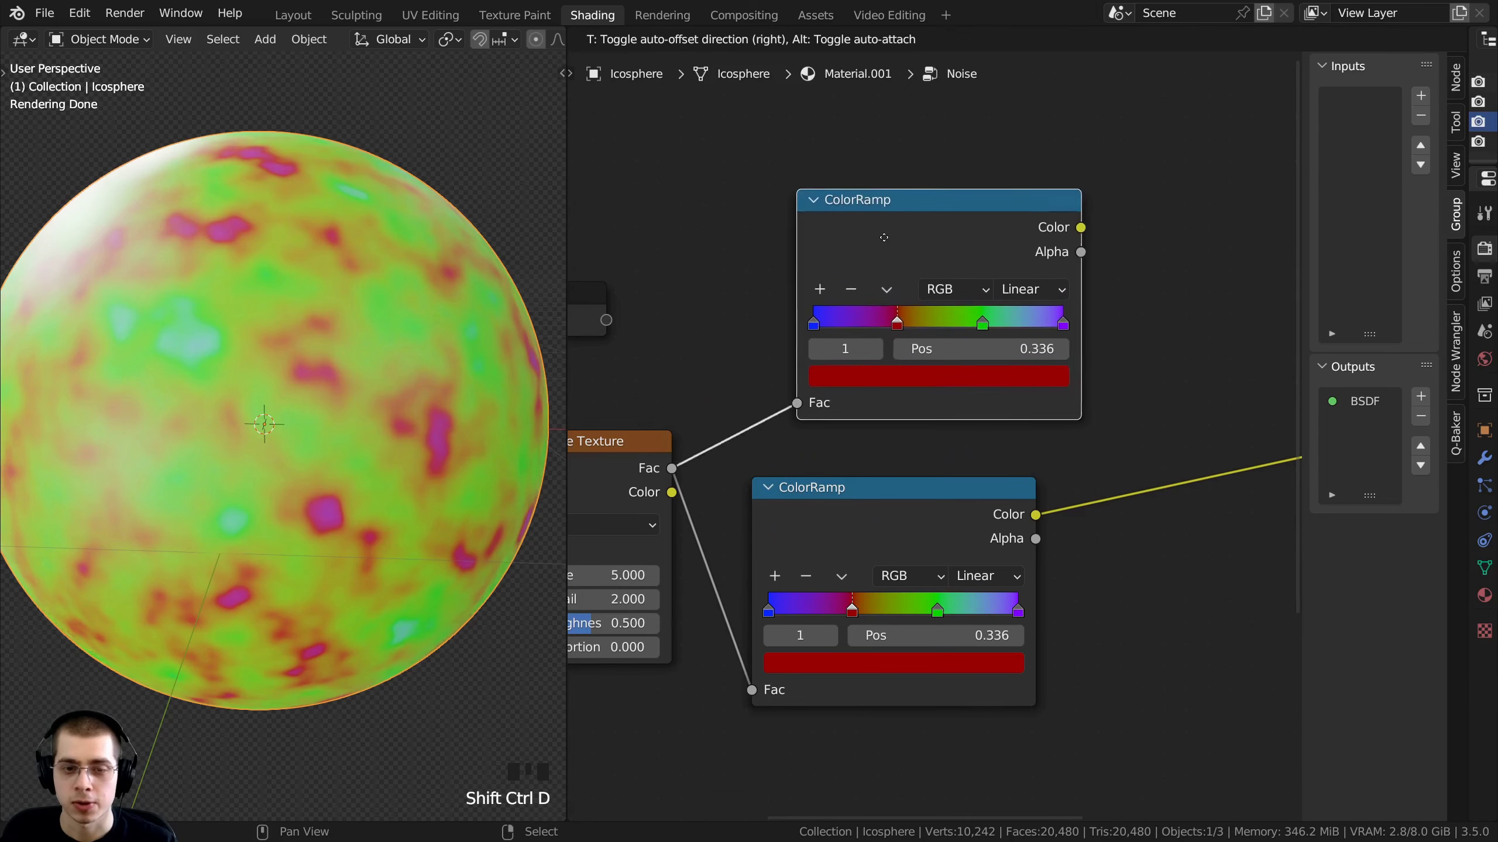
click(901, 204)
Remove the purple and green stops from the duplicated ColorRamp, leaving only the blue and red ones
middle_drag(781, 363, 824, 360)
scroll(927, 318, up, 3)
middle_drag(975, 328, 945, 362)
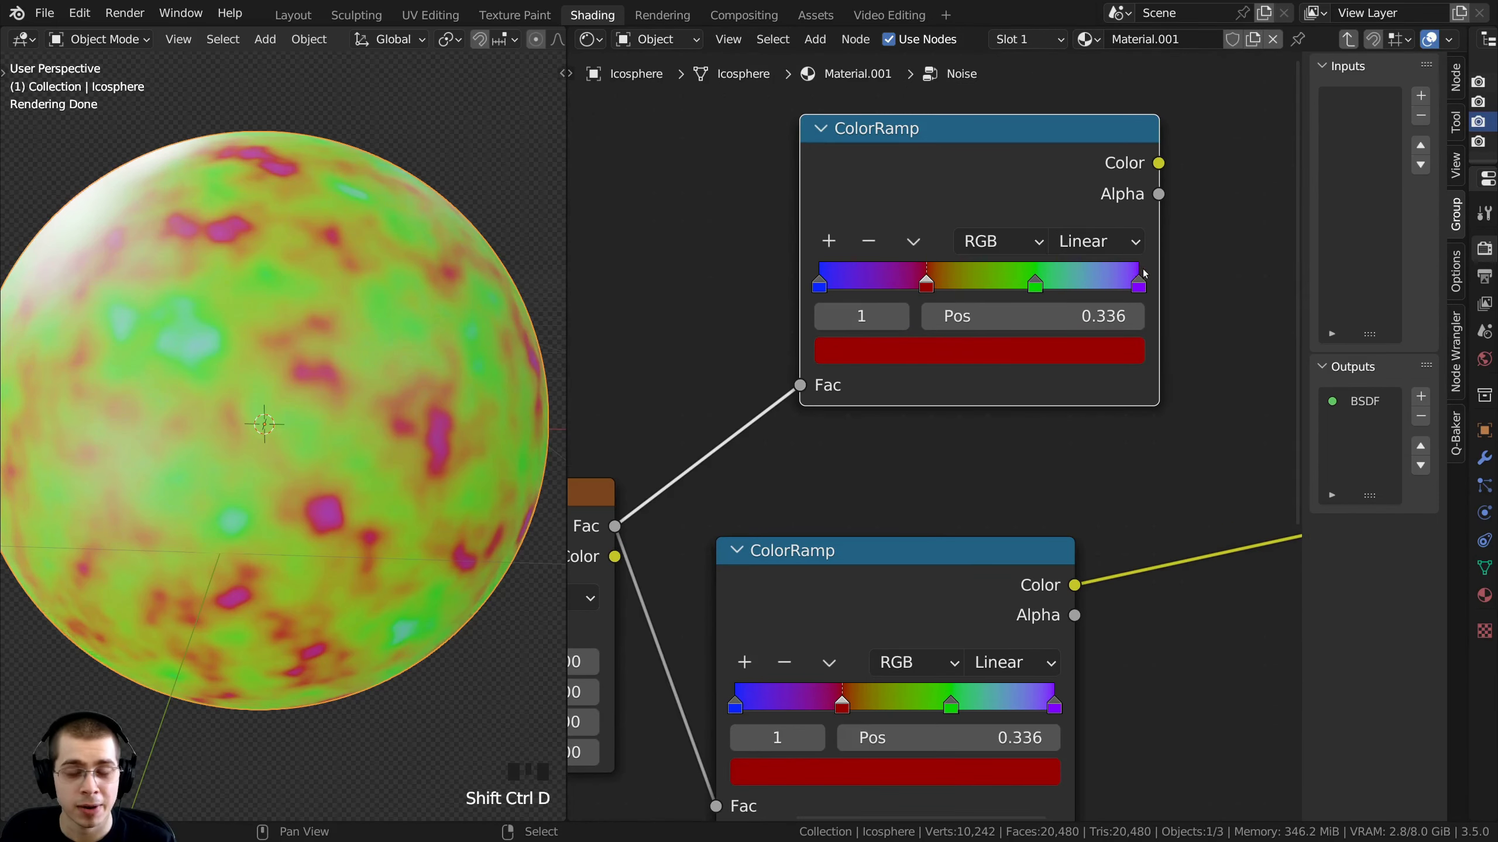
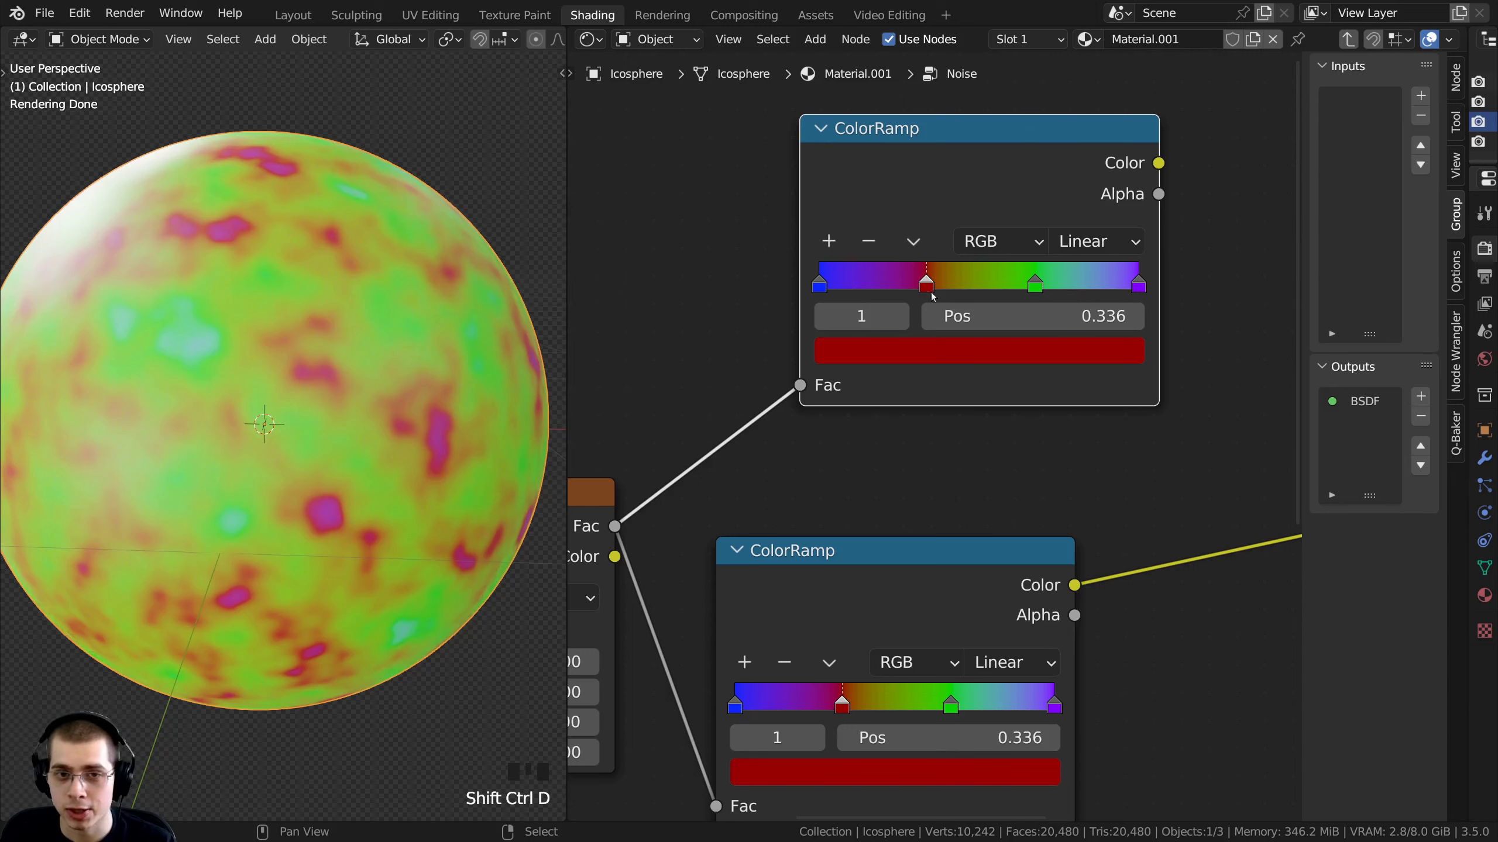
click(1140, 286)
click(1136, 286)
click(868, 241)
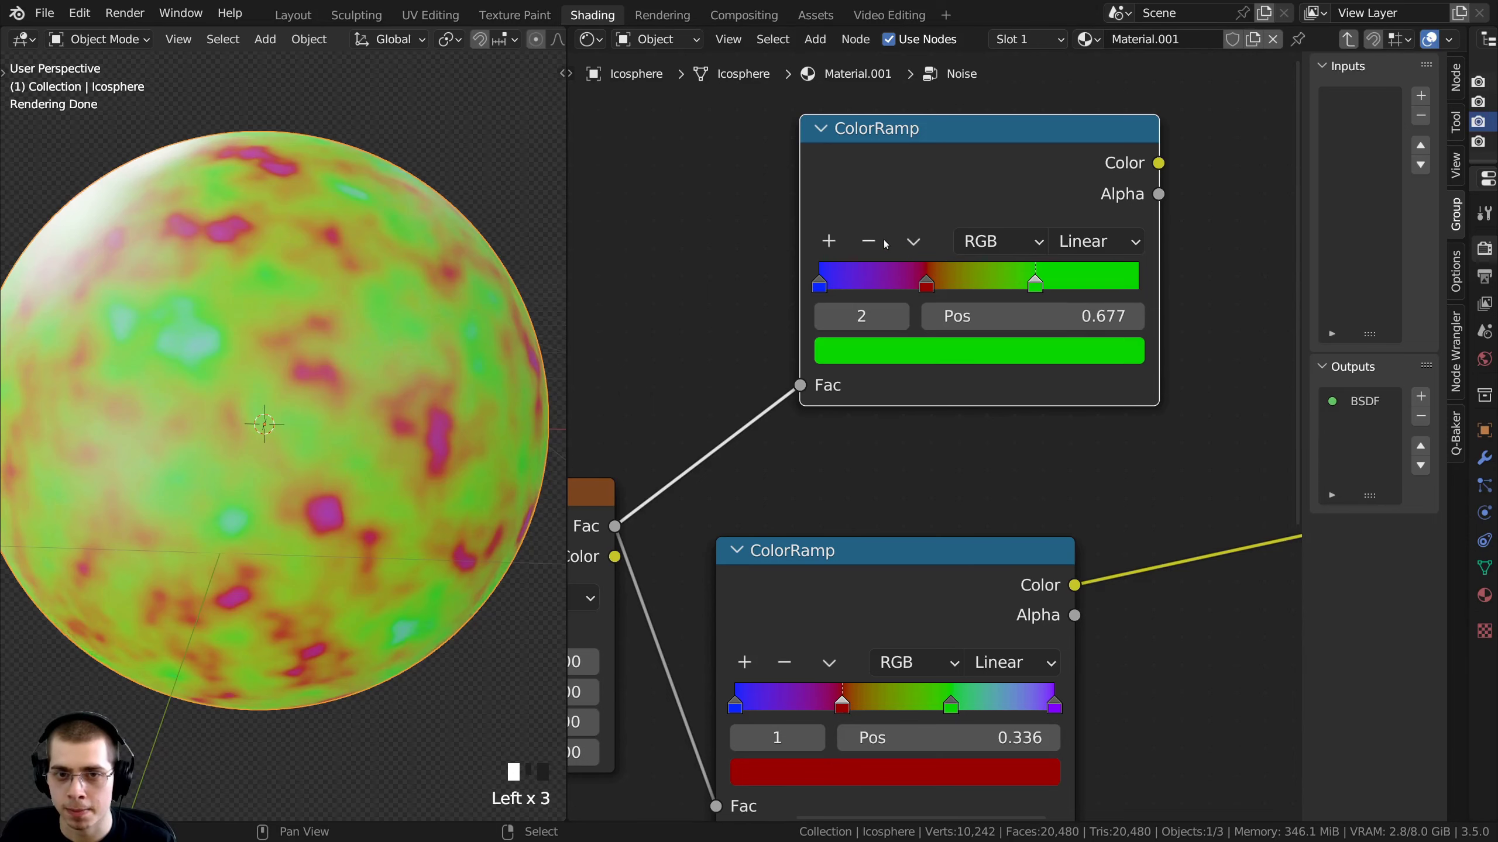
click(868, 242)
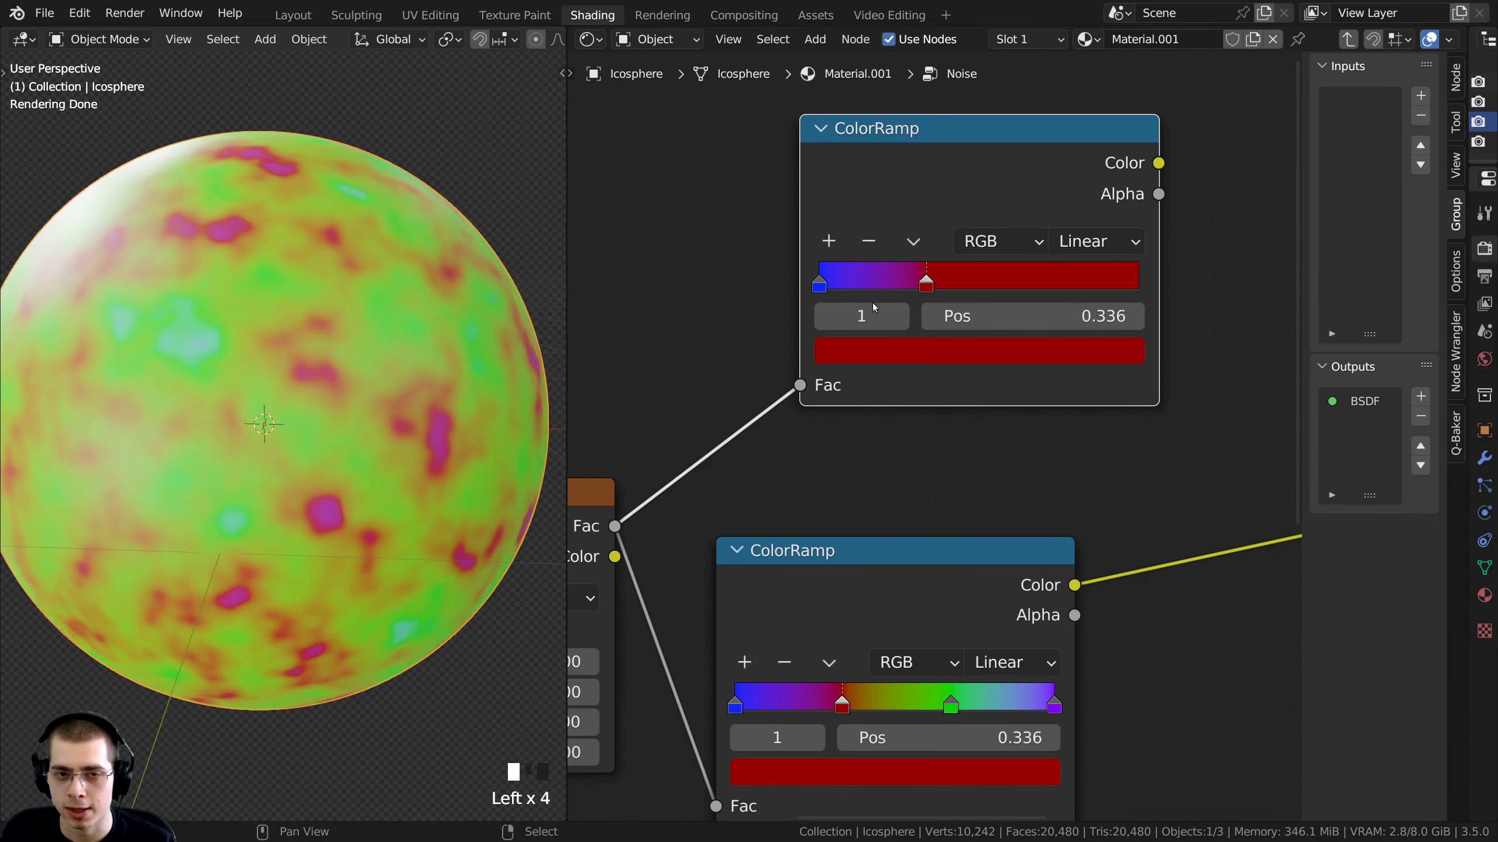
drag(831, 243, 844, 242)
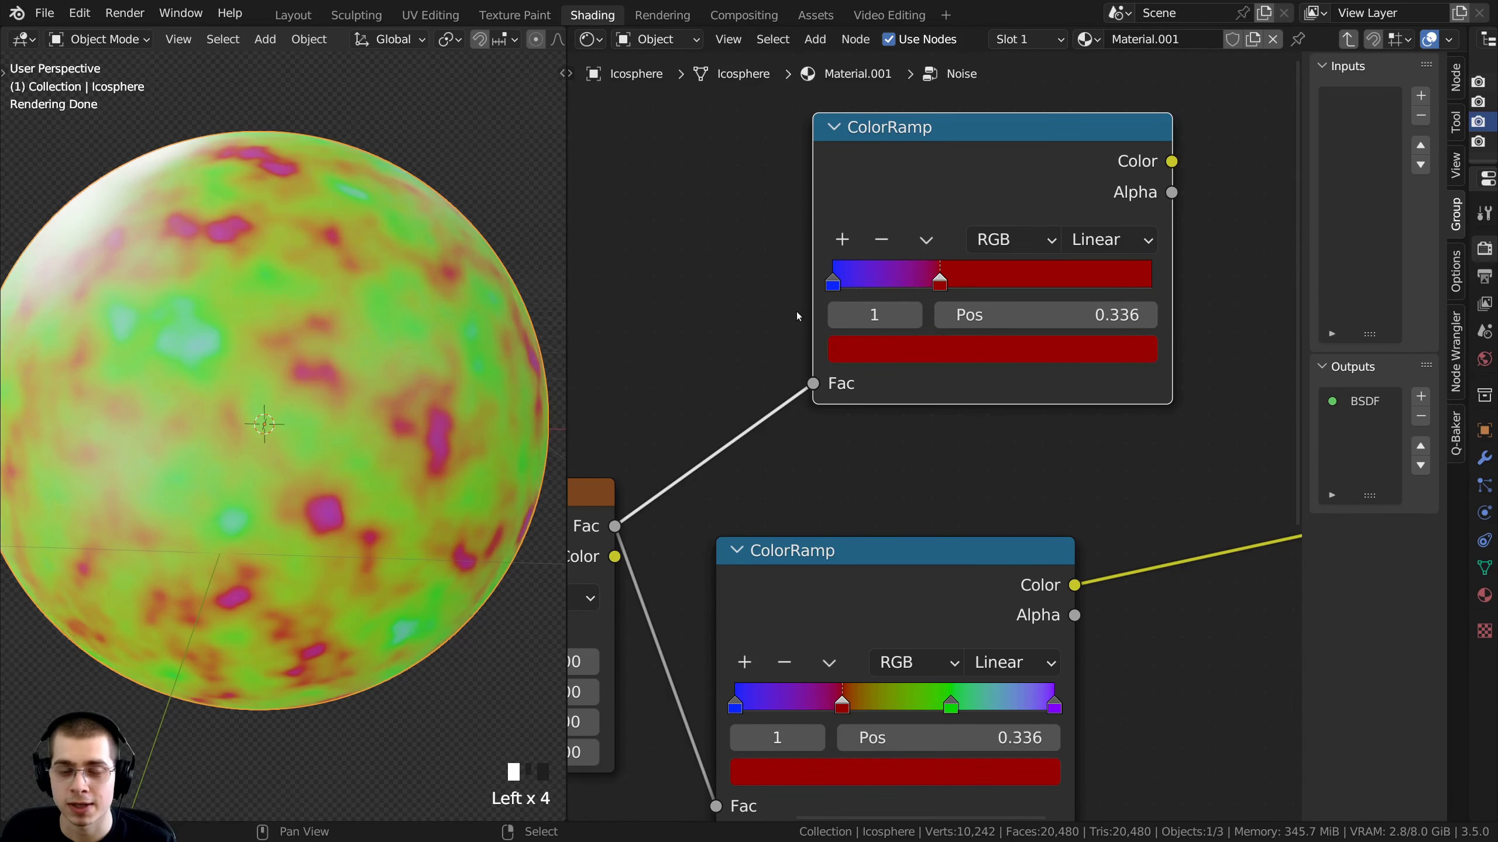
middle_drag(843, 302, 852, 327)
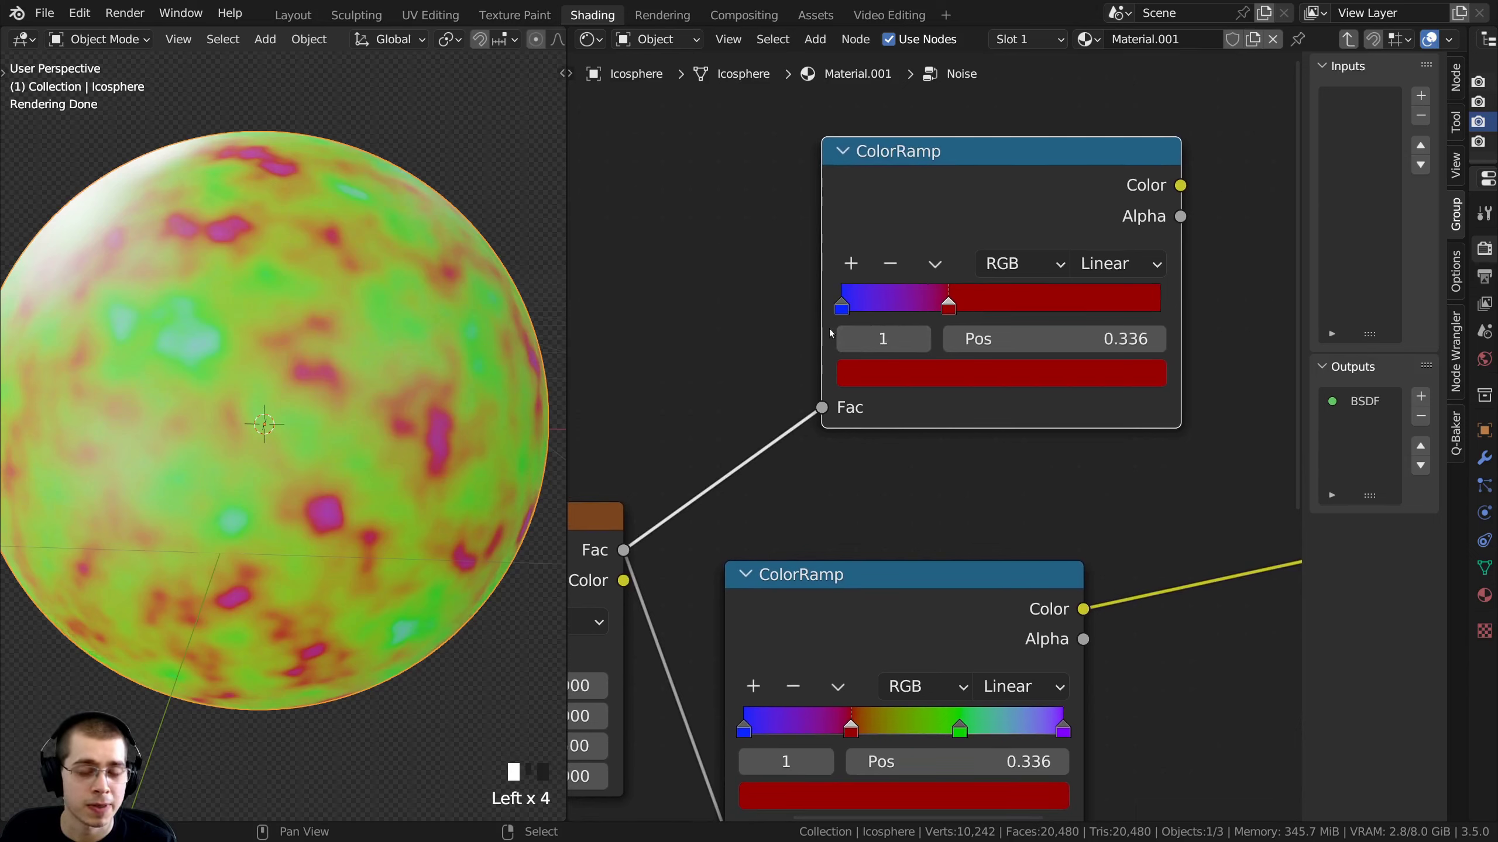
drag(941, 211, 922, 207)
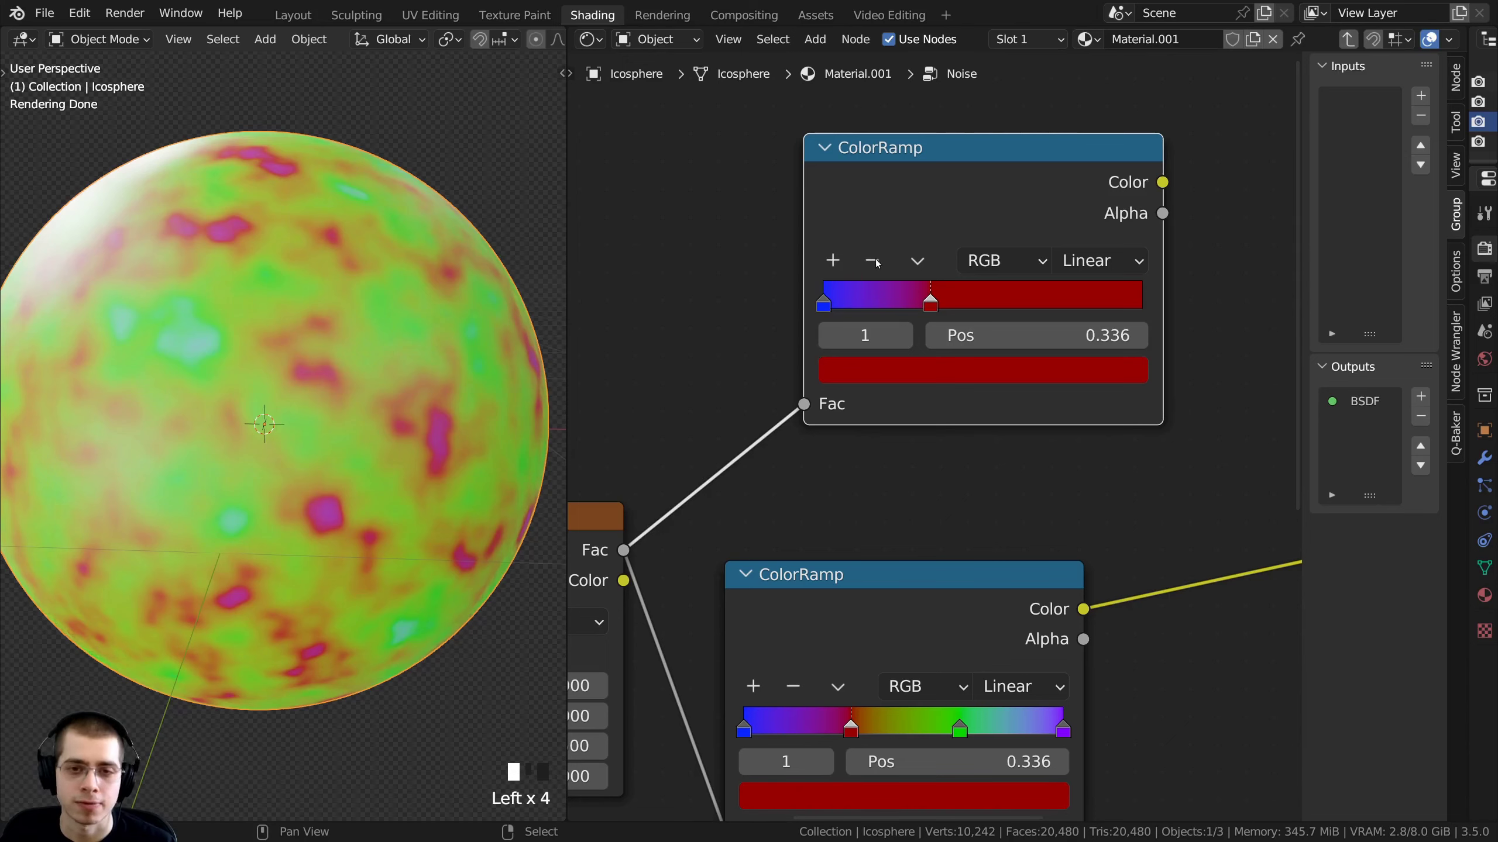
Make the upper ColorRamp's red stop white by setting its Red, Green and Blue values to 1
scroll(943, 531, down, 2)
click(932, 413)
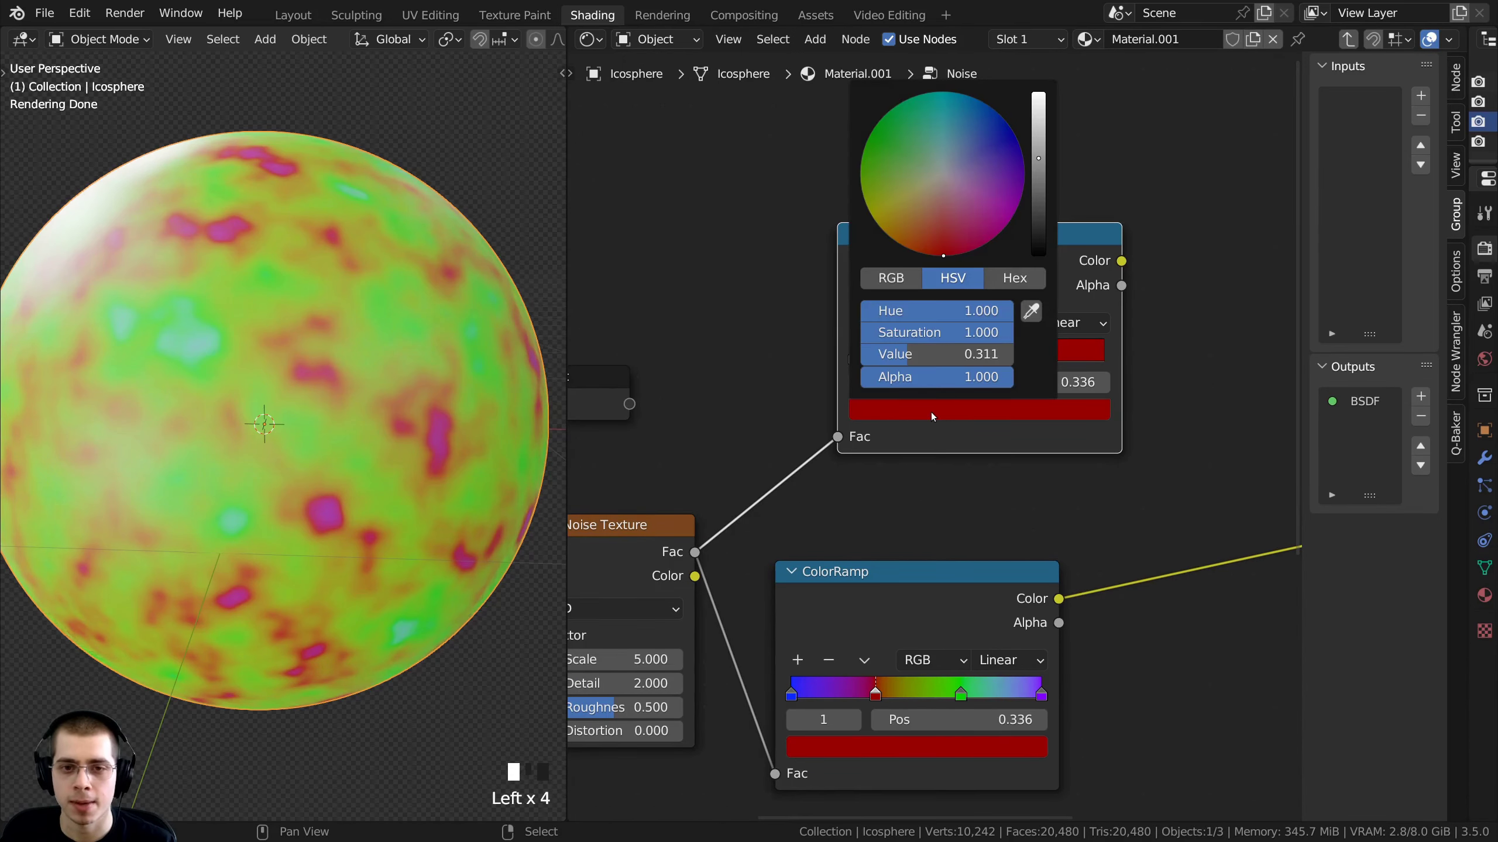
click(878, 280)
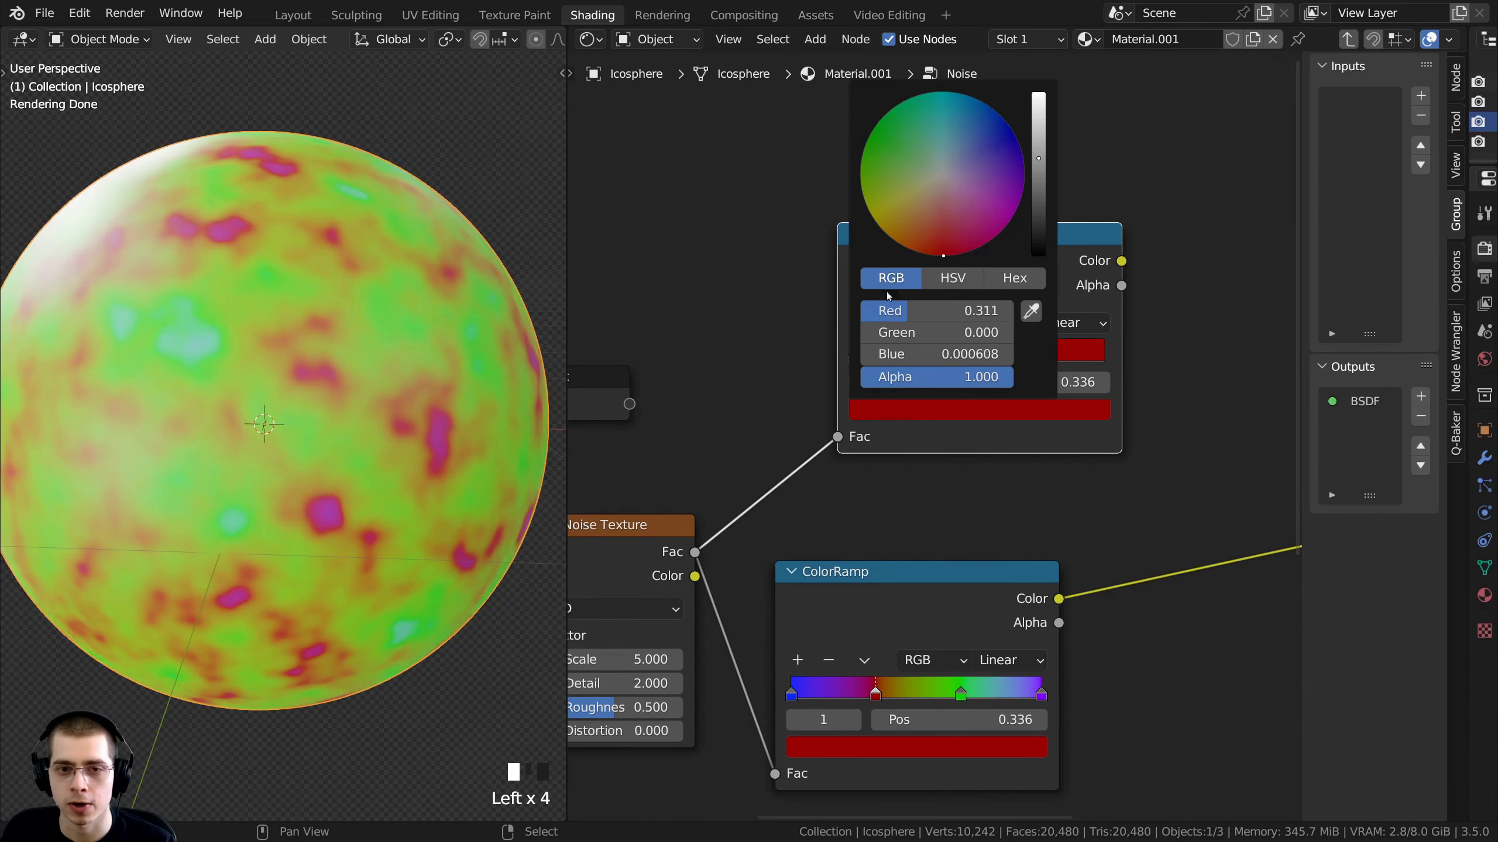
click(897, 312)
text(1)
key(Return)
click(907, 336)
text(1)
key(Return)
click(892, 355)
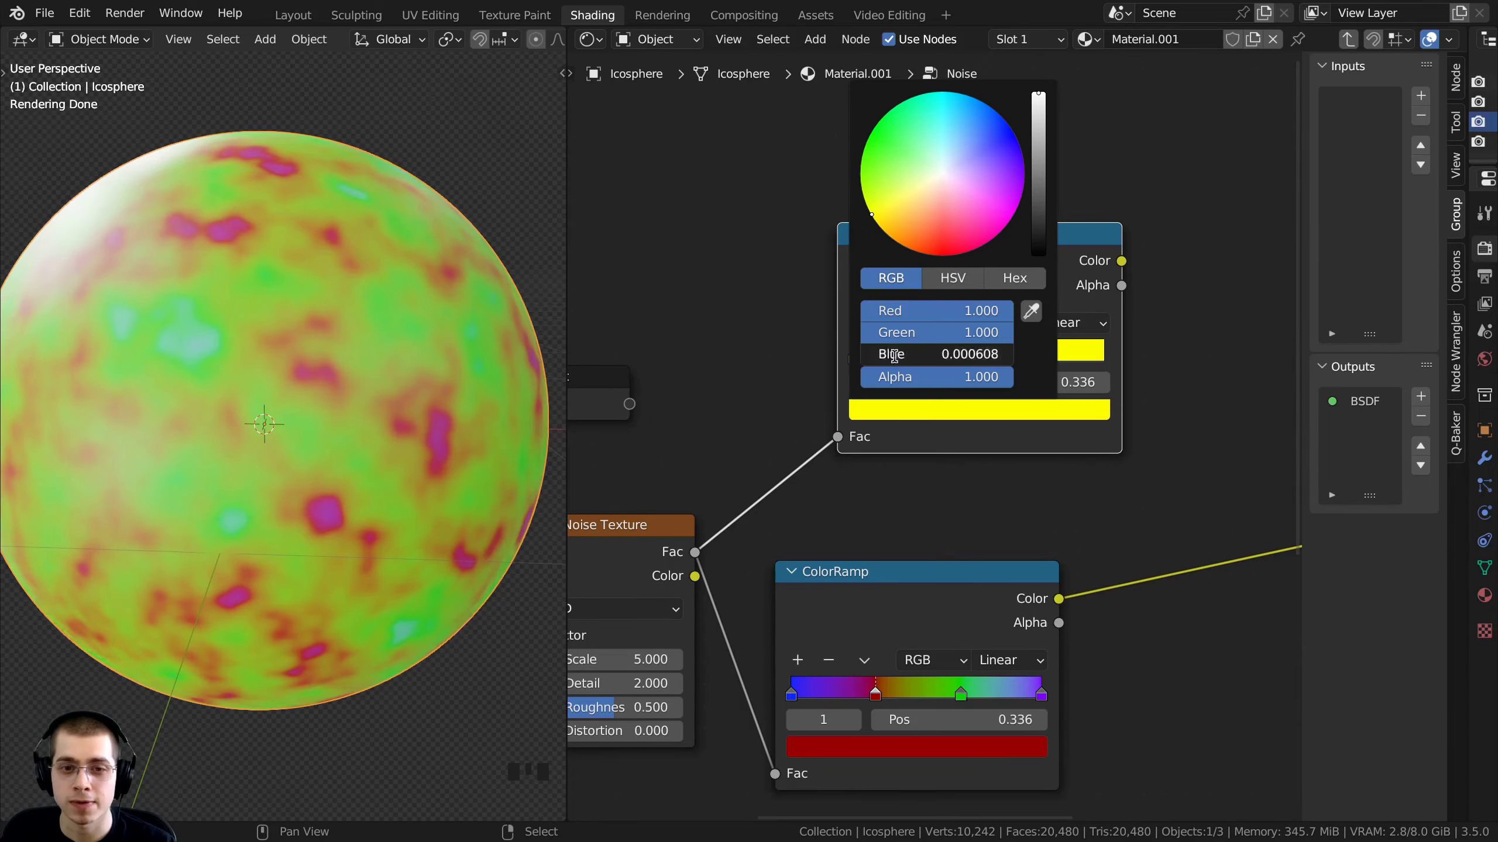
text(1)
key(Return)
Darken the upper ColorRamp's blue stop at position 0.000 to pure black
scroll(785, 415, up, 1)
middle_drag(785, 415, 809, 438)
scroll(808, 433, up, 1)
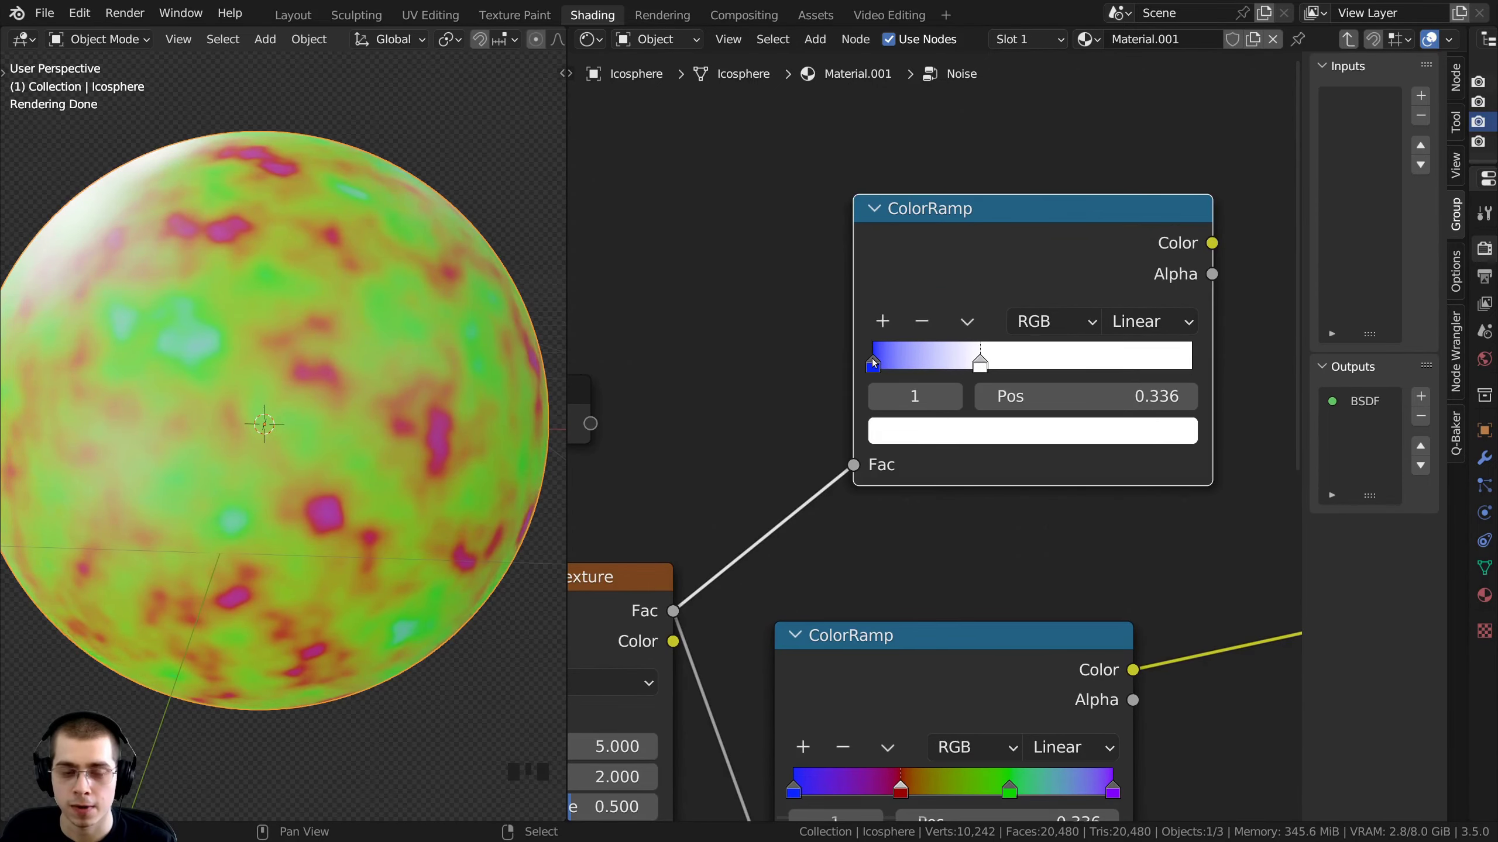
click(872, 358)
scroll(944, 436, down, 1)
click(1022, 463)
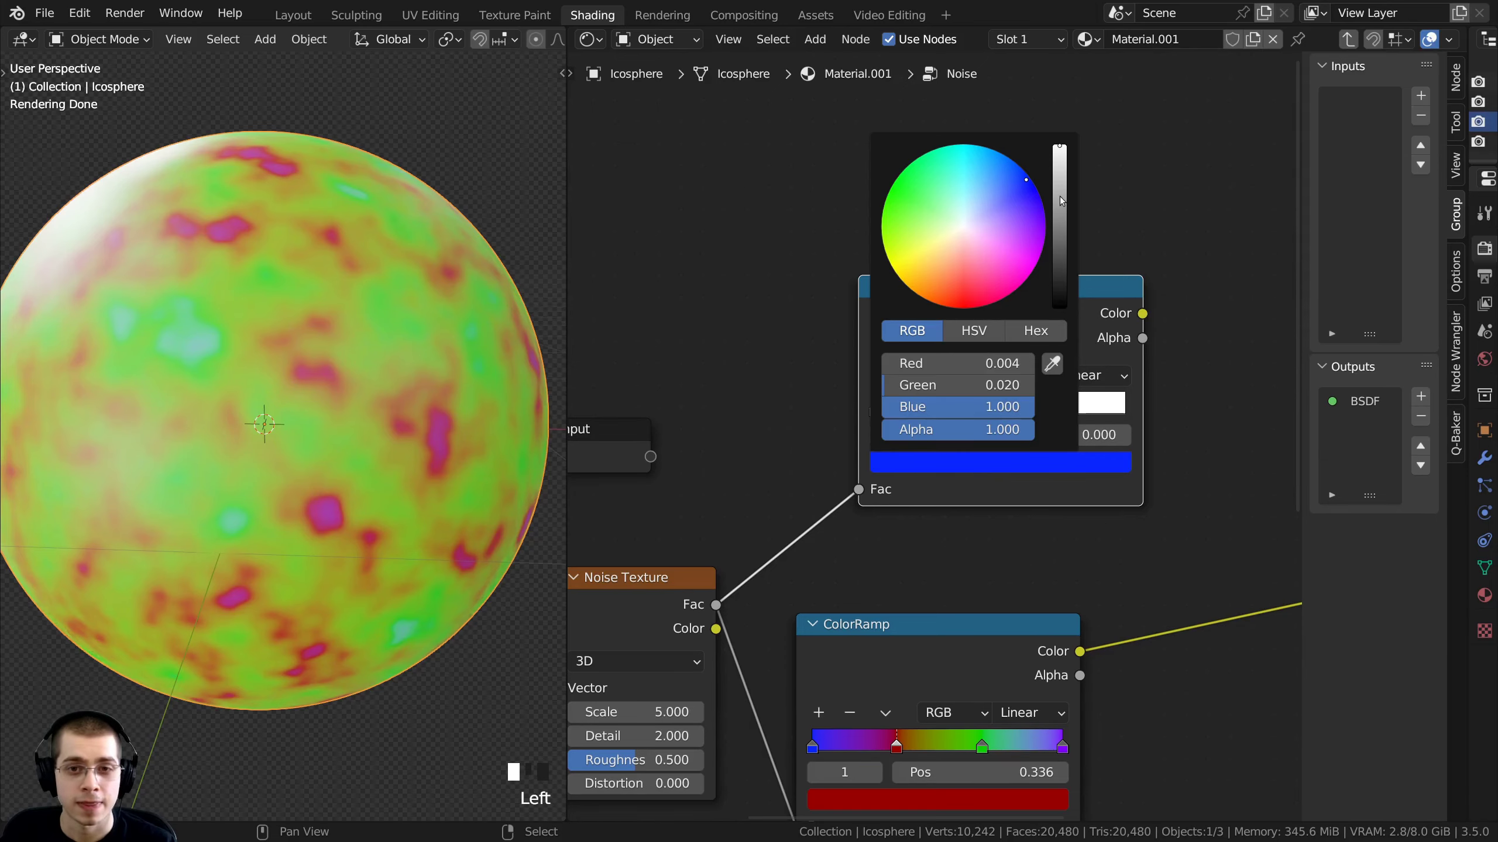
drag(1060, 200, 1060, 322)
Preview the upper black-and-white ColorRamp's output directly on the sphere and inspect it from another angle
middle_drag(925, 512, 834, 409)
scroll(835, 409, down, 2)
drag(875, 263, 893, 288)
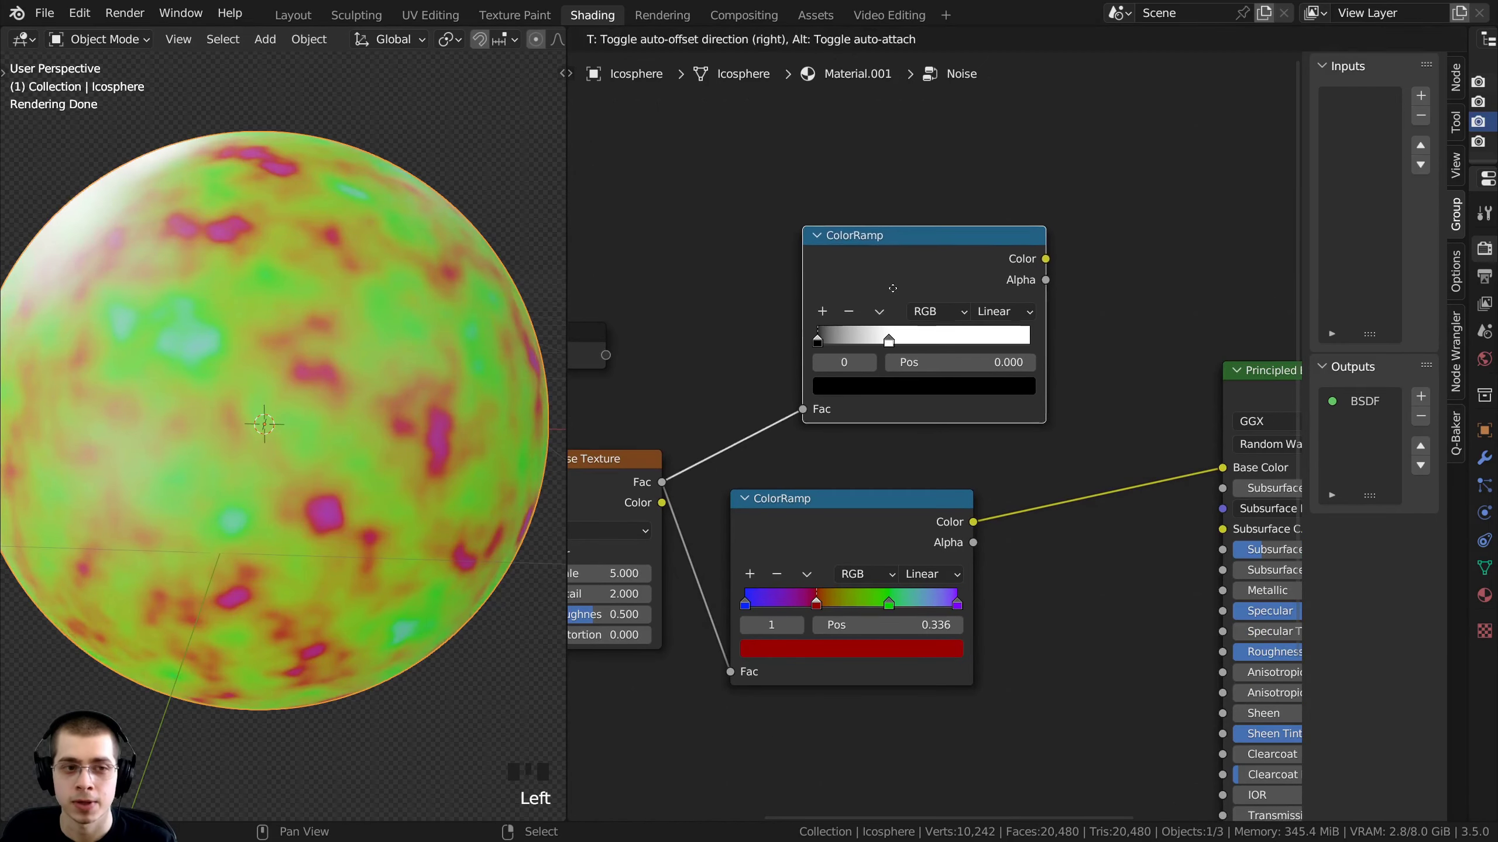
click(899, 286)
ctrl+shift+click(931, 260)
scroll(396, 381, down, 1)
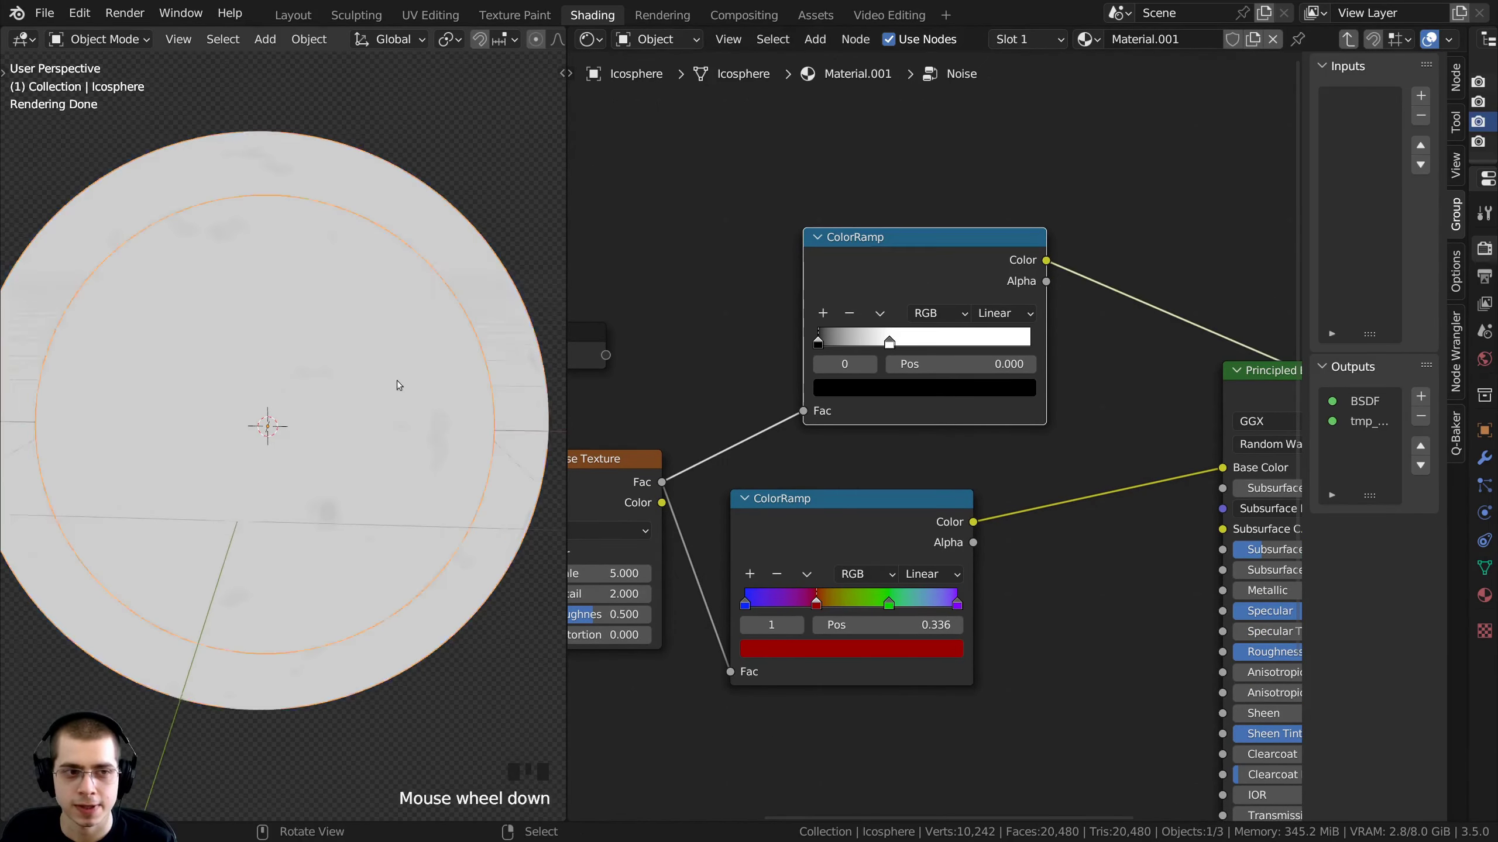
scroll(397, 385, down, 2)
middle_drag(396, 385, 559, 461)
scroll(366, 512, up, 1)
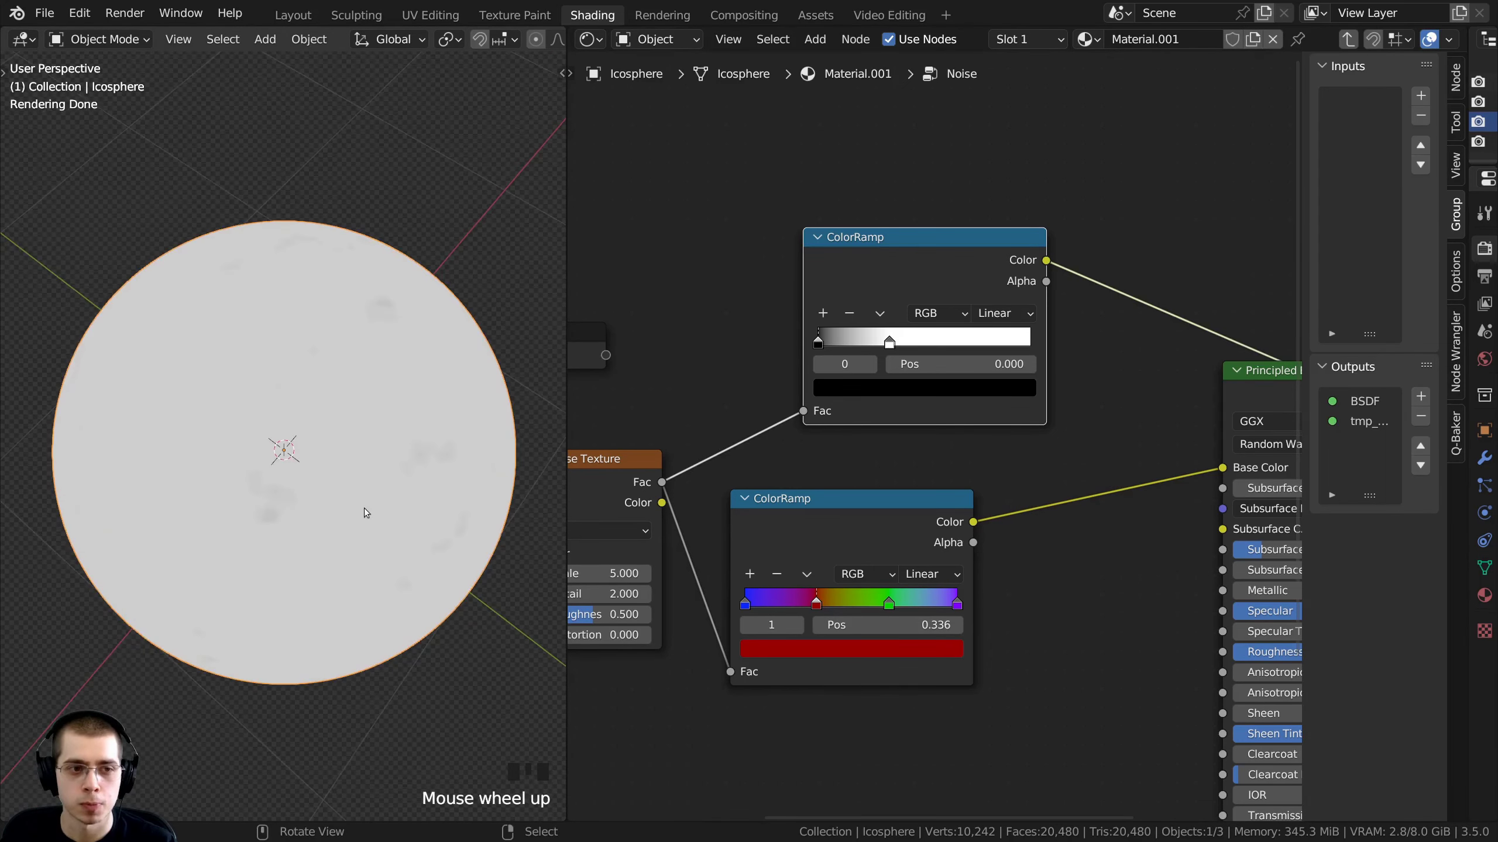
Shift the multicolour ColorRamp node slightly lower and inspect the black-and-white preview on the sphere up close
middle_drag(820, 557, 912, 441)
scroll(912, 441, up, 5)
middle_drag(881, 519, 801, 561)
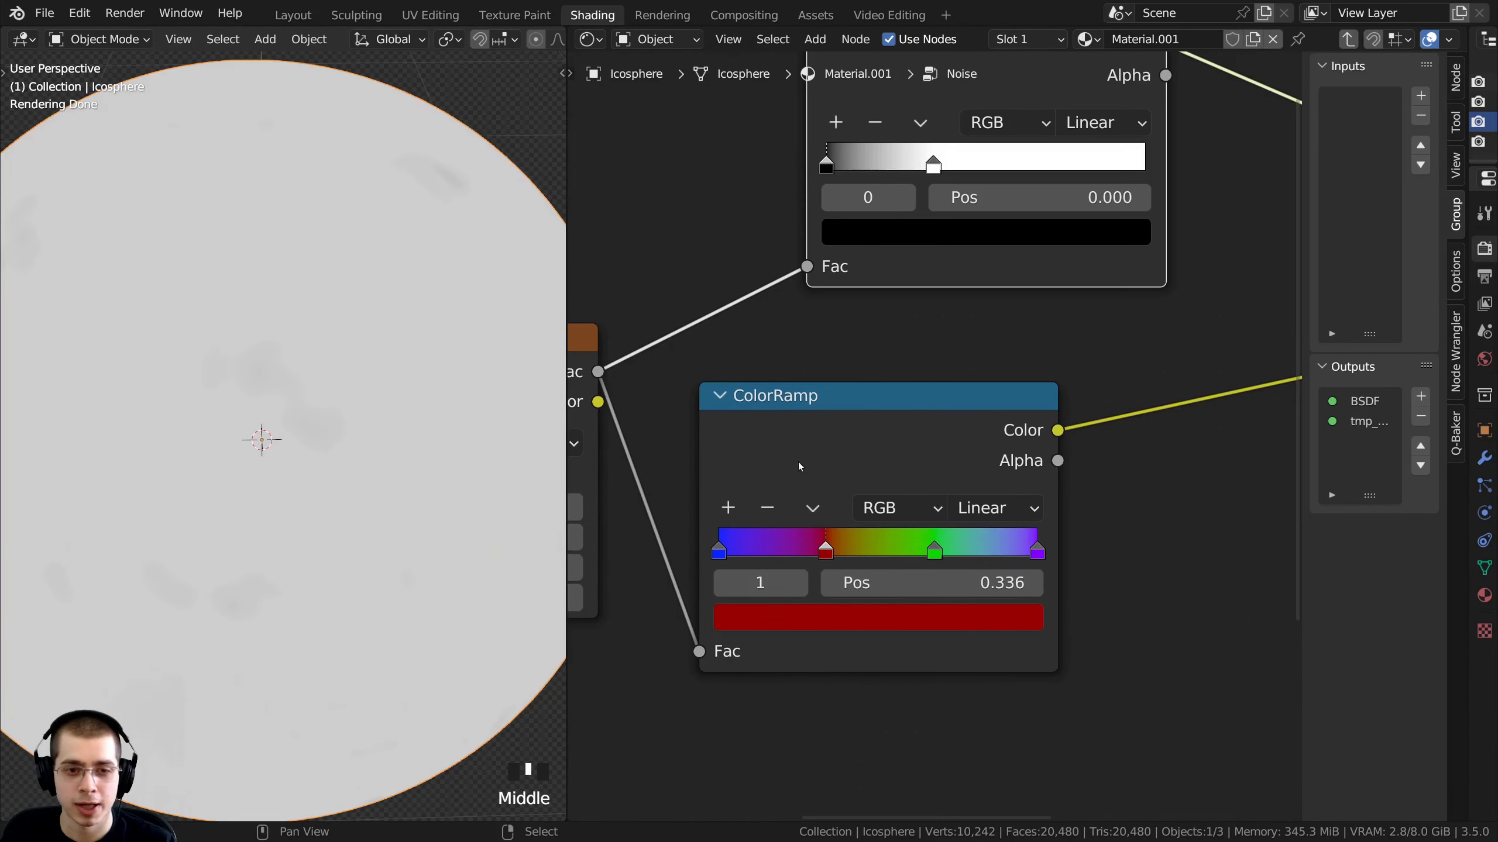
drag(798, 466, 818, 528)
middle_drag(378, 427, 369, 378)
scroll(369, 374, up, 1)
scroll(275, 458, up, 1)
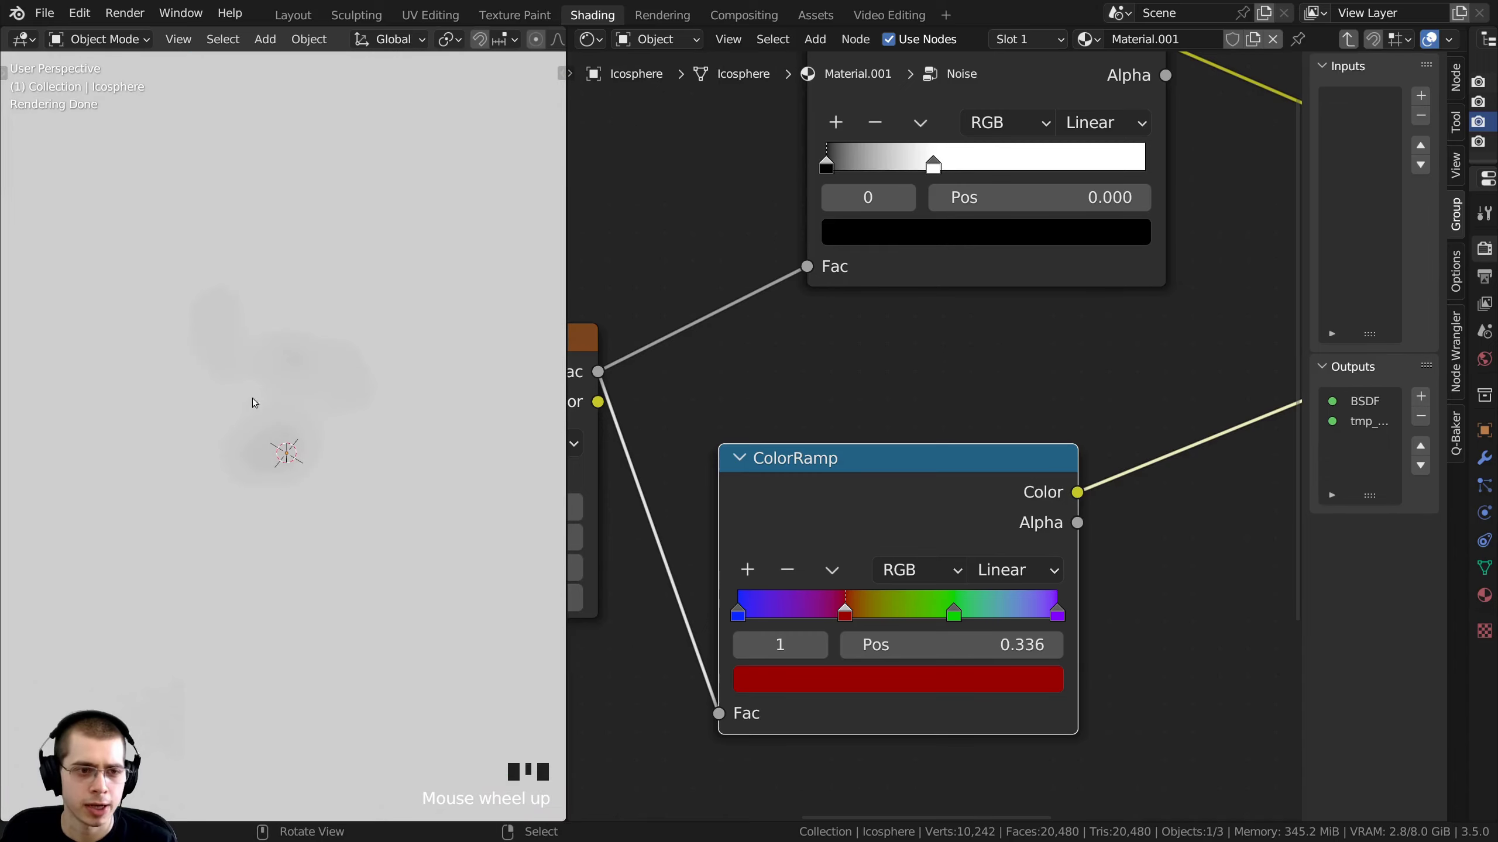
middle_drag(381, 430, 241, 321)
scroll(229, 318, up, 2)
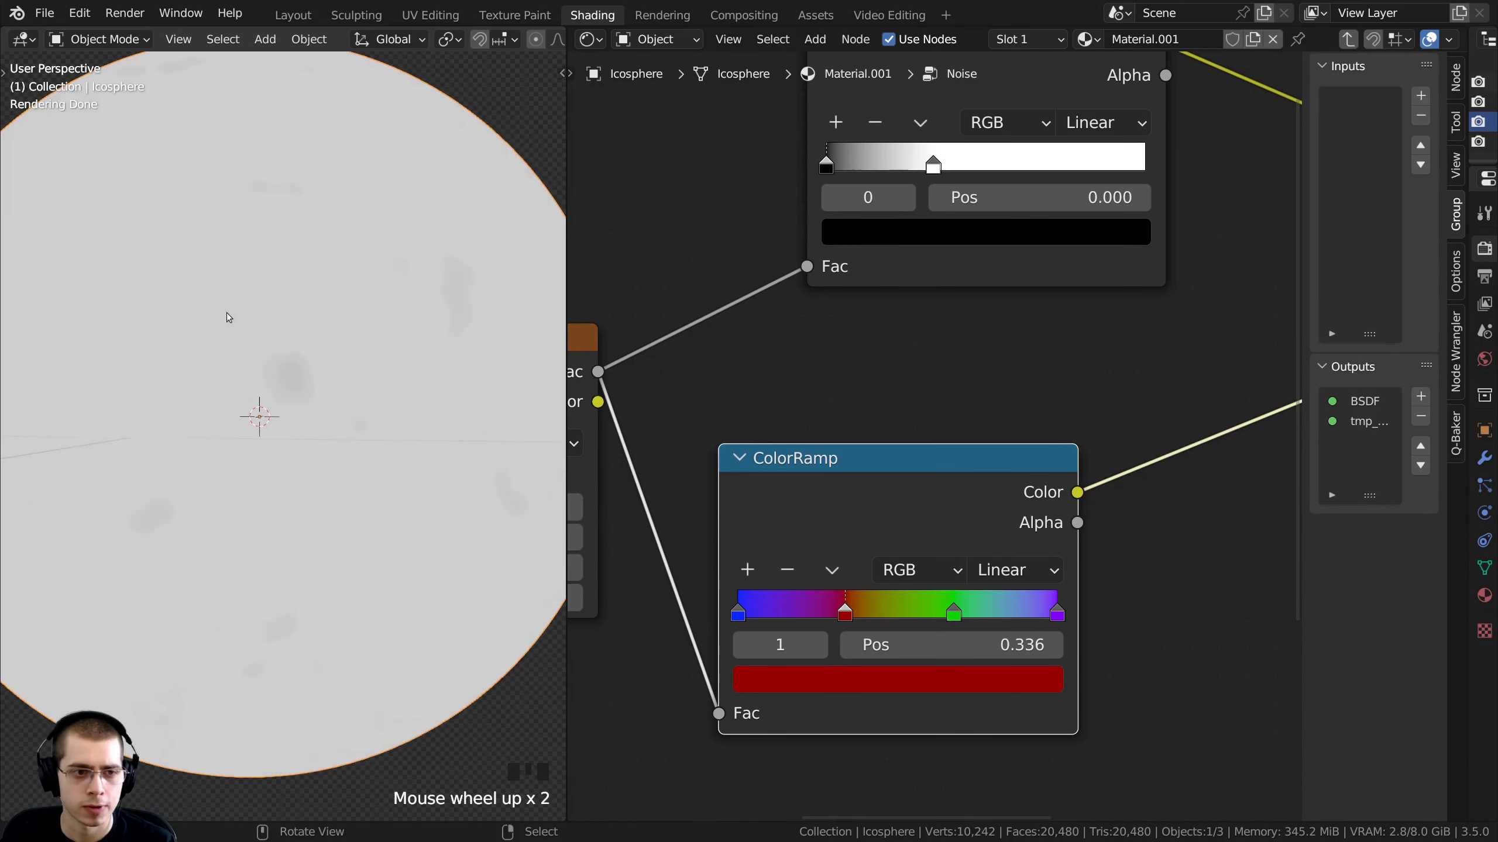
scroll(935, 201, down, 3)
Move the black-and-white ColorRamp node down, closer to the multicolour ColorRamp
middle_drag(937, 195, 930, 333)
drag(926, 269, 920, 314)
scroll(919, 317, down, 2)
middle_drag(919, 319, 920, 384)
scroll(911, 449, up, 2)
middle_drag(841, 693, 800, 491)
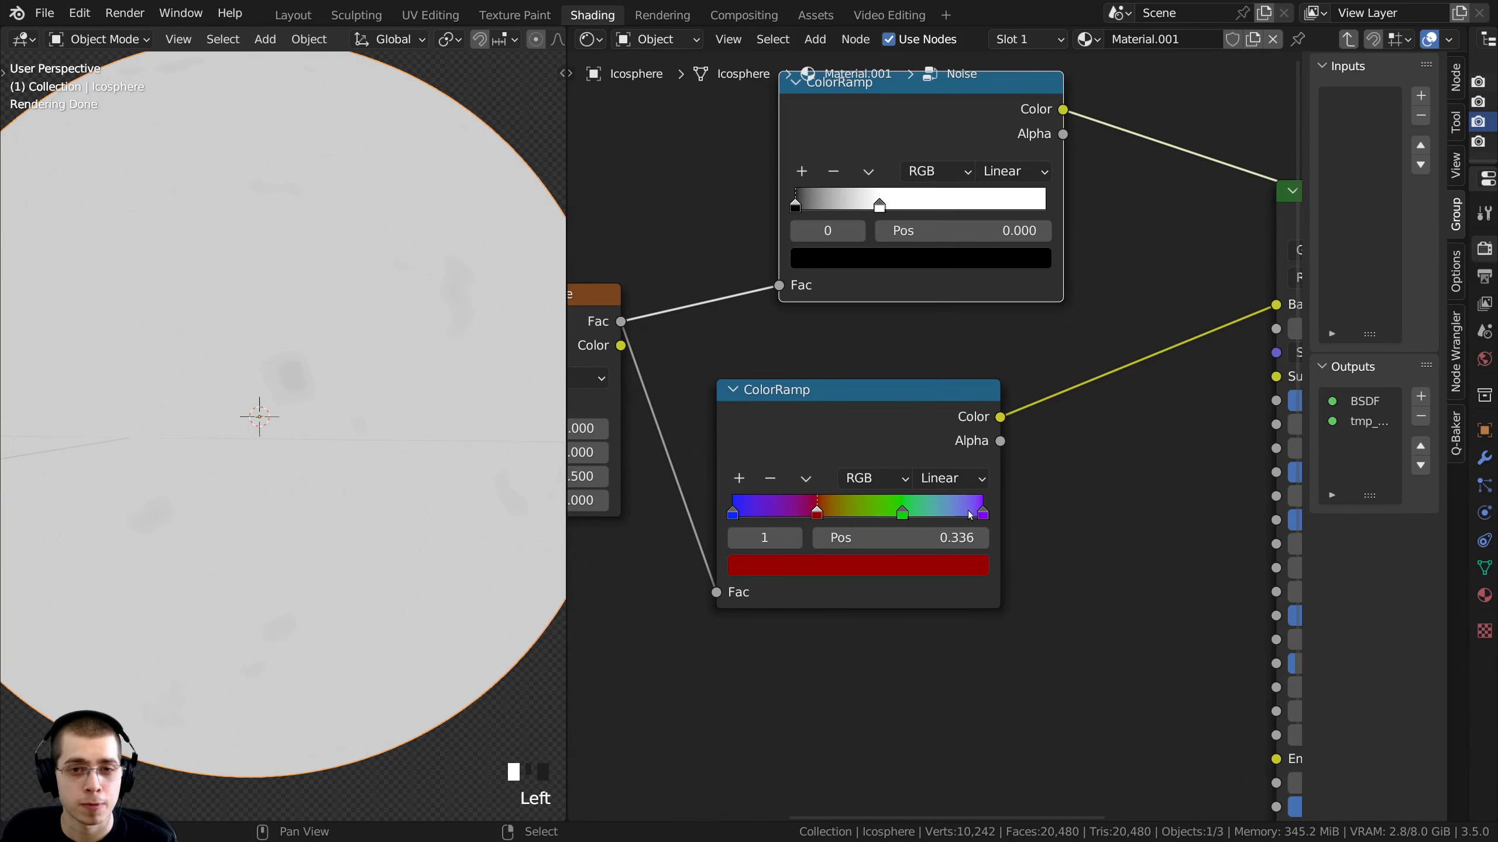
scroll(882, 495, down, 1)
Duplicate the multicolour ColorRamp with its Noise Texture Fac link and place the copy above the black-and-white ColorRamp
click(854, 447)
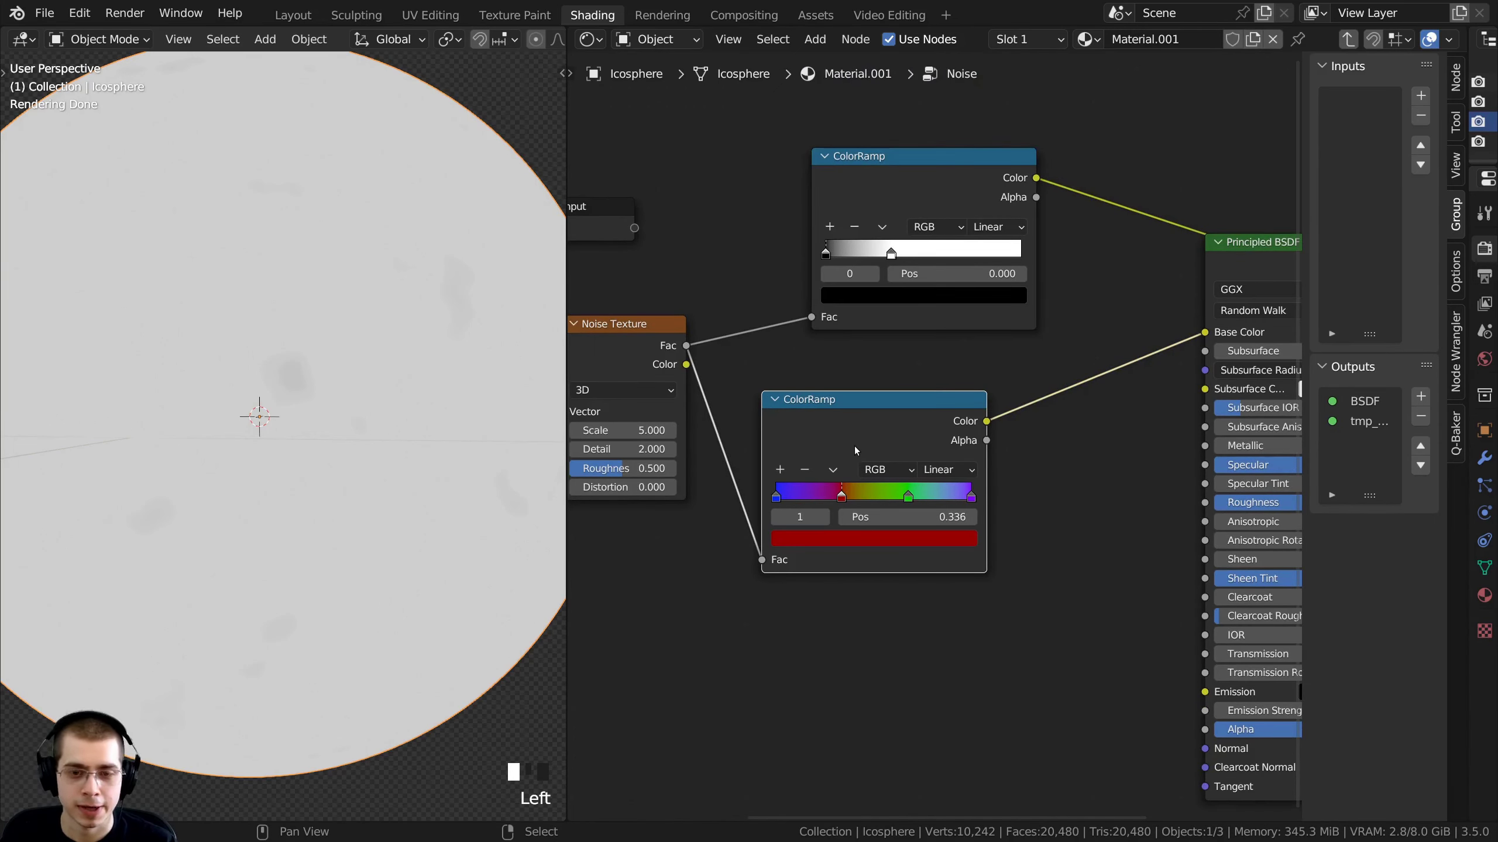
middle_drag(854, 445, 838, 584)
scroll(892, 482, down, 1)
key(ctrl+shift+d)
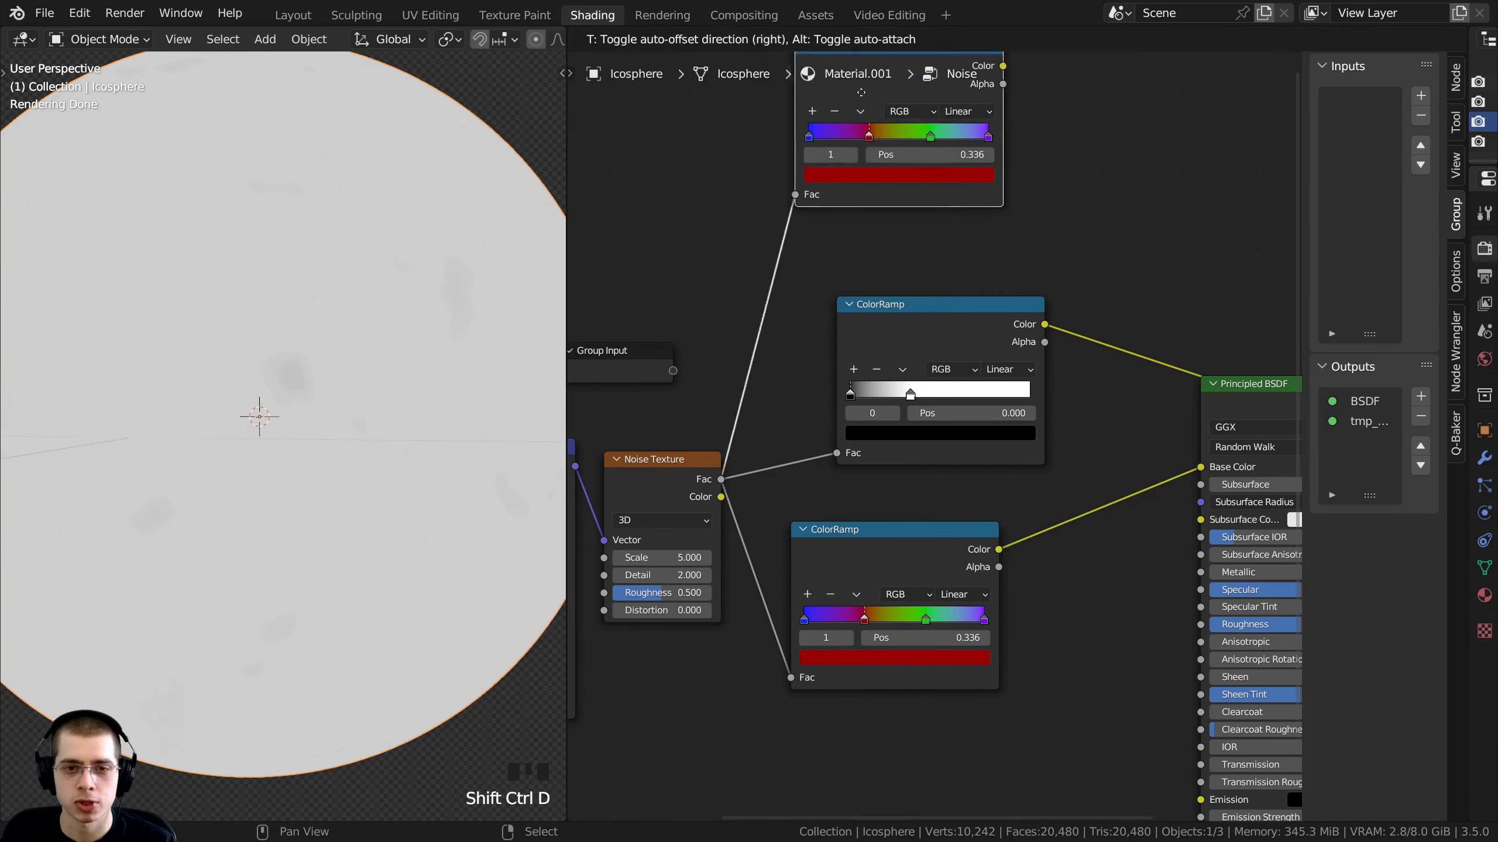
click(955, 186)
scroll(955, 248, up, 3)
middle_drag(954, 278, 983, 322)
scroll(927, 315, up, 1)
scroll(877, 435, up, 1)
scroll(943, 413, up, 2)
click(884, 443)
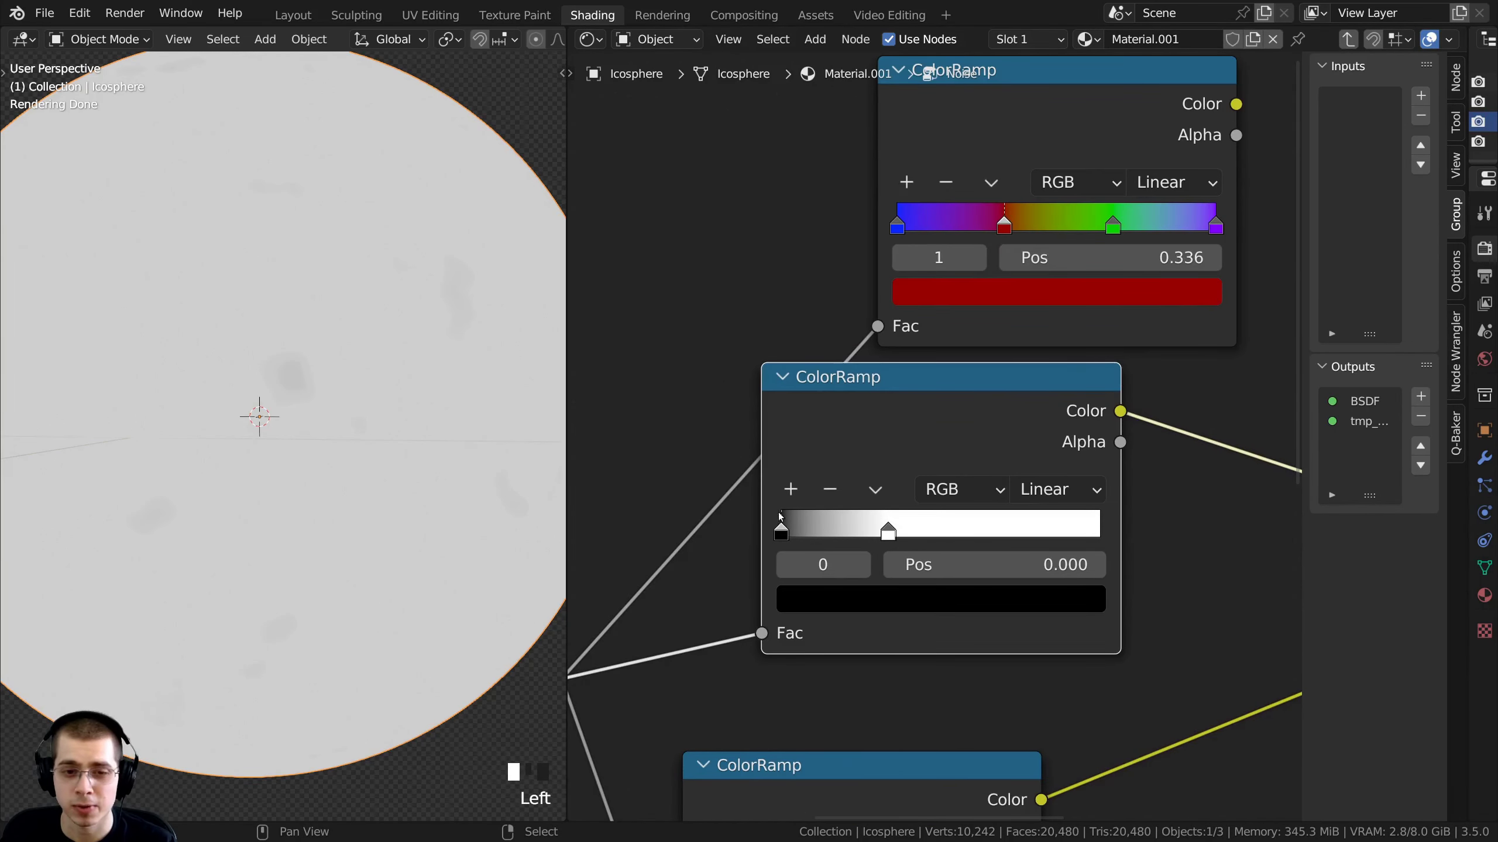
middle_drag(858, 412, 792, 525)
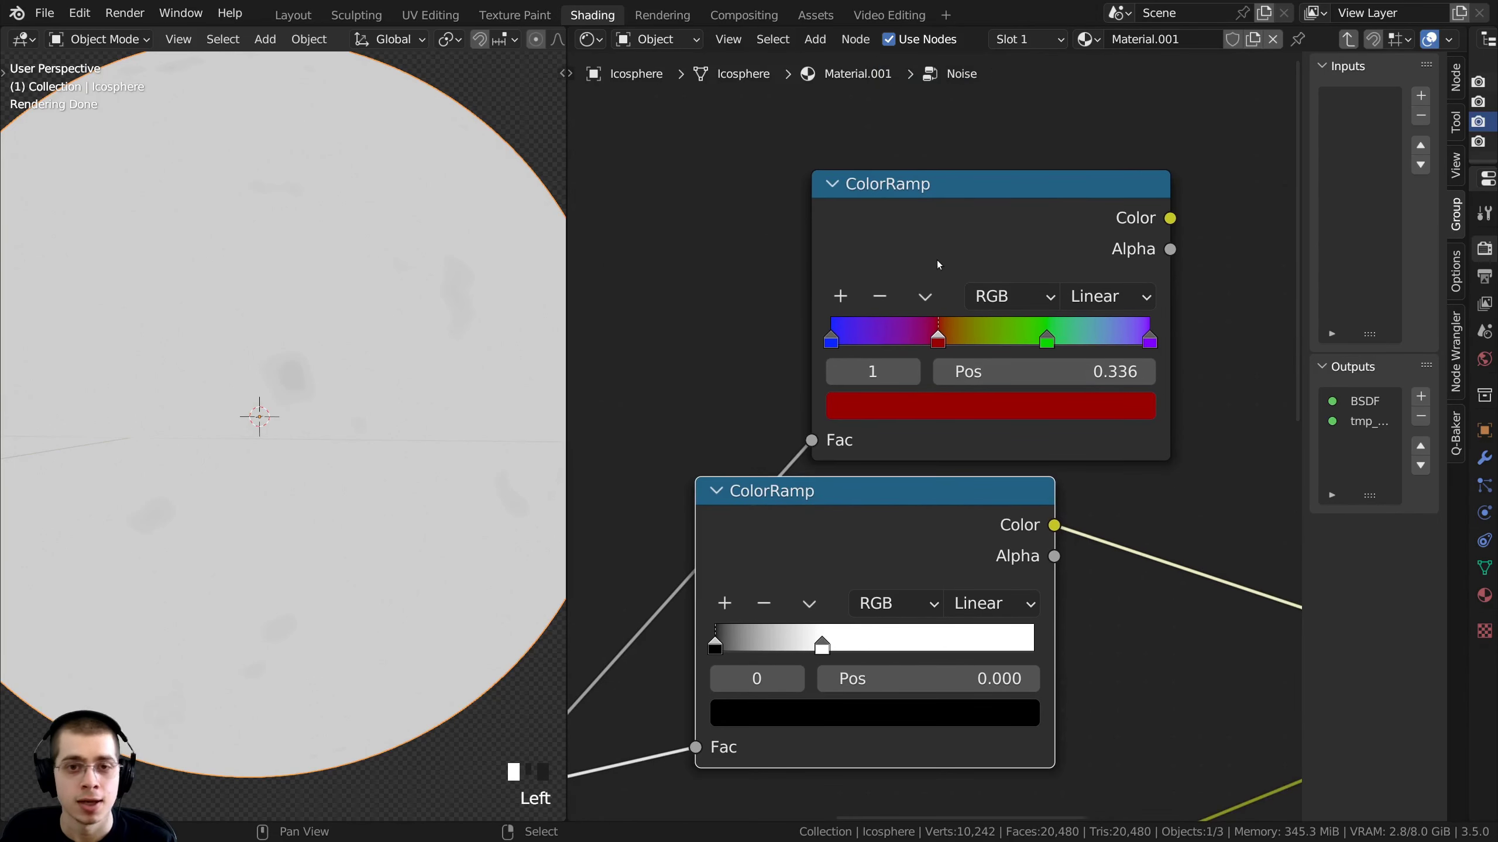
Remove the blue and purple stops from the new ColorRamp copy, leaving only the red and green ones
click(936, 263)
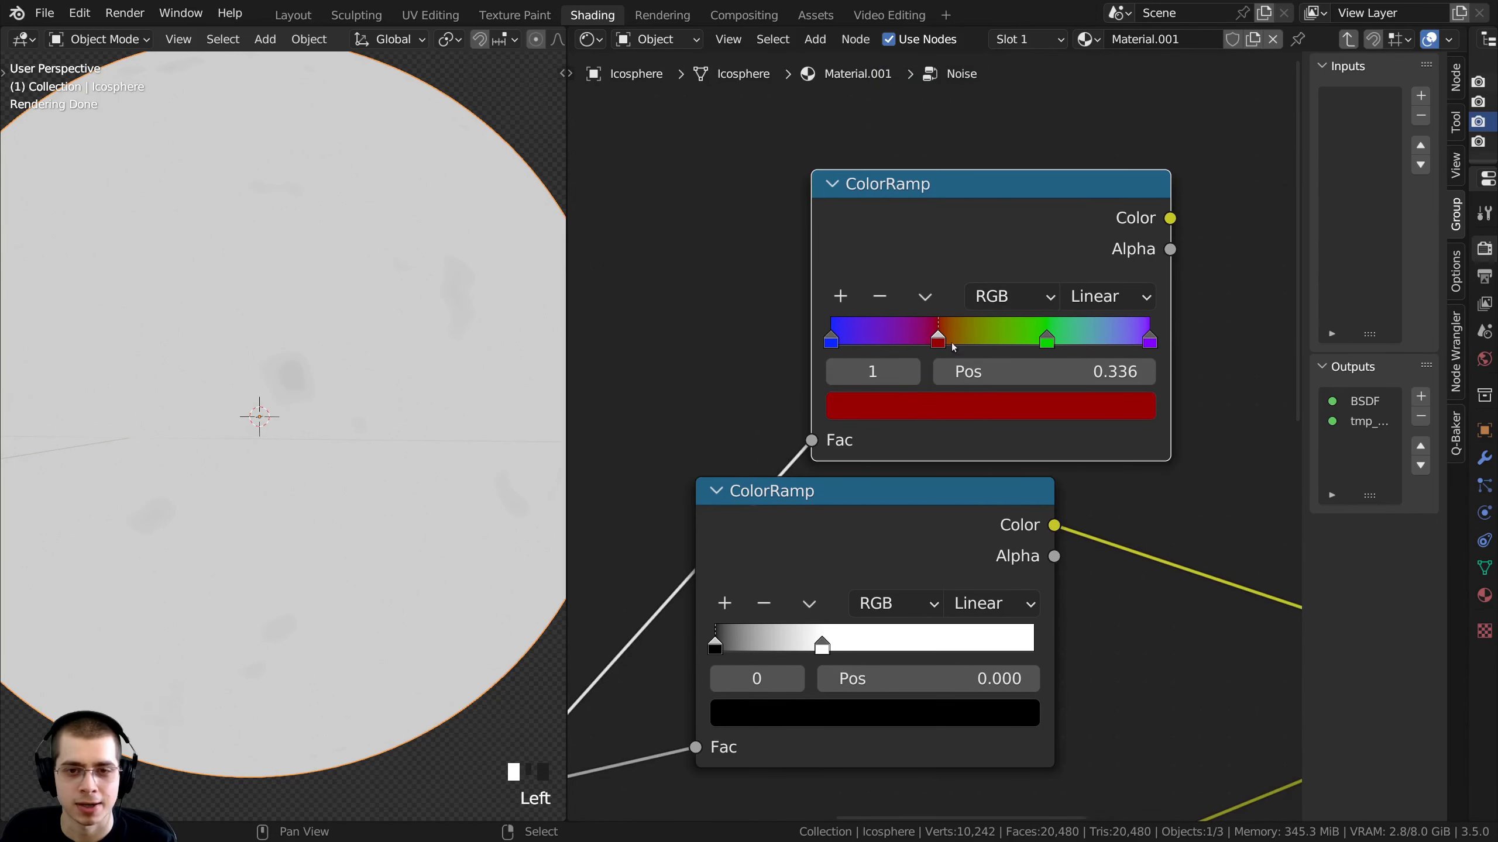
click(822, 337)
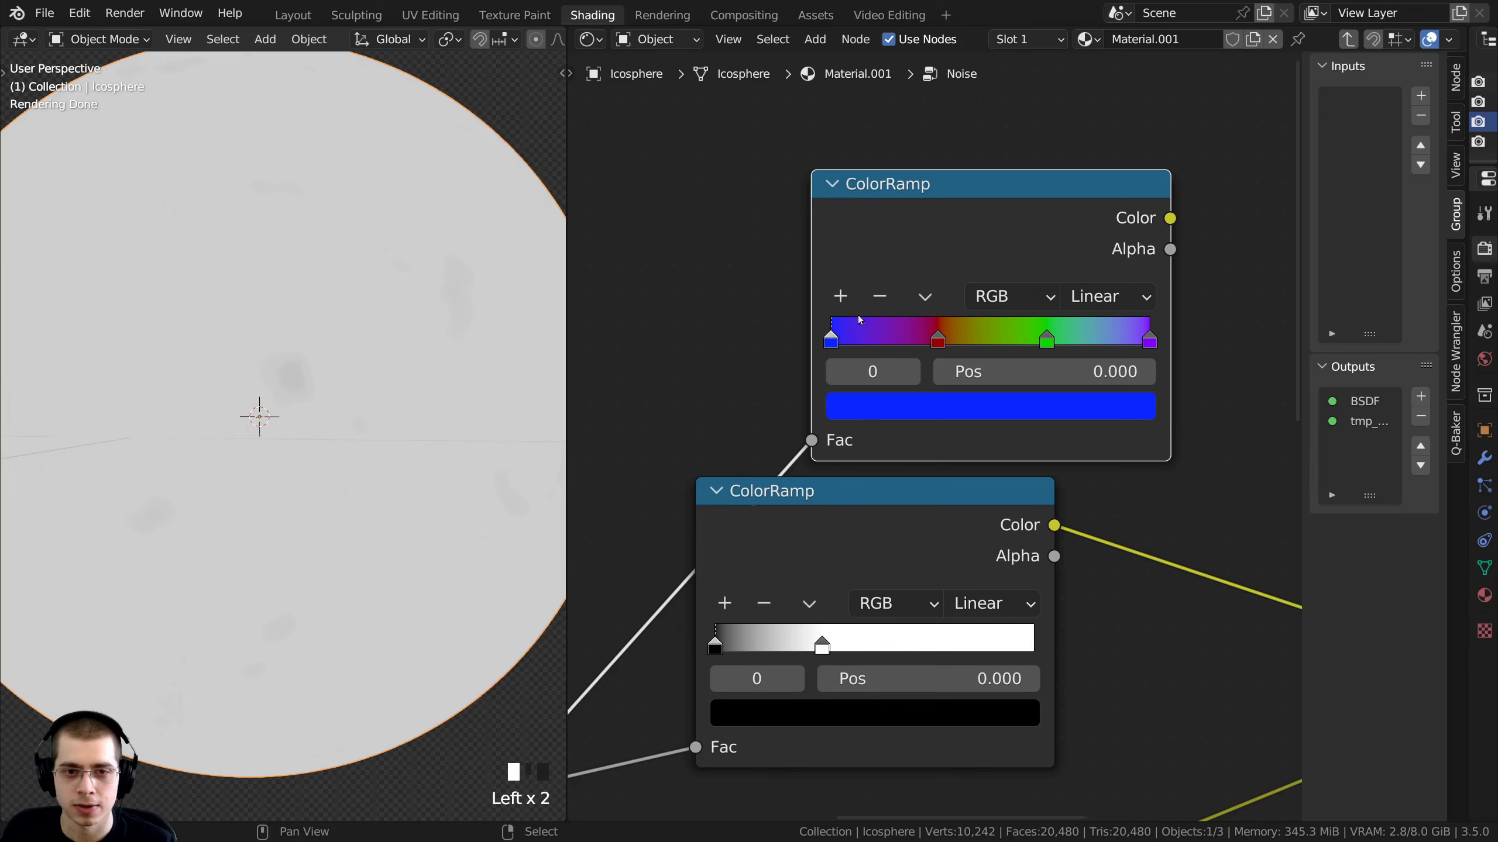
click(878, 297)
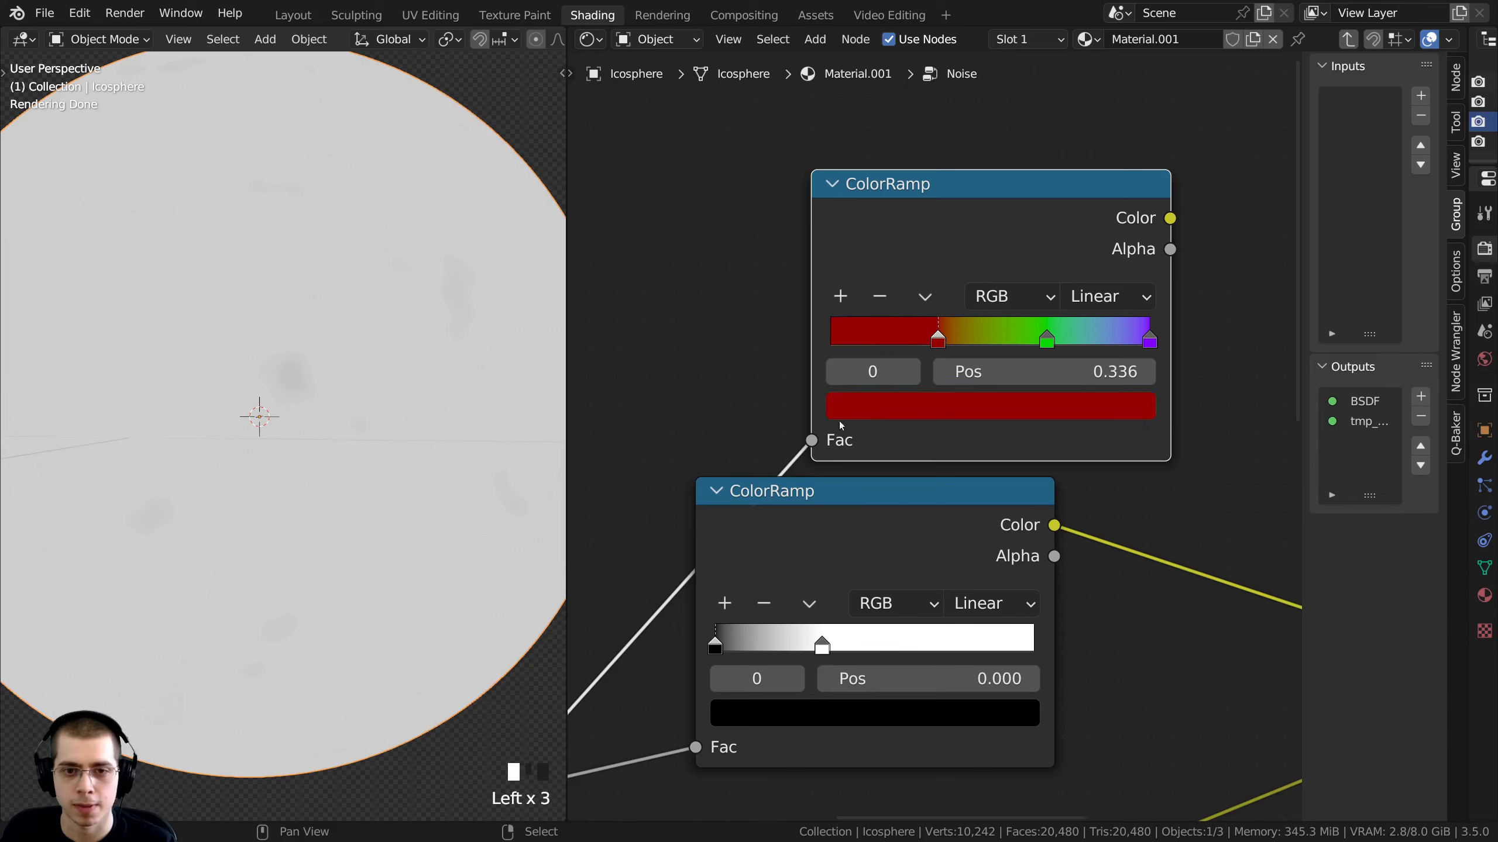
click(1149, 339)
click(889, 300)
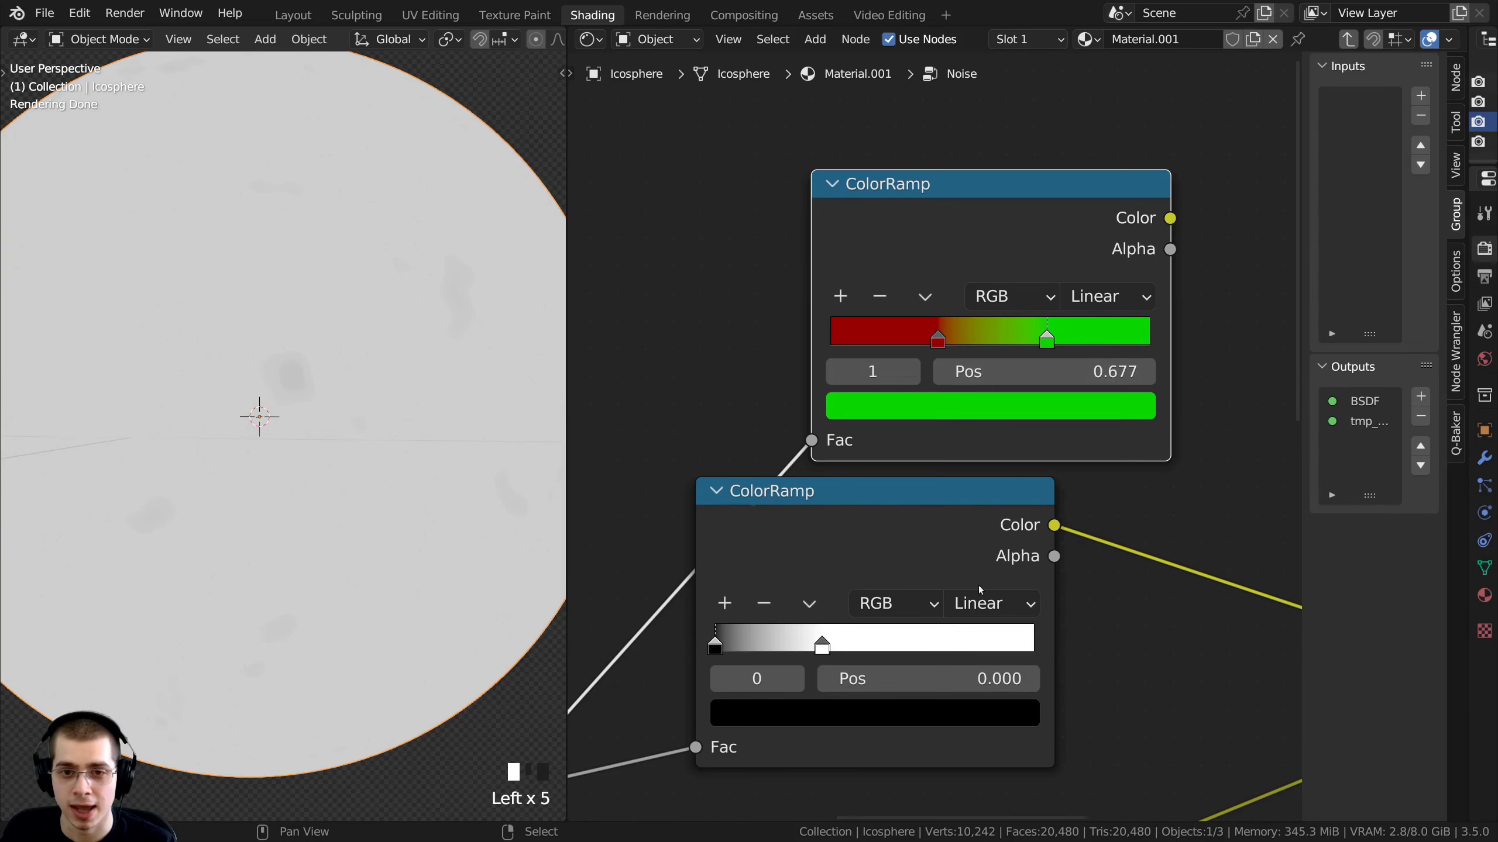
scroll(935, 498, down, 2)
middle_drag(934, 491, 966, 406)
scroll(946, 250, up, 2)
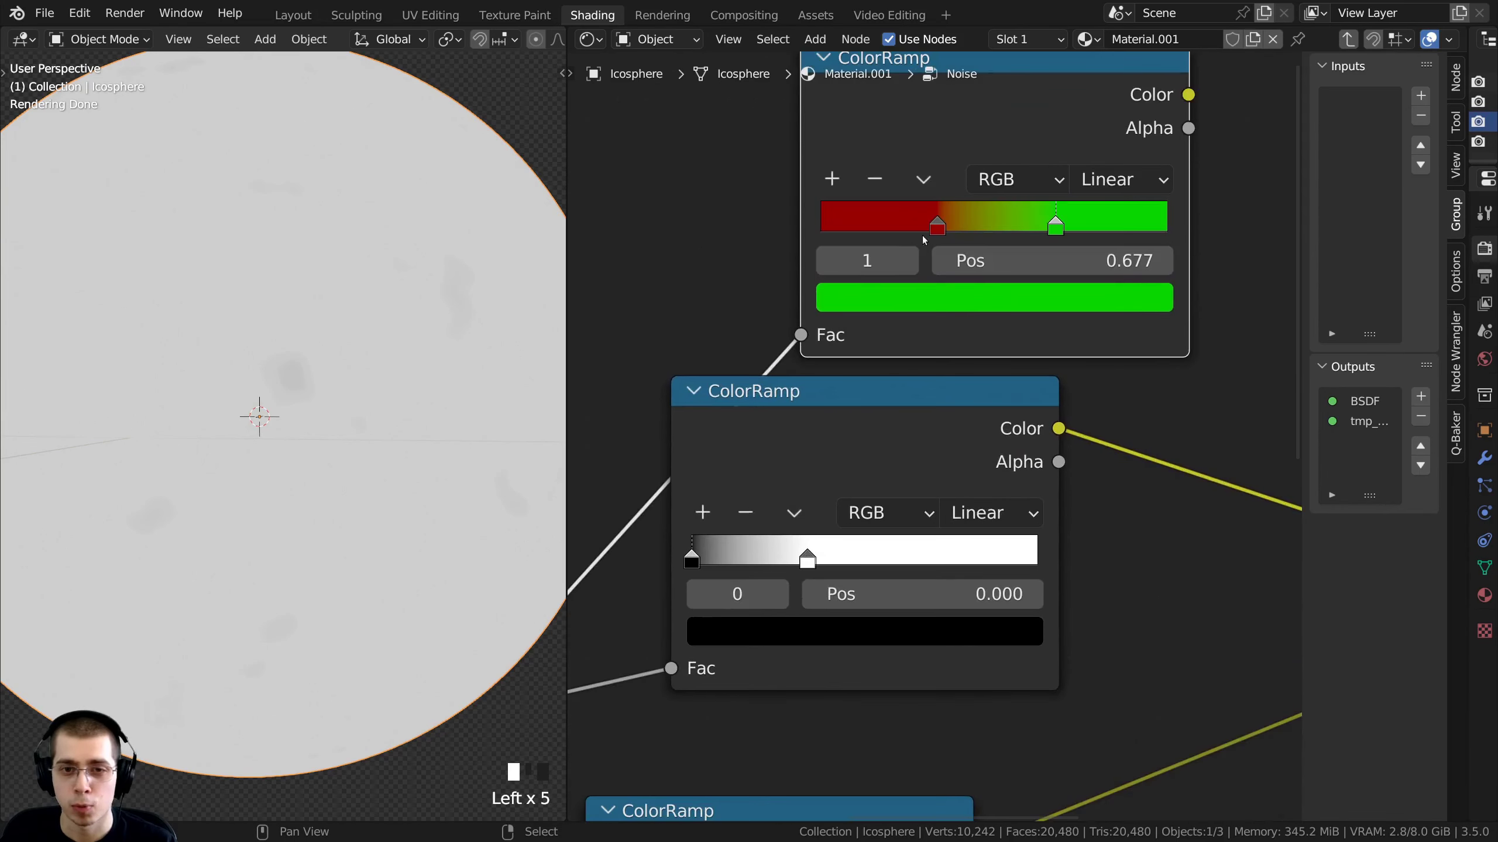
Darken the red stop at position 0.336 of the topmost ColorRamp to pure black
click(937, 222)
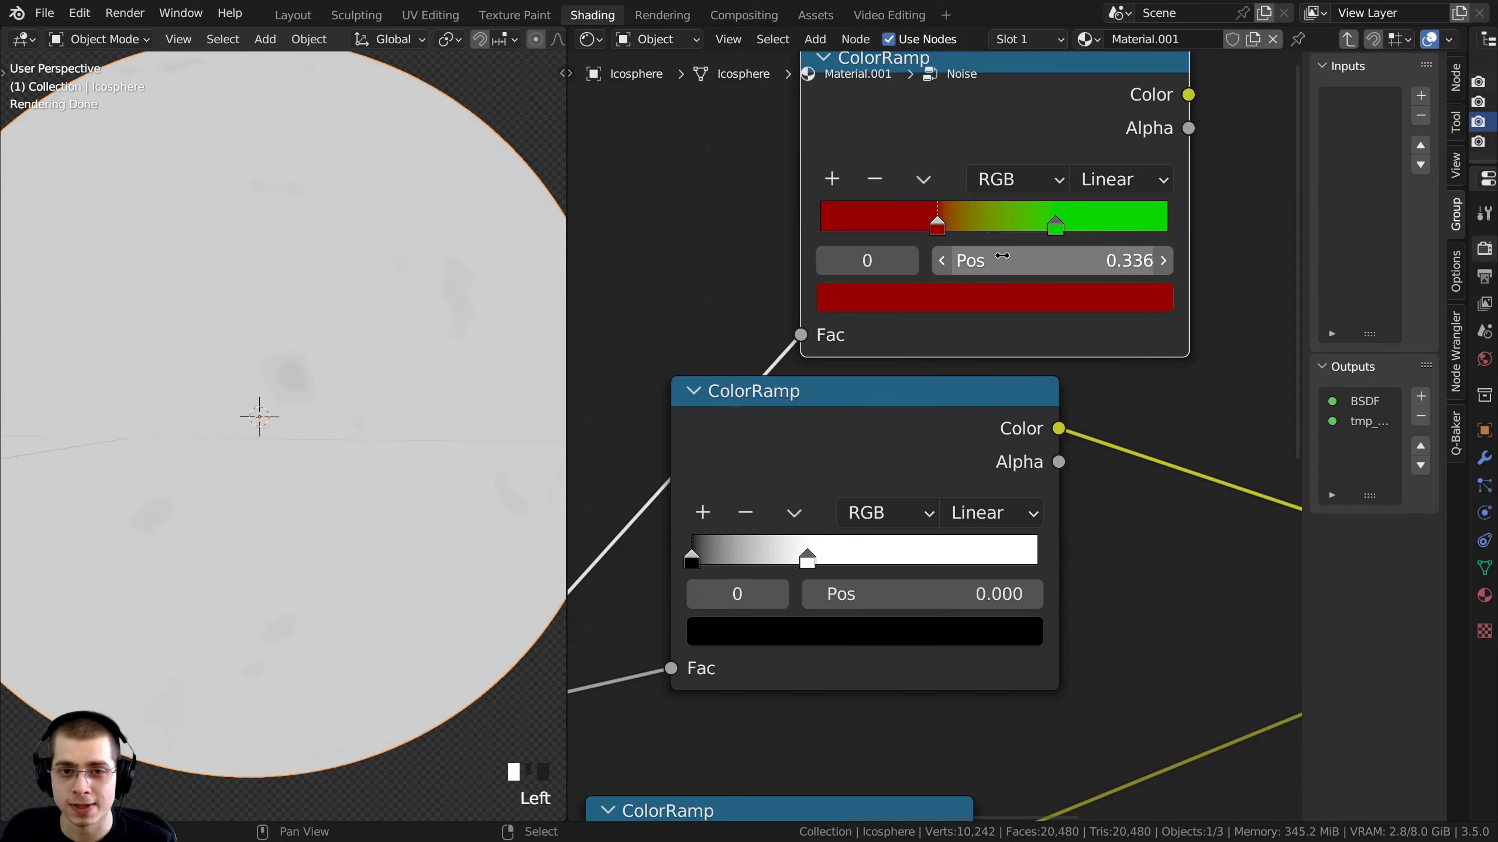
scroll(934, 432, down, 4)
middle_drag(777, 697, 799, 593)
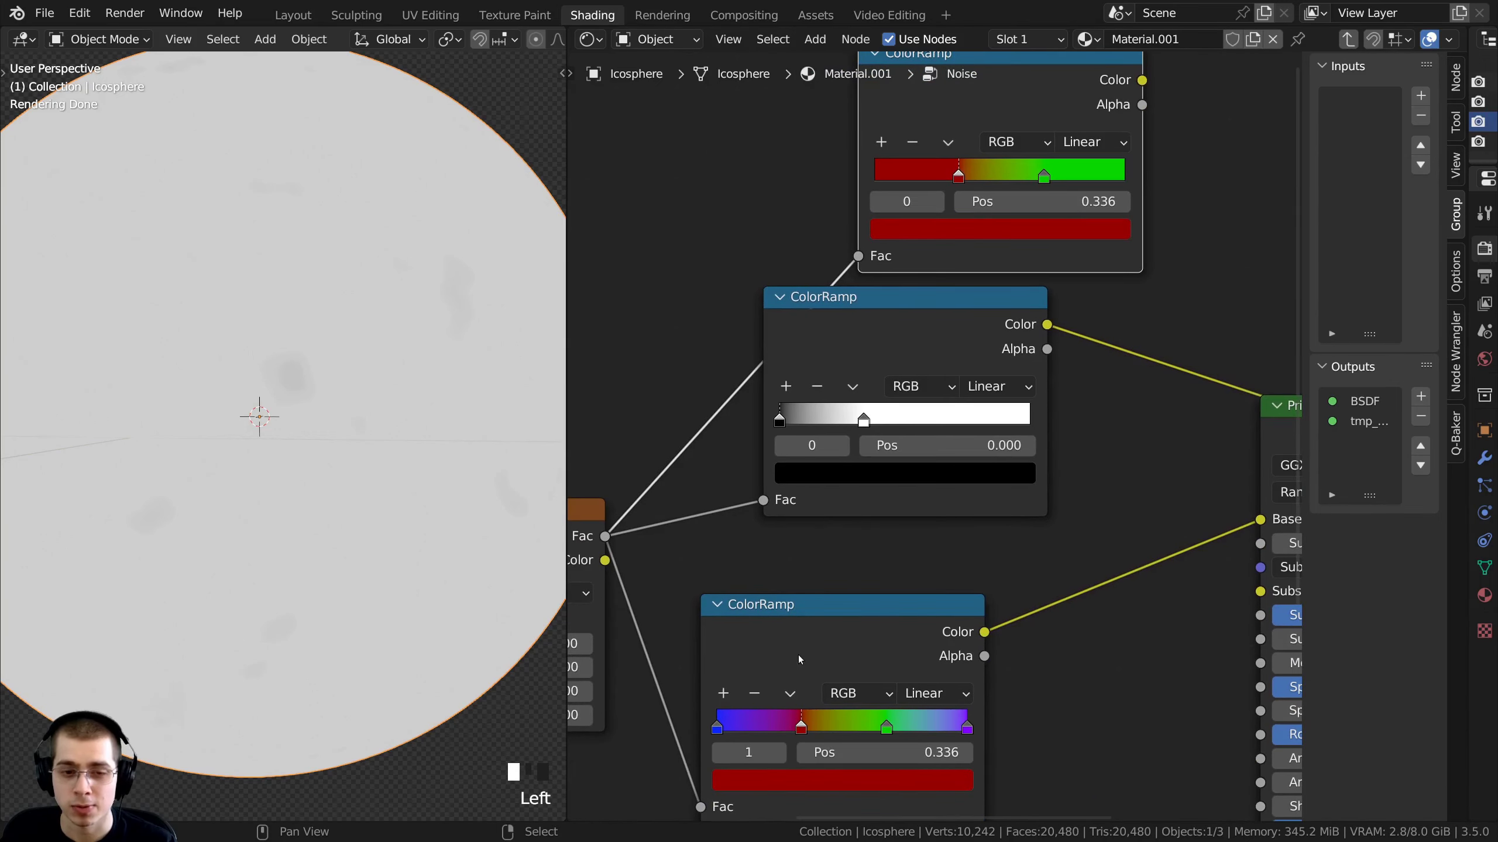
scroll(814, 657, up, 2)
shift+scroll(839, 438, down, 3)
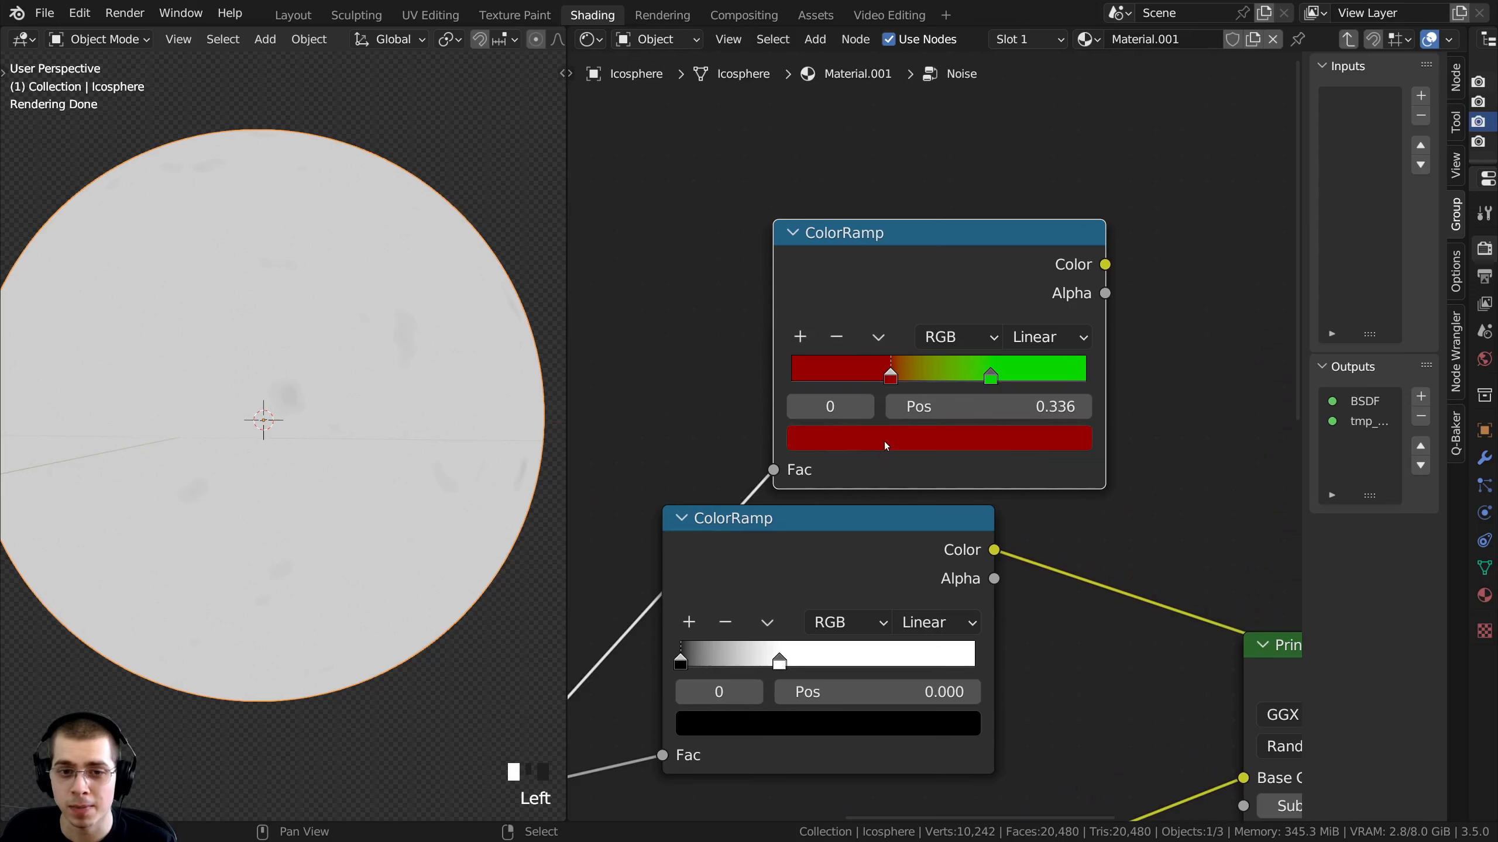
click(885, 442)
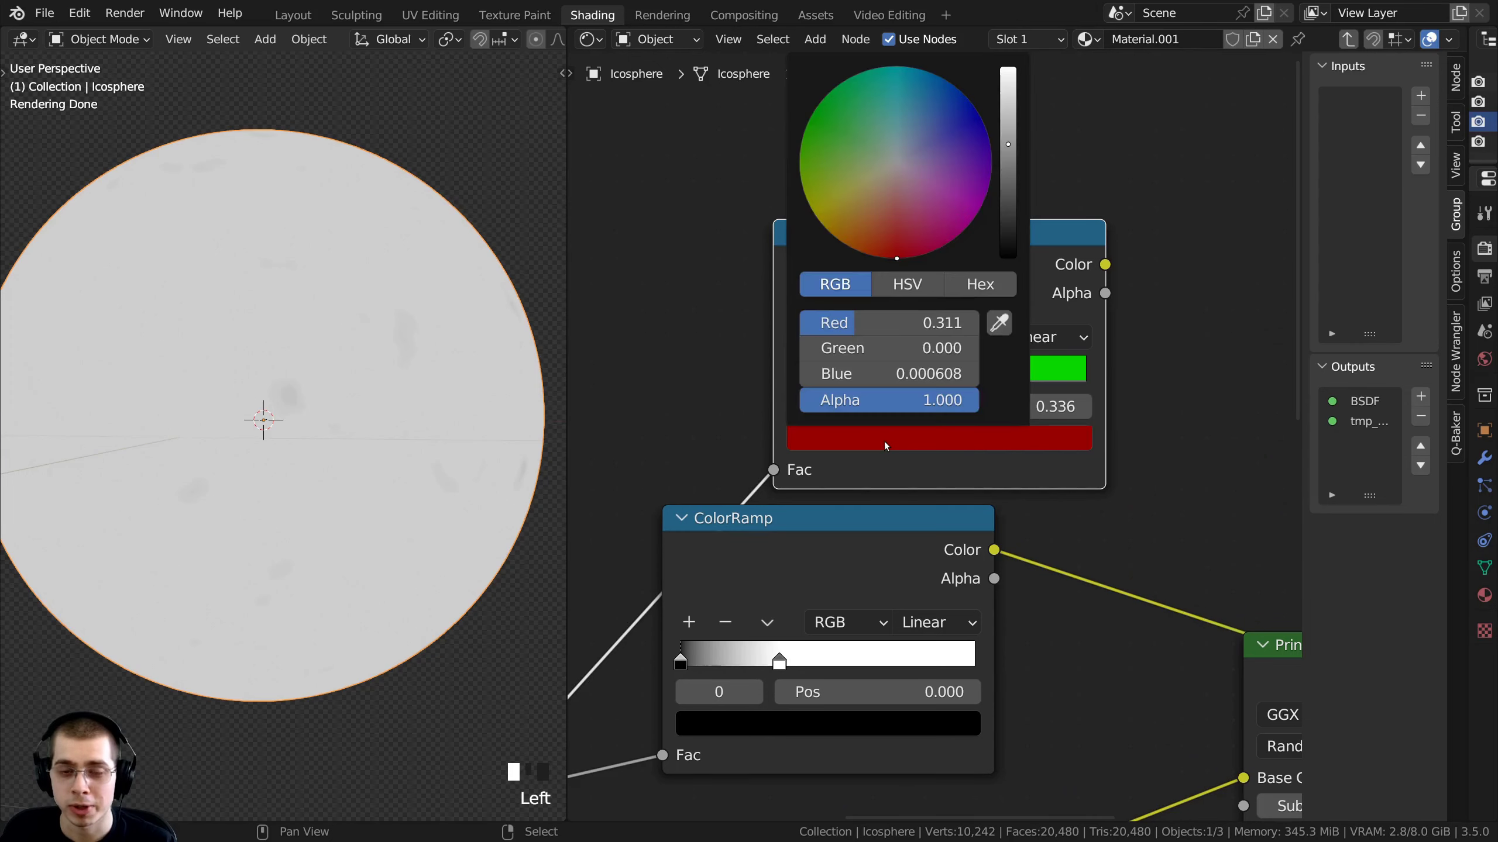
drag(1004, 157, 1005, 258)
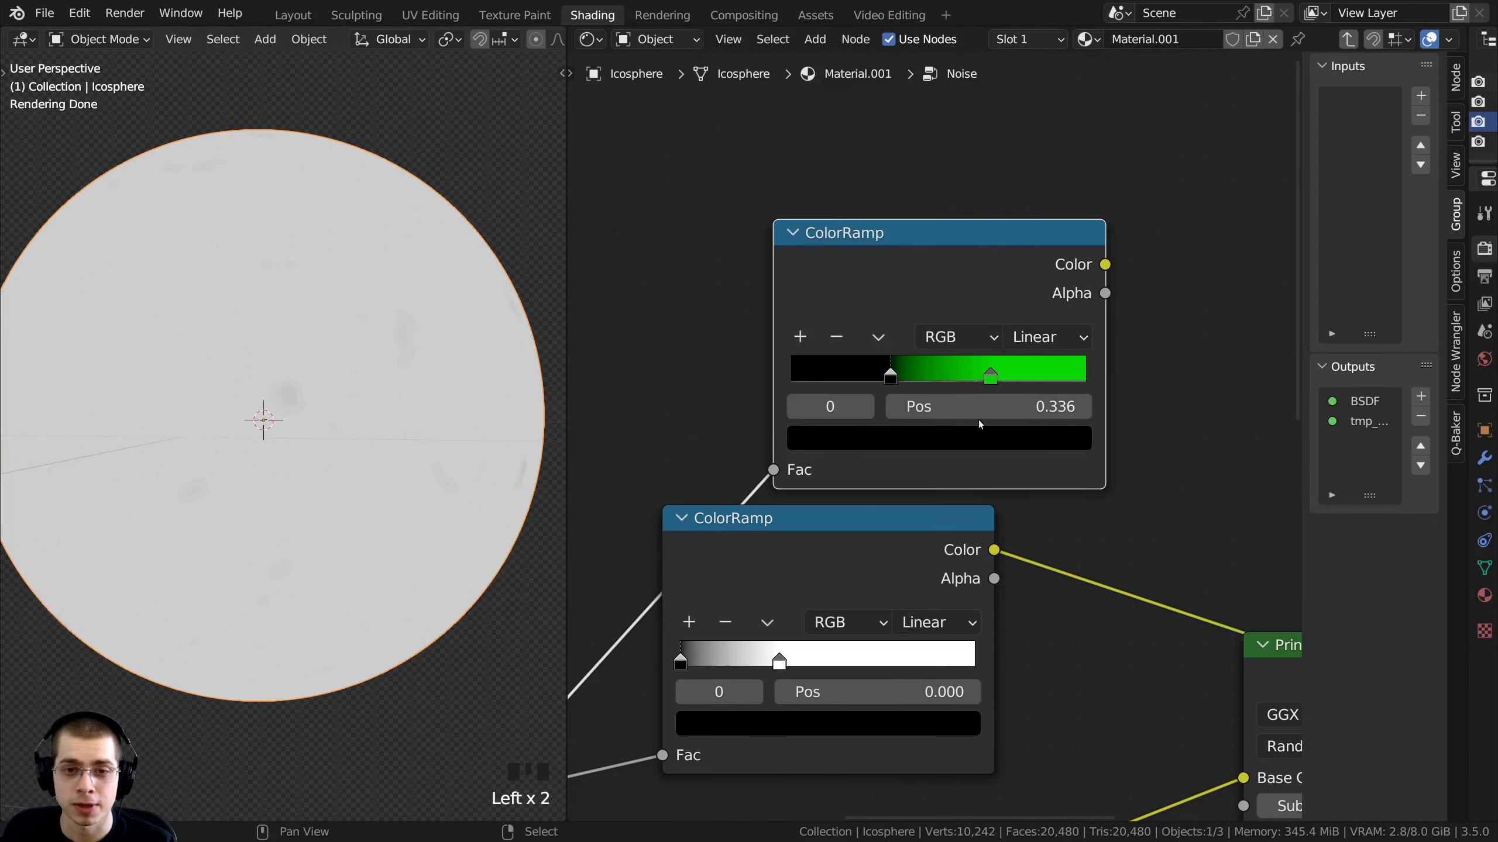
Make the topmost ColorRamp's green stop at position 0.677 white by setting its Red, Green and Blue values to 1
click(990, 377)
click(976, 433)
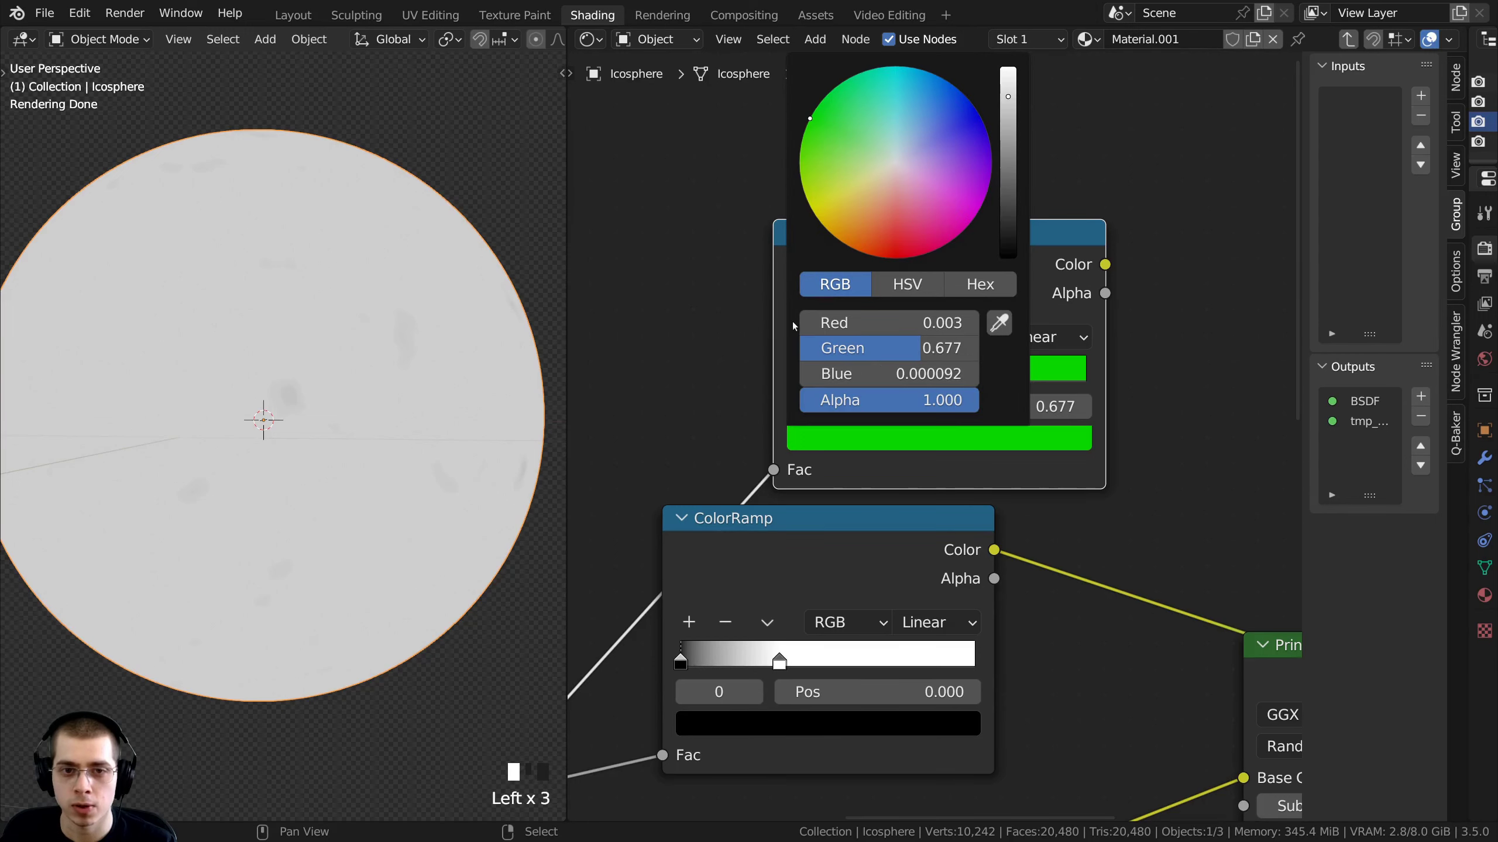
click(855, 323)
text(1)
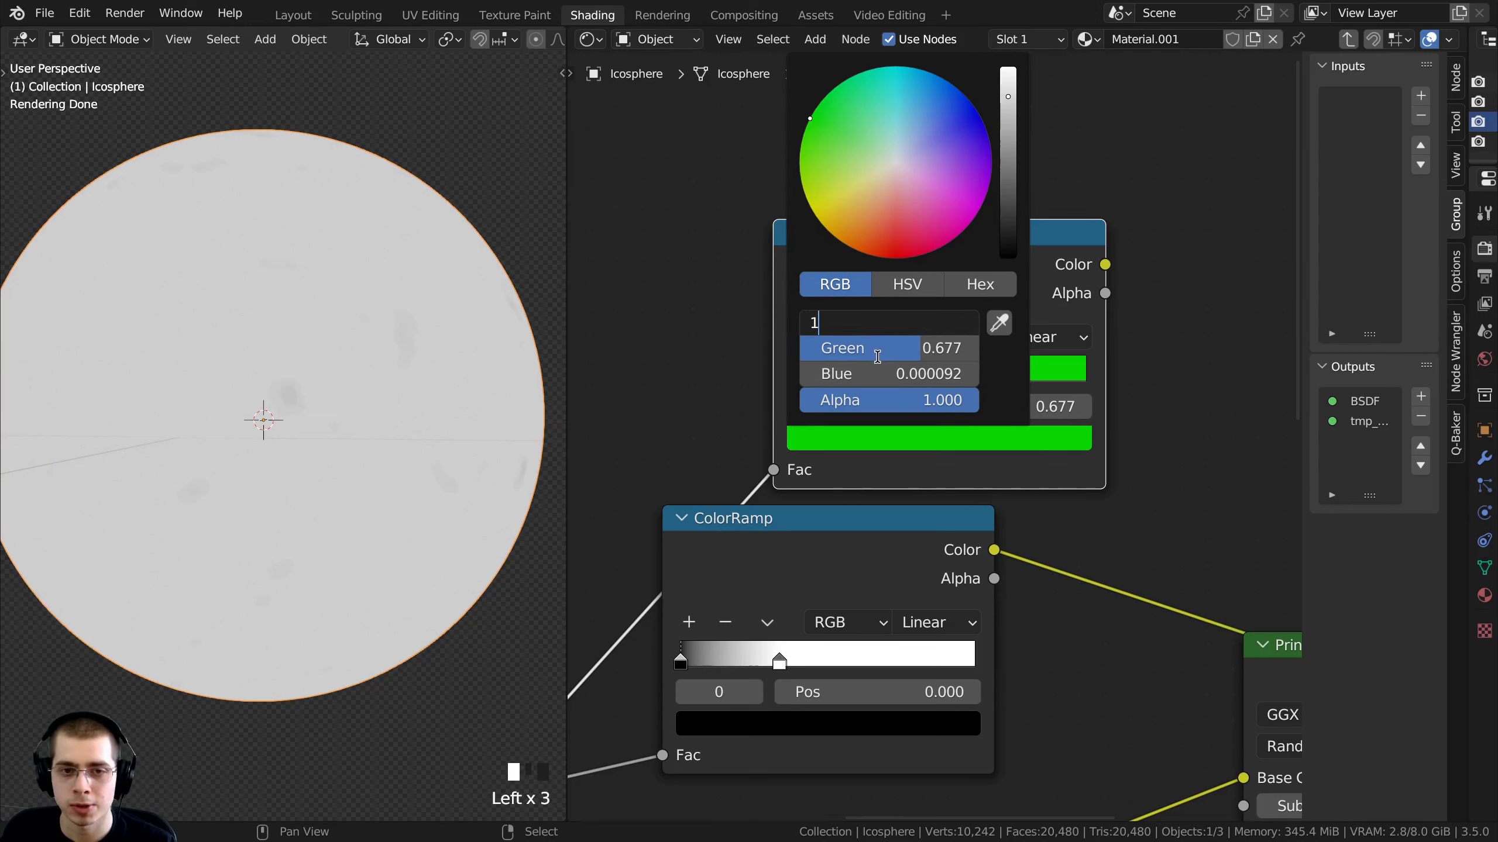
key(Tab)
text(1)
key(Return)
click(840, 372)
text(1)
key(Return)
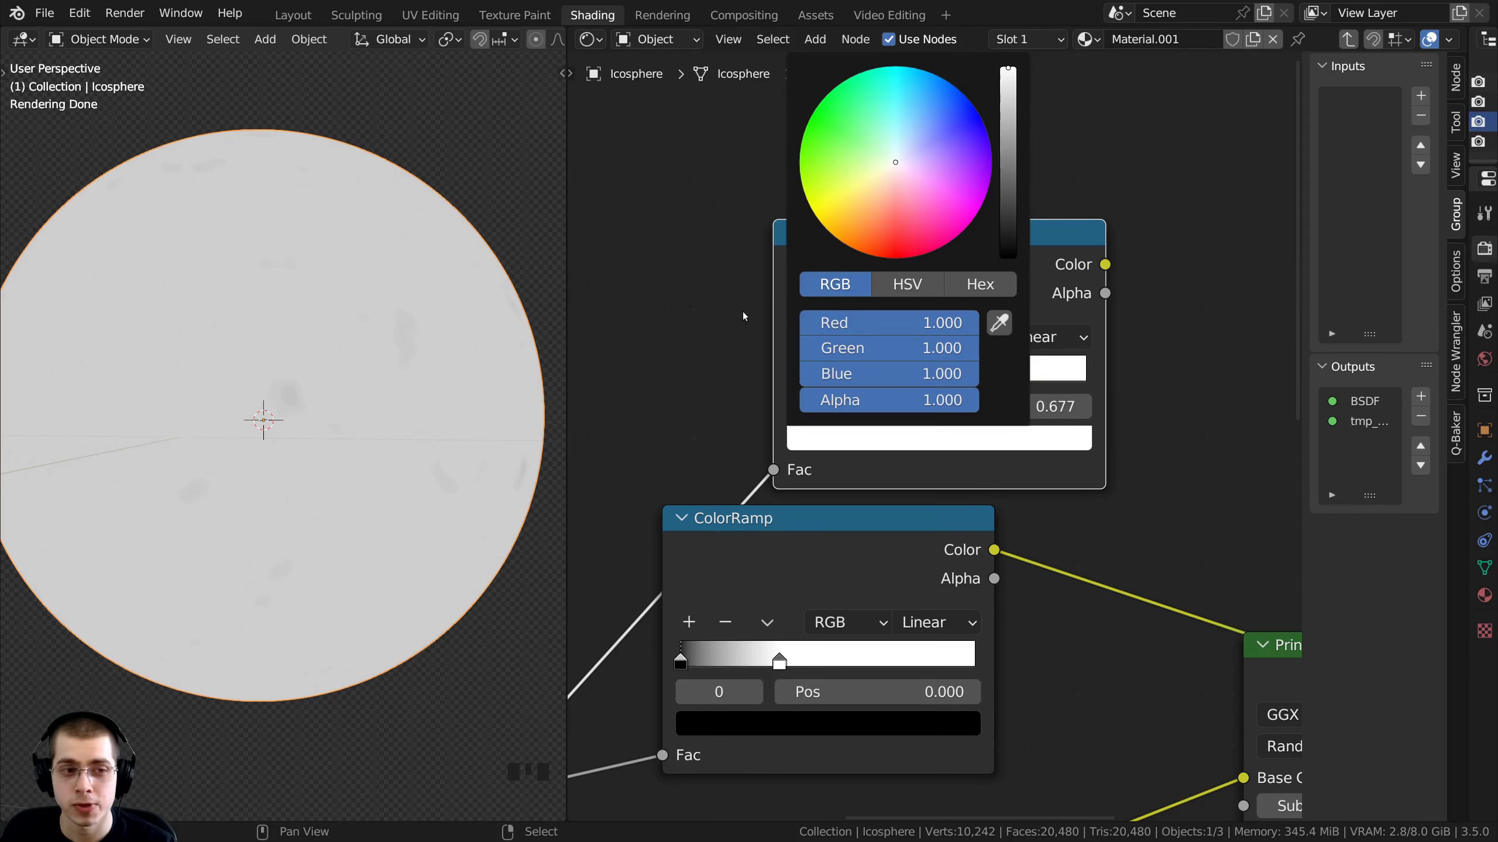
Preview the topmost black-and-white ColorRamp's output directly on the sphere and look at it from another angle
scroll(898, 403, down, 2)
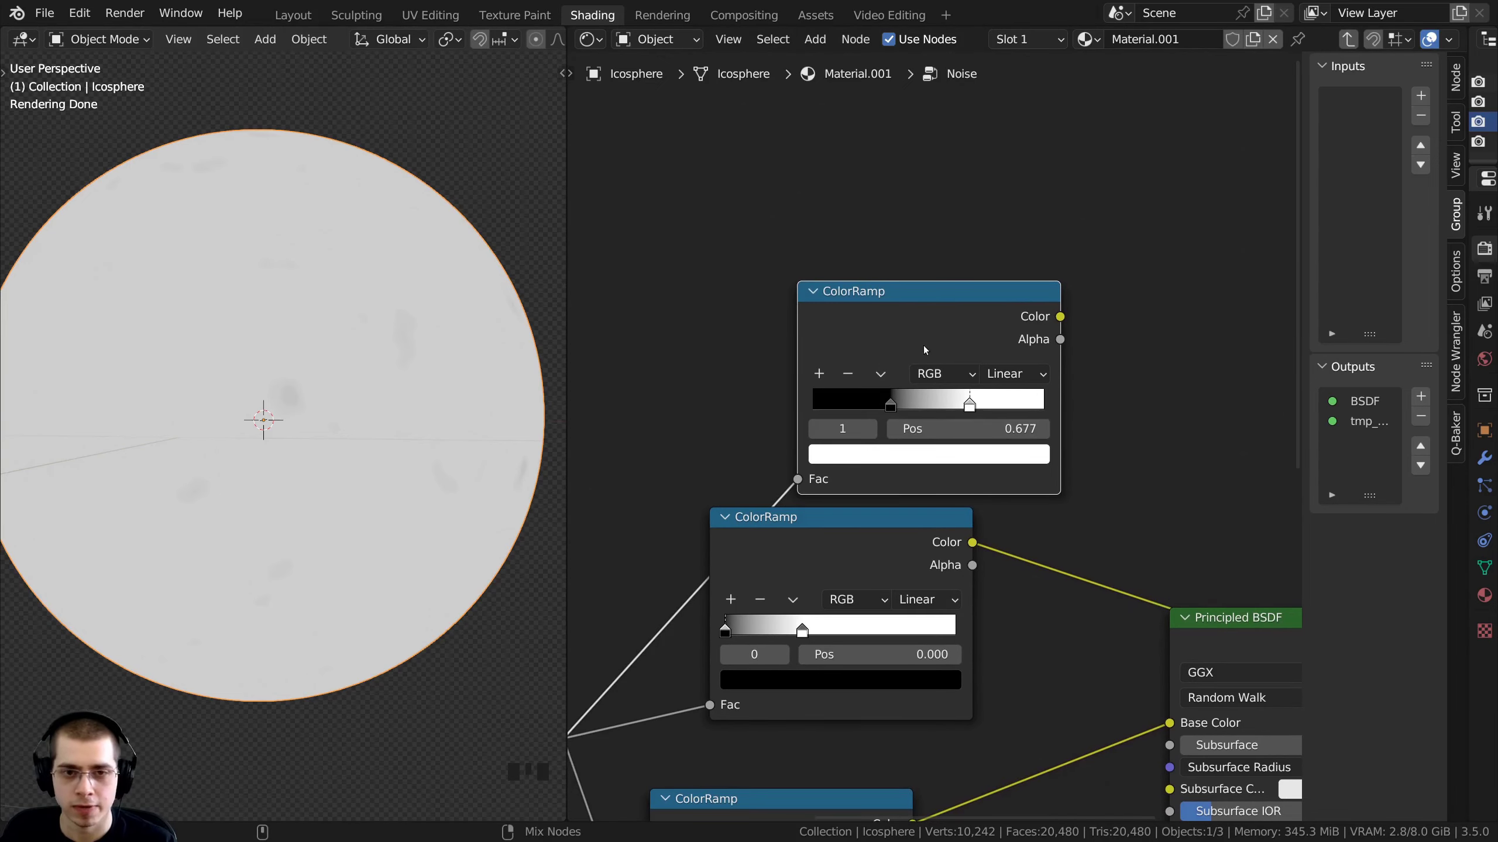
ctrl+shift+click(928, 345)
middle_drag(407, 425, 435, 375)
middle_drag(818, 745, 899, 429)
scroll(893, 440, up, 3)
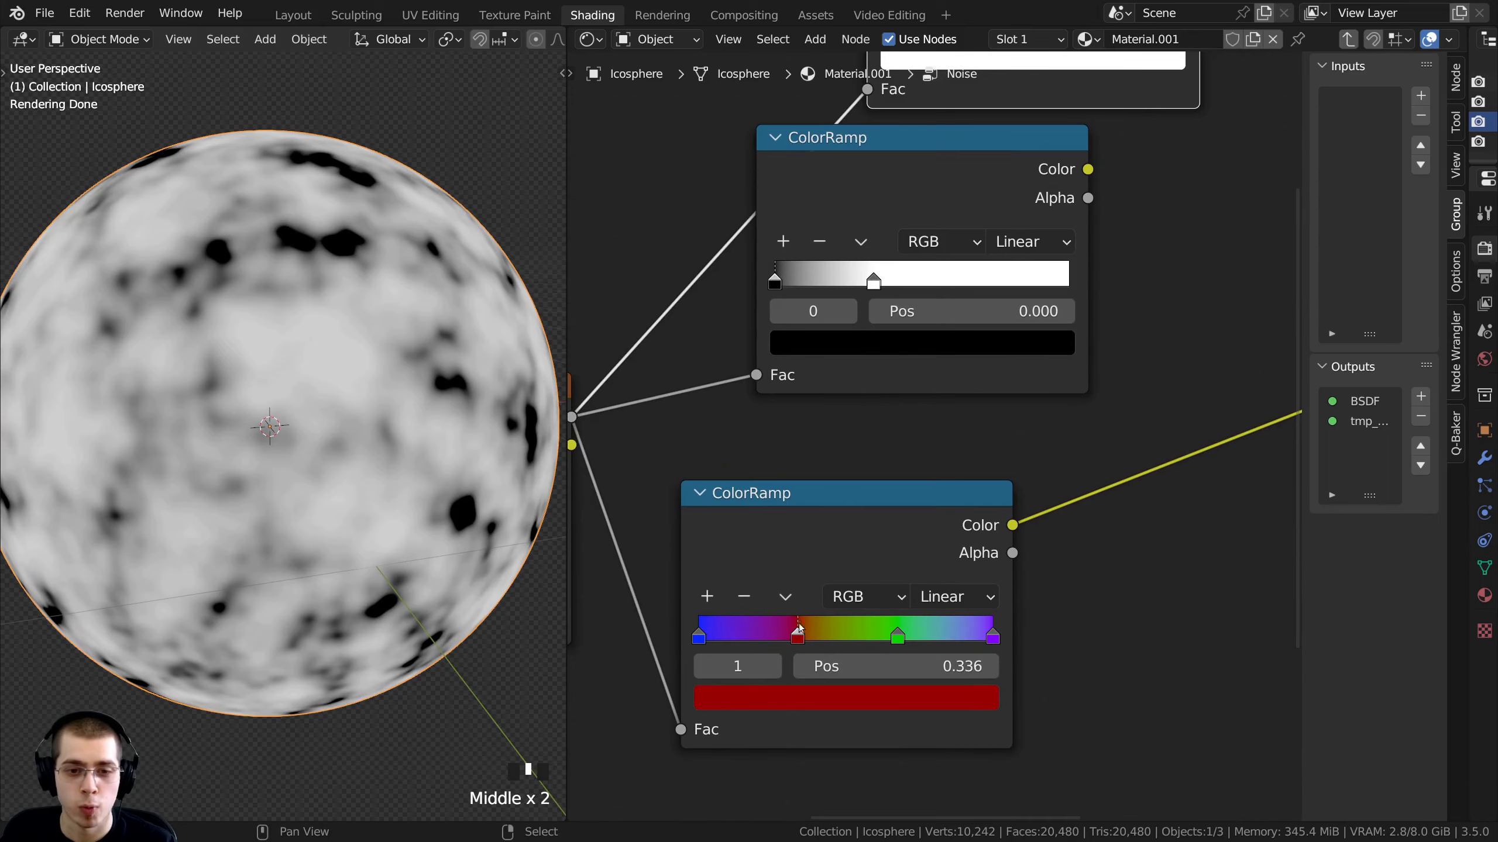
Compare the multicolour ColorRamp's output on the sphere with that of the topmost black-and-white ColorRamp
scroll(854, 544, down, 2)
ctrl+shift+click(850, 518)
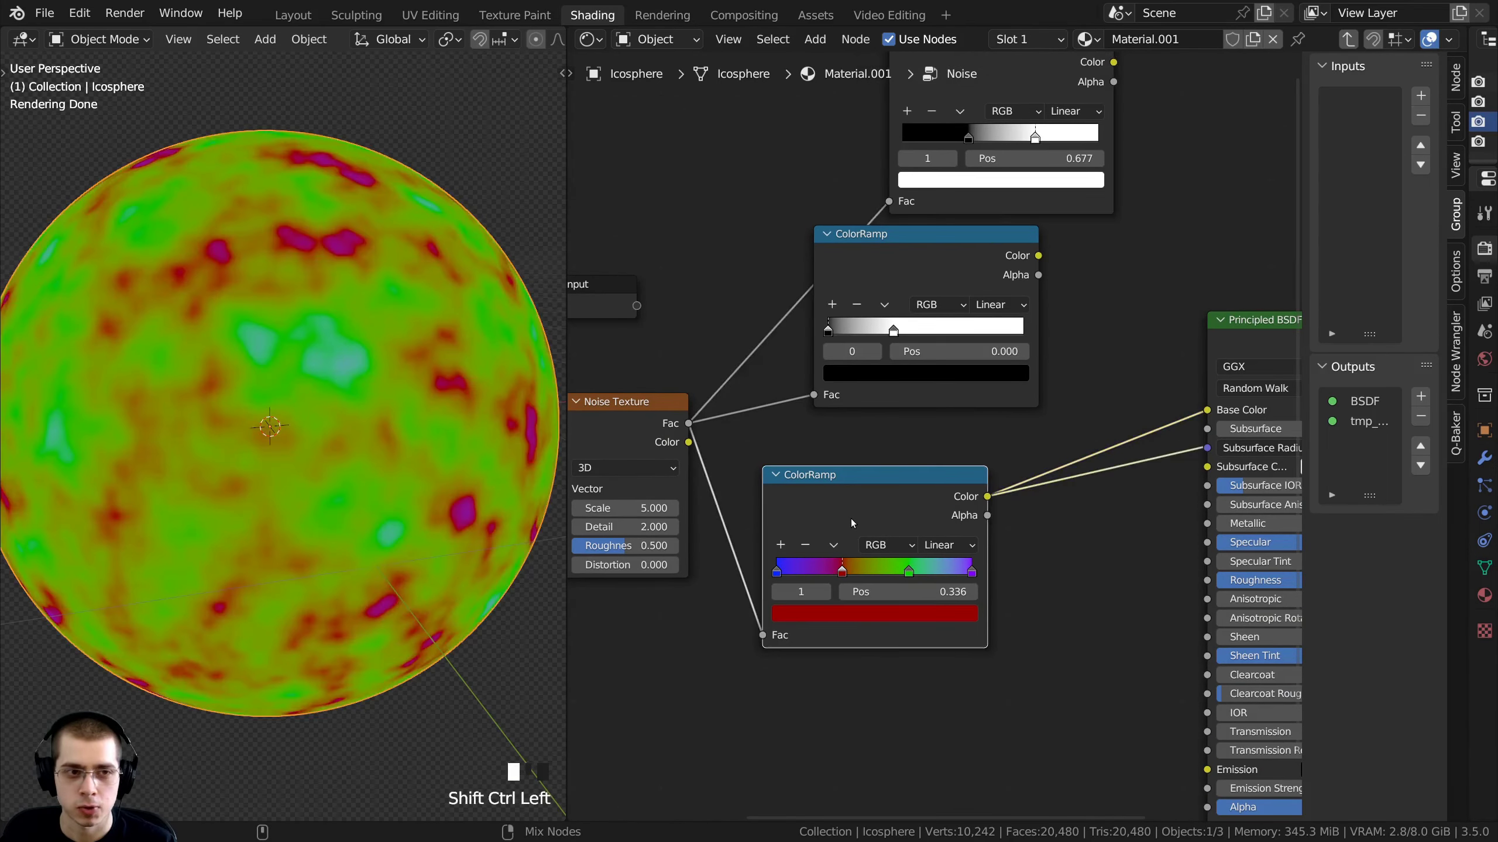
middle_drag(339, 322, 336, 378)
scroll(336, 379, up, 1)
scroll(859, 366, down, 2)
middle_drag(859, 369, 866, 398)
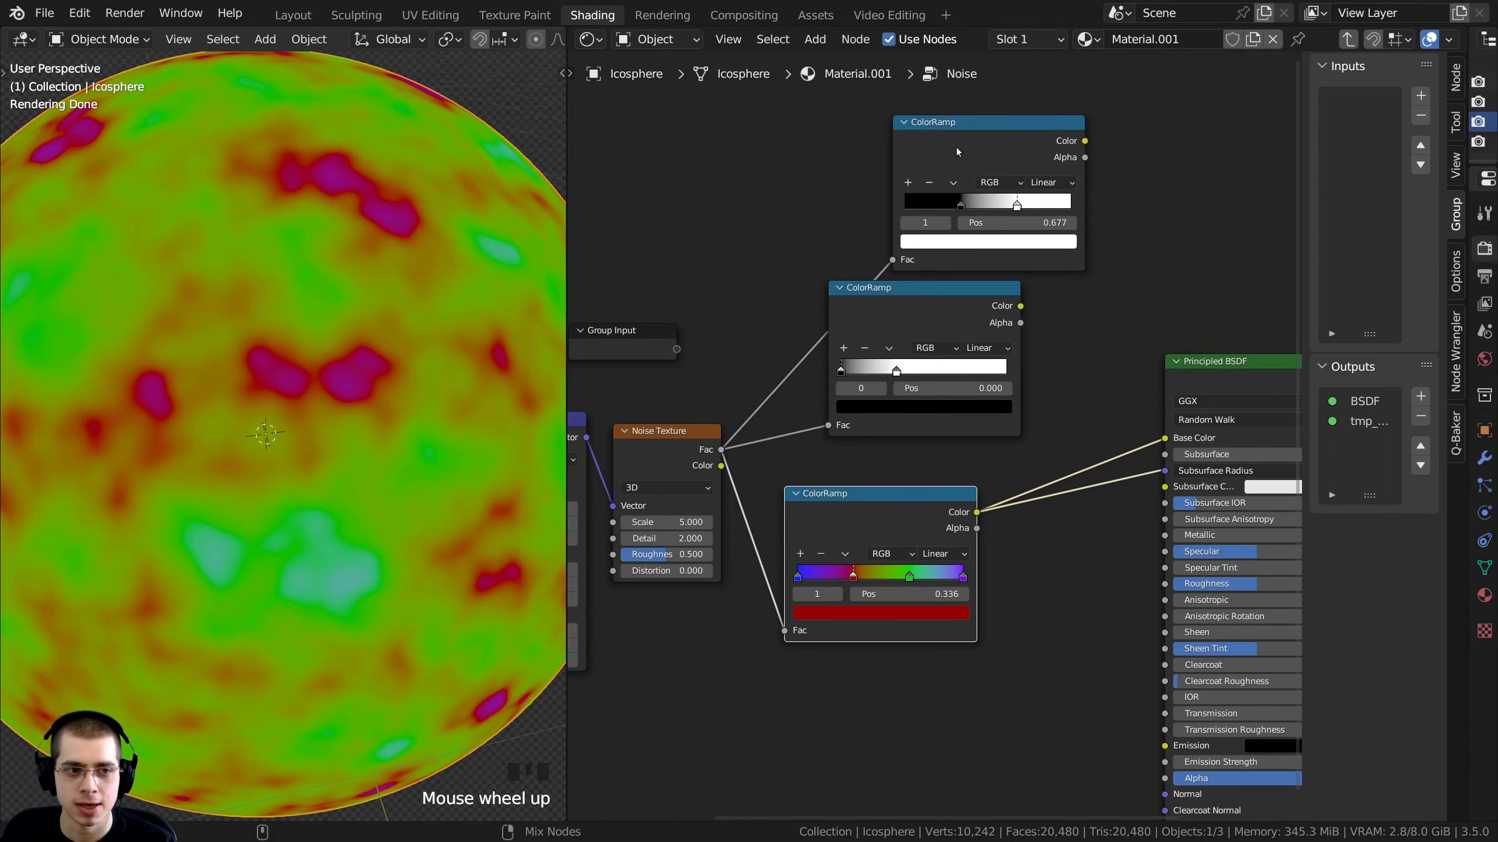
ctrl+shift+click(871, 481)
ctrl+shift+click(873, 508)
ctrl+shift+click(970, 156)
Duplicate the multicolour ColorRamp again with its Noise Texture link and place the copy above all other ColorRamps
middle_drag(882, 551, 853, 686)
scroll(905, 574, down, 1)
click(886, 571)
key(ctrl+shift+d)
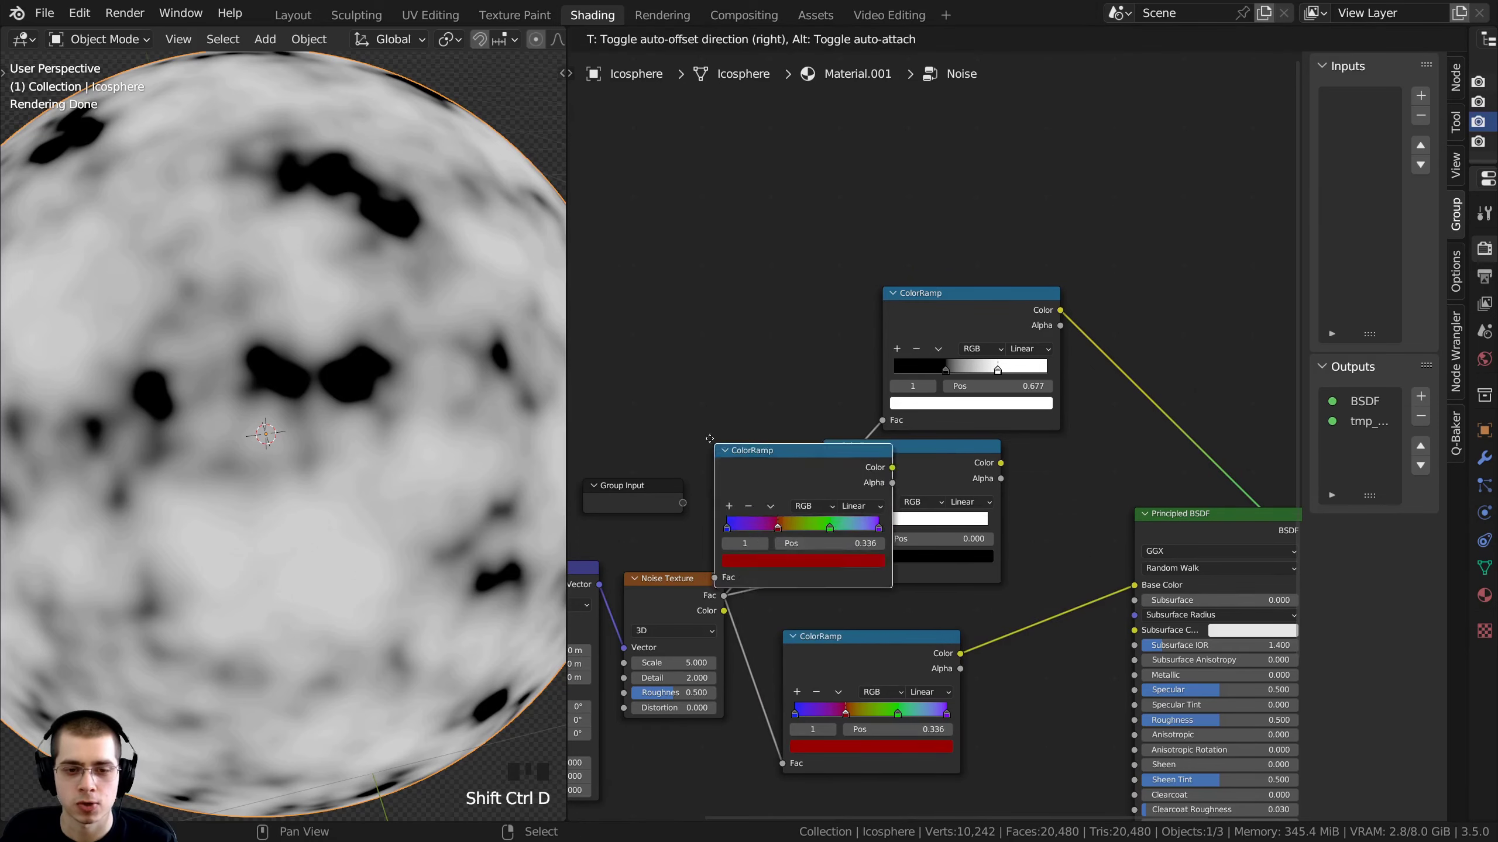
click(954, 184)
middle_drag(980, 257, 808, 510)
scroll(808, 511, up, 7)
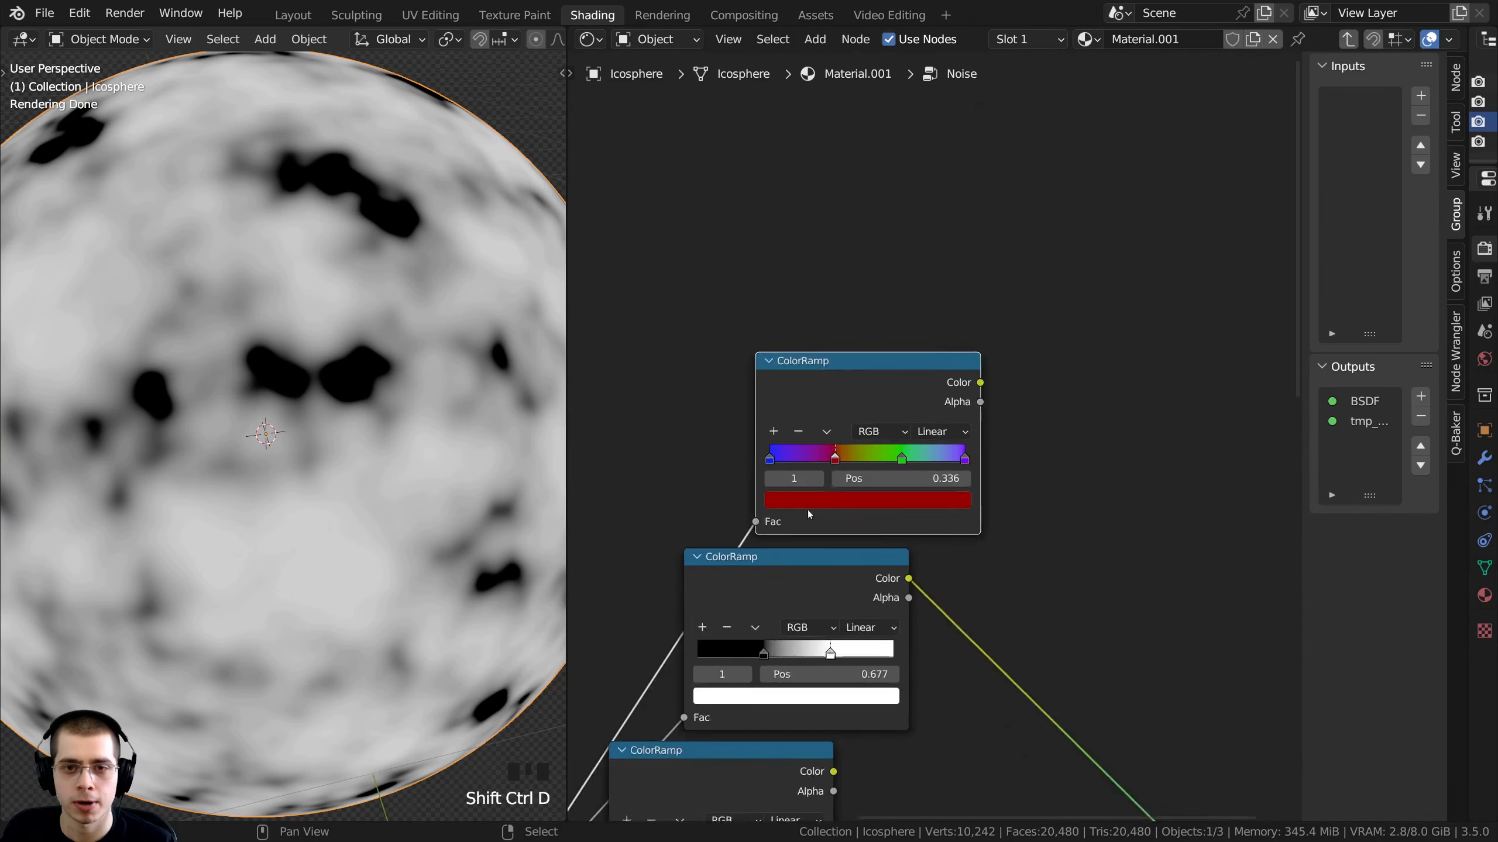
middle_drag(898, 460, 924, 430)
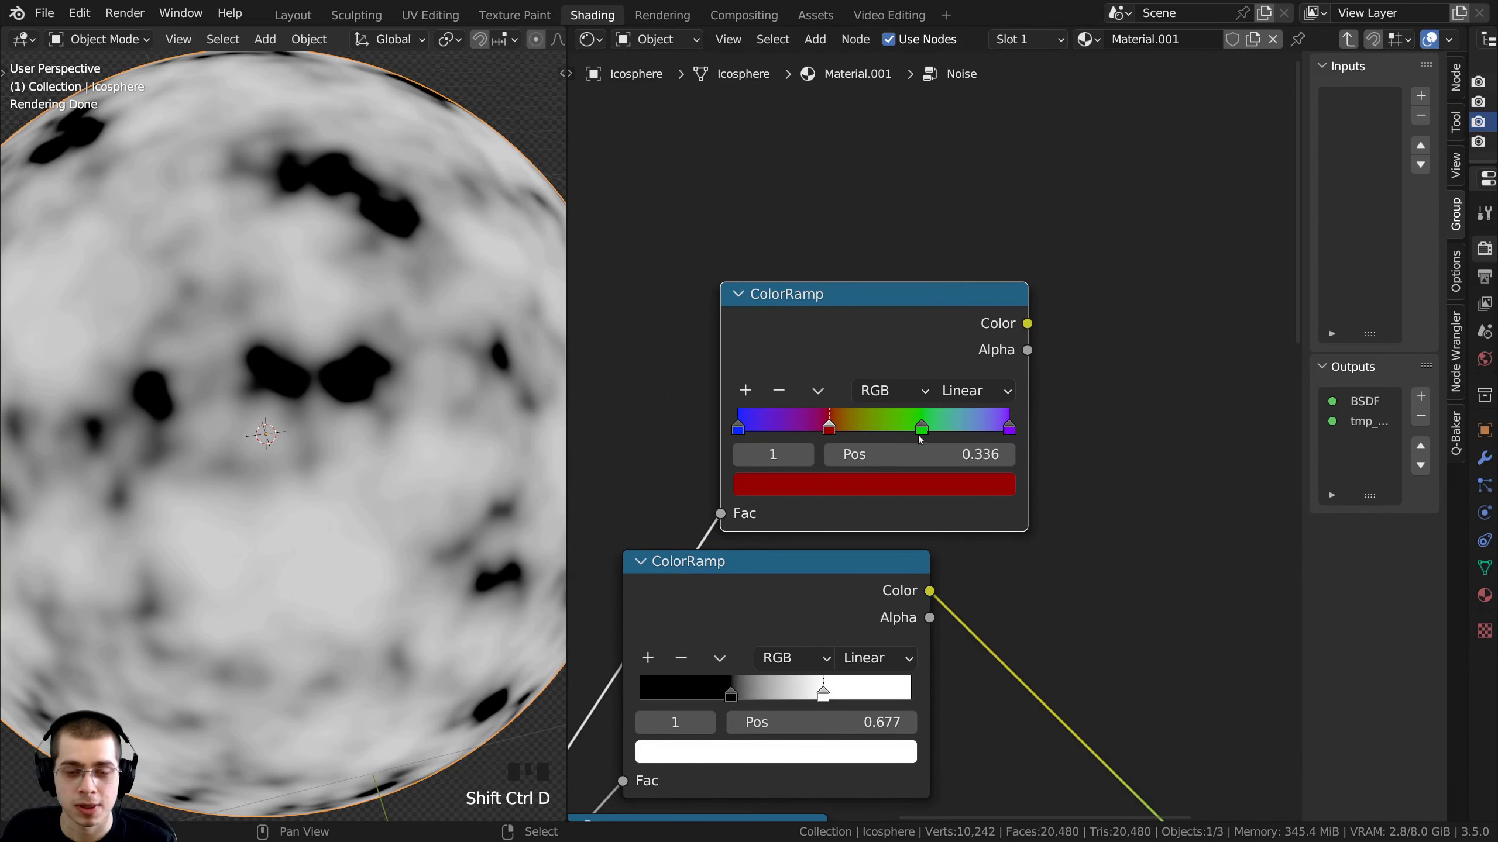
Remove the blue and red stops from the newest ColorRamp copy, leaving only the green and purple ones
click(741, 427)
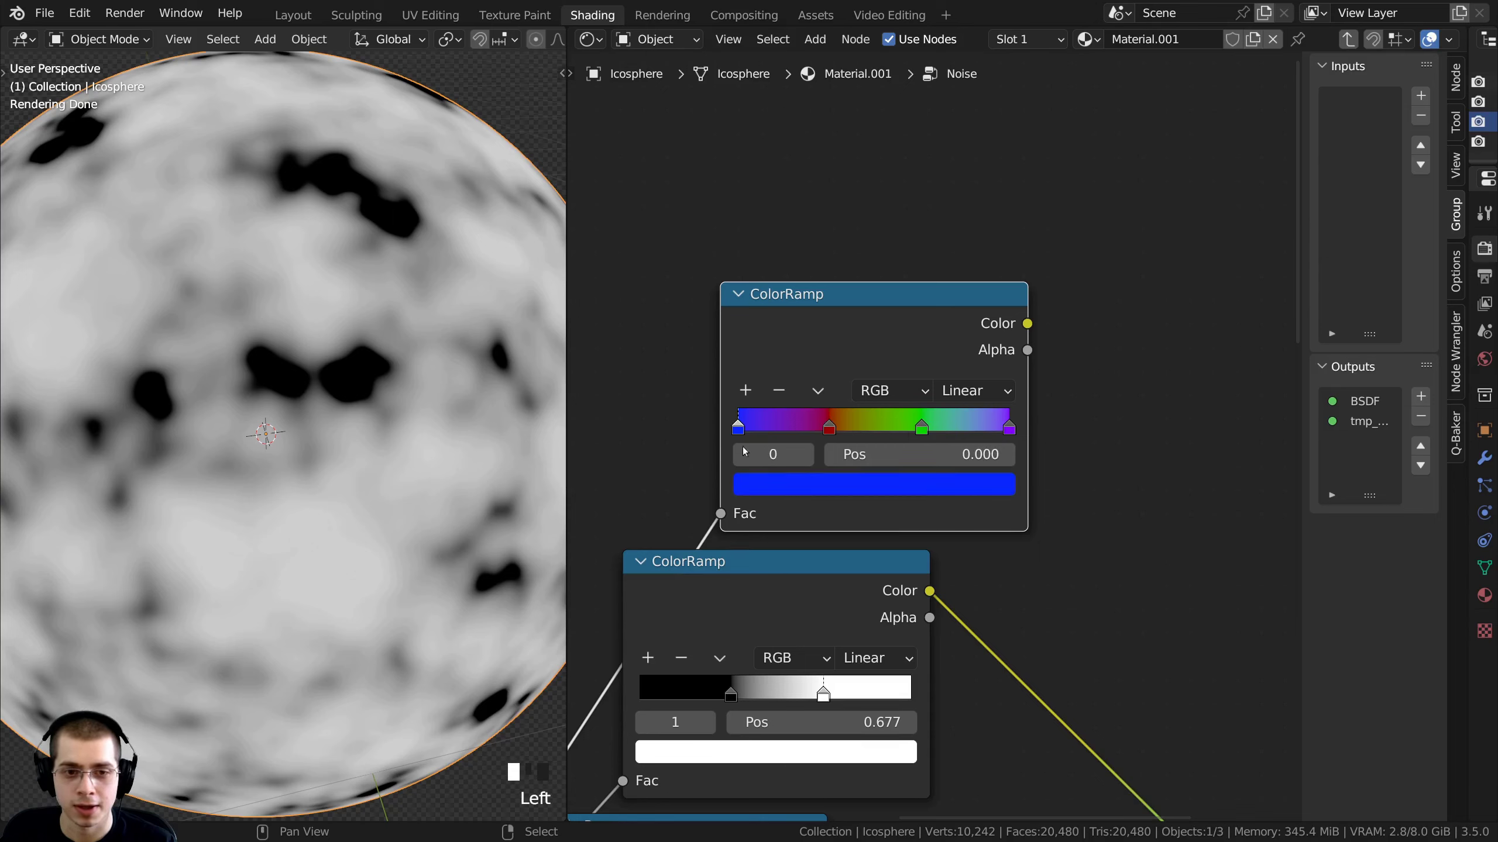
click(778, 393)
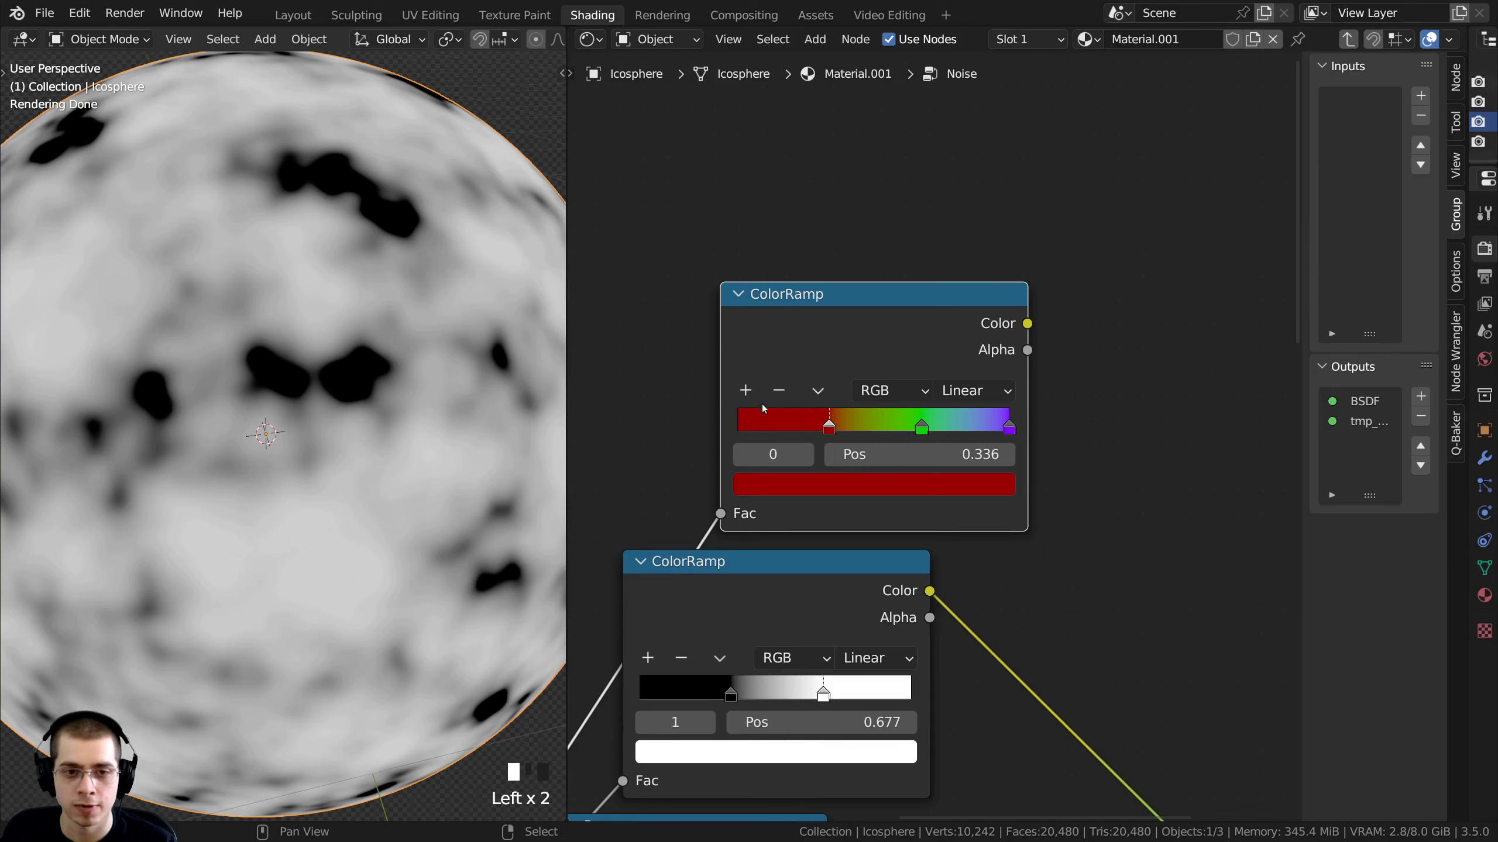
click(782, 393)
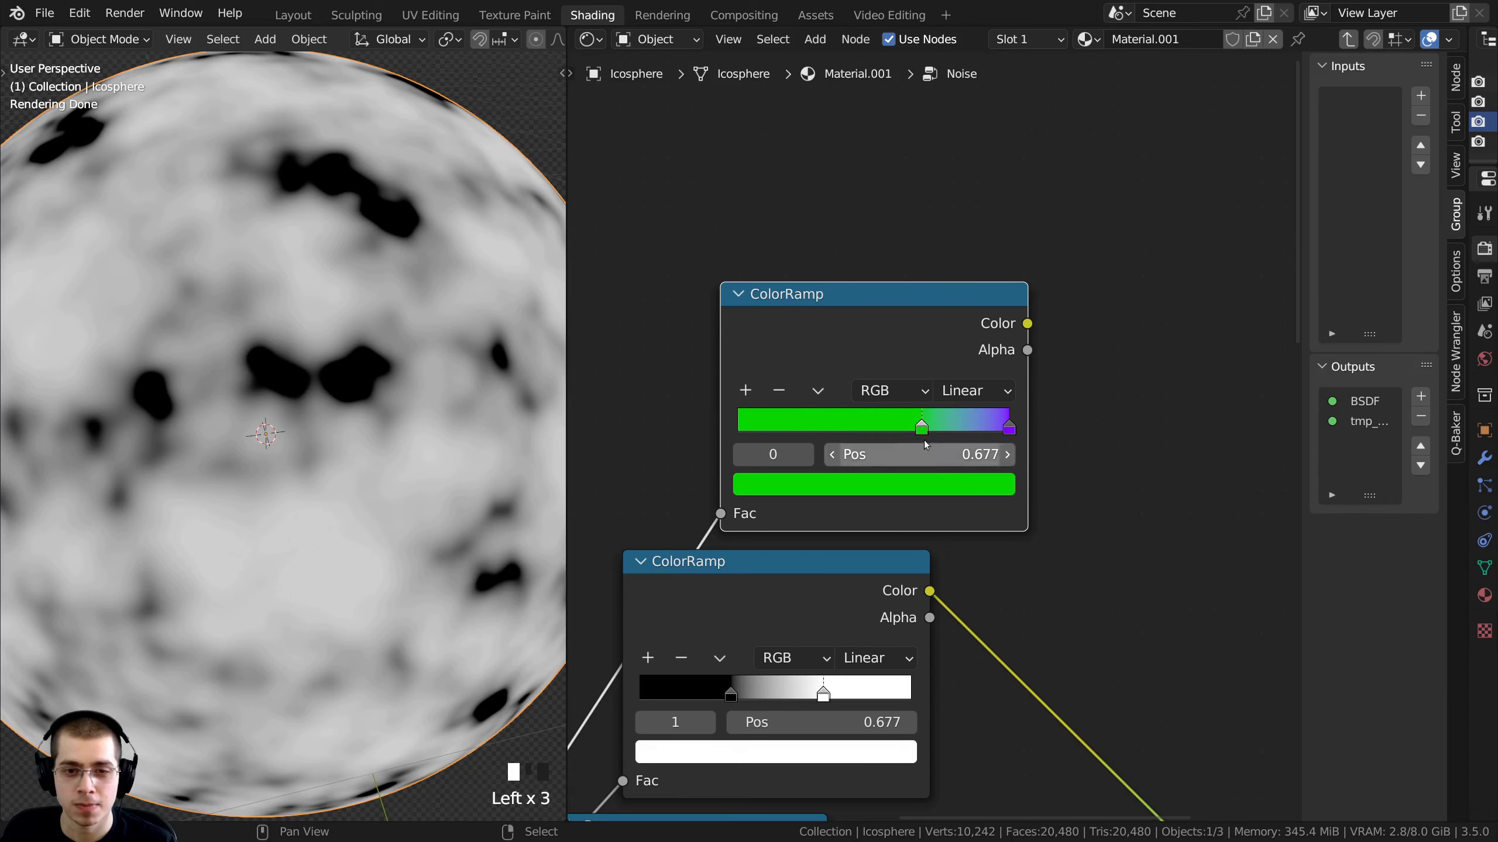
Darken the green stop at position 0.677 of the topmost ColorRamp to pure black
click(942, 483)
drag(934, 192, 937, 316)
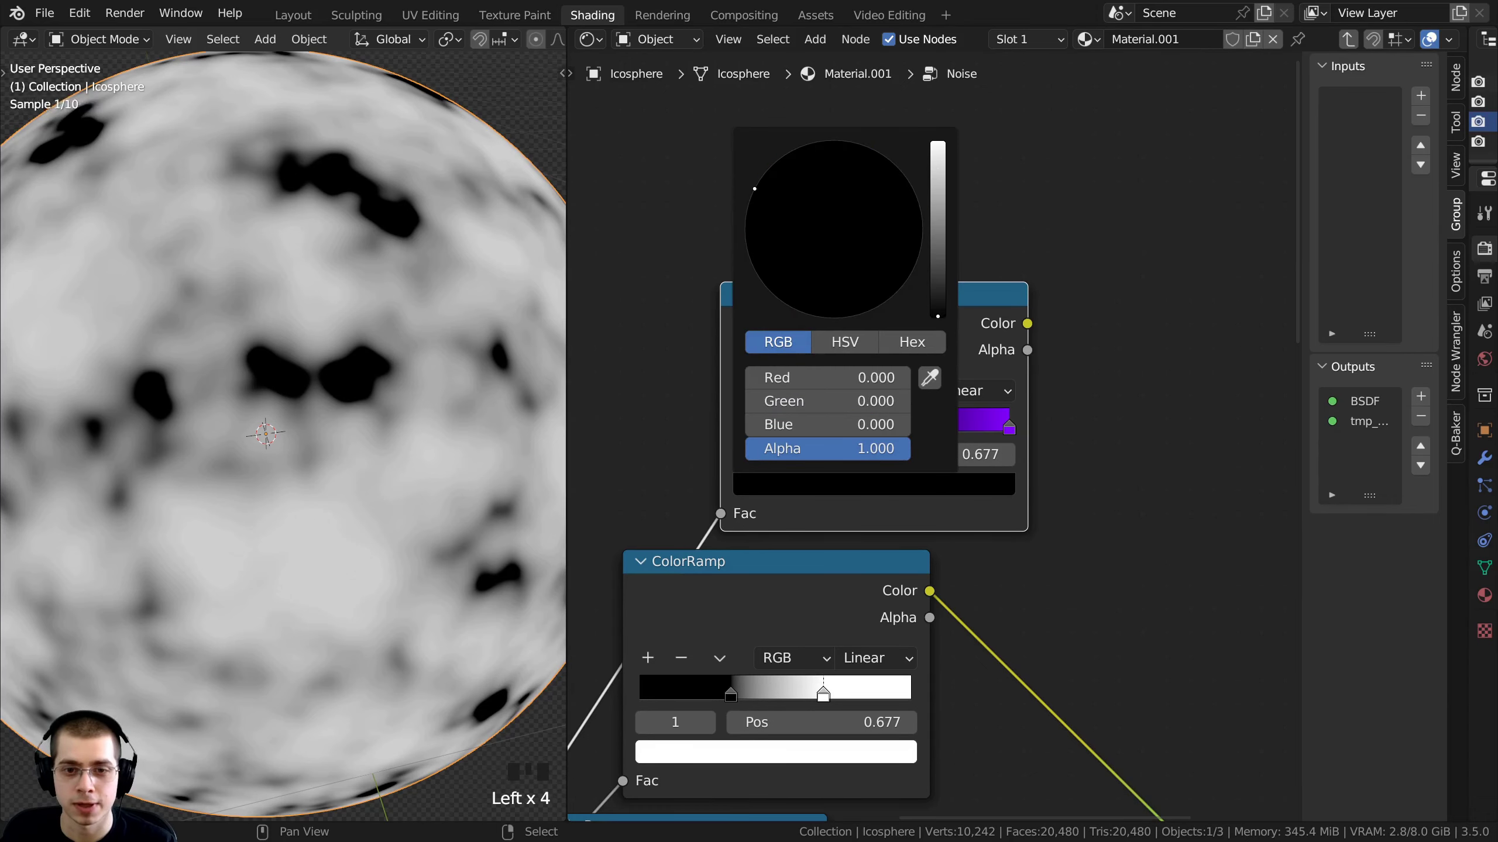
scroll(950, 400, up, 1)
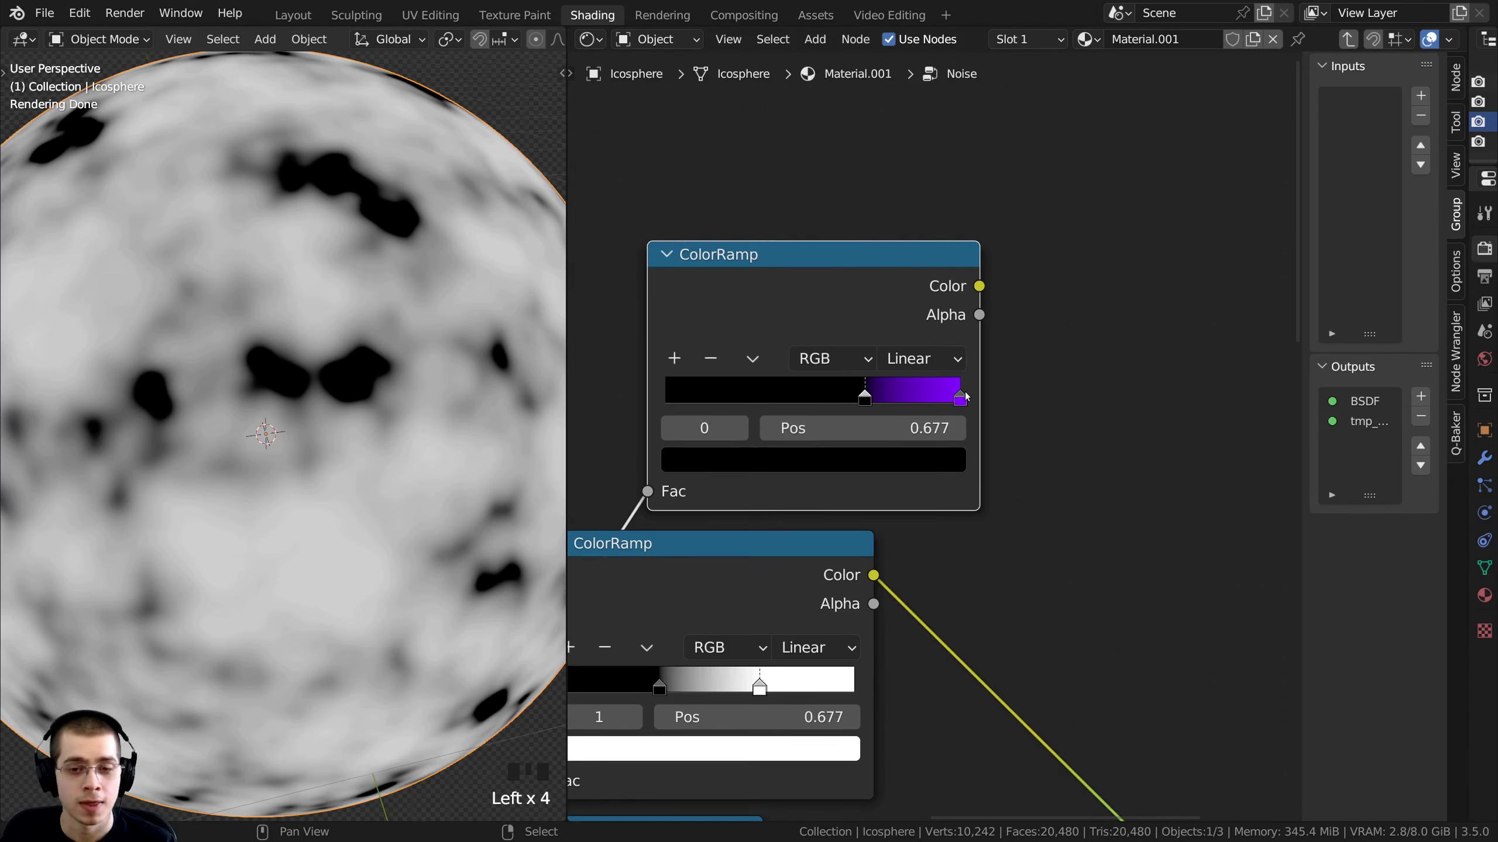
Change the purple stop at position 1.000 of the topmost ColorRamp to pure white by setting Red and Green to 1
click(961, 398)
scroll(883, 476, down, 2)
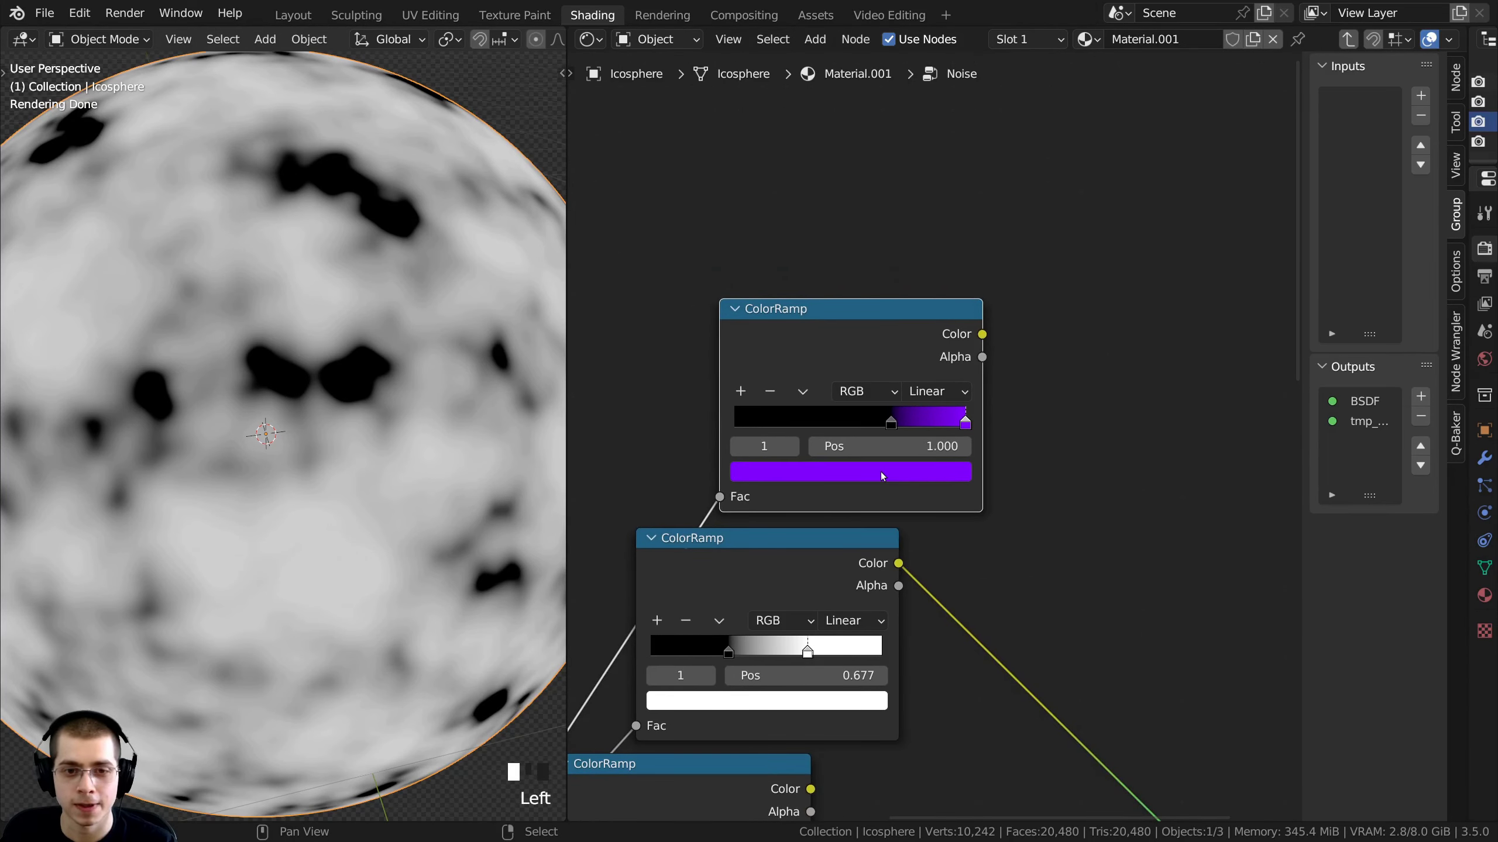
click(883, 476)
double_click(766, 380)
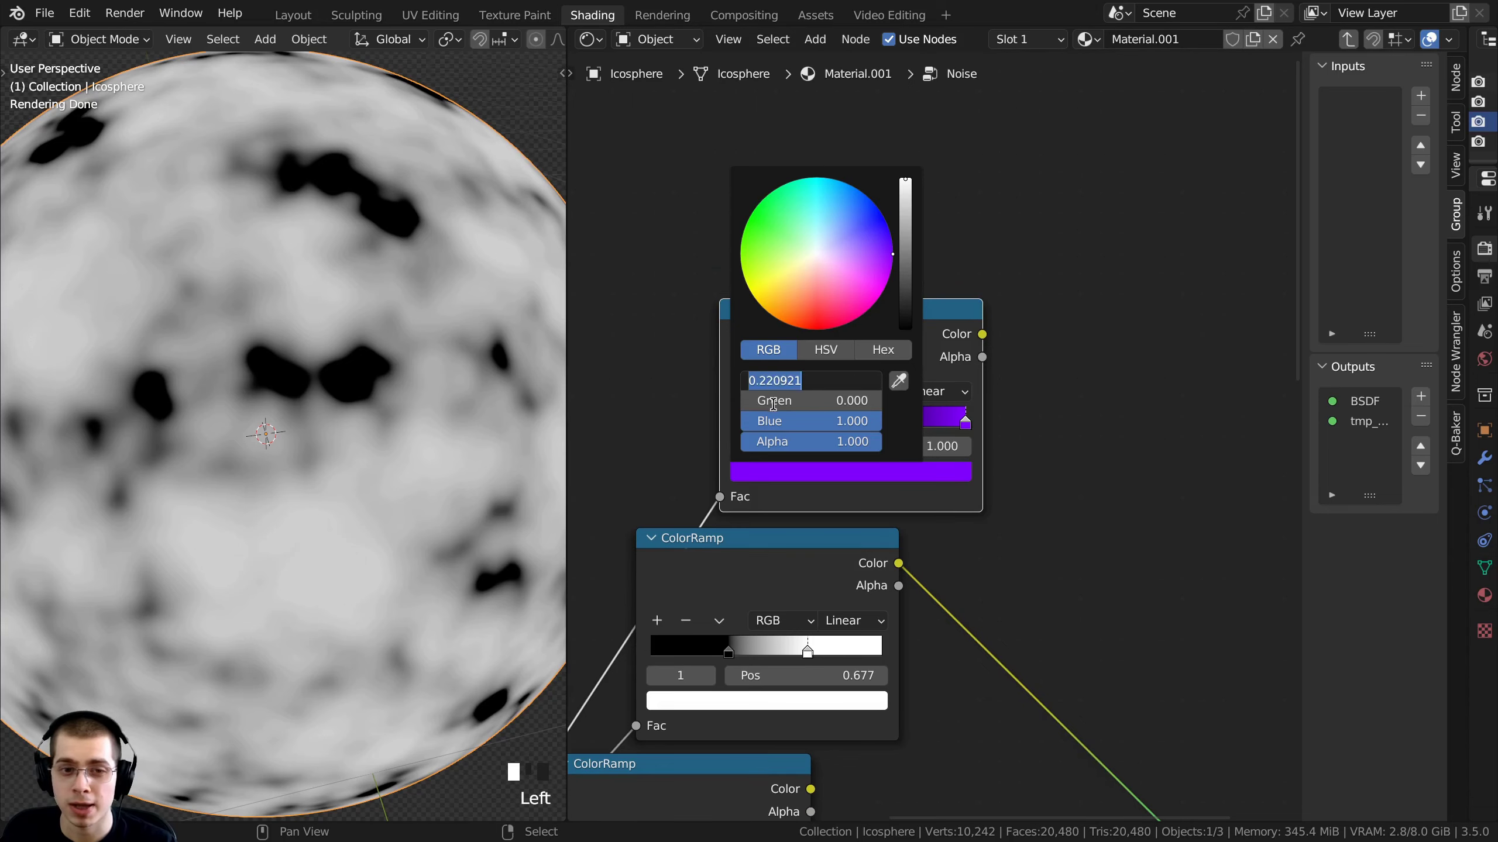
text(1)
key(Return)
double_click(761, 401)
text(1)
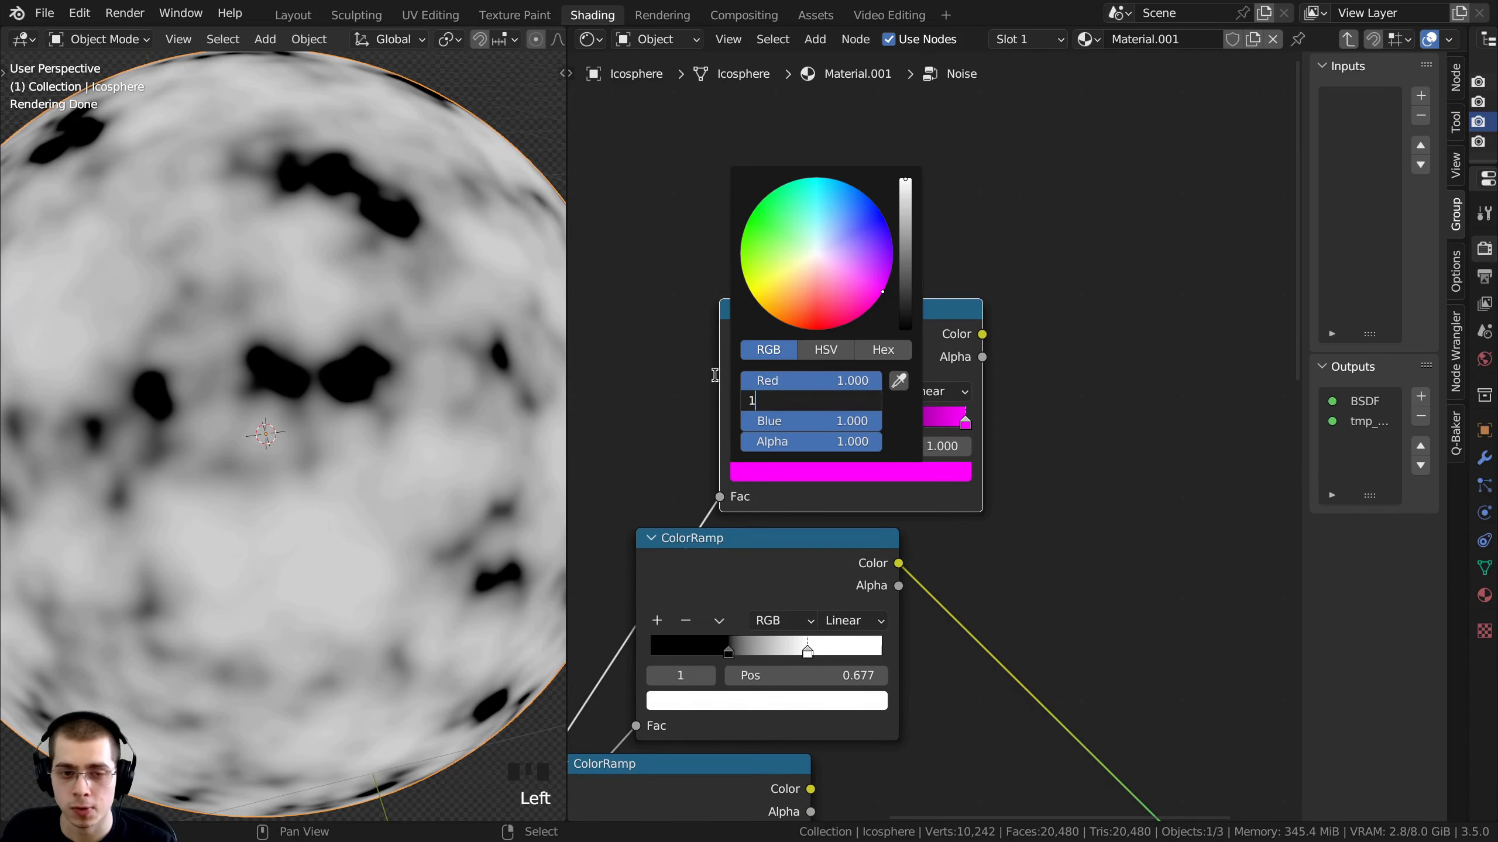
key(Return)
Preview the topmost black-and-white ColorRamp's output on the sphere and inspect its mask up close
scroll(940, 464, down, 2)
middle_drag(940, 463, 1041, 233)
scroll(1035, 276, down, 3)
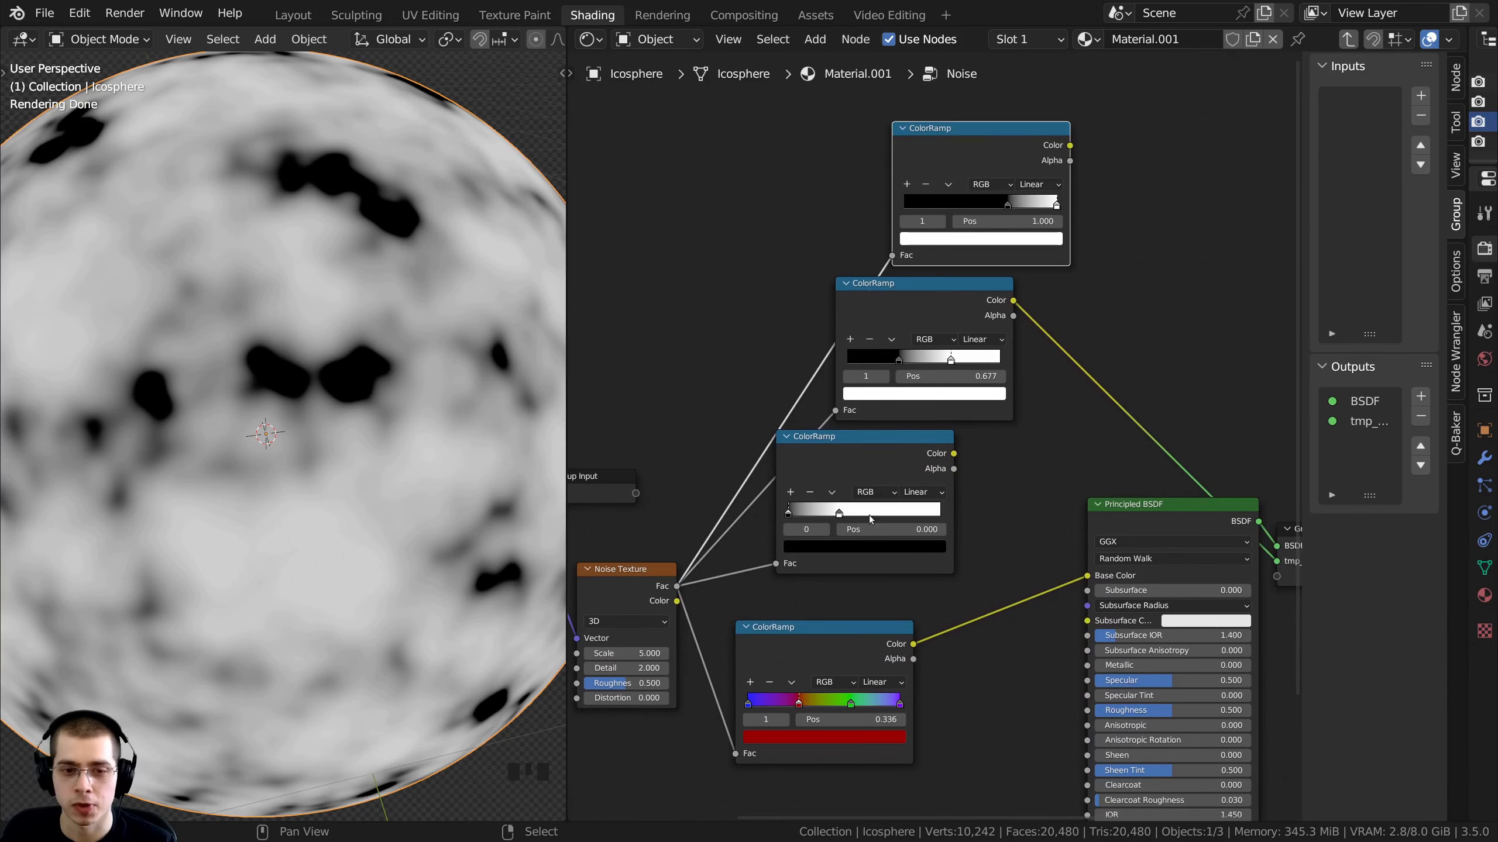
shift+scroll(894, 398, up, 2)
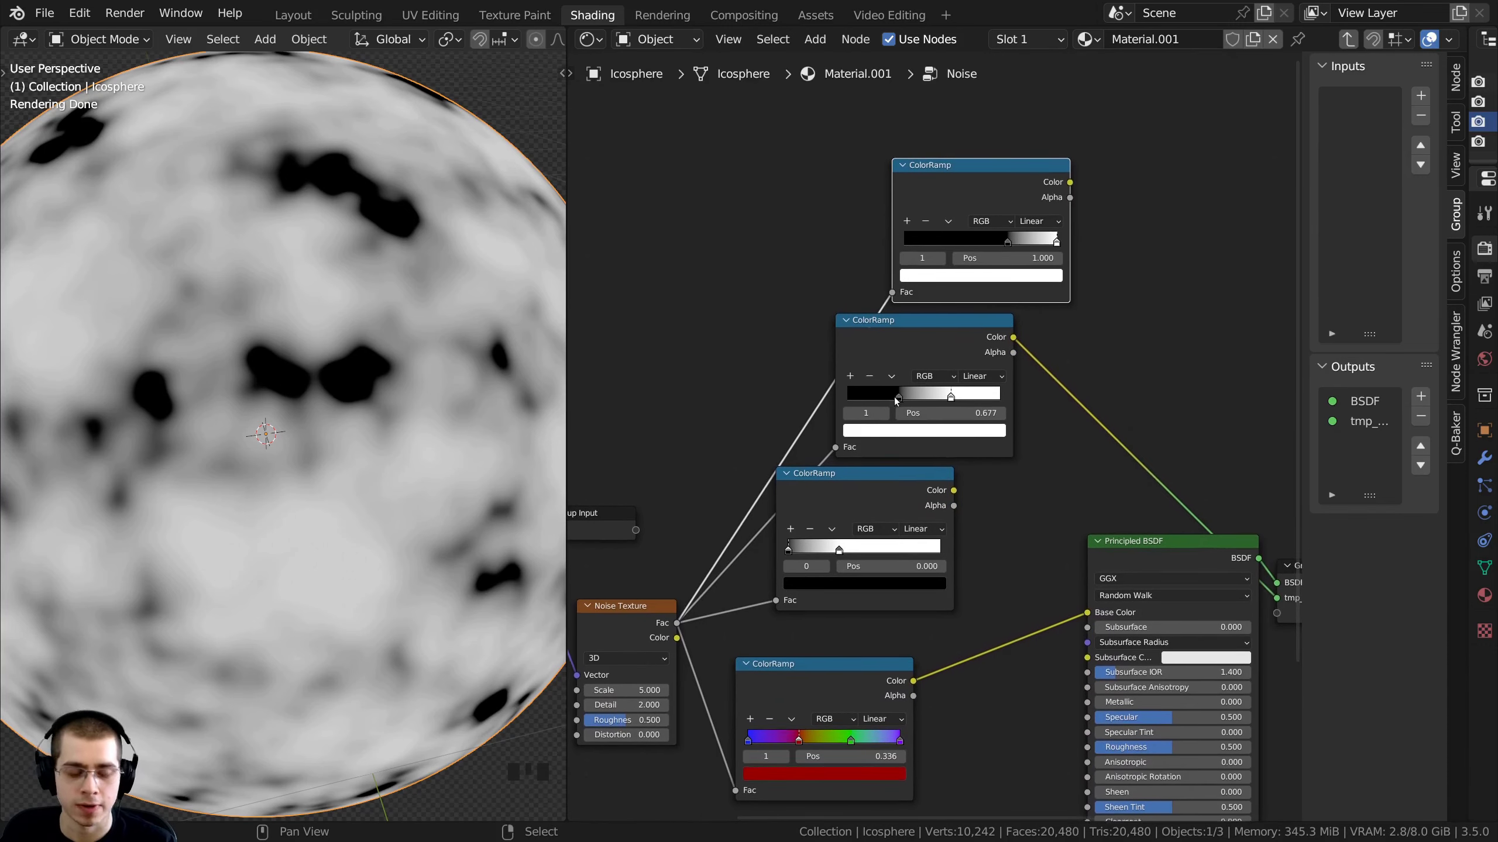
ctrl+shift+click(968, 192)
middle_drag(471, 407, 428, 412)
scroll(434, 372, up, 2)
middle_drag(440, 334, 277, 364)
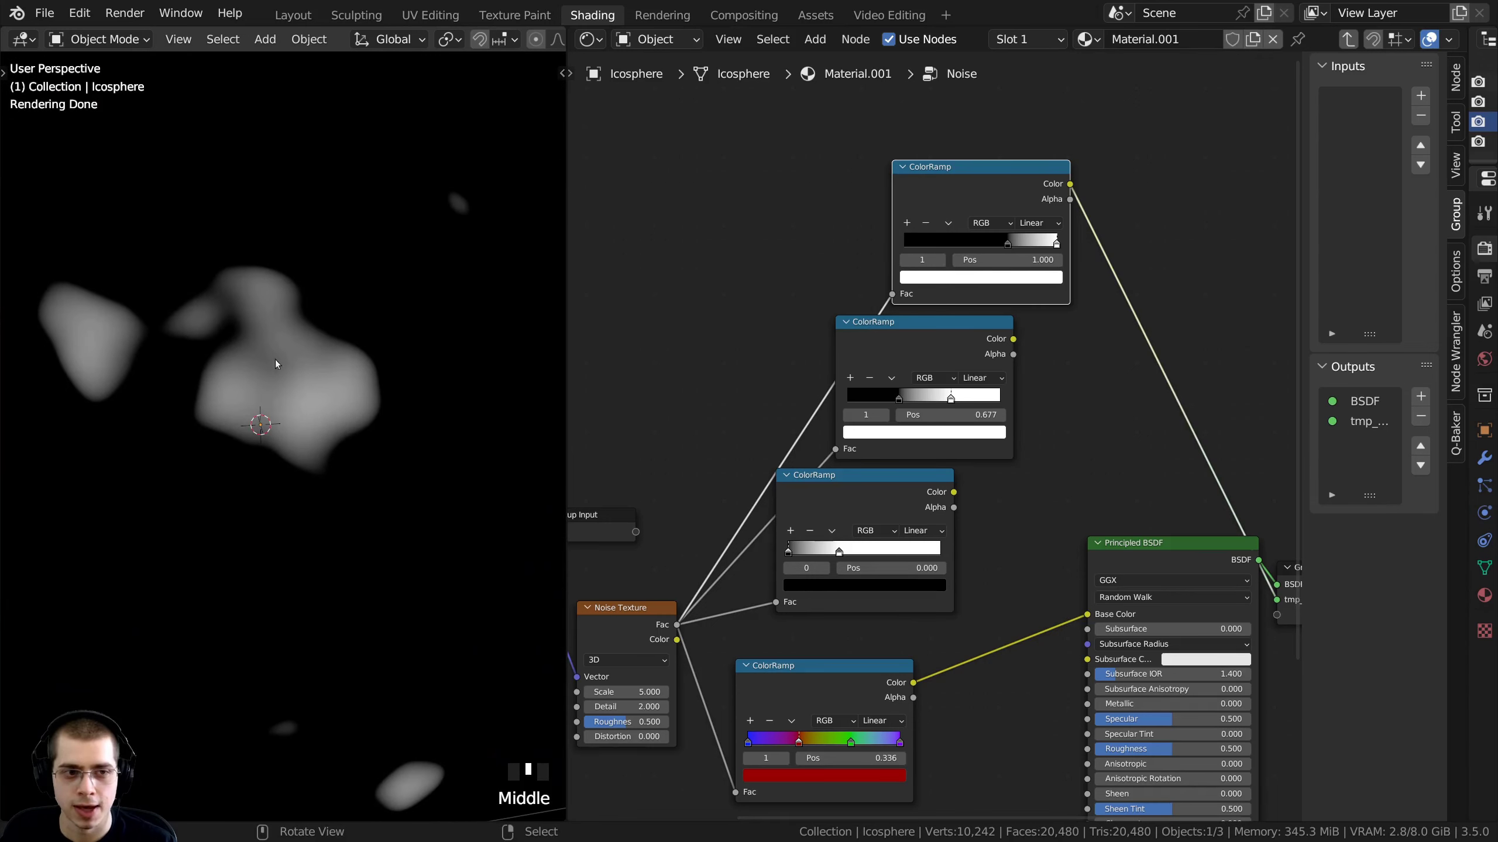
middle_drag(819, 713, 837, 660)
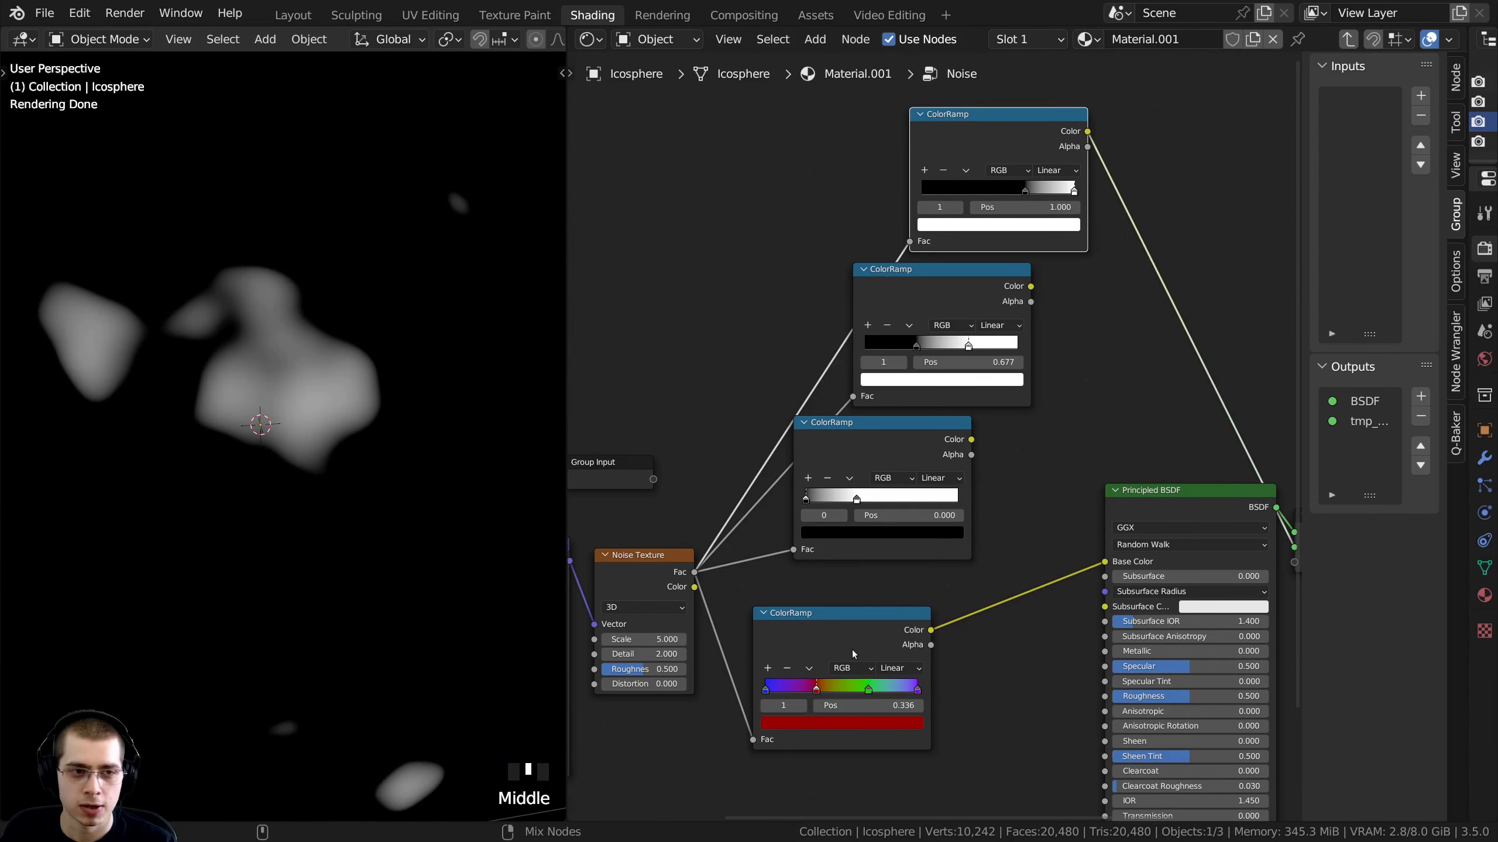
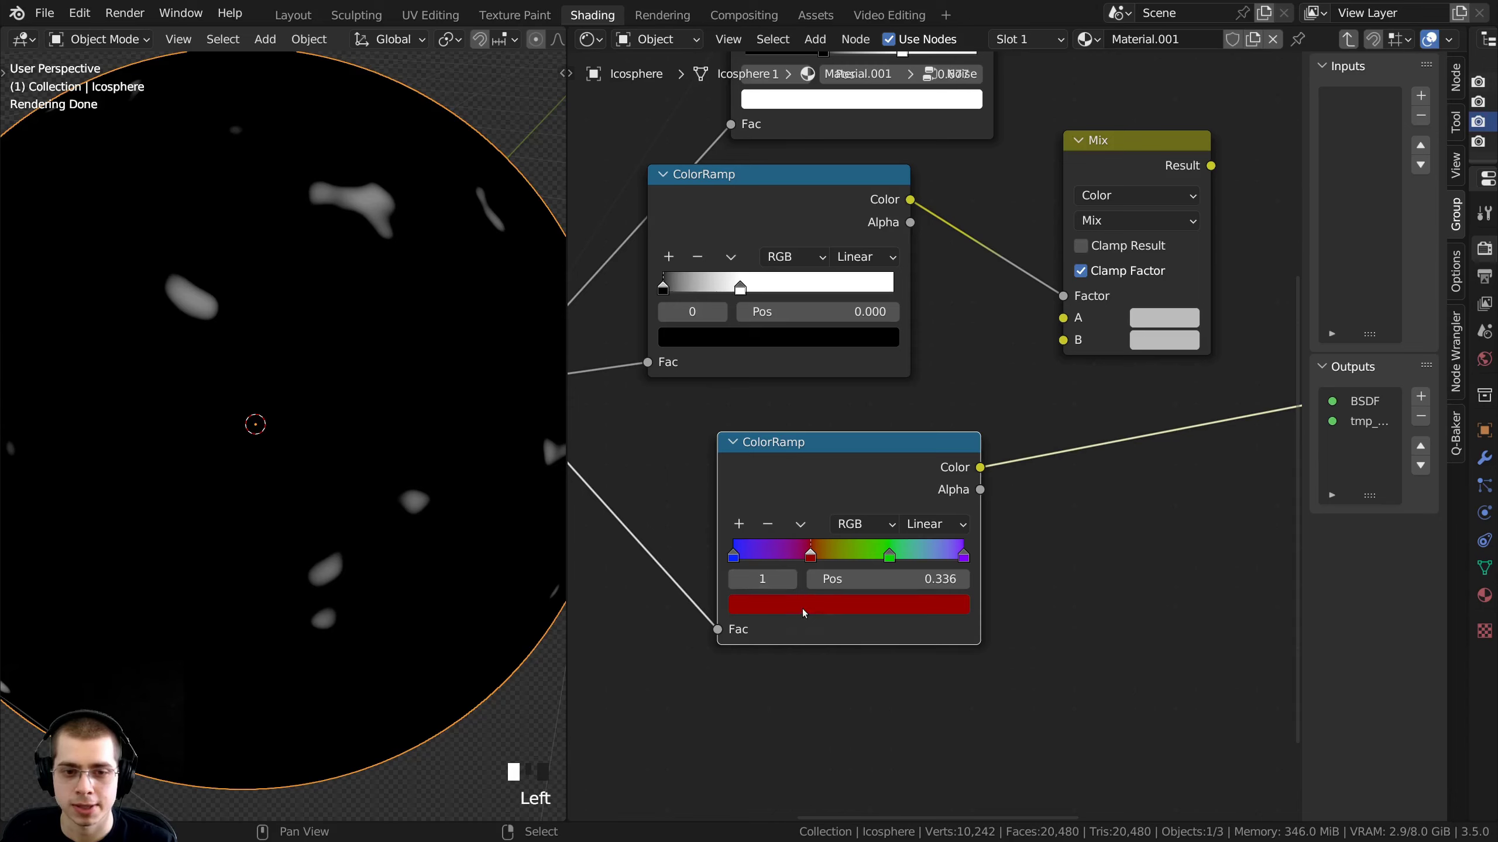
Copy the multicolour ColorRamp's red stop colour to the Mix node's B input and its blue stop colour to A
drag(714, 581, 1168, 345)
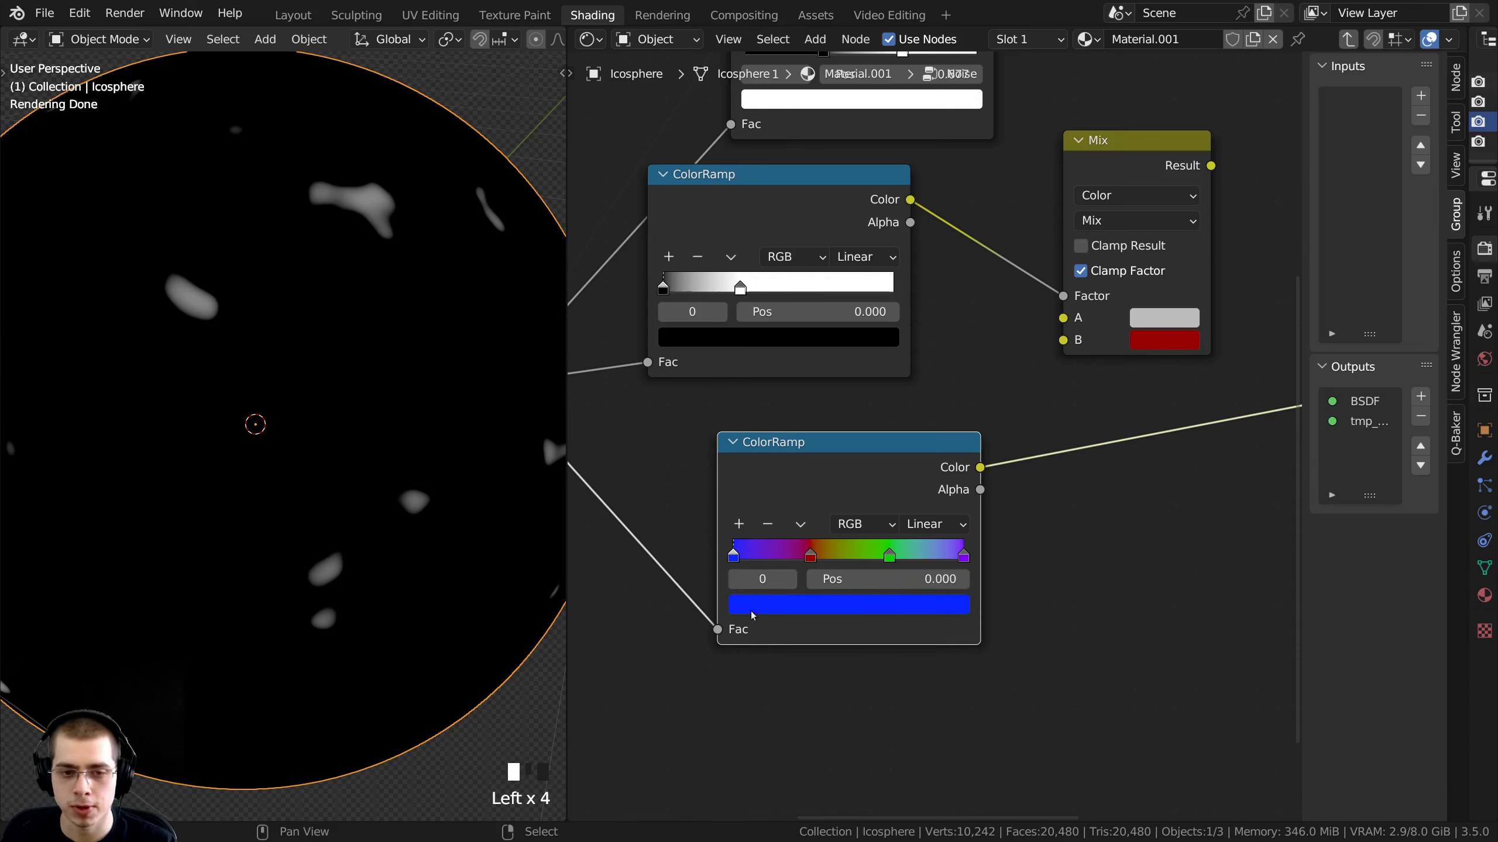
drag(769, 616, 998, 497)
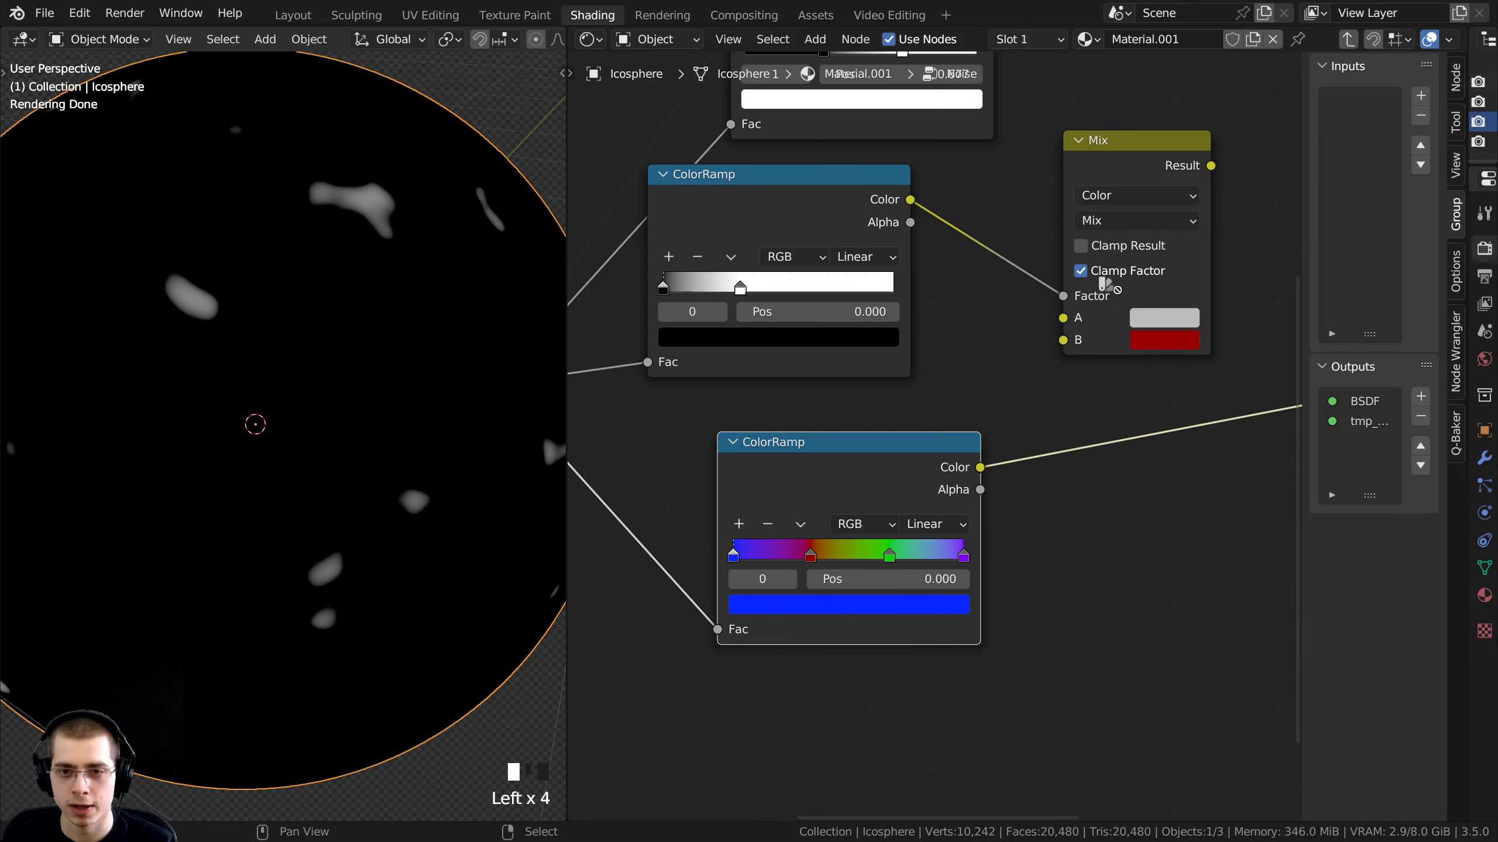
drag(1114, 287, 1153, 321)
middle_drag(1132, 219, 1003, 378)
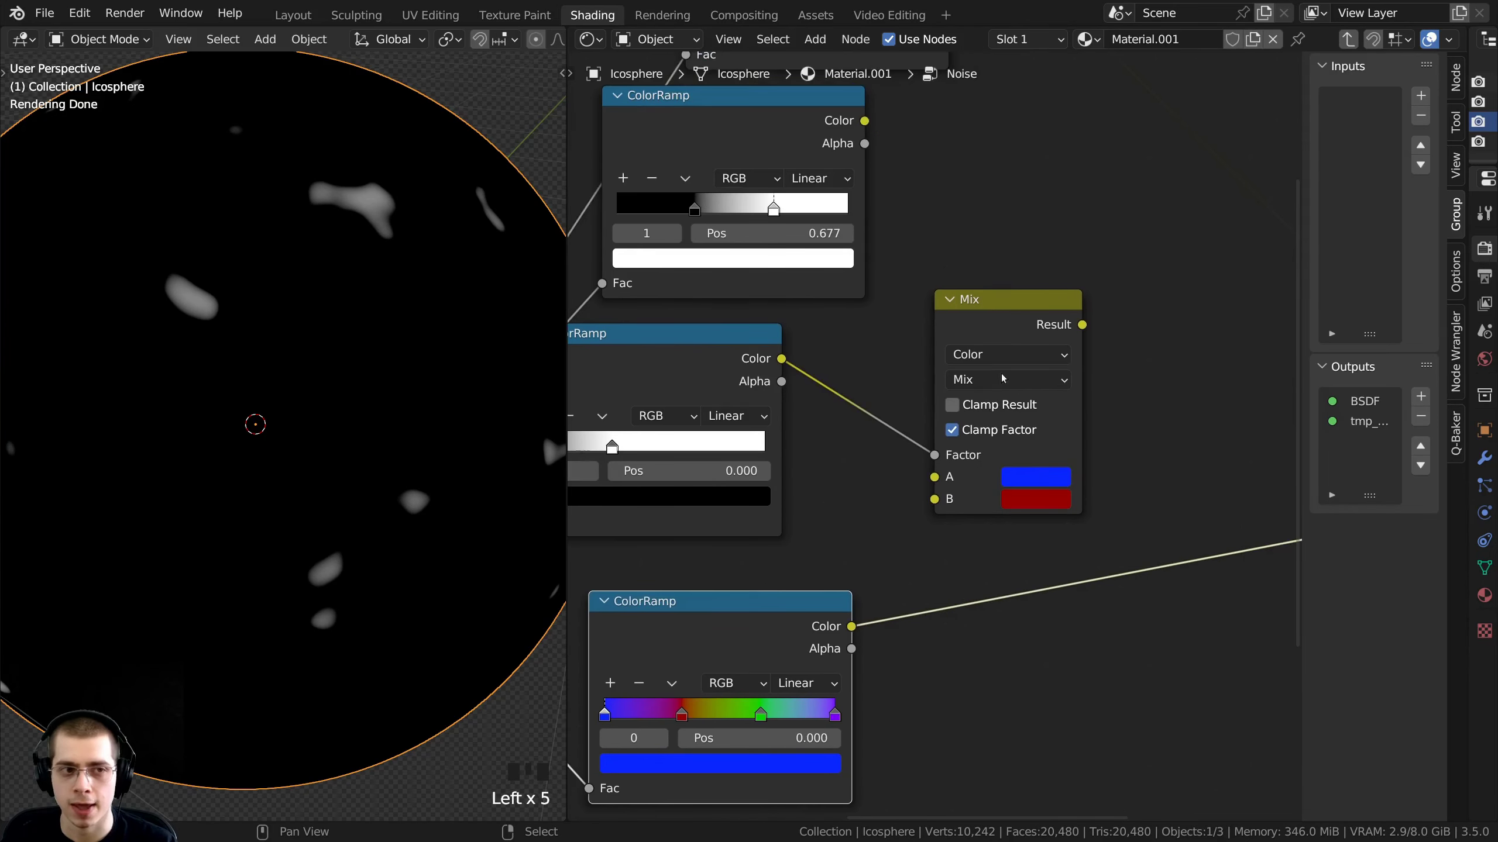
Compare the Mix node's result with the multicolour ColorRamp's output on the sphere, focusing on the blue-to-red areas
ctrl+shift+click(1027, 319)
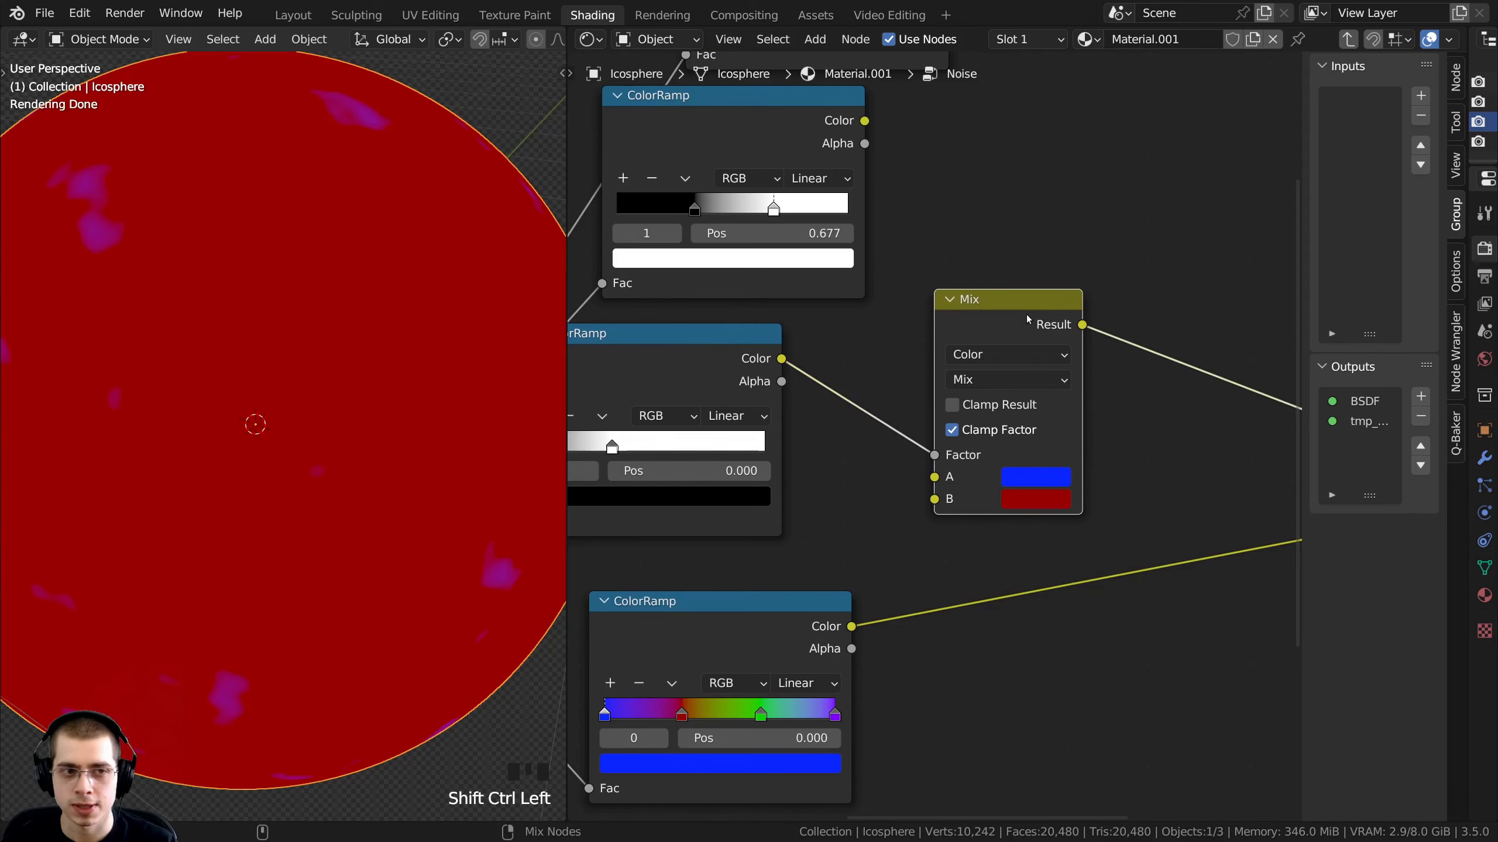
ctrl+shift+click(773, 631)
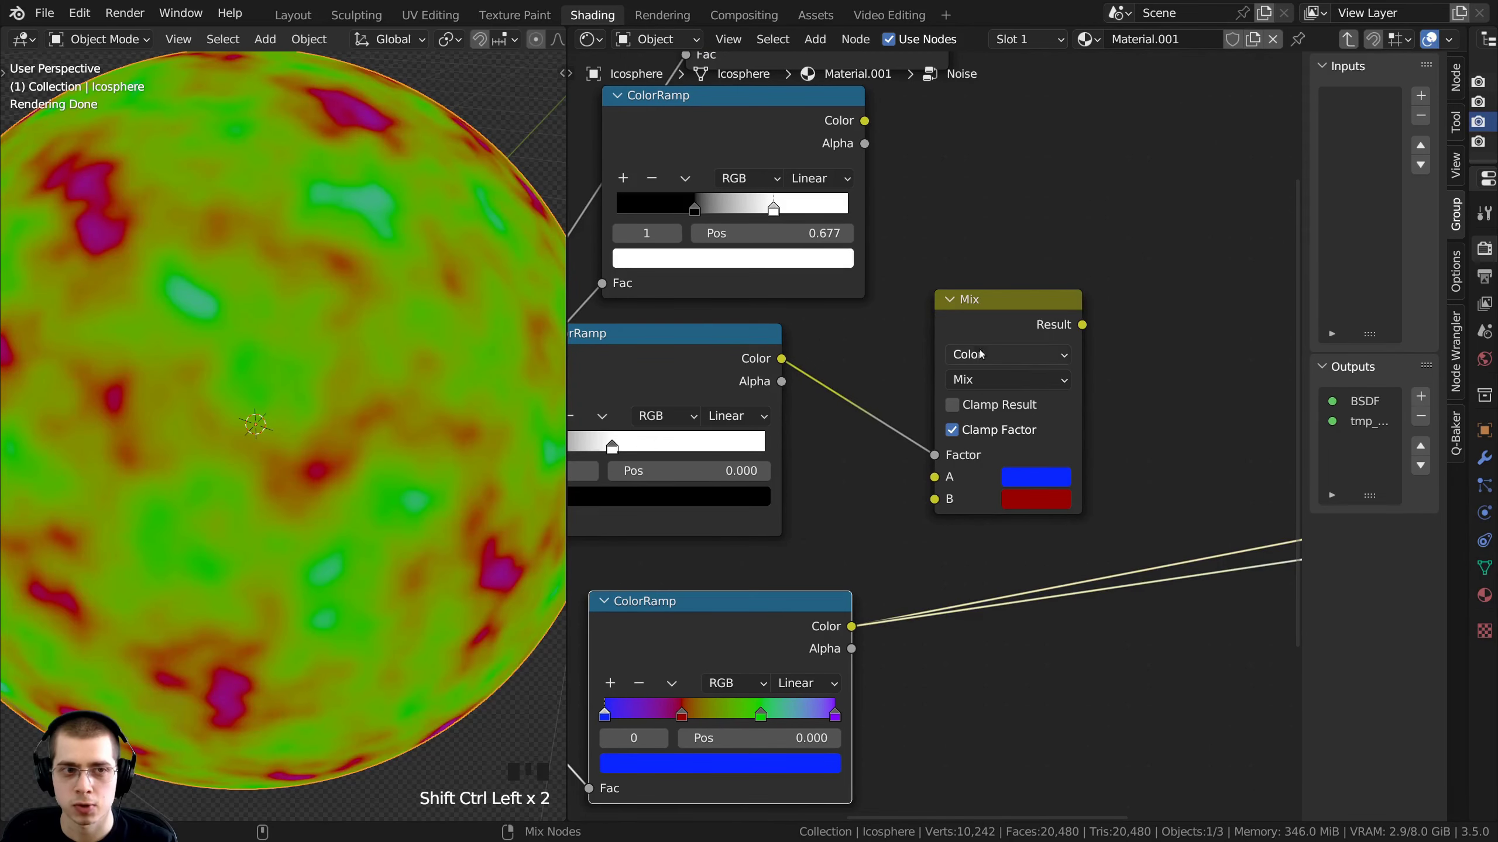
ctrl+shift+click(1009, 333)
ctrl+shift+click(810, 626)
ctrl+shift+click(1040, 322)
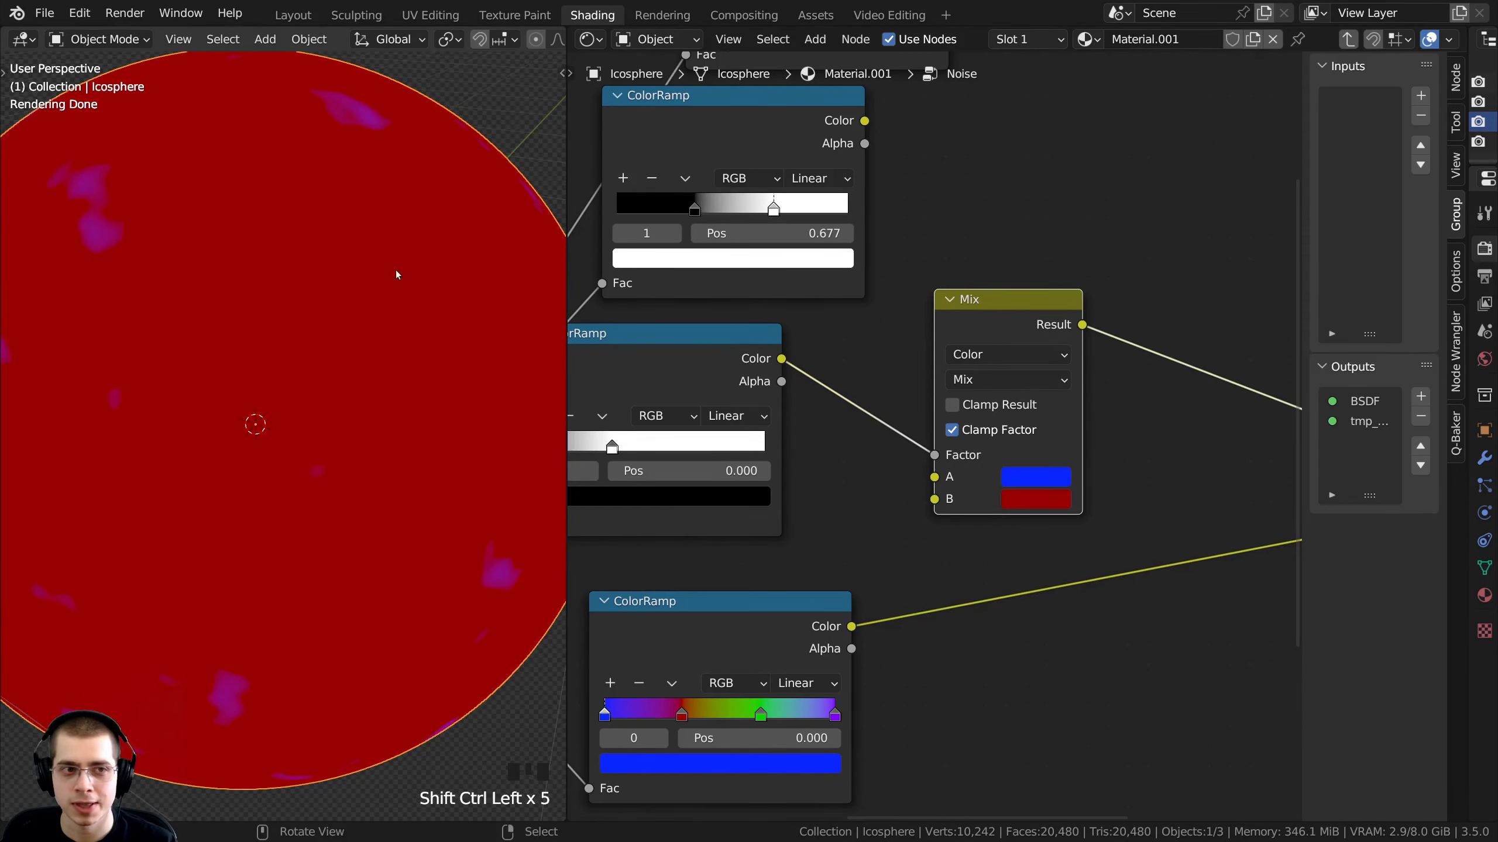
middle_drag(394, 274, 320, 353)
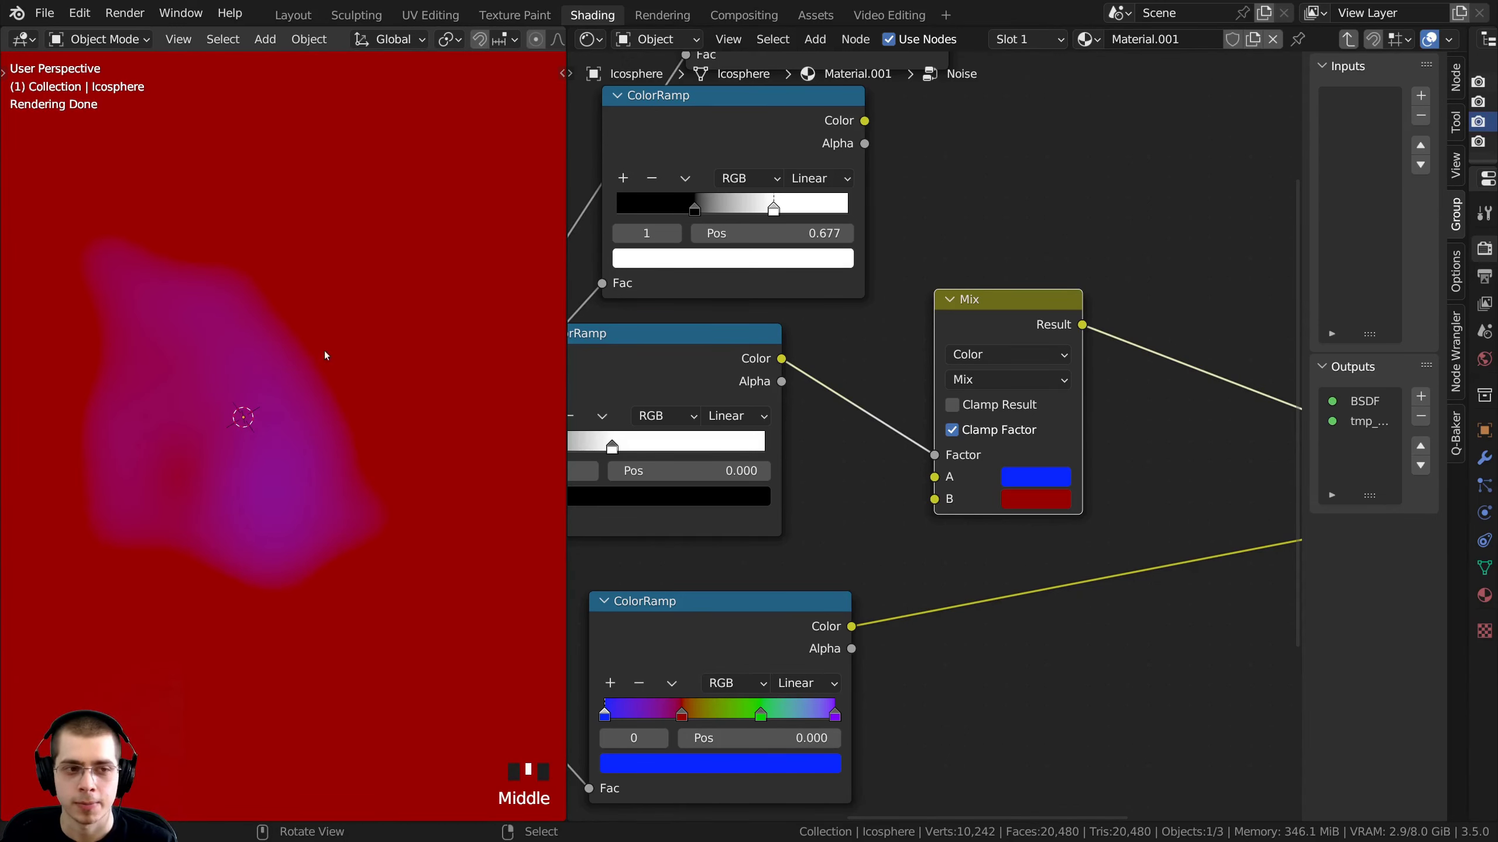
ctrl+shift+click(743, 620)
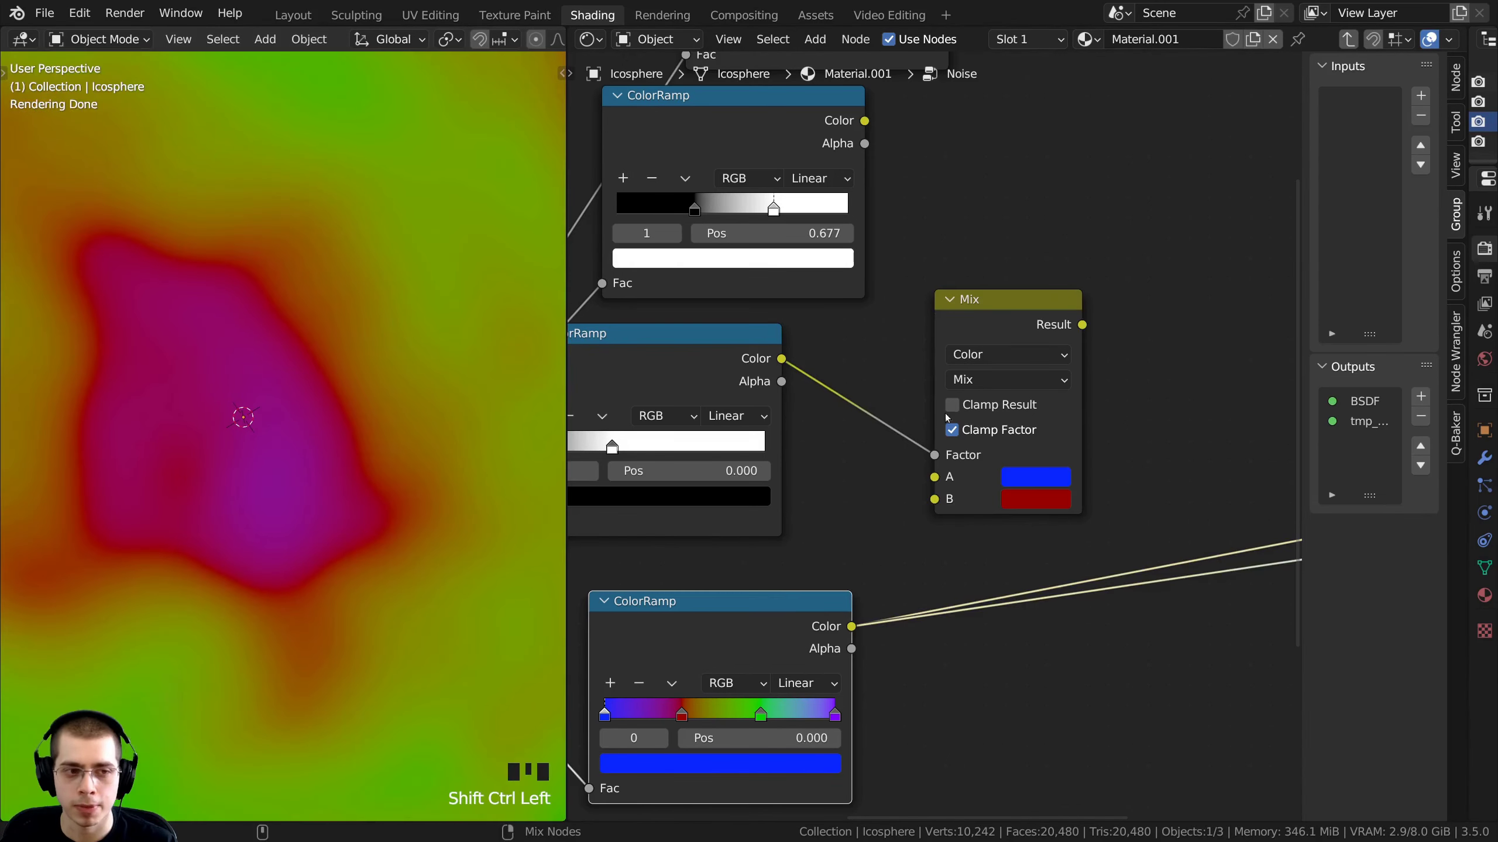
ctrl+shift+click(1026, 323)
ctrl+shift+click(708, 662)
Reposition the Mix node beside the black-and-white ColorRamps, leaving free space around it in the node layout
scroll(688, 676, down, 3)
middle_drag(688, 676, 777, 600)
drag(837, 555, 831, 551)
middle_drag(919, 435, 837, 562)
scroll(929, 436, up, 3)
drag(918, 462, 900, 459)
scroll(920, 442, down, 2)
middle_drag(947, 420, 854, 473)
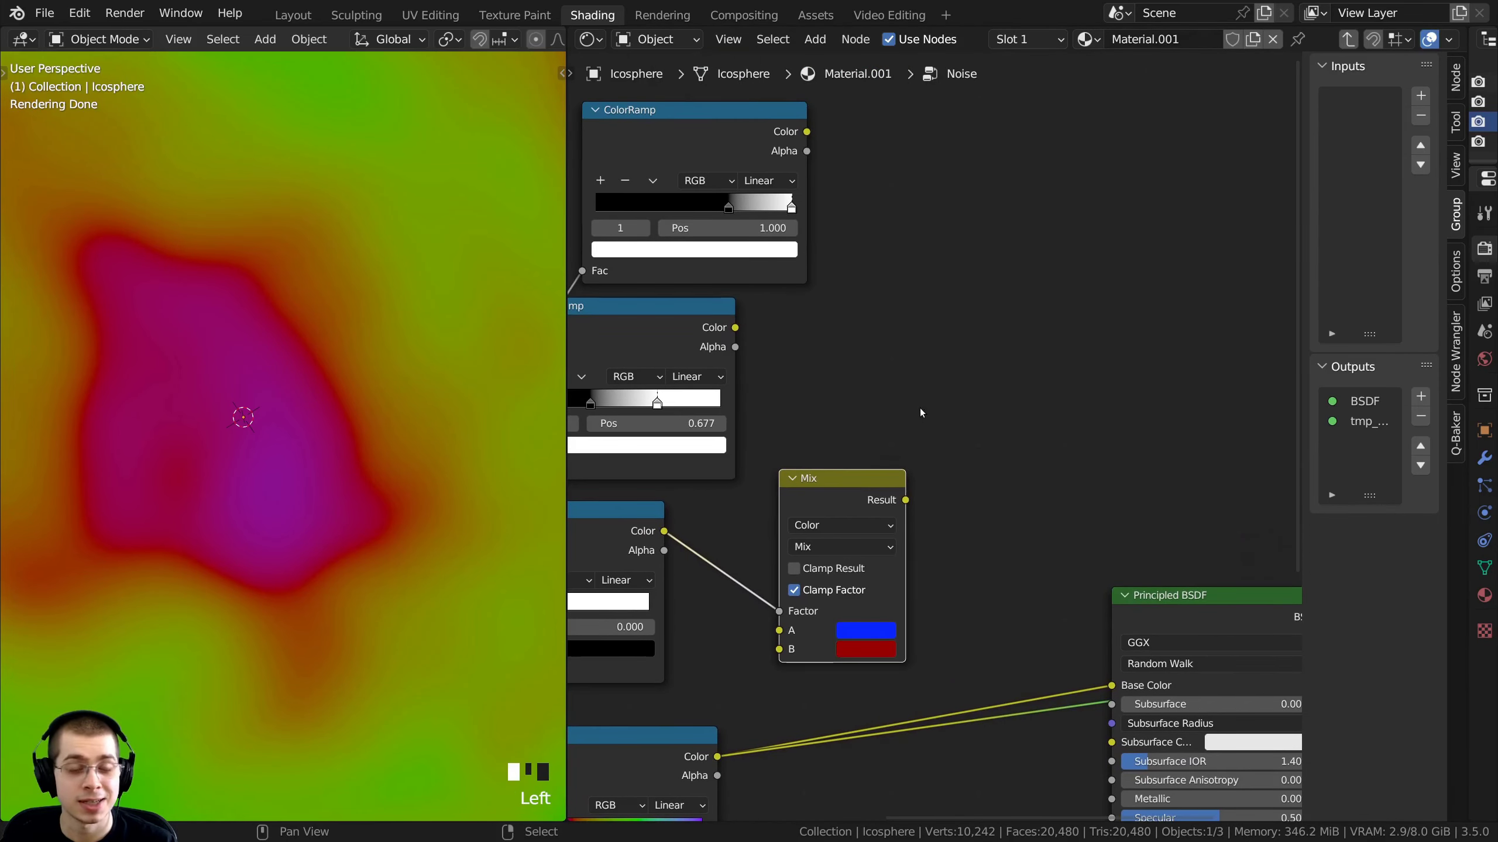
middle_drag(920, 408, 971, 401)
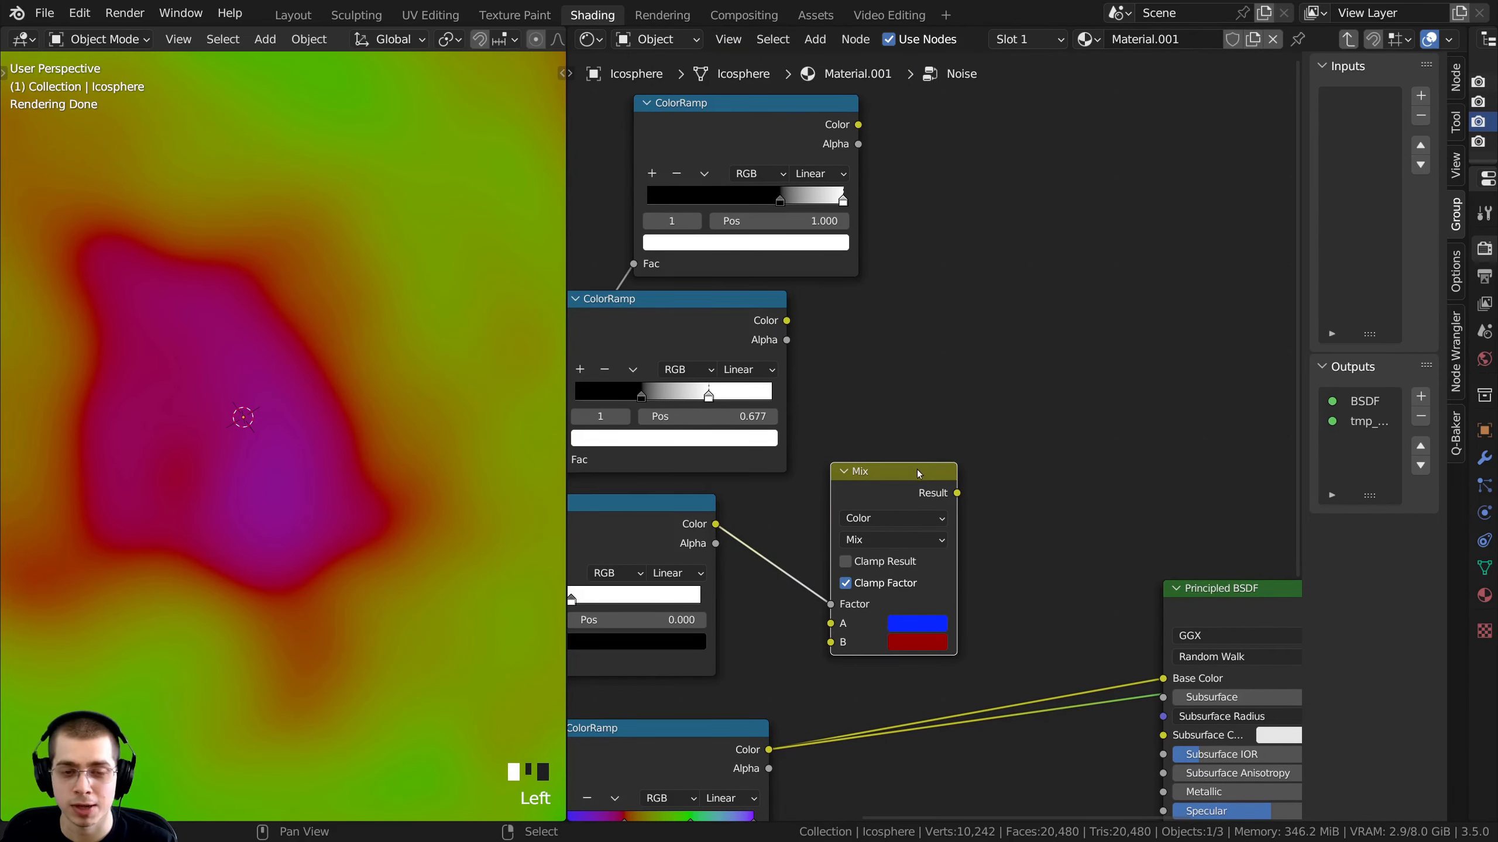
middle_drag(917, 471, 931, 467)
drag(885, 501, 907, 467)
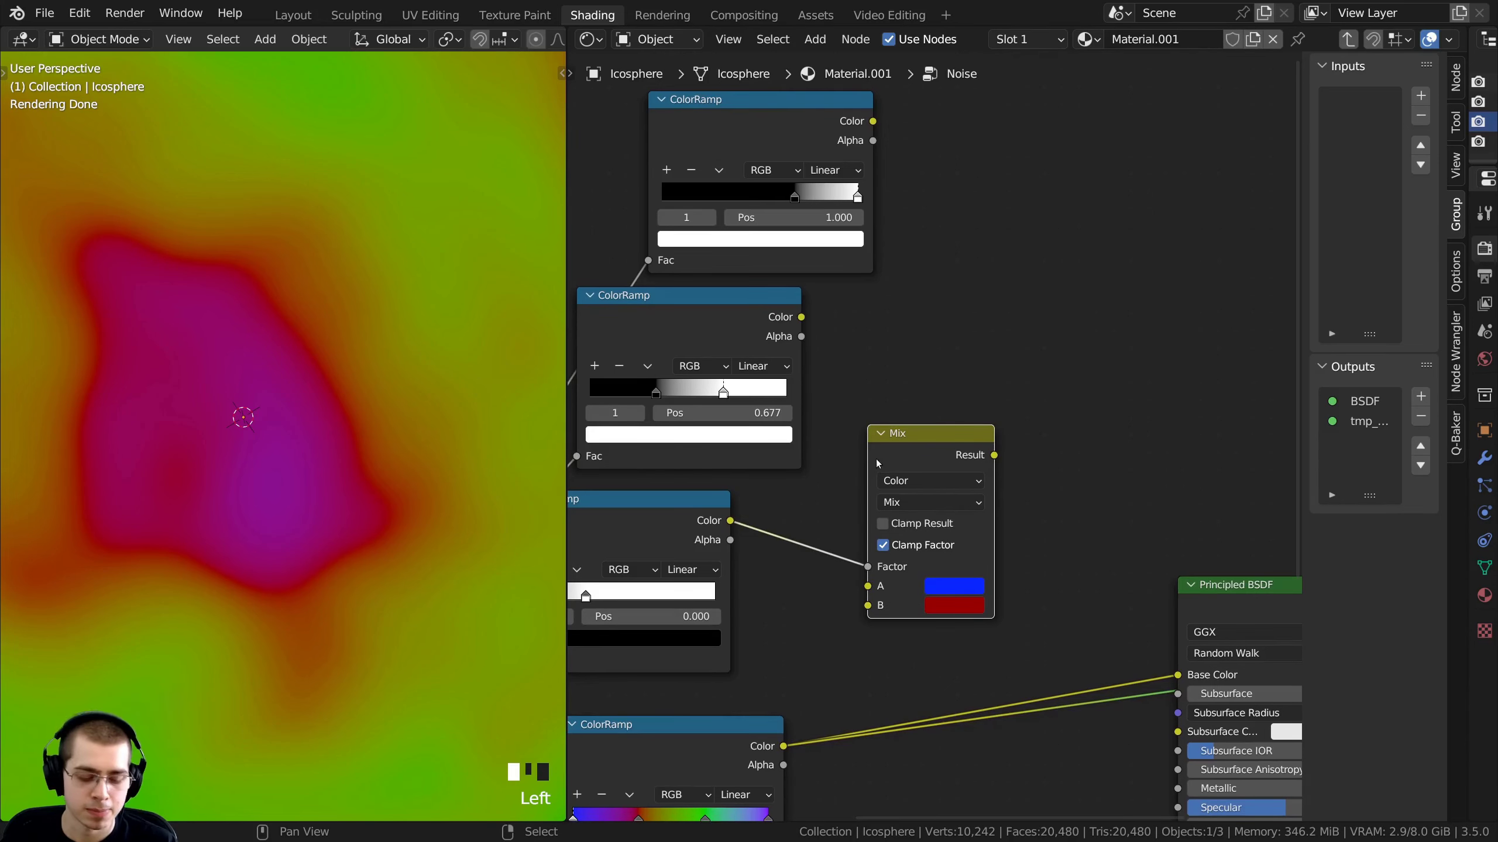
Duplicate the blue-red Mix node, place the copy above and to its right, and link the original's Result to the copy's A input
scroll(877, 462, up, 1)
key(shift+d)
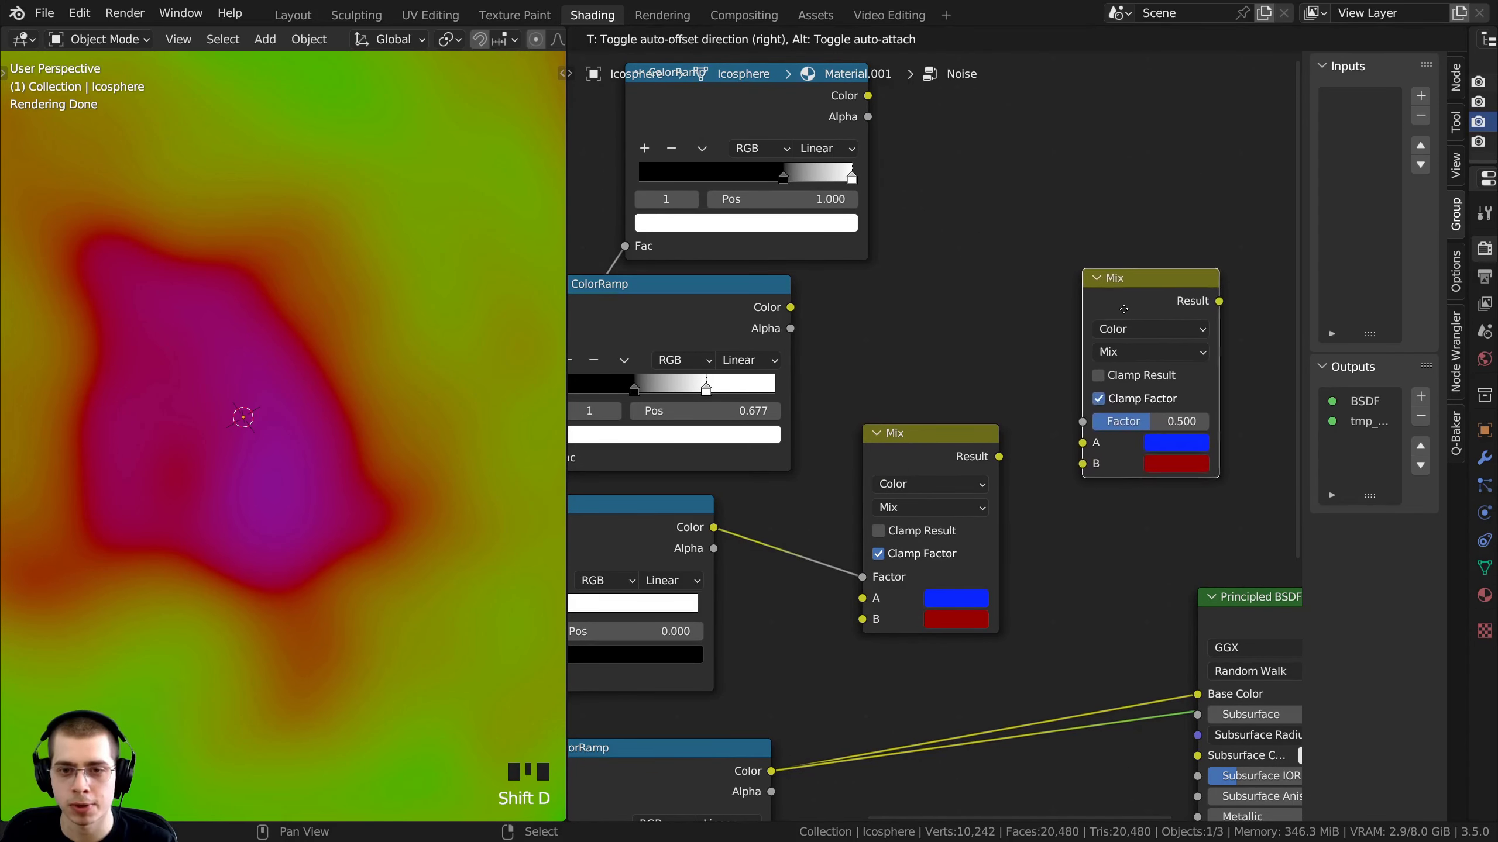
click(1123, 309)
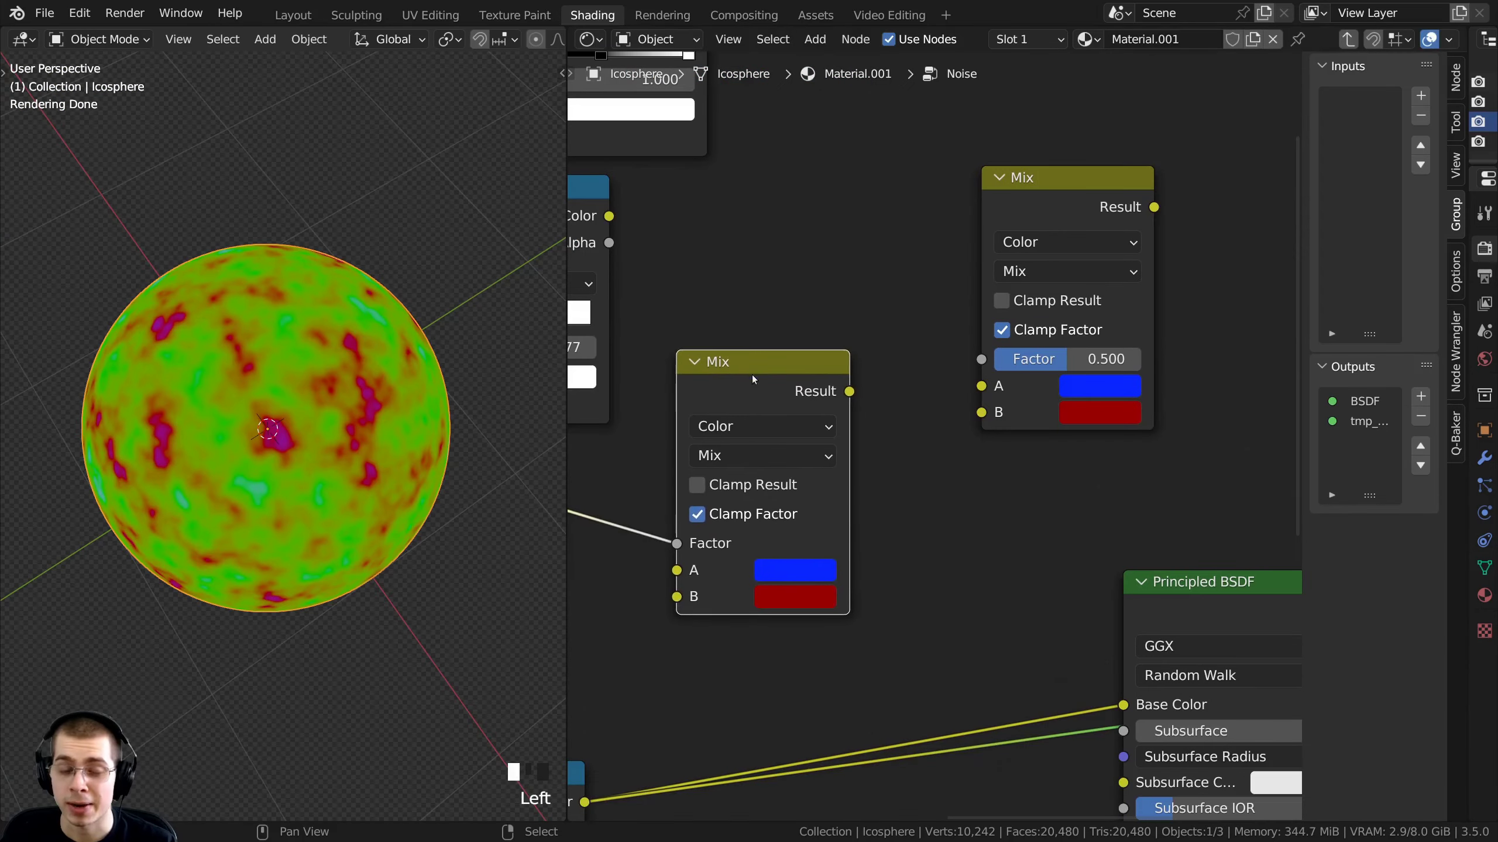
drag(850, 393, 853, 240)
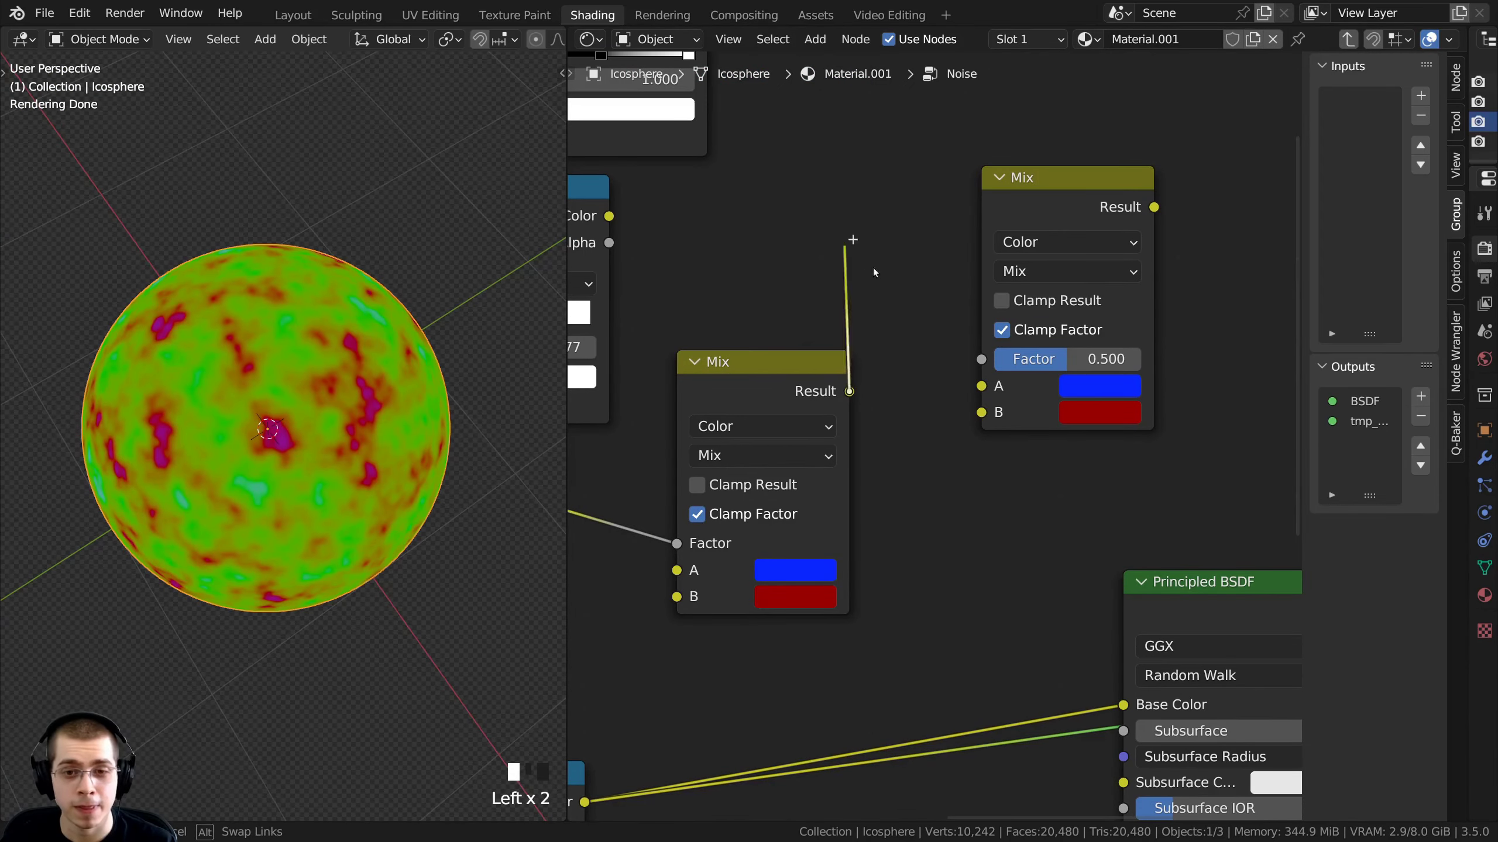
drag(981, 386, 981, 387)
Link the Color output of the middle black-and-white ColorRamp to the second Mix node's Factor
scroll(719, 334, down, 1)
middle_drag(720, 334, 945, 359)
scroll(938, 348, down, 1)
scroll(826, 286, down, 1)
click(716, 276)
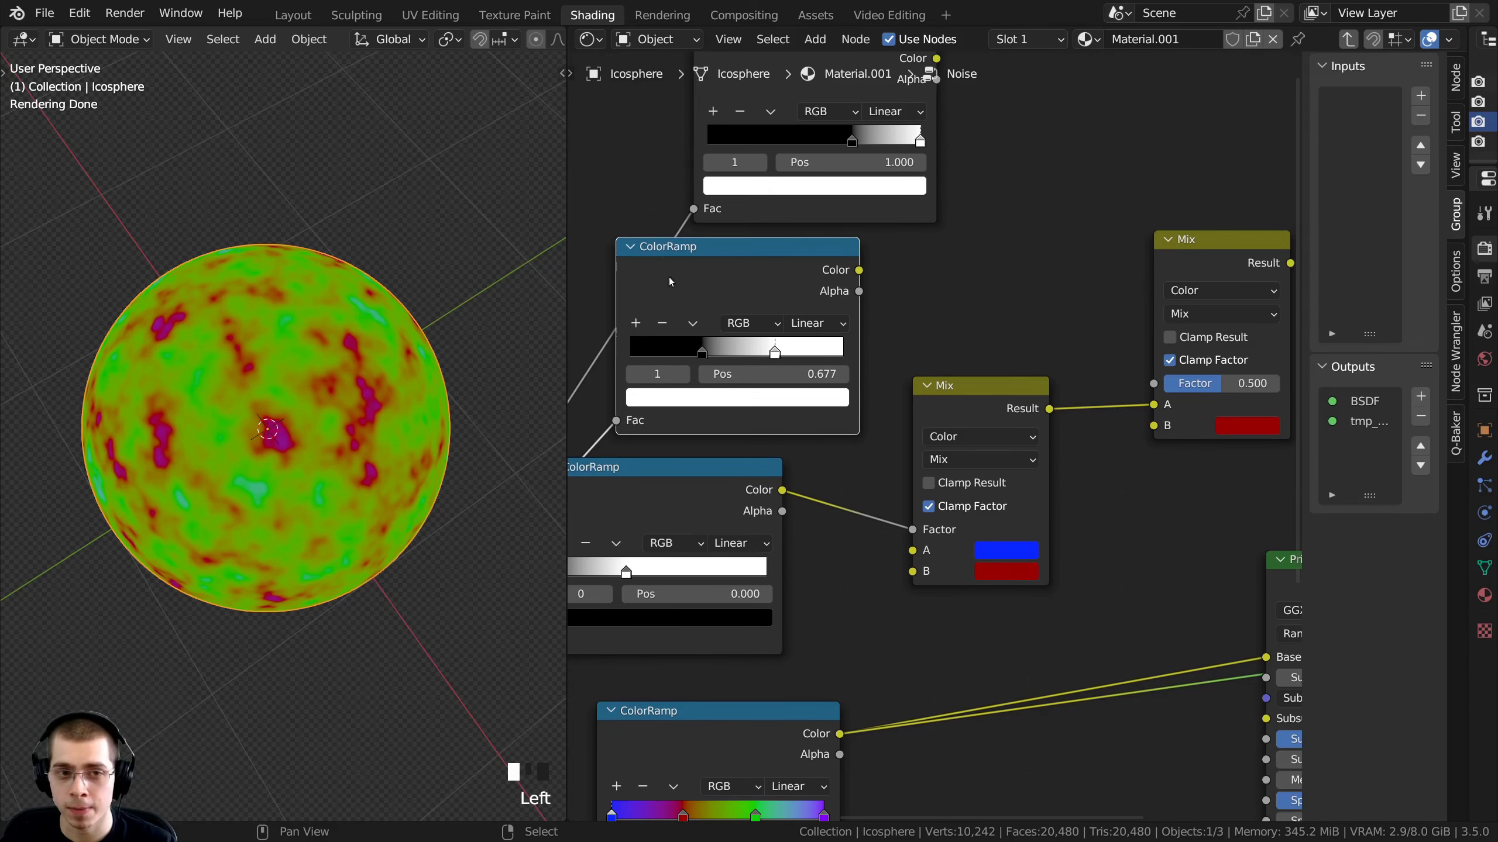
middle_drag(788, 376, 778, 356)
scroll(783, 413, up, 1)
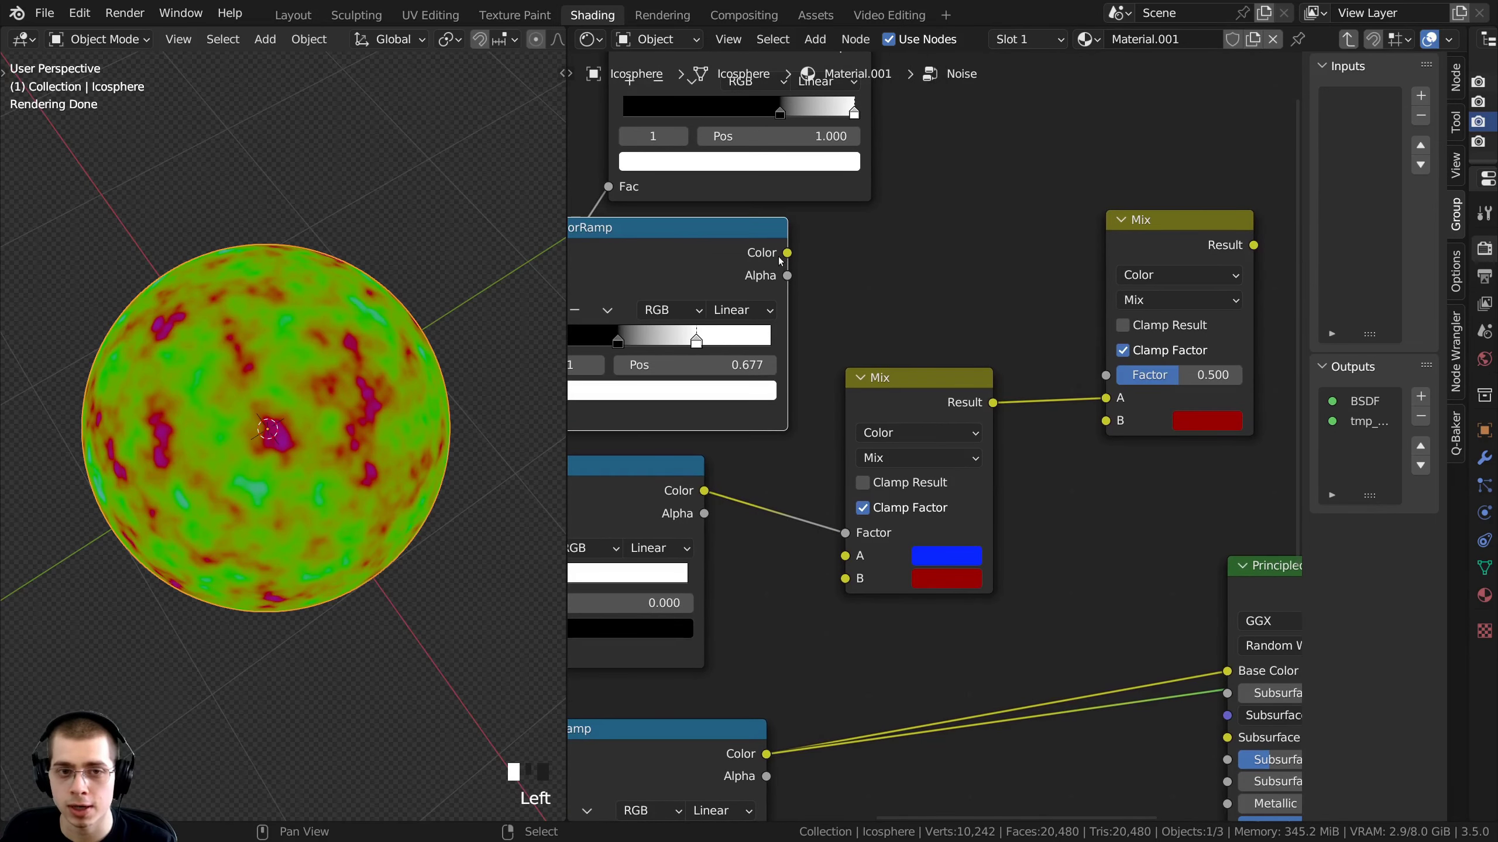
drag(787, 253, 1107, 376)
Copy the colour of the green stop at position 0.677 in the multicolour ColorRamp to the second Mix node's B input
middle_drag(1106, 375, 1123, 298)
scroll(1004, 370, down, 1)
middle_drag(1004, 371, 1109, 331)
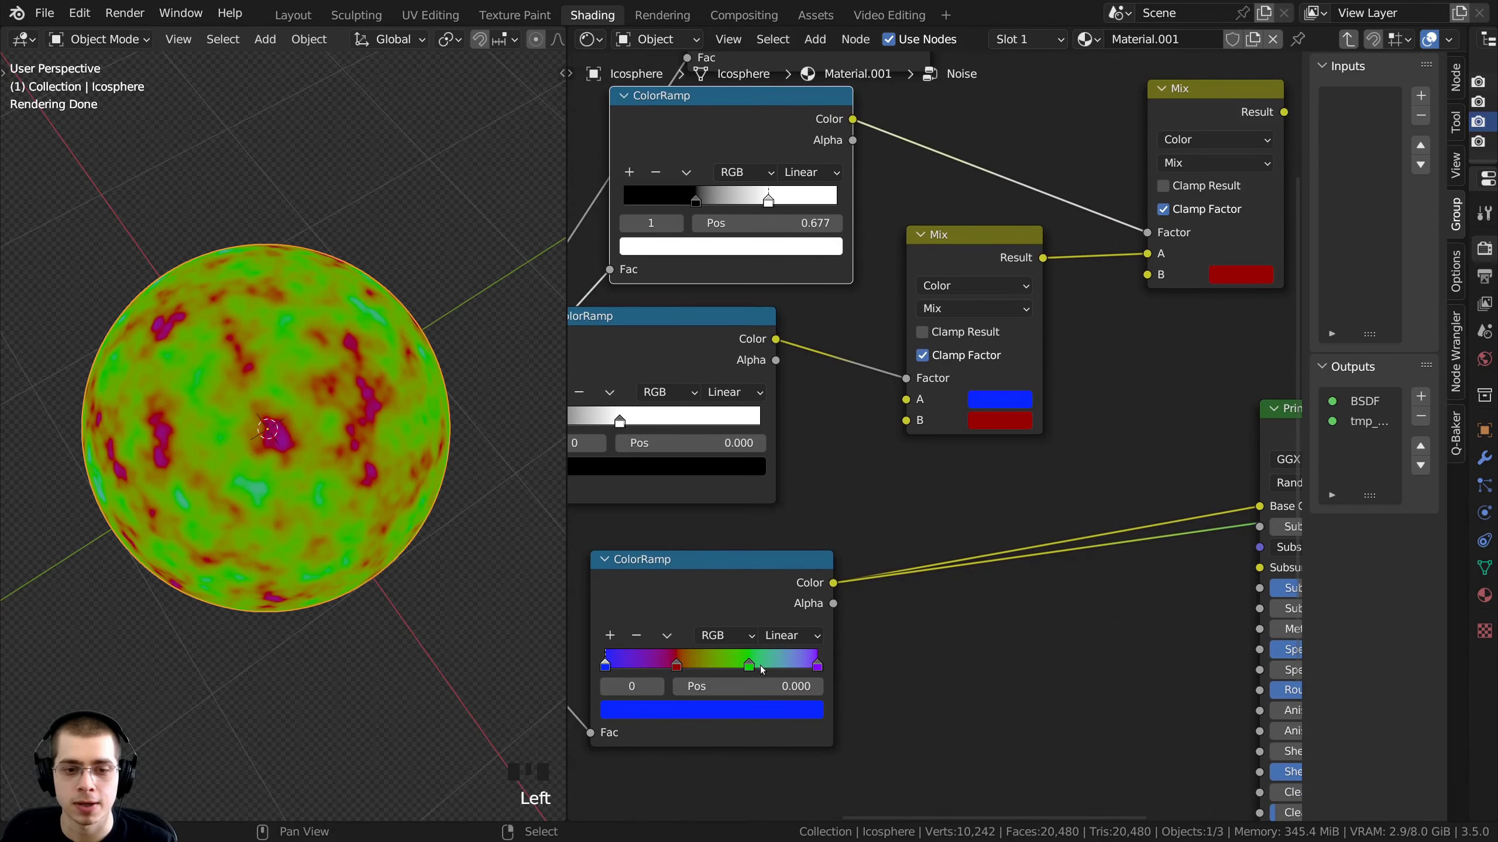
middle_drag(759, 647, 1019, 385)
scroll(1019, 385, up, 5)
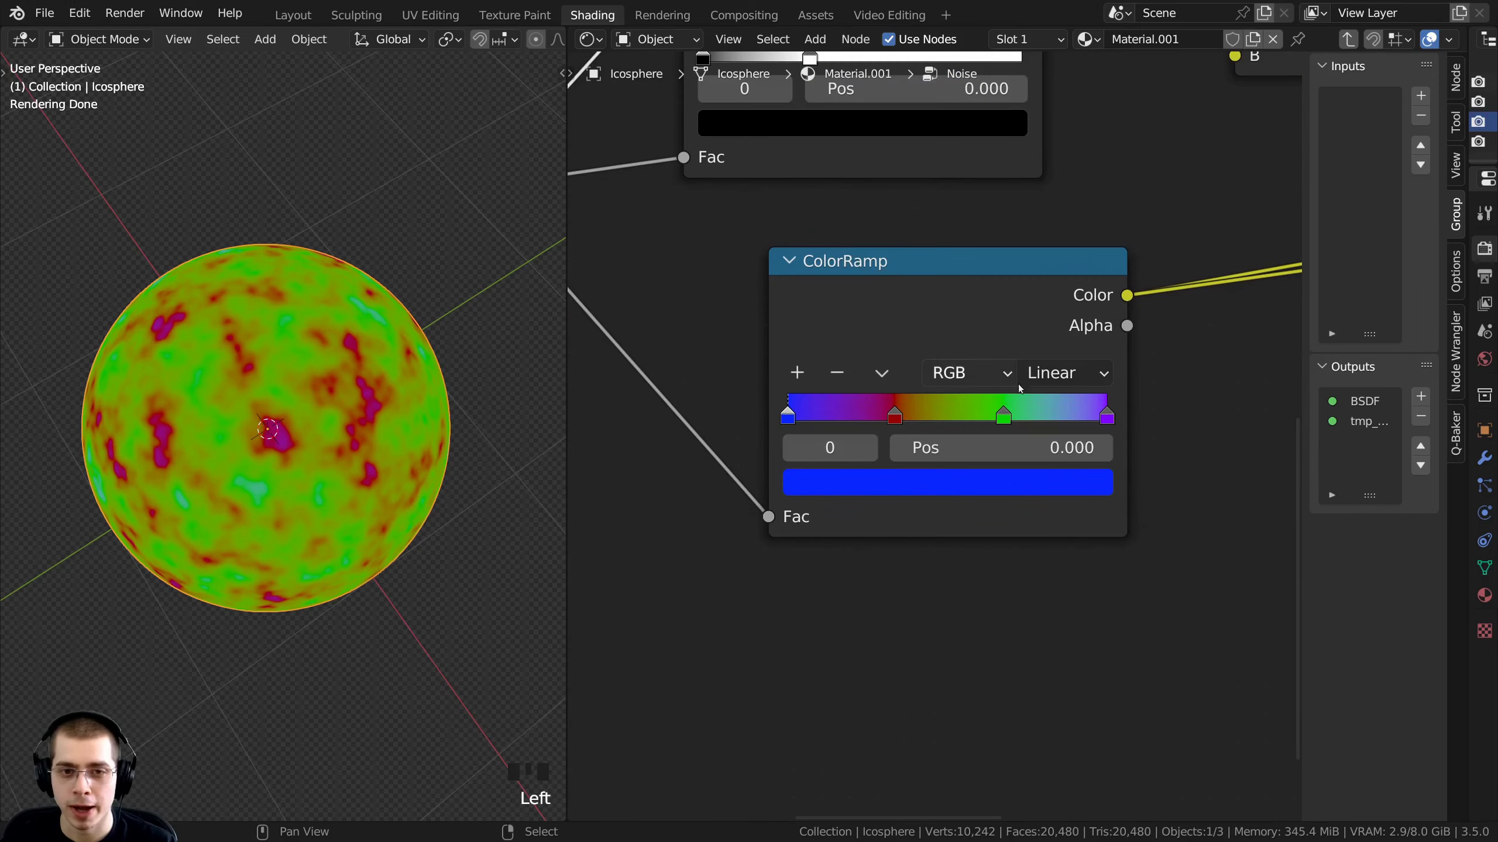
click(1002, 418)
scroll(1003, 418, down, 2)
middle_drag(930, 477, 653, 641)
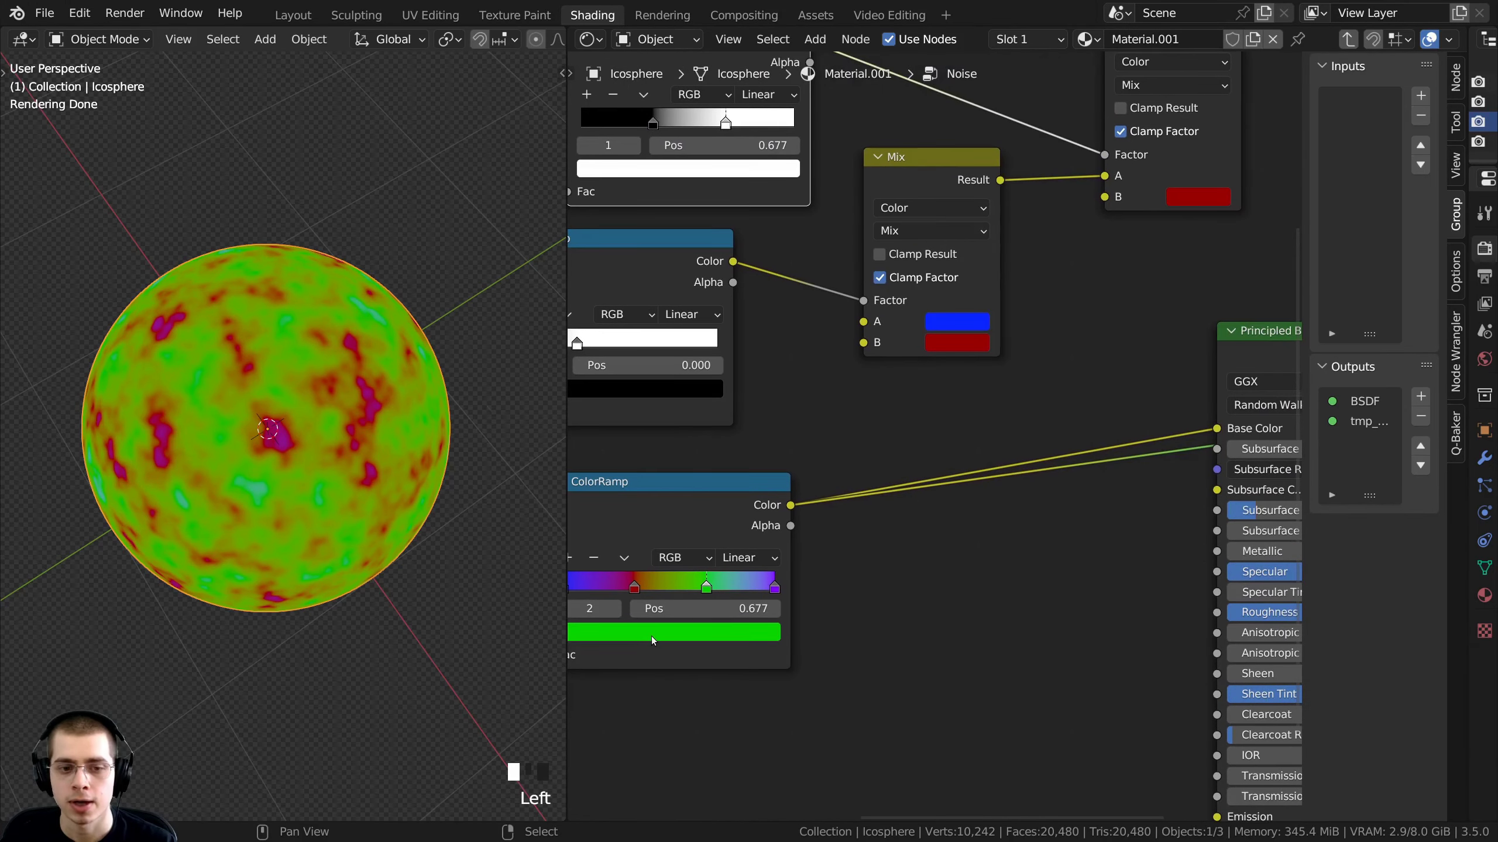
drag(809, 586, 1187, 204)
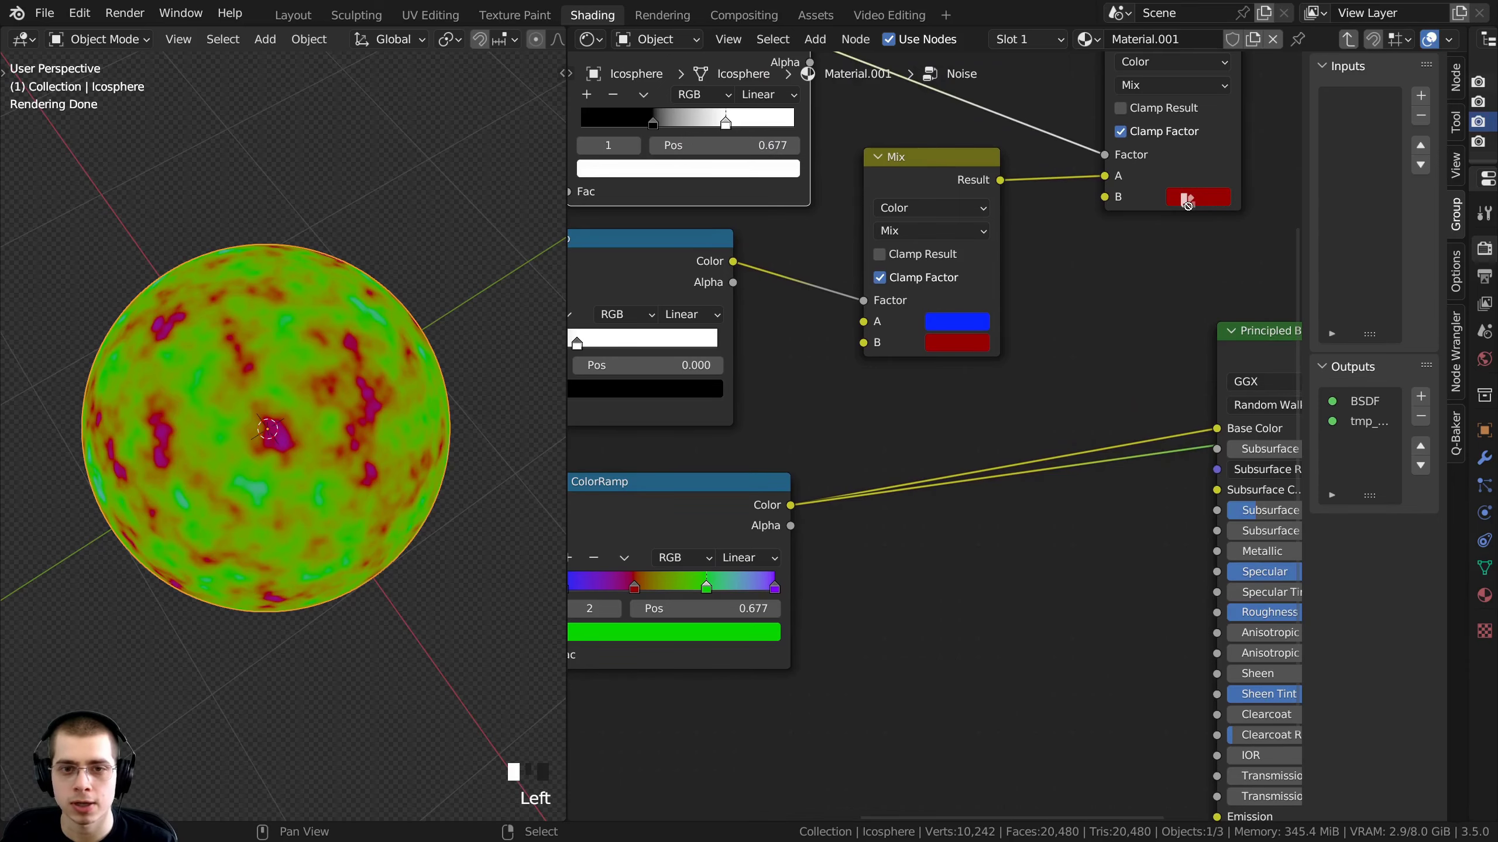
middle_drag(1187, 203, 1156, 229)
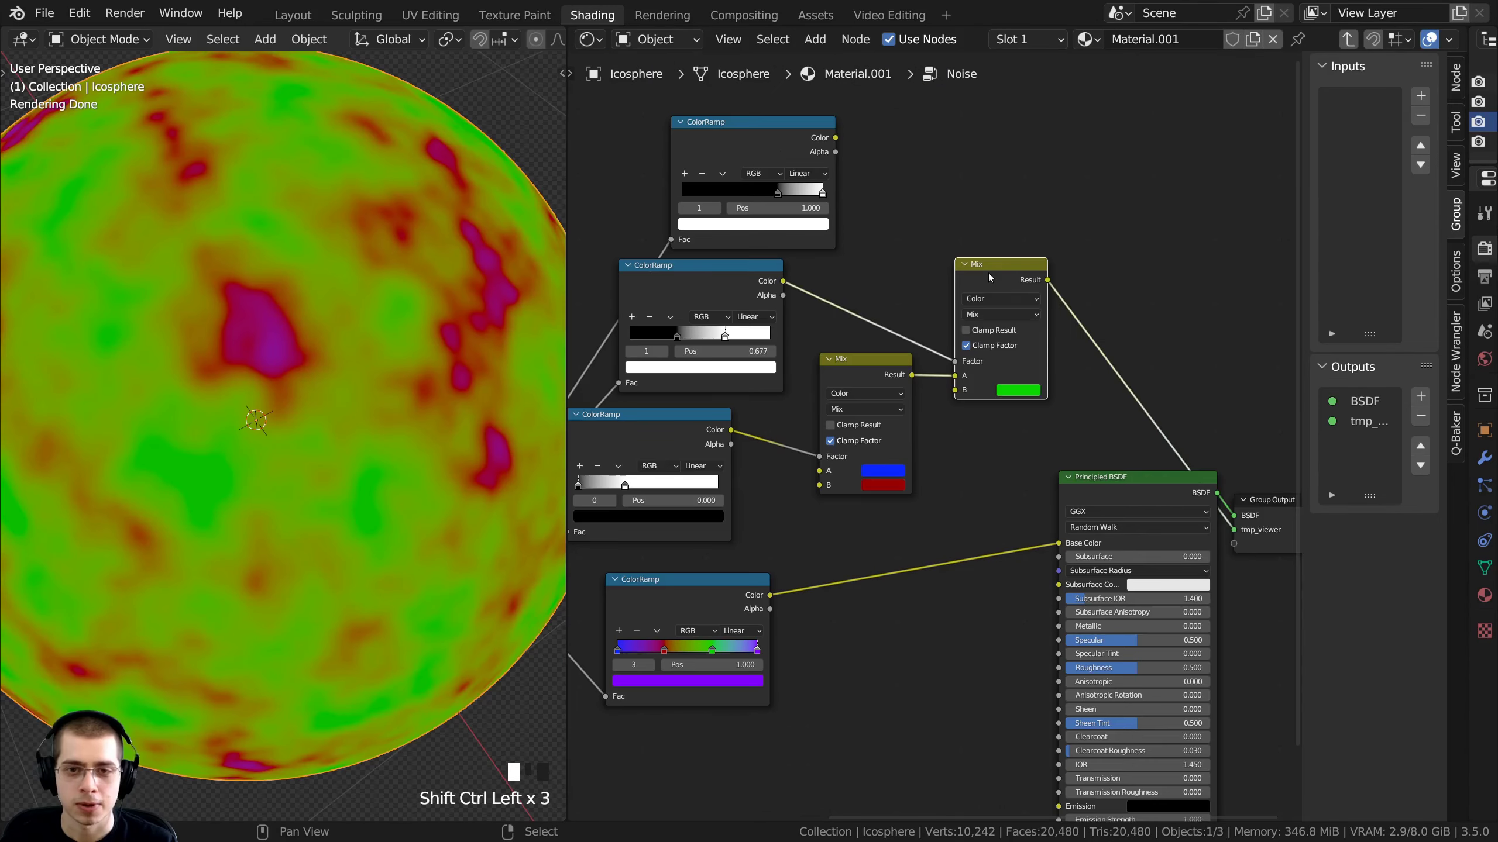
Duplicate the second Mix node, place the copy above and to its right, and link the second Mix's Result to the copy's A input
scroll(967, 295, up, 1)
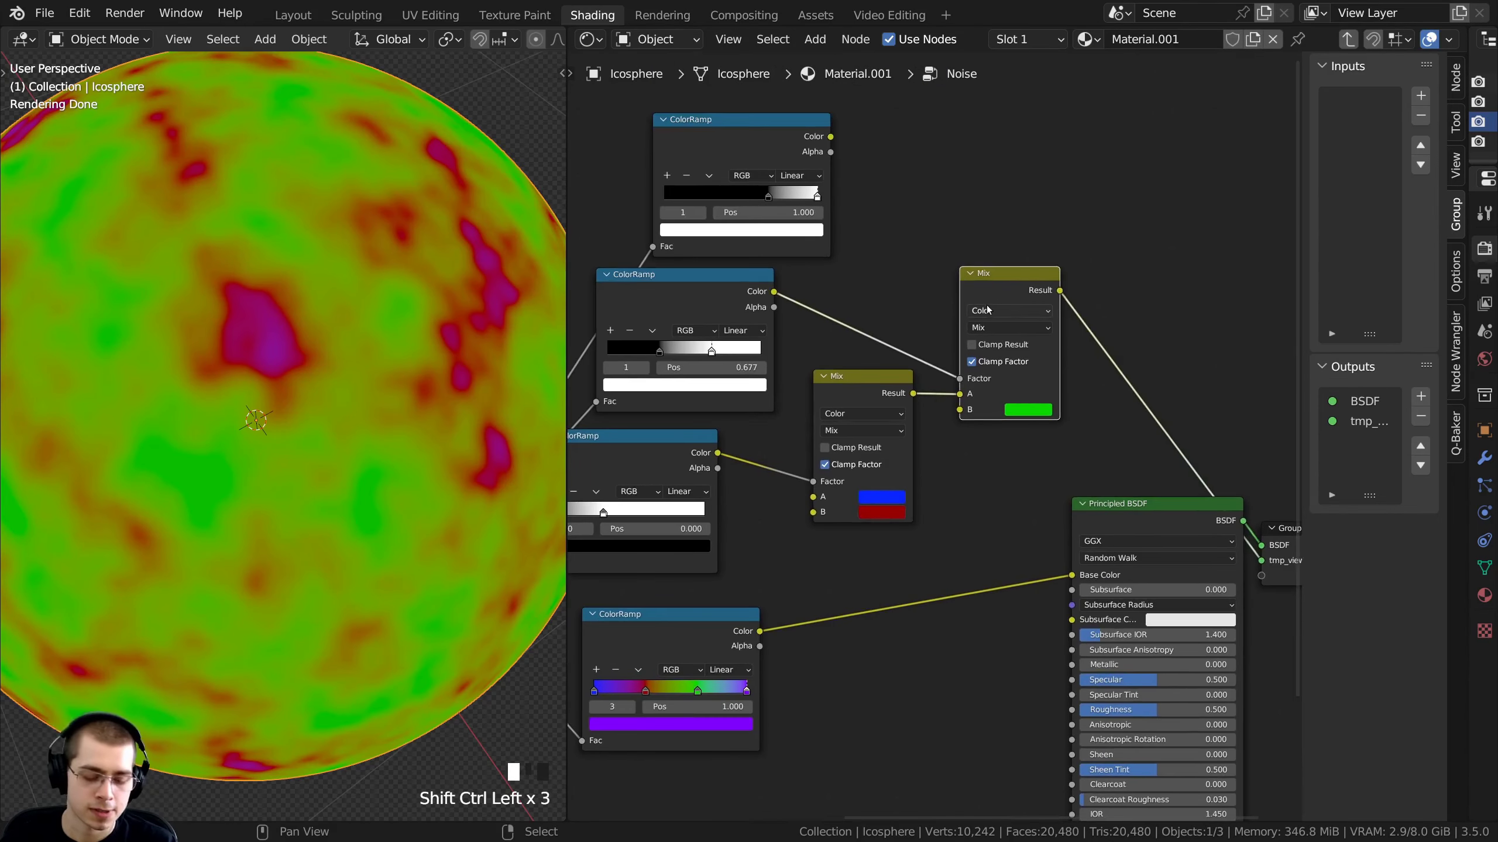
middle_drag(945, 330, 905, 354)
key(shift+d)
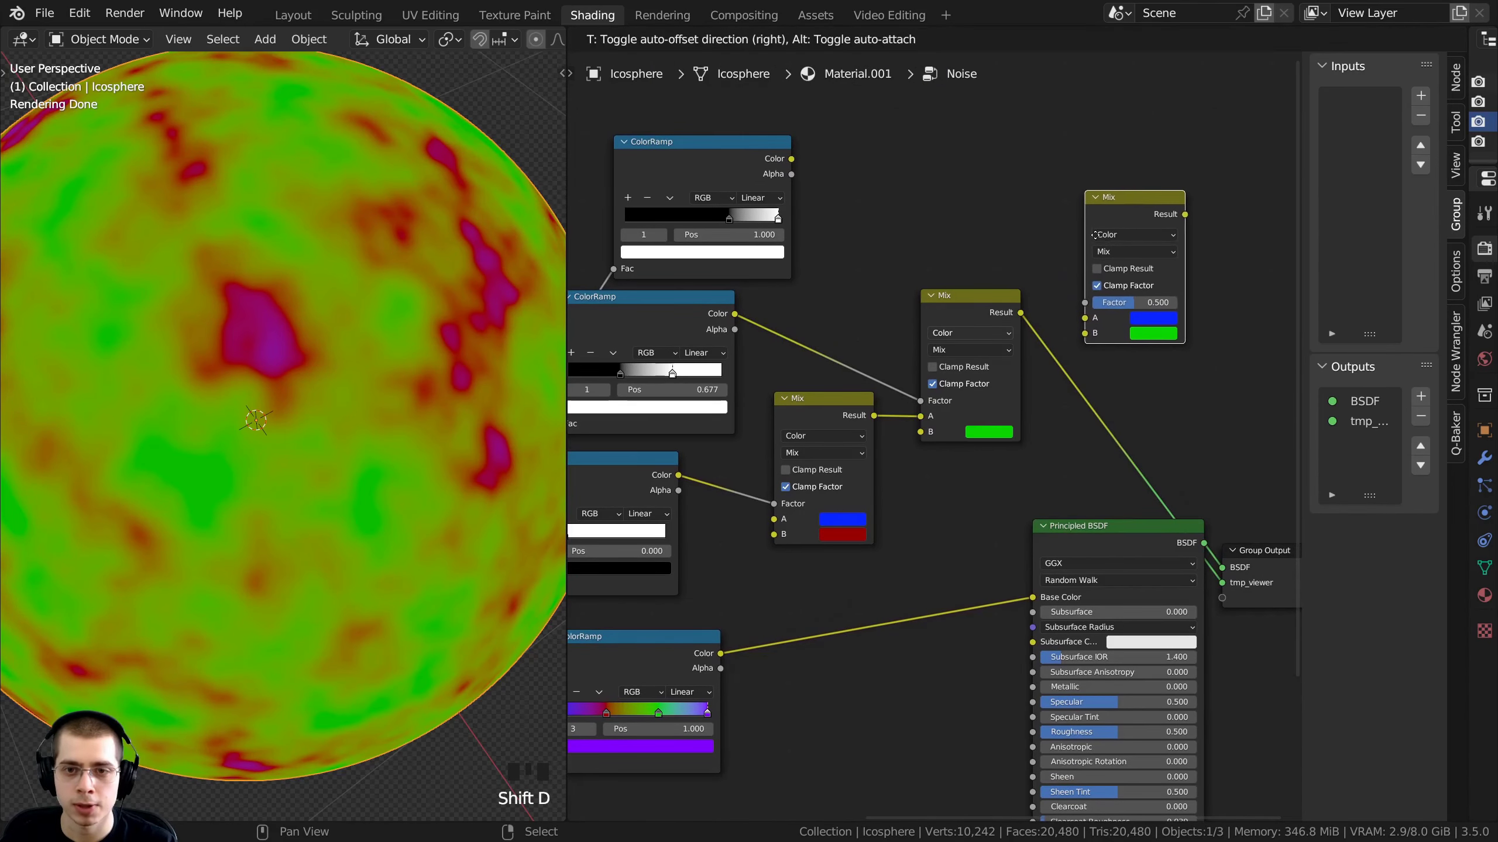
click(1096, 230)
scroll(1095, 230, up, 2)
key(a)
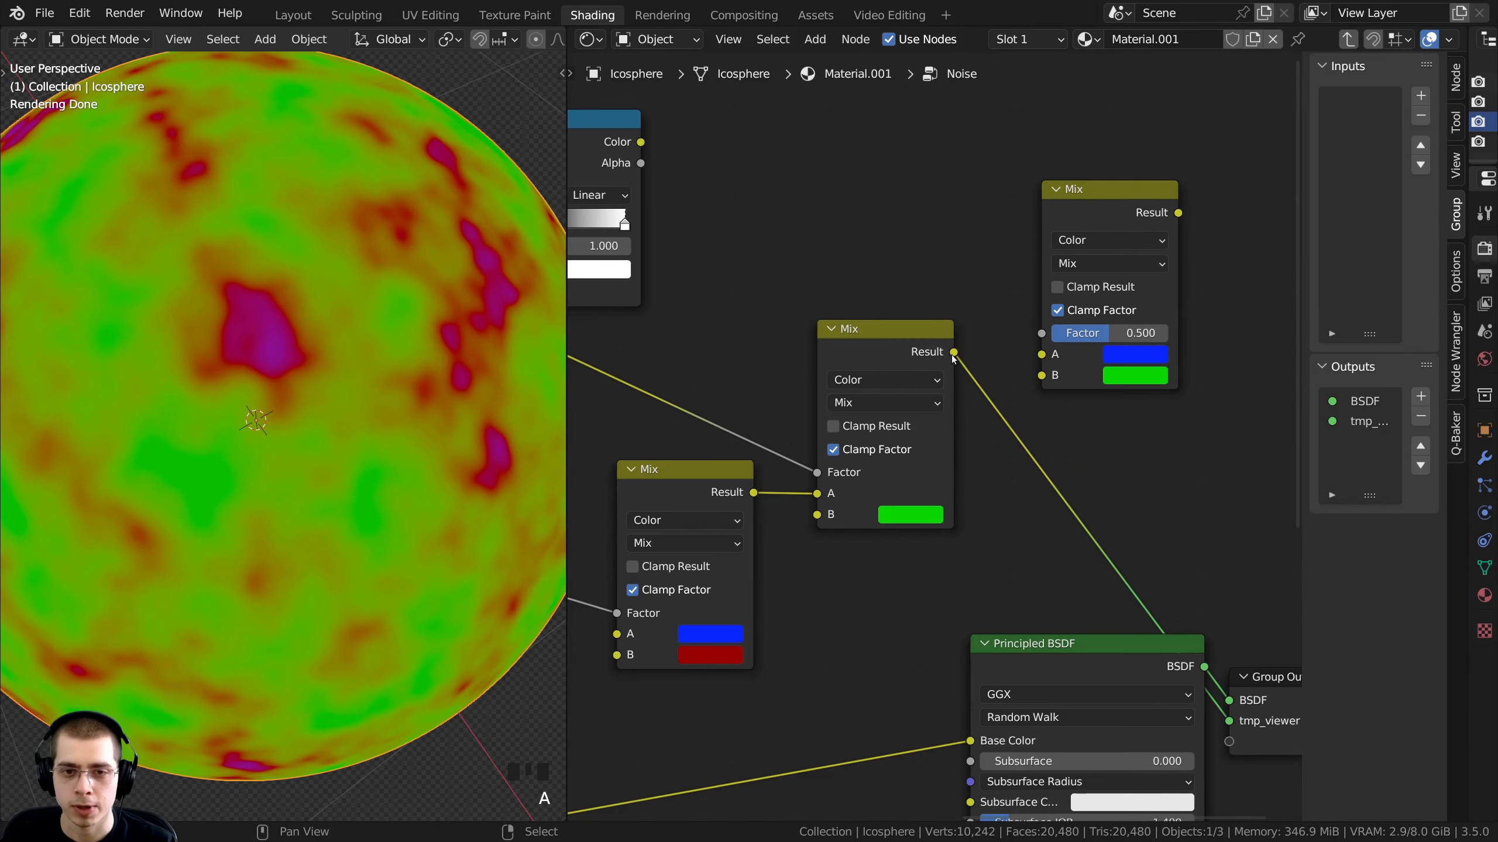
drag(954, 352, 986, 268)
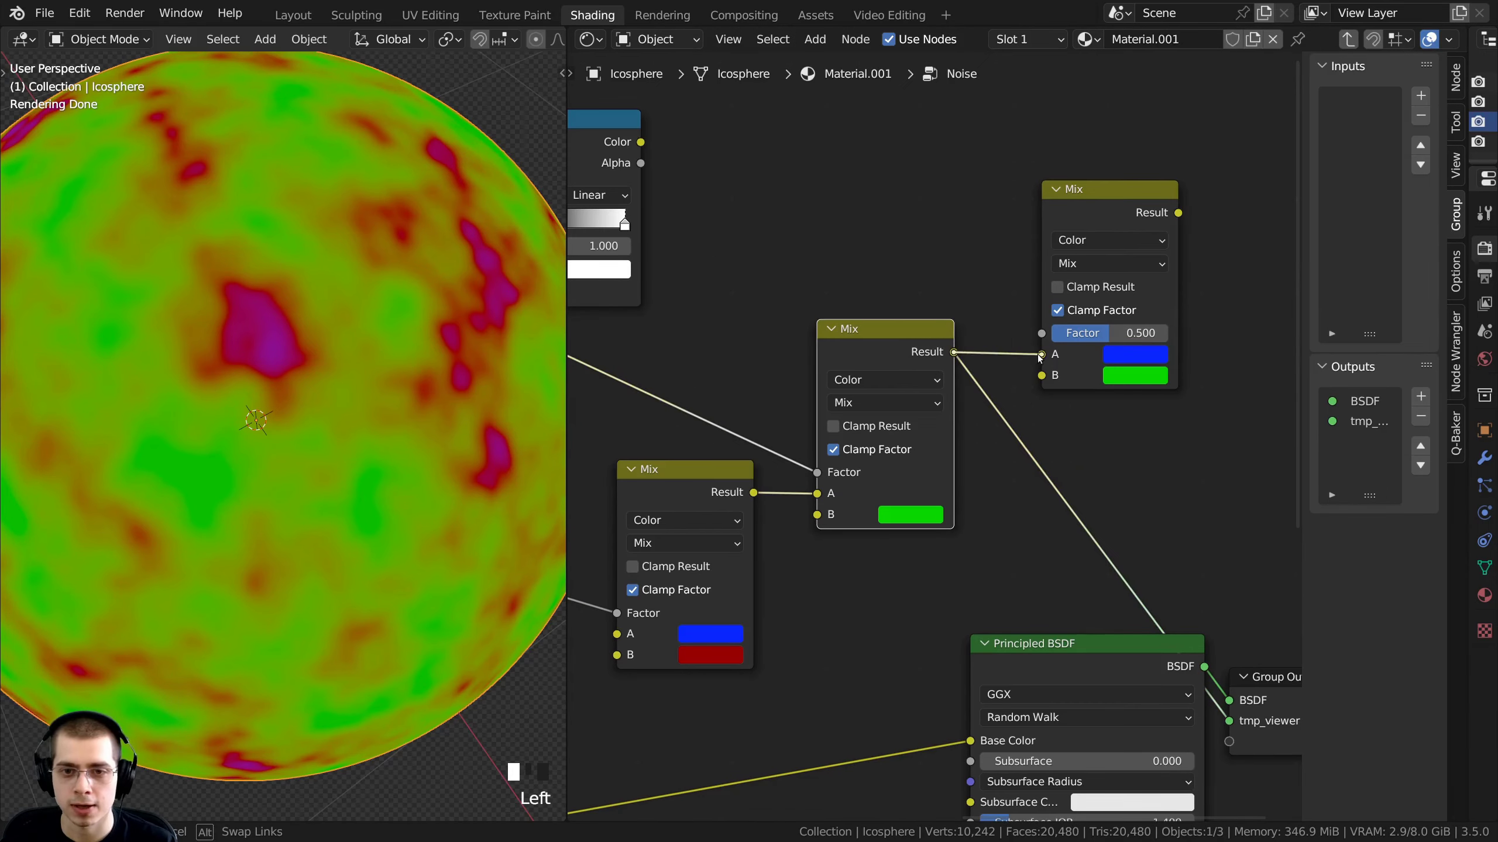
drag(1038, 354, 1039, 355)
drag(1122, 198, 1109, 175)
Preview the topmost black-and-white ColorRamp's mask on the sphere
scroll(856, 201, down, 1)
middle_drag(856, 201, 1095, 237)
click(800, 173)
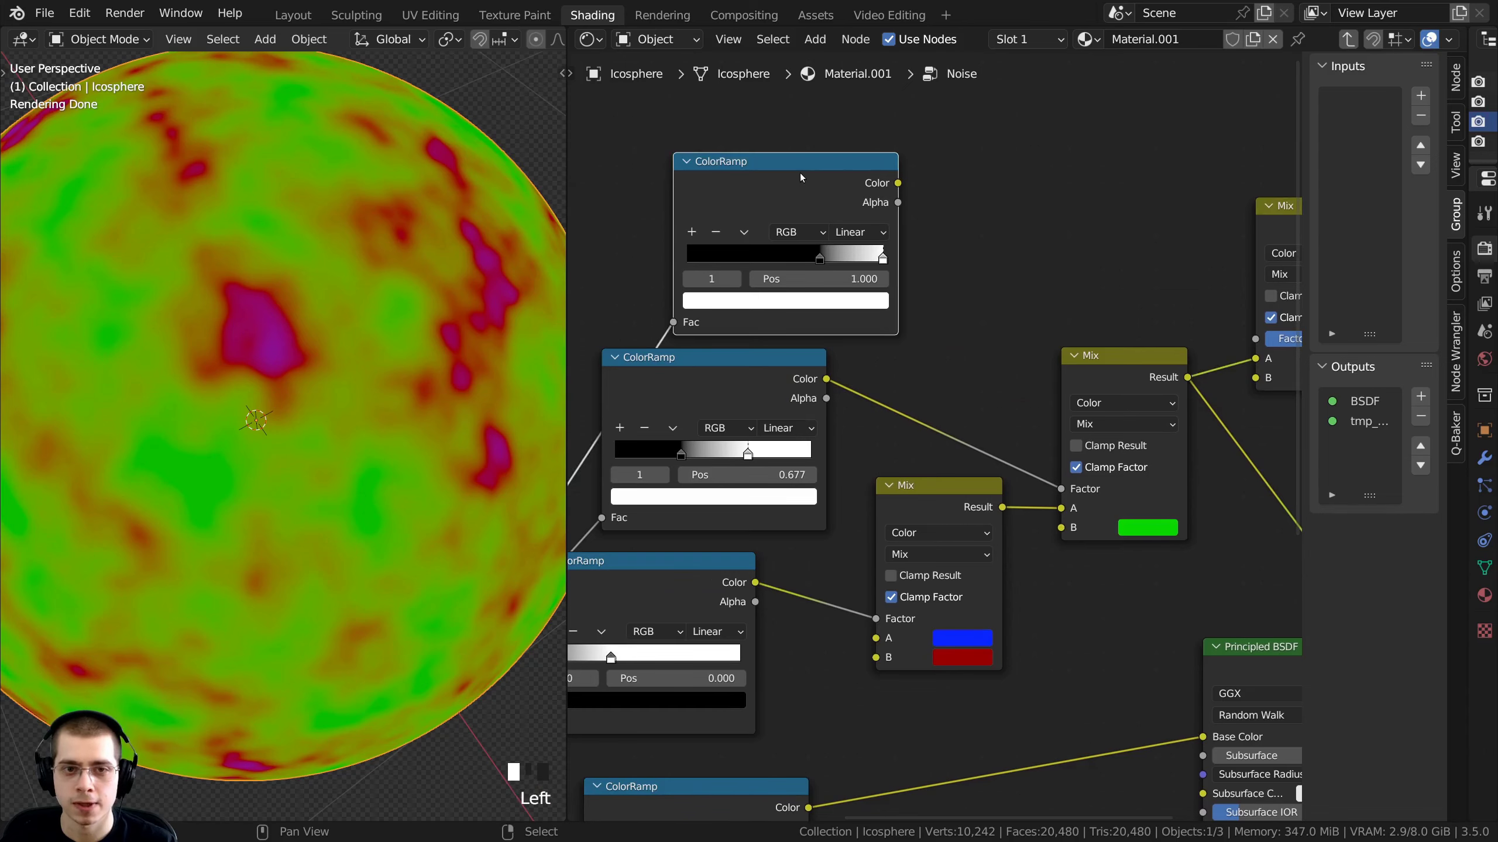
ctrl+shift+click(800, 176)
scroll(920, 358, down, 1)
middle_drag(765, 690, 765, 529)
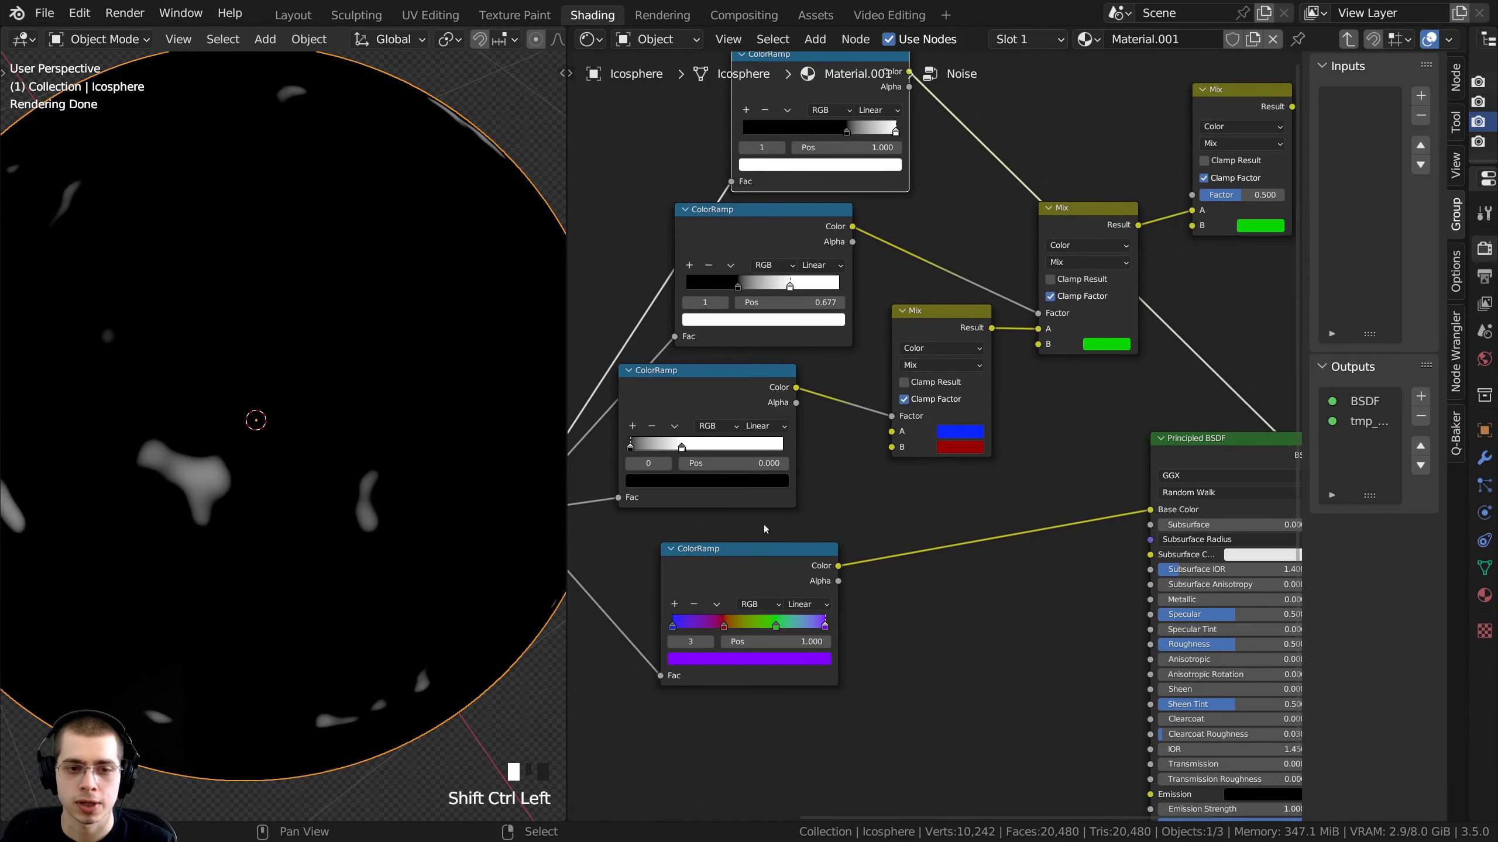
Link the topmost ColorRamp's Color output to the third Mix node's Factor and preview that Mix on the sphere
middle_drag(1226, 106, 1085, 194)
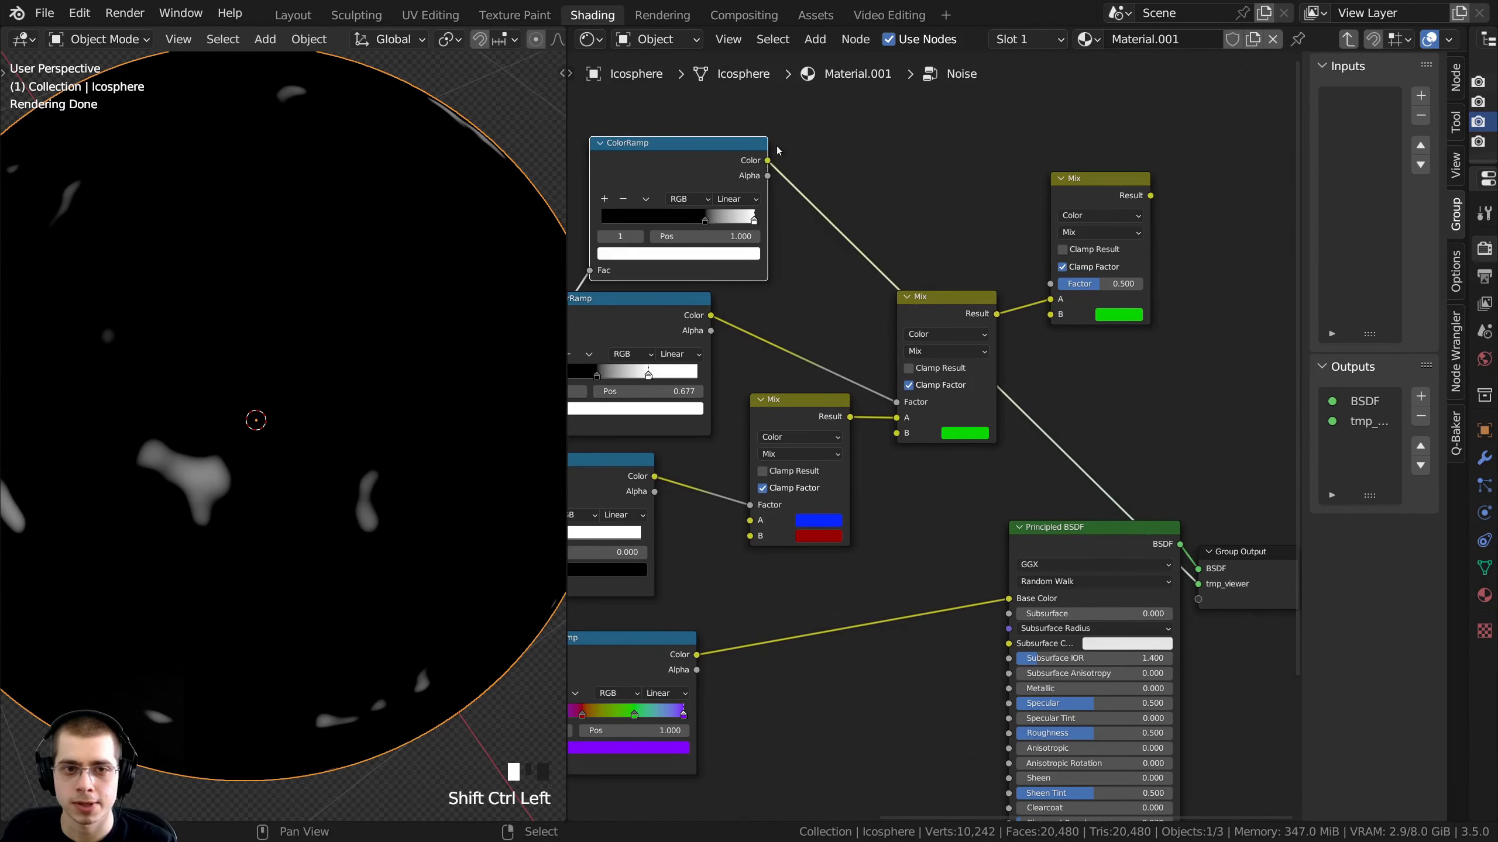
drag(767, 160, 1050, 287)
scroll(445, 333, up, 3)
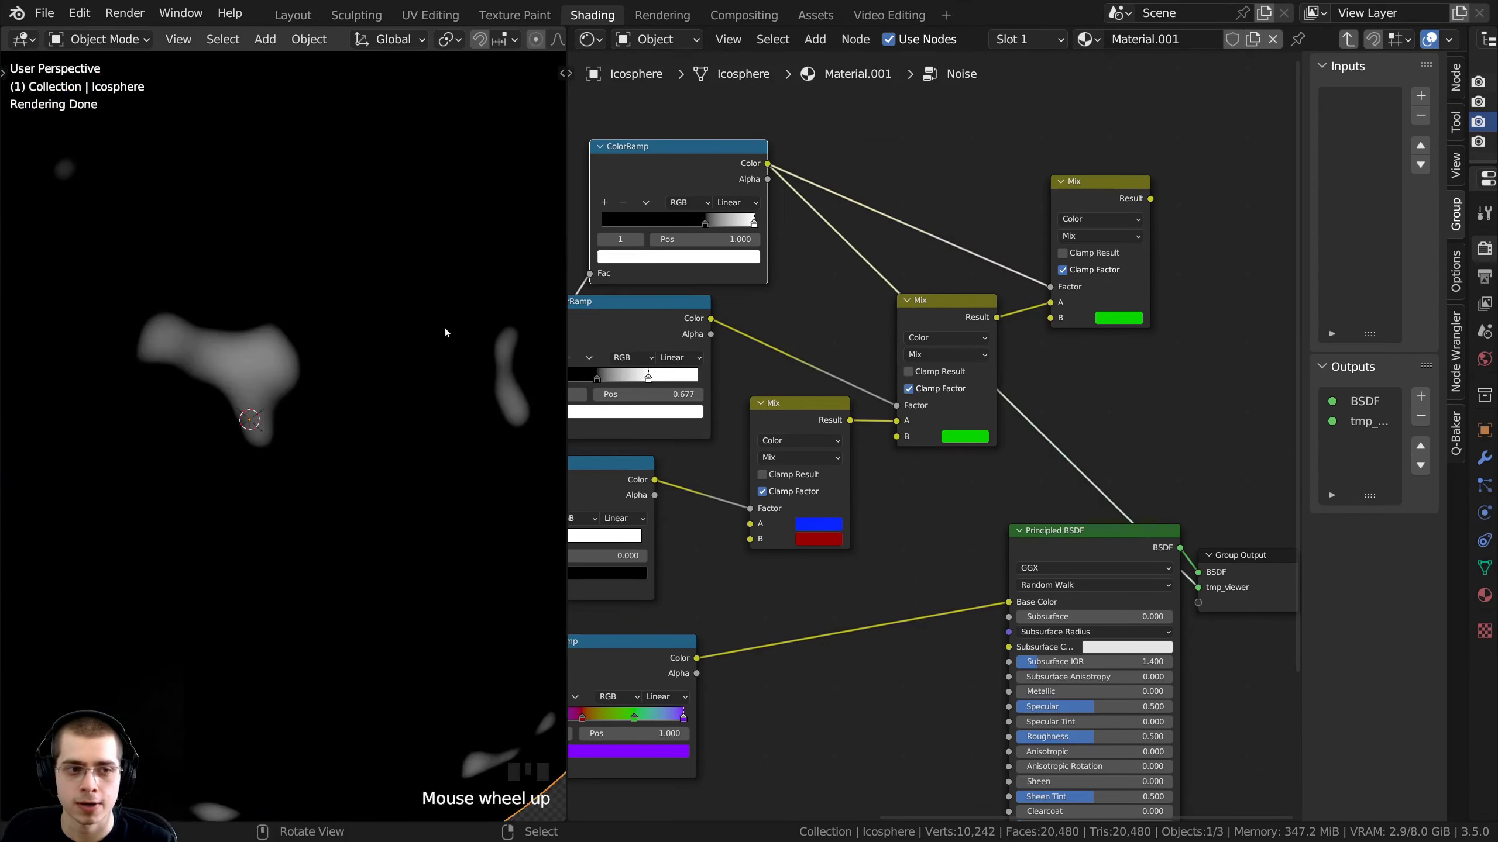
middle_drag(445, 332, 461, 338)
ctrl+shift+click(1088, 197)
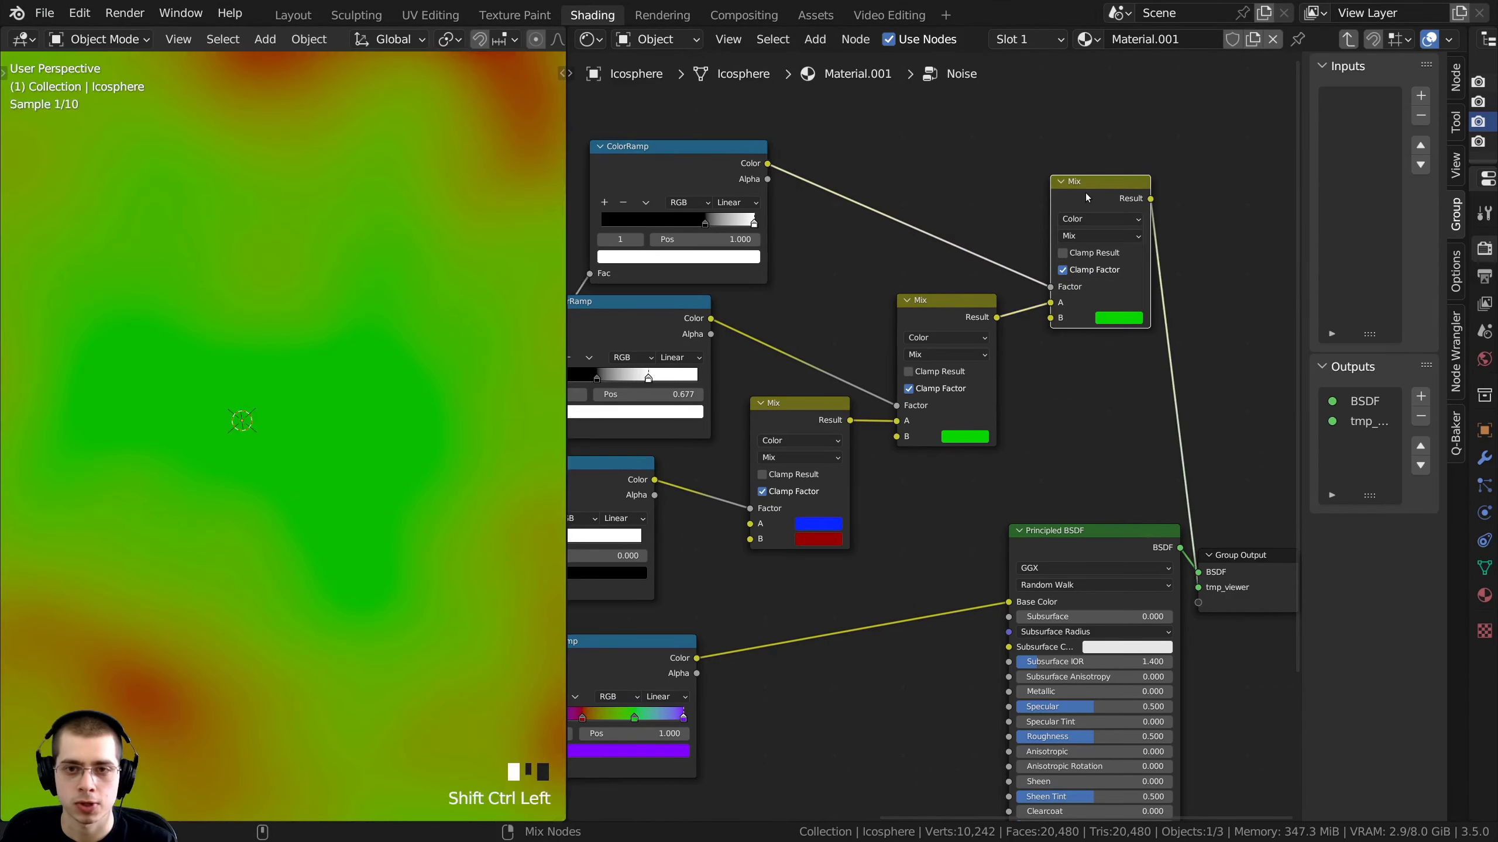
Copy the purple of the multicolour ColorRamp's stop at position 1.000 to the third Mix node's B input
scroll(878, 599, down, 1)
middle_drag(878, 598, 1049, 469)
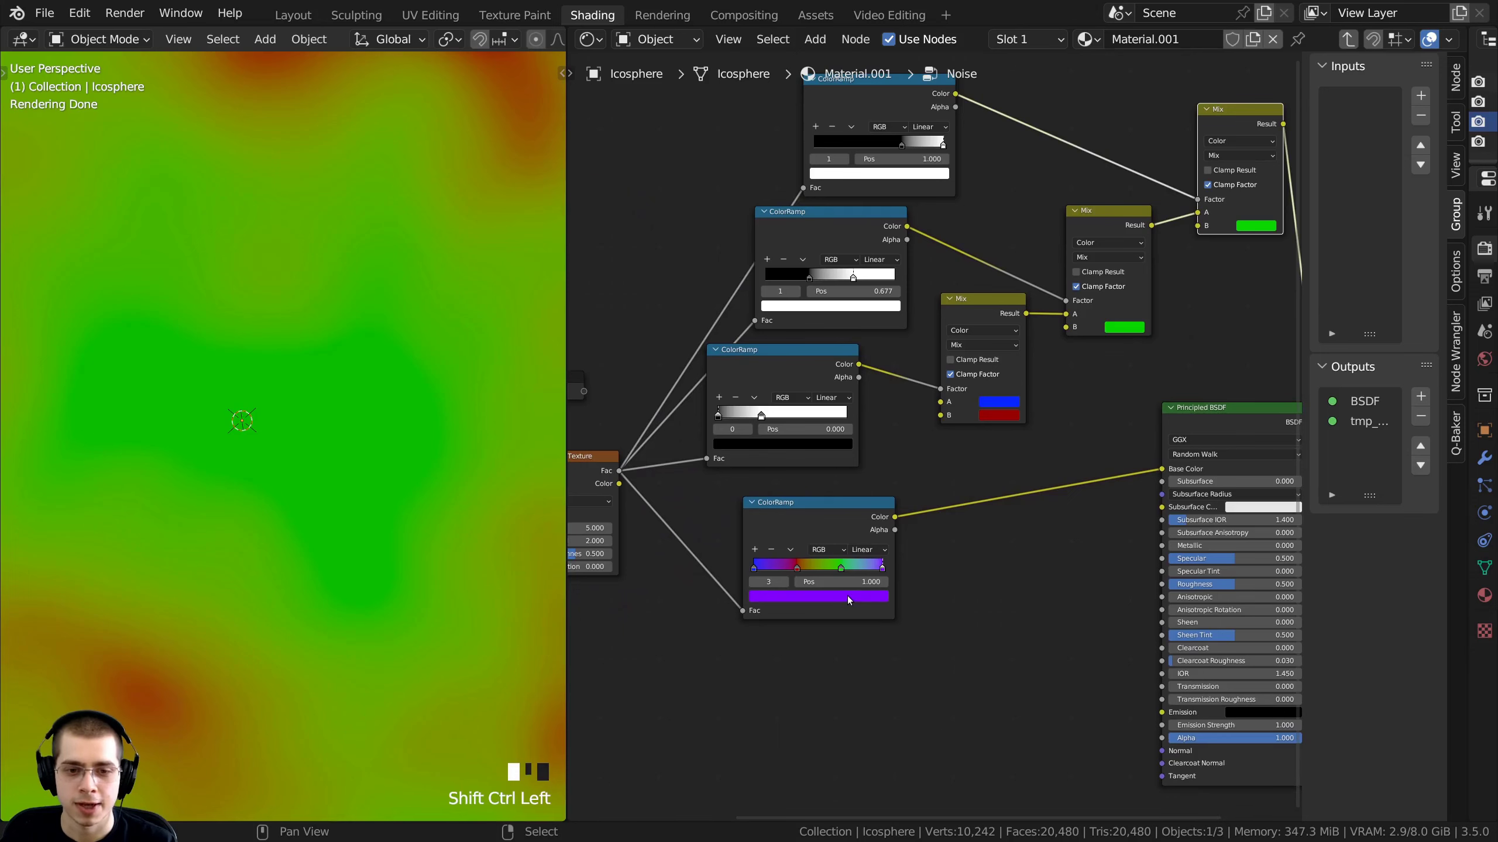
drag(847, 595, 1253, 225)
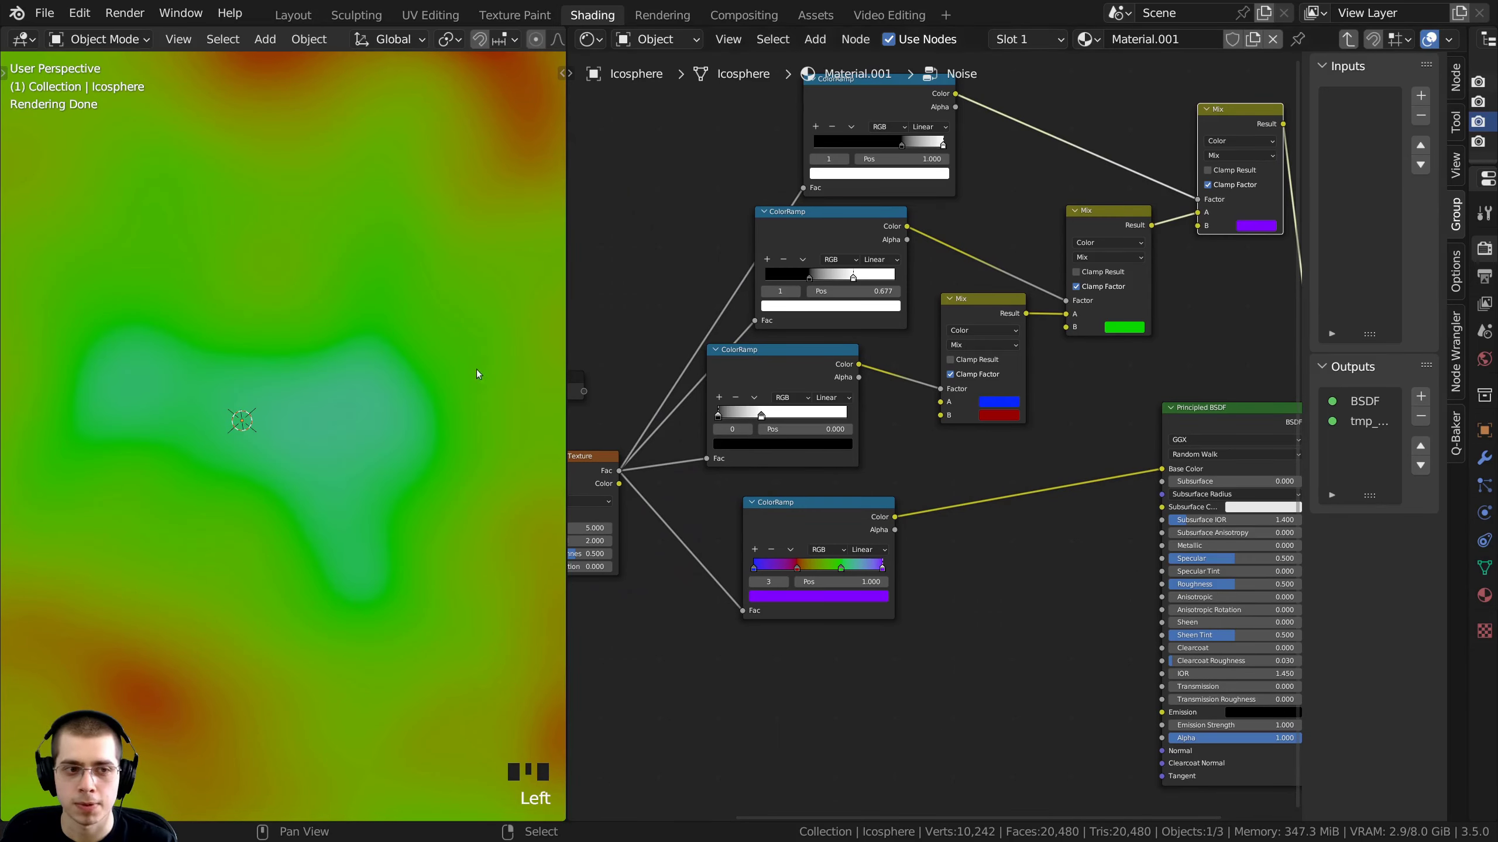
ctrl+middle_drag(378, 450, 385, 414)
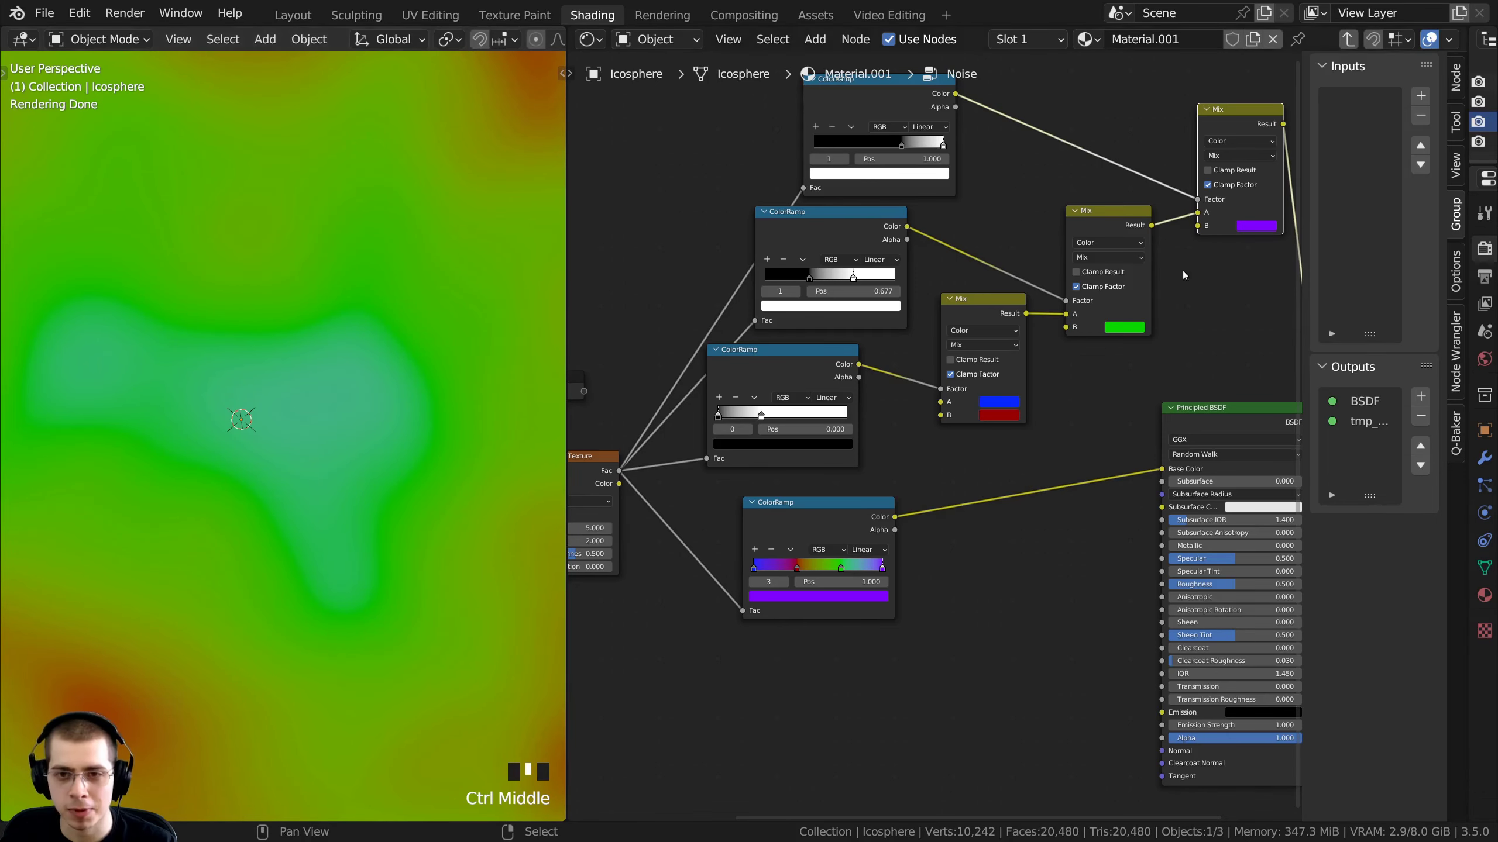
Compare the third Mix node's result with the multicolour ColorRamp by previewing them alternately on the sphere
scroll(1183, 273, down, 3)
middle_drag(1183, 273, 1120, 314)
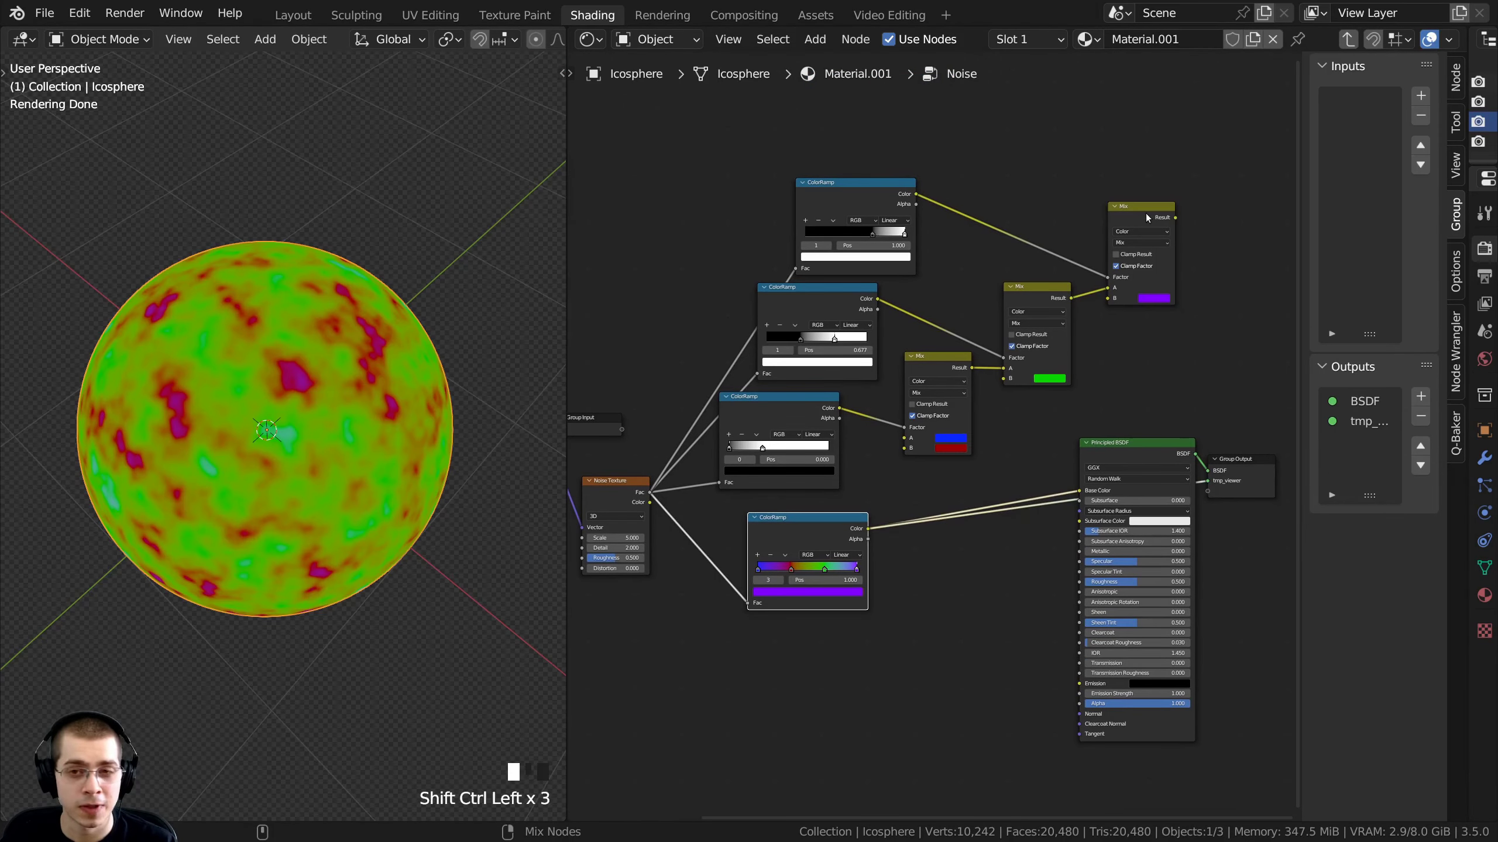
ctrl+shift+click(1145, 213)
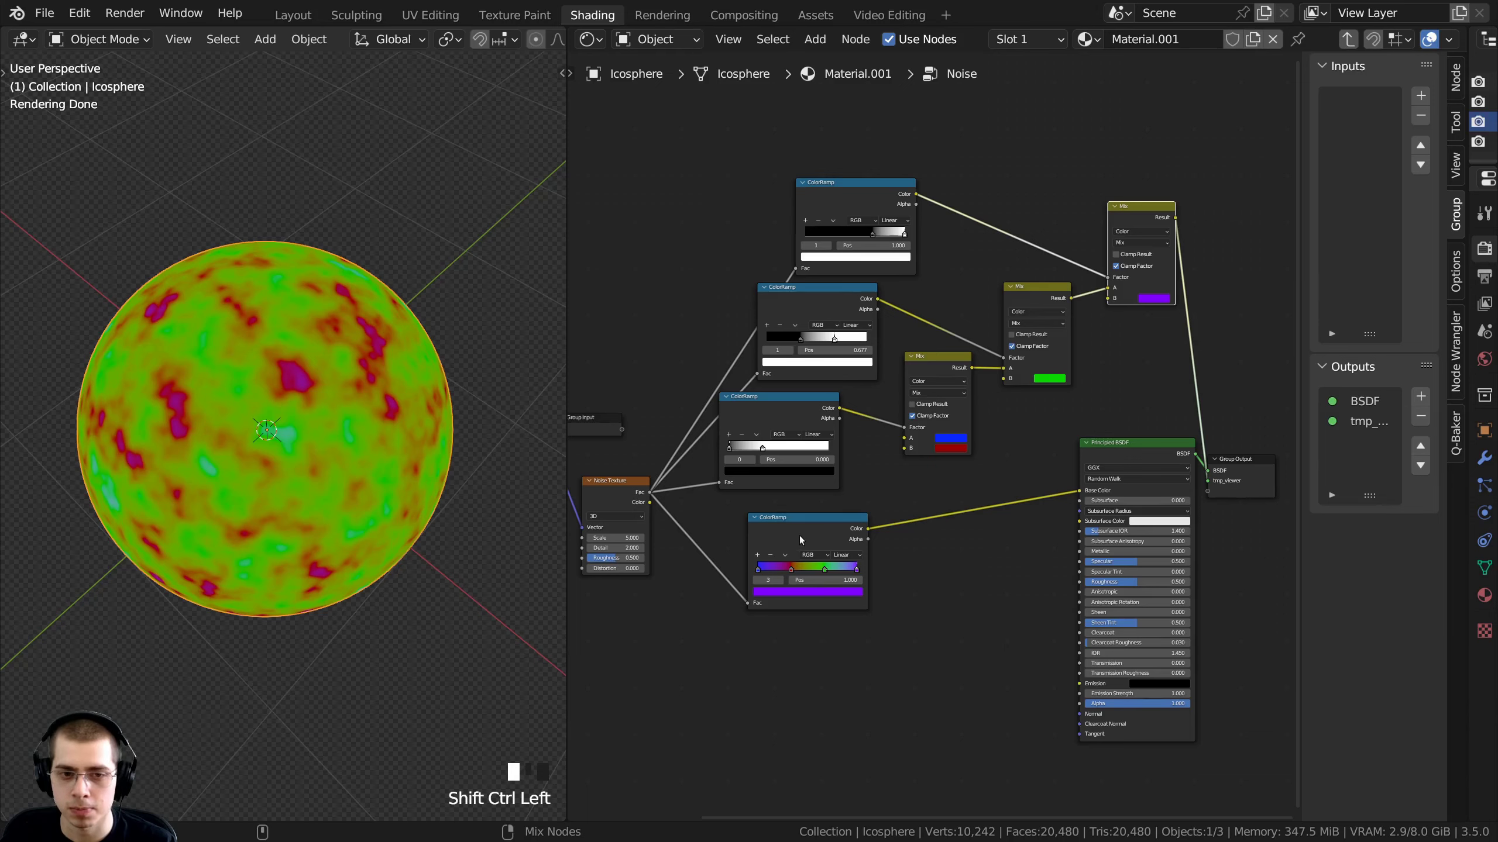
ctrl+shift+click(799, 536)
ctrl+shift+click(1152, 225)
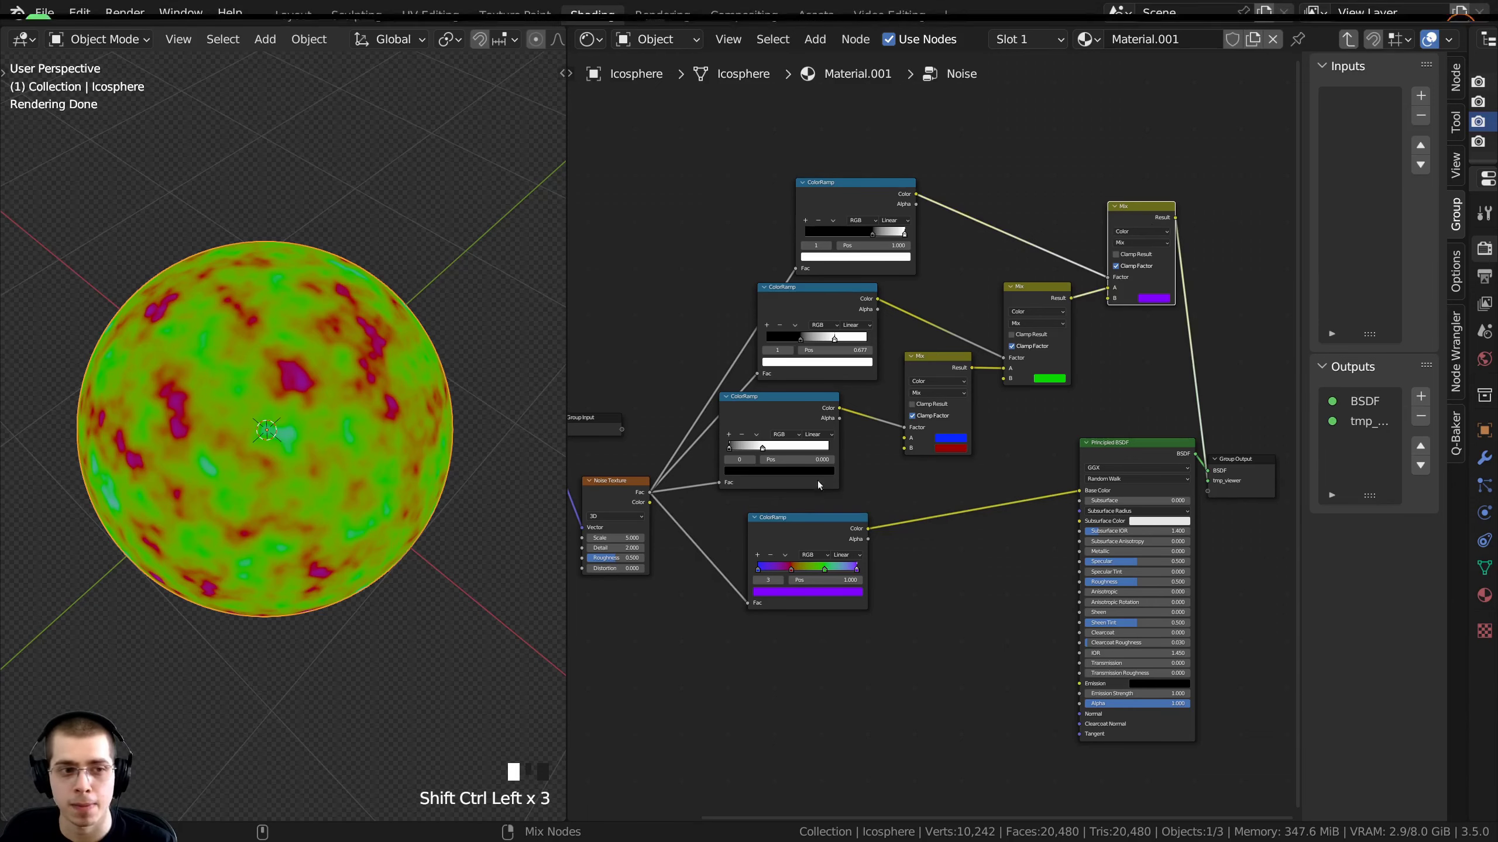
ctrl+shift+click(775, 529)
ctrl+shift+click(1137, 220)
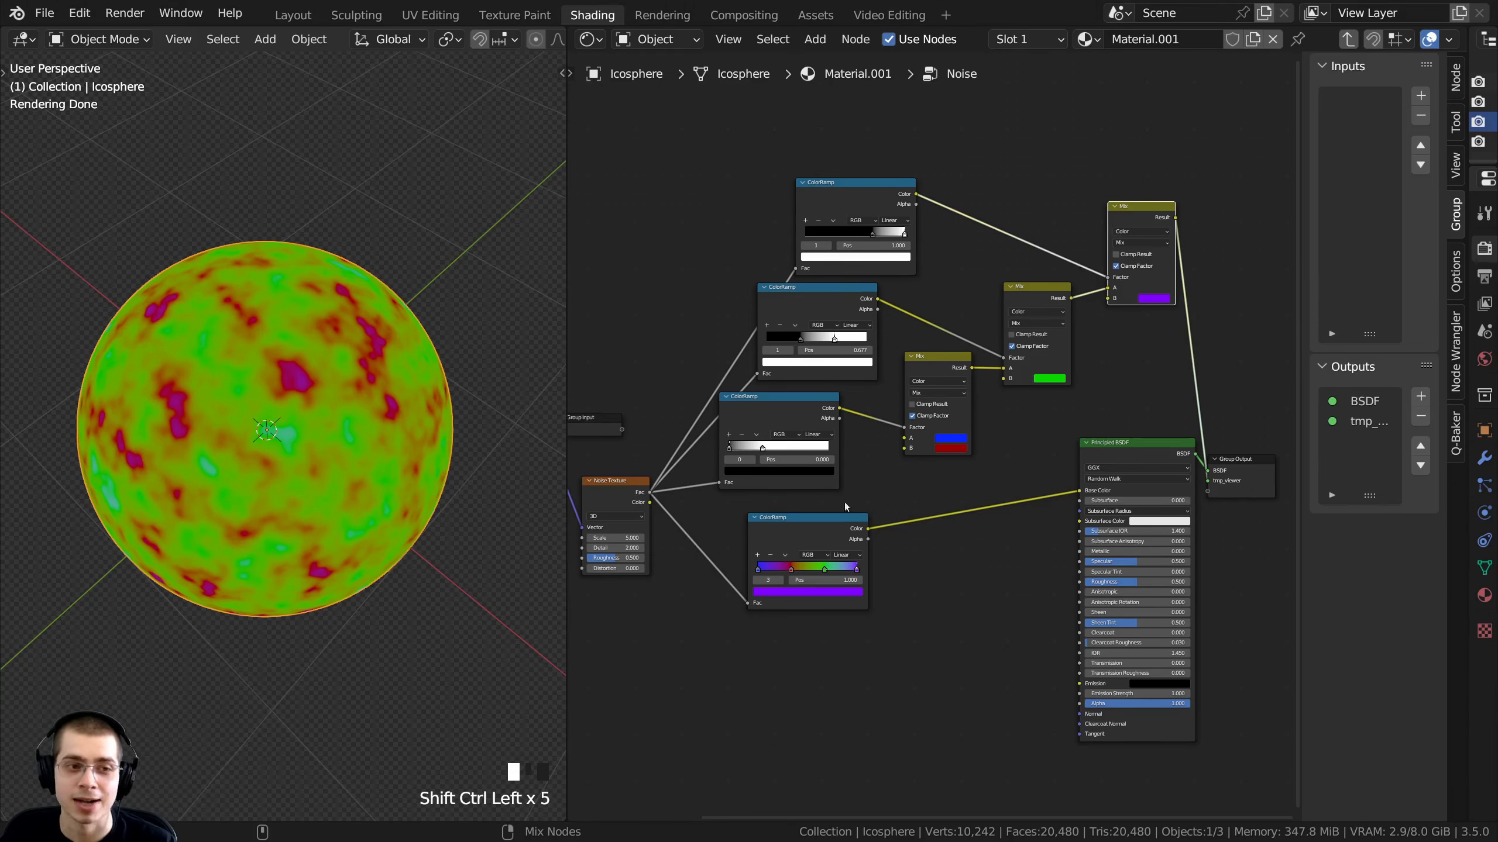
ctrl+shift+click(809, 531)
ctrl+shift+click(1156, 212)
Move the Principled BSDF and Group Output nodes together up and to the right of the third Mix node
middle_drag(1109, 354, 915, 361)
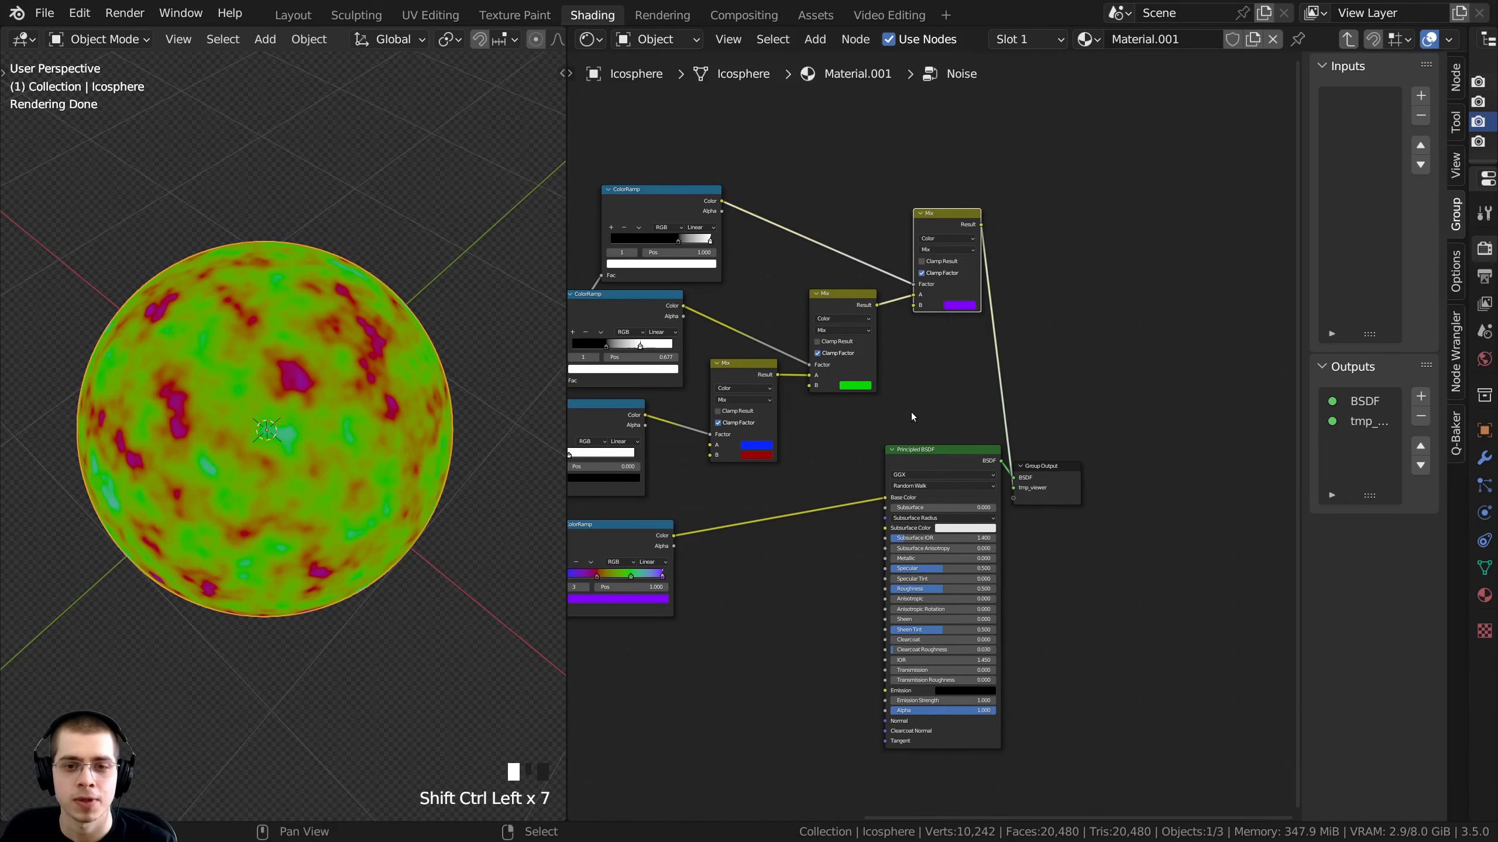
drag(910, 412, 1039, 502)
key(g)
drag(1087, 456, 1209, 293)
Link the third Mix node's Result to the Principled BSDF's Base Color and preview the Principled BSDF on the sphere
scroll(985, 369, up, 3)
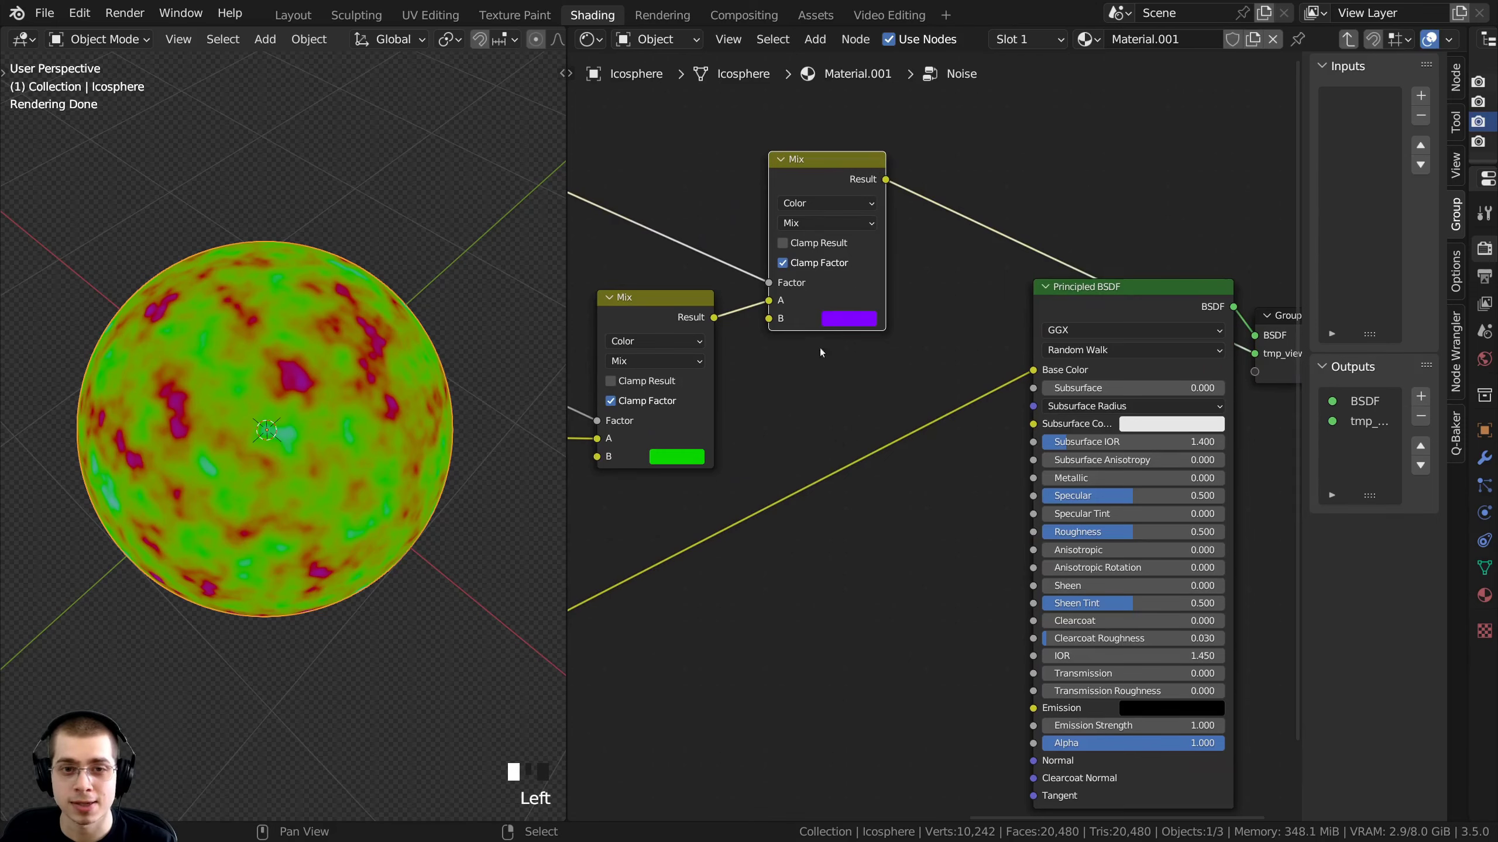
scroll(819, 352, down, 5)
scroll(752, 580, up, 5)
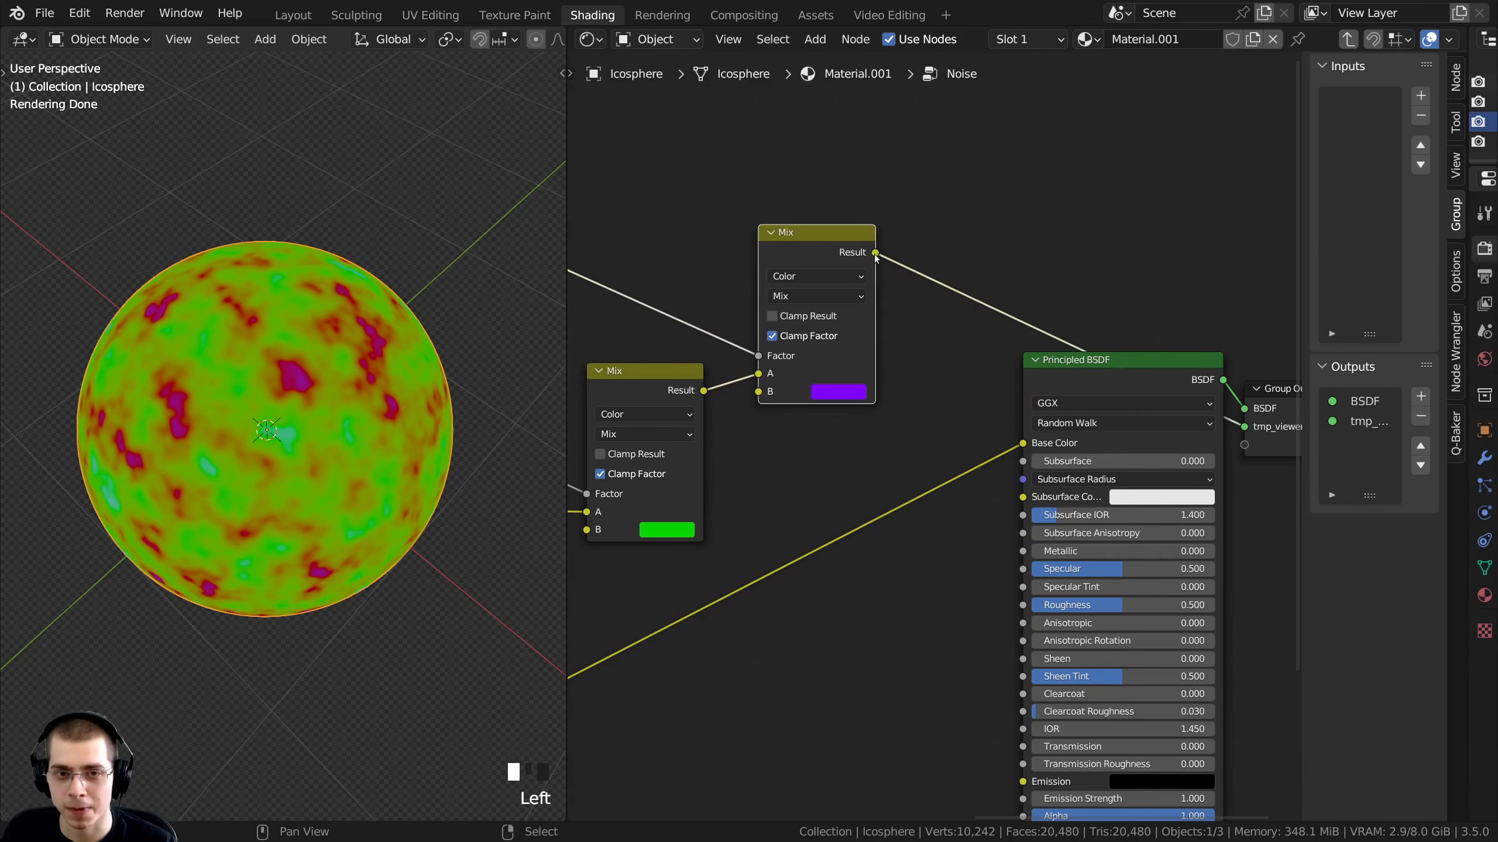
drag(875, 253, 1023, 445)
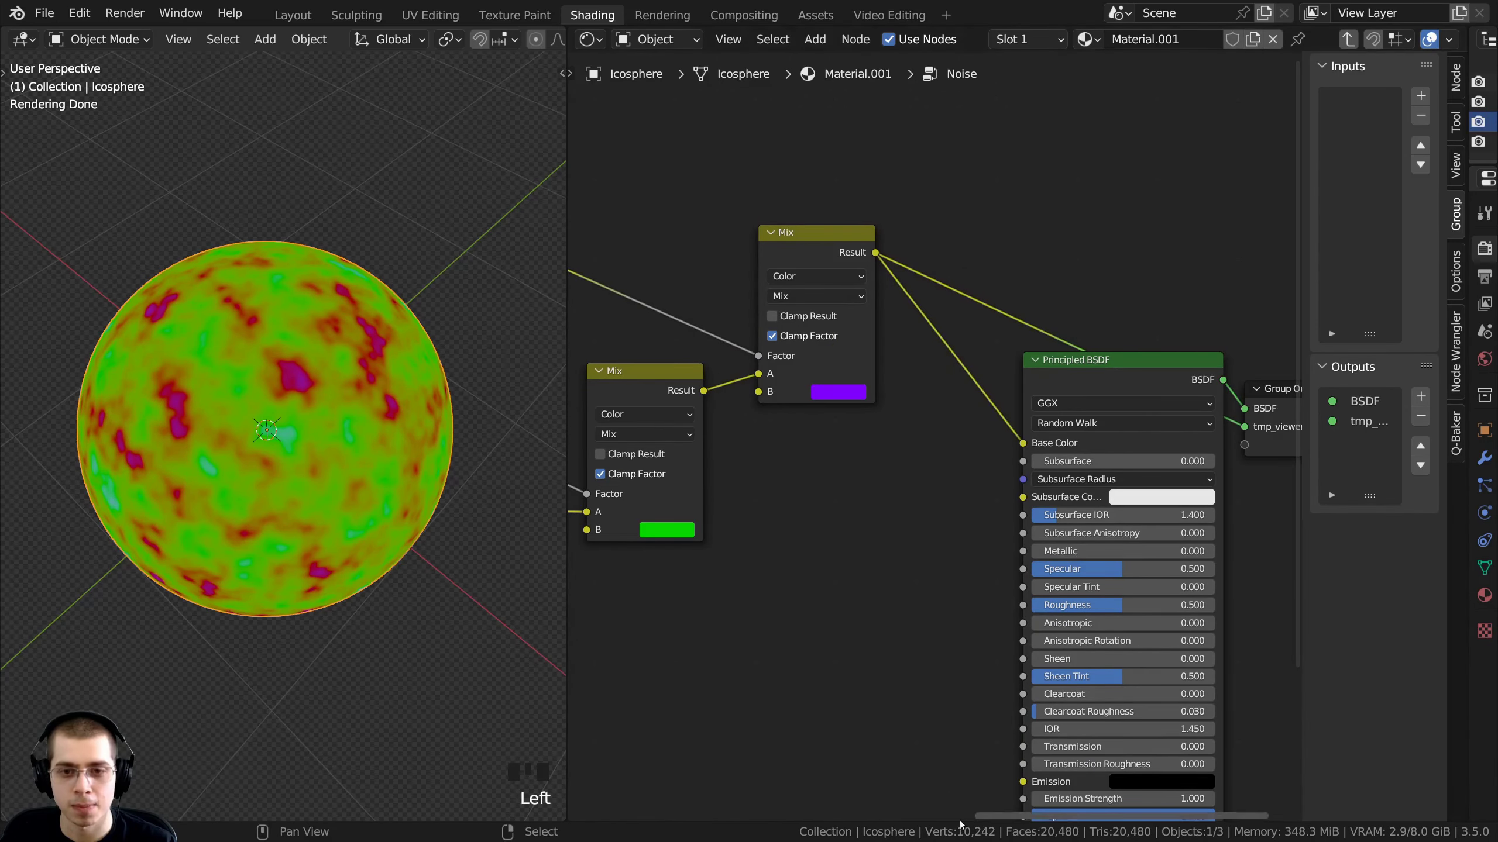
middle_drag(979, 589, 933, 573)
ctrl+shift+click(1068, 344)
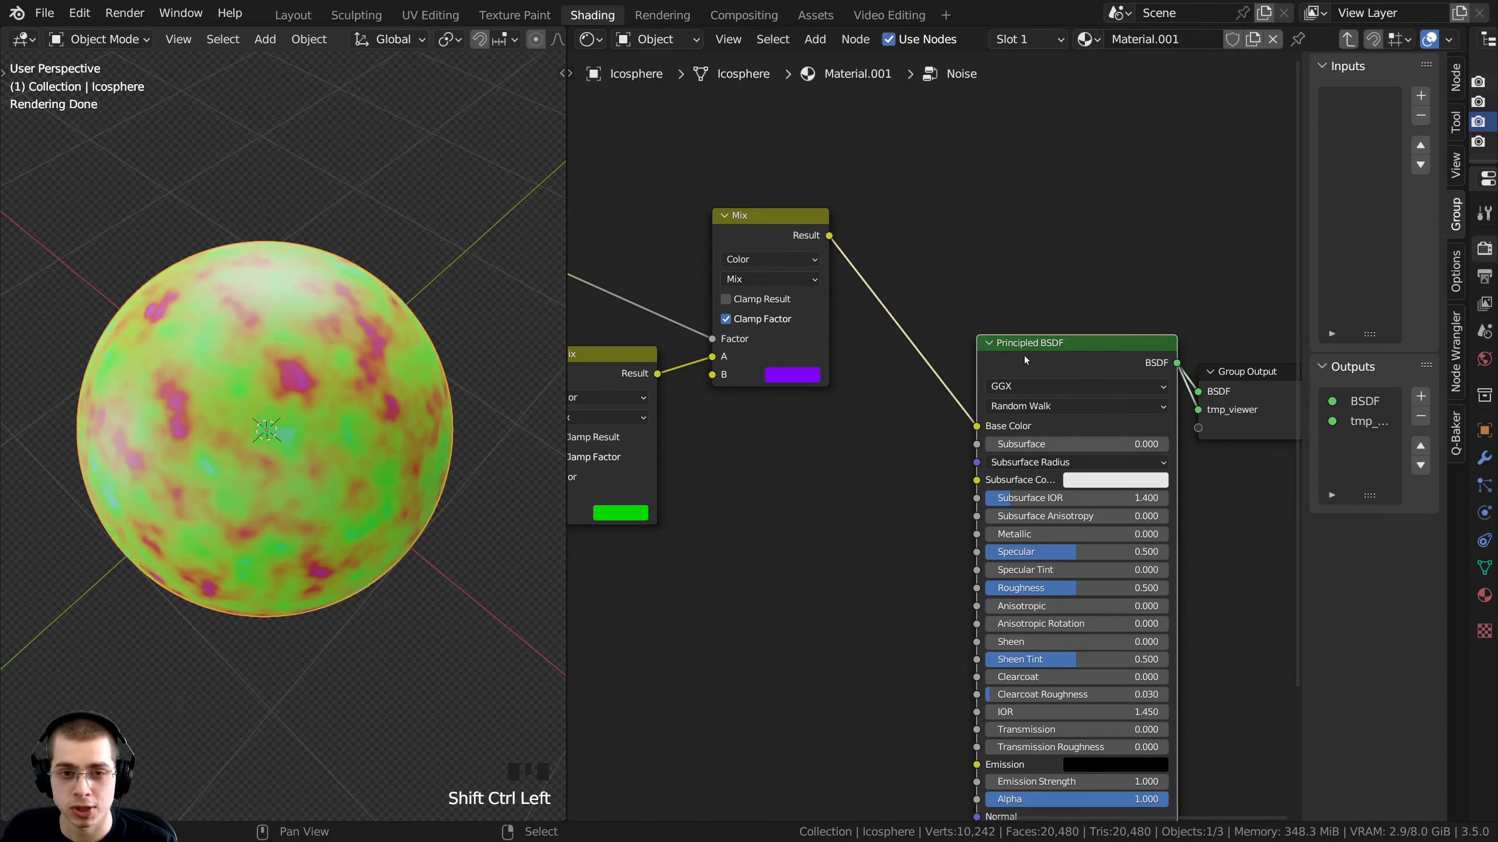
drag(1023, 356, 1001, 361)
middle_drag(443, 431, 445, 478)
Move the Group Input node above the topmost ColorRamp, near the Mix chain
middle_drag(707, 491, 1018, 461)
scroll(1018, 461, down, 9)
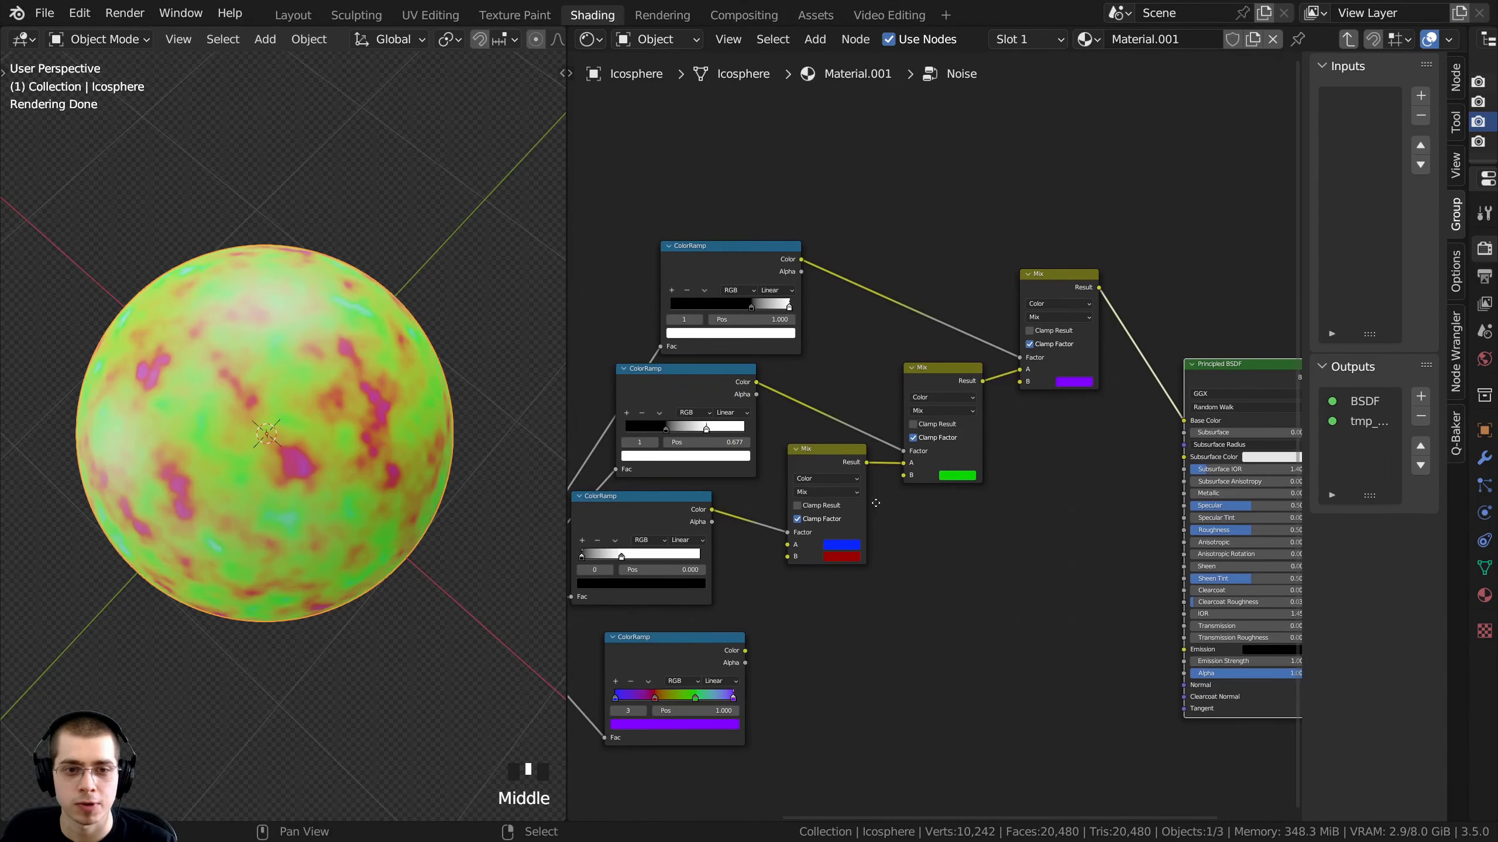
middle_drag(838, 534, 1015, 497)
right_click(761, 477)
drag(760, 476, 1055, 259)
scroll(911, 546, up, 3)
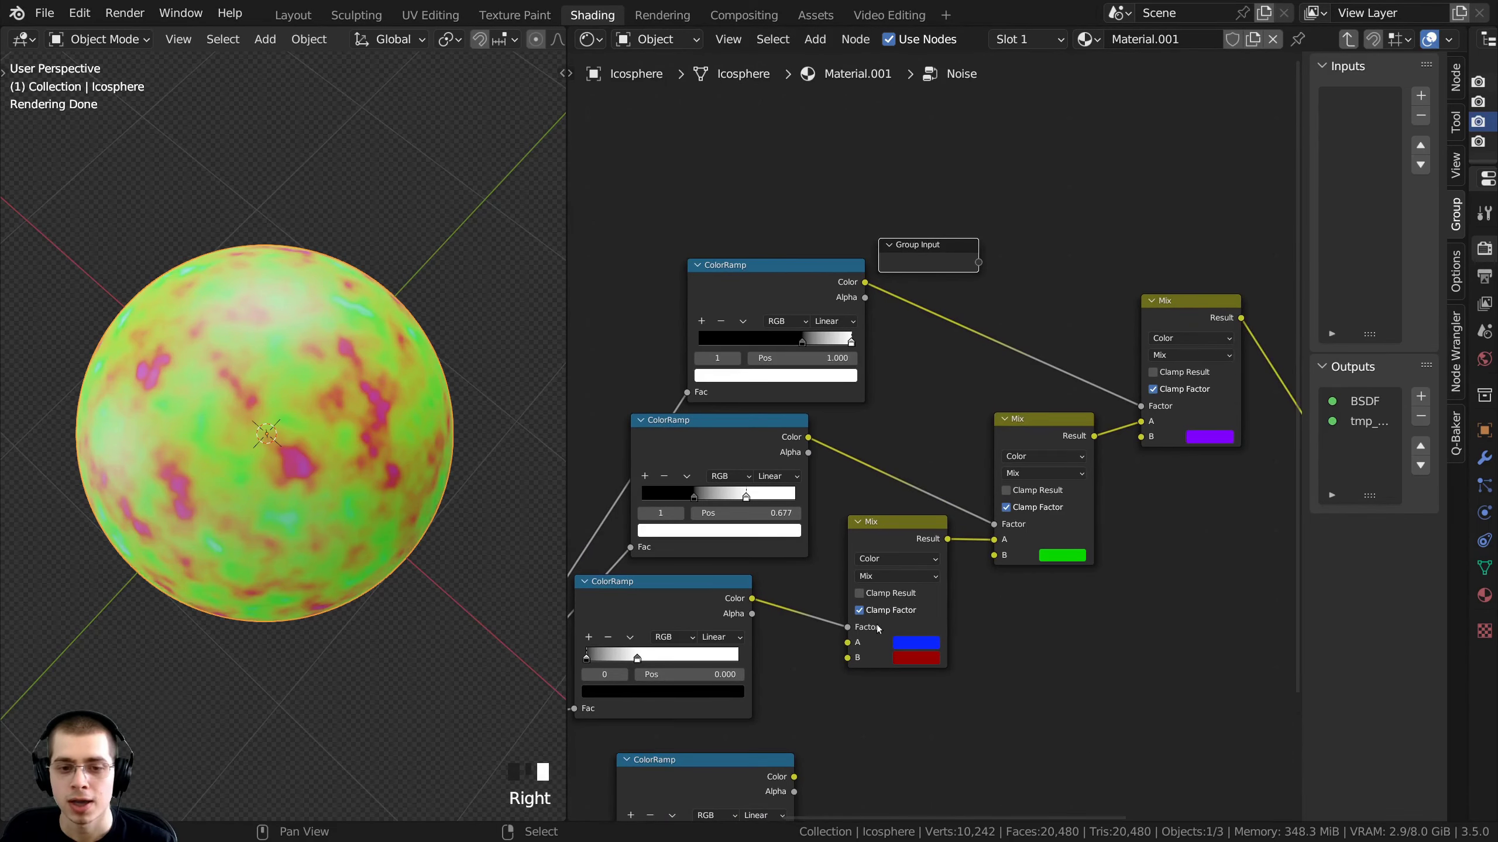
Expose the first Mix's A and B and the second and third Mix's B as sockets on the Group Input
drag(839, 654, 760, 189)
click(923, 269)
drag(984, 565, 807, 224)
drag(1132, 449, 663, 199)
Widen the sidebar and rename the group's input A to "Color 1"
middle_drag(1121, 224, 880, 389)
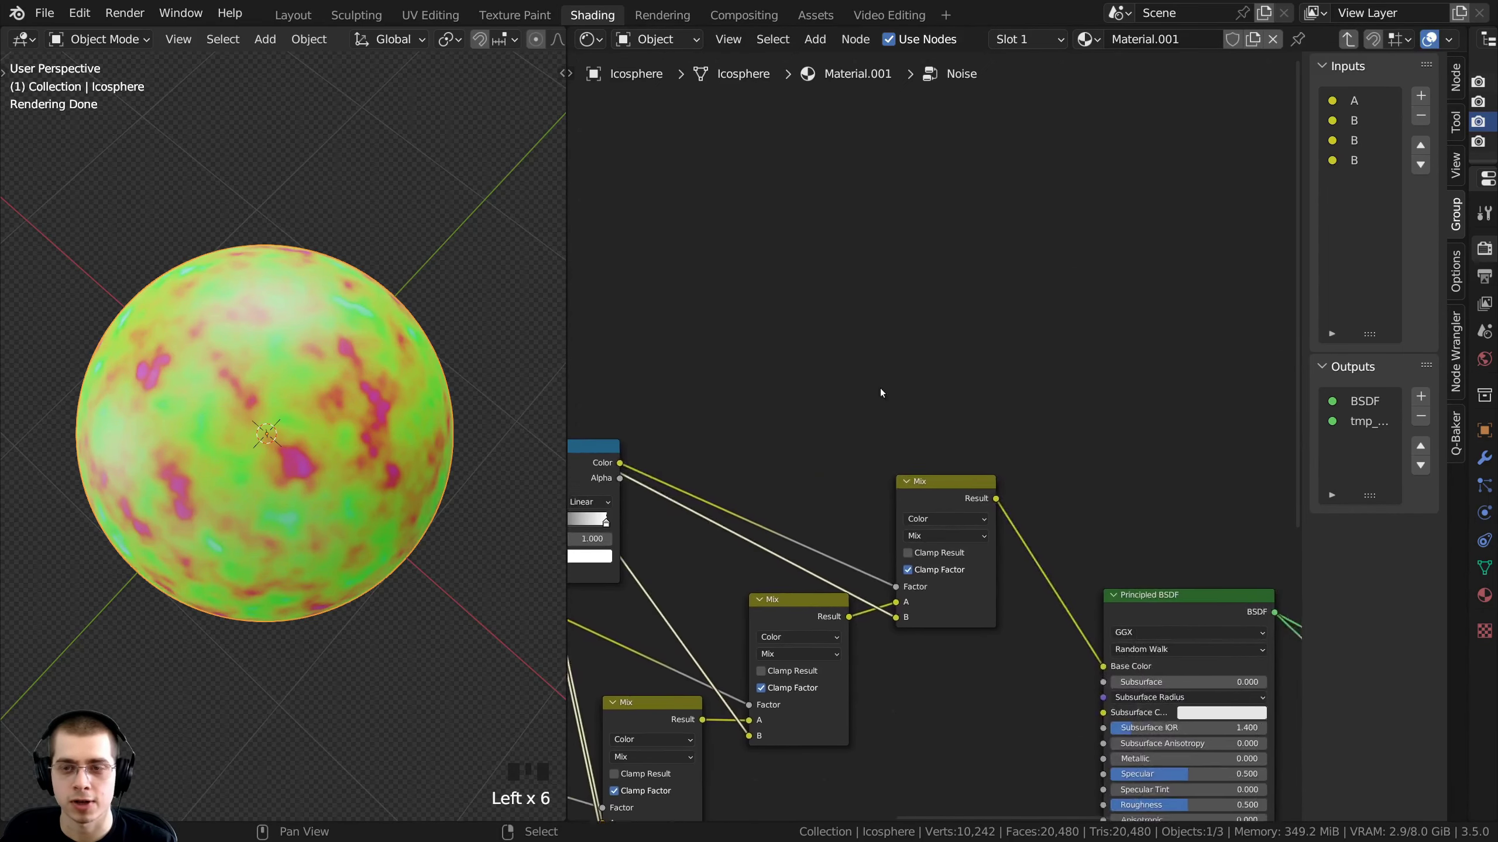
scroll(880, 389, up, 1)
drag(1305, 194, 1169, 194)
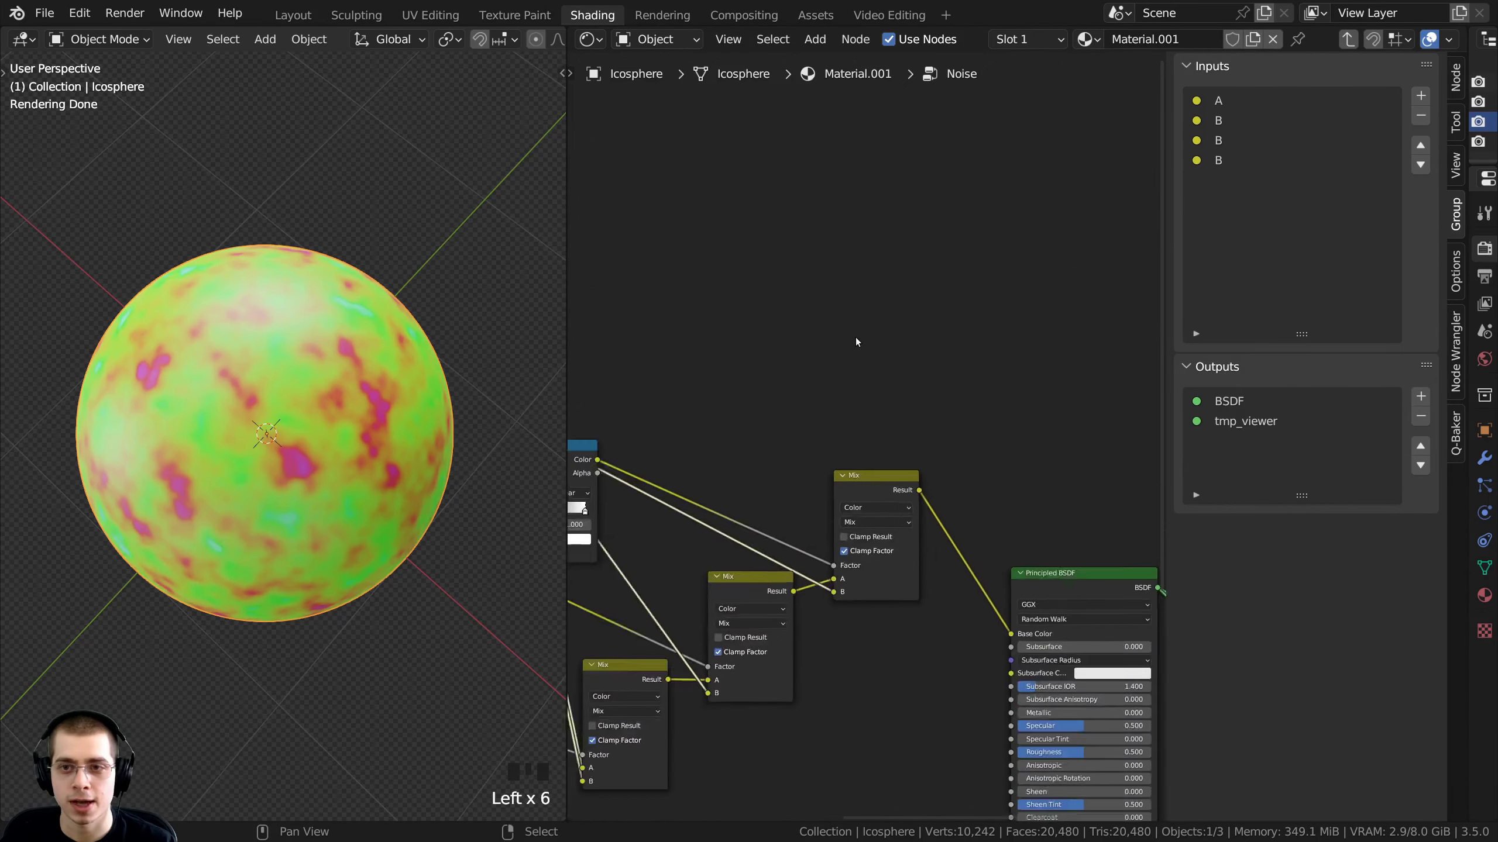
double_click(1235, 99)
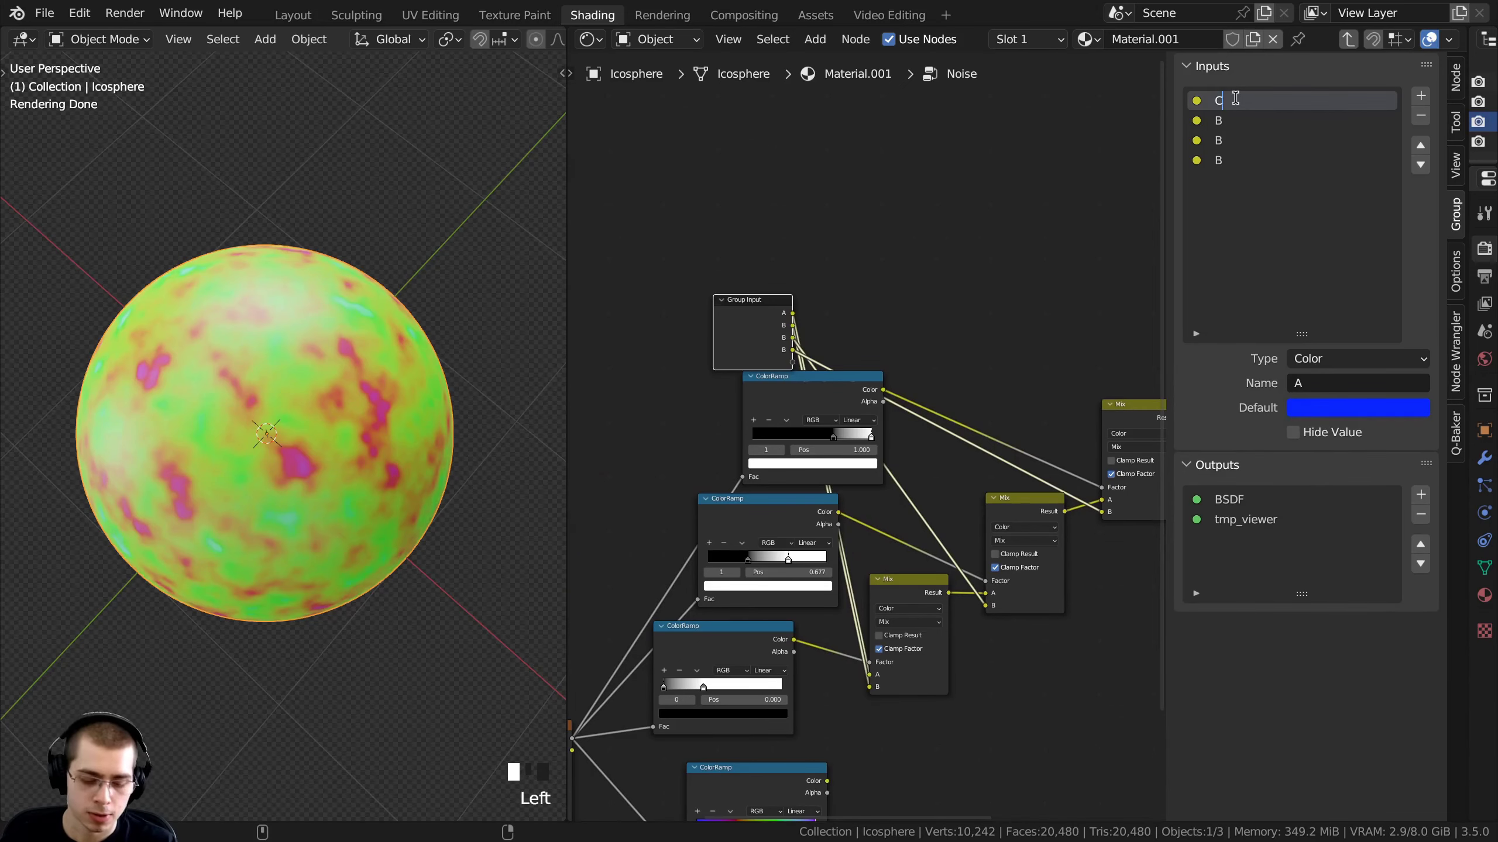
text(Color 1)
key(Return)
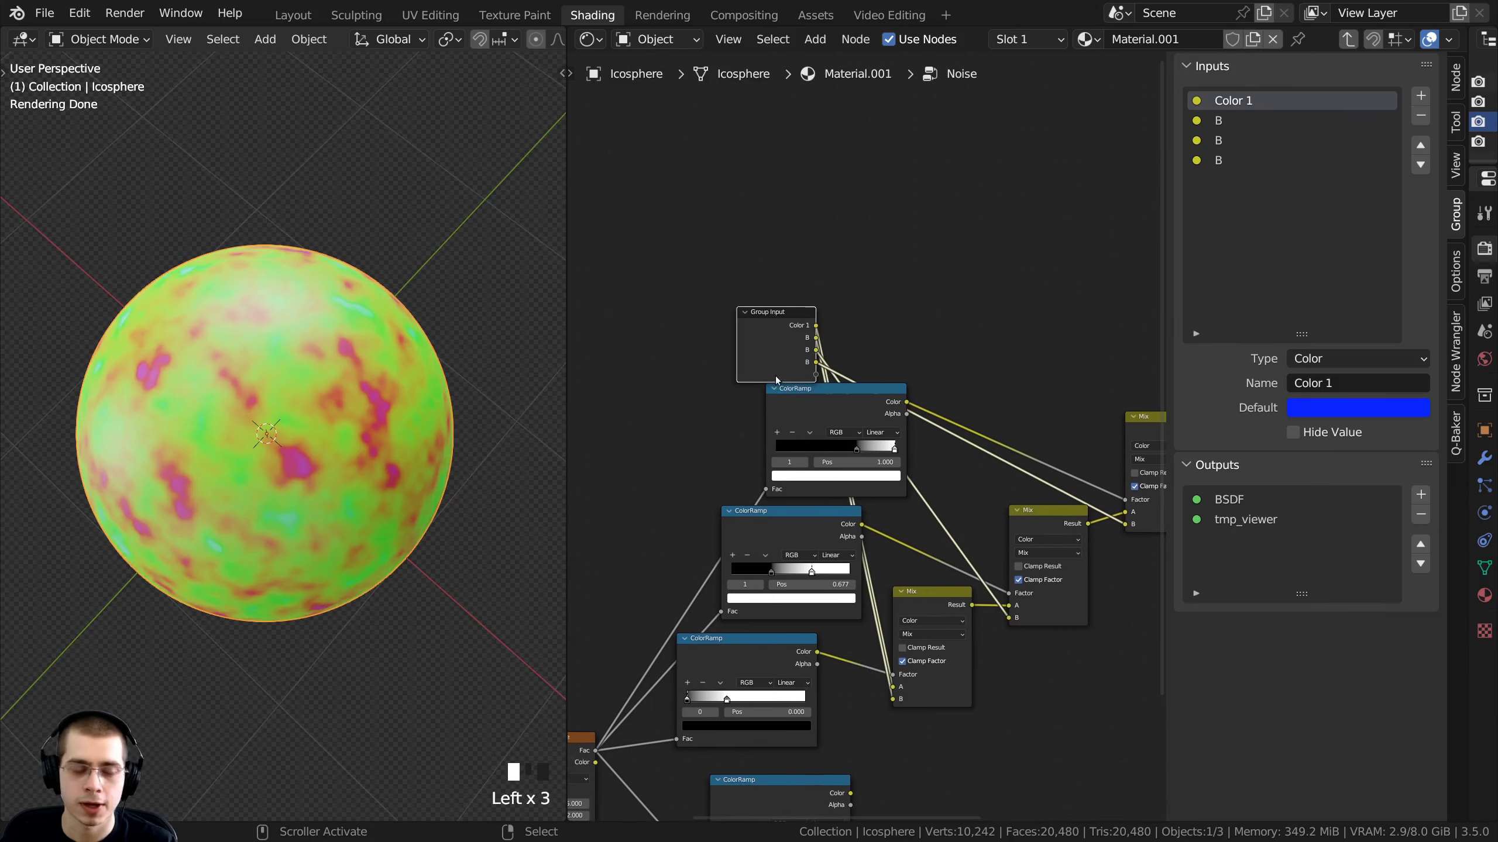
Leave the group and set the Noise node's Color 1 to yellow and its first B colour to teal blue
key(Tab)
scroll(837, 521, up, 4)
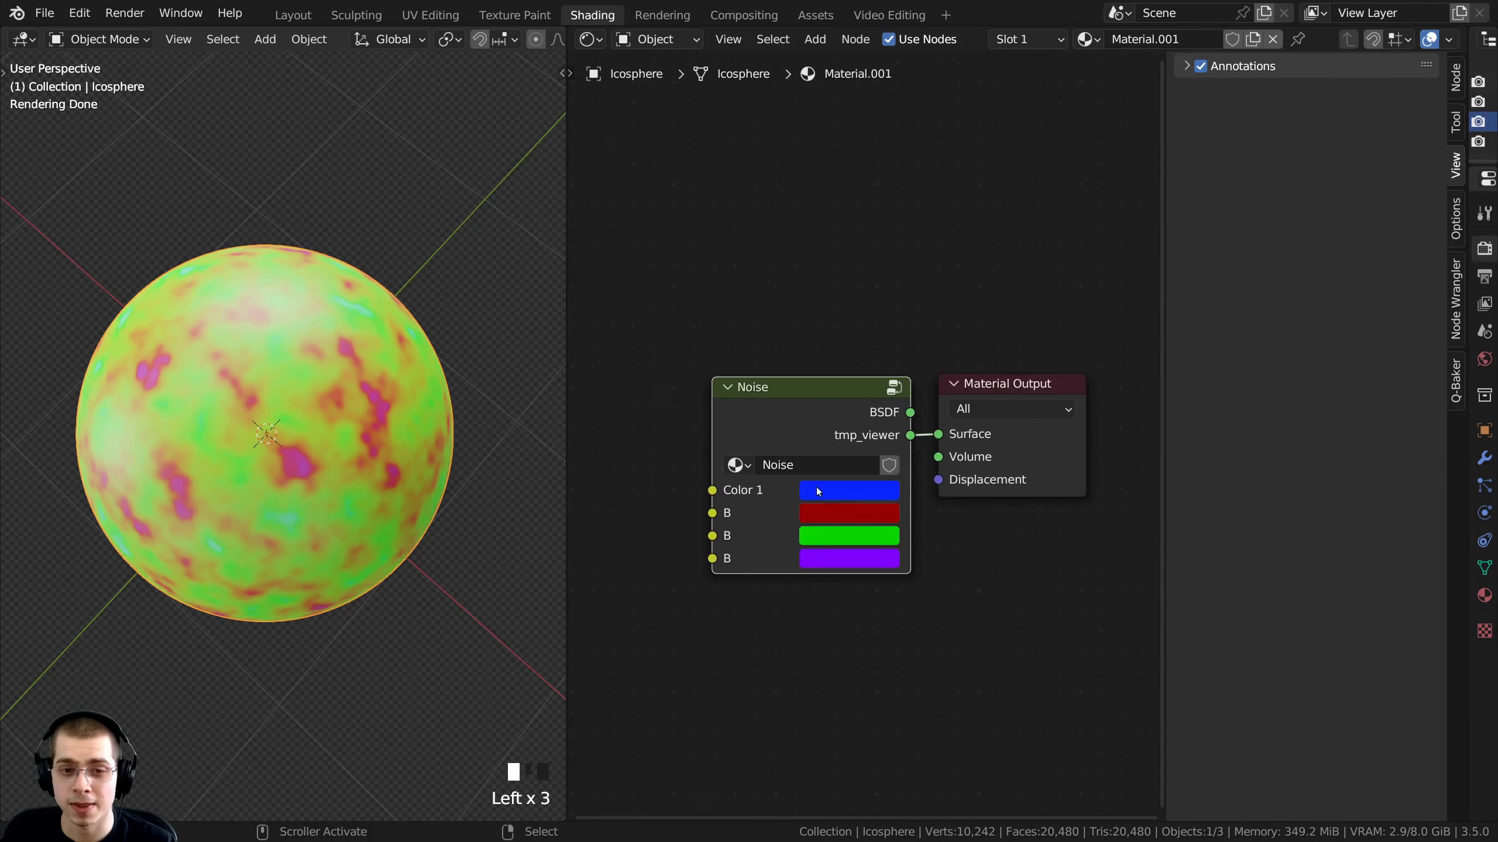
click(819, 506)
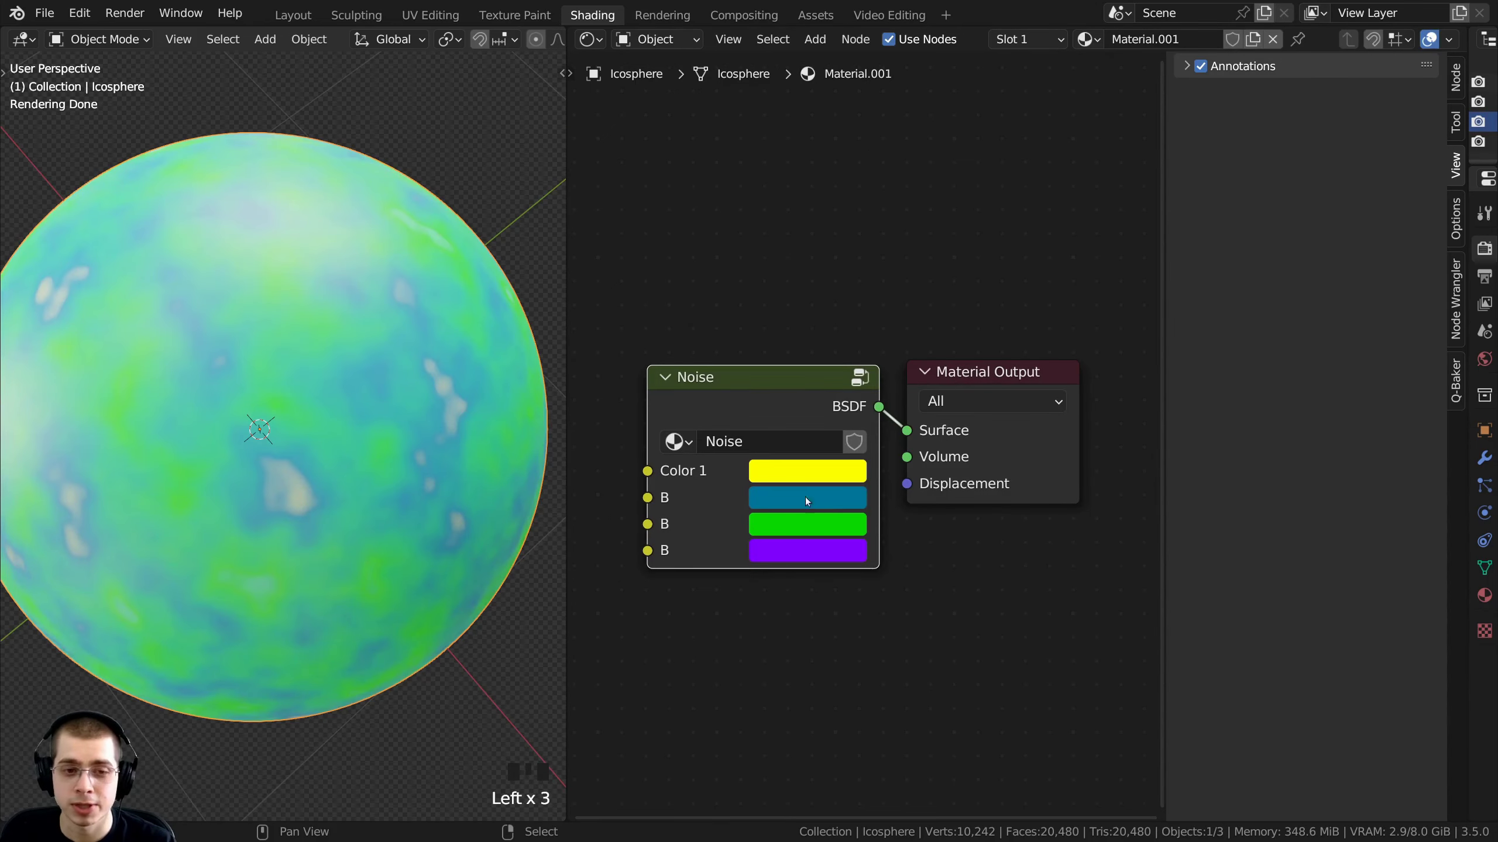
double_click(756, 412)
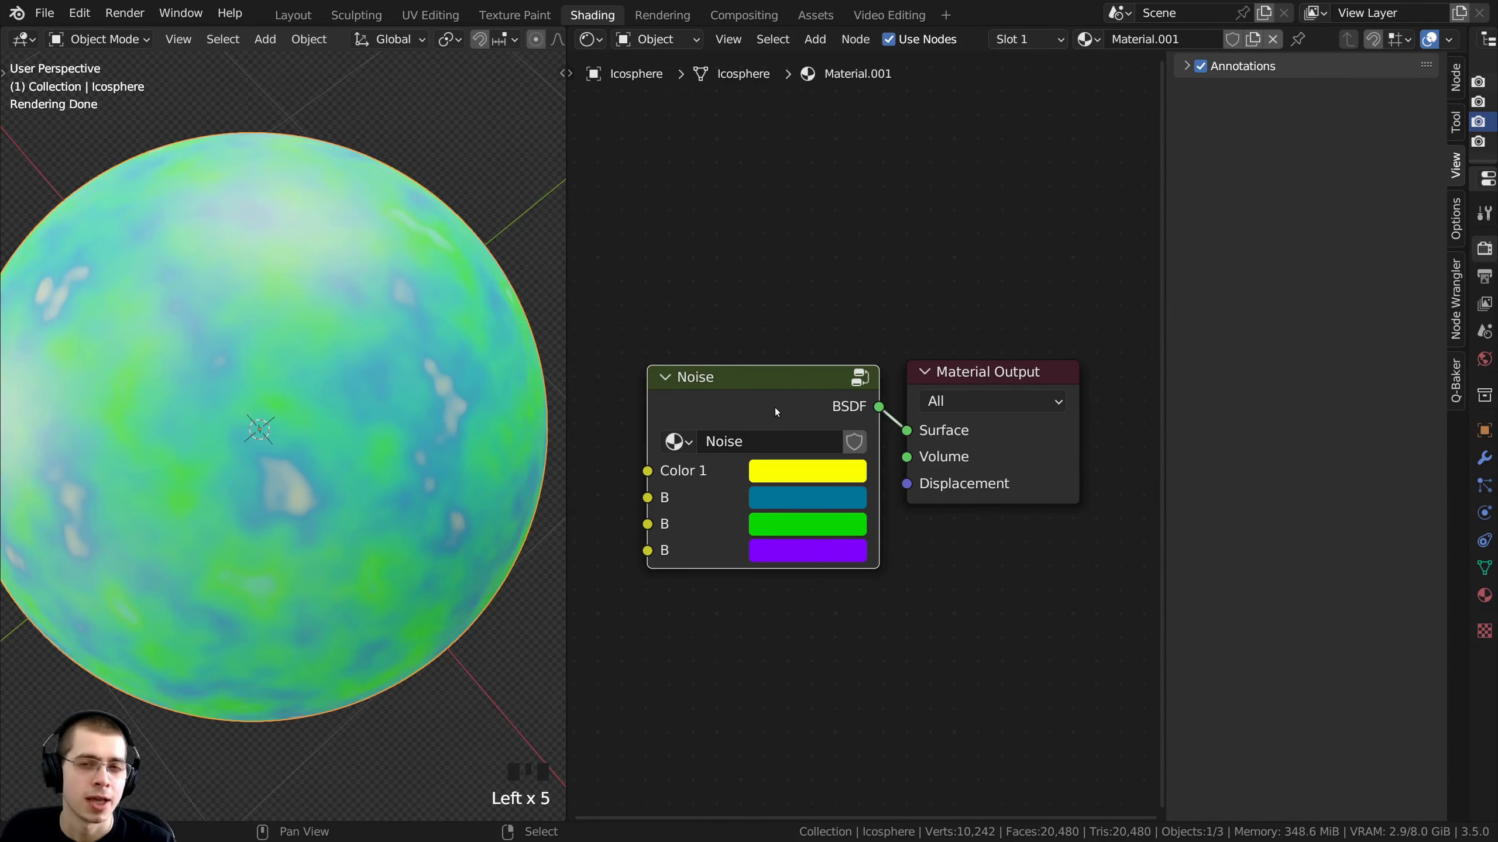
mouse_move(776, 406)
middle_down()
mouse_move(762, 402)
mouse_move(781, 409)
middle_up()
scroll(803, 394, down, 1)
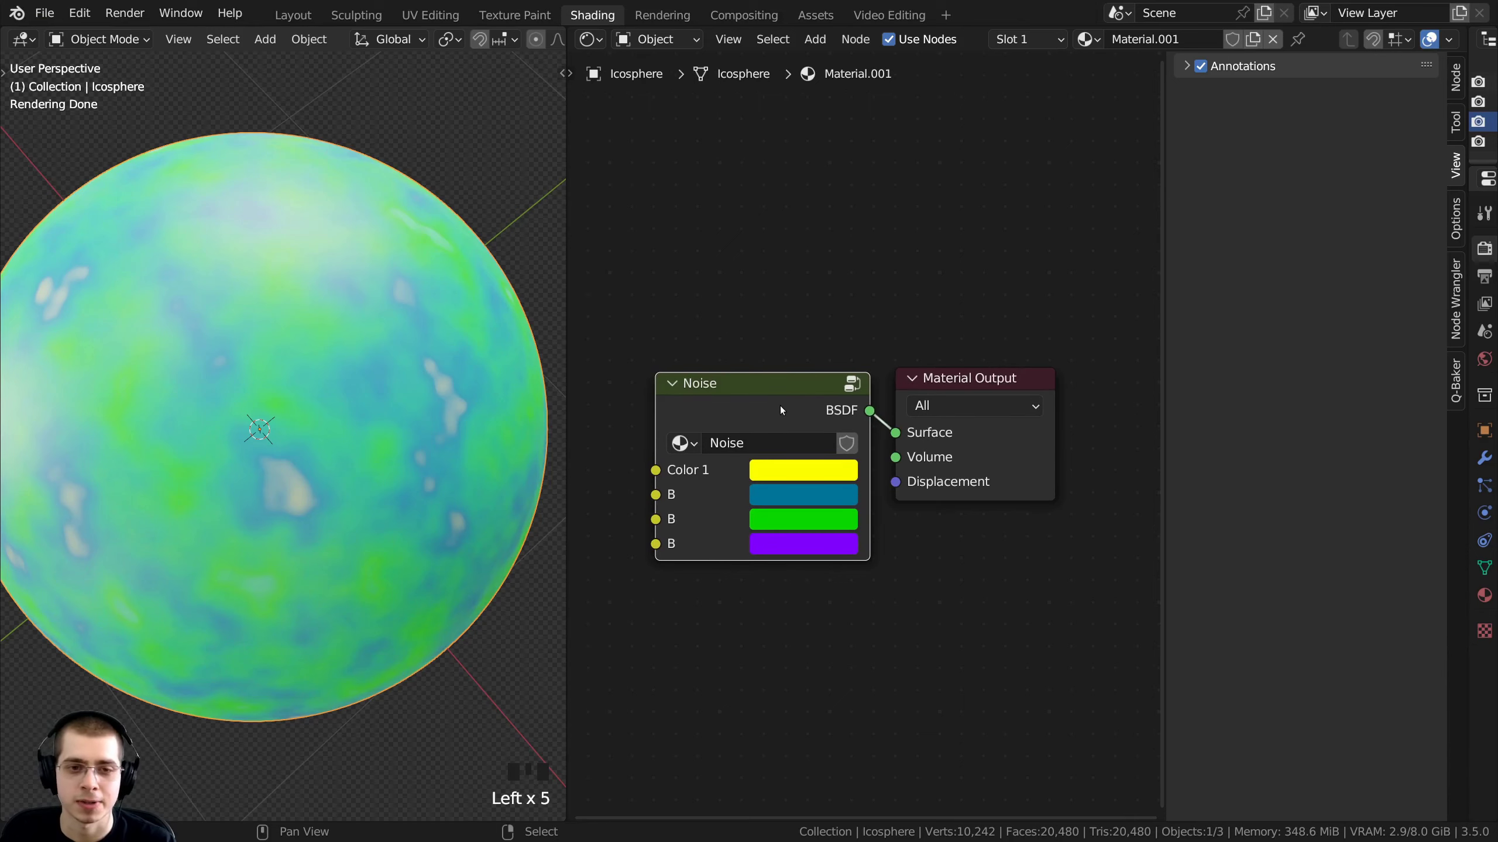
Reopen the Noise group and insert a Hue Saturation Value node between the third Mix and the Principled BSDF
key(Tab)
scroll(908, 344, down, 4)
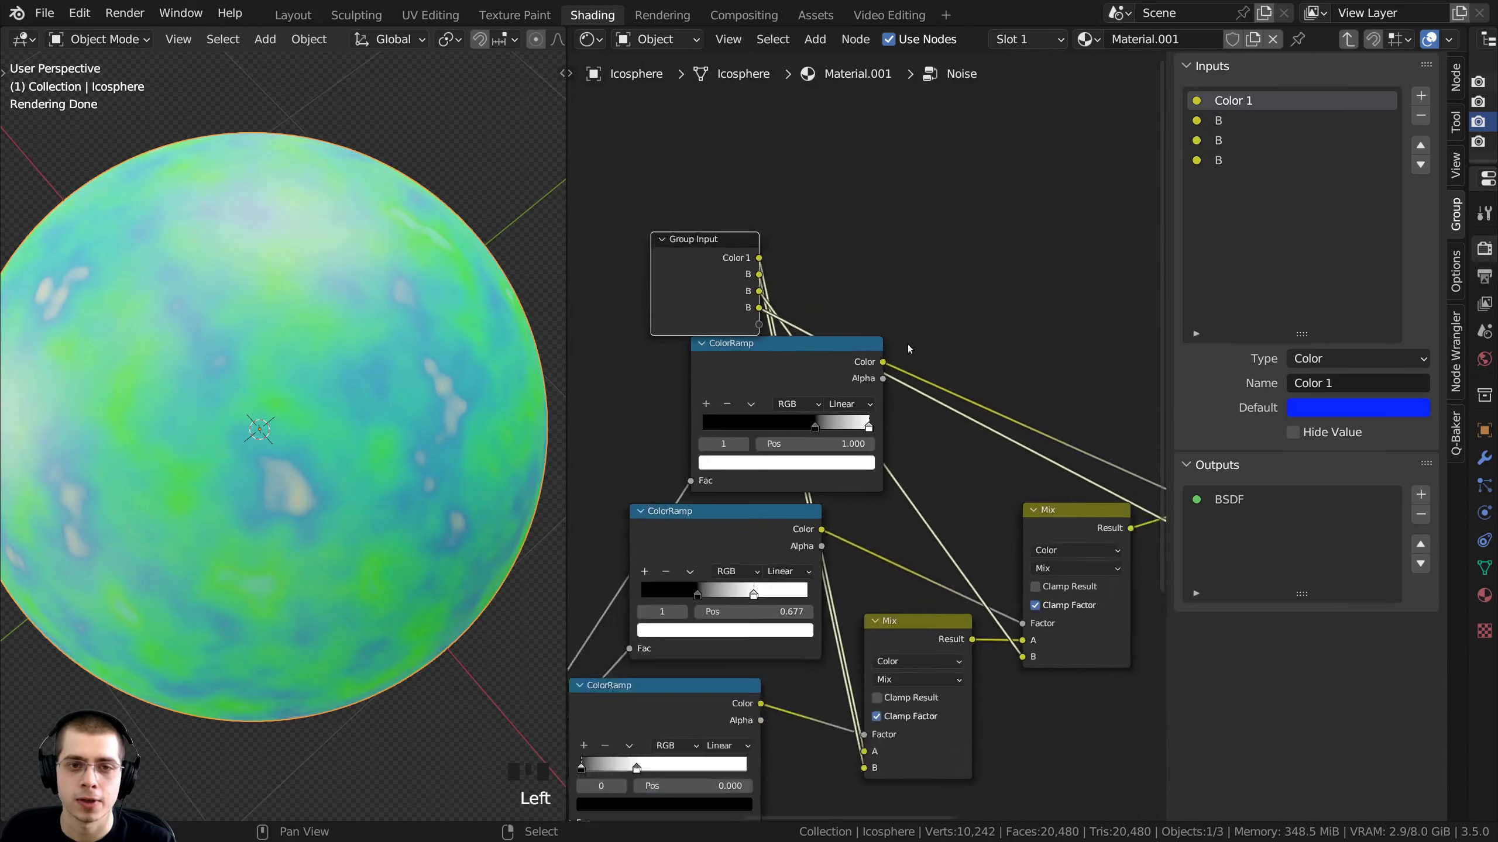
drag(1167, 394, 1254, 407)
middle_drag(1173, 426, 1005, 347)
scroll(892, 392, up, 1)
scroll(945, 329, up, 1)
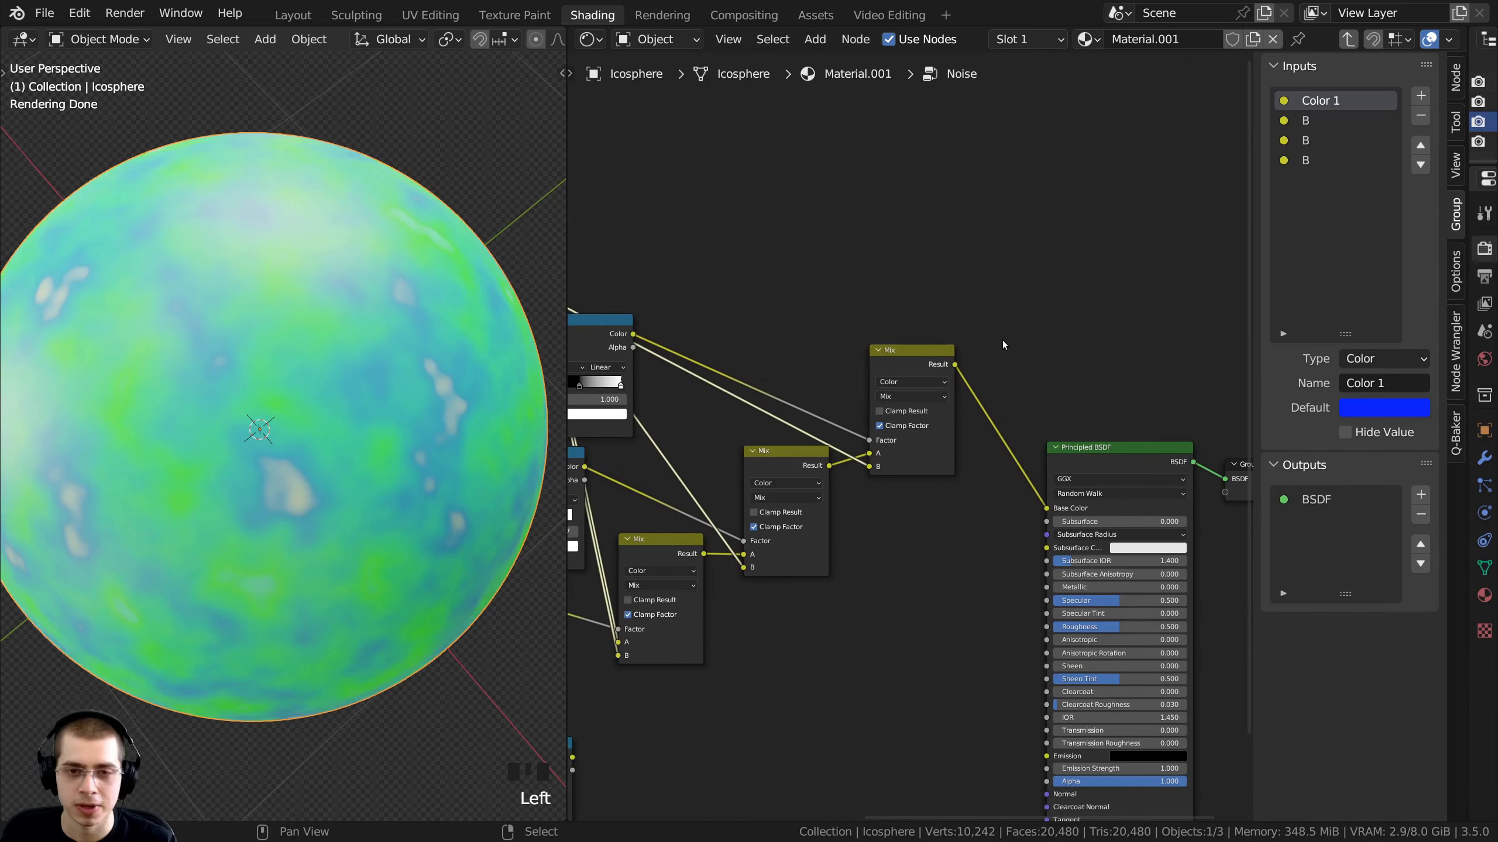
key(shift+a)
click(930, 332)
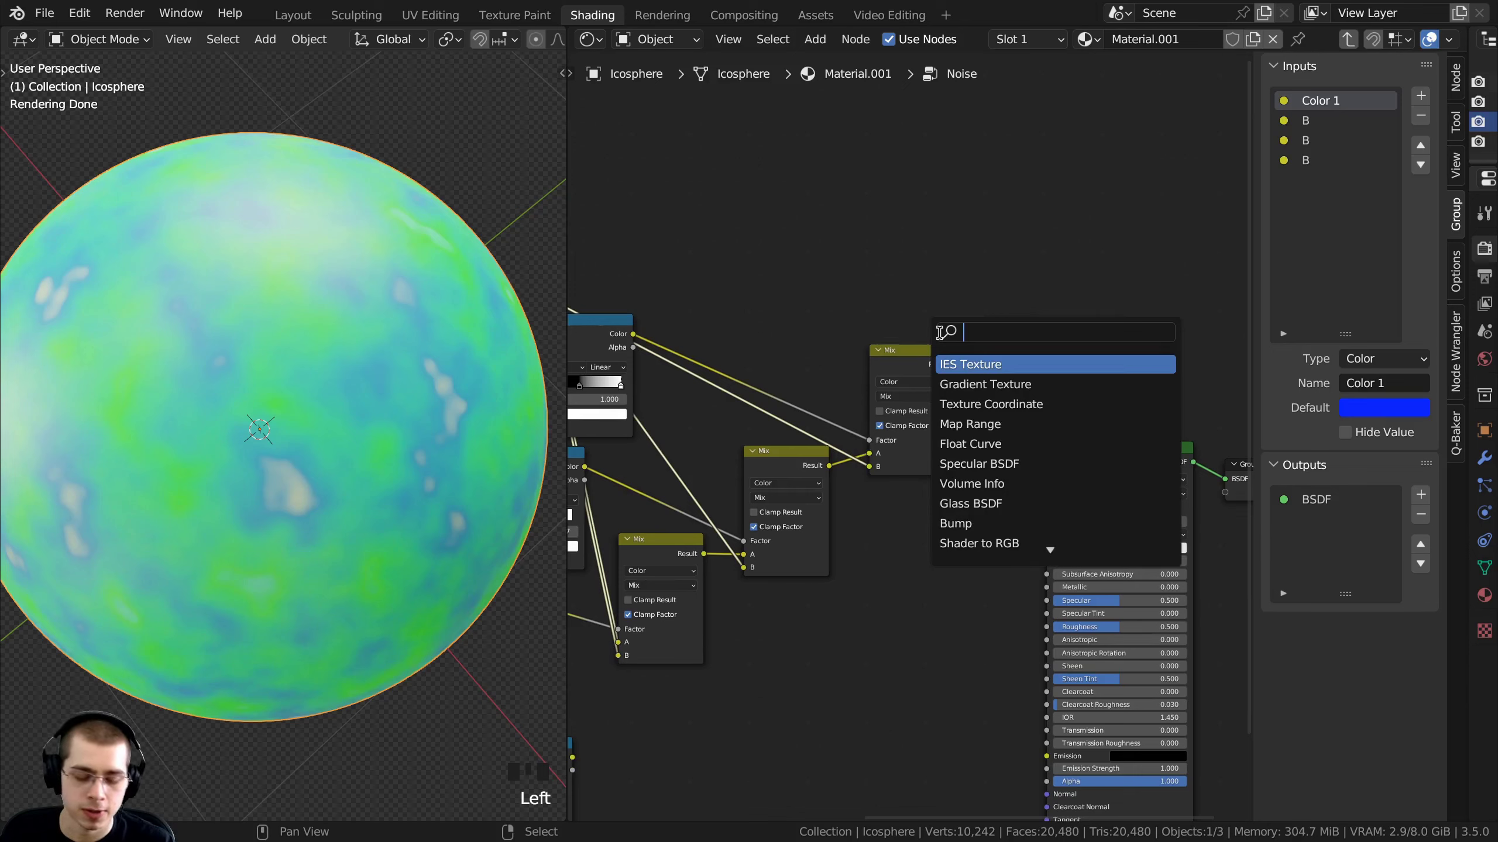
text(huwe)
key(BackSpace)
key(BackSpace)
text(e)
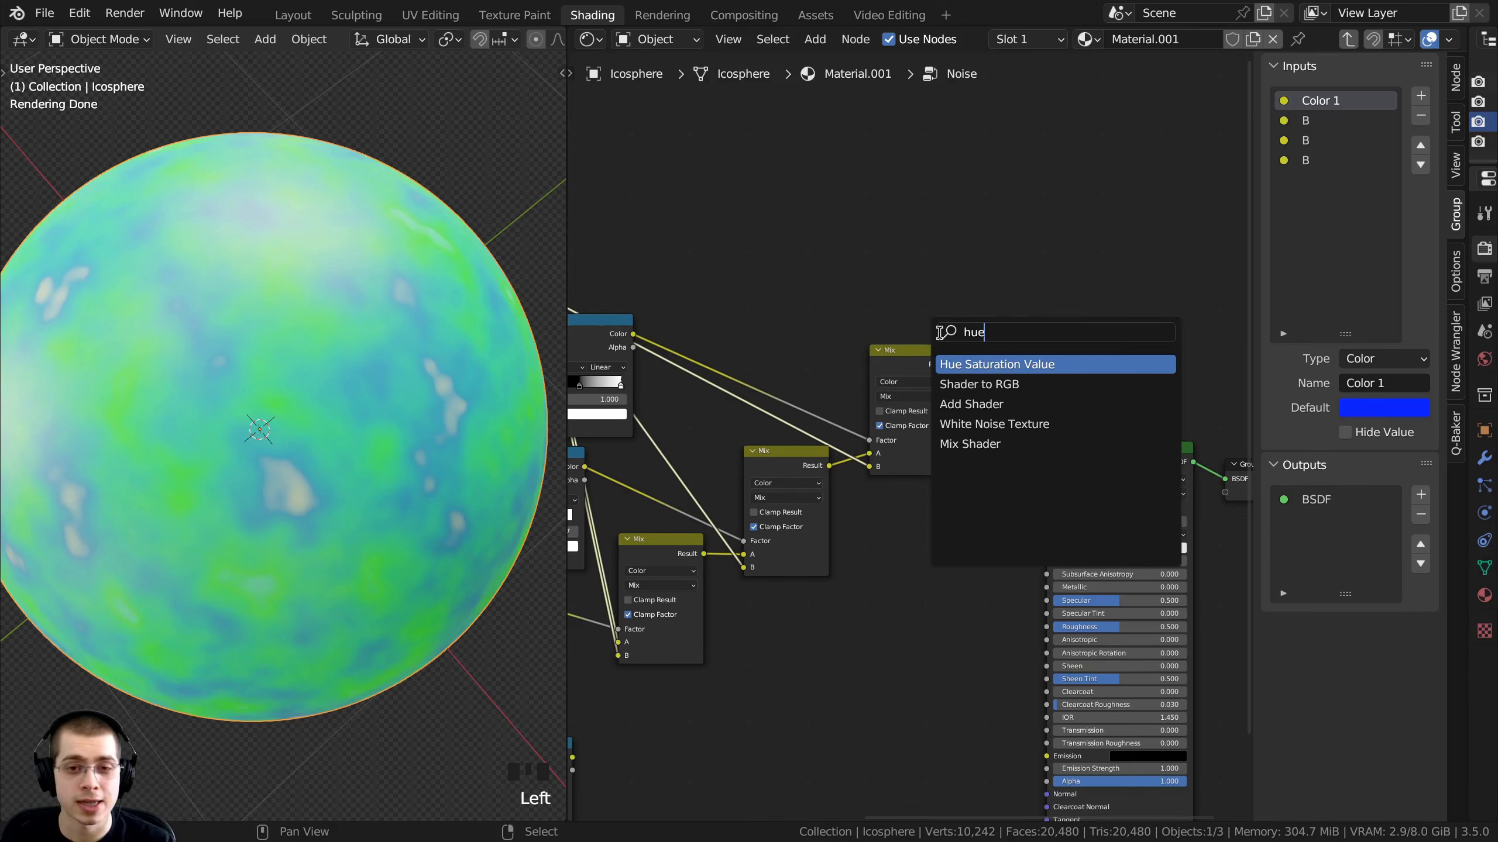
click(963, 363)
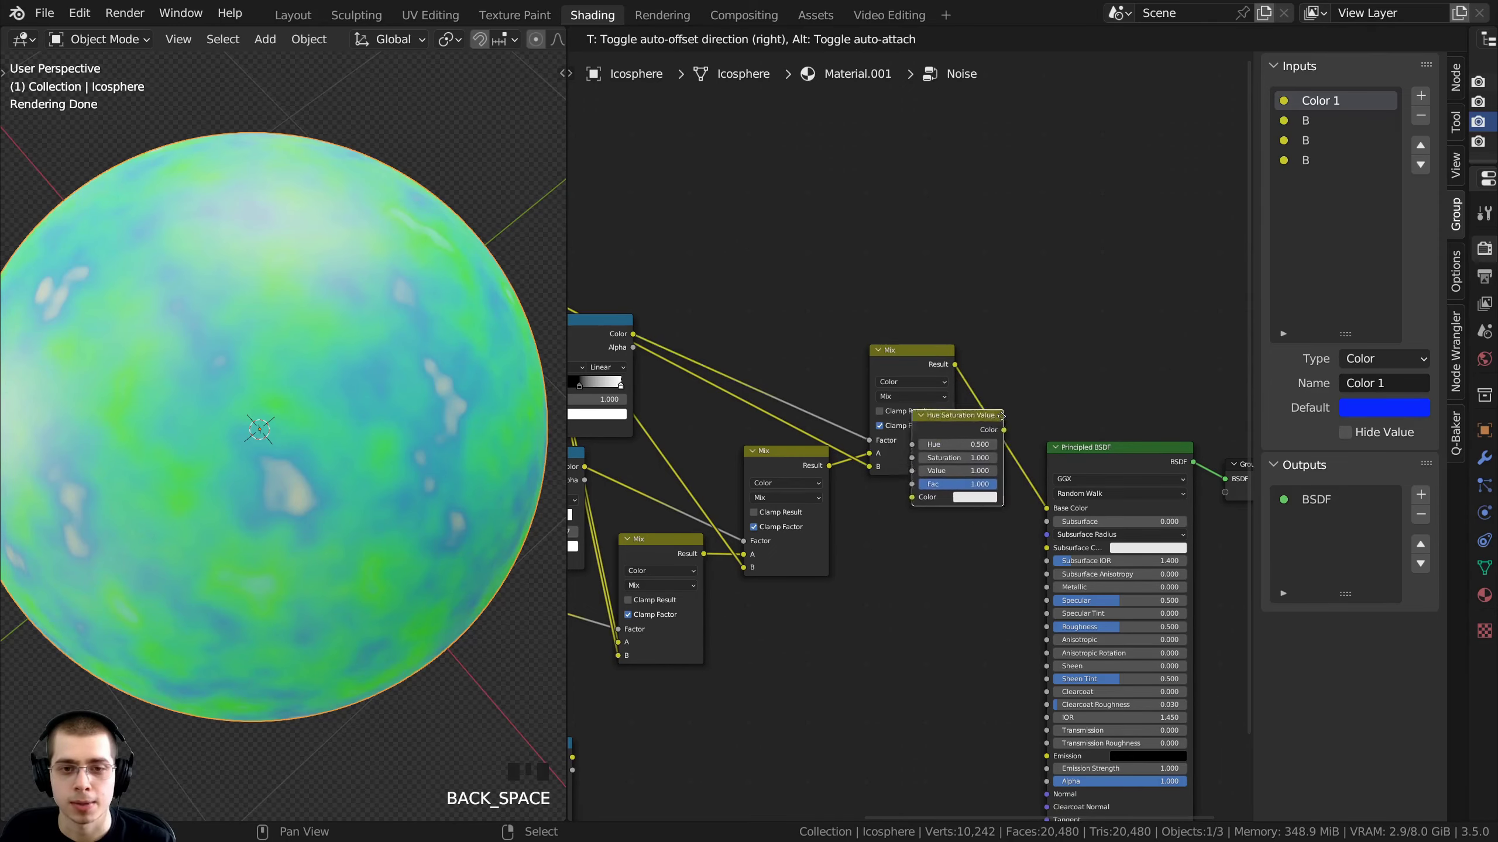
click(1009, 445)
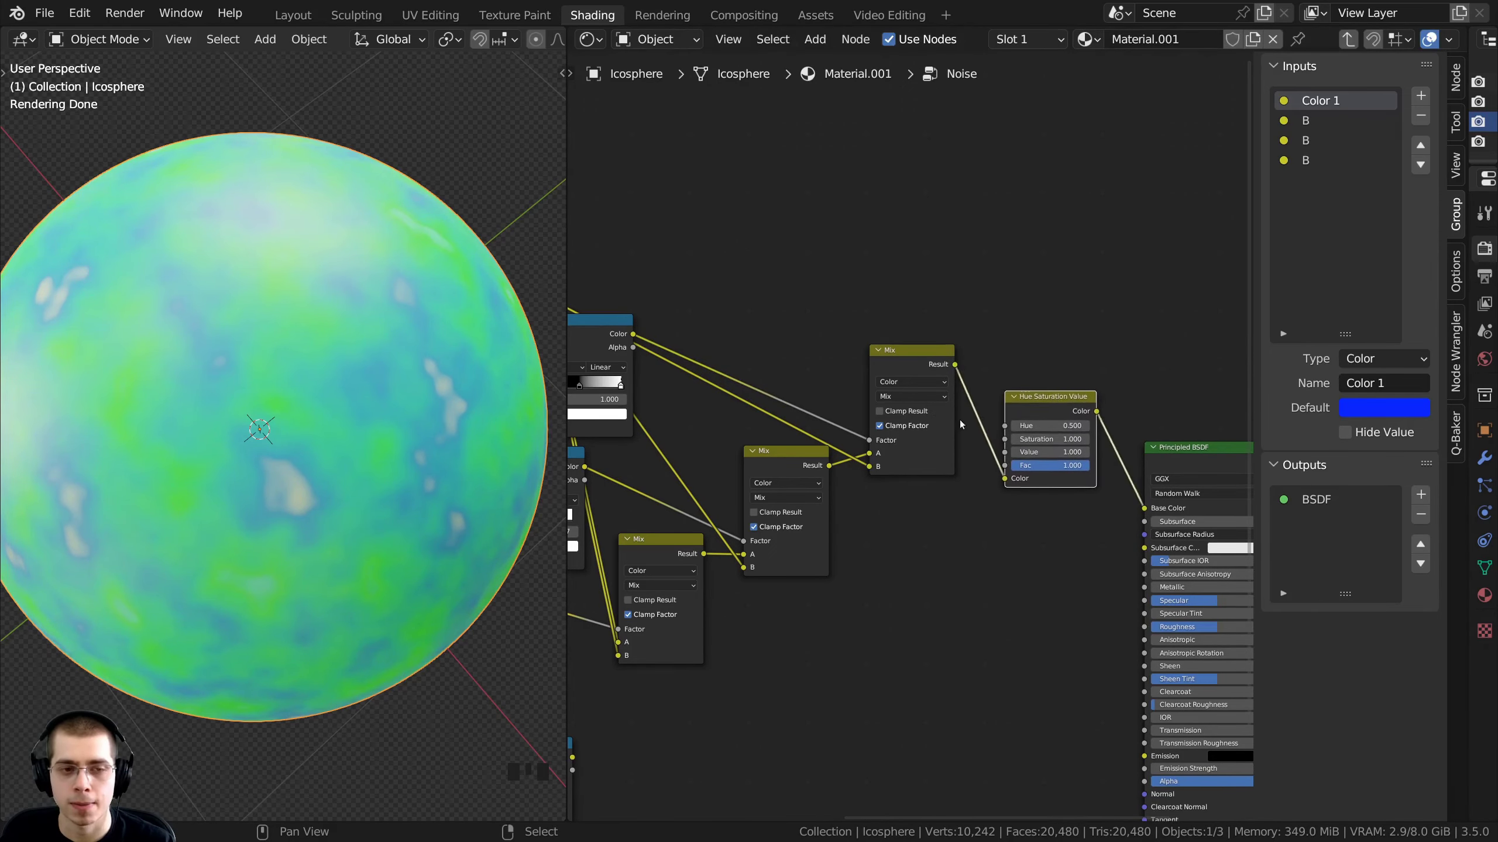
Expose the Hue Saturation Value node's Hue, Saturation and Value as sockets on the Group Input
scroll(959, 419, down, 1)
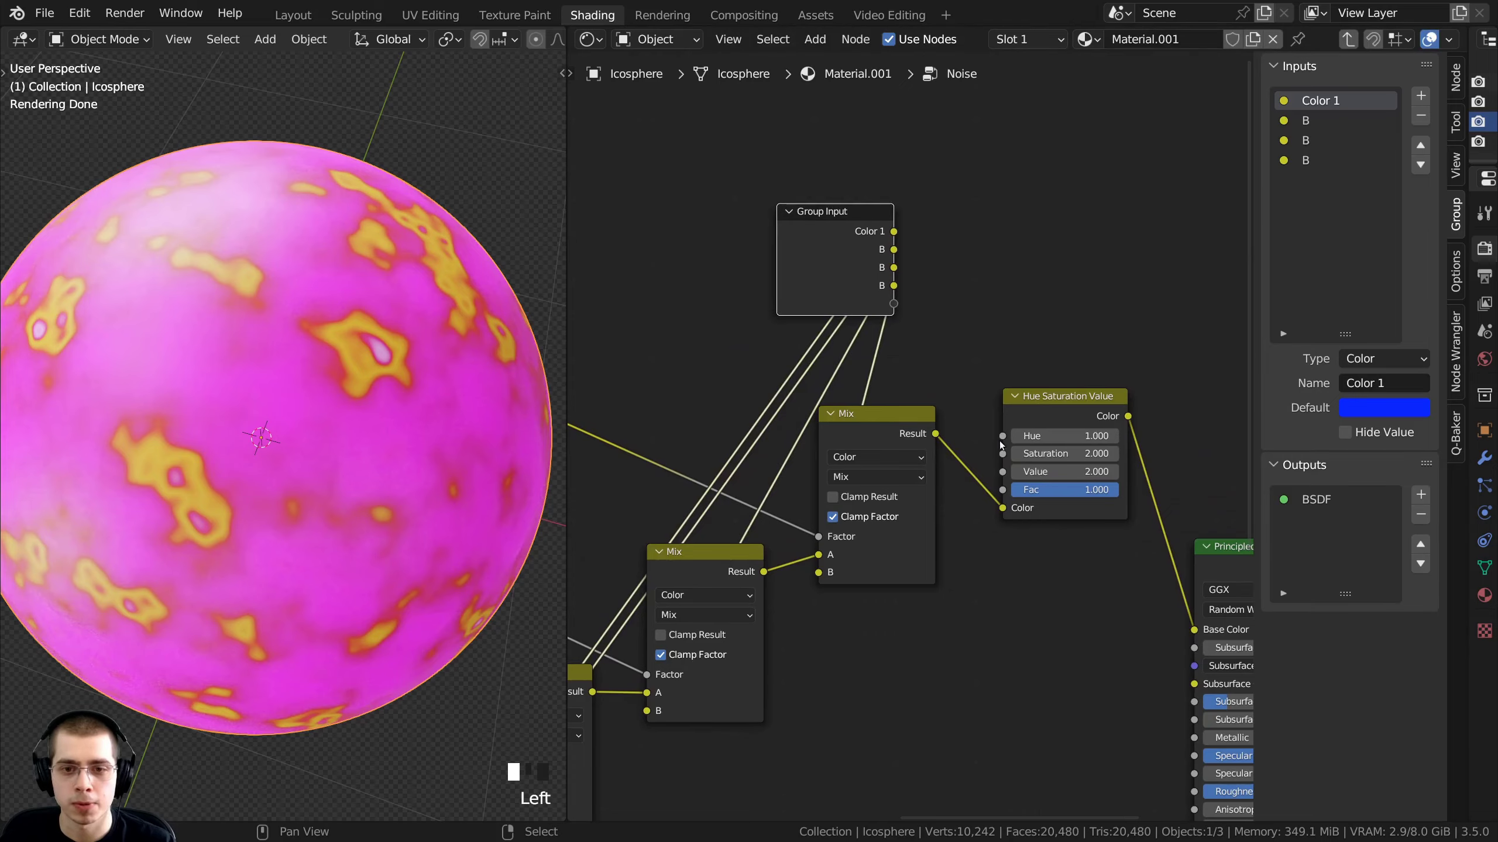
drag(1002, 439, 898, 335)
drag(1004, 472, 884, 343)
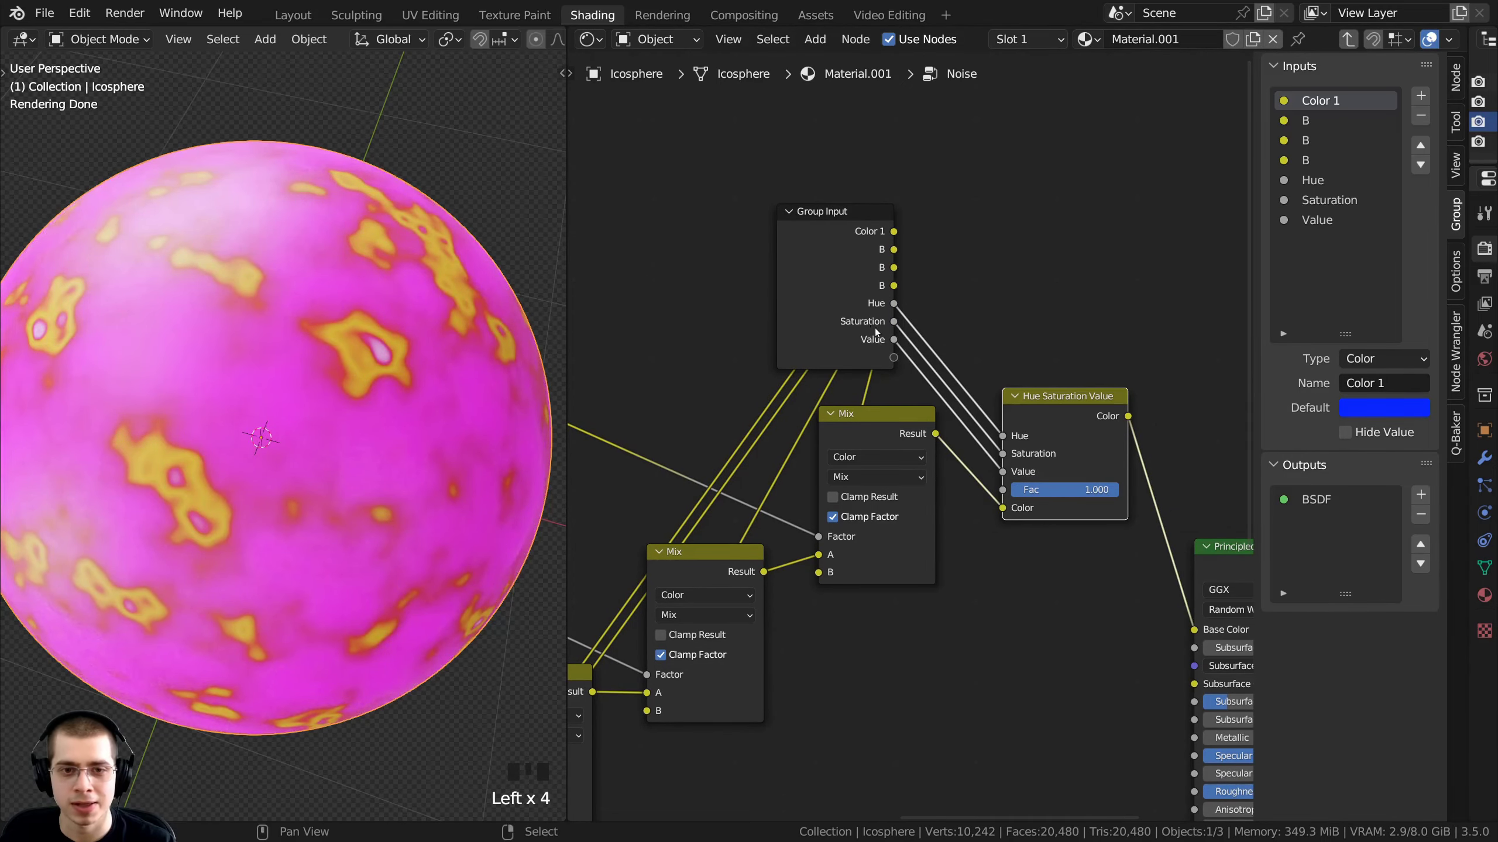
click(875, 329)
Leave the group and set the Noise node's Hue to 0.750 and Saturation to 1.710
key(Tab)
middle_drag(824, 502, 821, 407)
scroll(820, 408, up, 7)
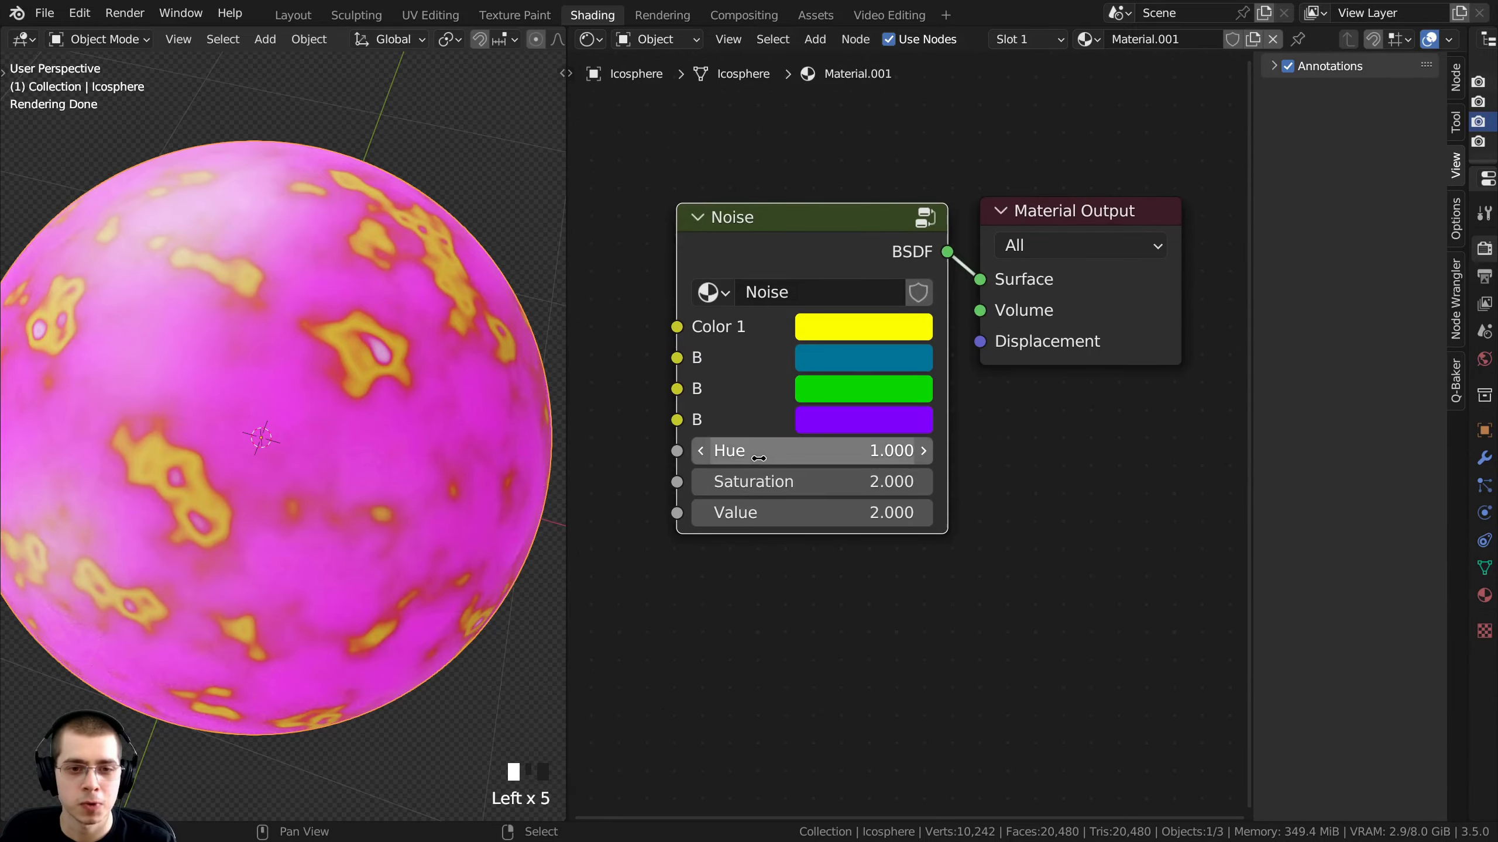
drag(758, 452, 833, 512)
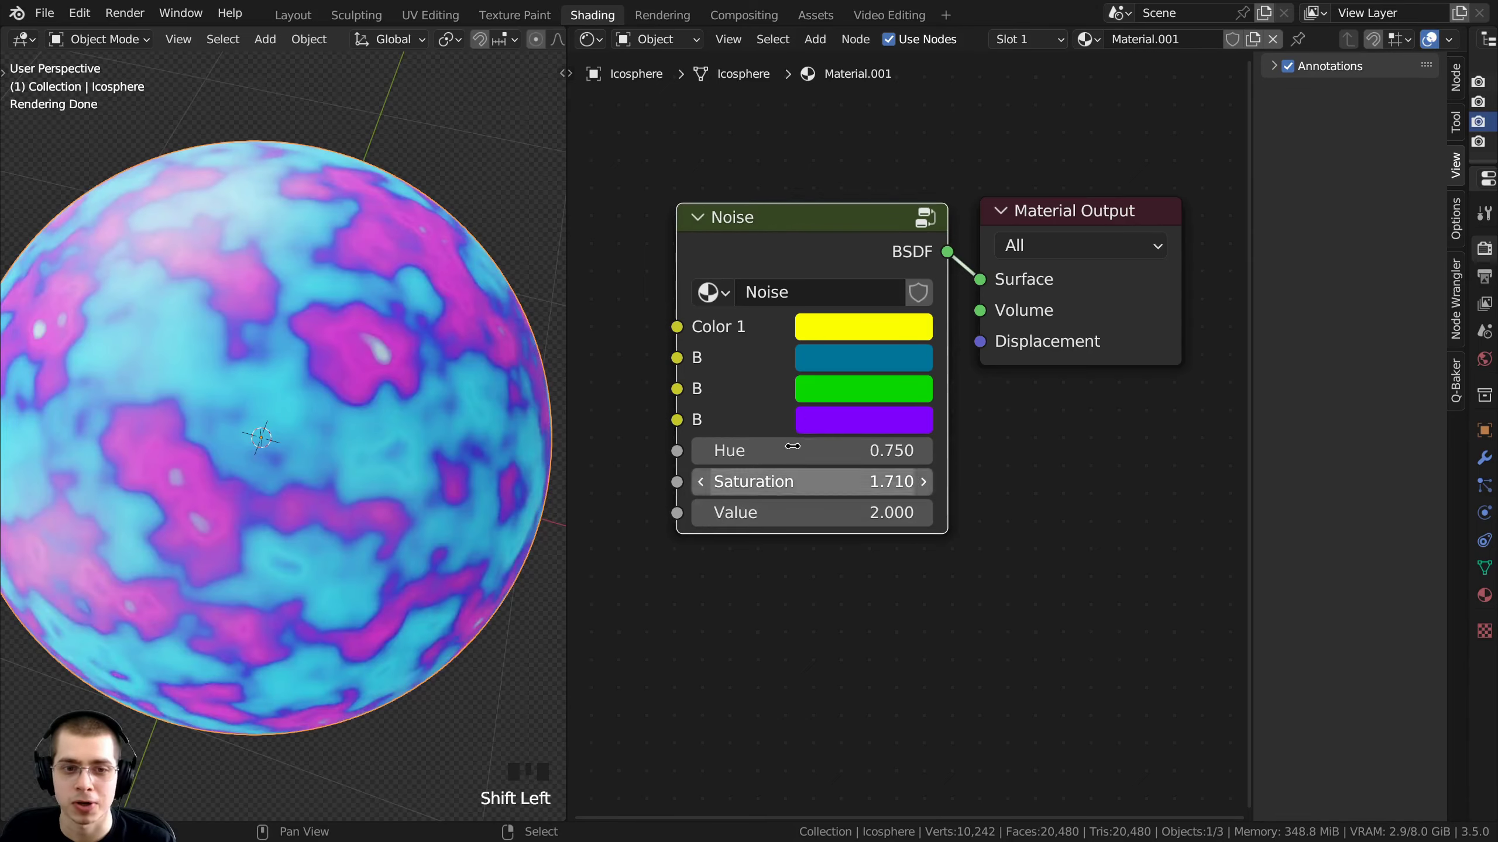
drag(779, 265, 795, 258)
middle_drag(798, 435, 808, 442)
key(a)
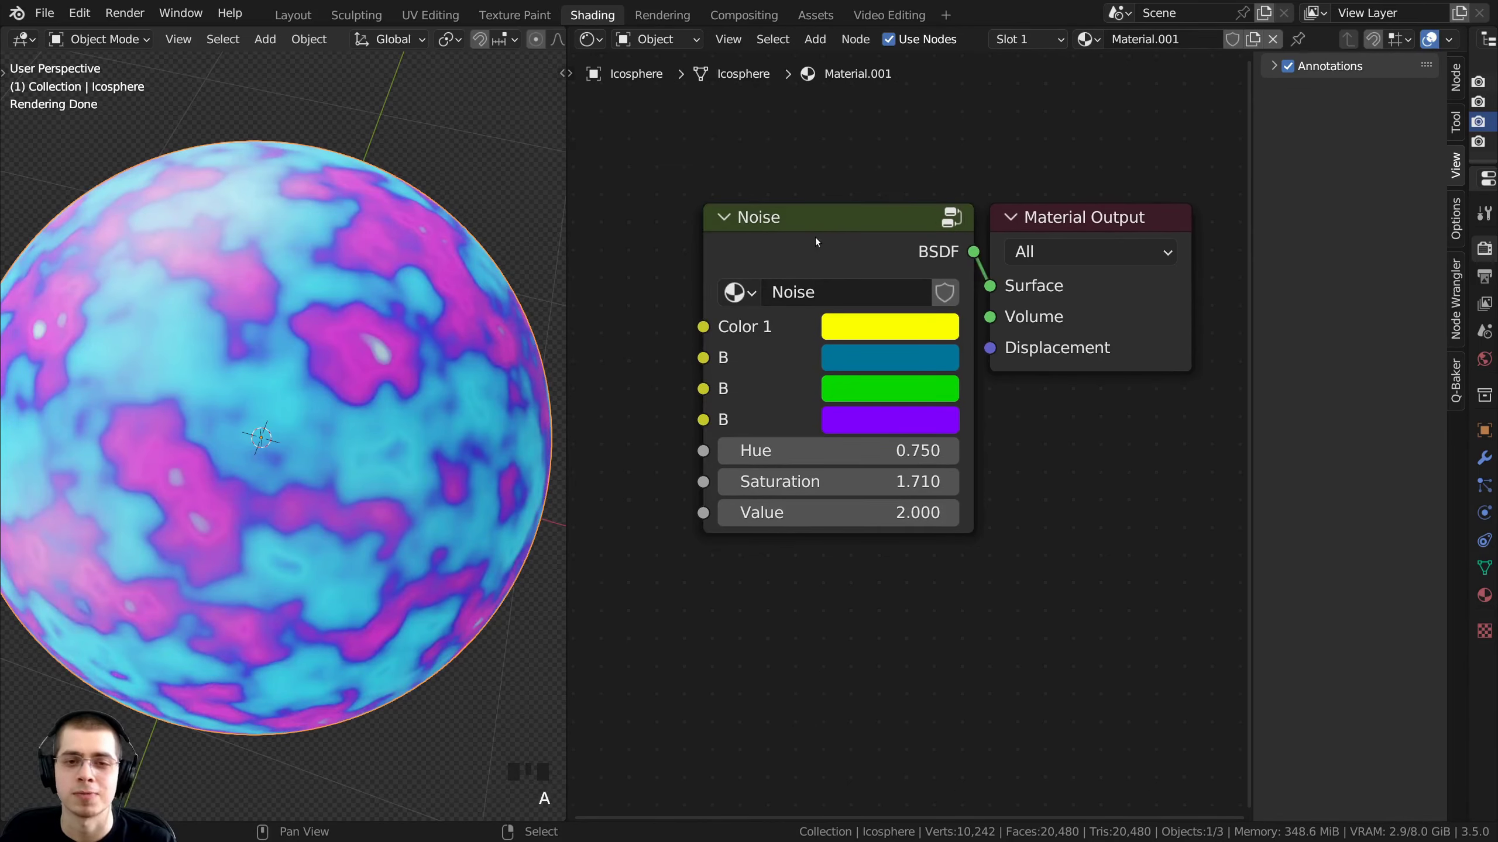
drag(814, 238, 808, 232)
middle_drag(796, 408, 781, 430)
Open the Noise group and examine its mask ColorRamps, Mix nodes and the inputs the group exposes
scroll(782, 430, up, 1)
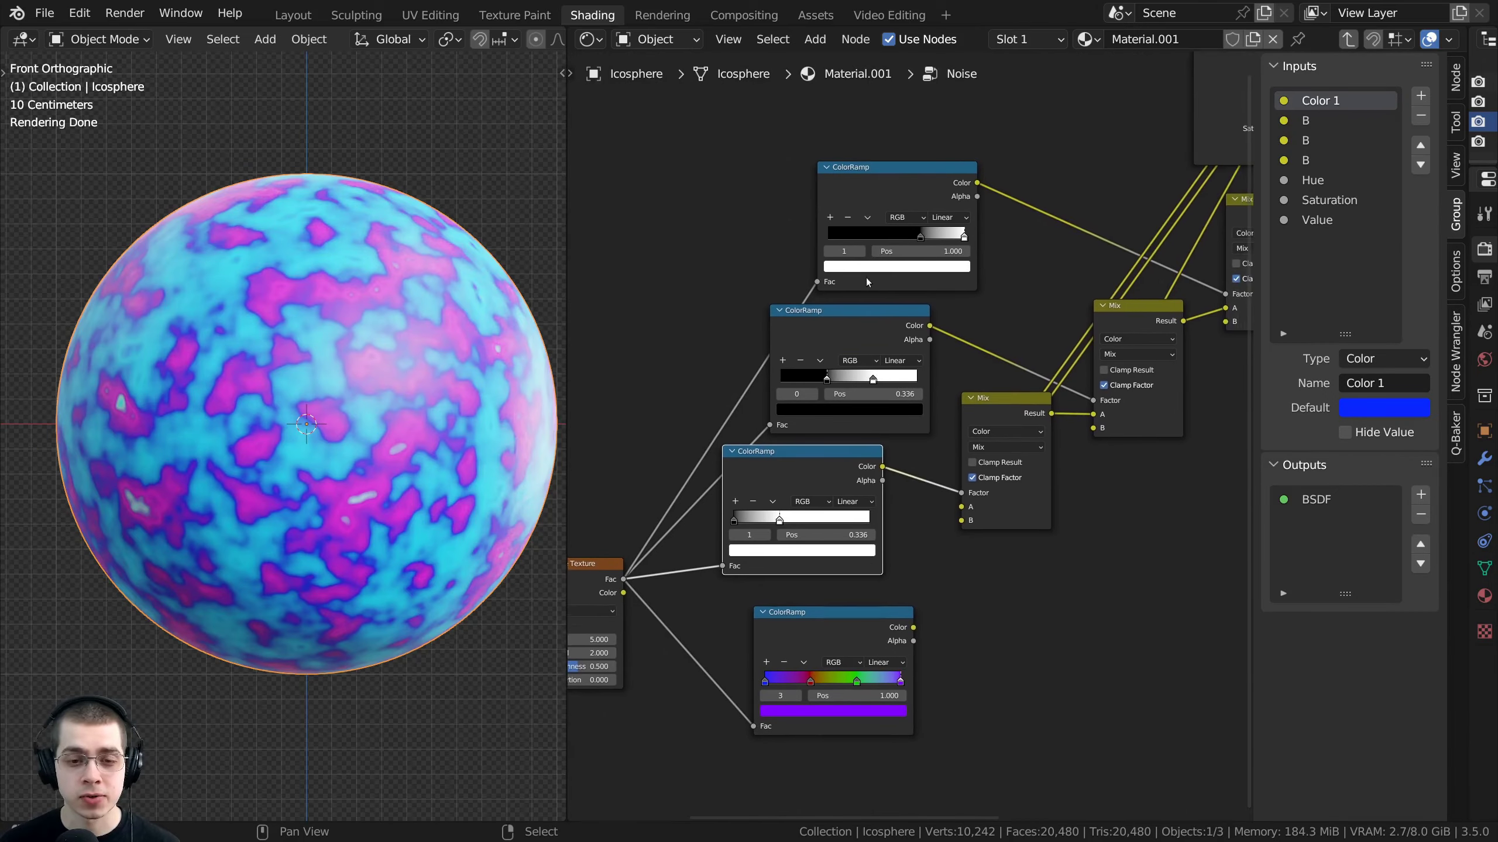
drag(796, 419, 853, 513)
scroll(853, 512, down, 5)
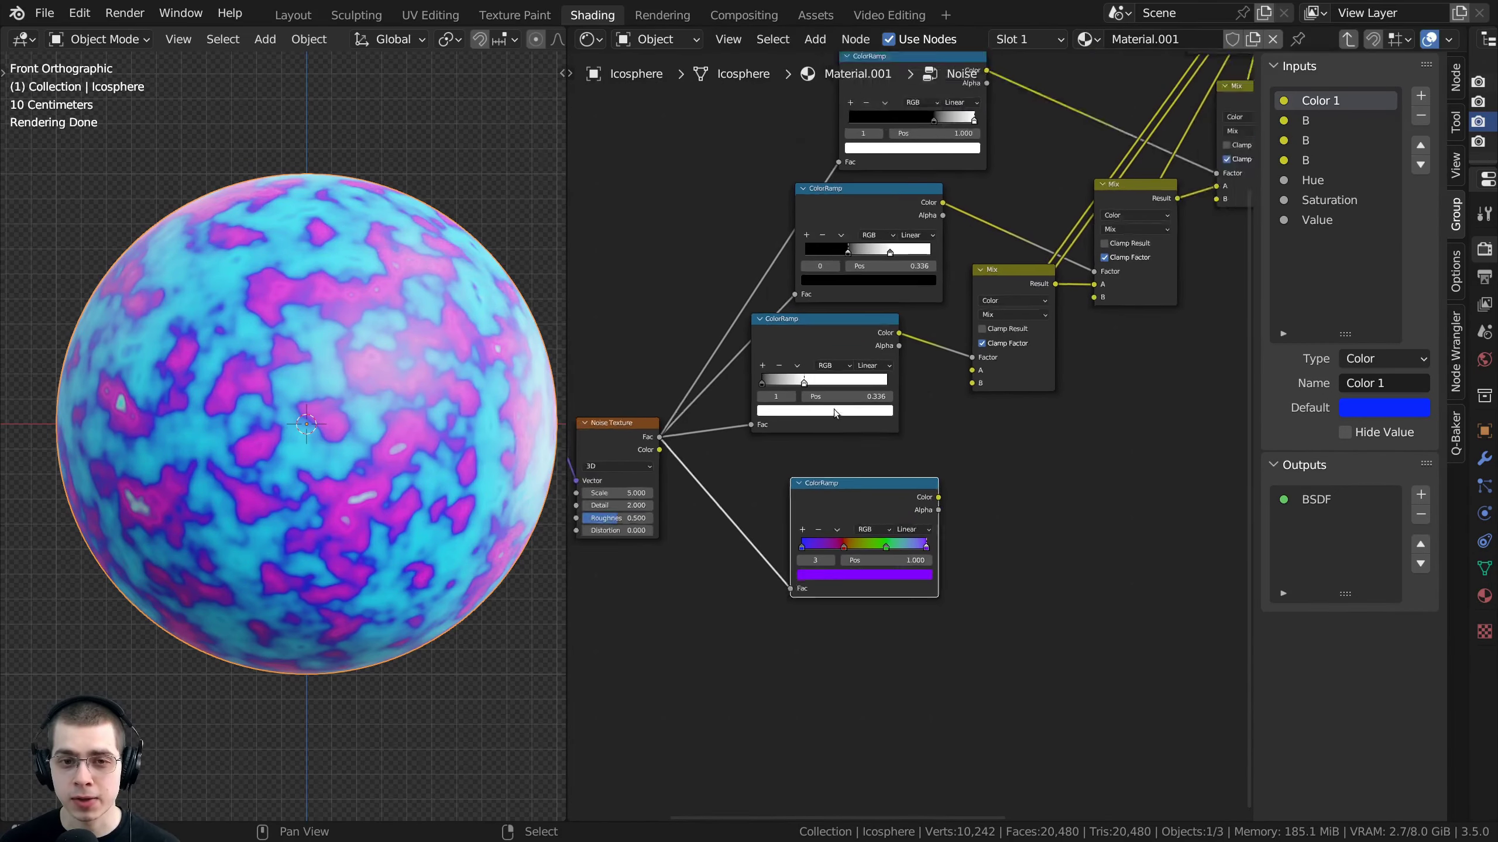
middle_drag(761, 200, 739, 275)
drag(721, 234, 1194, 475)
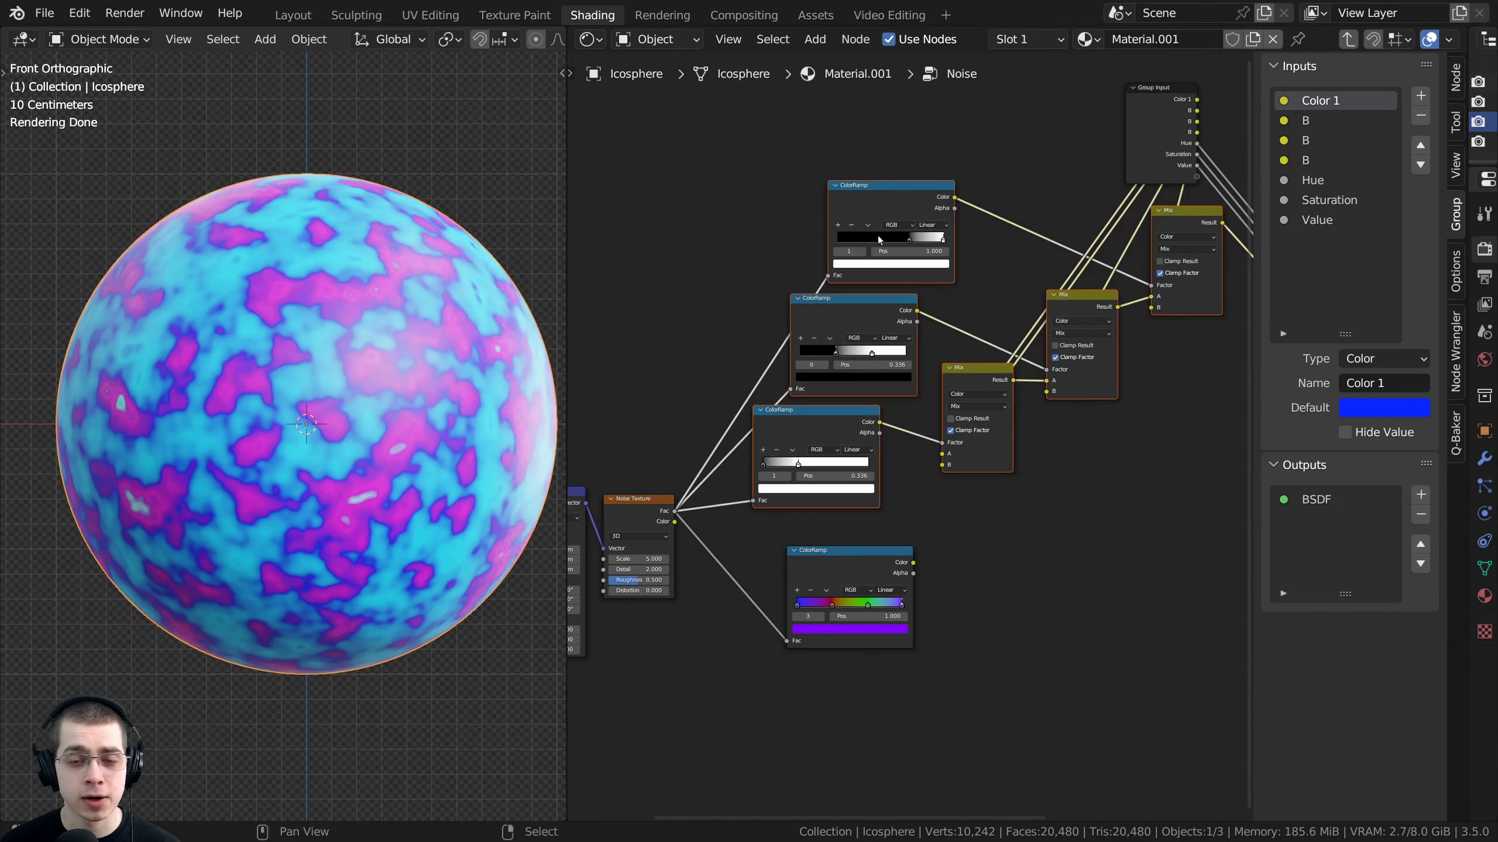
key(Tab)
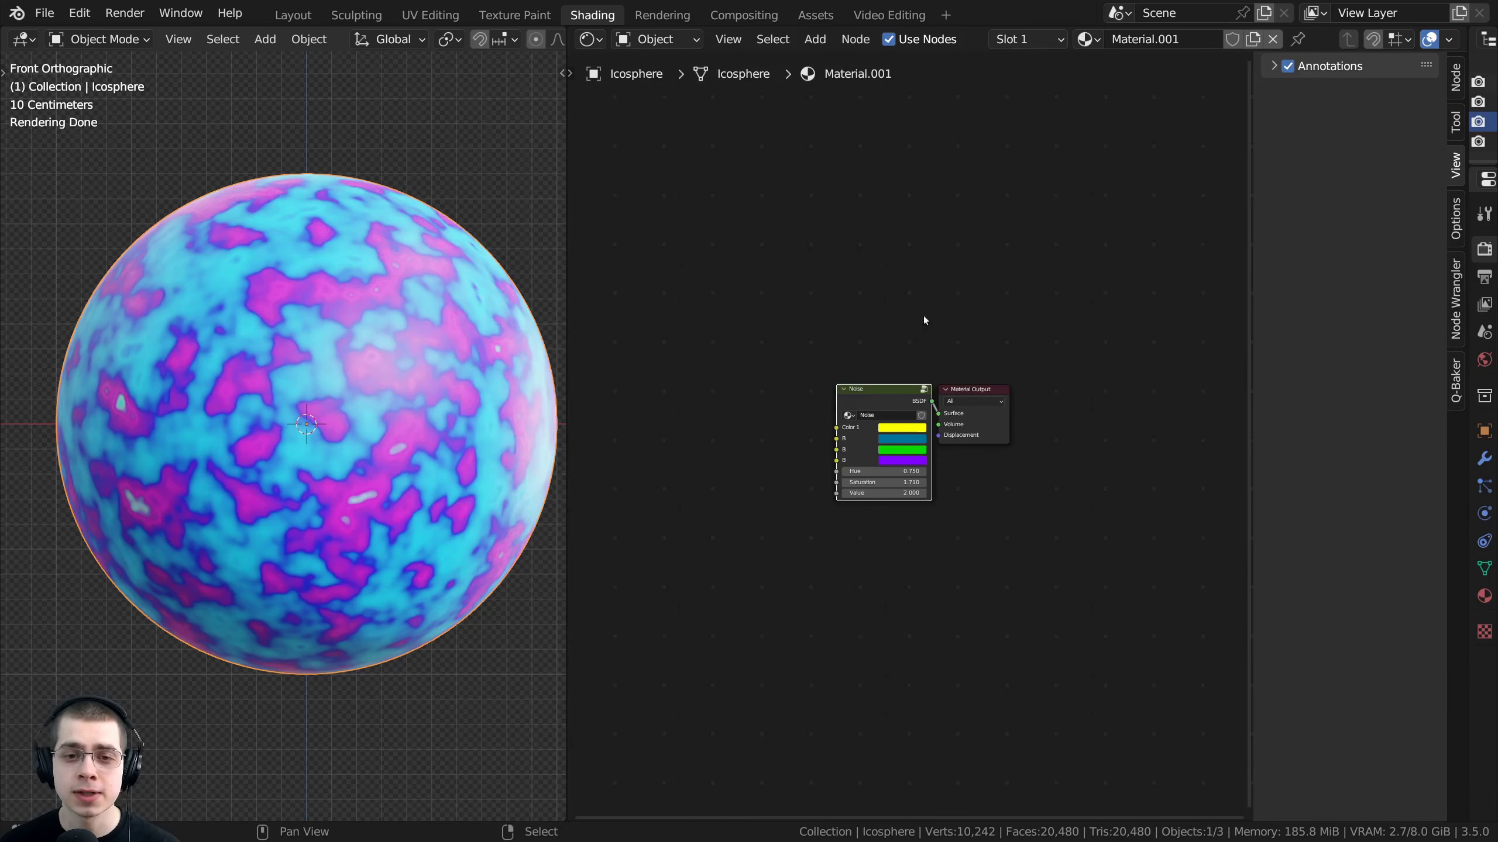
scroll(923, 317, up, 4)
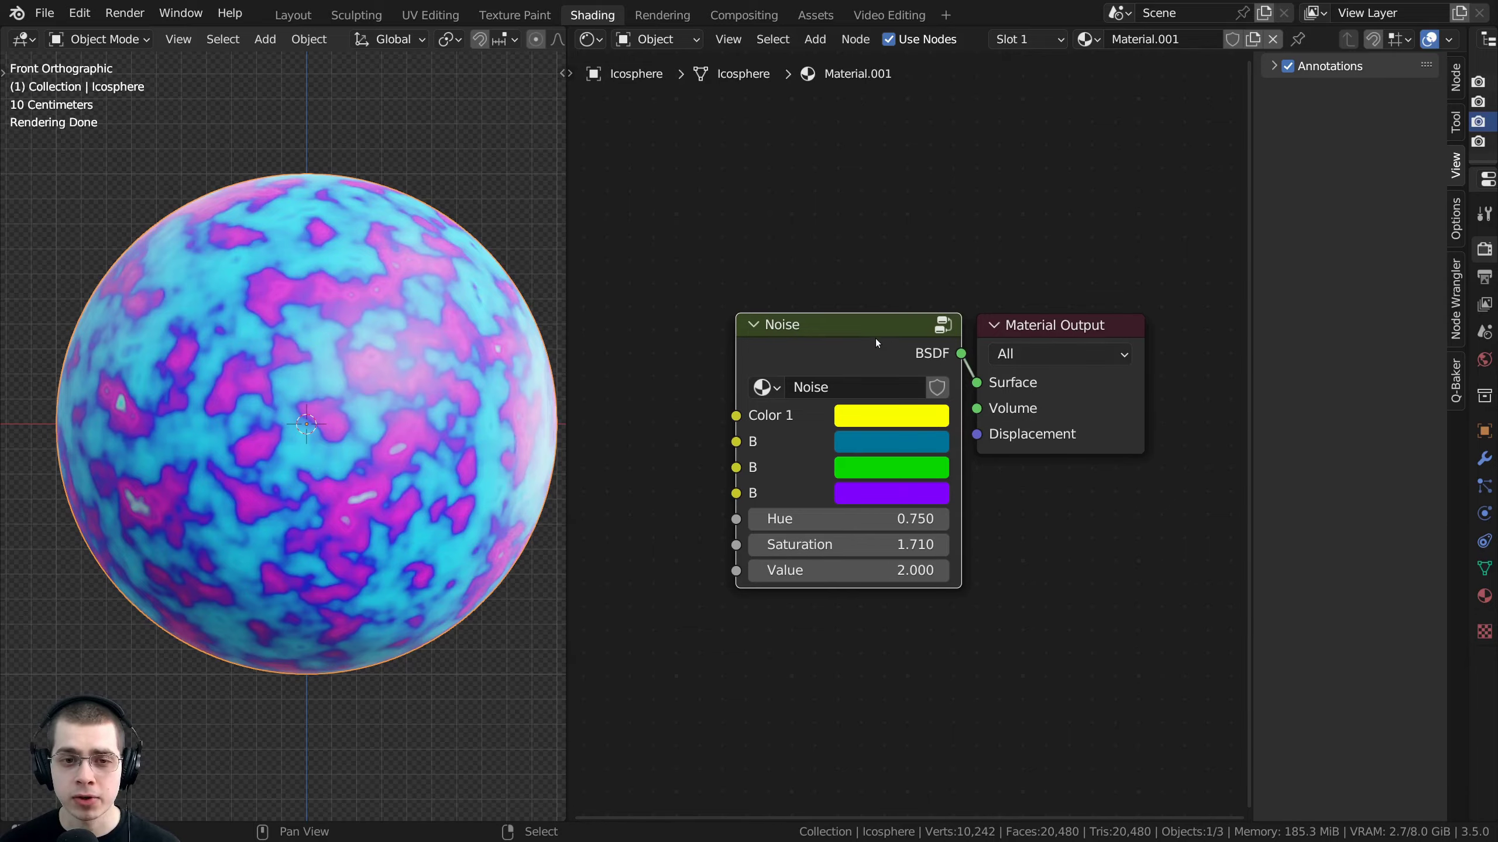
key(Tab)
scroll(838, 477, up, 3)
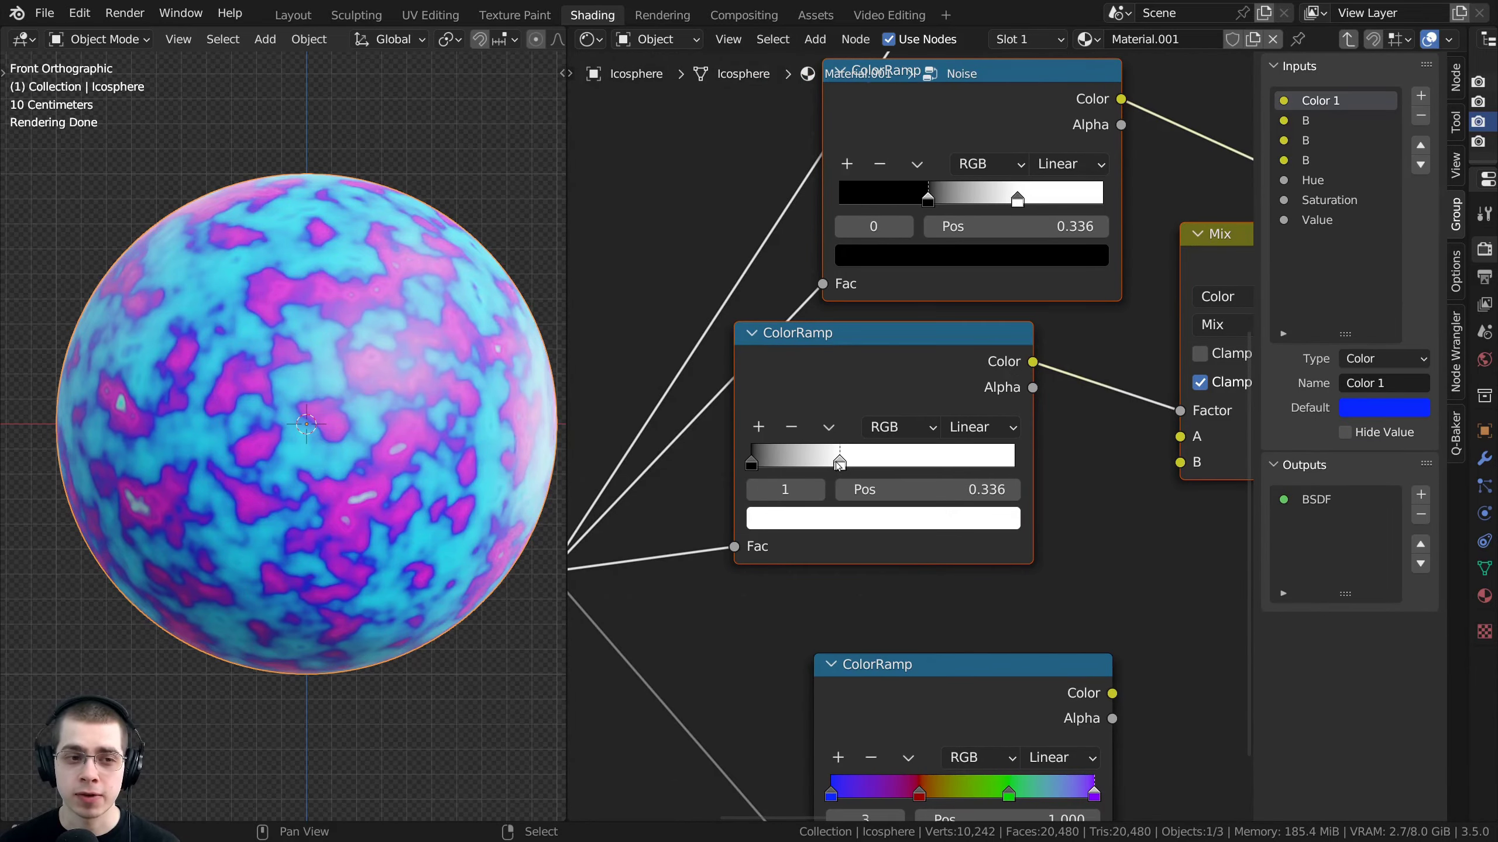
Try moving the white stop of the lowest black-and-white ColorRamp to position 0.475
mouse_move(838, 465)
mouse_down()
mouse_move(942, 467)
mouse_move(831, 473)
mouse_up()
middle_drag(798, 376, 901, 289)
click(890, 283)
scroll(828, 254, up, 1)
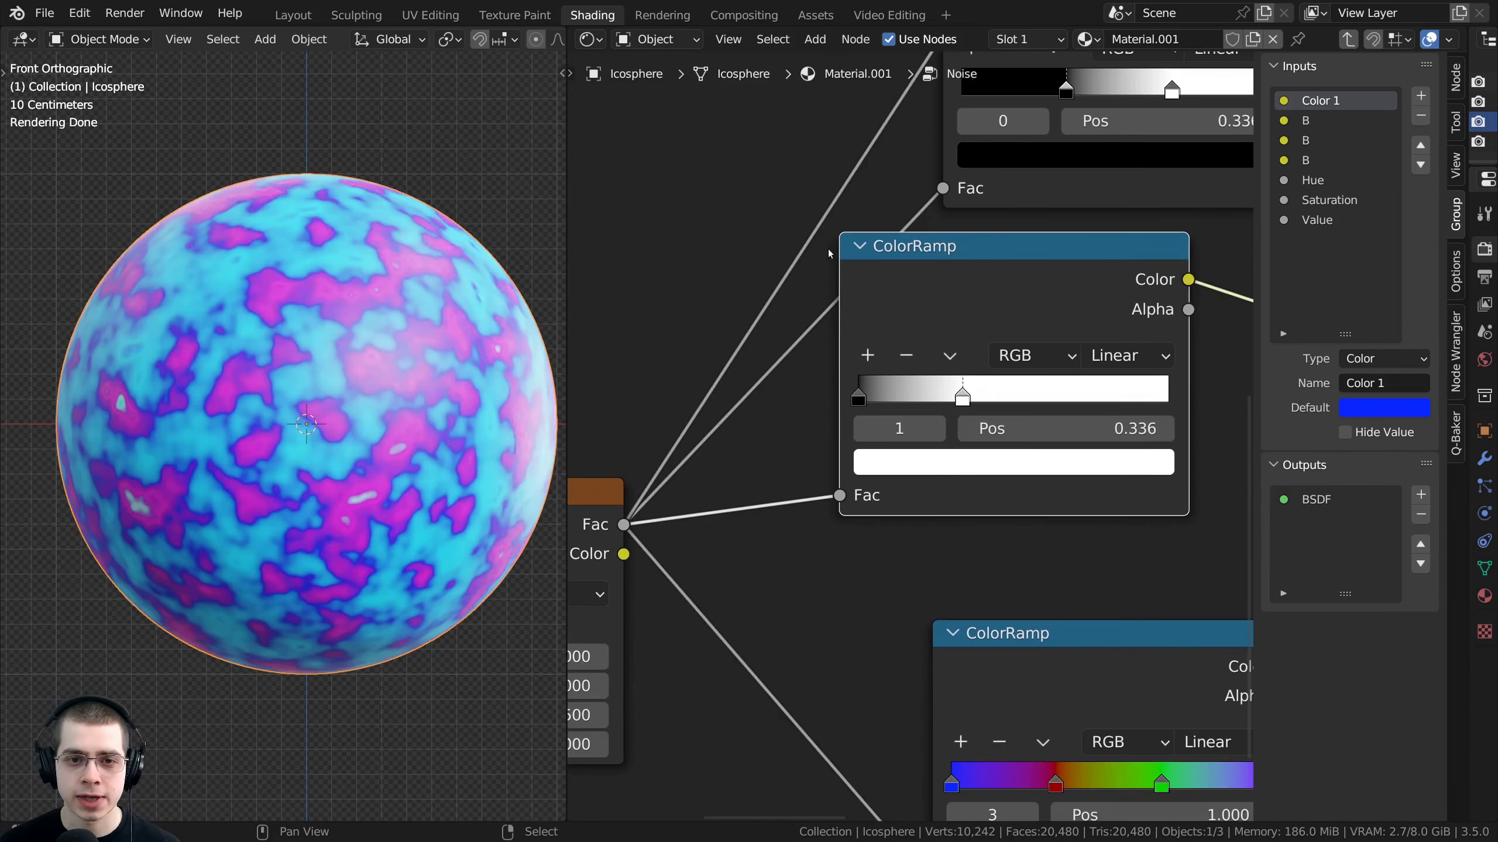
drag(838, 500, 839, 494)
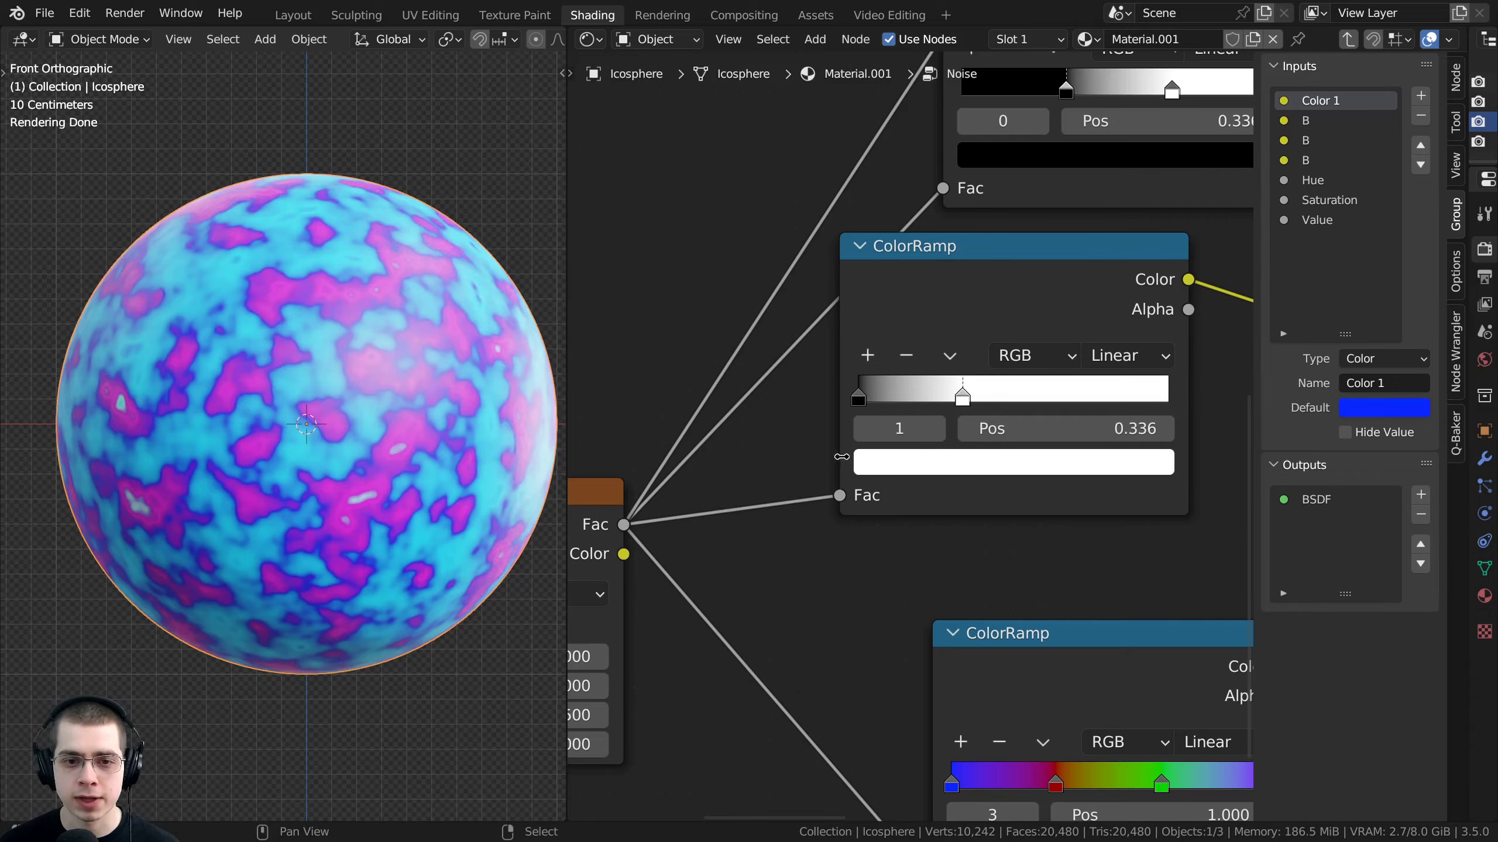
mouse_move(1062, 428)
mouse_down()
mouse_move(1103, 428)
mouse_move(996, 428)
mouse_move(1073, 428)
mouse_up()
right_click(1072, 428)
drag(1019, 319, 1023, 310)
scroll(1023, 310, down, 1)
middle_drag(1023, 310, 816, 411)
mouse_move(849, 498)
mouse_down()
mouse_move(781, 498)
mouse_move(928, 507)
mouse_move(904, 508)
mouse_up()
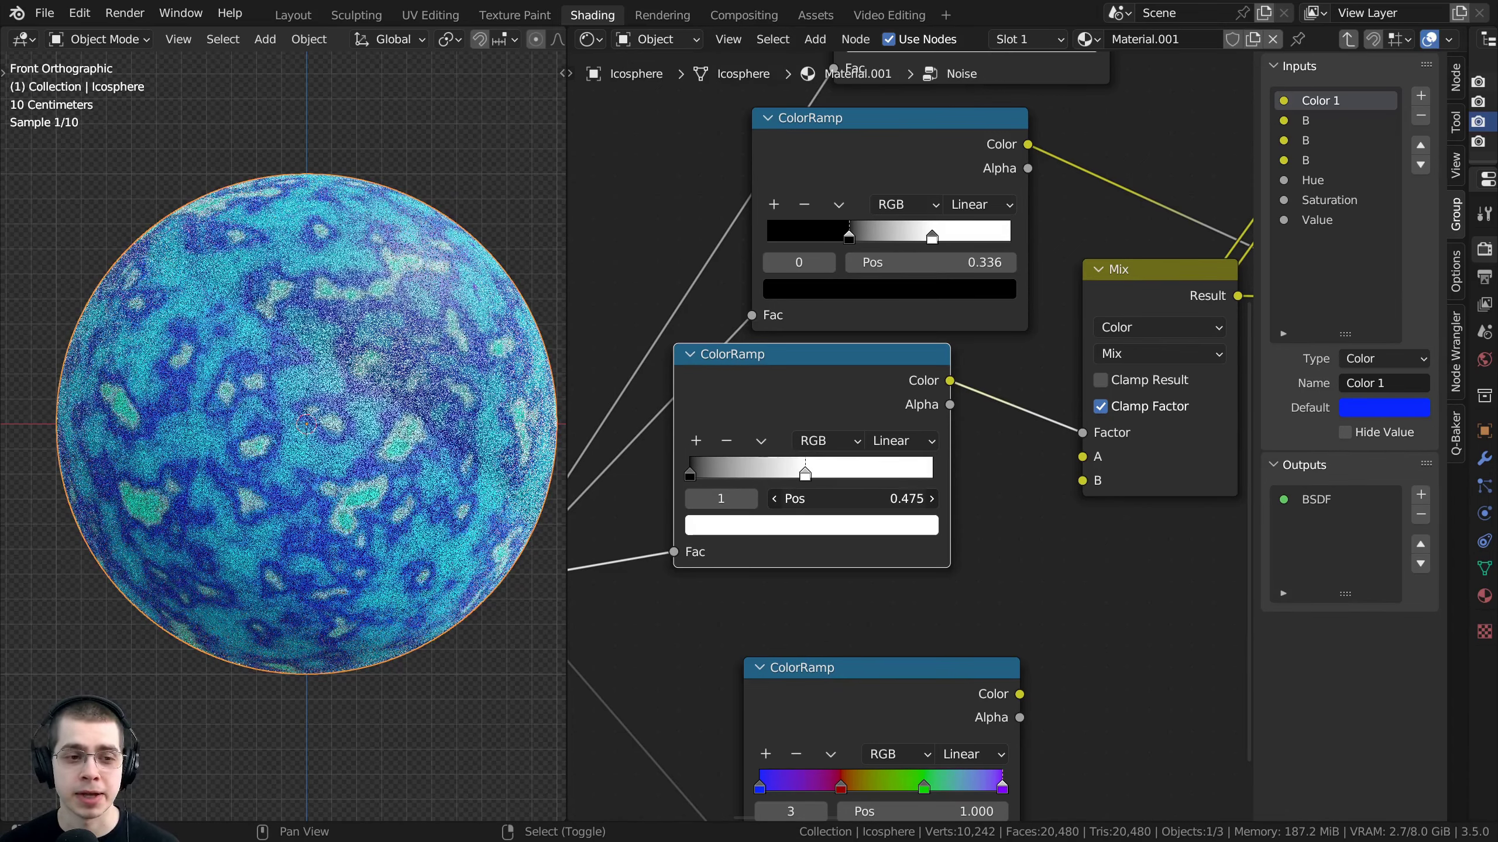
right_click(904, 507)
Move the Group Input node into the empty space ahead of the black-and-white ColorRamps
scroll(825, 363, down, 3)
middle_drag(1146, 295, 1157, 295)
drag(1157, 295, 653, 329)
middle_drag(653, 329, 767, 311)
drag(767, 310, 732, 339)
scroll(848, 411, up, 3)
scroll(848, 416, up, 2)
Rename the three group inputs named B as Color 2, Color 3 and Color 4
double_click(1310, 121)
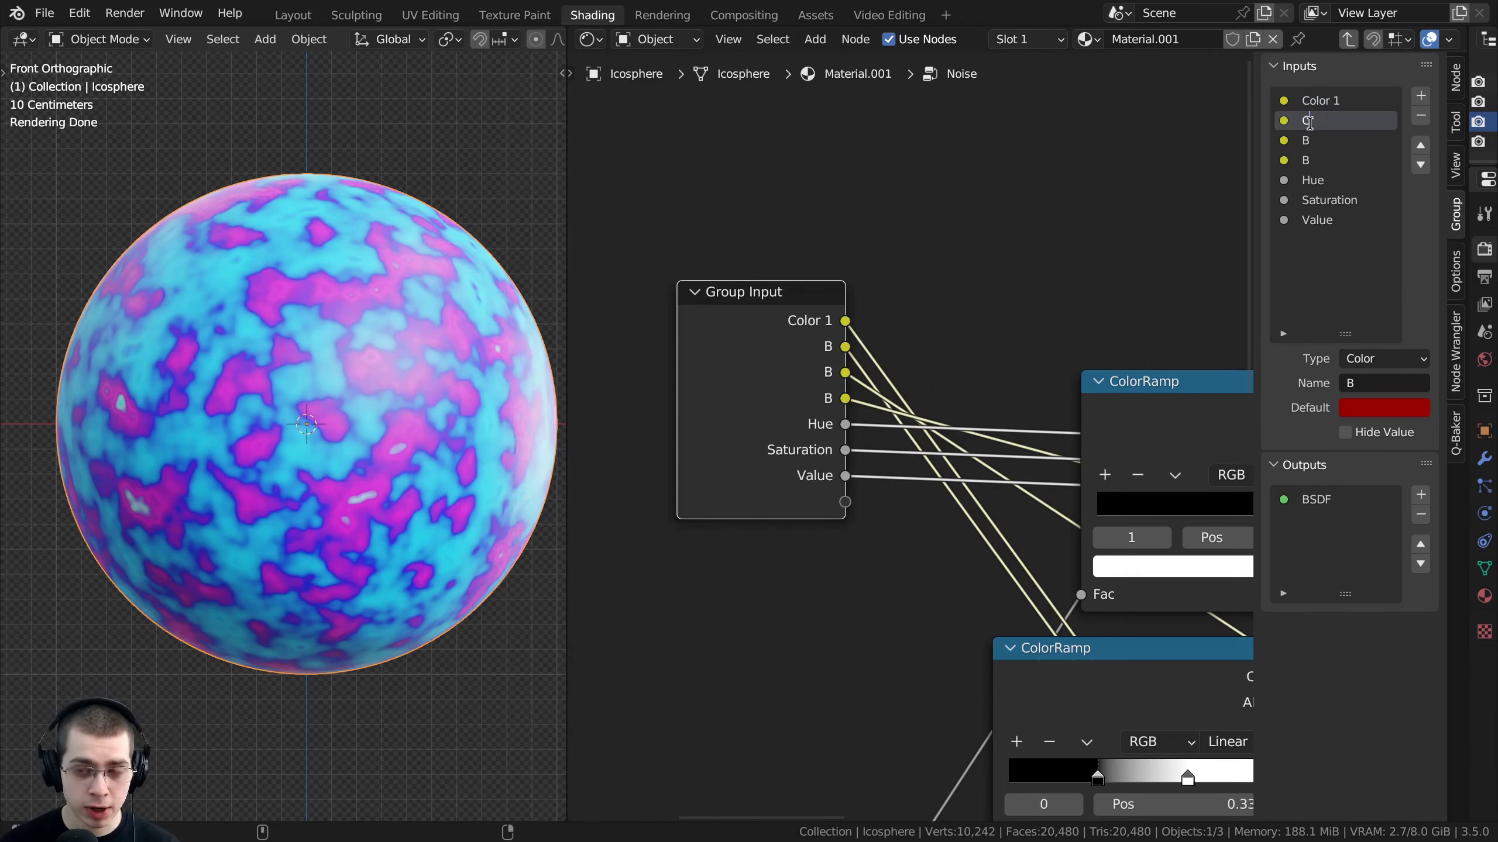
text(Color 2)
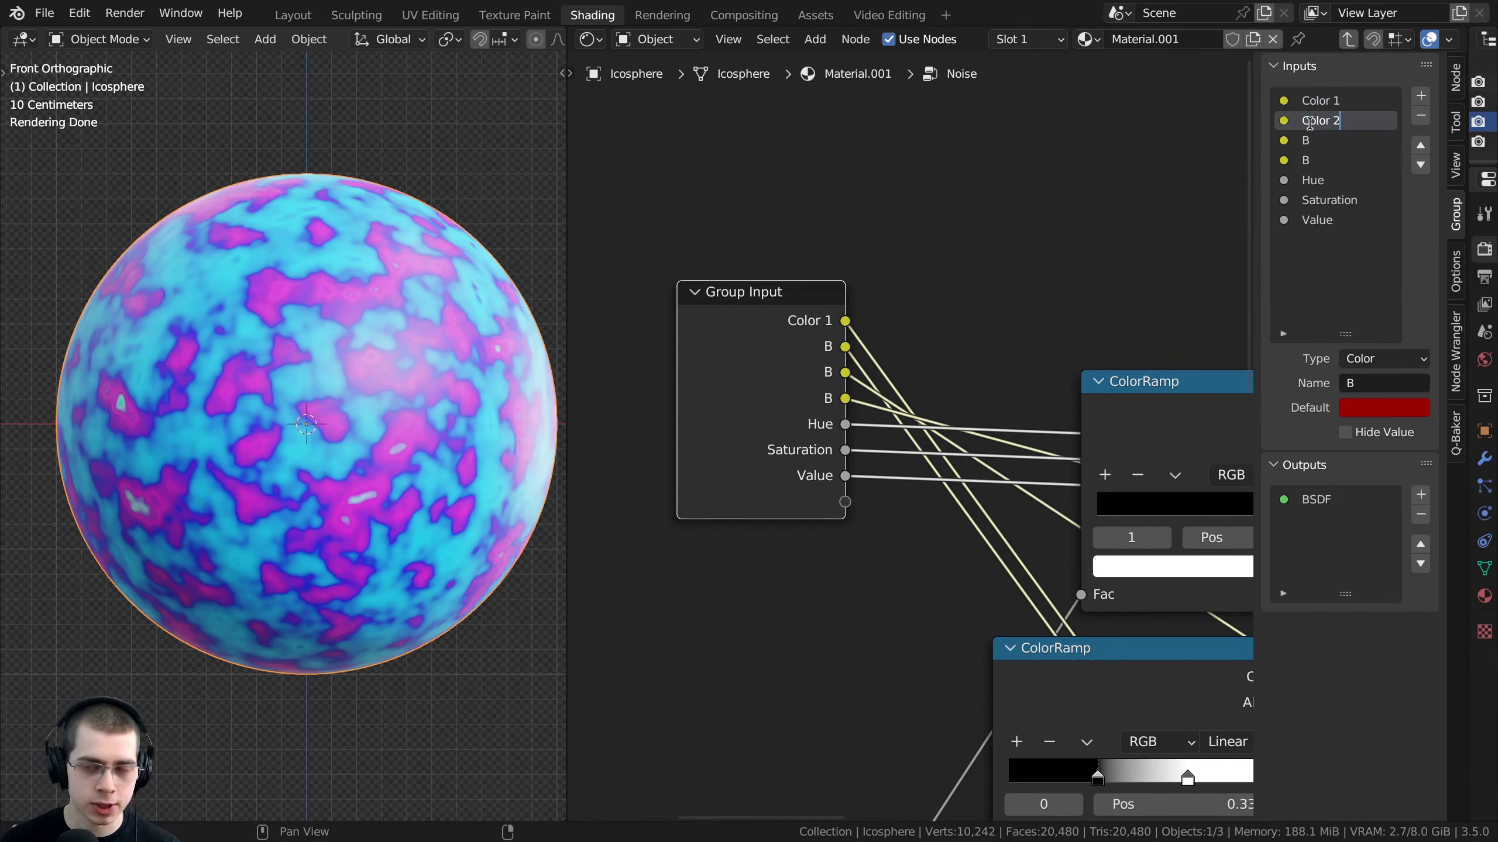
key(Return)
click(1304, 140)
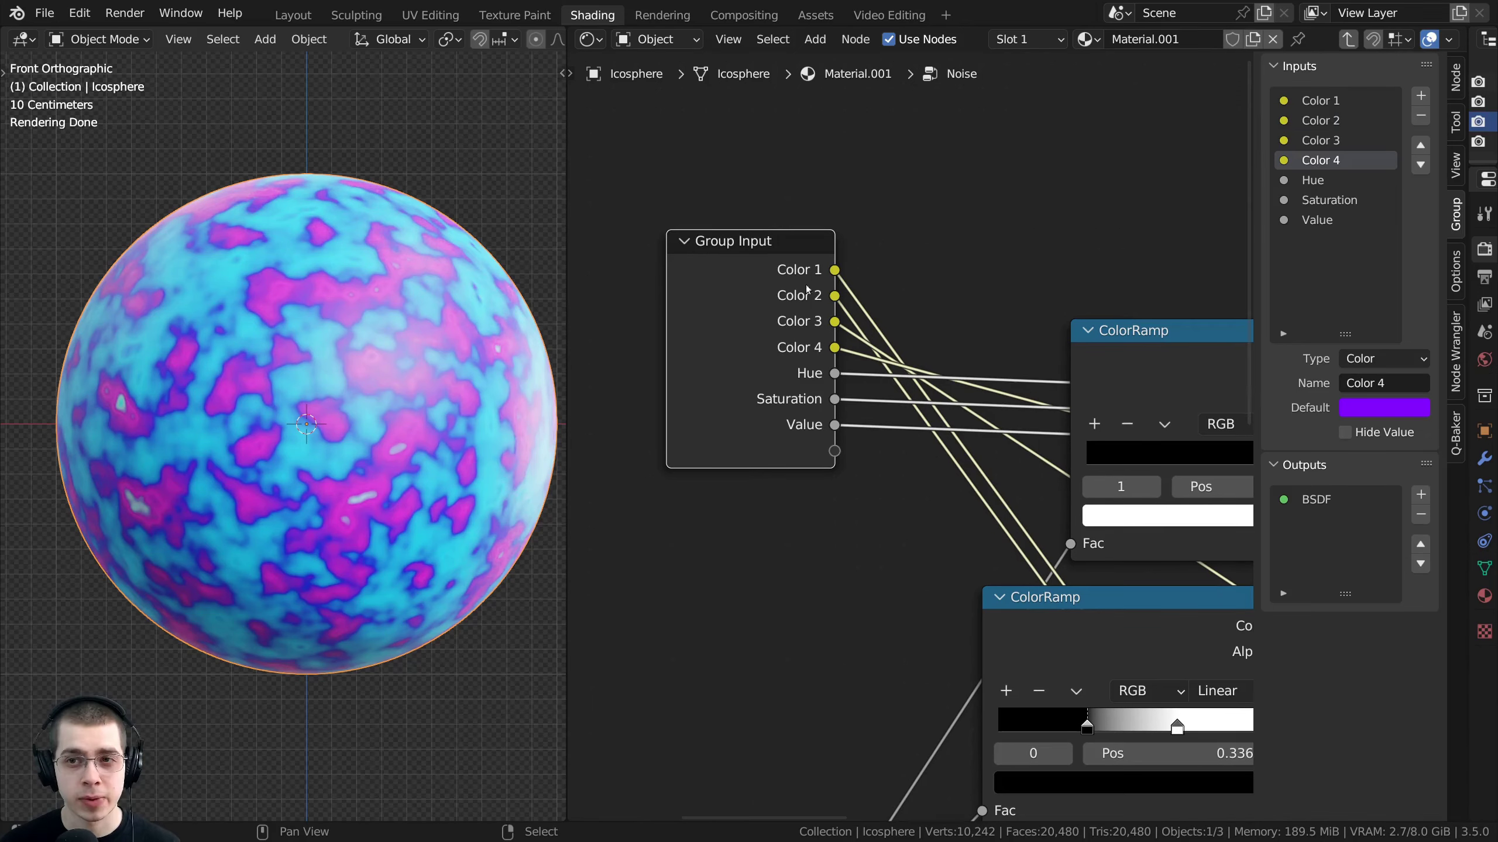
drag(784, 326, 786, 338)
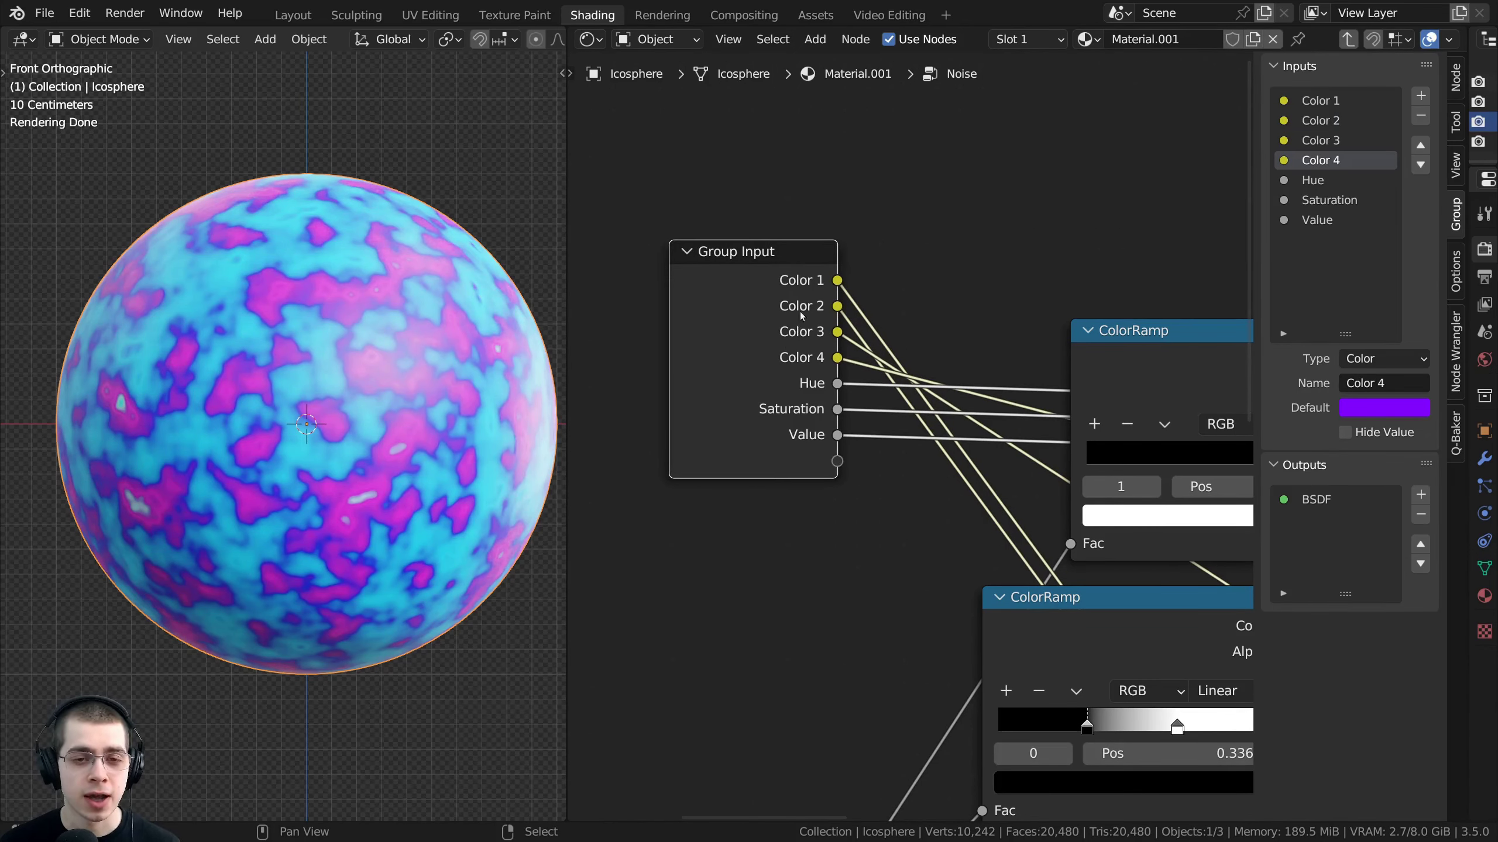
Add a group input directly below Color 1 and change its type to Float
scroll(826, 402, down, 3)
middle_drag(815, 393, 724, 80)
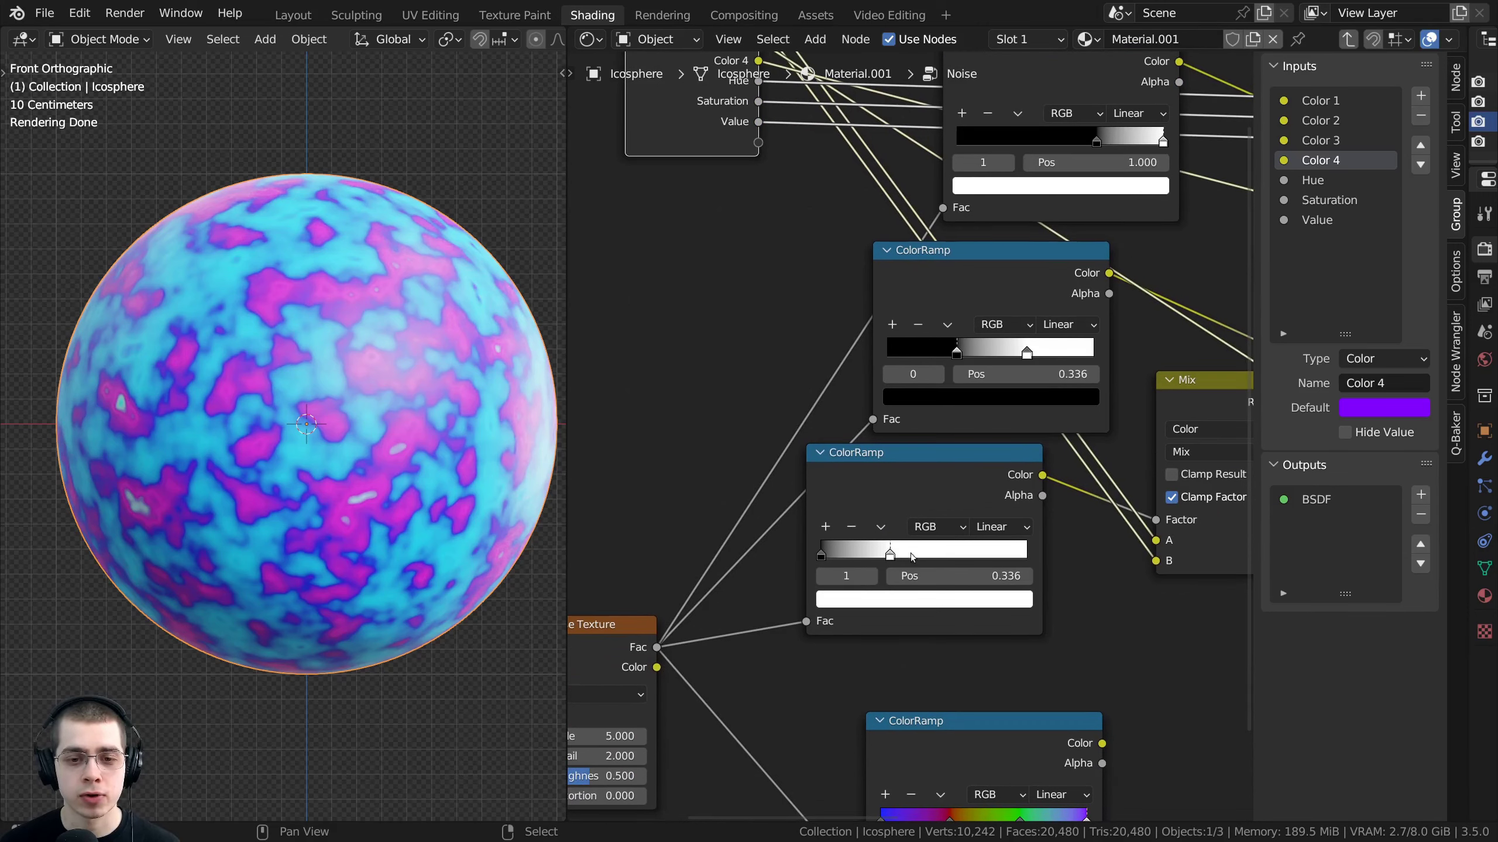
middle_drag(766, 207, 873, 529)
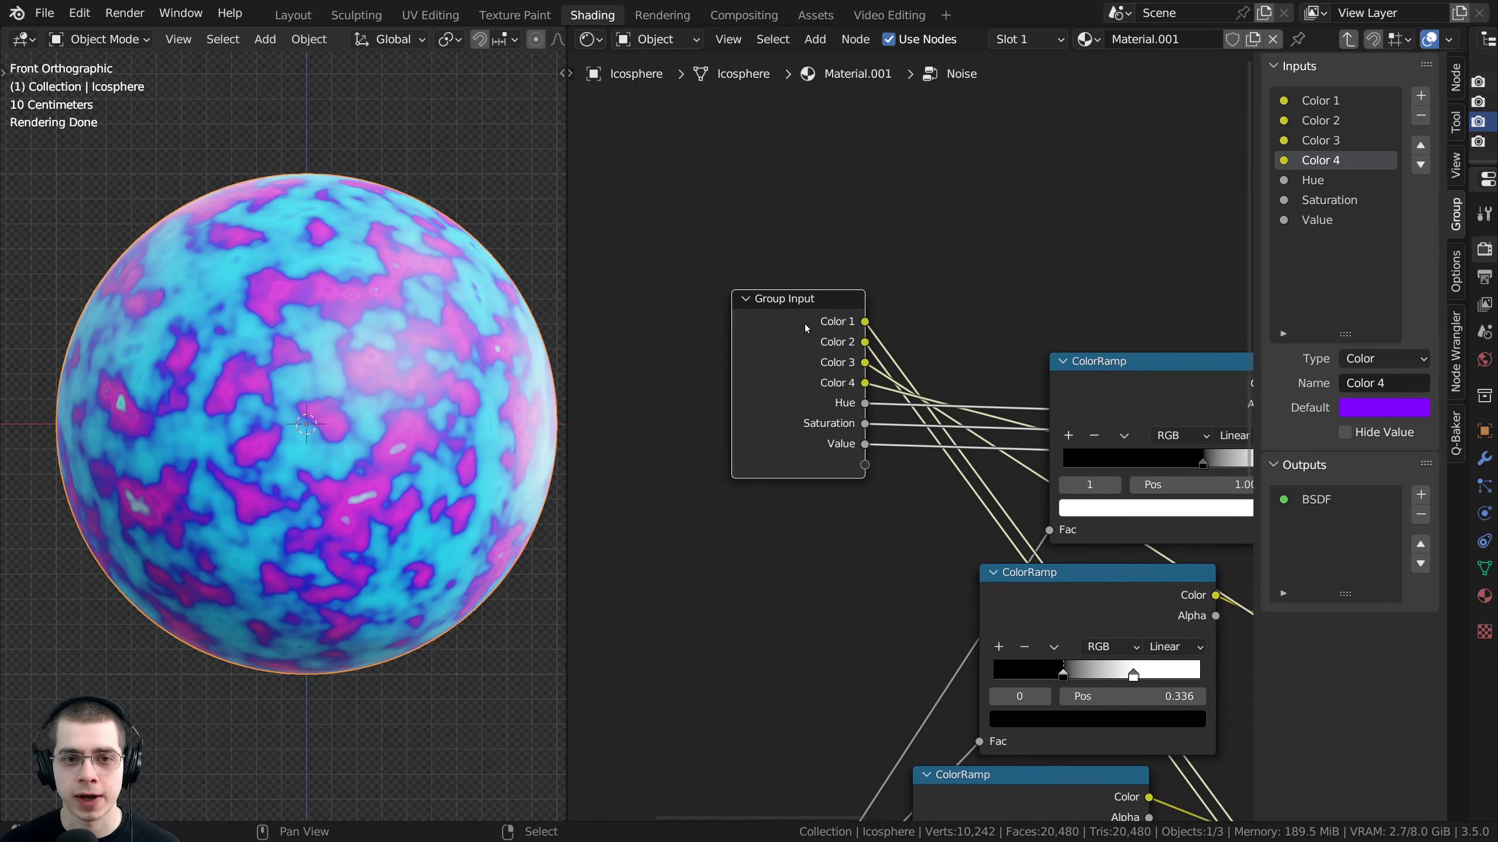
drag(804, 326, 797, 329)
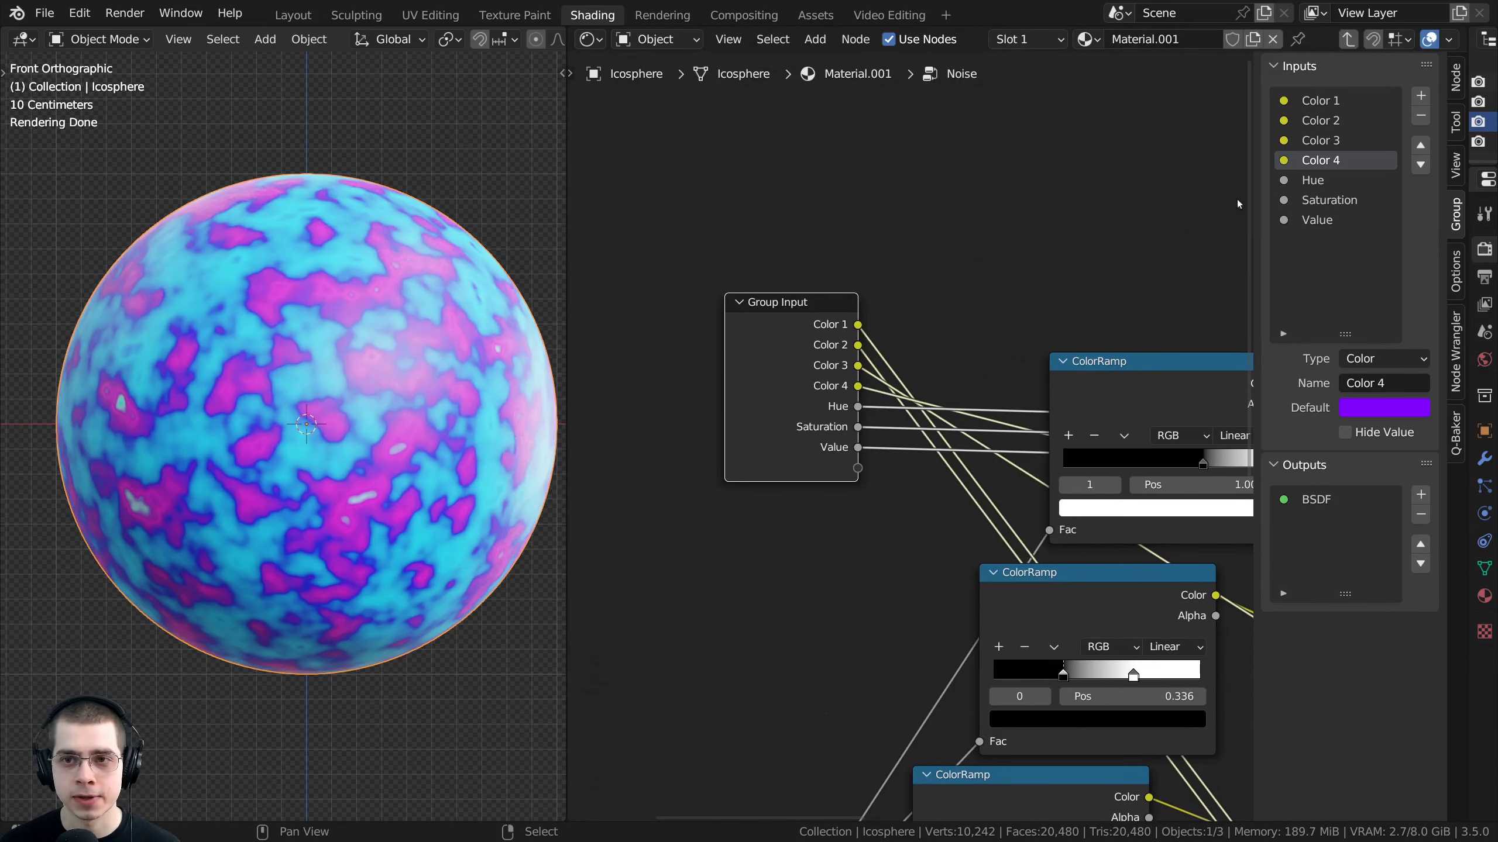
click(1328, 101)
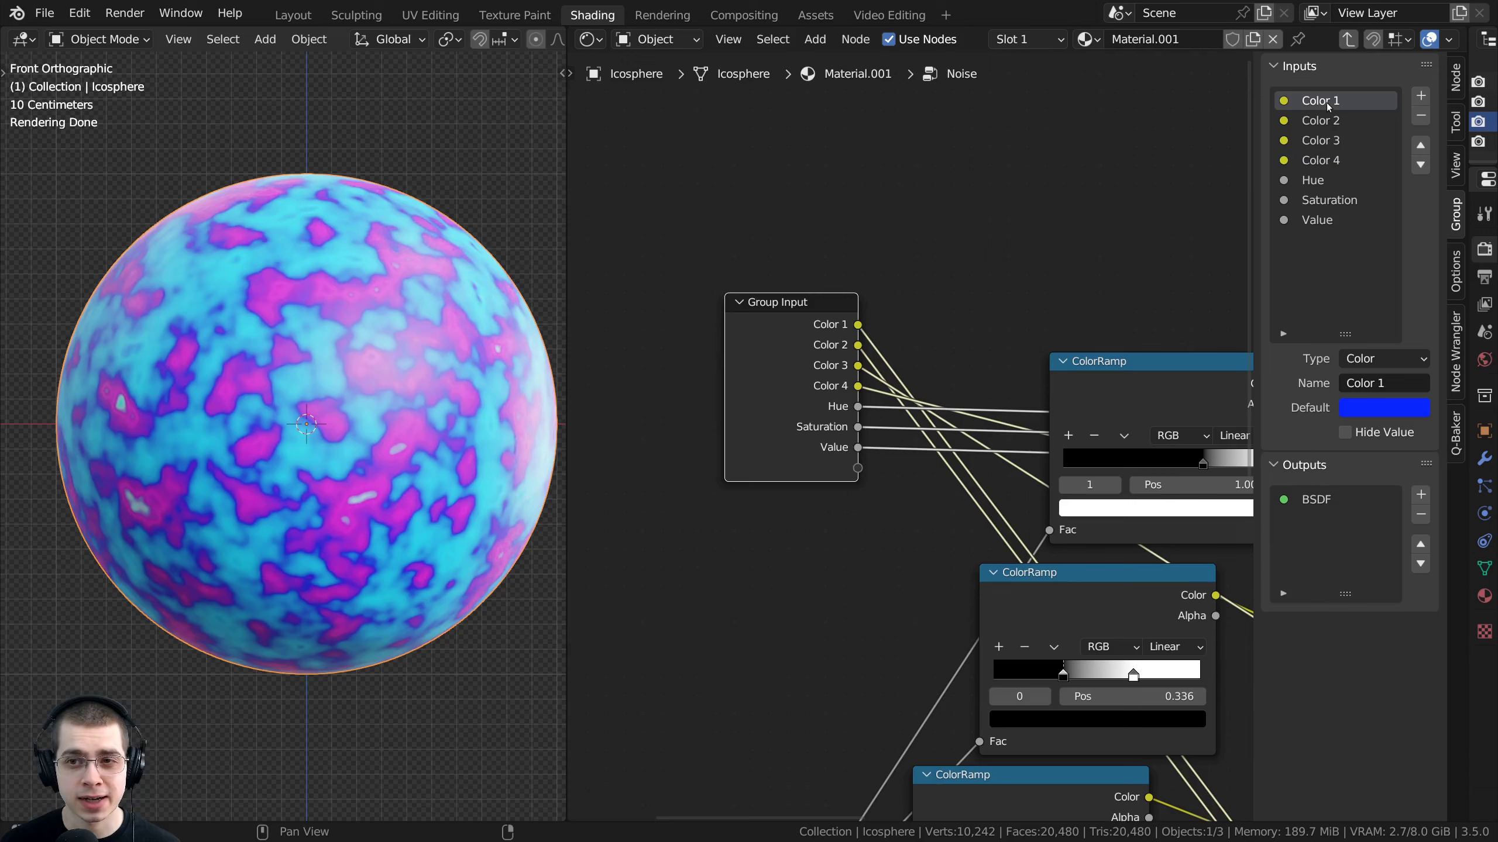
click(1421, 95)
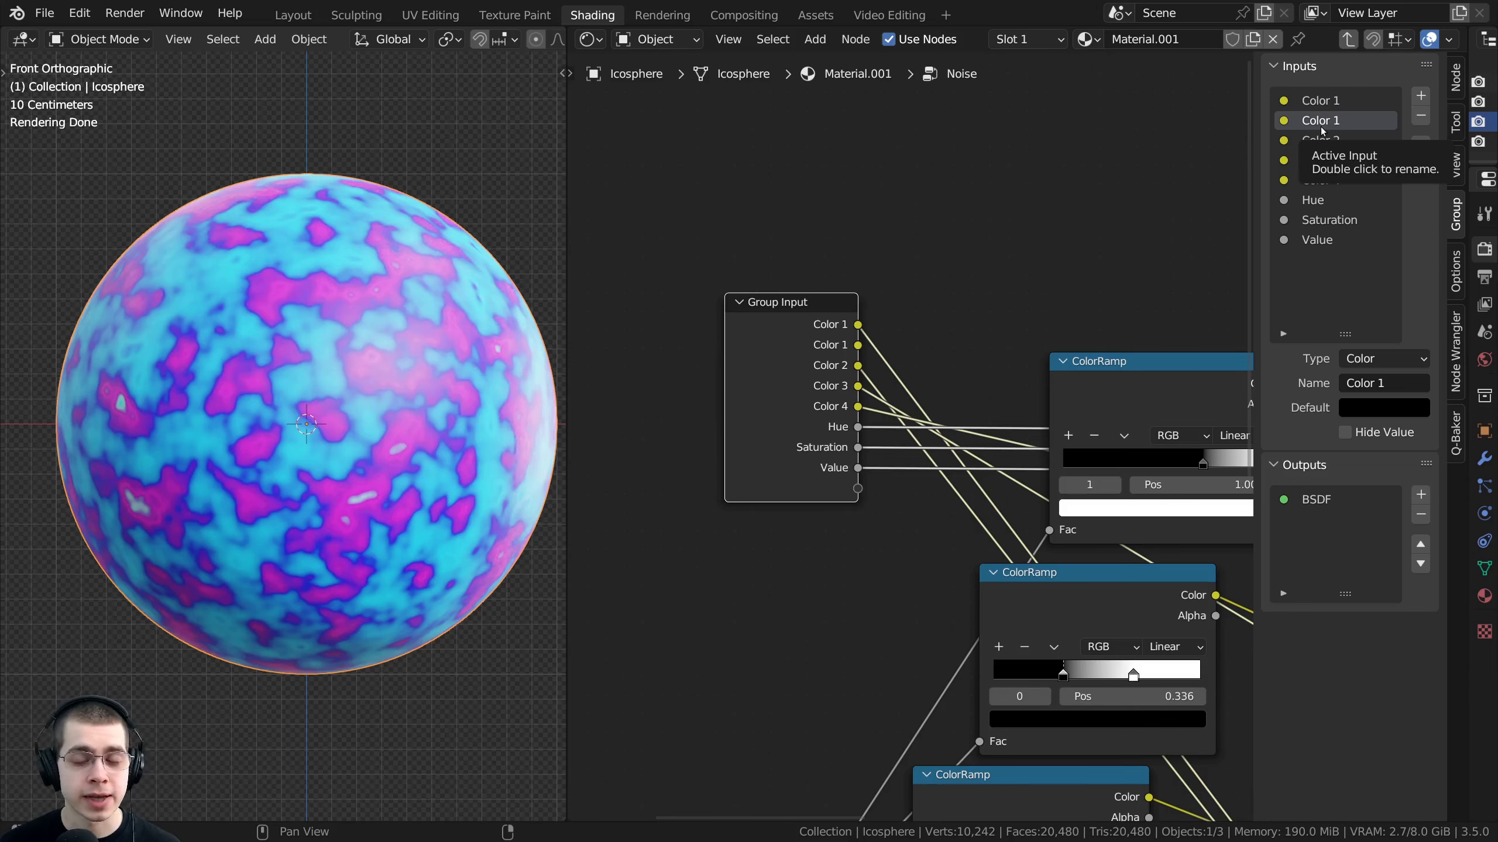
click(1369, 358)
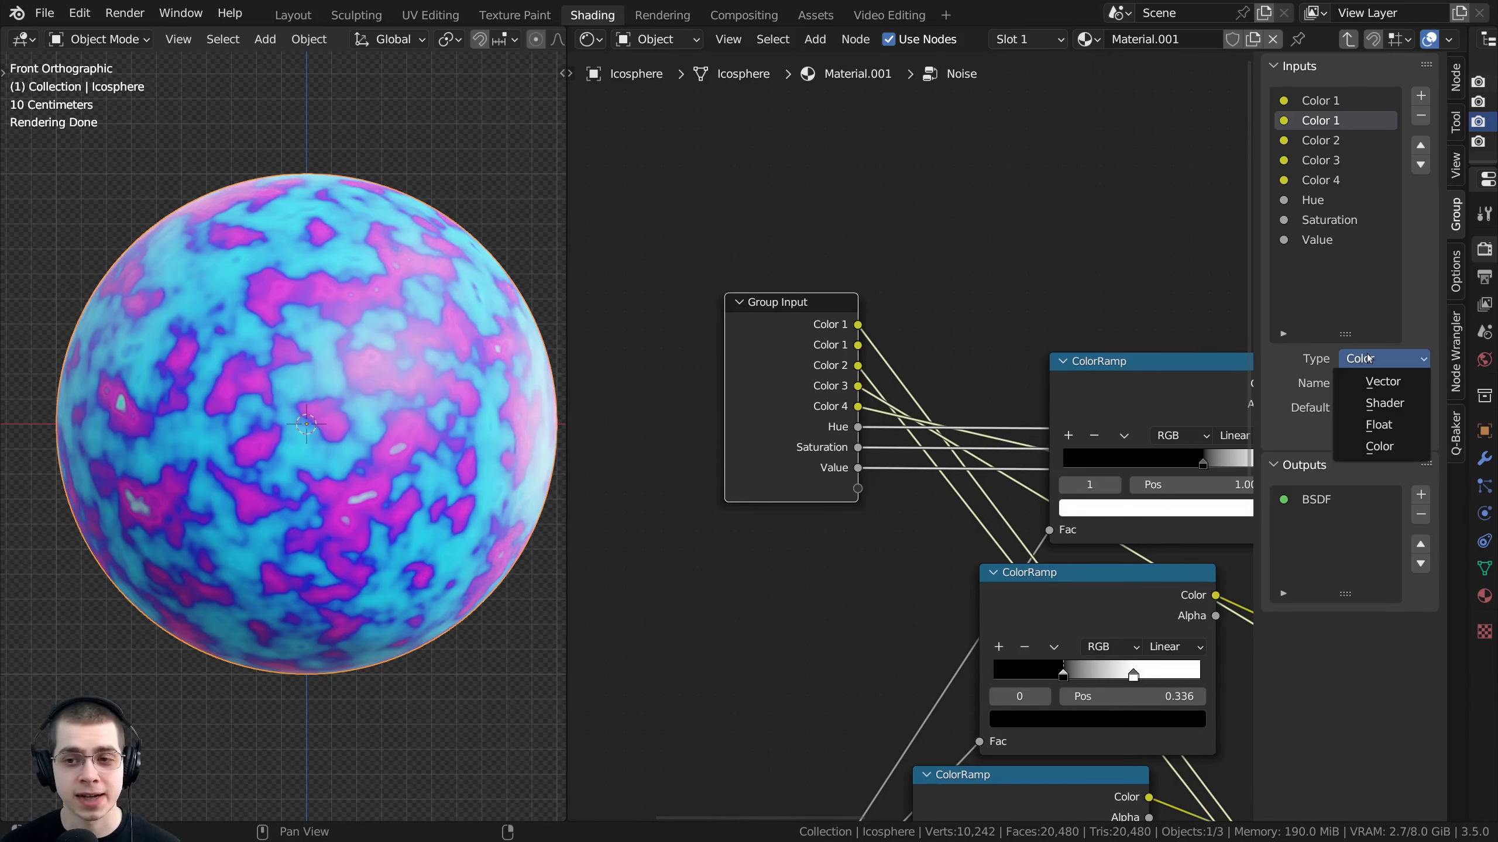
click(1378, 424)
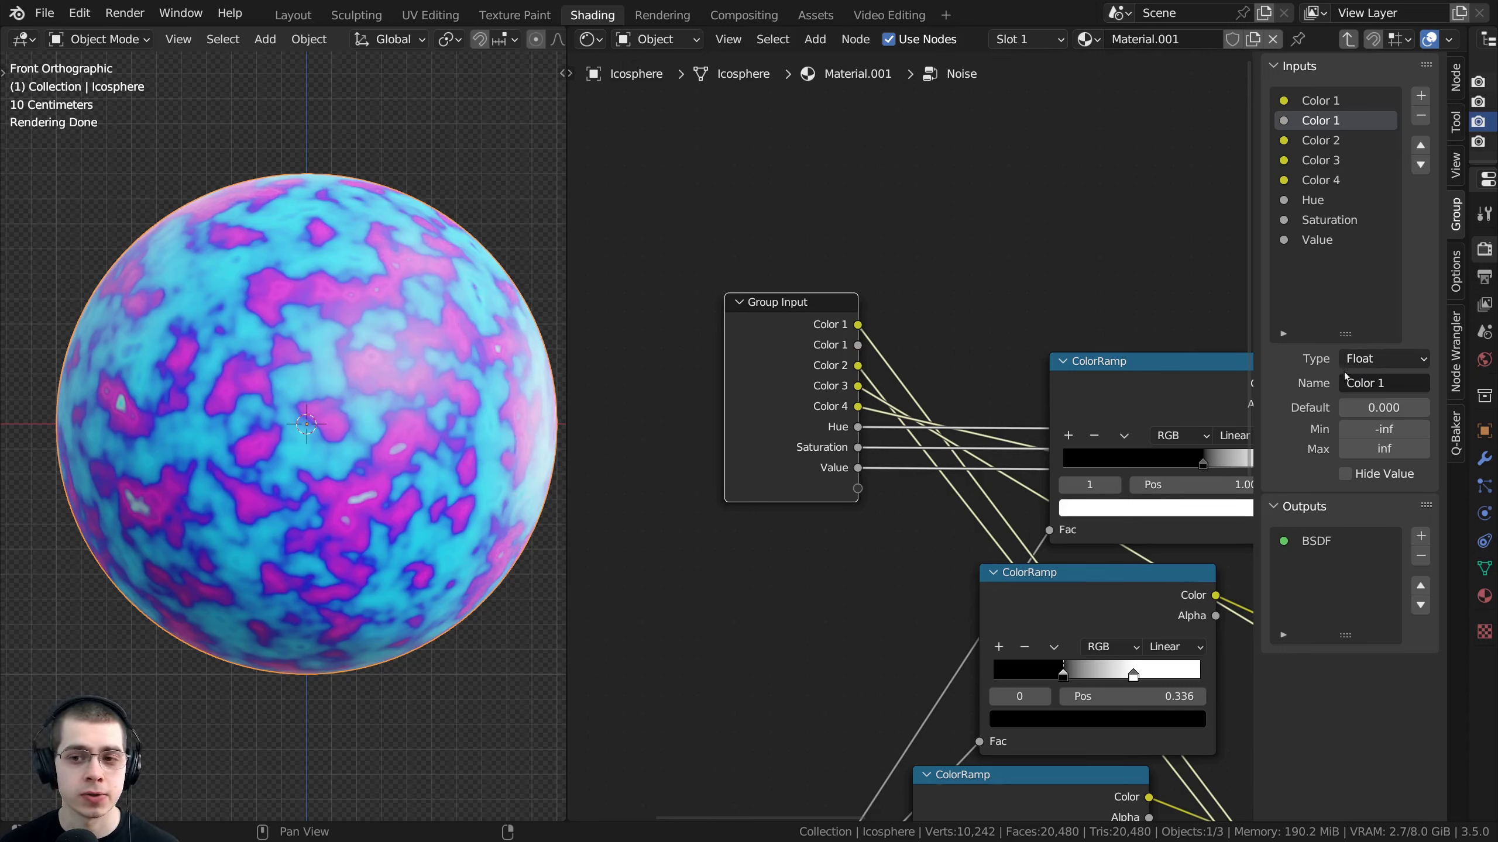
Rename the new Float input as Color 1 Position
double_click(1347, 121)
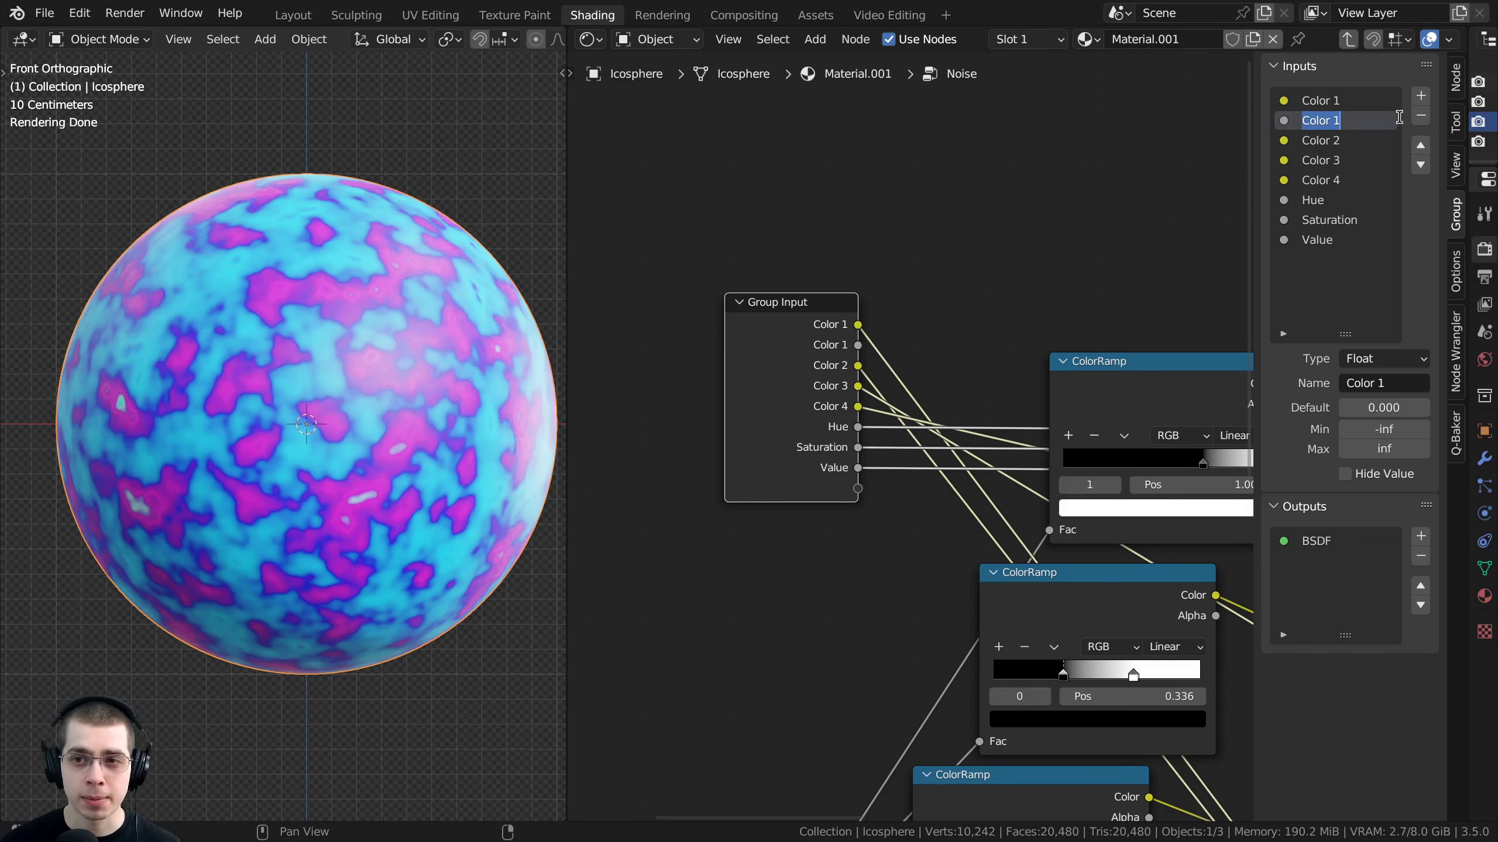
click(1388, 124)
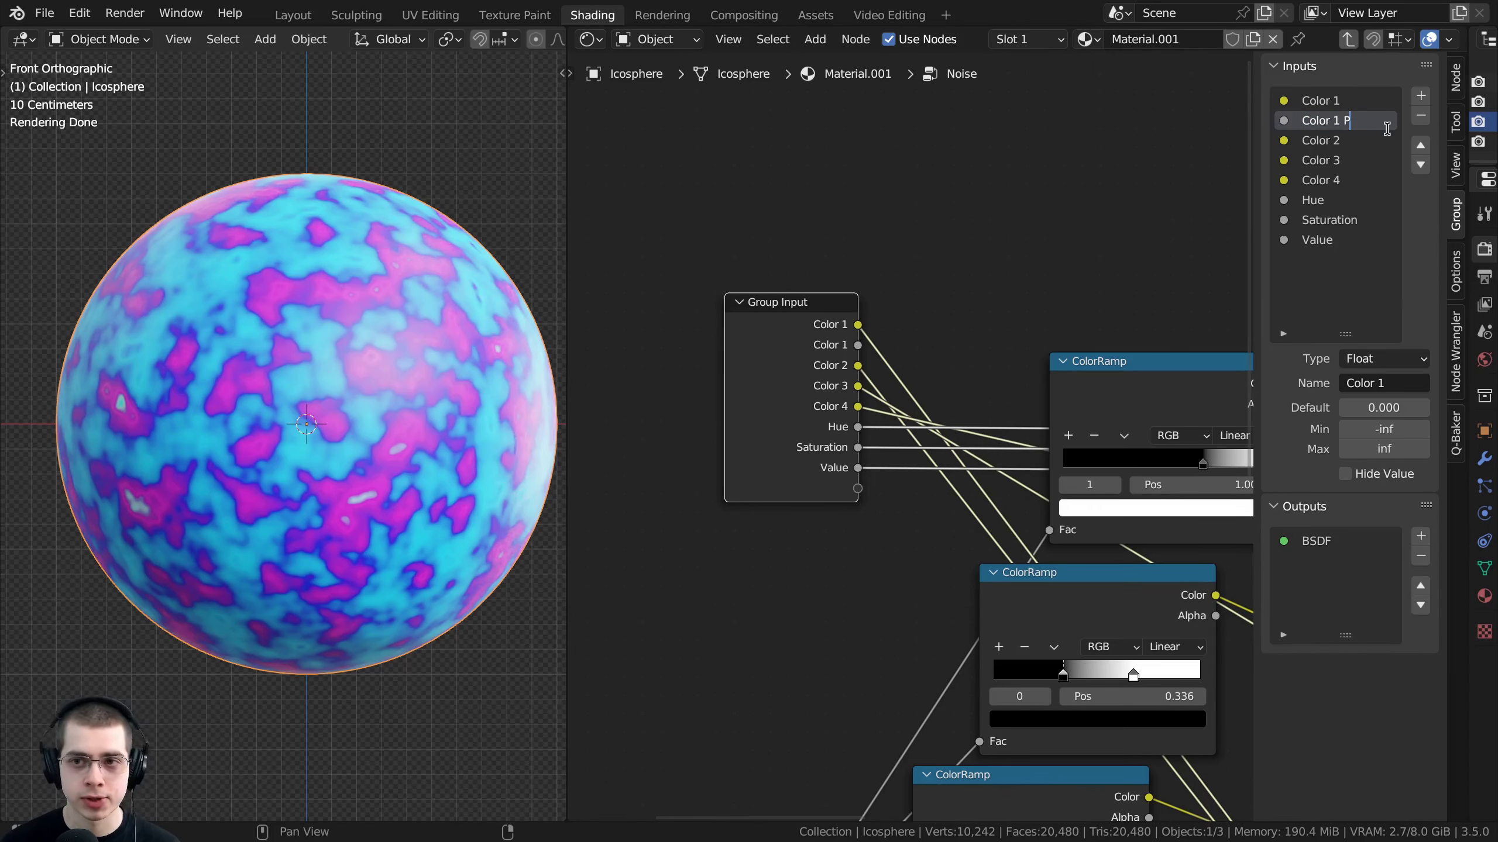
text(Position)
key(Return)
scroll(743, 315, up, 3)
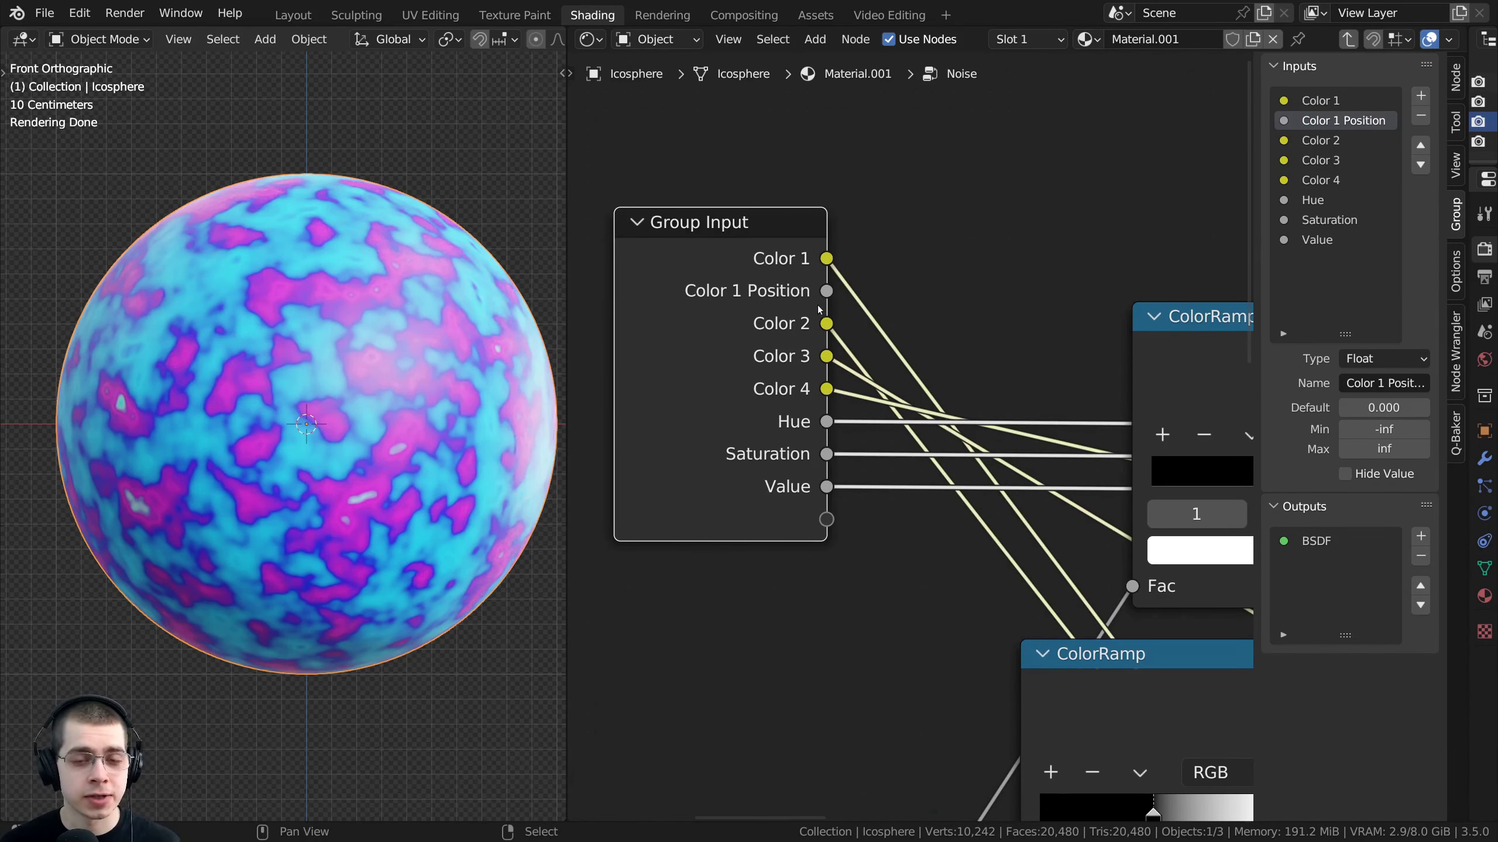
scroll(902, 438, down, 1)
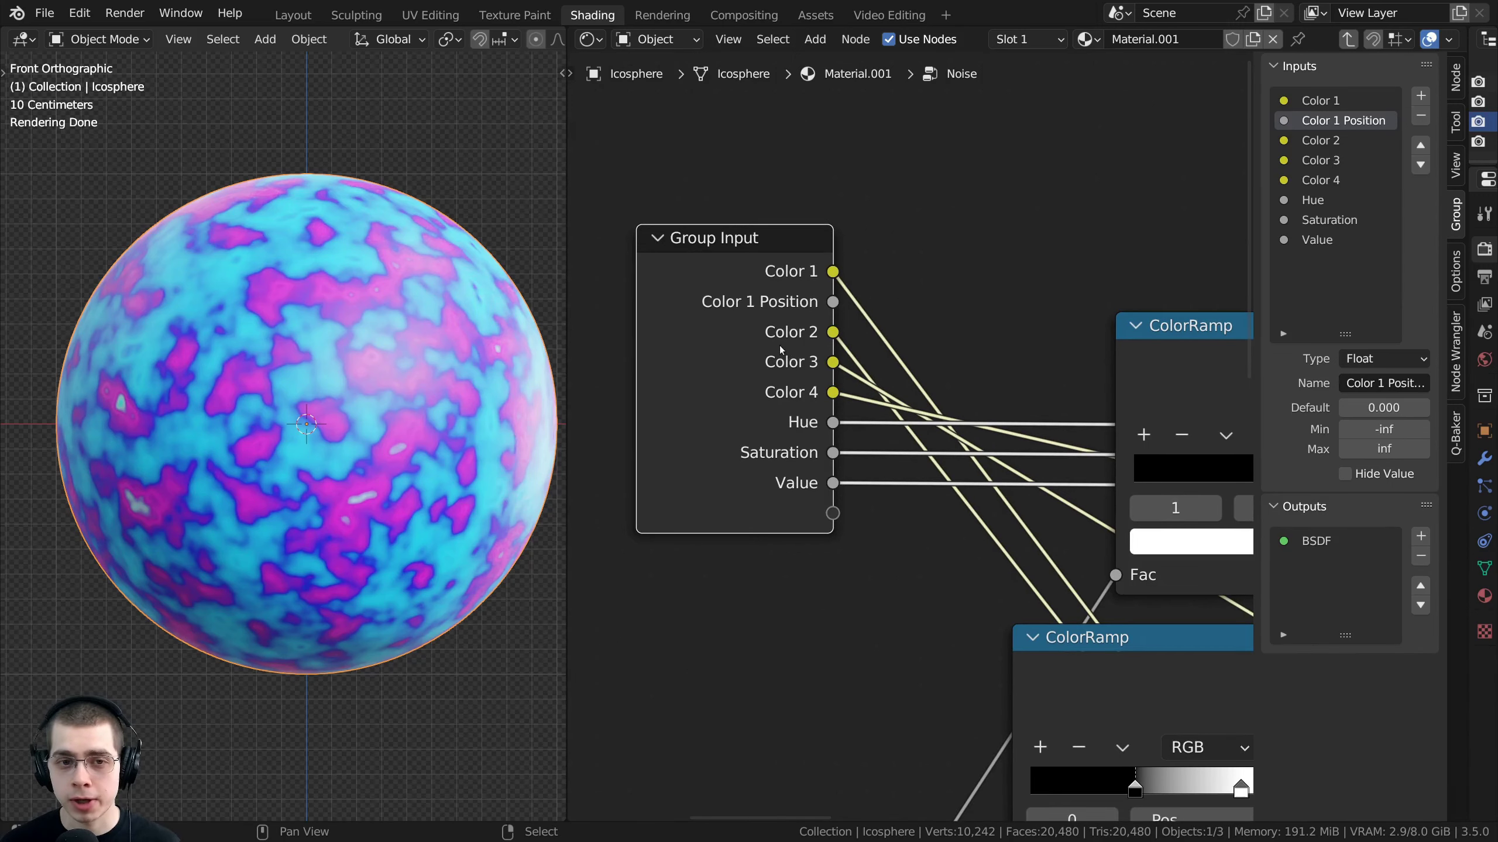
drag(710, 320, 697, 320)
scroll(803, 327, down, 1)
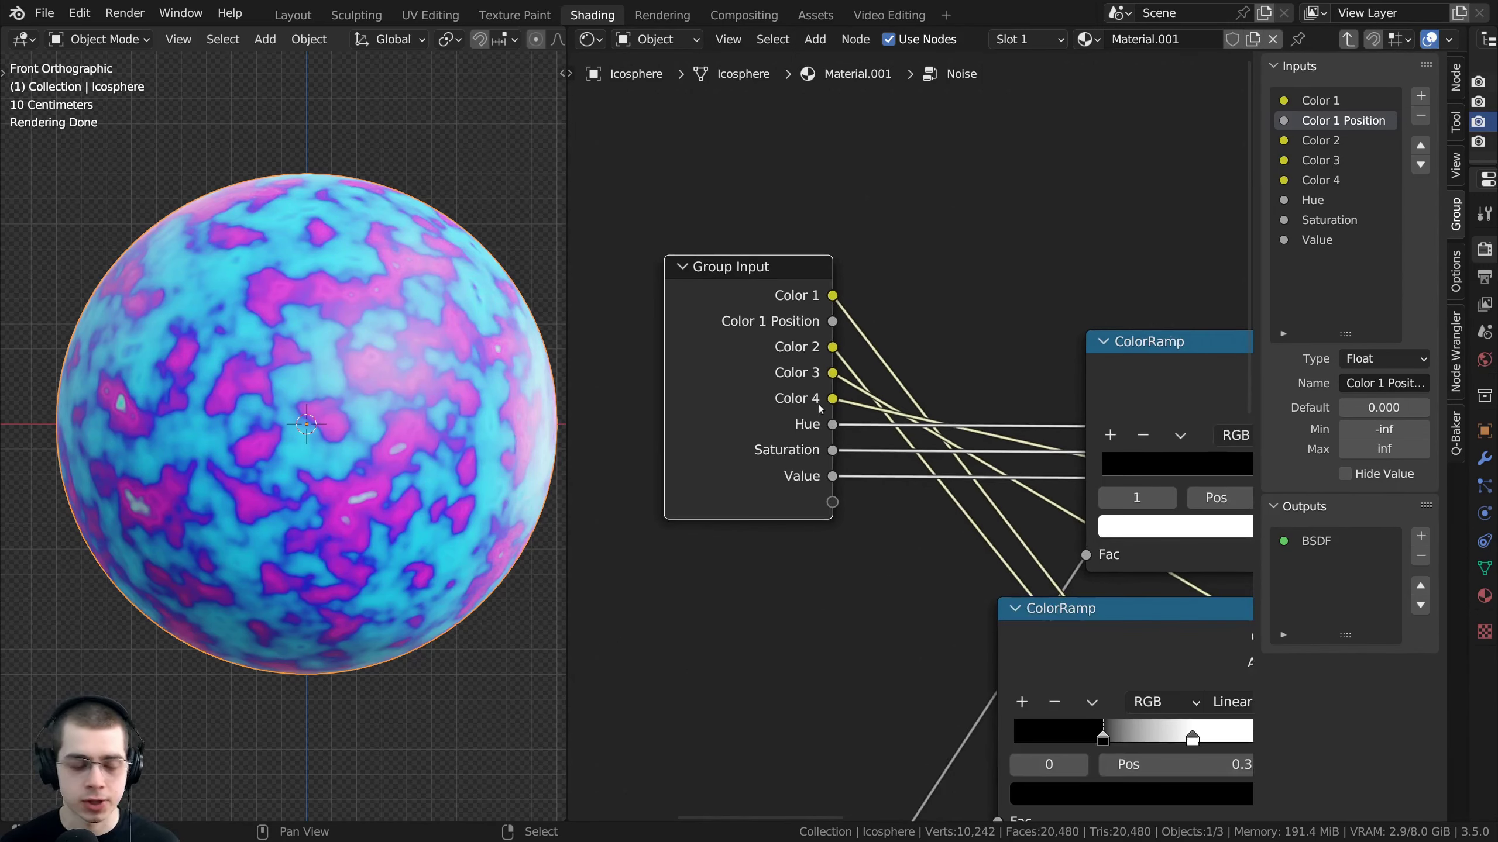
Leave the group and copy the data path of the Noise node's Color 1 Position value
key(Tab)
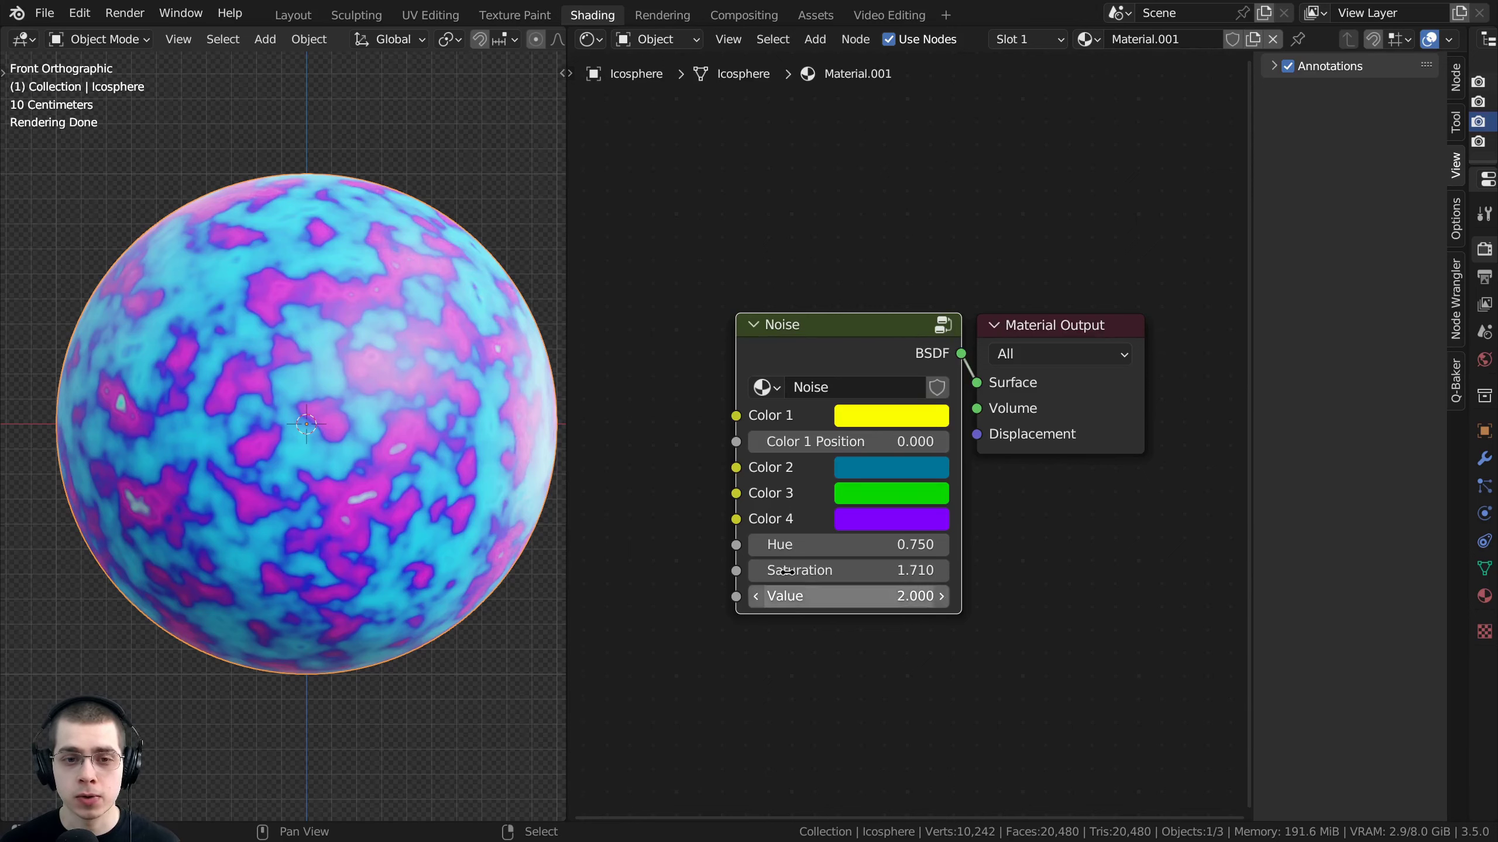
scroll(784, 575, up, 1)
drag(709, 373, 641, 373)
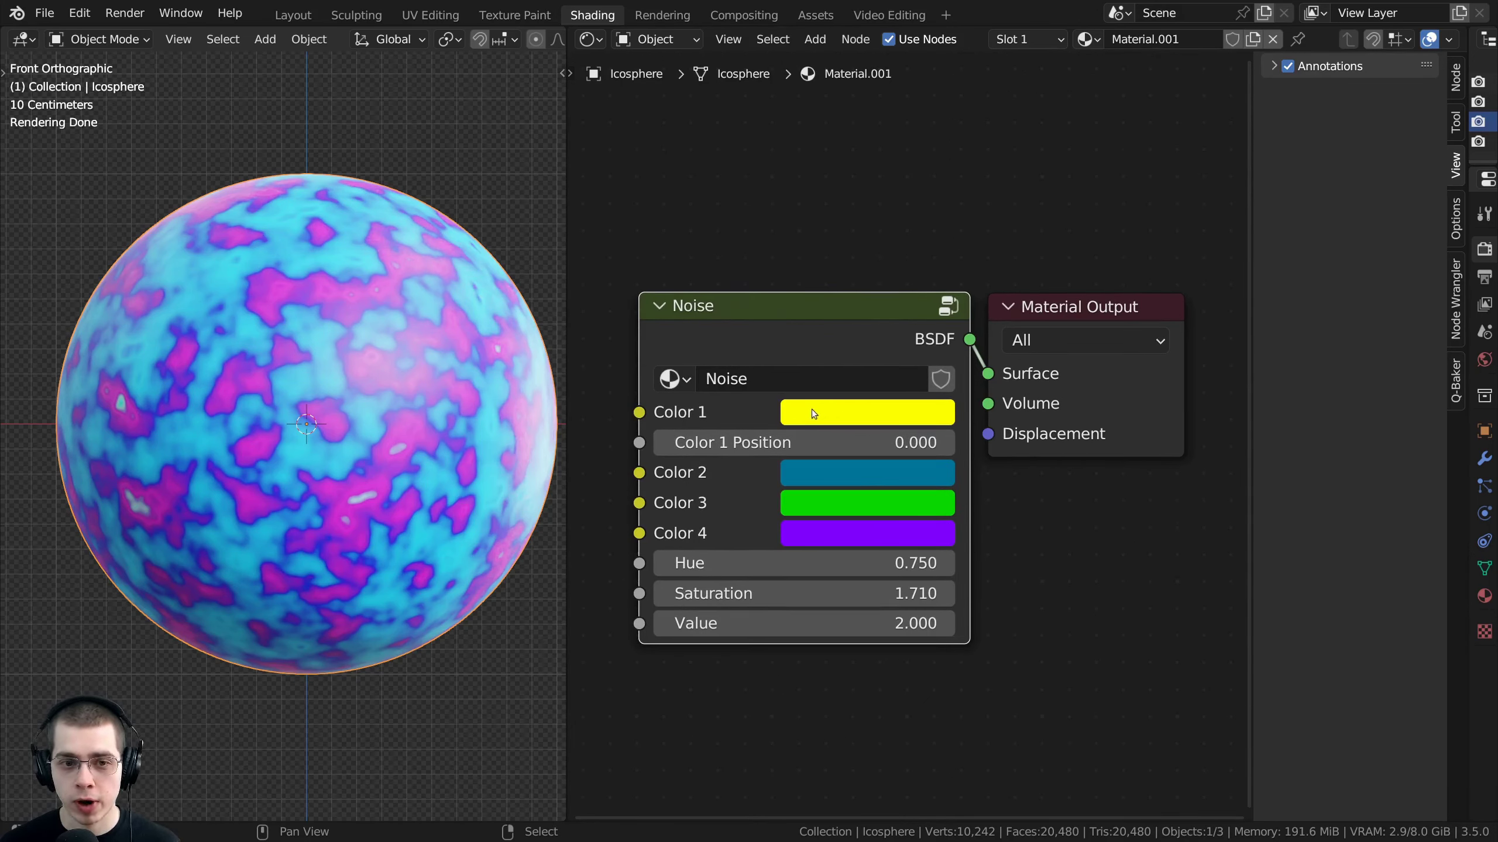
middle_drag(713, 441, 740, 428)
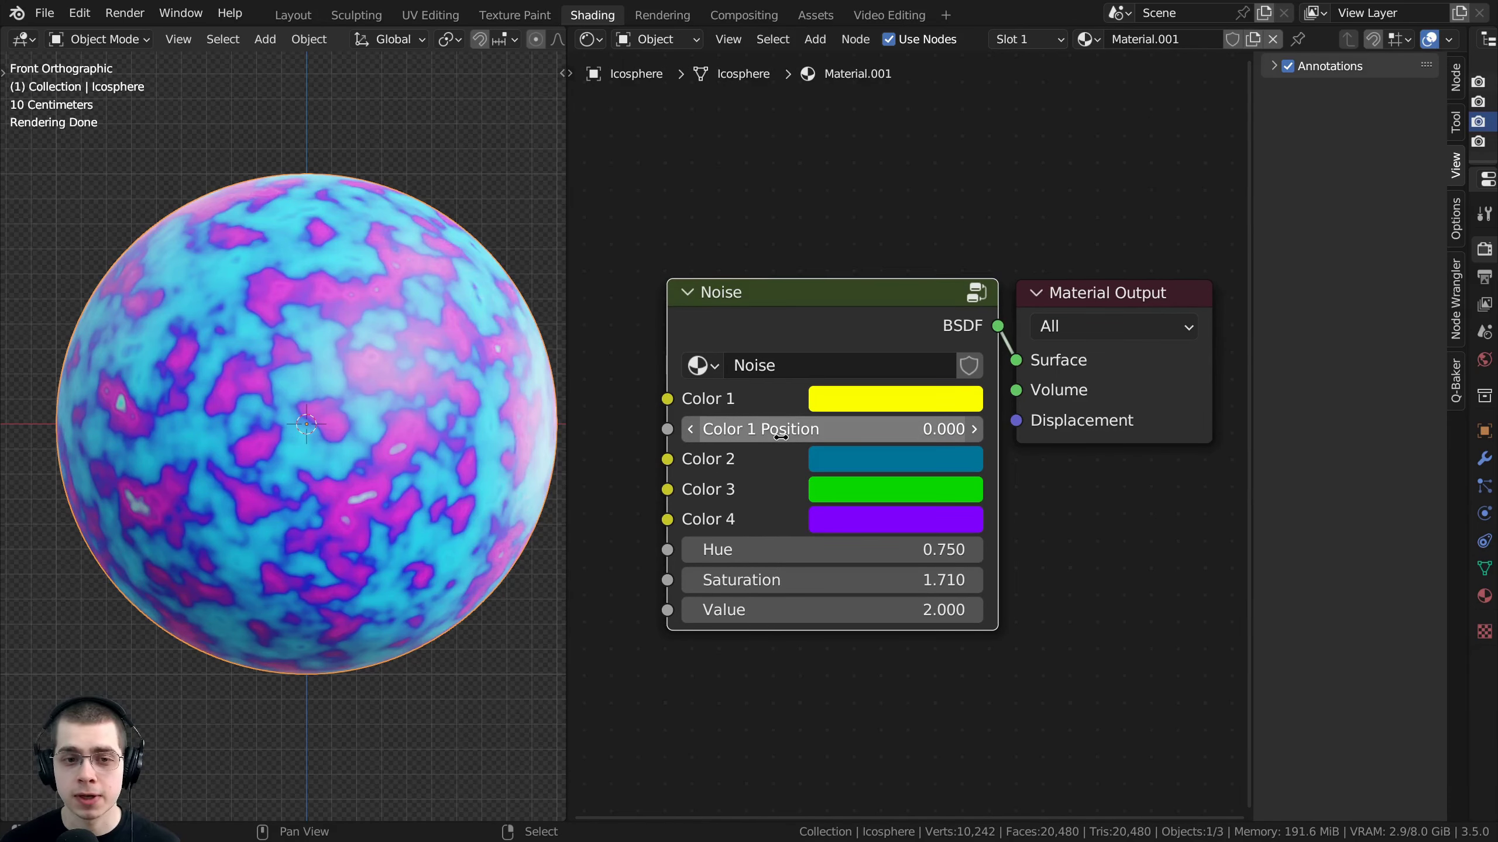
drag(797, 437, 797, 429)
right_click(798, 428)
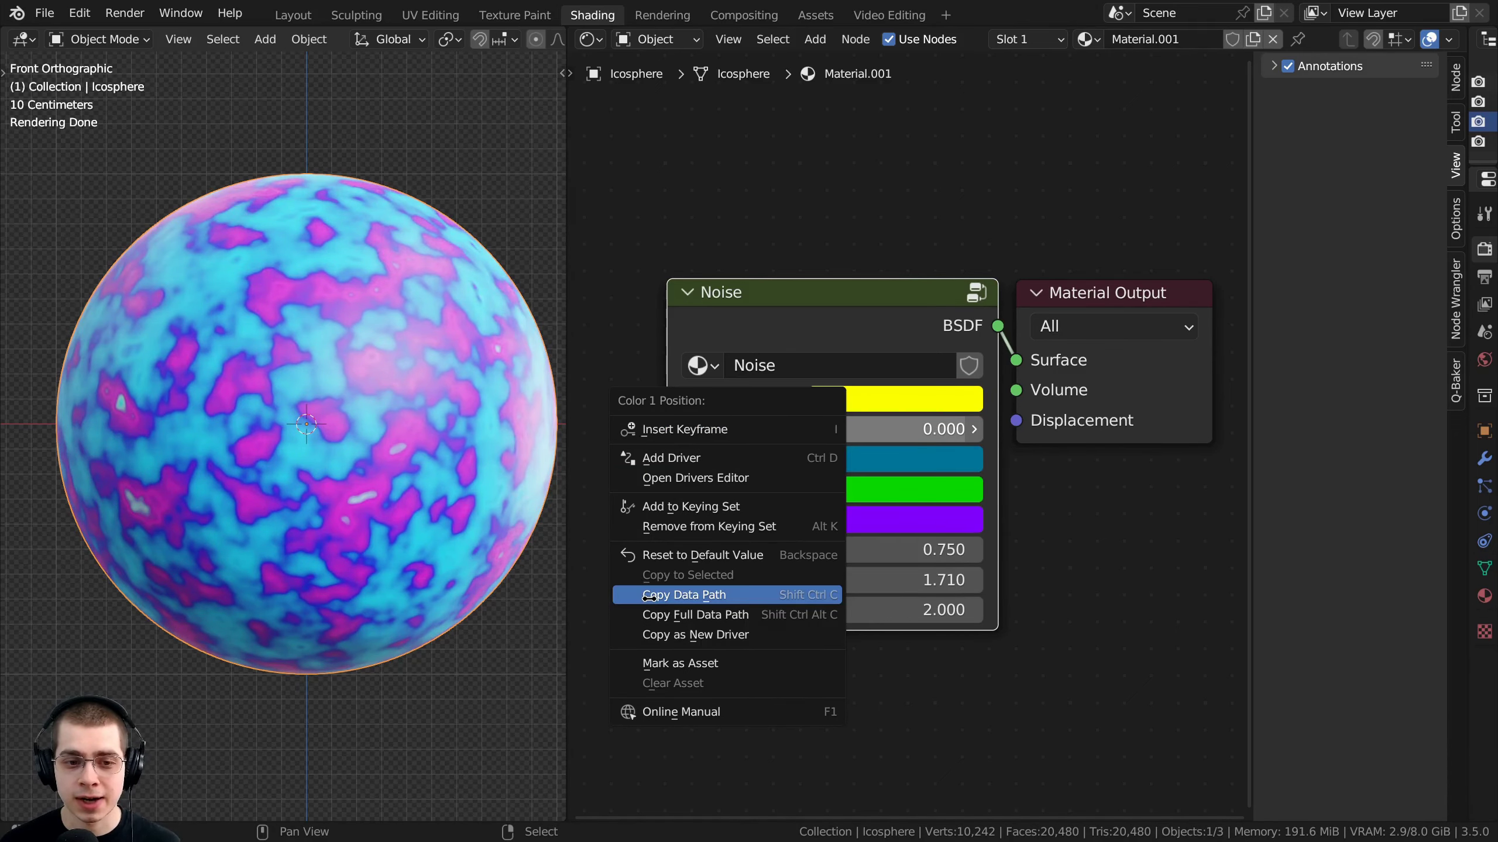
click(696, 595)
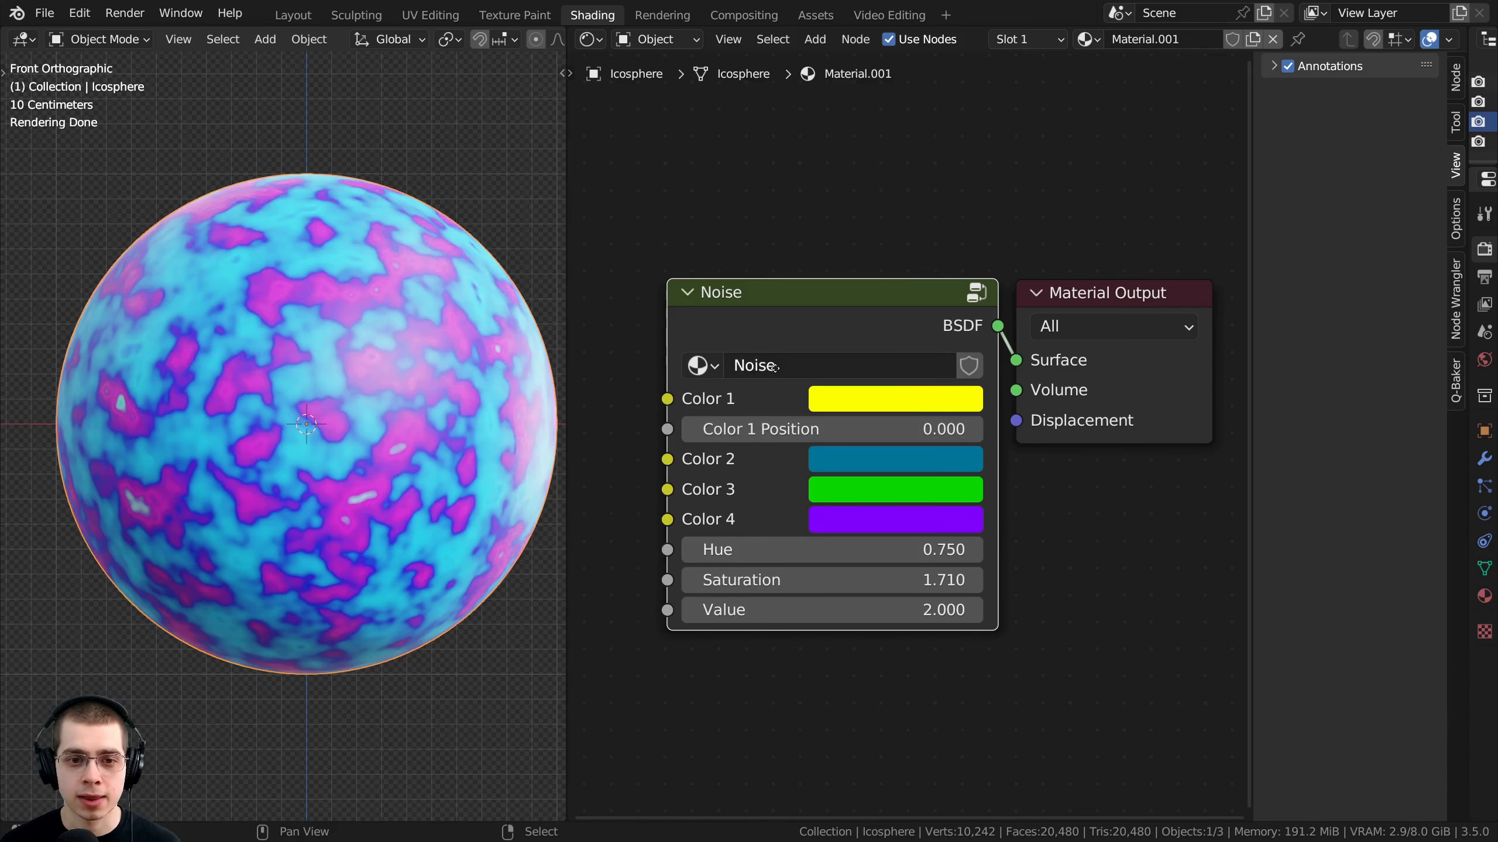
Switch to the text editor, paste the copied data path into the blank document and enlarge the text
middle_drag(775, 368, 788, 369)
key(alt+Tab)
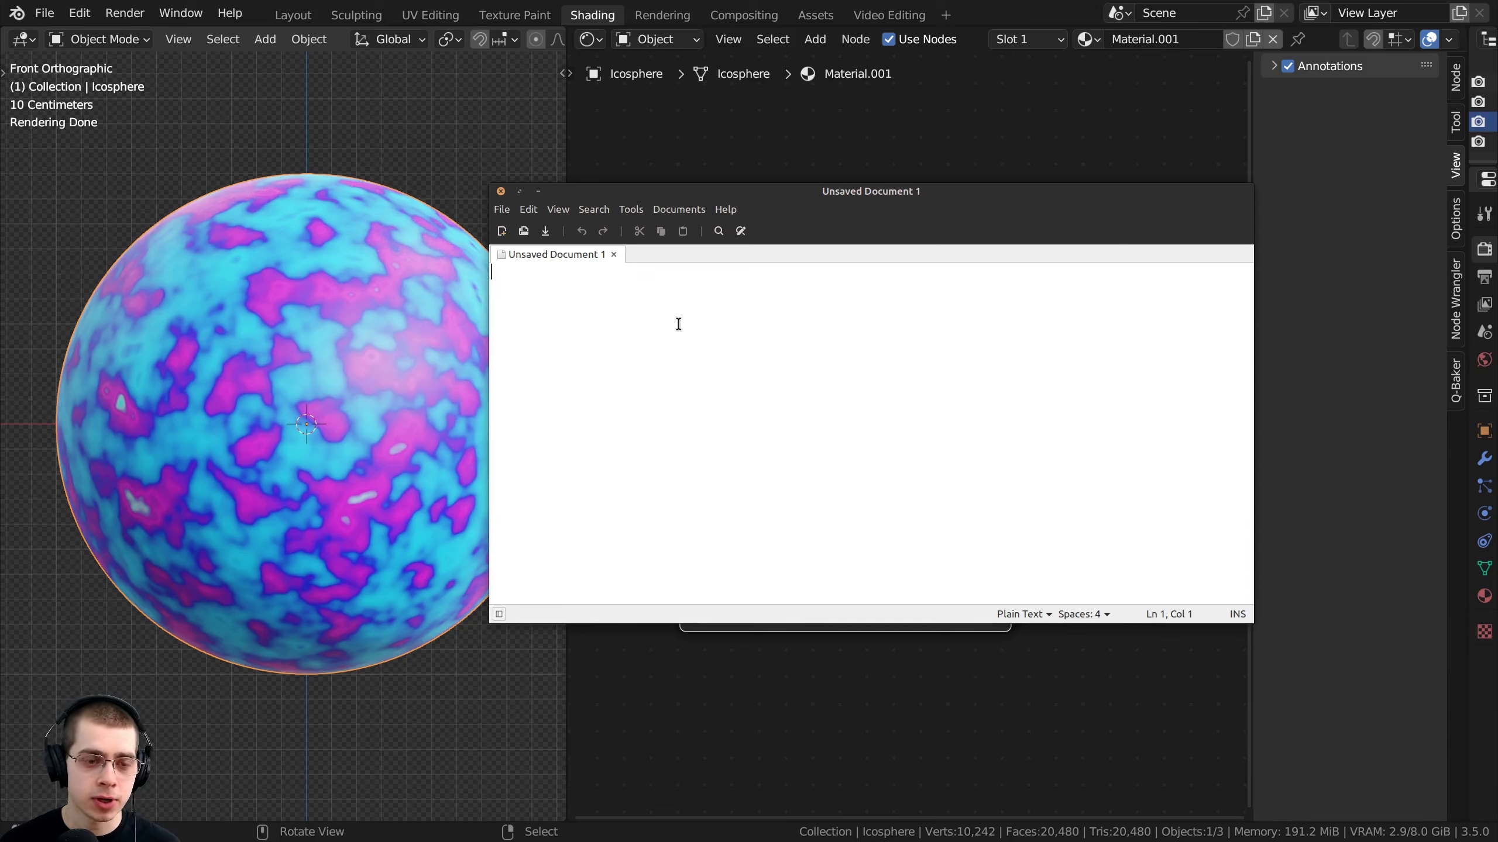
key(ctrl+v)
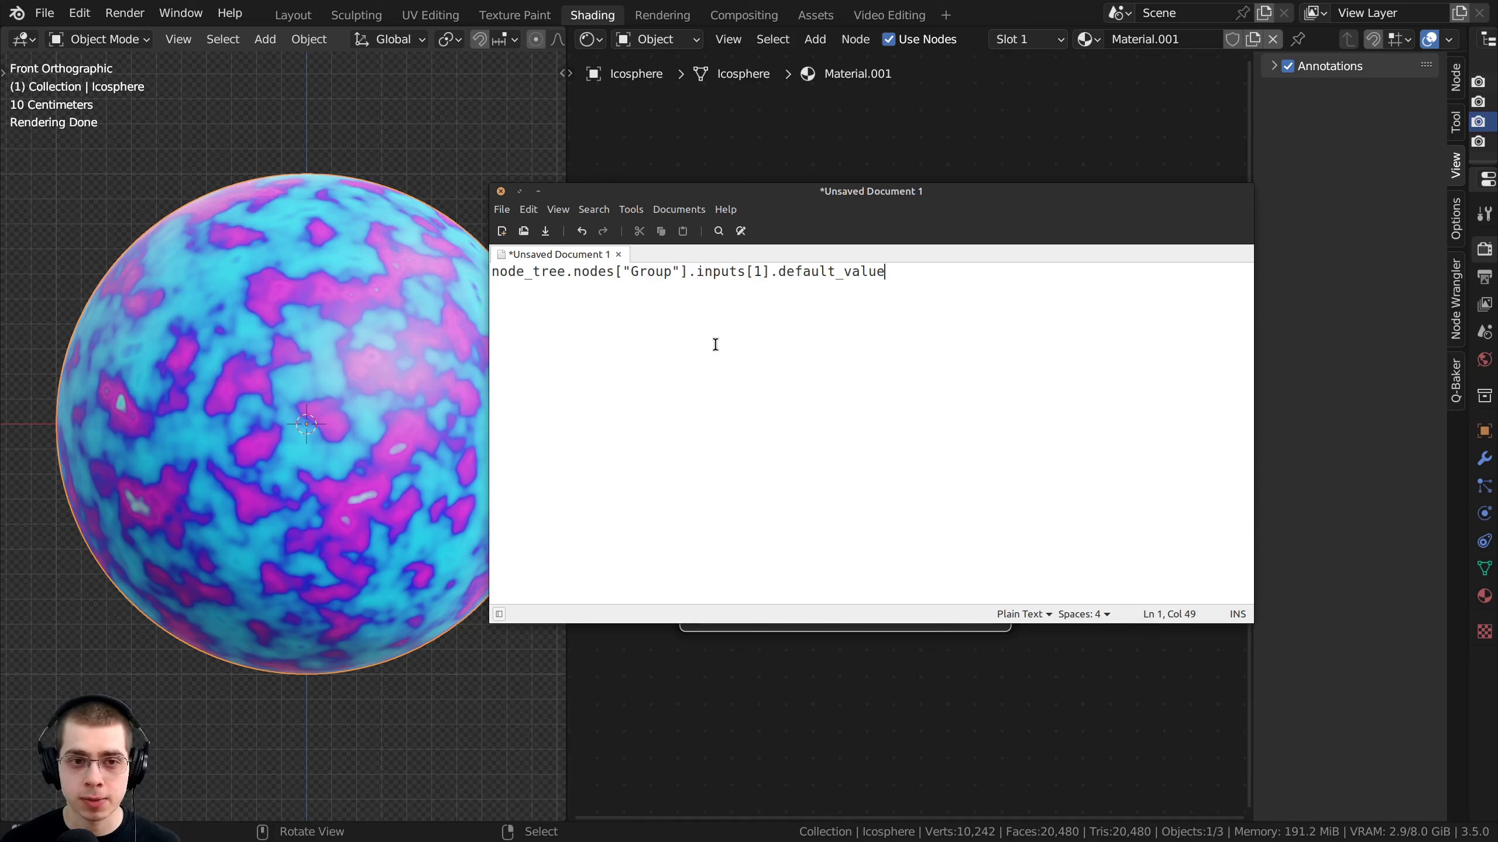
ctrl+scroll(716, 345, up, 2)
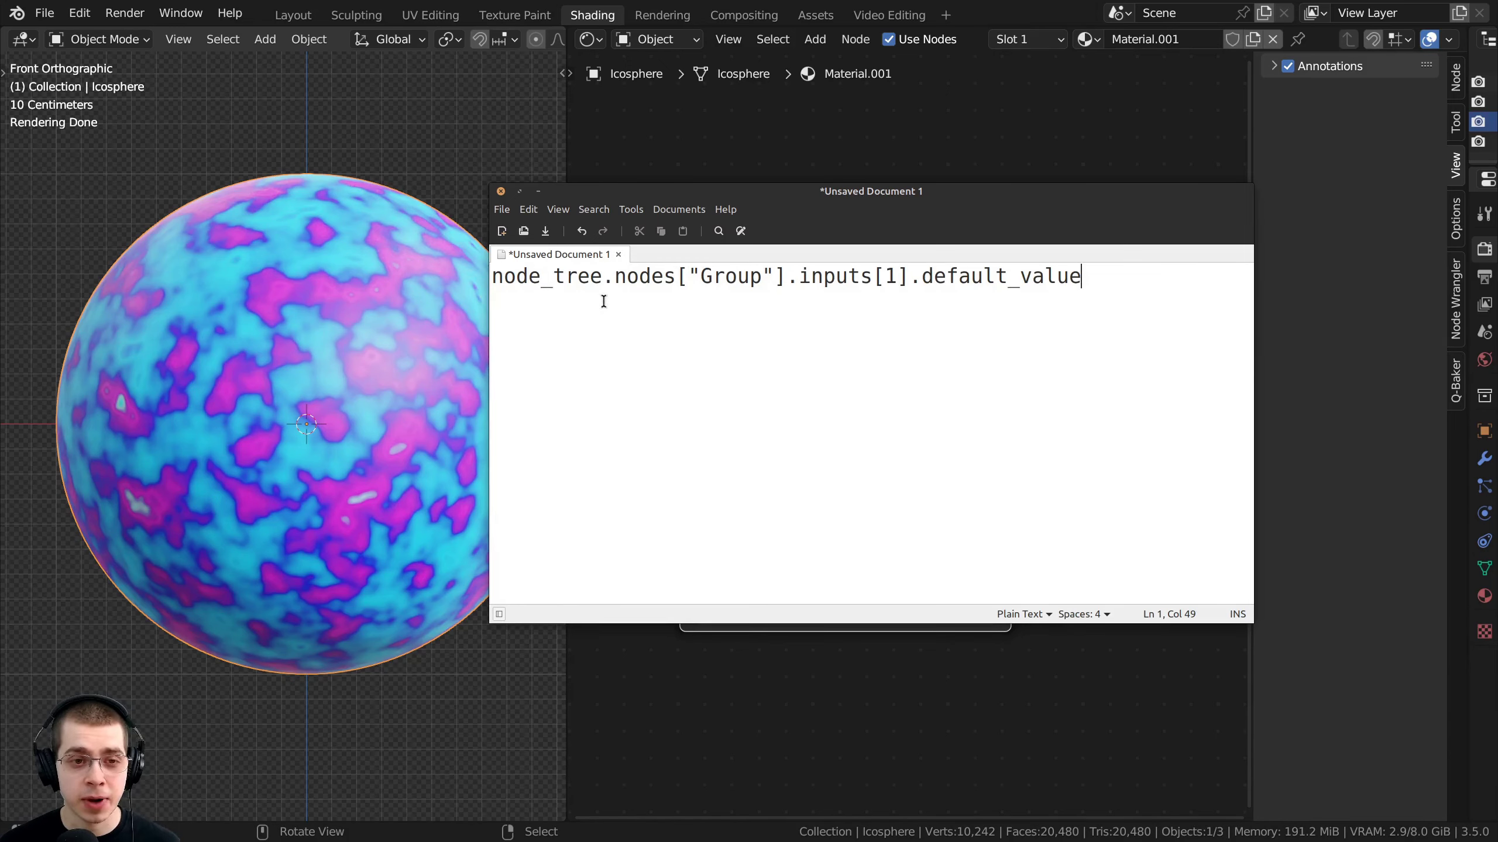
key(ctrl+a)
click(712, 325)
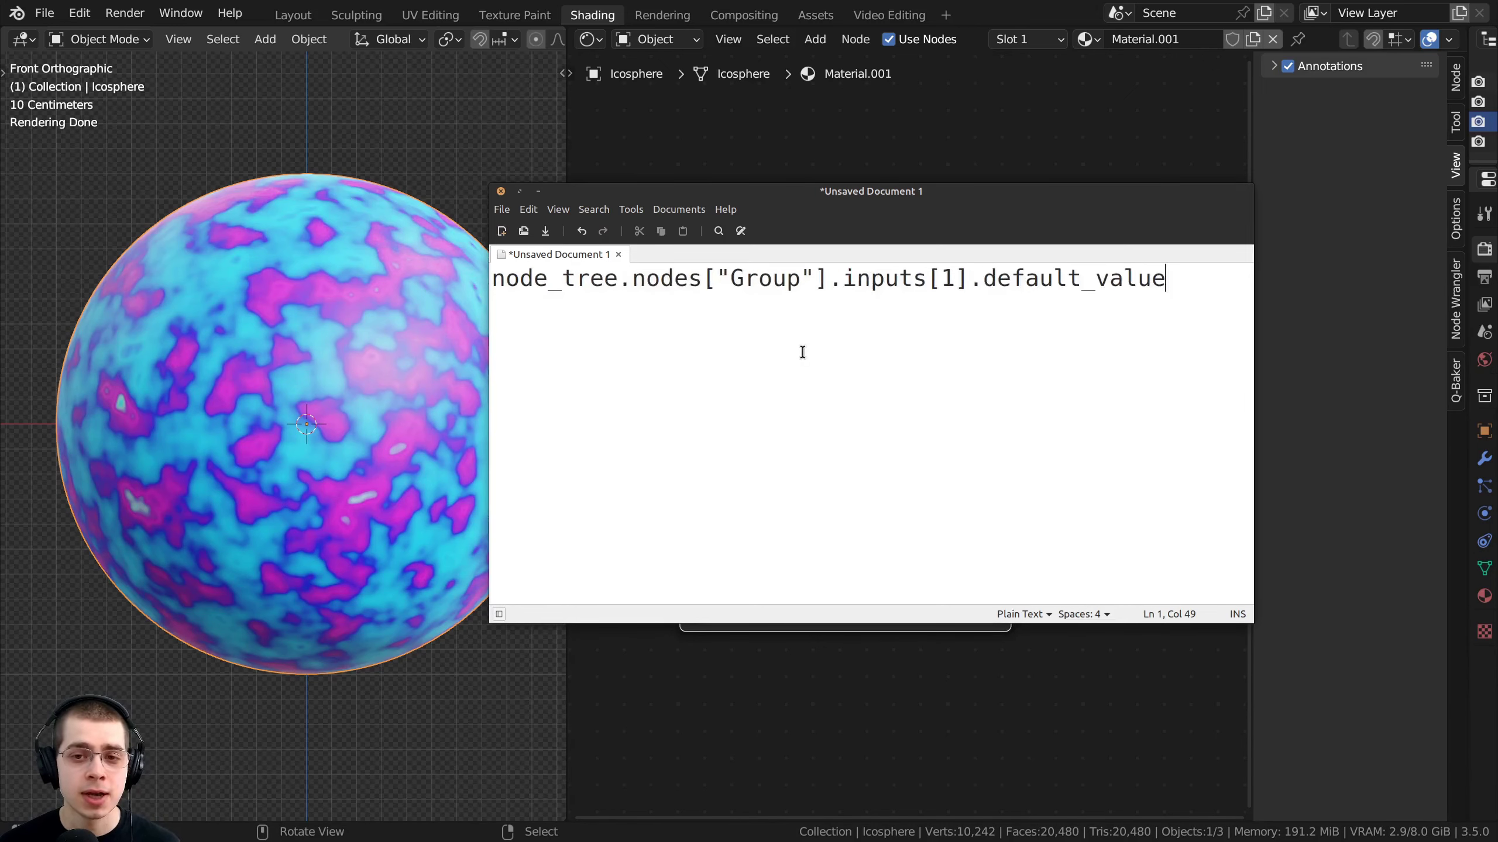
Minimise the text document, return to Blender and copy the data path of the Noise node's Color 1 Position value again
shift+click(1127, 298)
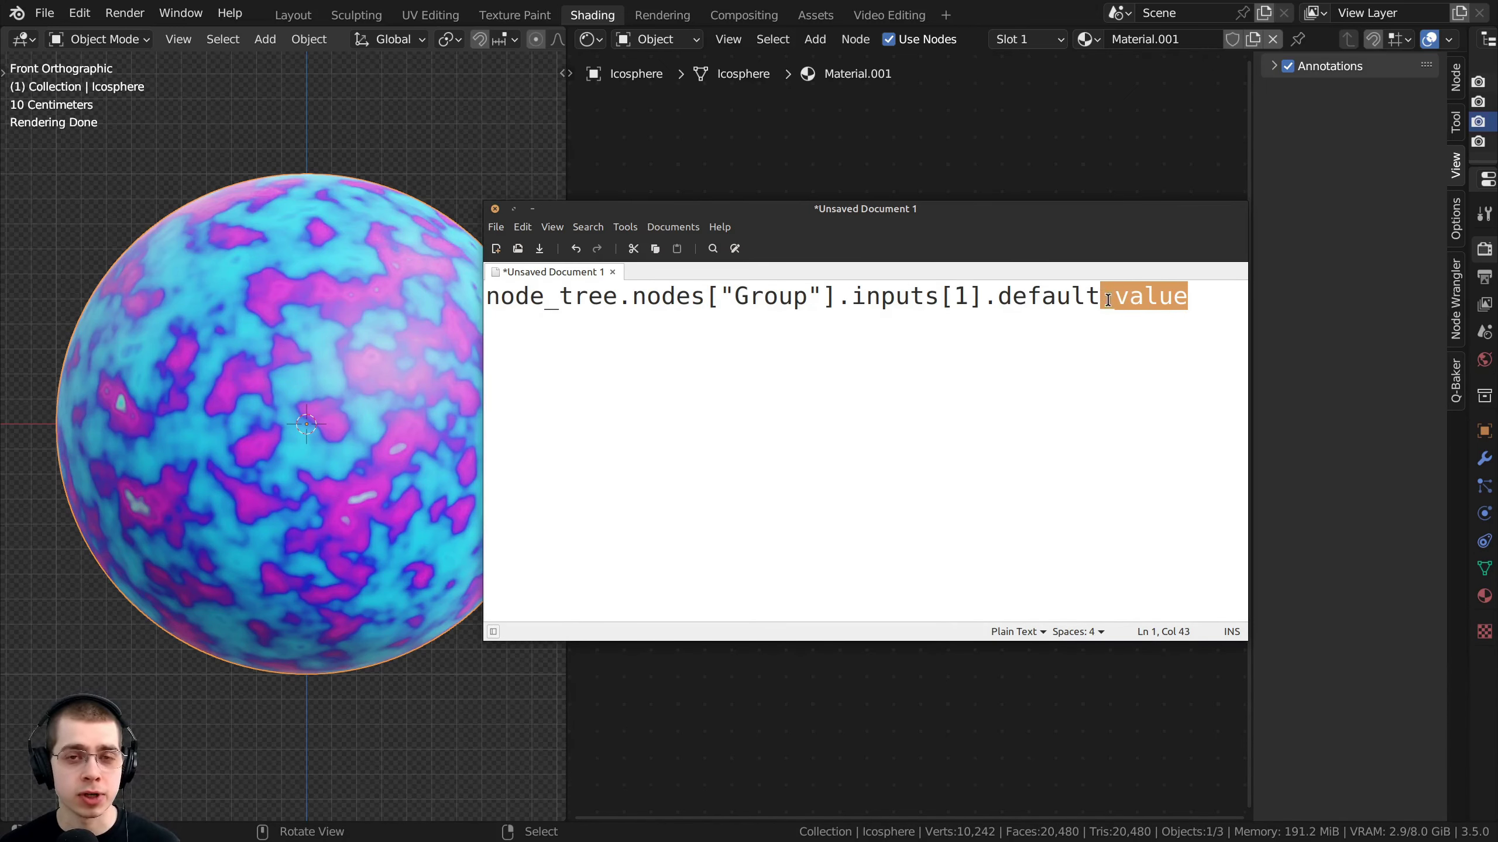
click(1221, 314)
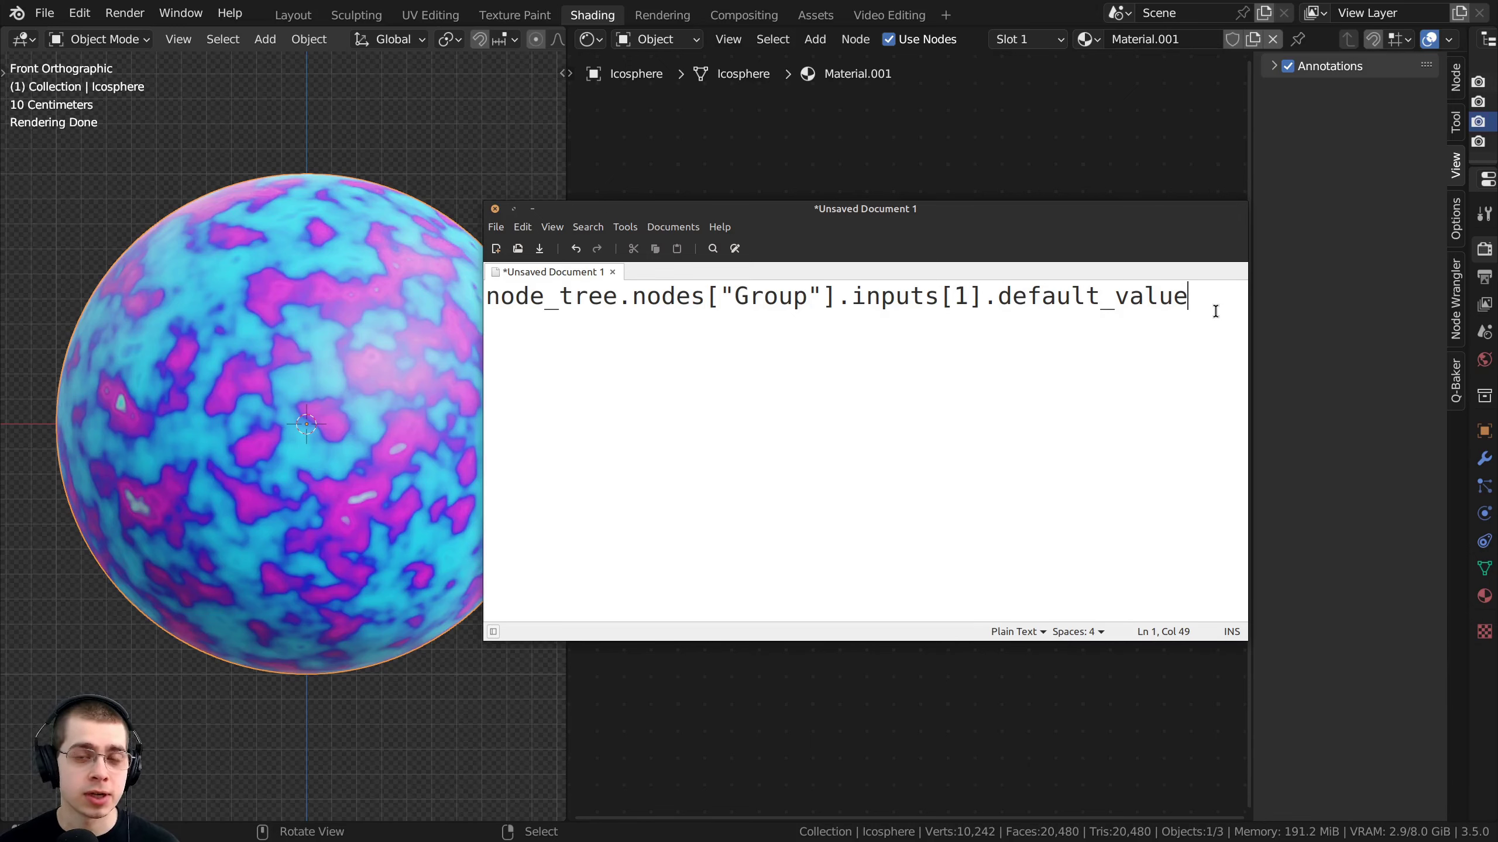
click(516, 209)
right_click(780, 434)
click(780, 438)
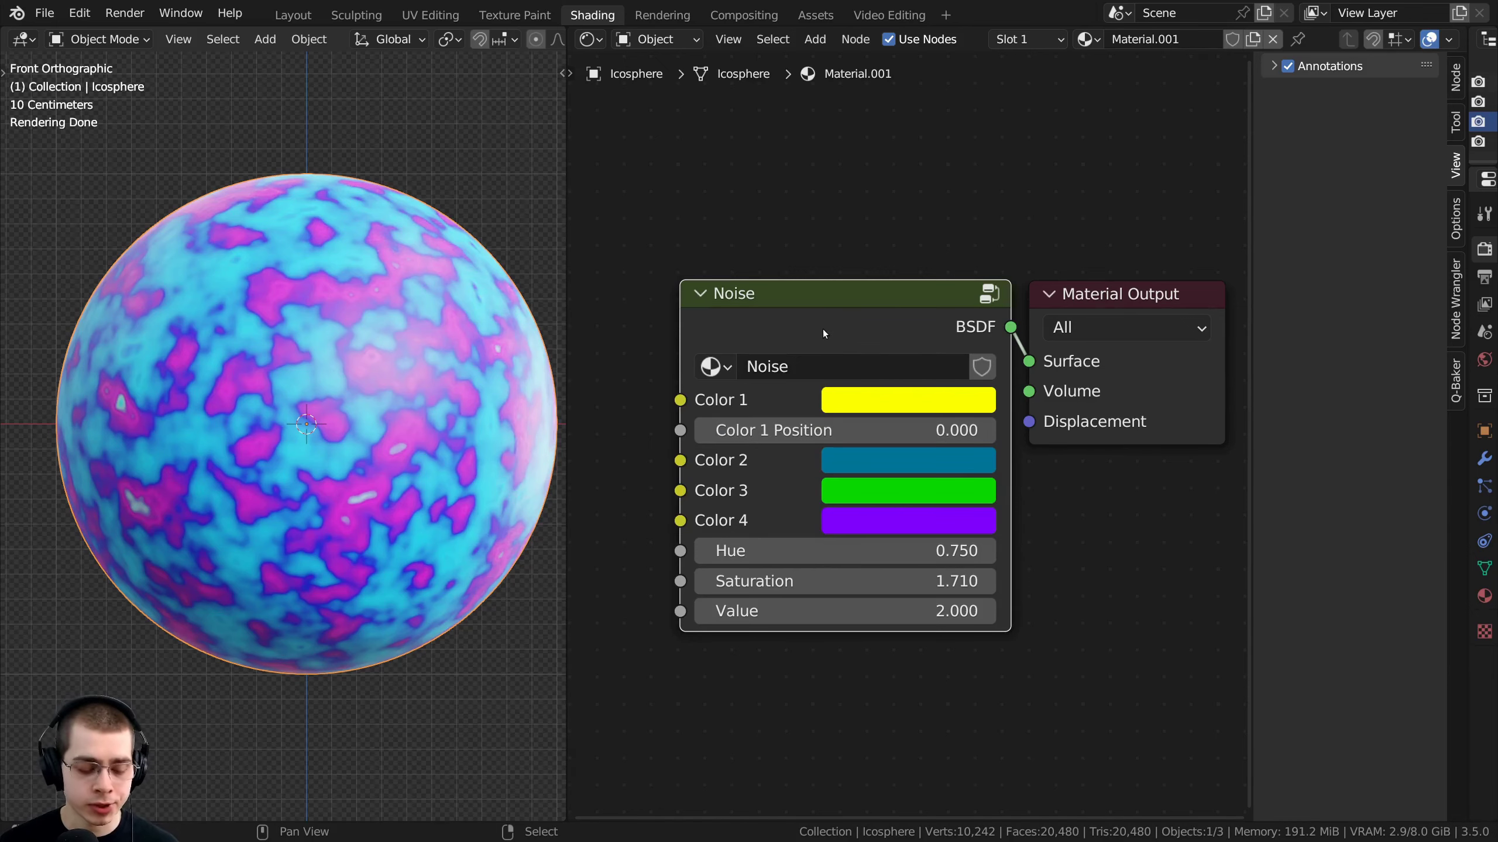
Enter the Noise group and add a driver to the black stop's position on the ColorRamp just above the multicolour one
key(Tab)
scroll(870, 415, up, 4)
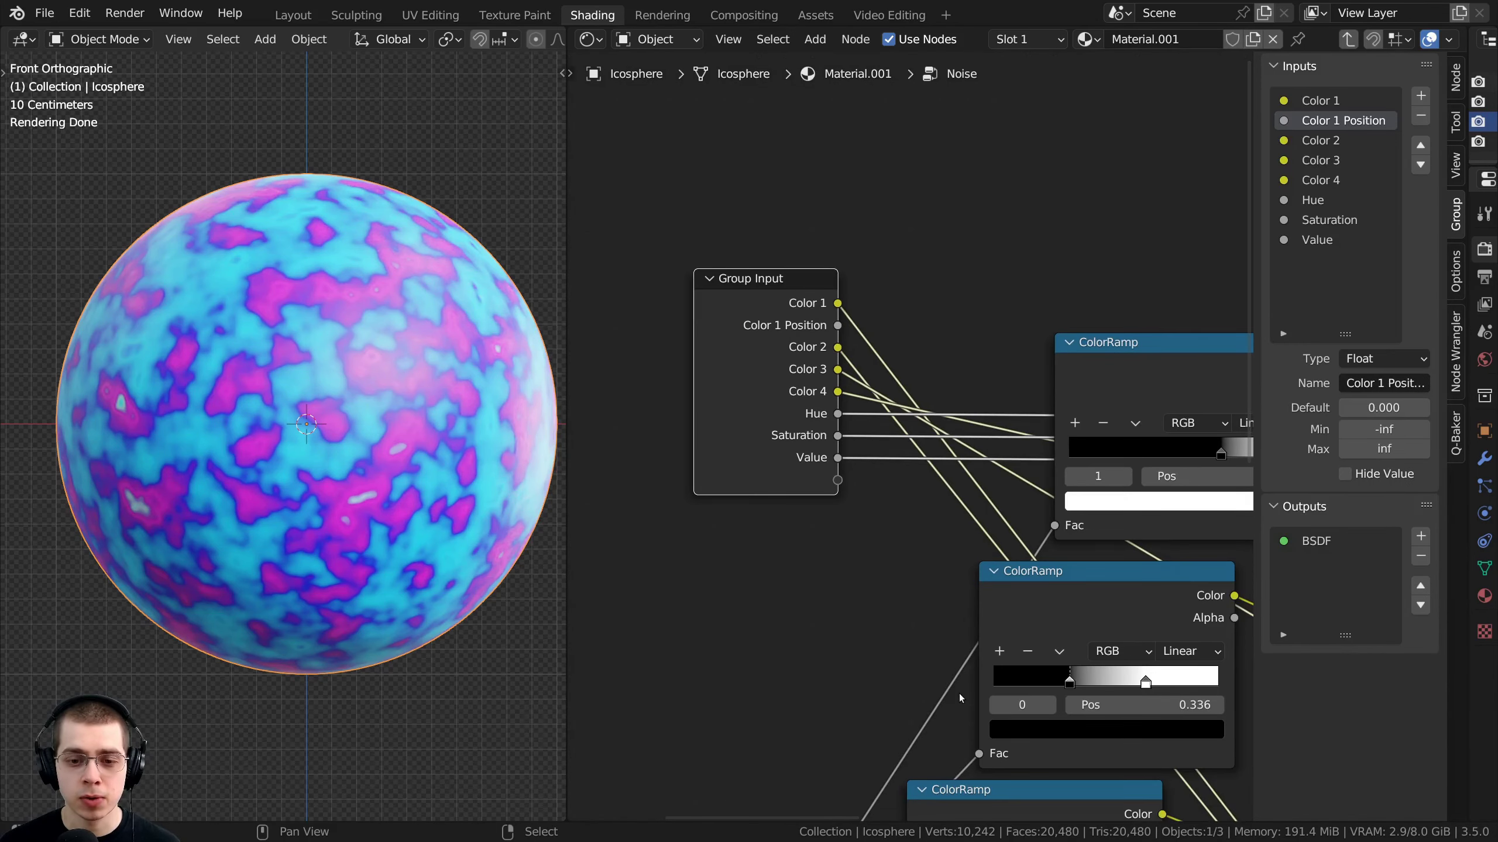
scroll(873, 418, up, 2)
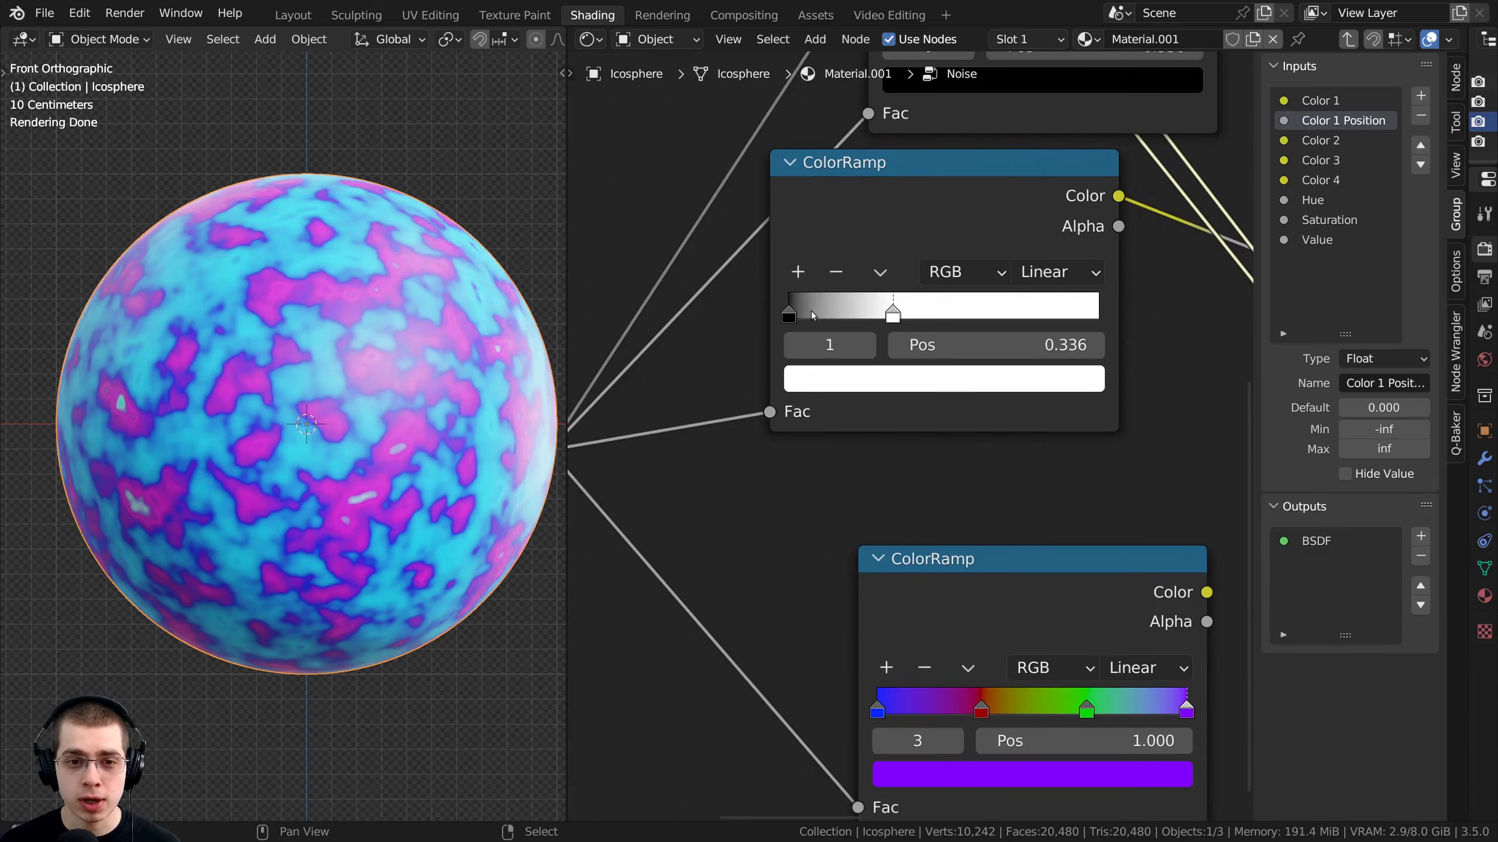
mouse_move(788, 312)
mouse_down()
mouse_move(886, 313)
mouse_move(784, 325)
mouse_up()
middle_drag(828, 409, 838, 455)
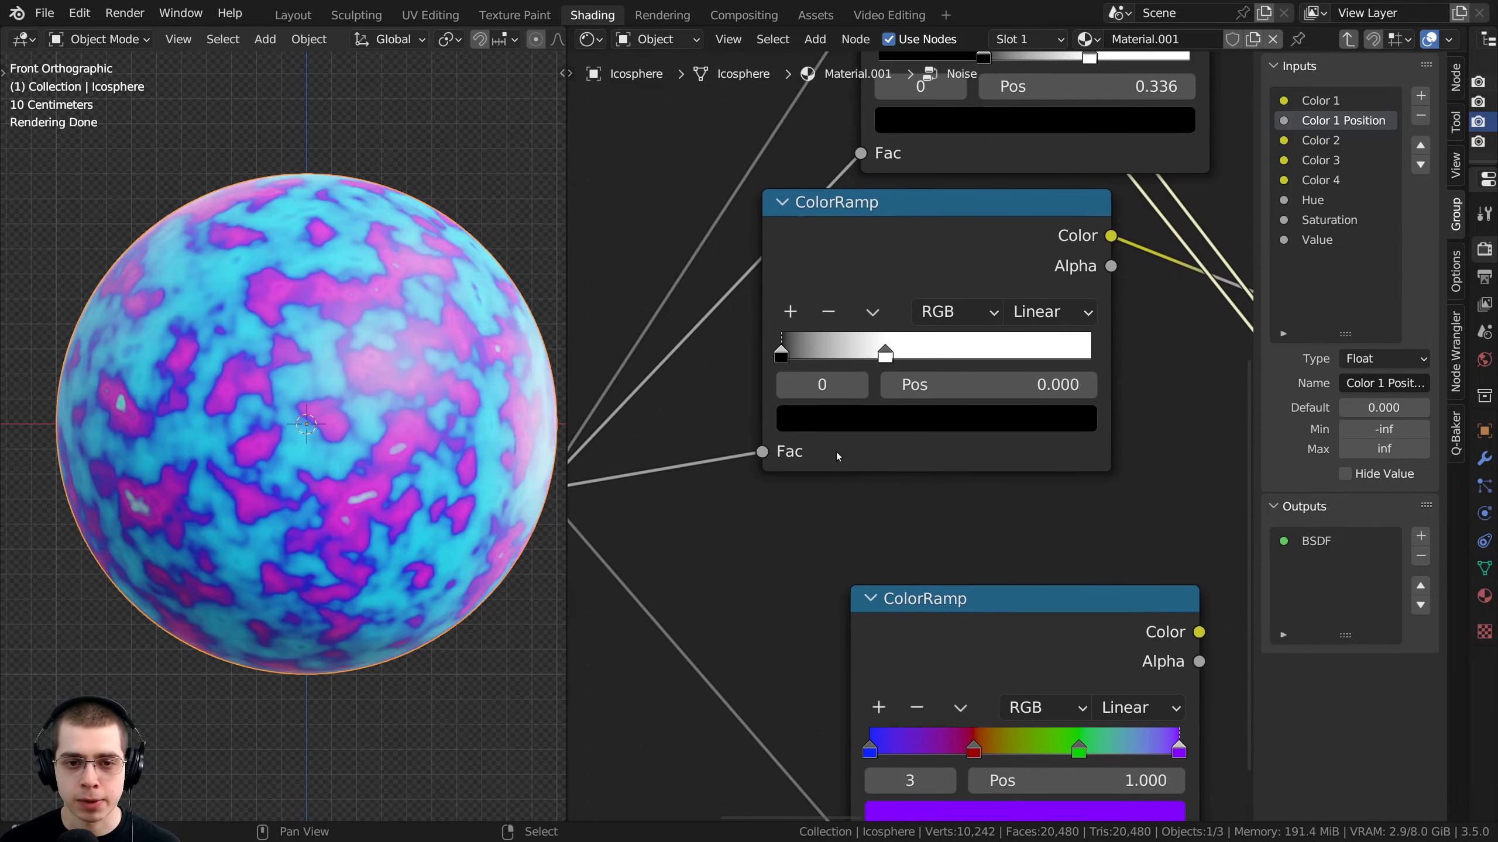
drag(953, 382, 983, 383)
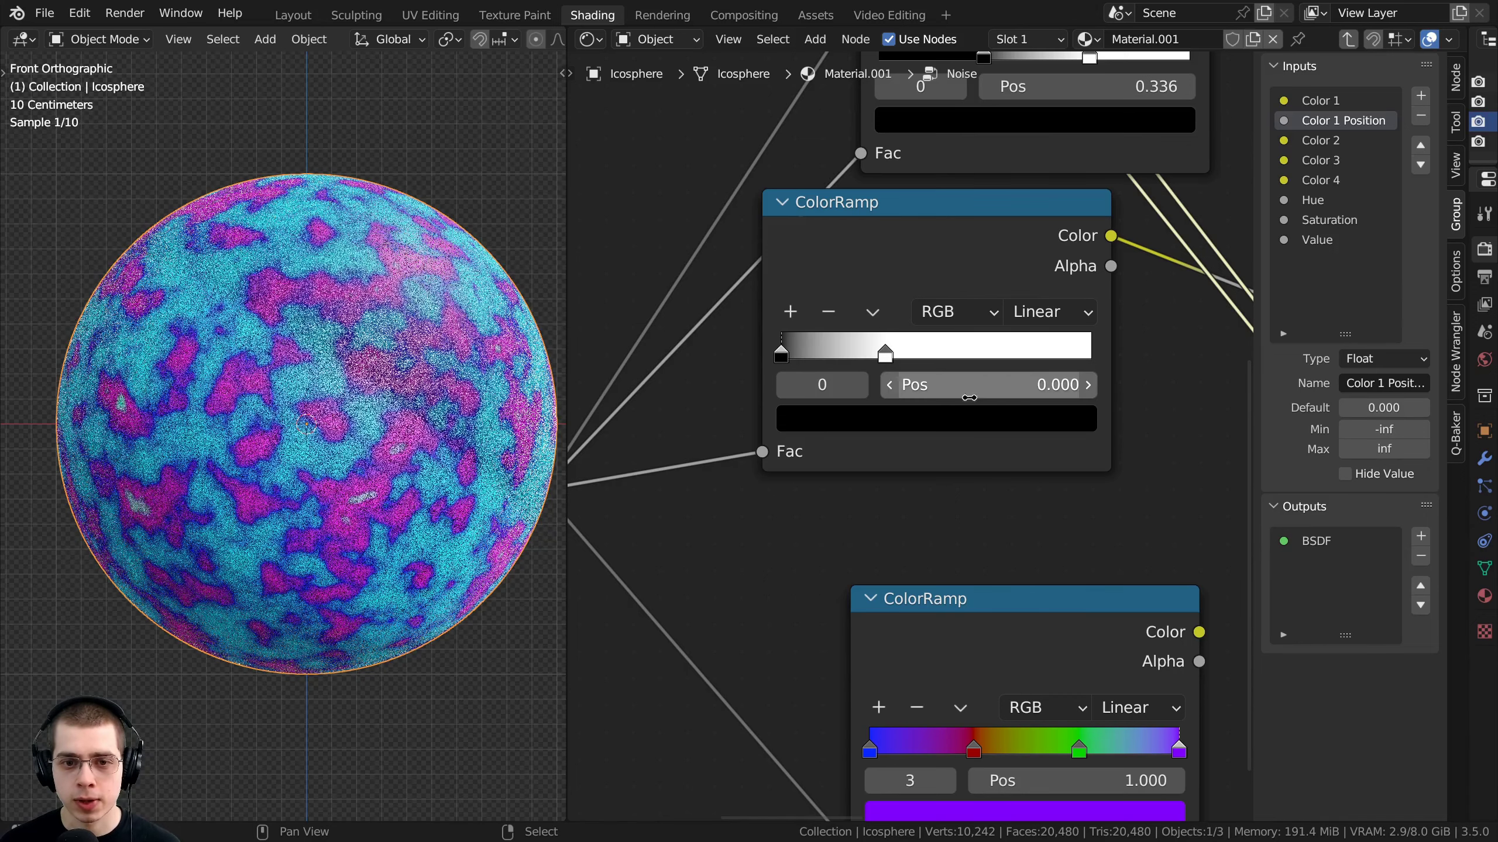
right_click(982, 383)
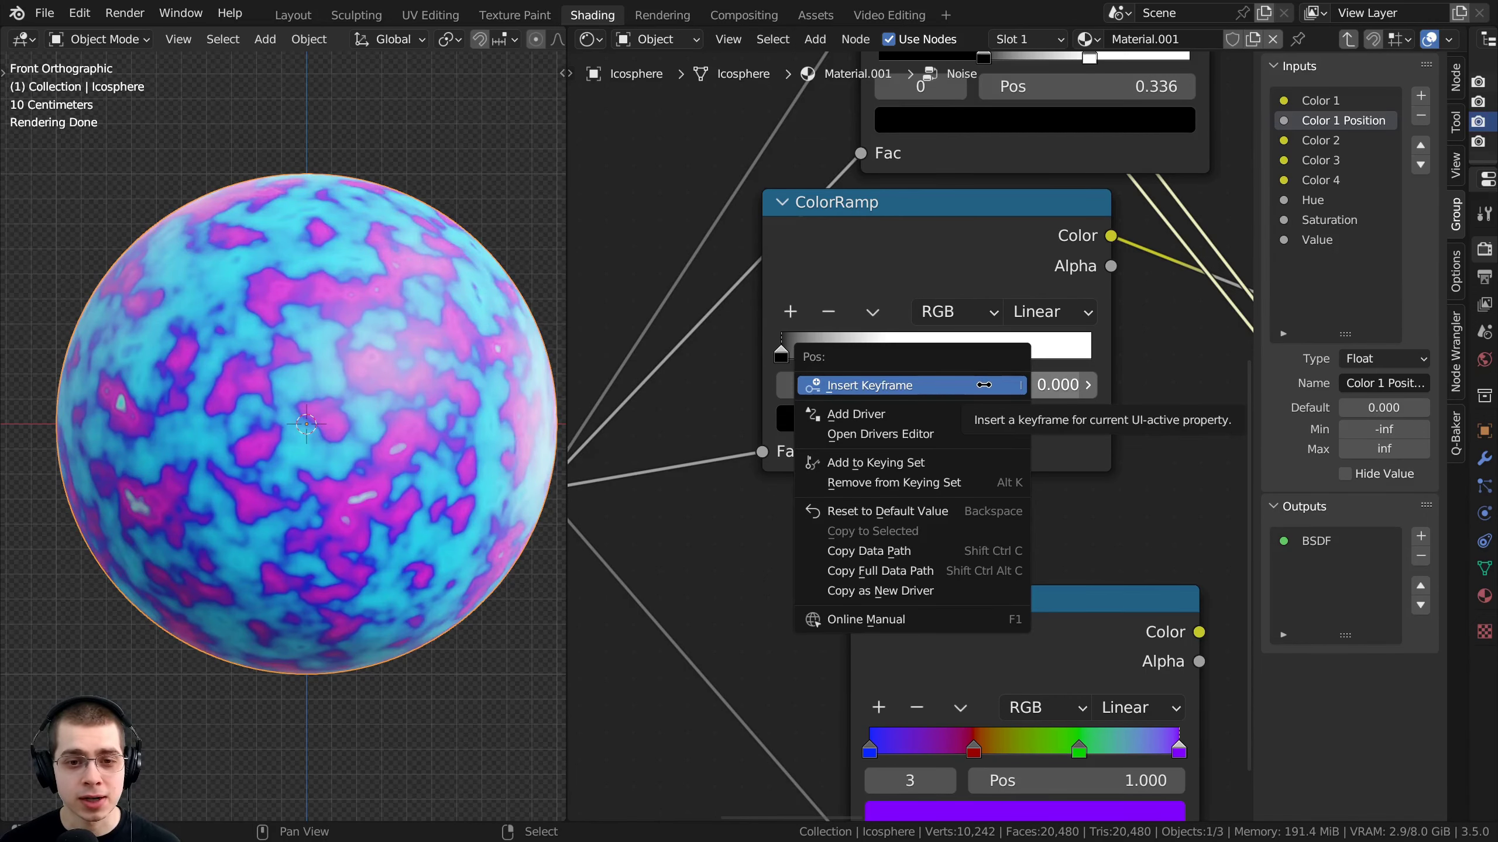
click(882, 421)
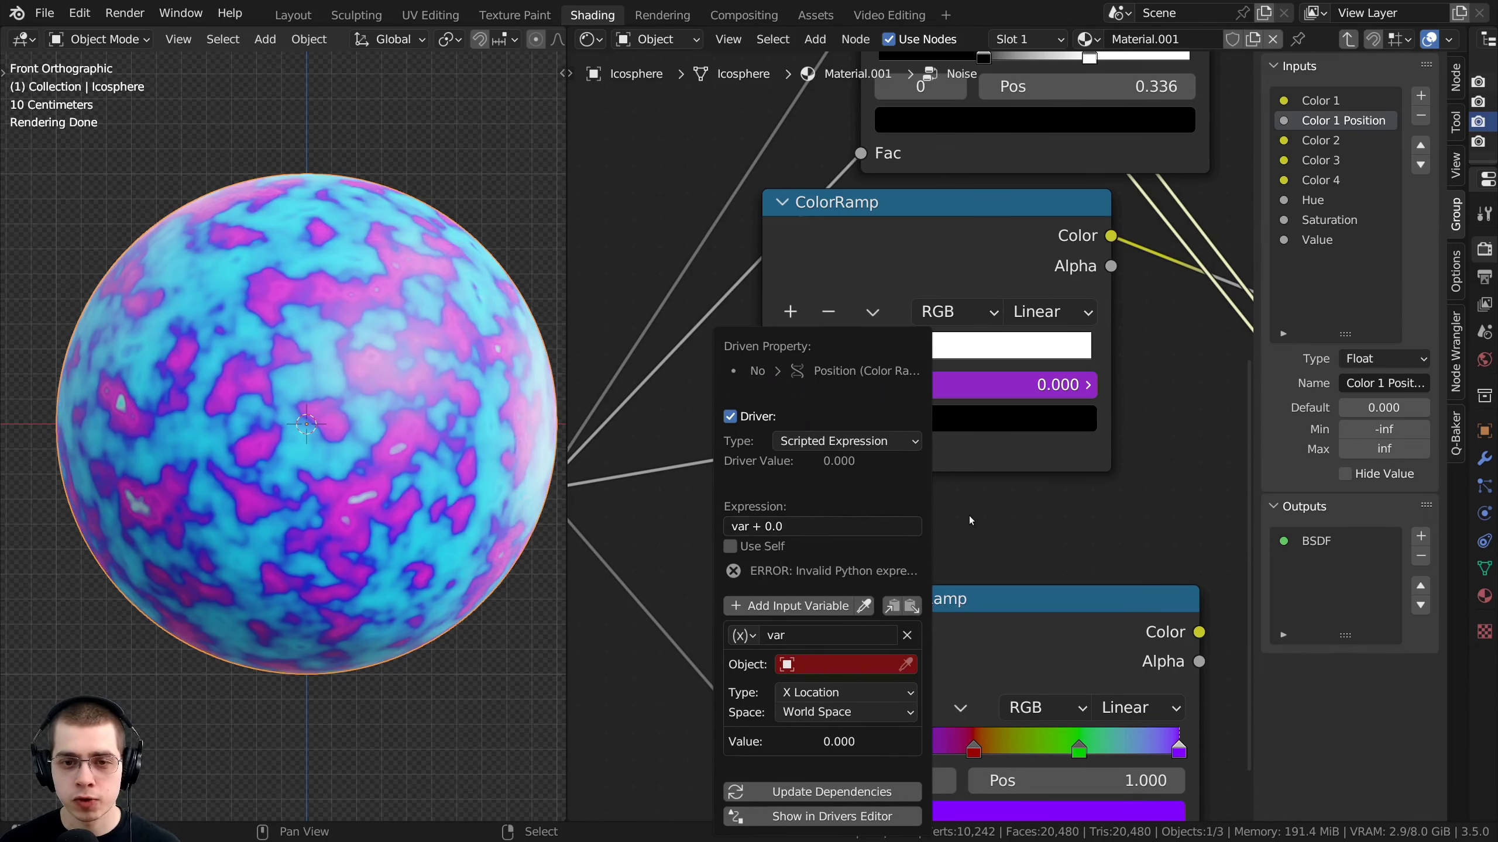
Open the driver of the black stop's position for editing and set its type to Sum Values
scroll(990, 448, down, 1)
middle_drag(970, 465, 951, 449)
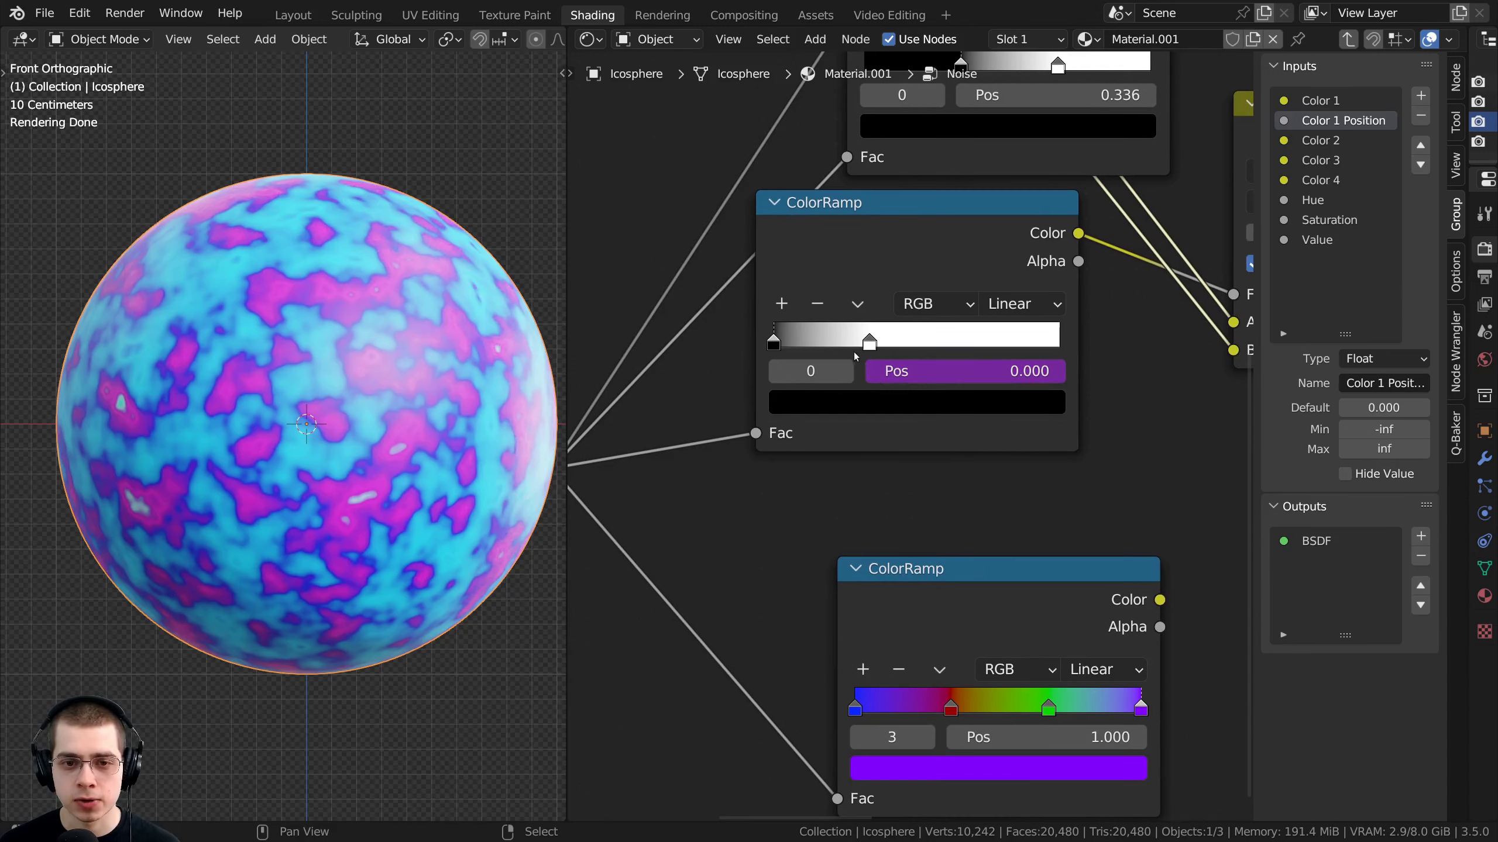
scroll(873, 365, up, 3)
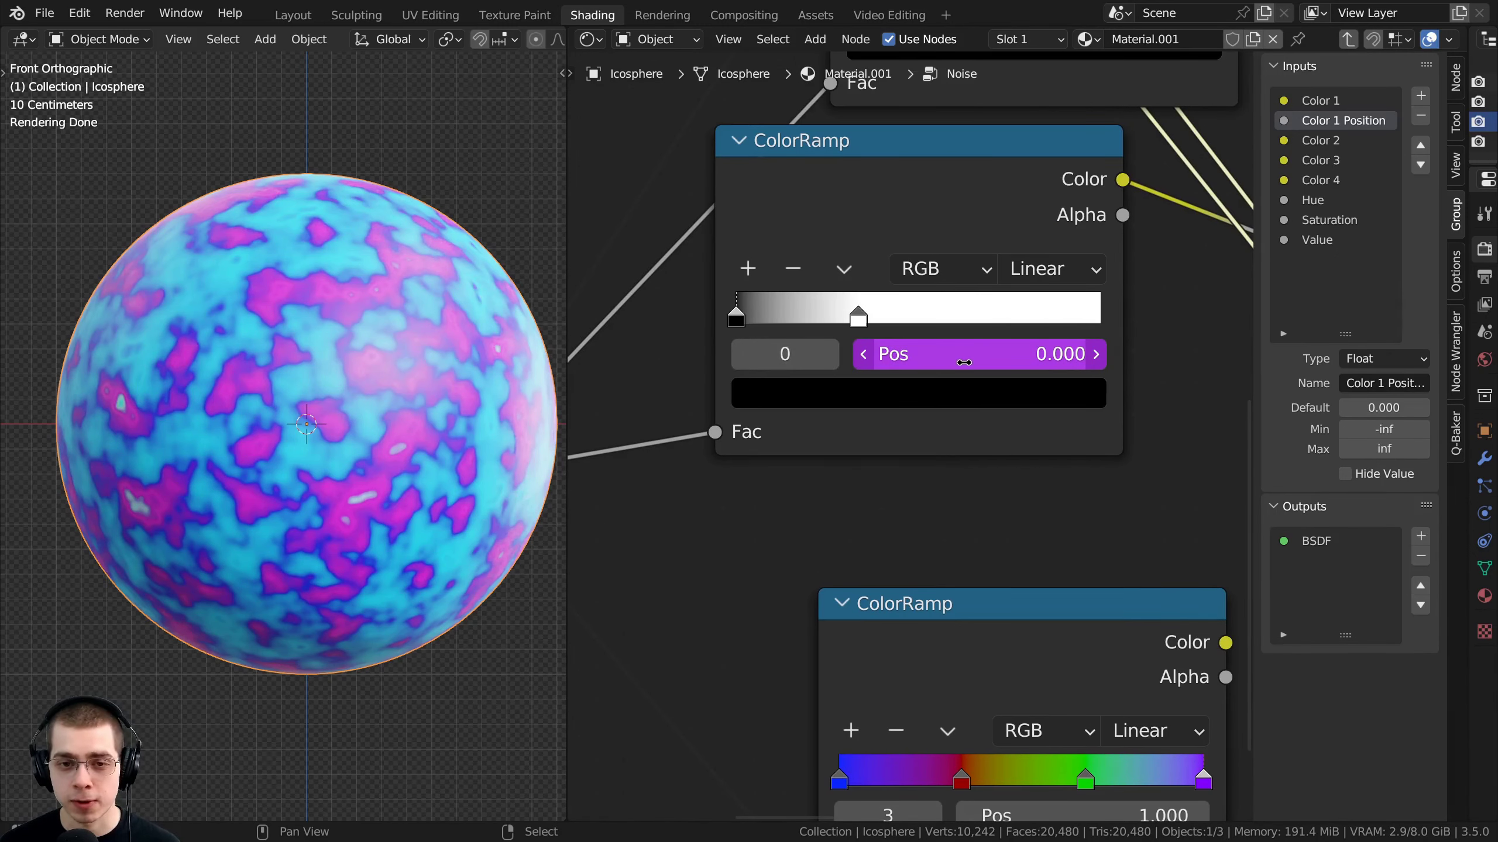
right_click(958, 360)
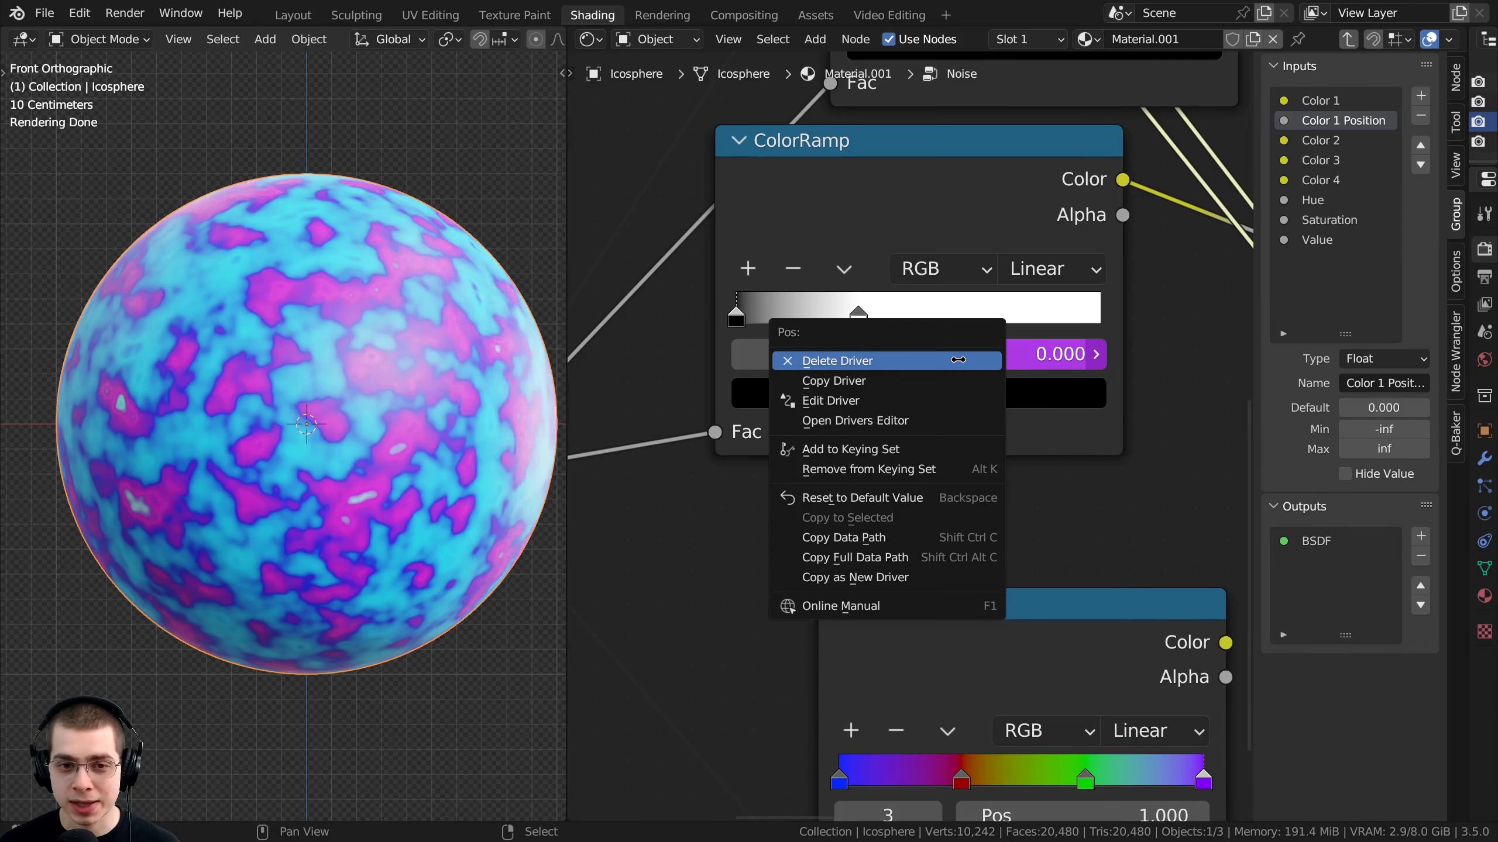
click(871, 403)
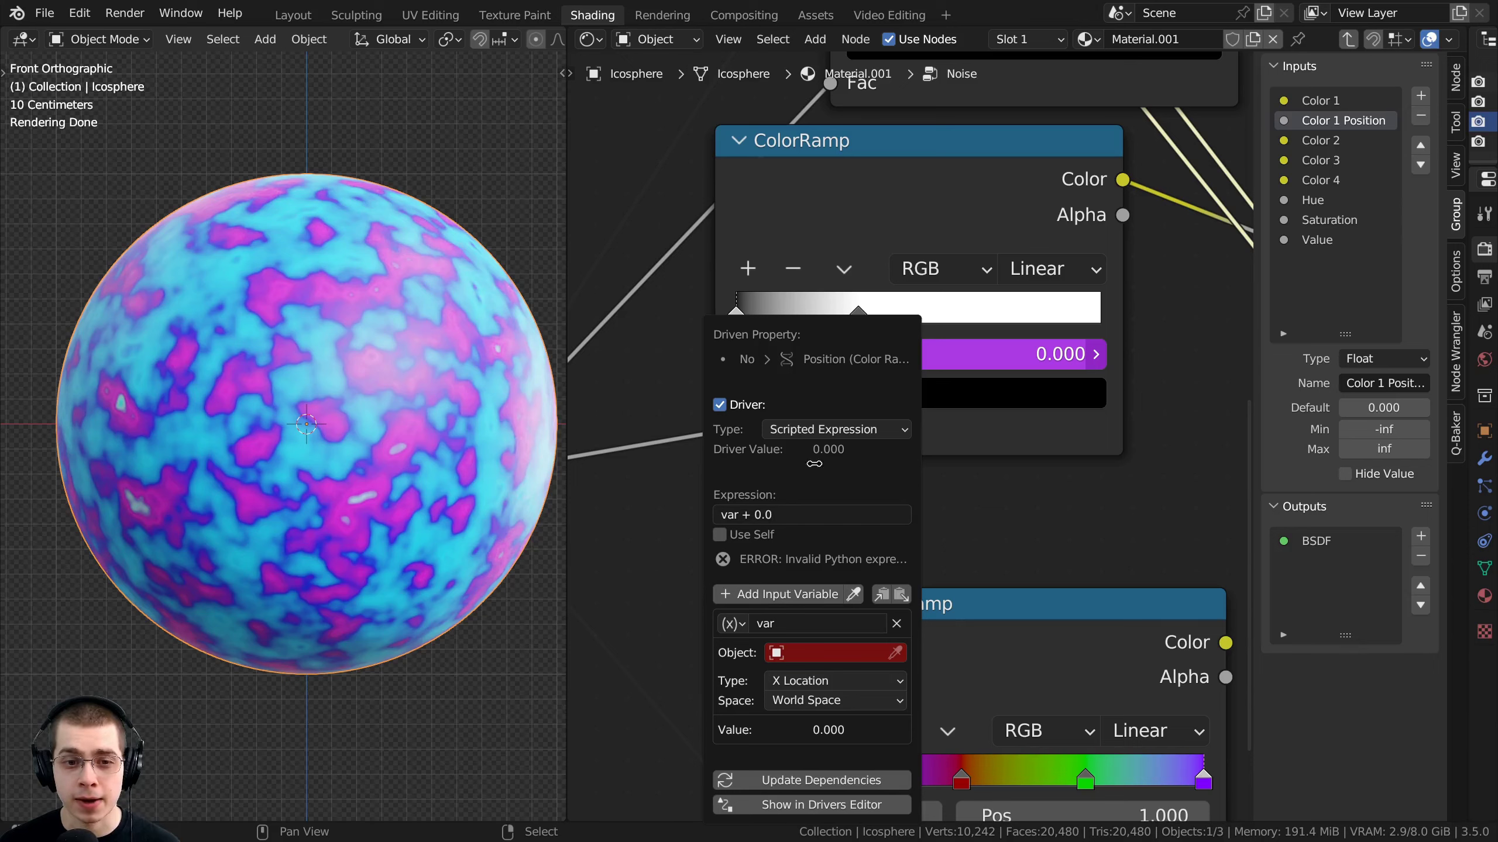
click(803, 429)
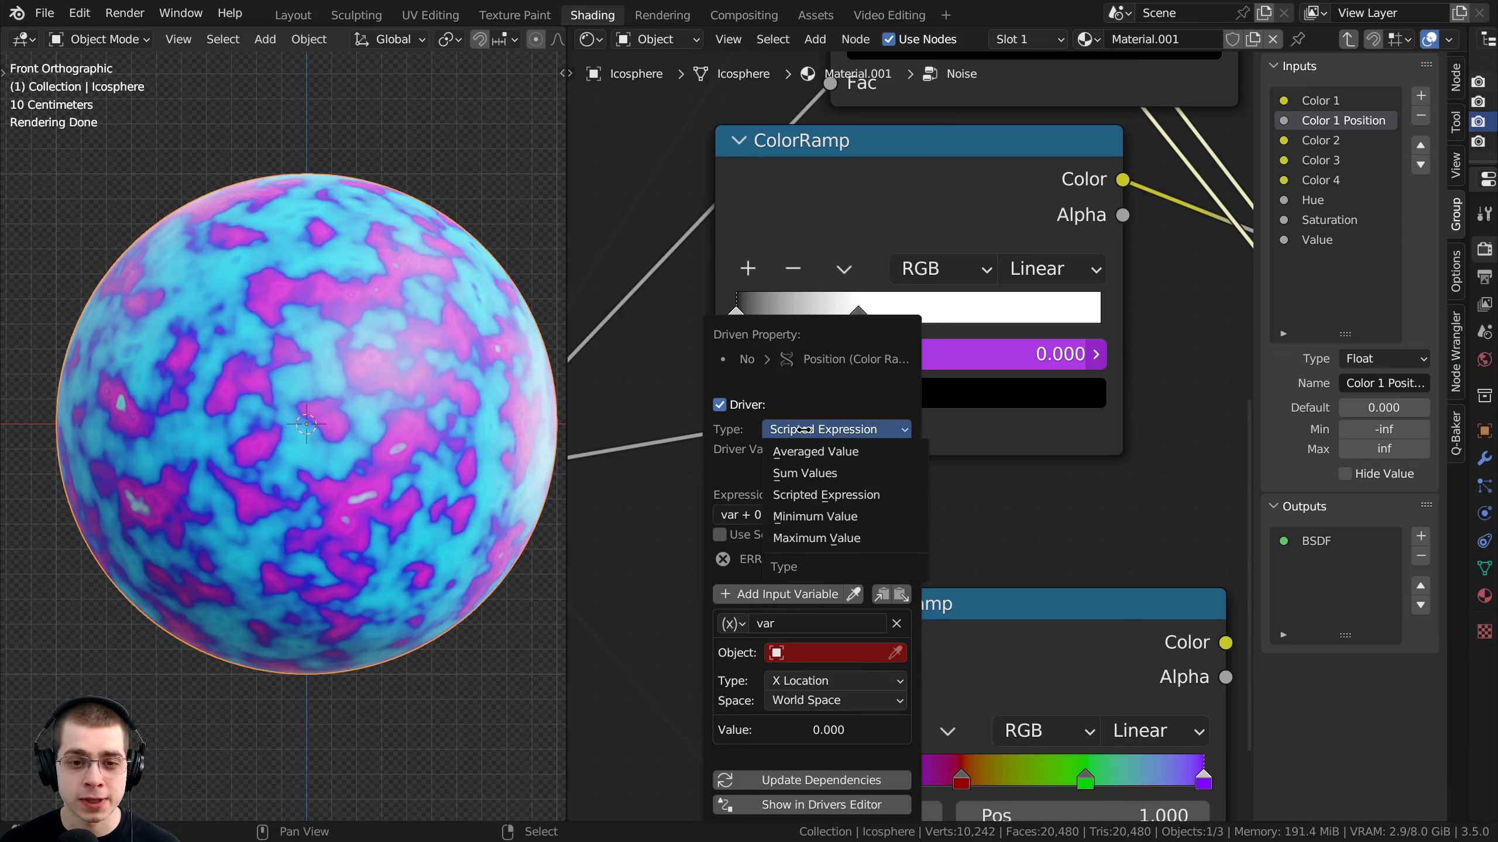
click(807, 474)
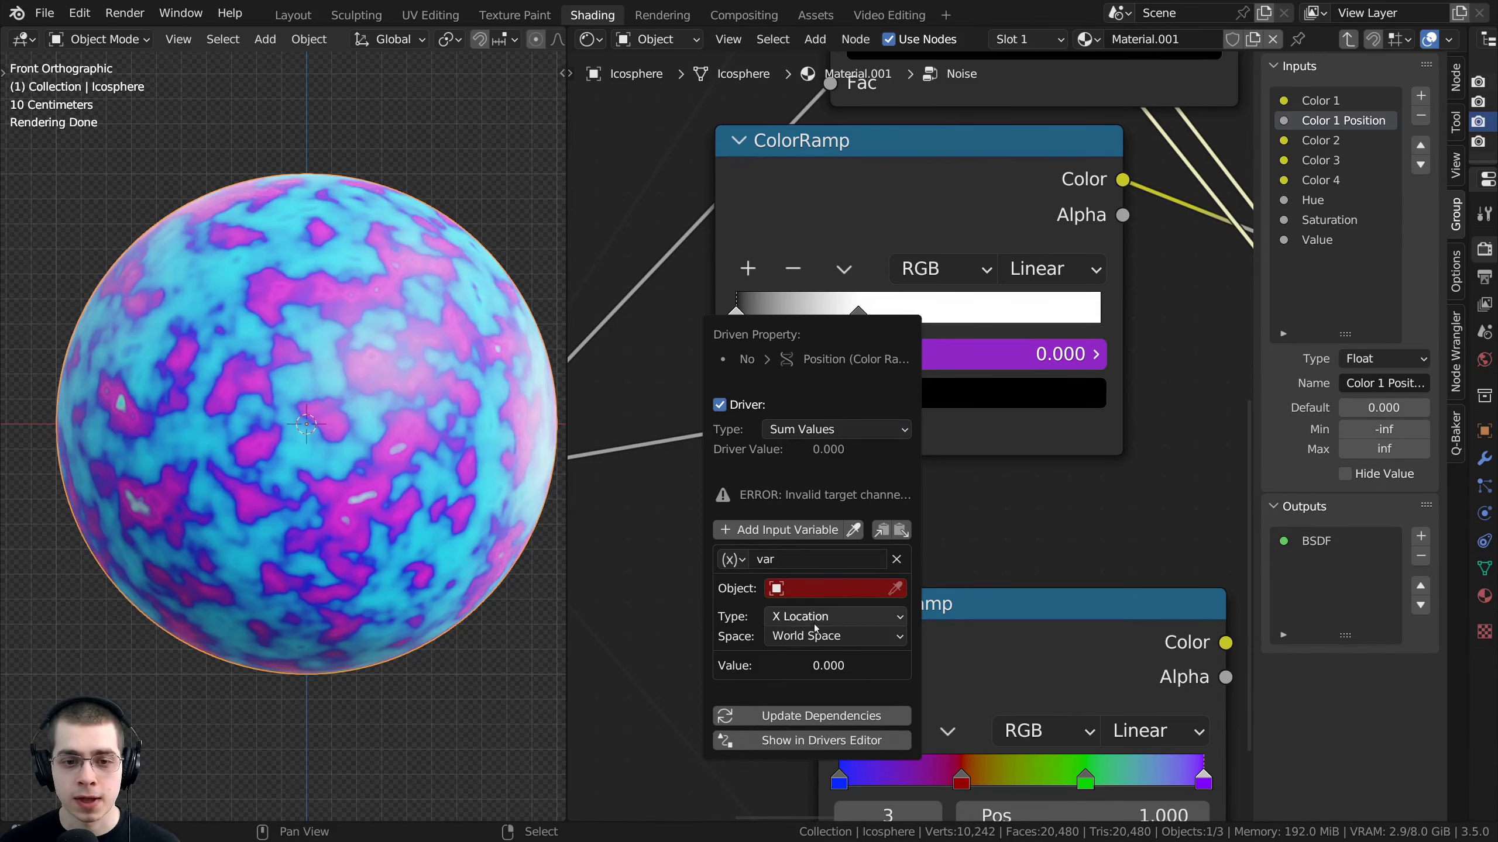
Replace the driver's default variable with a new input variable that targets the material Material.001
click(896, 561)
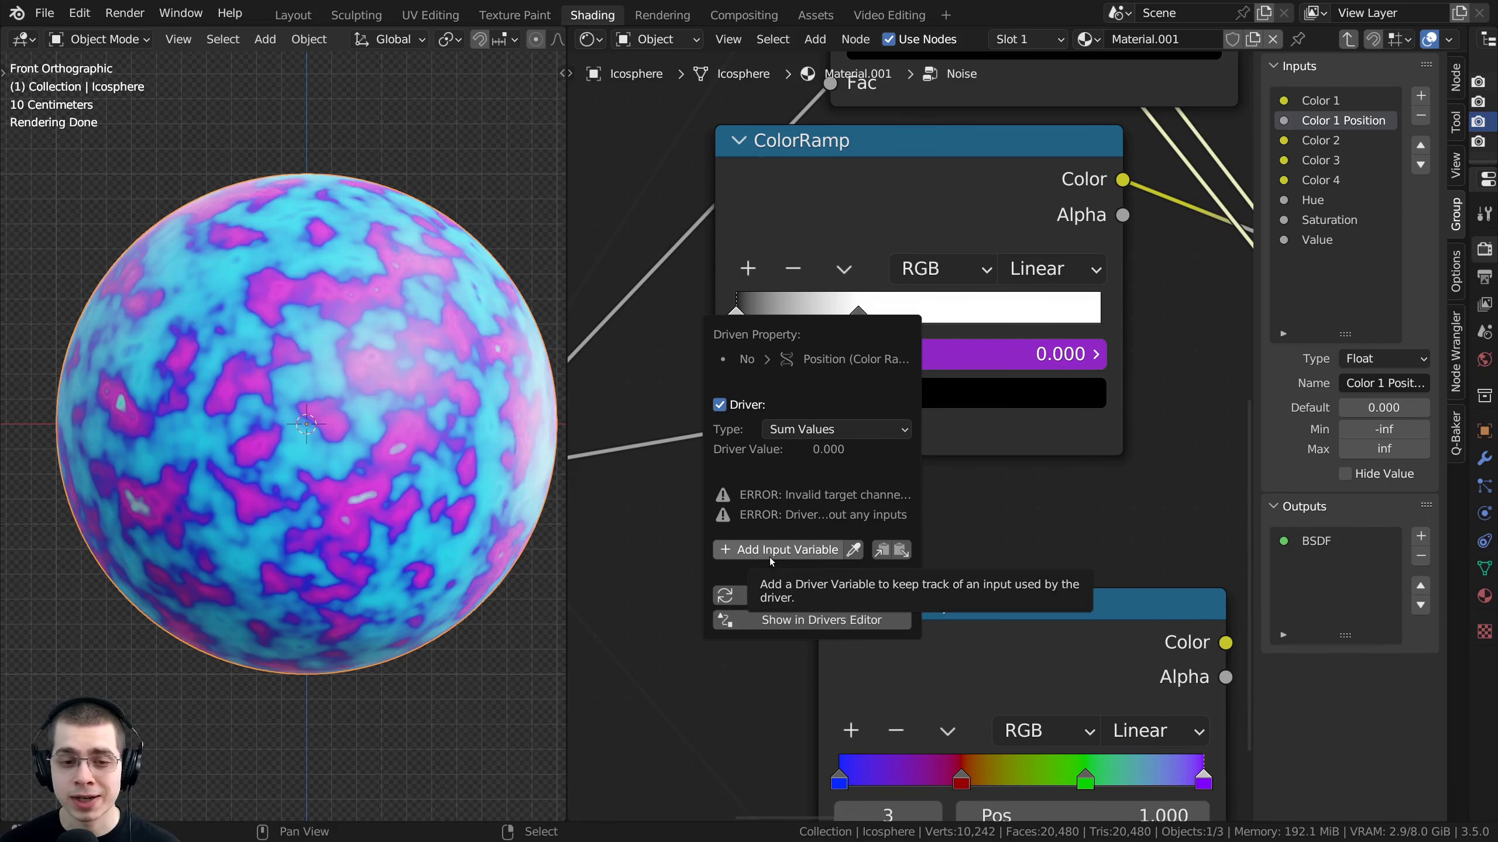
click(770, 557)
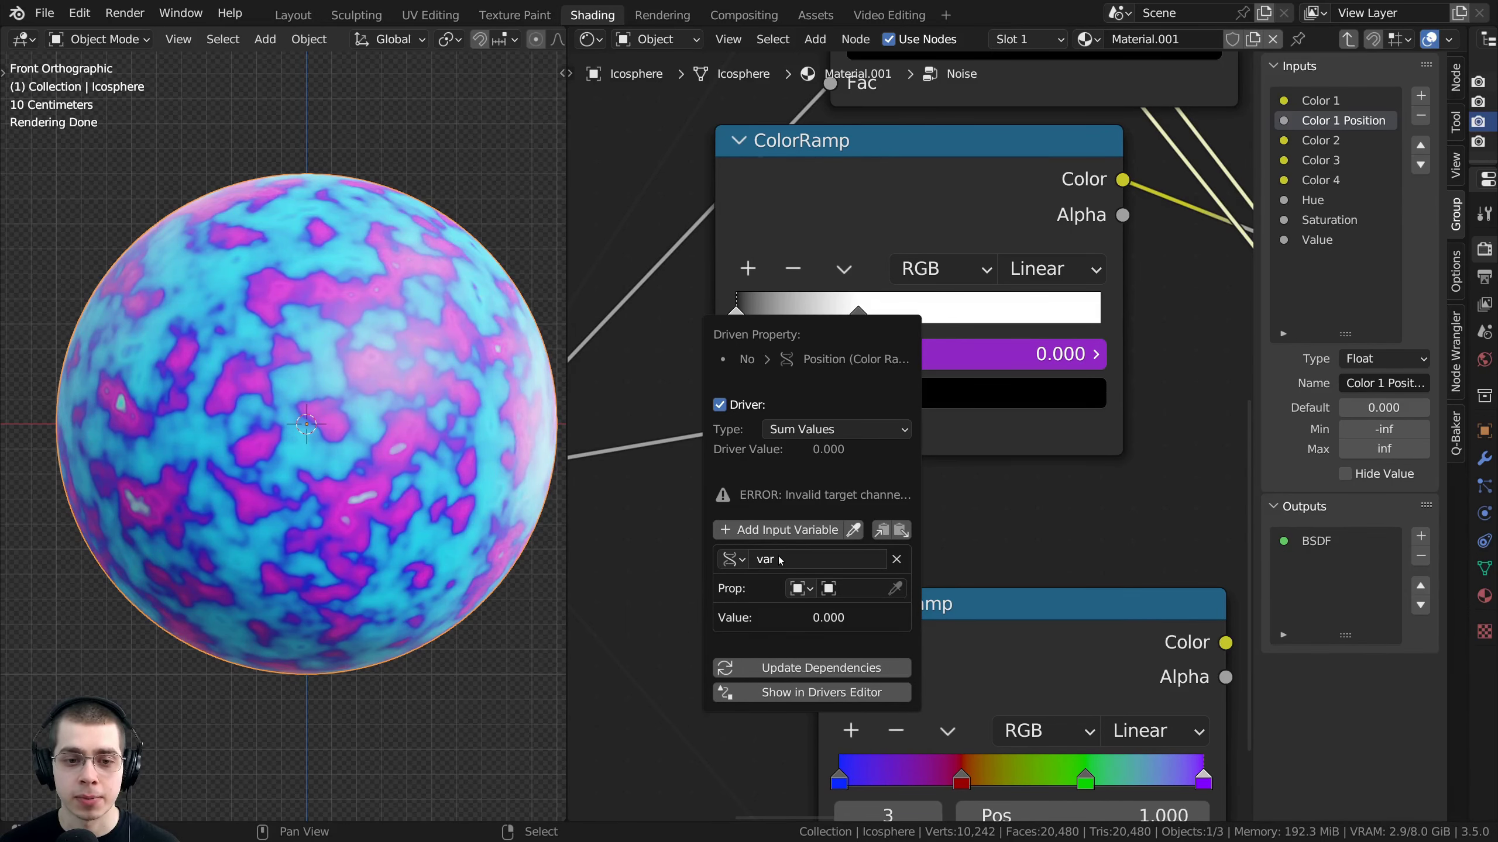
click(800, 592)
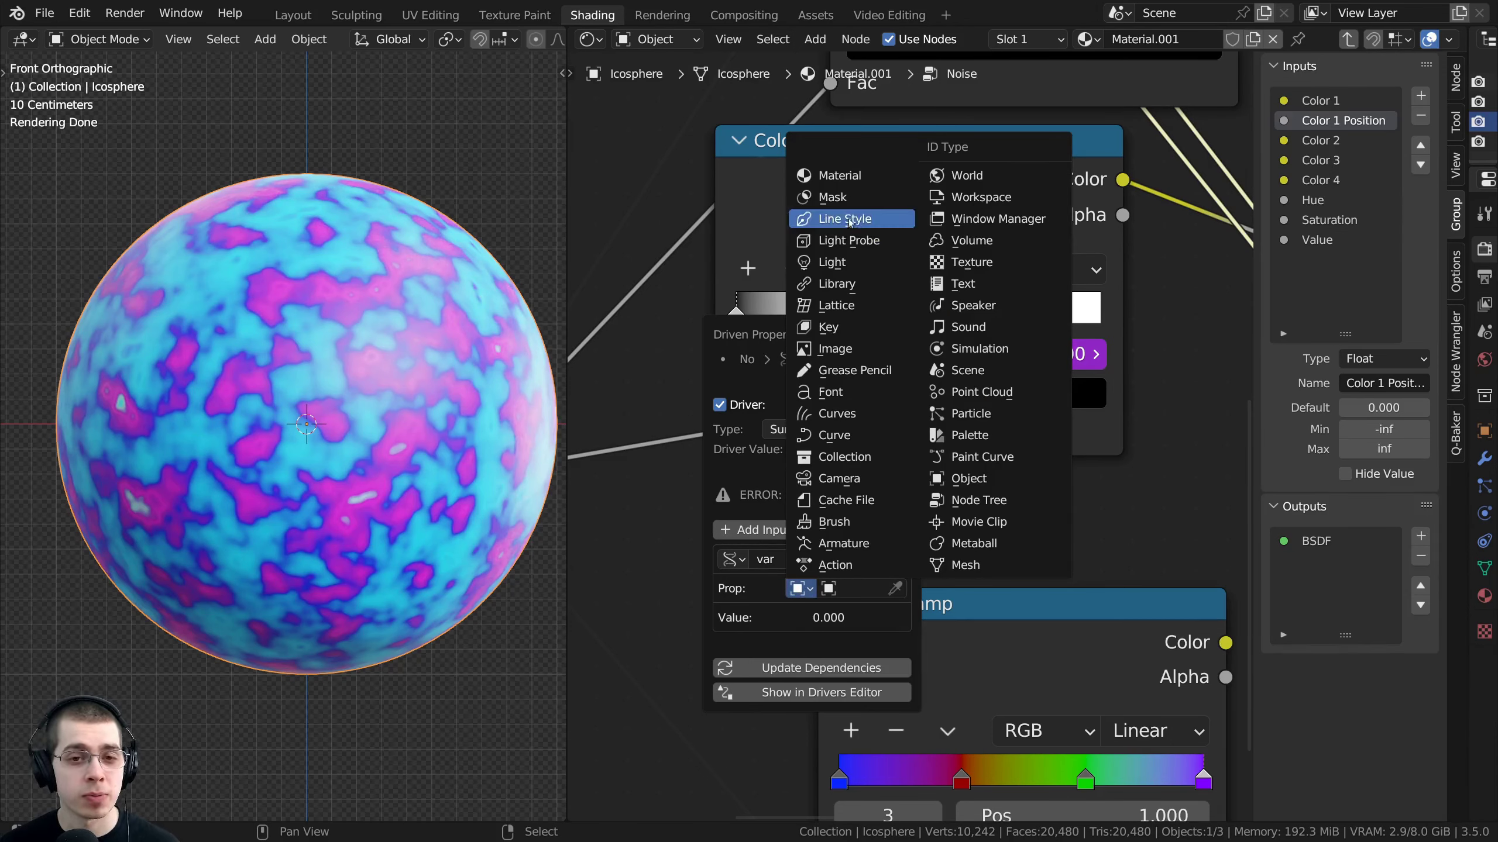
click(840, 176)
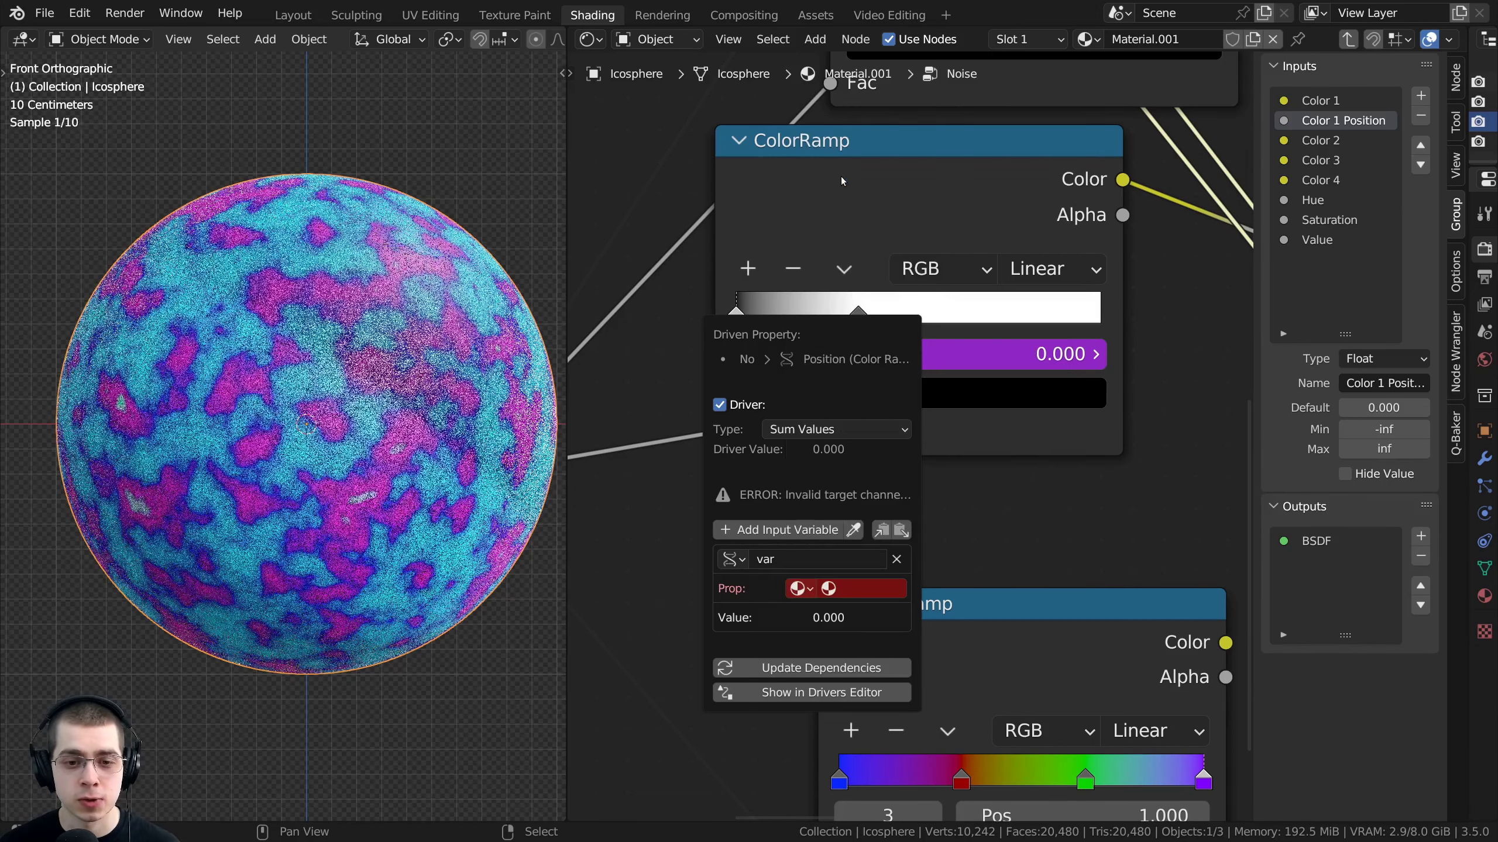
click(841, 589)
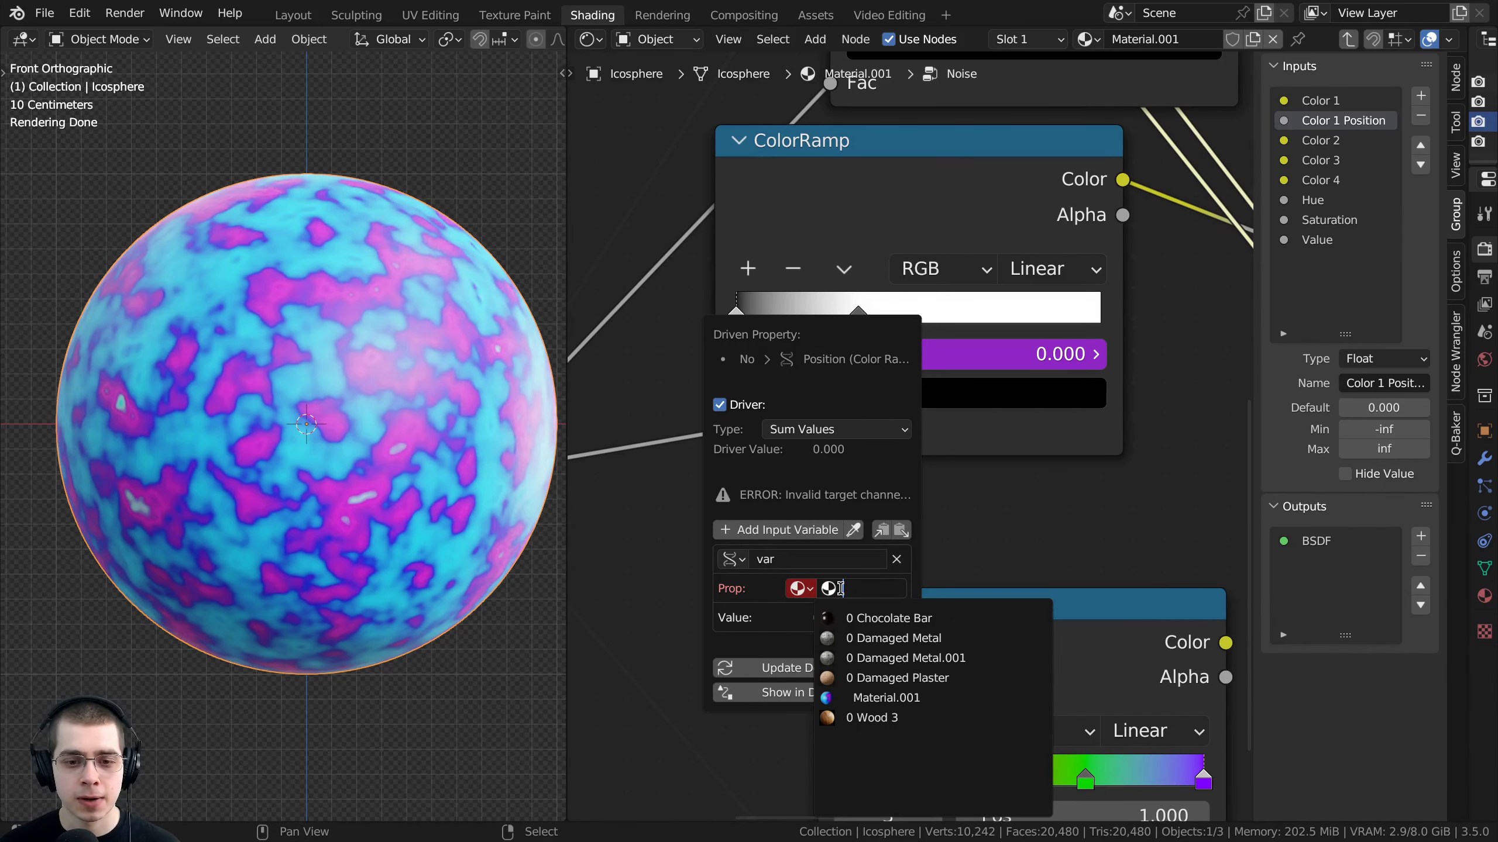
click(860, 700)
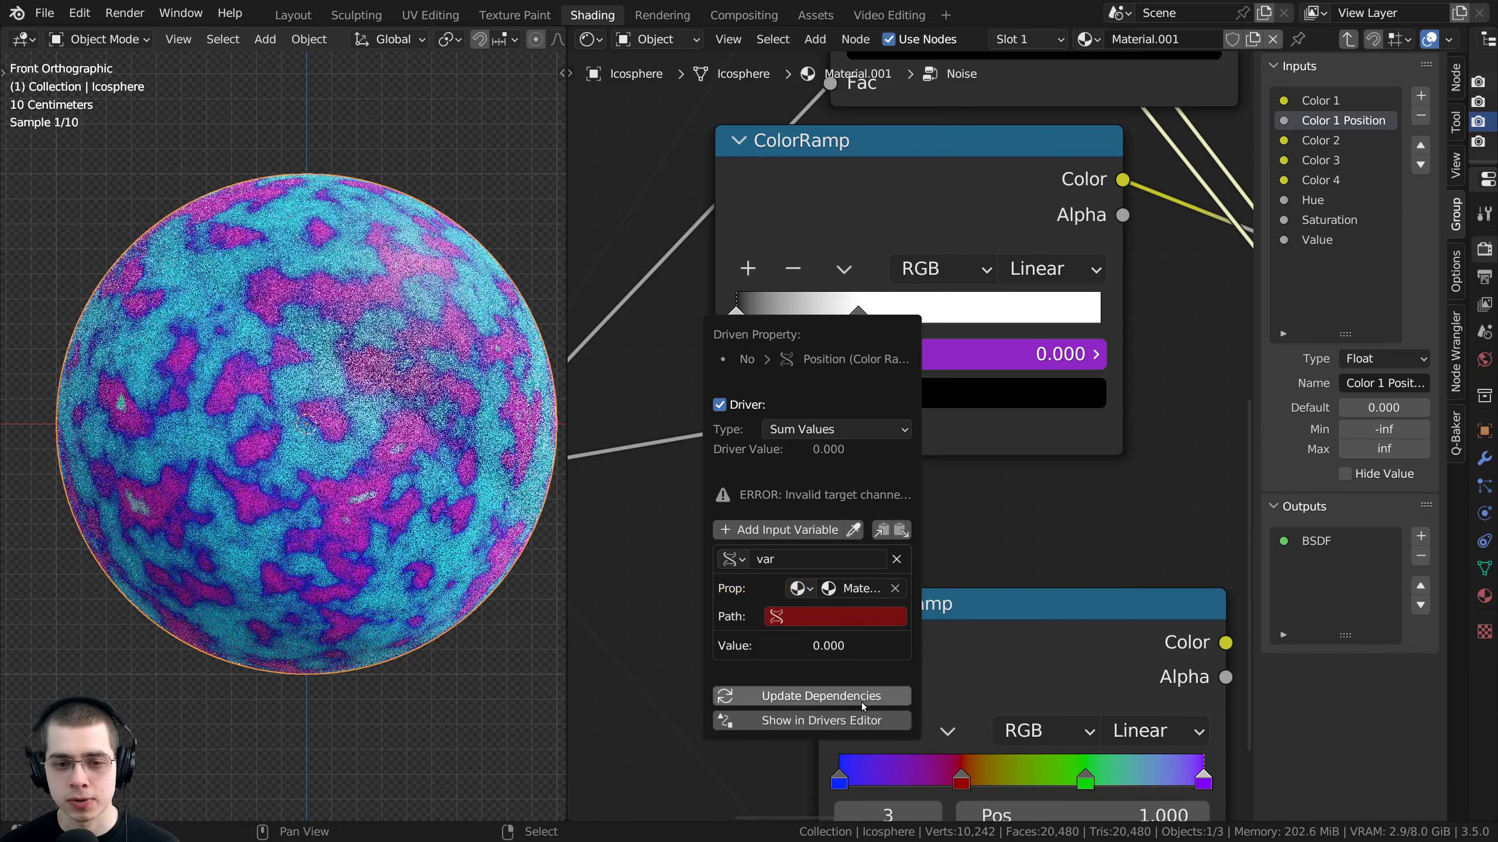
Paste the copied path node_tree.nodes["Group"].inputs[1].default_value as the driver variable's path and close the driver settings
click(801, 619)
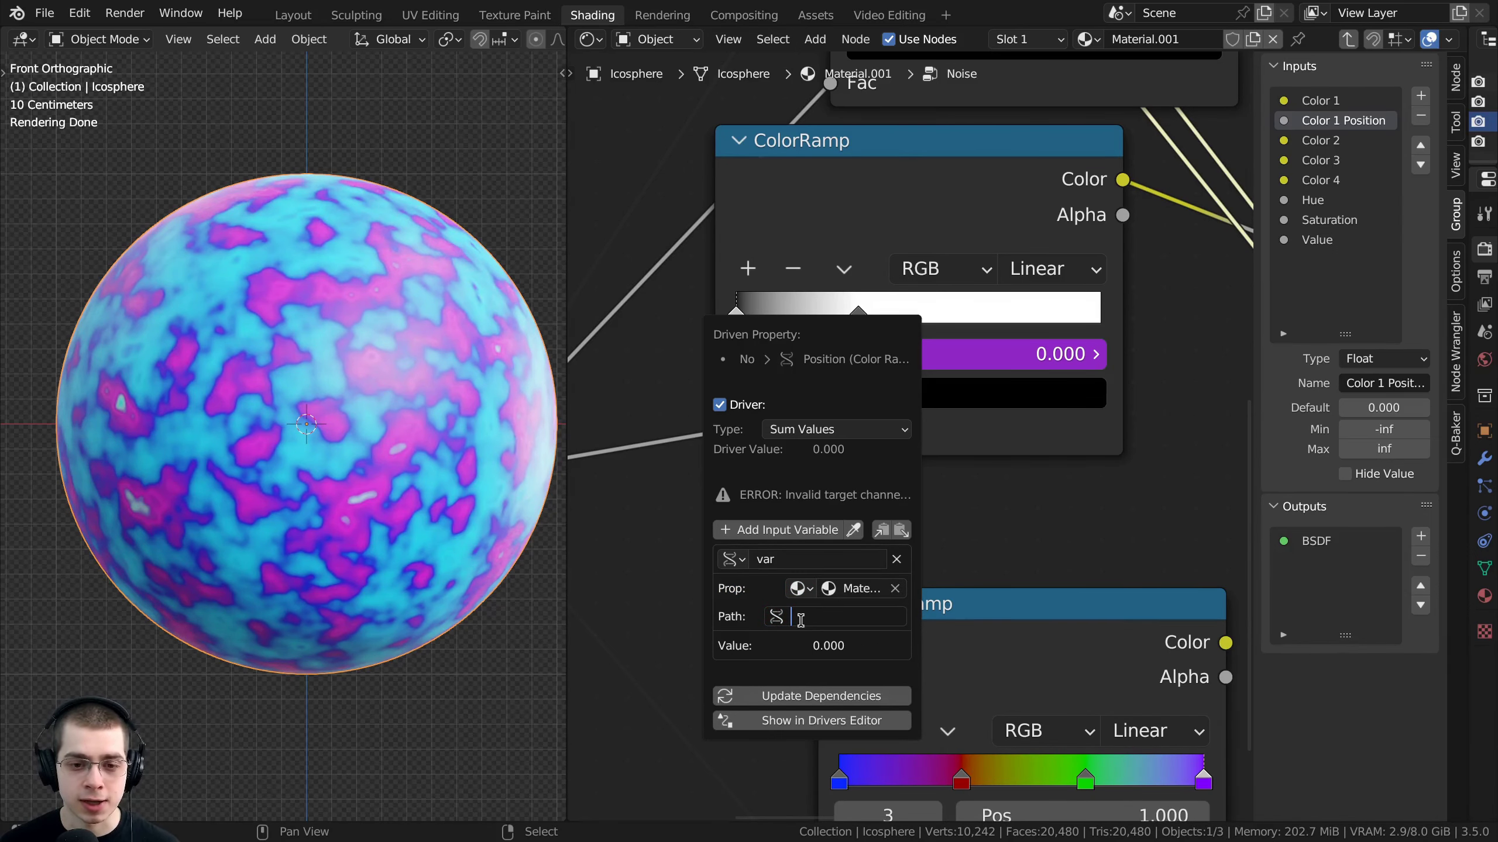
key(ctrl+v)
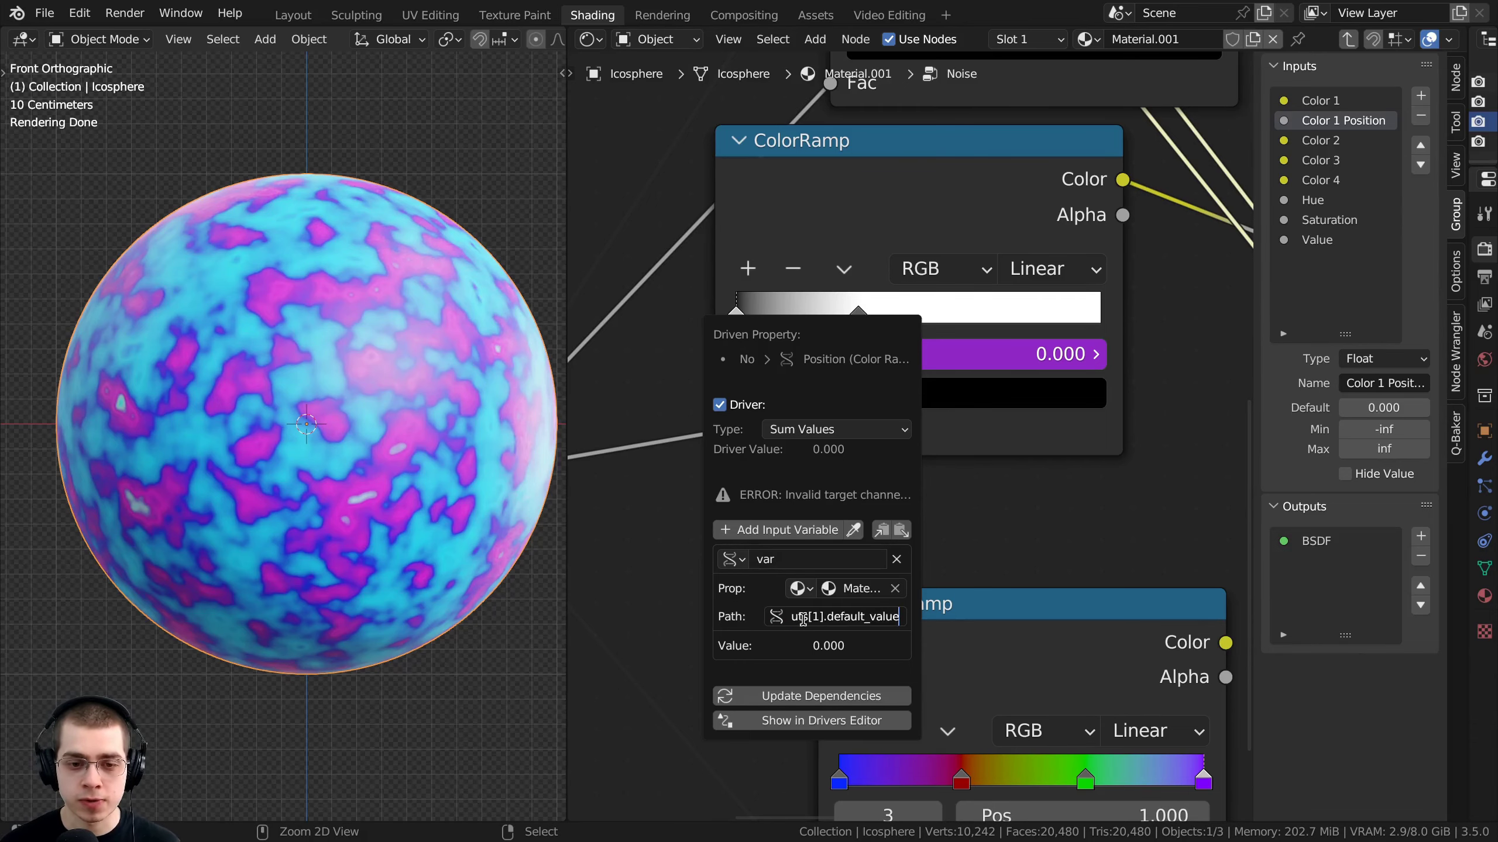
key(Return)
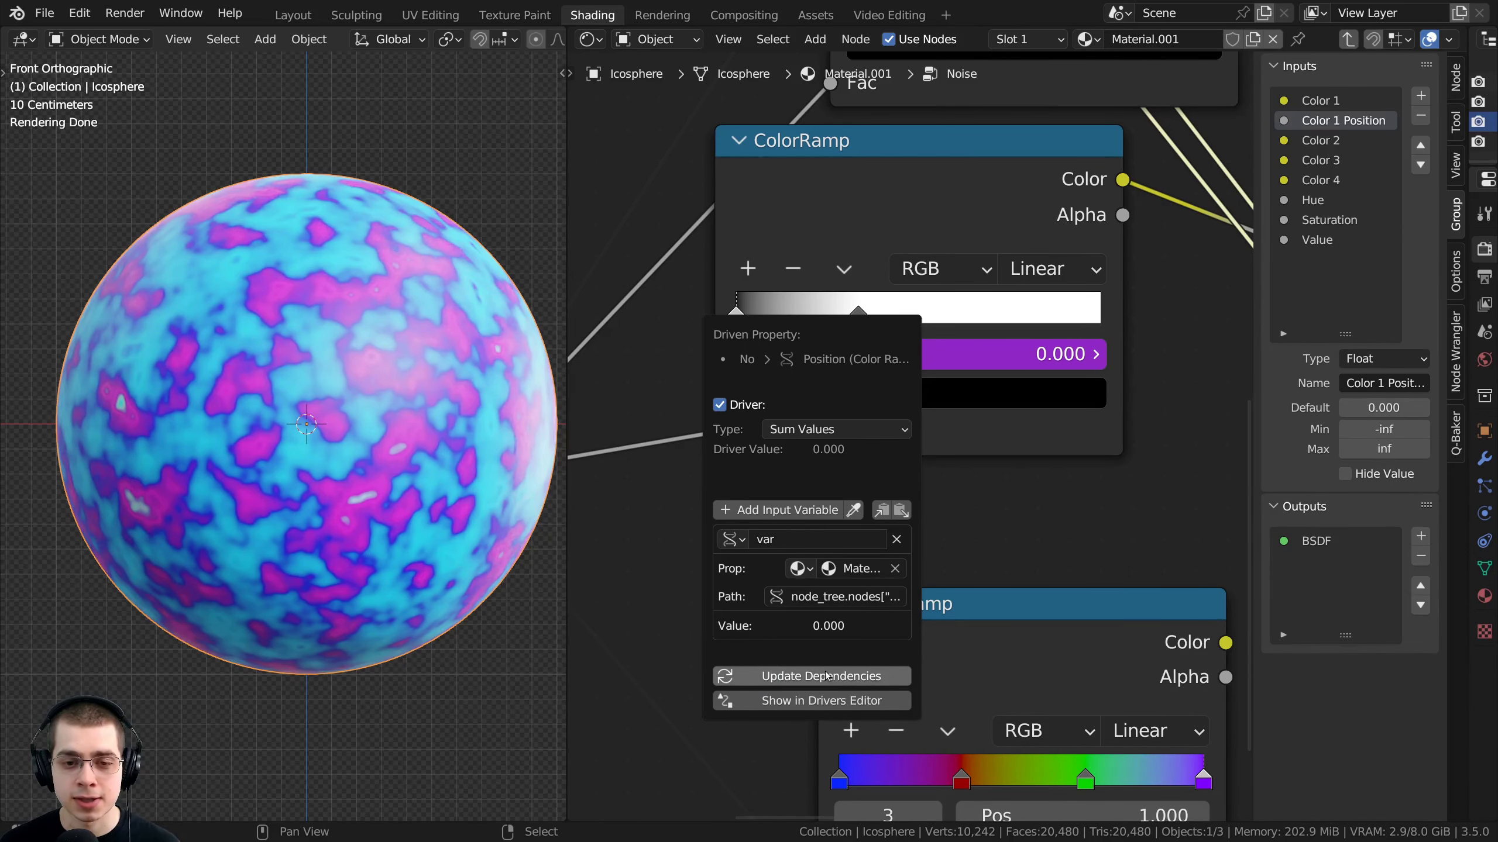
scroll(922, 457, down, 2)
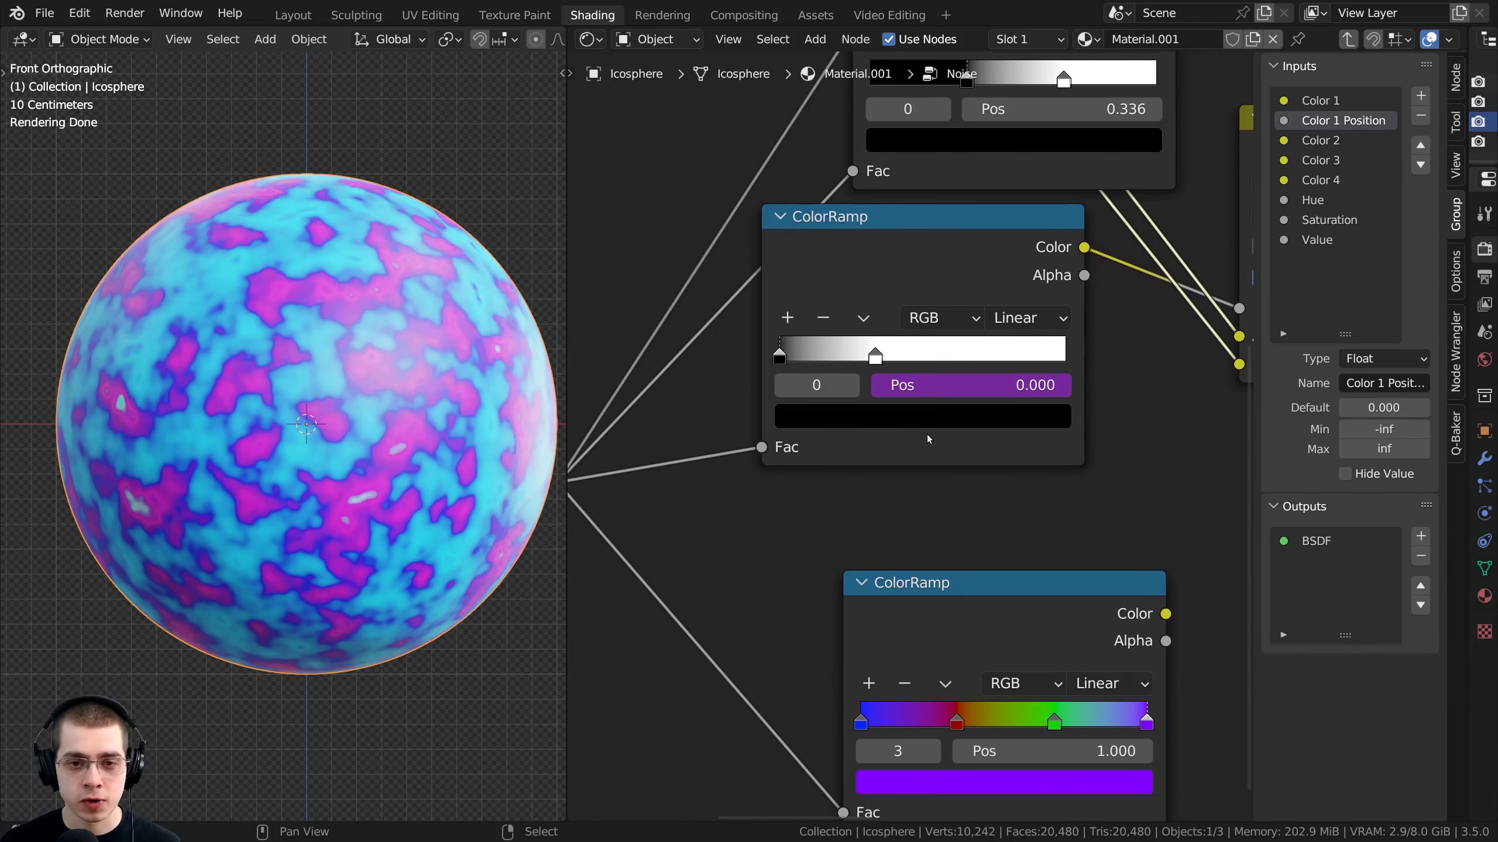
Test the driver from outside the group with Color 1 Position at 1.700 and 0.640, checking the driven ColorRamp stop each time
key(Tab)
scroll(928, 433, up, 1)
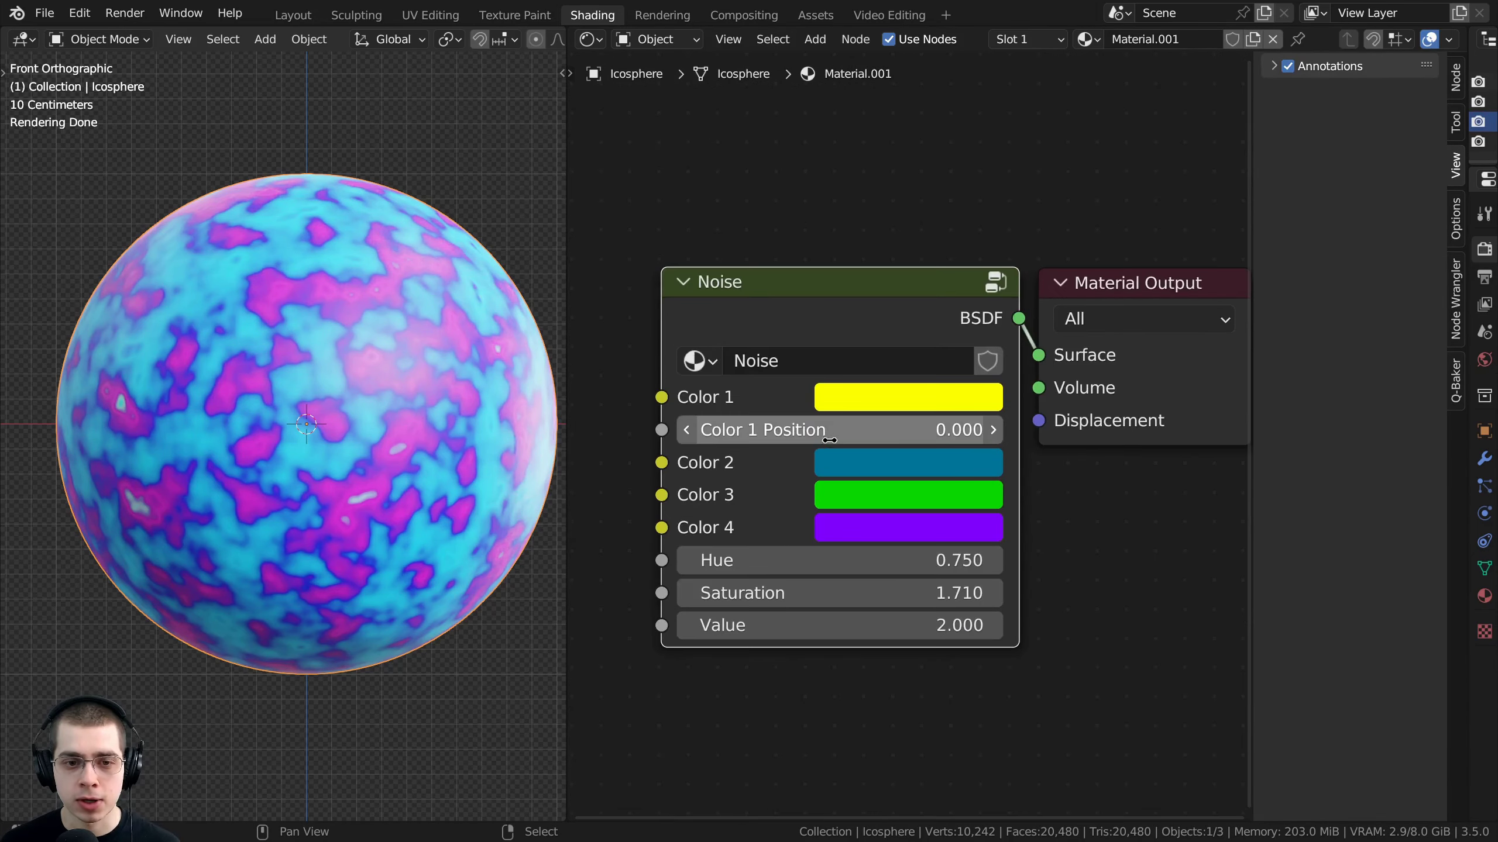
drag(928, 433, 1028, 434)
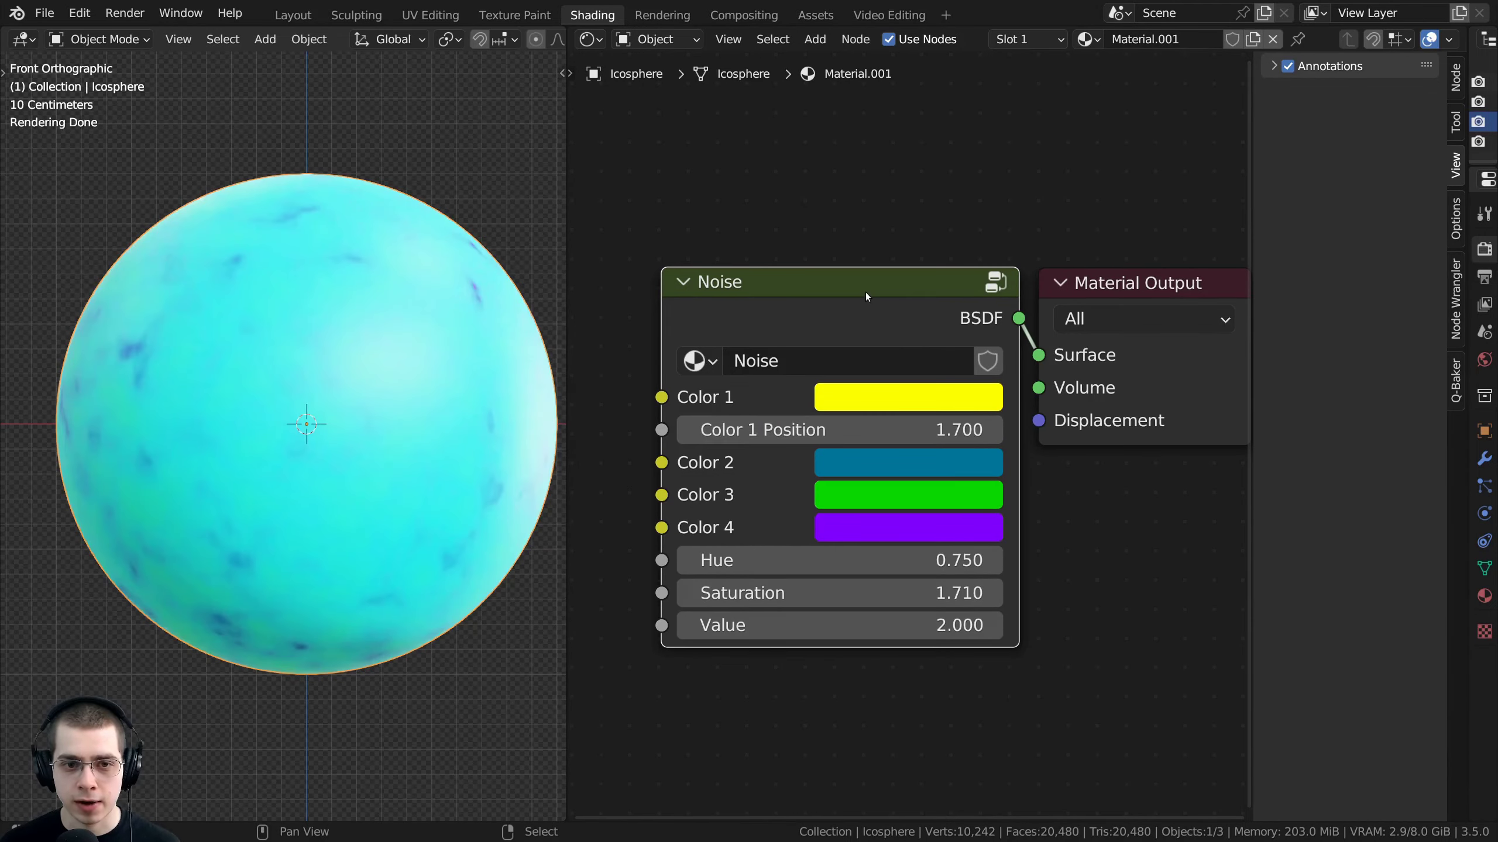
key(Tab)
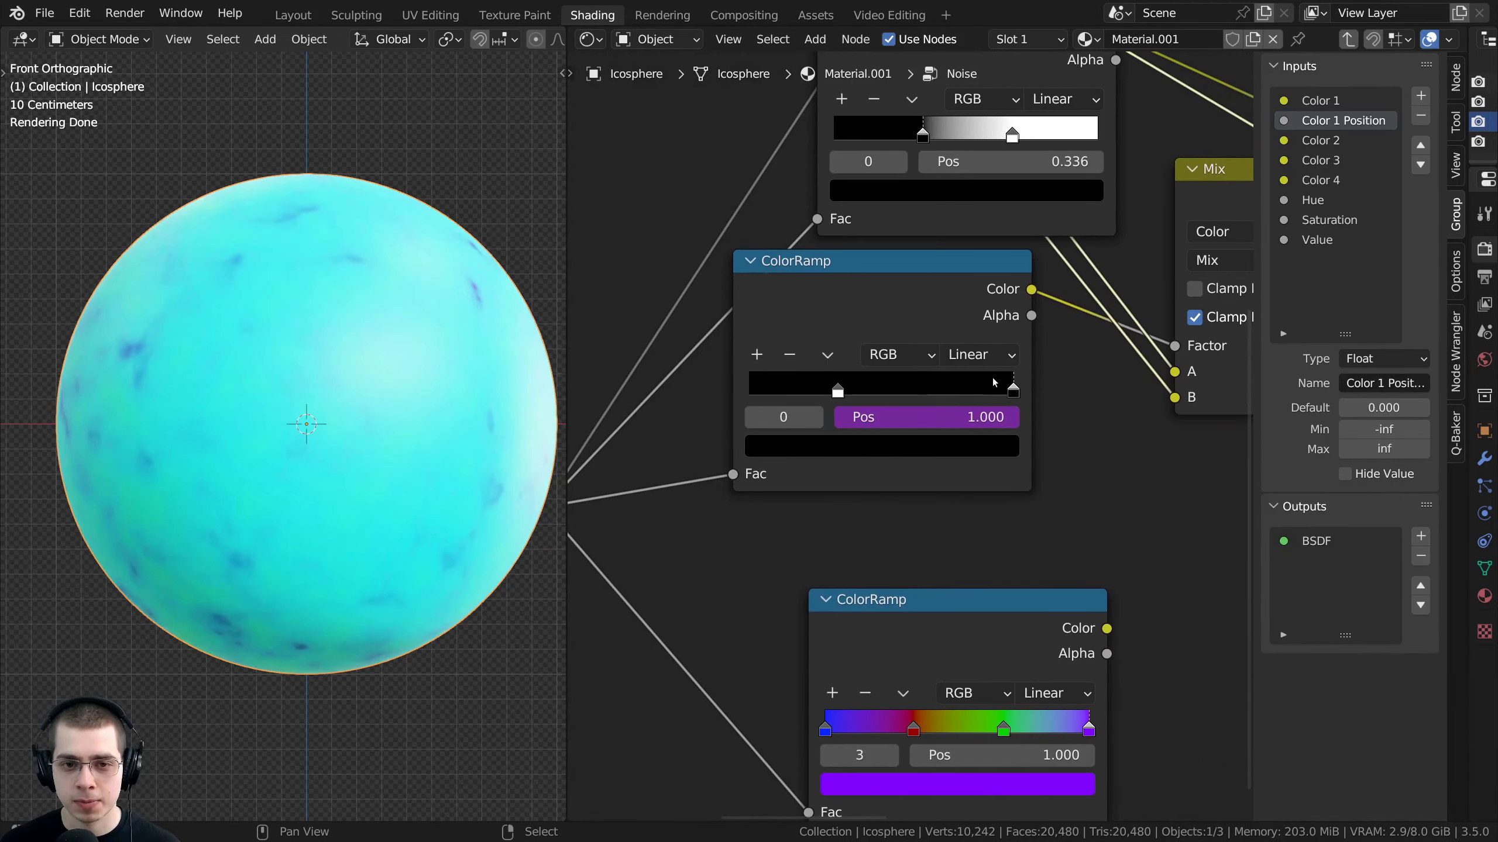
key(Tab)
drag(873, 427, 819, 427)
key(Tab)
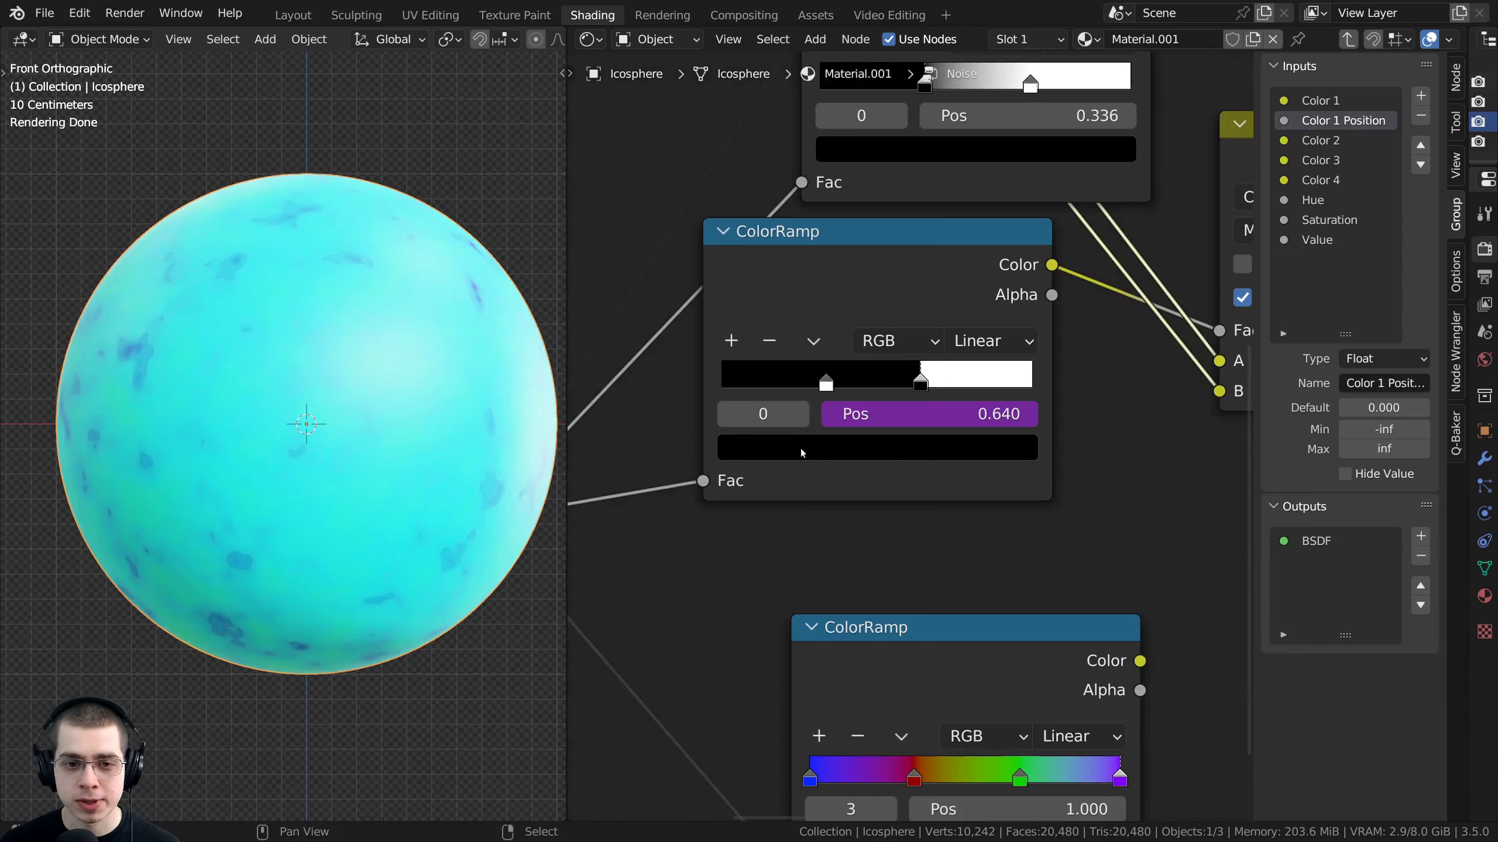
middle_drag(822, 448, 874, 389)
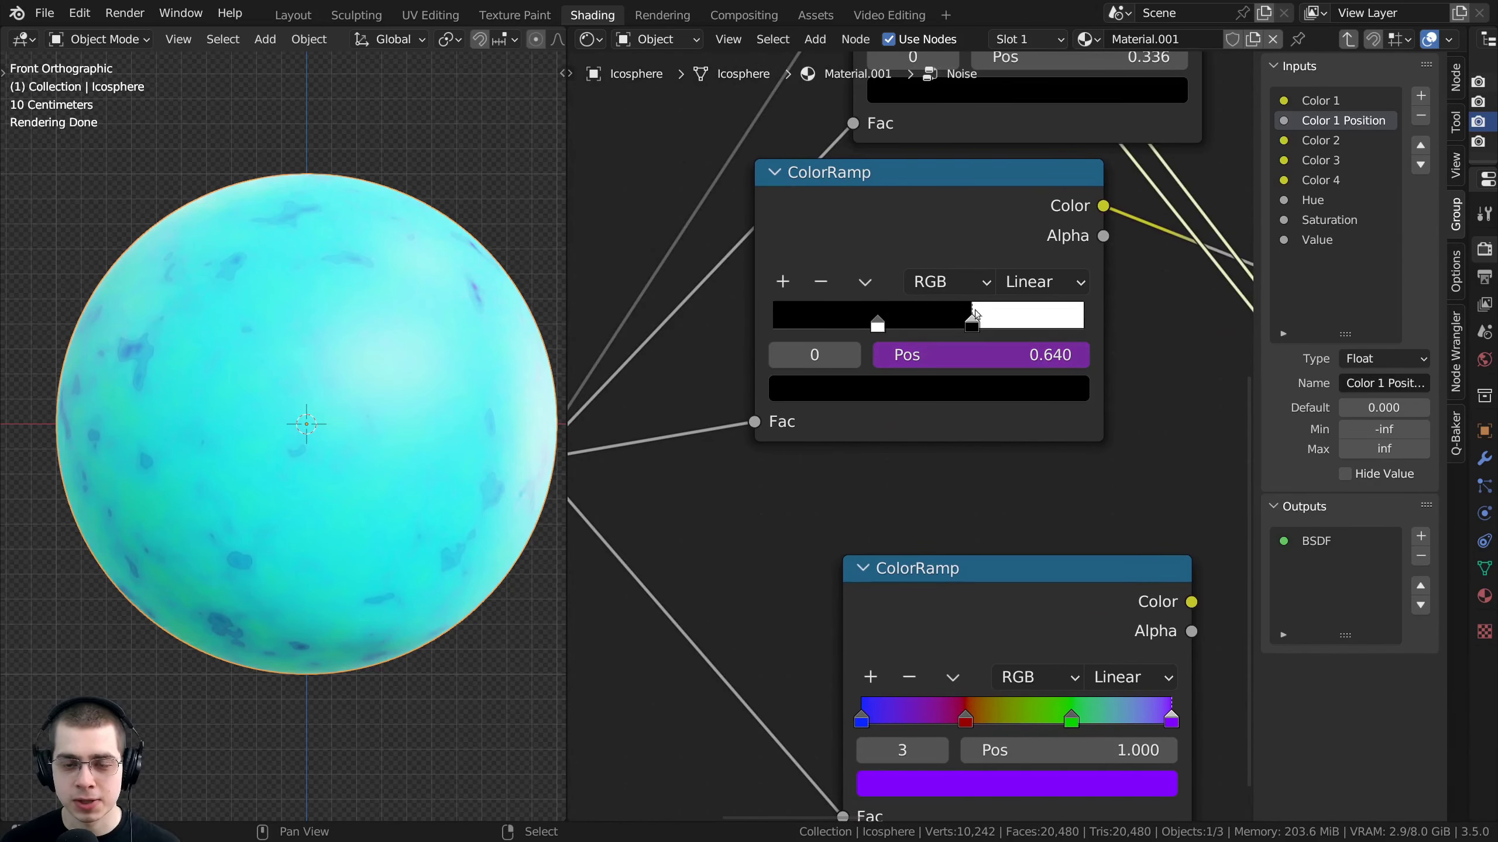
Set the Noise node's Color 1 Position to 0.300 and check the pattern on the sphere
key(Tab)
drag(891, 431, 884, 431)
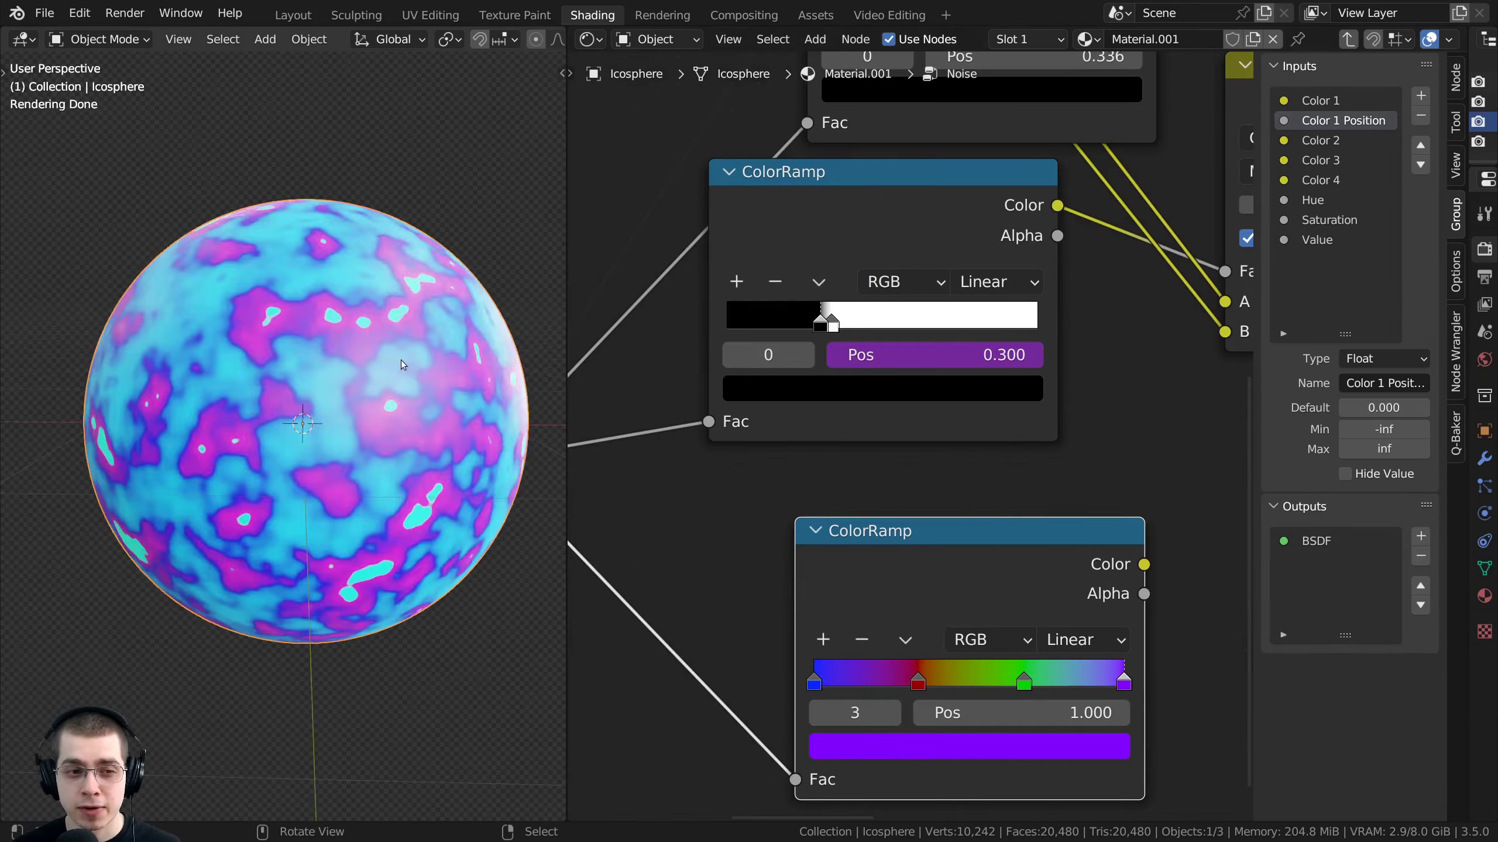
middle_drag(400, 361, 413, 378)
Examine the stops of the driven black-and-white ColorRamp and the multicolour ColorRamp inside the Noise group
middle_drag(944, 556, 902, 424)
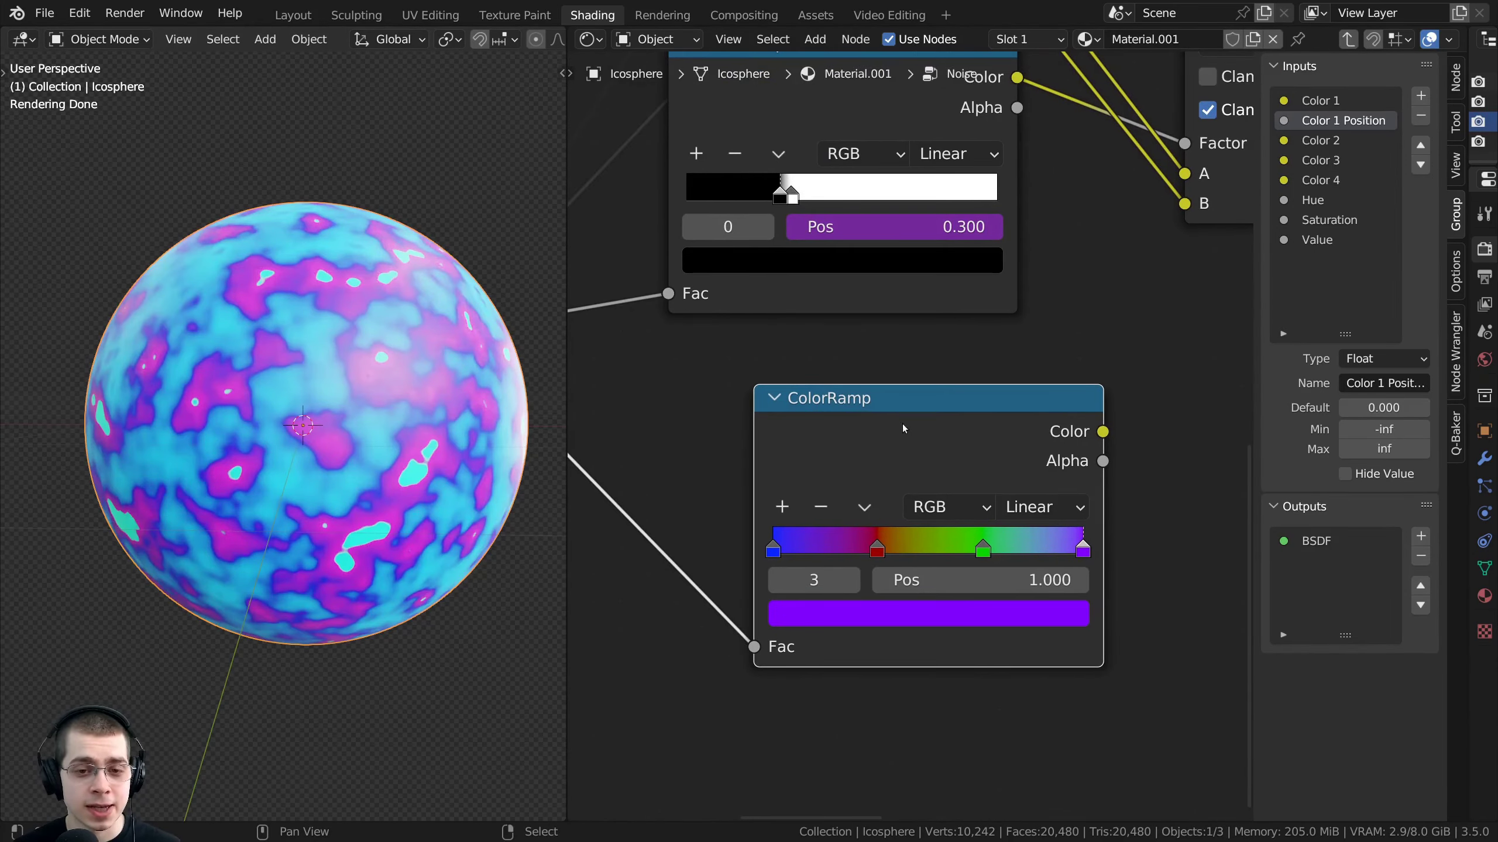
scroll(840, 419, up, 1)
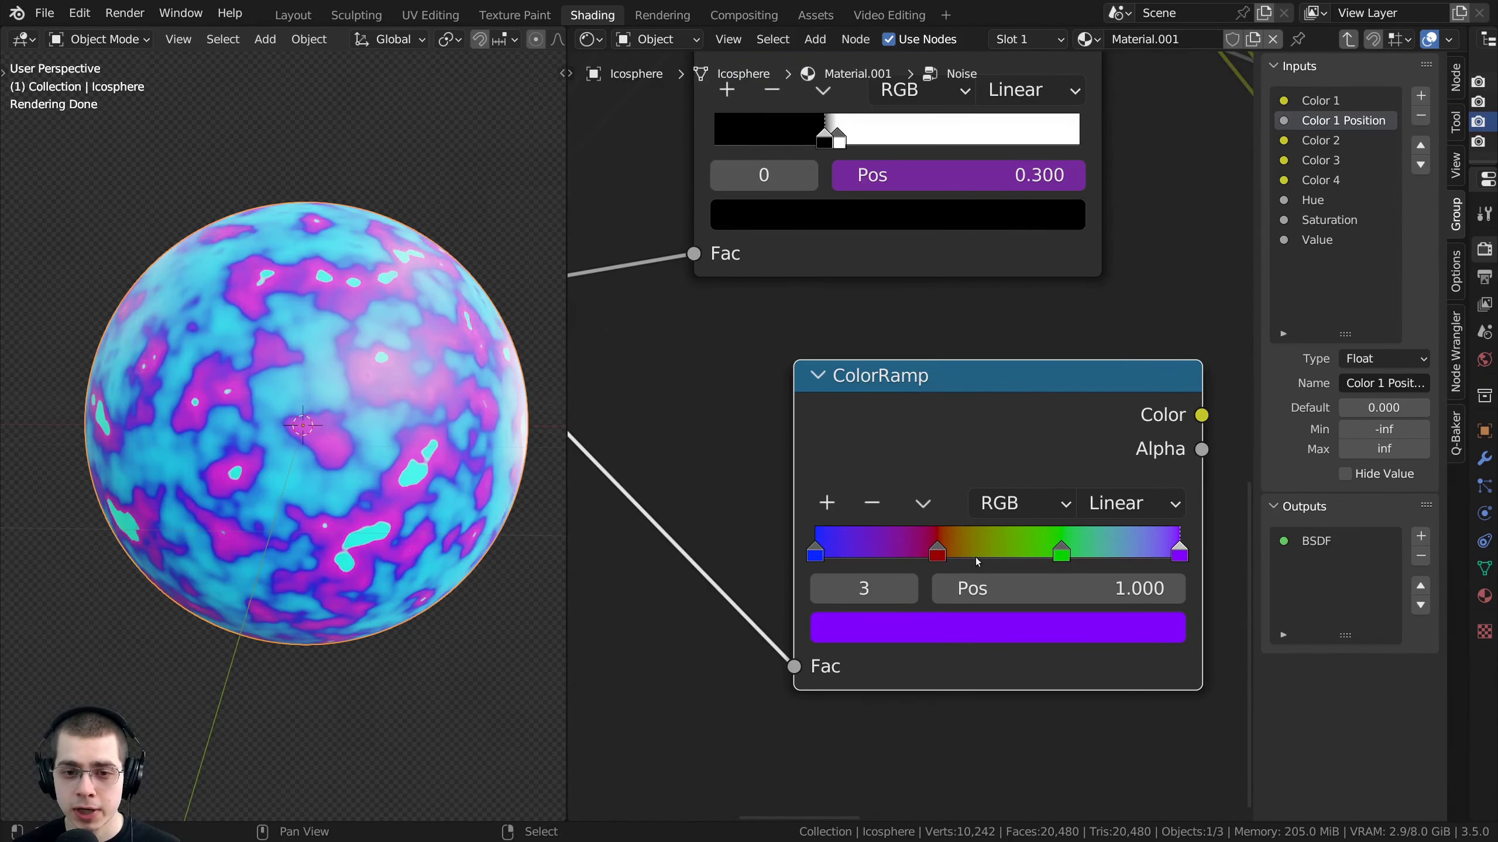
middle_drag(924, 429, 932, 769)
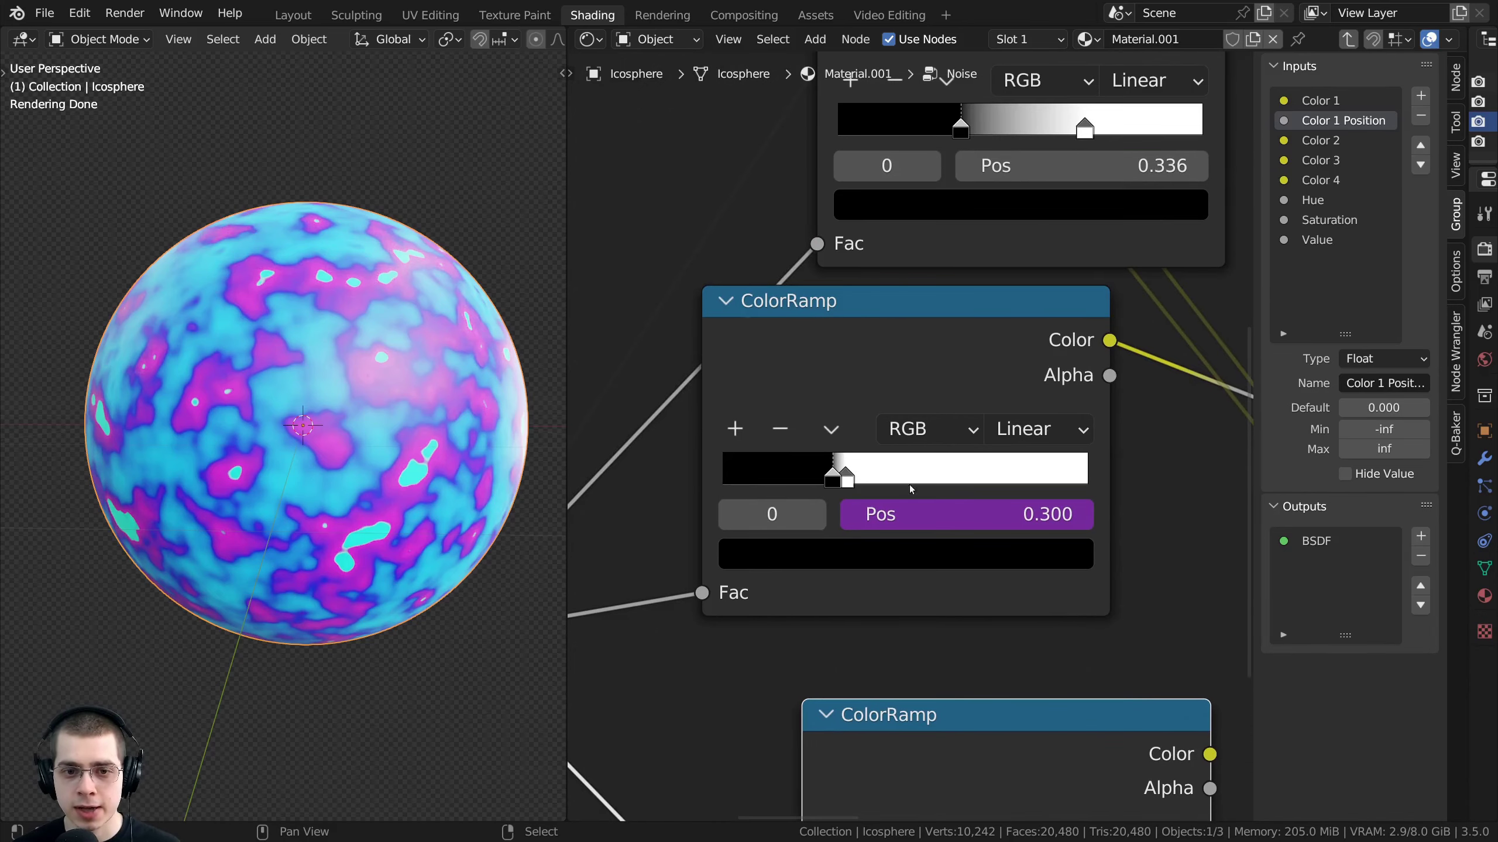
middle_drag(838, 387, 837, 491)
scroll(837, 492, down, 2)
middle_drag(876, 550, 908, 348)
scroll(908, 348, up, 3)
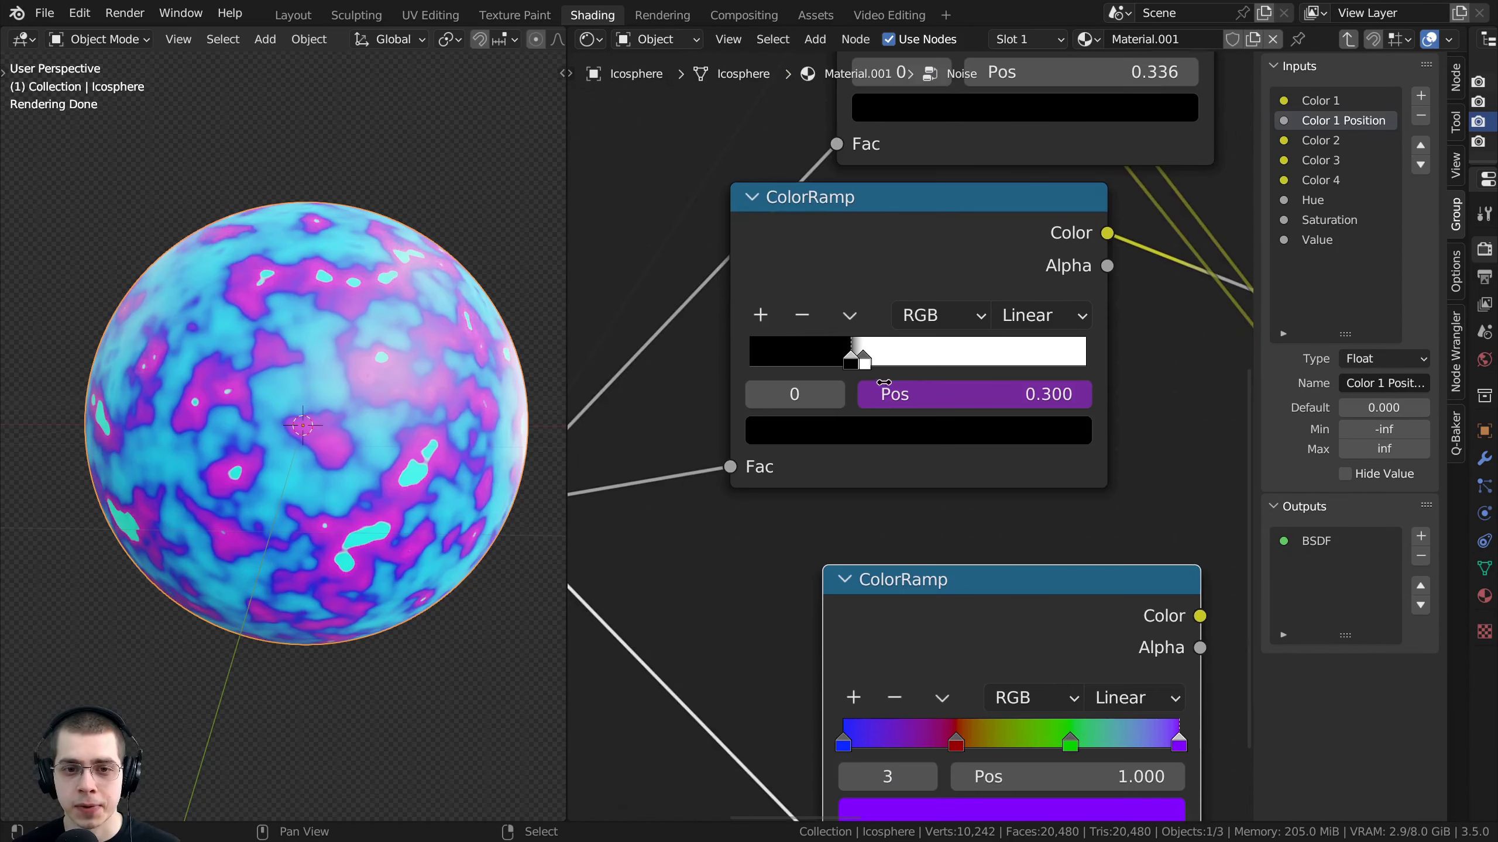
Check the position of the multicolour ColorRamp's blue first stop and set the Noise node's Color 1 Position to 0
scroll(896, 407, up, 2)
middle_drag(892, 579, 901, 432)
scroll(901, 432, down, 2)
click(849, 615)
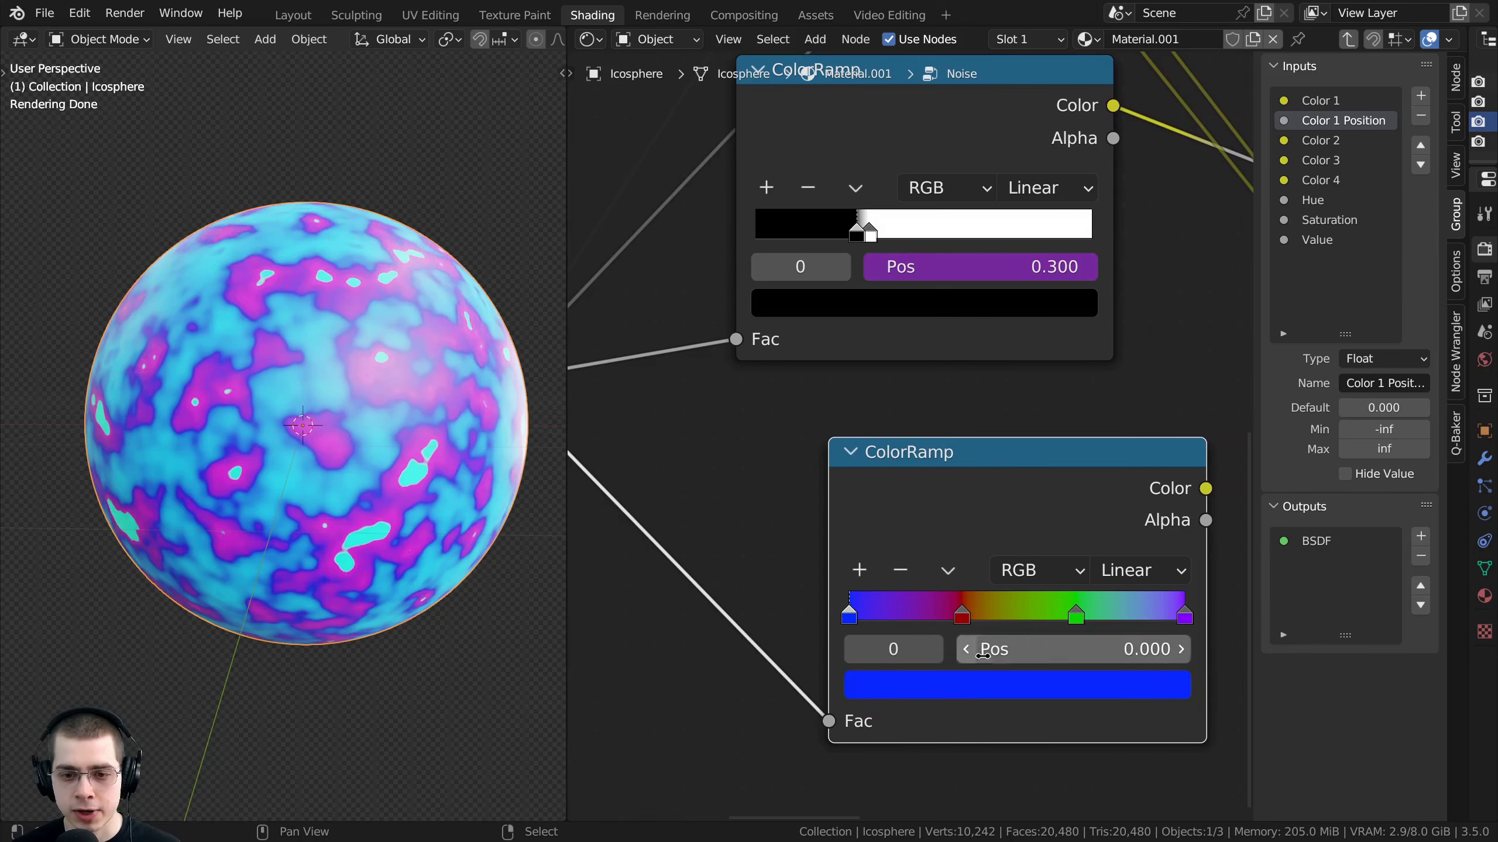
middle_drag(976, 538, 959, 599)
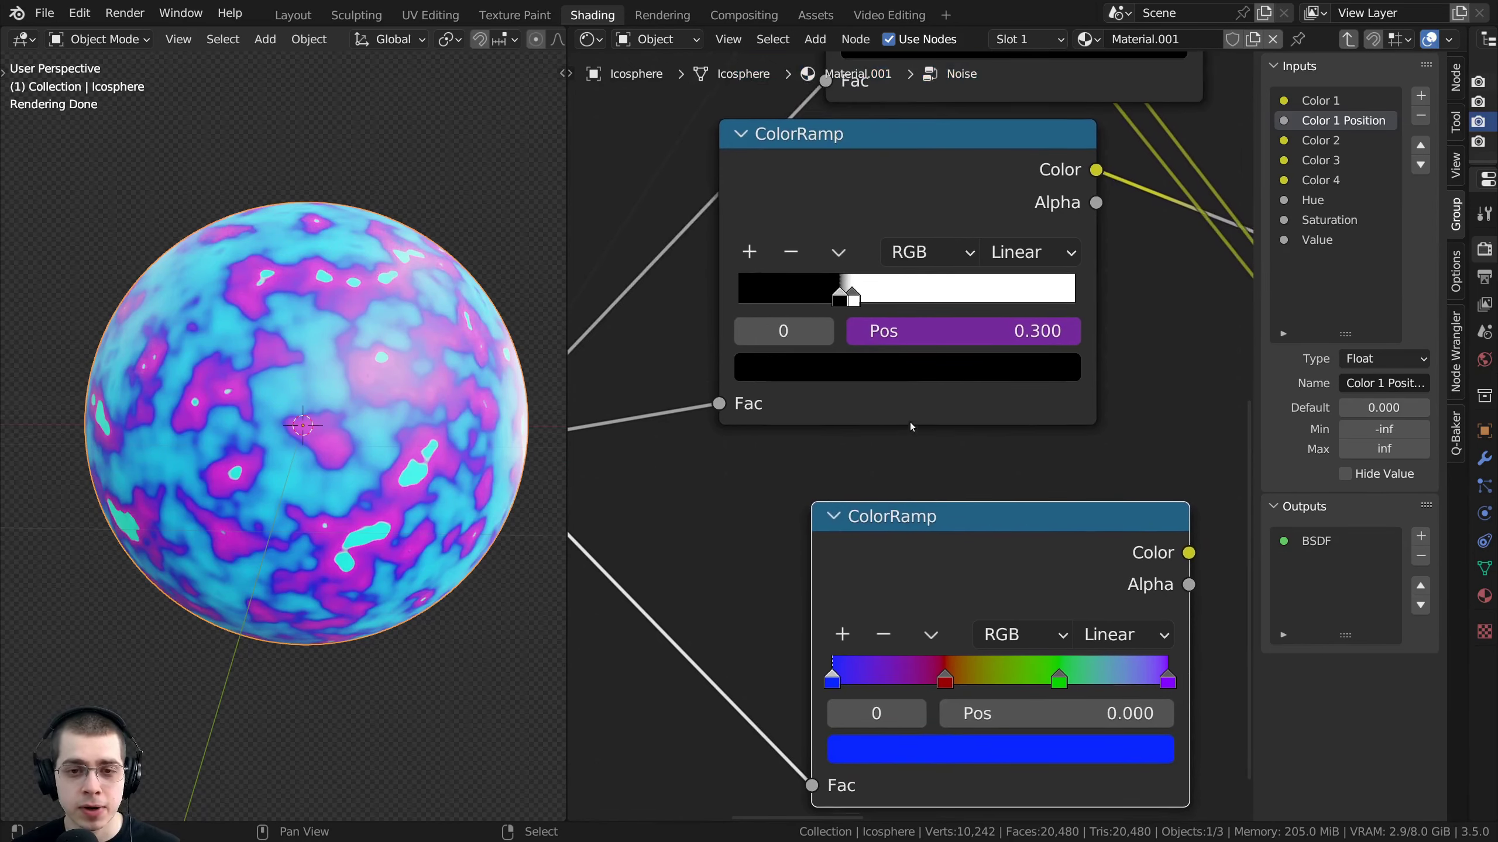
key(Tab)
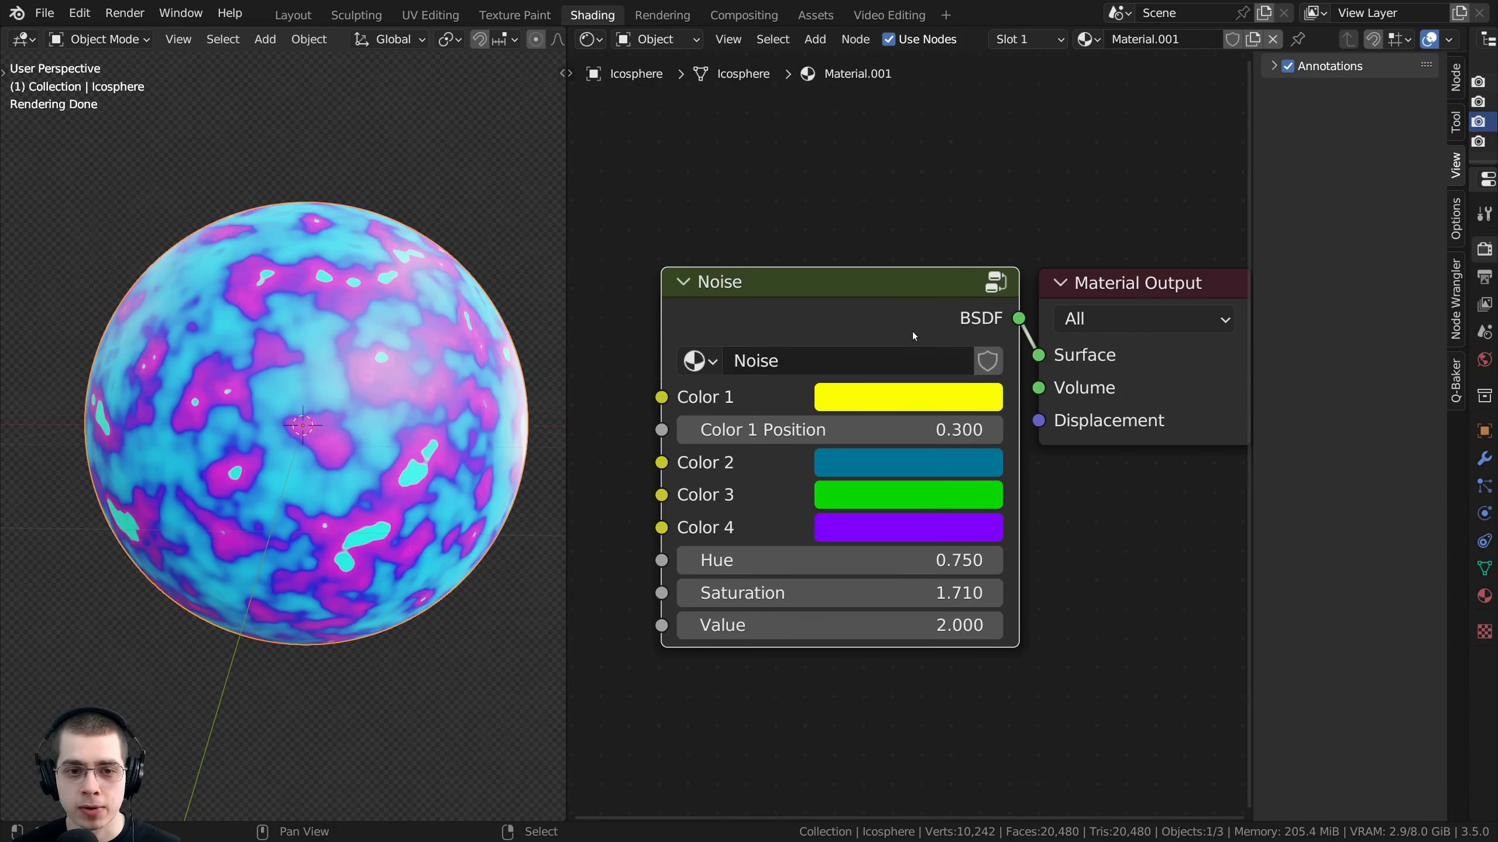
click(802, 431)
text(0)
key(Return)
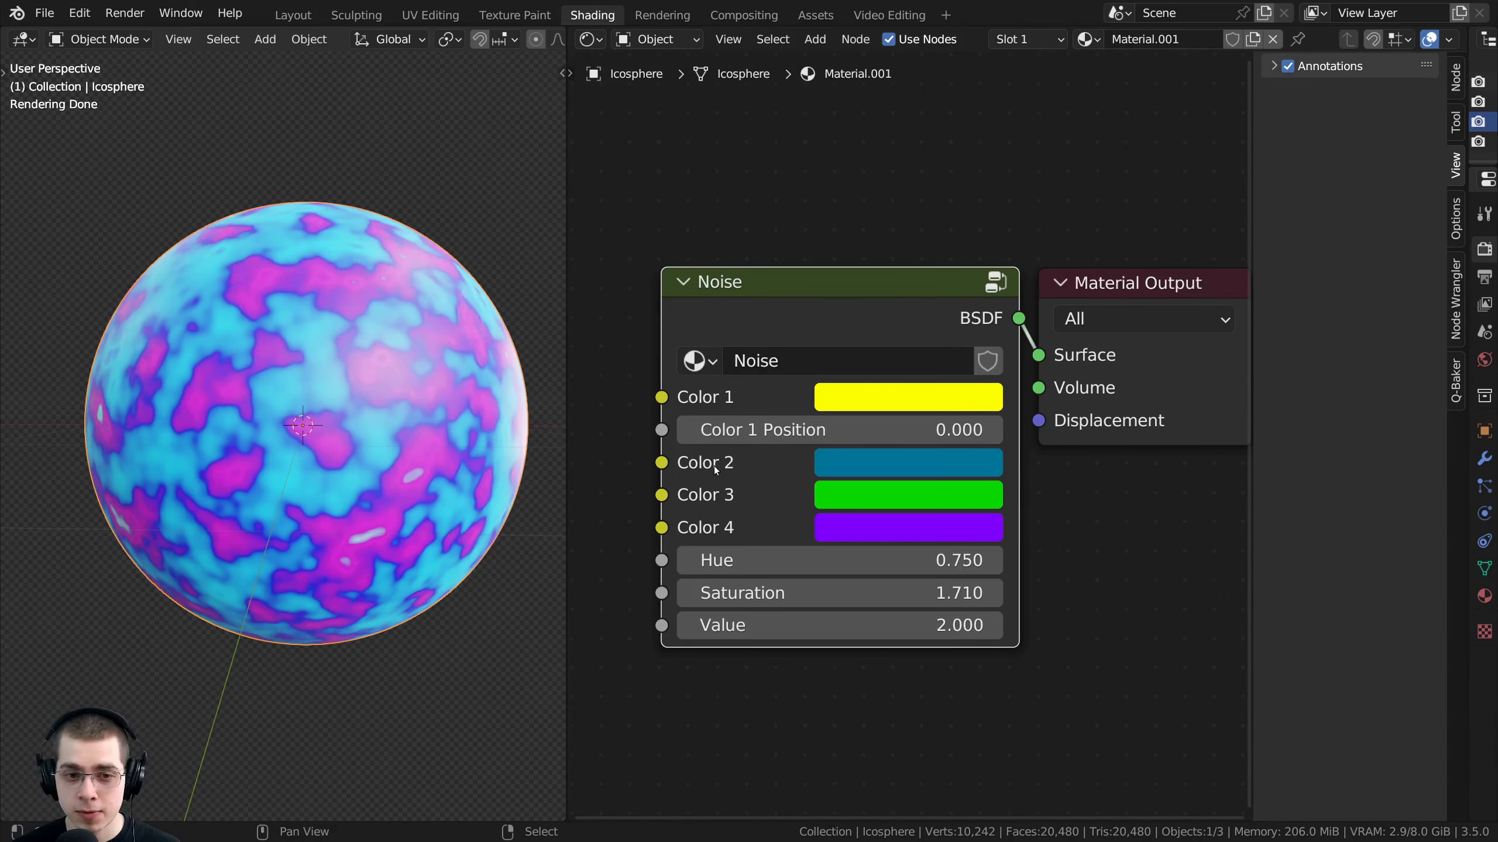
Add an input named Color 2 Position below Color 2 in the Noise group and set its type to Float
key(Tab)
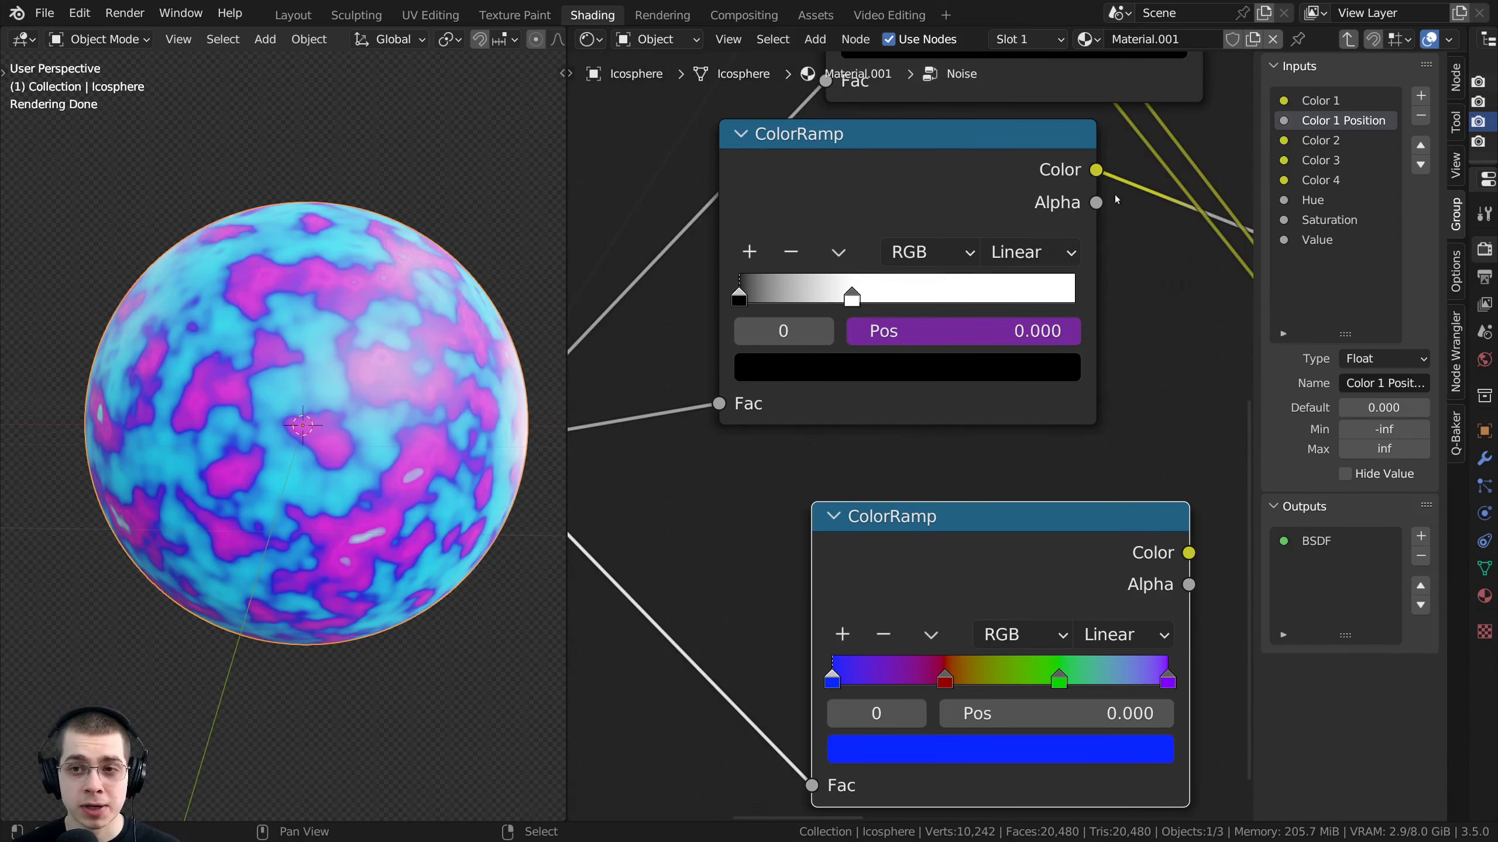
click(1328, 142)
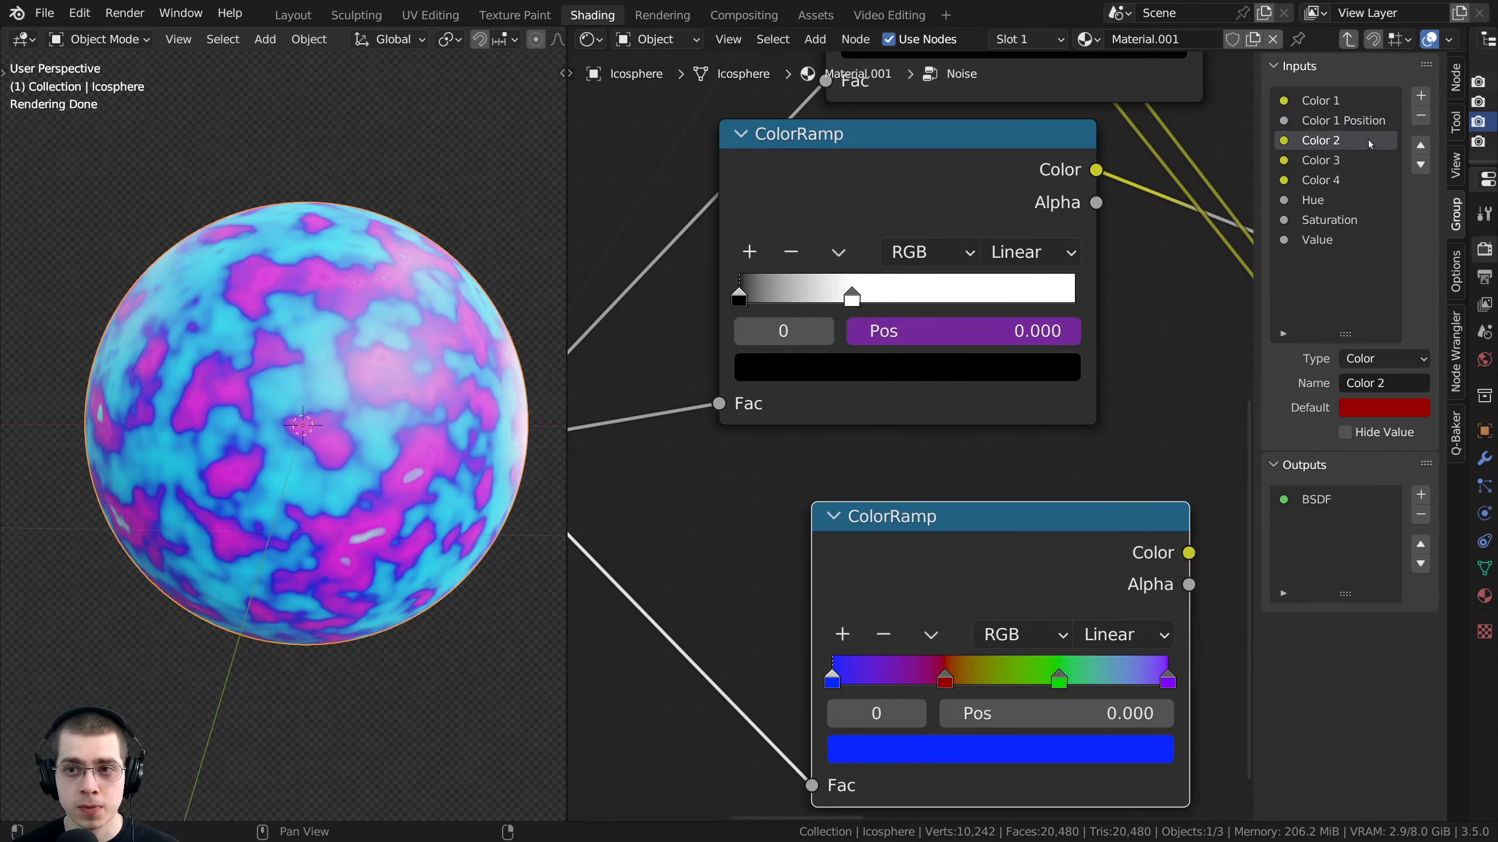
click(1420, 96)
drag(1249, 143, 1150, 144)
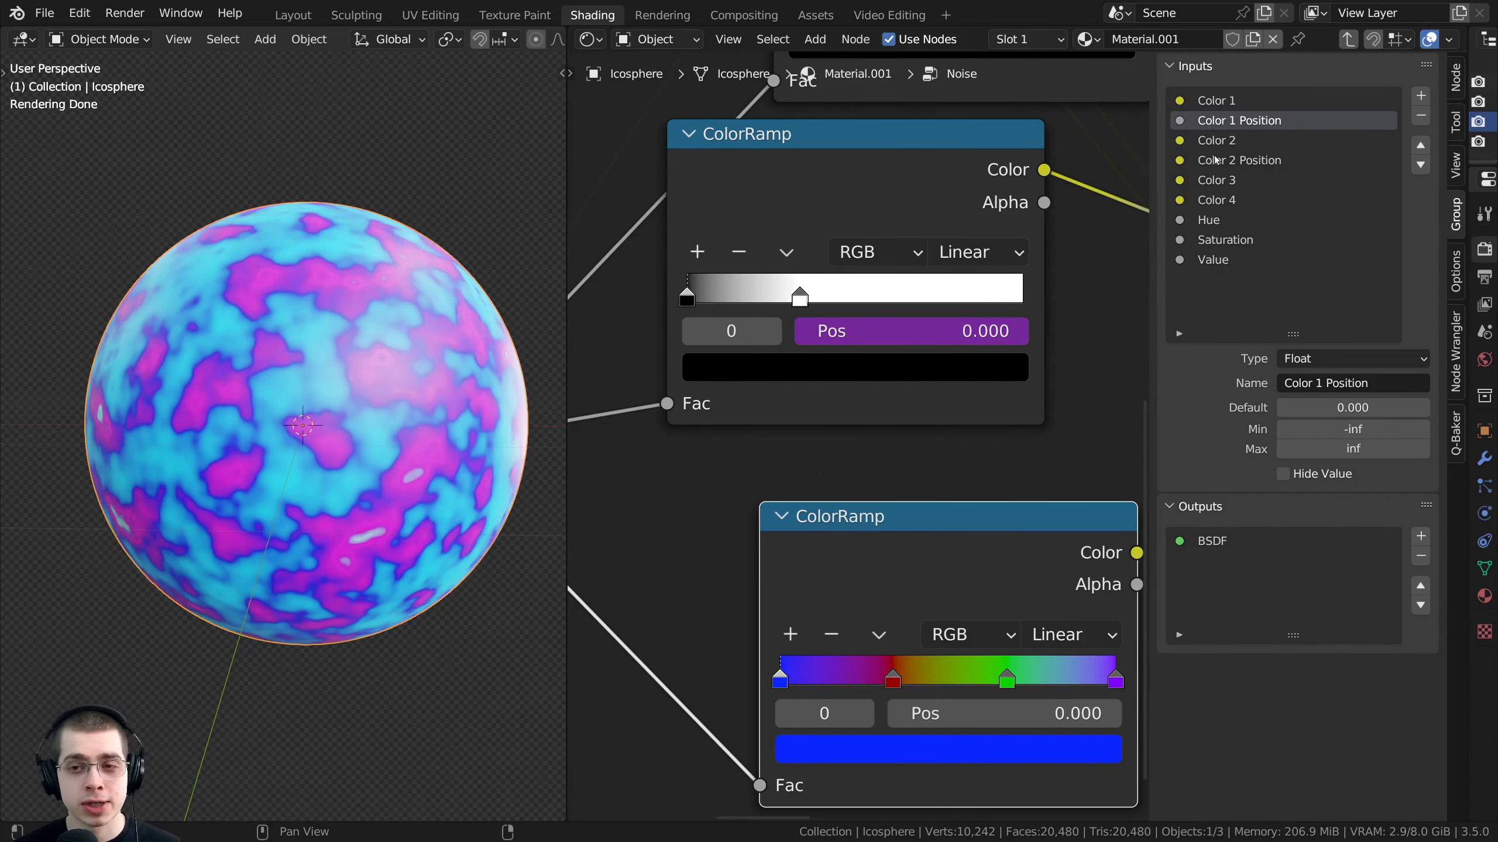
click(1216, 161)
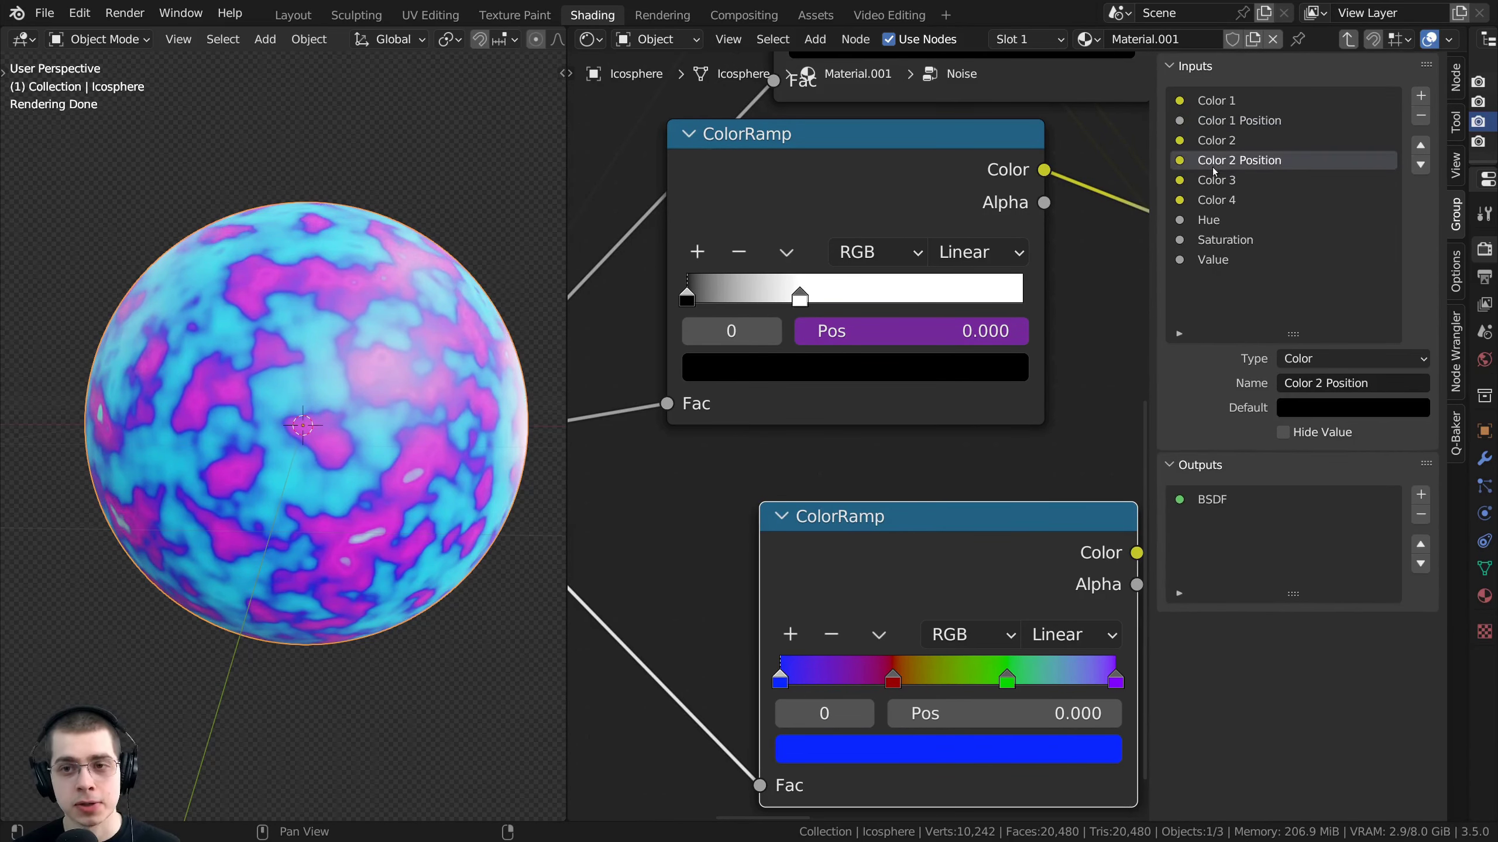
click(1329, 360)
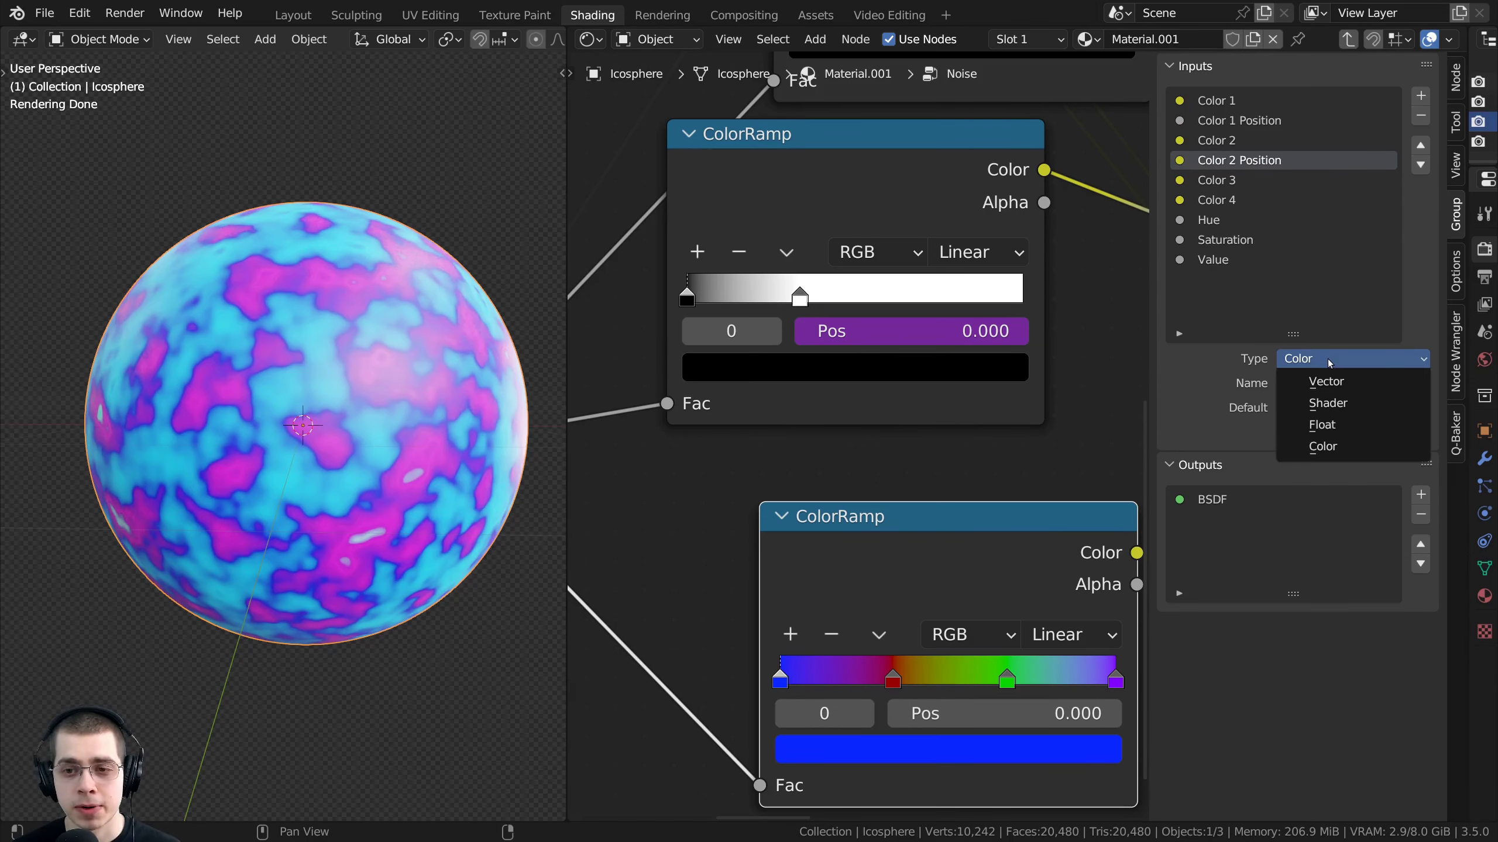
click(1322, 425)
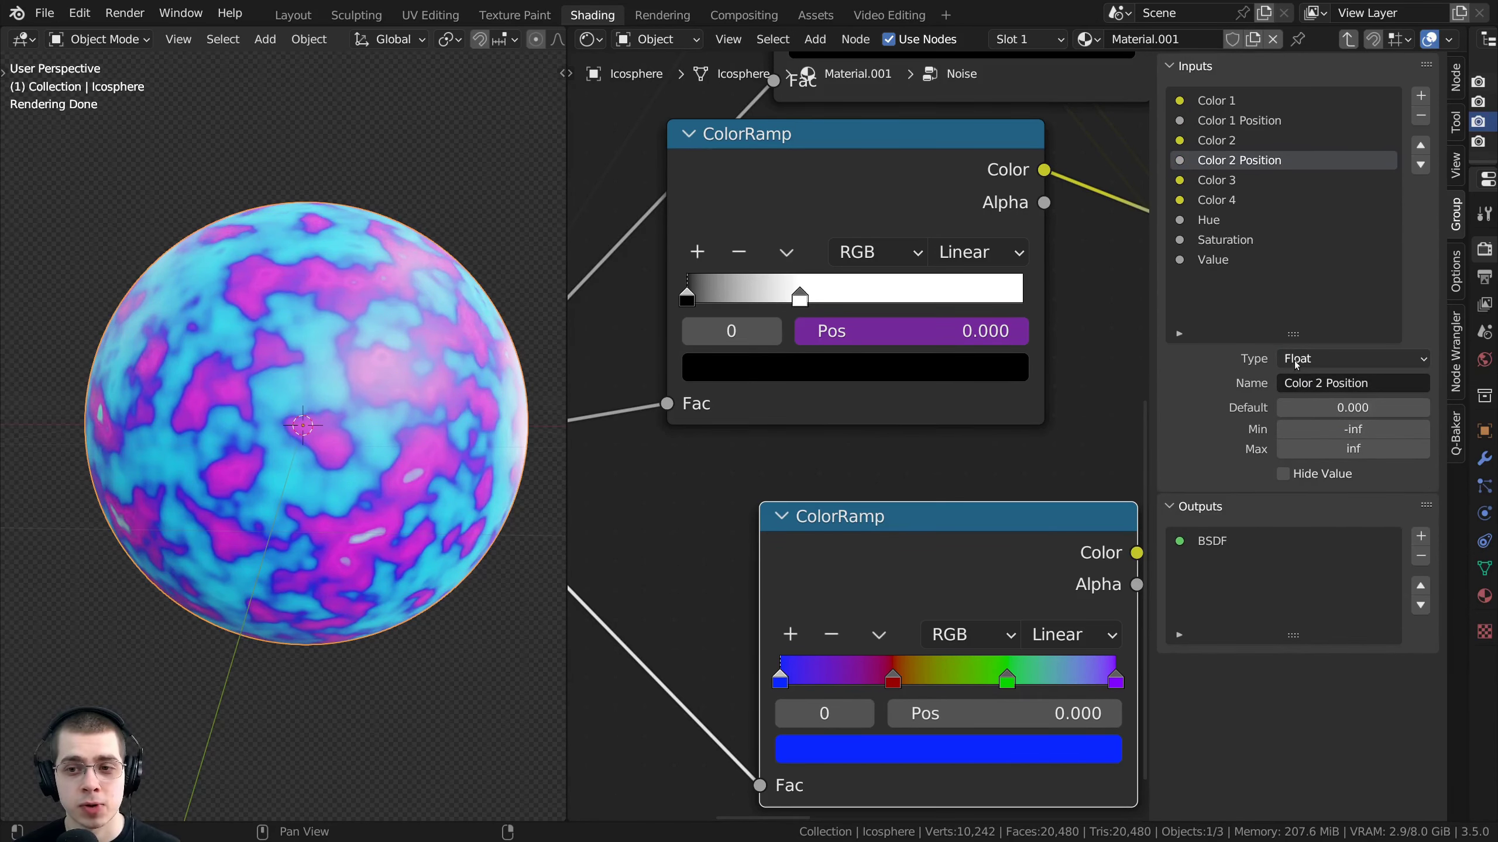
Copy the data path of the Color 2 Position input on the Noise node outside the group
scroll(947, 430, down, 2)
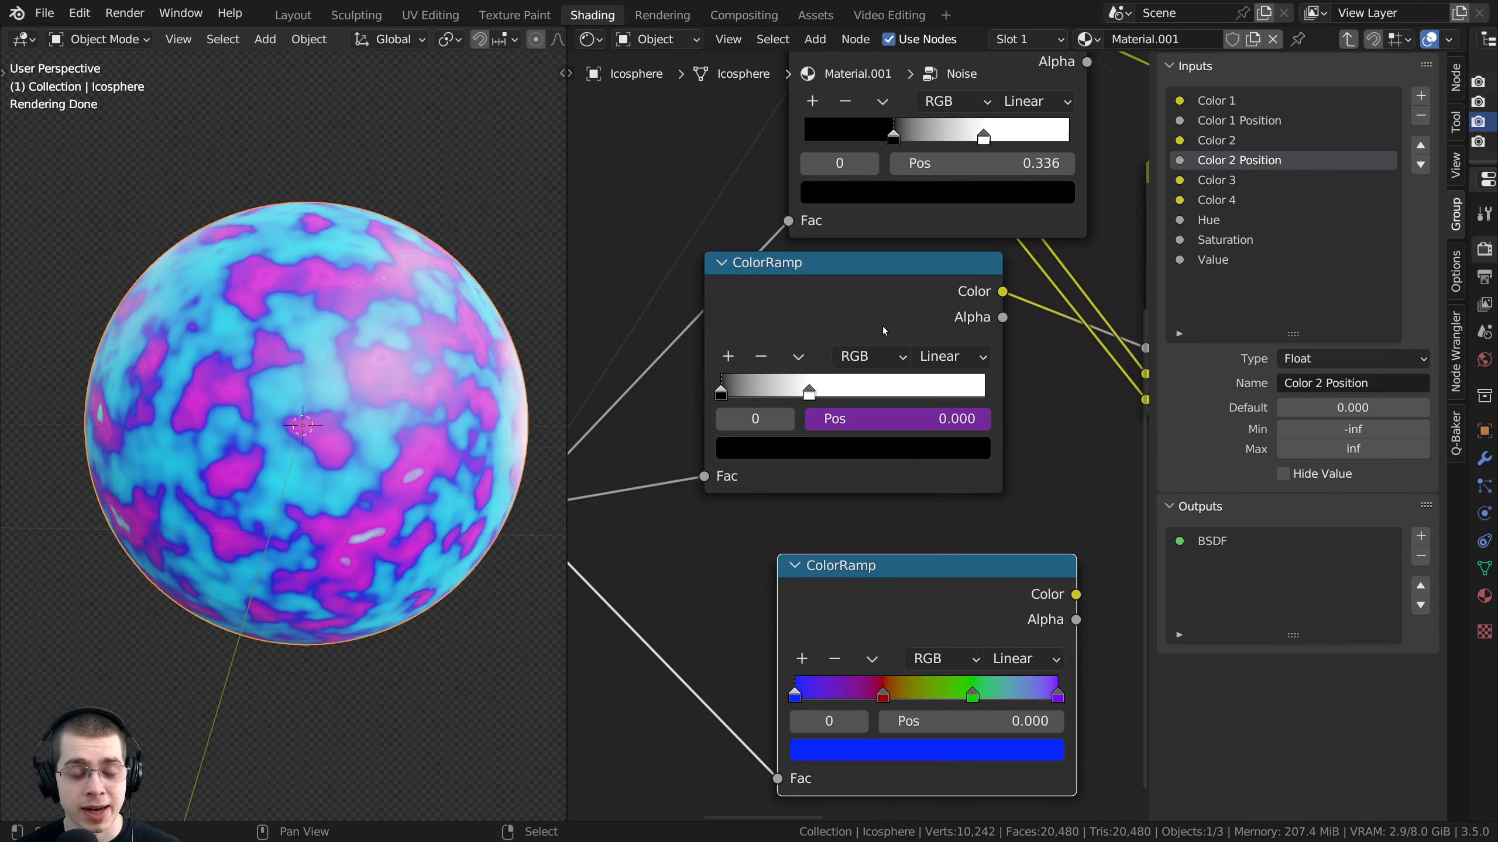
key(Tab)
drag(832, 255, 832, 247)
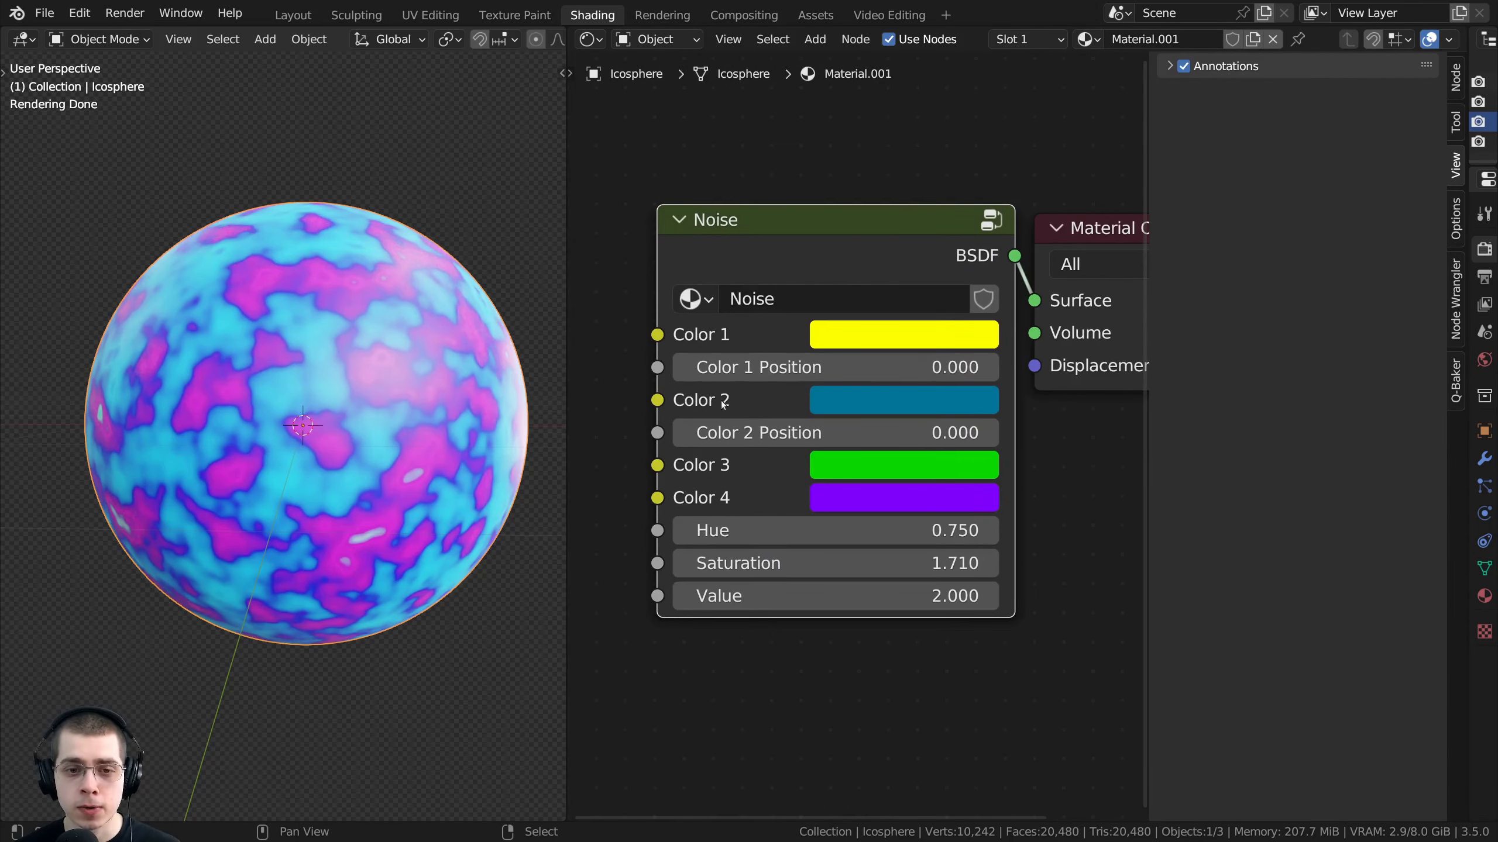
right_click(746, 431)
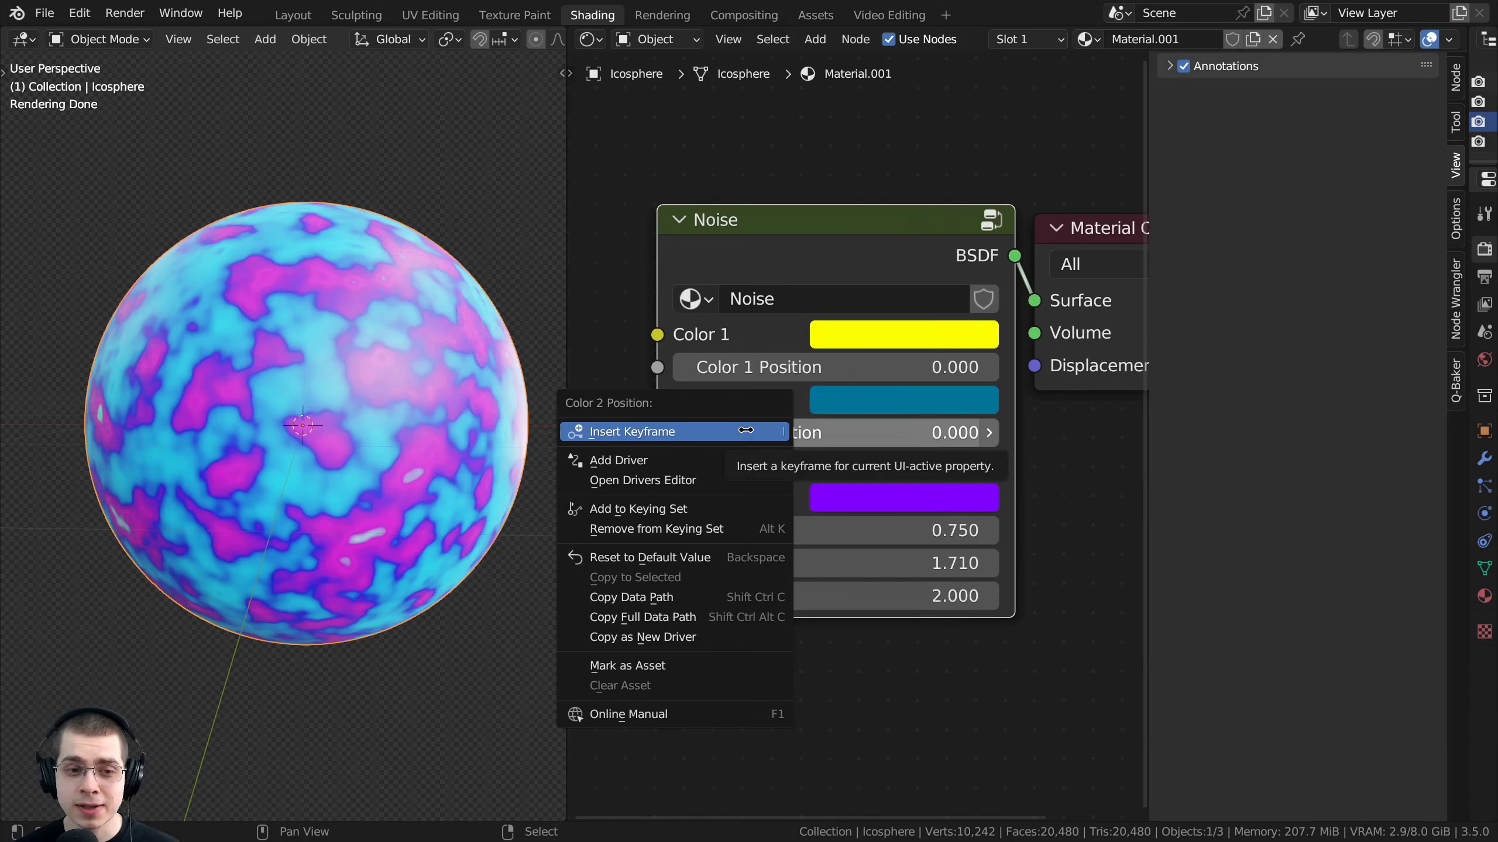
click(631, 599)
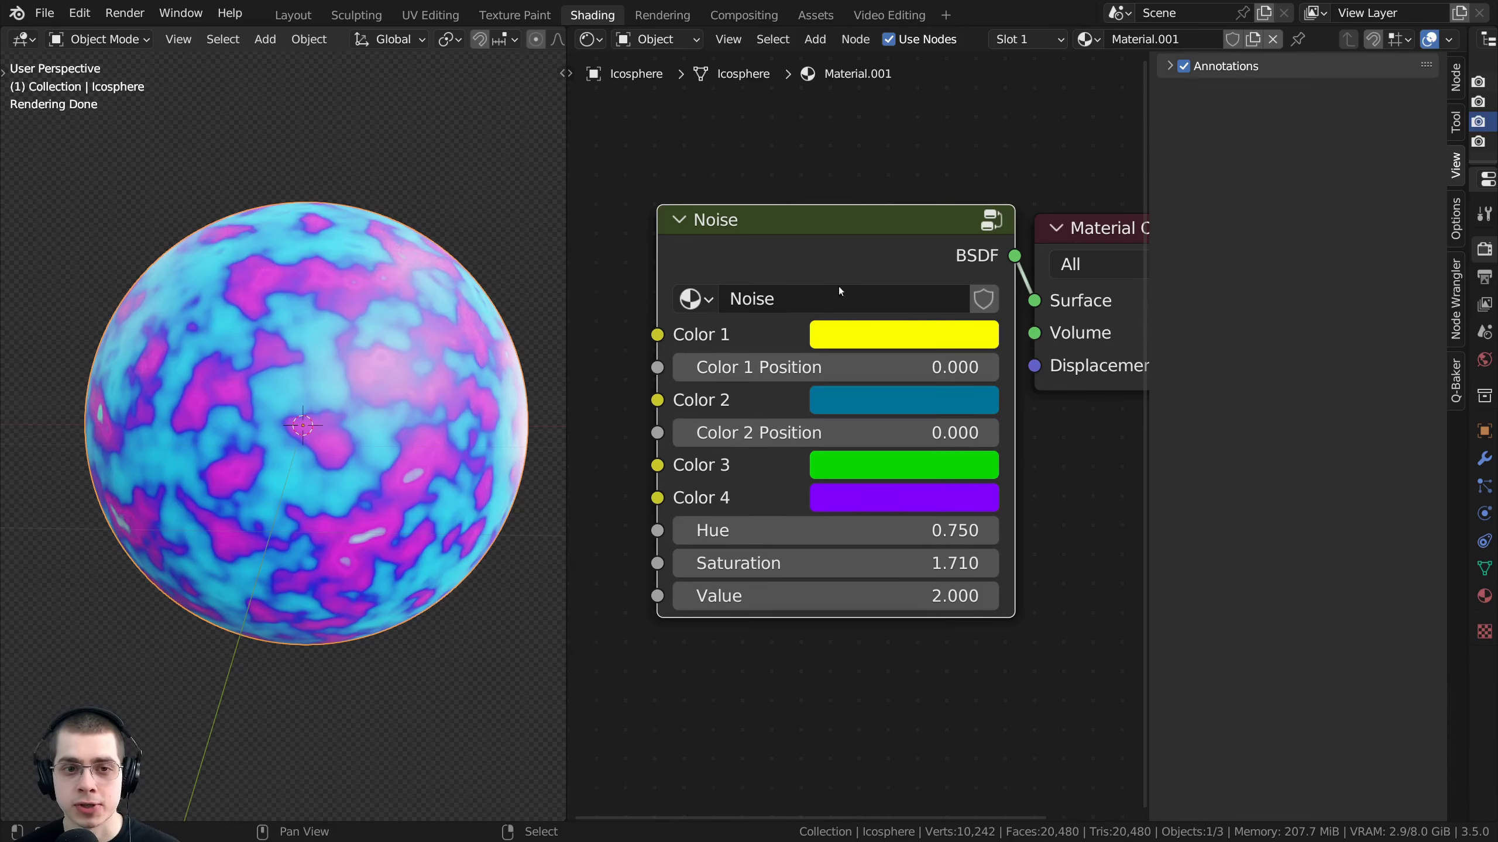
Inside the Noise group, add a driver to the position of the white stop on the partly driven black-and-white ColorRamp
drag(824, 248, 823, 247)
key(Tab)
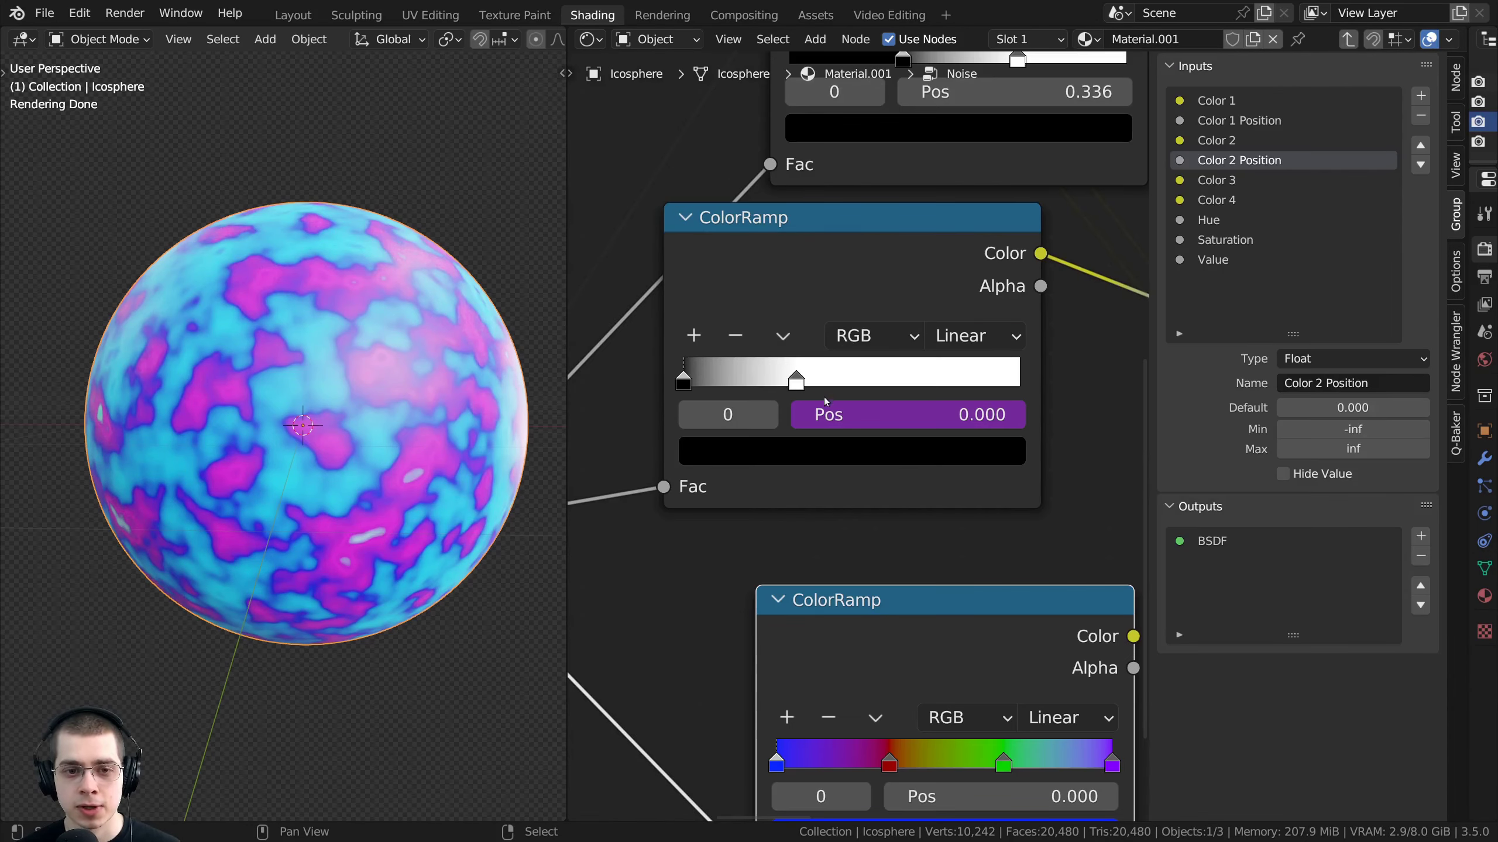
mouse_move(796, 378)
mouse_down()
mouse_move(879, 379)
mouse_move(819, 378)
mouse_up()
right_click(818, 378)
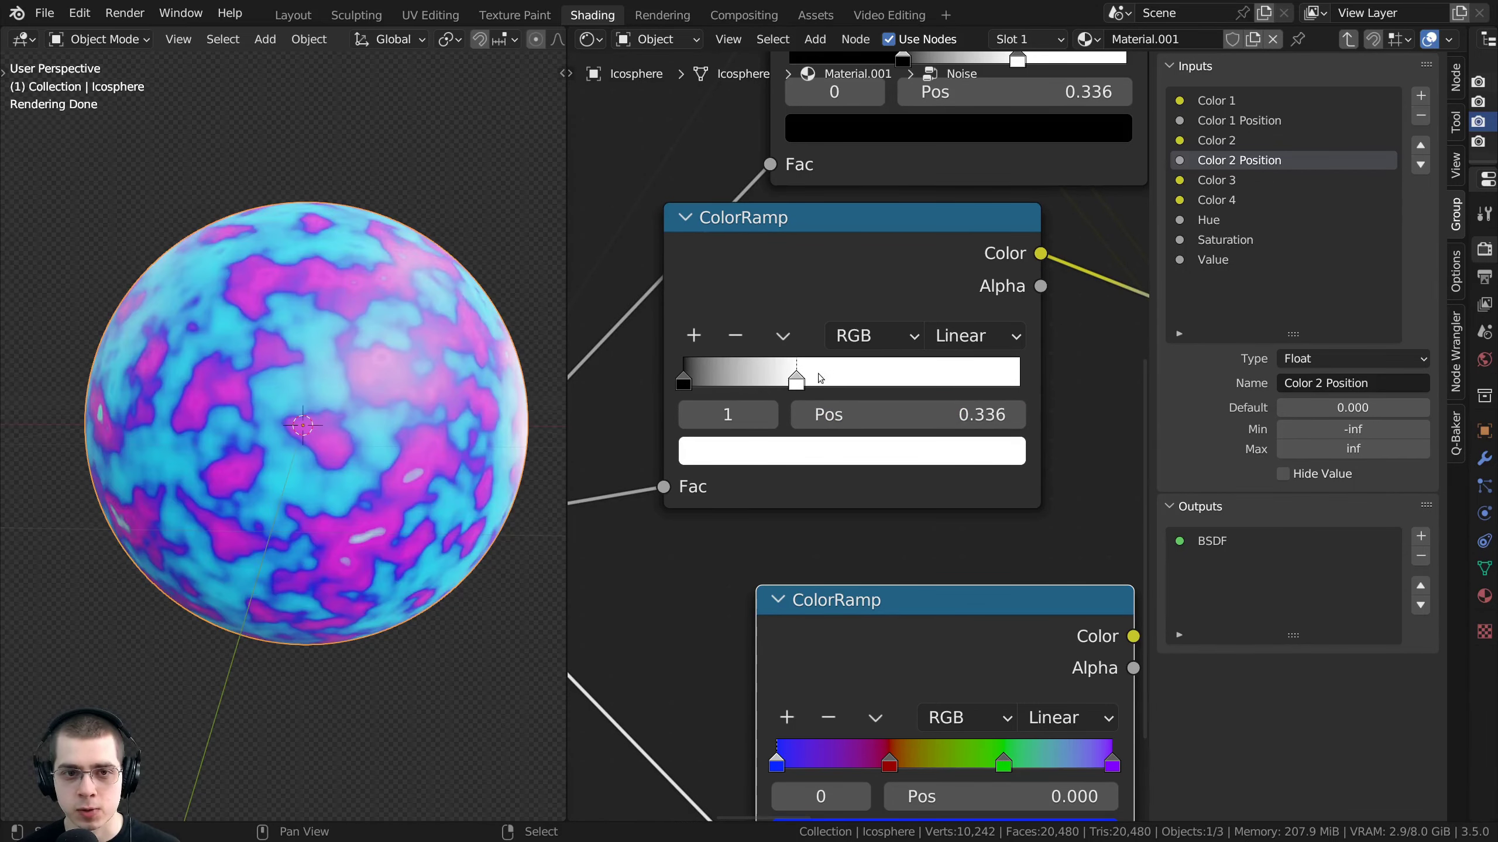
scroll(908, 410, down, 4)
middle_drag(908, 411, 843, 421)
scroll(844, 421, up, 2)
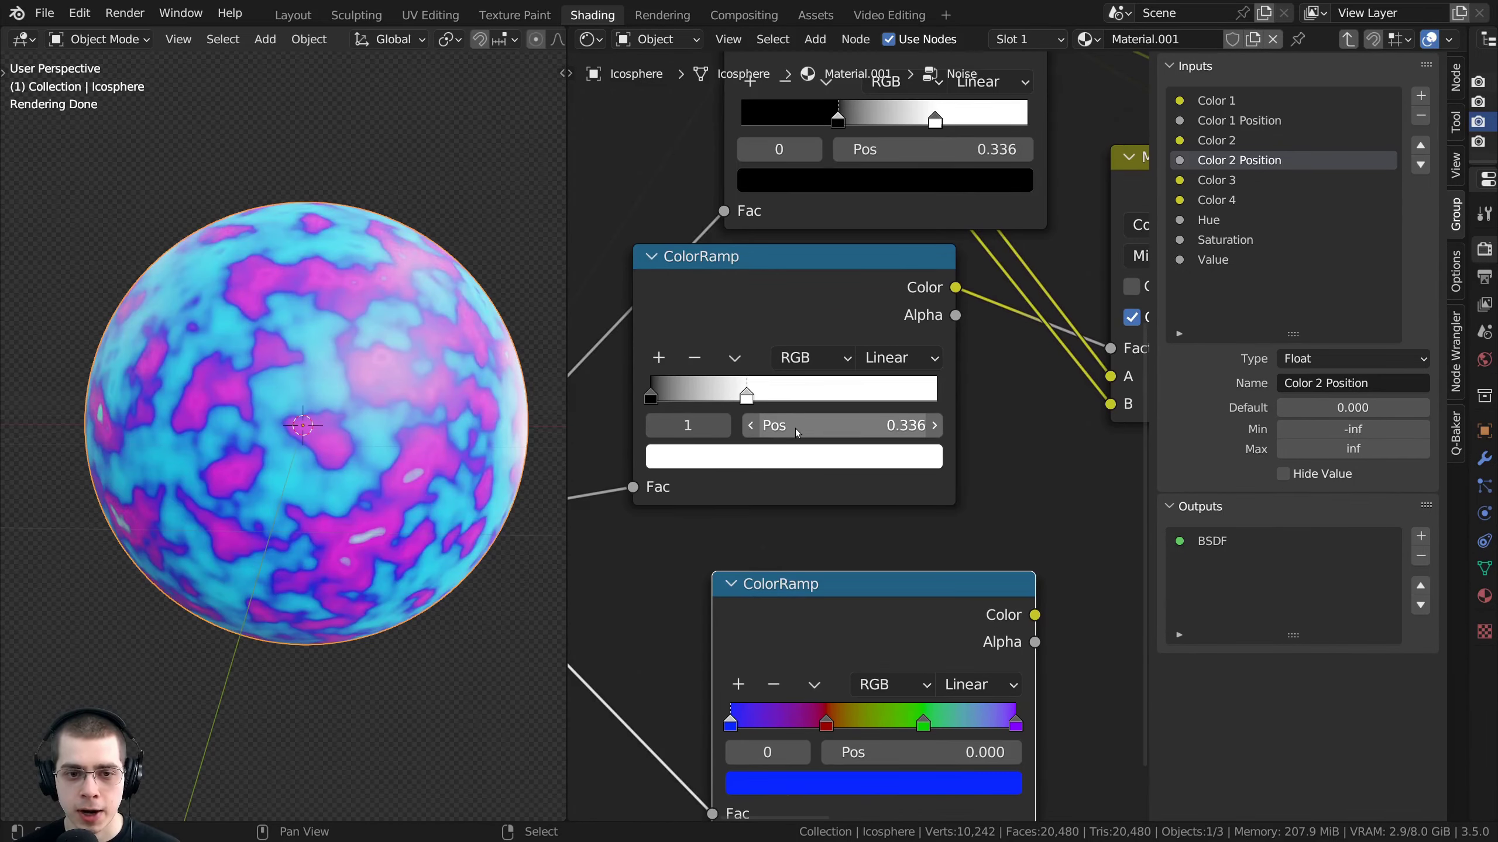
right_click(796, 429)
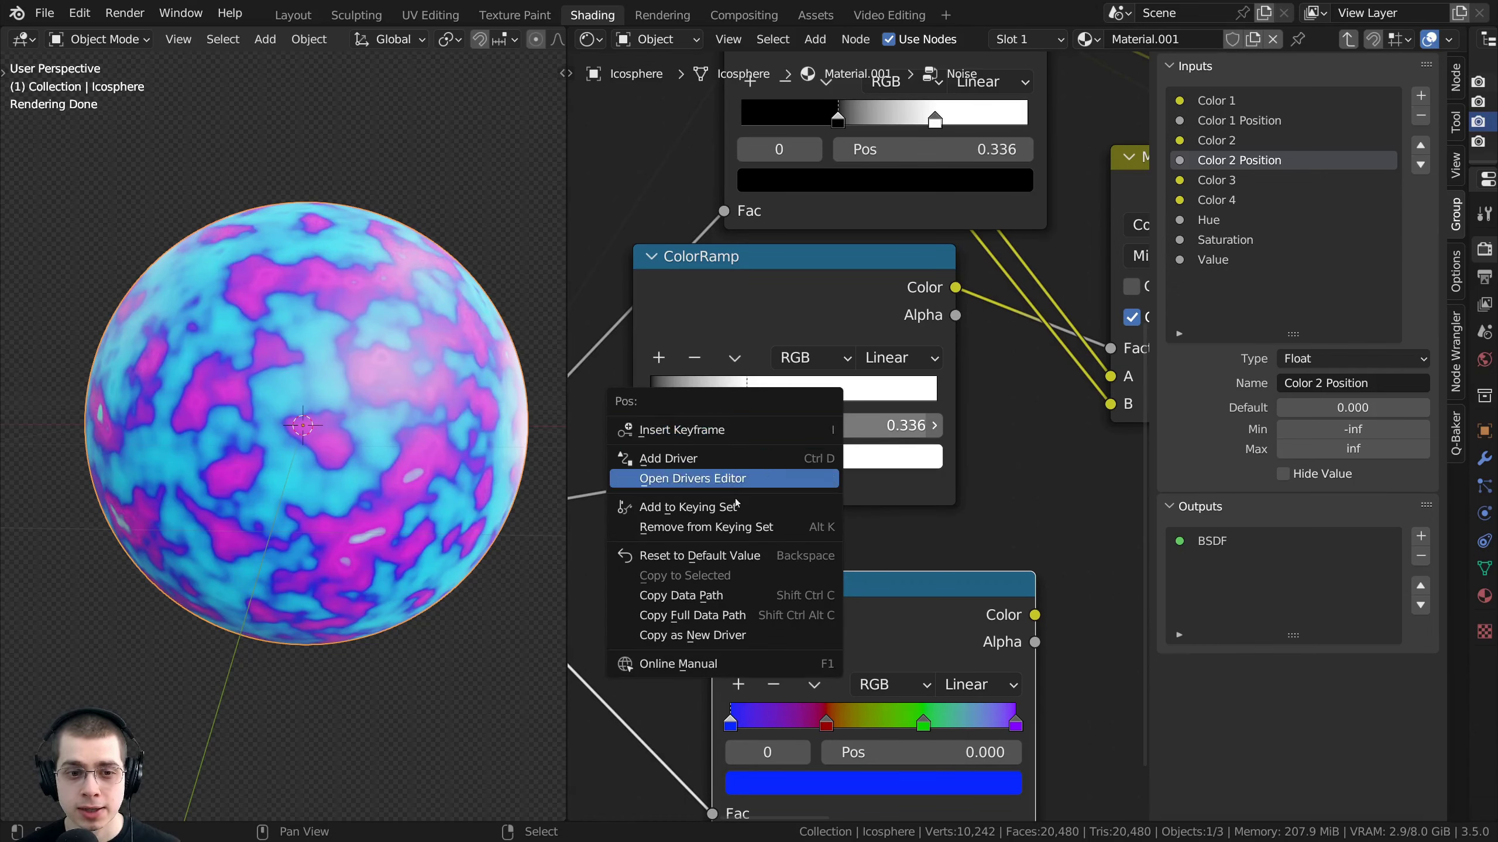
click(686, 460)
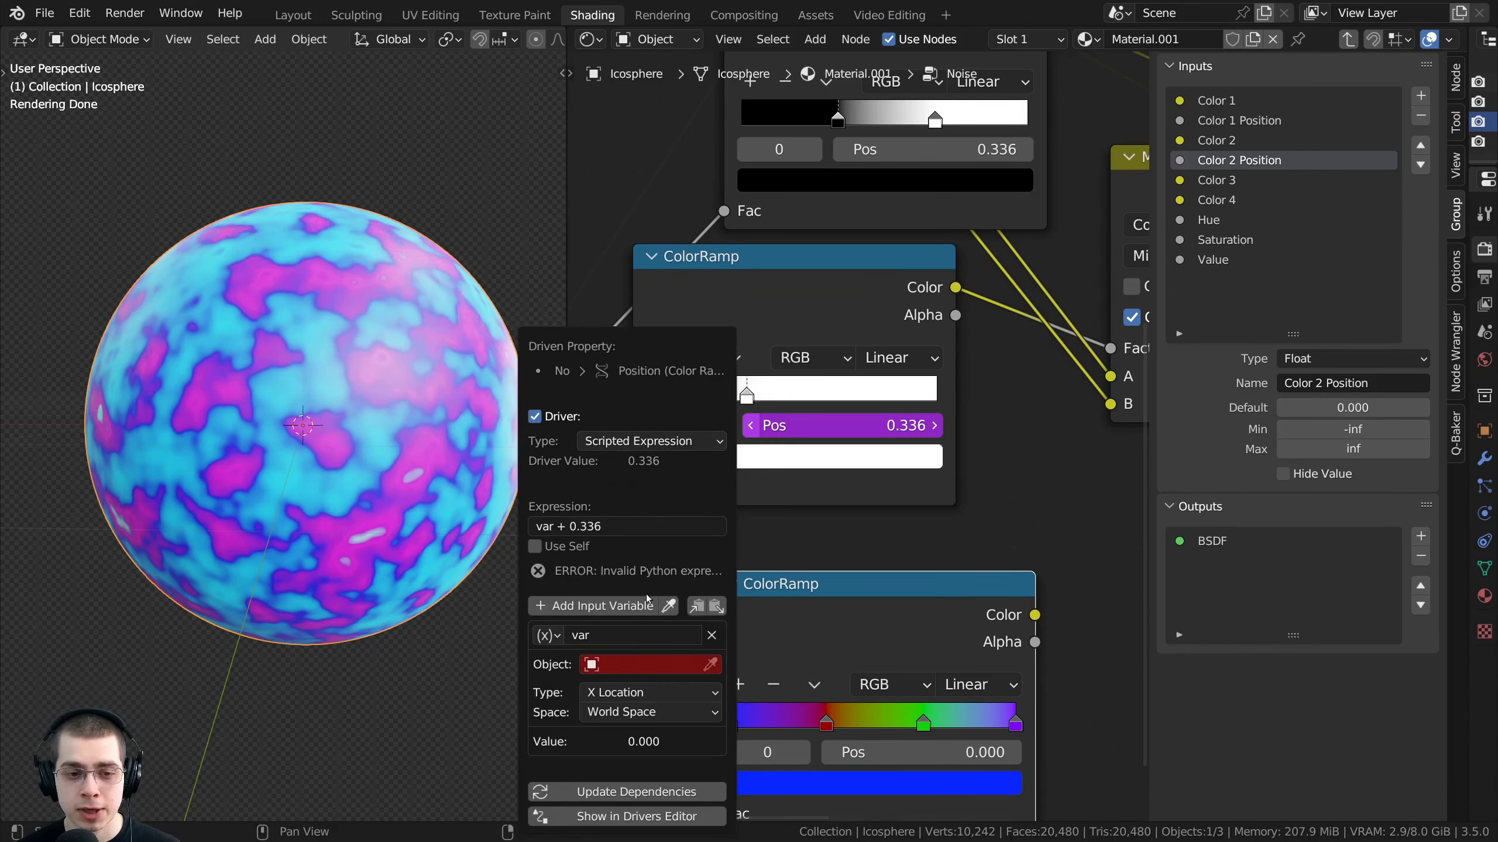
Set the white stop's driver type to Sum Values and replace its default variable with a new input variable
click(606, 442)
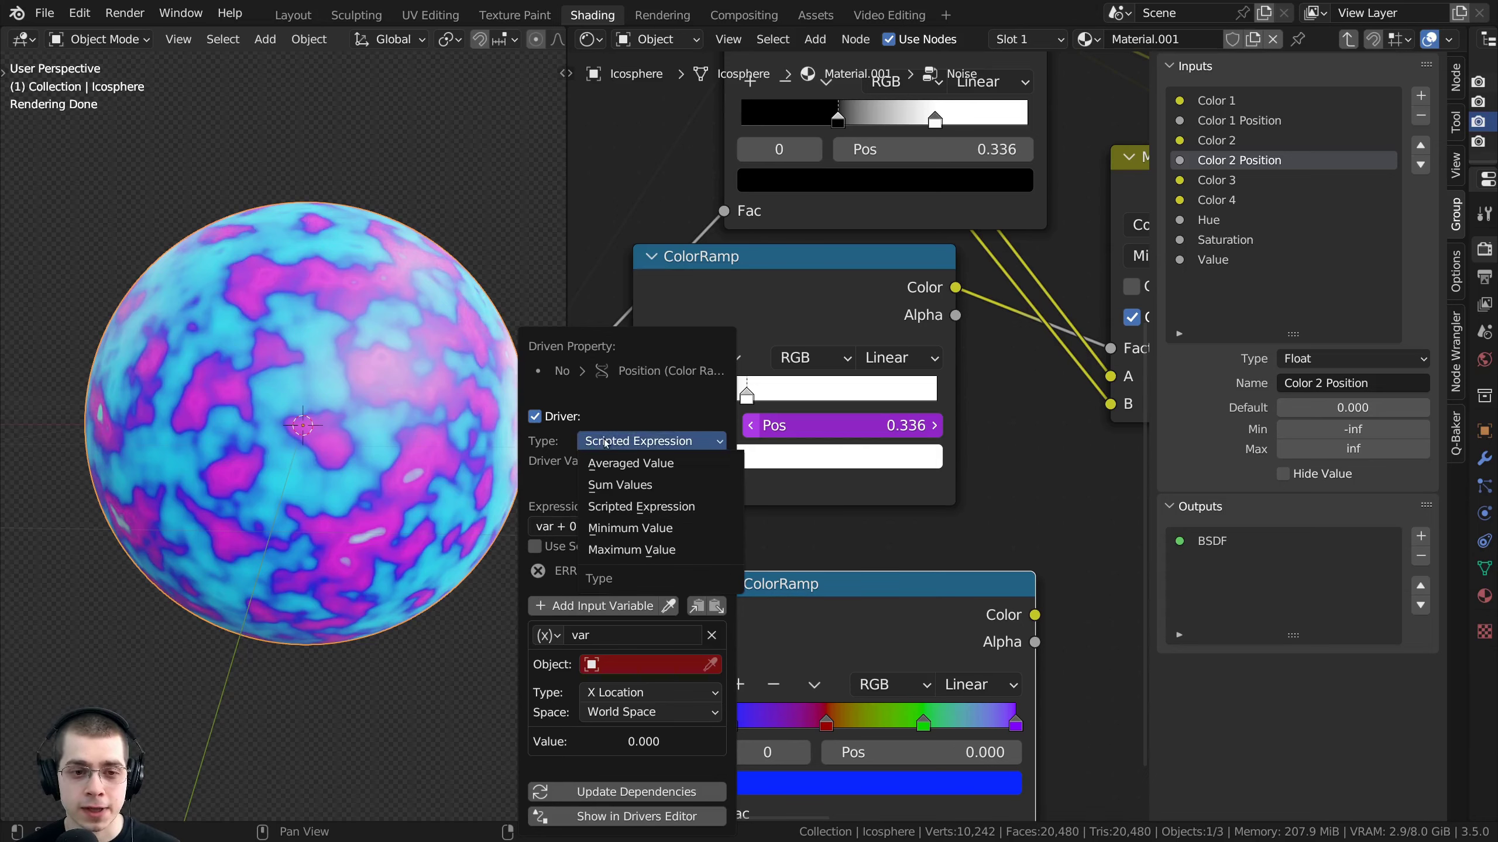
click(614, 487)
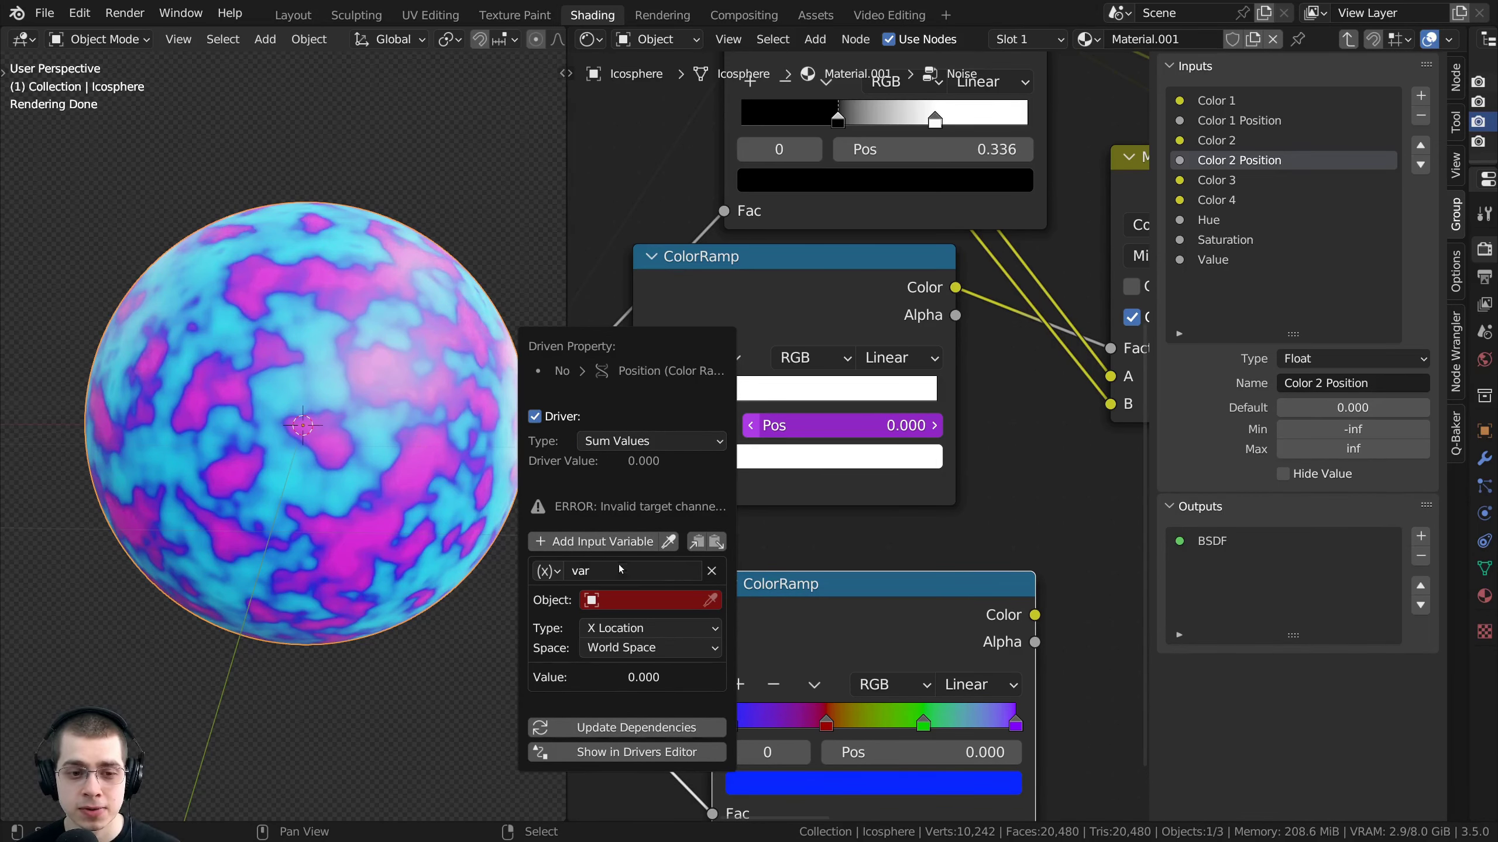
click(711, 572)
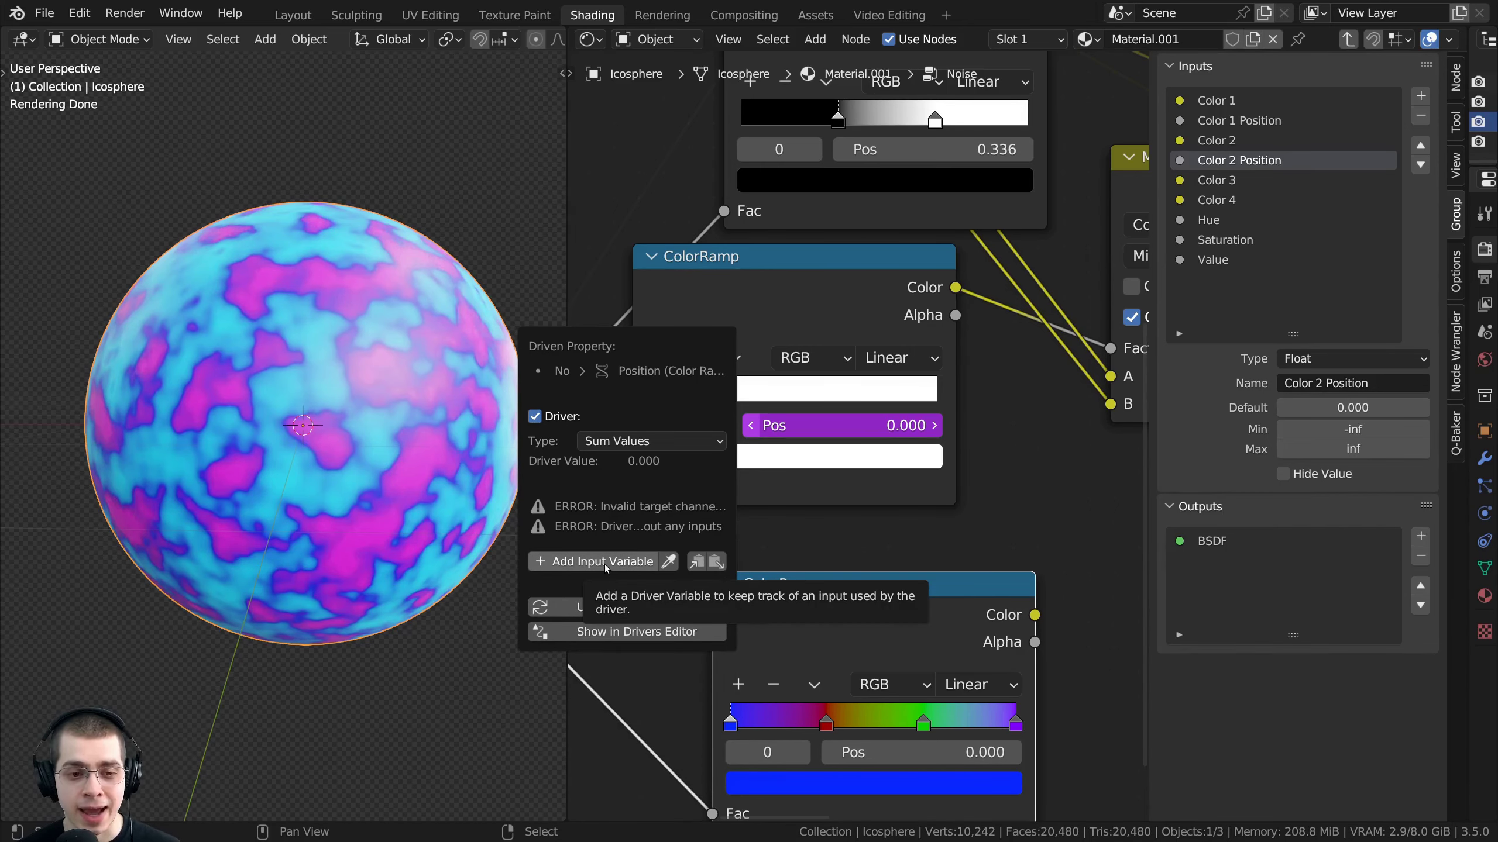
click(604, 564)
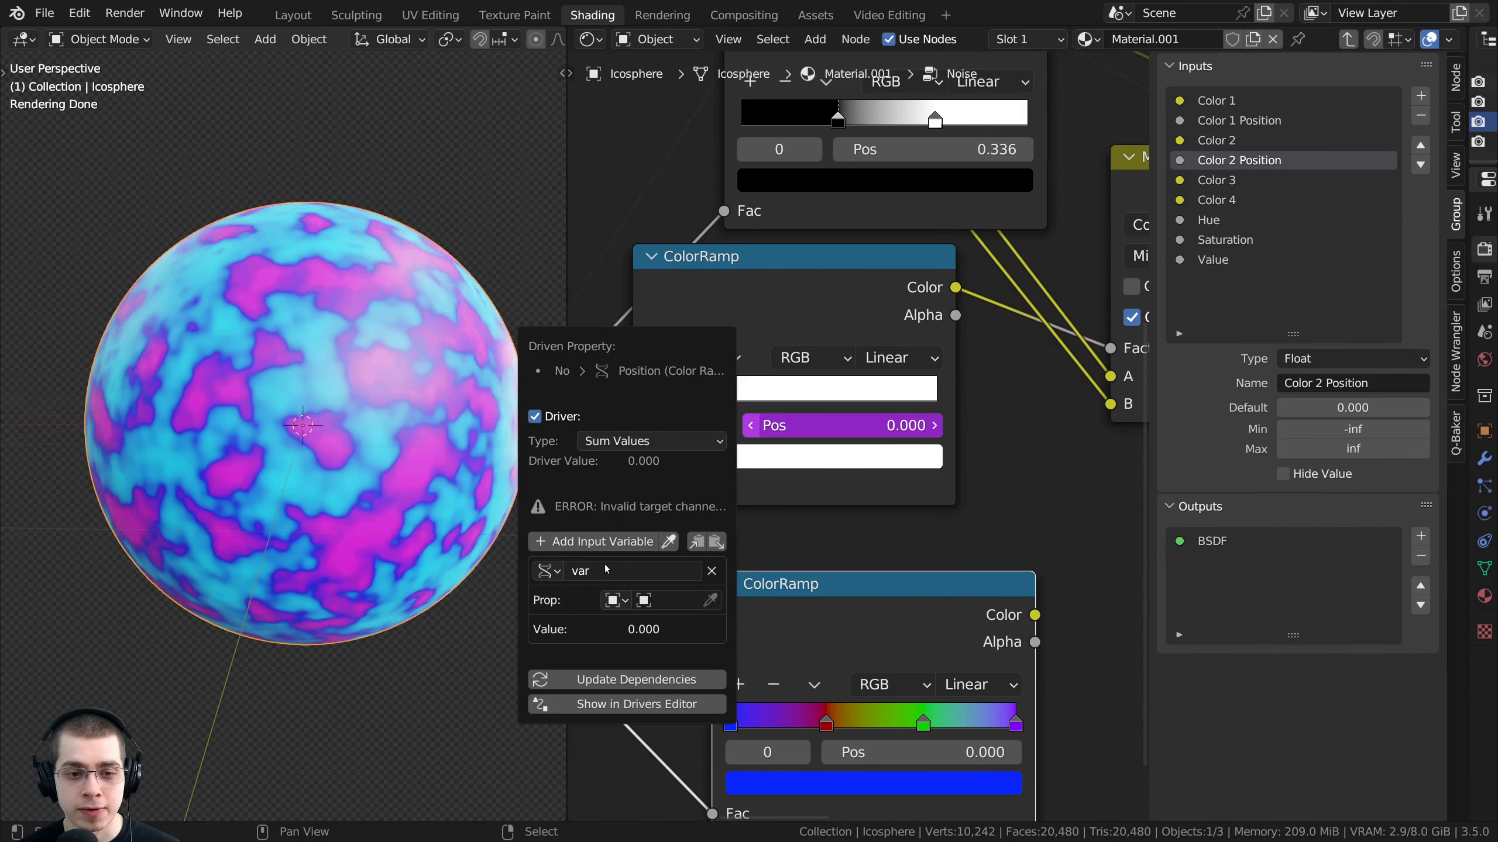
Target Material.001 with the driver variable and paste the copied Color 2 Position data path as its path
click(615, 602)
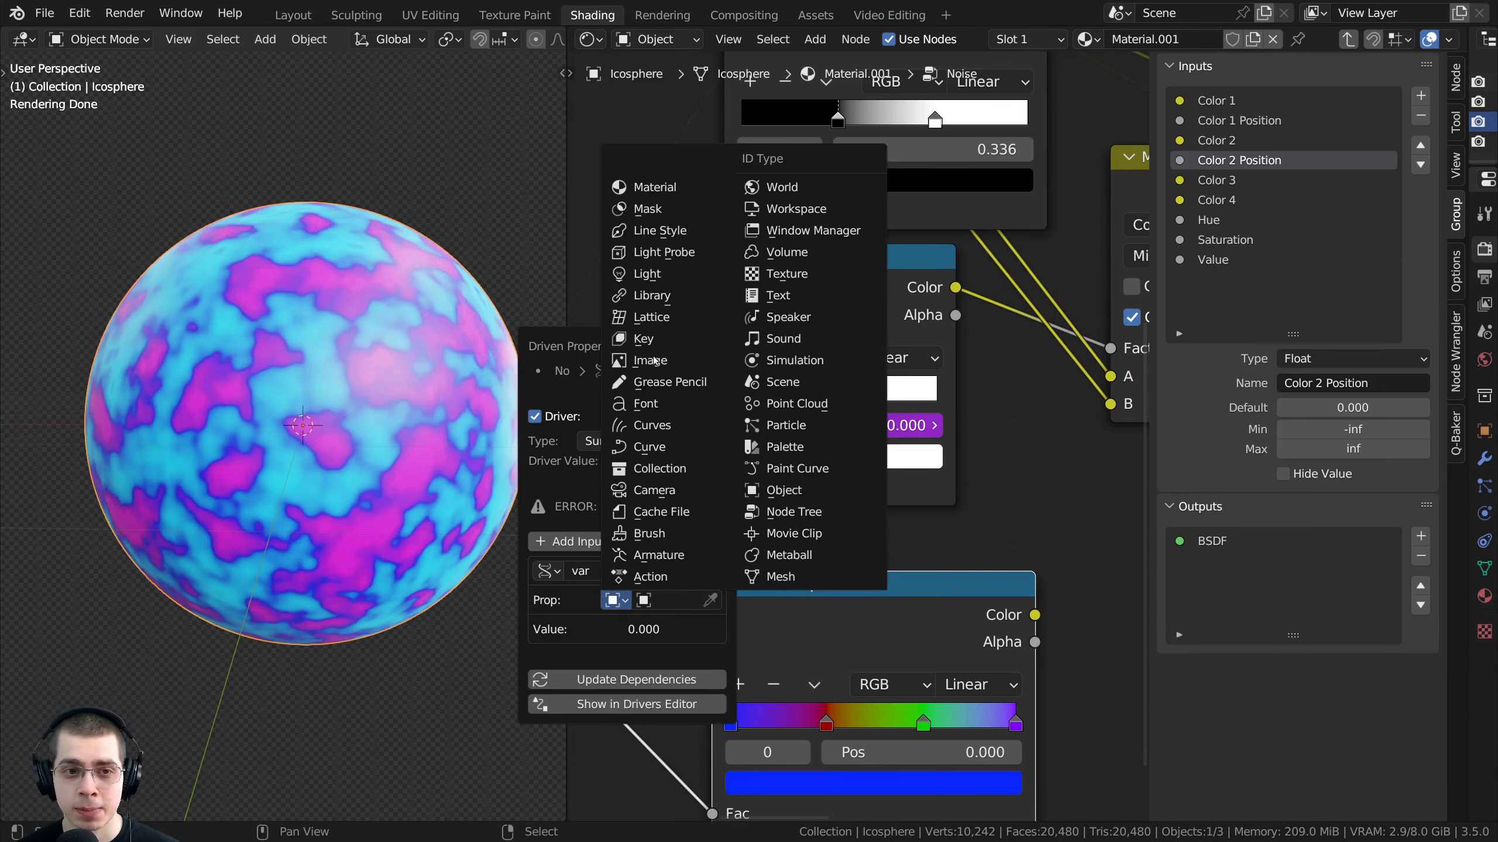
click(661, 183)
click(654, 604)
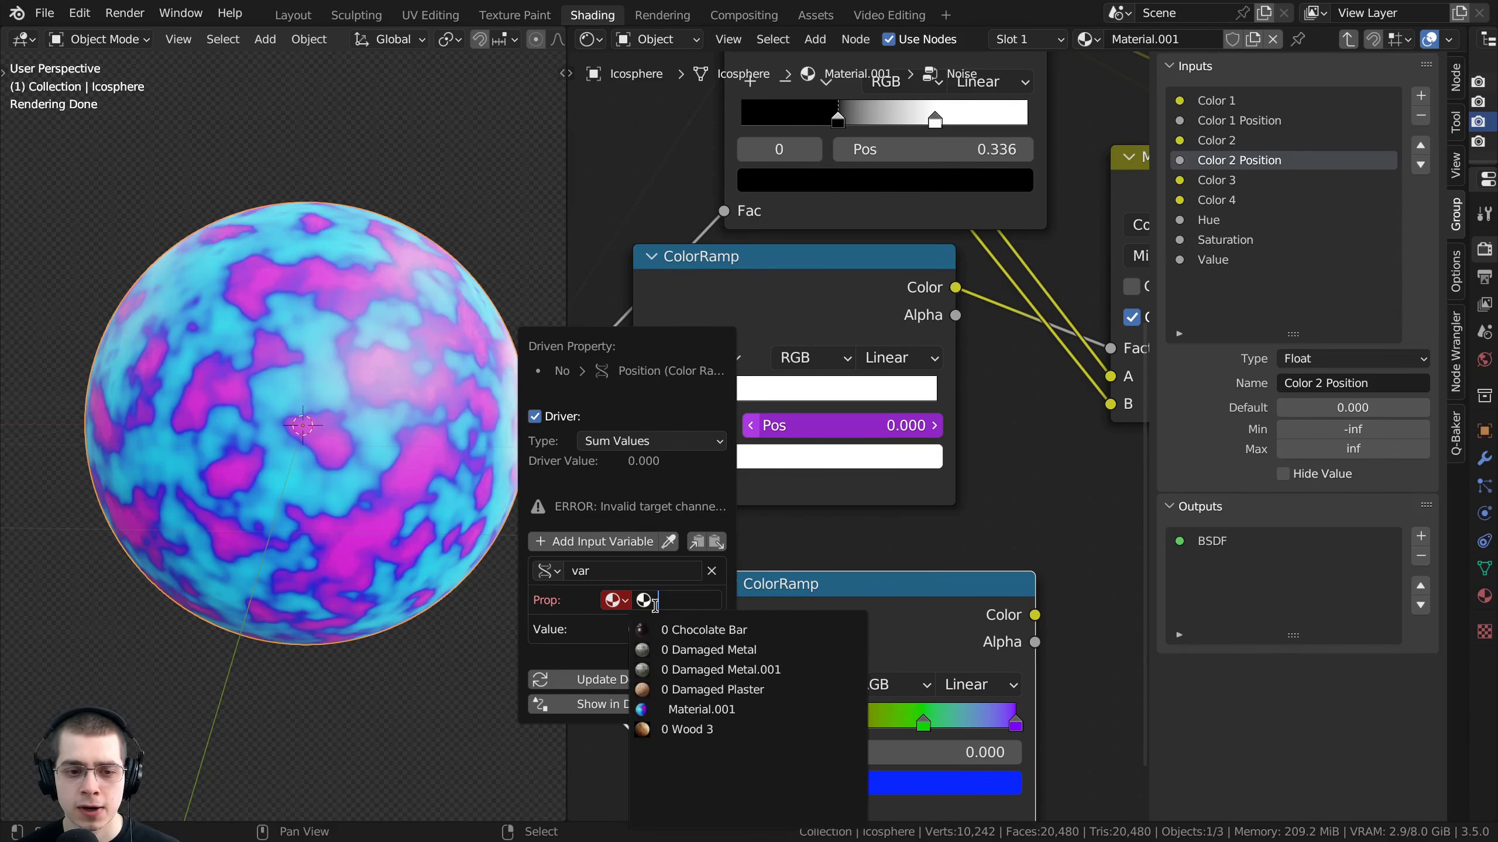
click(660, 708)
click(627, 630)
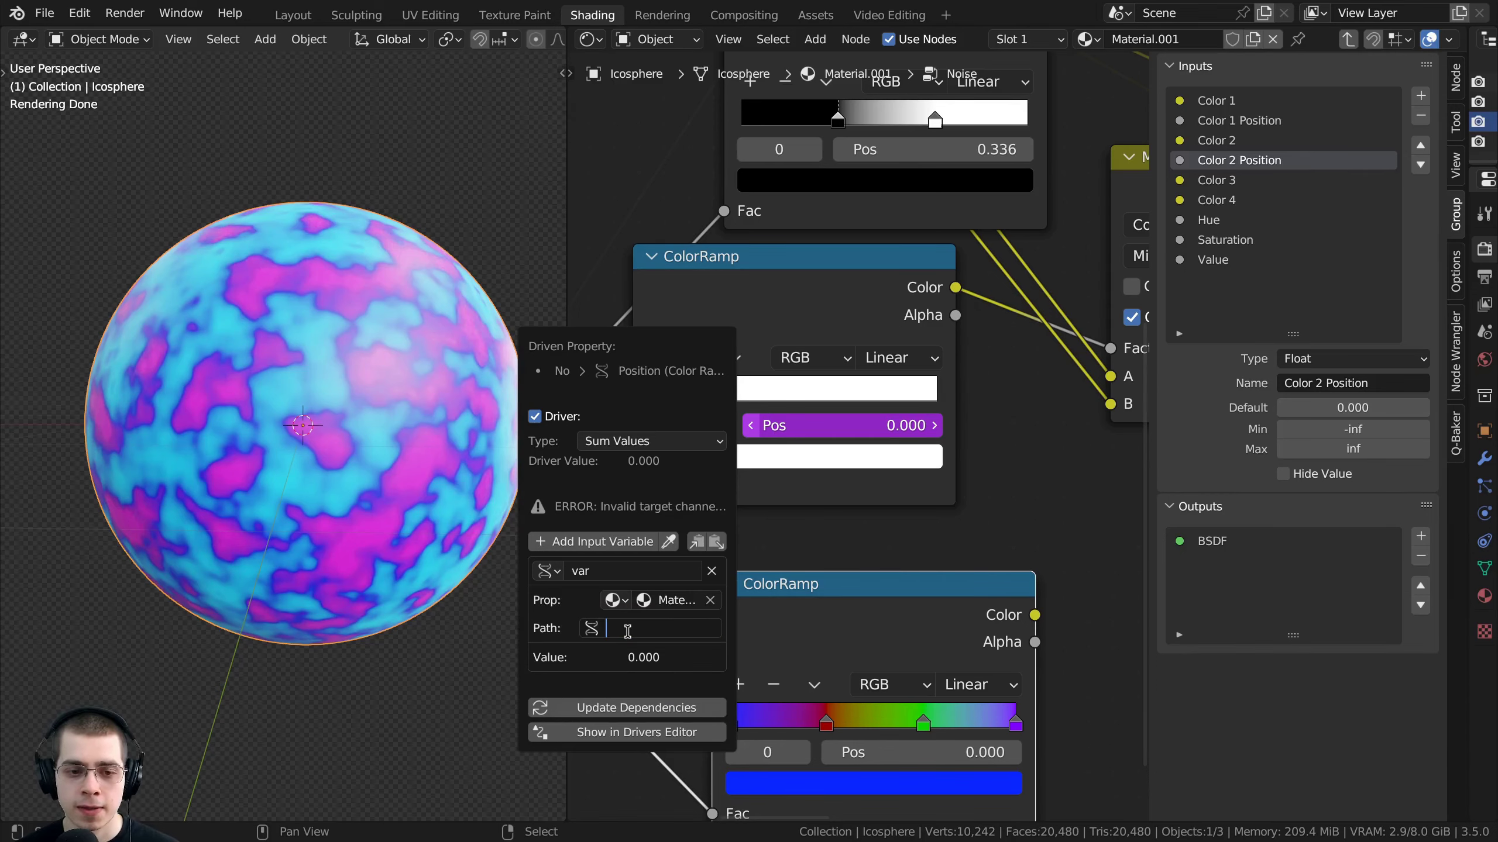
key(ctrl+v)
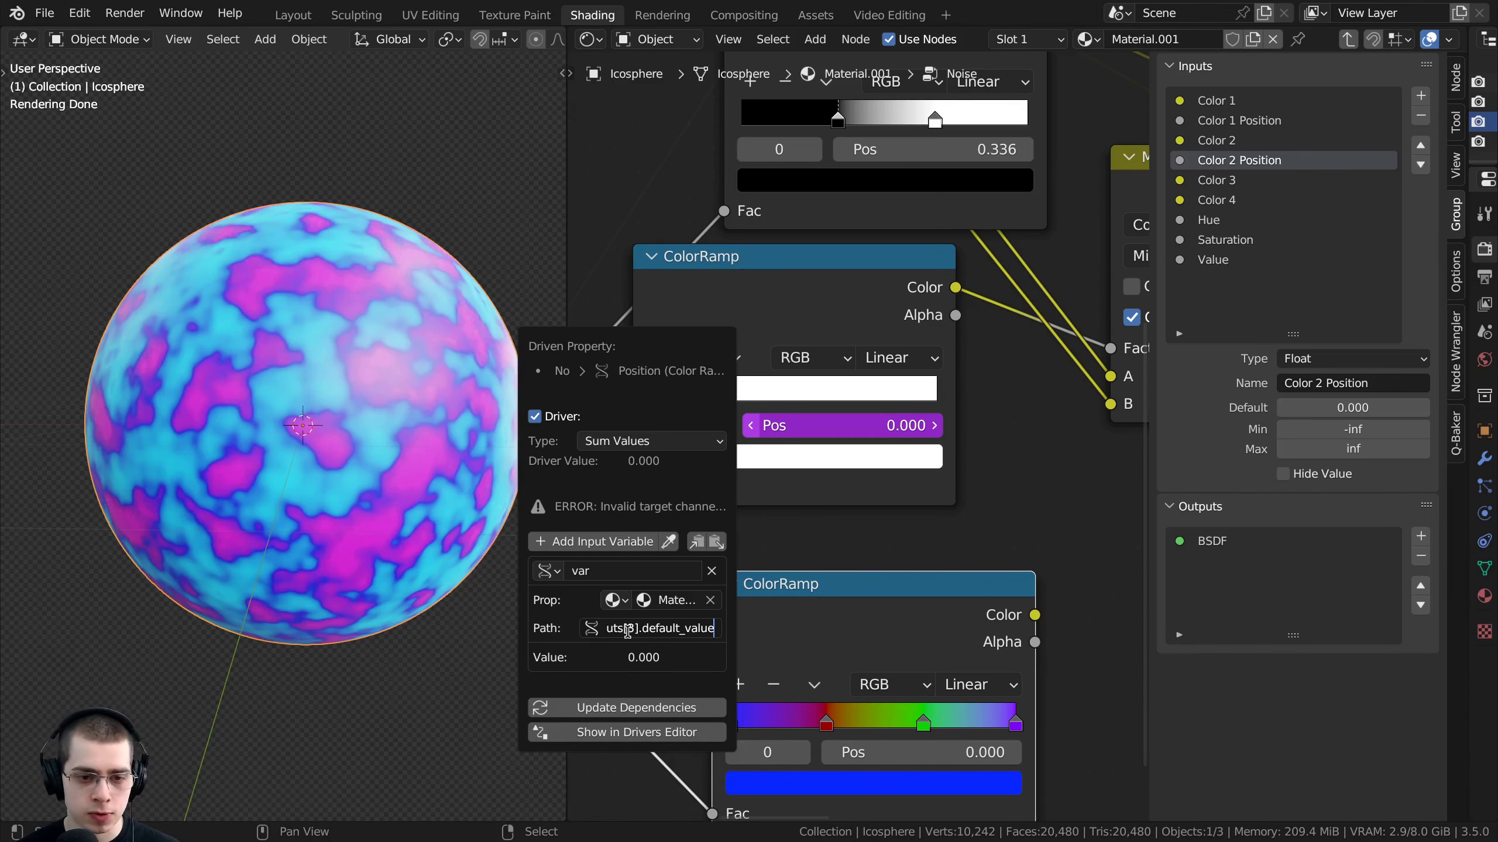
key(Return)
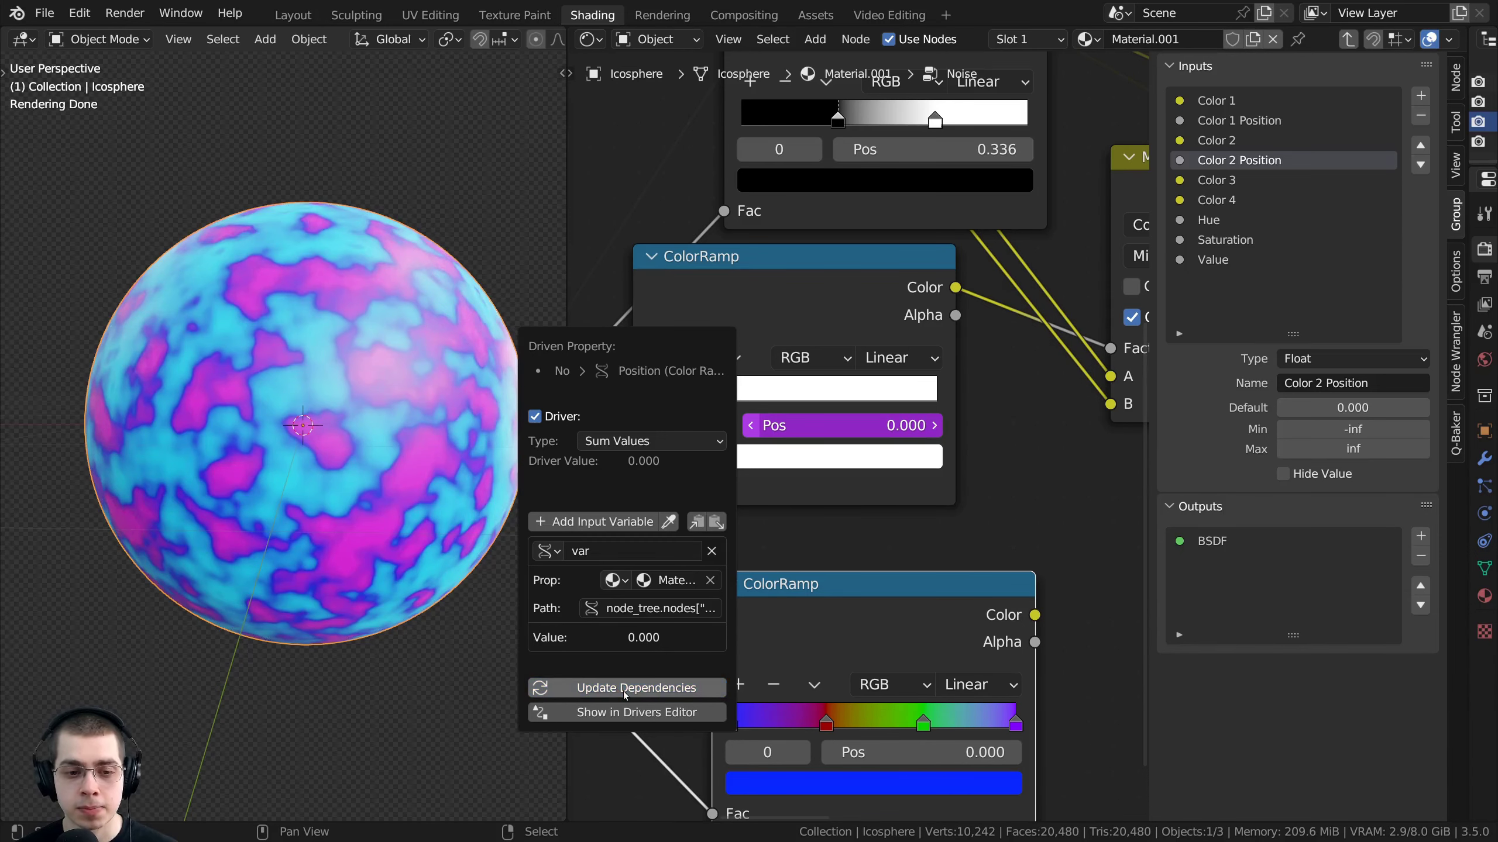
Check the exact position value of the red stop on the multicolour ColorRamp
scroll(808, 387, up, 1)
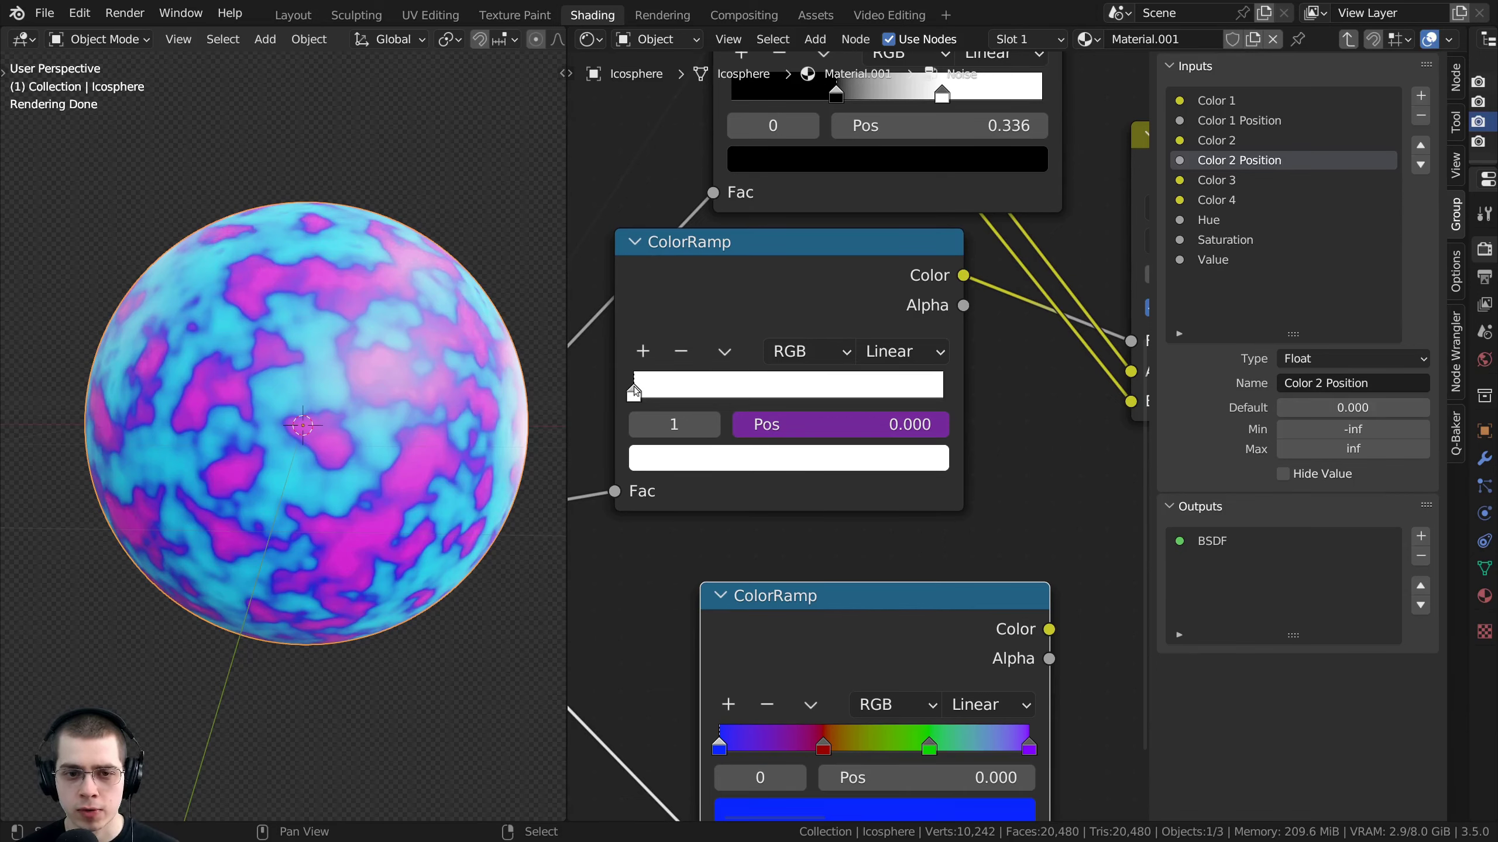
shift+scroll(799, 592, down, 5)
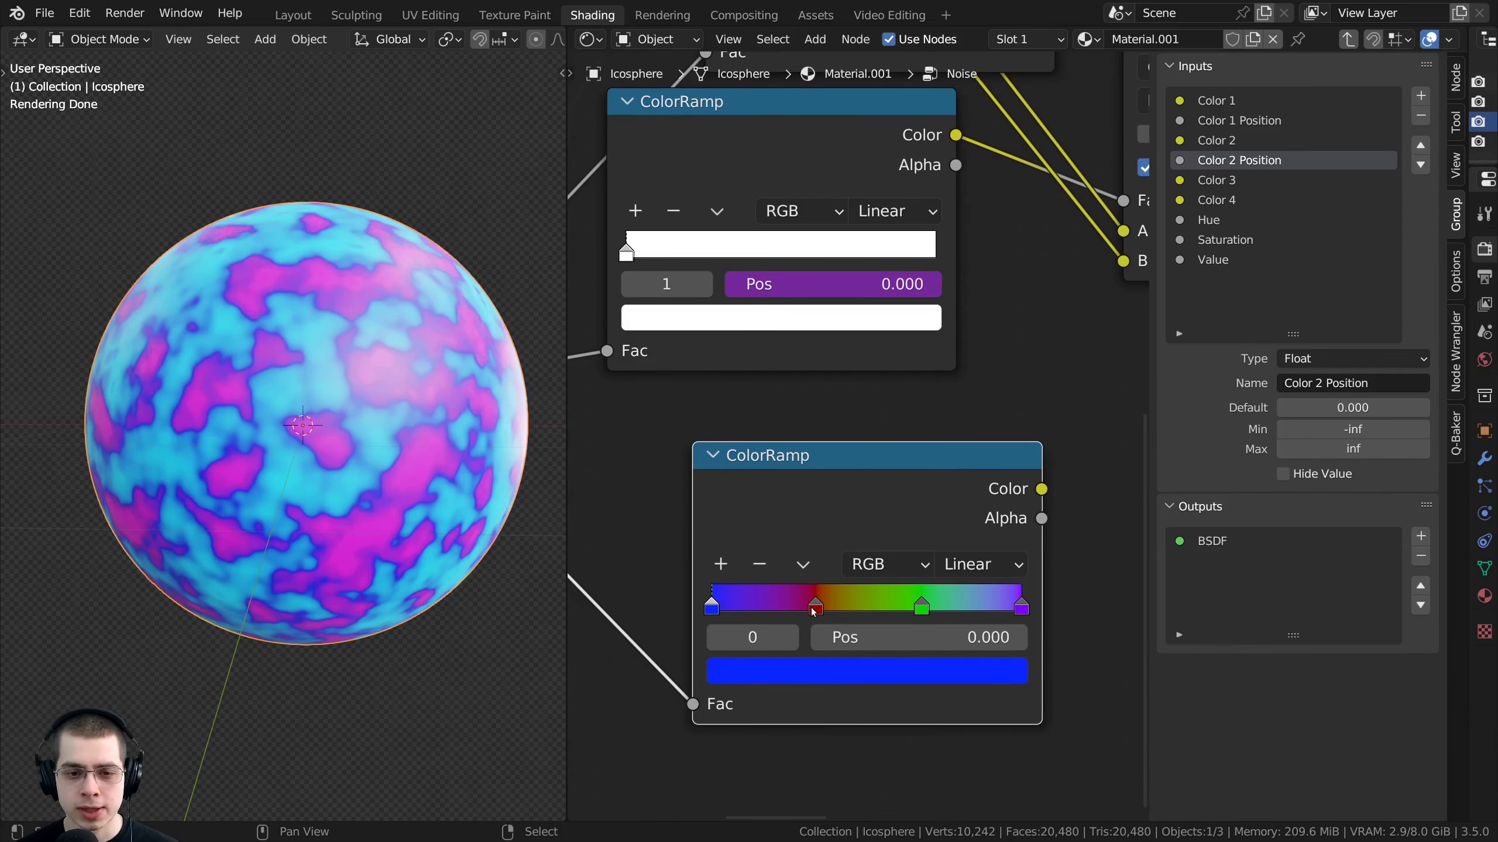
click(816, 606)
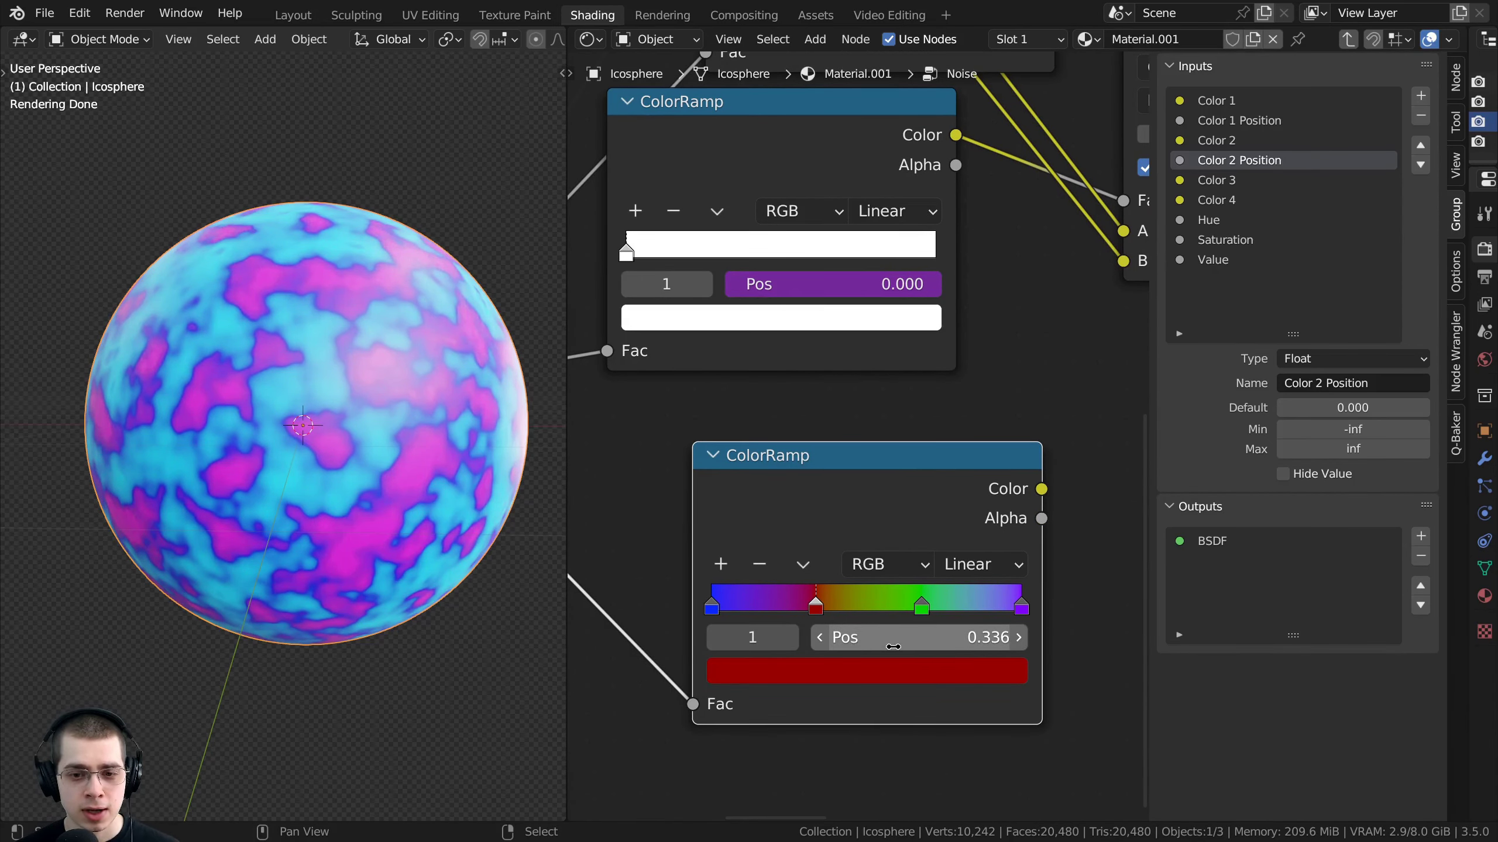
click(928, 639)
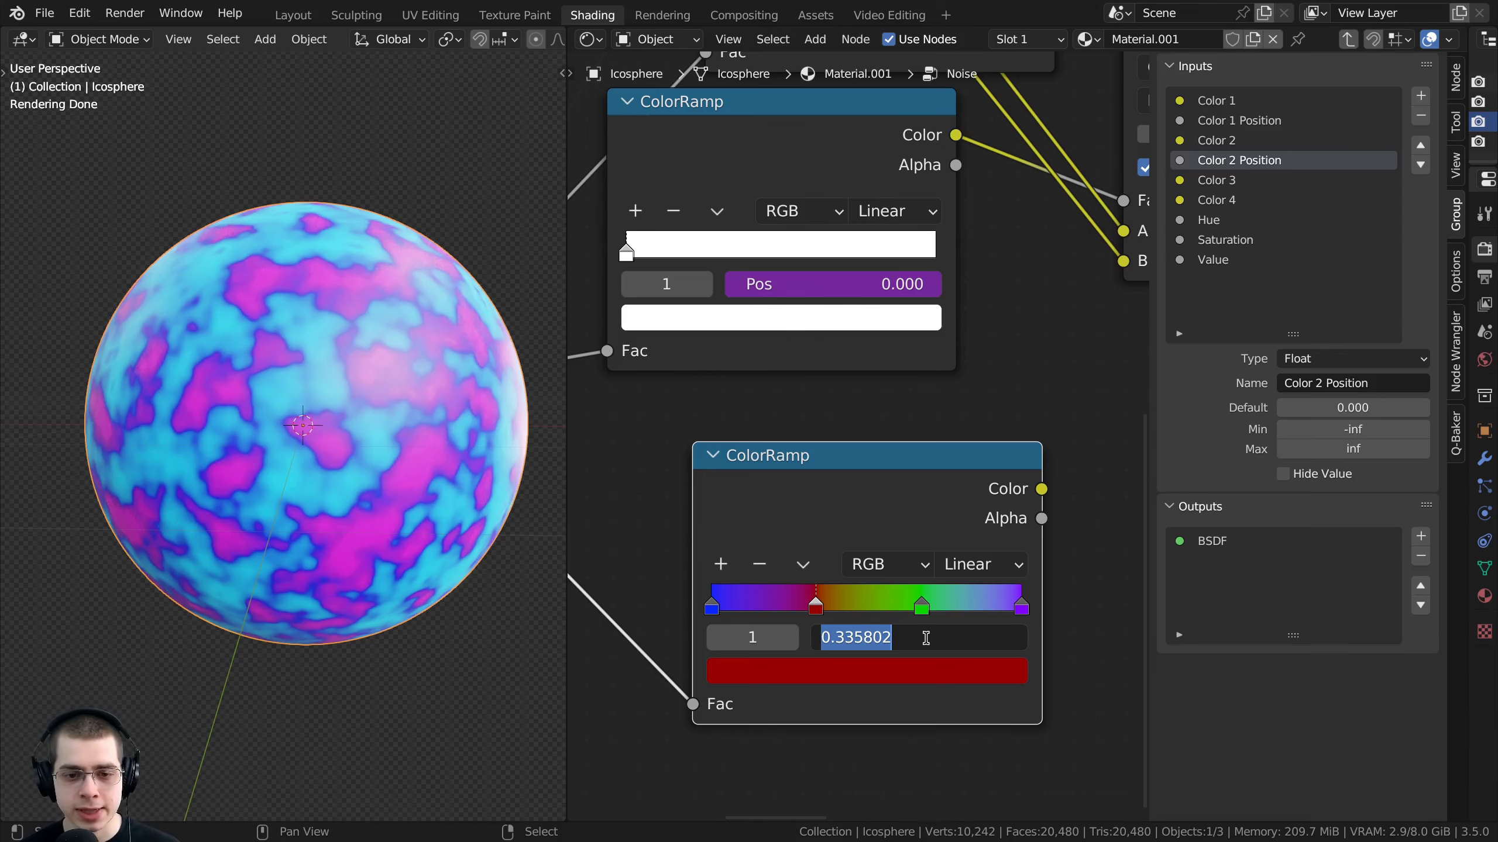
click(837, 528)
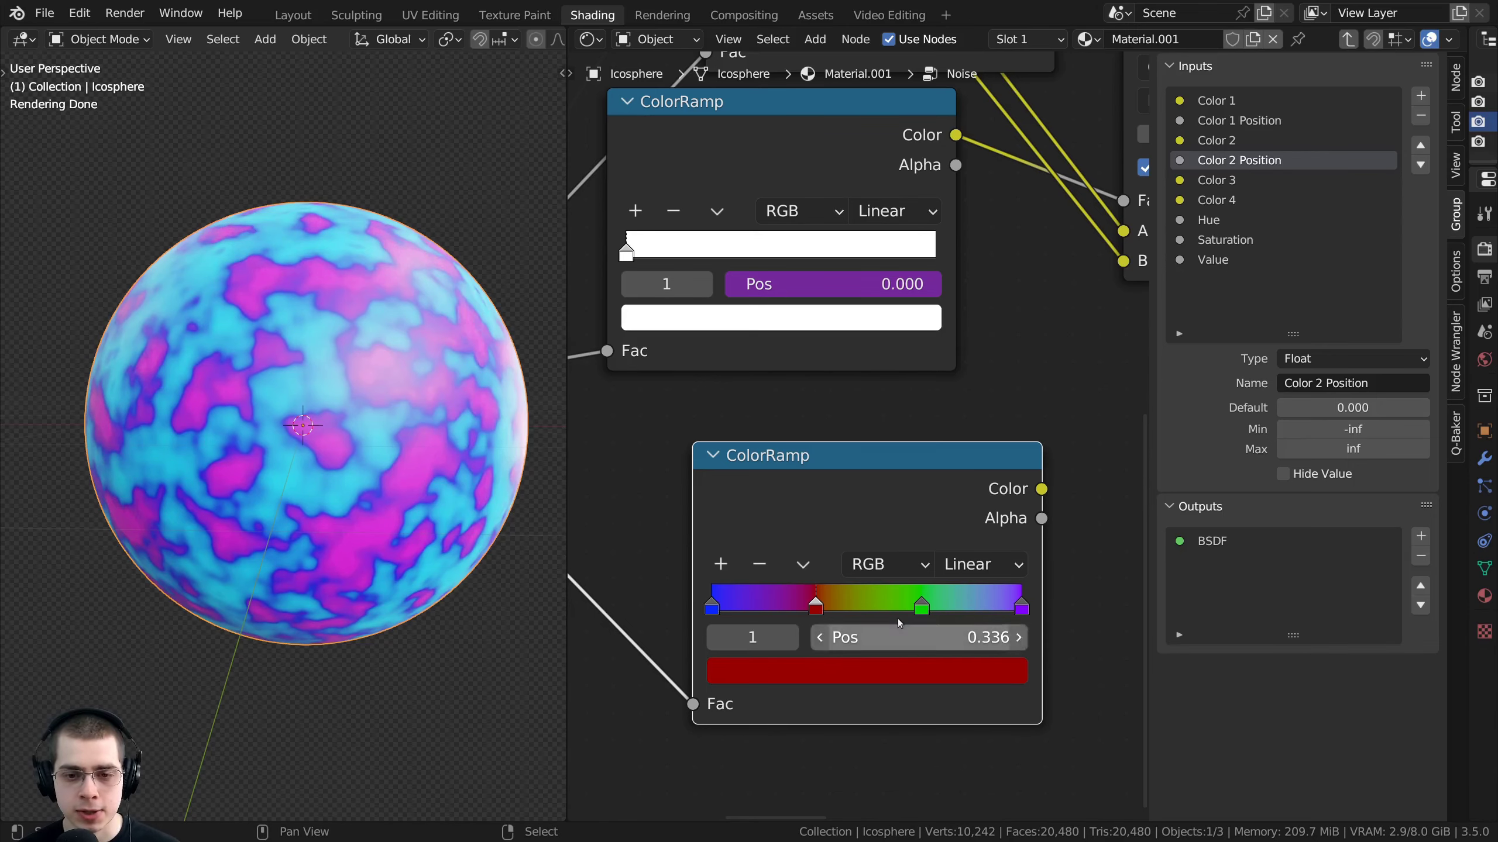
Leave the Noise group and set the node's Color 2 Position to the copied value 0.335802
scroll(880, 526, up, 1)
middle_drag(880, 525, 885, 555)
key(Tab)
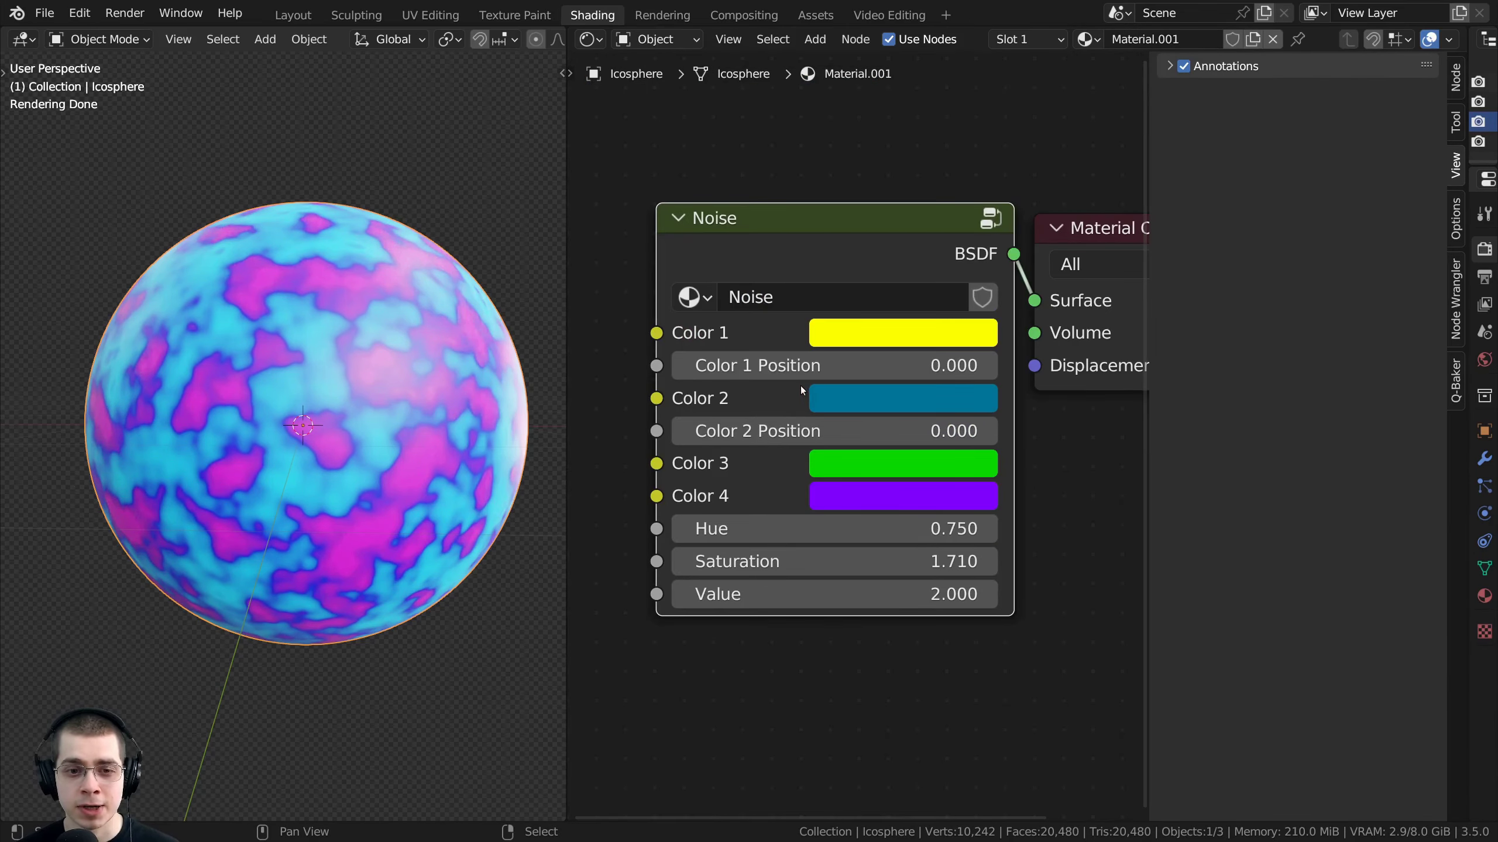
click(791, 432)
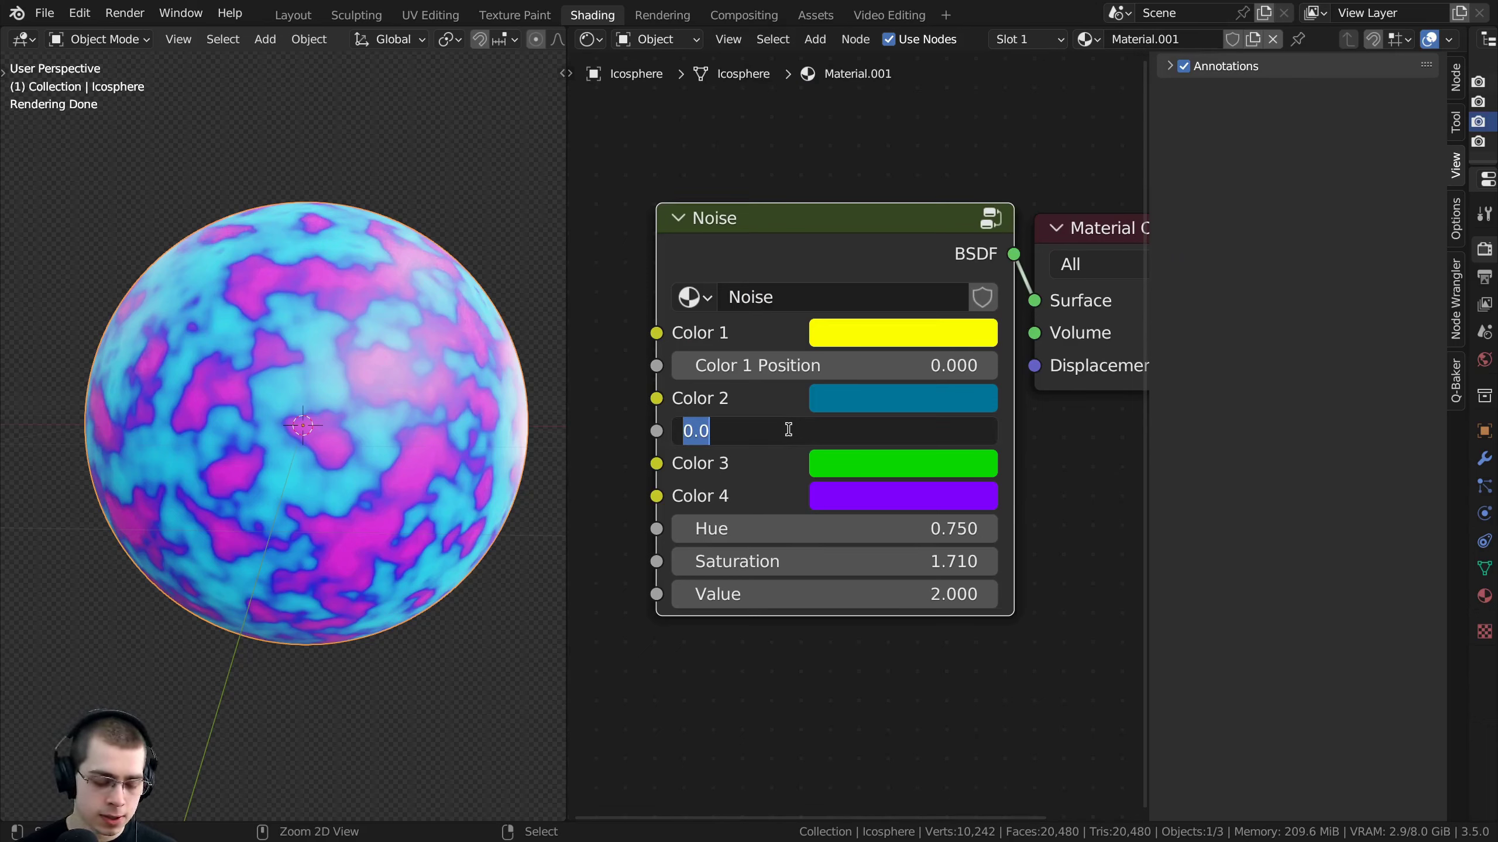
key(ctrl+v)
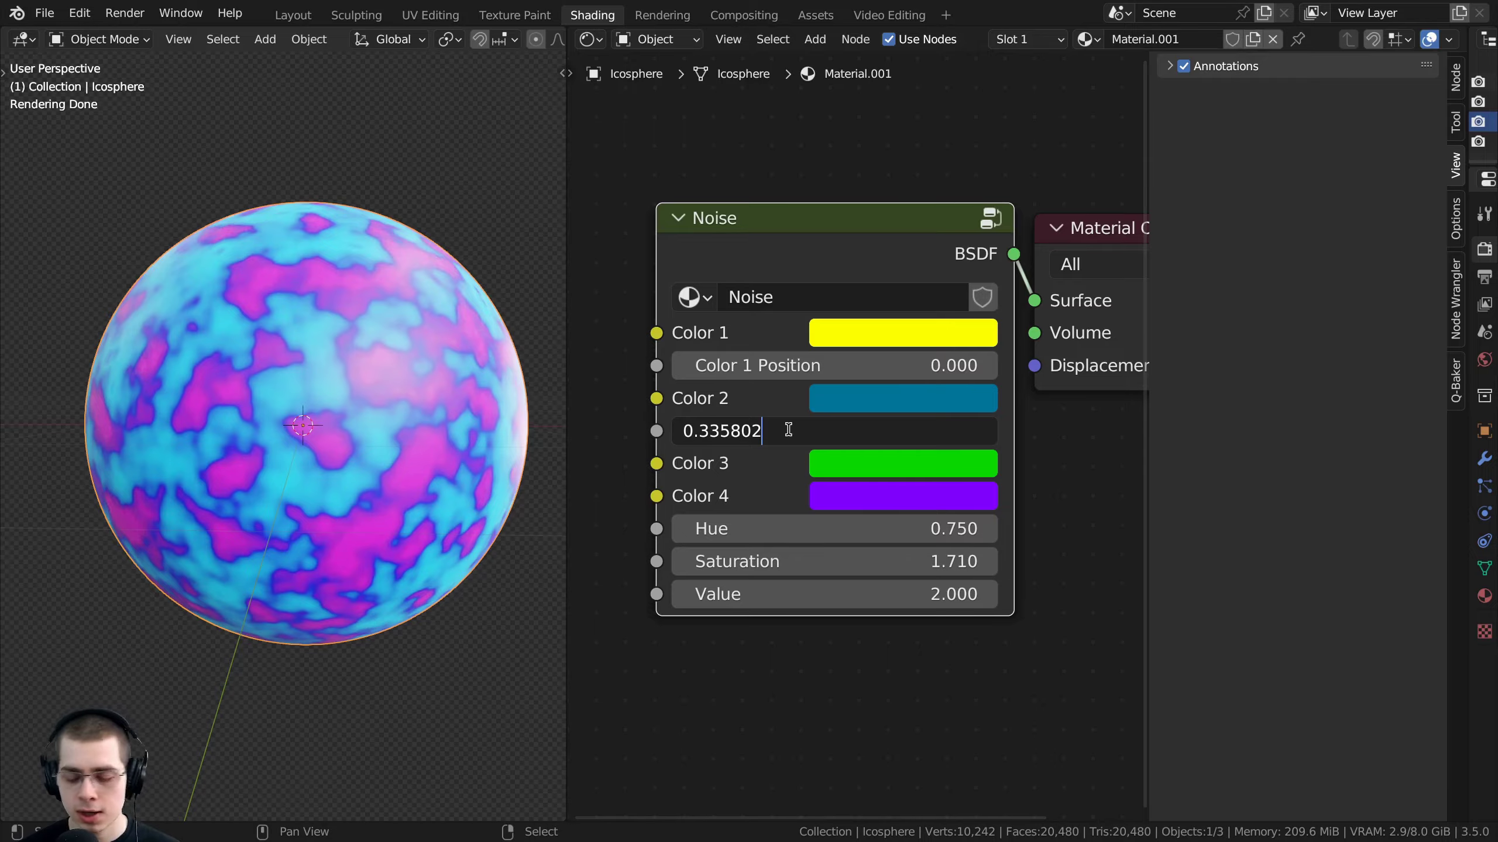
key(Return)
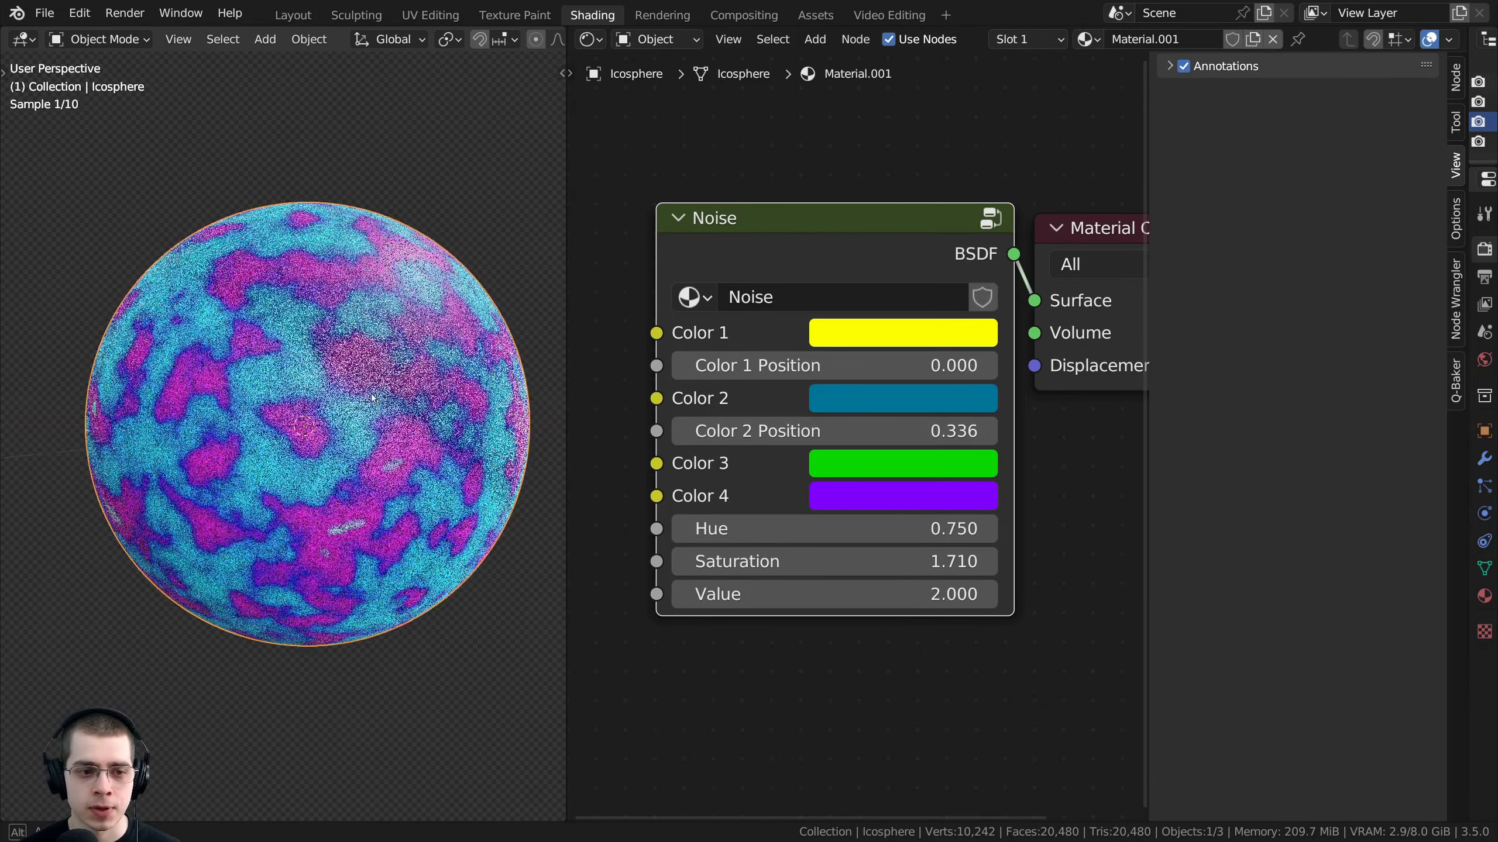
drag(837, 432, 873, 432)
right_click(873, 431)
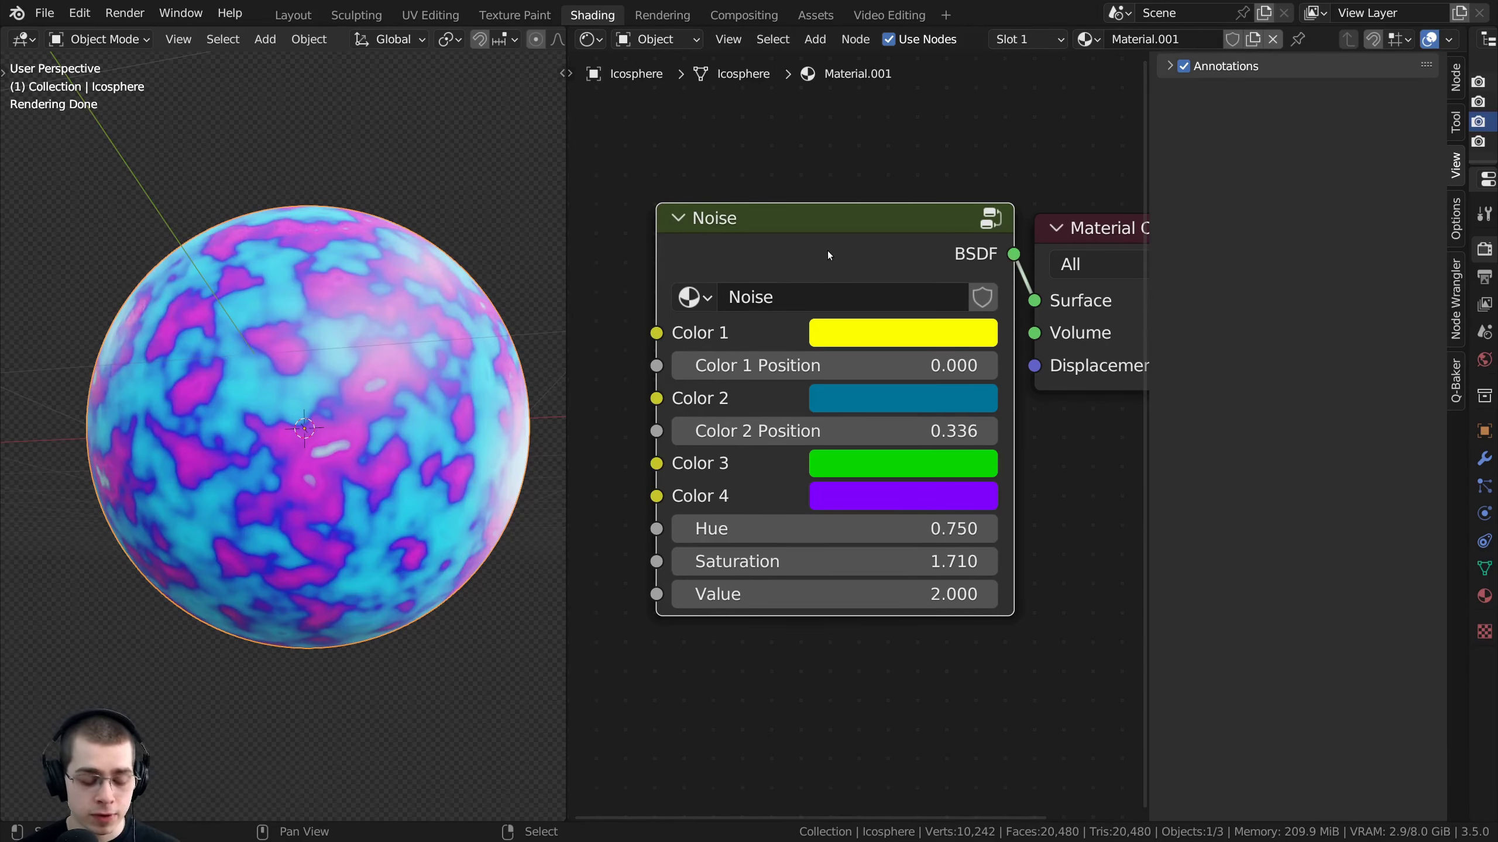
Inside the Noise group, set the default value of the Color 2 Position input to 0.335802
key(Tab)
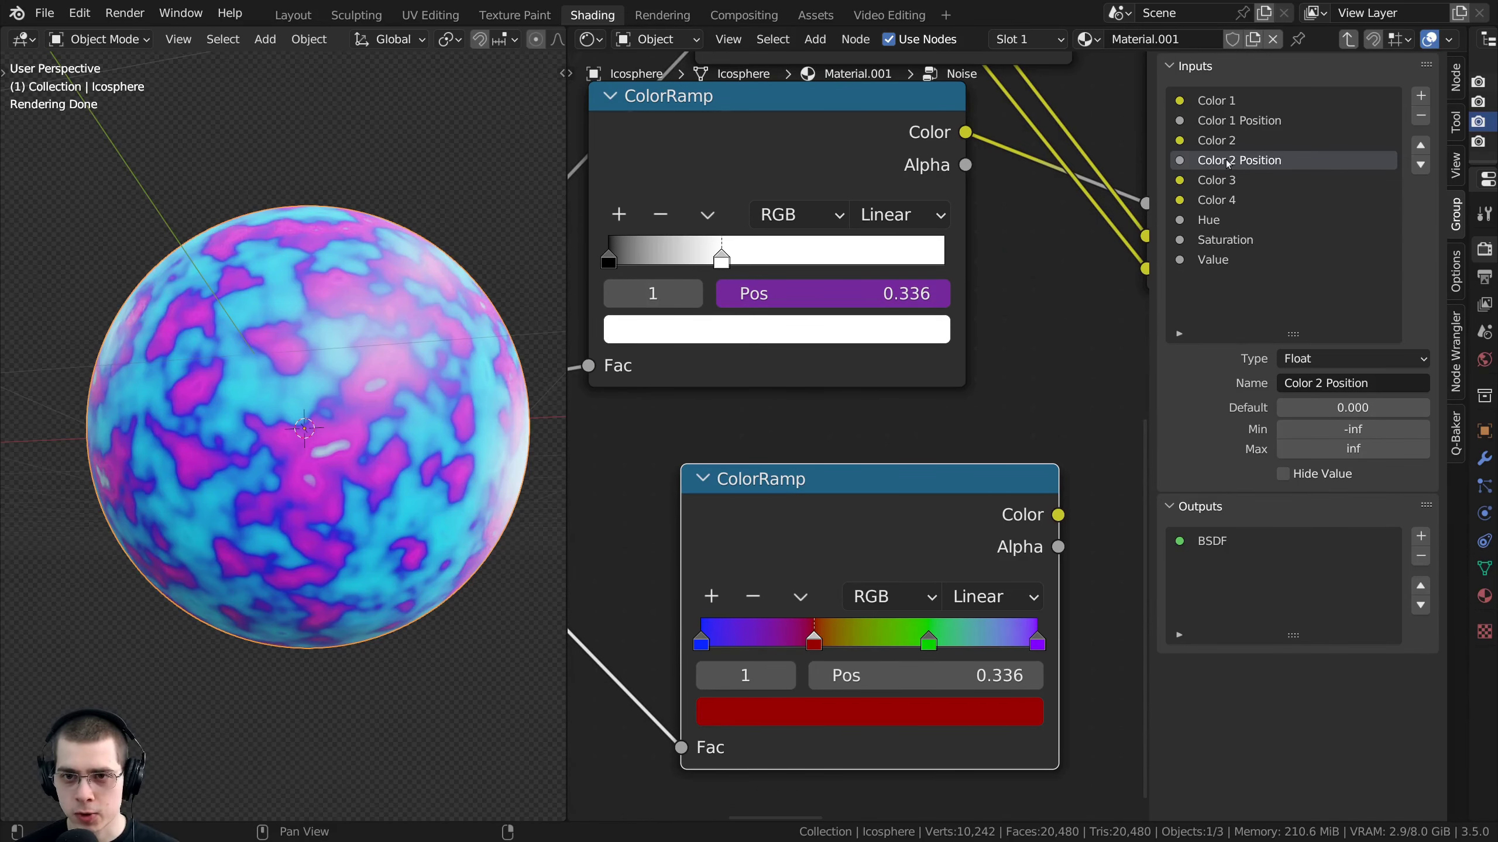
middle_drag(811, 565, 889, 347)
scroll(896, 413, up, 2)
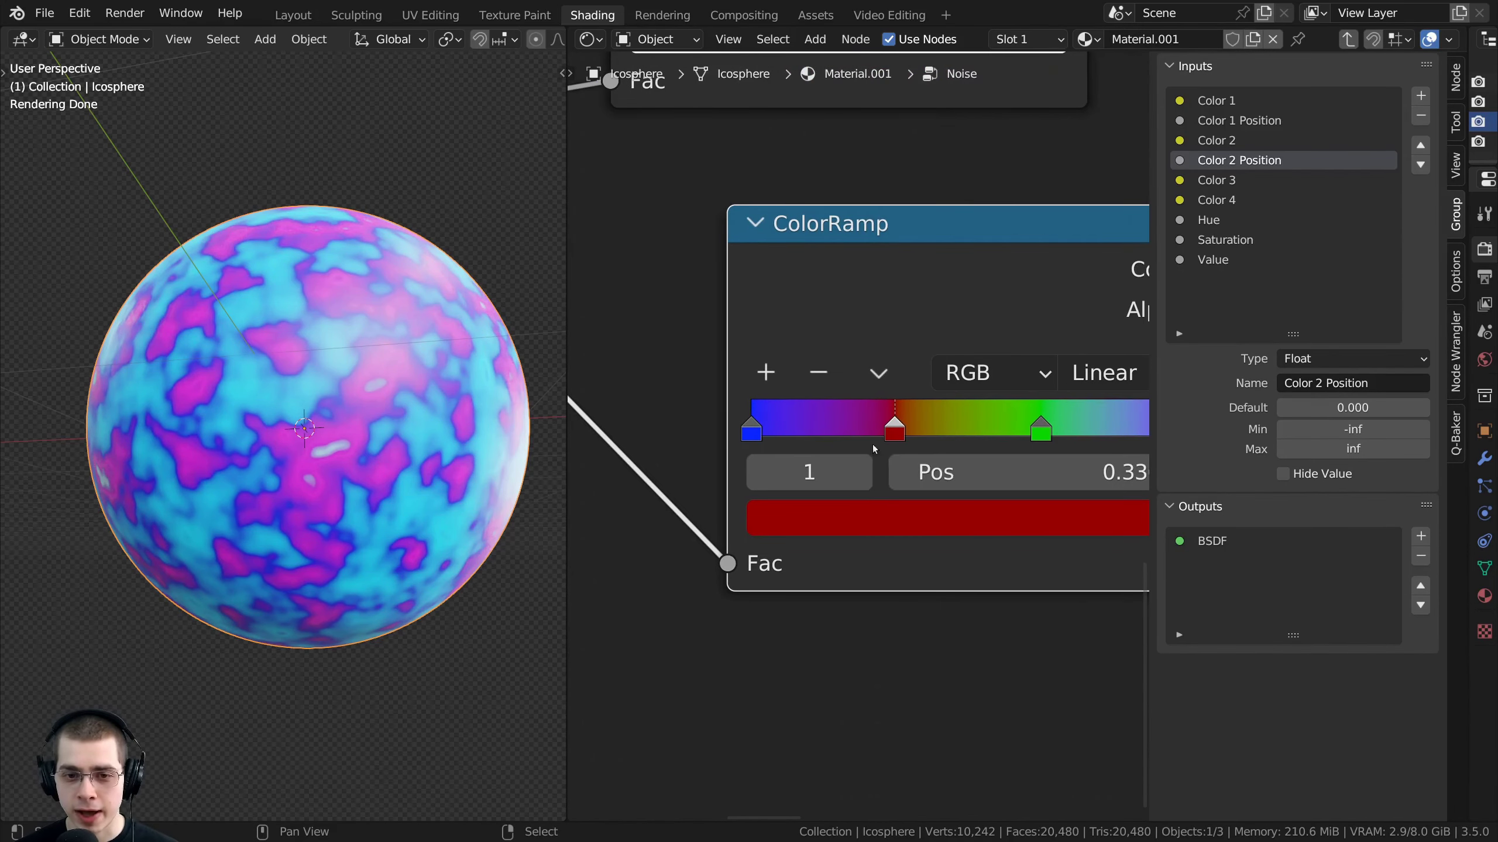
middle_drag(873, 445, 844, 444)
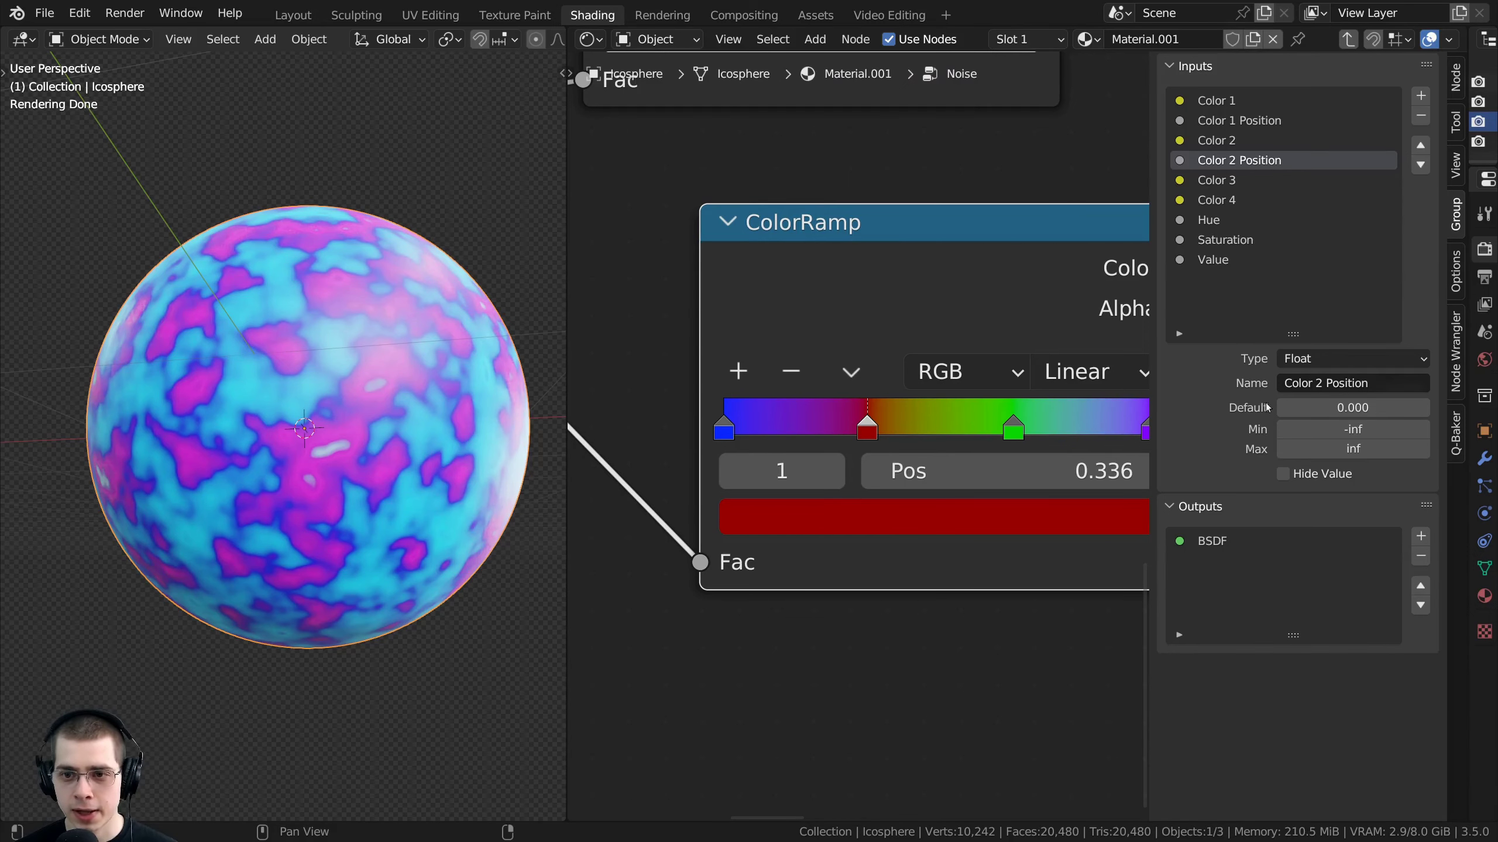
click(1360, 407)
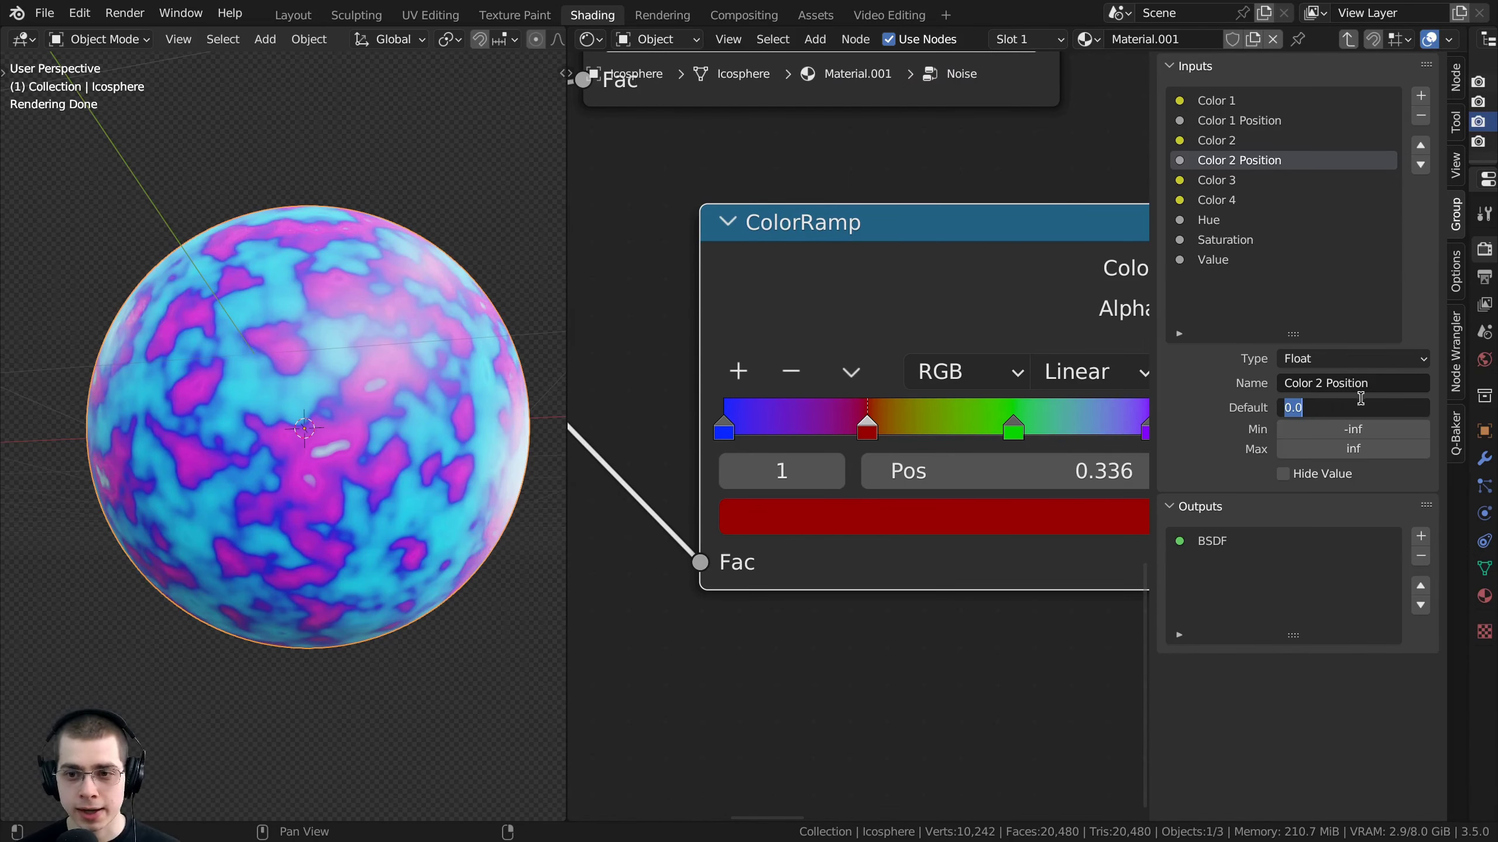
text(0.336)
key(Return)
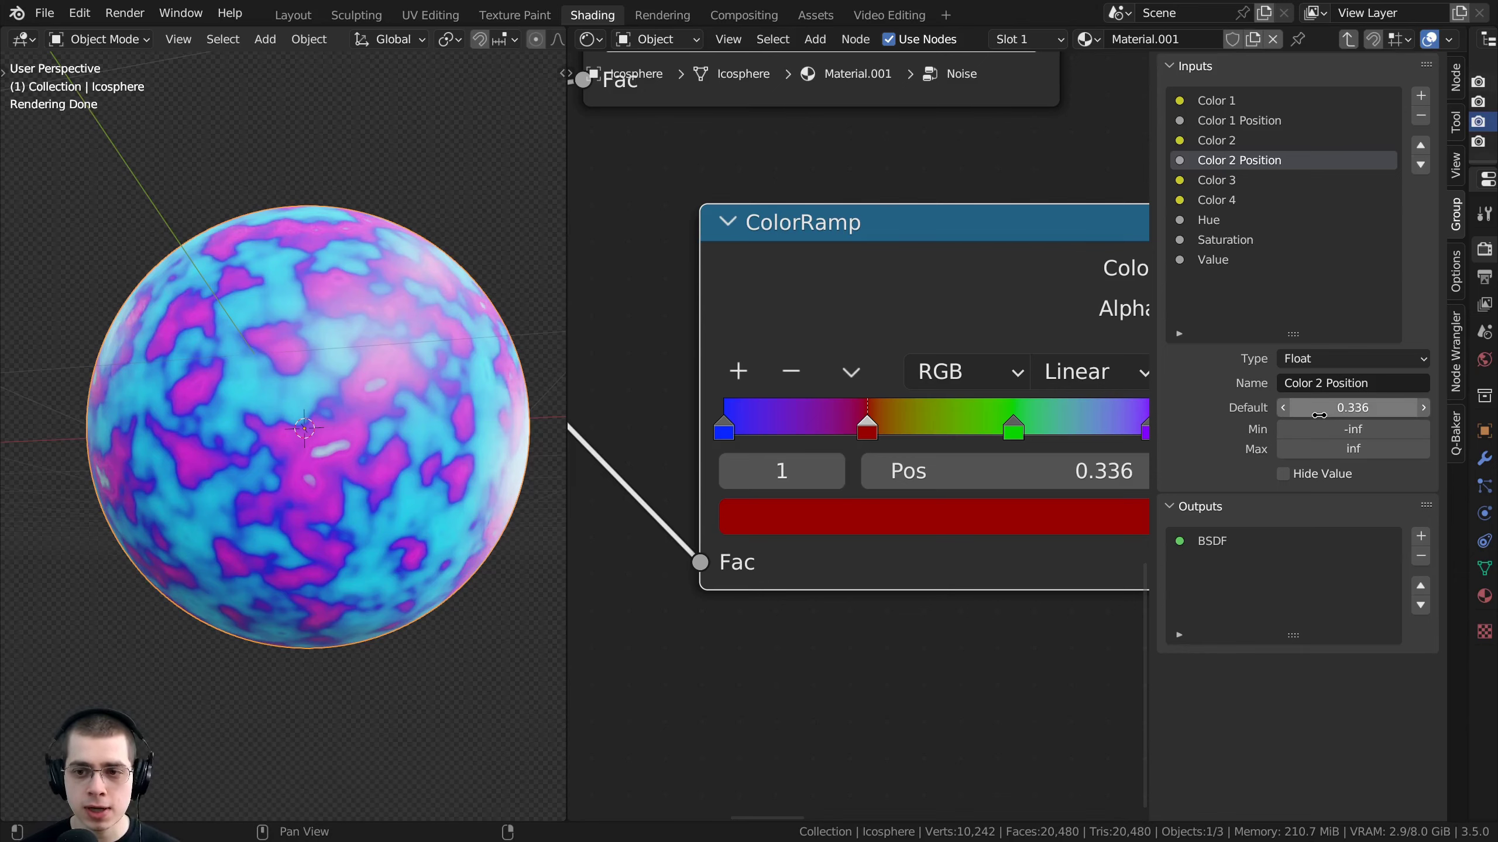
click(1336, 408)
click(1341, 409)
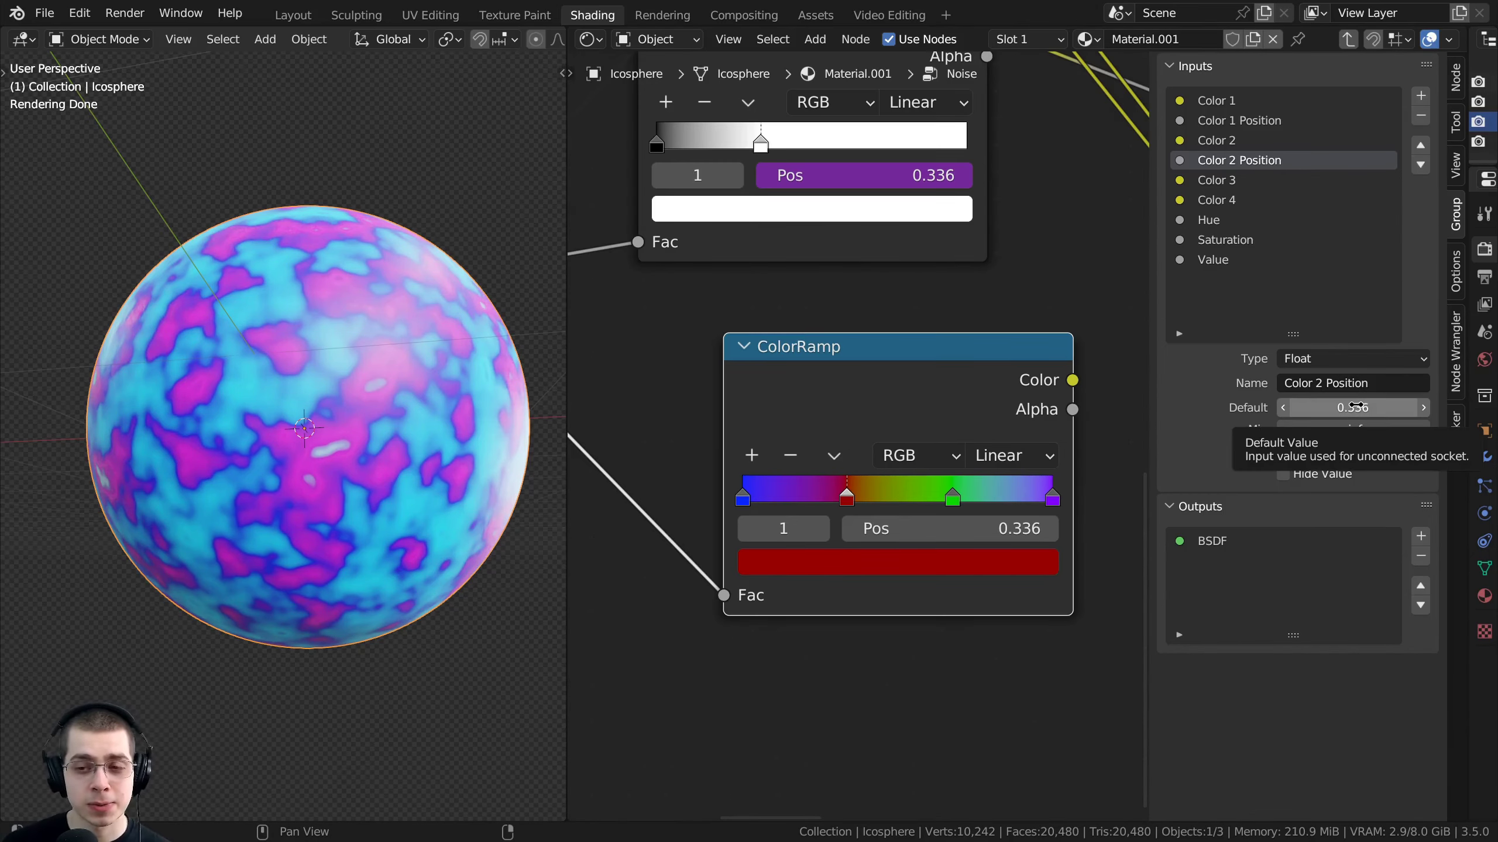
click(1336, 409)
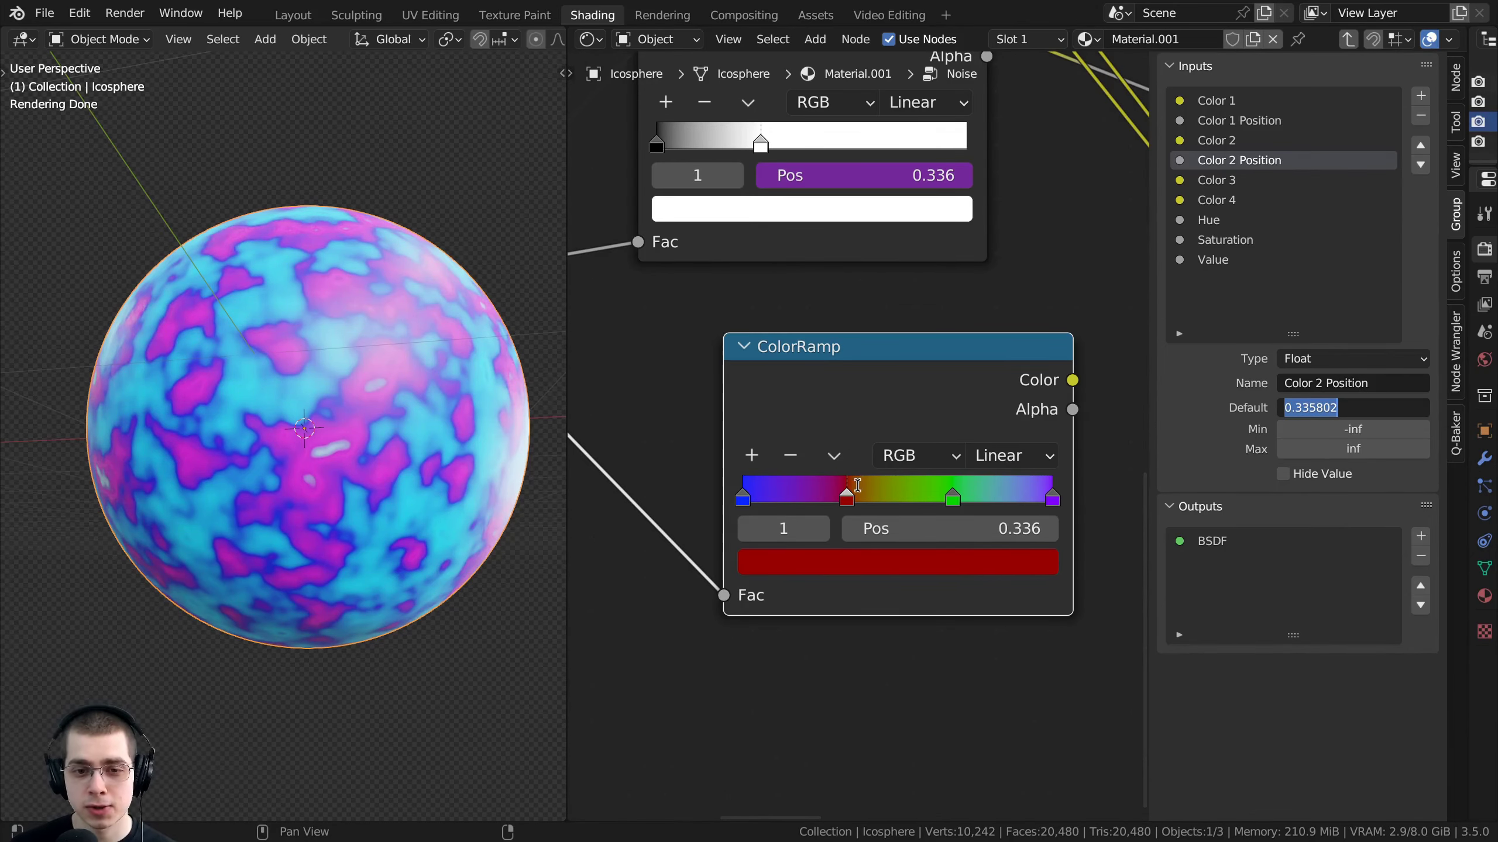
click(857, 489)
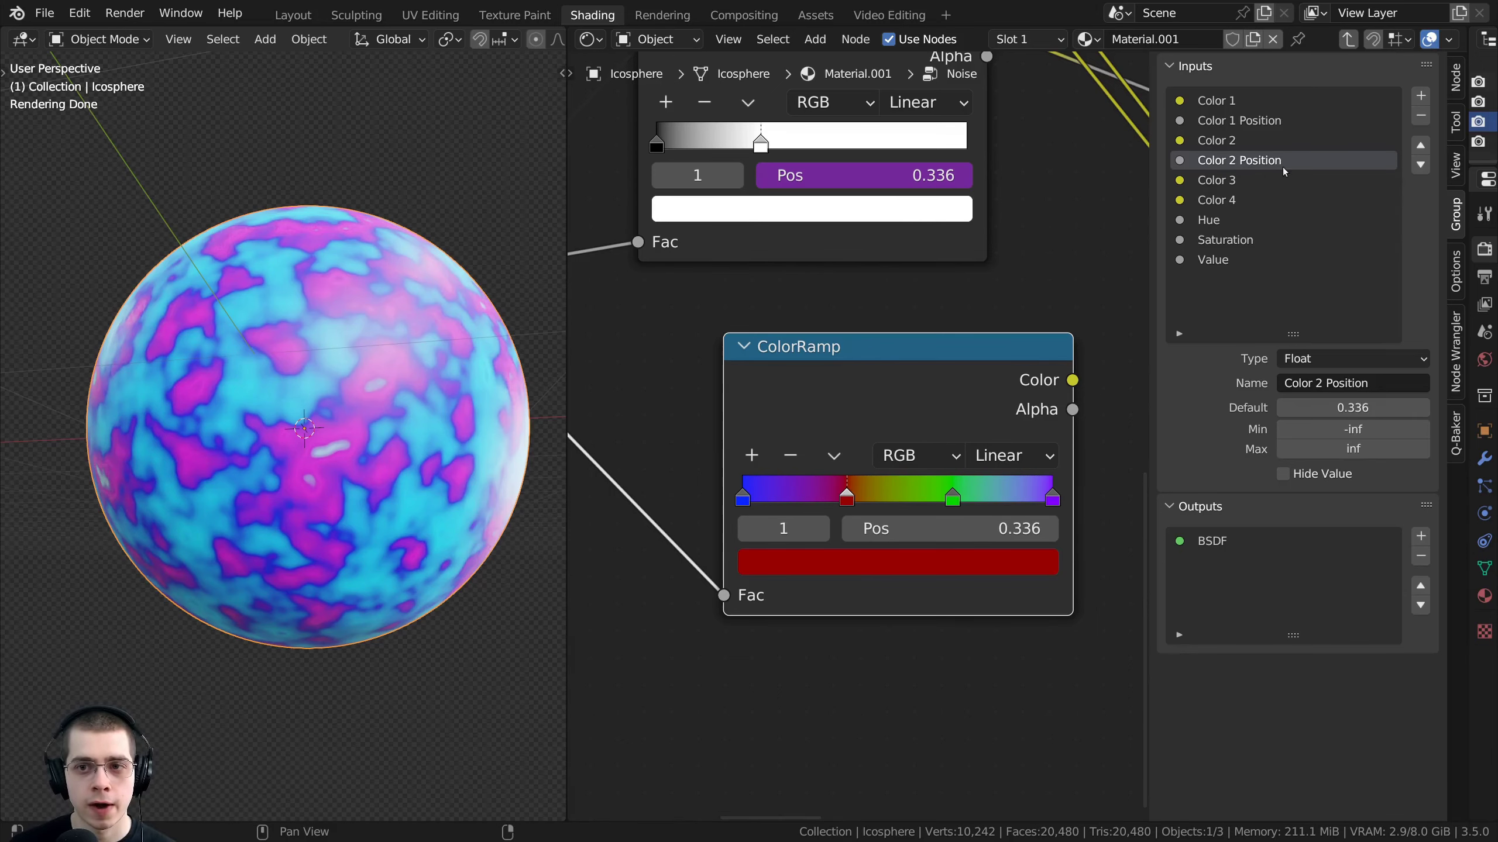
Check the default value of the Color 1 Position group input
click(1250, 121)
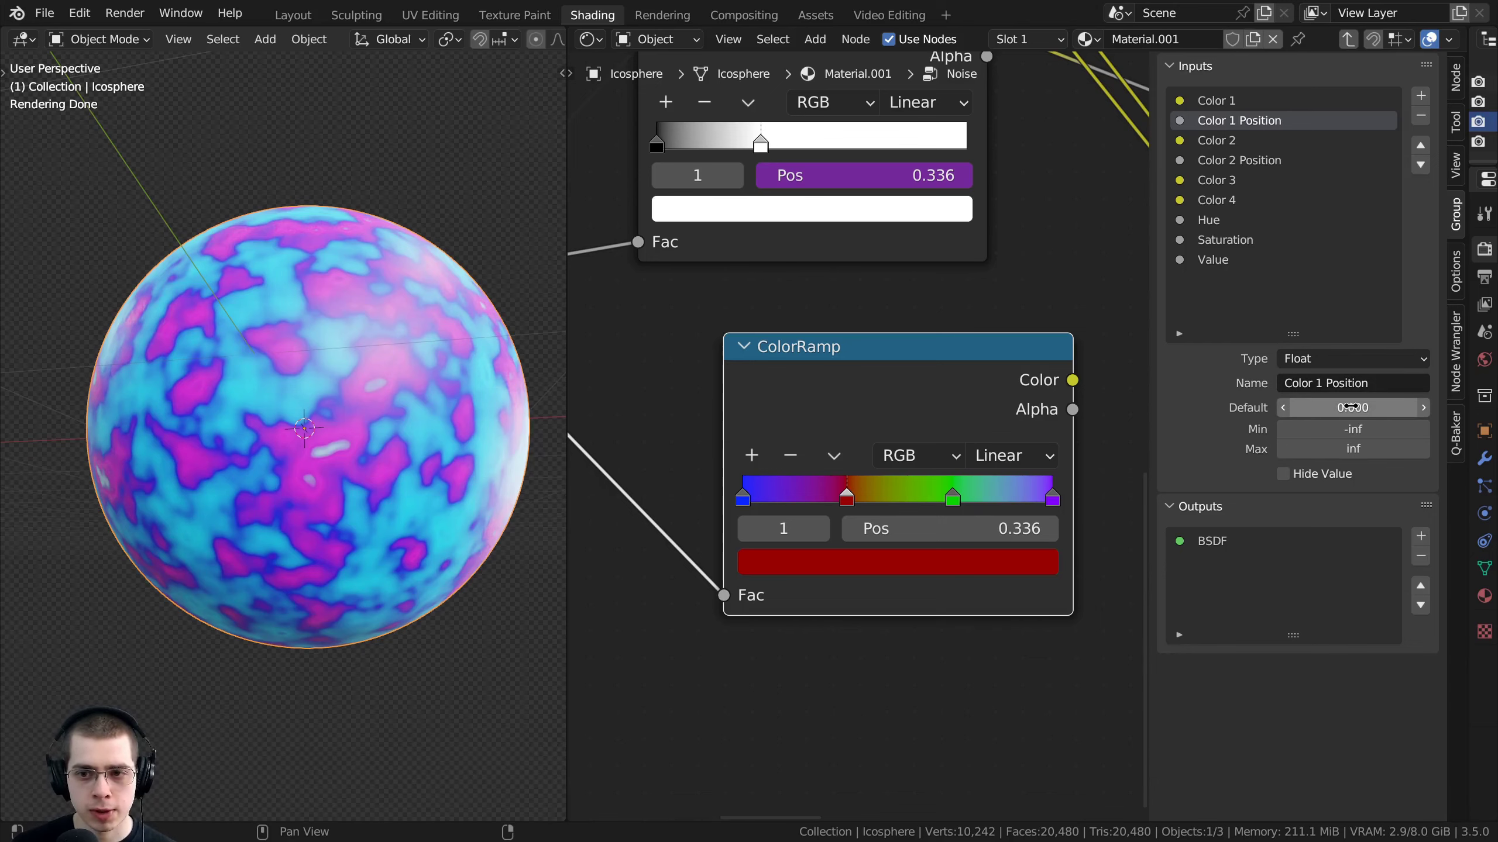
click(1315, 414)
click(675, 468)
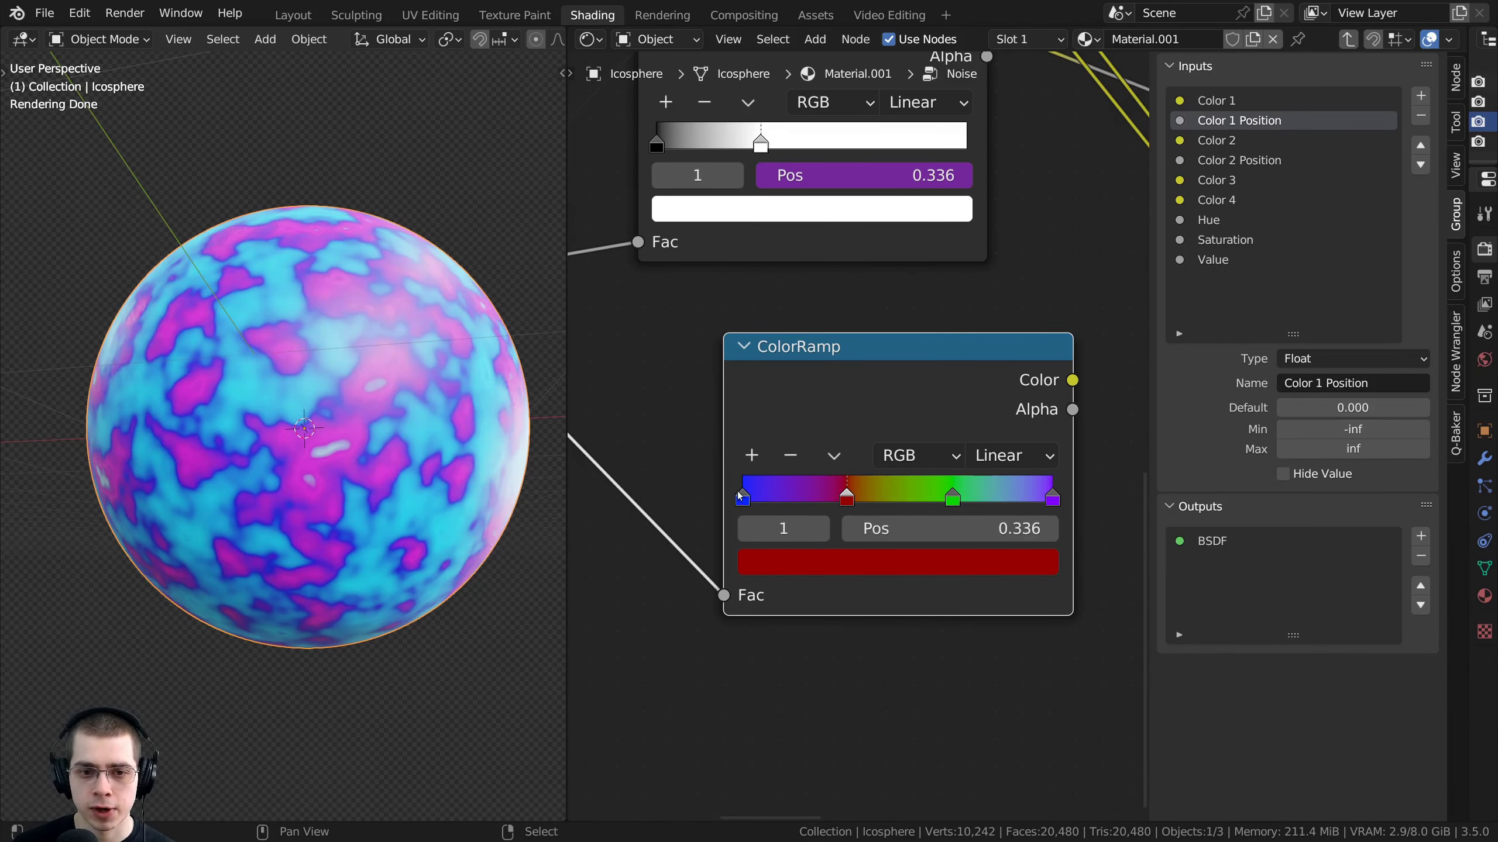
Examine the stop positions on the black-and-white ColorRamps that have no driver yet
scroll(741, 497, down, 2)
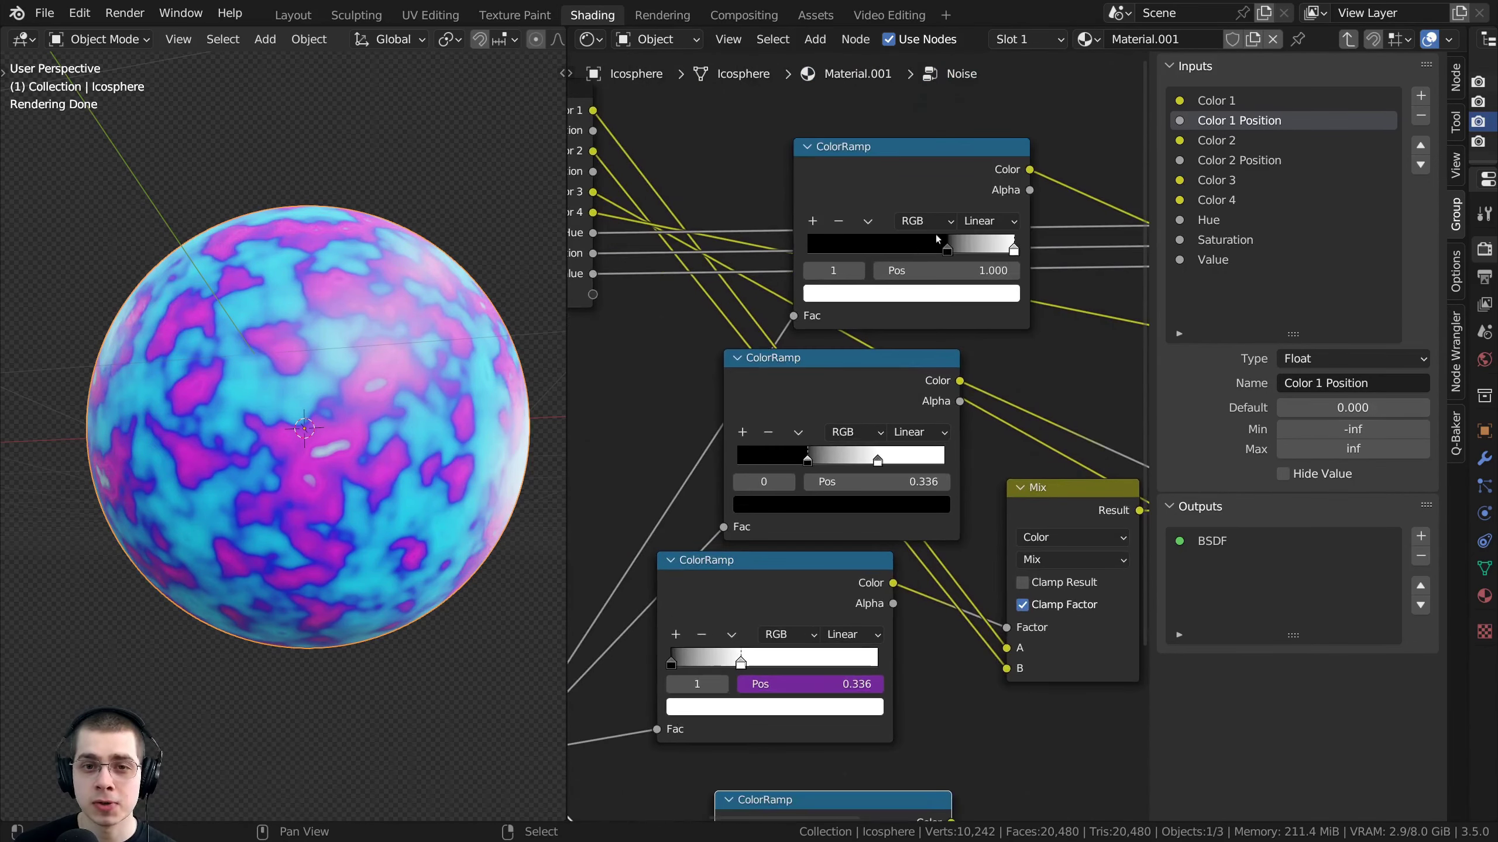
drag(817, 461, 876, 461)
key(ctrl+z)
key(ctrl+z)
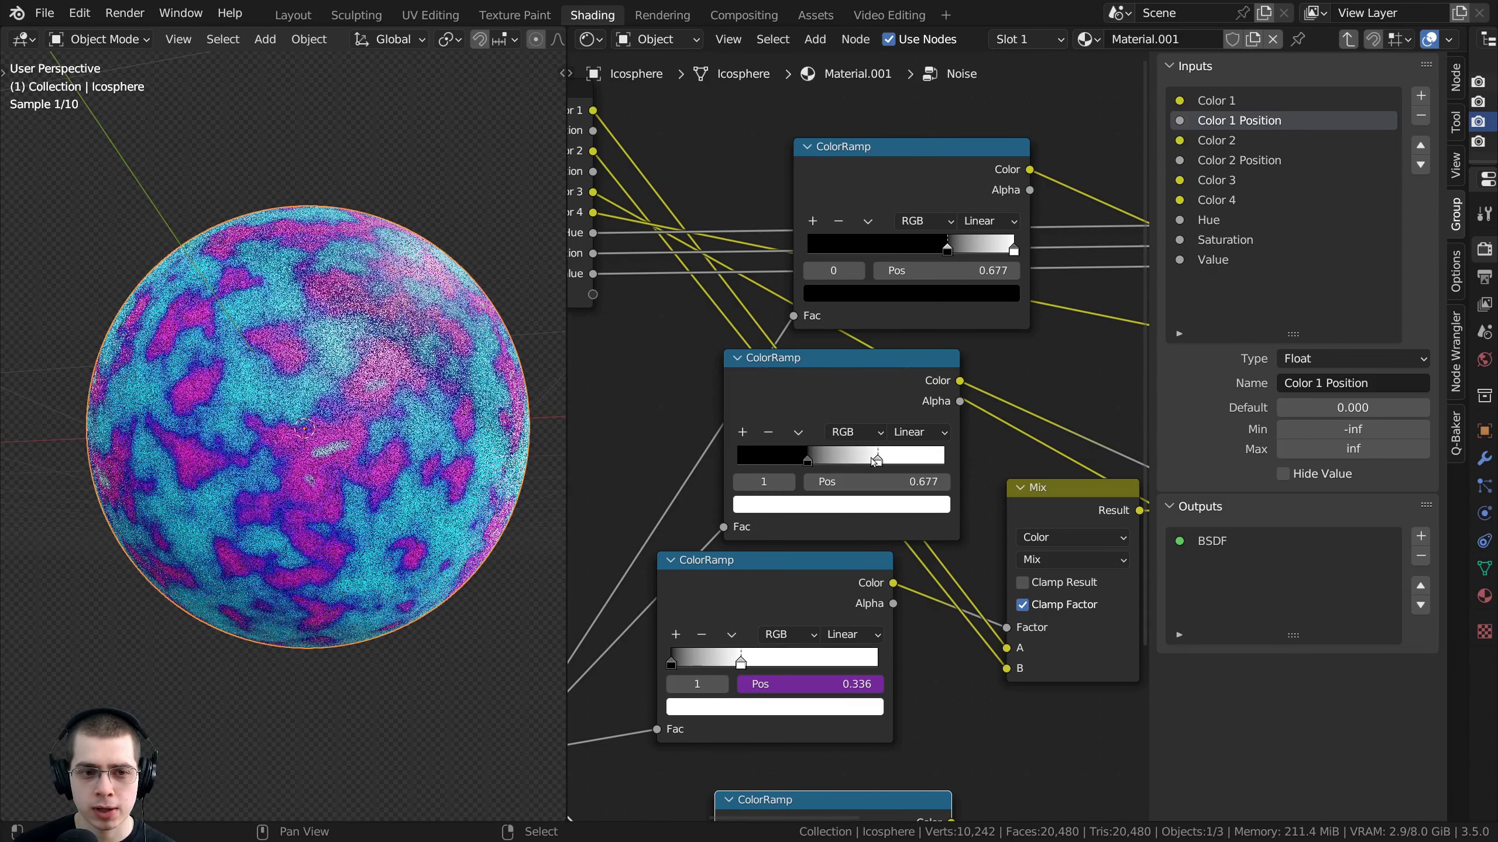
middle_drag(886, 544, 926, 413)
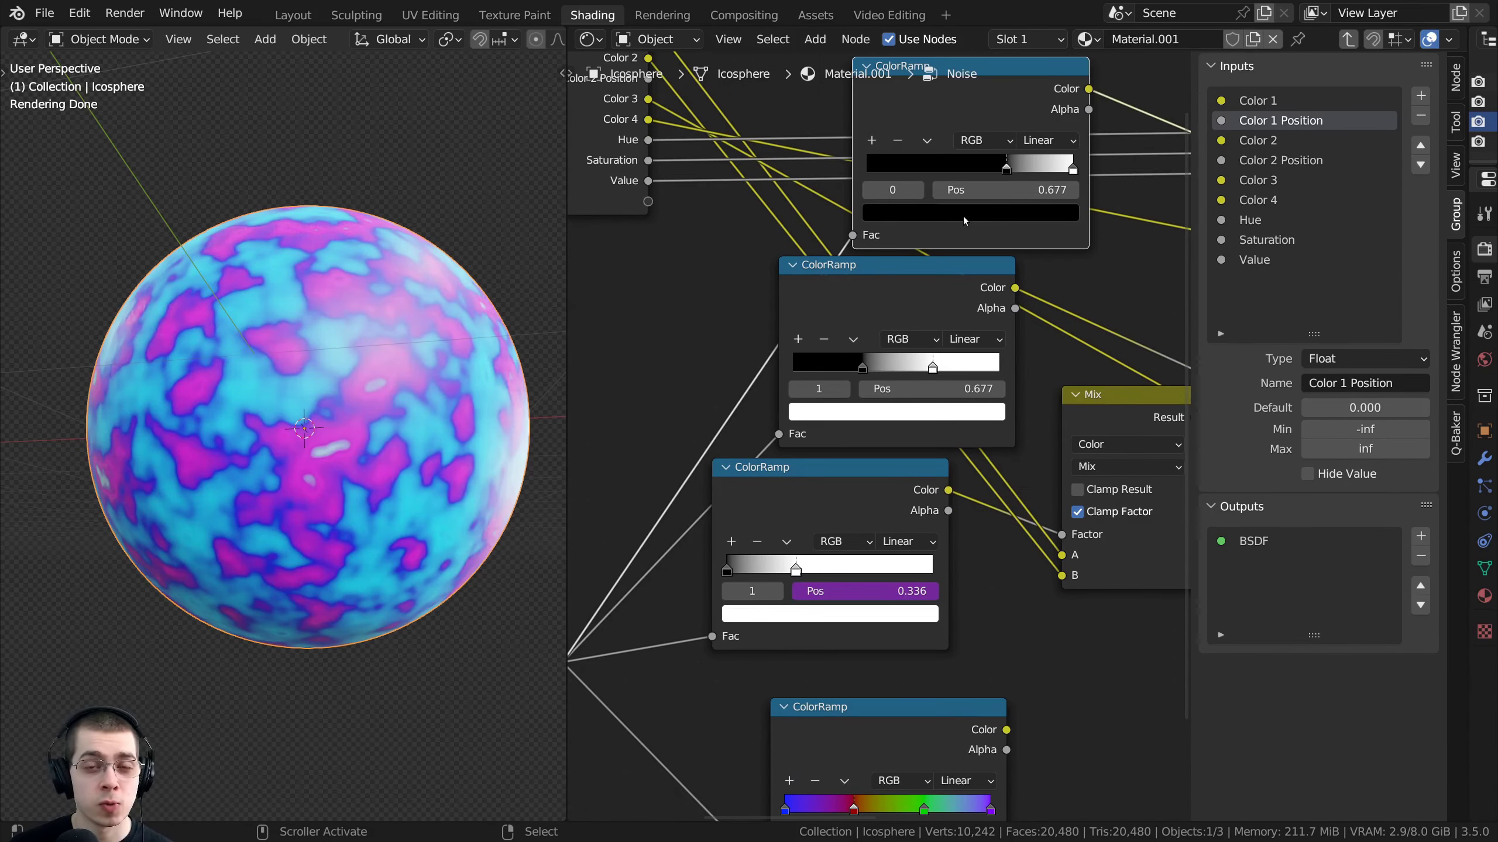
middle_drag(964, 221, 912, 262)
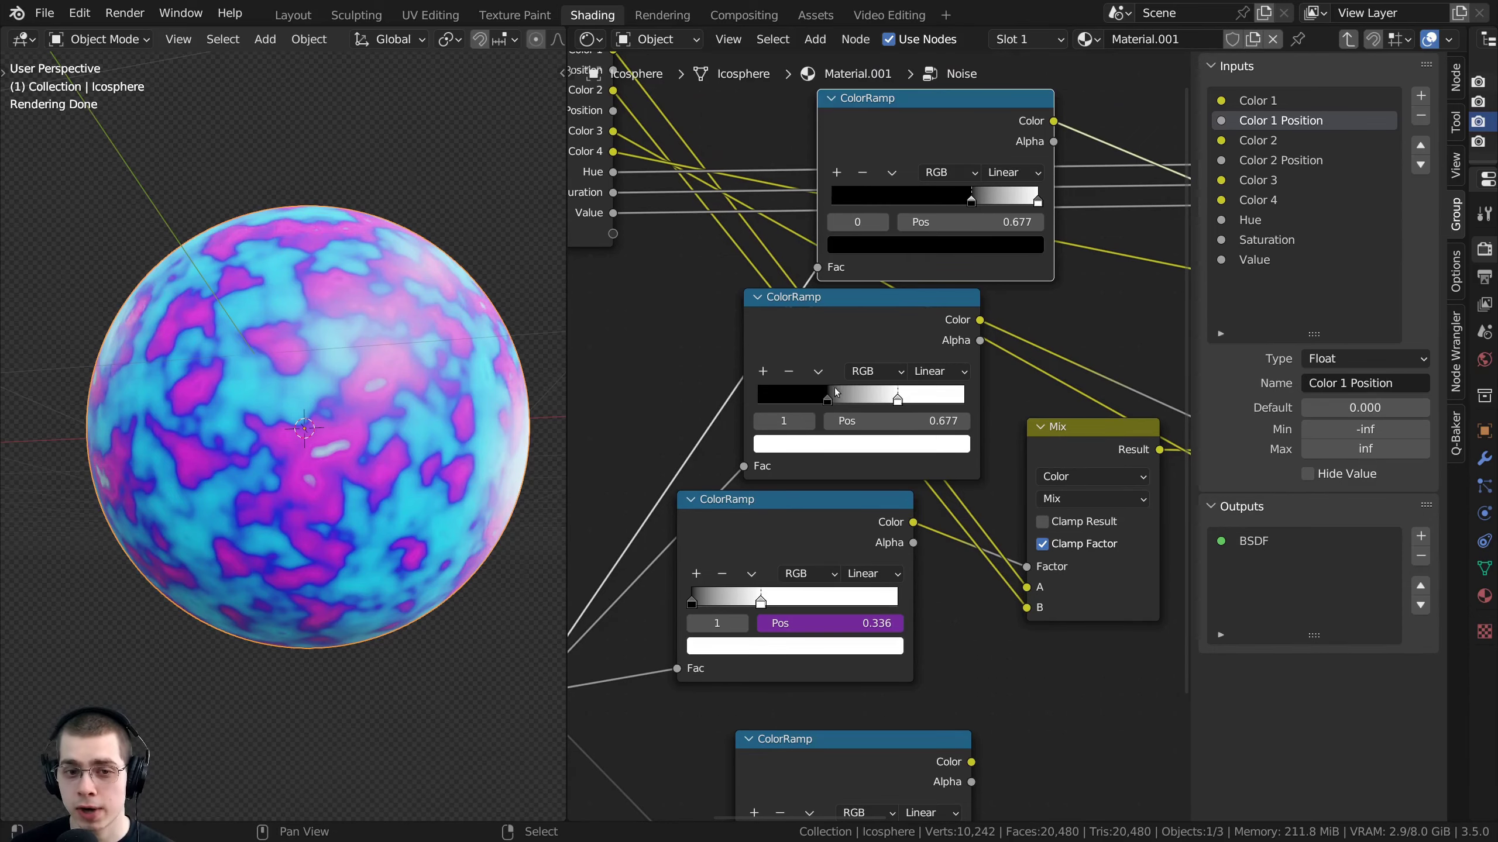
mouse_move(827, 400)
mouse_down()
mouse_move(862, 401)
mouse_move(841, 403)
mouse_up()
key(ctrl+z)
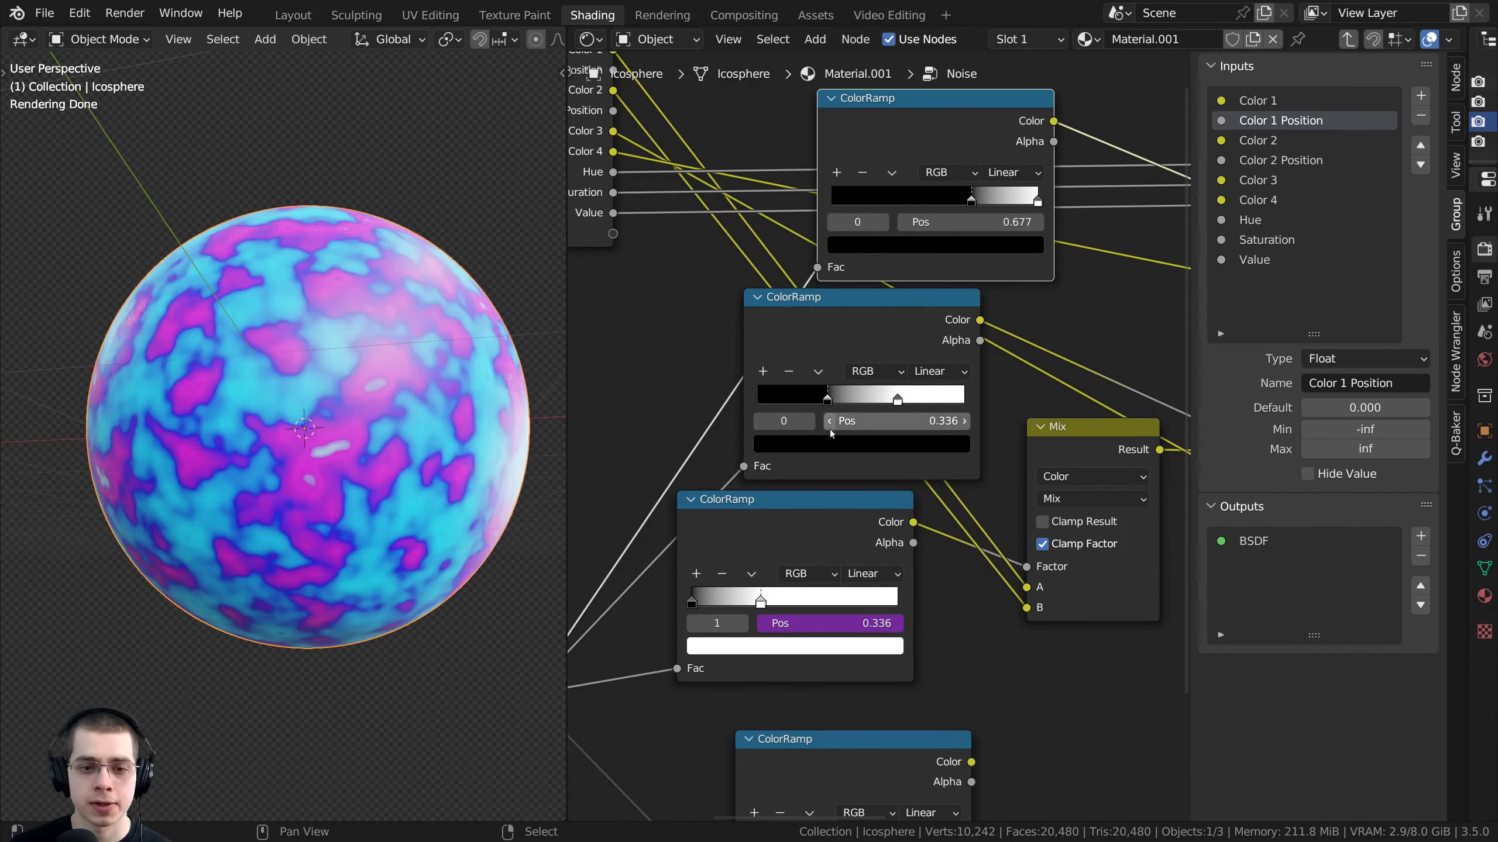
middle_drag(841, 477, 865, 378)
Add a Float group input directly after Color 3 and name it Color 3 Position
click(1256, 181)
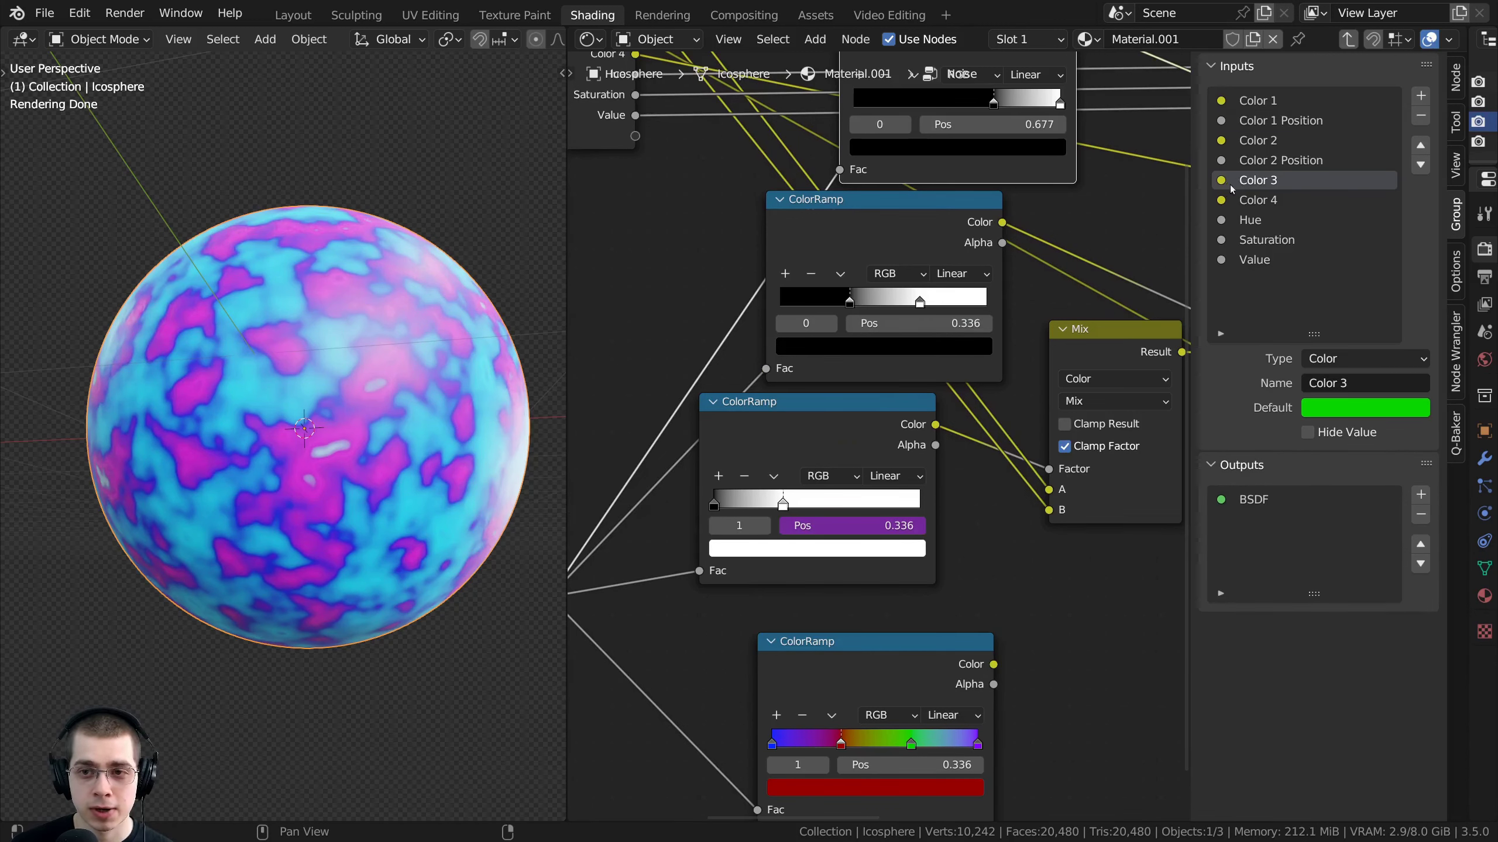
click(1421, 95)
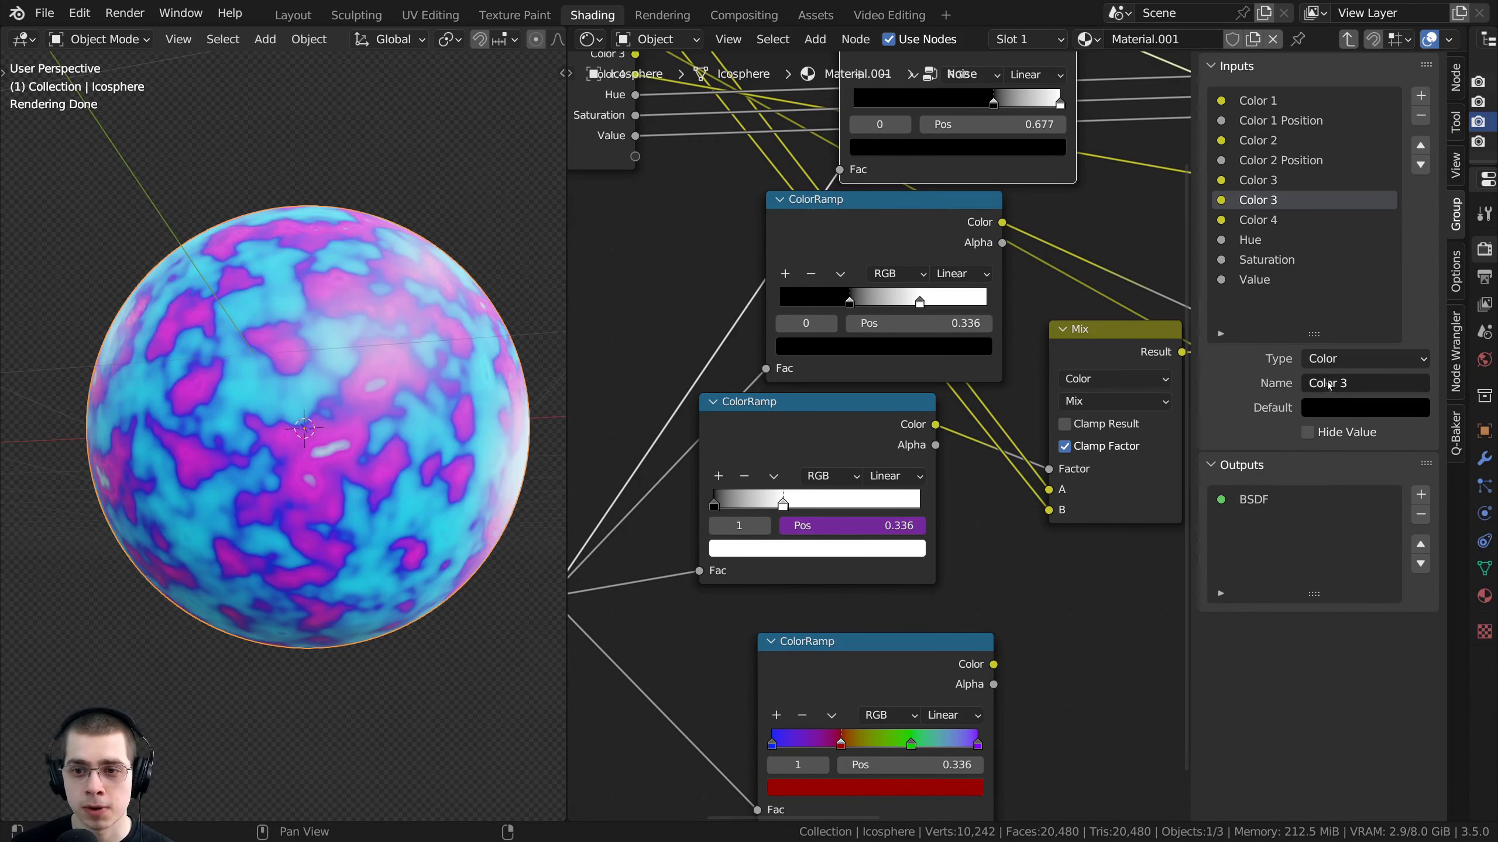
click(1327, 359)
click(1349, 424)
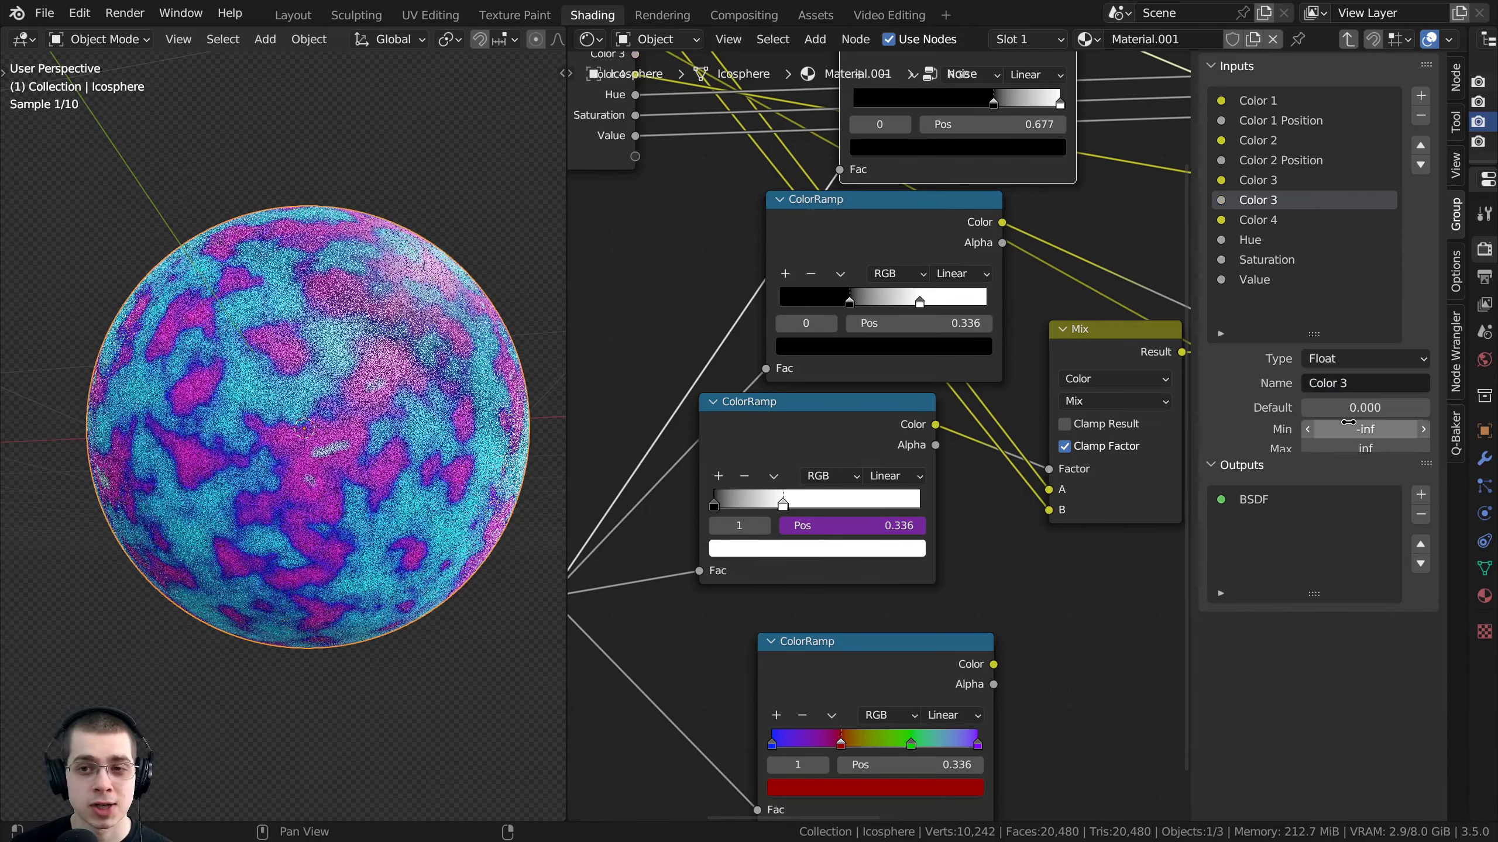
click(1319, 161)
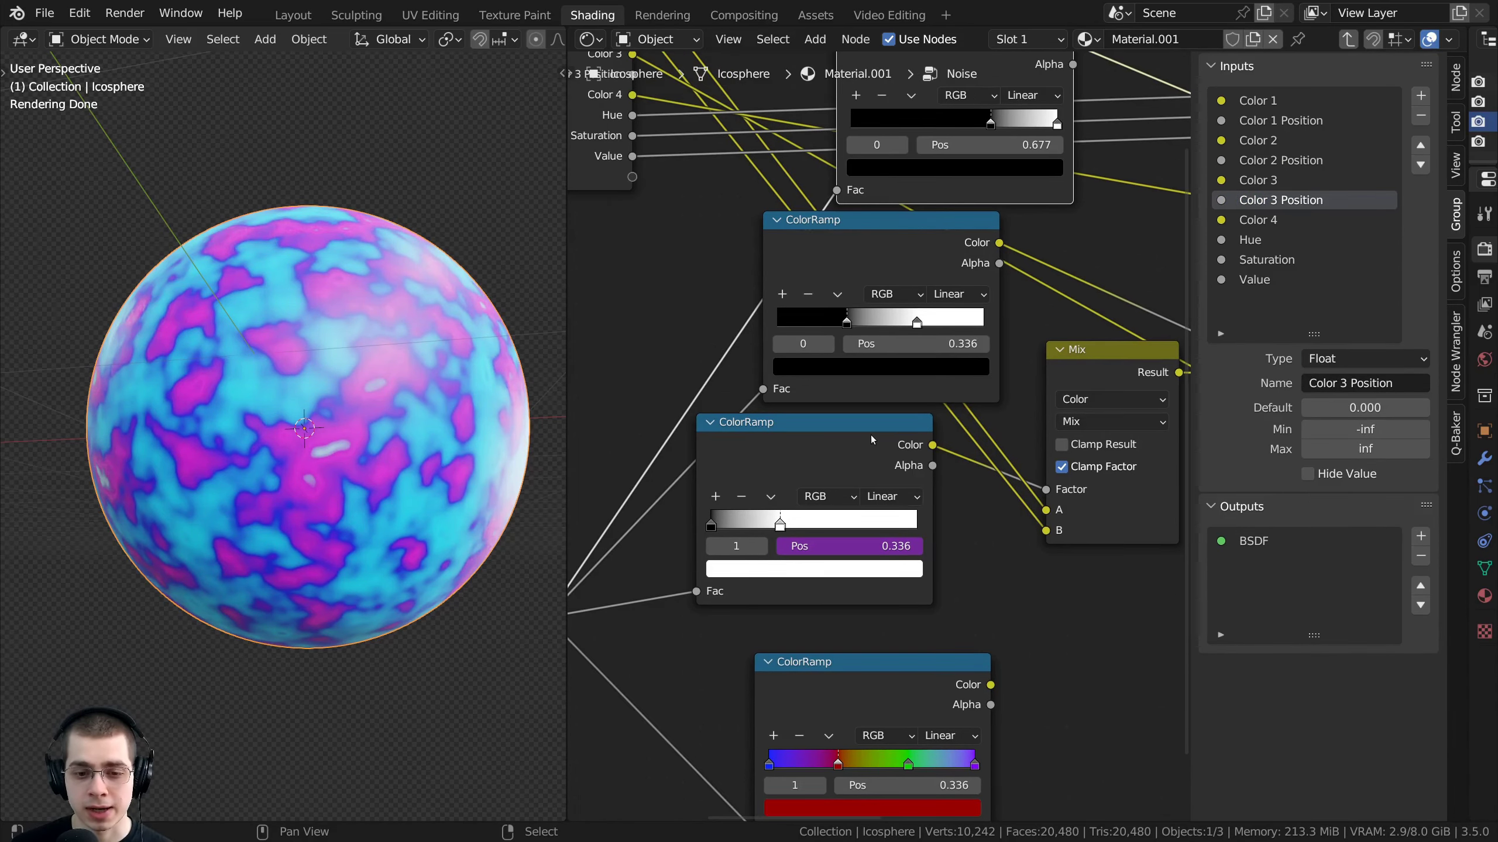
Leave the Noise group and copy the data path of the node's Color 3 Position value
key(Tab)
scroll(795, 486, up, 3)
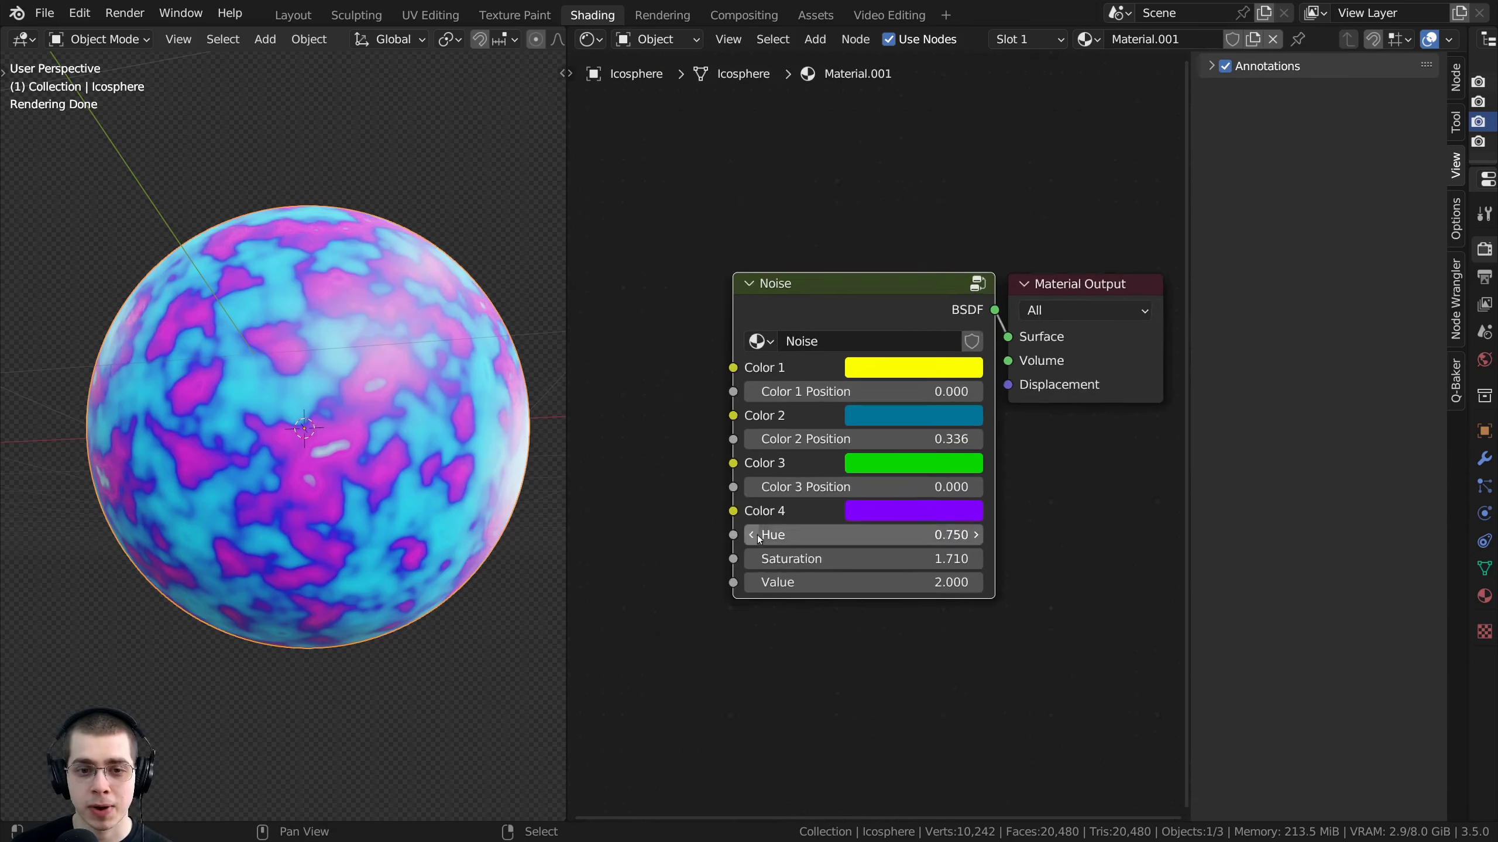
right_click(797, 482)
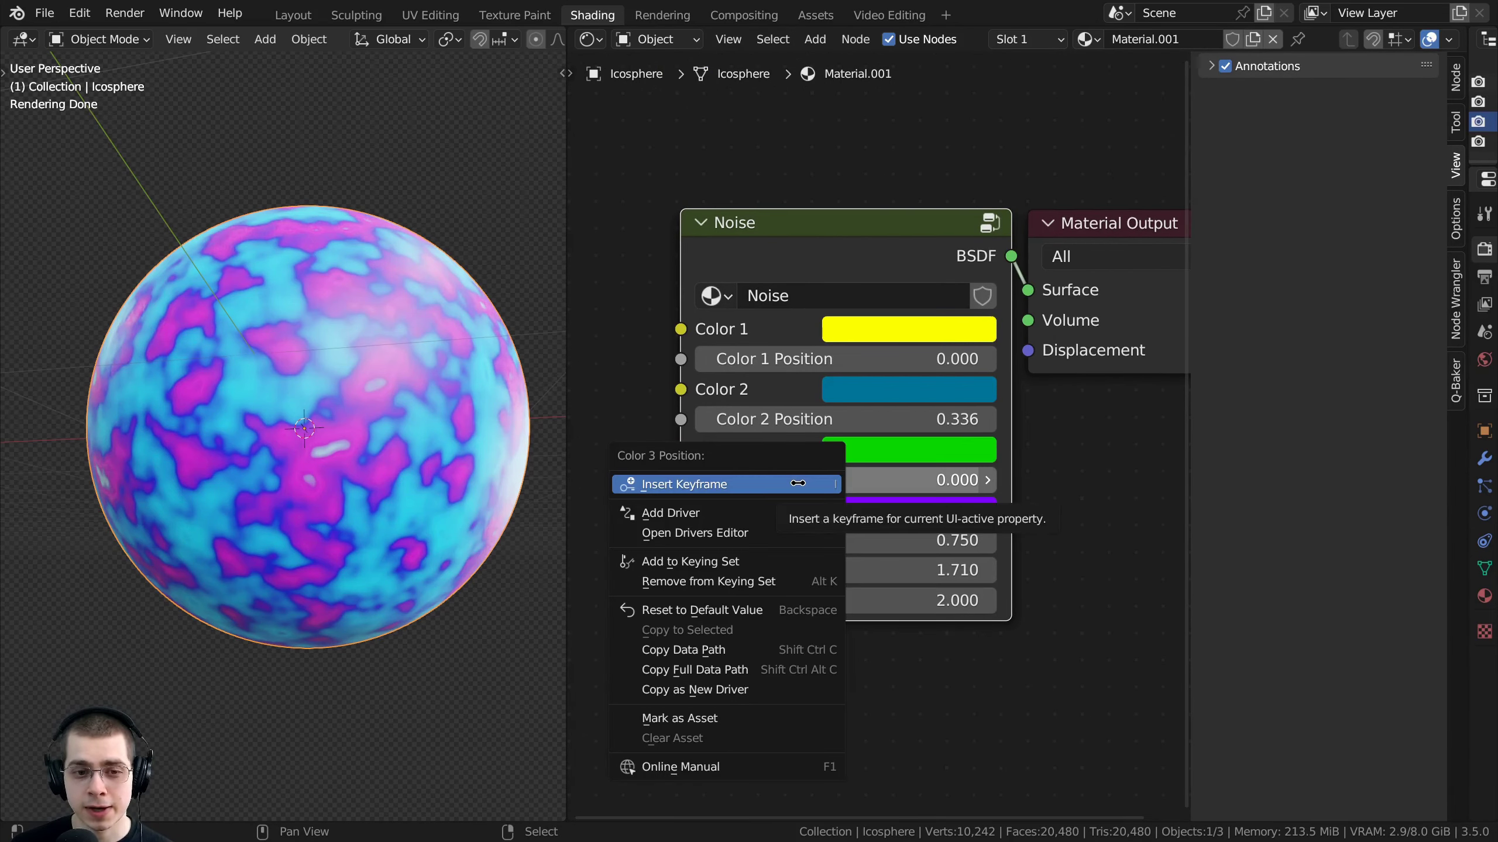
click(692, 649)
drag(850, 230, 841, 233)
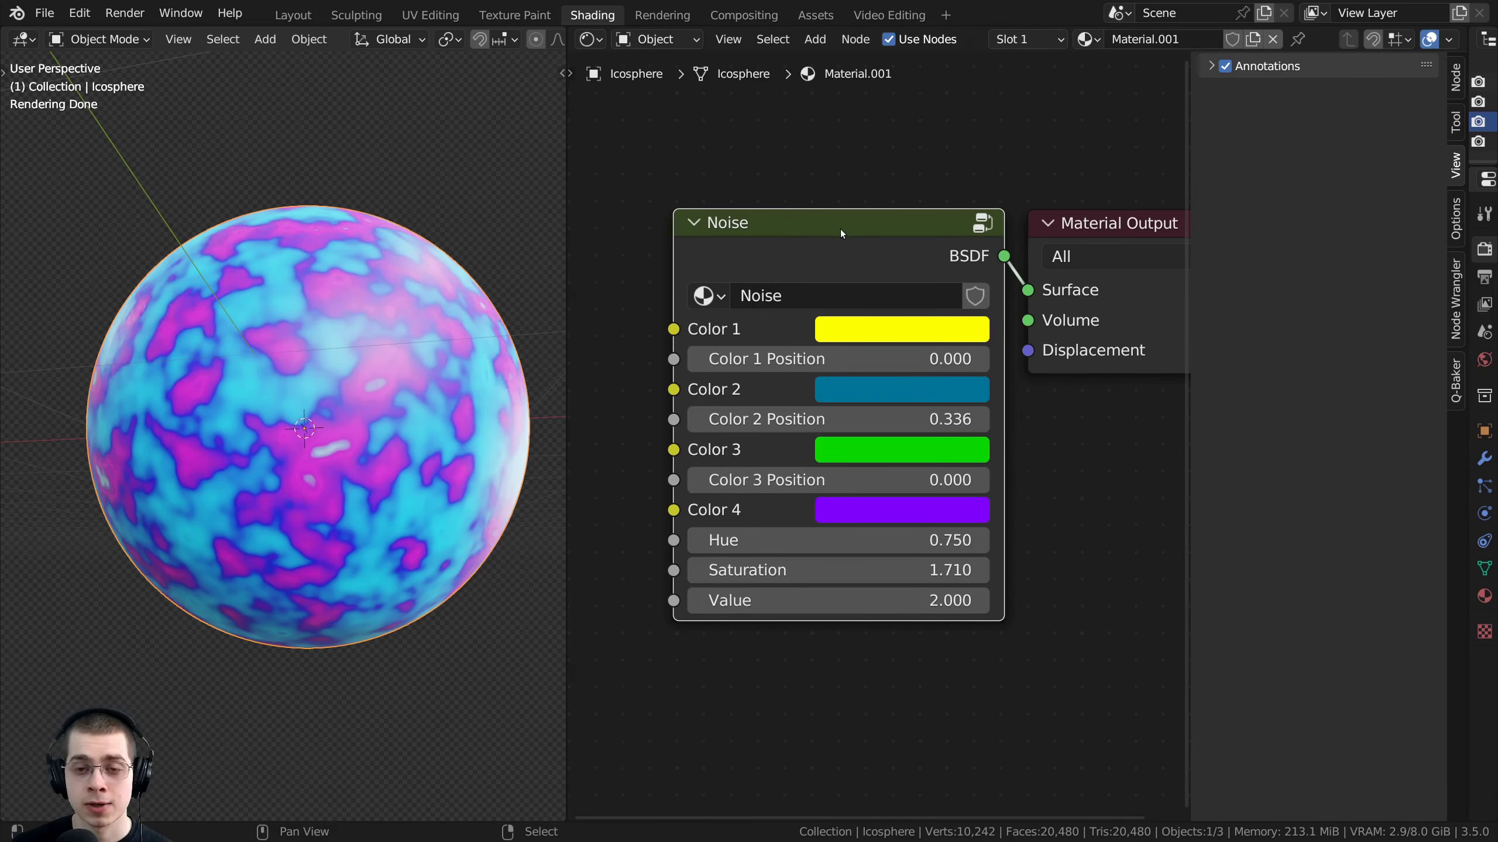
Inside the Noise group, add a driver to the position of the white stop on the middle black-and-white ColorRamp
key(Tab)
scroll(830, 171, down, 5)
middle_drag(830, 170, 851, 294)
scroll(852, 293, up, 4)
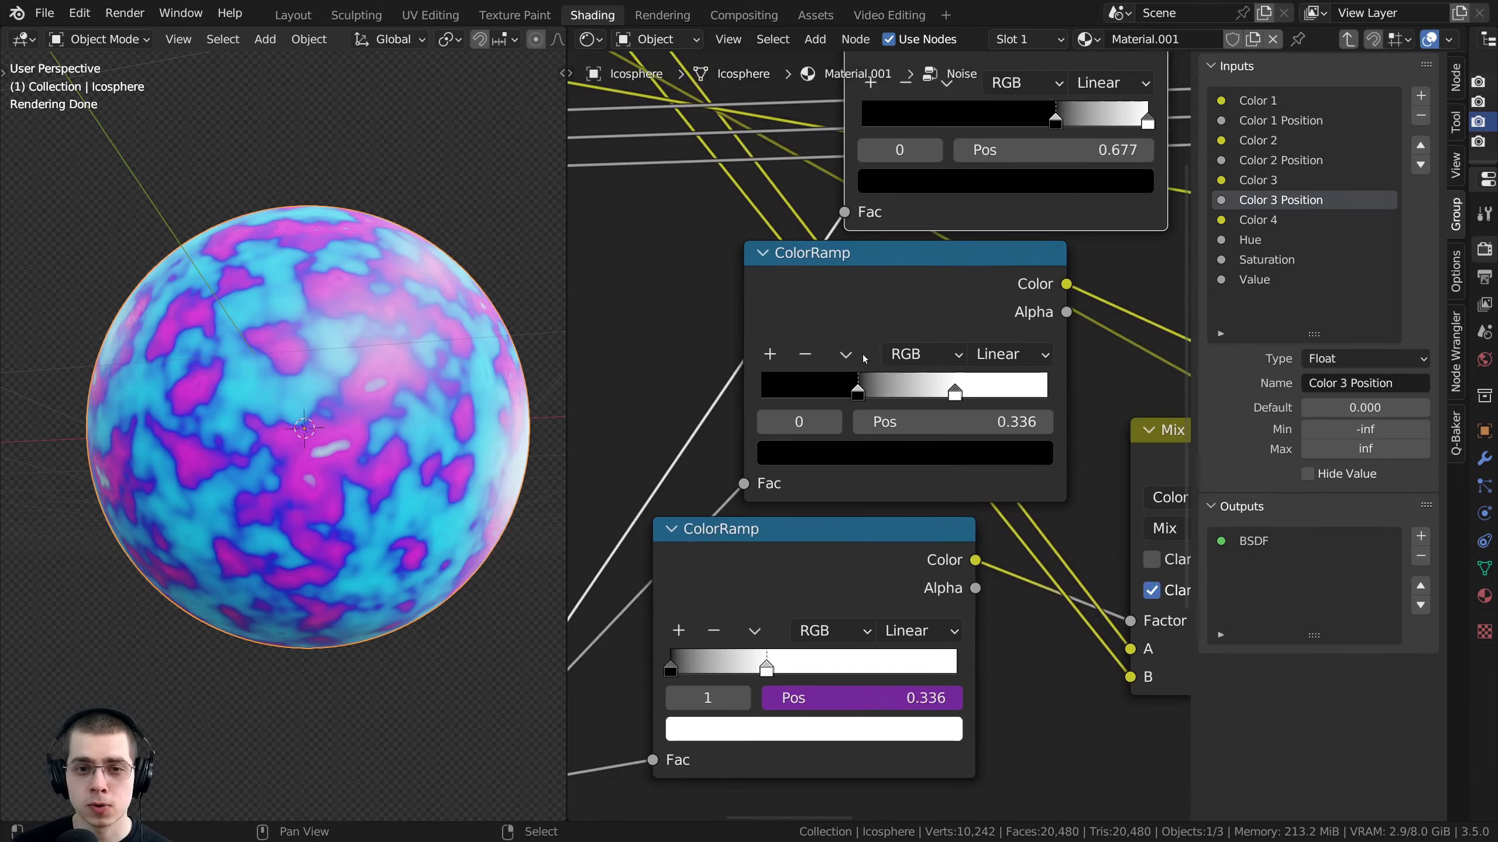
click(832, 355)
middle_drag(954, 387, 807, 396)
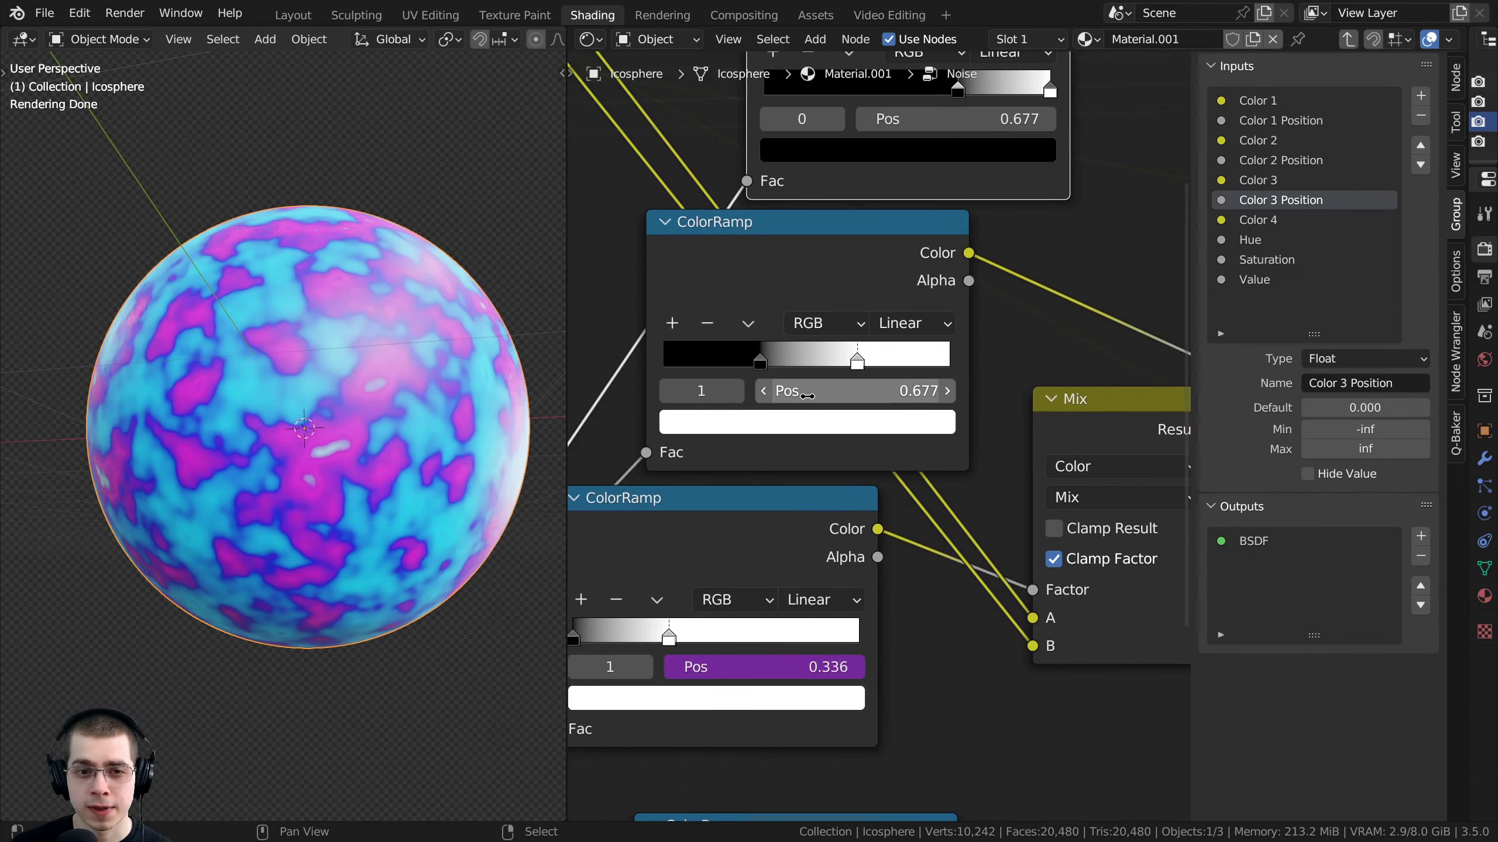
right_click(806, 396)
click(806, 397)
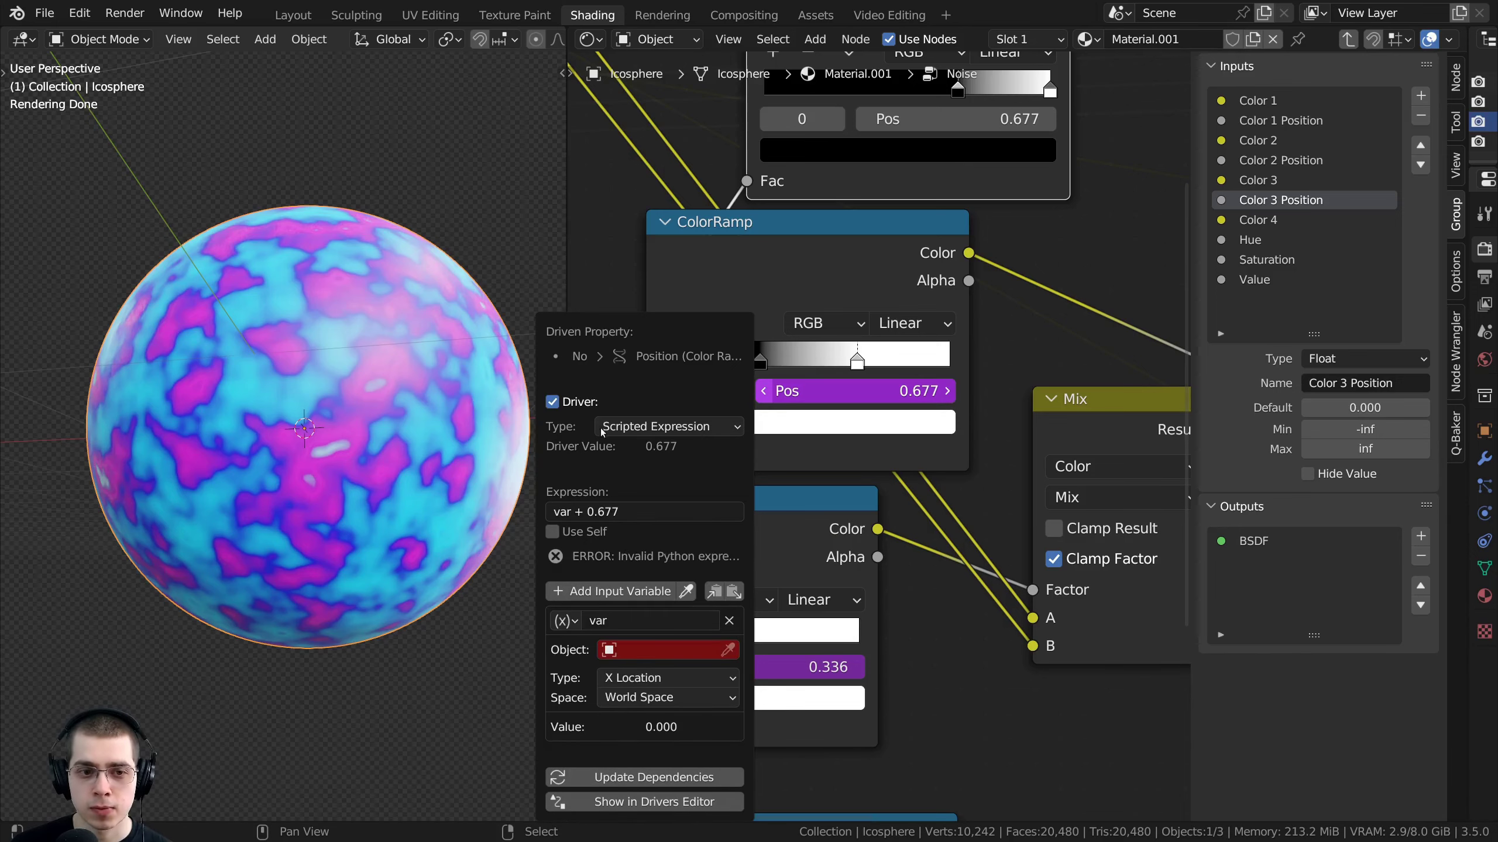
Switch the new driver to Sum Values and replace its default variable with a new input variable
click(619, 429)
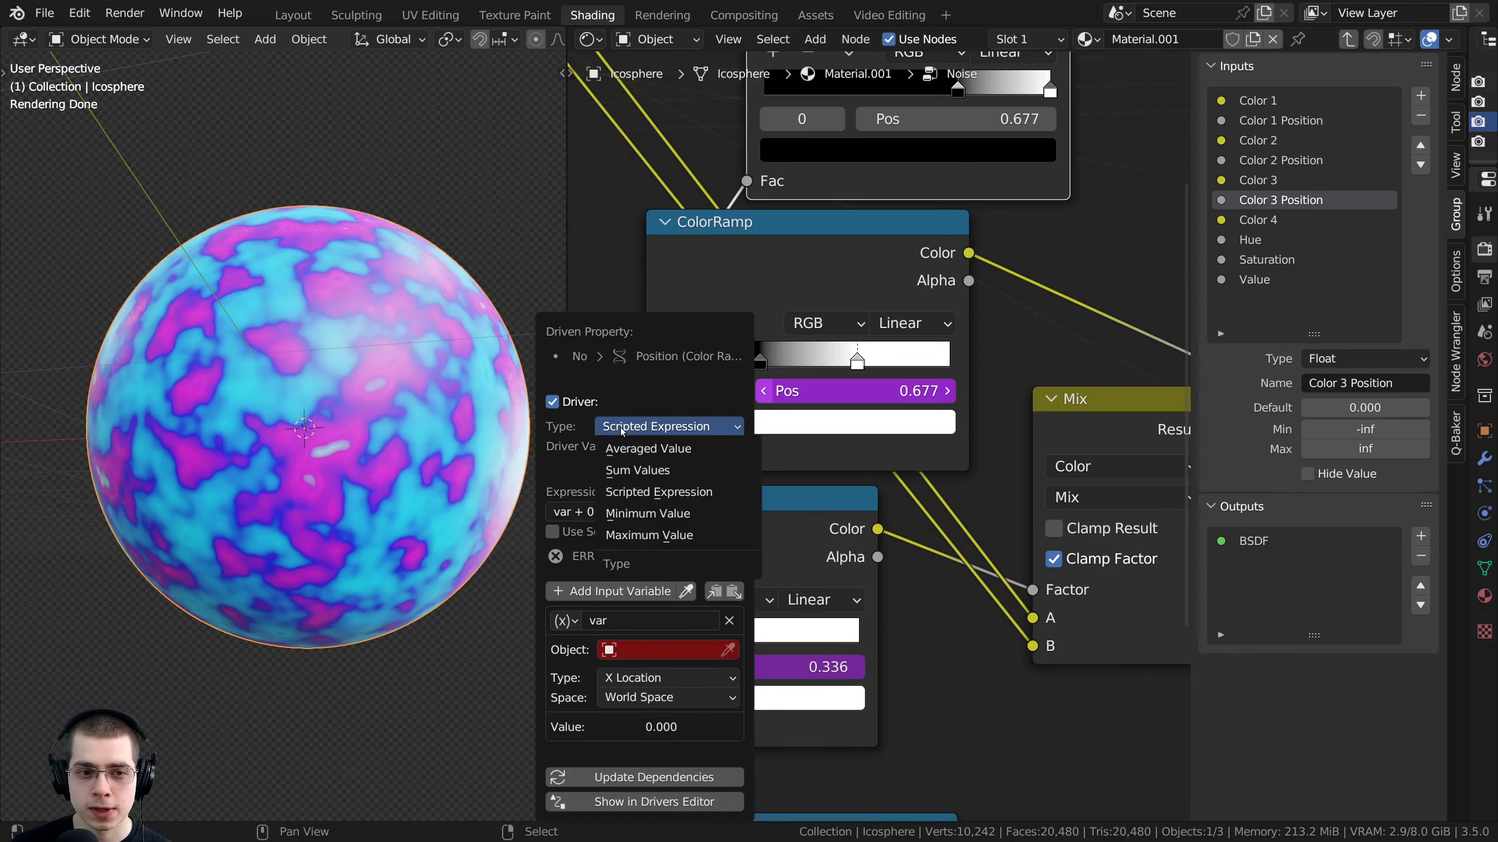
click(625, 469)
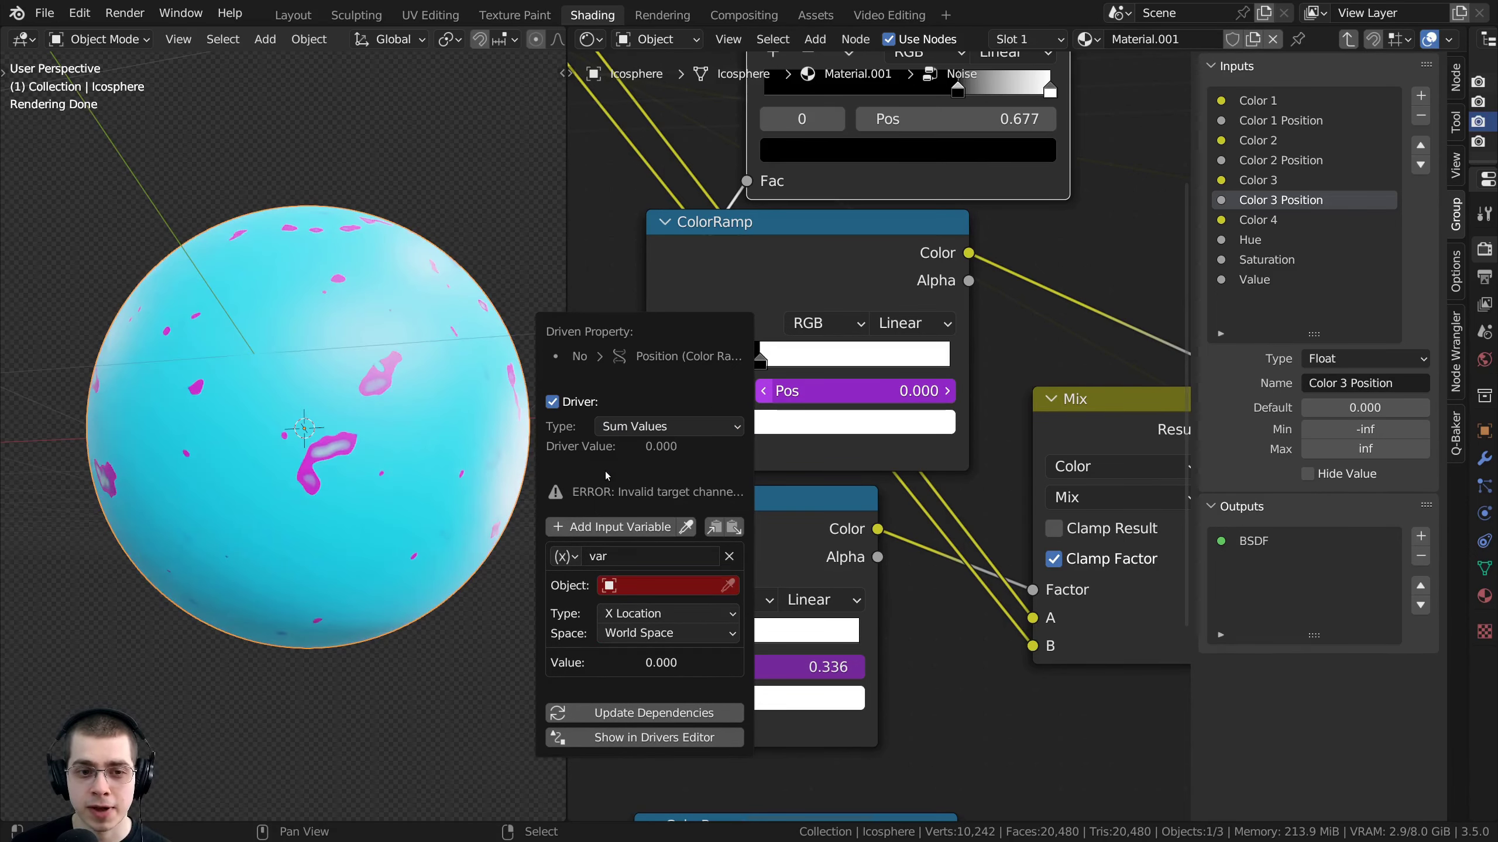
click(731, 556)
click(616, 527)
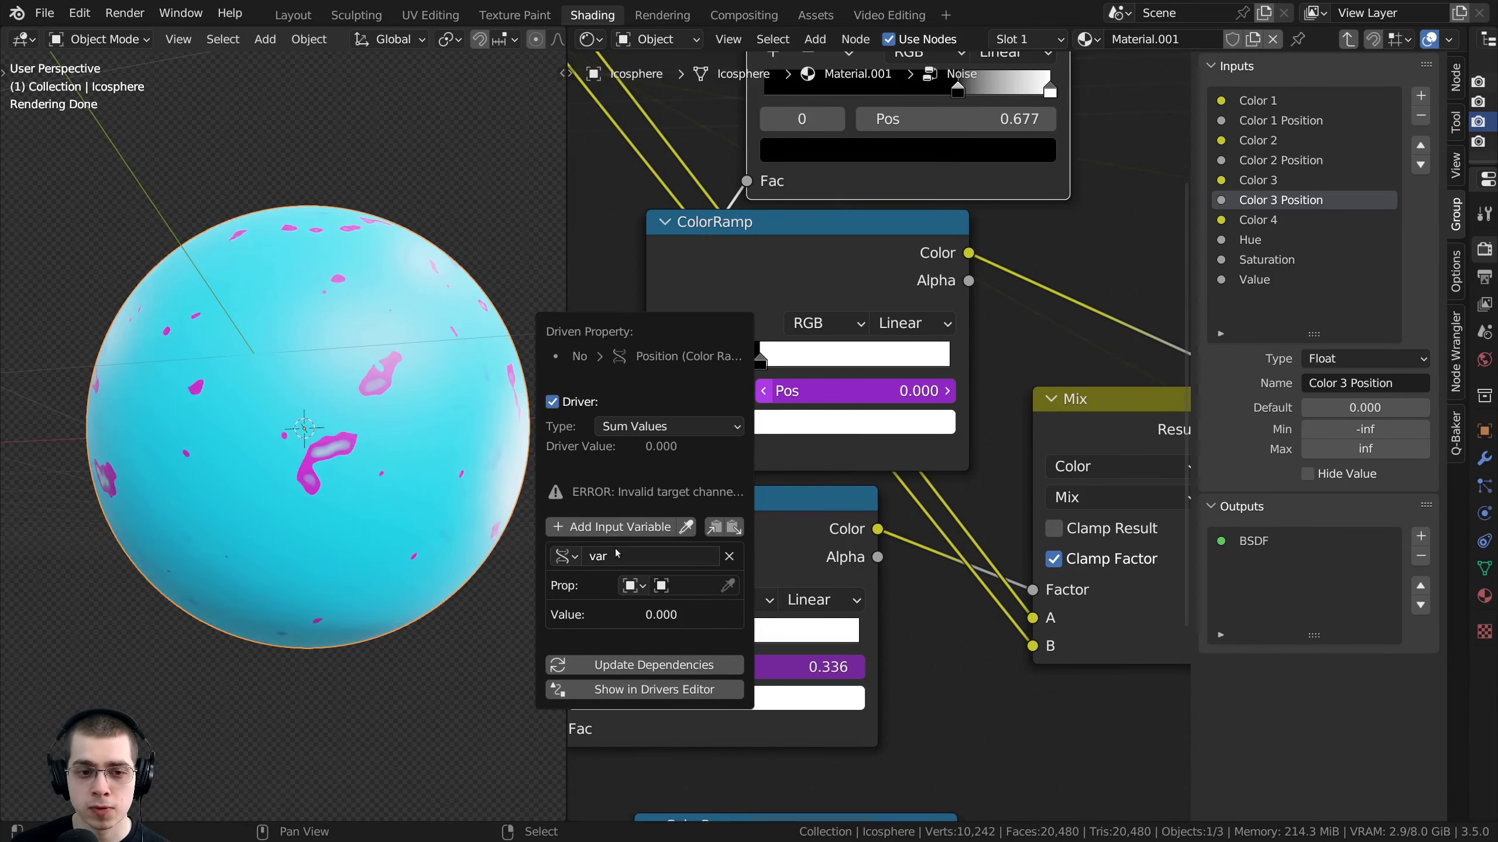
Point the driver variable at the material Material.001, enter the copied Color 3 Position data path, and update the dependencies
click(632, 585)
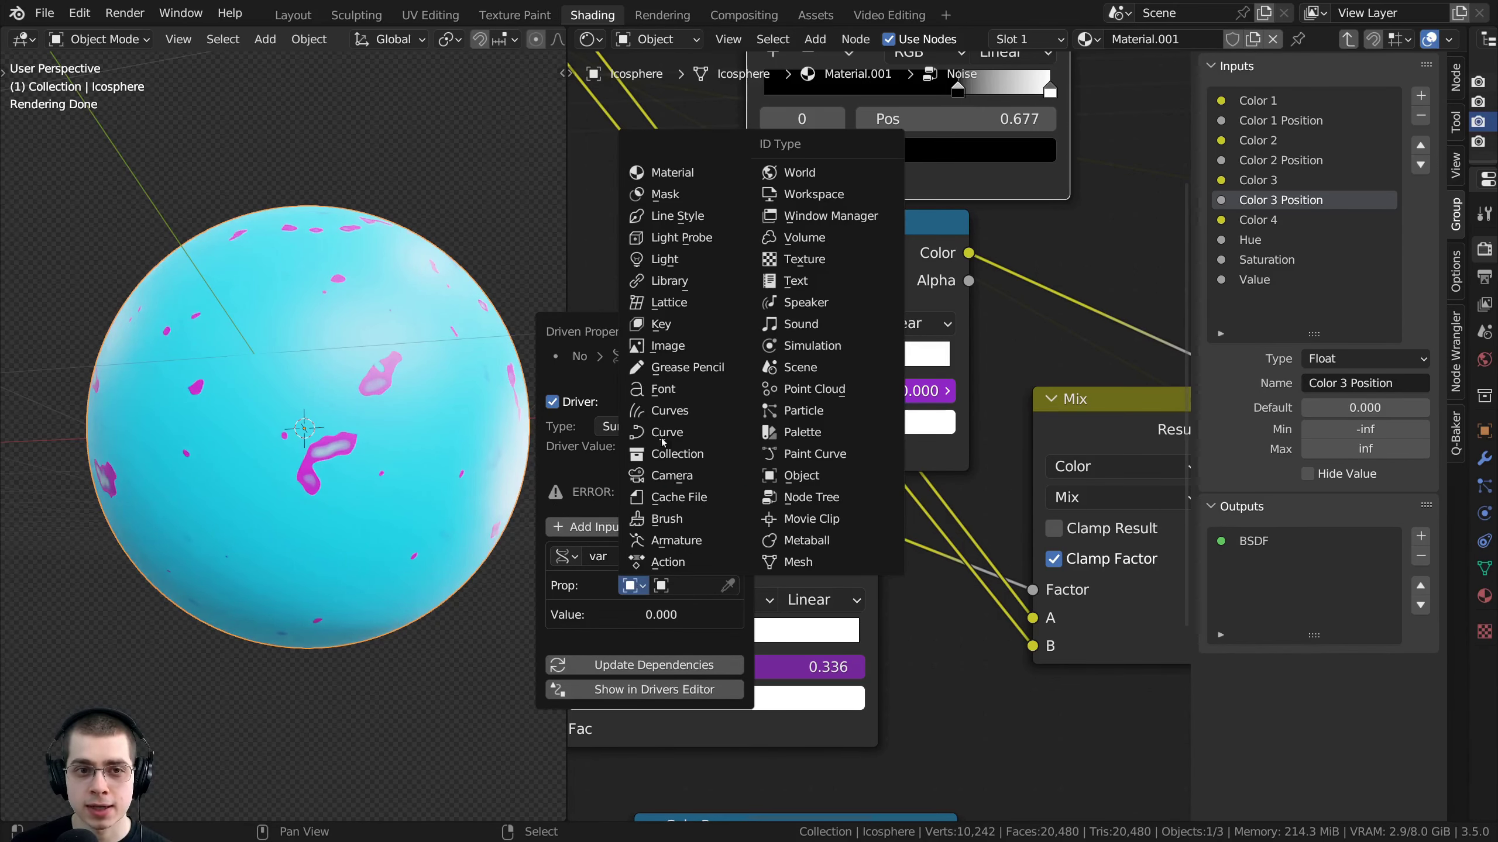
click(665, 176)
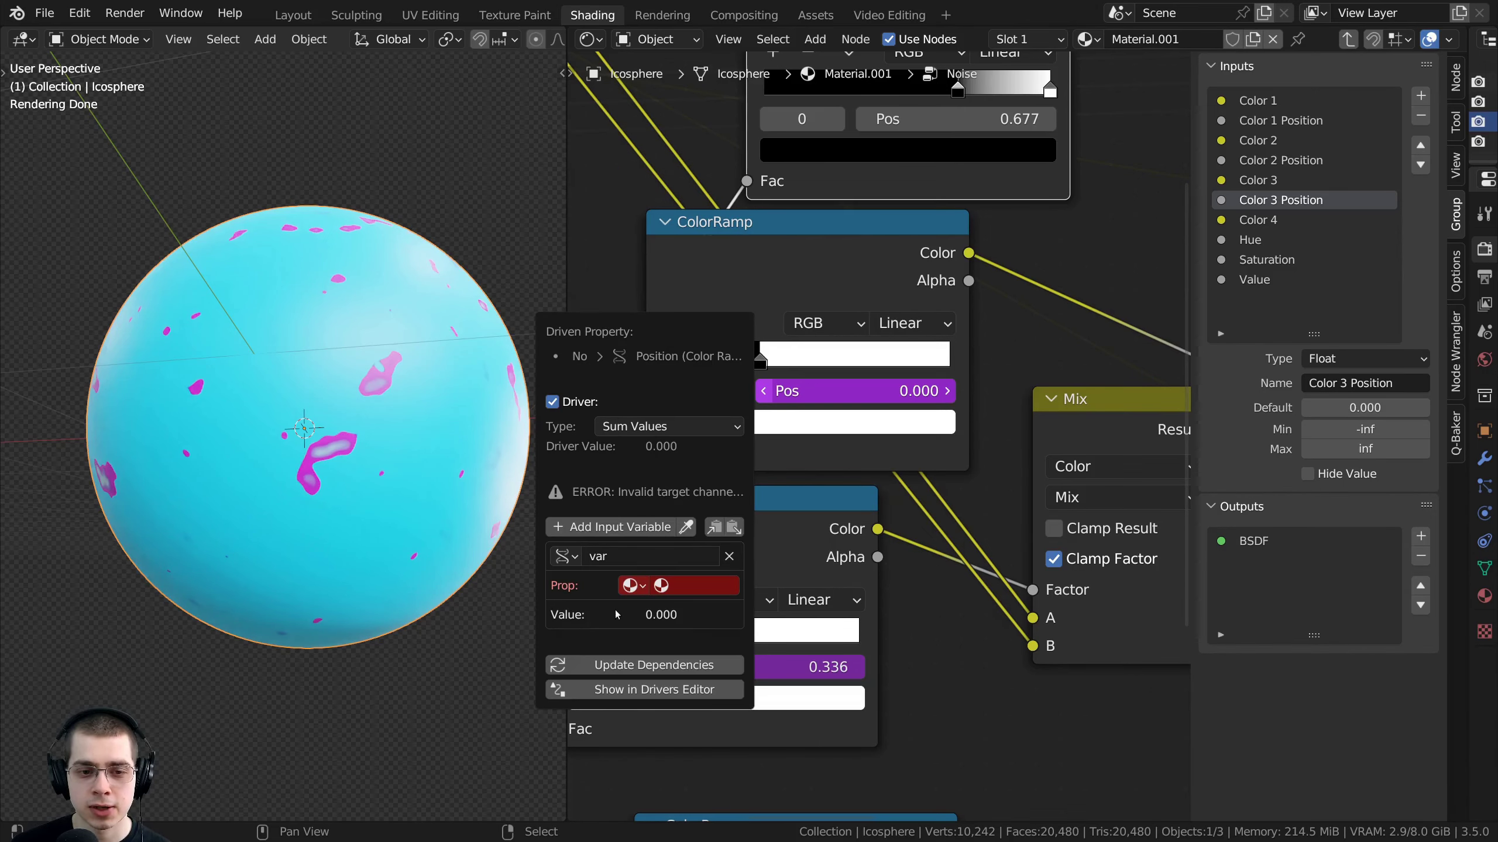
click(674, 587)
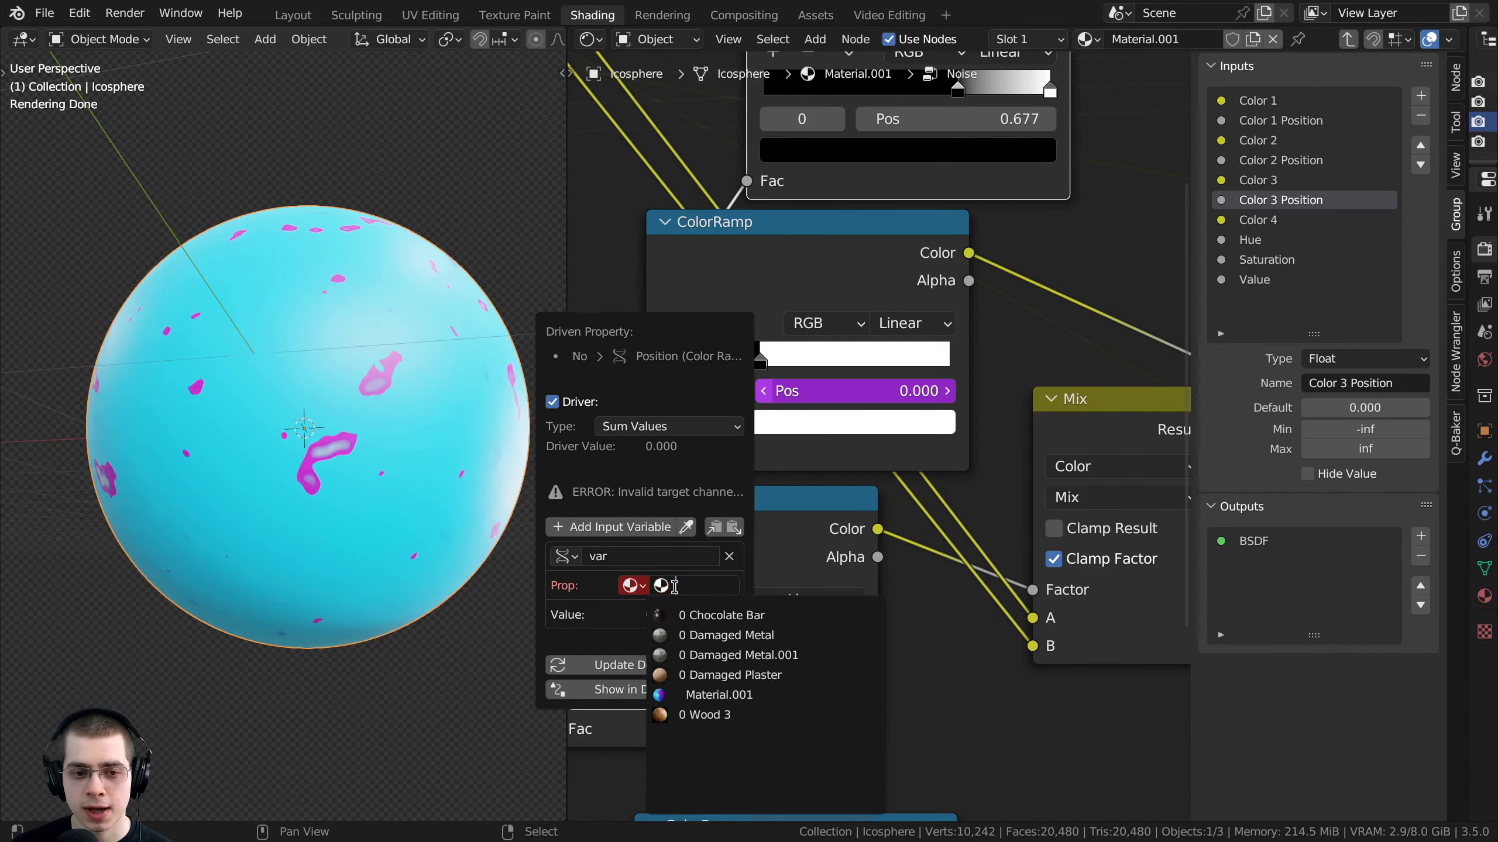
click(685, 697)
click(643, 616)
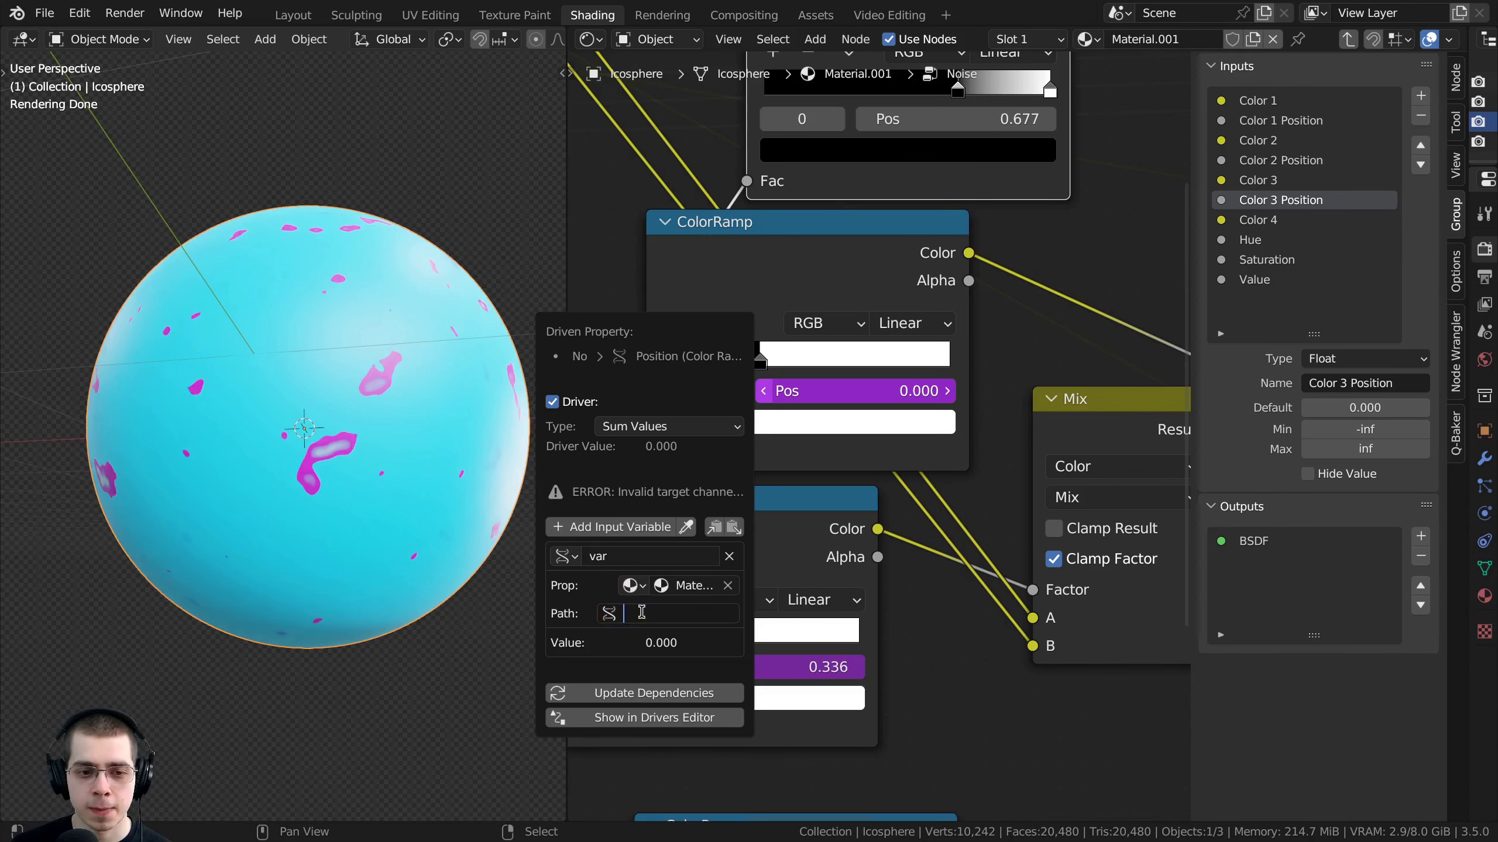
key(ctrl+v)
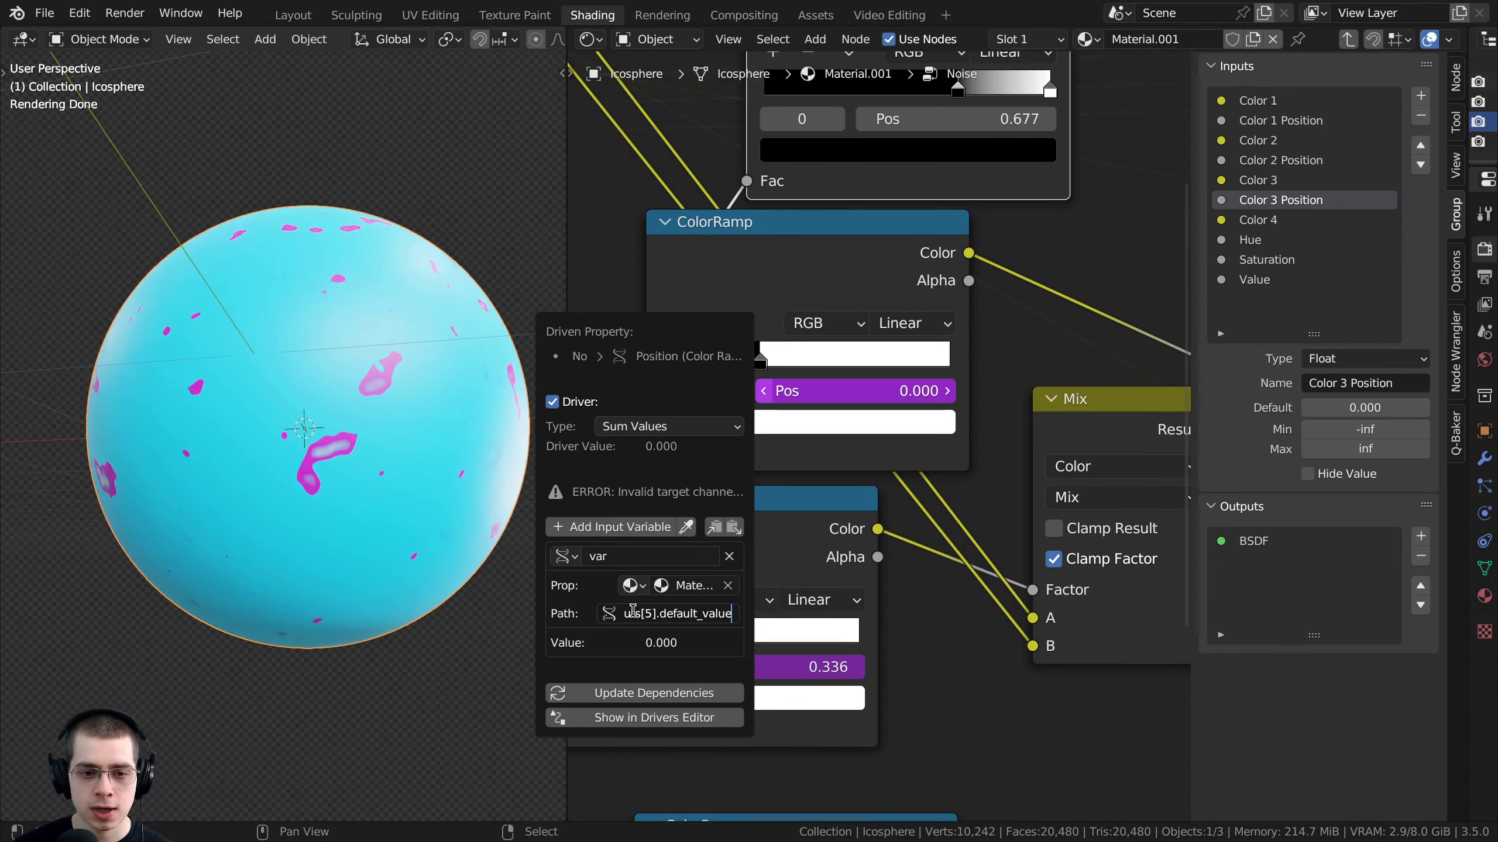
key(Return)
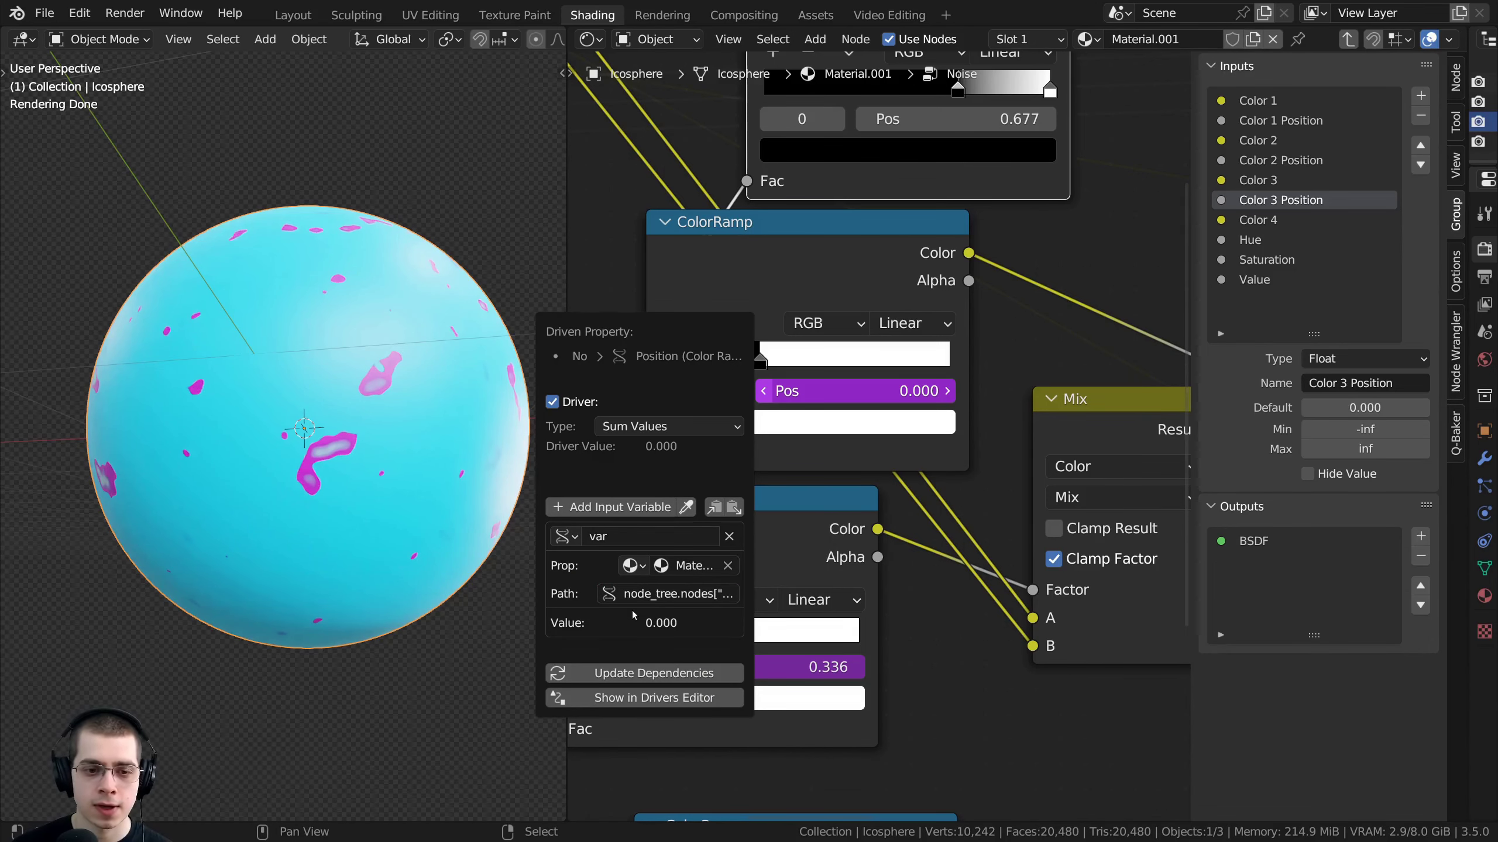
click(613, 681)
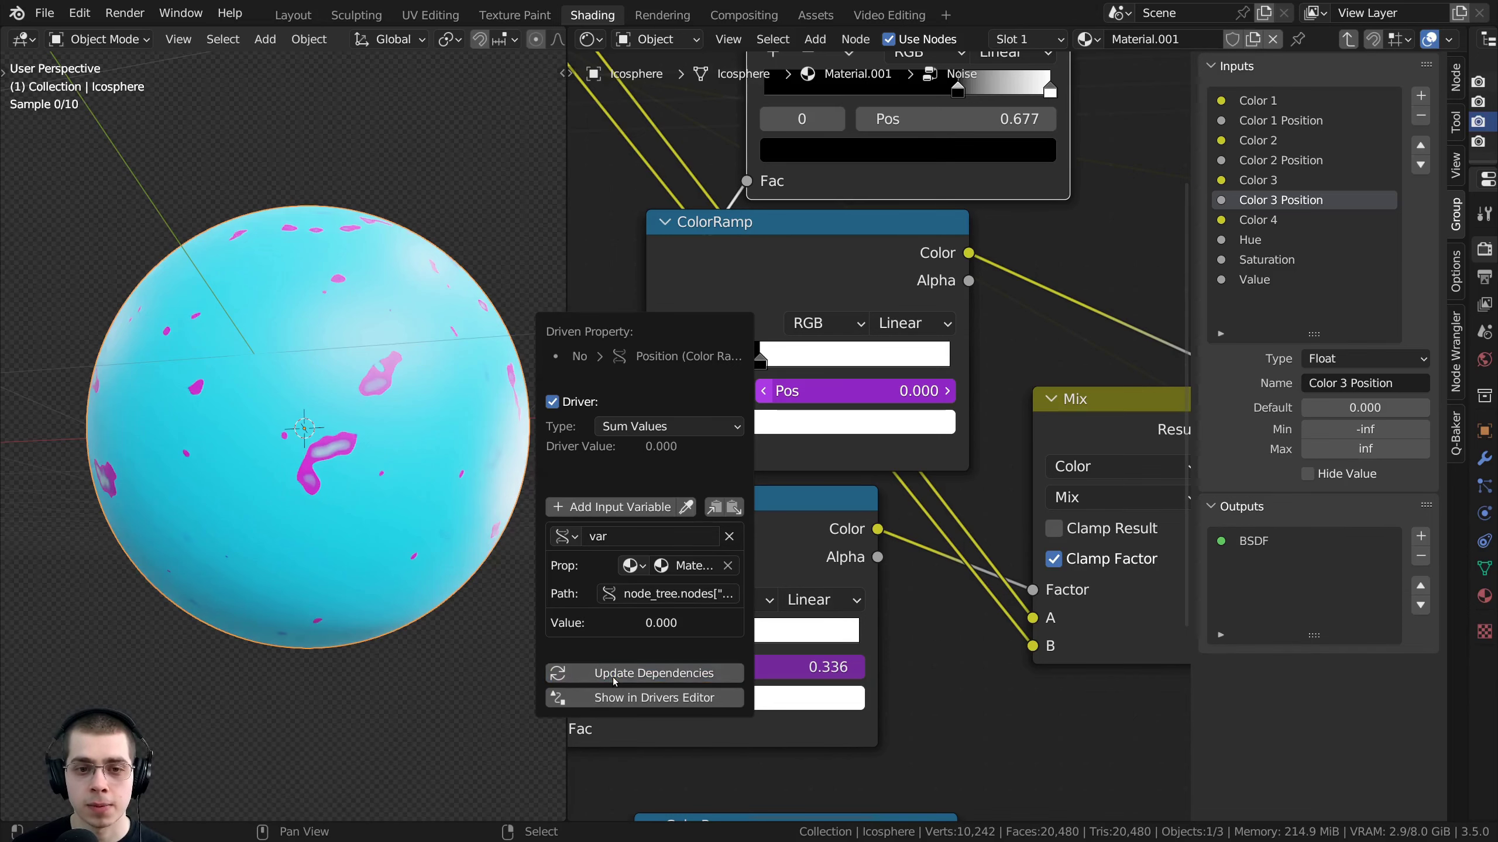
Copy the position value of the green stop on the unconnected multicolour ColorRamp
middle_drag(820, 344, 854, 326)
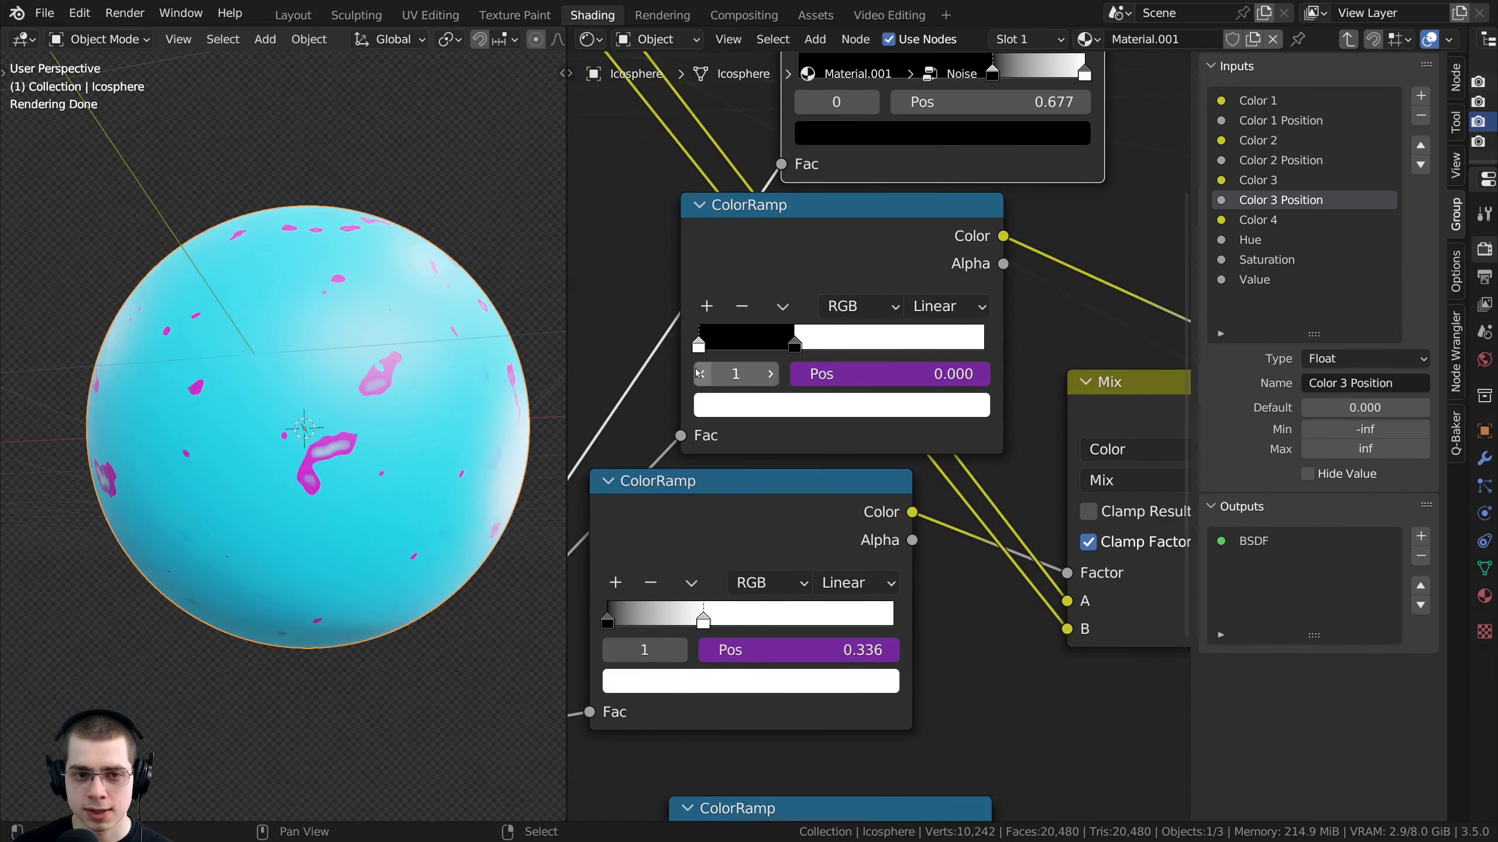
middle_drag(782, 672, 794, 412)
mouse_move(819, 604)
middle_down()
mouse_move(819, 496)
mouse_move(852, 633)
middle_up()
click(891, 580)
scroll(871, 521, down, 3)
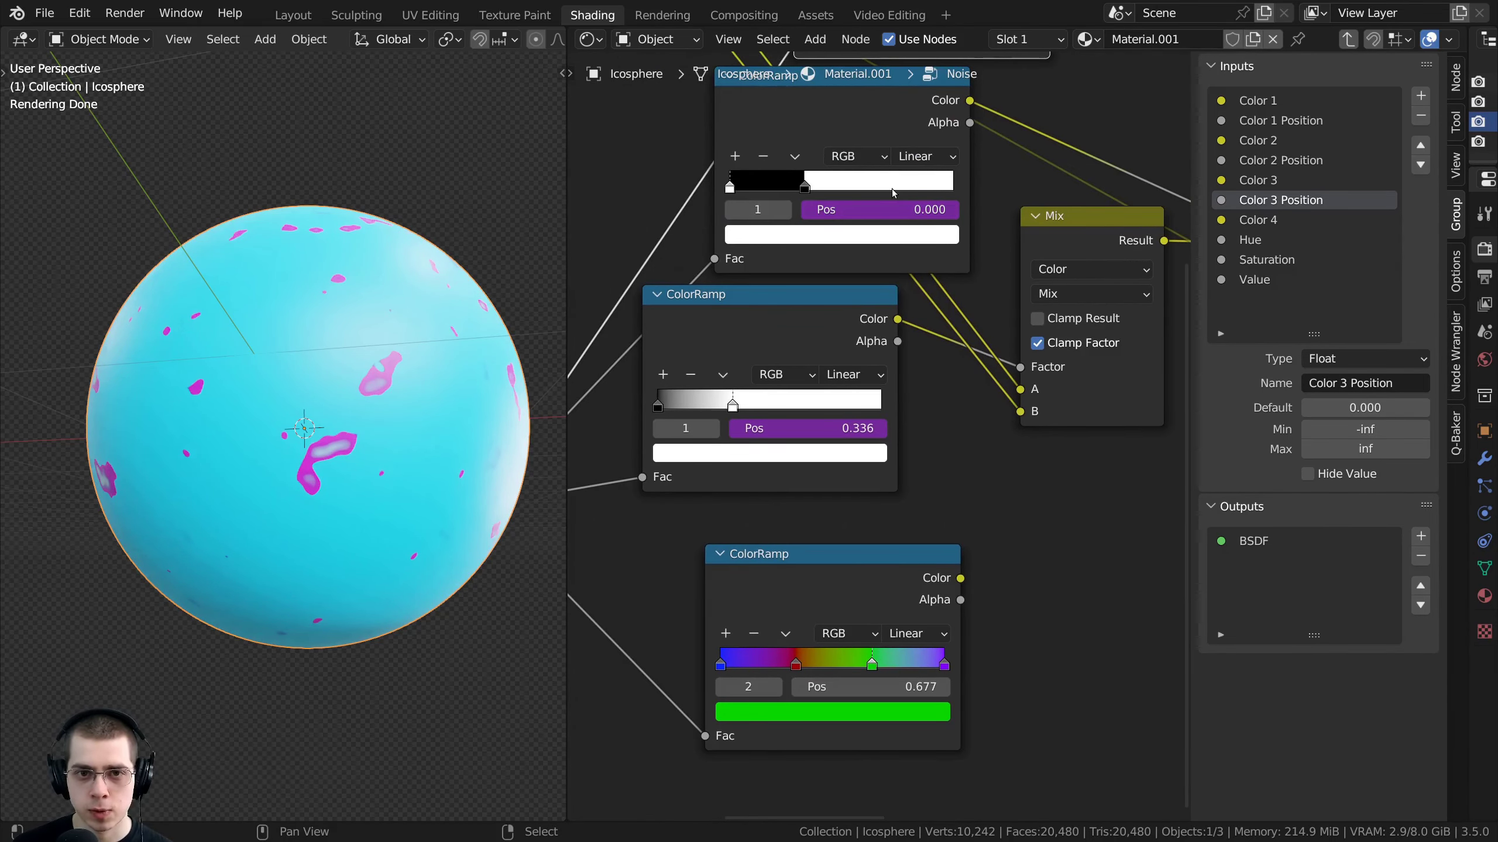
middle_drag(920, 581, 906, 489)
scroll(873, 620, up, 2)
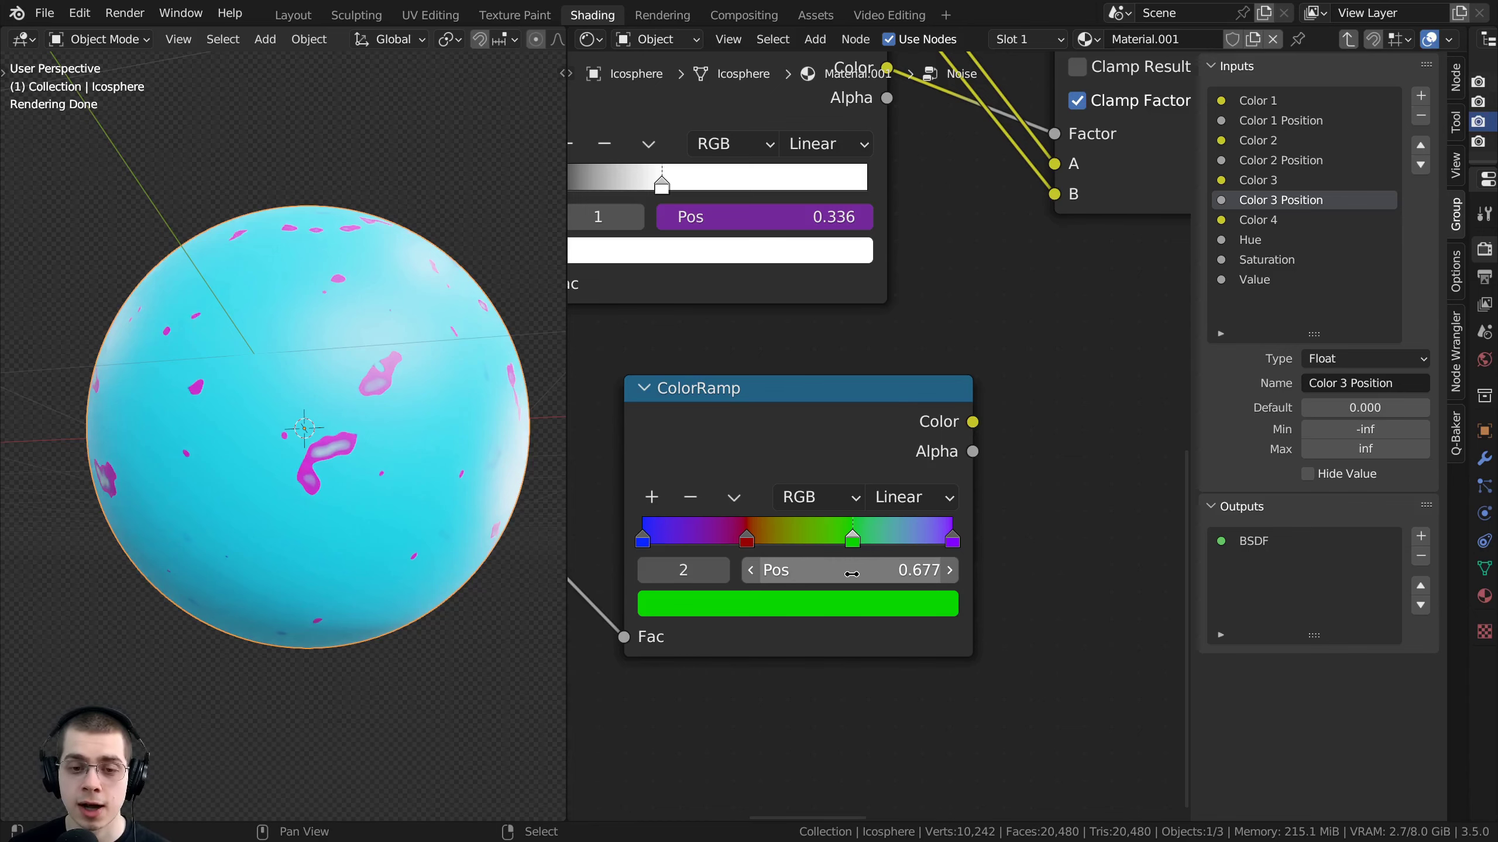
scroll(838, 571, down, 1)
Leave the Noise group, test the range of Color 3 Position, and set it to 0.677
key(Tab)
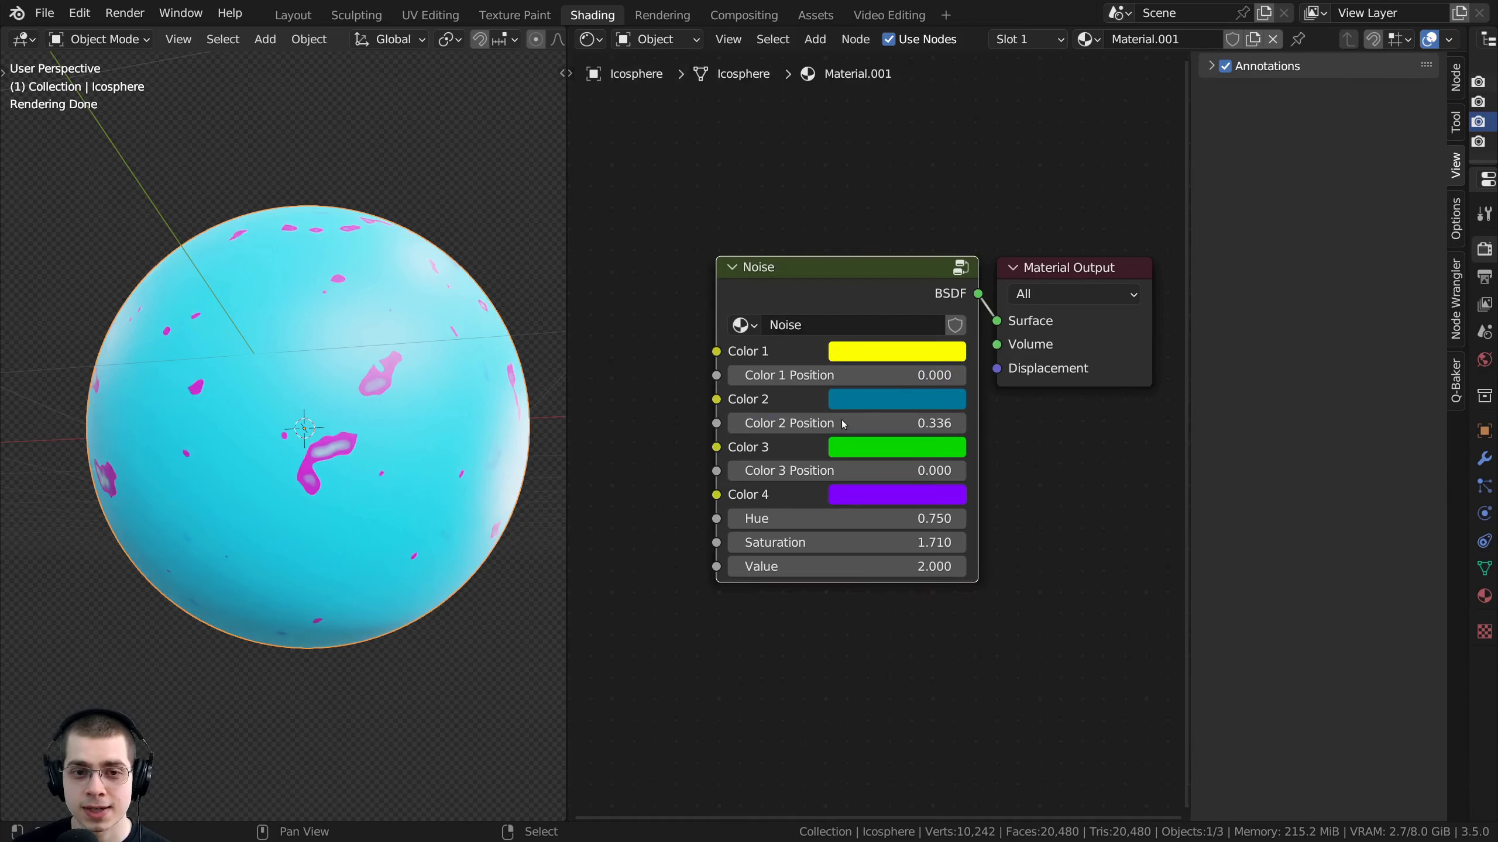
scroll(715, 491, up, 3)
drag(716, 490, 764, 485)
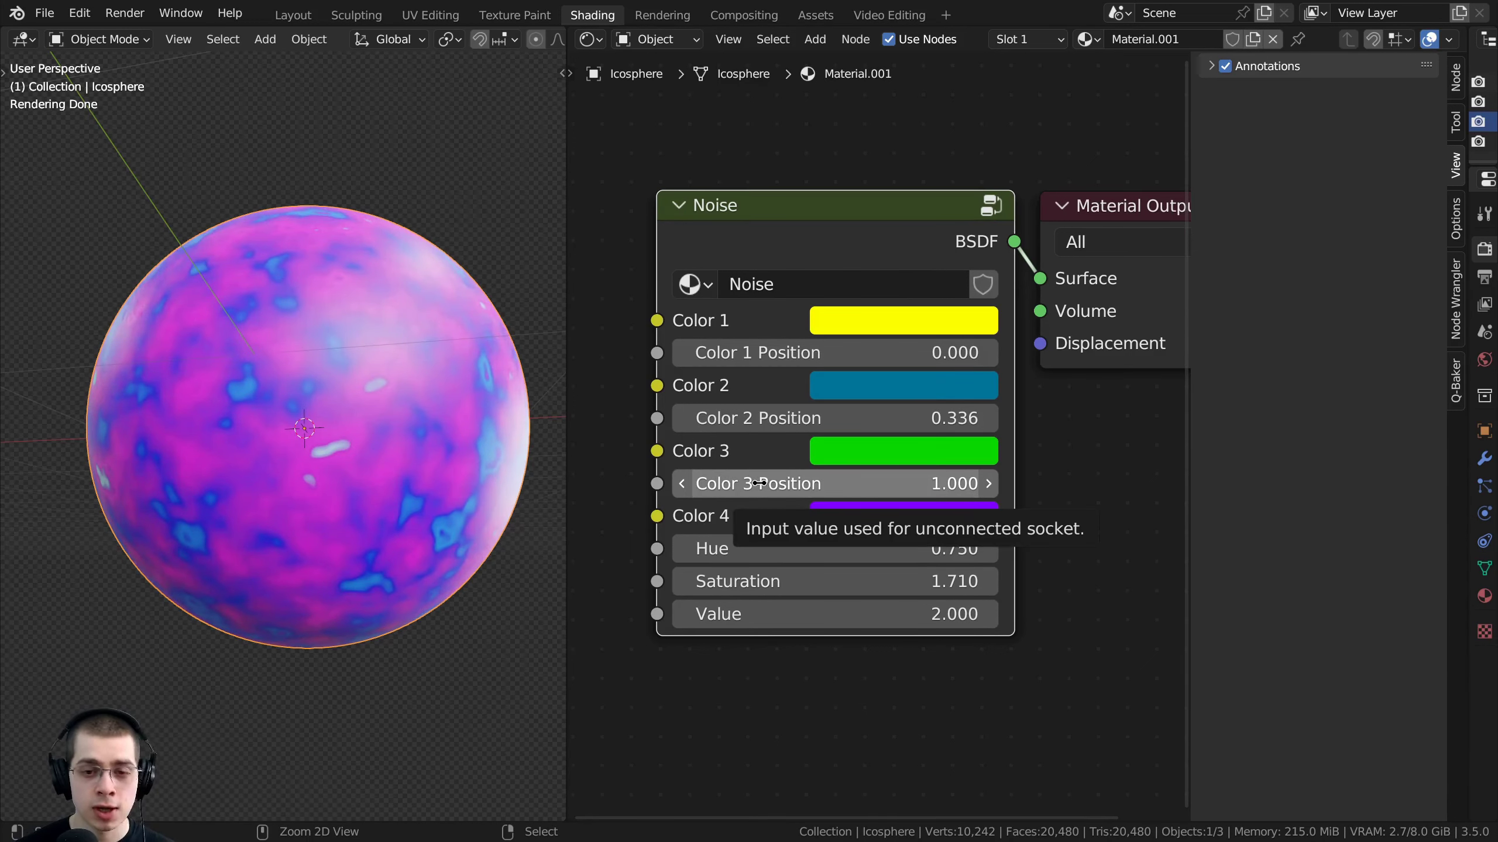
drag(760, 483, 759, 483)
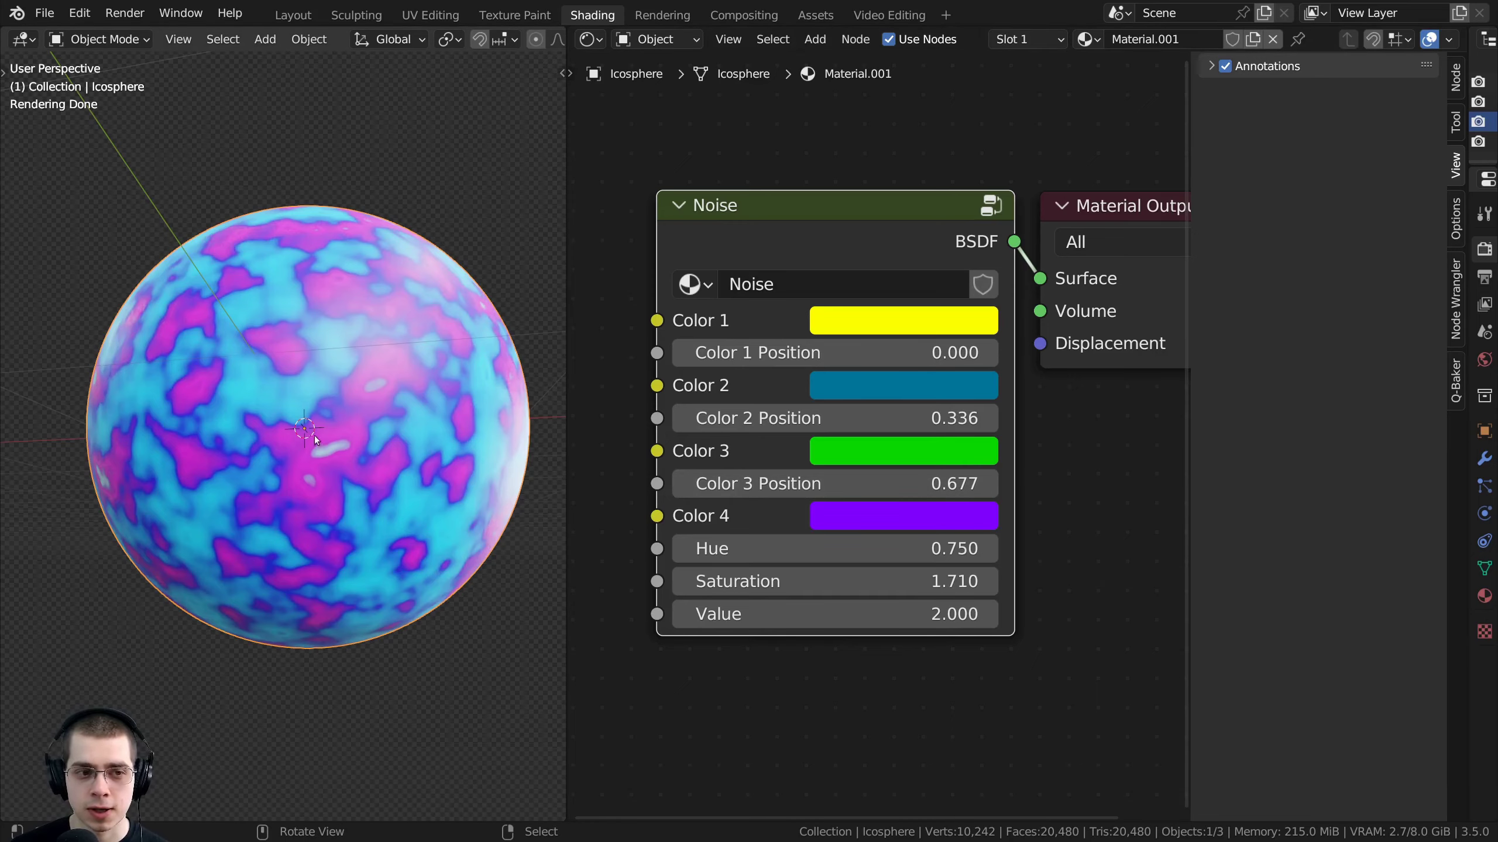
mouse_move(789, 485)
mouse_down()
mouse_move(737, 485)
mouse_move(766, 485)
mouse_up()
right_click(789, 485)
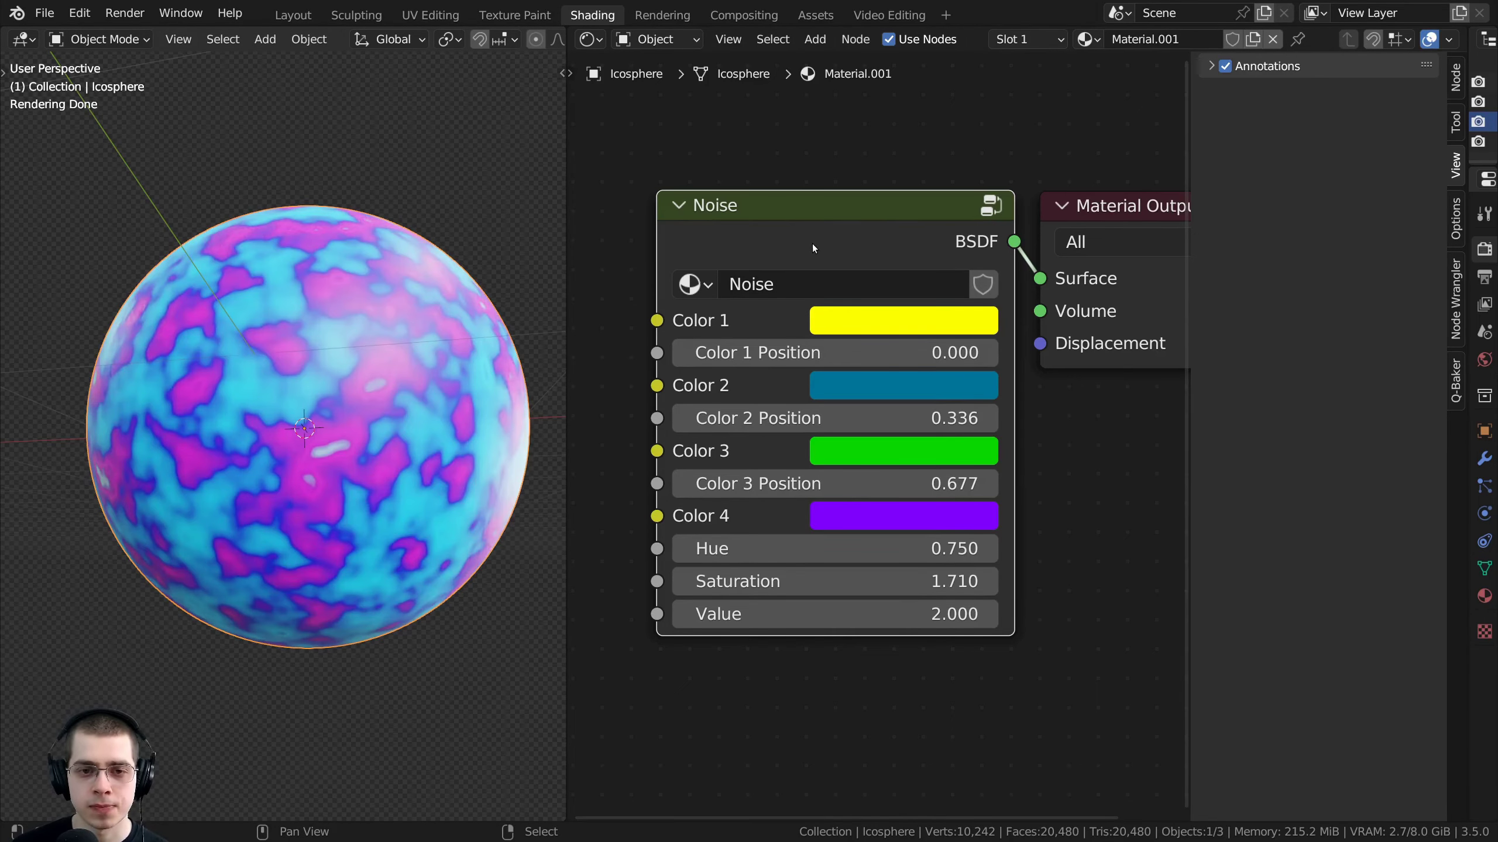
Inside the Noise group, set the default value of the Color 3 Position input to 0.677
key(Tab)
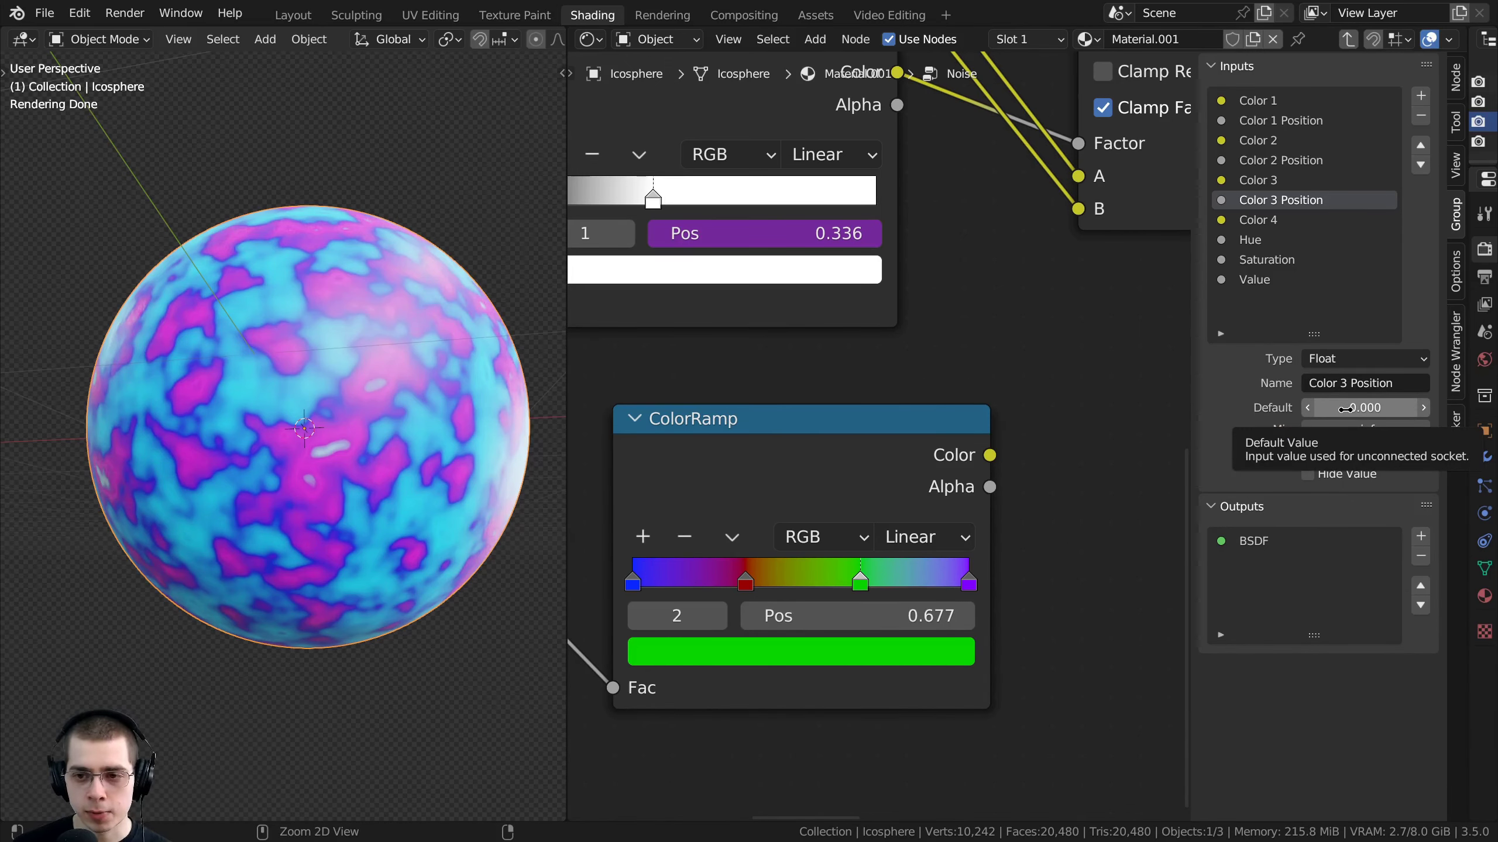
key(ctrl+v)
scroll(919, 316, down, 4)
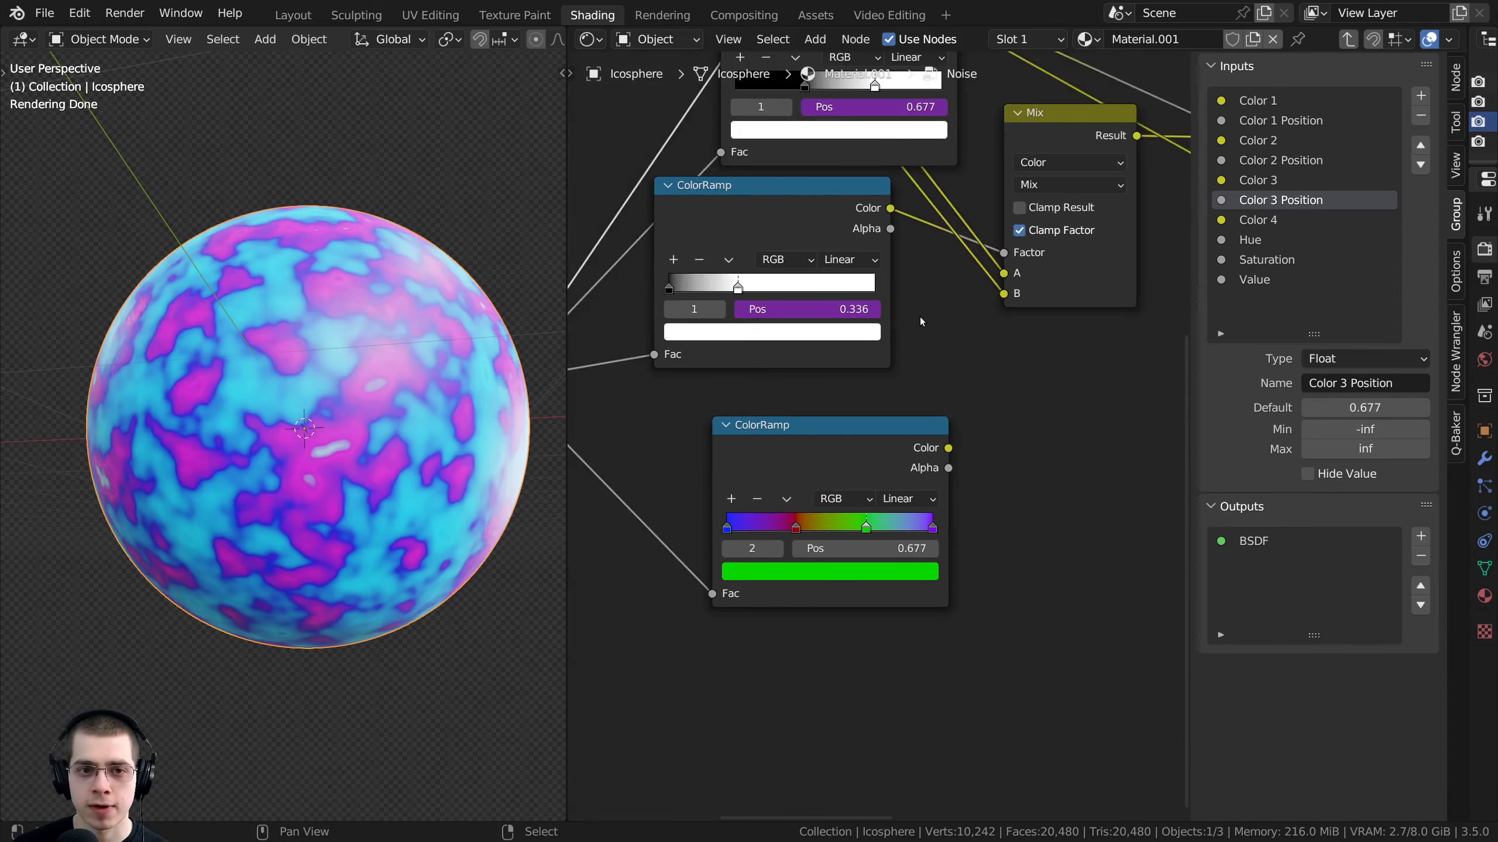
scroll(887, 377, up, 2)
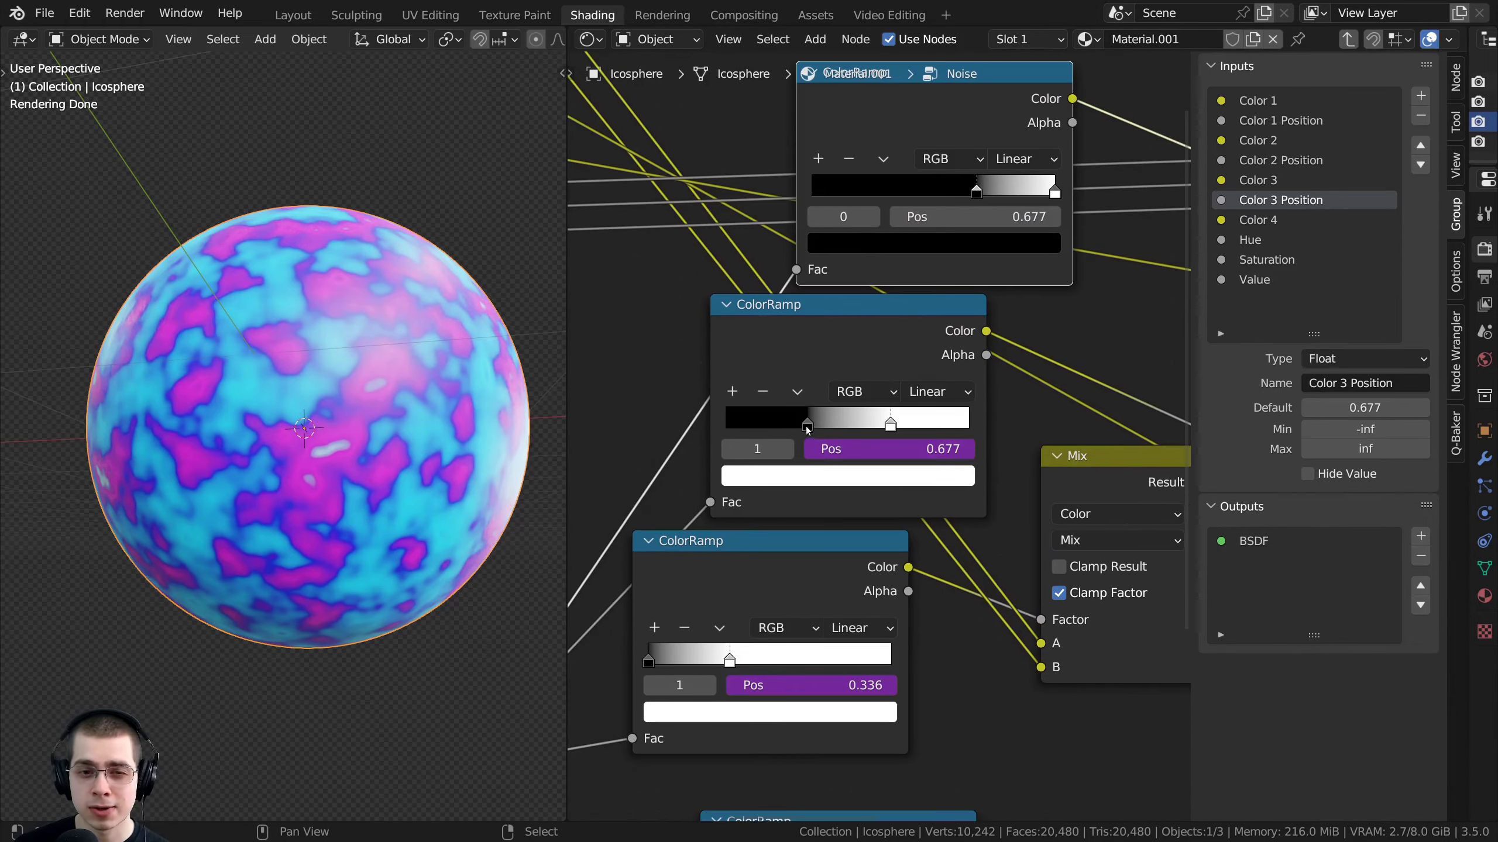
Try shifting the black stops on the two upper black-and-white ColorRamps, and check the white stop of the uppermost one
drag(807, 430, 833, 431)
right_click(833, 430)
drag(976, 194, 871, 211)
right_click(872, 212)
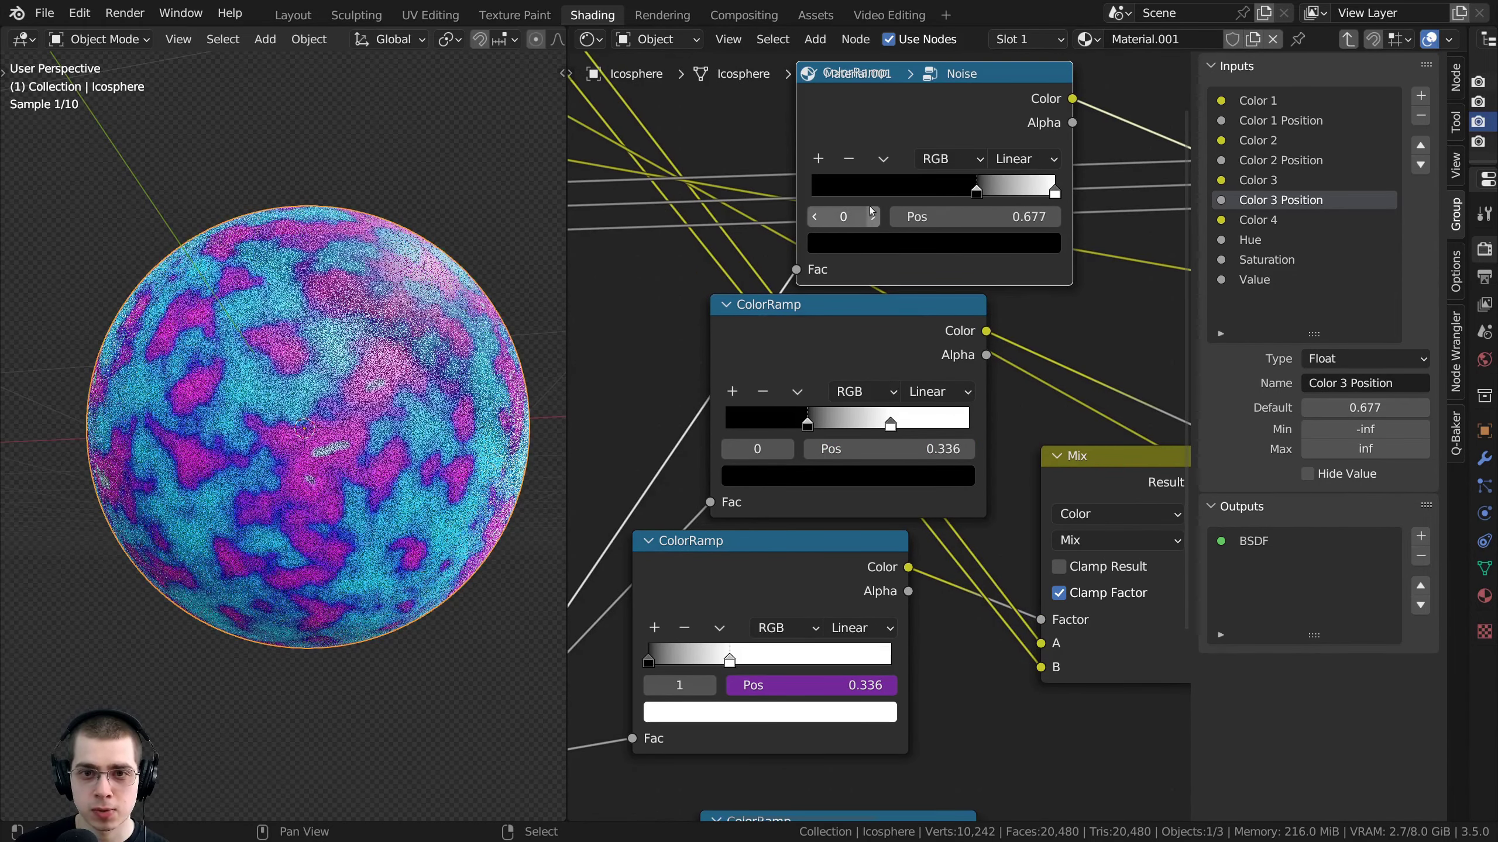
click(1054, 190)
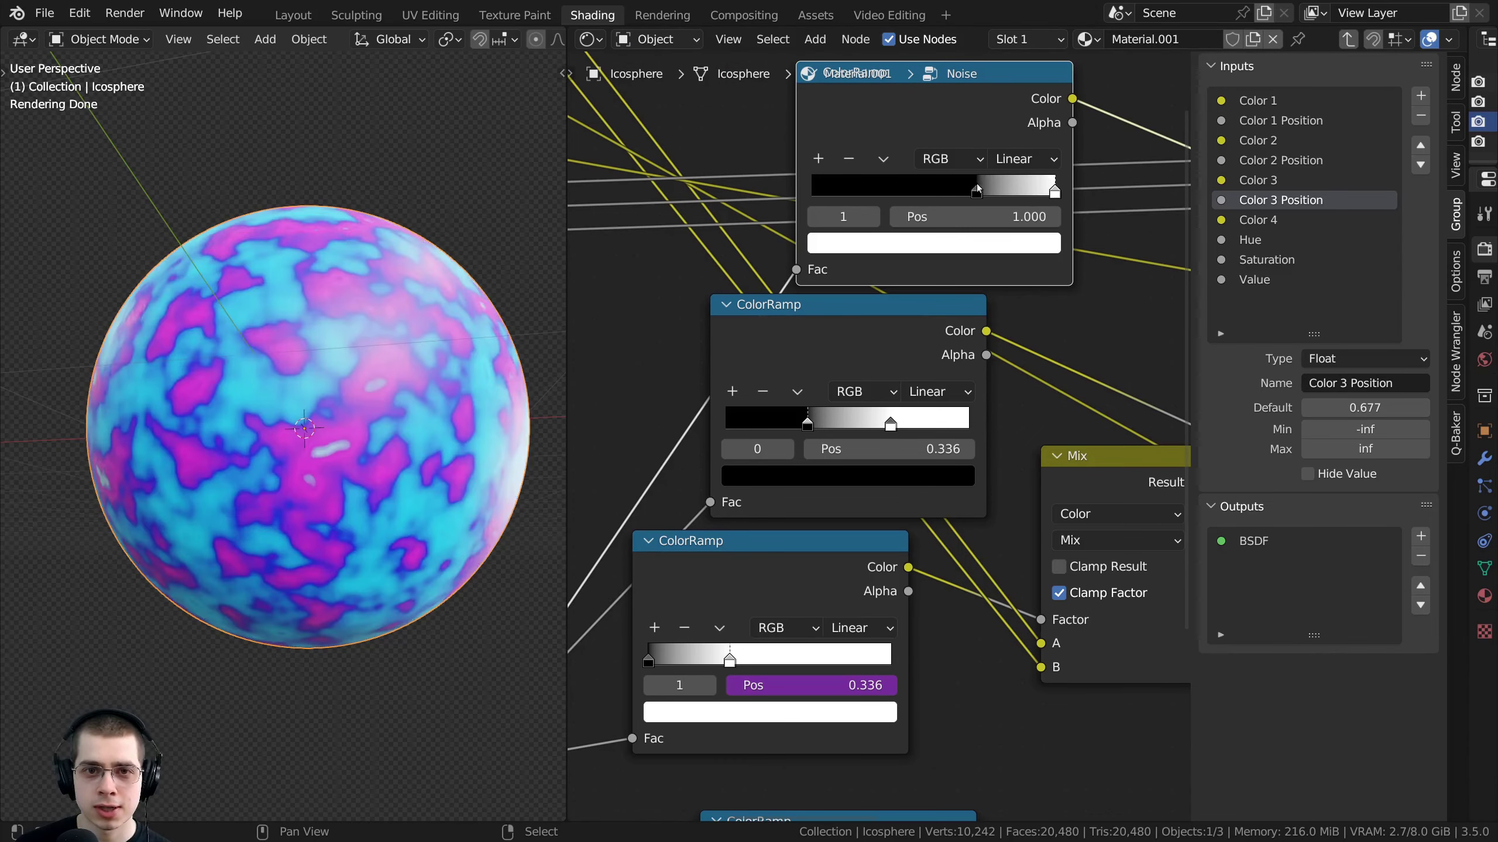
scroll(882, 294, down, 4)
scroll(855, 376, up, 2)
scroll(906, 470, down, 1)
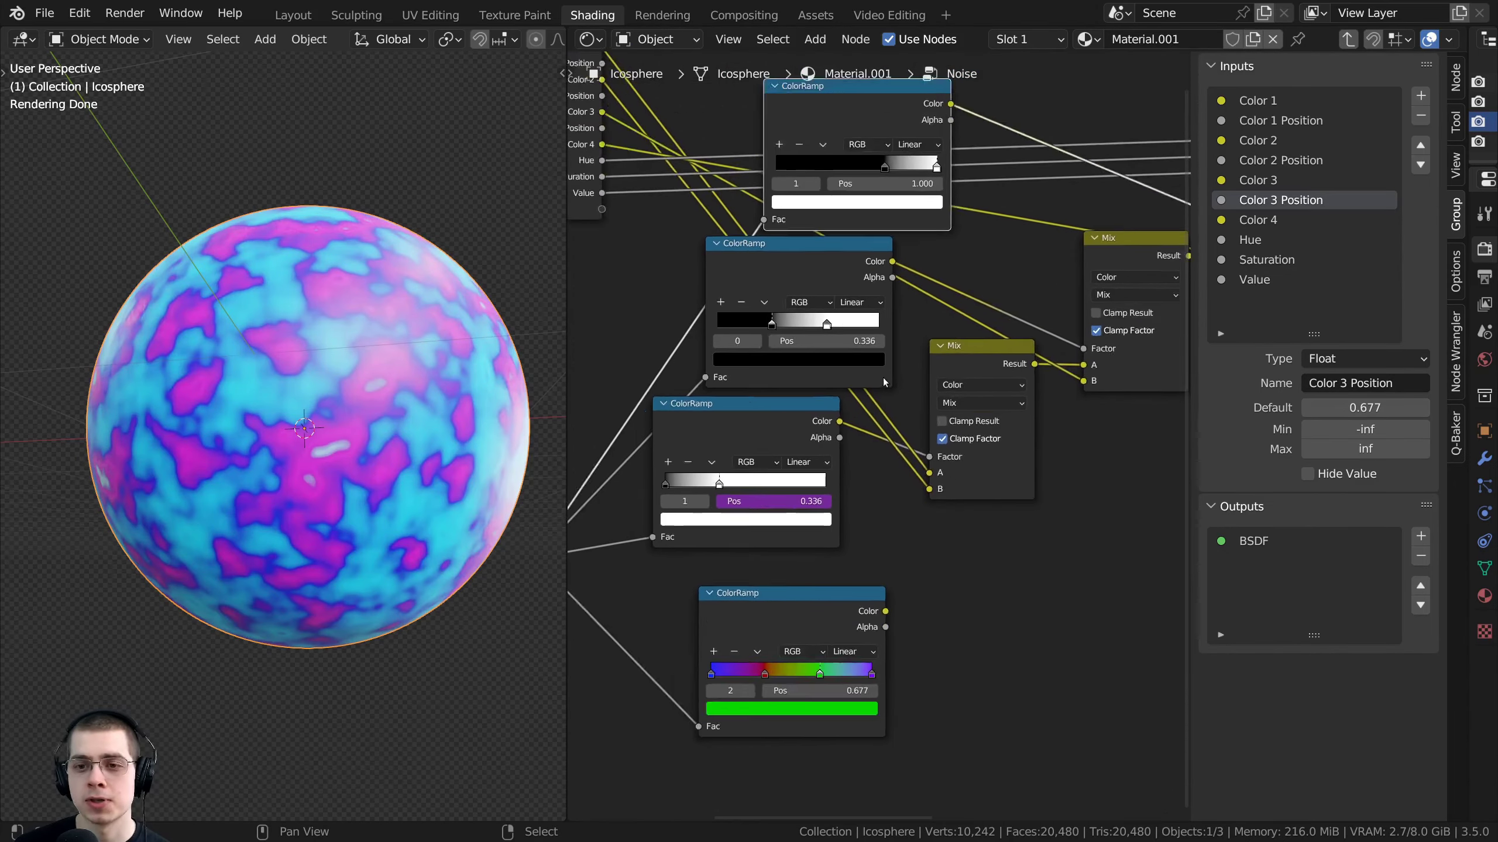
key(Tab)
Examine the reflections on the black sphere and the node chain from Texture Coordinate through Mapping to Principled BSDF
scroll(887, 353, up, 2)
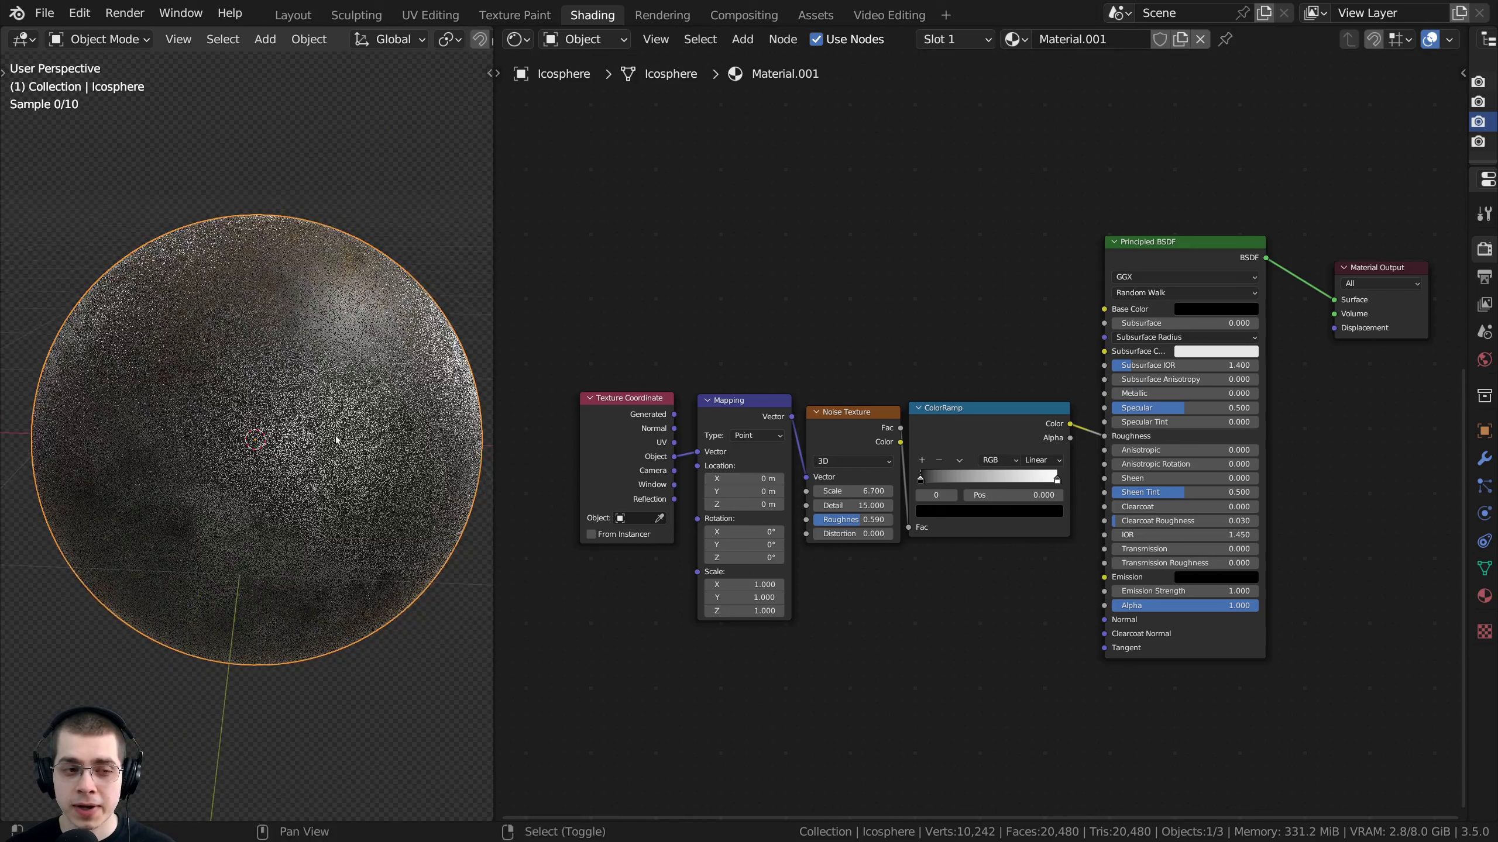
shift+middle_drag(334, 435, 320, 442)
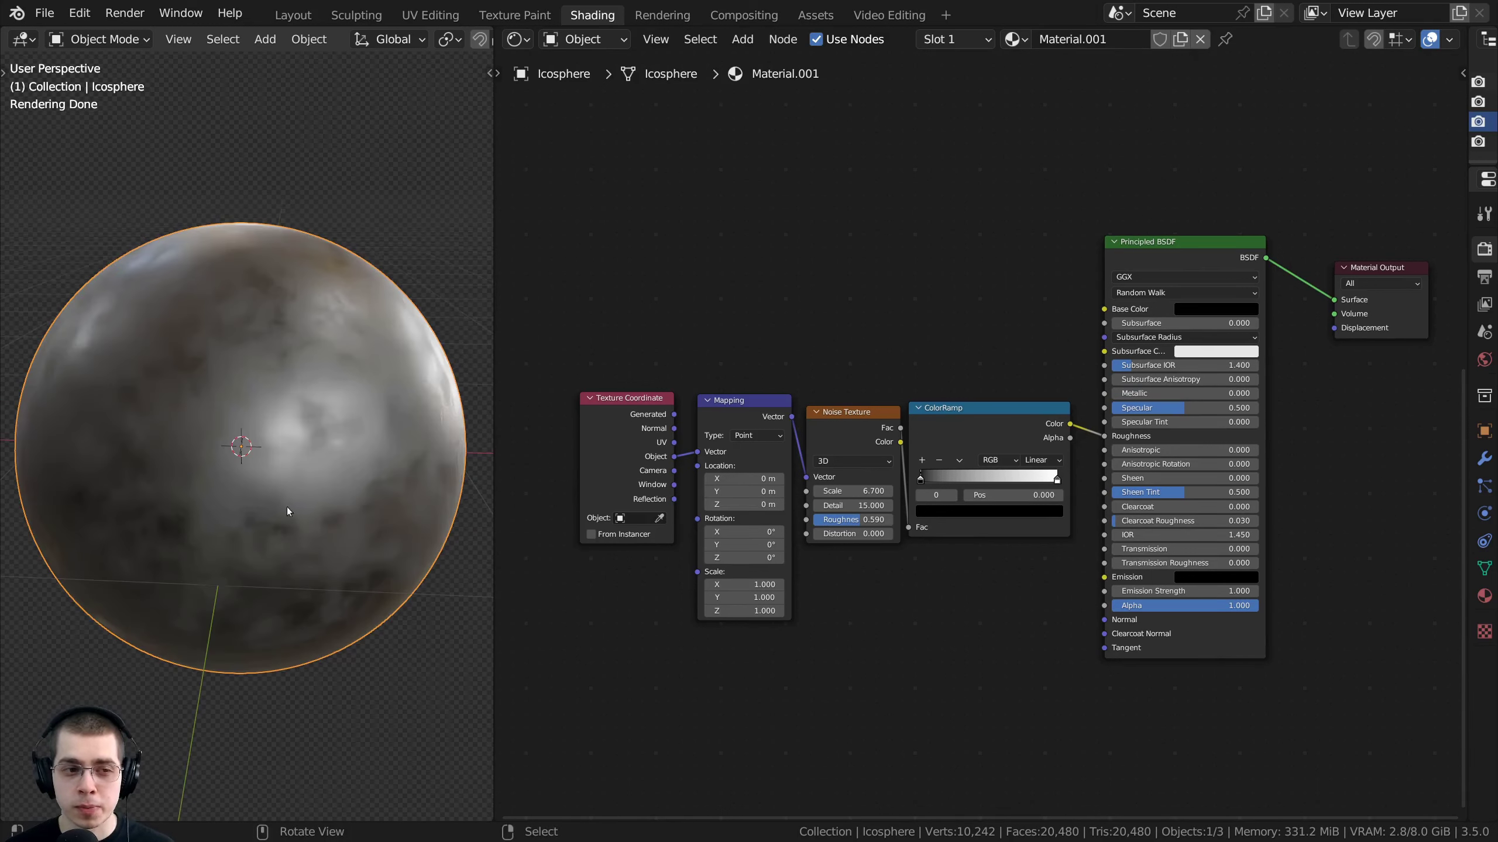
middle_drag(288, 499, 280, 456)
scroll(1238, 233, up, 1)
scroll(1242, 230, up, 1)
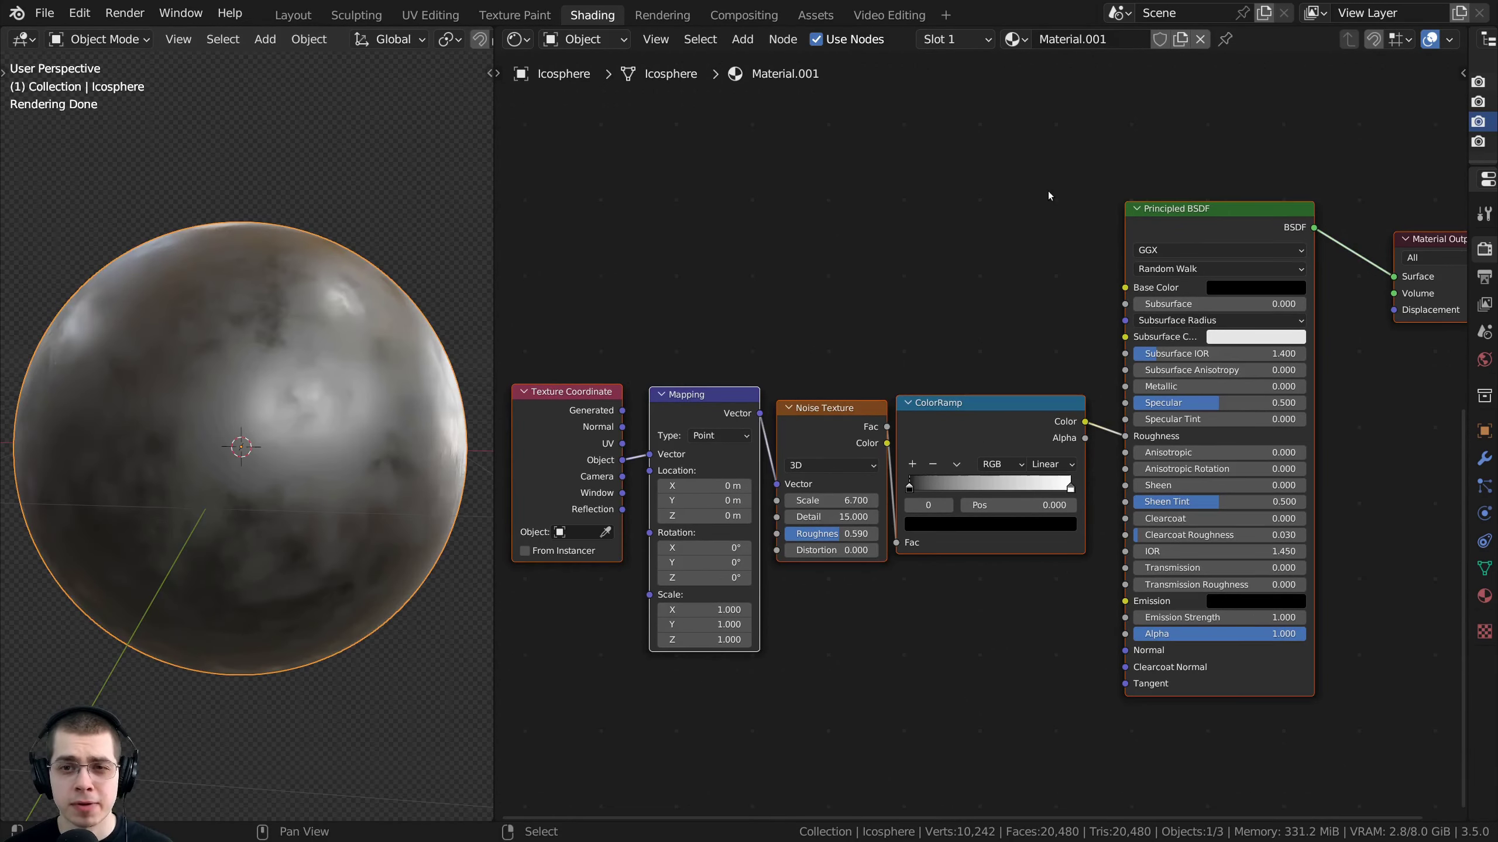
drag(566, 426, 573, 426)
scroll(567, 426, up, 1)
middle_drag(560, 425, 603, 412)
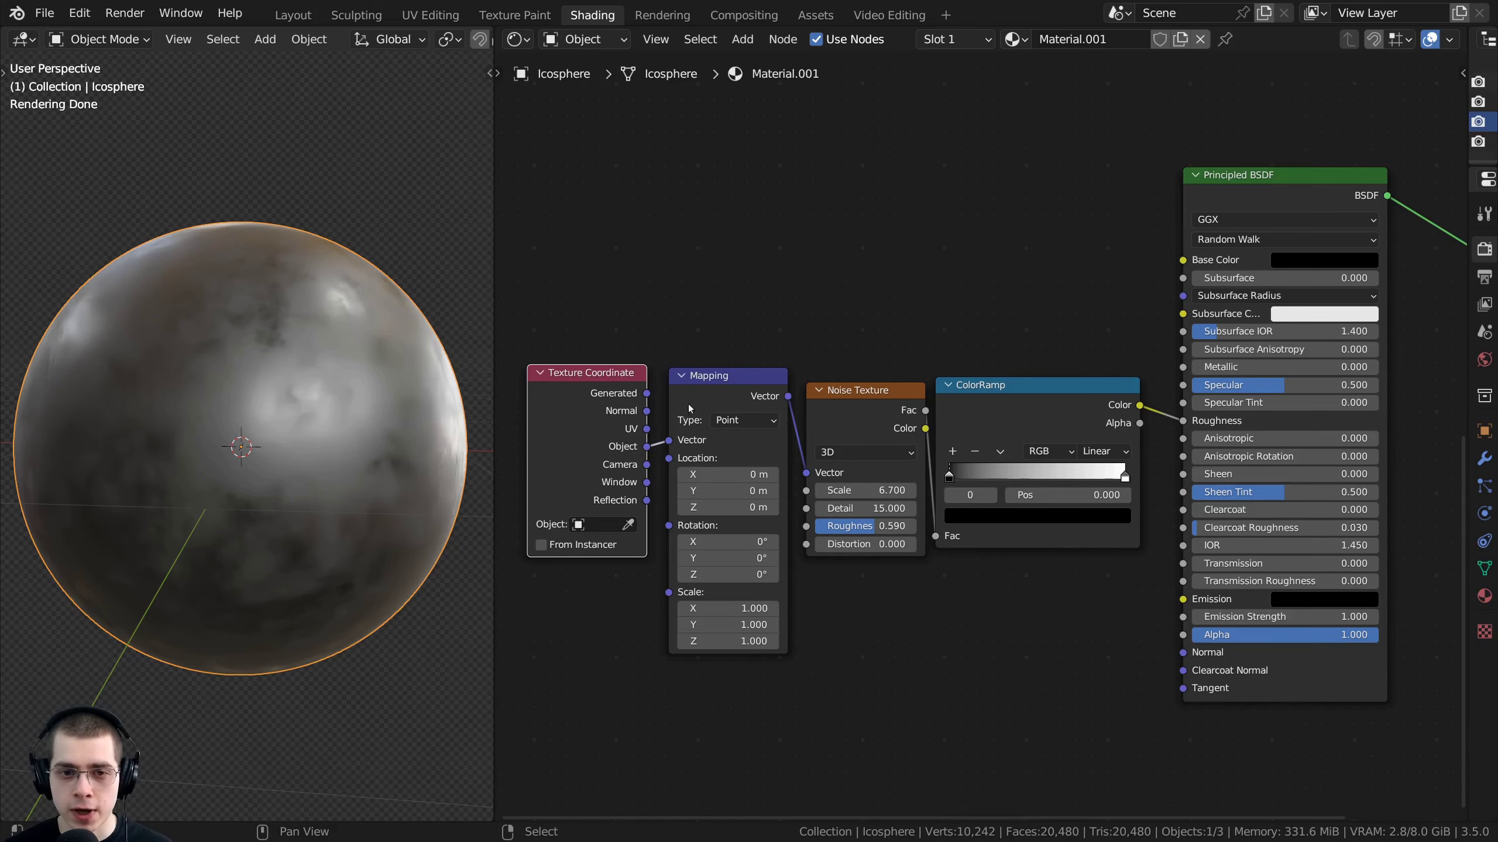
scroll(689, 409, up, 1)
Examine how the Noise Texture and ColorRamp feeding Roughness affect the sphere's surface
click(849, 423)
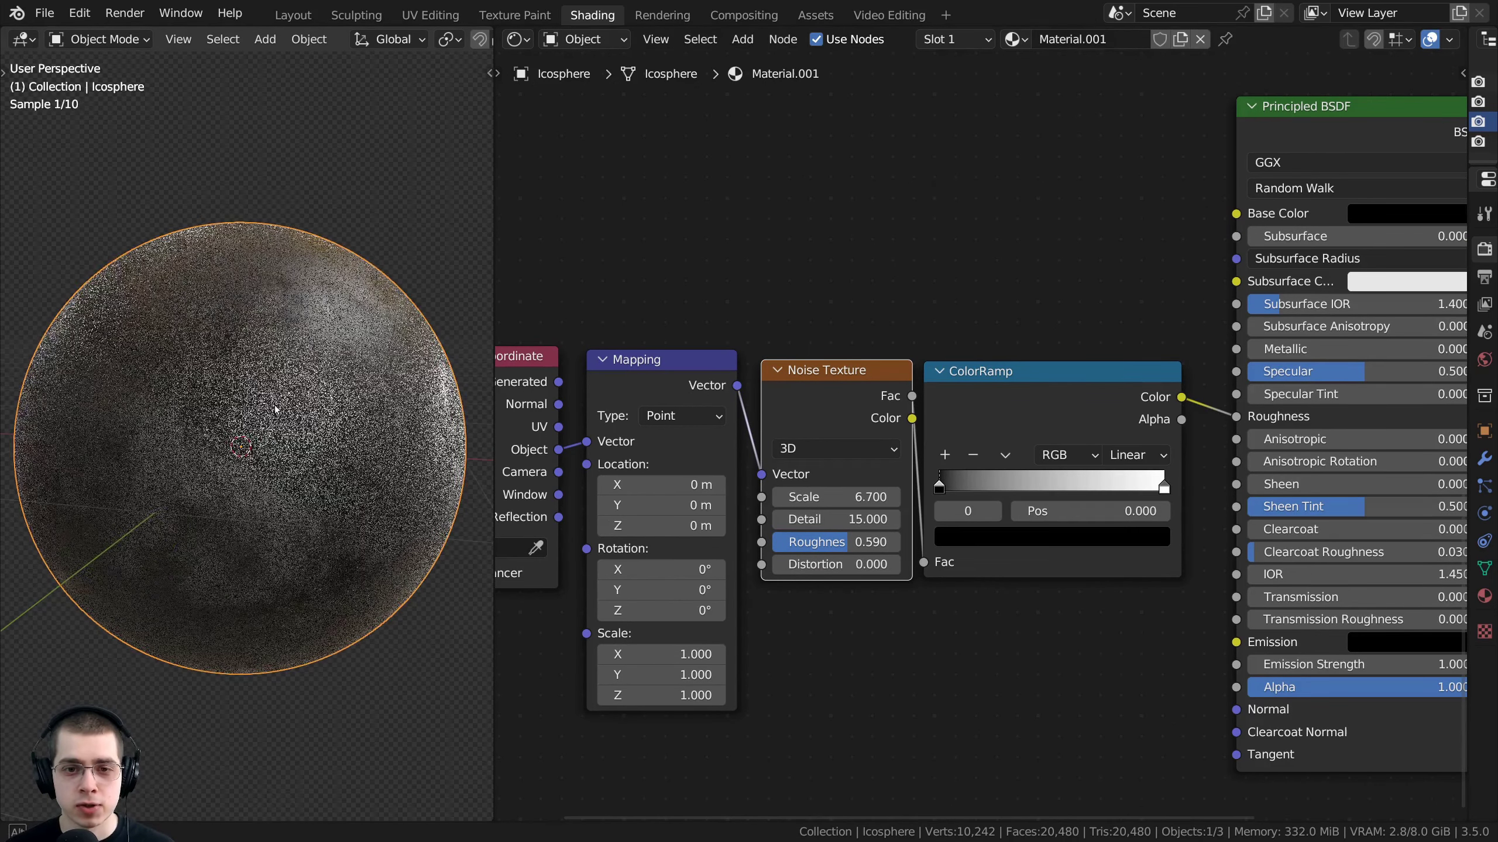
drag(967, 397, 981, 396)
click(831, 377)
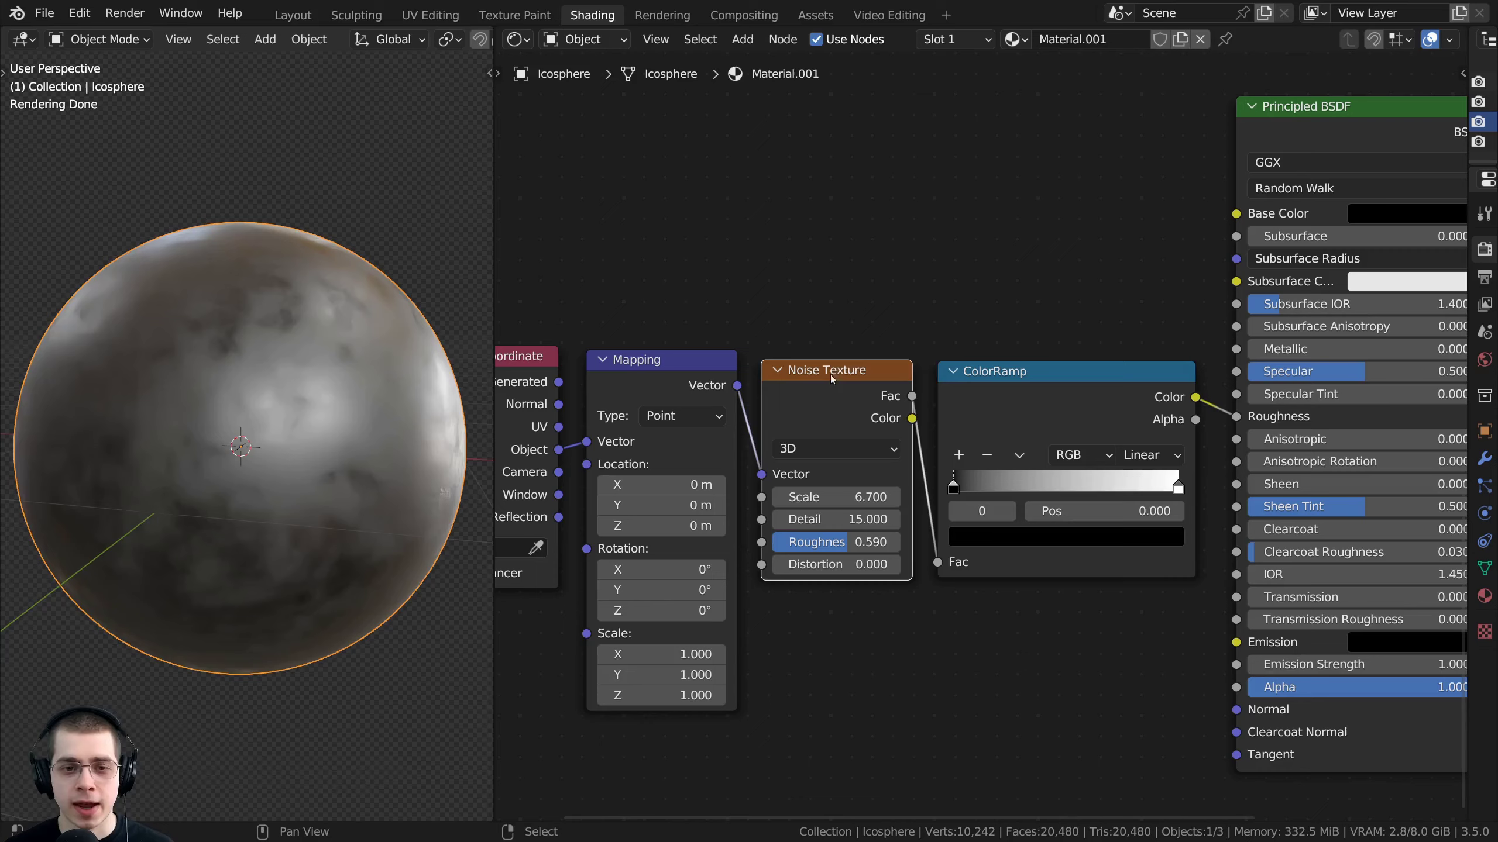
click(1056, 390)
middle_drag(1055, 390, 959, 397)
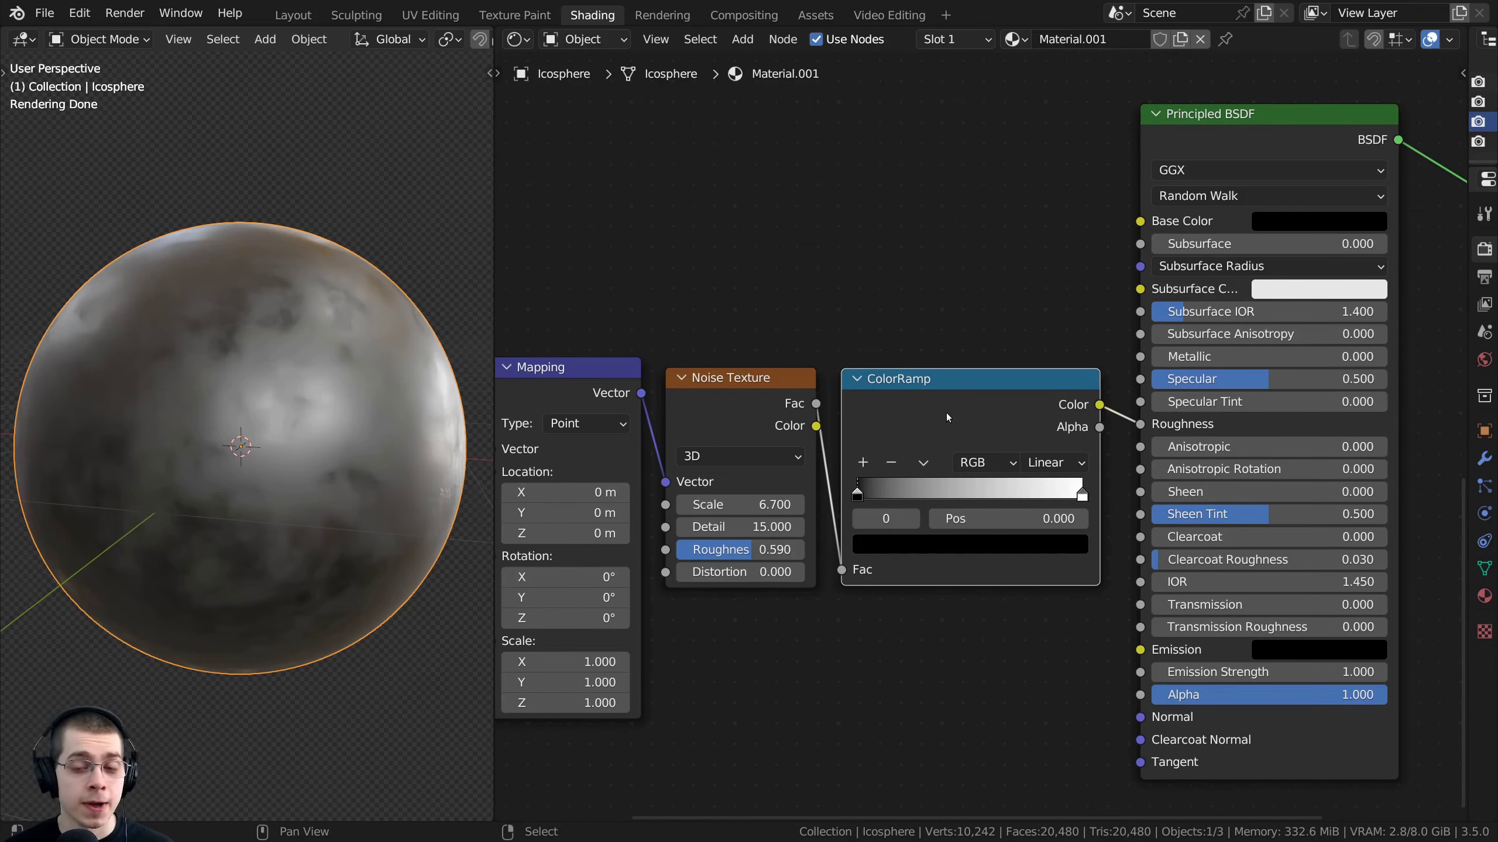
scroll(258, 253, up, 3)
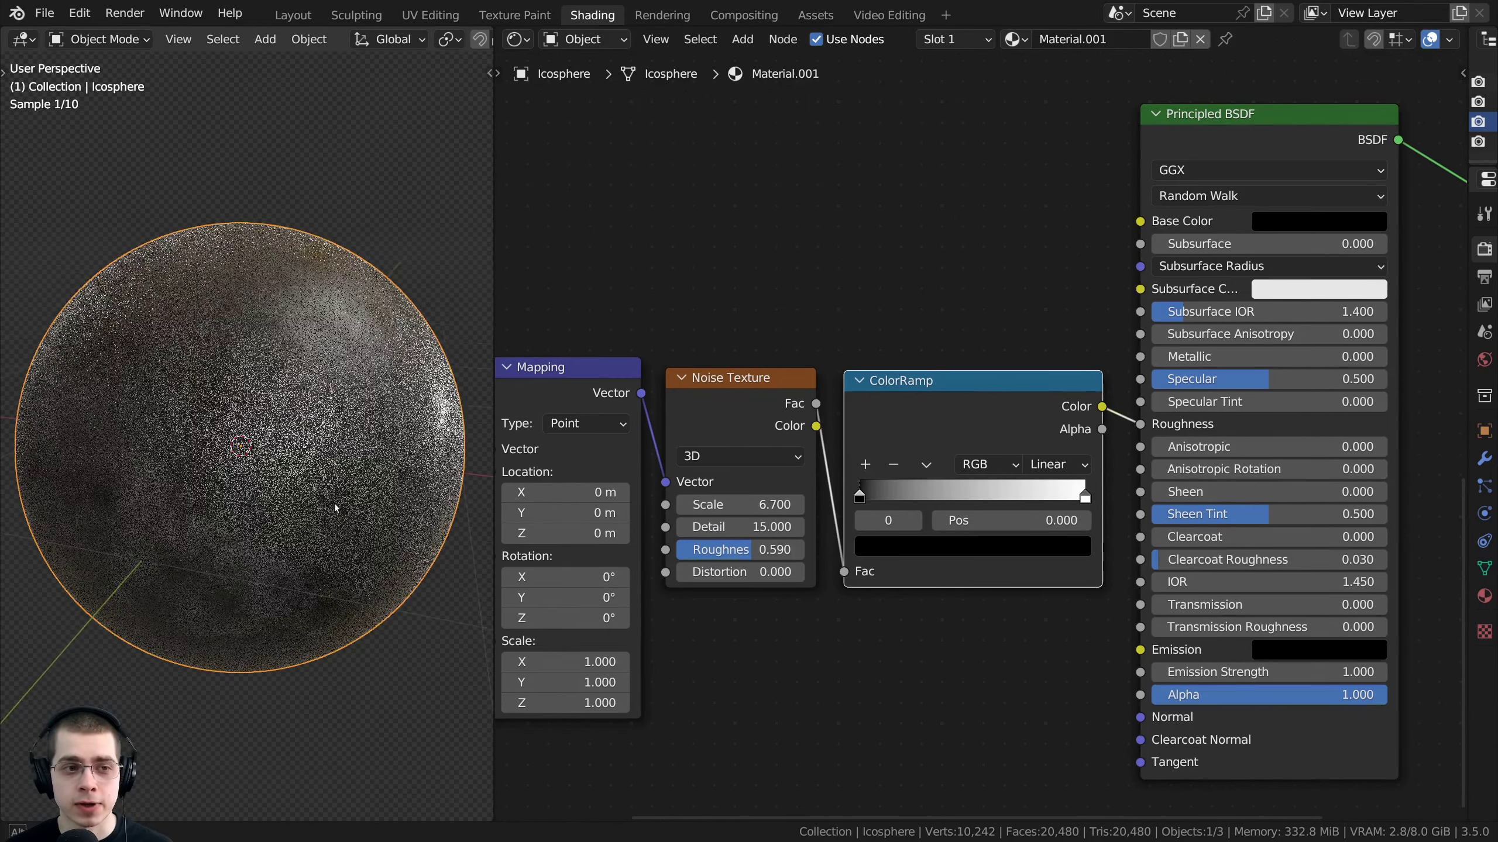
scroll(279, 259, down, 3)
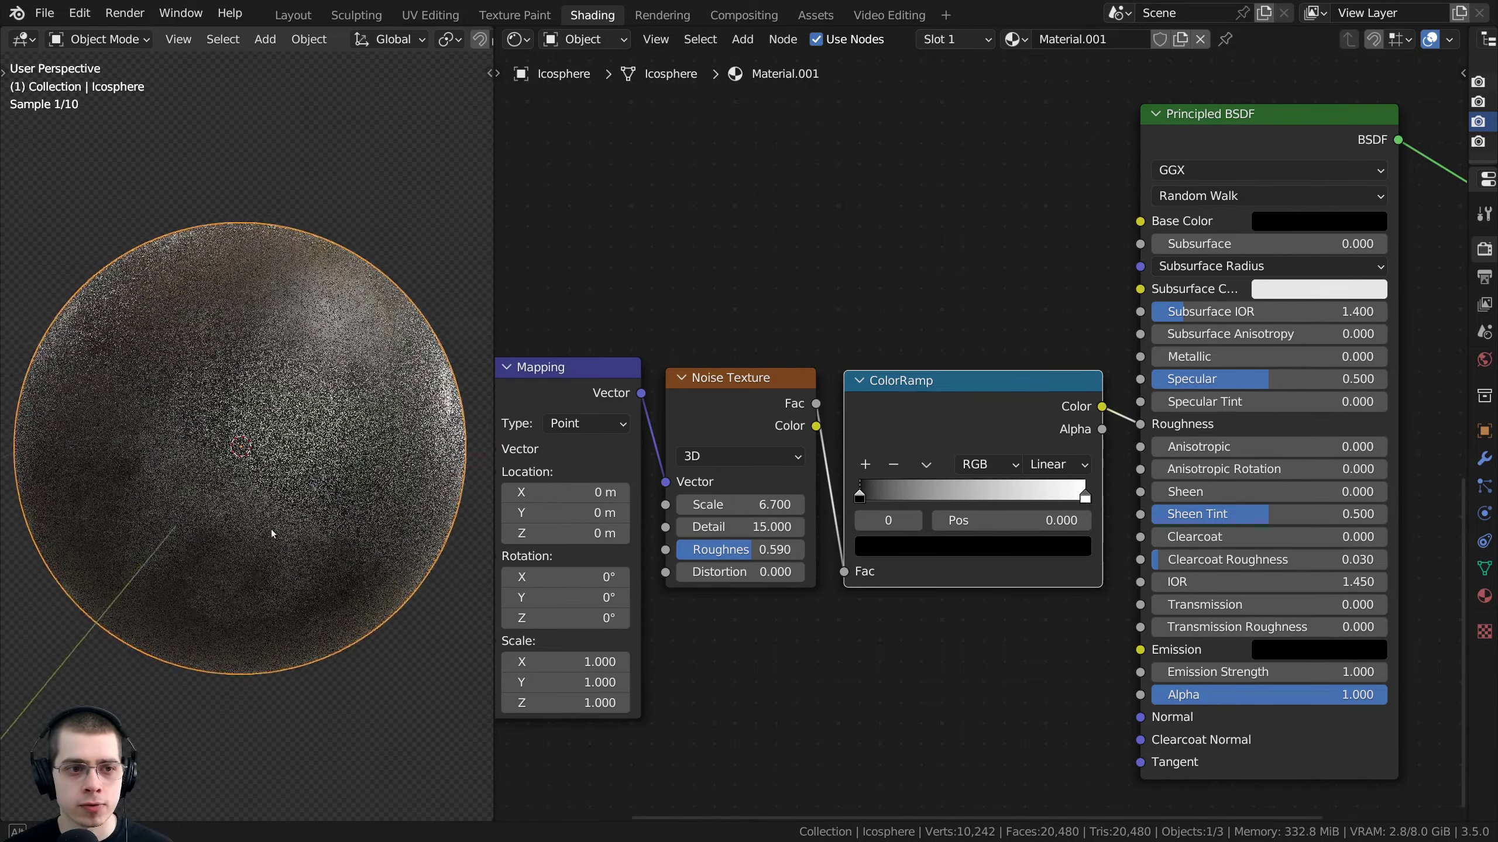
scroll(862, 508, up, 1)
On the roughness ColorRamp, move the black stop to 0.103 and the white stop slightly inward from the end
drag(862, 508, 914, 510)
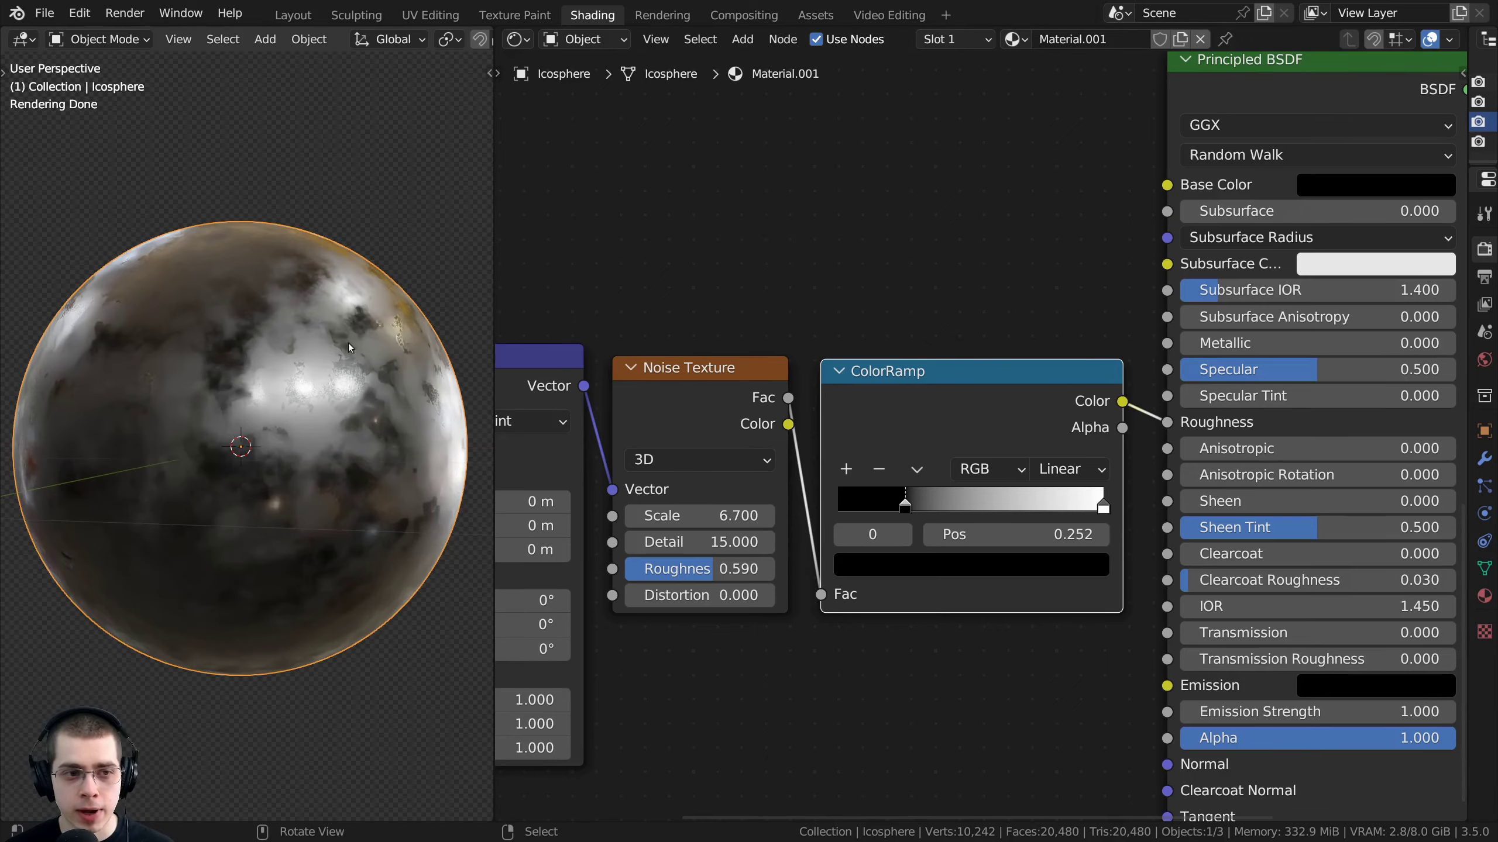
drag(1103, 506, 1020, 502)
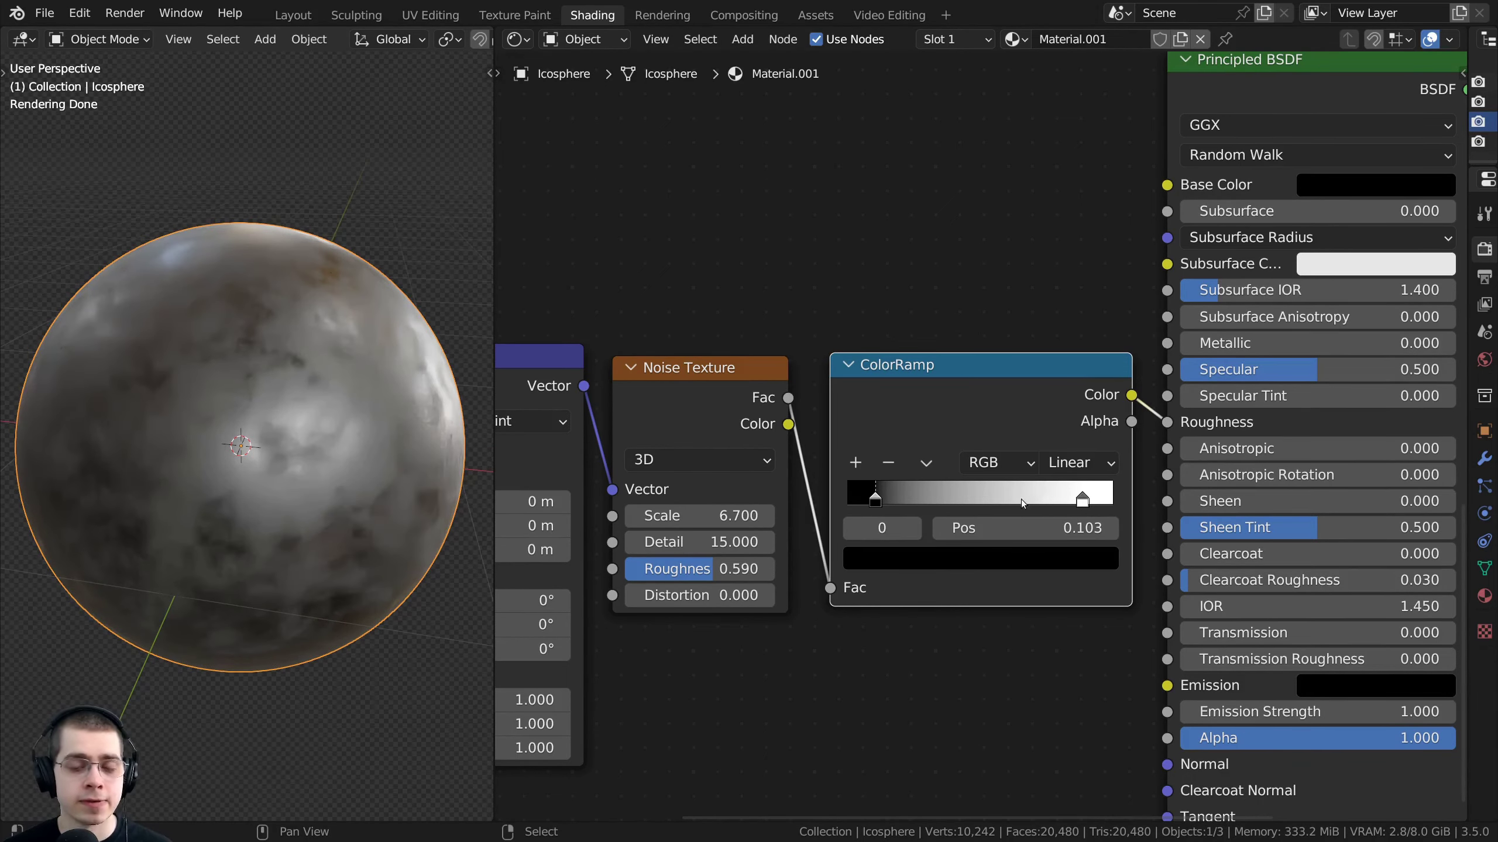
middle_drag(942, 513, 940, 505)
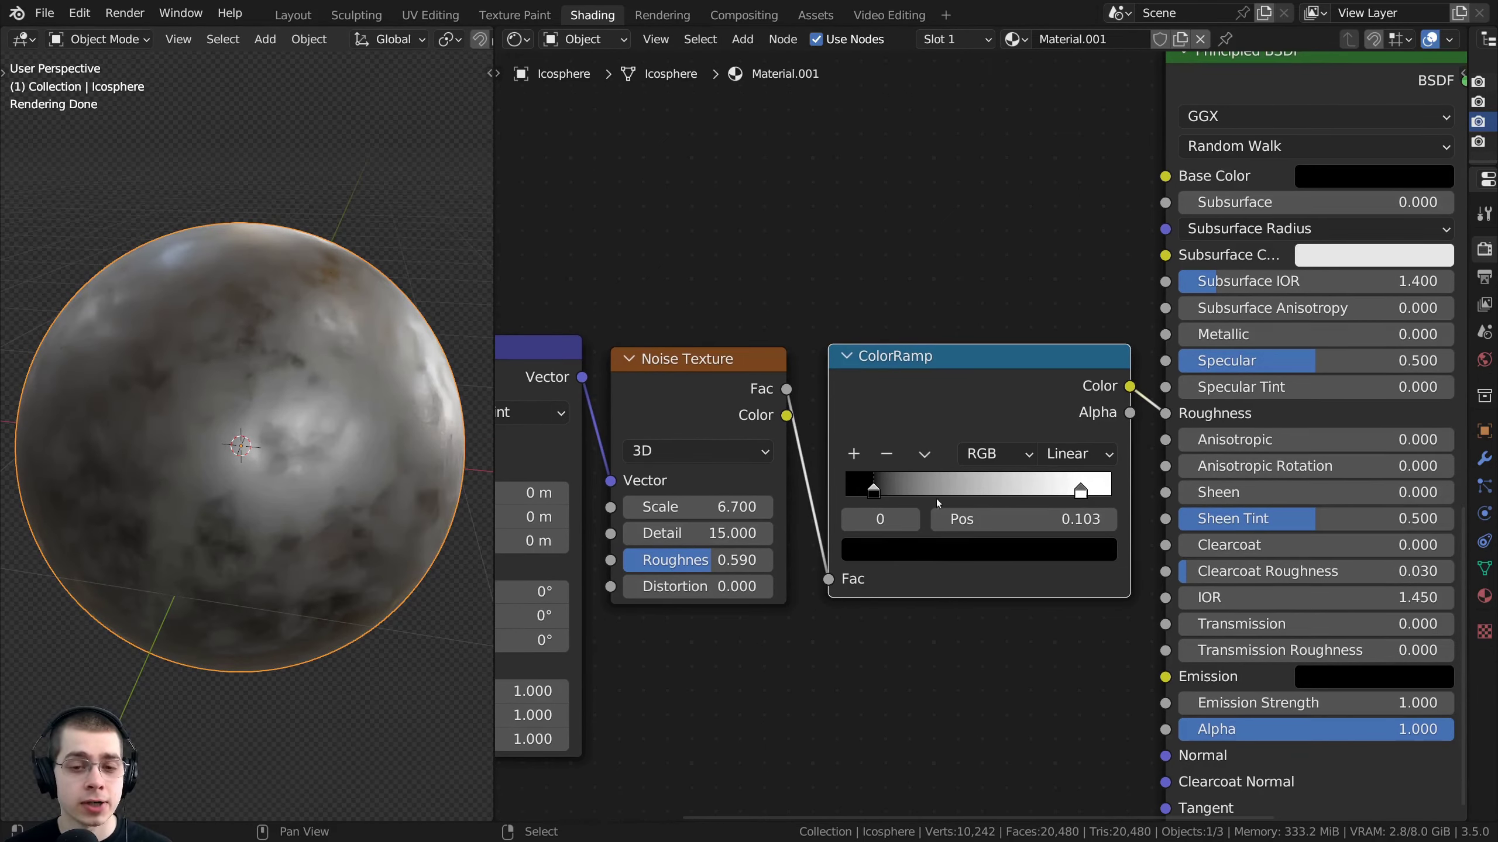
Try sliding the black stop's position on the roughness ColorRamp back and forth, and return it to 0.103
drag(970, 519, 1025, 518)
drag(1025, 518, 979, 518)
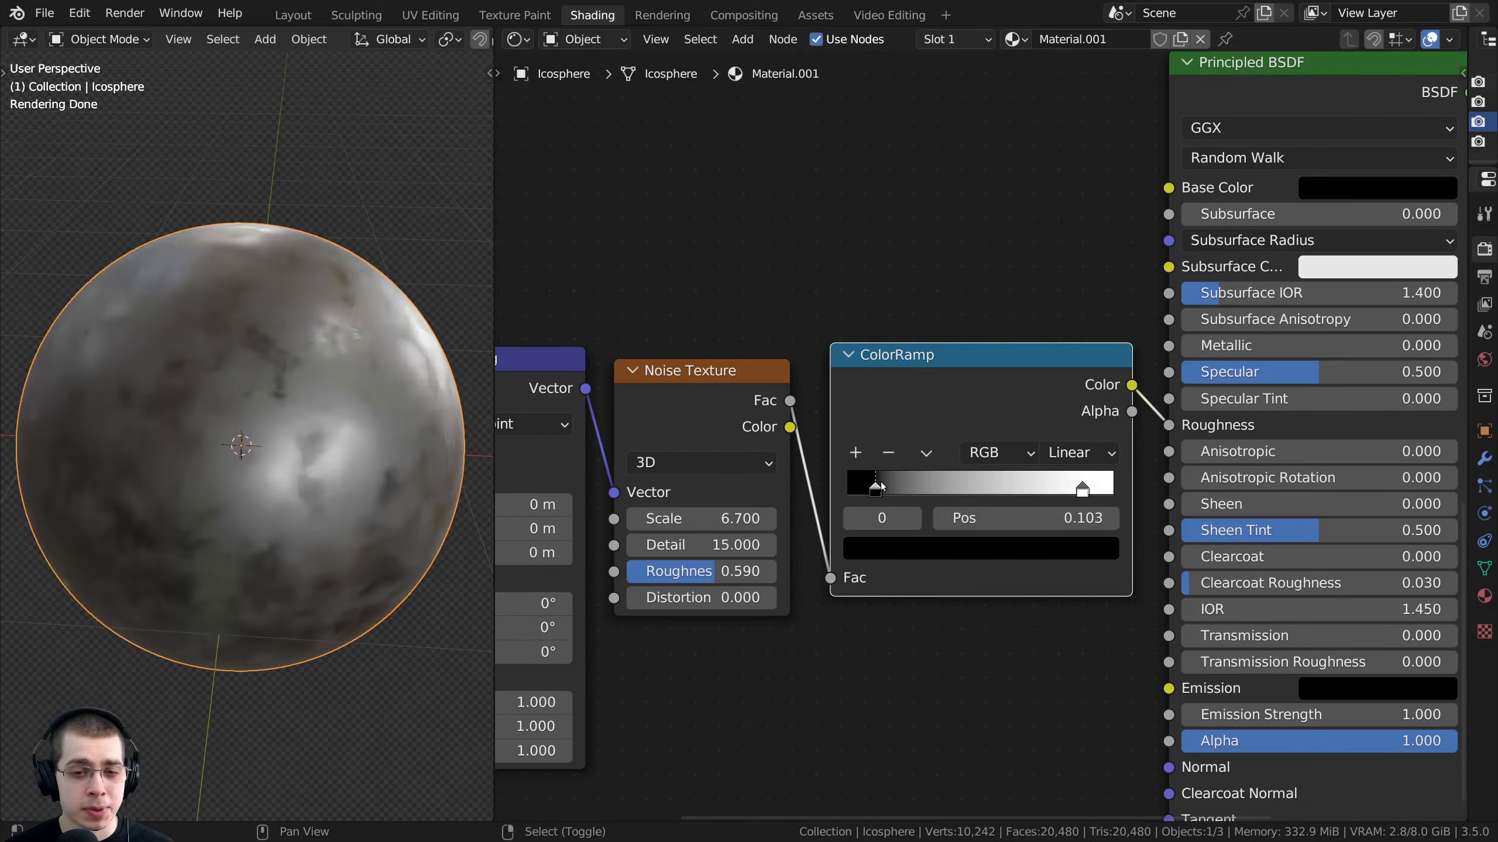
mouse_move(886, 491)
mouse_down()
mouse_move(960, 491)
mouse_move(877, 487)
mouse_up()
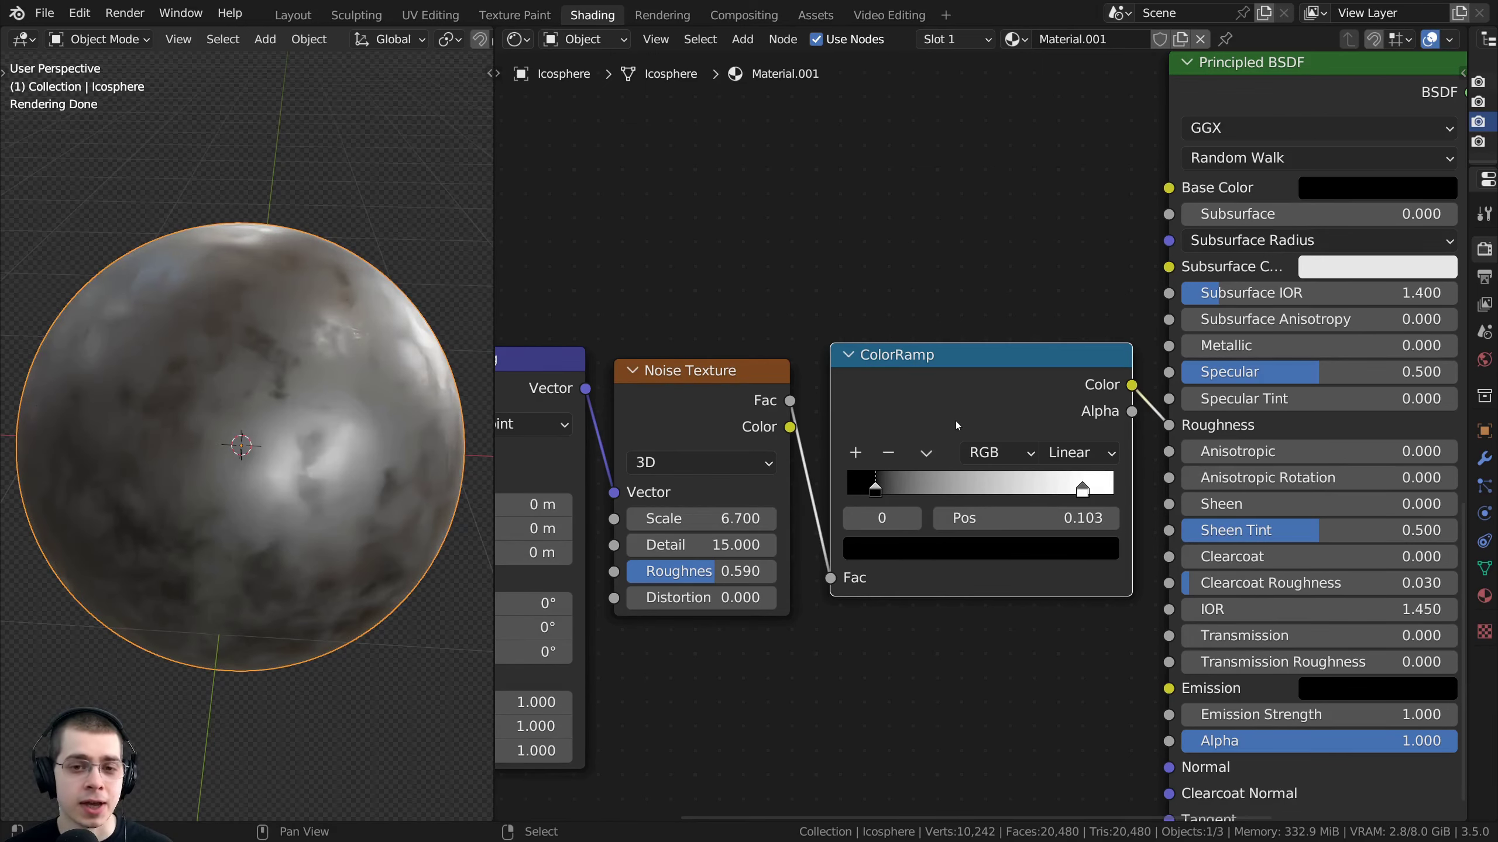
drag(956, 424, 949, 441)
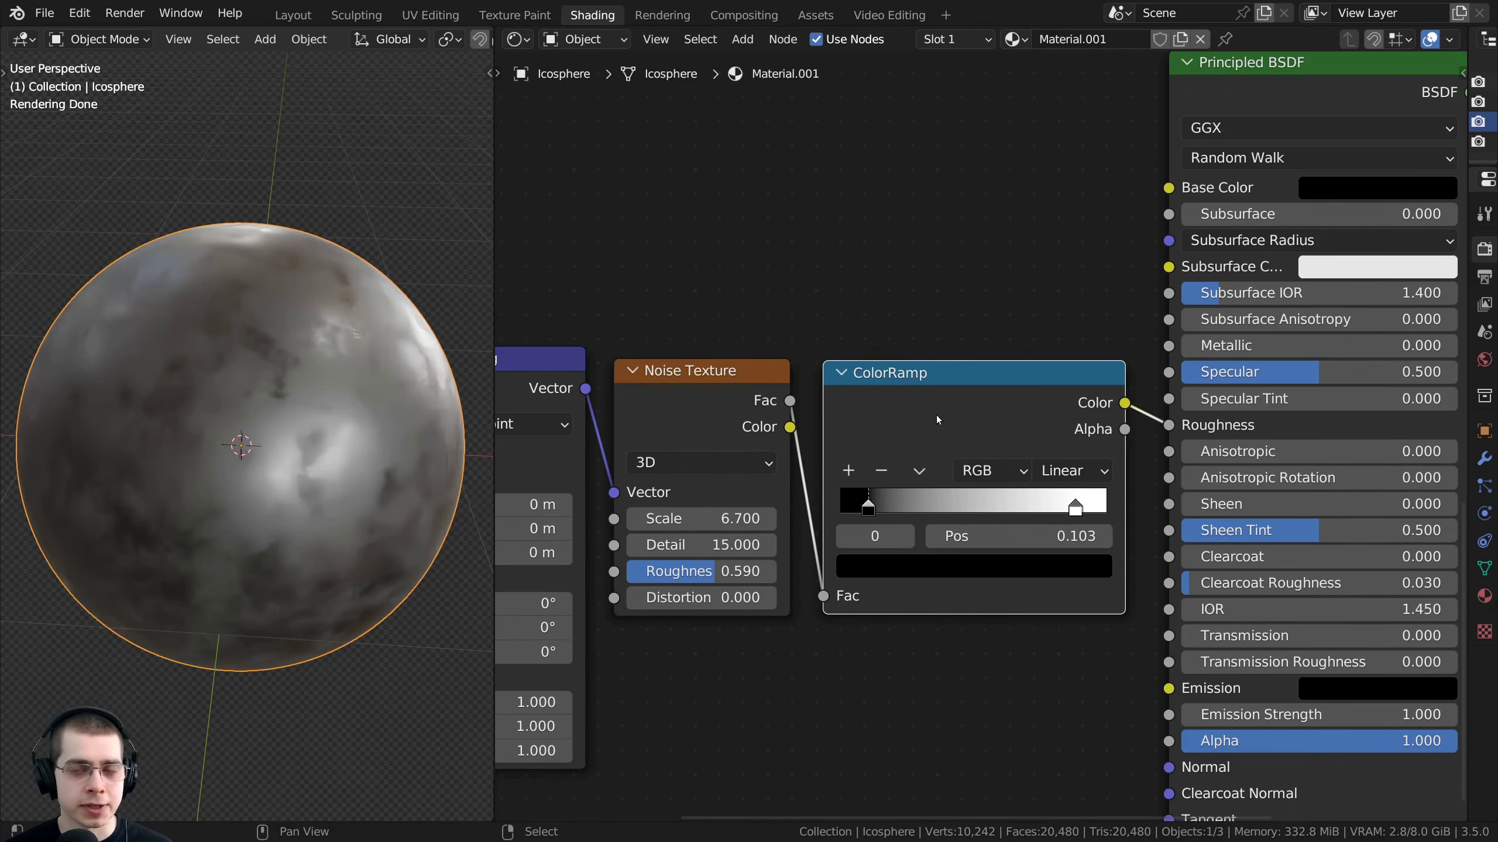
Try sliding the black stop on the roughness ColorRamp, return it to 0.103, and leave the white stop selected at 0.884
drag(940, 398, 942, 395)
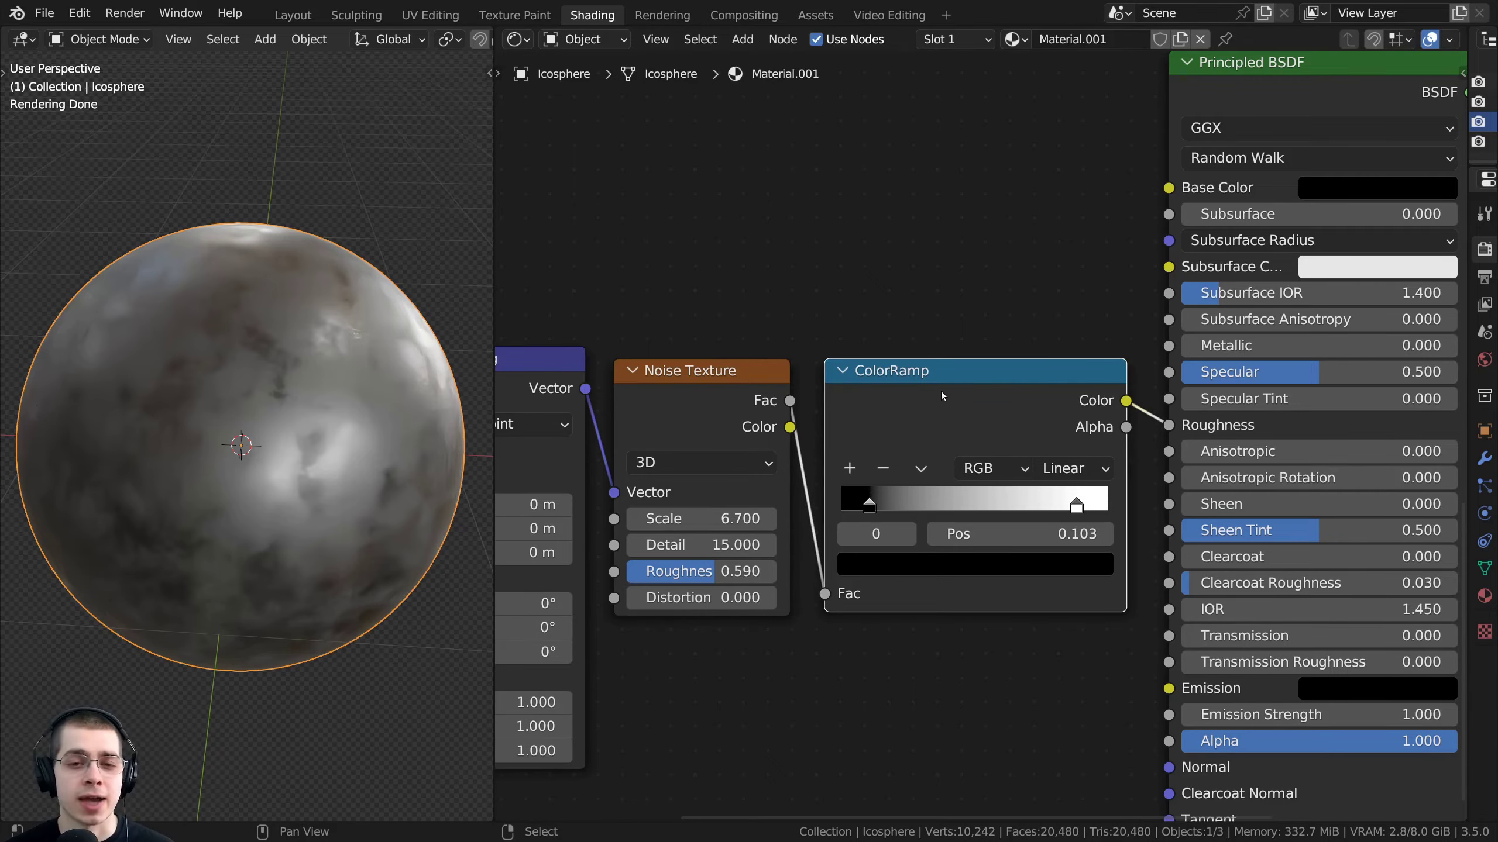
scroll(922, 401, down, 1)
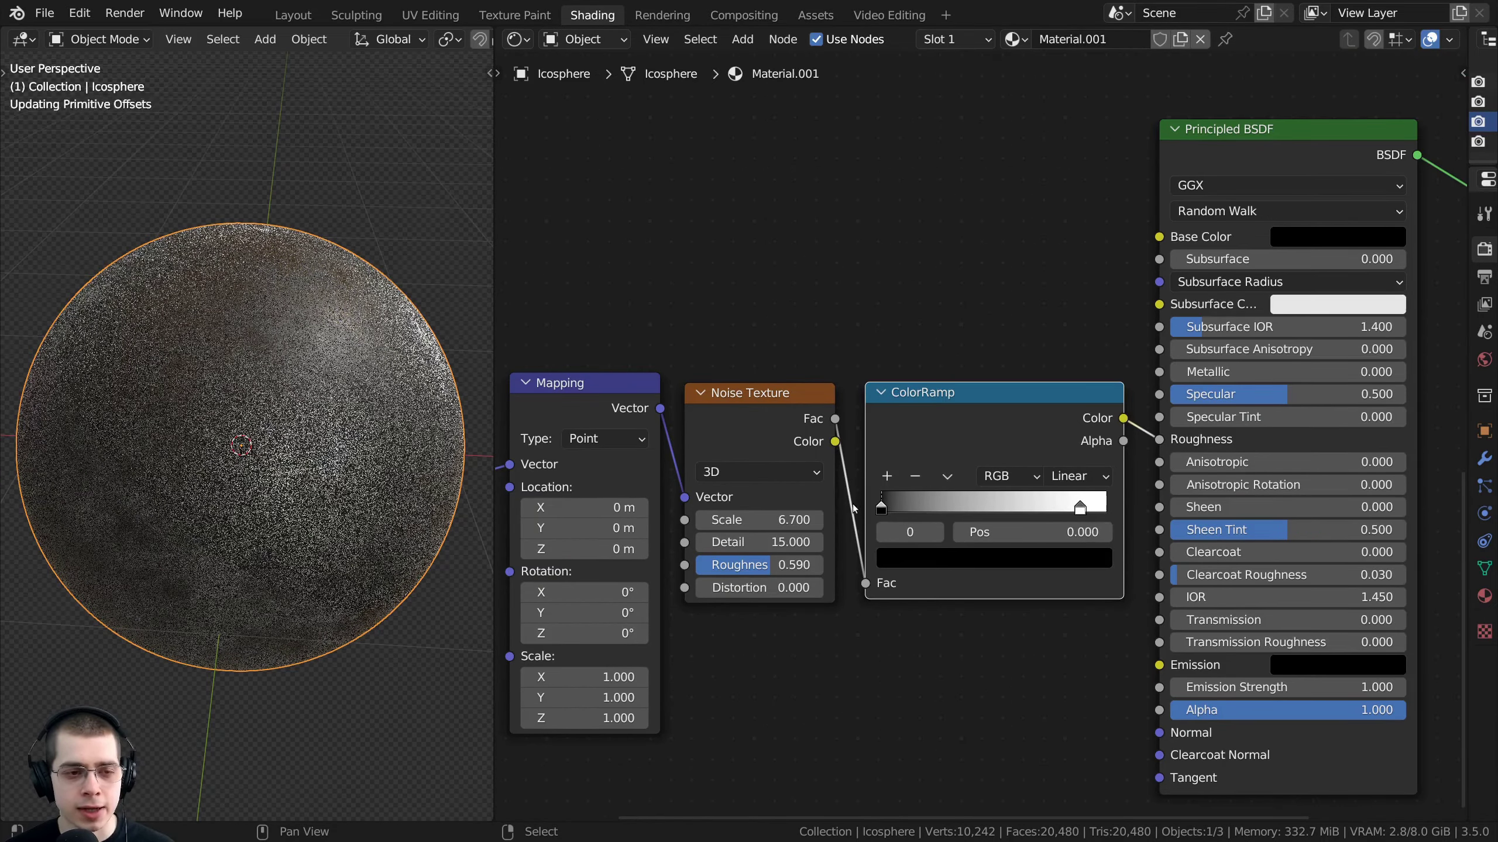
mouse_move(904, 505)
mouse_down()
mouse_move(956, 507)
mouse_move(904, 528)
mouse_up()
scroll(979, 440, up, 2)
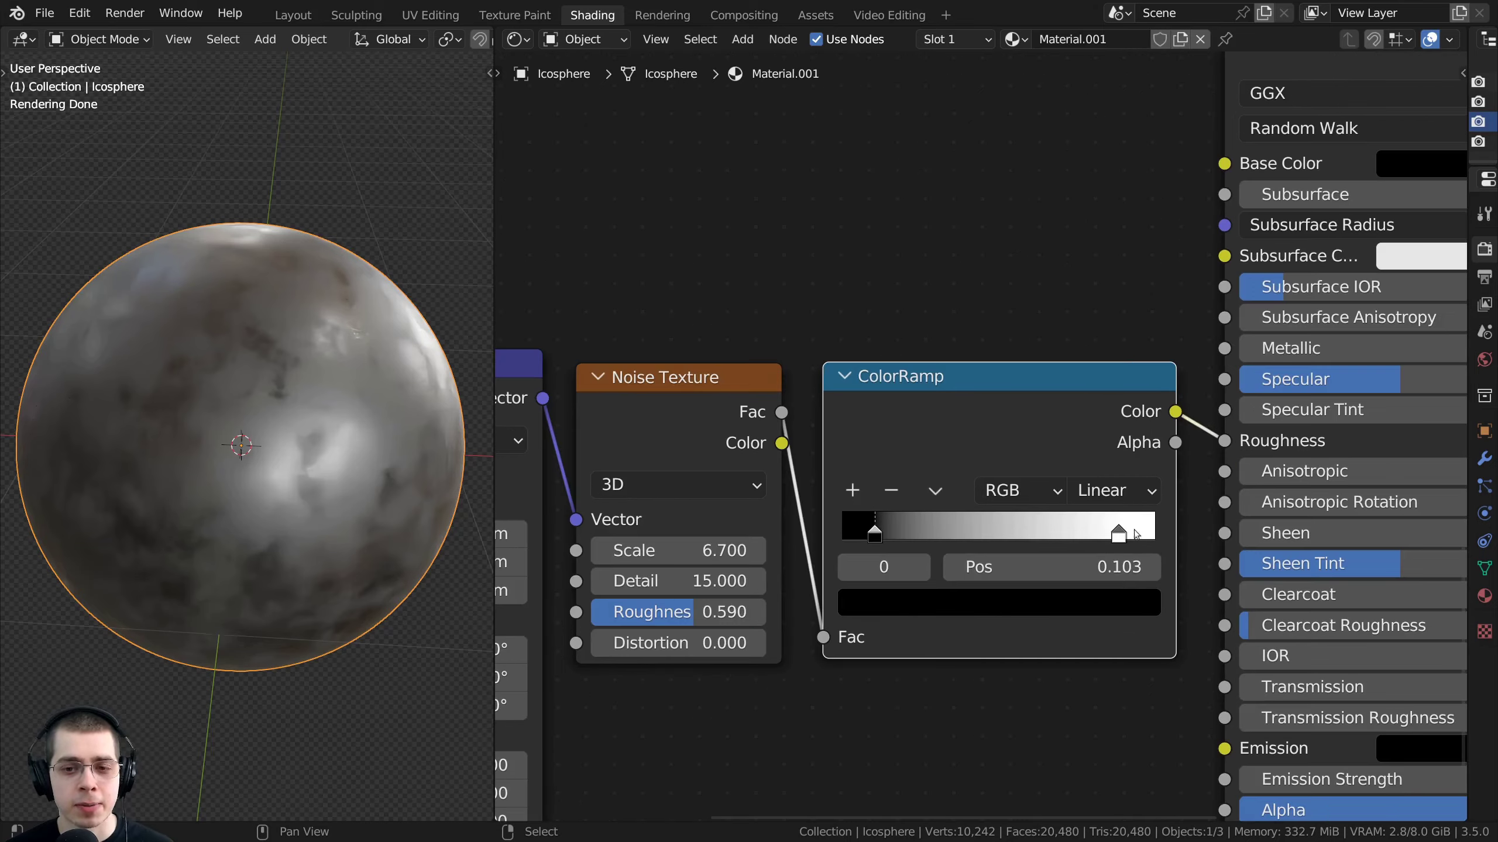
mouse_move(1134, 529)
mouse_down()
mouse_move(1099, 537)
mouse_move(1118, 535)
mouse_up()
scroll(1070, 549, down, 1)
Add a Map Range node and place it above the ColorRamp in the shader node tree
key(shift+a)
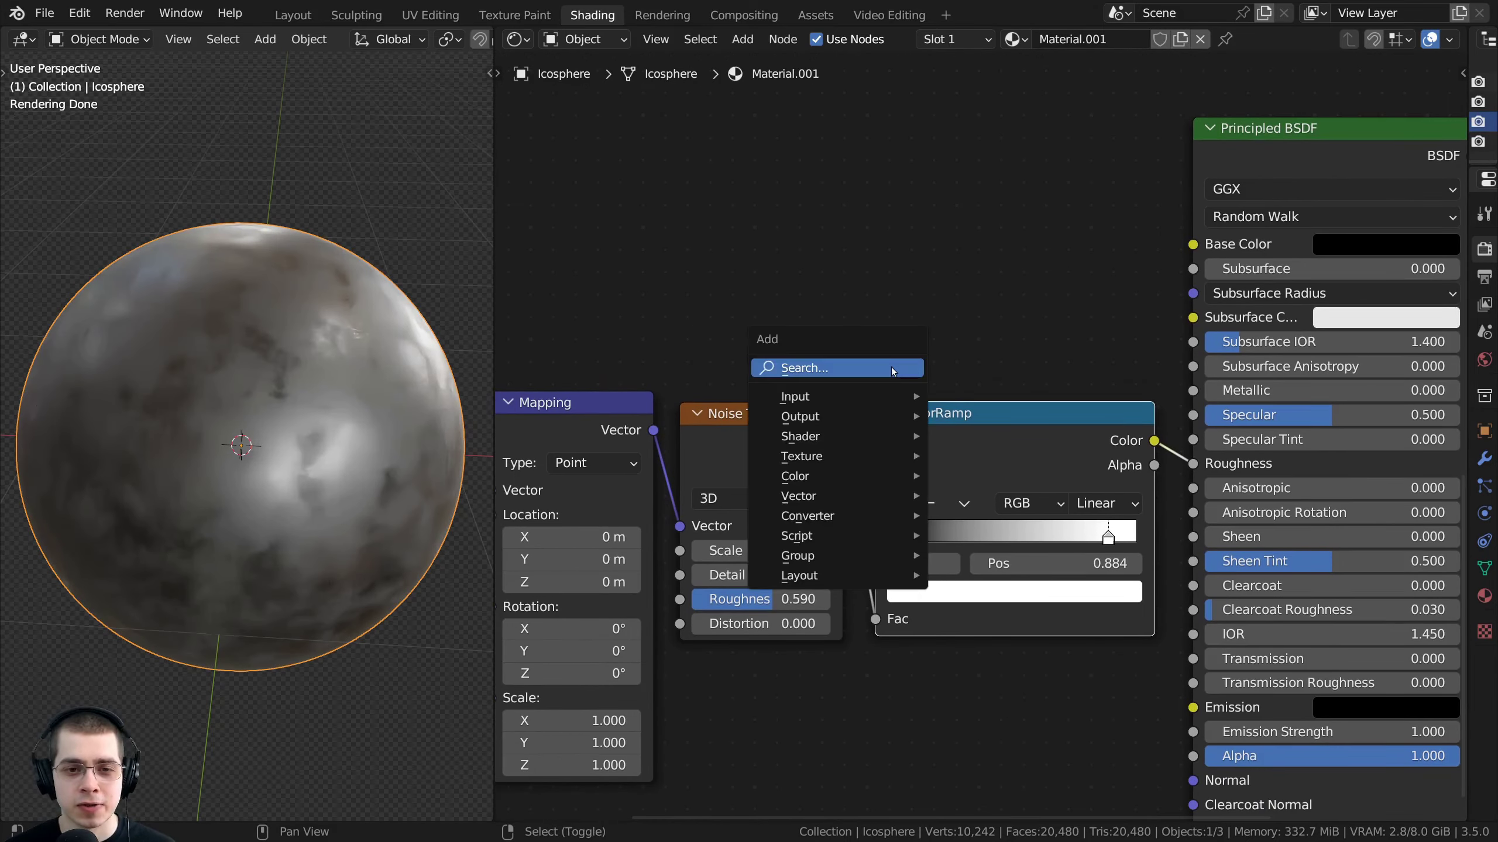
click(893, 368)
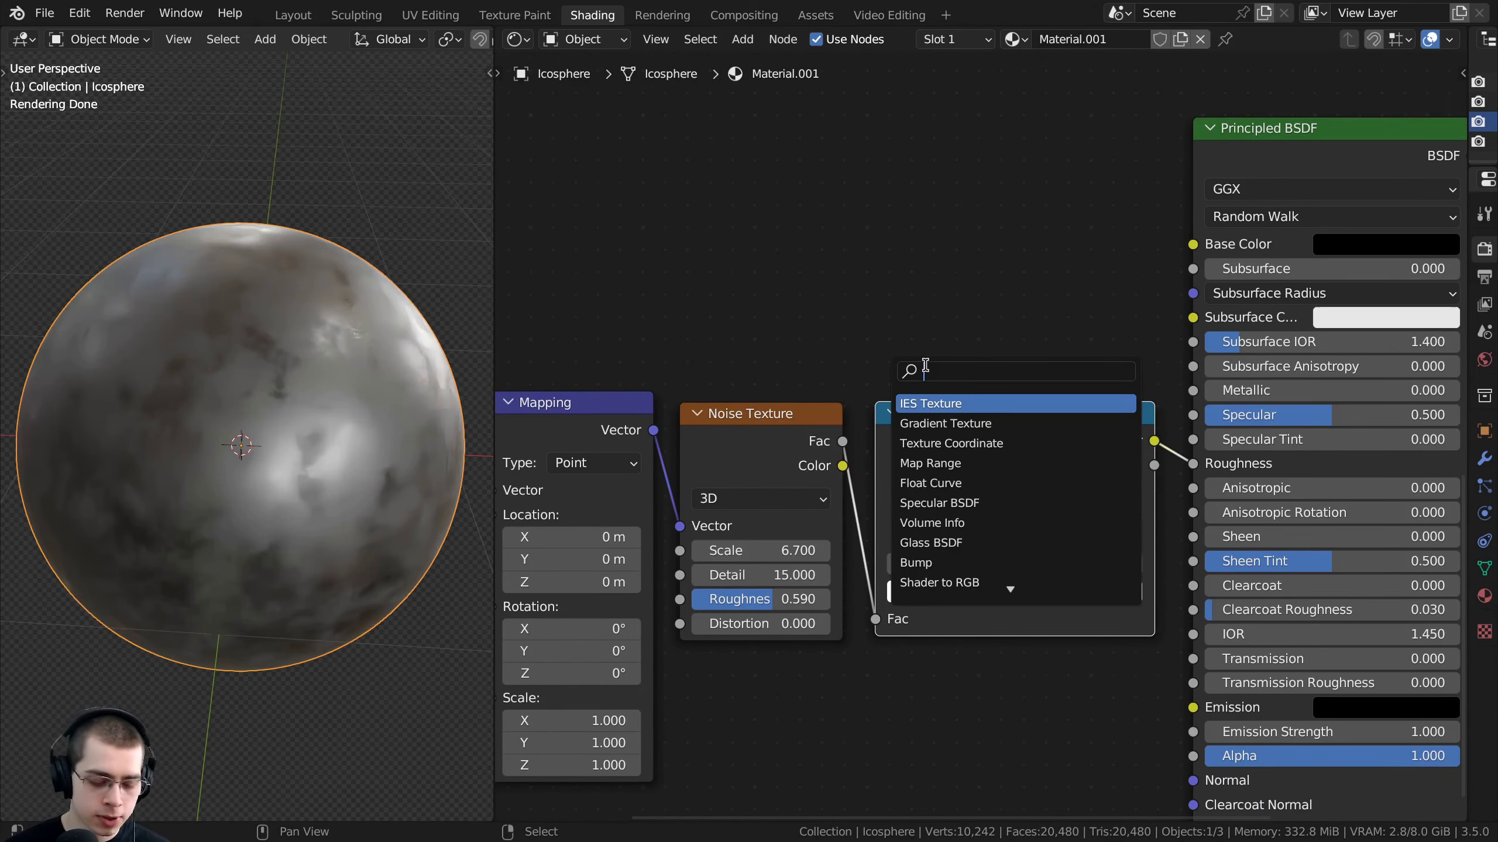
text(map)
key(Down)
key(Down)
key(Return)
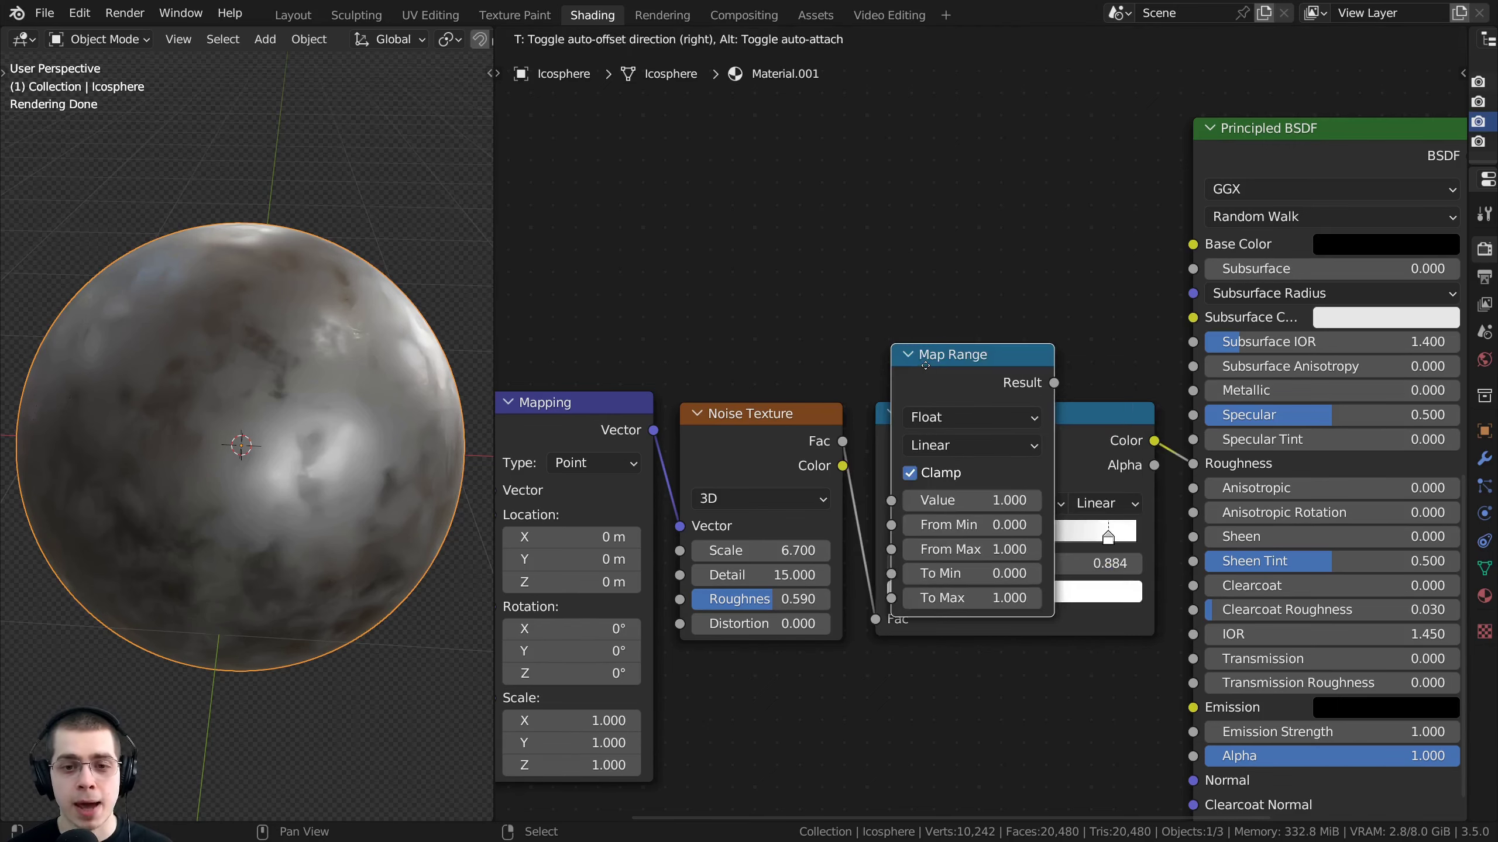
click(940, 136)
Connect the Noise Texture's Fac output to the Map Range node's Value input
scroll(940, 137, down, 5)
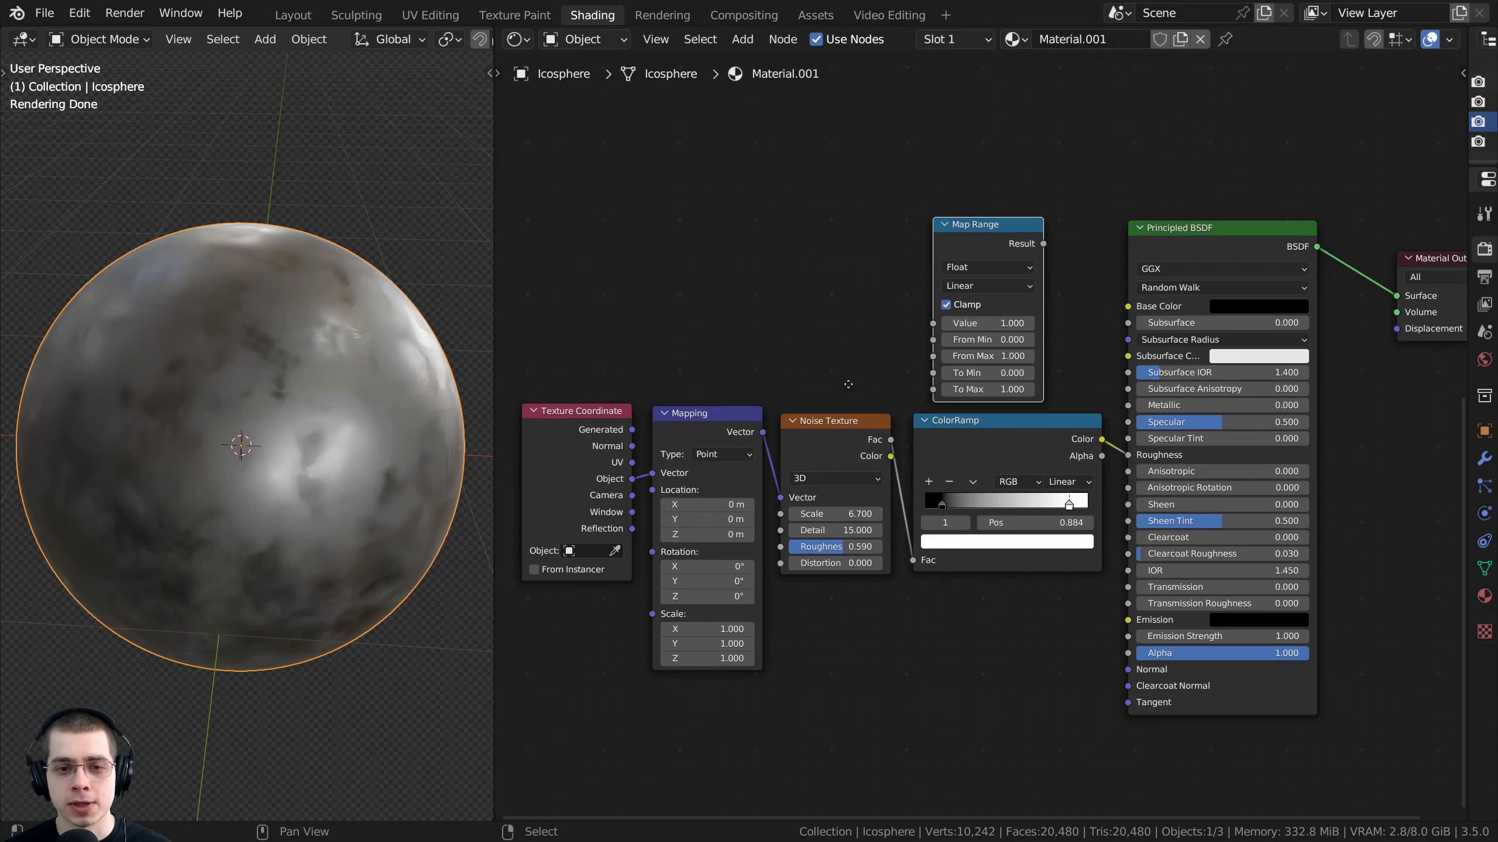
middle_drag(826, 453, 868, 455)
drag(868, 455, 795, 407)
click(865, 455)
scroll(912, 436, up, 2)
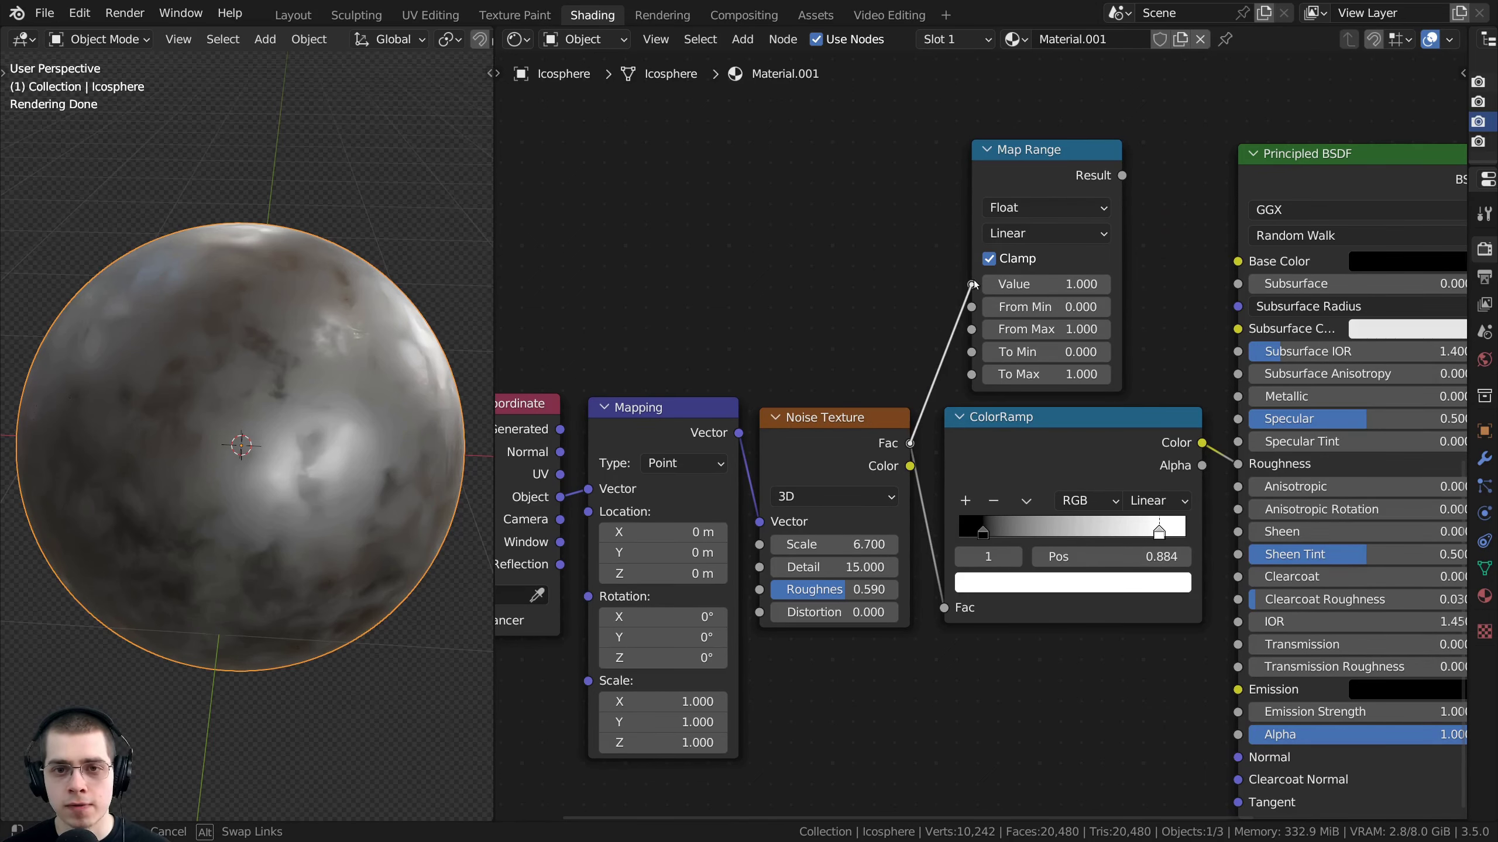
drag(974, 285, 972, 284)
Connect the Map Range Result to the Principled BSDF's Roughness, and move the ColorRamp down so Map Range takes its place
click(1072, 155)
middle_drag(1072, 155, 840, 175)
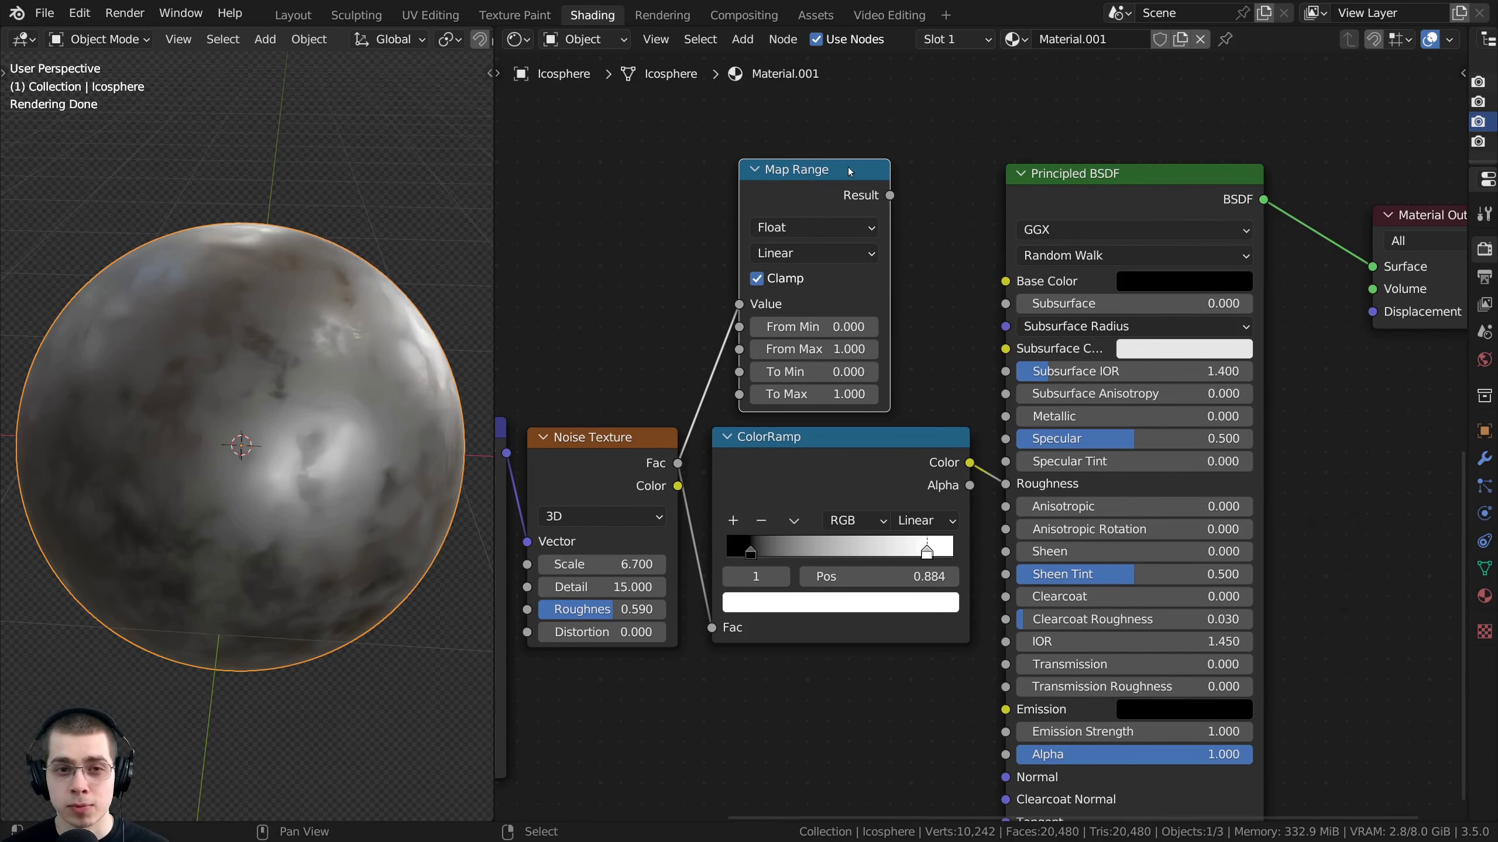
drag(891, 196, 816, 318)
drag(965, 440, 1005, 486)
drag(875, 462, 849, 665)
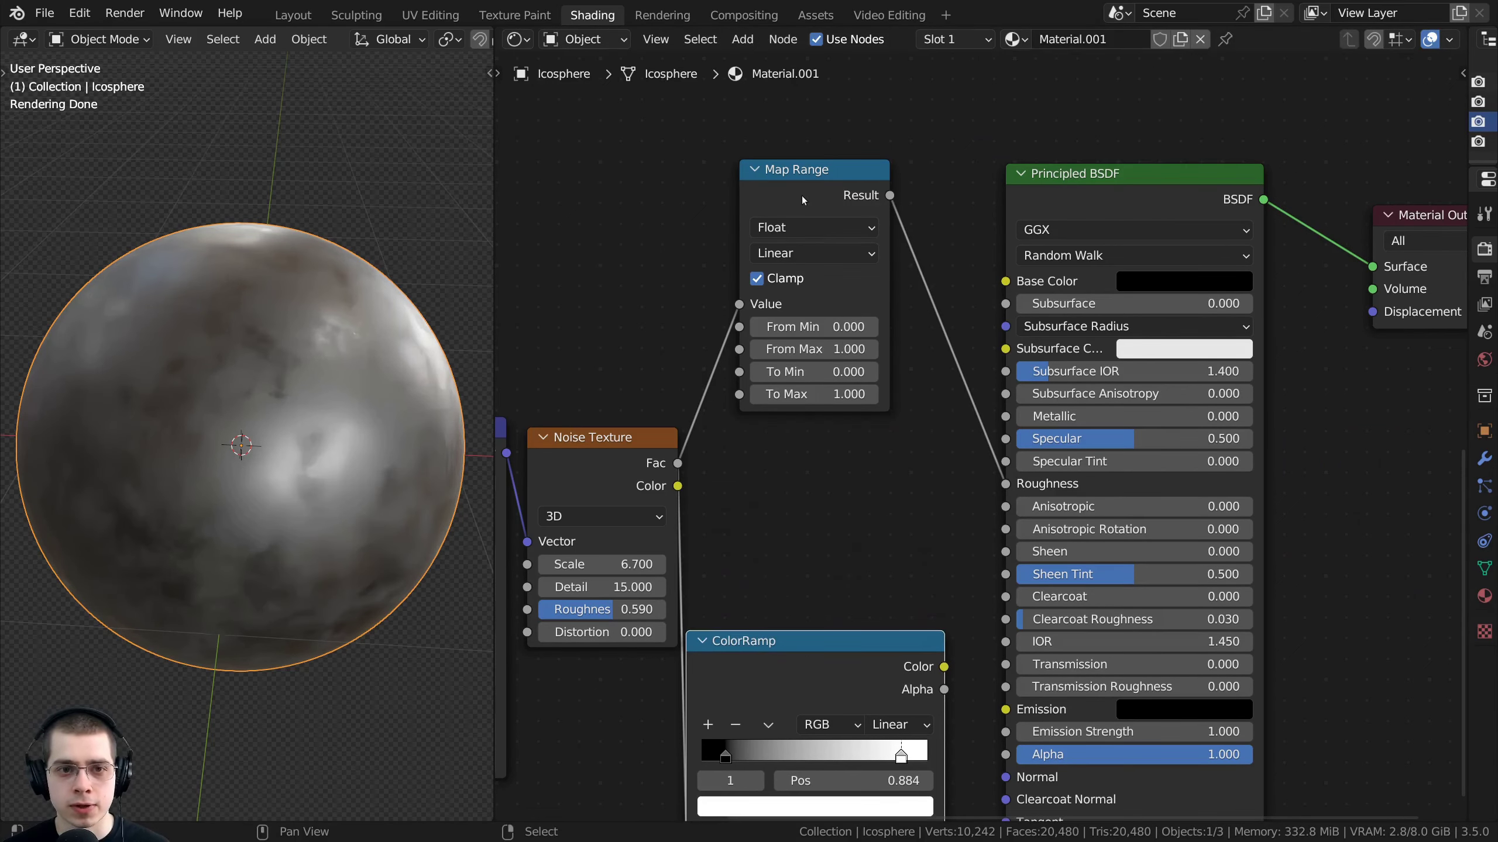
drag(804, 201, 798, 346)
Try connecting the ColorRamp's Color output to Roughness, and restore the Map Range connection
drag(945, 667, 963, 611)
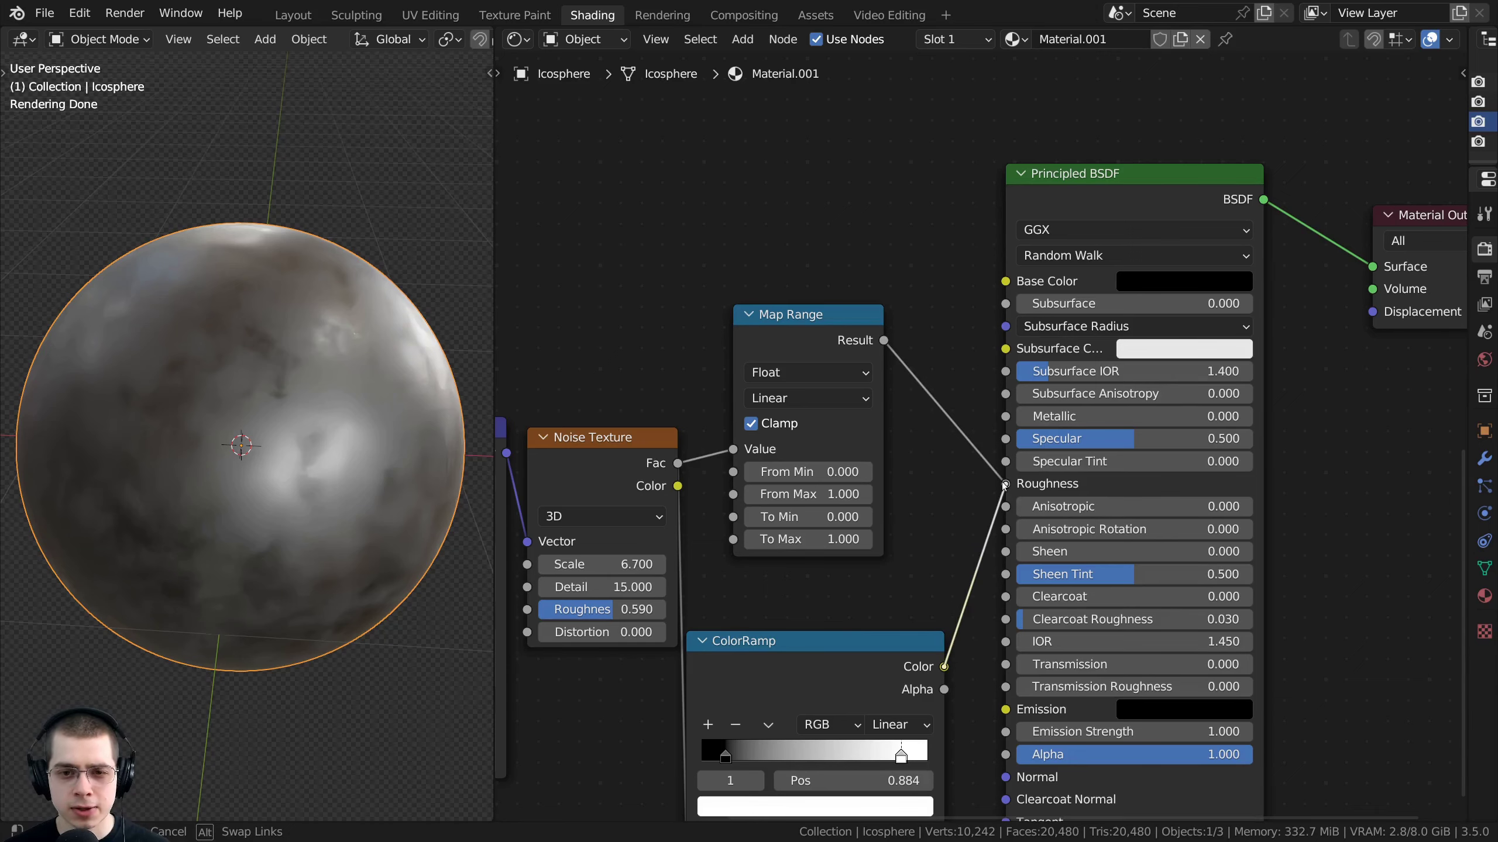
drag(1004, 485, 1003, 485)
scroll(772, 572, up, 2)
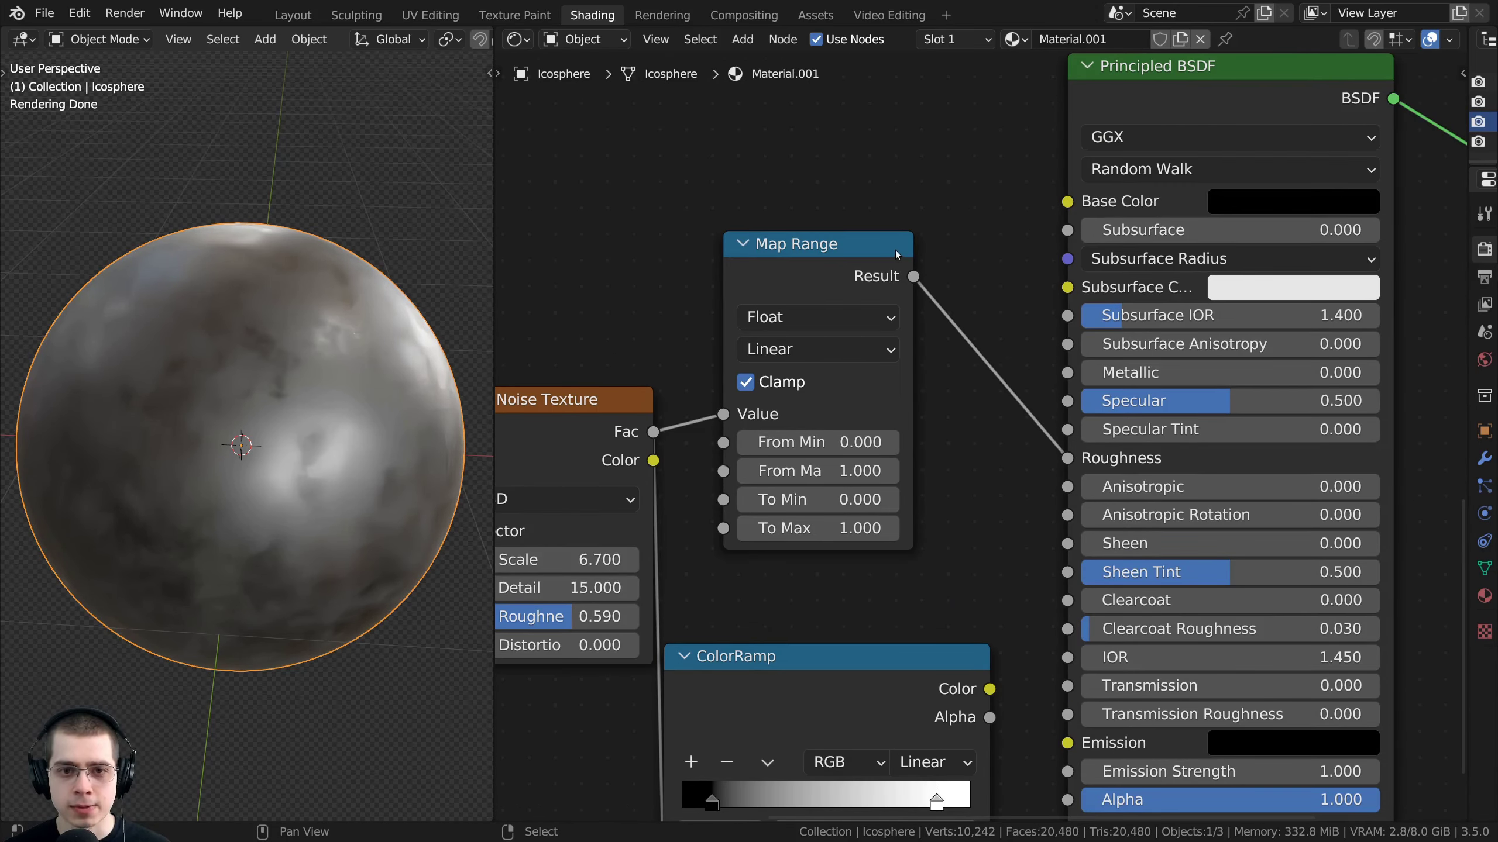
Widen the Map Range node and shift the ColorRamp slightly beneath it
drag(909, 245, 982, 248)
scroll(920, 484, down, 1)
middle_drag(885, 473, 915, 357)
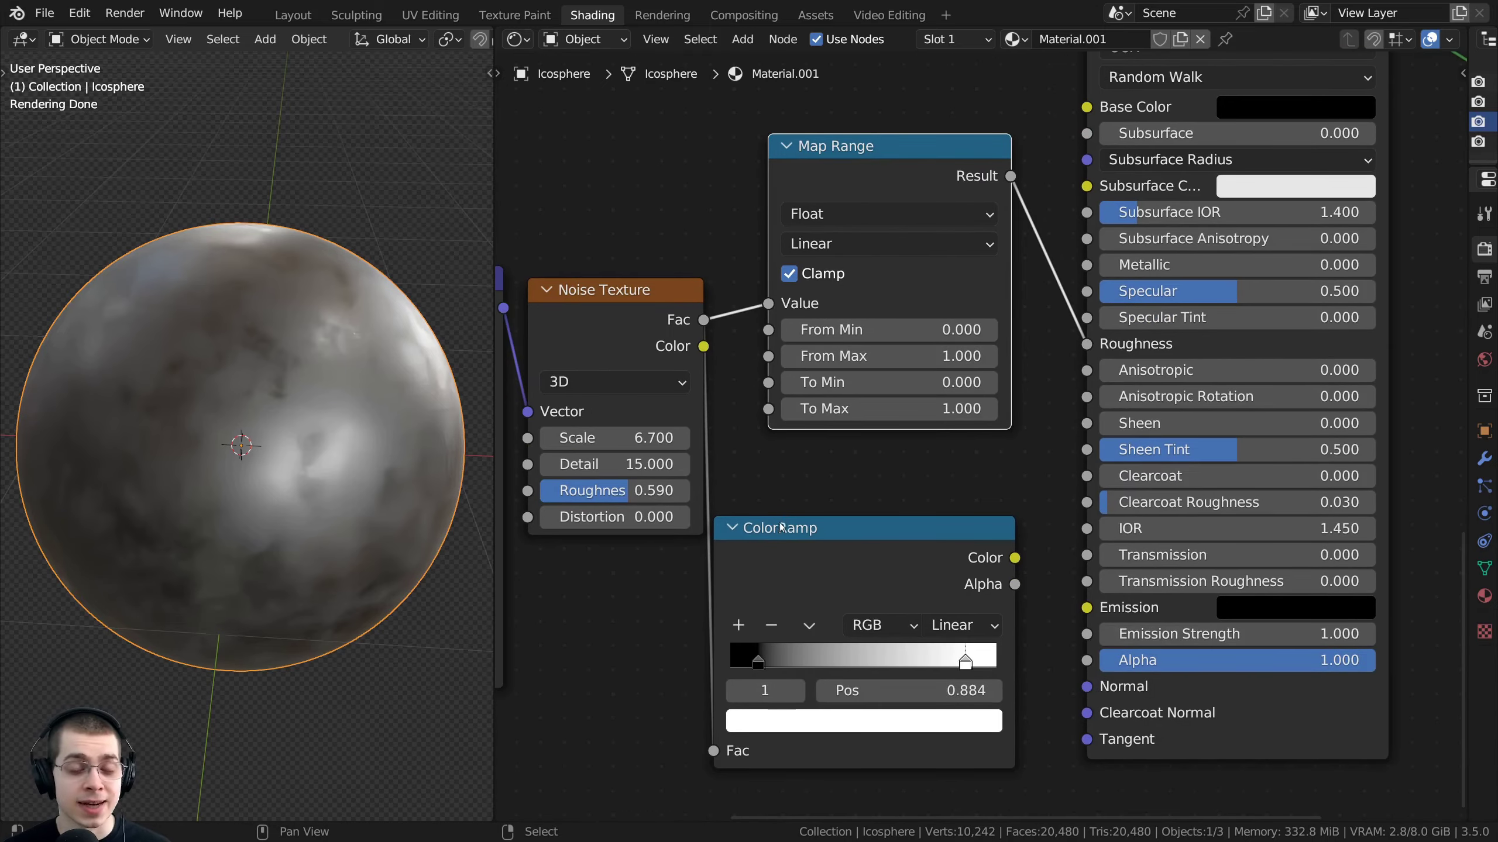
drag(788, 536, 812, 525)
scroll(978, 414, up, 2)
middle_drag(954, 315, 974, 405)
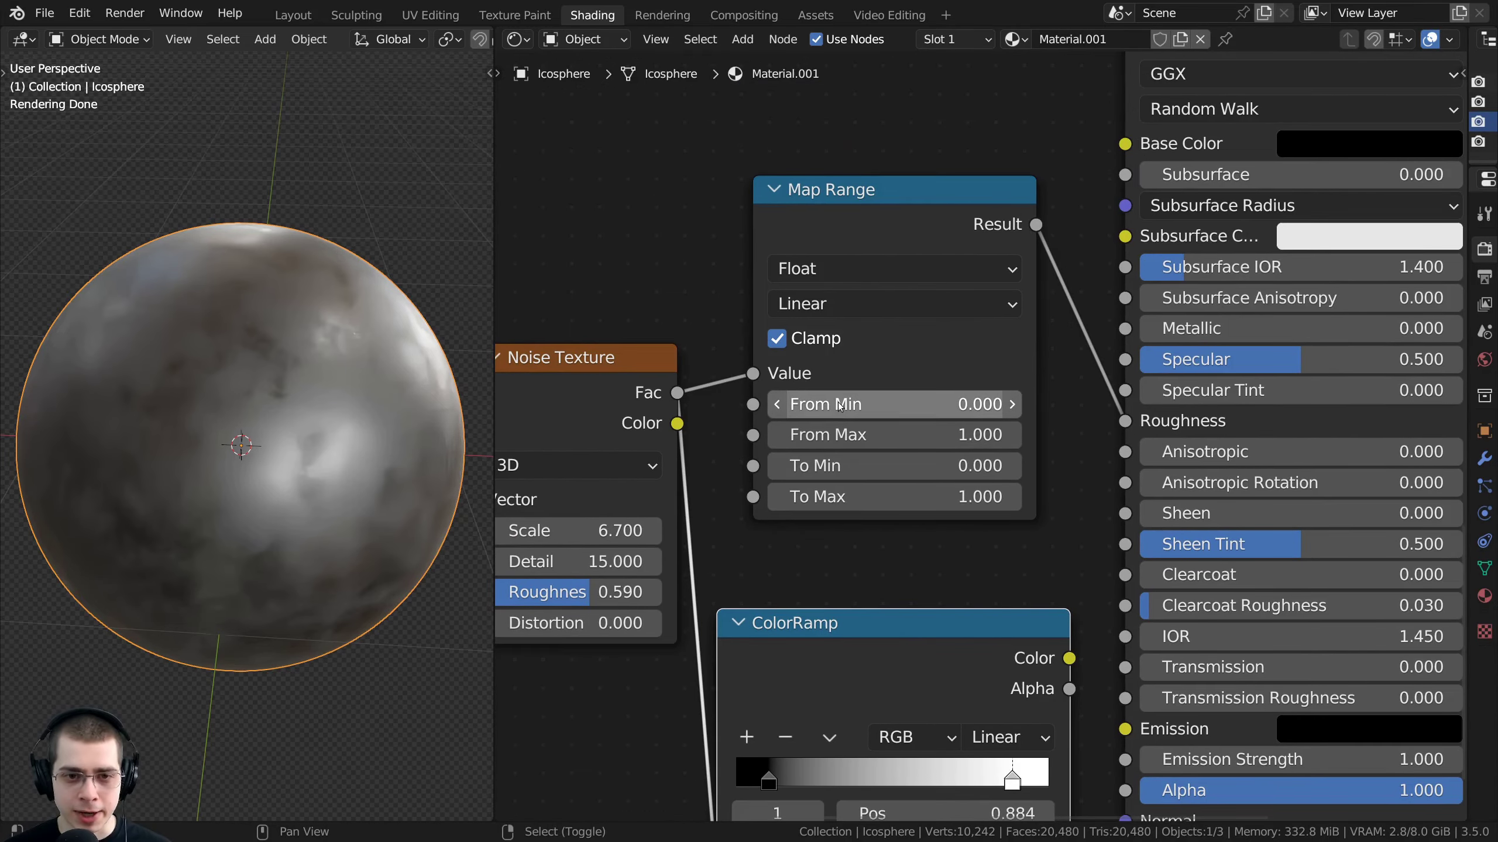
Preview the Map Range node's output on the sphere and set its To Min to -0.690
shift+drag(974, 406, 983, 406)
drag(890, 404, 896, 435)
scroll(938, 348, down, 3)
drag(888, 275, 880, 280)
middle_drag(920, 626, 919, 570)
drag(944, 425, 860, 426)
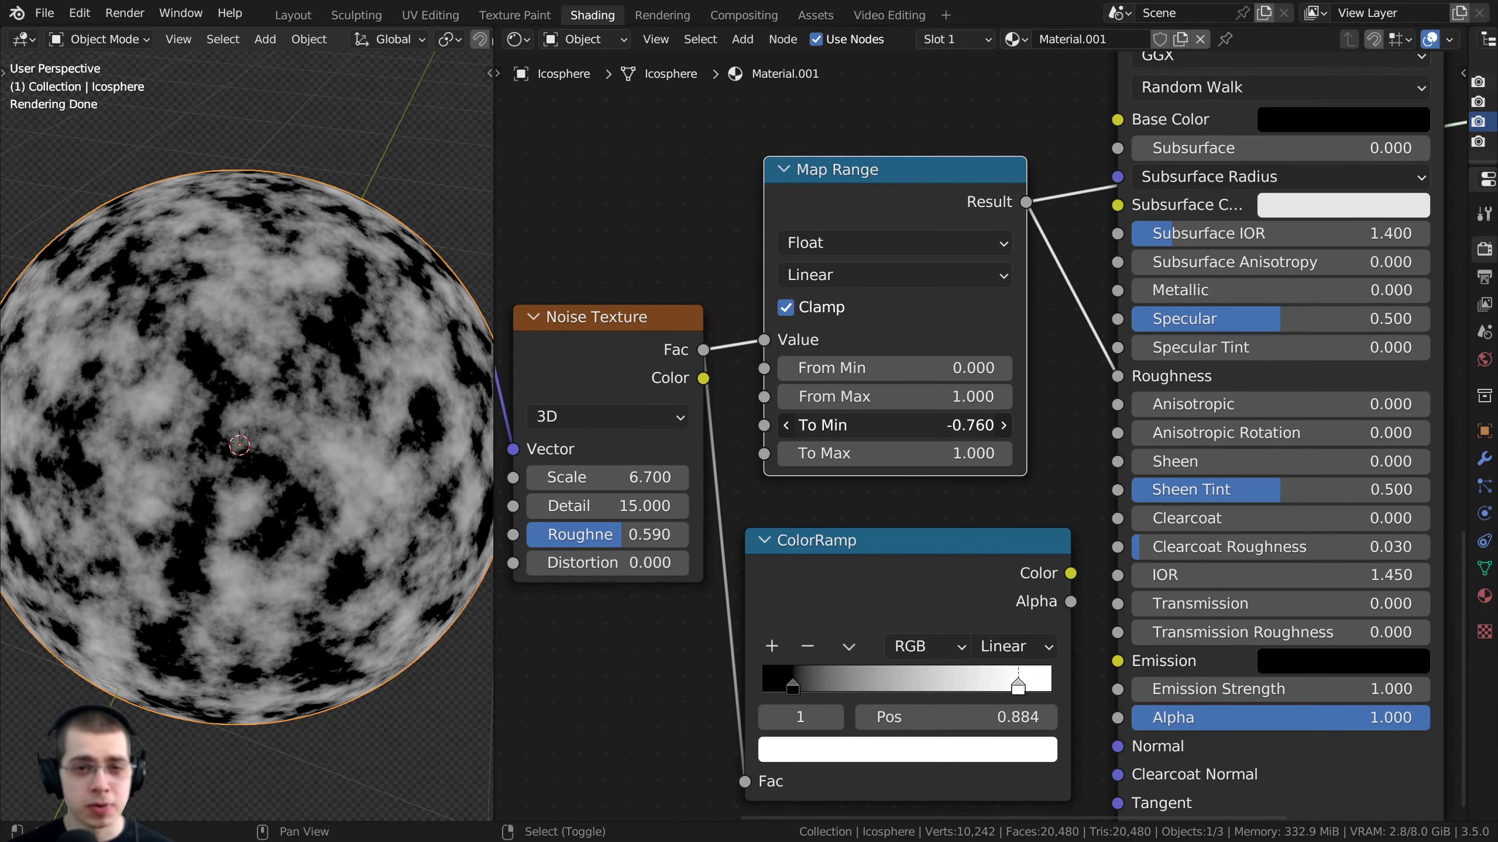
scroll(877, 567, down, 1)
drag(877, 576, 871, 558)
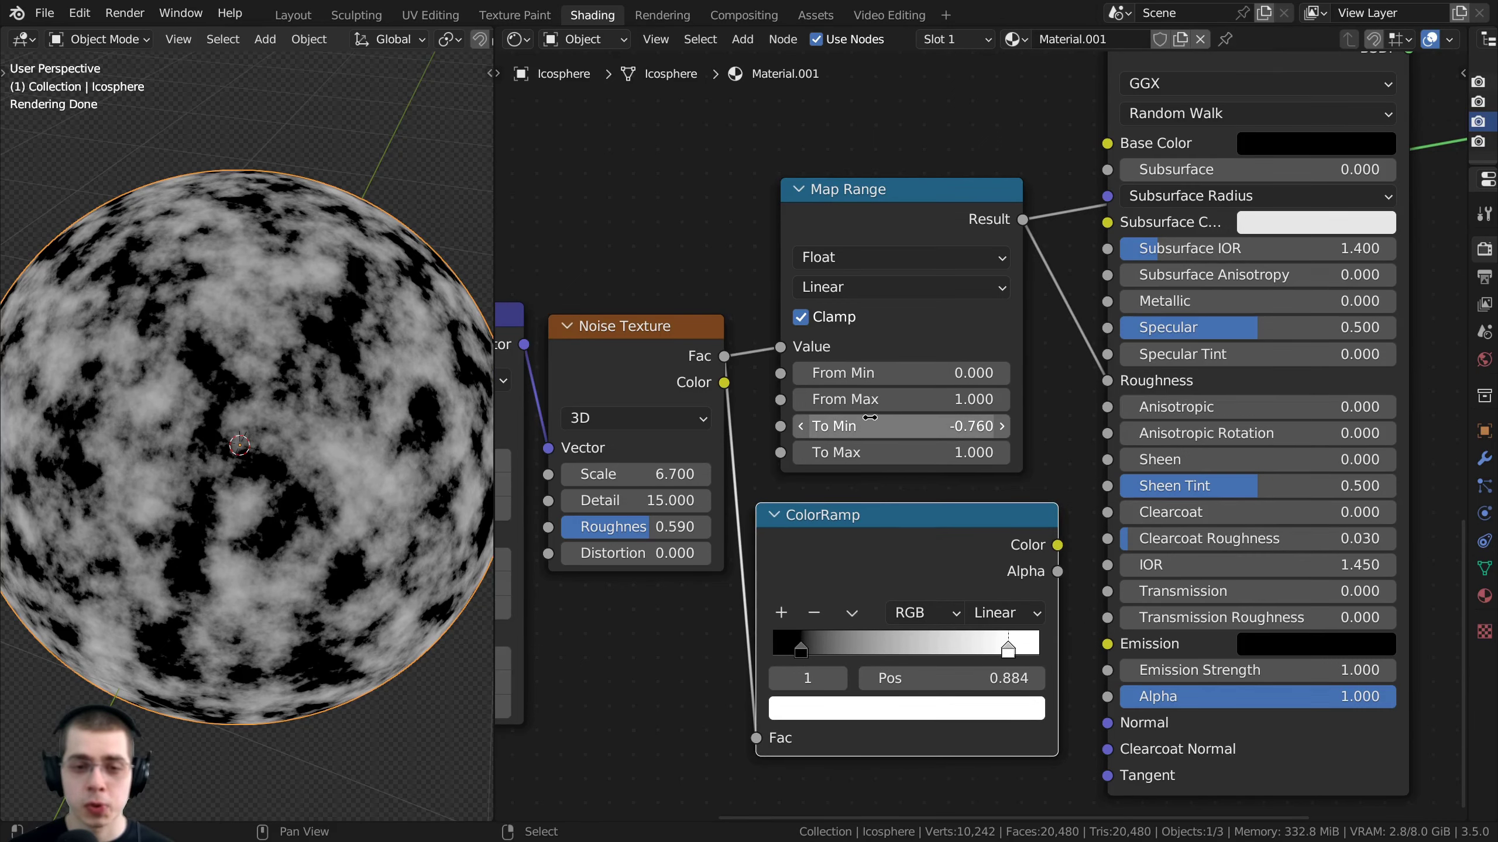
drag(865, 422, 894, 426)
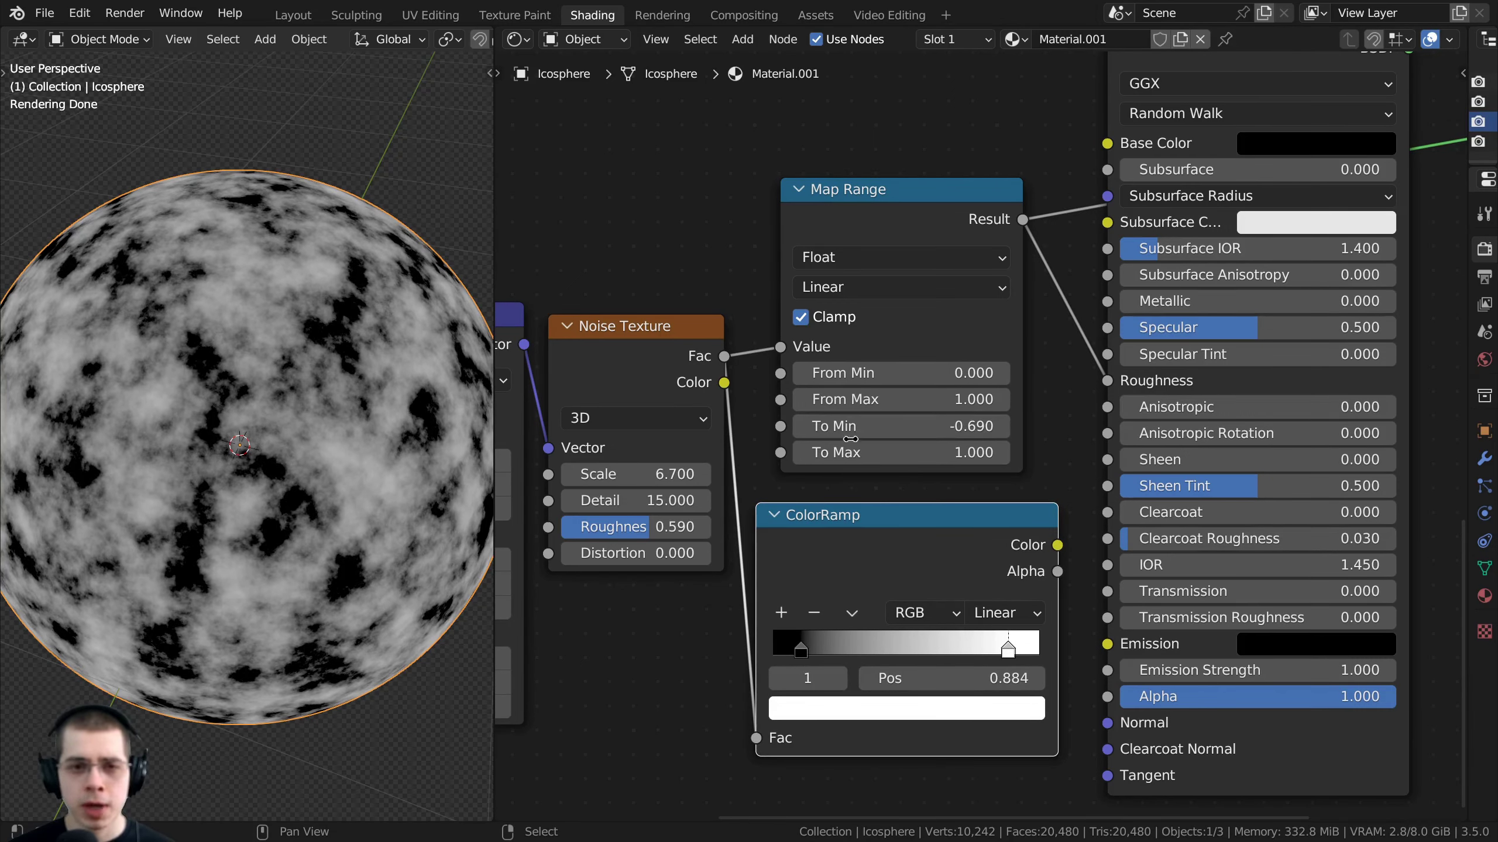
Preview the ColorRamp node's color output directly on the sphere
drag(849, 348, 911, 375)
drag(881, 553, 878, 551)
scroll(917, 560, up, 1)
middle_drag(917, 560, 899, 516)
ctrl+shift+click(901, 514)
scroll(771, 552, up, 1)
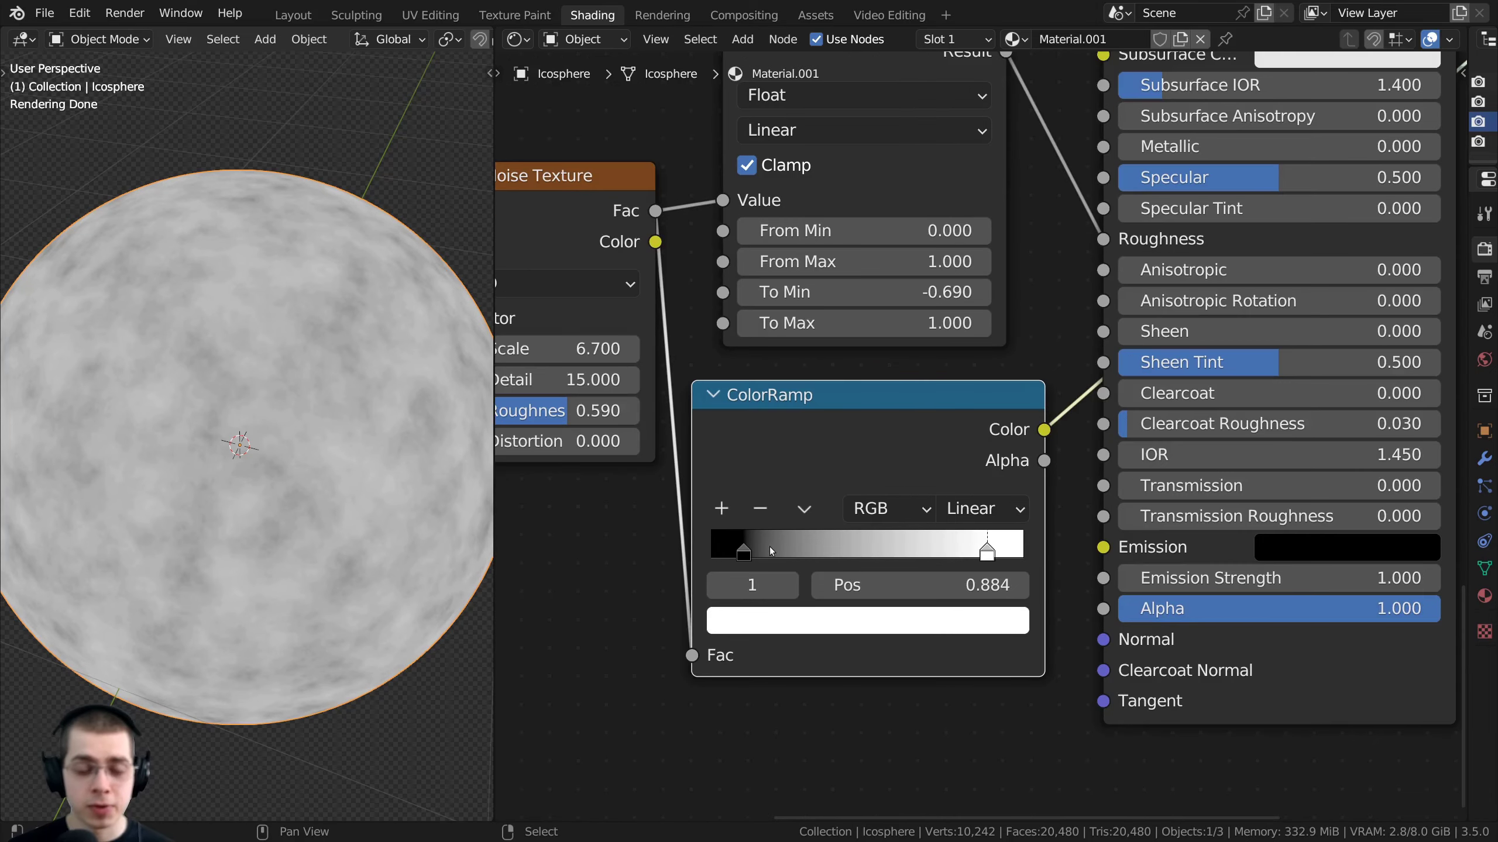
drag(854, 453, 856, 446)
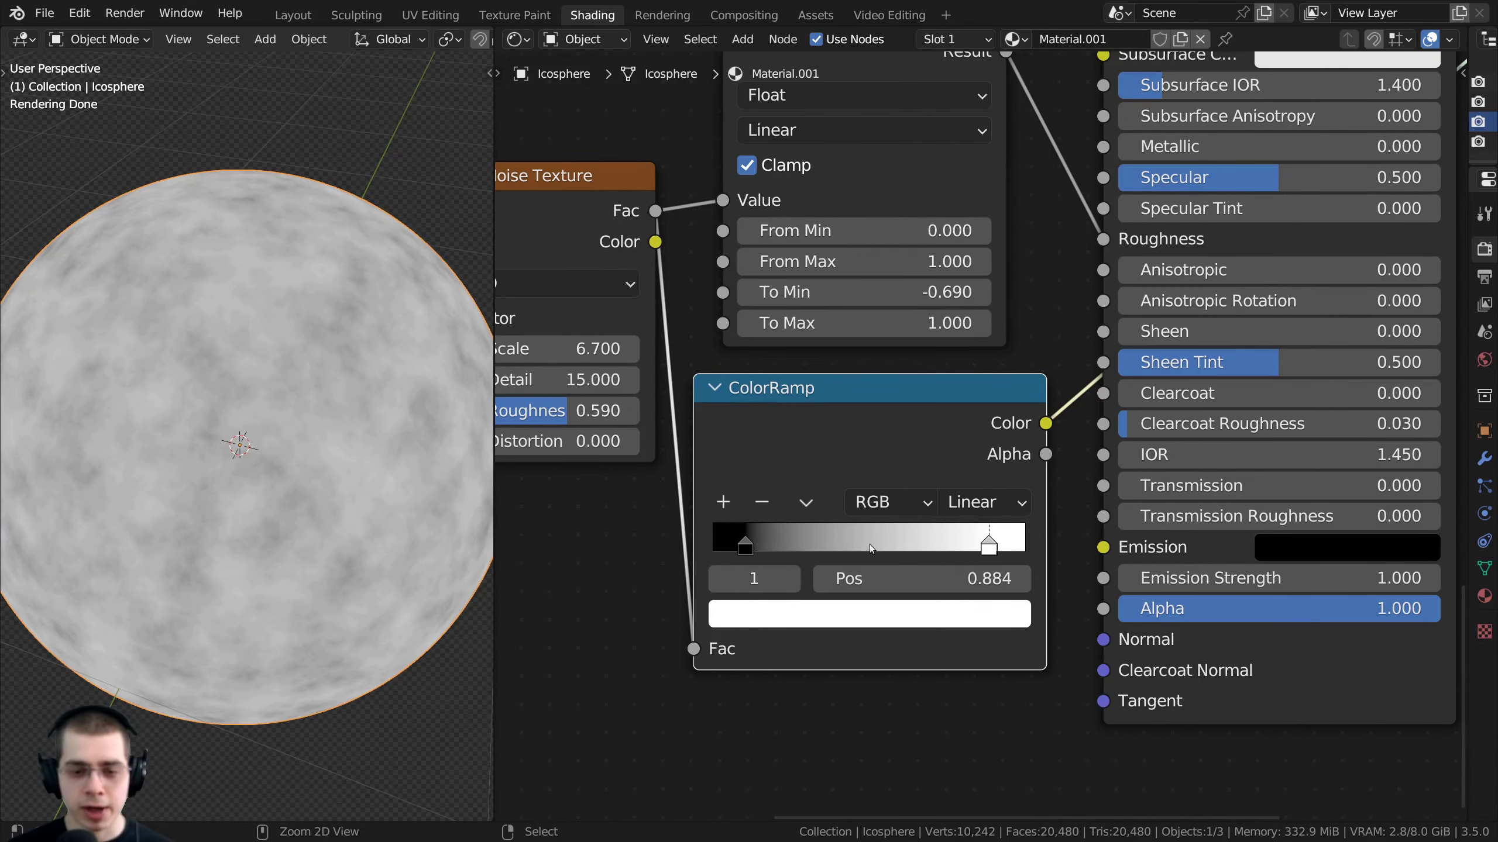
middle_drag(860, 544, 855, 523)
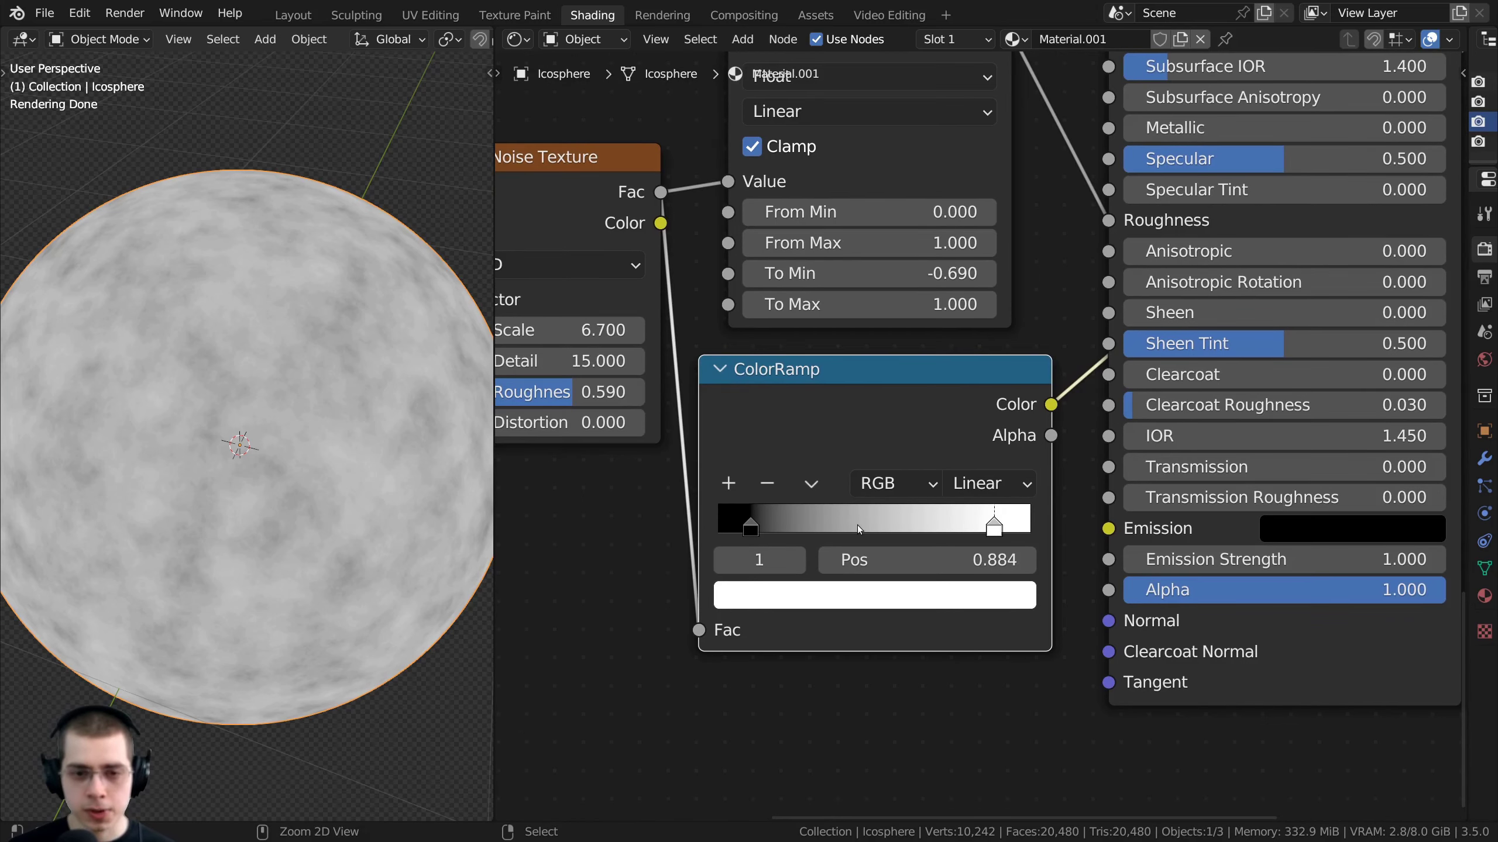
Add a middle stop to the ColorRamp at about 0.481 and darken it to a medium grey
ctrl+click(868, 524)
scroll(861, 624, down, 1)
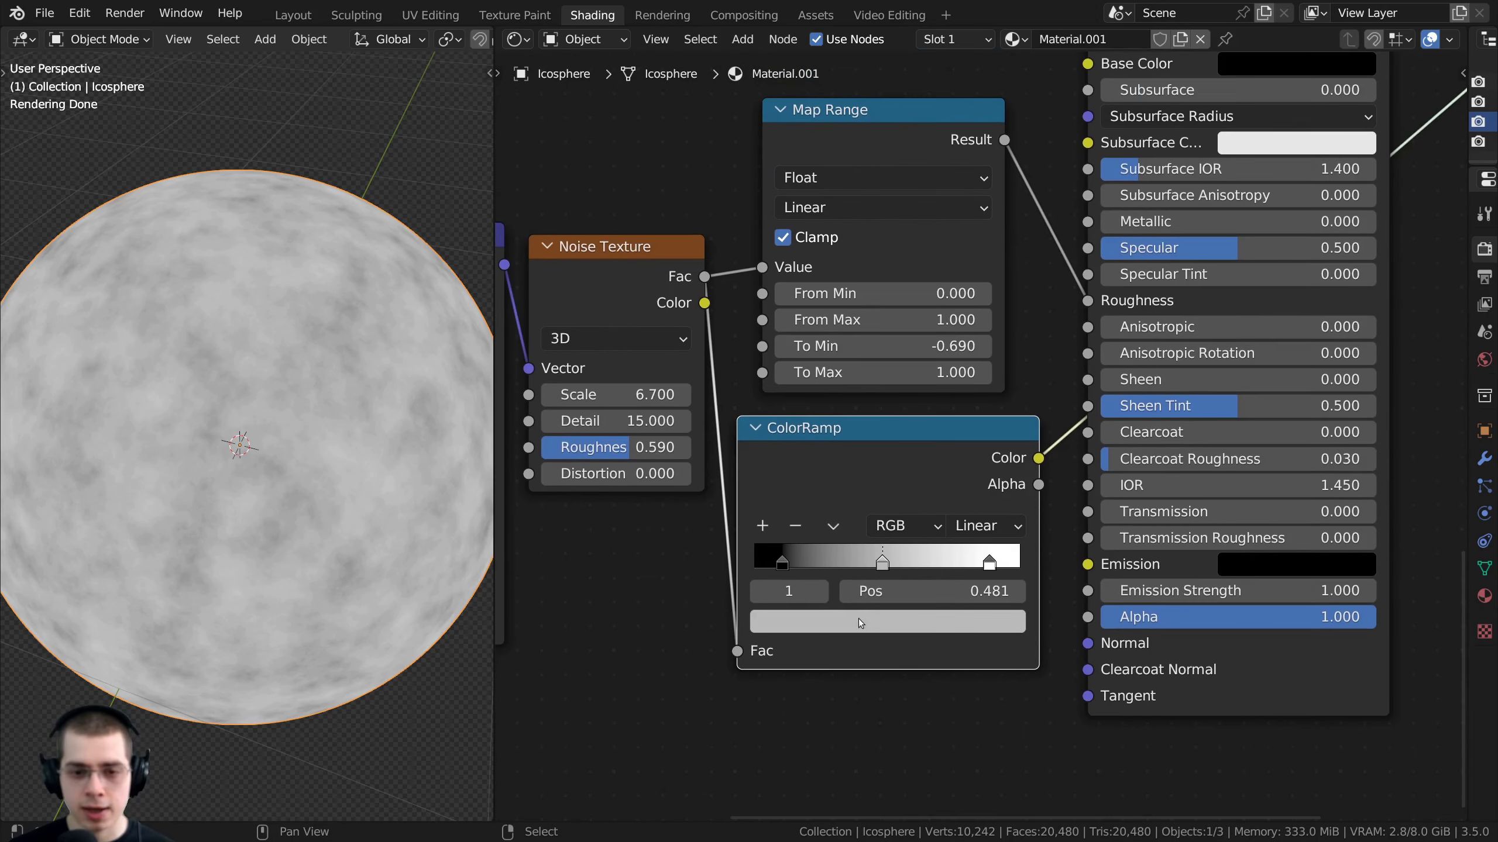
click(858, 619)
drag(963, 324, 963, 361)
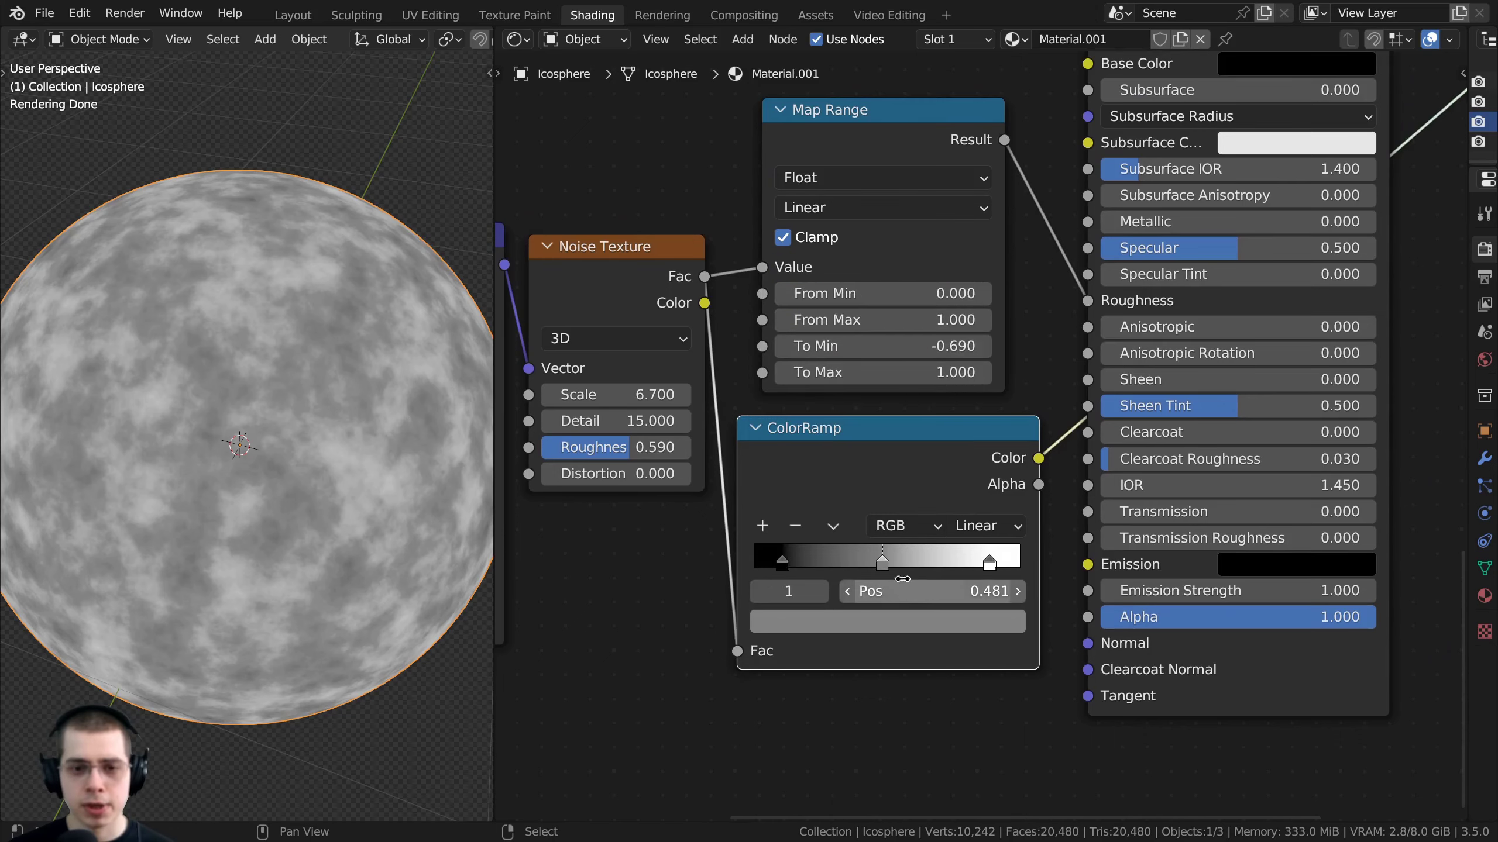
Move the ColorRamp's white stop closer to the grey one, to about 0.689
mouse_move(902, 579)
mouse_down()
mouse_move(888, 579)
mouse_move(965, 570)
mouse_move(937, 569)
mouse_up()
drag(905, 564, 938, 567)
scroll(894, 564, up, 1)
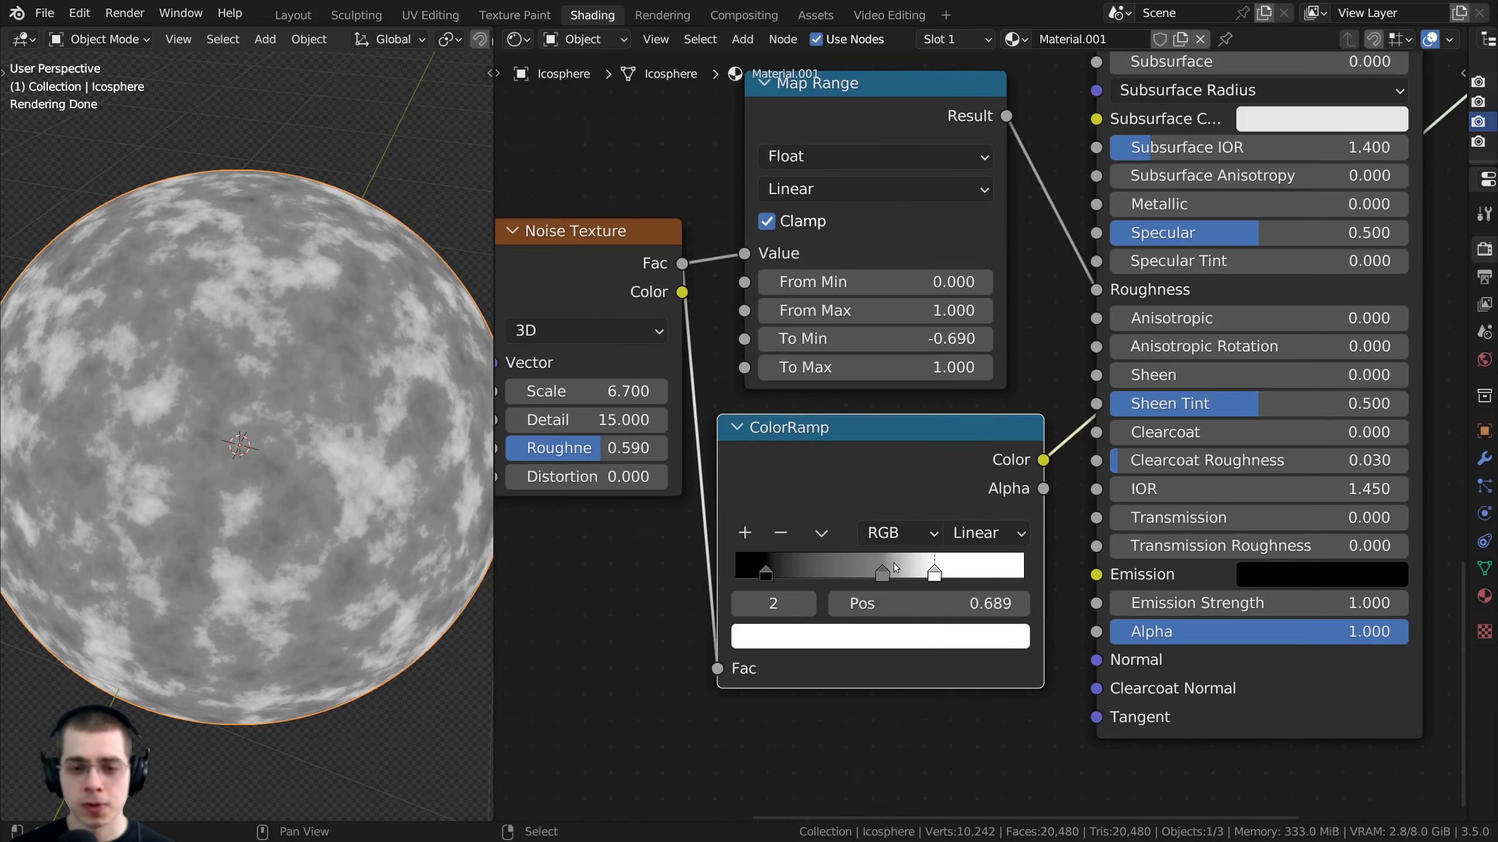
Color the ColorRamp's middle stop dark blue, with about hue 0.647, saturation 0.949 and value 0.221
click(884, 572)
click(866, 637)
drag(887, 314, 887, 312)
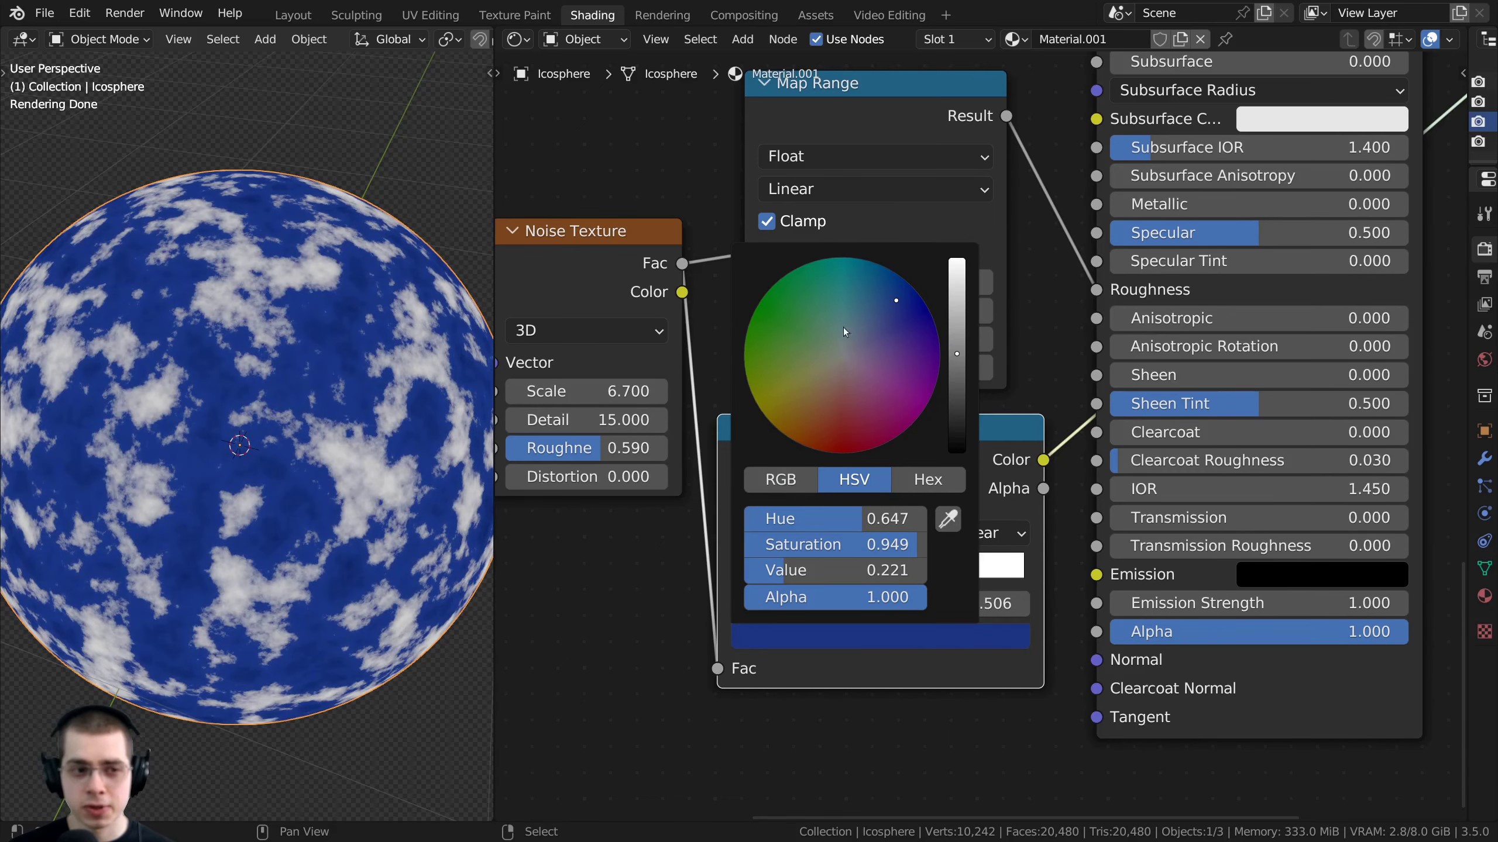
Change the ColorRamp's white stop to bright pink and view the two-color pattern on the sphere
click(935, 572)
click(915, 634)
drag(840, 357, 879, 333)
scroll(882, 436, up, 1)
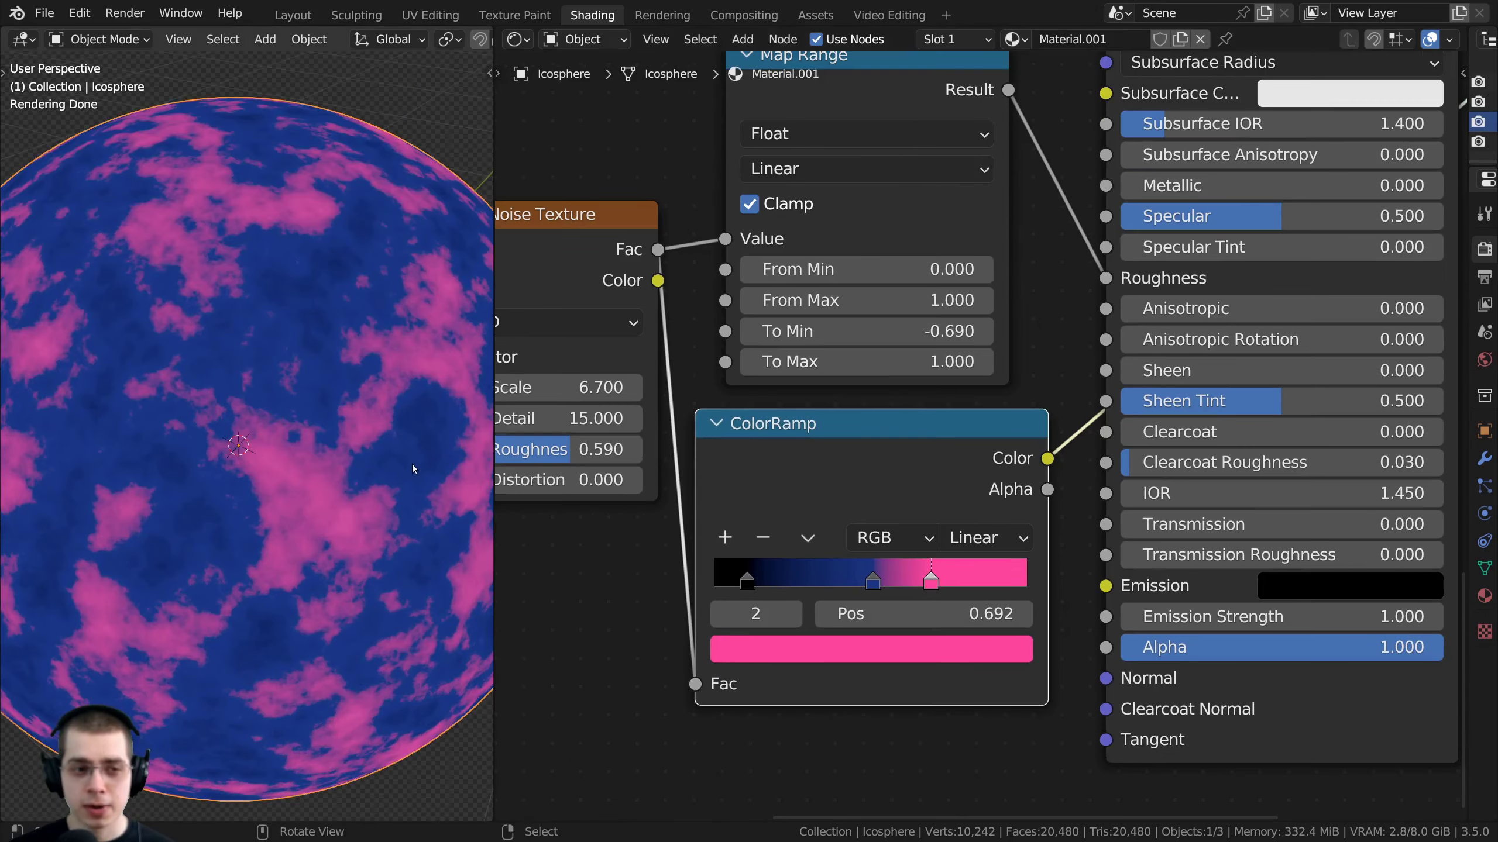
middle_drag(413, 469, 380, 448)
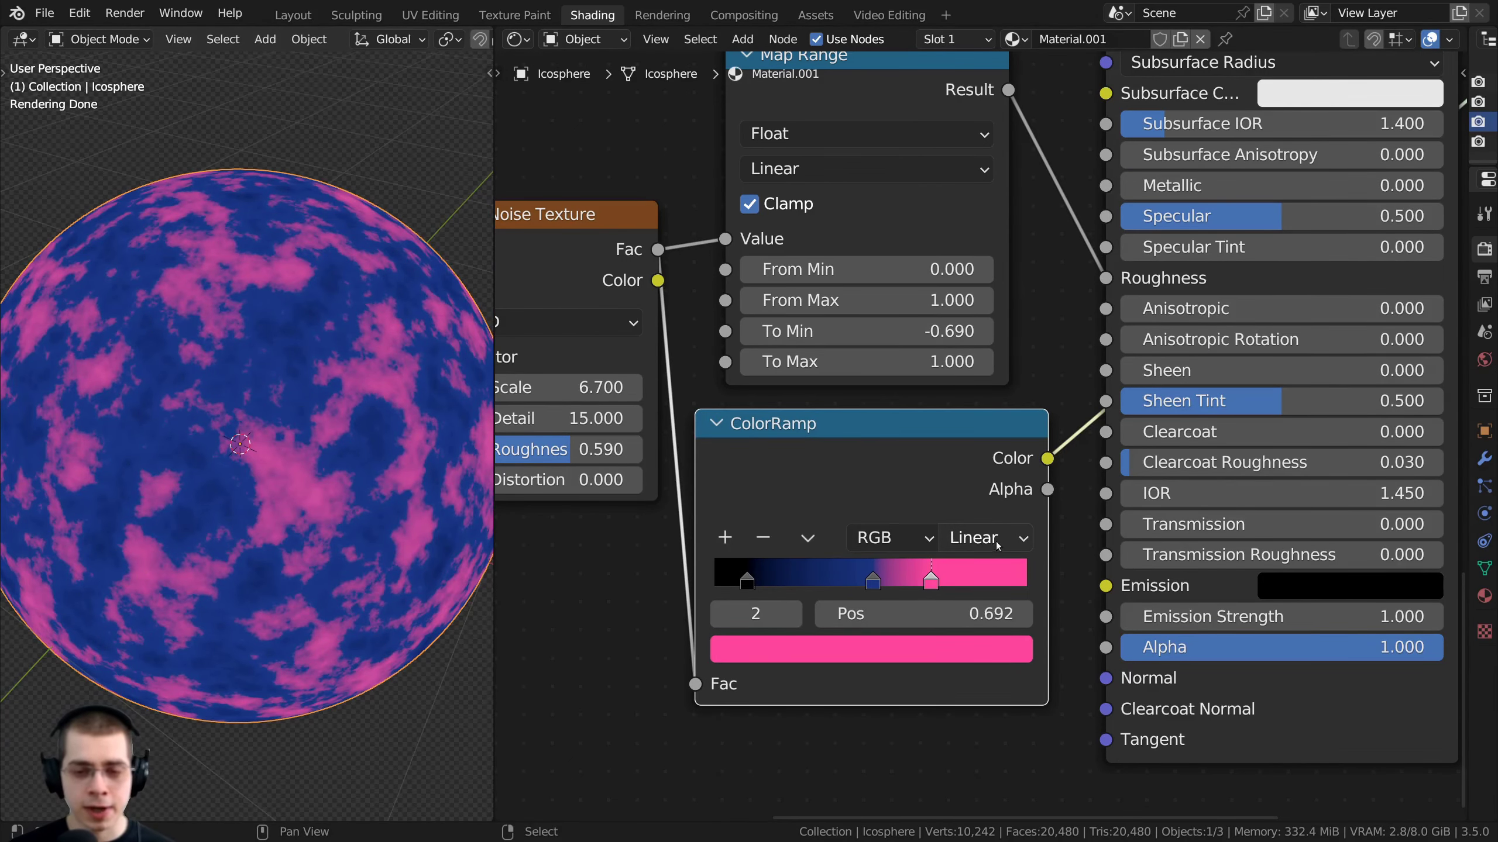
Set the ColorRamp's interpolation to B-Spline and shift the blue stop to about 0.483
click(996, 542)
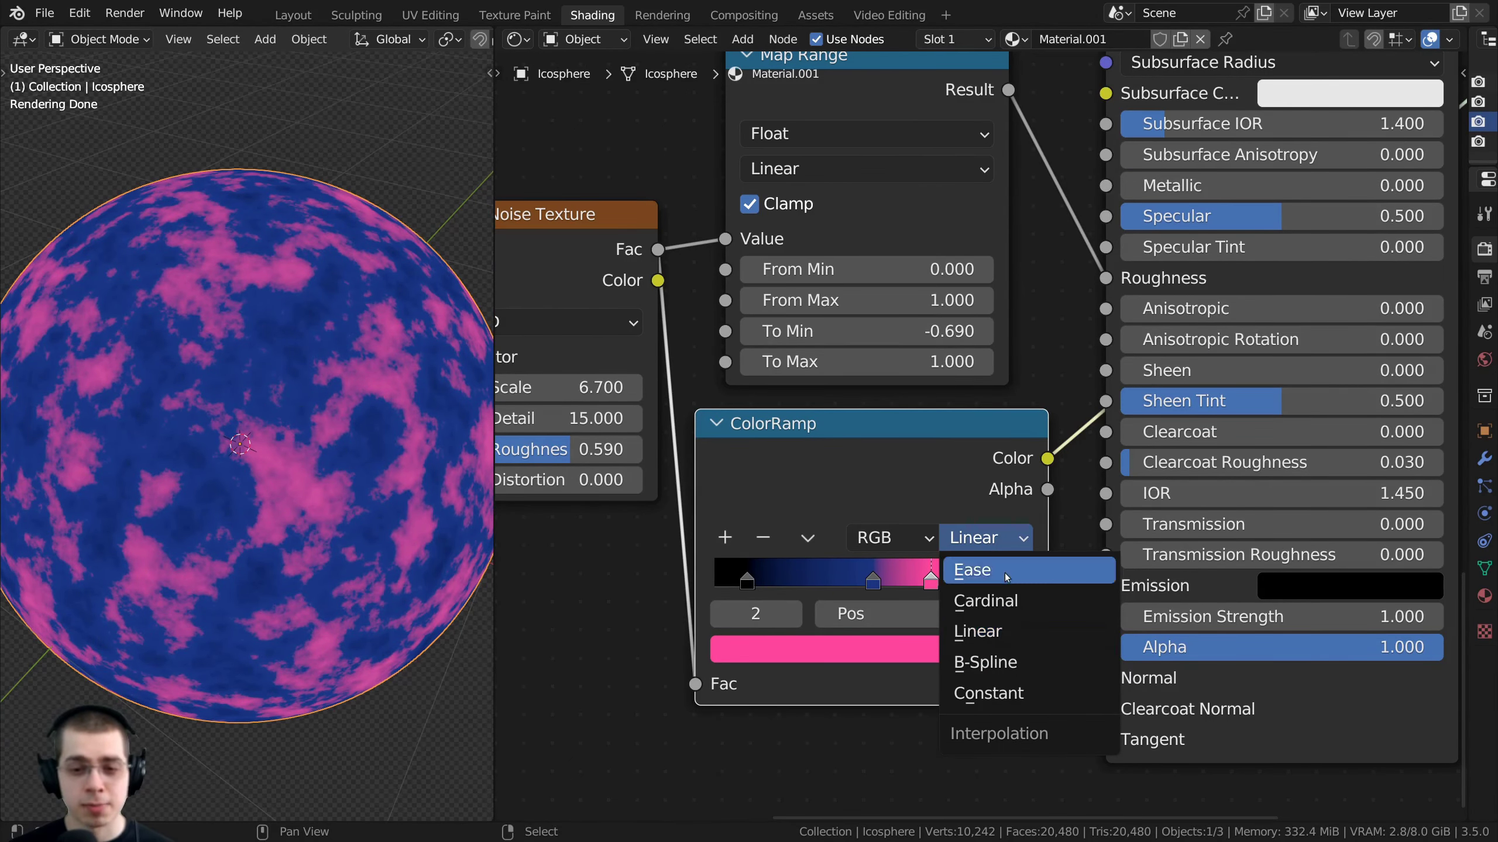
click(992, 665)
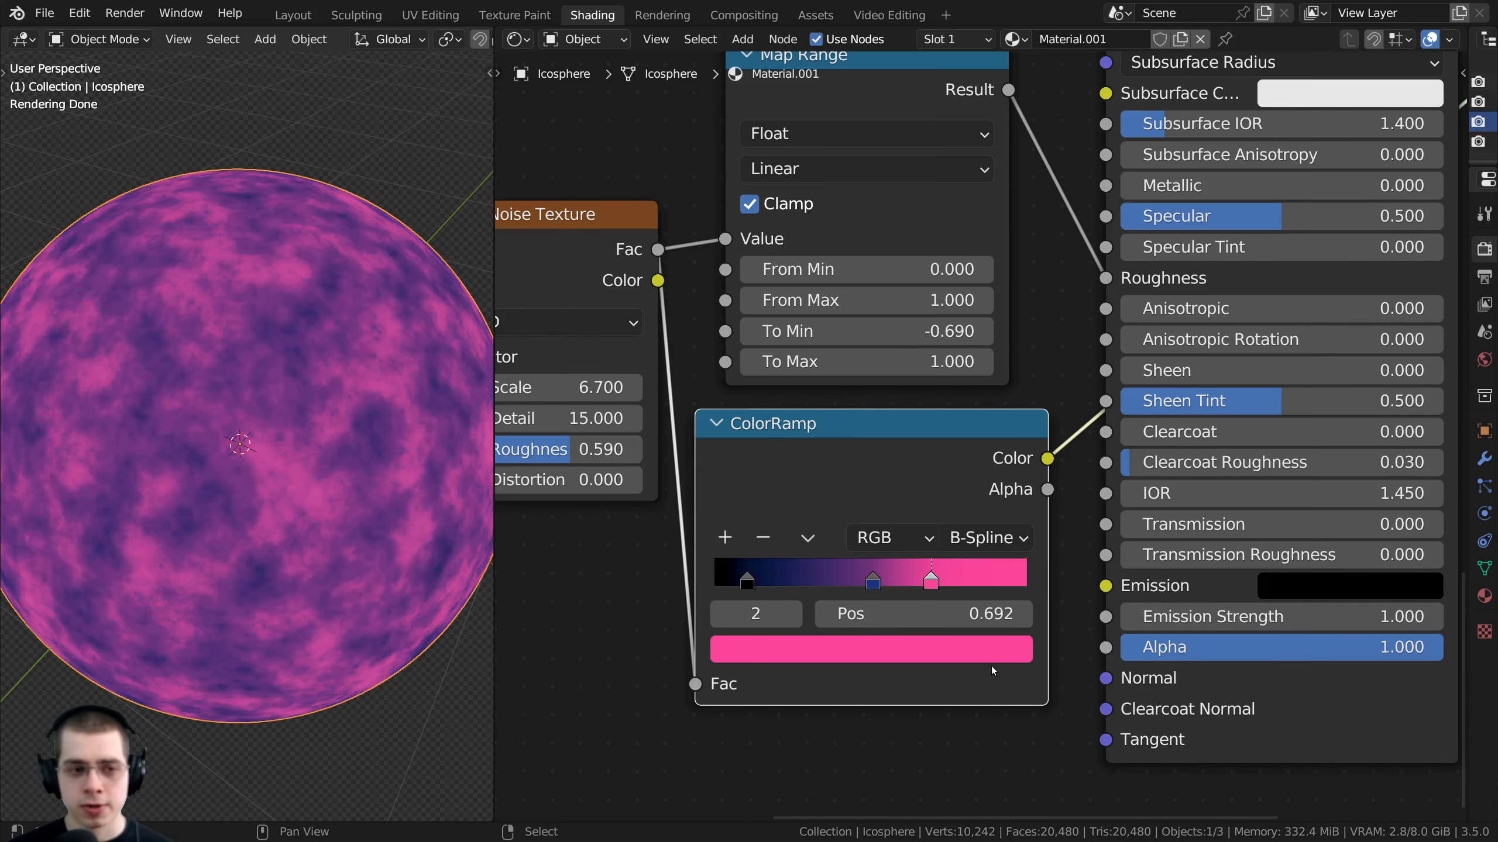
scroll(902, 581, up, 1)
middle_drag(898, 578, 892, 591)
drag(865, 593, 858, 595)
scroll(850, 560, up, 2)
middle_drag(850, 560, 877, 531)
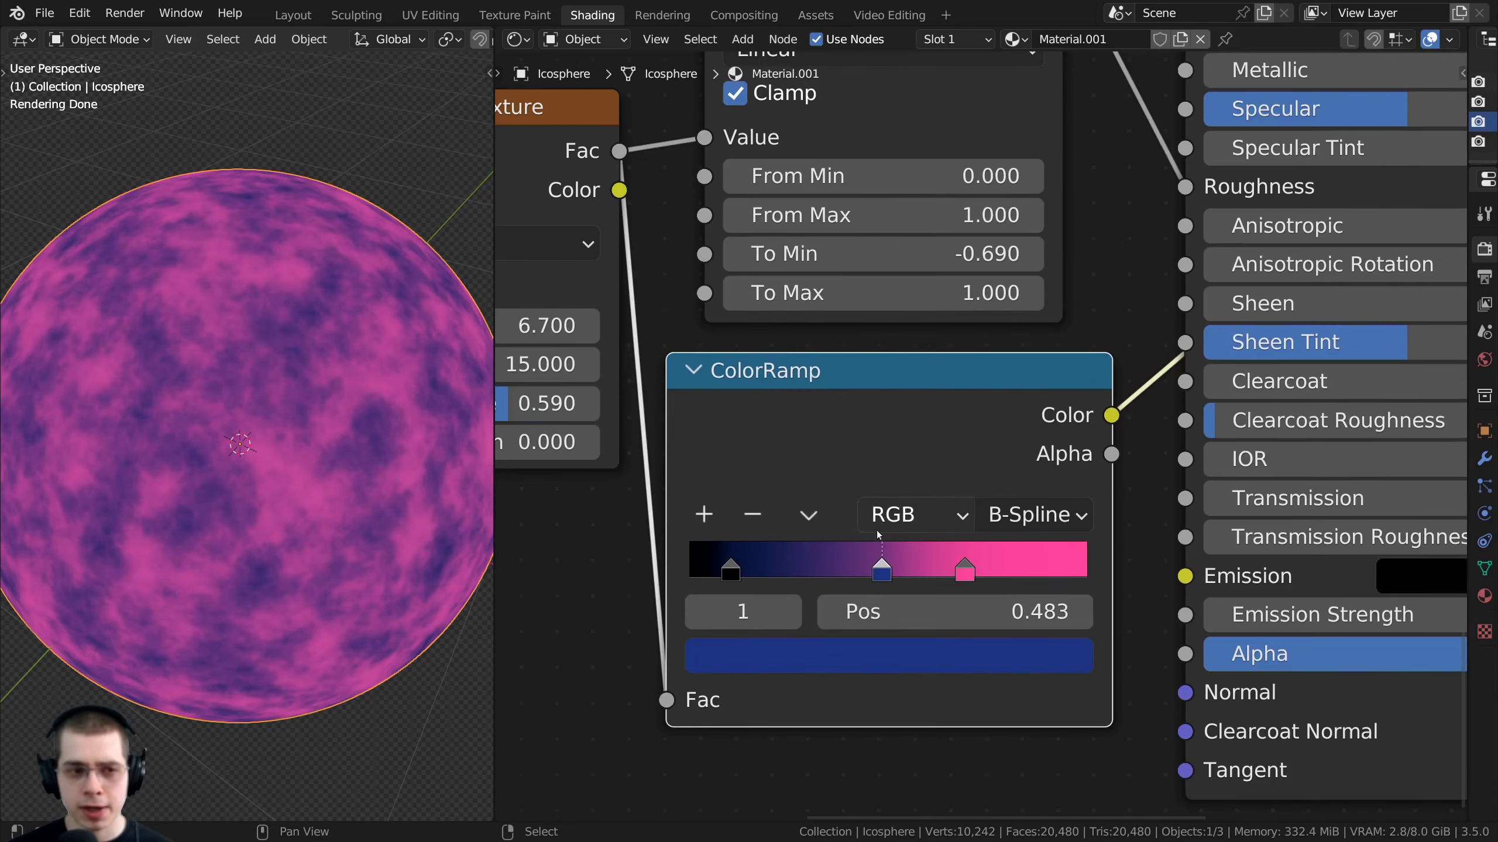
Switch the ColorRamp's interpolation to Constant and reposition the blue and pink stops, with the pink one at 0.542
mouse_move(867, 562)
mouse_down()
mouse_move(787, 564)
mouse_move(845, 569)
mouse_up()
mouse_move(825, 569)
mouse_down()
mouse_move(985, 556)
mouse_move(825, 564)
mouse_move(851, 562)
mouse_up()
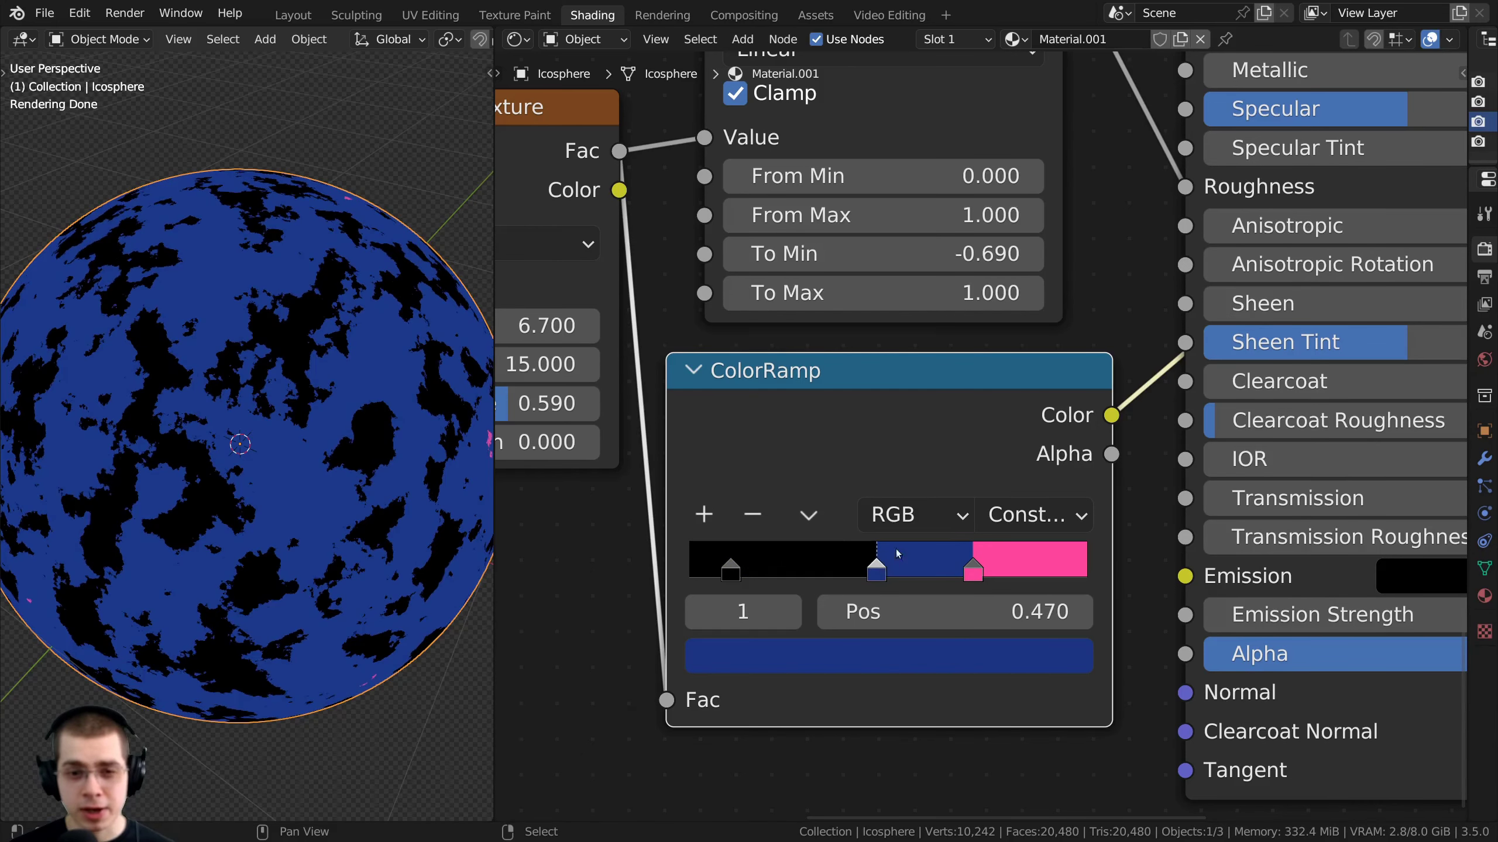
click(1029, 525)
drag(954, 565, 966, 565)
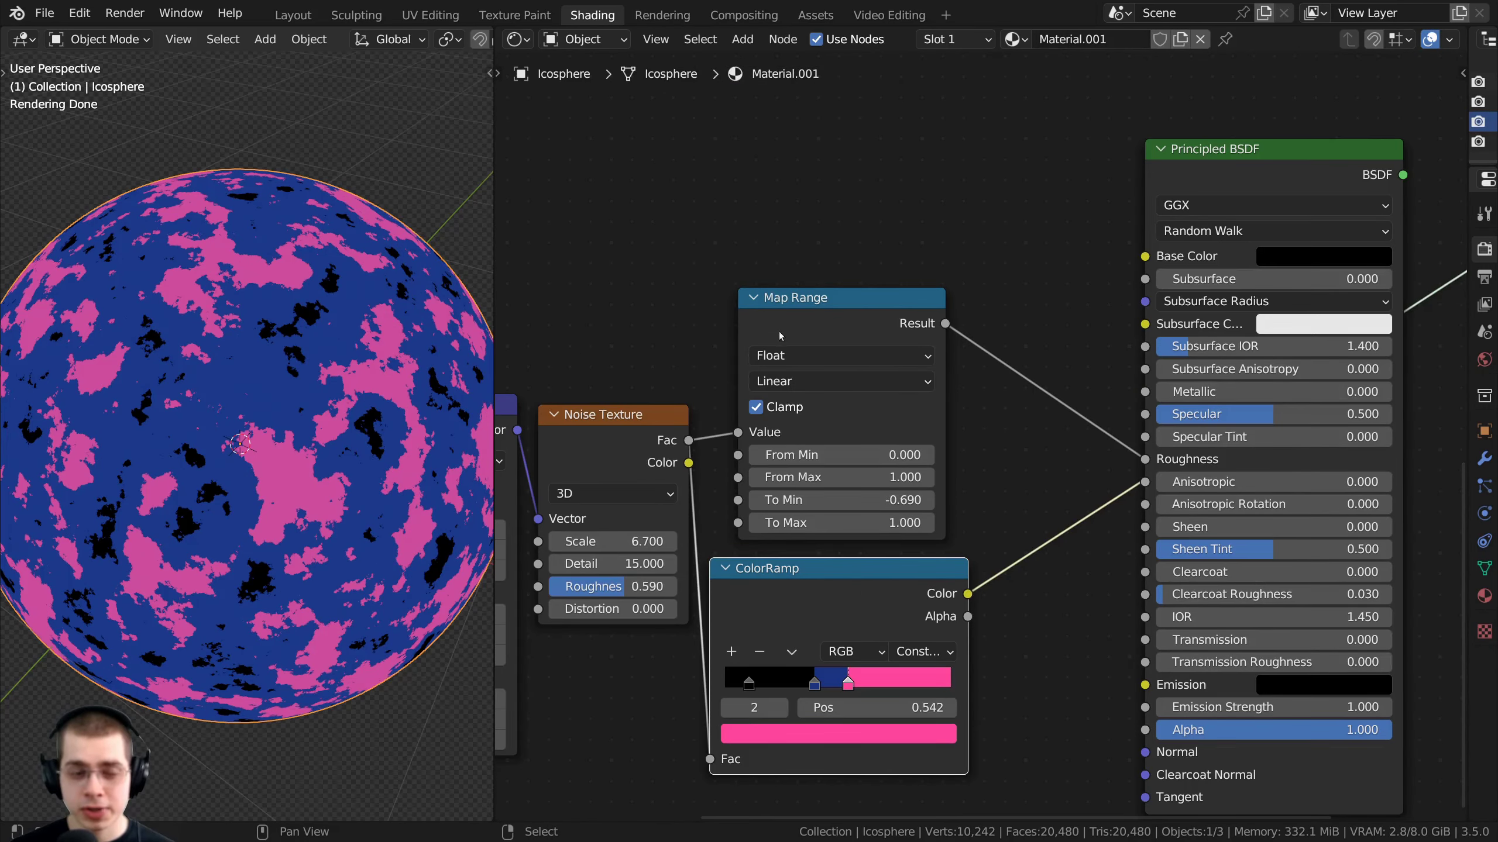
Add a Mix node between the Map Range and Principled BSDF nodes and set its data type to Color
drag(779, 332, 768, 333)
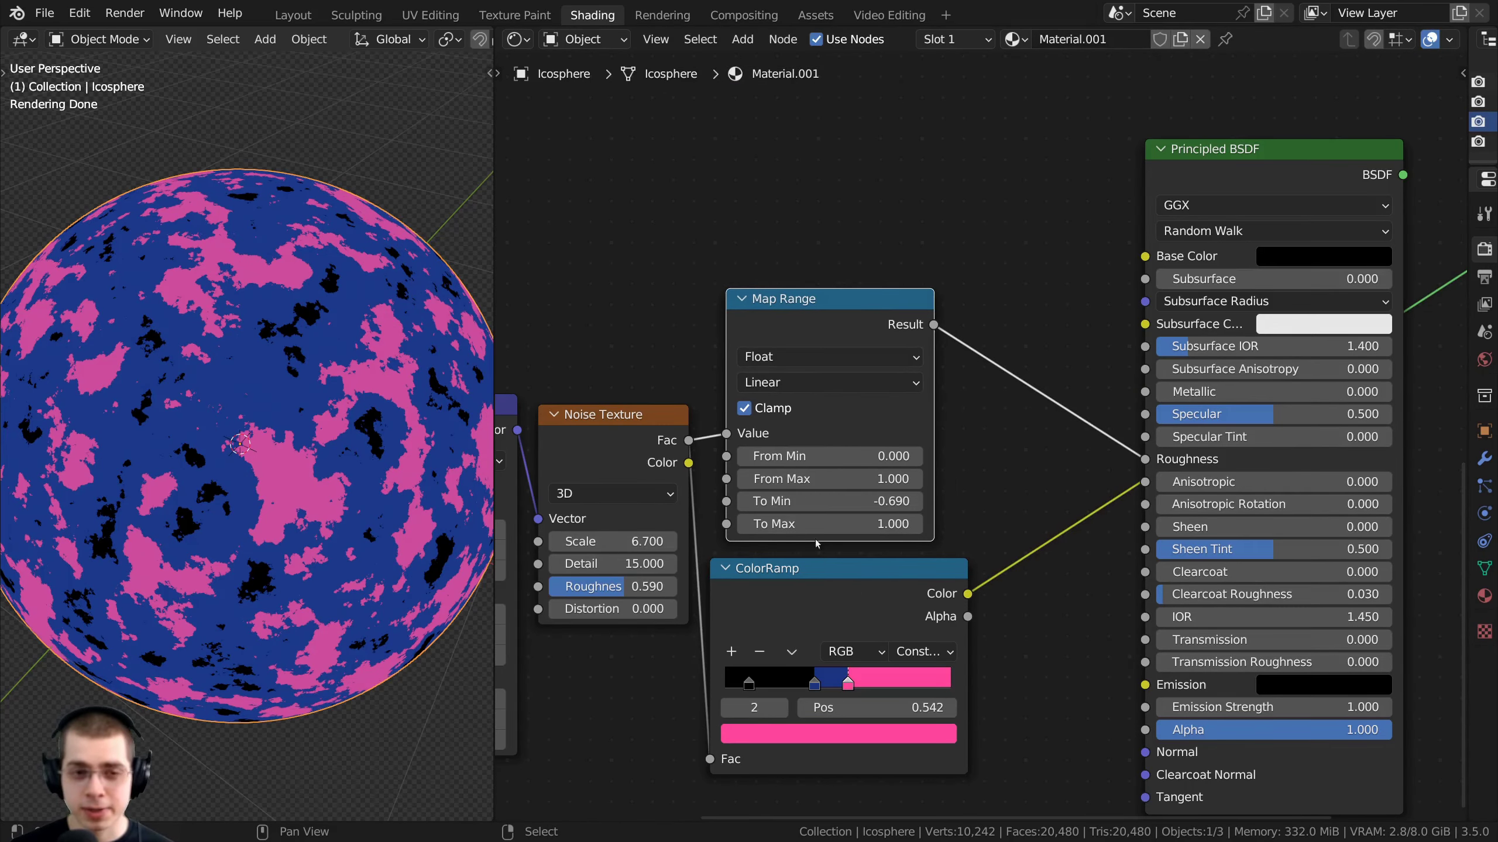
middle_drag(826, 408, 815, 418)
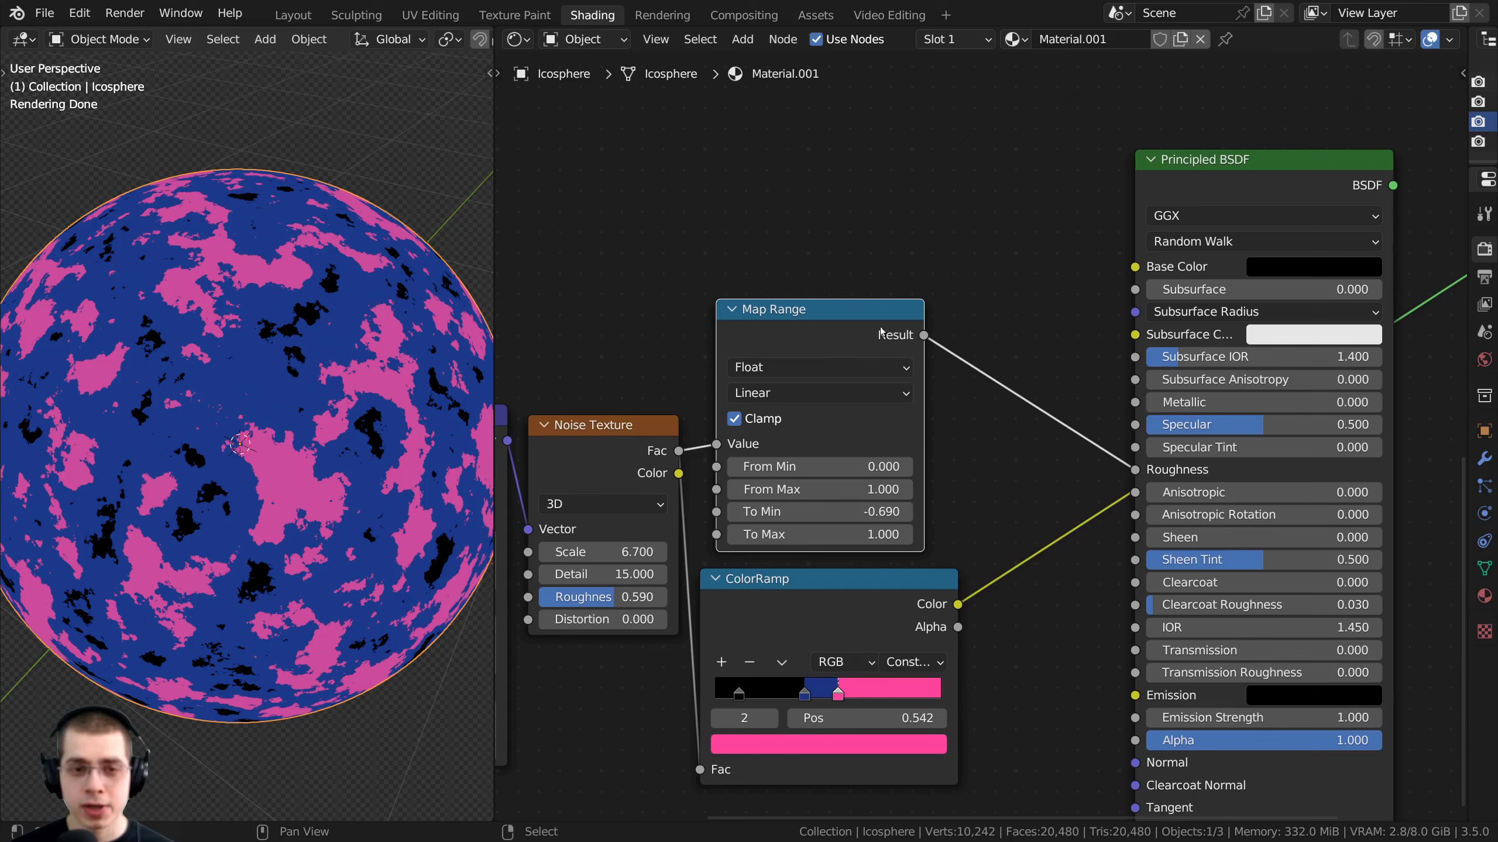
key(shift+a)
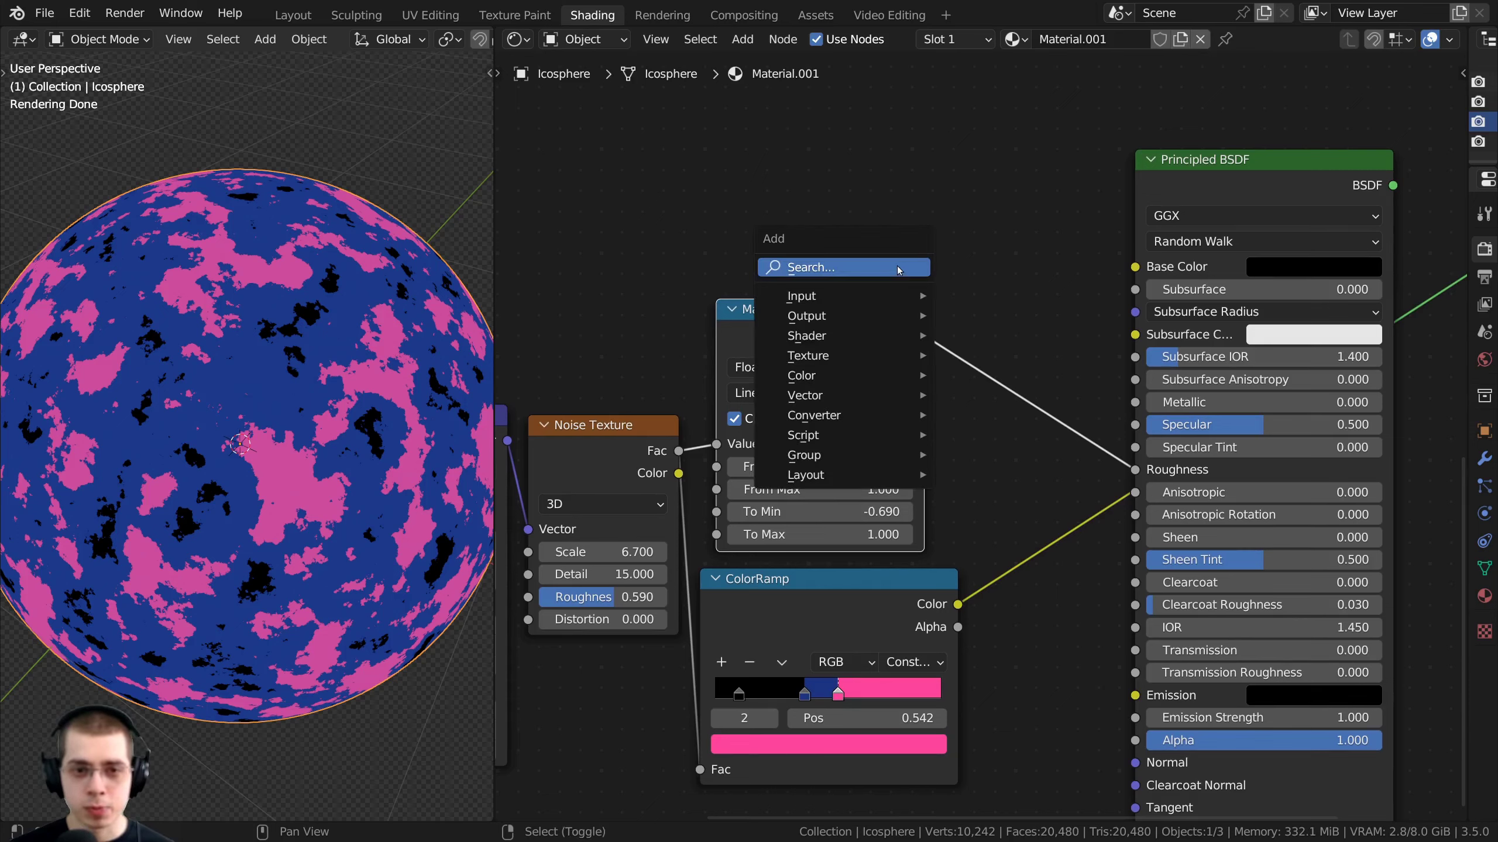
click(856, 269)
text(mix)
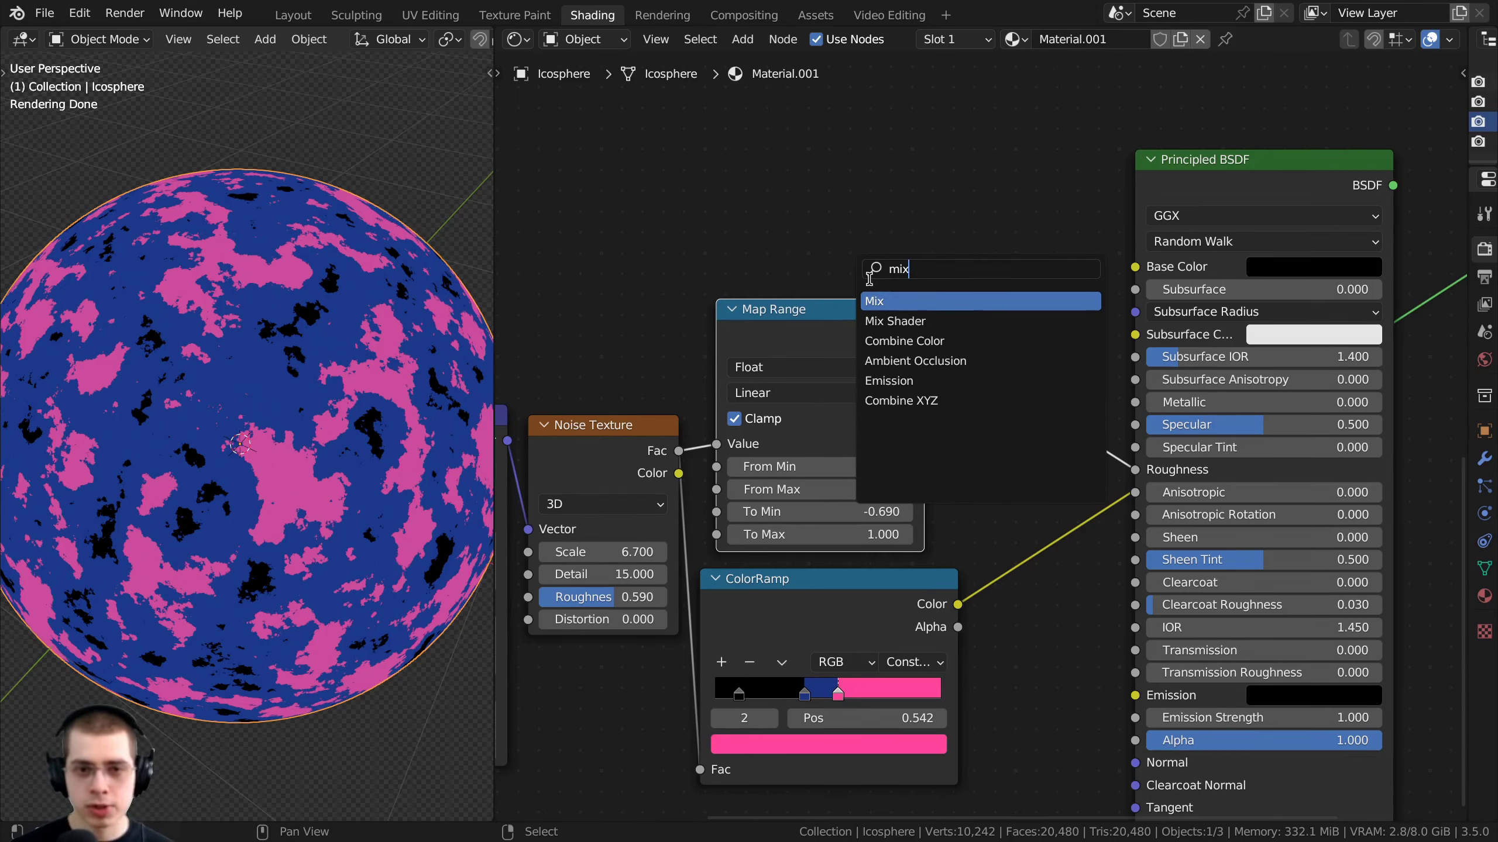
click(867, 296)
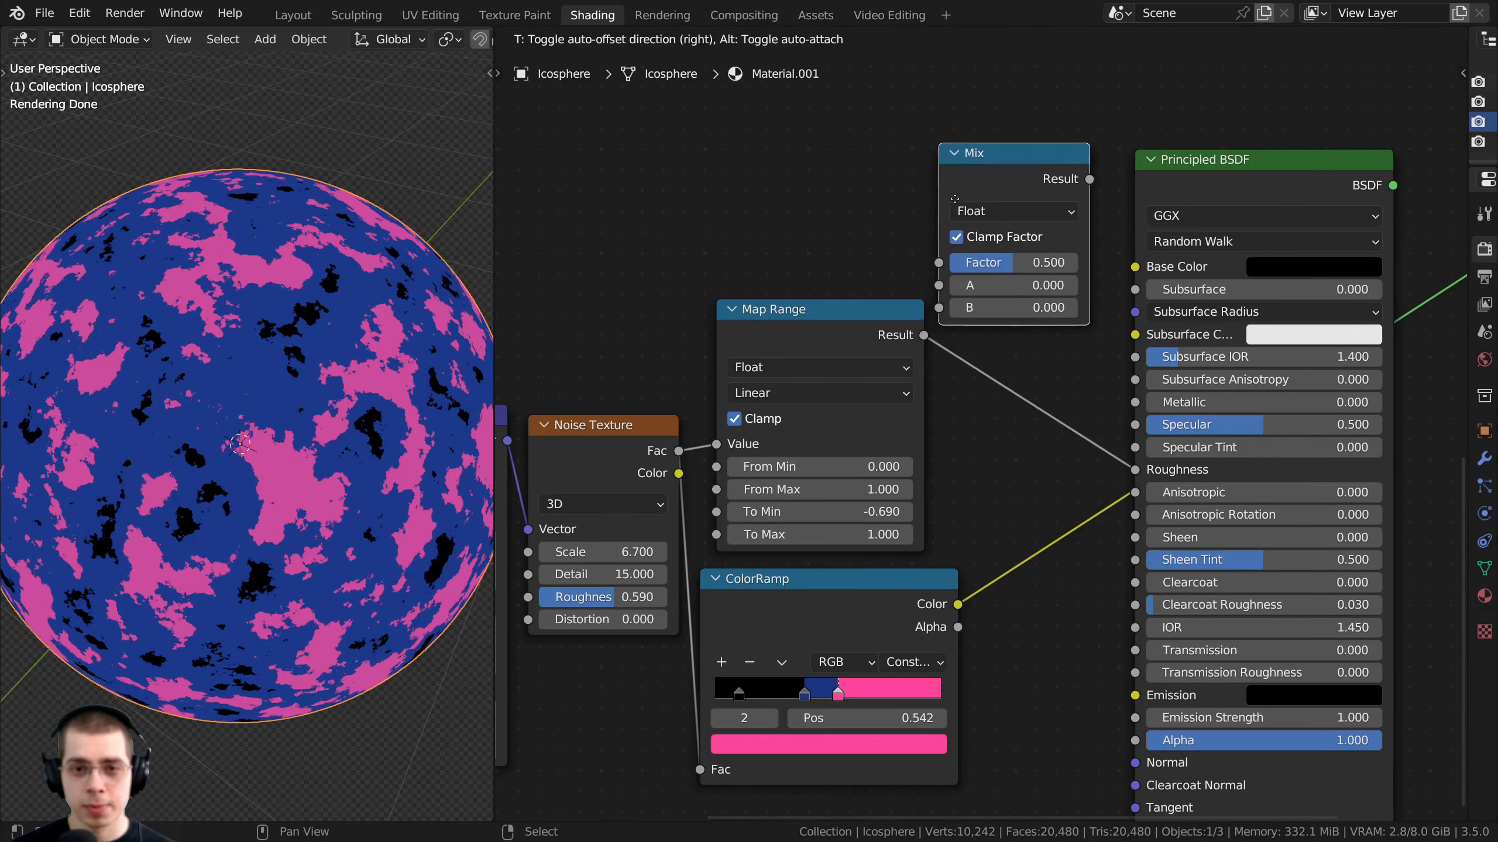
click(999, 211)
scroll(1000, 212, up, 1)
middle_drag(999, 212, 924, 272)
click(918, 270)
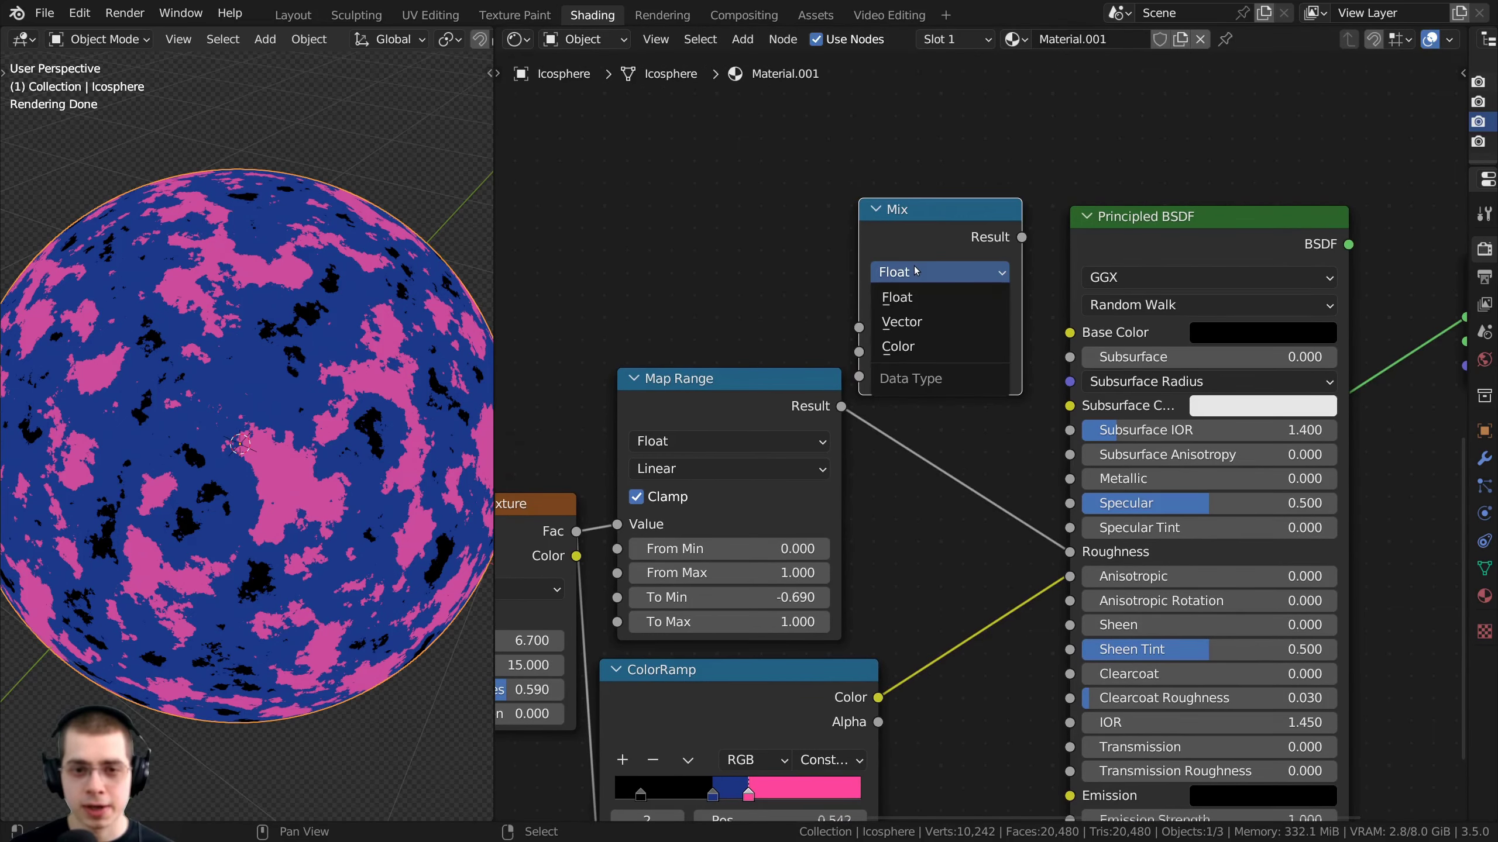
click(911, 347)
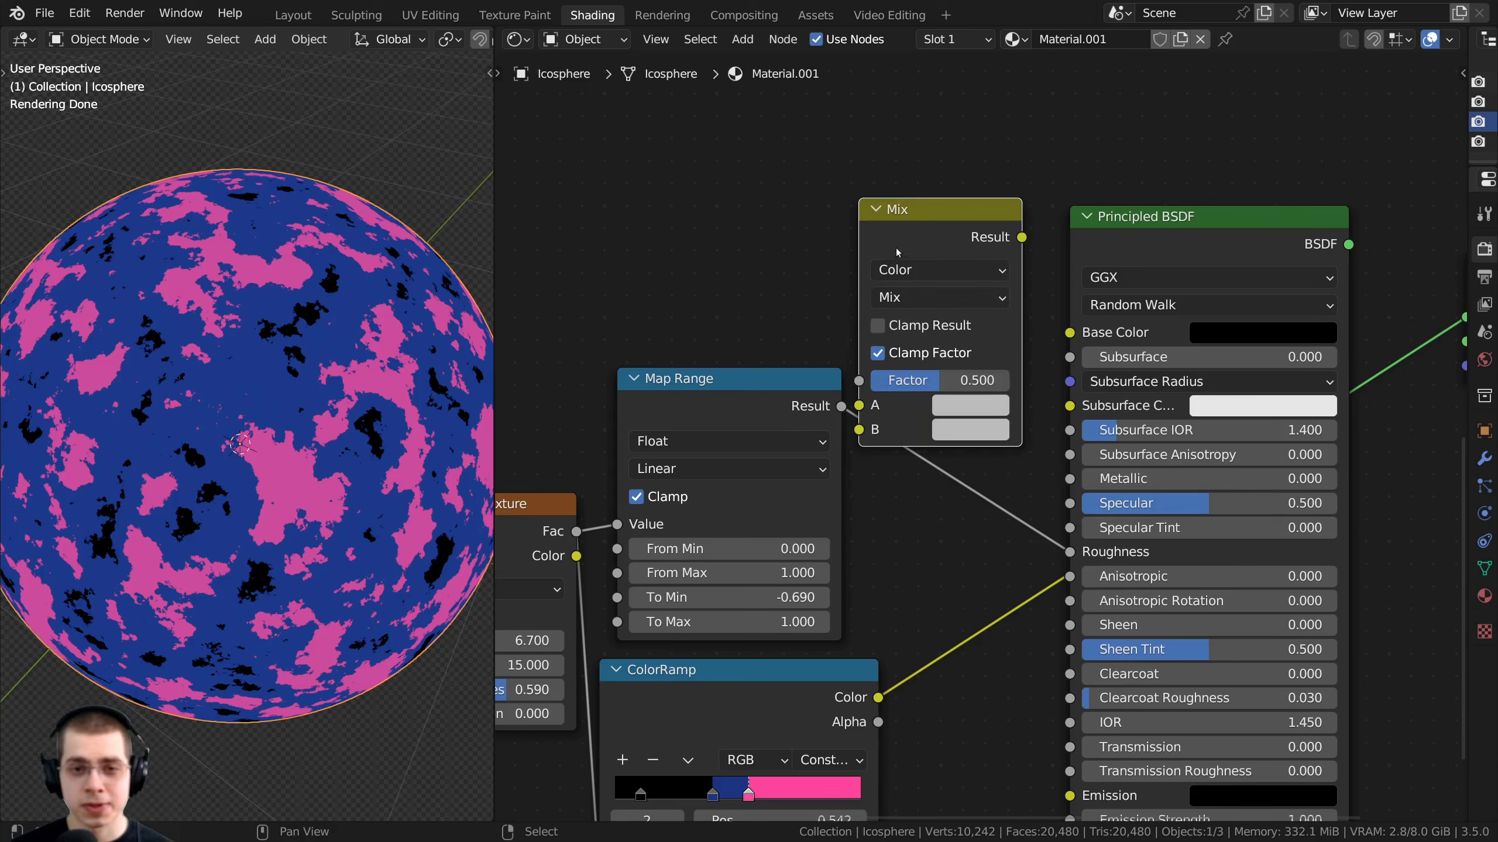
Insert the Mix node into the Map Range to Roughness link and feed the Map Range Result into its Factor
drag(925, 212, 934, 214)
drag(697, 398, 682, 389)
drag(932, 409, 881, 380)
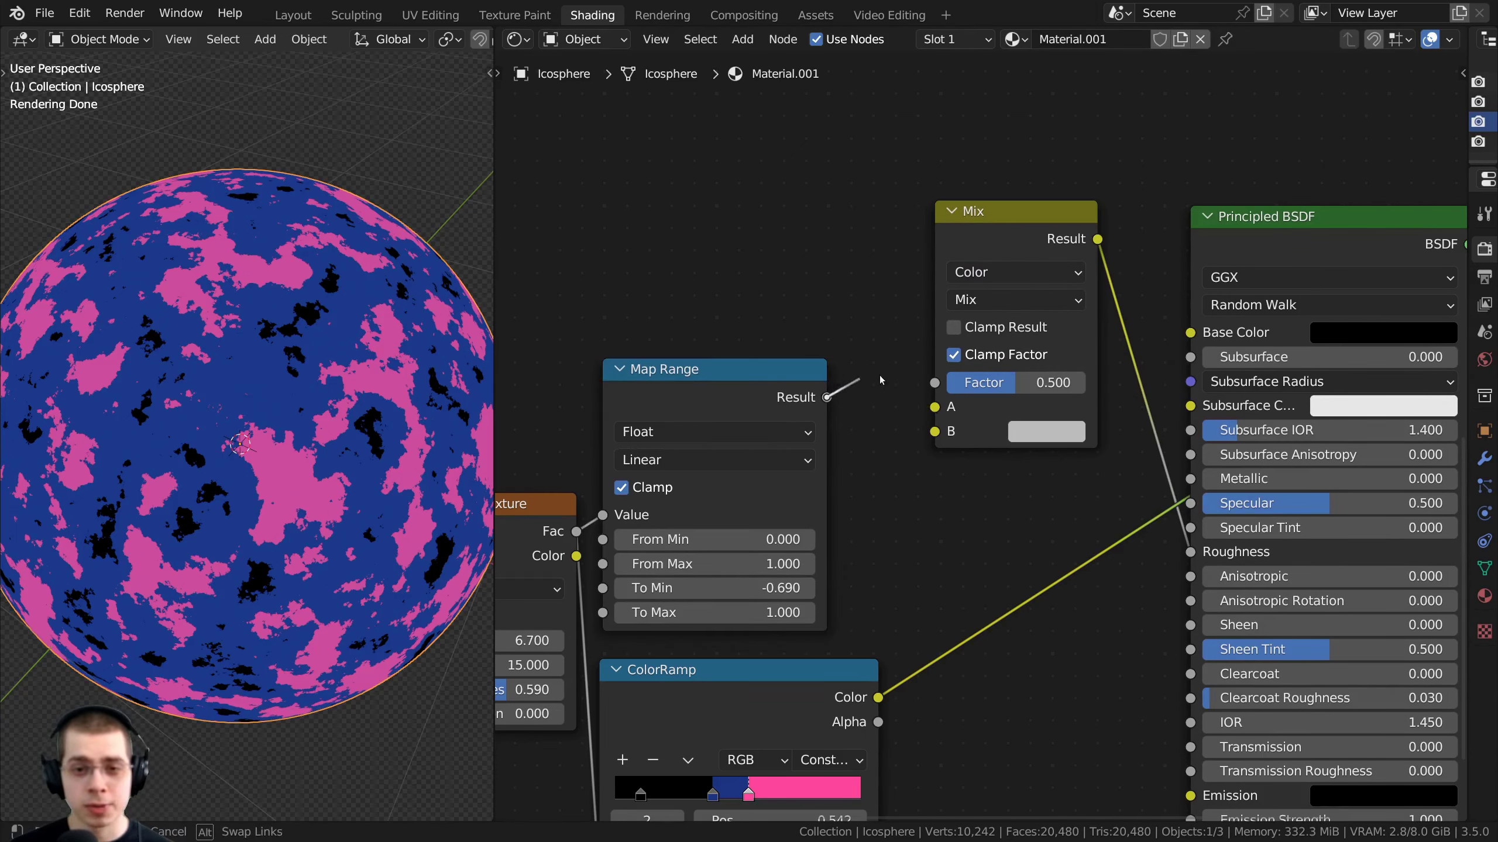
Connect the Mix node's Result to Base Color and preview the Principled BSDF on the sphere
drag(828, 318, 830, 283)
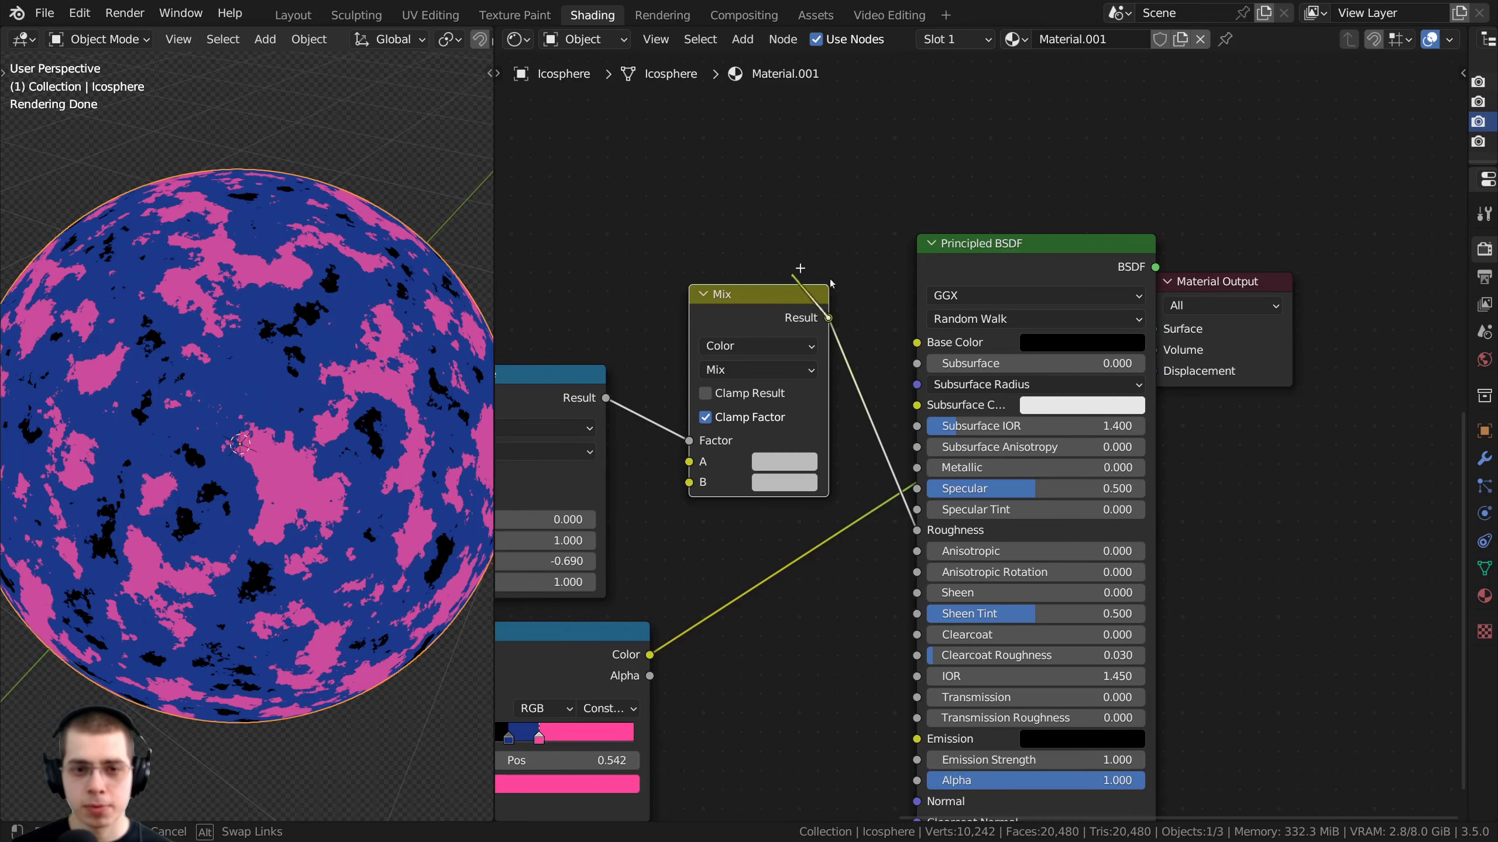
drag(916, 344, 916, 345)
drag(1226, 284, 1279, 279)
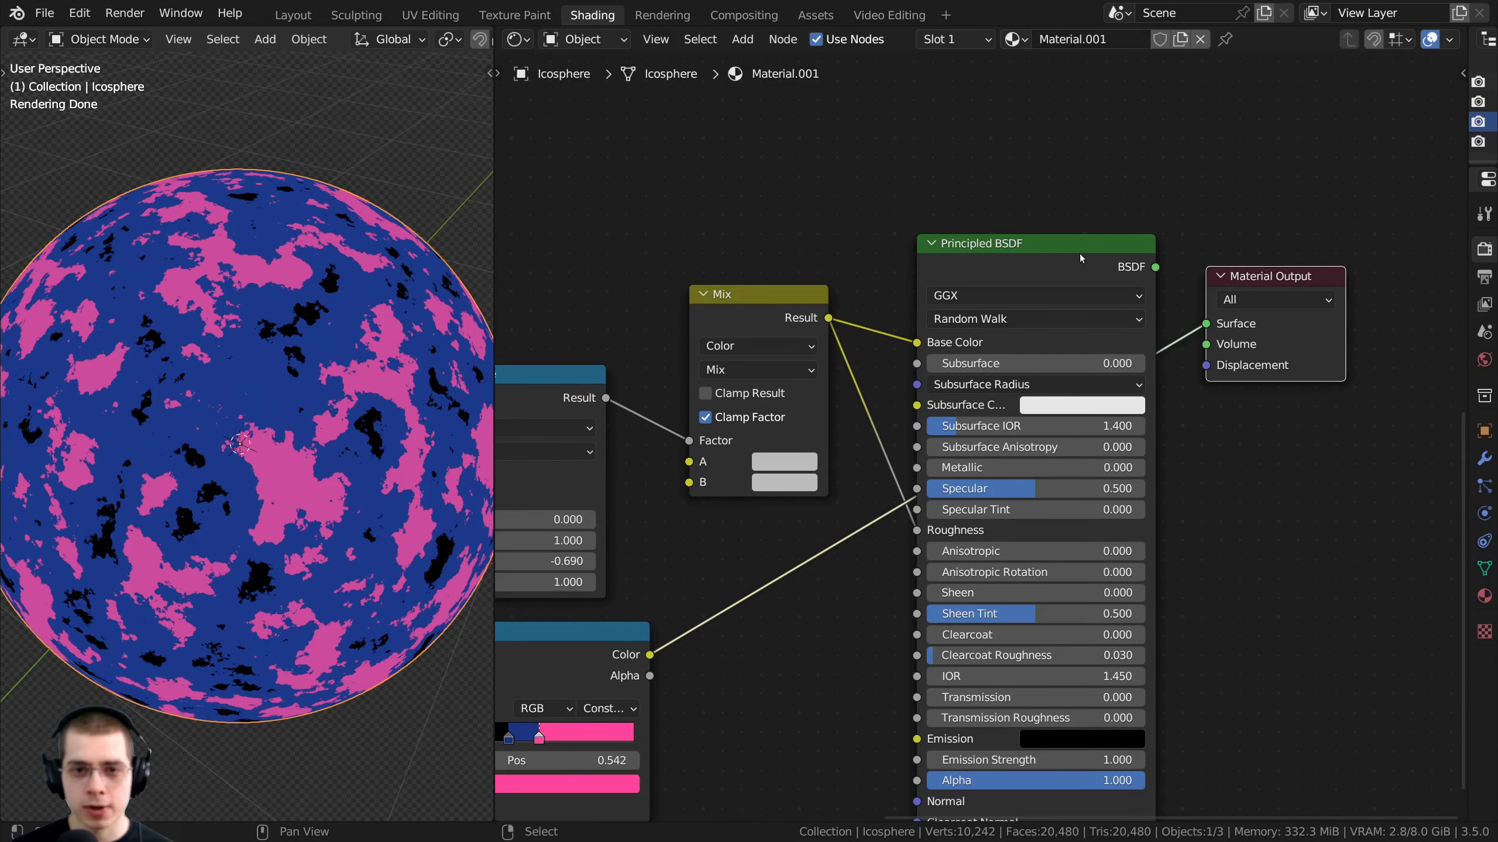
ctrl+shift+click(1046, 254)
drag(1031, 260, 1030, 275)
middle_drag(746, 349, 967, 315)
scroll(964, 307, up, 3)
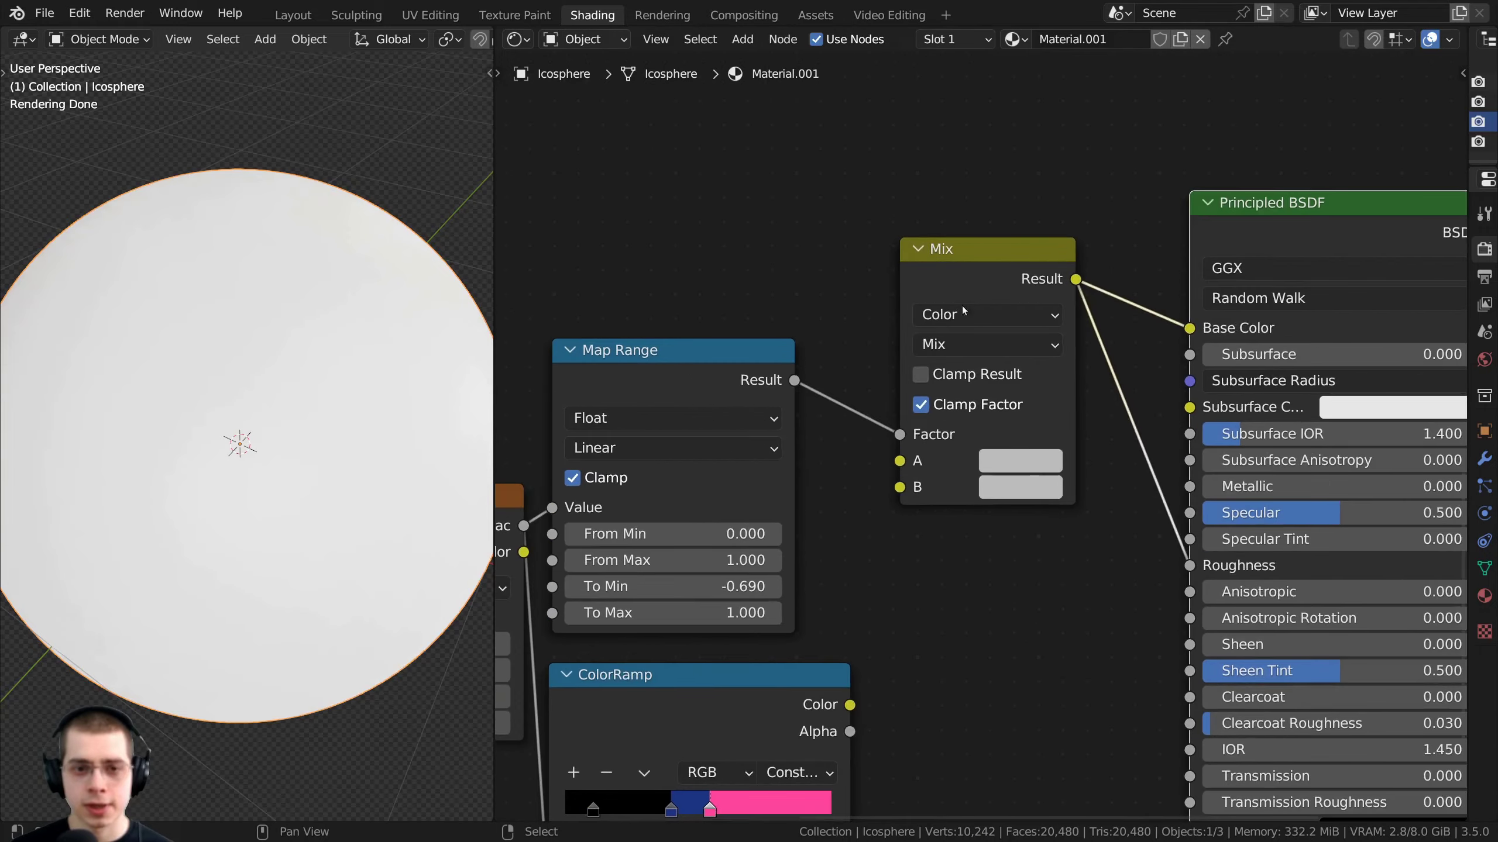
Set the Mix node's color A to blue and color B to red
drag(967, 249, 968, 305)
click(1032, 518)
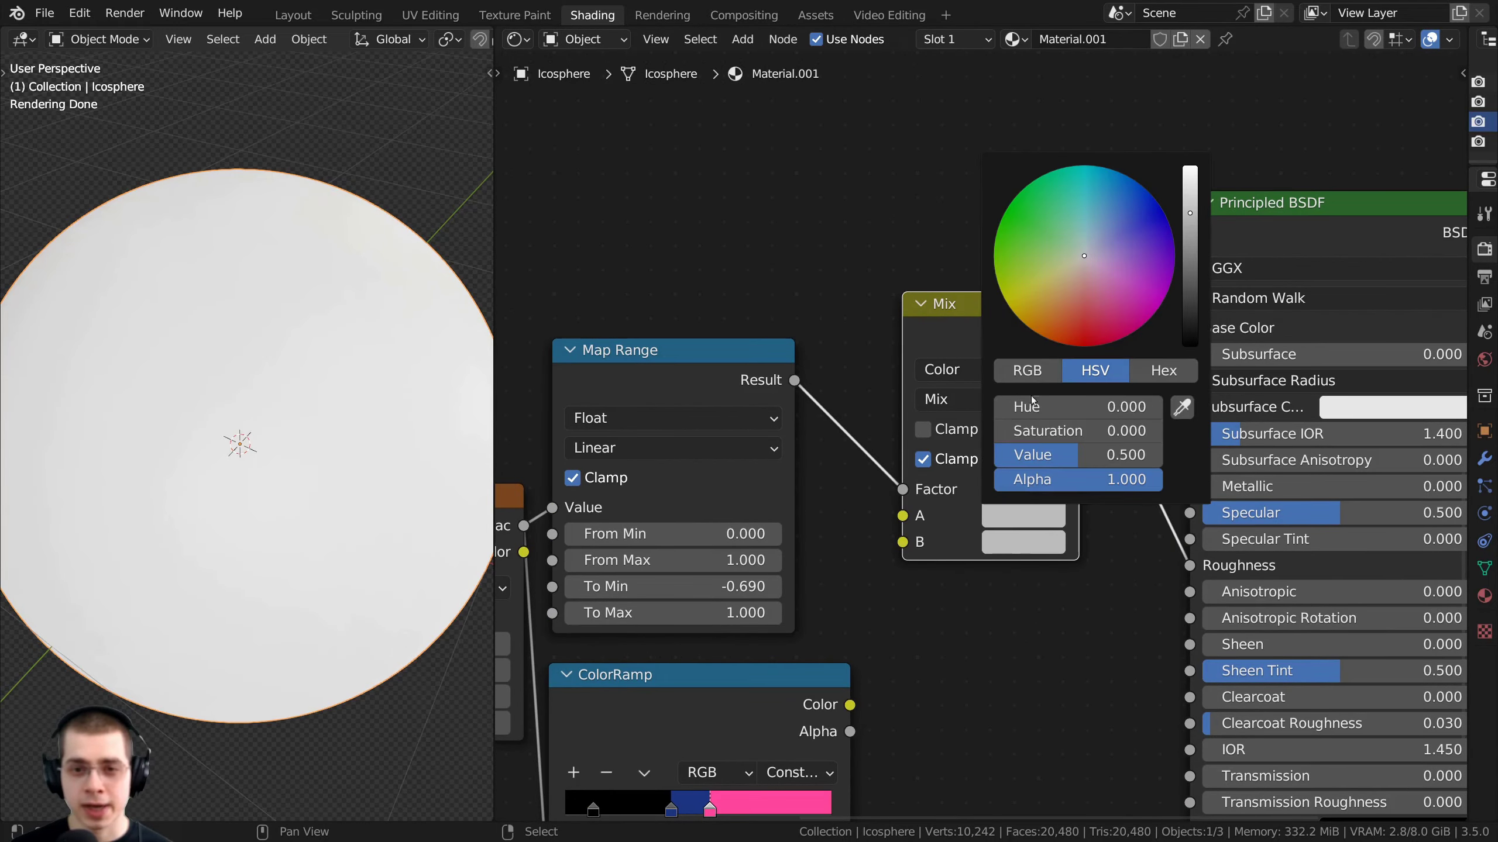
drag(1087, 264, 1131, 191)
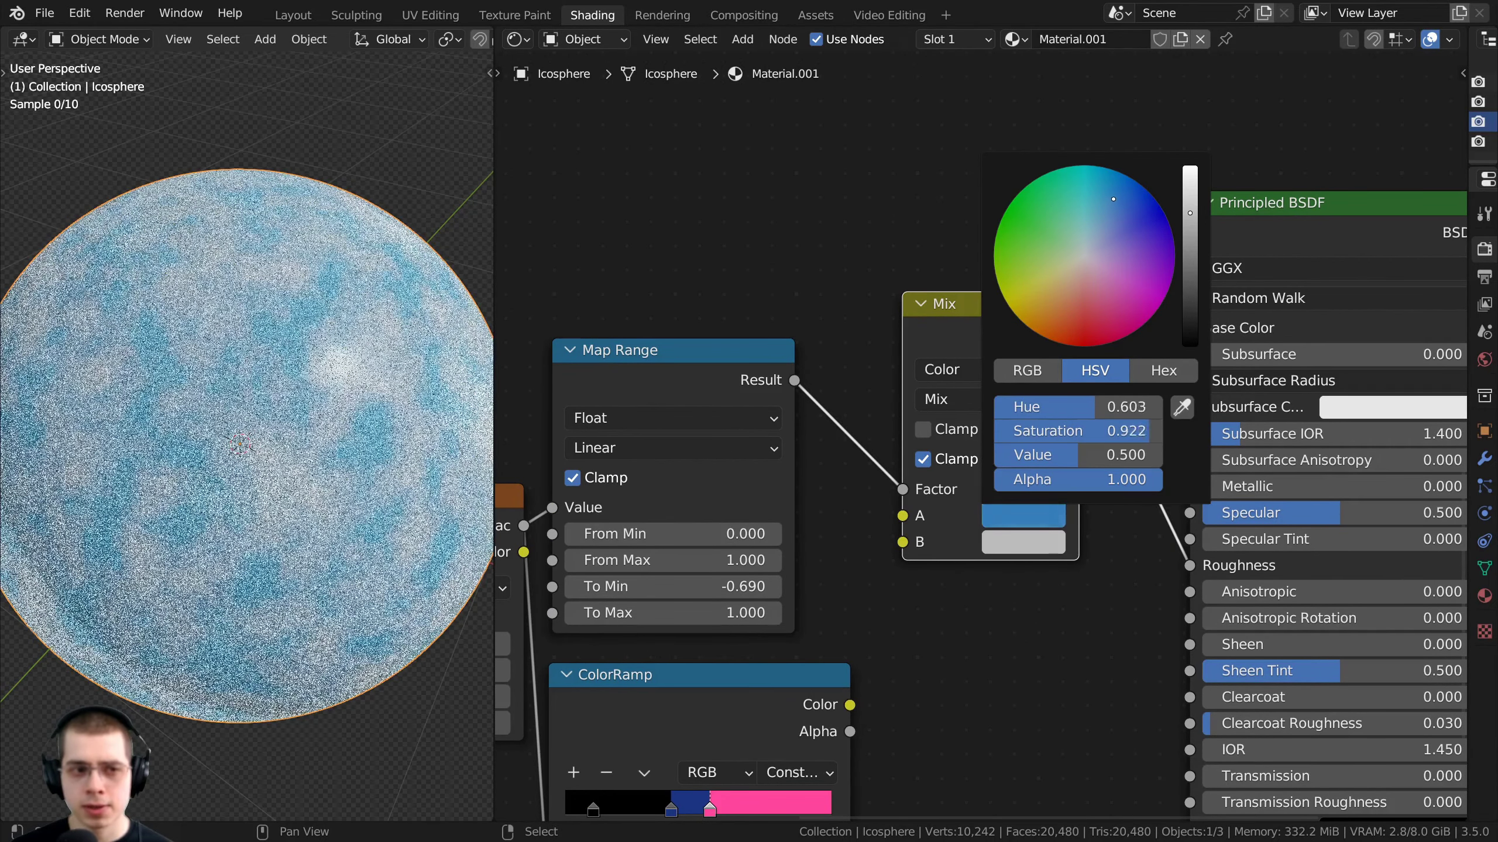
click(1006, 545)
click(1060, 309)
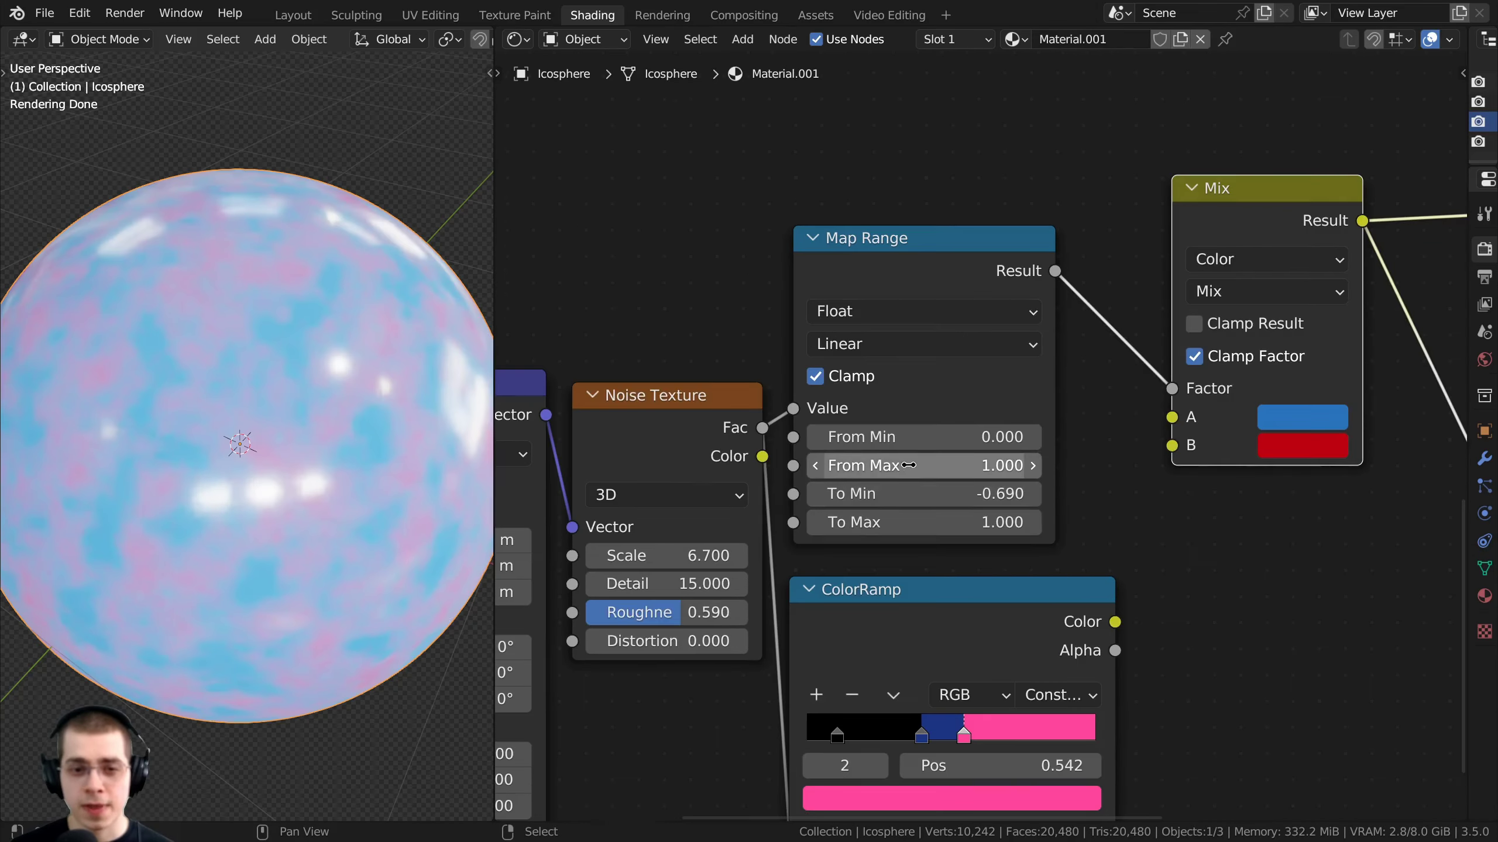
Set the Map Range node's From Max to 0.670, To Min to 0.070 and To Max to 1.370
scroll(850, 434, up, 1)
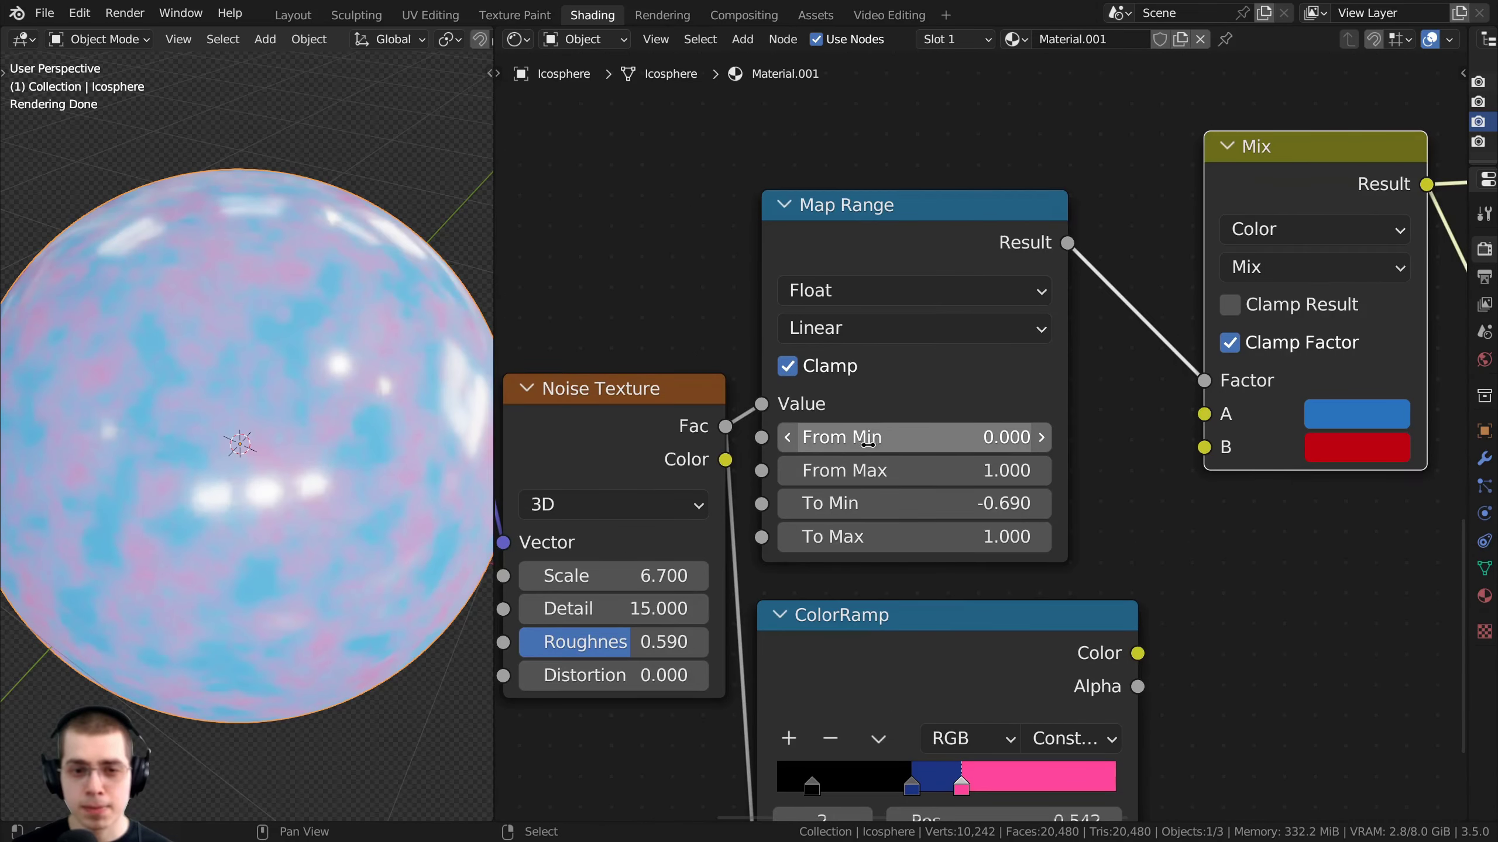
drag(1065, 410, 1063, 471)
click(1085, 437)
drag(885, 537, 958, 503)
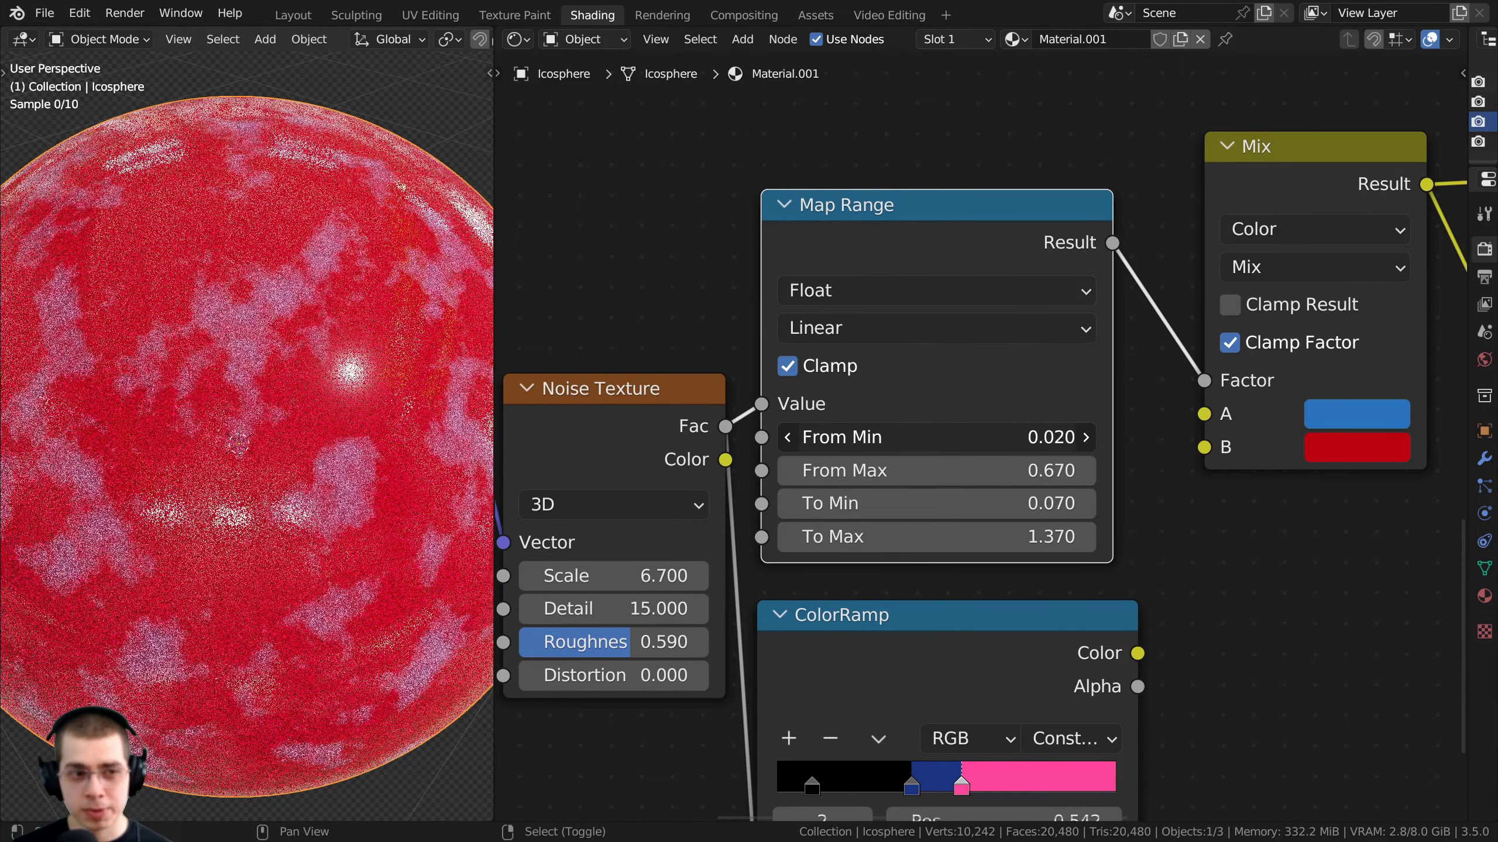
Sharpen the blue-red transition by setting the Map Range node's From Min to 0.530 and From Max to 0.580
mouse_move(867, 438)
mouse_down()
mouse_move(837, 439)
mouse_move(868, 439)
mouse_up()
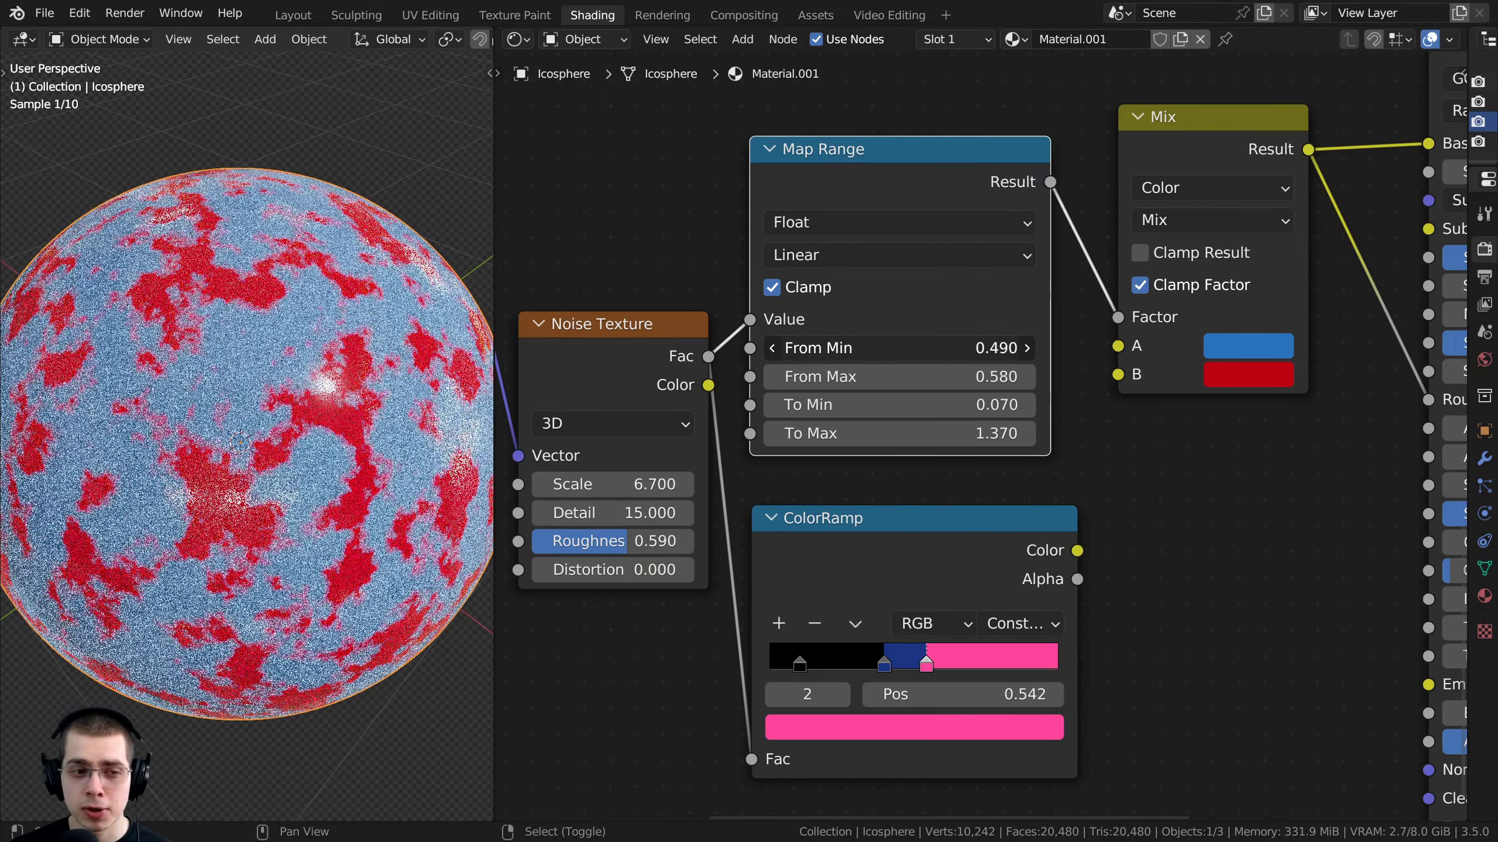
drag(849, 348, 853, 348)
scroll(870, 365, down, 3)
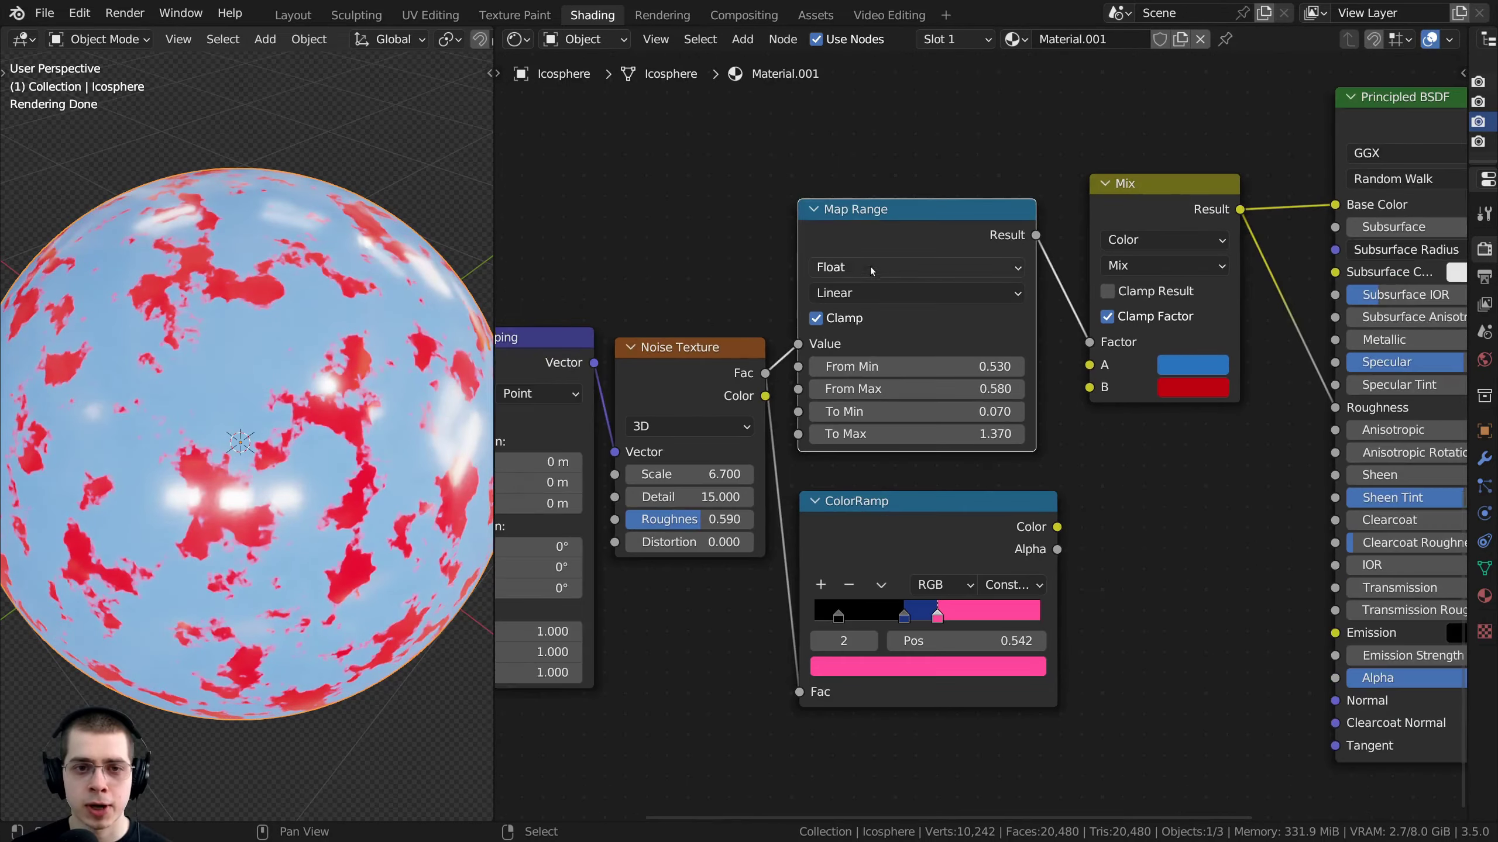
Reposition the Map Range and ColorRamp nodes so there is more space between them
drag(872, 214, 879, 214)
click(851, 506)
drag(859, 534, 861, 566)
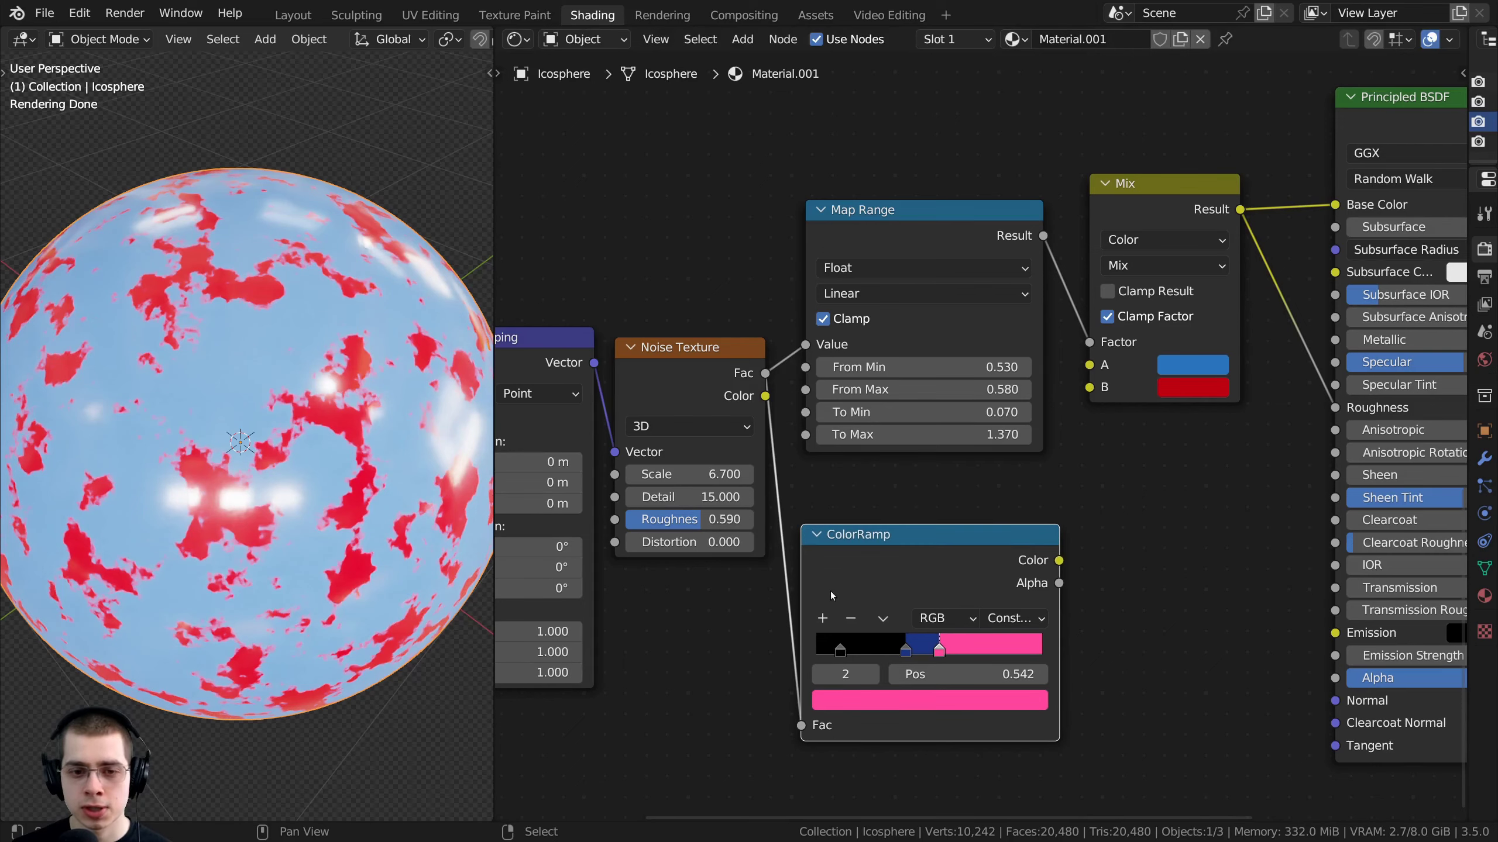
scroll(856, 532, up, 2)
drag(866, 203, 862, 211)
scroll(869, 380, down, 3)
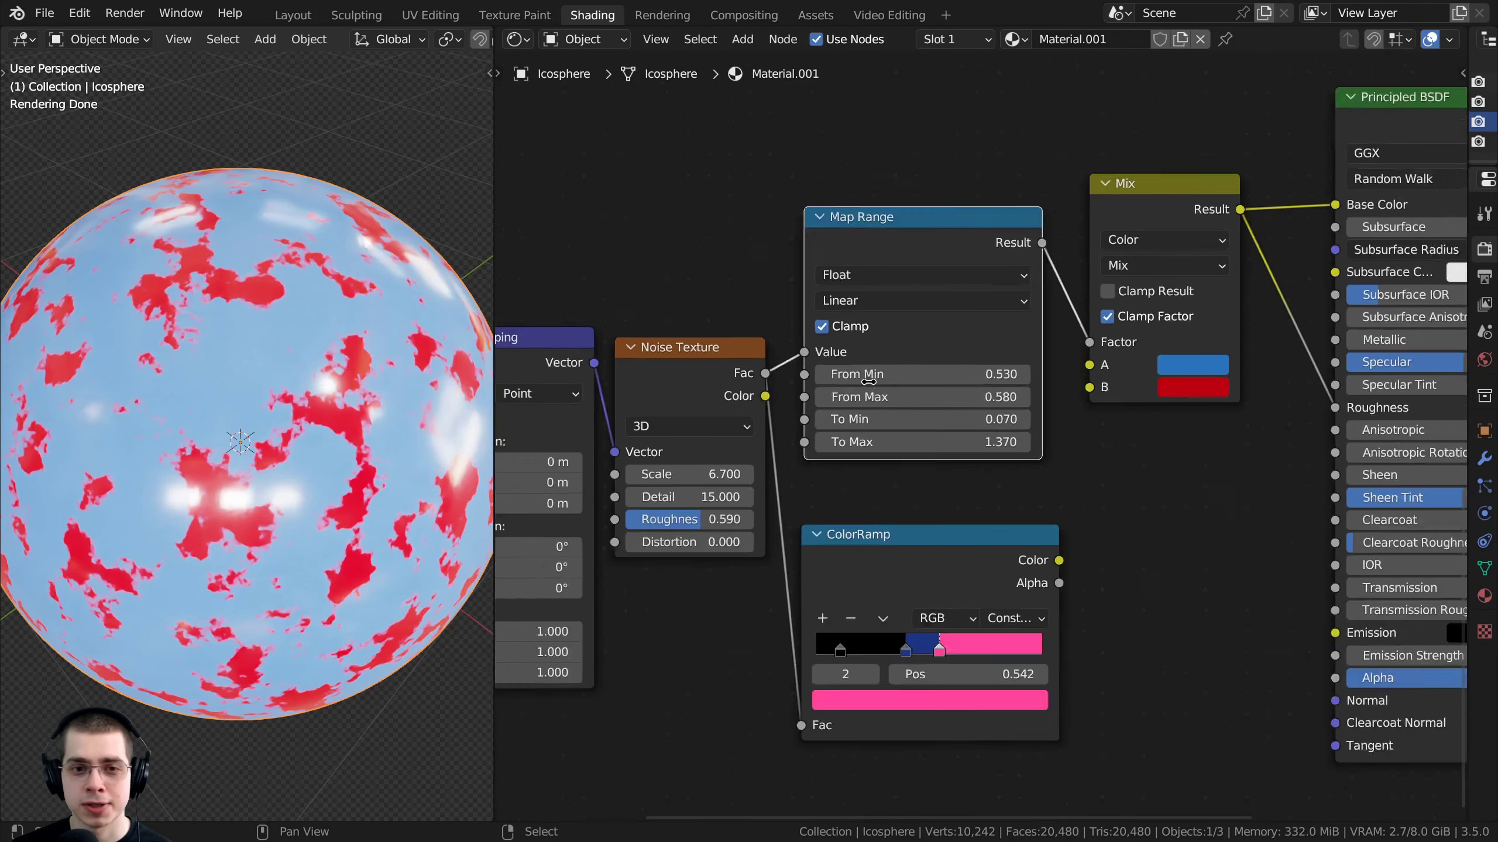
drag(900, 280, 908, 280)
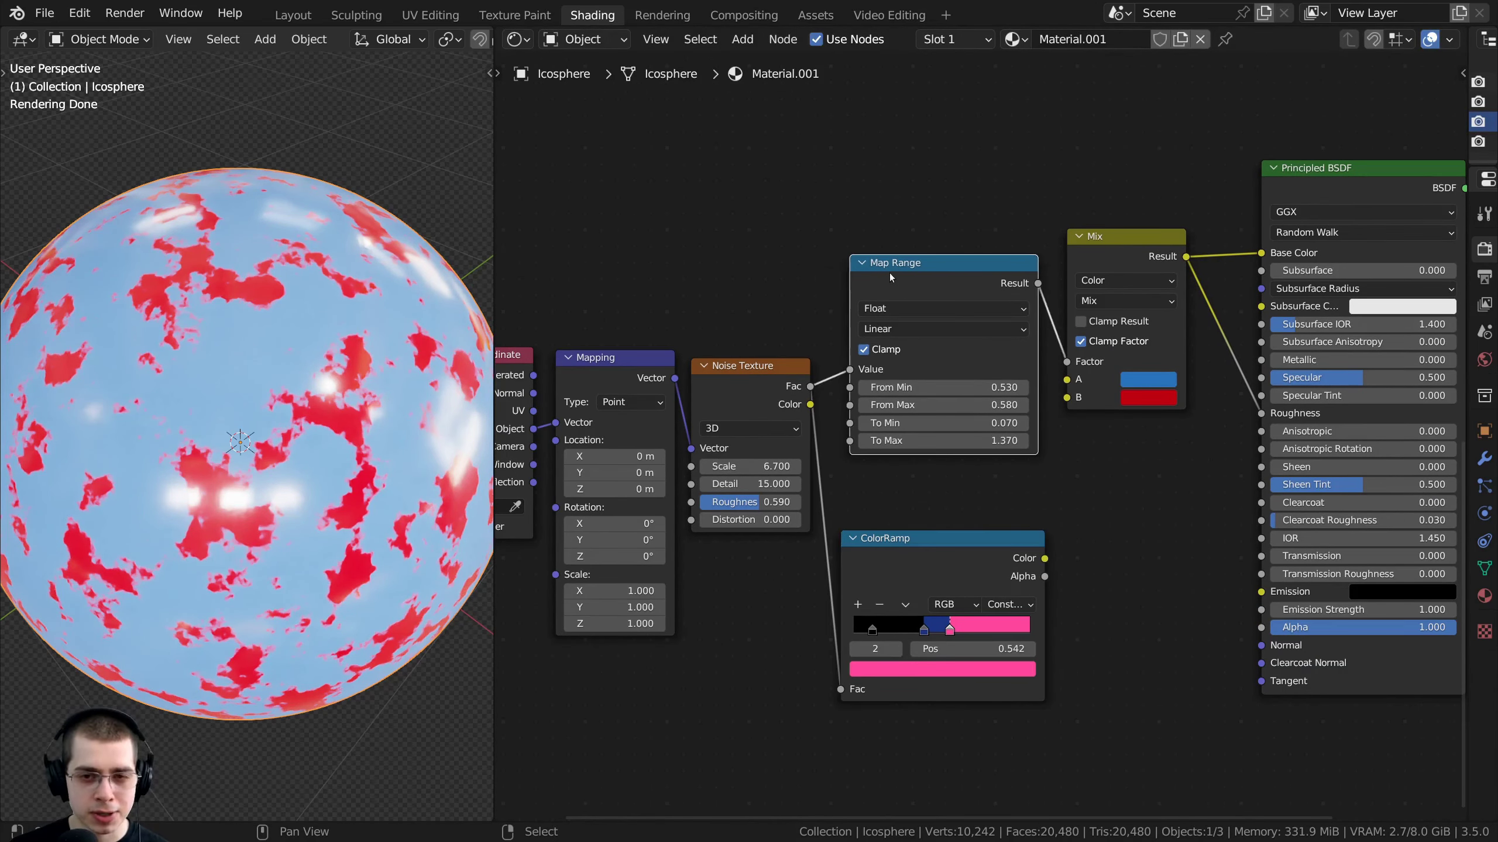
Group all nodes from Texture Coordinate through Principled BSDF, leaving out the Material Output
scroll(932, 280, down, 1)
scroll(915, 350, down, 4)
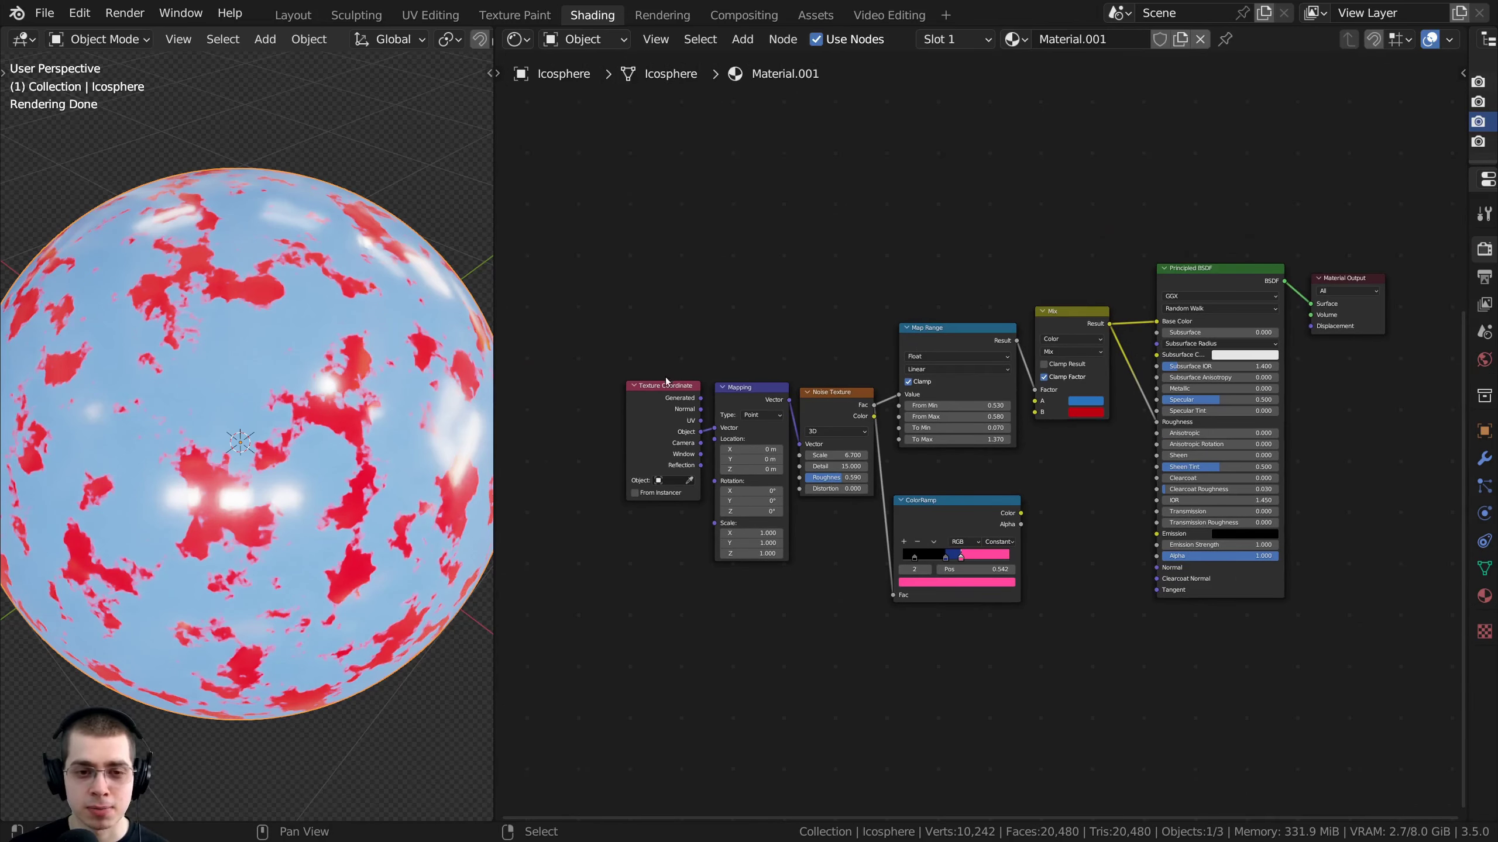
middle_drag(700, 369, 705, 379)
drag(608, 168, 1266, 685)
key(Home)
key(ctrl+g)
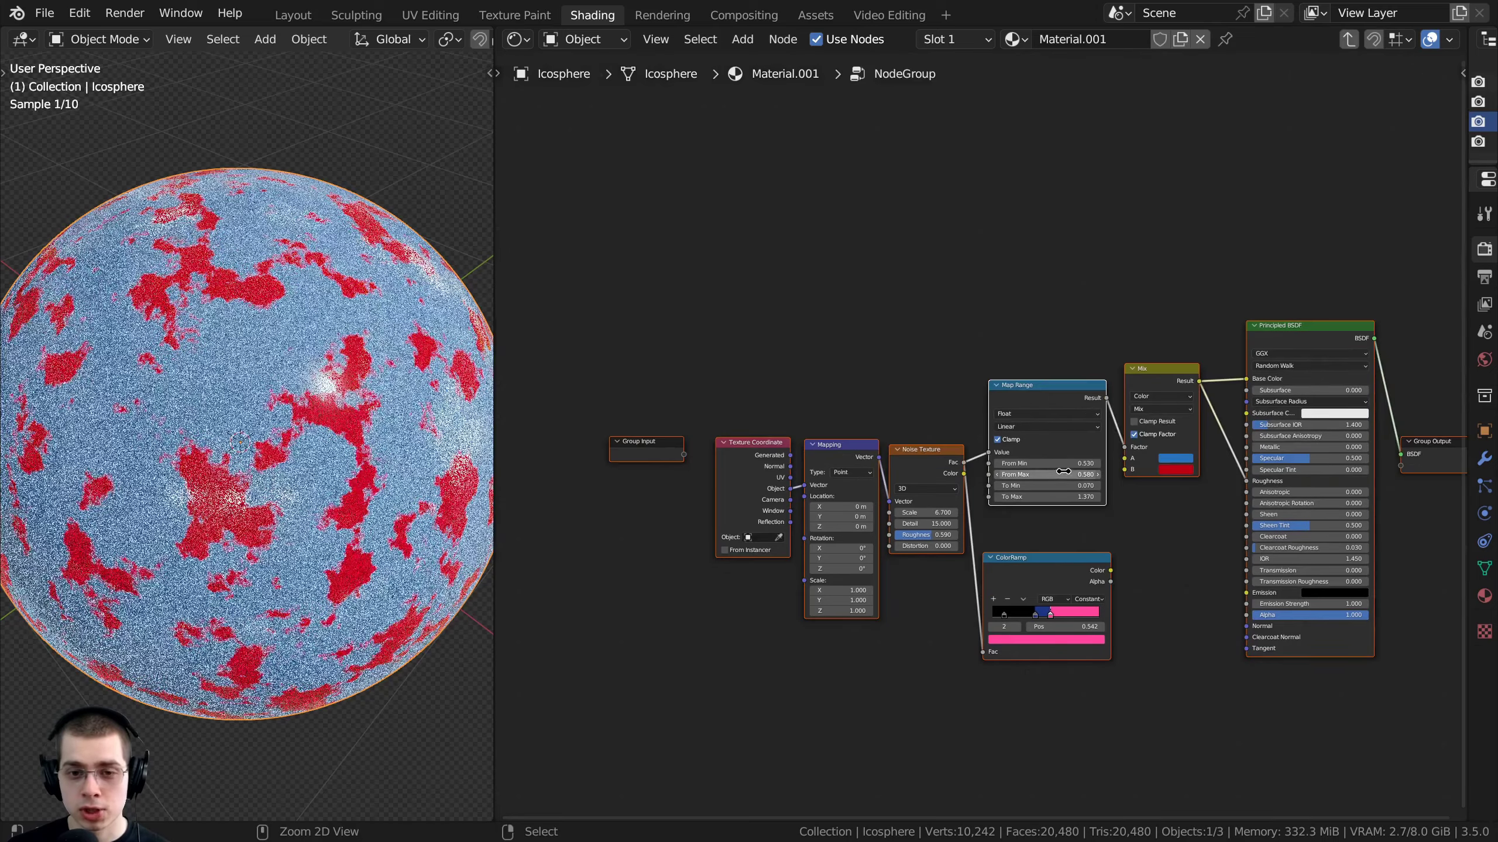
Move the Group Input node above the Mapping and Noise Texture nodes and shift the ColorRamp closer to Map Range
scroll(1021, 471, up, 8)
scroll(1020, 470, down, 3)
middle_drag(790, 467, 992, 439)
click(708, 437)
drag(674, 424, 1003, 319)
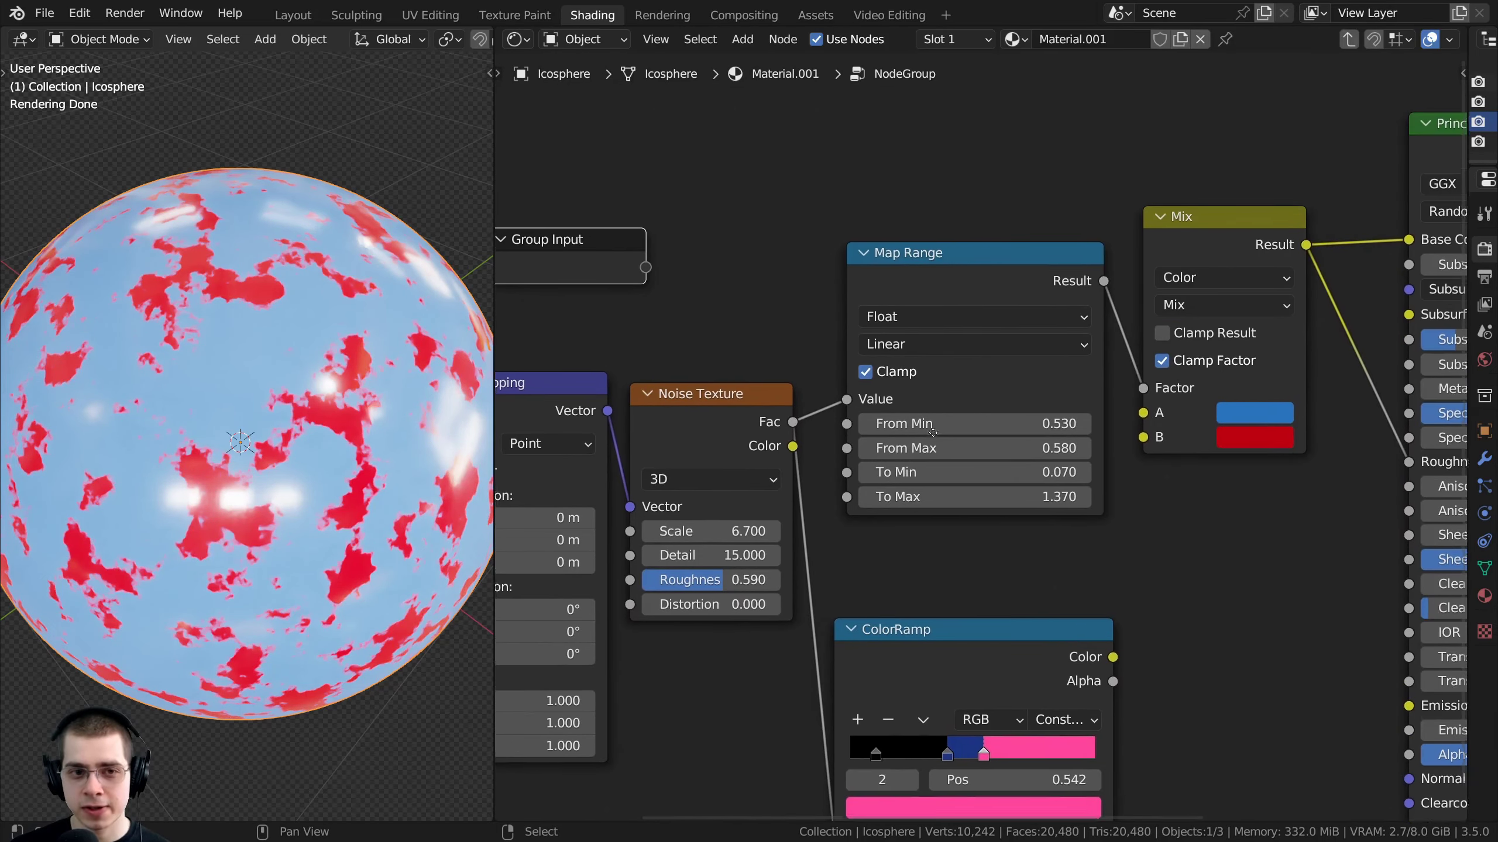
middle_drag(932, 432, 1165, 492)
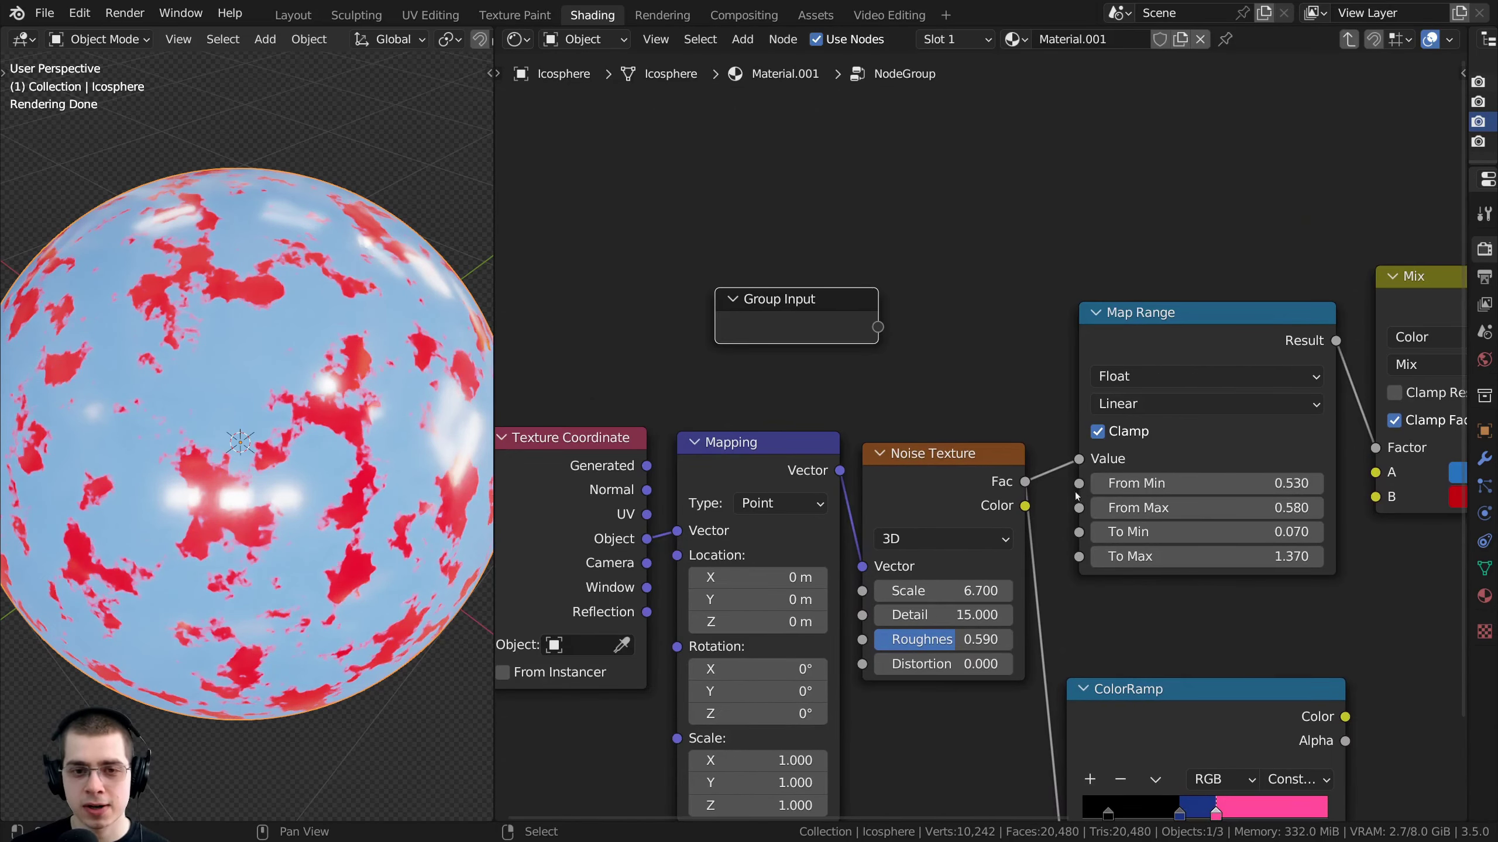
scroll(914, 360, down, 1)
middle_drag(973, 467, 906, 367)
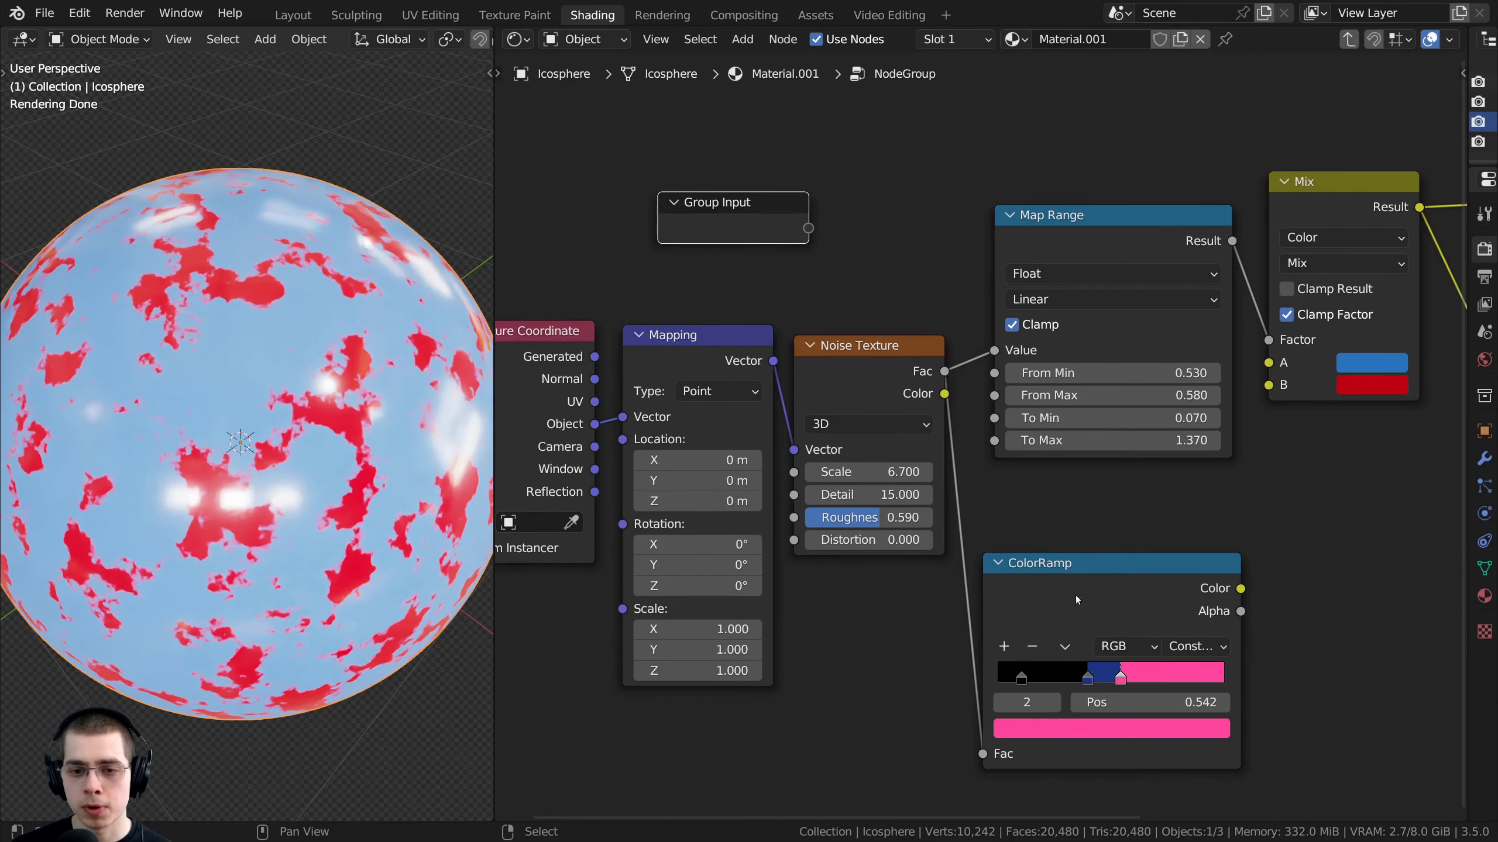
drag(1012, 576, 1040, 504)
scroll(1038, 514, up, 3)
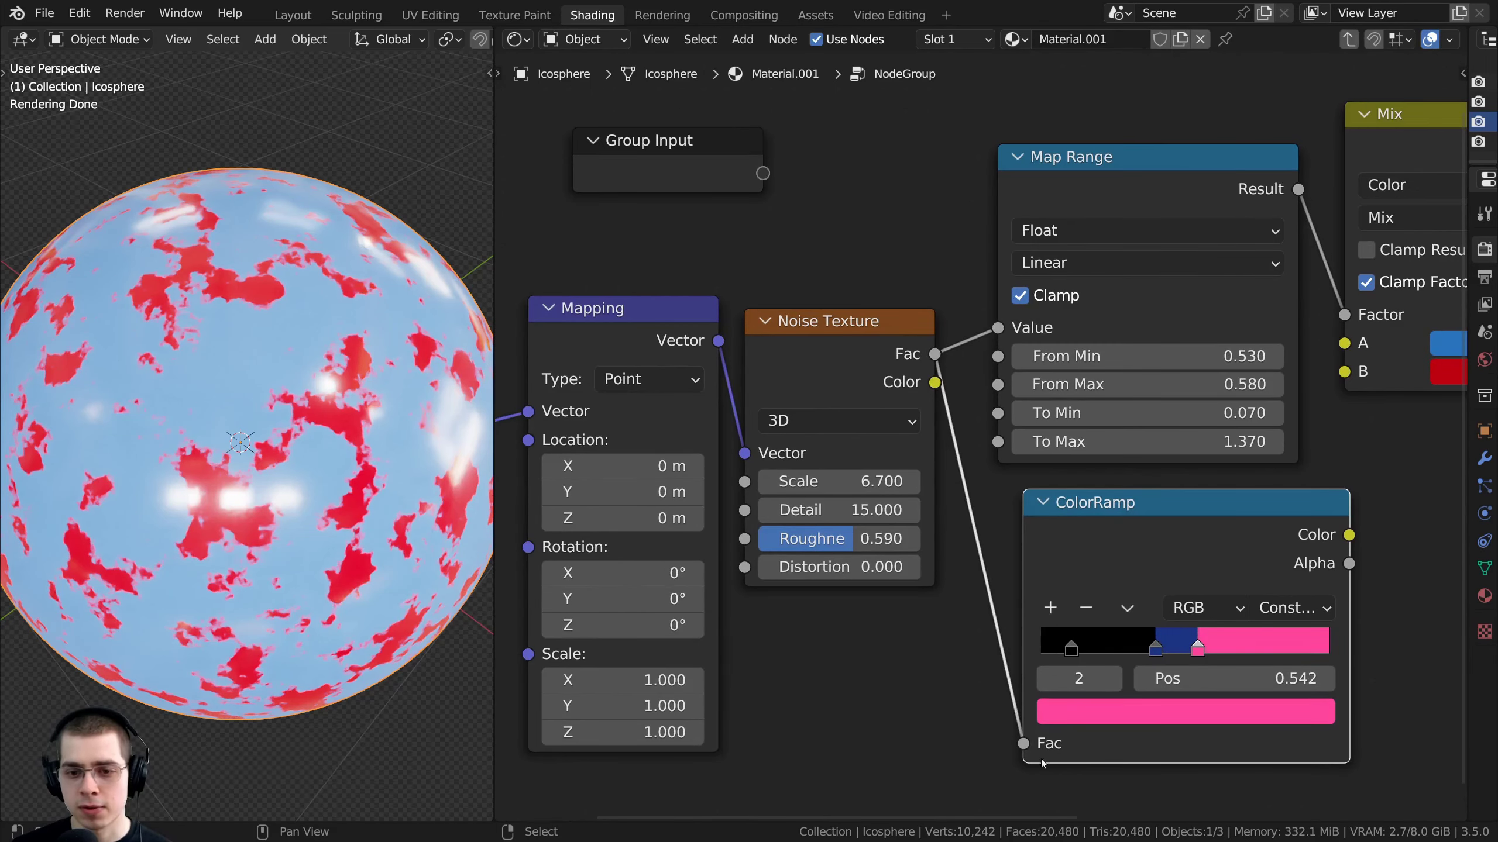
Expose the Map Range node's From Min and From Max by connecting both to the Group Input
middle_drag(1013, 398, 1065, 518)
scroll(1021, 548, down, 1)
drag(1065, 503, 848, 334)
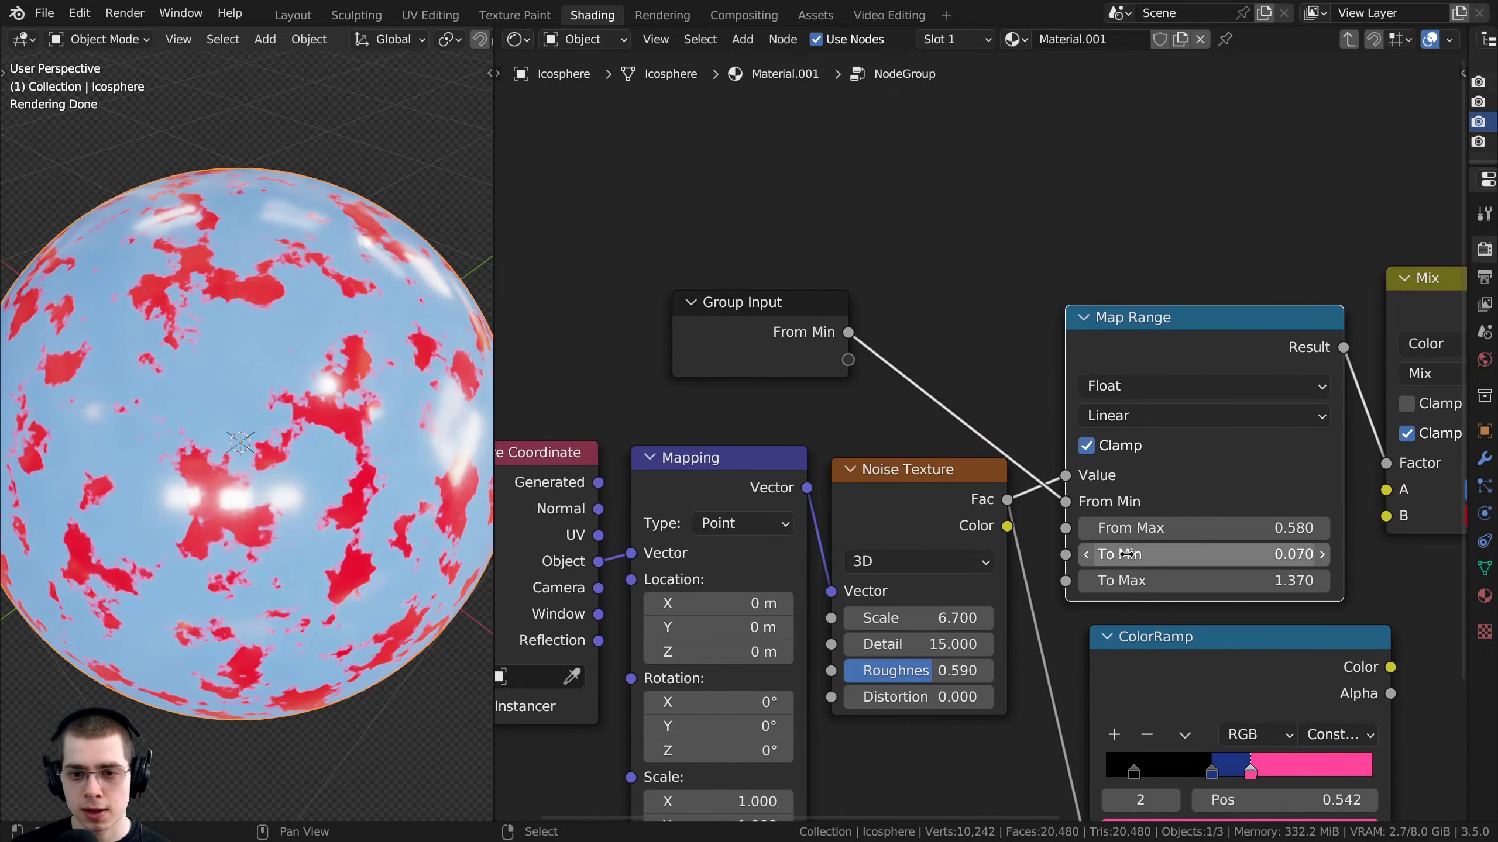
mouse_move(1203, 529)
mouse_down()
mouse_move(1250, 528)
mouse_move(1179, 528)
mouse_move(1203, 528)
mouse_up()
drag(1059, 531, 1050, 514)
drag(859, 361, 849, 360)
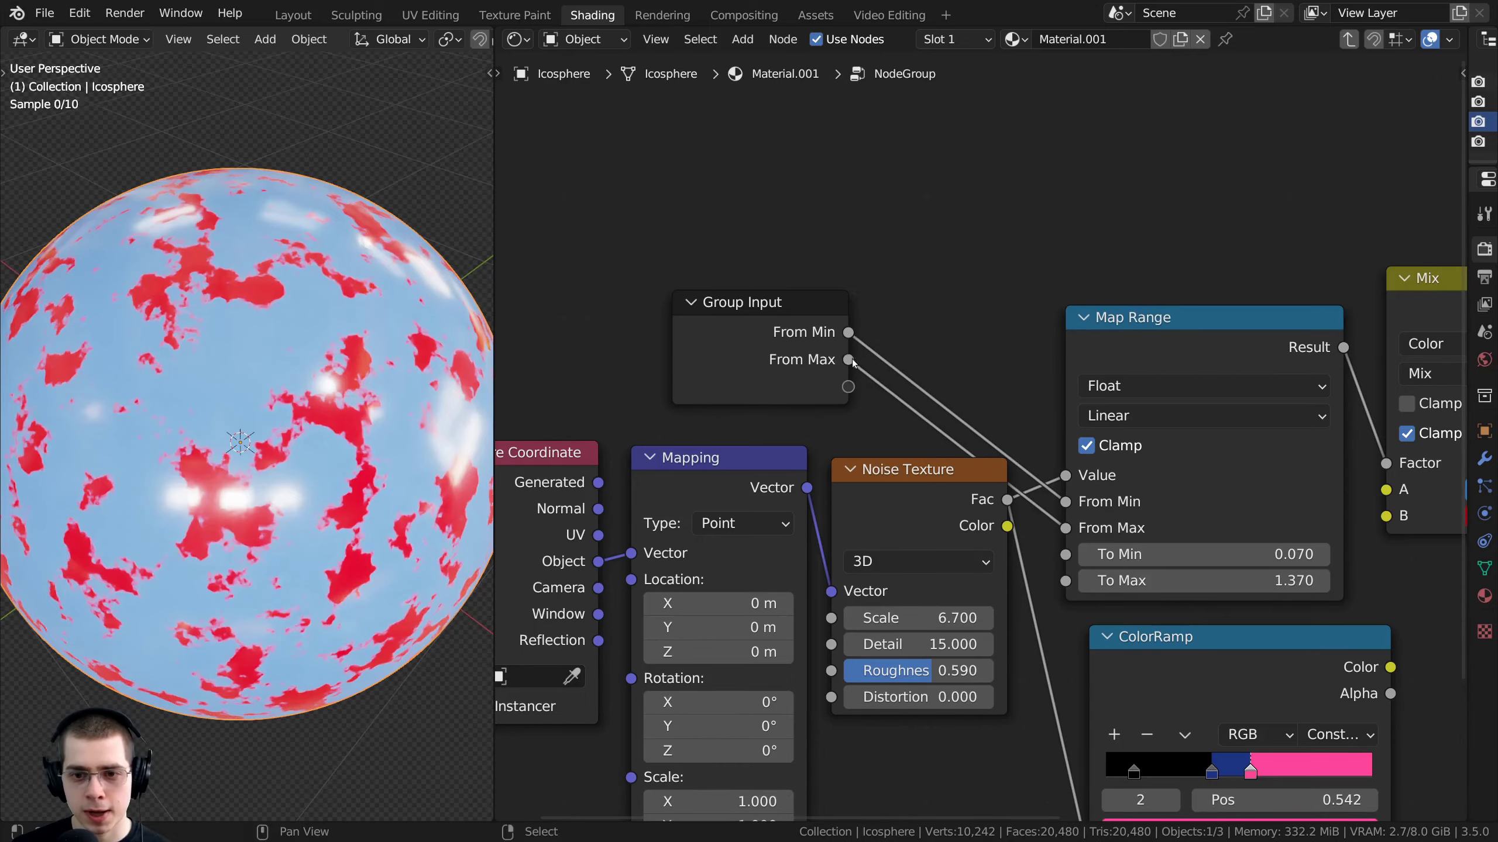
Leave the group and set From Max to 0.450 on the group node
key(Tab)
key(n)
drag(995, 399, 1049, 399)
drag(814, 399, 812, 371)
drag(849, 450, 777, 476)
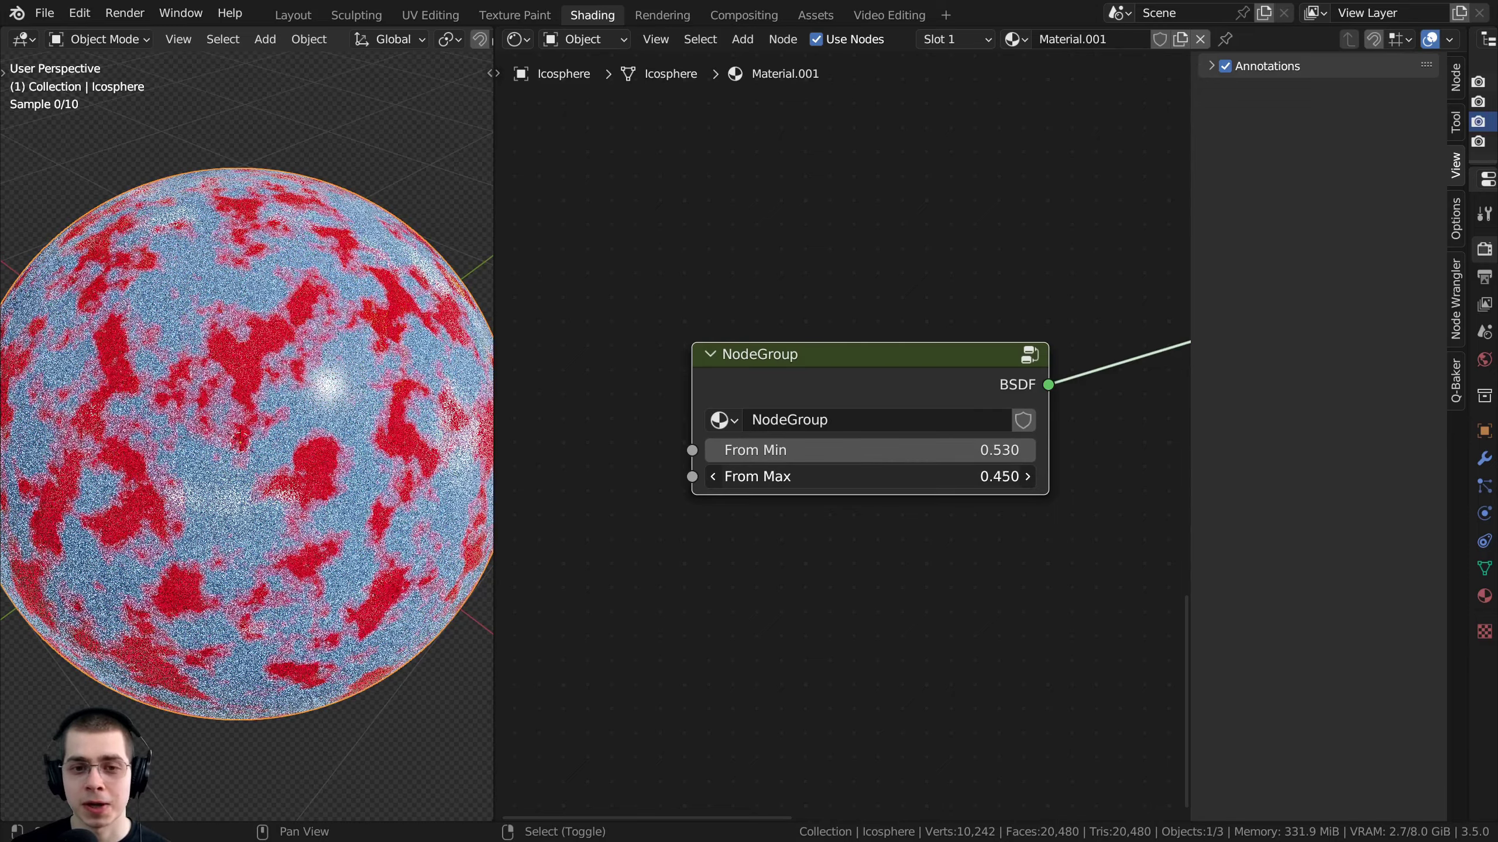
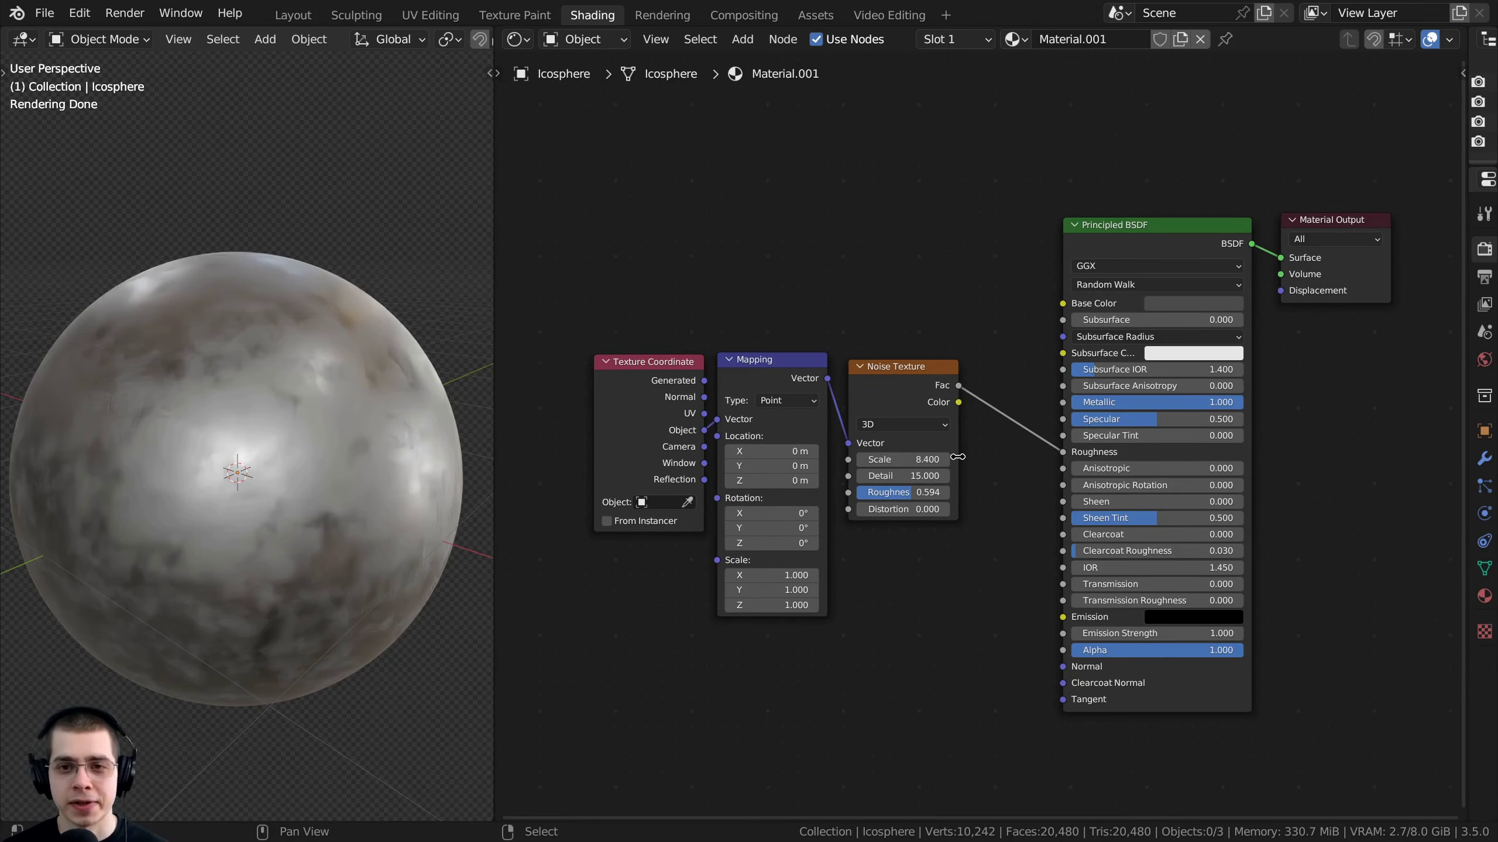
Examine the metal material's Noise Texture, Base Color and Metallic settings and their look on the sphere
scroll(967, 543, up, 2)
drag(1199, 182, 1202, 171)
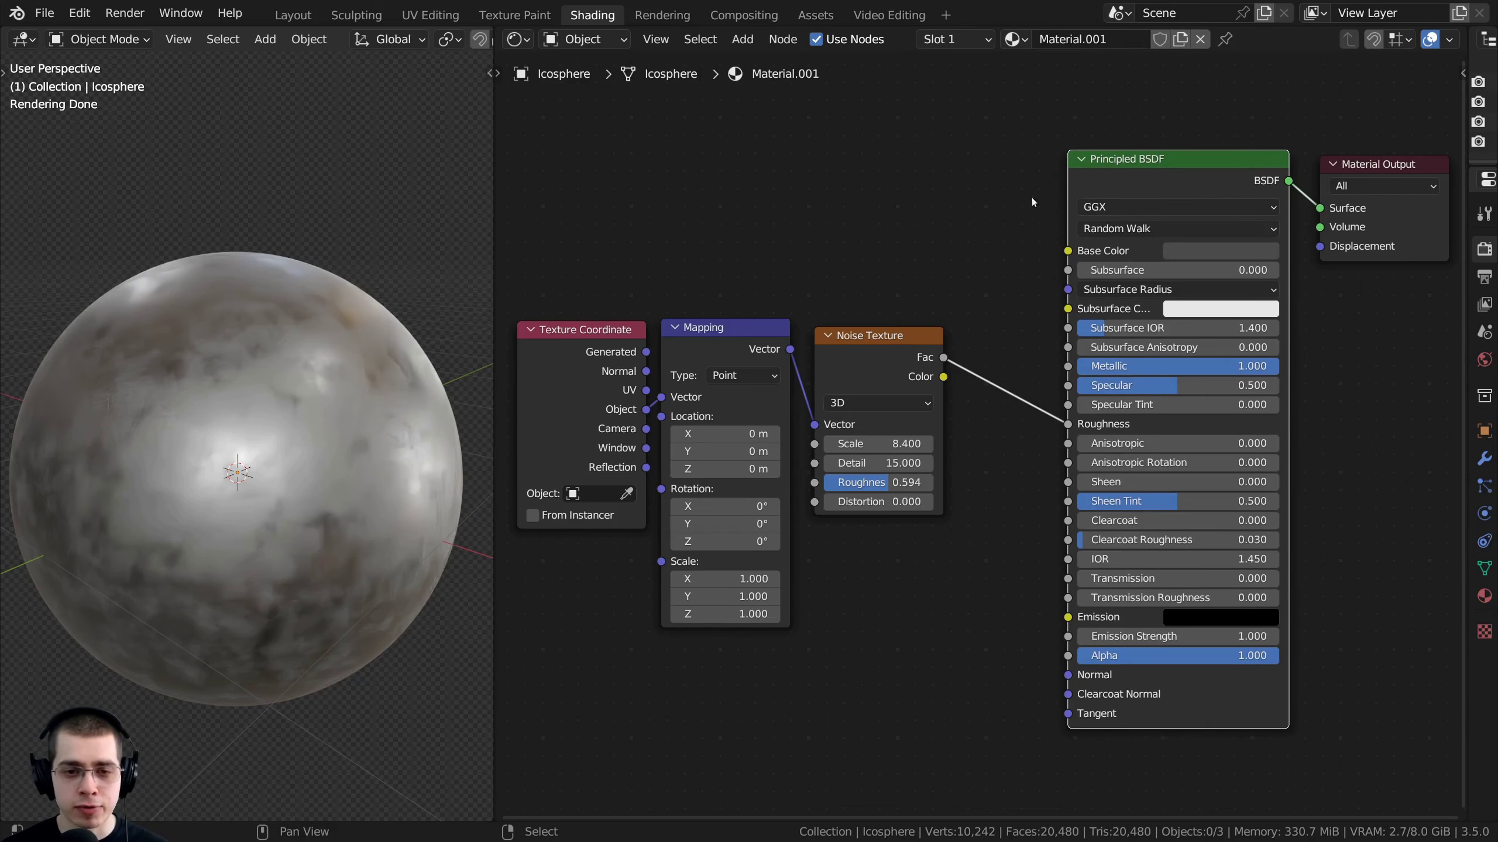
click(919, 424)
scroll(856, 366, up, 1)
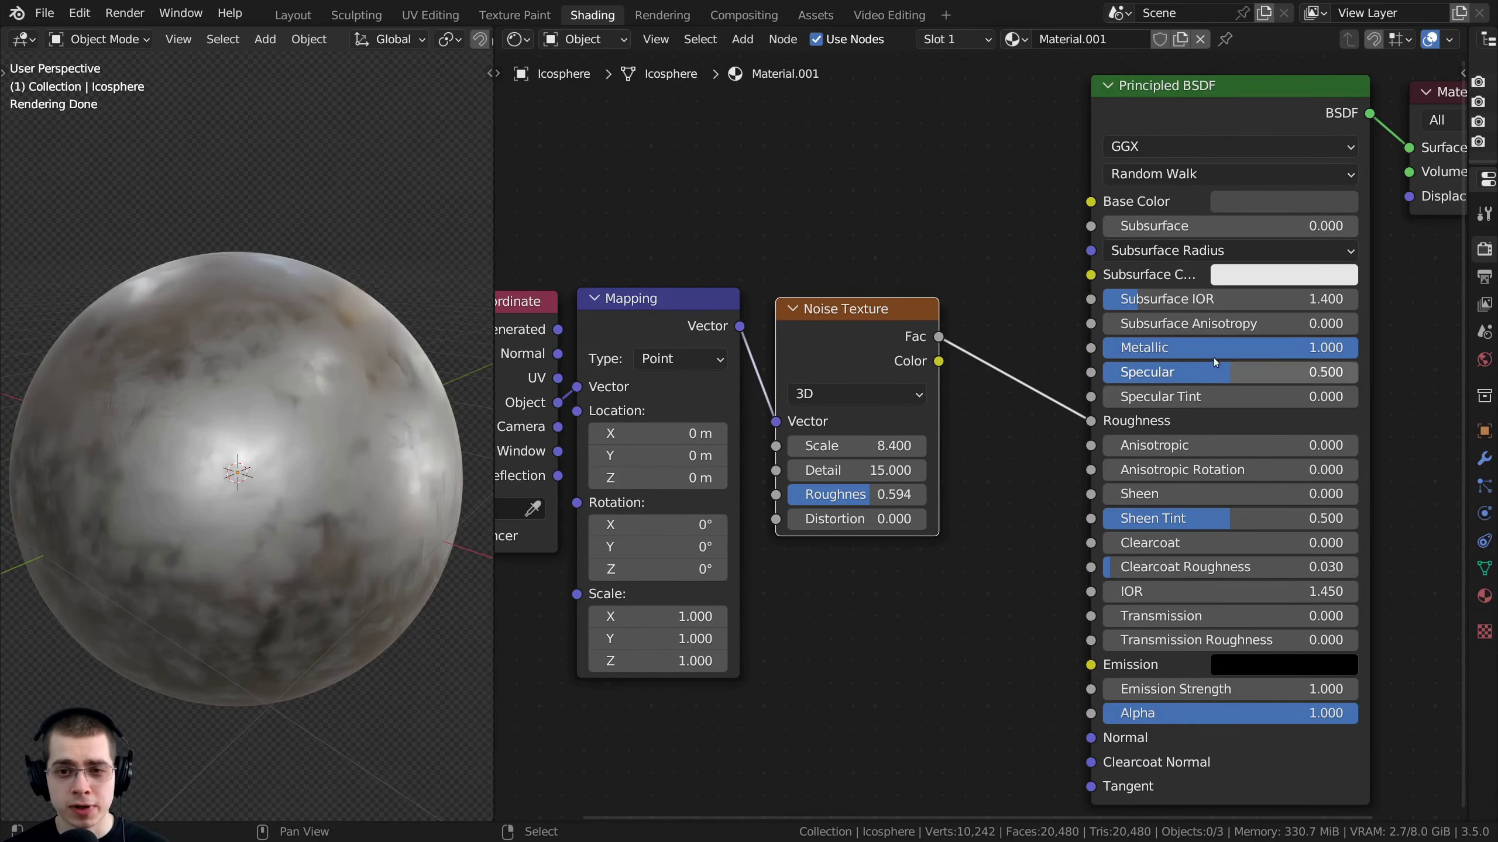
mouse_move(1217, 352)
mouse_down()
mouse_move(1090, 351)
mouse_move(1217, 351)
mouse_up()
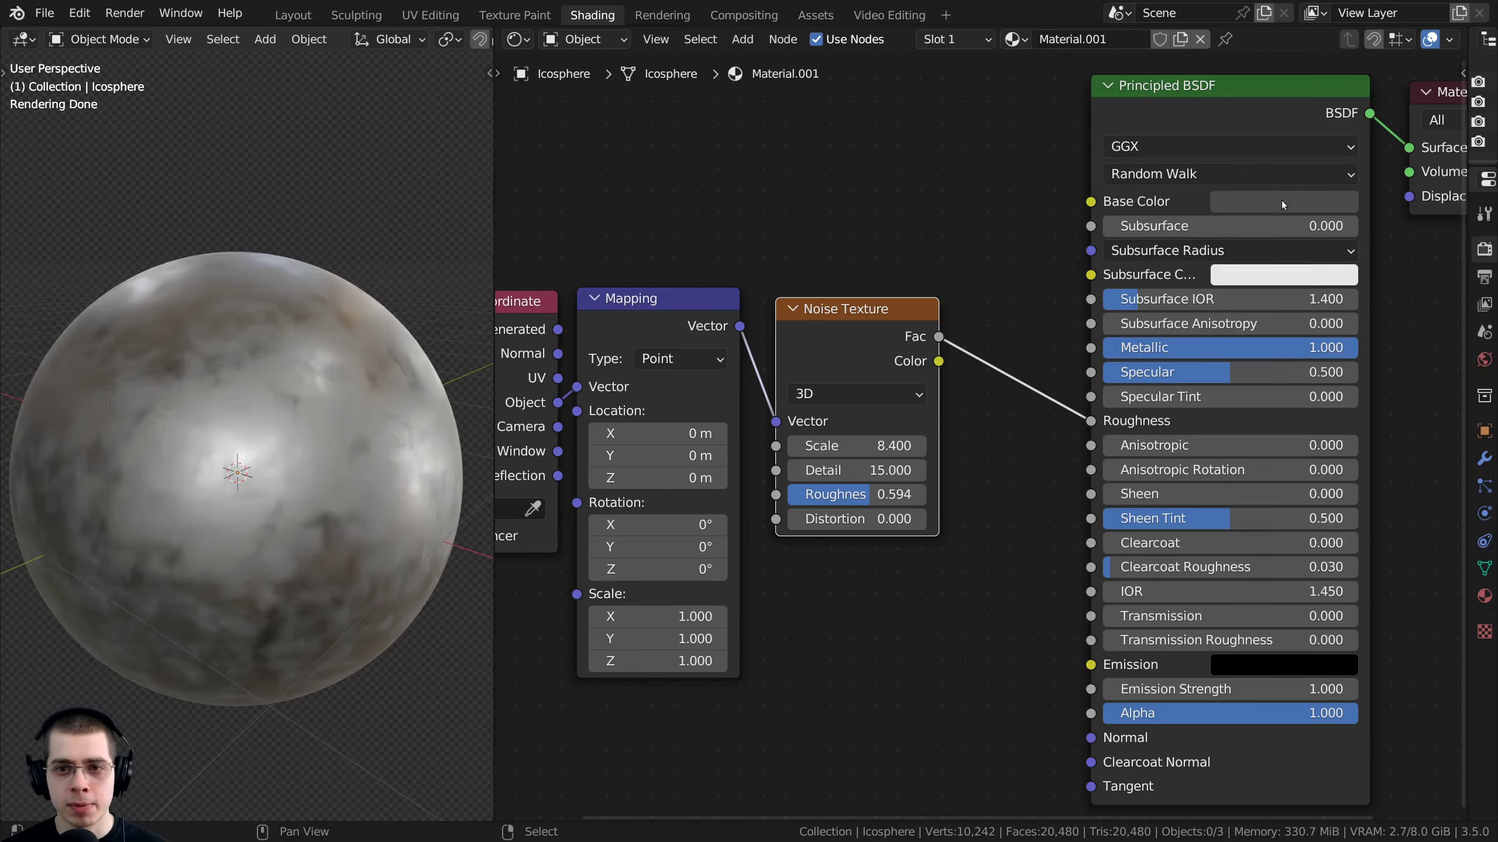
click(1281, 201)
drag(1341, 347, 1341, 348)
middle_drag(361, 444, 288, 378)
key(Home)
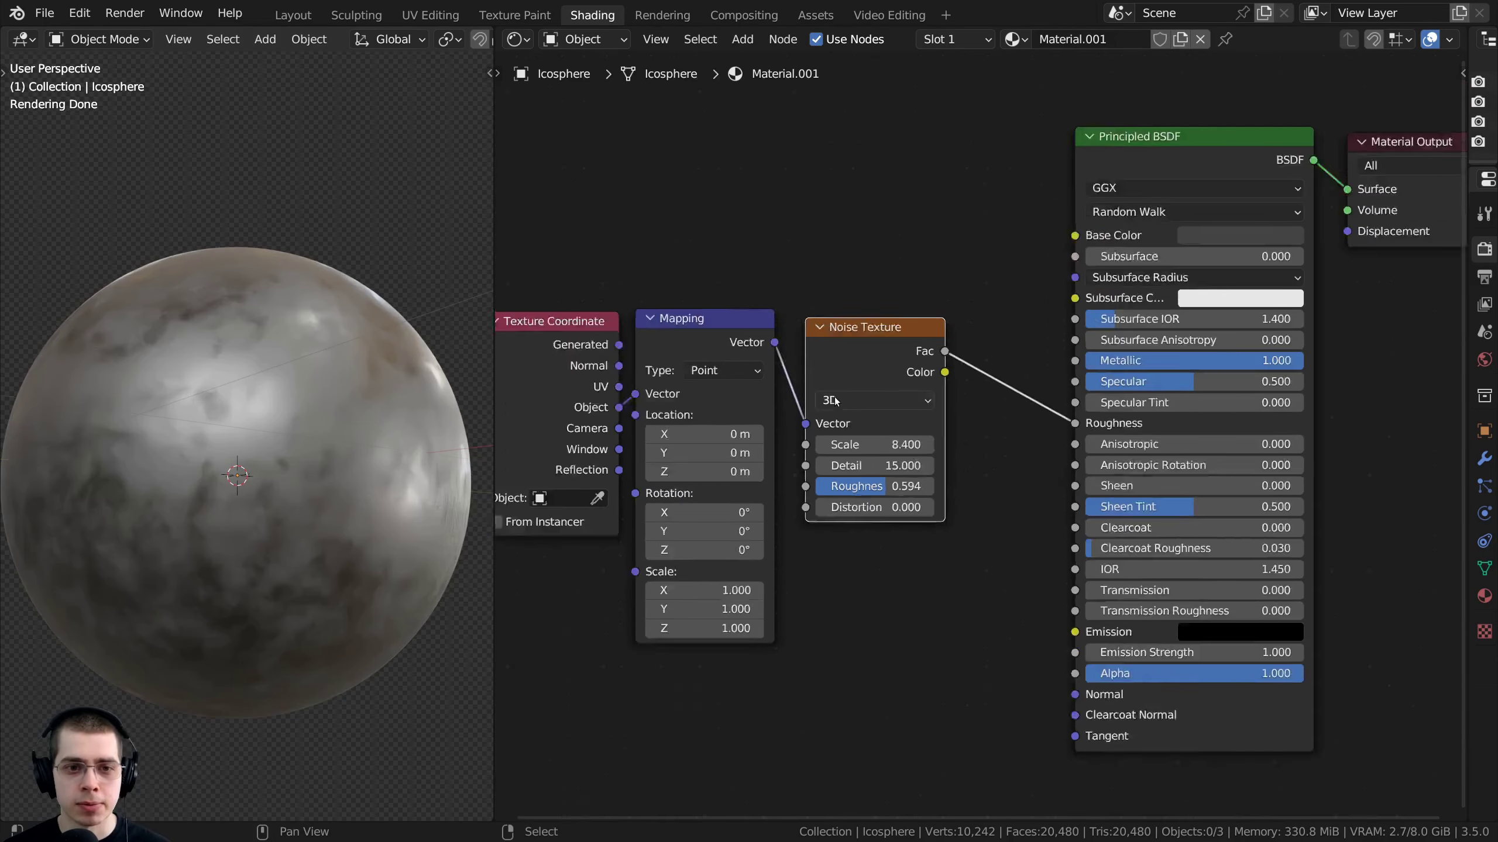
Group the Texture Coordinate, Mapping, Noise Texture and Principled BSDF nodes and name the group Metal
drag(607, 154, 1120, 478)
key(ctrl+g)
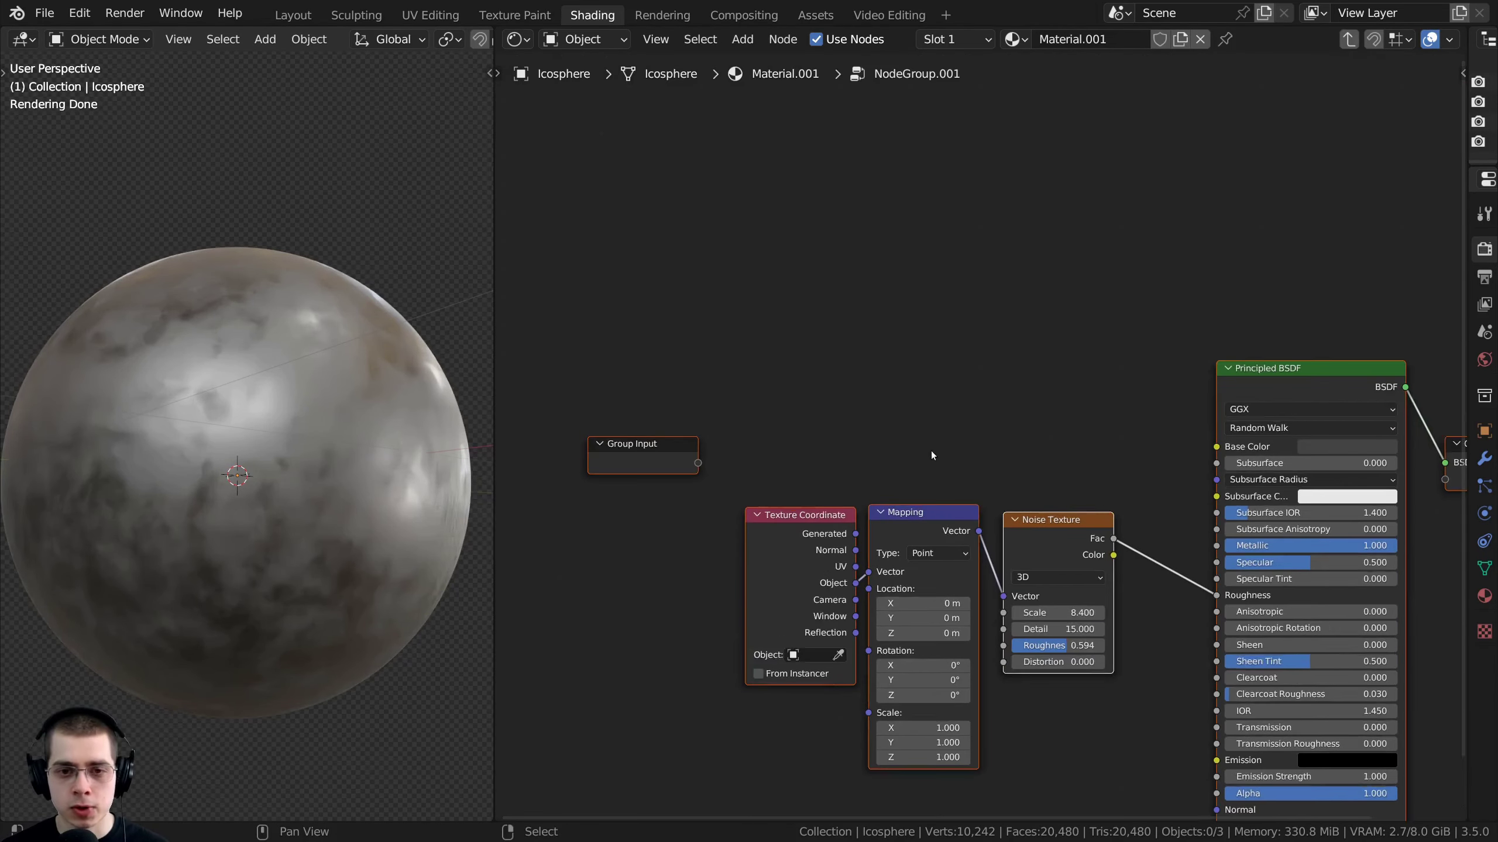
key(Tab)
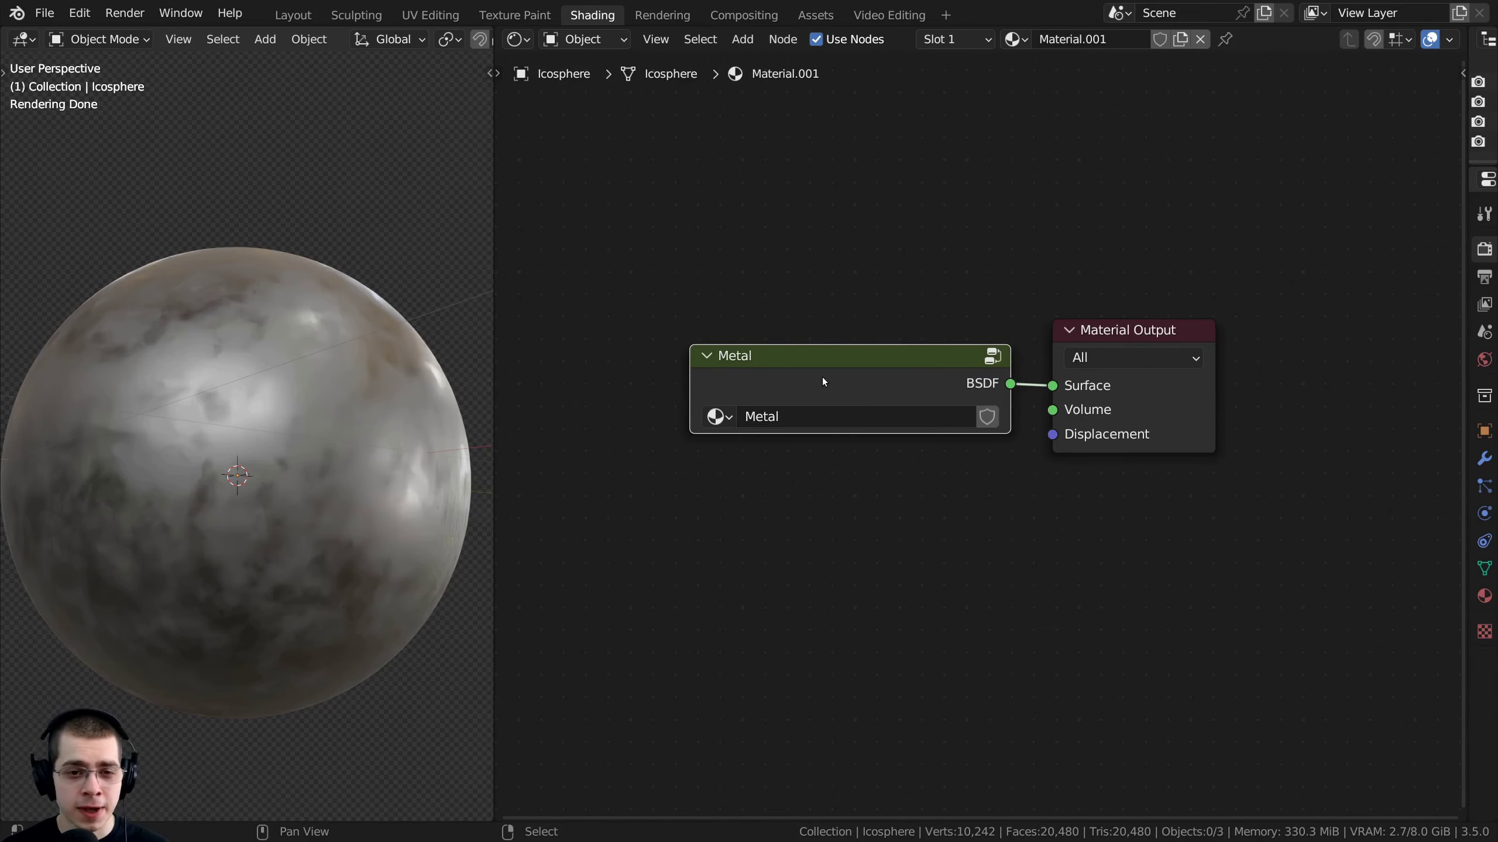
Reopen the Metal group and place its Group Input node above the Mapping node
key(Tab)
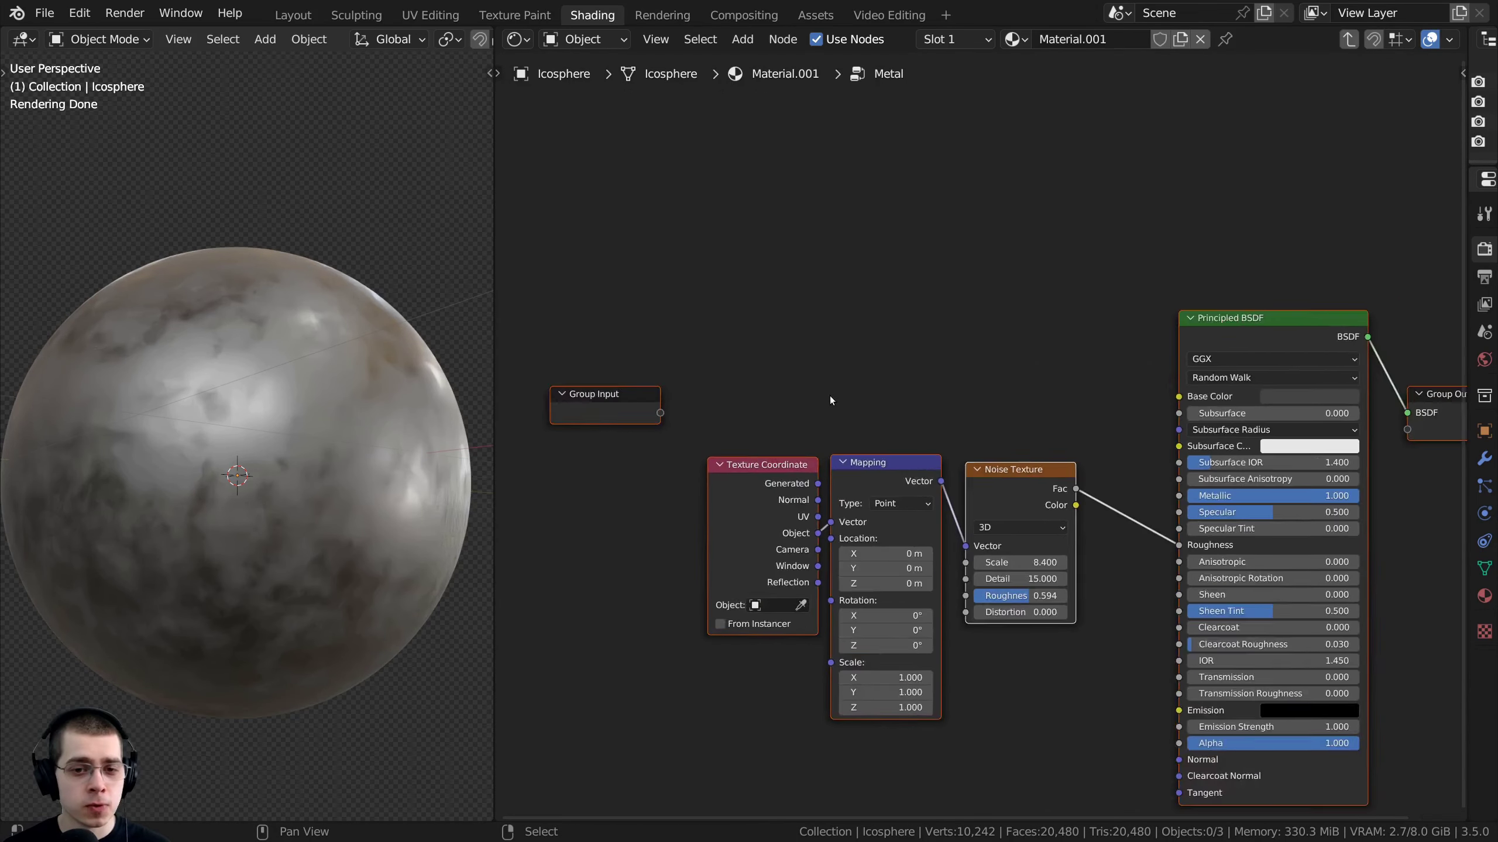
middle_drag(889, 393, 878, 338)
scroll(879, 342, up, 2)
drag(637, 353, 904, 339)
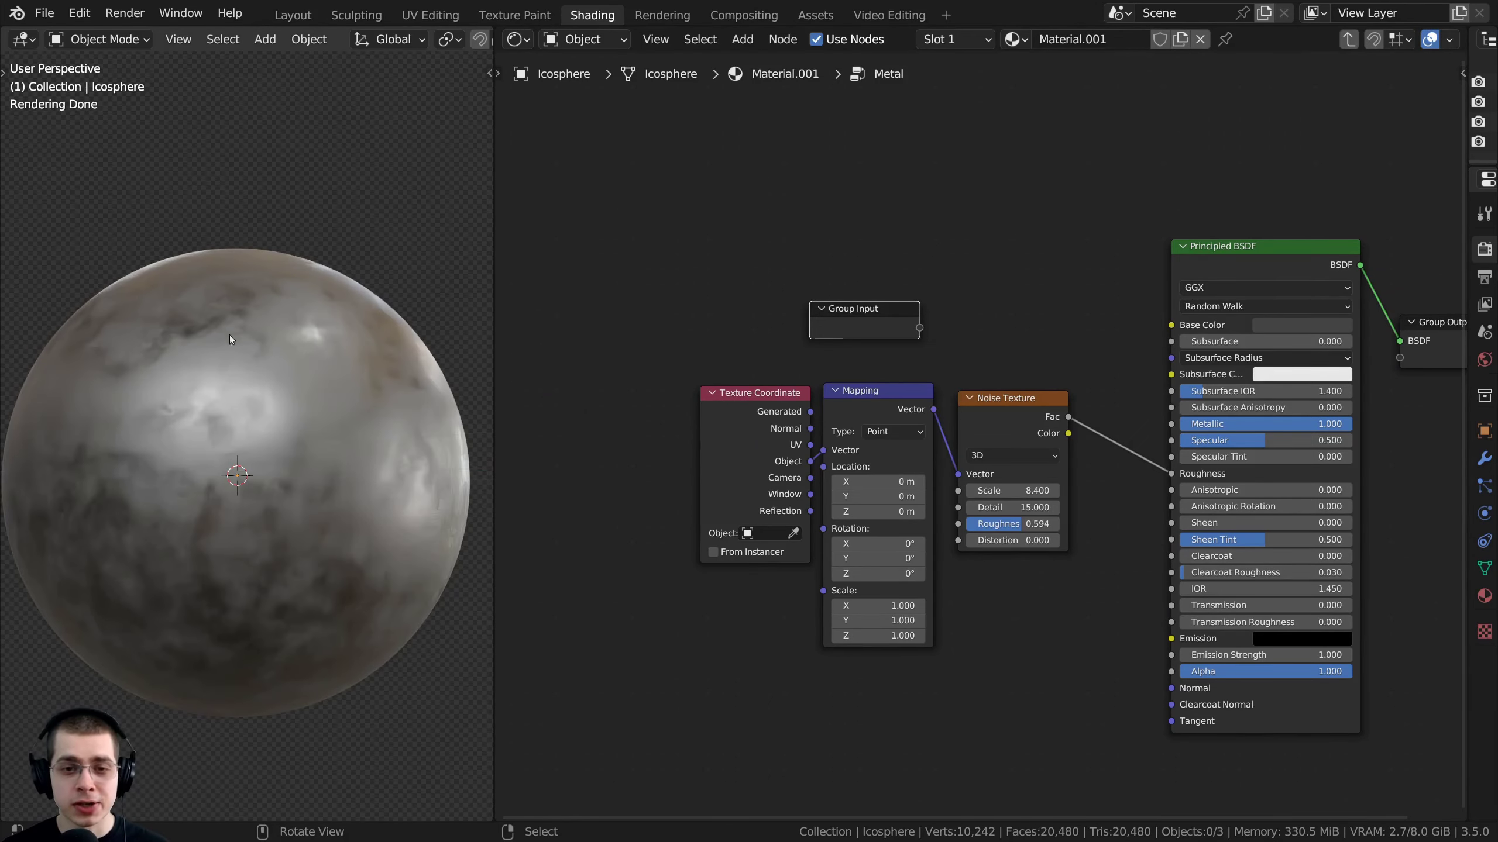
Disconnect the Noise Texture from the Principled BSDF's Roughness and expose Roughness through the Group Input
scroll(975, 467, up, 1)
middle_drag(1070, 413, 982, 455)
scroll(981, 454, up, 3)
middle_drag(1141, 543, 1141, 517)
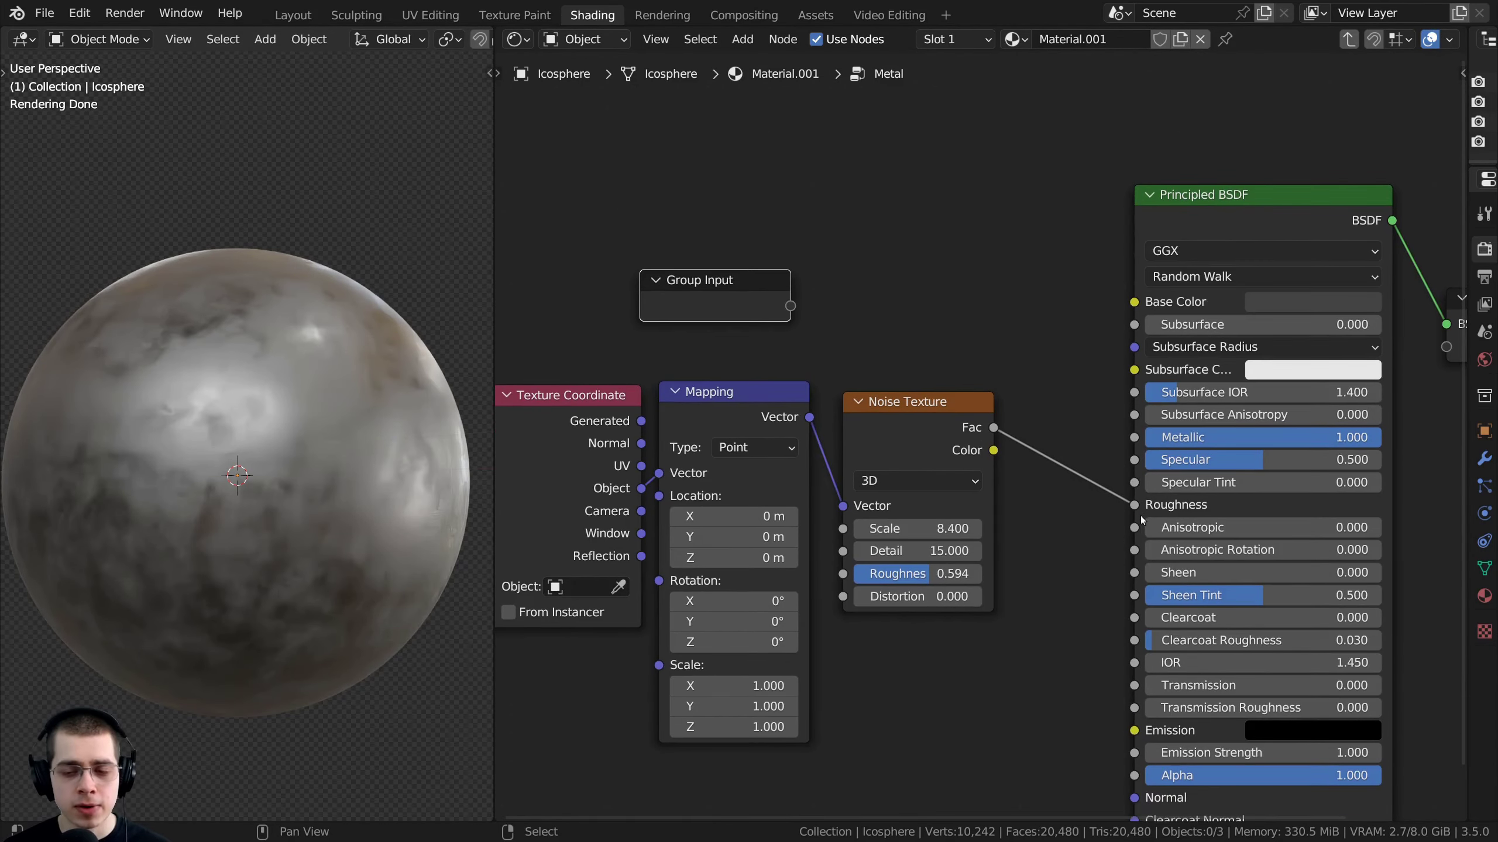
click(1137, 507)
drag(1079, 523, 1001, 449)
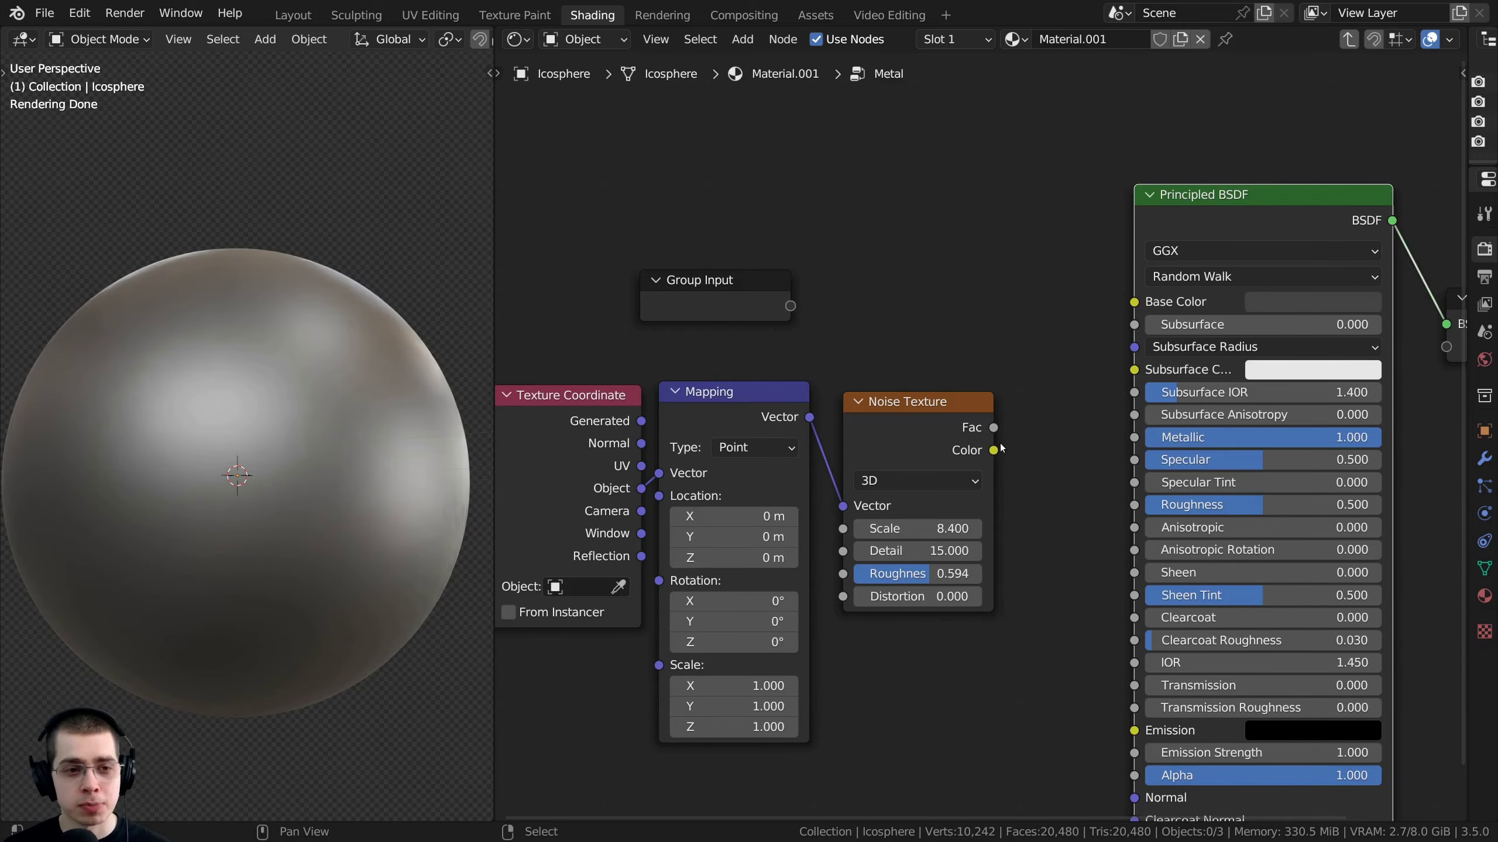
drag(1134, 505, 1096, 402)
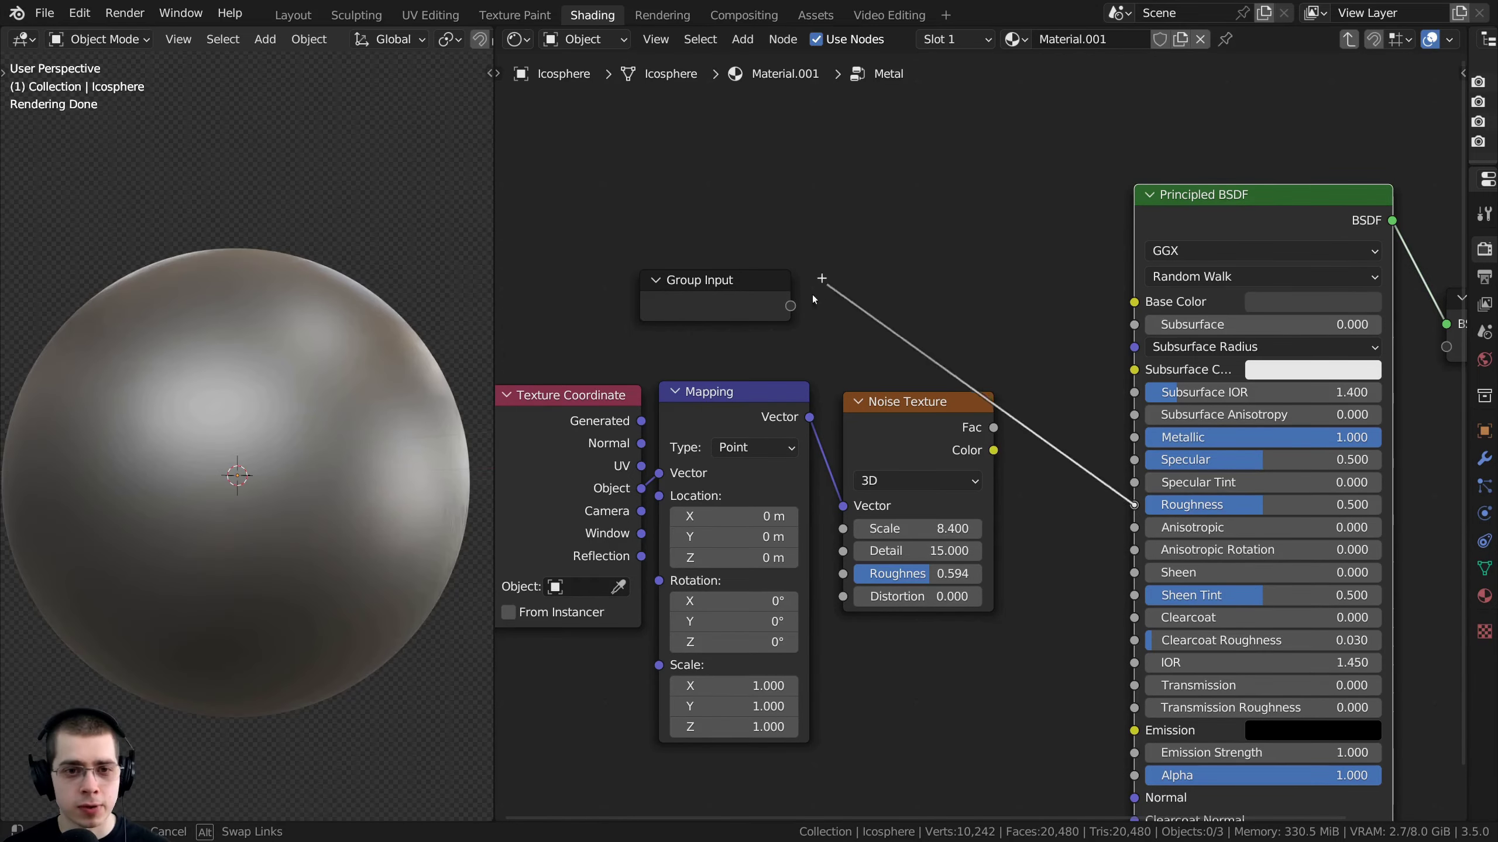
drag(781, 309, 783, 309)
drag(700, 301, 696, 286)
Check the exposed Roughness slider on the Metal node from outside the group, and go back inside
key(Tab)
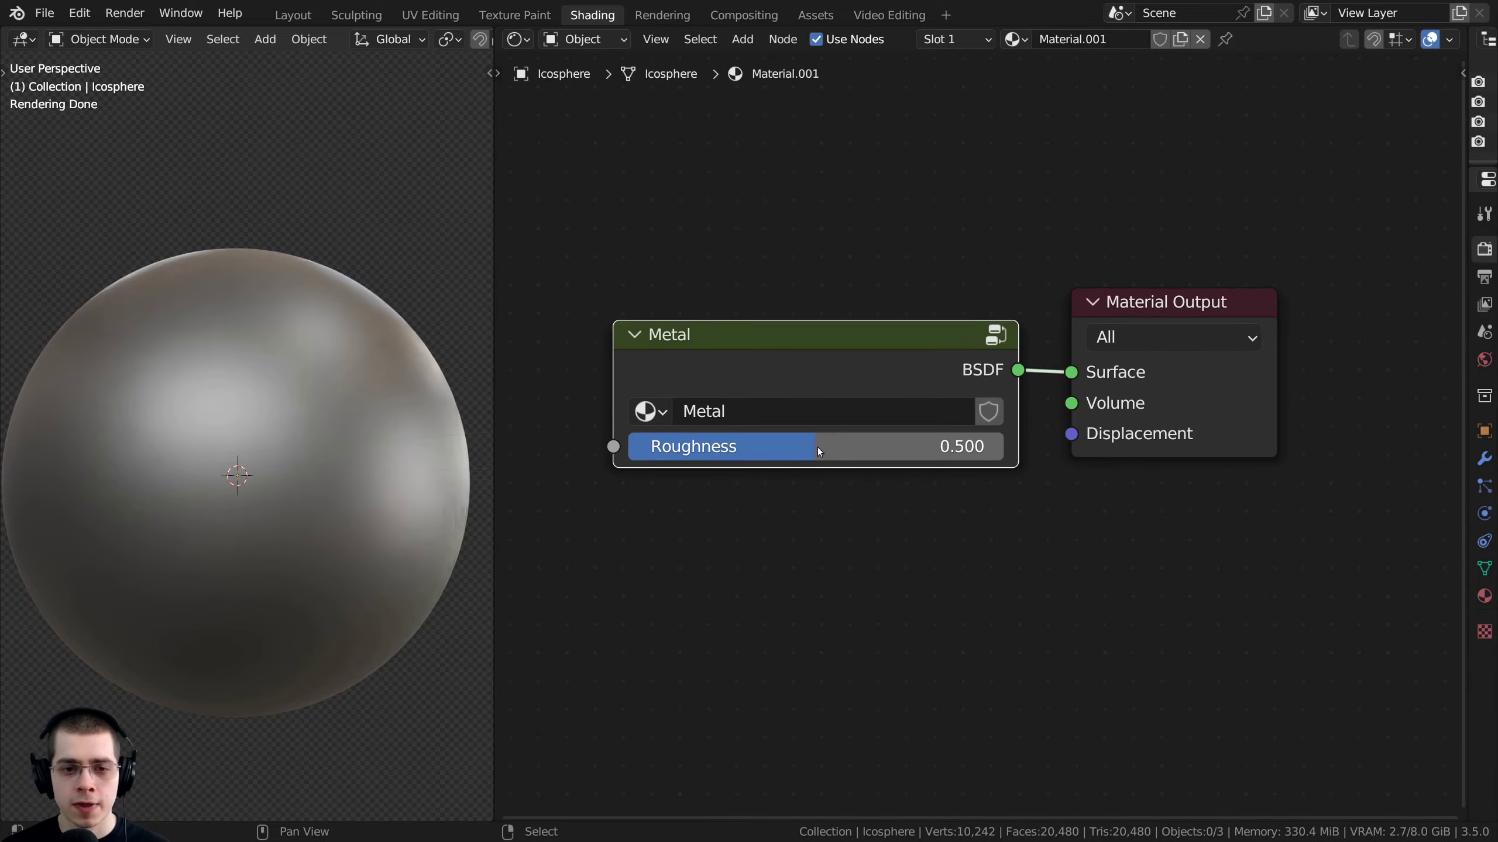
mouse_move(818, 450)
mouse_down()
mouse_move(728, 449)
mouse_move(857, 446)
mouse_move(719, 446)
mouse_move(800, 434)
mouse_up()
key(Tab)
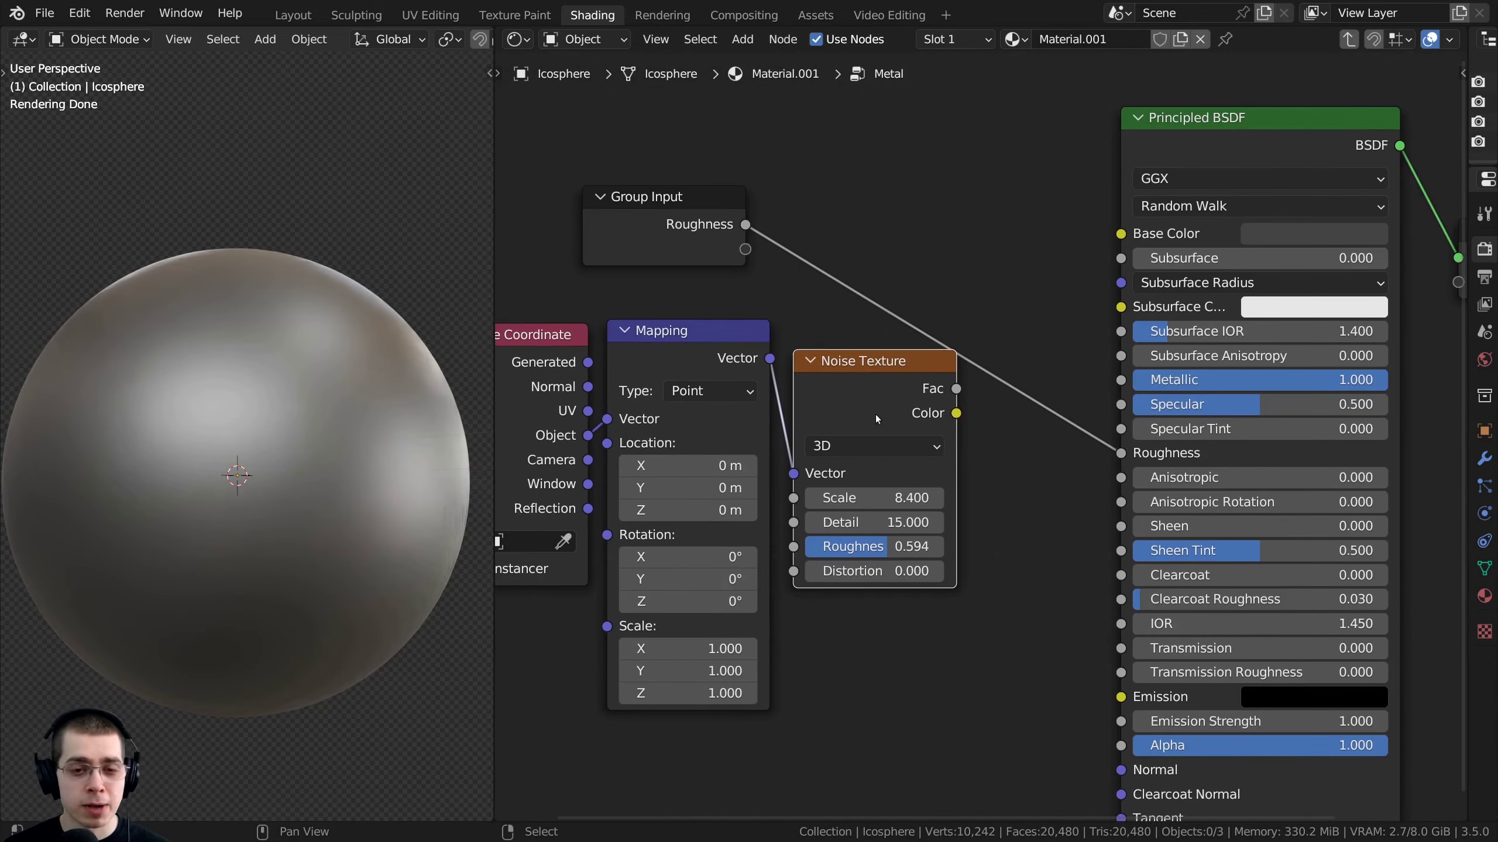
Reconnect the Noise Texture's Fac to the Principled BSDF's Roughness and inspect the sphere's surface up close
scroll(831, 393, up, 1)
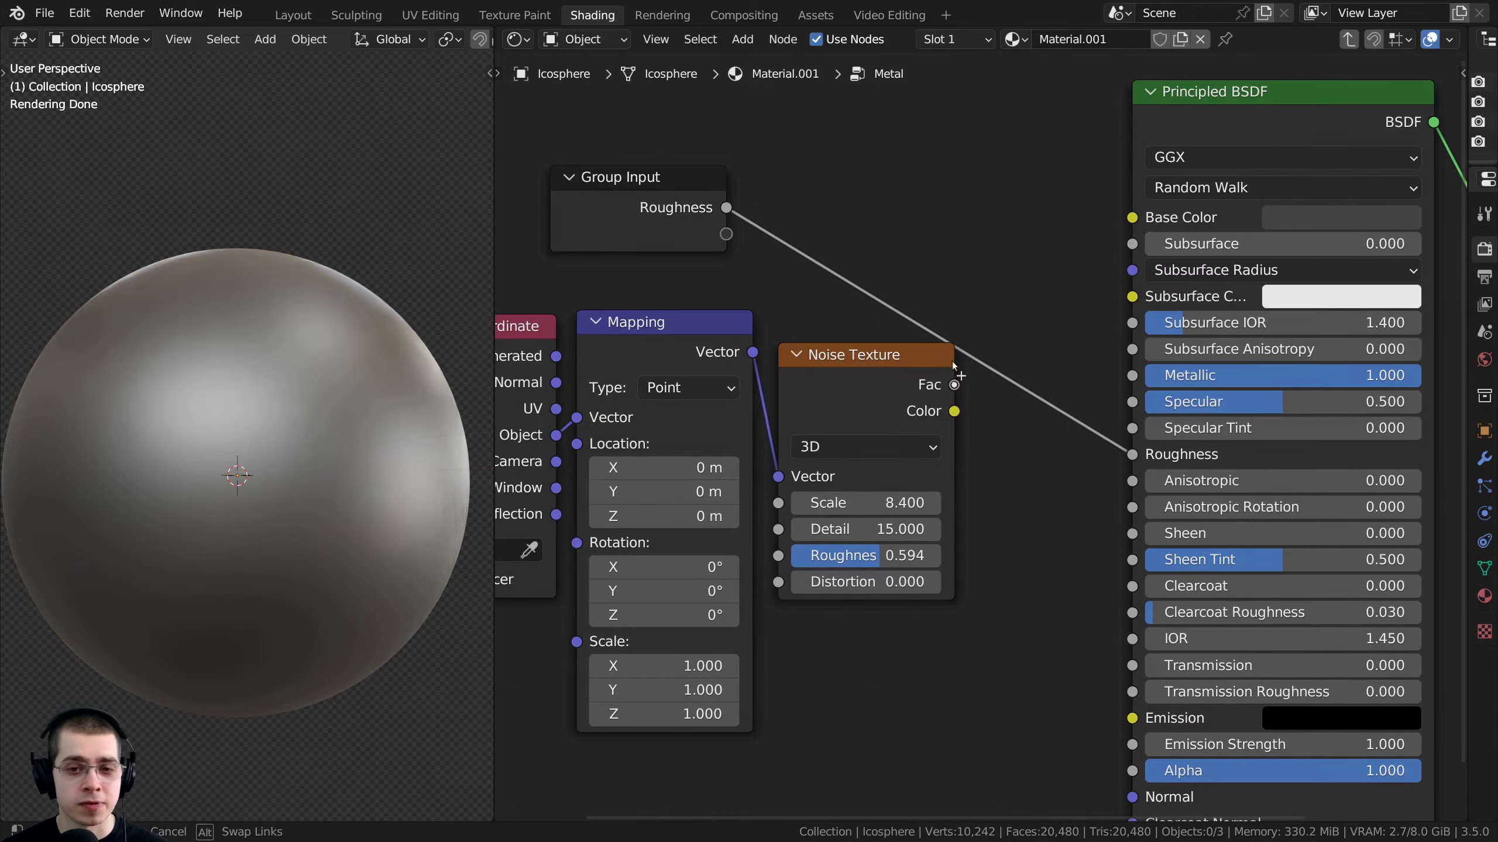
drag(1132, 453, 1132, 453)
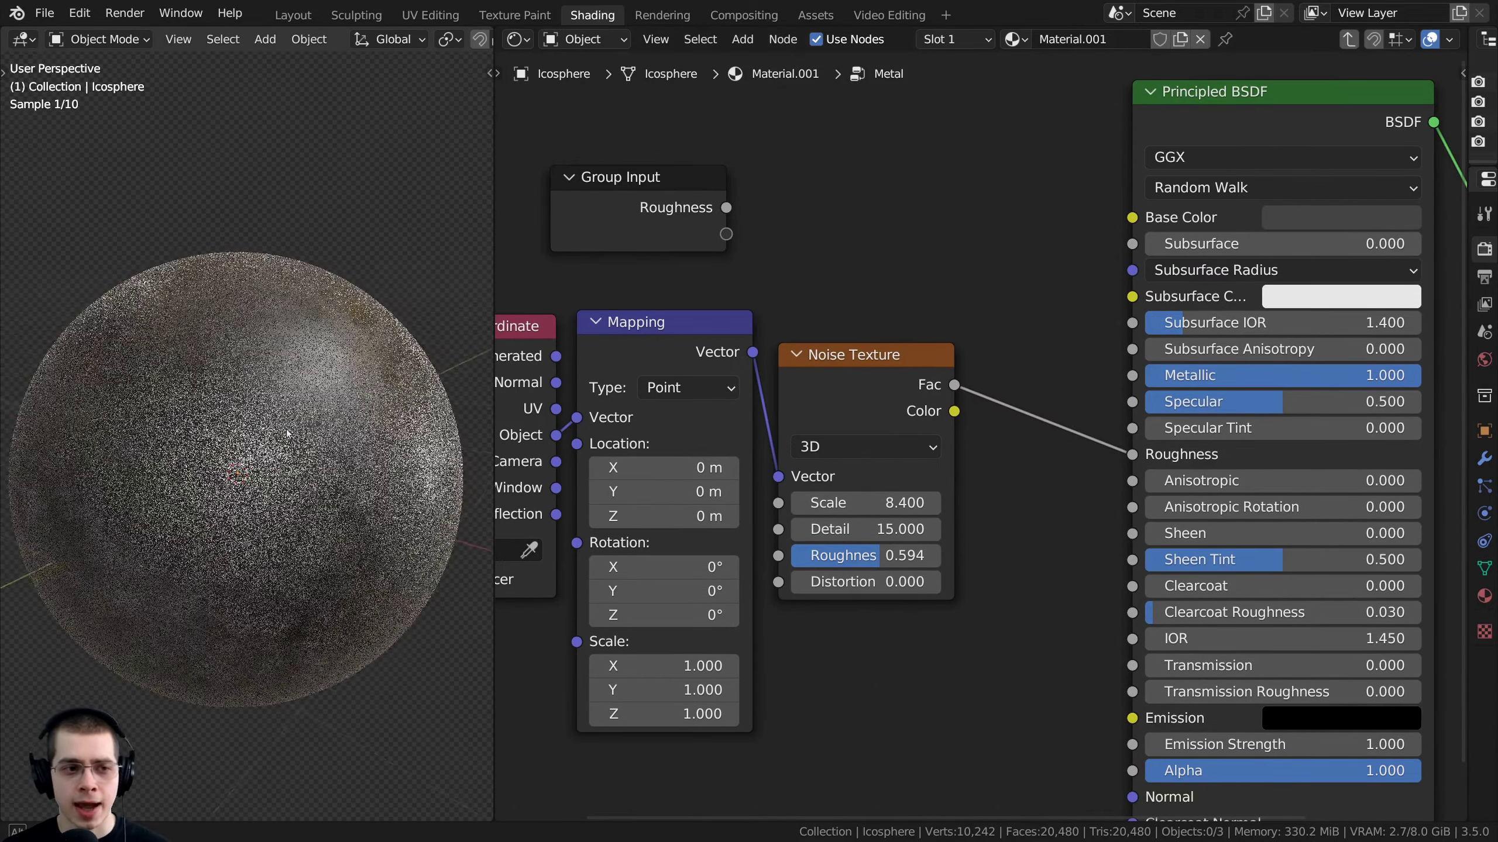
scroll(247, 272, up, 2)
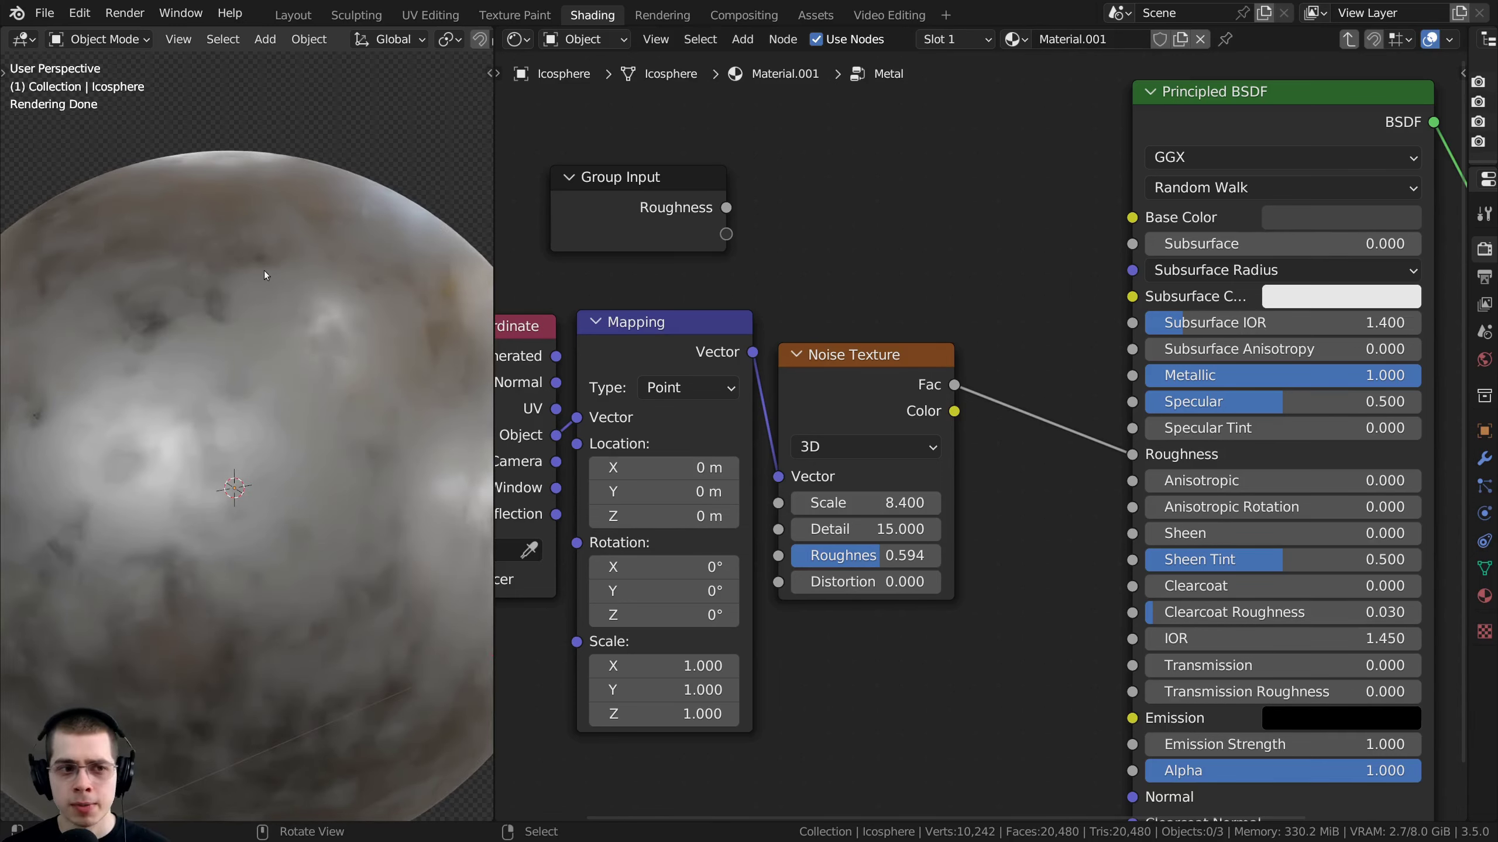
scroll(865, 396, down, 2)
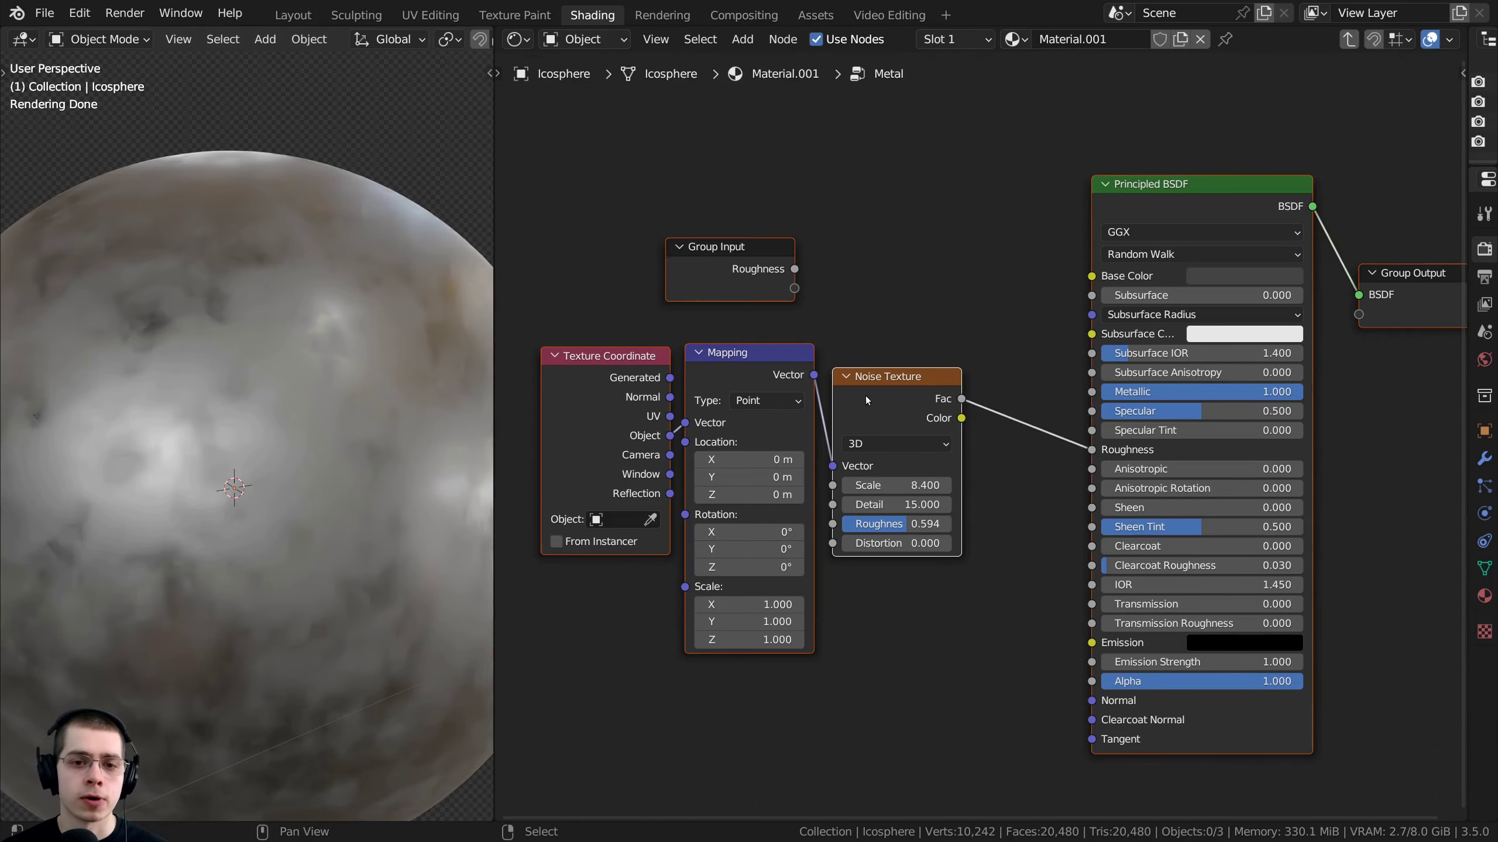
Insert a ColorRamp node between the Noise Texture's Fac output and the Principled BSDF's Roughness
scroll(837, 371, up, 1)
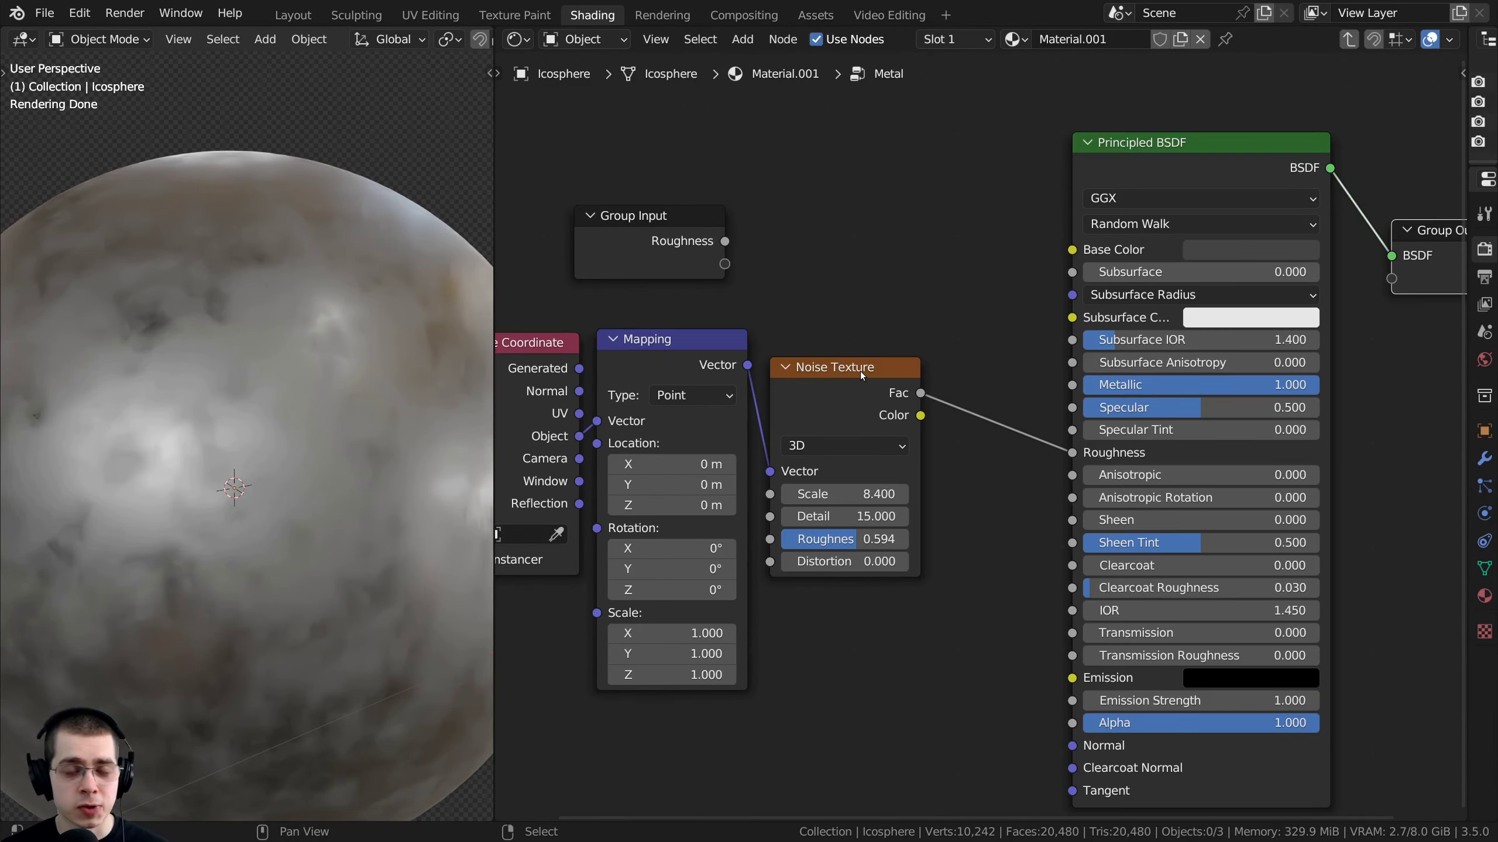
scroll(873, 369, up, 1)
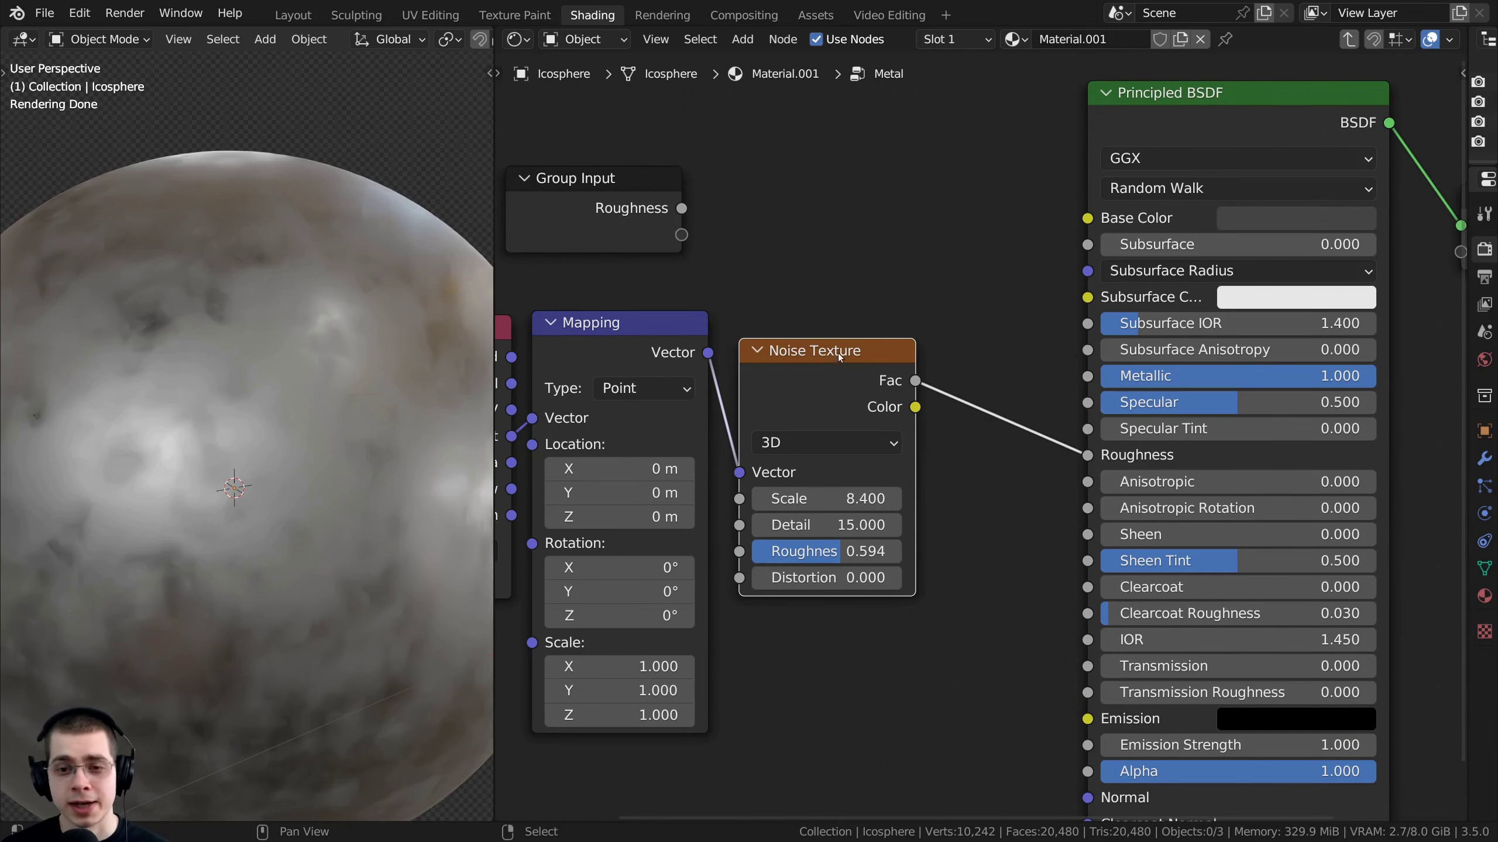
scroll(1022, 448, down, 1)
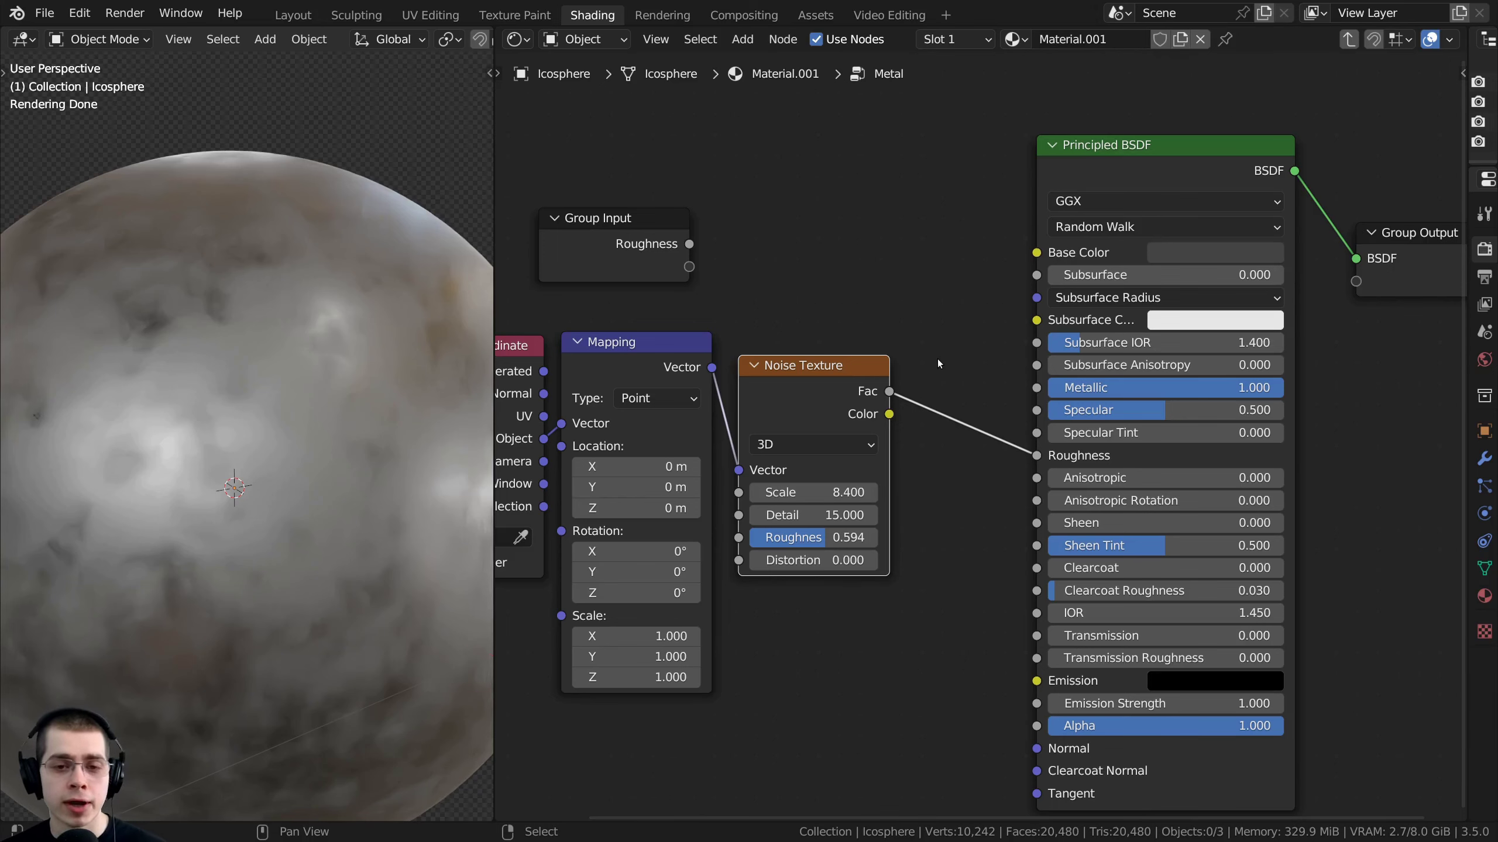
key(shift+a)
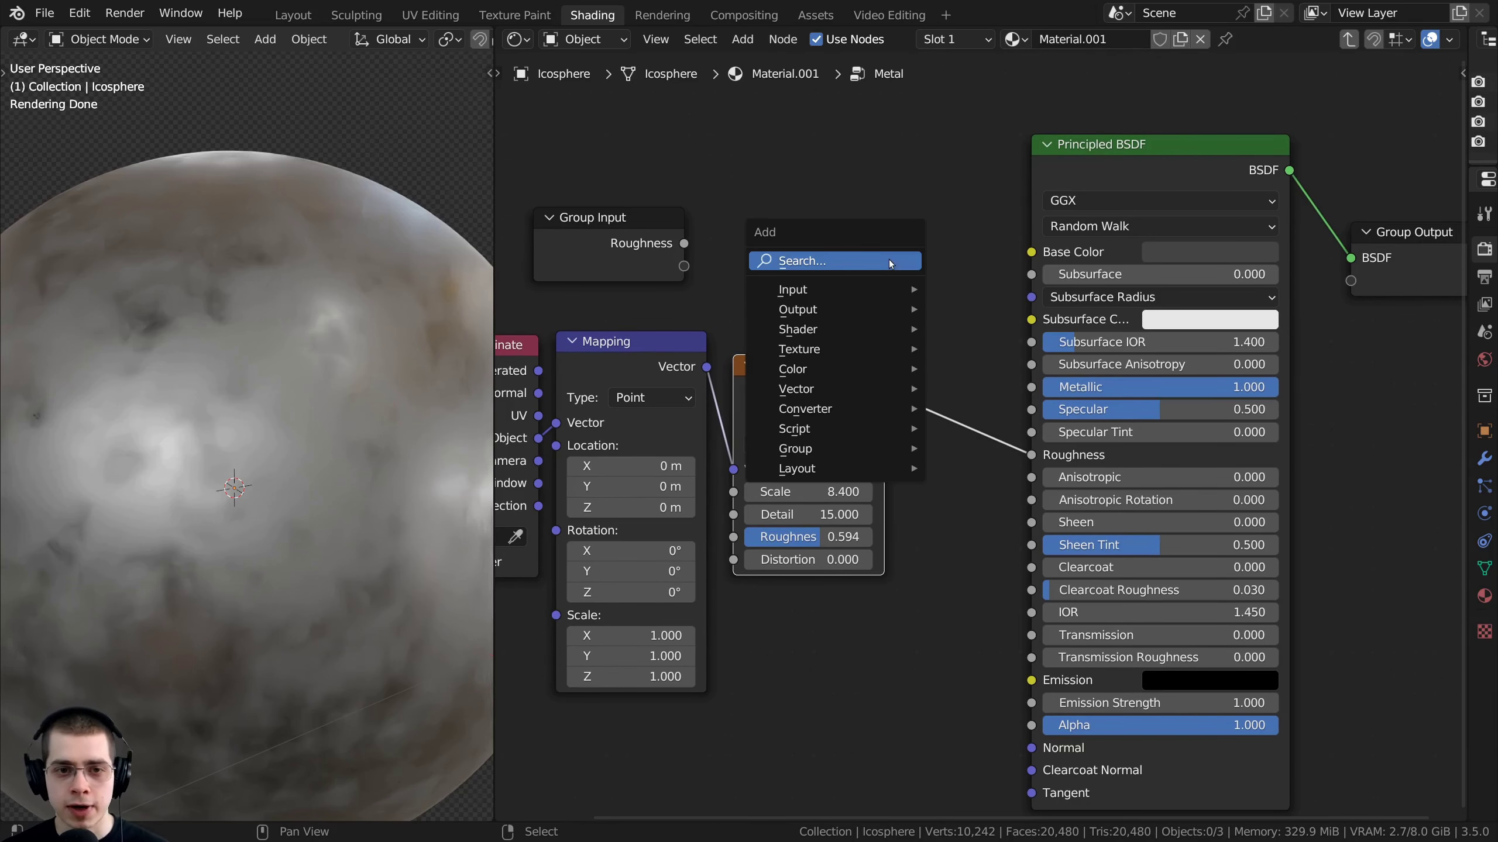
click(889, 260)
text(col)
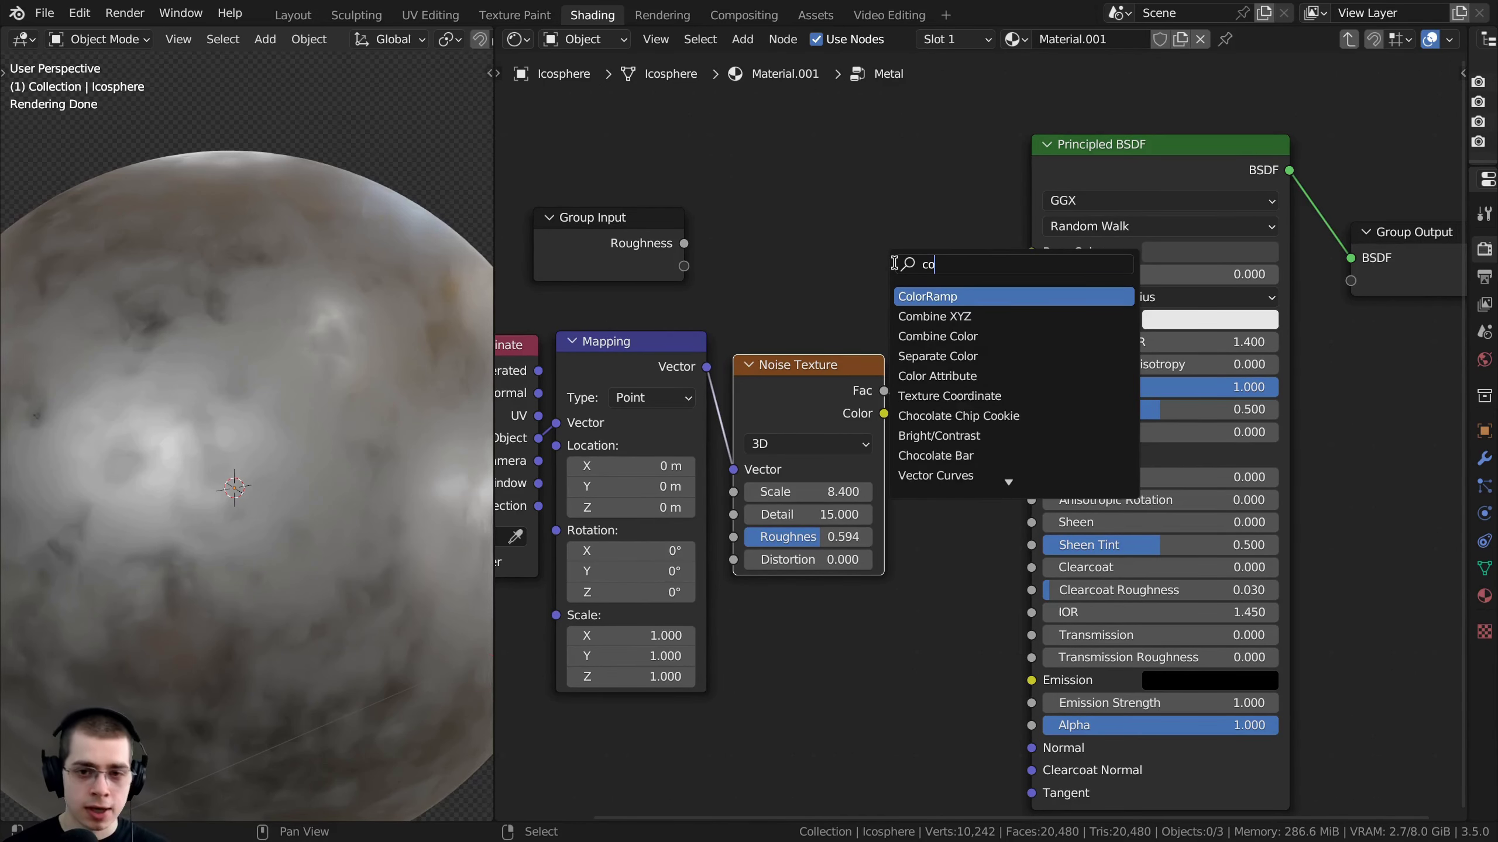
click(912, 297)
click(945, 410)
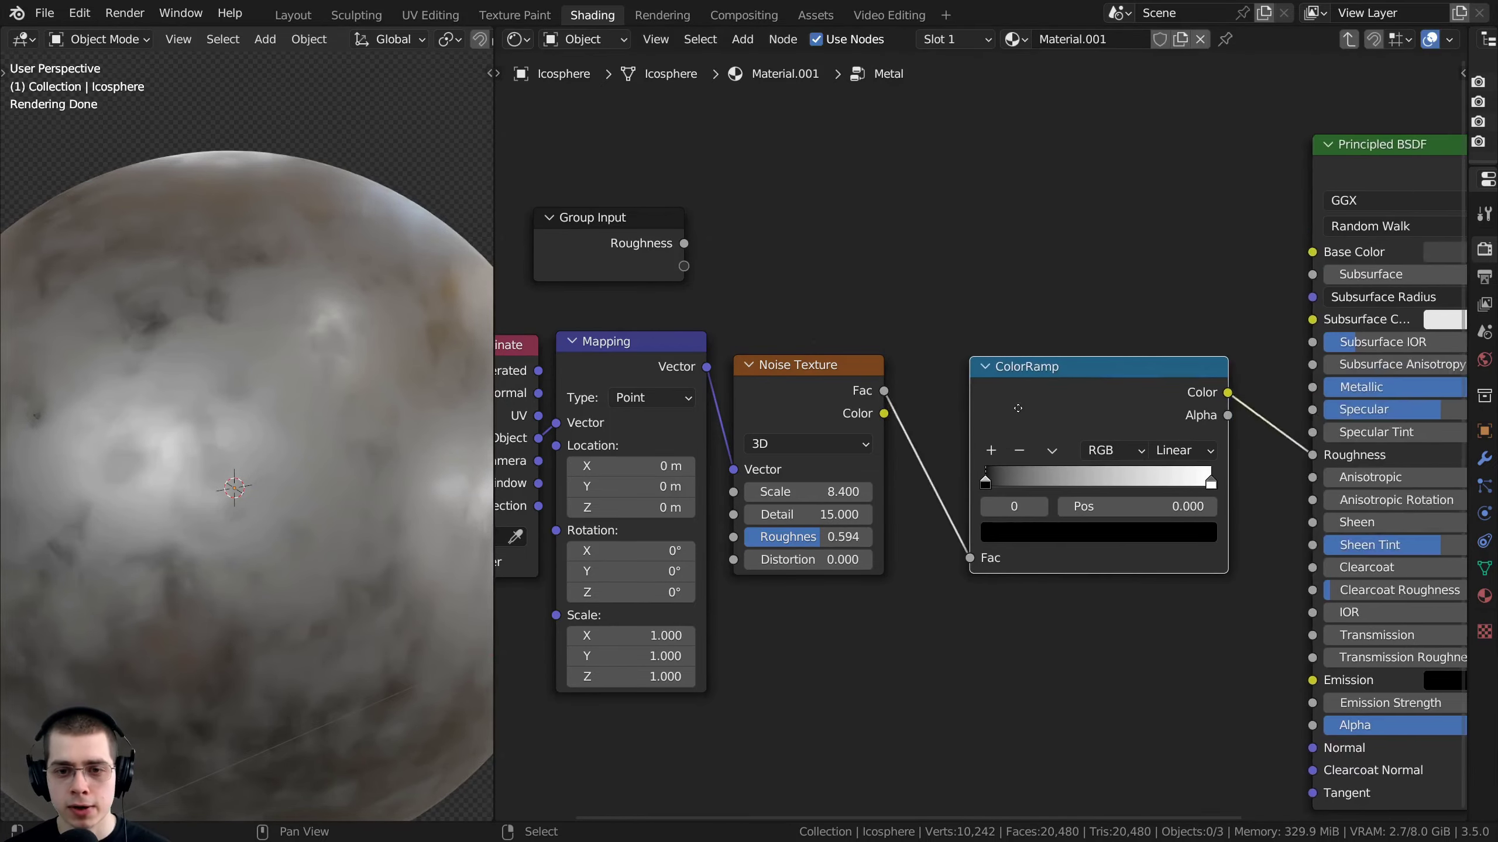
Move the ColorRamp's black stop to position 0.442 to sharpen the contrast of the roughness
middle_drag(1044, 397, 951, 401)
mouse_move(894, 485)
mouse_down()
mouse_move(1018, 488)
mouse_move(892, 487)
mouse_up()
drag(1112, 486, 969, 502)
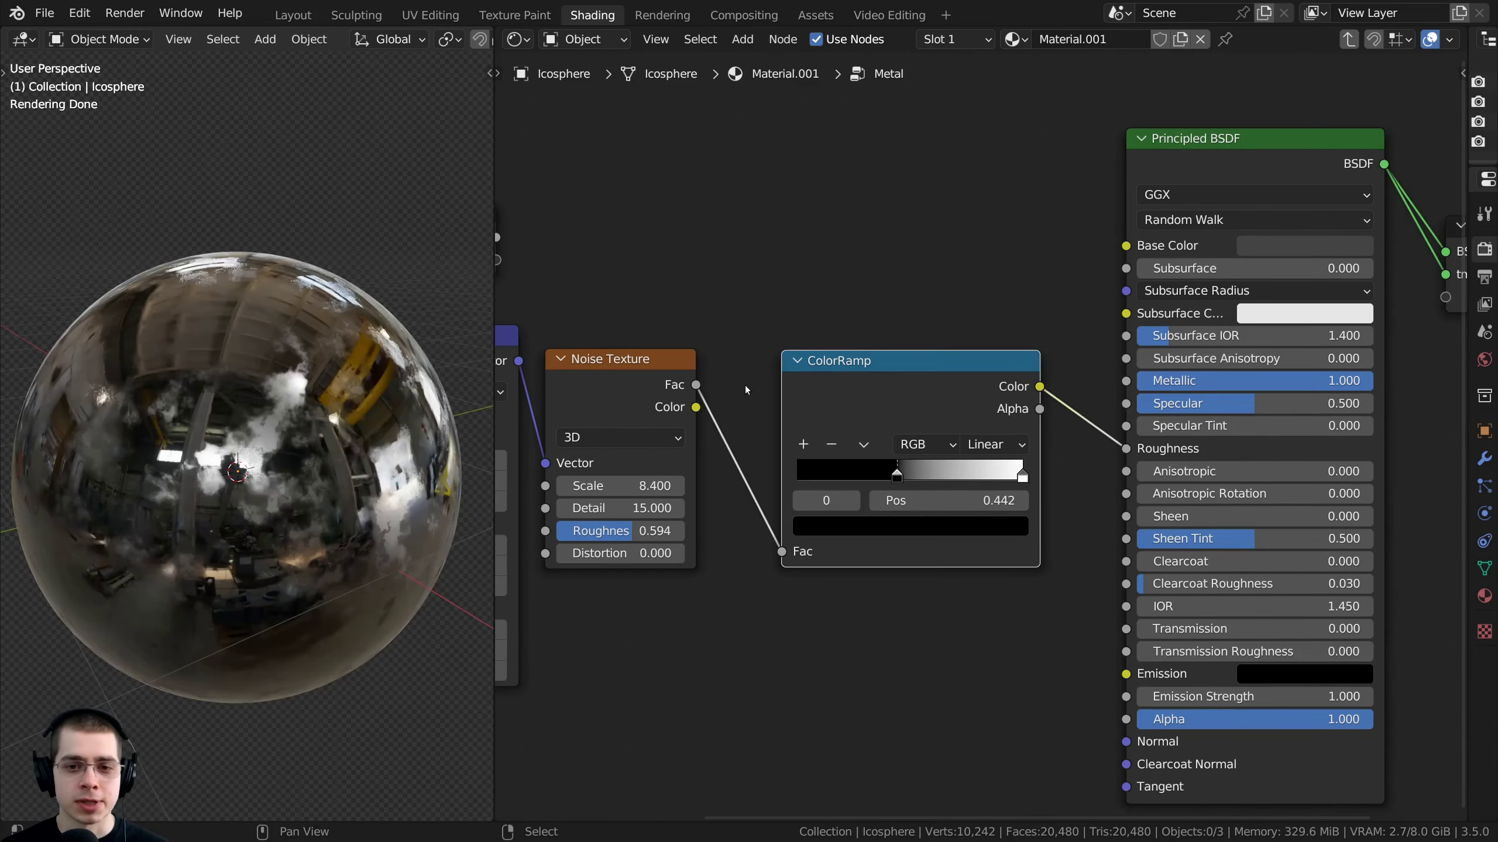
Delete the ColorRamp and reconnect the Noise Texture's Fac directly to the Principled BSDF's Roughness
key(x)
drag(694, 384, 1031, 328)
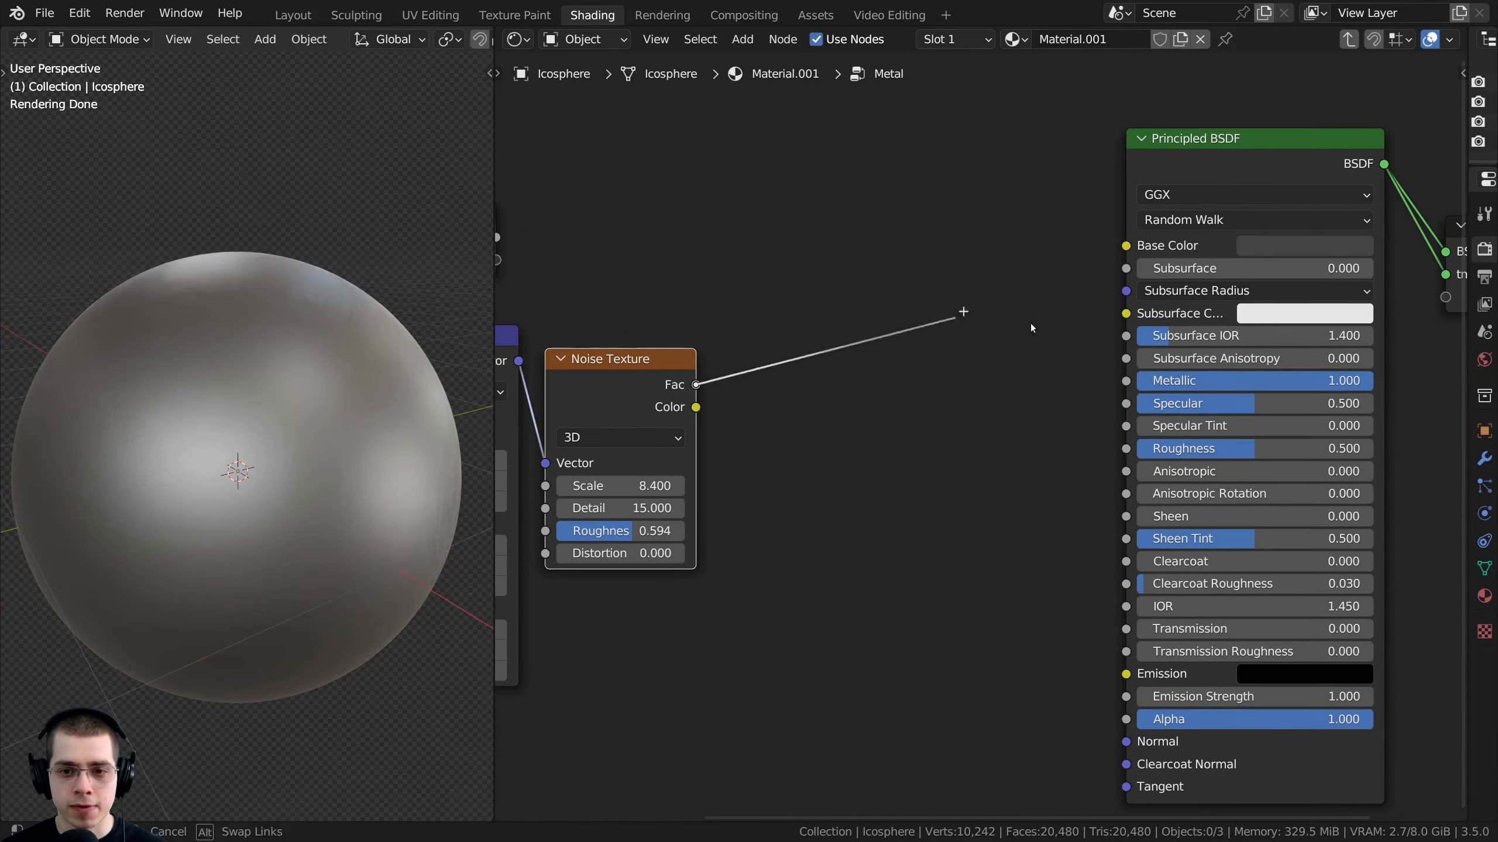
drag(1143, 434, 1127, 448)
middle_drag(788, 491, 858, 499)
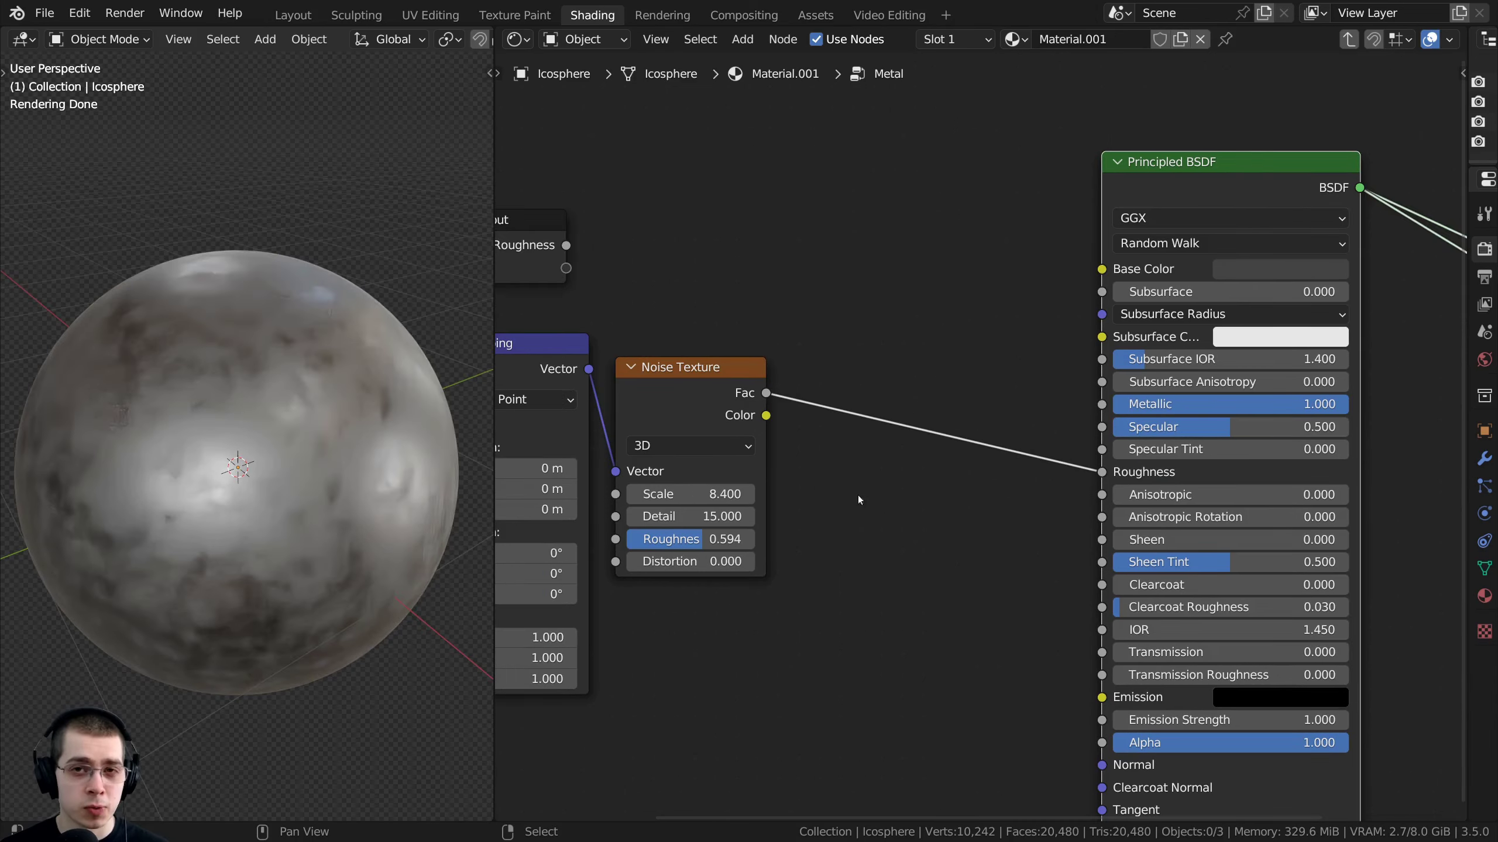
Insert a Hue Saturation Value node between the Noise Texture's Fac and the Principled BSDF's Roughness
scroll(801, 389, up, 1)
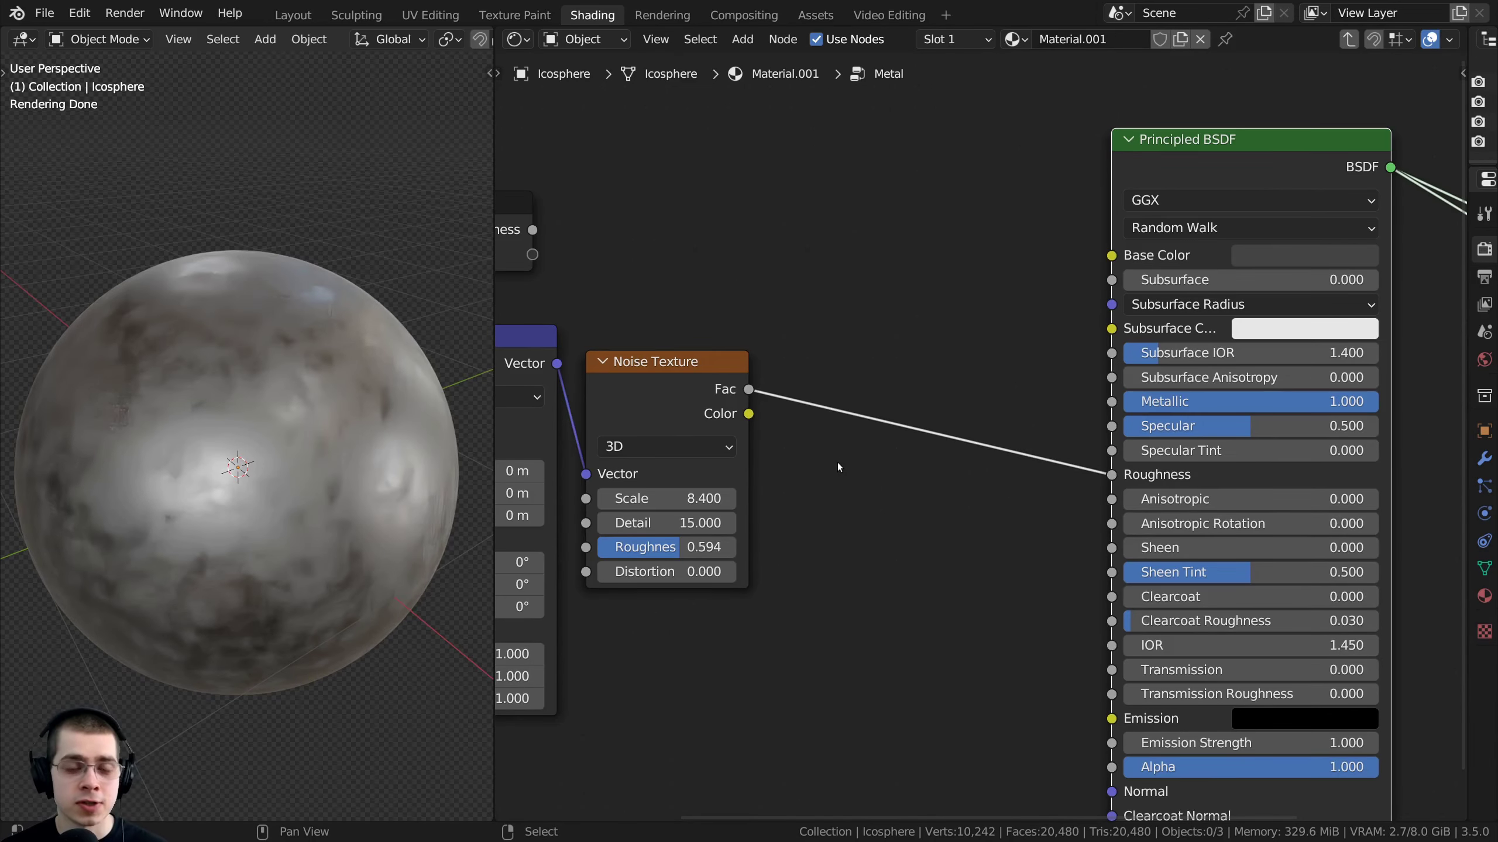
scroll(857, 412, up, 1)
scroll(859, 353, up, 1)
key(shift+a)
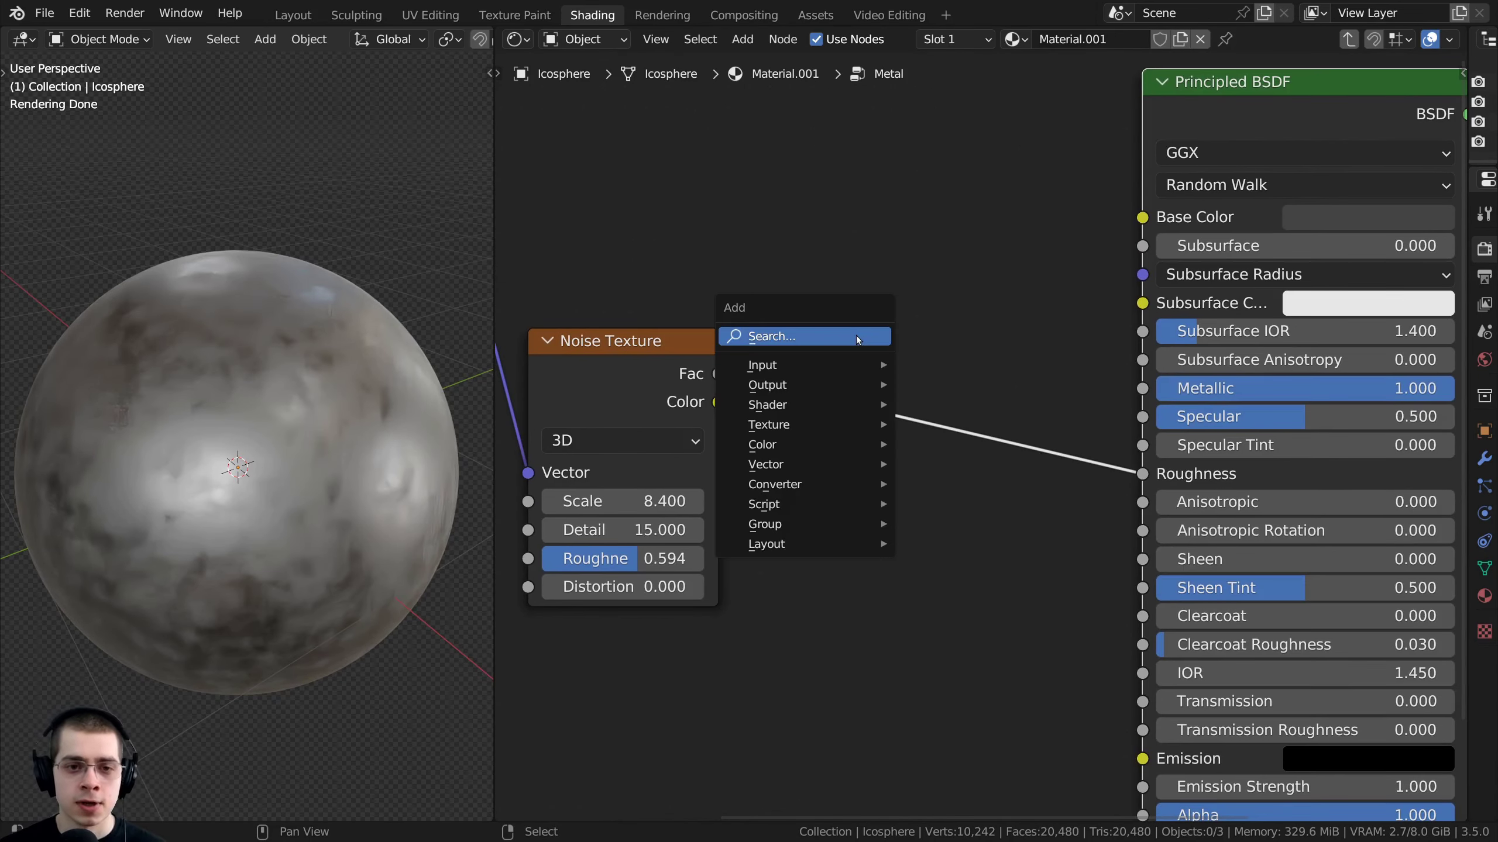
click(837, 338)
text(hue)
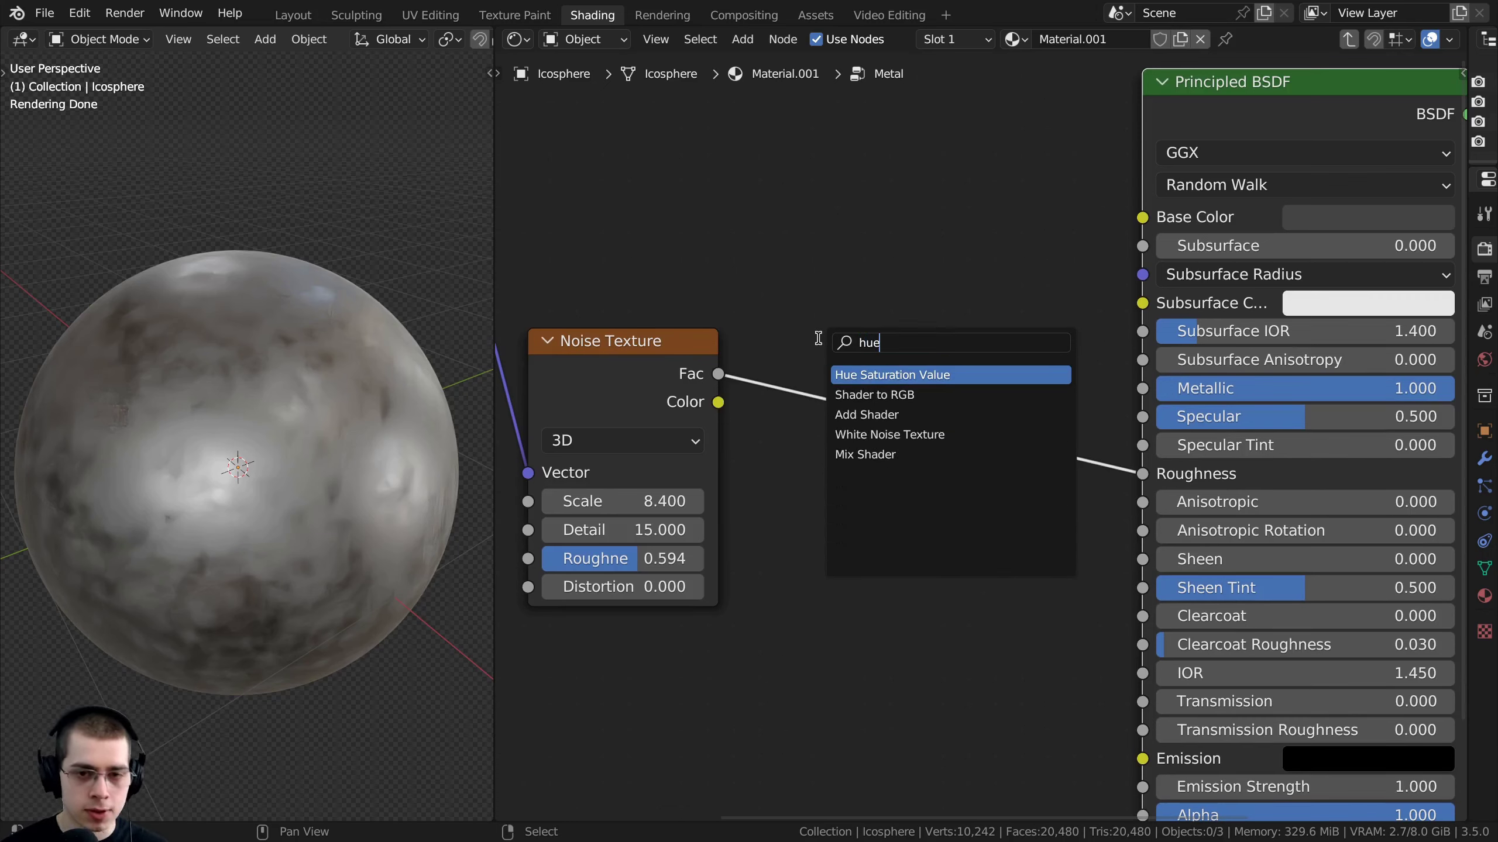
click(862, 375)
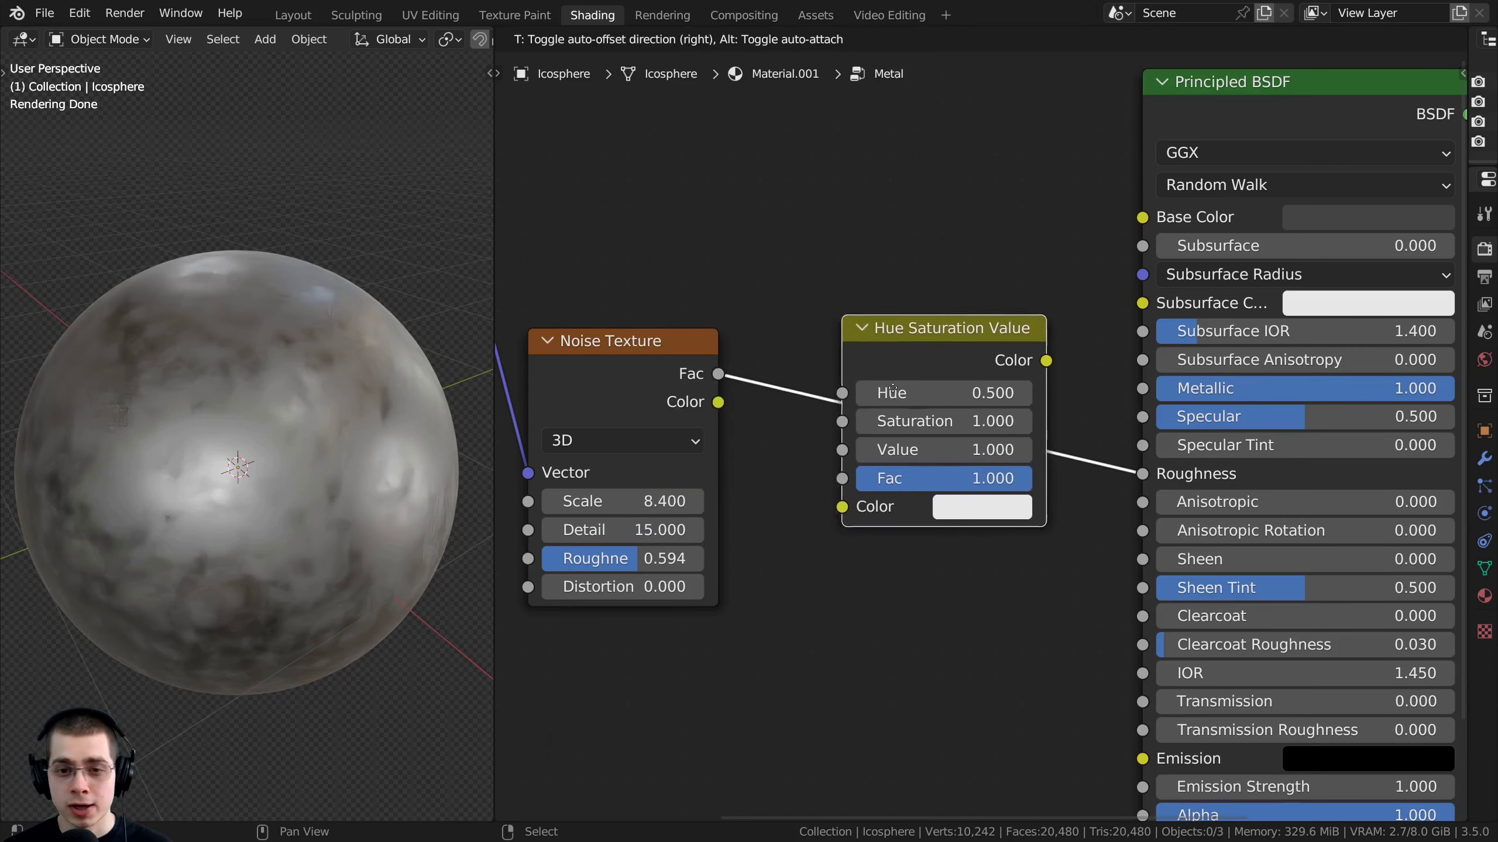
click(1030, 435)
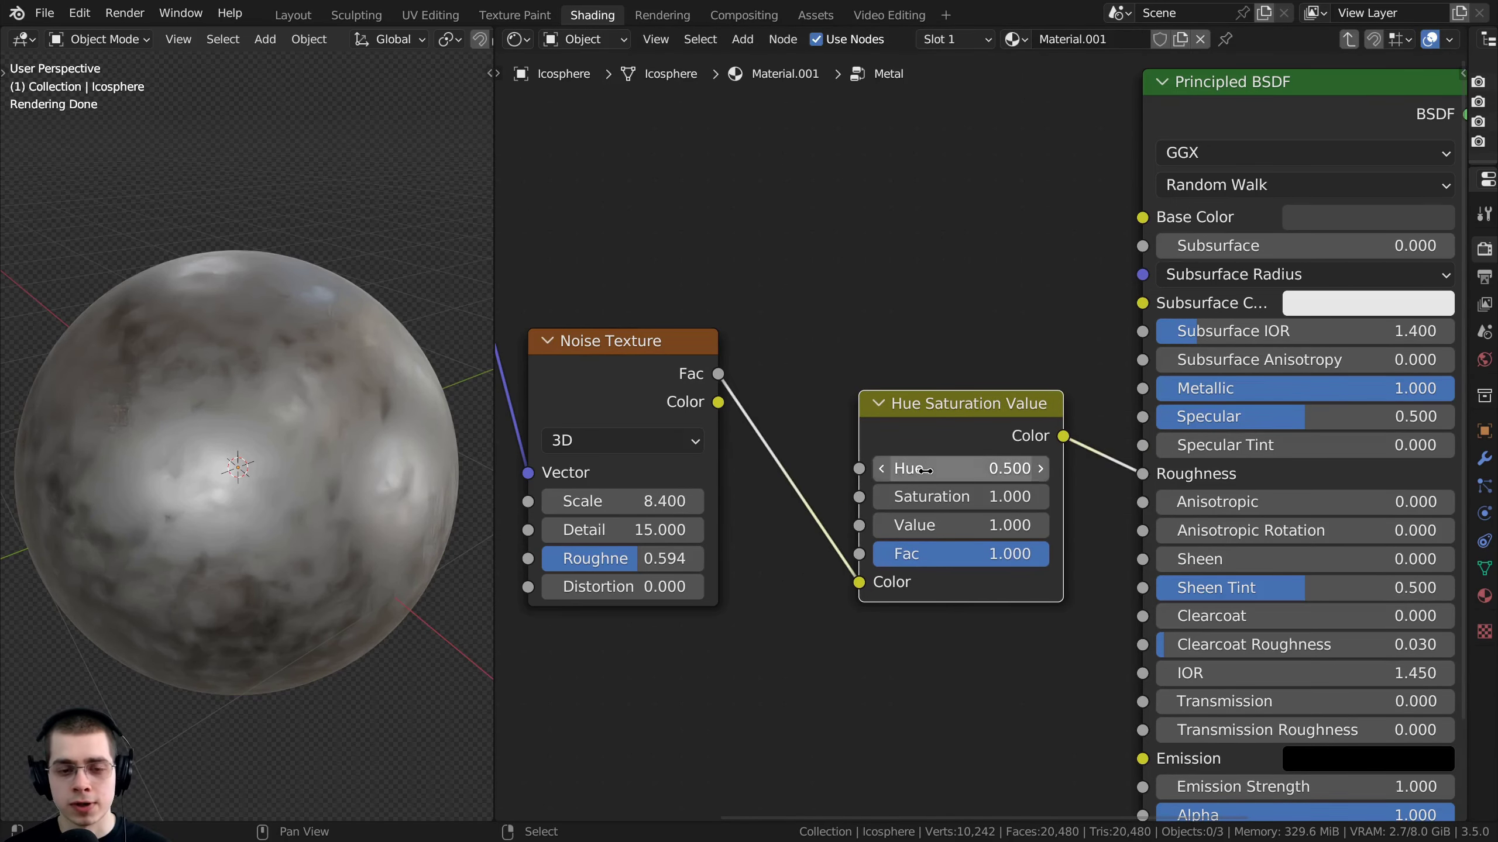
Expose the Hue Saturation Value node's Value as a new socket on the Group Input
middle_drag(926, 527, 909, 474)
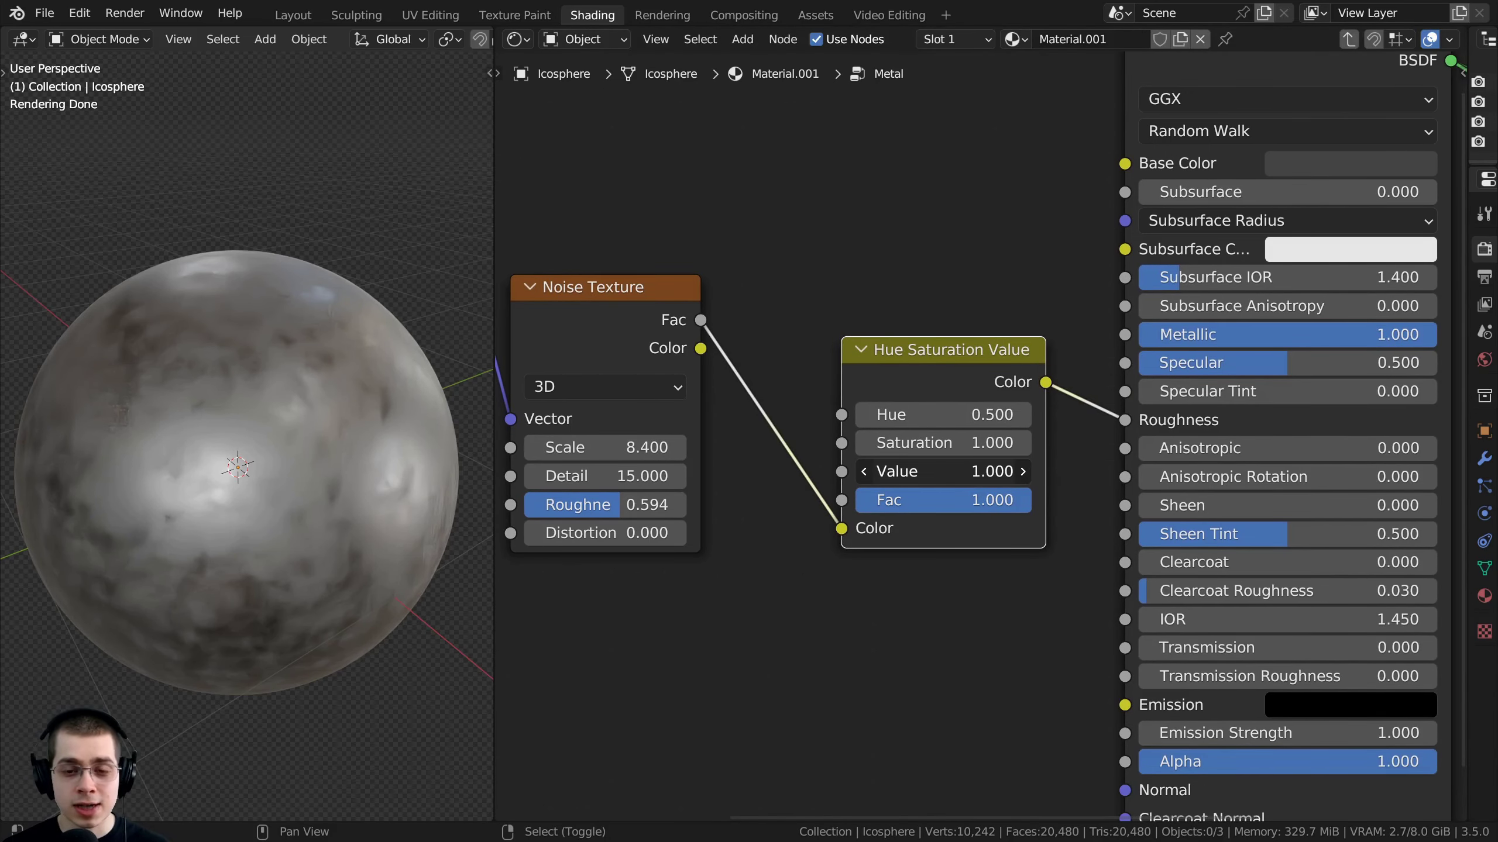
mouse_move(943, 470)
mouse_down()
mouse_move(972, 471)
mouse_move(898, 471)
mouse_move(980, 471)
mouse_move(923, 471)
mouse_move(944, 471)
mouse_up()
scroll(208, 433, up, 2)
scroll(914, 497, down, 2)
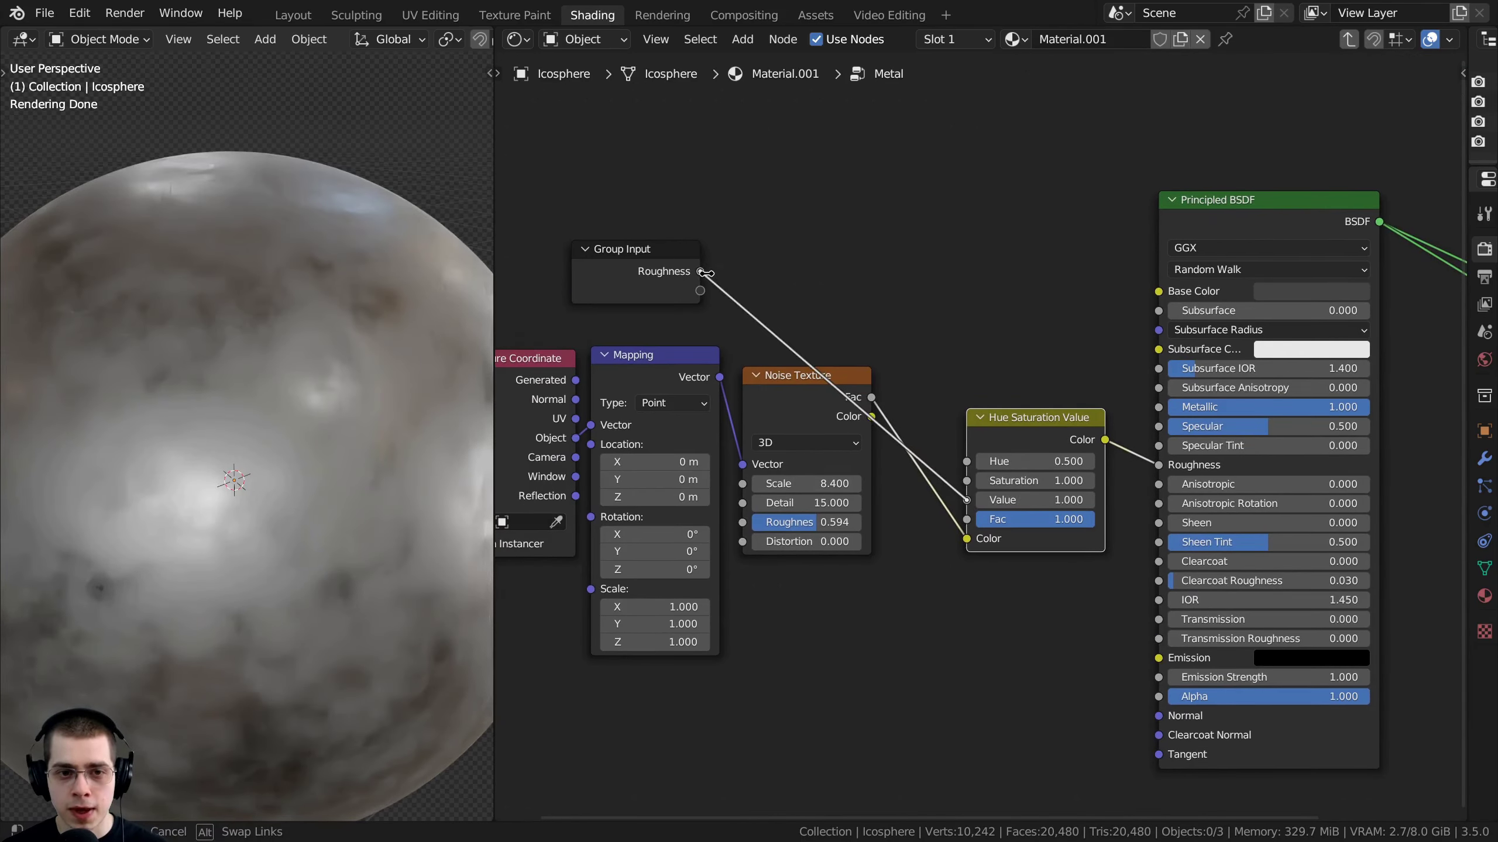
drag(700, 285, 700, 289)
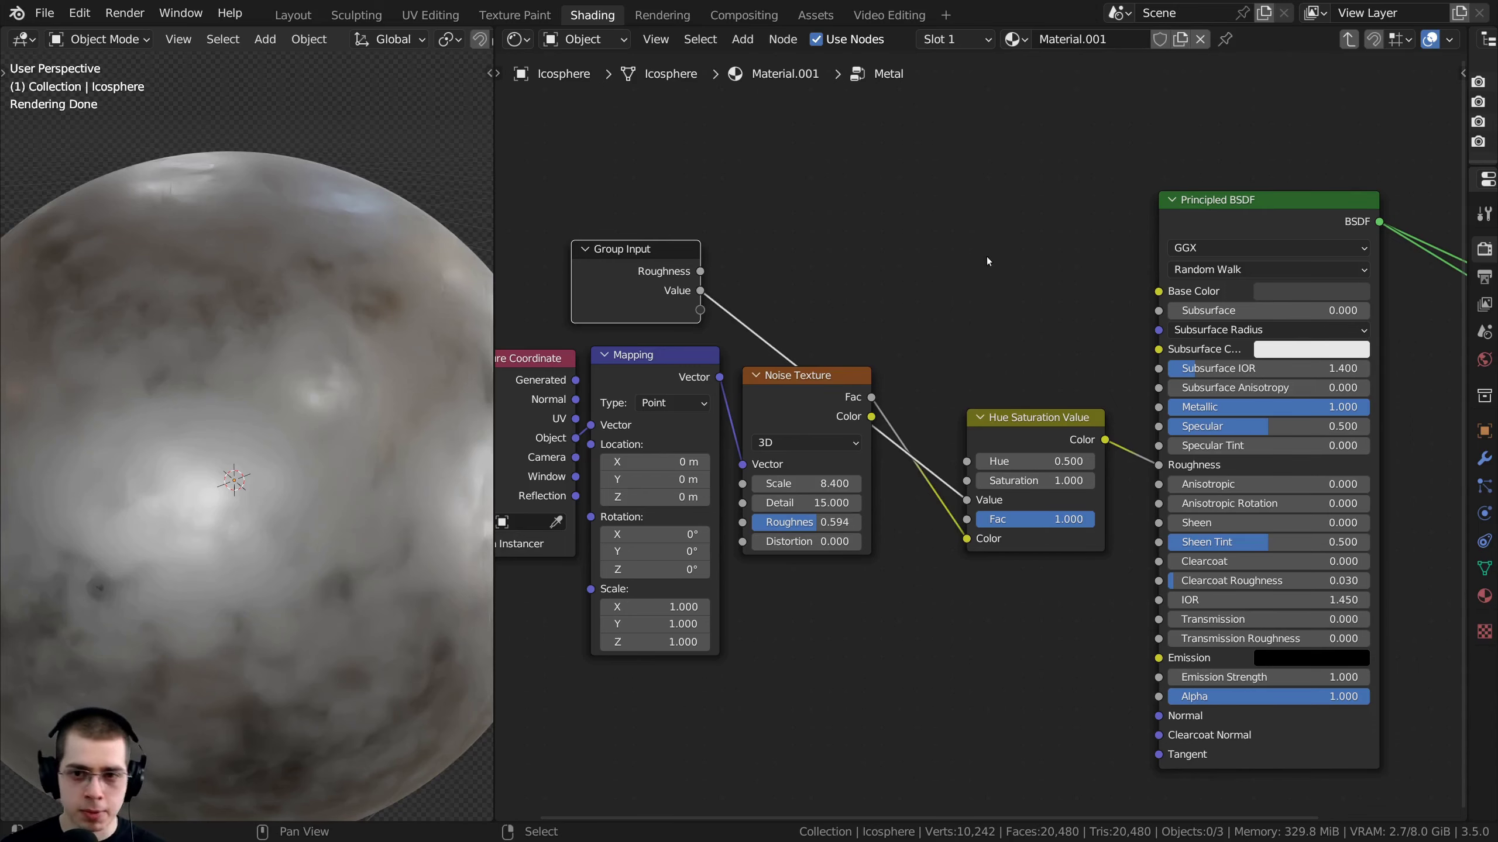
Remove the unused Roughness input from the group's inputs and move the Hue Saturation Value node up slightly
key(n)
click(1291, 101)
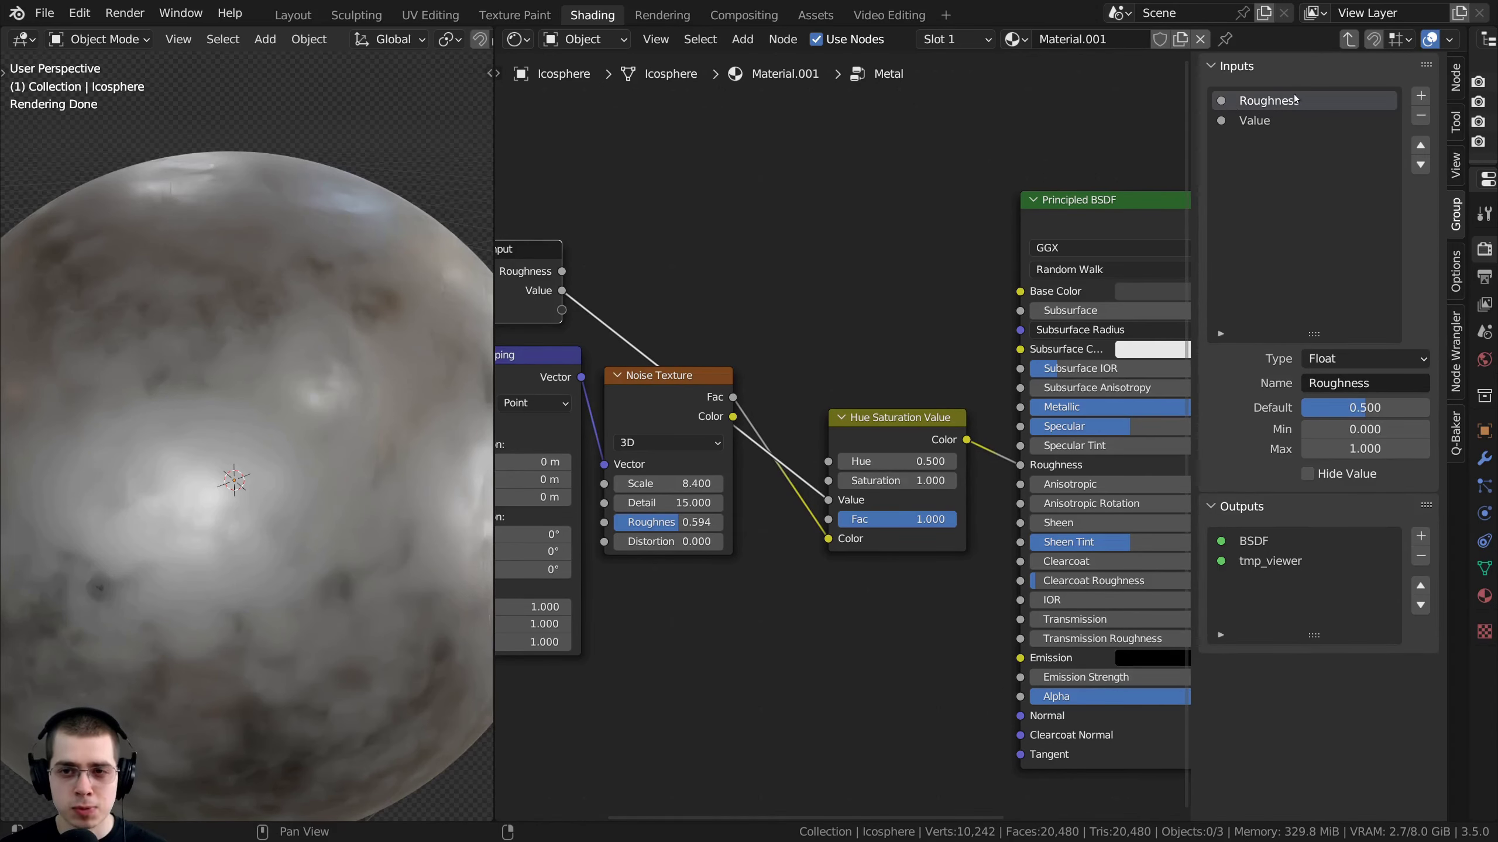
click(1422, 119)
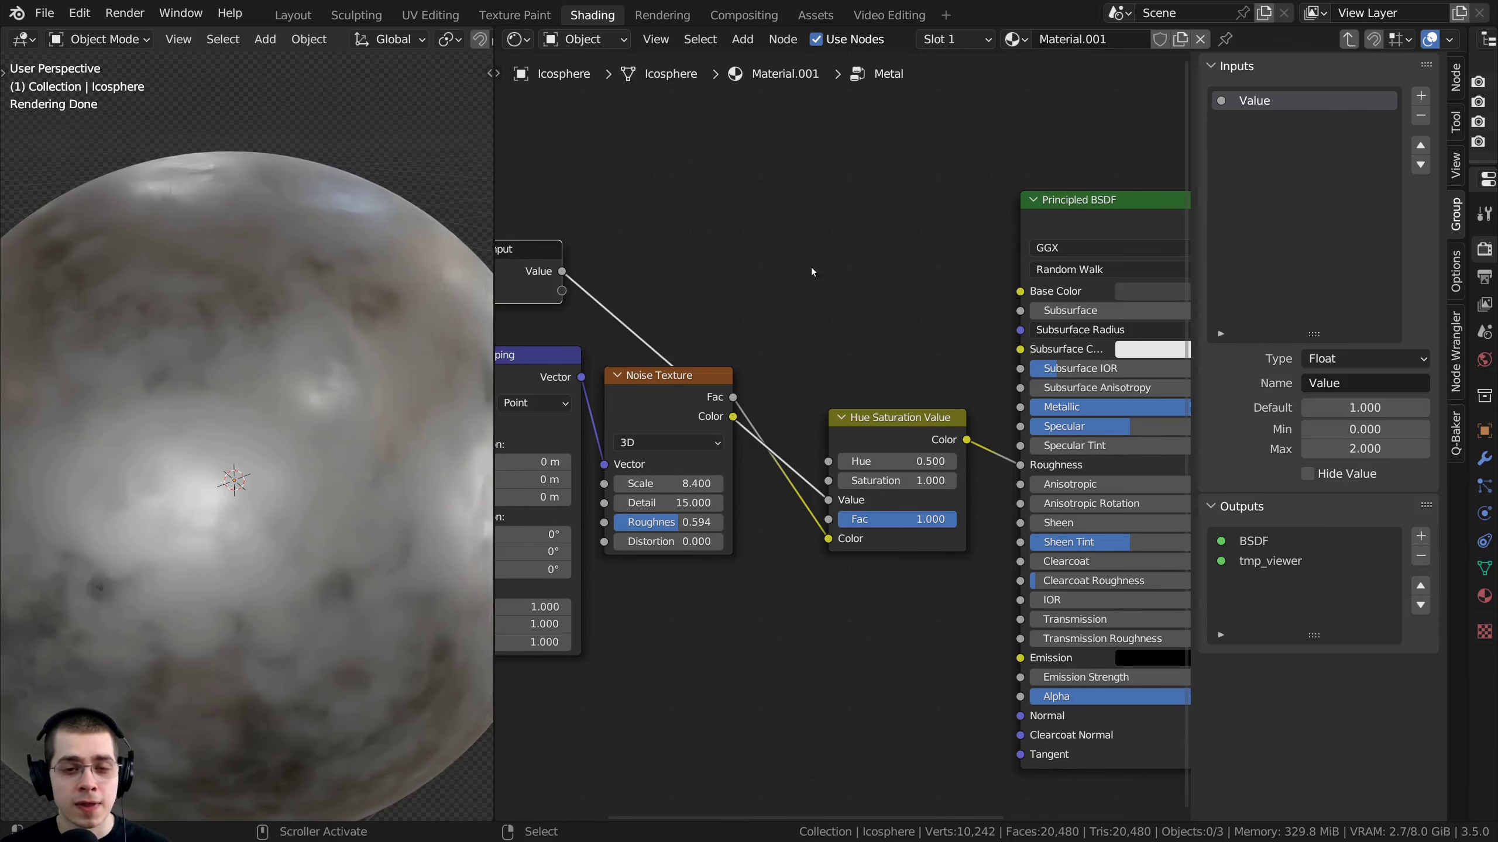
drag(887, 441, 880, 412)
Rename the group's remaining Value input as Roughness
middle_drag(517, 292, 675, 327)
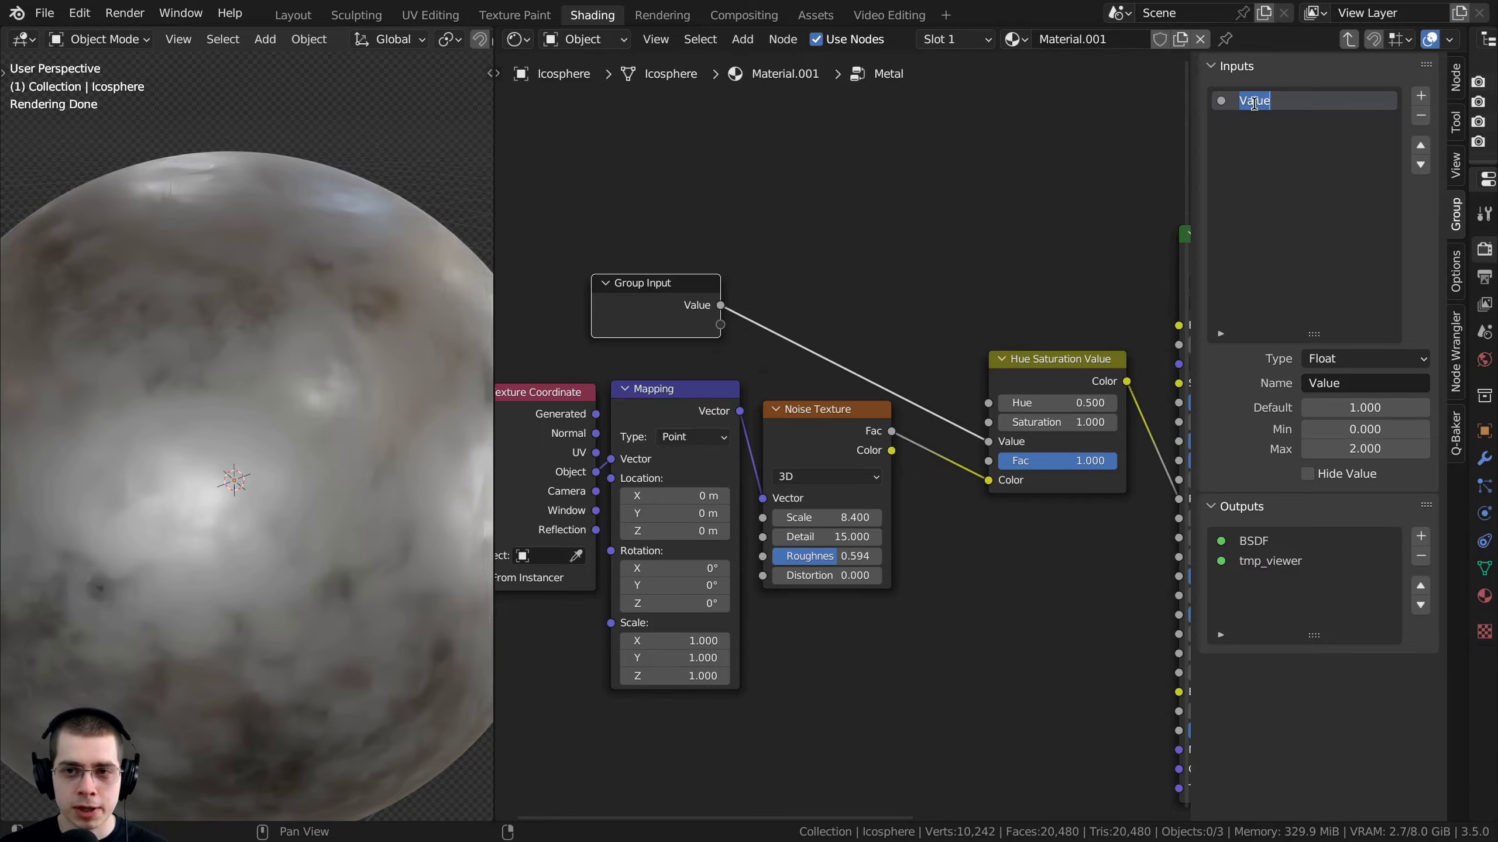
text(ss)
key(Return)
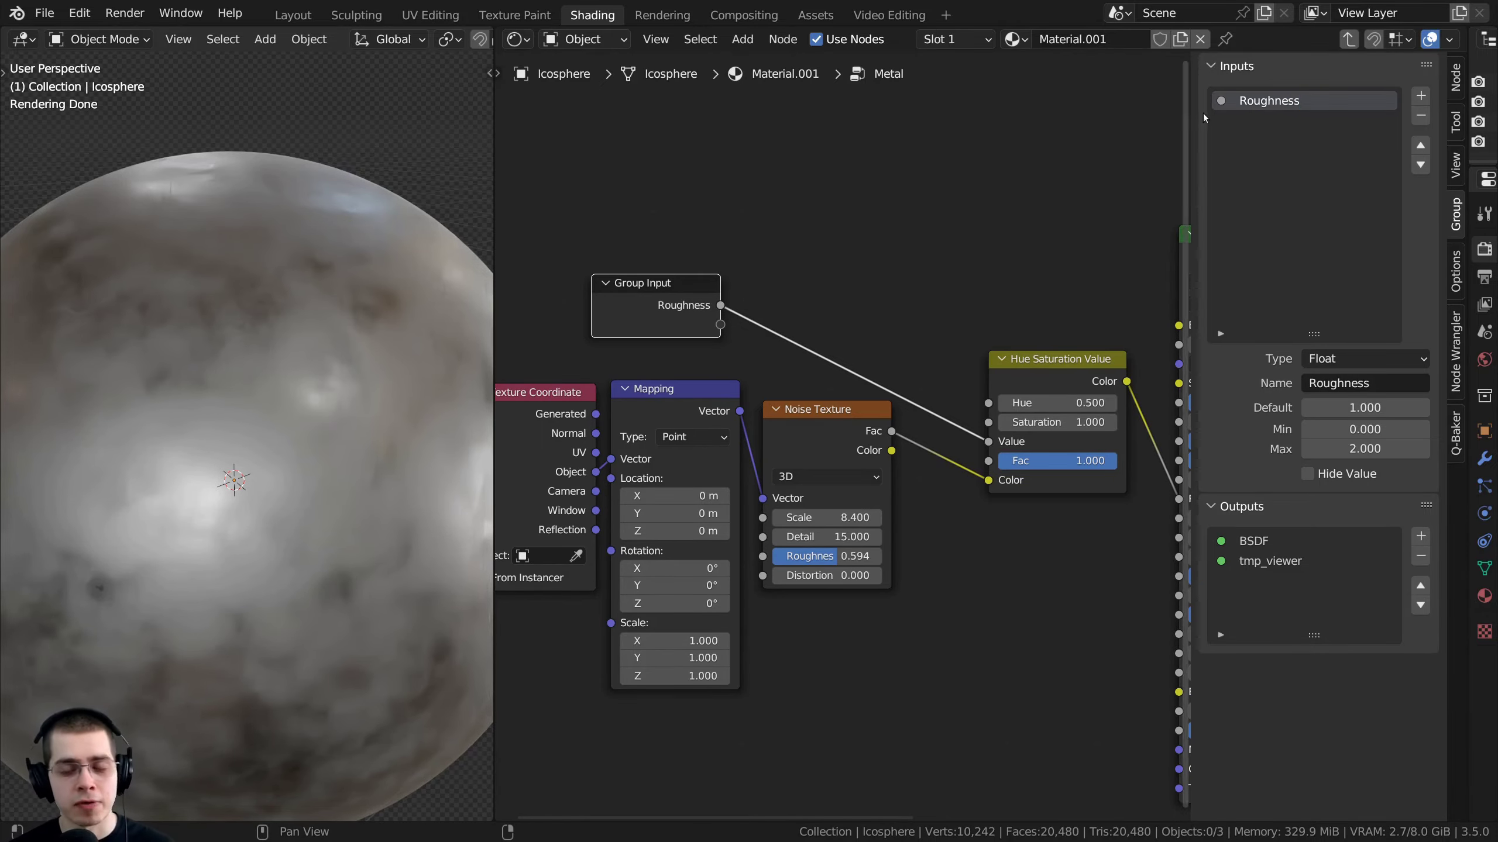
Leave the group and vary the Metal node's Roughness, trying 0.650, to test its effect on the sphere
key(Tab)
middle_drag(678, 492, 749, 491)
drag(747, 471, 687, 471)
drag(589, 470, 666, 469)
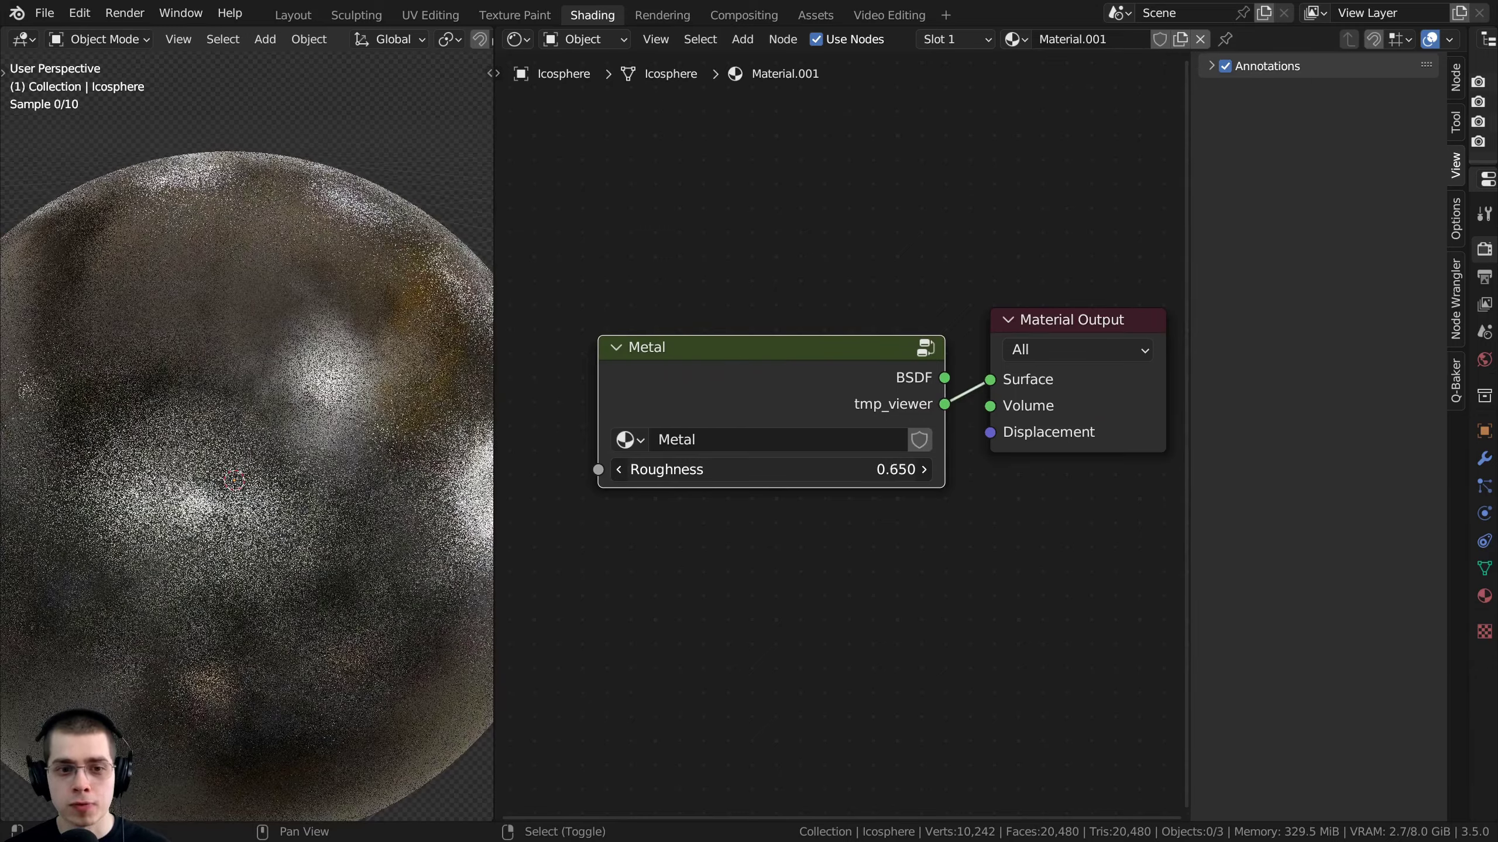
drag(768, 384, 781, 376)
drag(784, 461, 826, 460)
drag(801, 388, 802, 385)
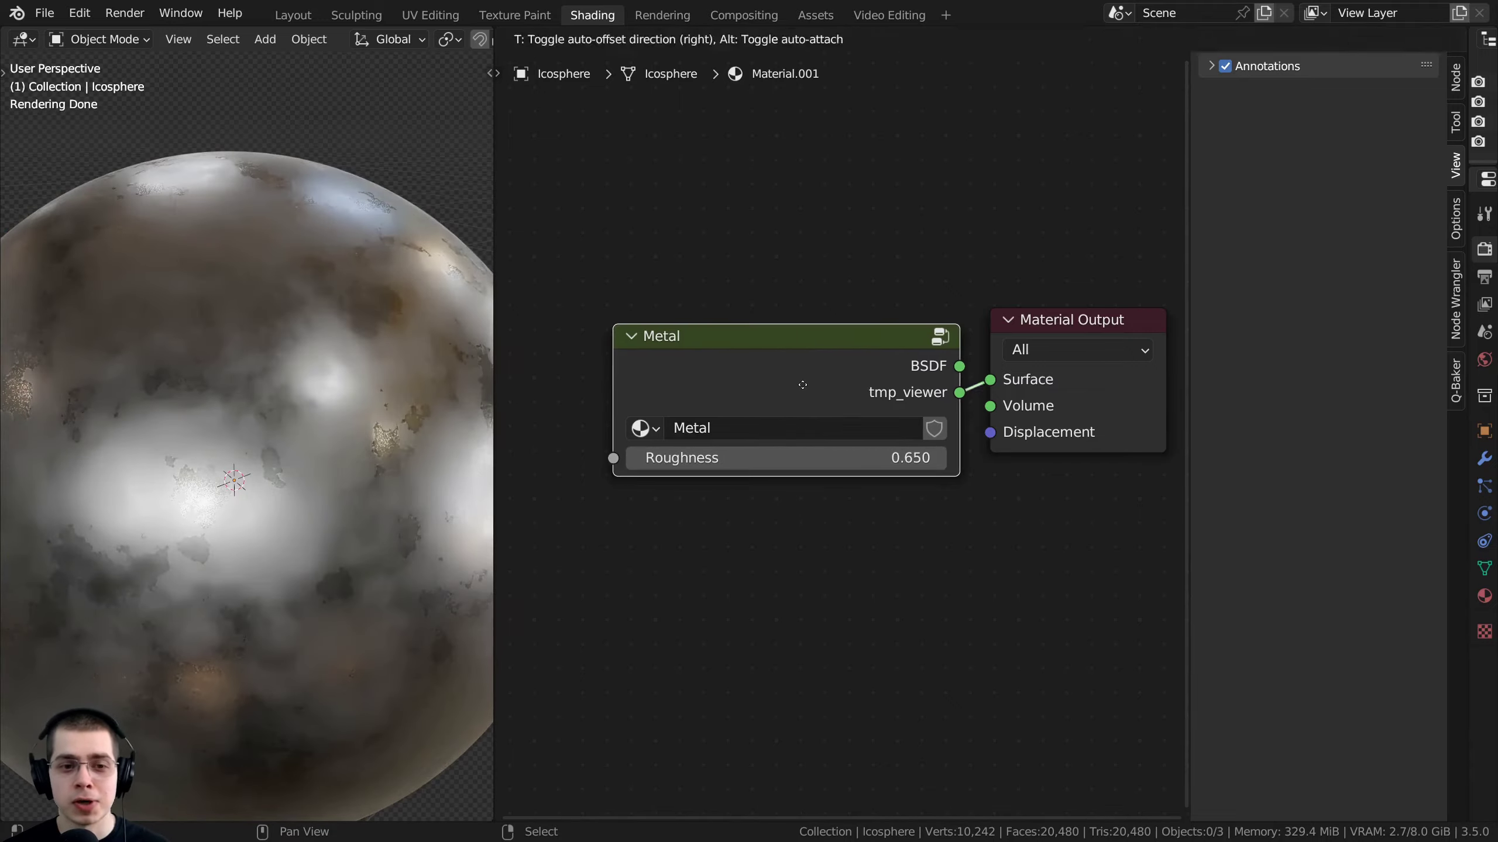
drag(793, 459, 780, 458)
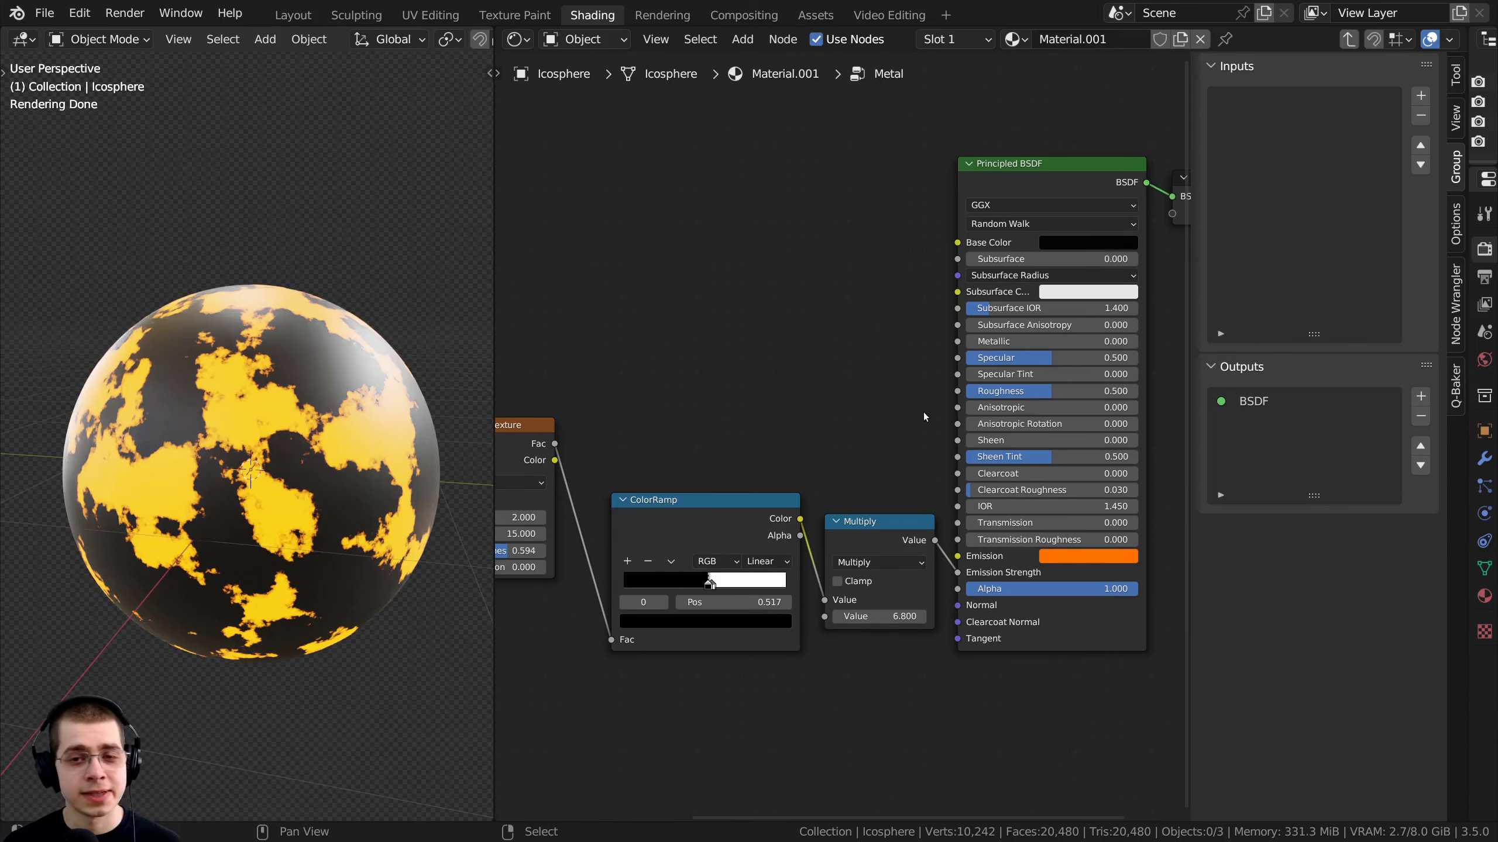
Examine the emission material's chain from the Noise Texture through ColorRamp and Multiply to Emission Strength, and the sphere's glowing areas
middle_drag(865, 400, 847, 399)
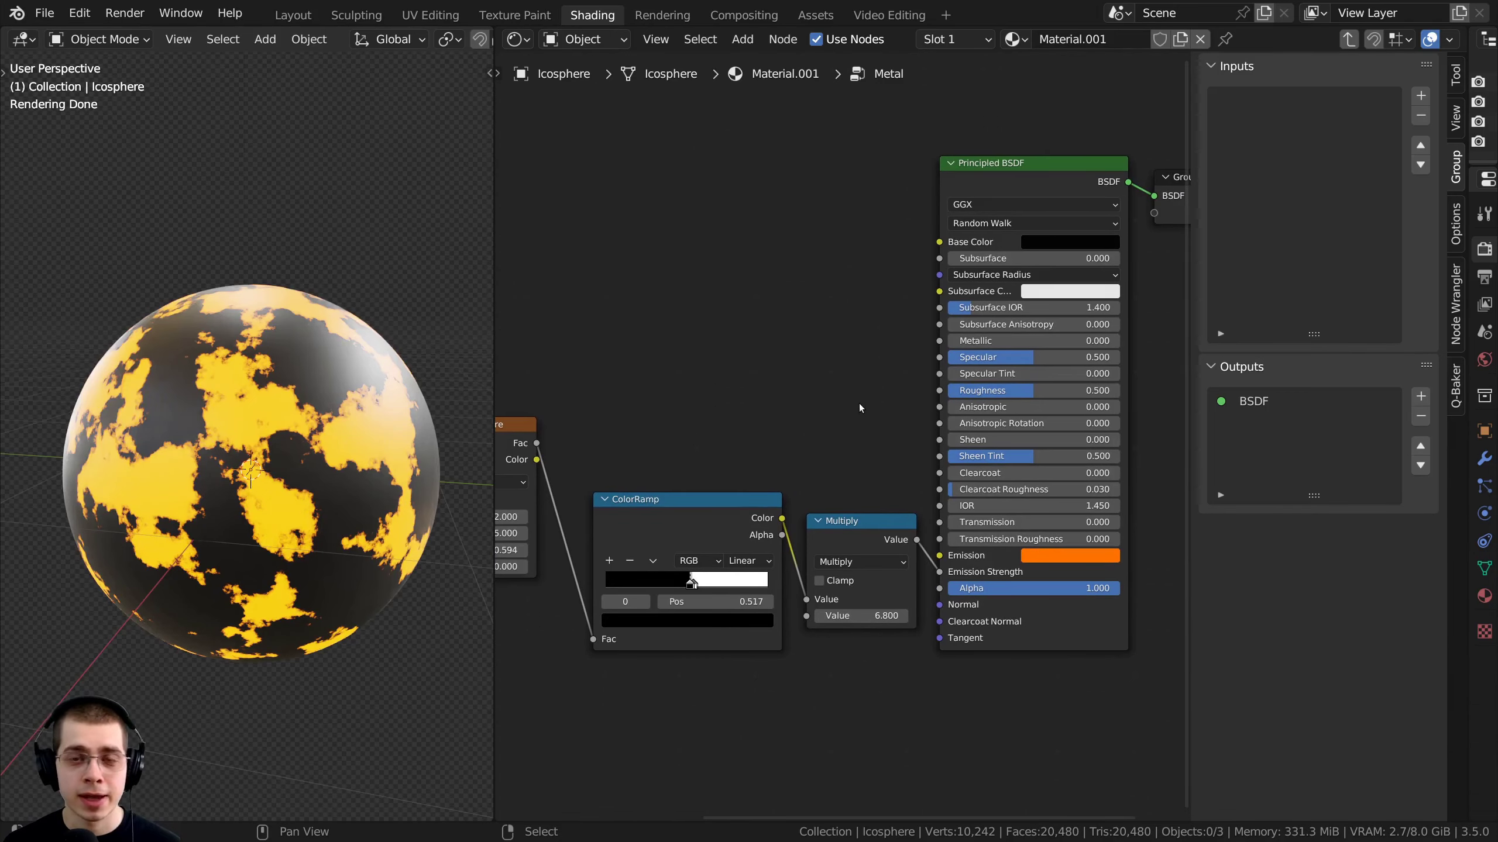
scroll(877, 408, up, 1)
scroll(790, 449, down, 2)
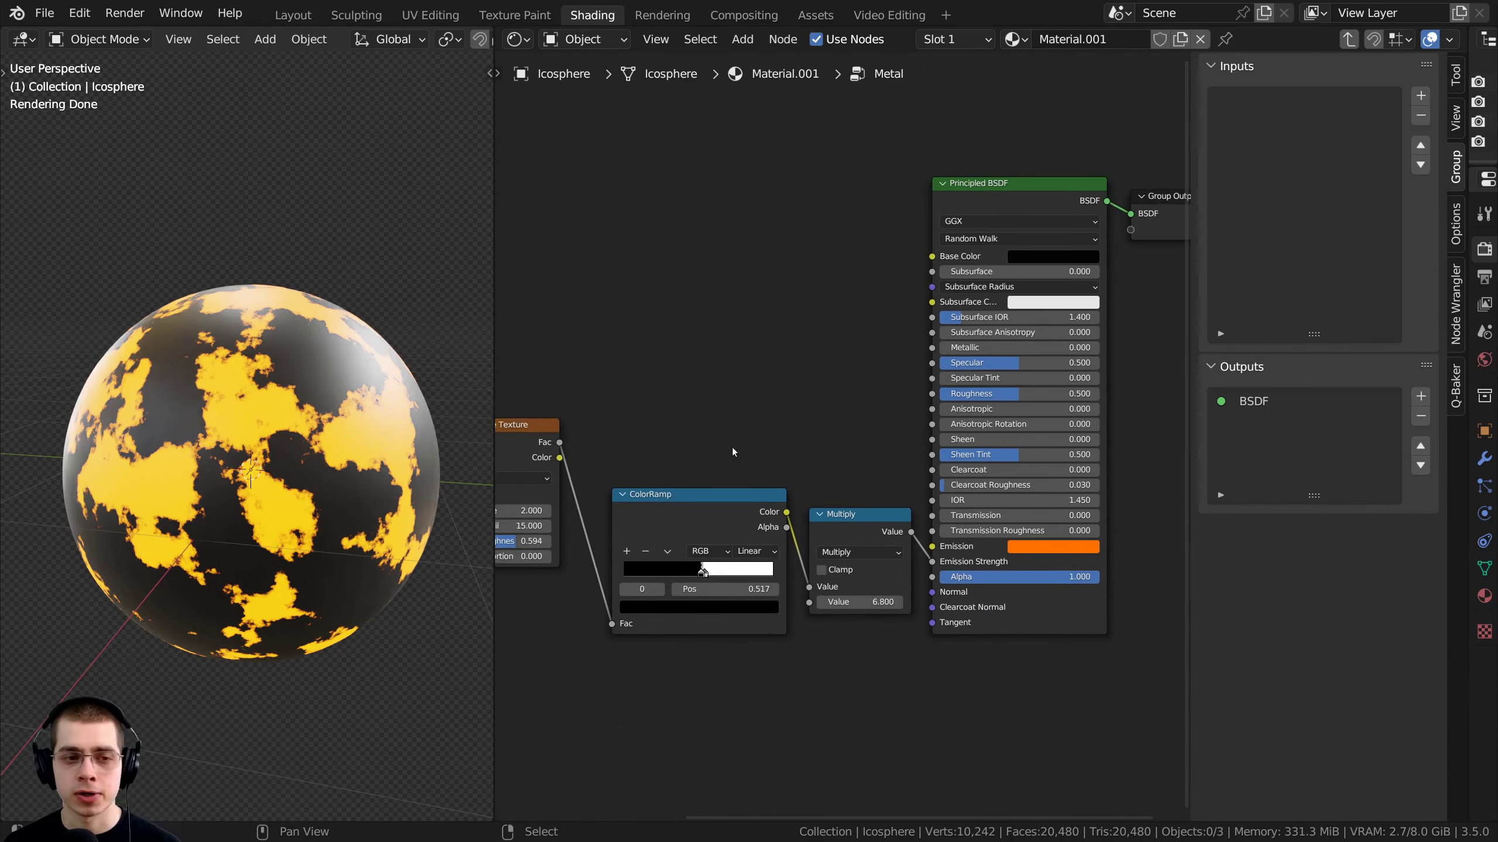
scroll(243, 373, up, 5)
middle_drag(733, 451, 850, 427)
scroll(826, 431, up, 1)
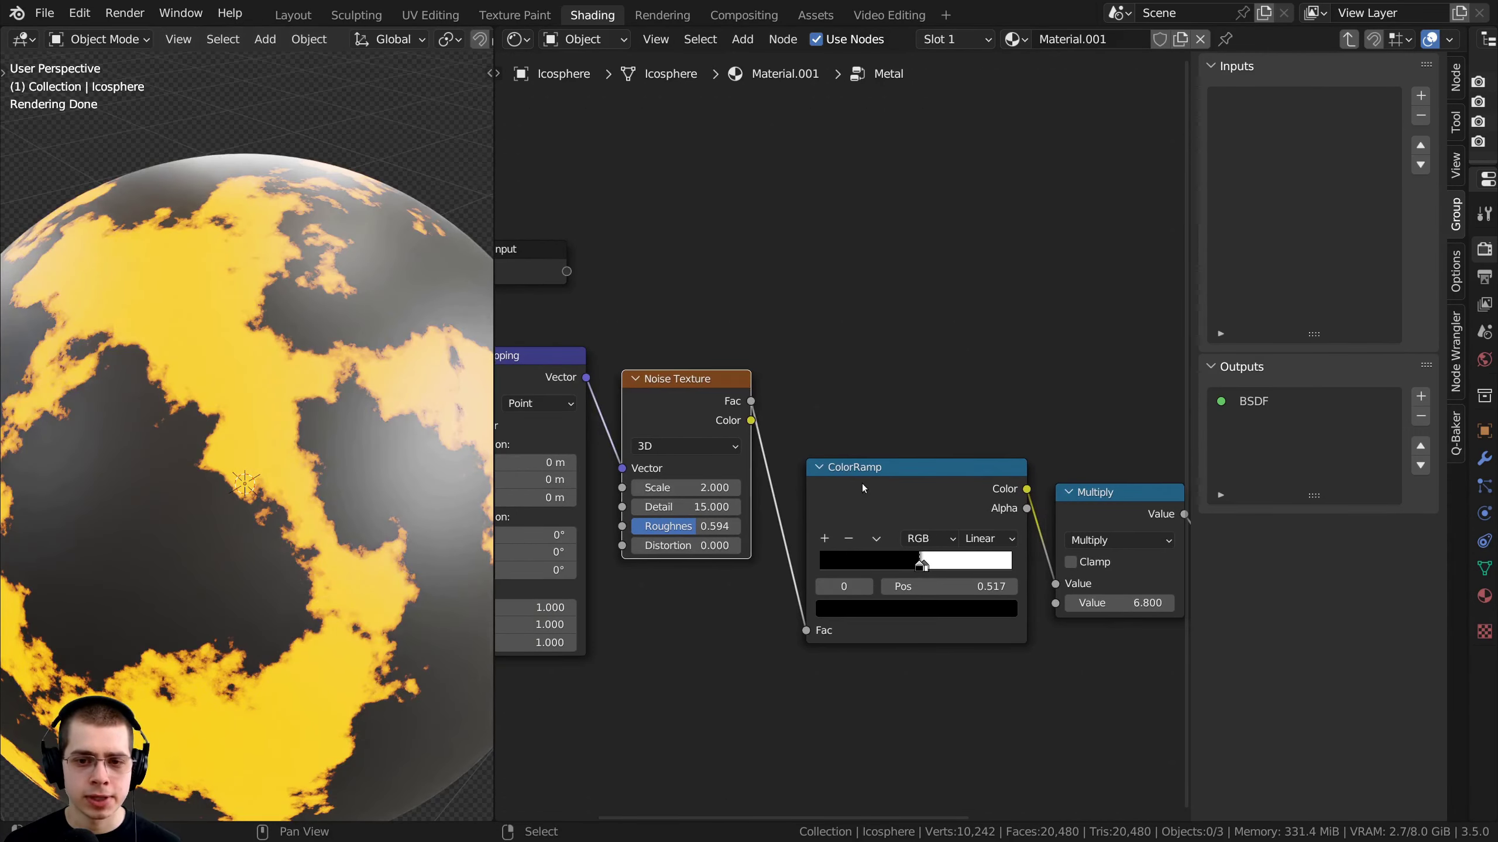
middle_drag(731, 434, 378, 375)
scroll(821, 491, up, 1)
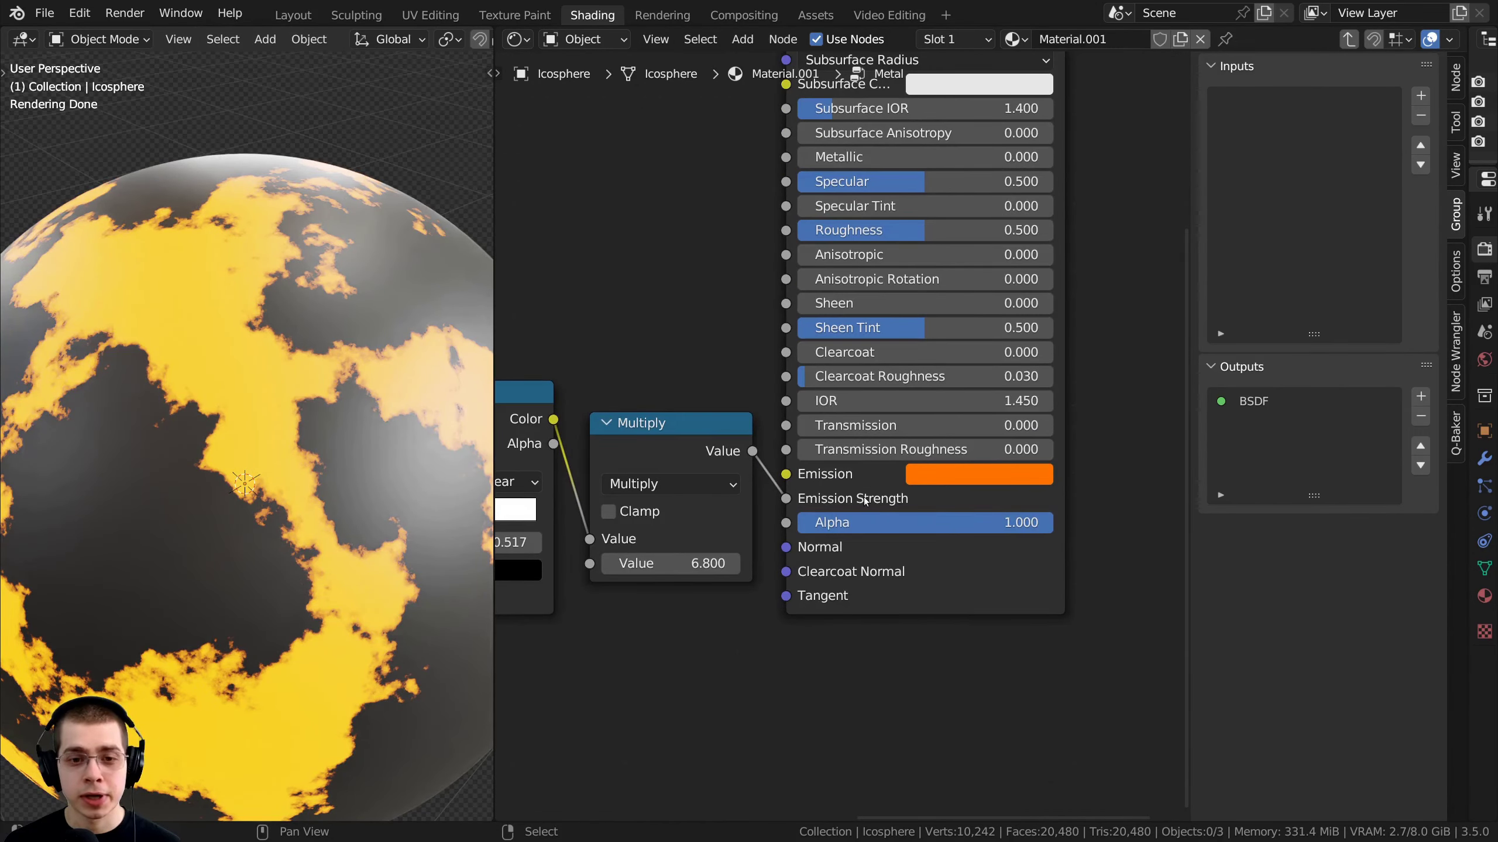
middle_drag(236, 317, 308, 305)
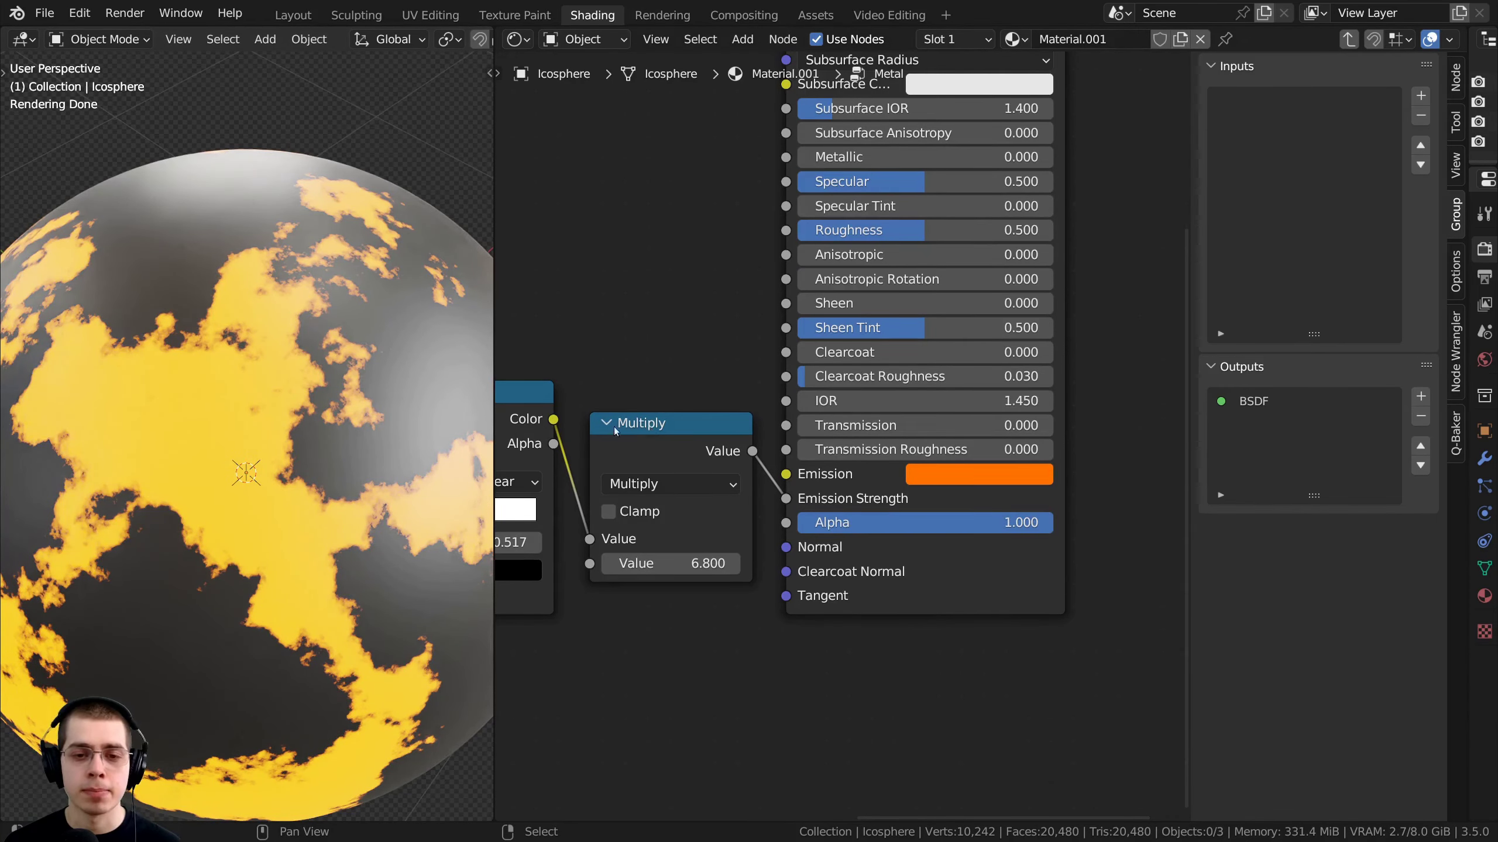
scroll(613, 431, down, 4)
middle_drag(677, 451, 849, 449)
scroll(849, 448, up, 1)
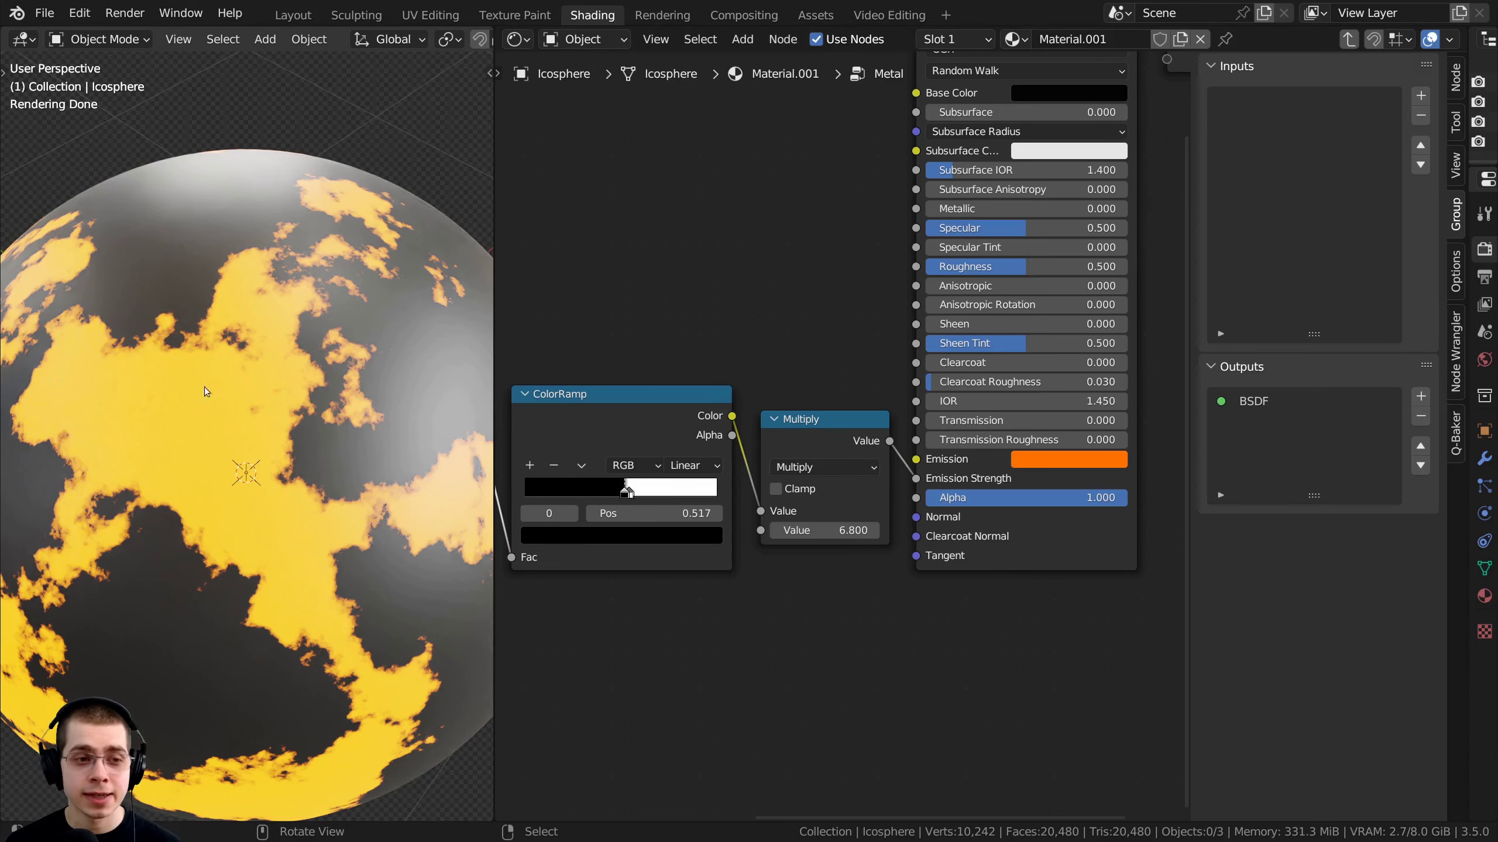
Insert a Hue Saturation Value node between the Multiply node and the Principled BSDF's Emission Strength
middle_drag(723, 423, 713, 440)
key(shift+a)
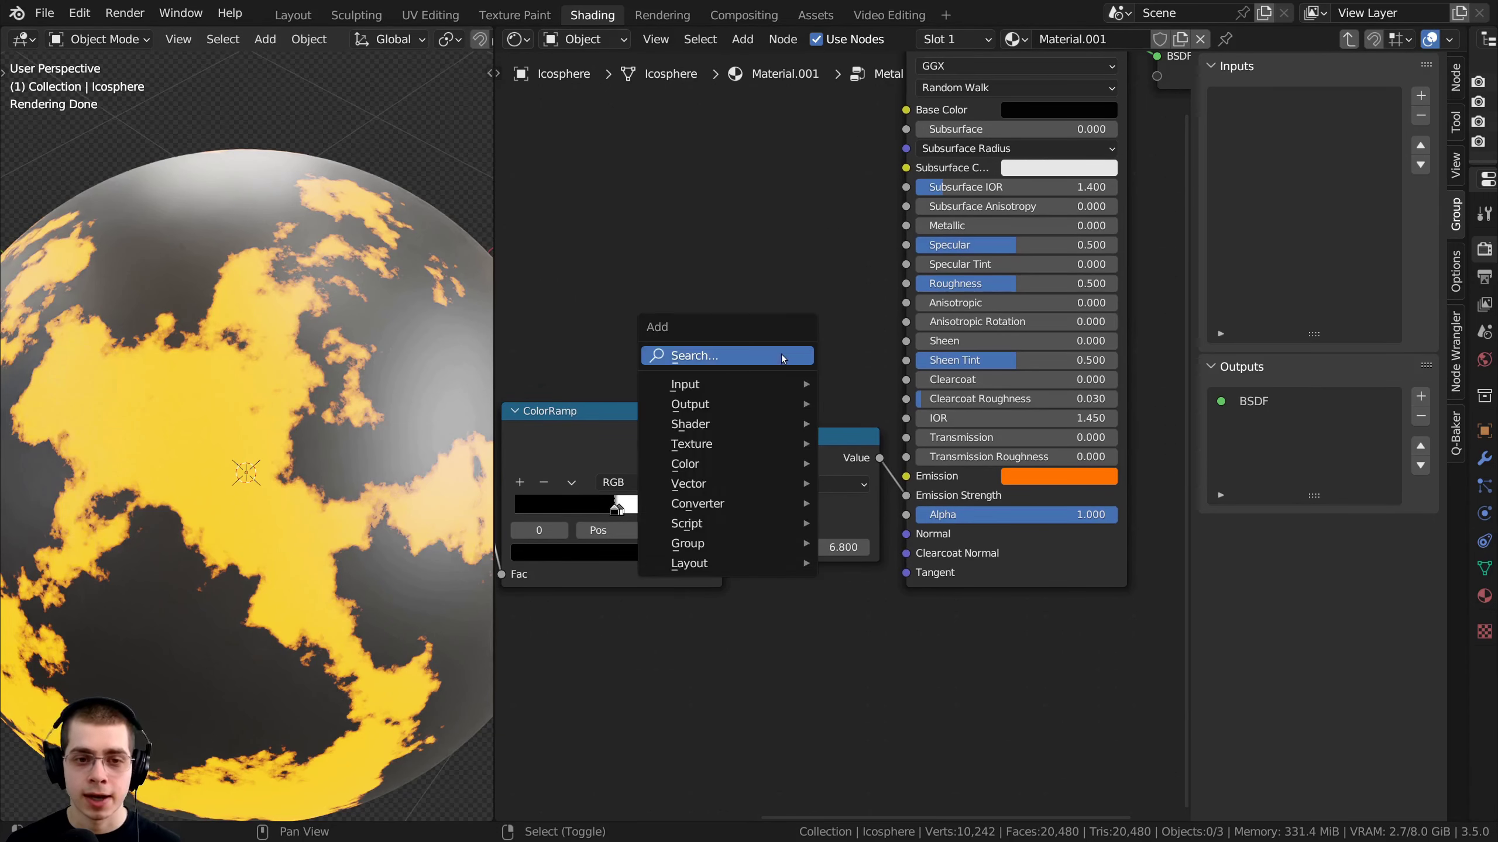
click(789, 355)
text(hu)
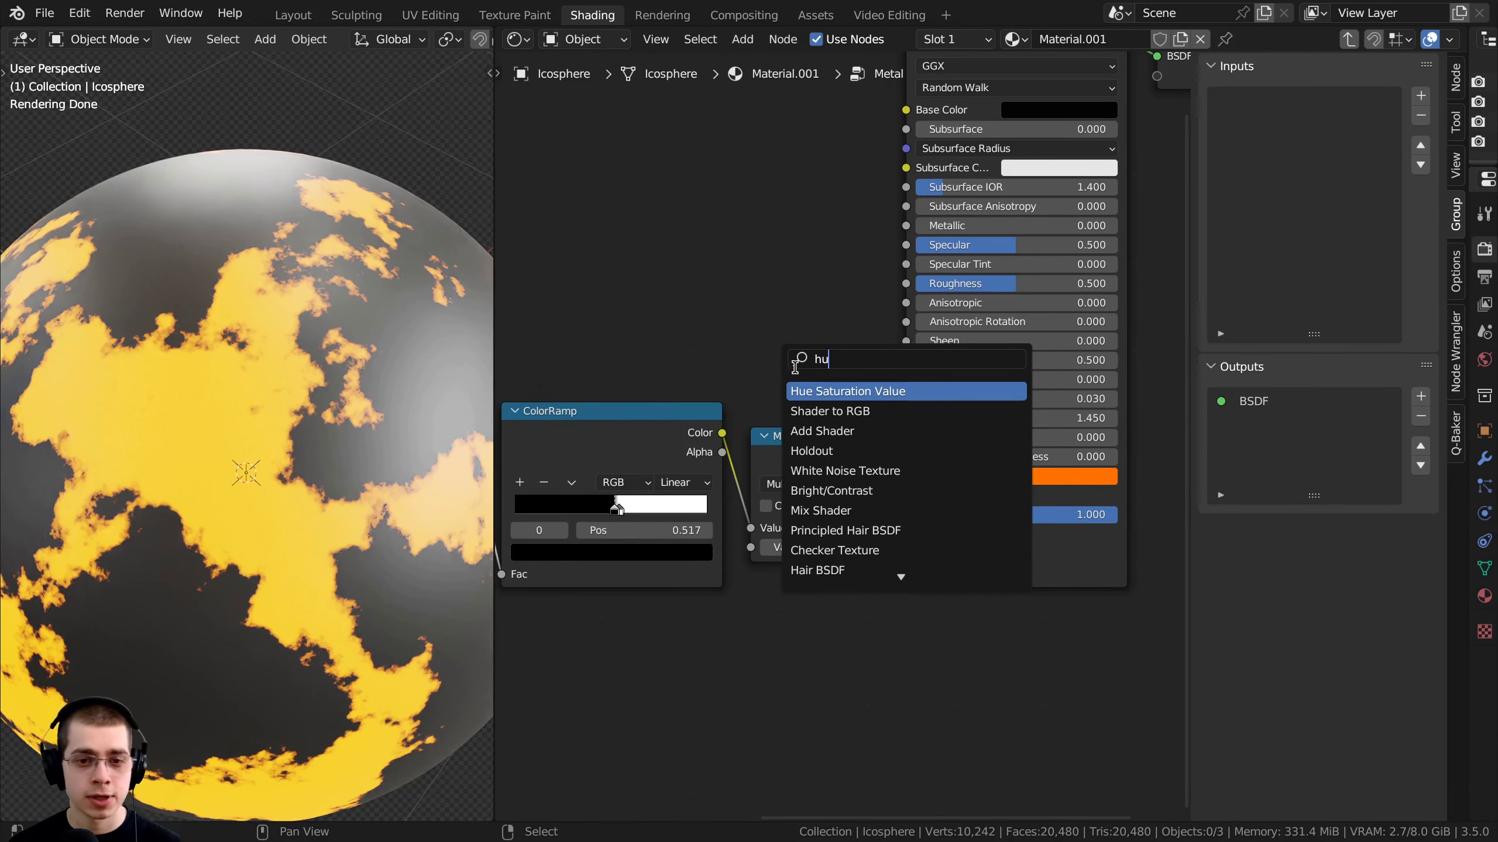
click(807, 387)
click(981, 479)
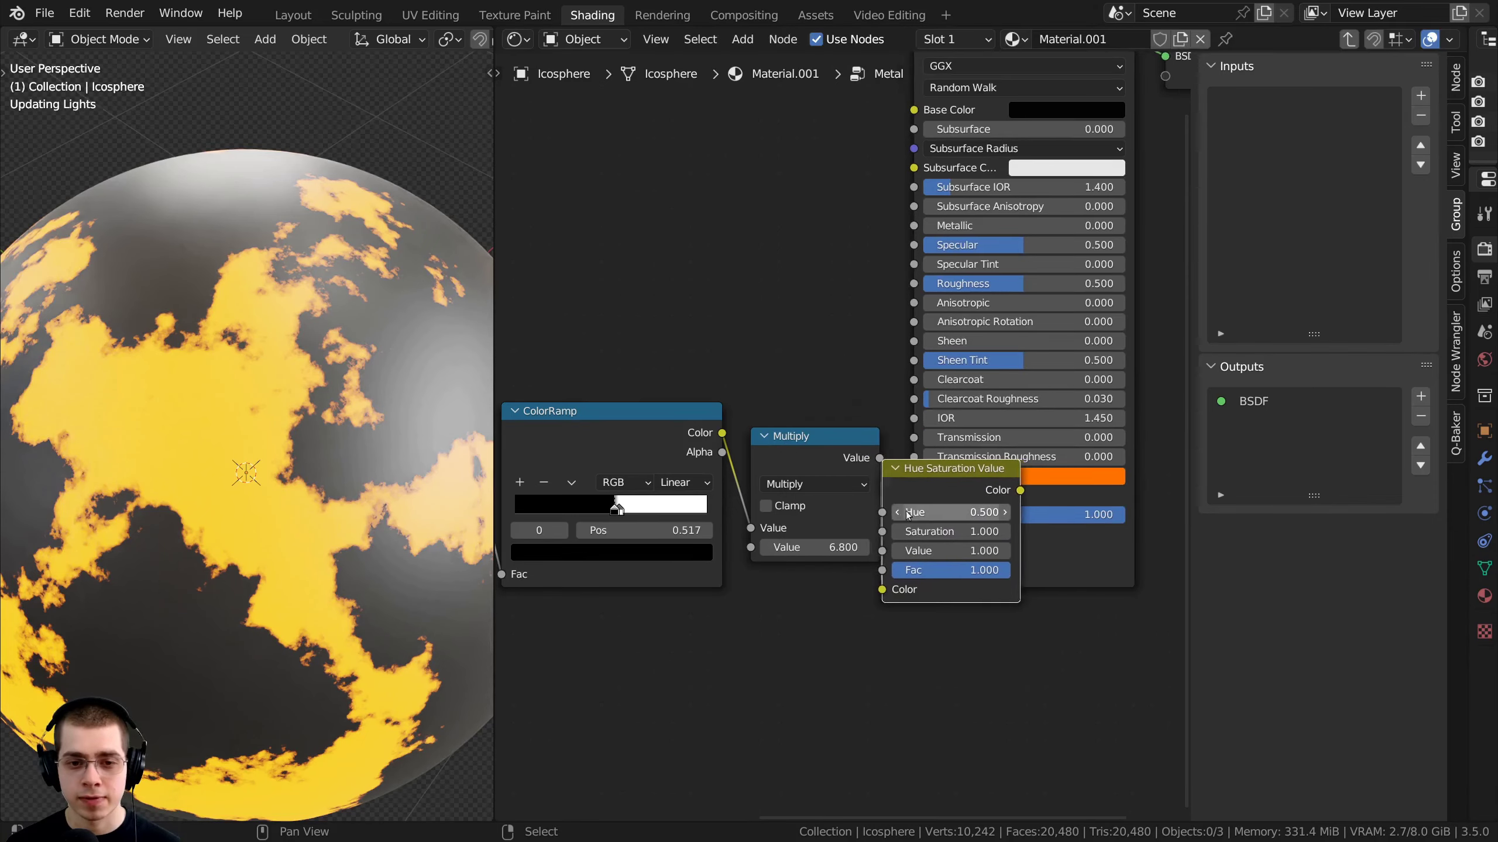
drag(980, 479, 975, 469)
Expose the Hue Saturation Value node's Value as a group input, move the Group Input node clear, and name the input Brightness
middle_drag(1002, 488, 837, 488)
scroll(861, 546, up, 2)
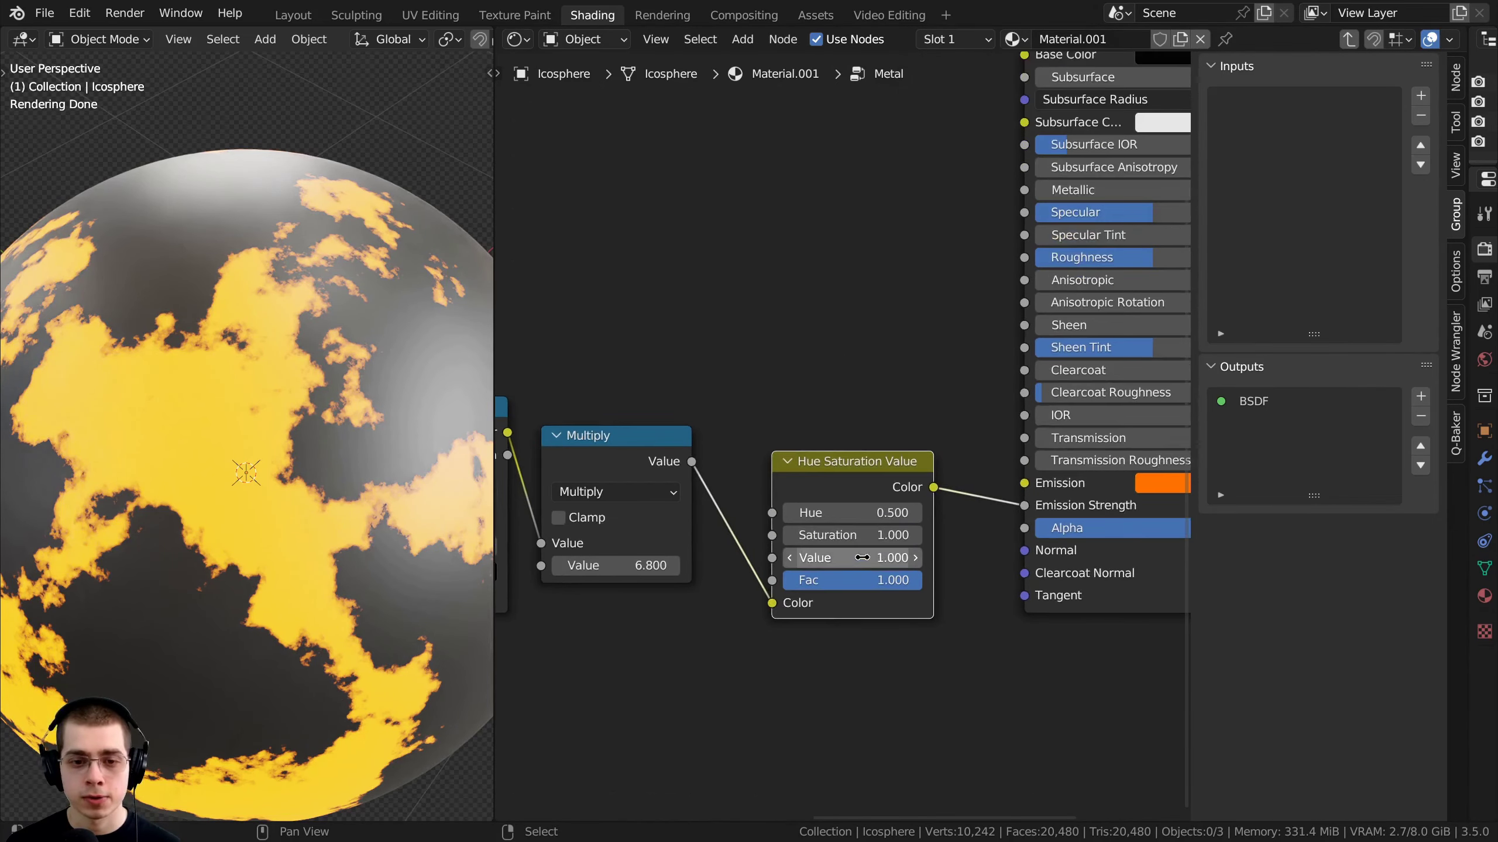
mouse_move(855, 558)
mouse_down()
mouse_move(717, 558)
mouse_move(885, 557)
mouse_up()
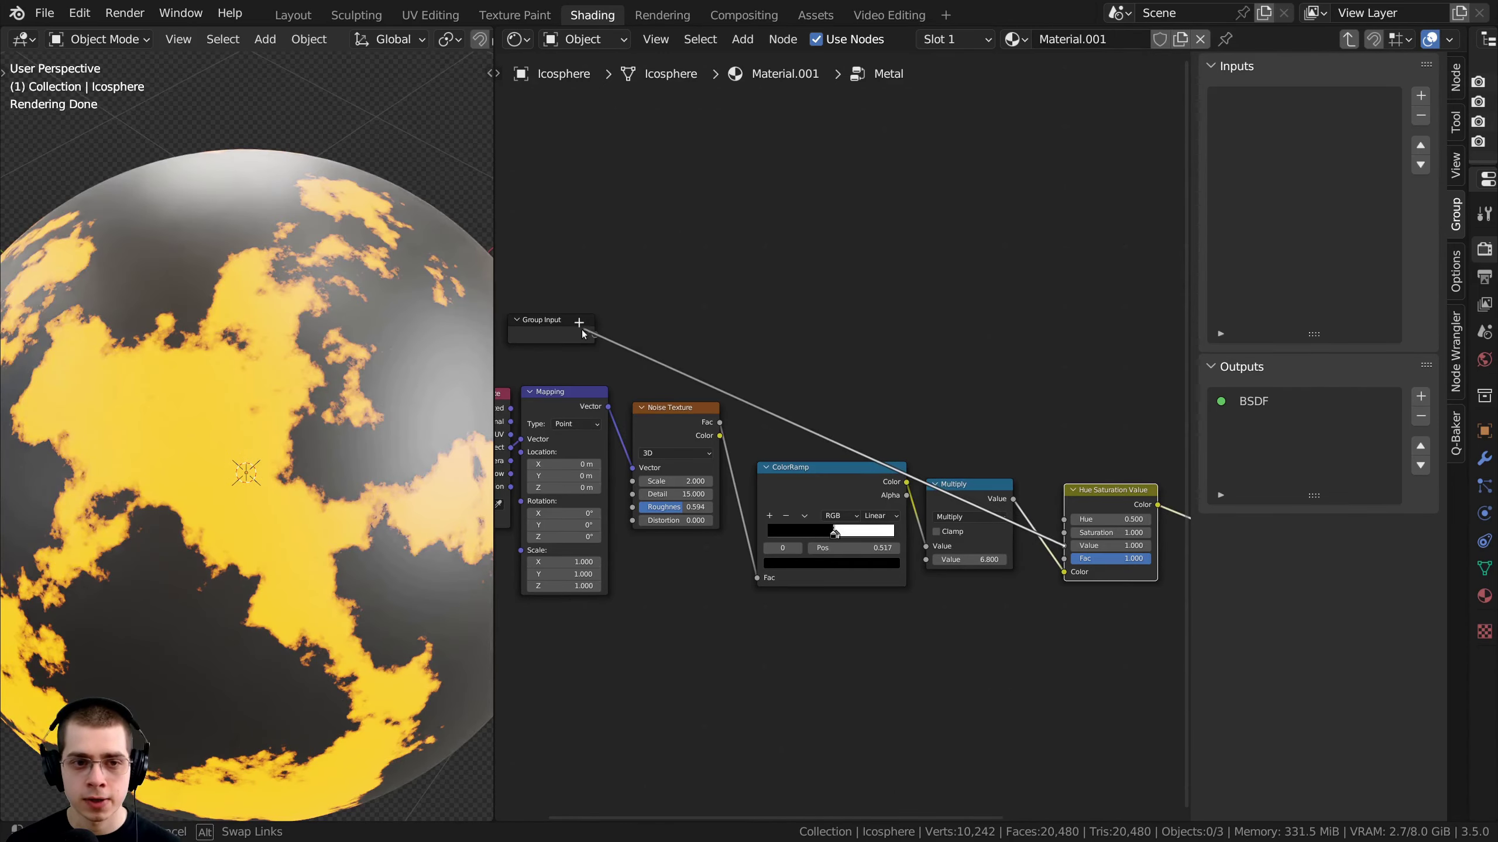
drag(582, 332, 753, 311)
double_click(1260, 100)
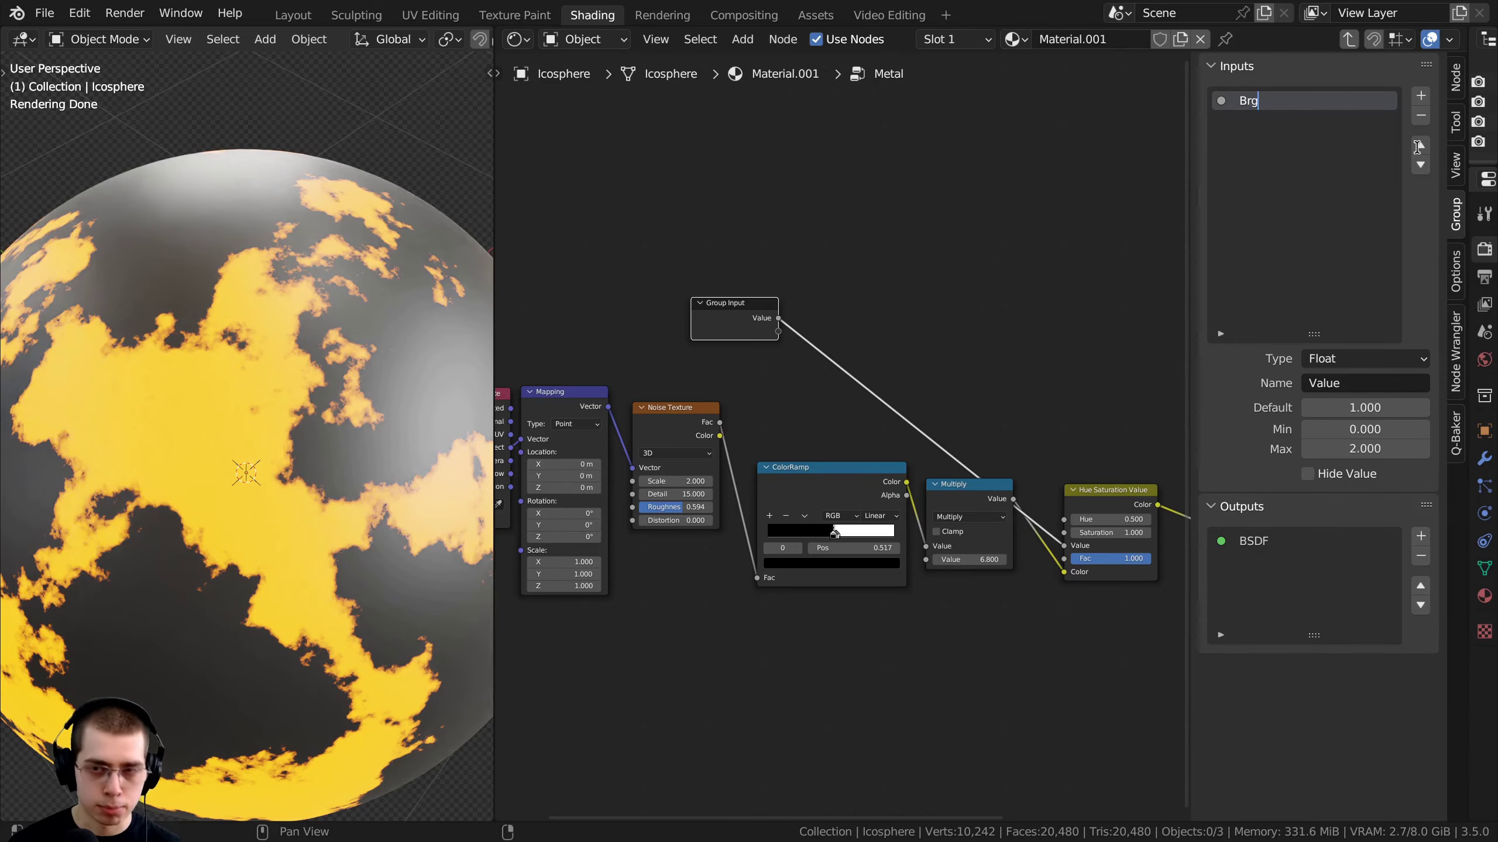
Leave the group and vary the Metal node's Brightness to test the glow on the sphere
key(Tab)
scroll(845, 424, up, 5)
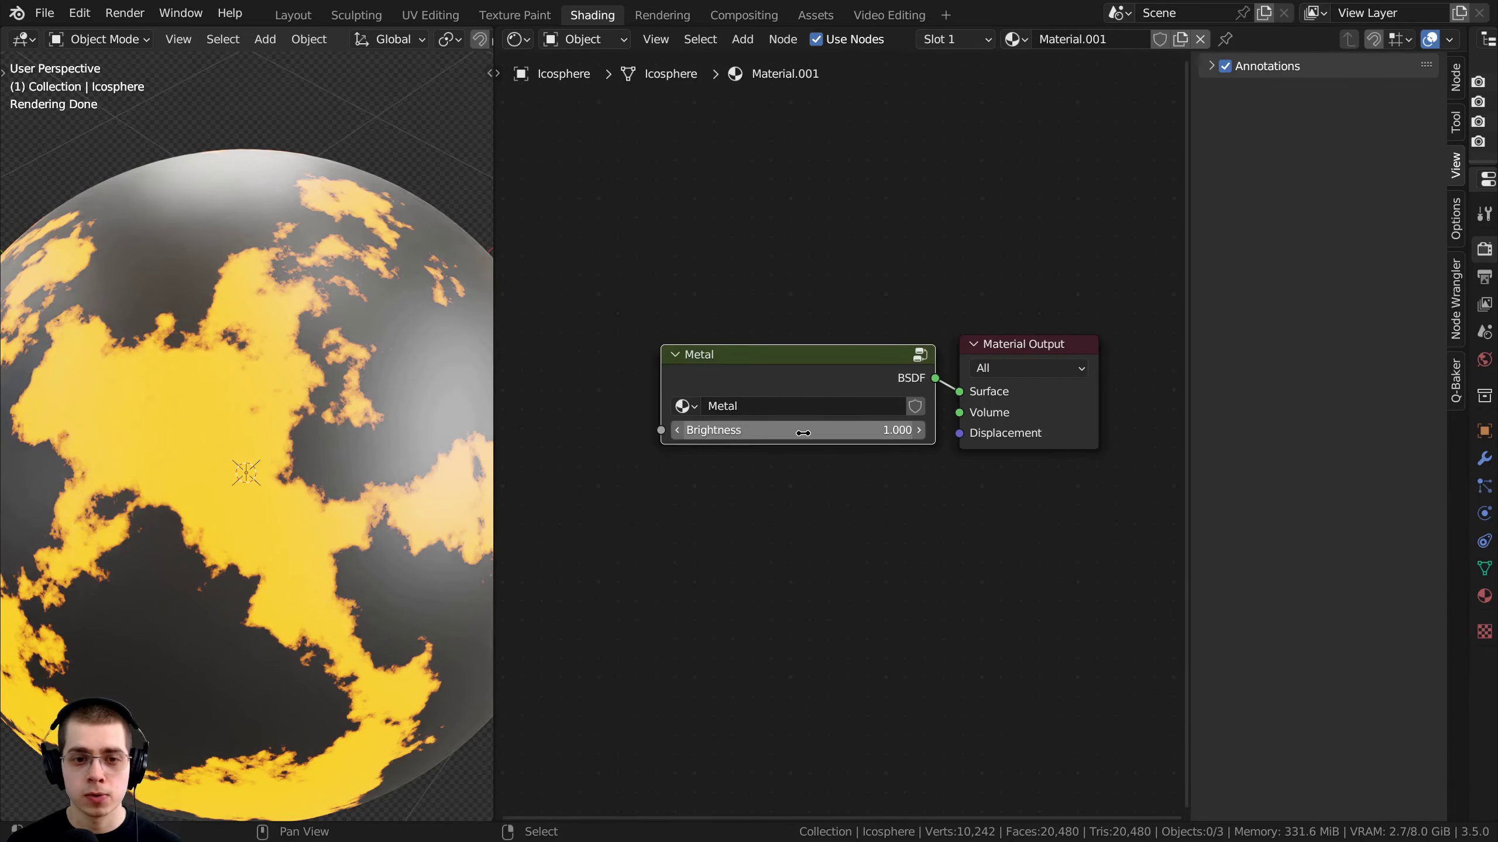
drag(802, 430, 655, 430)
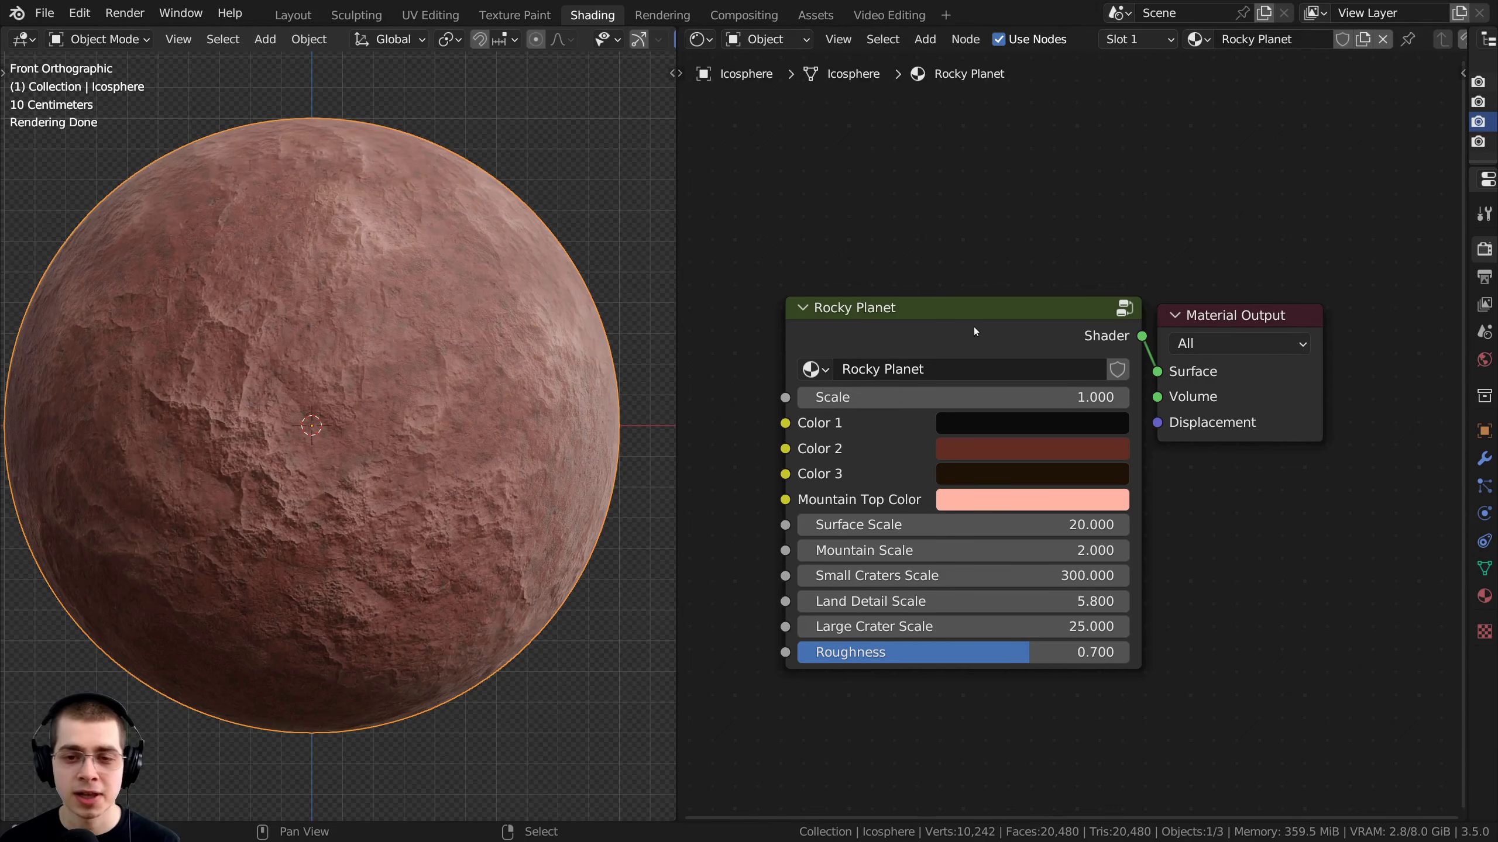
Enter the Rocky Planet group and examine its four chained Bump nodes and how they feed the shader's Normal
middle_drag(973, 328, 933, 315)
middle_drag(872, 551, 881, 445)
scroll(881, 445, up, 1)
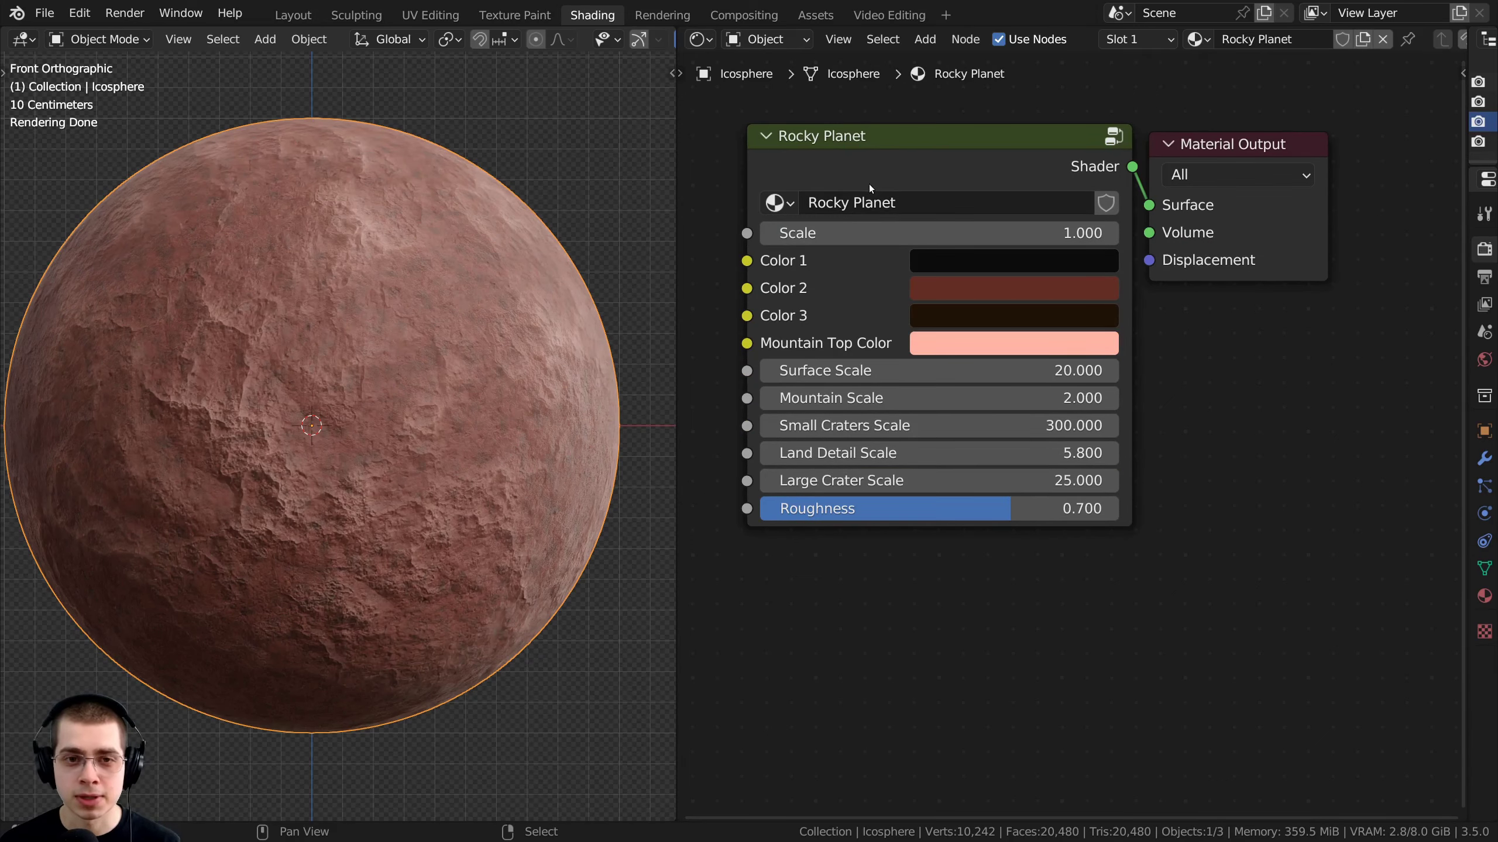
drag(896, 180, 890, 181)
middle_drag(892, 177, 899, 192)
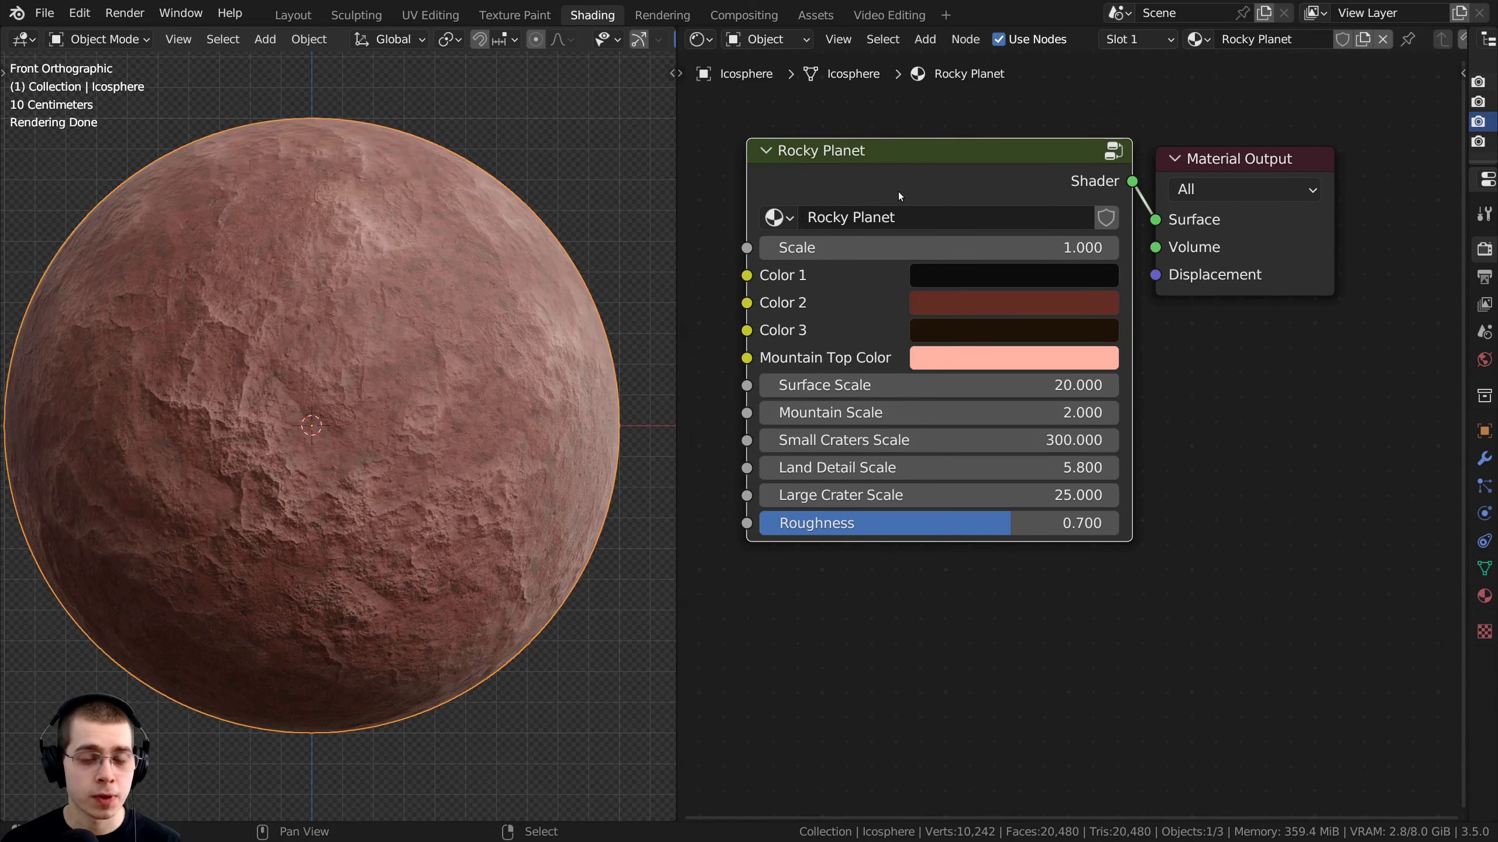
key(Tab)
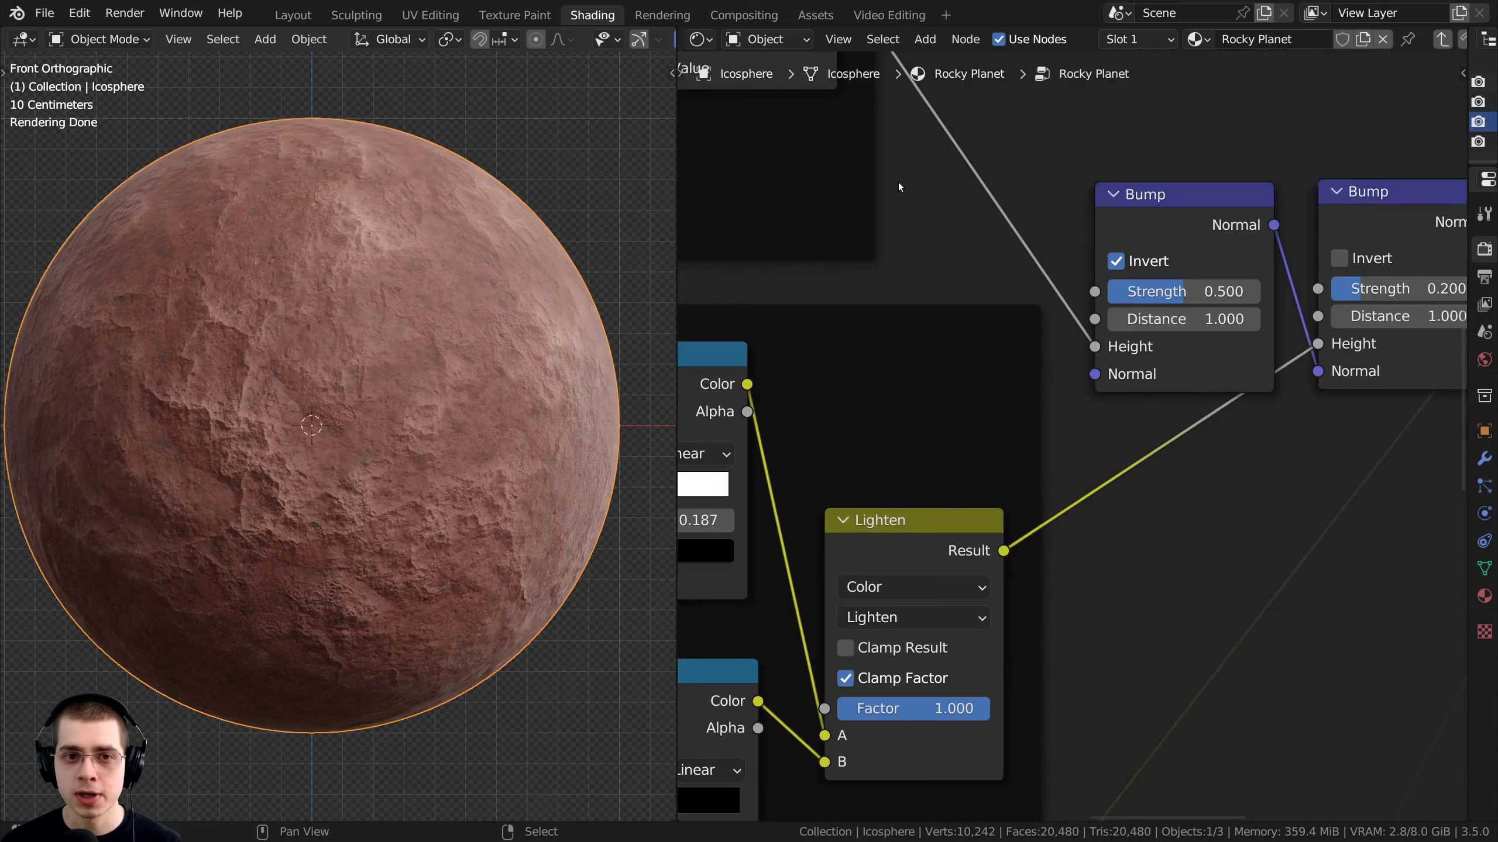
key(Home)
scroll(1001, 338, up, 4)
middle_drag(1002, 338, 972, 363)
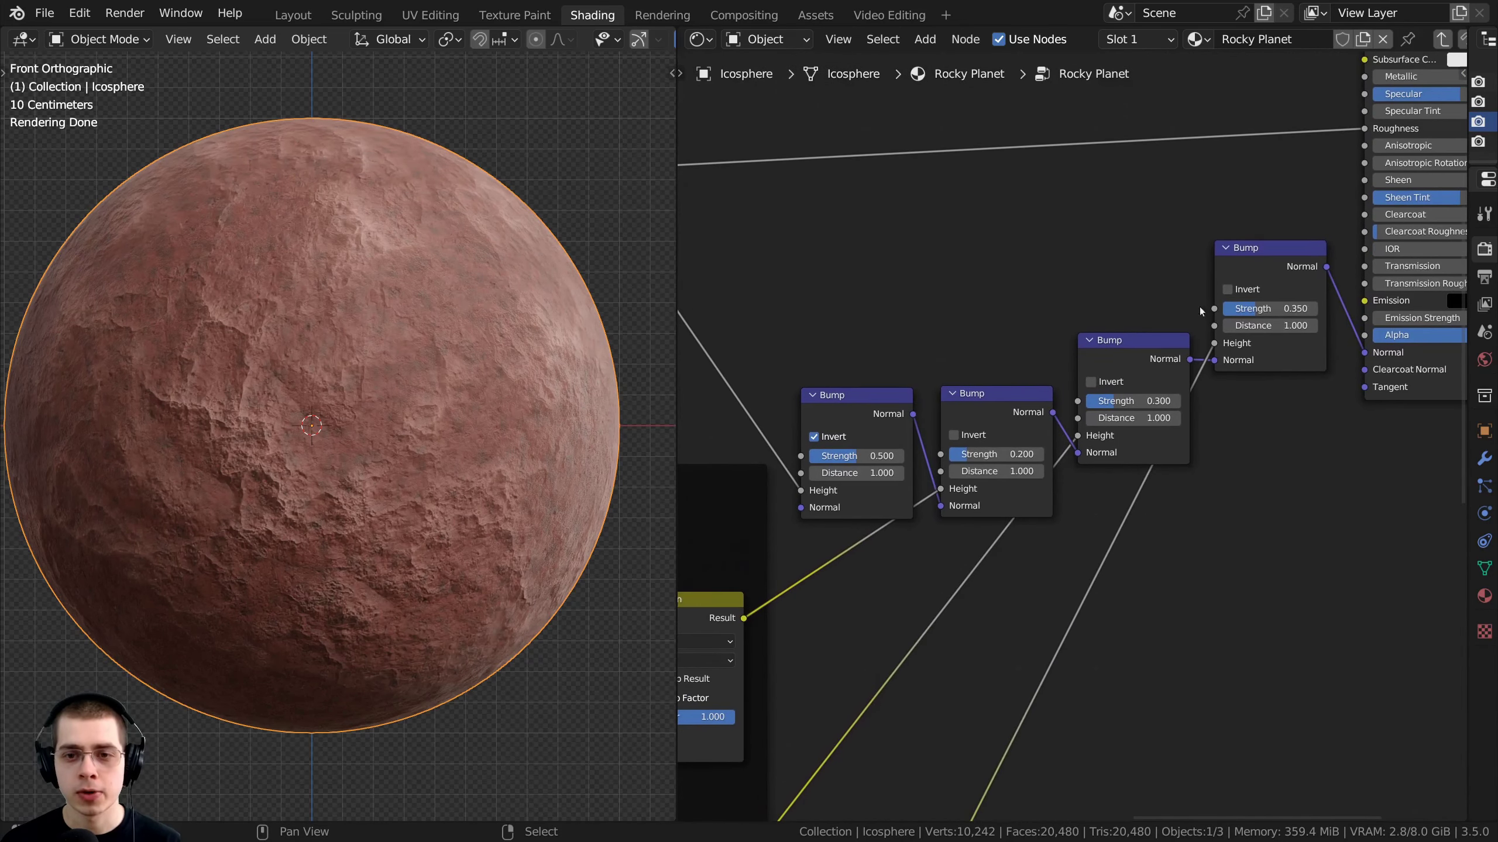
click(1227, 276)
click(1144, 356)
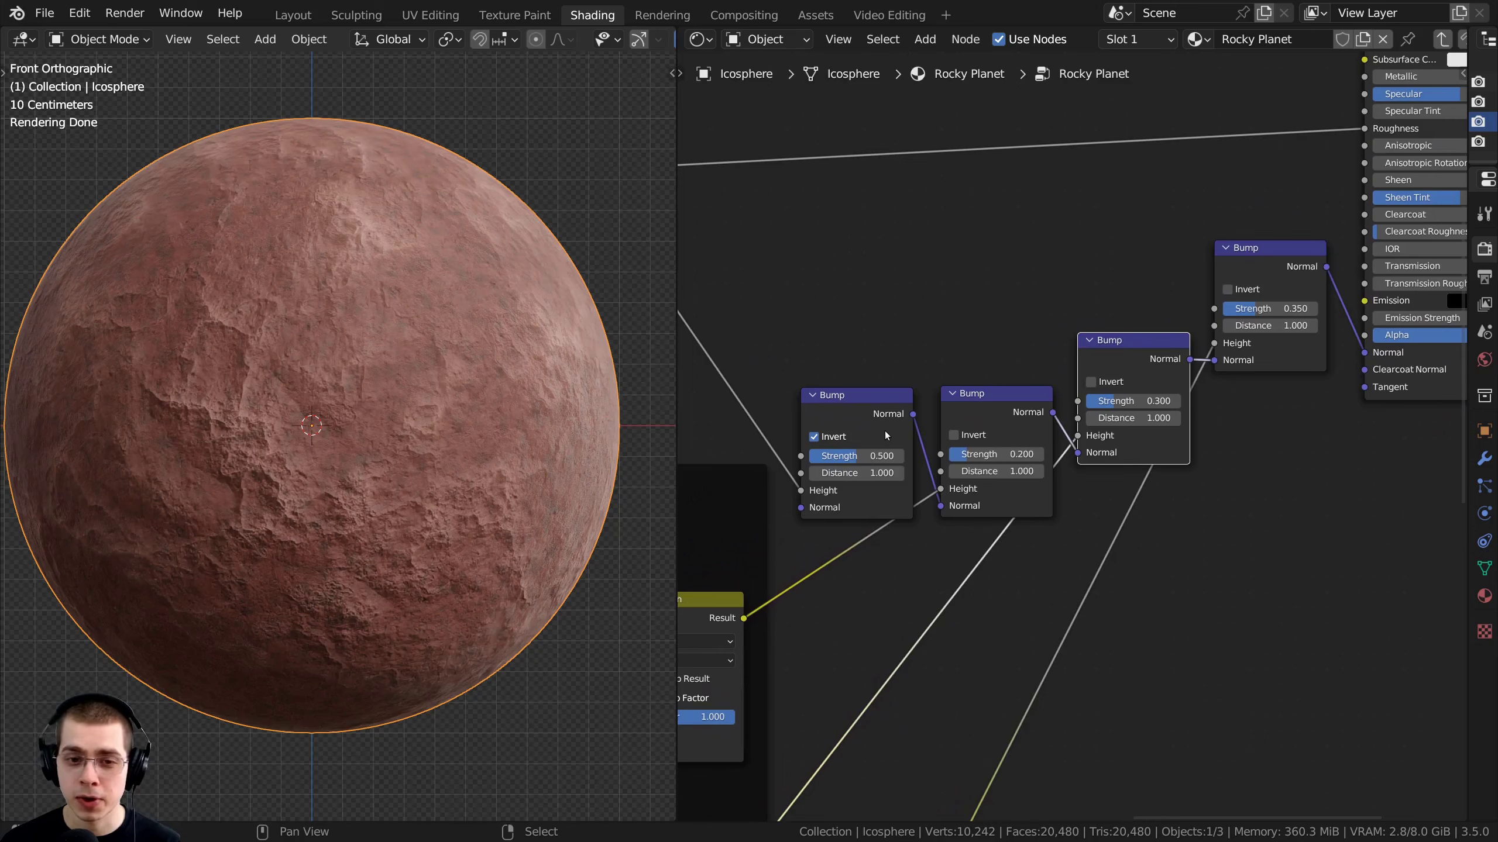
key(Home)
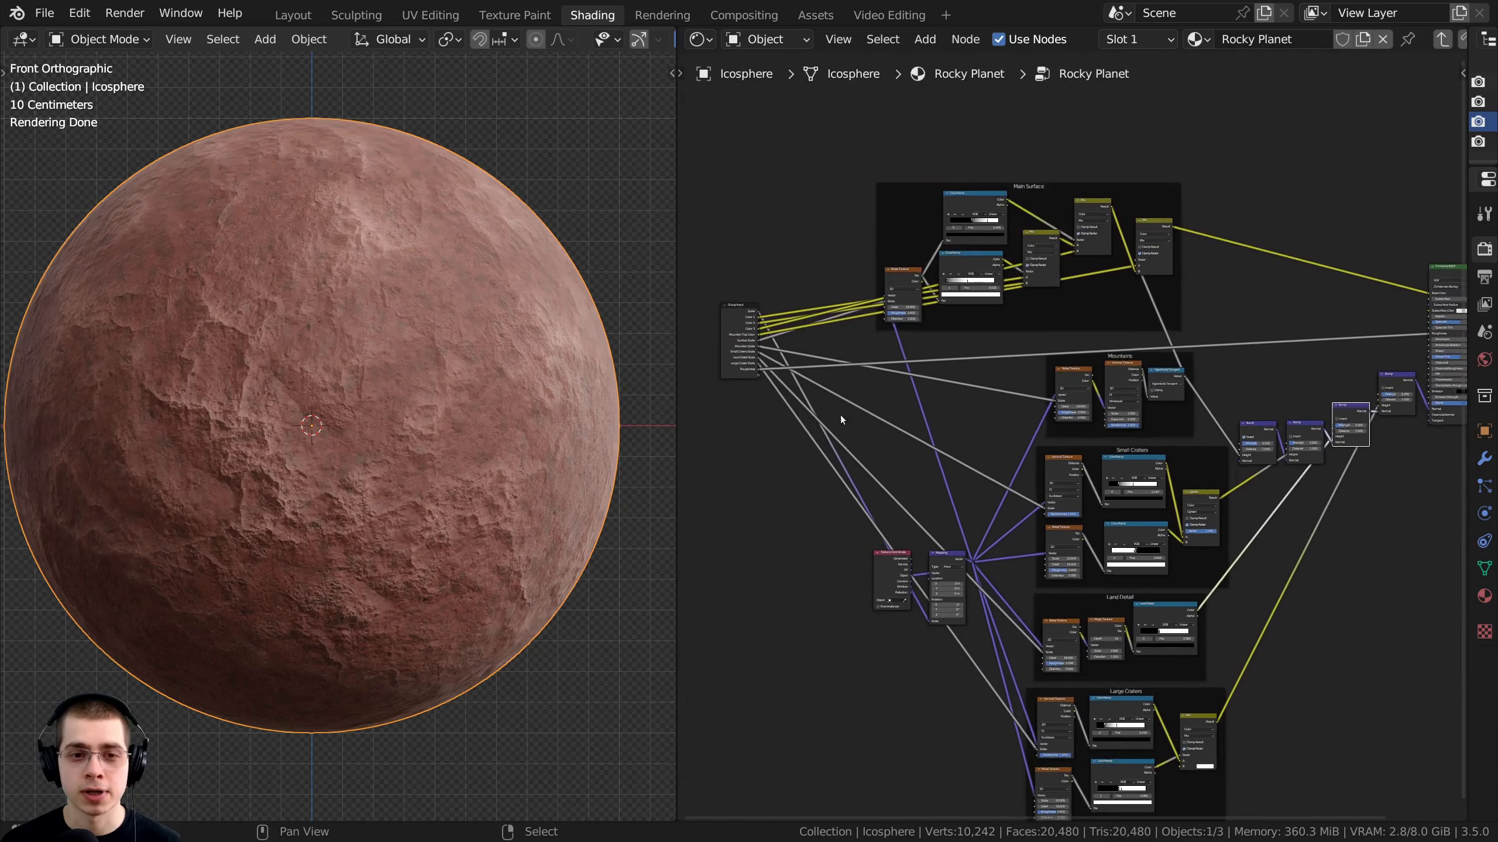
Move the Group Input beside the Bump nodes and expose the last Bump node's Strength as a group input
scroll(840, 414, up, 1)
middle_drag(840, 414, 858, 435)
drag(737, 349, 1282, 370)
middle_drag(1338, 371, 949, 352)
scroll(949, 352, up, 4)
scroll(949, 350, up, 3)
middle_drag(1110, 369, 1321, 384)
drag(1317, 393, 952, 426)
key(n)
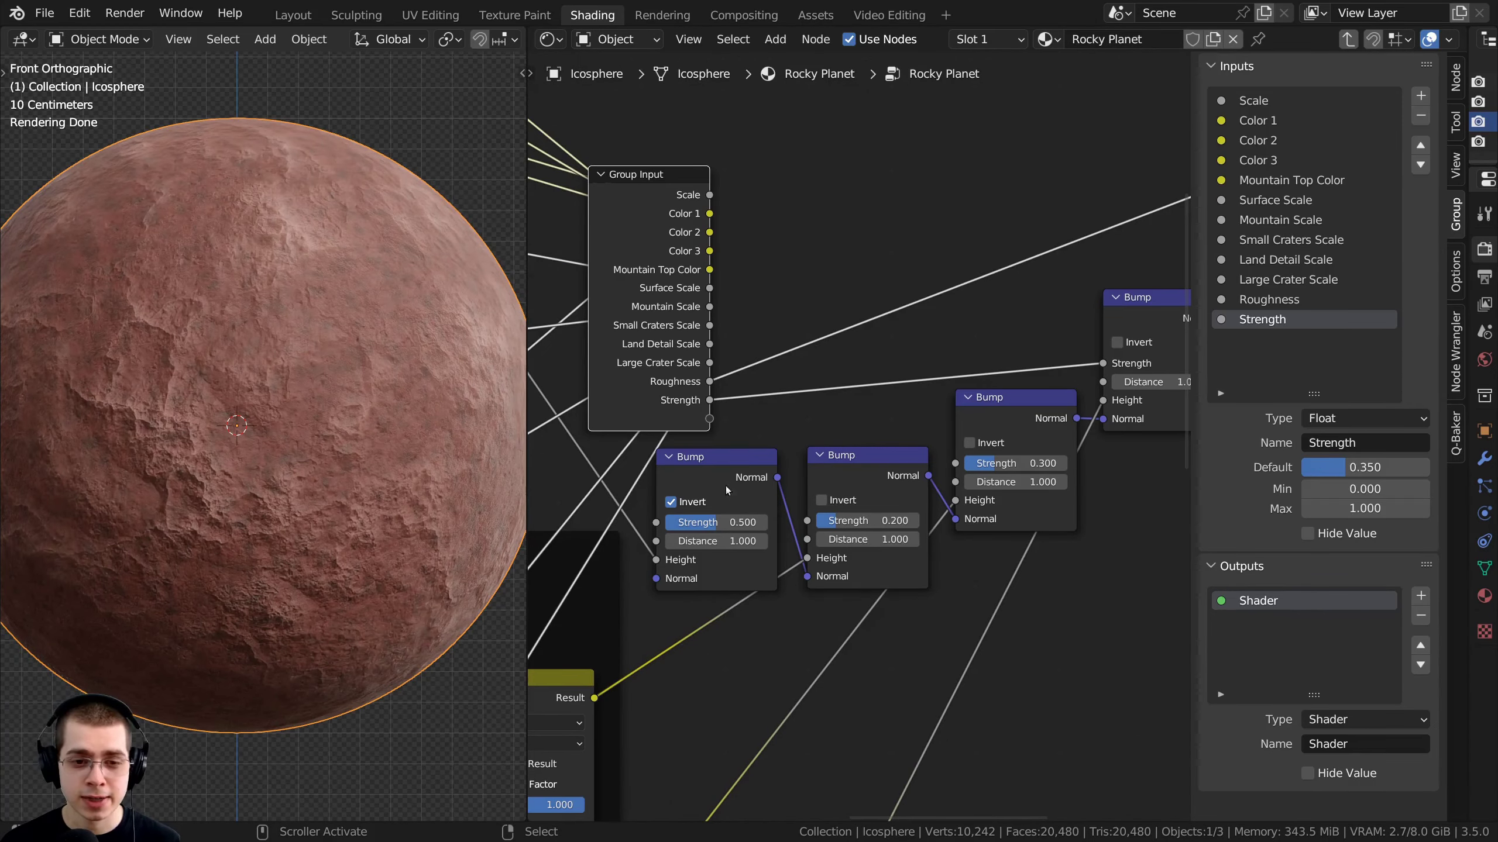
Link the Strength of the other three Bump nodes to the same Strength group input
drag(982, 418, 987, 409)
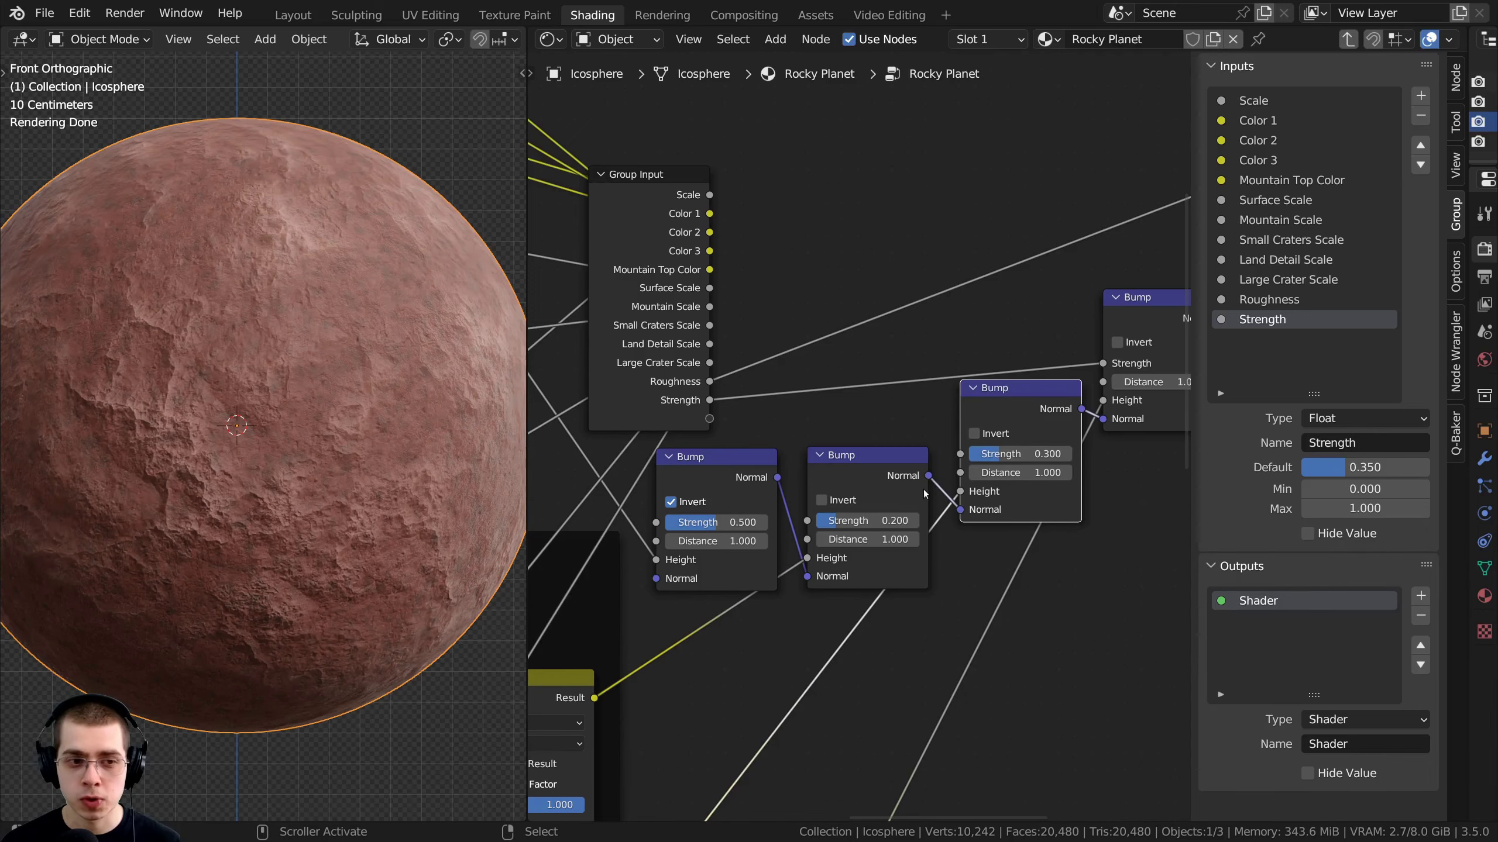
drag(964, 459, 853, 369)
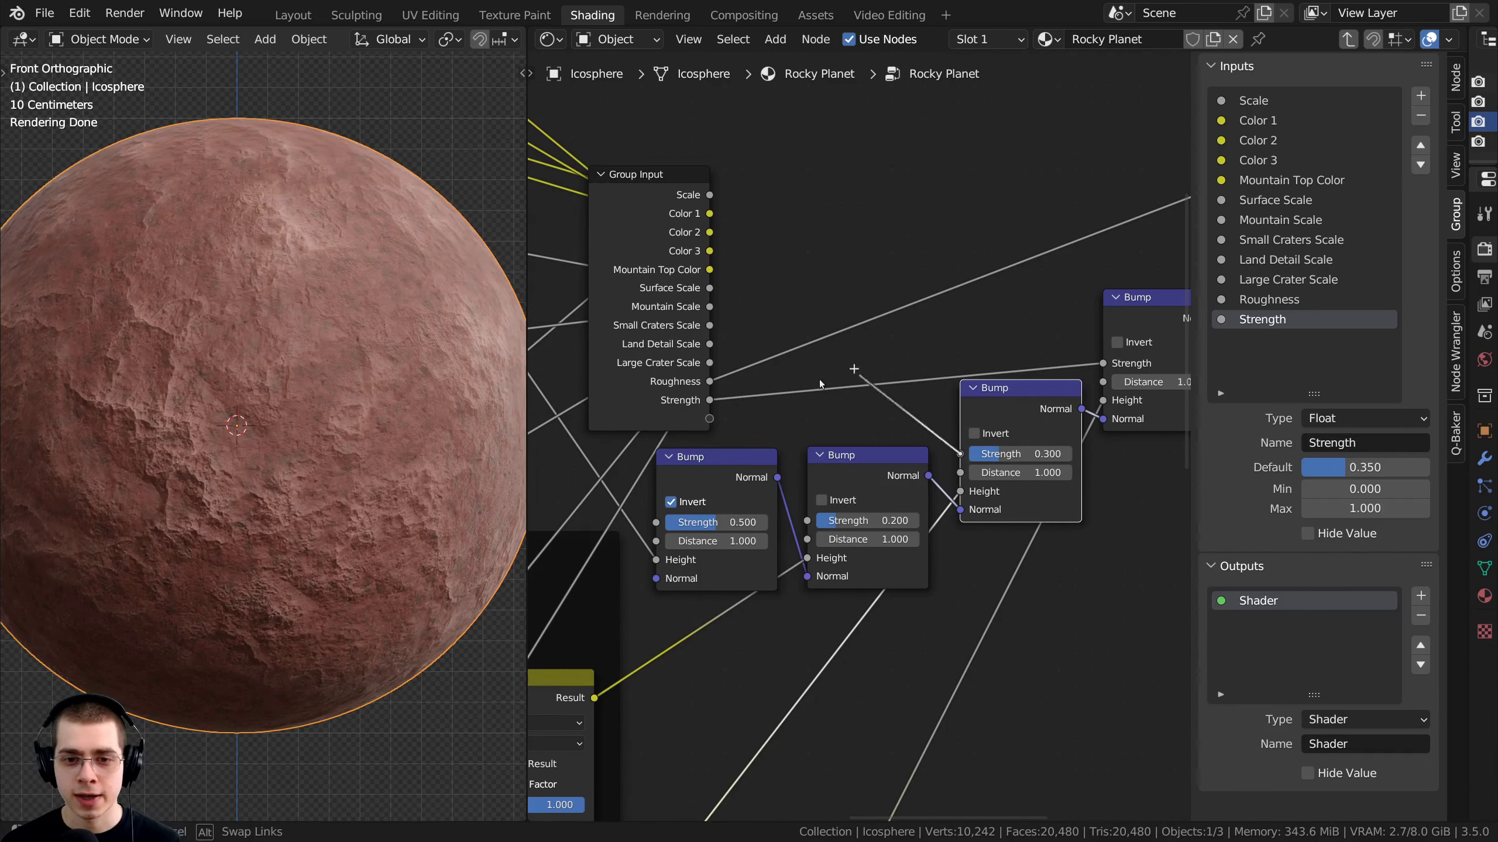
drag(714, 403, 710, 401)
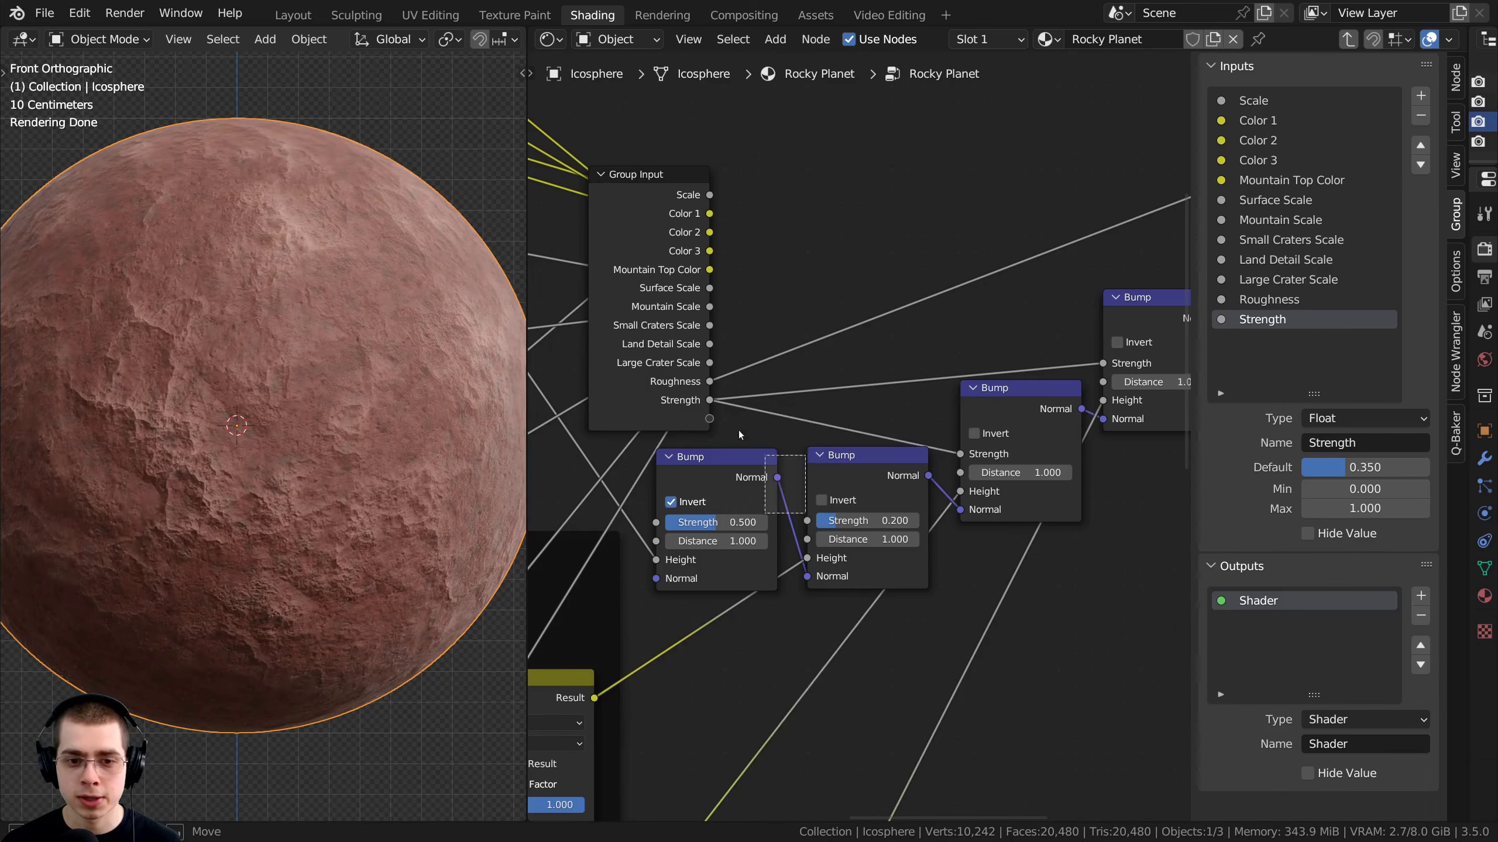
drag(807, 522, 711, 401)
scroll(711, 503, up, 1)
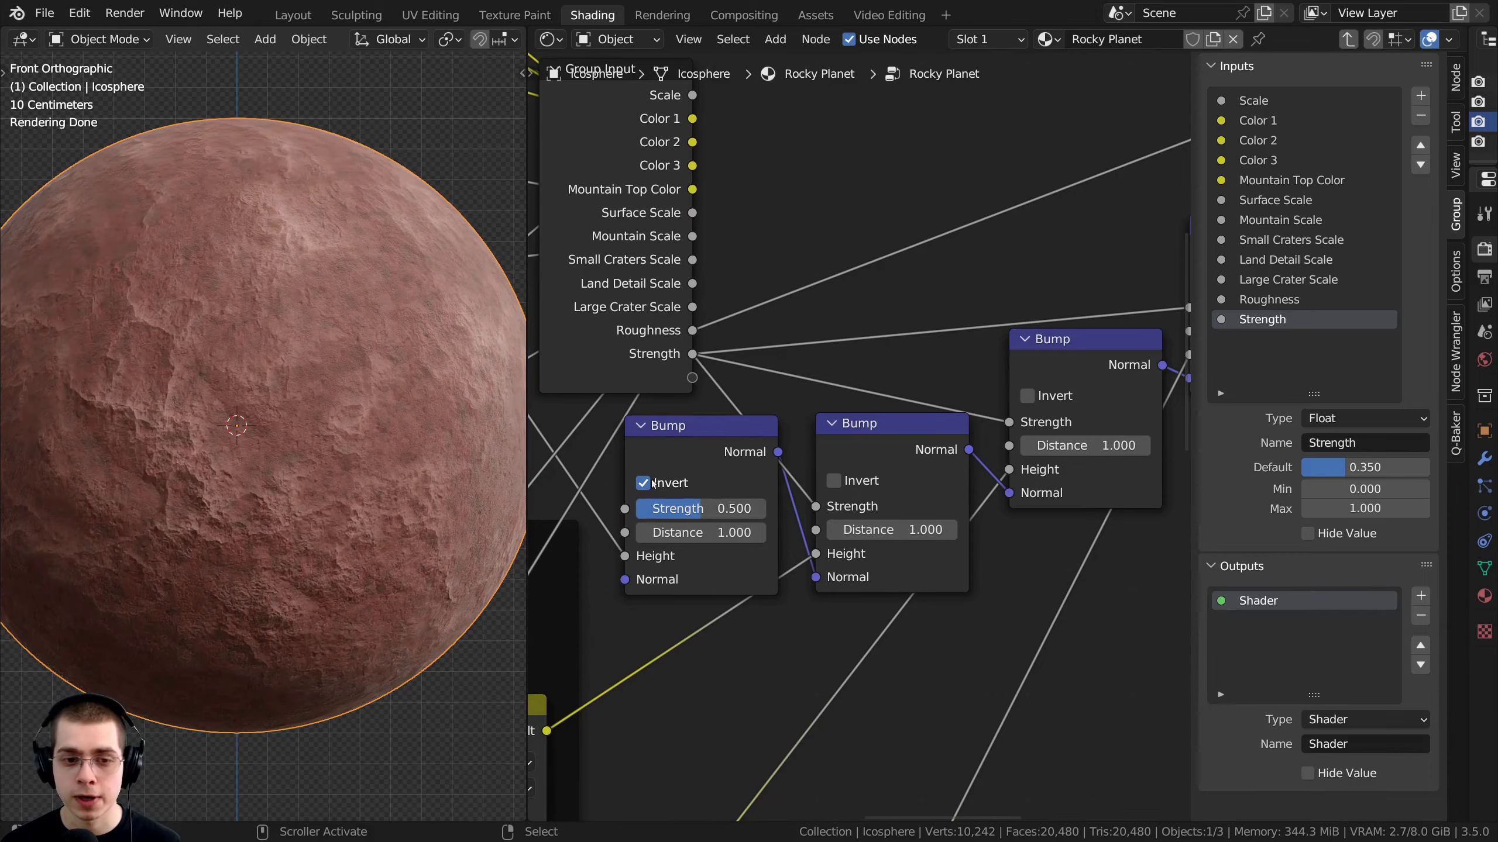
drag(644, 492, 696, 356)
middle_drag(712, 365, 725, 368)
Leave the group, vary the Rocky Planet node's shared Strength to test all bumps together, cancel the change and re-enter the group
key(Tab)
middle_drag(812, 416, 932, 324)
scroll(932, 324, up, 2)
scroll(465, 468, up, 3)
drag(802, 462, 676, 462)
right_click(676, 462)
scroll(743, 285, down, 1)
key(Tab)
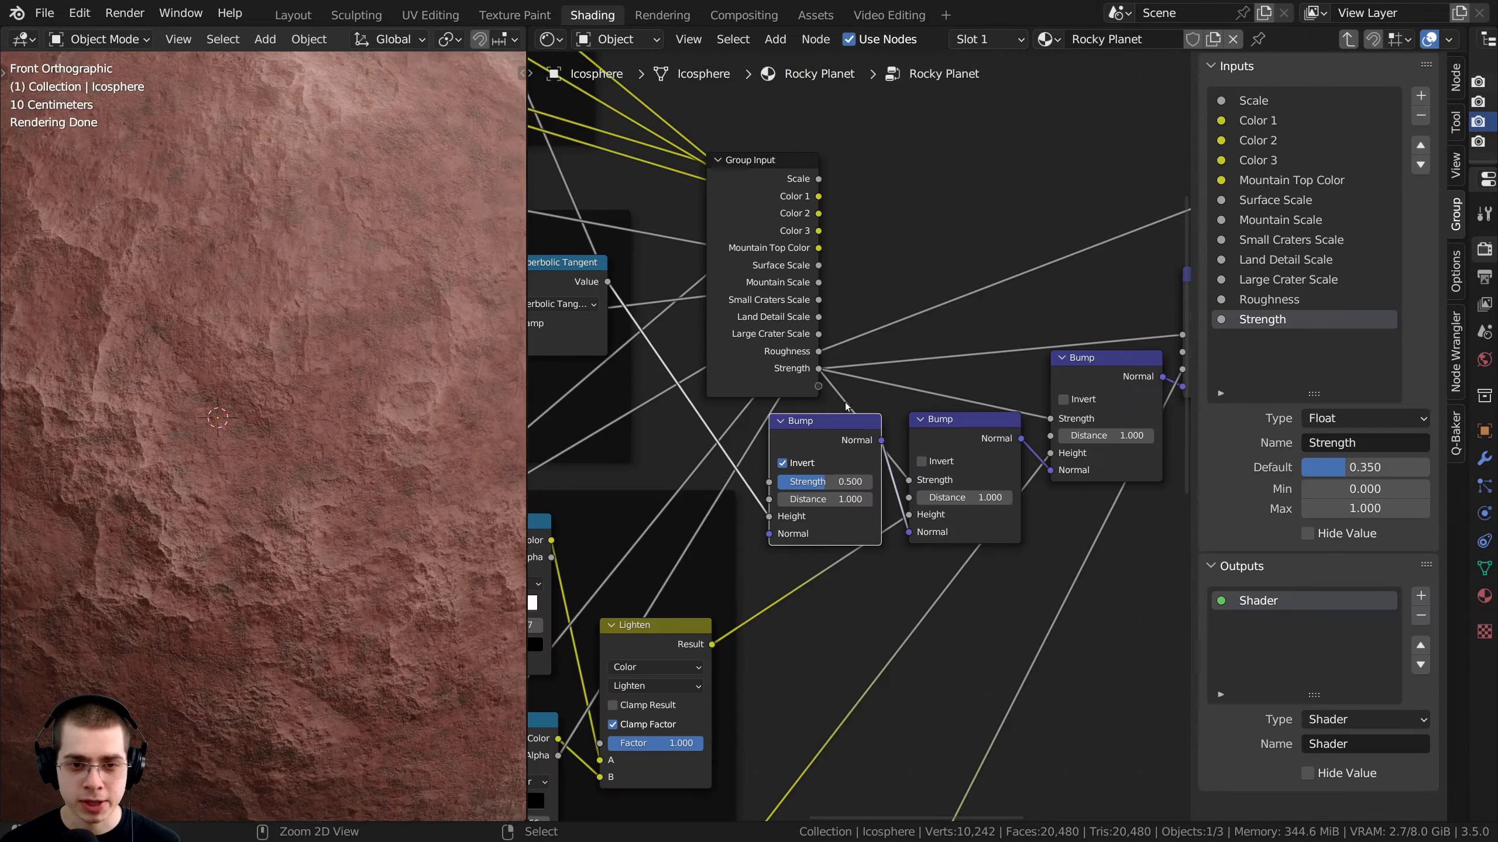
Disconnect the shared Strength input from the first three Bump nodes
ctrl+right_drag(915, 403, 938, 391)
scroll(1002, 372, down, 1)
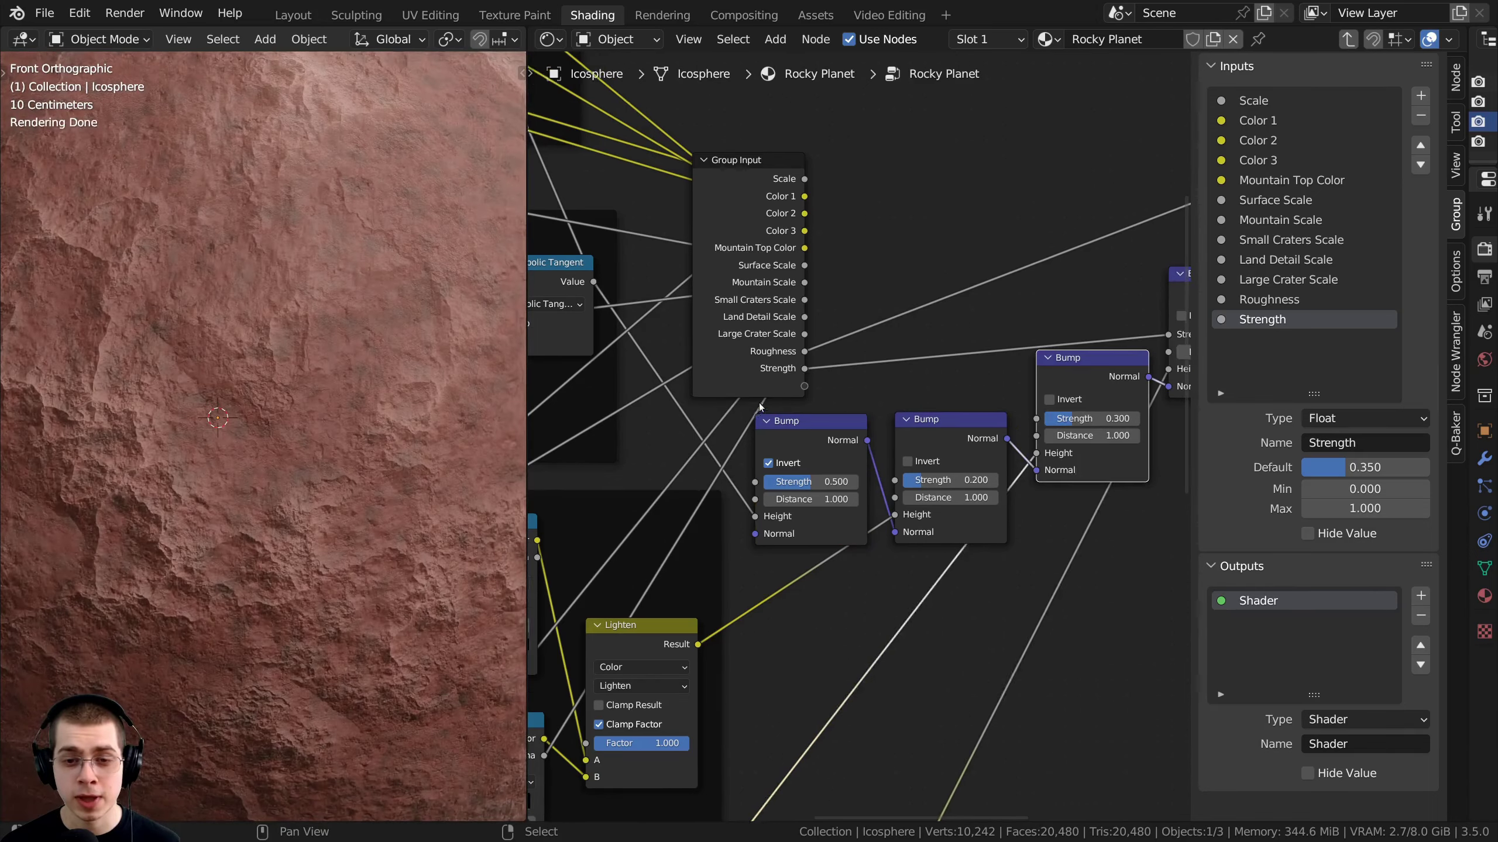
scroll(808, 503, up, 4)
middle_drag(973, 408, 950, 406)
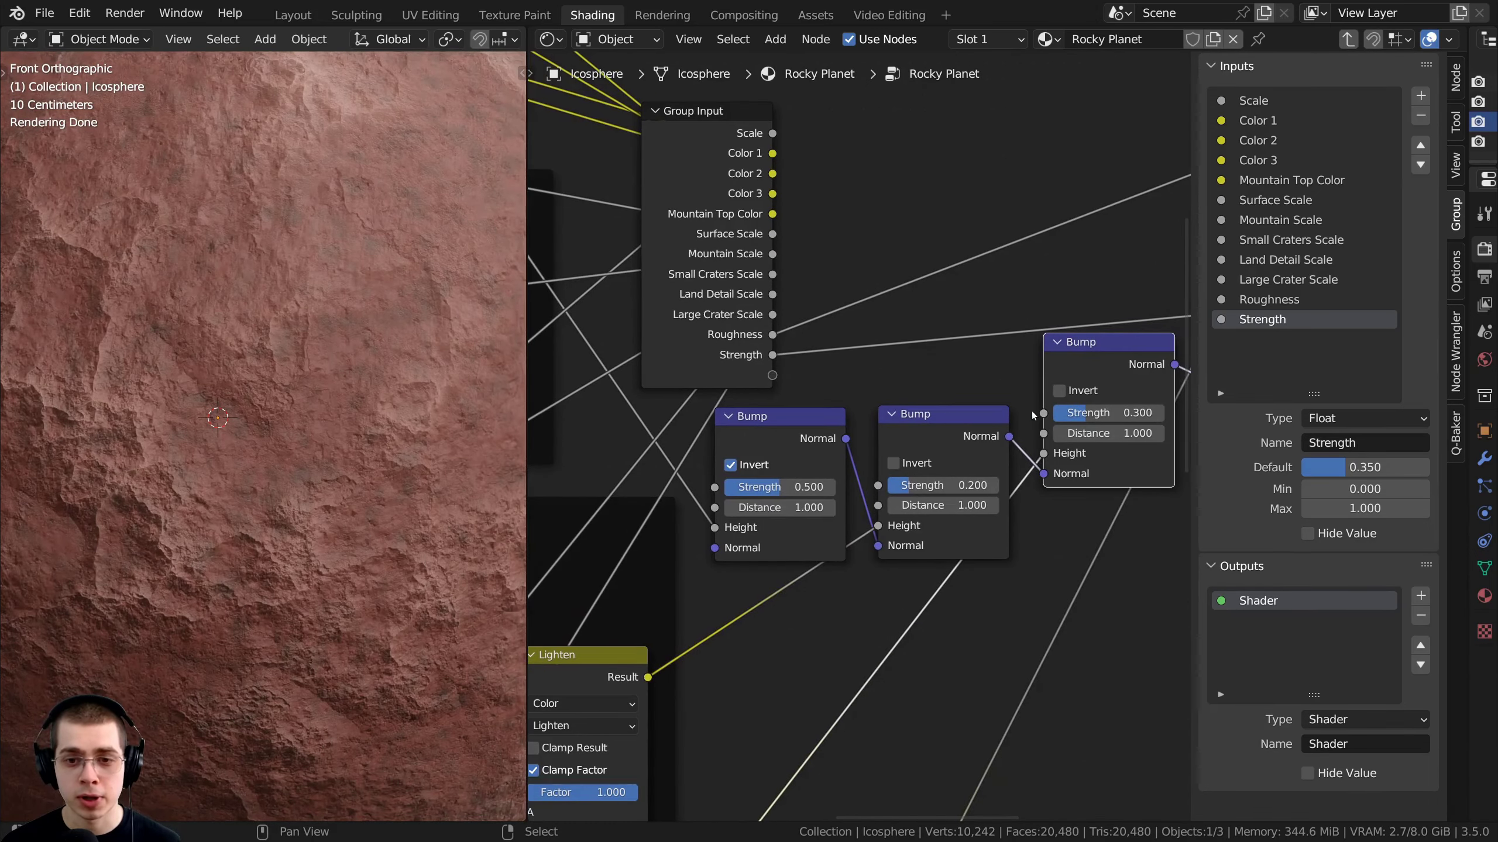
Expose the Strength of each of the first three Bump nodes as its own group input and move the Group Input node clear
drag(1036, 414, 760, 372)
drag(1043, 413, 772, 396)
drag(715, 487, 772, 416)
drag(736, 352, 689, 313)
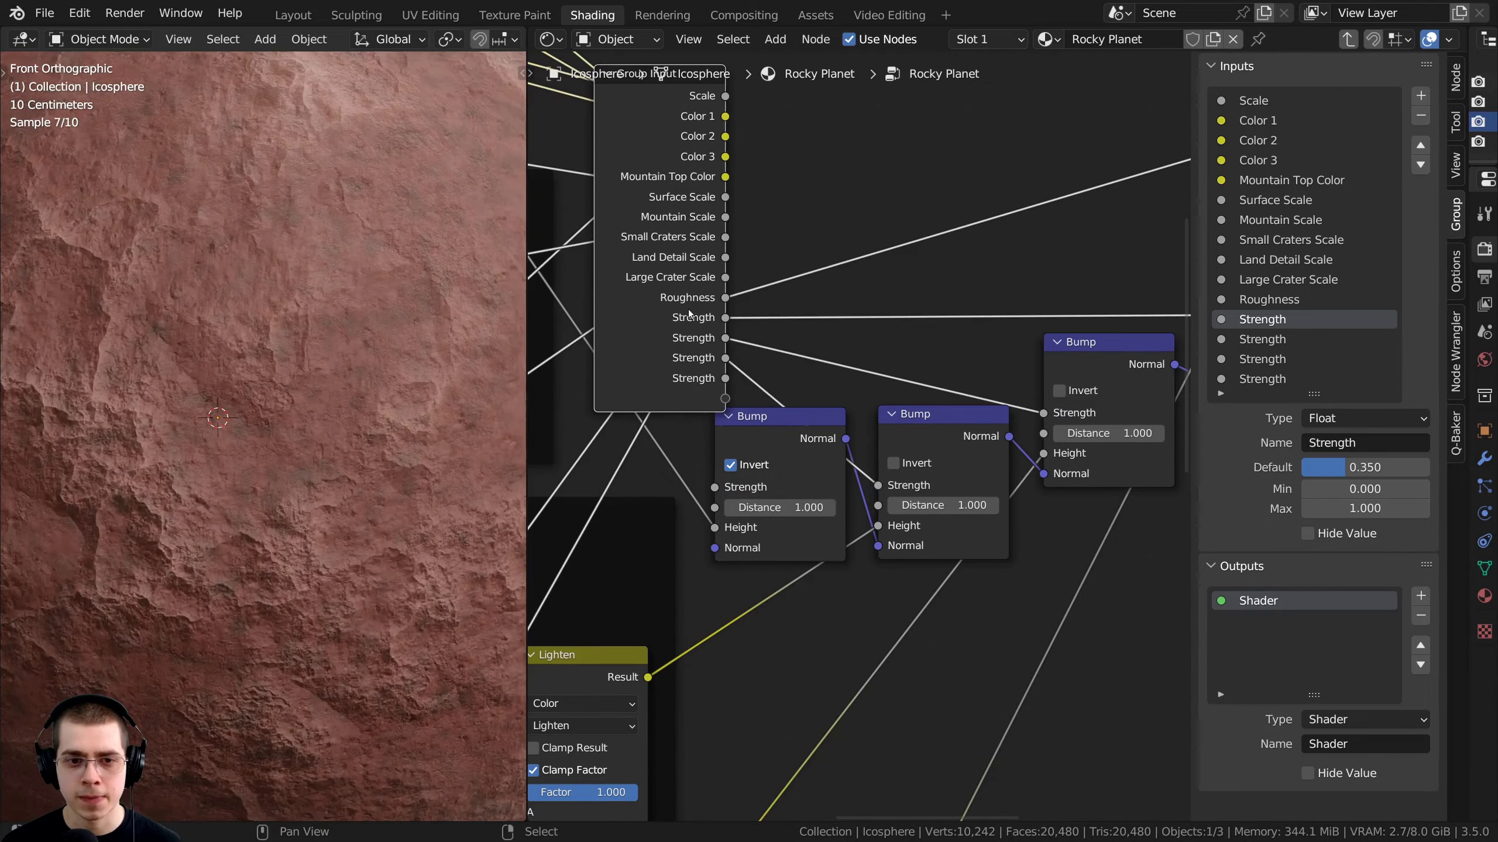
middle_drag(683, 336, 793, 394)
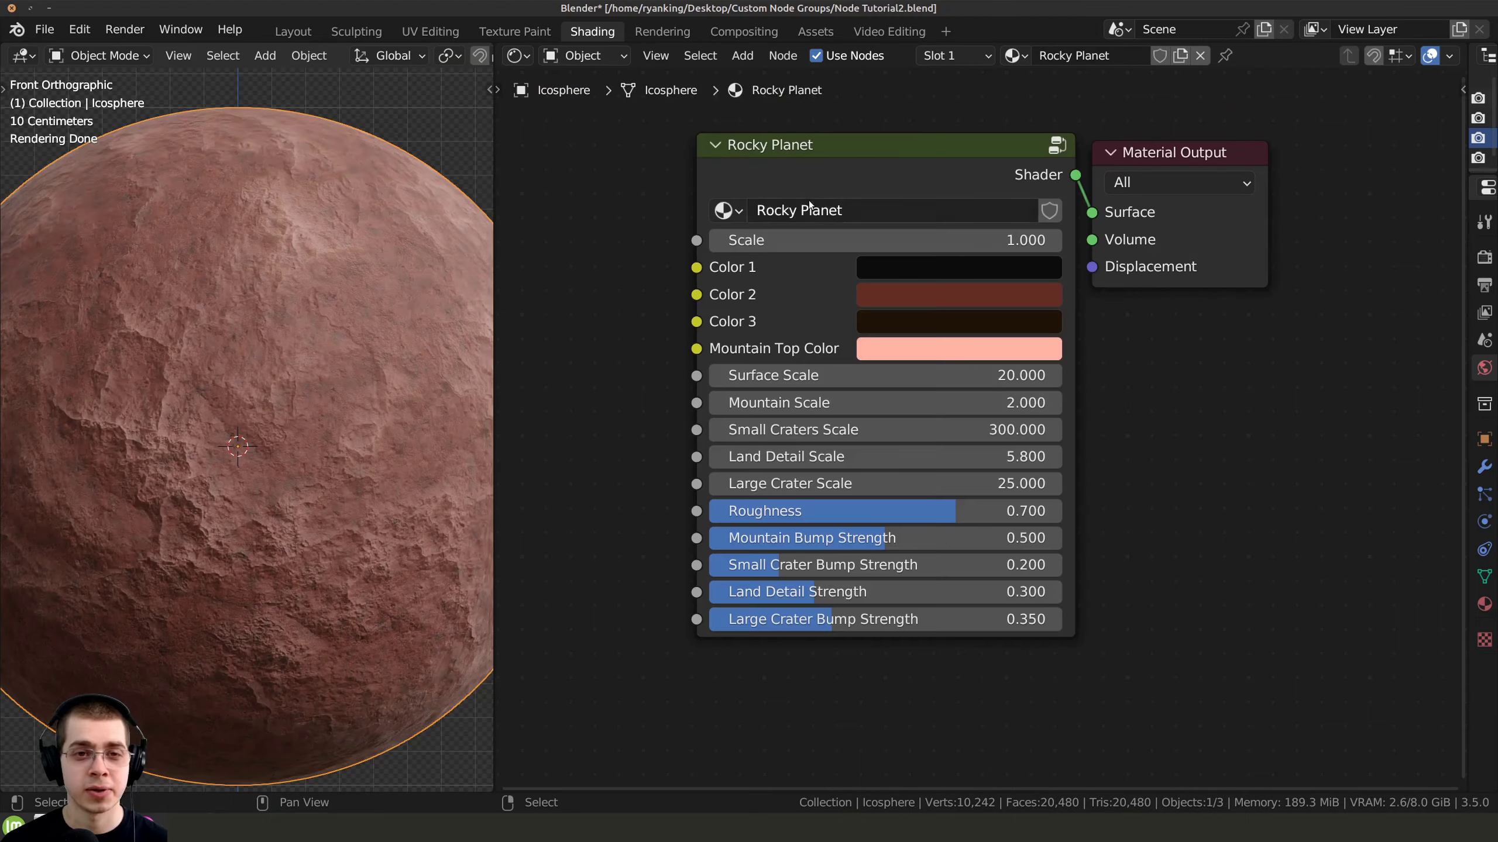
Try the Rocky Planet node's Mountain Bump Strength at 1.000 on the planet surface and undo the change
drag(806, 178, 789, 176)
shift+middle_drag(264, 494, 289, 427)
scroll(289, 427, up, 1)
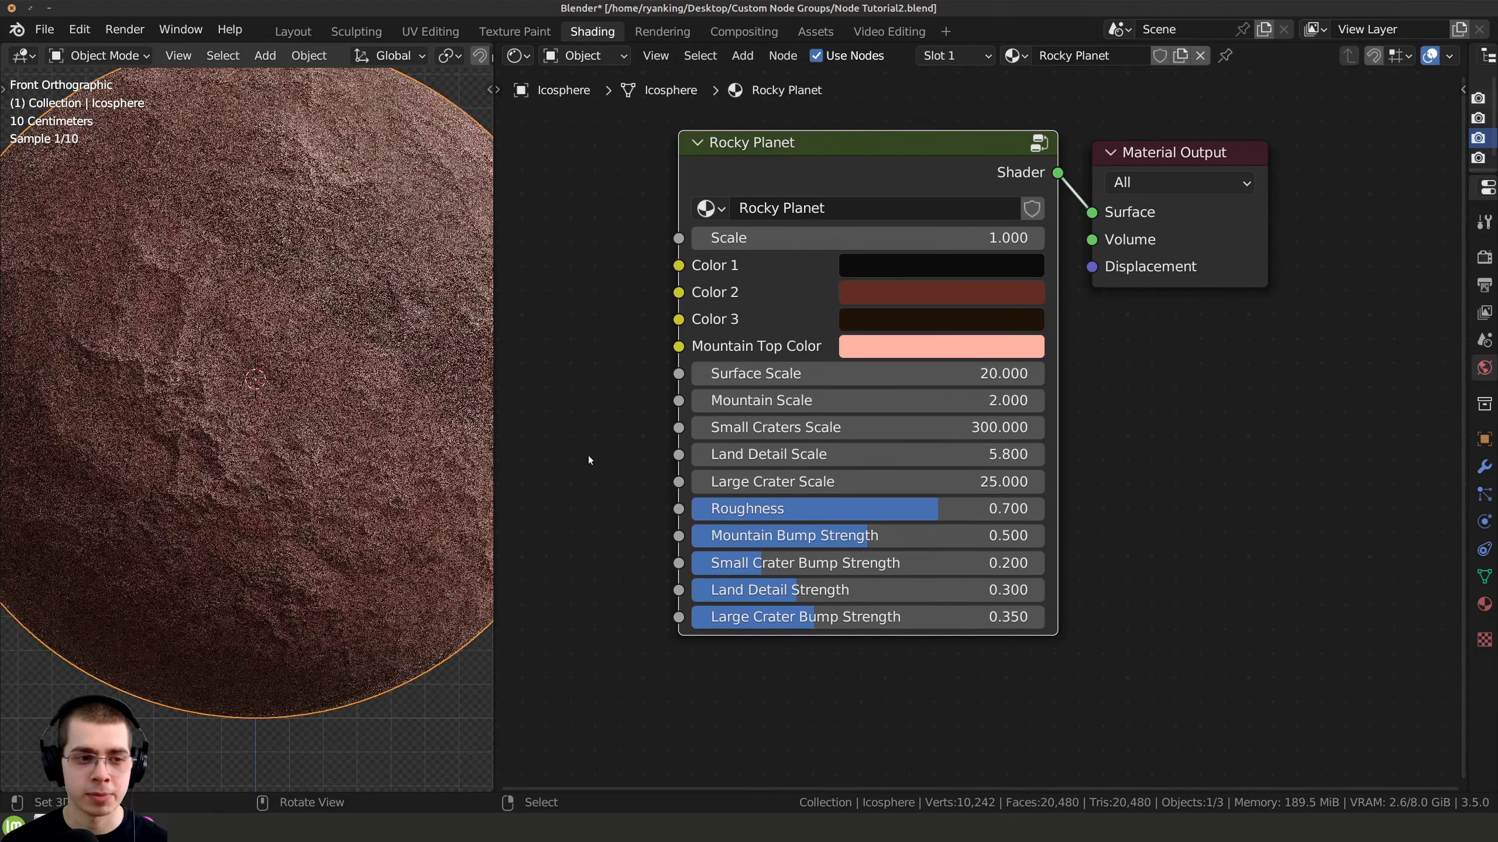
middle_drag(790, 461, 837, 360)
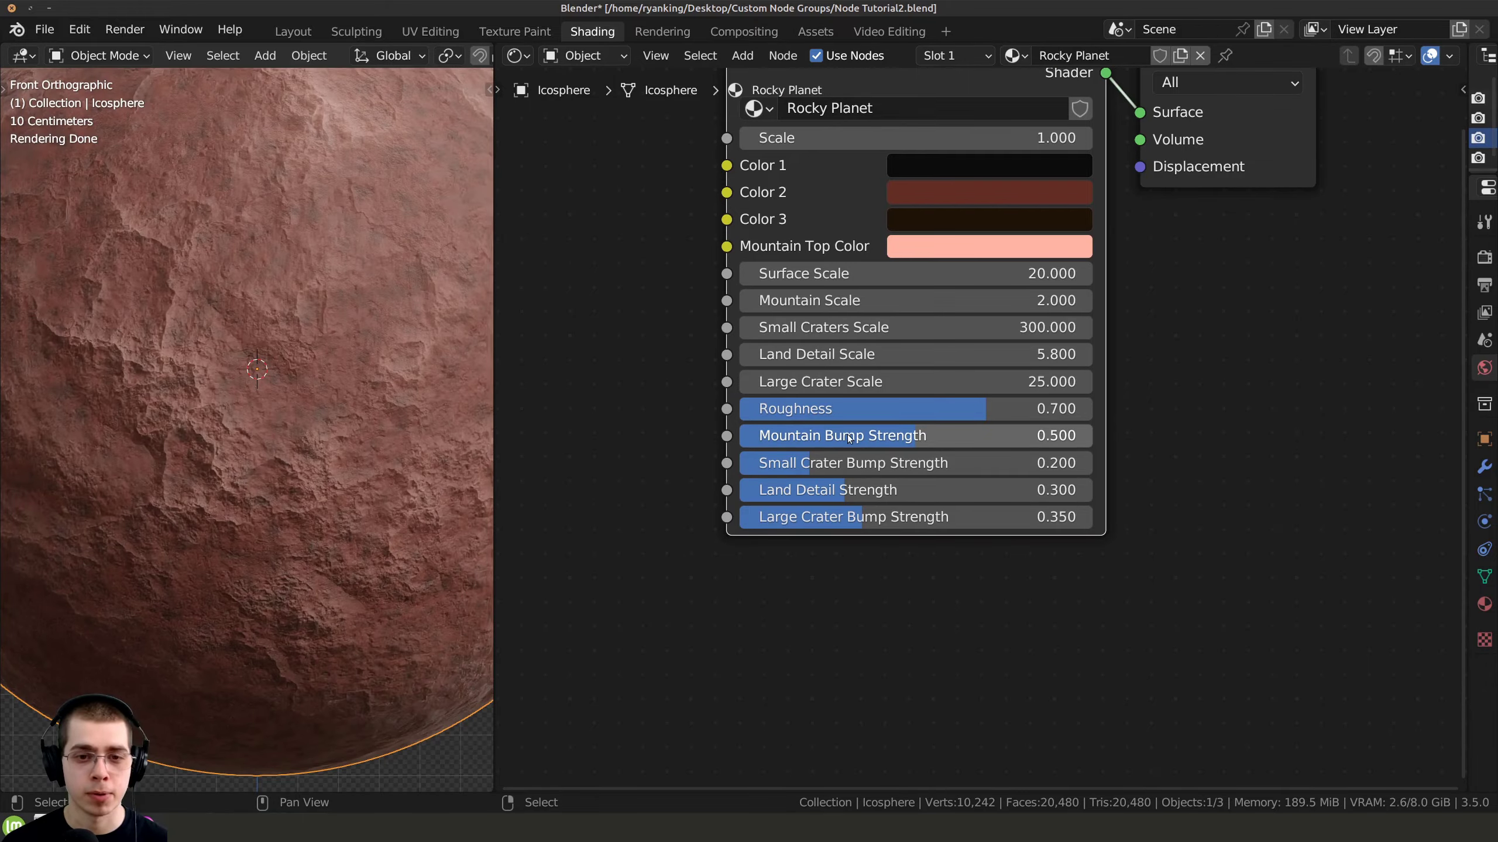
drag(848, 437, 1093, 439)
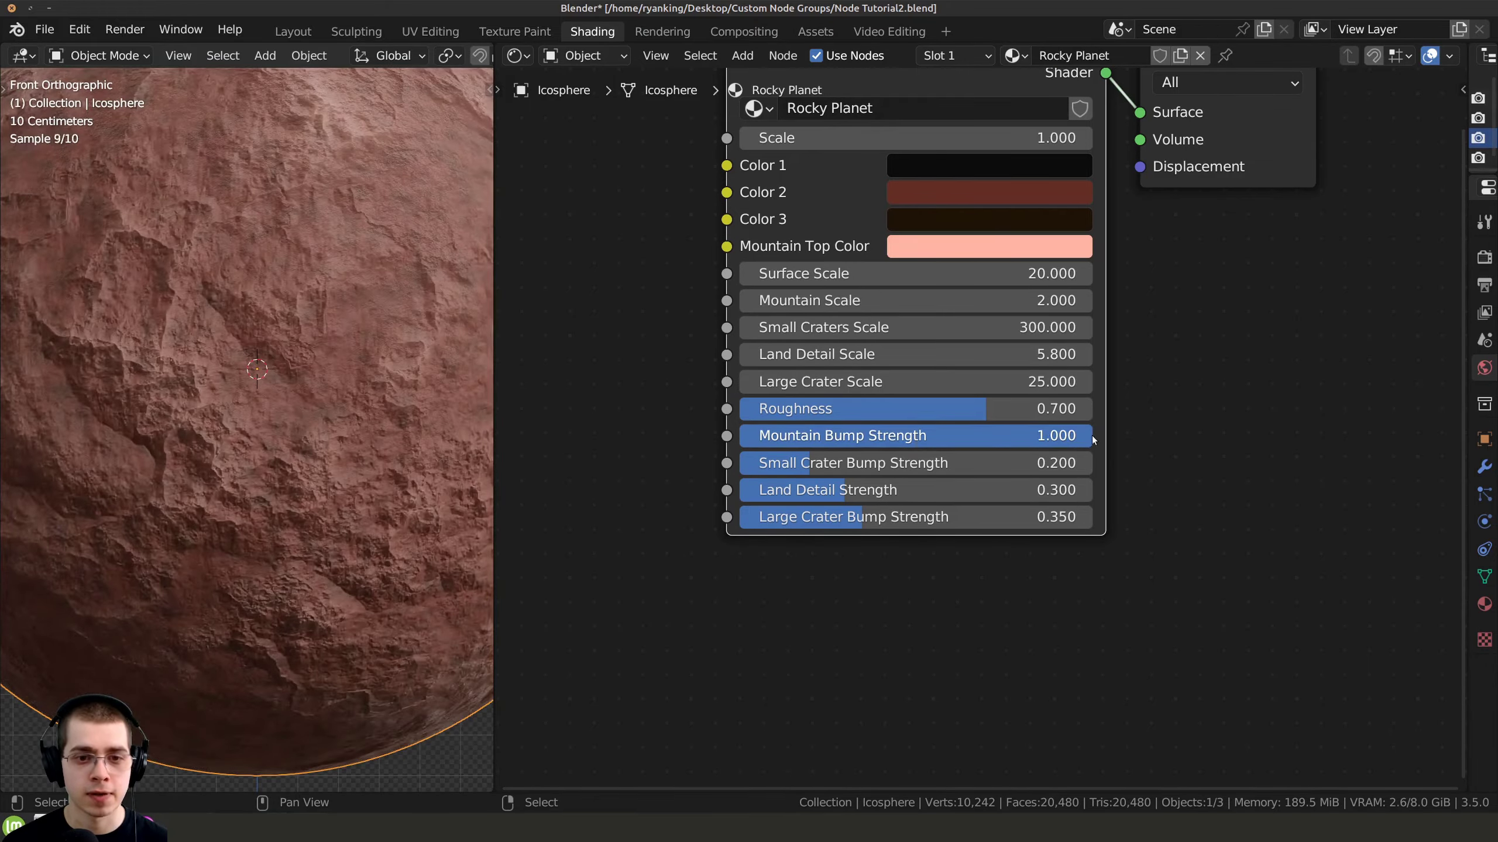
key(ctrl+z)
Vary the Small Crater Bump, Land Detail and Large Crater Bump Strengths in turn to test them, undoing each trial
drag(868, 463, 758, 490)
key(ctrl+z)
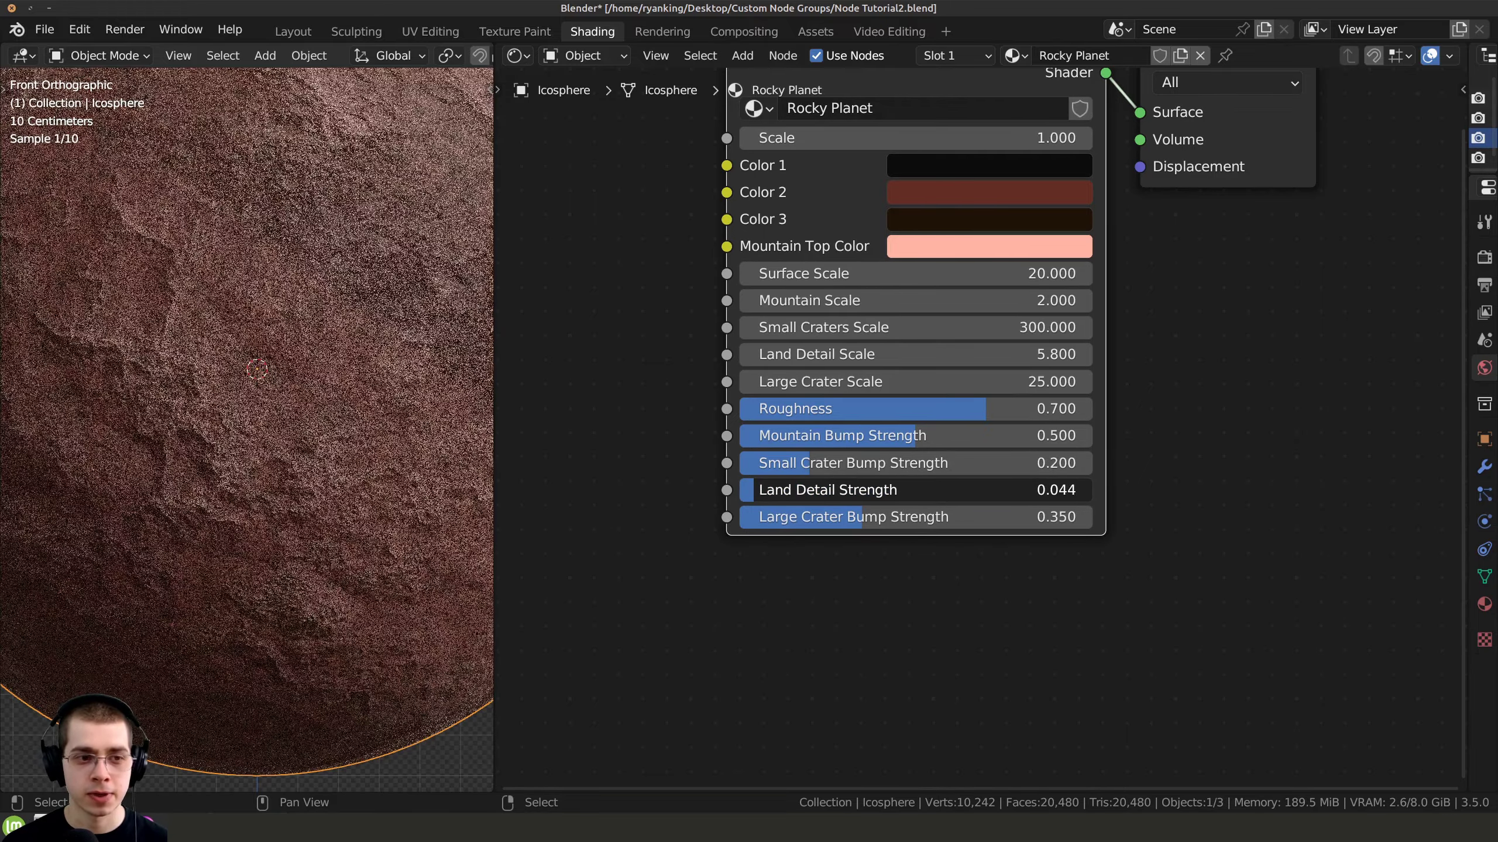
key(ctrl+z)
mouse_move(868, 523)
mouse_down()
mouse_move(1087, 523)
mouse_move(872, 524)
mouse_up()
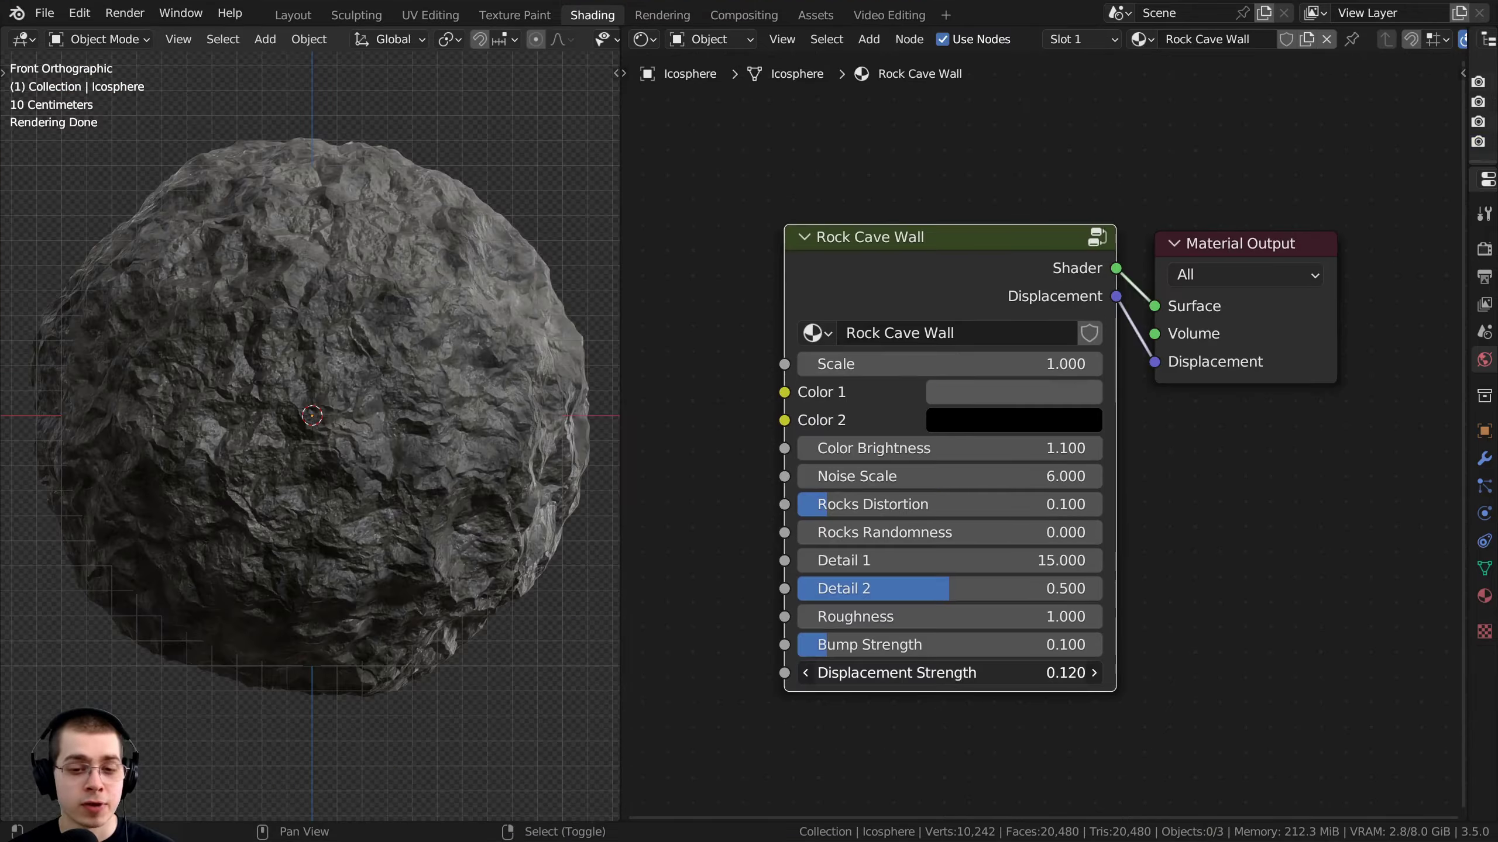
Vary the Rock Cave Wall node's Displacement Strength, trying 0.080, to test its effect on the rock, and undo the change
mouse_move(949, 673)
mouse_down()
mouse_move(996, 673)
mouse_move(920, 673)
mouse_up()
key(ctrl+z)
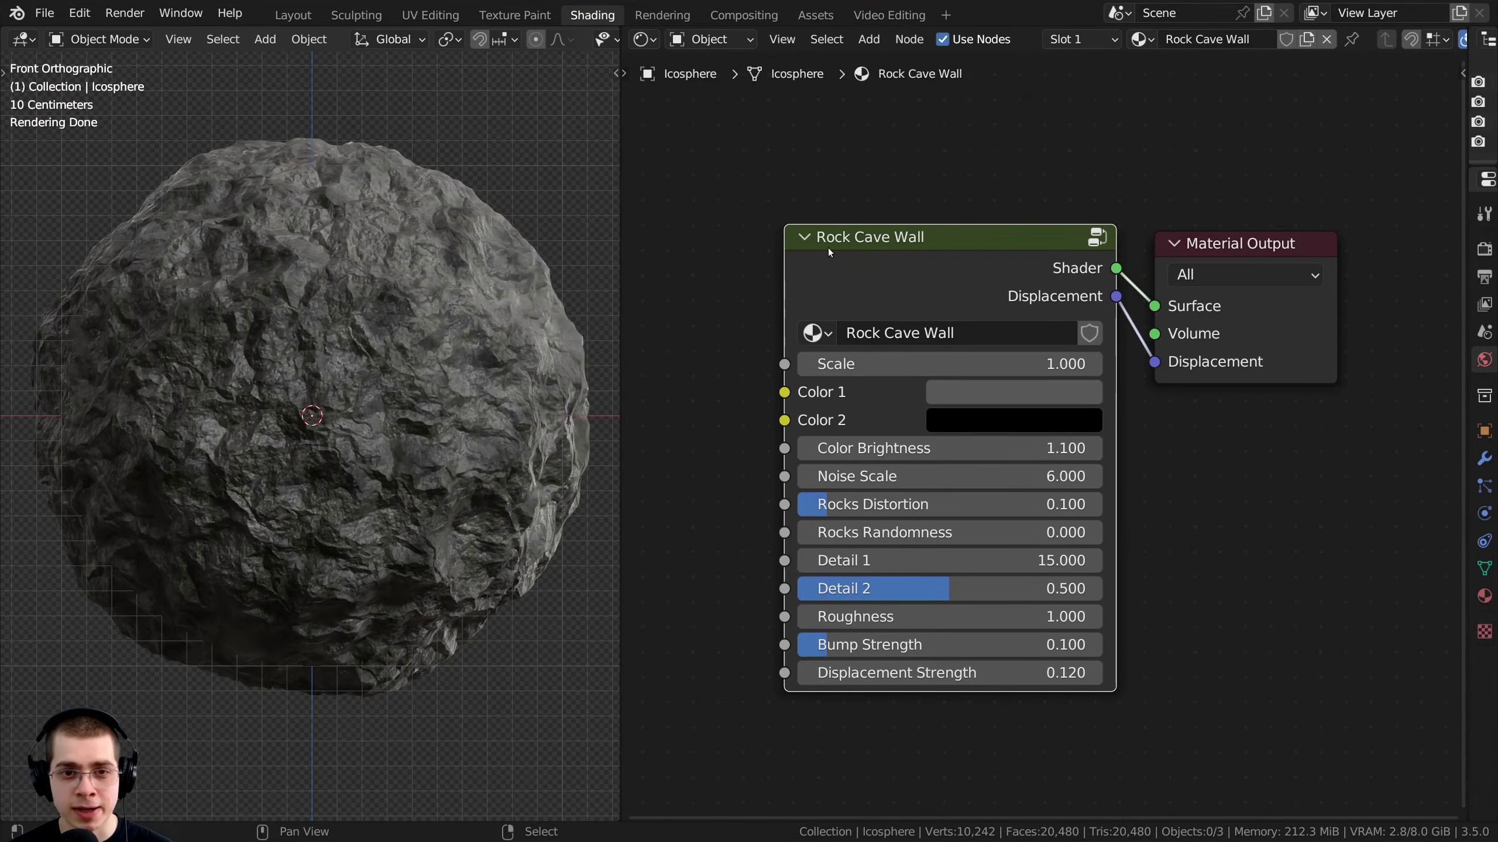
mouse_move(891, 673)
mouse_down()
mouse_move(955, 672)
mouse_move(855, 673)
mouse_move(879, 692)
mouse_move(945, 673)
mouse_move(898, 673)
mouse_move(946, 673)
mouse_move(889, 672)
mouse_up()
key(Tab)
key(Tab)
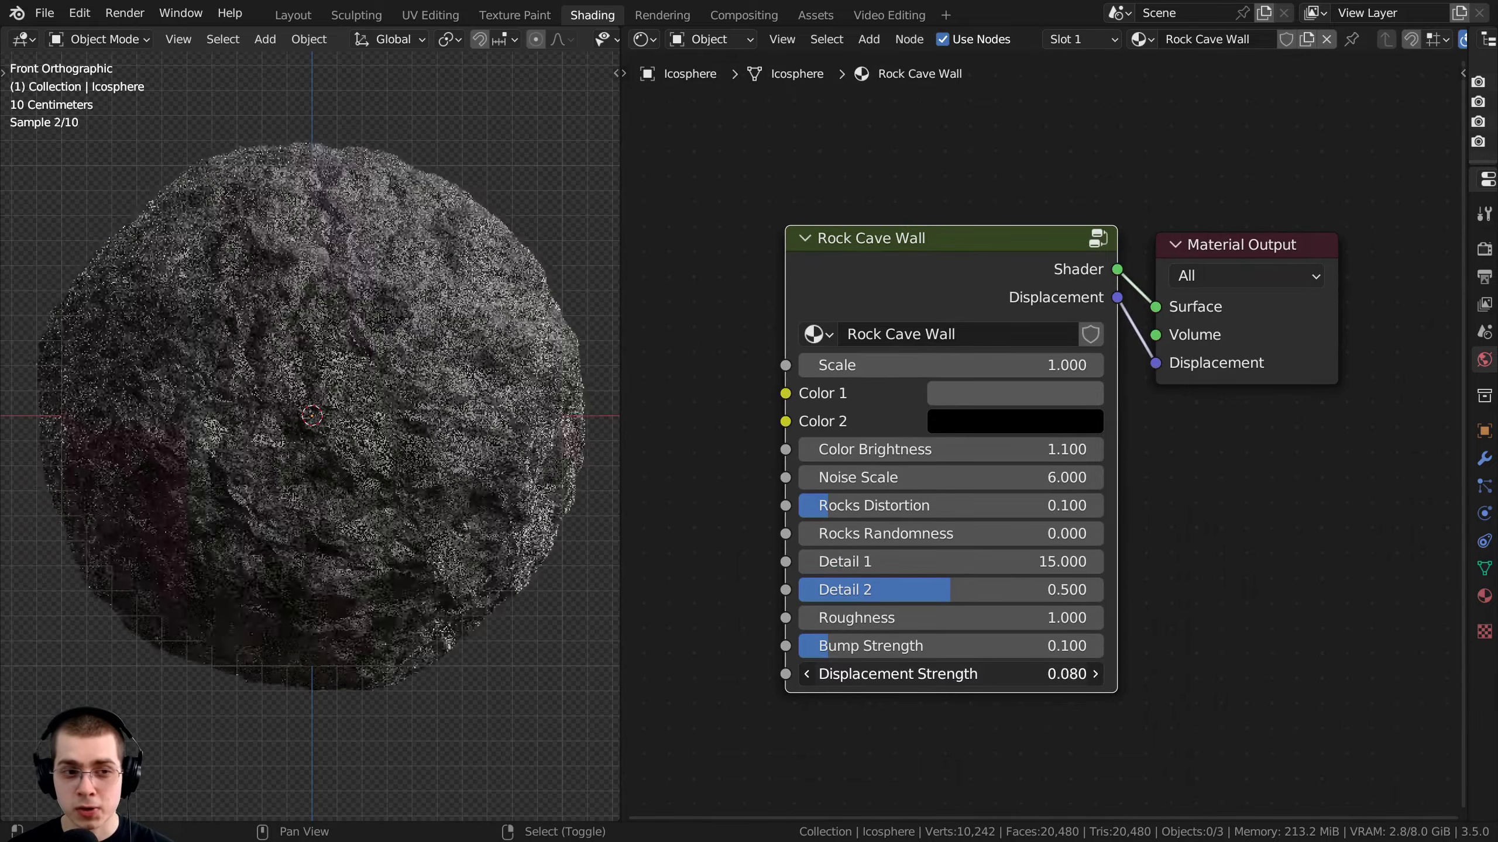
Enter the Rock Cave Wall group and trace the Displacement node's Scale link back to the Group Input's Displacement Strength
key(Tab)
scroll(1250, 462, down, 3)
scroll(1249, 461, up, 2)
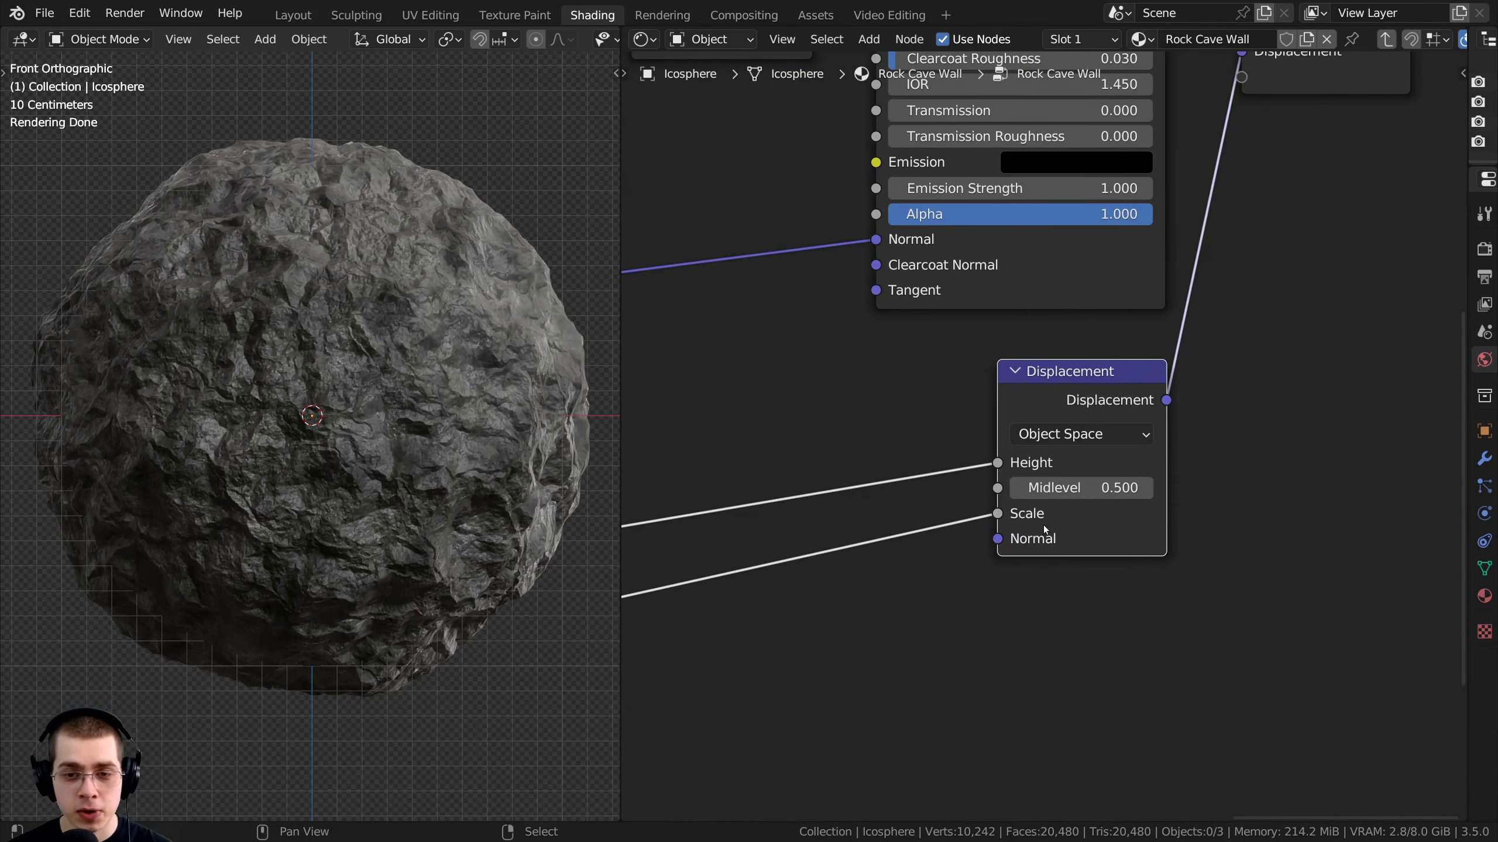
scroll(1043, 507, down, 6)
middle_drag(896, 565, 1444, 454)
middle_drag(737, 584, 1392, 395)
scroll(967, 442, up, 6)
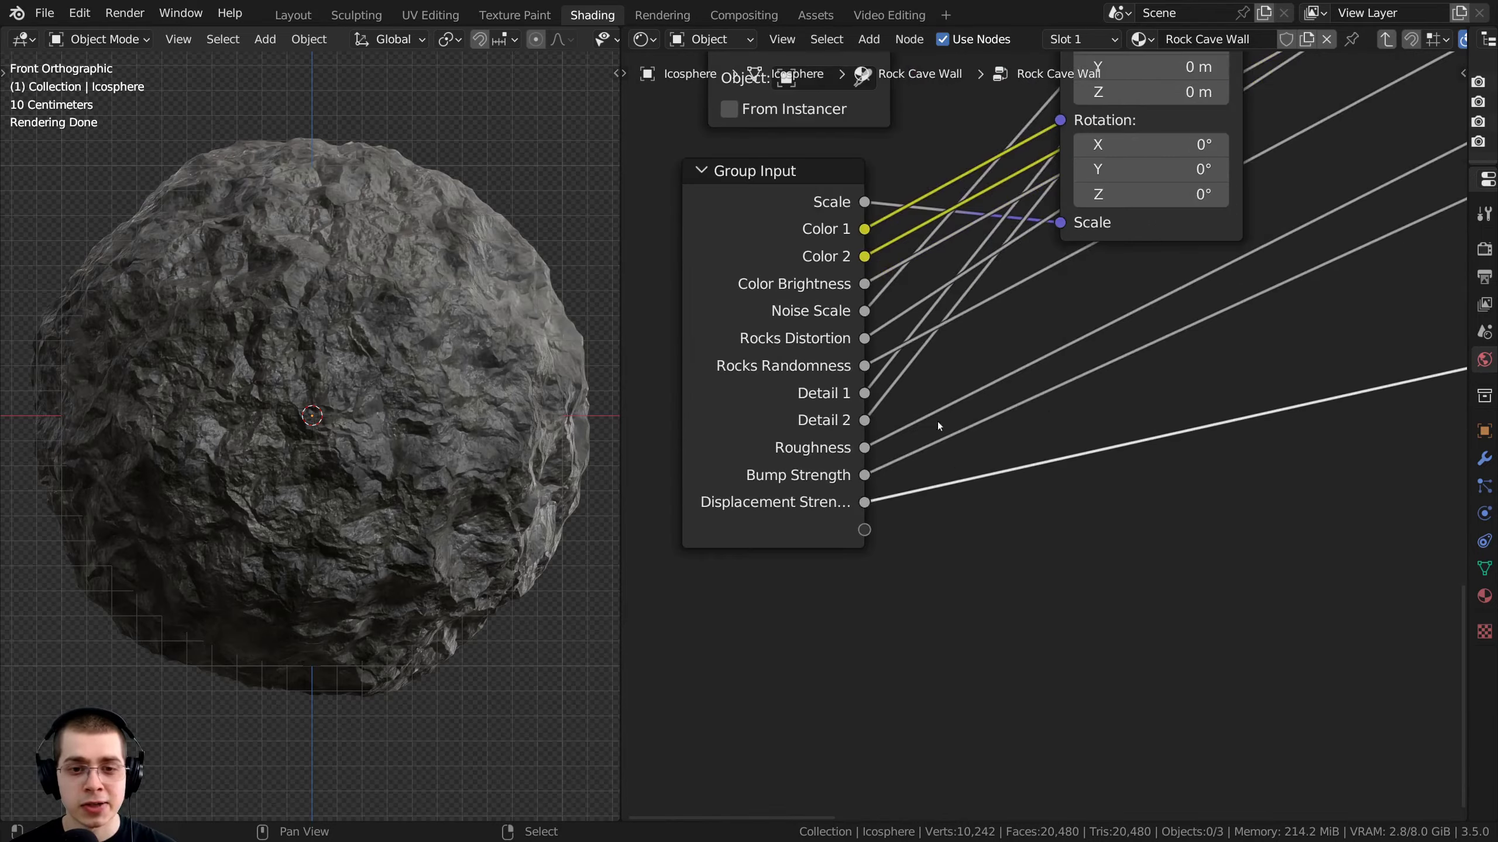
middle_drag(769, 387, 802, 413)
drag(802, 413, 811, 420)
key(Tab)
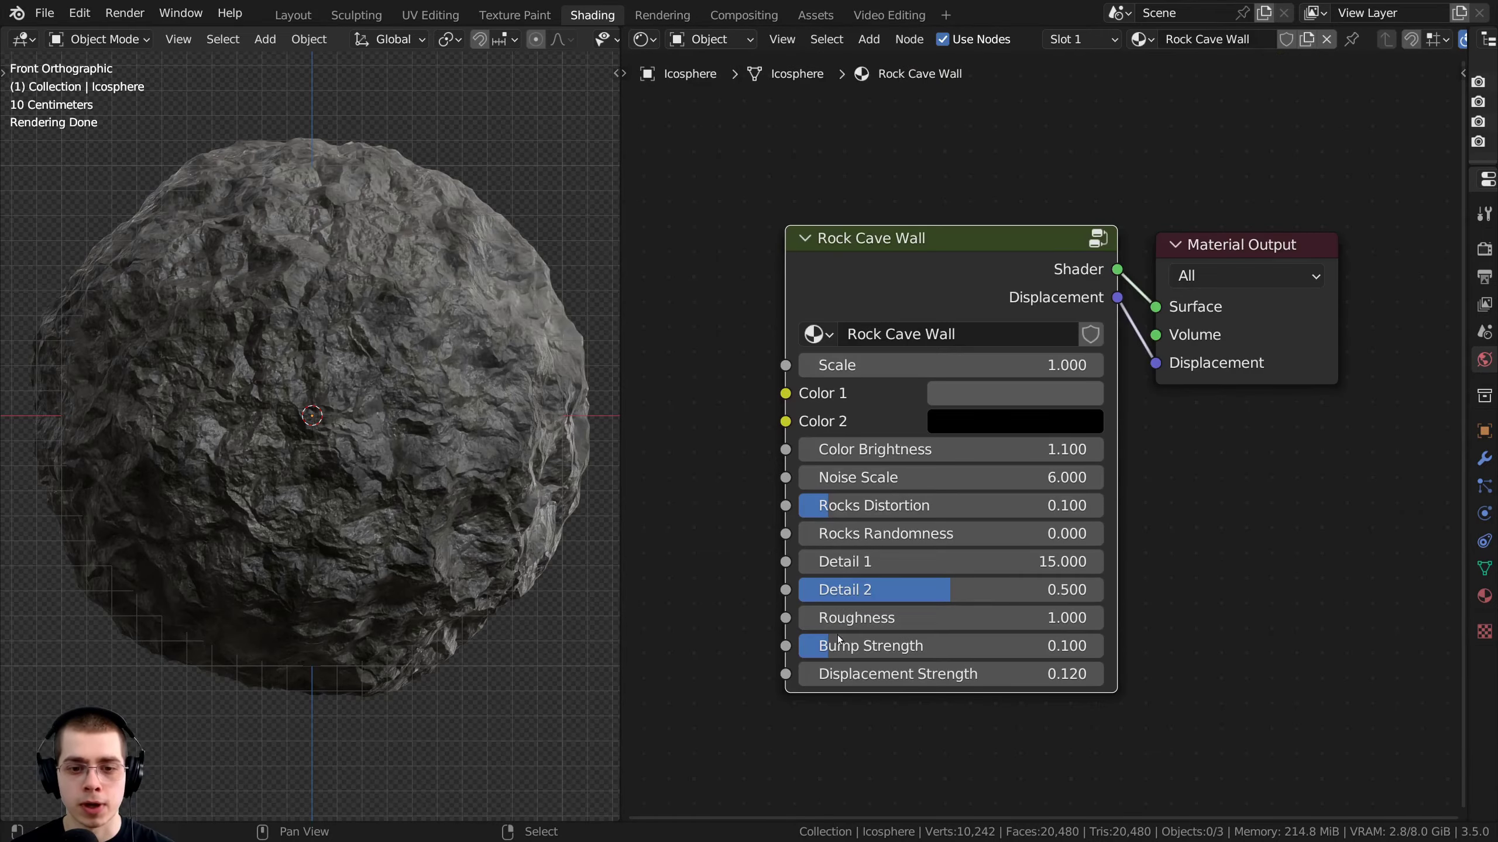
mouse_move(840, 674)
mouse_down()
mouse_move(887, 674)
mouse_move(844, 674)
mouse_up()
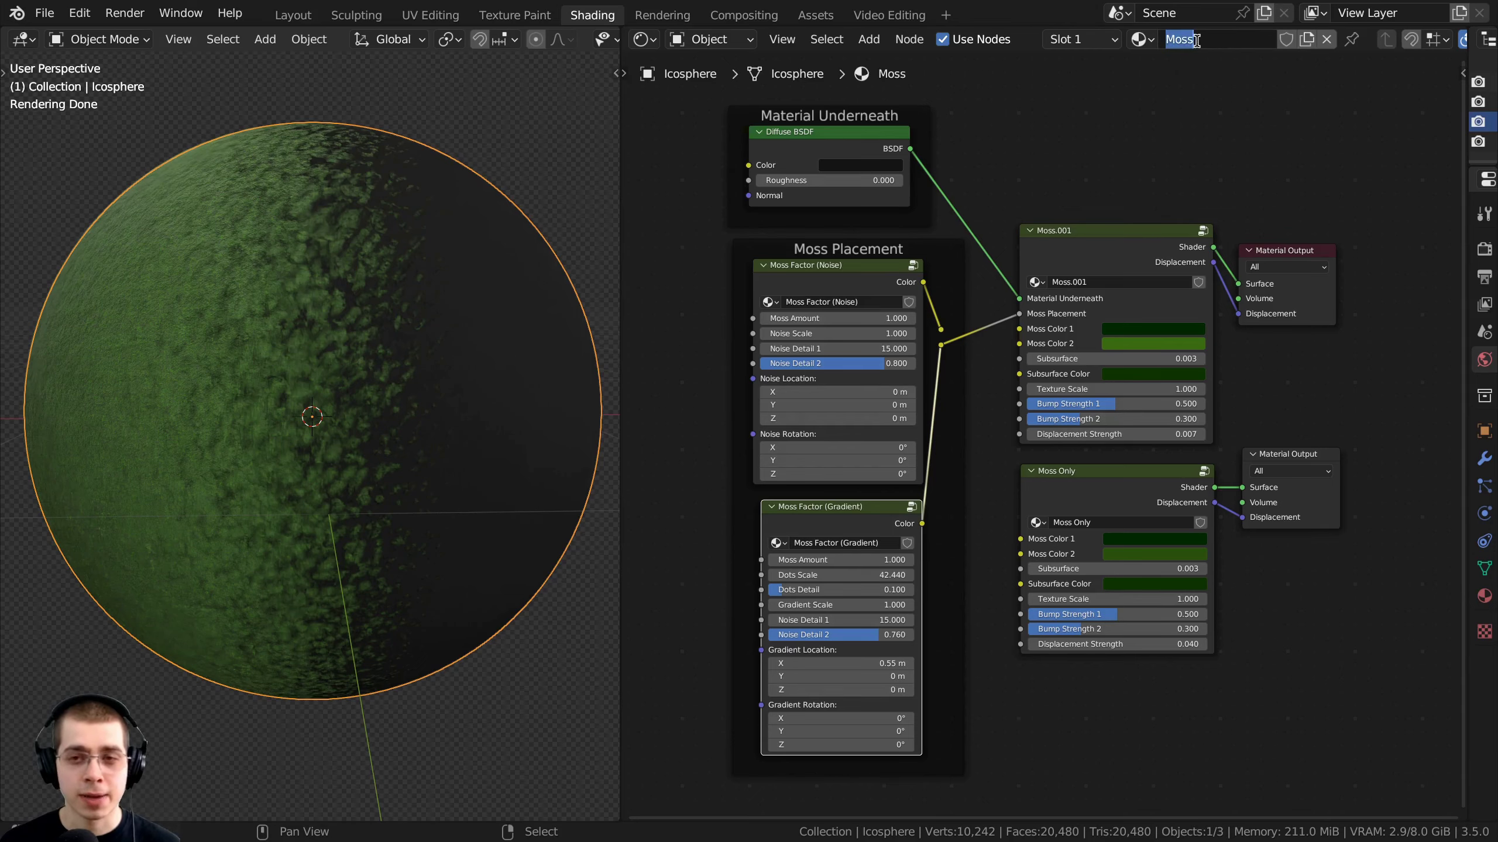
Vary the Moss Factor (Gradient) node's Dots Scale, trying 70.240 and 3.440, and cancel the change
scroll(843, 590, up, 5)
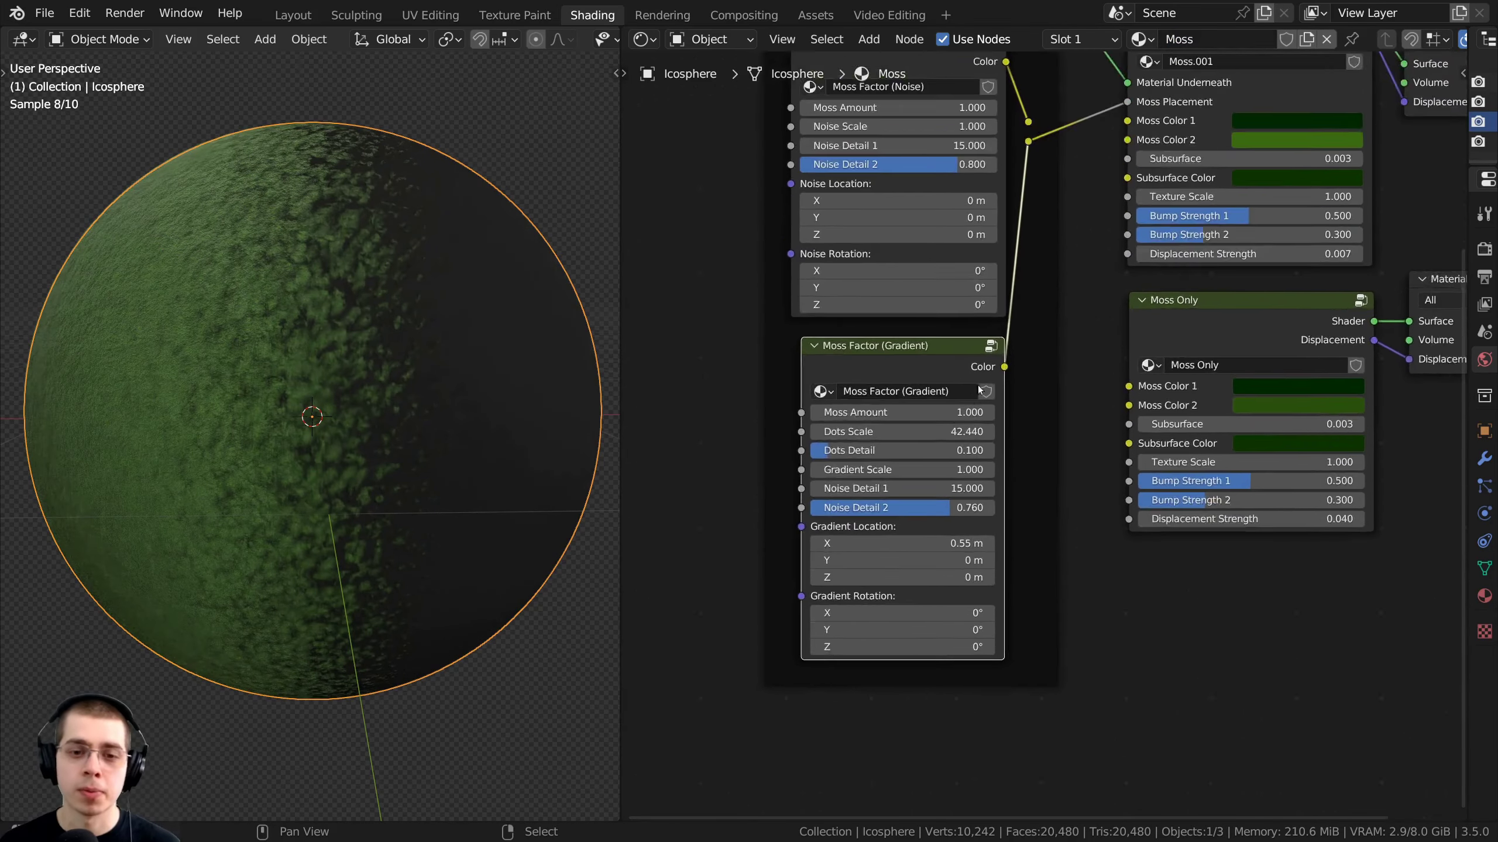
scroll(911, 208, up, 1)
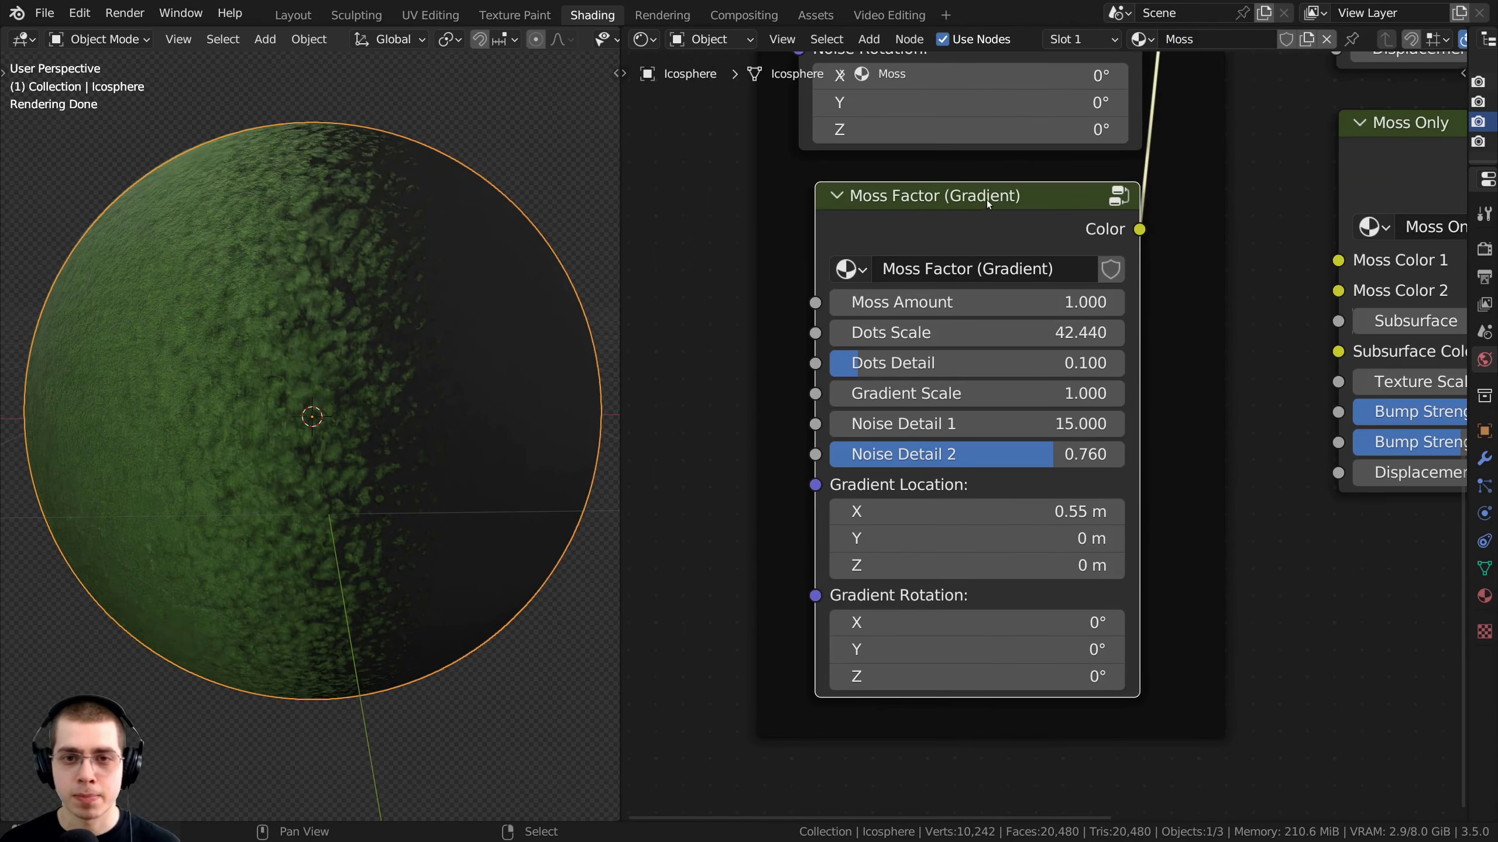
scroll(986, 198, up, 1)
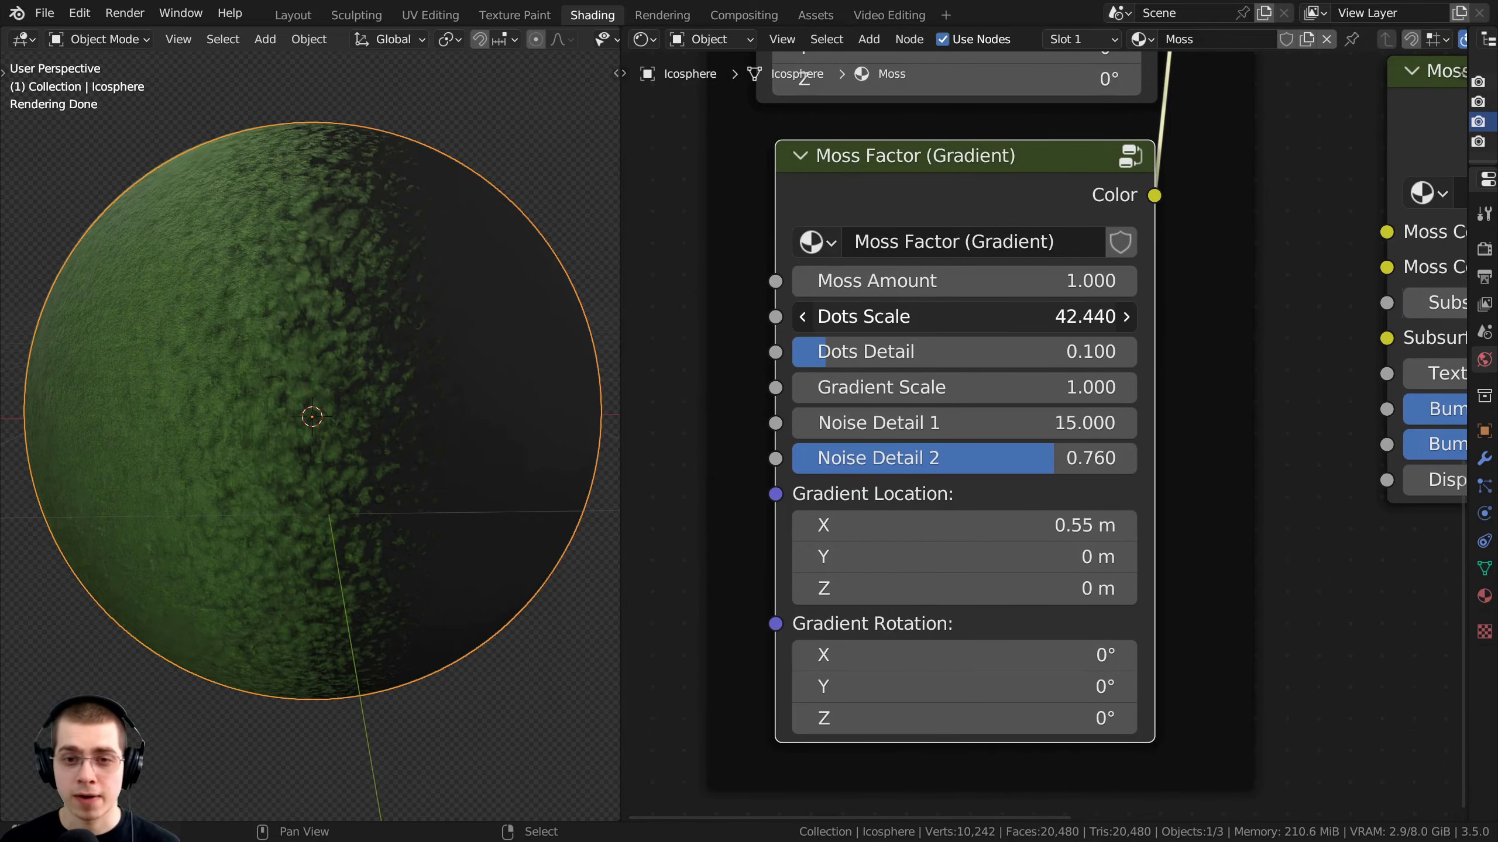
drag(967, 317, 1119, 316)
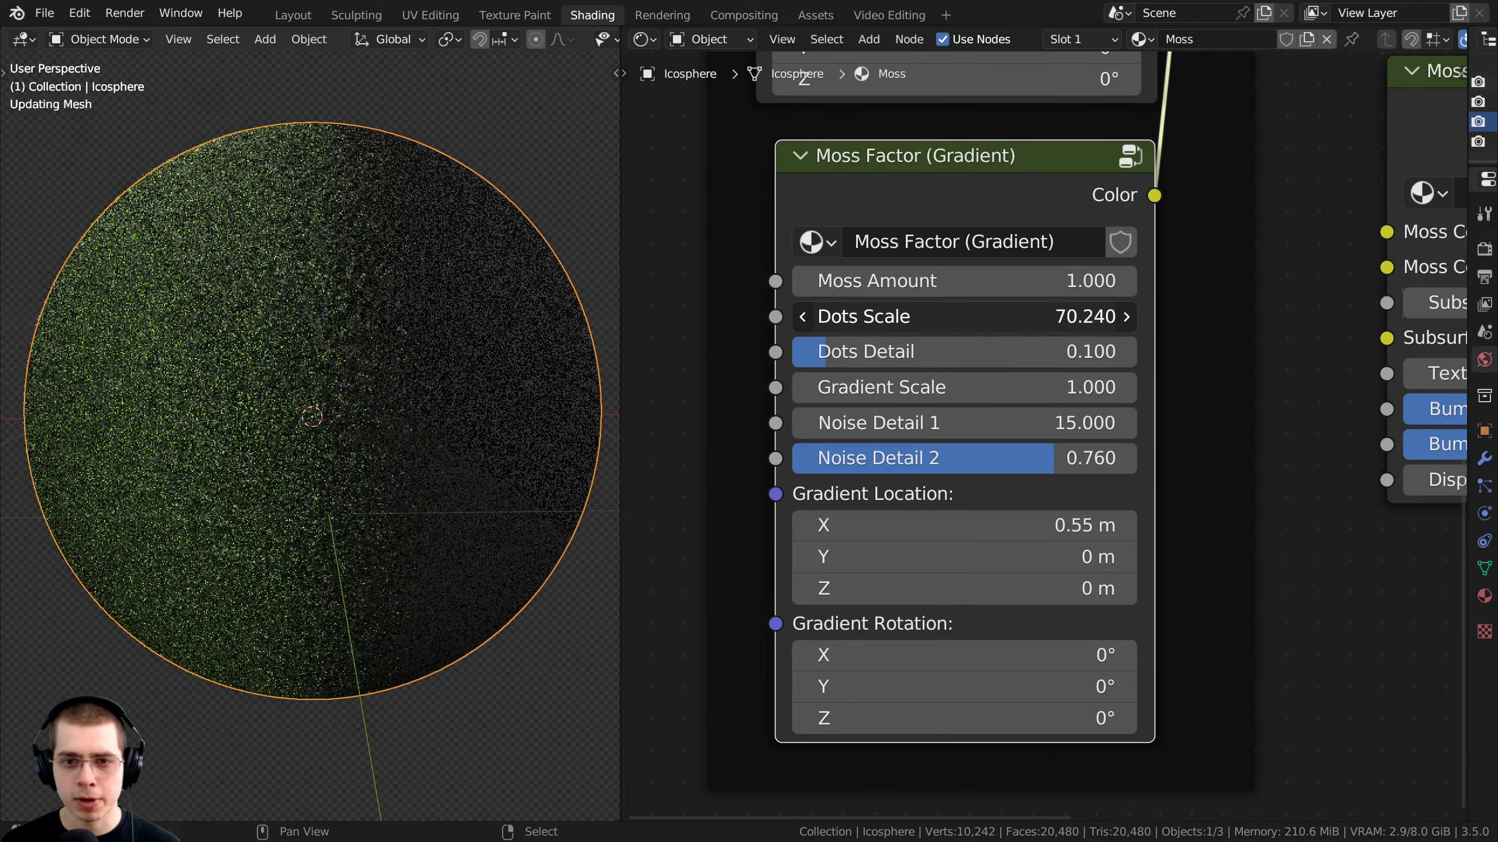
drag(896, 316, 885, 317)
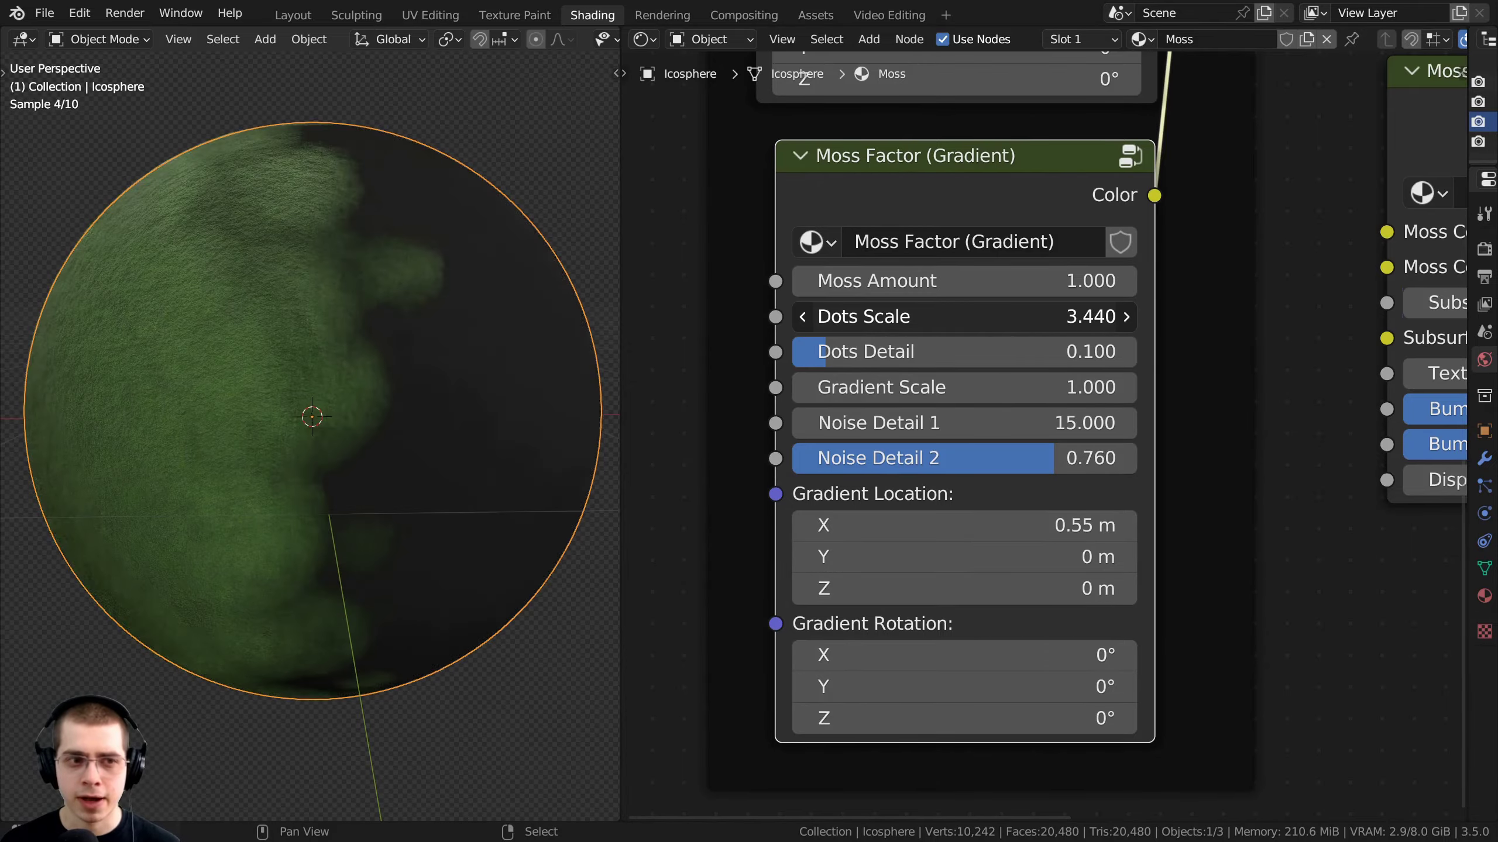
right_click(952, 313)
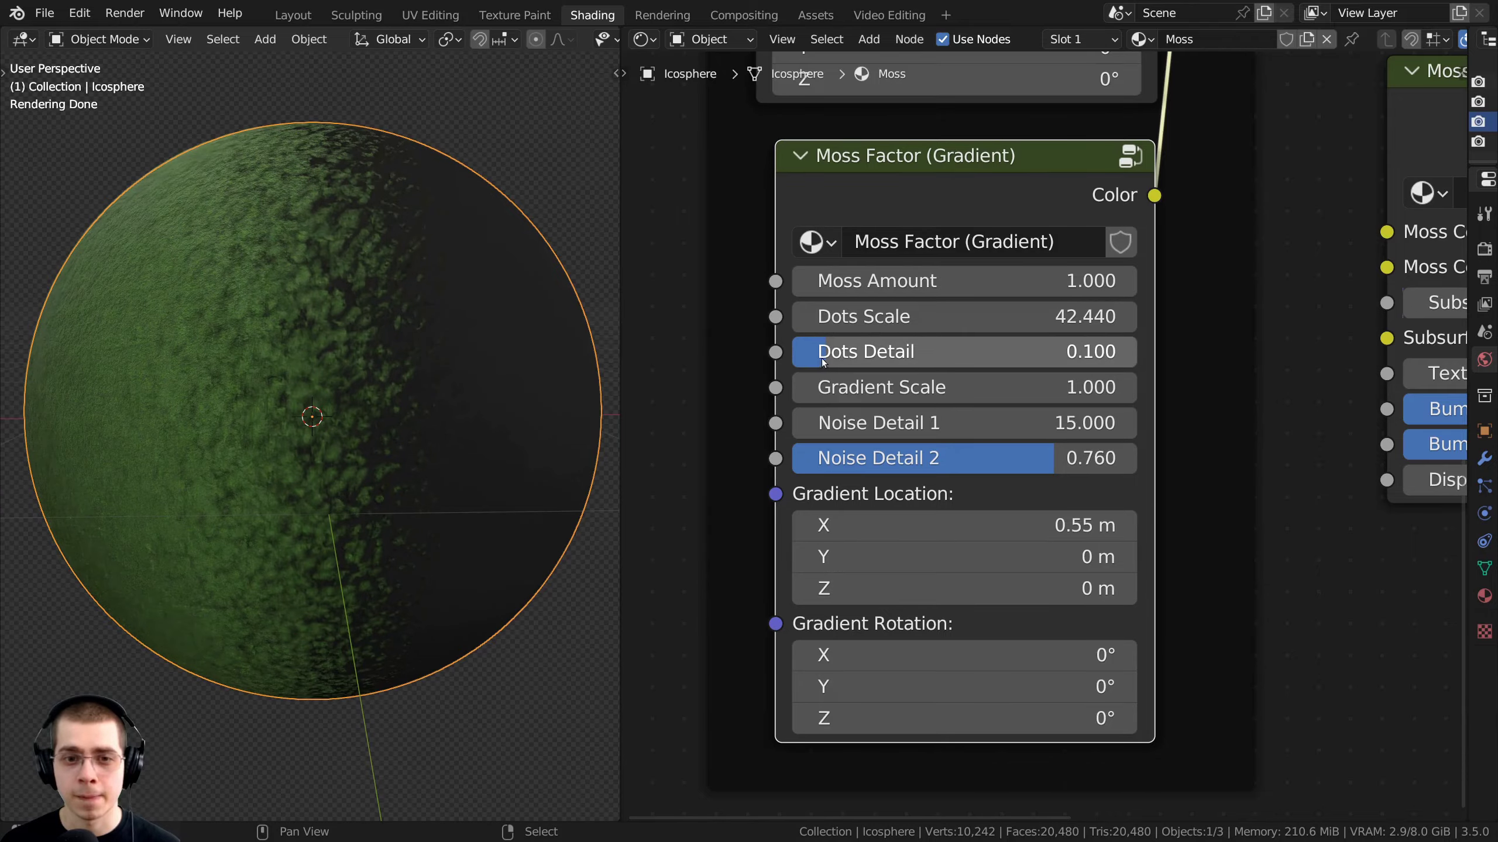
Test changes to the Moss Factor (Gradient) node's Dots Detail and Dots Scale and restore the original values
mouse_move(824, 361)
mouse_down()
mouse_move(1023, 361)
mouse_move(811, 361)
mouse_move(1138, 360)
mouse_move(793, 361)
mouse_move(1136, 361)
mouse_move(826, 360)
mouse_up()
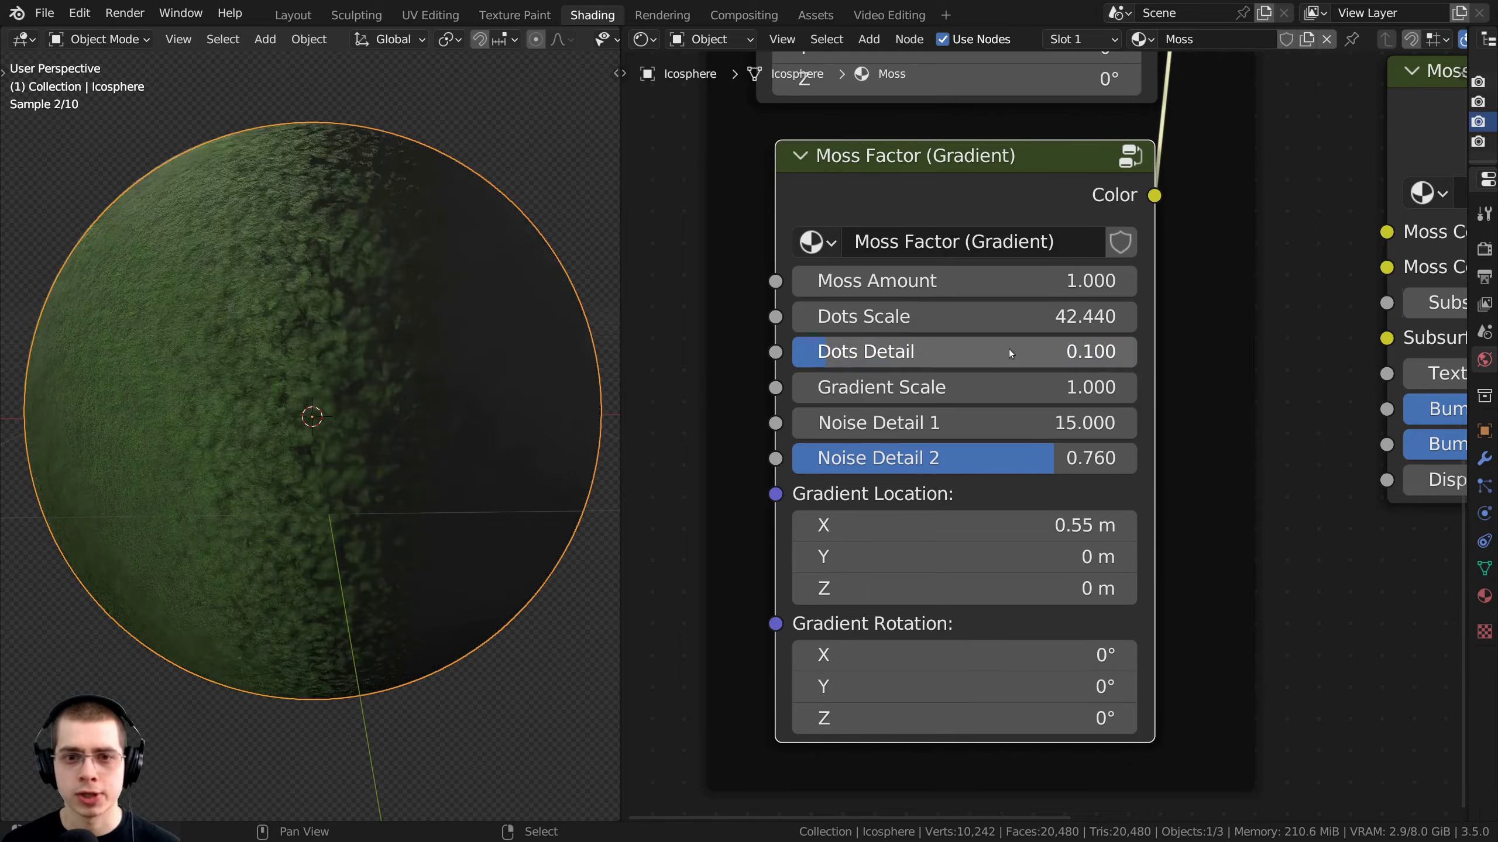
scroll(951, 356, down, 1)
middle_drag(951, 356, 945, 384)
mouse_move(949, 349)
mouse_down()
mouse_move(980, 348)
mouse_move(881, 349)
mouse_move(954, 354)
mouse_up()
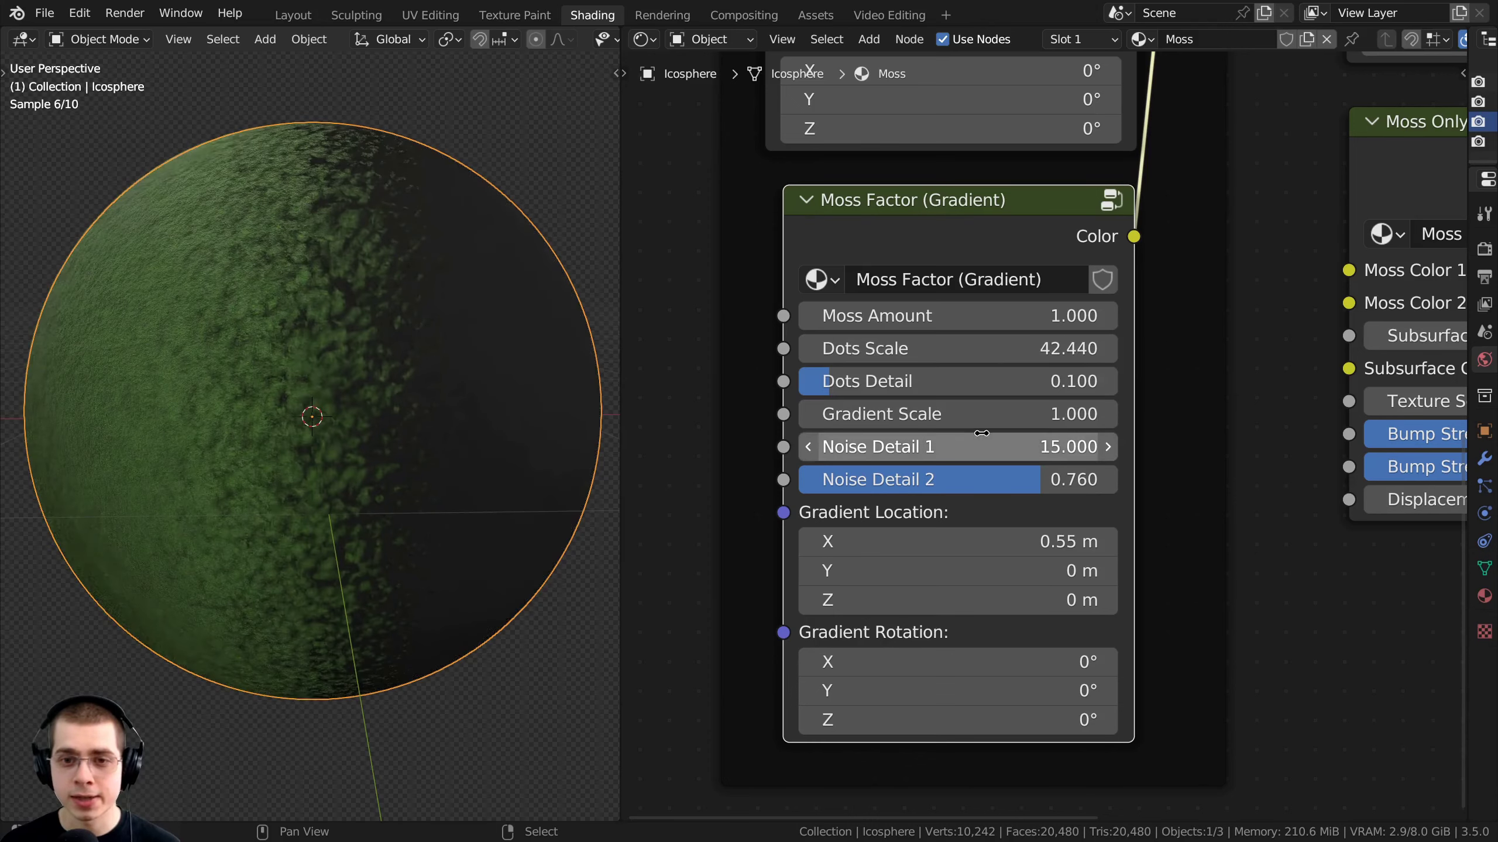
Enter the Moss Factor (Gradient) group, reposition the Group Input node and follow the link from its Dots Scale output
scroll(983, 239, down, 2)
key(Tab)
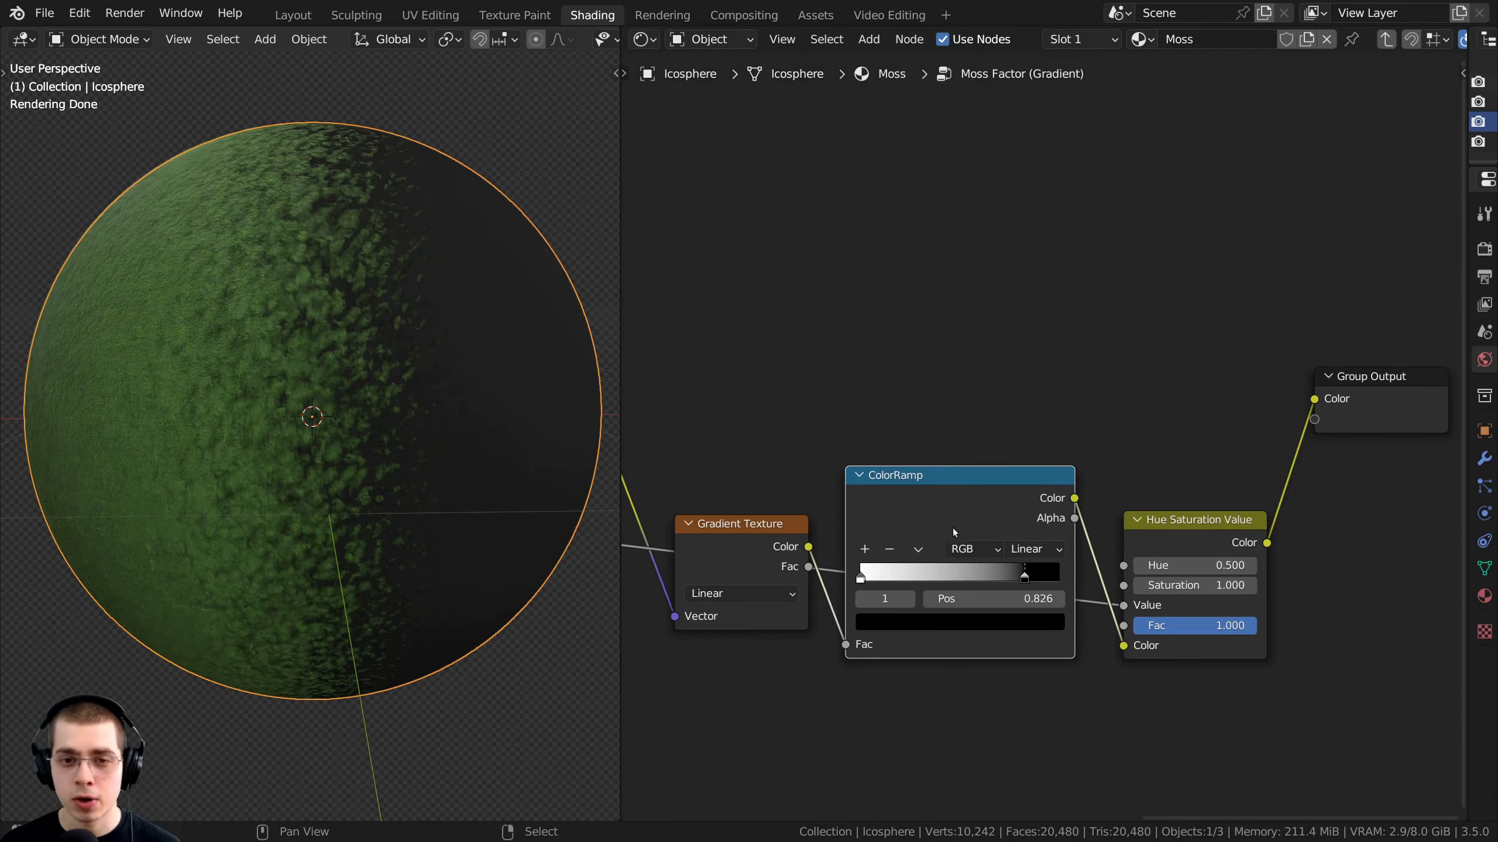
scroll(828, 648, down, 2)
middle_drag(828, 649, 959, 517)
scroll(959, 518, up, 1)
drag(763, 428, 722, 340)
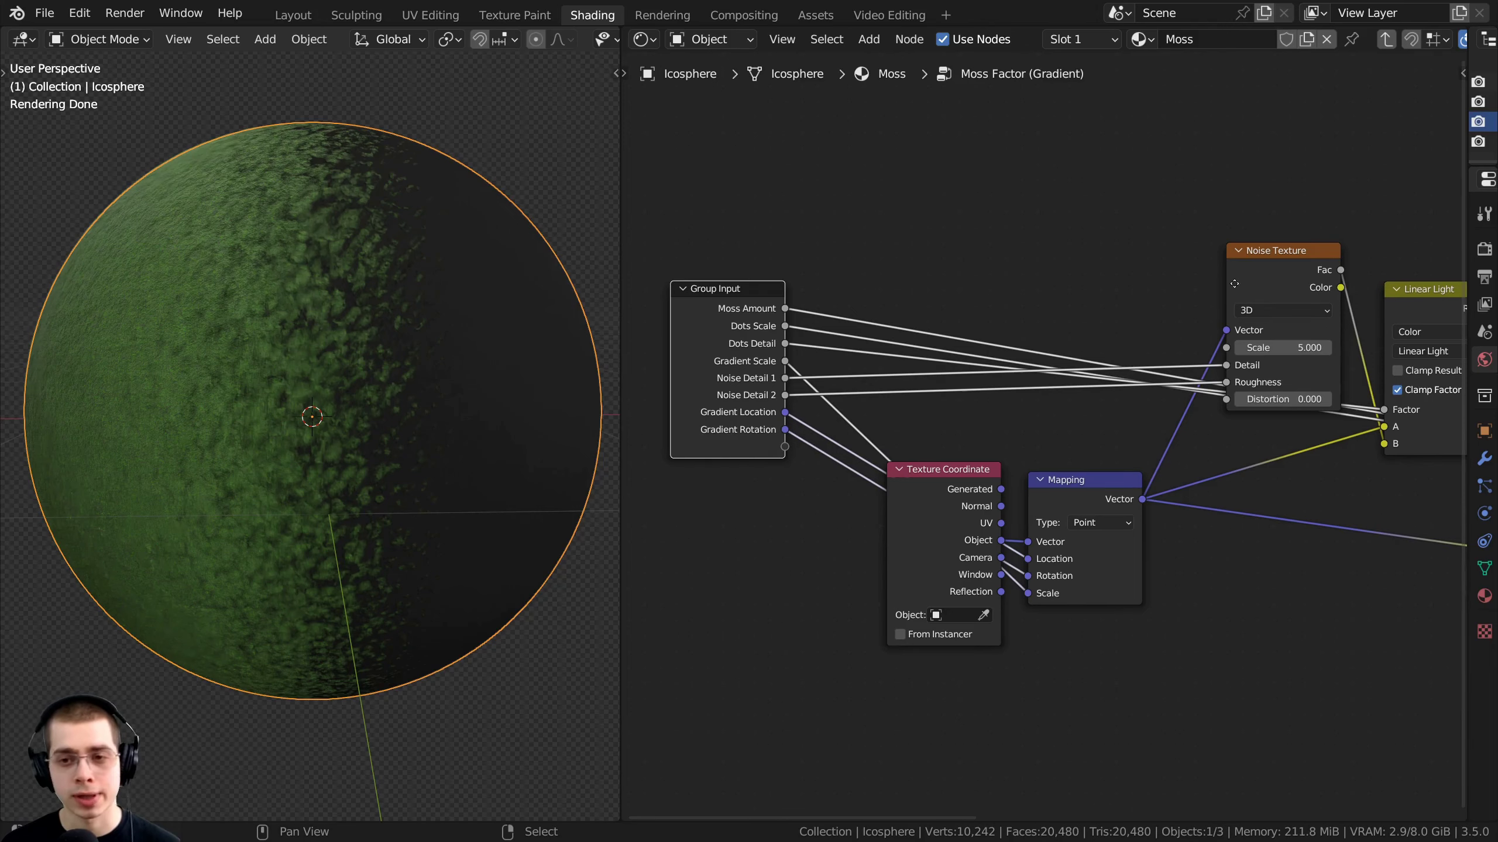
middle_drag(1253, 277, 1215, 289)
scroll(1216, 301, up, 1)
scroll(758, 361, up, 2)
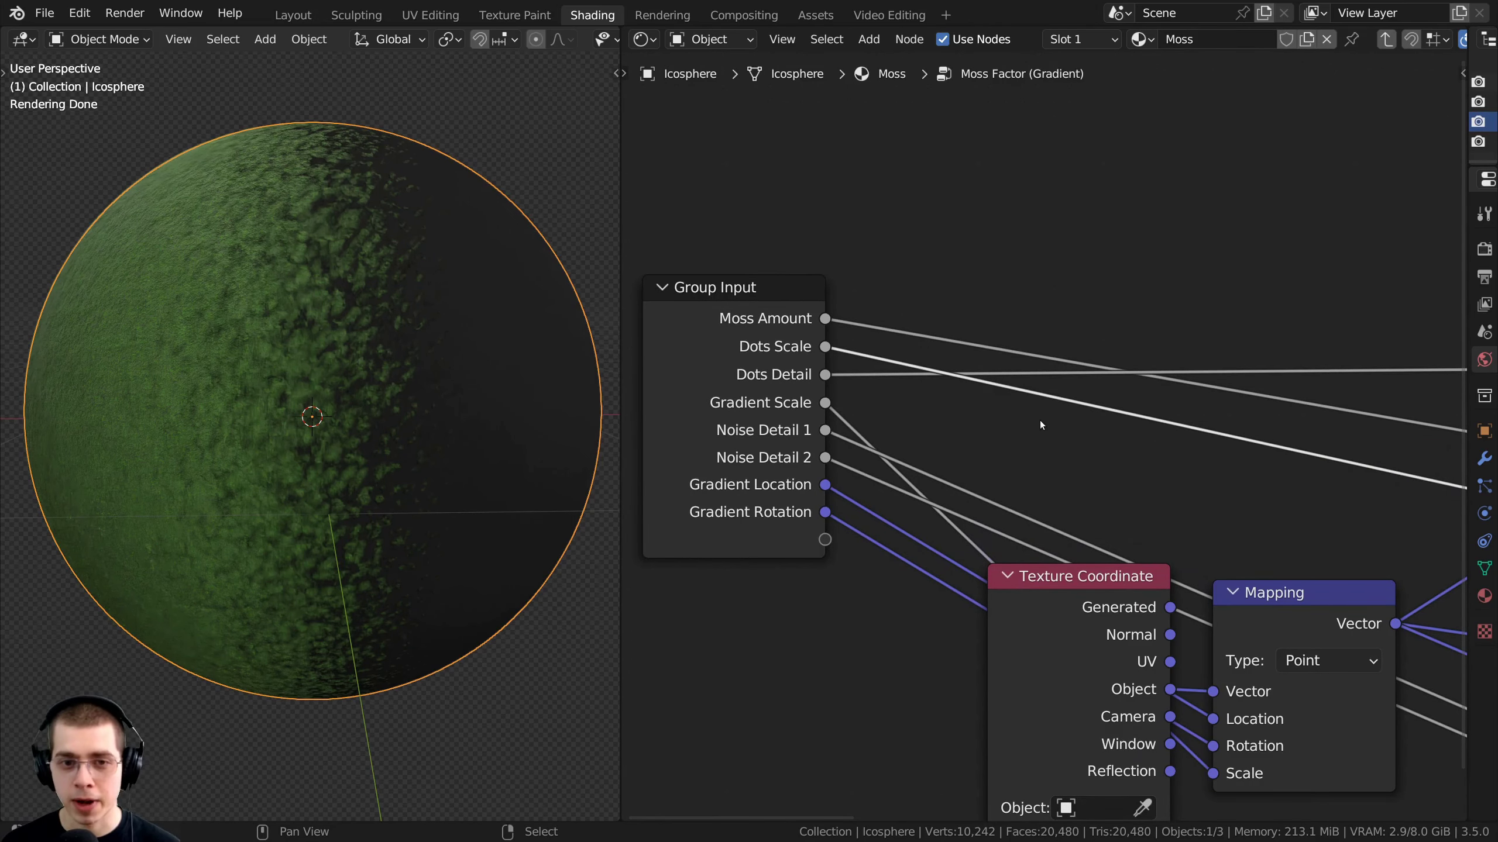
middle_drag(868, 380, 724, 362)
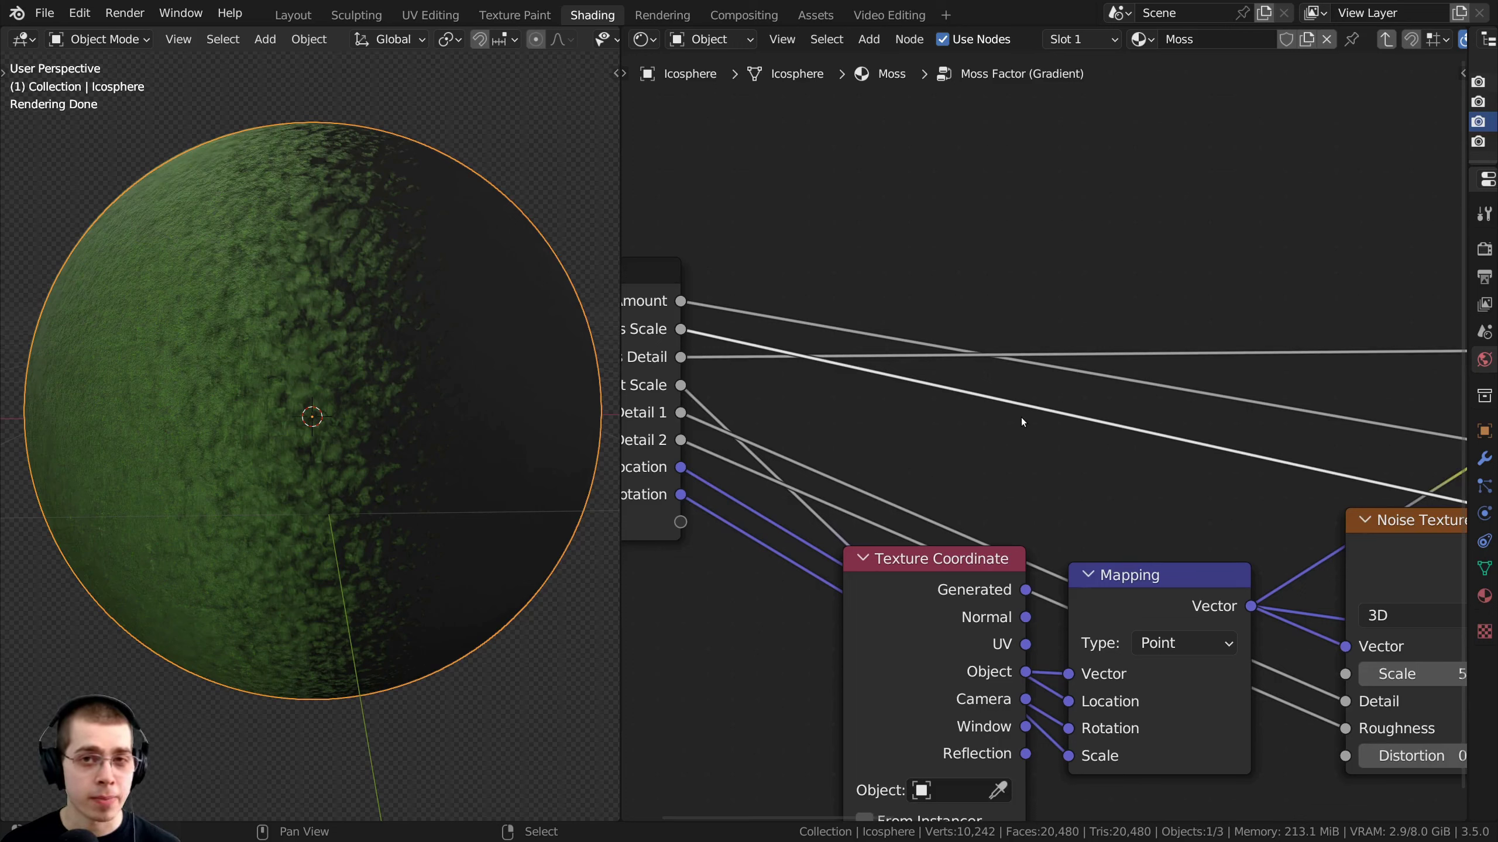
Add a Math node and insert it on the link from the Group Input's Dots Scale output
scroll(1021, 417, up, 1)
middle_drag(1021, 416, 1097, 393)
scroll(1097, 393, down, 2)
key(shift+a)
click(1055, 329)
text(a)
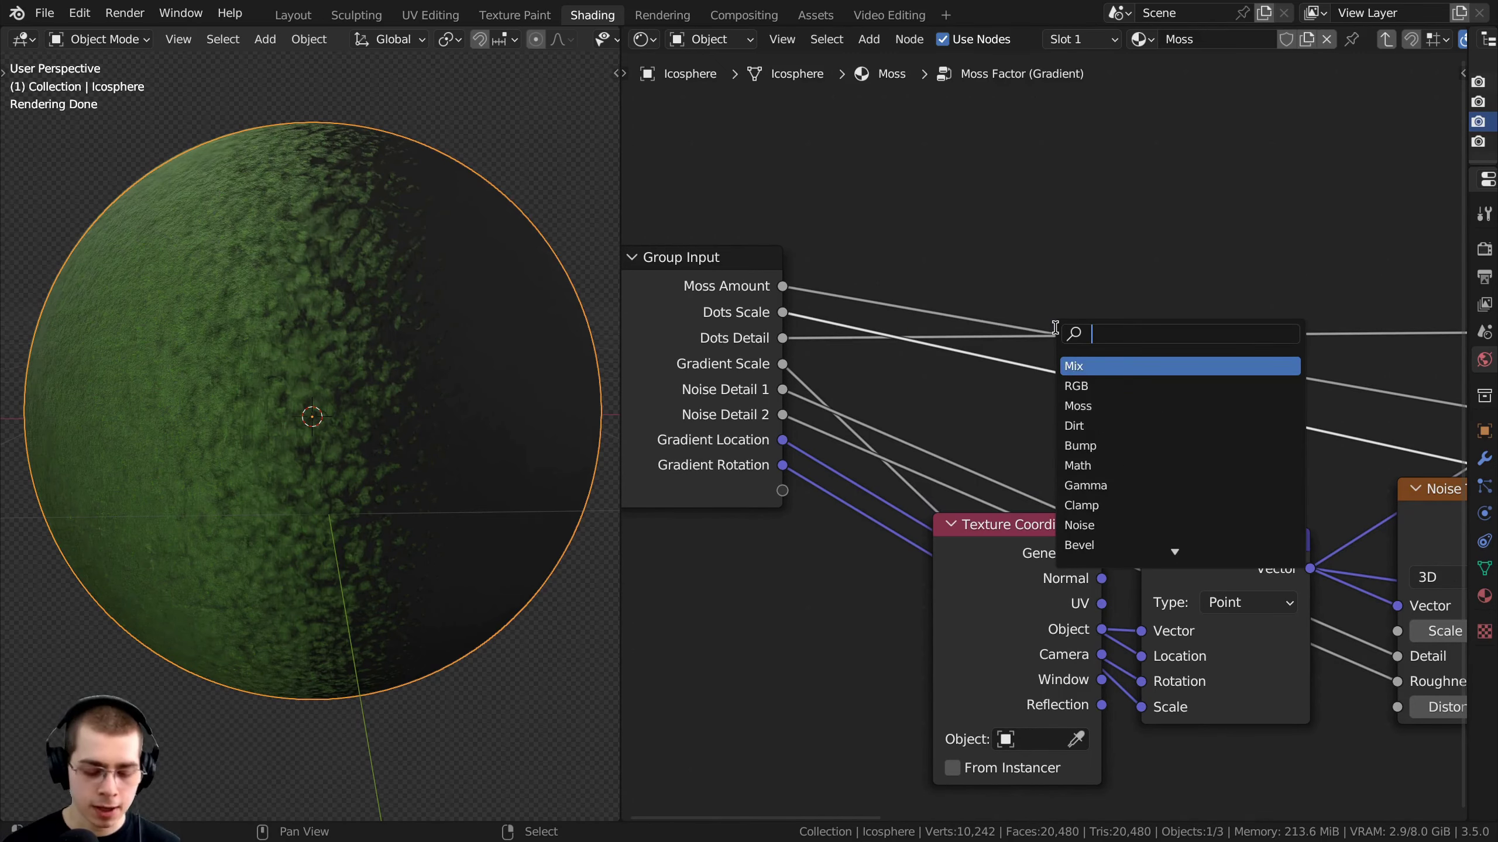
text(th)
key(Return)
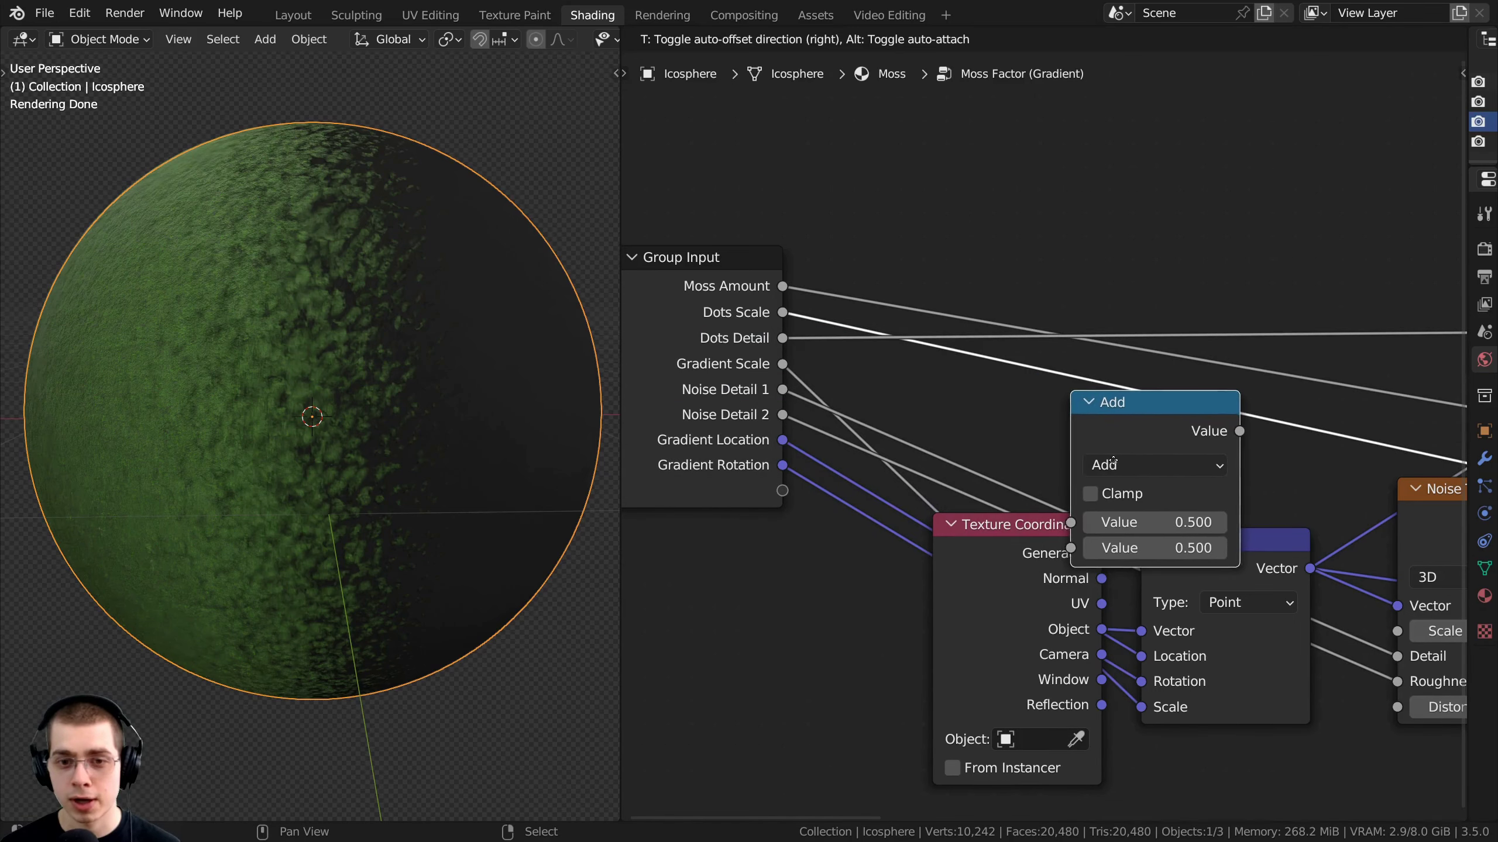
click(1123, 451)
scroll(1135, 438, down, 2)
middle_drag(1135, 438, 924, 435)
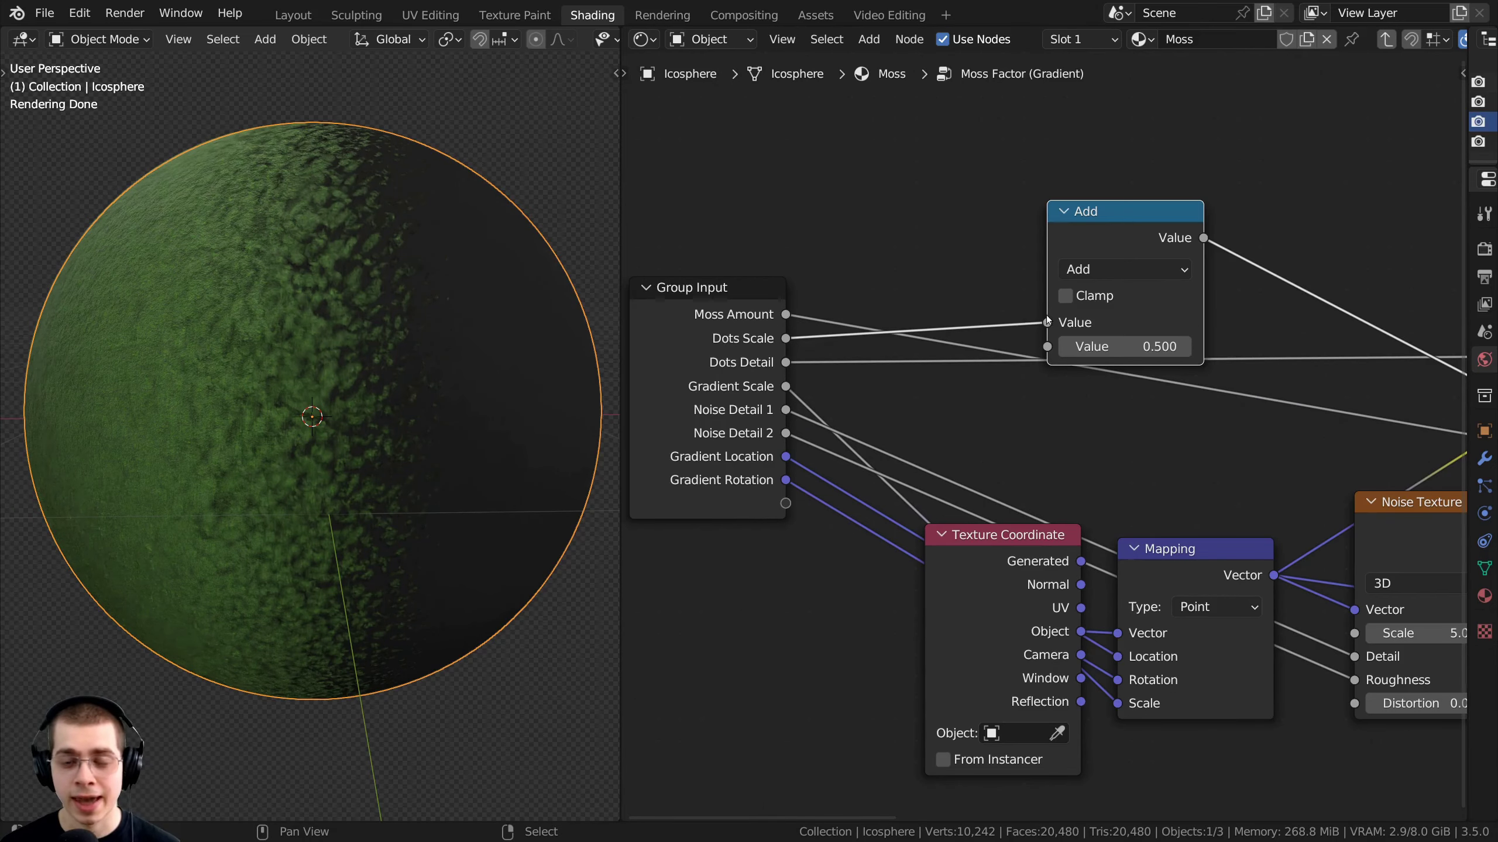
Reconnect the Dots Scale link to the Math node's second Value input and move the node slightly upward
mouse_move(1047, 321)
mouse_down()
mouse_move(1021, 316)
mouse_move(1053, 345)
mouse_up()
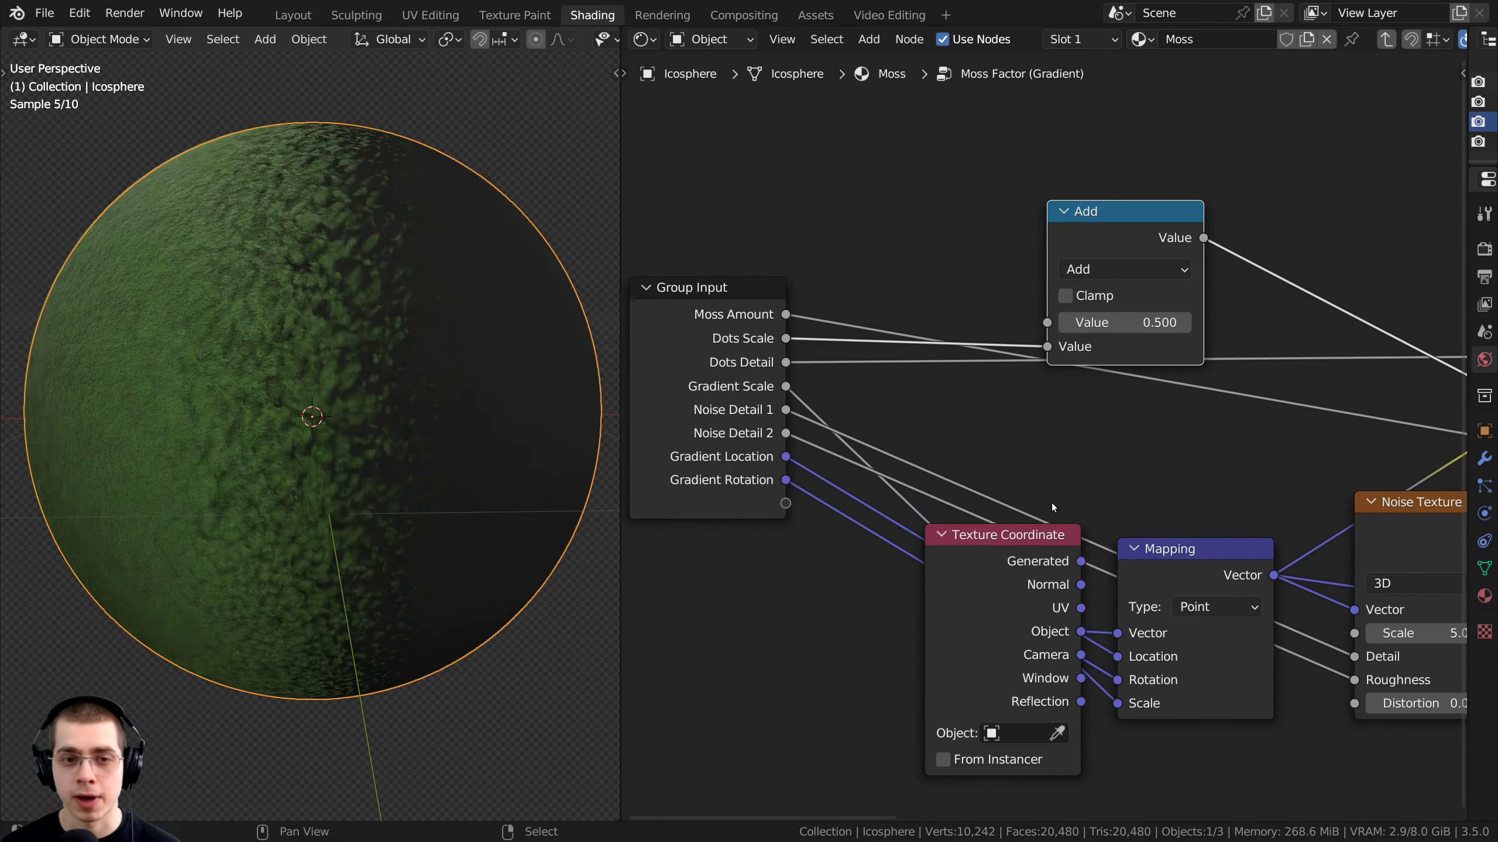
scroll(992, 421, up, 3)
middle_drag(1095, 365, 1053, 428)
scroll(1054, 429, down, 1)
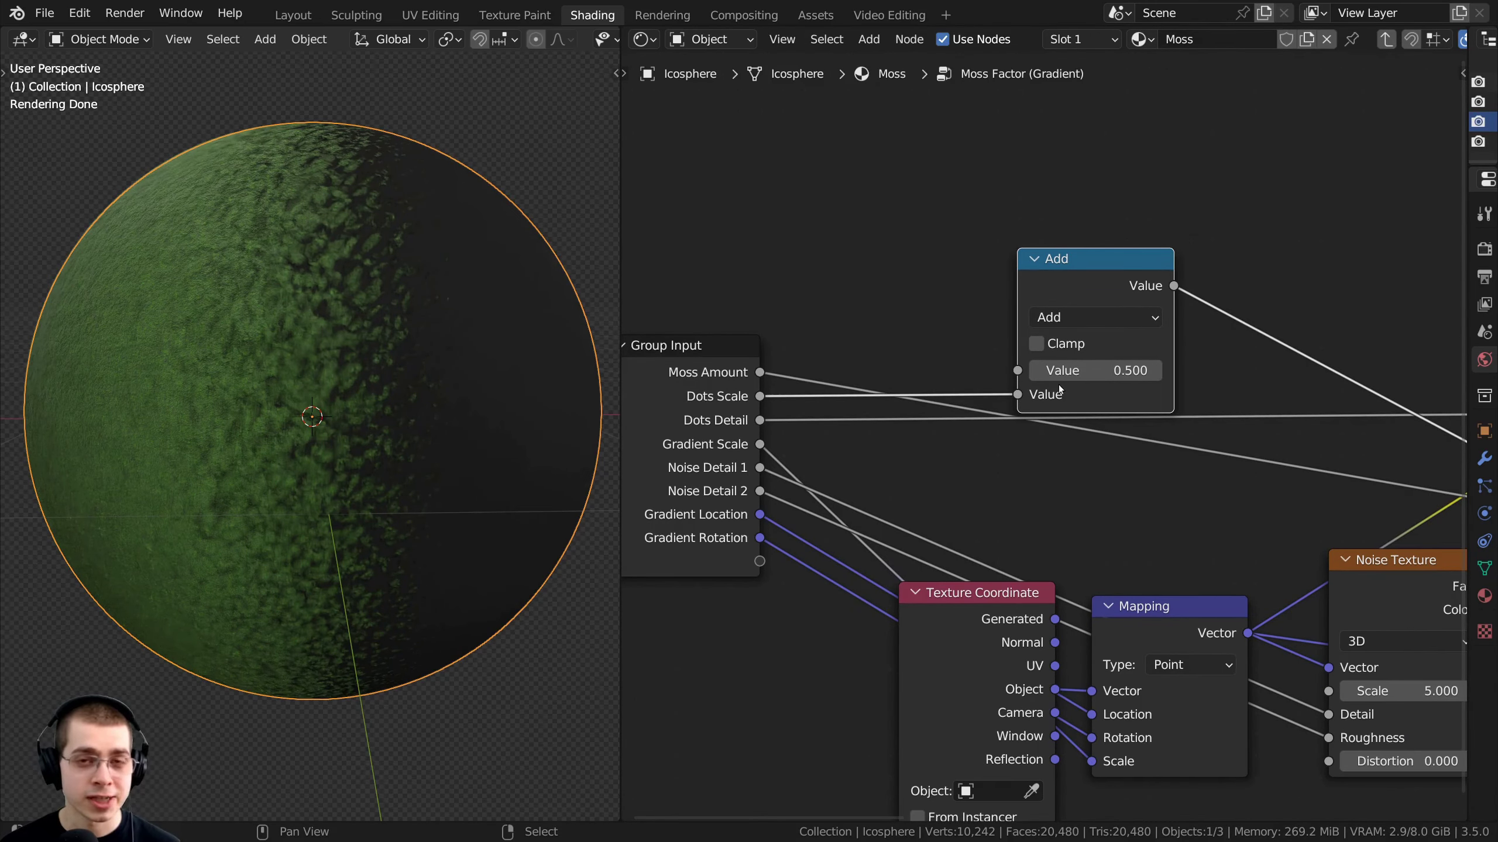
scroll(1070, 366, up, 2)
drag(1084, 251, 1081, 233)
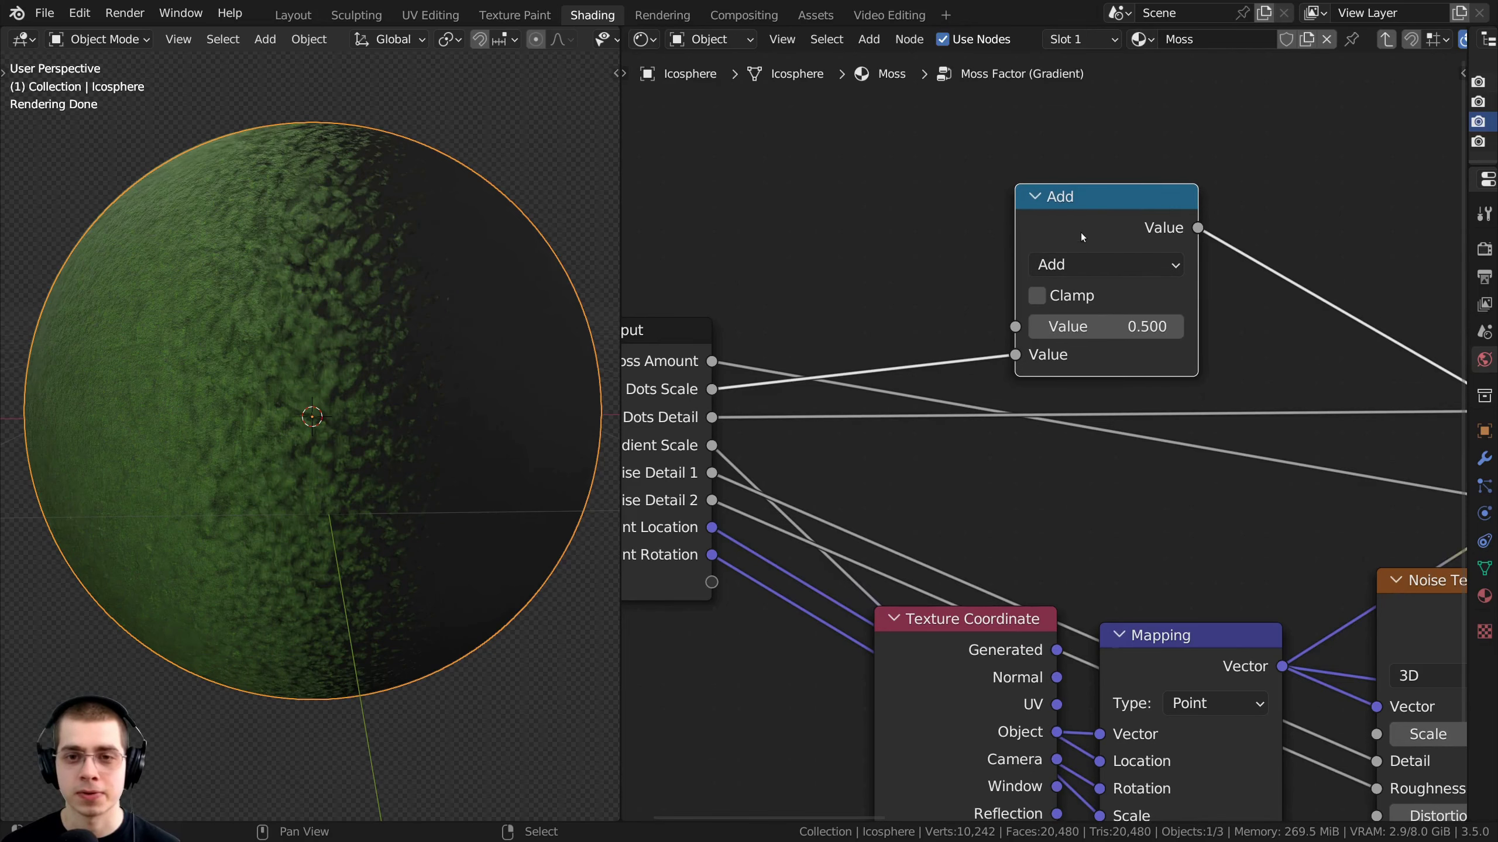
Change the Math node's operation to Multiply and set its first Value to 10
click(1078, 266)
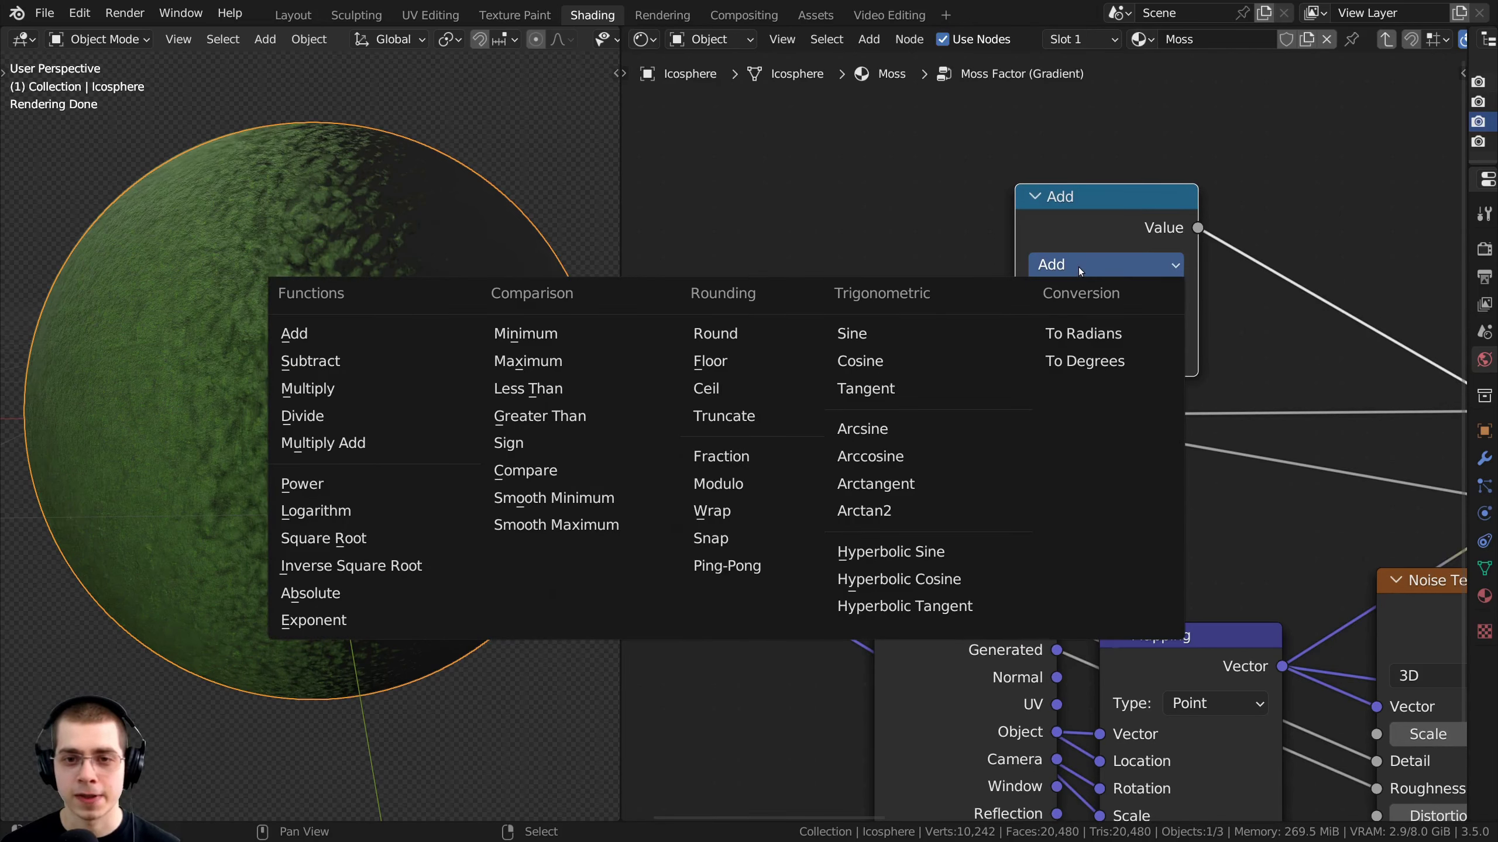
click(374, 387)
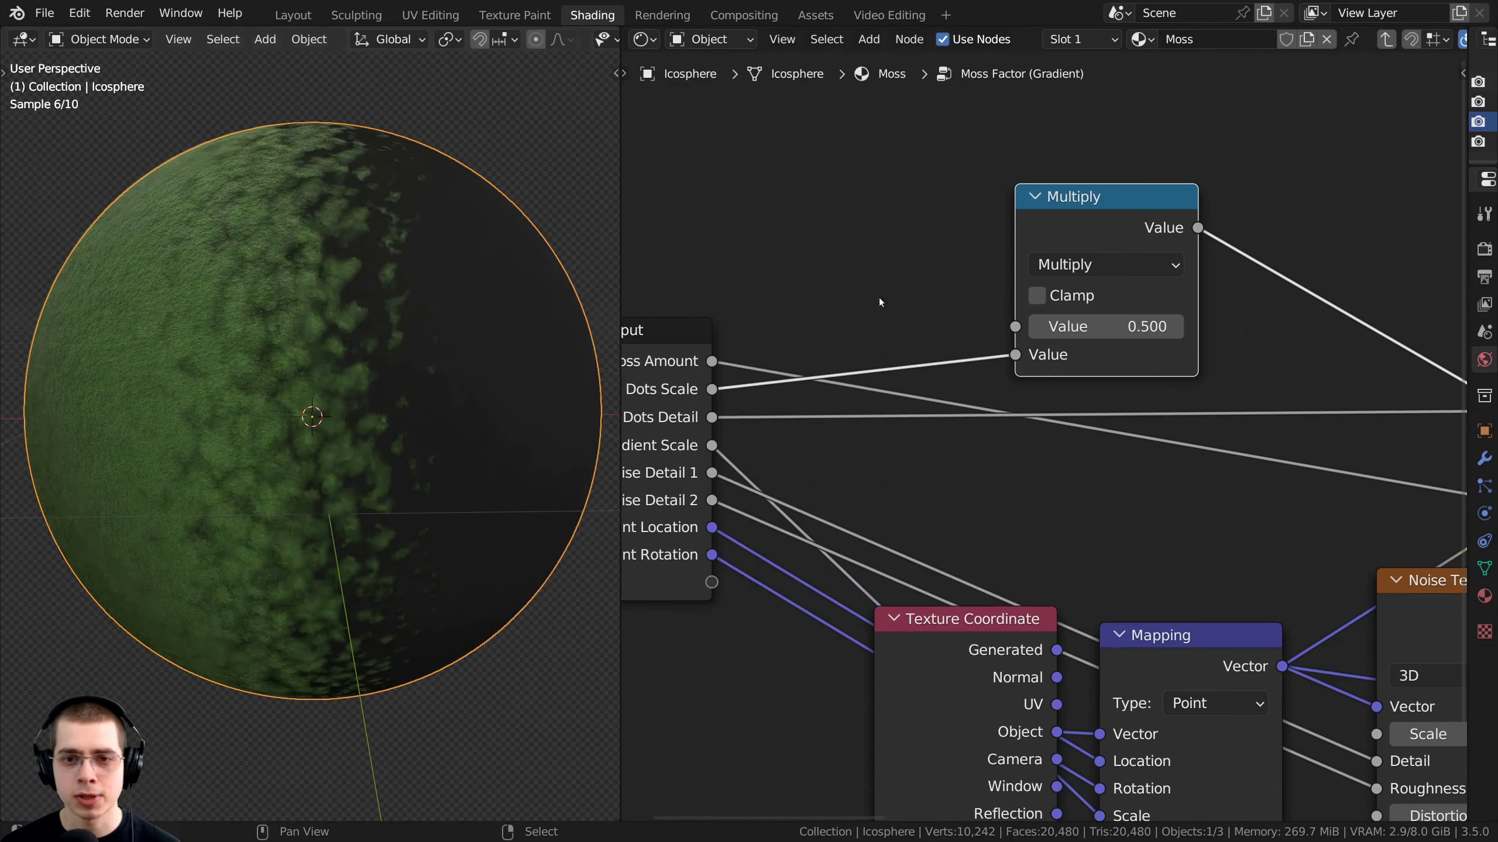
click(1102, 335)
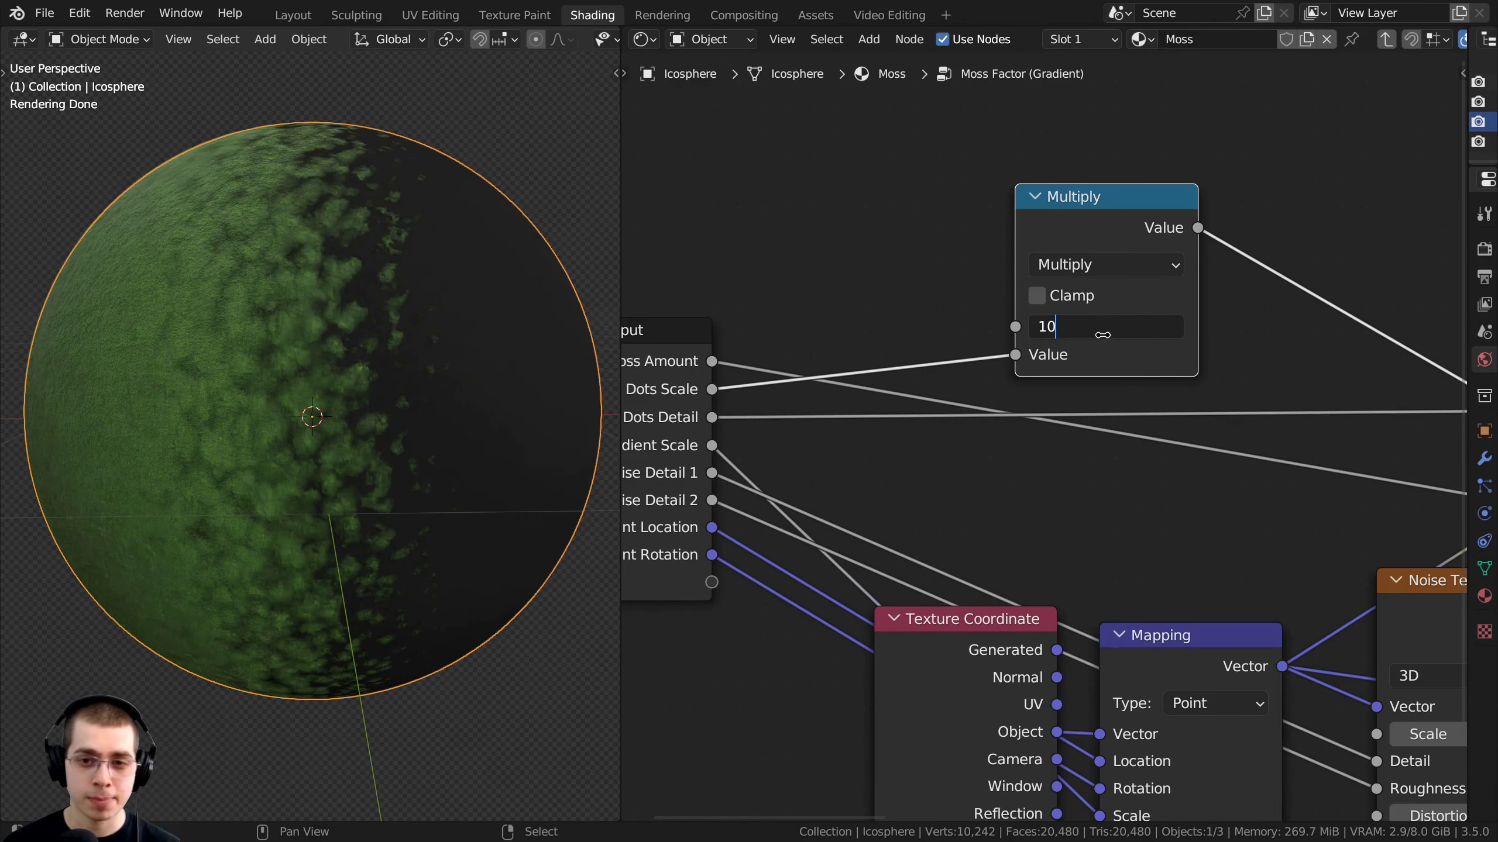
text(10)
key(Return)
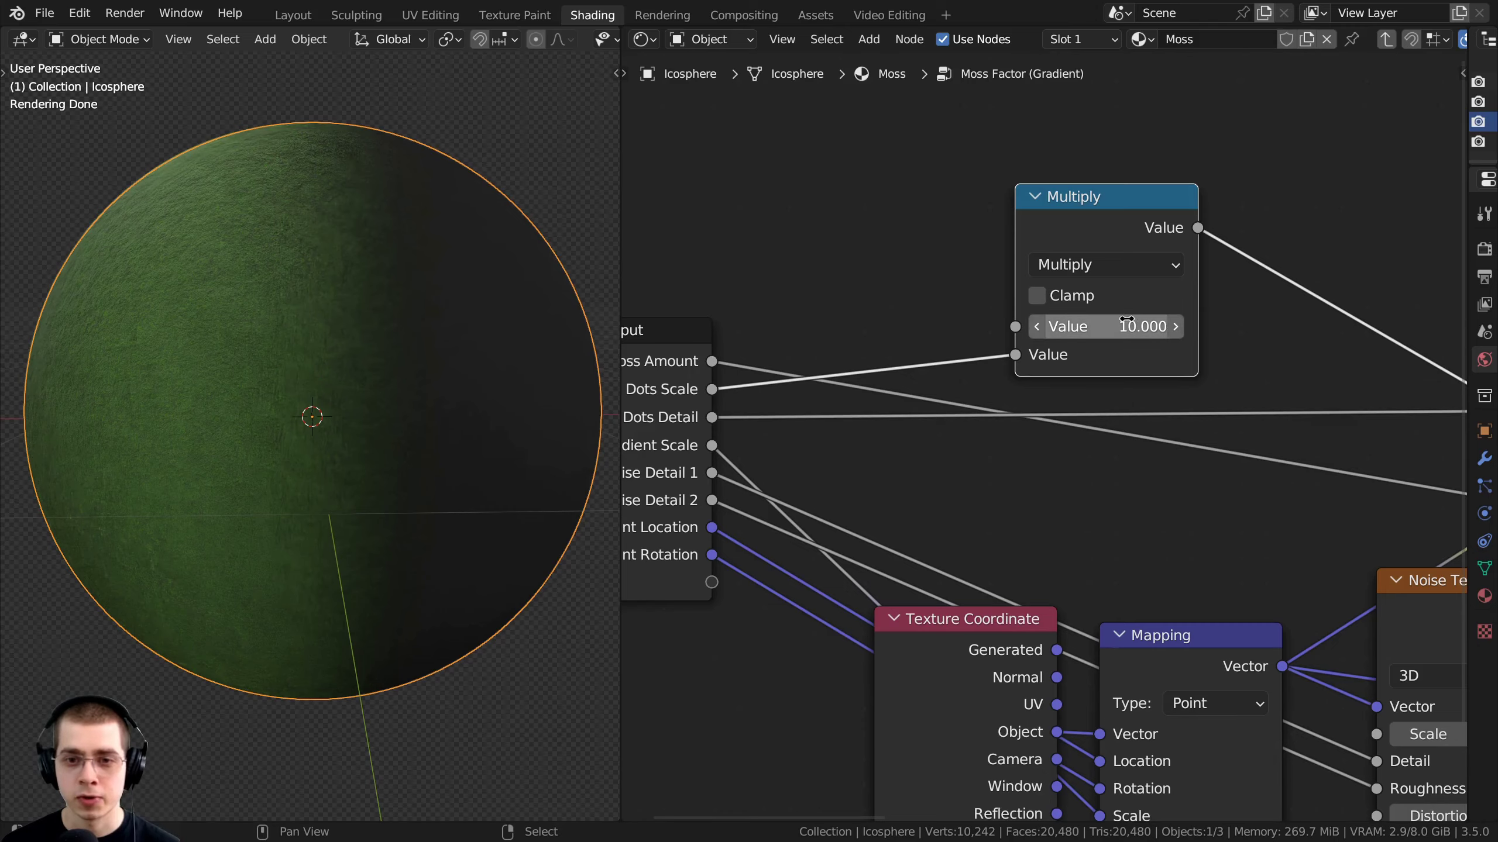
Leave the group and vary the Moss Factor (Gradient) node's Dots Scale, ending at 8.140, to test the multiplier
middle_drag(1122, 314, 1139, 318)
key(Tab)
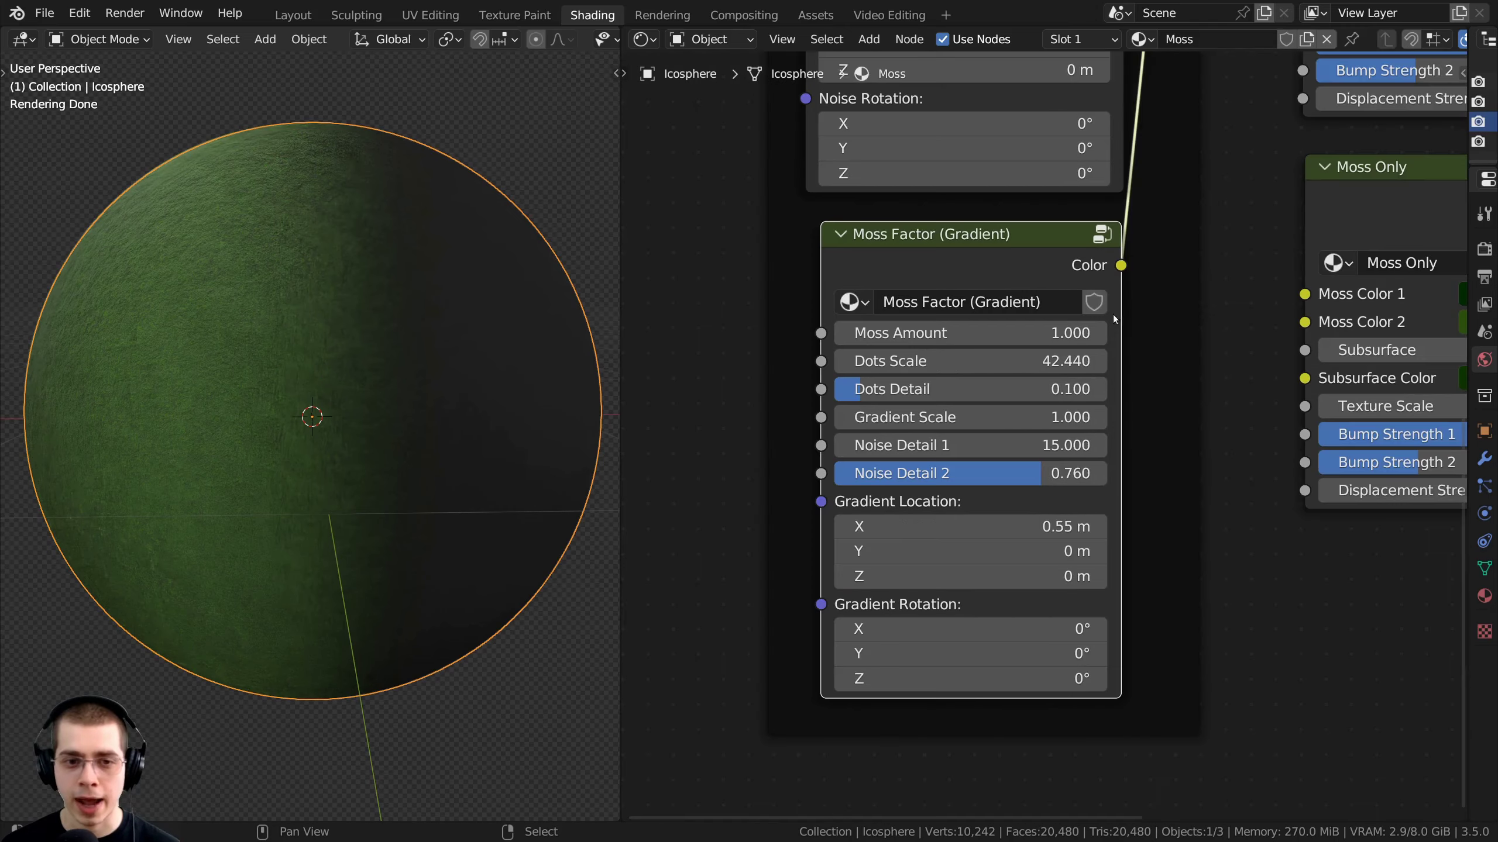
scroll(1002, 339, up, 1)
drag(1002, 341, 892, 341)
scroll(428, 454, up, 2)
drag(950, 341, 1002, 341)
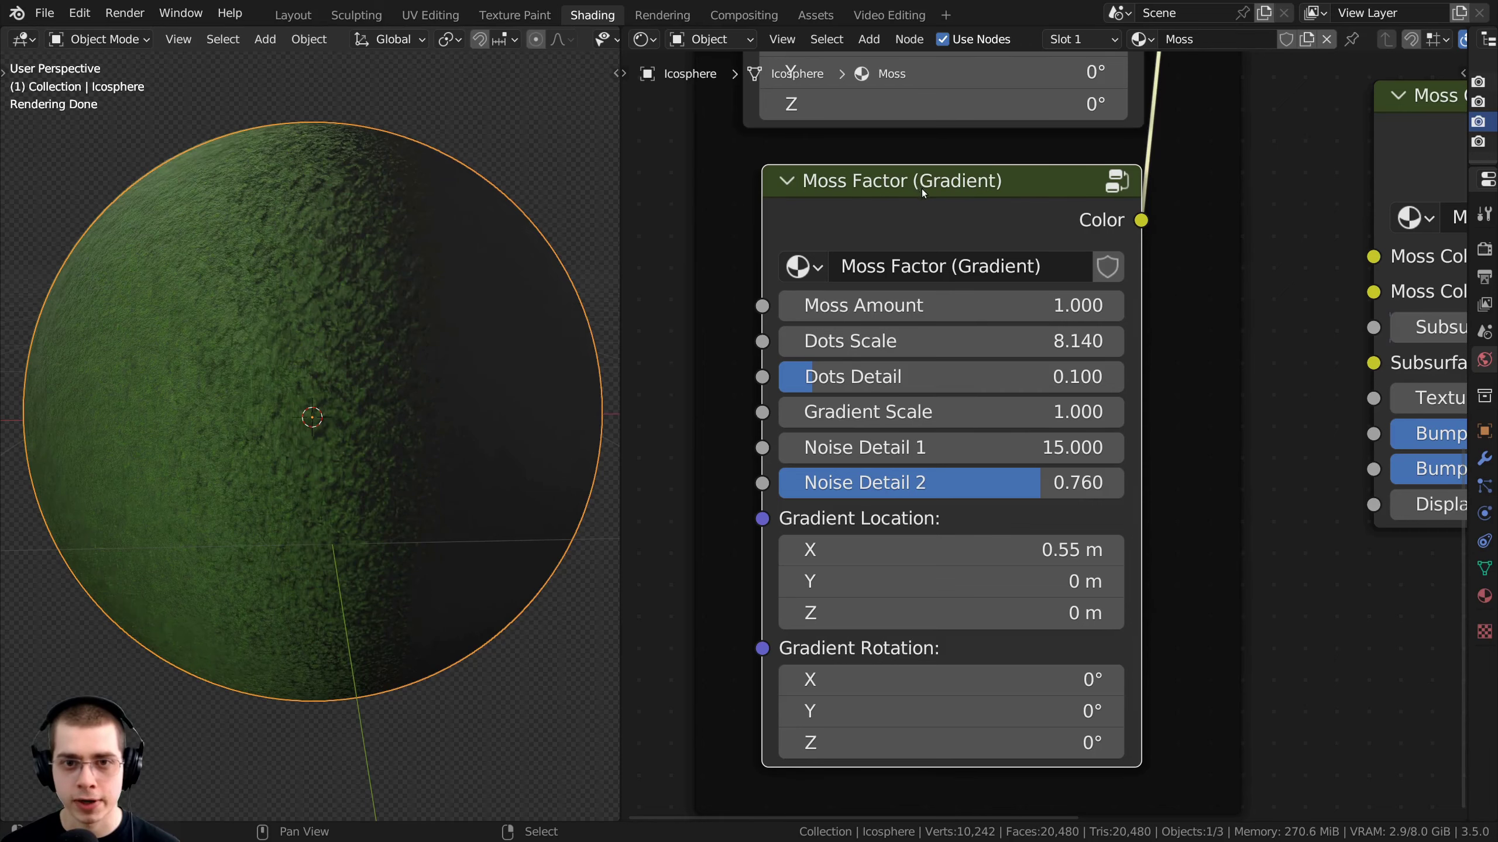
Enter the Moss Factor (Gradient) group again and mute the Multiply node to compare the moss pattern
key(Tab)
scroll(924, 197, down, 2)
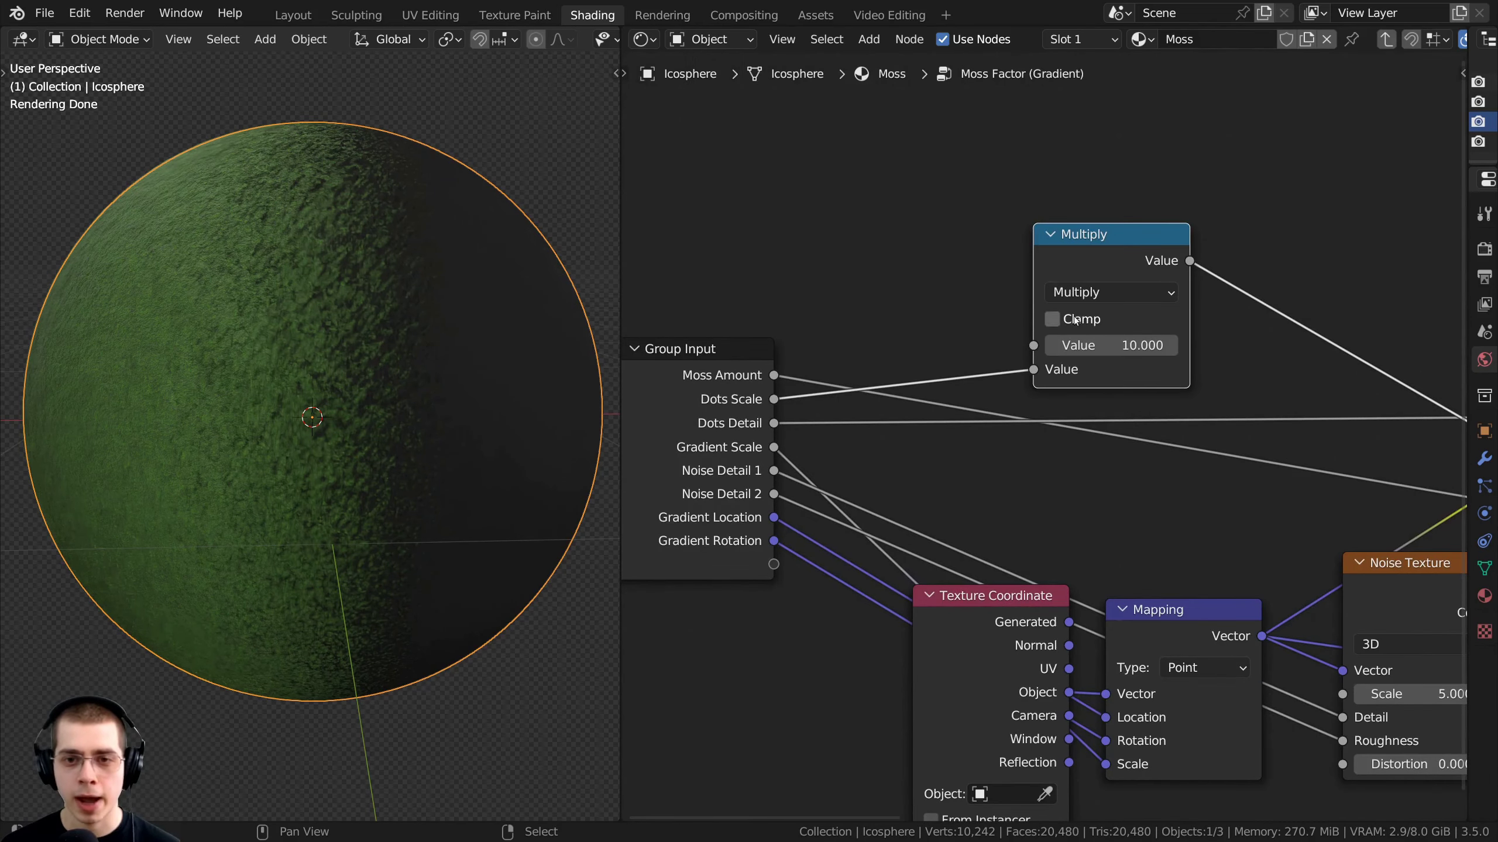
mouse_move(1092, 256)
mouse_down()
mouse_move(1084, 265)
mouse_move(1100, 262)
mouse_up()
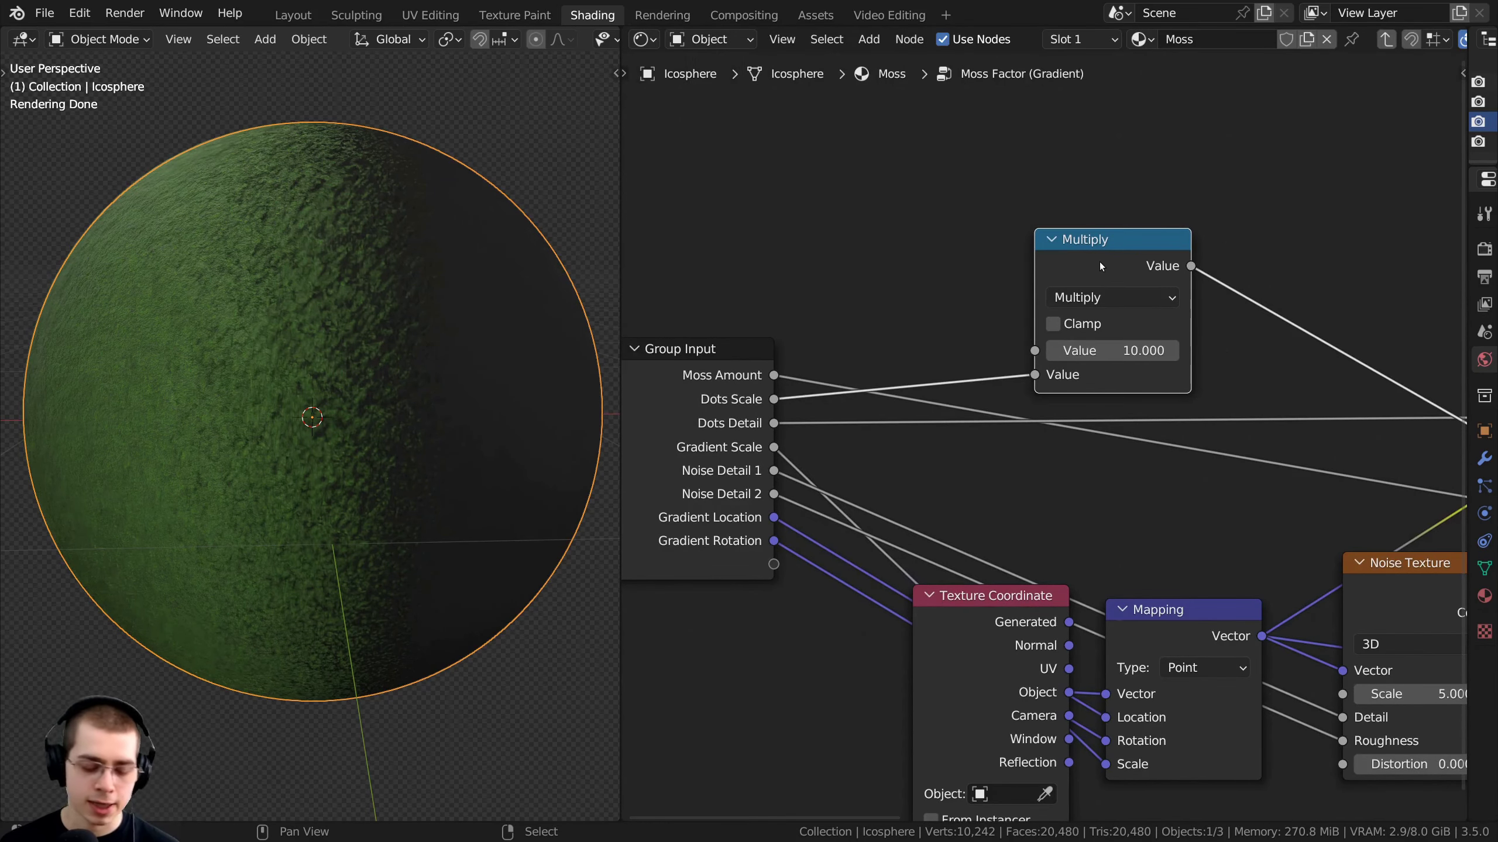
key(m)
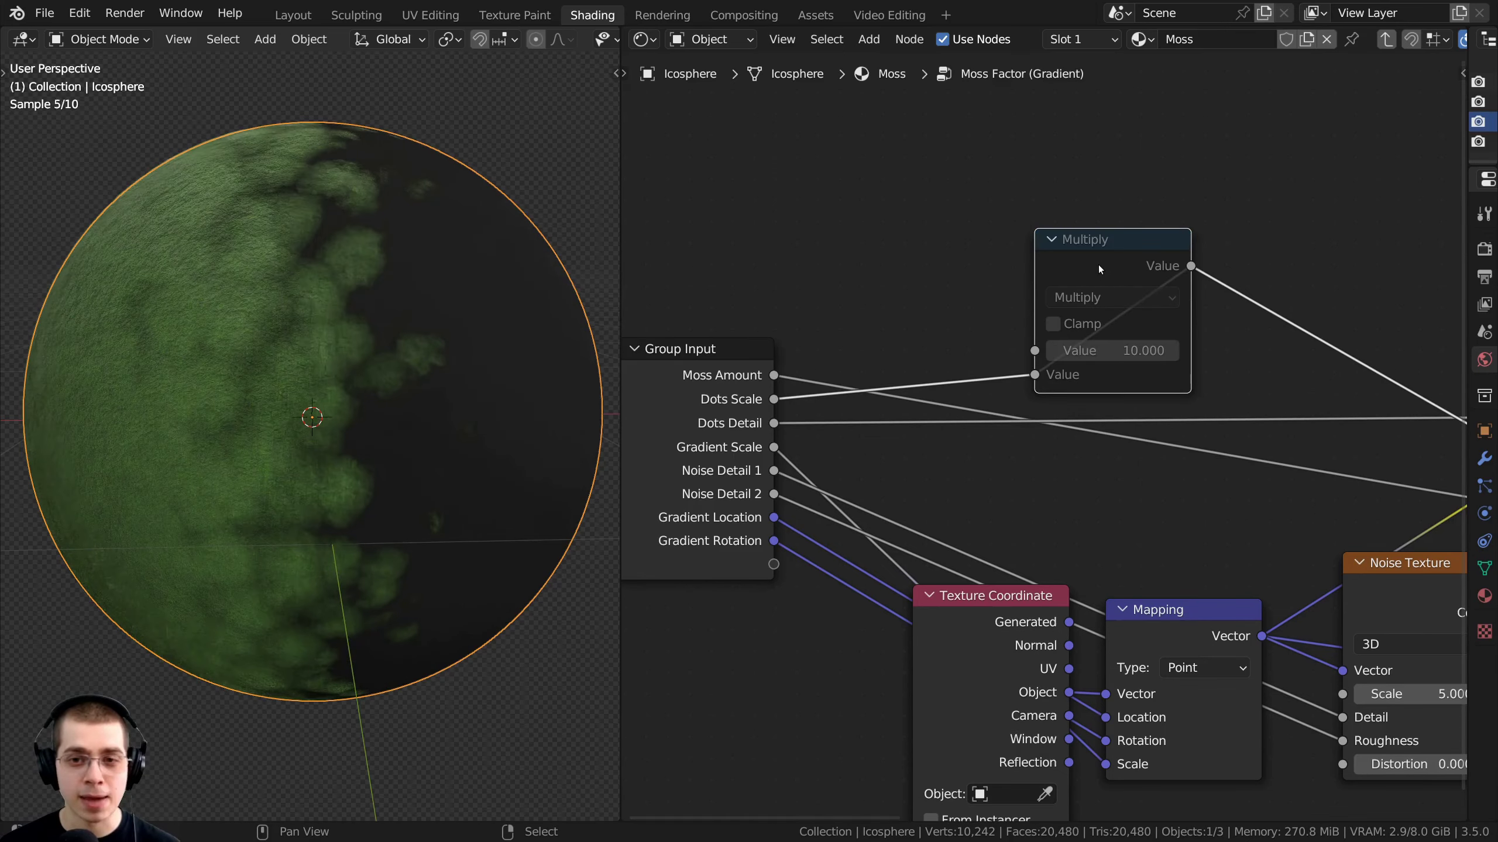
scroll(934, 289, down, 2)
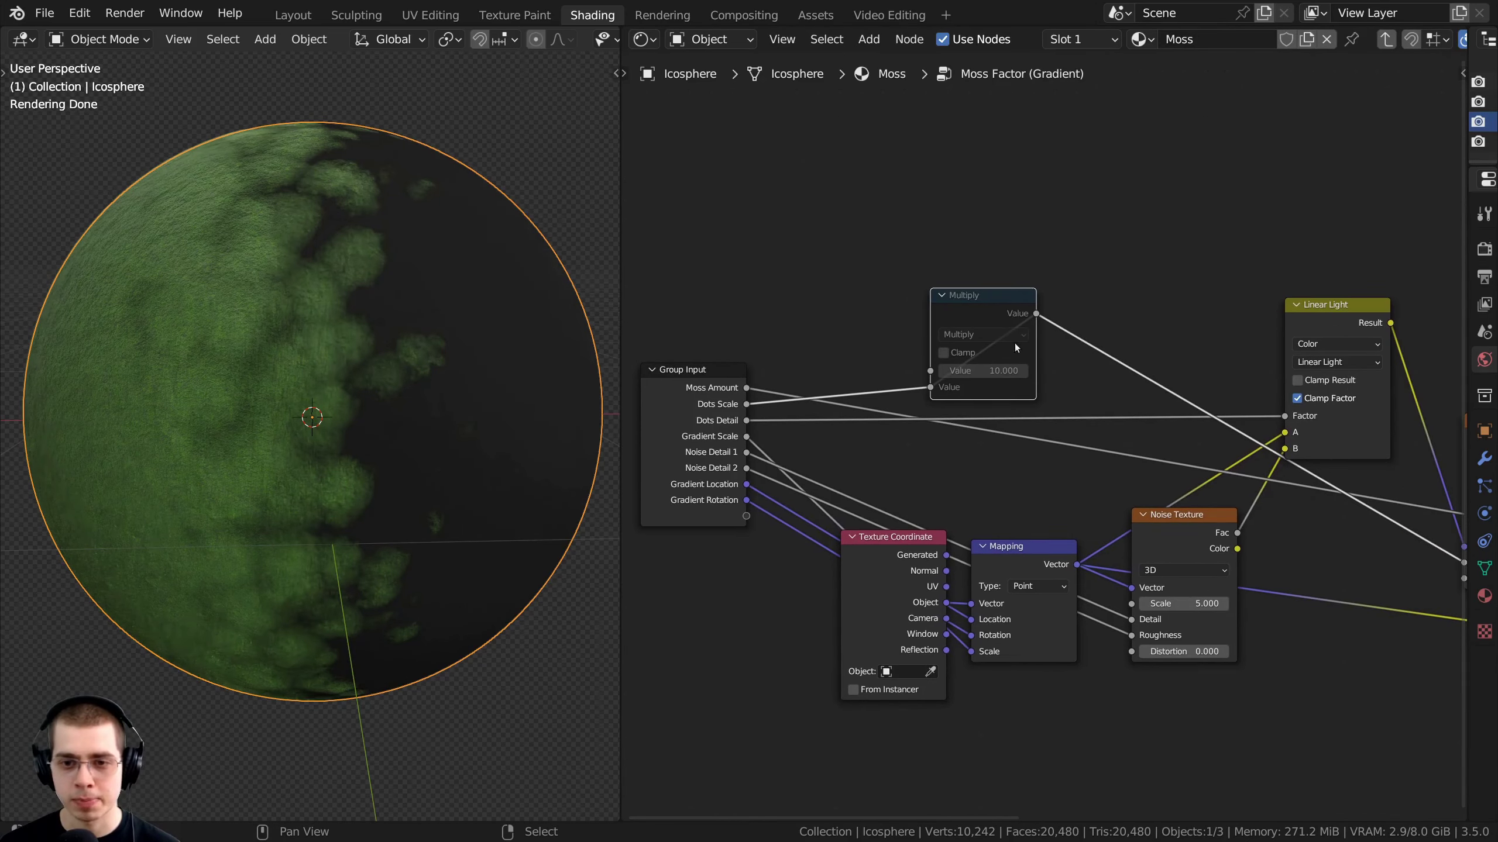
Leave the group, vary the Dots Scale with the Multiply node muted, and undo the change
key(Tab)
scroll(947, 378, up, 5)
drag(956, 355, 1087, 355)
key(ctrl+z)
Return to the Moss Factor (Gradient) group, unmute the Multiply node and reposition it
key(Tab)
scroll(904, 267, down, 4)
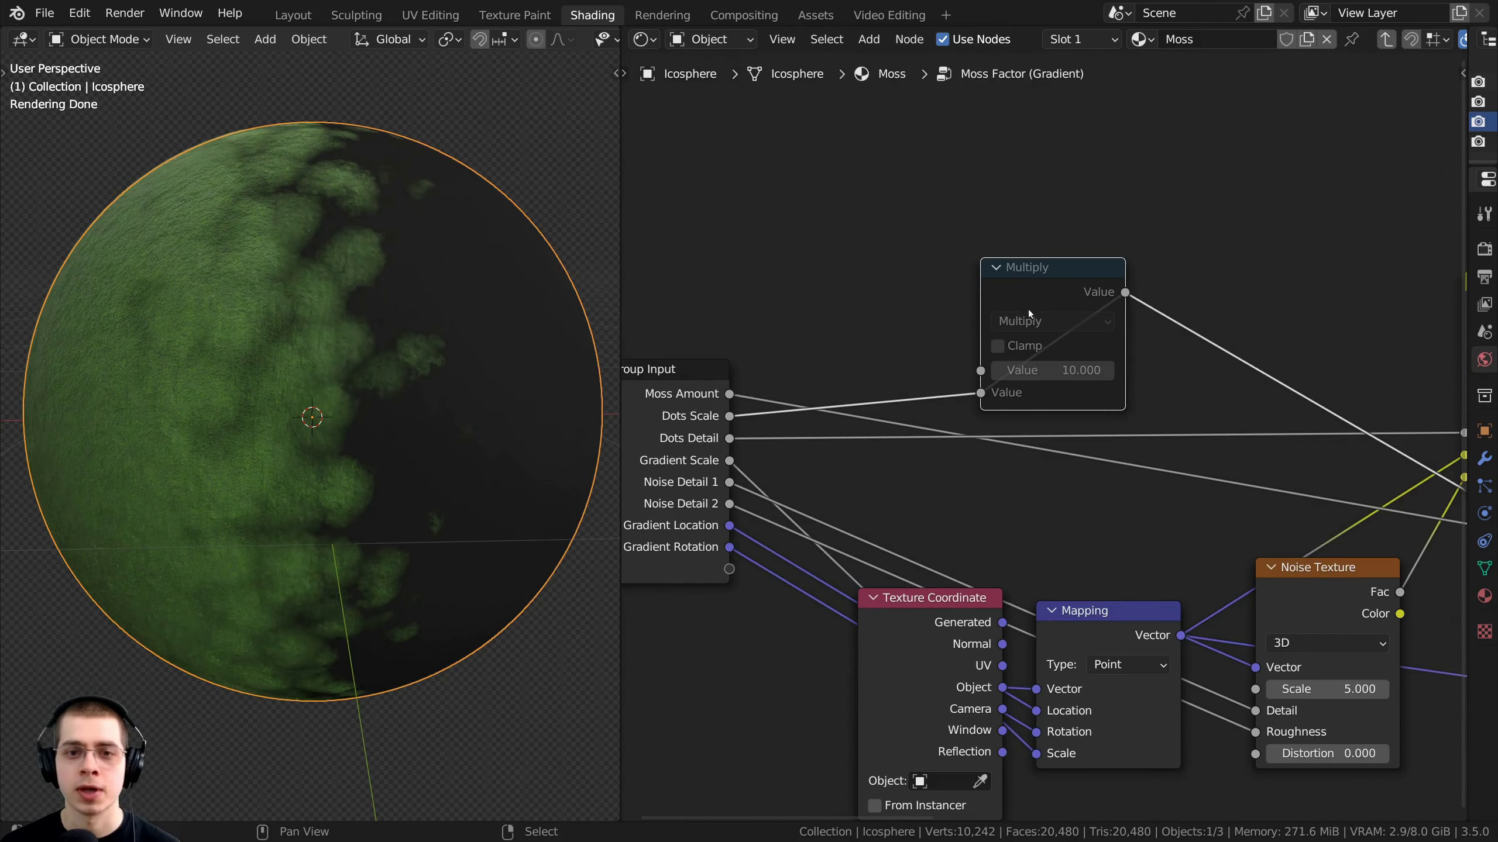
drag(1034, 289, 1026, 291)
middle_drag(1028, 292, 1025, 292)
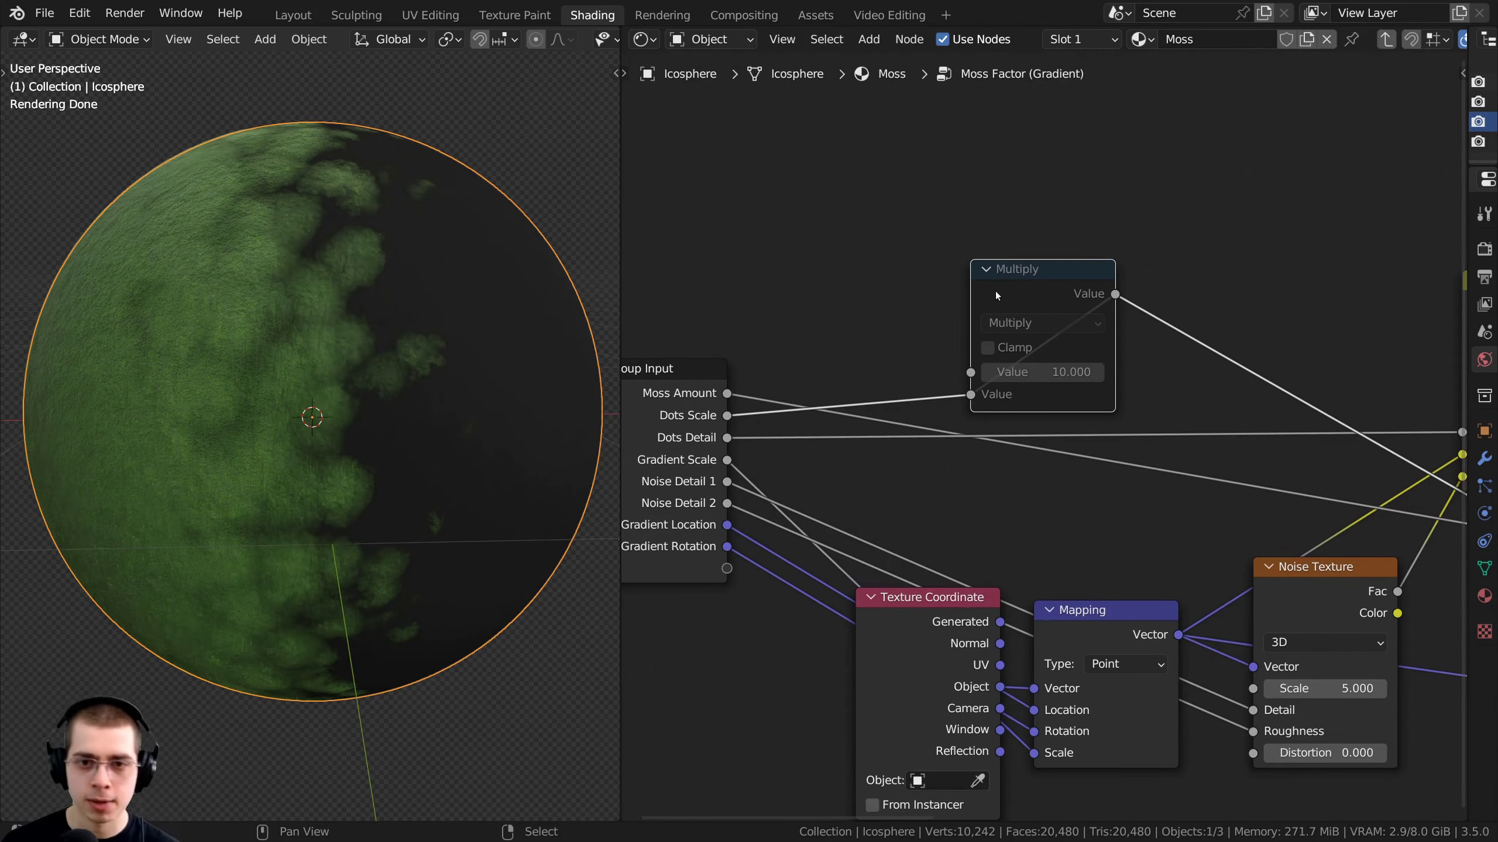
key(m)
scroll(996, 300, up, 3)
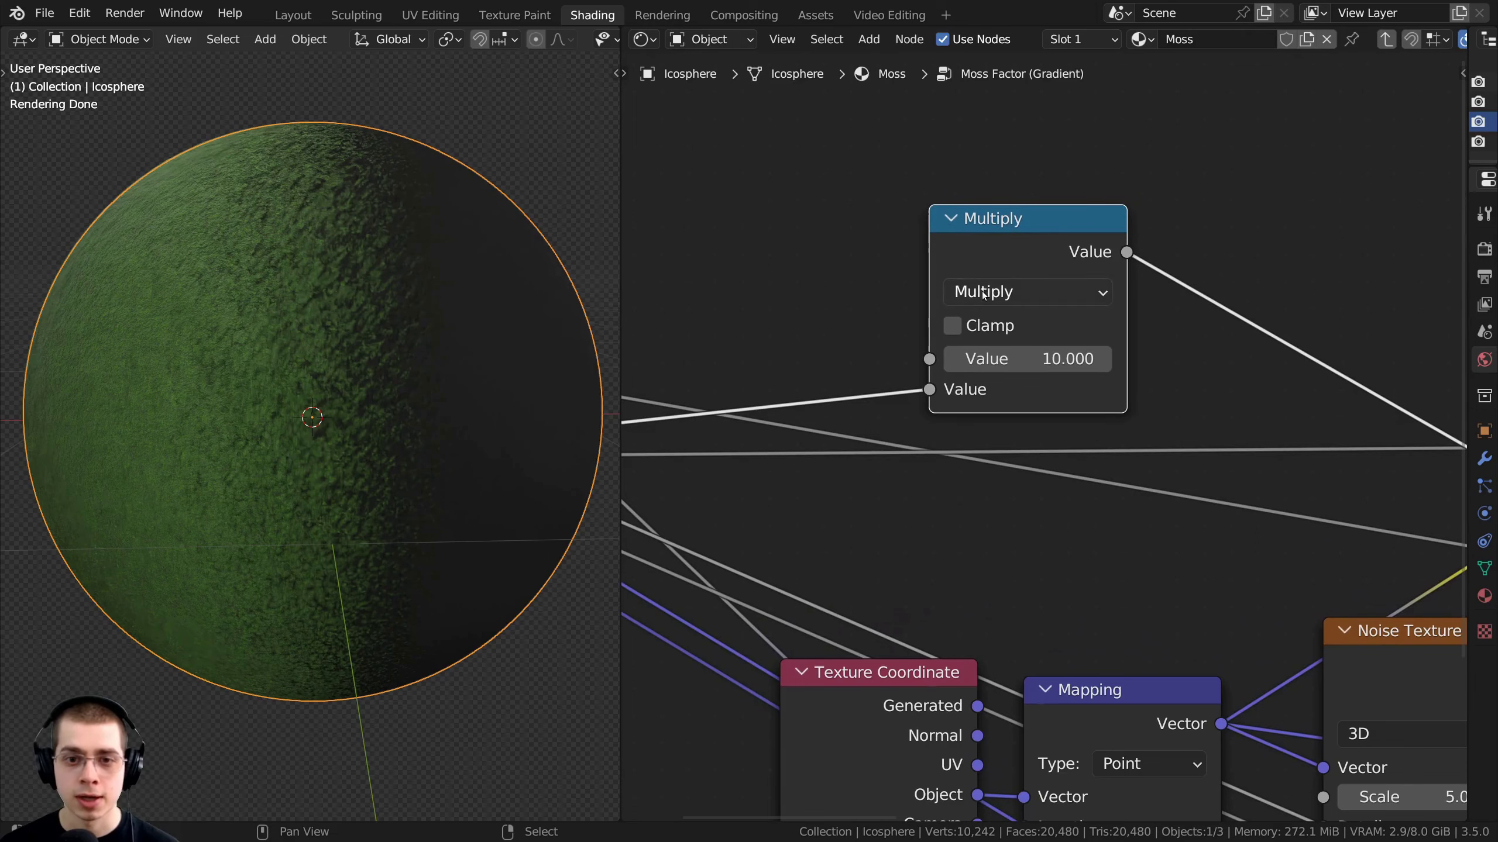
drag(962, 226, 1002, 203)
Review the Multiply node's links, leave the group and set the Moss Factor (Gradient) node's Dots Scale to 2.340
scroll(823, 308, down, 5)
middle_drag(823, 308, 1015, 282)
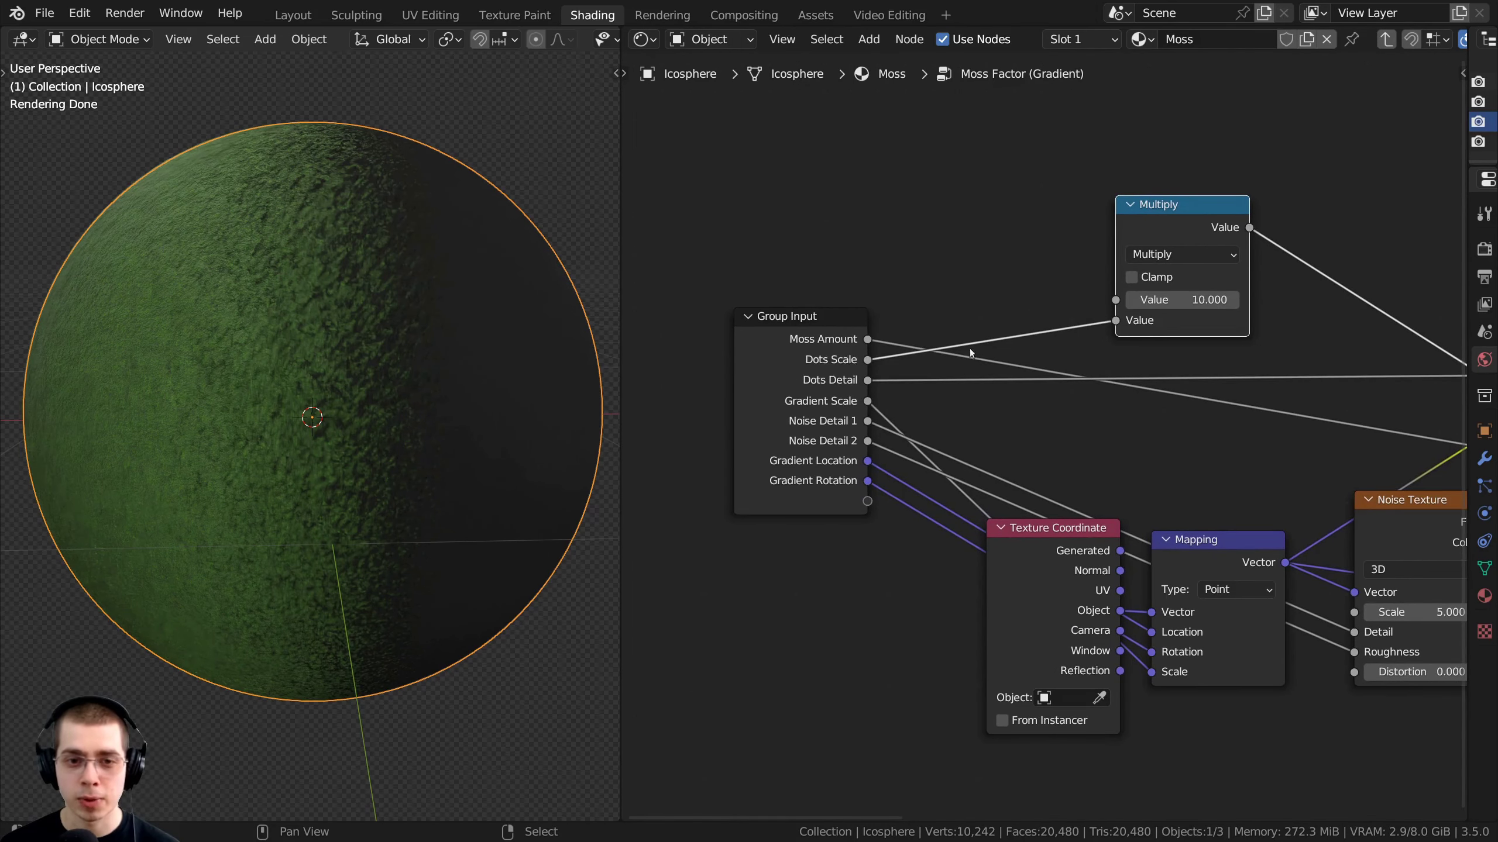
middle_drag(1169, 227, 921, 253)
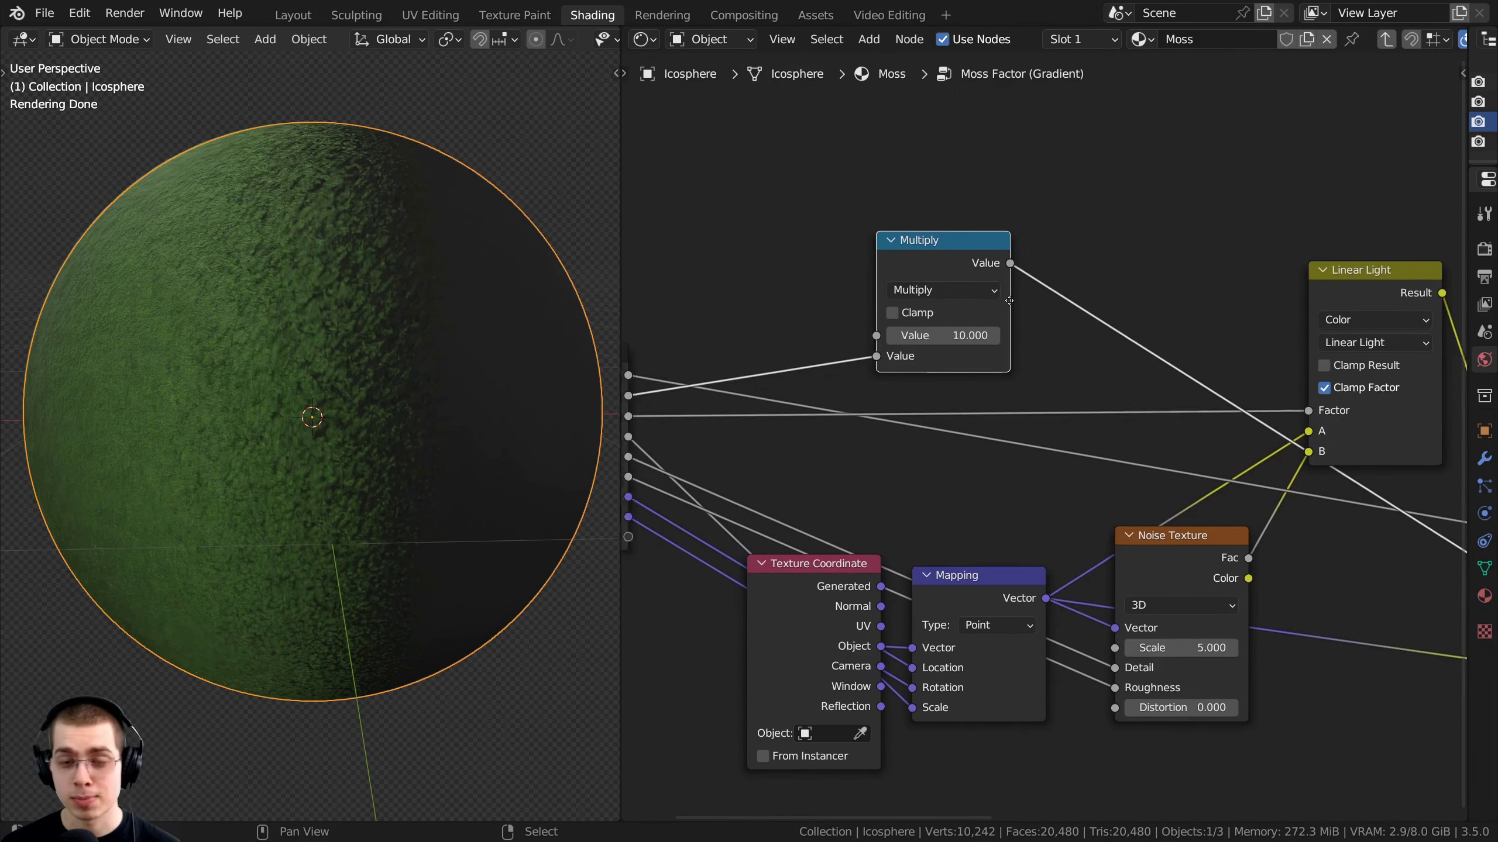
scroll(966, 411, up, 2)
key(Tab)
mouse_move(925, 315)
mouse_down()
mouse_move(943, 315)
mouse_move(924, 315)
mouse_up()
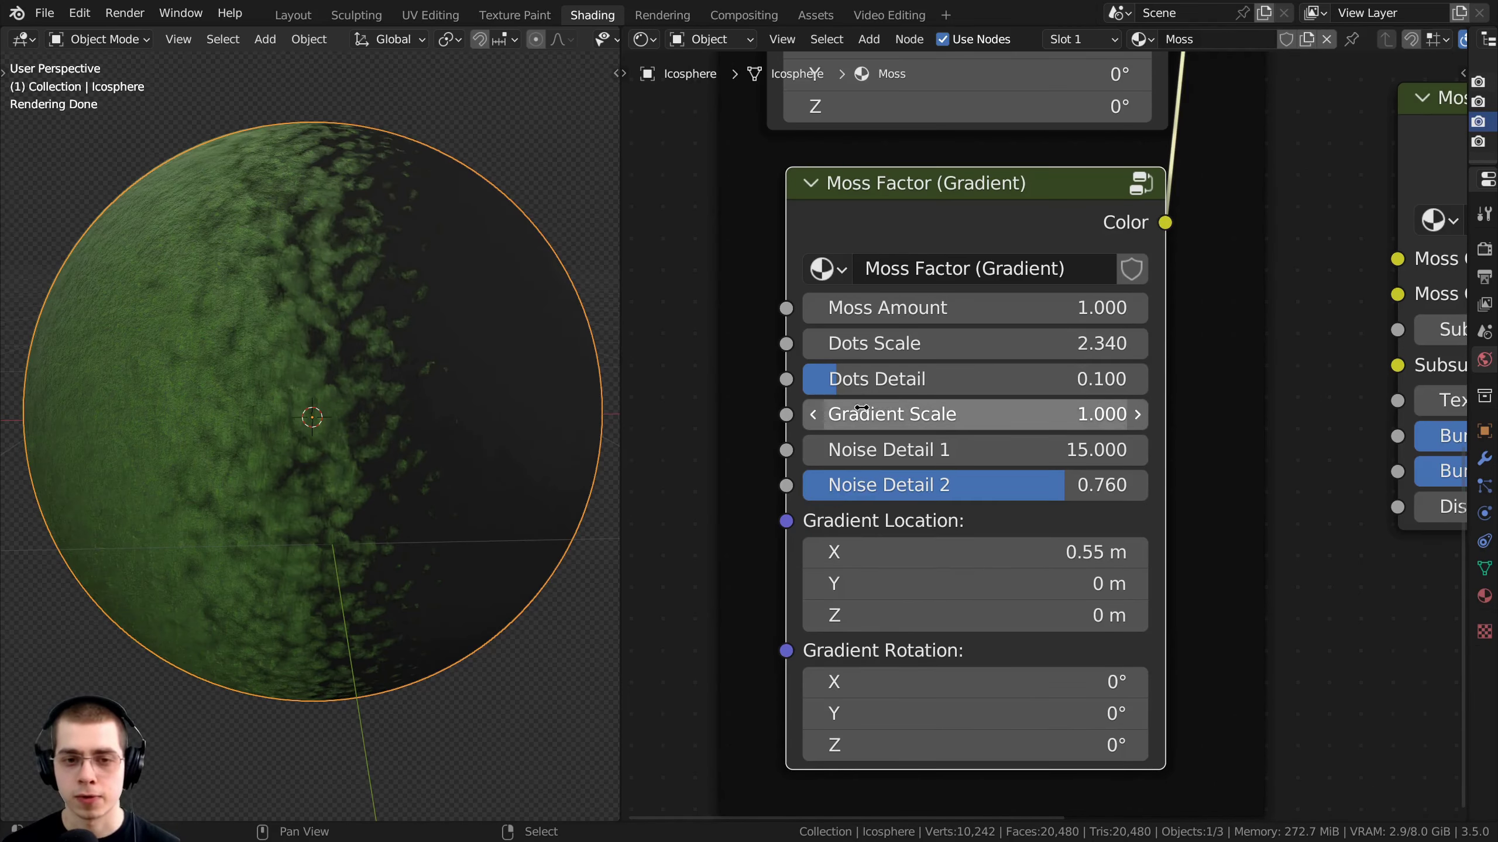
Set the Moss Factor (Gradient) node's Gradient Scale to 1.600 while viewing the moss more closely
mouse_move(916, 422)
mouse_down()
mouse_move(988, 422)
mouse_move(944, 428)
mouse_up()
scroll(354, 413, up, 1)
drag(1040, 419, 1055, 419)
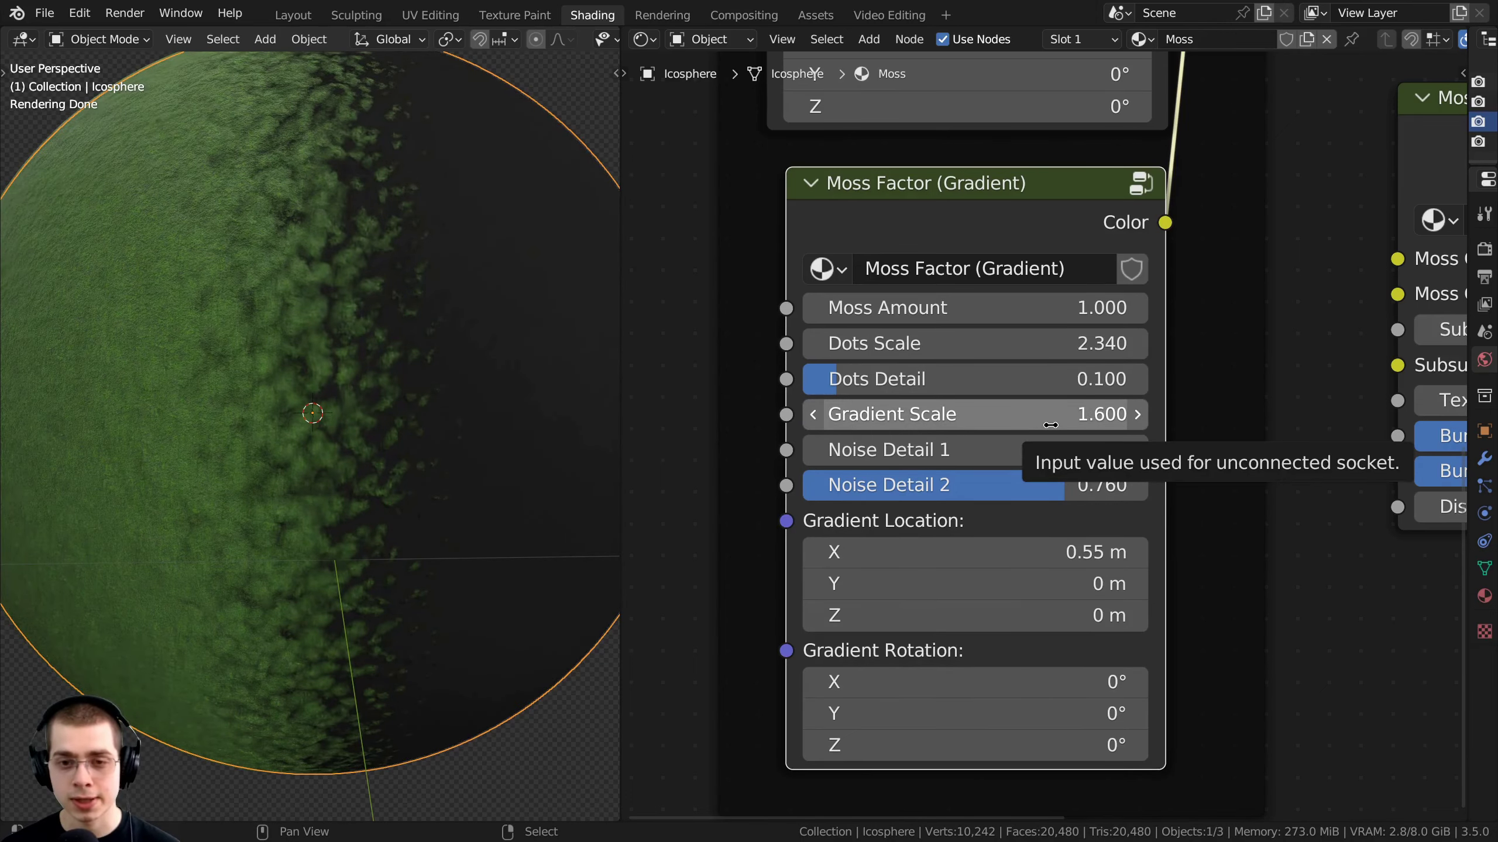
Nudge the Moss Factor (Gradient) node slightly within its frame
drag(1050, 425, 1002, 425)
scroll(1037, 430, down, 2)
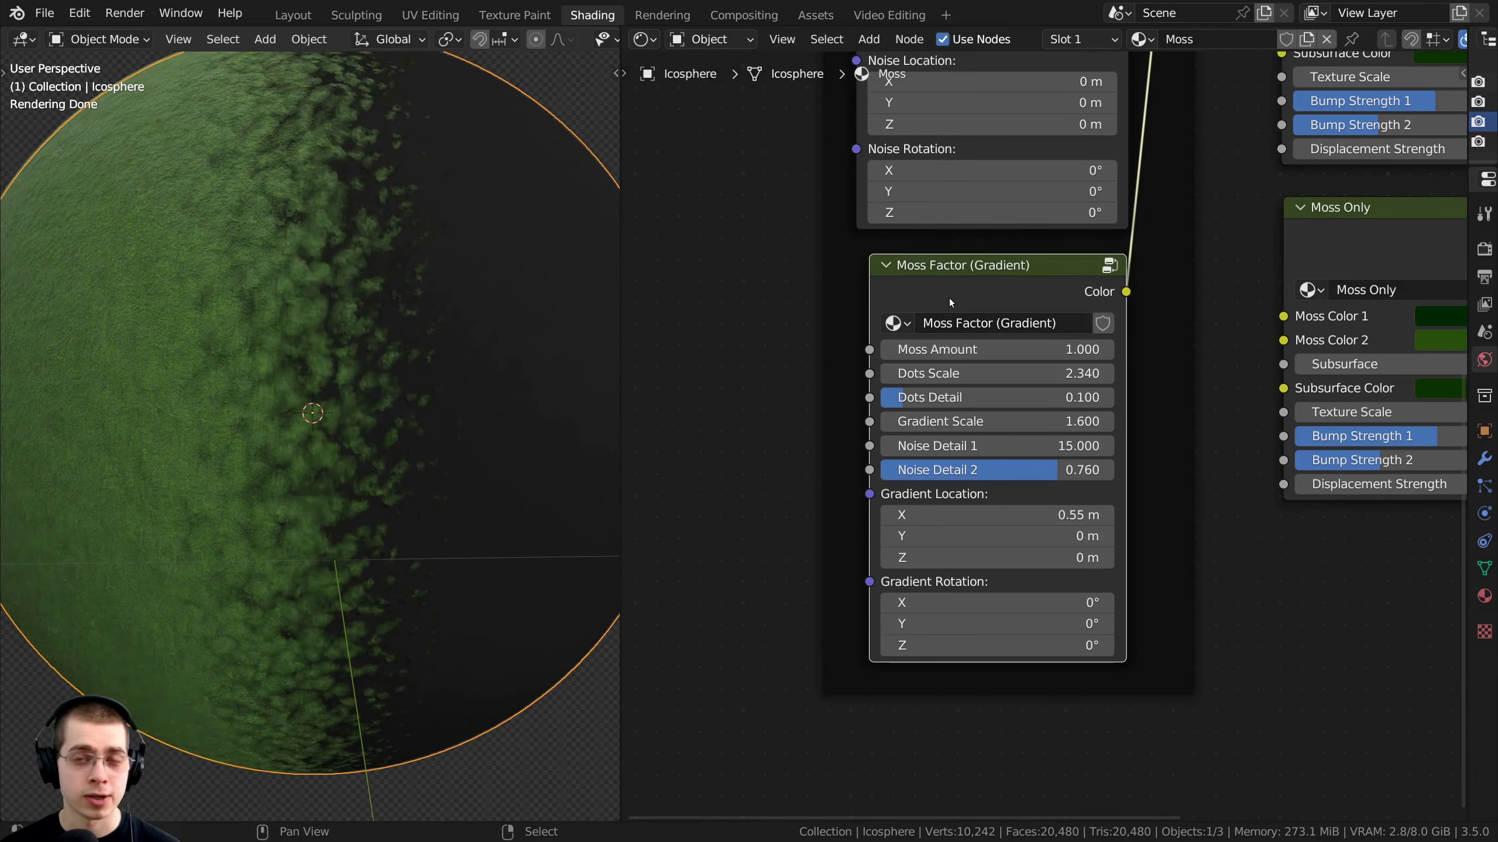
drag(980, 303, 986, 311)
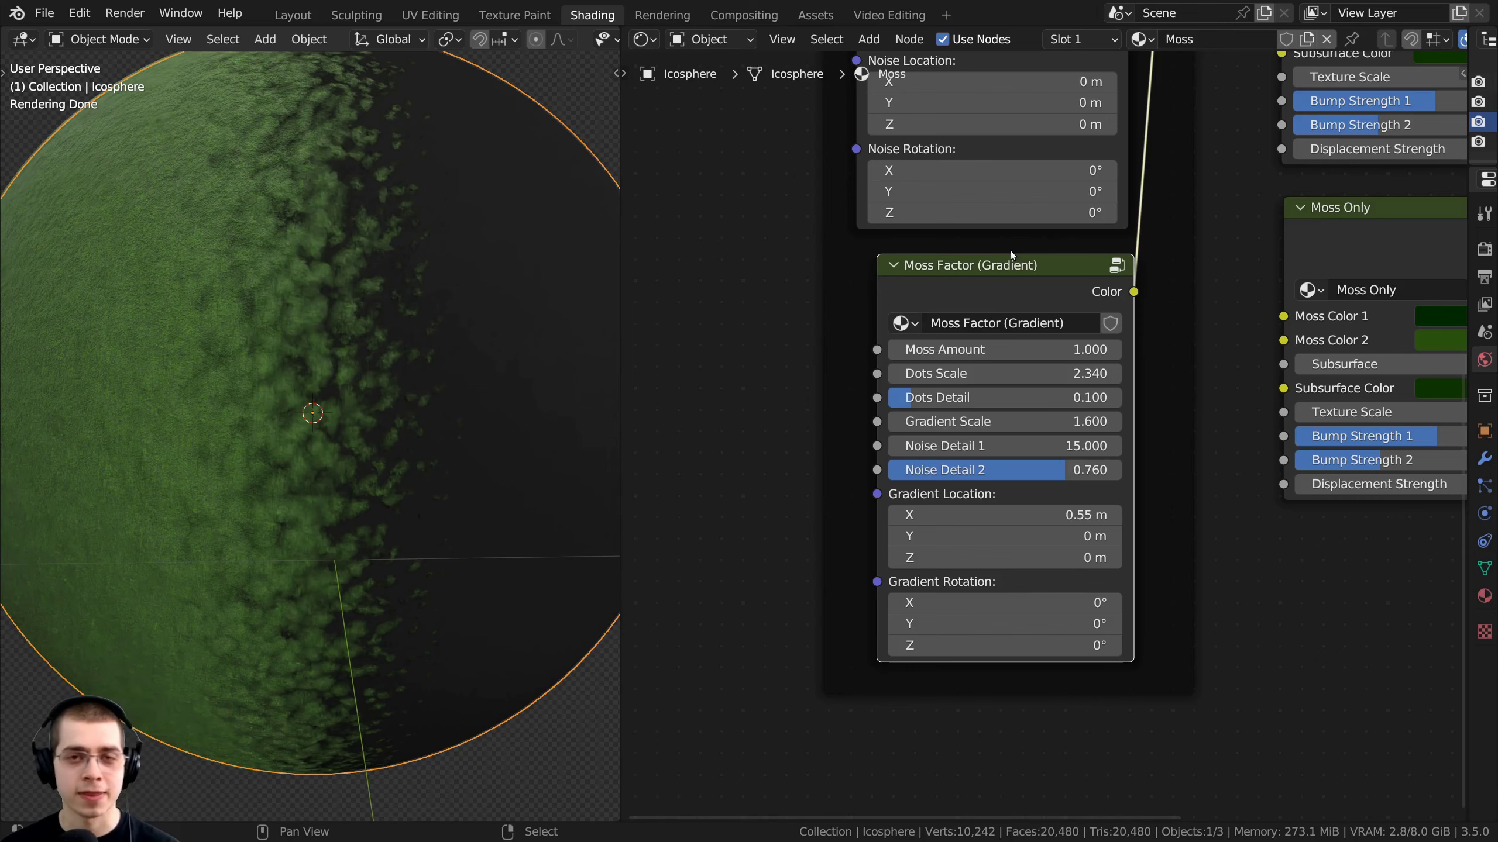
scroll(1044, 431, up, 1)
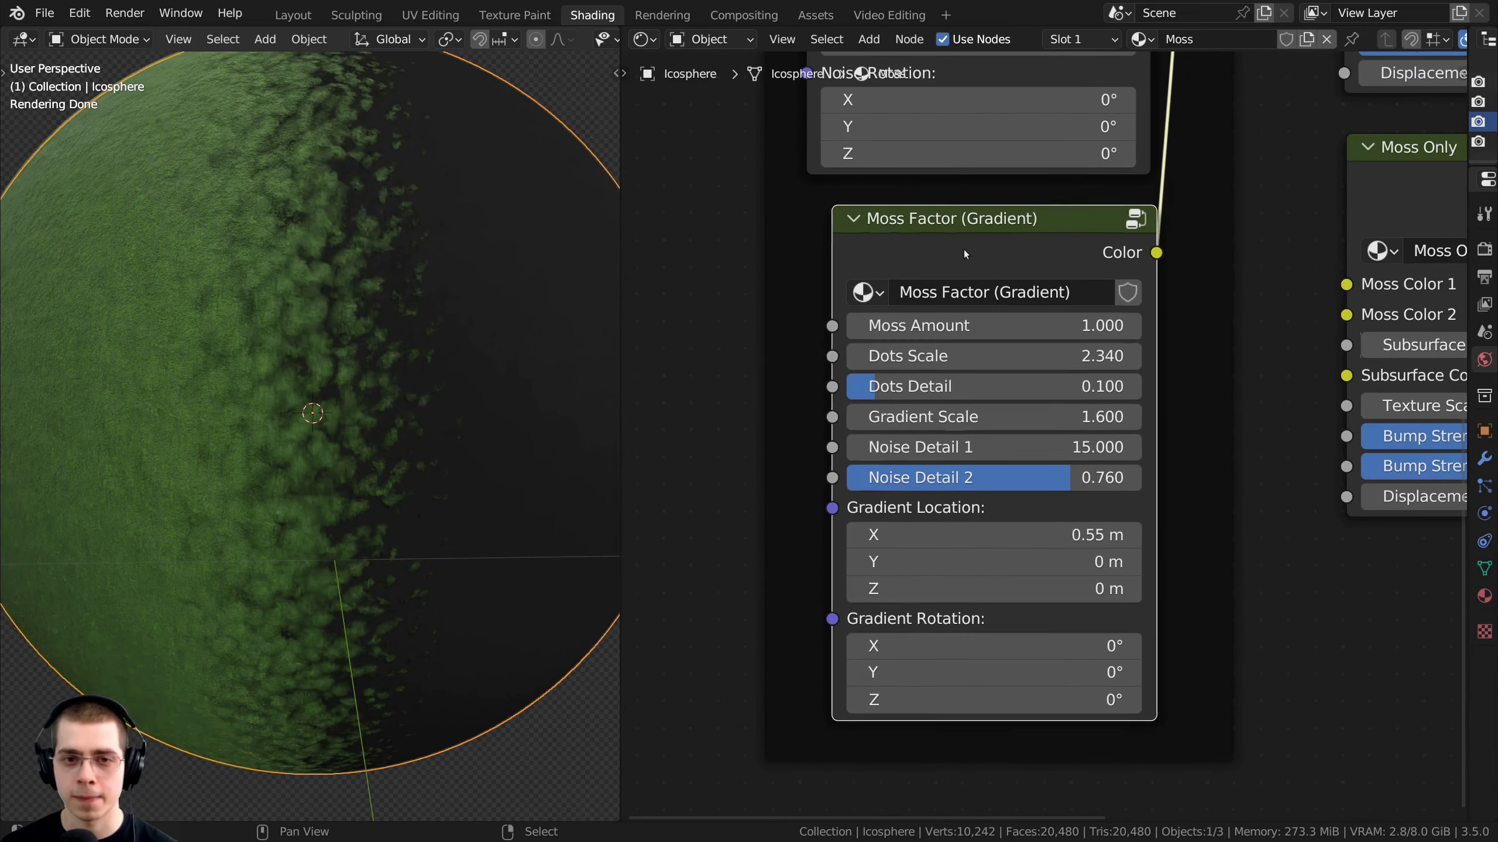
Open the Moss Factor (Gradient) group and insert a Math node on the Gradient Scale link, above the Mapping node
key(Tab)
scroll(953, 414, down, 3)
scroll(1006, 417, up, 1)
scroll(1006, 416, up, 3)
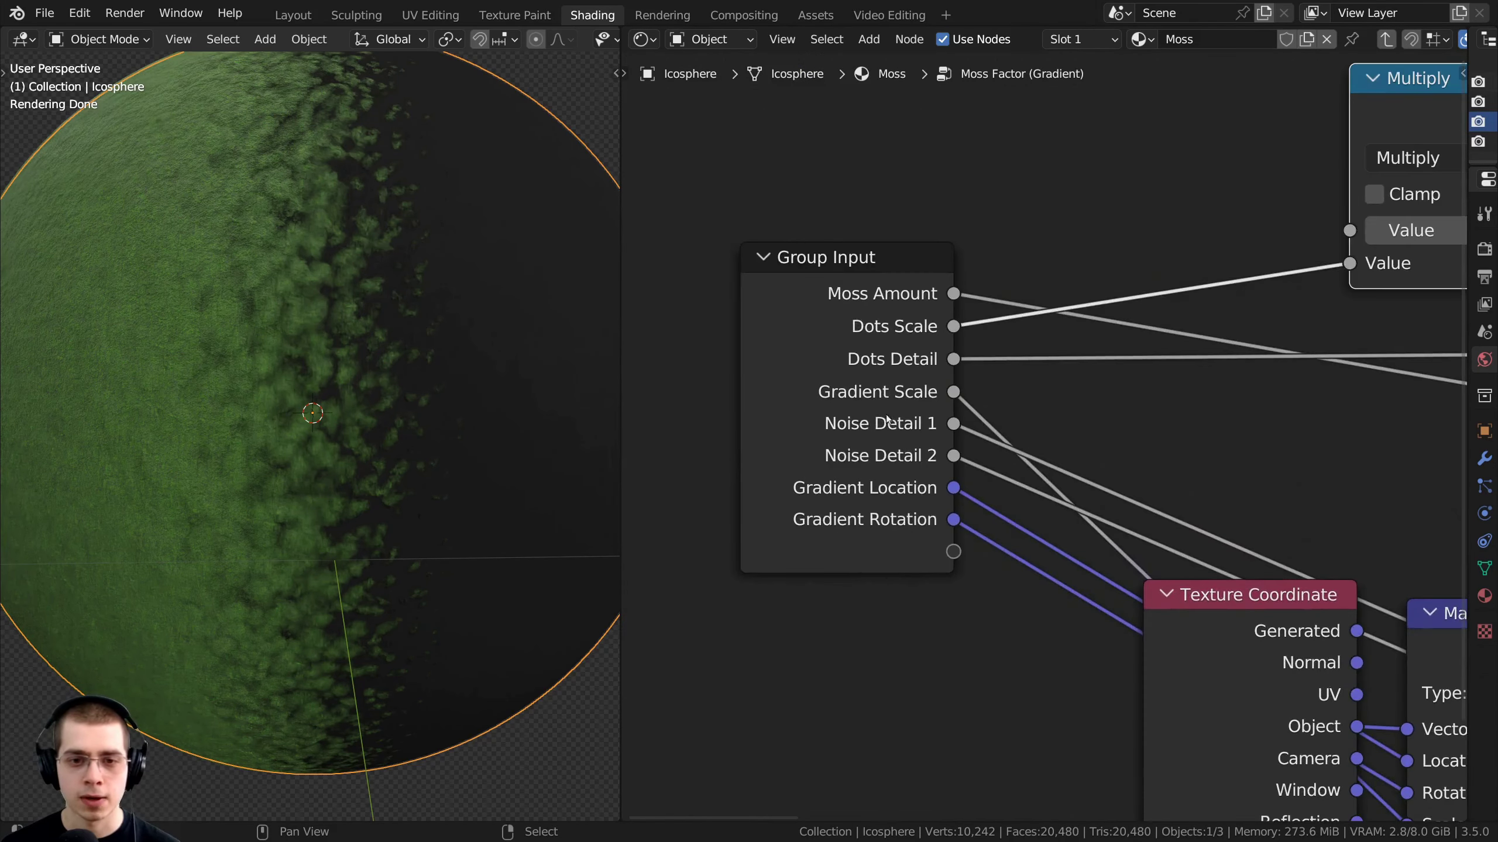
scroll(991, 401, down, 1)
key(shift+a)
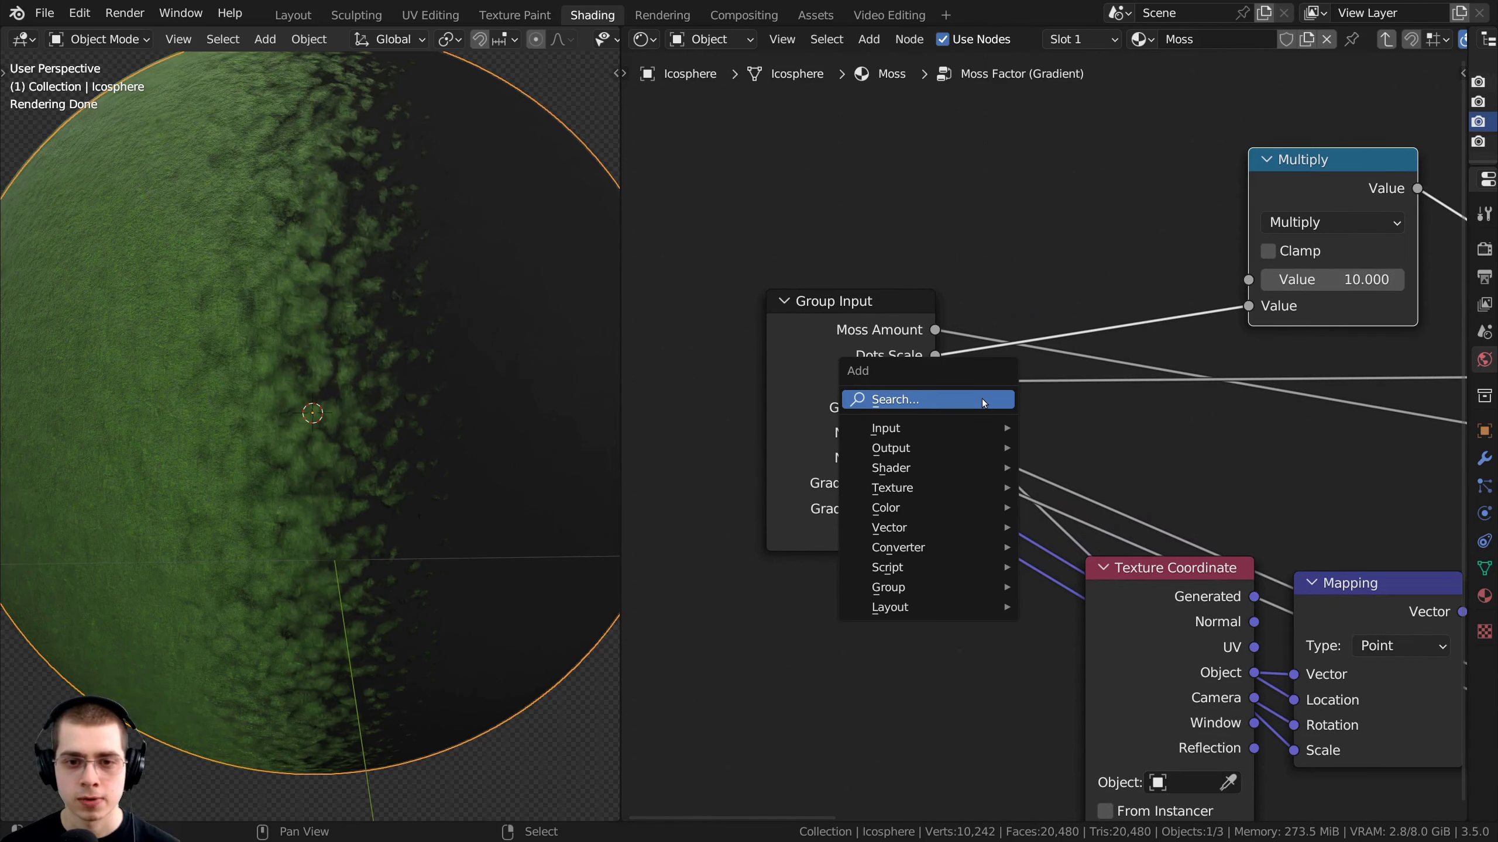
click(982, 399)
text(math)
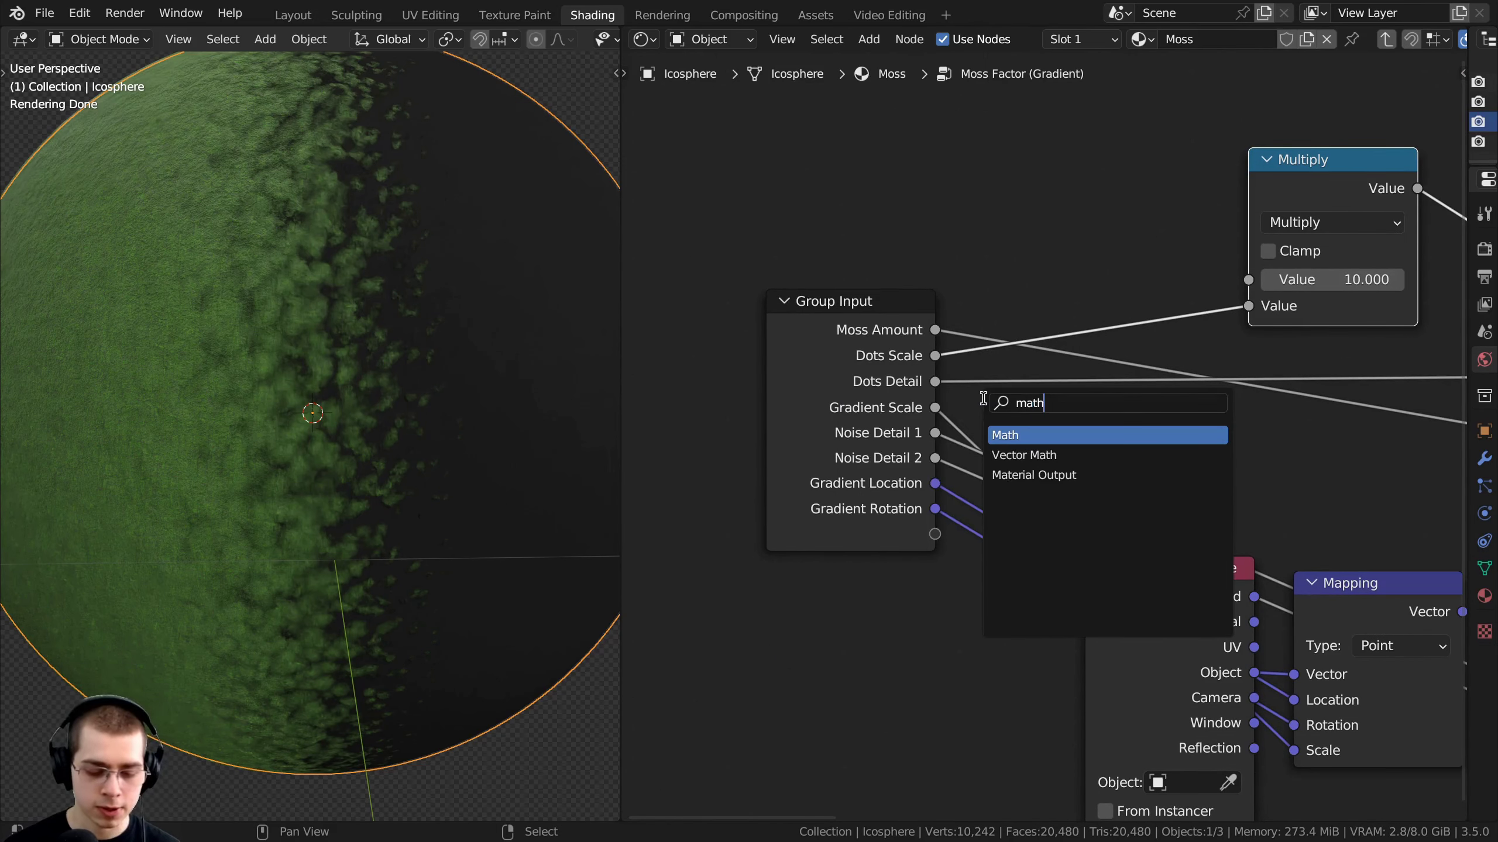
click(1004, 434)
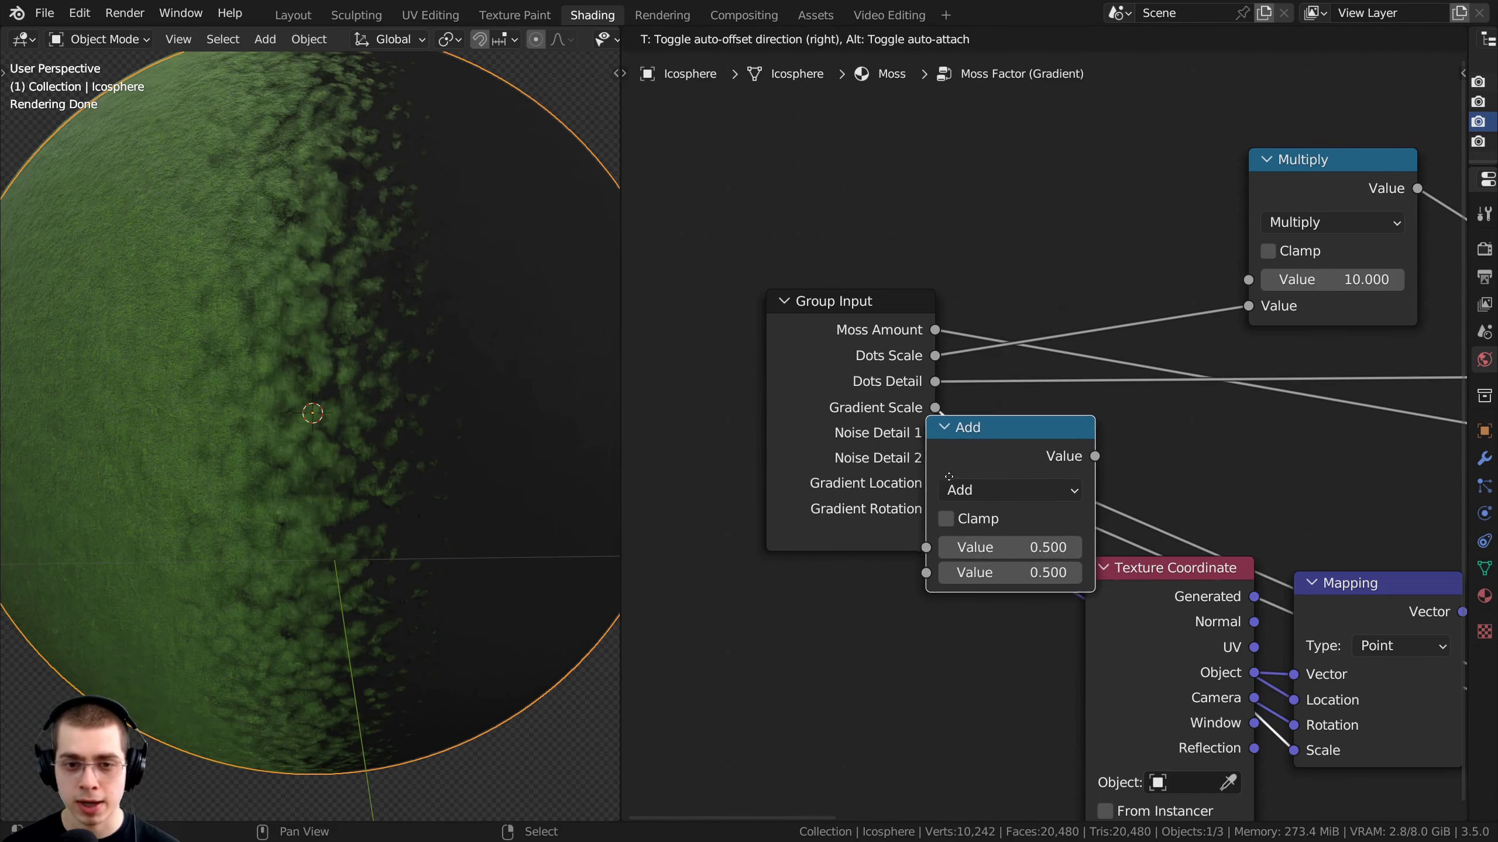
click(1245, 435)
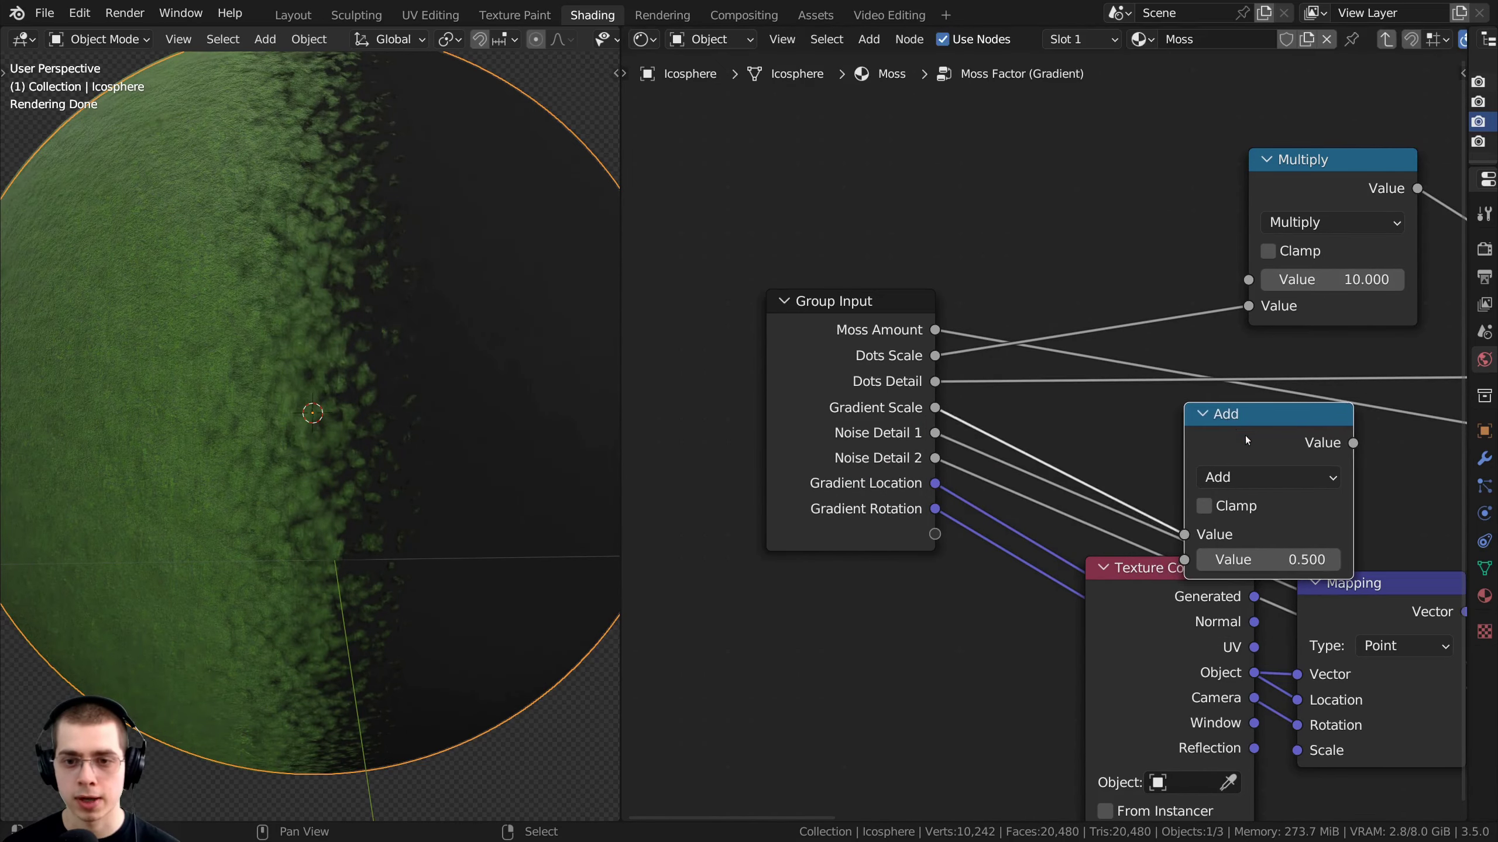
Change the new Math node to Divide, reposition it and move the Gradient Scale link to its second Value input
middle_drag(1245, 435, 955, 334)
click(986, 336)
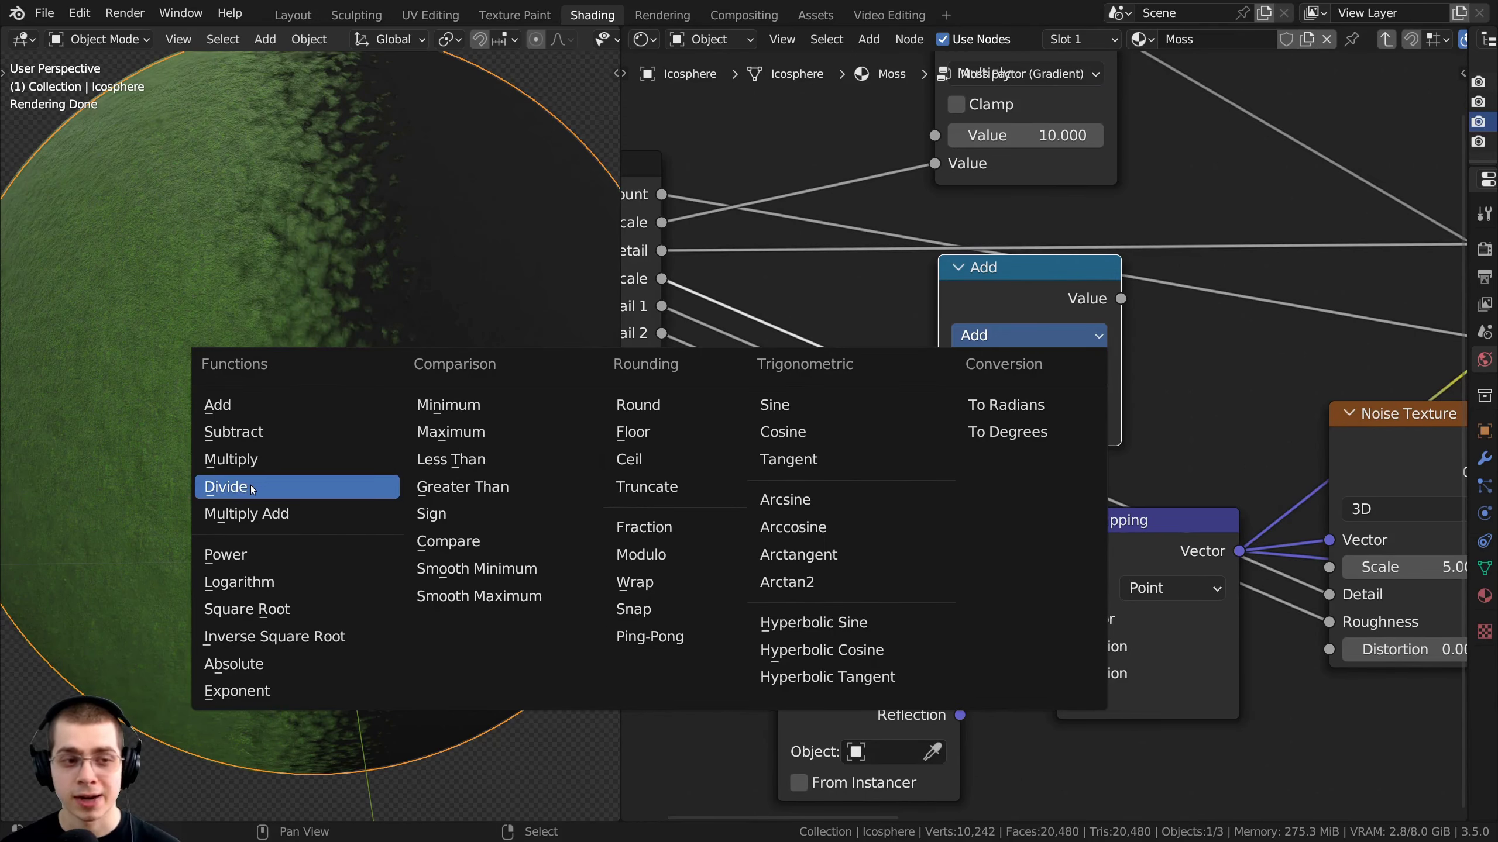
click(227, 487)
drag(1034, 292, 1112, 257)
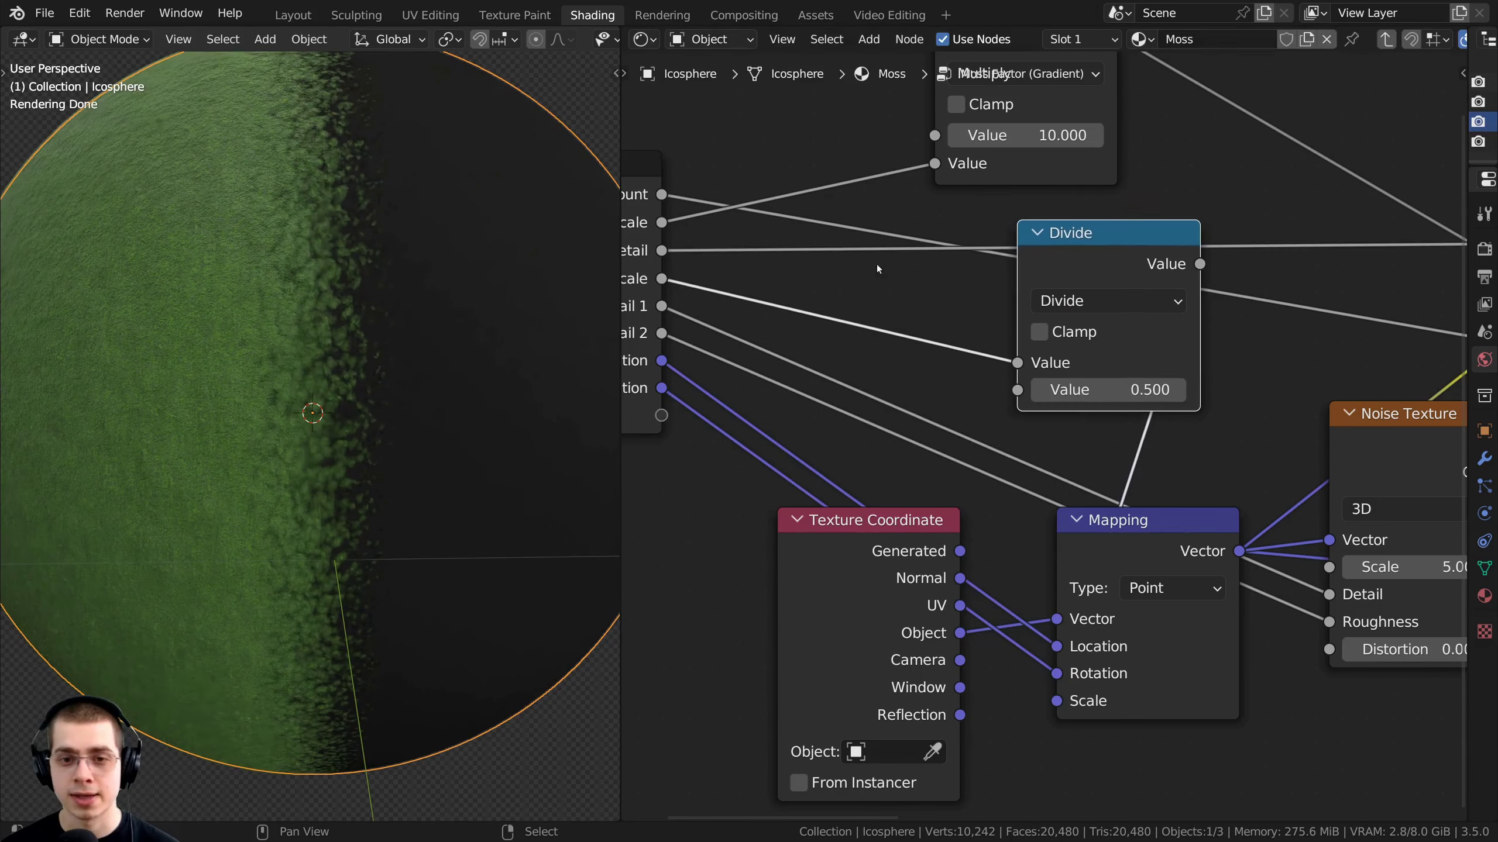
middle_drag(724, 317, 861, 321)
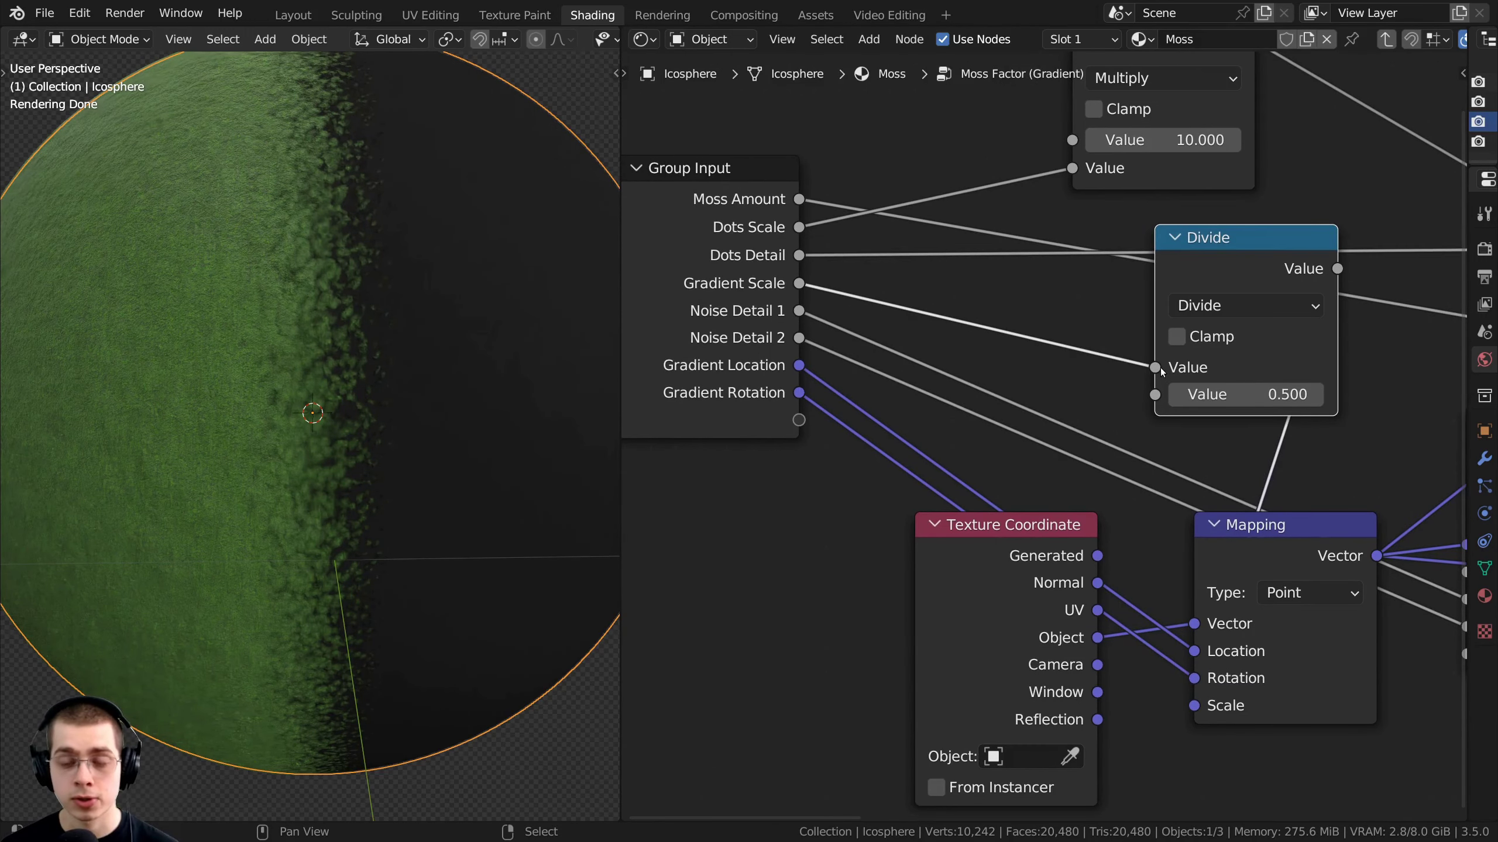
drag(1155, 368, 1154, 395)
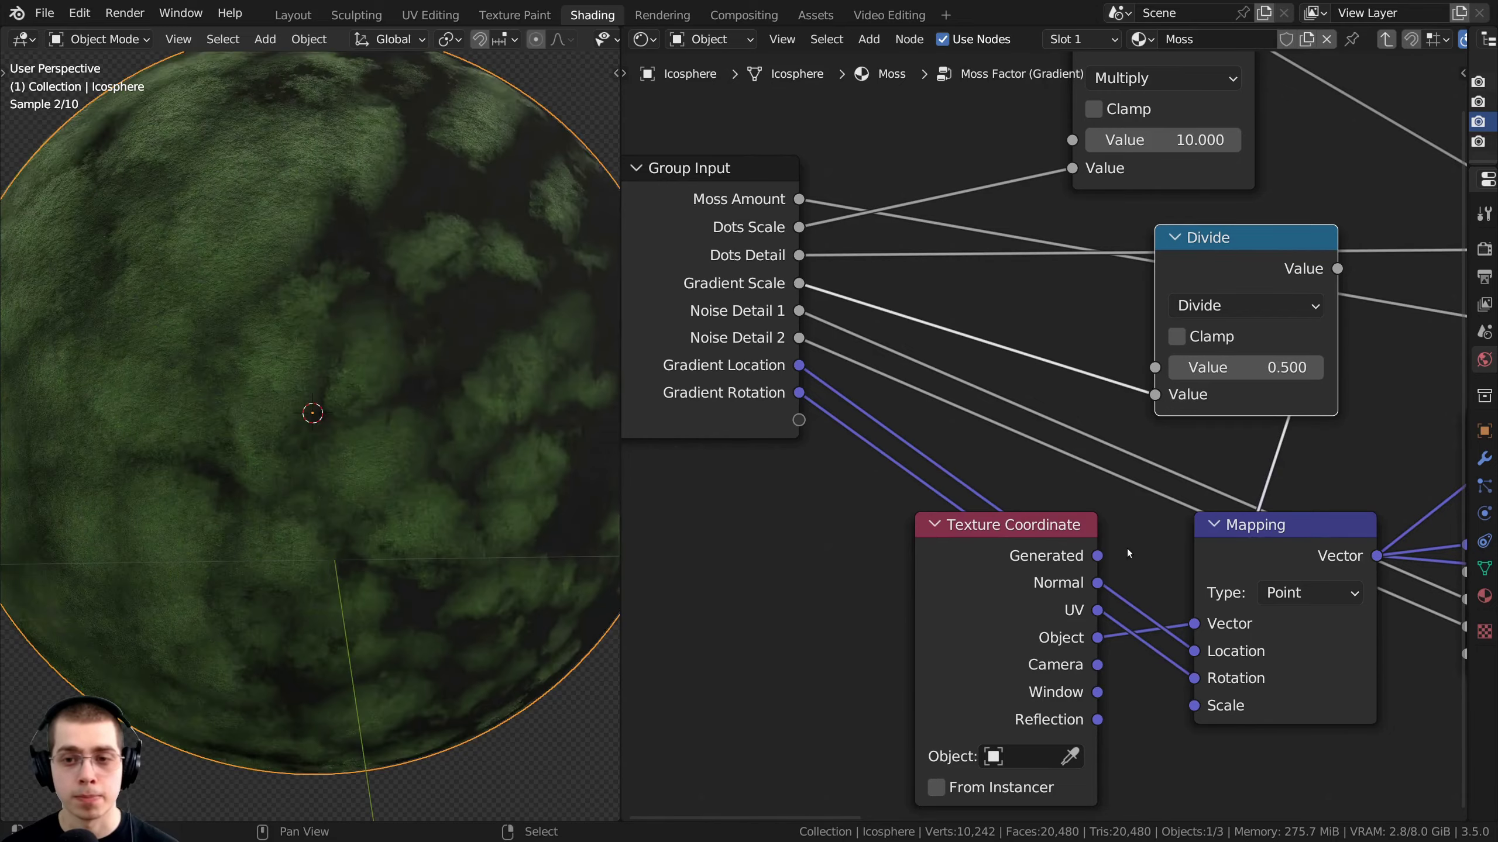
Set the Divide node's first Value to 30 and move the node up slightly, below the Multiply node
middle_drag(1127, 548, 923, 552)
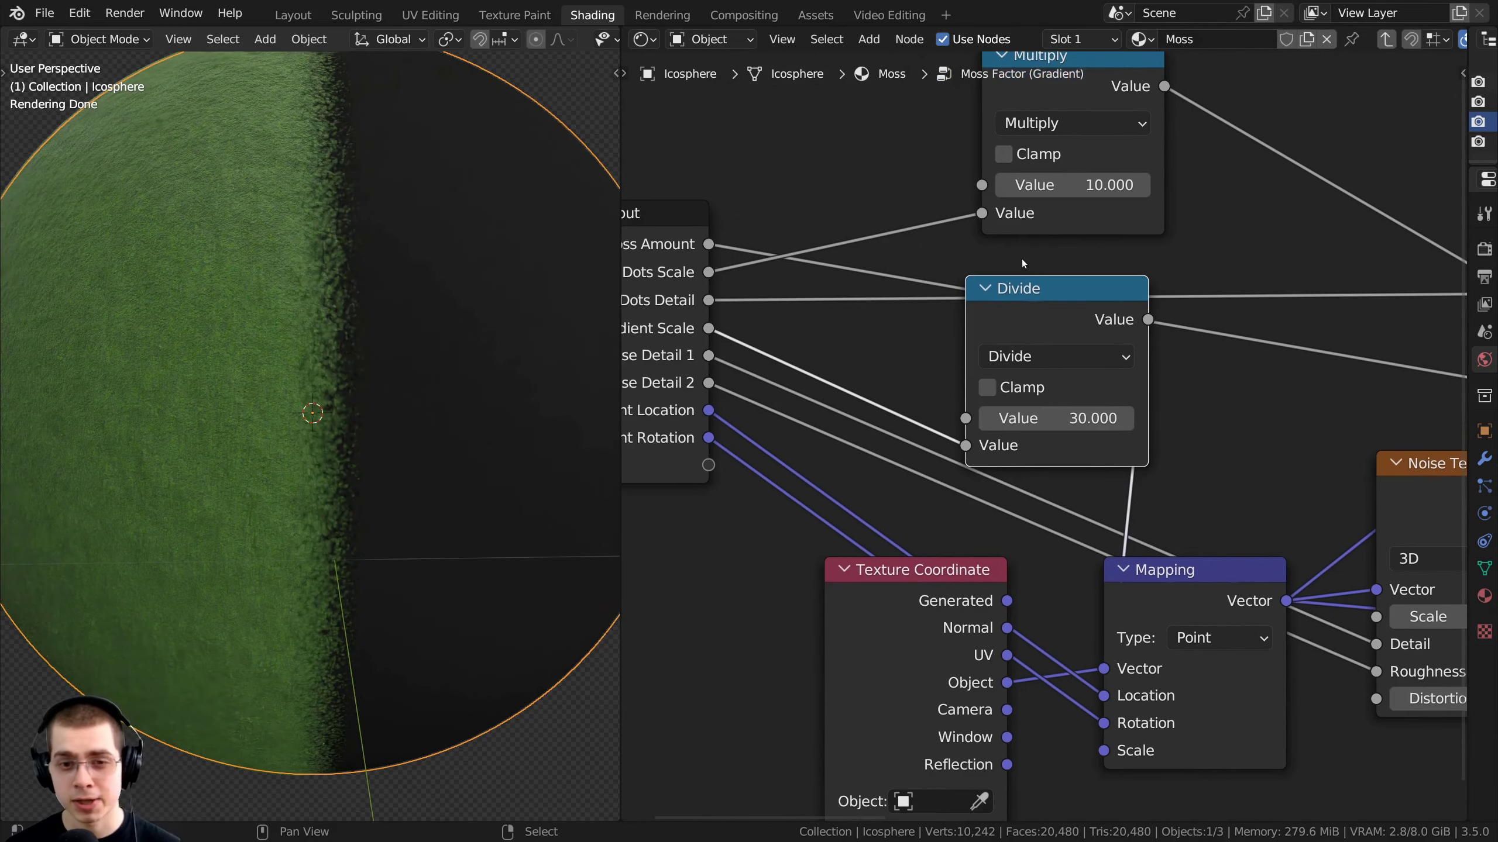
drag(1002, 291, 1002, 273)
click(1050, 408)
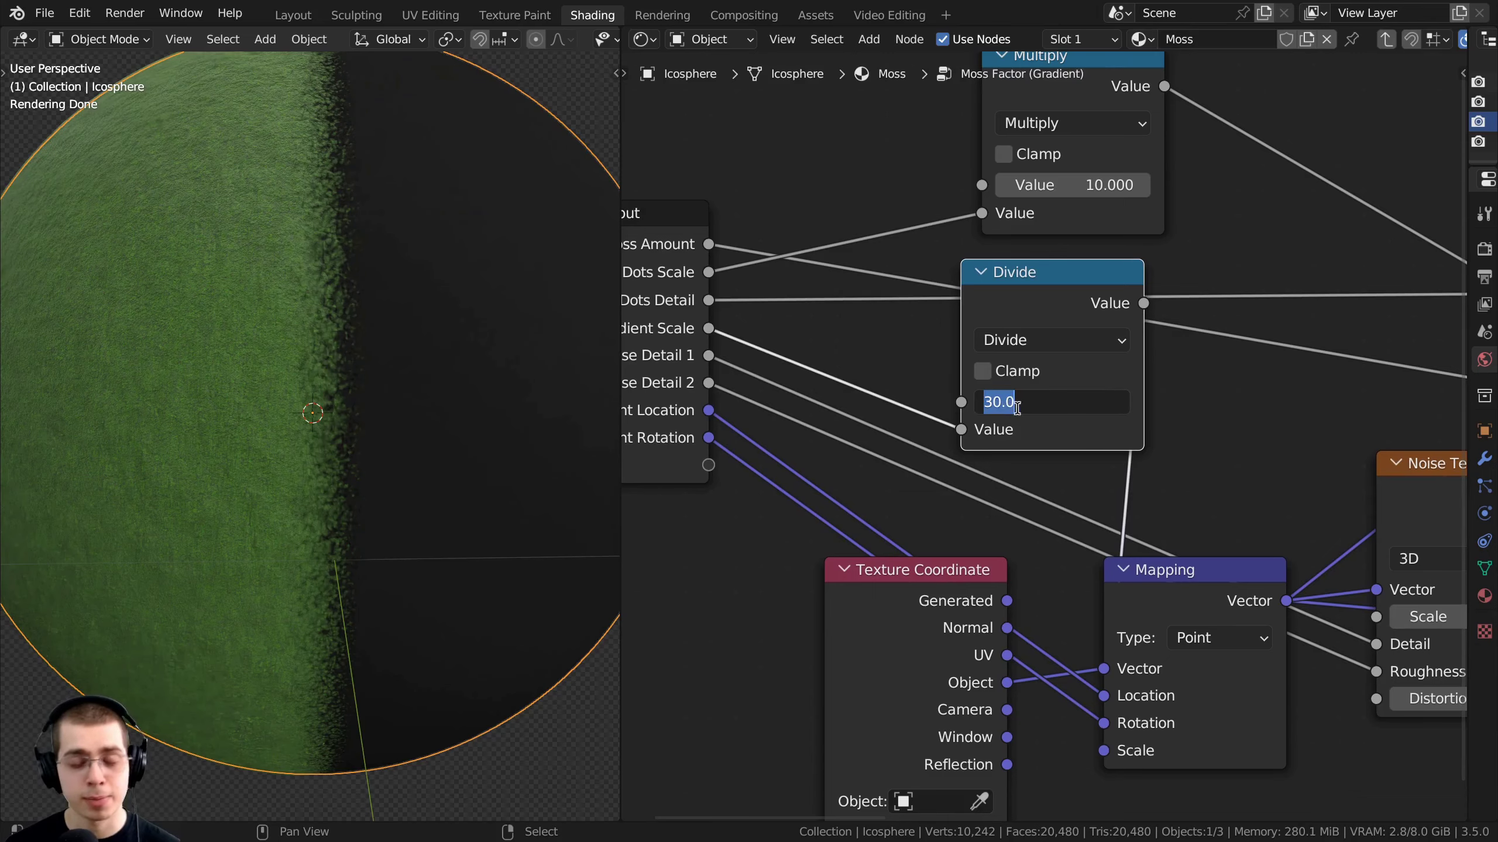
drag(1036, 407, 903, 495)
click(1025, 296)
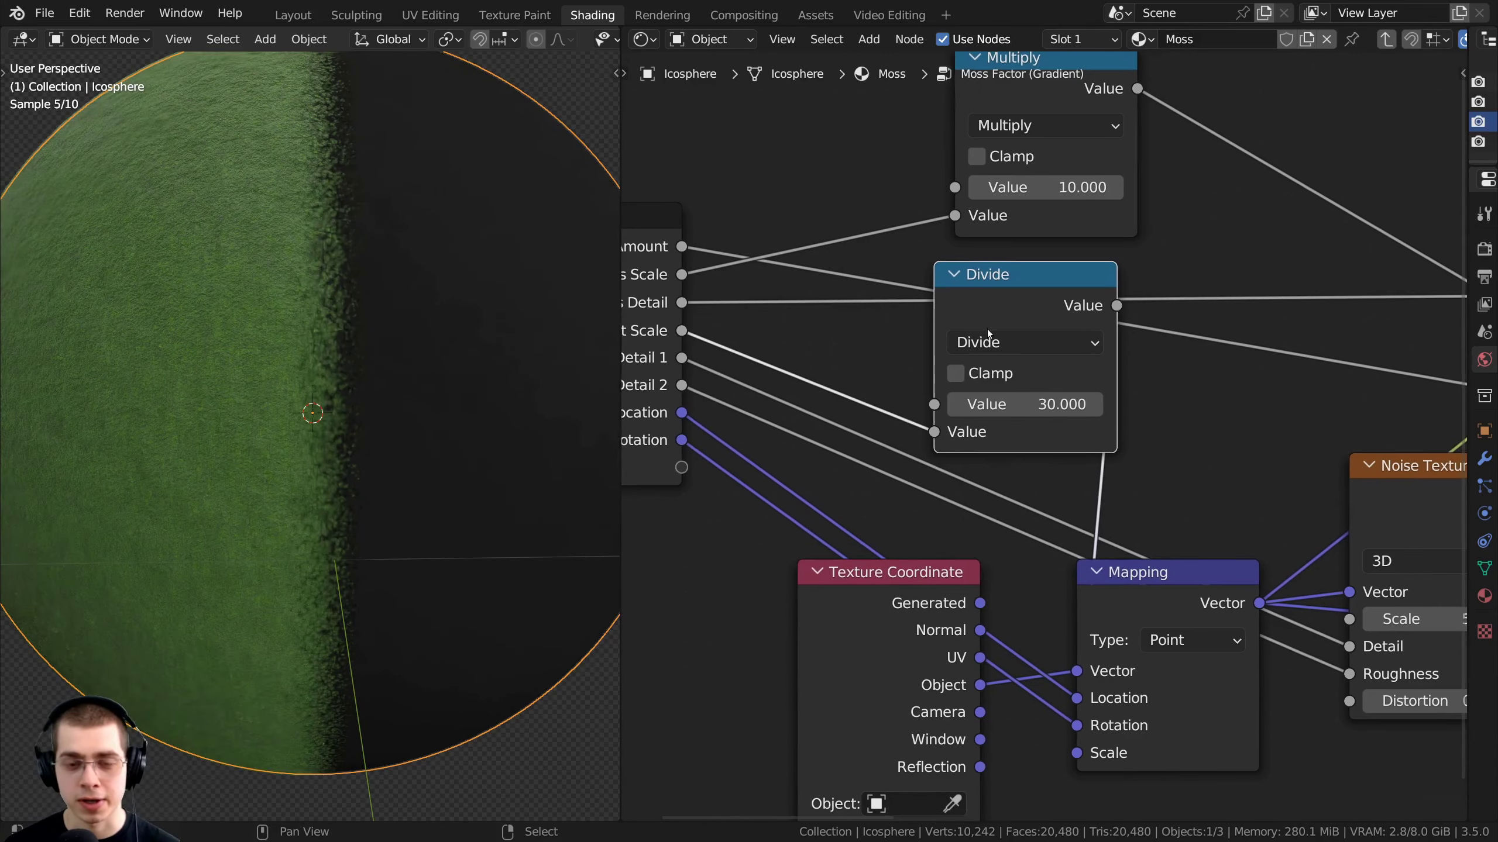
Leave the group and lower the Moss Factor (Gradient) node's Gradient Scale
key(Tab)
middle_drag(990, 489, 990, 482)
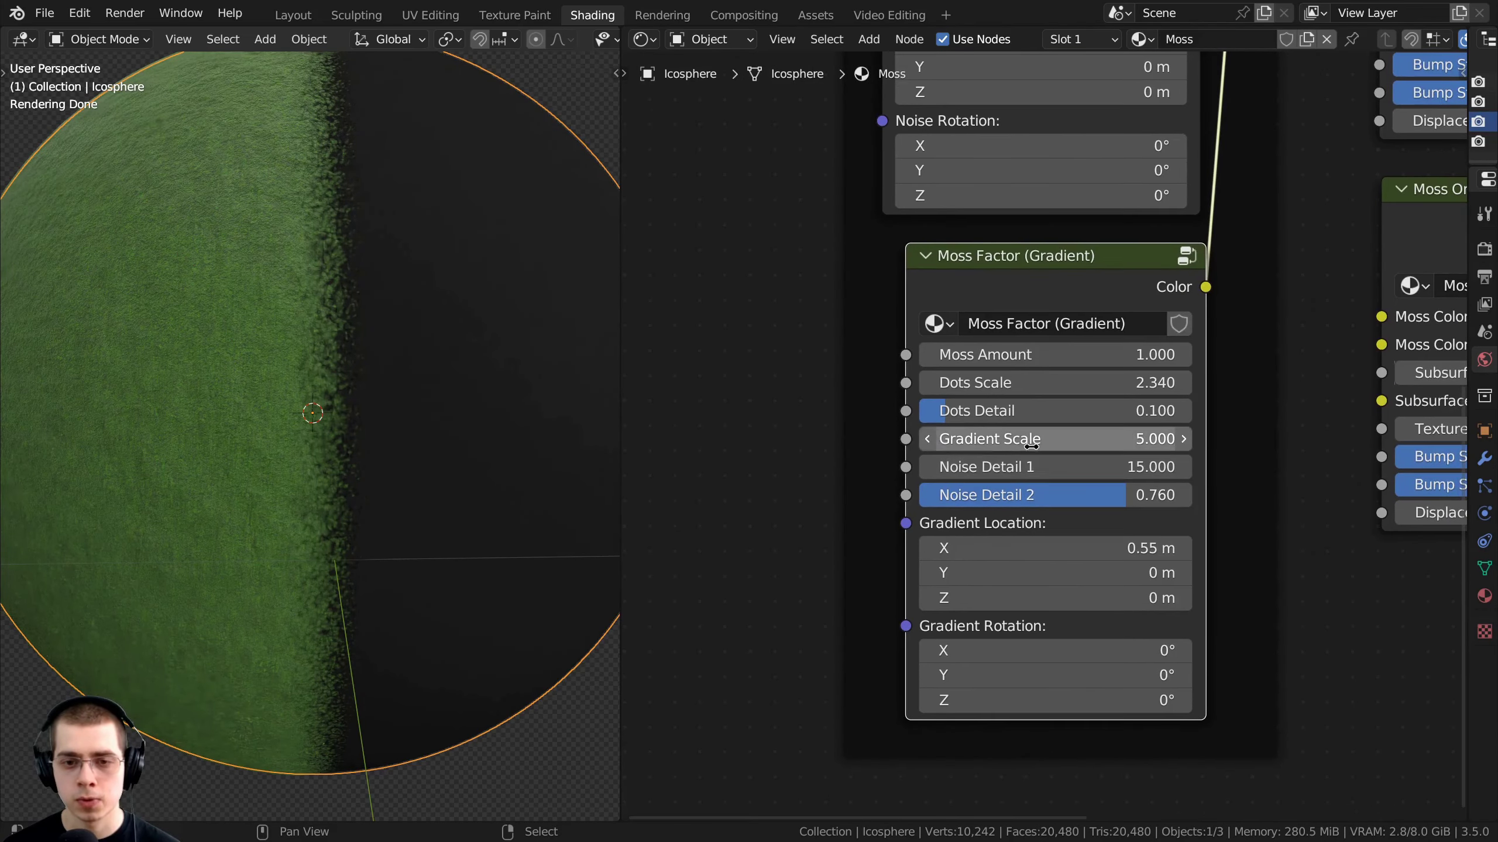
scroll(227, 515, down, 1)
drag(997, 439, 693, 438)
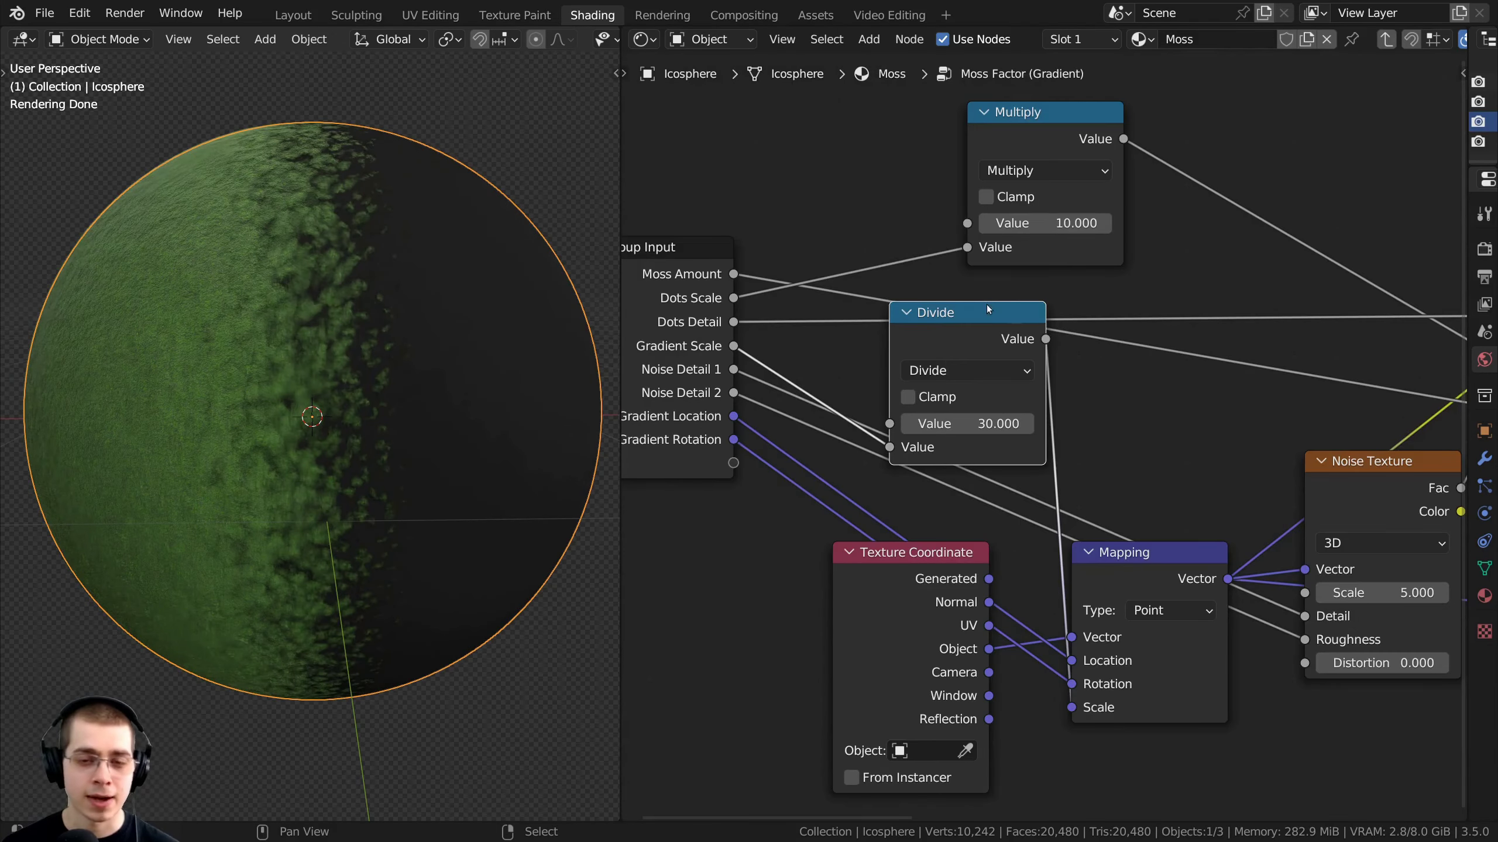
Move the Divide node up slightly inside the group and select it together with the Multiply node
drag(988, 307, 986, 286)
click(1008, 129)
shift+click(964, 292)
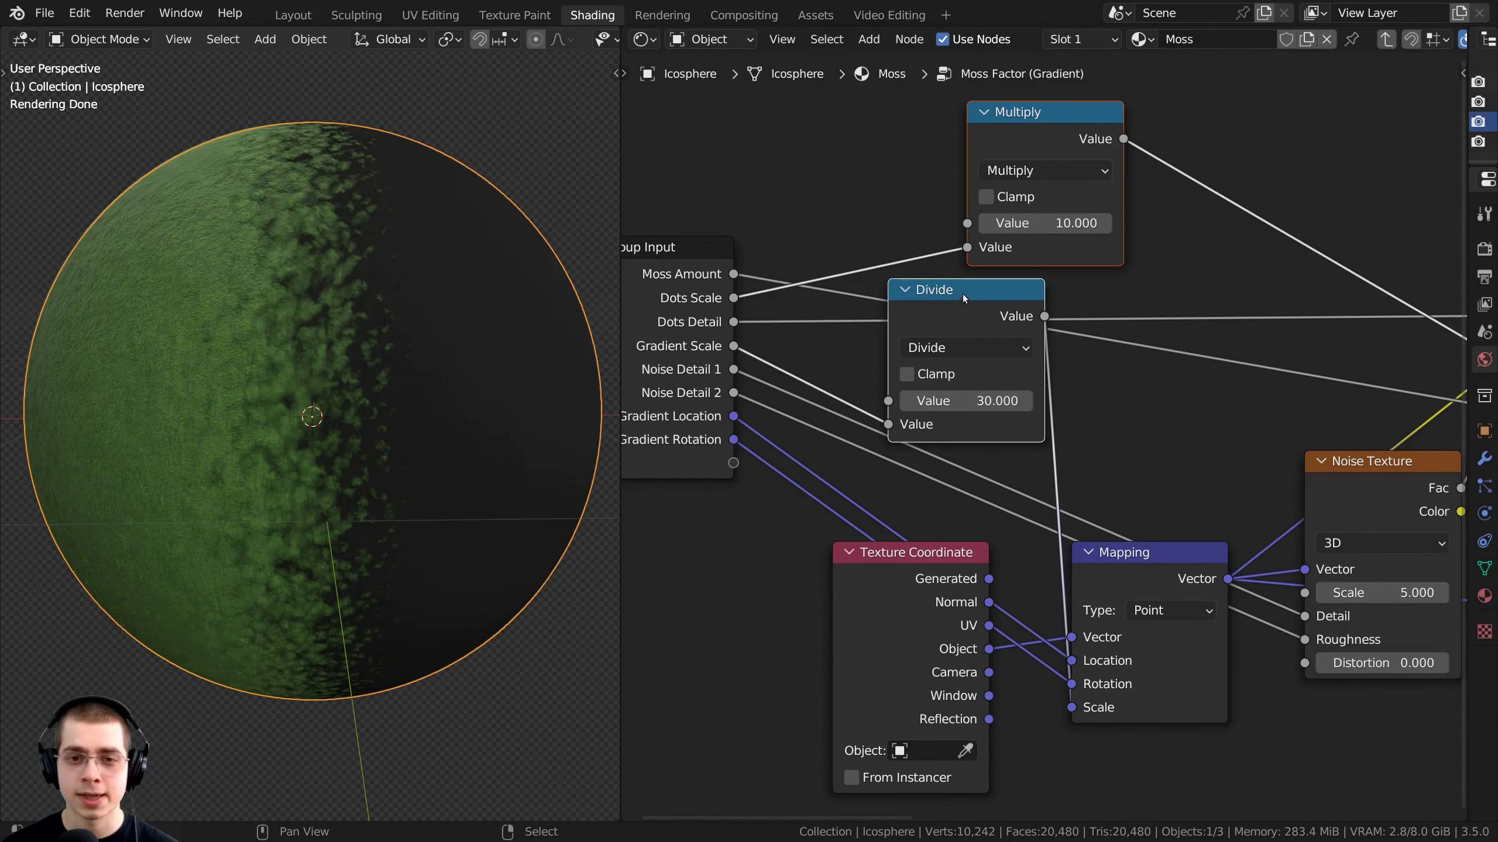
key(g)
right_click(996, 233)
middle_drag(987, 446, 992, 475)
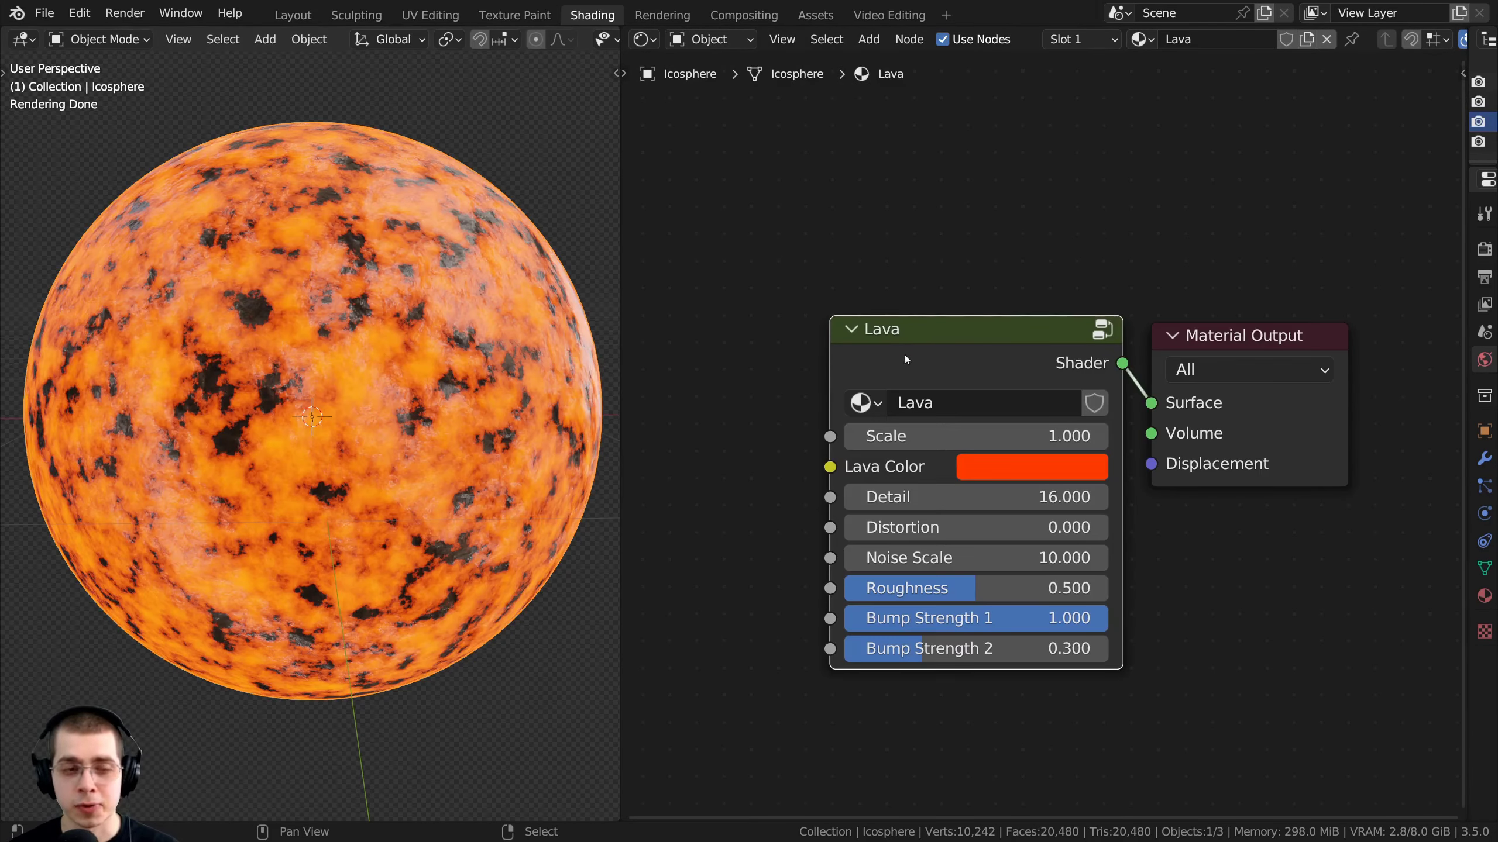
Shift the Lava group node slightly away from the Material Output and view the lava sphere from another angle
drag(859, 328, 848, 324)
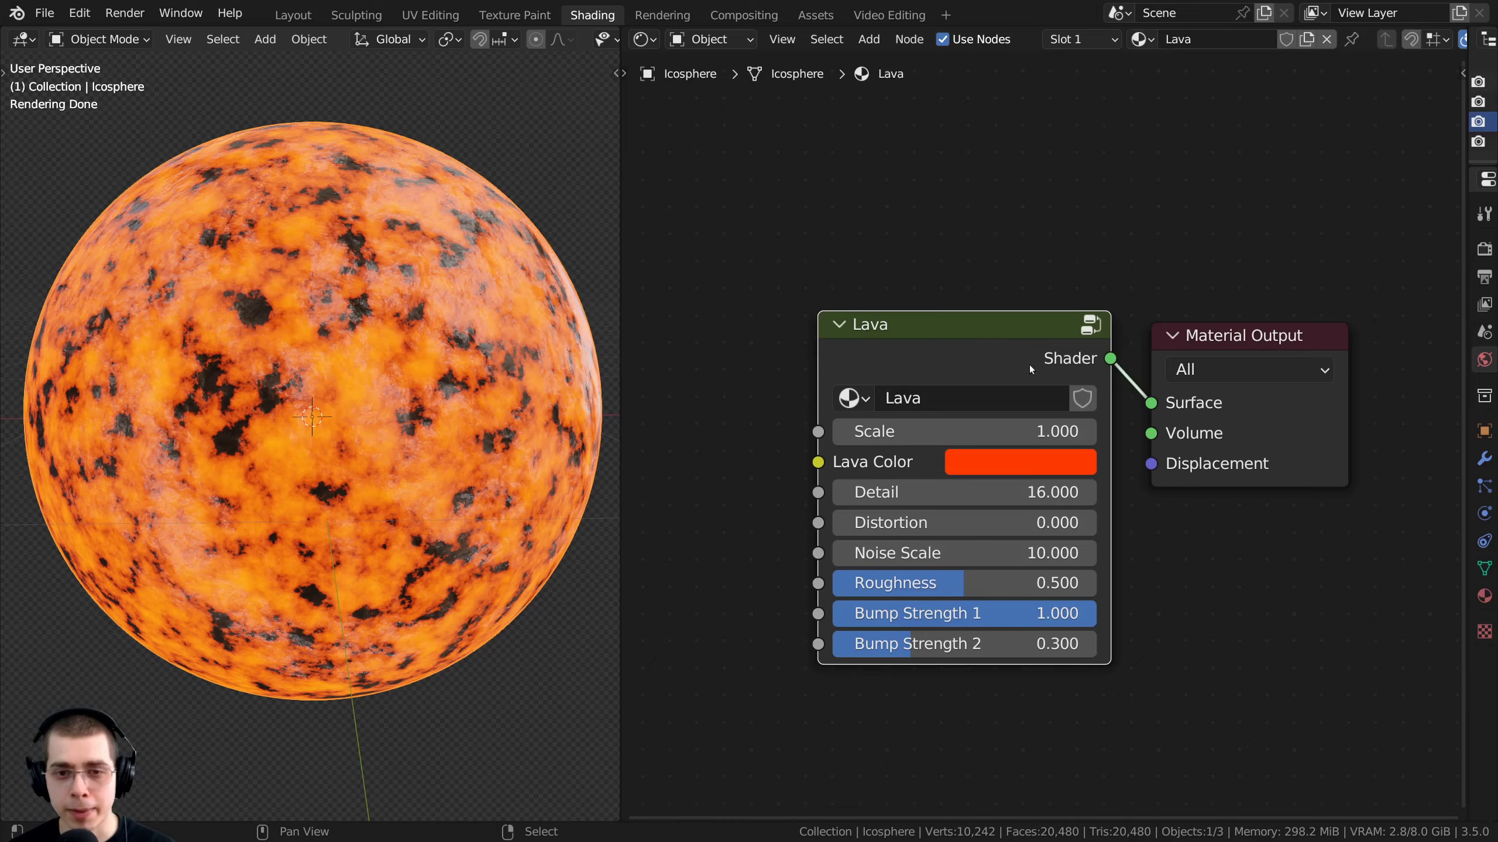
middle_drag(421, 371, 417, 403)
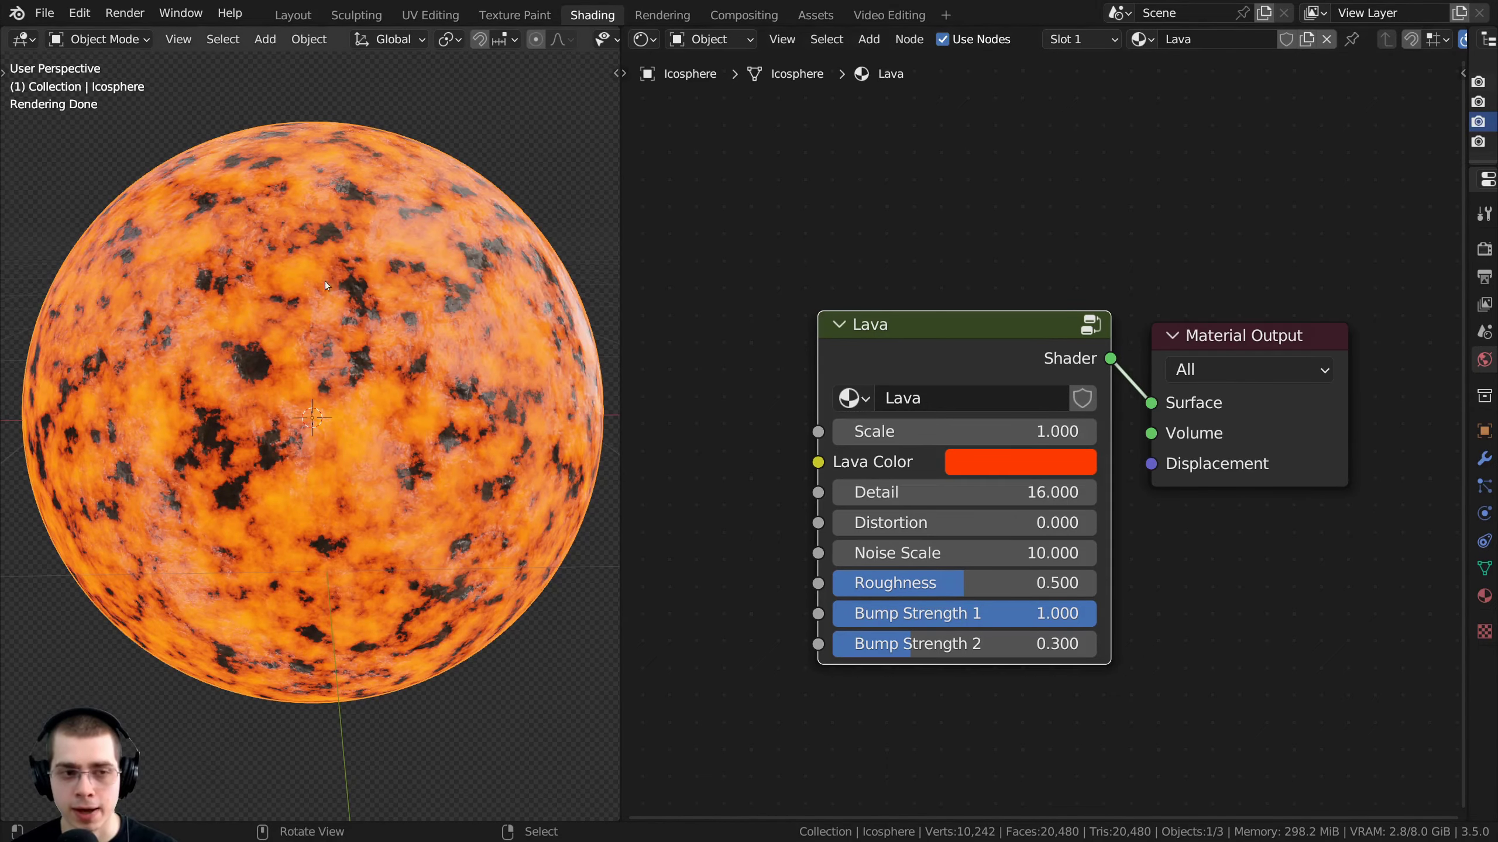
scroll(330, 289, up, 2)
scroll(372, 295, down, 3)
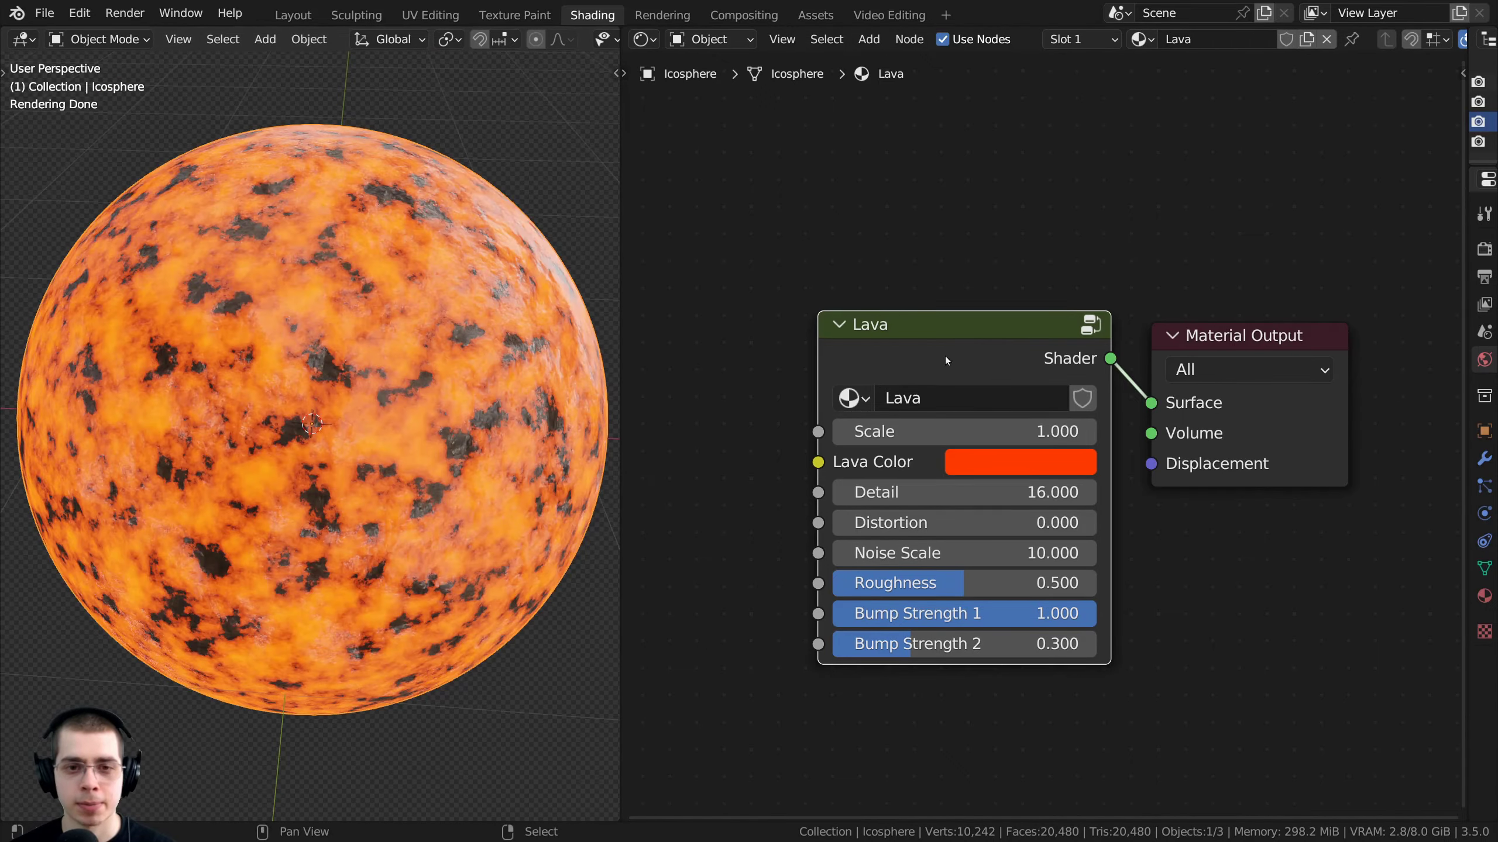
Open the Lava group, reposition the Emission node and examine the glowing lava areas up close
key(Tab)
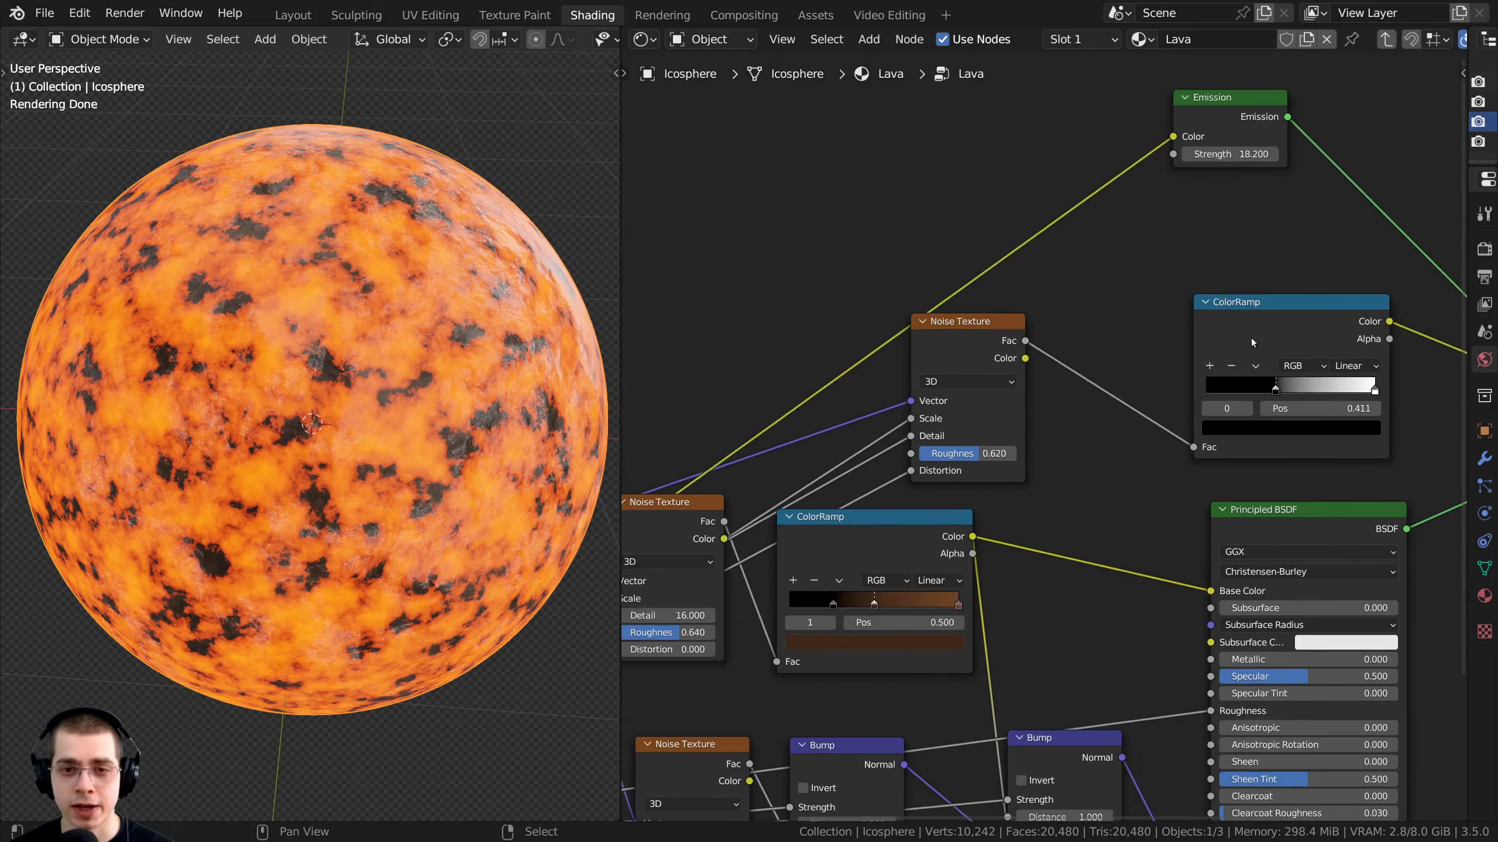
middle_drag(1058, 389, 918, 624)
scroll(918, 624, up, 4)
drag(1001, 241, 1088, 295)
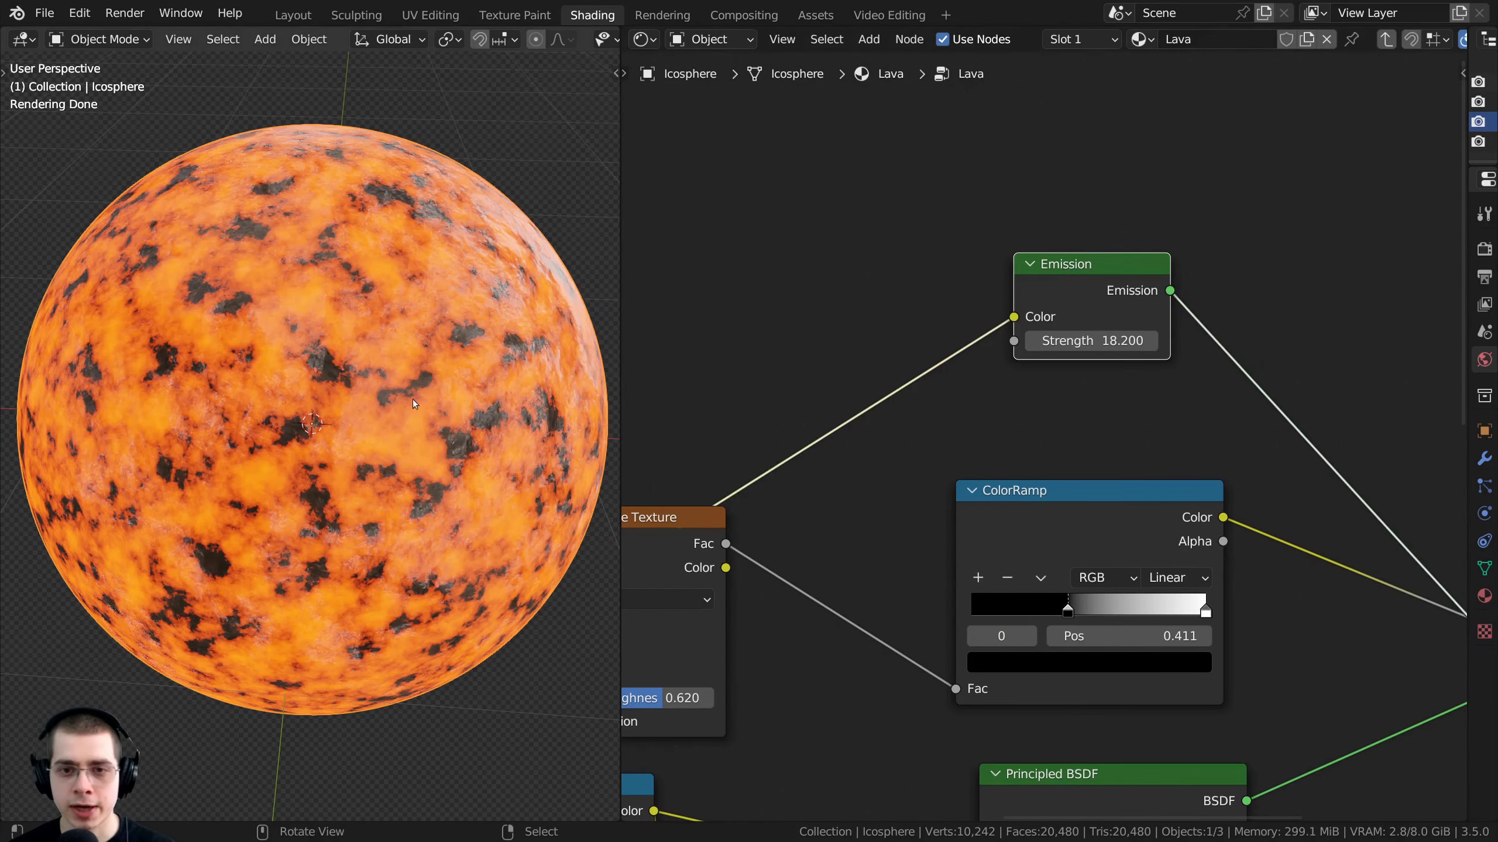
scroll(300, 336, up, 2)
scroll(290, 362, up, 3)
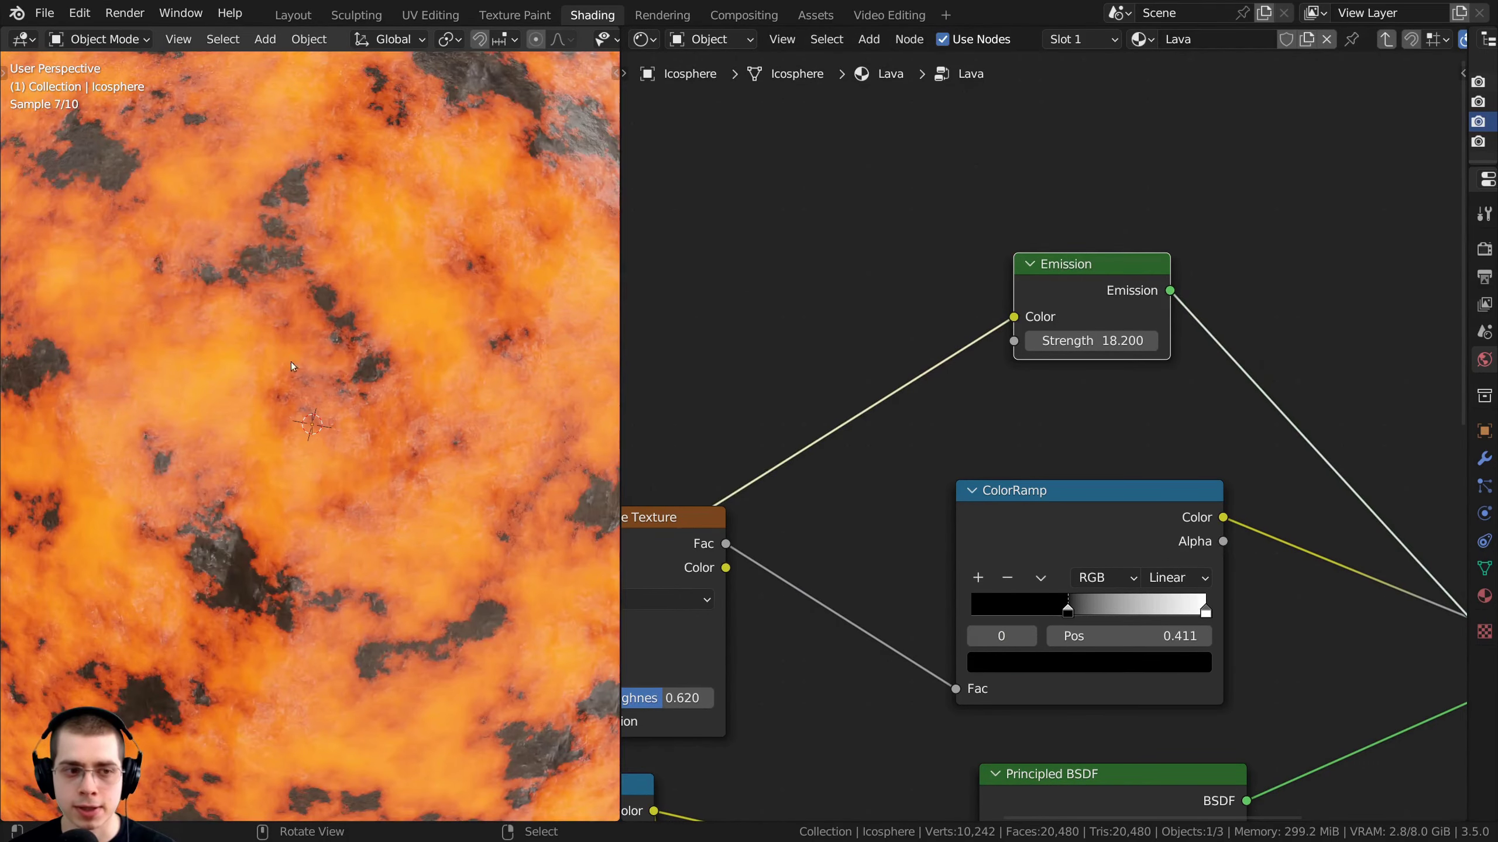
scroll(297, 331, down, 2)
Preview the Principled BSDF shader on its own on the sphere, followed by the Emission shader
middle_drag(1041, 679, 976, 254)
scroll(976, 253, down, 4)
drag(990, 341, 990, 326)
middle_drag(970, 323, 904, 338)
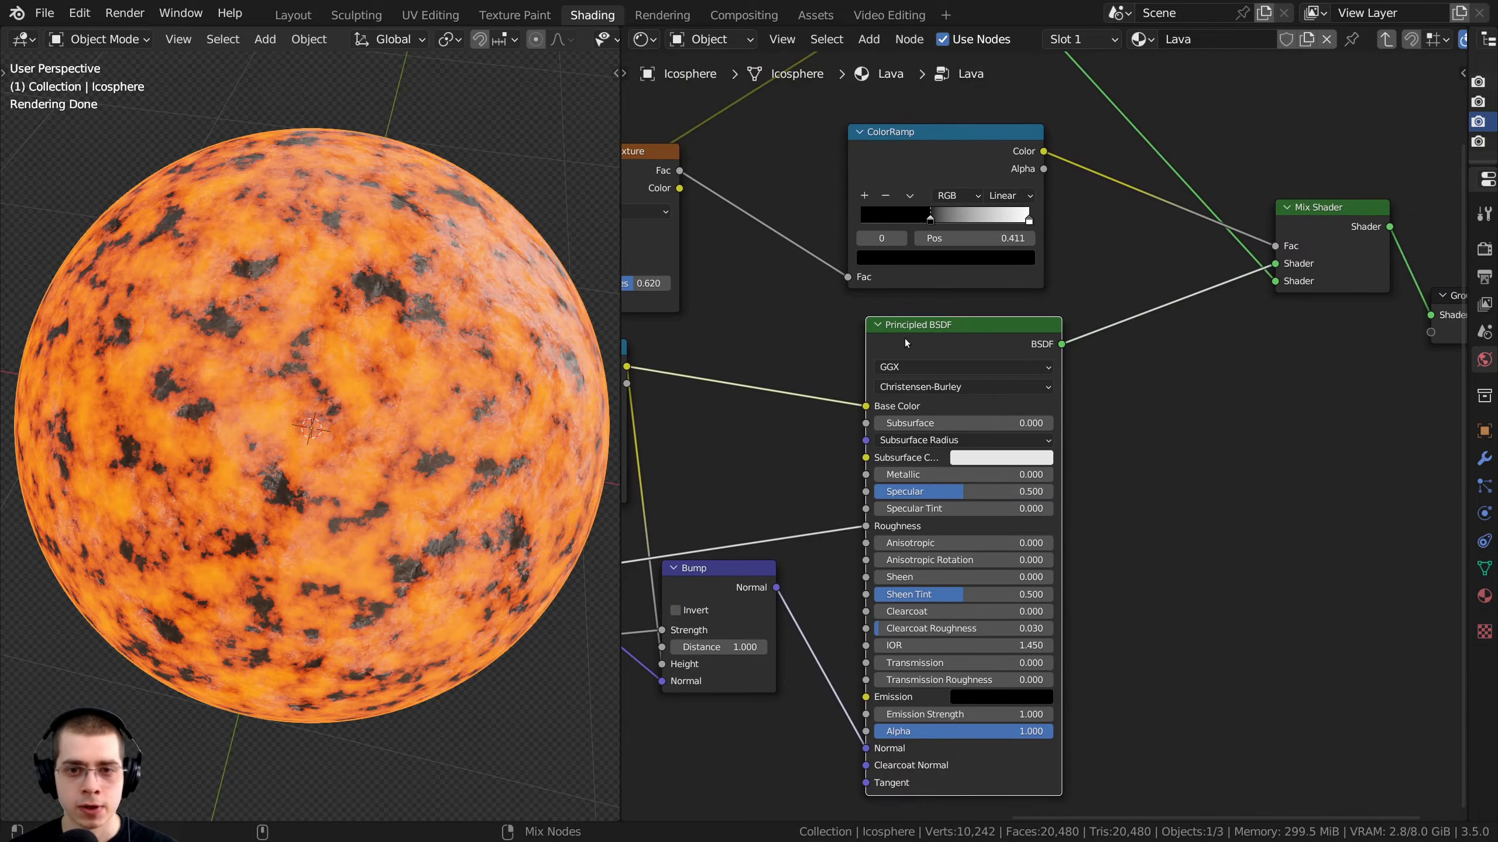
ctrl+shift+click(959, 338)
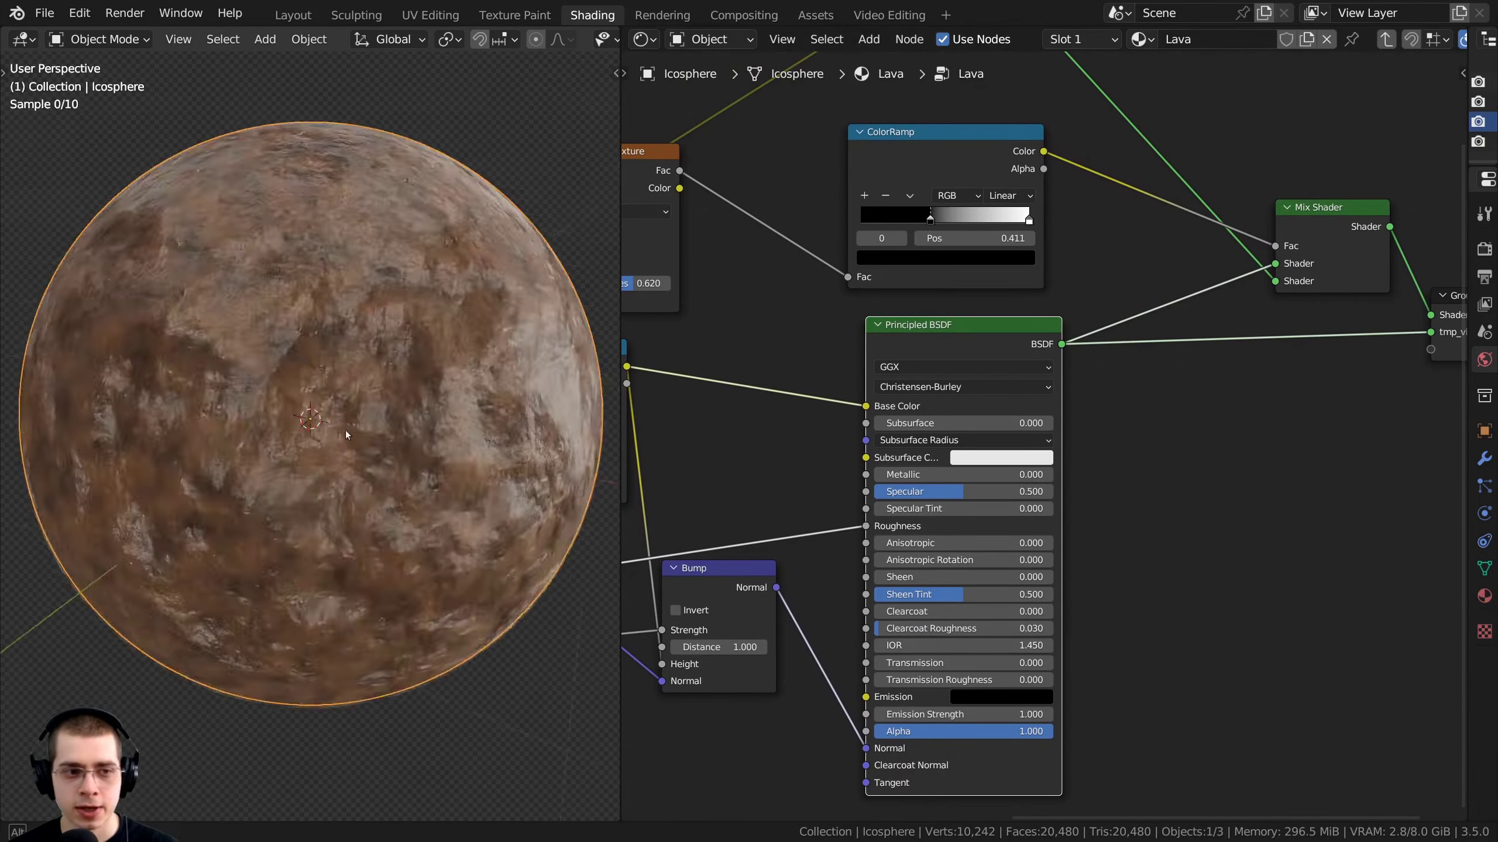
scroll(346, 430, down, 3)
middle_drag(1001, 264, 848, 566)
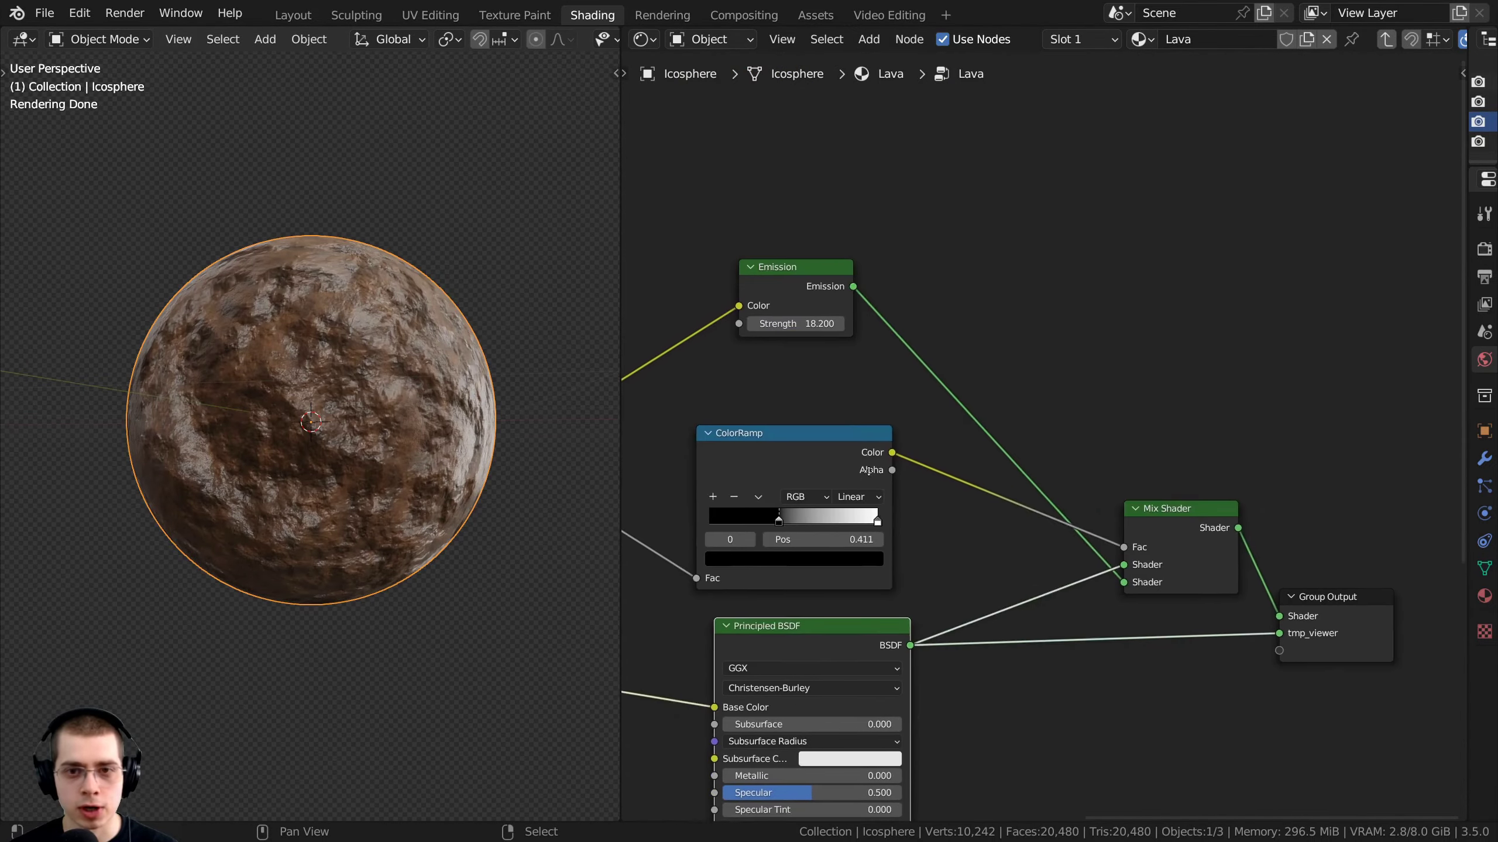
ctrl+shift+click(810, 288)
middle_drag(489, 318, 213, 590)
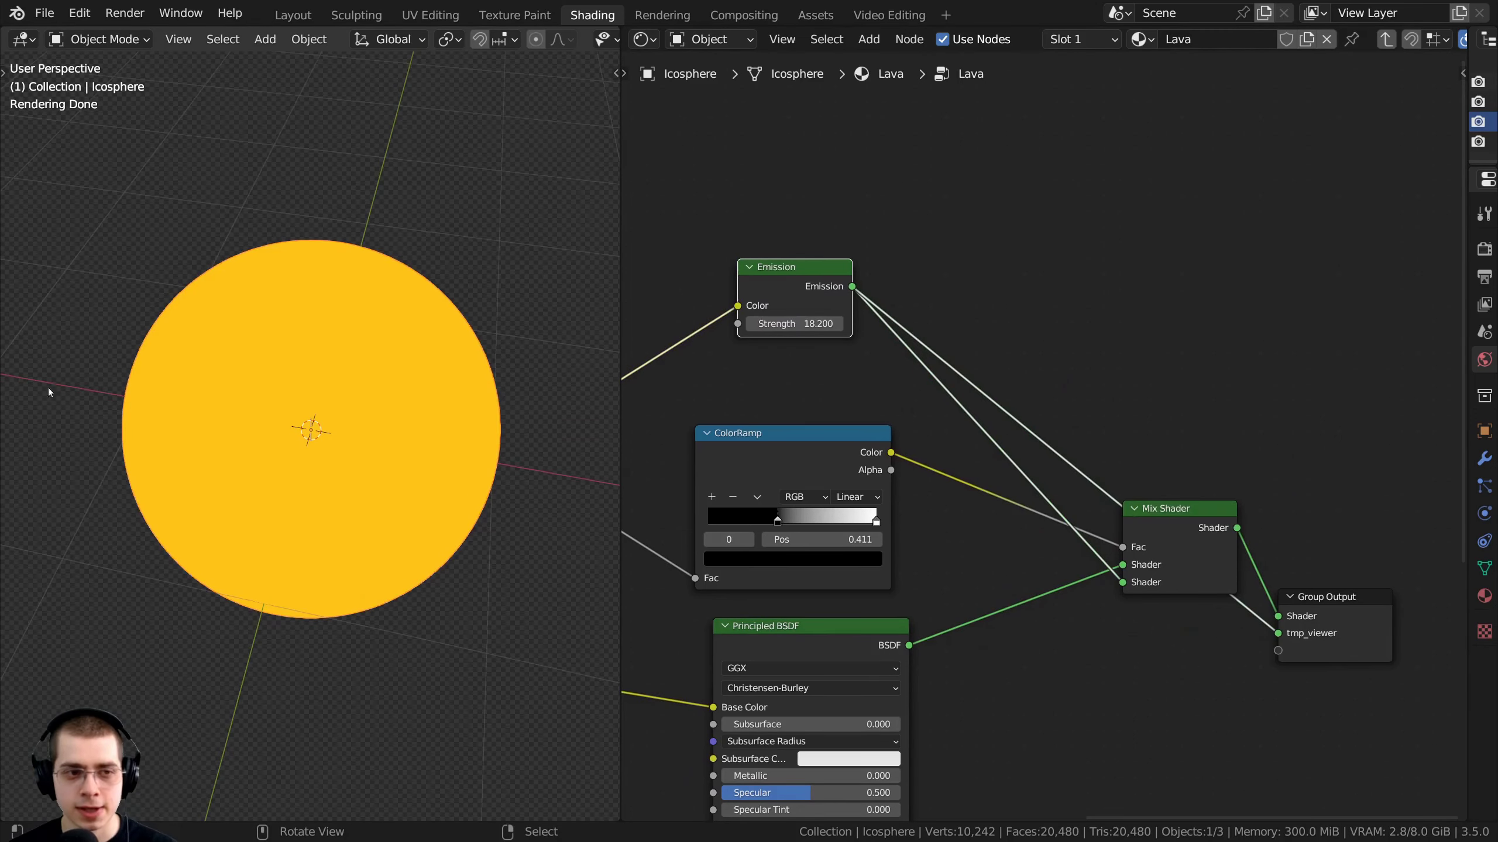
Select the Emission and Principled BSDF nodes together, and move the Mix Shader node slightly closer to them
middle_drag(1112, 505, 1152, 388)
scroll(1153, 388, down, 1)
shift+click(862, 516)
key(g)
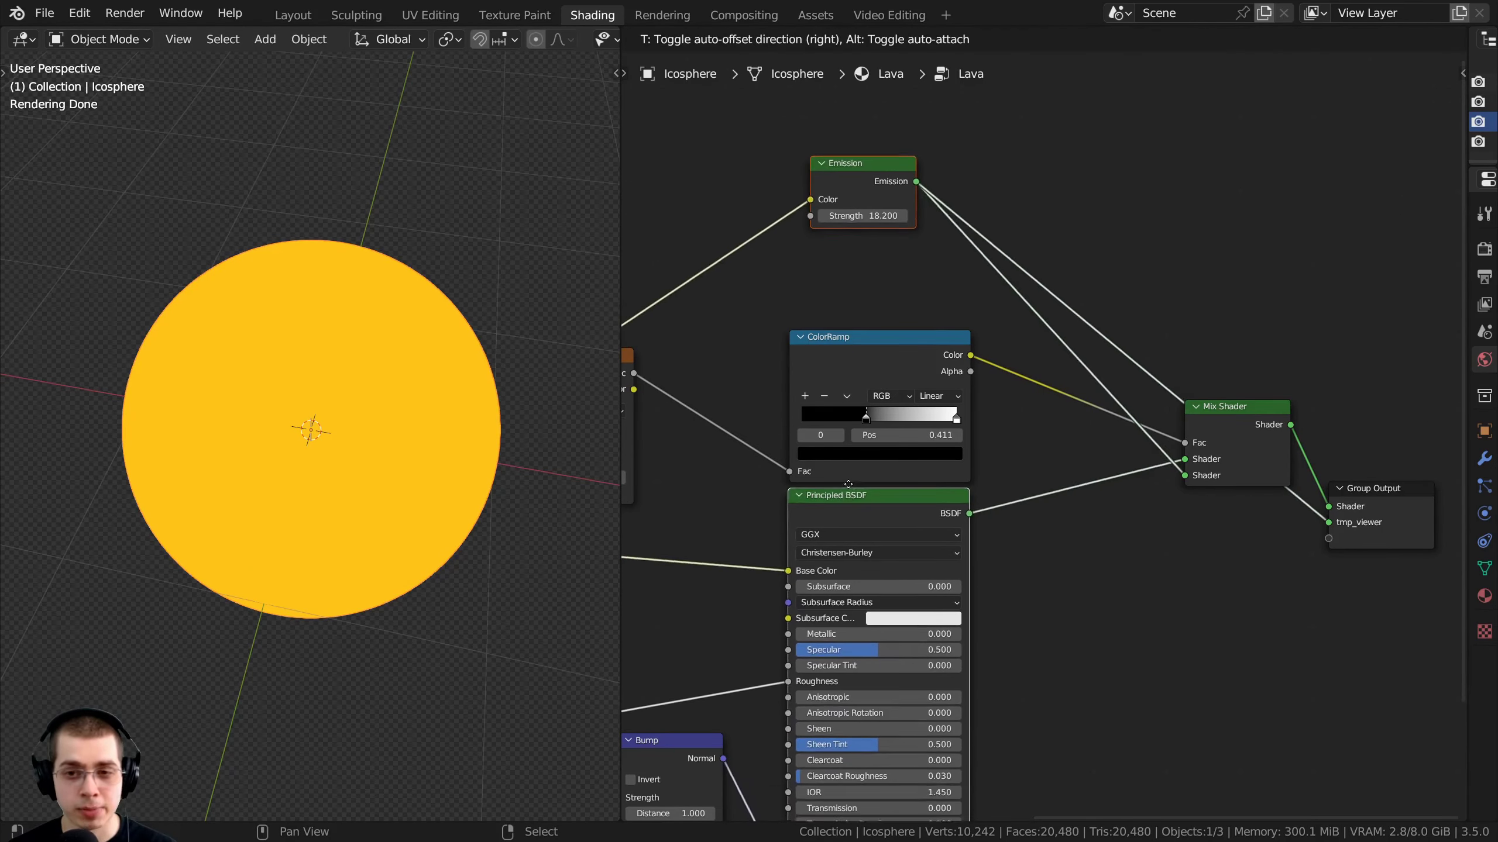
right_click(847, 522)
drag(1256, 423, 1218, 422)
scroll(957, 483, up, 1)
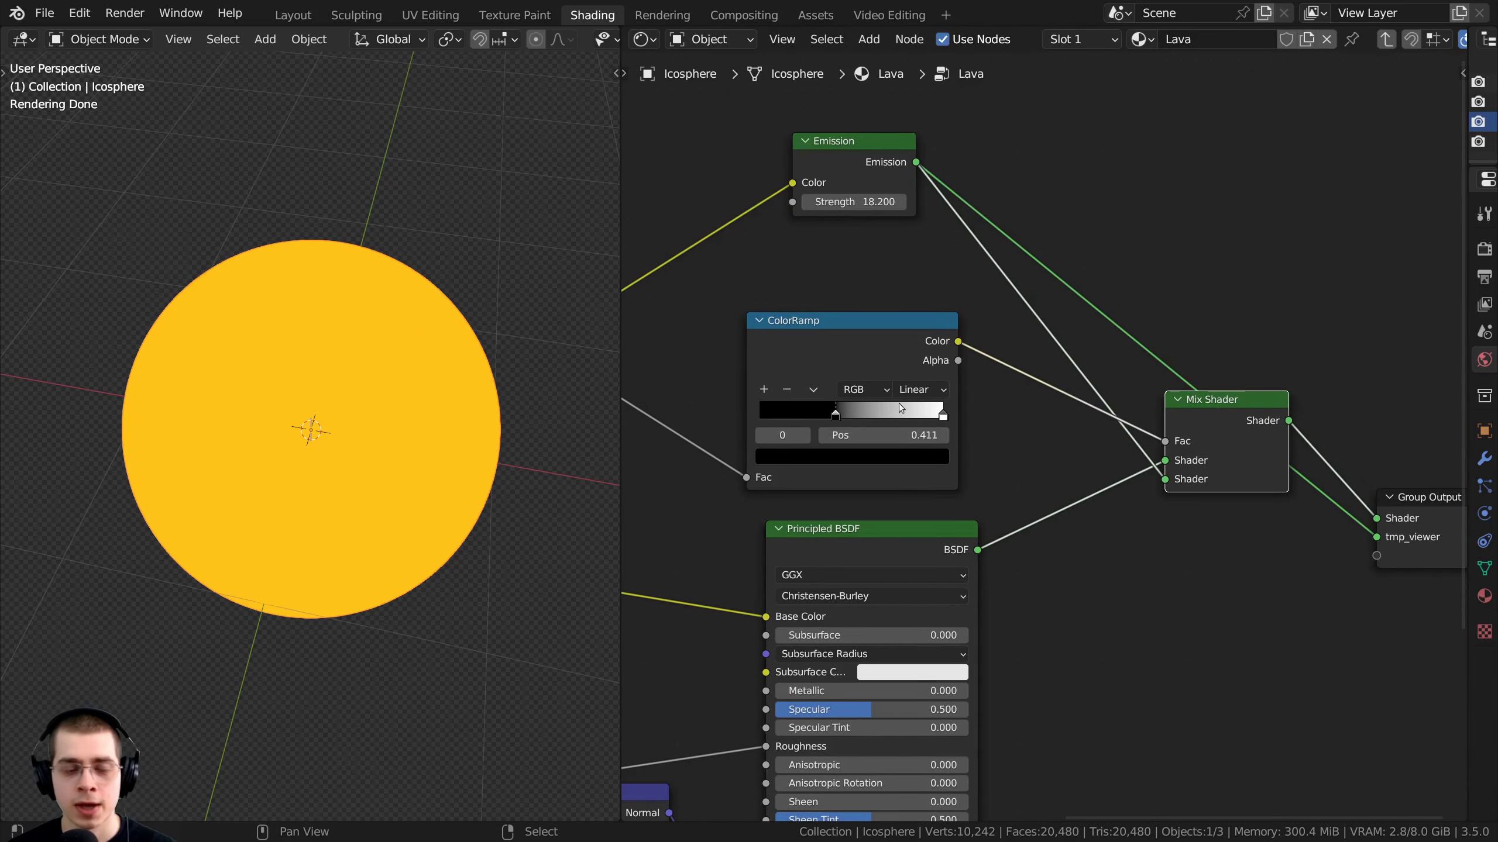
Move the Noise Texture closer to the ColorRamp it feeds and preview the ColorRamp's black-and-white mask on the sphere
middle_drag(1051, 357, 1136, 340)
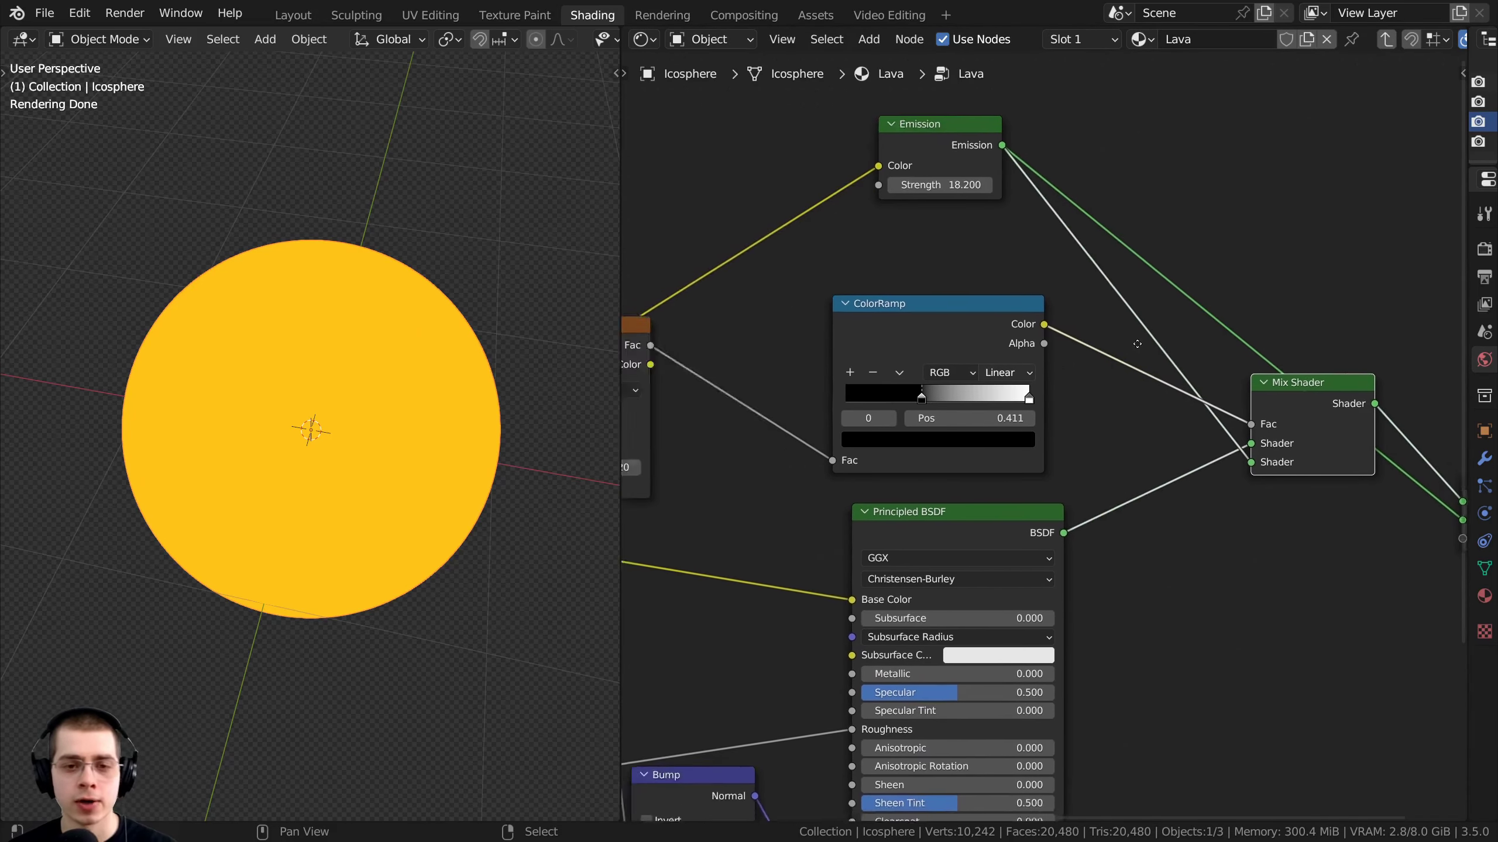
scroll(1137, 340, down, 1)
middle_drag(870, 377, 1073, 371)
drag(886, 337, 959, 331)
middle_drag(1137, 328, 920, 378)
scroll(922, 377, up, 1)
ctrl+shift+click(942, 376)
middle_drag(406, 418, 399, 457)
scroll(404, 451, up, 2)
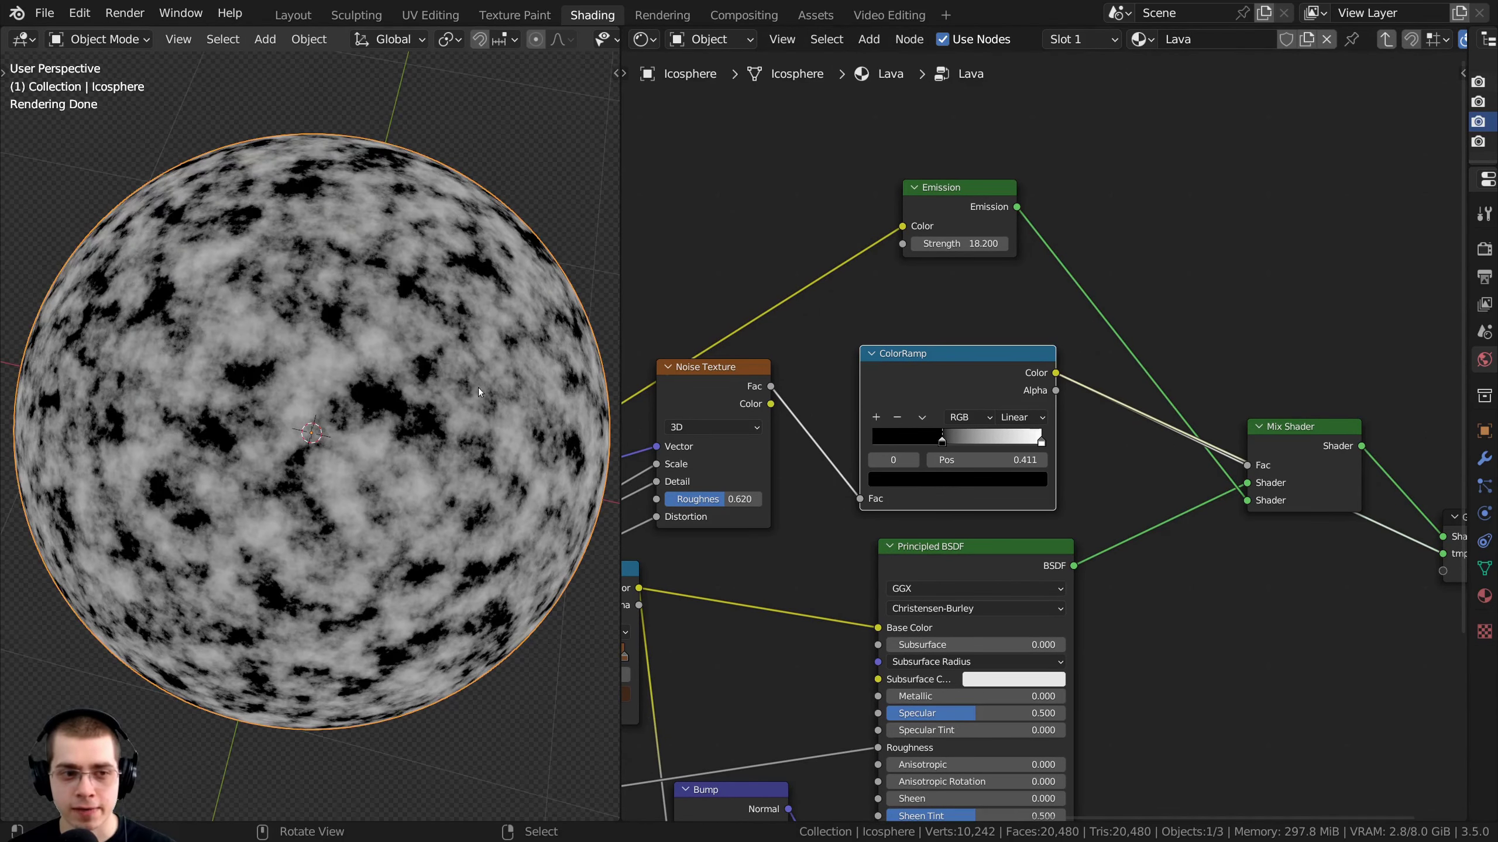
Preview the Mix Shader's output on the sphere to return to the full lava material
middle_drag(1357, 410, 1101, 429)
ctrl+shift+click(1072, 467)
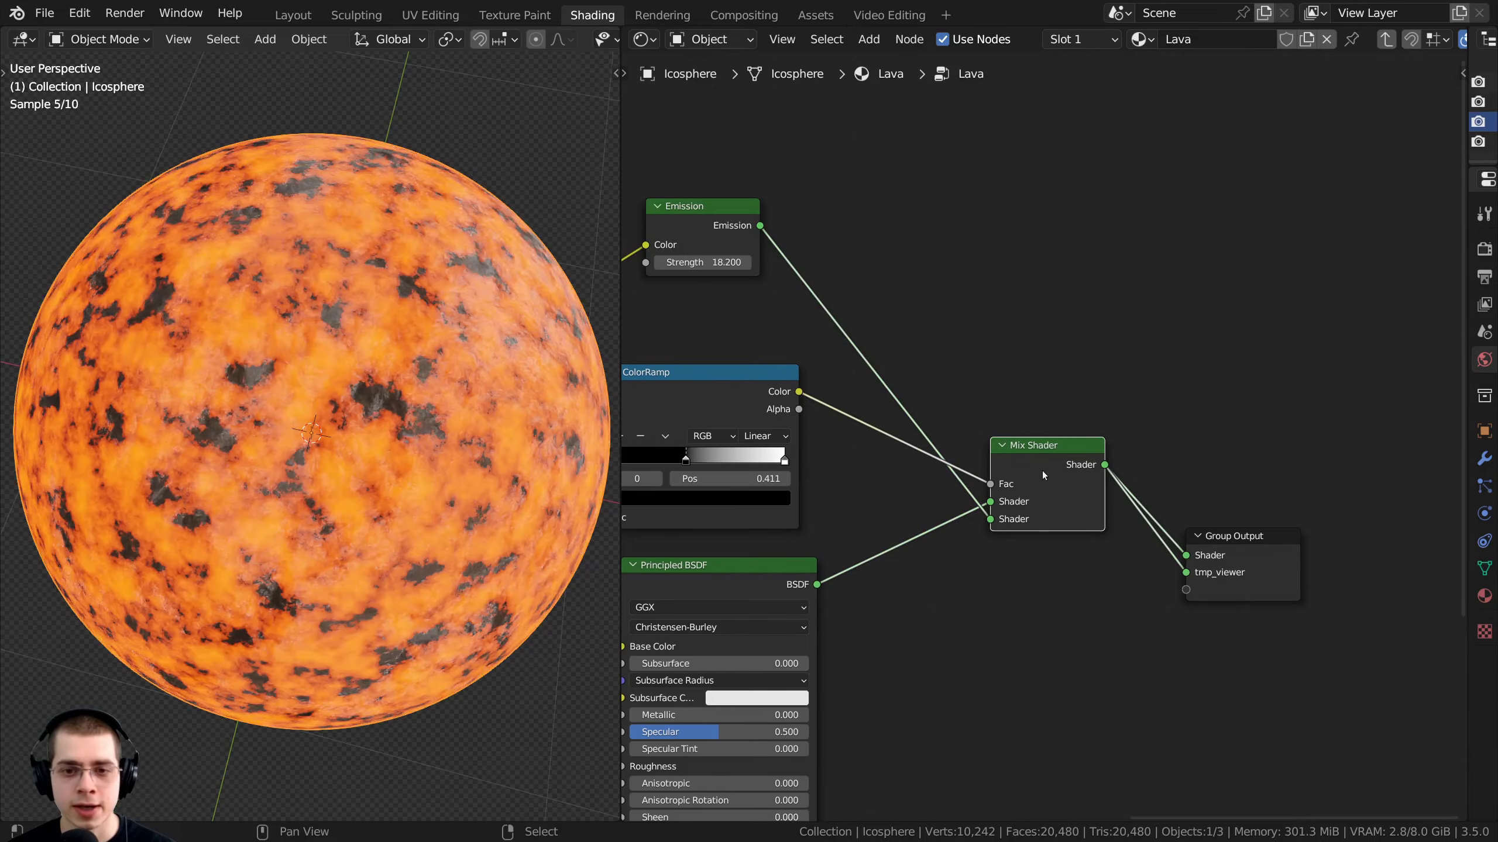
scroll(316, 370, up, 5)
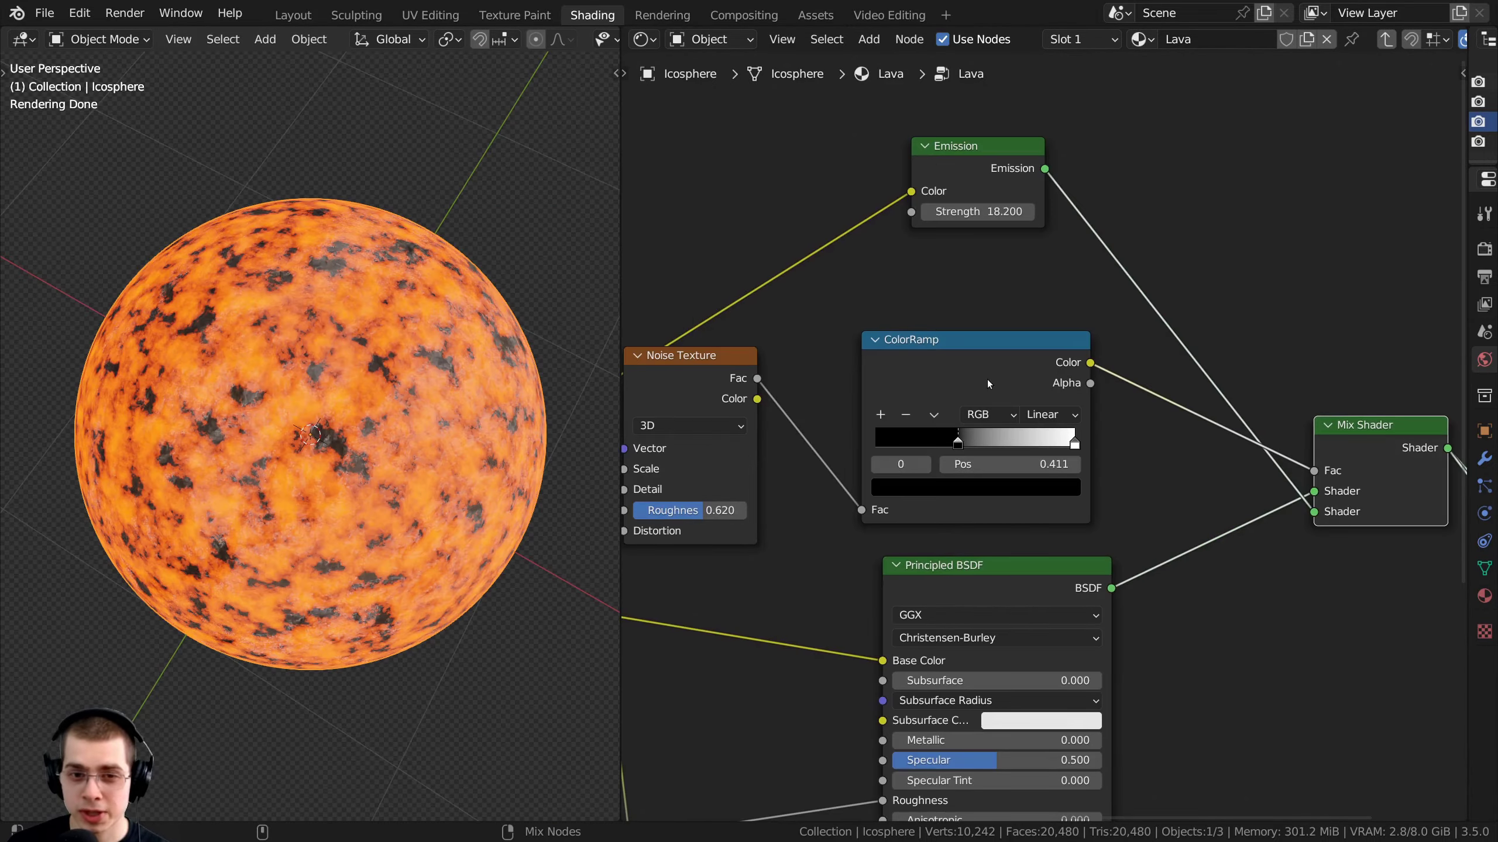
Preview the ColorRamp's mask on the sphere again and switch back to the Mix Shader's output
ctrl+shift+click(985, 377)
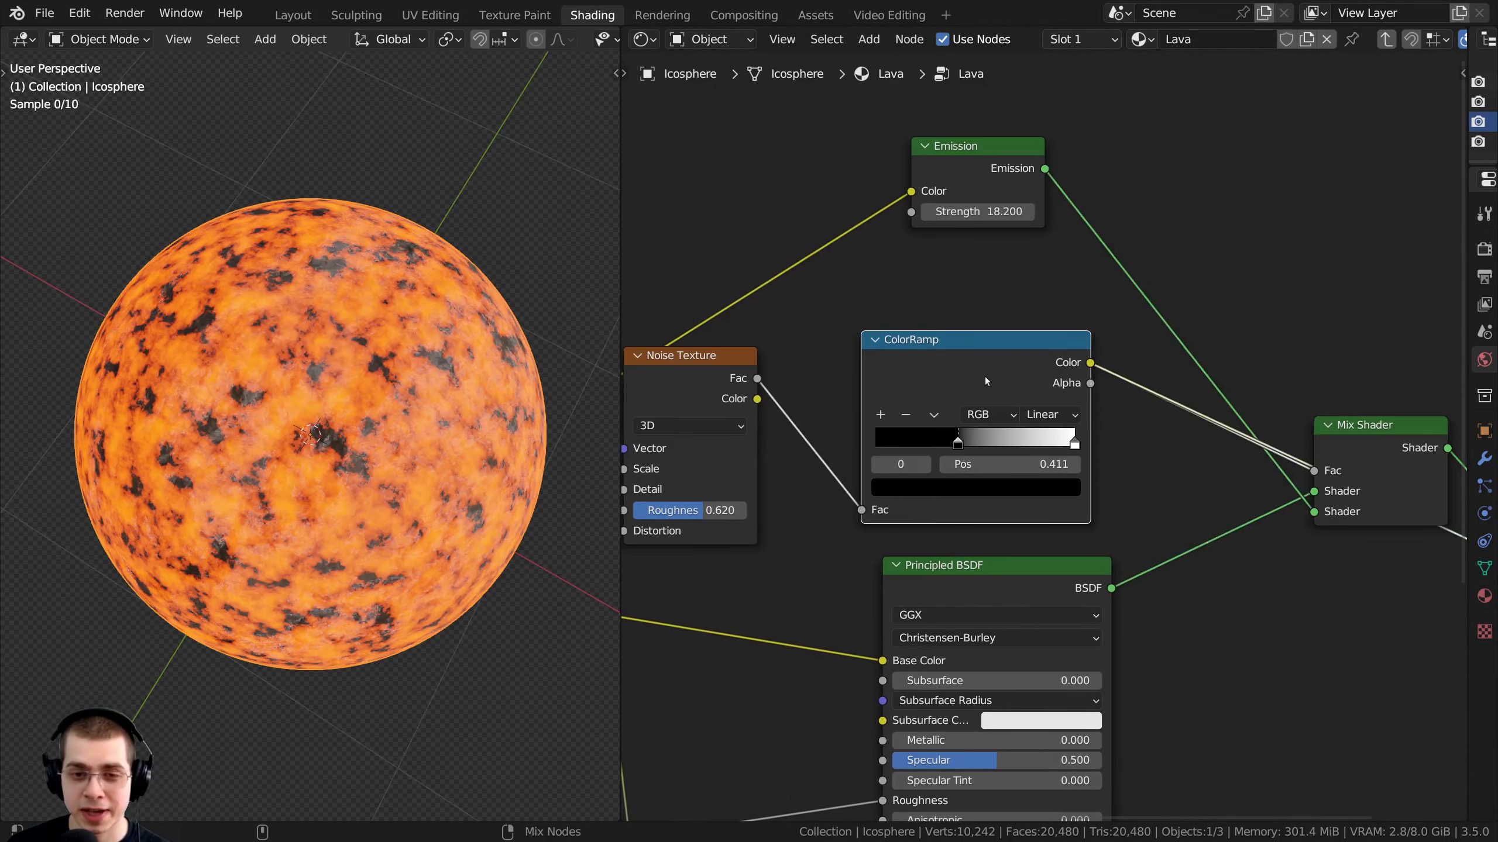
scroll(835, 443, up, 1)
middle_drag(973, 411, 984, 382)
scroll(1026, 413, up, 3)
drag(930, 413, 982, 406)
scroll(982, 413, down, 4)
middle_drag(996, 424, 849, 451)
ctrl+shift+click(1256, 451)
Move the ColorRamp node closer to the Noise Texture that feeds it
drag(824, 447, 800, 465)
middle_drag(828, 456, 1026, 460)
scroll(1027, 459, up, 1)
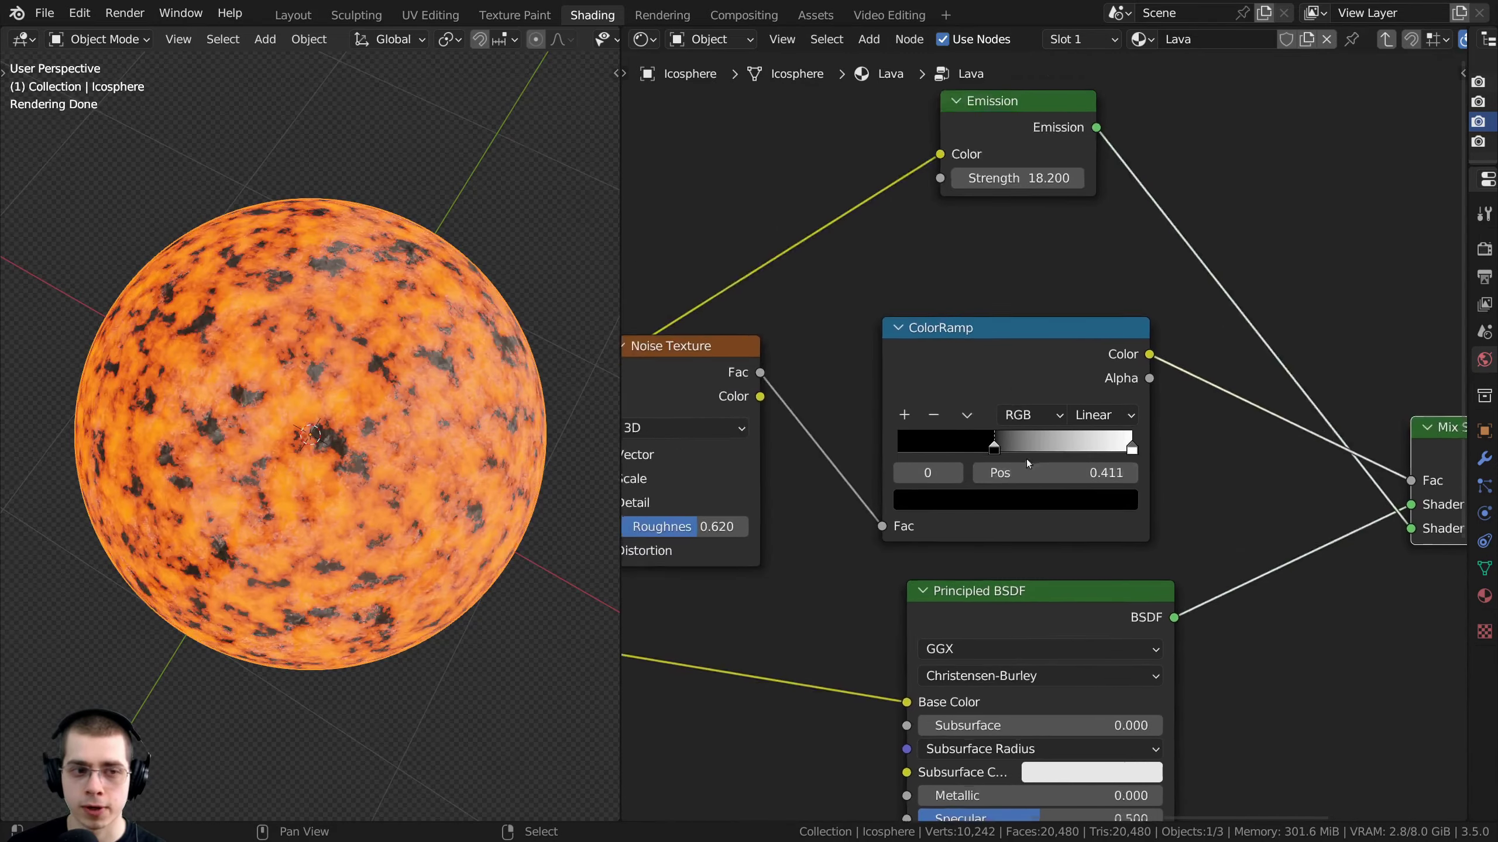
scroll(1028, 465, up, 1)
drag(997, 459, 1005, 460)
drag(1033, 470, 937, 493)
scroll(983, 482, up, 2)
scroll(938, 353, down, 2)
drag(930, 374, 900, 369)
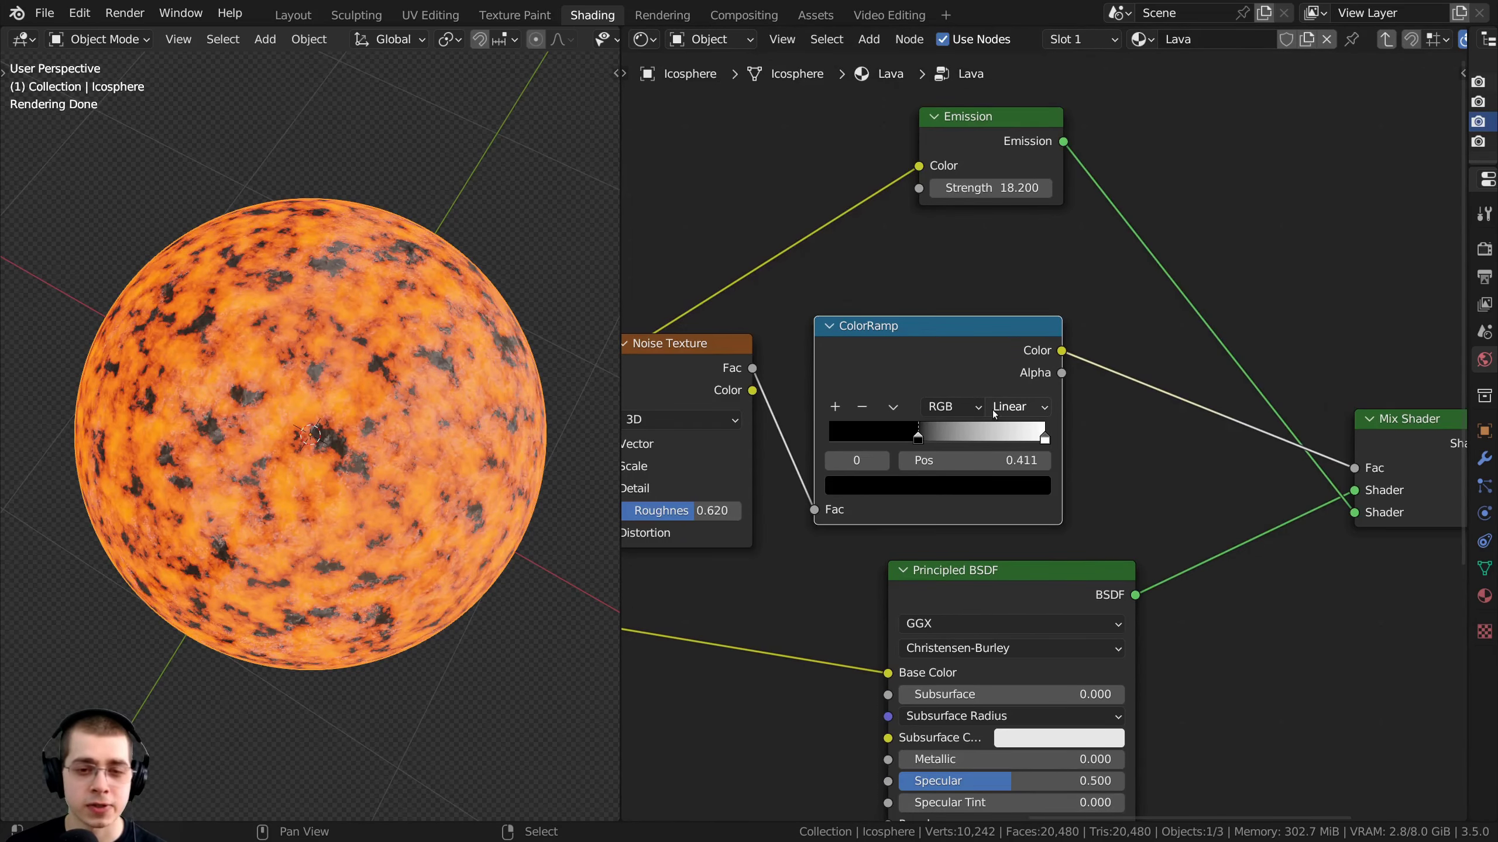
Examine the ColorRamp's black stop and the dark patches on the lava sphere up close
scroll(1001, 426, up, 3)
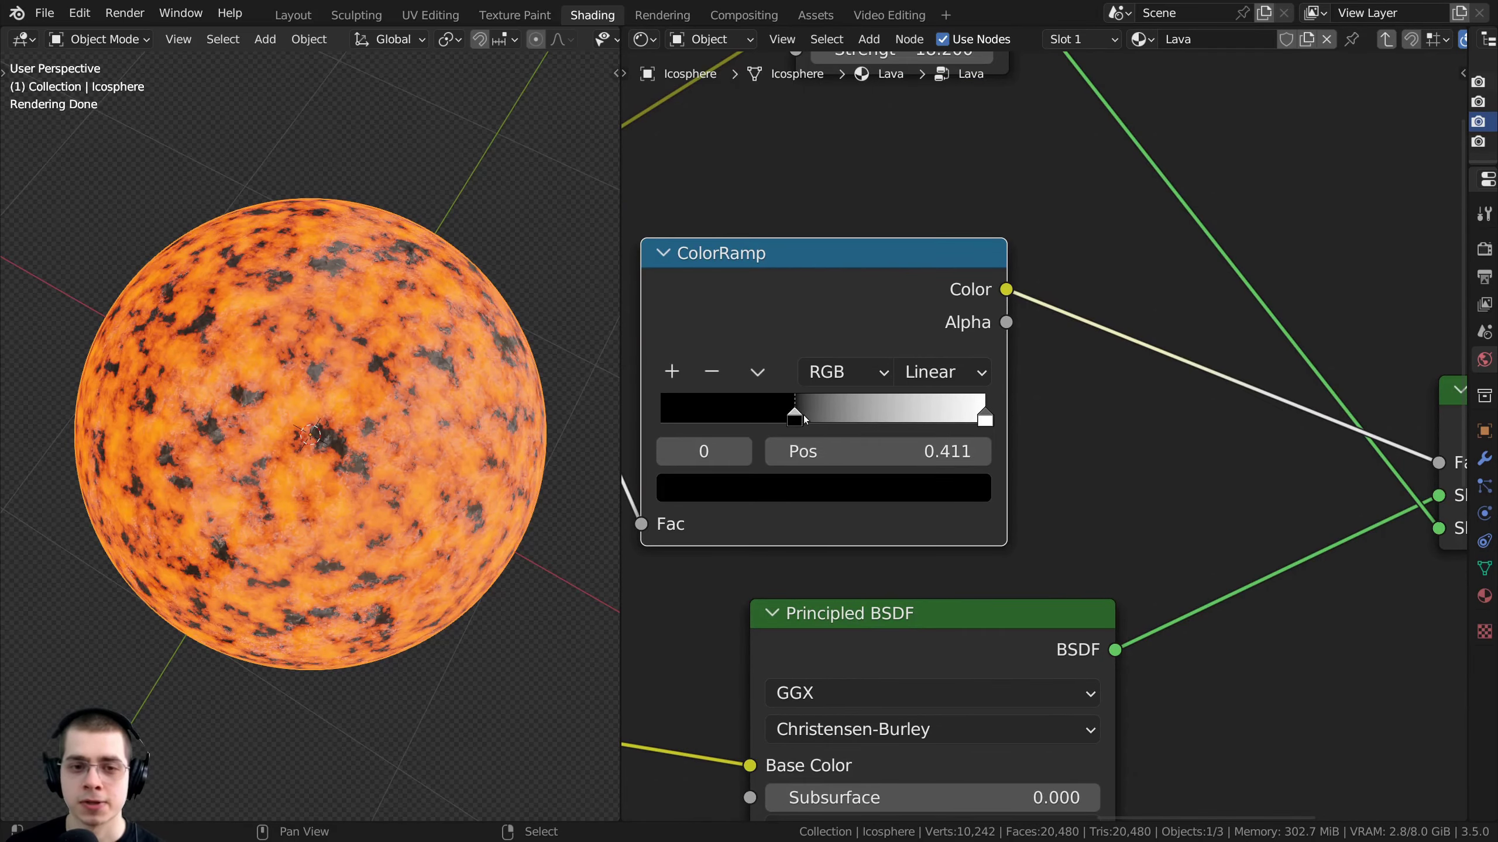
mouse_move(797, 419)
mouse_down()
mouse_move(852, 419)
mouse_move(760, 420)
mouse_move(794, 420)
mouse_up()
scroll(1090, 373, down, 1)
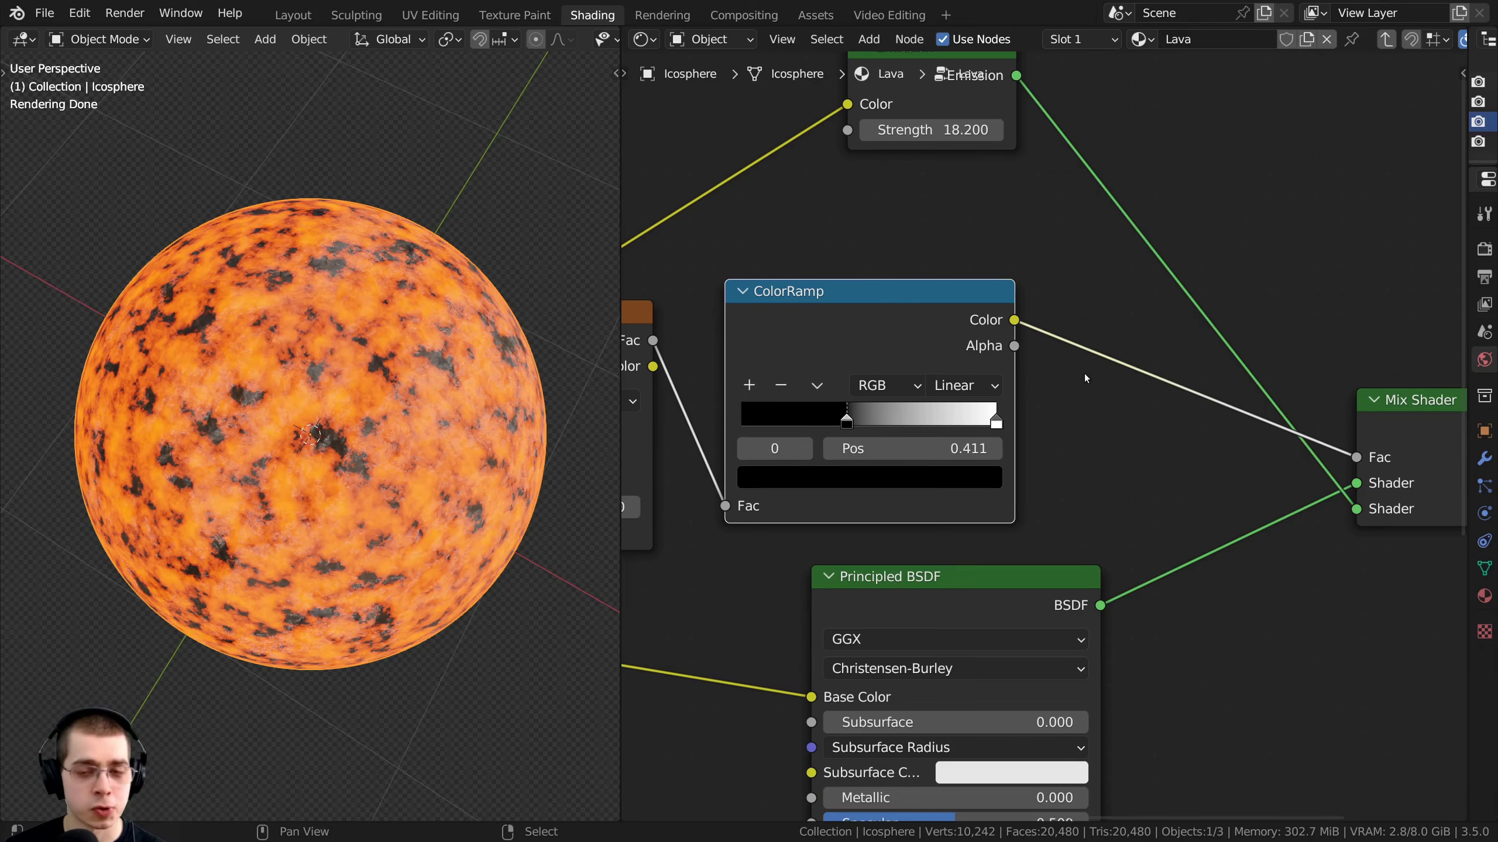
drag(808, 328, 800, 324)
scroll(255, 323, up, 2)
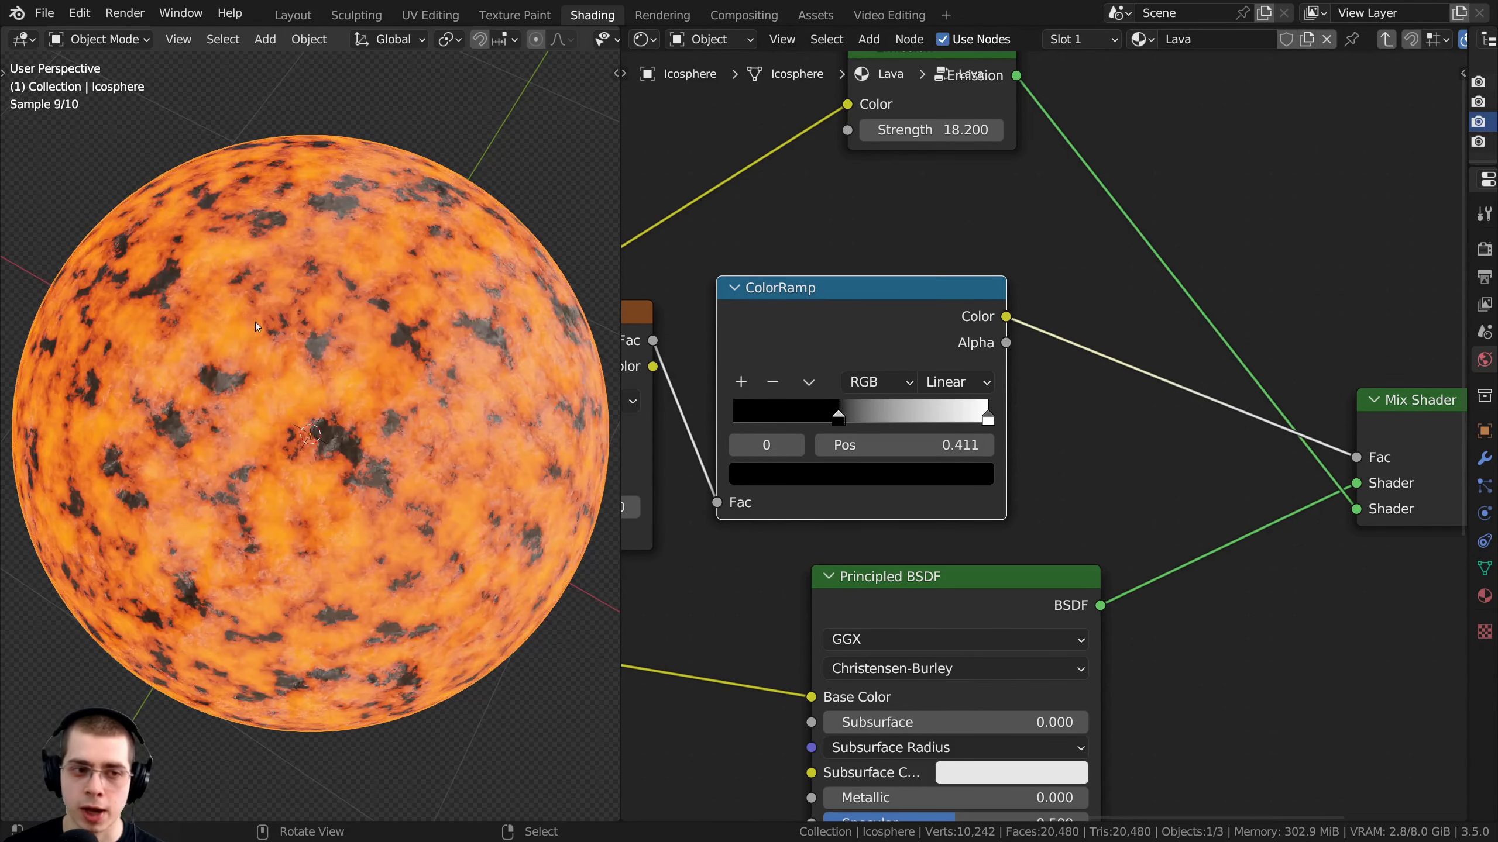
scroll(1049, 354, down, 2)
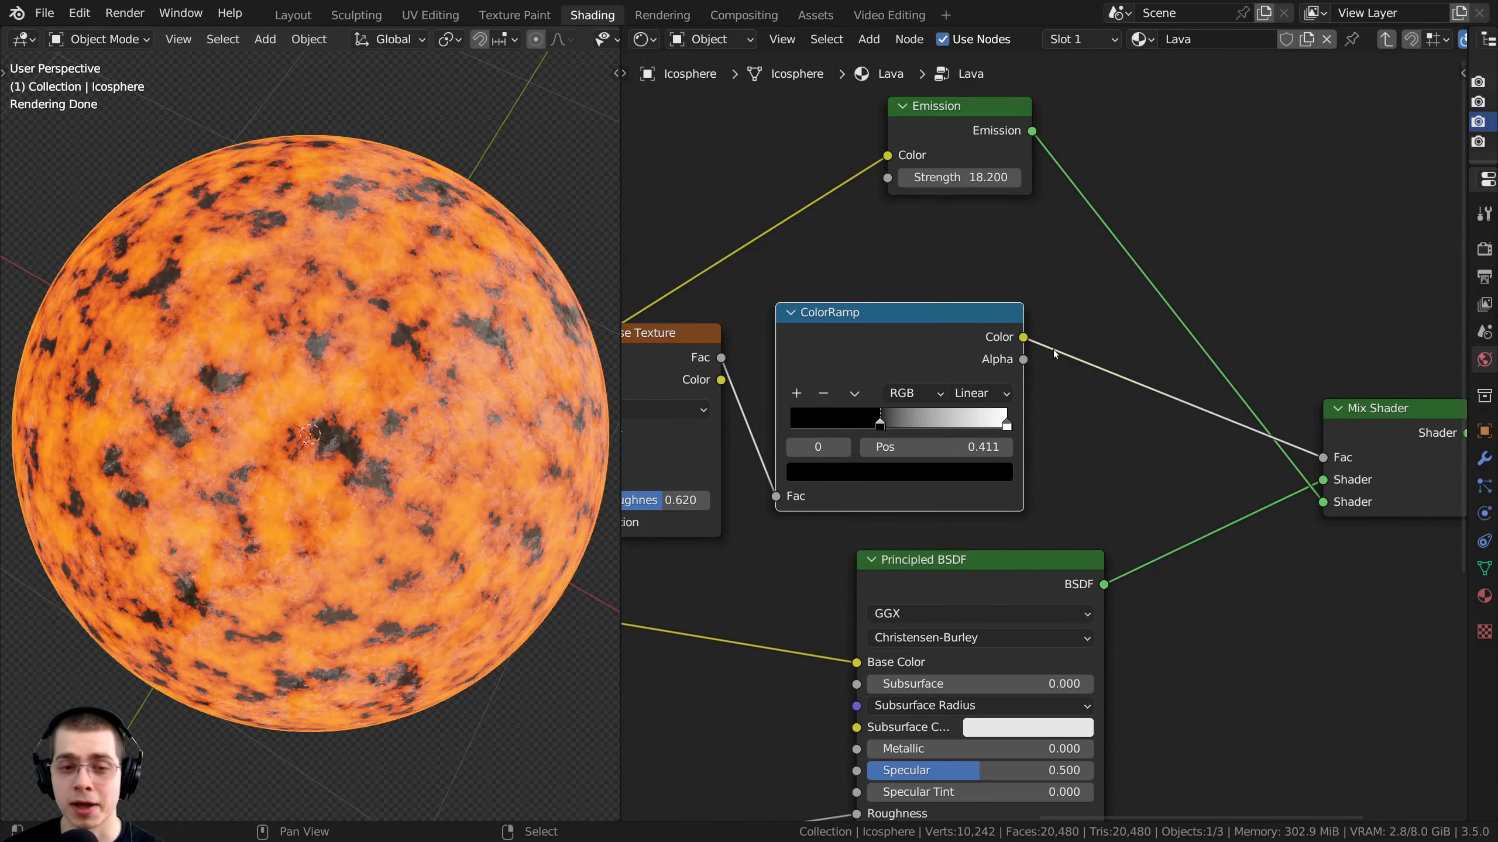
Add a Hue Saturation Value node on the link between the Noise Texture's Fac and the ColorRamp
key(shift+a)
click(1053, 345)
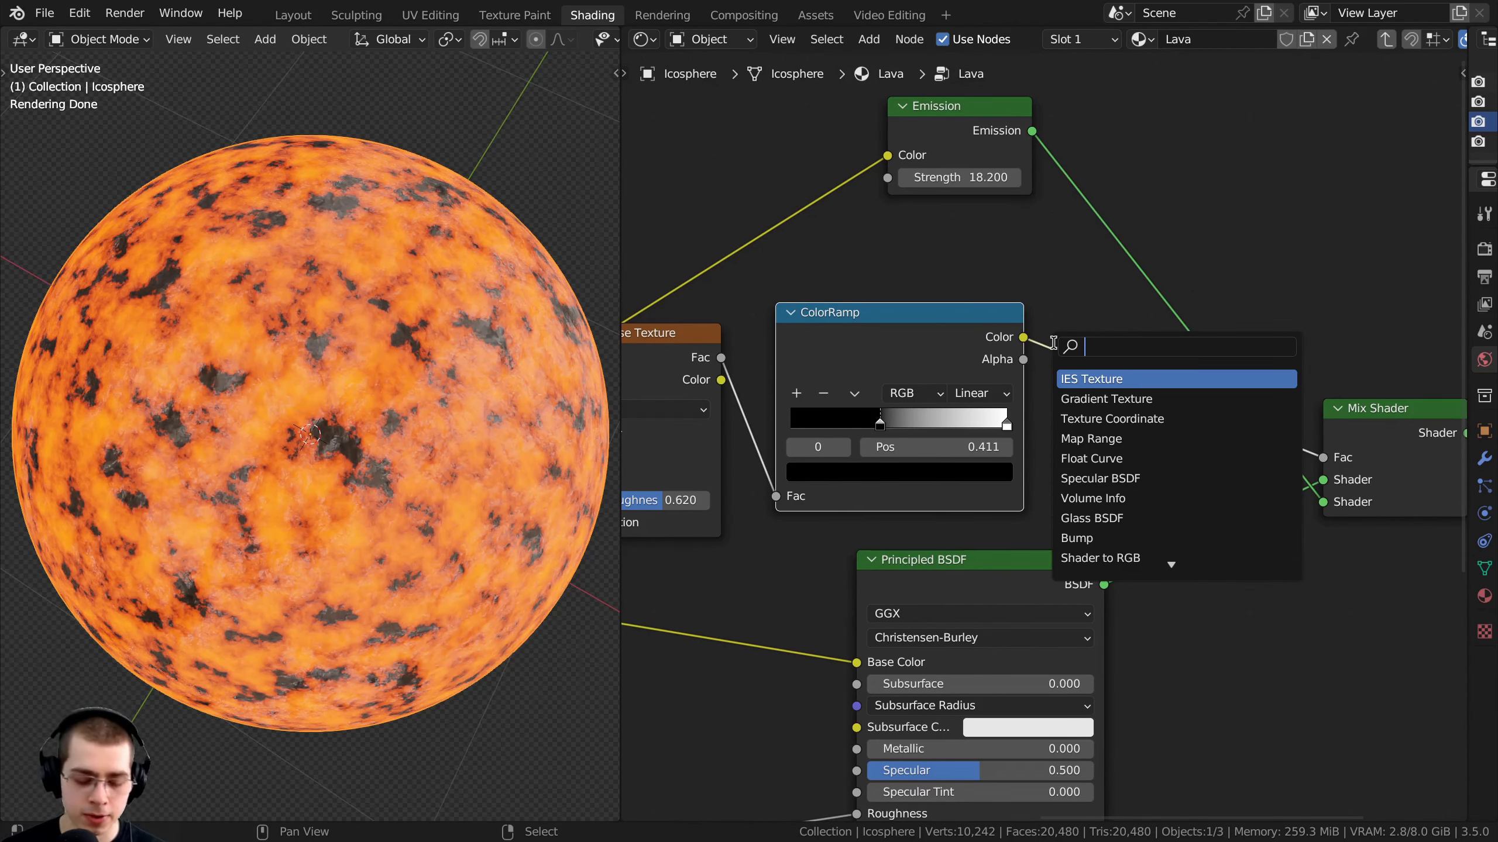
text(hue)
key(Return)
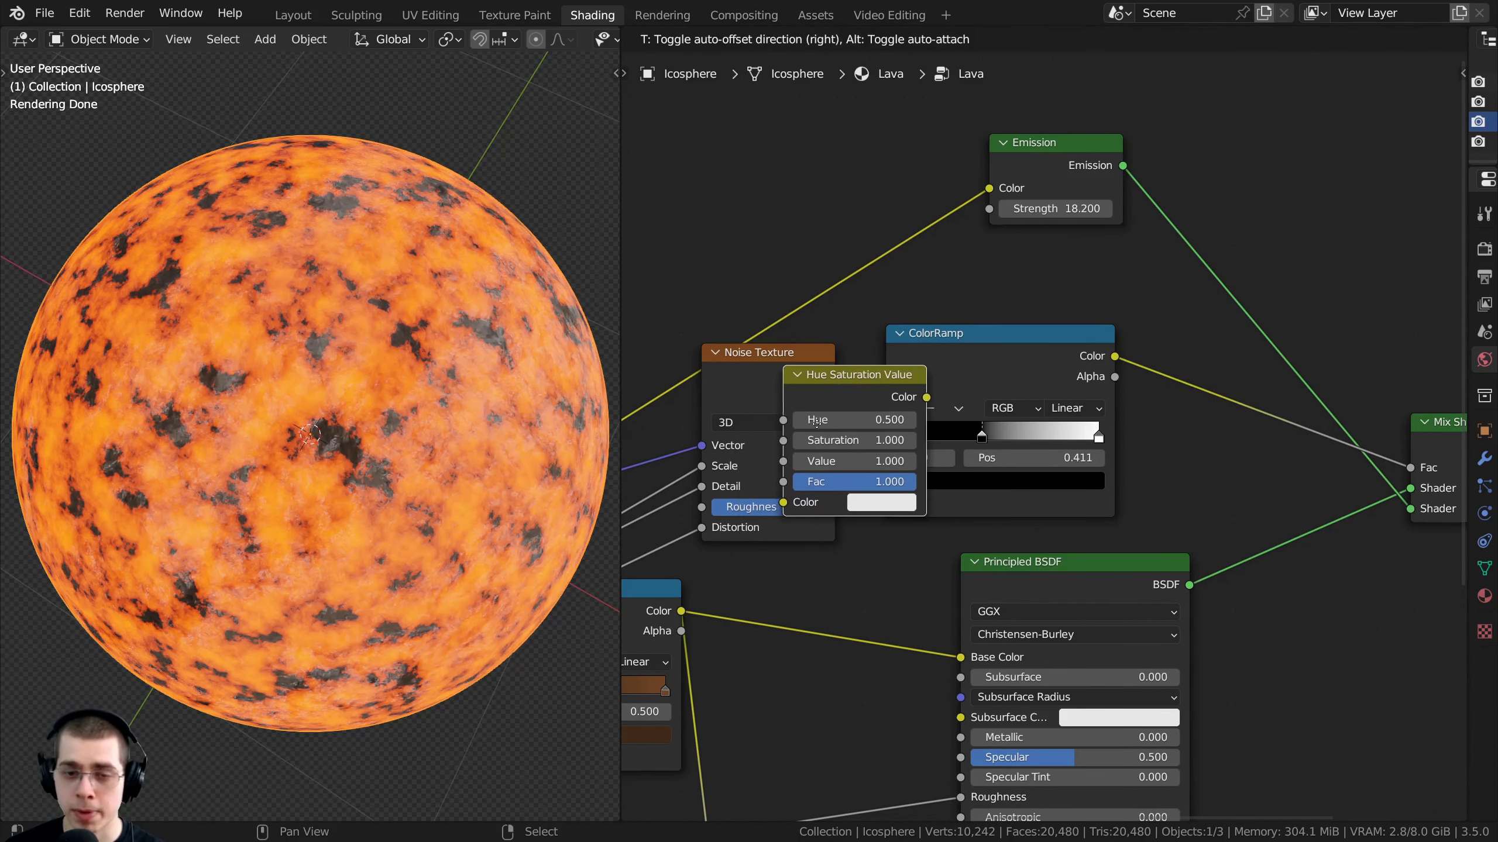
click(825, 421)
click(1002, 418)
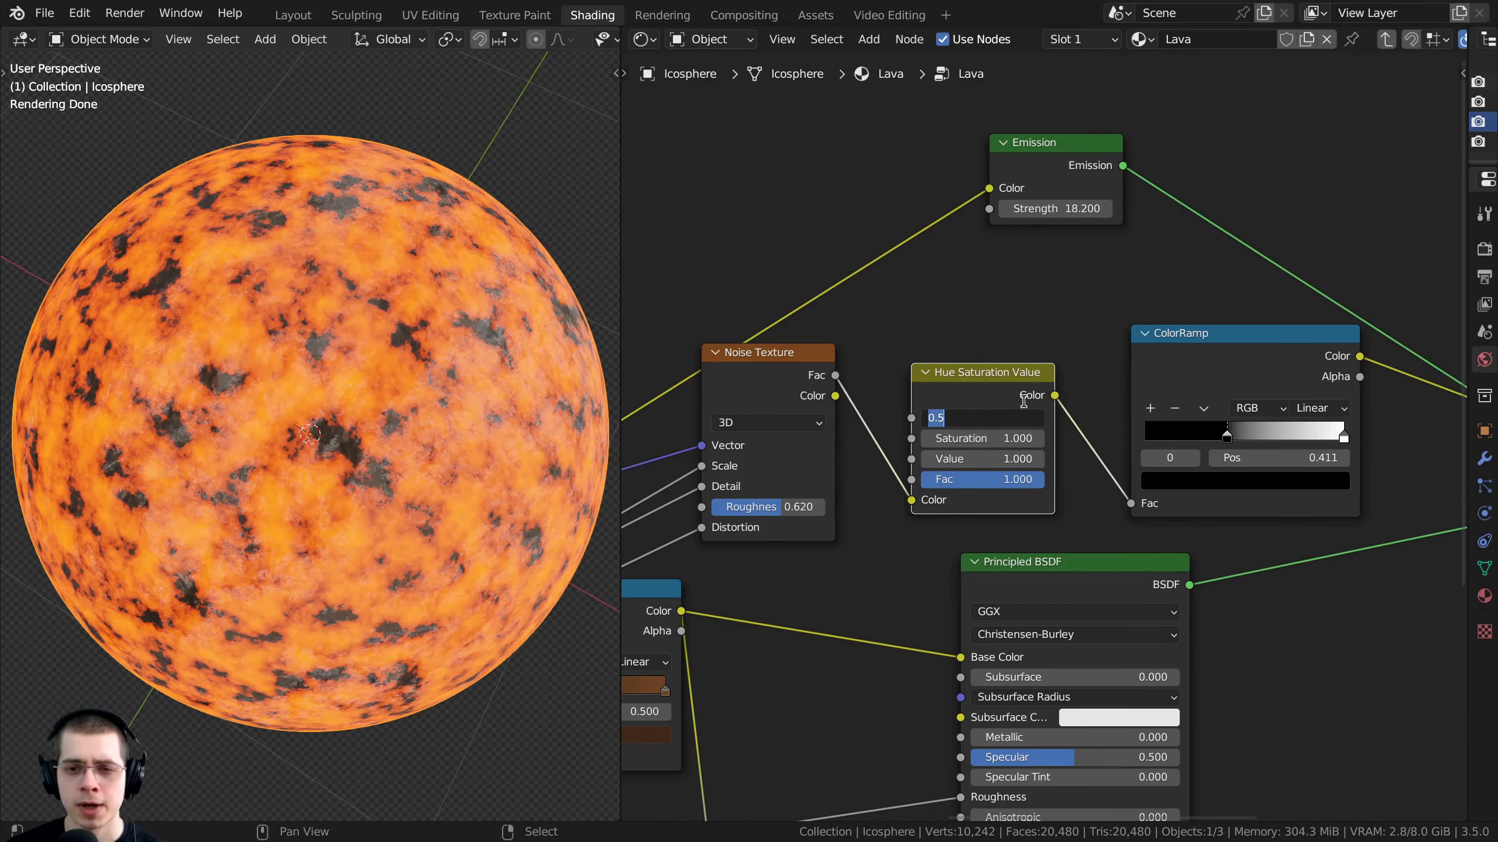
Try the ColorRamp's black stop at 0.537, undo it, and reposition the Hue Saturation Value and ColorRamp nodes
drag(979, 447, 981, 446)
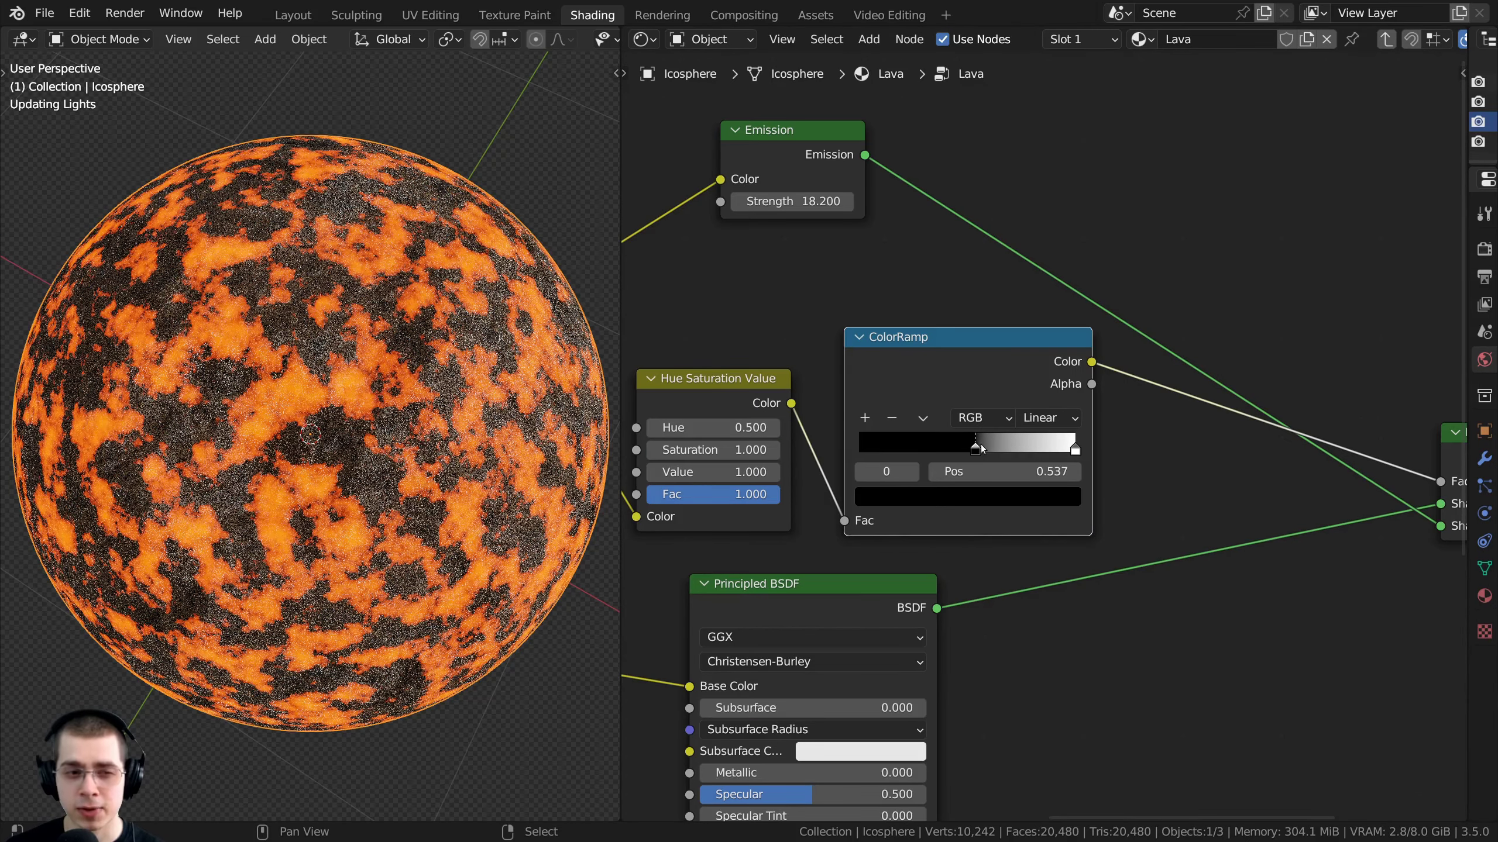
key(ctrl+z)
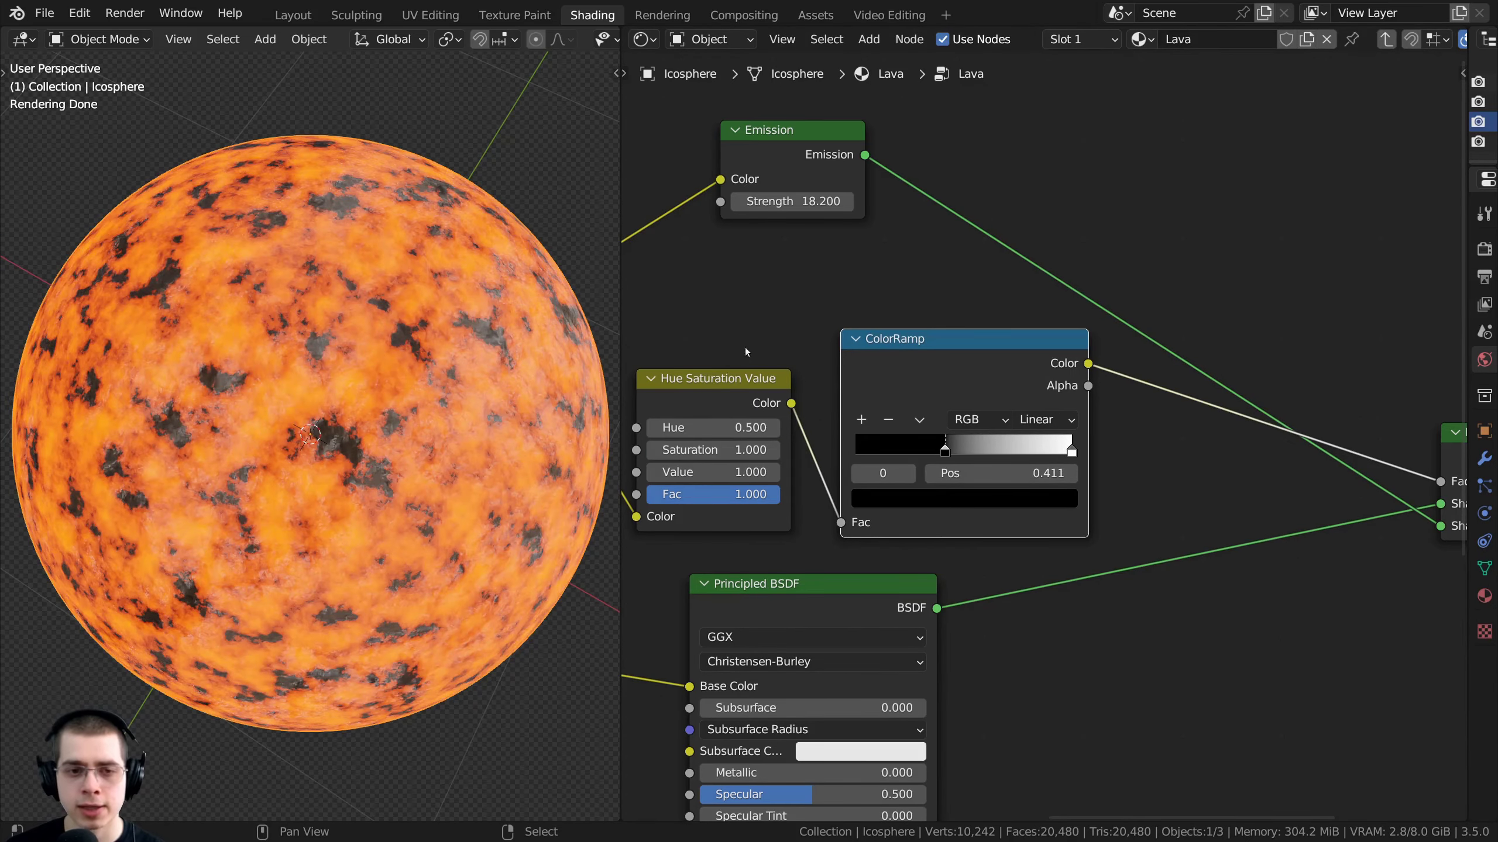
middle_drag(1128, 414, 1251, 417)
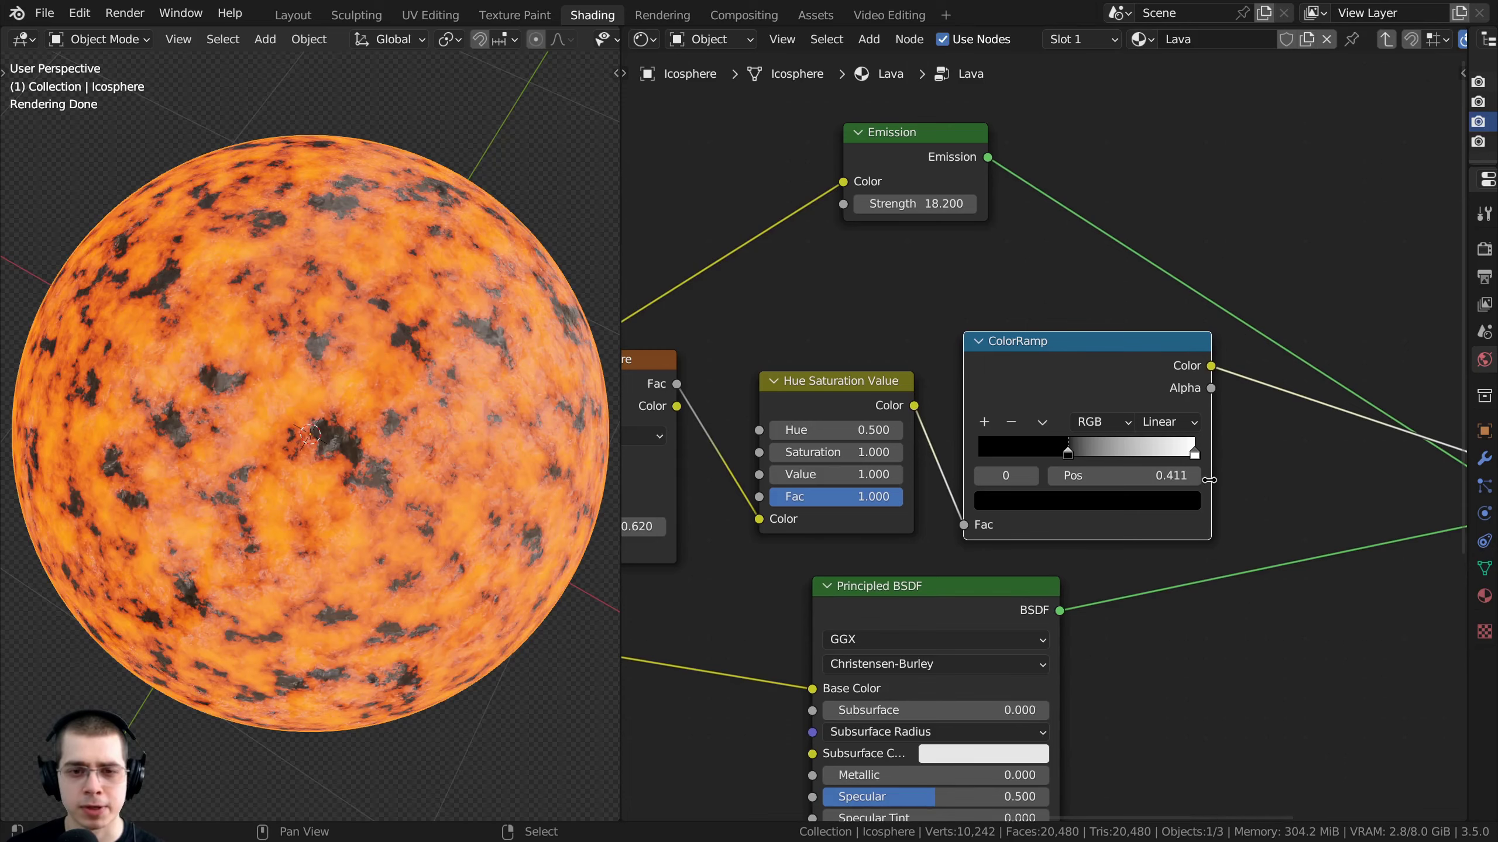
drag(1167, 396, 1130, 408)
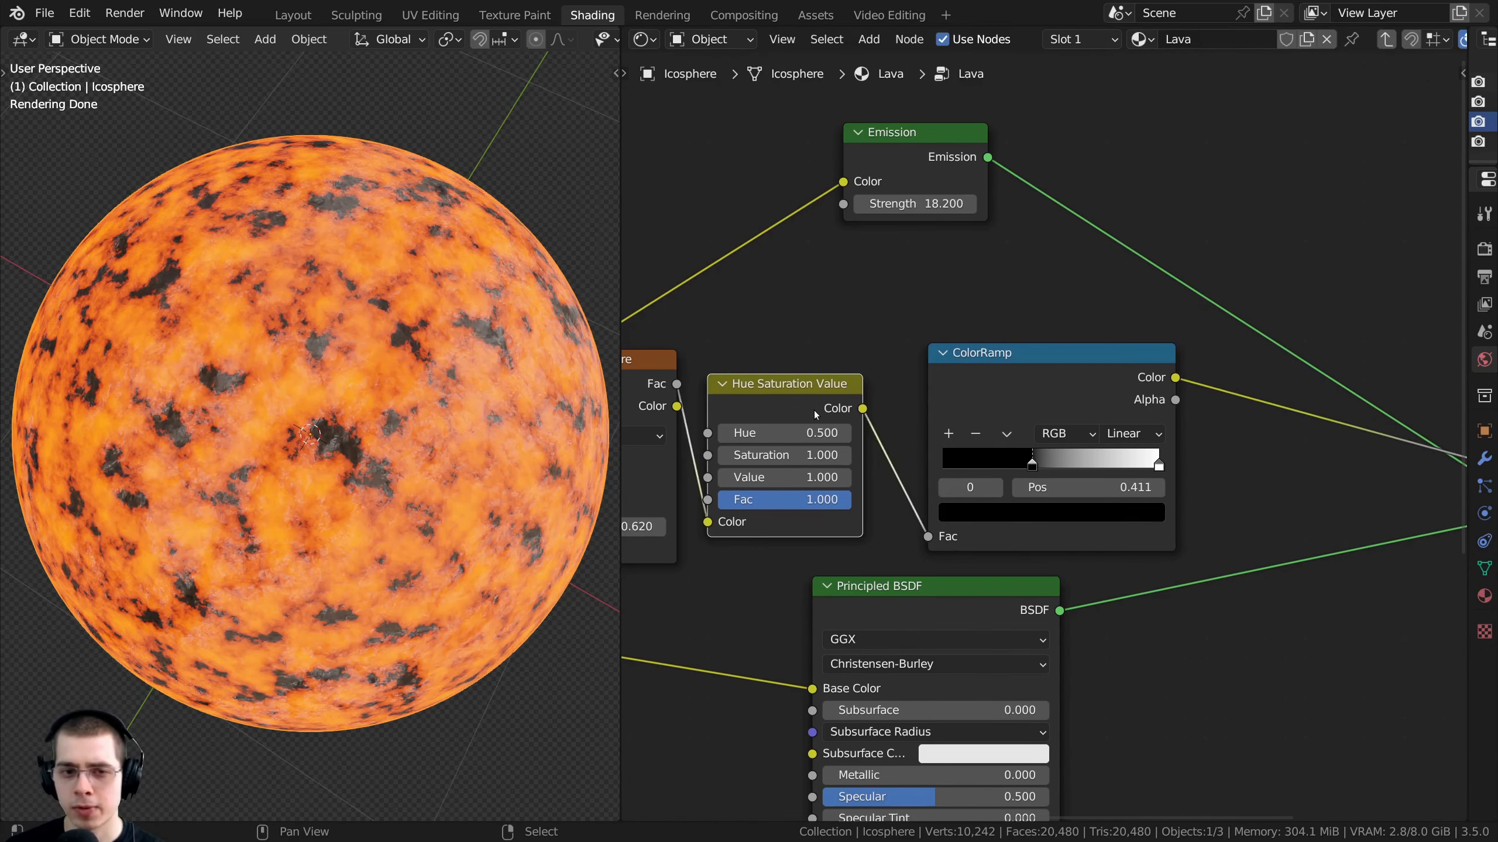
Duplicate the Hue Saturation Value node and insert the copy between the ColorRamp and the Mix Shader
scroll(814, 410, down, 1)
click(765, 409)
key(shift+d)
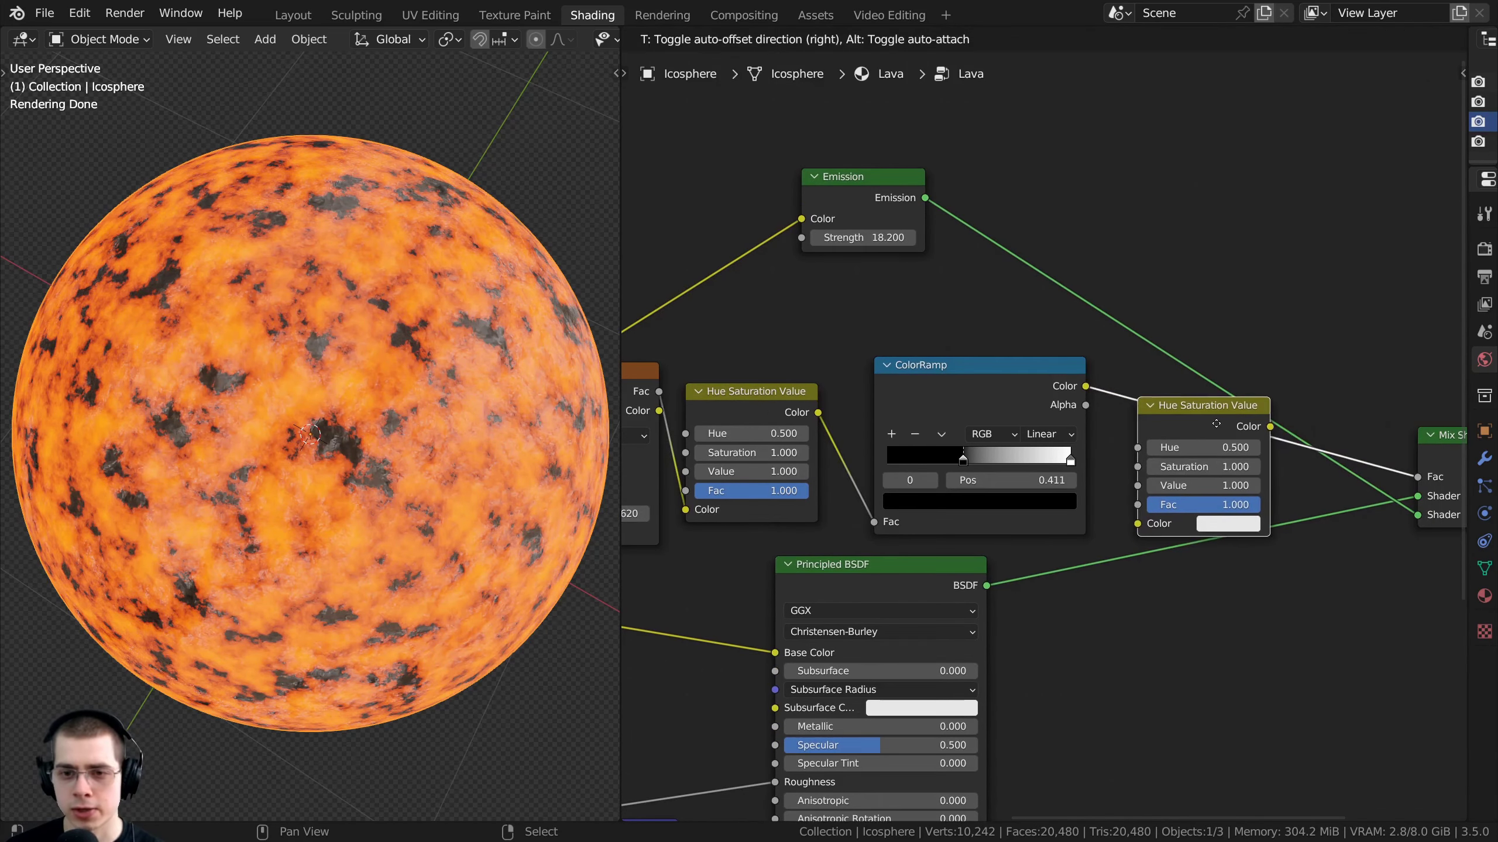
click(1231, 425)
drag(1220, 406, 1198, 387)
scroll(1244, 492, up, 2)
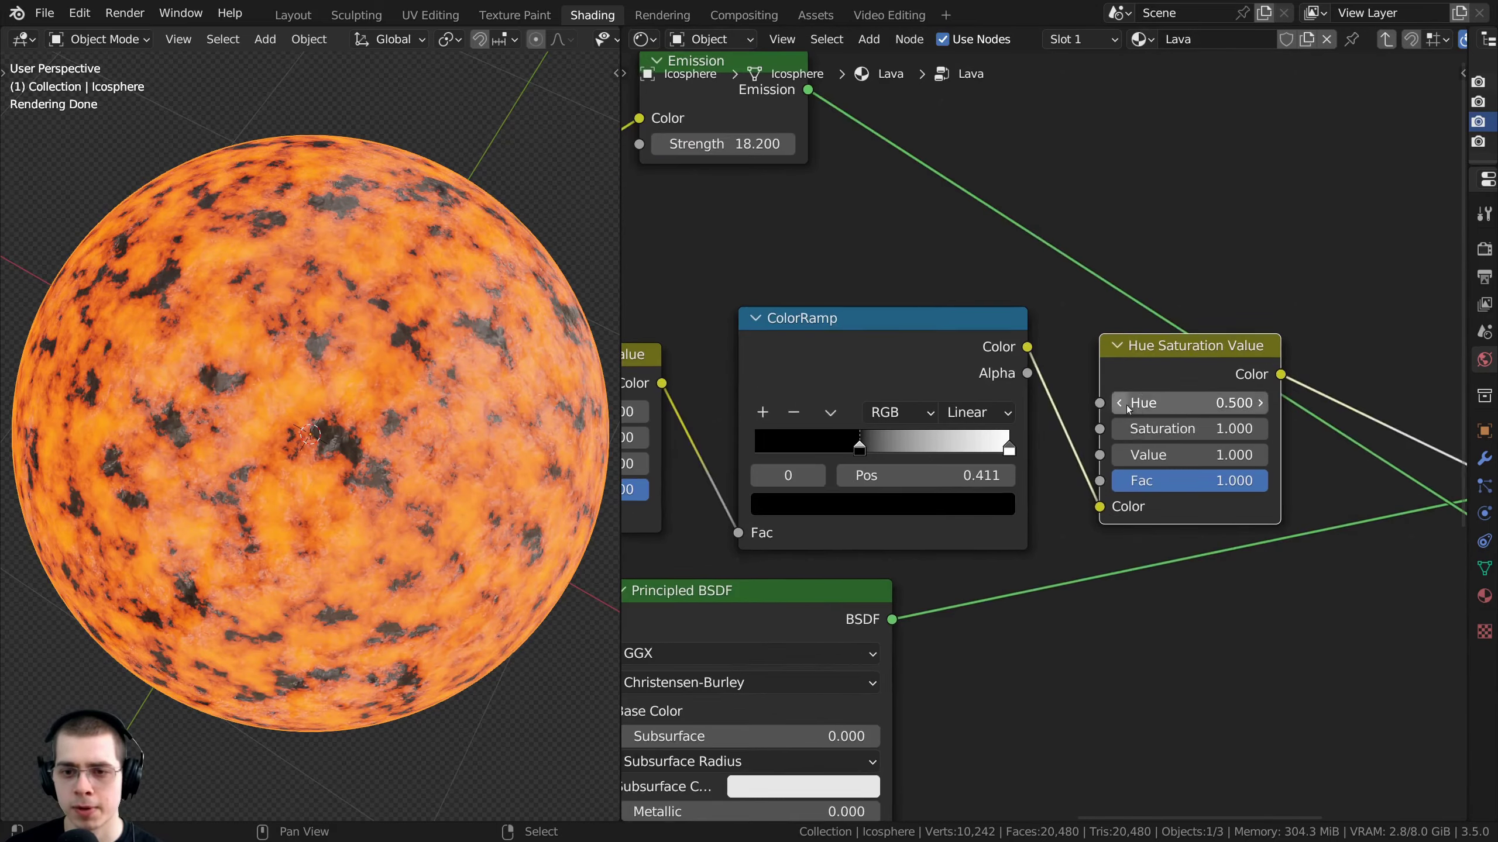
Try a Value of 2 on the second Hue Saturation Value node and reset it to its default
click(1191, 455)
text(2)
key(Return)
drag(1196, 454, 1185, 454)
key(BackSpace)
Reposition the first Hue Saturation Value node between the Noise Texture and the ColorRamp
scroll(821, 465, up, 1)
middle_drag(820, 465, 1105, 446)
drag(843, 341, 877, 331)
middle_drag(888, 337, 997, 334)
drag(996, 334, 990, 330)
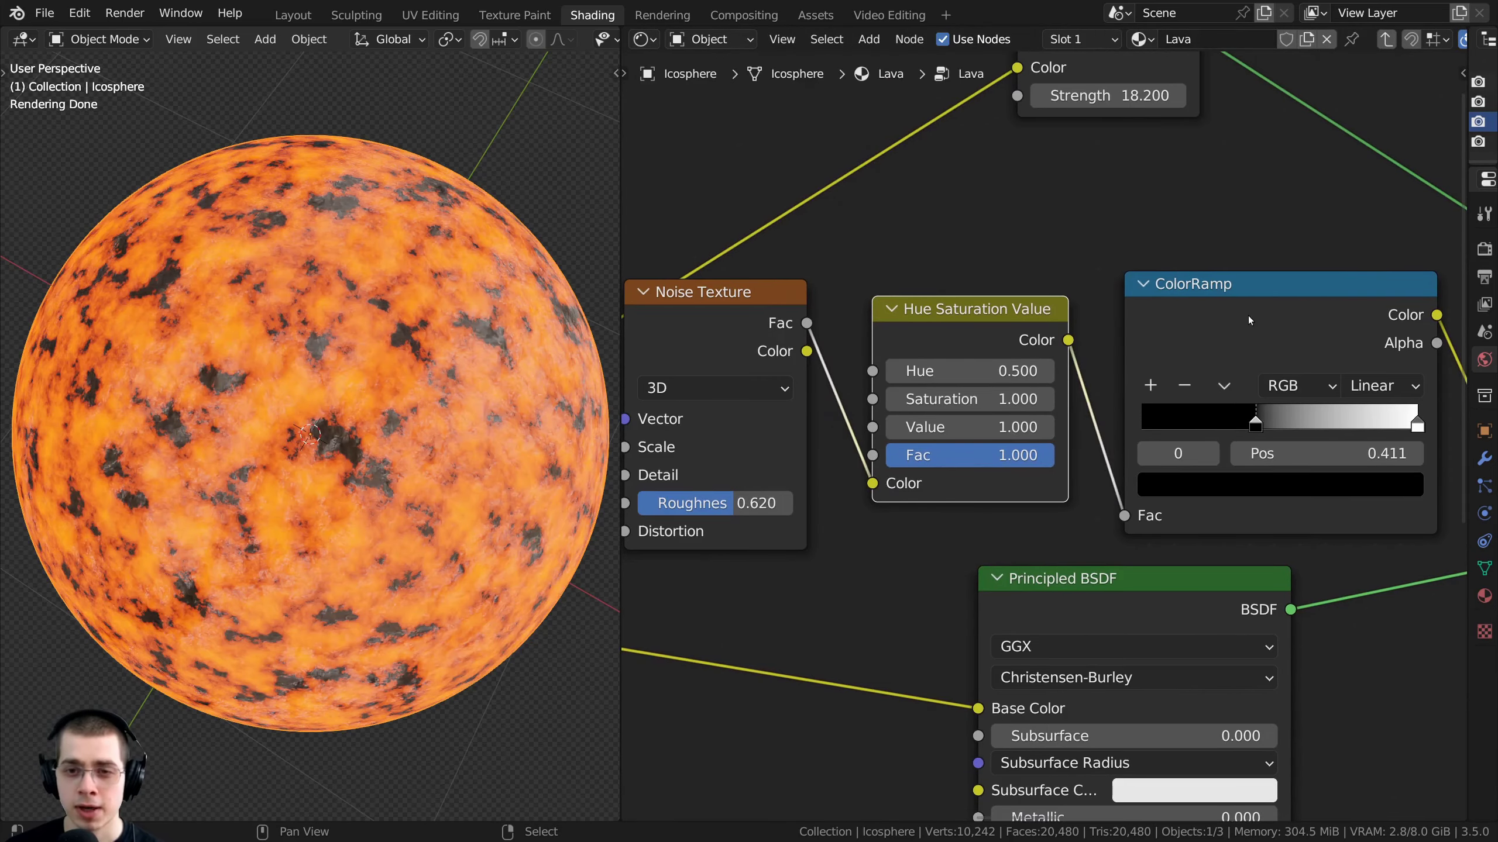
mouse_move(973, 426)
mouse_down()
mouse_move(1006, 426)
mouse_move(976, 426)
mouse_up()
scroll(1180, 370, down, 4)
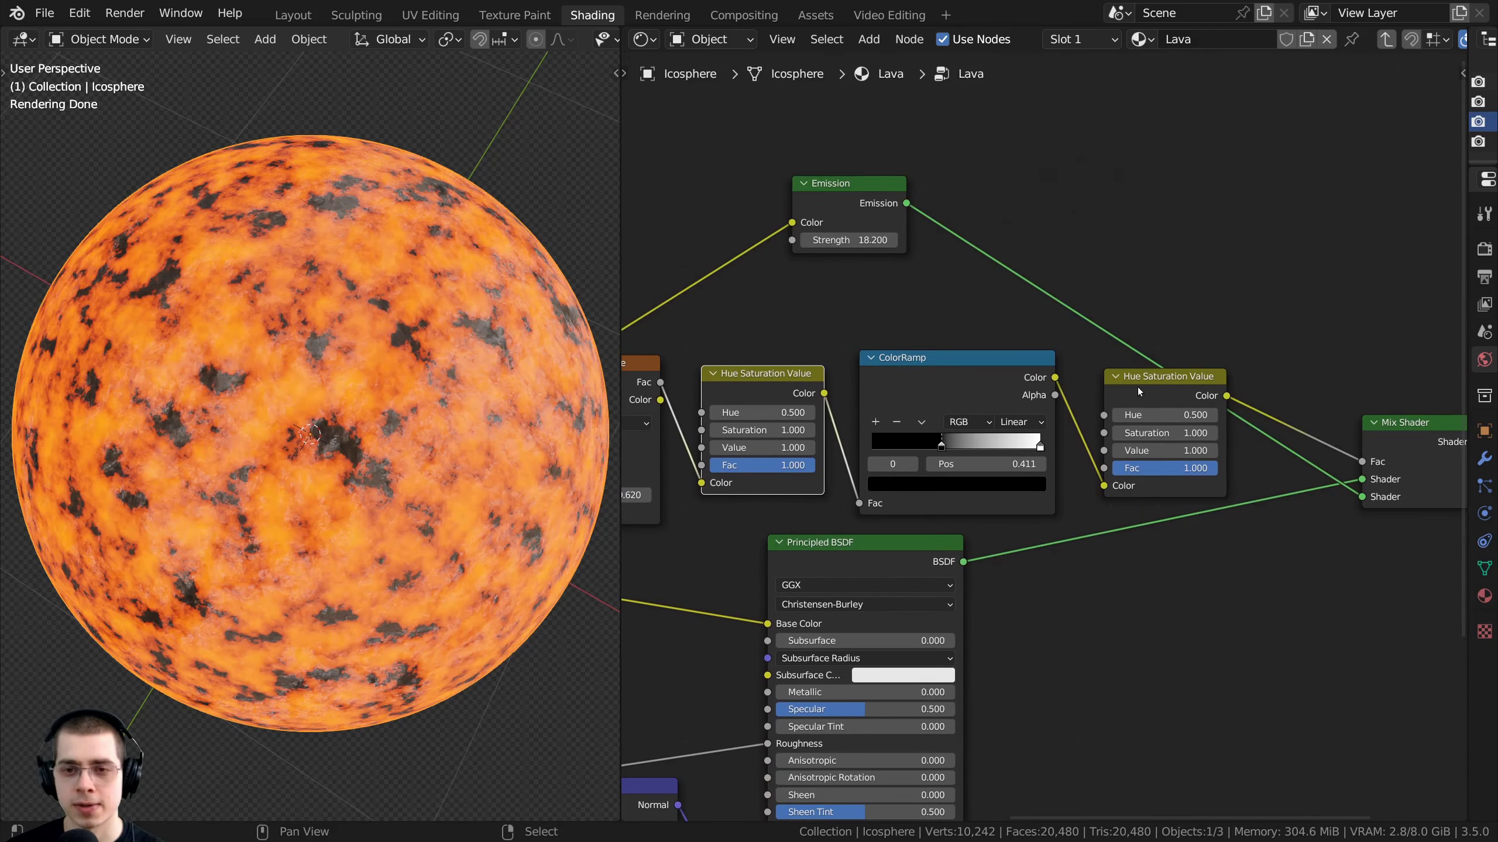
Remove the second Hue Saturation Value node while keeping the ColorRamp linked to the Mix Shader's Fac
drag(1138, 387, 1140, 367)
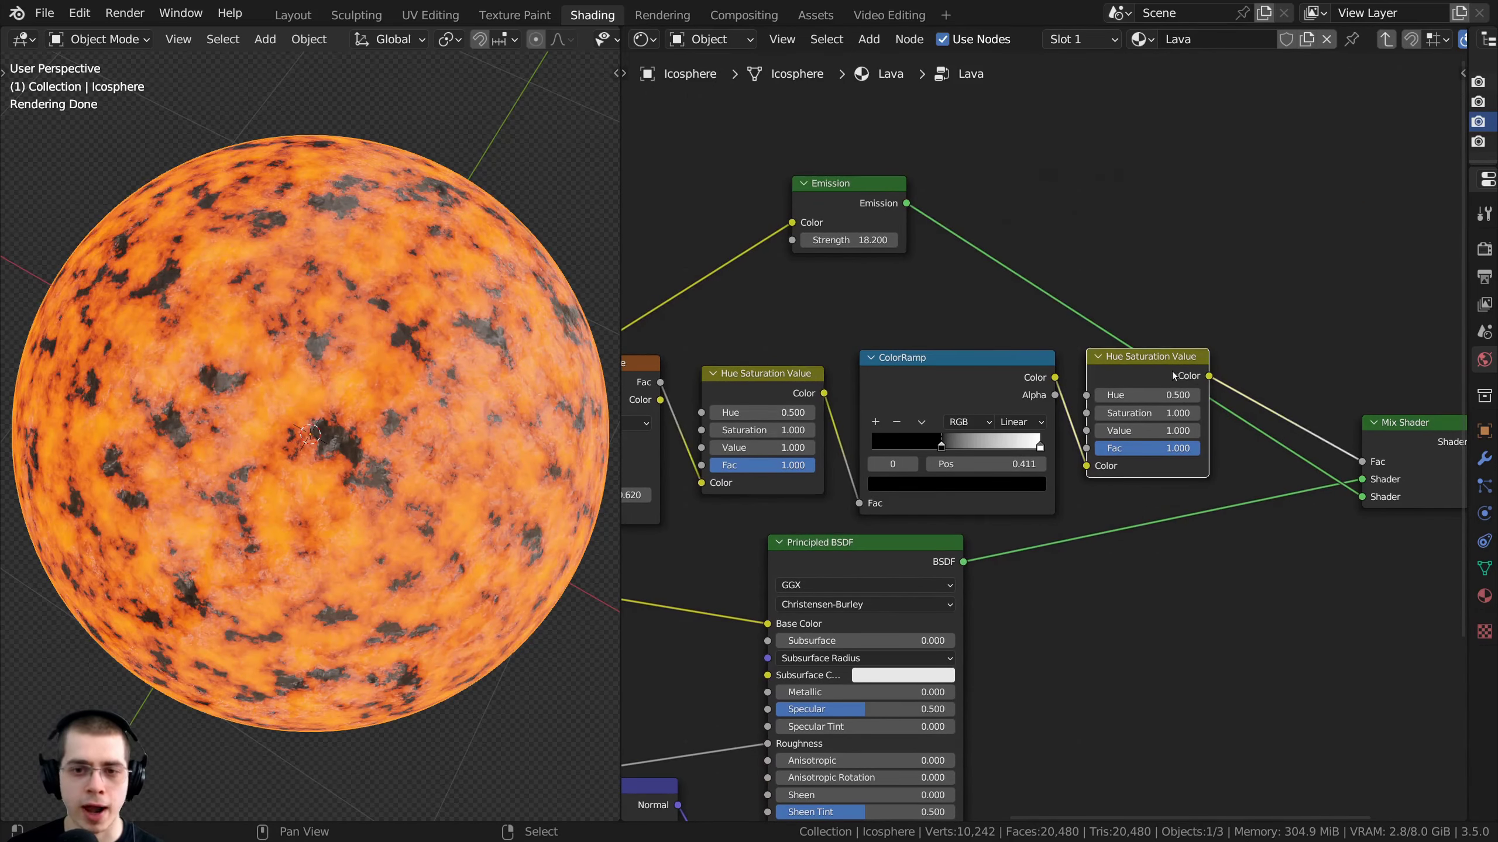
click(763, 404)
drag(1130, 373, 1129, 383)
middle_drag(1129, 385, 992, 359)
scroll(1111, 379, up, 5)
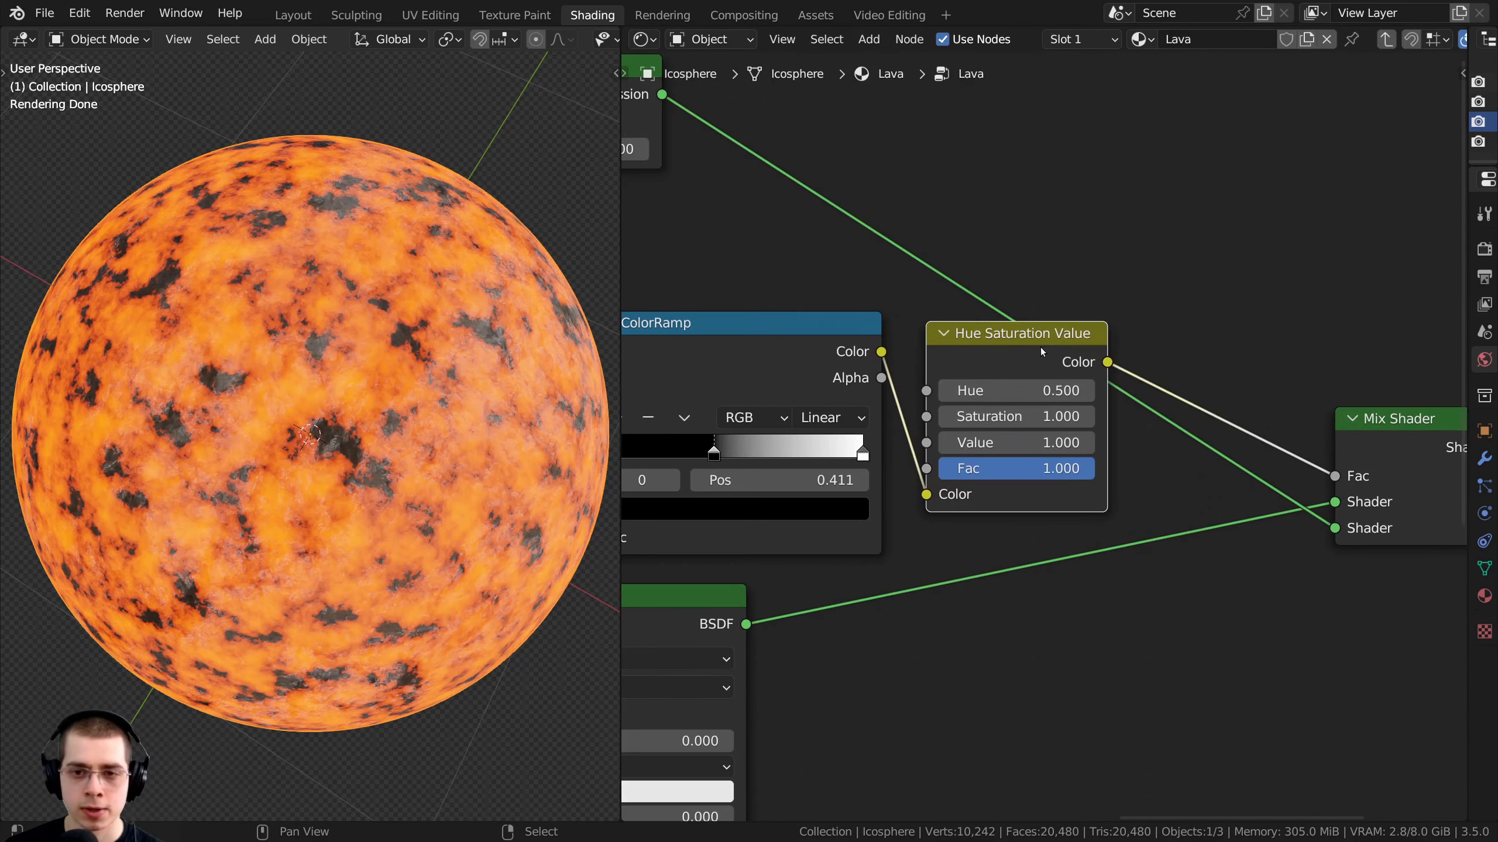
drag(1035, 350, 1060, 287)
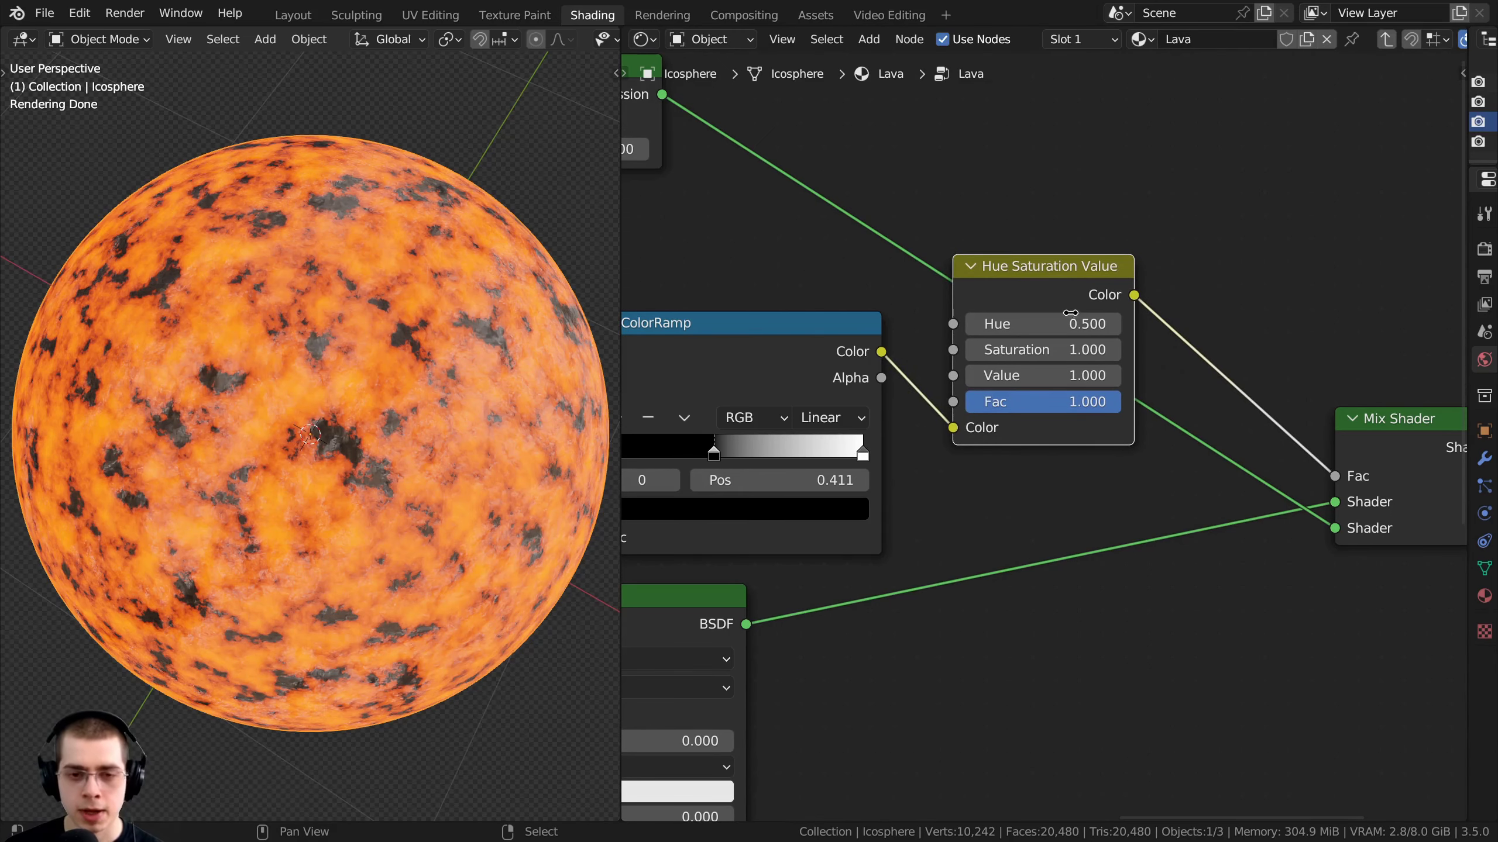
key(ctrl+x)
scroll(1062, 392, down, 1)
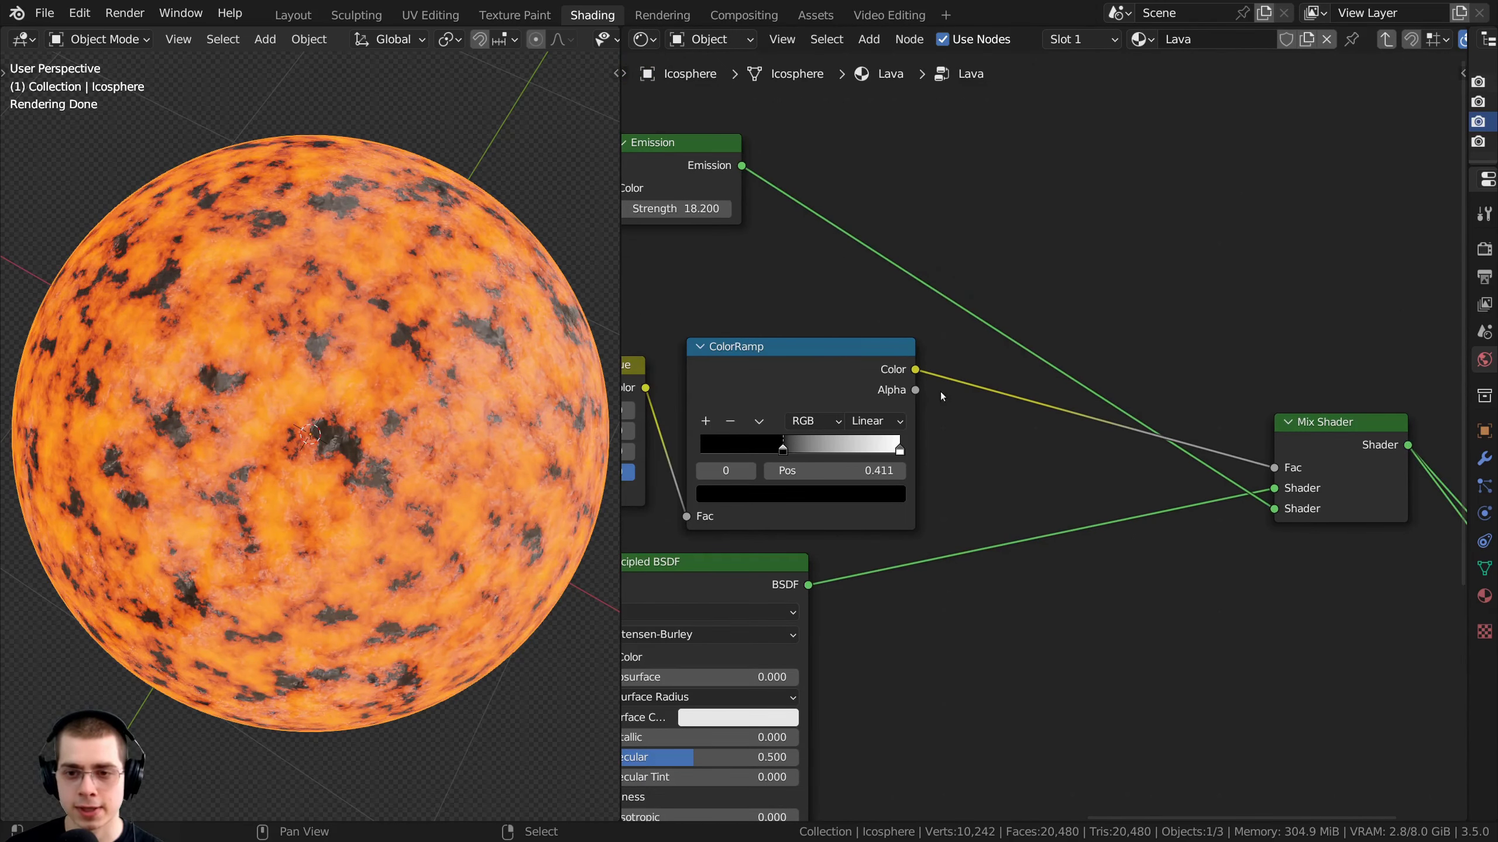
Expose the remaining Hue Saturation Value node's Value as a new input on the Group Input node
middle_drag(824, 417, 1327, 451)
scroll(1091, 424, up, 4)
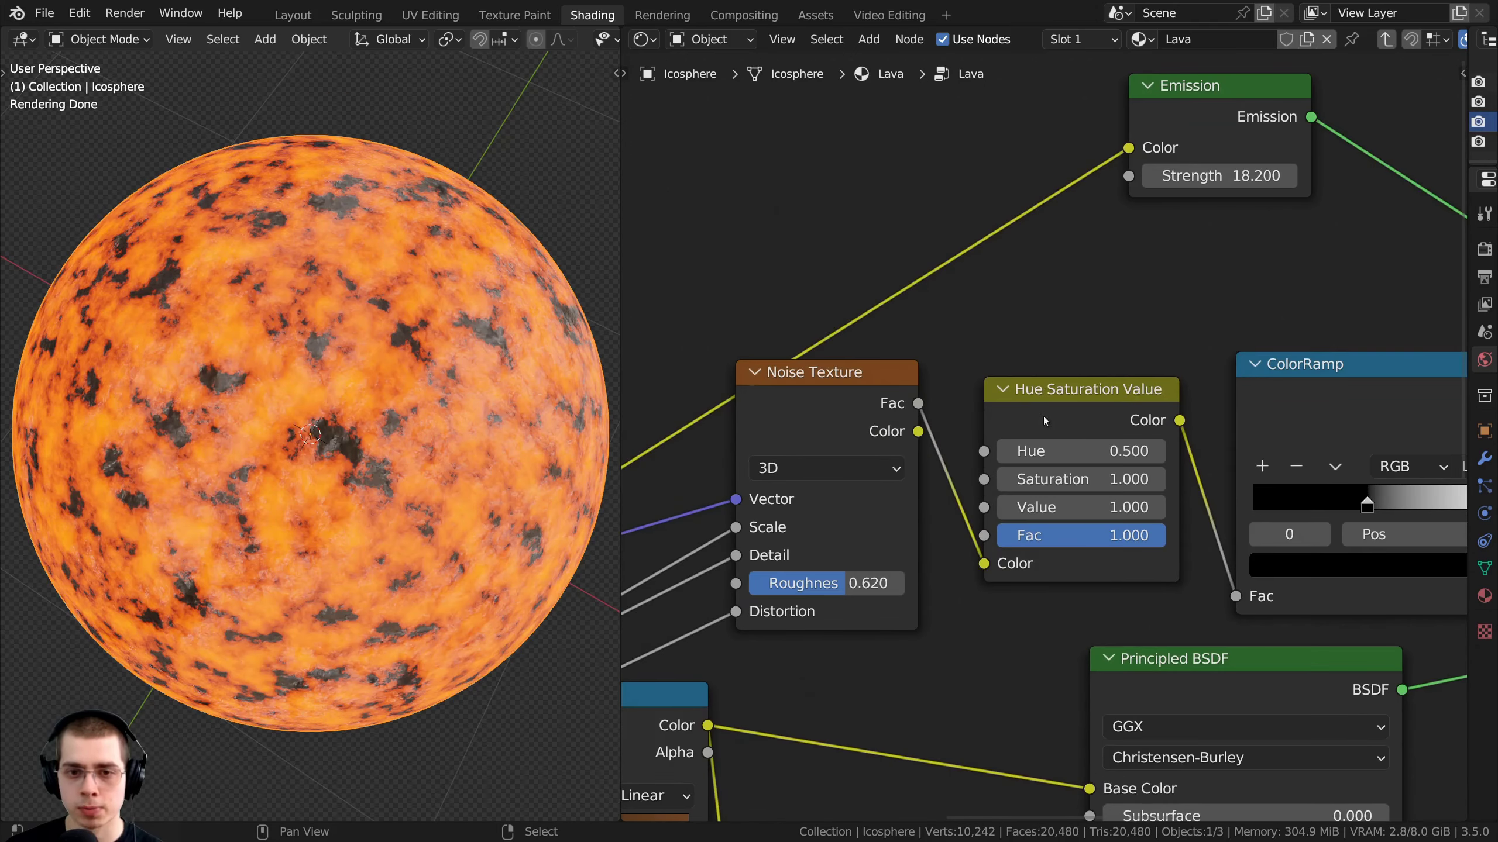
drag(1043, 416, 1049, 400)
scroll(1044, 430, down, 7)
middle_drag(994, 635, 1127, 449)
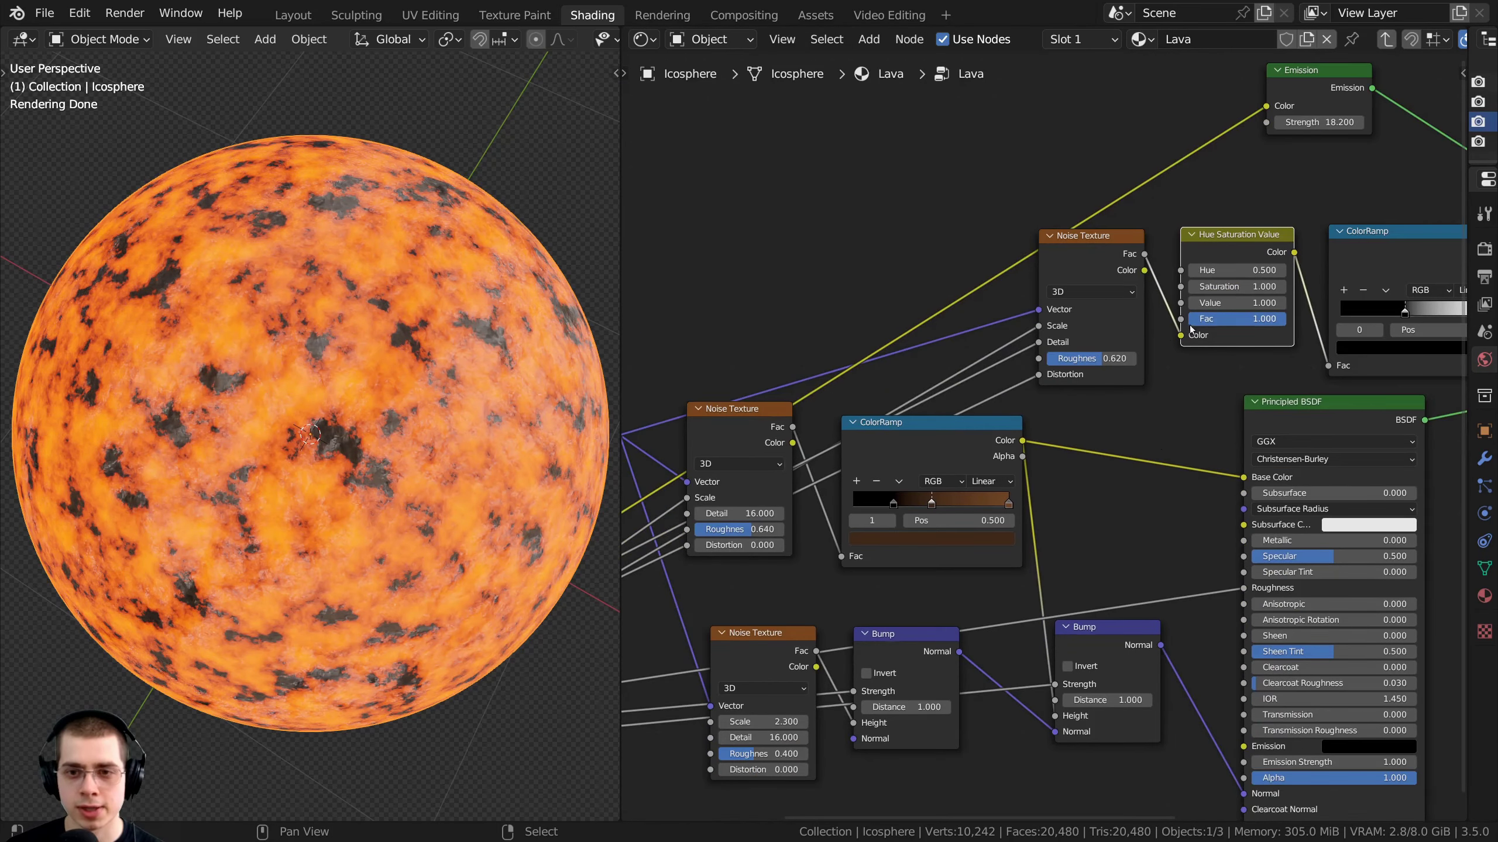
drag(1181, 303, 1045, 579)
scroll(1197, 425, down, 2)
key(Escape)
scroll(1238, 420, down, 4)
middle_drag(1241, 420, 1184, 429)
scroll(900, 552, up, 2)
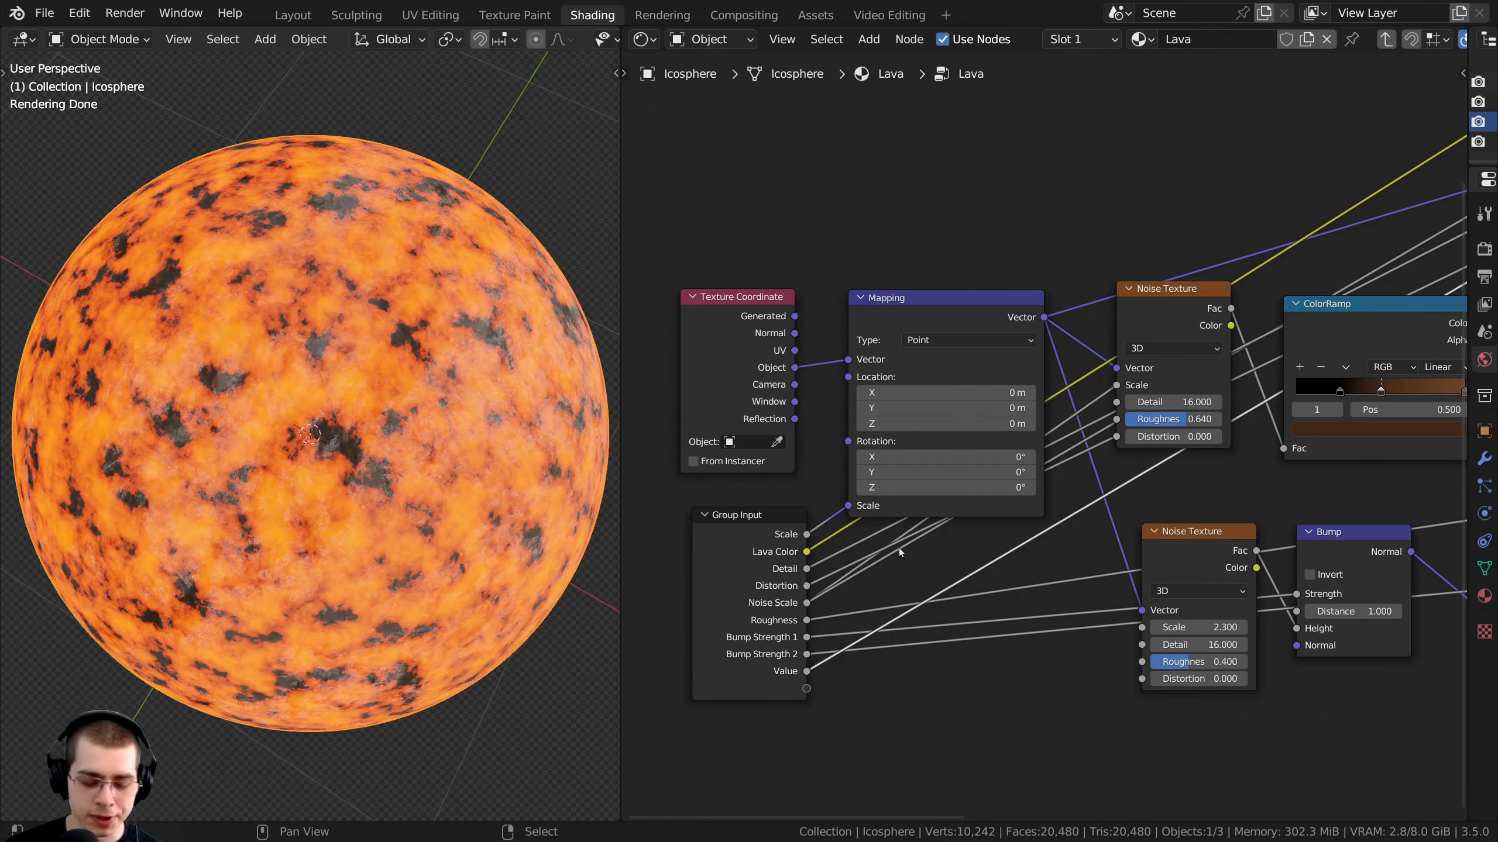
Rename the group's Value input to Lava Amount, place it directly below Lava Color, and return to the material level
key(n)
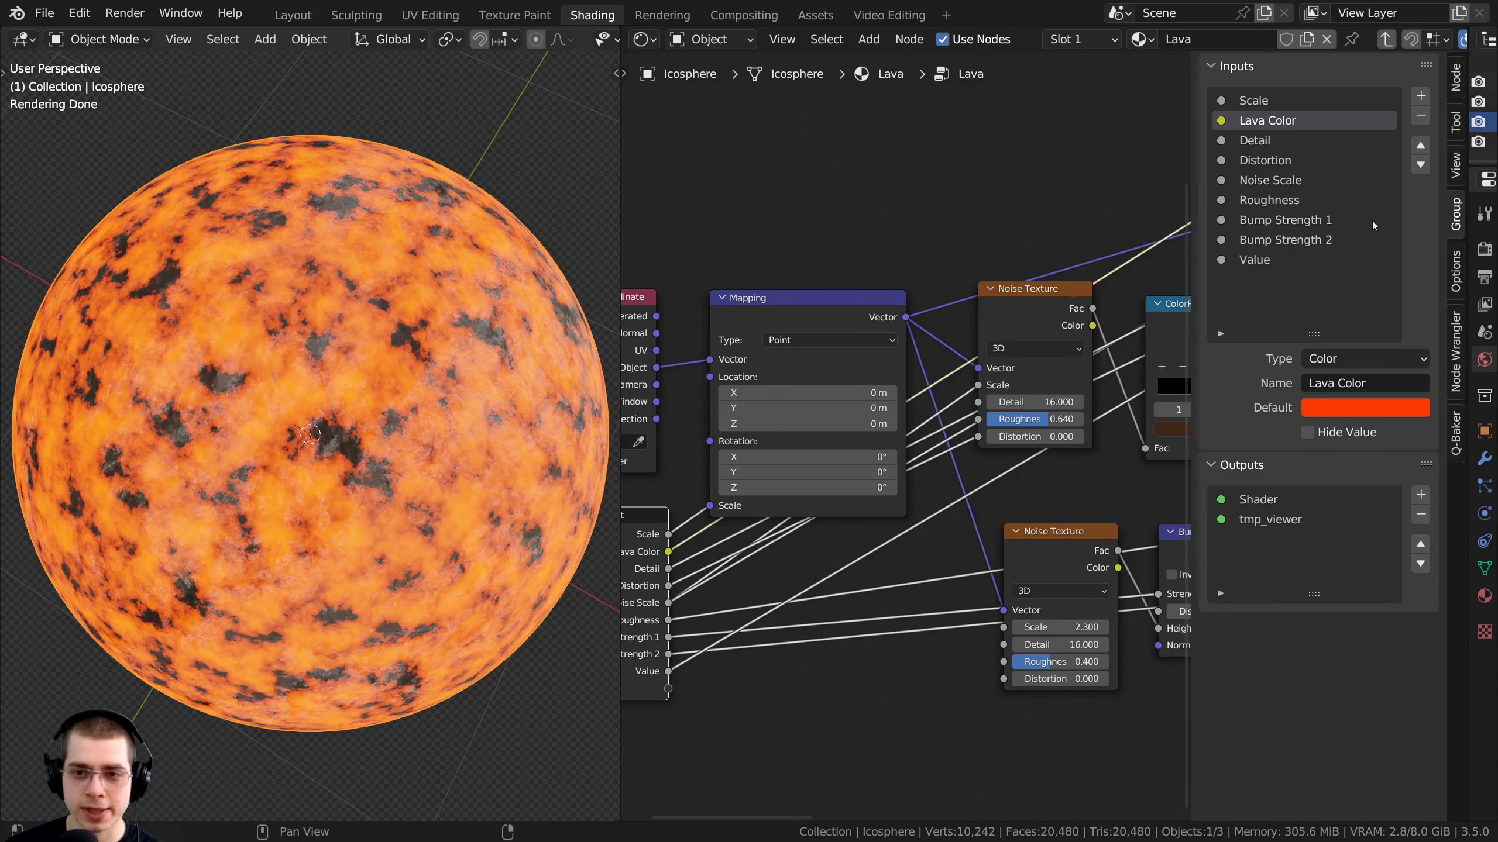
double_click(1256, 259)
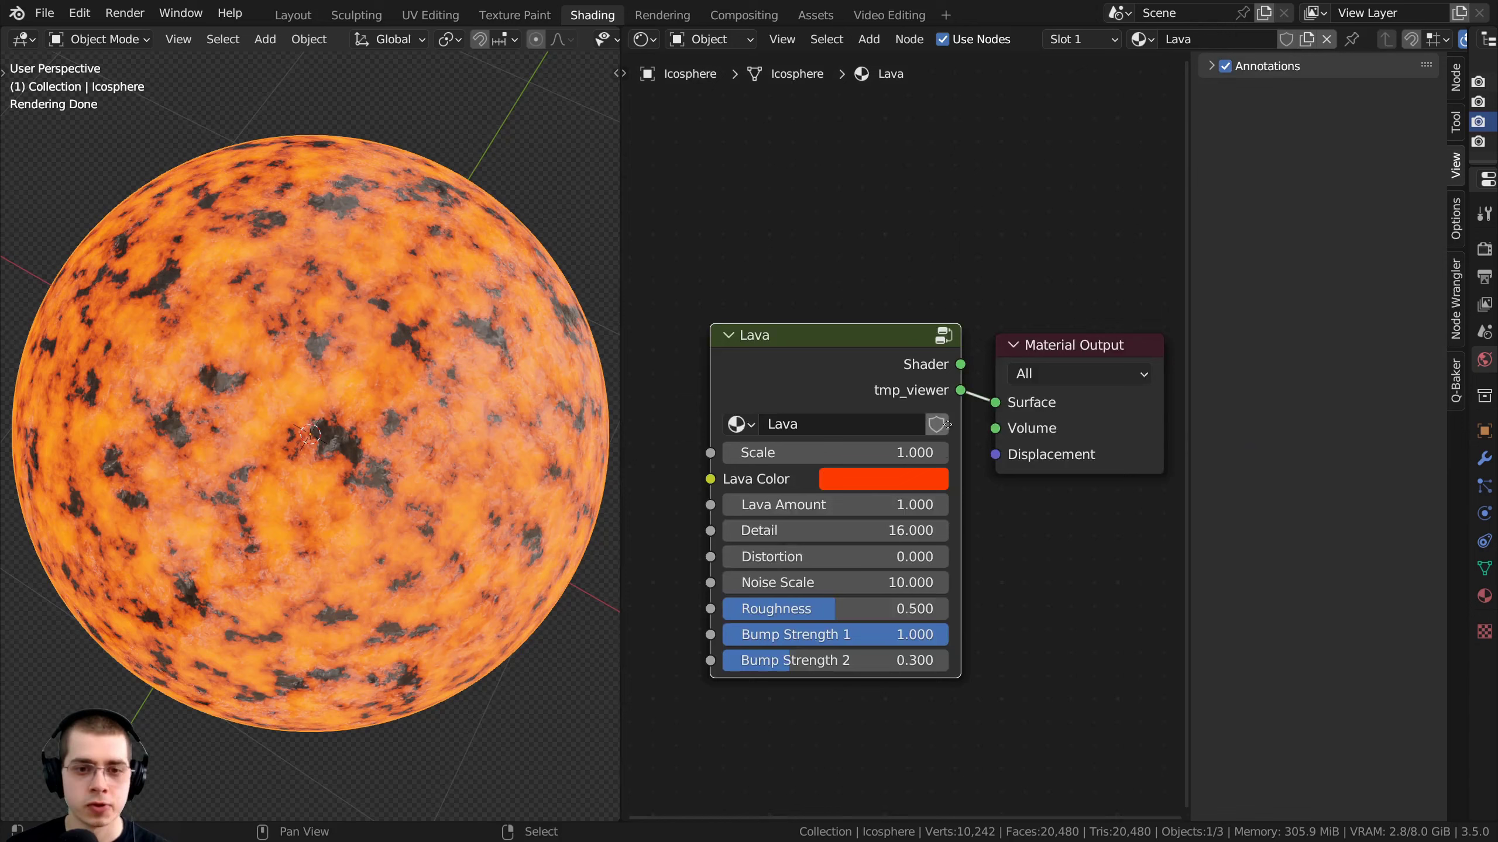
key(Home)
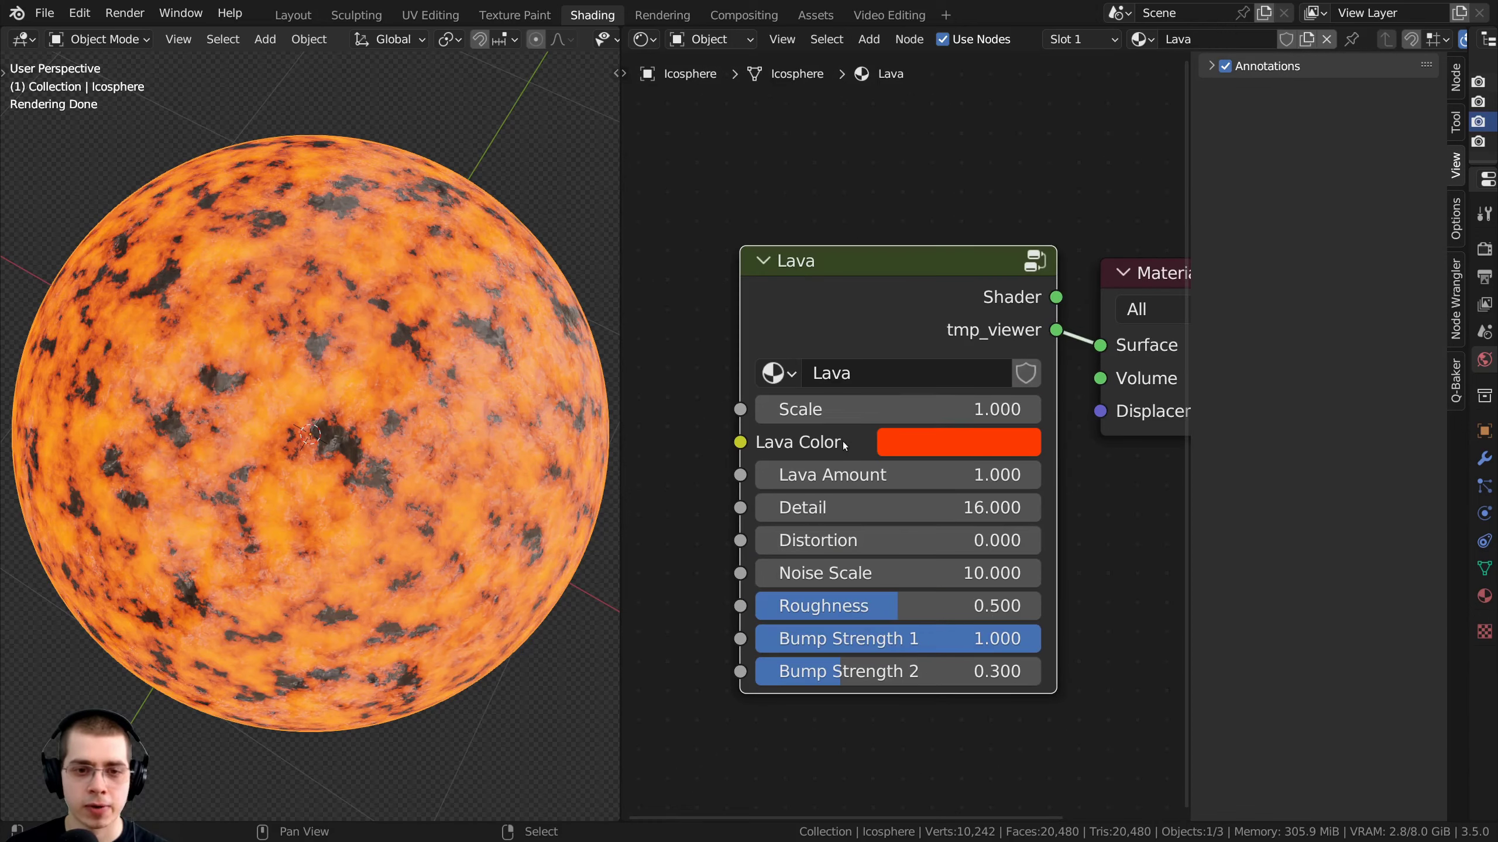
key(n)
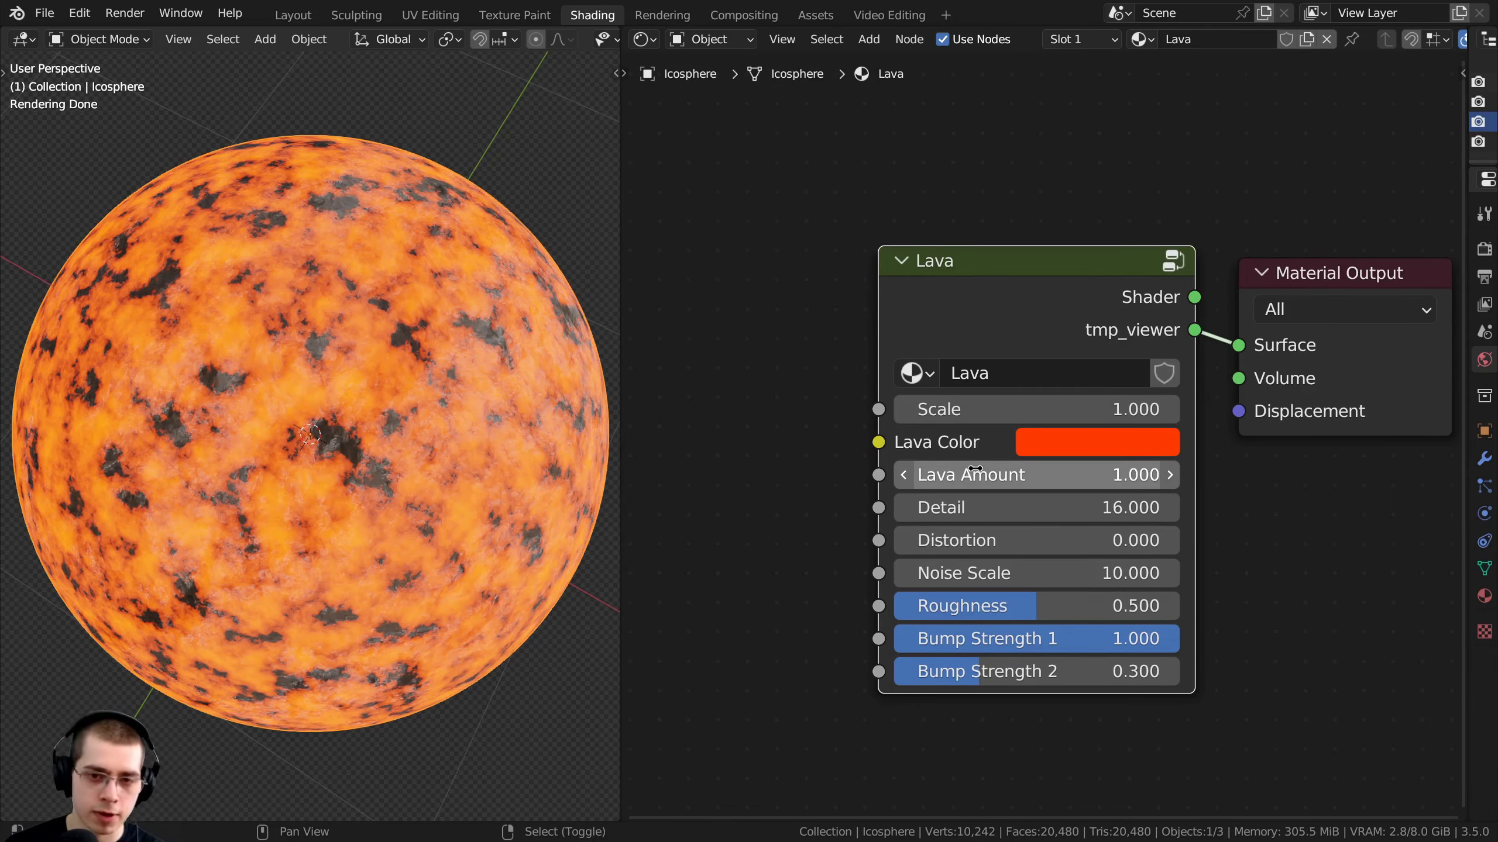
mouse_move(966, 475)
mouse_down()
mouse_move(1049, 475)
mouse_move(916, 475)
mouse_move(960, 475)
mouse_up()
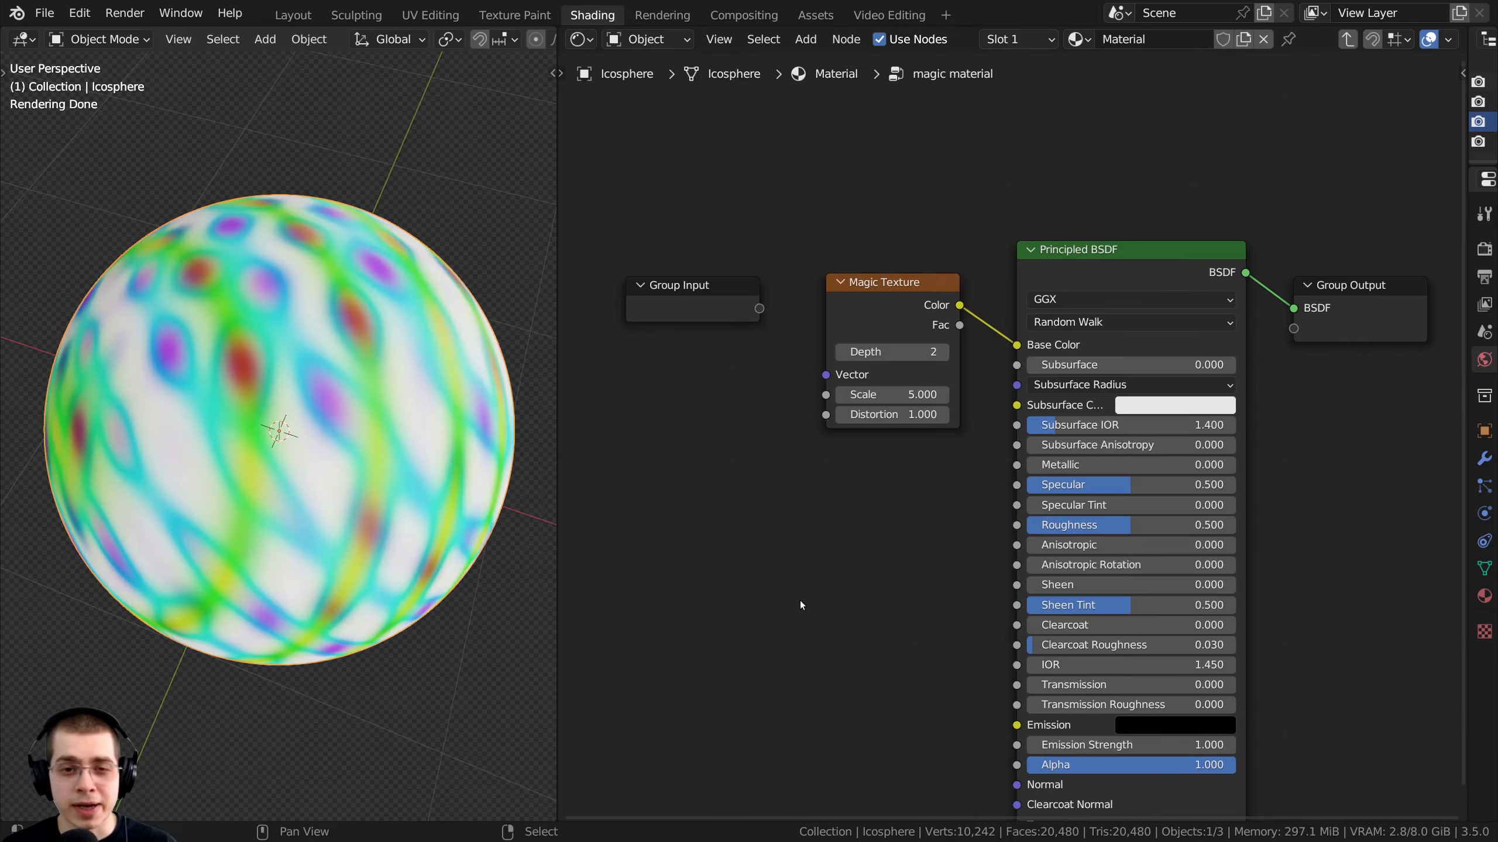
Arrange the Principled BSDF and Magic Texture nodes inside the magic material group, leaving space beside the Group Input
middle_drag(800, 601, 795, 593)
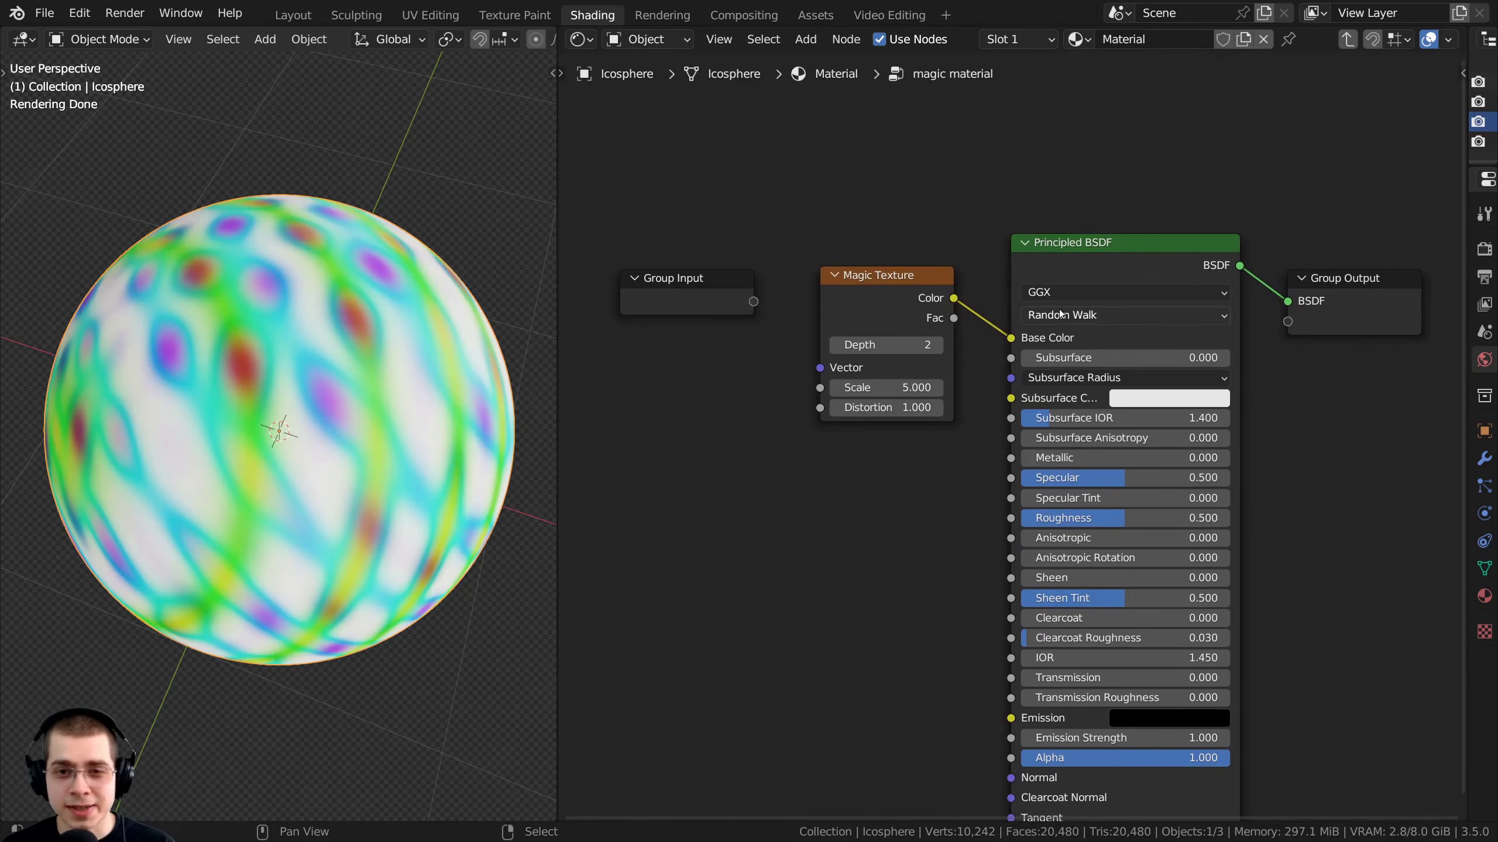
drag(1046, 283, 1078, 234)
scroll(924, 461, up, 3)
middle_drag(919, 454, 944, 436)
drag(824, 219, 807, 219)
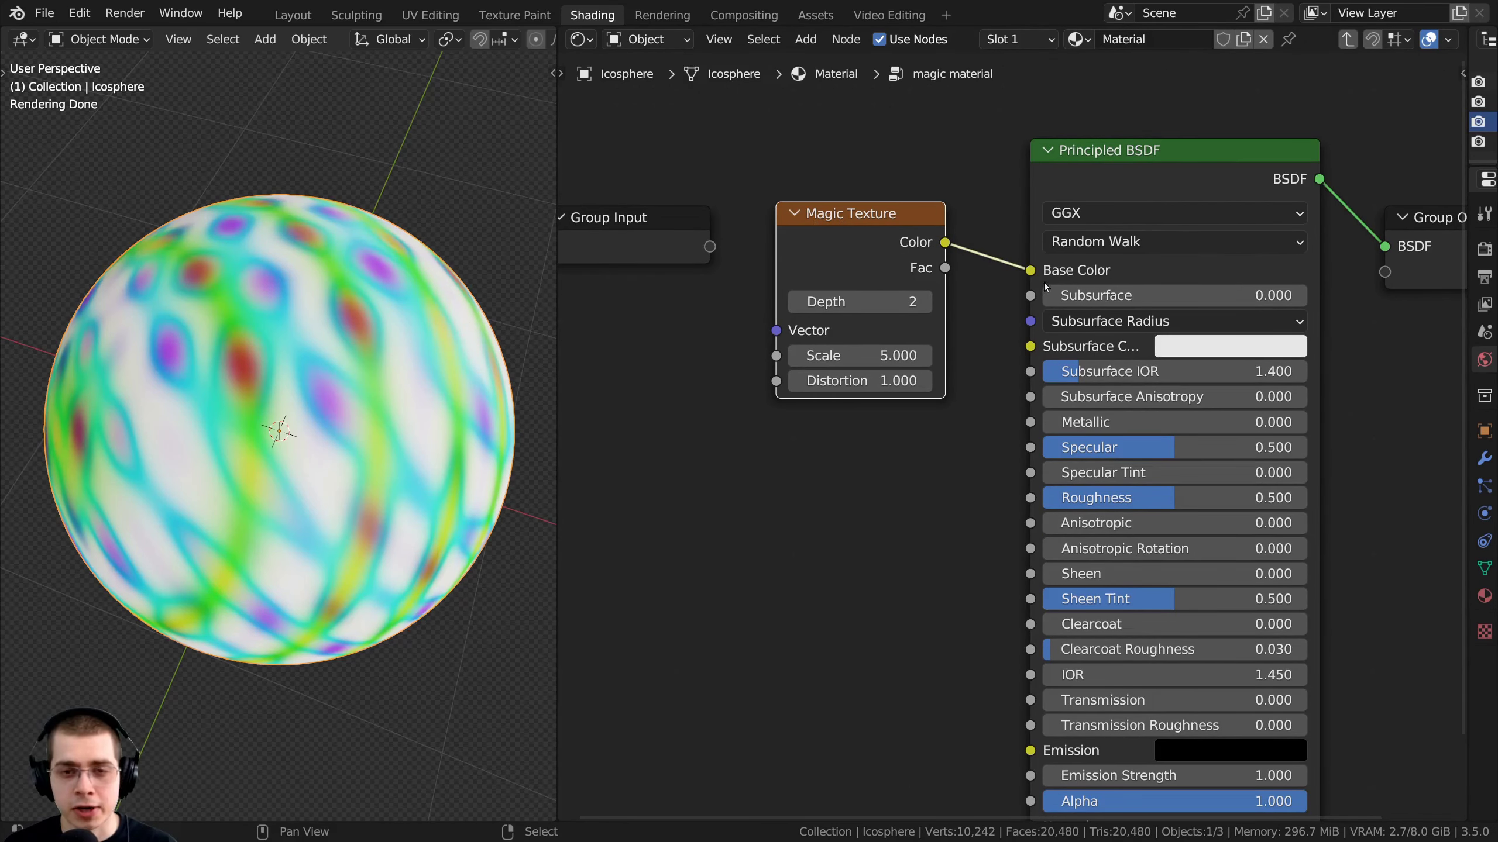
middle_drag(889, 430, 902, 426)
drag(868, 216, 867, 208)
middle_drag(869, 208, 923, 205)
drag(945, 206, 950, 197)
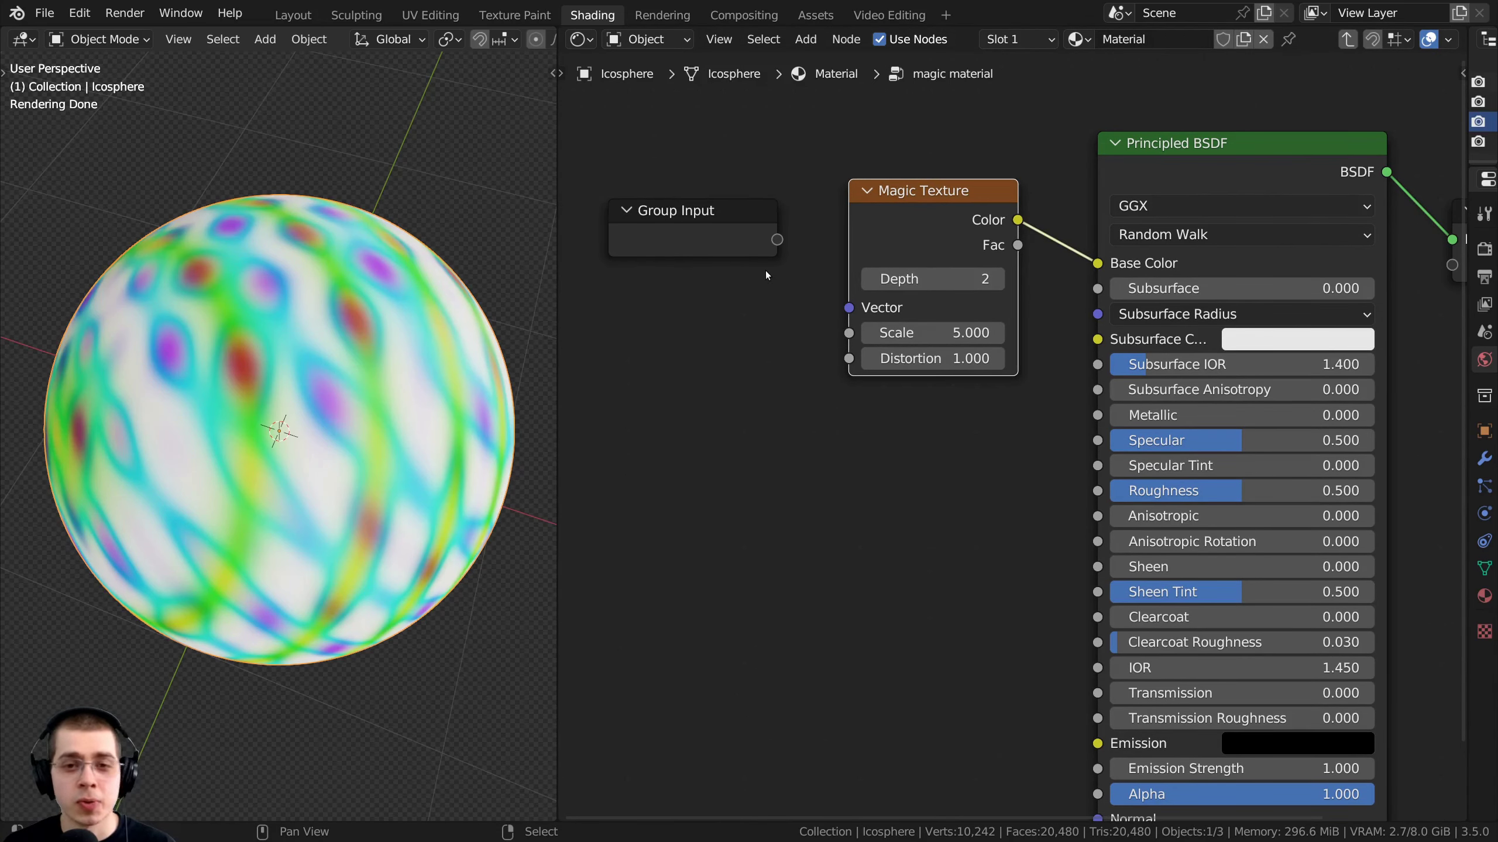
Exit the magic material group and frame its group node with the Material Output
drag(851, 344, 795, 335)
key(Escape)
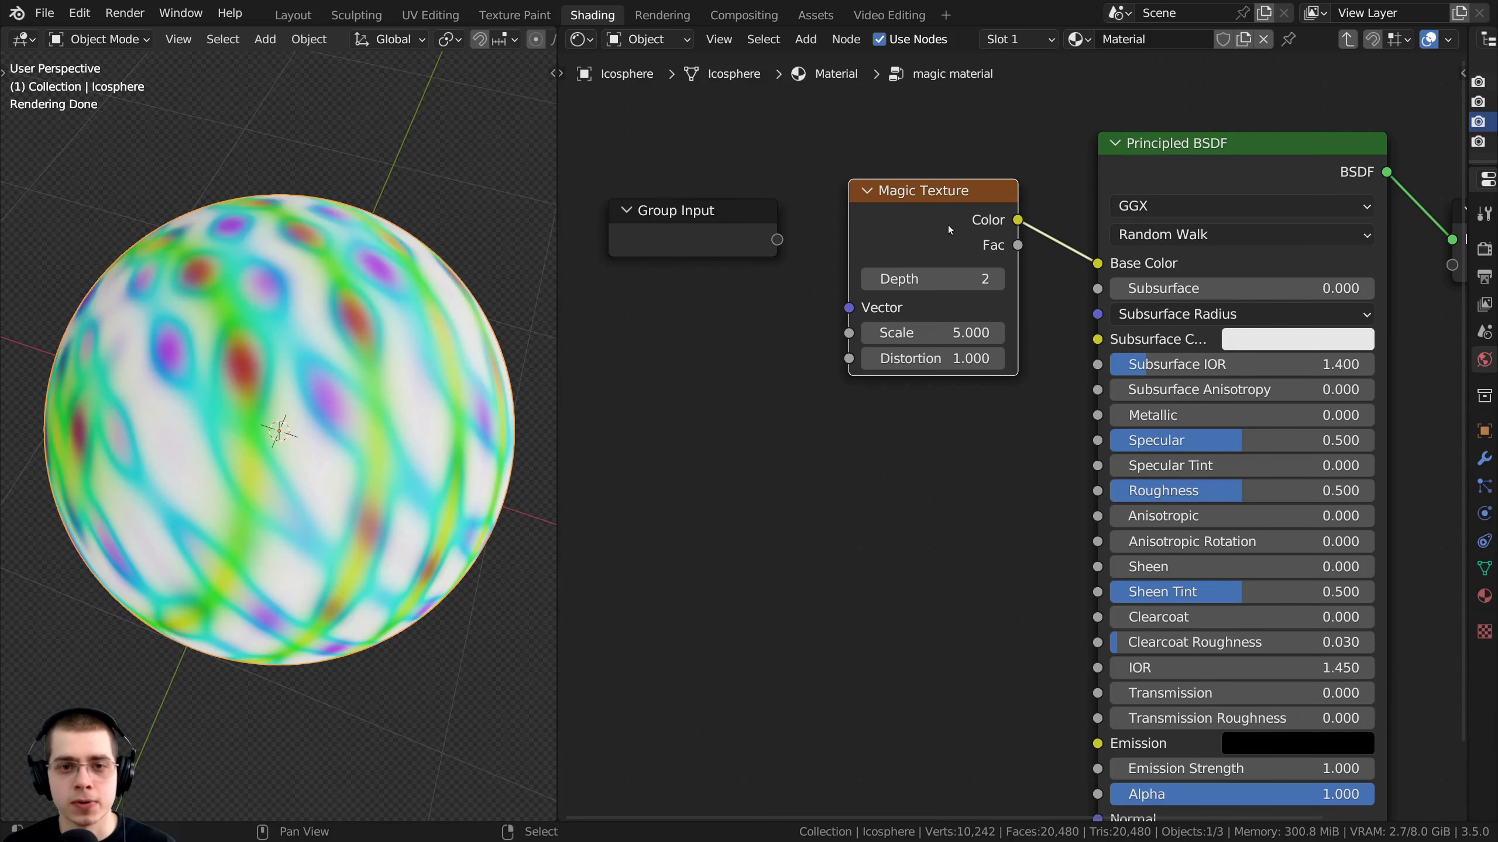
key(Tab)
key(Home)
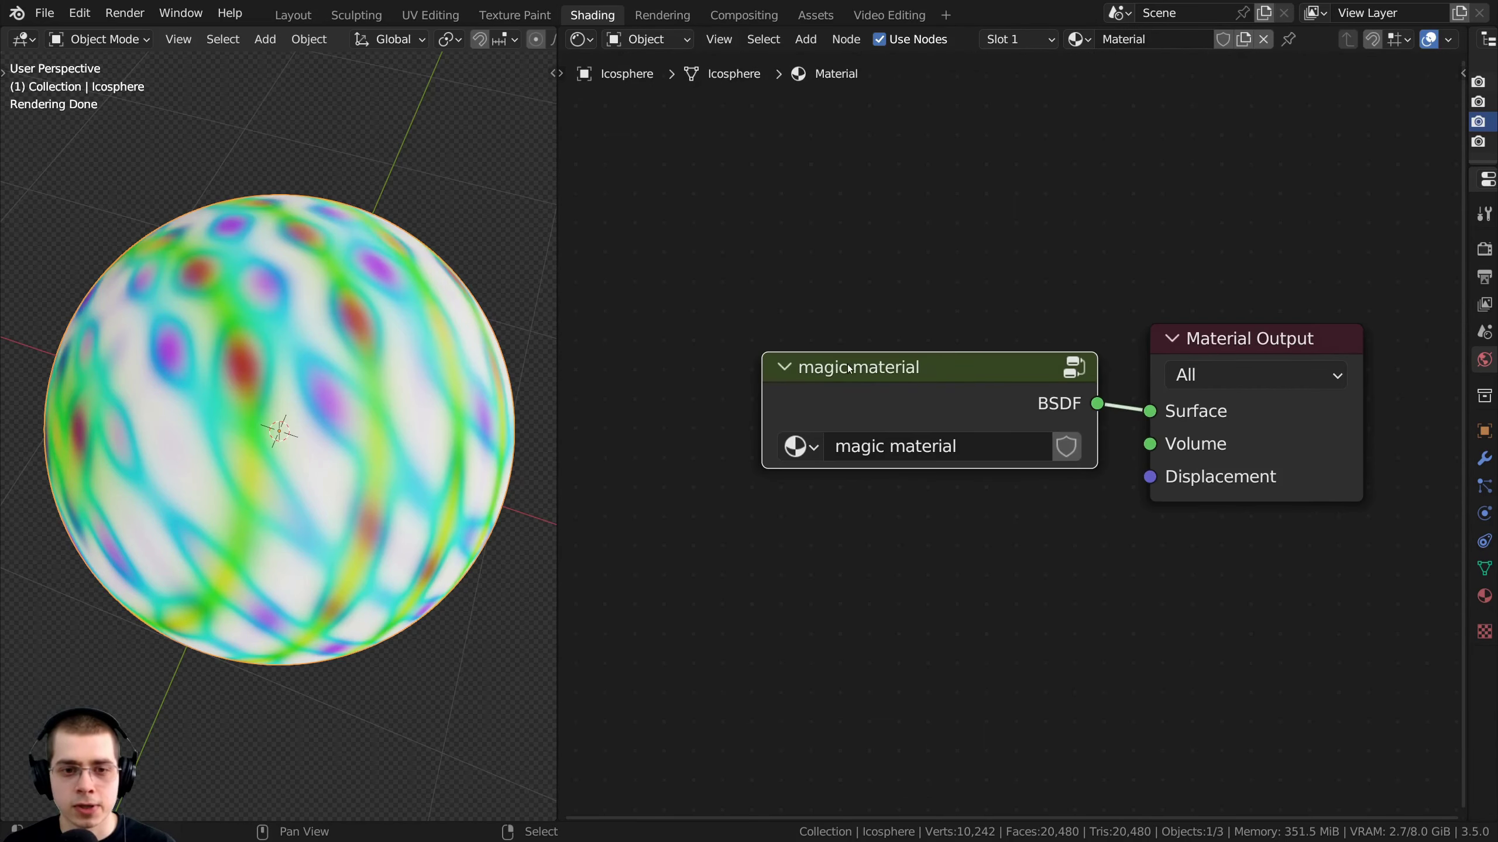
Enter the magic material group and shift the Magic Texture node slightly between the Group Input and Principled BSDF nodes
key(Tab)
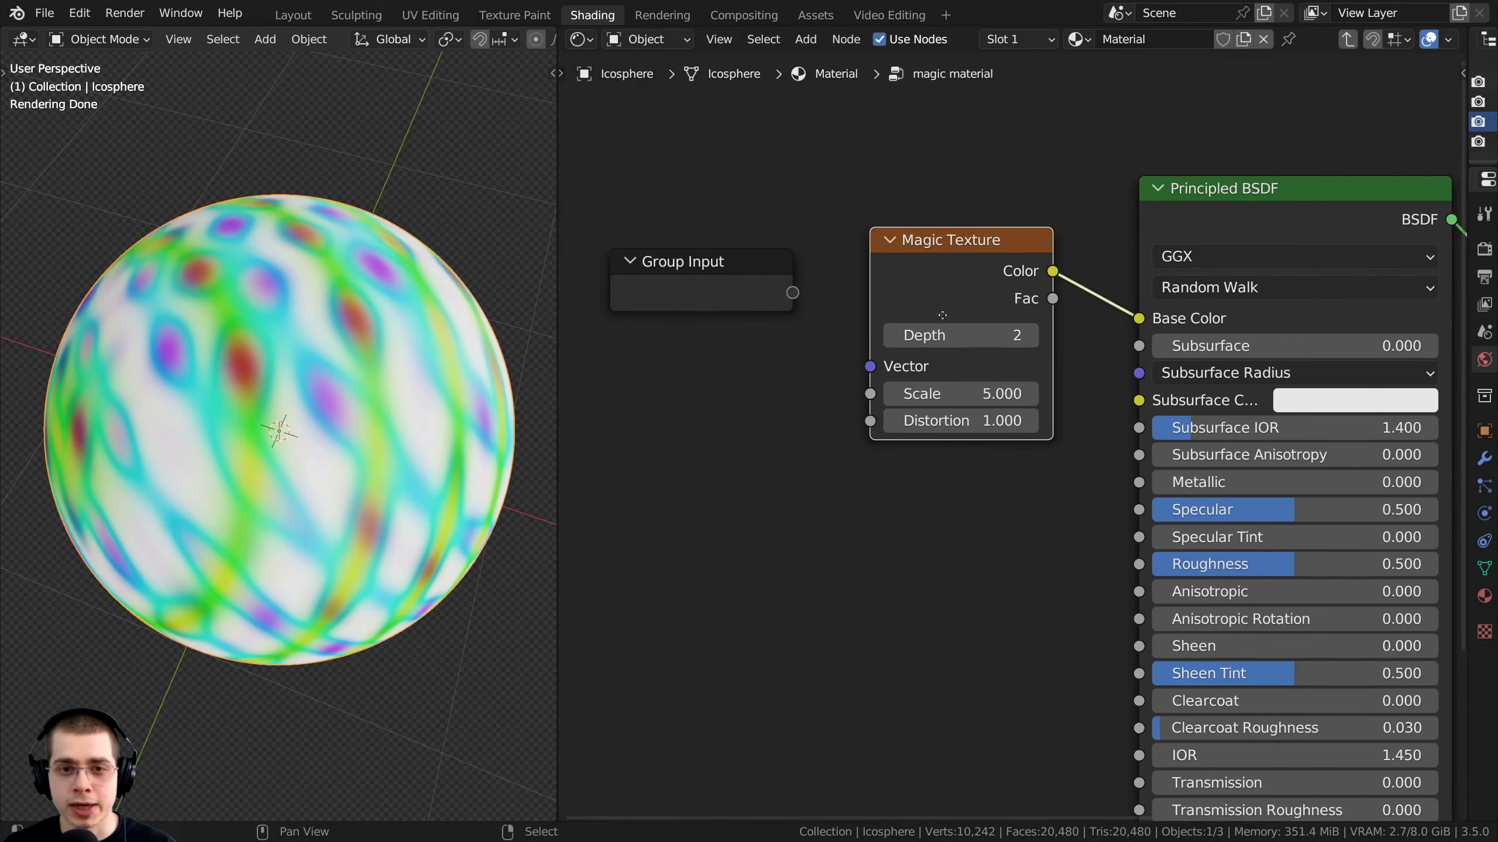
drag(910, 252, 937, 257)
mouse_move(967, 338)
mouse_down()
mouse_move(1026, 338)
mouse_move(941, 339)
mouse_move(954, 340)
mouse_up()
scroll(852, 354, up, 2)
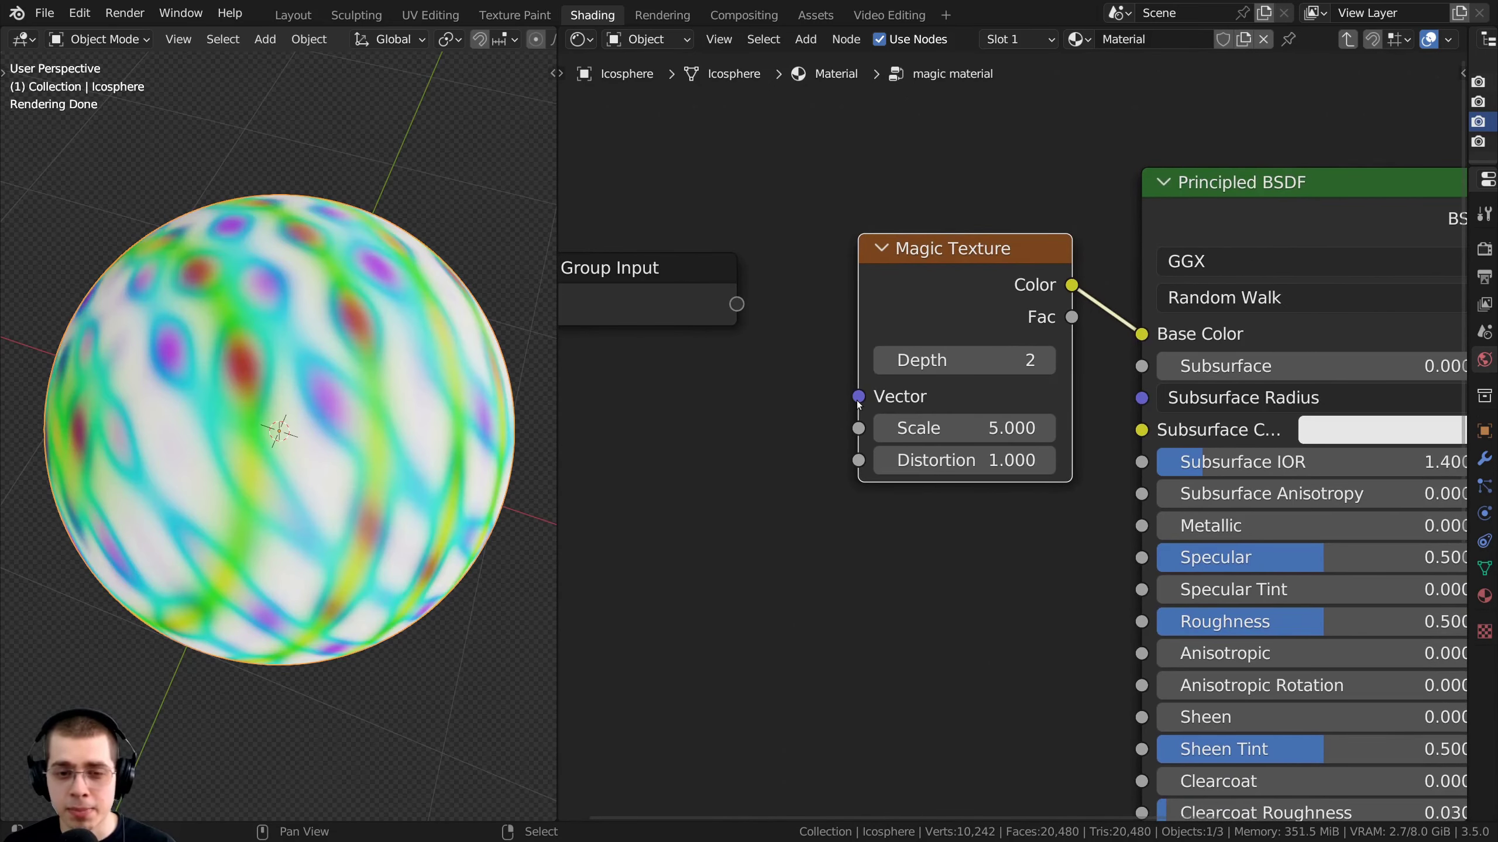
drag(857, 402, 805, 376)
drag(679, 280, 678, 280)
drag(919, 360, 958, 358)
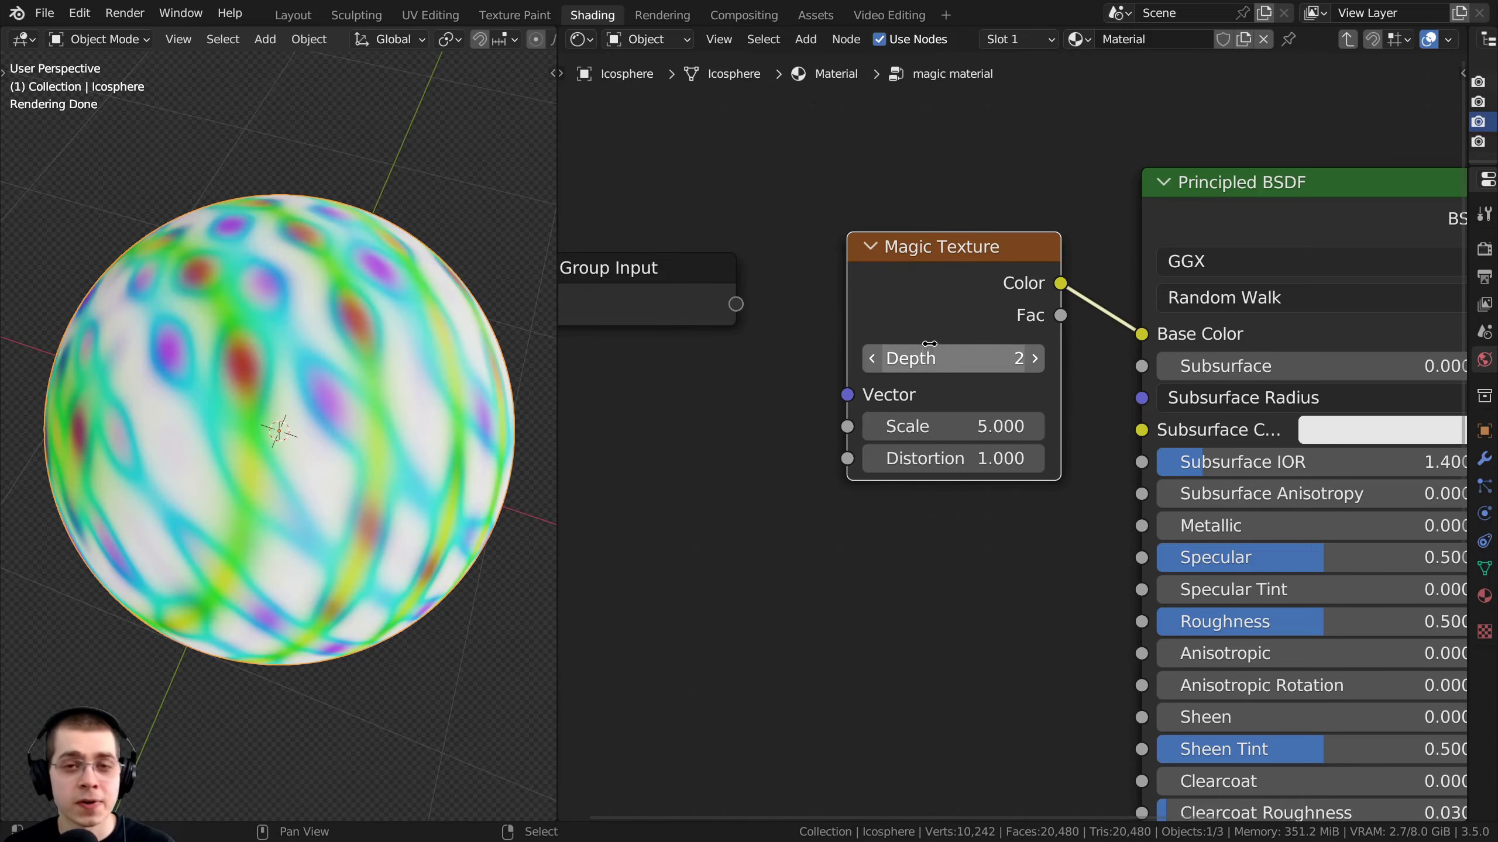
drag(974, 301, 983, 301)
drag(961, 357, 931, 355)
Add a new input named Magic Depth to the magic material group and return to the material level
key(n)
middle_drag(757, 344, 925, 357)
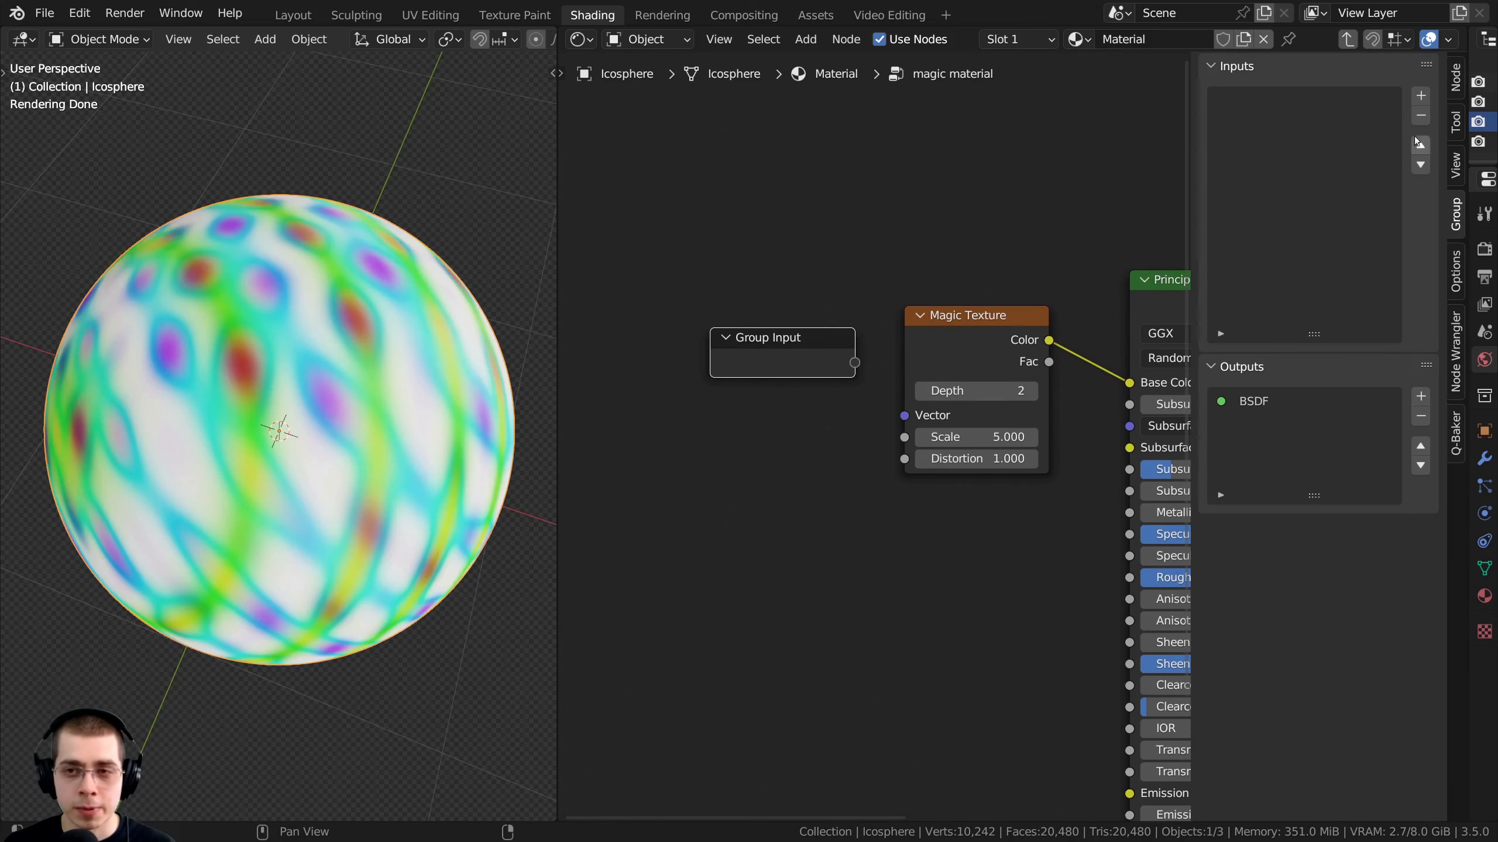
click(1421, 96)
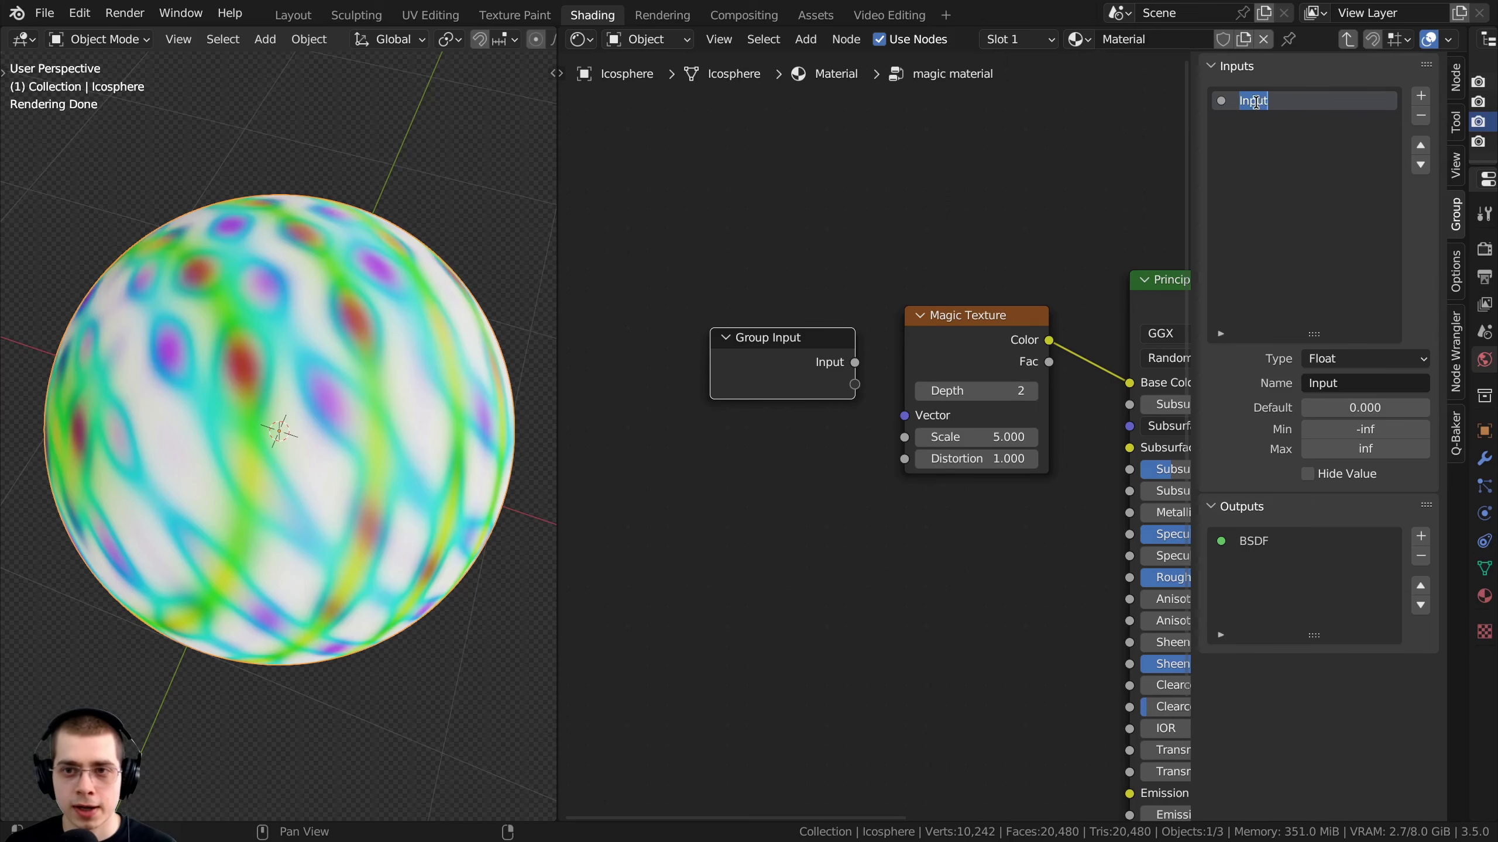
text(Ma)
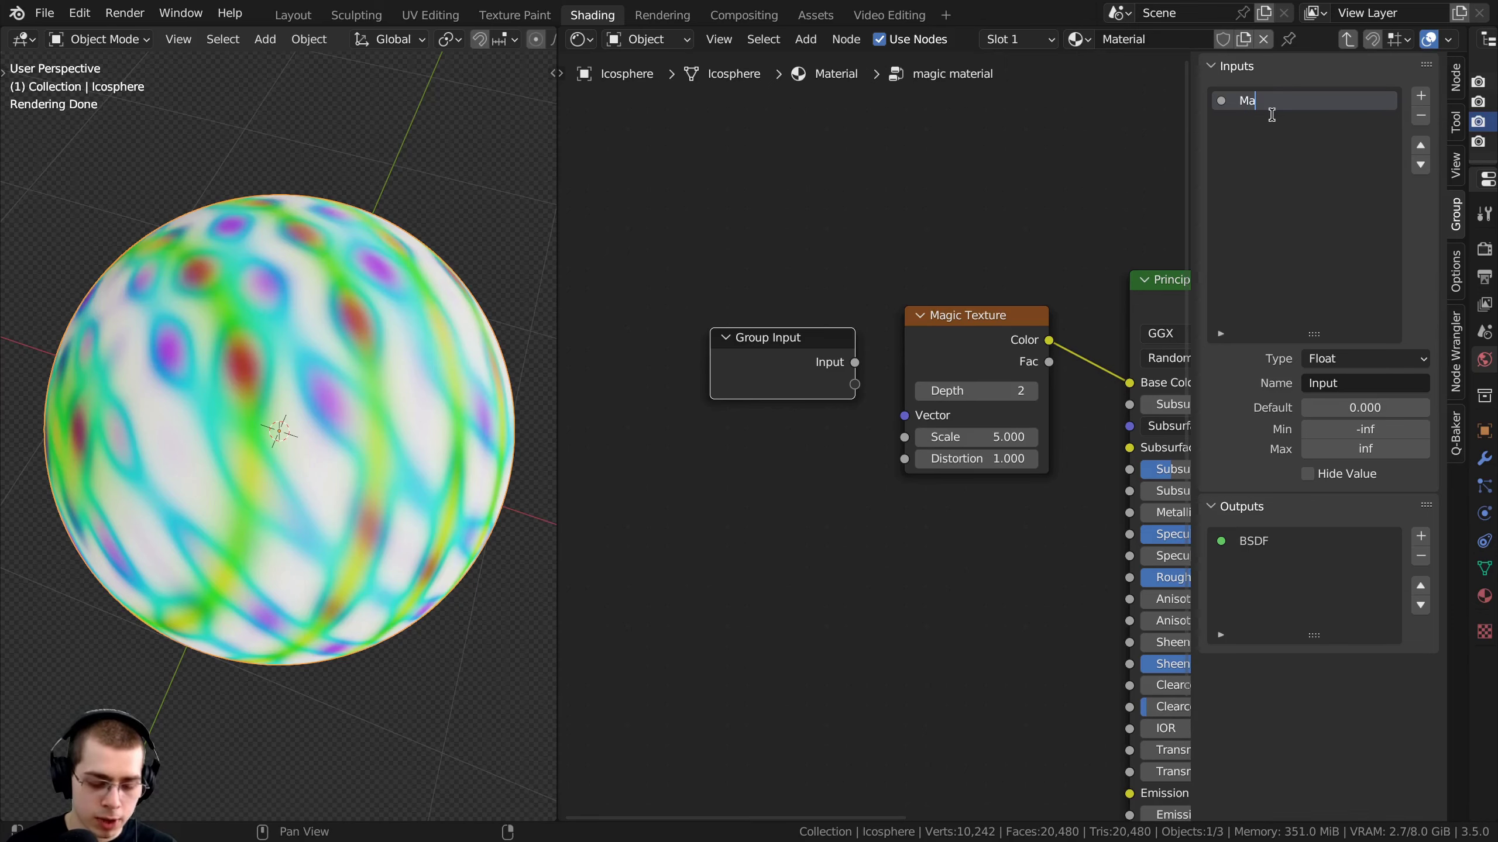
text(gic)
text(Depth)
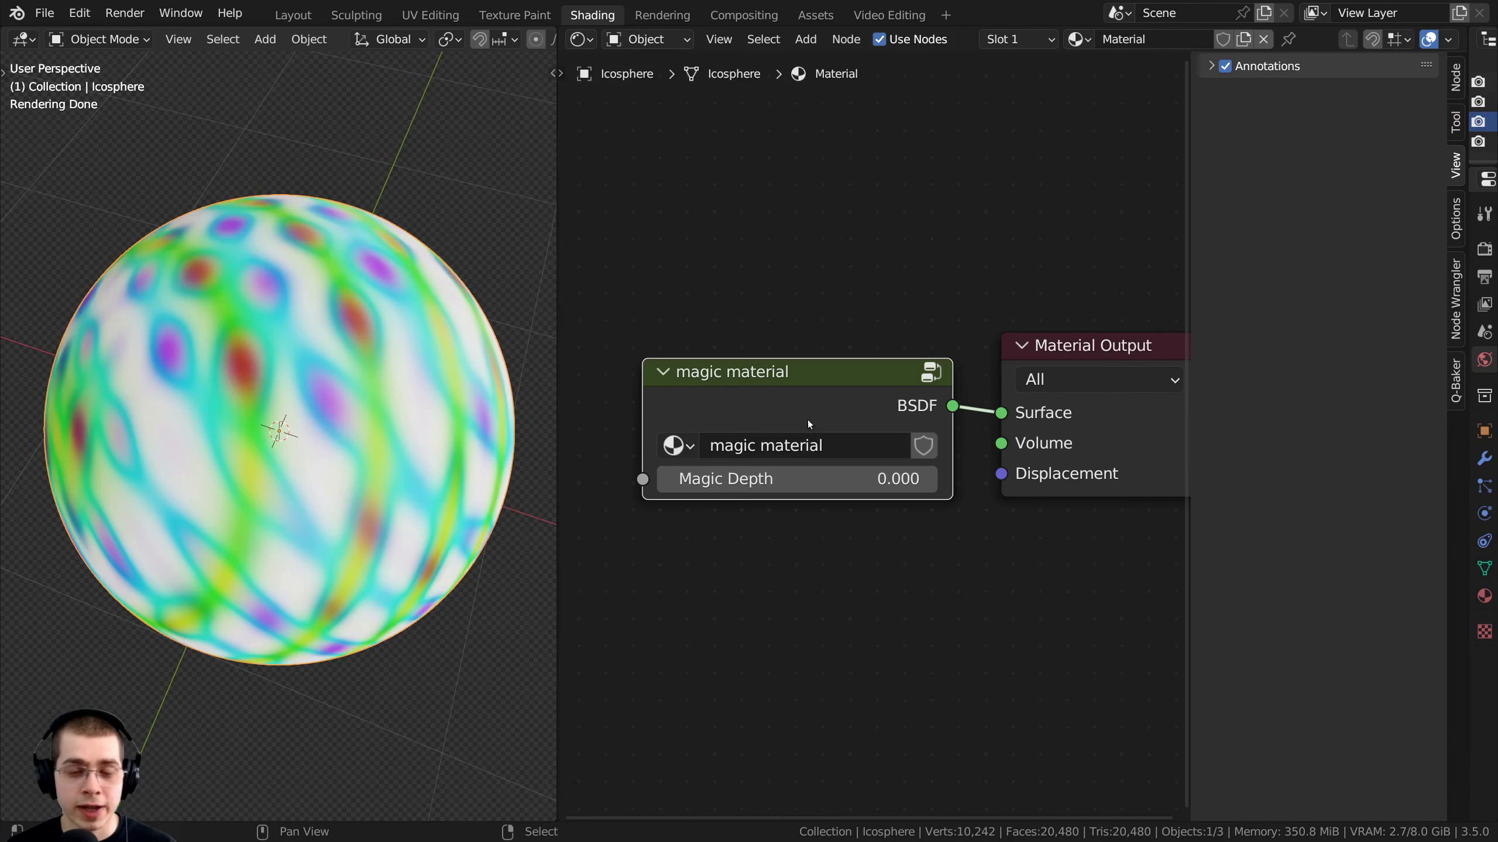
Nudge the magic material group node and copy the data path of its Magic Depth value
drag(809, 424, 821, 422)
drag(772, 476, 808, 476)
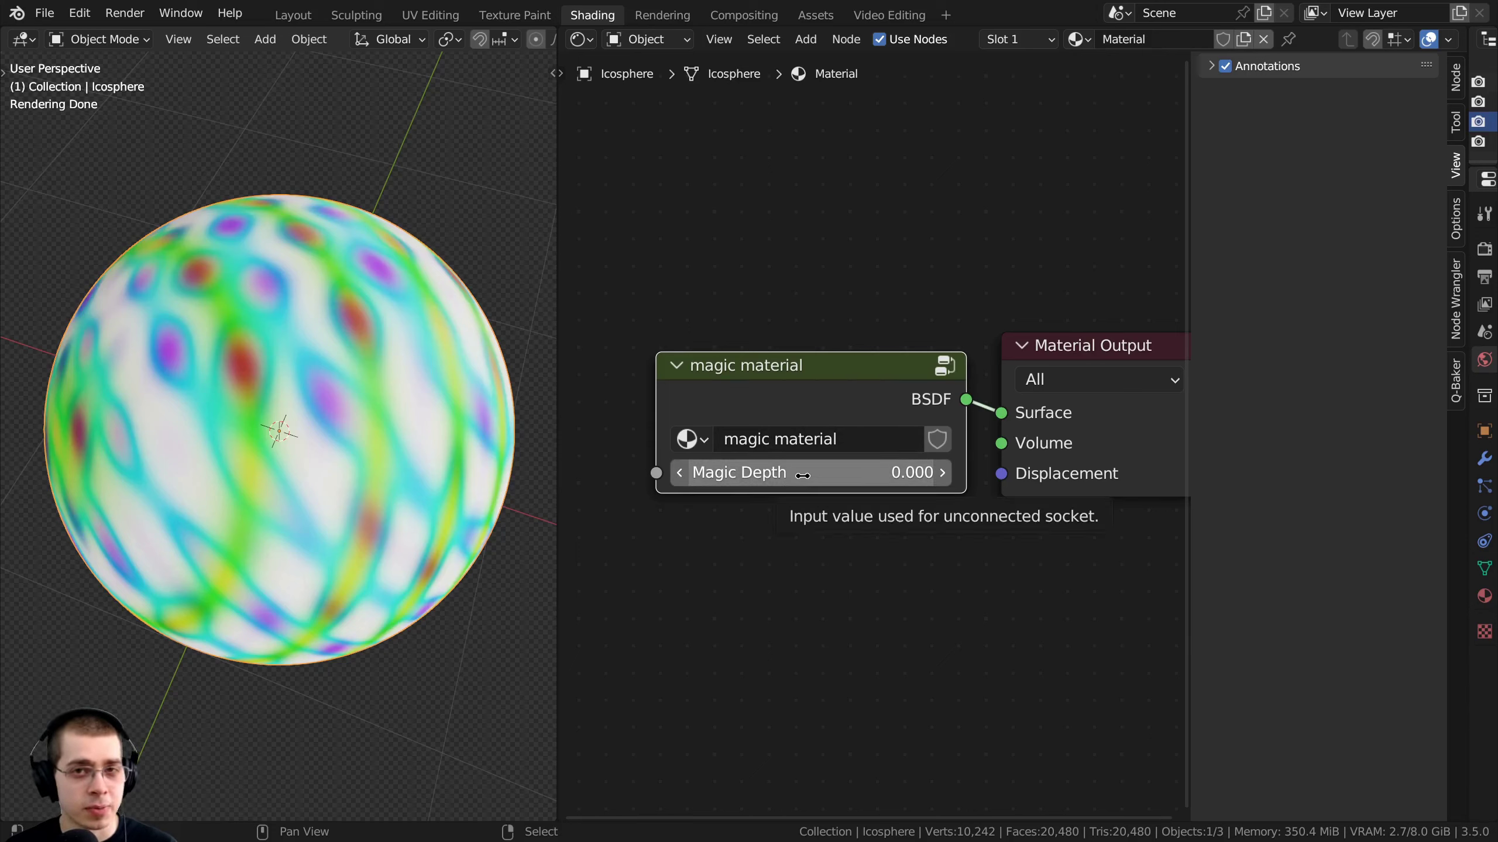
drag(794, 397, 798, 392)
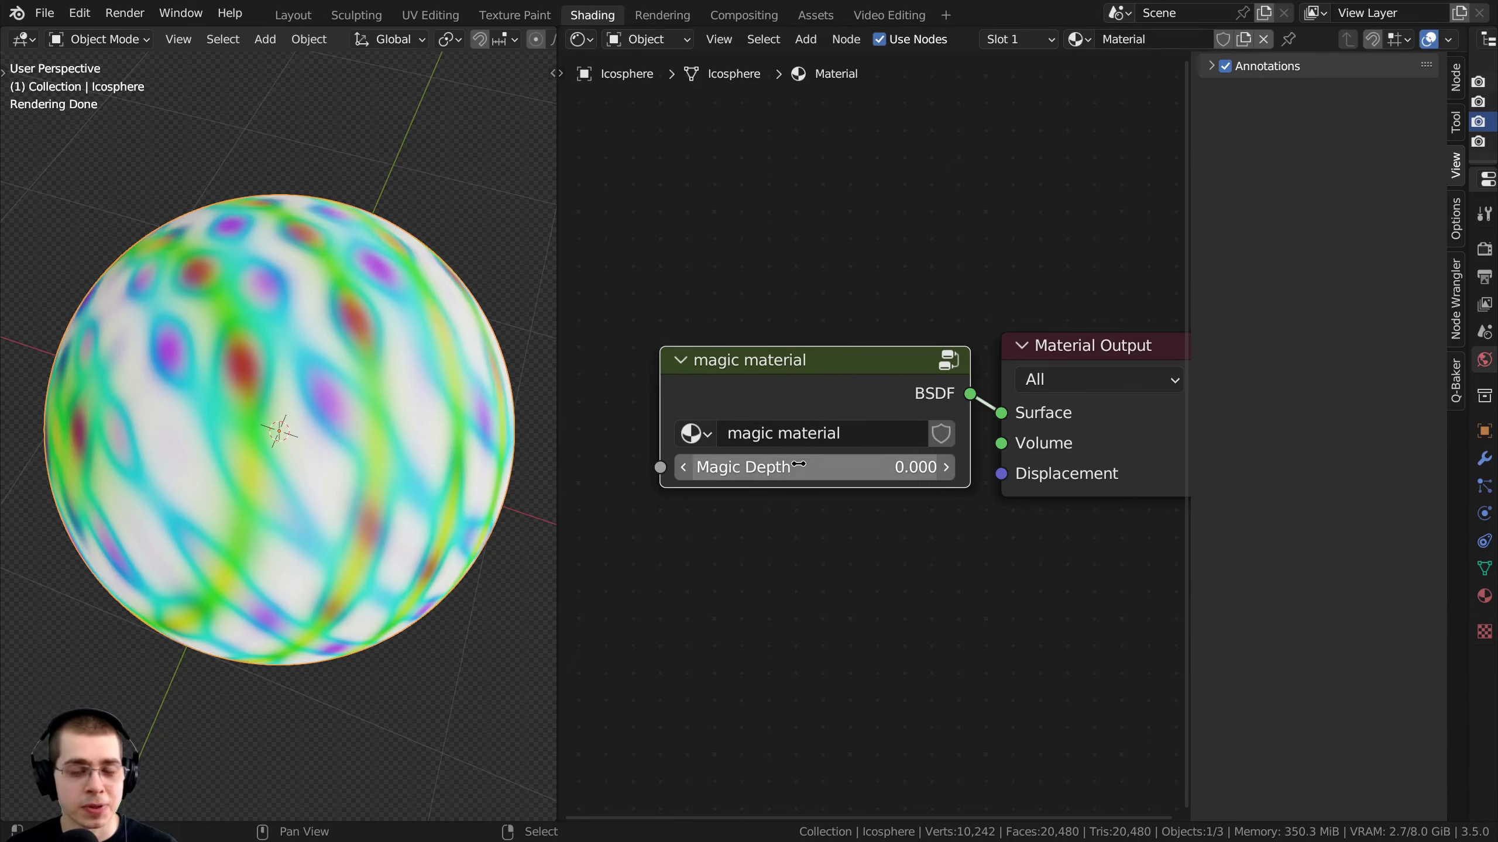
right_click(800, 468)
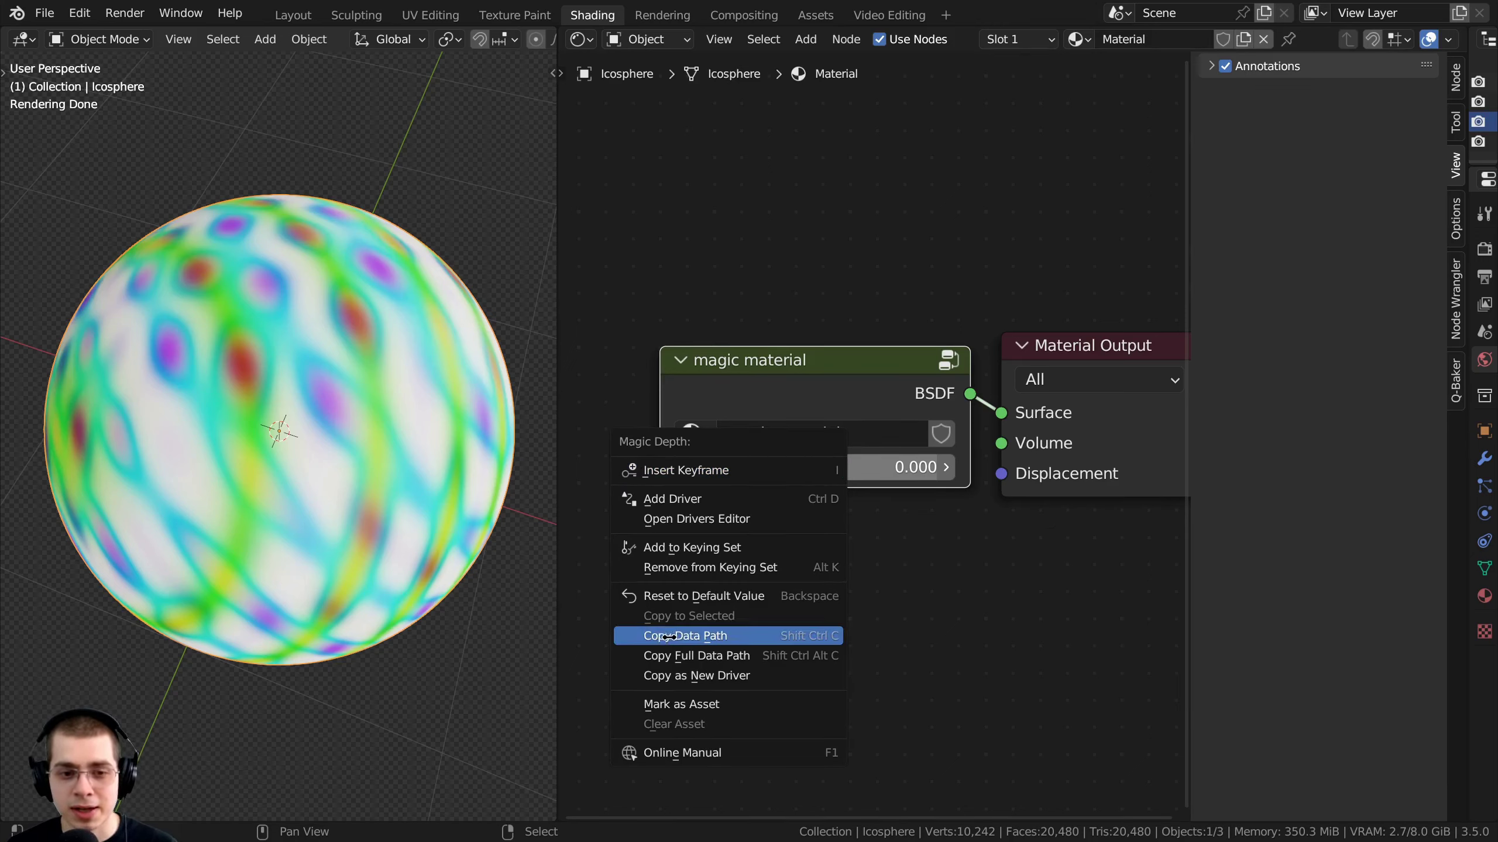
click(725, 637)
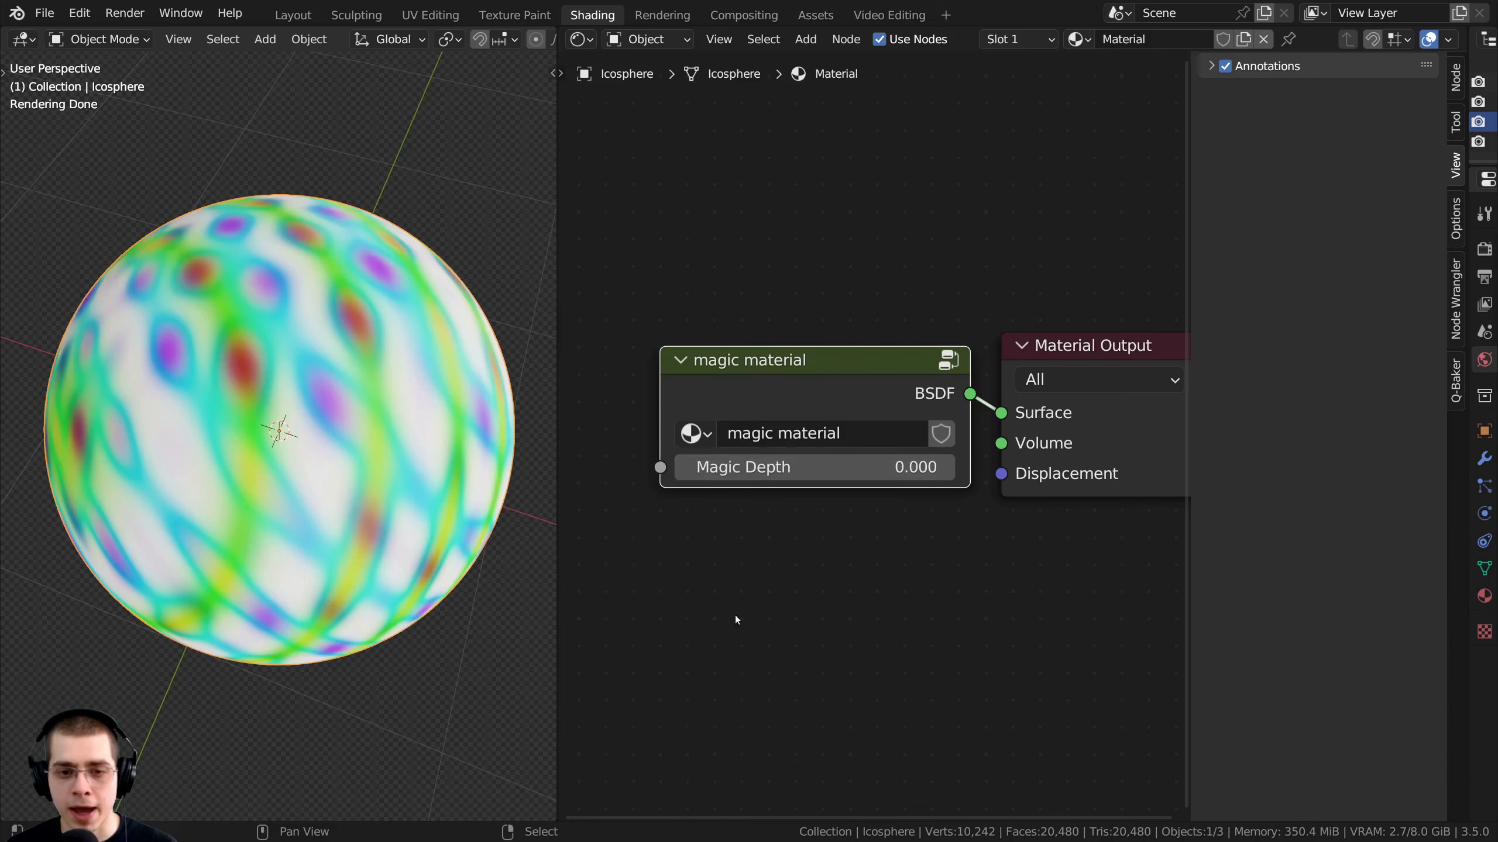
Switch to the text editor, paste the copied data path into a blank document to inspect it, and minimize the window
key(ctrl+v)
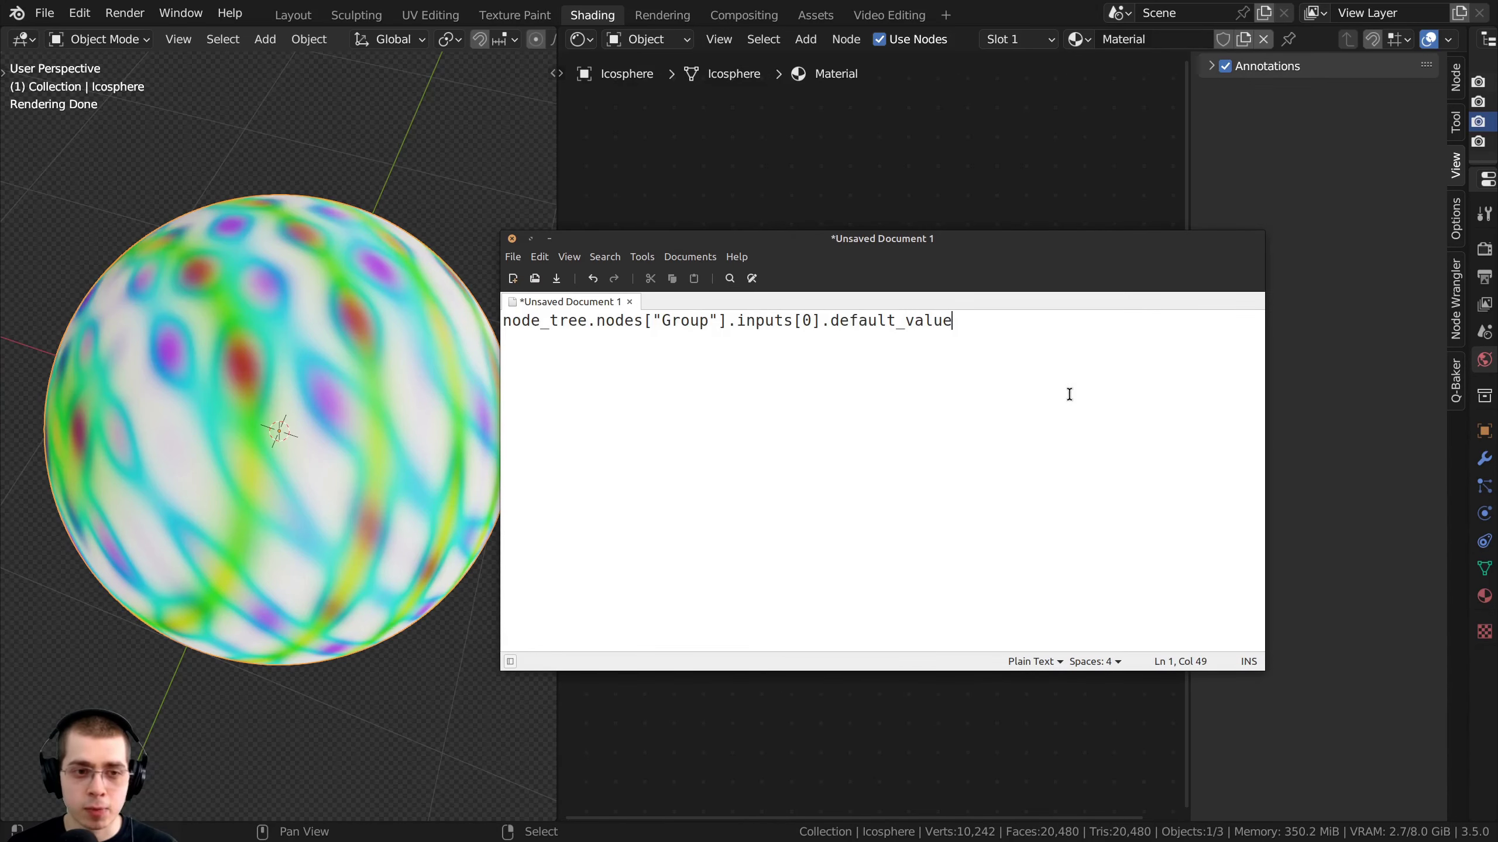
key(ctrl+a)
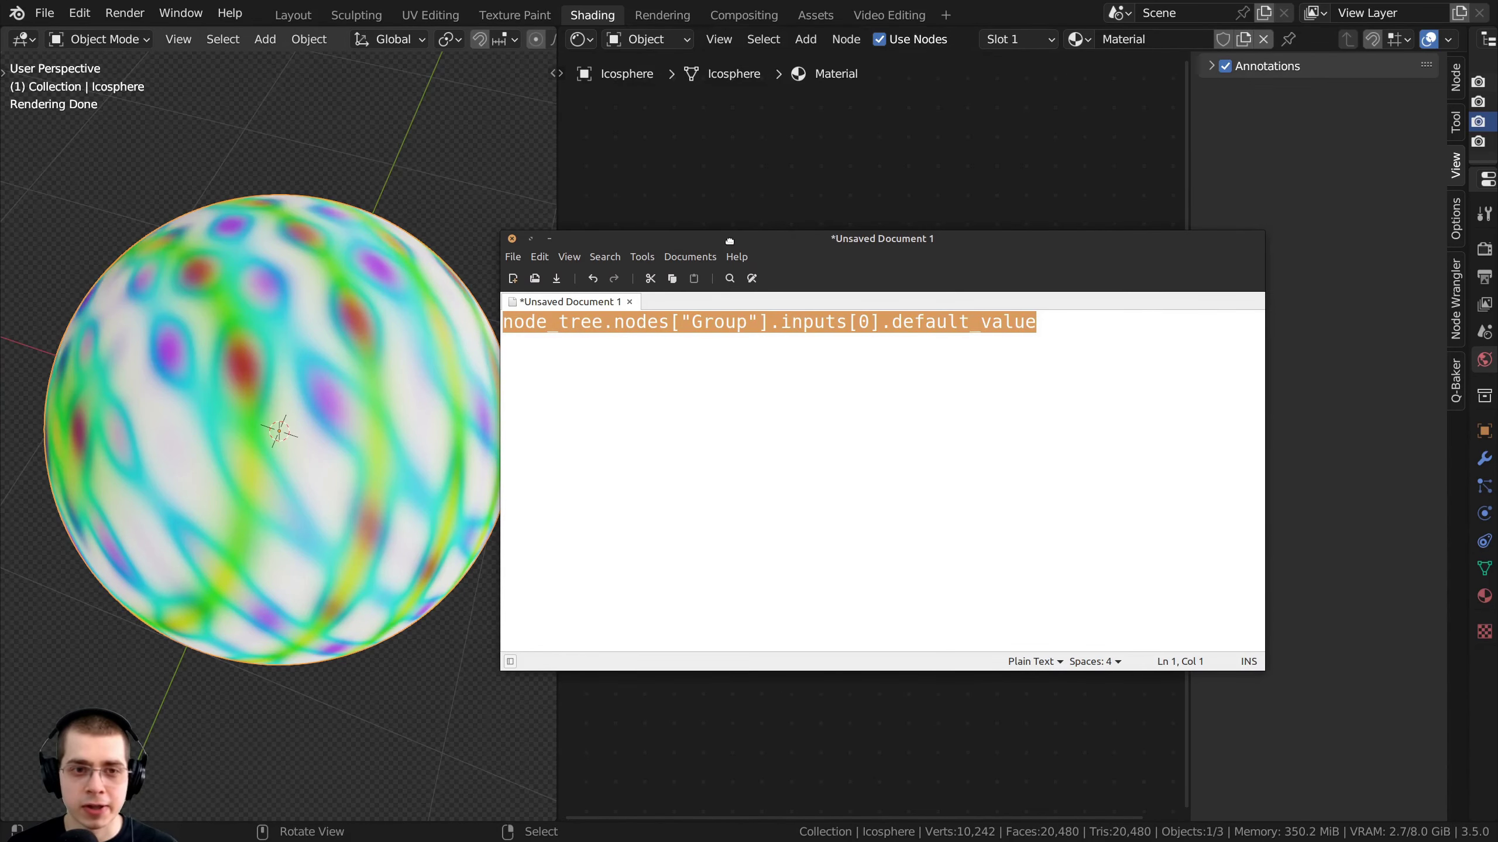
mouse_move(729, 240)
mouse_down()
mouse_move(767, 241)
mouse_move(707, 242)
mouse_up()
click(722, 429)
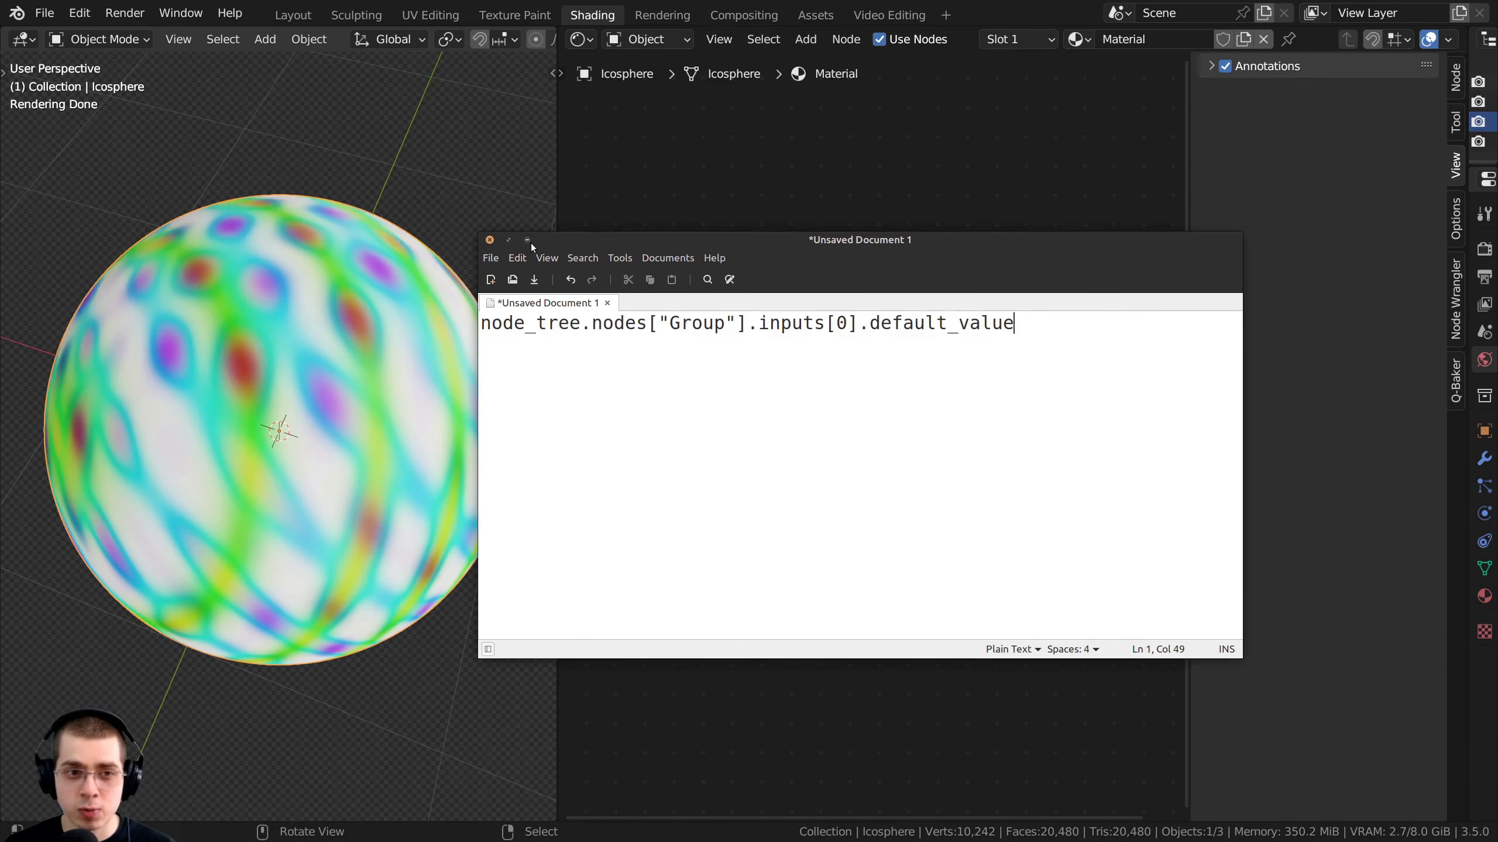
click(527, 239)
Copy the Magic Depth value's data path from the group node once more
scroll(763, 481, up, 3)
right_click(763, 481)
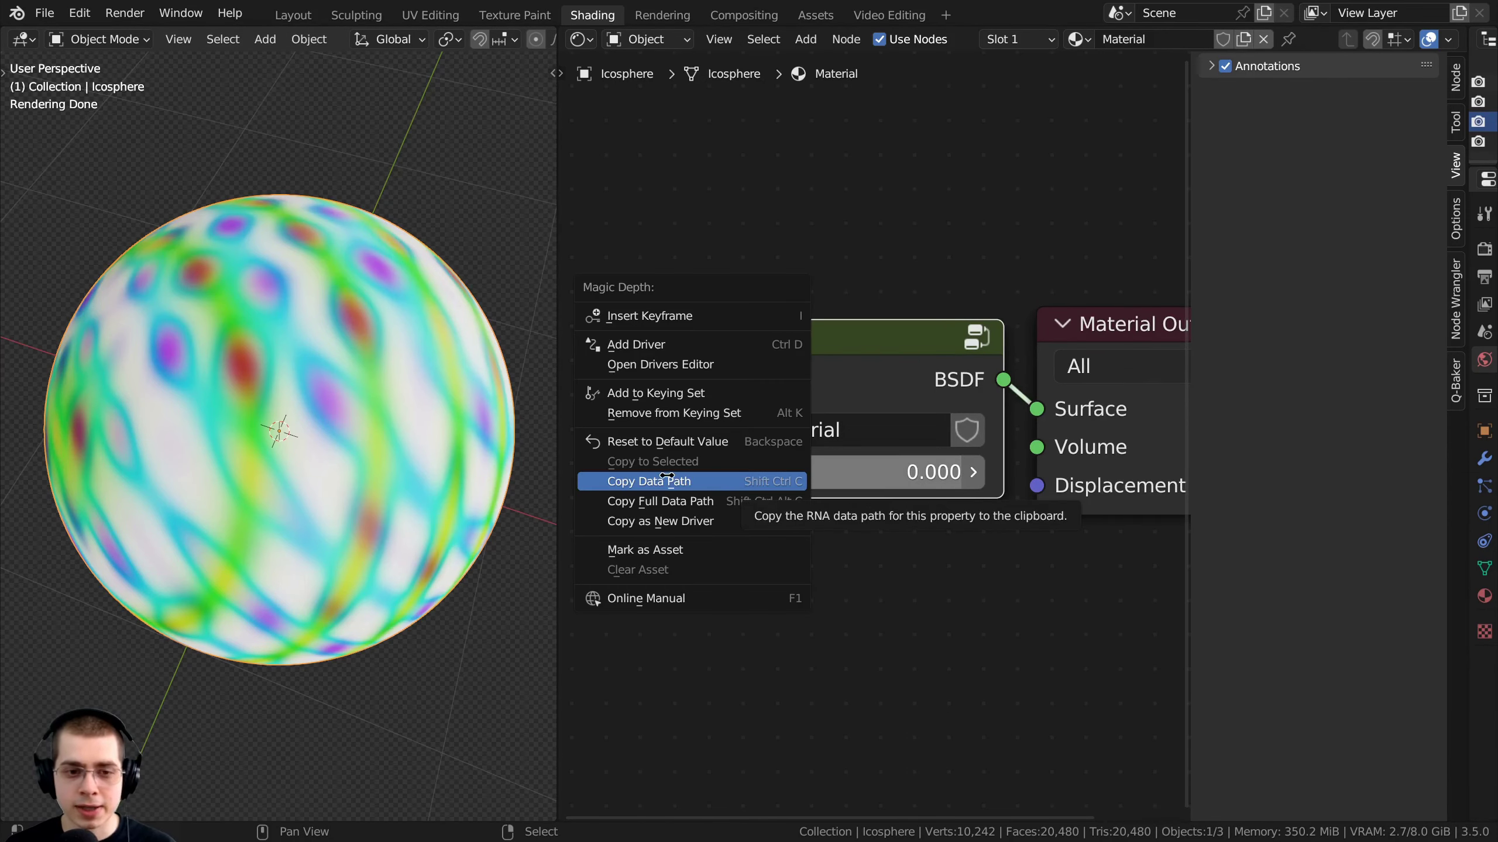
click(685, 483)
scroll(853, 342, down, 2)
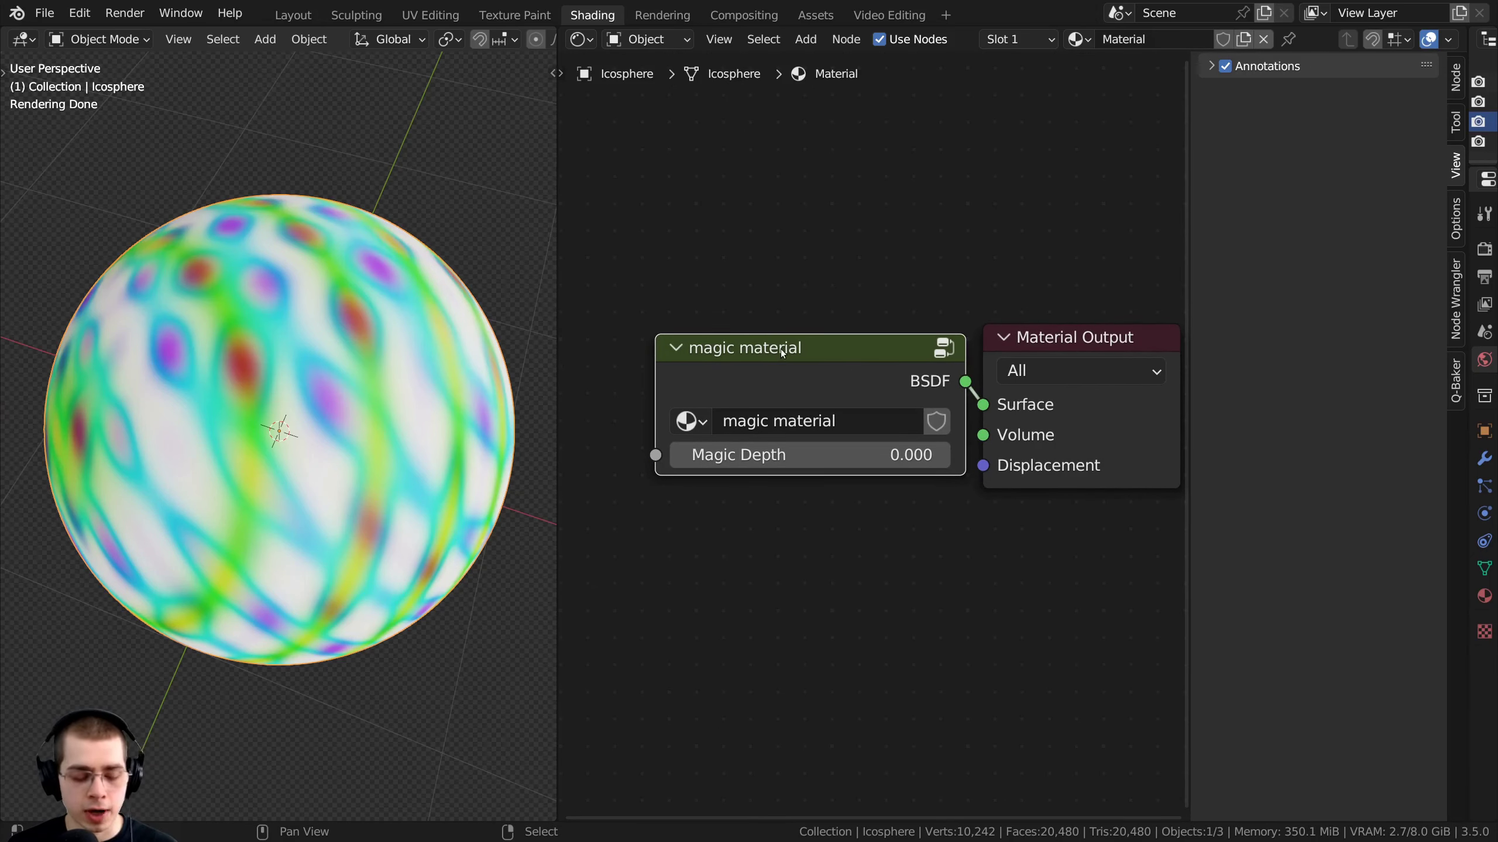
Inside the magic material group, add a driver to the Magic Texture's Depth and set the driver type to Sum Values
key(Tab)
ctrl+scroll(873, 390, down, 3)
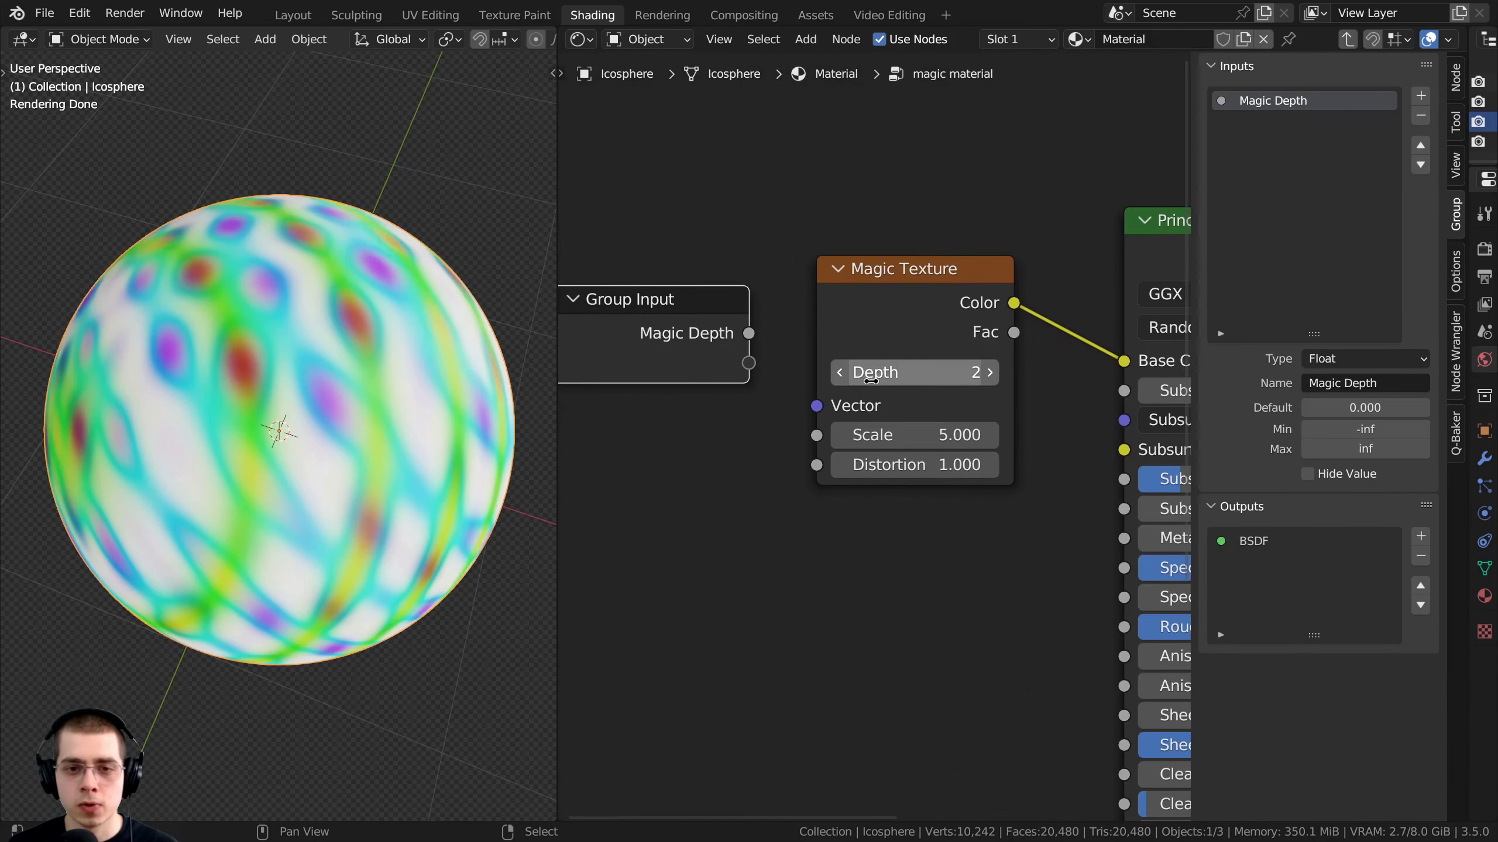
right_click(922, 370)
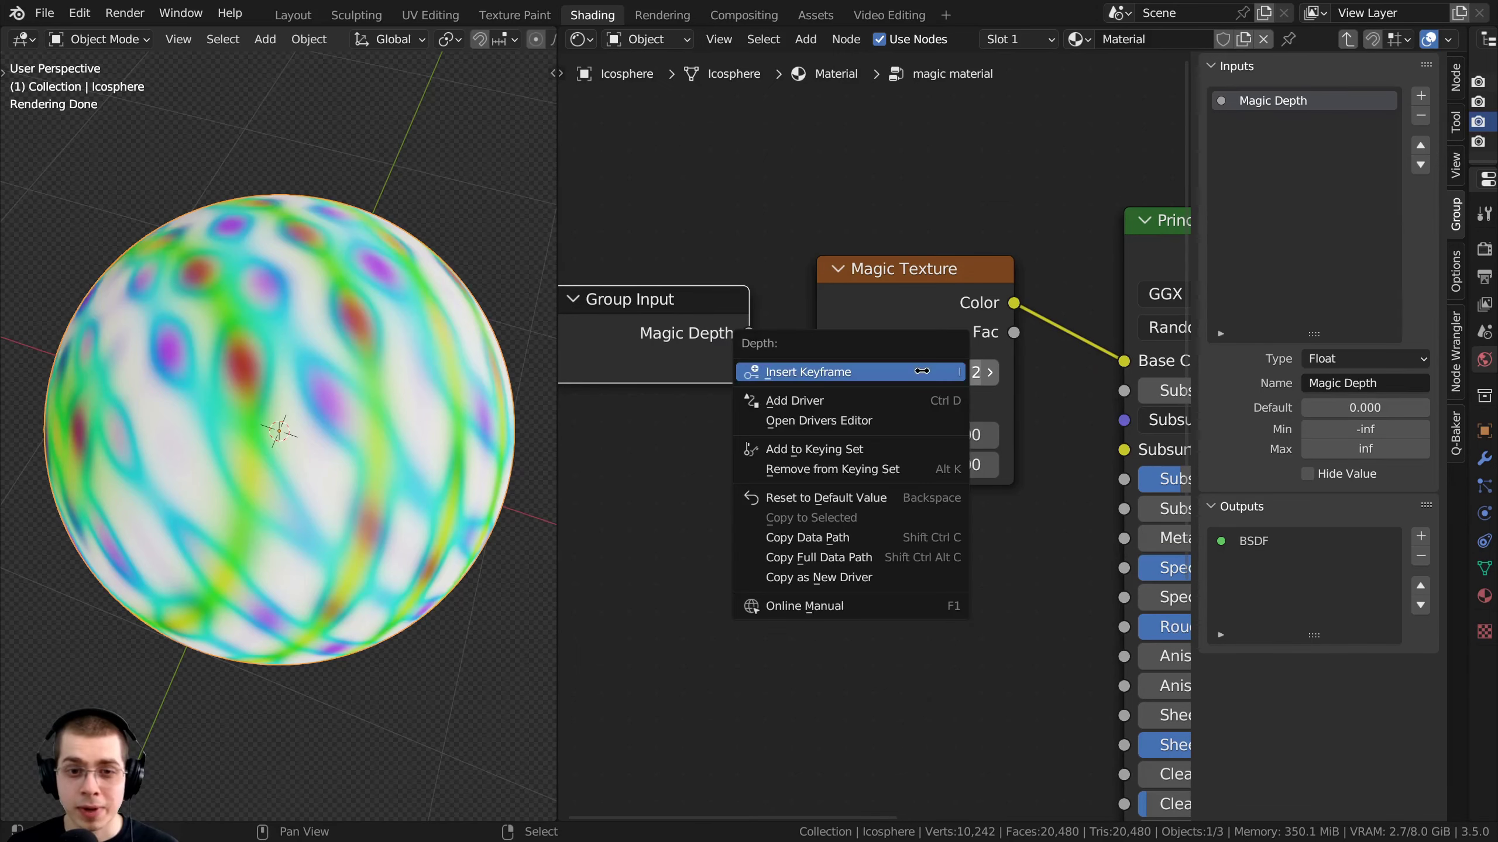
click(845, 401)
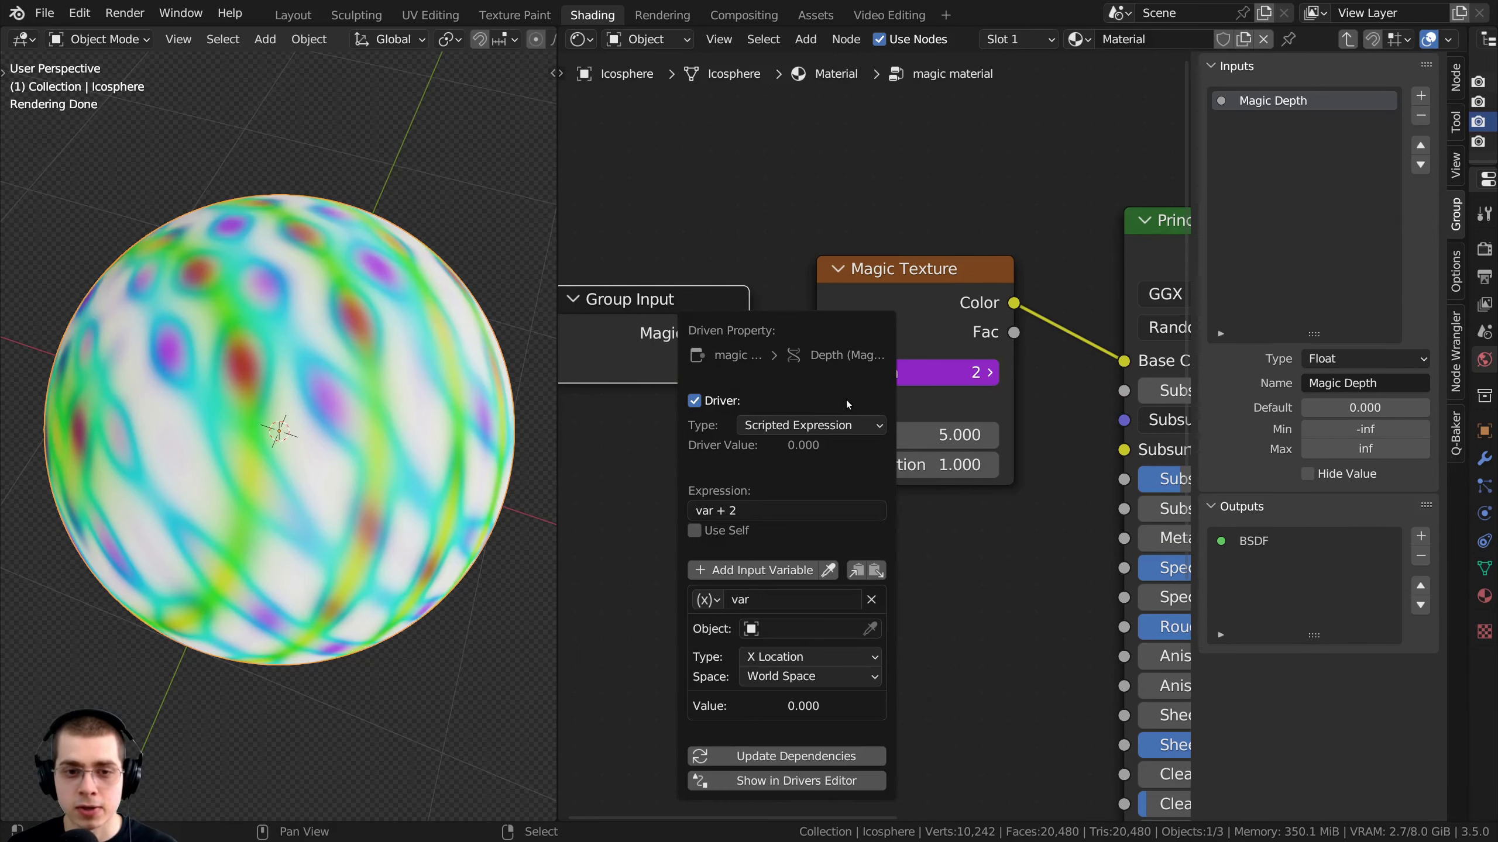
click(778, 430)
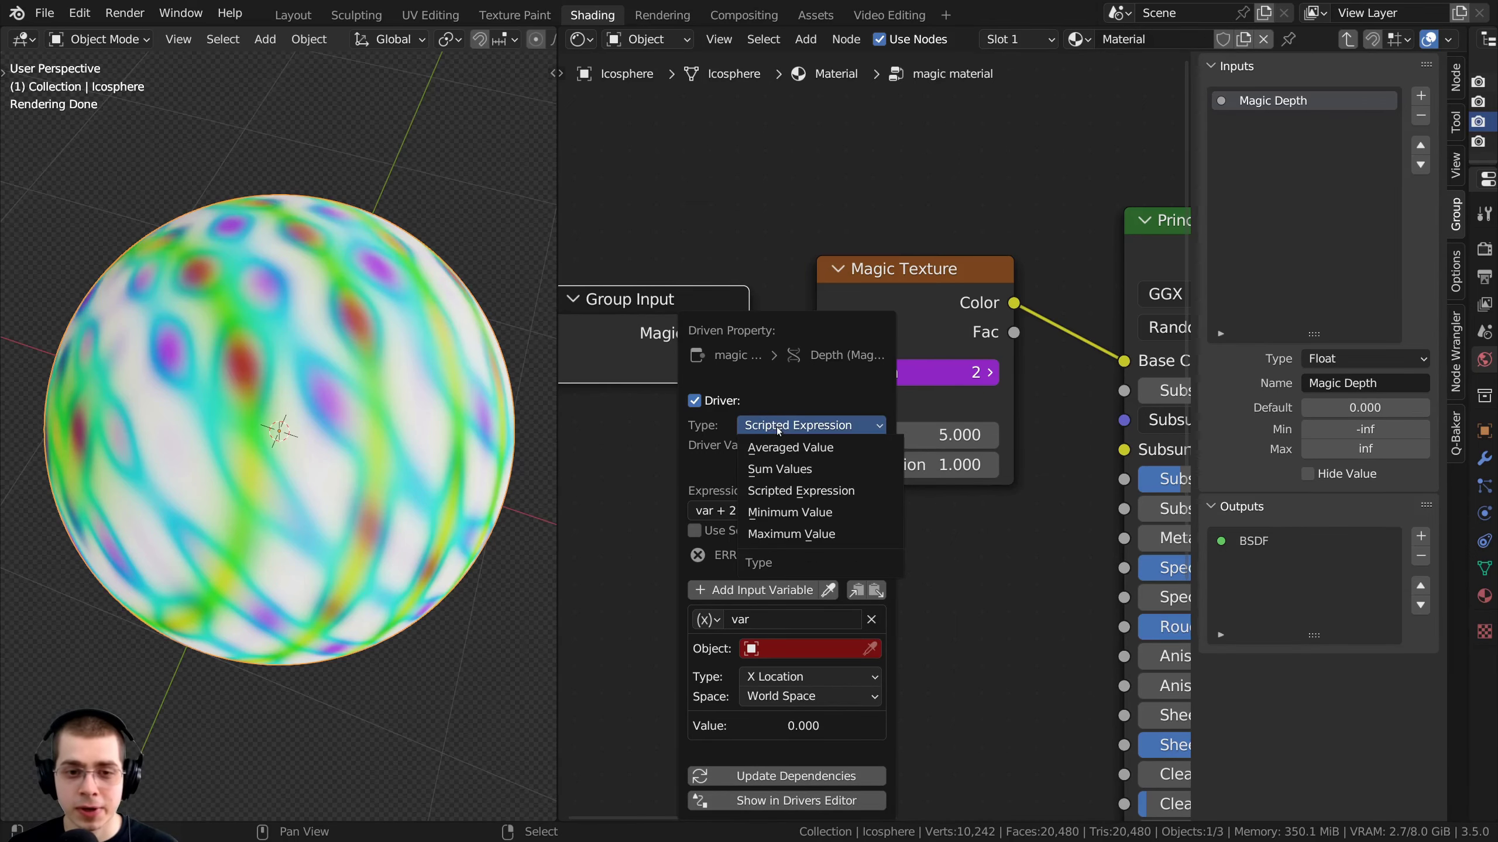
click(784, 469)
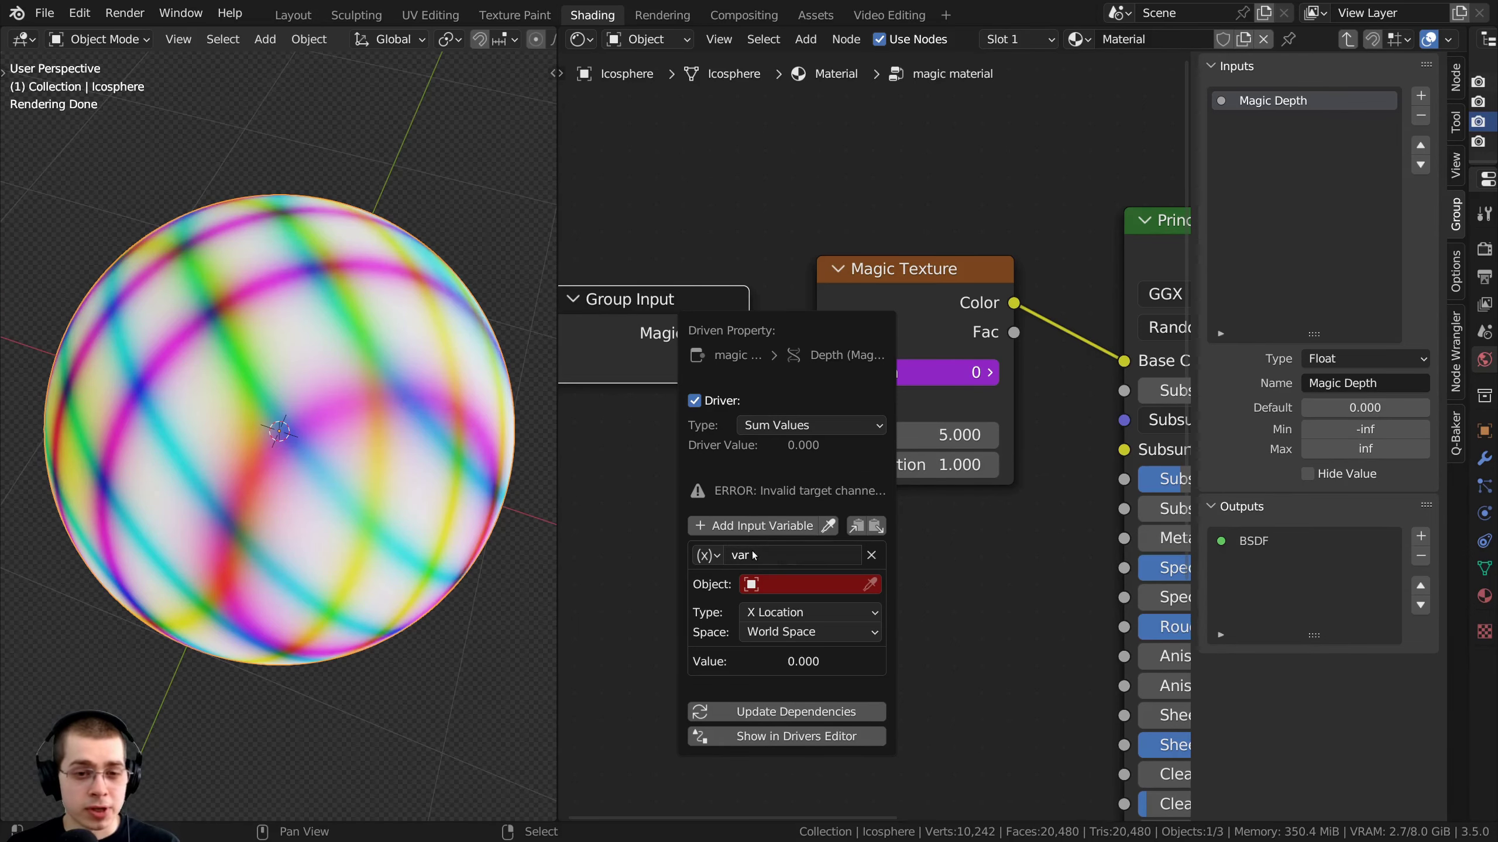
Replace the driver's default variable with a new input variable whose property target is the material data-block named Material
click(872, 556)
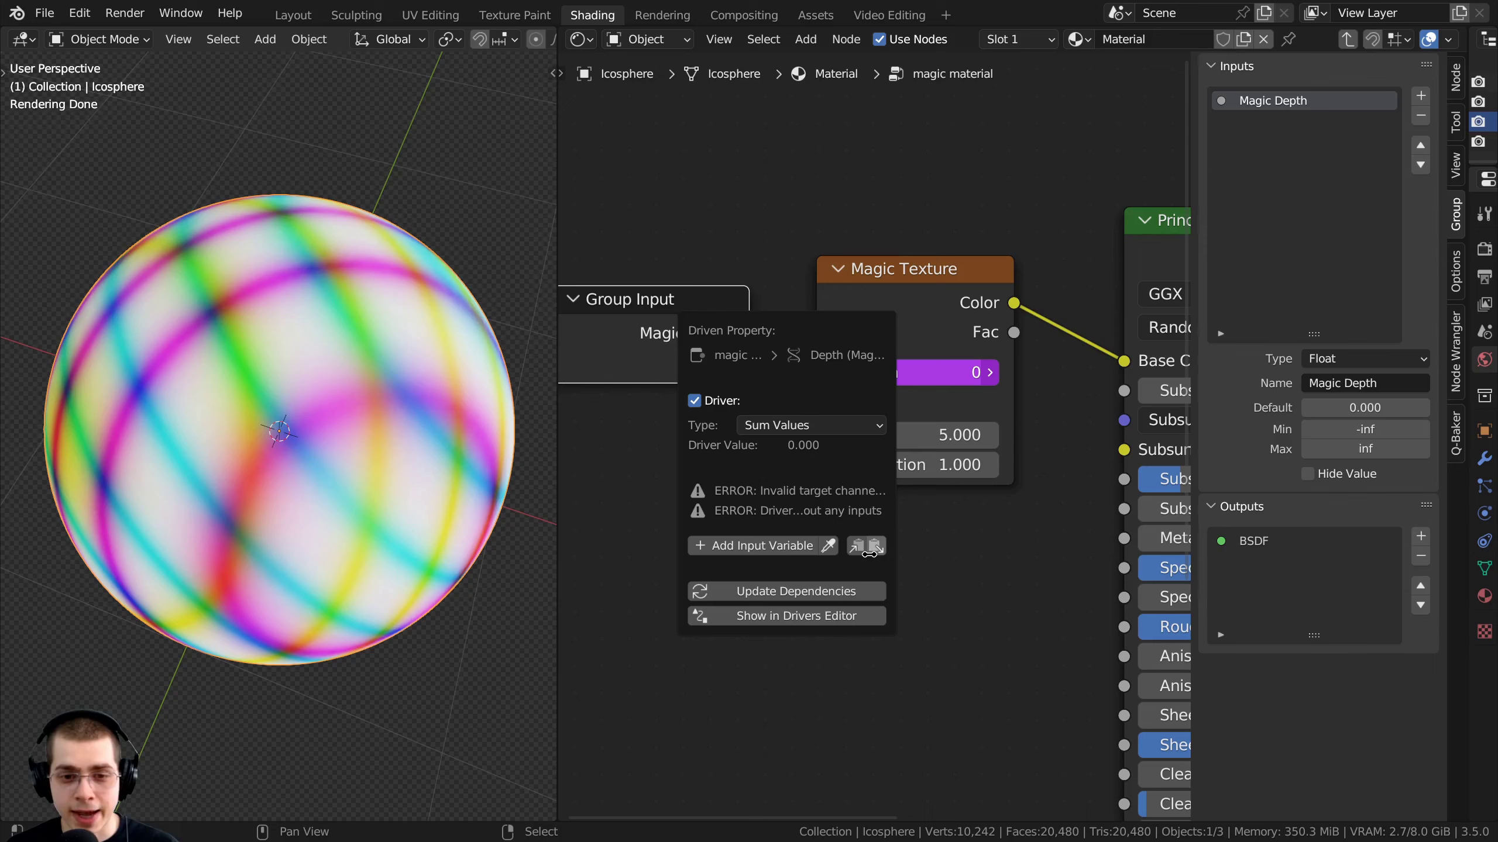
click(754, 546)
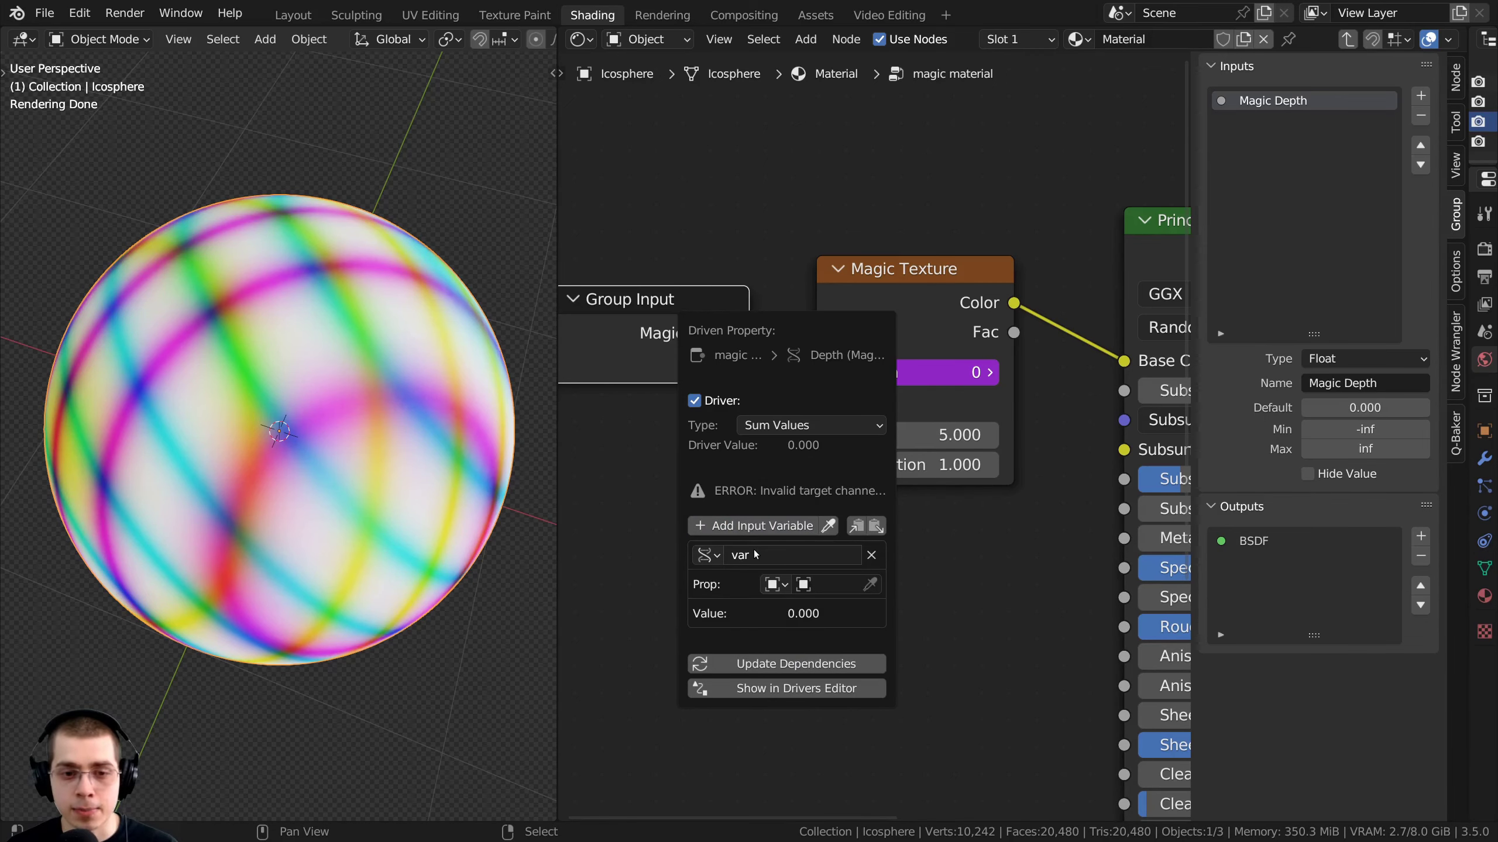
click(774, 585)
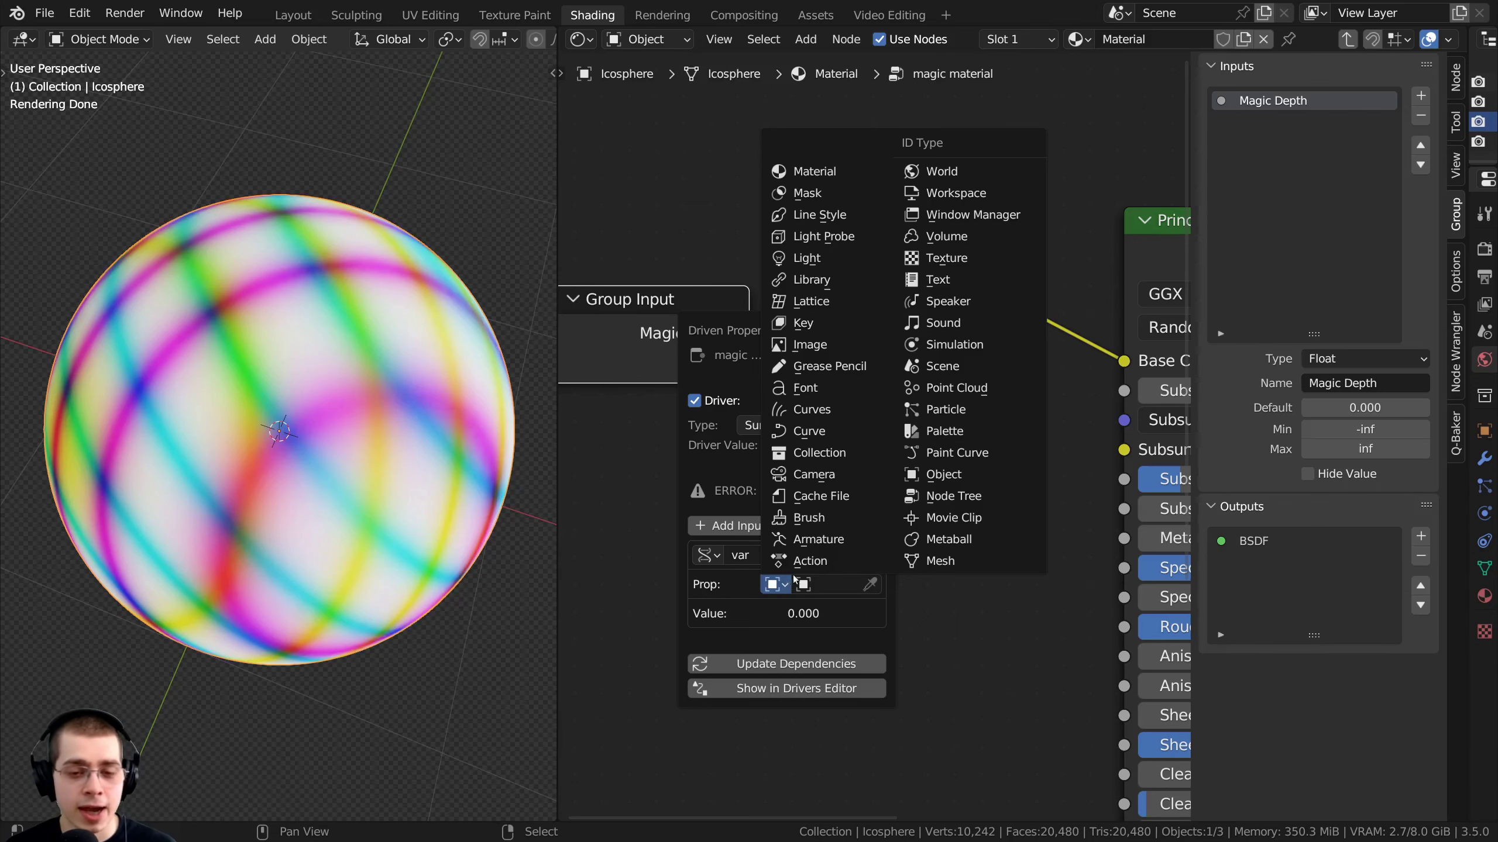
click(830, 171)
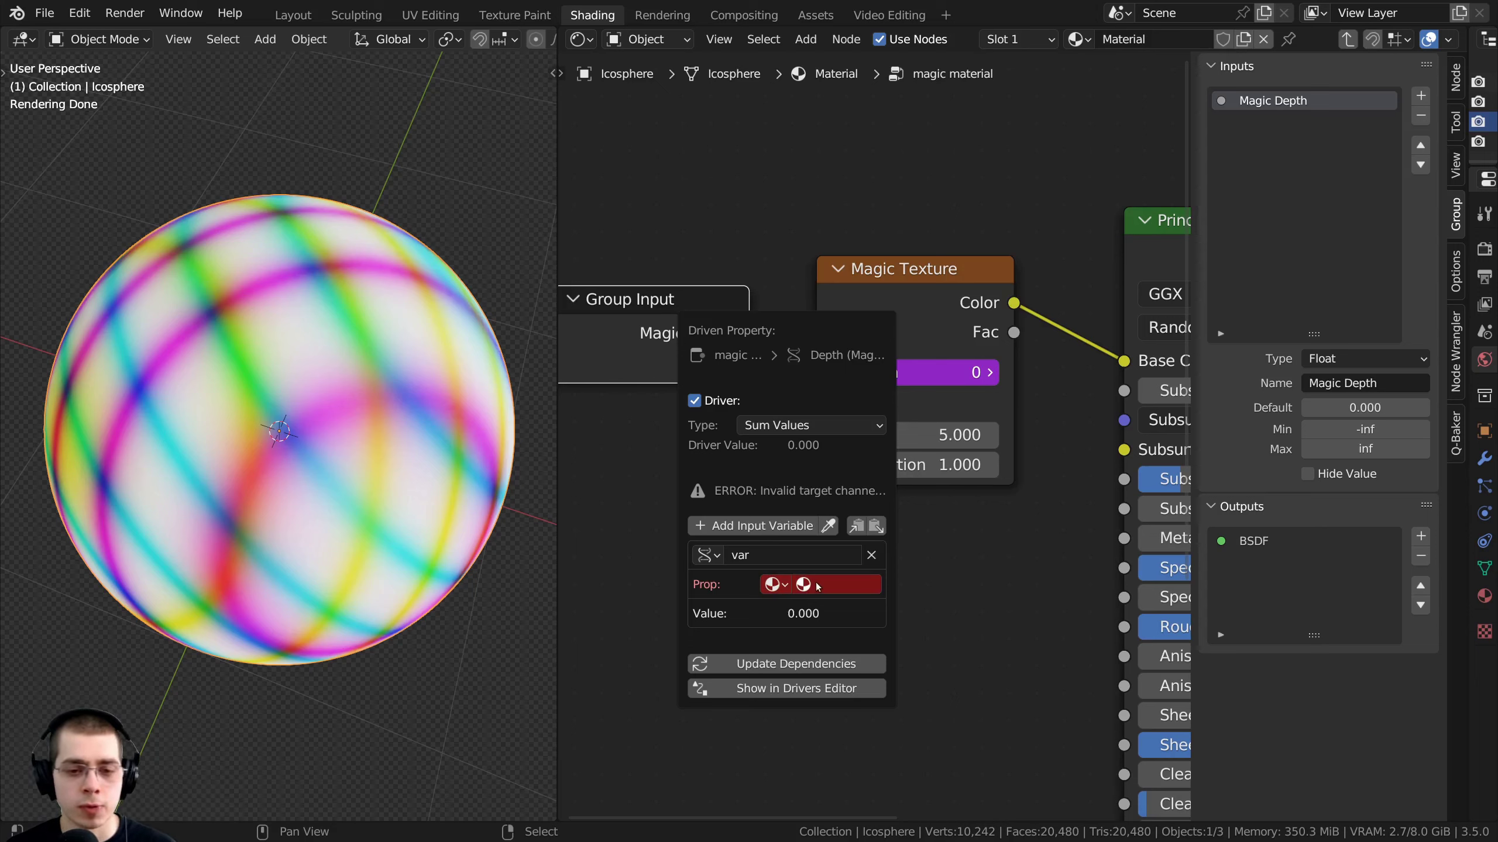
click(818, 585)
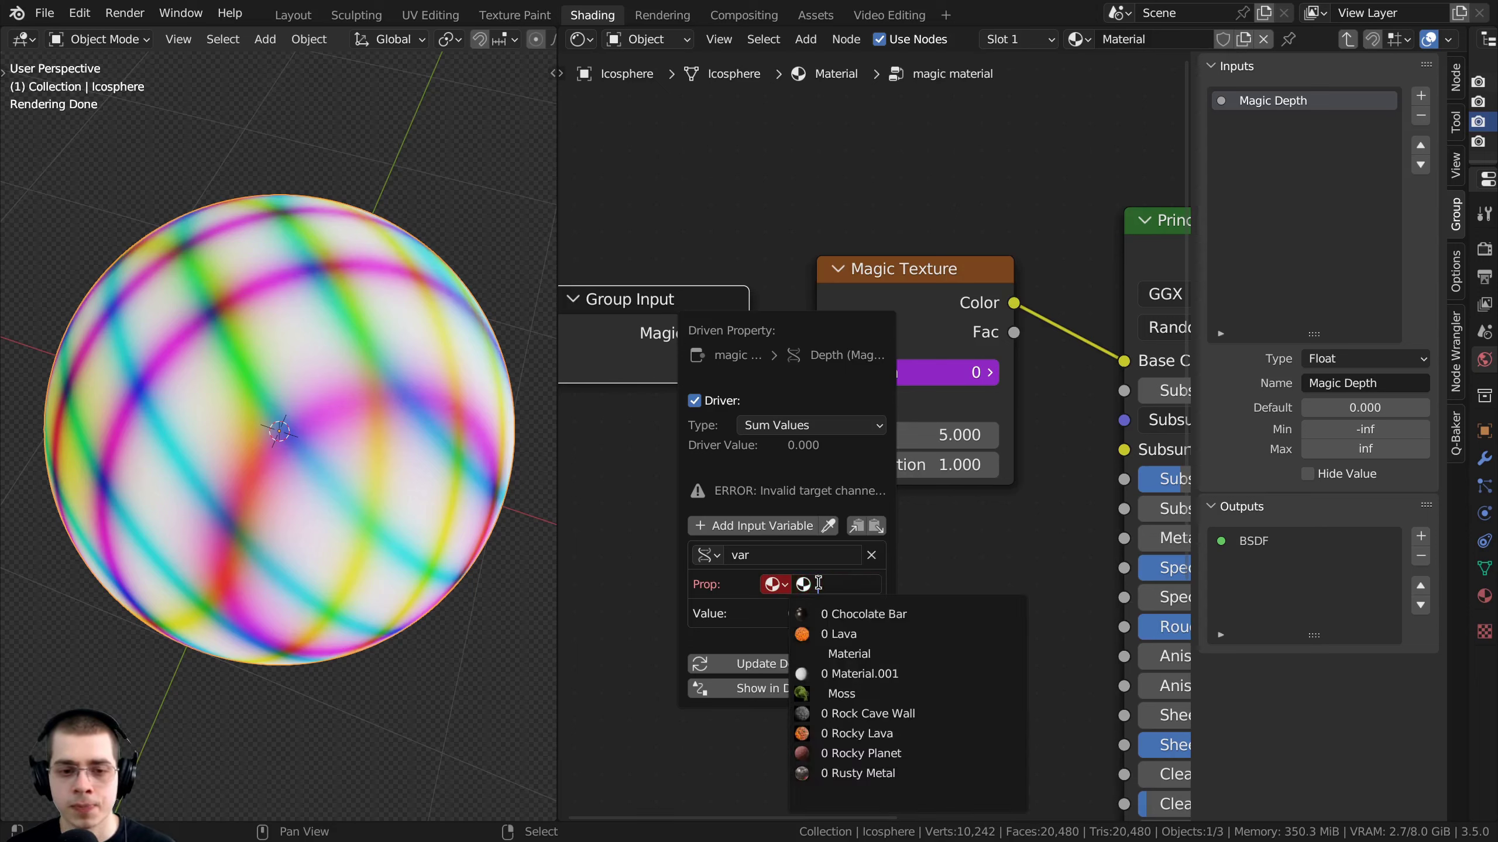
click(832, 654)
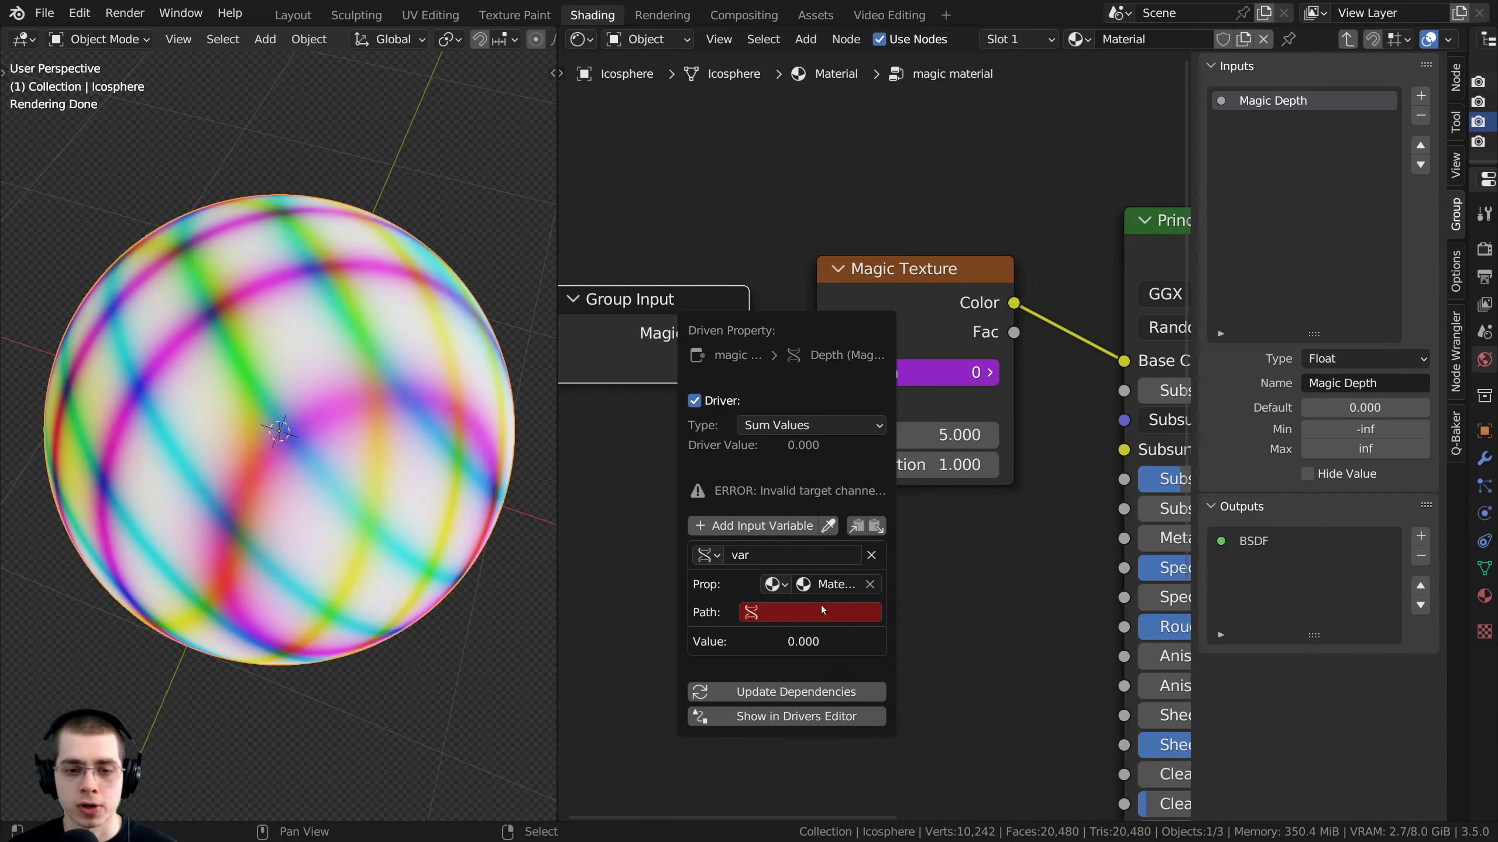
Paste the copied Magic Depth data path as the driver variable's path and update the driver's dependencies
click(776, 613)
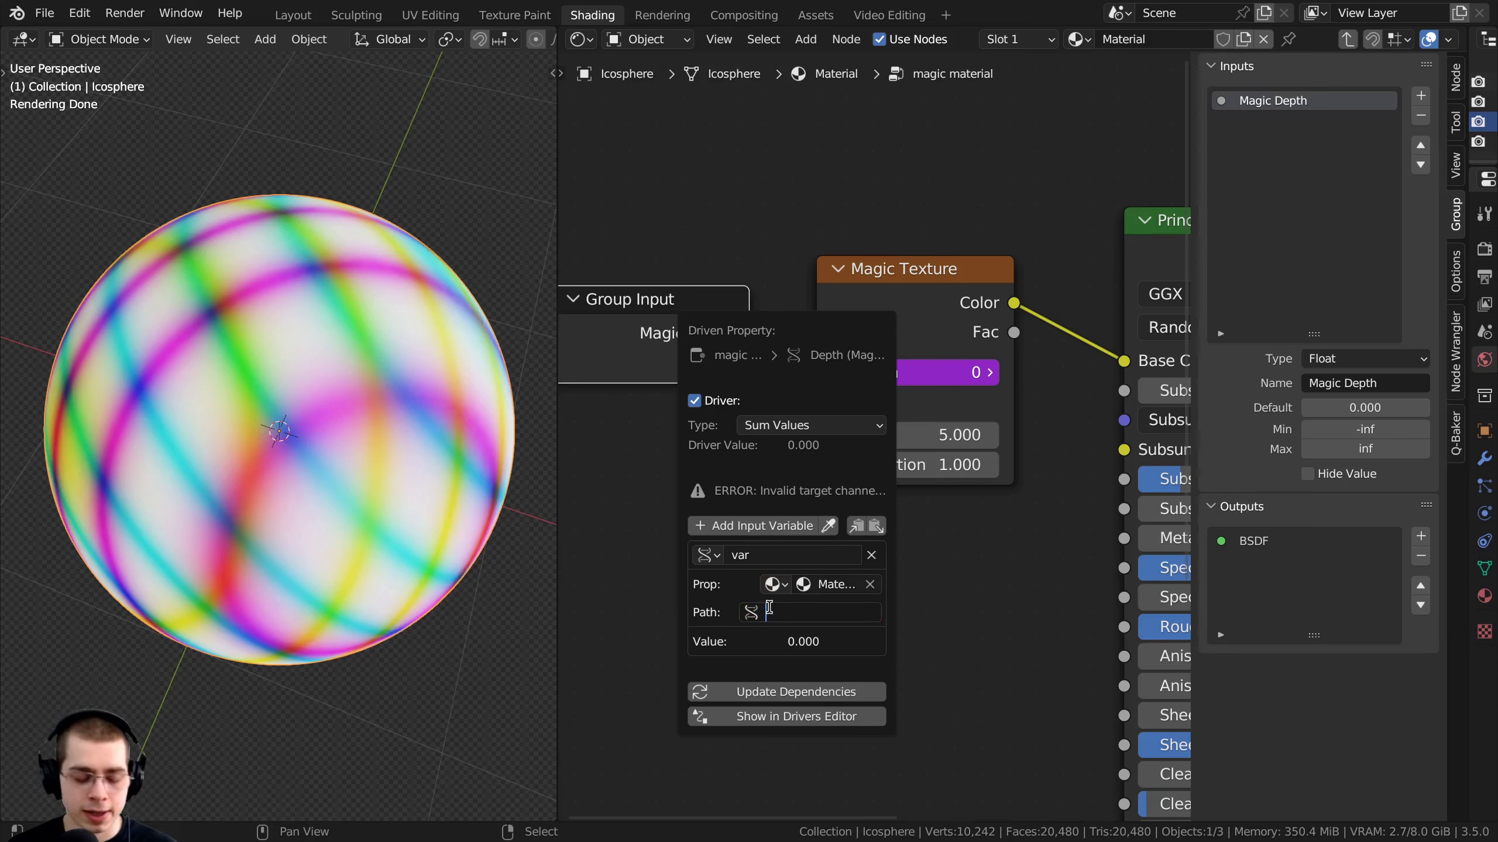
key(ctrl+v)
key(Return)
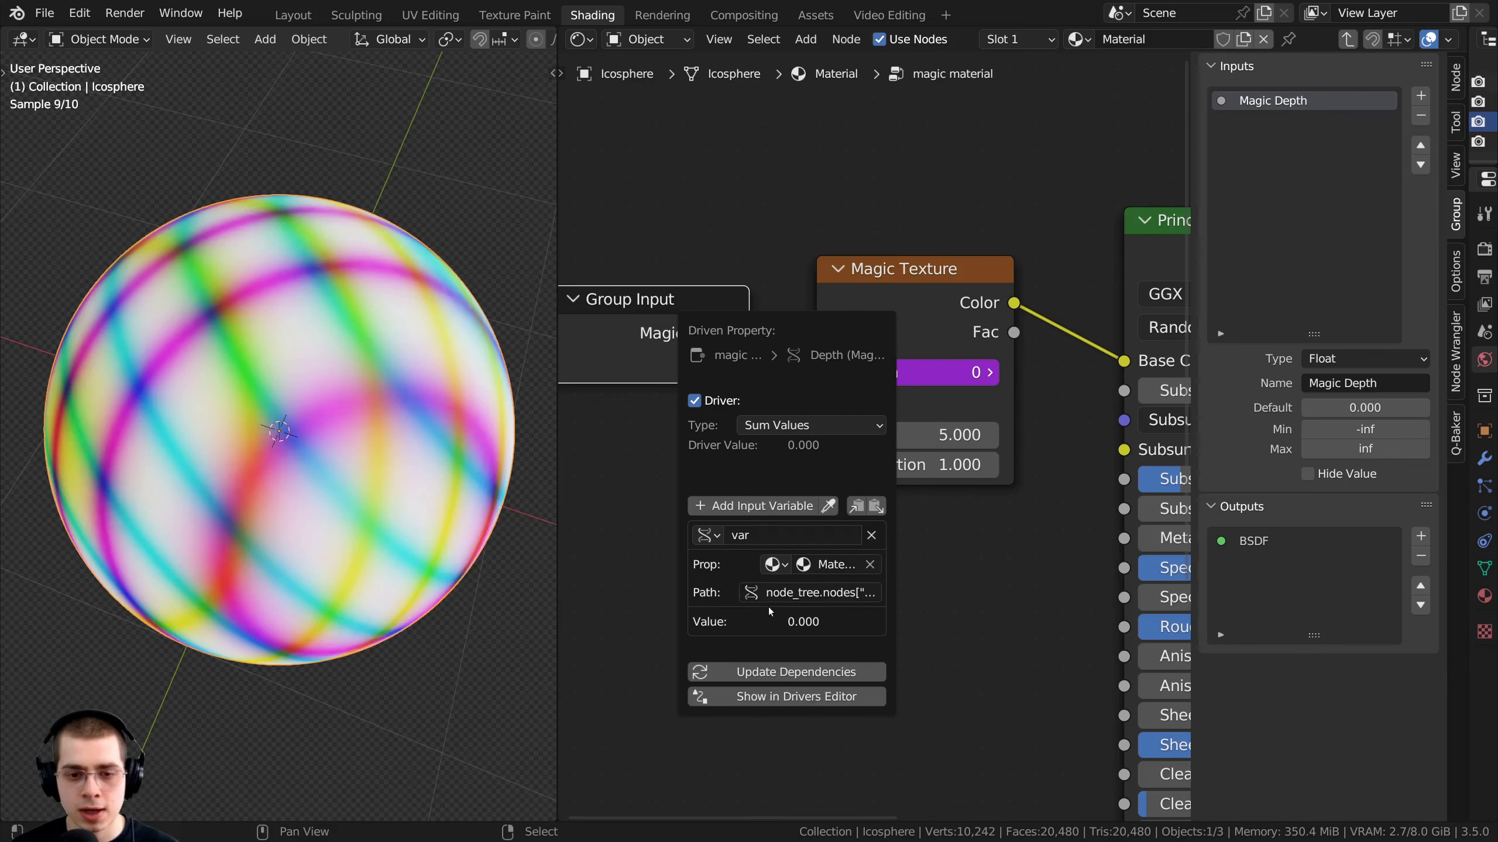
click(766, 672)
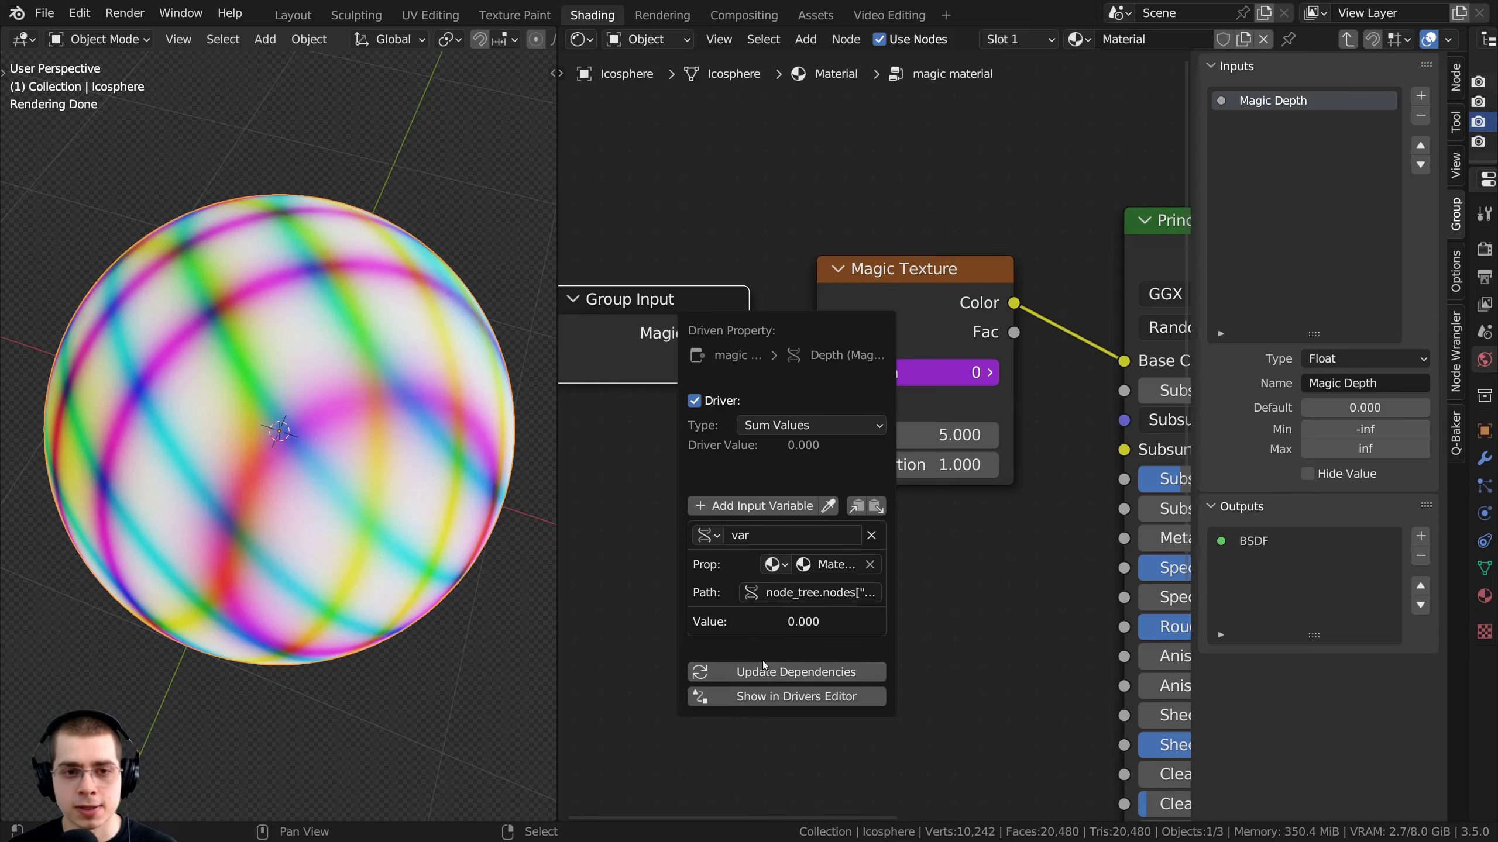
Return to the material level and increase Magic Depth on the magic material group node to test the driver
key(Tab)
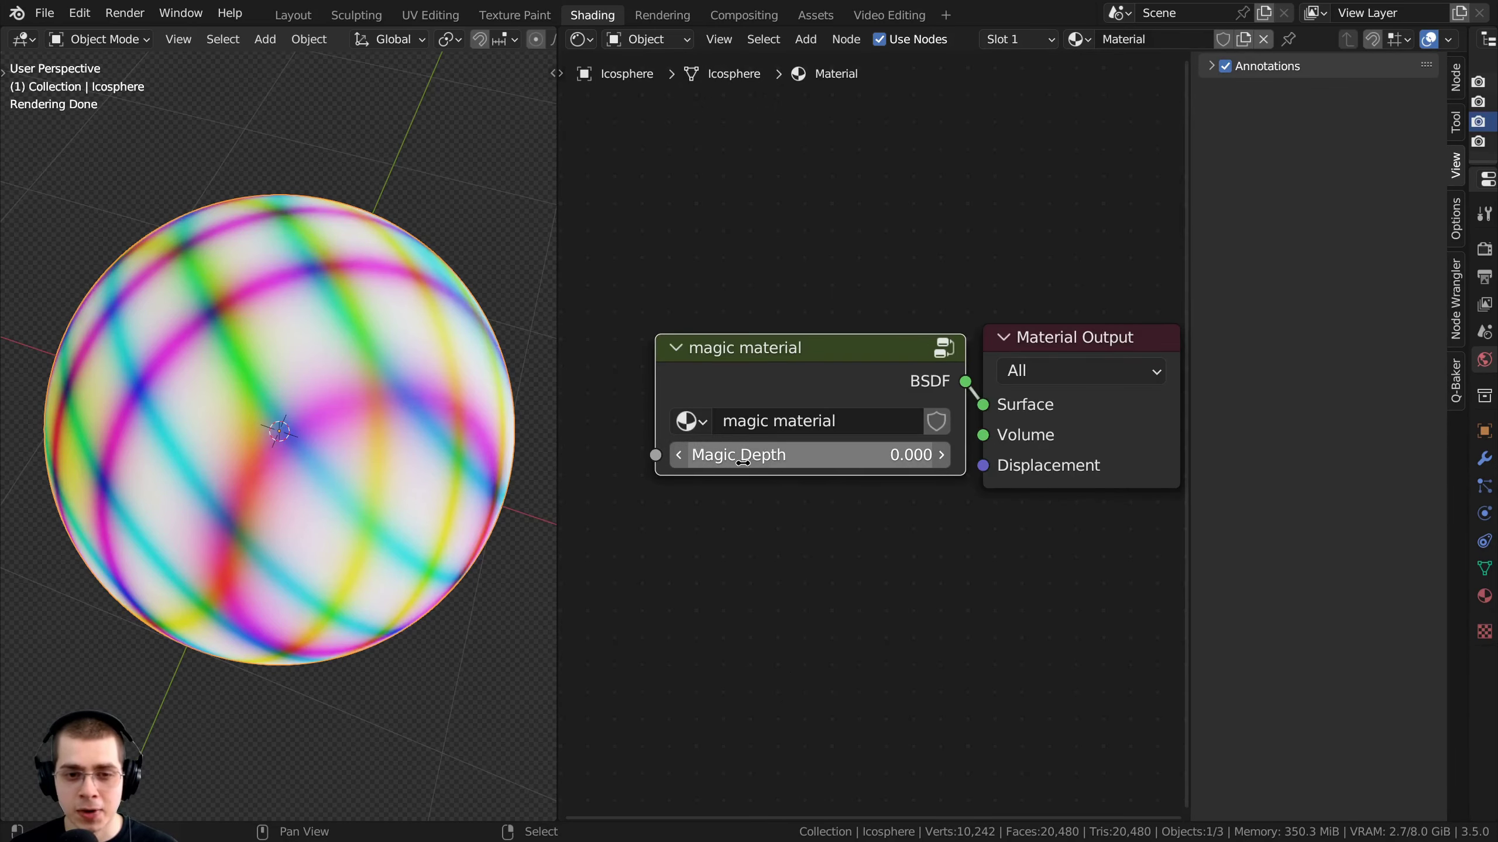
drag(777, 455, 994, 455)
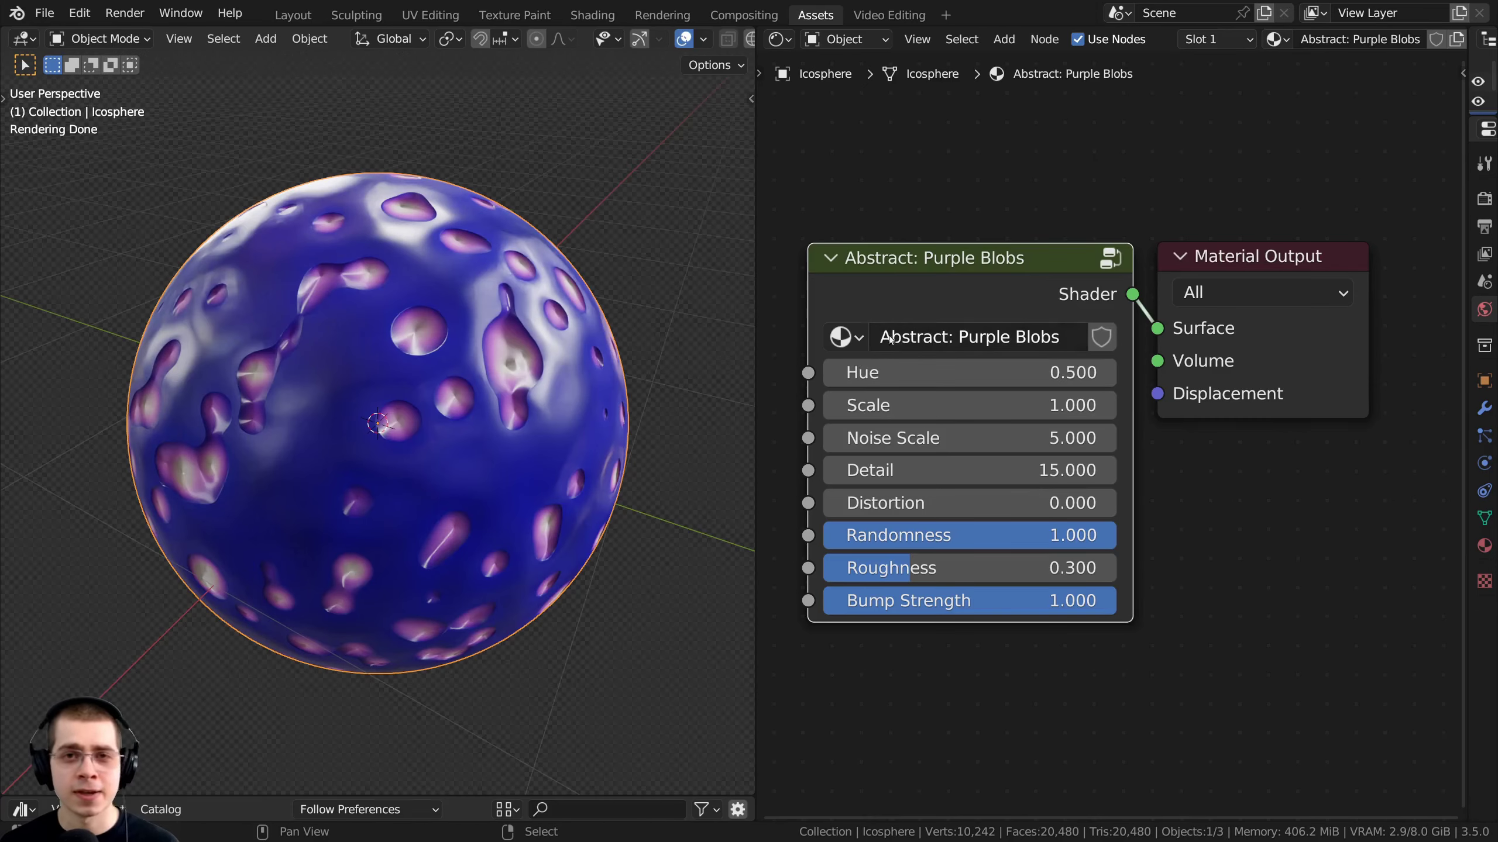
Examine the Abstract: Purple Blobs group node and its exposed parameters, collapsing and re-expanding the node
click(828, 262)
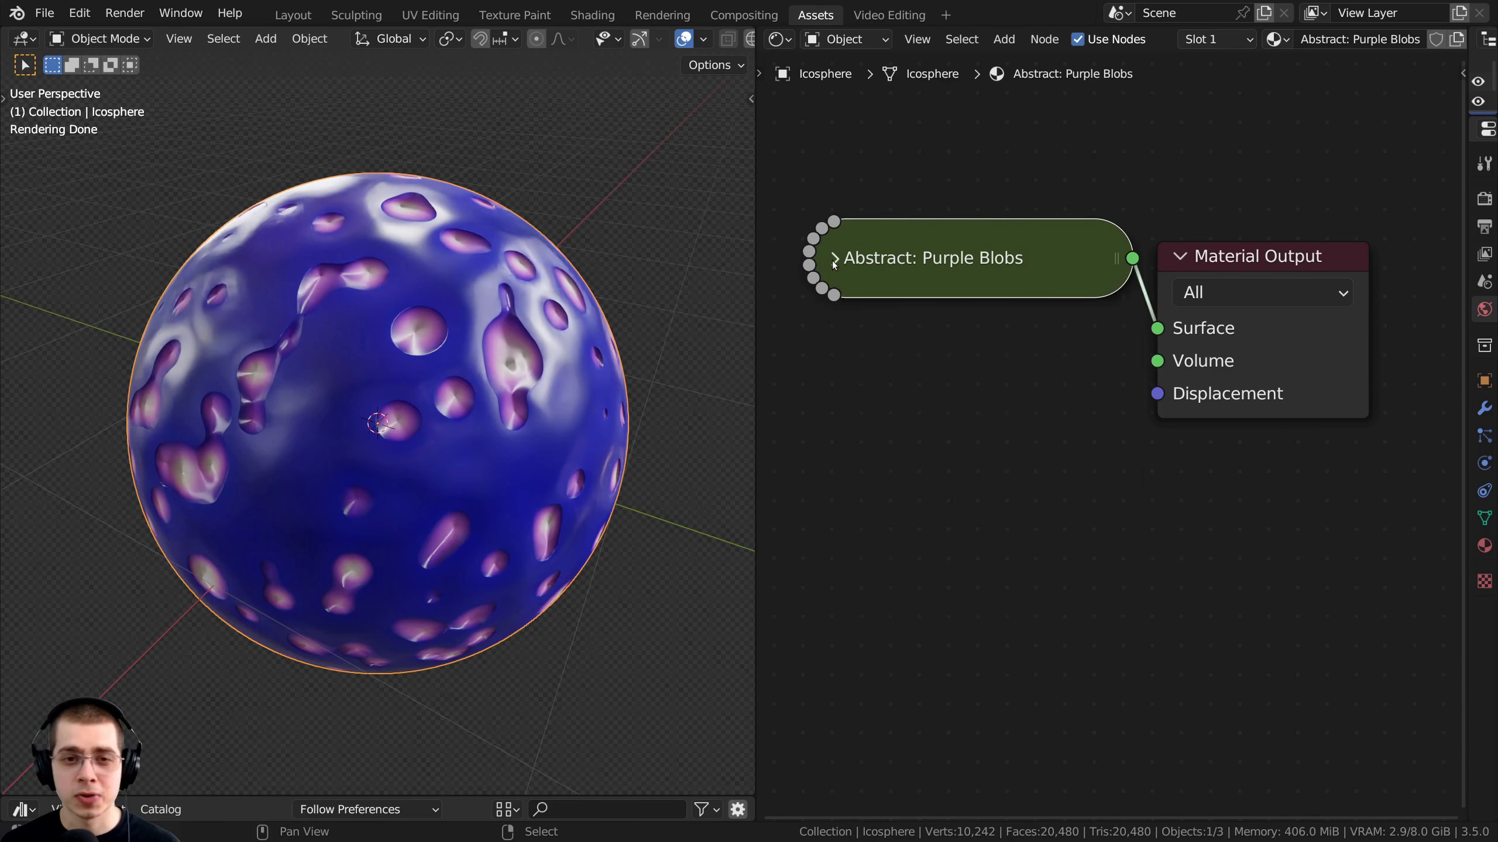
click(829, 261)
mouse_move(930, 264)
mouse_down()
mouse_move(906, 259)
mouse_move(948, 274)
mouse_up()
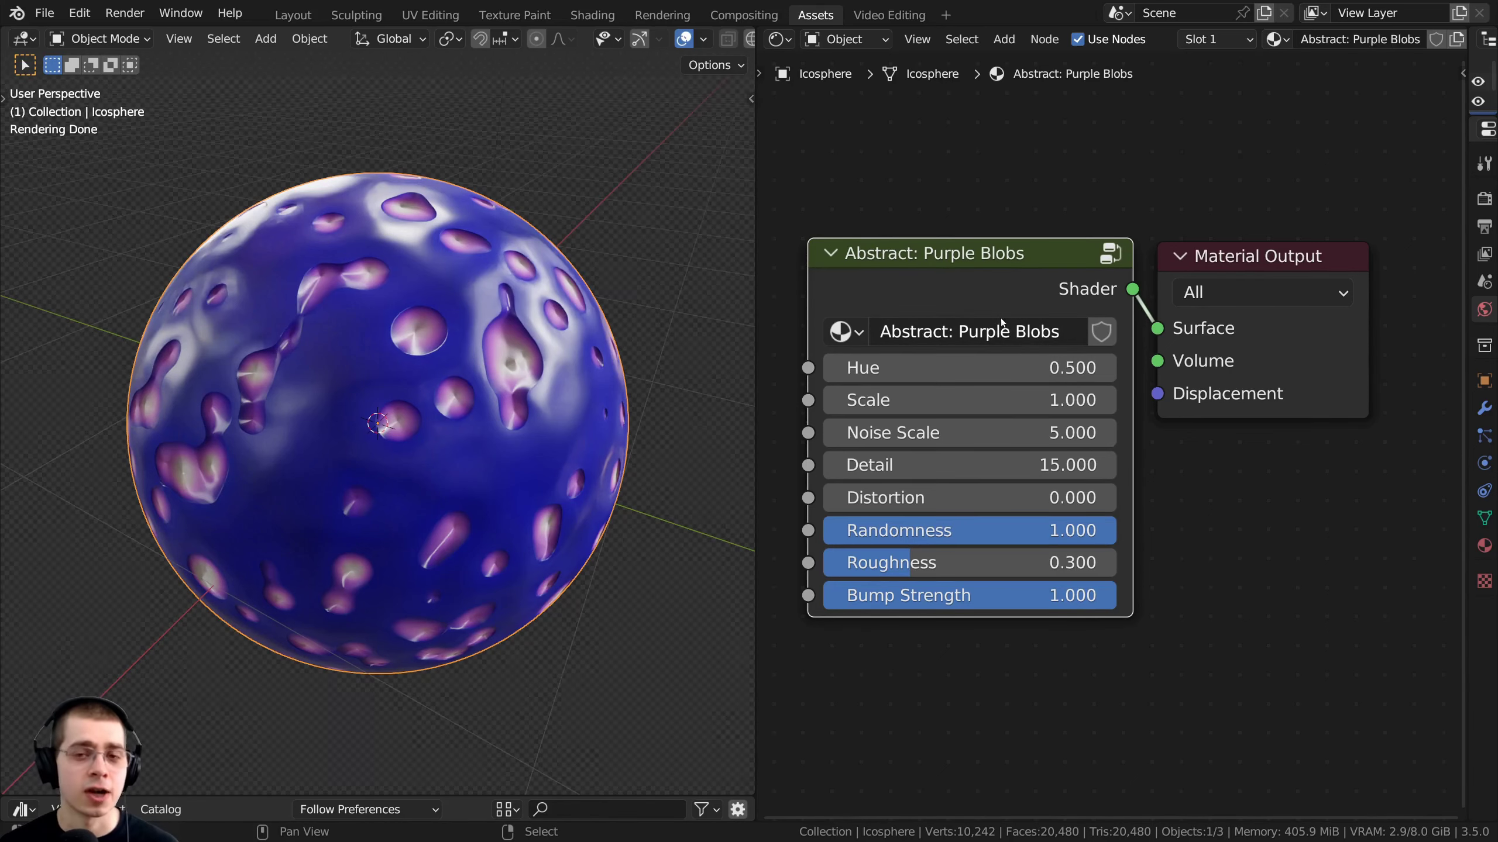
scroll(943, 322, down, 1)
scroll(684, 286, up, 1)
drag(943, 293, 934, 289)
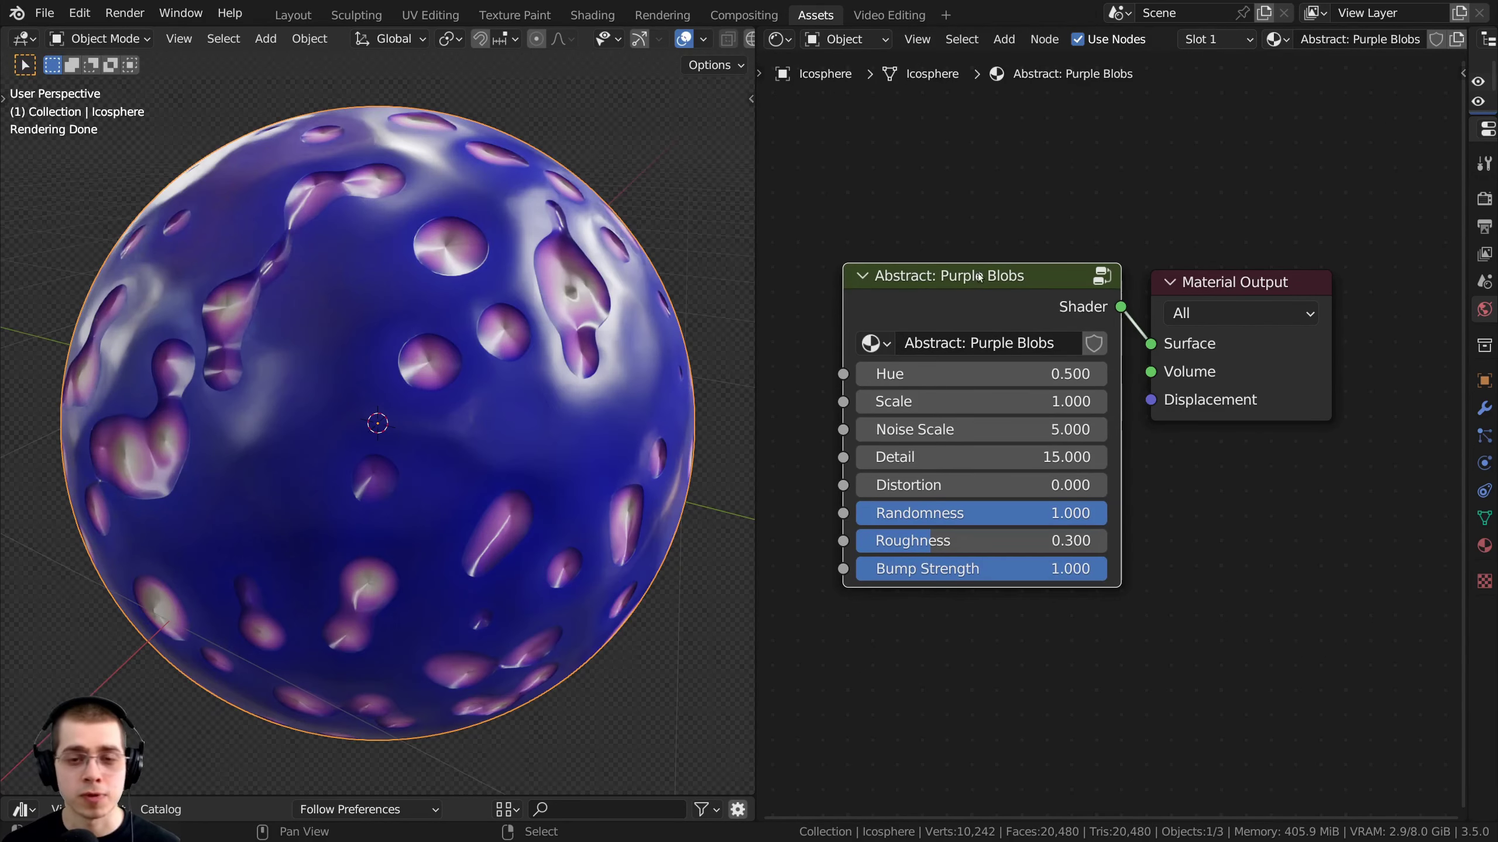
key(g)
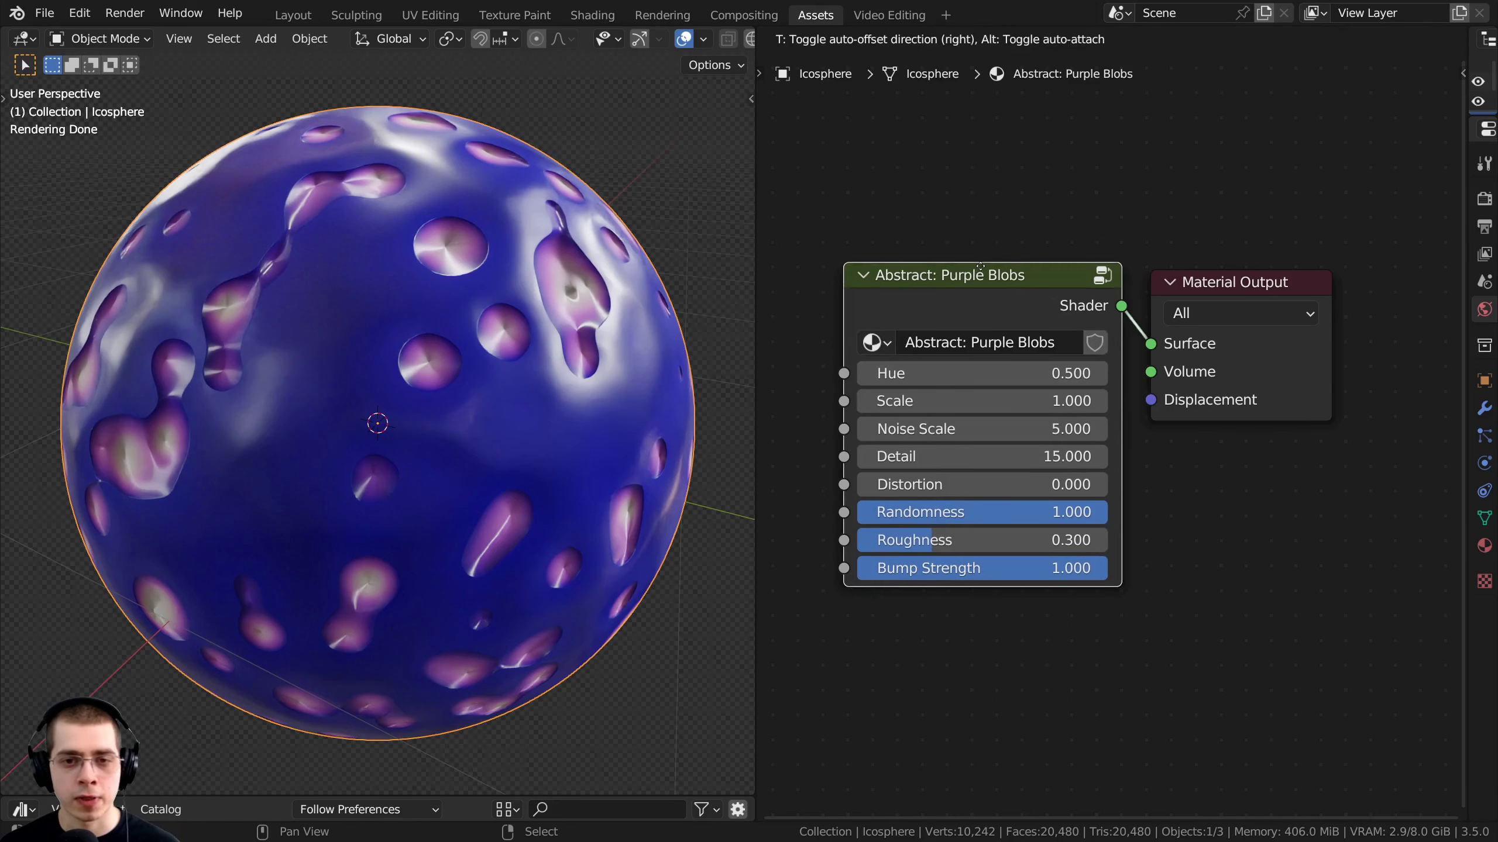
click(964, 506)
drag(979, 282, 992, 292)
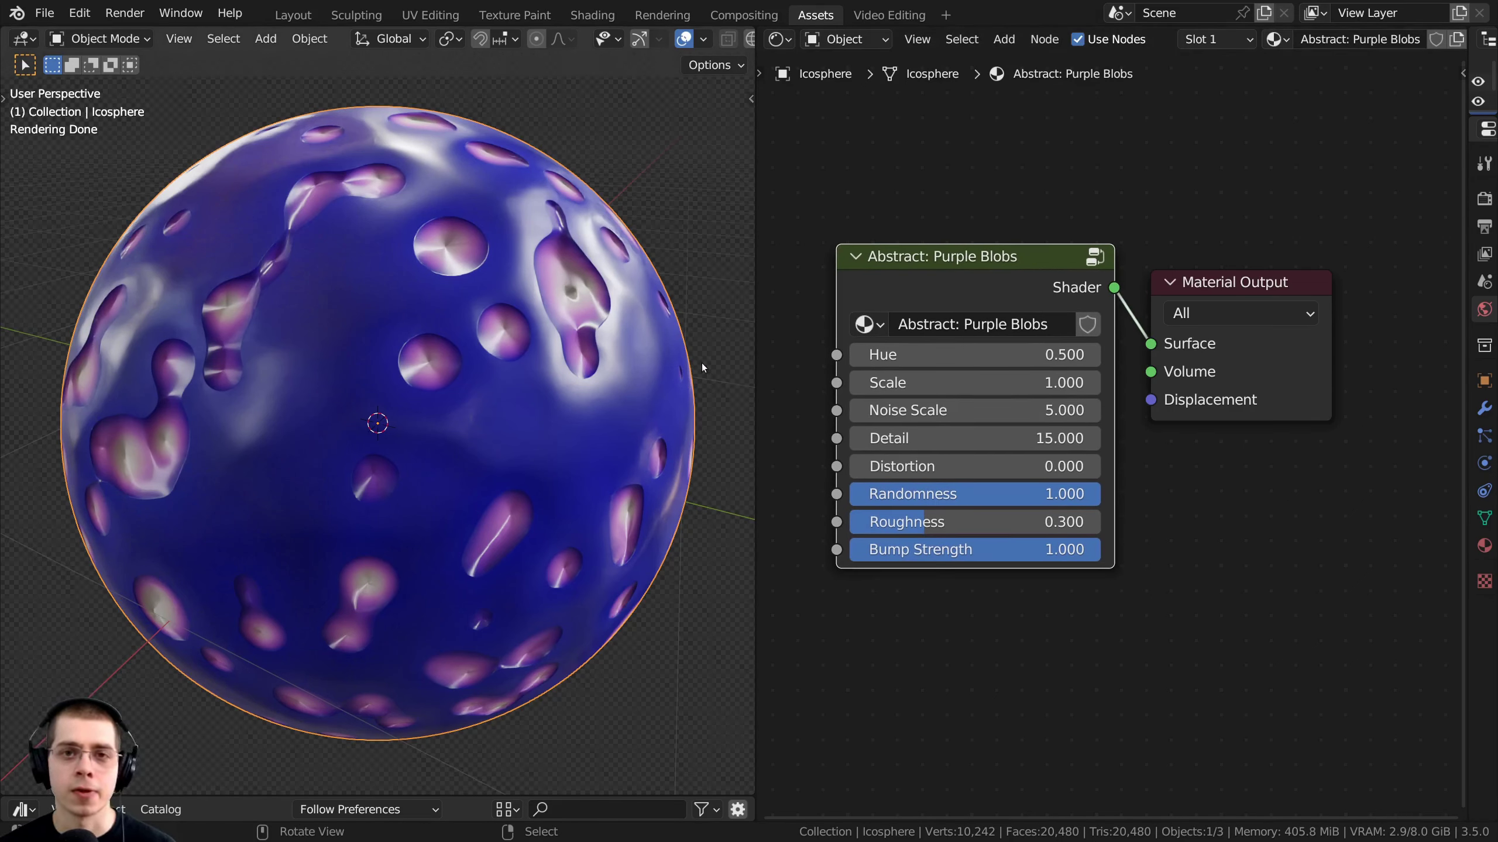
scroll(948, 319, up, 1)
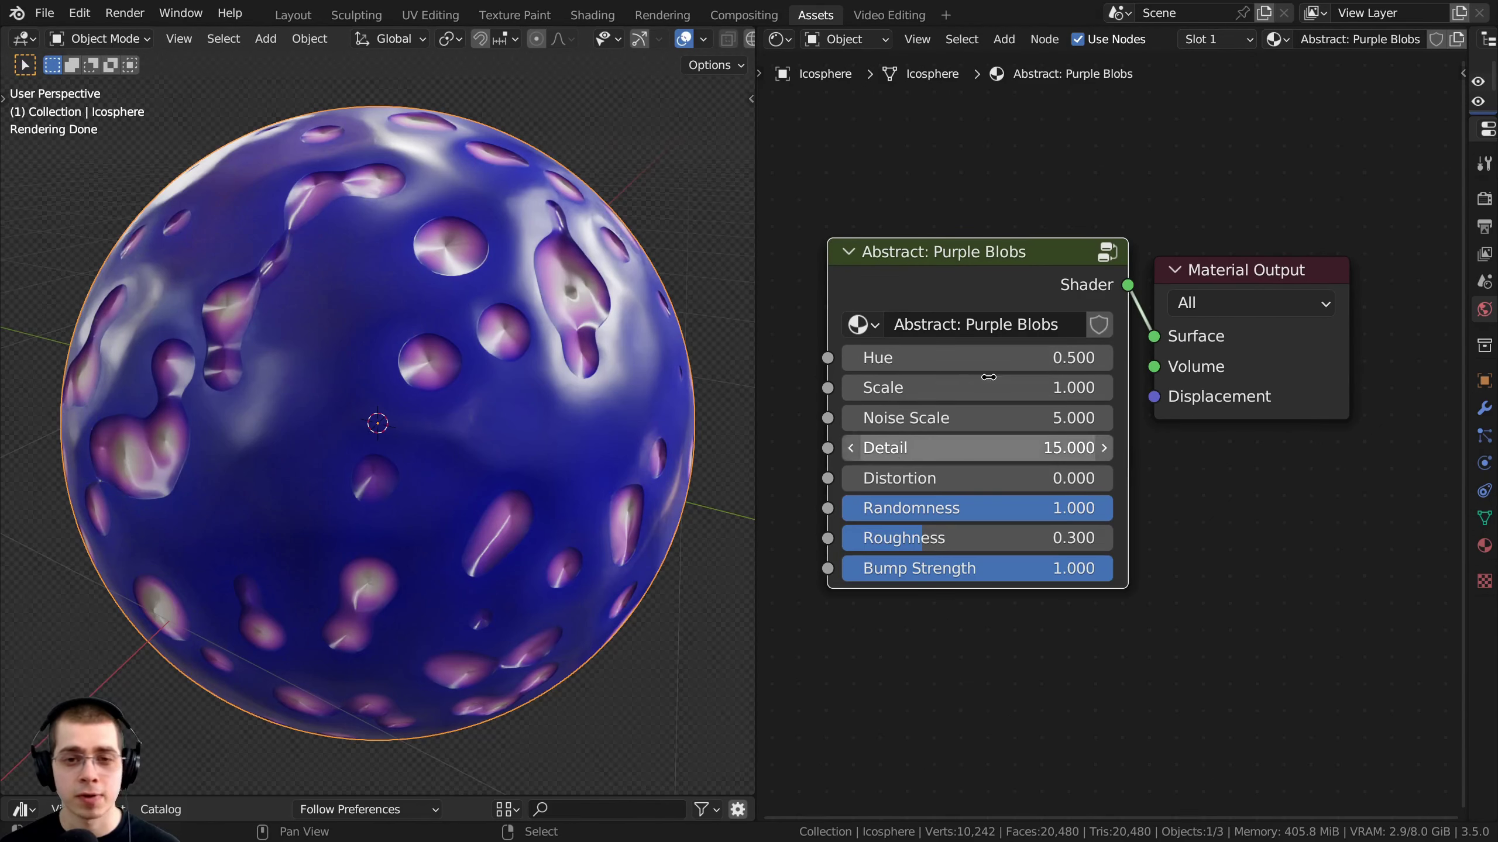
mouse_move(964, 261)
mouse_down()
mouse_move(976, 283)
mouse_move(975, 266)
mouse_up()
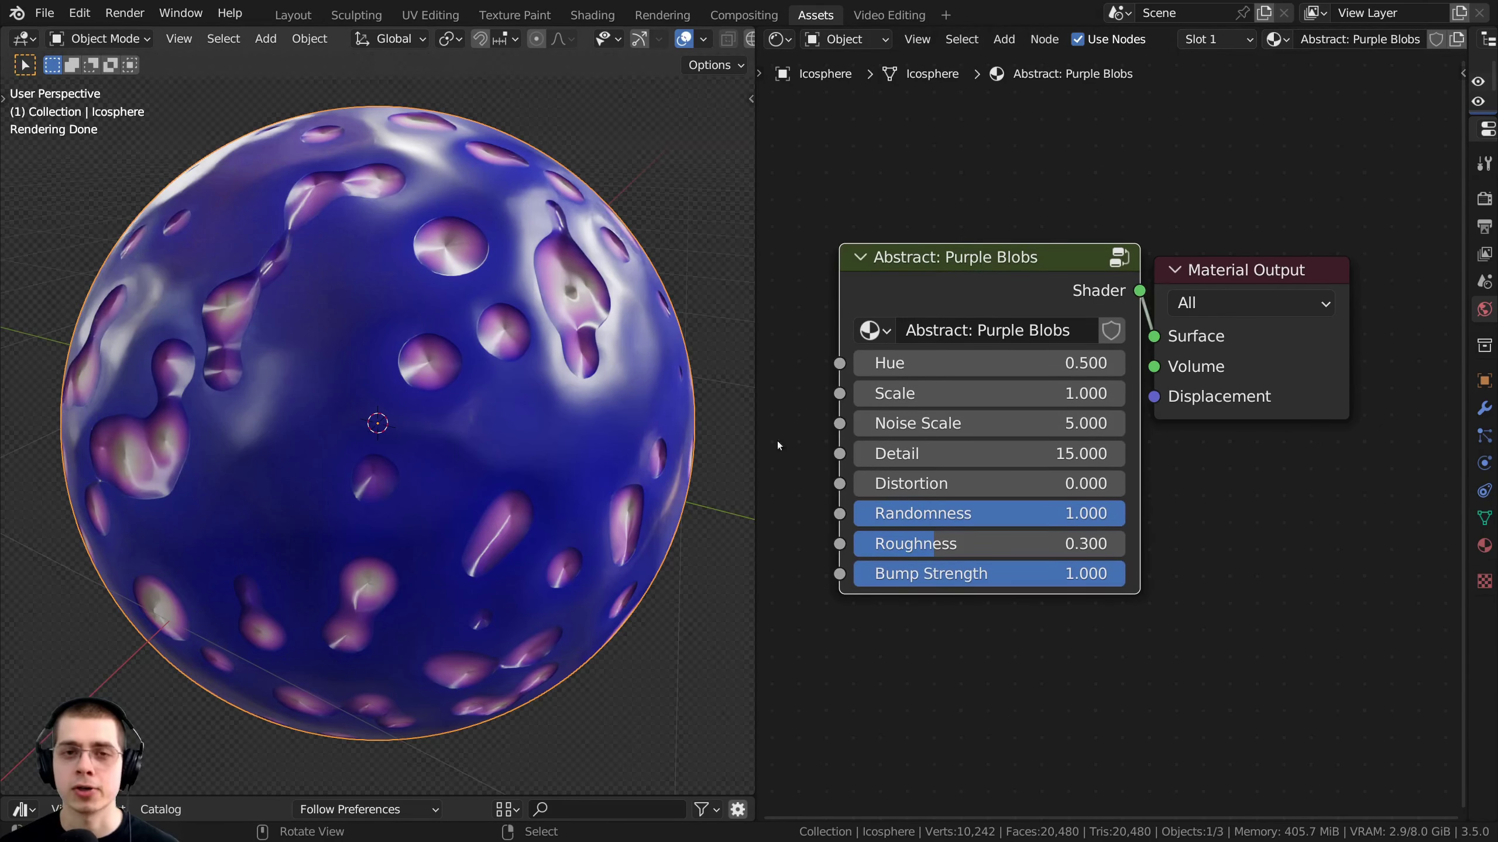
mouse_move(1021, 317)
middle_down()
mouse_move(1006, 303)
mouse_move(1020, 313)
middle_up()
drag(991, 253, 981, 255)
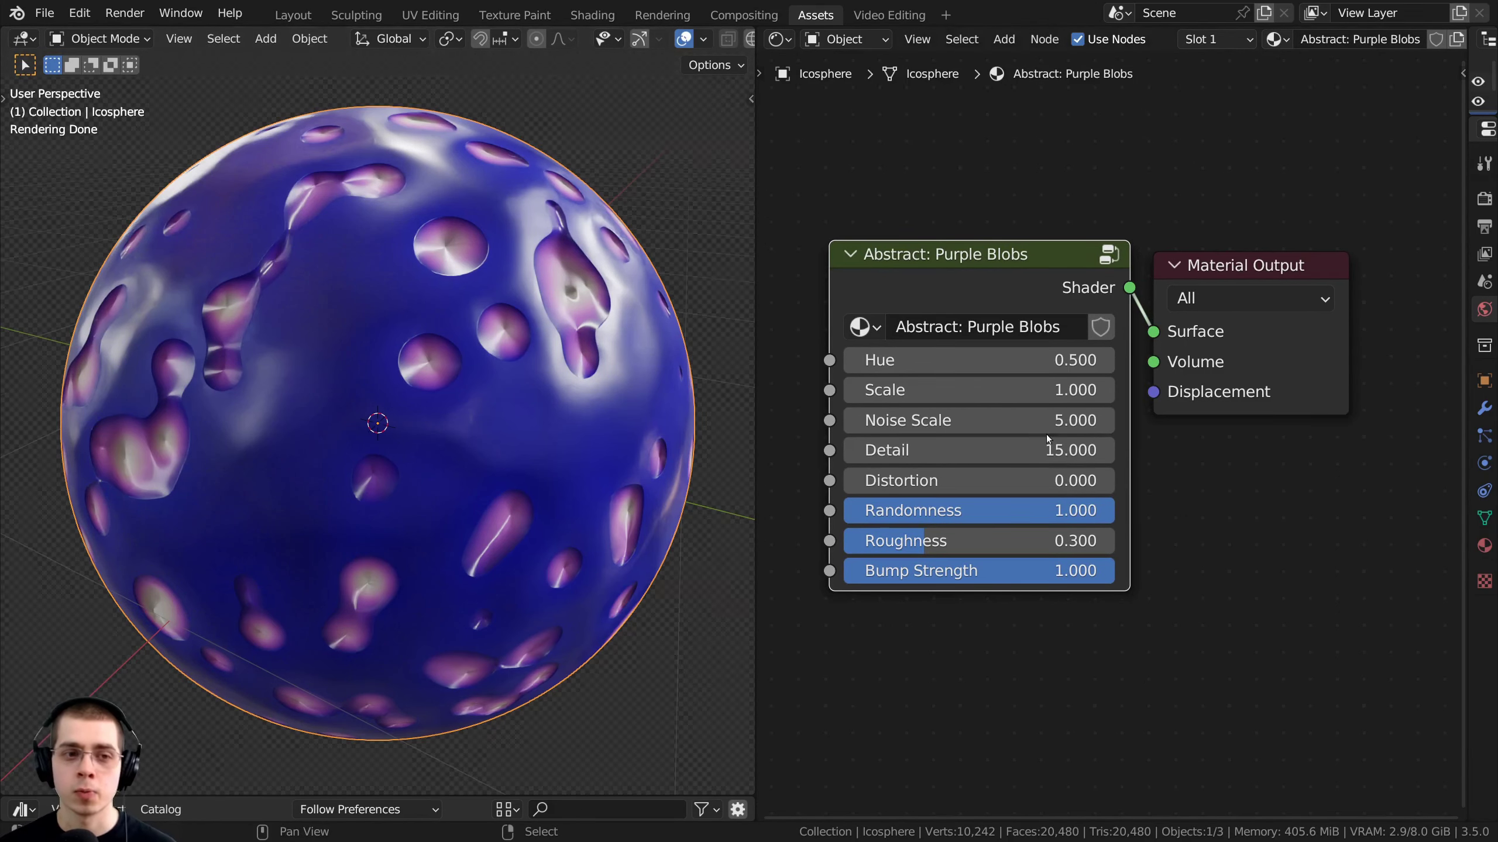
scroll(1020, 584, up, 1)
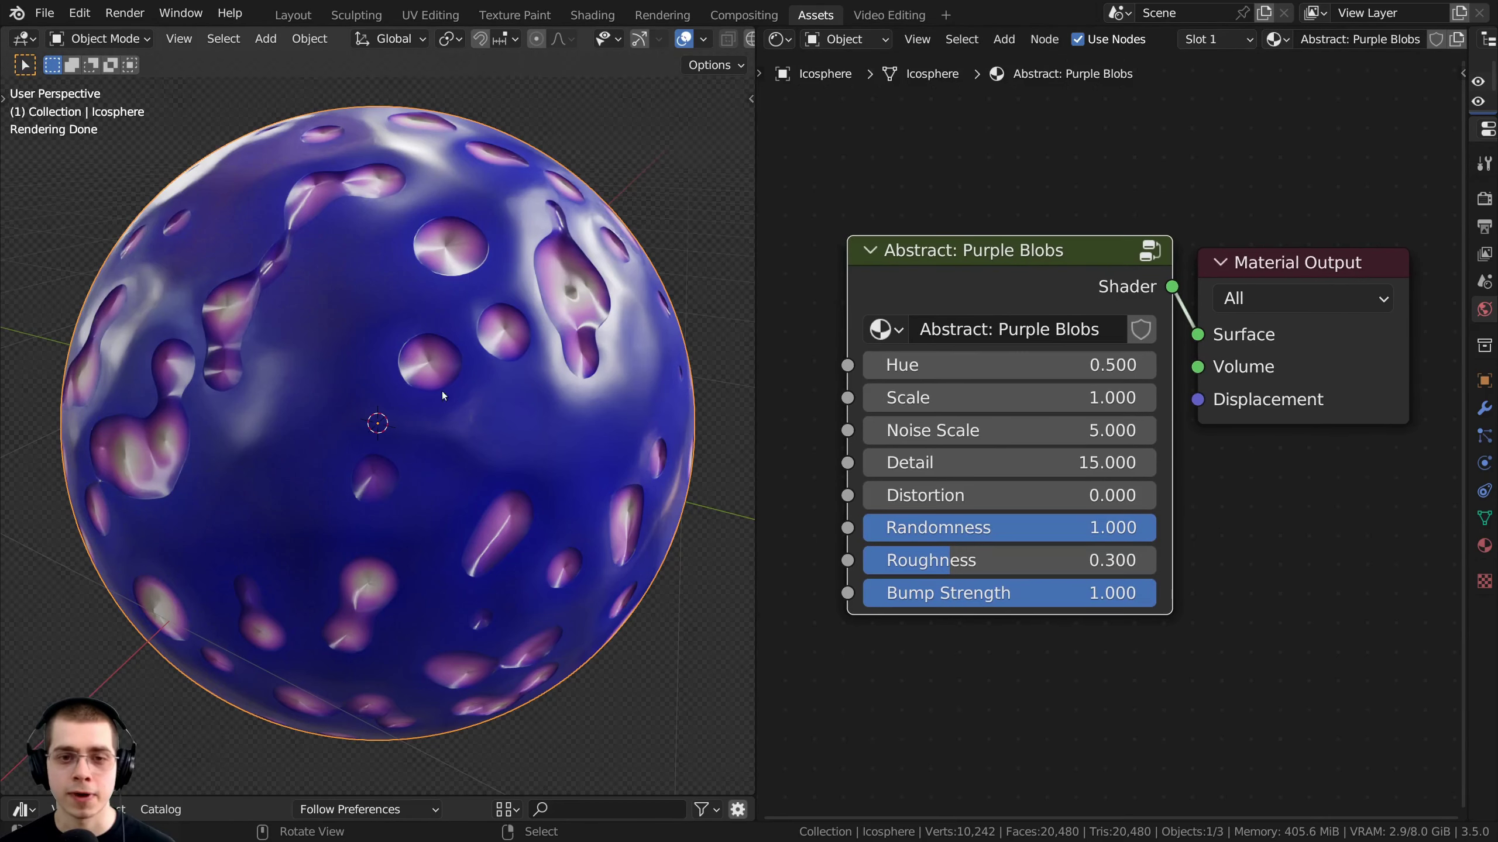
Append the Procedural Chunky Rock material from the Procedural Chunky Rock Material.blend file
click(45, 14)
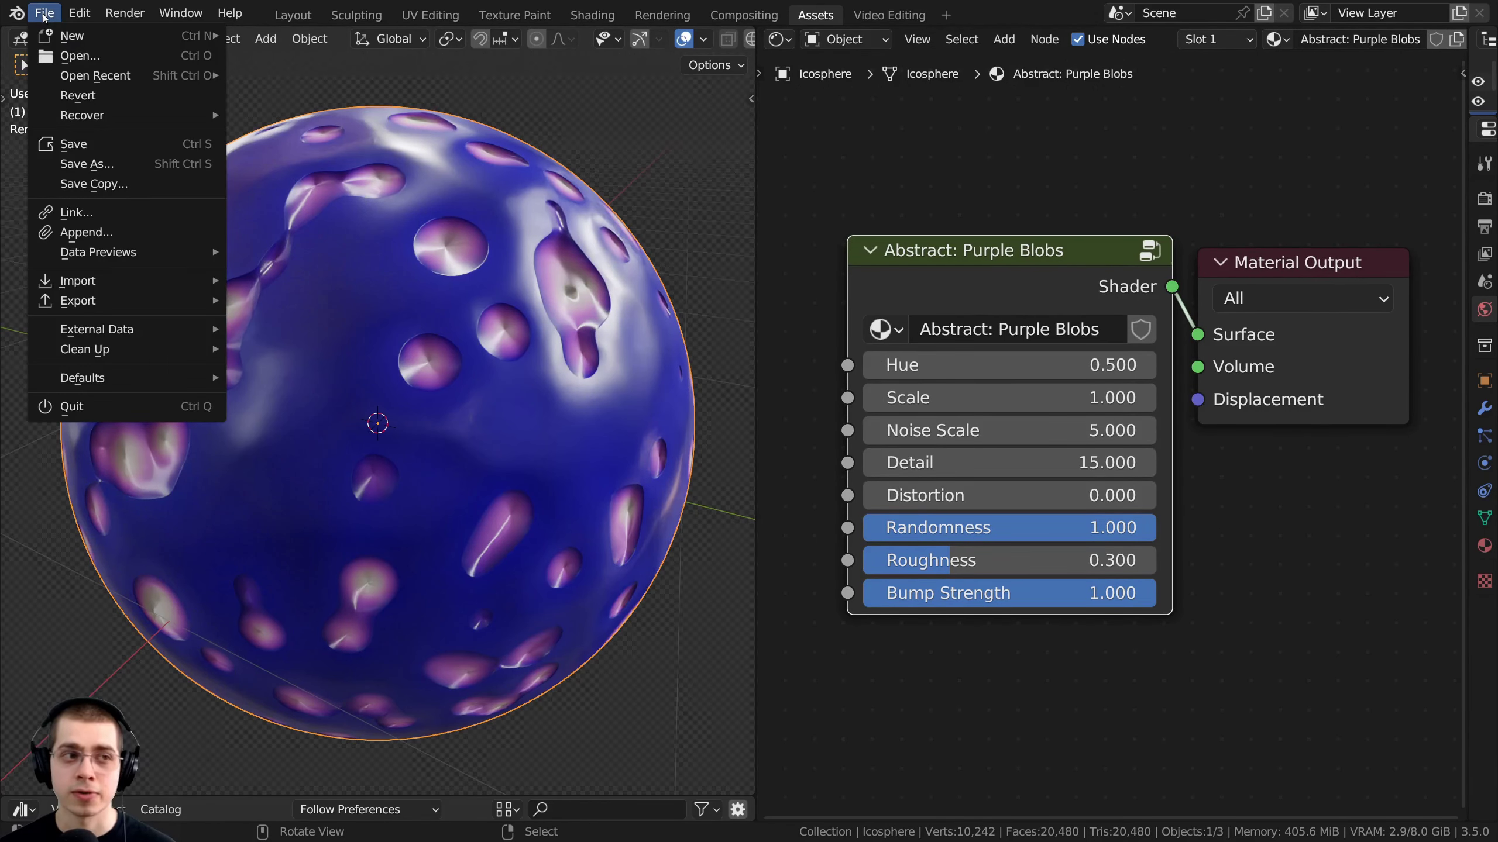
click(77, 233)
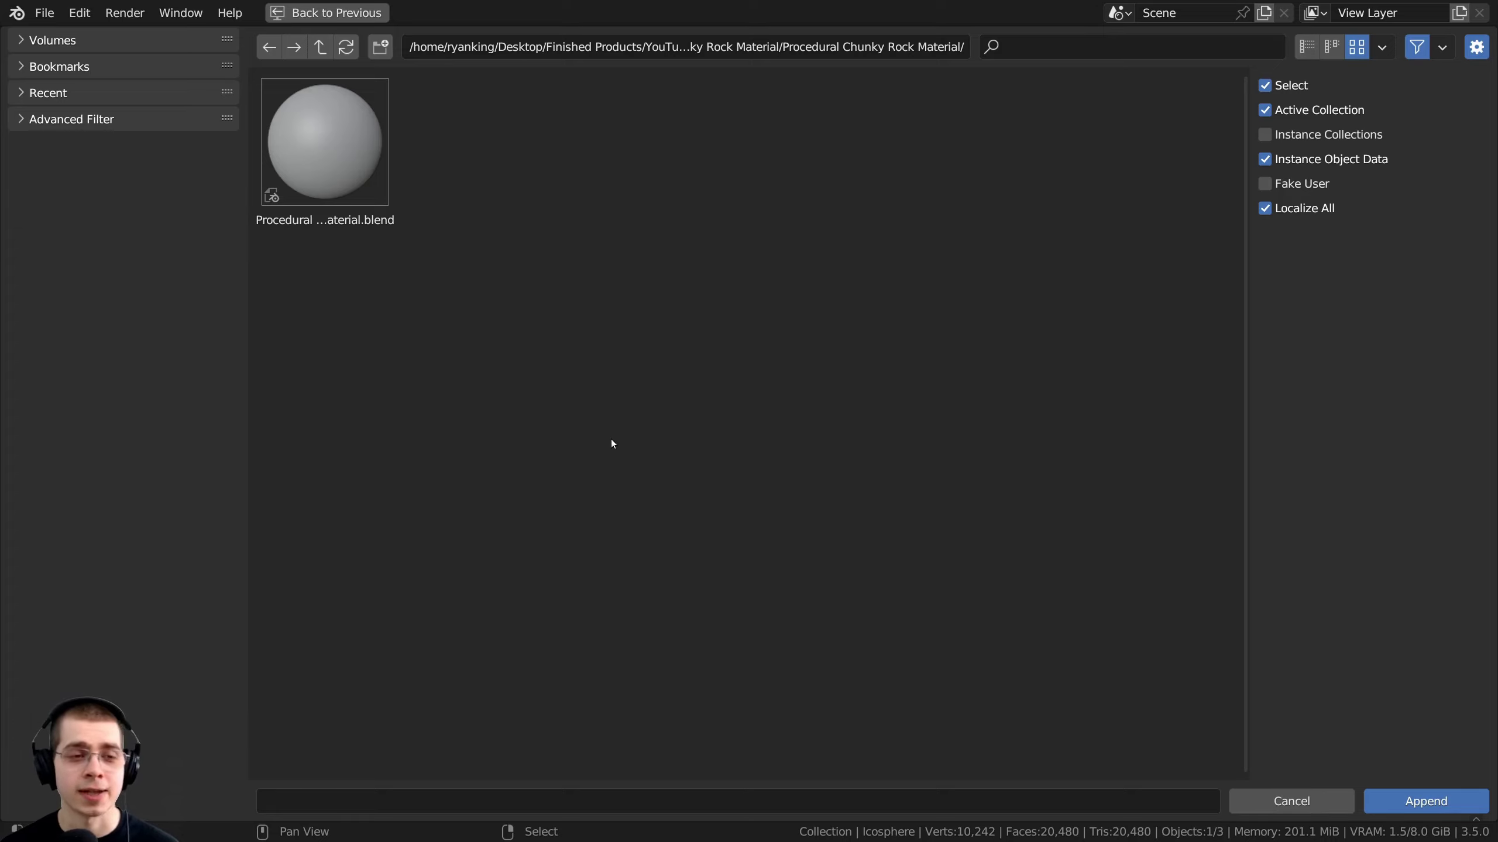
click(332, 141)
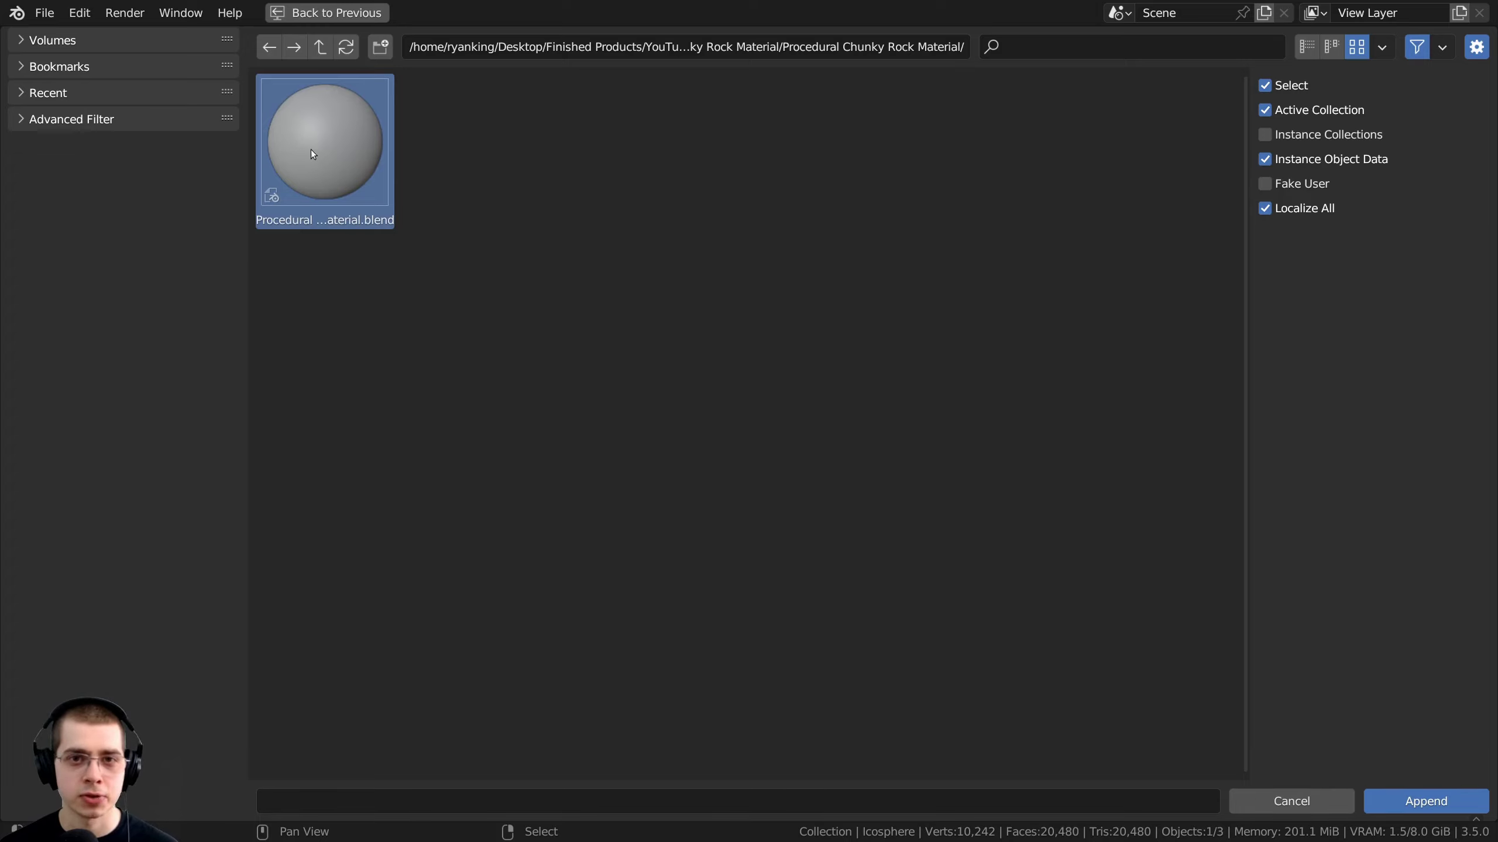
double_click(327, 123)
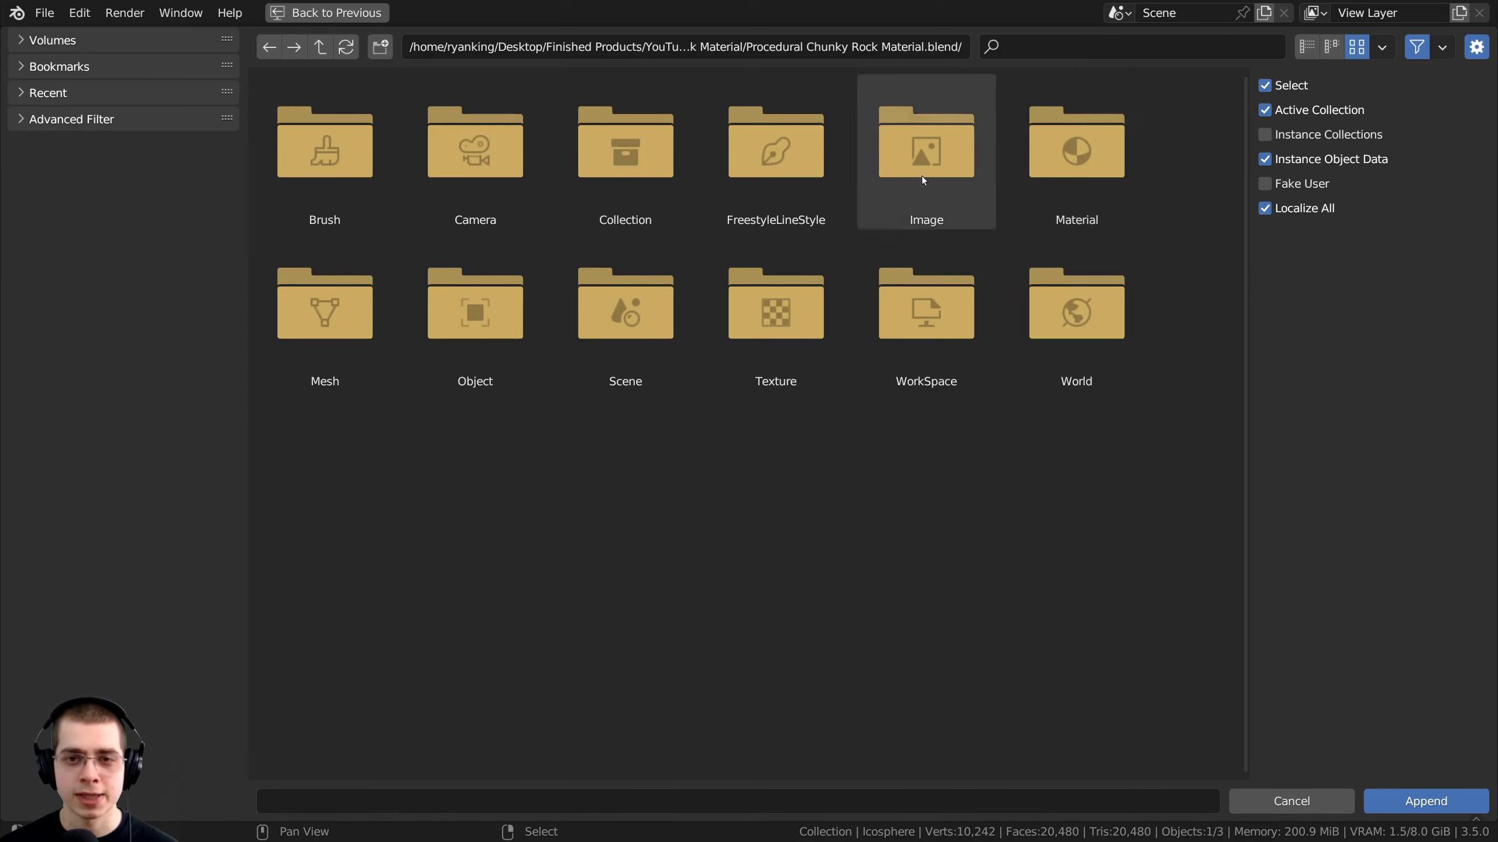
double_click(1088, 141)
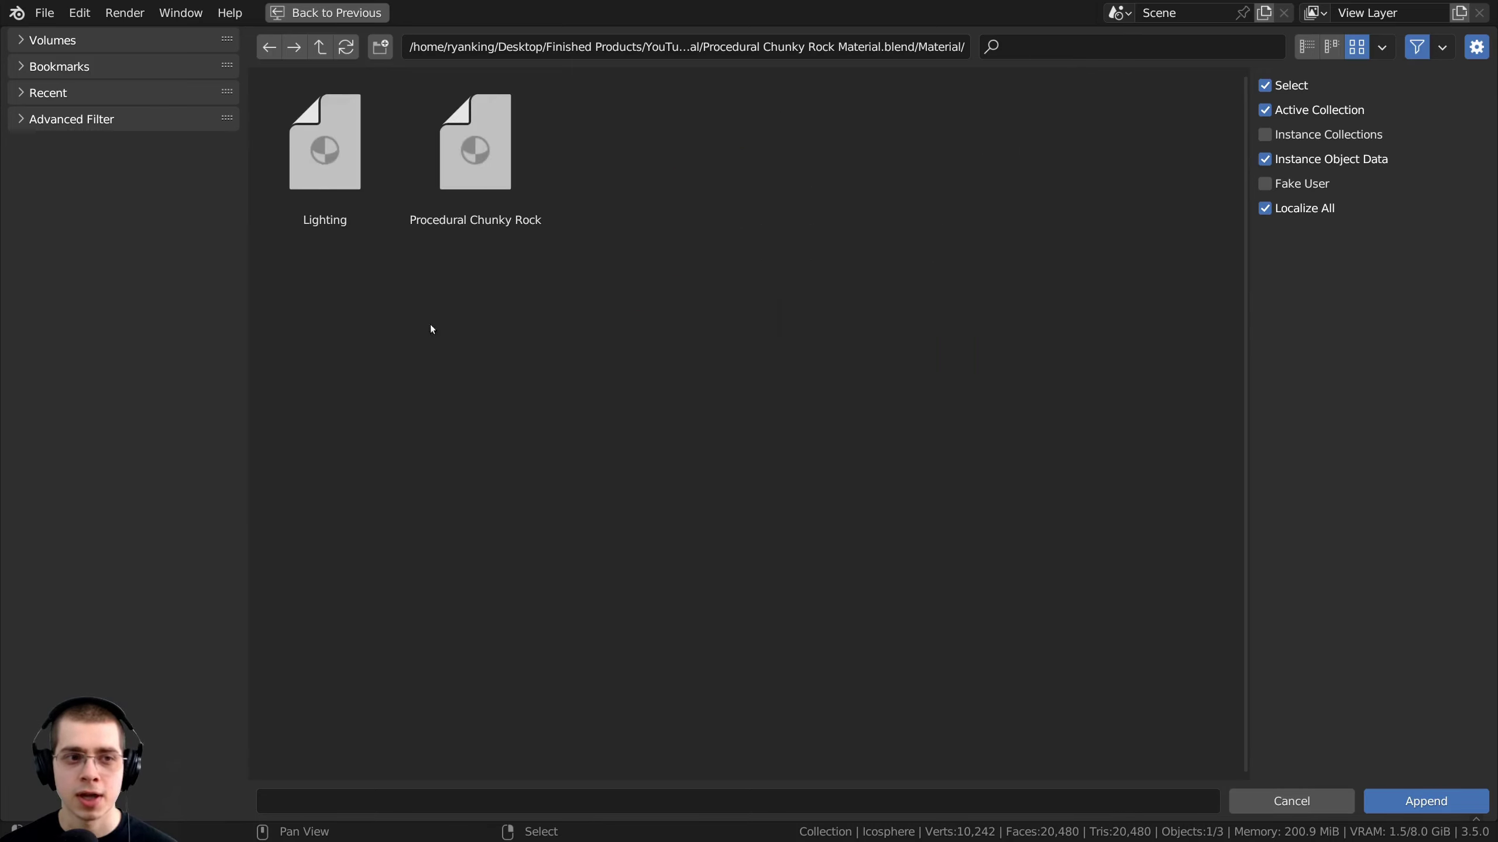
click(468, 152)
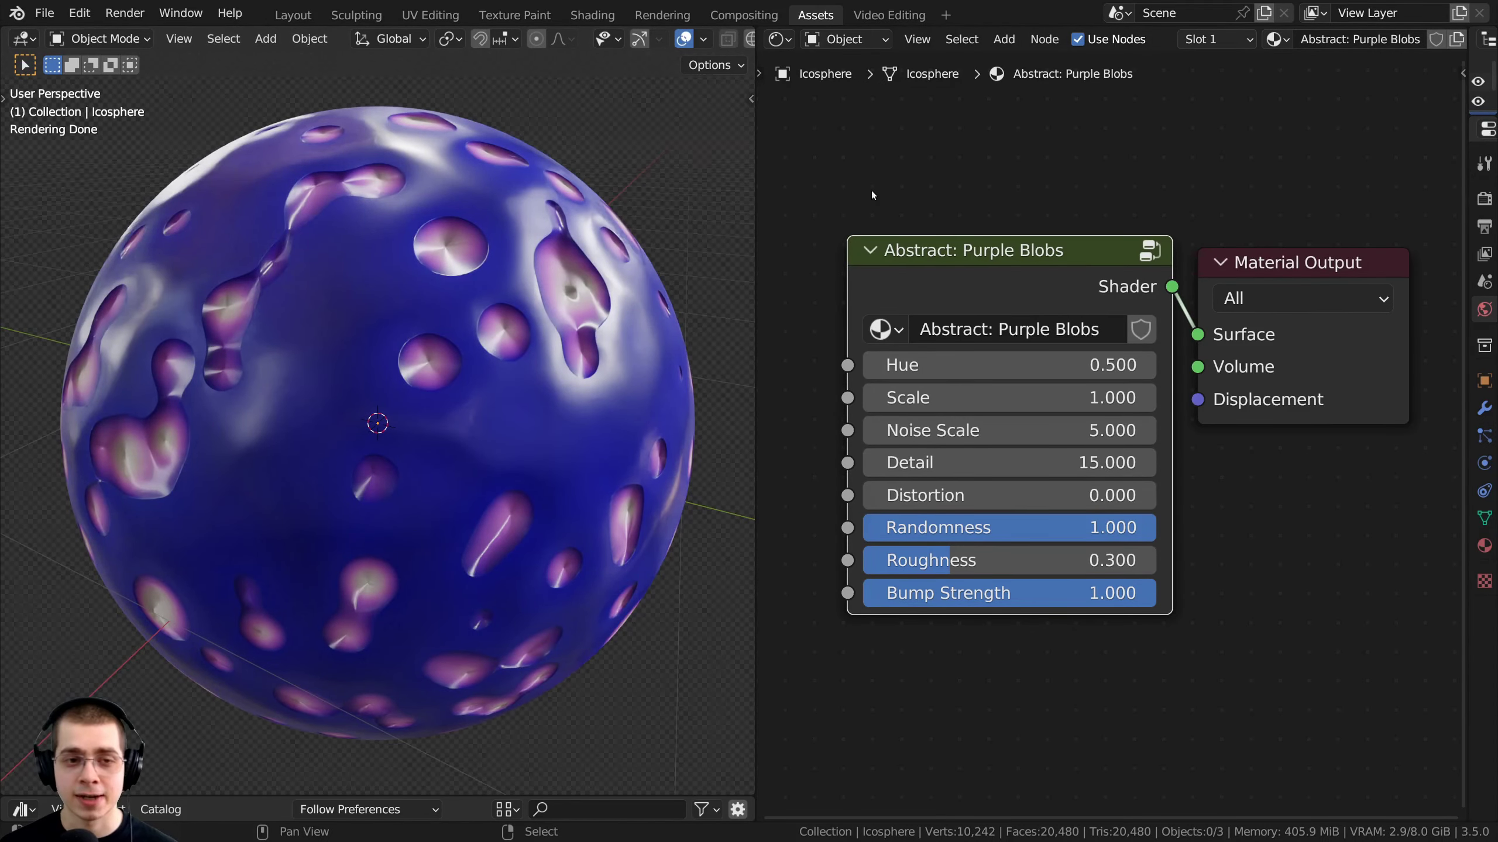
Assign the appended Procedural Chunky Rock material to the icosphere
key(Home)
scroll(1110, 45, right, 5)
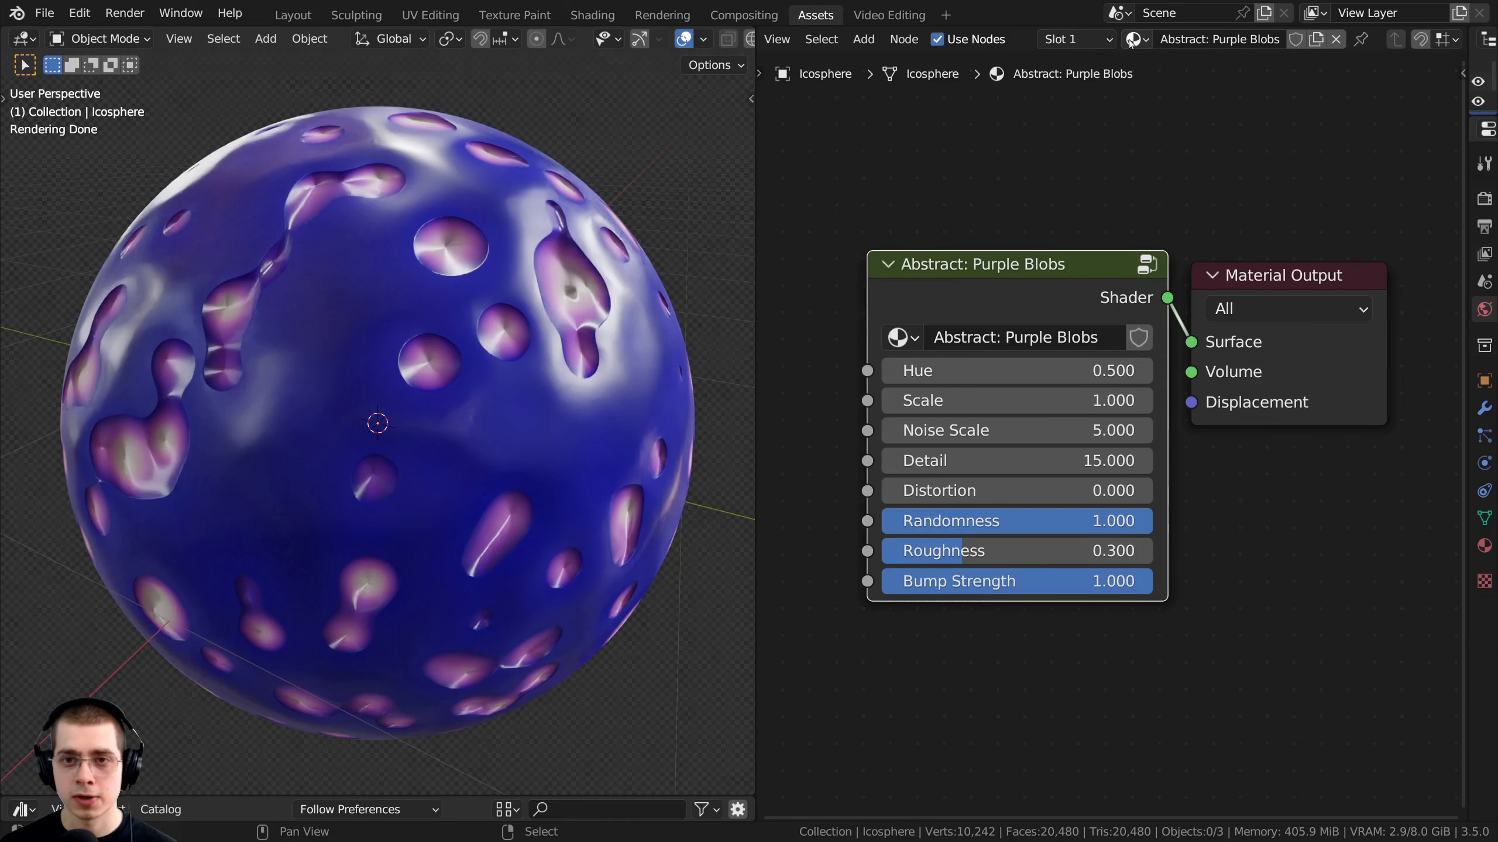
click(1133, 39)
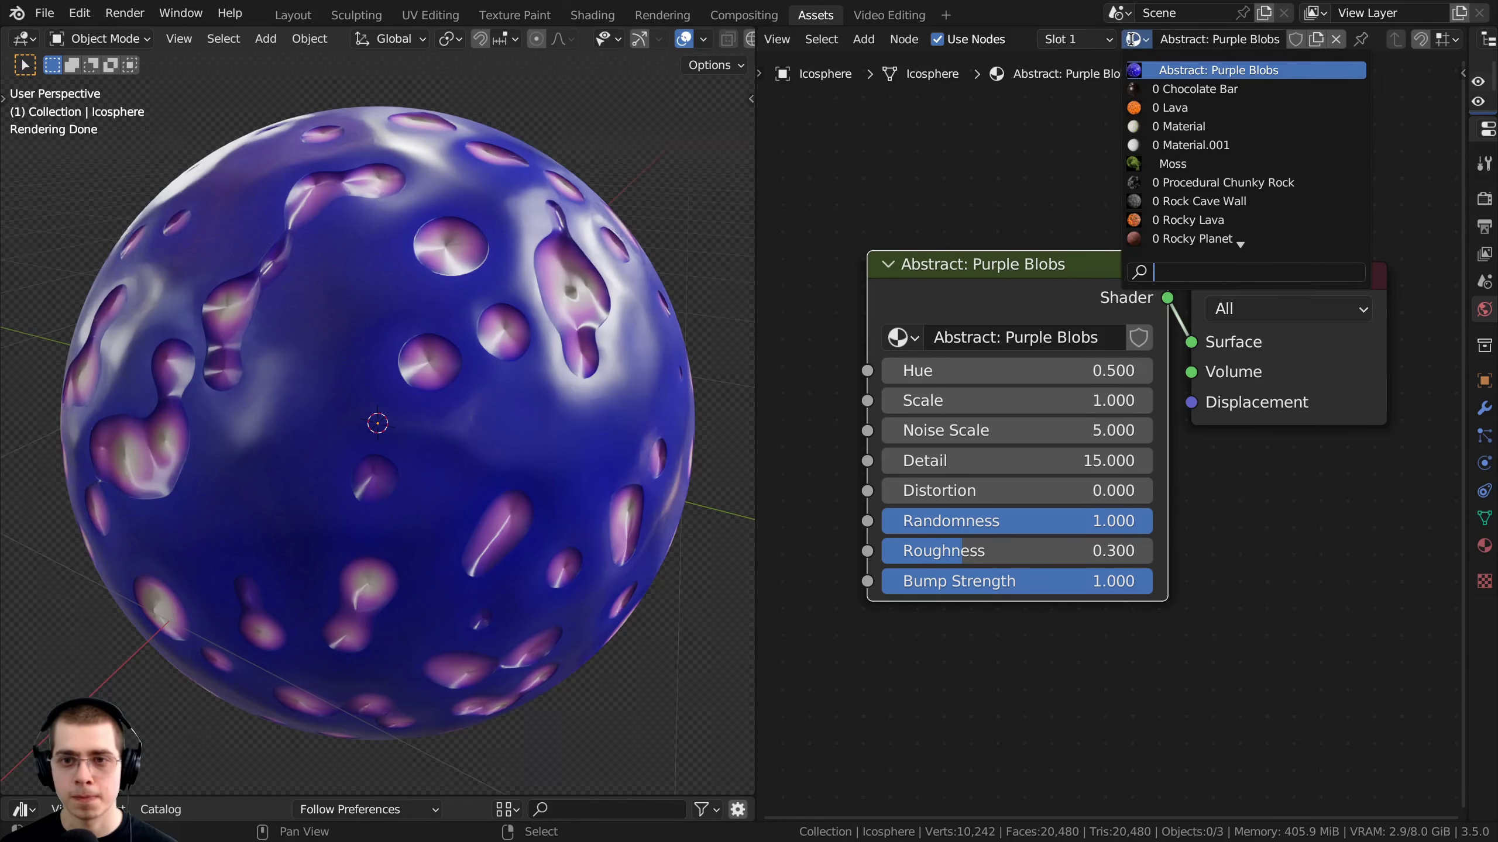
click(1237, 182)
scroll(1182, 437, down, 5)
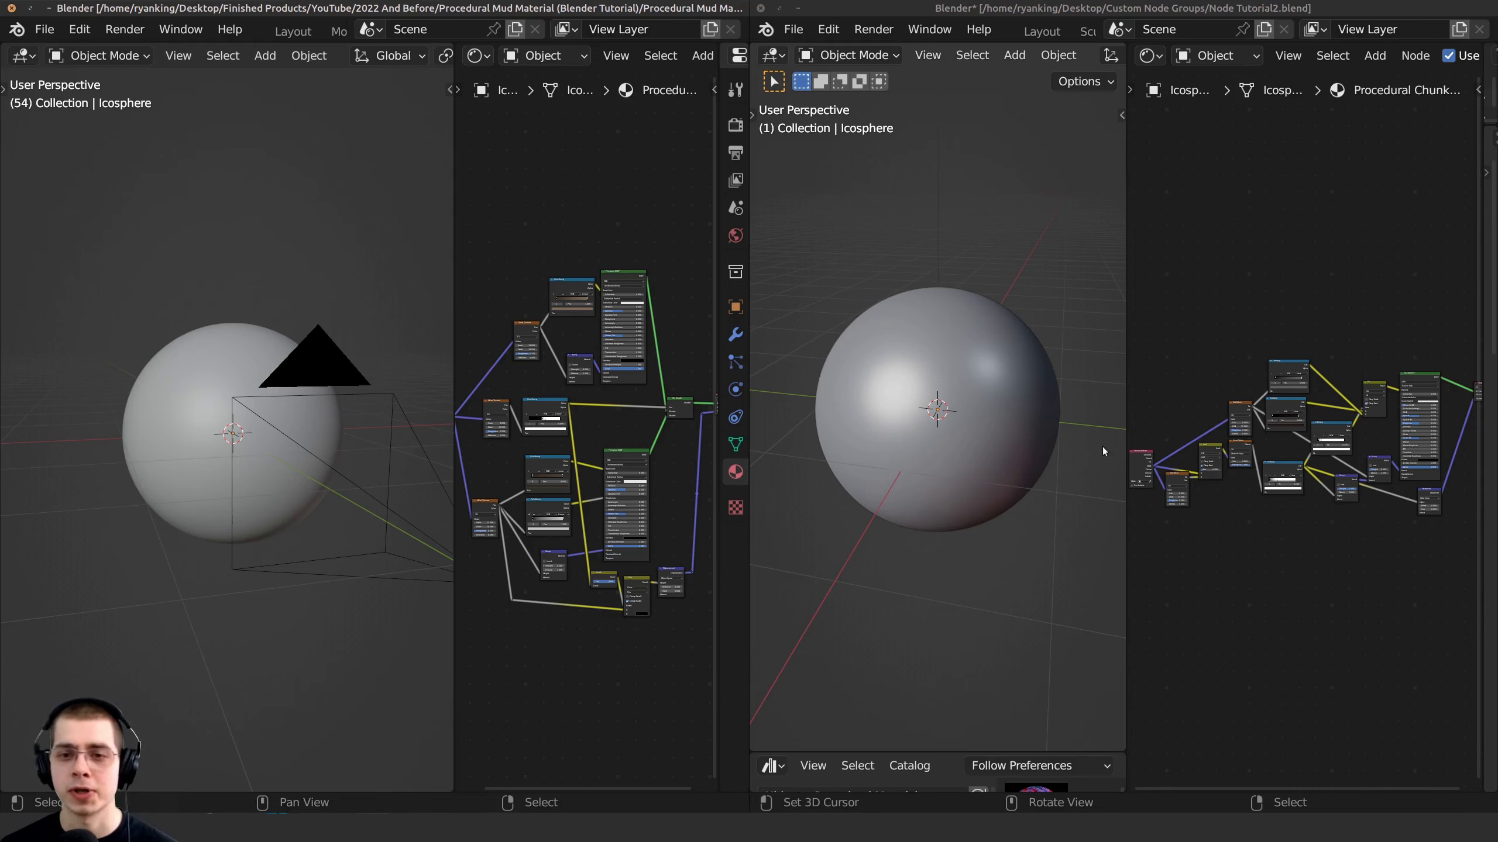
middle_drag(1272, 474, 1273, 382)
Switch to the Blender window holding the Procedural Mud Material file, then select and copy its icosphere
middle_drag(198, 346, 250, 473)
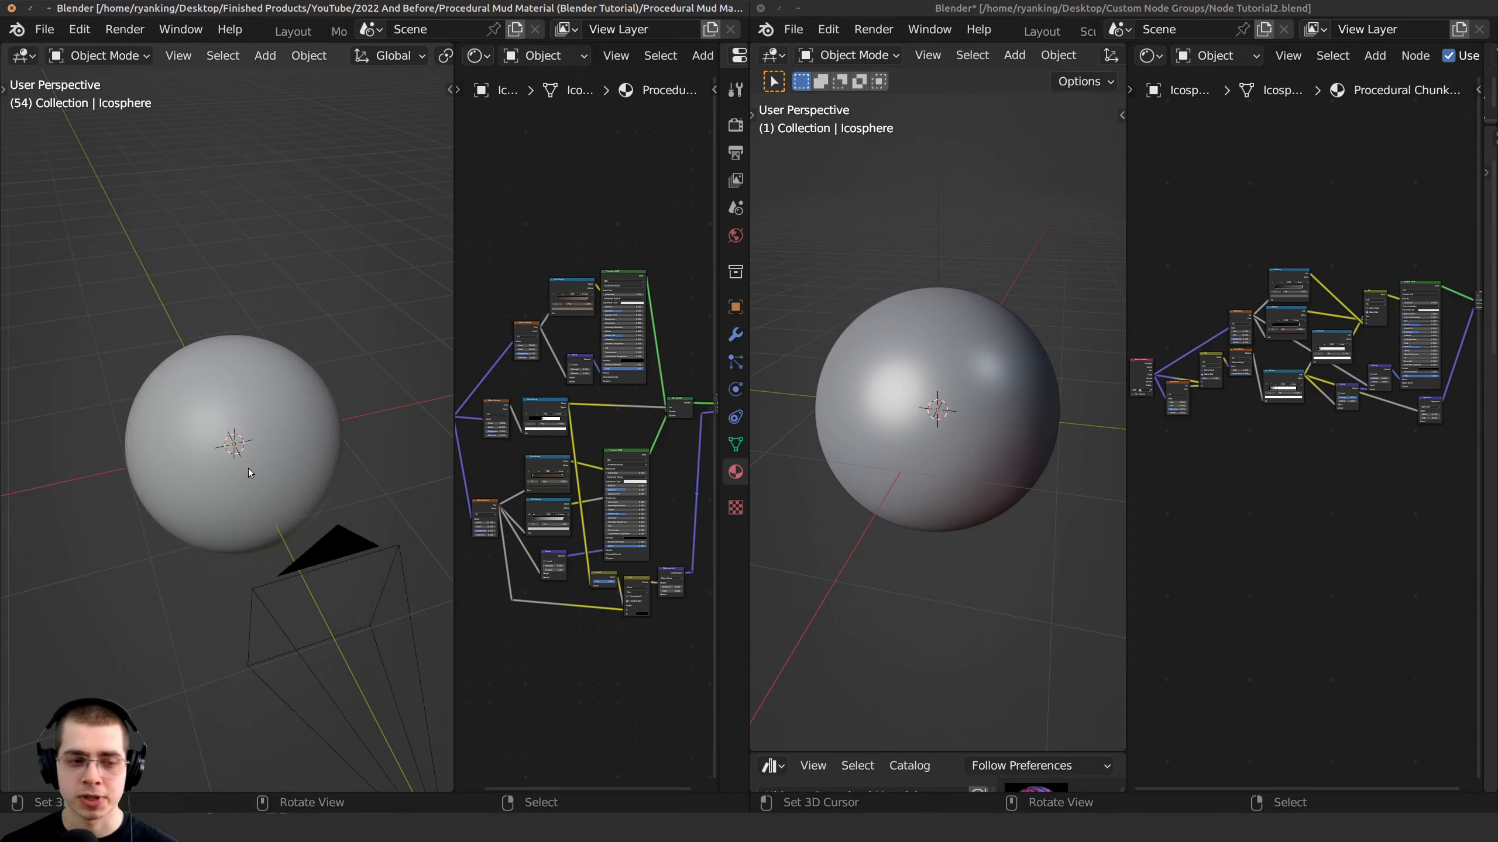
right_click(292, 447)
scroll(309, 365, up, 2)
key(g)
right_click(303, 360)
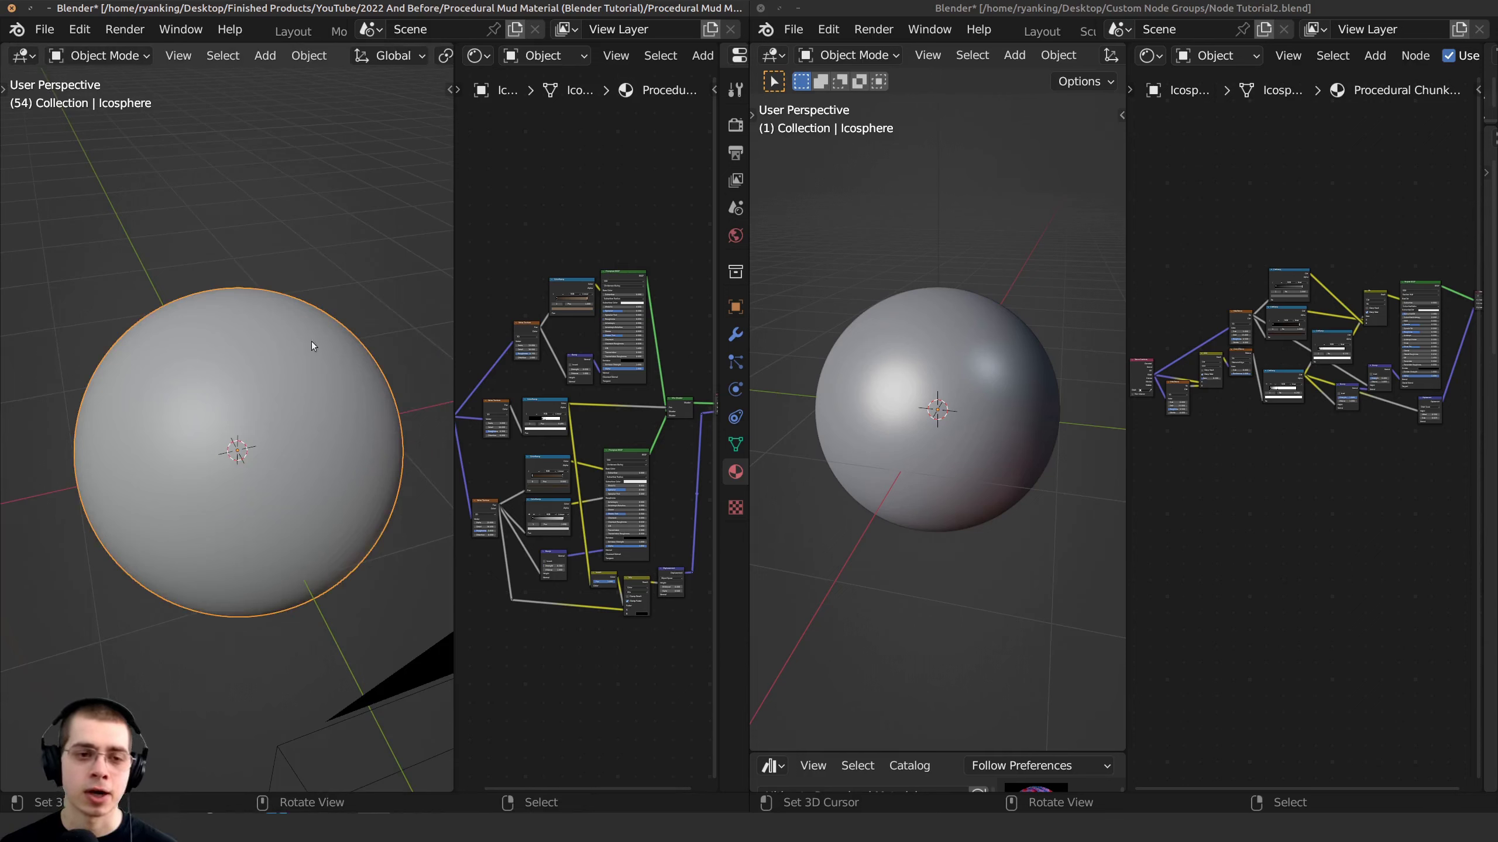
middle_drag(247, 415, 259, 406)
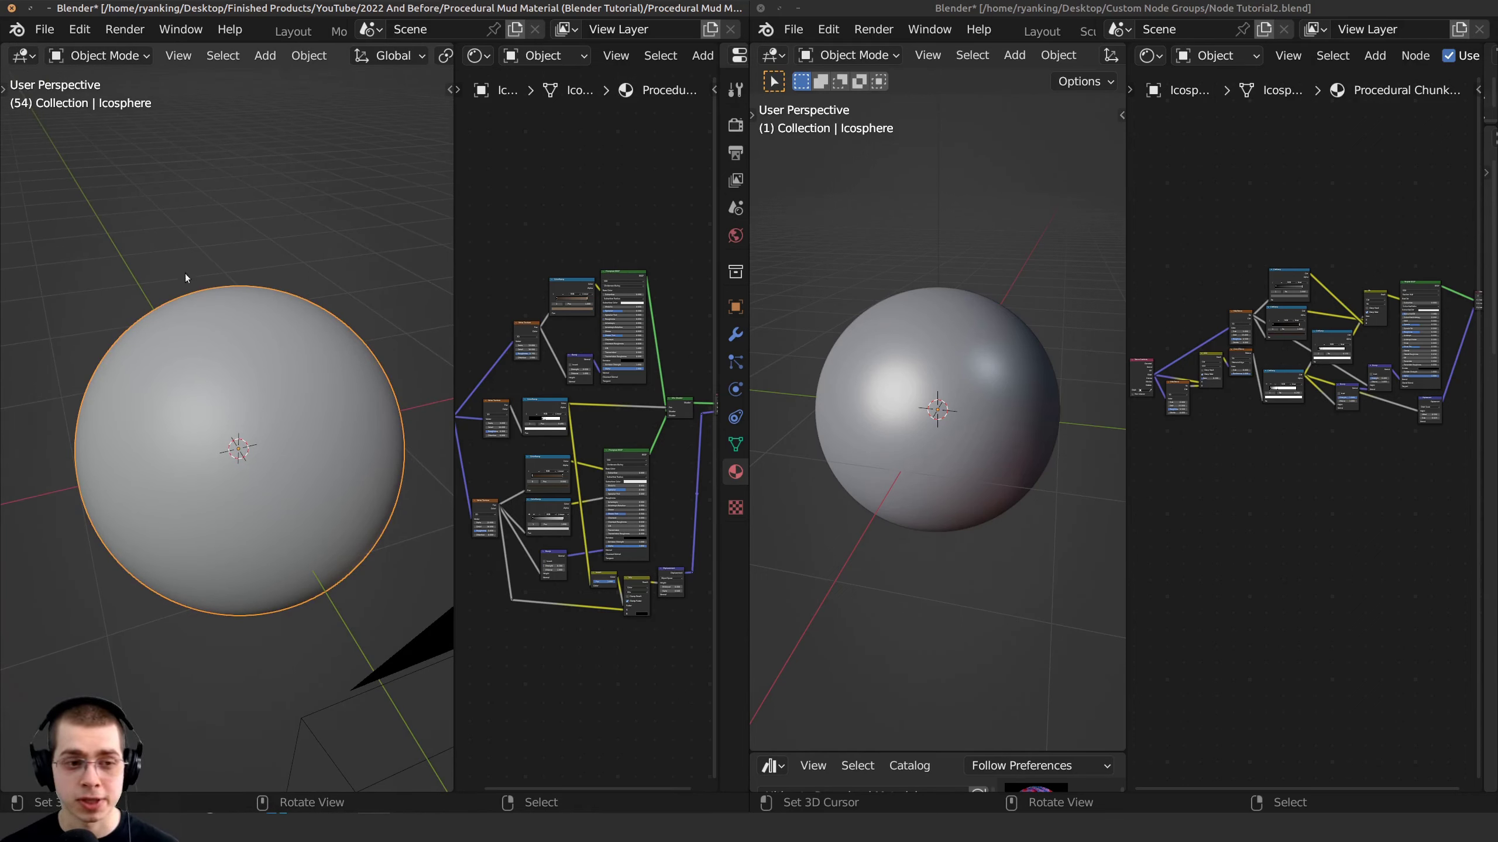
Paste the copied icosphere into Node Tutorial2.blend, move it above the existing sphere and check its mud material nodes
middle_drag(944, 410, 1068, 276)
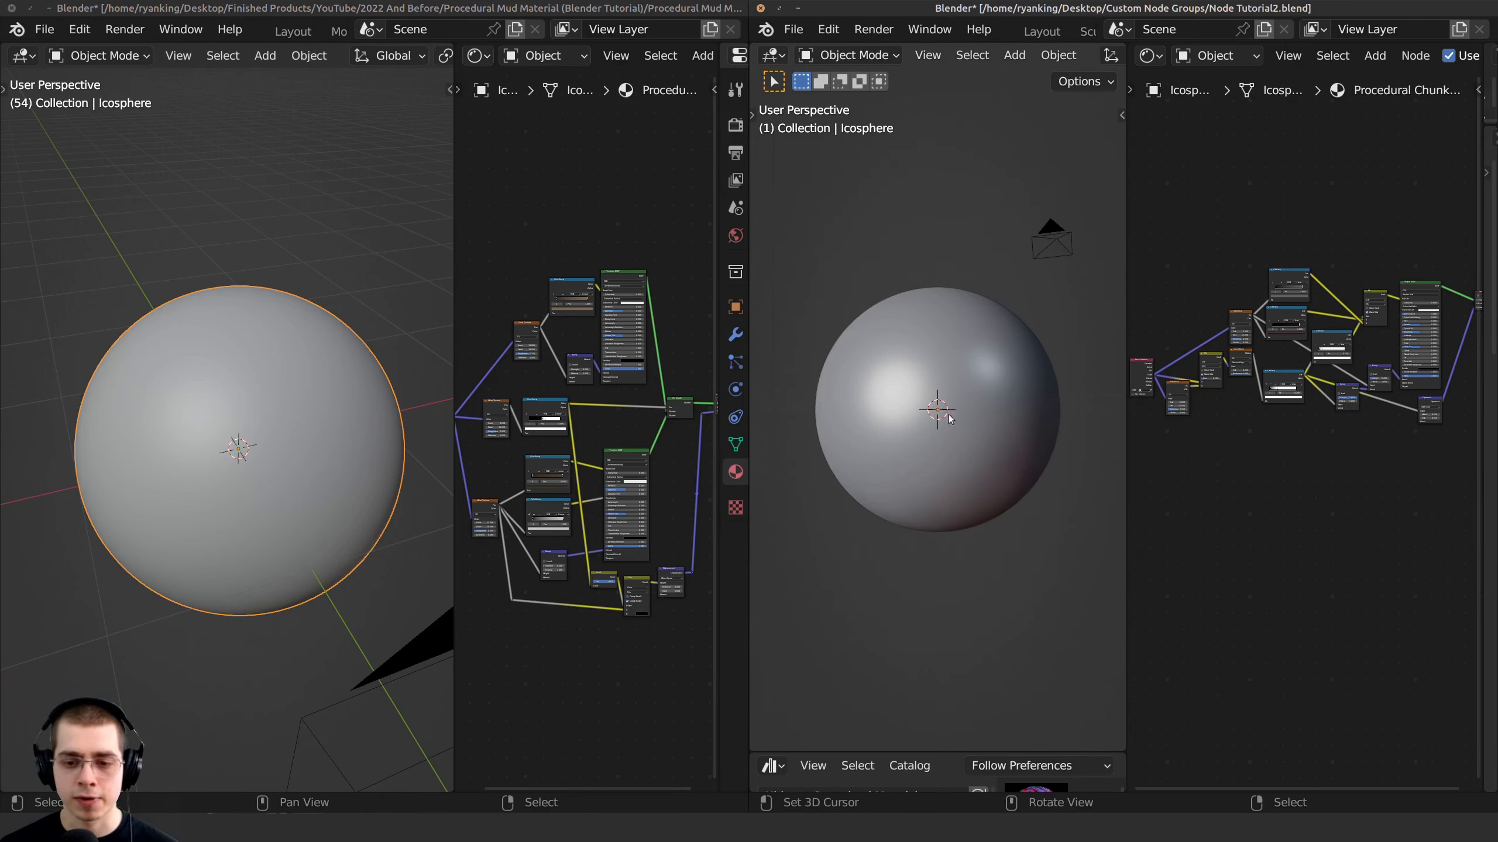
middle_drag(940, 410, 931, 437)
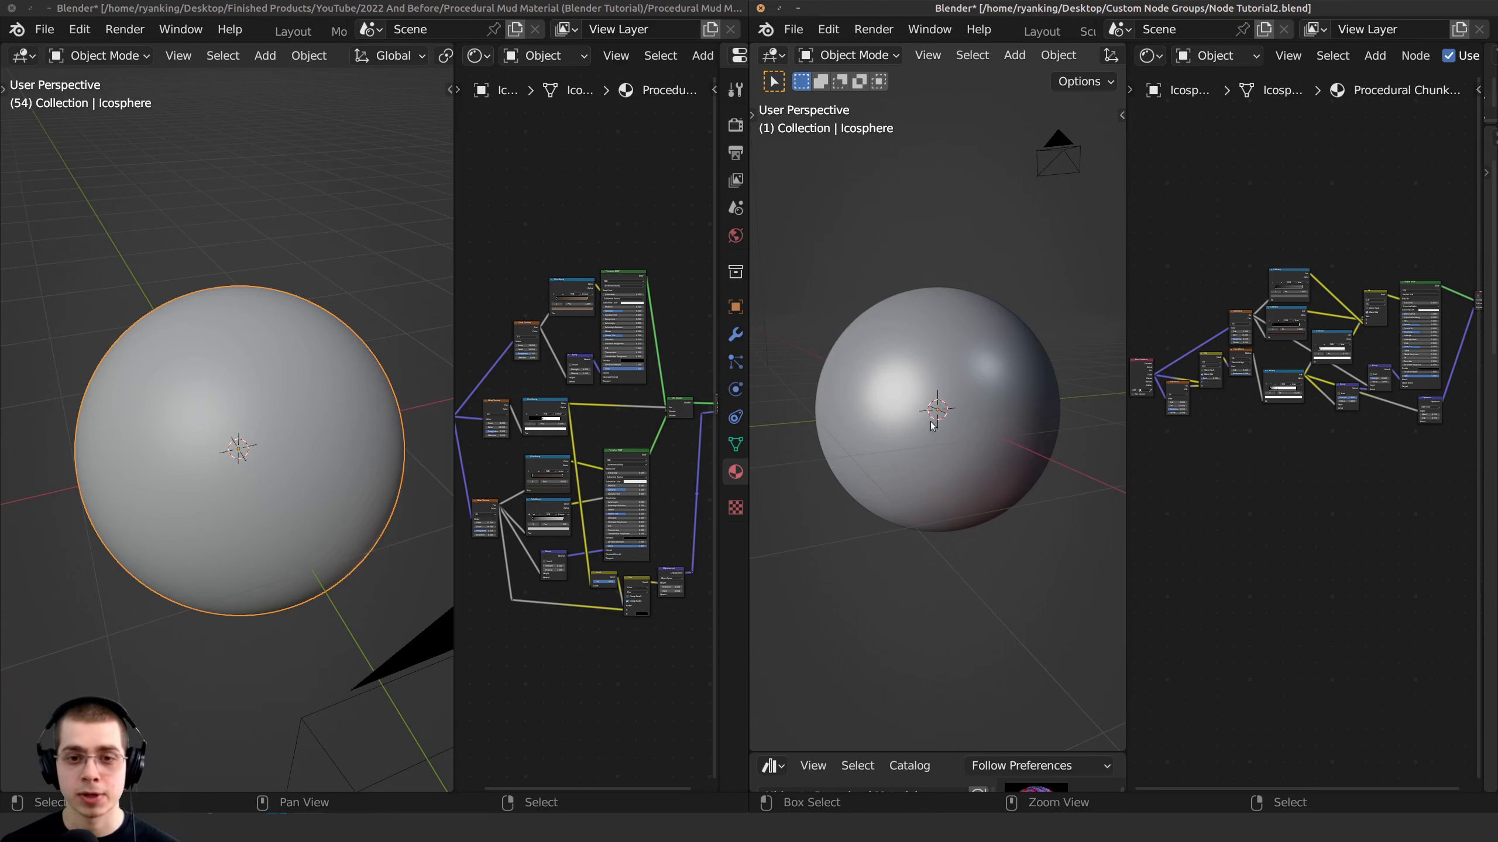
key(ctrl+v)
scroll(926, 422, down, 2)
middle_drag(920, 417, 920, 438)
key(g)
click(911, 280)
right_click(912, 280)
middle_drag(1189, 268, 1194, 290)
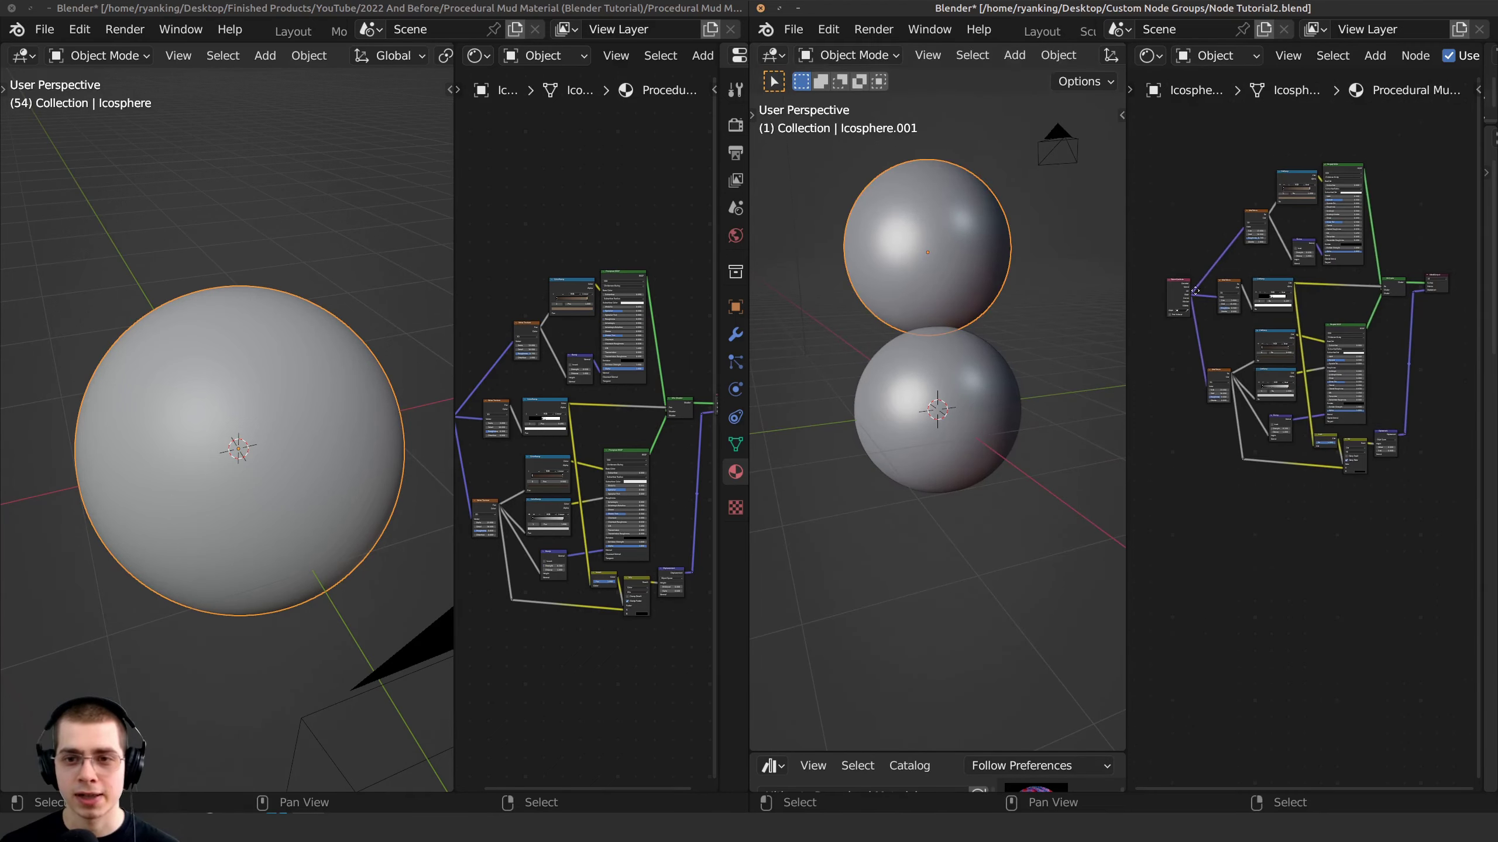
key(Home)
middle_drag(1300, 215, 1276, 187)
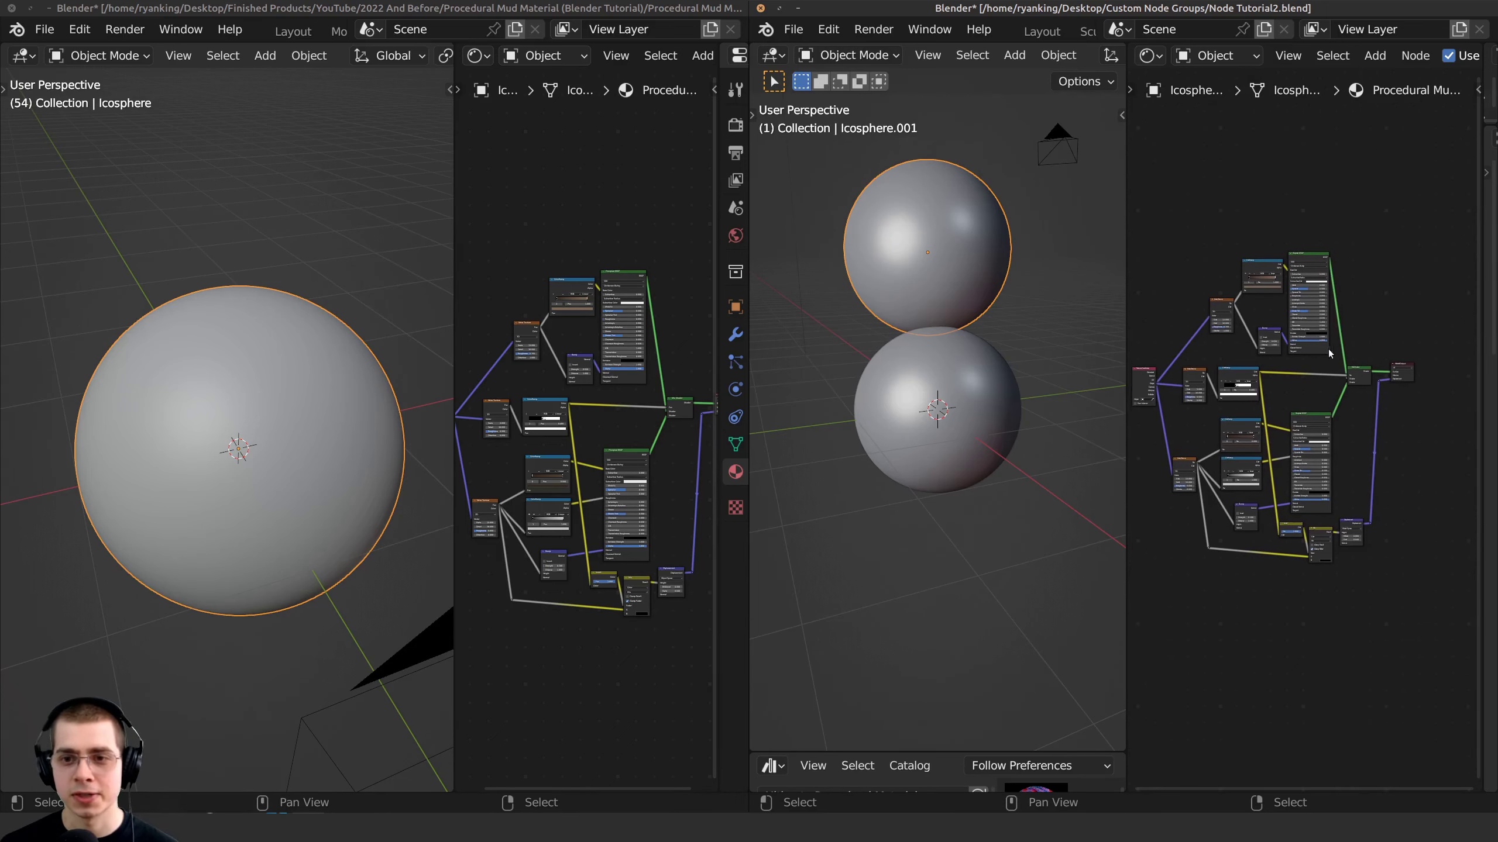
middle_drag(1249, 304, 1275, 318)
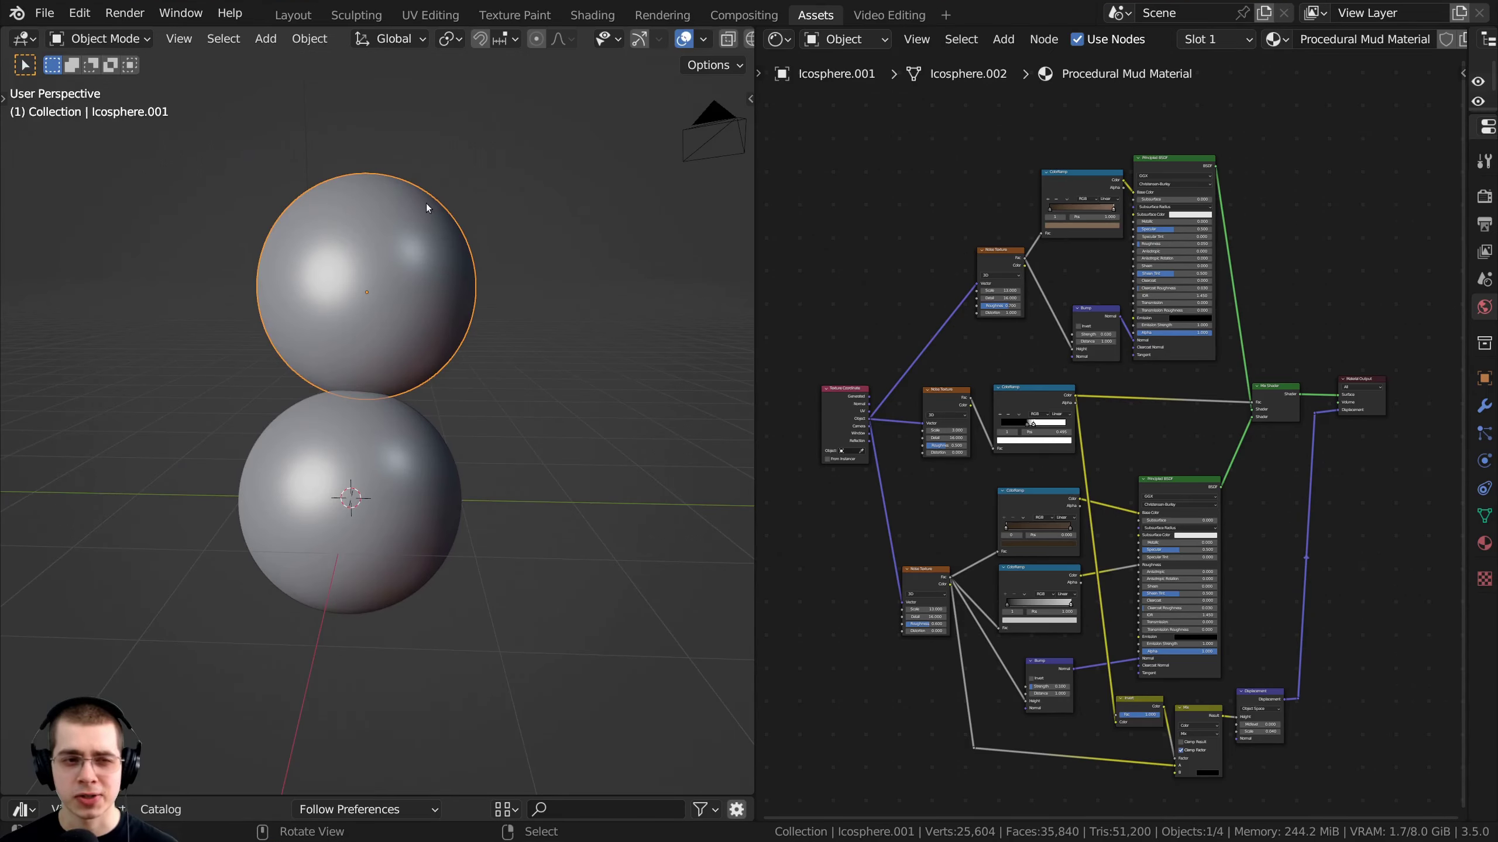
Delete the pasted icosphere from the scene
key(x)
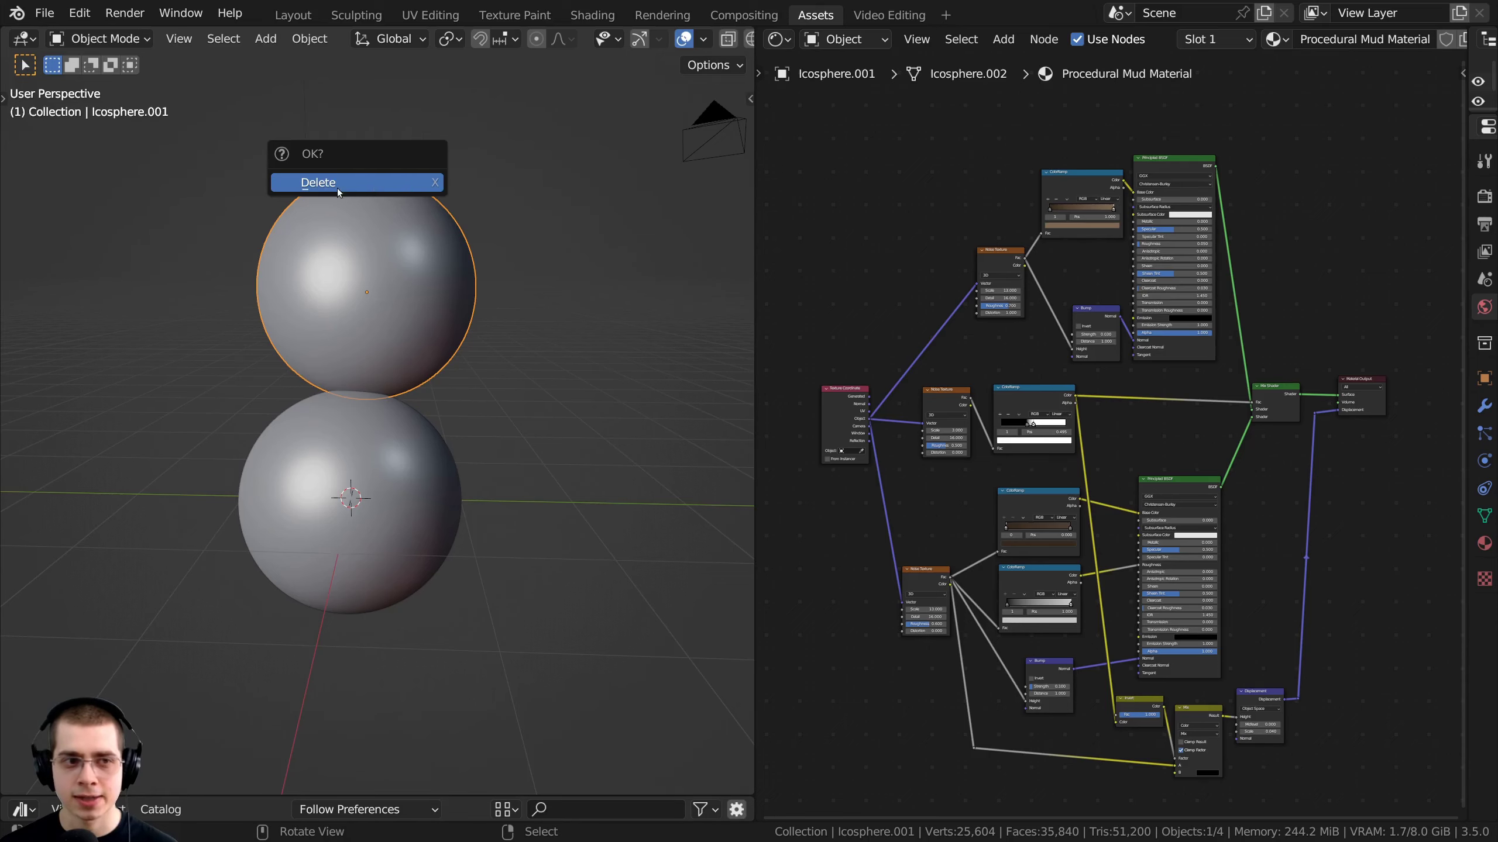
click(358, 184)
middle_drag(372, 414, 373, 361)
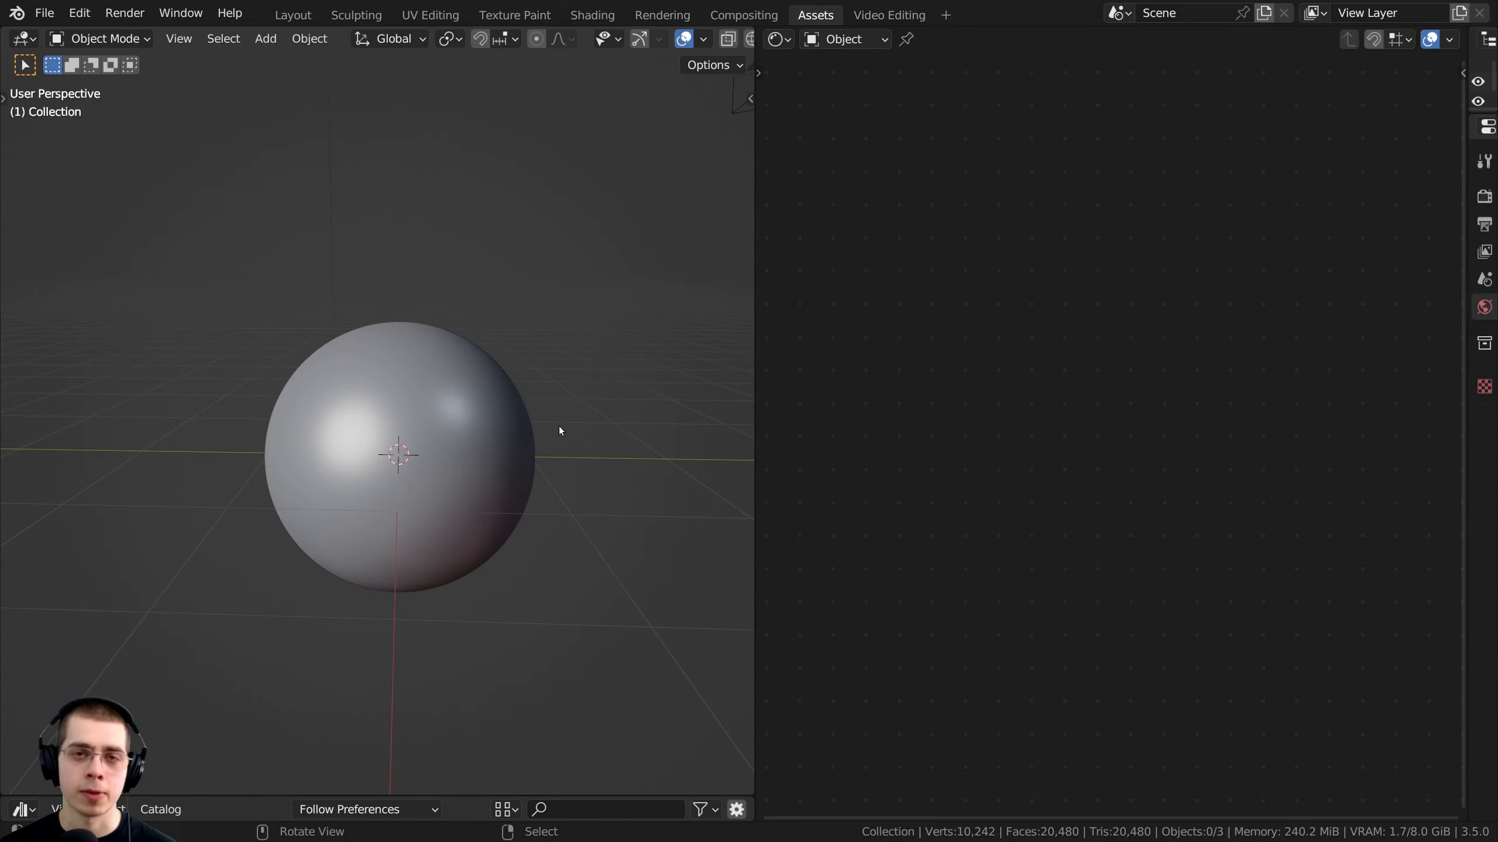
Assign Procedural Mud Material to the remaining icosphere and change the viewport shading to preview it
click(417, 452)
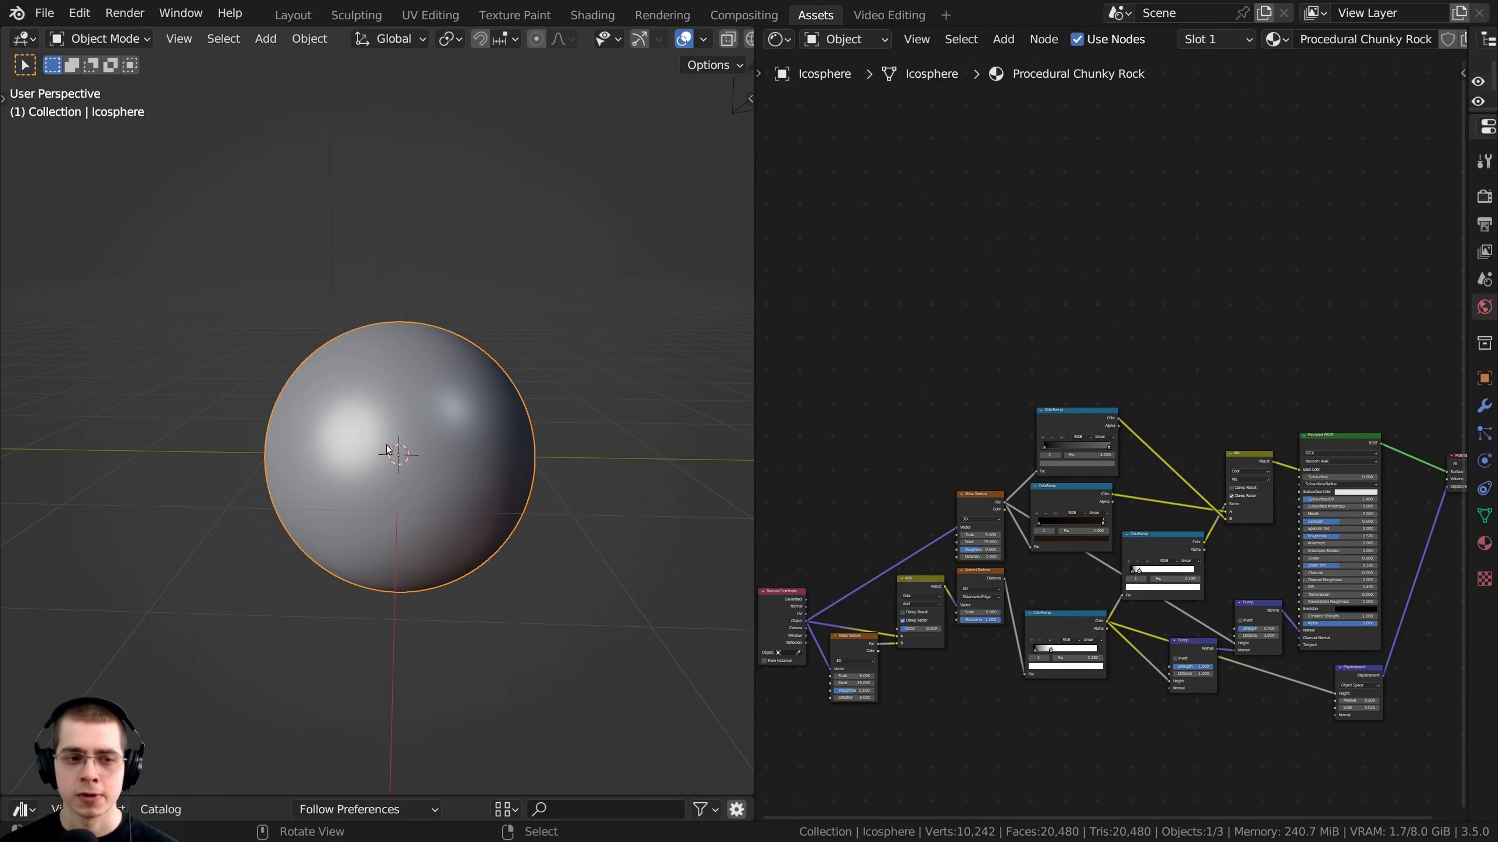
scroll(1224, 313, down, 2)
middle_drag(1224, 313, 1177, 281)
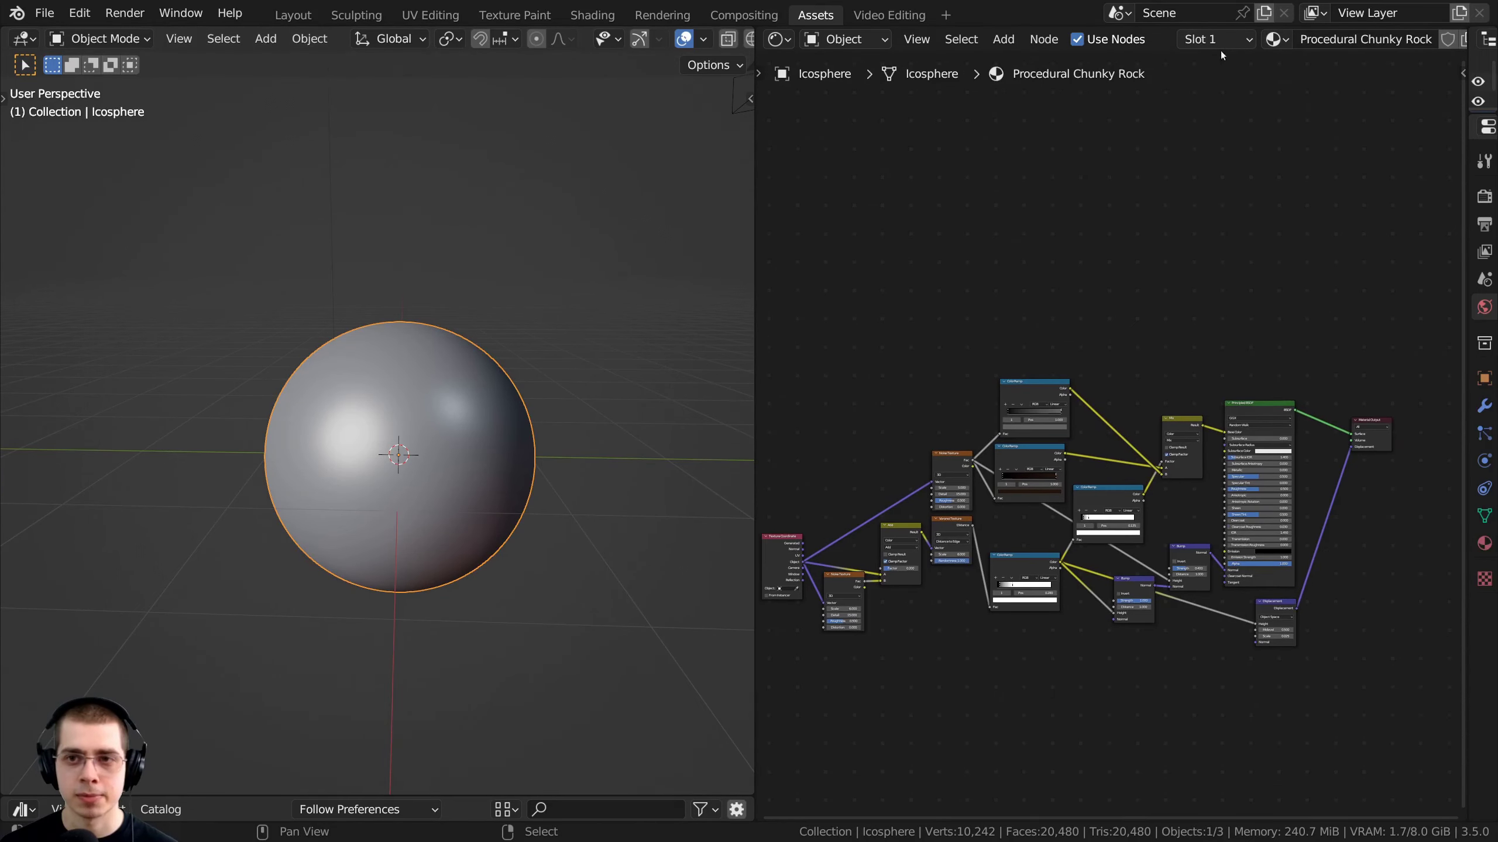
click(1275, 39)
click(1143, 201)
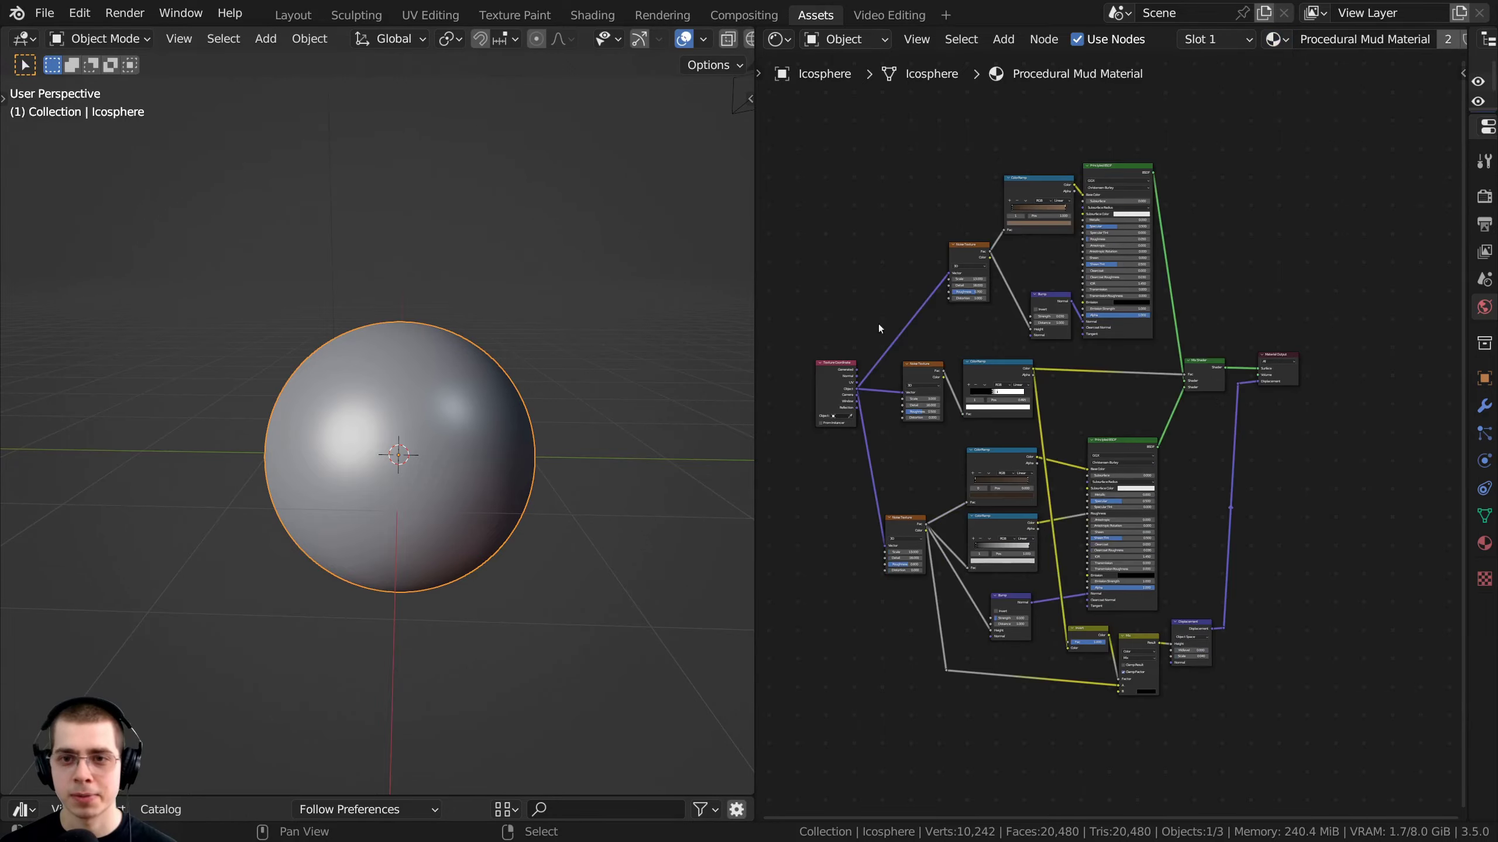
middle_drag(566, 383, 539, 394)
key(z)
click(472, 499)
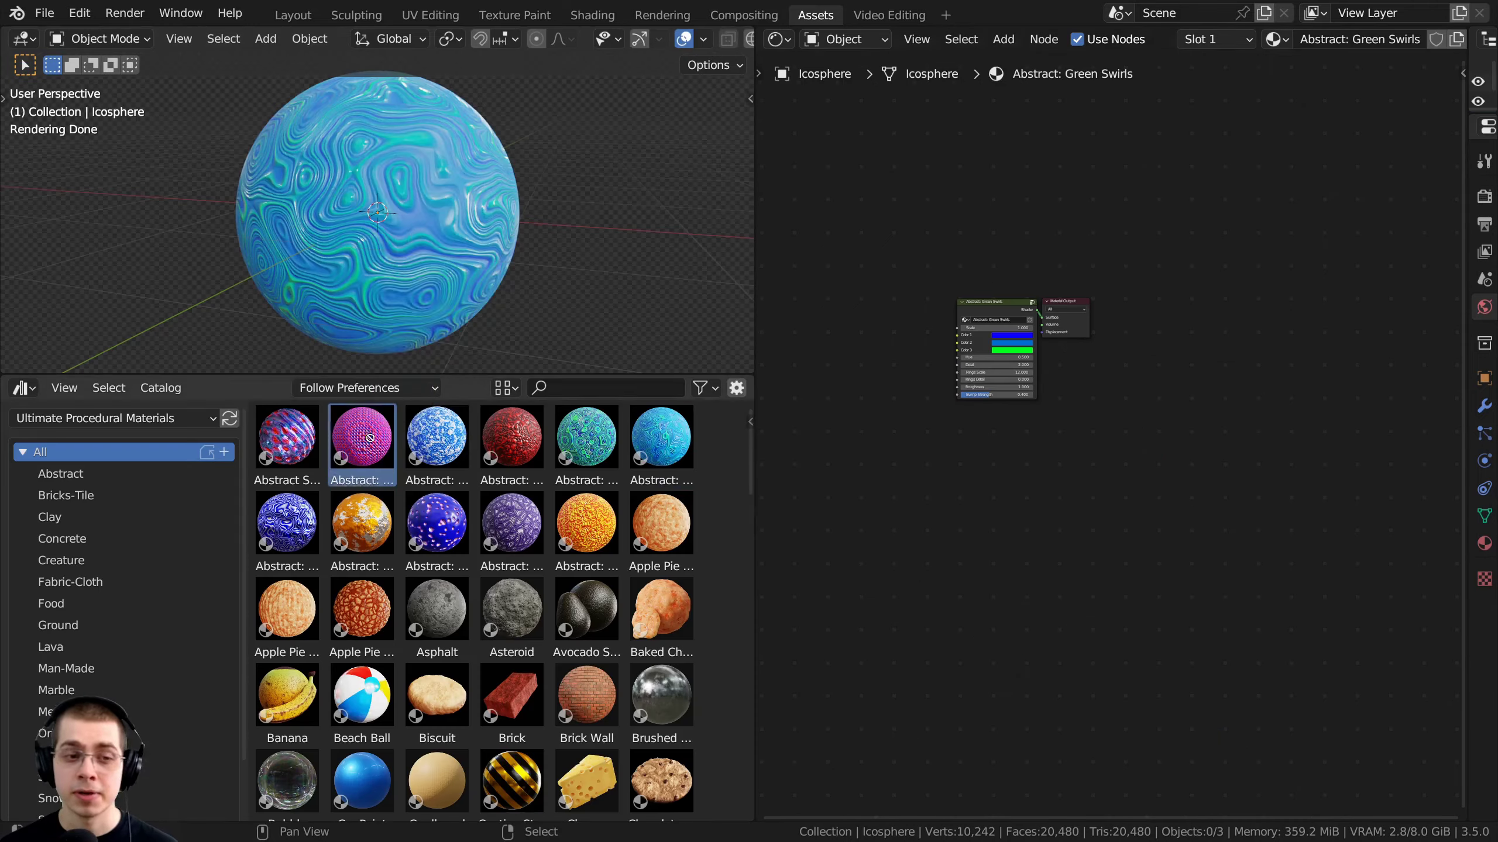
Try several abstract materials from the Ultimate Procedural Materials library on the icosphere, including Purple Blobs and Metal Swirl
drag(369, 438, 392, 224)
drag(437, 438, 389, 259)
drag(436, 522, 370, 207)
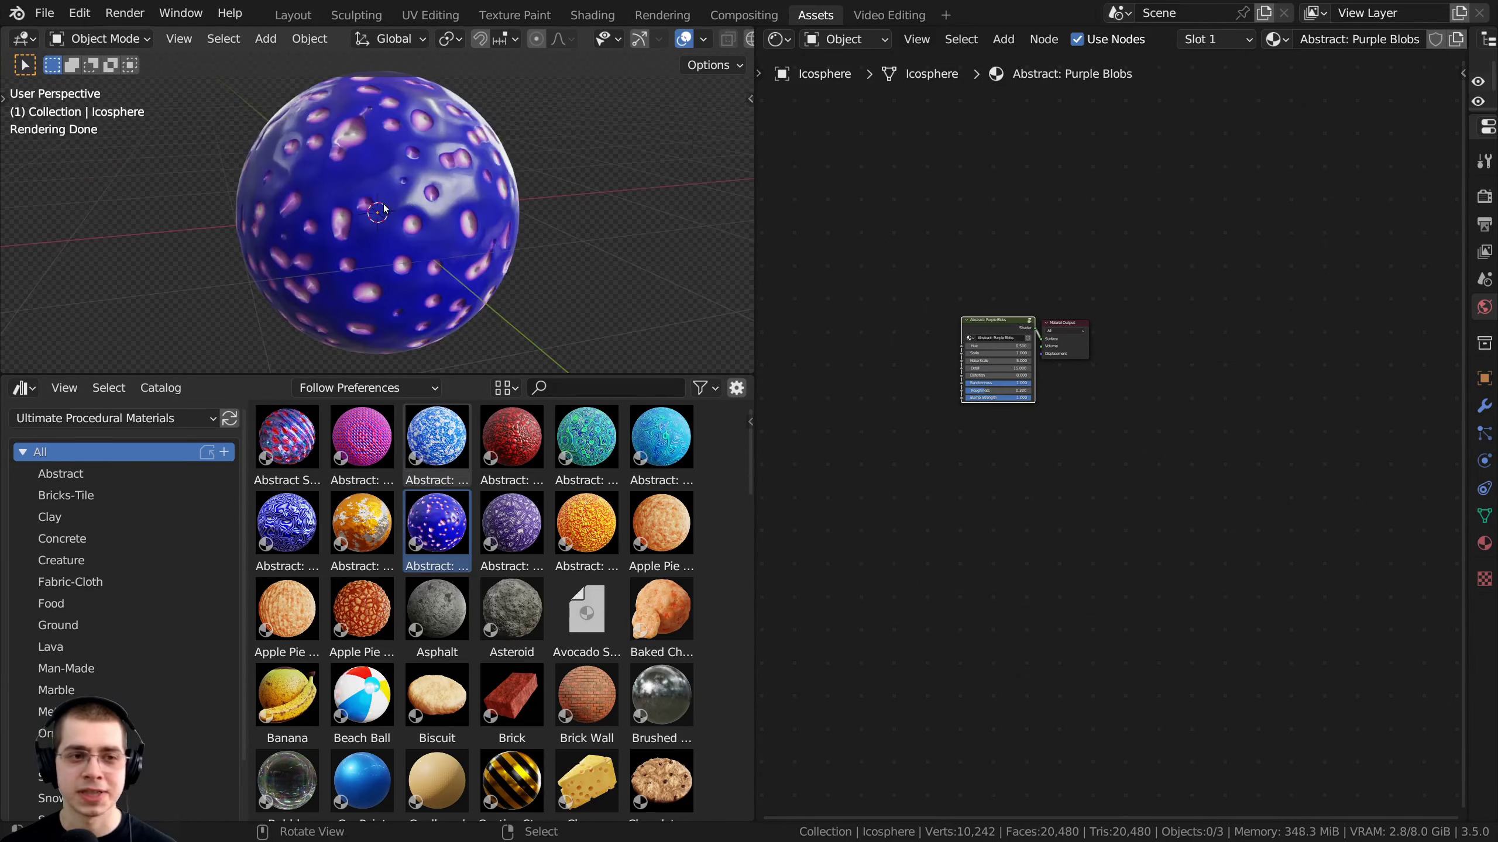
drag(295, 506, 386, 289)
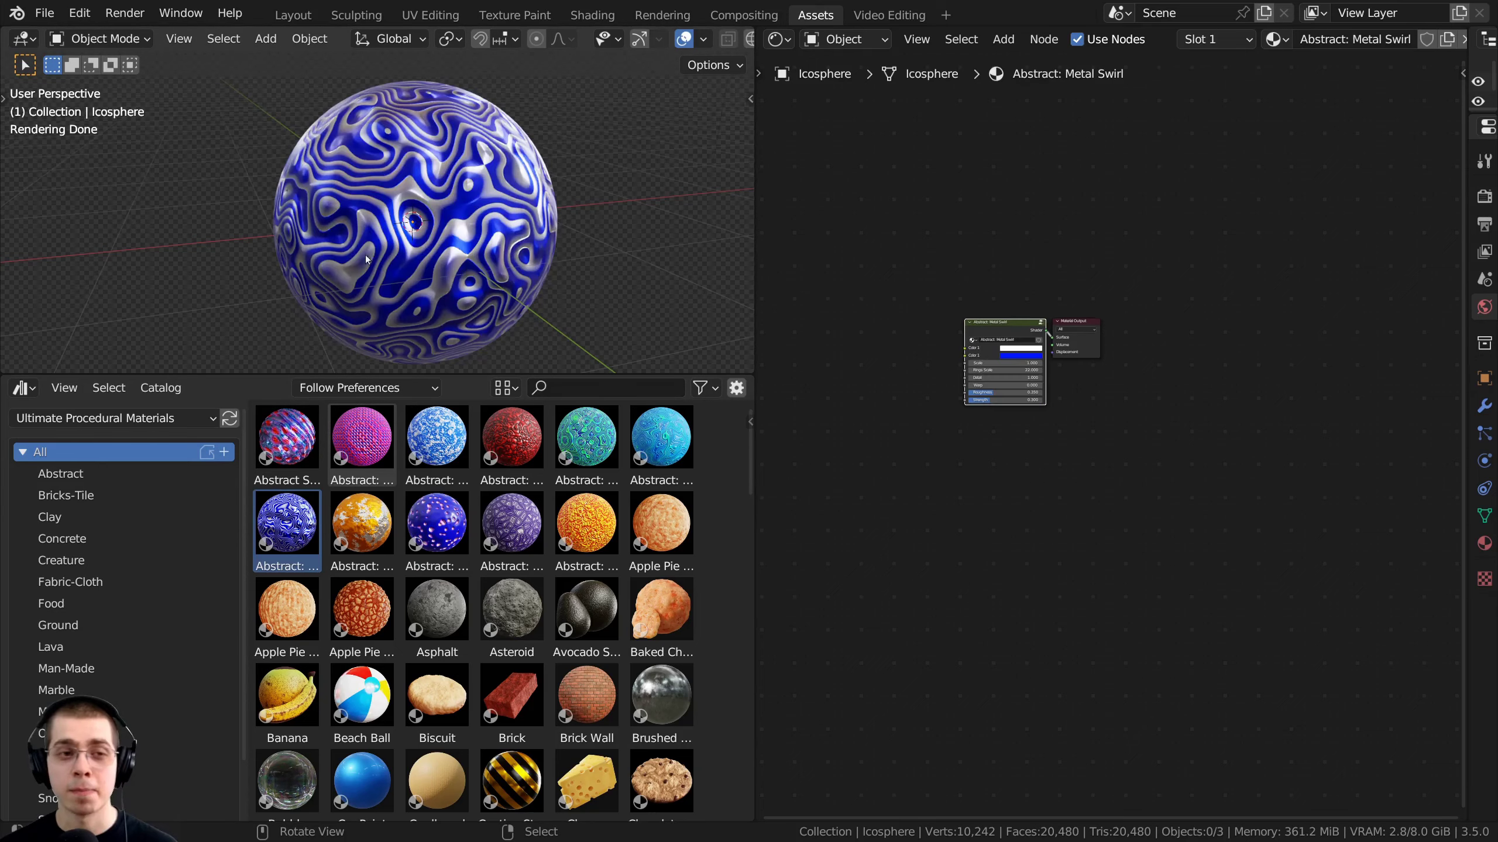
Widen the asset browser area and apply the Extreme Rusty Metal material to the icosphere while browsing the library
scroll(659, 533, down, 2)
scroll(748, 501, down, 6)
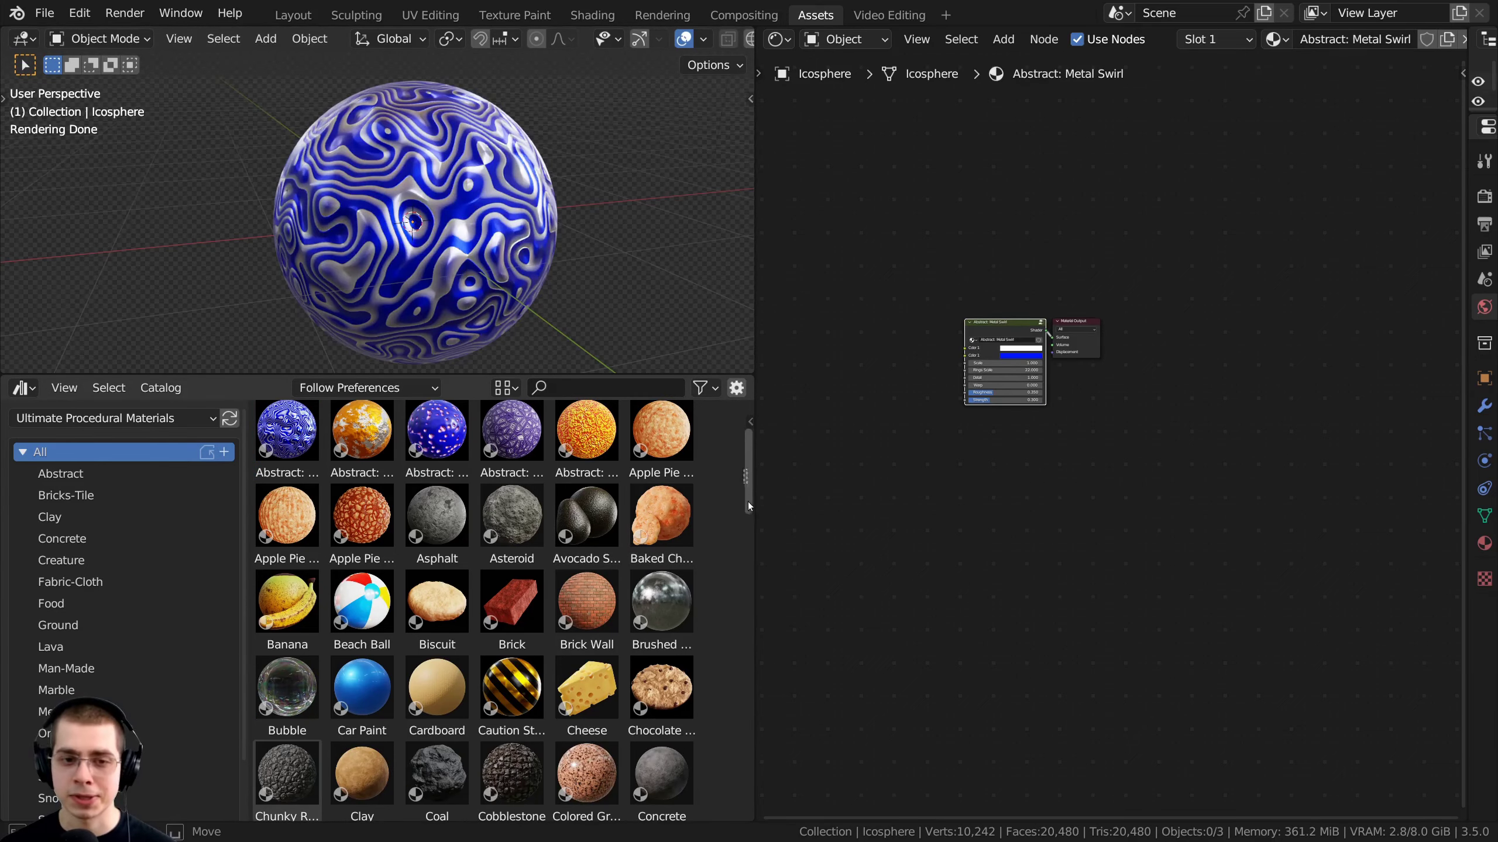
drag(742, 573, 742, 451)
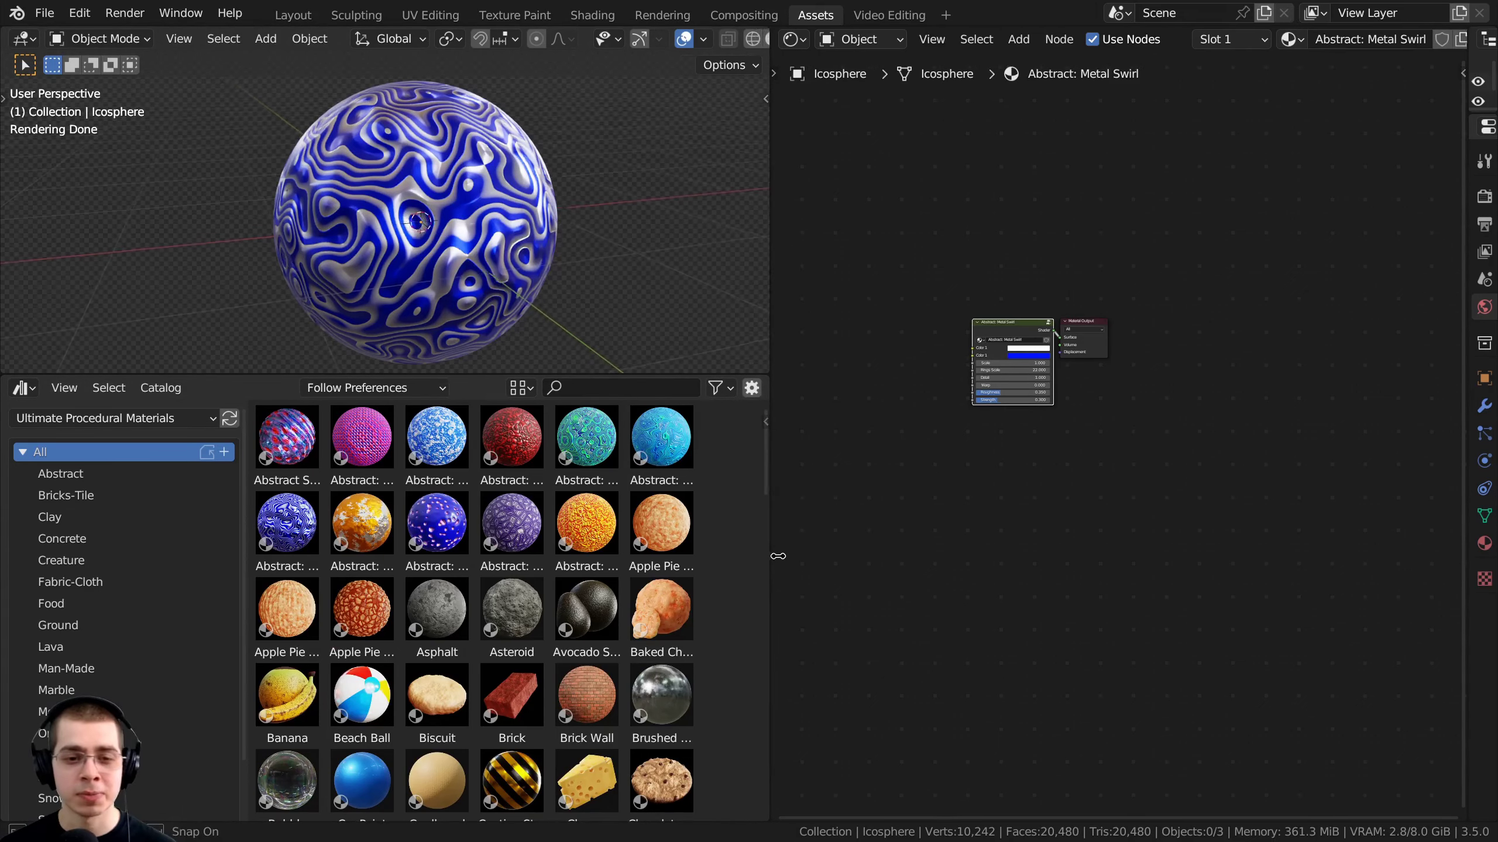
drag(755, 555, 797, 556)
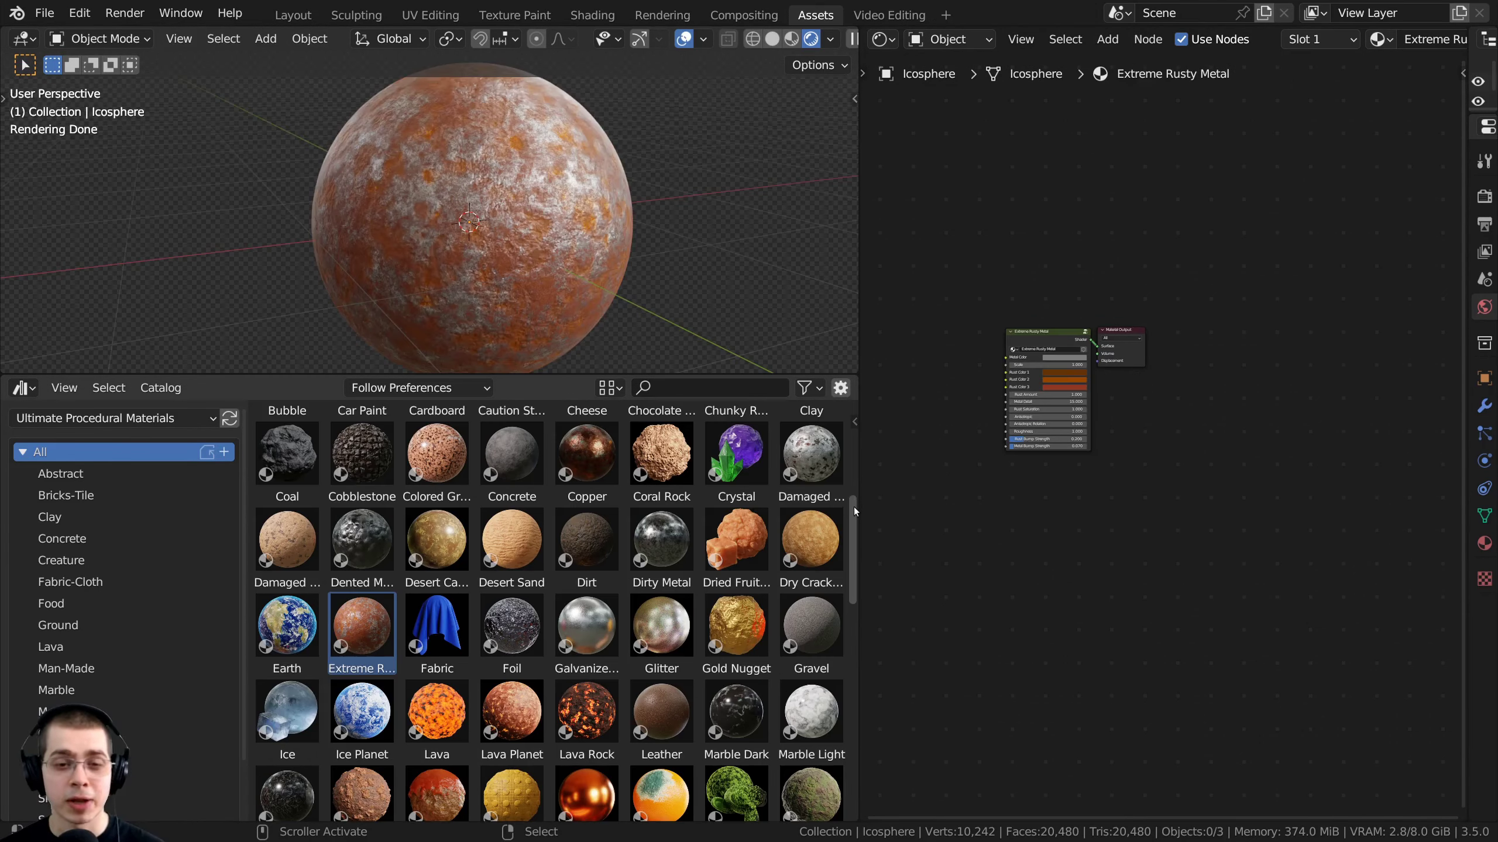
scroll(844, 426, up, 6)
mouse_move(844, 426)
mouse_down()
mouse_move(861, 731)
mouse_move(855, 407)
mouse_up()
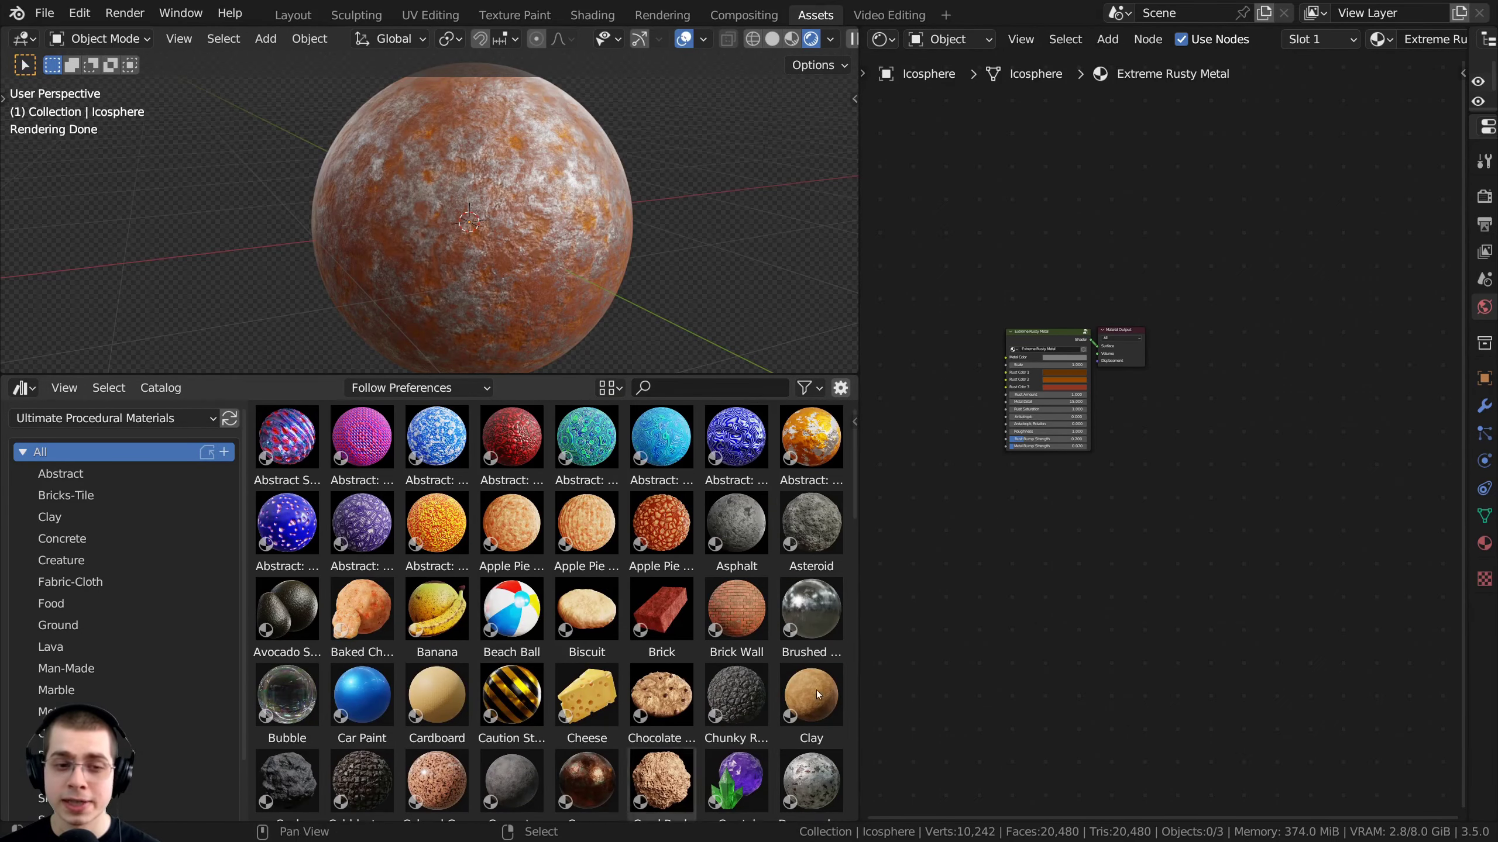
Apply the Abstract: Green Raindrops material to the icosphere and show the library's Creature catalog
click(586, 439)
scroll(45, 547, down, 2)
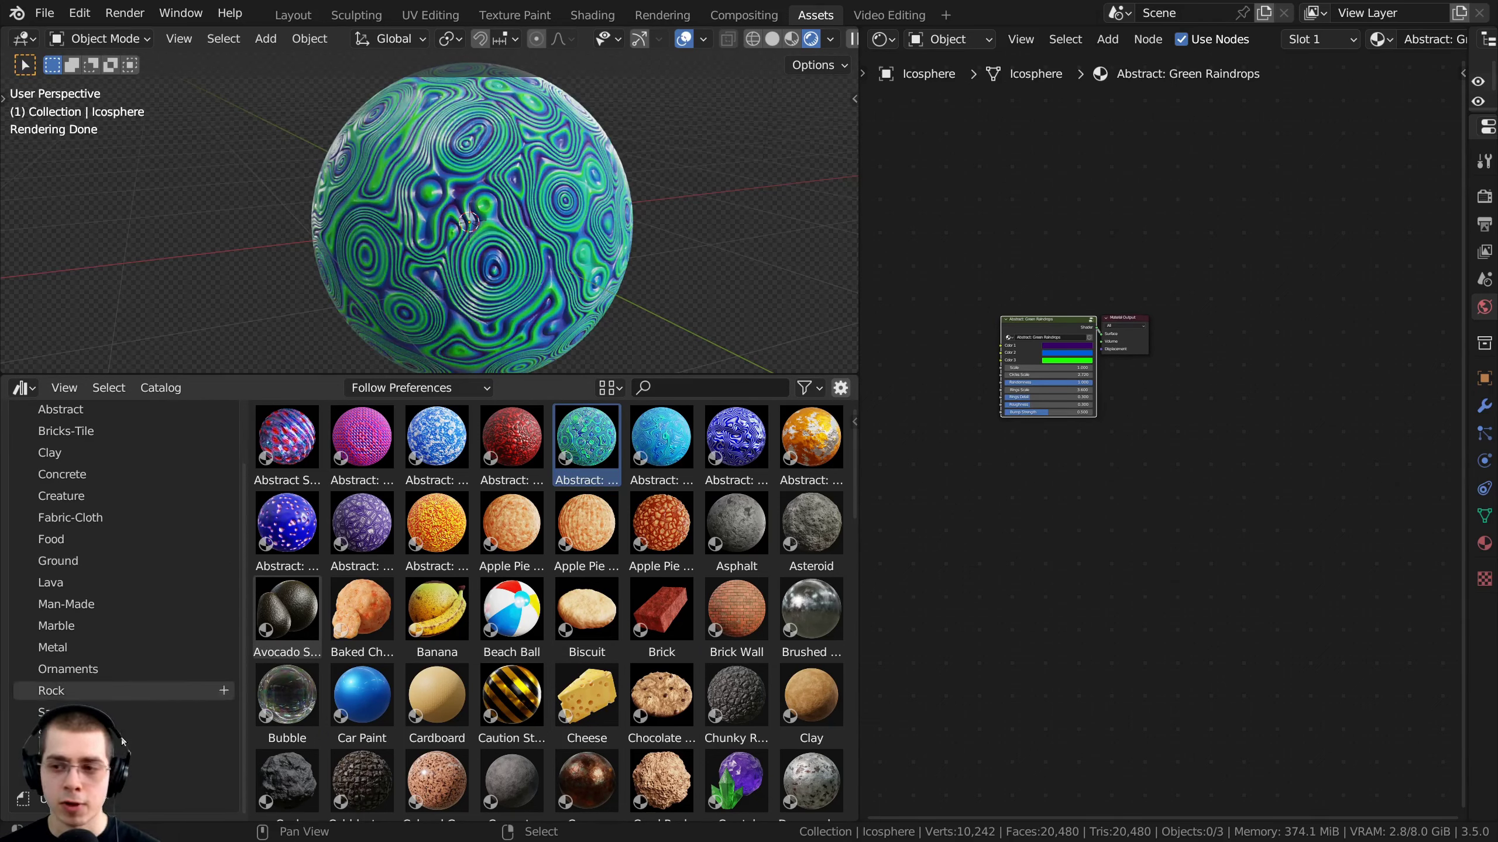
click(118, 559)
click(109, 498)
scroll(101, 592, up, 3)
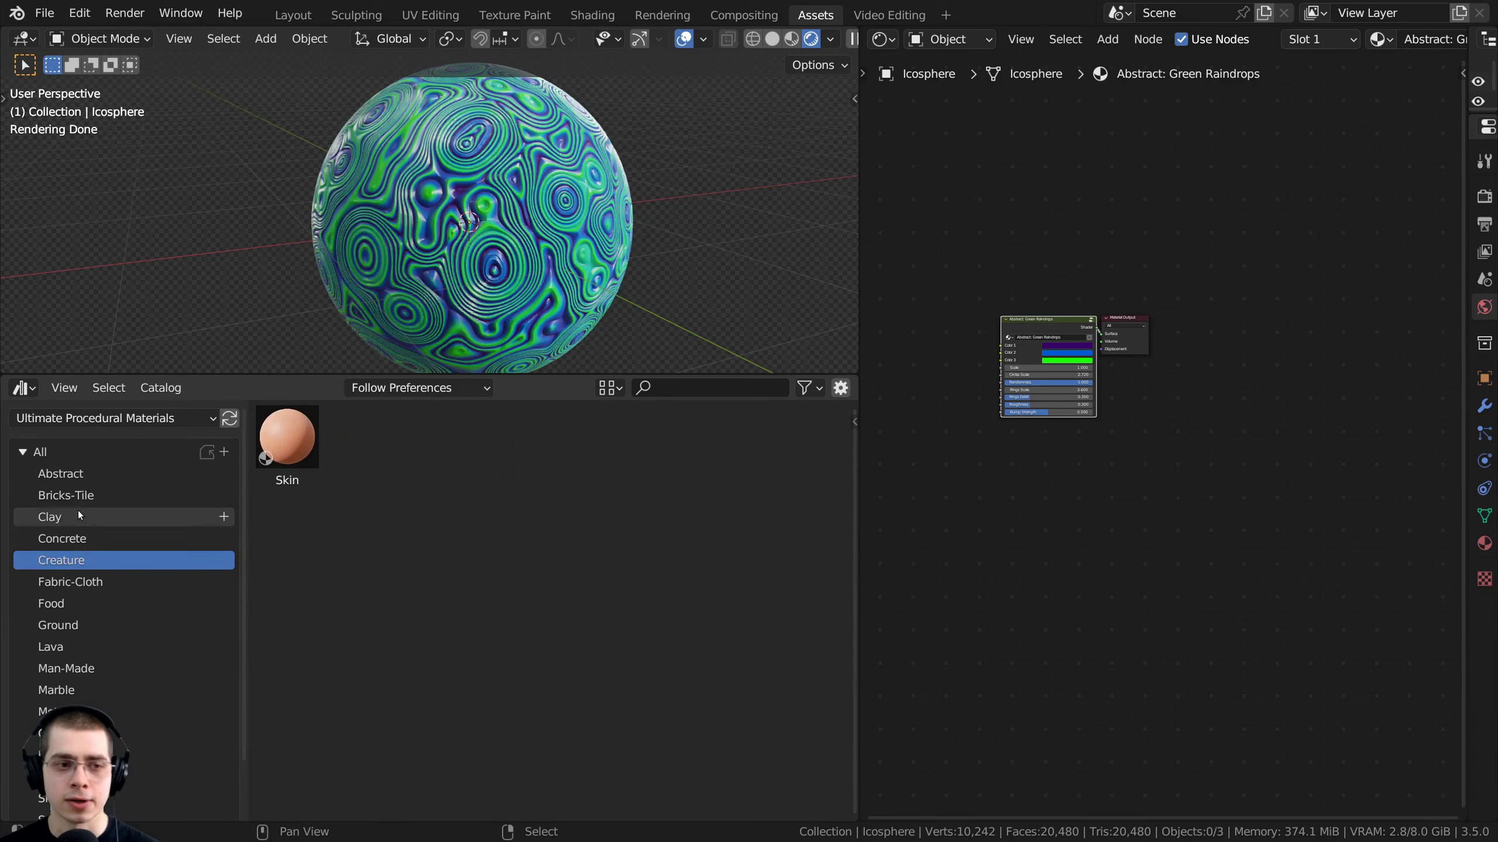
Browse the material catalogs and apply Soft Clay (Brown) from the Clay catalog to the icosphere
click(78, 539)
click(80, 560)
click(82, 602)
click(77, 538)
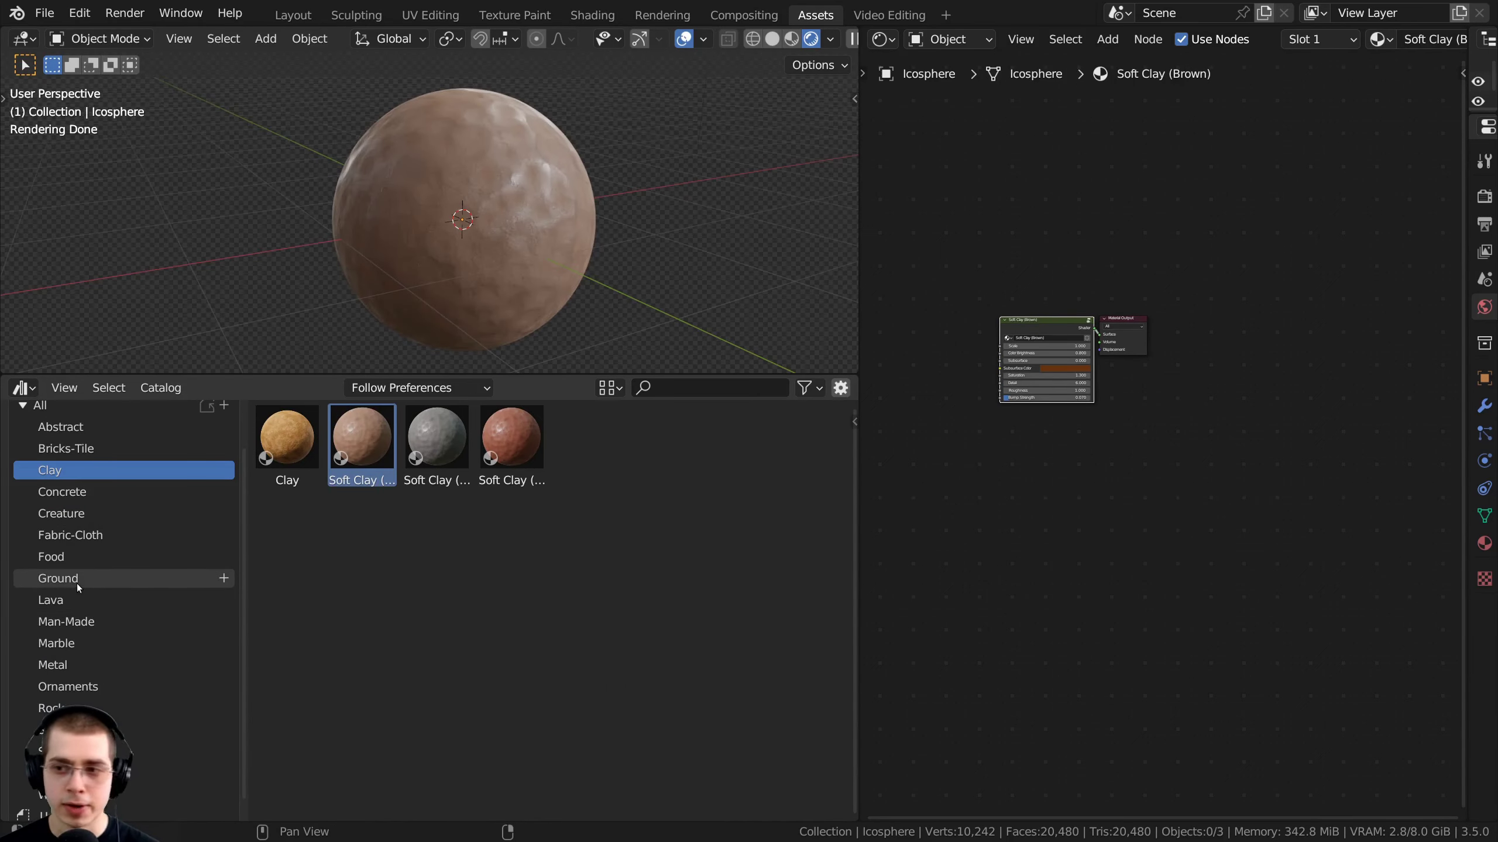
Apply the Dirt material from the Ground catalog to the icosphere and try a different Scale in its shader group
click(77, 583)
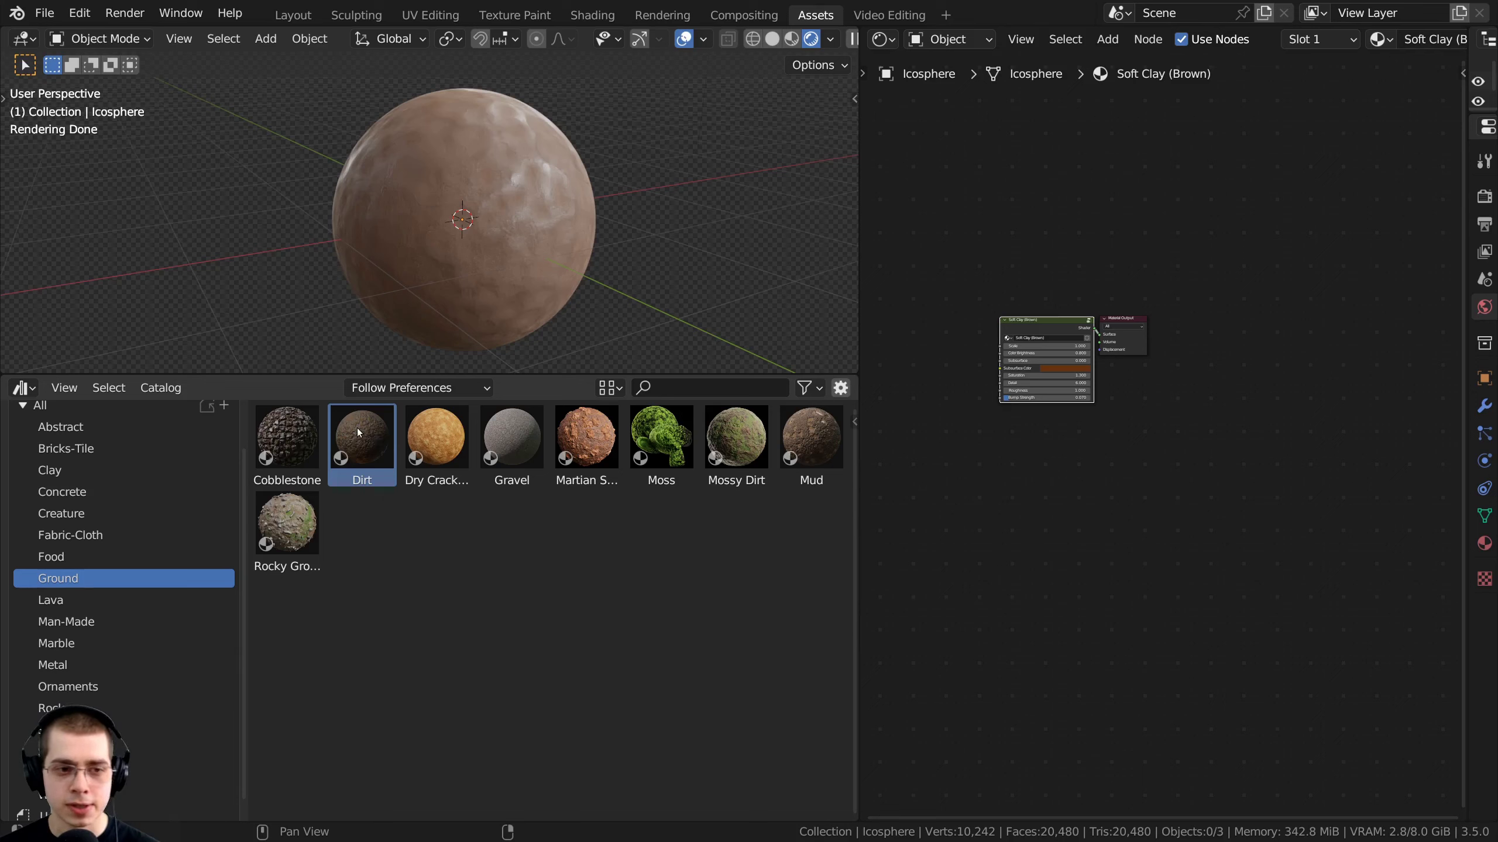
drag(358, 453, 470, 183)
key(Home)
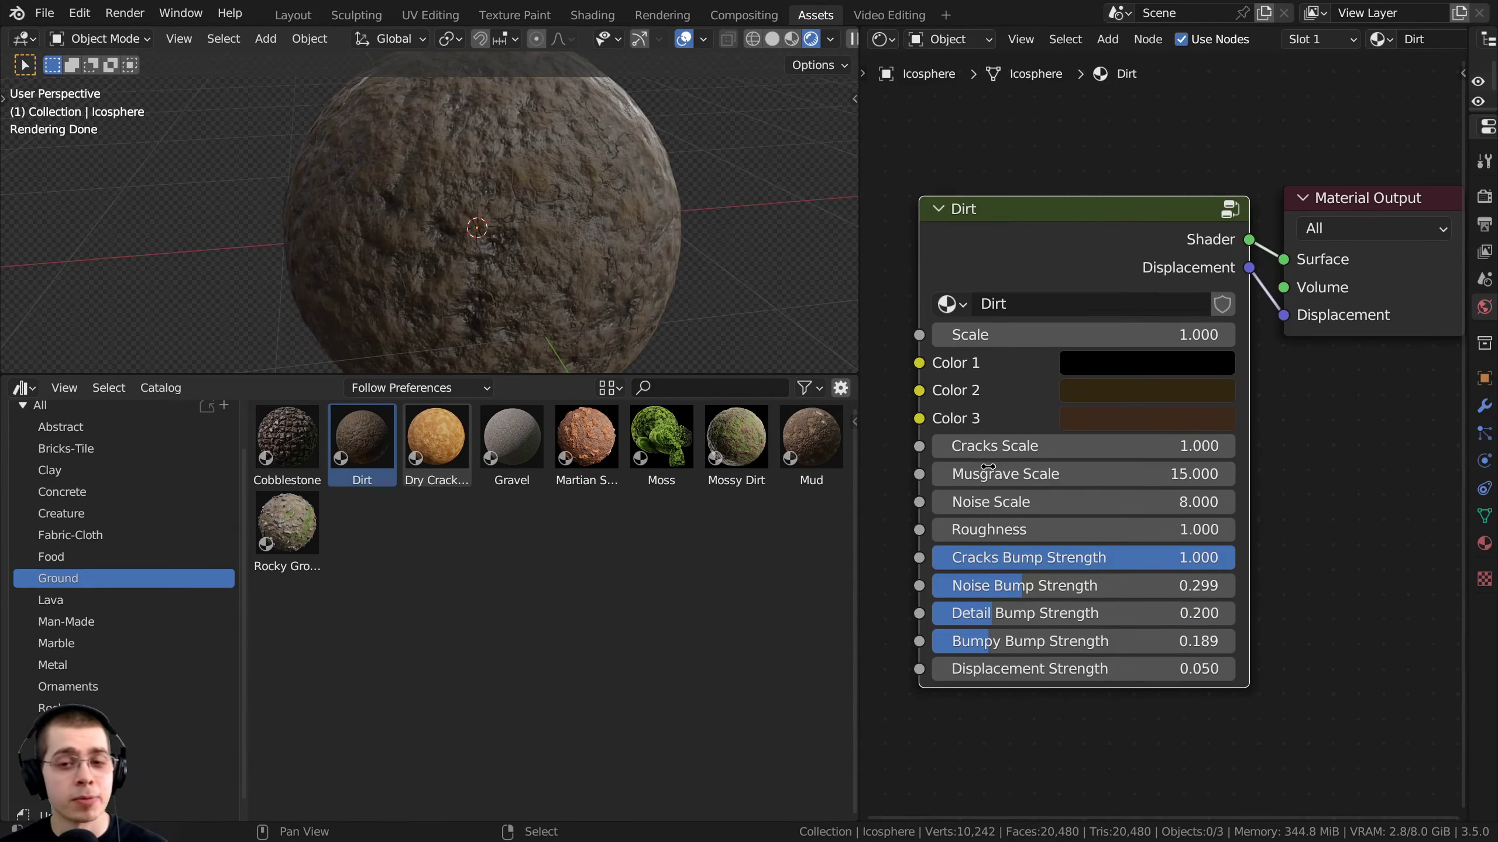
drag(1062, 335, 1086, 335)
right_click(1086, 335)
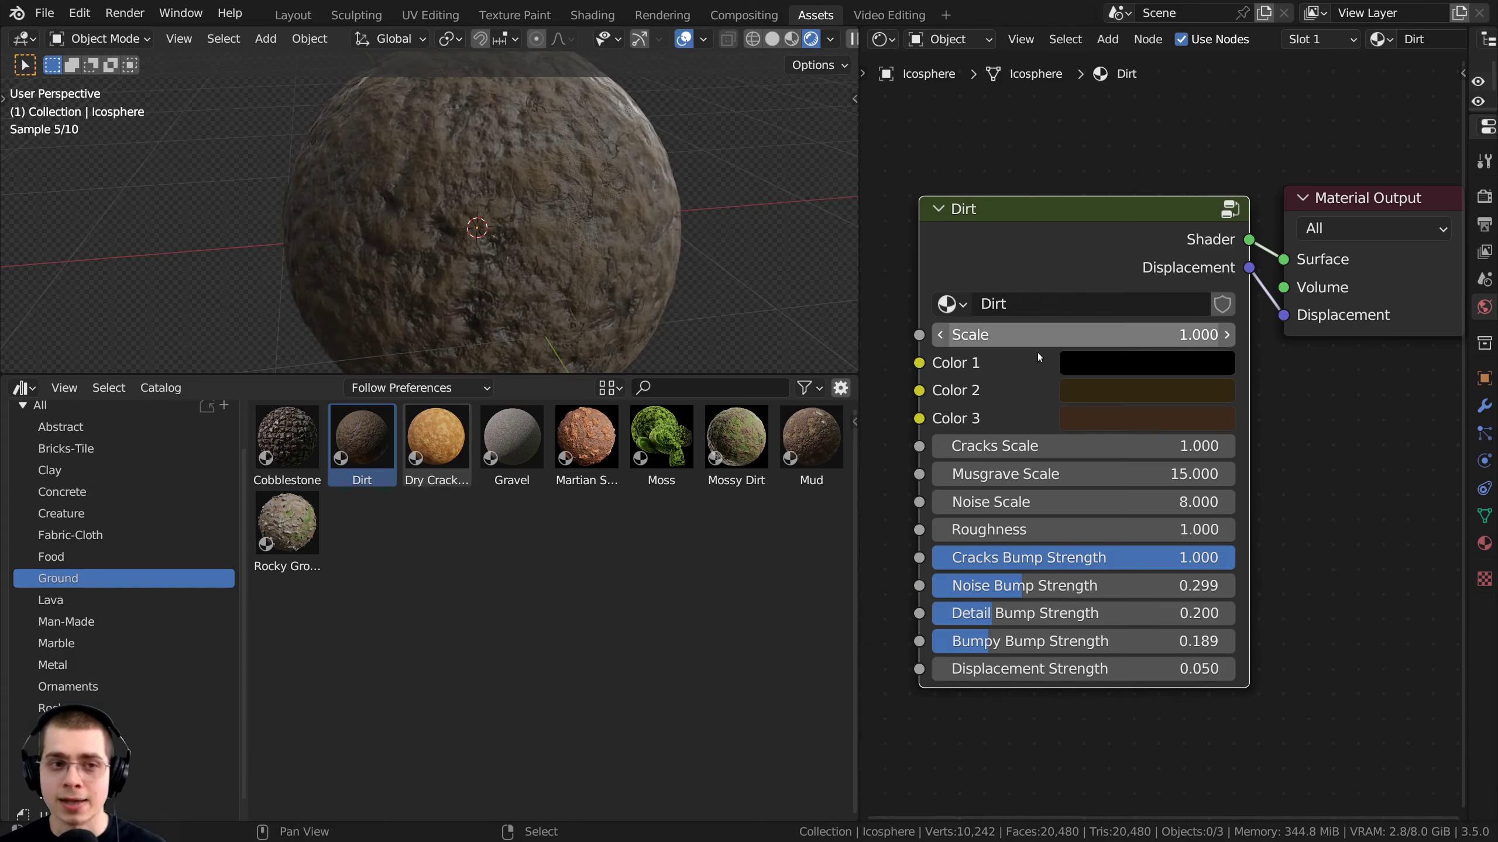
Apply the Dry Cracked Ground material to the icosphere and try changing its Scale, Cracks Scale and Noise Scale
drag(445, 462, 575, 233)
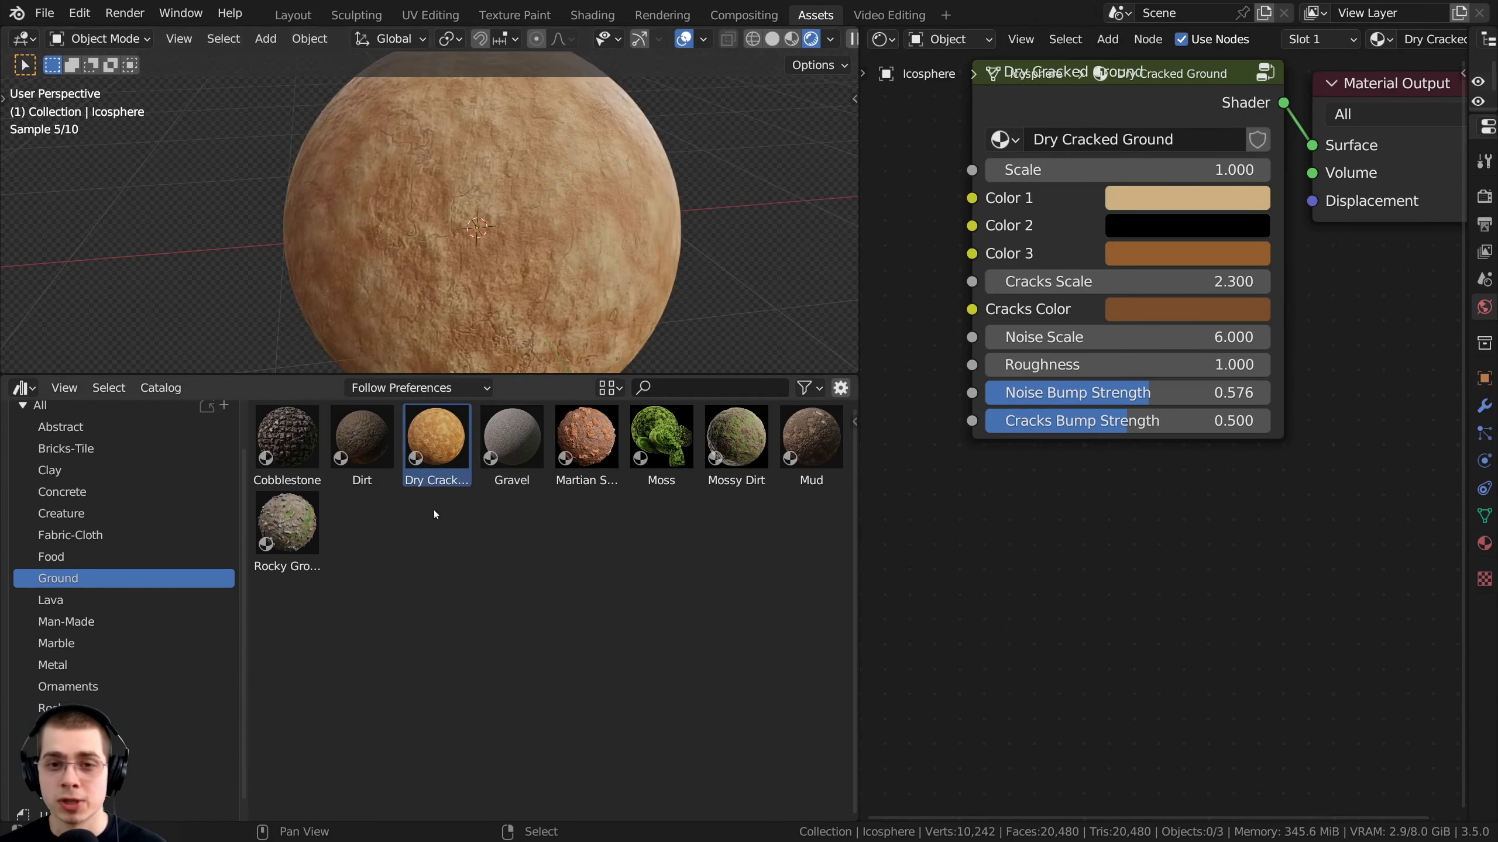
middle_drag(1131, 283, 1085, 399)
scroll(996, 295, up, 2)
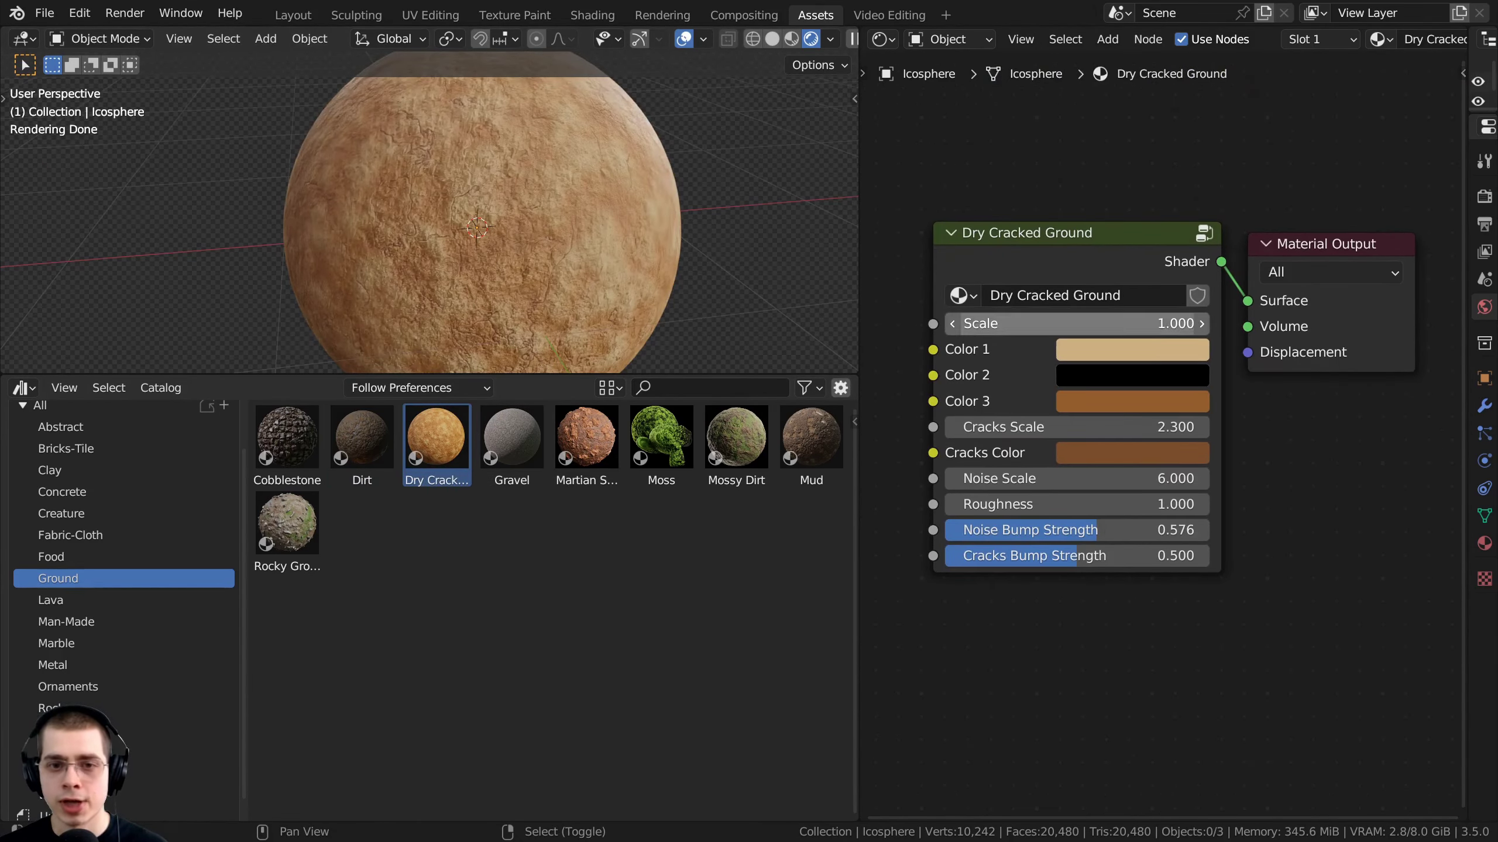
shift+drag(1003, 325, 1055, 324)
right_click(1012, 327)
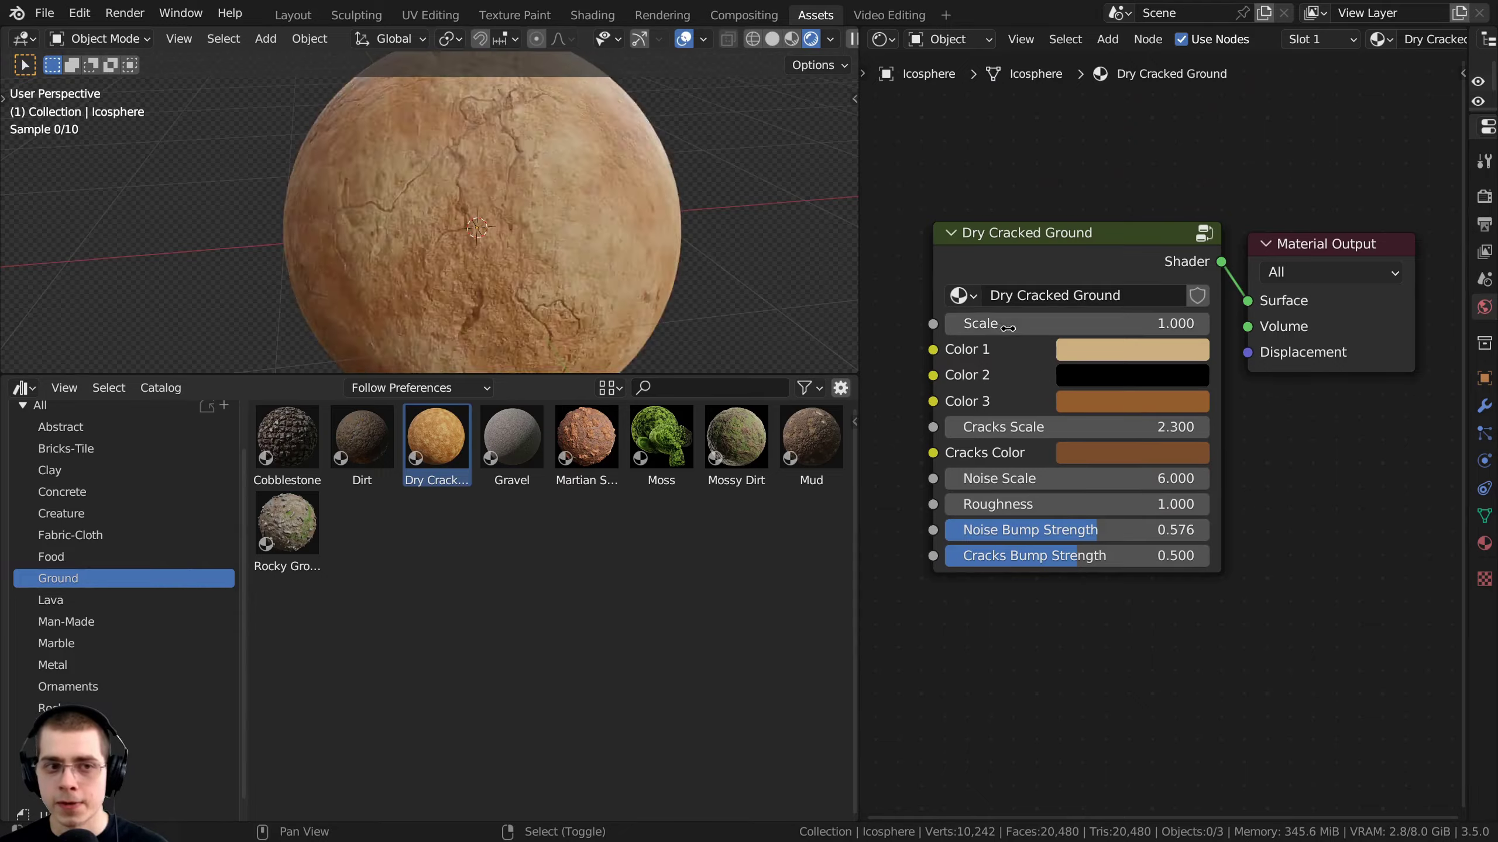
mouse_move(1024, 428)
mouse_down()
mouse_move(1073, 429)
mouse_move(1013, 429)
mouse_up()
right_click(1024, 429)
mouse_move(1026, 480)
mouse_down()
mouse_move(1041, 479)
mouse_move(1011, 478)
mouse_up()
Apply the Martian Surface material to the icosphere and inspect its displaced surface up close
drag(586, 436, 515, 283)
middle_drag(584, 310, 532, 244)
scroll(530, 233, up, 3)
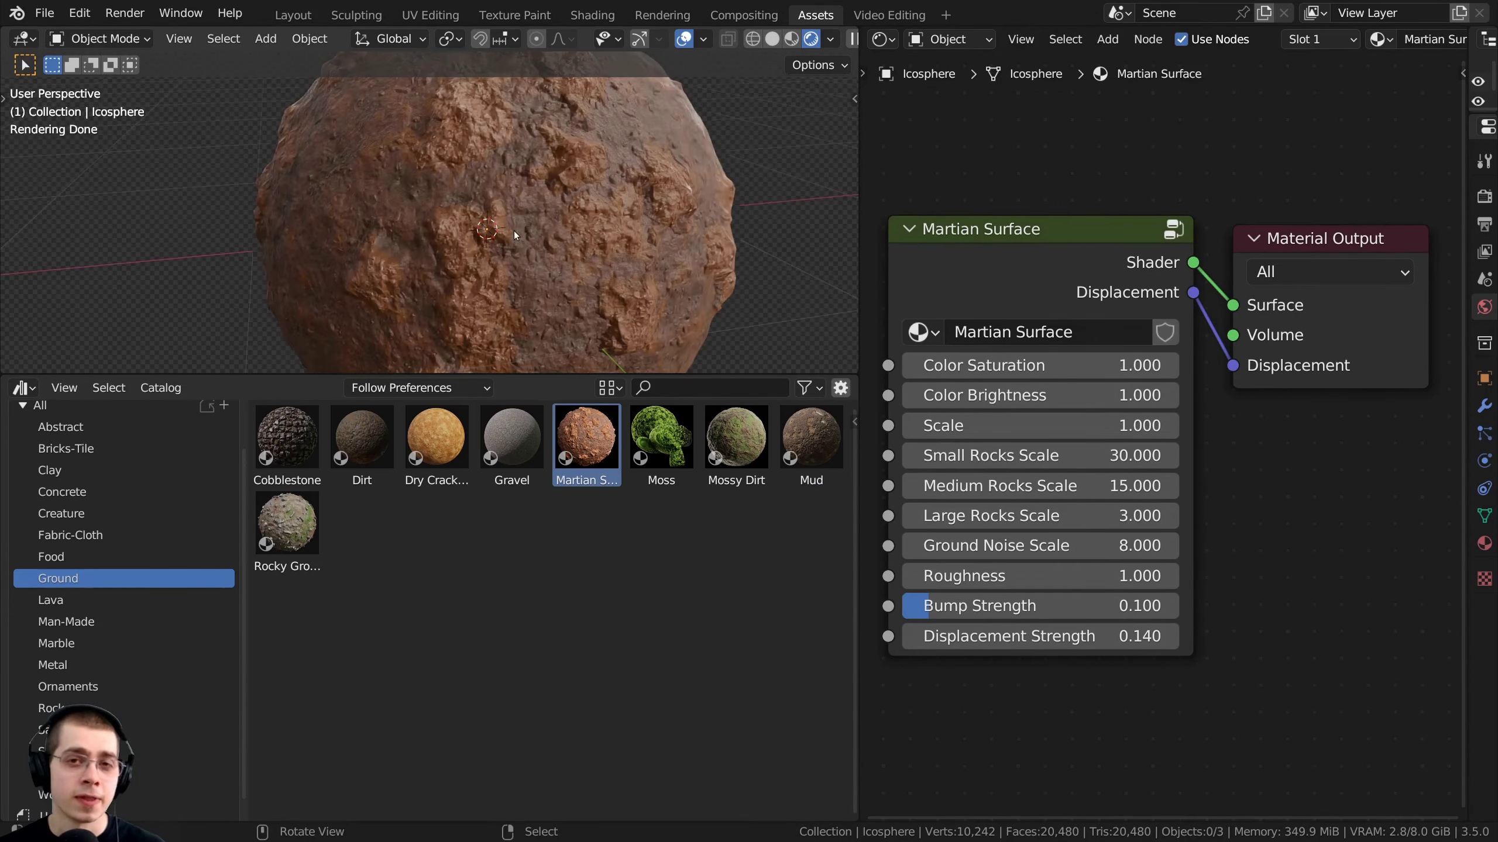
middle_drag(512, 232, 457, 252)
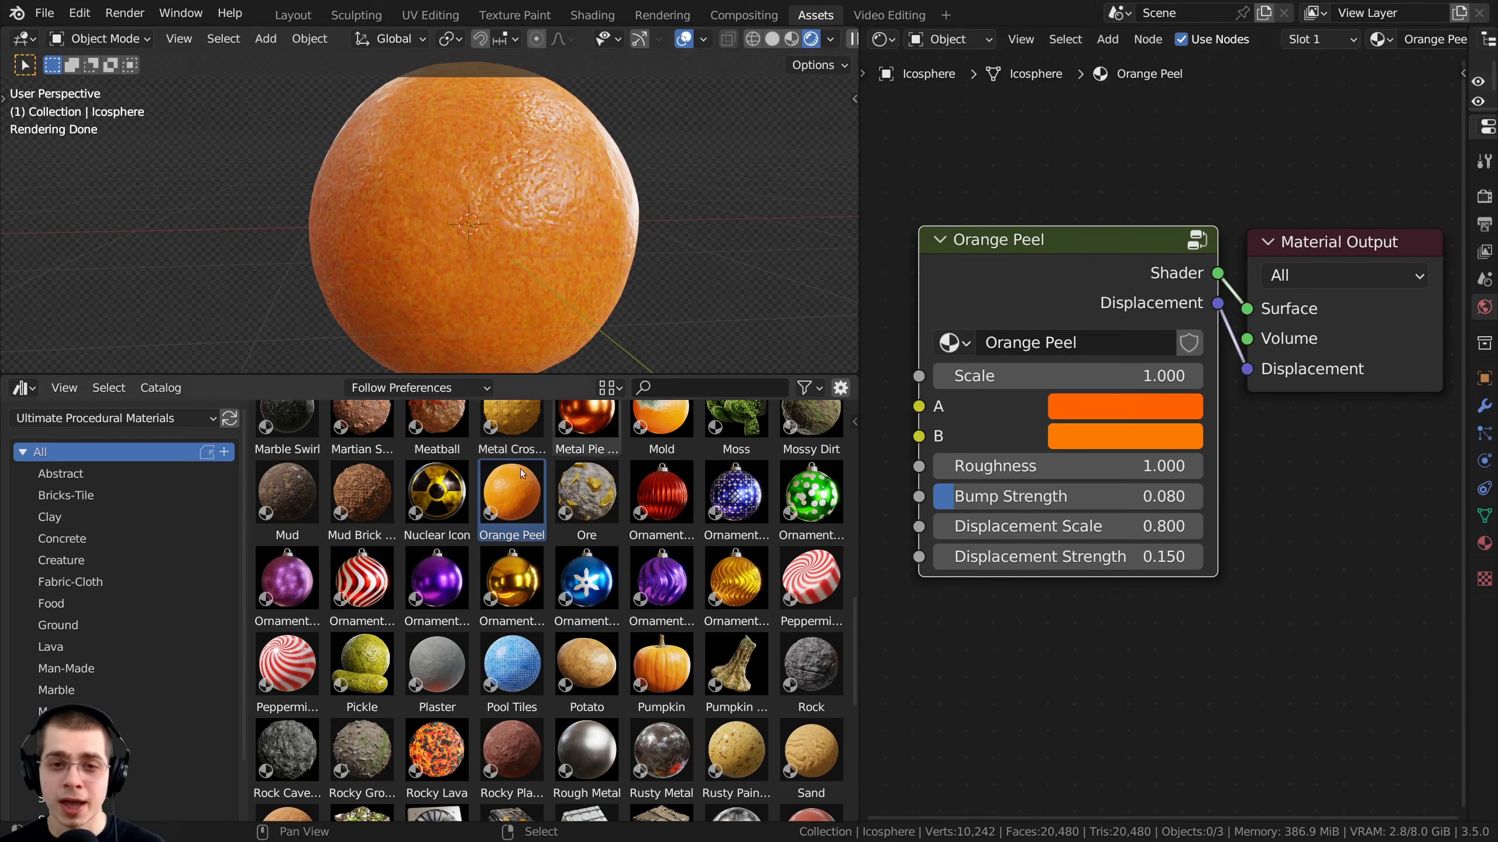
Try the Mud Brick Wall, Mud and Mossy Dirt materials from the full library on the icosphere
drag(463, 325, 465, 328)
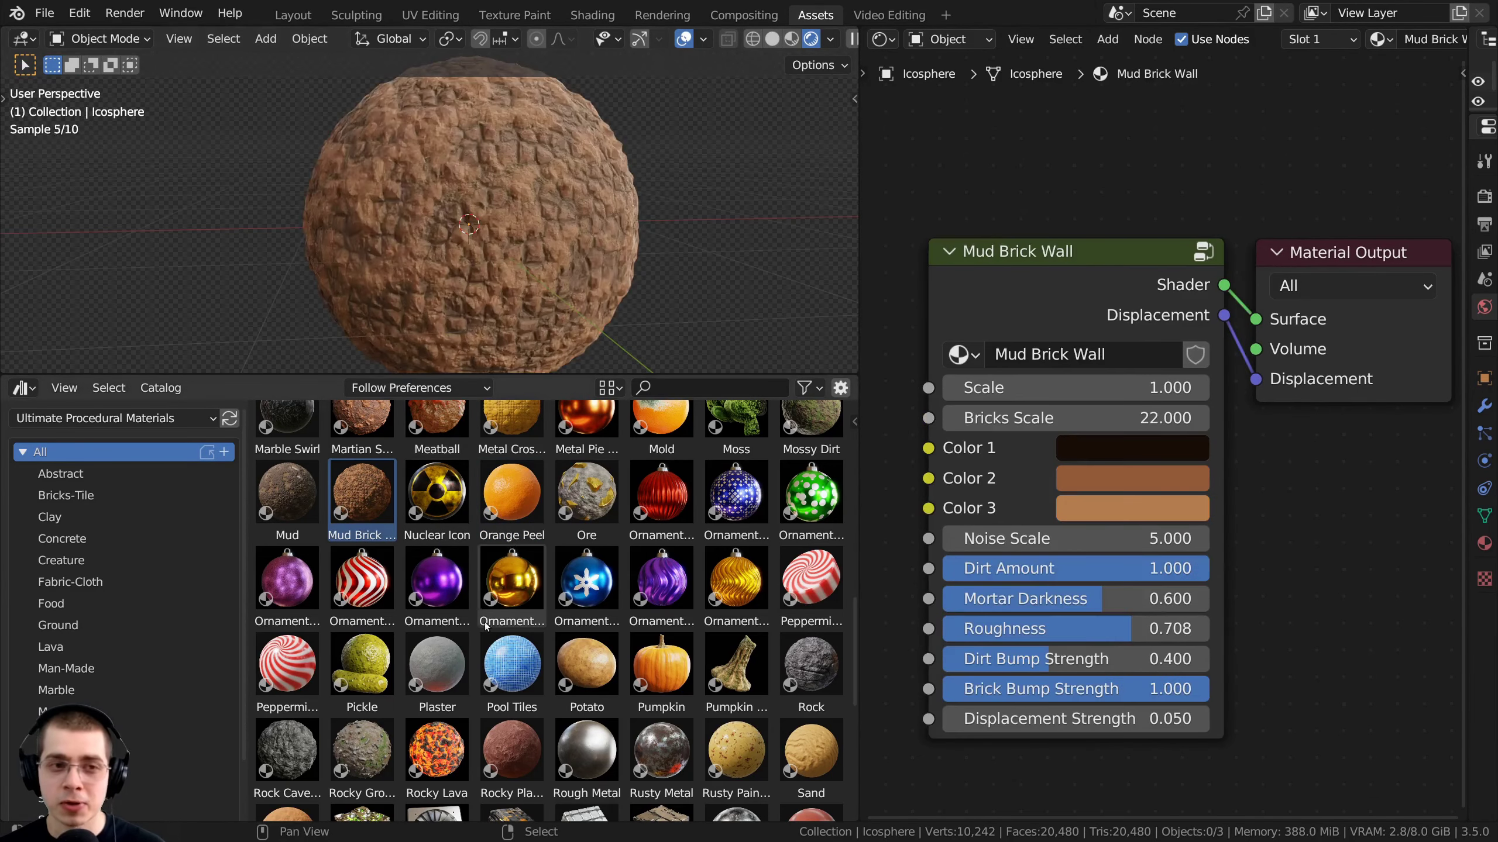
drag(350, 382, 448, 248)
scroll(759, 607, up, 3)
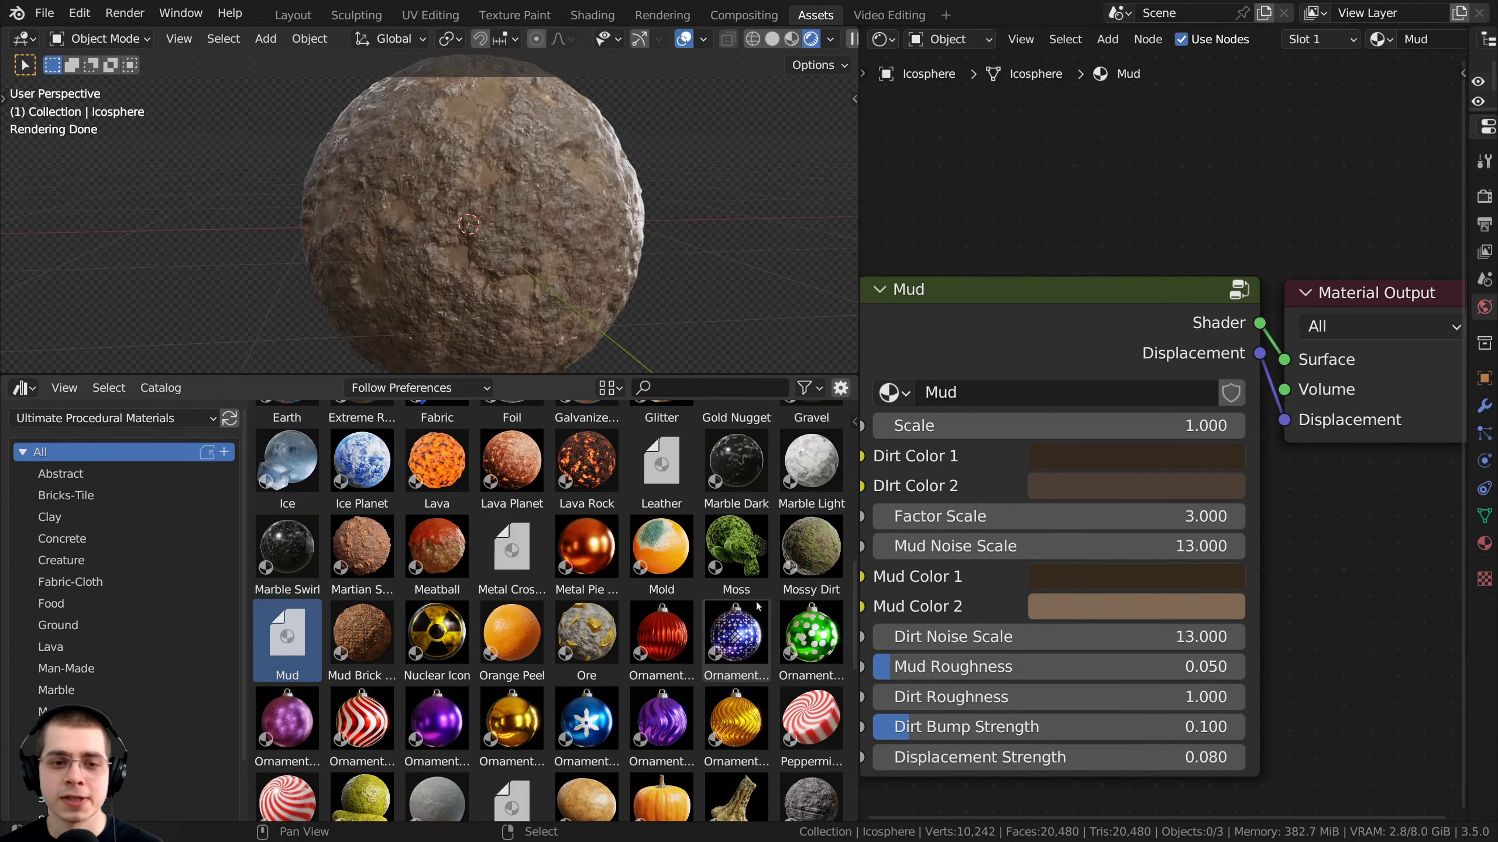
drag(783, 552, 466, 236)
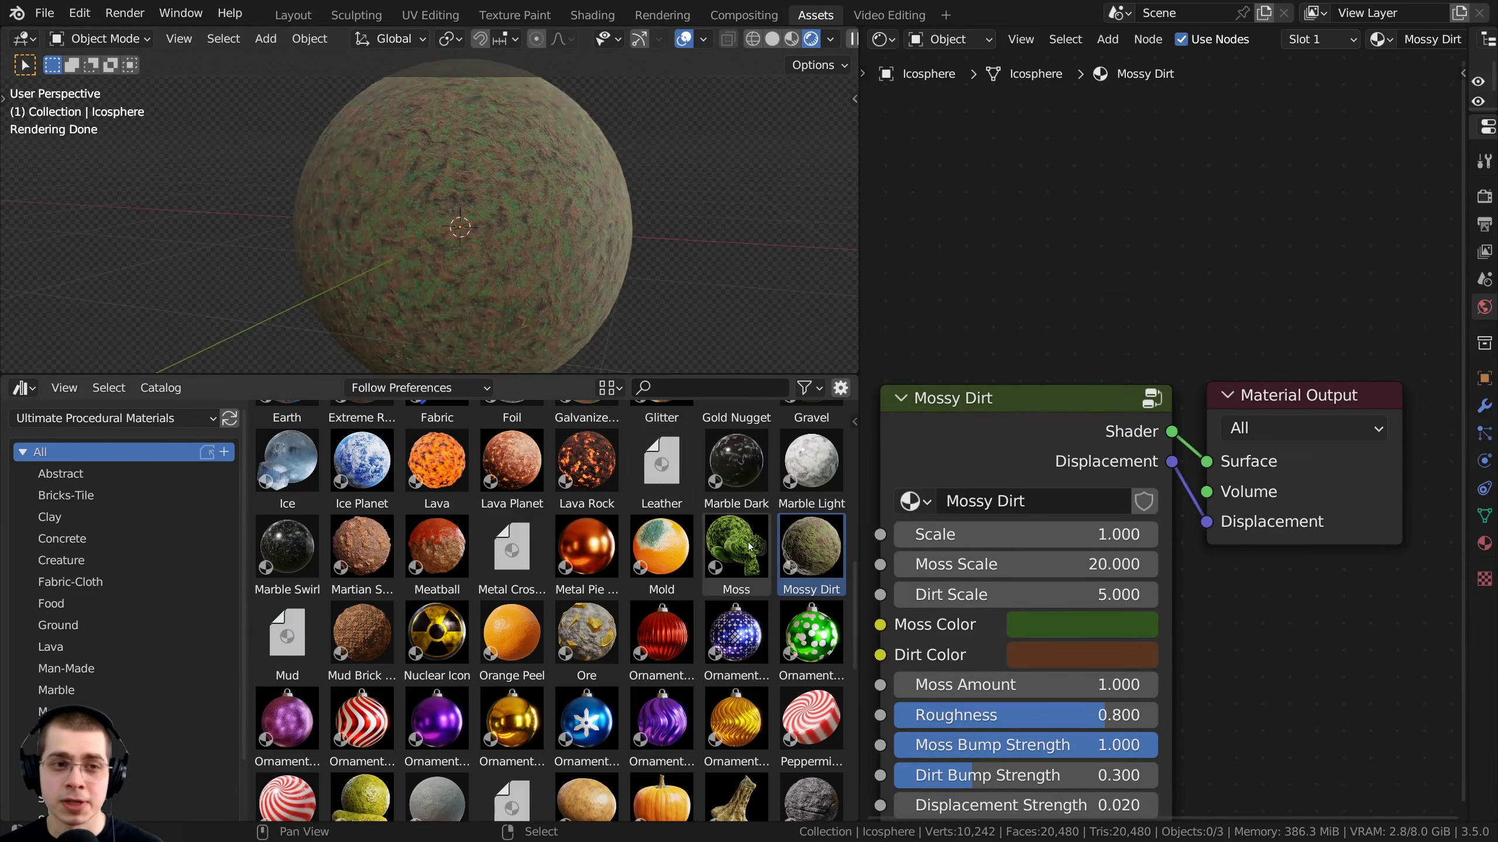
Try more library materials on the icosphere, including Coral Rock, and finish with Apple Pie Crust Edge
scroll(800, 518, up, 3)
scroll(800, 520, up, 1)
drag(851, 559, 848, 496)
drag(544, 318, 472, 236)
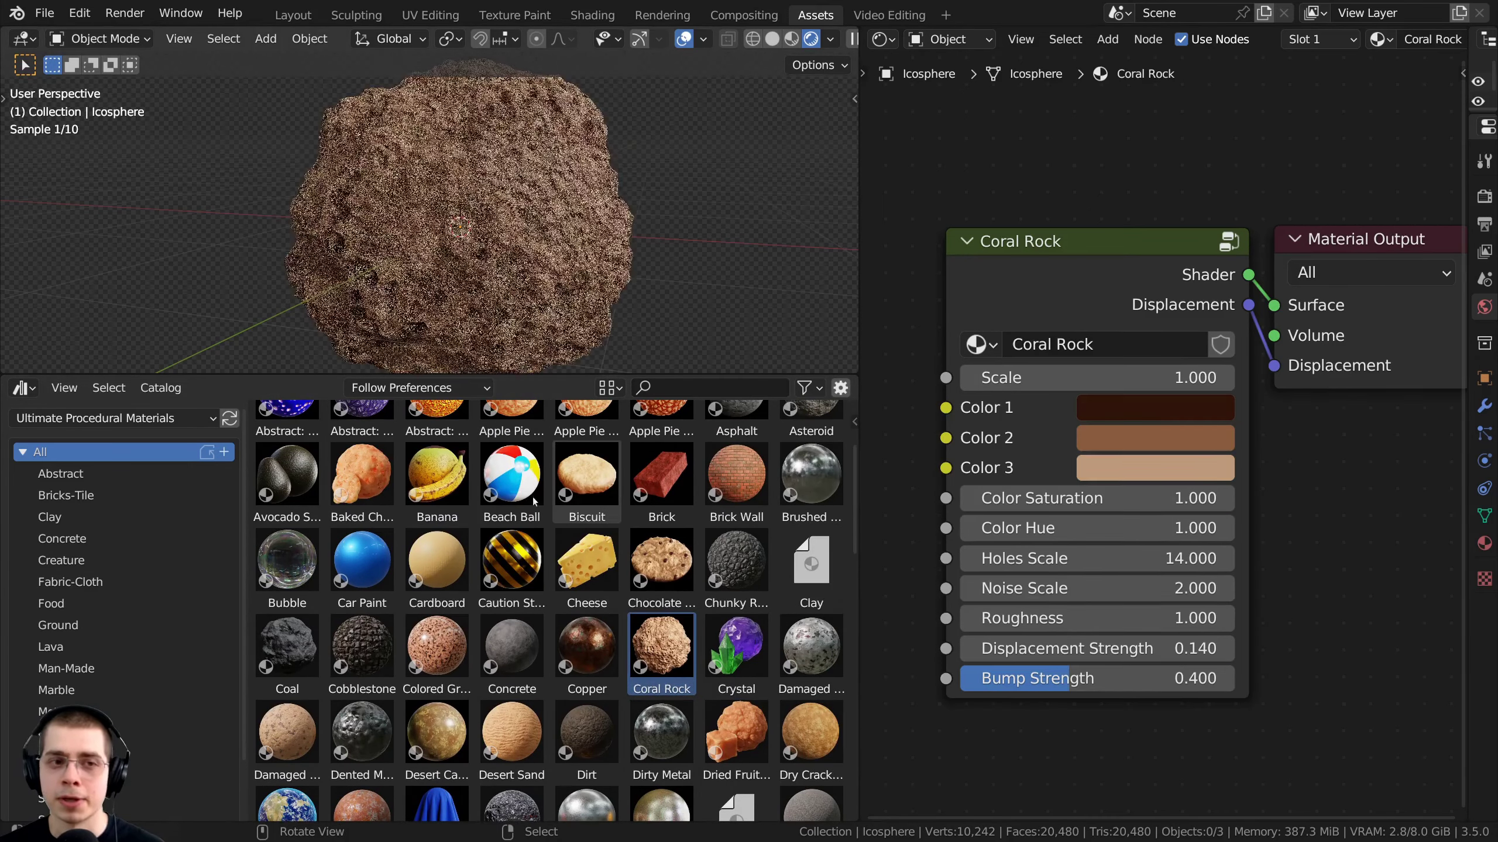
drag(511, 474, 483, 260)
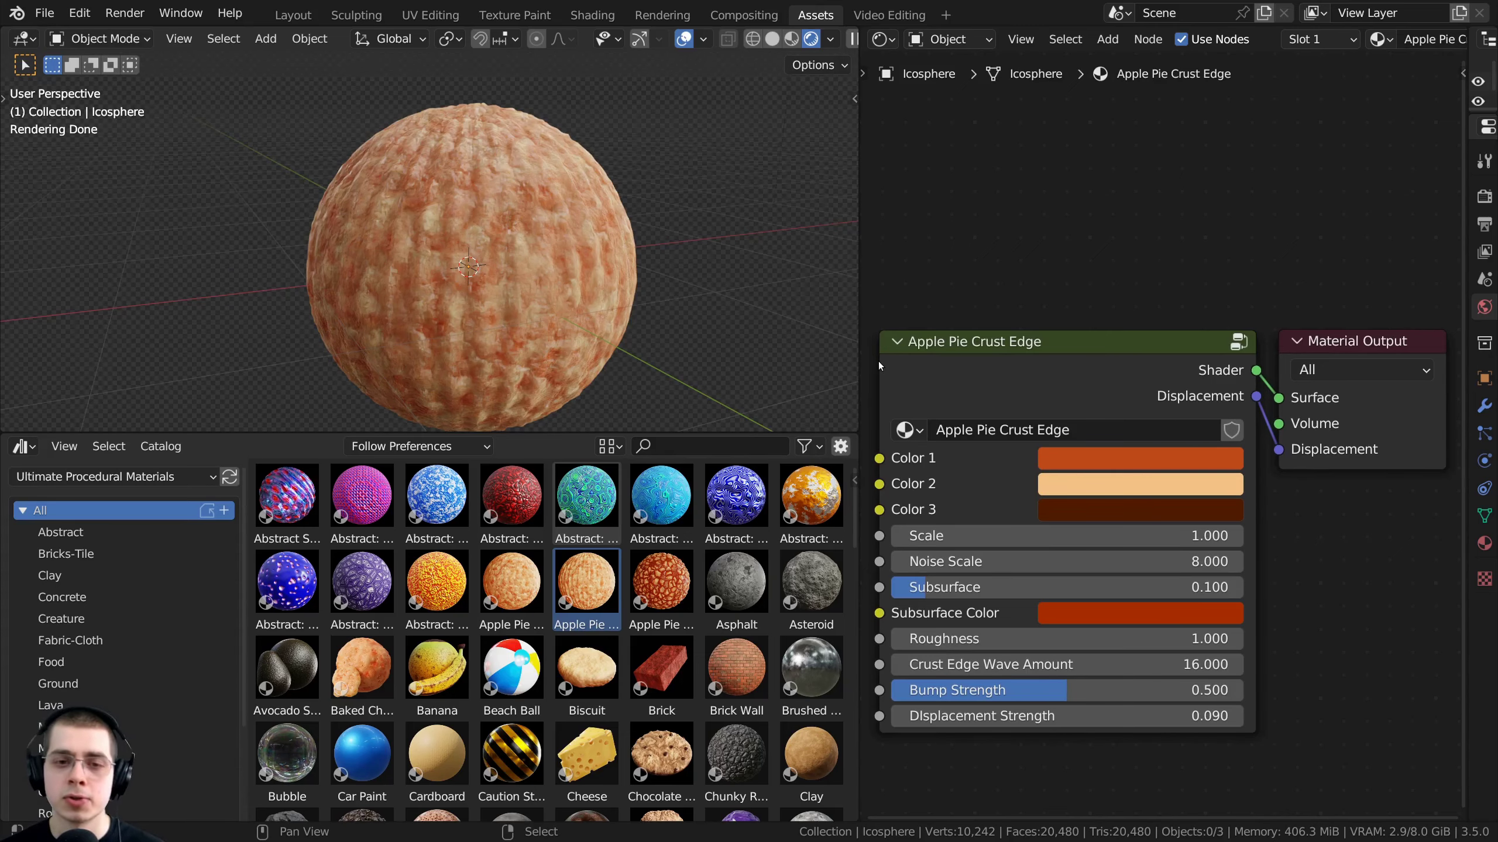
drag(878, 360, 910, 376)
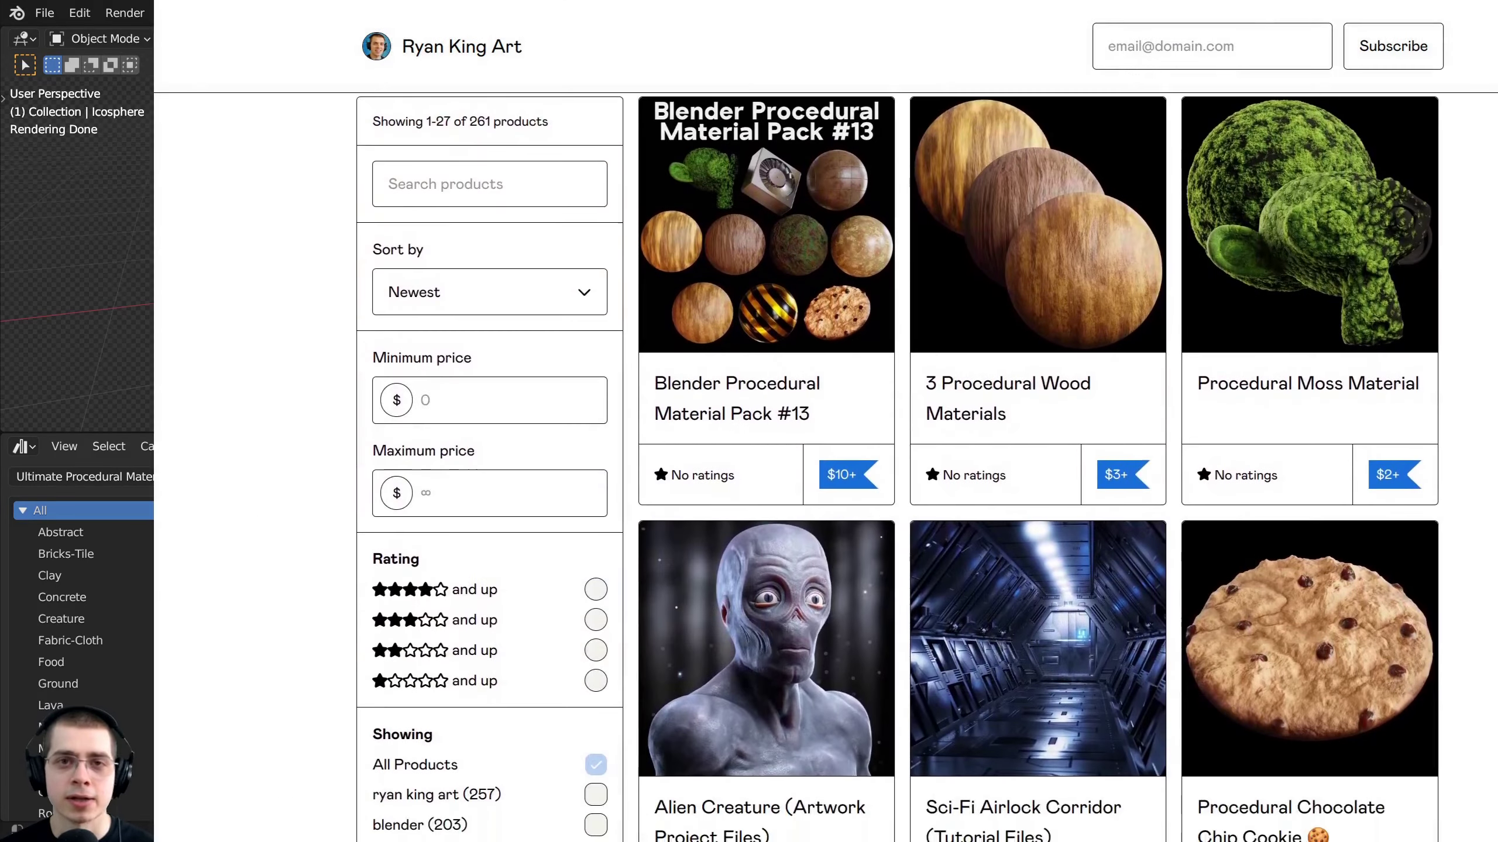